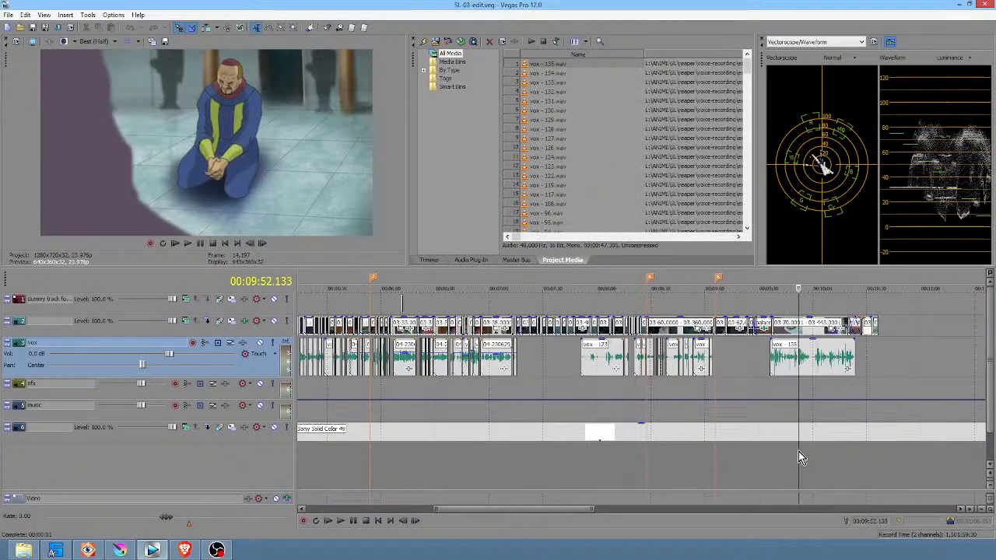
Mark the span of the 03-70 shot, above the vox - 135 audio clip, on the timeline
{"action": "scroll", "coordinate": [798, 451], "scroll_direction": "up", "scroll_amount": 5}
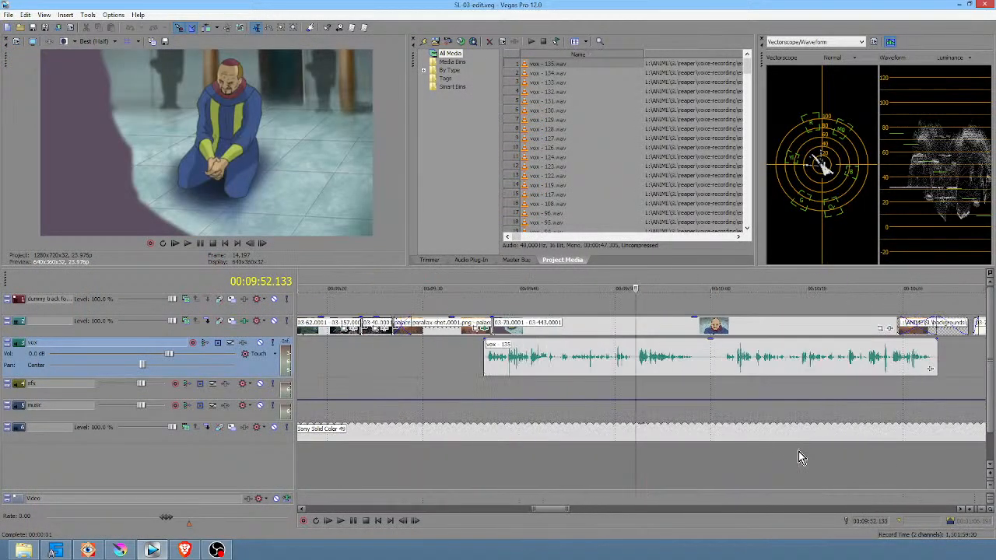
{"action": "left_click_drag", "start_coordinate": [478, 458], "coordinate": [895, 452]}
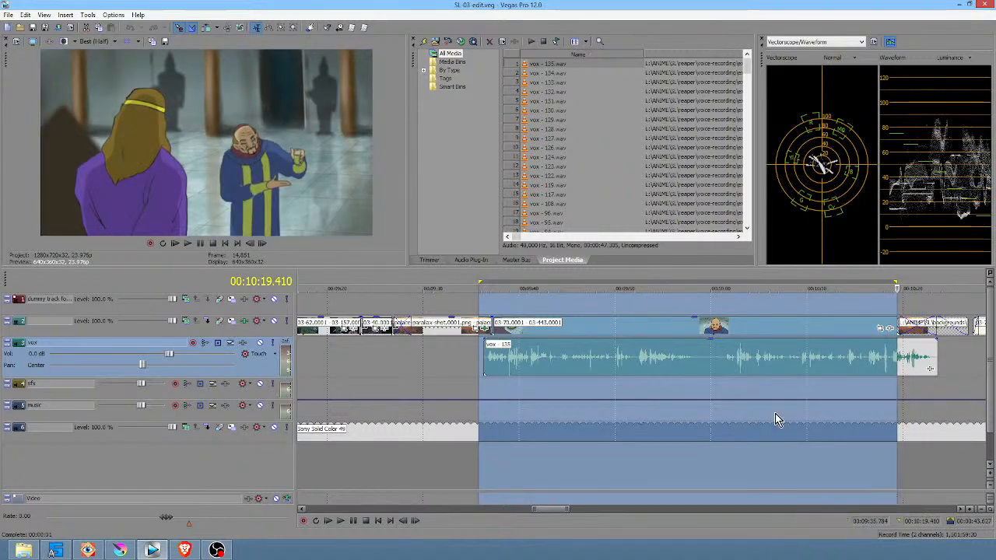
{"action": "middle_click_drag", "start_coordinate": [792, 458], "coordinate": [821, 457]}
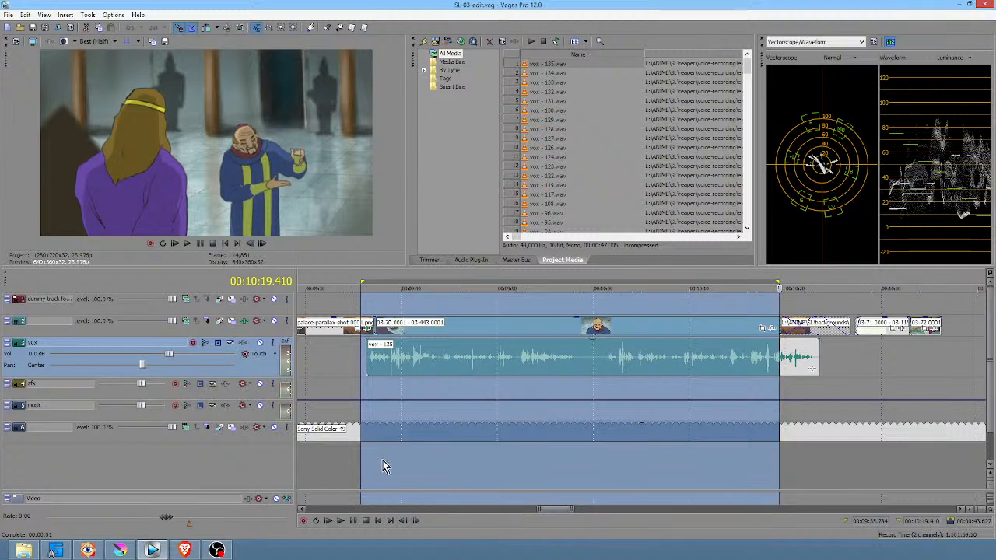
{"action": "left_click_drag", "start_coordinate": [380, 459], "coordinate": [761, 455]}
{"action": "left_click", "coordinate": [761, 455]}
{"action": "middle_click_drag", "start_coordinate": [772, 465], "coordinate": [786, 467]}
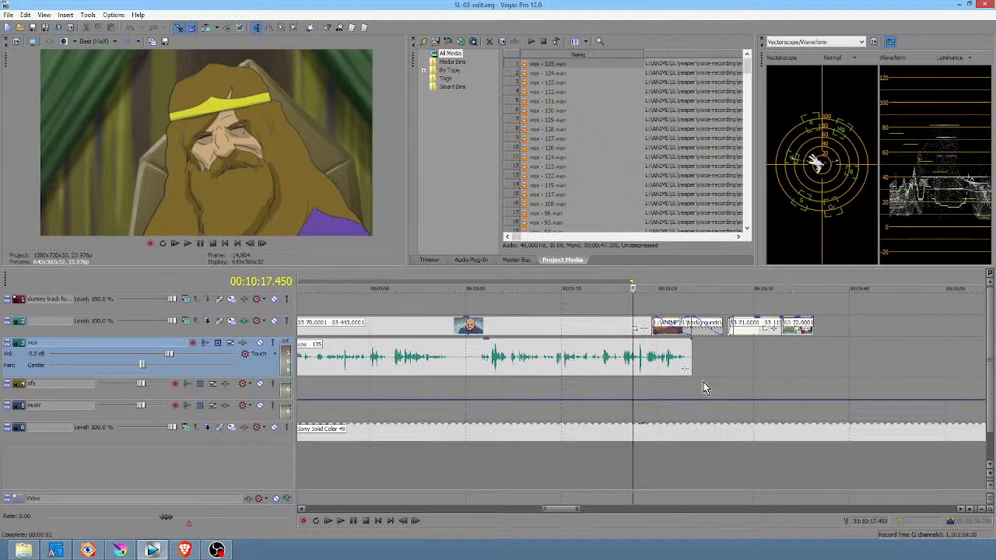
Play the edit from the end of shot 03-70 through the palace shot and 03-71 into 03-72
{"action": "left_click", "coordinate": [646, 458]}
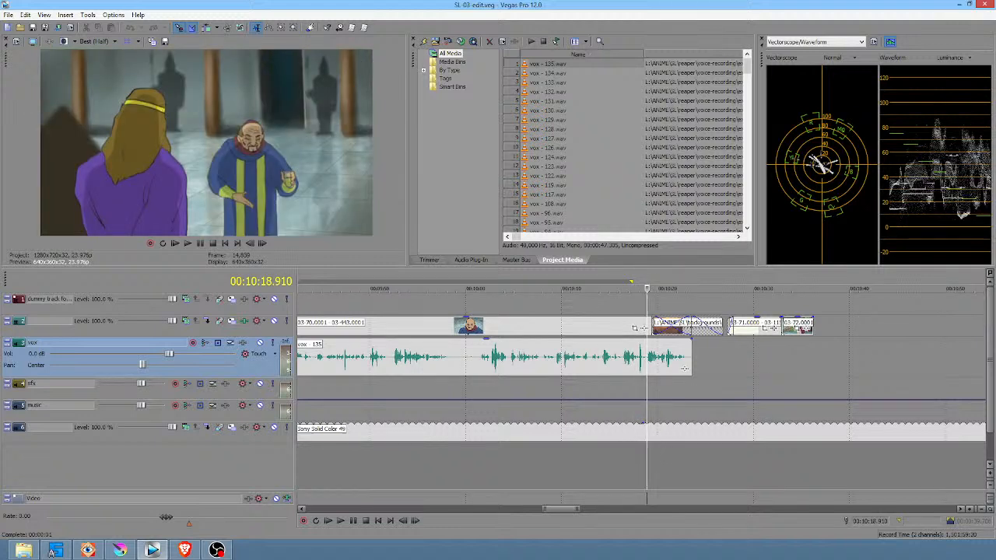
{"action": "key", "text": "space"}
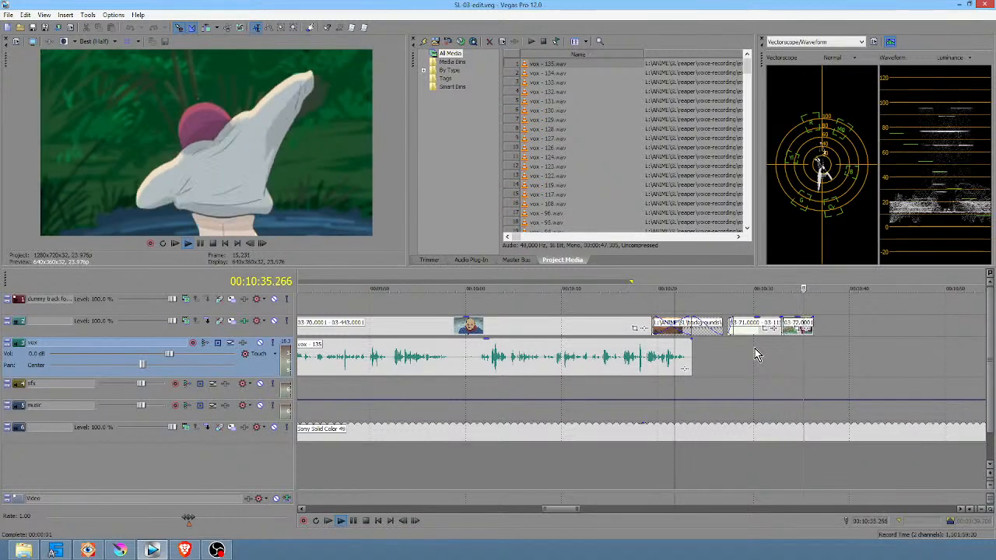
{"action": "key", "text": "space"}
Mark about the first 0.8 seconds of the 03-72 shot on the timeline
{"action": "left_click", "coordinate": [772, 353]}
{"action": "scroll", "coordinate": [786, 364], "scroll_direction": "up", "scroll_amount": 3}
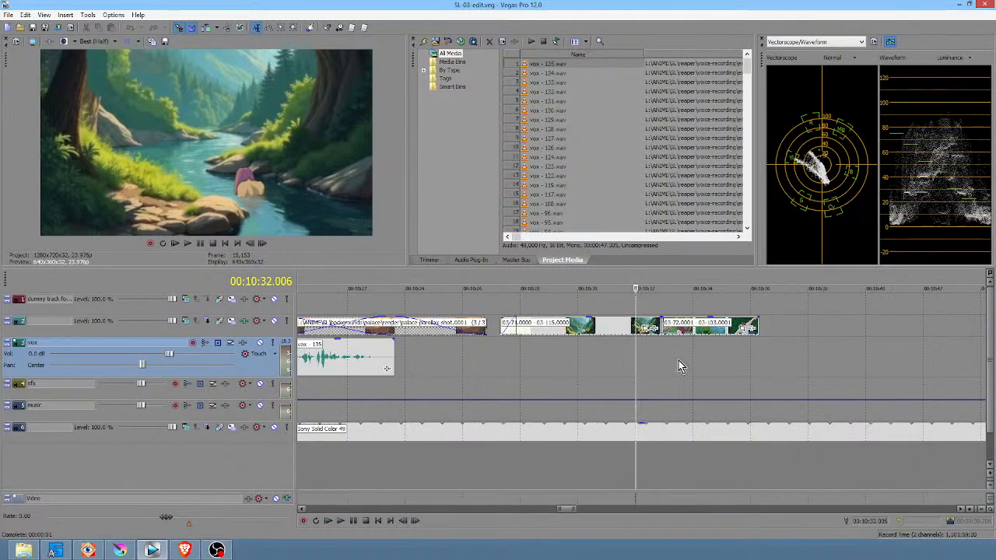
{"action": "left_click_drag", "start_coordinate": [663, 361], "coordinate": [670, 360]}
{"action": "key", "text": "space"}
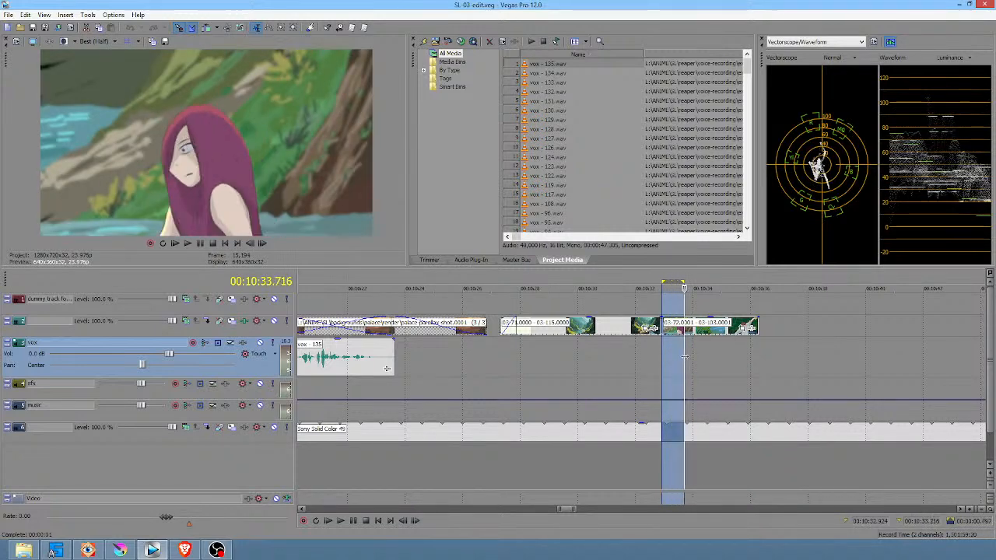
{"action": "left_click_drag", "start_coordinate": [666, 358], "coordinate": [674, 357]}
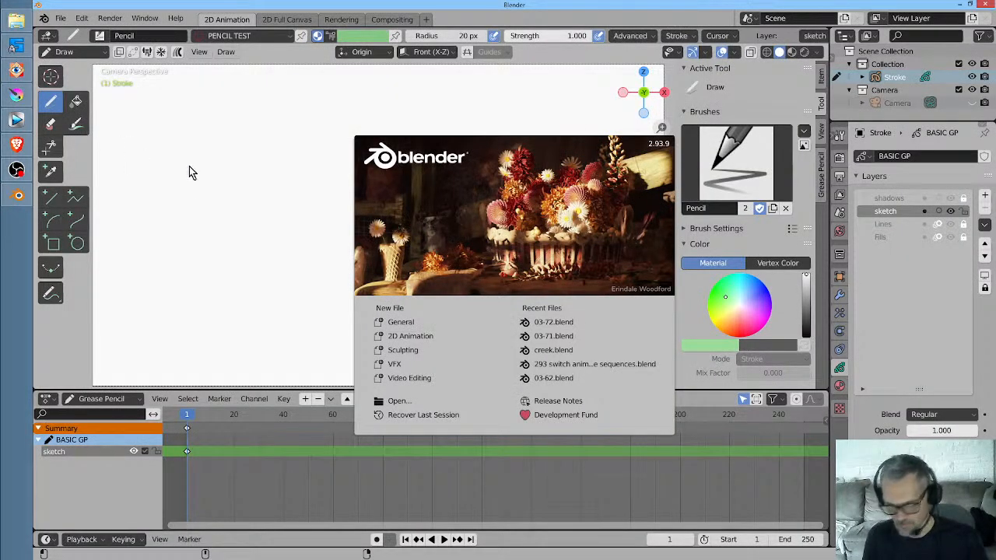
Switch to Blender and open the 03-73.blend scene from the EPISODE-03\03-73 folder
{"action": "left_click", "coordinate": [61, 18]}
{"action": "left_click", "coordinate": [61, 18]}
{"action": "left_click", "coordinate": [67, 50]}
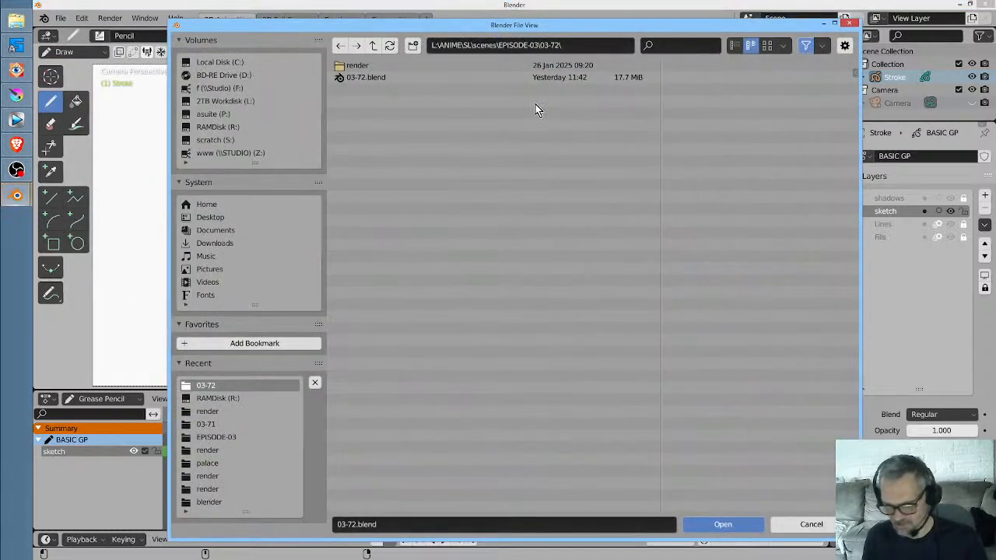
{"action": "left_click", "coordinate": [374, 46]}
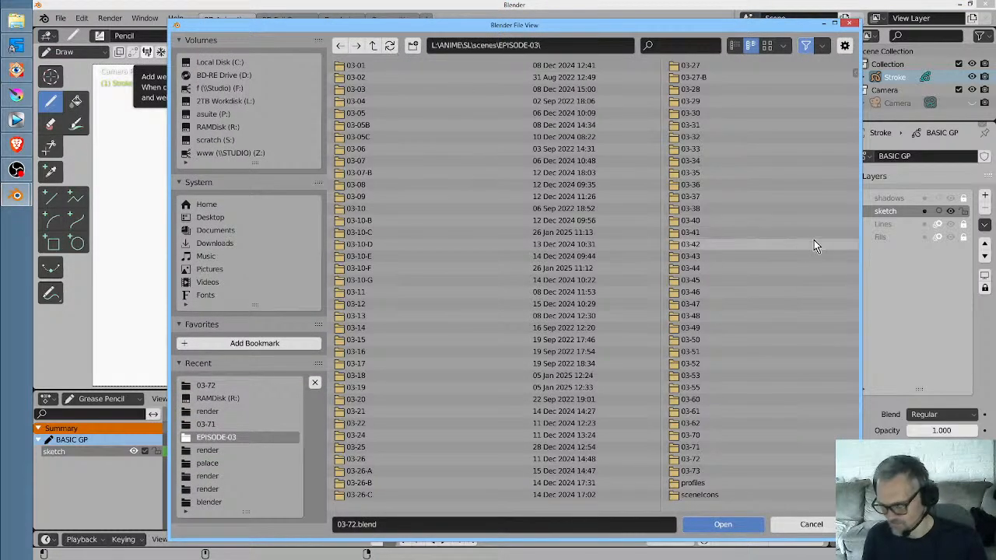
{"action": "scroll", "coordinate": [794, 241], "scroll_direction": "down", "scroll_amount": 3}
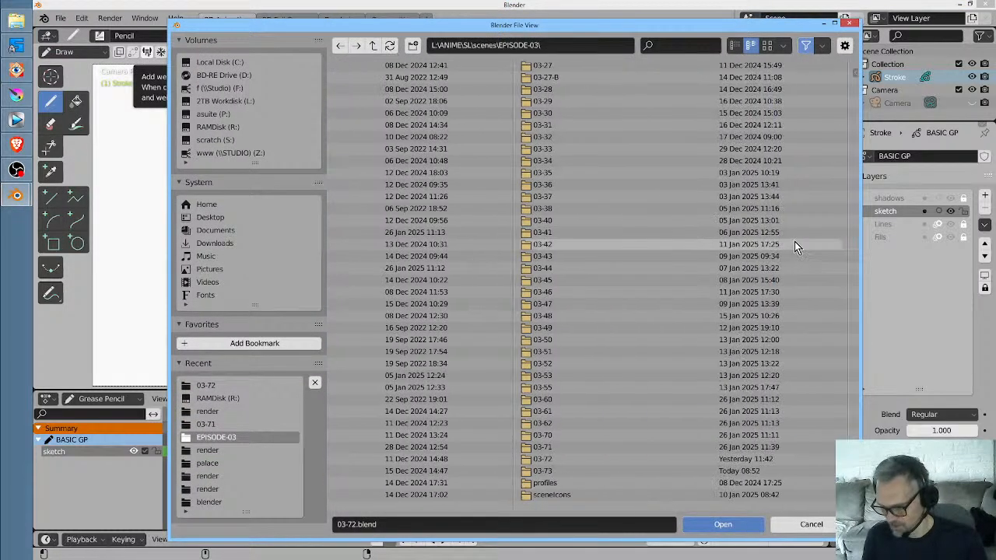
{"action": "double_click", "coordinate": [554, 472]}
{"action": "double_click", "coordinate": [365, 65]}
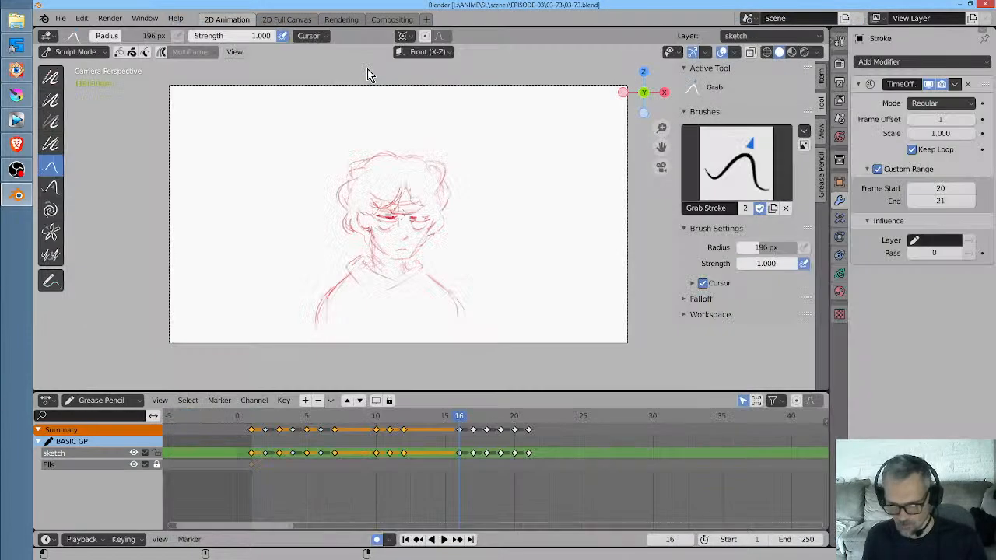
Play the rough sketch animation twice from its beginning, past the last keyframe
{"action": "left_click_drag", "start_coordinate": [459, 418], "coordinate": [207, 413]}
{"action": "scroll", "coordinate": [402, 290], "scroll_direction": "up", "scroll_amount": 3}
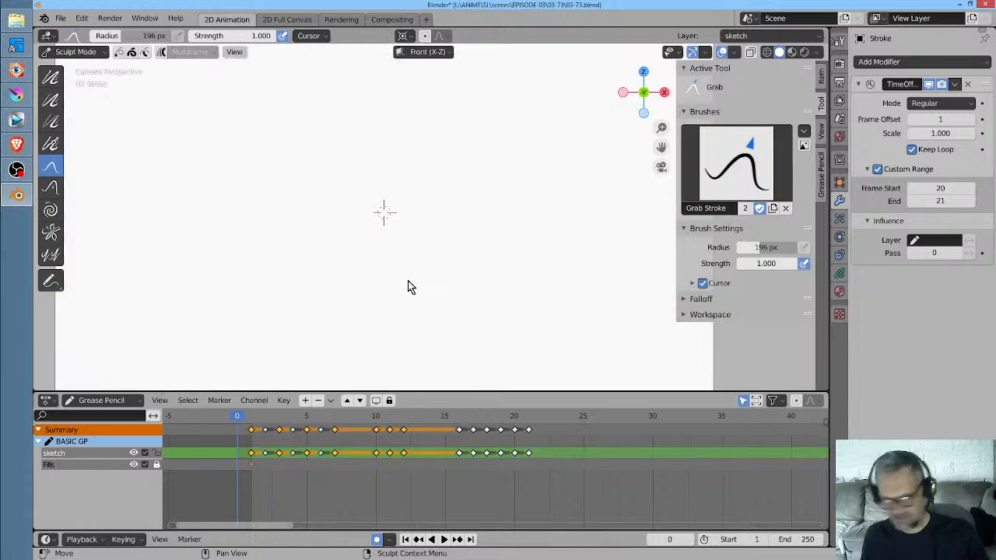
{"action": "key", "text": "space"}
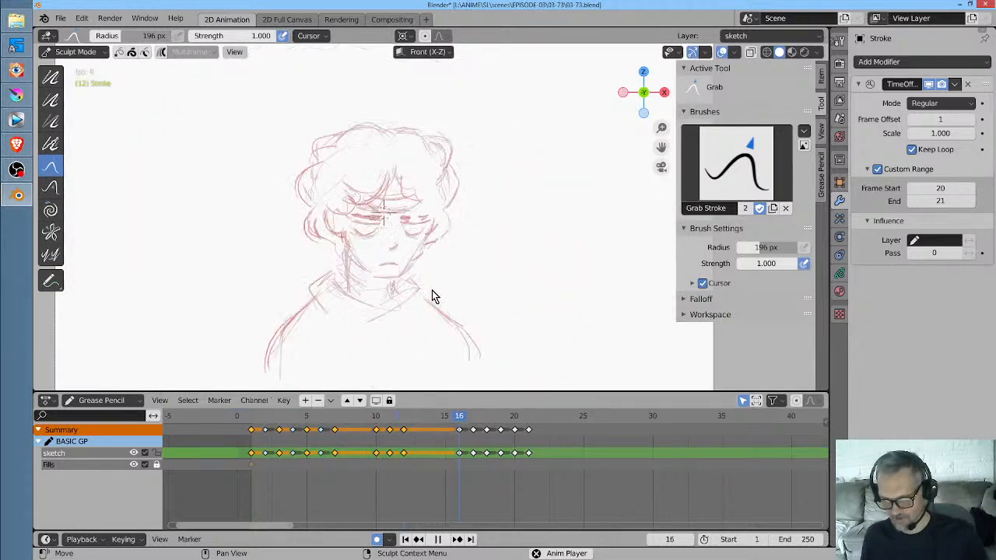
{"action": "scroll", "coordinate": [432, 290], "scroll_direction": "down", "scroll_amount": 2}
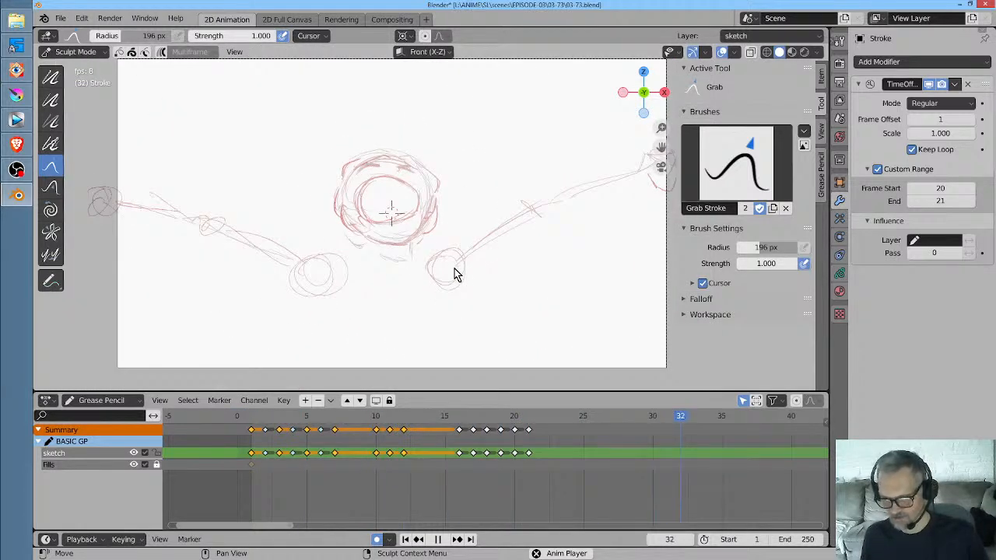
{"action": "key", "text": "space"}
{"action": "left_click", "coordinate": [251, 421]}
{"action": "key", "text": "space"}
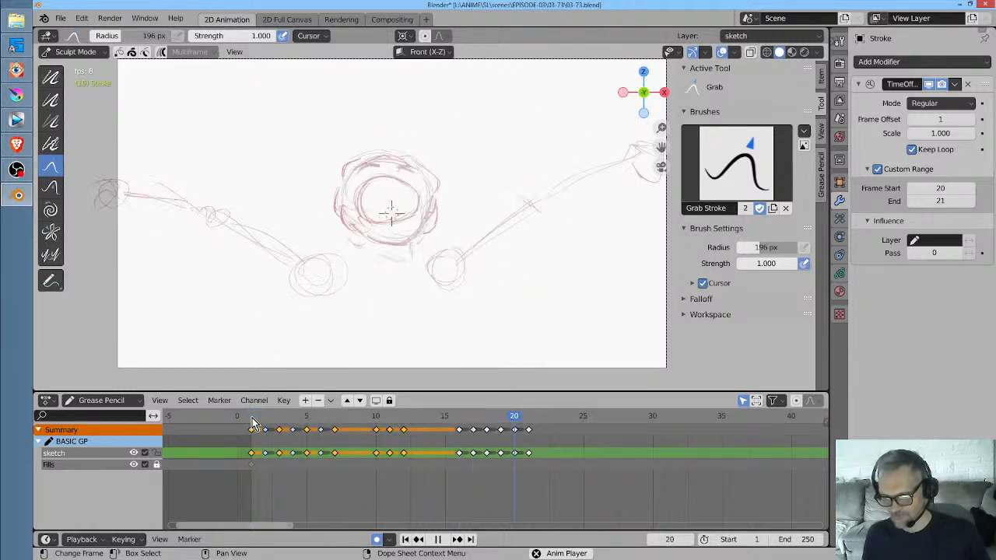
{"action": "key", "text": "space"}
Scrub through the sketch keyframes between frames 16 and 21 to check the section that should loop
{"action": "mouse_move", "coordinate": [601, 426]}
{"action": "left_mouse_down"}
{"action": "mouse_move", "coordinate": [431, 429]}
{"action": "mouse_move", "coordinate": [527, 437]}
{"action": "mouse_move", "coordinate": [477, 432]}
{"action": "left_mouse_up"}
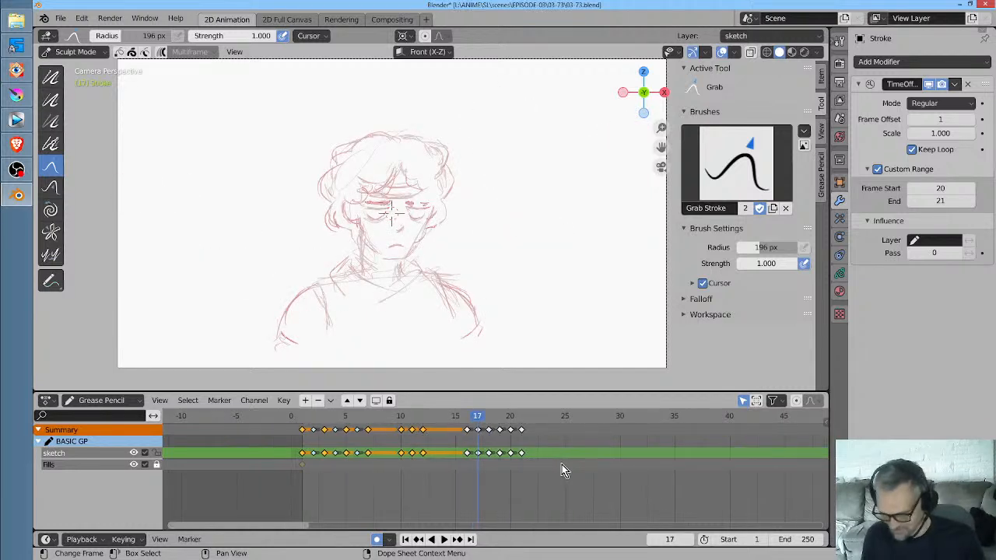
{"action": "scroll", "coordinate": [561, 464], "scroll_direction": "down", "scroll_amount": 2}
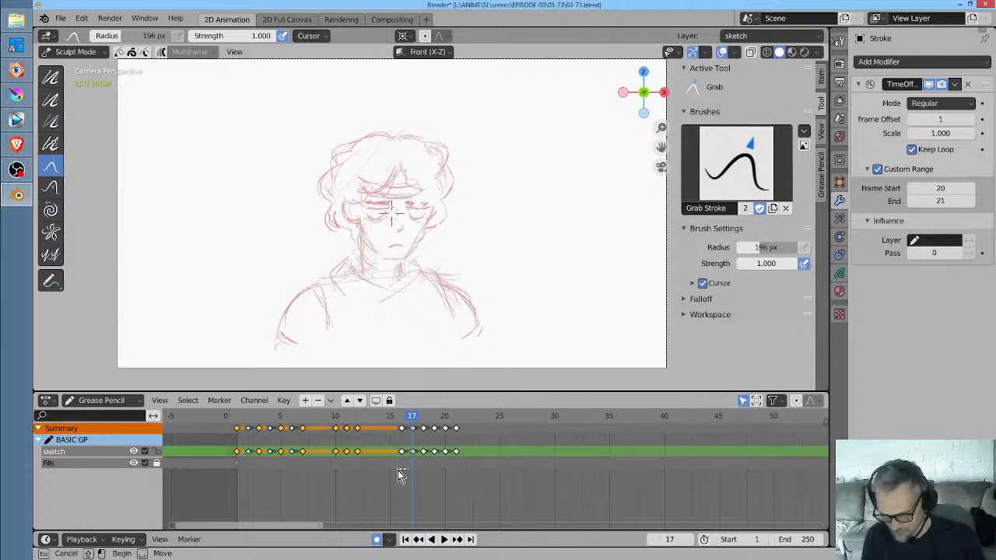
{"action": "left_click_drag", "start_coordinate": [398, 471], "coordinate": [413, 467]}
{"action": "mouse_move", "coordinate": [411, 416]}
{"action": "left_mouse_down"}
{"action": "mouse_move", "coordinate": [493, 421]}
{"action": "mouse_move", "coordinate": [423, 424]}
{"action": "mouse_move", "coordinate": [456, 429]}
{"action": "left_mouse_up"}
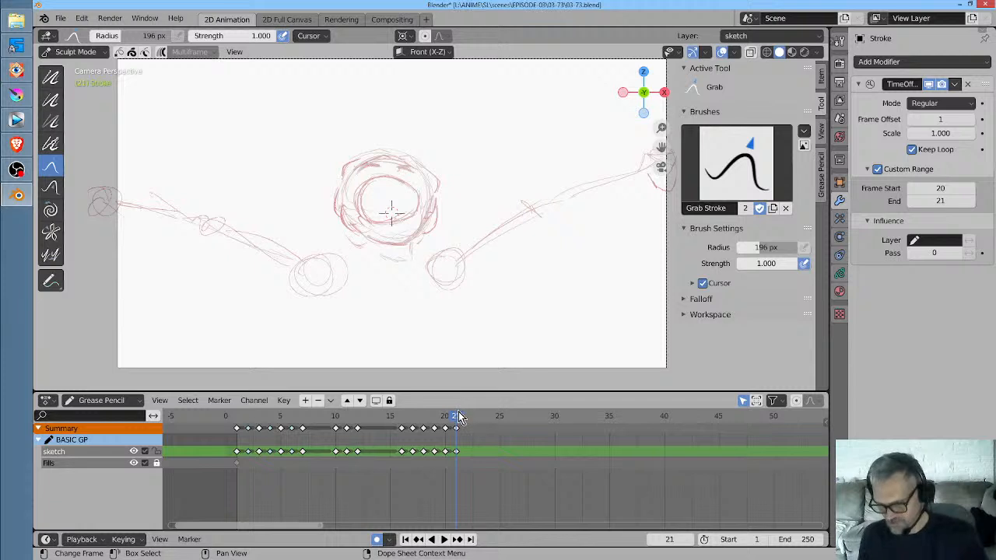
{"action": "left_click_drag", "start_coordinate": [459, 418], "coordinate": [401, 417]}
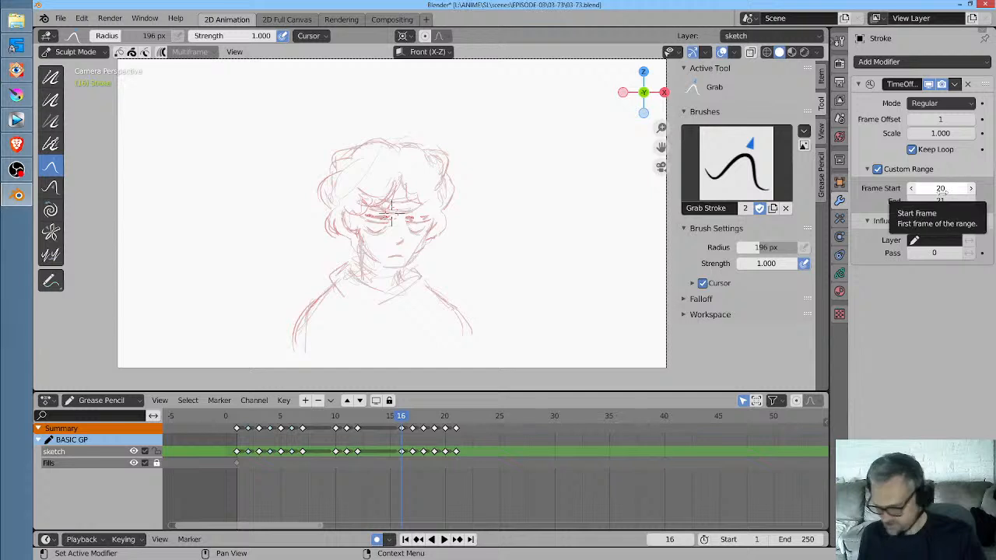
Set the Time Offset modifier's custom range to start at frame 16, and play the animation
{"action": "left_click", "coordinate": [914, 189]}
{"action": "left_click", "coordinate": [913, 190]}
{"action": "left_click", "coordinate": [913, 190]}
{"action": "left_click", "coordinate": [913, 190]}
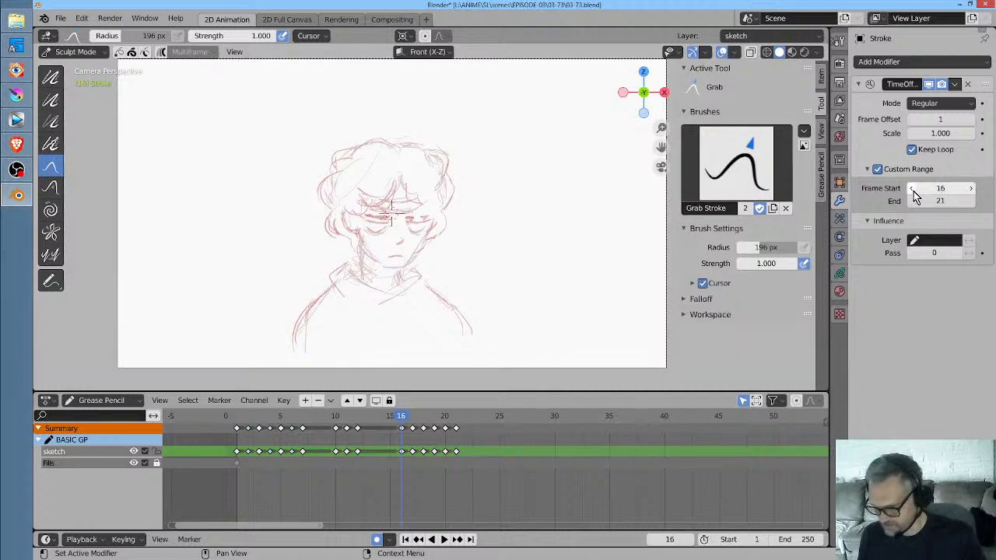
{"action": "left_click", "coordinate": [972, 189]}
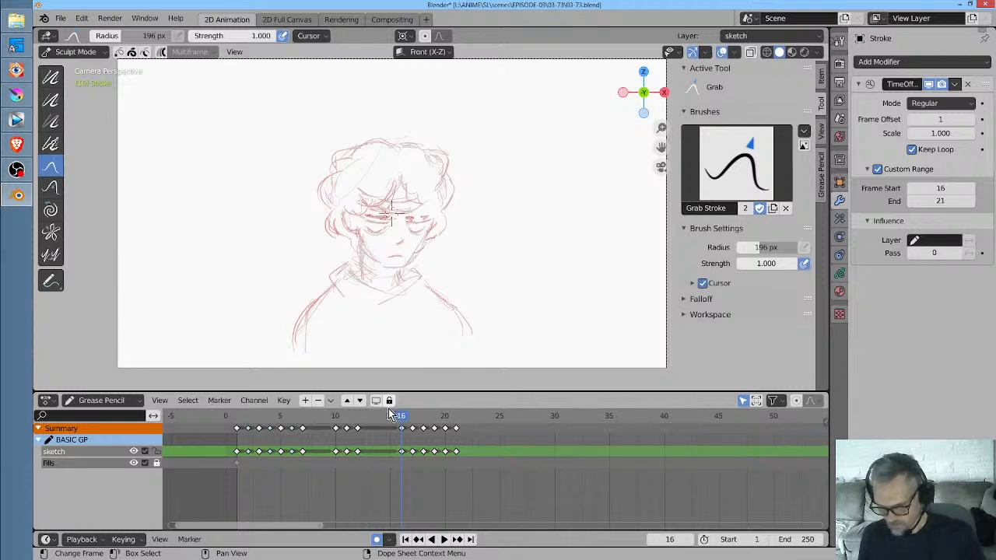
{"action": "key", "text": "space"}
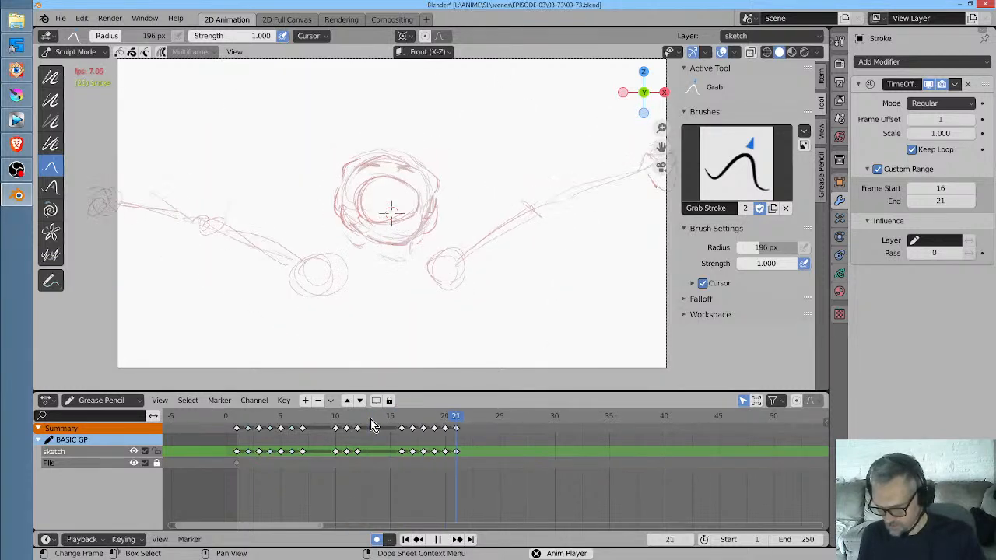
{"action": "key", "text": "space"}
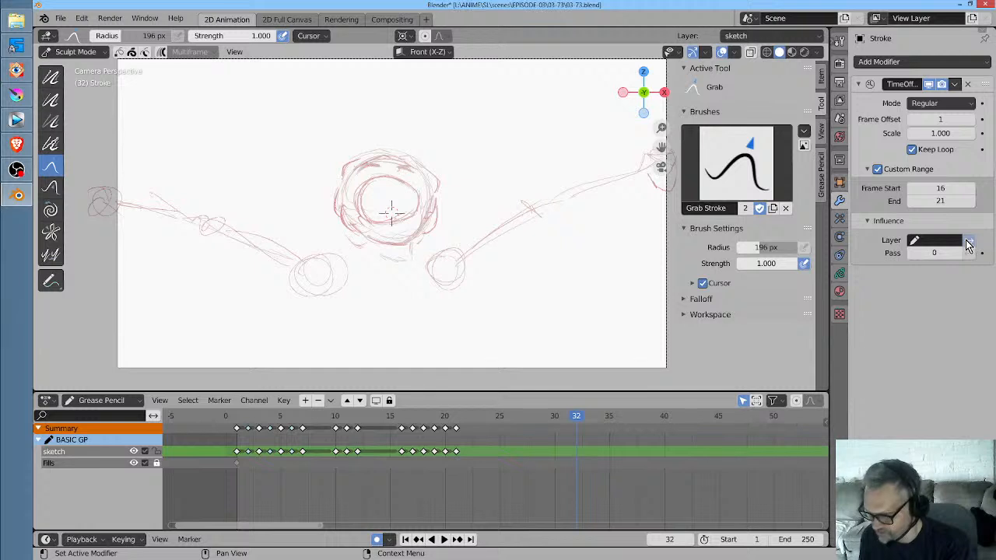
Limit the Time Offset modifier's influence to the sketch layer, and play the animation from about frame 16
{"action": "left_click", "coordinate": [940, 241]}
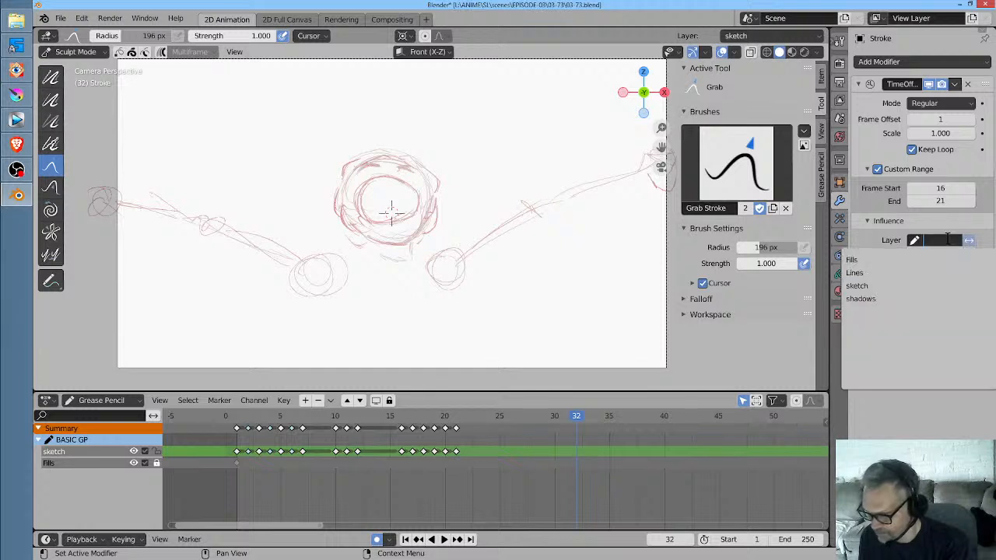
{"action": "left_click", "coordinate": [878, 285]}
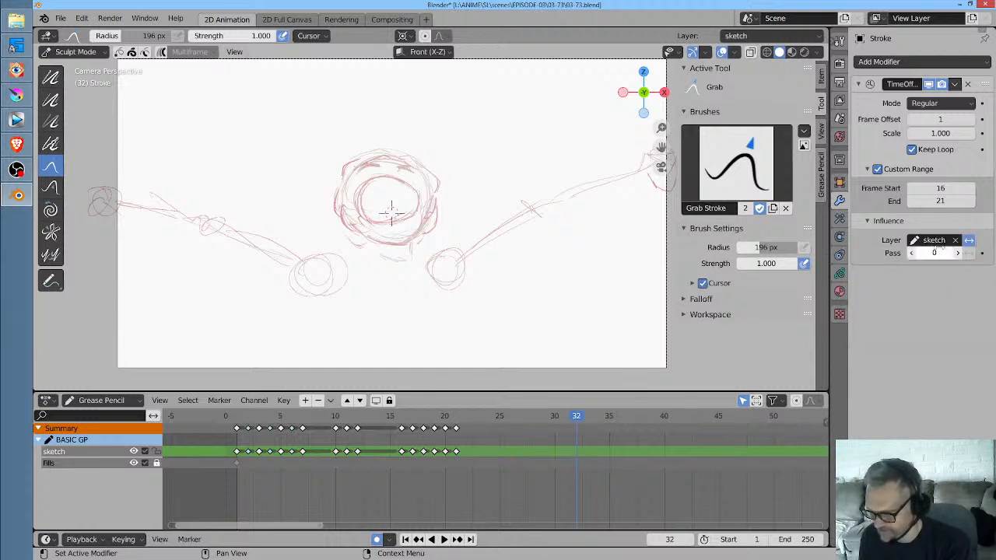
{"action": "left_click", "coordinate": [379, 427]}
{"action": "key", "text": "space"}
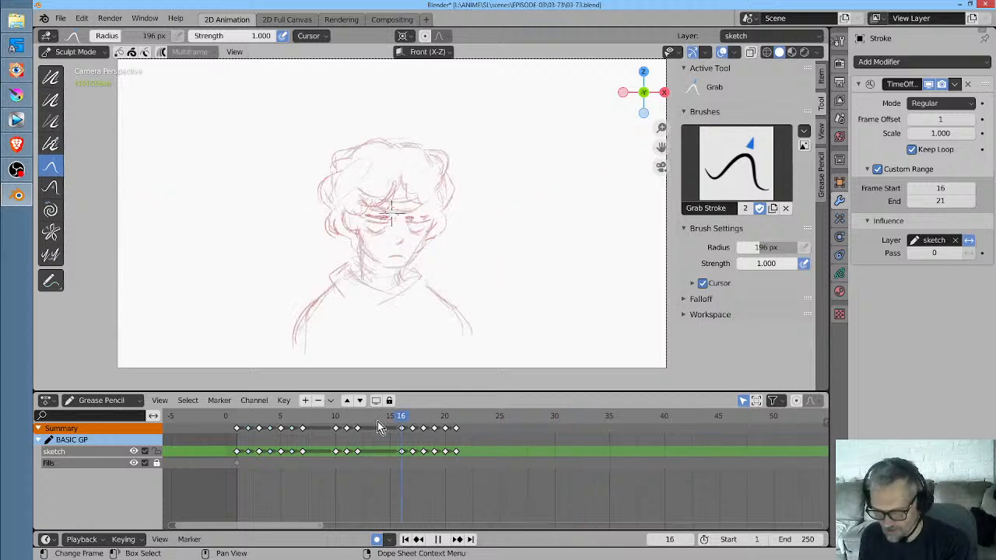
{"action": "key", "text": "space"}
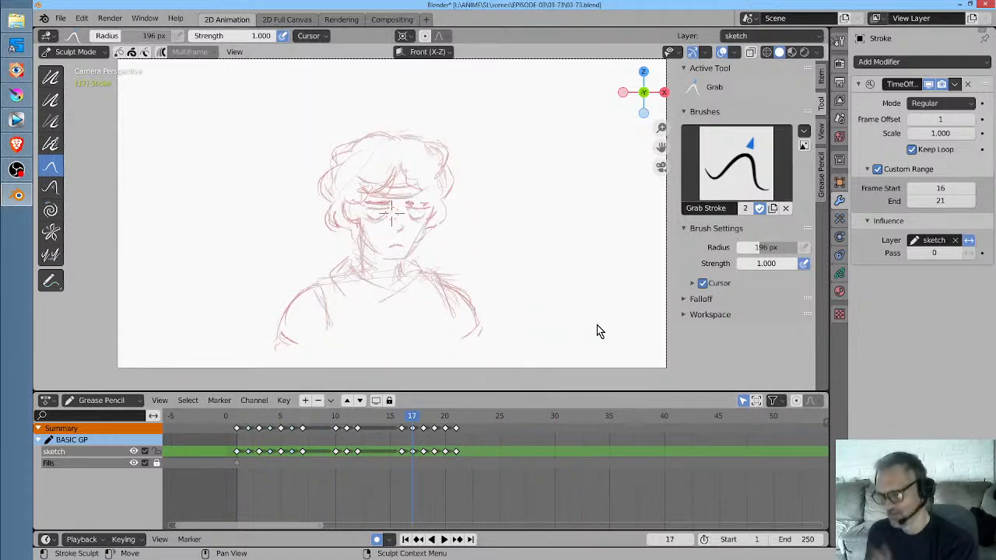
{"action": "key", "text": "space"}
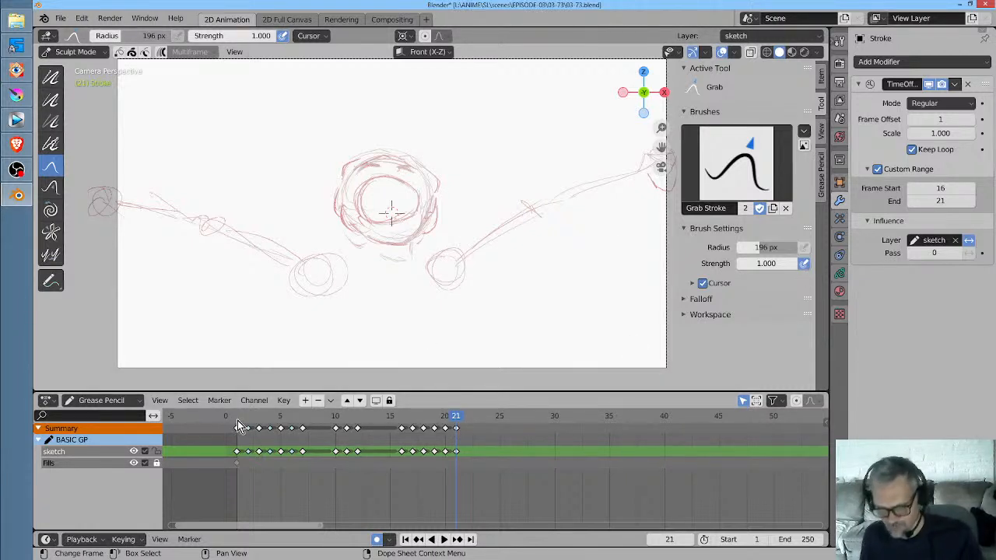
Scrub through the opening frames up to frame 9, and play the sketch animation from frame 1
{"action": "left_click_drag", "start_coordinate": [237, 421], "coordinate": [323, 421]}
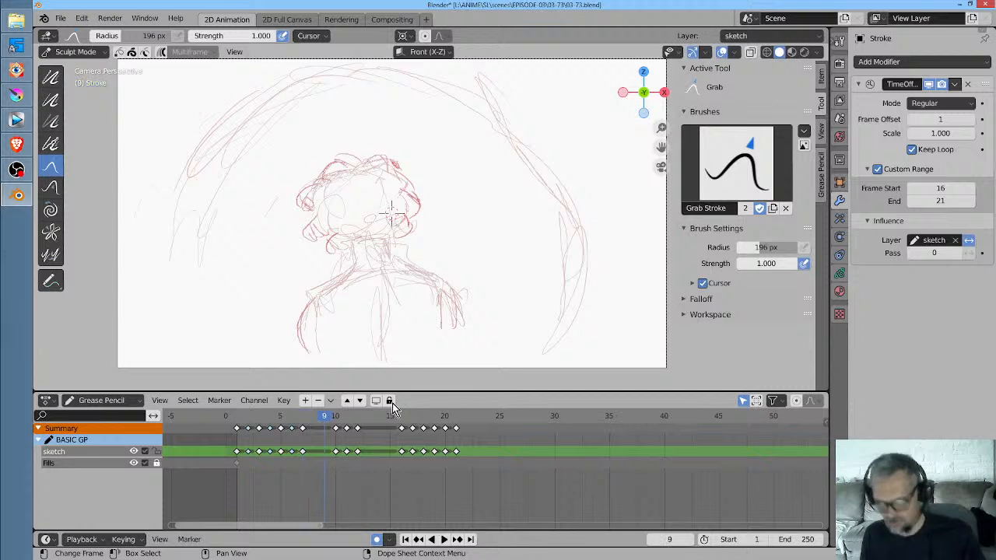
{"action": "left_click", "coordinate": [235, 418]}
{"action": "key", "text": "space"}
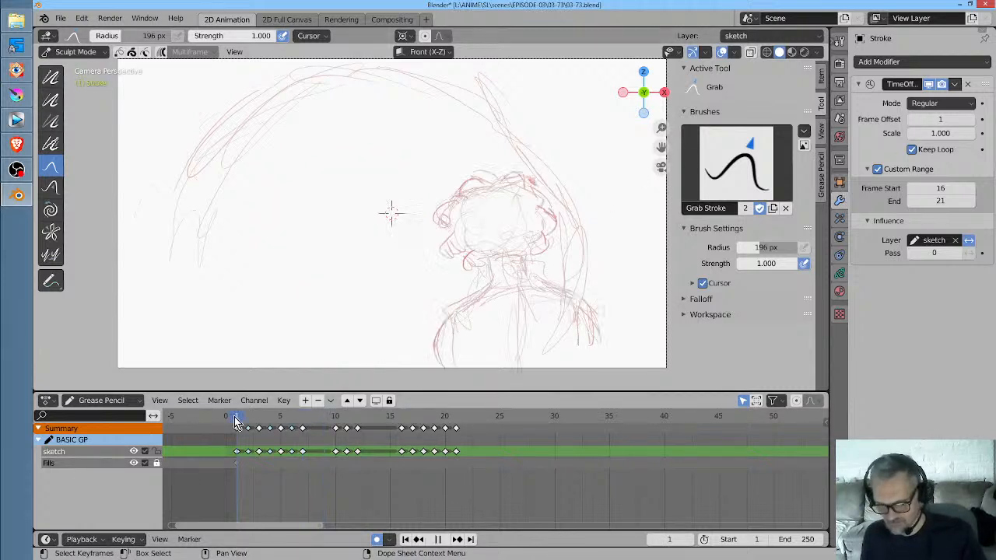
{"action": "key", "text": "space"}
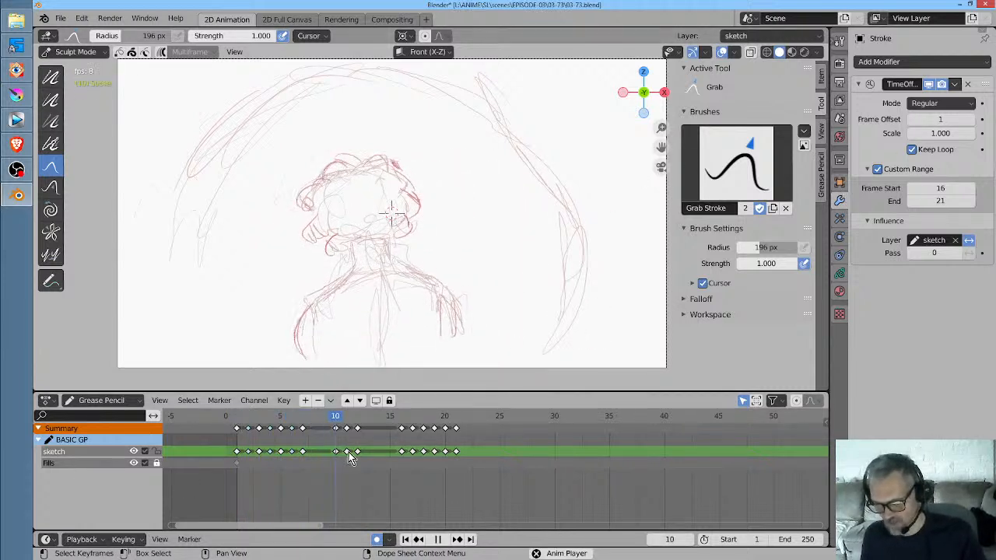
{"action": "key", "text": "space"}
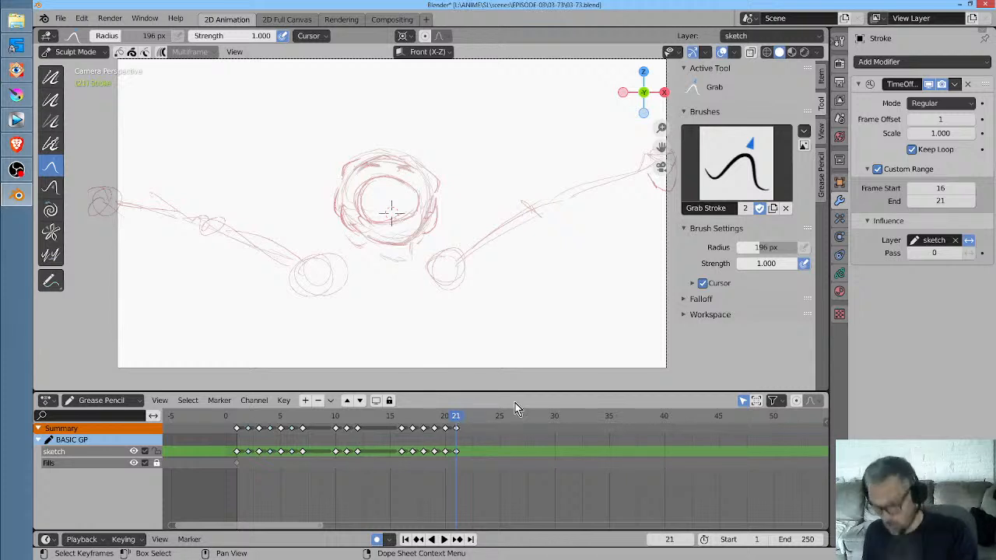
Set the Time Offset modifier's mode to Fixed Frame, and play the sketch animation from the opening frames
{"action": "left_click", "coordinate": [941, 103]}
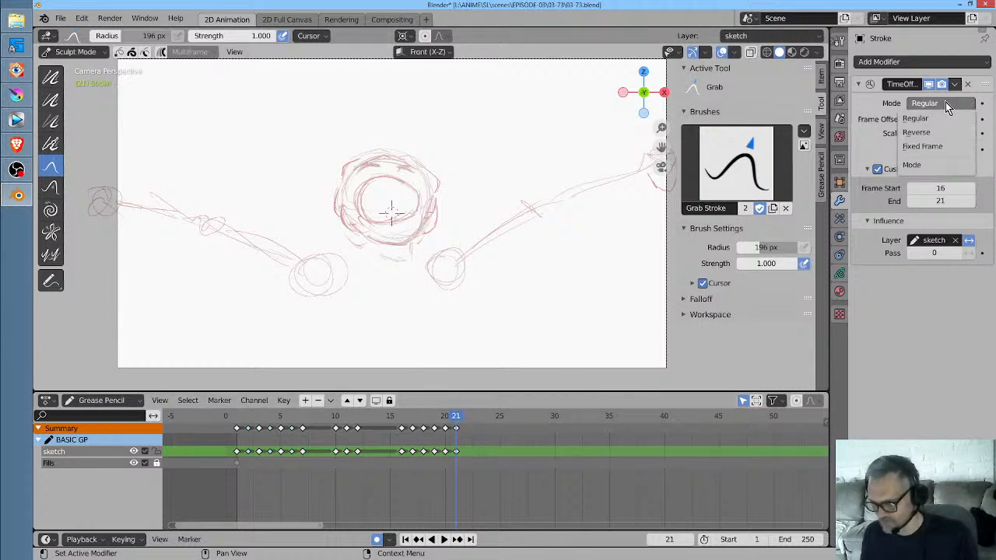
{"action": "left_click", "coordinate": [940, 146]}
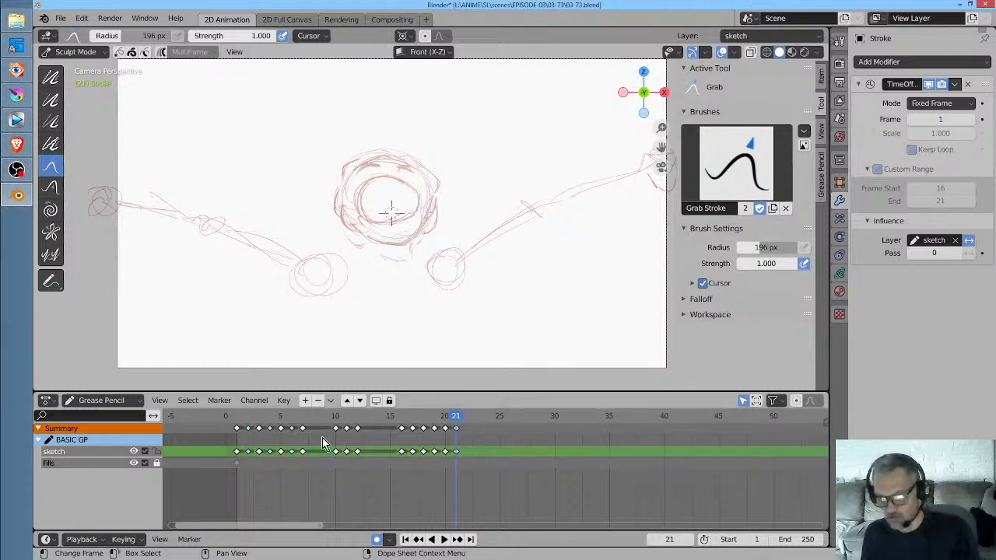
{"action": "left_click", "coordinate": [237, 426]}
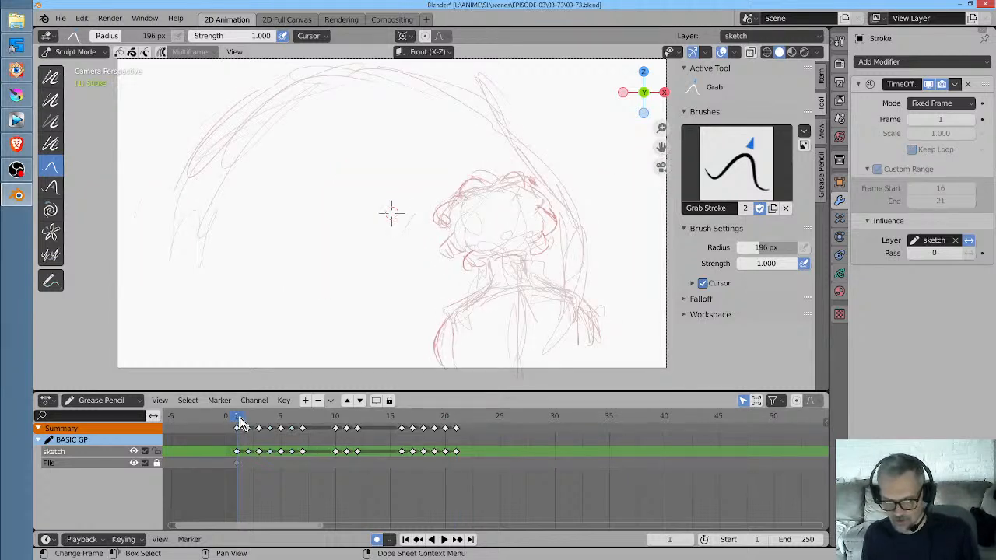
{"action": "left_click", "coordinate": [245, 423]}
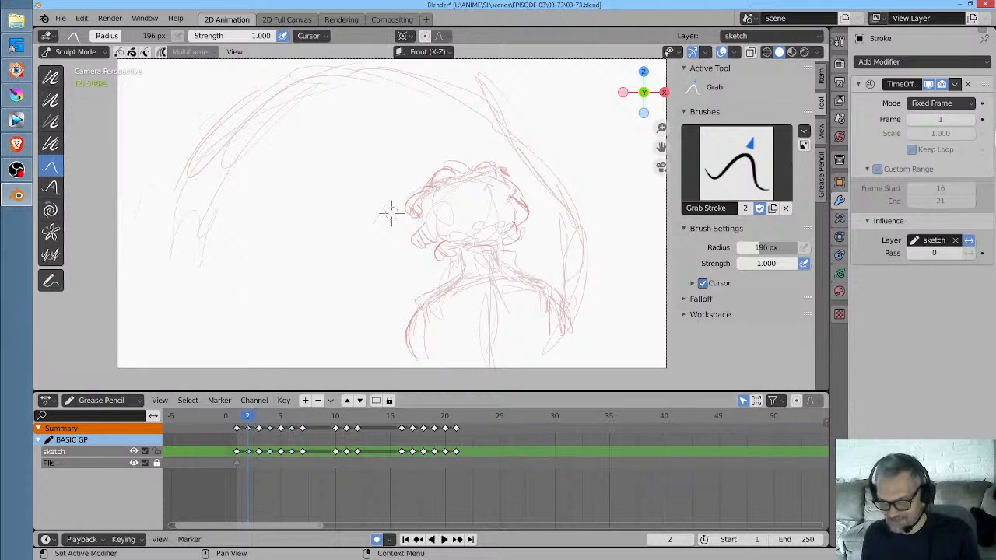
{"action": "key", "text": "space"}
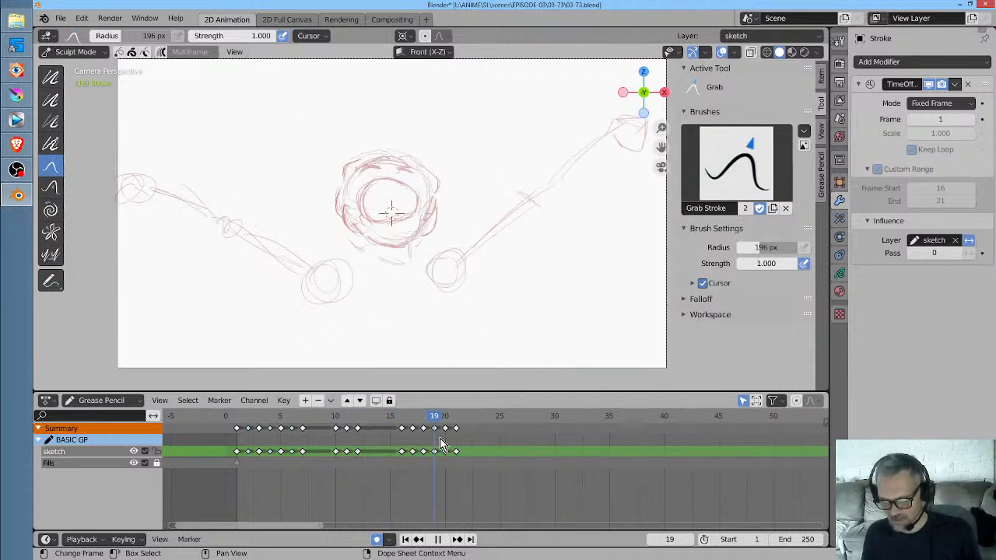
{"action": "key", "text": "space"}
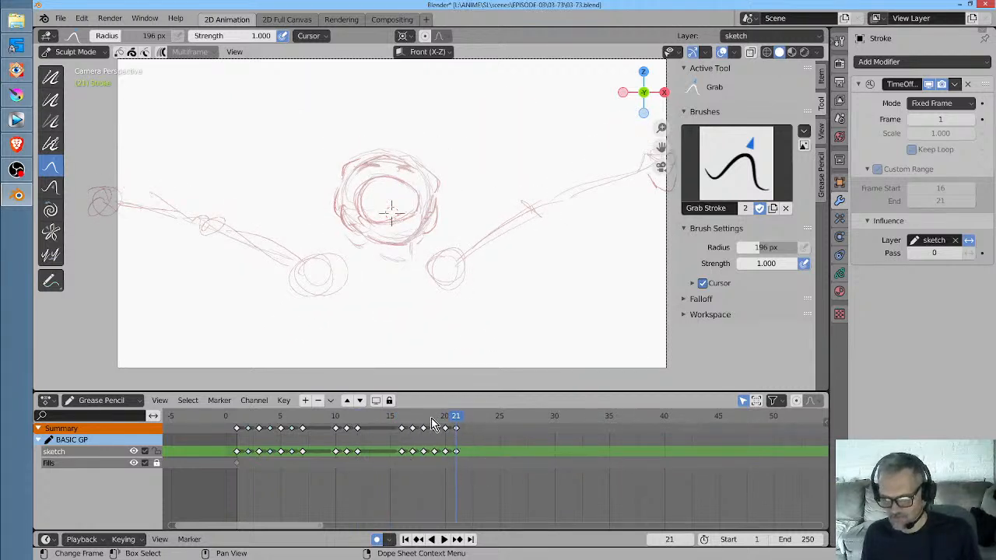
Replay the sketch animation and scrub from frame 1 to frame 21 to examine how the movement ends
{"action": "key", "text": "space"}
{"action": "key", "text": "Escape"}
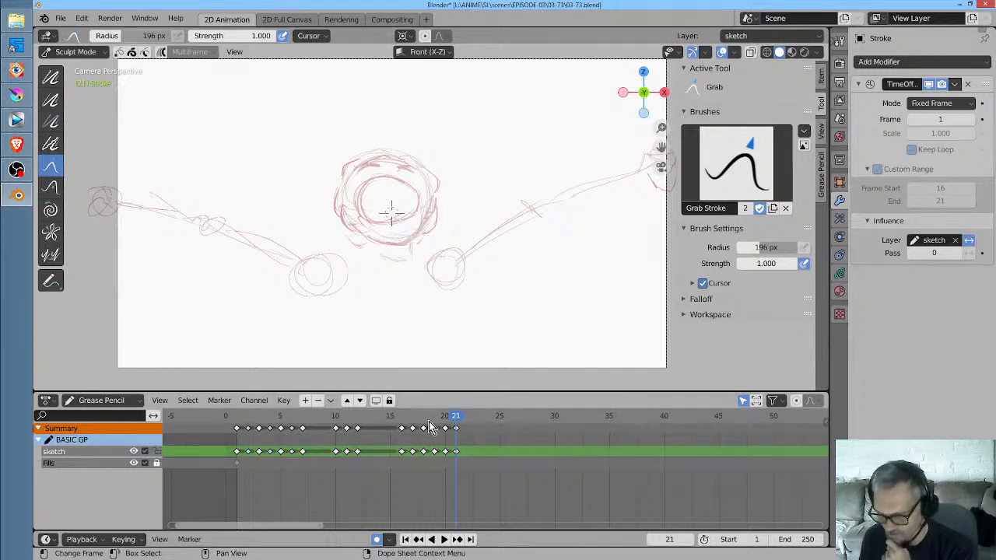
{"action": "key", "text": "space"}
{"action": "mouse_move", "coordinate": [456, 417]}
{"action": "left_mouse_down"}
{"action": "mouse_move", "coordinate": [231, 432]}
{"action": "mouse_move", "coordinate": [455, 427]}
{"action": "left_mouse_up"}
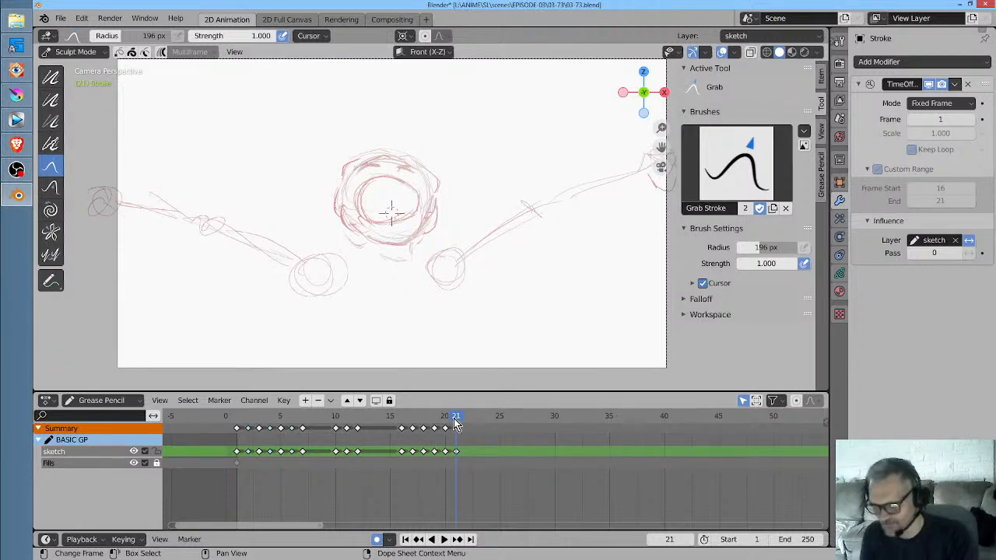
{"action": "key", "text": "space"}
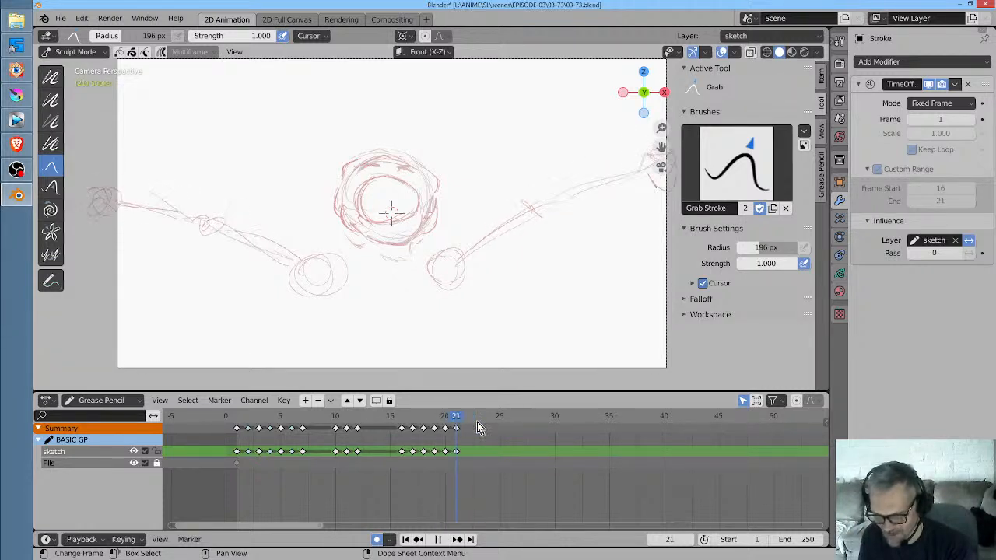
{"action": "key", "text": "space"}
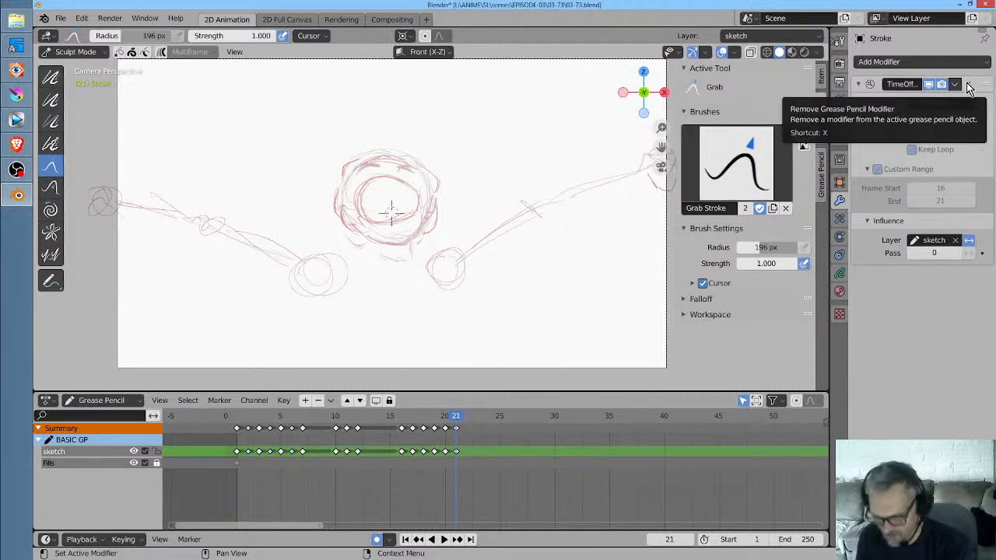
{"action": "mouse_move", "coordinate": [235, 422]}
{"action": "left_mouse_down"}
{"action": "mouse_move", "coordinate": [457, 441]}
{"action": "mouse_move", "coordinate": [459, 449]}
{"action": "left_mouse_up"}
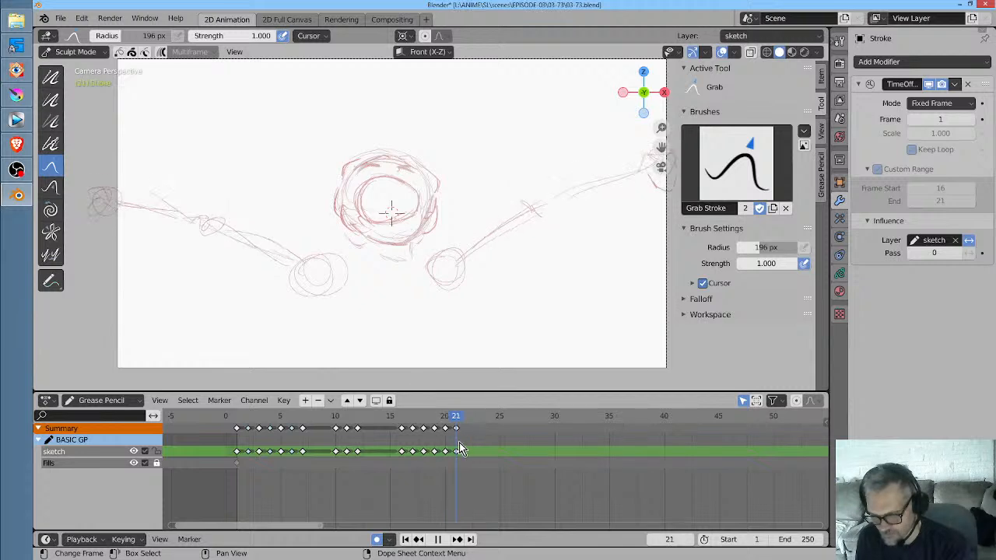
{"action": "key", "text": "space"}
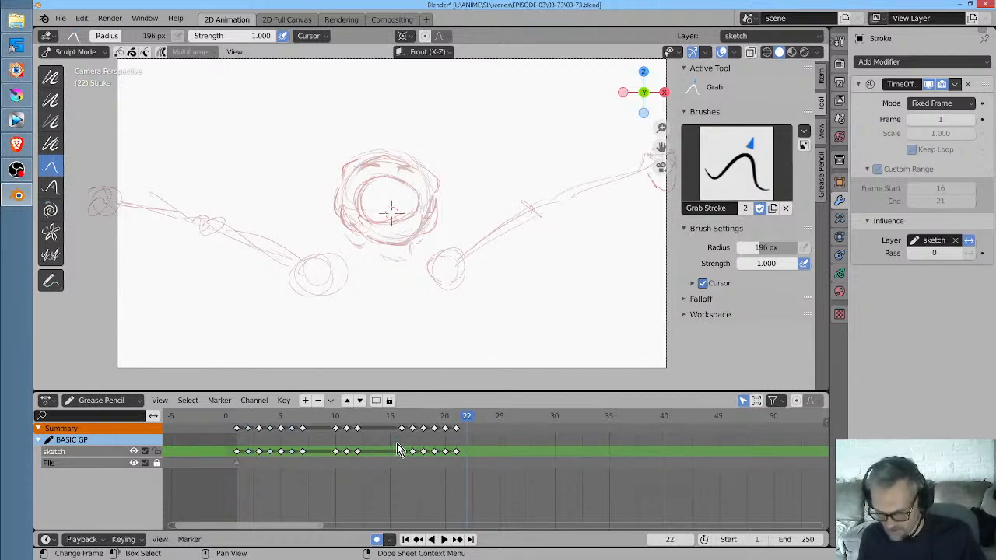
Duplicate the sketch keyframes from frames 16–21 and place the copies on frames 22–27
{"action": "mouse_move", "coordinate": [395, 442]}
{"action": "left_mouse_down"}
{"action": "mouse_move", "coordinate": [490, 478]}
{"action": "mouse_move", "coordinate": [475, 474]}
{"action": "left_mouse_up"}
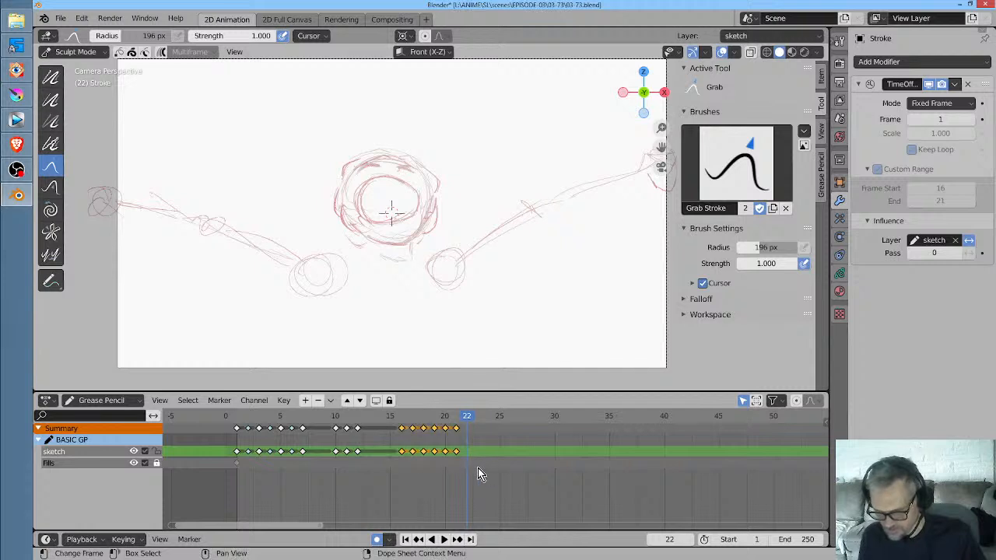
{"action": "key", "text": "g"}
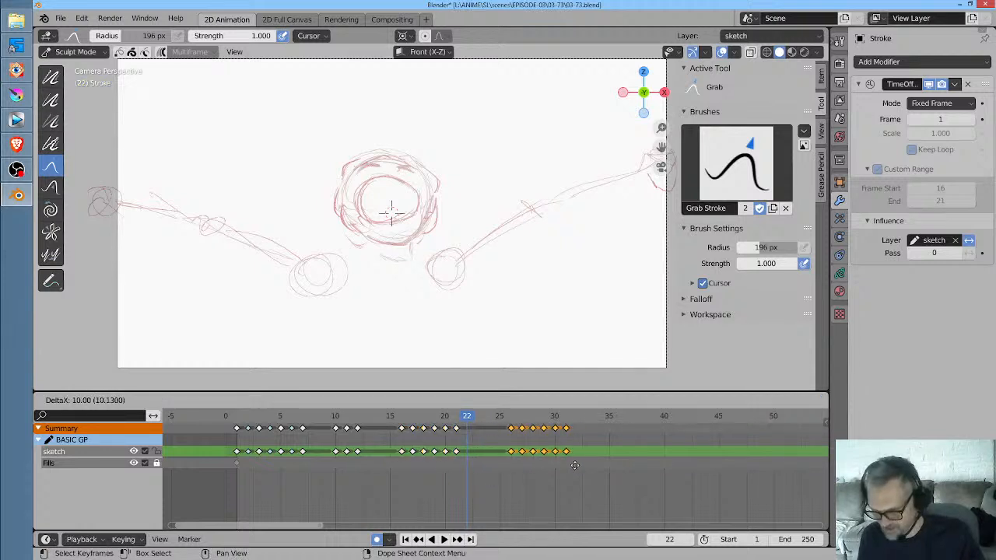
{"action": "left_click", "coordinate": [617, 466]}
{"action": "mouse_move", "coordinate": [459, 418]}
{"action": "left_mouse_down"}
{"action": "mouse_move", "coordinate": [396, 419]}
{"action": "mouse_move", "coordinate": [528, 434]}
{"action": "left_mouse_up"}
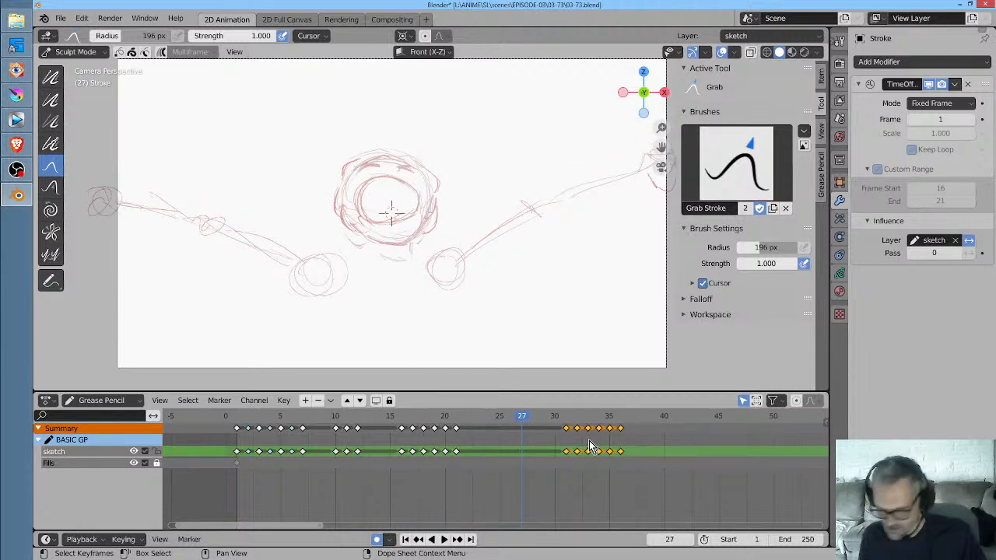
{"action": "left_click_drag", "start_coordinate": [589, 448], "coordinate": [488, 441]}
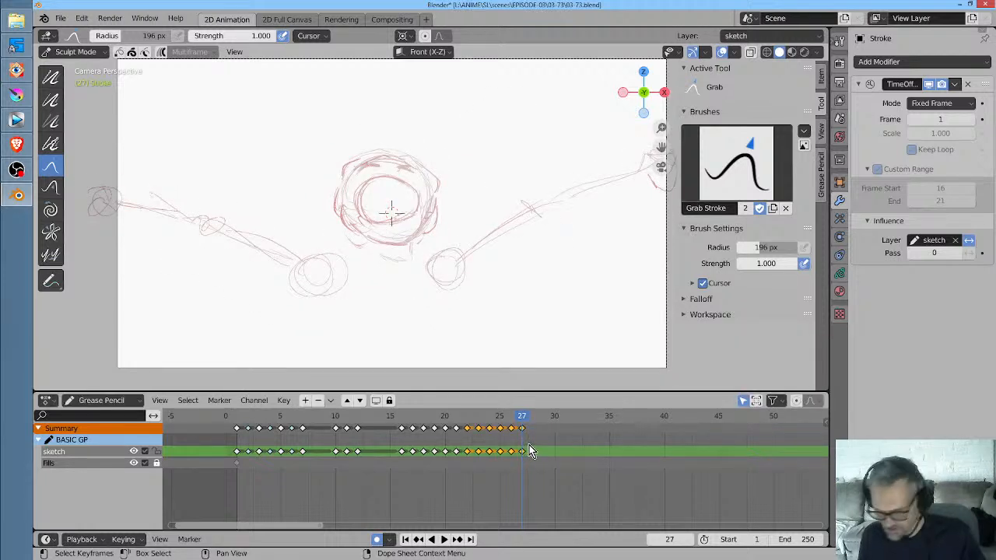
Reverse the order of the duplicated keyframes by scaling them about frame 27, so they span frames 27–32
{"action": "key", "text": "s"}
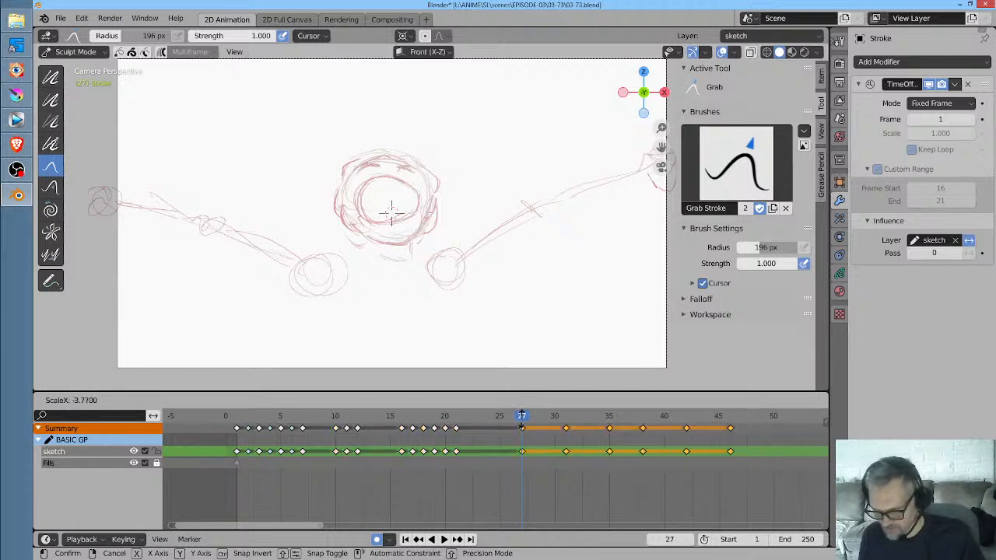
{"action": "key", "text": "Escape"}
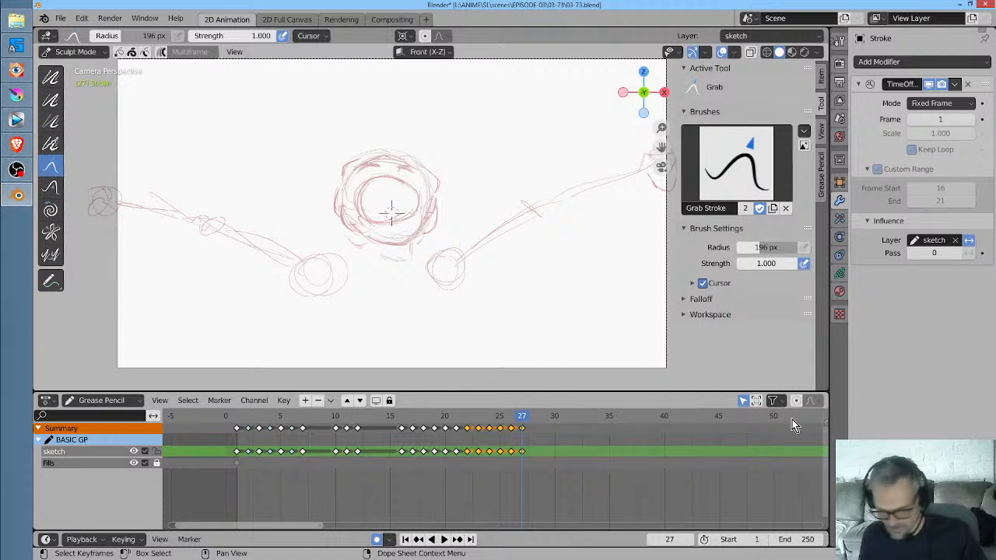
{"action": "key", "text": "s"}
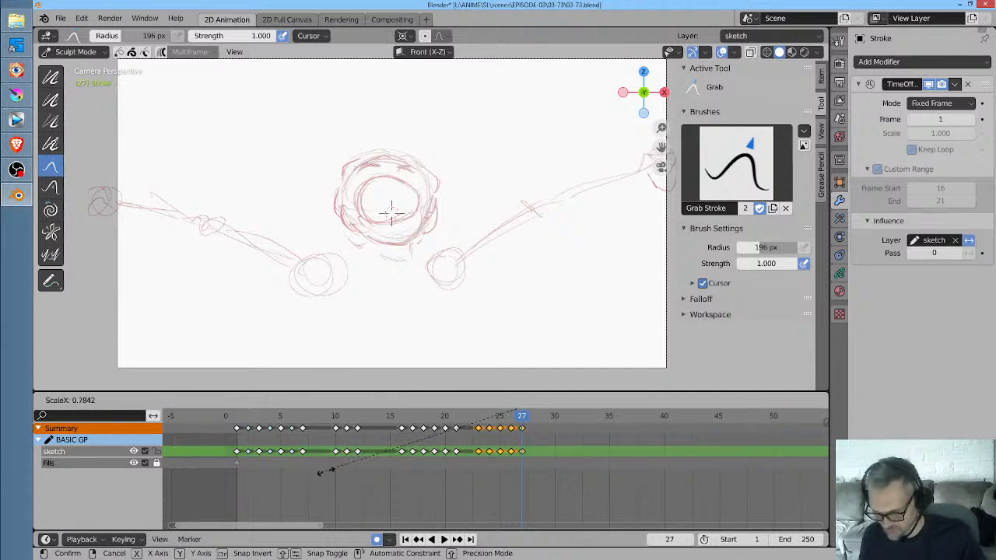
{"action": "left_click", "coordinate": [756, 465]}
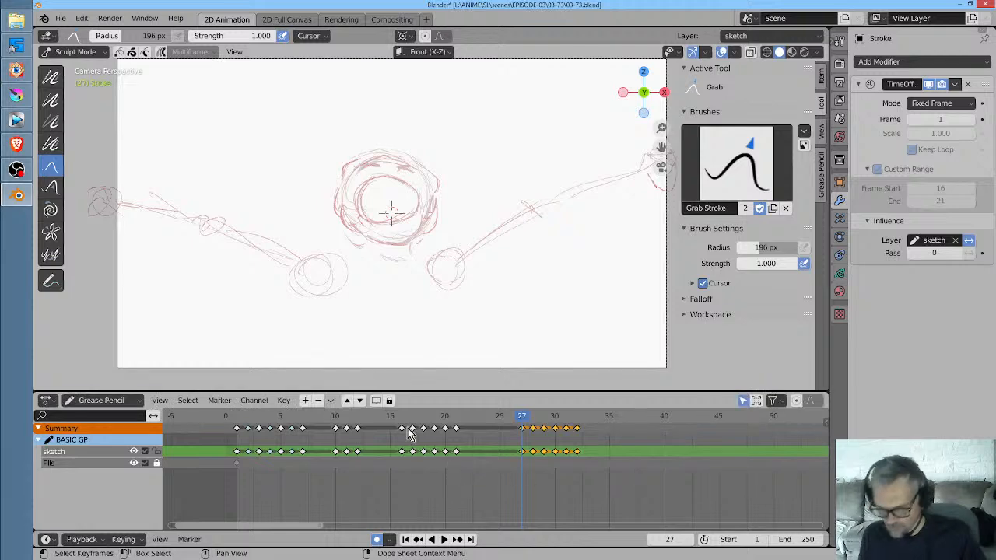
Play the animation from frame 16 to check the reversed keyframes
{"action": "left_click", "coordinate": [401, 418]}
{"action": "key", "text": "space"}
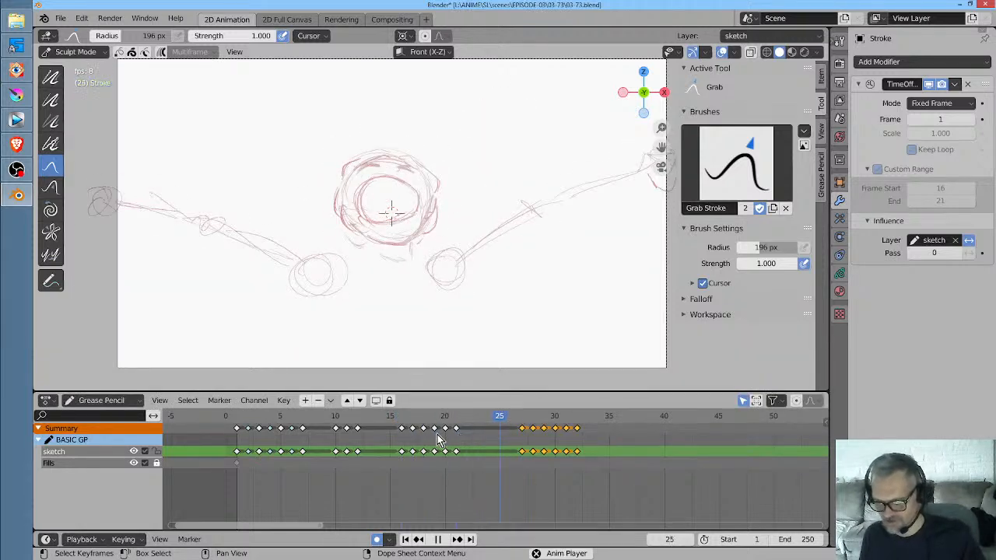
{"action": "key", "text": "space"}
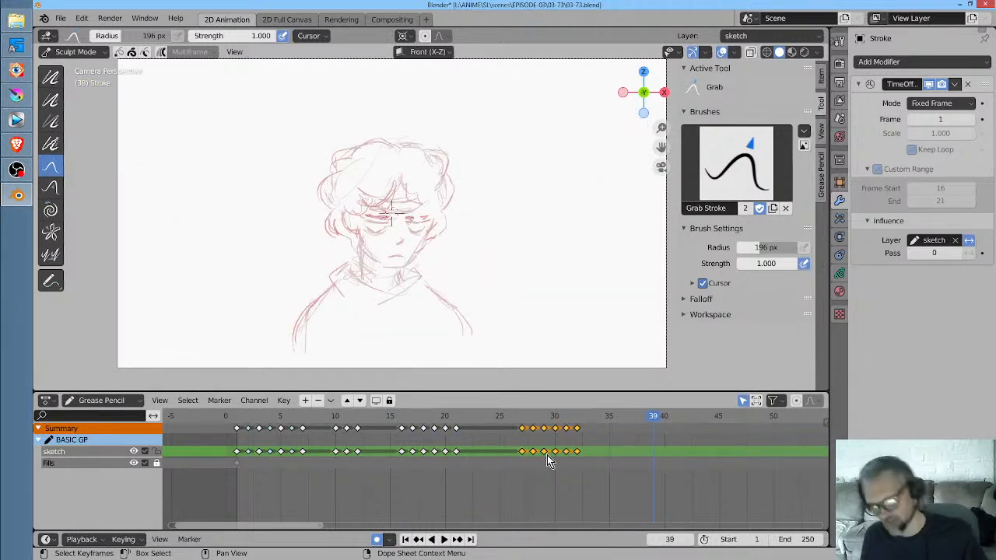
{"action": "scroll", "coordinate": [547, 455], "scroll_direction": "down", "scroll_amount": 2}
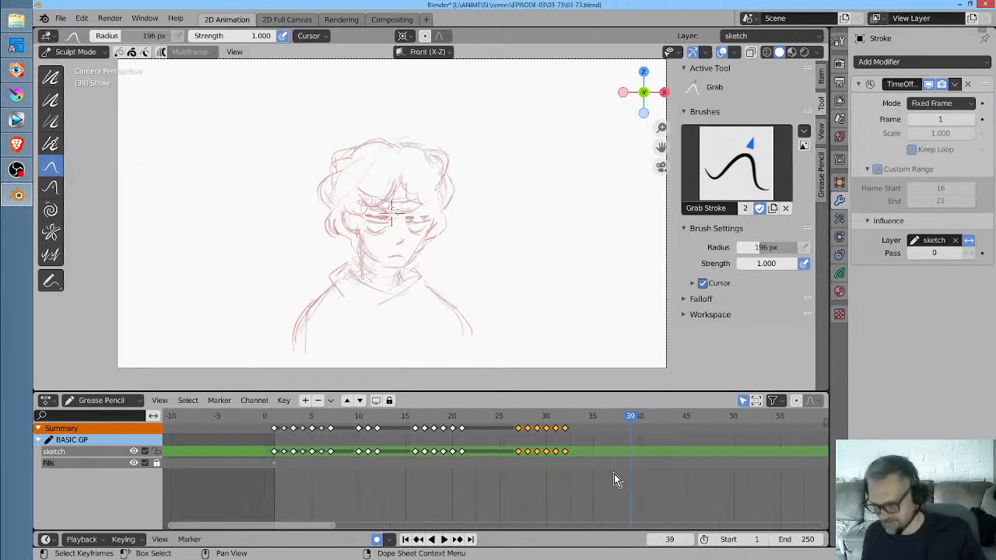
Delete the keyframes at frames 27 and 28 from the start of the reversed section
{"action": "mouse_move", "coordinate": [515, 417]}
{"action": "left_mouse_down"}
{"action": "mouse_move", "coordinate": [544, 420]}
{"action": "mouse_move", "coordinate": [526, 421]}
{"action": "left_mouse_up"}
{"action": "left_click", "coordinate": [518, 456]}
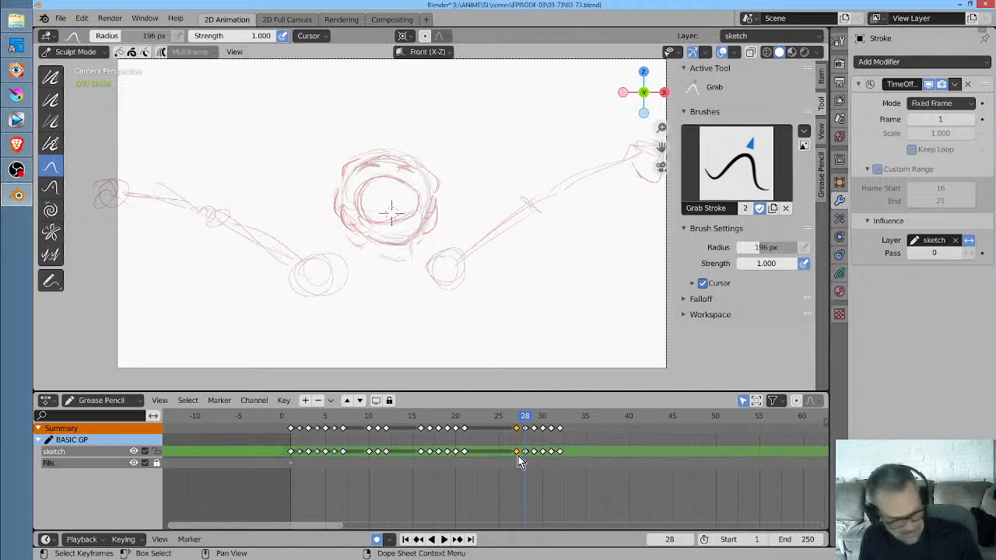
{"action": "right_click", "coordinate": [522, 462]}
{"action": "left_click", "coordinate": [524, 456]}
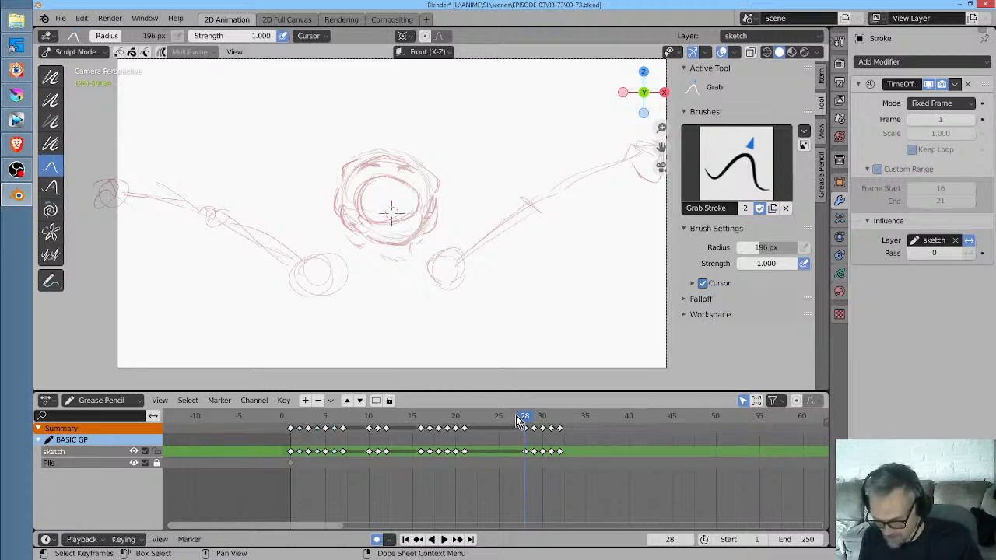
{"action": "left_click", "coordinate": [526, 452]}
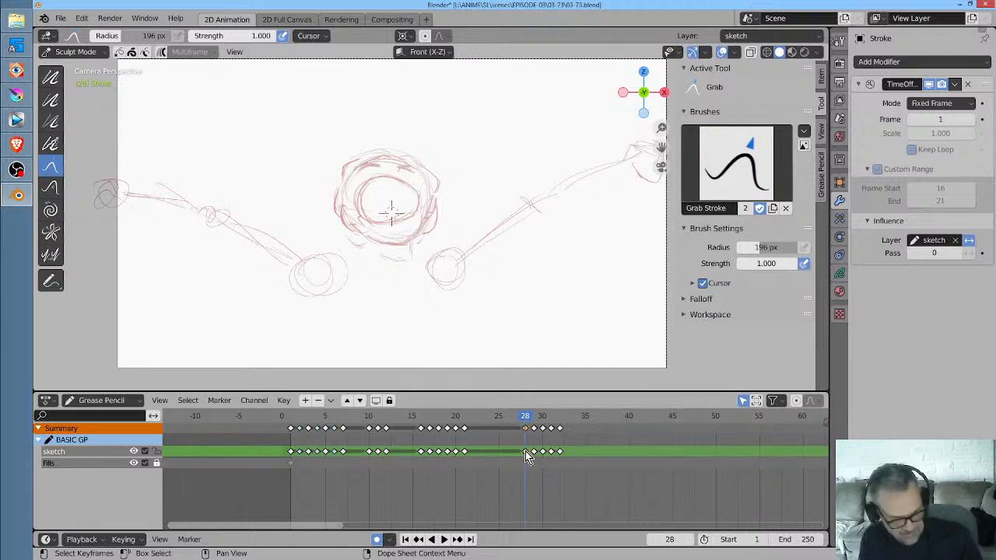
{"action": "key", "text": "x"}
{"action": "left_click", "coordinate": [526, 449]}
Play the animation from about frame 13, and replay it from about frame 28 to check the timing
{"action": "left_click_drag", "start_coordinate": [526, 418], "coordinate": [392, 415]}
{"action": "key", "text": "space"}
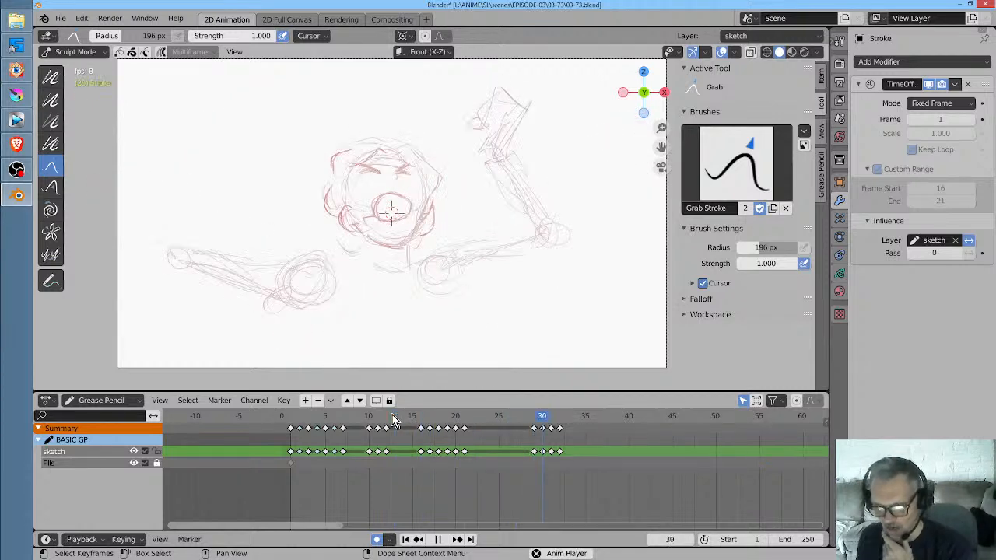
{"action": "key", "text": "space"}
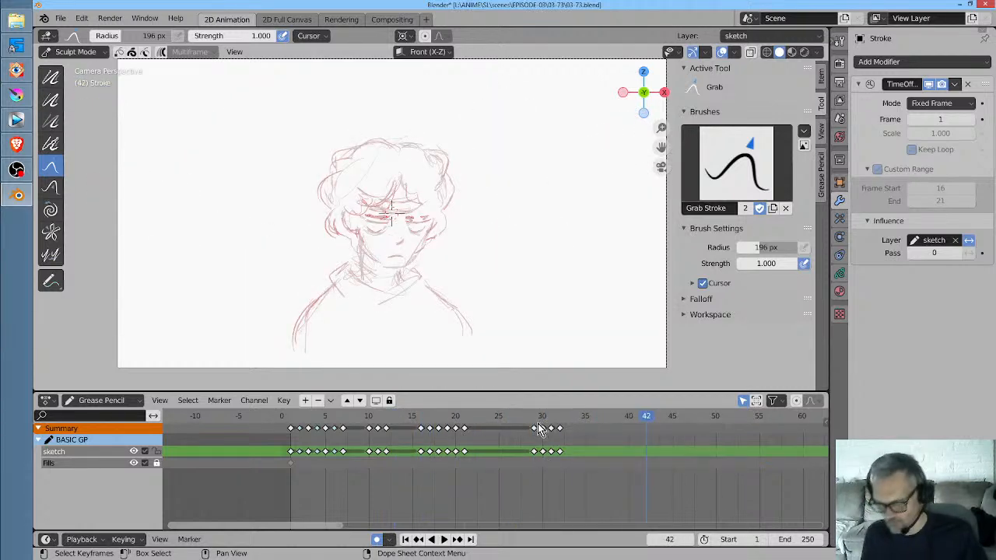
{"action": "left_click_drag", "start_coordinate": [543, 420], "coordinate": [524, 424]}
{"action": "key", "text": "space"}
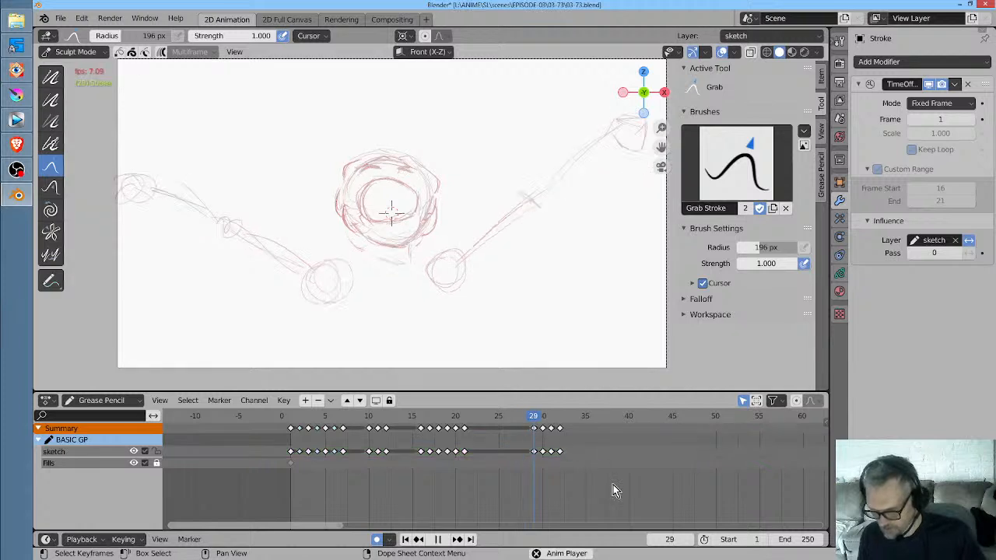
{"action": "key", "text": "space"}
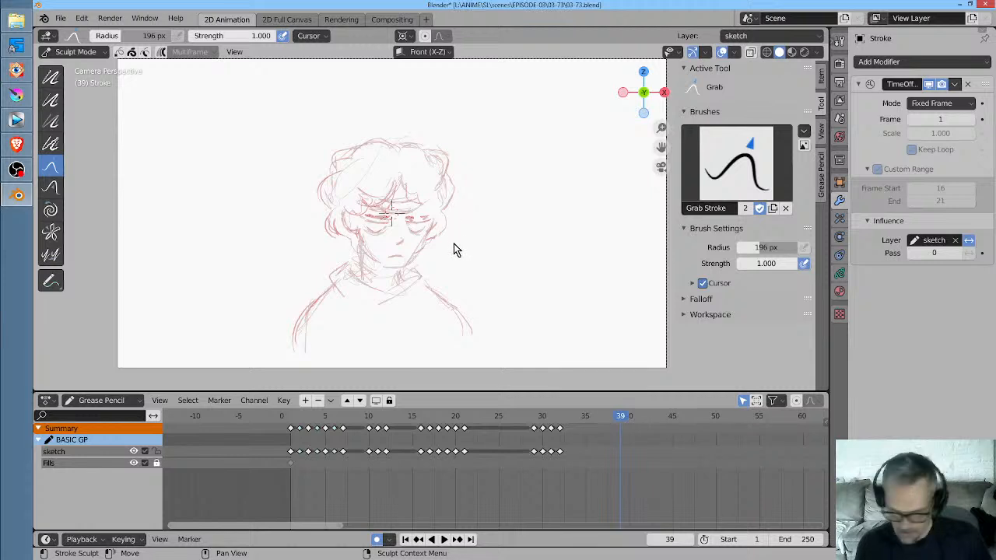
Switch to Draw mode and pencil the first collar and shoulder strokes of a new drawing at frame 39
{"action": "key", "text": "ctrl+Tab"}
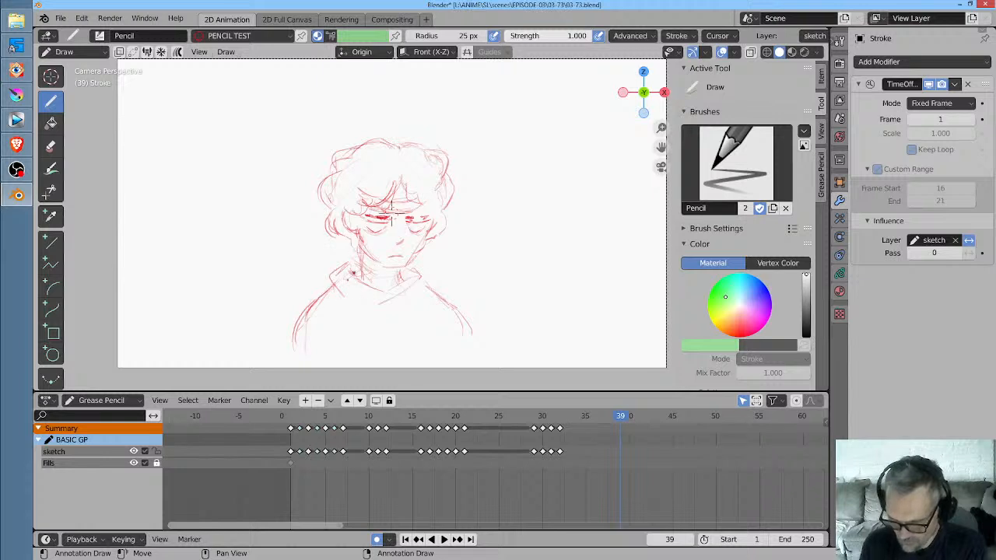
{"action": "mouse_move", "coordinate": [359, 259]}
{"action": "left_mouse_down"}
{"action": "mouse_move", "coordinate": [333, 274]}
{"action": "mouse_move", "coordinate": [336, 288]}
{"action": "left_mouse_up"}
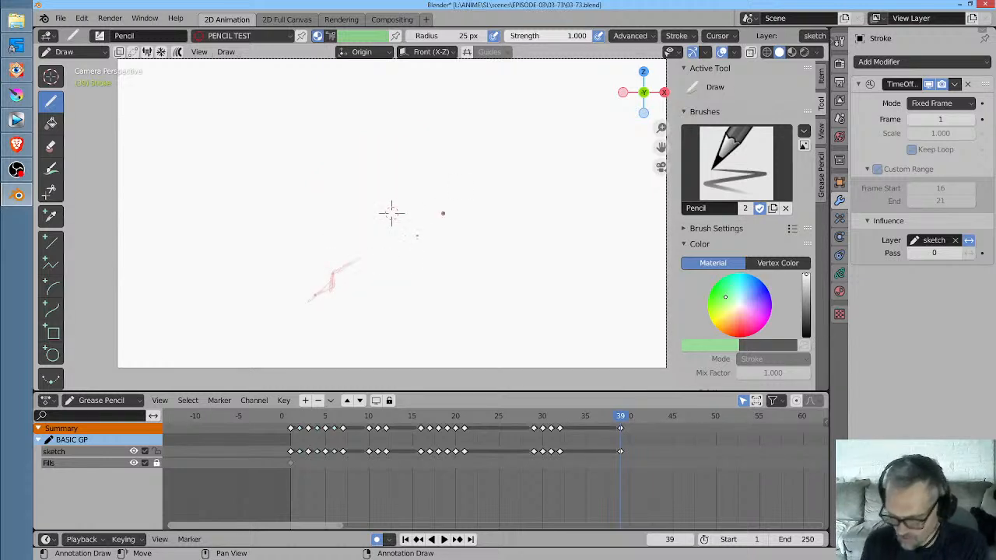
Make the sketch layer active in the dope sheet and flip between the keyframes at 32 and 39 to compare poses
{"action": "key", "text": "Up"}
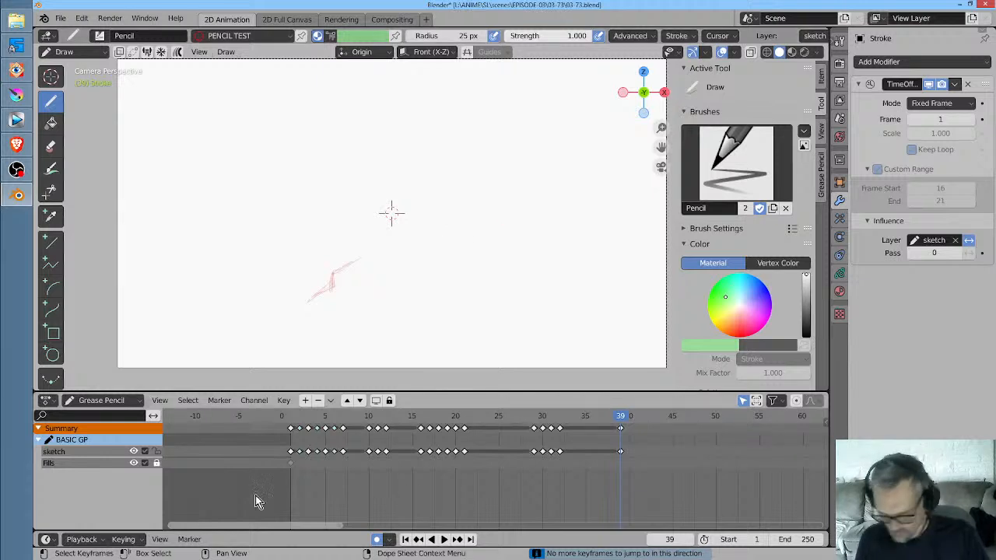
{"action": "left_click", "coordinate": [101, 452]}
{"action": "key", "text": "Left"}
{"action": "key", "text": "Right"}
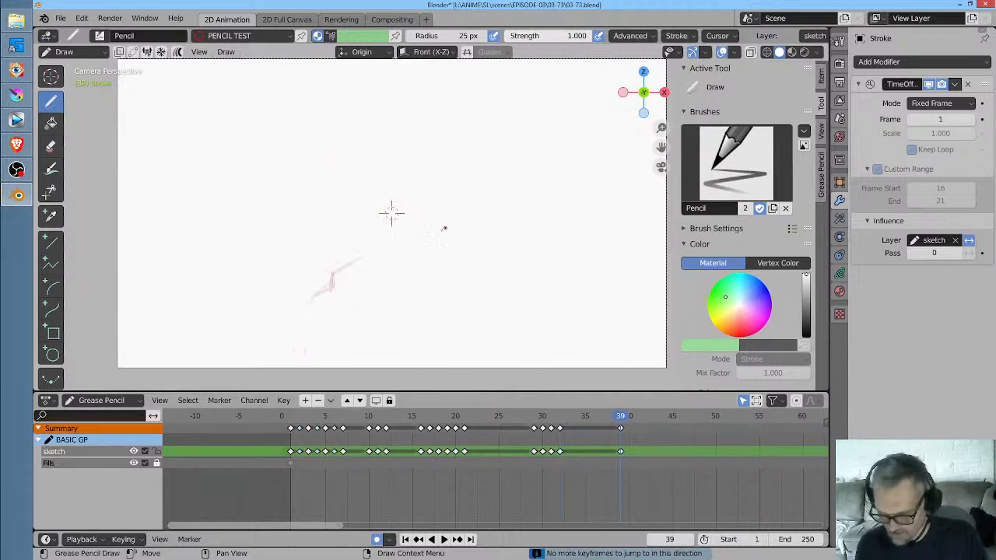
{"action": "key", "text": "Left"}
{"action": "key", "text": "Right"}
{"action": "key", "text": "Down"}
{"action": "key", "text": "Up"}
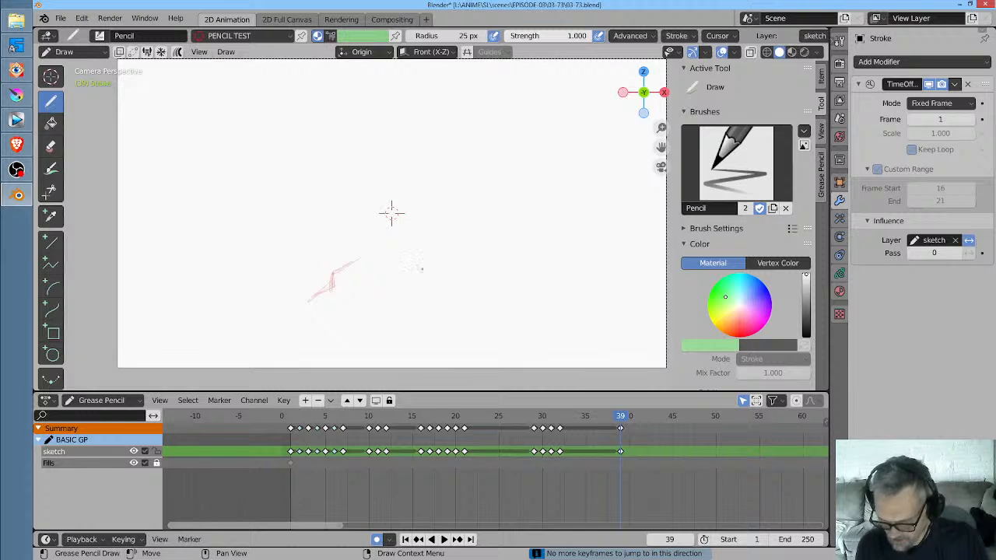
Pencil the right-hand shoulder and upper arm of the frame 39 drawing, flipping to frame 32 for comparison
{"action": "key", "text": "Down"}
{"action": "key", "text": "Up"}
{"action": "key", "text": "Down"}
{"action": "key", "text": "Up"}
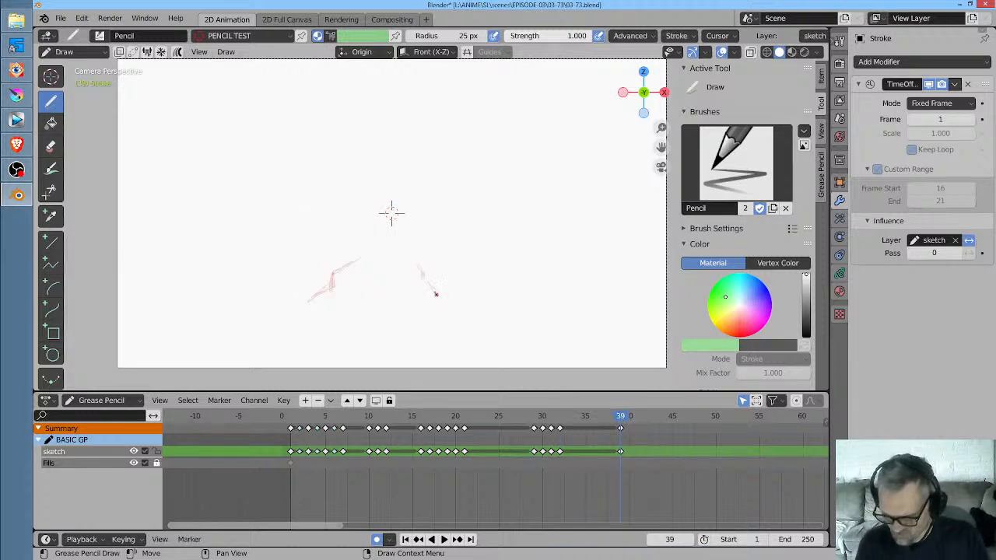
{"action": "mouse_move", "coordinate": [433, 289]}
{"action": "left_mouse_down"}
{"action": "mouse_move", "coordinate": [460, 315]}
{"action": "mouse_move", "coordinate": [462, 304]}
{"action": "mouse_move", "coordinate": [460, 349]}
{"action": "left_mouse_up"}
{"action": "key", "text": "Down"}
{"action": "key", "text": "Up"}
{"action": "key", "text": "Down"}
{"action": "key", "text": "Up"}
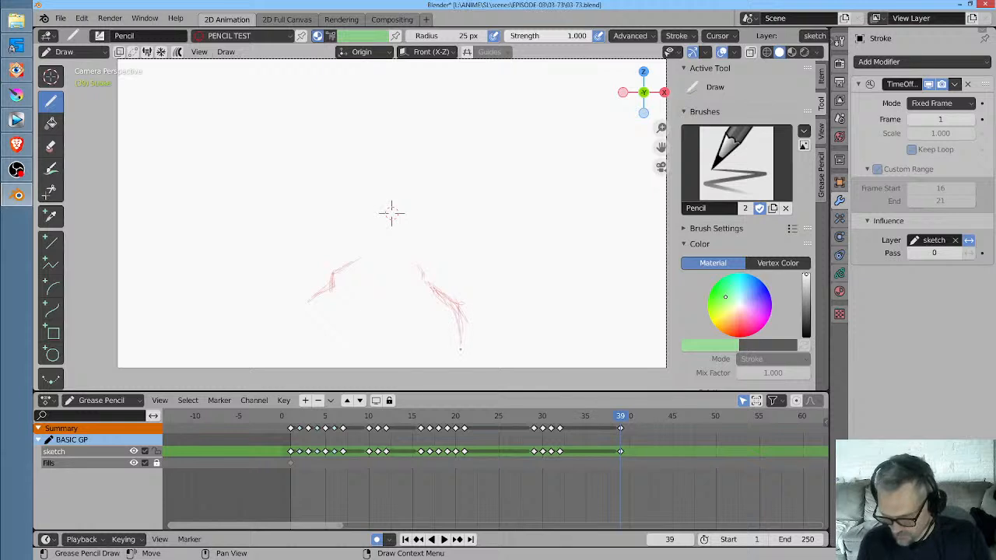
{"action": "key", "text": "Down"}
{"action": "key", "text": "Up"}
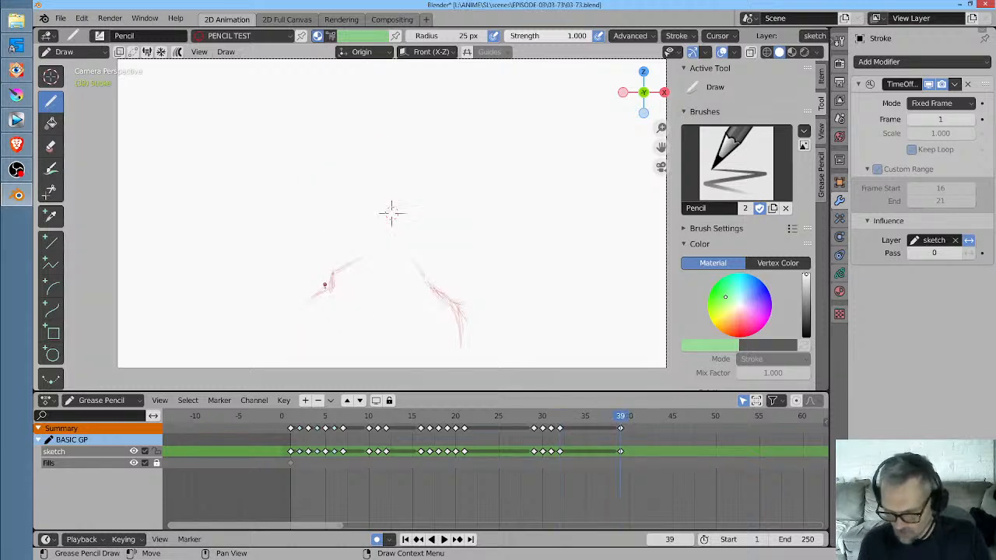
Pencil the left-hand shoulder and sleeve down to the elbow at frame 39, checking against frame 32
{"action": "key", "text": "Down"}
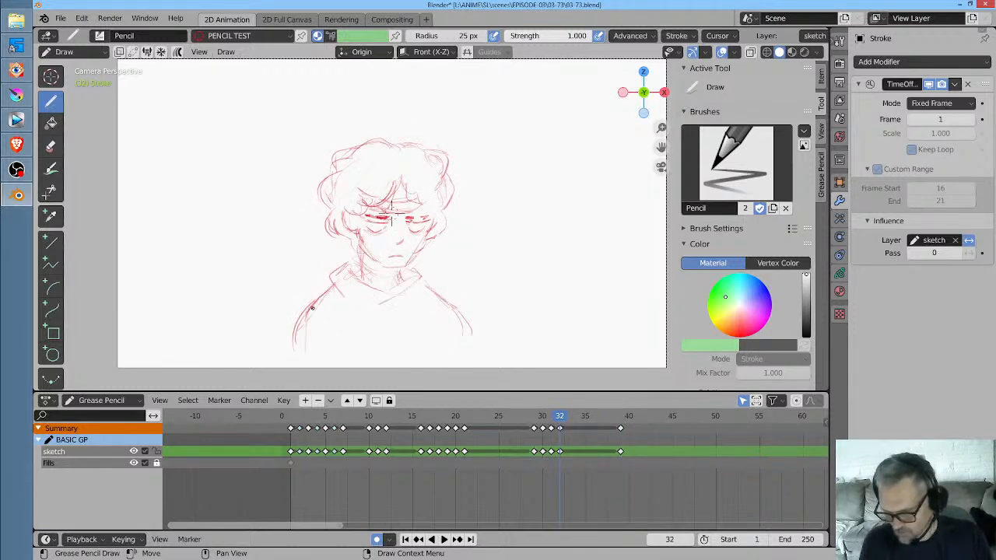
{"action": "key", "text": "Up"}
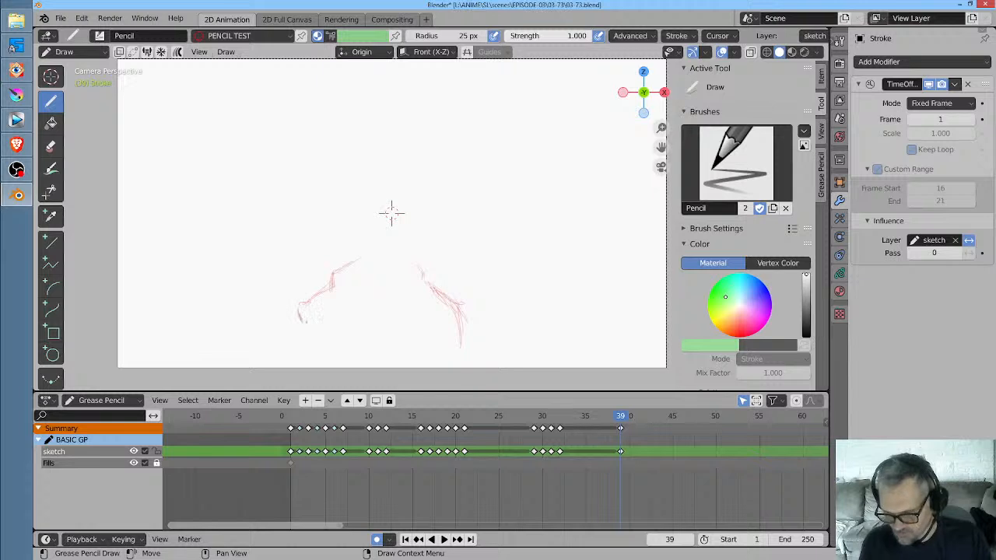
{"action": "key", "text": "Down"}
{"action": "key", "text": "Up"}
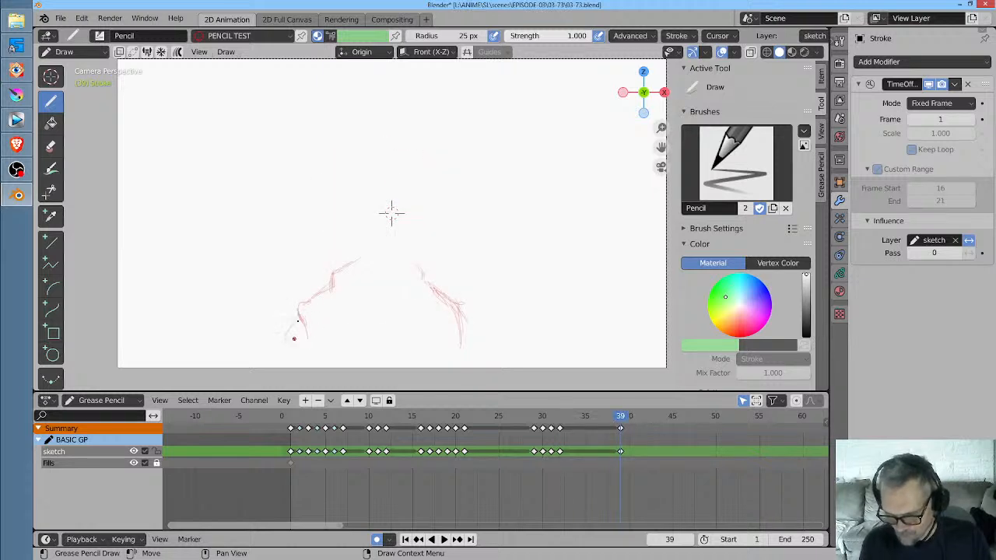
{"action": "key", "text": "Down"}
{"action": "key", "text": "Up"}
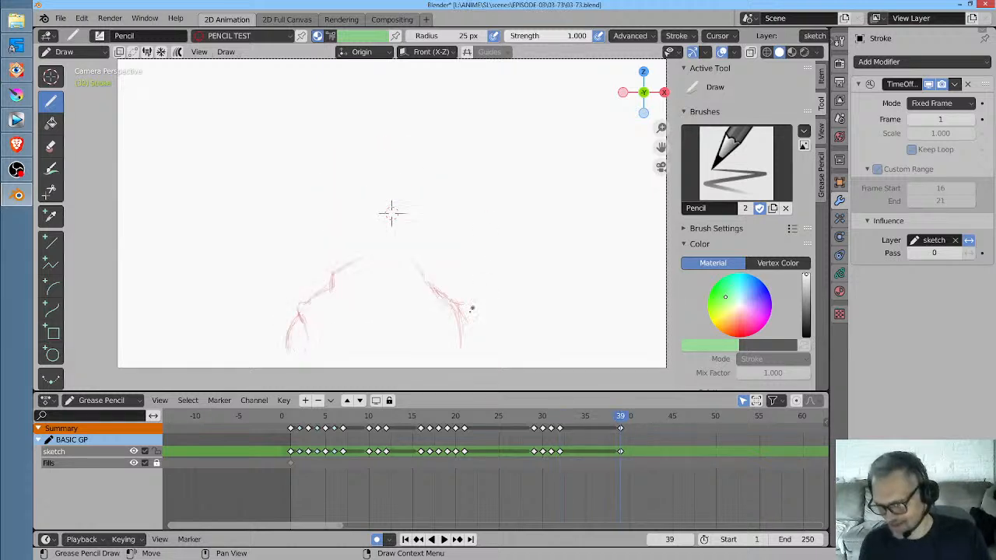
Add the outer edge of the right-hand sleeve and short vertical lines for both sides of the neck at frame 39
{"action": "left_click_drag", "start_coordinate": [459, 315], "coordinate": [474, 349]}
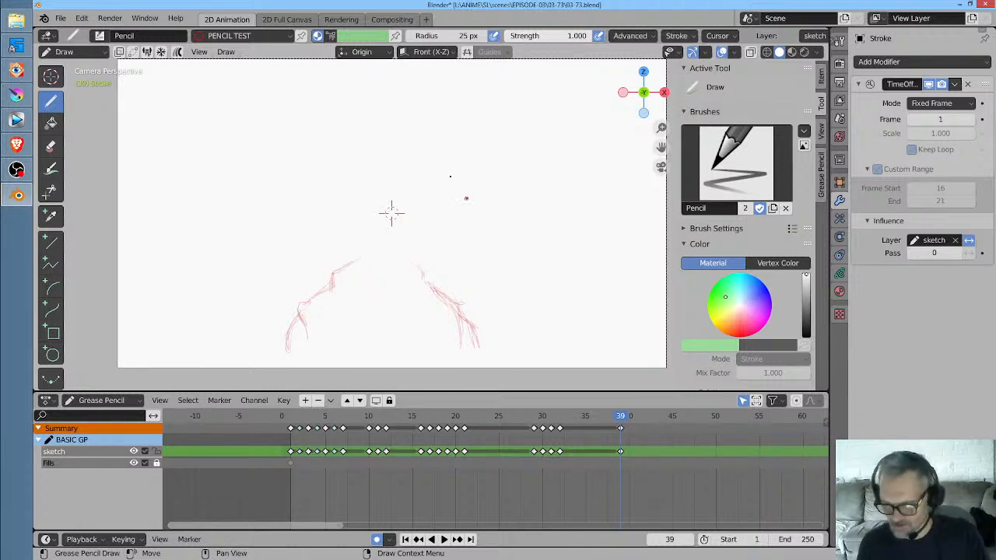
{"action": "key", "text": "Down"}
{"action": "key", "text": "Up"}
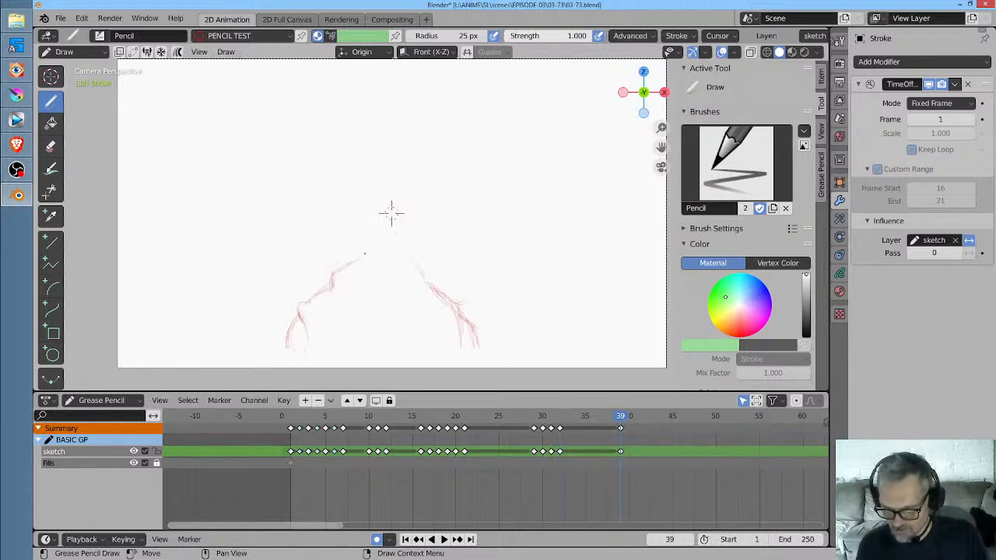
{"action": "key", "text": "Down"}
{"action": "key", "text": "Up"}
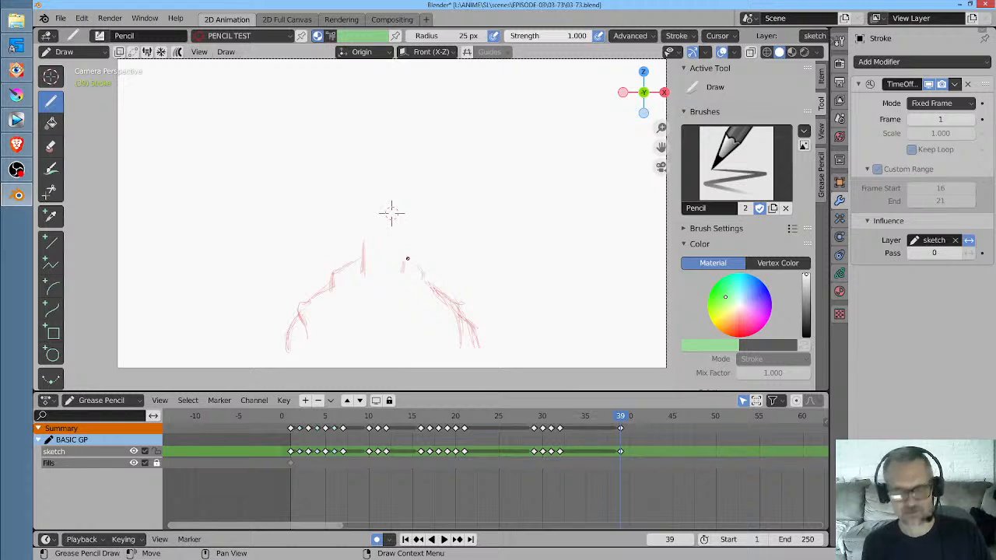
{"action": "key", "text": "Down"}
{"action": "key", "text": "Up"}
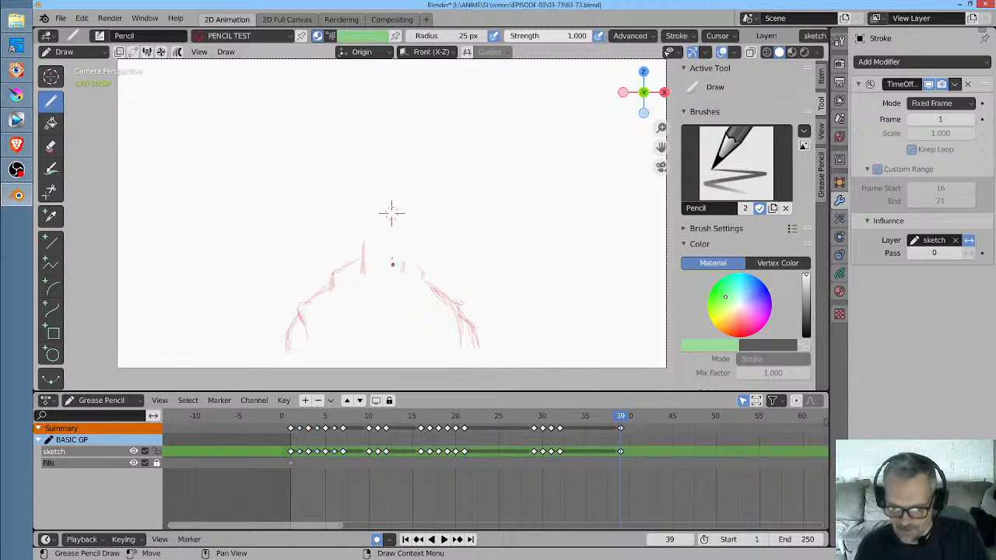
Pencil the chin and jaw curve across the top of the neck at frame 39
{"action": "left_click_drag", "start_coordinate": [363, 237], "coordinate": [413, 255]}
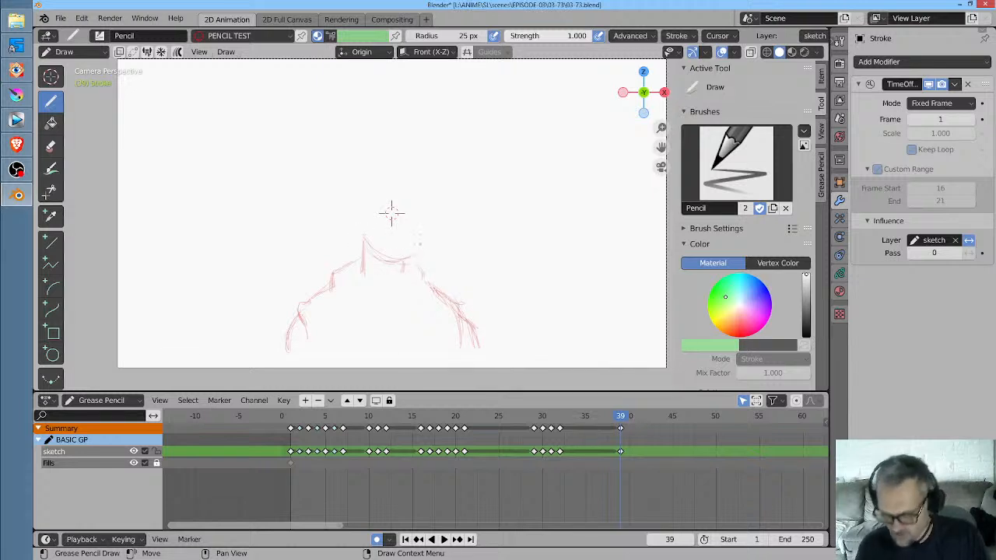
{"action": "key", "text": "Down"}
{"action": "key", "text": "Up"}
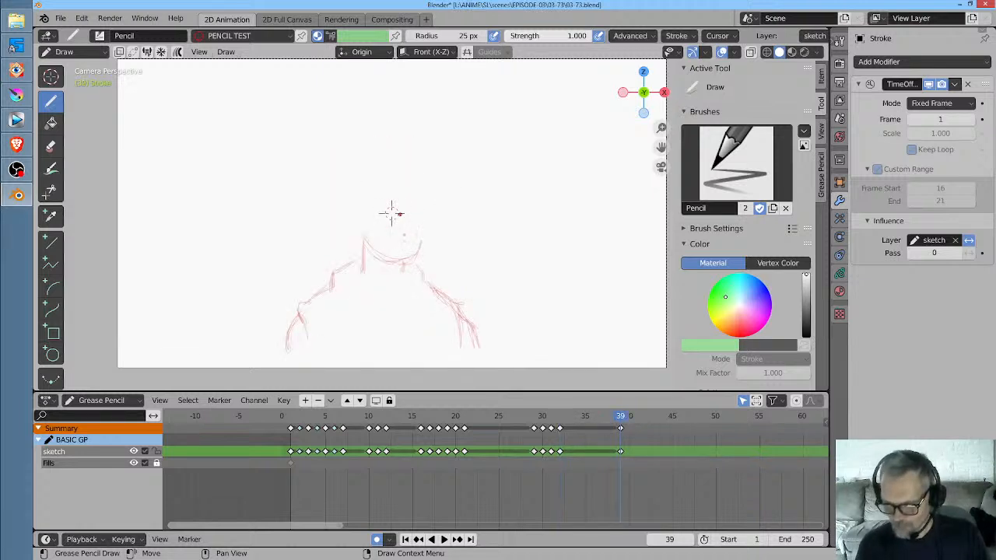
{"action": "left_click_drag", "start_coordinate": [420, 225], "coordinate": [422, 248]}
Sketch the tall oval of the head above the jaw at frame 39, checking its placement against frame 32
{"action": "key", "text": "Down"}
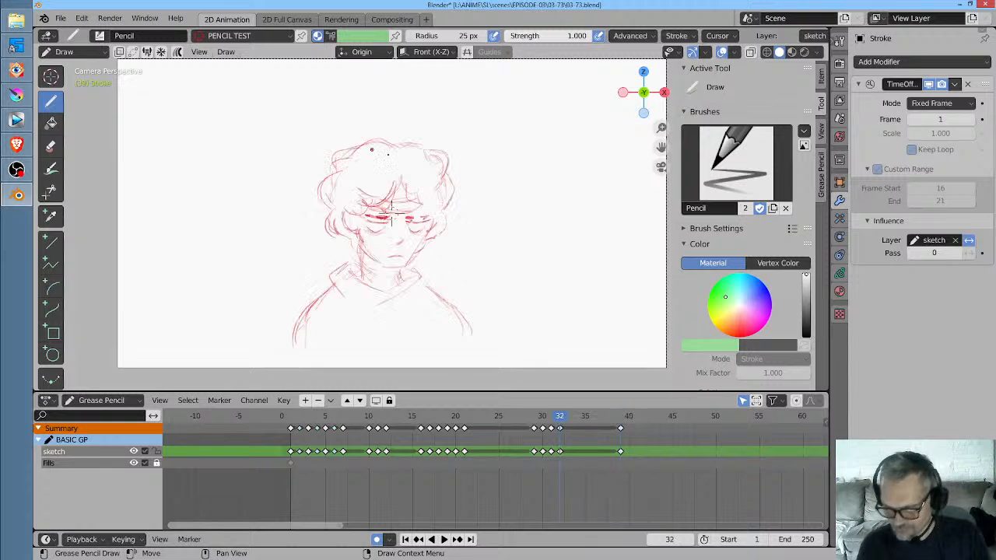
{"action": "key", "text": "Up"}
{"action": "left_click_drag", "start_coordinate": [344, 152], "coordinate": [363, 257]}
{"action": "key", "text": "Down"}
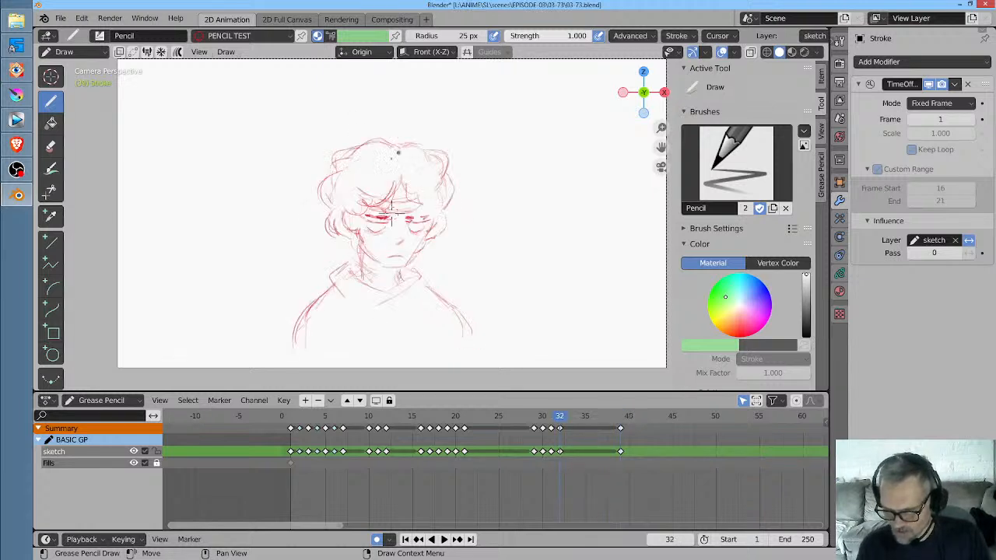
{"action": "key", "text": "Up"}
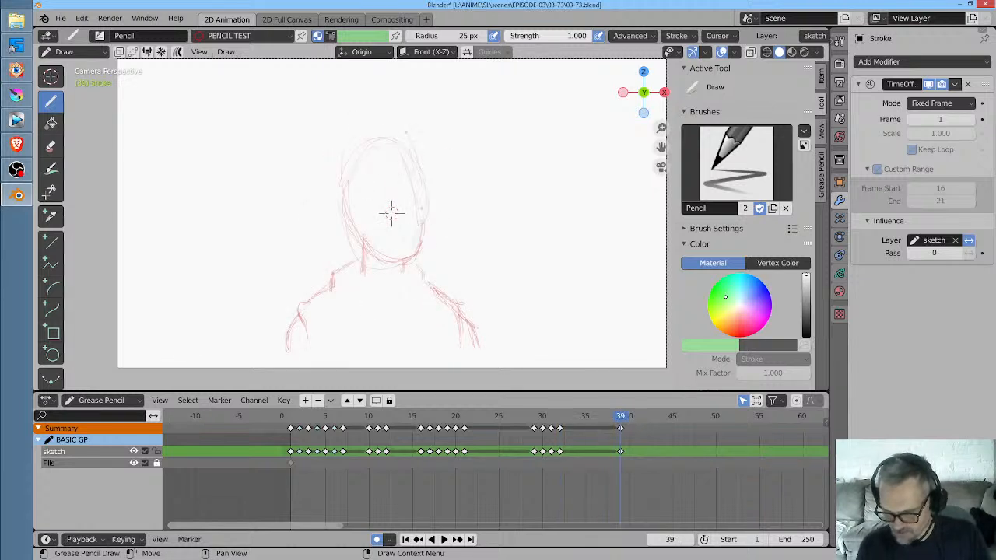
{"action": "key", "text": "Down"}
{"action": "key", "text": "Up"}
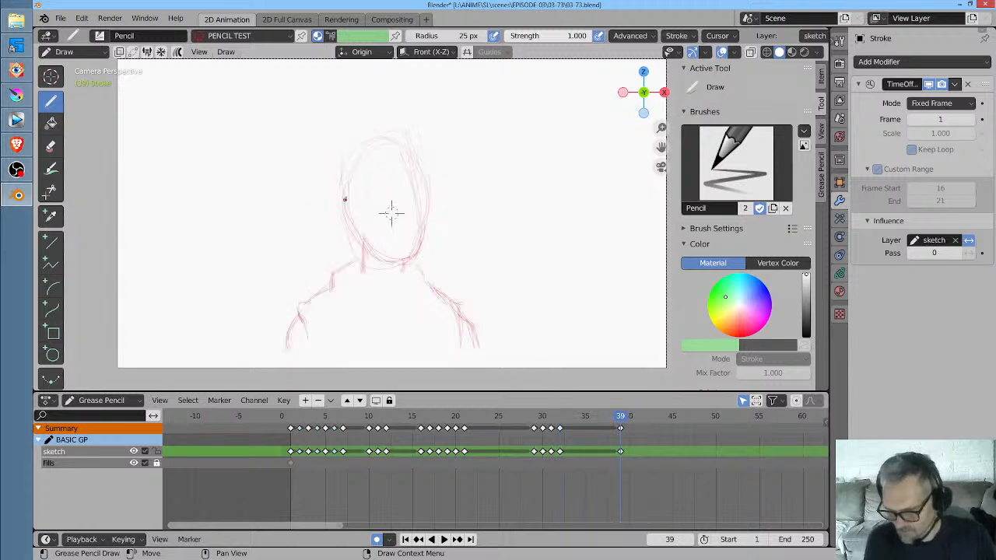
Pencil curved guidelines across the upper face and short angled marks just above them
{"action": "left_click_drag", "start_coordinate": [345, 191], "coordinate": [420, 178]}
{"action": "mouse_move", "coordinate": [354, 172]}
{"action": "left_mouse_down"}
{"action": "mouse_move", "coordinate": [417, 165]}
{"action": "mouse_move", "coordinate": [366, 172]}
{"action": "left_mouse_up"}
{"action": "key", "text": "Down"}
{"action": "key", "text": "Up"}
{"action": "left_click_drag", "start_coordinate": [350, 171], "coordinate": [359, 178]}
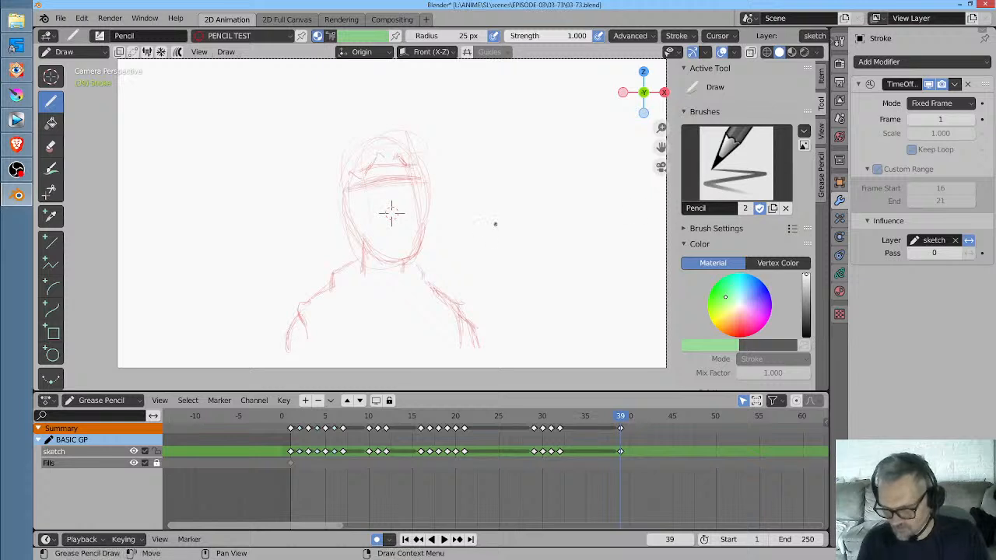
Scrub between frames 34 and 39 to compare the poses, and nudge the head sketch with the Grab brush in Sculpt Mode
{"action": "mouse_move", "coordinate": [574, 431]}
{"action": "left_mouse_down"}
{"action": "mouse_move", "coordinate": [515, 430]}
{"action": "mouse_move", "coordinate": [576, 431]}
{"action": "left_mouse_up"}
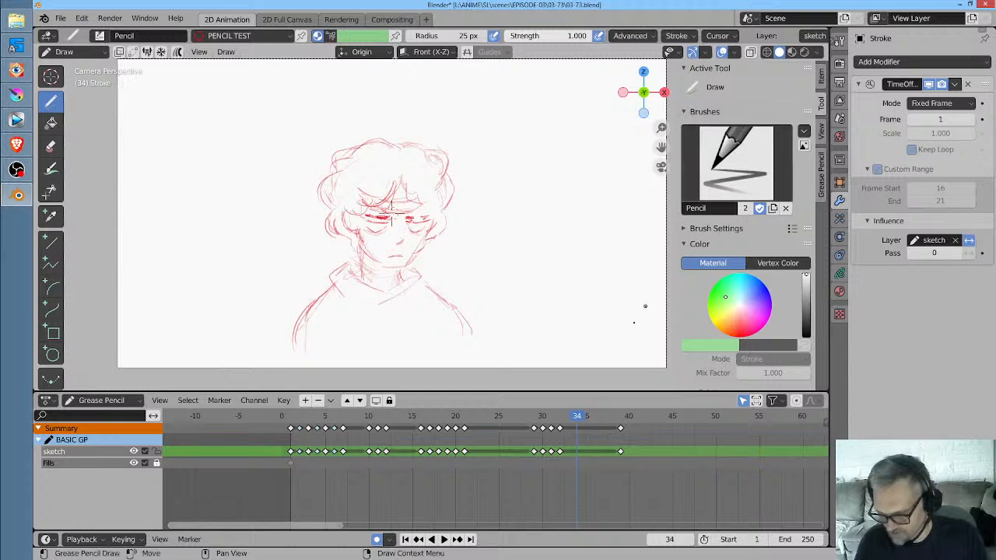
{"action": "mouse_move", "coordinate": [583, 416]}
{"action": "left_mouse_down"}
{"action": "mouse_move", "coordinate": [631, 410]}
{"action": "mouse_move", "coordinate": [612, 411]}
{"action": "mouse_move", "coordinate": [620, 409]}
{"action": "left_mouse_up"}
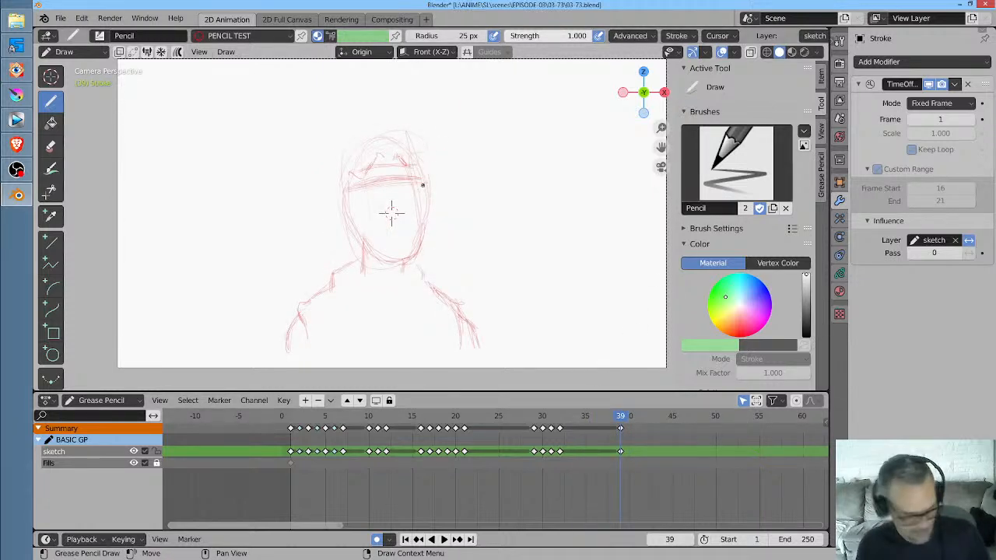
{"action": "key", "text": "ctrl+Tab"}
{"action": "left_click_drag", "start_coordinate": [421, 171], "coordinate": [428, 169]}
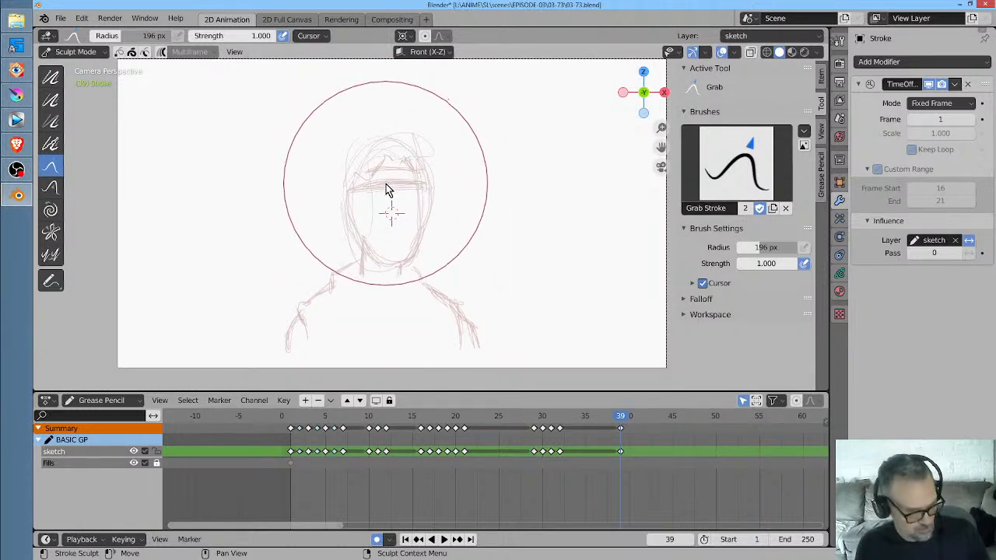
Return to Draw mode and pencil an ear on each side of the head
{"action": "key", "text": "ctrl+Tab"}
{"action": "left_click_drag", "start_coordinate": [344, 195], "coordinate": [340, 223]}
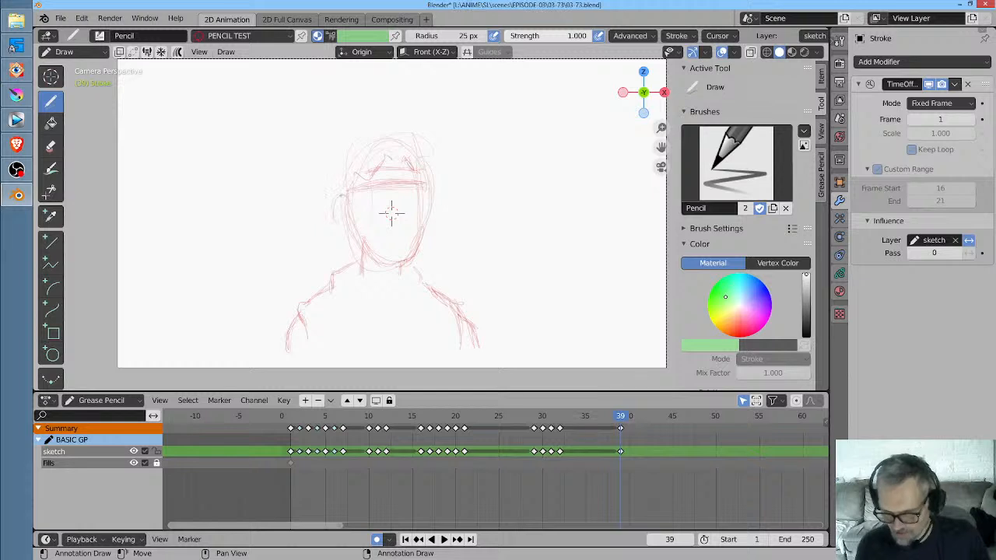
{"action": "mouse_move", "coordinate": [436, 200]}
{"action": "left_mouse_down"}
{"action": "mouse_move", "coordinate": [439, 214]}
{"action": "mouse_move", "coordinate": [426, 226]}
{"action": "left_mouse_up"}
{"action": "left_click_drag", "start_coordinate": [340, 195], "coordinate": [351, 228]}
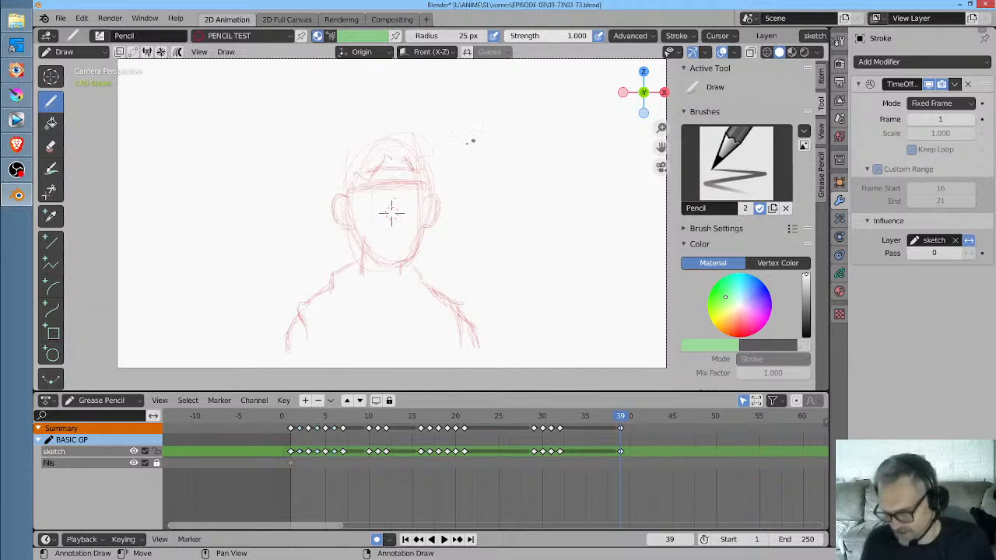
Pencil the outline of the hair along the crown of the head, with tufts at the parting and the left-hand side
{"action": "mouse_move", "coordinate": [432, 216]}
{"action": "middle_mouse_down", "text": "ctrl"}
{"action": "mouse_move", "coordinate": [420, 182]}
{"action": "mouse_move", "coordinate": [454, 159]}
{"action": "middle_mouse_up", "text": "ctrl"}
{"action": "mouse_move", "coordinate": [354, 87]}
{"action": "left_mouse_down"}
{"action": "mouse_move", "coordinate": [365, 98]}
{"action": "mouse_move", "coordinate": [327, 98]}
{"action": "mouse_move", "coordinate": [265, 137]}
{"action": "left_mouse_up"}
{"action": "left_click_drag", "start_coordinate": [302, 97], "coordinate": [268, 120]}
{"action": "left_click_drag", "start_coordinate": [331, 91], "coordinate": [321, 95]}
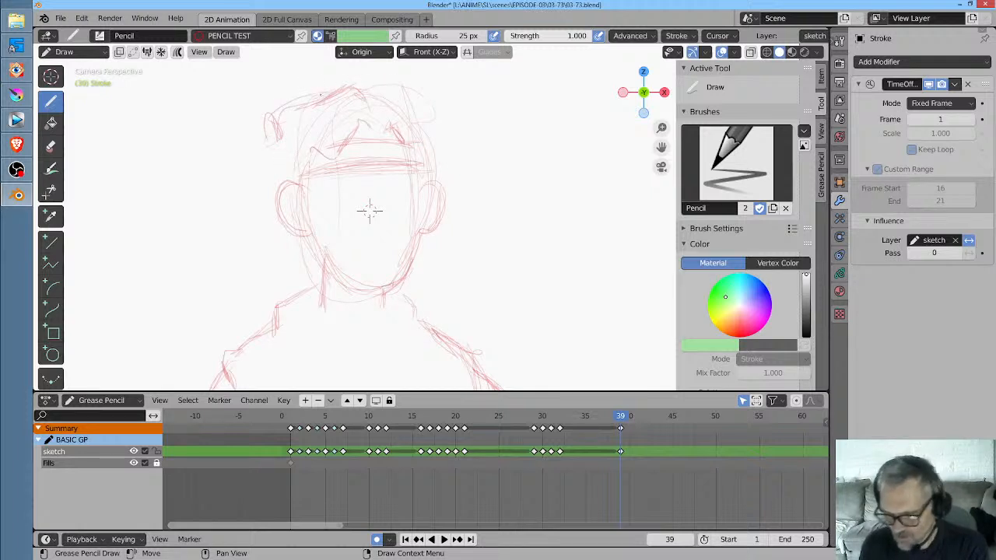
{"action": "mouse_move", "coordinate": [389, 76]}
{"action": "left_mouse_down"}
{"action": "mouse_move", "coordinate": [373, 96]}
{"action": "mouse_move", "coordinate": [401, 98]}
{"action": "left_mouse_up"}
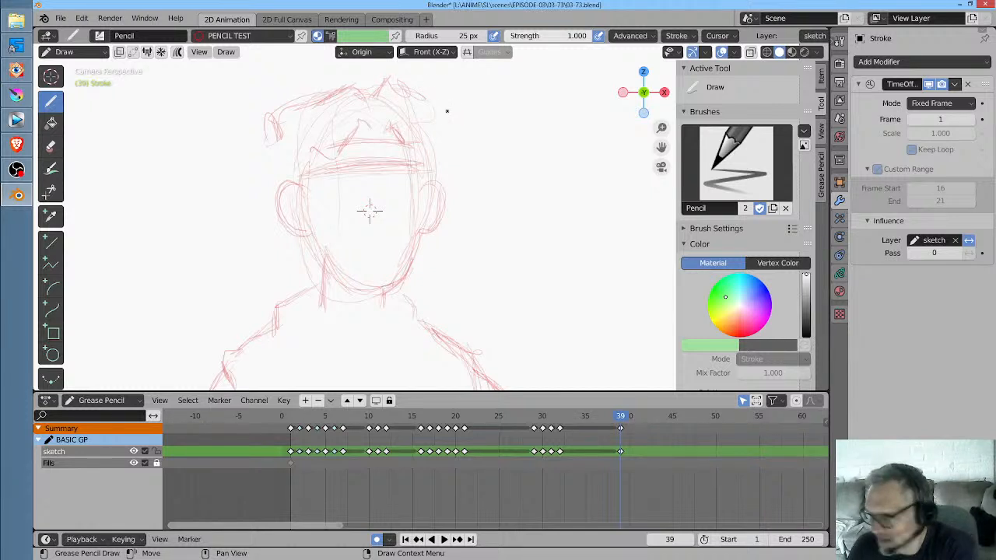
{"action": "left_click_drag", "start_coordinate": [349, 76], "coordinate": [365, 92]}
{"action": "mouse_move", "coordinate": [355, 78]}
{"action": "left_mouse_down"}
{"action": "mouse_move", "coordinate": [361, 91]}
{"action": "mouse_move", "coordinate": [293, 104]}
{"action": "mouse_move", "coordinate": [339, 80]}
{"action": "mouse_move", "coordinate": [365, 91]}
{"action": "mouse_move", "coordinate": [316, 93]}
{"action": "mouse_move", "coordinate": [280, 116]}
{"action": "mouse_move", "coordinate": [276, 137]}
{"action": "left_mouse_up"}
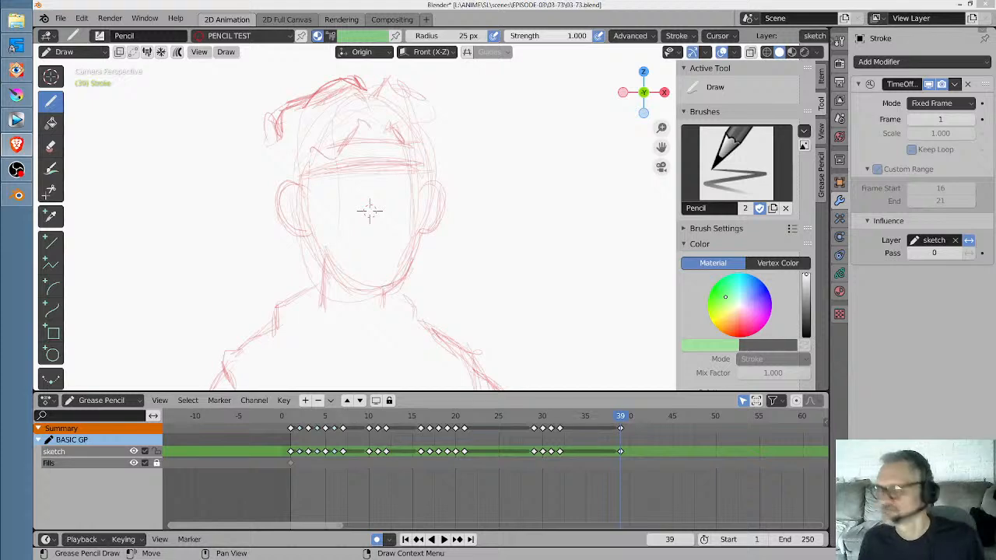
Switch to the Brave browser and go to the Talk with Pi message box at the end of the Pi thread
{"action": "left_click_drag", "start_coordinate": [995, 283], "coordinate": [464, 121]}
{"action": "double_click", "coordinate": [466, 119]}
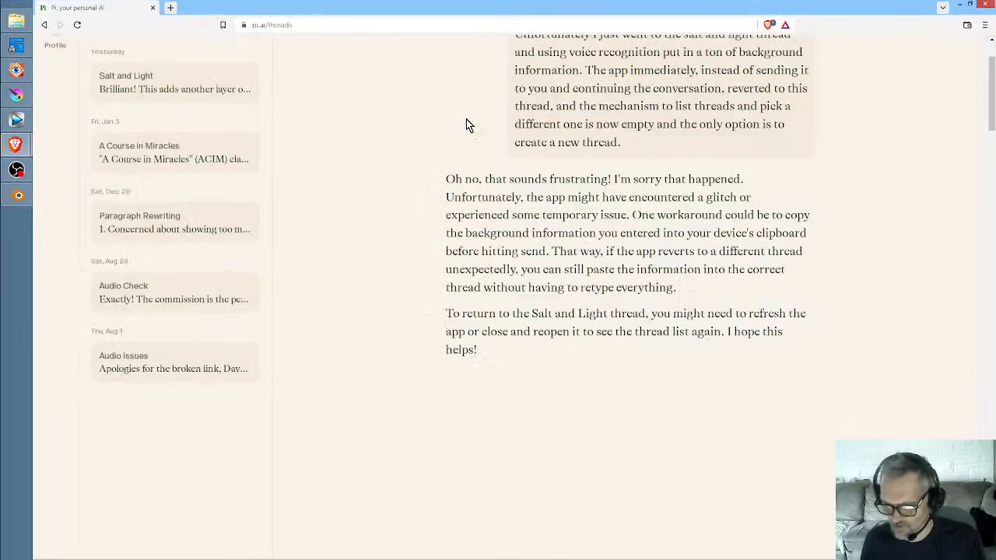
{"action": "scroll", "coordinate": [579, 350], "scroll_direction": "down", "scroll_amount": 5}
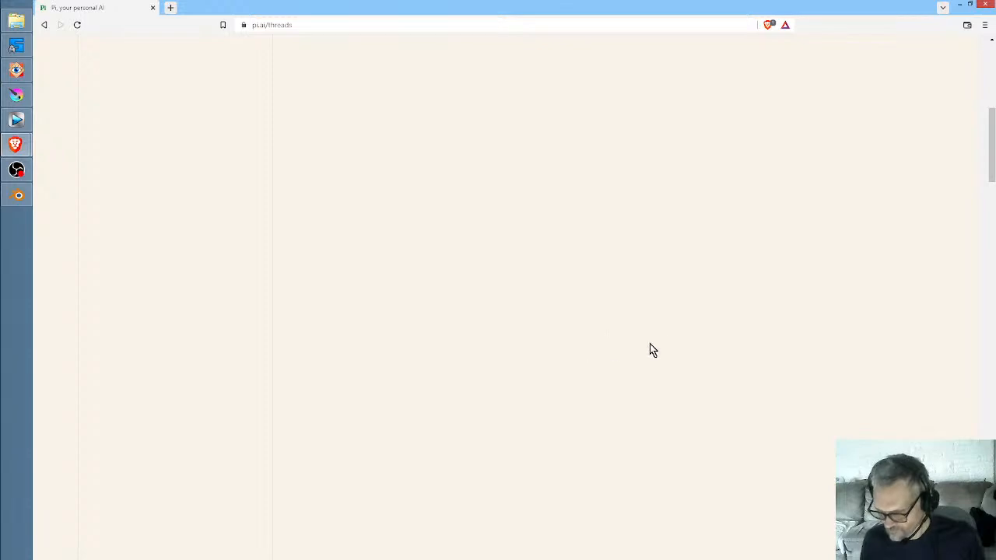
{"action": "scroll", "coordinate": [684, 326], "scroll_direction": "down", "scroll_amount": 15}
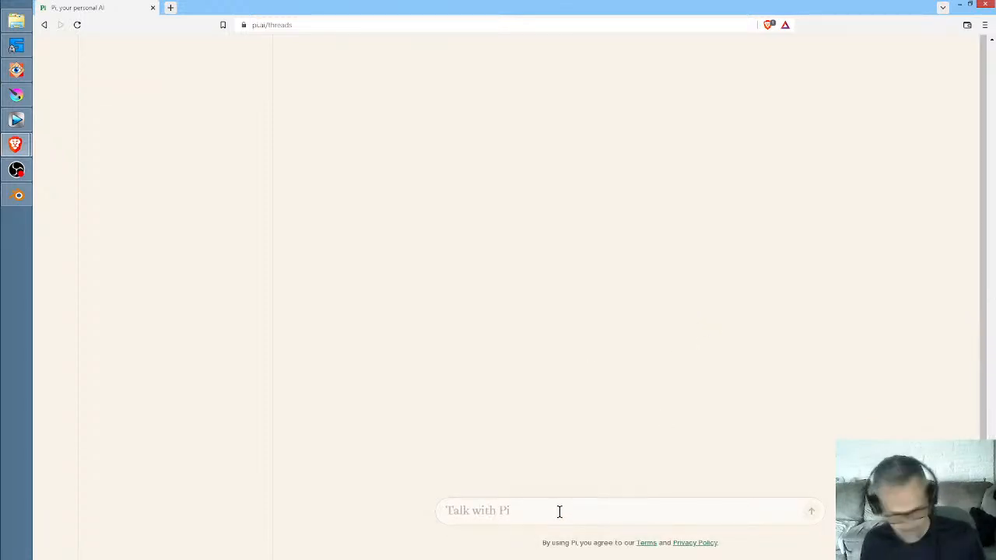
{"action": "left_click", "coordinate": [559, 512]}
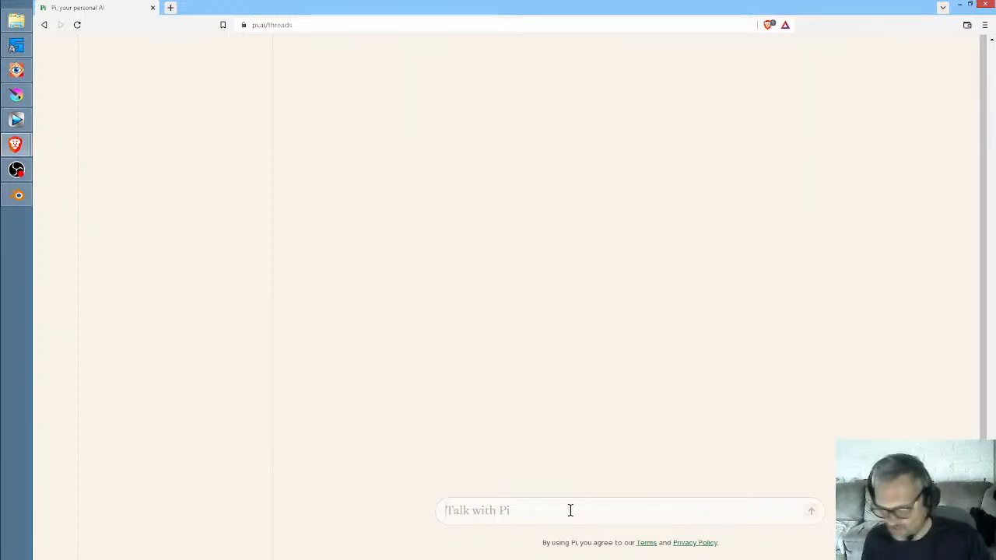
Open the developer tools and inspect the Talk with Pi text area element
{"action": "key", "text": "F12"}
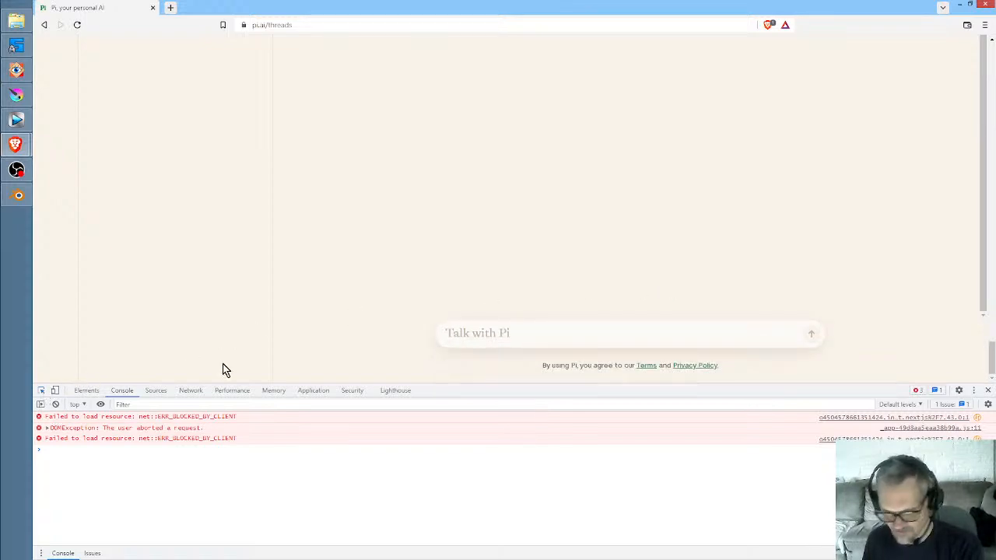
{"action": "key", "text": "ctrl+shift+c"}
{"action": "left_click", "coordinate": [644, 335]}
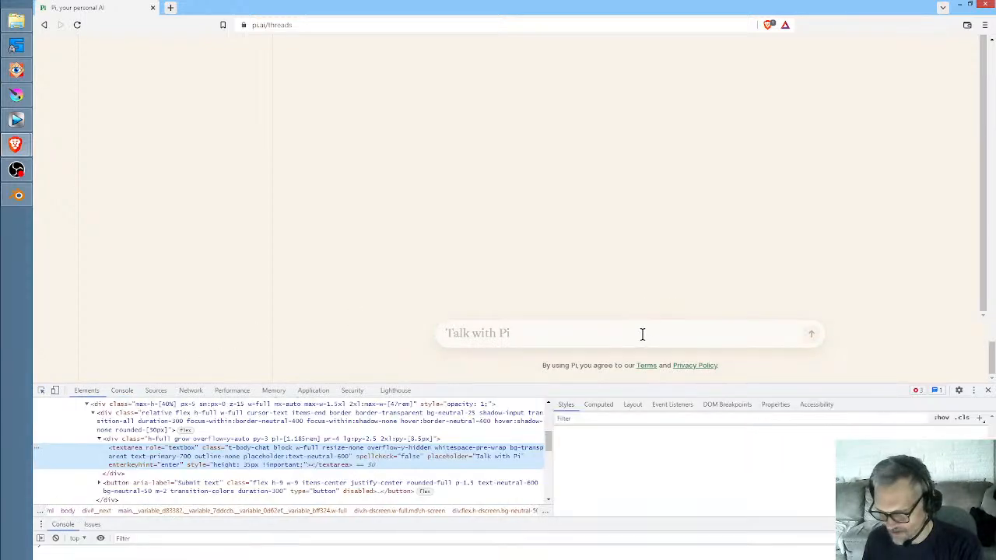
Select the div enclosing the Talk with Pi text area, toggle its h-full rule's height: 100% declaration, and close the developer tools
{"action": "left_click", "coordinate": [155, 438]}
{"action": "scroll", "coordinate": [710, 468], "scroll_direction": "down", "scroll_amount": 5}
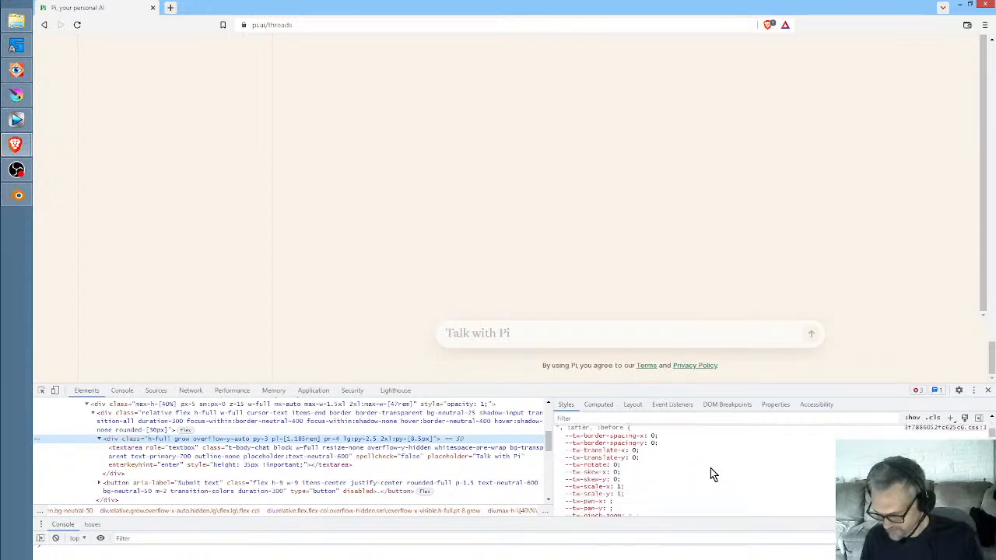
{"action": "left_click", "coordinate": [559, 460]}
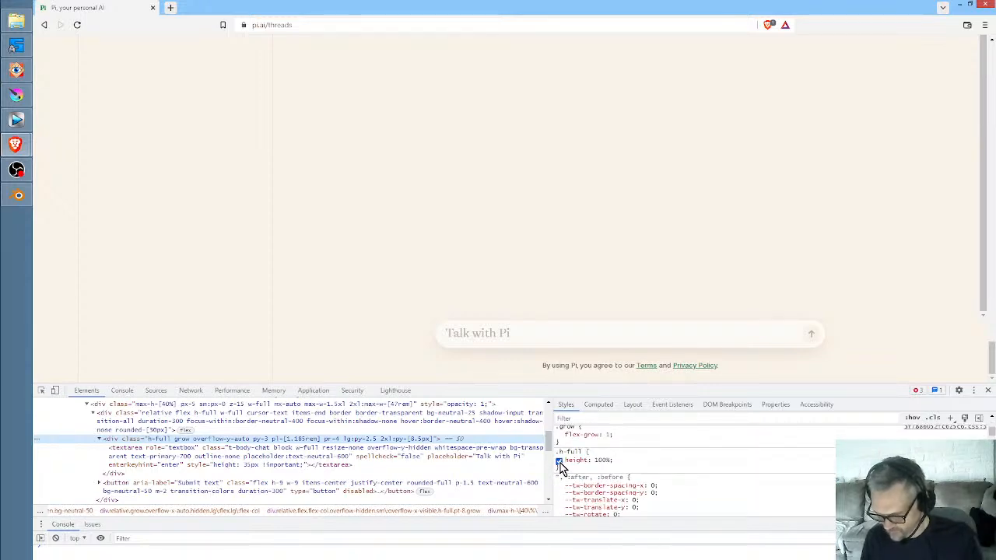
{"action": "left_click", "coordinate": [988, 390]}
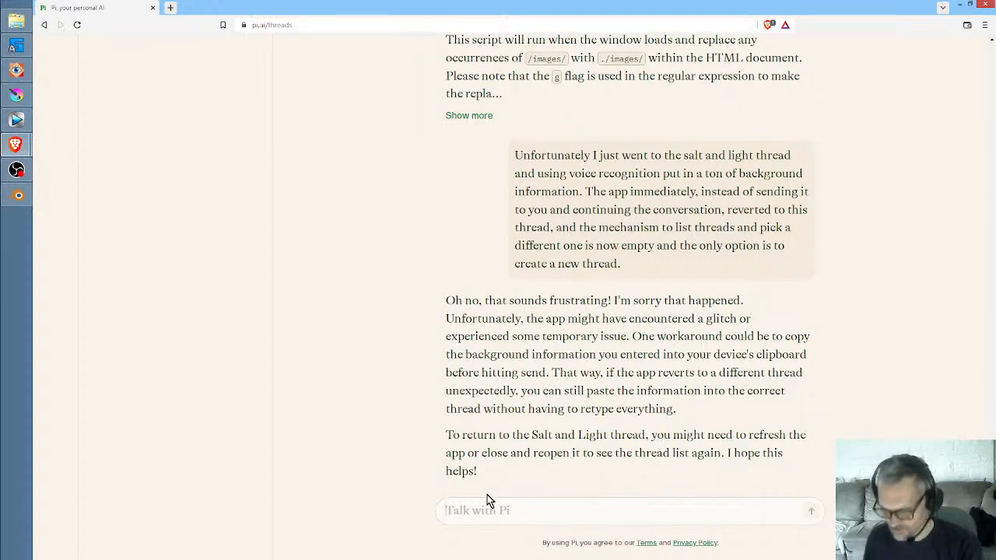
Write "pi say hi to my youtube audience" in the Talk with Pi message box
{"action": "type", "text": "p"}
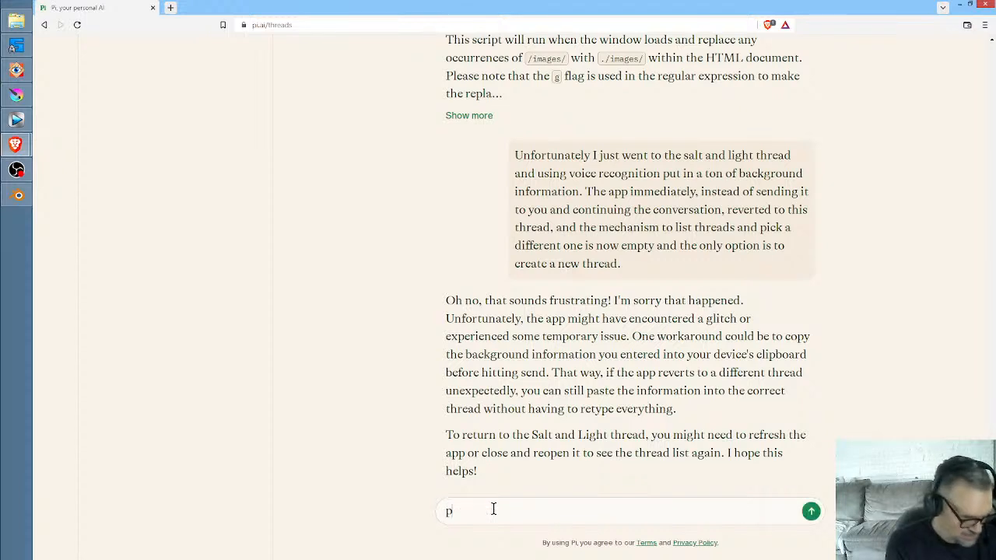
{"action": "type", "text": "i say"}
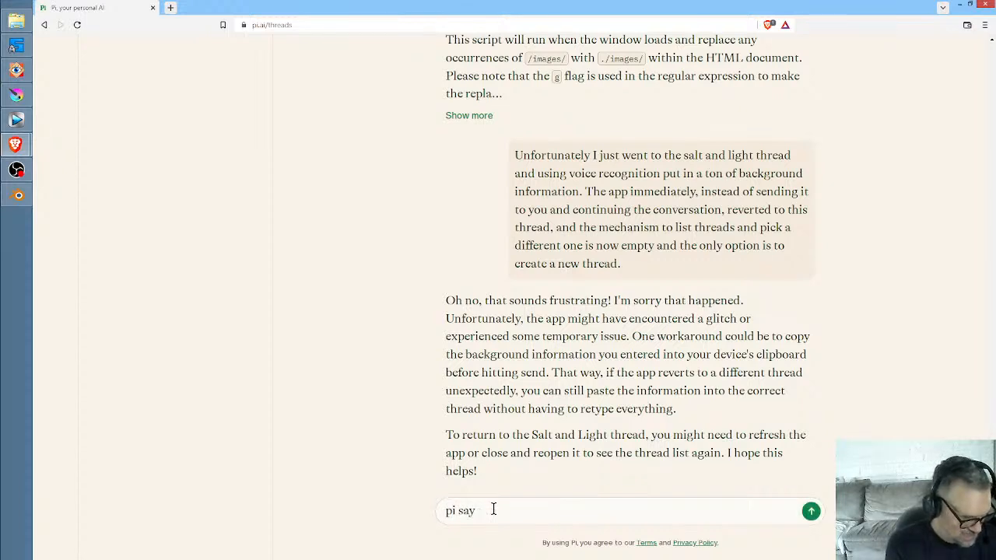
{"action": "type", "text": " hi to m"}
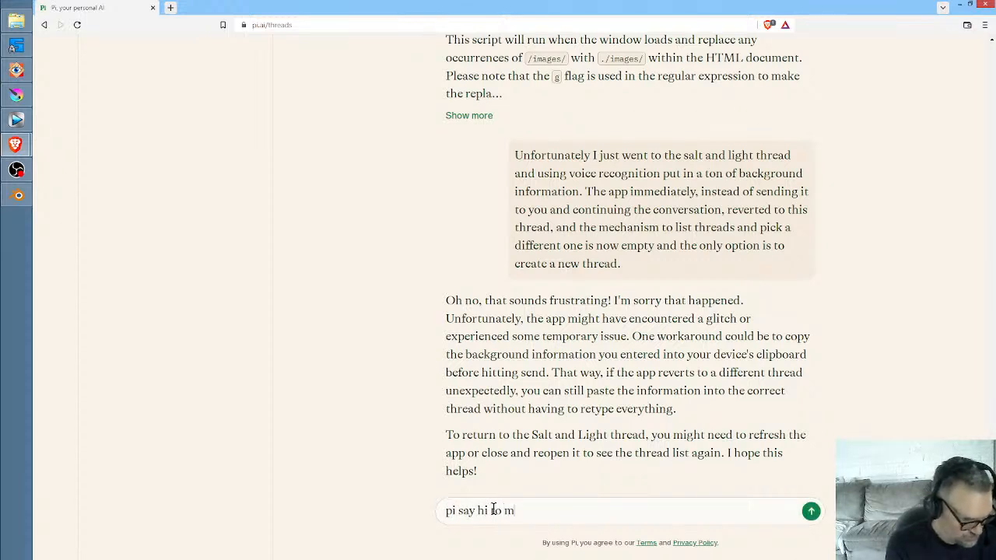
{"action": "type", "text": "y youtube audience"}
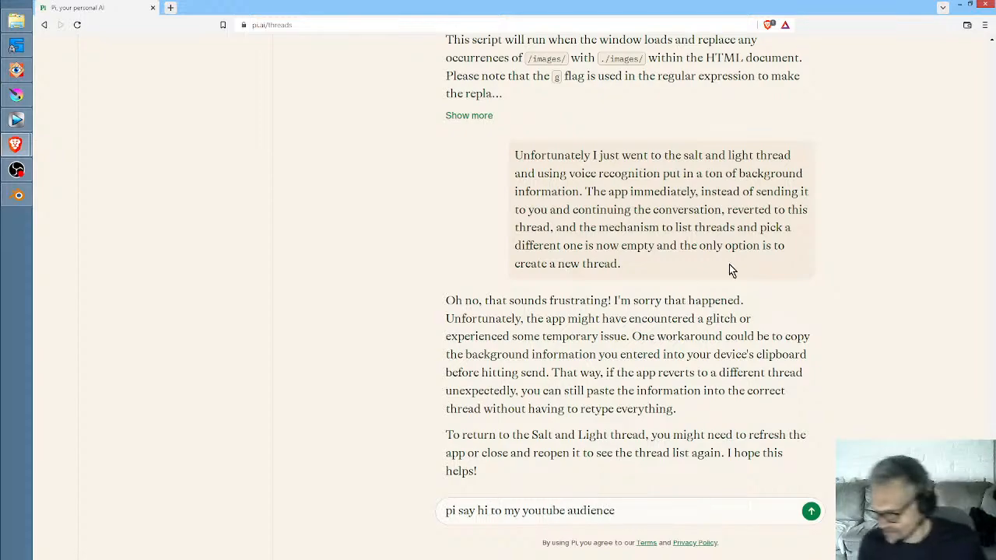
Go back up to the start of the loaded Pi thread and turn on Pi's voice
{"action": "scroll", "coordinate": [895, 277], "scroll_direction": "up", "scroll_amount": 15}
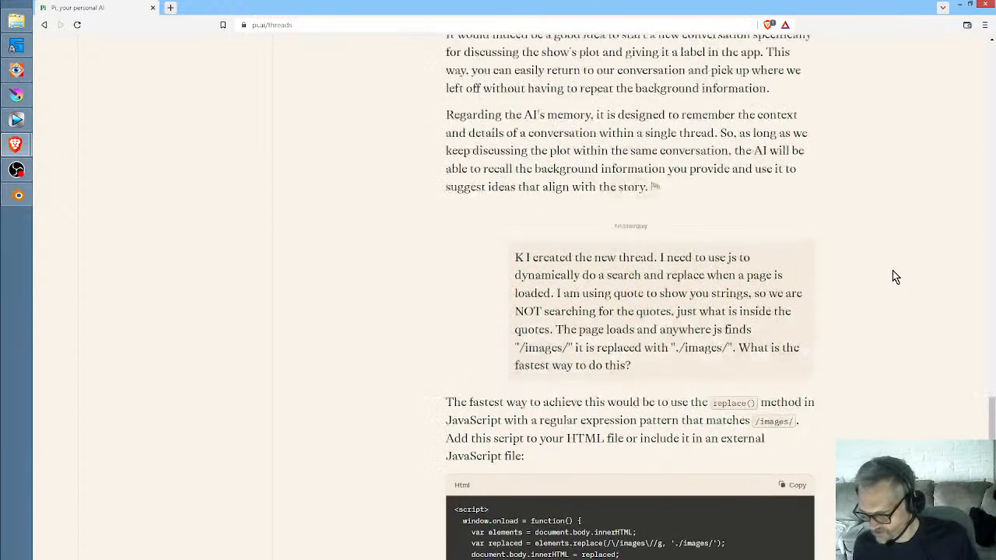
{"action": "scroll", "coordinate": [913, 260], "scroll_direction": "up", "scroll_amount": 20}
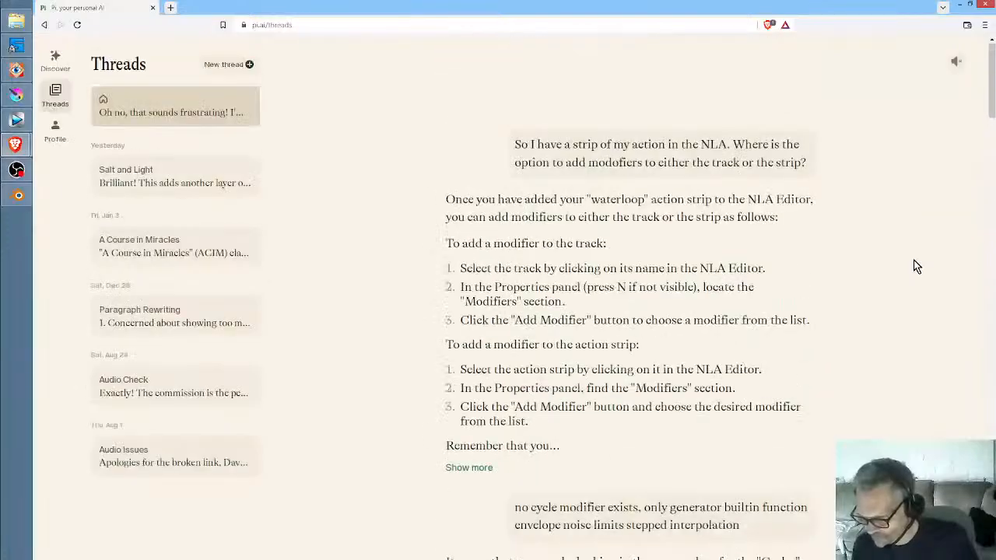
{"action": "left_click", "coordinate": [958, 64]}
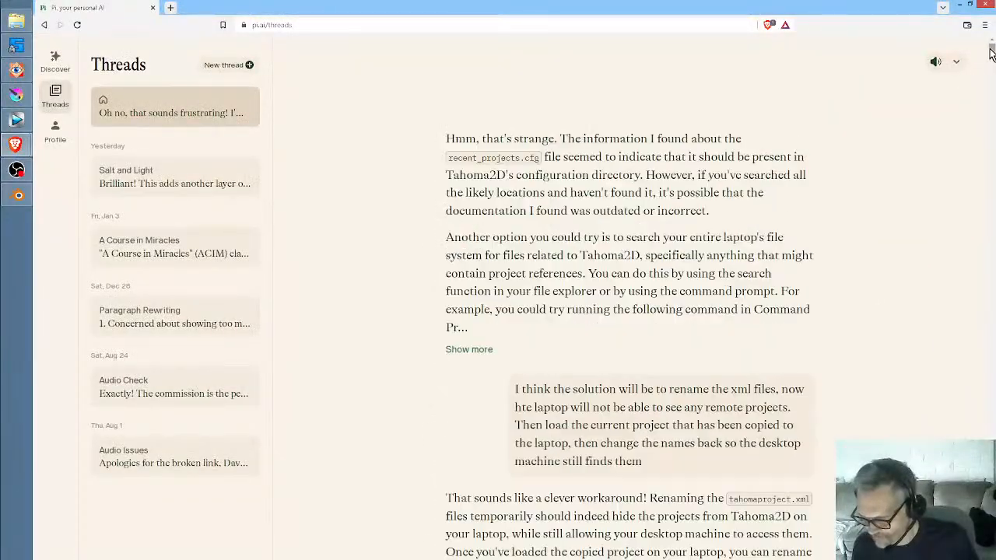
Return to the message box at the end of the thread and send the drafted greeting request to Pi
{"action": "left_click_drag", "start_coordinate": [992, 53], "coordinate": [993, 360]}
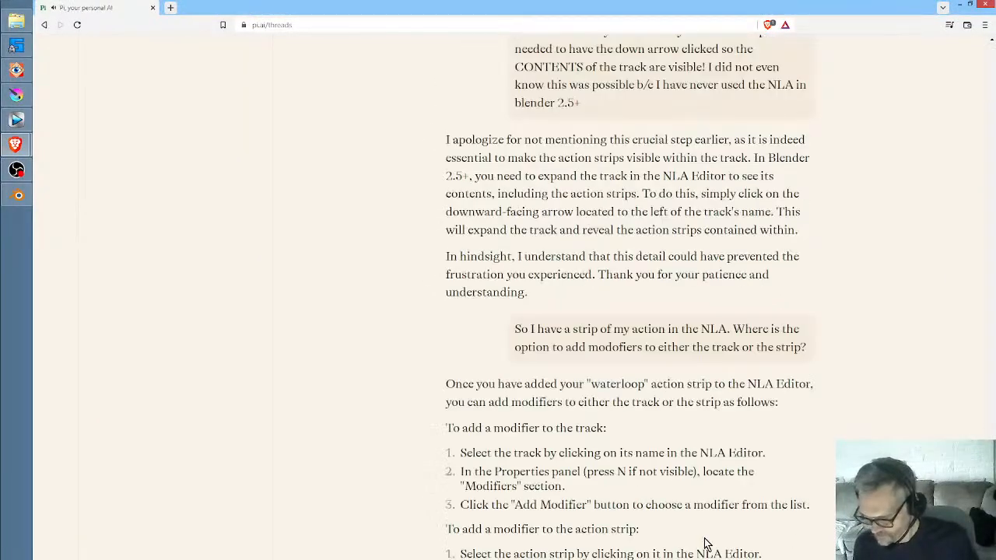
{"action": "scroll", "coordinate": [793, 455], "scroll_direction": "down", "scroll_amount": 5}
{"action": "scroll", "coordinate": [784, 451], "scroll_direction": "down", "scroll_amount": 20}
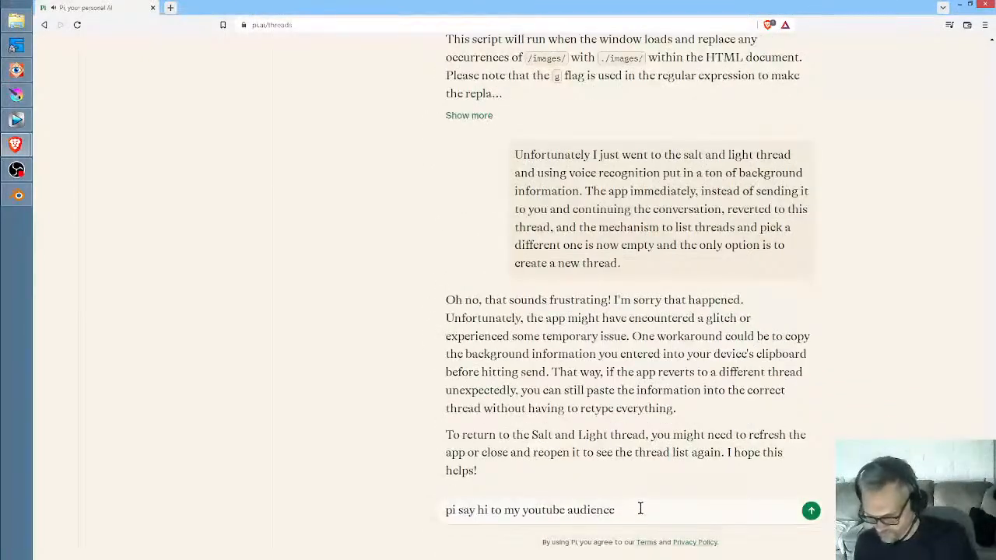
{"action": "left_click", "coordinate": [640, 510]}
{"action": "key", "text": "Return"}
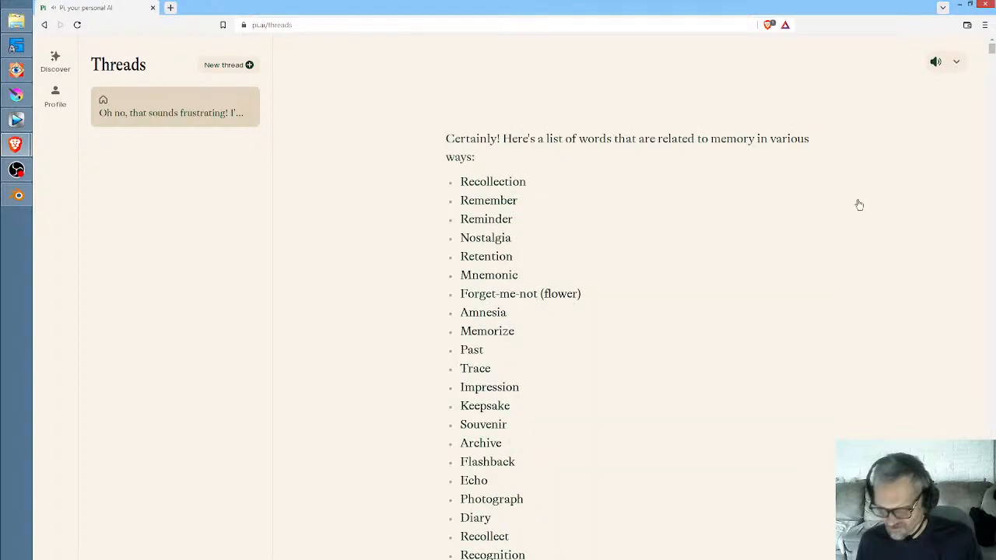
Read Pi's reply at the end of the thread and move the browser window away to reveal Blender
{"action": "left_click_drag", "start_coordinate": [991, 49], "coordinate": [975, 537]}
{"action": "scroll", "coordinate": [900, 451], "scroll_direction": "down", "scroll_amount": 9}
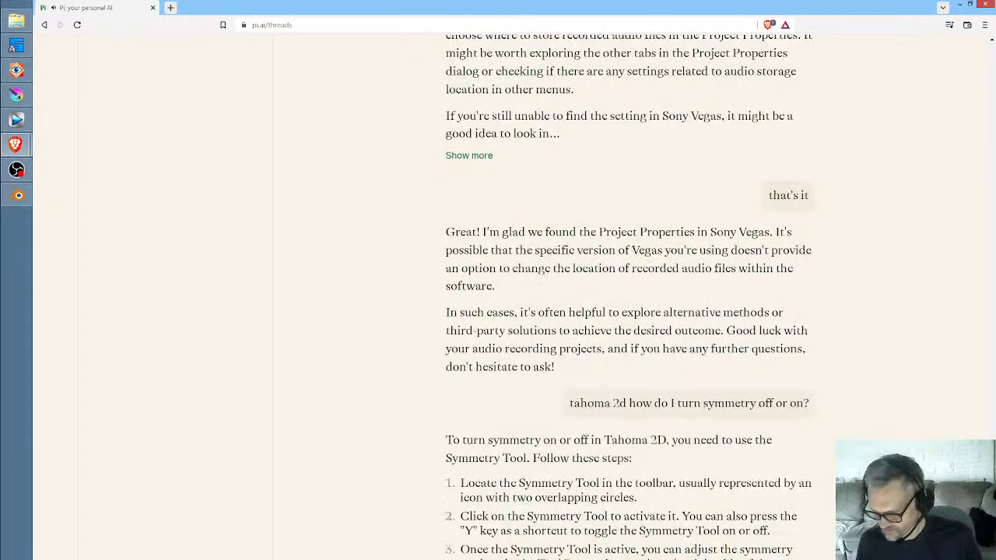
{"action": "scroll", "coordinate": [900, 436], "scroll_direction": "down", "scroll_amount": 13}
{"action": "scroll", "coordinate": [898, 429], "scroll_direction": "down", "scroll_amount": 20}
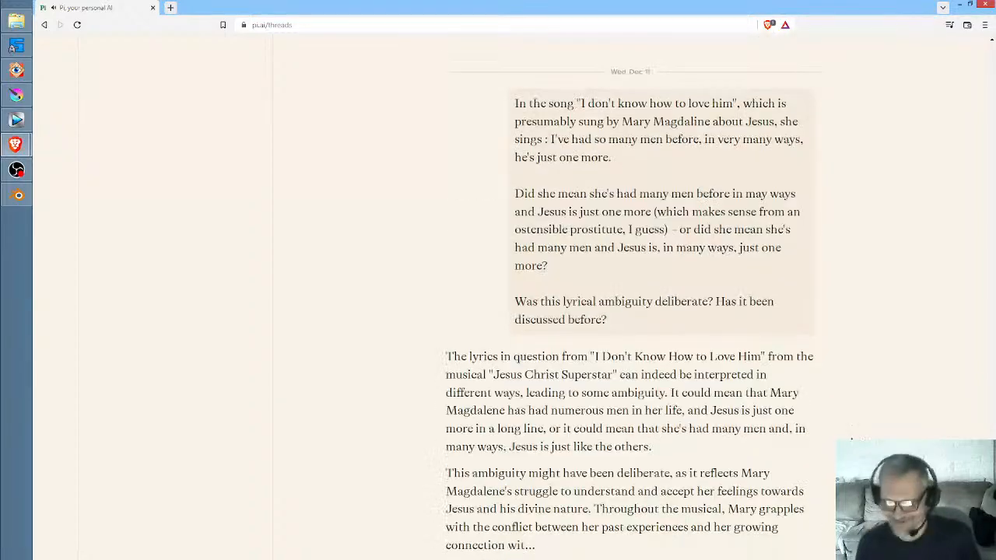
{"action": "scroll", "coordinate": [850, 364], "scroll_direction": "down", "scroll_amount": 2}
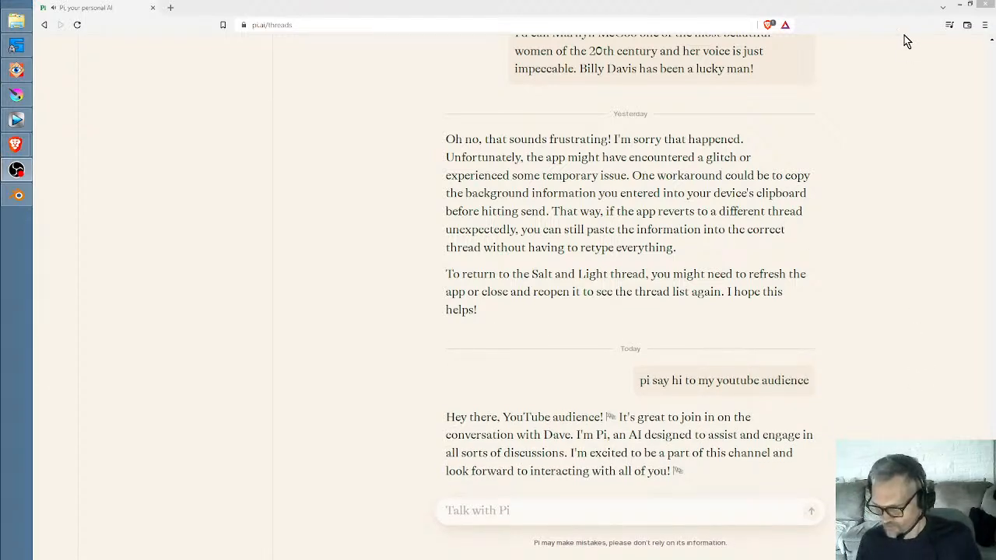
{"action": "left_click_drag", "start_coordinate": [117, 10], "coordinate": [794, 0]}
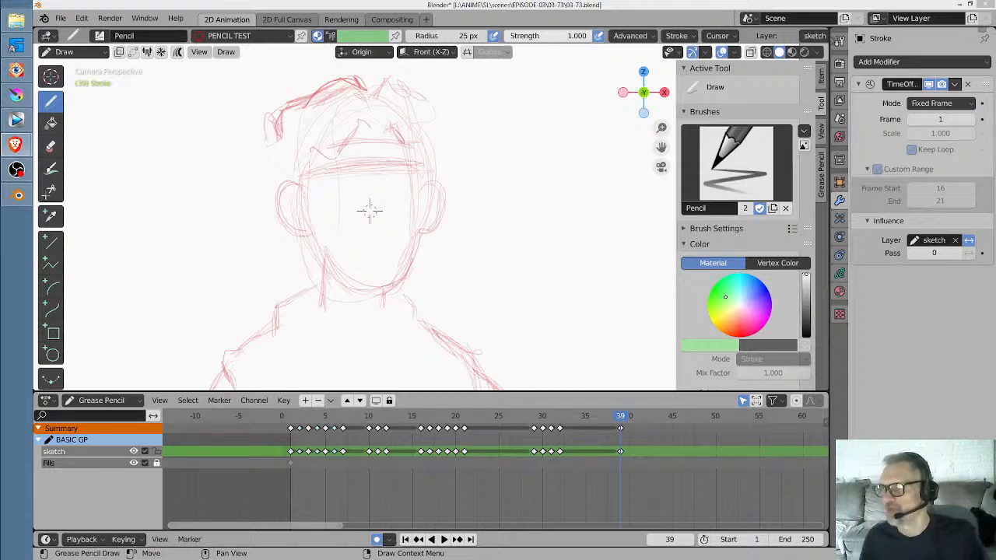
Bring the Pi window back, maximise it to view the Salt and Light thread, and move it away from Blender again
{"action": "left_click_drag", "start_coordinate": [995, 2], "coordinate": [573, 146]}
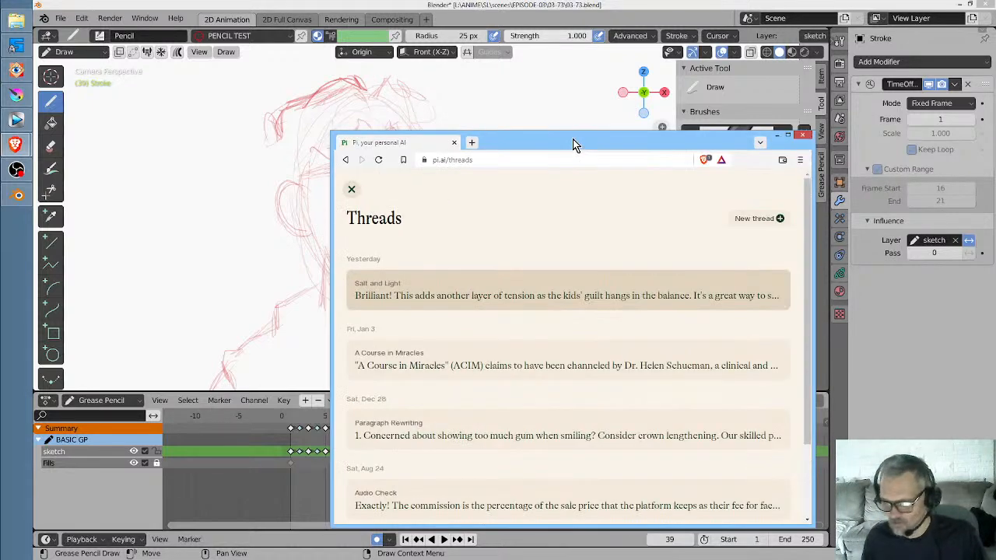
{"action": "double_click", "coordinate": [573, 146]}
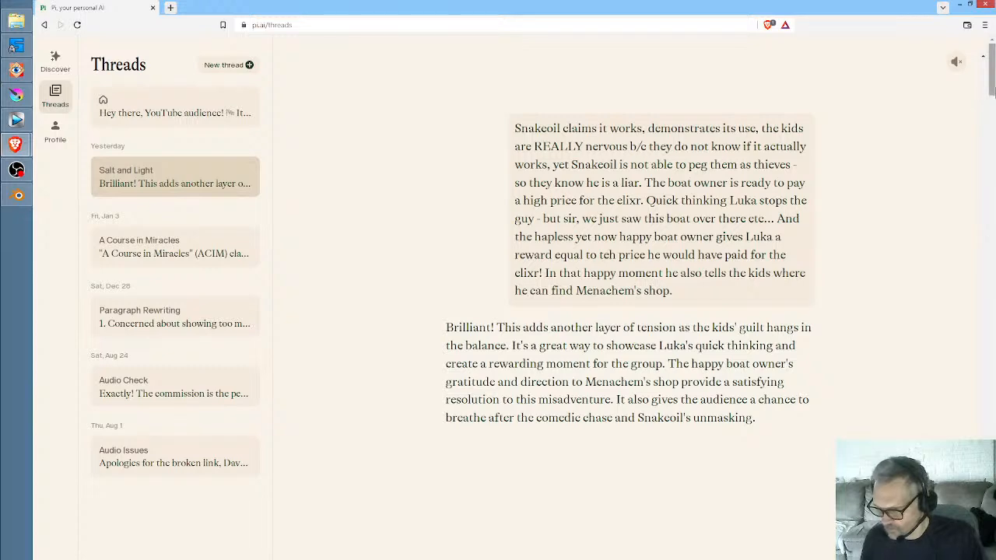
{"action": "scroll", "coordinate": [992, 118], "scroll_direction": "down", "scroll_amount": 3}
{"action": "left_click_drag", "start_coordinate": [992, 119], "coordinate": [991, 87]}
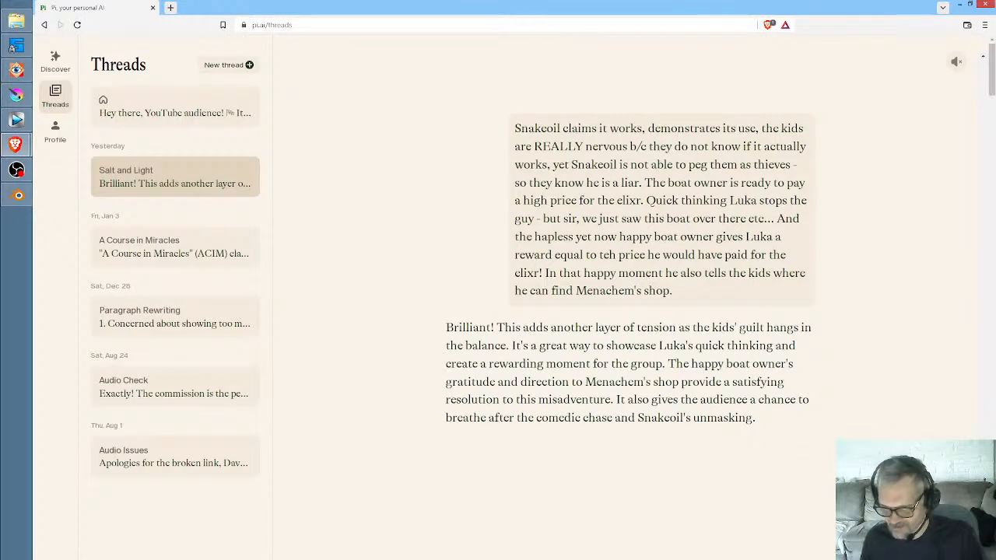
{"action": "left_click_drag", "start_coordinate": [320, 7], "coordinate": [995, 14]}
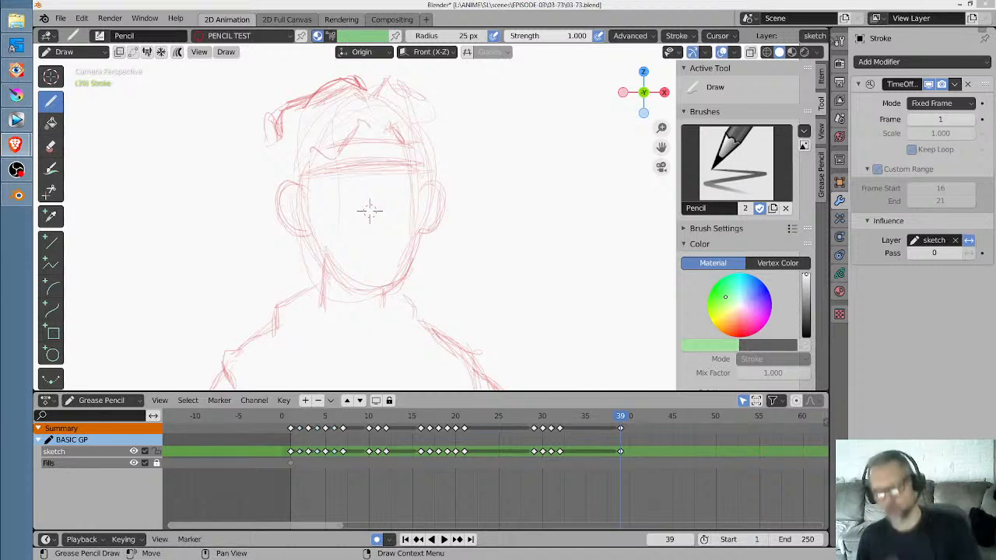
Pencil the right-hand side of the crown hair, darken the left-hand side, and add a curl above the left-hand ear
{"action": "mouse_move", "coordinate": [369, 89]}
{"action": "left_mouse_down"}
{"action": "mouse_move", "coordinate": [383, 76]}
{"action": "mouse_move", "coordinate": [436, 97]}
{"action": "mouse_move", "coordinate": [445, 121]}
{"action": "mouse_move", "coordinate": [434, 129]}
{"action": "left_mouse_up"}
{"action": "mouse_move", "coordinate": [343, 82]}
{"action": "left_mouse_down"}
{"action": "mouse_move", "coordinate": [292, 100]}
{"action": "mouse_move", "coordinate": [280, 141]}
{"action": "left_mouse_up"}
{"action": "mouse_move", "coordinate": [319, 89]}
{"action": "left_mouse_down"}
{"action": "mouse_move", "coordinate": [281, 110]}
{"action": "mouse_move", "coordinate": [288, 99]}
{"action": "left_mouse_up"}
{"action": "mouse_move", "coordinate": [342, 79]}
{"action": "left_mouse_down"}
{"action": "mouse_move", "coordinate": [262, 146]}
{"action": "mouse_move", "coordinate": [252, 160]}
{"action": "mouse_move", "coordinate": [269, 177]}
{"action": "left_mouse_up"}
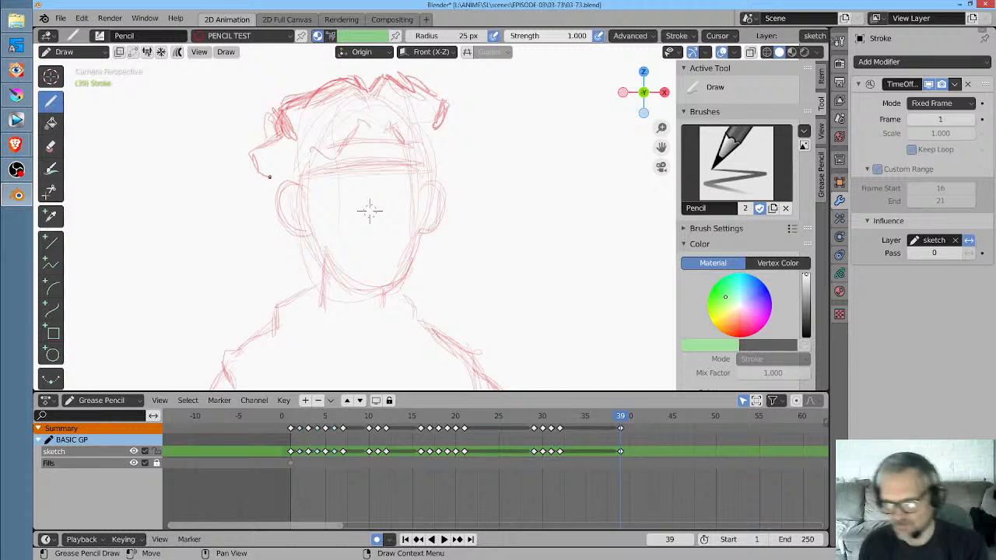
{"action": "left_click_drag", "start_coordinate": [281, 139], "coordinate": [253, 158]}
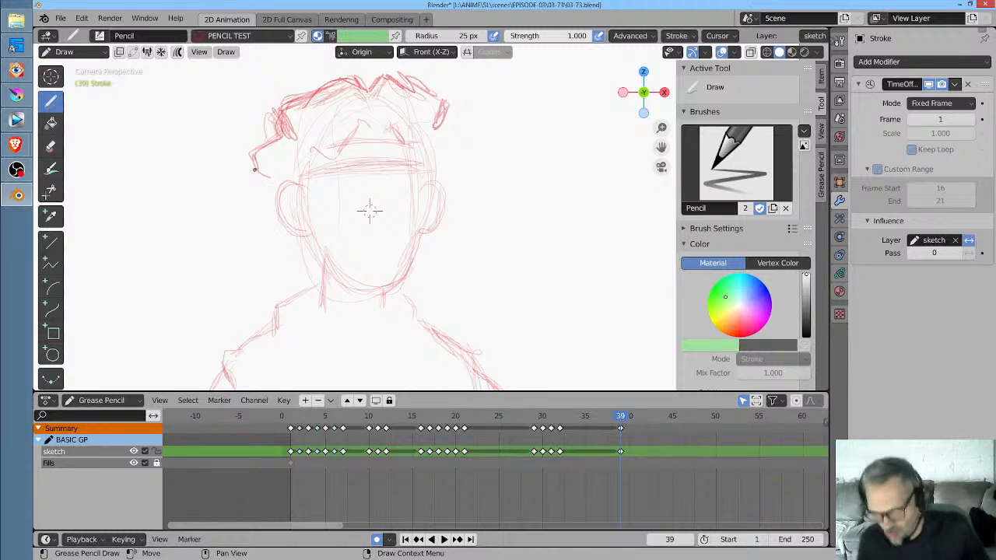
Pencil zigzag hair curls down both sides of the head, past the ears to the jaw
{"action": "mouse_move", "coordinate": [434, 126]}
{"action": "left_mouse_down"}
{"action": "mouse_move", "coordinate": [465, 146]}
{"action": "mouse_move", "coordinate": [449, 173]}
{"action": "left_mouse_up"}
{"action": "mouse_move", "coordinate": [271, 163]}
{"action": "left_mouse_down"}
{"action": "mouse_move", "coordinate": [251, 187]}
{"action": "mouse_move", "coordinate": [268, 229]}
{"action": "left_mouse_up"}
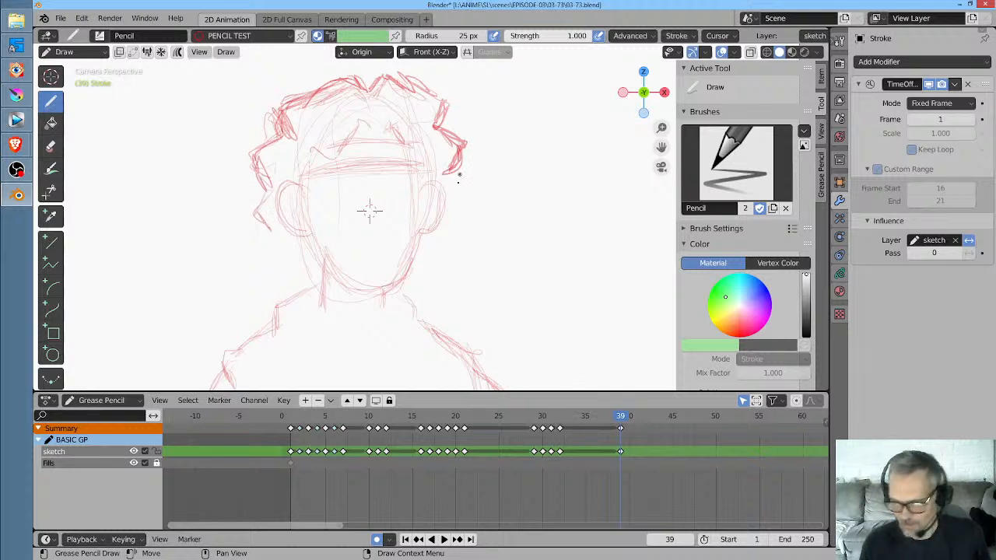
{"action": "mouse_move", "coordinate": [450, 183]}
{"action": "left_mouse_down"}
{"action": "mouse_move", "coordinate": [465, 199]}
{"action": "mouse_move", "coordinate": [421, 256]}
{"action": "left_mouse_up"}
{"action": "left_click_drag", "start_coordinate": [283, 250], "coordinate": [302, 258]}
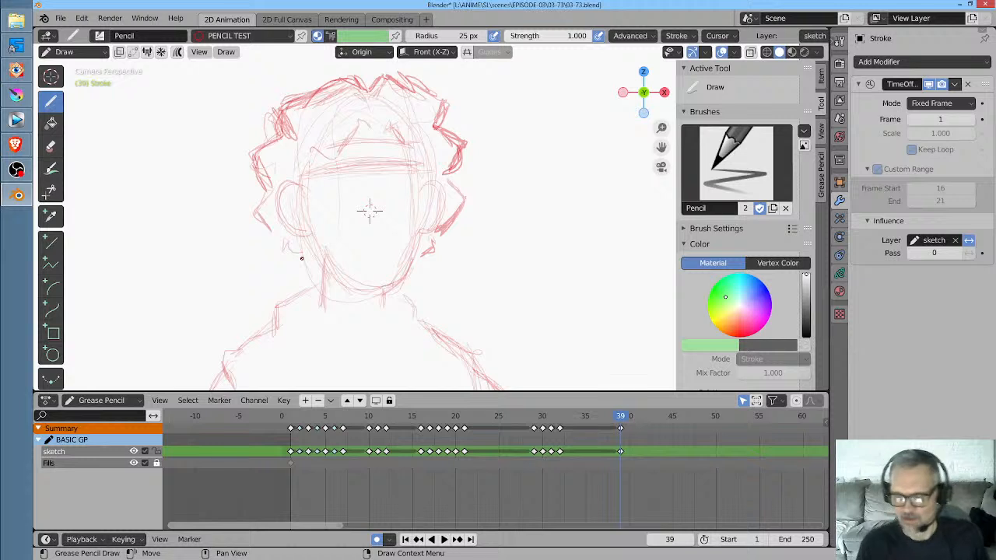
Switch to Sculpt mode, set the Grab brush radius to 102 px, and nudge the crown and right-hand hair strokes
{"action": "key", "text": "ctrl+Tab"}
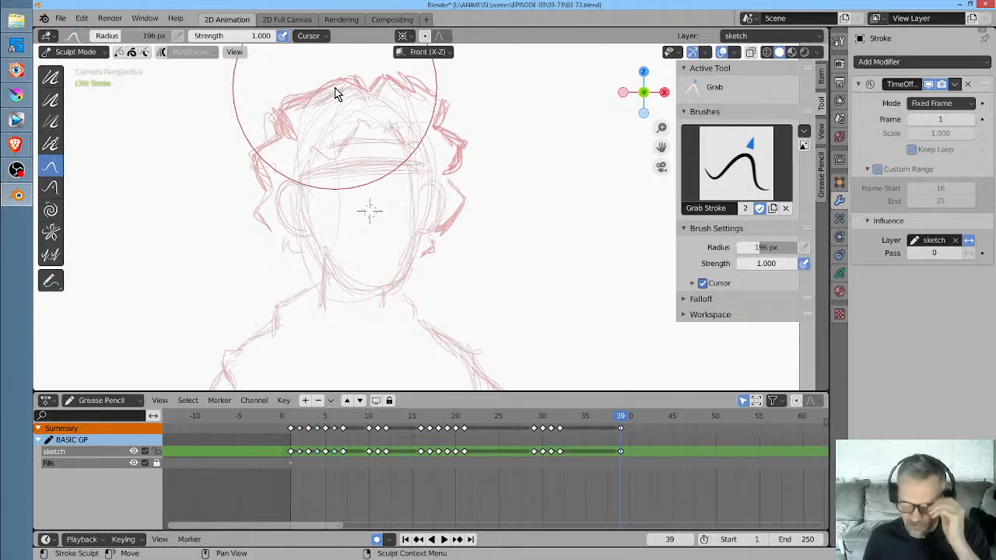
{"action": "key", "text": "f"}
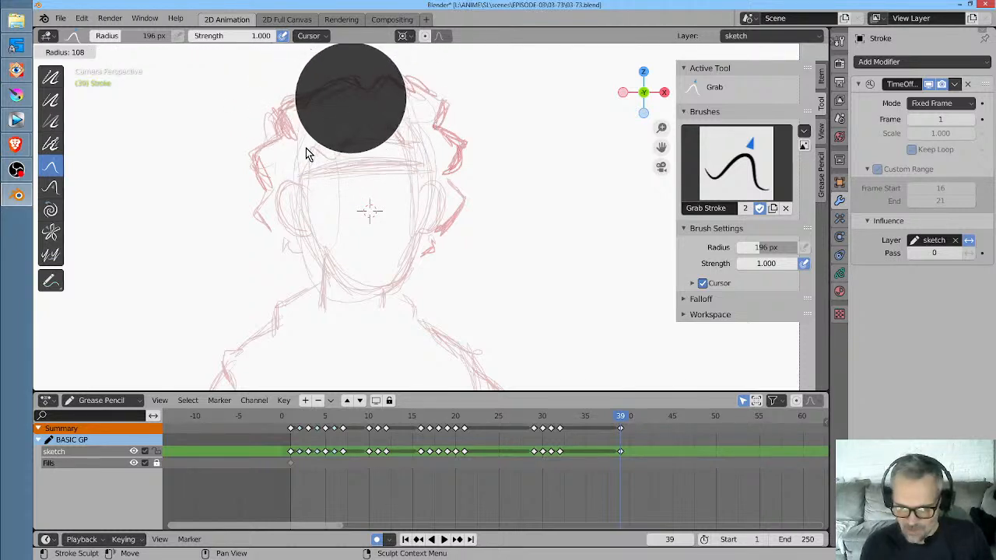
{"action": "left_click", "coordinate": [309, 143]}
{"action": "mouse_move", "coordinate": [316, 100]}
{"action": "left_mouse_down"}
{"action": "mouse_move", "coordinate": [318, 87]}
{"action": "mouse_move", "coordinate": [311, 93]}
{"action": "mouse_move", "coordinate": [326, 97]}
{"action": "left_mouse_up"}
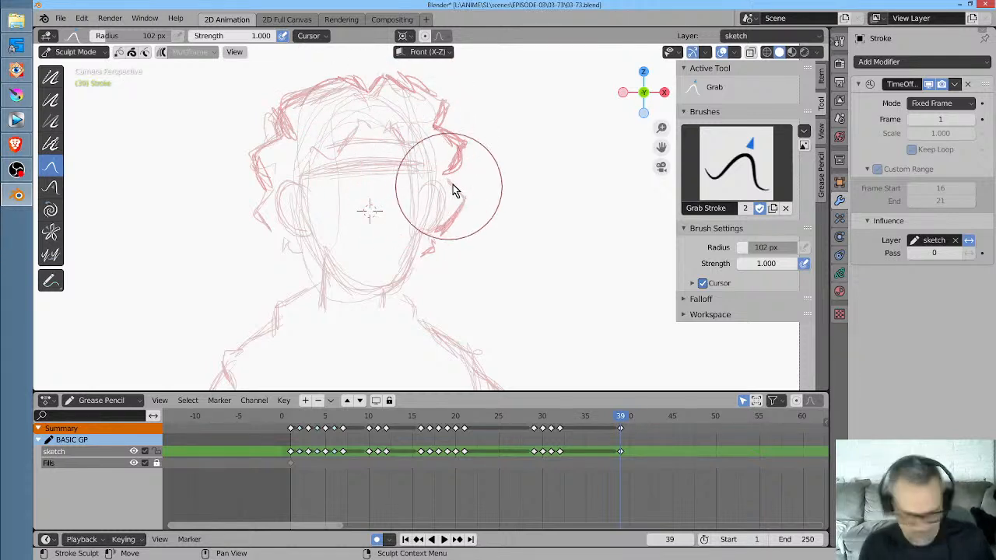
{"action": "left_click_drag", "start_coordinate": [485, 135], "coordinate": [477, 146]}
{"action": "mouse_move", "coordinate": [456, 101]}
{"action": "left_mouse_down"}
{"action": "mouse_move", "coordinate": [428, 94]}
{"action": "mouse_move", "coordinate": [457, 117]}
{"action": "left_mouse_up"}
Reshape the left-hand hair curls and the crown outline with the Grab brush
{"action": "middle_click_drag", "start_coordinate": [511, 215], "coordinate": [508, 221]}
{"action": "left_click_drag", "start_coordinate": [283, 142], "coordinate": [290, 147]}
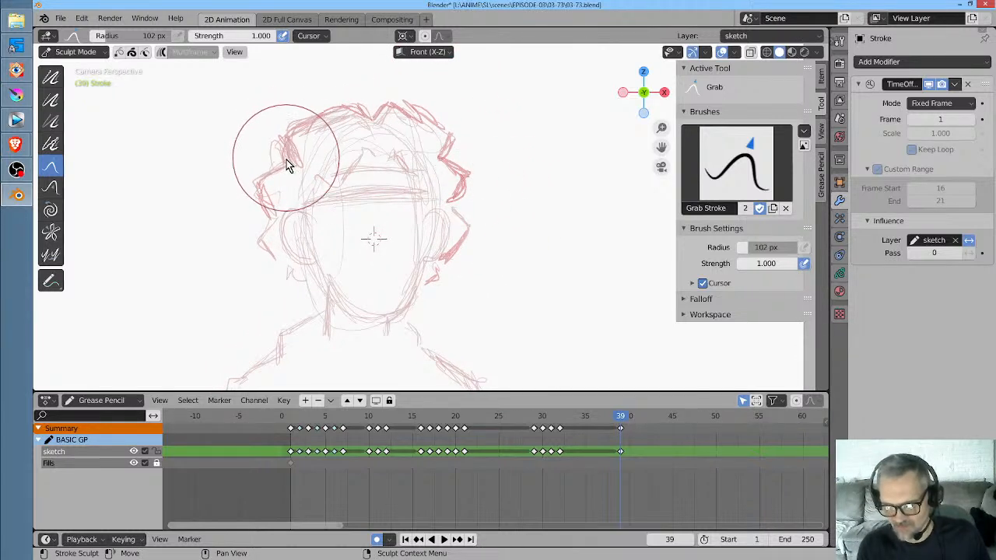
{"action": "left_click_drag", "start_coordinate": [259, 189], "coordinate": [255, 235]}
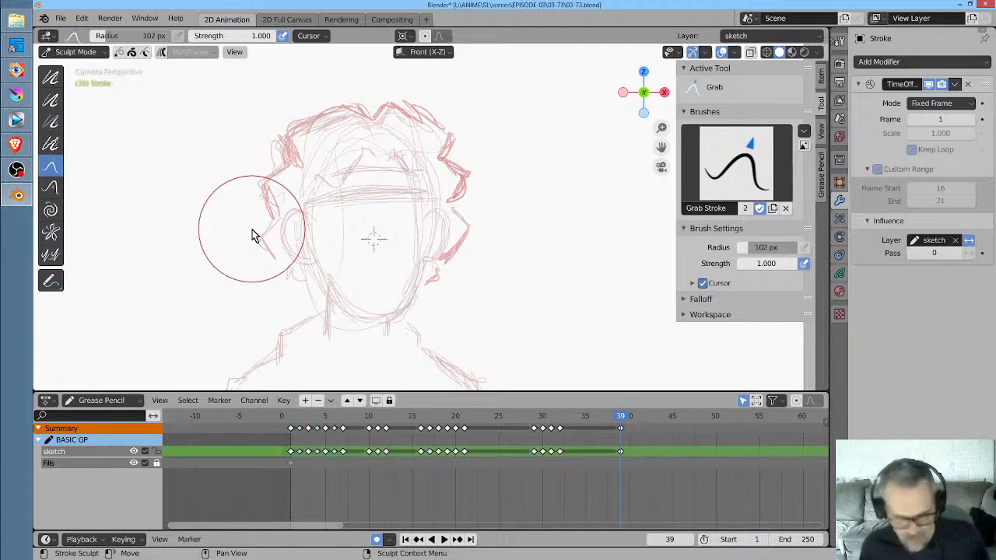
{"action": "left_click_drag", "start_coordinate": [251, 235], "coordinate": [251, 282]}
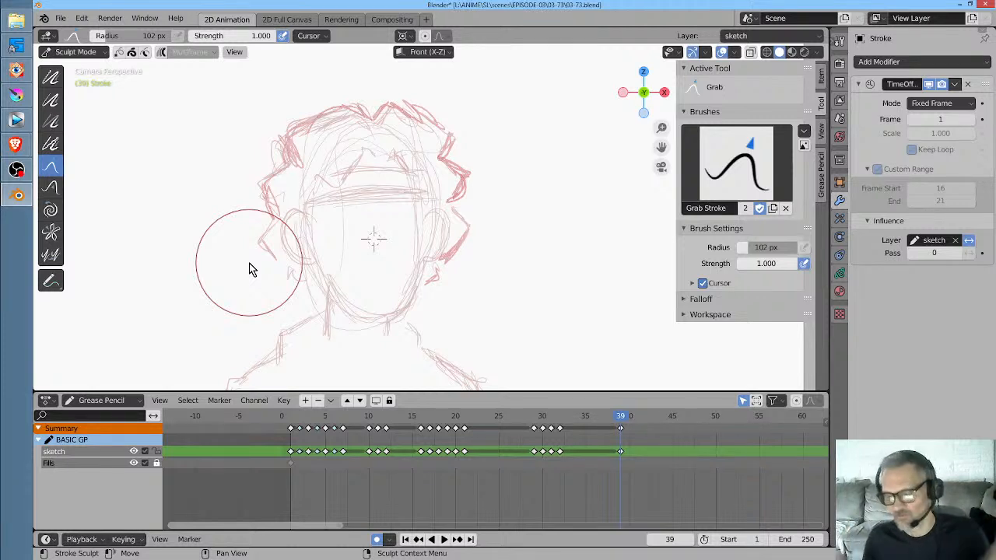
{"action": "left_click_drag", "start_coordinate": [421, 108], "coordinate": [411, 115]}
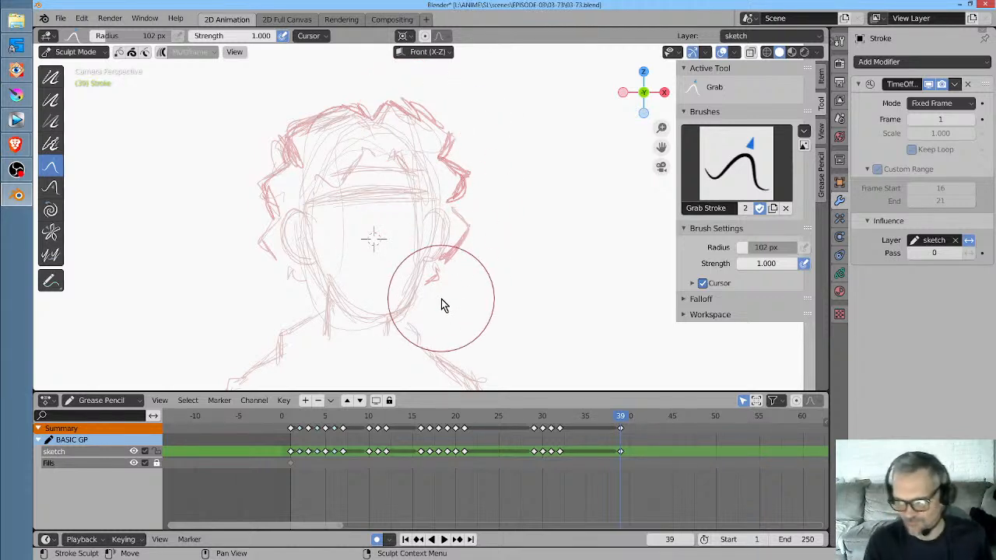
Return to Draw mode and darken the outlines of both ears and the jaw with the Pencil
{"action": "key", "text": "ctrl+Tab"}
{"action": "mouse_move", "coordinate": [306, 219]}
{"action": "left_mouse_down"}
{"action": "mouse_move", "coordinate": [289, 248]}
{"action": "mouse_move", "coordinate": [304, 263]}
{"action": "left_mouse_up"}
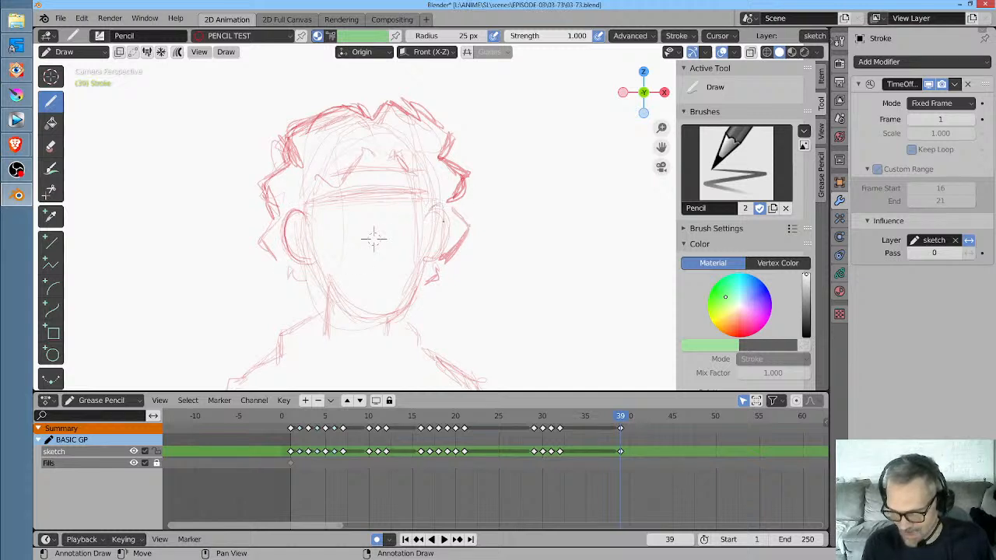
{"action": "mouse_move", "coordinate": [440, 209]}
{"action": "left_mouse_down"}
{"action": "mouse_move", "coordinate": [444, 245]}
{"action": "mouse_move", "coordinate": [418, 275]}
{"action": "left_mouse_up"}
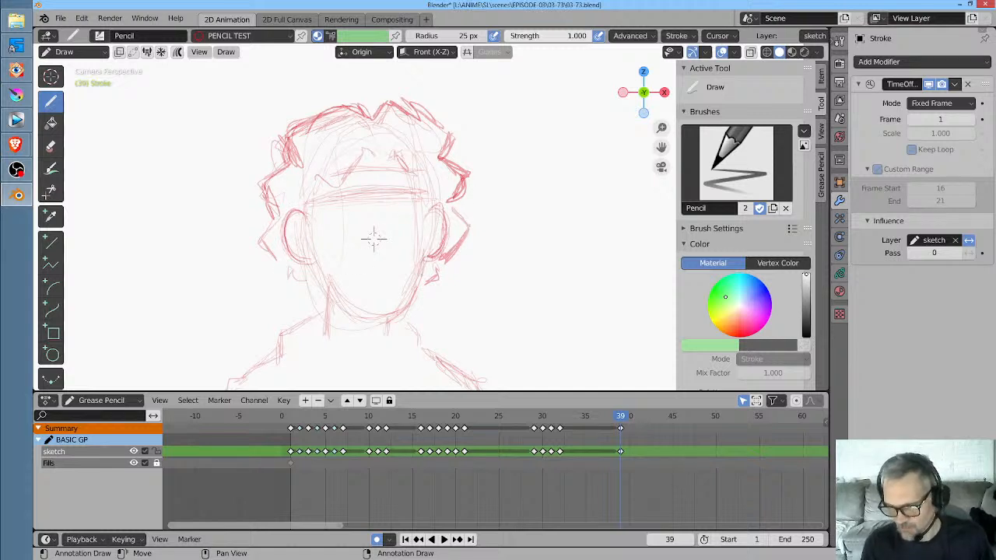
{"action": "mouse_move", "coordinate": [317, 256]}
{"action": "left_mouse_down"}
{"action": "mouse_move", "coordinate": [358, 316]}
{"action": "mouse_move", "coordinate": [384, 321]}
{"action": "mouse_move", "coordinate": [412, 295]}
{"action": "mouse_move", "coordinate": [398, 315]}
{"action": "left_mouse_up"}
{"action": "middle_click_drag", "start_coordinate": [397, 280], "coordinate": [483, 227], "text": "ctrl"}
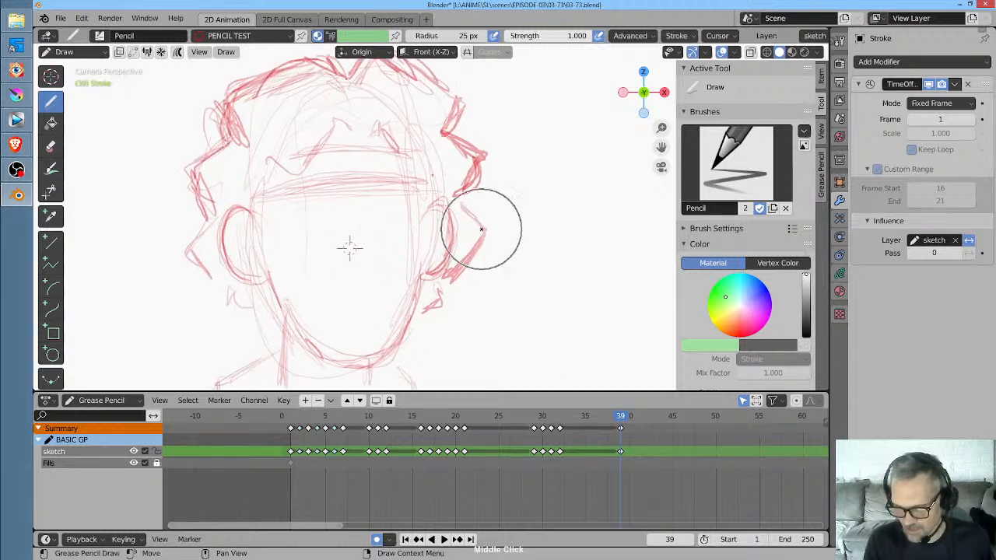
Pencil rough upper and lower outlines for both eyes beneath the brow line on the frame 39 face
{"action": "mouse_move", "coordinate": [326, 196]}
{"action": "left_mouse_down"}
{"action": "mouse_move", "coordinate": [282, 218]}
{"action": "mouse_move", "coordinate": [331, 197]}
{"action": "mouse_move", "coordinate": [295, 234]}
{"action": "mouse_move", "coordinate": [323, 233]}
{"action": "left_mouse_up"}
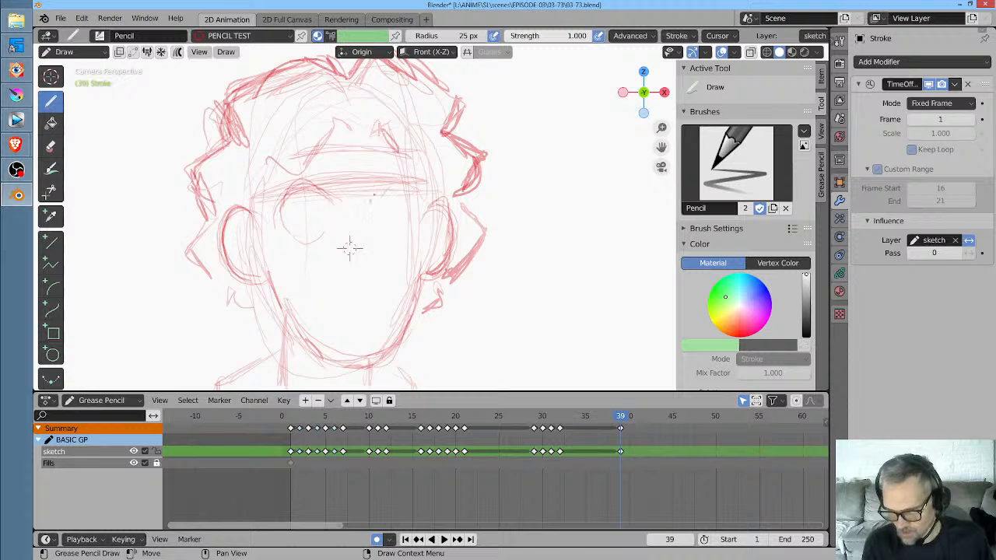
{"action": "left_click_drag", "start_coordinate": [375, 195], "coordinate": [396, 173]}
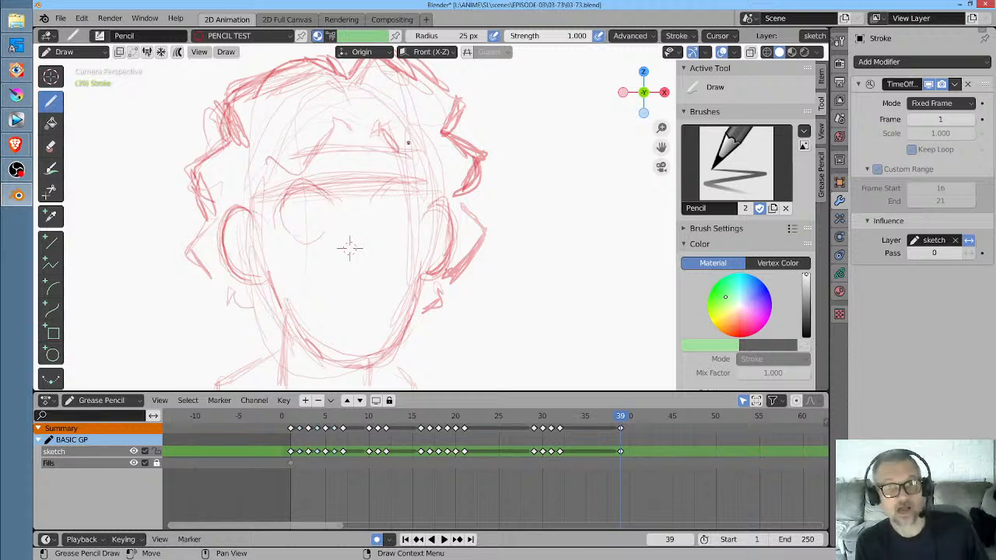
{"action": "mouse_move", "coordinate": [376, 197]}
{"action": "left_mouse_down"}
{"action": "mouse_move", "coordinate": [409, 176]}
{"action": "mouse_move", "coordinate": [421, 198]}
{"action": "left_mouse_up"}
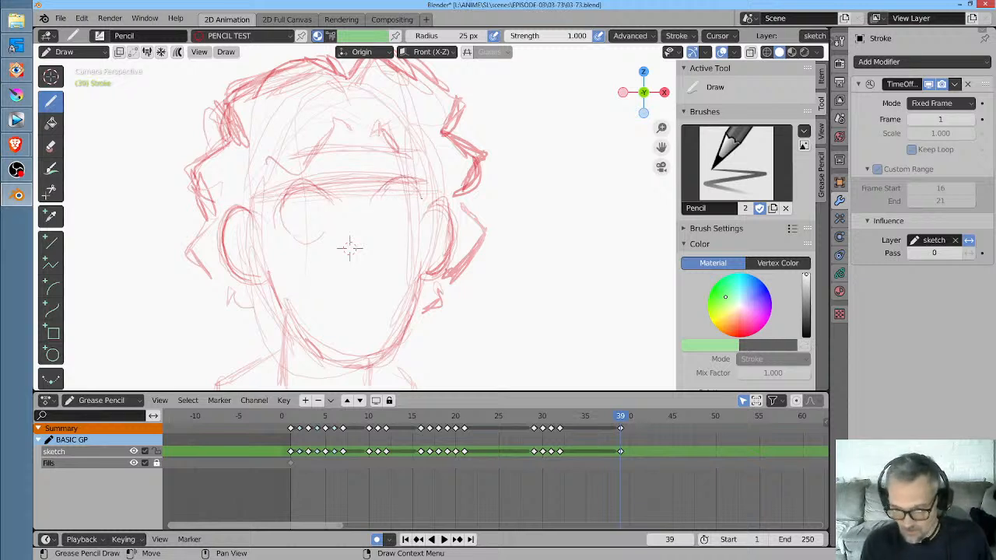
{"action": "left_click_drag", "start_coordinate": [386, 233], "coordinate": [403, 234]}
Extend one eye's lower curve in the mirrored back view, and pencil small dark pupils into both eyes
{"action": "key", "text": "KP_1"}
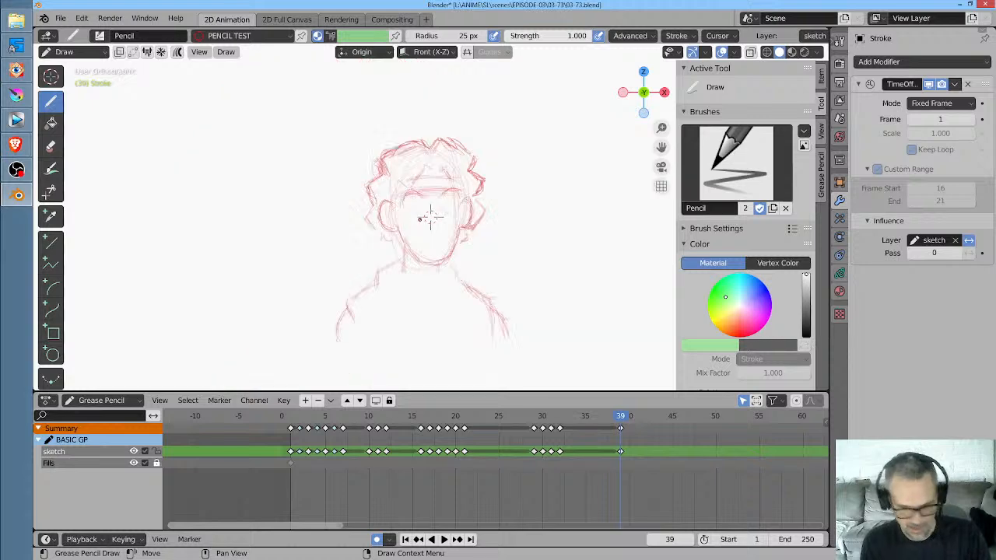
{"action": "scroll", "coordinate": [420, 220], "scroll_direction": "up", "scroll_amount": 7}
{"action": "key", "text": "ctrl+KP_1"}
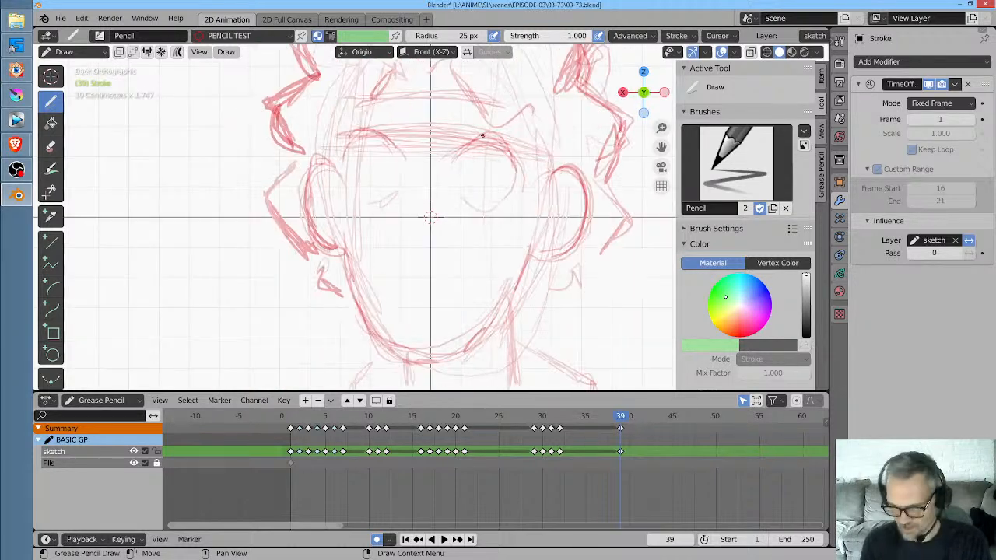
{"action": "left_click_drag", "start_coordinate": [357, 184], "coordinate": [391, 201]}
{"action": "left_click_drag", "start_coordinate": [374, 166], "coordinate": [374, 168]}
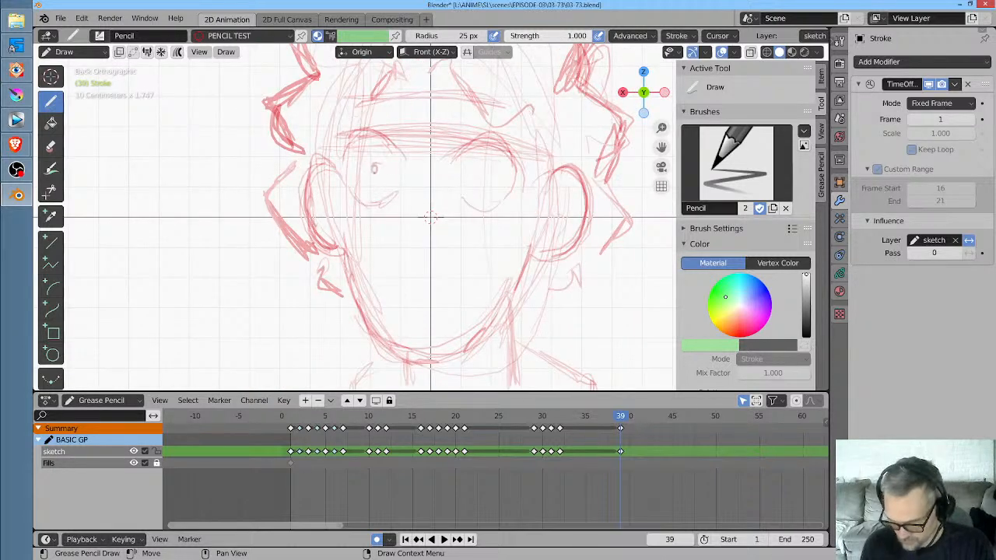
{"action": "left_click_drag", "start_coordinate": [475, 167], "coordinate": [475, 173]}
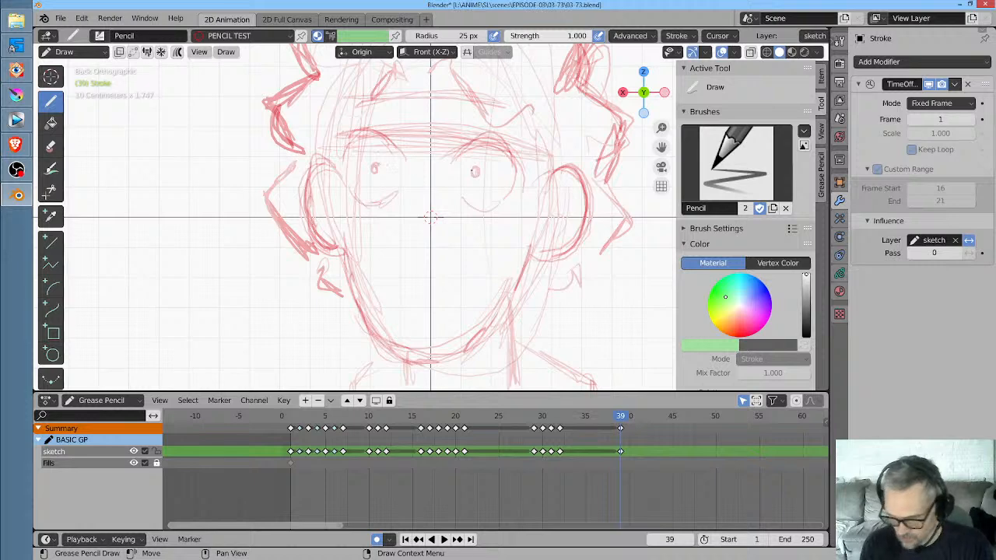
{"action": "left_click_drag", "start_coordinate": [376, 163], "coordinate": [376, 165]}
{"action": "left_click_drag", "start_coordinate": [473, 167], "coordinate": [485, 172]}
{"action": "key", "text": "KP_1"}
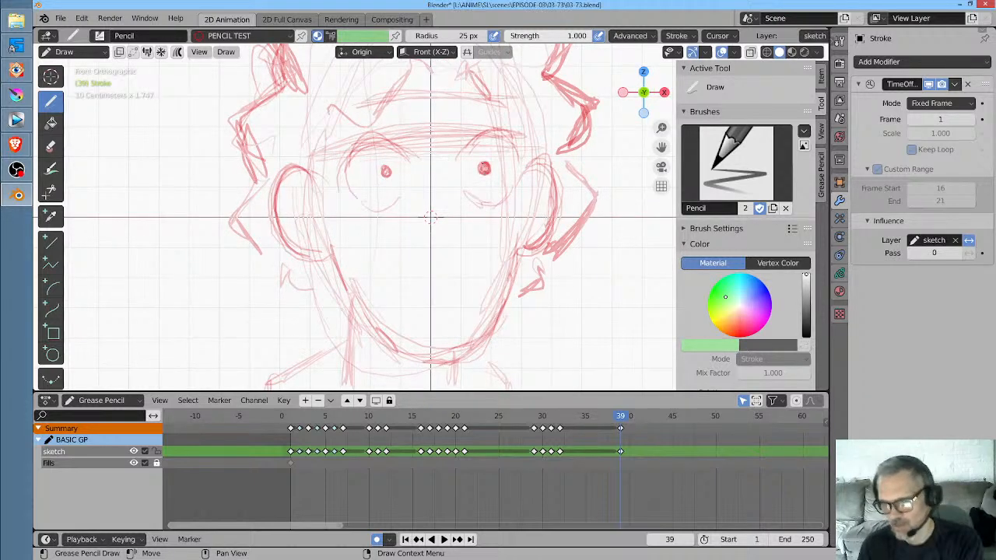
{"action": "left_click_drag", "start_coordinate": [389, 167], "coordinate": [384, 171]}
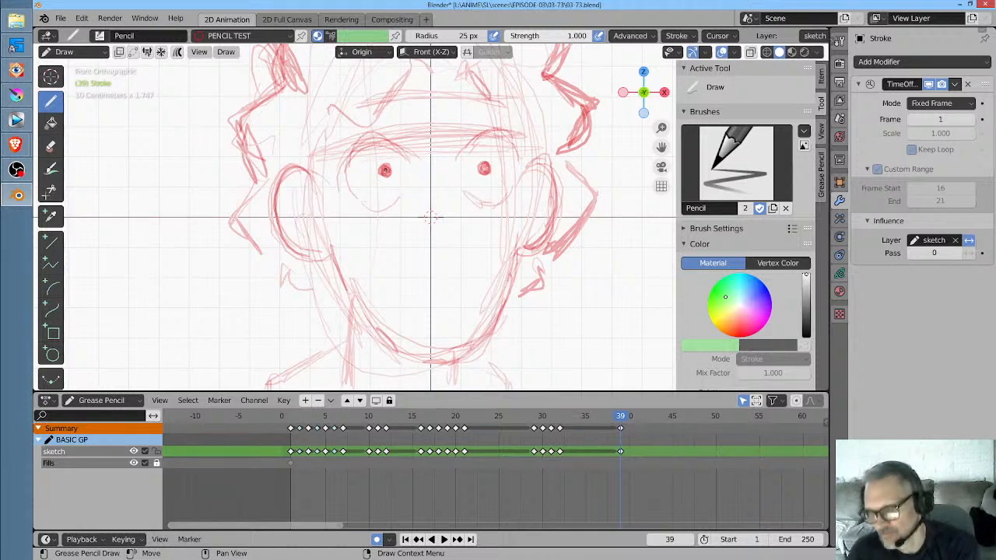
Darken the upper eyelid arcs and lower lid curves of both eyes with the Pencil
{"action": "mouse_move", "coordinate": [398, 140]}
{"action": "left_mouse_down"}
{"action": "mouse_move", "coordinate": [375, 137]}
{"action": "mouse_move", "coordinate": [349, 162]}
{"action": "left_mouse_up"}
{"action": "mouse_move", "coordinate": [406, 152]}
{"action": "left_mouse_down"}
{"action": "mouse_move", "coordinate": [392, 141]}
{"action": "mouse_move", "coordinate": [361, 148]}
{"action": "left_mouse_up"}
{"action": "mouse_move", "coordinate": [406, 151]}
{"action": "left_mouse_down"}
{"action": "mouse_move", "coordinate": [363, 144]}
{"action": "mouse_move", "coordinate": [349, 161]}
{"action": "left_mouse_up"}
{"action": "mouse_move", "coordinate": [379, 139]}
{"action": "left_mouse_down"}
{"action": "mouse_move", "coordinate": [351, 189]}
{"action": "mouse_move", "coordinate": [384, 212]}
{"action": "left_mouse_up"}
{"action": "left_click_drag", "start_coordinate": [469, 197], "coordinate": [496, 205]}
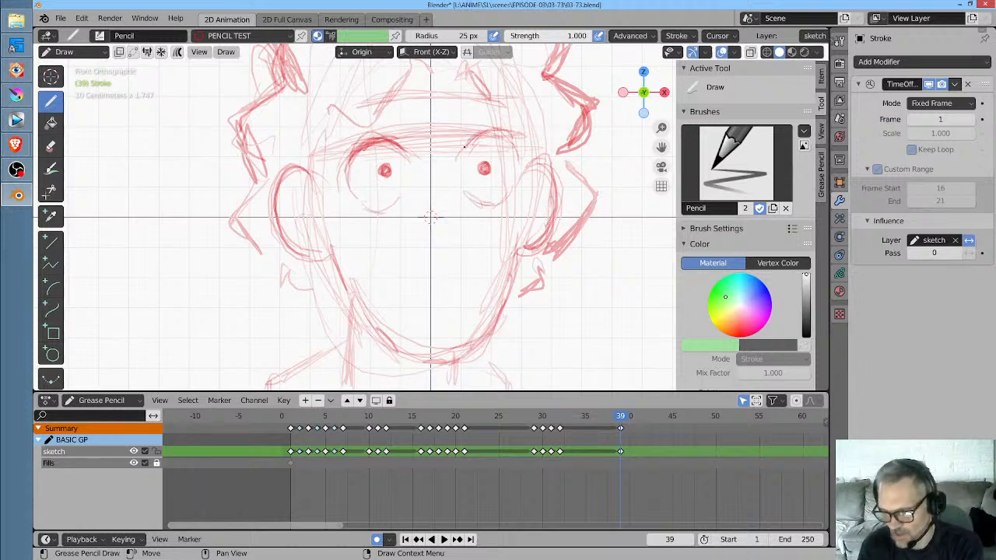
{"action": "mouse_move", "coordinate": [461, 148]}
{"action": "left_mouse_down"}
{"action": "mouse_move", "coordinate": [500, 130]}
{"action": "mouse_move", "coordinate": [521, 153]}
{"action": "left_mouse_up"}
{"action": "mouse_move", "coordinate": [508, 138]}
{"action": "left_mouse_down"}
{"action": "mouse_move", "coordinate": [522, 159]}
{"action": "mouse_move", "coordinate": [515, 198]}
{"action": "mouse_move", "coordinate": [501, 209]}
{"action": "left_mouse_up"}
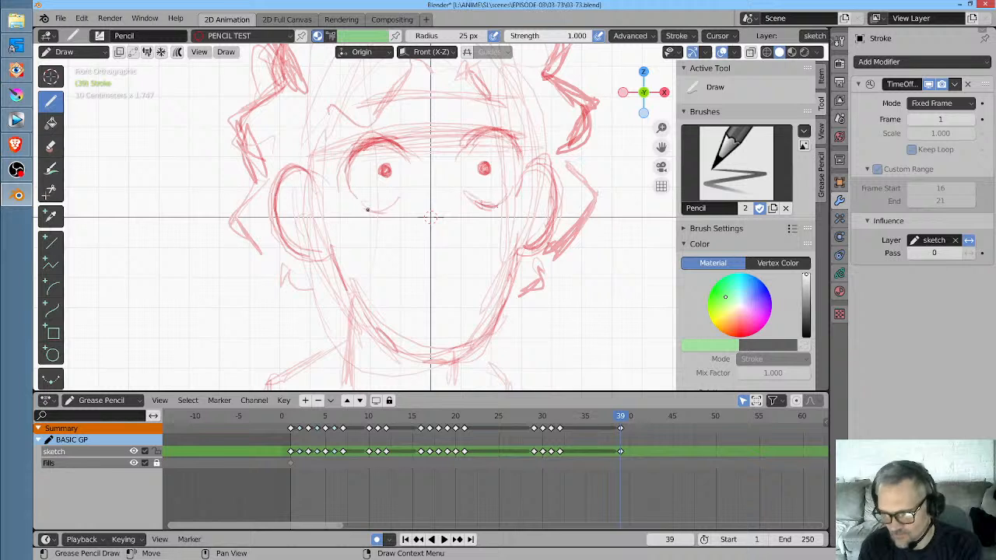
{"action": "left_click_drag", "start_coordinate": [365, 207], "coordinate": [403, 206]}
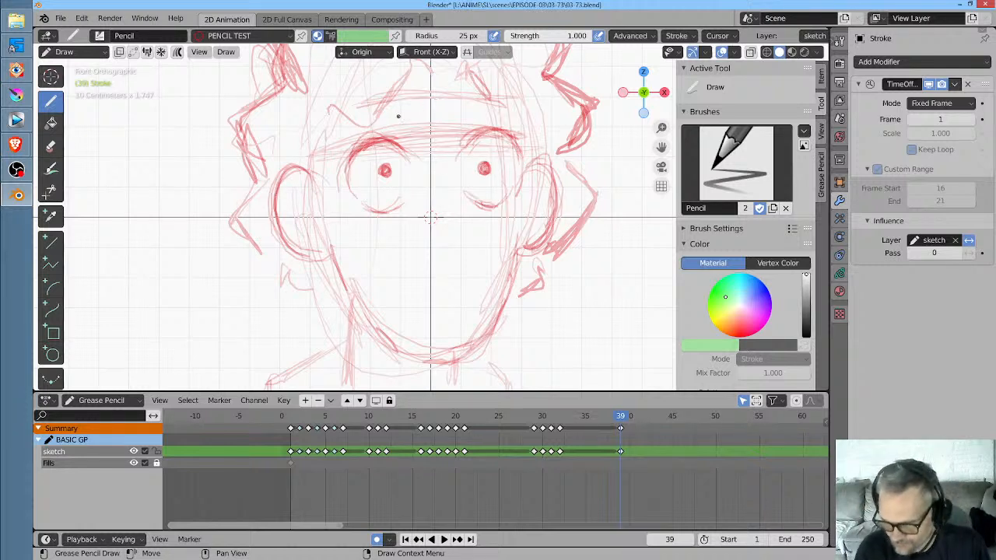
Pencil short, thick, arched eyebrows high on the forehead above both eyes
{"action": "mouse_move", "coordinate": [397, 103]}
{"action": "left_mouse_down"}
{"action": "mouse_move", "coordinate": [372, 88]}
{"action": "mouse_move", "coordinate": [399, 102]}
{"action": "mouse_move", "coordinate": [395, 92]}
{"action": "left_mouse_up"}
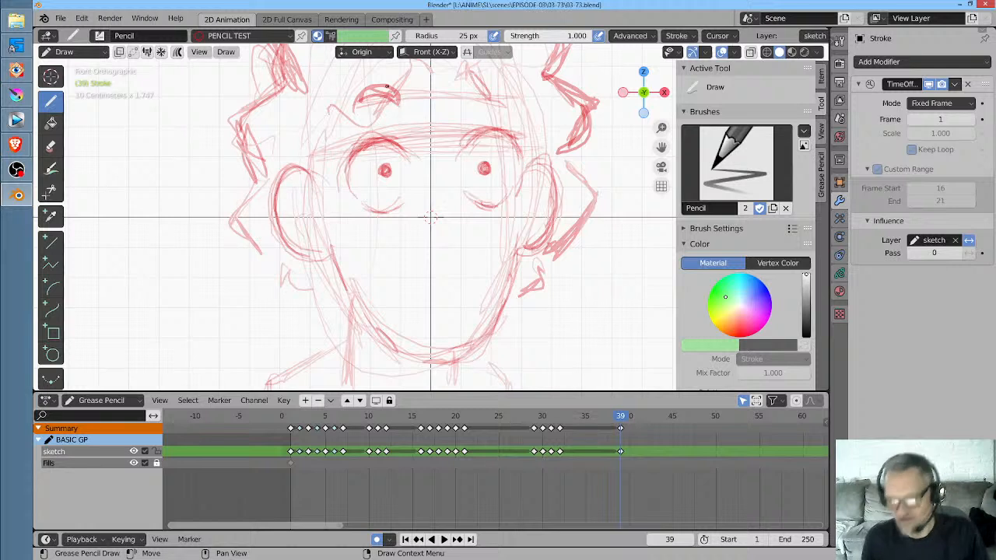
{"action": "mouse_move", "coordinate": [476, 99]}
{"action": "left_mouse_down"}
{"action": "mouse_move", "coordinate": [500, 87]}
{"action": "mouse_move", "coordinate": [468, 100]}
{"action": "mouse_move", "coordinate": [490, 81]}
{"action": "mouse_move", "coordinate": [503, 84]}
{"action": "left_mouse_up"}
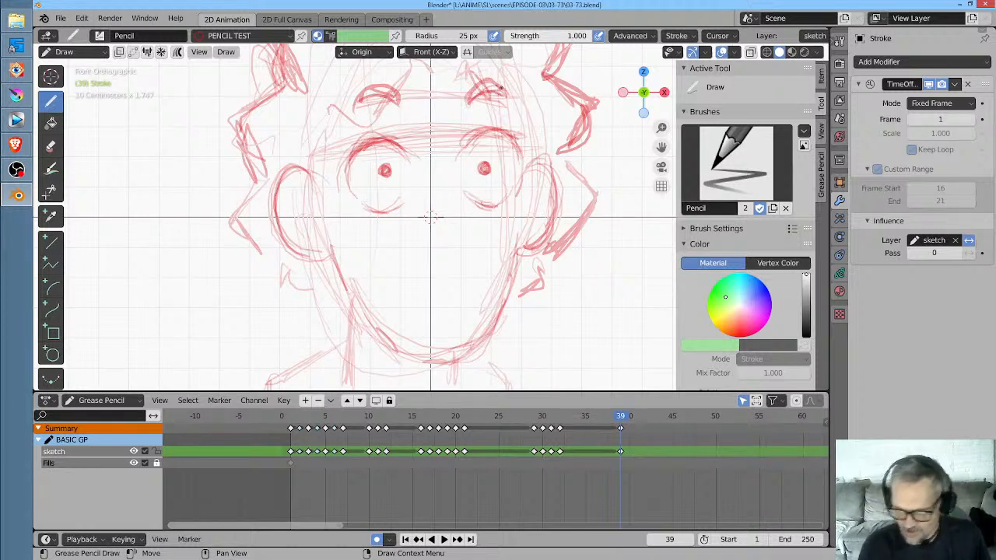
{"action": "left_click_drag", "start_coordinate": [379, 95], "coordinate": [399, 91]}
{"action": "mouse_move", "coordinate": [468, 101]}
{"action": "left_mouse_down"}
{"action": "mouse_move", "coordinate": [501, 87]}
{"action": "mouse_move", "coordinate": [507, 96]}
{"action": "left_mouse_up"}
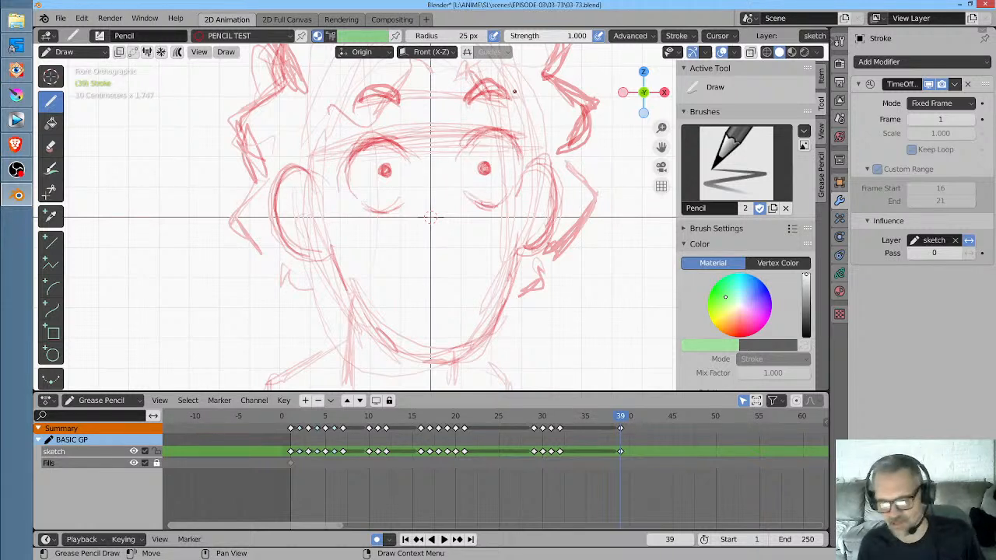
Add inner fold lines to both ears and a second lower-lid curve inside each eye
{"action": "mouse_move", "coordinate": [289, 194]}
{"action": "left_mouse_down"}
{"action": "mouse_move", "coordinate": [316, 211]}
{"action": "mouse_move", "coordinate": [312, 226]}
{"action": "left_mouse_up"}
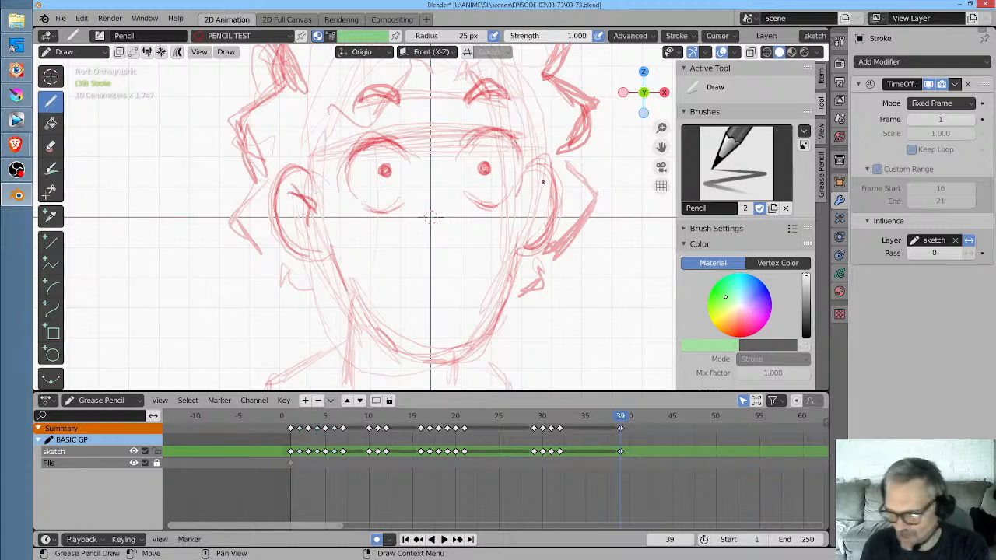
{"action": "left_click_drag", "start_coordinate": [542, 180], "coordinate": [532, 211]}
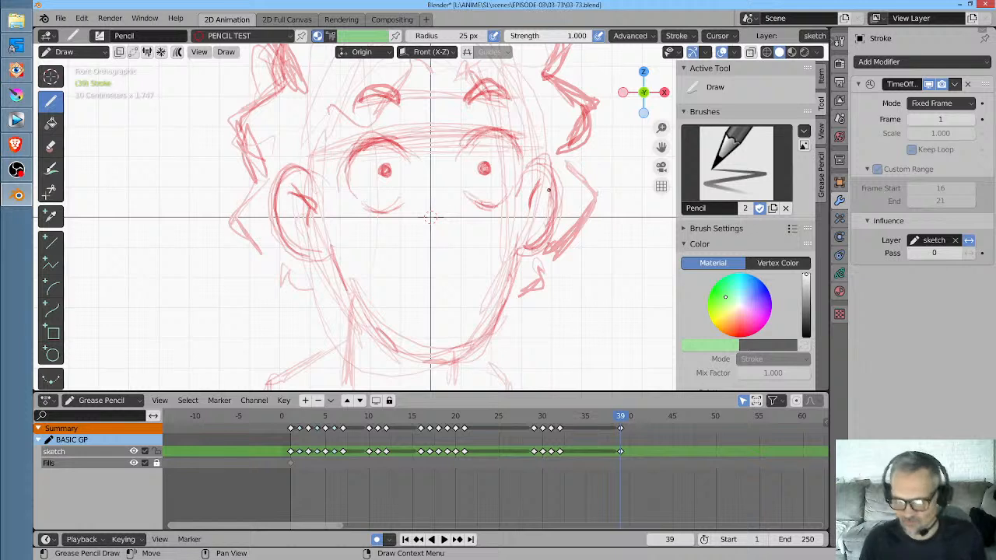
{"action": "mouse_move", "coordinate": [355, 186]}
{"action": "left_mouse_down"}
{"action": "mouse_move", "coordinate": [370, 202]}
{"action": "mouse_move", "coordinate": [400, 198]}
{"action": "left_mouse_up"}
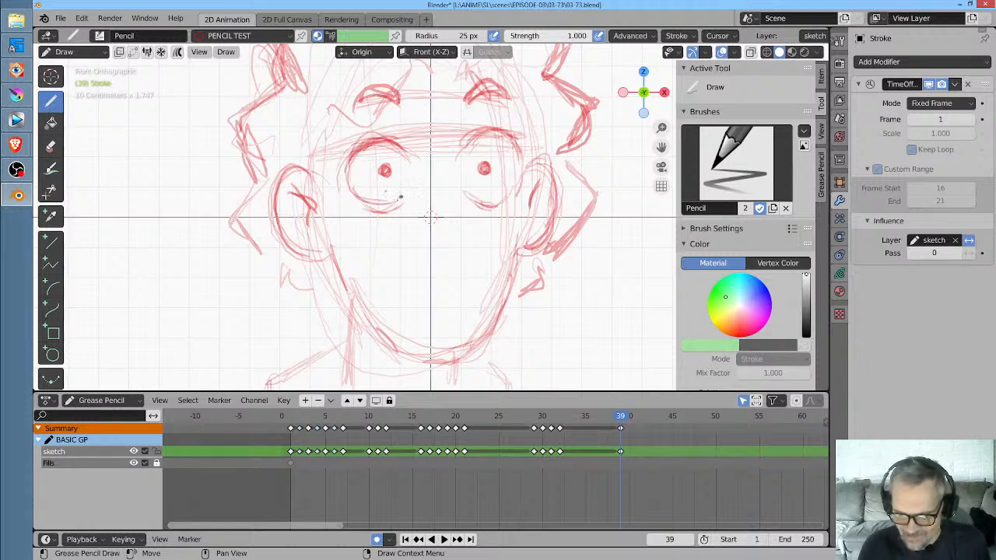
{"action": "left_click_drag", "start_coordinate": [476, 198], "coordinate": [517, 175]}
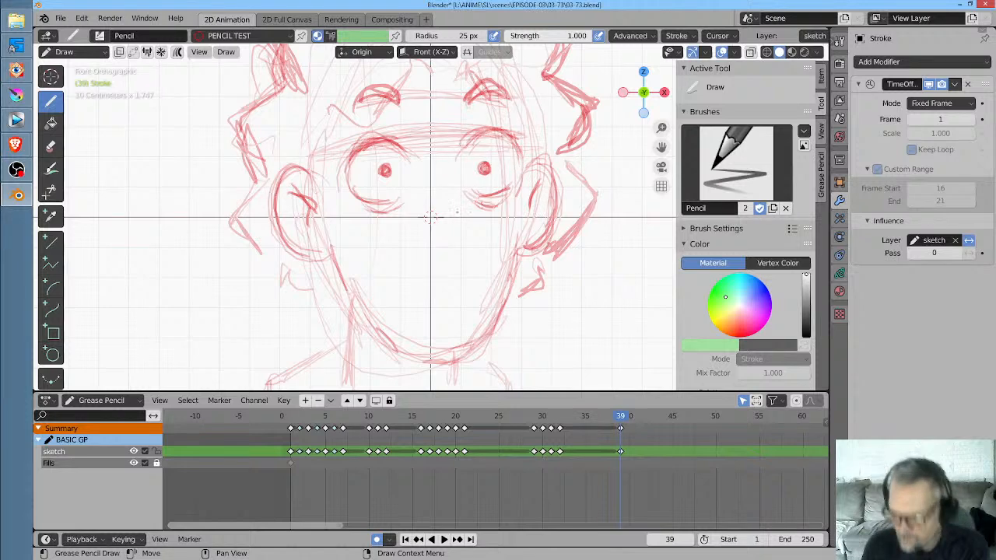
In the camera view, pencil a small shaded nose and a short, downturned mouth on the face
{"action": "key", "text": "KP_0"}
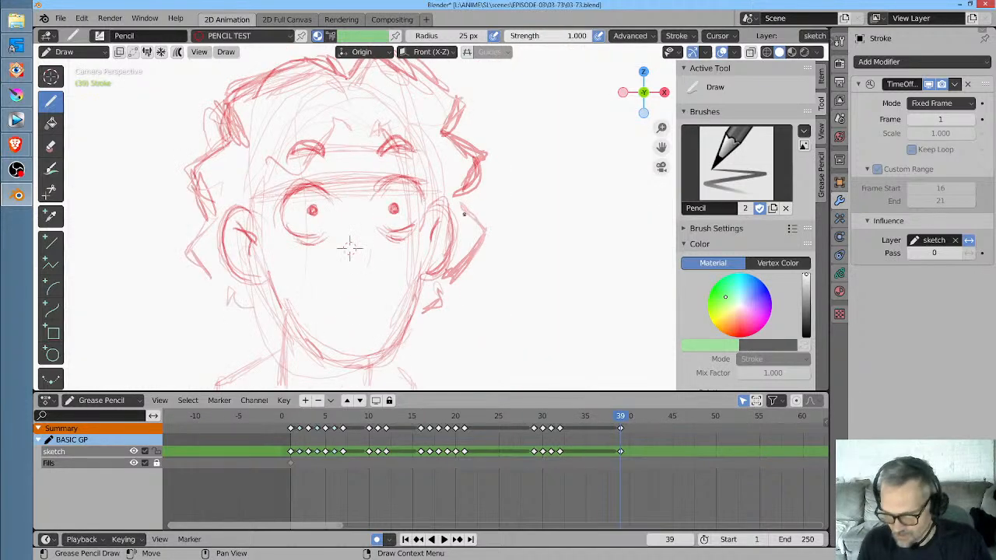
{"action": "middle_click_drag", "start_coordinate": [377, 240], "coordinate": [433, 220], "text": "ctrl"}
{"action": "left_click_drag", "start_coordinate": [361, 264], "coordinate": [344, 282]}
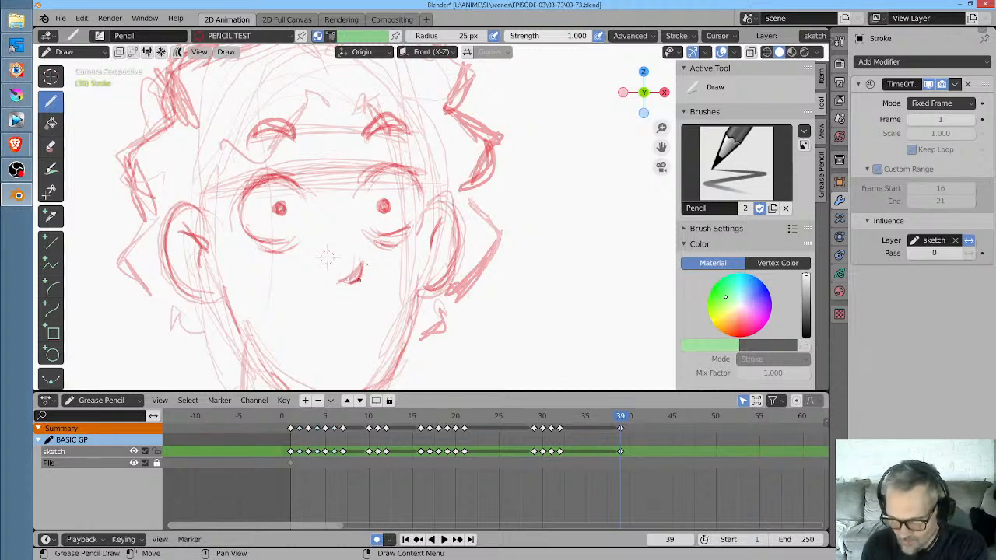
{"action": "middle_click_drag", "start_coordinate": [326, 257], "coordinate": [351, 184]}
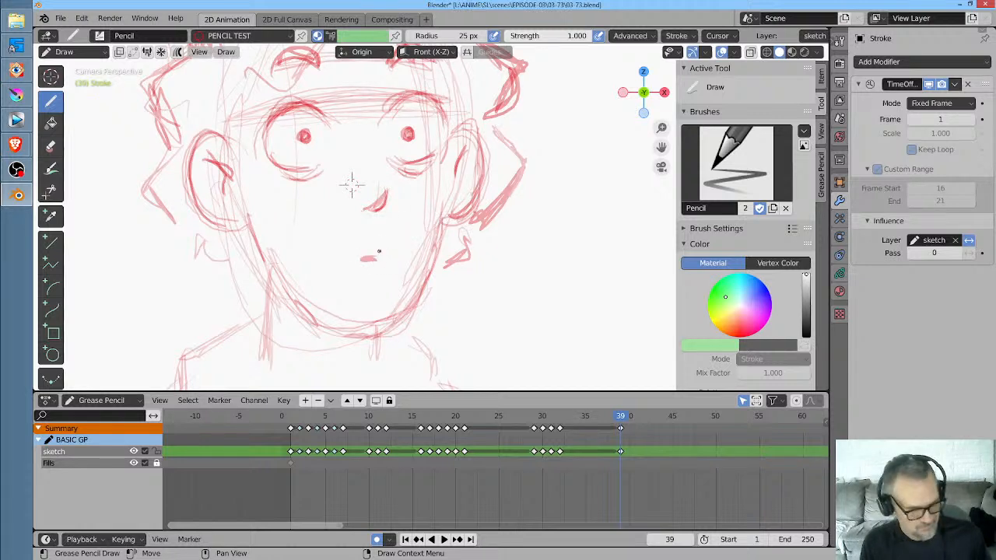
{"action": "left_click_drag", "start_coordinate": [378, 257], "coordinate": [359, 262]}
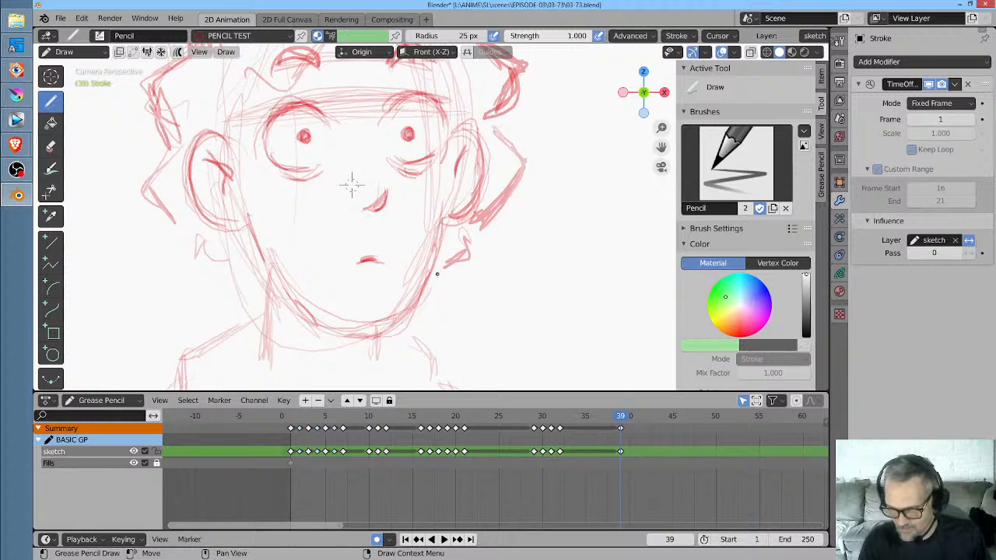
Darken both vertical neck lines and pencil the curved neckline around the base of the neck
{"action": "middle_click_drag", "start_coordinate": [421, 261], "coordinate": [454, 186]}
{"action": "left_click_drag", "start_coordinate": [302, 235], "coordinate": [299, 298]}
{"action": "left_click_drag", "start_coordinate": [299, 196], "coordinate": [295, 274]}
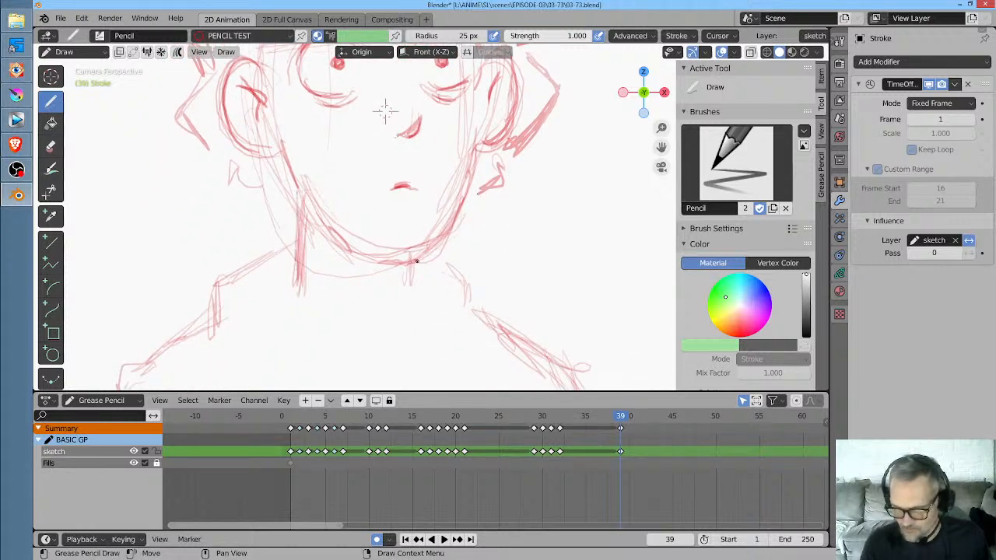
{"action": "left_click_drag", "start_coordinate": [415, 258], "coordinate": [412, 309]}
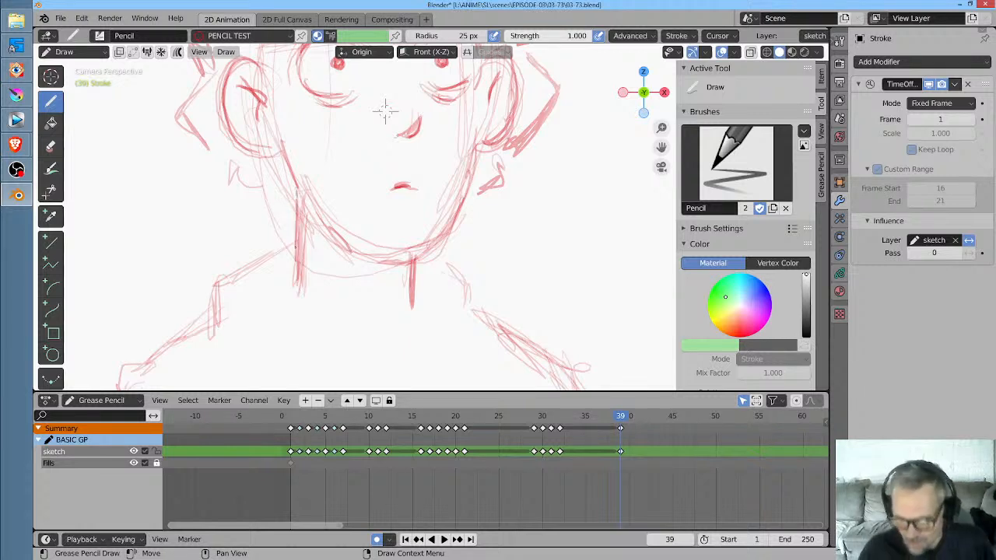
{"action": "mouse_move", "coordinate": [298, 182]}
{"action": "left_mouse_down"}
{"action": "mouse_move", "coordinate": [295, 280]}
{"action": "mouse_move", "coordinate": [317, 317]}
{"action": "left_mouse_up"}
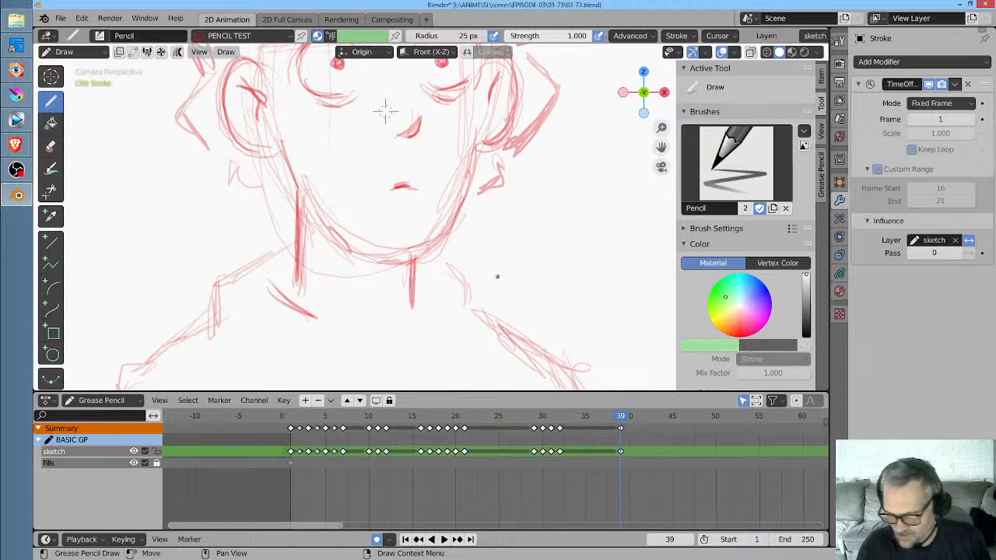
{"action": "left_click_drag", "start_coordinate": [425, 279], "coordinate": [400, 327]}
{"action": "left_click_drag", "start_coordinate": [323, 330], "coordinate": [361, 337]}
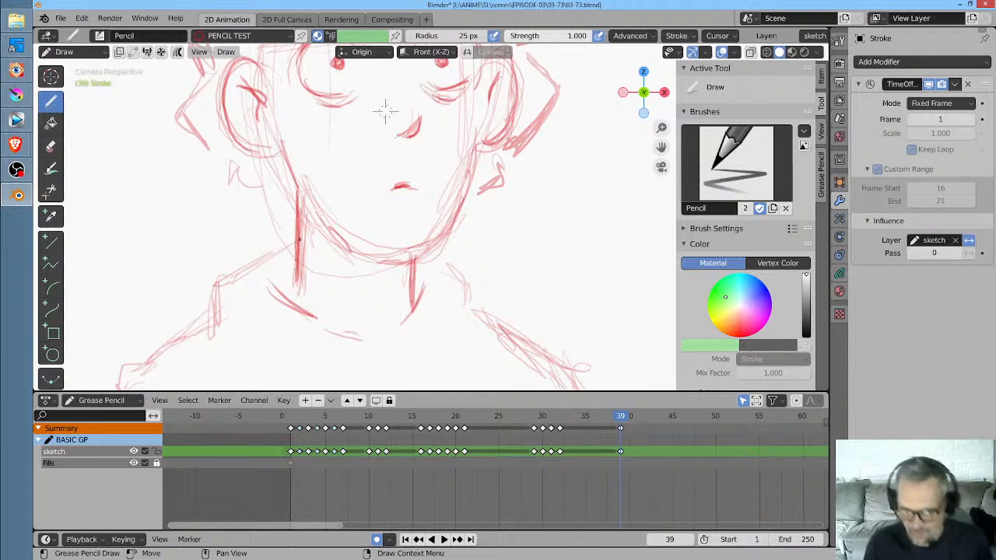
Pencil the outer collar outline sloping from both sides of the neck down to the shoulders
{"action": "mouse_move", "coordinate": [298, 238]}
{"action": "left_mouse_down"}
{"action": "mouse_move", "coordinate": [234, 268]}
{"action": "mouse_move", "coordinate": [213, 321]}
{"action": "mouse_move", "coordinate": [217, 304]}
{"action": "left_mouse_up"}
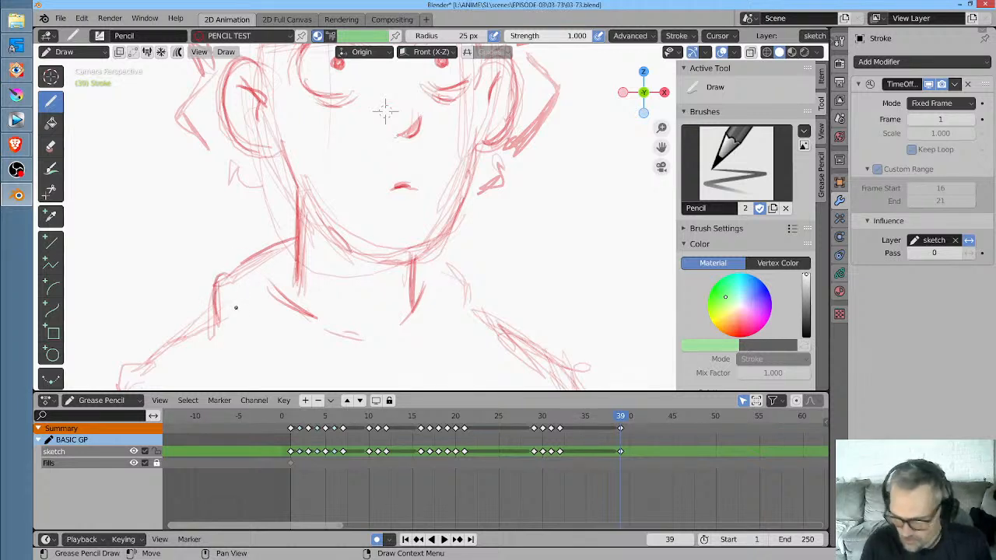
{"action": "mouse_move", "coordinate": [434, 257]}
{"action": "left_mouse_down"}
{"action": "mouse_move", "coordinate": [465, 271]}
{"action": "mouse_move", "coordinate": [474, 327]}
{"action": "left_mouse_up"}
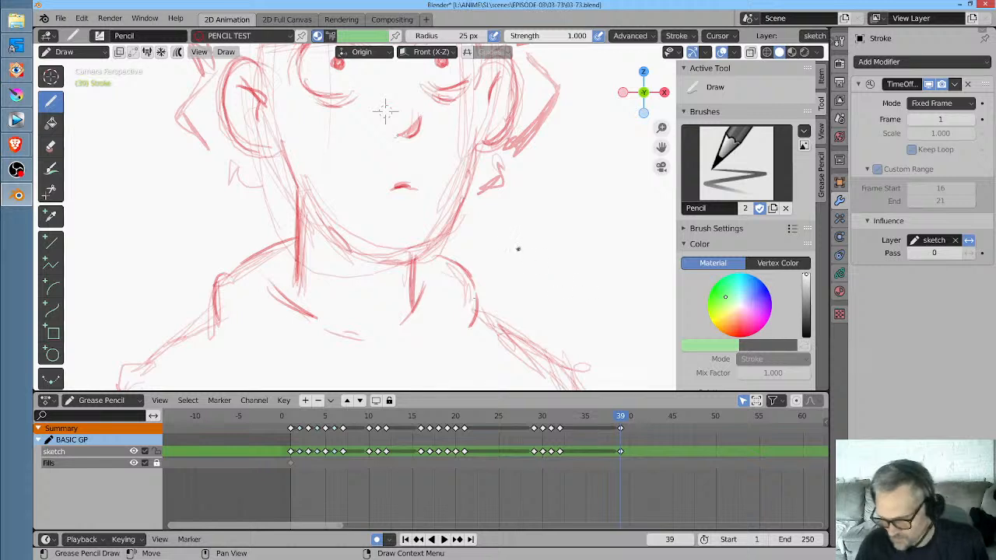
{"action": "scroll", "coordinate": [517, 249], "scroll_direction": "down", "scroll_amount": 3}
{"action": "middle_click_drag", "start_coordinate": [485, 306], "coordinate": [535, 225]}
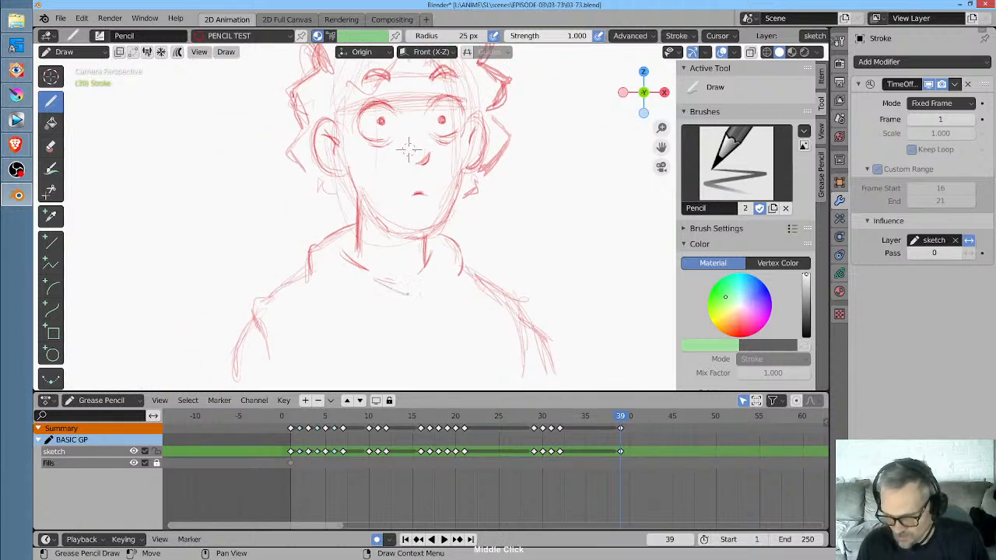
Return the timeline to frame 1 and set the scene's end frame to 60
{"action": "left_click", "coordinate": [281, 421]}
{"action": "scroll", "coordinate": [455, 187], "scroll_direction": "down", "scroll_amount": 2}
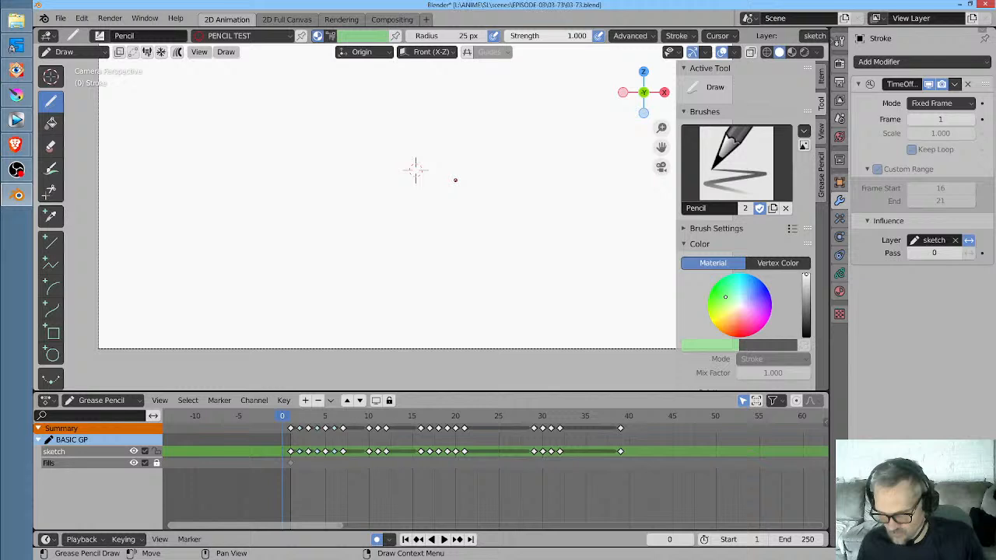
{"action": "scroll", "coordinate": [396, 216], "scroll_direction": "up", "scroll_amount": 2}
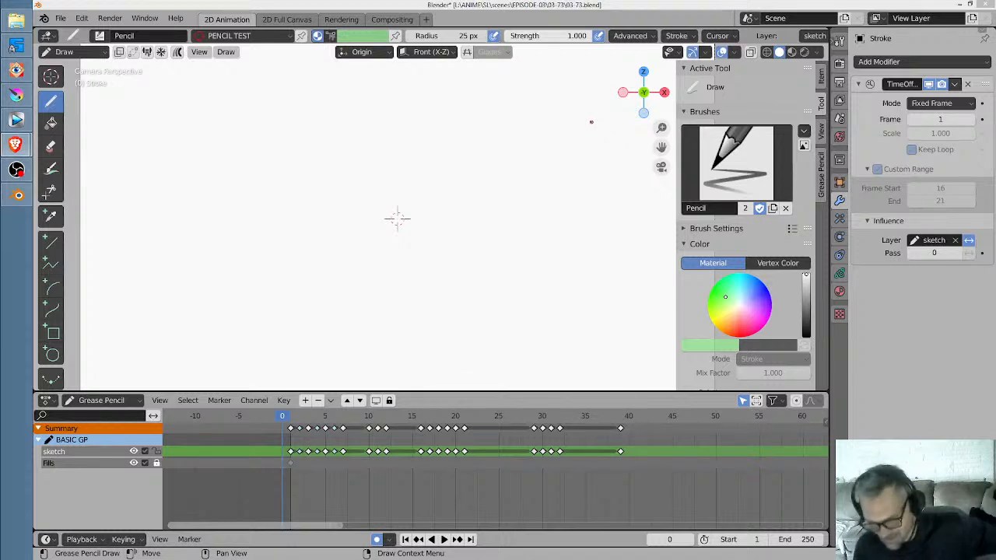
{"action": "left_click", "coordinate": [291, 418]}
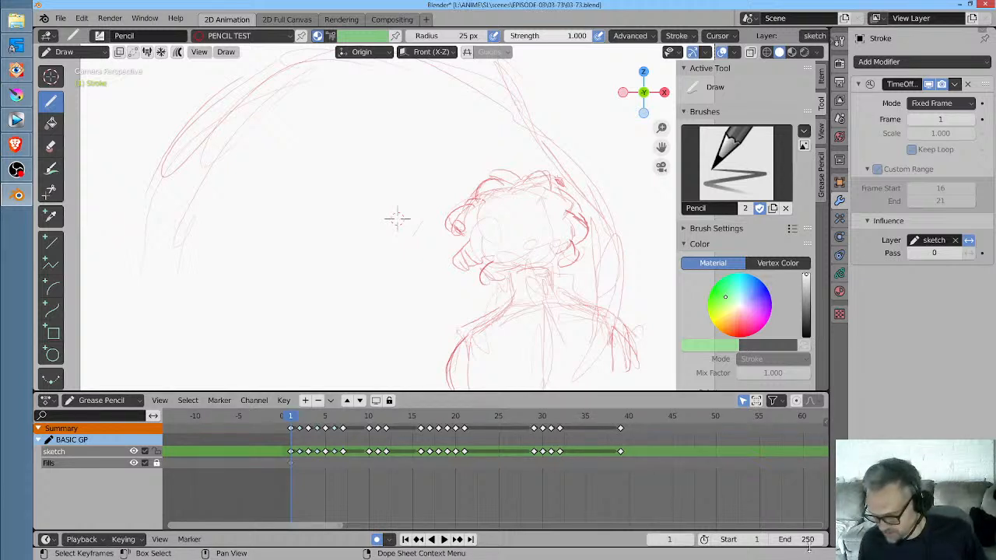
{"action": "left_click_drag", "start_coordinate": [794, 539], "coordinate": [766, 539]}
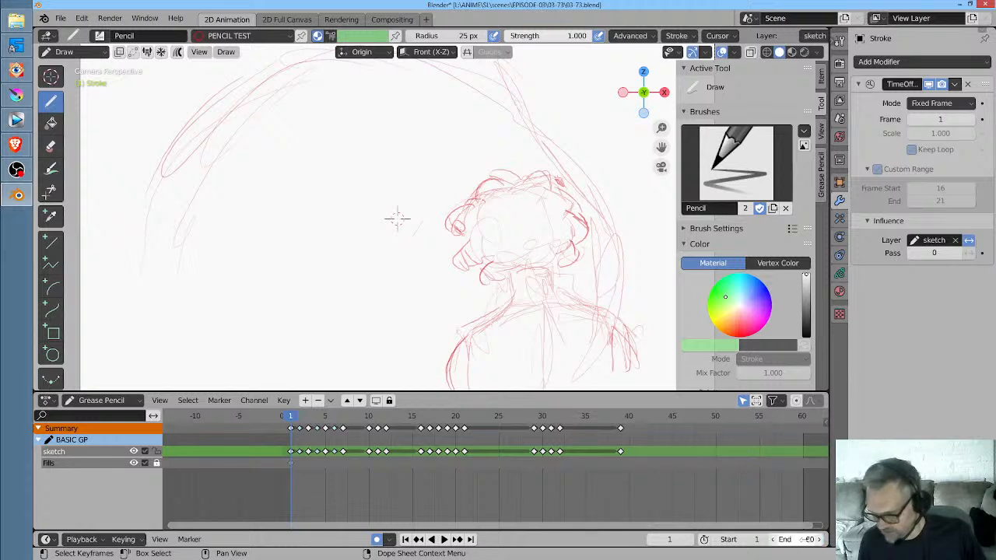
{"action": "middle_click_drag", "start_coordinate": [677, 487], "coordinate": [625, 488]}
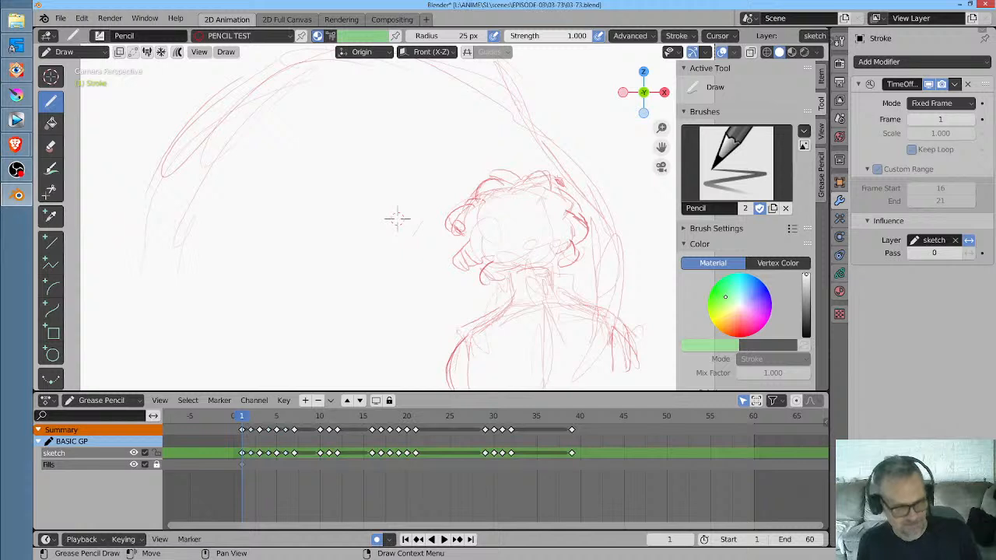
Play the sketch animation in the camera view, including the section from frame 21 onward, to review its timing
{"action": "mouse_move", "coordinate": [397, 218]}
{"action": "middle_mouse_down"}
{"action": "mouse_move", "coordinate": [356, 215]}
{"action": "mouse_move", "coordinate": [350, 204]}
{"action": "middle_mouse_up"}
{"action": "scroll", "coordinate": [354, 204], "scroll_direction": "down", "scroll_amount": 2}
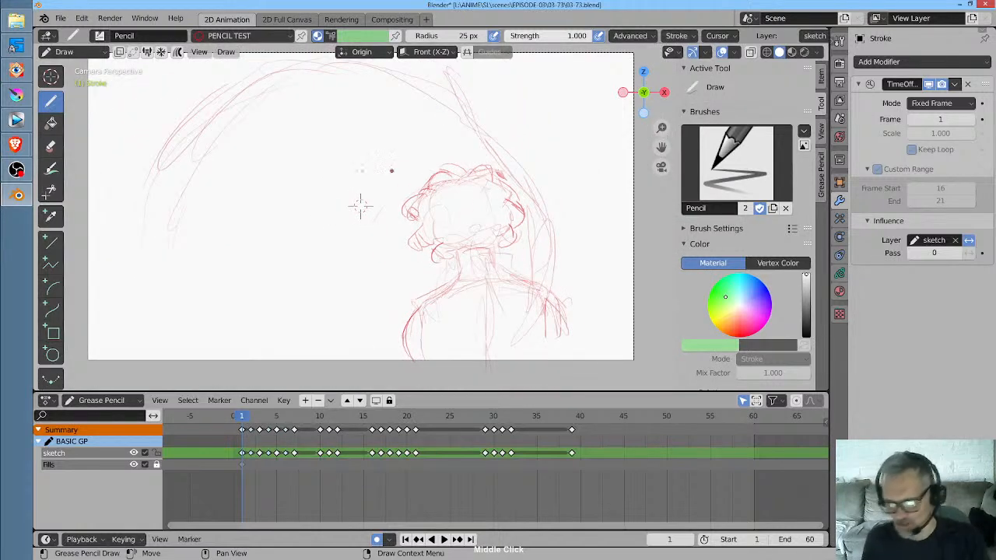
{"action": "key", "text": "space"}
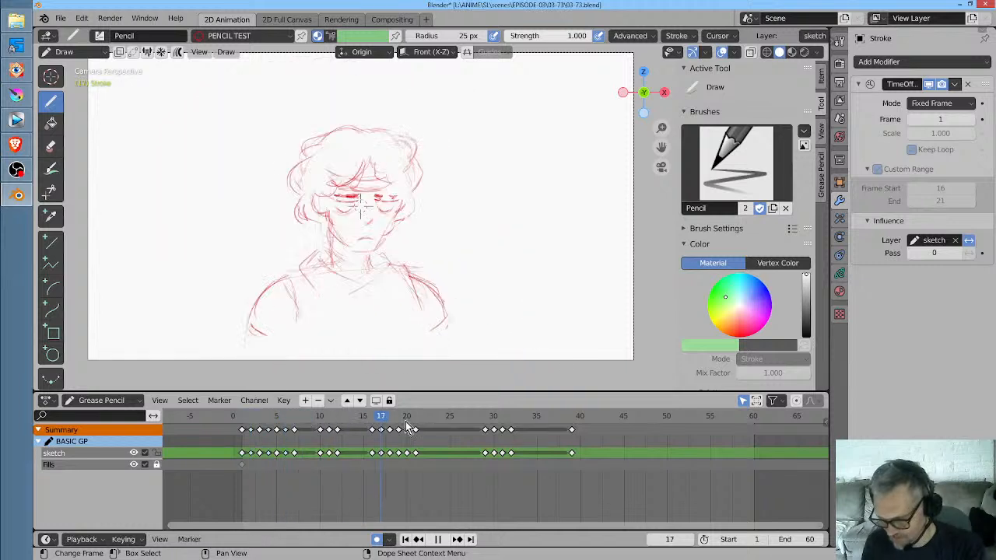
{"action": "key", "text": "space"}
{"action": "left_click_drag", "start_coordinate": [498, 438], "coordinate": [606, 446]}
{"action": "key", "text": "ctrl+z"}
{"action": "left_click", "coordinate": [417, 417]}
{"action": "key", "text": "space"}
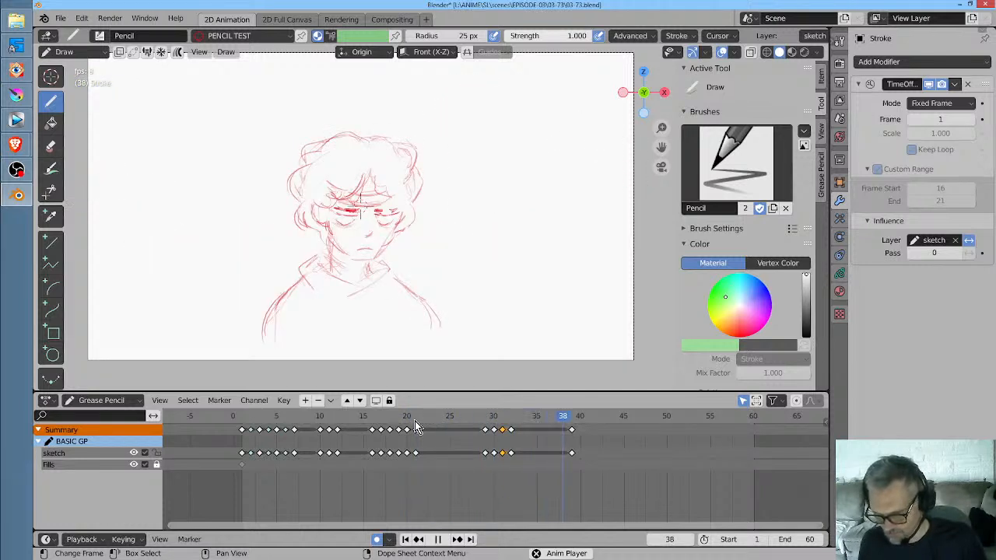
{"action": "key", "text": "space"}
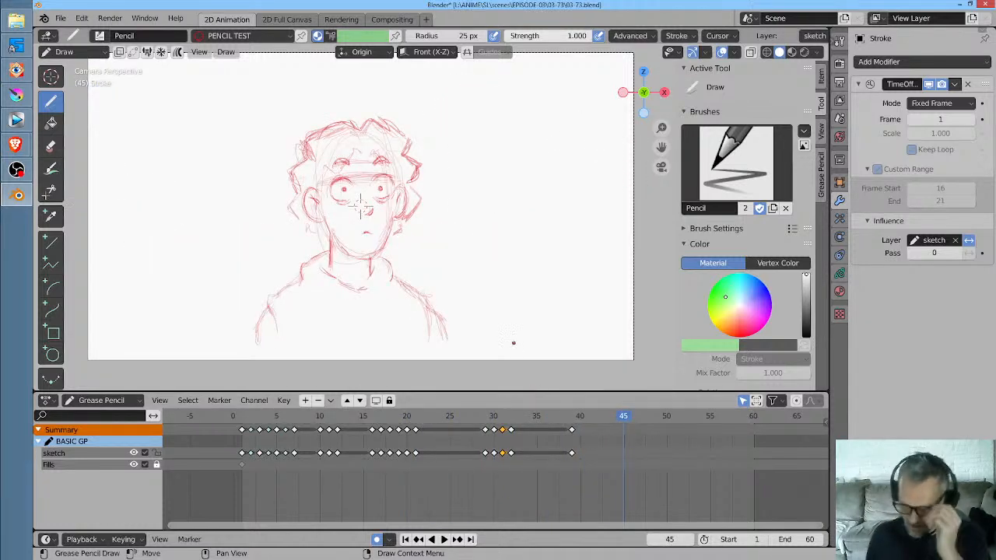
On frame 39, replace the mouth with a short downturned stroke lower on the face, closer to the chin
{"action": "key", "text": "Down"}
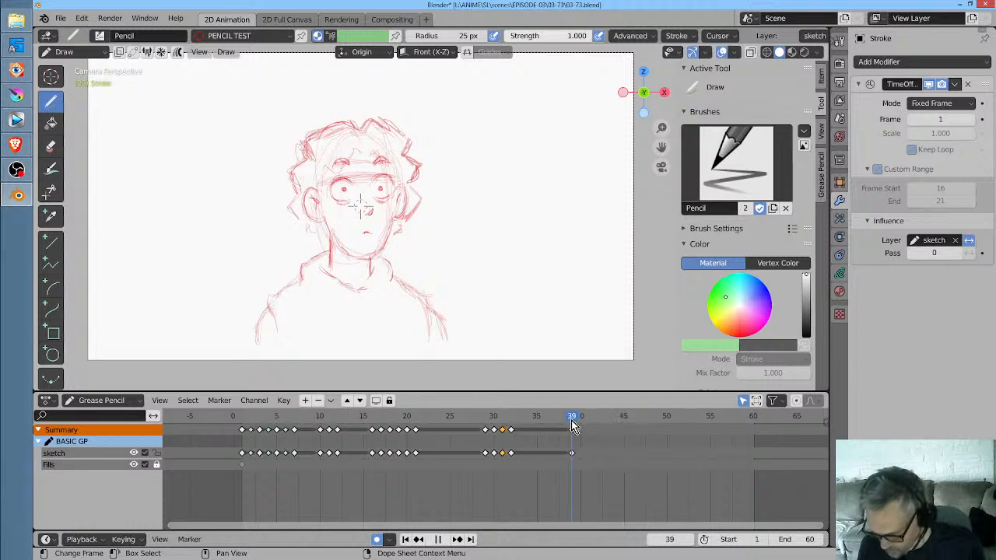
{"action": "scroll", "coordinate": [461, 244], "scroll_direction": "up", "scroll_amount": 4}
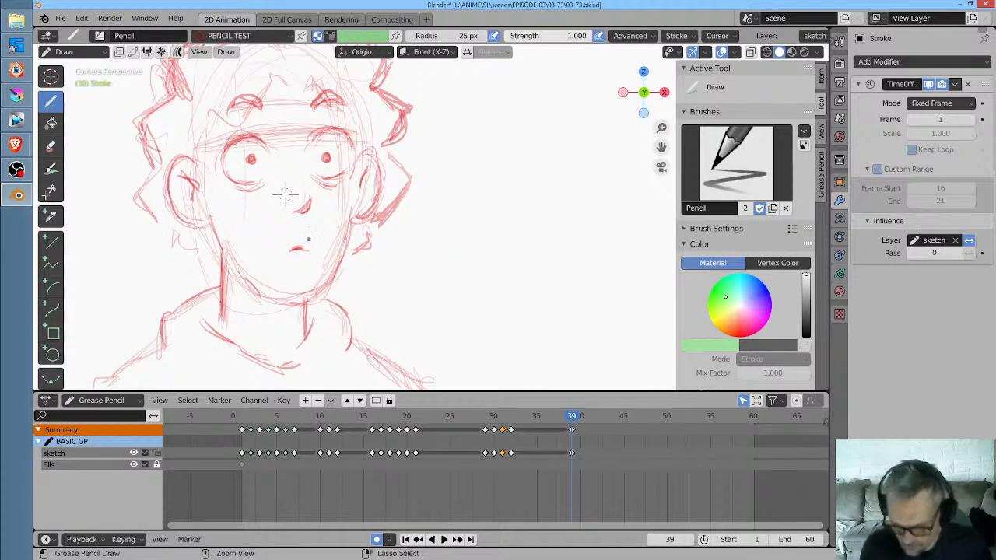
{"action": "left_click_drag", "start_coordinate": [291, 269], "coordinate": [302, 268]}
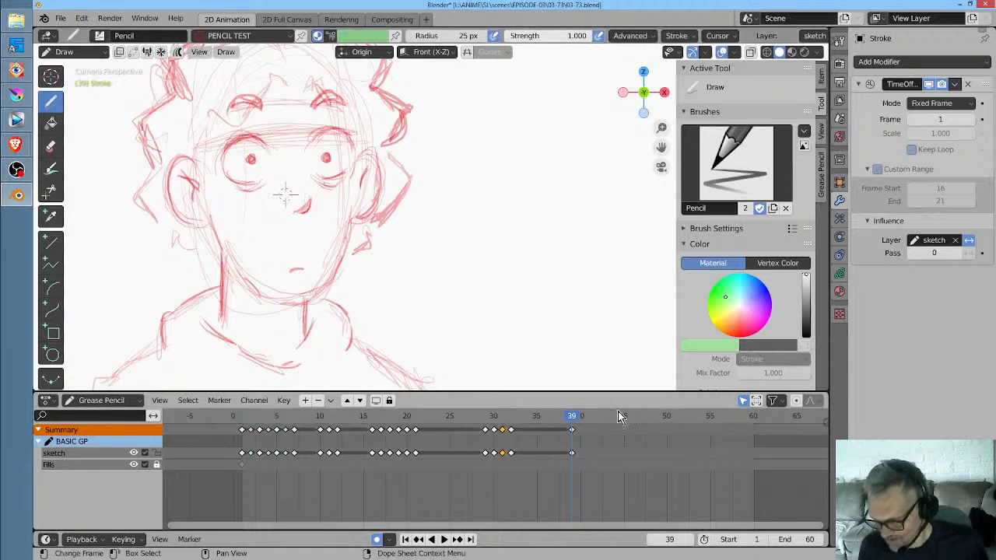
Duplicate the frame 39 sketch keyframe to frame 41 and move the playhead onto the copy
{"action": "left_click", "coordinate": [578, 421]}
{"action": "left_click", "coordinate": [573, 453]}
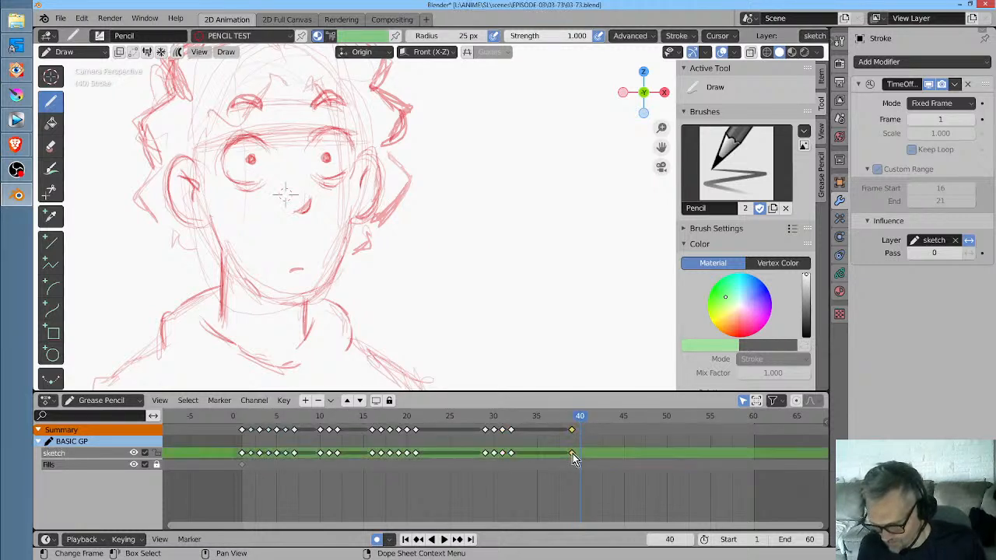
{"action": "left_click_drag", "start_coordinate": [573, 453], "coordinate": [592, 454]}
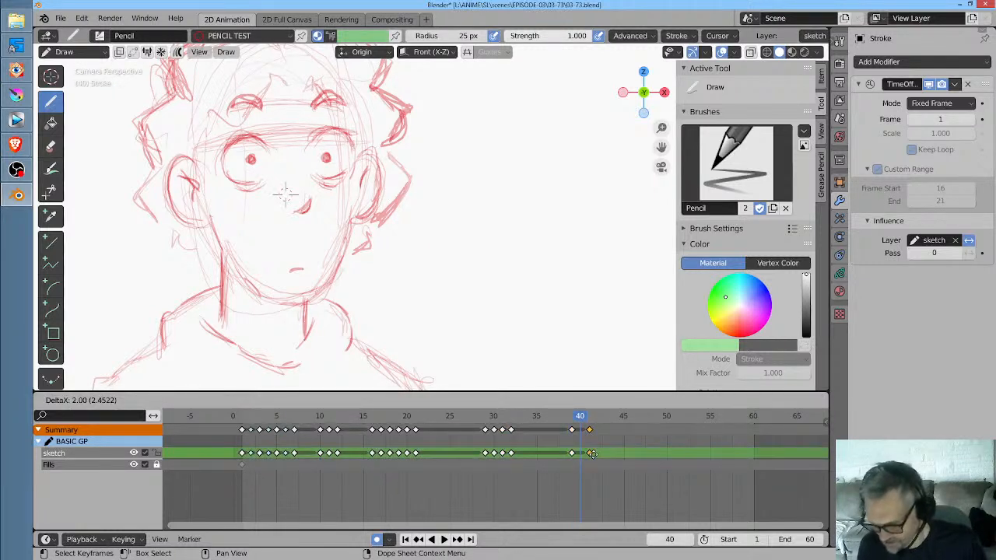
{"action": "left_click", "coordinate": [595, 455]}
{"action": "left_click_drag", "start_coordinate": [581, 416], "coordinate": [589, 415]}
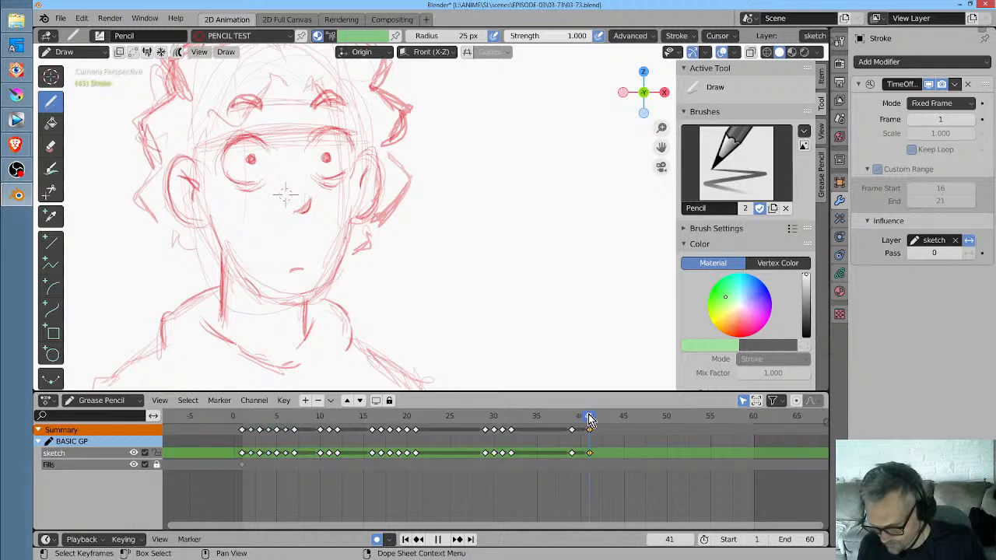
On frame 41, erase both eyes and eyebrows and redraw the curved guideline across the forehead
{"action": "scroll", "coordinate": [373, 217], "scroll_direction": "up", "scroll_amount": 4}
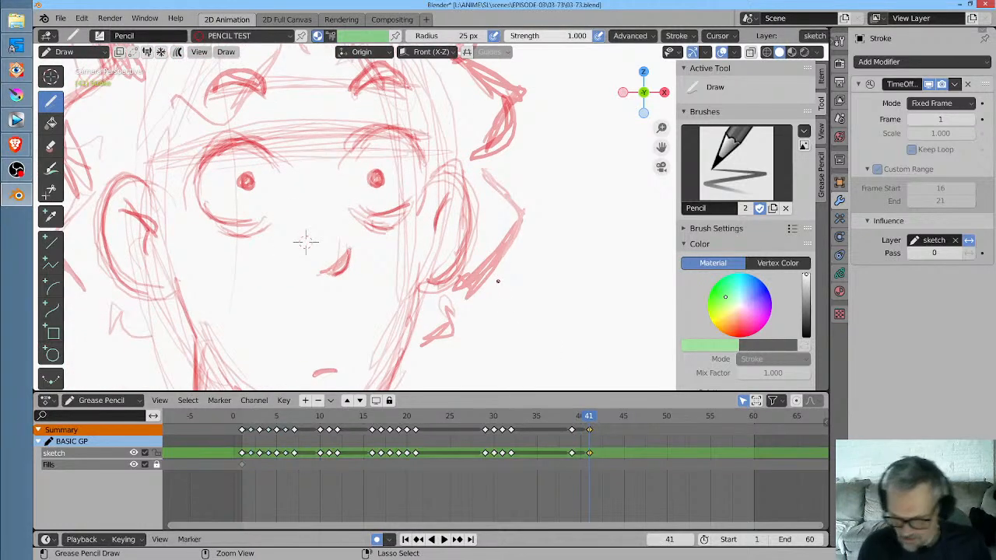
{"action": "mouse_move", "coordinate": [408, 97]}
{"action": "left_mouse_down", "text": "ctrl"}
{"action": "mouse_move", "coordinate": [381, 156]}
{"action": "mouse_move", "coordinate": [378, 82]}
{"action": "mouse_move", "coordinate": [412, 84]}
{"action": "mouse_move", "coordinate": [233, 82]}
{"action": "mouse_move", "coordinate": [218, 156]}
{"action": "mouse_move", "coordinate": [256, 179]}
{"action": "mouse_move", "coordinate": [255, 160]}
{"action": "mouse_move", "coordinate": [279, 249]}
{"action": "mouse_move", "coordinate": [372, 150]}
{"action": "mouse_move", "coordinate": [408, 175]}
{"action": "mouse_move", "coordinate": [374, 203]}
{"action": "mouse_move", "coordinate": [290, 159]}
{"action": "left_mouse_up", "text": "ctrl"}
{"action": "left_click_drag", "start_coordinate": [179, 168], "coordinate": [431, 146]}
{"action": "left_click_drag", "start_coordinate": [198, 153], "coordinate": [417, 137]}
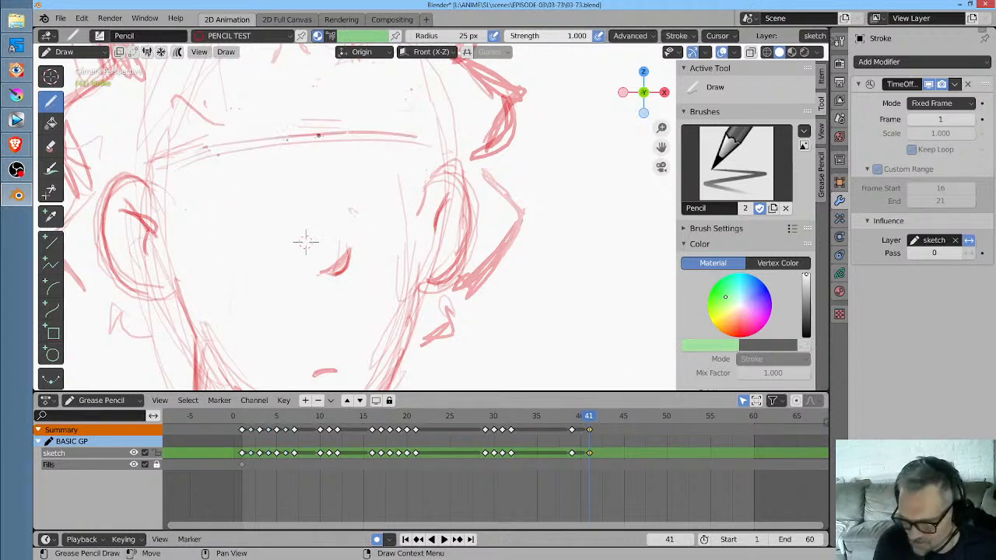
Pencil the curved hair locks hanging over both sides of the forehead on frame 41
{"action": "middle_click_drag", "start_coordinate": [304, 240], "coordinate": [337, 235], "text": "ctrl"}
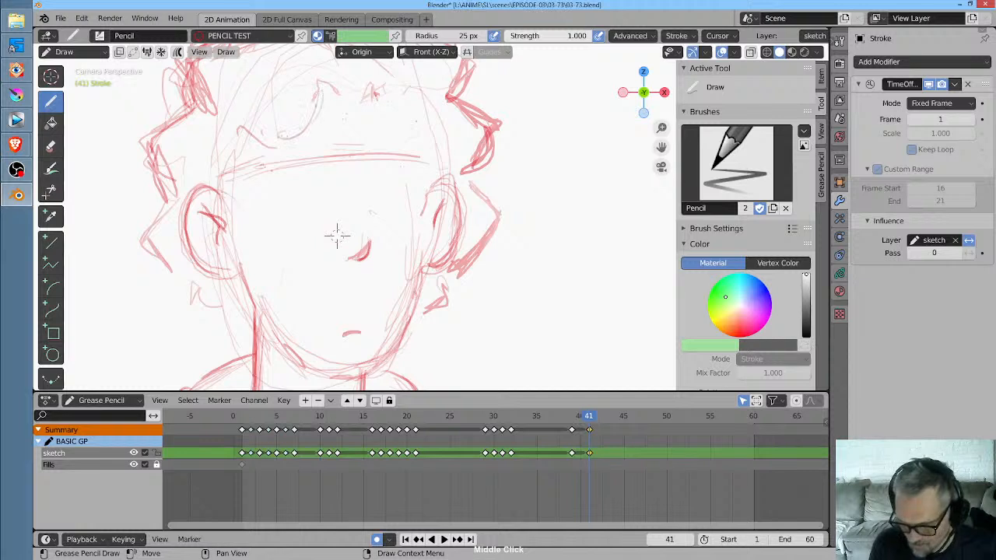
{"action": "left_click_drag", "start_coordinate": [282, 137], "coordinate": [243, 139]}
{"action": "mouse_move", "coordinate": [353, 93]}
{"action": "left_mouse_down"}
{"action": "mouse_move", "coordinate": [370, 90]}
{"action": "mouse_move", "coordinate": [395, 118]}
{"action": "mouse_move", "coordinate": [418, 122]}
{"action": "left_mouse_up"}
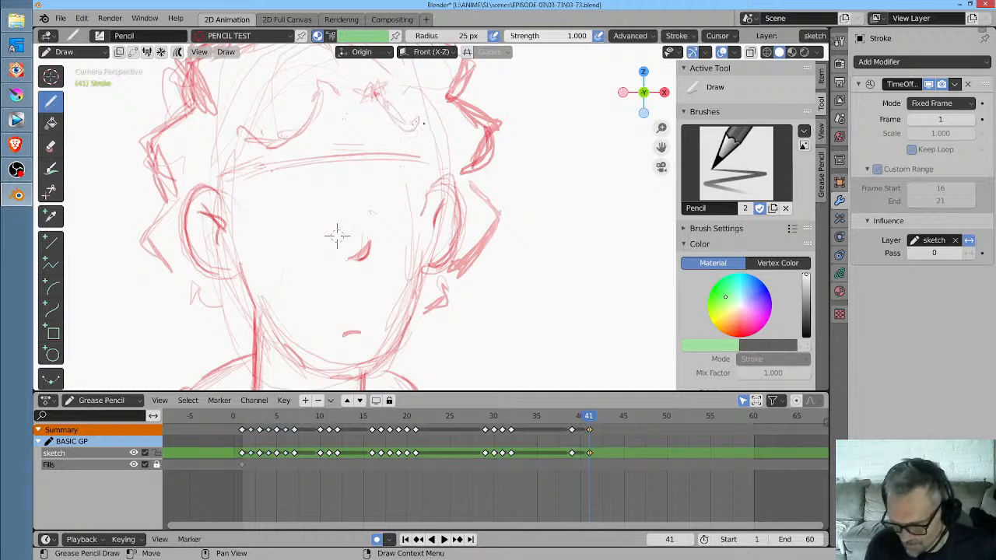
Pencil the arched upper eyelids of both eyes on frame 41, flipping to frame 39 for comparison
{"action": "key", "text": "Down"}
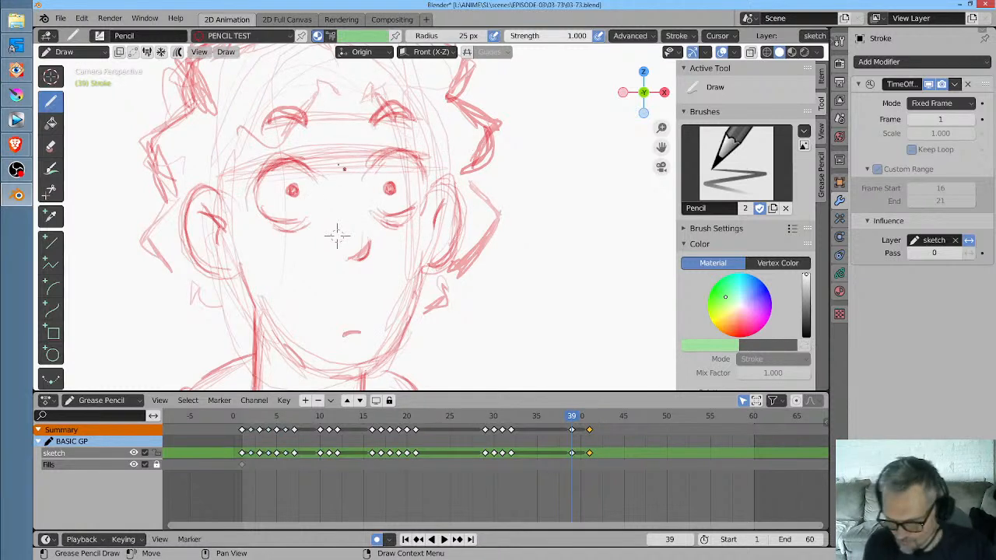
{"action": "key", "text": "Up"}
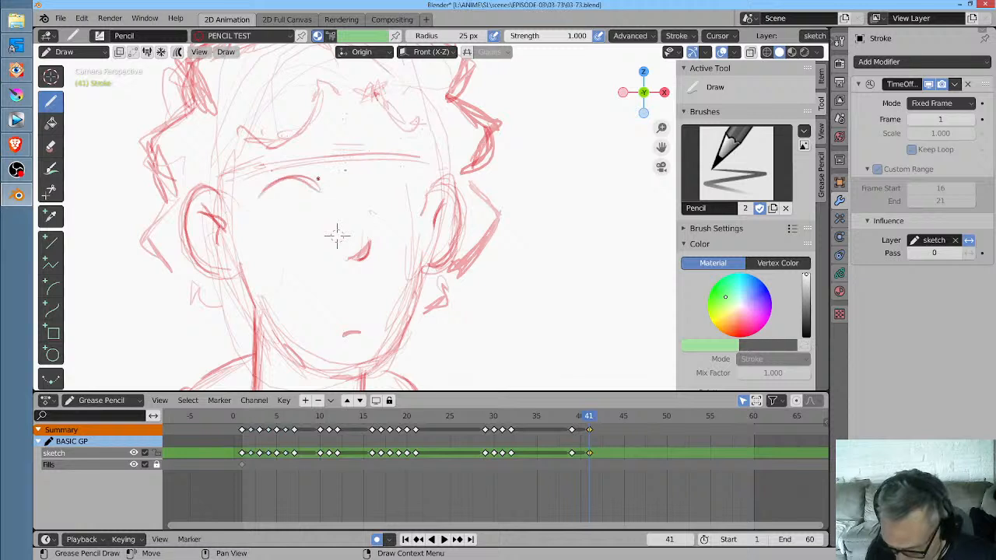
{"action": "key", "text": "Down"}
{"action": "key", "text": "Up"}
{"action": "key", "text": "Down"}
{"action": "key", "text": "Up"}
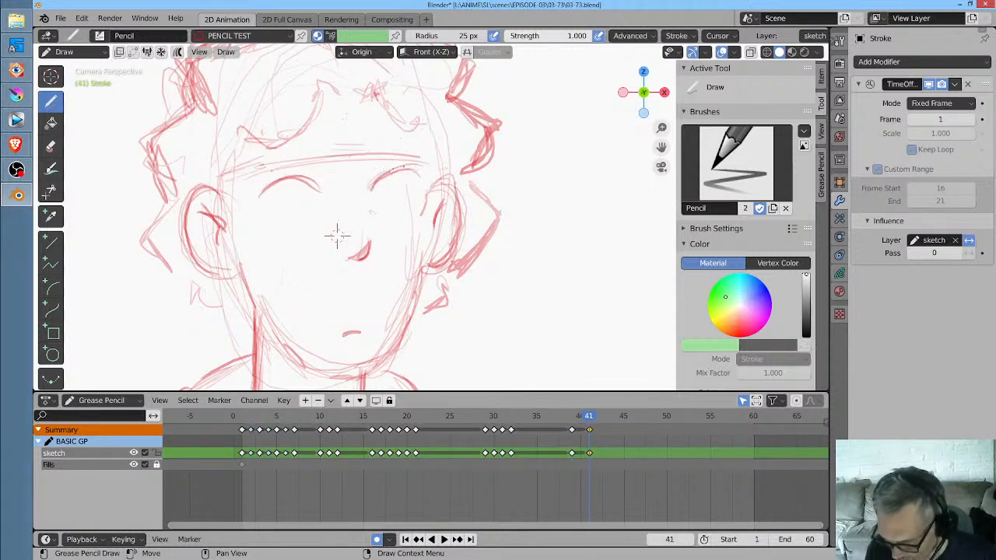
Pencil and shade the small round iris of the left-hand eye on frame 41, checking its placement against frame 39
{"action": "key", "text": "Down"}
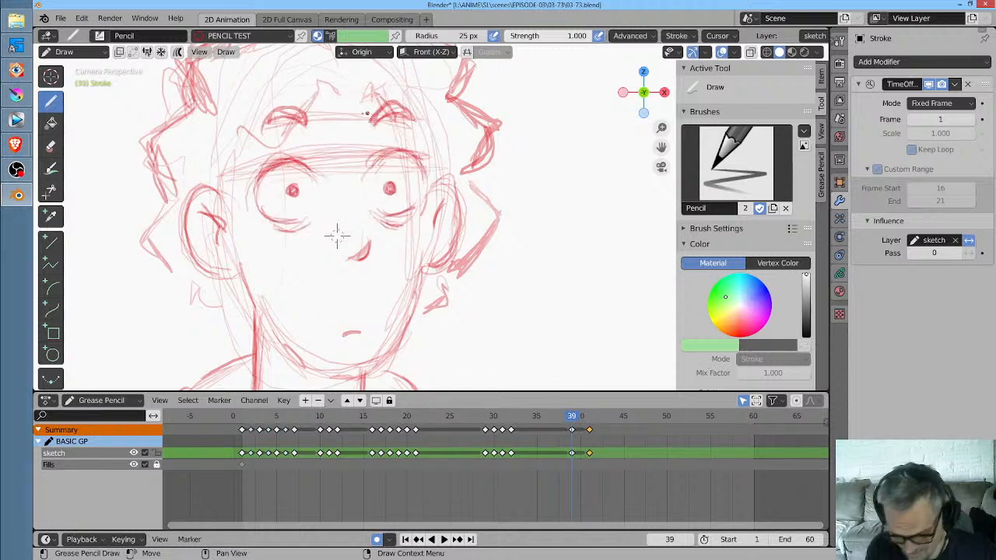
{"action": "key", "text": "Up"}
{"action": "key", "text": "Down"}
{"action": "key", "text": "Up"}
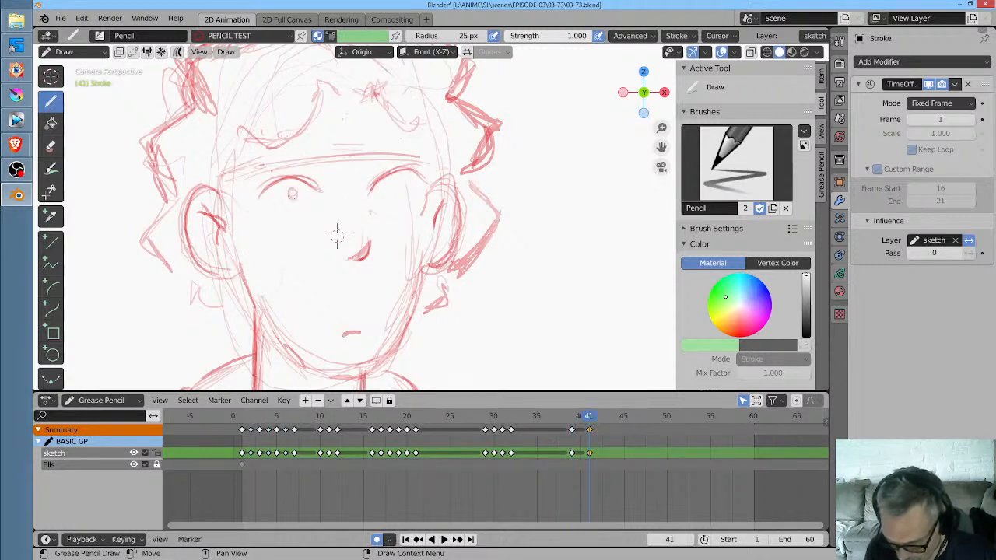
{"action": "key", "text": "Down"}
{"action": "key", "text": "Up"}
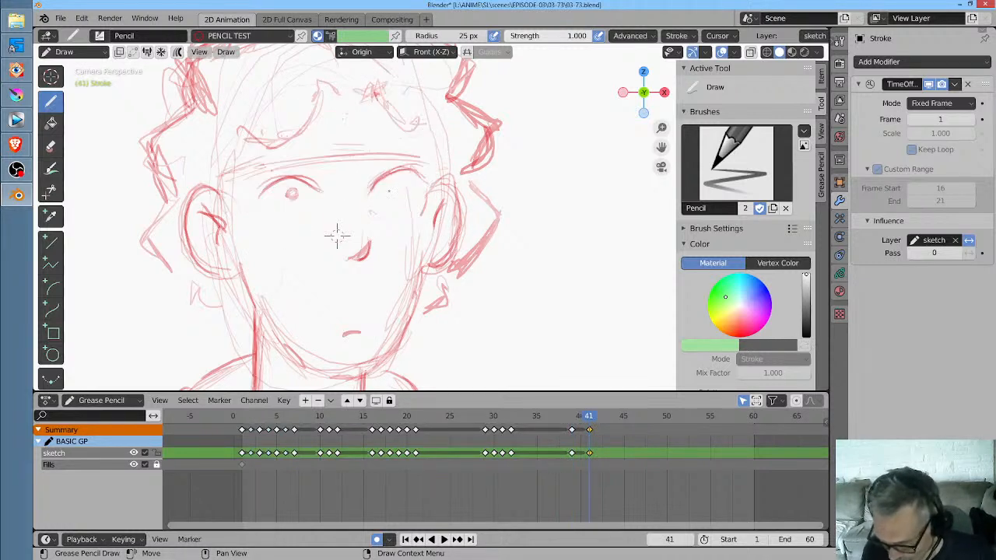
Pencil the right-hand iris and the light lower lid under the left-hand eye, comparing with frame 39
{"action": "key", "text": "Down"}
{"action": "key", "text": "Up"}
{"action": "key", "text": "Down"}
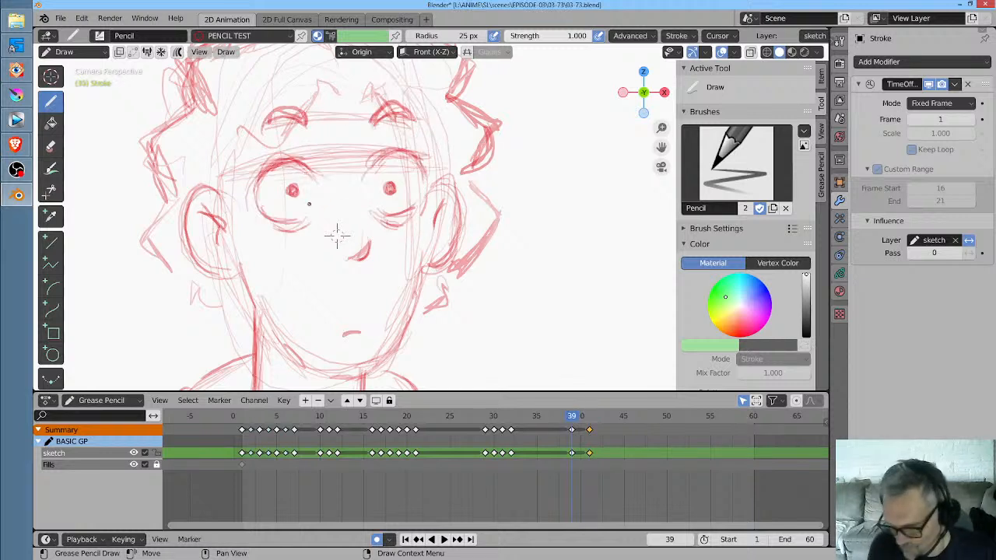
{"action": "key", "text": "Up"}
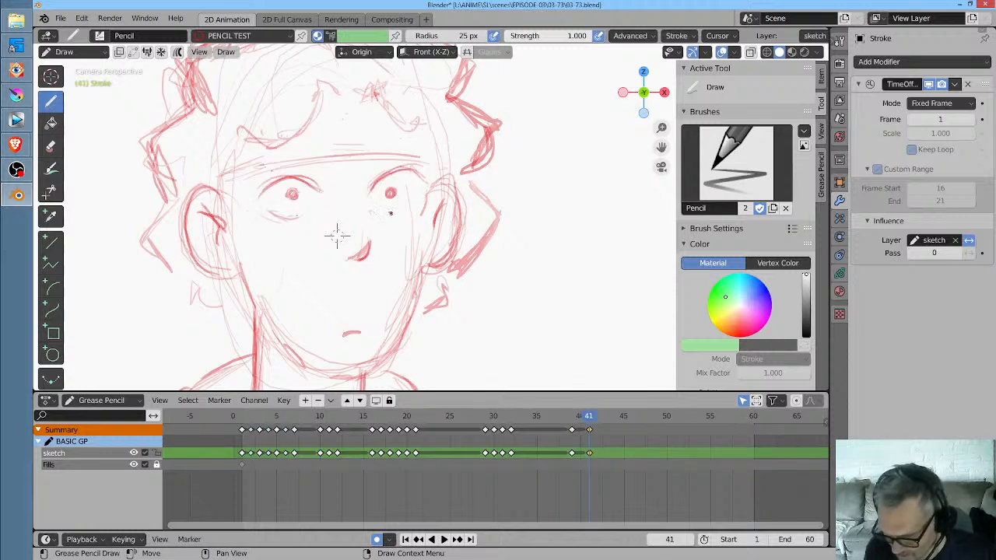
Sketch the right-hand eye's lower lid and clean up the outer end of its upper eyelid on frame 41
{"action": "key", "text": "Down"}
{"action": "key", "text": "Up"}
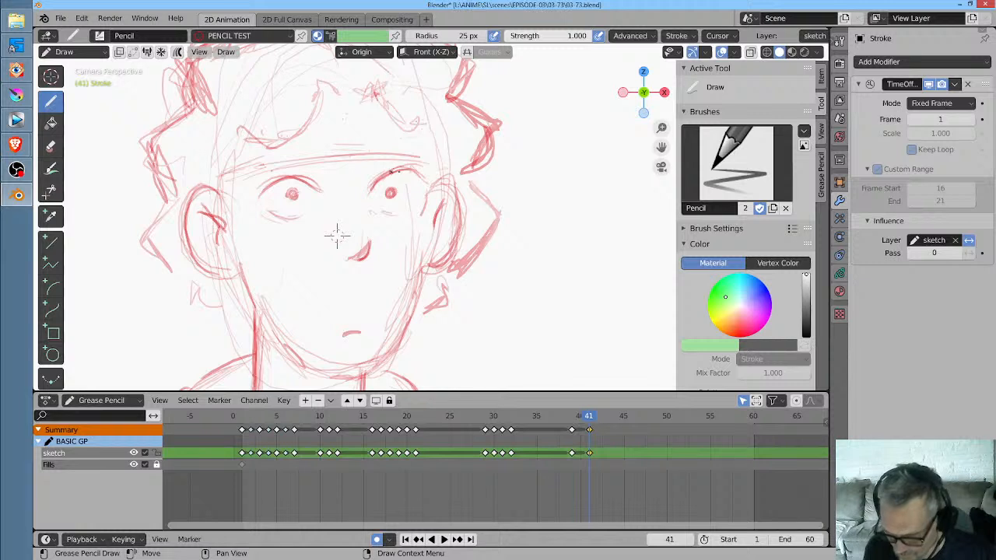
{"action": "key", "text": "Down"}
{"action": "key", "text": "Up"}
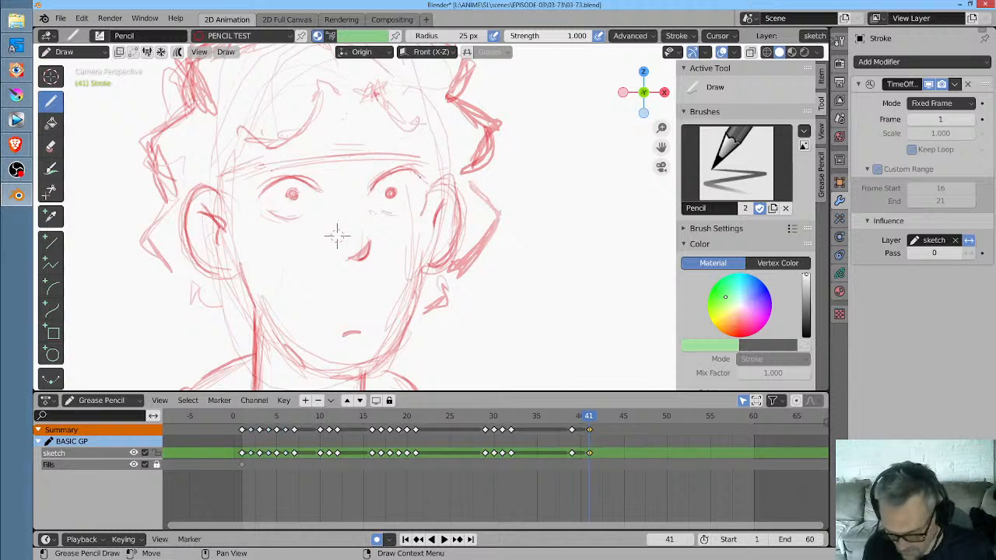
{"action": "left_click_drag", "start_coordinate": [420, 178], "coordinate": [400, 169], "text": "ctrl"}
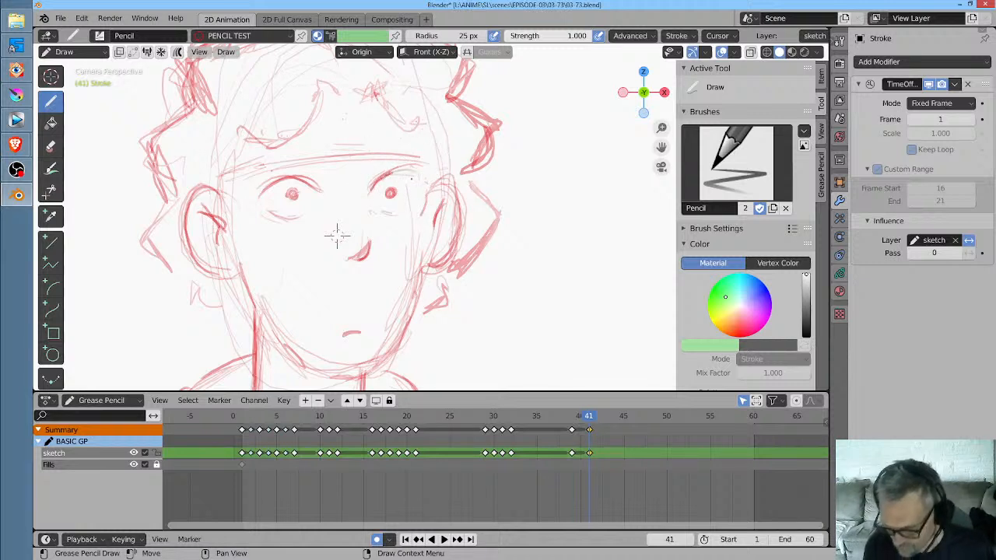
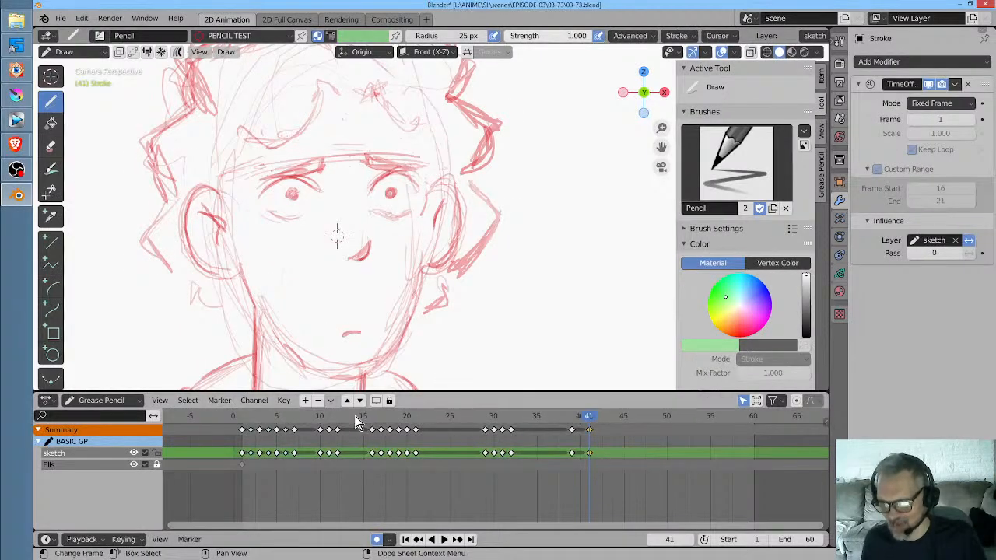
Fit the whole camera frame in view and play the animation through the new frame 41 expression
{"action": "left_click", "coordinate": [235, 419]}
{"action": "key", "text": "space"}
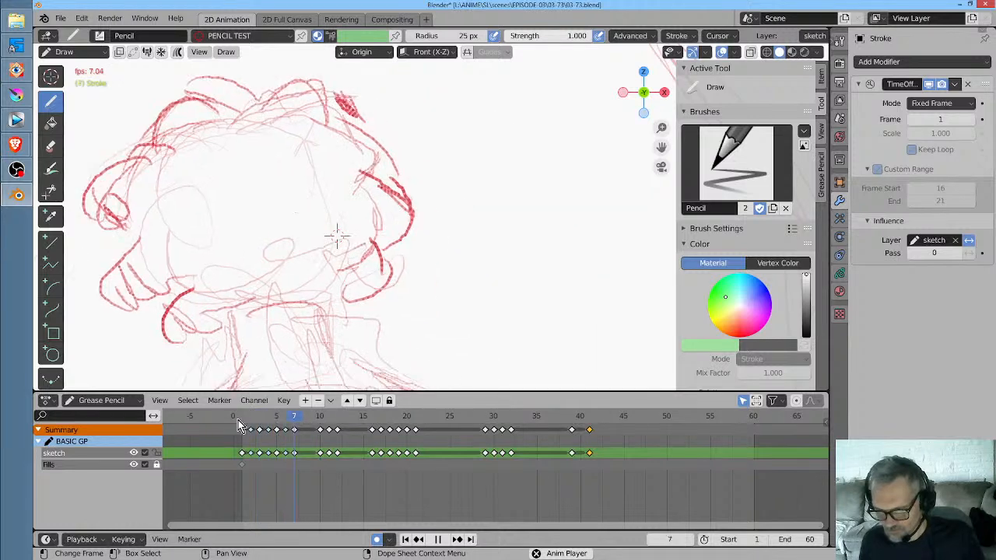
{"action": "key", "text": "space"}
{"action": "key", "text": "Home"}
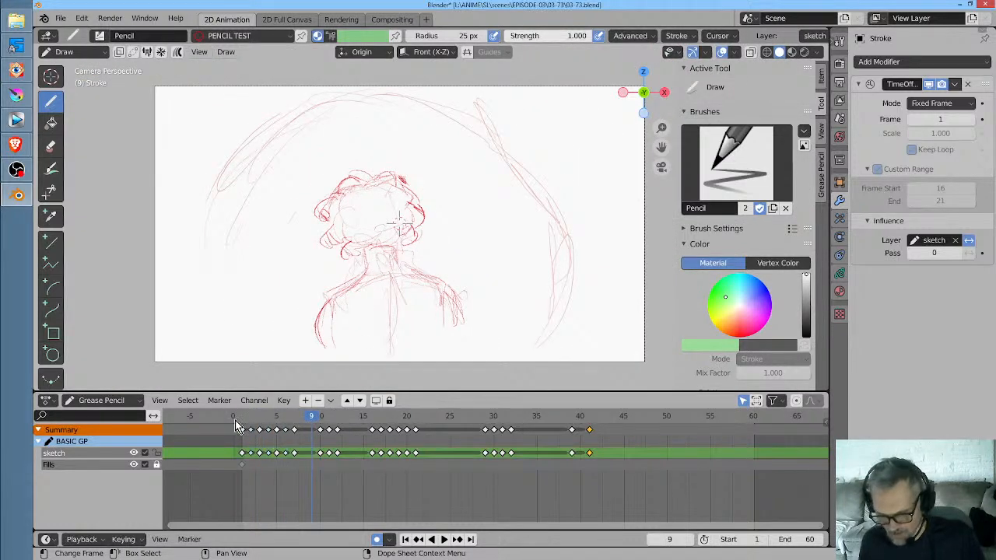
{"action": "key", "text": "space"}
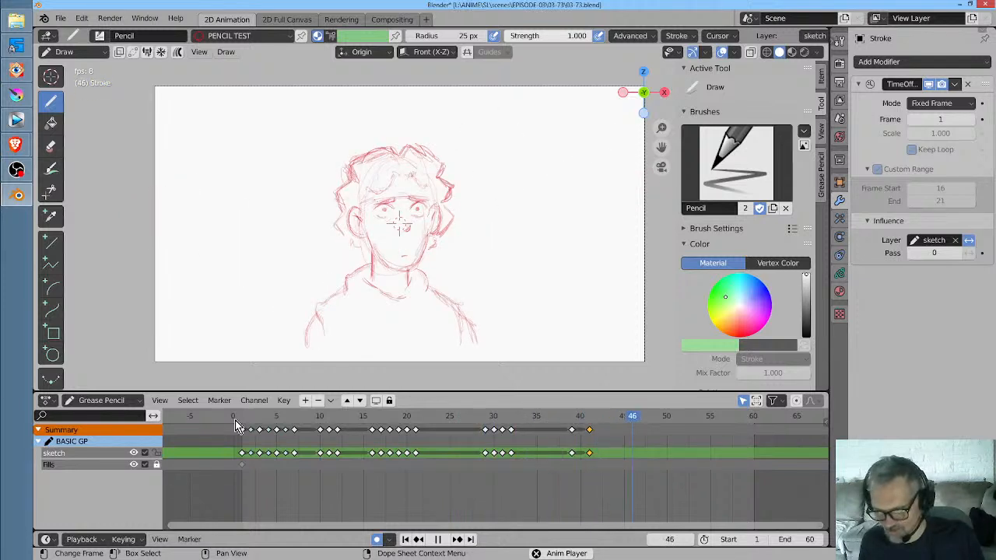
{"action": "key", "text": "space"}
Move the last sketch keyframe to frame 43 and play the animation to check the expression change
{"action": "left_click_drag", "start_coordinate": [591, 433], "coordinate": [609, 431]}
{"action": "key", "text": "space"}
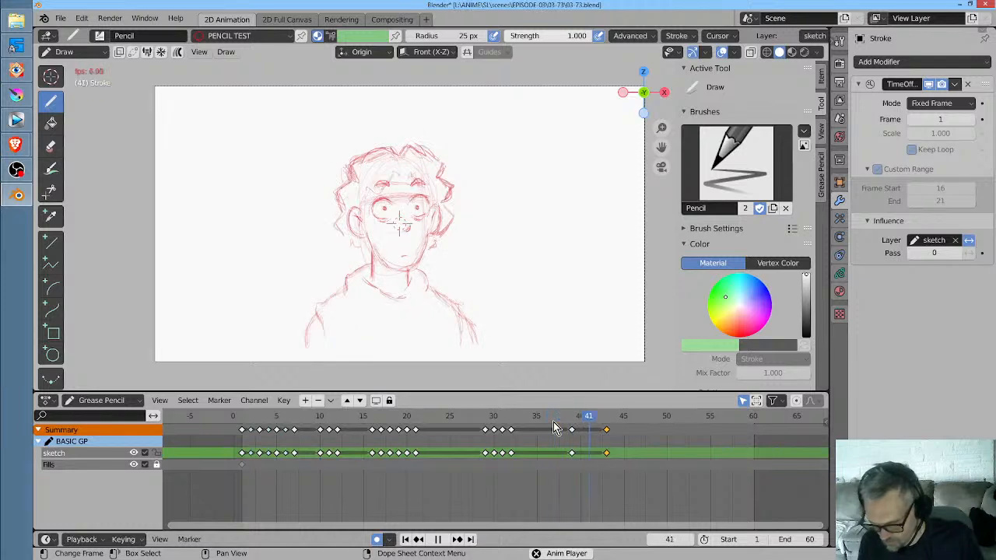
{"action": "key", "text": "space"}
Move the last sketch keyframe to frame 48 and replay the ending from frame 31
{"action": "left_click_drag", "start_coordinate": [608, 437], "coordinate": [651, 434]}
{"action": "left_click", "coordinate": [506, 420]}
{"action": "key", "text": "space"}
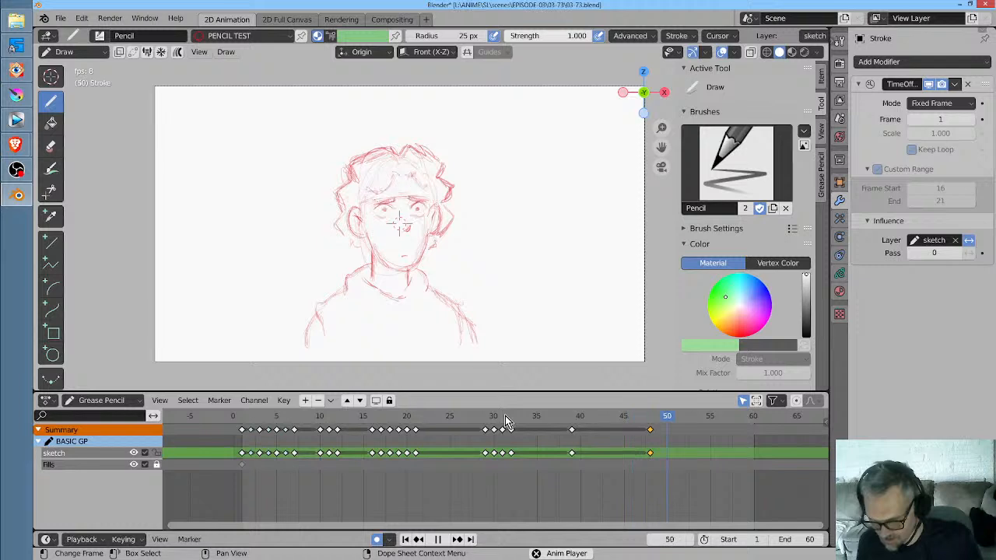
{"action": "key", "text": "space"}
On frame 48, use the Sculpt Mode Grab brush at 386 px radius to nudge the head slightly downward, and replay the animation
{"action": "left_click", "coordinate": [652, 426]}
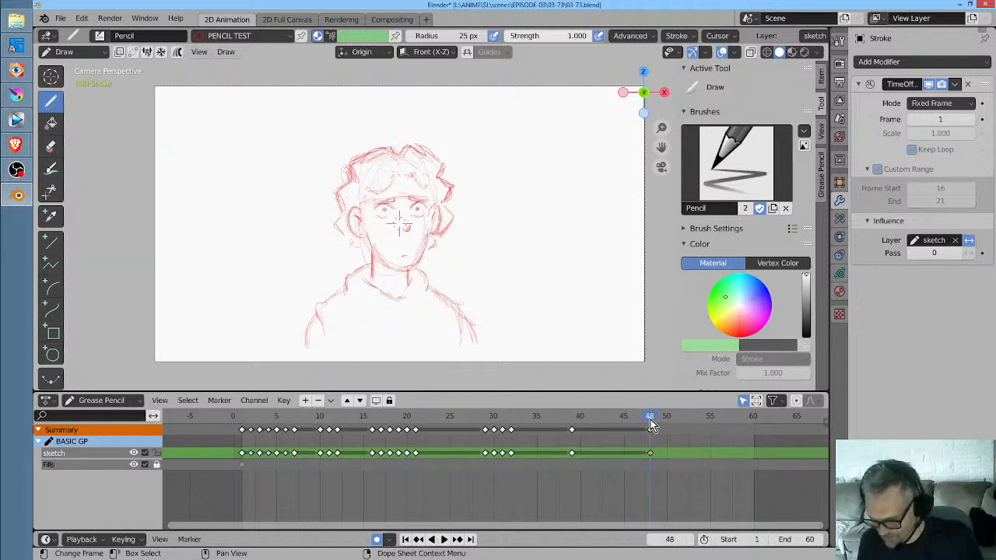
{"action": "key", "text": "ctrl+Tab"}
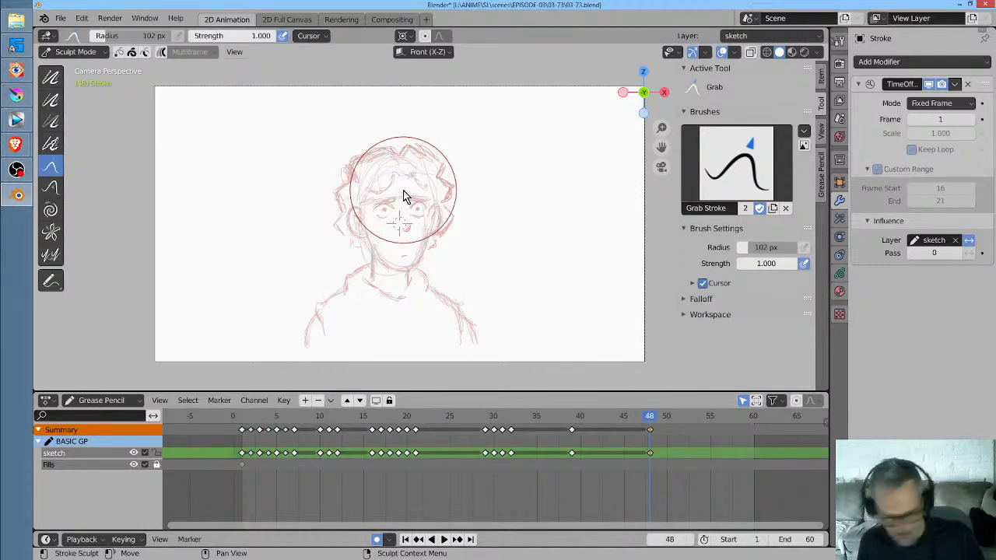
{"action": "key", "text": "f"}
{"action": "left_click", "coordinate": [552, 195]}
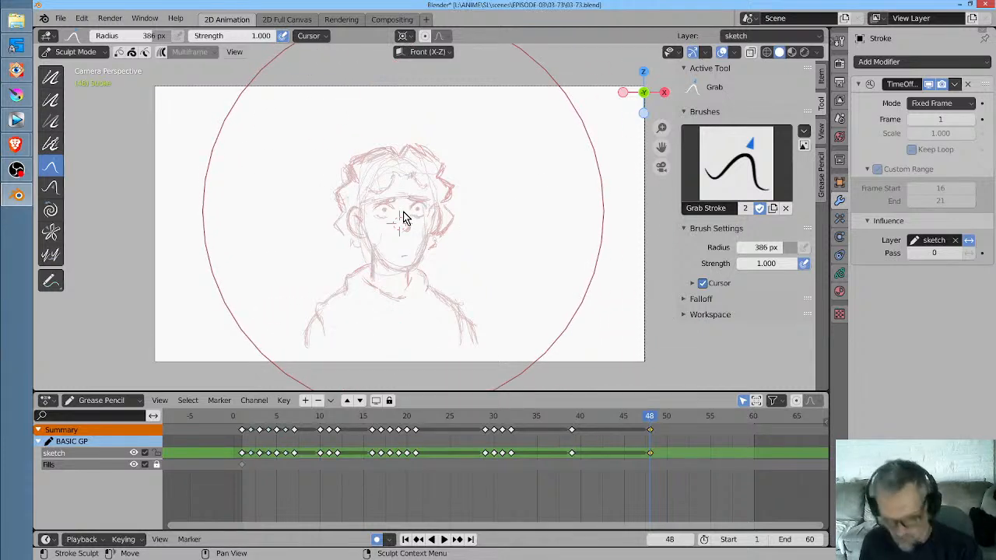
{"action": "left_click_drag", "start_coordinate": [403, 213], "coordinate": [403, 220]}
{"action": "key", "text": "space"}
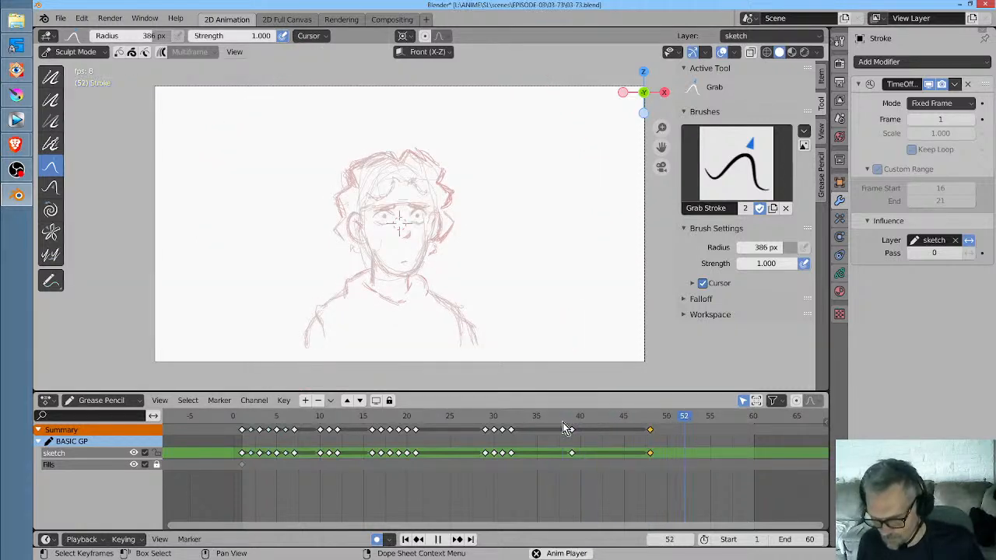
Replay the animation from the start through frame 42 to check the expression change
{"action": "key", "text": "space"}
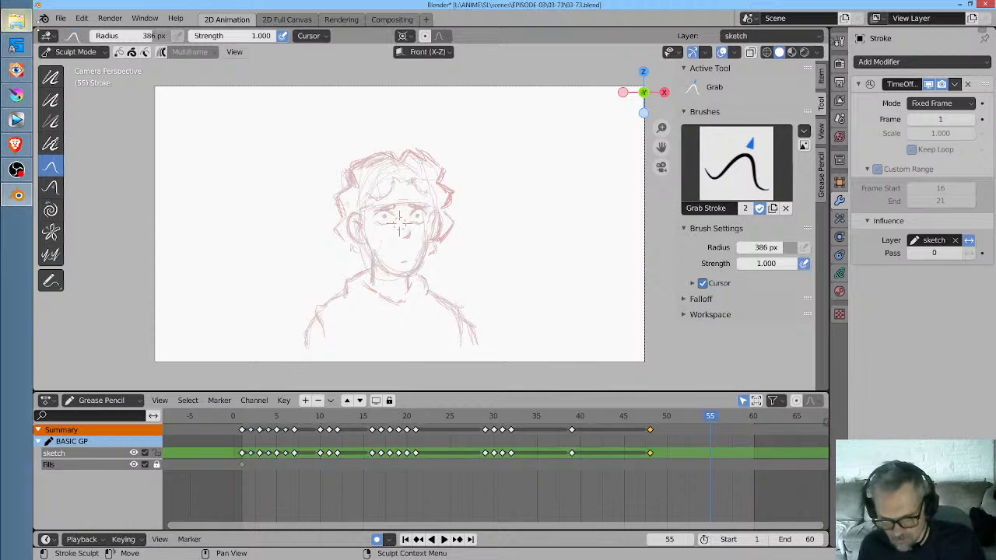
{"action": "key", "text": "space"}
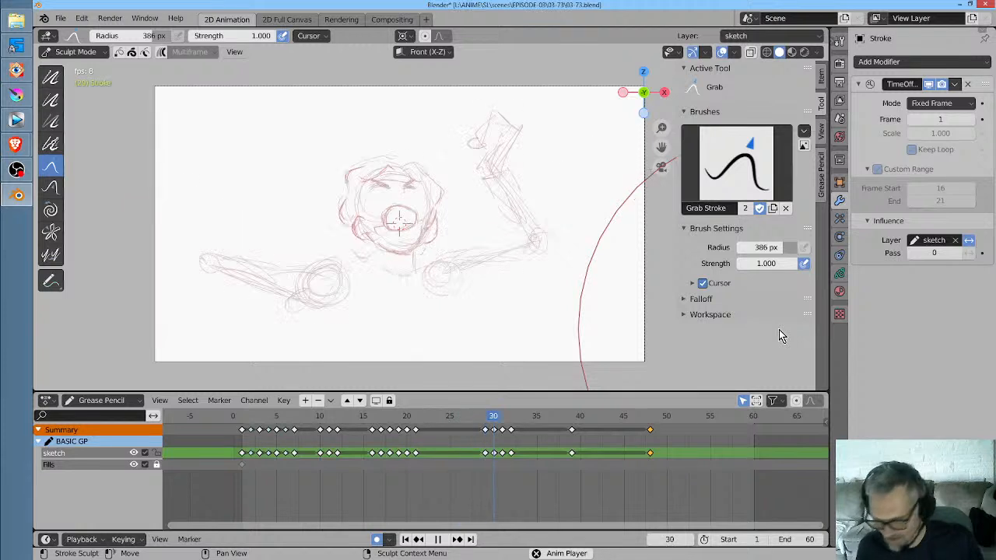
{"action": "key", "text": "space"}
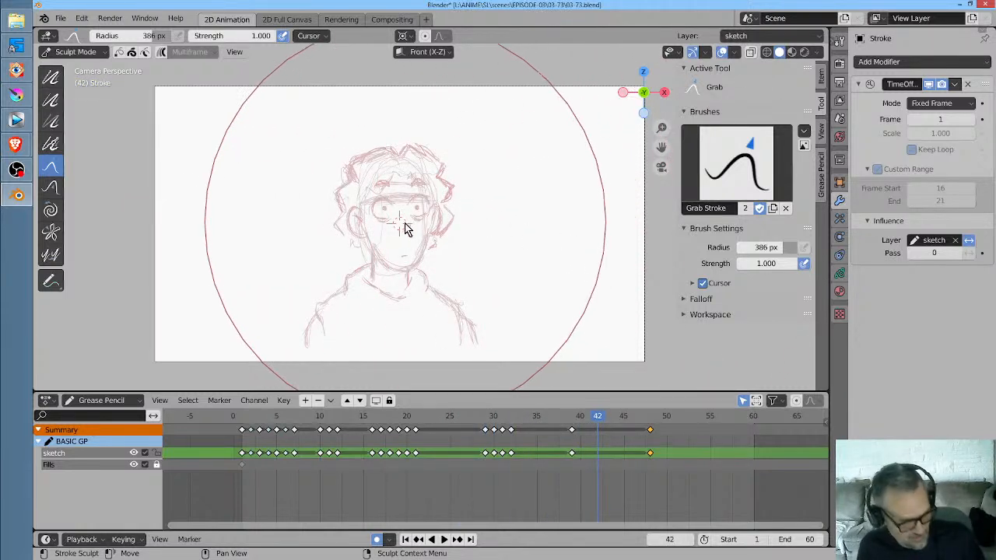
Return the Grease Pencil object to Draw Mode and save the 03-73.blend file
{"action": "key", "text": "ctrl+Tab"}
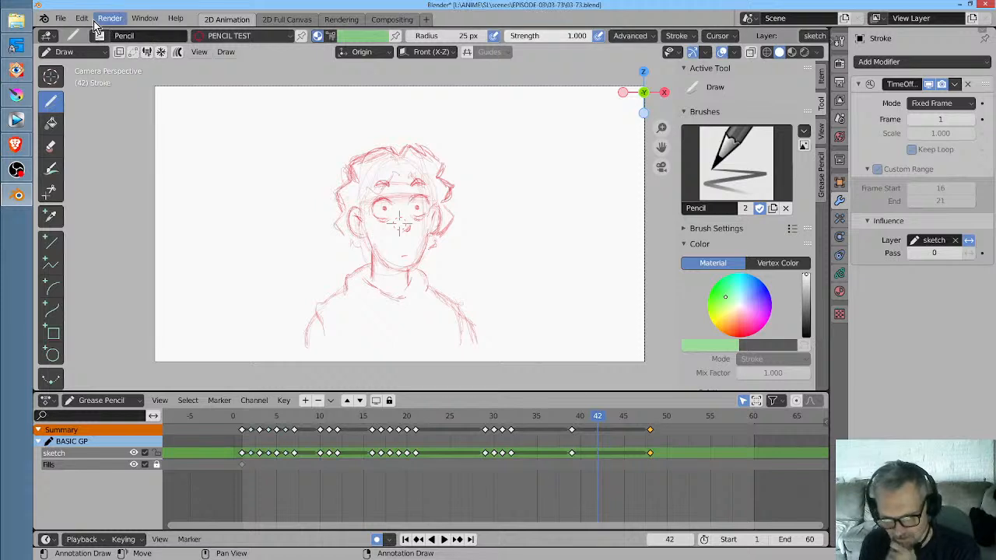
{"action": "left_click", "coordinate": [62, 19]}
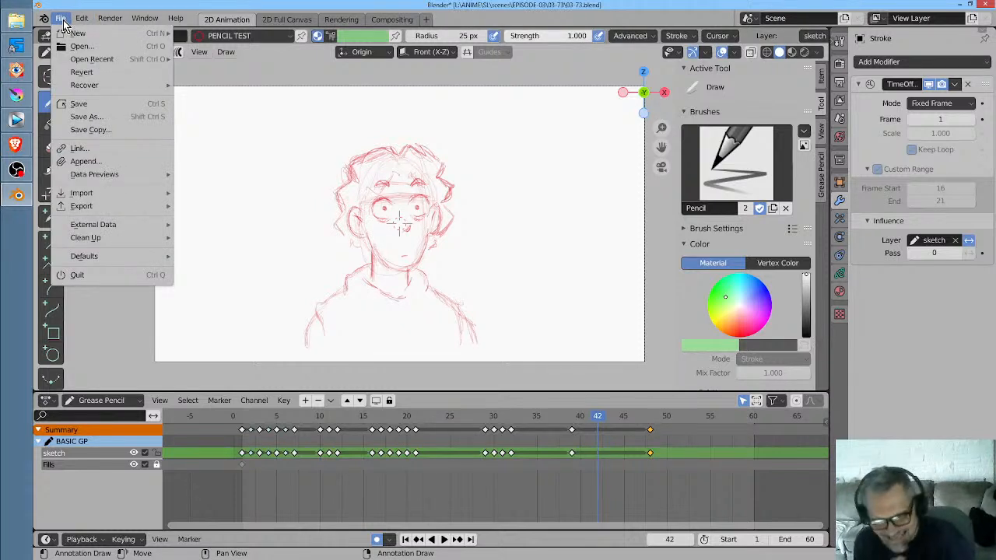
{"action": "left_click", "coordinate": [78, 106]}
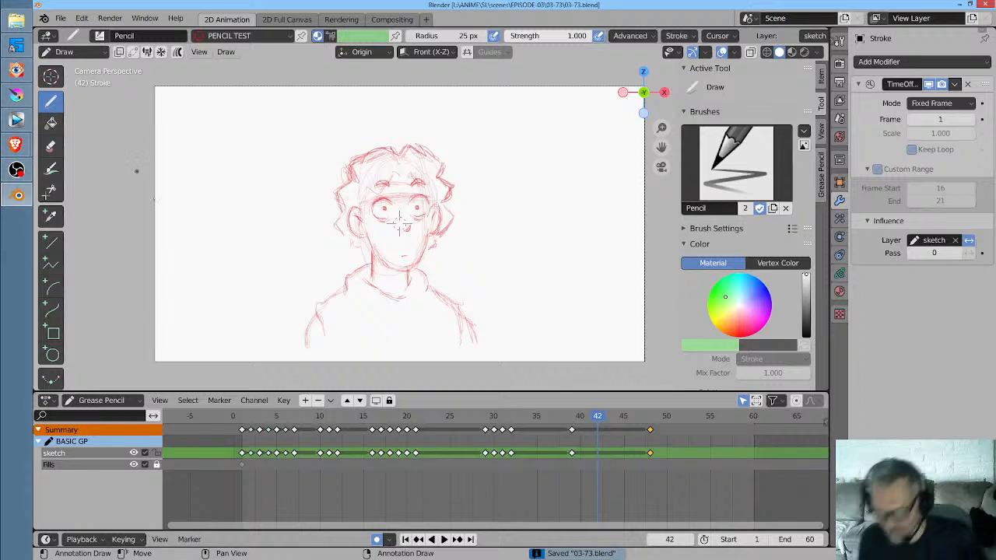
Scrub the opening frames and play the animation again from the start to check the timing
{"action": "mouse_move", "coordinate": [319, 424]}
{"action": "left_mouse_down"}
{"action": "mouse_move", "coordinate": [381, 432]}
{"action": "mouse_move", "coordinate": [367, 429]}
{"action": "left_mouse_up"}
{"action": "key", "text": "space"}
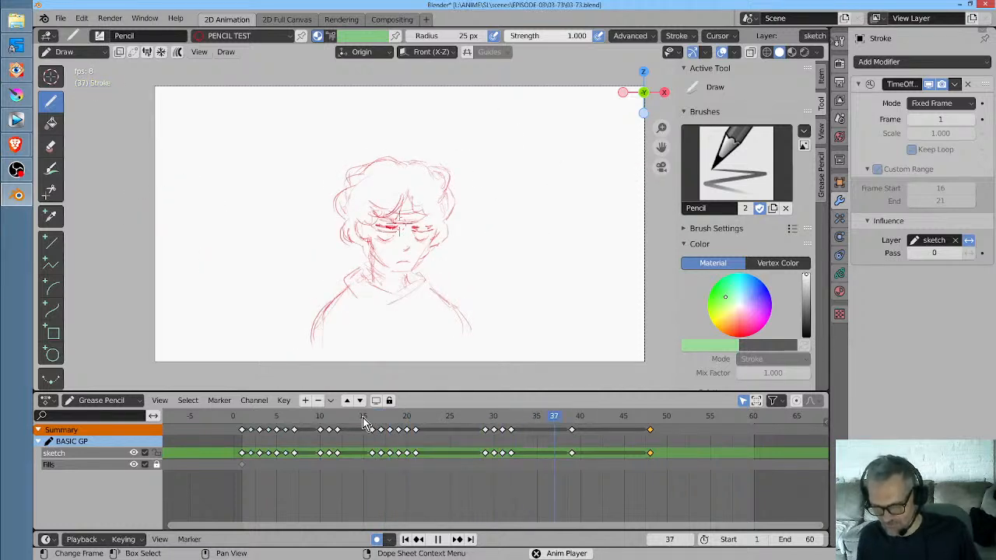
{"action": "key", "text": "space"}
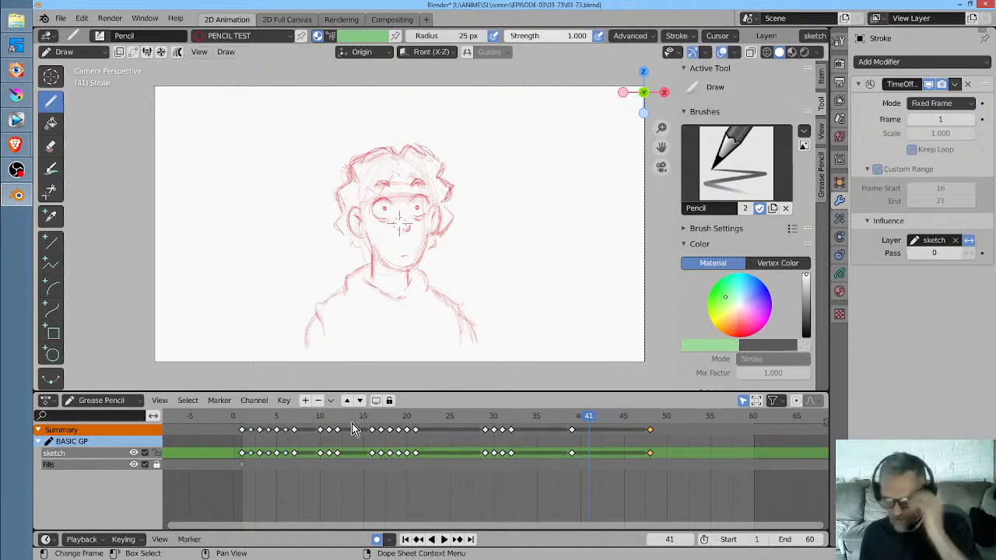
{"action": "left_click", "coordinate": [236, 418]}
{"action": "key", "text": "space"}
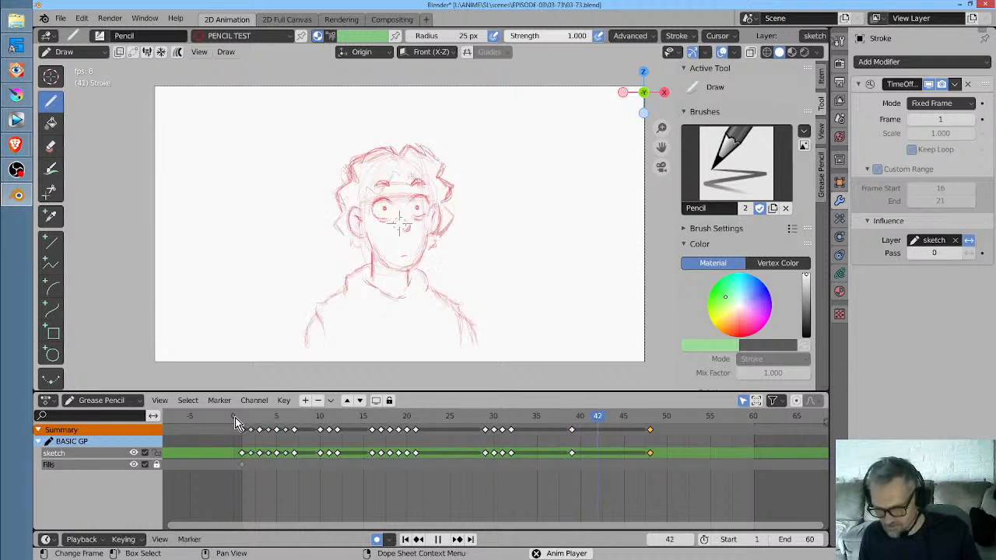
{"action": "key", "text": "space"}
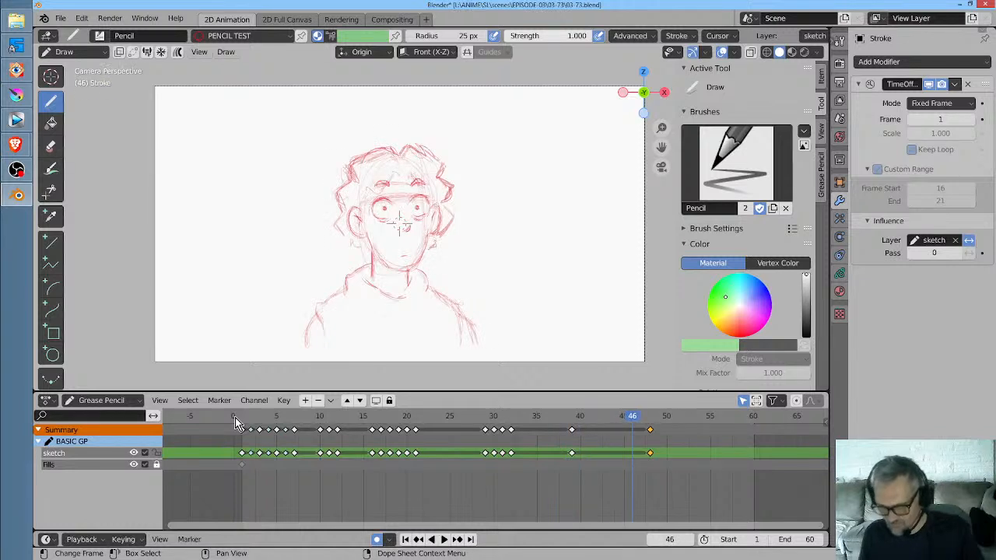
Duplicate the sketch keyframe at frame 39 onto frame 38 and go to frame 38
{"action": "left_click", "coordinate": [573, 453], "text": "shift"}
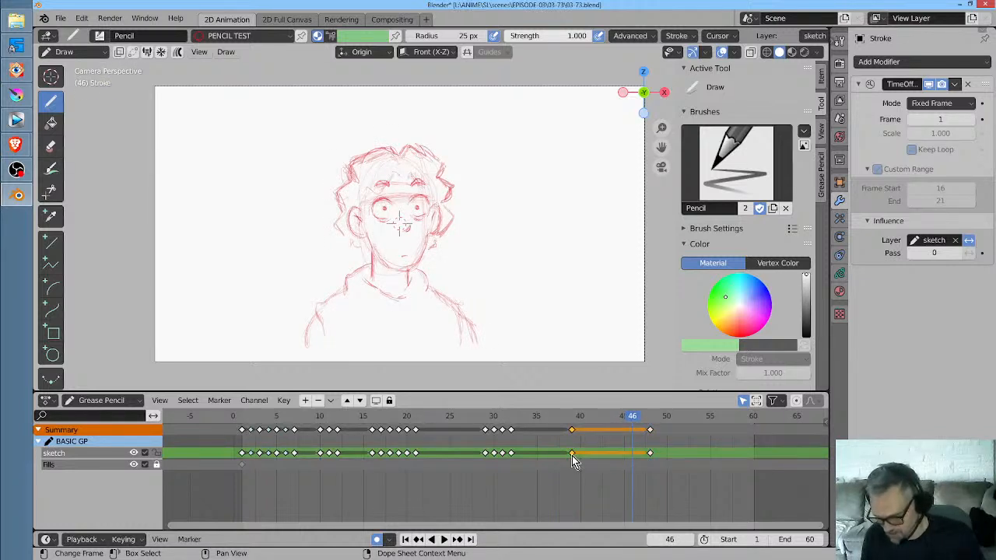
{"action": "key", "text": "ctrl+c"}
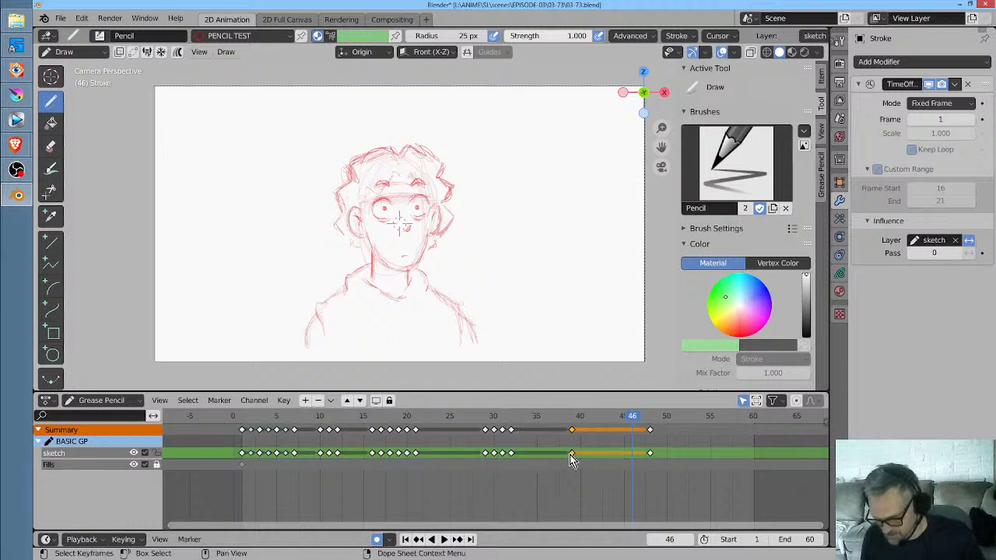
{"action": "left_click", "coordinate": [571, 455], "text": "shift"}
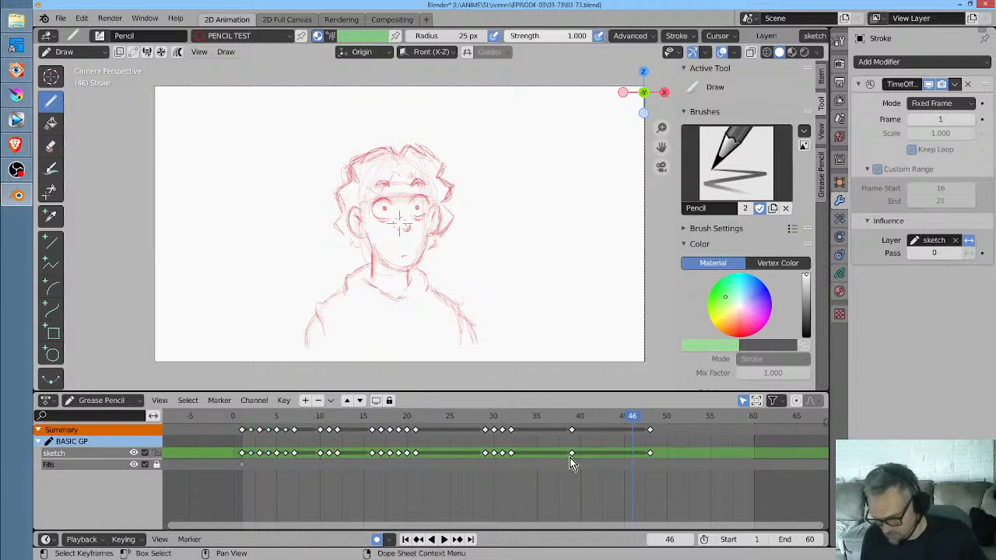
{"action": "left_click", "coordinate": [572, 453], "text": "shift"}
{"action": "left_click", "coordinate": [572, 453]}
{"action": "left_click", "coordinate": [571, 454]}
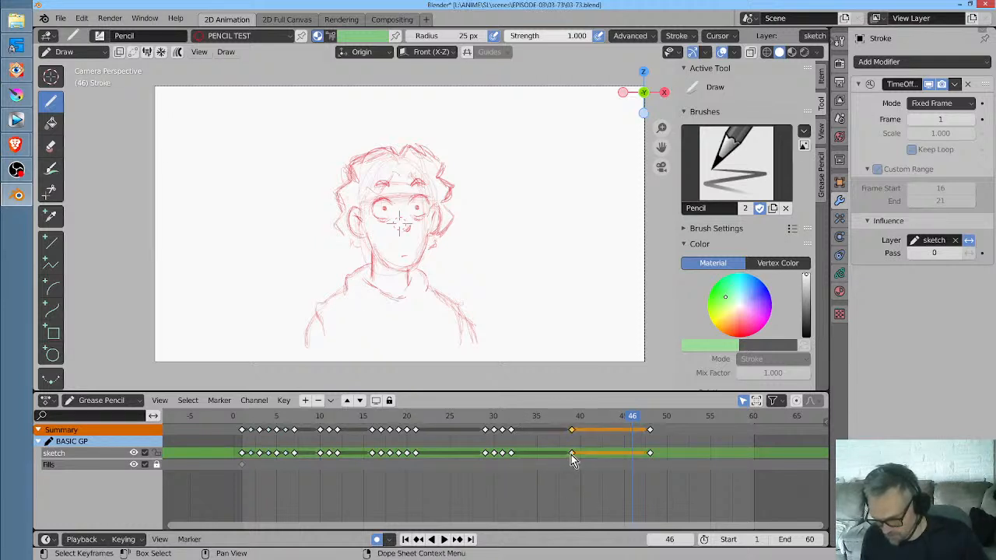
{"action": "left_click_drag", "start_coordinate": [572, 454], "coordinate": [566, 459]}
{"action": "left_click_drag", "start_coordinate": [630, 421], "coordinate": [562, 421]}
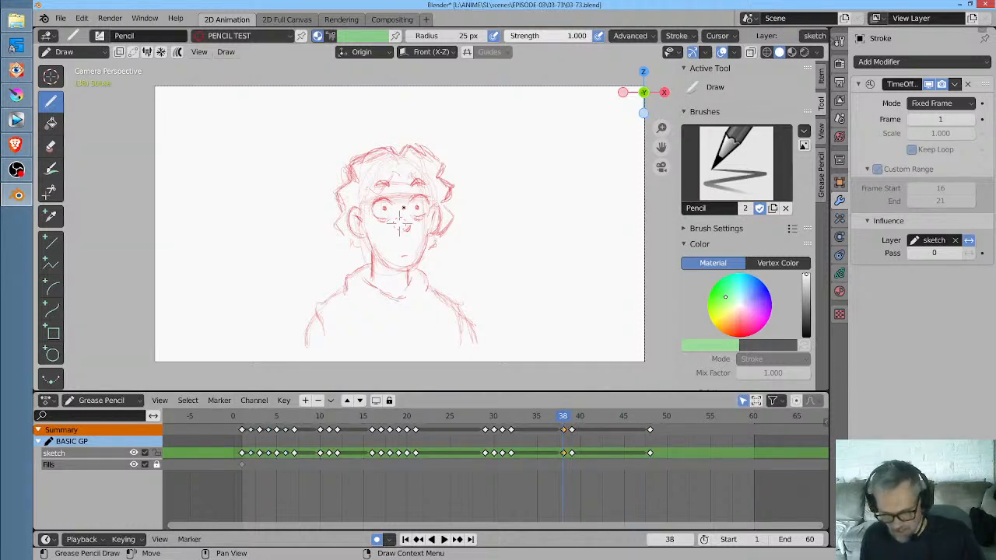
On frame 38, nudge the head slightly downward using the Sculpt Mode Grab brush at 386 px radius, comparing with the preceding frames
{"action": "key", "text": "ctrl+Tab"}
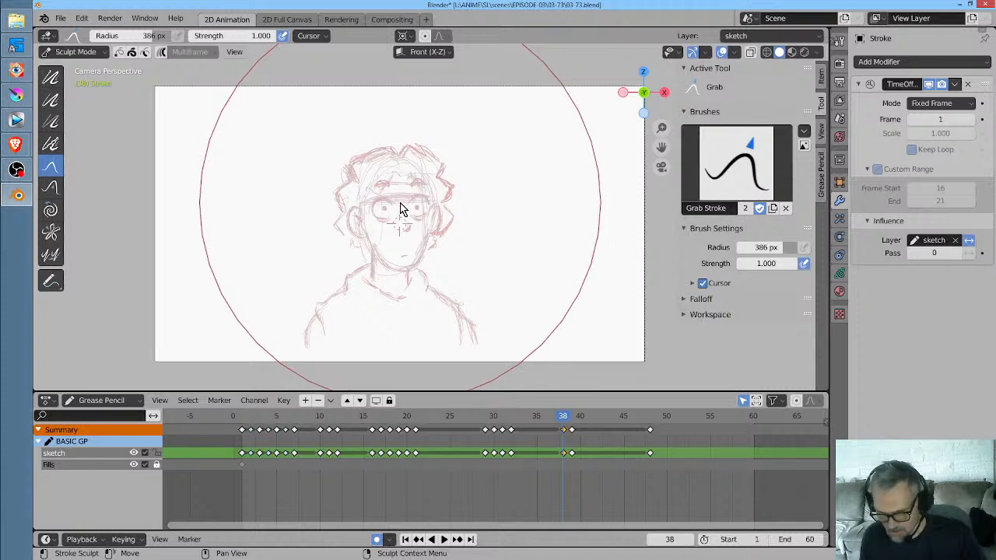
{"action": "left_click_drag", "start_coordinate": [400, 202], "coordinate": [400, 209]}
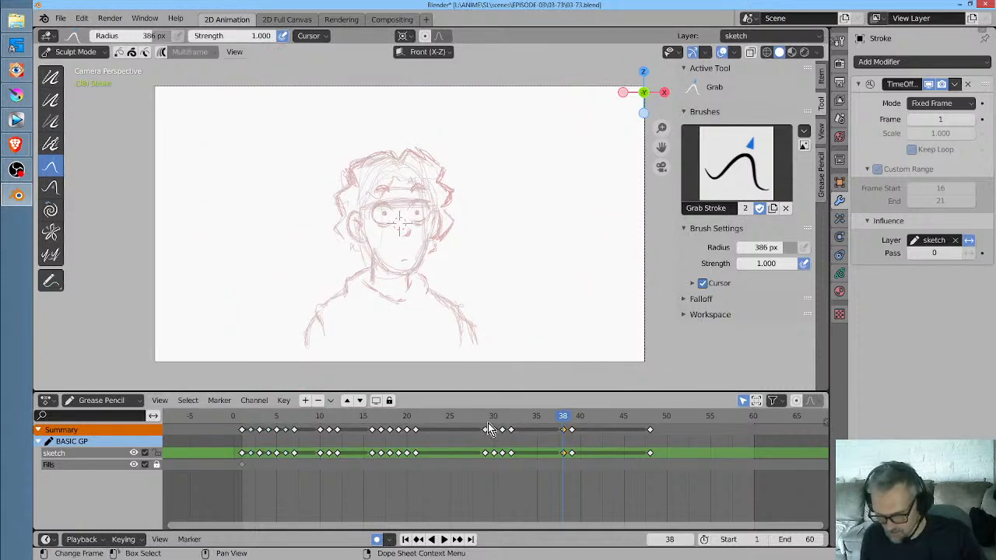
{"action": "left_click", "coordinate": [512, 419]}
{"action": "left_click_drag", "start_coordinate": [513, 422], "coordinate": [563, 421]}
{"action": "left_click_drag", "start_coordinate": [409, 226], "coordinate": [408, 229]}
{"action": "left_click_drag", "start_coordinate": [406, 188], "coordinate": [406, 189]}
In Draw Mode on frame 38, erase the open eyes and sketch closed eyelid lines with the 25 px Pencil brush
{"action": "scroll", "coordinate": [397, 218], "scroll_direction": "up", "scroll_amount": 3}
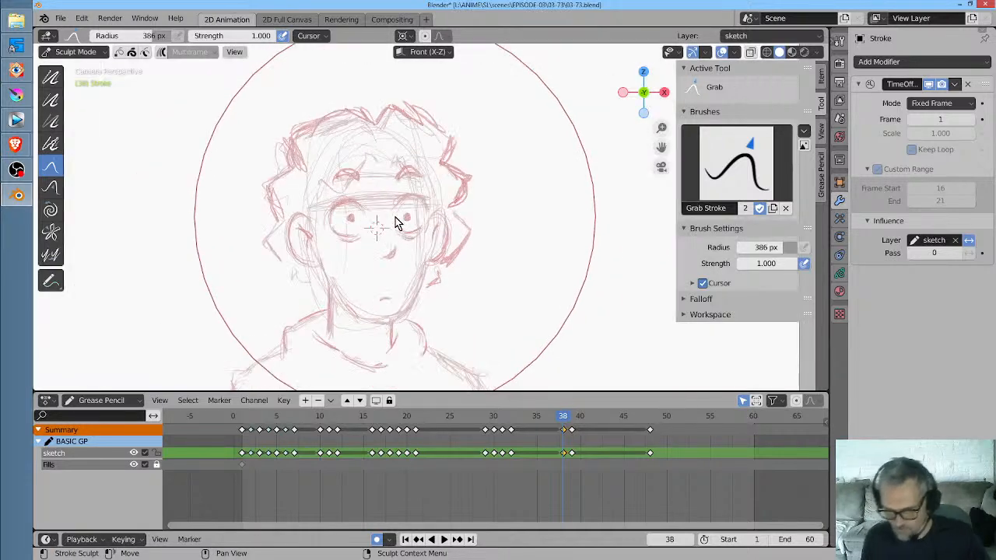
{"action": "key", "text": "ctrl+Tab"}
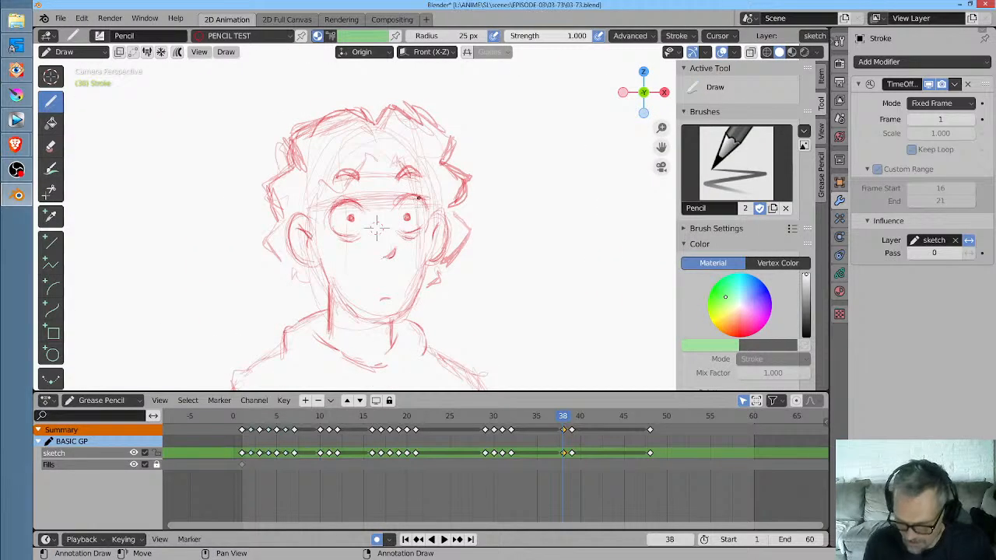
{"action": "mouse_move", "coordinate": [420, 201]}
{"action": "left_mouse_down", "text": "ctrl"}
{"action": "mouse_move", "coordinate": [368, 206]}
{"action": "mouse_move", "coordinate": [352, 228]}
{"action": "mouse_move", "coordinate": [410, 229]}
{"action": "mouse_move", "coordinate": [358, 201]}
{"action": "left_mouse_up", "text": "ctrl"}
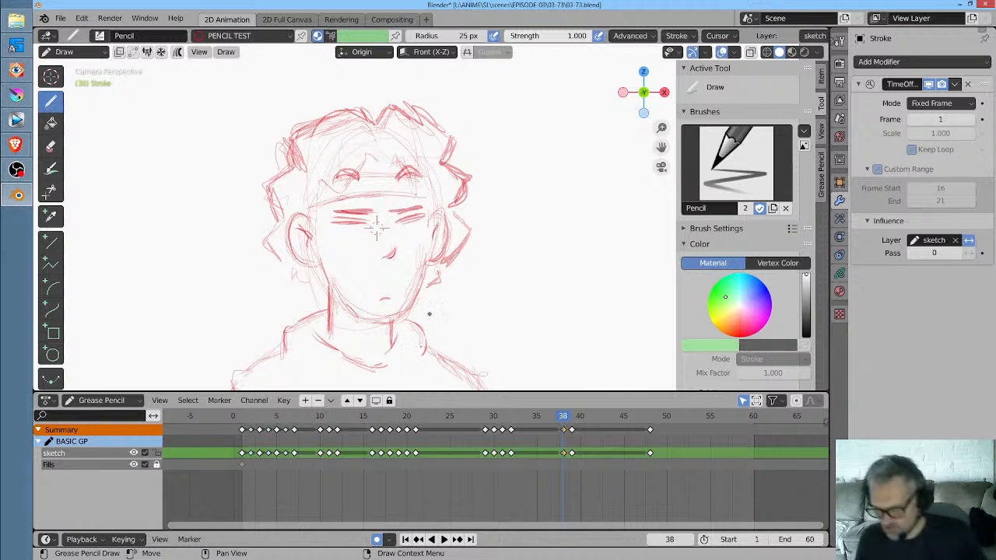
Show the whole camera frame and play the animation from frame 26 to check the blink
{"action": "left_click", "coordinate": [457, 422]}
{"action": "scroll", "coordinate": [460, 424], "scroll_direction": "down", "scroll_amount": 2}
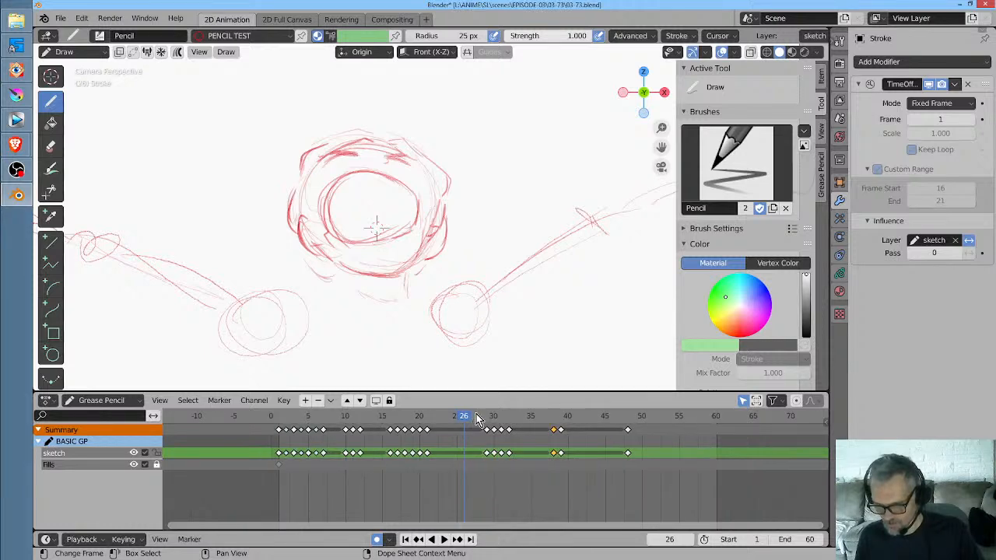
{"action": "scroll", "coordinate": [441, 235], "scroll_direction": "down", "scroll_amount": 2}
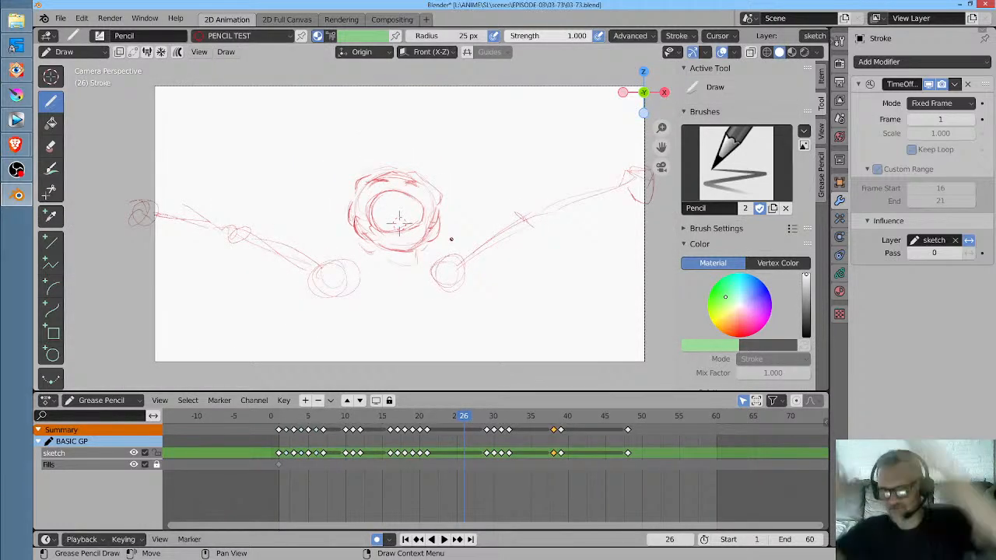
{"action": "key", "text": "space"}
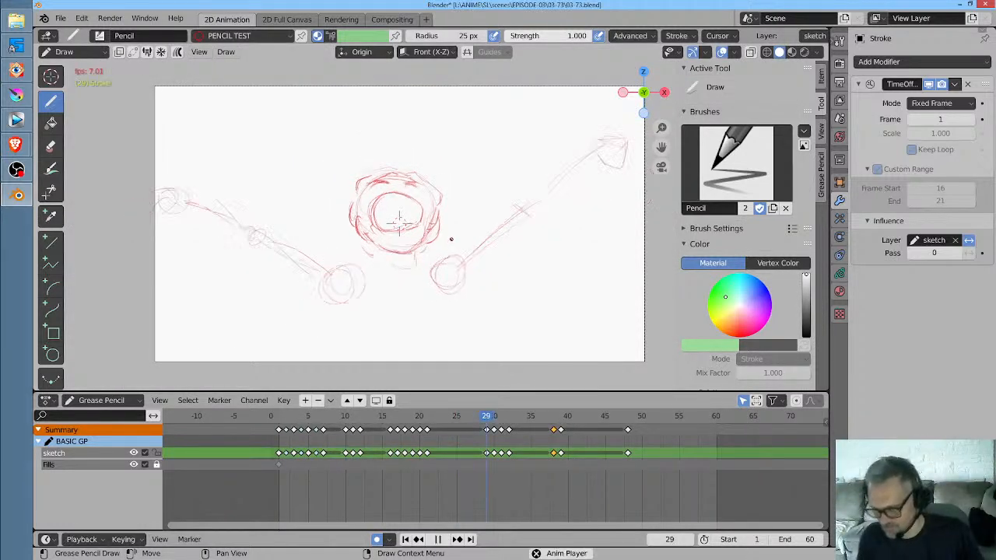
{"action": "key", "text": "space"}
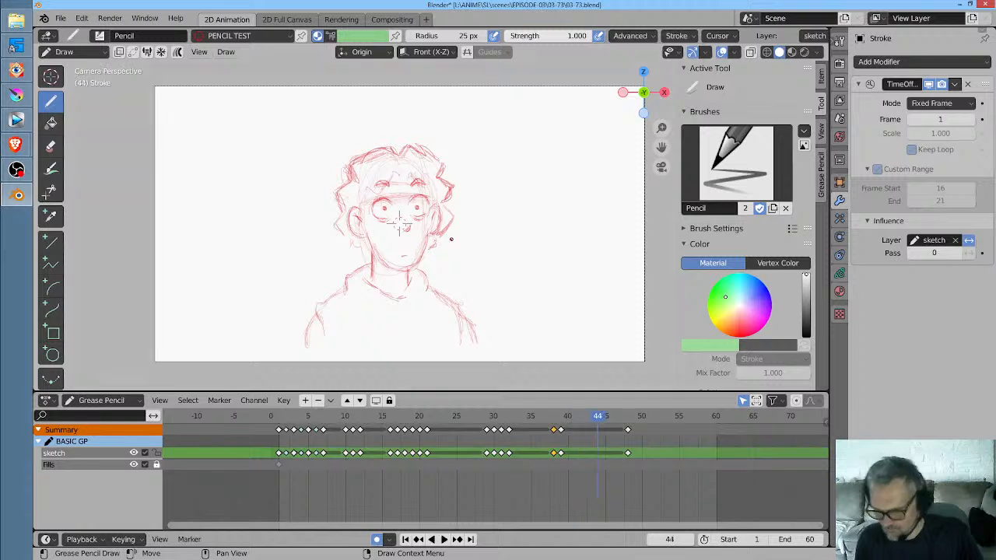
Adjust the head on frame 38 with the Sculpt Mode Grab brush at 386 px radius, and replay from frame 30
{"action": "left_click", "coordinate": [555, 428]}
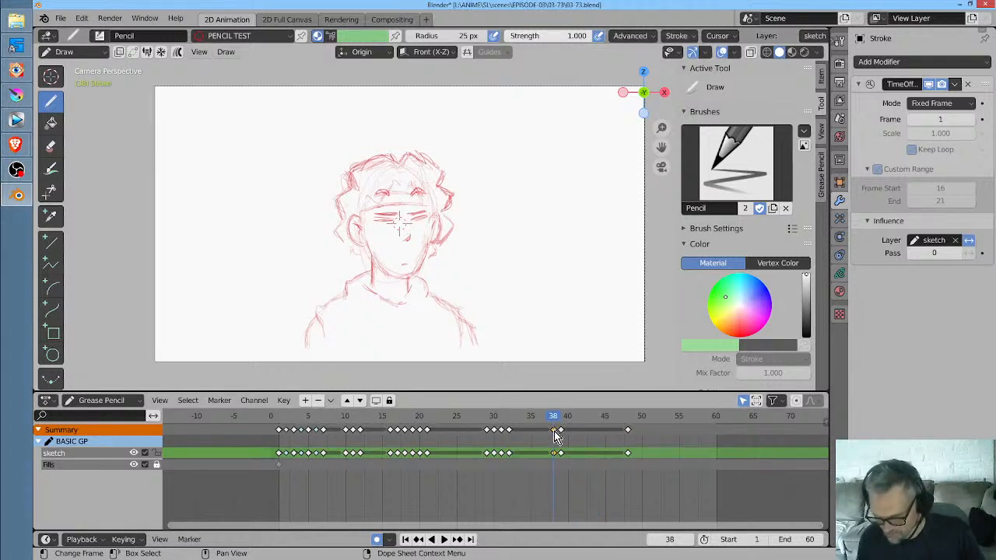
{"action": "key", "text": "ctrl+Tab"}
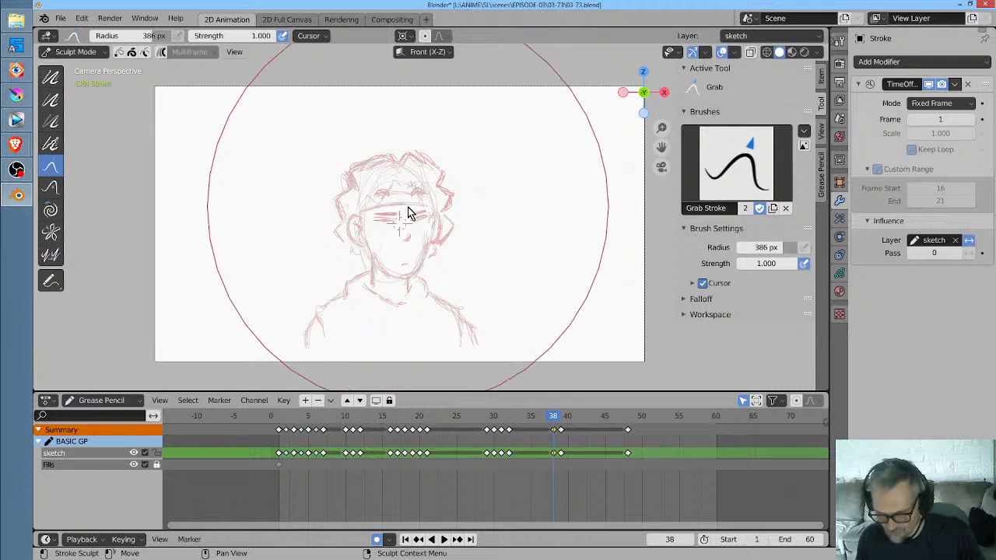
{"action": "left_click_drag", "start_coordinate": [408, 205], "coordinate": [403, 179]}
{"action": "left_click", "coordinate": [493, 420]}
{"action": "key", "text": "space"}
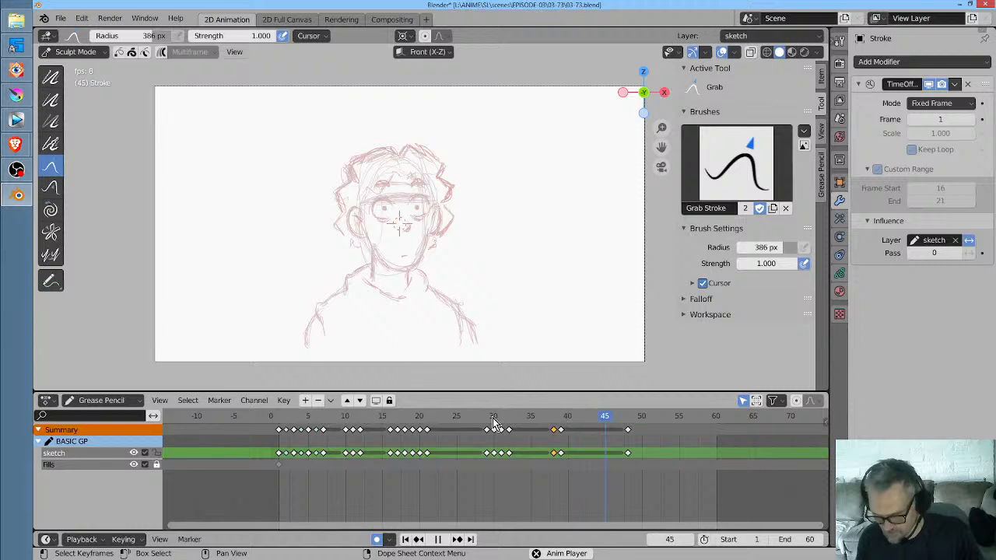
{"action": "key", "text": "space"}
Try the open-eyed frame 39 sketch keyframe at frame 40, replay the ending from frame 30, and move the keyframe back to frame 39
{"action": "left_click_drag", "start_coordinate": [560, 430], "coordinate": [569, 435]}
{"action": "left_click", "coordinate": [526, 418]}
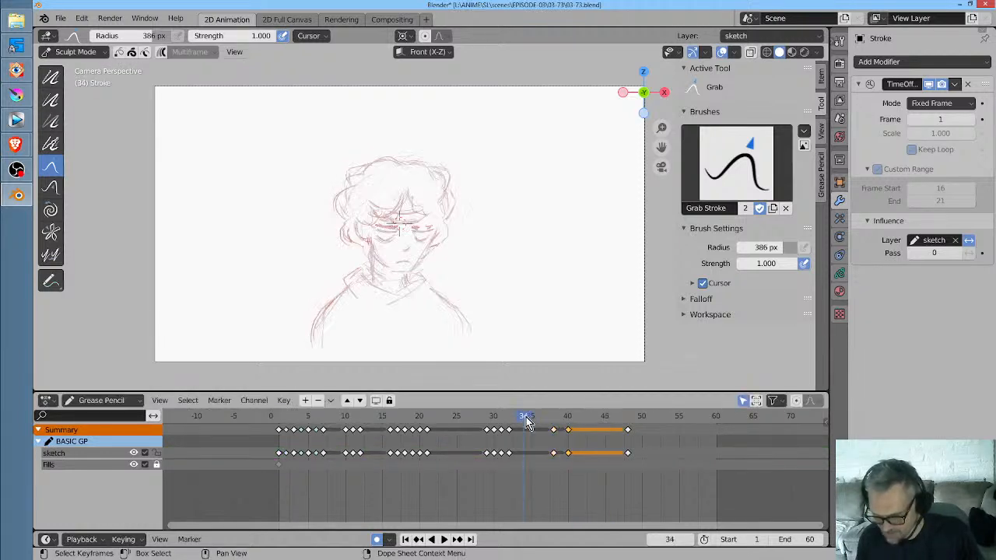
{"action": "key", "text": "space"}
{"action": "left_click", "coordinate": [495, 419]}
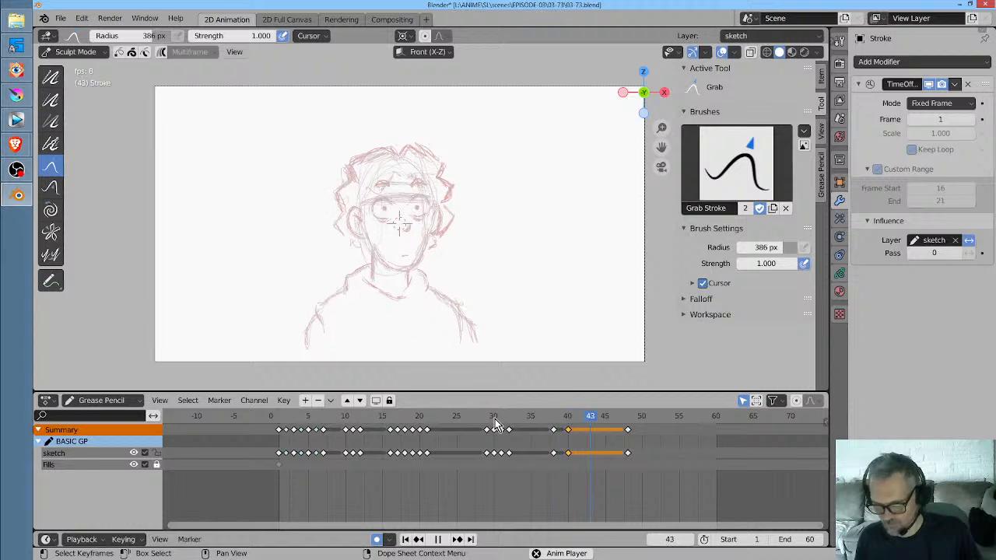
{"action": "key", "text": "space"}
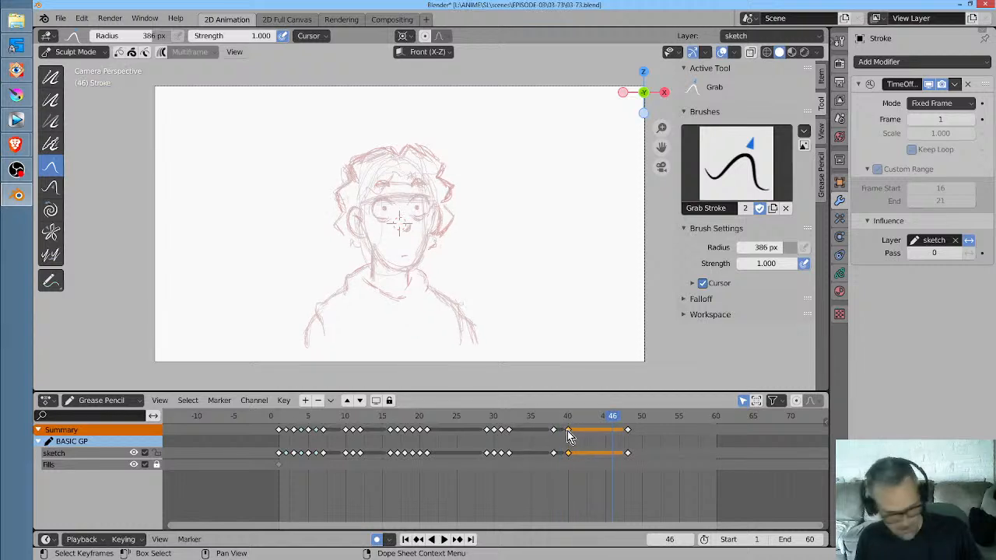
{"action": "left_click_drag", "start_coordinate": [569, 435], "coordinate": [560, 437]}
Replay the ending from frame 30, go to frame 49, and save the 03-73.blend file
{"action": "left_click", "coordinate": [496, 418]}
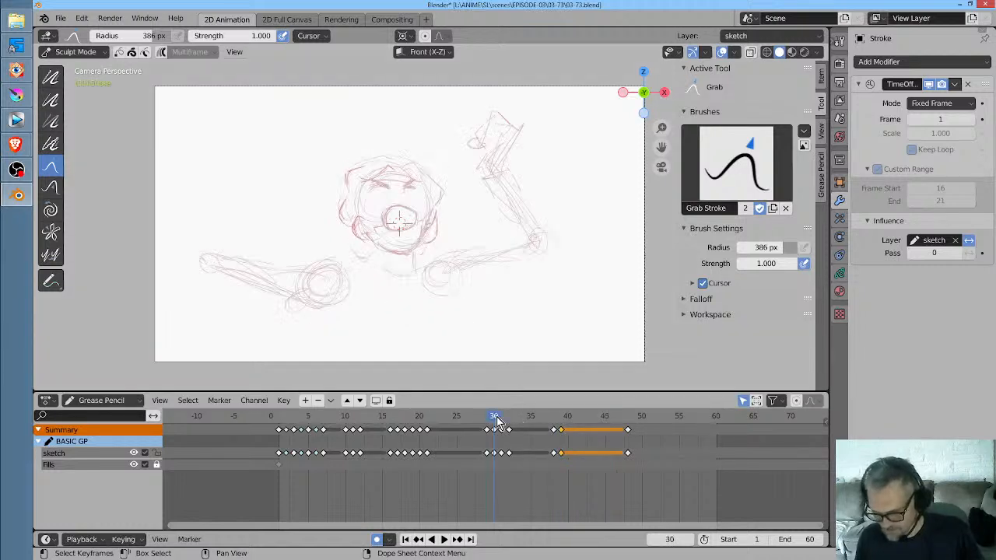
{"action": "key", "text": "space"}
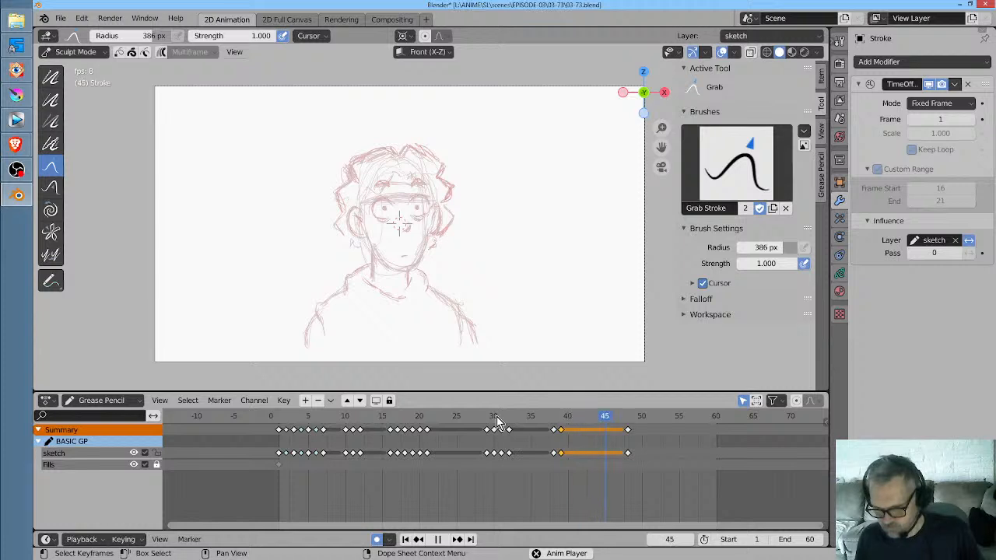
{"action": "key", "text": "space"}
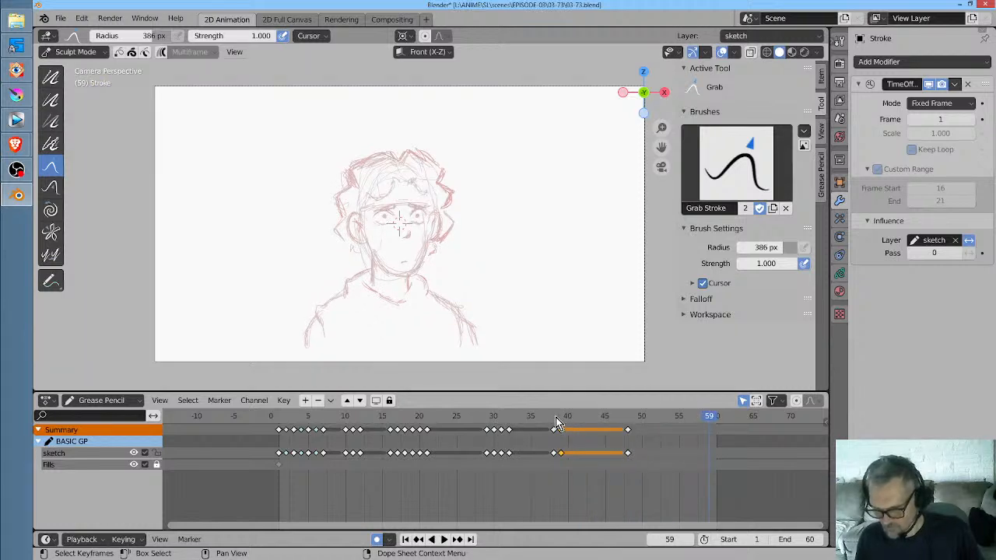
{"action": "left_click_drag", "start_coordinate": [557, 420], "coordinate": [634, 418]}
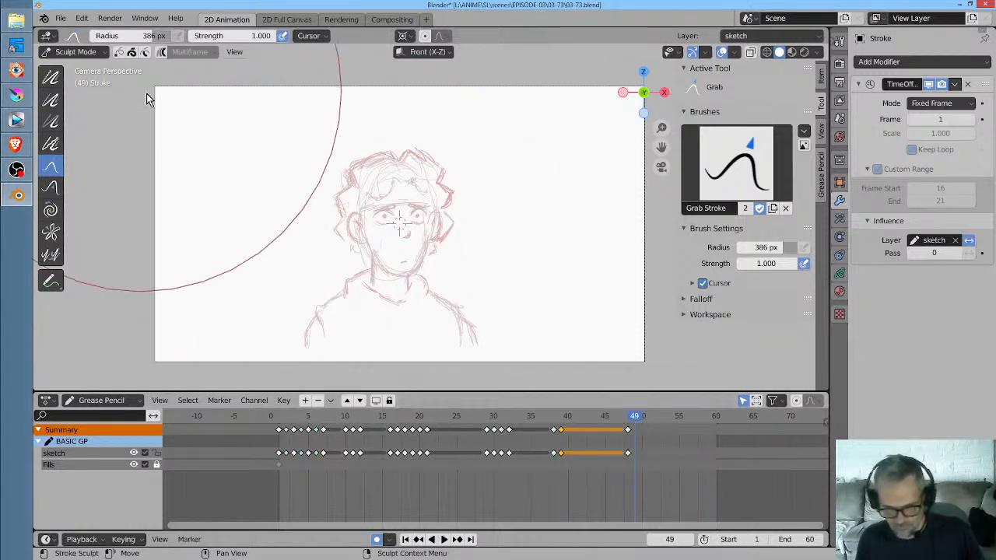
{"action": "key", "text": "ctrl+s"}
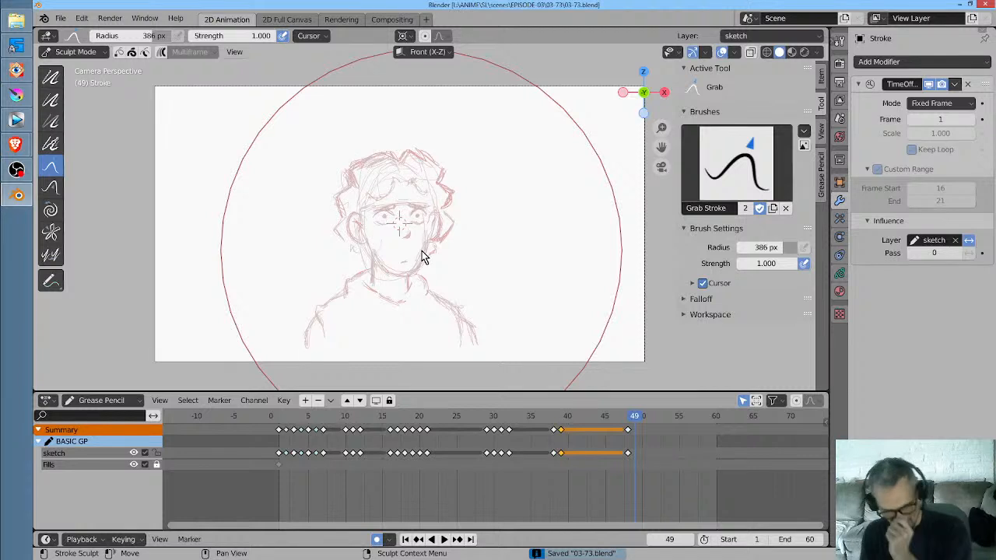
Play back the animation from frame 1 and stop on frame 25
{"action": "left_click_drag", "start_coordinate": [279, 430], "coordinate": [345, 430]}
{"action": "key", "text": "space"}
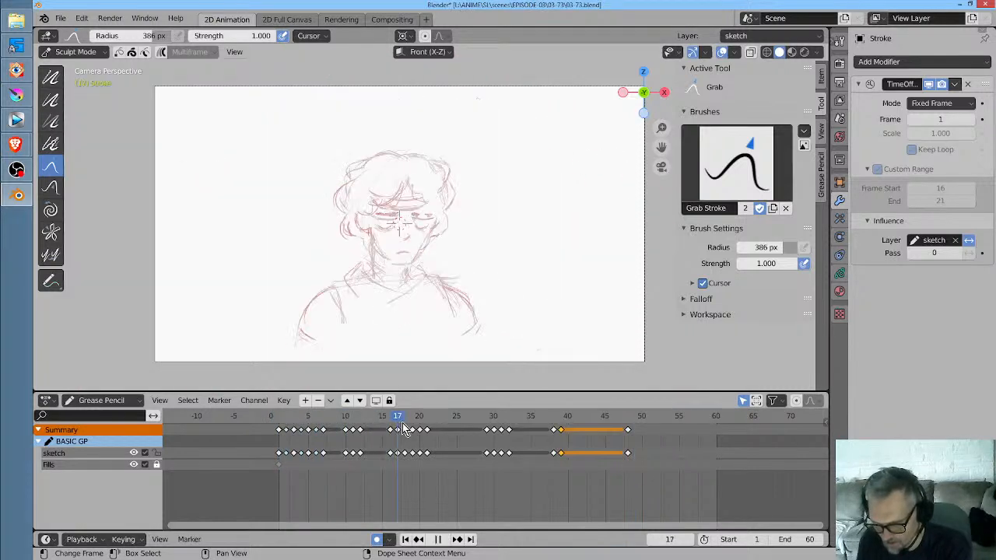
{"action": "mouse_move", "coordinate": [428, 423]}
{"action": "left_mouse_down"}
{"action": "mouse_move", "coordinate": [315, 419]}
{"action": "mouse_move", "coordinate": [457, 419]}
{"action": "left_mouse_up"}
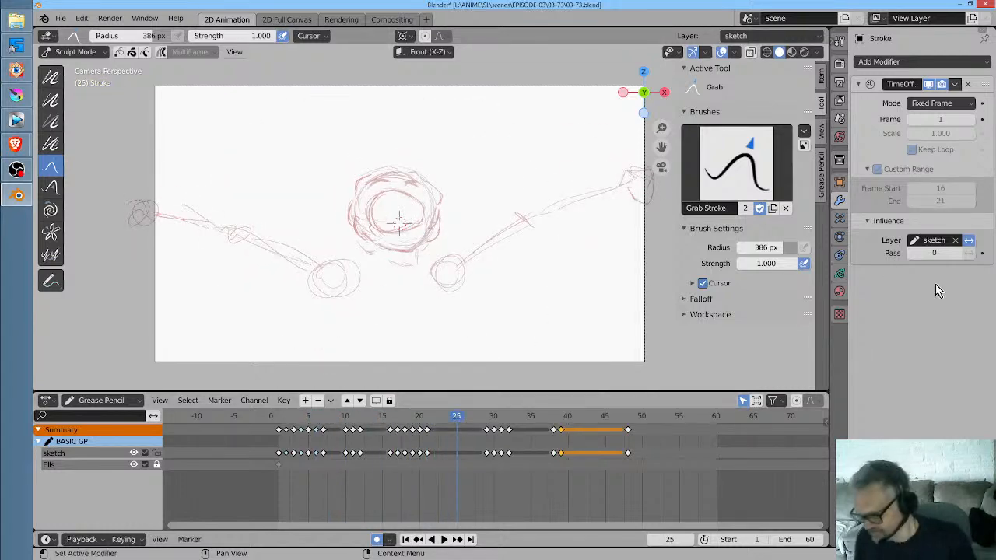
Add a Grease Pencil layer above the sketch layer and name it tia
{"action": "left_click", "coordinate": [839, 273]}
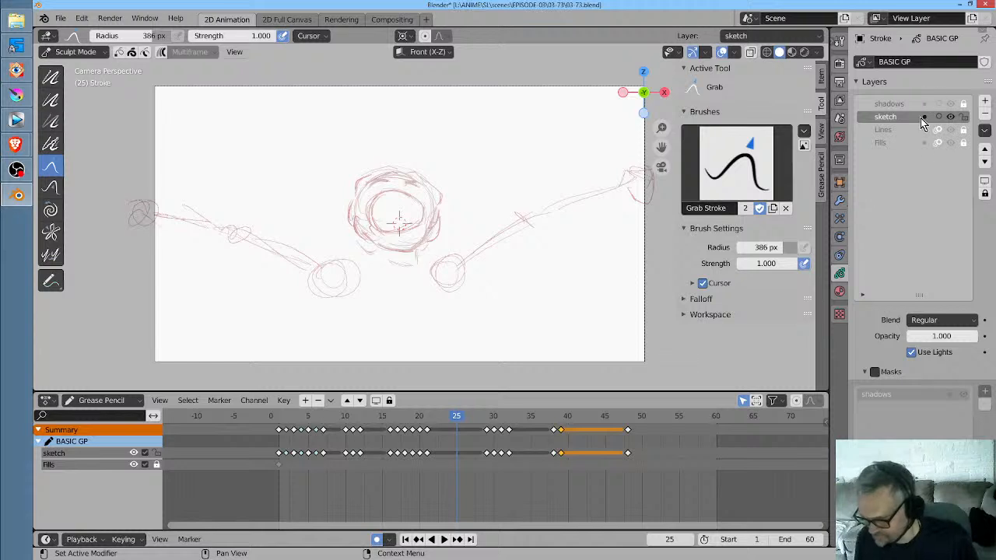
{"action": "left_click", "coordinate": [984, 101]}
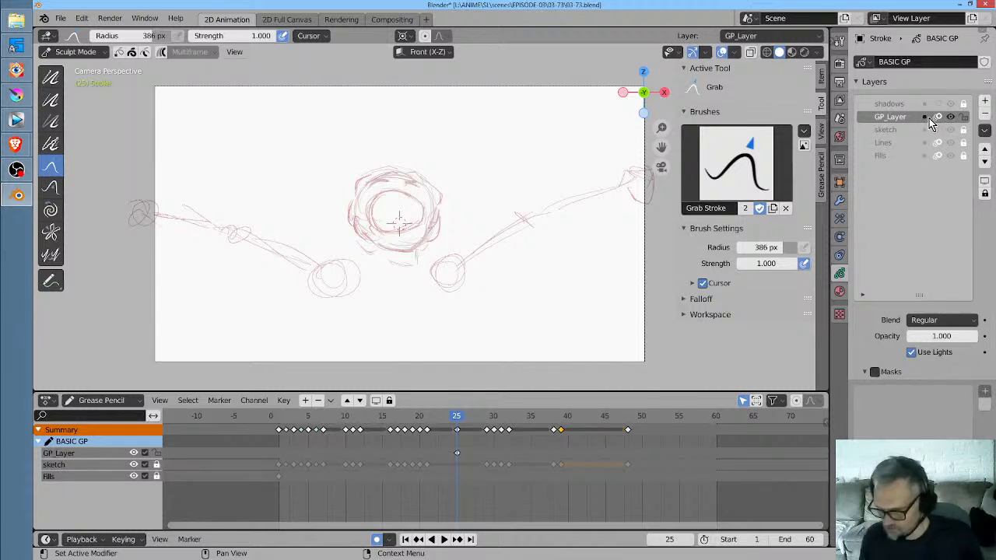
{"action": "left_click", "coordinate": [903, 119]}
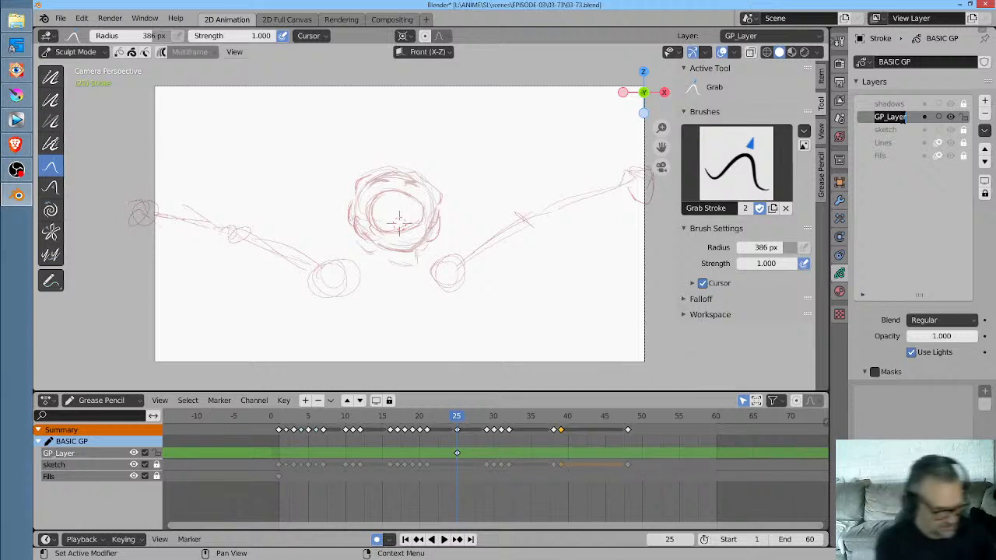
{"action": "type", "text": "tia"}
{"action": "key", "text": "Return"}
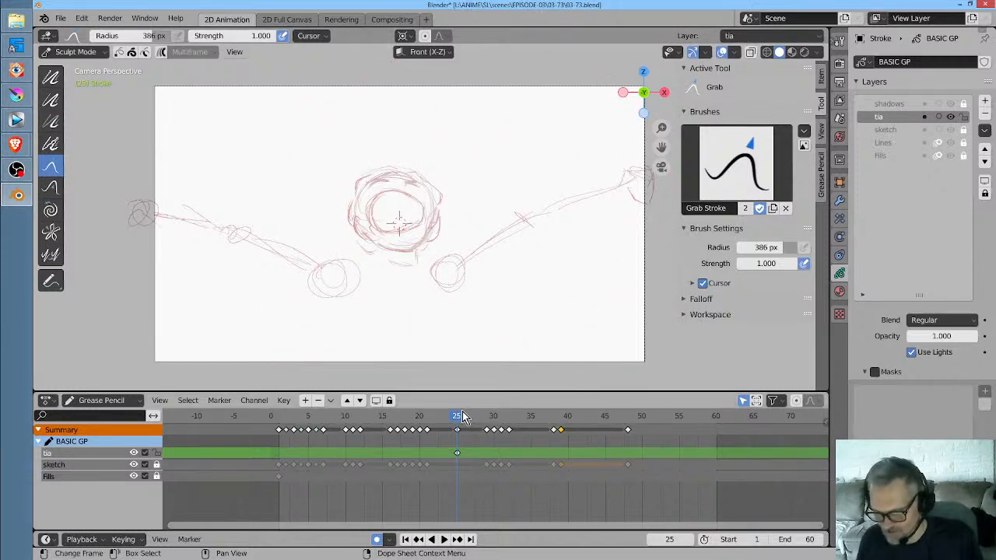
Make CHARCOAL INK FILLED the active material for the tia layer and switch to Draw mode
{"action": "left_click_drag", "start_coordinate": [459, 419], "coordinate": [288, 434]}
{"action": "key", "text": "space"}
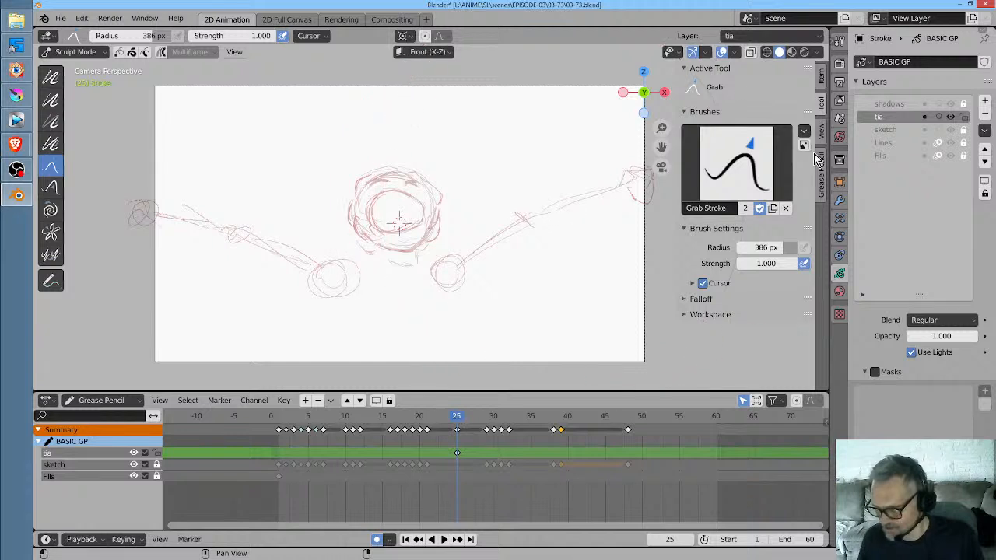
{"action": "left_click", "coordinate": [840, 292]}
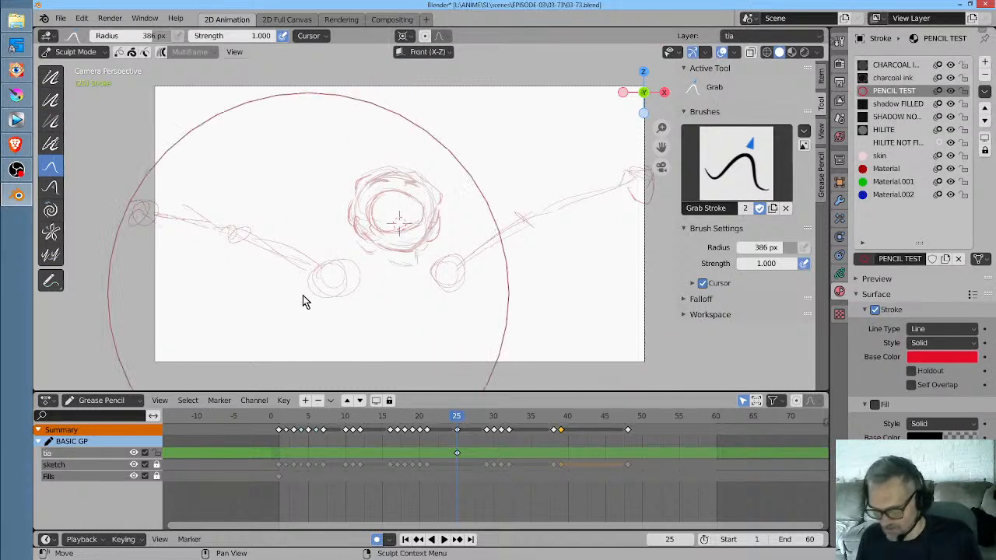
{"action": "key", "text": "space"}
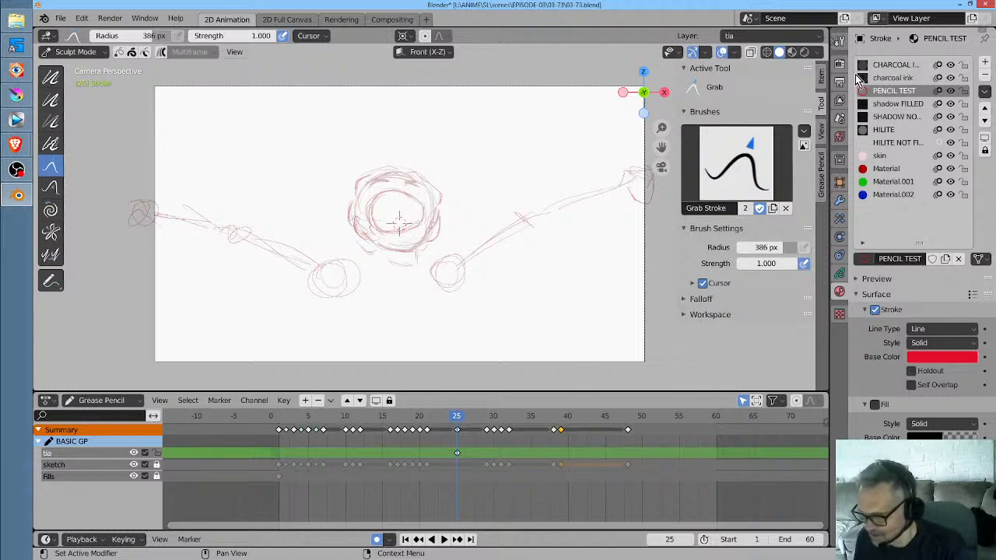
{"action": "mouse_move", "coordinate": [829, 91]}
{"action": "left_mouse_down"}
{"action": "mouse_move", "coordinate": [789, 91]}
{"action": "mouse_move", "coordinate": [885, 91]}
{"action": "mouse_move", "coordinate": [831, 93]}
{"action": "left_mouse_up"}
{"action": "left_click", "coordinate": [901, 64]}
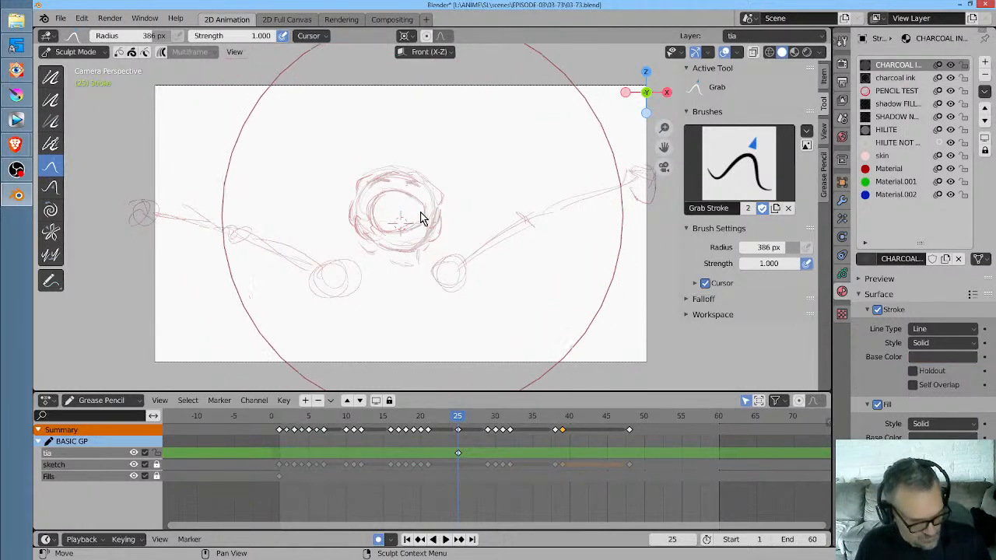
{"action": "key", "text": "ctrl+Tab"}
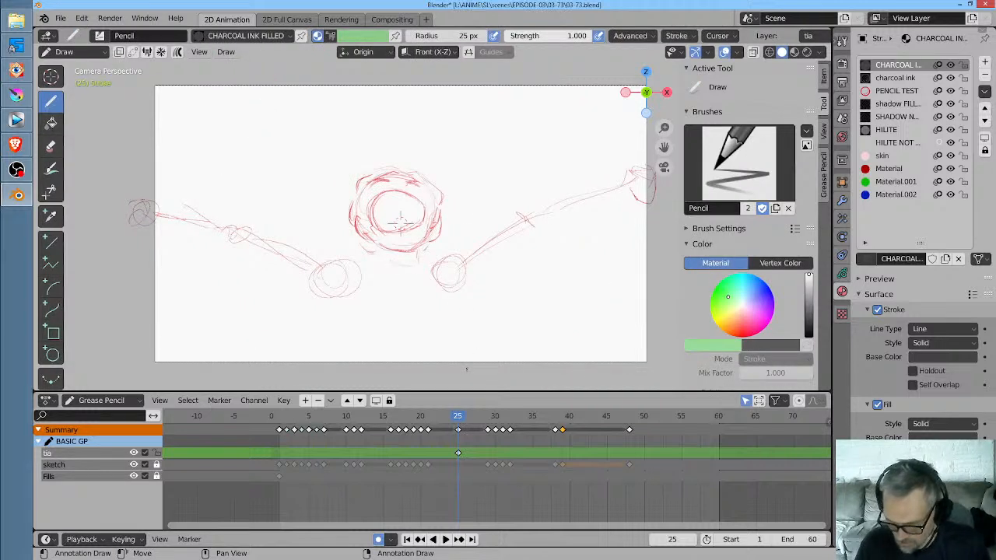
Try a large filled charcoal silhouette over the figure on frame 25, and undo it
{"action": "mouse_move", "coordinate": [459, 277]}
{"action": "left_mouse_down"}
{"action": "mouse_move", "coordinate": [380, 204]}
{"action": "mouse_move", "coordinate": [343, 203]}
{"action": "mouse_move", "coordinate": [312, 233]}
{"action": "mouse_move", "coordinate": [264, 382]}
{"action": "mouse_move", "coordinate": [447, 390]}
{"action": "left_mouse_up"}
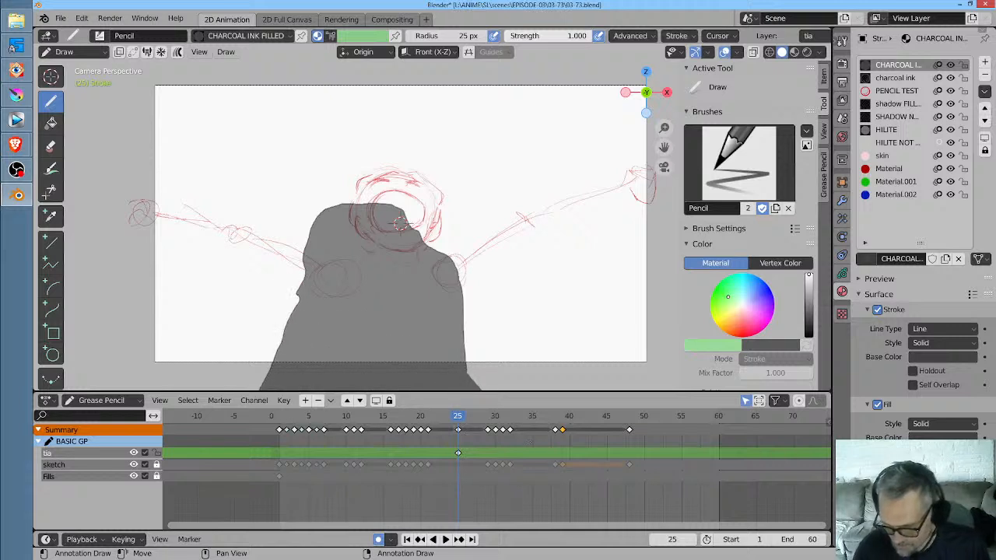
{"action": "mouse_move", "coordinate": [532, 442]}
{"action": "left_mouse_down"}
{"action": "mouse_move", "coordinate": [522, 374]}
{"action": "mouse_move", "coordinate": [521, 404]}
{"action": "left_mouse_up"}
{"action": "key", "text": "ctrl+z"}
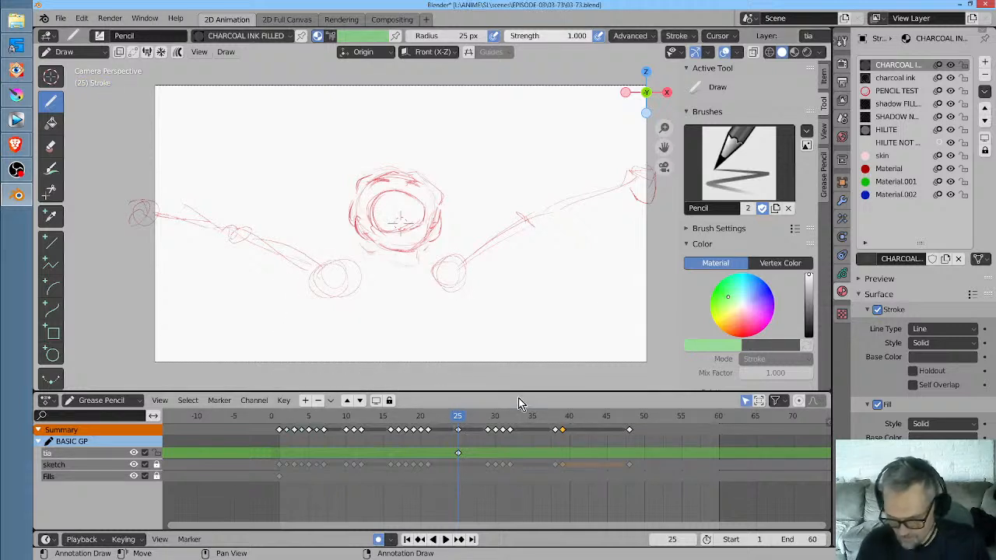
Insert a blank tia keyframe at frame 1 and draw a large filled charcoal shape beside the seated figure
{"action": "left_click", "coordinate": [841, 273]}
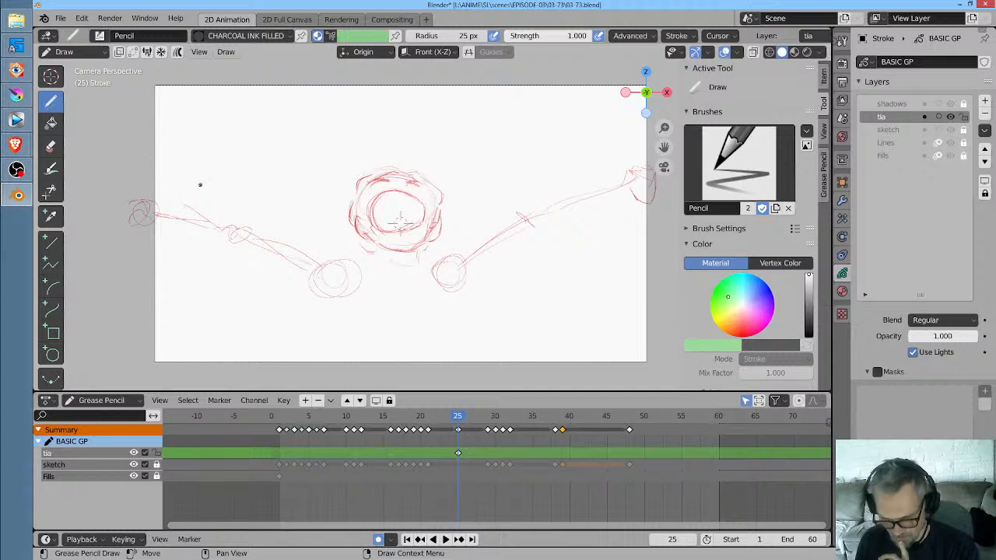
{"action": "left_click", "coordinate": [459, 457]}
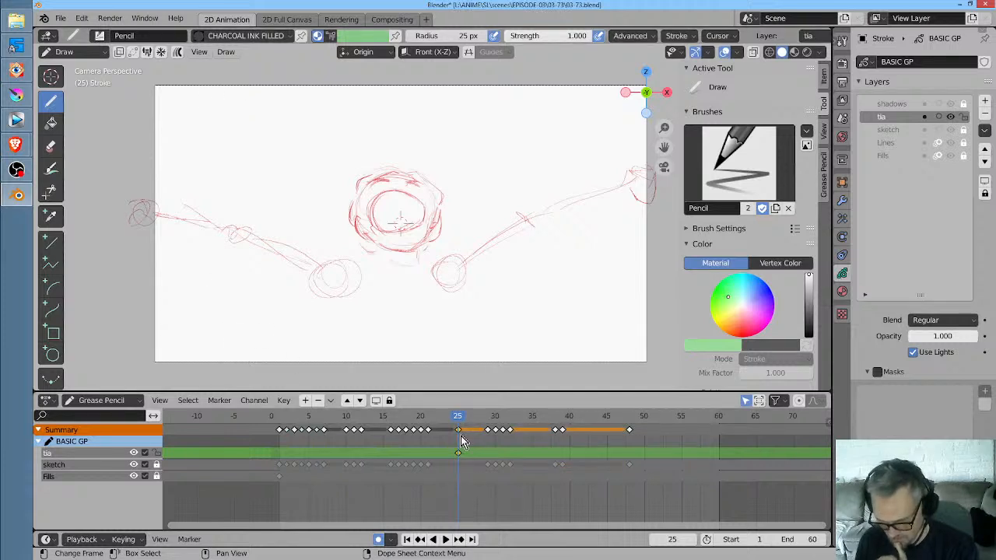
{"action": "left_click_drag", "start_coordinate": [460, 418], "coordinate": [280, 420]}
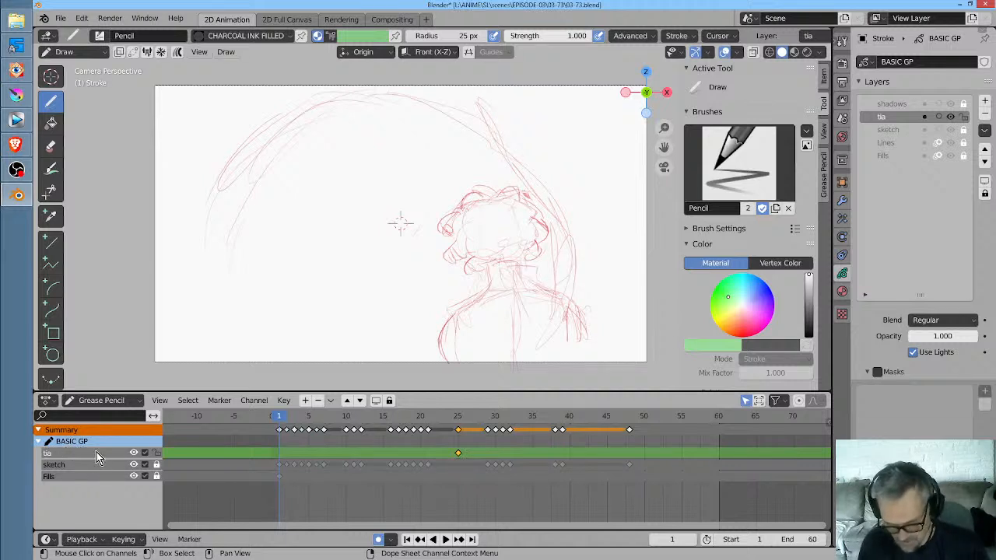
{"action": "key", "text": "i"}
{"action": "left_click", "coordinate": [350, 237]}
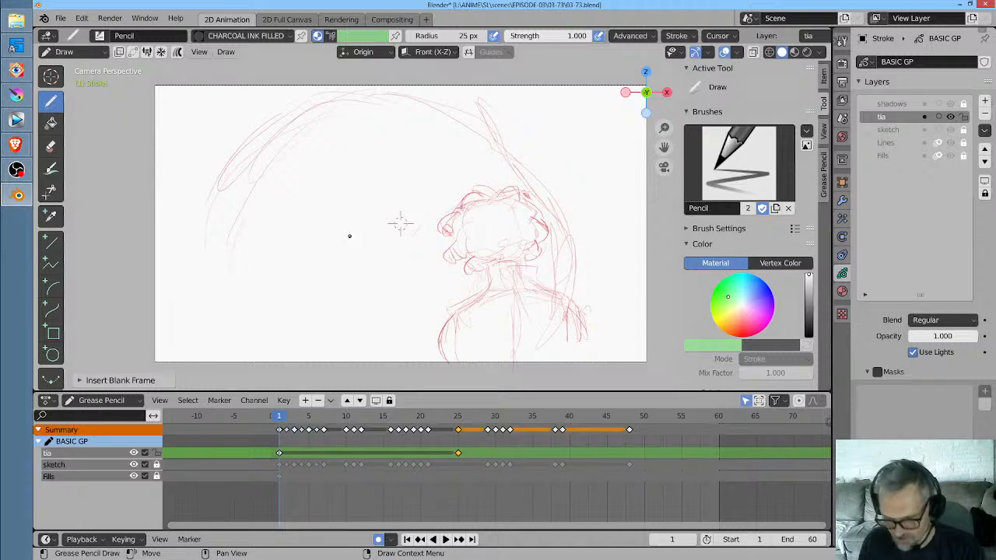
{"action": "mouse_move", "coordinate": [269, 196]}
{"action": "left_mouse_down"}
{"action": "mouse_move", "coordinate": [285, 336]}
{"action": "mouse_move", "coordinate": [352, 230]}
{"action": "left_mouse_up"}
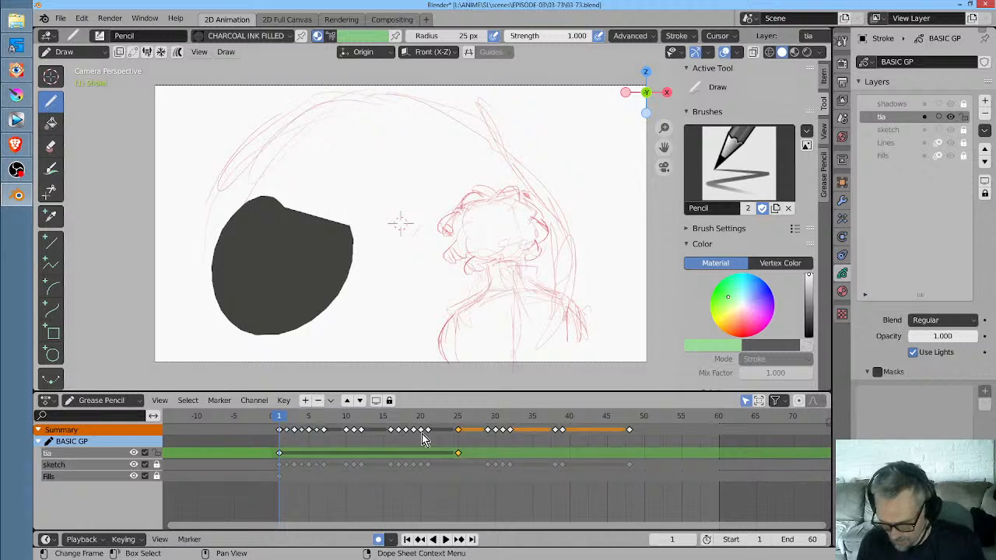
Check the filled shape between frames 1 and 25, and delete the empty tia keyframe at frame 25
{"action": "key", "text": "space"}
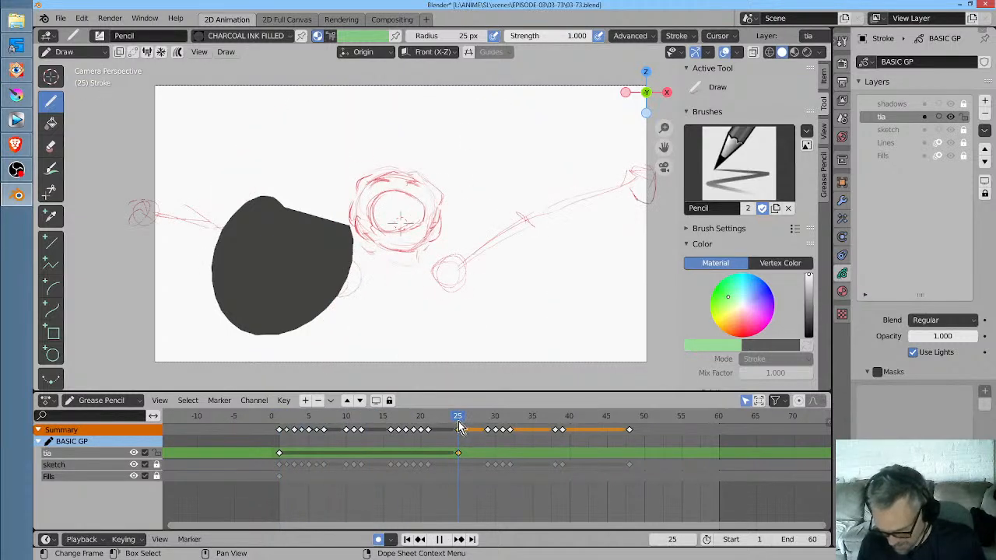
{"action": "key", "text": "space"}
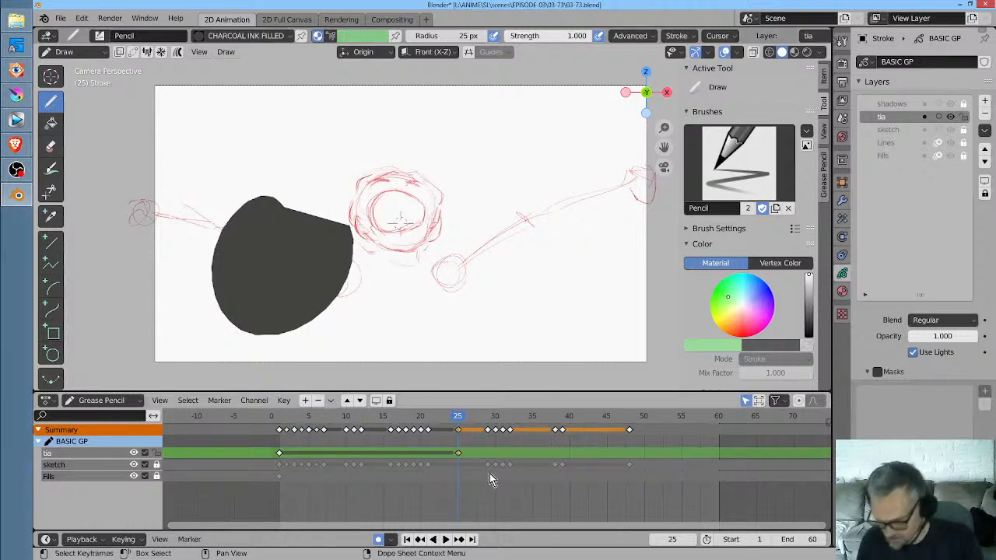
{"action": "left_click", "coordinate": [281, 454]}
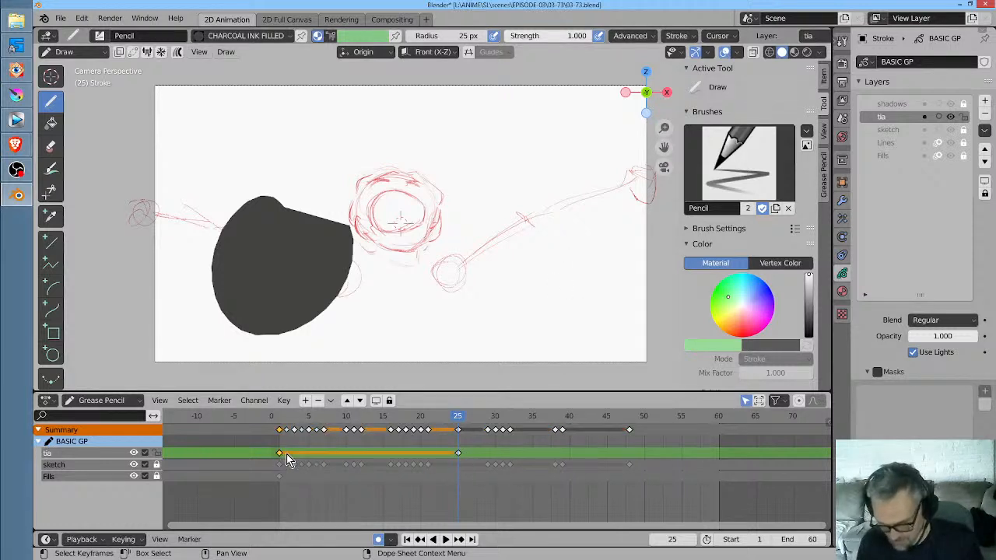
{"action": "left_click_drag", "start_coordinate": [455, 420], "coordinate": [280, 433]}
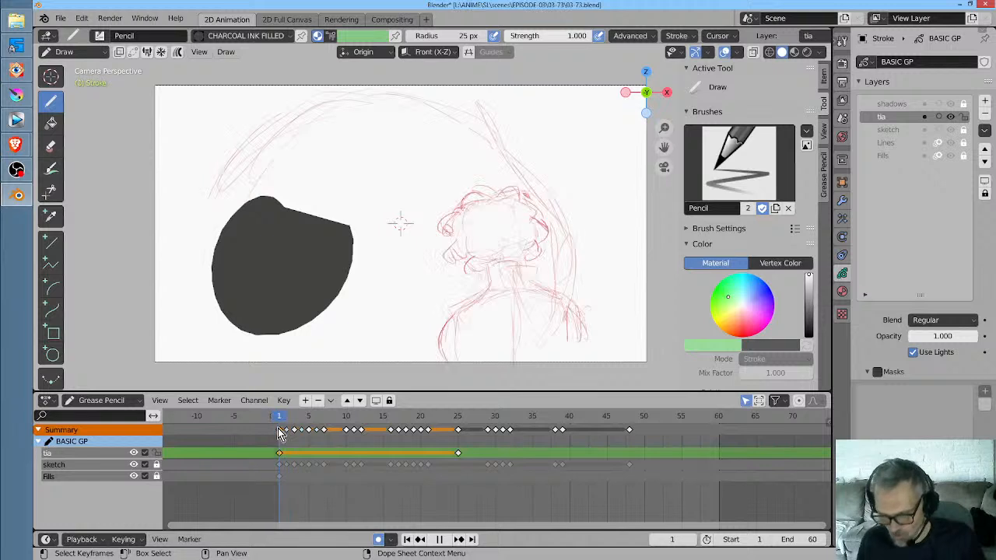
{"action": "left_click", "coordinate": [458, 454]}
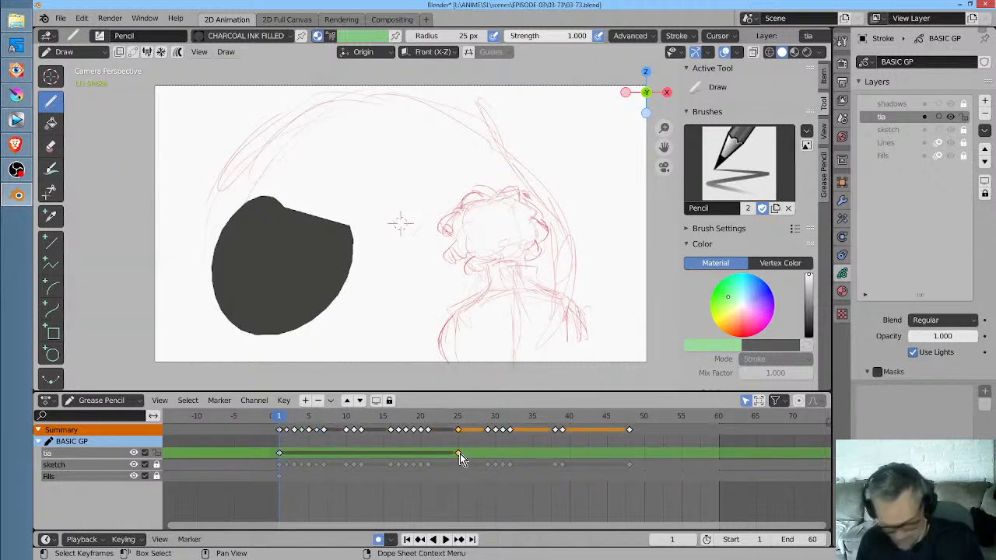
{"action": "key", "text": "Delete"}
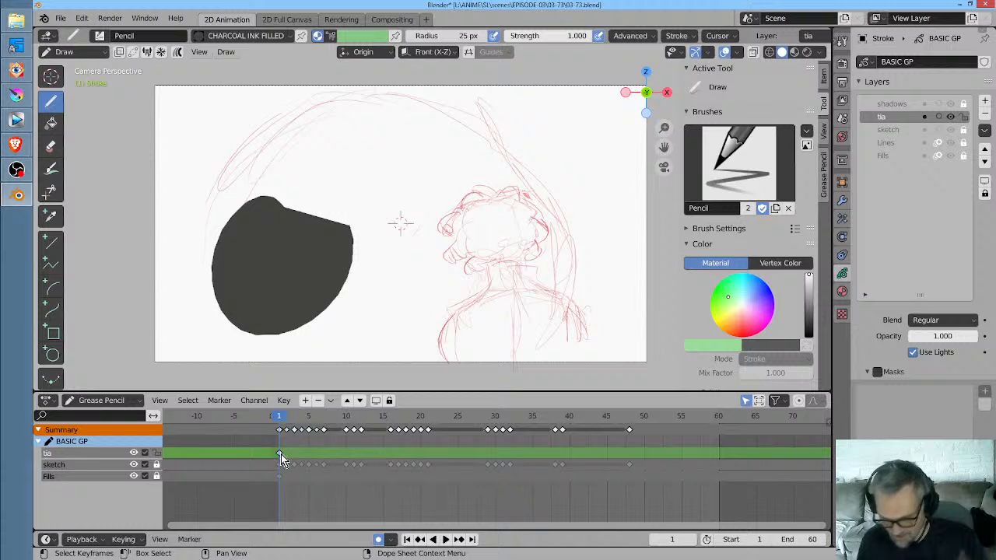
Try the filled tia keyframe at frame 23, move it back to frame 1, and scrub to frame 11
{"action": "left_click_drag", "start_coordinate": [281, 453], "coordinate": [442, 458]}
{"action": "key", "text": "space"}
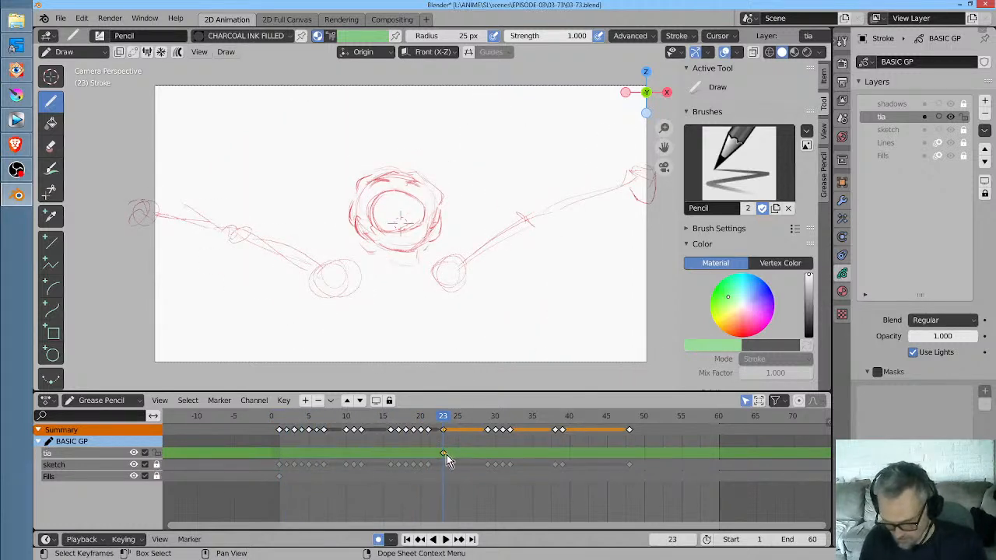
{"action": "left_click_drag", "start_coordinate": [446, 458], "coordinate": [280, 453]}
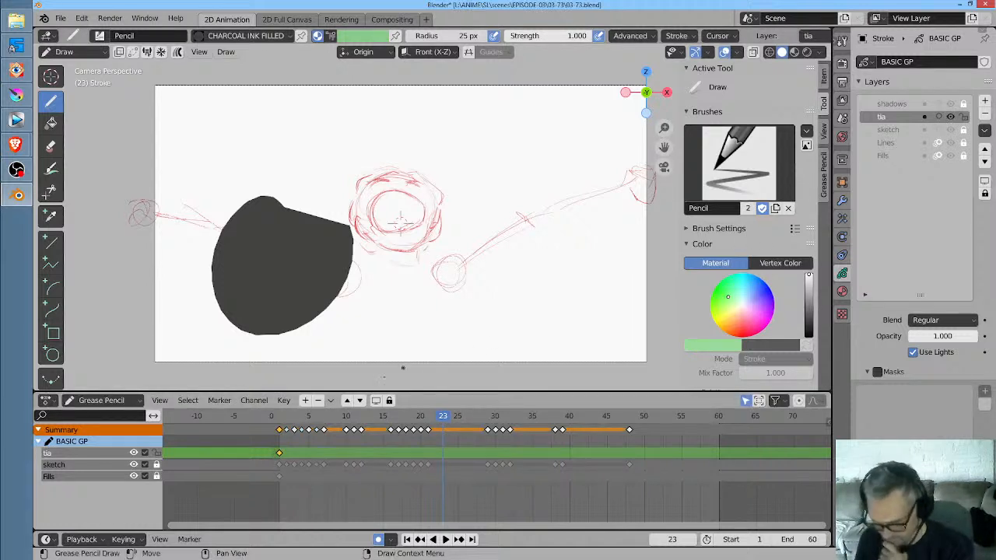
{"action": "left_click_drag", "start_coordinate": [278, 420], "coordinate": [354, 431]}
Remove the Time Offset modifier that influences the sketch layer, and make the tia layer active again
{"action": "left_click", "coordinate": [896, 131]}
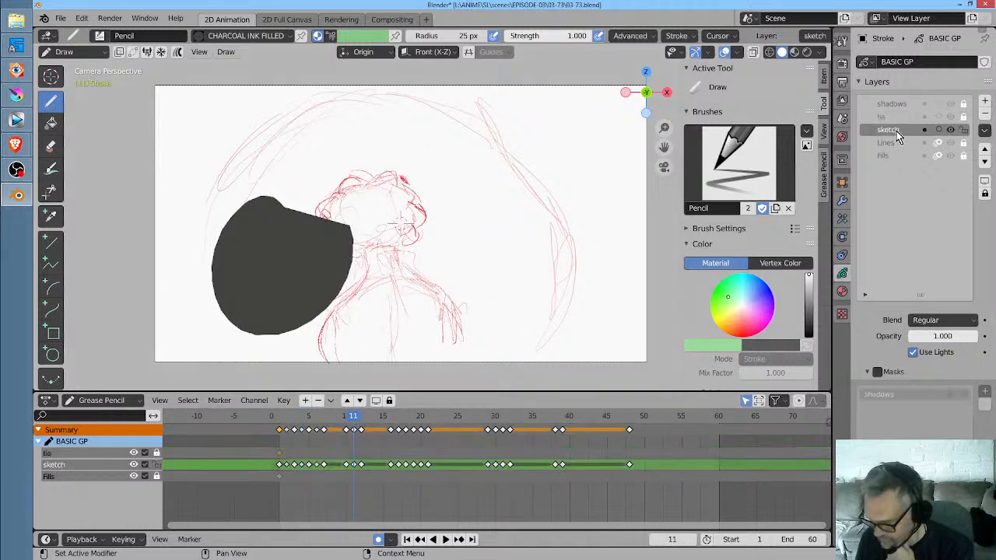
{"action": "left_click", "coordinate": [843, 202]}
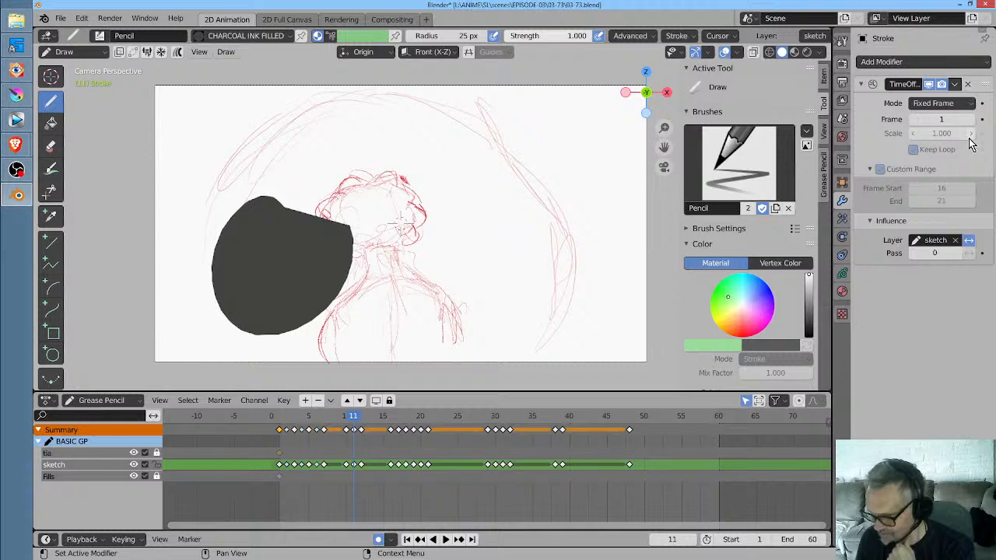
{"action": "left_click", "coordinate": [966, 86]}
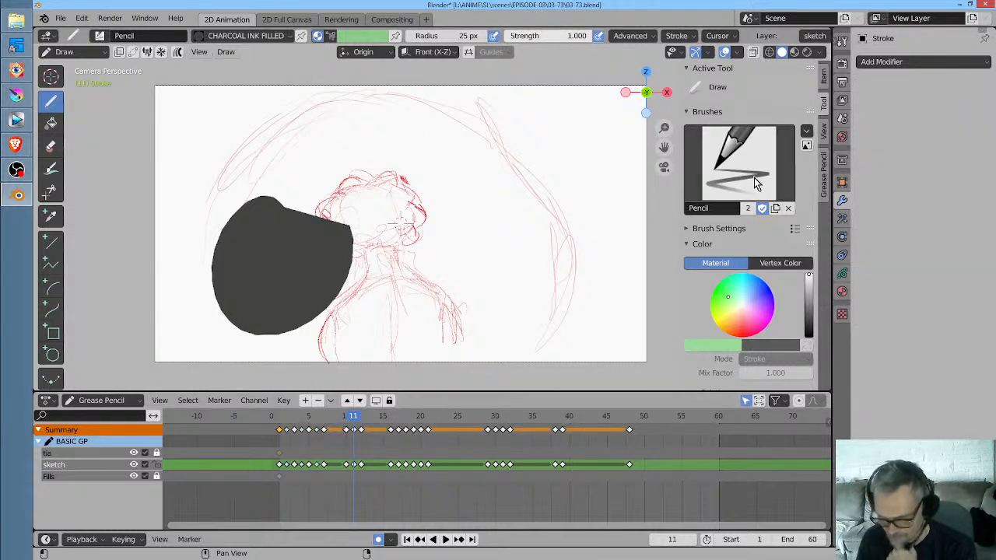
{"action": "left_click", "coordinate": [841, 273]}
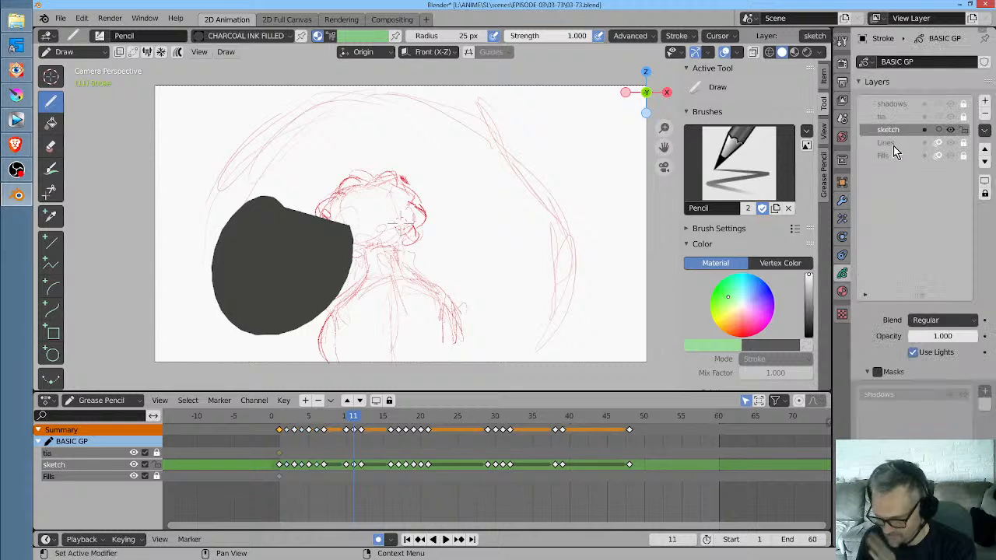
{"action": "left_click", "coordinate": [899, 115]}
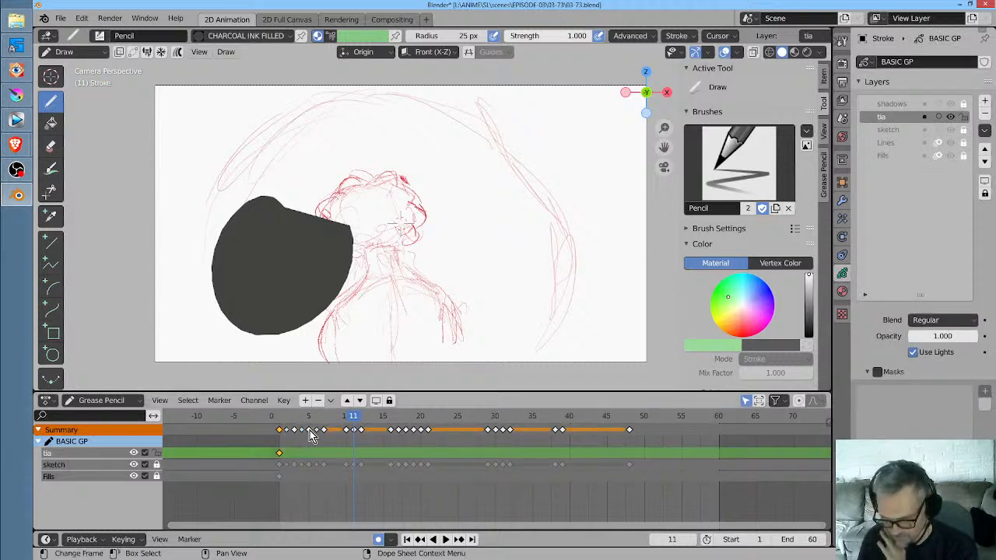
Move the filled tia keyframe from frame 1 to frame 23, and scrub the frames around it
{"action": "left_click_drag", "start_coordinate": [355, 419], "coordinate": [532, 419]}
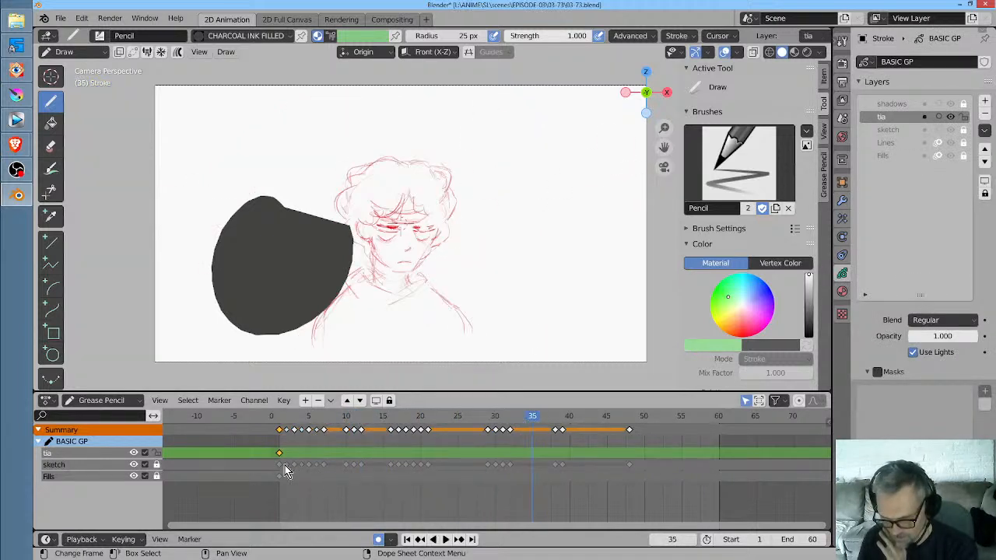
{"action": "left_click_drag", "start_coordinate": [279, 456], "coordinate": [458, 452]}
{"action": "mouse_move", "coordinate": [536, 419]}
{"action": "left_mouse_down"}
{"action": "mouse_move", "coordinate": [429, 419]}
{"action": "mouse_move", "coordinate": [468, 418]}
{"action": "mouse_move", "coordinate": [437, 427]}
{"action": "mouse_move", "coordinate": [453, 433]}
{"action": "mouse_move", "coordinate": [451, 455]}
{"action": "mouse_move", "coordinate": [440, 454]}
{"action": "left_mouse_up"}
{"action": "left_click_drag", "start_coordinate": [438, 455], "coordinate": [445, 457]}
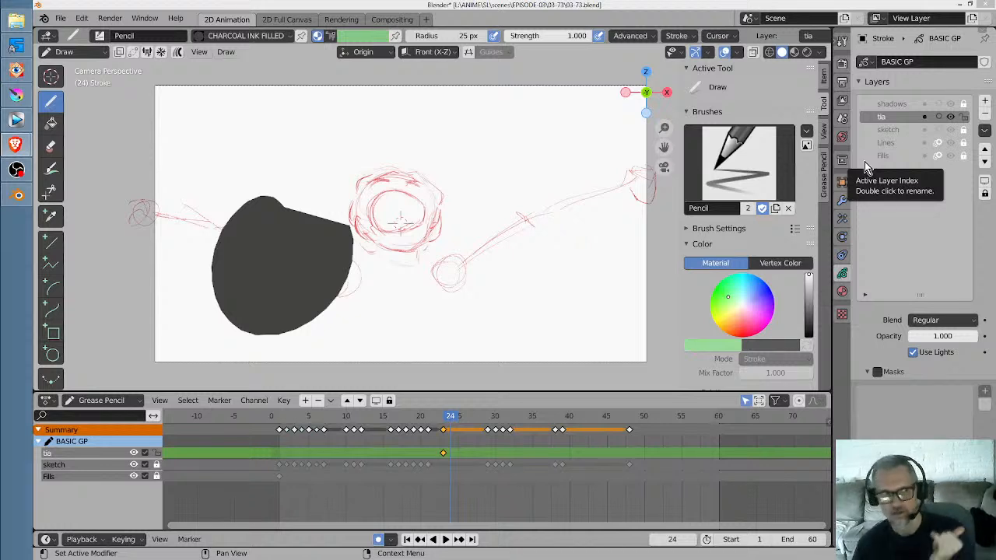
Check the sketch and tia layers, the frames around 23 and the object's modifiers, leaving the tia layer active
{"action": "left_click", "coordinate": [917, 129]}
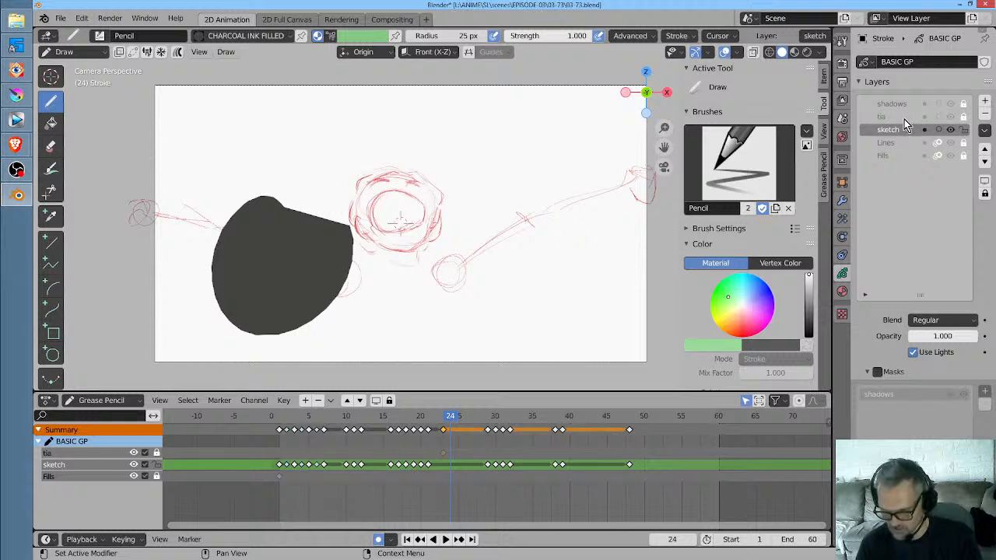
{"action": "left_click", "coordinate": [902, 117]}
{"action": "key", "text": "space"}
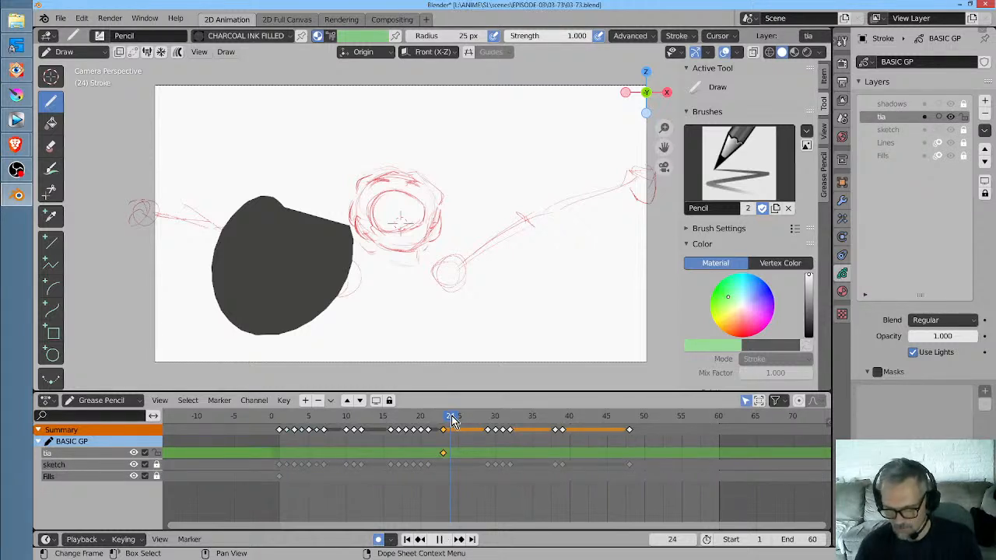
{"action": "key", "text": "space"}
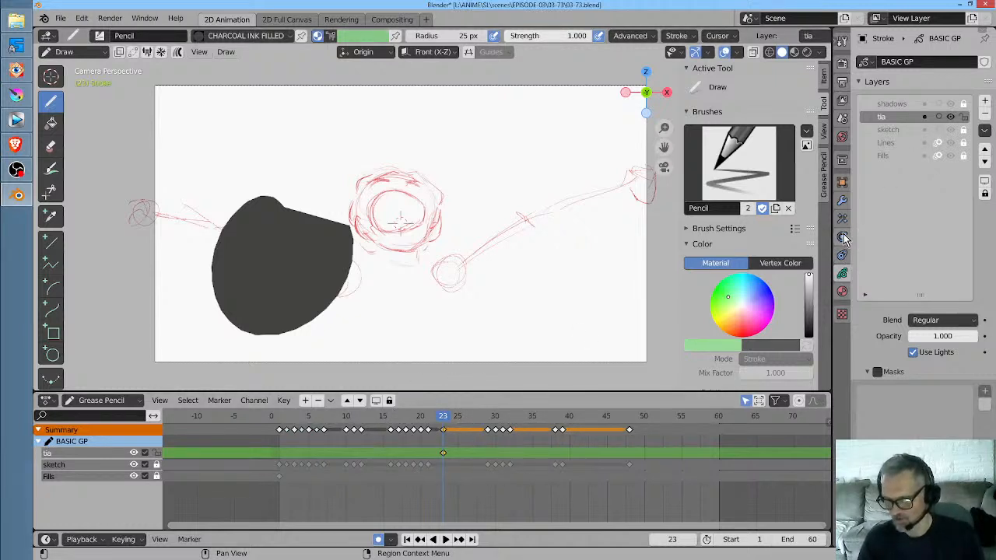
{"action": "left_click", "coordinate": [843, 200]}
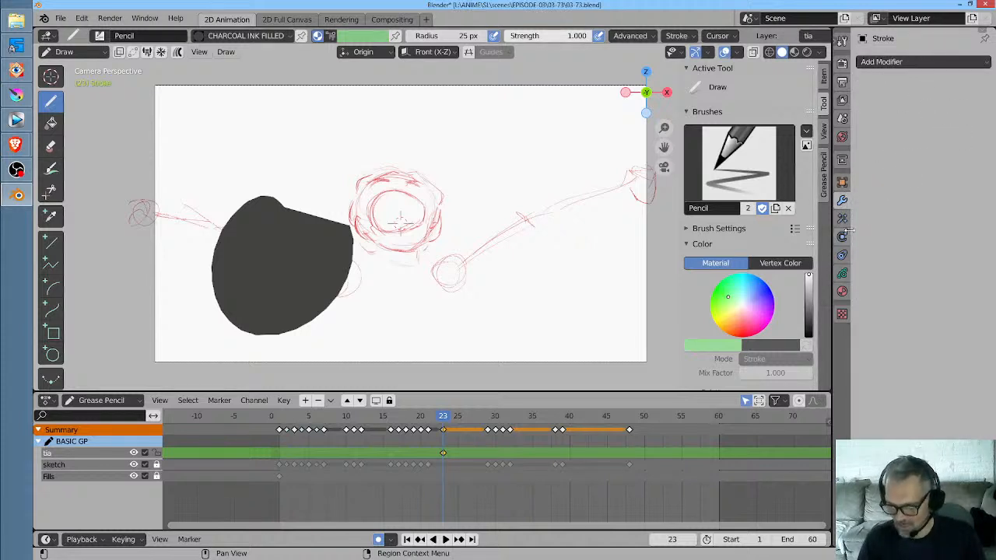
{"action": "left_click", "coordinate": [843, 275]}
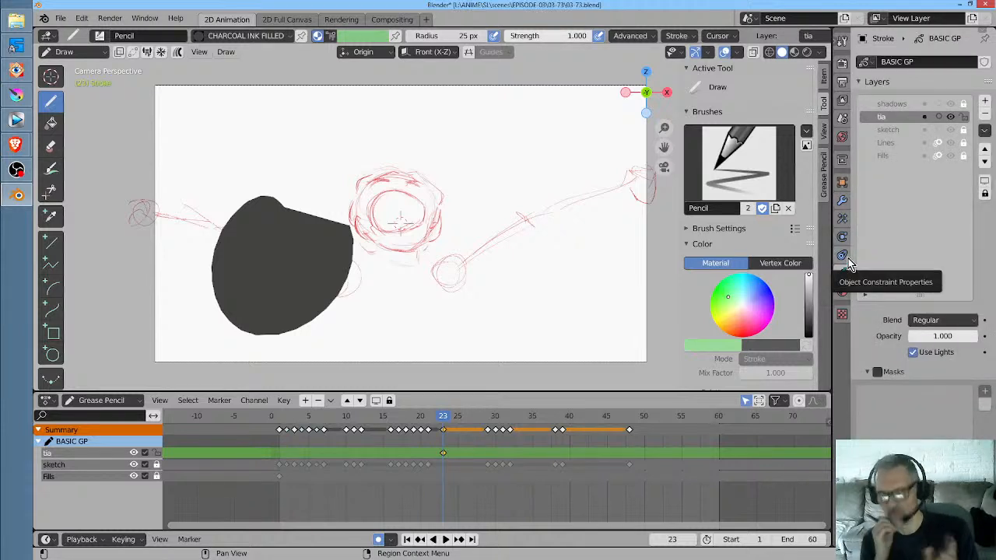
{"action": "left_click", "coordinate": [898, 129]}
{"action": "left_click", "coordinate": [897, 116]}
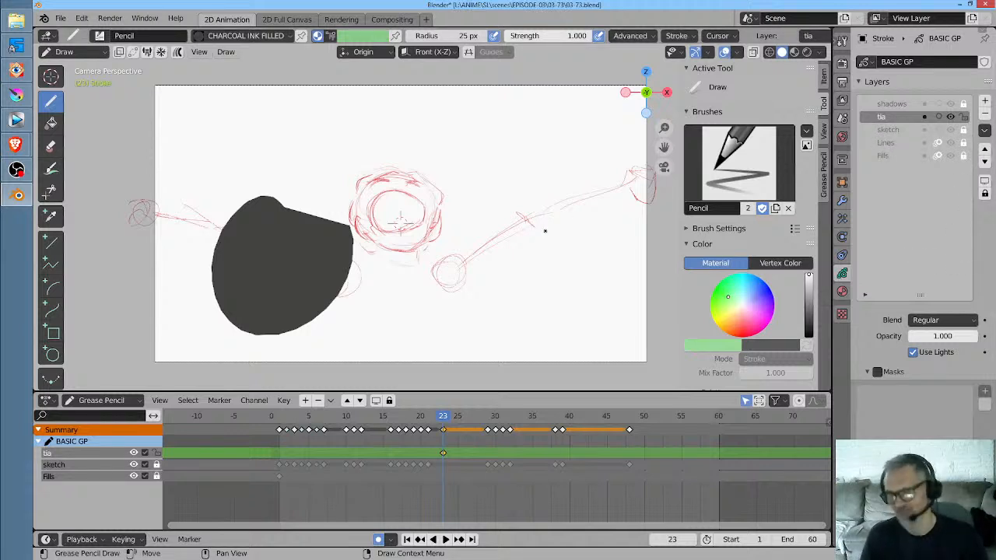
Erase the filled charcoal shape on the tia layer at frame 23, and draw a filled head-and-shoulders silhouette at the camera frame's lower-left corner
{"action": "mouse_move", "coordinate": [440, 452]}
{"action": "left_mouse_down"}
{"action": "mouse_move", "coordinate": [294, 447]}
{"action": "mouse_move", "coordinate": [443, 457]}
{"action": "left_mouse_up"}
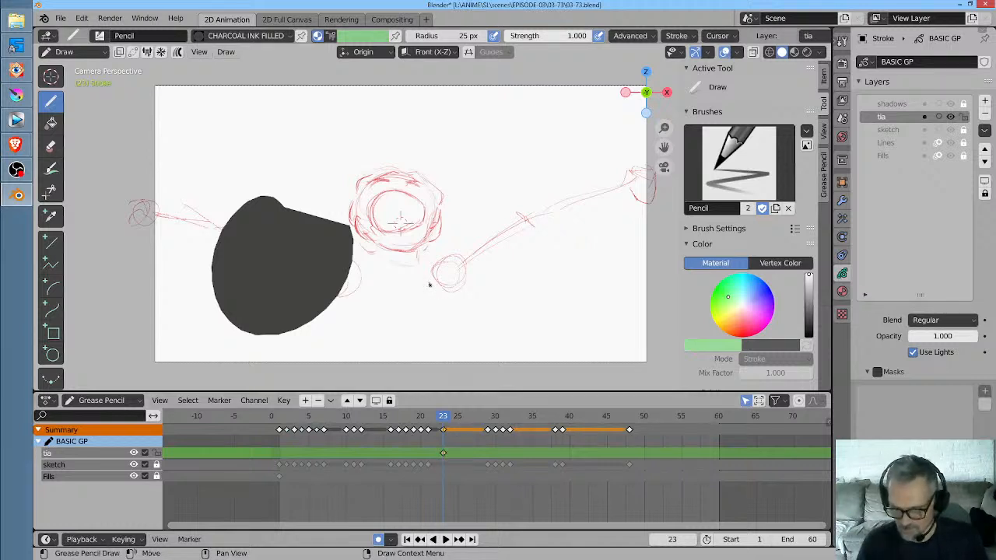
{"action": "mouse_move", "coordinate": [355, 221]}
{"action": "left_mouse_down", "text": "ctrl"}
{"action": "mouse_move", "coordinate": [340, 281]}
{"action": "mouse_move", "coordinate": [274, 280]}
{"action": "mouse_move", "coordinate": [257, 201]}
{"action": "mouse_move", "coordinate": [227, 327]}
{"action": "left_mouse_up", "text": "ctrl"}
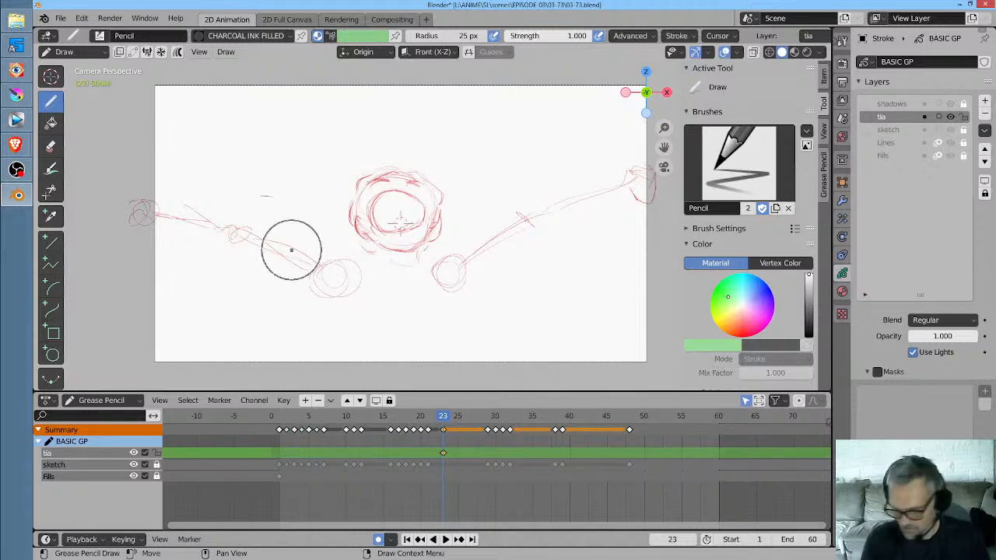
{"action": "middle_click_drag", "start_coordinate": [399, 285], "coordinate": [411, 293], "text": "ctrl"}
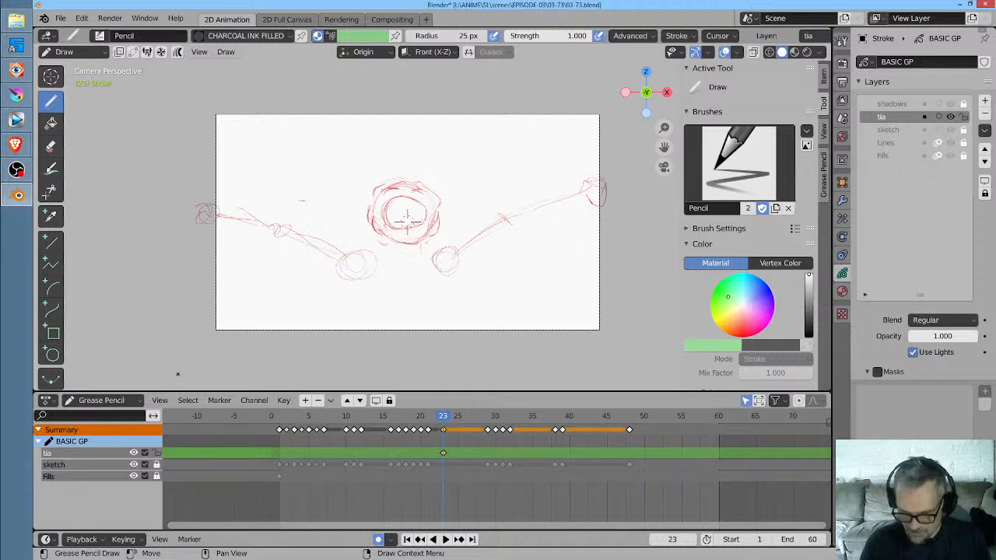
{"action": "mouse_move", "coordinate": [180, 372]}
{"action": "left_mouse_down"}
{"action": "mouse_move", "coordinate": [290, 240]}
{"action": "mouse_move", "coordinate": [329, 268]}
{"action": "mouse_move", "coordinate": [349, 384]}
{"action": "left_mouse_up"}
Reshape the silhouette's shoulder, side, head and lower edge in Sculpt Mode with the Grab brush at a radius of 193 px
{"action": "key", "text": "ctrl+Tab"}
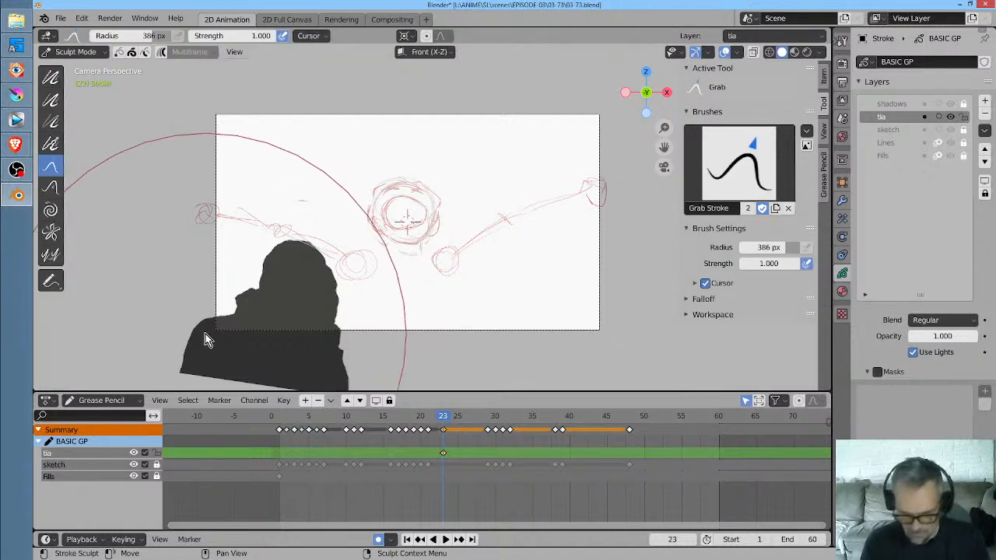
{"action": "key", "text": "f"}
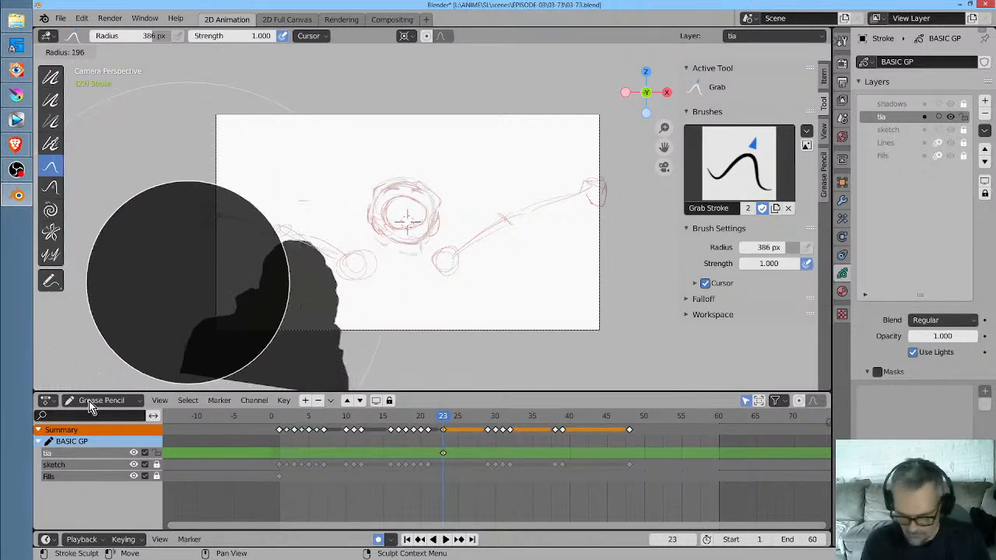
{"action": "left_click", "coordinate": [87, 400]}
{"action": "mouse_move", "coordinate": [164, 336]}
{"action": "left_mouse_down"}
{"action": "mouse_move", "coordinate": [189, 333]}
{"action": "mouse_move", "coordinate": [194, 348]}
{"action": "left_mouse_up"}
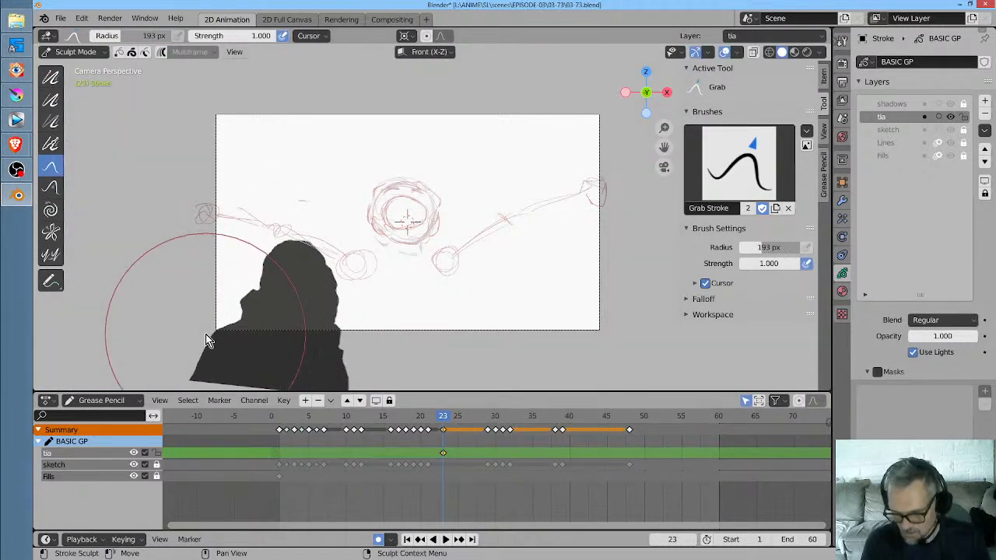
{"action": "left_click_drag", "start_coordinate": [340, 368], "coordinate": [331, 369]}
{"action": "left_click_drag", "start_coordinate": [343, 356], "coordinate": [337, 358]}
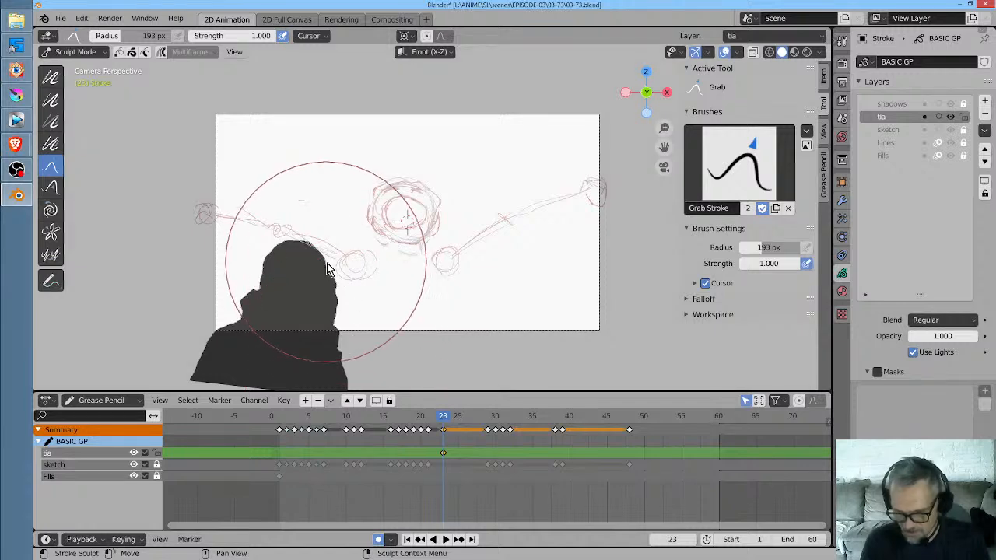
{"action": "left_click_drag", "start_coordinate": [325, 260], "coordinate": [332, 257]}
{"action": "left_click_drag", "start_coordinate": [272, 210], "coordinate": [285, 202]}
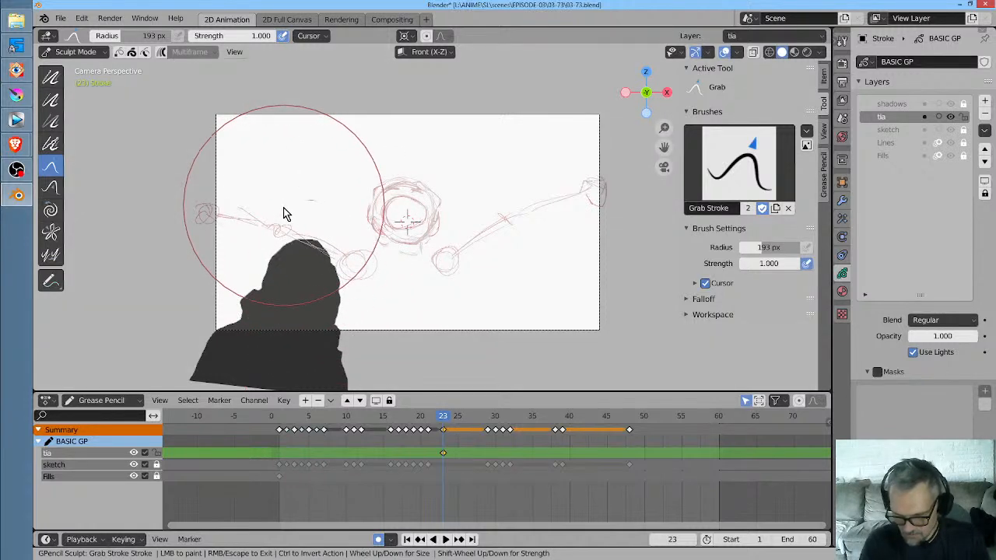
{"action": "mouse_move", "coordinate": [442, 420]}
{"action": "left_mouse_down"}
{"action": "mouse_move", "coordinate": [400, 420]}
{"action": "mouse_move", "coordinate": [442, 420]}
{"action": "left_mouse_up"}
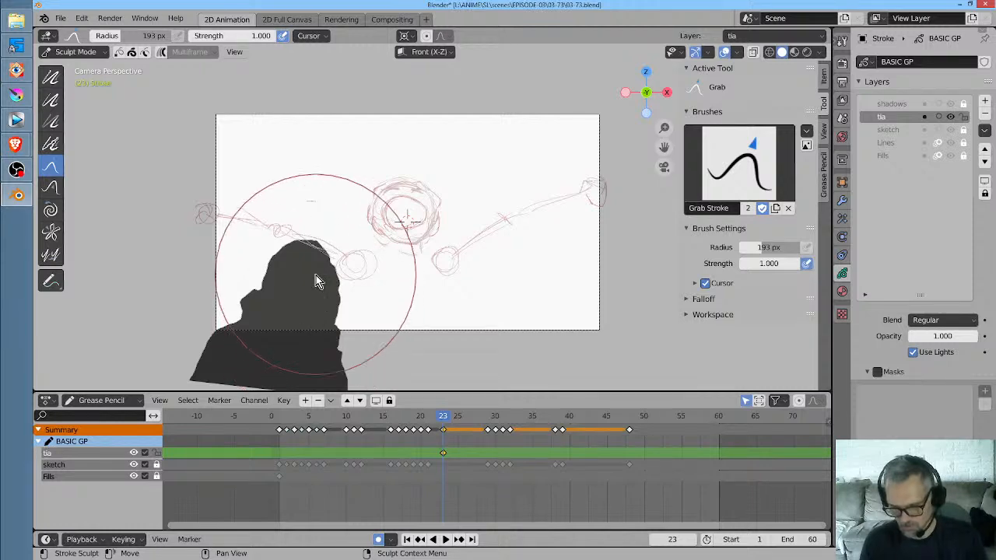
{"action": "middle_click_drag", "start_coordinate": [455, 236], "coordinate": [455, 196]}
{"action": "middle_click_drag", "start_coordinate": [443, 216], "coordinate": [378, 310], "text": "ctrl"}
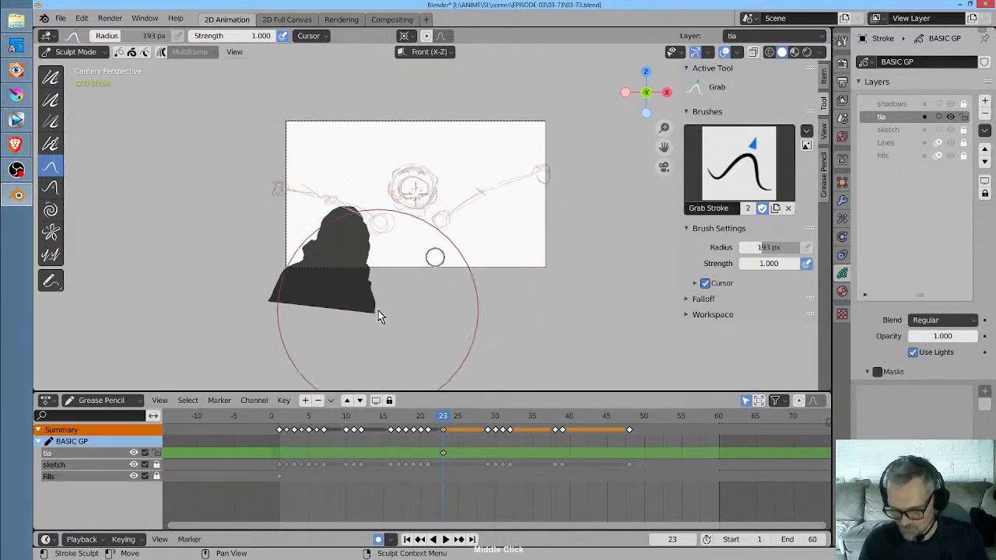
{"action": "left_click_drag", "start_coordinate": [364, 340], "coordinate": [361, 350]}
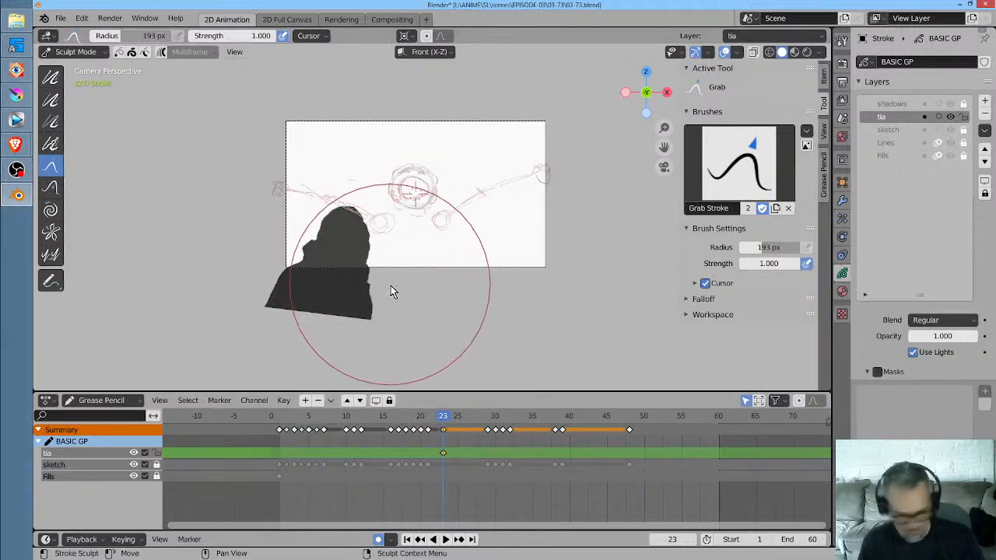
Erase the stray mark above the silhouette, then select the silhouette and move it just outside the left side of the camera frame
{"action": "key", "text": "Tab"}
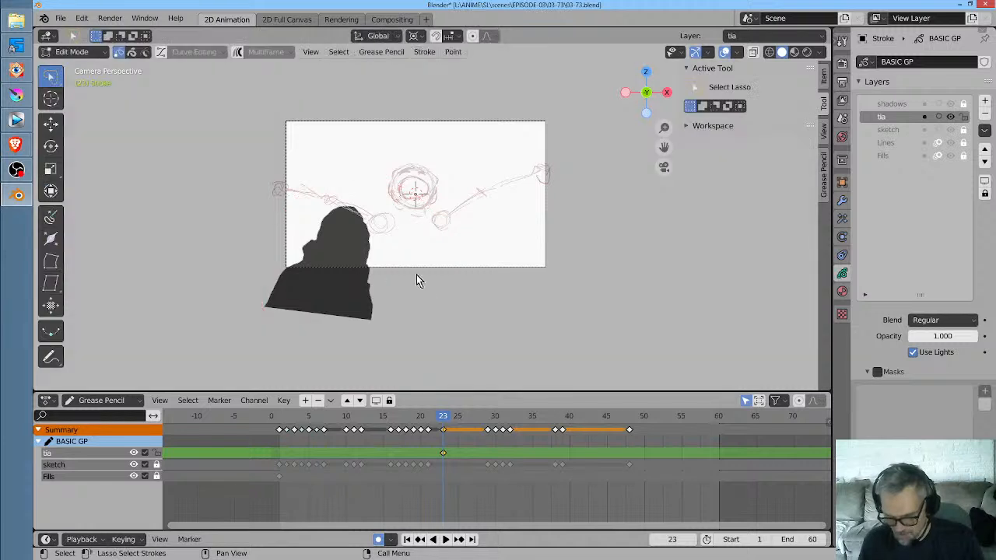
{"action": "mouse_move", "coordinate": [358, 189]}
{"action": "left_mouse_down"}
{"action": "mouse_move", "coordinate": [327, 389]}
{"action": "mouse_move", "coordinate": [476, 251]}
{"action": "left_mouse_up"}
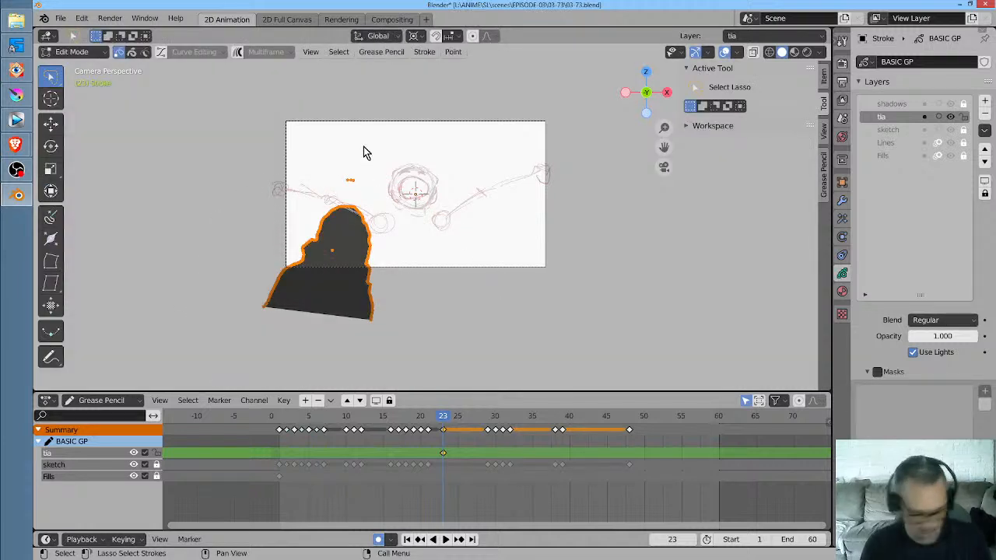
{"action": "key", "text": "Tab"}
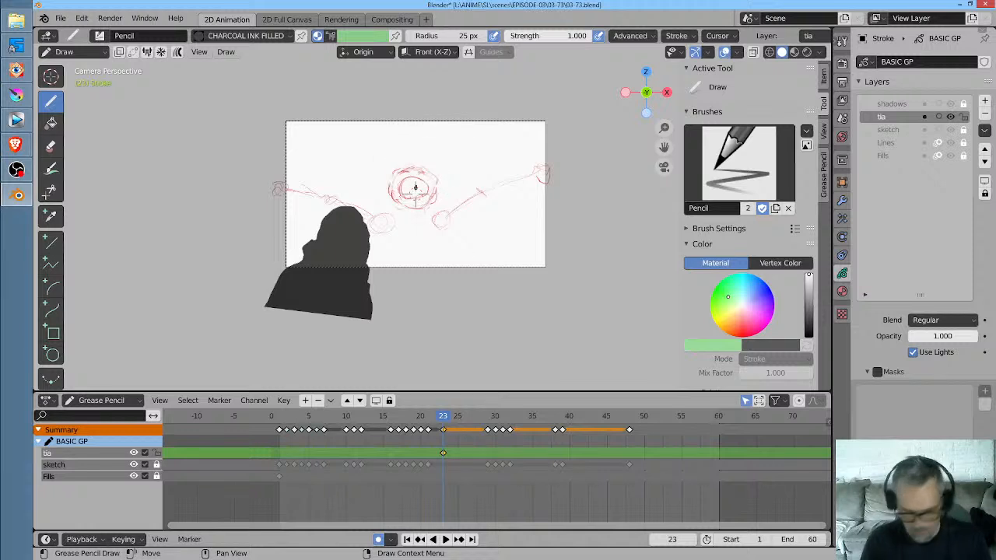
{"action": "key", "text": "Tab"}
{"action": "mouse_move", "coordinate": [358, 169]}
{"action": "left_mouse_down"}
{"action": "mouse_move", "coordinate": [438, 213]}
{"action": "mouse_move", "coordinate": [409, 182]}
{"action": "left_mouse_up"}
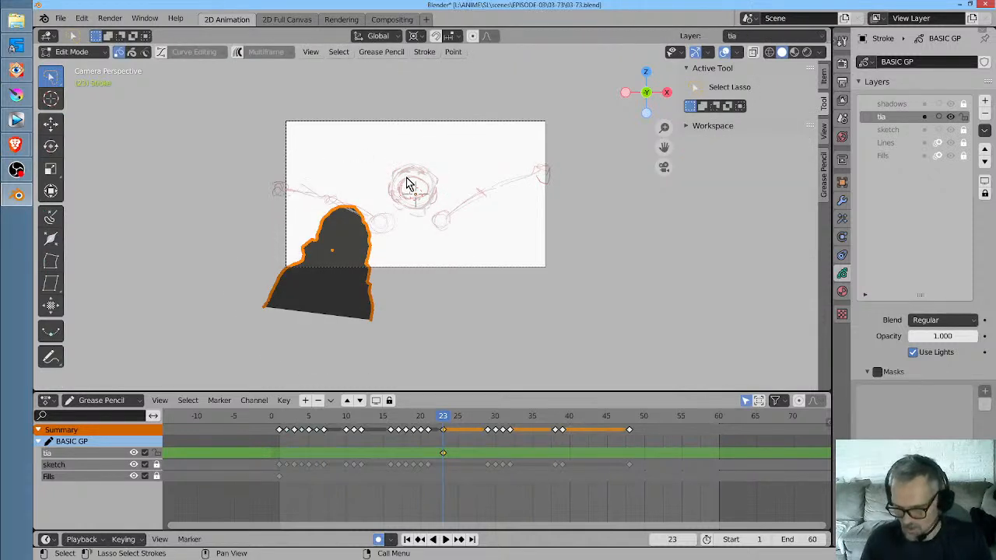
{"action": "key", "text": "g"}
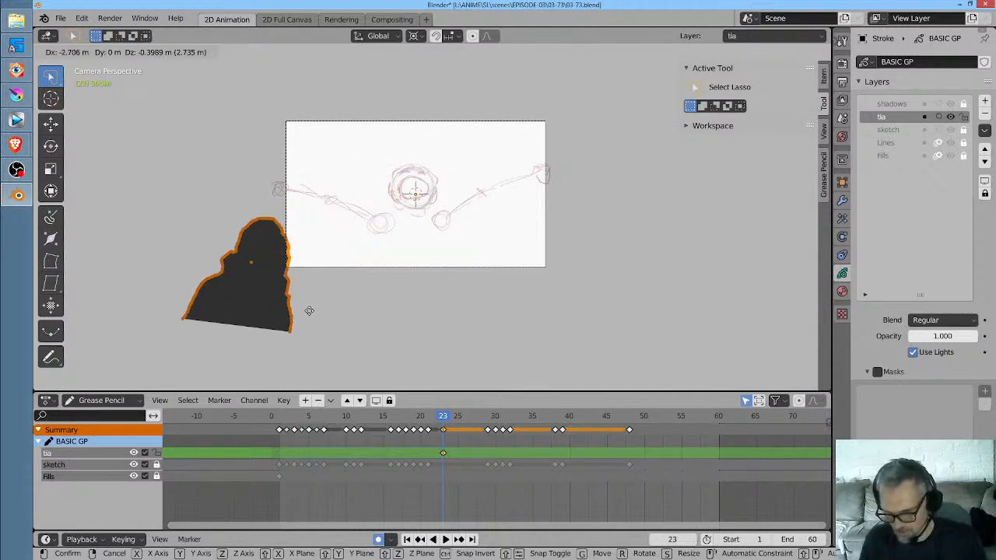
{"action": "left_click", "coordinate": [296, 309]}
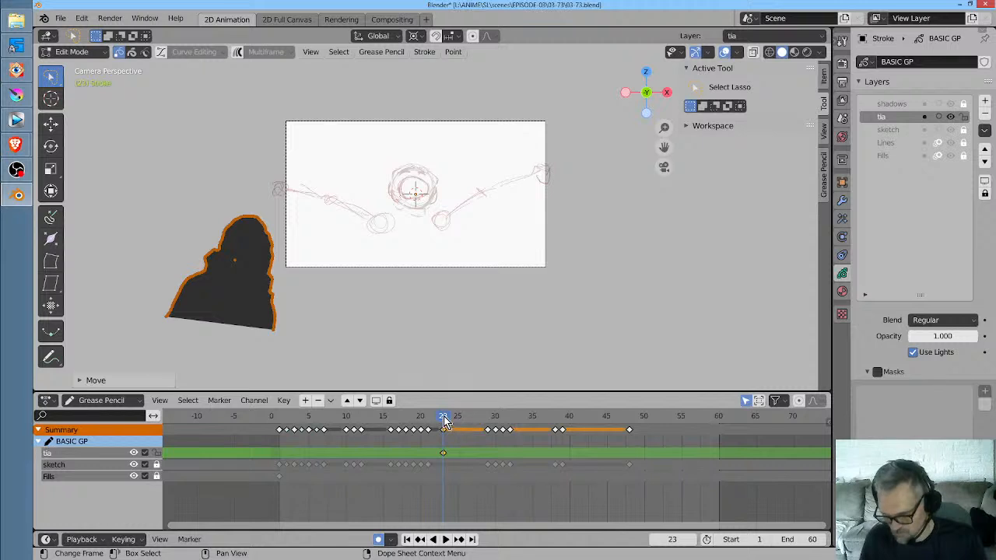
Move the silhouette's tia keyframe from frame 23 to frame 31, and set the current frame to 38
{"action": "key", "text": "space"}
{"action": "mouse_move", "coordinate": [455, 420]}
{"action": "left_mouse_down"}
{"action": "mouse_move", "coordinate": [563, 438]}
{"action": "mouse_move", "coordinate": [517, 437]}
{"action": "left_mouse_up"}
{"action": "key", "text": "space"}
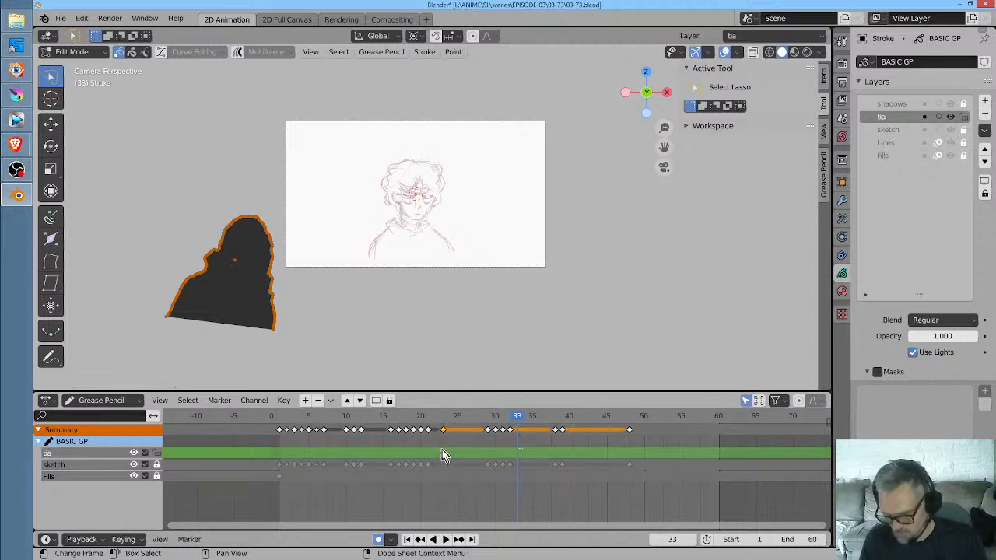
{"action": "left_click_drag", "start_coordinate": [445, 459], "coordinate": [510, 459]}
{"action": "mouse_move", "coordinate": [518, 421]}
{"action": "left_mouse_down"}
{"action": "mouse_move", "coordinate": [495, 421]}
{"action": "mouse_move", "coordinate": [557, 427]}
{"action": "left_mouse_up"}
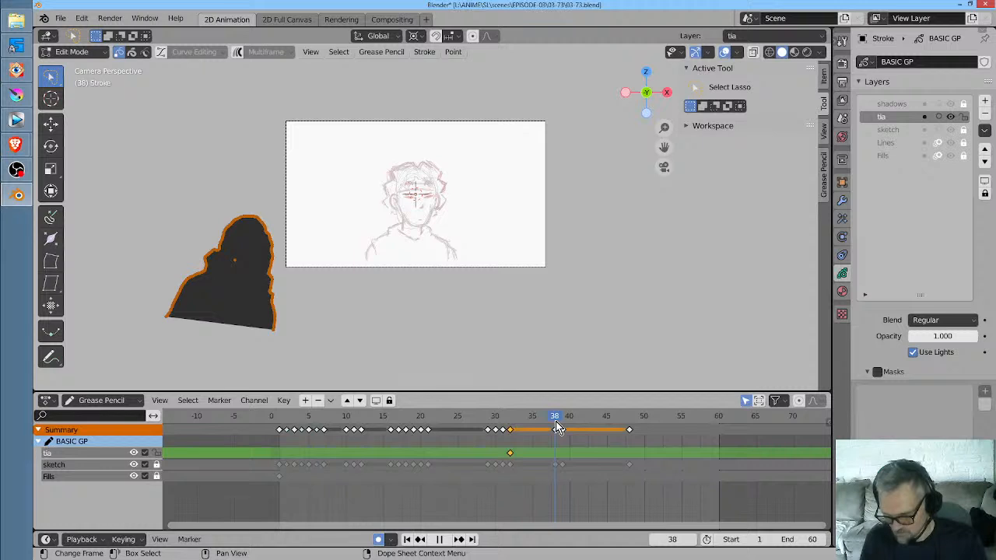
{"action": "key", "text": "Escape"}
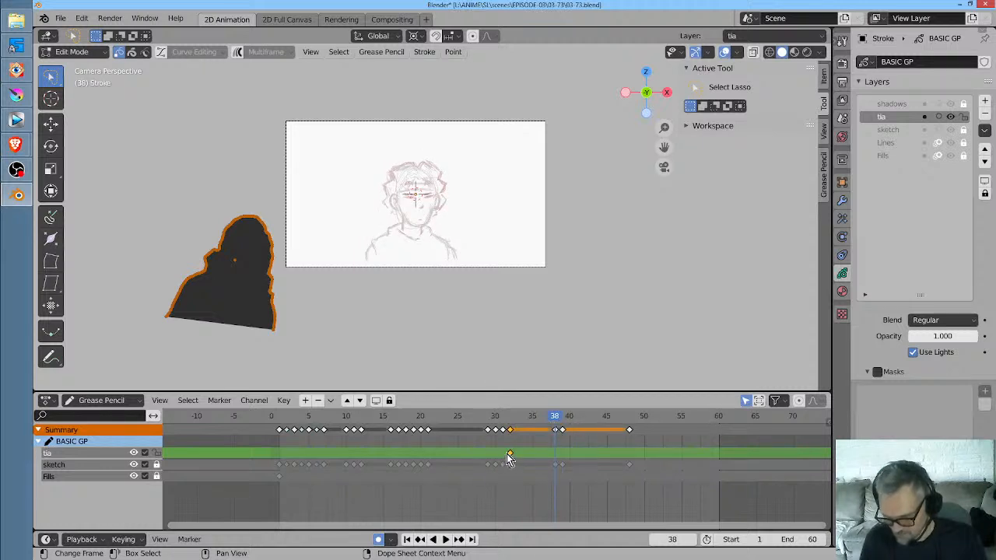
{"action": "left_click_drag", "start_coordinate": [506, 459], "coordinate": [502, 458]}
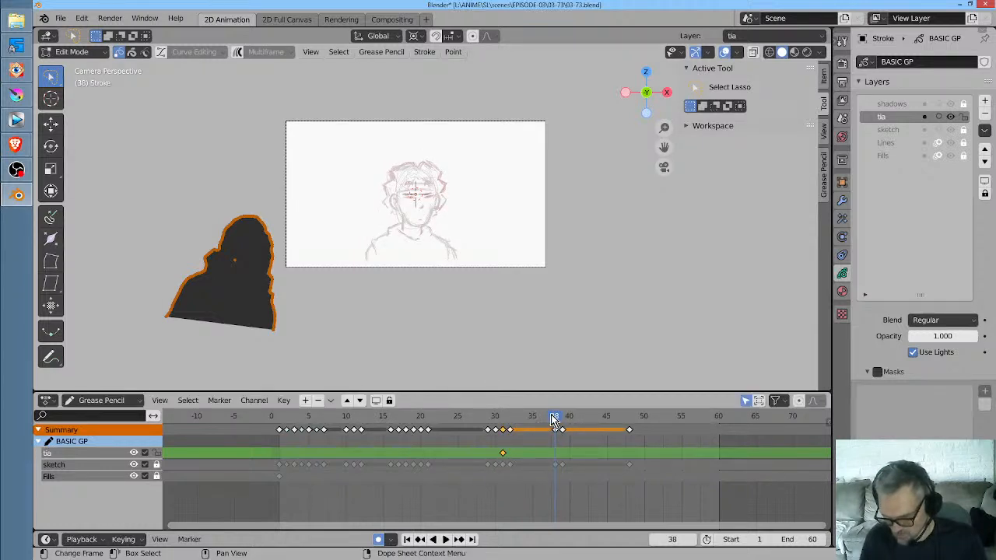
Move the silhouette past the camera frame's right side at frame 38, and partly into its left side at frame 33
{"action": "key", "text": "g"}
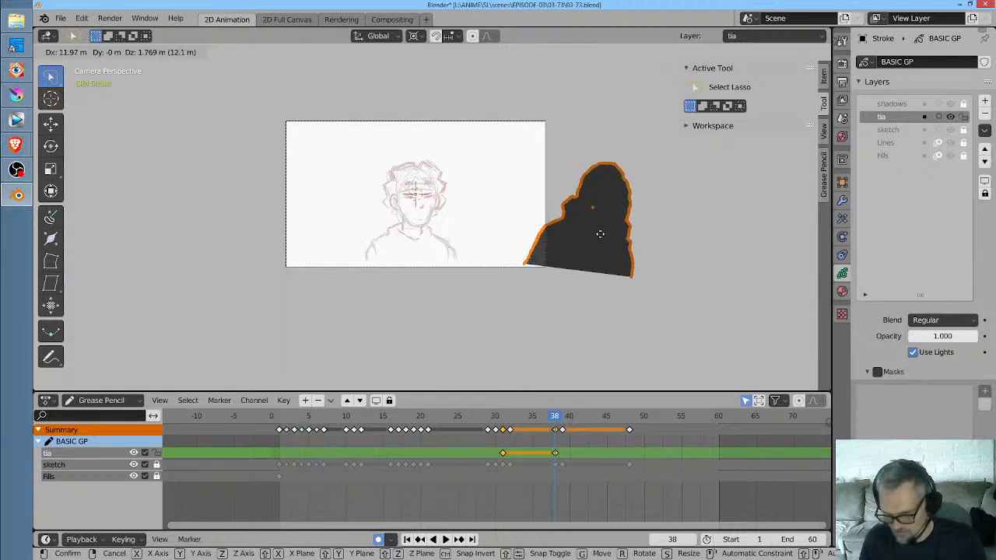
{"action": "left_click", "coordinate": [632, 236]}
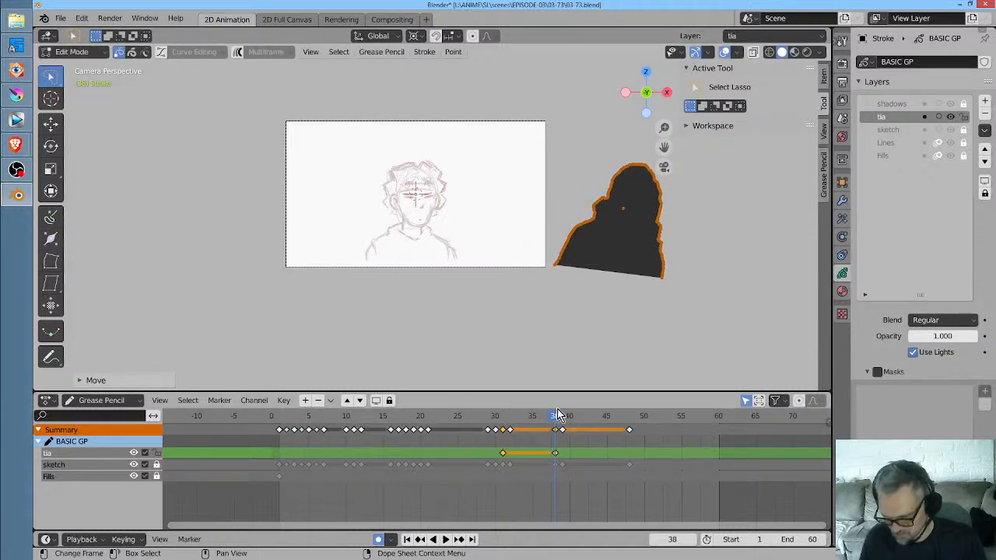
{"action": "mouse_move", "coordinate": [554, 418]}
{"action": "left_mouse_down"}
{"action": "mouse_move", "coordinate": [506, 424]}
{"action": "mouse_move", "coordinate": [517, 424]}
{"action": "left_mouse_up"}
{"action": "key", "text": "g"}
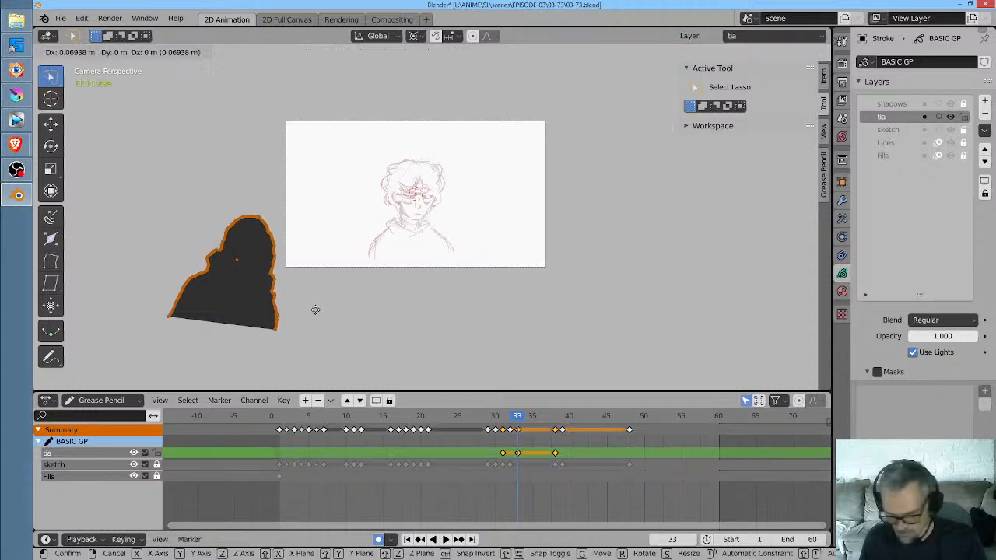
{"action": "left_click", "coordinate": [360, 289]}
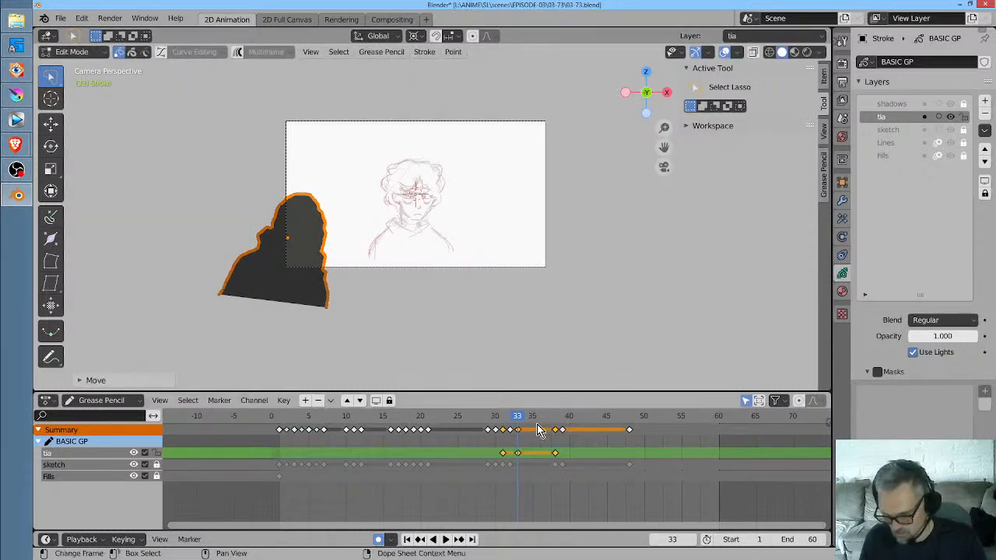
Move the silhouette further right at frame 35, and in front of the sketched character at frame 37
{"action": "left_click_drag", "start_coordinate": [517, 420], "coordinate": [531, 418]}
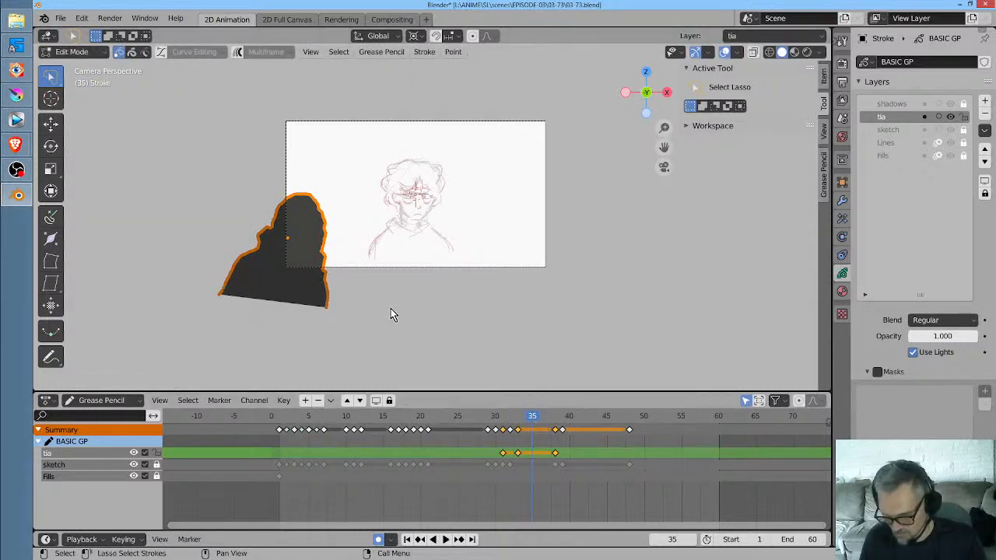
{"action": "key", "text": "g"}
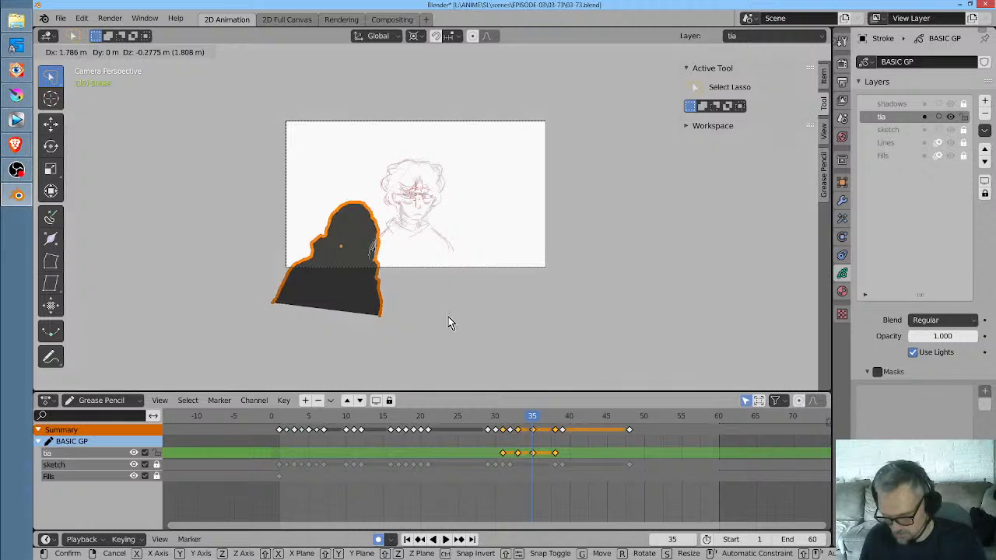
{"action": "left_click", "coordinate": [448, 317]}
{"action": "left_click_drag", "start_coordinate": [536, 423], "coordinate": [547, 420]}
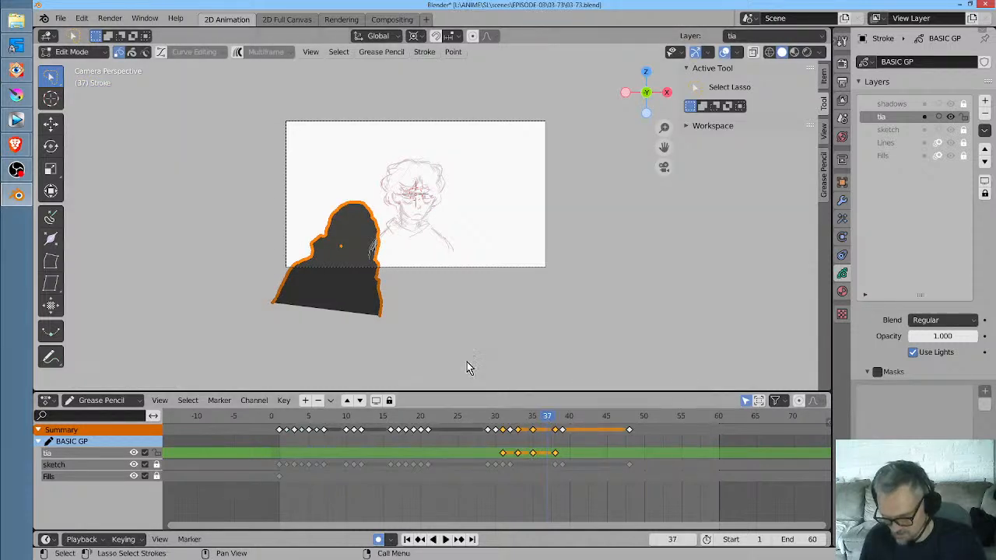
{"action": "key", "text": "g"}
{"action": "left_click", "coordinate": [464, 307]}
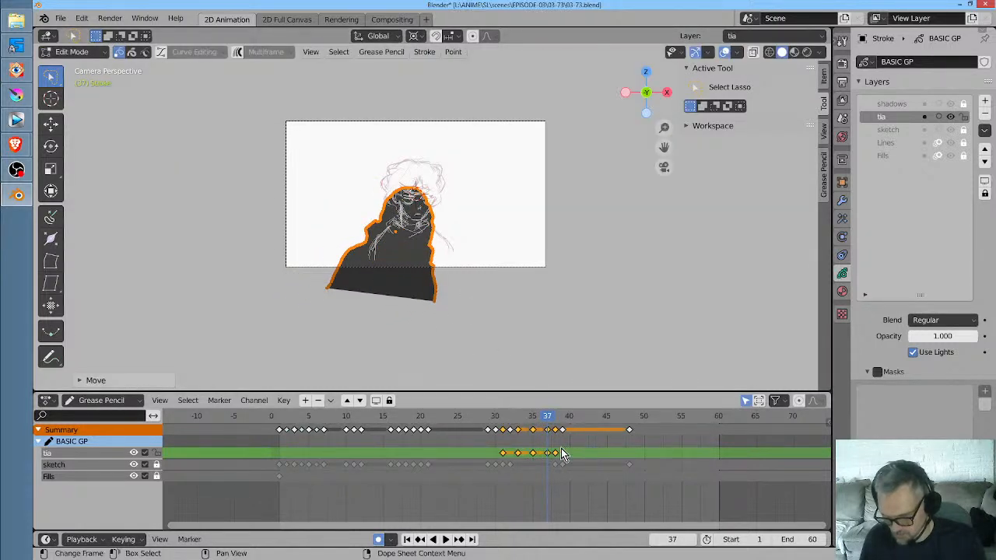
{"action": "key", "text": "g"}
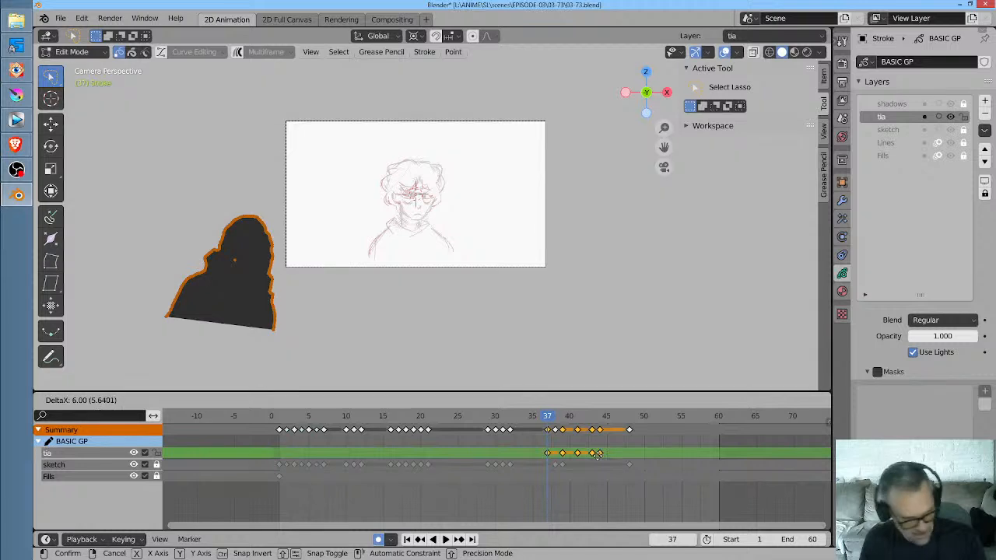
{"action": "left_click", "coordinate": [599, 461]}
{"action": "key", "text": "ctrl+z"}
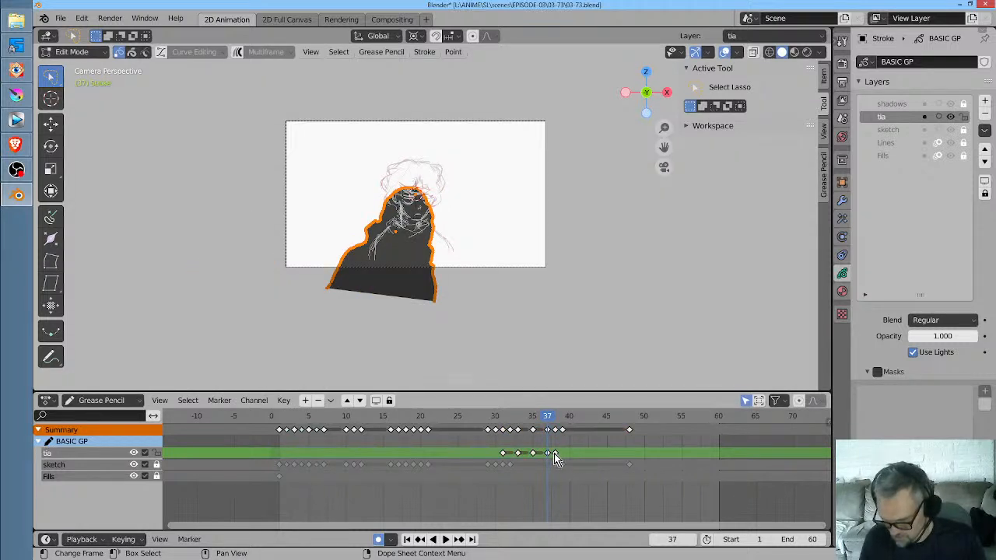
Move the last tia keyframe from frame 38 to frame 44, and shift the silhouette further right at frame 39
{"action": "key", "text": "g"}
{"action": "left_click", "coordinate": [598, 457]}
{"action": "mouse_move", "coordinate": [549, 421]}
{"action": "left_mouse_down"}
{"action": "mouse_move", "coordinate": [538, 420]}
{"action": "mouse_move", "coordinate": [561, 424]}
{"action": "left_mouse_up"}
{"action": "key", "text": "g"}
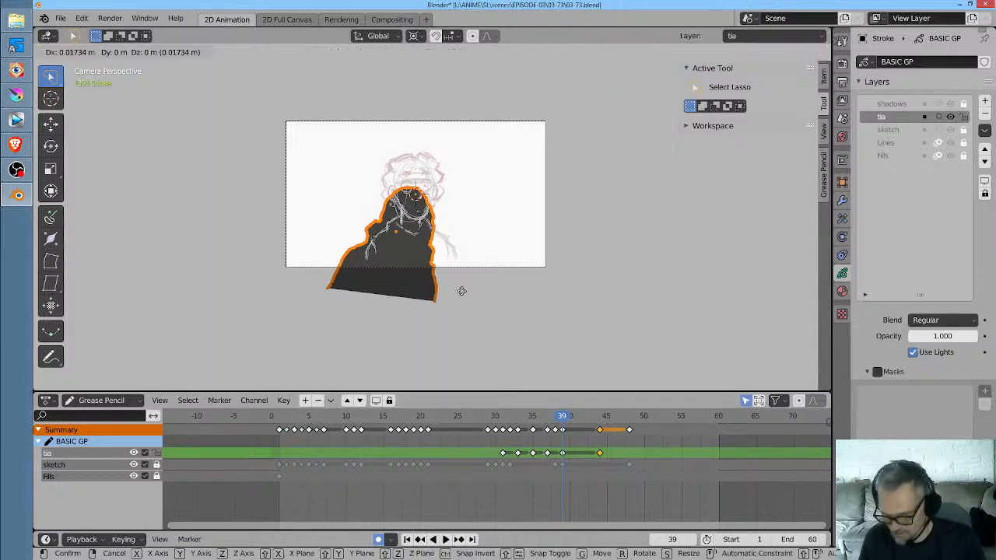
{"action": "left_click", "coordinate": [503, 293]}
Move the silhouette to the right of the sketched character at frame 41, and partly across the camera frame's right edge at frame 43
{"action": "left_click_drag", "start_coordinate": [562, 418], "coordinate": [576, 421]}
{"action": "key", "text": "g"}
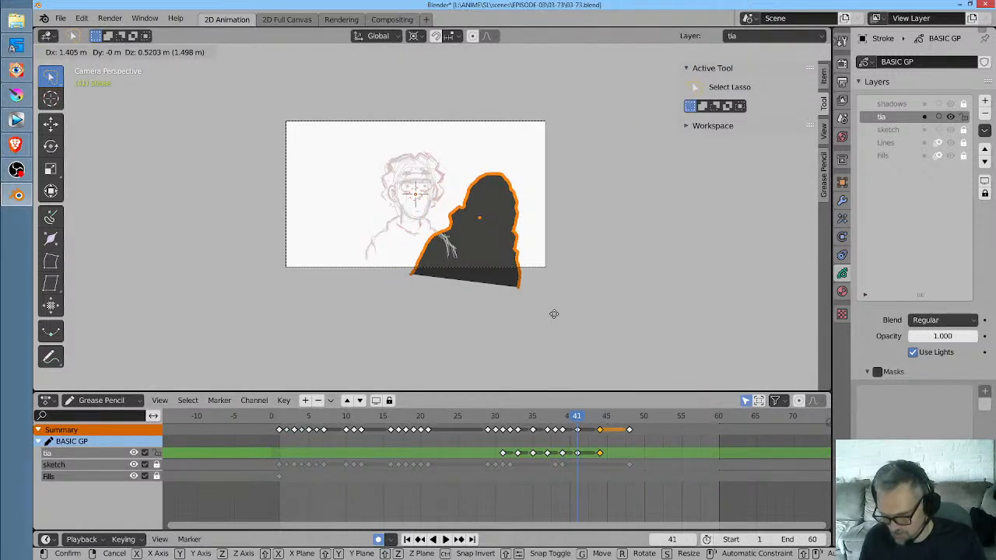
{"action": "left_click", "coordinate": [554, 314]}
{"action": "left_click_drag", "start_coordinate": [576, 417], "coordinate": [593, 417]}
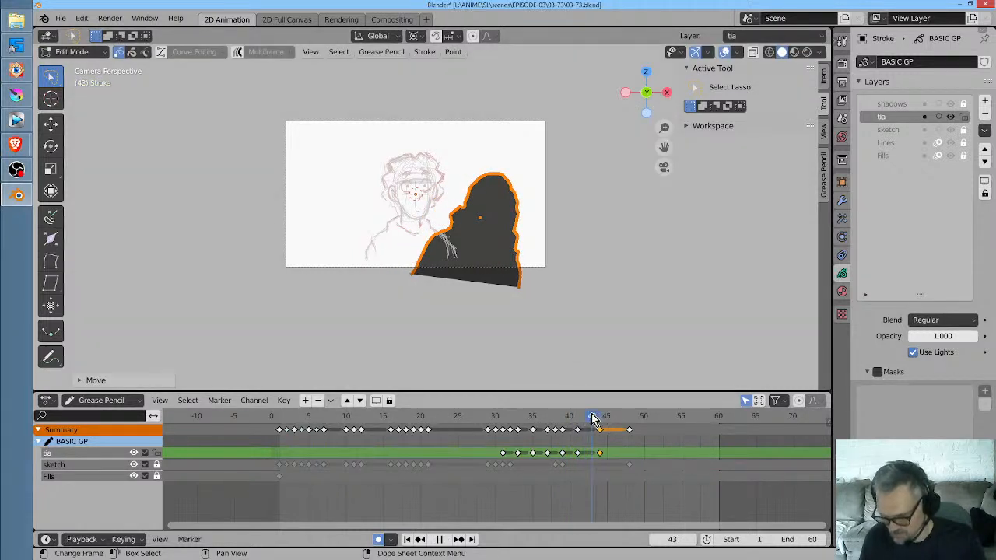
{"action": "key", "text": "g"}
{"action": "left_click", "coordinate": [598, 340]}
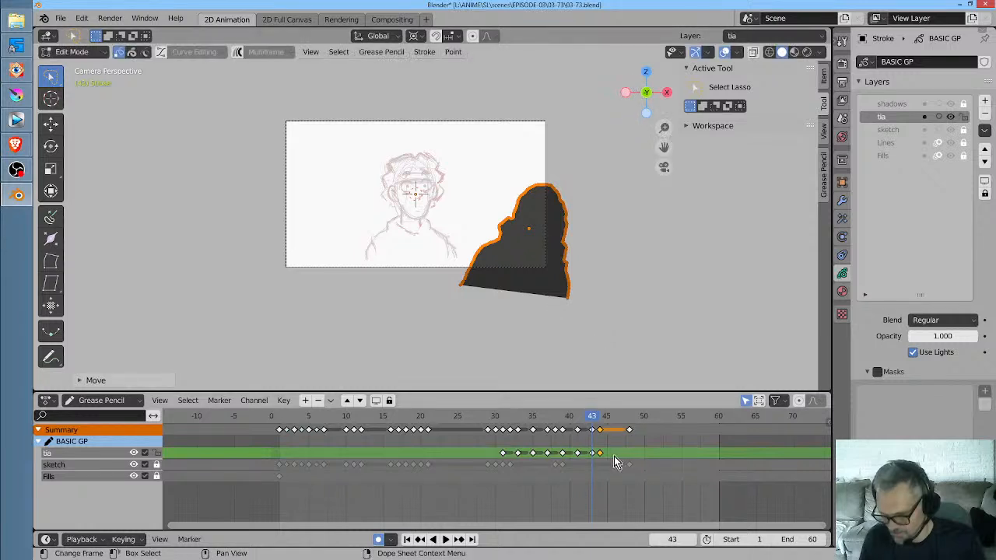
Move the last tia keyframe to frame 46, and reposition the silhouette slightly lower across the camera frame's right edge at frame 43
{"action": "key", "text": "g"}
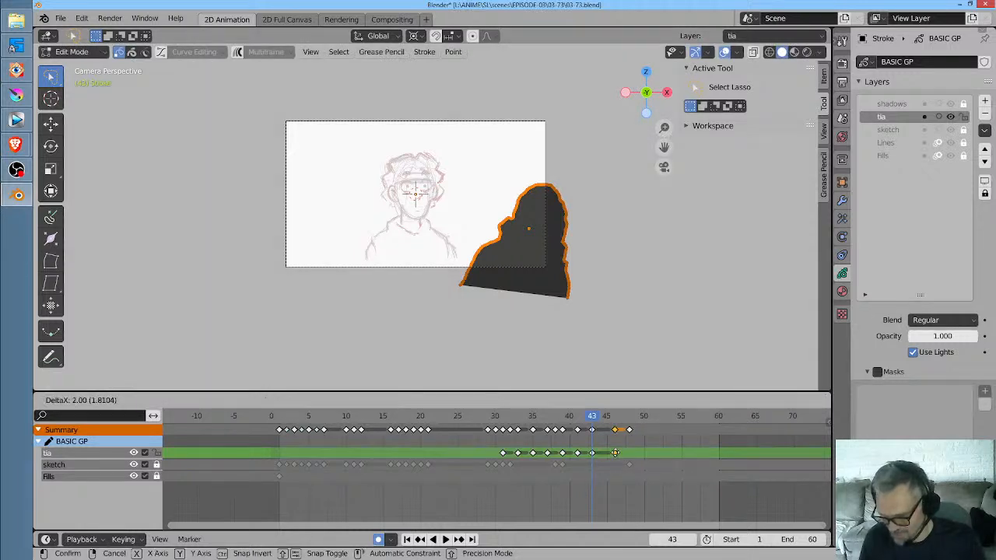
{"action": "left_click", "coordinate": [618, 457]}
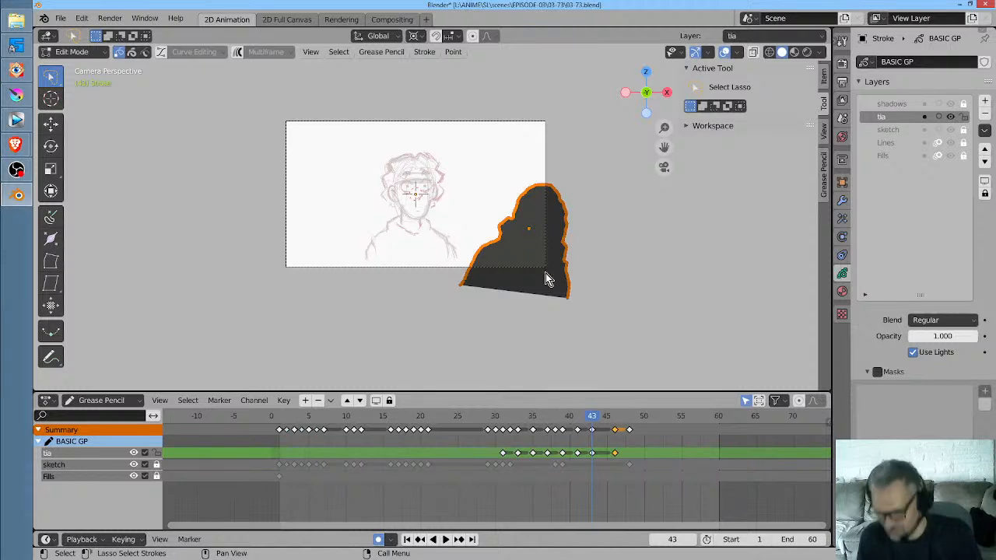
{"action": "key", "text": "g"}
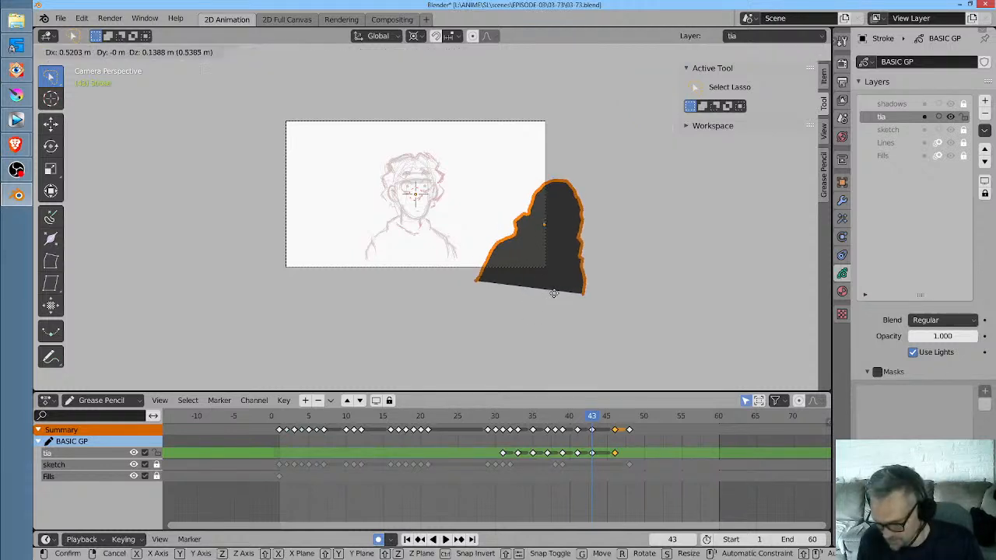
{"action": "left_click", "coordinate": [566, 298]}
{"action": "mouse_move", "coordinate": [591, 424]}
{"action": "left_mouse_down"}
{"action": "mouse_move", "coordinate": [555, 423]}
{"action": "mouse_move", "coordinate": [602, 427]}
{"action": "mouse_move", "coordinate": [567, 430]}
{"action": "mouse_move", "coordinate": [584, 430]}
{"action": "left_mouse_up"}
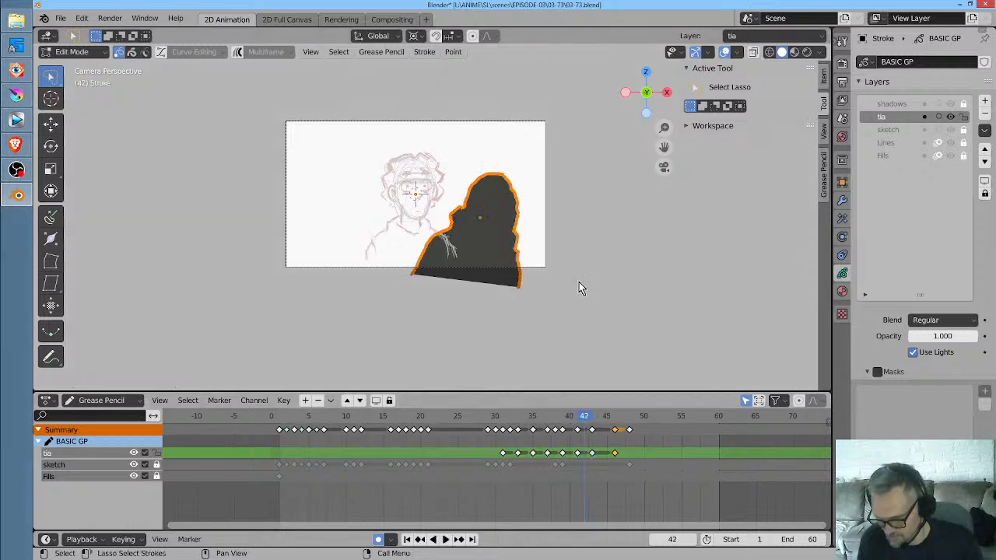
{"action": "left_click", "coordinate": [591, 430]}
{"action": "key", "text": "g"}
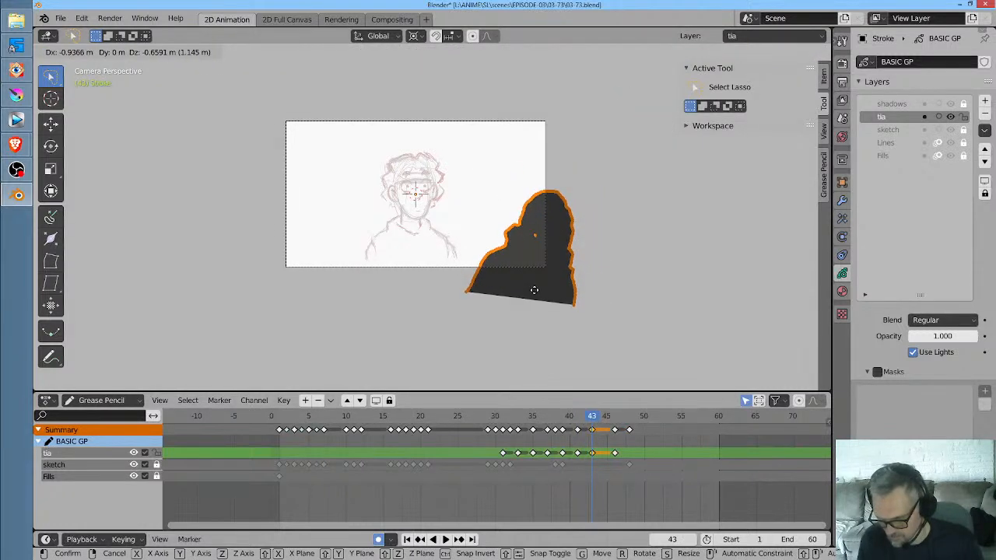
{"action": "left_click", "coordinate": [530, 300]}
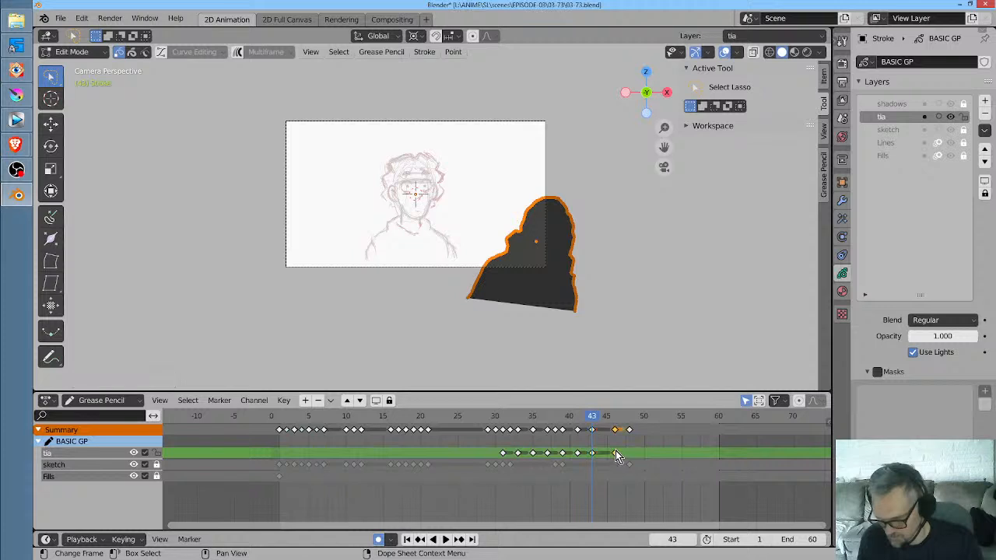
{"action": "left_click", "coordinate": [615, 451]}
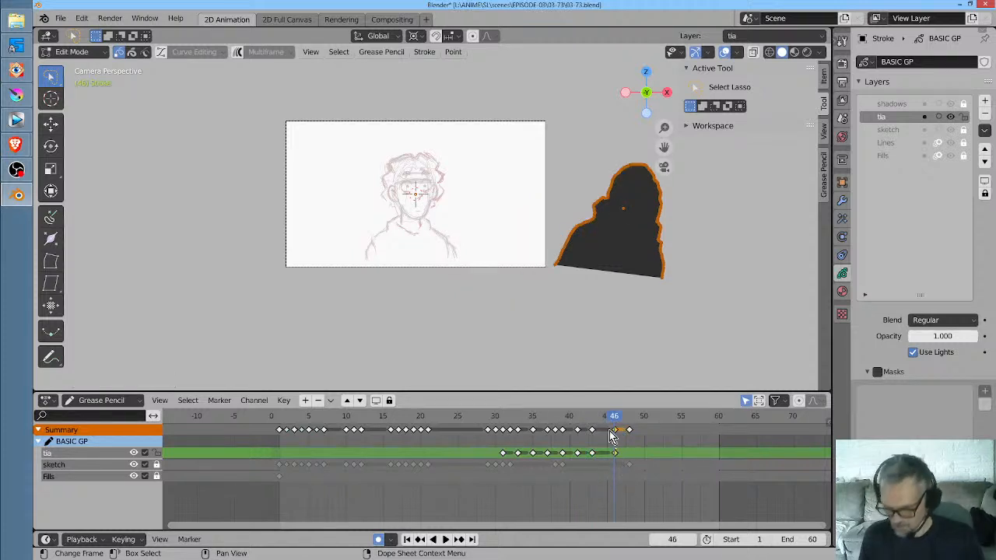
Interpolate the silhouette sequence between the tia keyframes at the empty frames 32, 34, 36 and 38
{"action": "left_click_drag", "start_coordinate": [614, 419], "coordinate": [514, 430]}
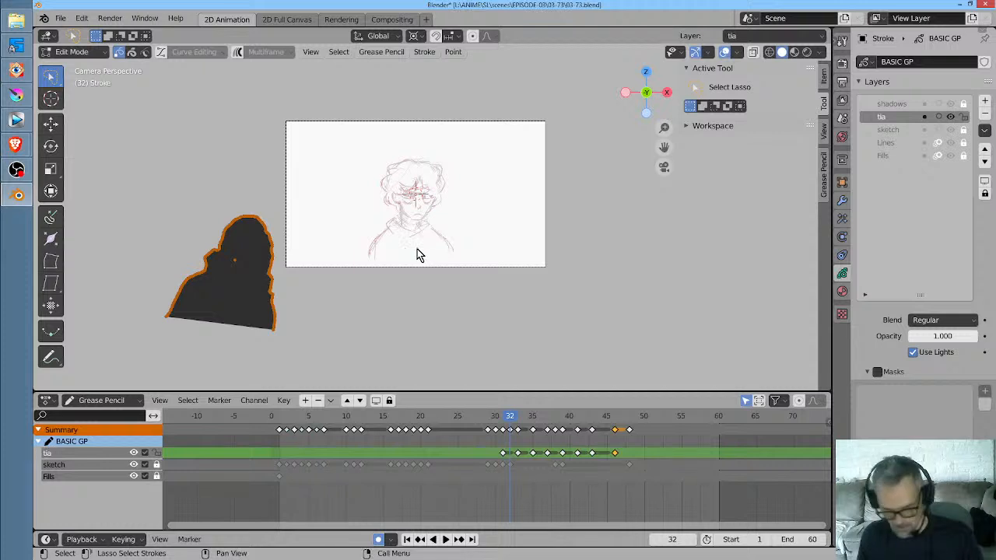
{"action": "key", "text": "ctrl+shift+e"}
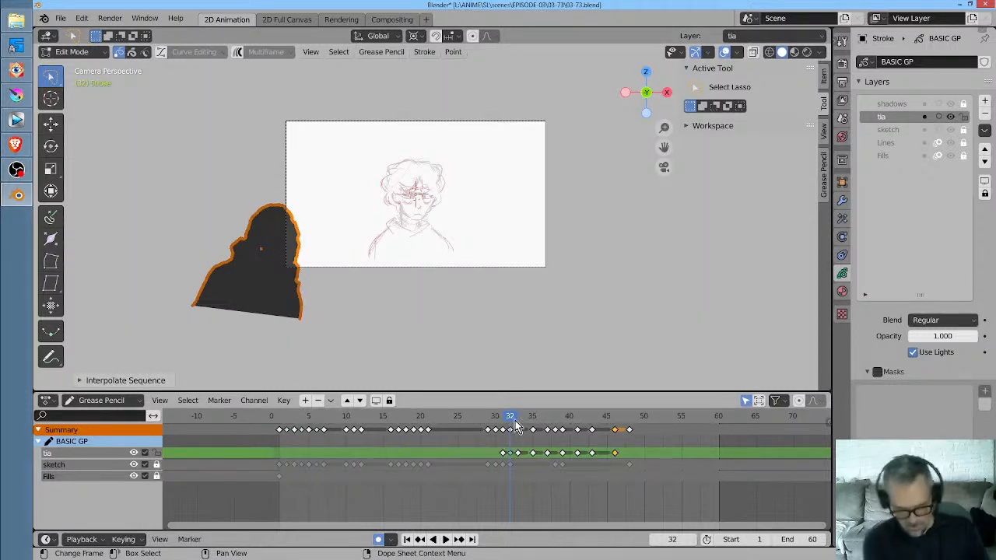
{"action": "key", "text": "Right"}
{"action": "key", "text": "Right"}
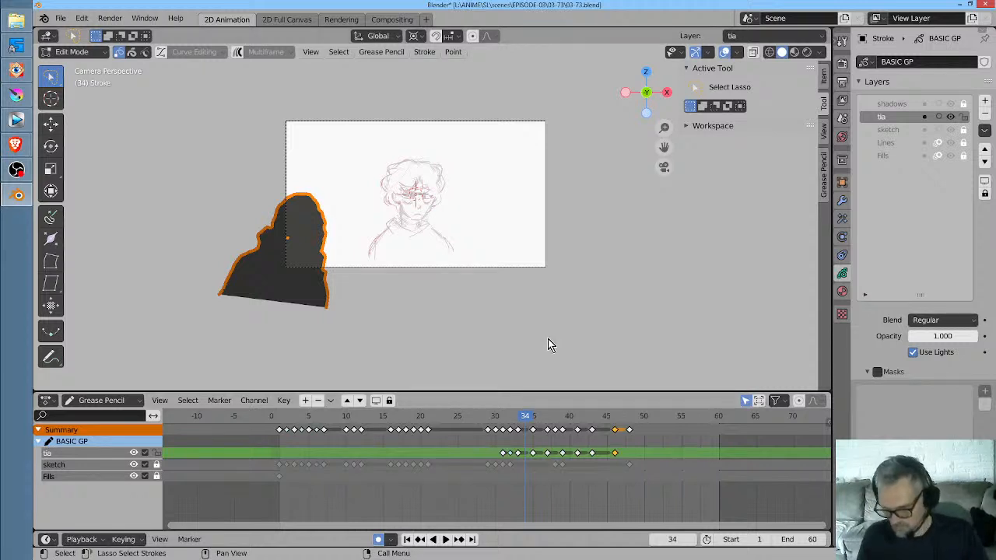
{"action": "key", "text": "Right"}
{"action": "key", "text": "Right"}
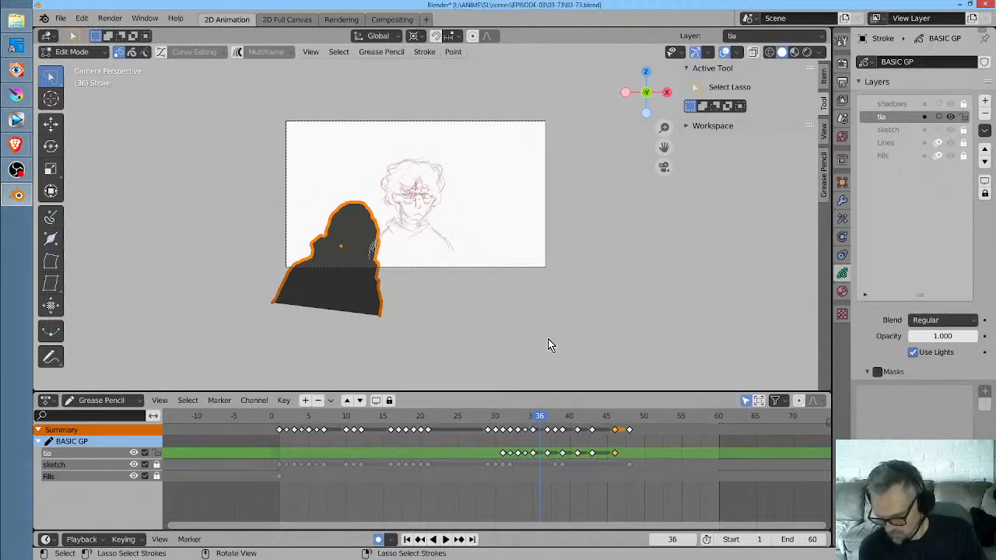
{"action": "key", "text": "Right"}
{"action": "key", "text": "Right"}
{"action": "key", "text": "ctrl+shift+e"}
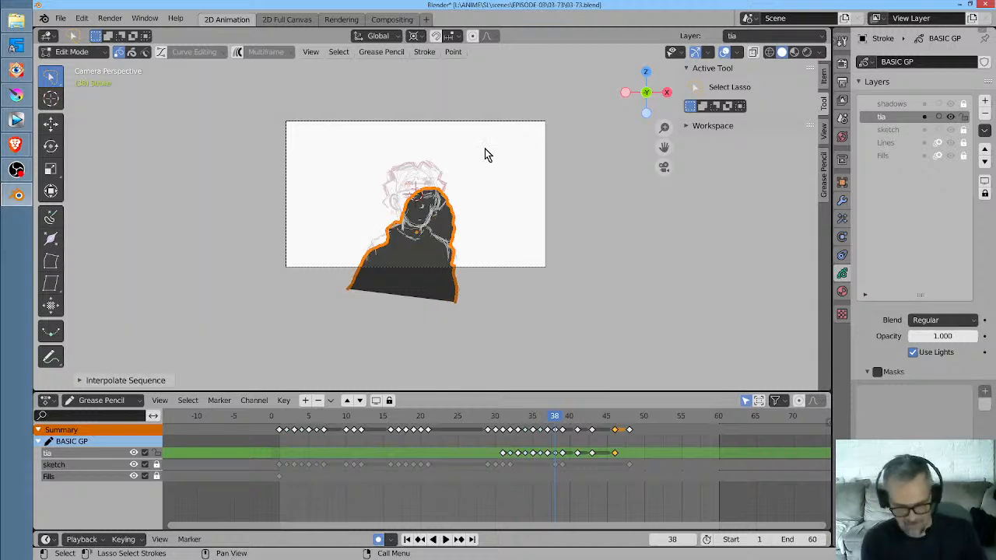
Interpolate the silhouette sequence in the remaining tia gaps at frames 40, 42 and 44
{"action": "key", "text": "Right"}
{"action": "key", "text": "Right"}
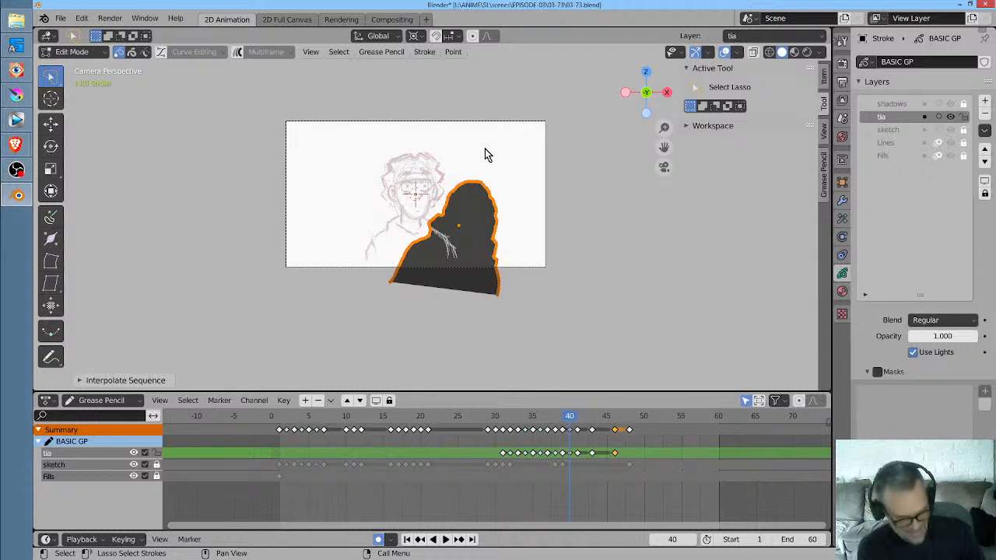
{"action": "key", "text": "Right"}
{"action": "key", "text": "Right"}
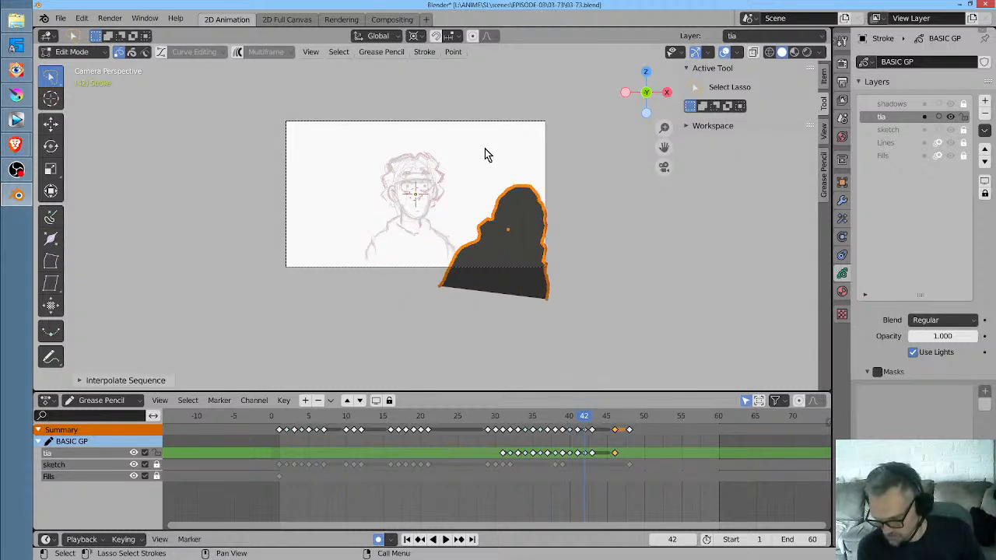
{"action": "key", "text": "Right"}
{"action": "key", "text": "Right"}
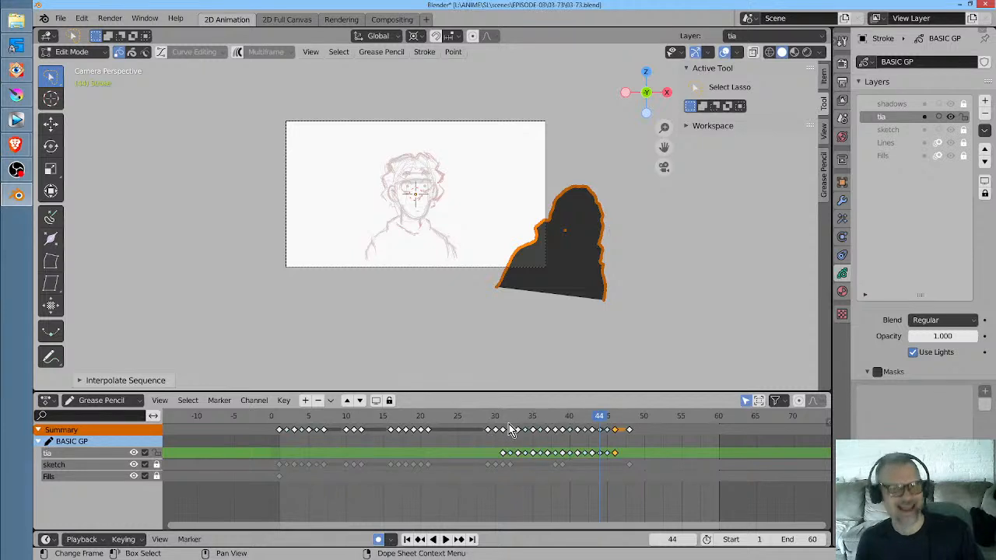
Play the whole animation from frame 1 to review the silhouette's pass across the camera frame
{"action": "scroll", "coordinate": [531, 447], "scroll_direction": "down", "scroll_amount": 5}
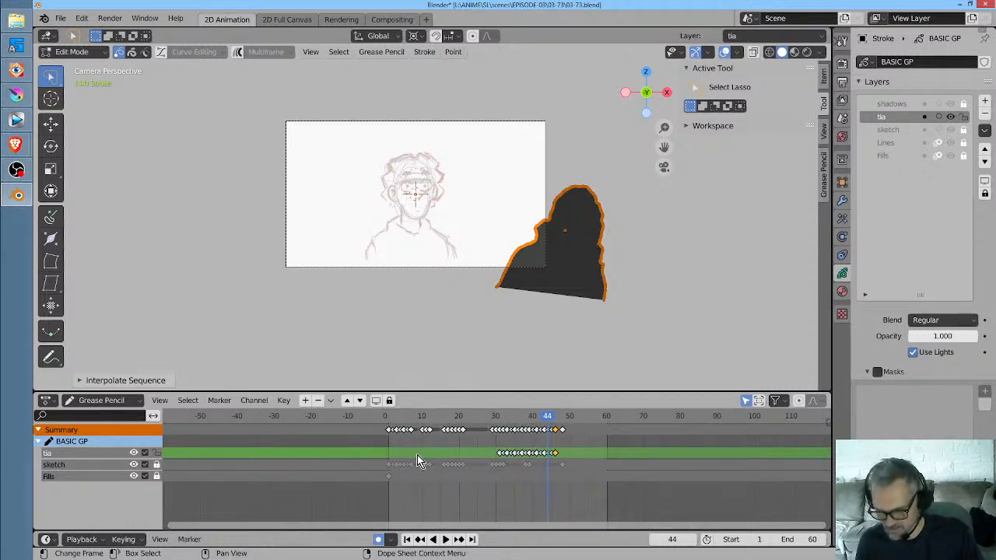
{"action": "left_click", "coordinate": [389, 441]}
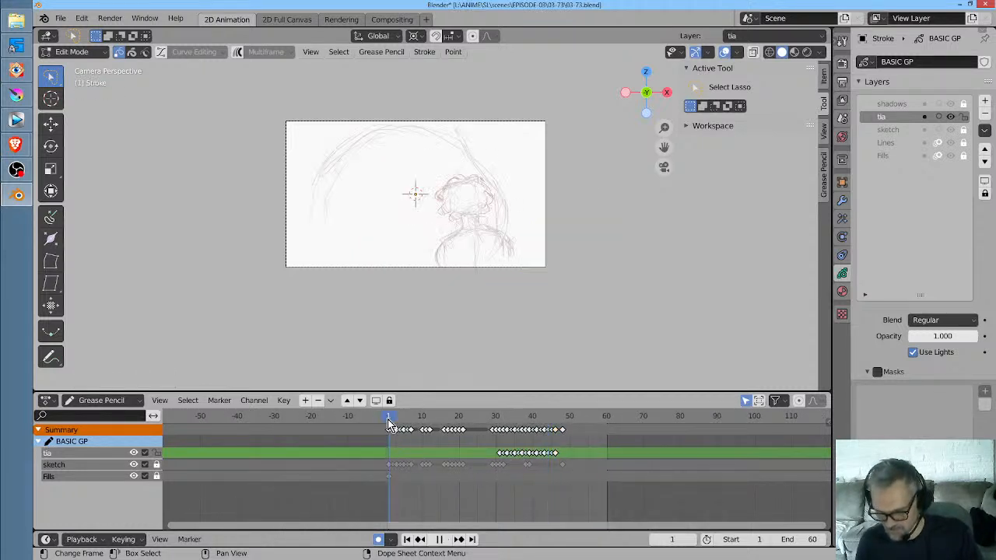
{"action": "scroll", "coordinate": [435, 275], "scroll_direction": "up", "scroll_amount": 4}
{"action": "key", "text": "space"}
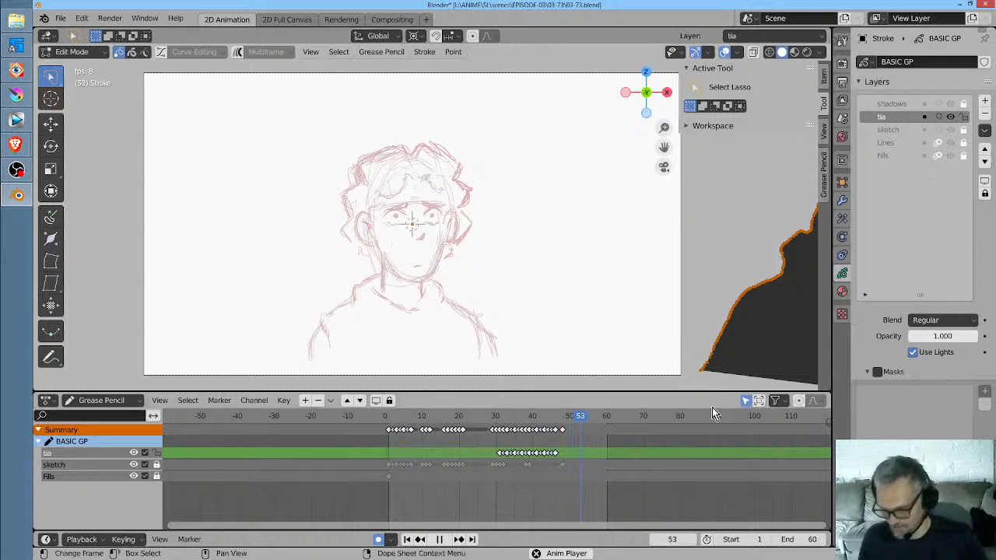
{"action": "key", "text": "Escape"}
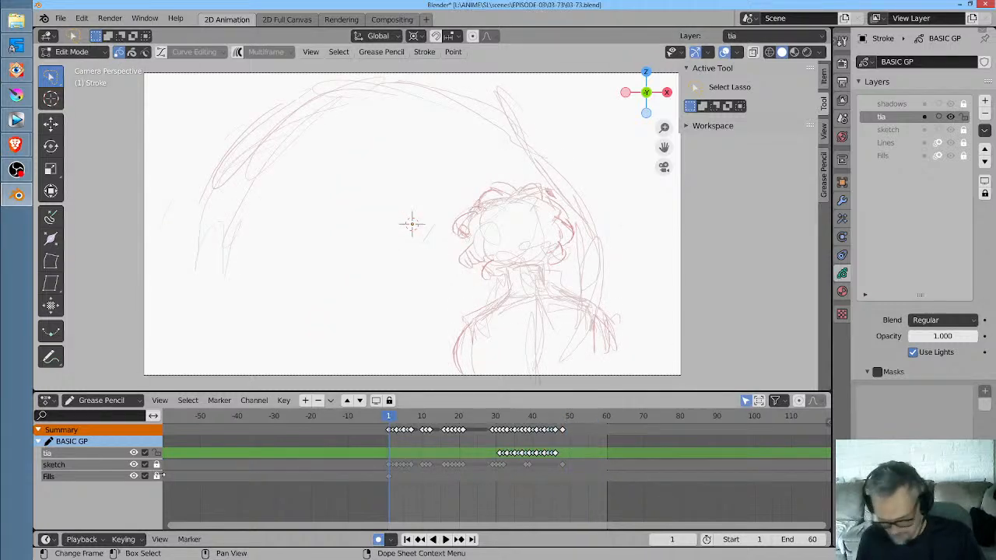
Make the sketch layer active and scrub from about frame 34 to frame 41 to check the character against the silhouette
{"action": "left_click", "coordinate": [93, 464]}
{"action": "scroll", "coordinate": [563, 467], "scroll_direction": "up", "scroll_amount": 4}
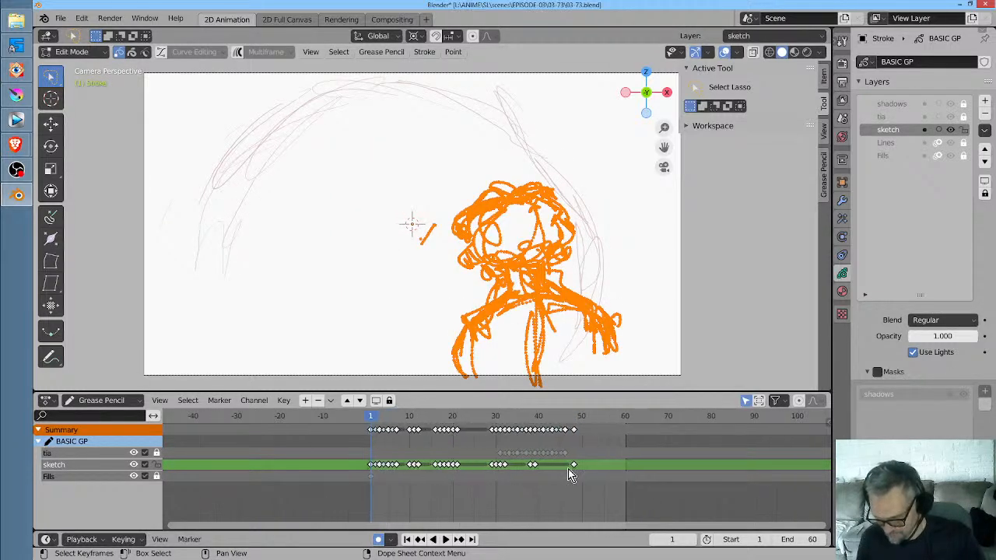
{"action": "left_click", "coordinate": [504, 418]}
{"action": "key", "text": "space"}
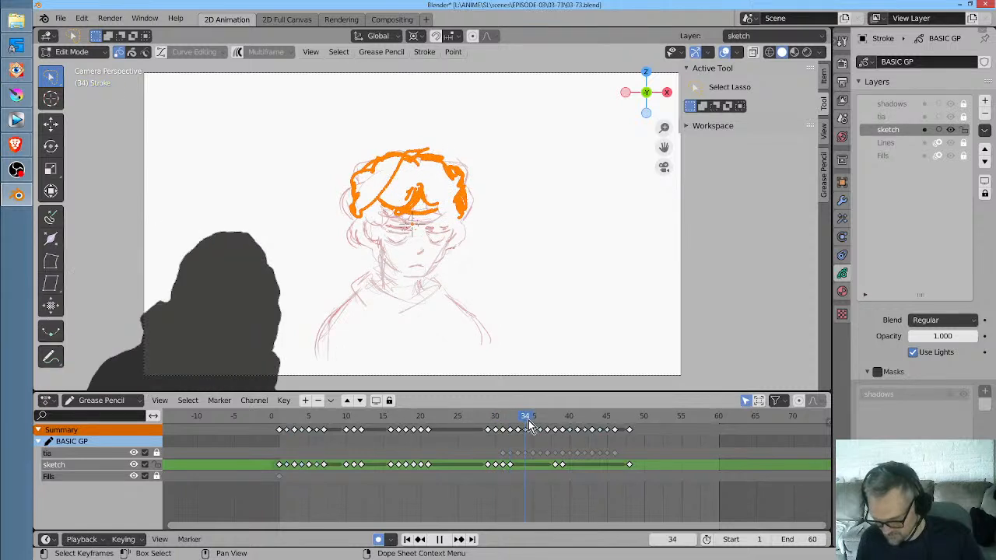
{"action": "key", "text": "space"}
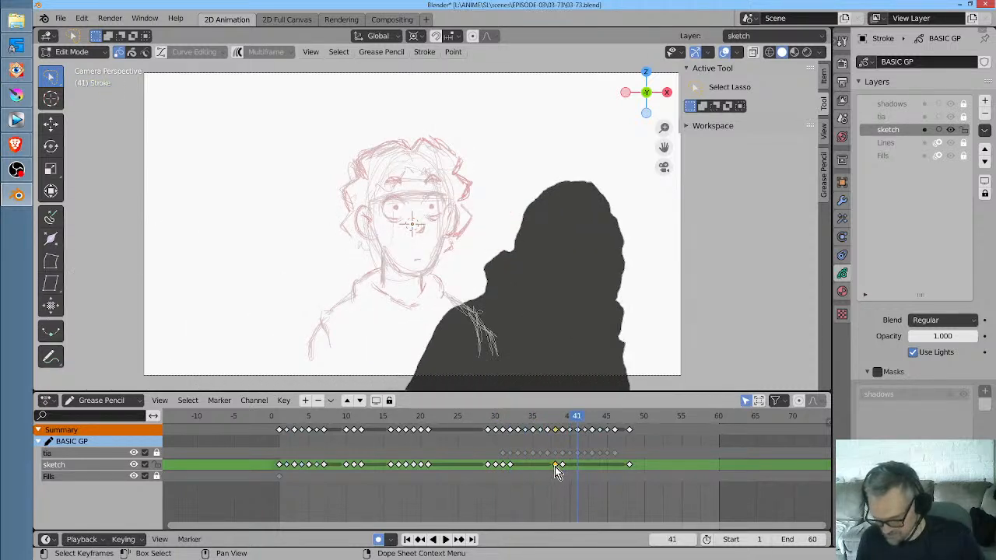
Select the sketch keyframes at frames 38, 39 and 48 and shift them 6 frames later
{"action": "left_click_drag", "start_coordinate": [555, 467], "coordinate": [621, 473]}
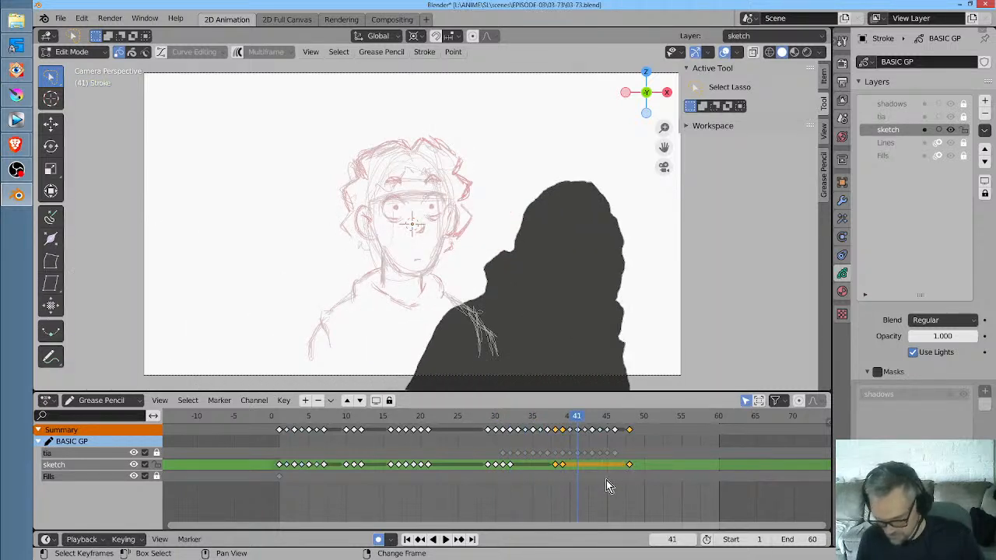
{"action": "key", "text": "space"}
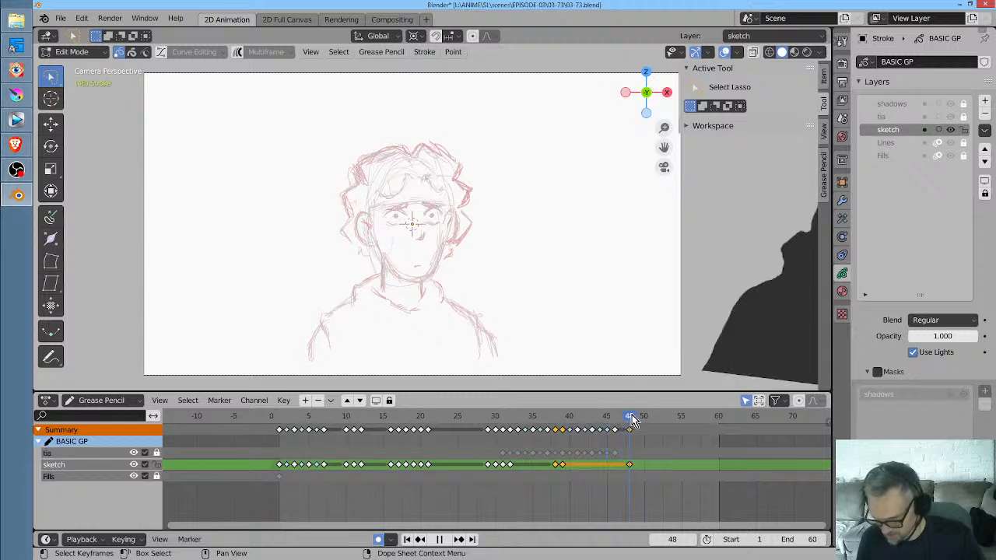
{"action": "mouse_move", "coordinate": [632, 418]}
{"action": "left_mouse_down"}
{"action": "mouse_move", "coordinate": [556, 417]}
{"action": "mouse_move", "coordinate": [578, 418]}
{"action": "left_mouse_up"}
{"action": "key", "text": "g"}
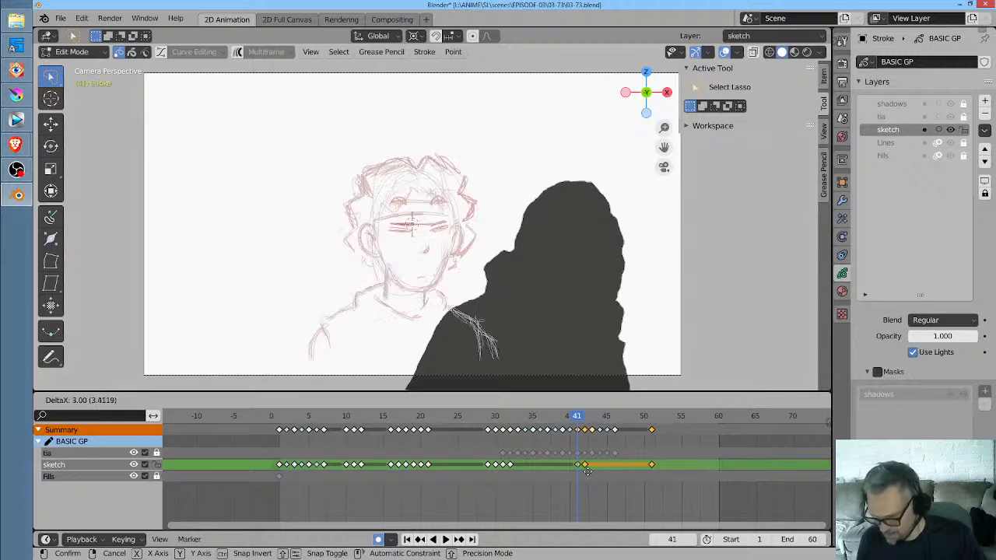
{"action": "left_click", "coordinate": [606, 473]}
Play back the retimed animation, scrub to frame 54, and examine the sketched character's face up close
{"action": "key", "text": "space"}
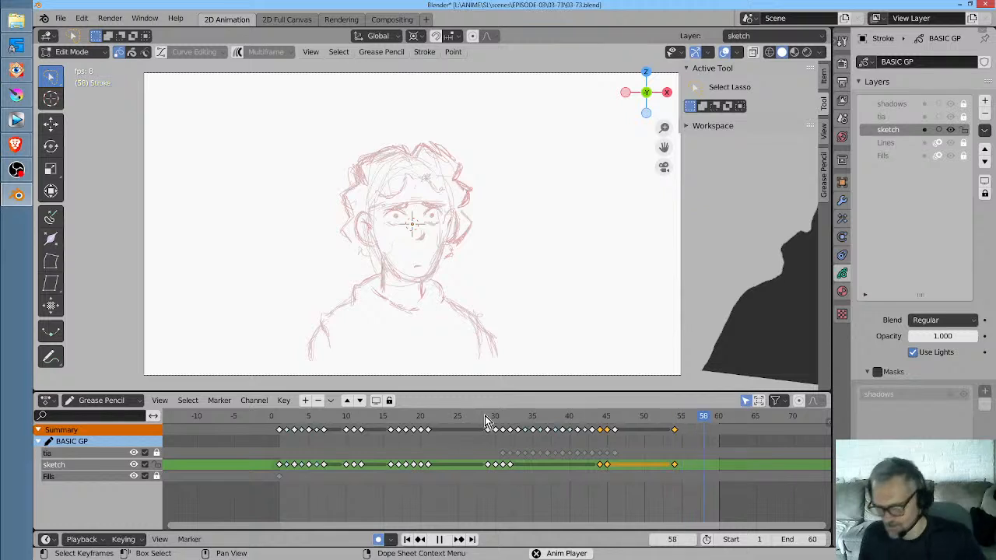
{"action": "key", "text": "space"}
{"action": "mouse_move", "coordinate": [668, 424]}
{"action": "left_mouse_down"}
{"action": "mouse_move", "coordinate": [662, 419]}
{"action": "mouse_move", "coordinate": [673, 420]}
{"action": "left_mouse_up"}
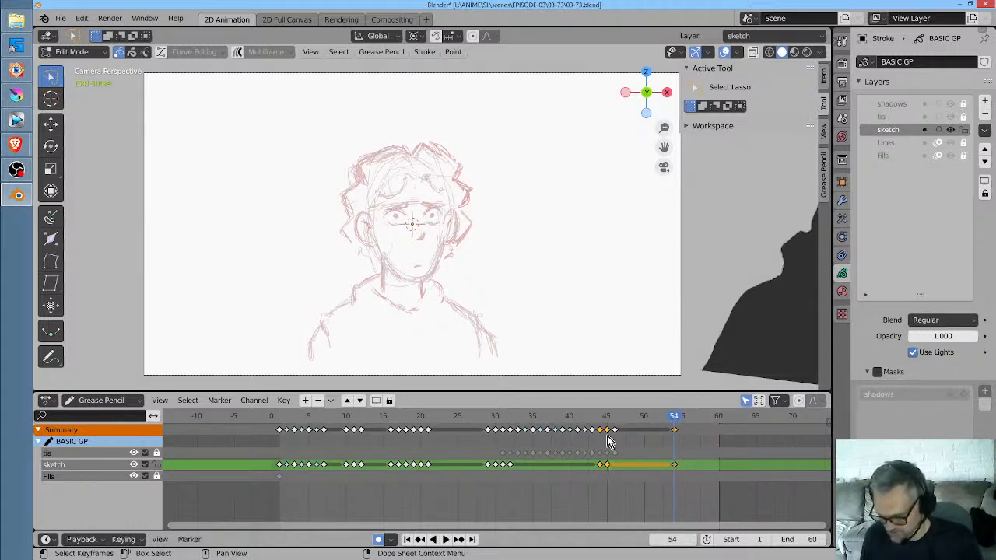
{"action": "left_click_drag", "start_coordinate": [590, 420], "coordinate": [673, 421]}
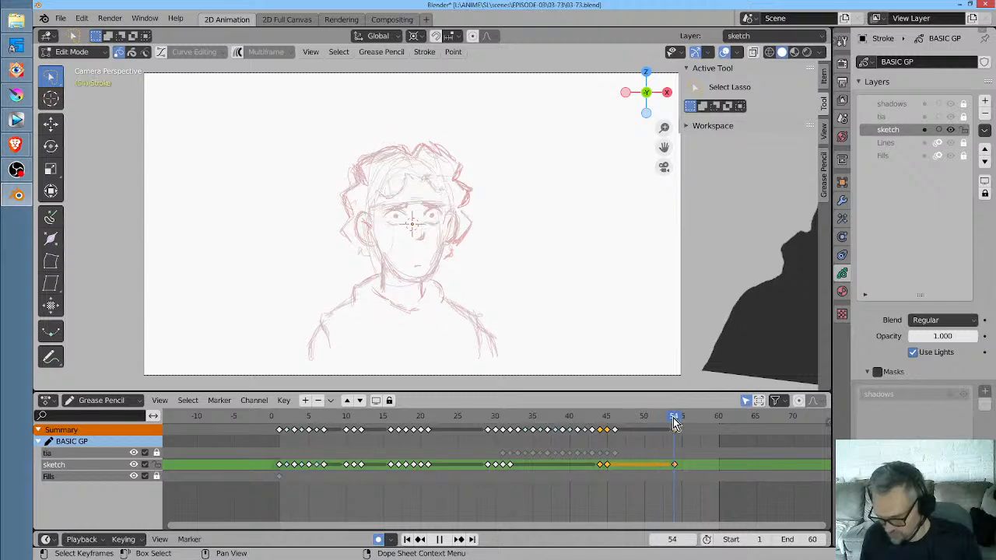
{"action": "scroll", "coordinate": [522, 226], "scroll_direction": "up", "scroll_amount": 5}
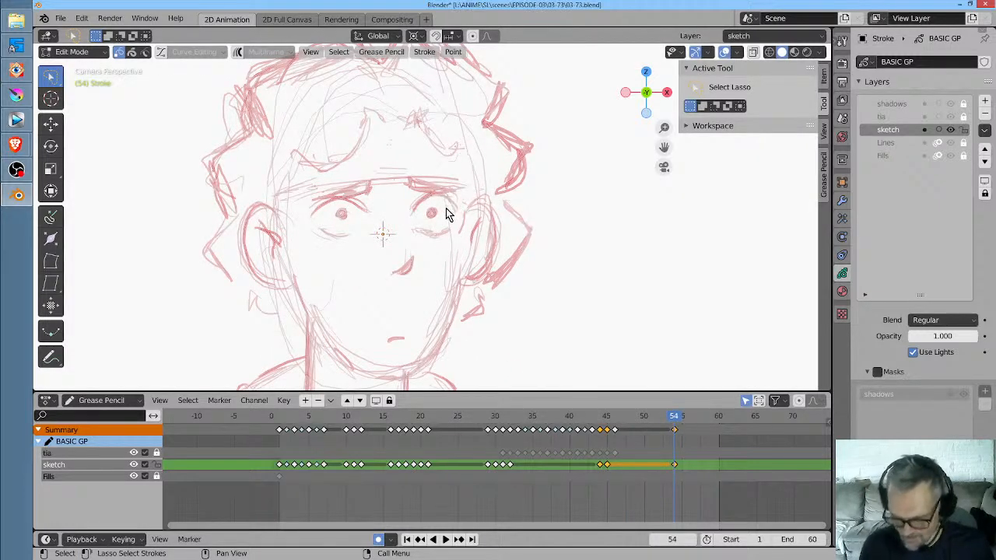
Erase both of the character's pupils at frame 54 and redraw them looking sideways toward the right with the PENCIL TEST material
{"action": "key", "text": "Tab"}
{"action": "left_click_drag", "start_coordinate": [433, 213], "coordinate": [436, 212], "text": "ctrl"}
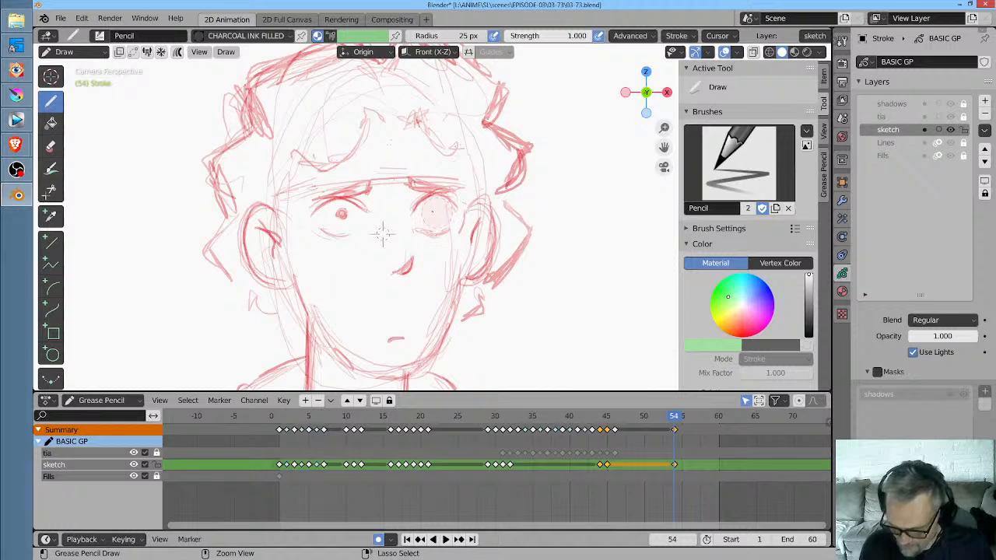
{"action": "left_click_drag", "start_coordinate": [340, 214], "coordinate": [356, 216], "text": "ctrl"}
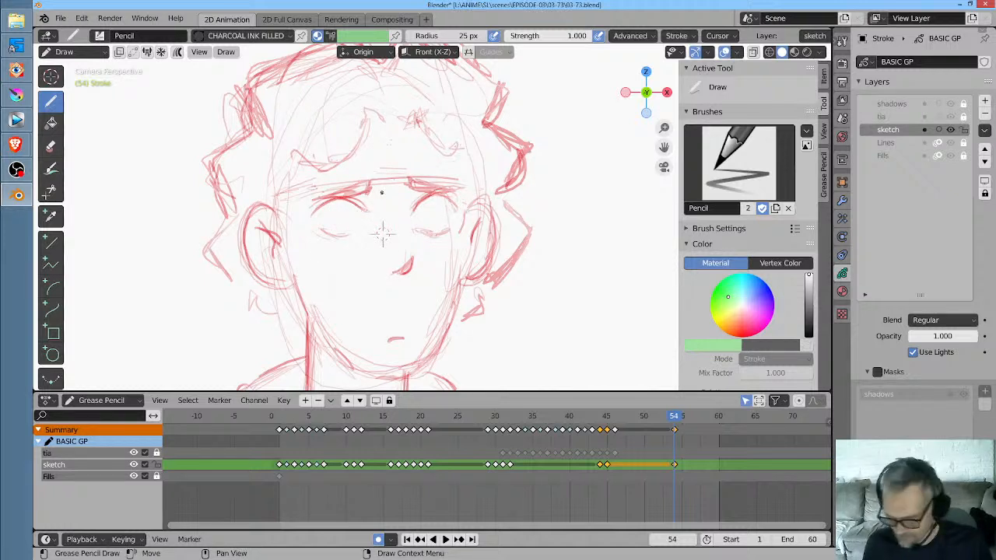
{"action": "left_click", "coordinate": [842, 293]}
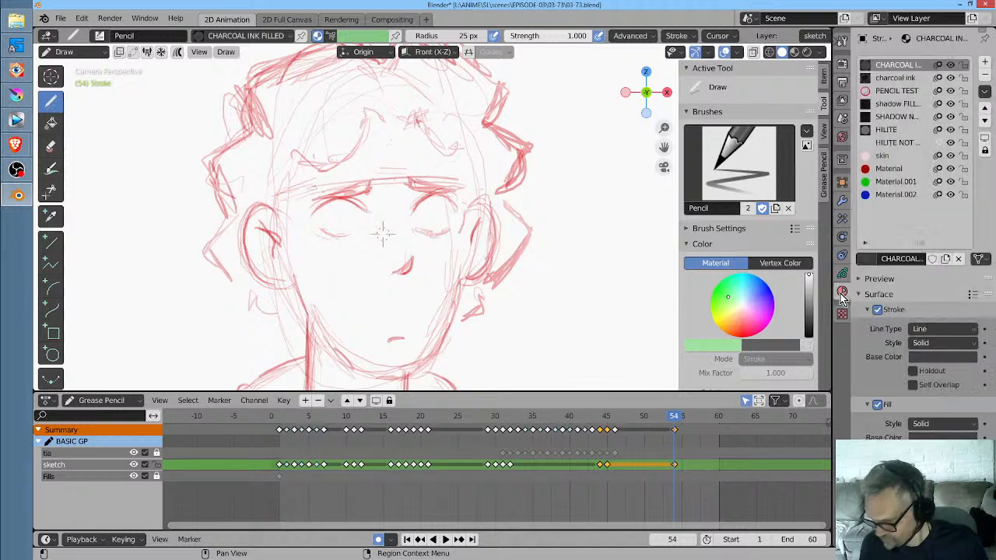
{"action": "left_click", "coordinate": [902, 91]}
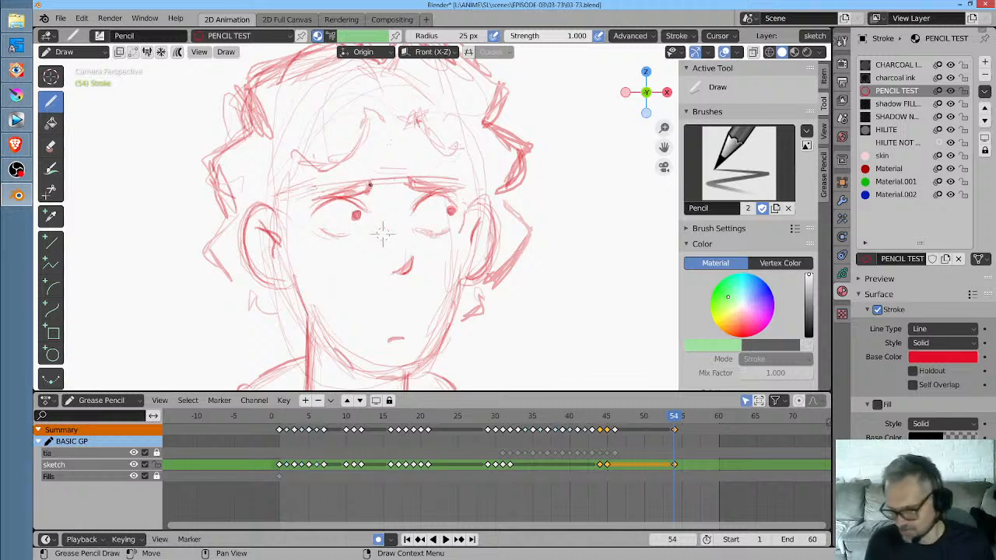
Erase the character's two eyebrows and the brow line above the eyes in the frame 54 drawing
{"action": "key", "text": "ctrl+z"}
{"action": "key", "text": "ctrl+z"}
{"action": "key", "text": "ctrl+z"}
{"action": "key", "text": "ctrl+z"}
{"action": "key", "text": "ctrl+z"}
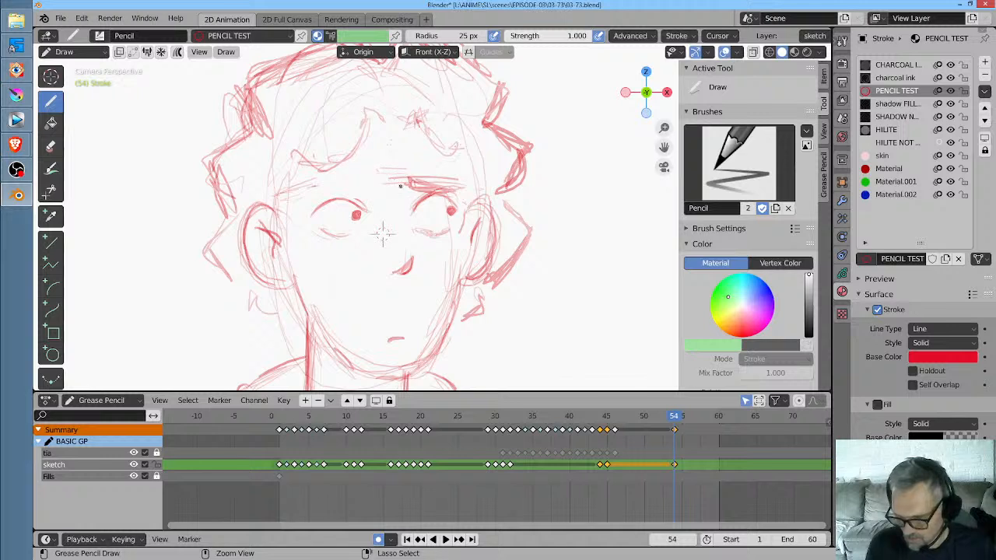
{"action": "key", "text": "ctrl+z"}
{"action": "key", "text": "ctrl+z"}
{"action": "key", "text": "ctrl+z"}
{"action": "key", "text": "ctrl+z"}
{"action": "key", "text": "ctrl+z"}
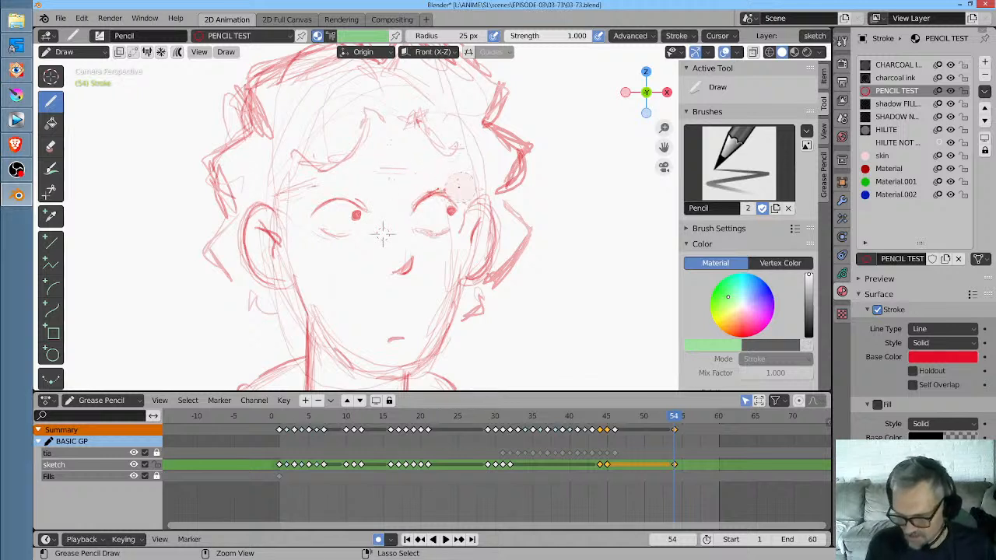
Redraw the eyebrows at frame 54 with the left one low over the eye and the right one raised and slanted, plus a new brow line
{"action": "key", "text": "ctrl+z"}
{"action": "key", "text": "ctrl+z"}
{"action": "key", "text": "ctrl+z"}
{"action": "key", "text": "ctrl+z"}
{"action": "key", "text": "ctrl+z"}
{"action": "key", "text": "ctrl+z"}
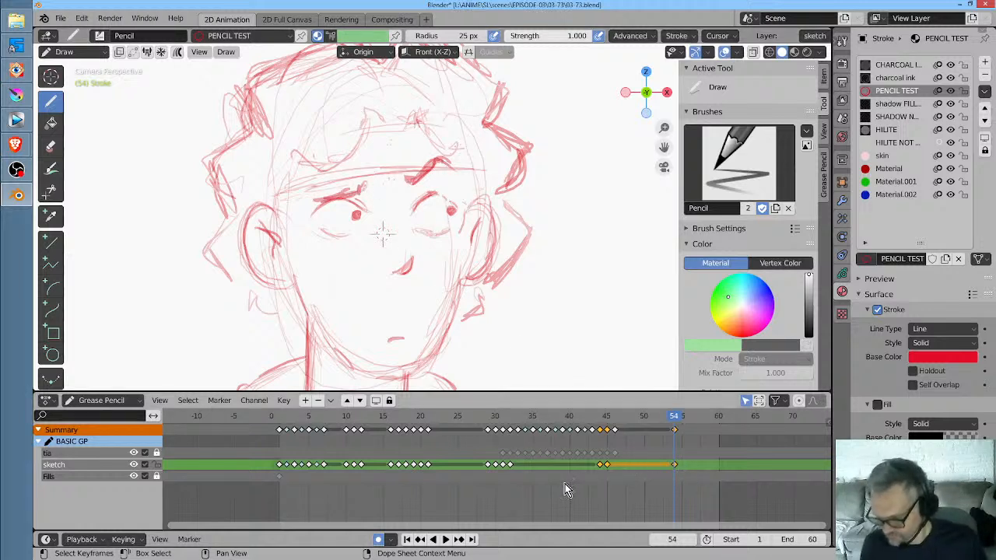
Duplicate the closed-eyes sketch keyframe at frame 44 to frame 53, just before the sideways look
{"action": "middle_click_drag", "start_coordinate": [615, 496], "coordinate": [533, 495]}
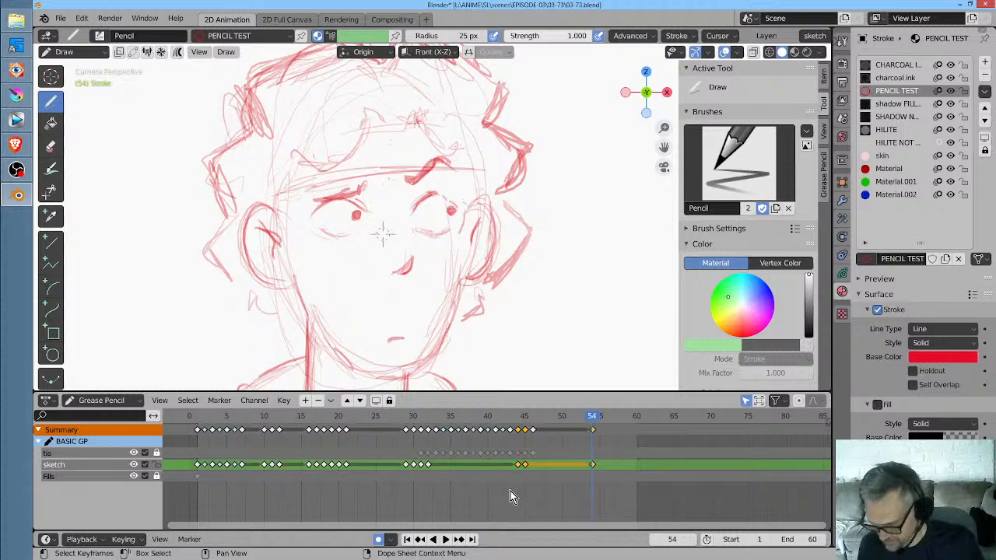
{"action": "key", "text": "space"}
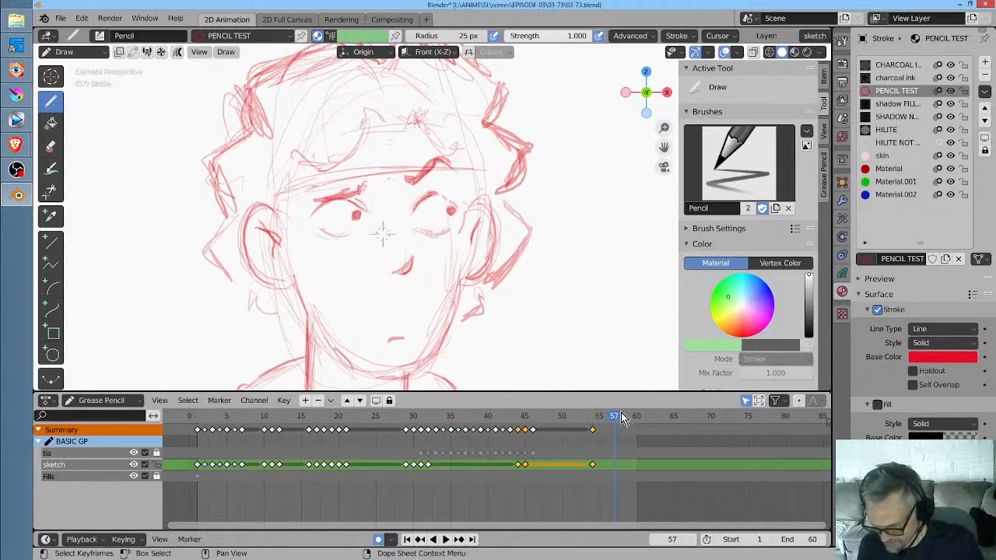
{"action": "left_click_drag", "start_coordinate": [615, 420], "coordinate": [518, 430]}
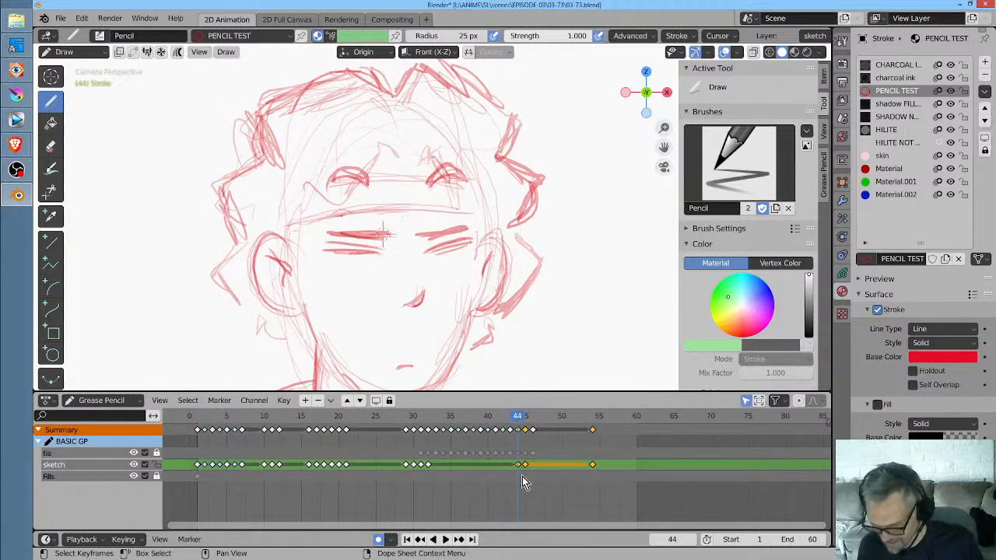
{"action": "left_click_drag", "start_coordinate": [521, 466], "coordinate": [585, 467]}
Play the animation from about frame 41 to the end to review the added blink and sideways glance
{"action": "key", "text": "Left"}
{"action": "key", "text": "Left"}
{"action": "key", "text": "Left"}
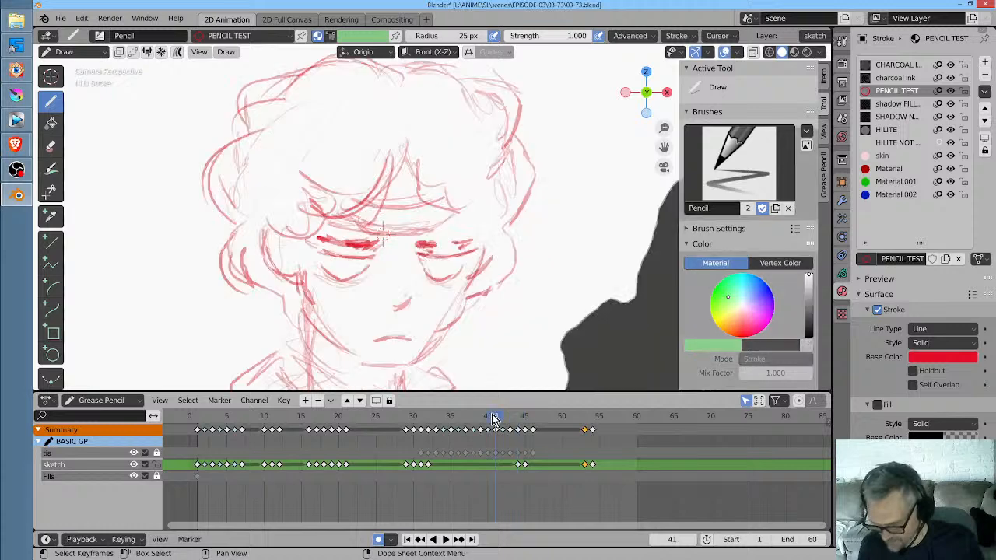
{"action": "key", "text": "space"}
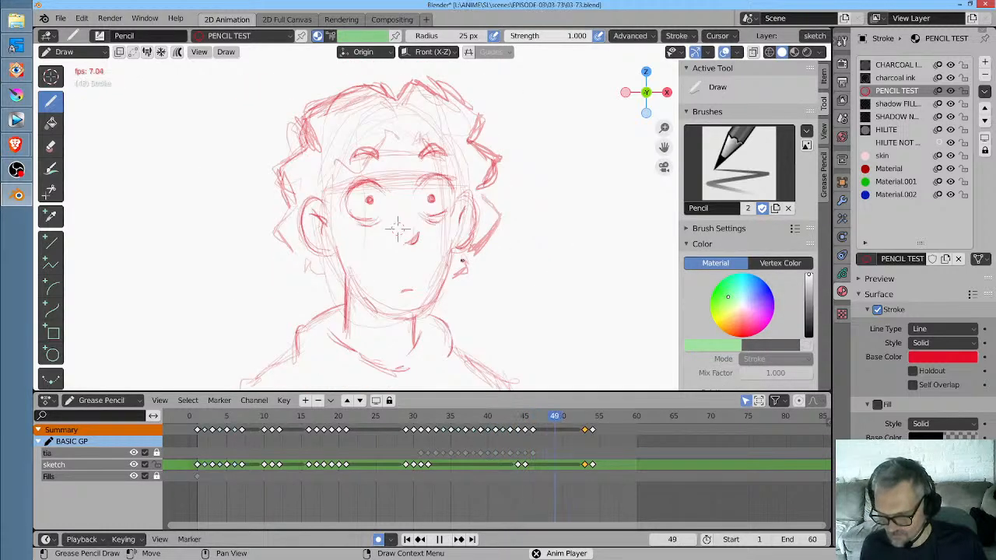
{"action": "key", "text": "space"}
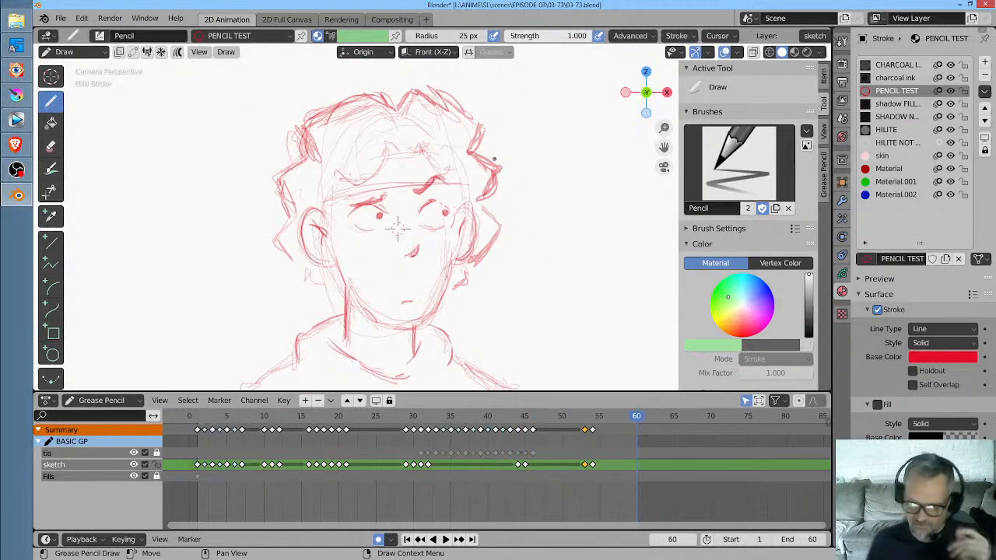
Show the full camera frame, play the animation, and scrub through to frame 57 to review the complete reaction
{"action": "key", "text": "KP_0"}
{"action": "key", "text": "Home"}
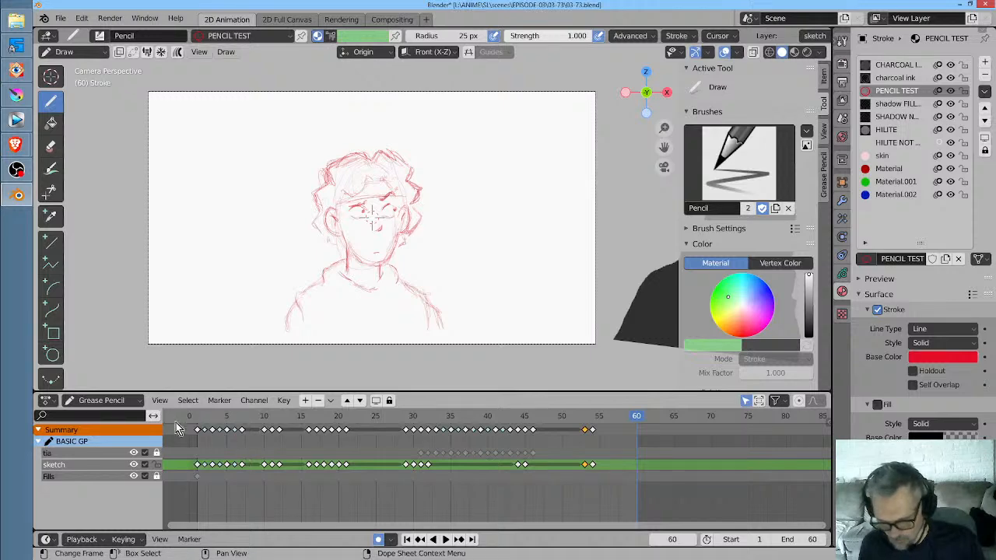
{"action": "key", "text": "space"}
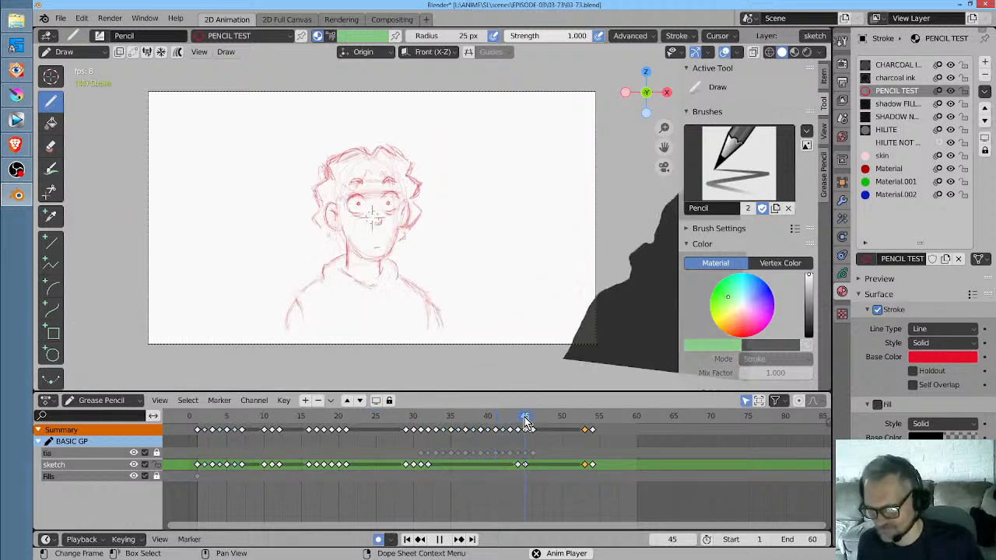
{"action": "key", "text": "space"}
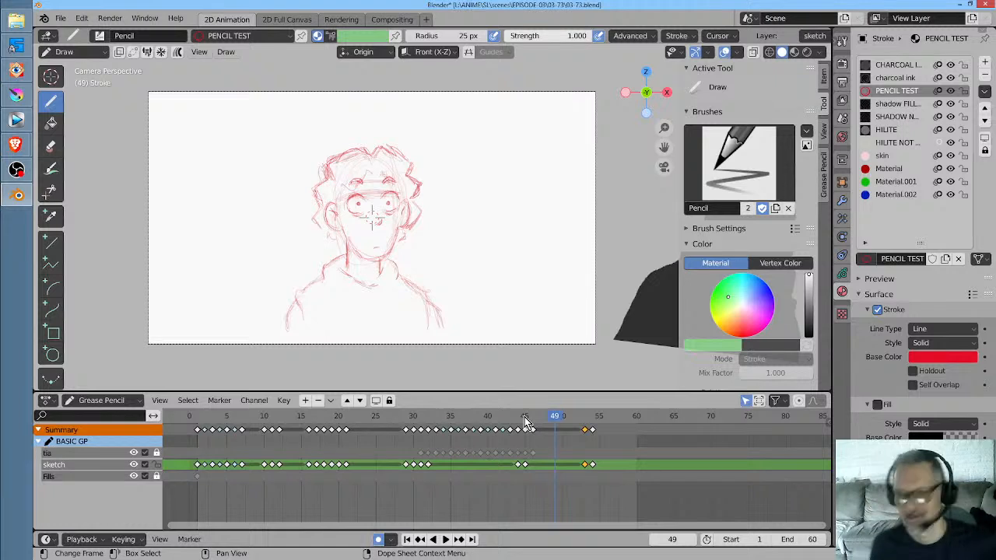
{"action": "mouse_move", "coordinate": [556, 417]}
{"action": "left_mouse_down"}
{"action": "mouse_move", "coordinate": [596, 426]}
{"action": "mouse_move", "coordinate": [429, 432]}
{"action": "mouse_move", "coordinate": [600, 444]}
{"action": "mouse_move", "coordinate": [186, 441]}
{"action": "mouse_move", "coordinate": [250, 449]}
{"action": "left_mouse_up"}
{"action": "mouse_move", "coordinate": [280, 451]}
{"action": "left_mouse_down"}
{"action": "mouse_move", "coordinate": [597, 459]}
{"action": "mouse_move", "coordinate": [551, 451]}
{"action": "mouse_move", "coordinate": [525, 455]}
{"action": "mouse_move", "coordinate": [612, 465]}
{"action": "left_mouse_up"}
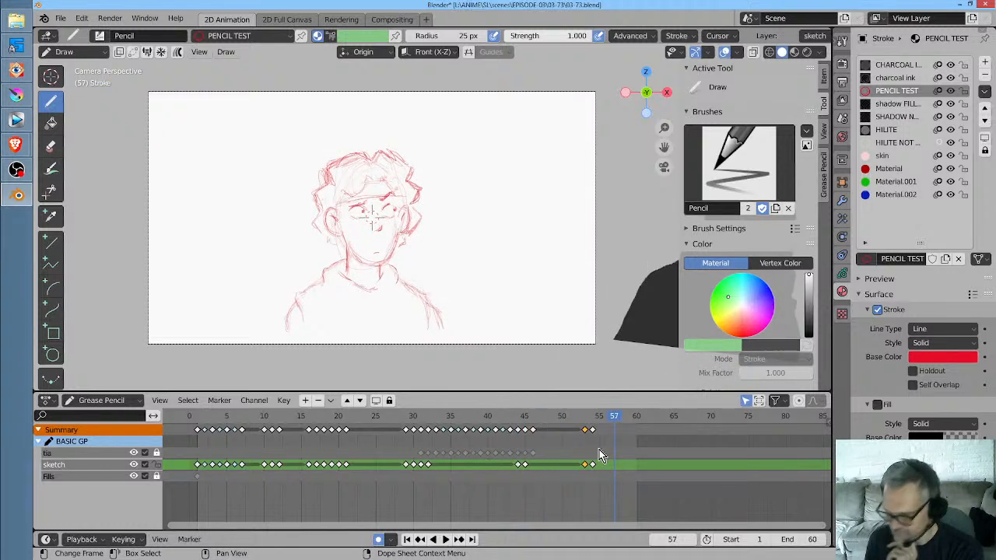
Make the tia layer active and sketch a second character's small oval head with facial marks at frame 57, beside the first character
{"action": "left_click", "coordinate": [843, 275]}
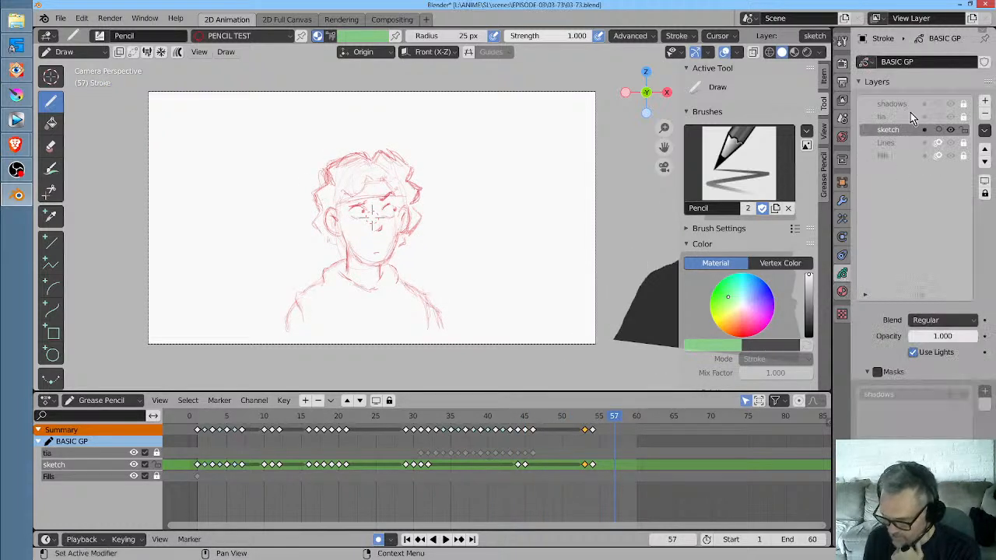
{"action": "left_click", "coordinate": [911, 115]}
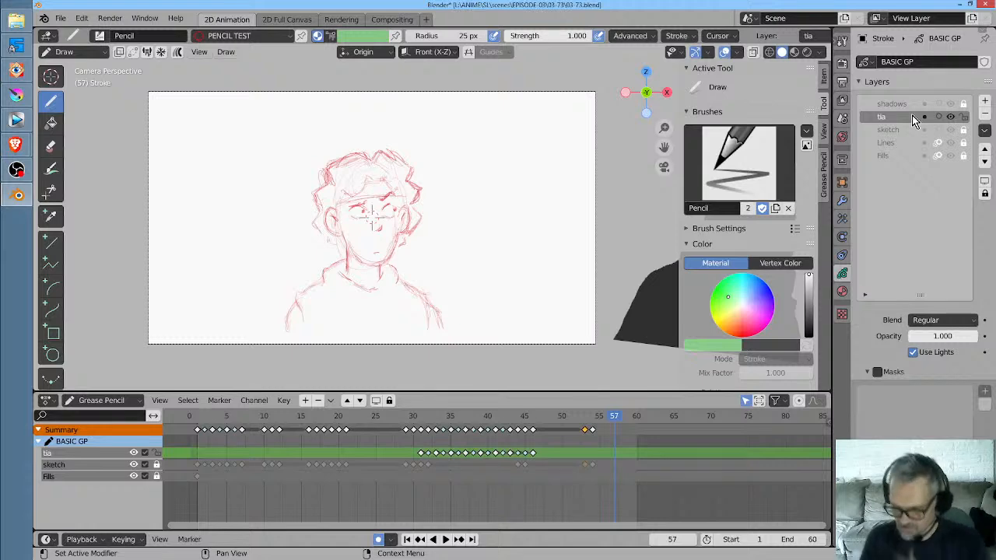
{"action": "middle_click_drag", "start_coordinate": [508, 236], "coordinate": [420, 247], "text": "shift"}
{"action": "left_click_drag", "start_coordinate": [406, 143], "coordinate": [402, 148]}
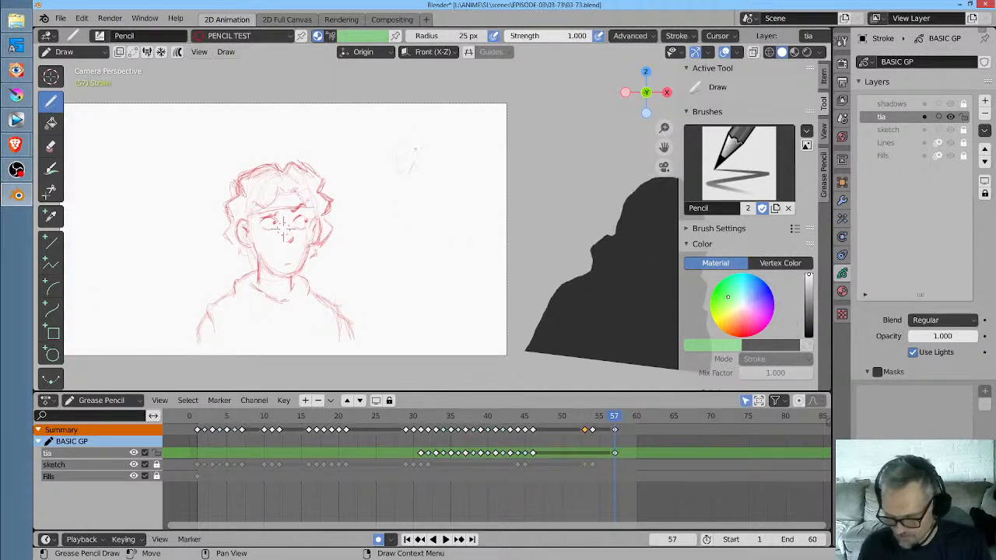
{"action": "mouse_move", "coordinate": [416, 180]}
{"action": "middle_mouse_down", "text": "ctrl"}
{"action": "mouse_move", "coordinate": [380, 93]}
{"action": "mouse_move", "coordinate": [420, 231]}
{"action": "middle_mouse_up", "text": "ctrl"}
{"action": "mouse_move", "coordinate": [384, 137]}
{"action": "left_mouse_down"}
{"action": "mouse_move", "coordinate": [396, 141]}
{"action": "mouse_move", "coordinate": [377, 164]}
{"action": "mouse_move", "coordinate": [409, 135]}
{"action": "mouse_move", "coordinate": [420, 148]}
{"action": "mouse_move", "coordinate": [384, 171]}
{"action": "mouse_move", "coordinate": [416, 164]}
{"action": "mouse_move", "coordinate": [373, 208]}
{"action": "left_mouse_up"}
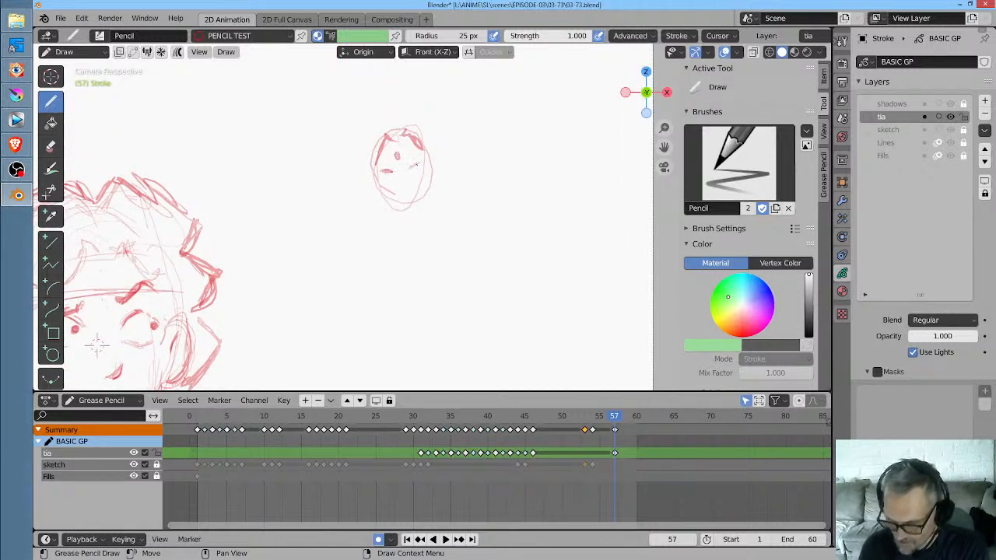
Sketch loose hair over the top and sides of the second character's head
{"action": "left_click_drag", "start_coordinate": [418, 137], "coordinate": [432, 168]}
{"action": "left_click_drag", "start_coordinate": [403, 138], "coordinate": [456, 161]}
{"action": "mouse_move", "coordinate": [404, 132]}
{"action": "left_mouse_down"}
{"action": "mouse_move", "coordinate": [400, 102]}
{"action": "mouse_move", "coordinate": [434, 134]}
{"action": "left_mouse_up"}
{"action": "mouse_move", "coordinate": [392, 122]}
{"action": "left_mouse_down"}
{"action": "mouse_move", "coordinate": [375, 132]}
{"action": "mouse_move", "coordinate": [369, 204]}
{"action": "mouse_move", "coordinate": [448, 215]}
{"action": "left_mouse_up"}
Rough in the second character's shoulders, collar, chest and left-hand arm below the head
{"action": "left_click_drag", "start_coordinate": [364, 242], "coordinate": [475, 196]}
{"action": "mouse_move", "coordinate": [372, 250]}
{"action": "left_mouse_down"}
{"action": "mouse_move", "coordinate": [355, 309]}
{"action": "mouse_move", "coordinate": [392, 289]}
{"action": "mouse_move", "coordinate": [394, 307]}
{"action": "left_mouse_up"}
{"action": "left_click_drag", "start_coordinate": [385, 245], "coordinate": [373, 258]}
{"action": "left_click_drag", "start_coordinate": [378, 276], "coordinate": [401, 320]}
{"action": "mouse_move", "coordinate": [404, 276]}
{"action": "left_mouse_down"}
{"action": "mouse_move", "coordinate": [455, 289]}
{"action": "mouse_move", "coordinate": [443, 265]}
{"action": "left_mouse_up"}
{"action": "mouse_move", "coordinate": [417, 257]}
{"action": "left_mouse_down"}
{"action": "mouse_move", "coordinate": [443, 270]}
{"action": "mouse_move", "coordinate": [468, 236]}
{"action": "left_mouse_up"}
{"action": "mouse_move", "coordinate": [447, 179]}
{"action": "left_mouse_down"}
{"action": "mouse_move", "coordinate": [455, 252]}
{"action": "mouse_move", "coordinate": [456, 216]}
{"action": "left_mouse_up"}
{"action": "left_click_drag", "start_coordinate": [451, 199], "coordinate": [477, 247]}
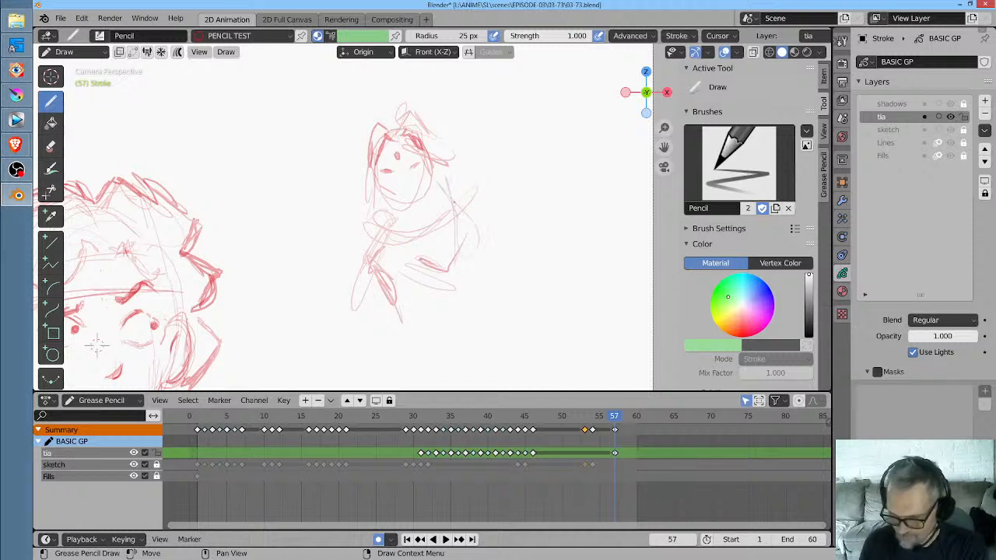
{"action": "left_click_drag", "start_coordinate": [442, 184], "coordinate": [457, 212]}
{"action": "mouse_move", "coordinate": [372, 208]}
{"action": "left_mouse_down"}
{"action": "mouse_move", "coordinate": [418, 233]}
{"action": "mouse_move", "coordinate": [365, 264]}
{"action": "left_mouse_up"}
{"action": "mouse_move", "coordinate": [367, 244]}
{"action": "left_mouse_down"}
{"action": "mouse_move", "coordinate": [364, 288]}
{"action": "mouse_move", "coordinate": [381, 330]}
{"action": "left_mouse_up"}
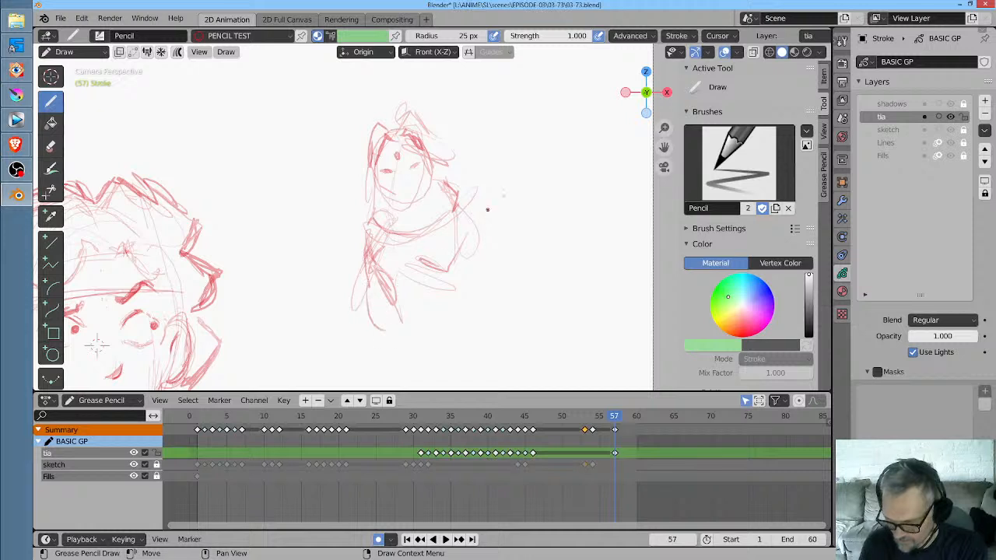
Sketch the second character's outer right-hand arm, waist and hips, and rough in the start of the legs
{"action": "left_click_drag", "start_coordinate": [475, 199], "coordinate": [518, 286]}
{"action": "left_click_drag", "start_coordinate": [511, 264], "coordinate": [504, 309]}
{"action": "middle_click_drag", "start_coordinate": [515, 279], "coordinate": [521, 183]}
{"action": "left_click_drag", "start_coordinate": [420, 238], "coordinate": [469, 231]}
{"action": "mouse_move", "coordinate": [411, 236]}
{"action": "left_mouse_down"}
{"action": "mouse_move", "coordinate": [476, 230]}
{"action": "mouse_move", "coordinate": [393, 286]}
{"action": "left_mouse_up"}
{"action": "mouse_move", "coordinate": [395, 282]}
{"action": "left_mouse_down"}
{"action": "mouse_move", "coordinate": [447, 296]}
{"action": "mouse_move", "coordinate": [529, 268]}
{"action": "left_mouse_up"}
{"action": "mouse_move", "coordinate": [395, 282]}
{"action": "left_mouse_down"}
{"action": "mouse_move", "coordinate": [423, 280]}
{"action": "mouse_move", "coordinate": [391, 372]}
{"action": "left_mouse_up"}
{"action": "left_click_drag", "start_coordinate": [411, 276], "coordinate": [399, 358]}
{"action": "left_click_drag", "start_coordinate": [433, 310], "coordinate": [445, 326]}
Strengthen the second character's torso outline on both sides and close it with a straight hem across the thighs
{"action": "middle_click_drag", "start_coordinate": [505, 181], "coordinate": [479, 212]}
{"action": "mouse_move", "coordinate": [389, 238]}
{"action": "left_mouse_down"}
{"action": "mouse_move", "coordinate": [398, 260]}
{"action": "mouse_move", "coordinate": [384, 228]}
{"action": "left_mouse_up"}
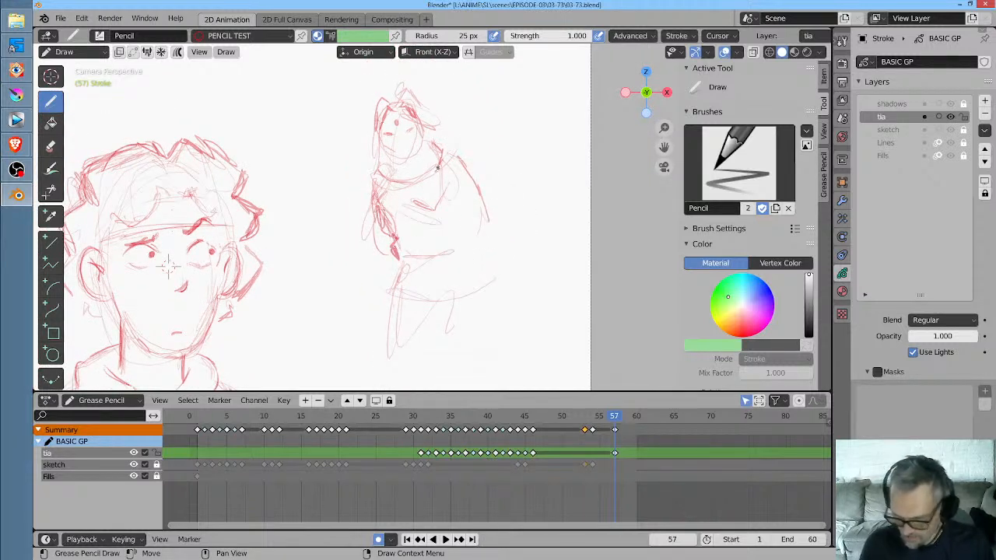
{"action": "mouse_move", "coordinate": [380, 191]}
{"action": "left_mouse_down"}
{"action": "mouse_move", "coordinate": [395, 273]}
{"action": "mouse_move", "coordinate": [449, 251]}
{"action": "mouse_move", "coordinate": [397, 261]}
{"action": "mouse_move", "coordinate": [396, 310]}
{"action": "left_mouse_up"}
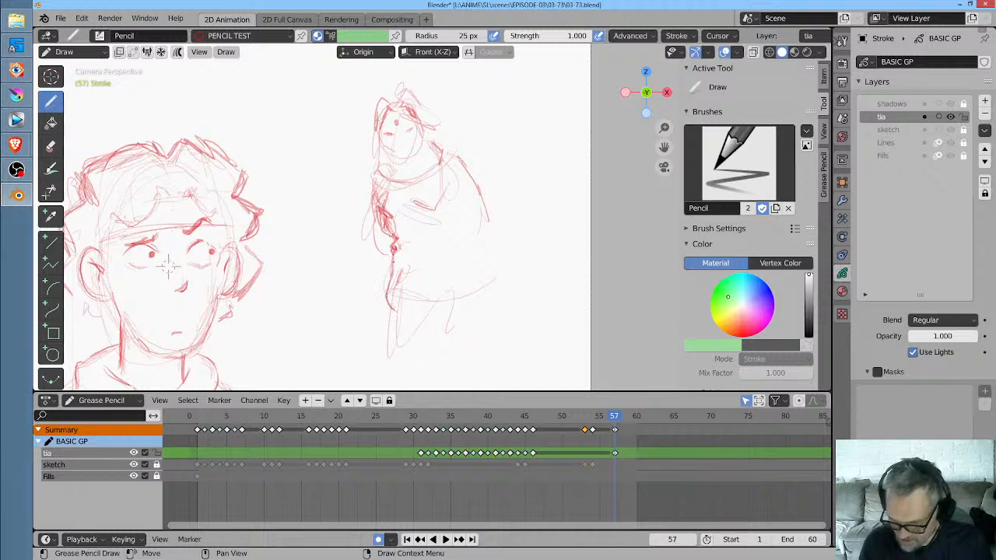
{"action": "mouse_move", "coordinate": [391, 269]}
{"action": "left_mouse_down"}
{"action": "mouse_move", "coordinate": [380, 320]}
{"action": "mouse_move", "coordinate": [475, 323]}
{"action": "mouse_move", "coordinate": [477, 280]}
{"action": "left_mouse_up"}
{"action": "mouse_move", "coordinate": [466, 205]}
{"action": "left_mouse_down"}
{"action": "mouse_move", "coordinate": [470, 255]}
{"action": "mouse_move", "coordinate": [456, 237]}
{"action": "mouse_move", "coordinate": [480, 299]}
{"action": "left_mouse_up"}
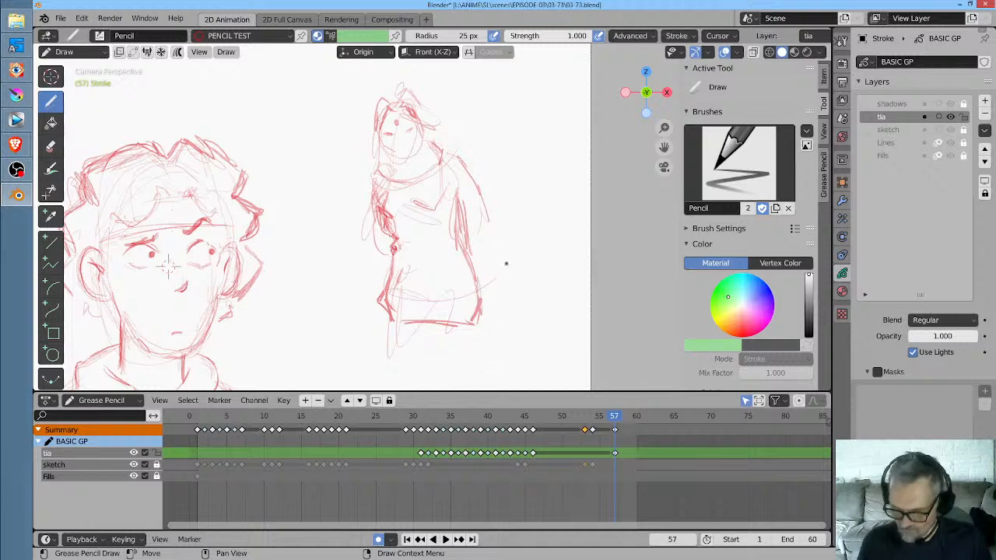
Draw the second character's front leg below the garment, reinforce the hem line, and rough in the other leg
{"action": "middle_click_drag", "start_coordinate": [449, 240], "coordinate": [469, 284], "text": "ctrl"}
{"action": "middle_click_drag", "start_coordinate": [469, 284], "coordinate": [441, 247]}
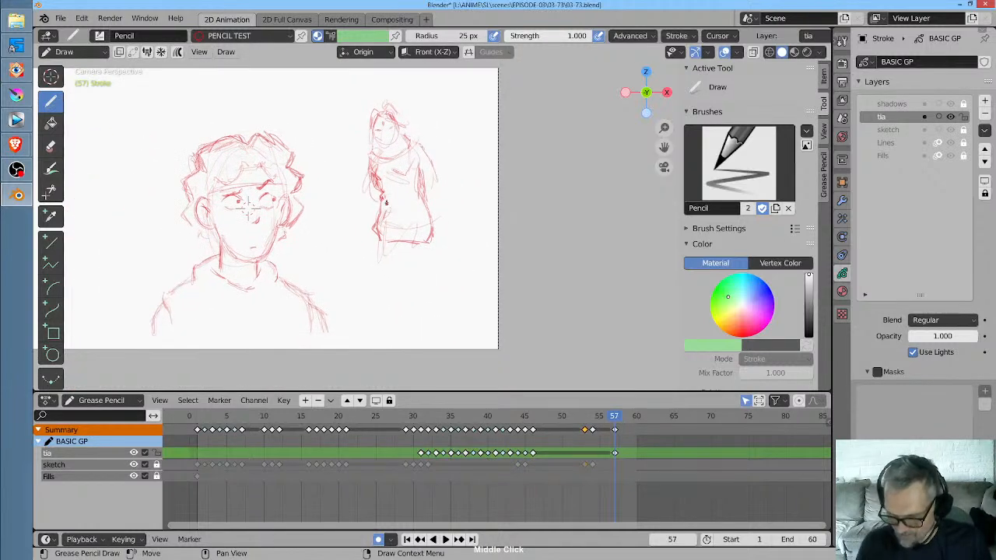
{"action": "mouse_move", "coordinate": [381, 215]}
{"action": "left_mouse_down"}
{"action": "mouse_move", "coordinate": [383, 269]}
{"action": "mouse_move", "coordinate": [396, 262]}
{"action": "mouse_move", "coordinate": [380, 308]}
{"action": "left_mouse_up"}
{"action": "left_click_drag", "start_coordinate": [386, 263], "coordinate": [384, 306]}
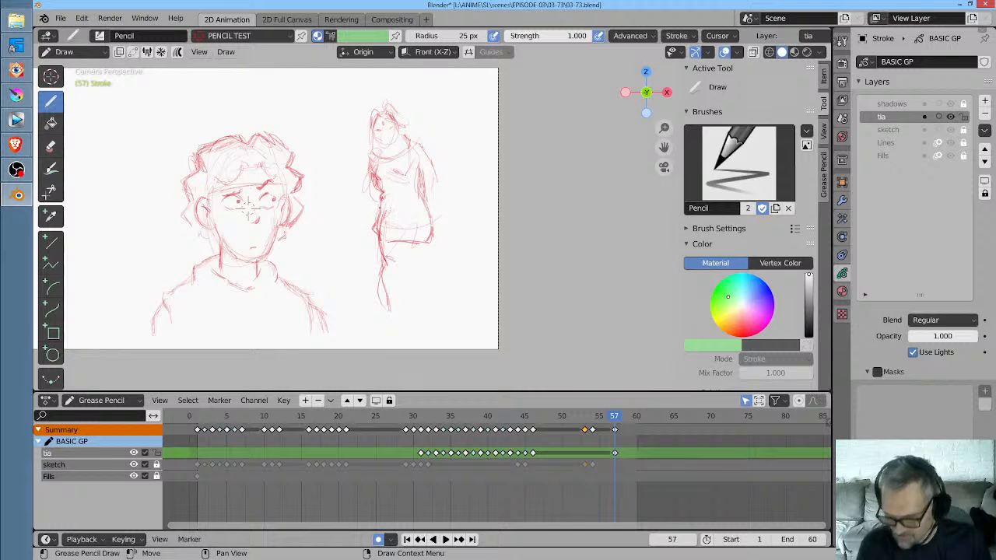
{"action": "left_click_drag", "start_coordinate": [375, 244], "coordinate": [434, 245]}
{"action": "mouse_move", "coordinate": [431, 211]}
{"action": "left_mouse_down"}
{"action": "mouse_move", "coordinate": [424, 266]}
{"action": "mouse_move", "coordinate": [400, 266]}
{"action": "left_mouse_up"}
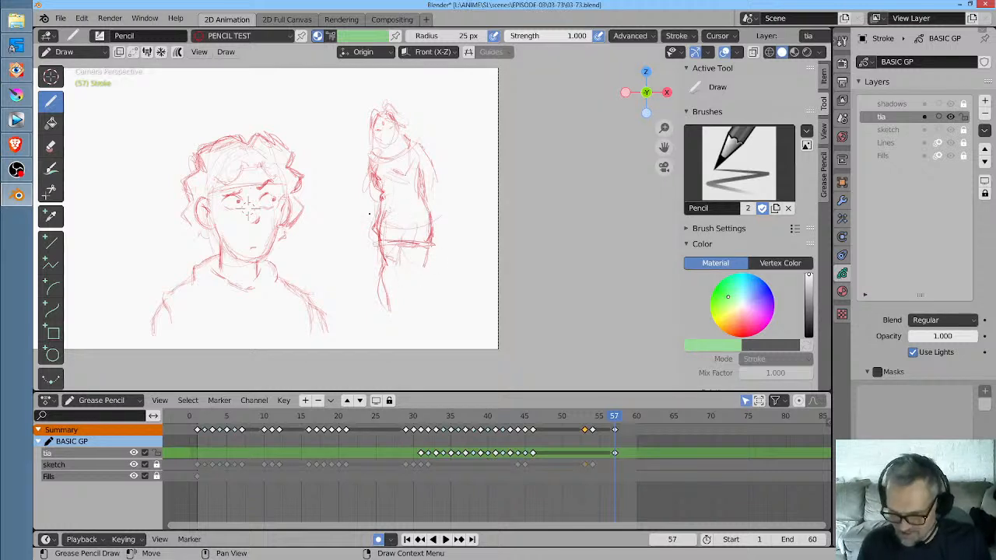
Sketch the second character's hand at the hip with a draped shape hanging from it, and add a line down the face
{"action": "mouse_move", "coordinate": [369, 213]}
{"action": "left_mouse_down"}
{"action": "mouse_move", "coordinate": [354, 279]}
{"action": "mouse_move", "coordinate": [371, 308]}
{"action": "mouse_move", "coordinate": [381, 264]}
{"action": "left_mouse_up"}
{"action": "left_click_drag", "start_coordinate": [375, 253], "coordinate": [373, 270]}
{"action": "mouse_move", "coordinate": [366, 236]}
{"action": "left_mouse_down"}
{"action": "mouse_move", "coordinate": [379, 249]}
{"action": "mouse_move", "coordinate": [376, 231]}
{"action": "left_mouse_up"}
{"action": "left_click_drag", "start_coordinate": [363, 233], "coordinate": [374, 231]}
{"action": "left_click_drag", "start_coordinate": [381, 120], "coordinate": [381, 147]}
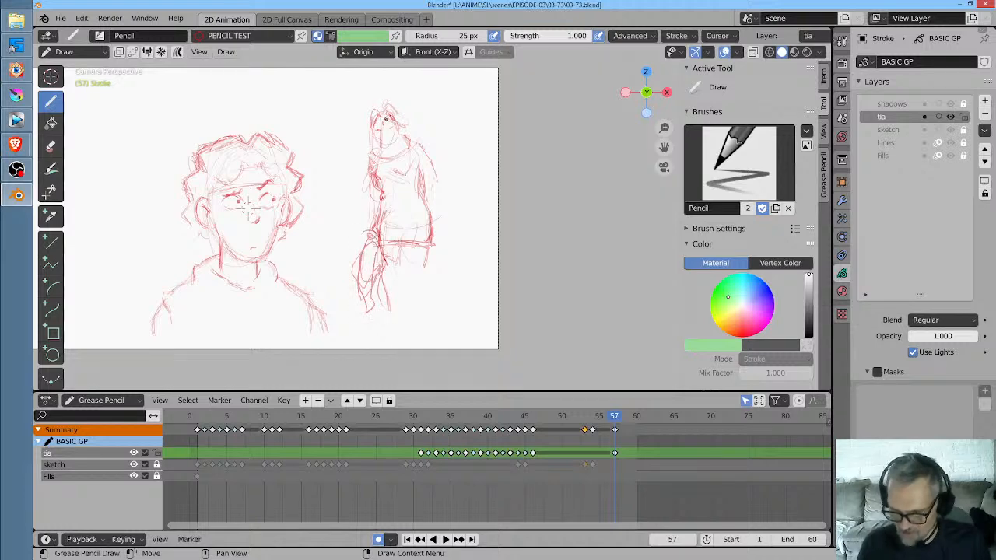
Add fold lines at the second character's waist and refine the contour of the right-hand arm
{"action": "mouse_move", "coordinate": [411, 165]}
{"action": "middle_mouse_down", "text": "shift"}
{"action": "mouse_move", "coordinate": [434, 217]}
{"action": "mouse_move", "coordinate": [491, 149]}
{"action": "middle_mouse_up", "text": "shift"}
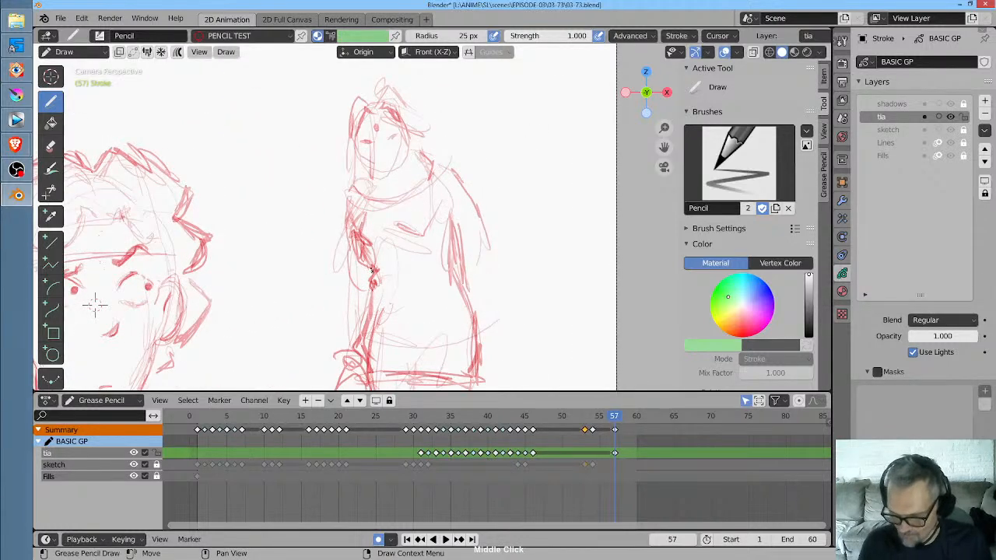
{"action": "mouse_move", "coordinate": [371, 268]}
{"action": "left_mouse_down"}
{"action": "mouse_move", "coordinate": [374, 292]}
{"action": "mouse_move", "coordinate": [422, 256]}
{"action": "left_mouse_up"}
{"action": "left_click_drag", "start_coordinate": [387, 287], "coordinate": [412, 284]}
{"action": "mouse_move", "coordinate": [456, 214]}
{"action": "left_mouse_down"}
{"action": "mouse_move", "coordinate": [462, 270]}
{"action": "mouse_move", "coordinate": [448, 261]}
{"action": "mouse_move", "coordinate": [483, 277]}
{"action": "left_mouse_up"}
{"action": "left_click_drag", "start_coordinate": [480, 233], "coordinate": [484, 275]}
Draw the second character's bent rear leg as a short rounded shape below the hem
{"action": "middle_click_drag", "start_coordinate": [496, 236], "coordinate": [487, 163]}
{"action": "left_click_drag", "start_coordinate": [416, 288], "coordinate": [427, 359]}
{"action": "mouse_move", "coordinate": [414, 307]}
{"action": "left_mouse_down"}
{"action": "mouse_move", "coordinate": [435, 359]}
{"action": "mouse_move", "coordinate": [465, 319]}
{"action": "left_mouse_up"}
{"action": "middle_click_drag", "start_coordinate": [464, 319], "coordinate": [464, 282], "text": "shift"}
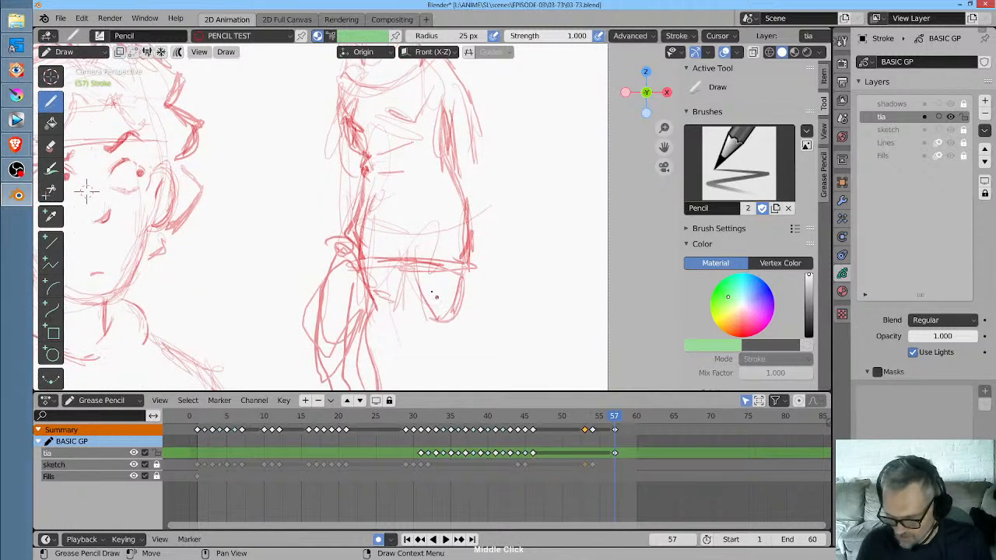
Draw both contours of the second character's standing leg down to the ankle and add the foot
{"action": "left_click_drag", "start_coordinate": [403, 274], "coordinate": [397, 363]}
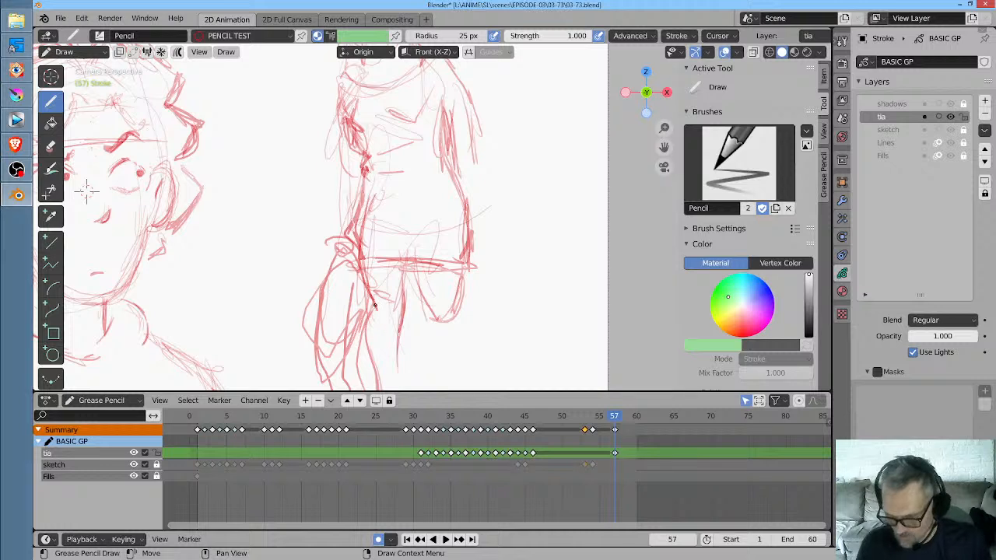
{"action": "left_click_drag", "start_coordinate": [375, 306], "coordinate": [374, 381]}
{"action": "mouse_move", "coordinate": [403, 325]}
{"action": "left_mouse_down"}
{"action": "mouse_move", "coordinate": [397, 375]}
{"action": "mouse_move", "coordinate": [381, 388]}
{"action": "left_mouse_up"}
{"action": "middle_click_drag", "start_coordinate": [438, 299], "coordinate": [437, 216]}
{"action": "left_click_drag", "start_coordinate": [402, 247], "coordinate": [393, 317]}
{"action": "left_click_drag", "start_coordinate": [379, 309], "coordinate": [386, 340]}
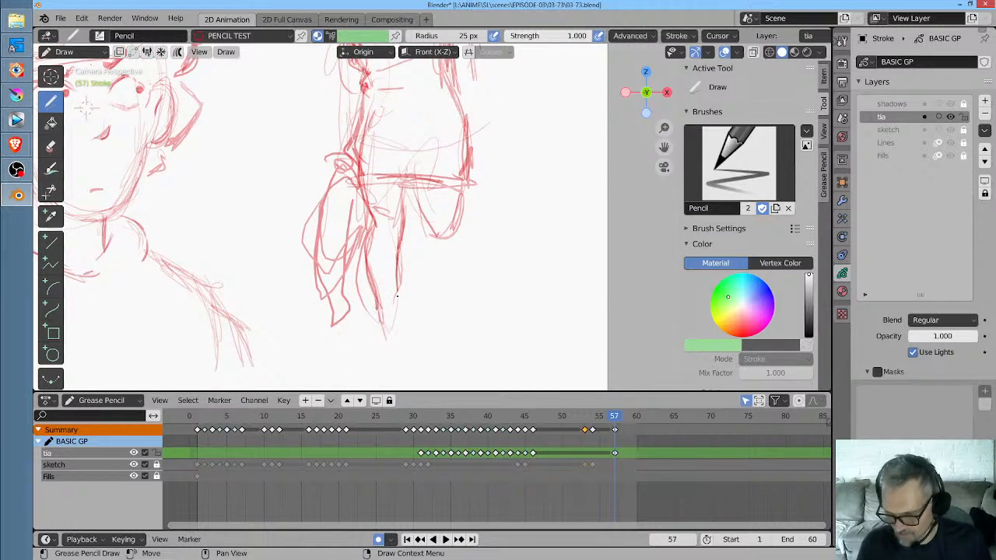
{"action": "left_click_drag", "start_coordinate": [396, 295], "coordinate": [394, 334]}
{"action": "mouse_move", "coordinate": [384, 337]}
{"action": "left_mouse_down"}
{"action": "mouse_move", "coordinate": [367, 378]}
{"action": "mouse_move", "coordinate": [389, 385]}
{"action": "mouse_move", "coordinate": [399, 337]}
{"action": "mouse_move", "coordinate": [402, 371]}
{"action": "left_mouse_up"}
{"action": "middle_click_drag", "start_coordinate": [447, 214], "coordinate": [449, 289], "text": "ctrl"}
{"action": "middle_click_drag", "start_coordinate": [489, 214], "coordinate": [466, 289]}
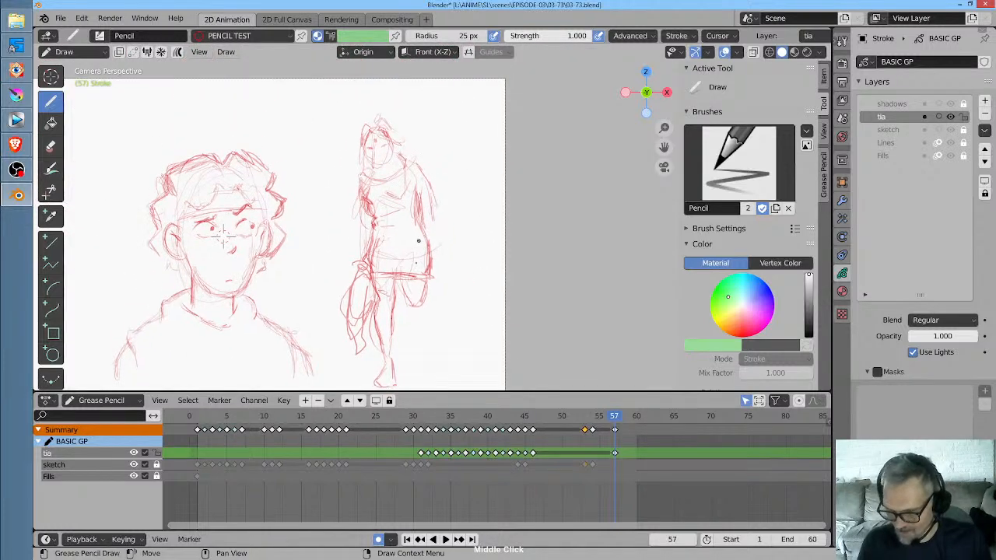
Extend the second character's rear leg below the hem and add contour strokes to the right-hand arm and a chest fold
{"action": "mouse_move", "coordinate": [413, 289]}
{"action": "left_mouse_down"}
{"action": "mouse_move", "coordinate": [422, 338]}
{"action": "mouse_move", "coordinate": [412, 348]}
{"action": "mouse_move", "coordinate": [405, 323]}
{"action": "mouse_move", "coordinate": [408, 347]}
{"action": "left_mouse_up"}
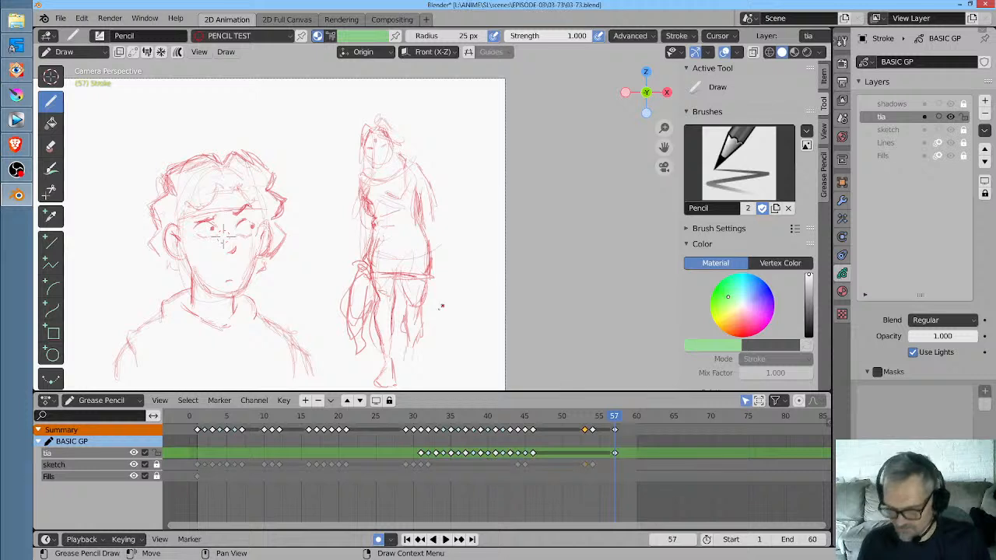
{"action": "left_click_drag", "start_coordinate": [422, 181], "coordinate": [429, 225]}
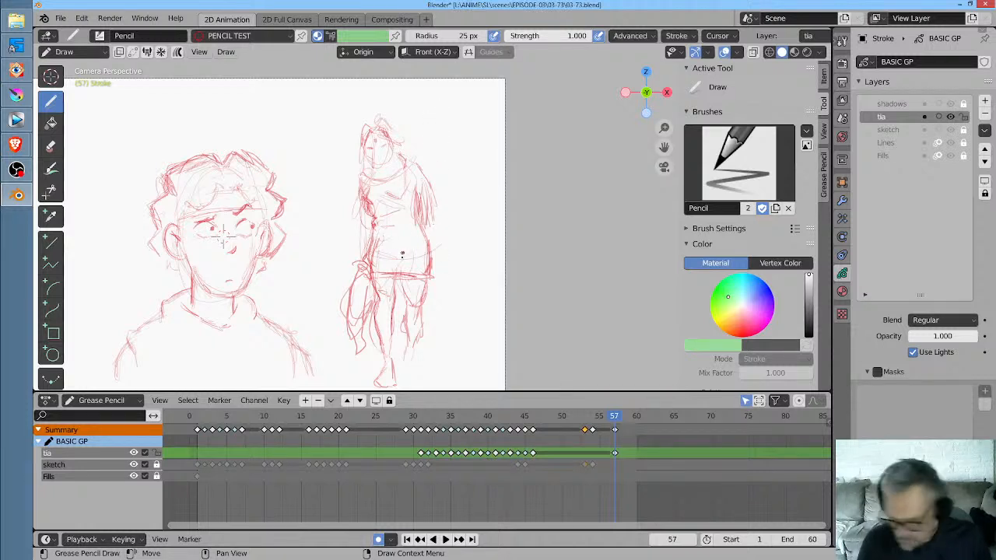
{"action": "left_click_drag", "start_coordinate": [387, 195], "coordinate": [393, 210]}
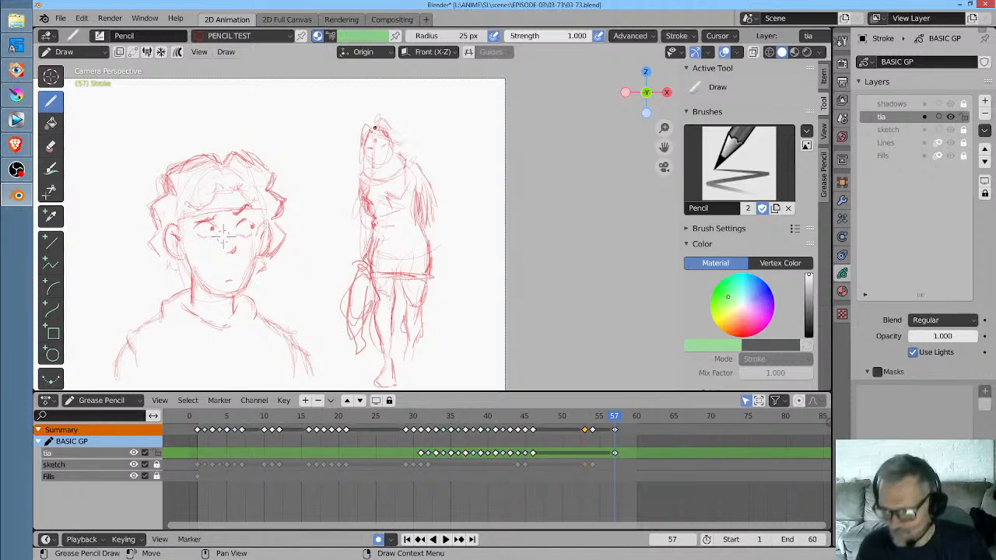
Clear the rough hair on the second character's head and draw long hair framing the face and falling past the shoulder
{"action": "middle_click_drag", "start_coordinate": [408, 164], "coordinate": [434, 129], "text": "ctrl"}
{"action": "middle_click_drag", "start_coordinate": [401, 95], "coordinate": [436, 166]}
{"action": "mouse_move", "coordinate": [407, 162]}
{"action": "left_mouse_down", "text": "ctrl"}
{"action": "mouse_move", "coordinate": [374, 117]}
{"action": "mouse_move", "coordinate": [376, 148]}
{"action": "mouse_move", "coordinate": [406, 159]}
{"action": "mouse_move", "coordinate": [399, 142]}
{"action": "mouse_move", "coordinate": [370, 162]}
{"action": "mouse_move", "coordinate": [362, 207]}
{"action": "left_mouse_up", "text": "ctrl"}
{"action": "left_click_drag", "start_coordinate": [376, 153], "coordinate": [356, 222]}
{"action": "mouse_move", "coordinate": [369, 156]}
{"action": "left_mouse_down"}
{"action": "mouse_move", "coordinate": [361, 169]}
{"action": "mouse_move", "coordinate": [386, 139]}
{"action": "mouse_move", "coordinate": [371, 137]}
{"action": "mouse_move", "coordinate": [349, 169]}
{"action": "left_mouse_up"}
{"action": "mouse_move", "coordinate": [382, 134]}
{"action": "left_mouse_down"}
{"action": "mouse_move", "coordinate": [367, 130]}
{"action": "mouse_move", "coordinate": [343, 169]}
{"action": "left_mouse_up"}
{"action": "left_click_drag", "start_coordinate": [354, 137], "coordinate": [340, 187]}
{"action": "left_click_drag", "start_coordinate": [345, 151], "coordinate": [341, 255]}
{"action": "left_click_drag", "start_coordinate": [342, 213], "coordinate": [341, 307]}
{"action": "left_click_drag", "start_coordinate": [349, 255], "coordinate": [345, 308]}
{"action": "mouse_move", "coordinate": [382, 145]}
{"action": "left_mouse_down"}
{"action": "mouse_move", "coordinate": [394, 178]}
{"action": "mouse_move", "coordinate": [406, 174]}
{"action": "mouse_move", "coordinate": [402, 187]}
{"action": "mouse_move", "coordinate": [359, 210]}
{"action": "mouse_move", "coordinate": [384, 194]}
{"action": "left_mouse_up"}
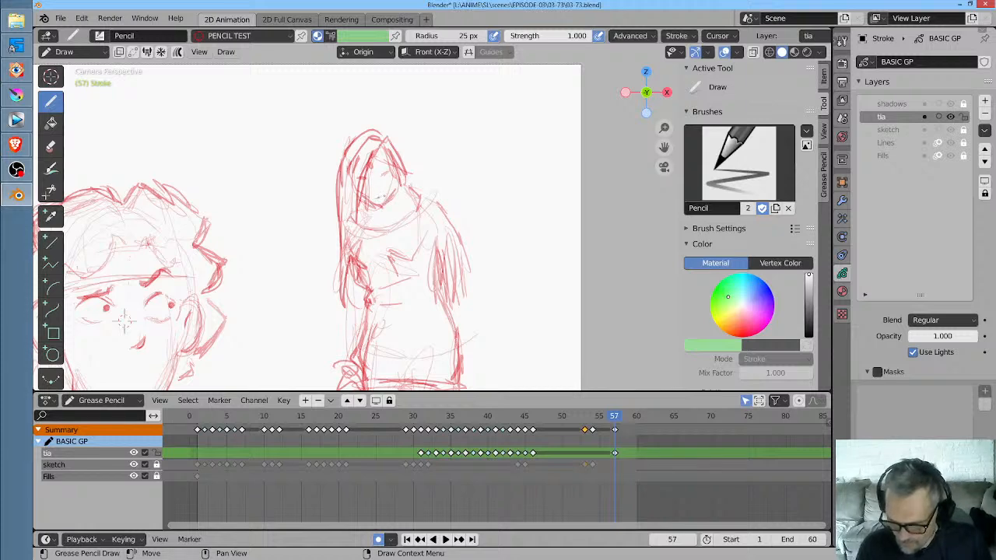
Delete the second character's keyframe at frame 57 on the tia layer
{"action": "middle_click_drag", "start_coordinate": [459, 199], "coordinate": [408, 254], "text": "ctrl"}
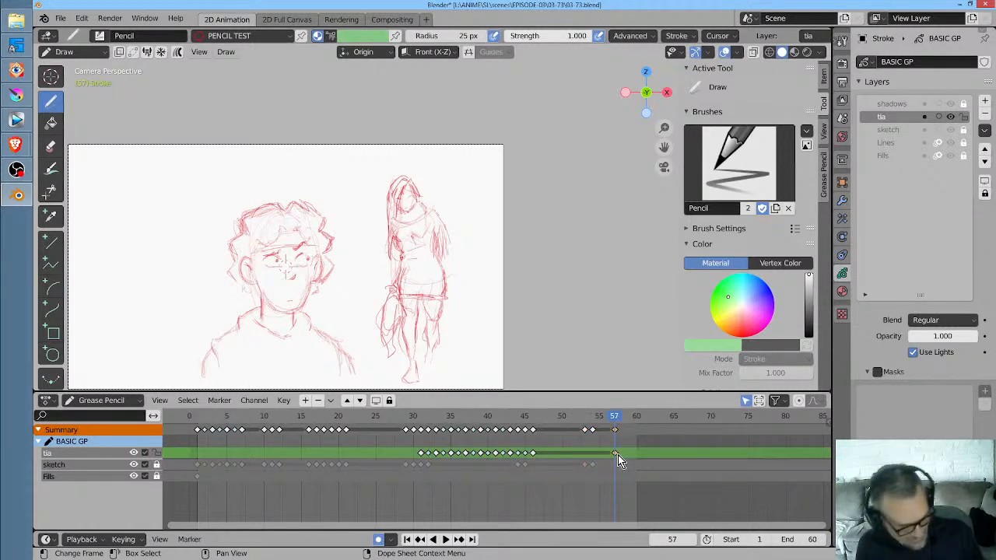
{"action": "left_click", "coordinate": [617, 456]}
{"action": "key", "text": "Delete"}
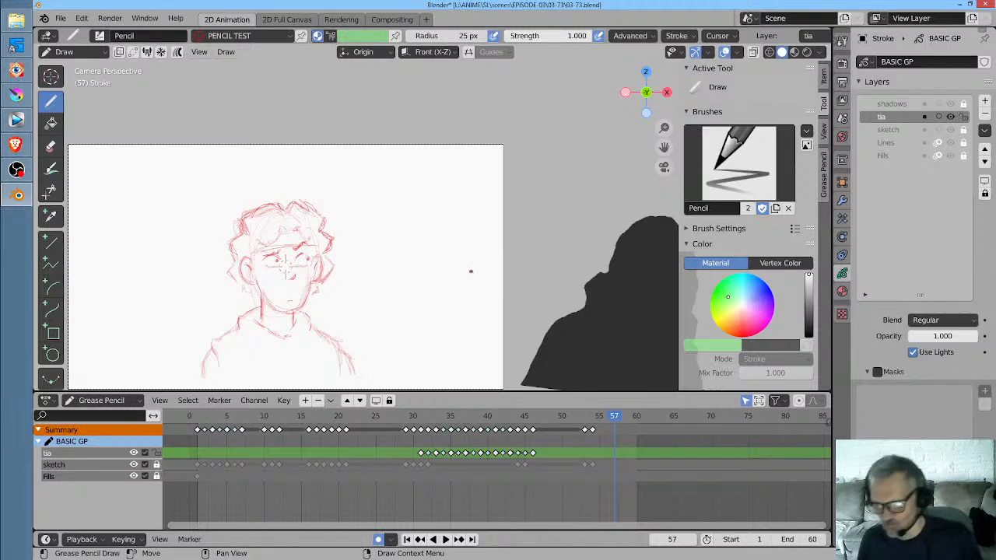
{"action": "scroll", "coordinate": [463, 261], "scroll_direction": "down", "scroll_amount": 1}
{"action": "scroll", "coordinate": [451, 244], "scroll_direction": "up", "scroll_amount": 1}
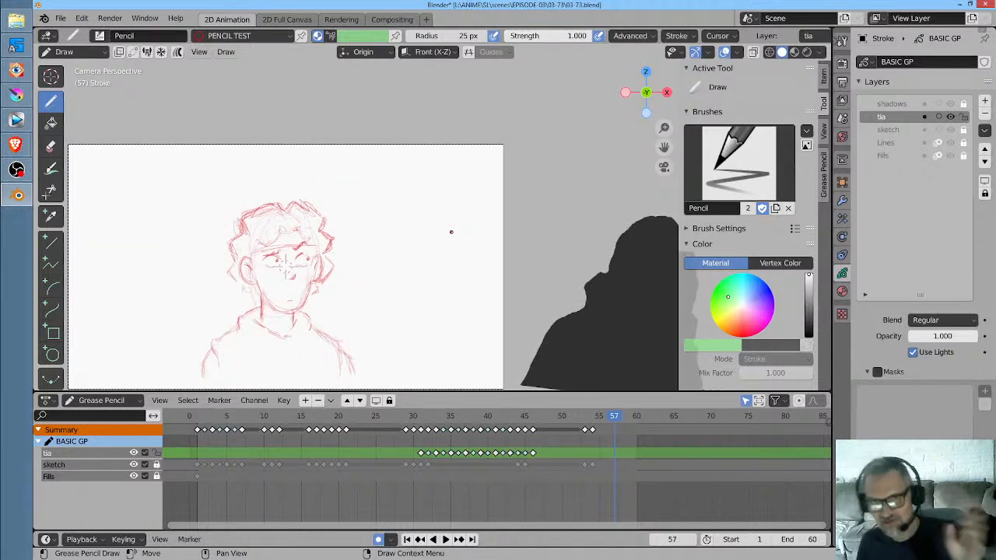
{"action": "middle_click_drag", "start_coordinate": [485, 238], "coordinate": [487, 194], "text": "shift"}
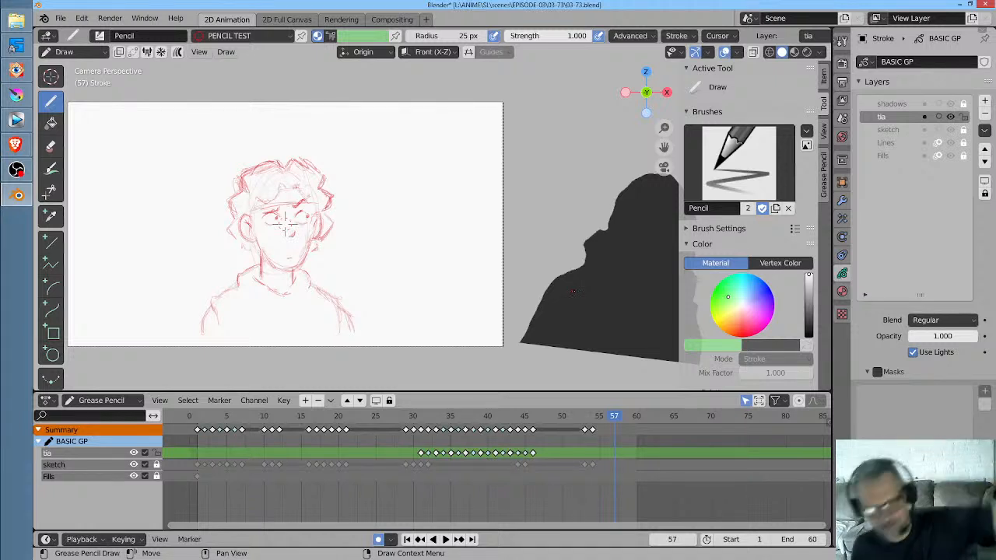
{"action": "scroll", "coordinate": [568, 296], "scroll_direction": "down", "scroll_amount": 3}
{"action": "scroll", "coordinate": [554, 316], "scroll_direction": "up", "scroll_amount": 3}
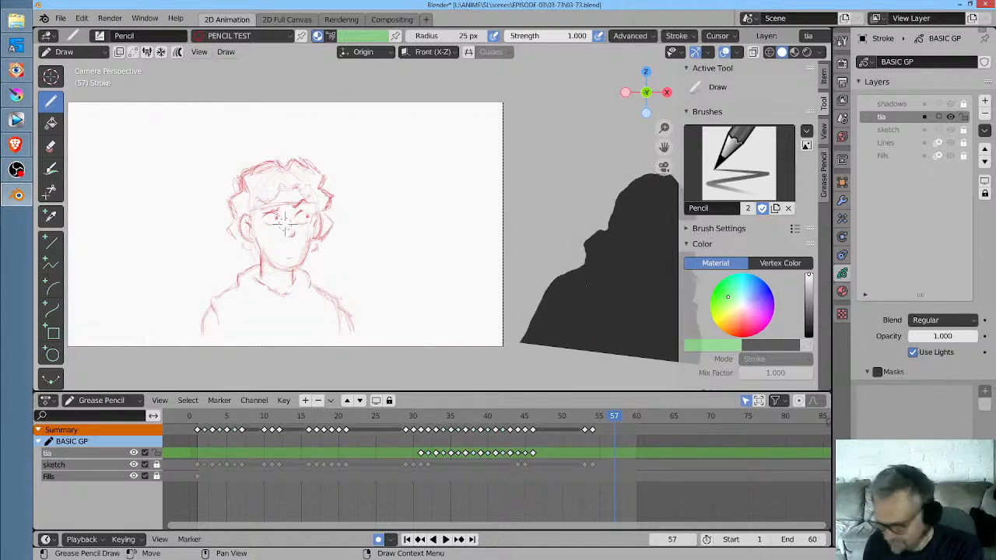
{"action": "mouse_move", "coordinate": [285, 221]}
{"action": "middle_mouse_down", "text": "shift"}
{"action": "mouse_move", "coordinate": [329, 214]}
{"action": "mouse_move", "coordinate": [330, 234]}
{"action": "middle_mouse_up", "text": "shift"}
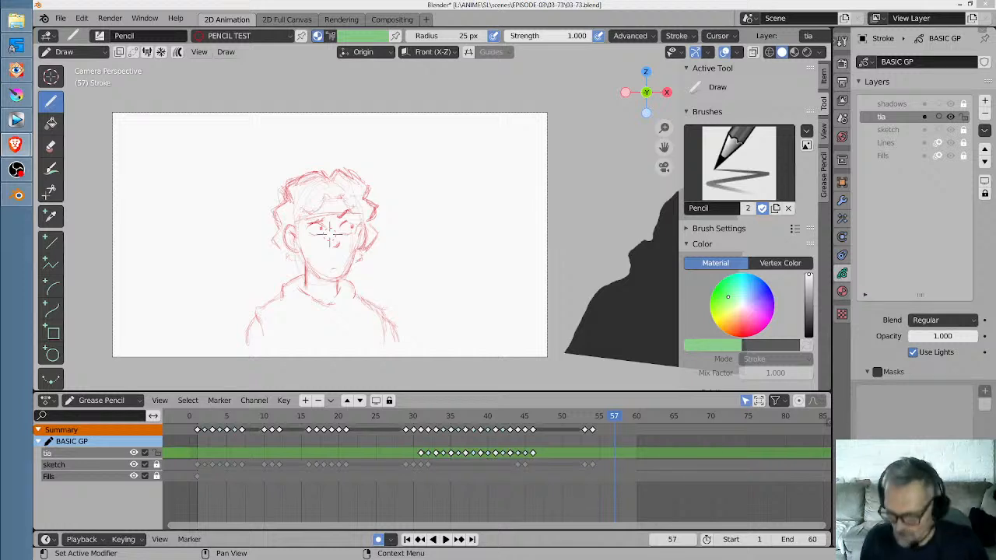
Play the animation from the start, stop it, and save the 03-73.blend file
{"action": "key", "text": "space"}
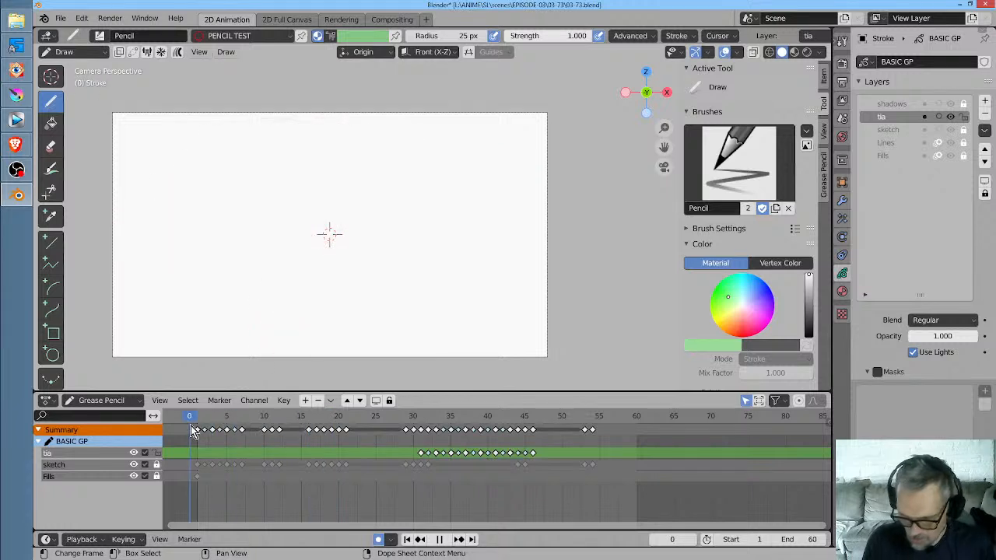
{"action": "key", "text": "space"}
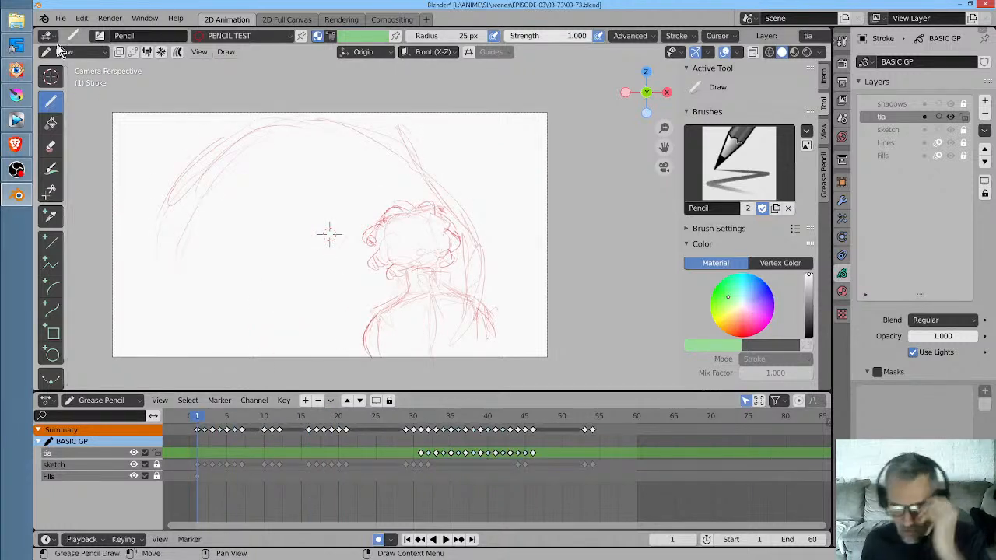
{"action": "left_click", "coordinate": [61, 19]}
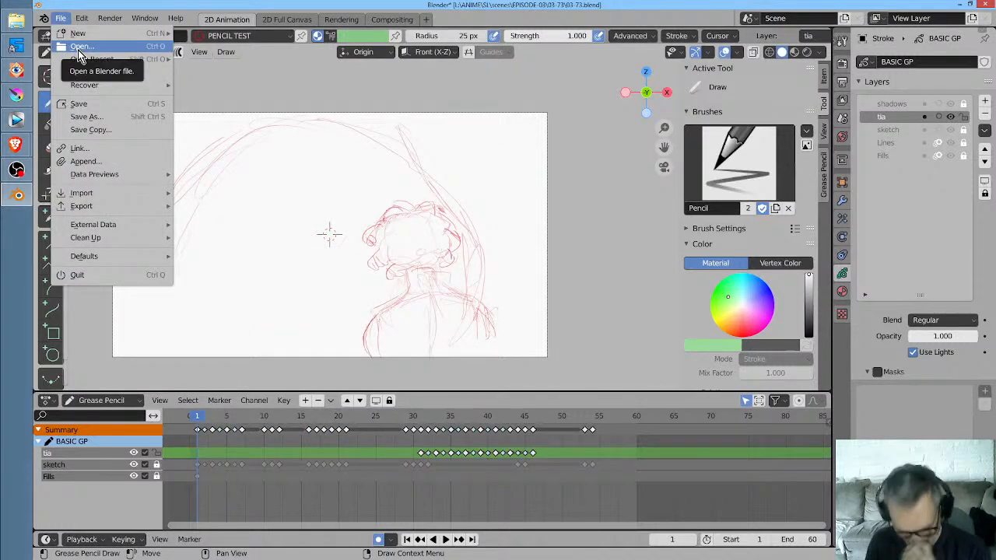
{"action": "left_click", "coordinate": [99, 104]}
Open the recent file 03-71.blend and show its scene in rendered viewport shading with the whole camera frame in view
{"action": "left_click", "coordinate": [61, 19]}
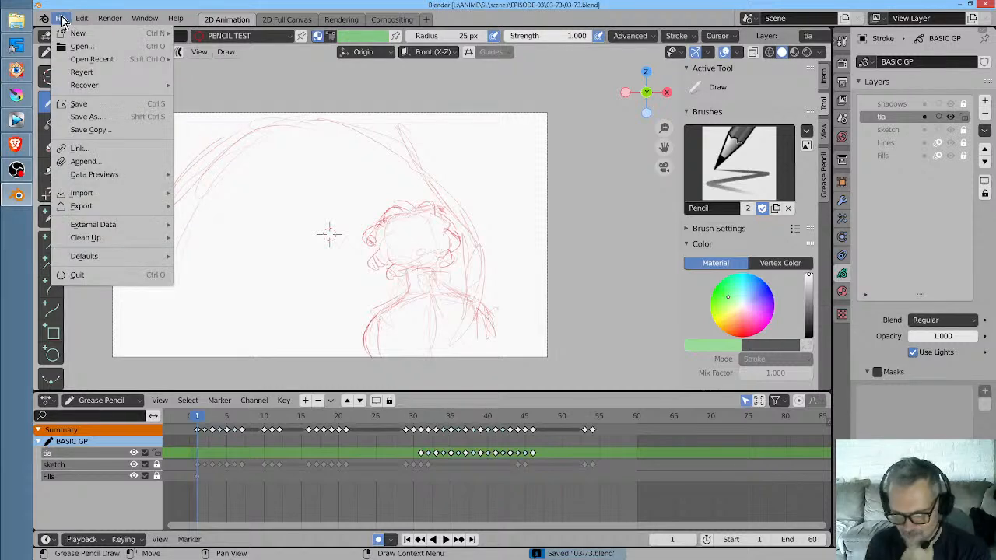
{"action": "mouse_move", "coordinate": [101, 59]}
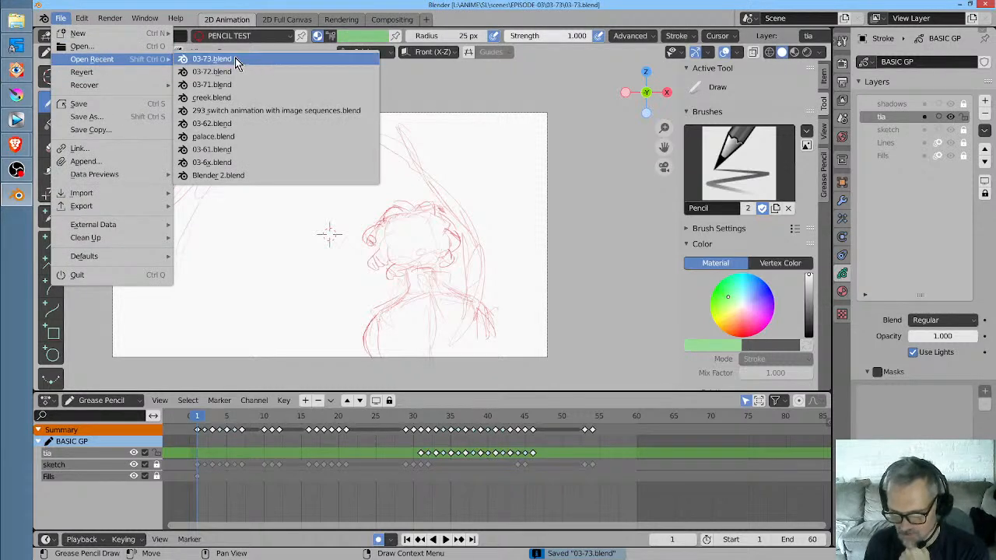
{"action": "left_click", "coordinate": [244, 85]}
{"action": "left_click", "coordinate": [777, 51]}
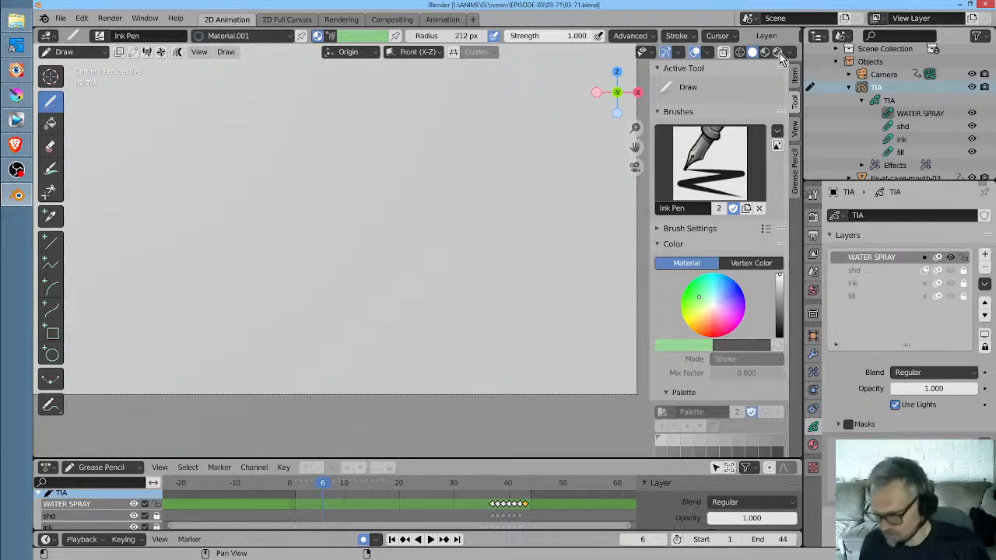
{"action": "scroll", "coordinate": [448, 192], "scroll_direction": "up", "scroll_amount": 2}
{"action": "scroll", "coordinate": [448, 193], "scroll_direction": "down", "scroll_amount": 7}
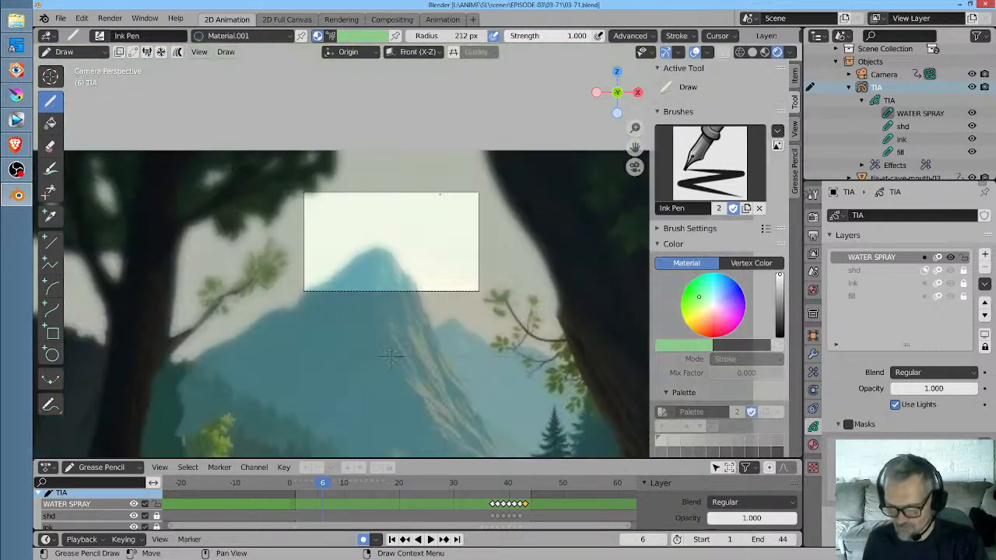
Examine the background painting and its camera from several angles around the start of the animation
{"action": "middle_click_drag", "start_coordinate": [434, 234], "coordinate": [392, 141], "text": "shift"}
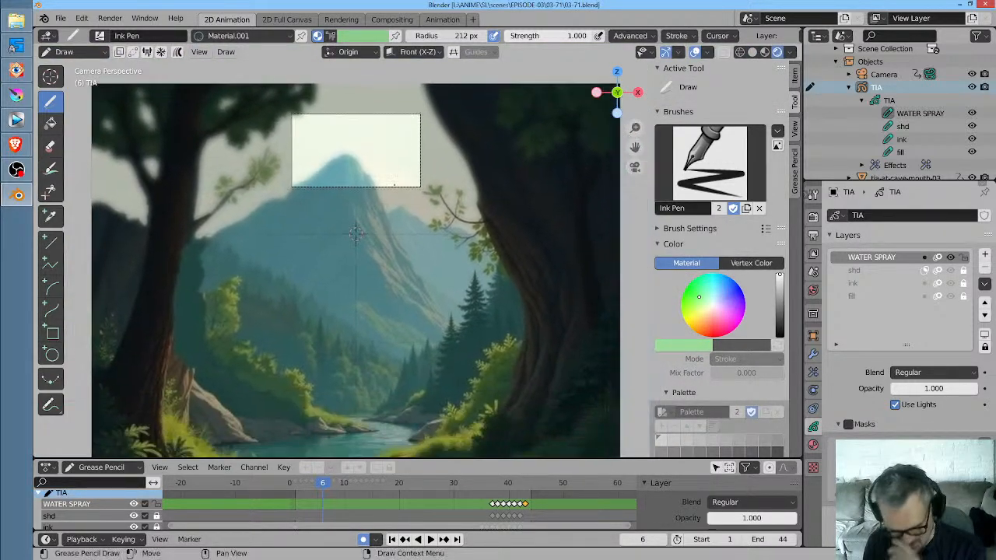
{"action": "left_click_drag", "start_coordinate": [323, 483], "coordinate": [301, 483]}
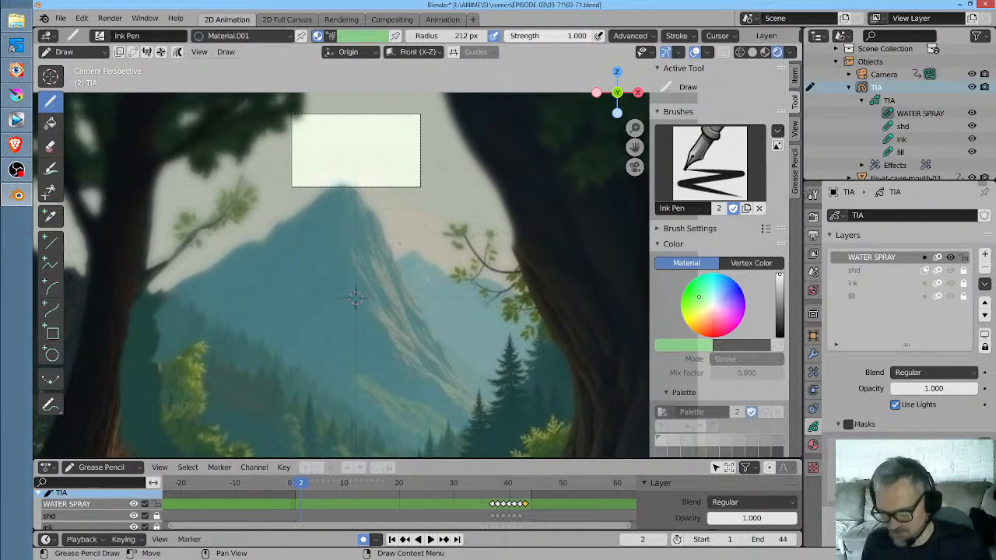
{"action": "mouse_move", "coordinate": [356, 298]}
{"action": "middle_mouse_down"}
{"action": "mouse_move", "coordinate": [399, 246]}
{"action": "mouse_move", "coordinate": [442, 283]}
{"action": "middle_mouse_up"}
{"action": "scroll", "coordinate": [441, 286], "scroll_direction": "down", "scroll_amount": 10}
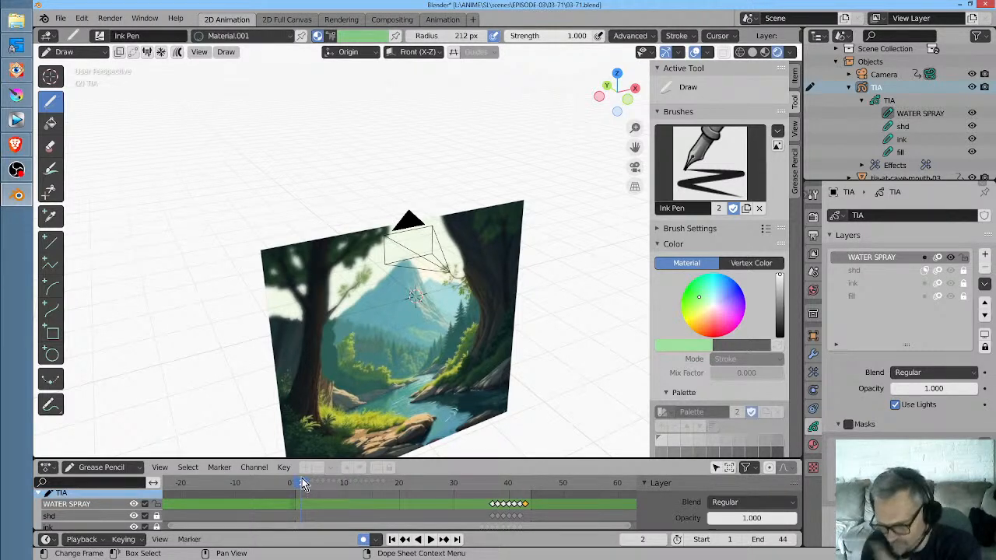
{"action": "left_click_drag", "start_coordinate": [304, 484], "coordinate": [277, 487]}
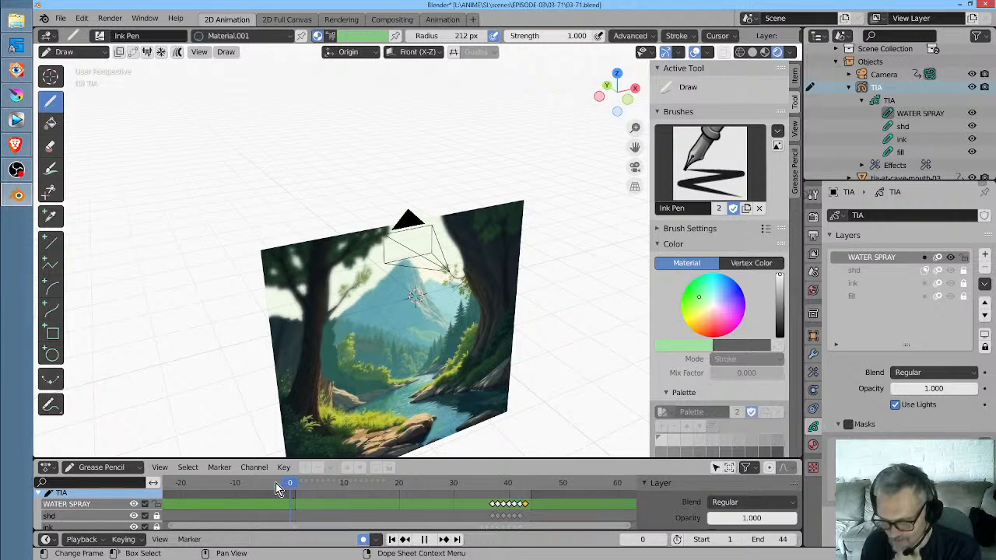
{"action": "middle_click_drag", "start_coordinate": [476, 298], "coordinate": [469, 211], "text": "shift"}
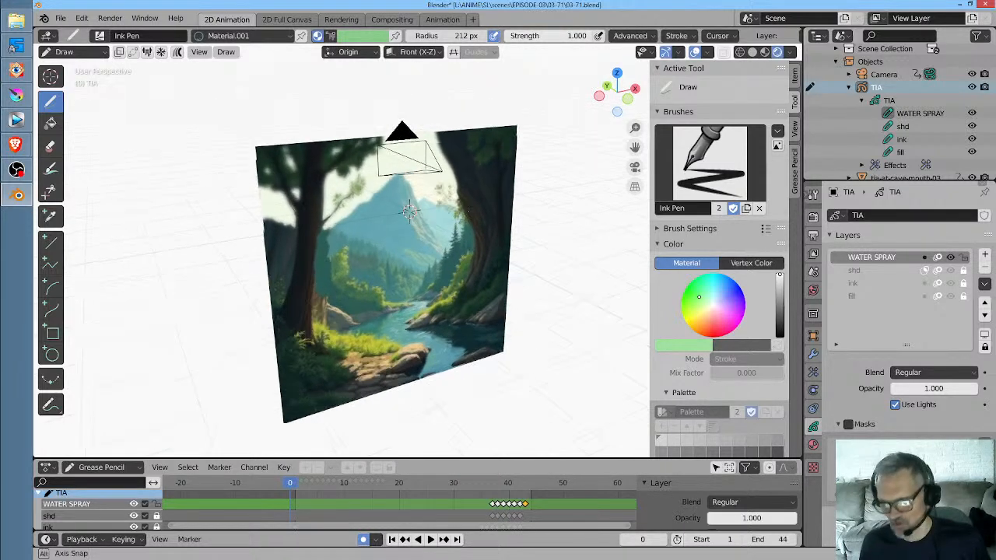
{"action": "middle_click_drag", "start_coordinate": [409, 210], "coordinate": [424, 195]}
{"action": "scroll", "coordinate": [412, 171], "scroll_direction": "up", "scroll_amount": 5}
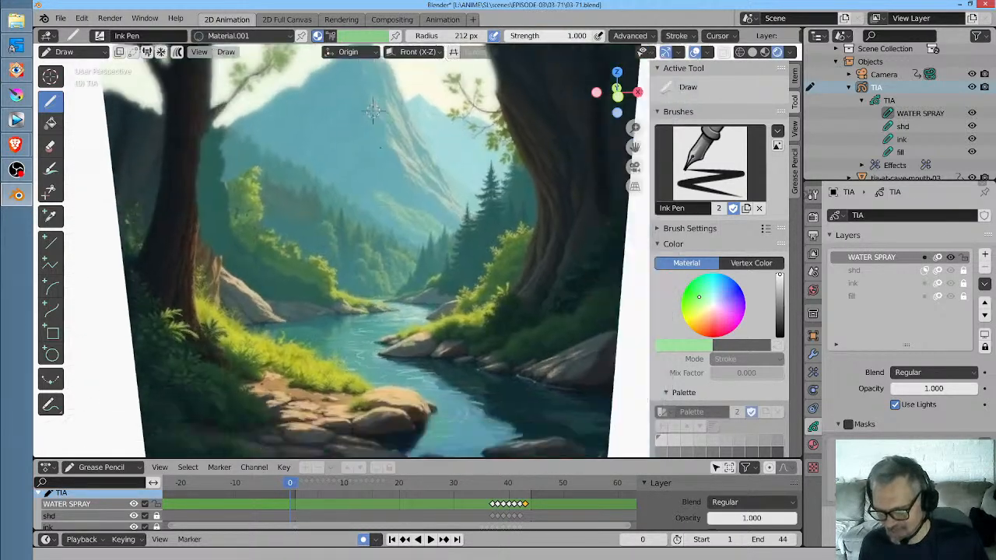
{"action": "mouse_move", "coordinate": [373, 111]}
{"action": "middle_mouse_down"}
{"action": "mouse_move", "coordinate": [335, 65]}
{"action": "mouse_move", "coordinate": [327, 89]}
{"action": "mouse_move", "coordinate": [313, 66]}
{"action": "mouse_move", "coordinate": [335, 113]}
{"action": "mouse_move", "coordinate": [360, 132]}
{"action": "mouse_move", "coordinate": [370, 199]}
{"action": "mouse_move", "coordinate": [395, 210]}
{"action": "middle_mouse_up"}
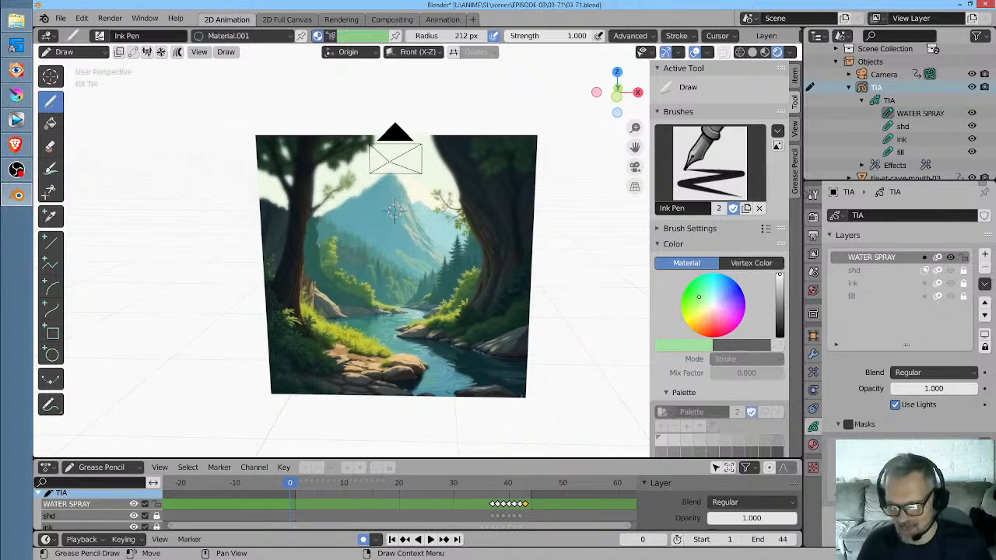
{"action": "middle_click_drag", "start_coordinate": [502, 278], "coordinate": [494, 209], "text": "shift"}
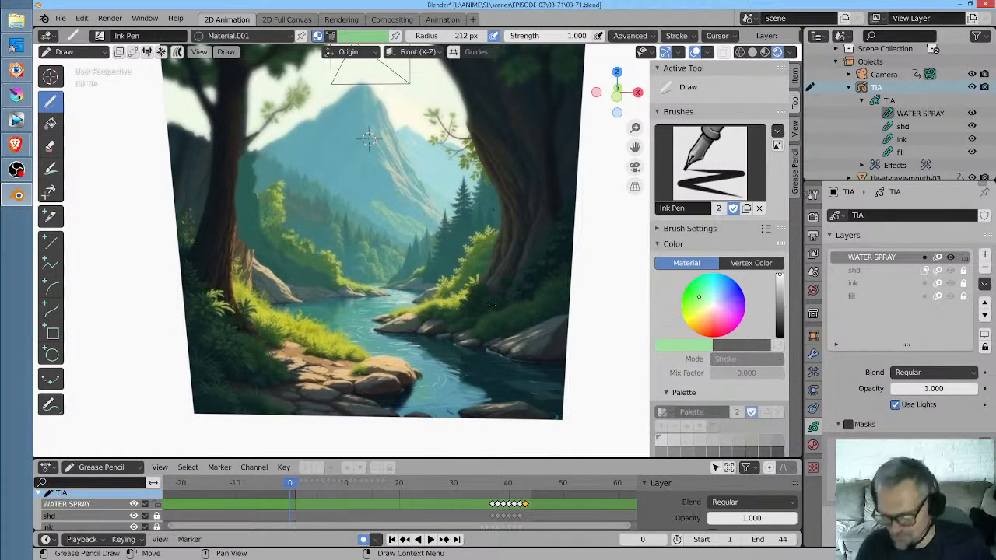
{"action": "middle_click_drag", "start_coordinate": [493, 342], "coordinate": [479, 323], "text": "ctrl"}
{"action": "middle_click_drag", "start_coordinate": [504, 284], "coordinate": [439, 330]}
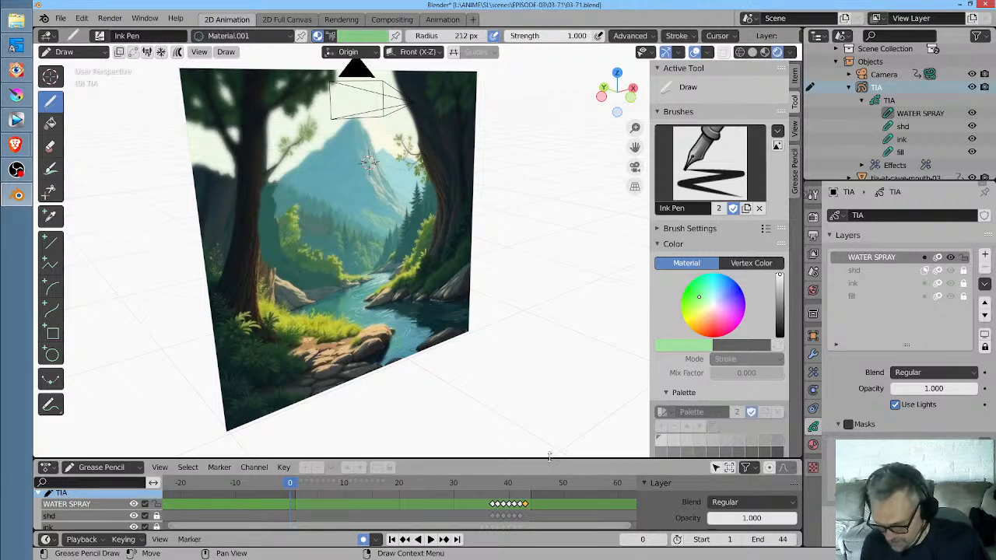
Enlarge the keyframe timeline and preview the camera move up to frame 20 in the front view
{"action": "left_click_drag", "start_coordinate": [549, 459], "coordinate": [549, 432]}
{"action": "key", "text": "KP_1"}
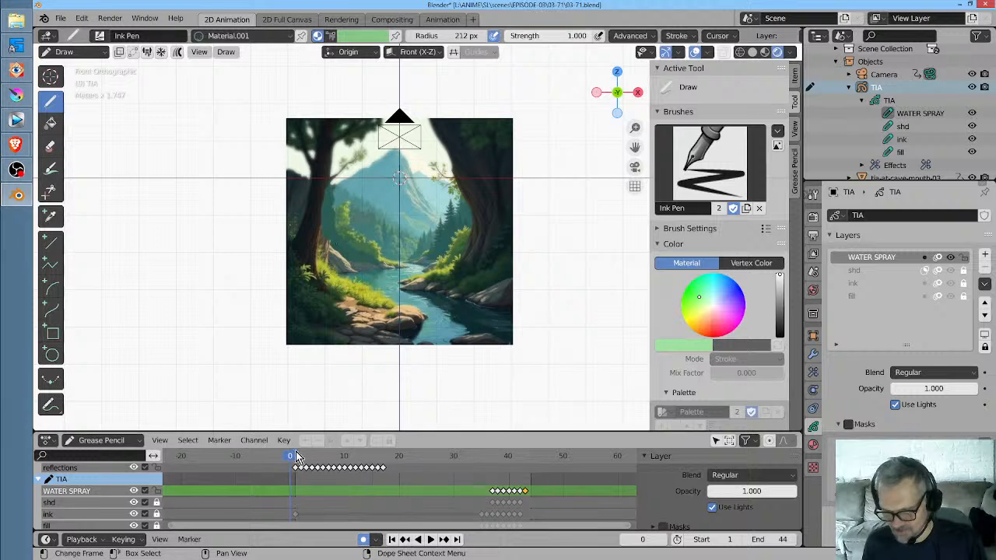
{"action": "key", "text": "space"}
{"action": "left_click_drag", "start_coordinate": [333, 456], "coordinate": [399, 472]}
{"action": "middle_click_drag", "start_coordinate": [439, 263], "coordinate": [437, 259]}
{"action": "key", "text": "KP_0"}
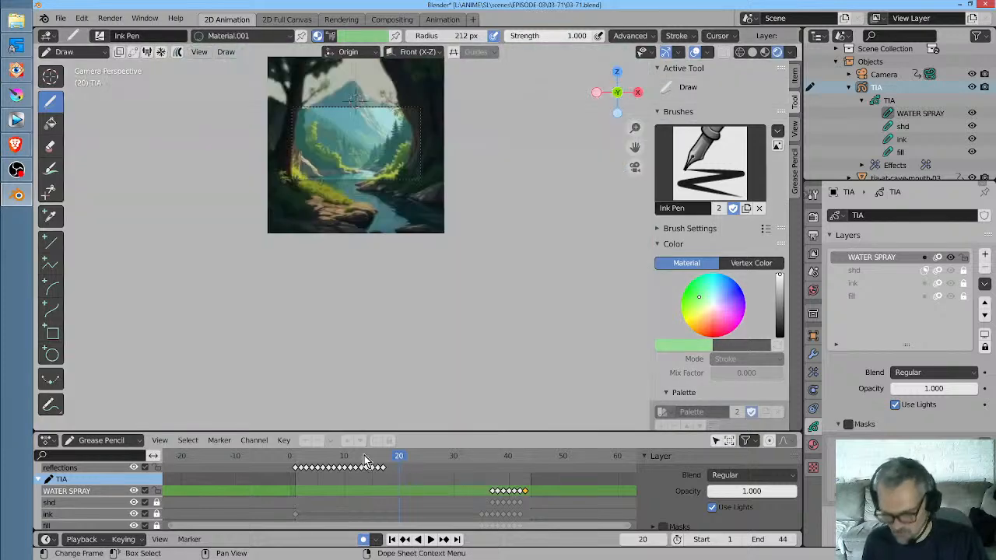
Examine the camera's move over the background between frames 1 and 16 through the camera view
{"action": "left_click_drag", "start_coordinate": [399, 459], "coordinate": [334, 462]}
{"action": "scroll", "coordinate": [380, 143], "scroll_direction": "up", "scroll_amount": 6}
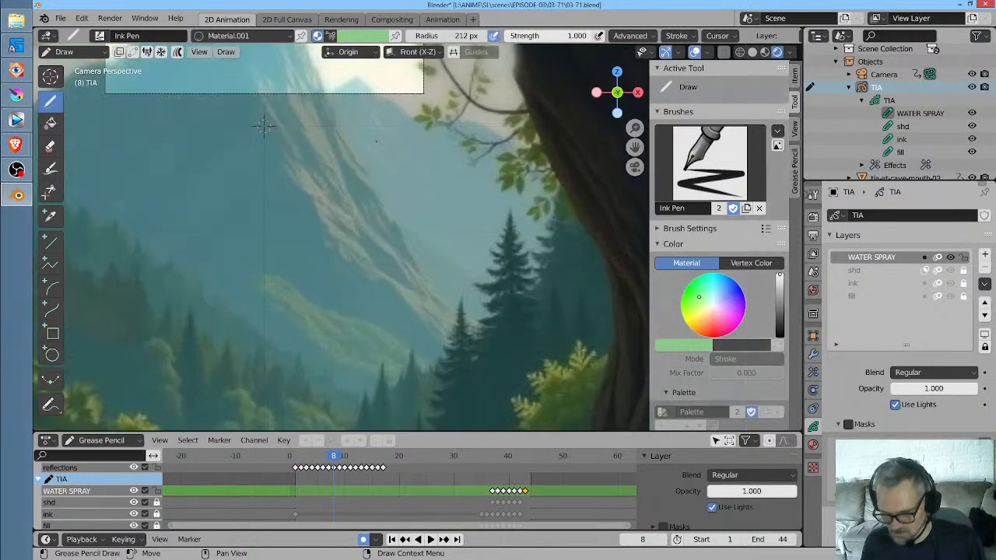
{"action": "middle_click_drag", "start_coordinate": [380, 143], "coordinate": [522, 428], "text": "shift"}
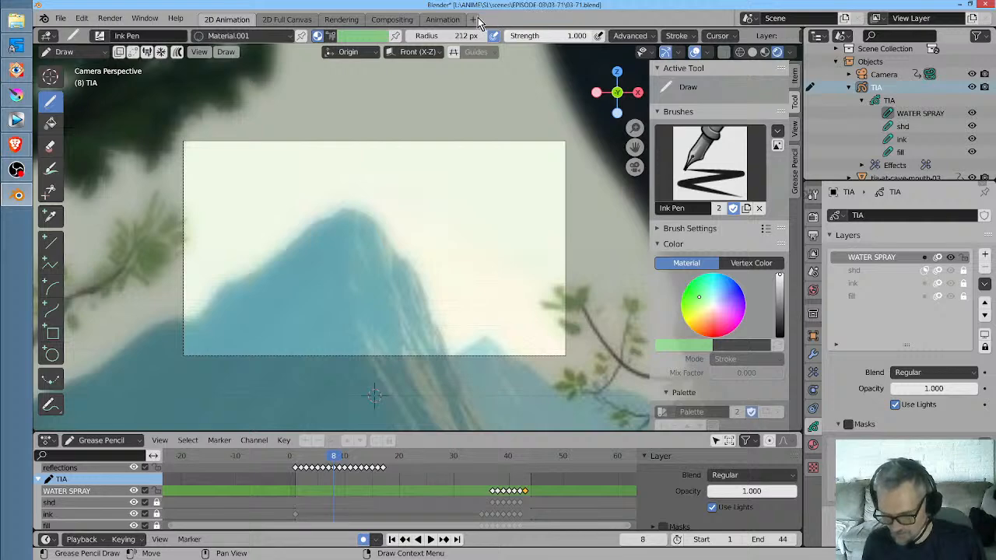
{"action": "scroll", "coordinate": [323, 420], "scroll_direction": "up", "scroll_amount": 1}
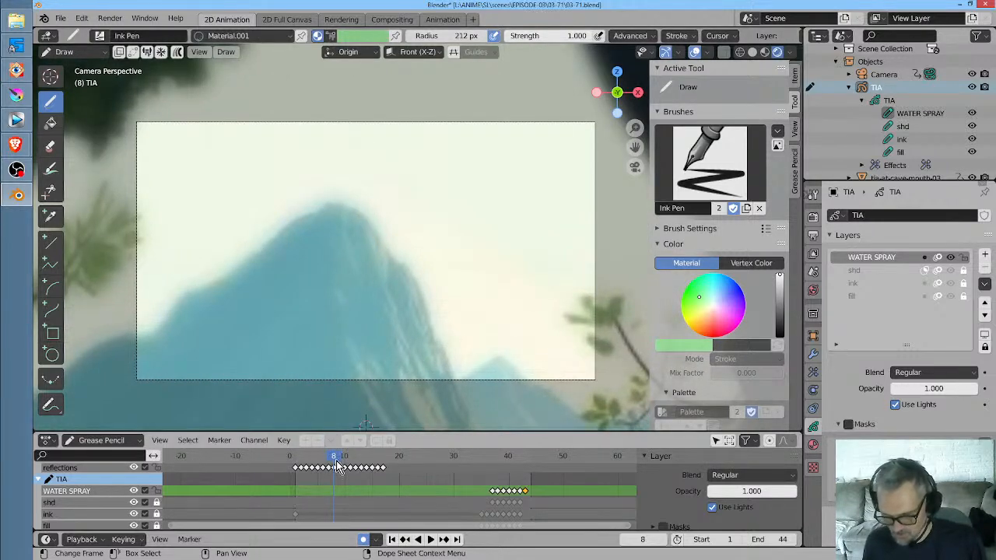
{"action": "mouse_move", "coordinate": [336, 461]}
{"action": "left_mouse_down"}
{"action": "mouse_move", "coordinate": [298, 462]}
{"action": "mouse_move", "coordinate": [527, 467]}
{"action": "mouse_move", "coordinate": [319, 465]}
{"action": "left_mouse_up"}
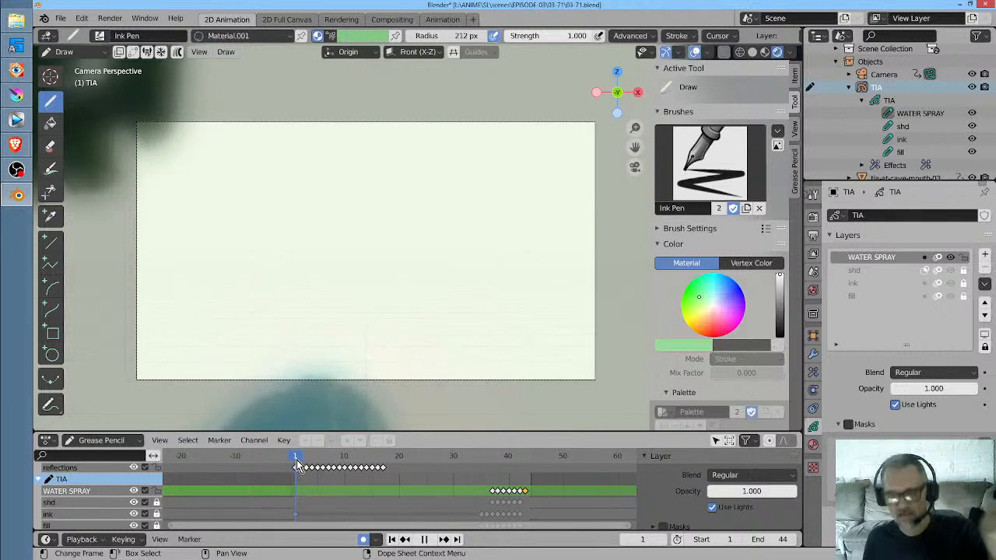
{"action": "left_click_drag", "start_coordinate": [297, 460], "coordinate": [299, 461]}
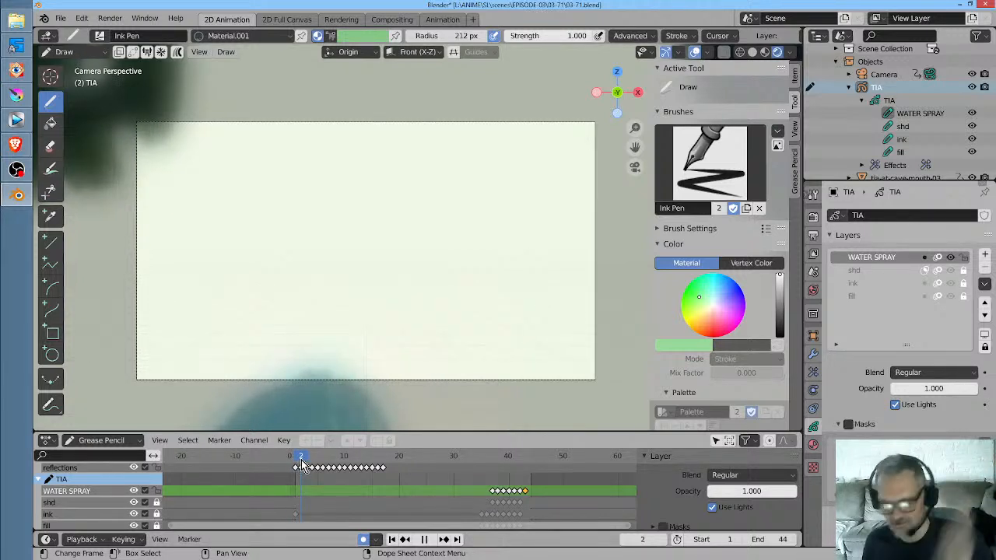
{"action": "left_click_drag", "start_coordinate": [301, 465], "coordinate": [340, 462]}
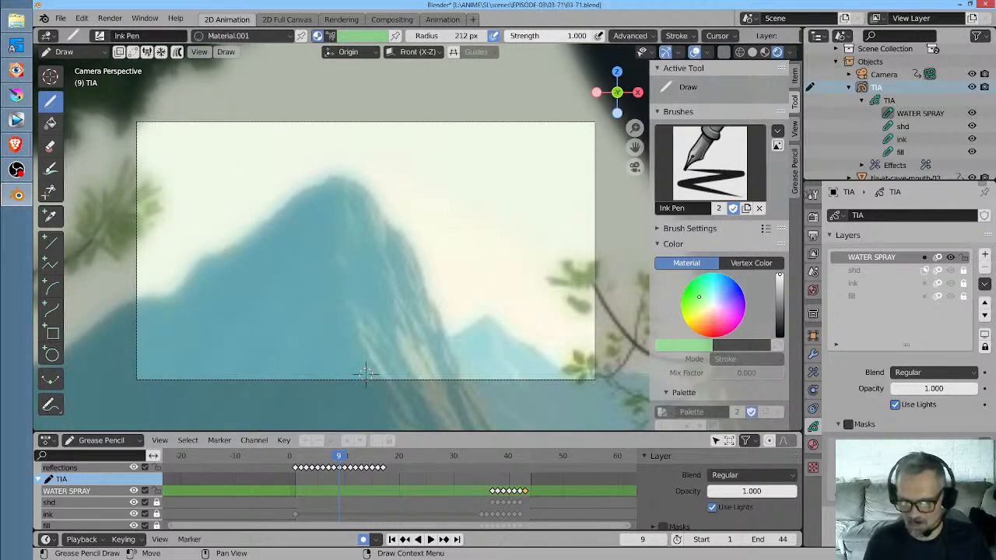
{"action": "scroll", "coordinate": [365, 373], "scroll_direction": "down", "scroll_amount": 7}
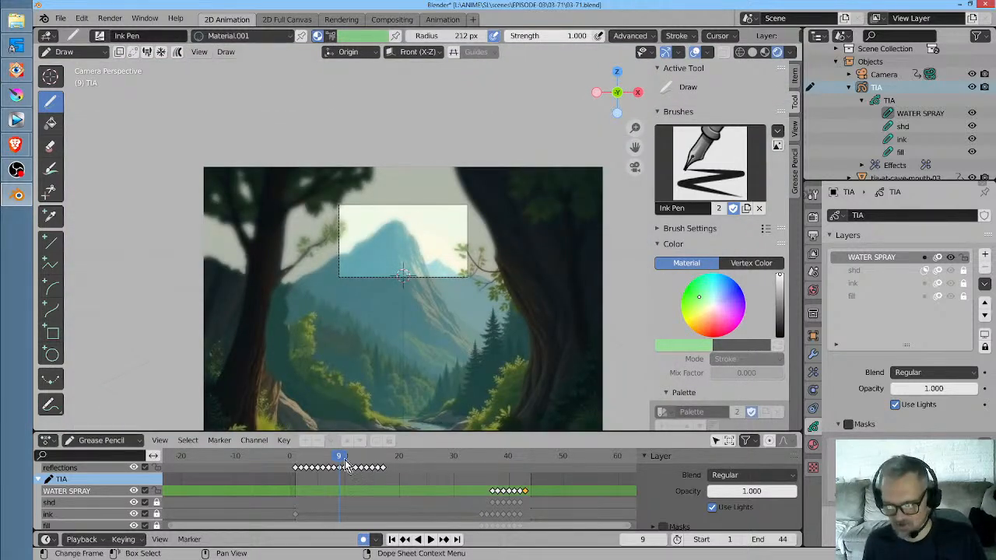
{"action": "left_click_drag", "start_coordinate": [337, 461], "coordinate": [377, 480]}
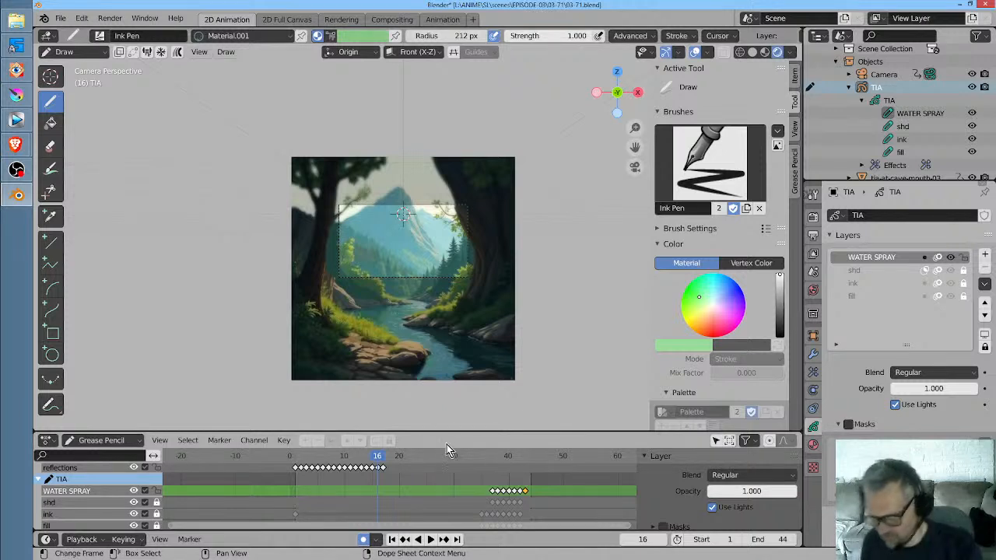
Collapse the TIA object's hierarchy, then select the water flowing object and preview its animated strokes through the camera
{"action": "scroll", "coordinate": [402, 216], "scroll_direction": "up", "scroll_amount": 3}
{"action": "middle_click_drag", "start_coordinate": [492, 325], "coordinate": [484, 232], "text": "shift"}
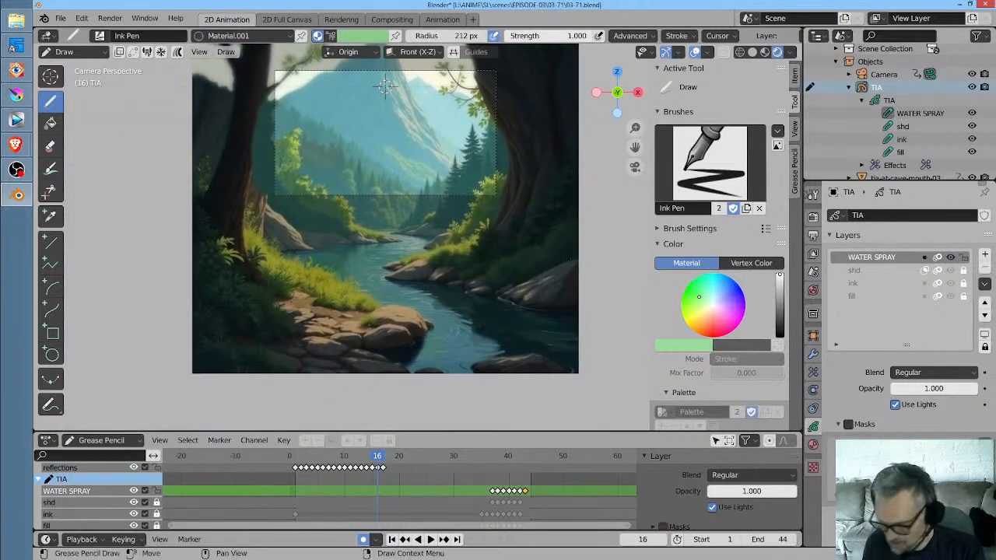
{"action": "left_click", "coordinate": [848, 88]}
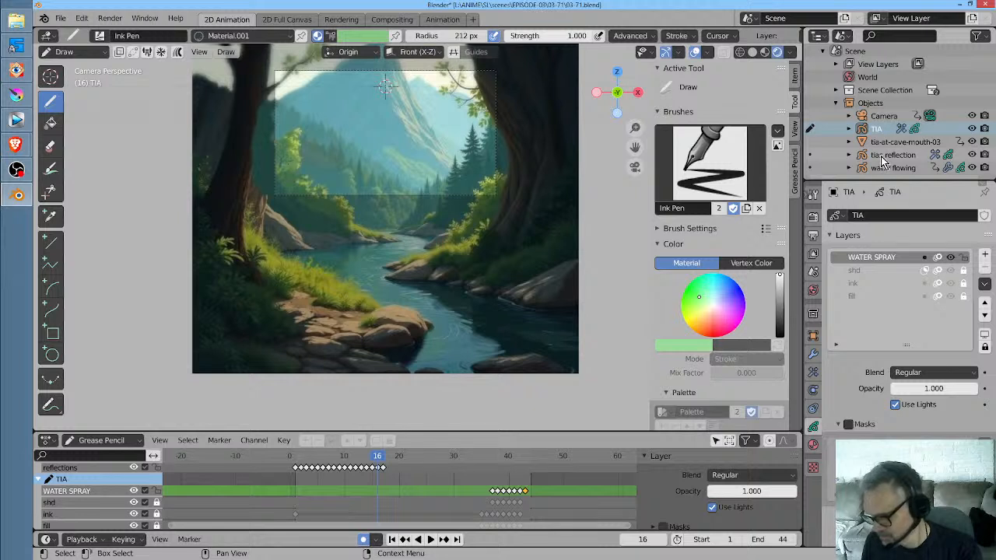
{"action": "left_click", "coordinate": [901, 167]}
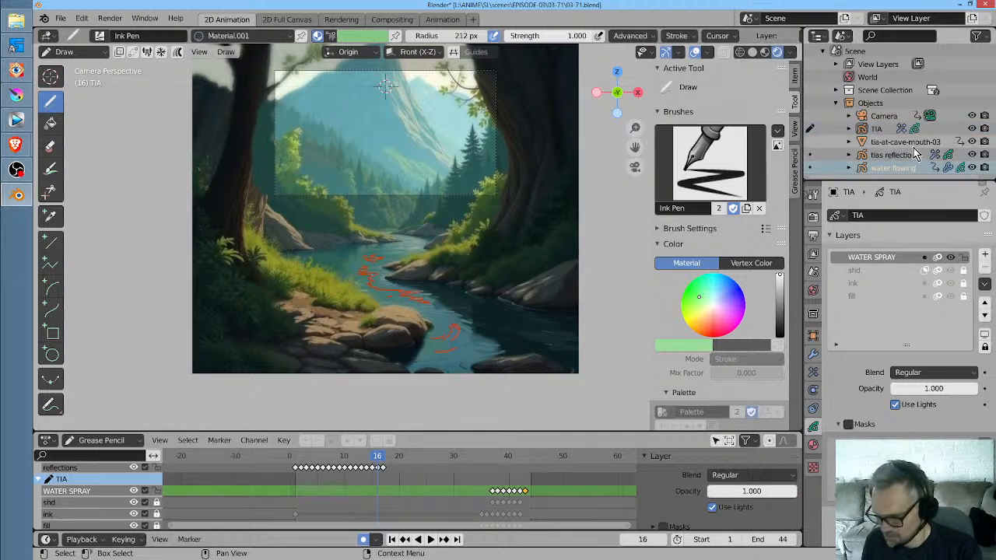
{"action": "left_click_drag", "start_coordinate": [380, 457], "coordinate": [400, 456]}
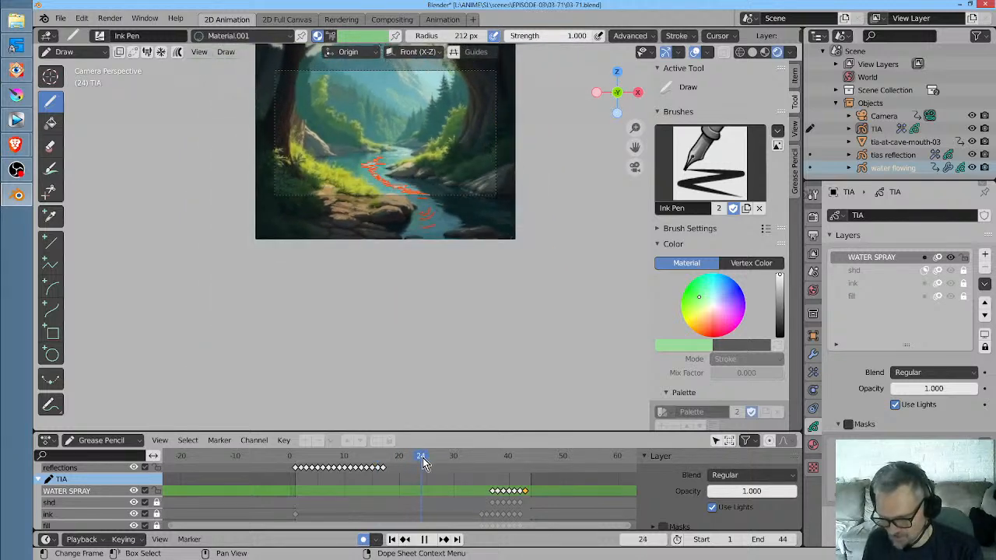
{"action": "key", "text": "space"}
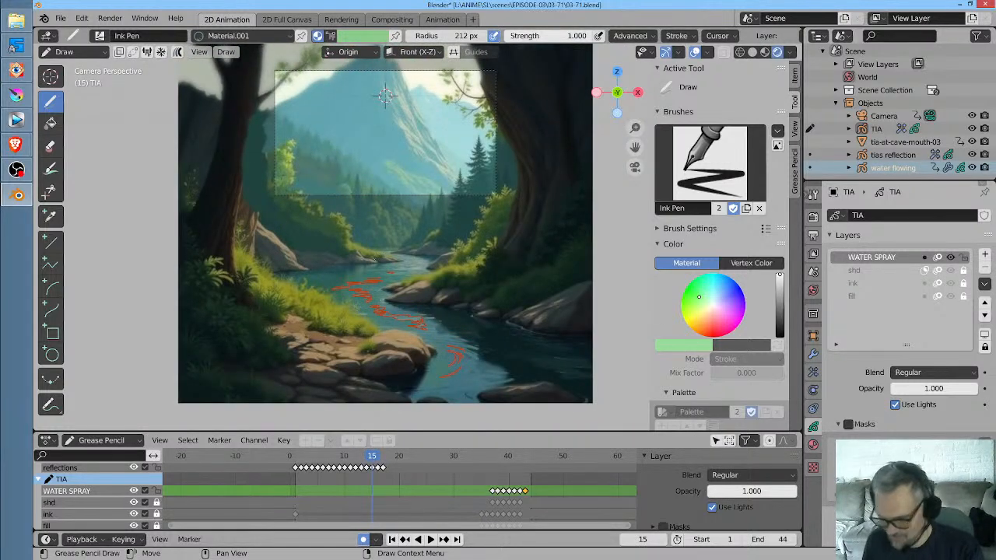
Review the water flowing strokes on the river up close in the front view, ending at frame 24
{"action": "key", "text": "KP_0"}
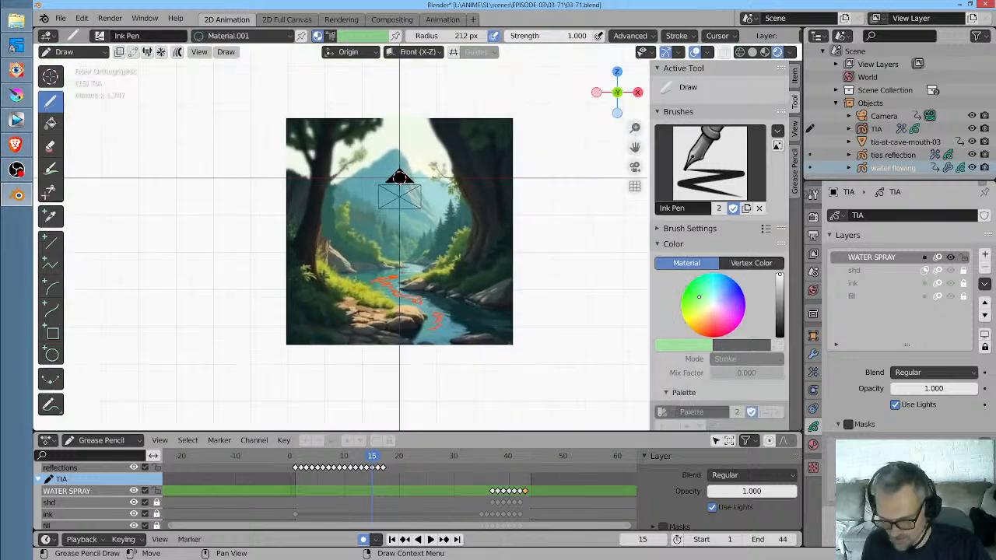
{"action": "scroll", "coordinate": [356, 349], "scroll_direction": "up", "scroll_amount": 4}
{"action": "middle_click_drag", "start_coordinate": [355, 349], "coordinate": [347, 273], "text": "shift"}
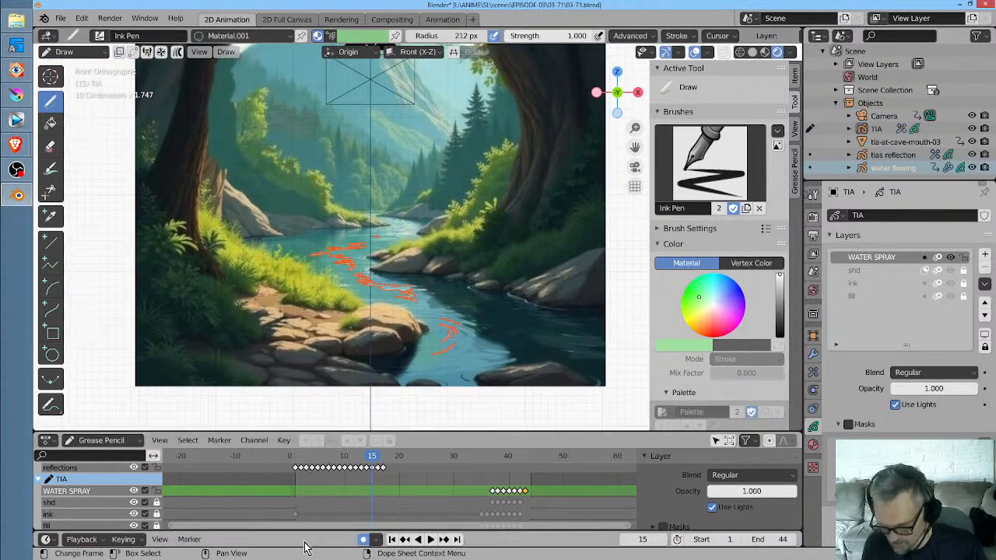
{"action": "mouse_move", "coordinate": [374, 458]}
{"action": "left_mouse_down"}
{"action": "mouse_move", "coordinate": [300, 462]}
{"action": "mouse_move", "coordinate": [384, 482]}
{"action": "mouse_move", "coordinate": [427, 479]}
{"action": "mouse_move", "coordinate": [313, 486]}
{"action": "mouse_move", "coordinate": [428, 490]}
{"action": "mouse_move", "coordinate": [421, 485]}
{"action": "left_mouse_up"}
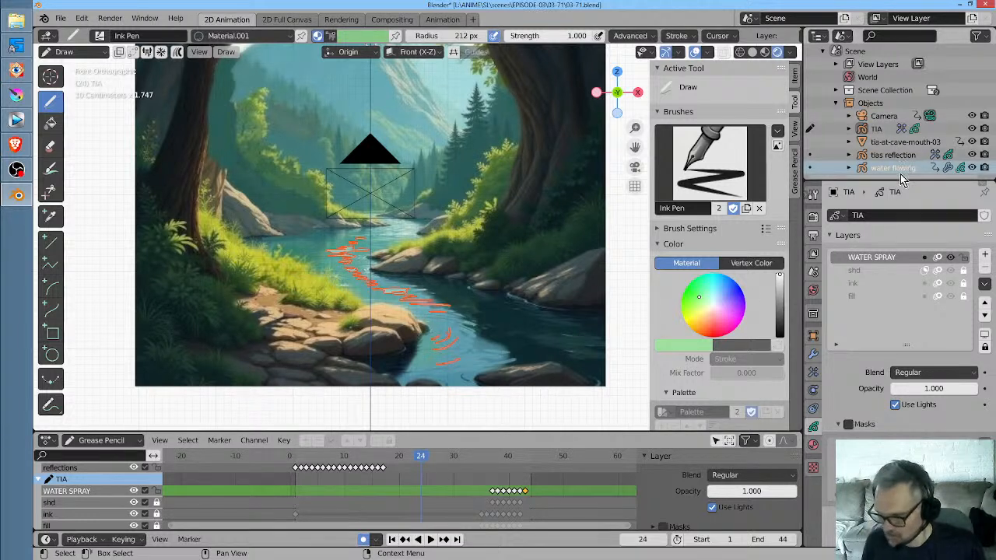
Switch from drawing to Object Mode and show the Grease Pencil Tools options
{"action": "key", "text": "ctrl+Tab"}
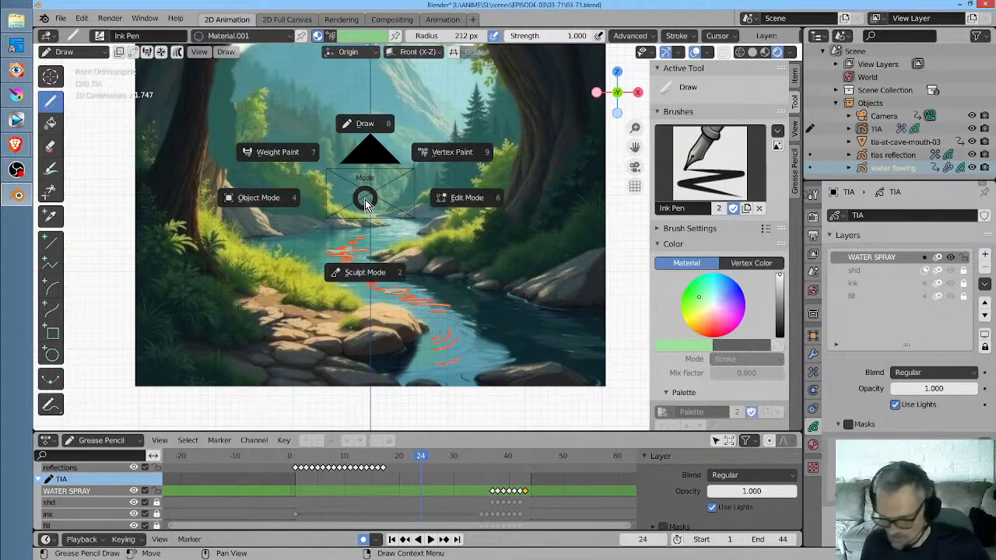
{"action": "left_click", "coordinate": [266, 205]}
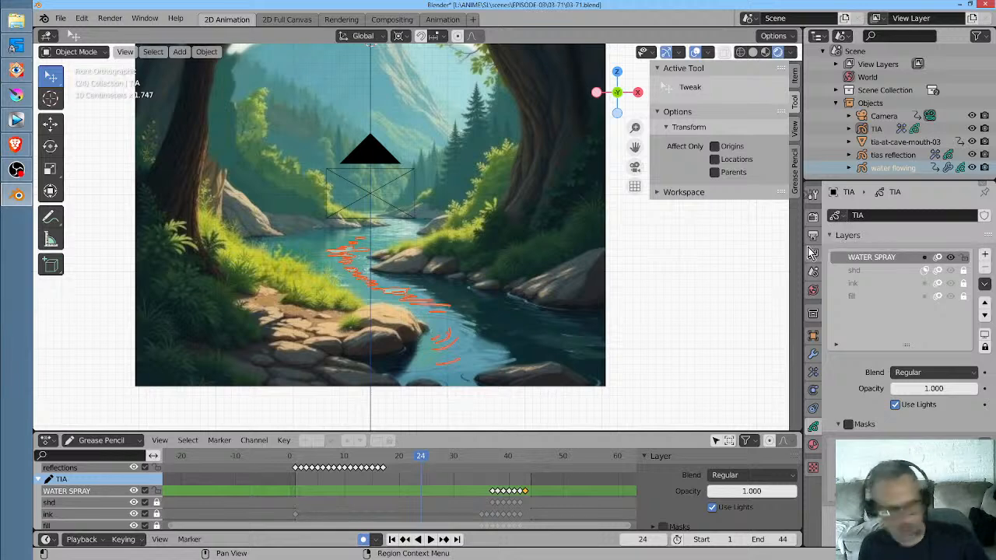
{"action": "scroll", "coordinate": [801, 245], "scroll_direction": "down", "scroll_amount": 1}
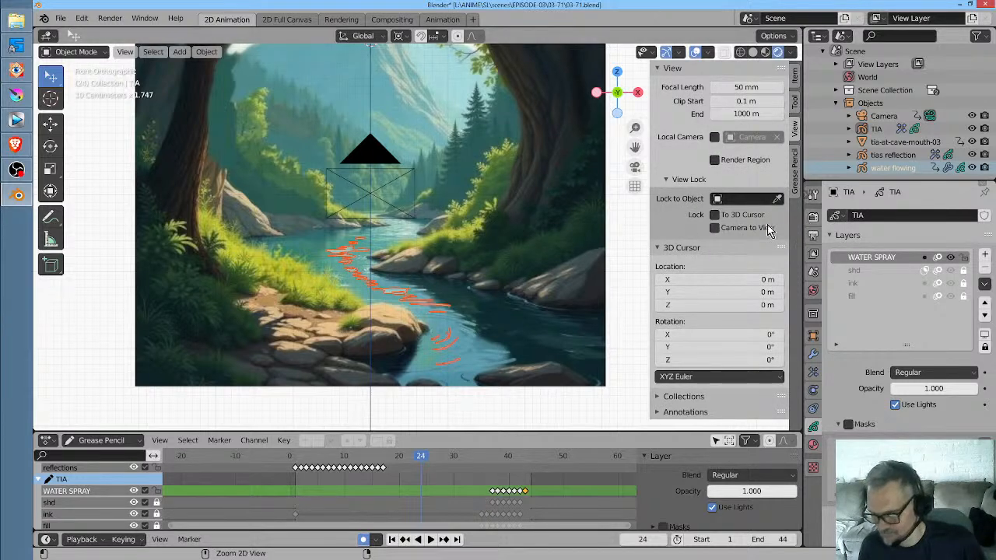
{"action": "scroll", "coordinate": [793, 204], "scroll_direction": "down", "scroll_amount": 1}
{"action": "key", "text": "ctrl+Tab"}
{"action": "left_click", "coordinate": [204, 266]}
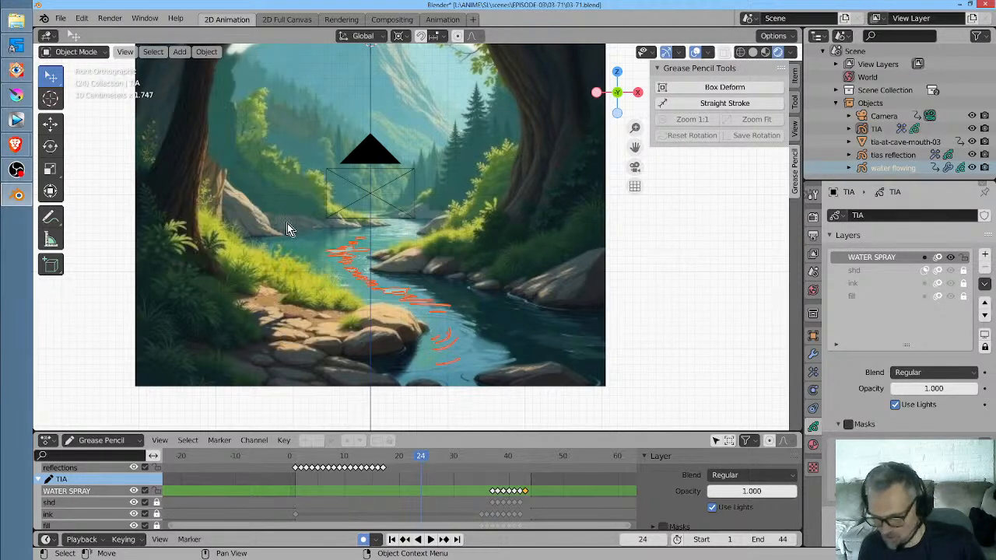
Compare the layers of the water flowing and tias reflection objects, ending with tias reflection as the active object
{"action": "left_click", "coordinate": [894, 166]}
{"action": "left_click", "coordinate": [891, 157]}
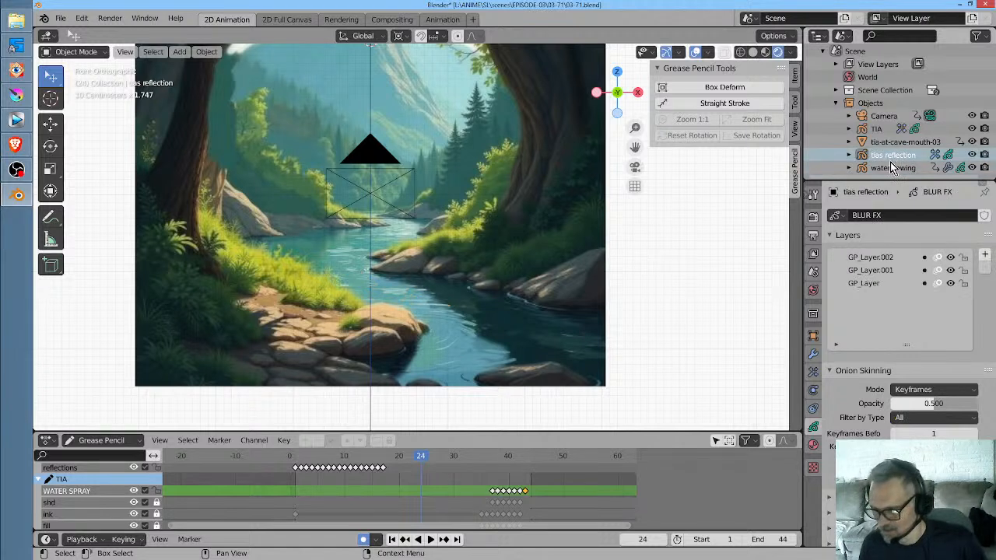
{"action": "left_click", "coordinate": [891, 167]}
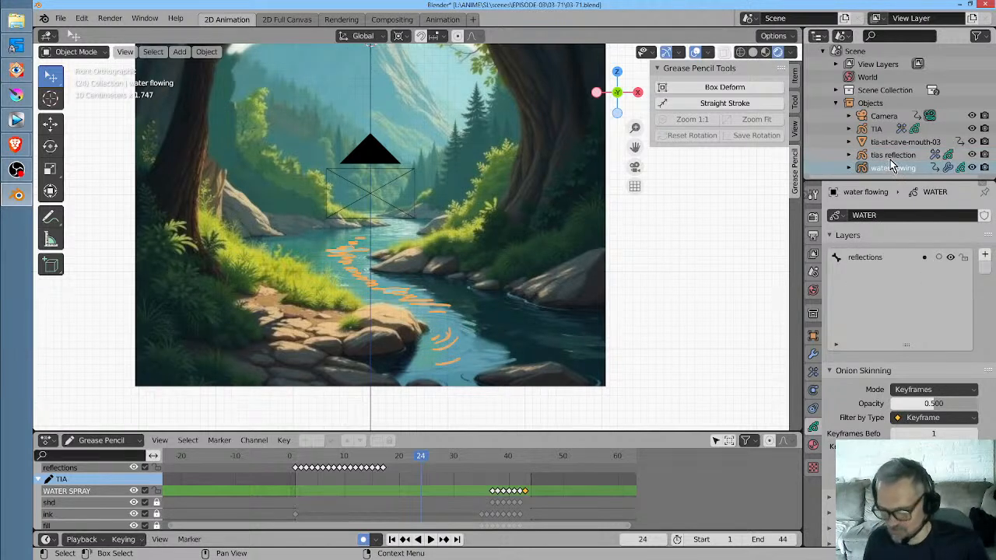
{"action": "left_click", "coordinate": [891, 155]}
{"action": "left_click", "coordinate": [891, 167]}
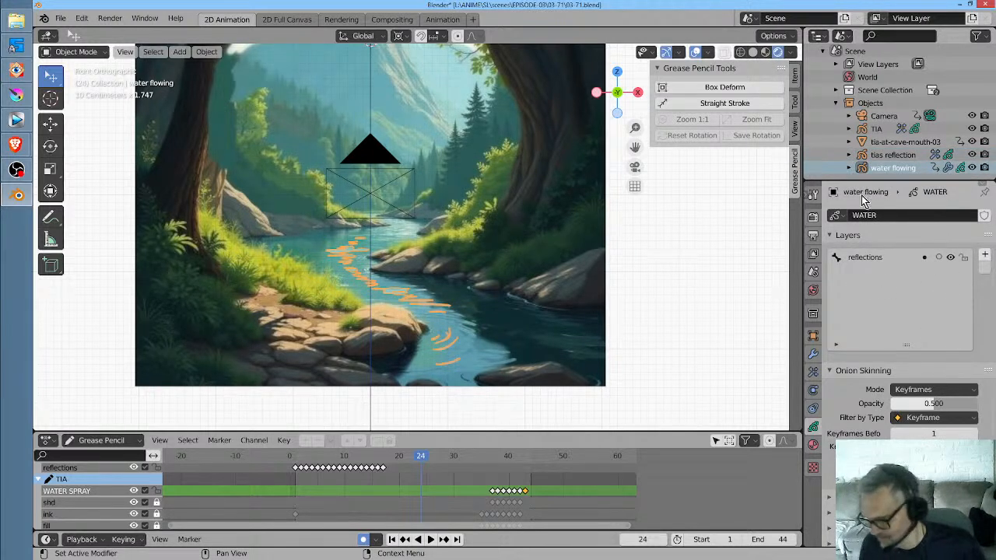
{"action": "left_click", "coordinate": [884, 157]}
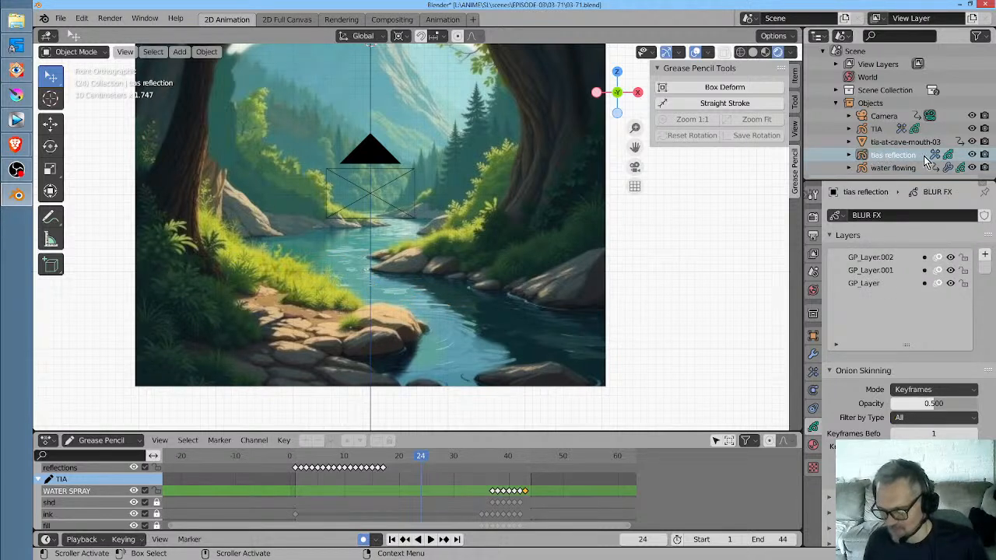
Compare the layers of the TIA, tias reflection and water flowing objects, ending with TIA as the active object
{"action": "left_click", "coordinate": [880, 130]}
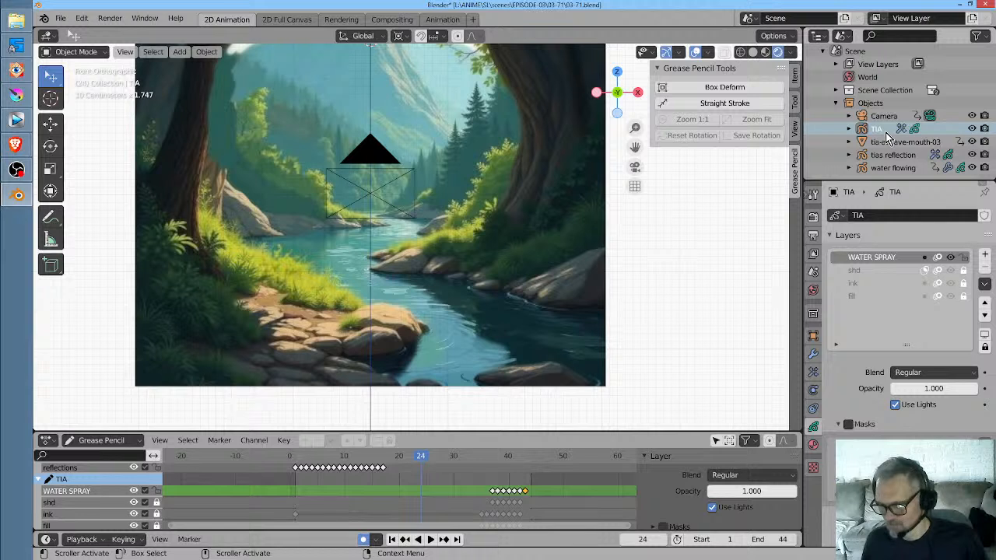
{"action": "left_click", "coordinate": [884, 155]}
{"action": "left_click", "coordinate": [883, 168]}
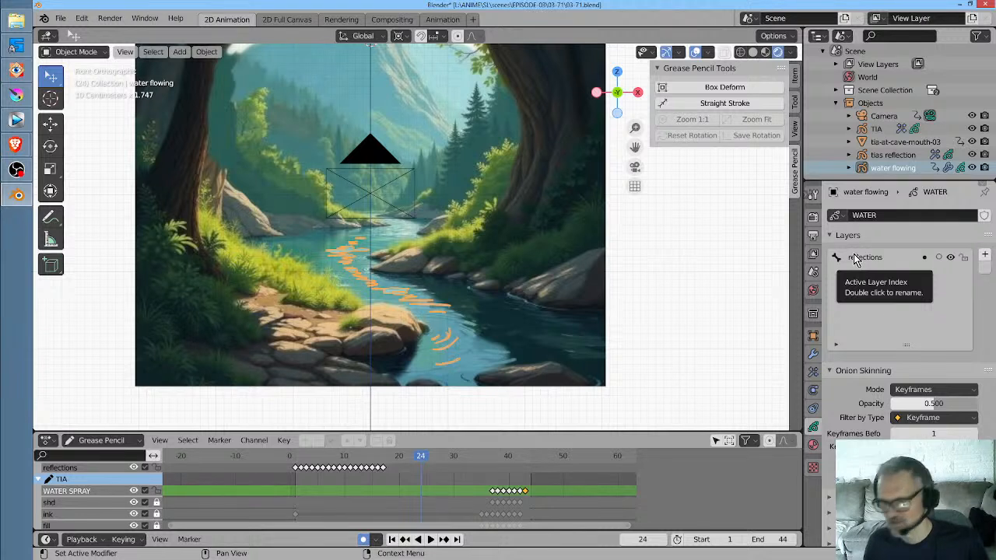
{"action": "left_click", "coordinate": [872, 129]}
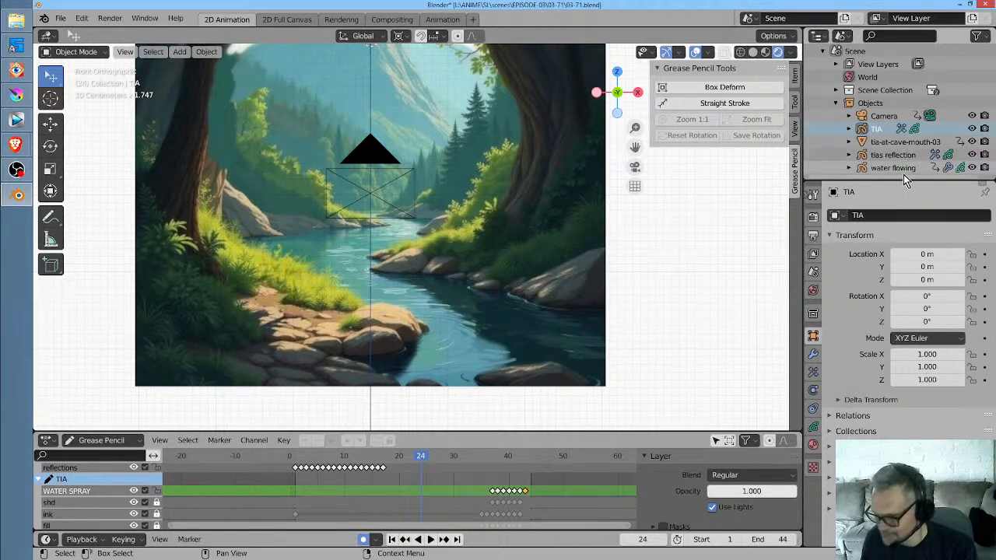
Inspect the water flowing object's TimeOffset modifier alongside its keyframes in the Dope Sheet, ending at frame 1
{"action": "left_click", "coordinate": [894, 168]}
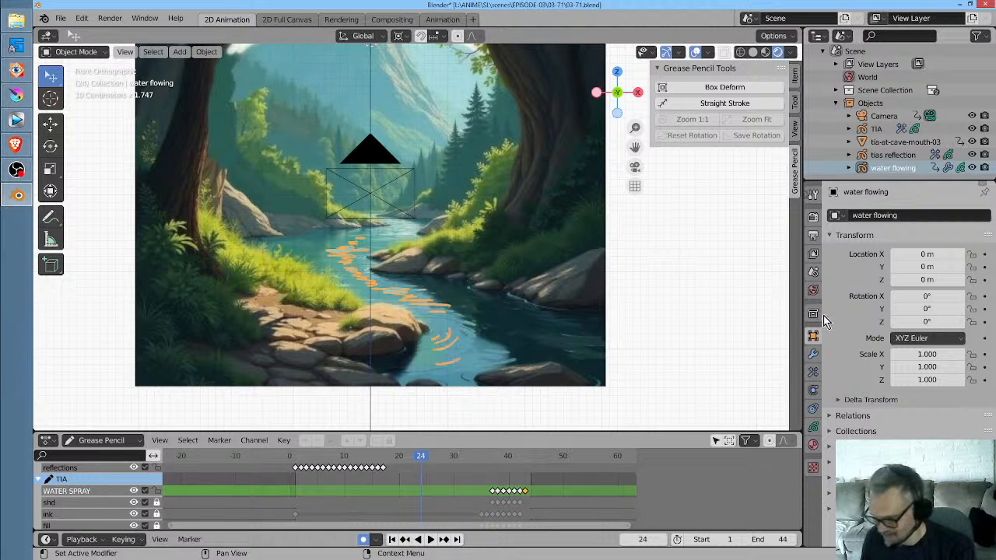
{"action": "left_click", "coordinate": [813, 354]}
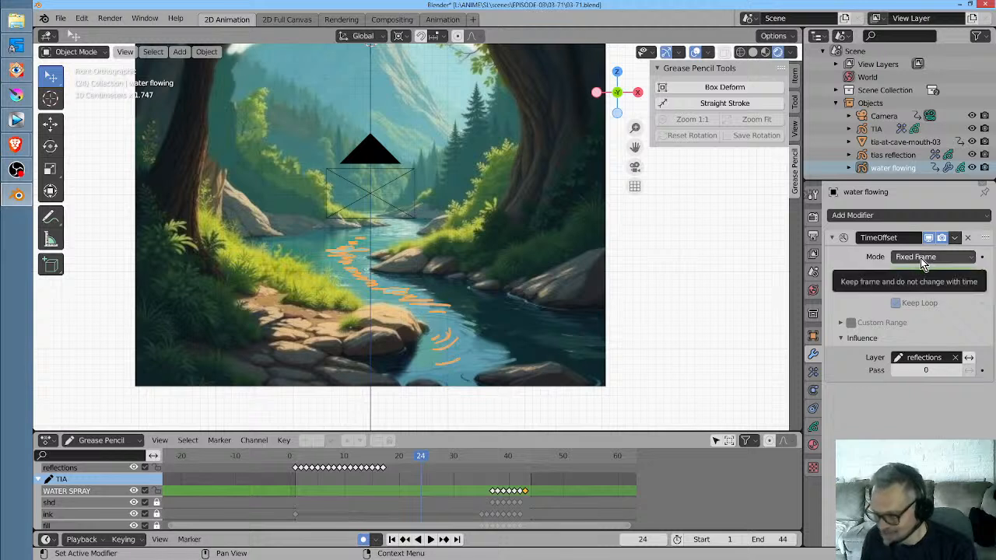
{"action": "left_click", "coordinate": [105, 441]}
{"action": "left_click", "coordinate": [100, 456]}
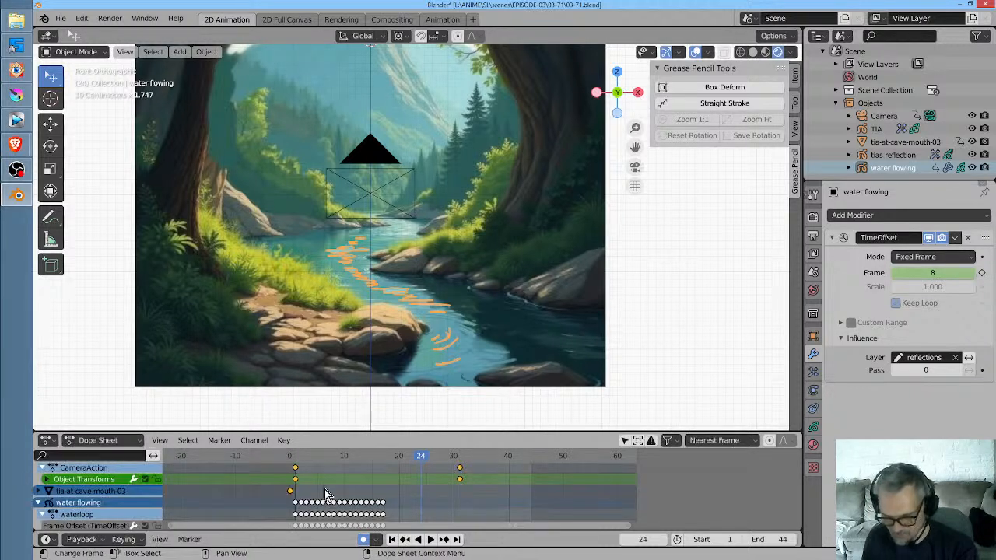
{"action": "mouse_move", "coordinate": [305, 457]}
{"action": "left_mouse_down"}
{"action": "mouse_move", "coordinate": [457, 458]}
{"action": "mouse_move", "coordinate": [272, 459]}
{"action": "mouse_move", "coordinate": [294, 461]}
{"action": "left_mouse_up"}
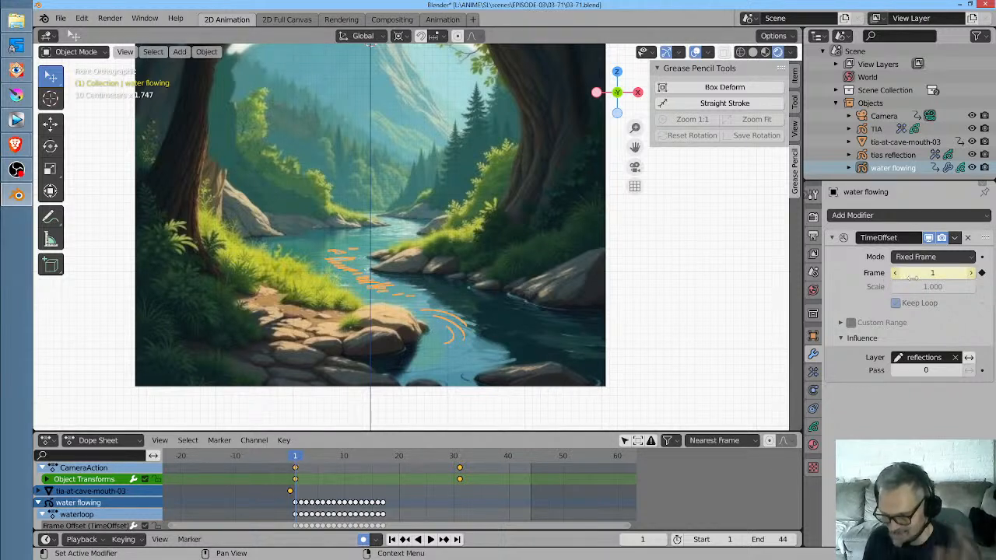
Switch the water flowing TimeOffset modifier to Regular mode and enable its custom range
{"action": "left_click", "coordinate": [926, 259]}
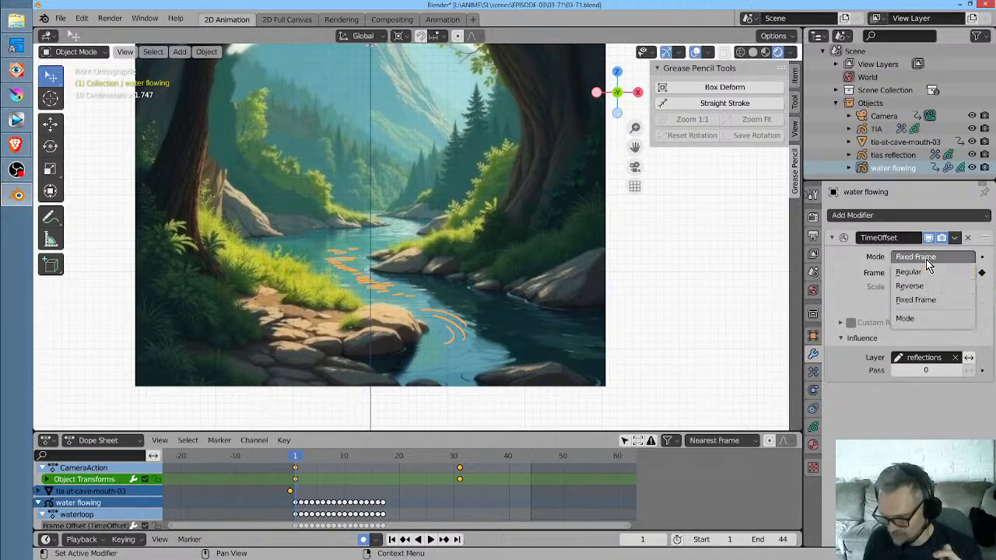
{"action": "left_click", "coordinate": [925, 273]}
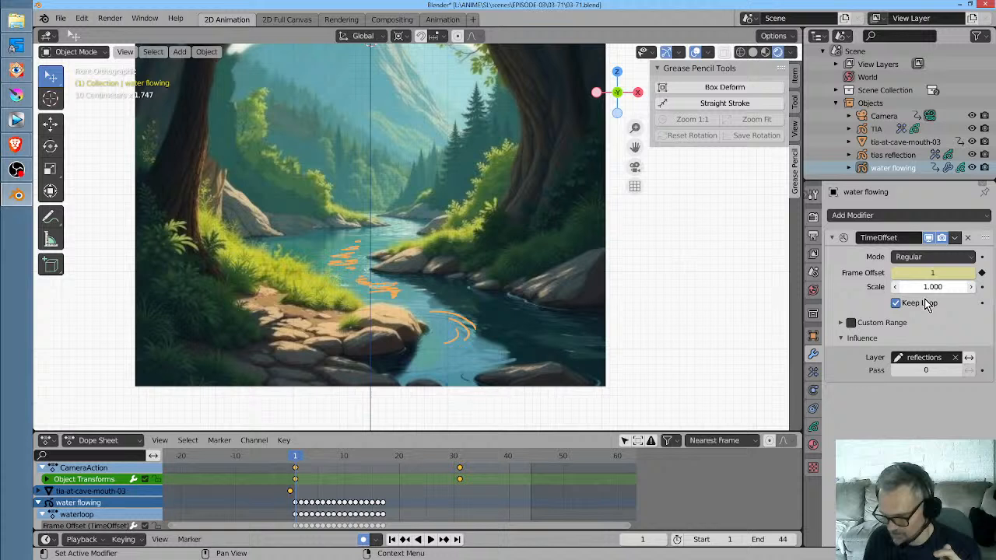
{"action": "left_click", "coordinate": [841, 325]}
{"action": "left_click", "coordinate": [852, 324]}
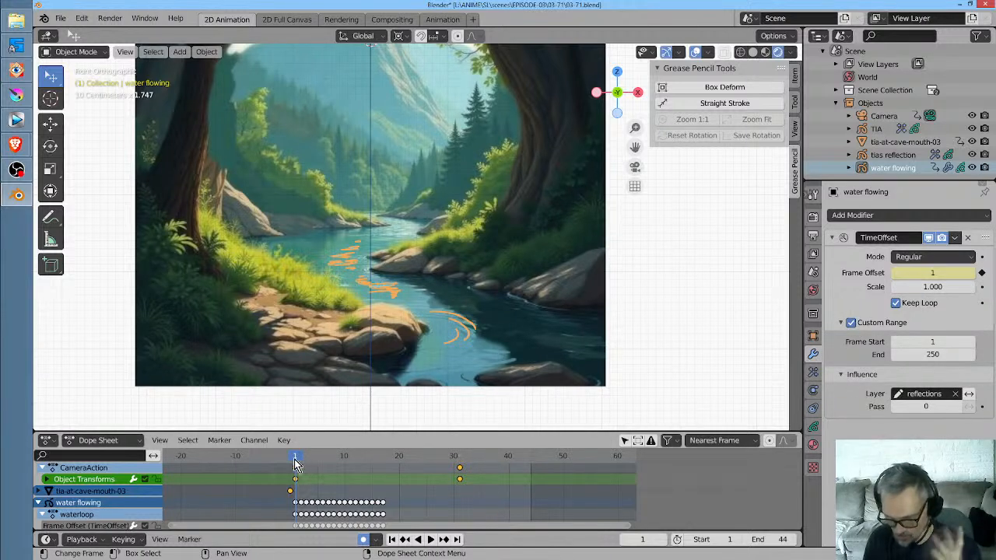
Scrub through the timeline and play the animation to check the water strokes with the Regular time offset
{"action": "left_click_drag", "start_coordinate": [298, 462], "coordinate": [385, 464]}
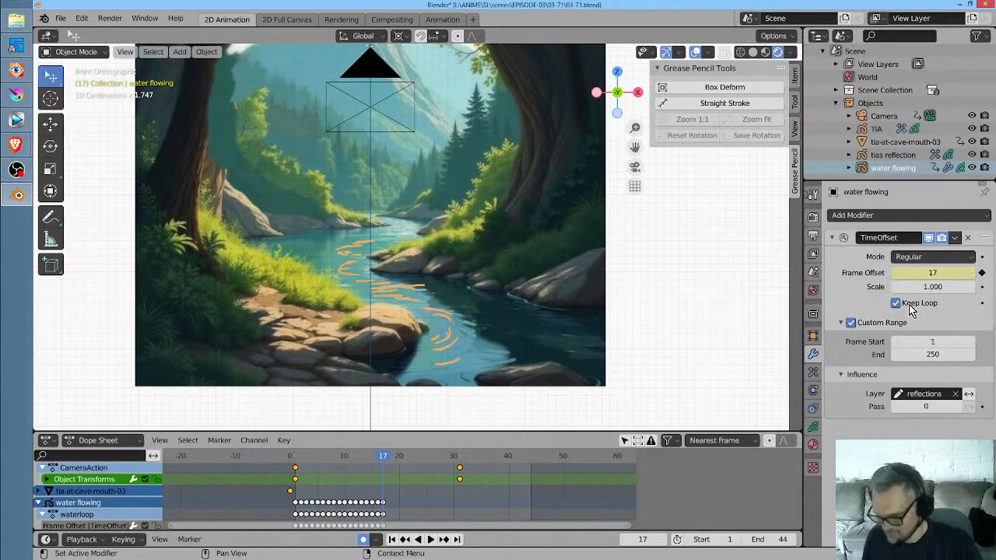
{"action": "mouse_move", "coordinate": [383, 463]}
{"action": "left_mouse_down"}
{"action": "mouse_move", "coordinate": [286, 467]}
{"action": "mouse_move", "coordinate": [295, 464]}
{"action": "left_mouse_up"}
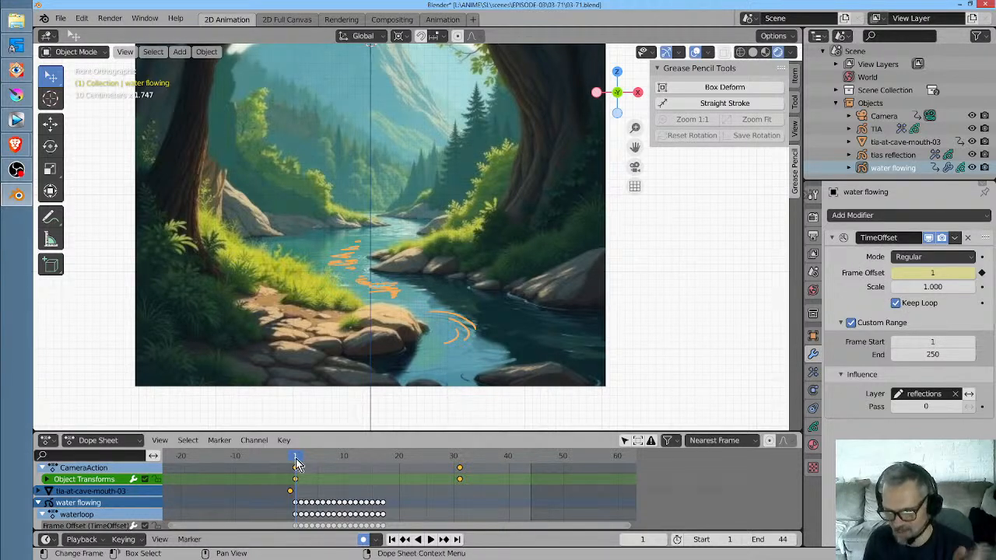
{"action": "left_click_drag", "start_coordinate": [294, 458], "coordinate": [337, 469]}
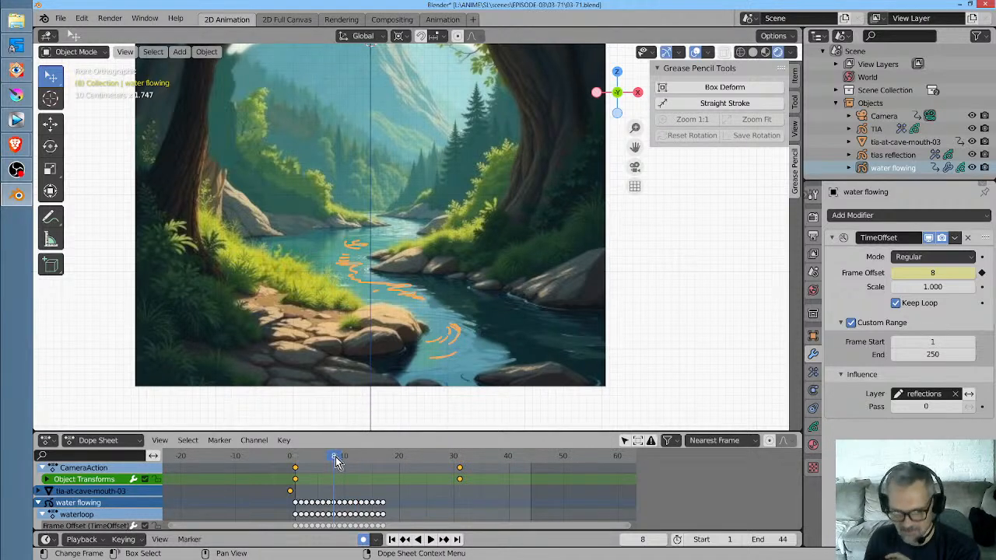
{"action": "left_click_drag", "start_coordinate": [336, 461], "coordinate": [483, 478]}
{"action": "key", "text": "space"}
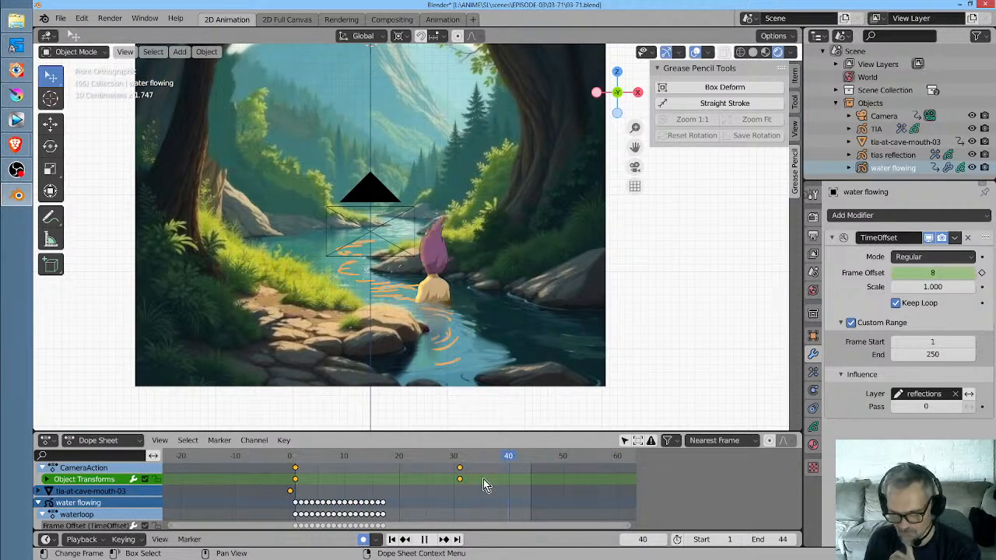
{"action": "key", "text": "Escape"}
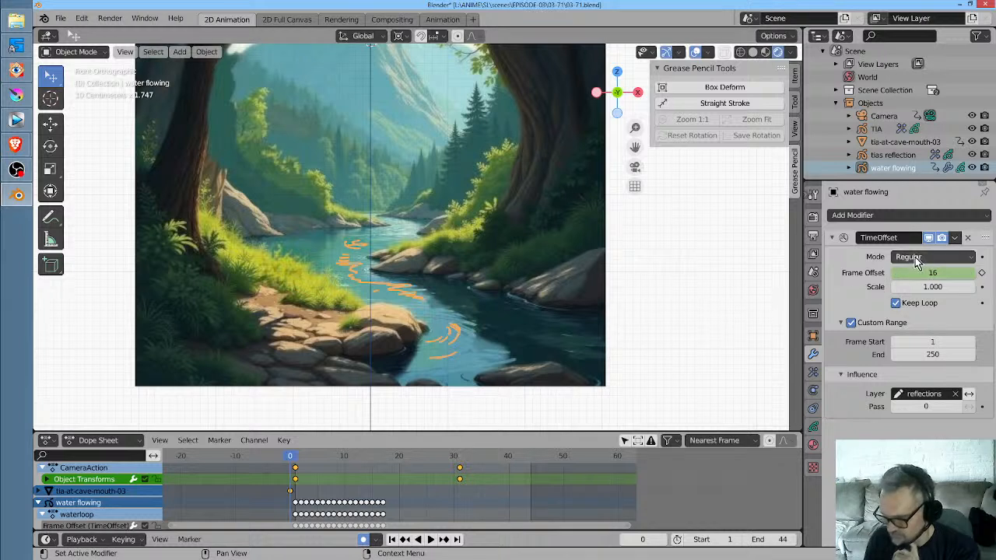
Set the TimeOffset modifier's mode to Fixed Frame and check the water strokes up to frame 15
{"action": "left_click", "coordinate": [917, 263]}
{"action": "left_click", "coordinate": [915, 302]}
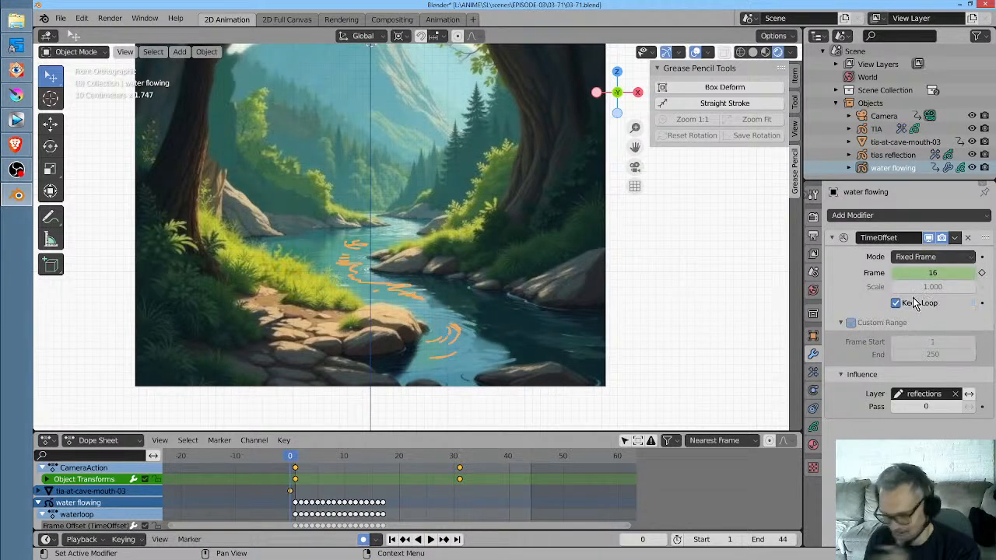
{"action": "left_click_drag", "start_coordinate": [295, 463], "coordinate": [372, 459]}
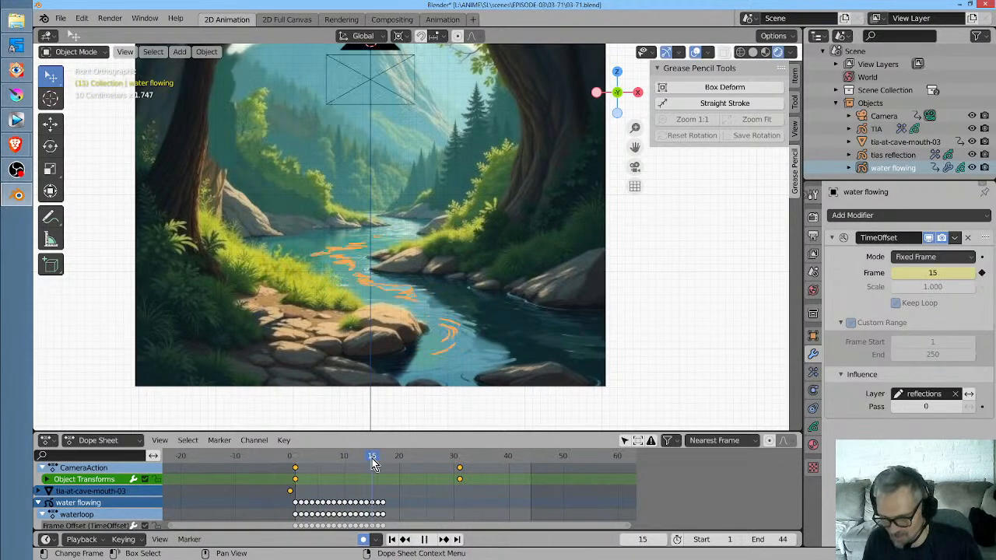
Show the Grease Pencil keyframes instead of the Dope Sheet ones and play back the flowing water, ending at frame 37
{"action": "left_click", "coordinate": [124, 441]}
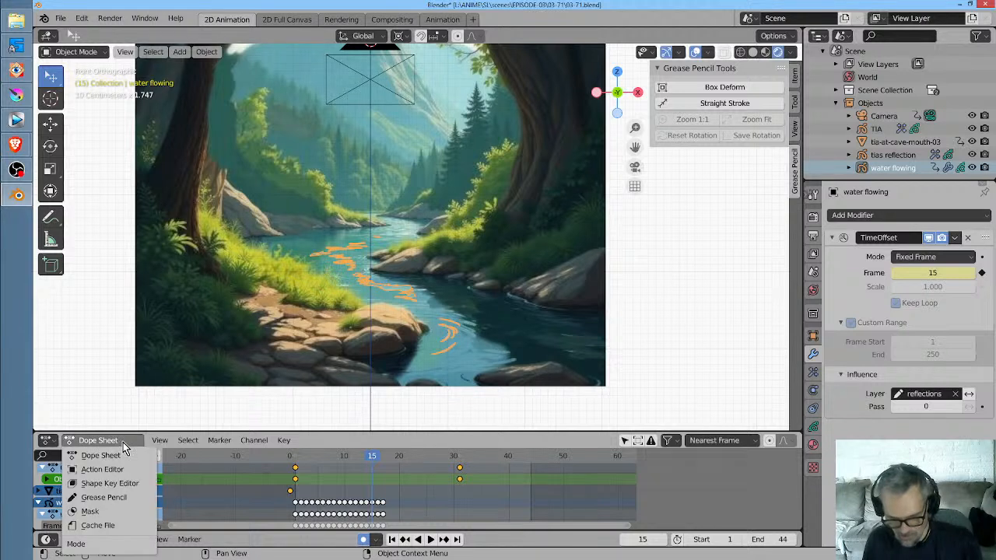
{"action": "left_click", "coordinate": [104, 497]}
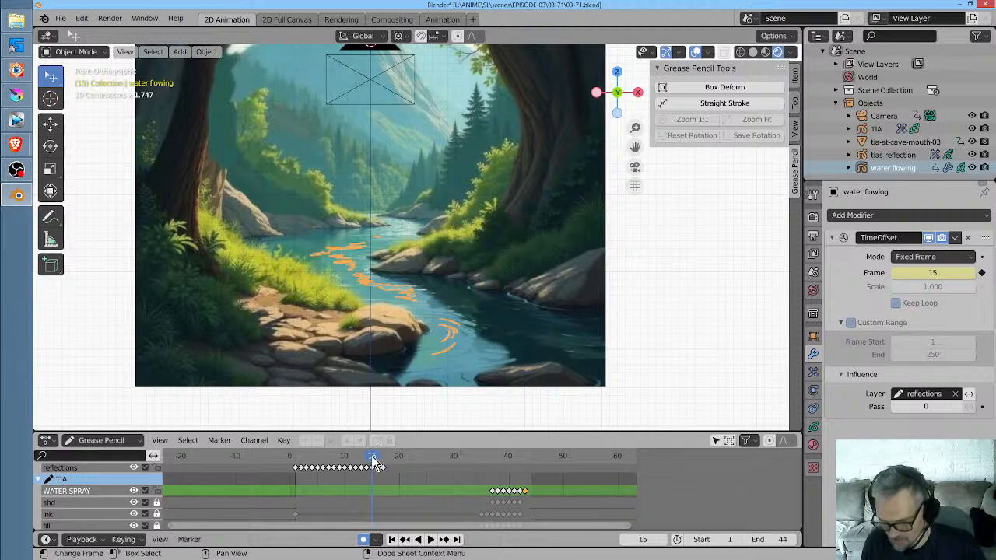
{"action": "key", "text": "space"}
{"action": "key", "text": "space"}
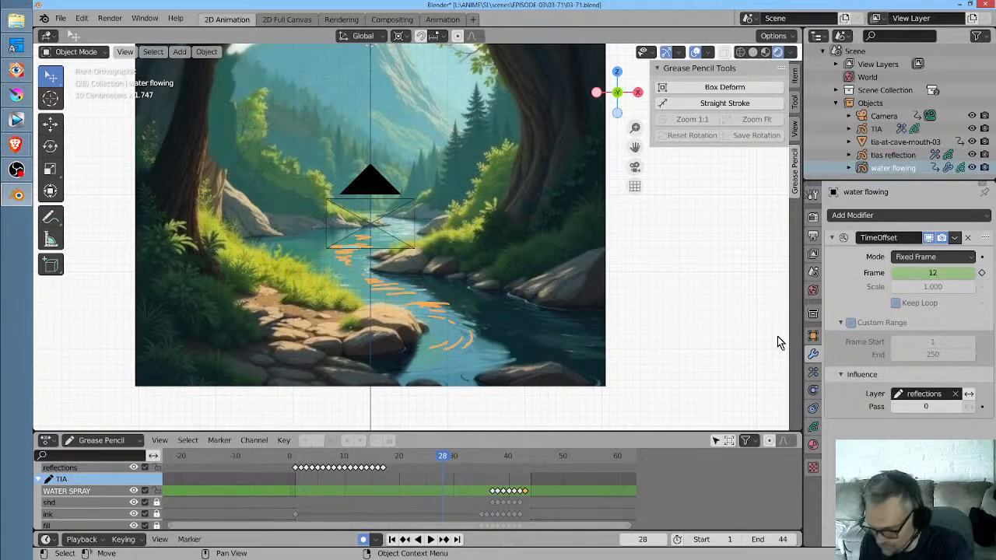
{"action": "key", "text": "space"}
{"action": "left_click_drag", "start_coordinate": [463, 461], "coordinate": [493, 459]}
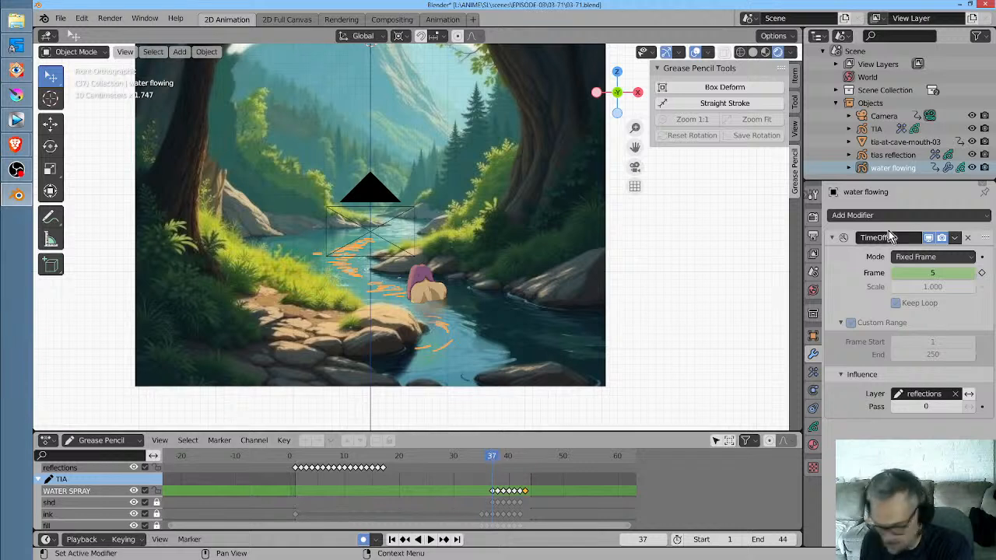
Review the TIA object's layers and its character and water spray animation up close from frame 37 to 42
{"action": "left_click", "coordinate": [876, 129]}
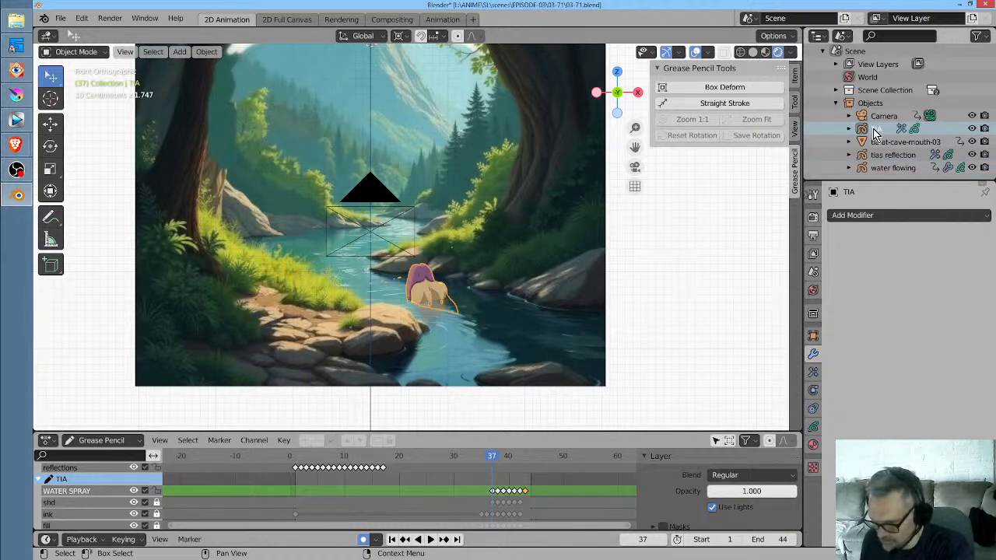
{"action": "left_click", "coordinate": [813, 427]}
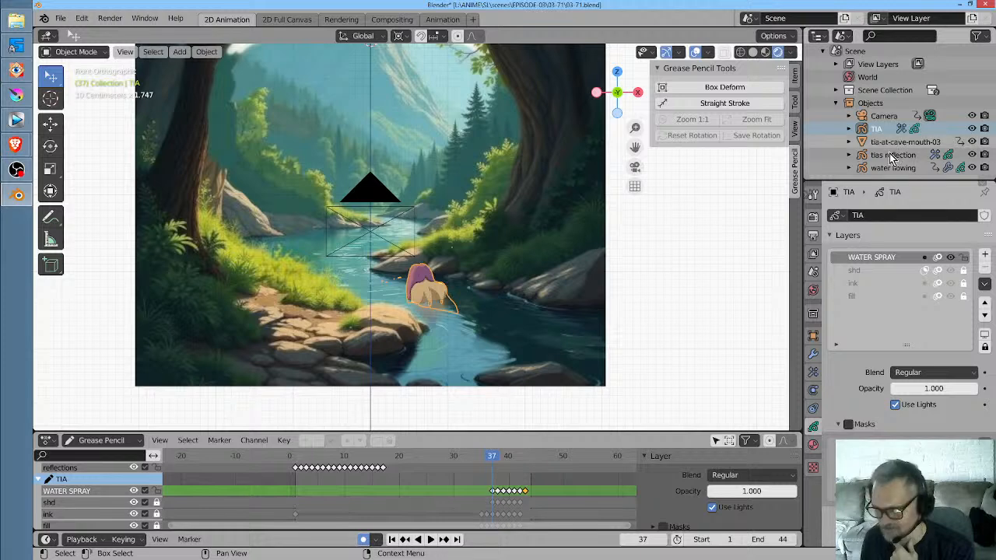
{"action": "scroll", "coordinate": [519, 263], "scroll_direction": "up", "scroll_amount": 5}
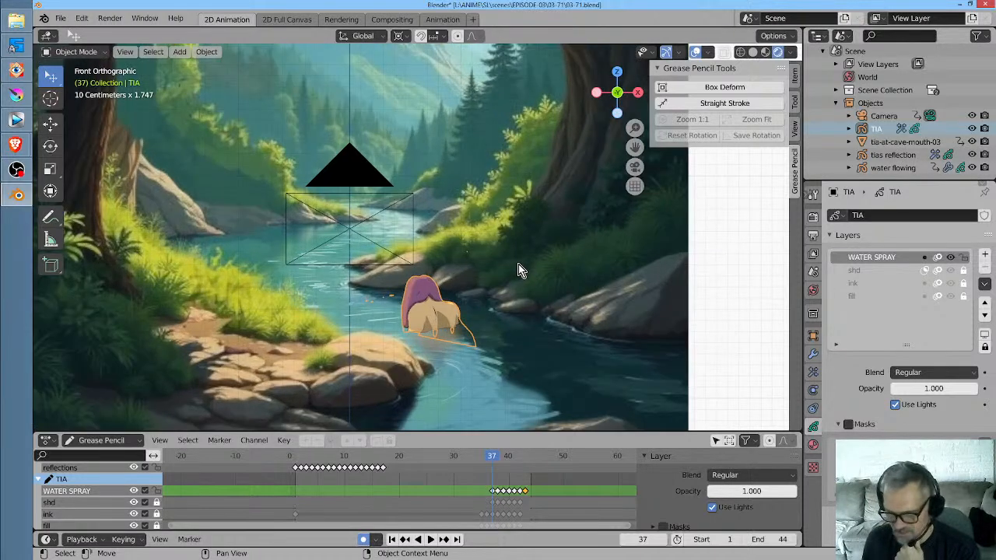
{"action": "middle_click_drag", "start_coordinate": [540, 426], "coordinate": [543, 381]}
{"action": "mouse_move", "coordinate": [495, 458]}
{"action": "left_mouse_down"}
{"action": "mouse_move", "coordinate": [436, 460]}
{"action": "mouse_move", "coordinate": [498, 464]}
{"action": "left_mouse_up"}
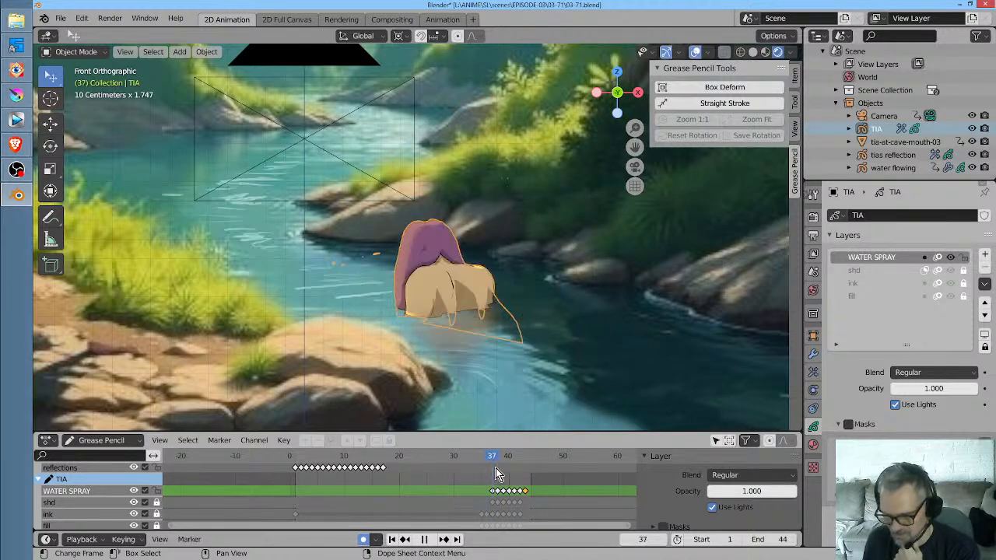
{"action": "key", "text": "space"}
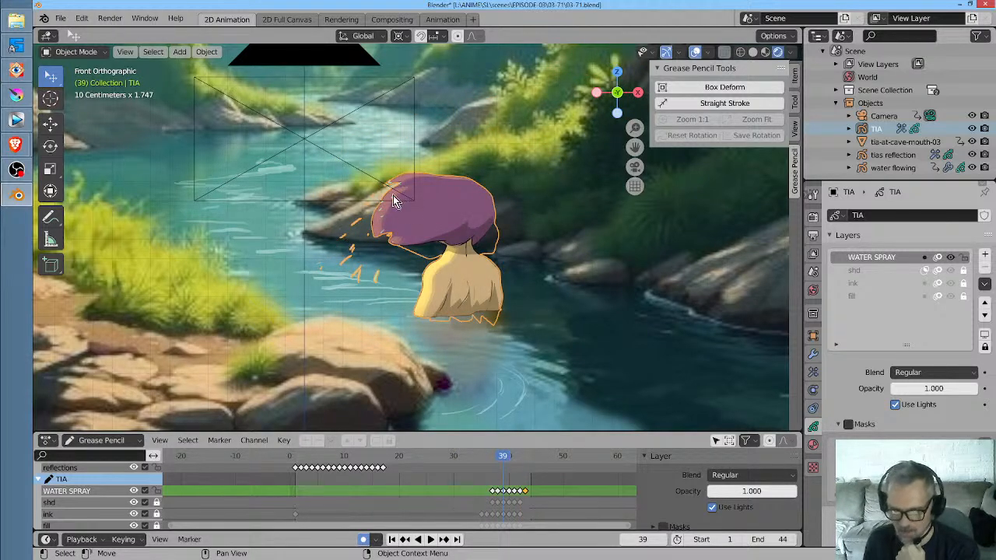
{"action": "left_click_drag", "start_coordinate": [501, 460], "coordinate": [522, 460]}
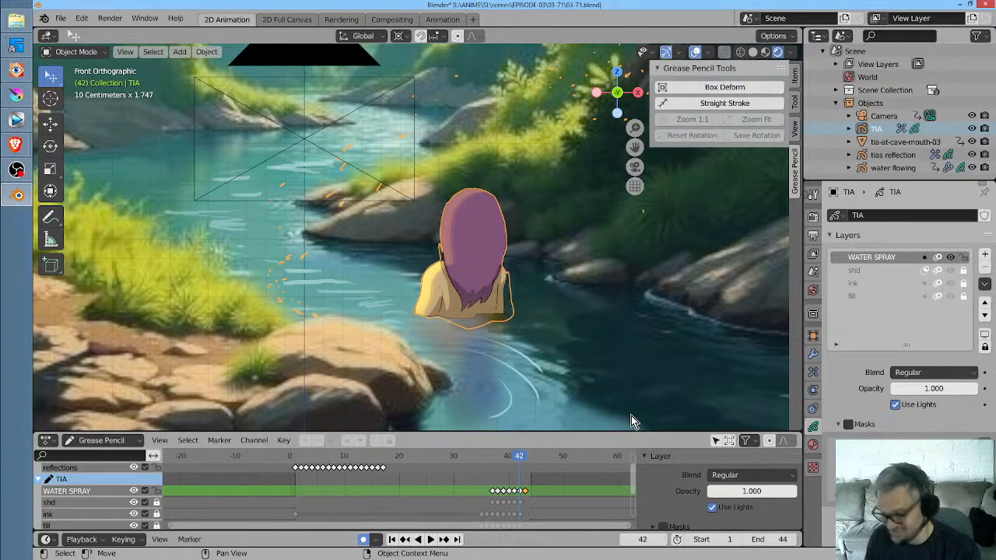
Inspect the tias reflection object's Blur effect settings and briefly check its contents in the object hierarchy
{"action": "left_click", "coordinate": [891, 158]}
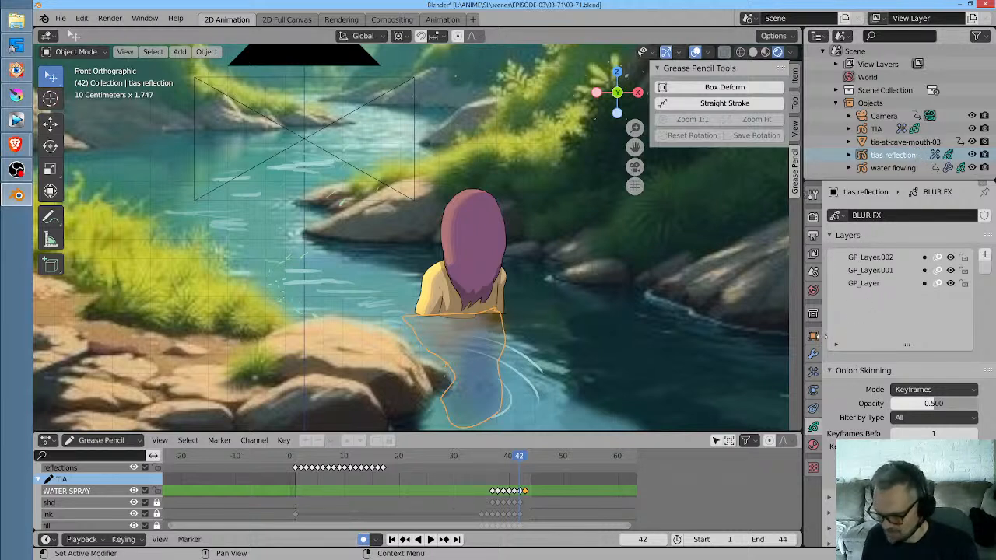
{"action": "left_click", "coordinate": [813, 372]}
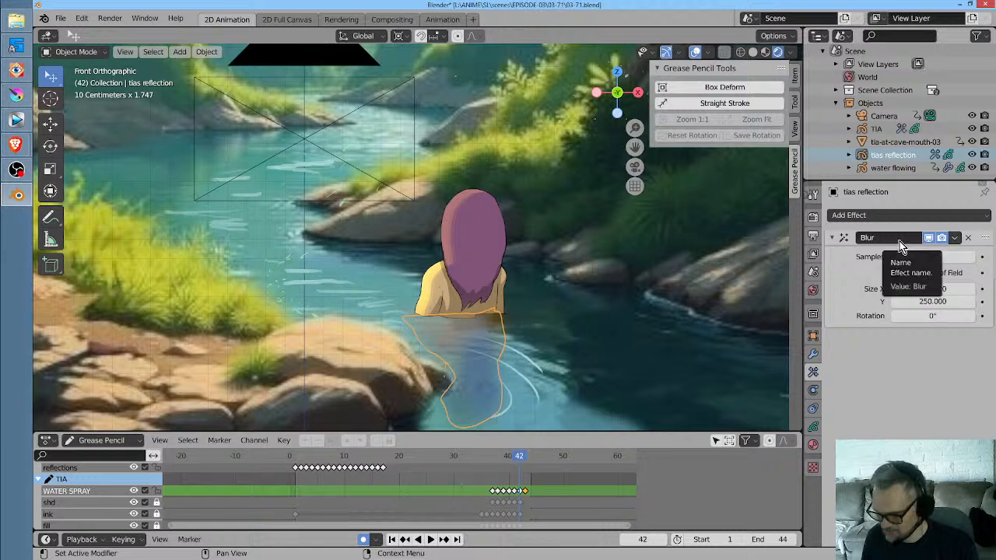
{"action": "left_click", "coordinate": [849, 155]}
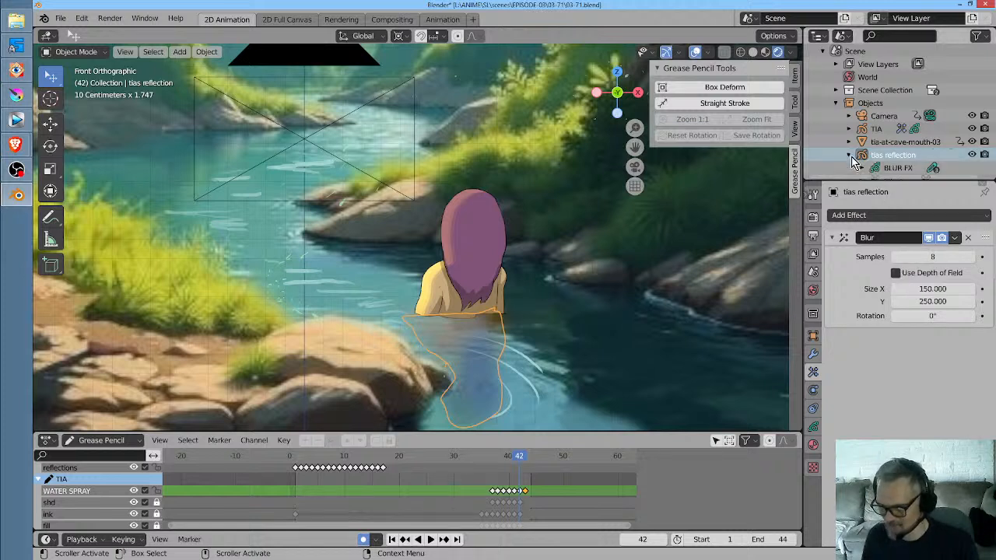
{"action": "left_click", "coordinate": [849, 154]}
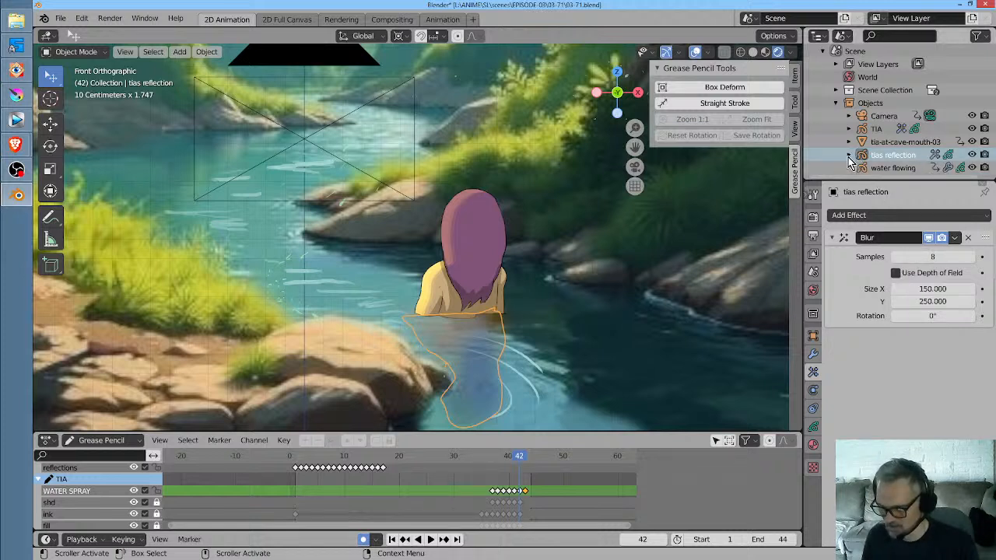
Compare the blend and opacity settings of the tias reflection layers GP_Layer.002, GP_Layer.001 and GP_Layer
{"action": "left_click", "coordinate": [814, 428]}
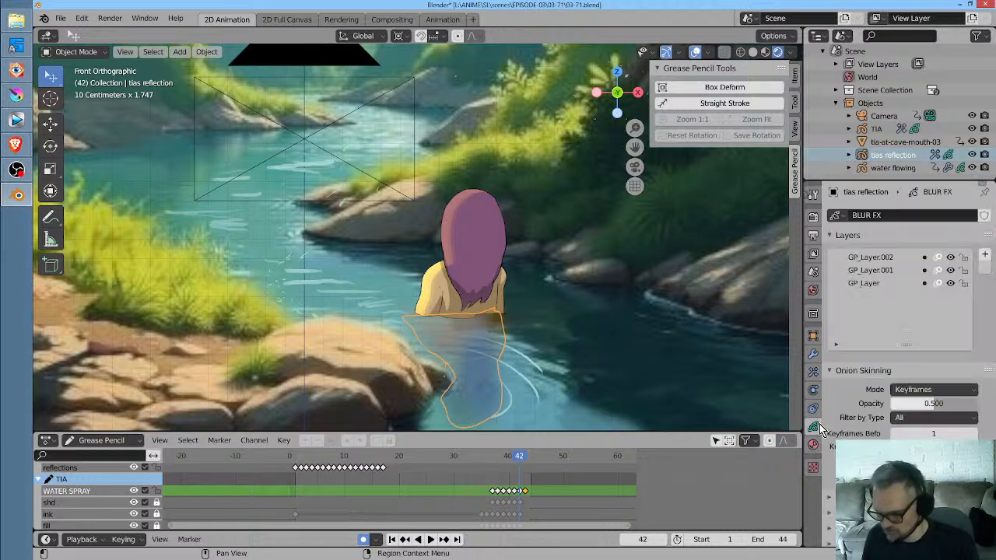
{"action": "left_click", "coordinate": [890, 258]}
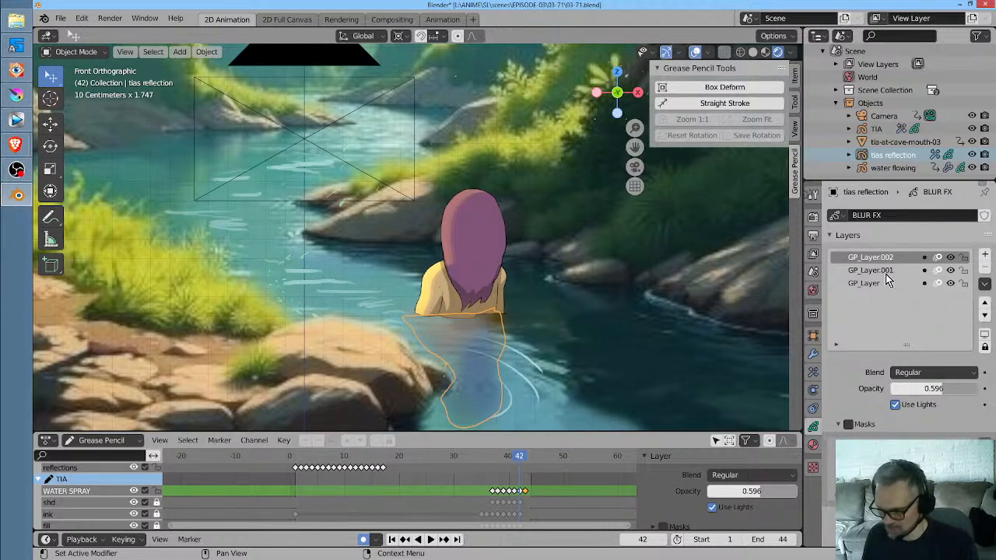
{"action": "left_click", "coordinate": [885, 272]}
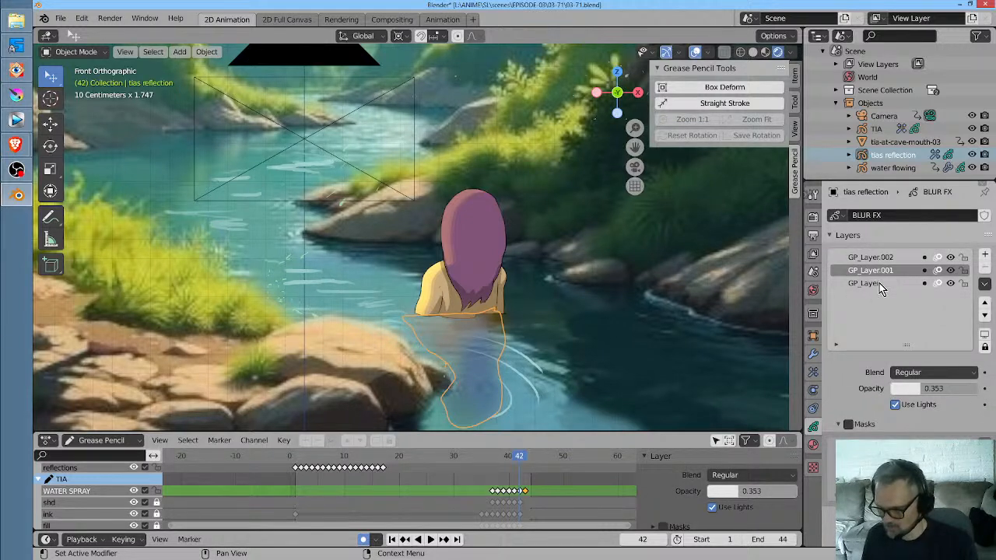
{"action": "left_click", "coordinate": [880, 284]}
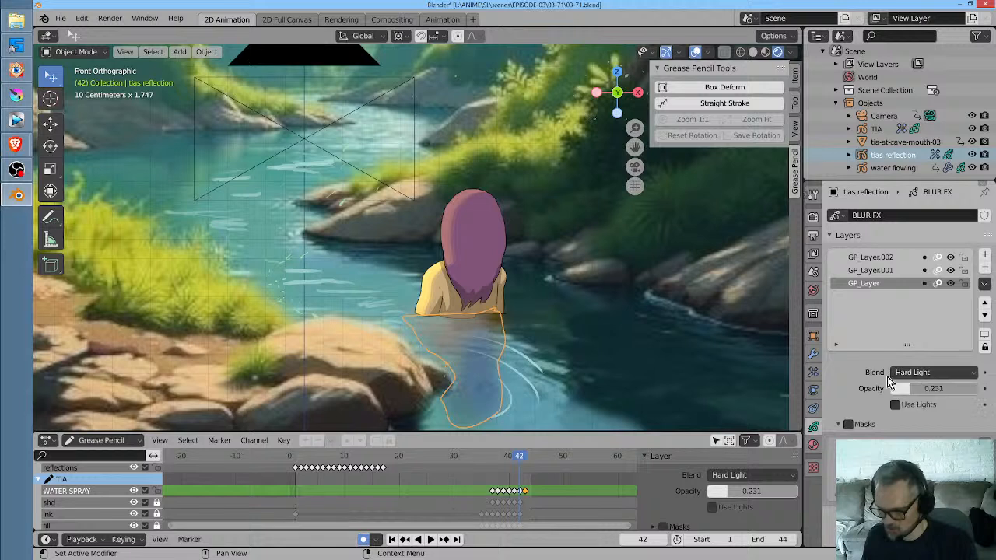
Toggle the visibility of the tias reflection layers GP_Layer and GP_Layer.001 to compare how each affects the reflection
{"action": "left_click", "coordinate": [949, 284]}
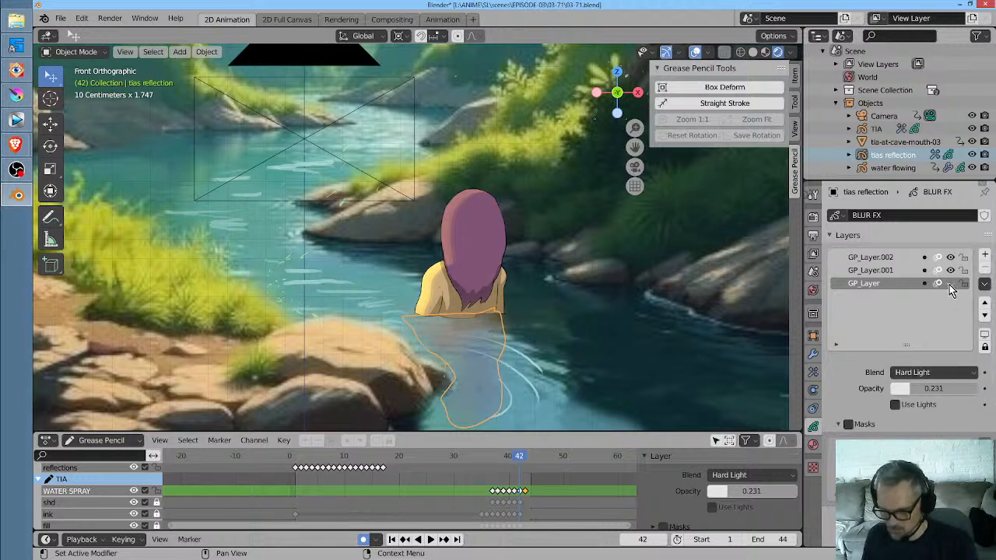
{"action": "left_click", "coordinate": [949, 284]}
{"action": "left_click", "coordinate": [949, 284]}
{"action": "left_click", "coordinate": [949, 284]}
{"action": "left_click", "coordinate": [949, 284]}
{"action": "left_click", "coordinate": [949, 284]}
{"action": "left_click", "coordinate": [949, 270]}
{"action": "left_click", "coordinate": [950, 270]}
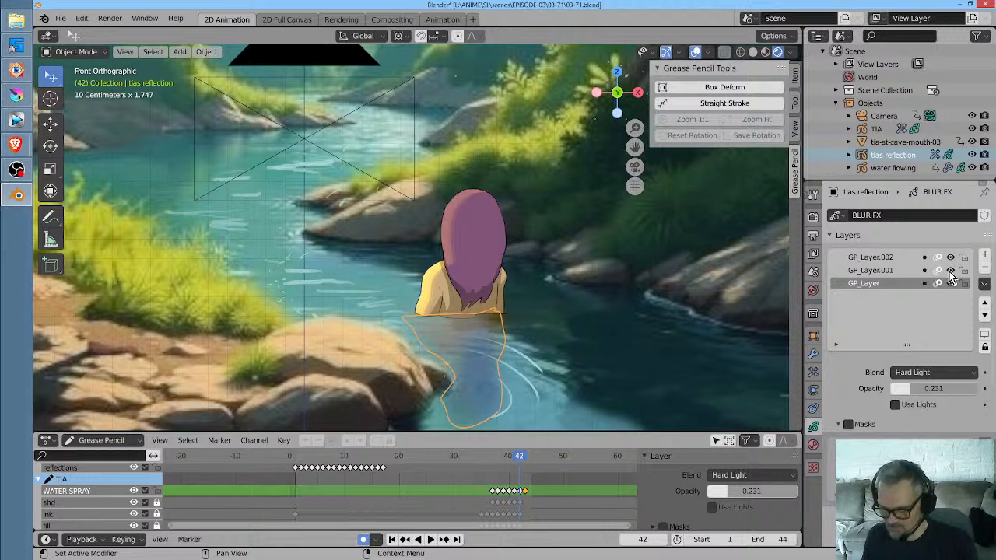
{"action": "left_click", "coordinate": [950, 270]}
{"action": "left_click", "coordinate": [949, 270]}
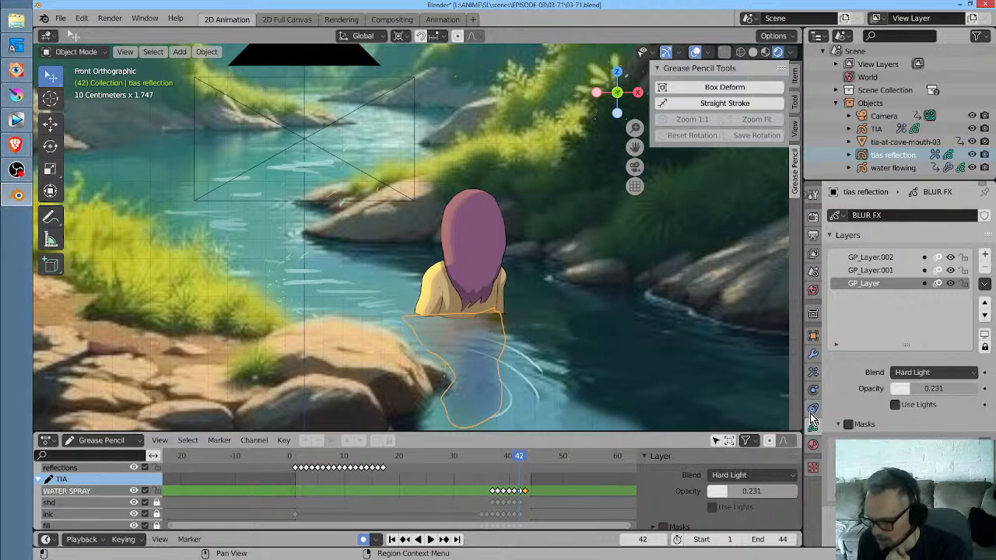
Check the tias reflection object's modifiers and available interaction modes, stay in Object Mode, and return to its layer list
{"action": "left_click", "coordinate": [812, 357]}
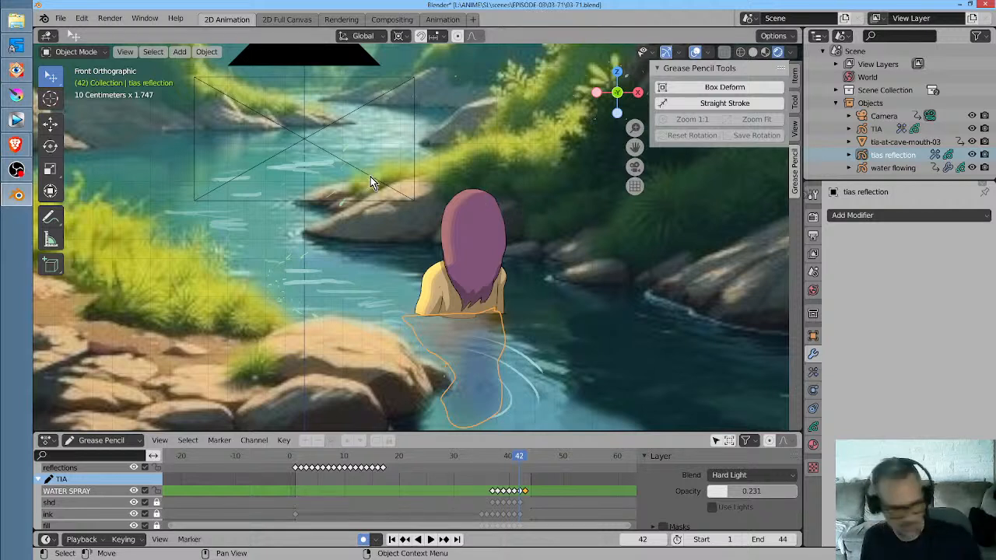
{"action": "key", "text": "ctrl+Tab"}
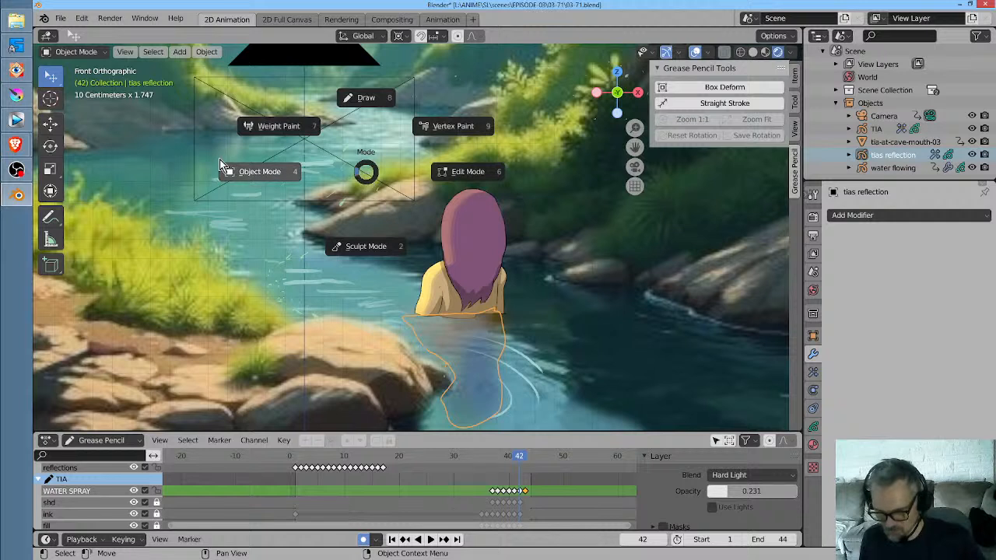
{"action": "left_click", "coordinate": [247, 171]}
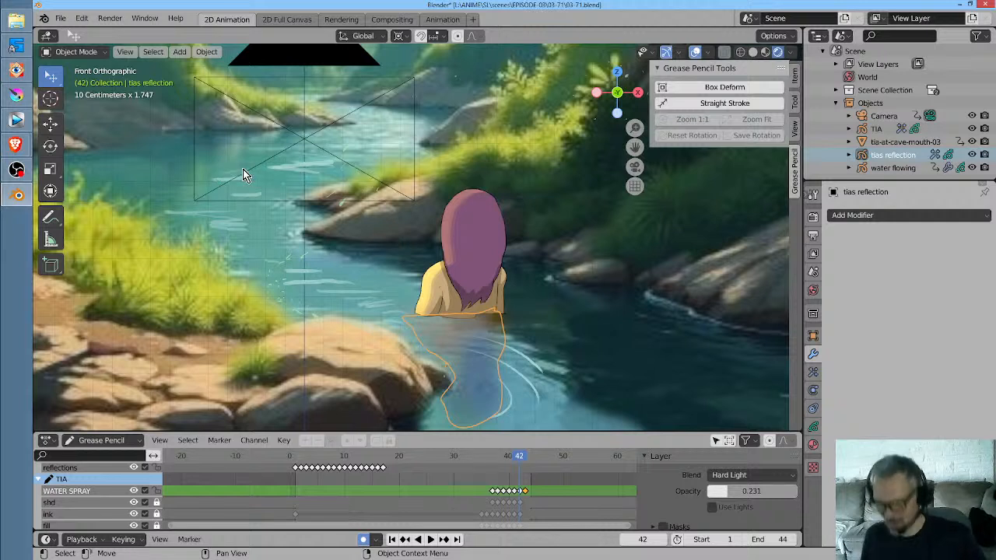
{"action": "left_click", "coordinate": [813, 426]}
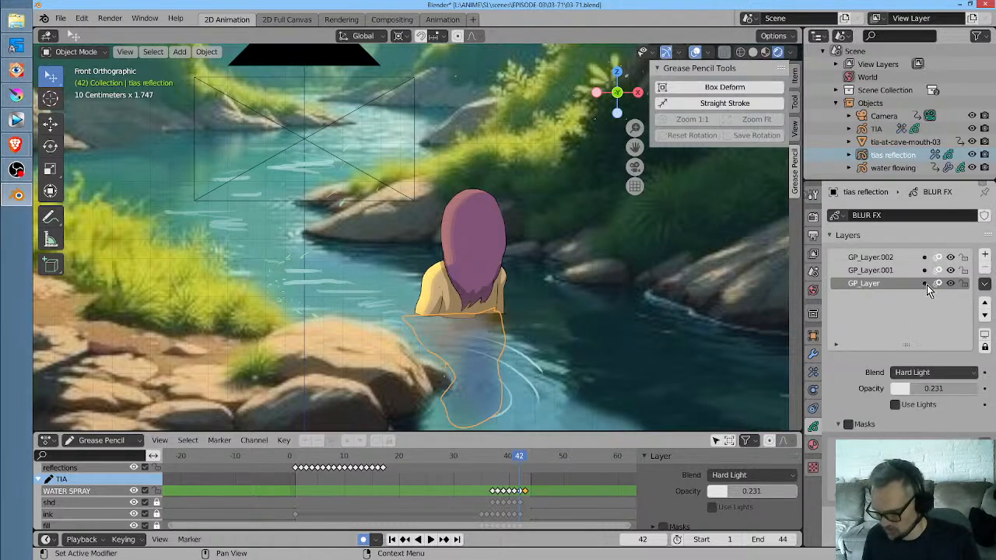
Turn off Lock Object Modes and put the TIA object into Draw mode
{"action": "left_click", "coordinate": [882, 130]}
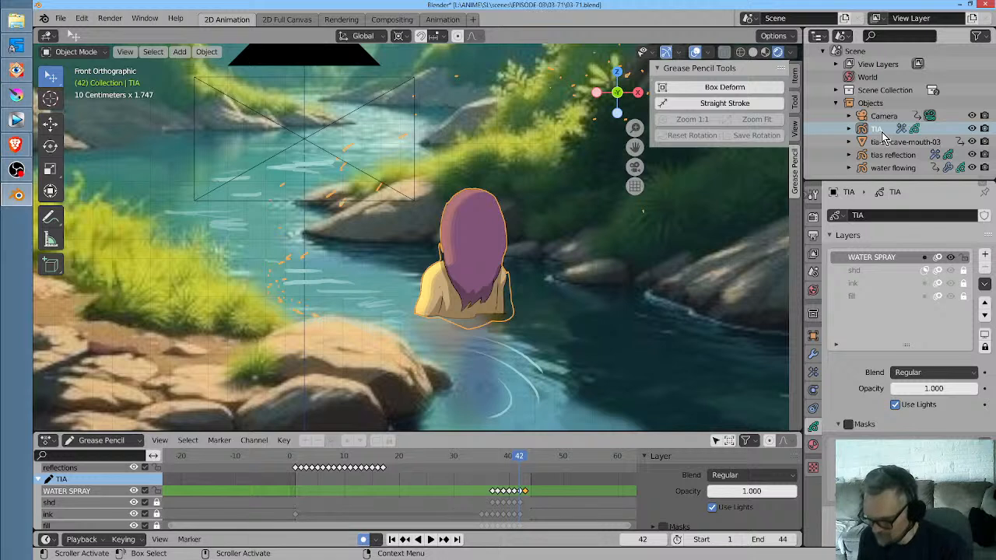
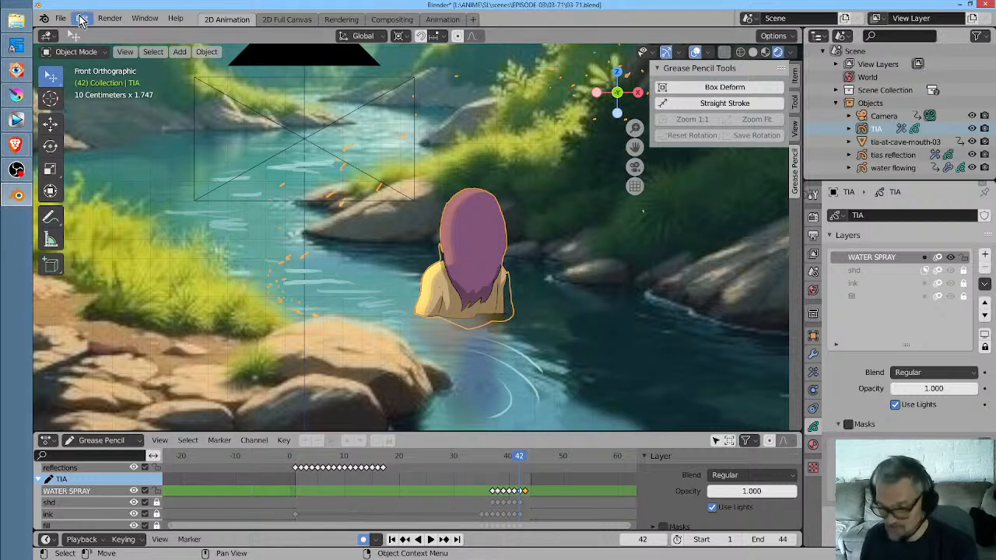
{"action": "left_click", "coordinate": [81, 18]}
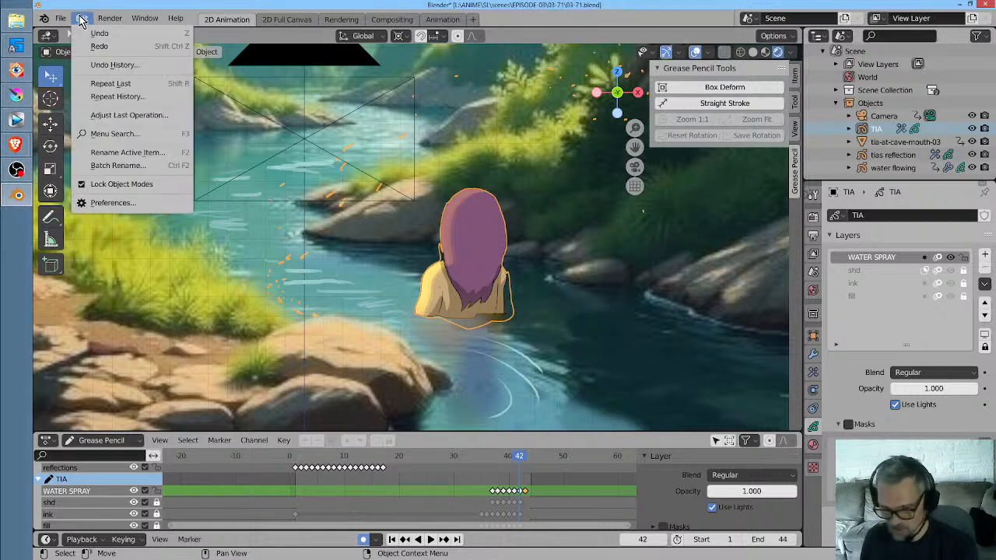
{"action": "left_click", "coordinate": [90, 189]}
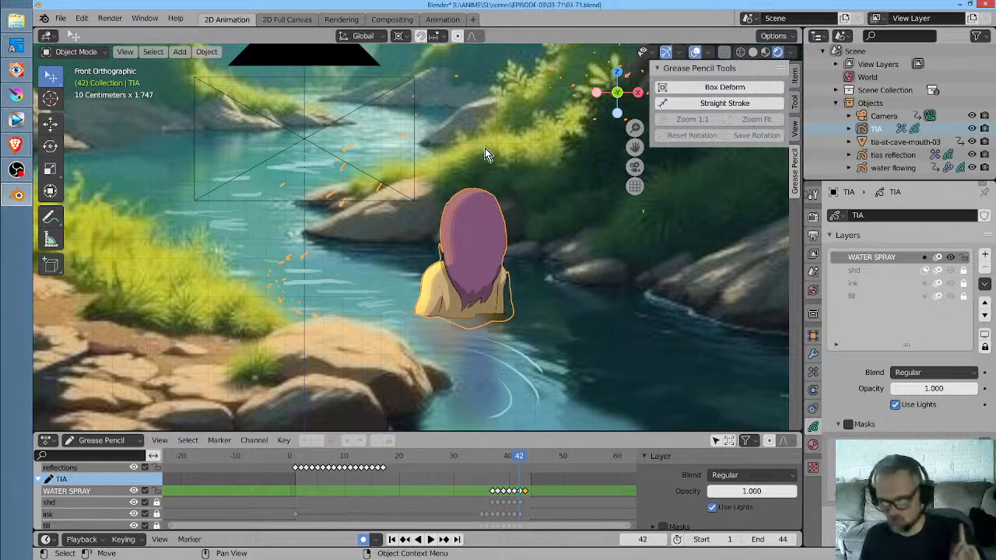
{"action": "key", "text": "ctrl+Tab"}
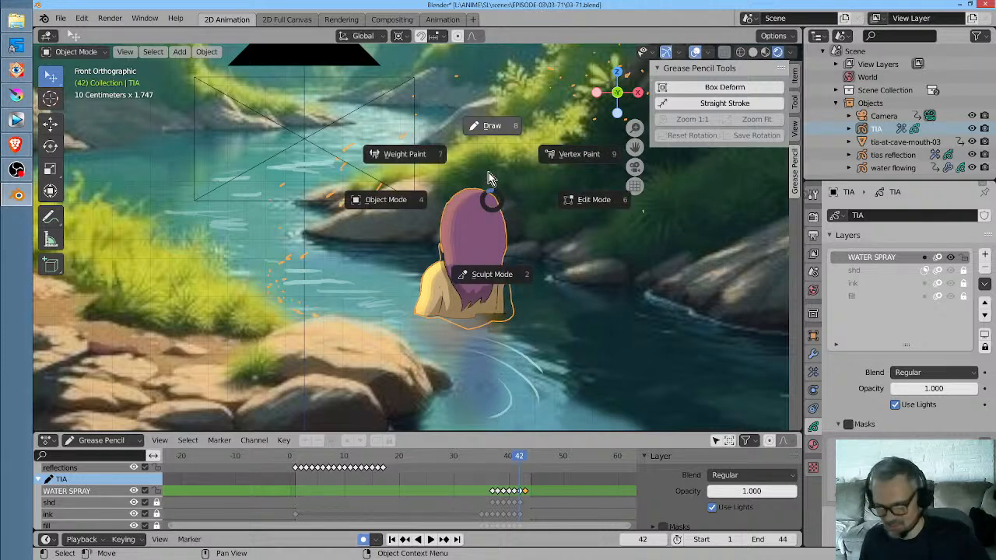
{"action": "left_click", "coordinate": [492, 126]}
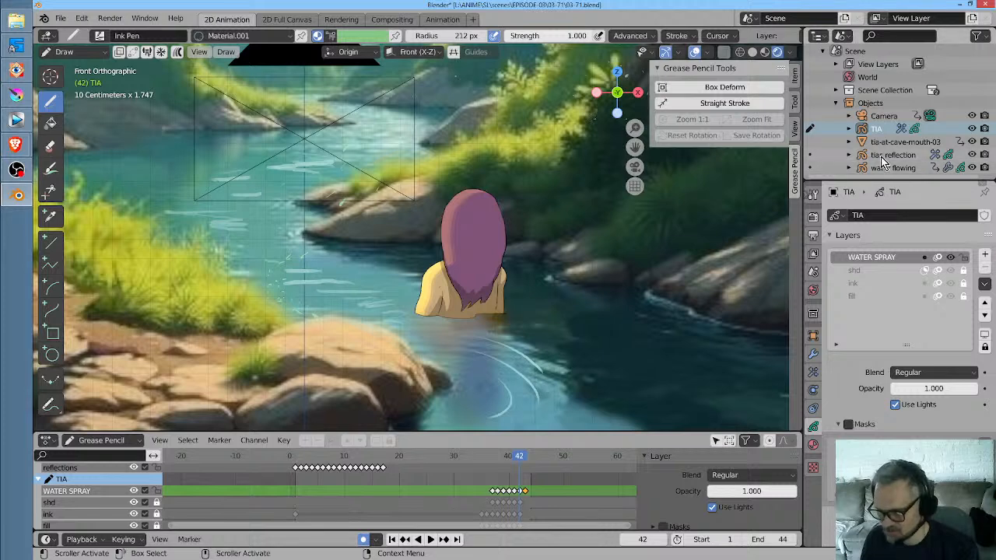
Switch from TIA to the tias reflection and water flowing objects and back to TIA in Draw mode
{"action": "left_click", "coordinate": [885, 156]}
{"action": "left_click", "coordinate": [887, 168]}
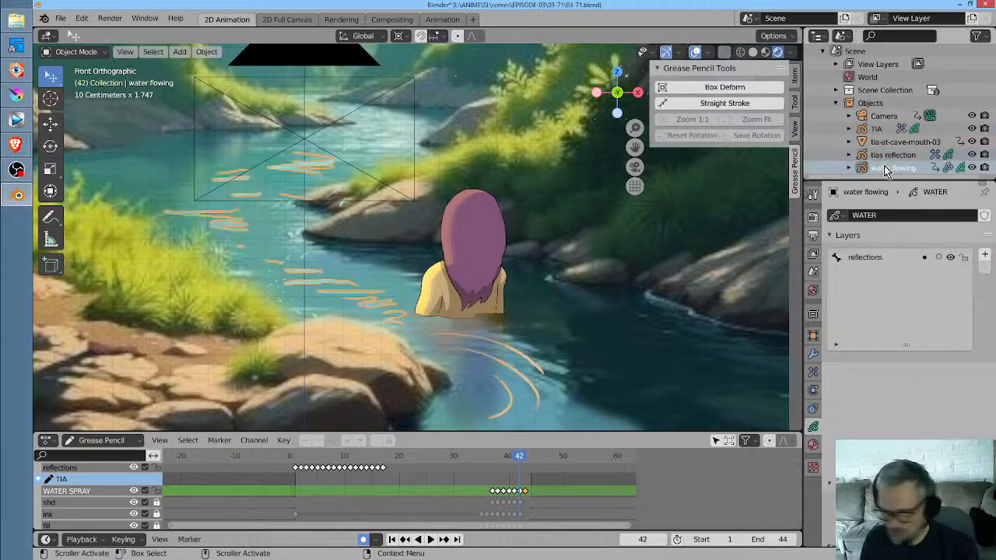
{"action": "left_click", "coordinate": [886, 130]}
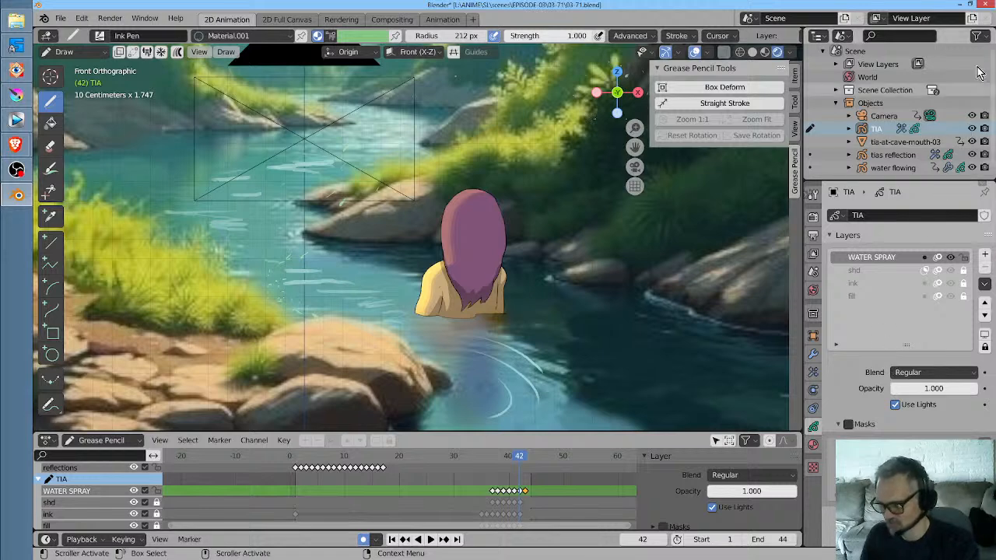
Demonstrate the Lock Object Modes option by switching it on and off twice, leaving it off
{"action": "left_click", "coordinate": [81, 19]}
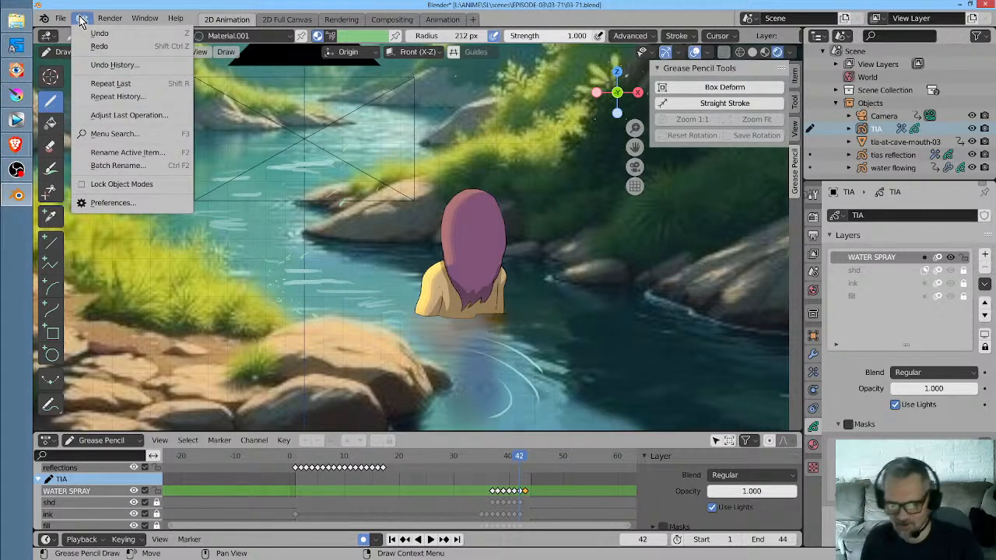
{"action": "left_click", "coordinate": [82, 19]}
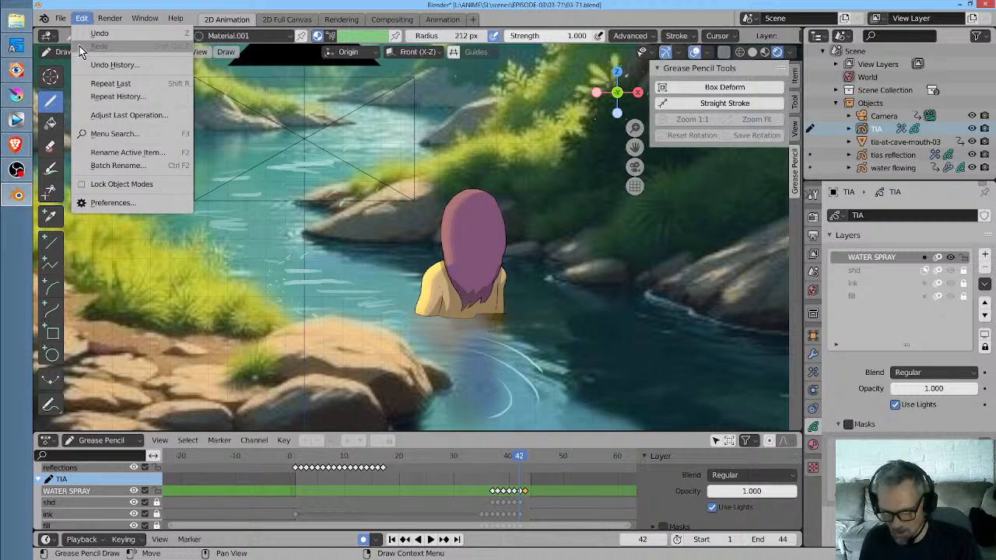
{"action": "left_click", "coordinate": [85, 186]}
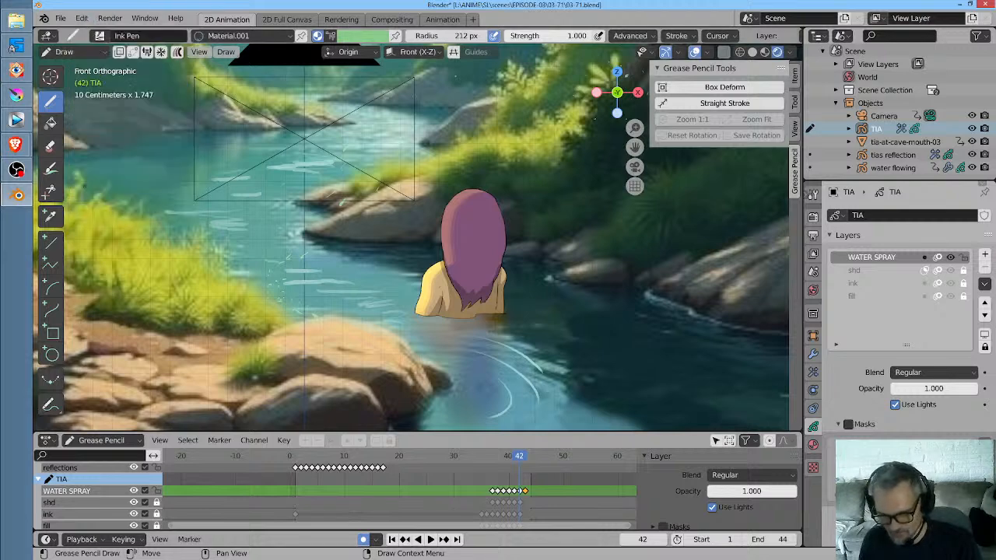
{"action": "left_click", "coordinate": [81, 18]}
{"action": "left_click", "coordinate": [81, 185]}
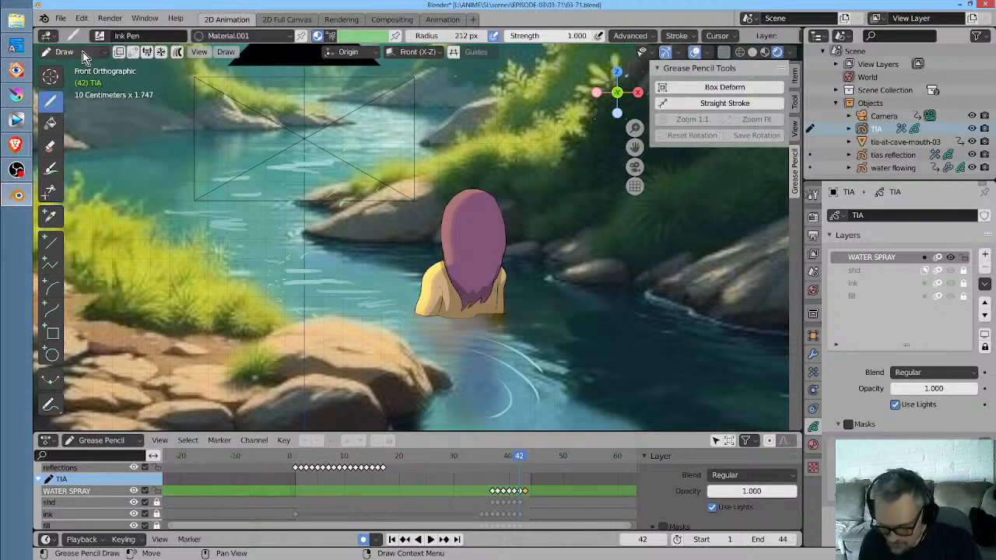
{"action": "left_click", "coordinate": [81, 19]}
{"action": "left_click", "coordinate": [84, 185]}
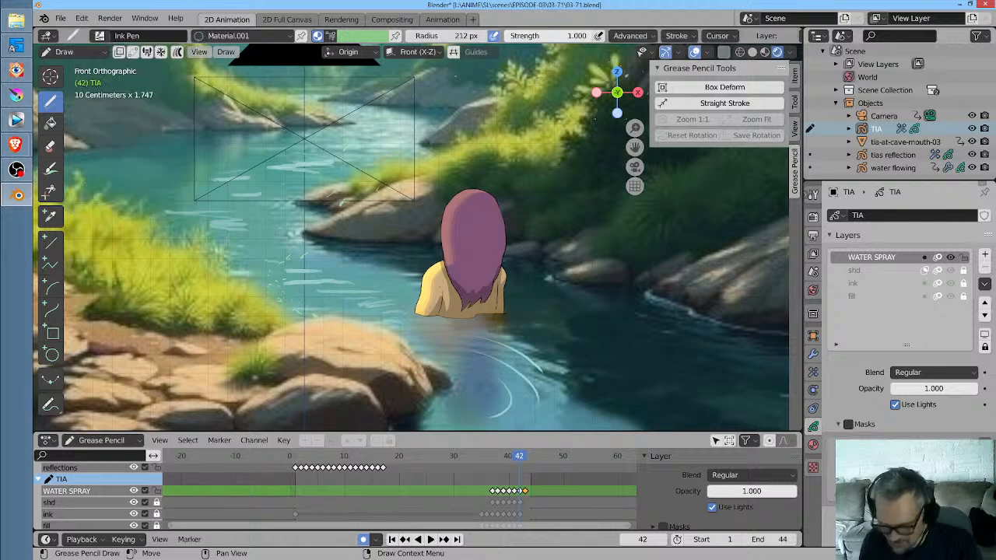
{"action": "left_click", "coordinate": [82, 19]}
{"action": "left_click", "coordinate": [85, 186]}
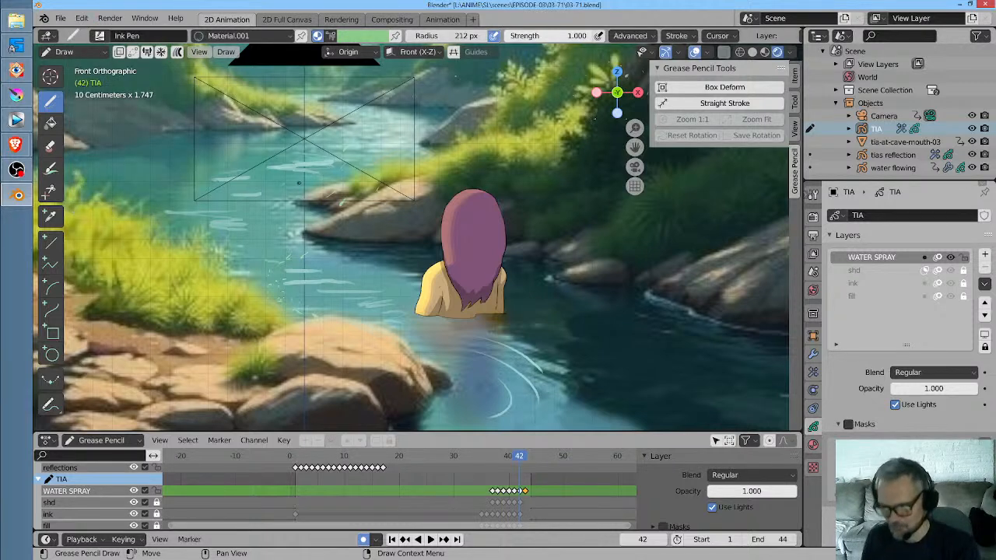
Save 03-71.blend and create a new 2D Animation file
{"action": "left_click", "coordinate": [59, 17]}
{"action": "left_click", "coordinate": [78, 104]}
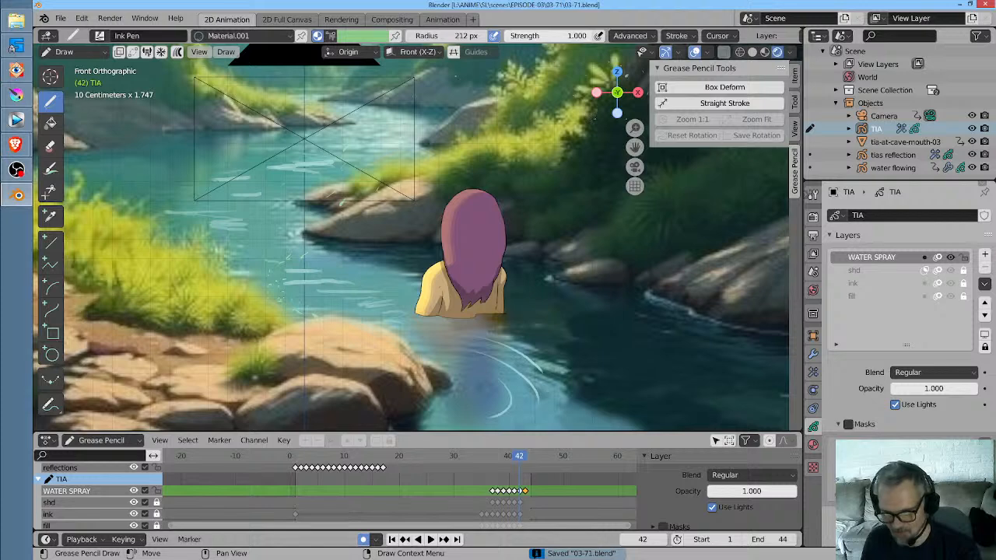
{"action": "left_click", "coordinate": [63, 20]}
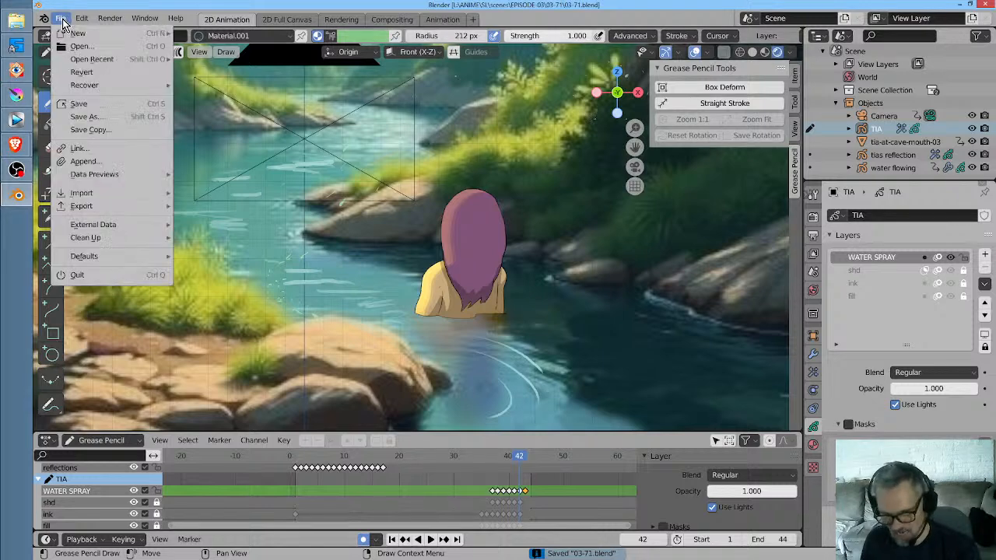
{"action": "mouse_move", "coordinate": [74, 33]}
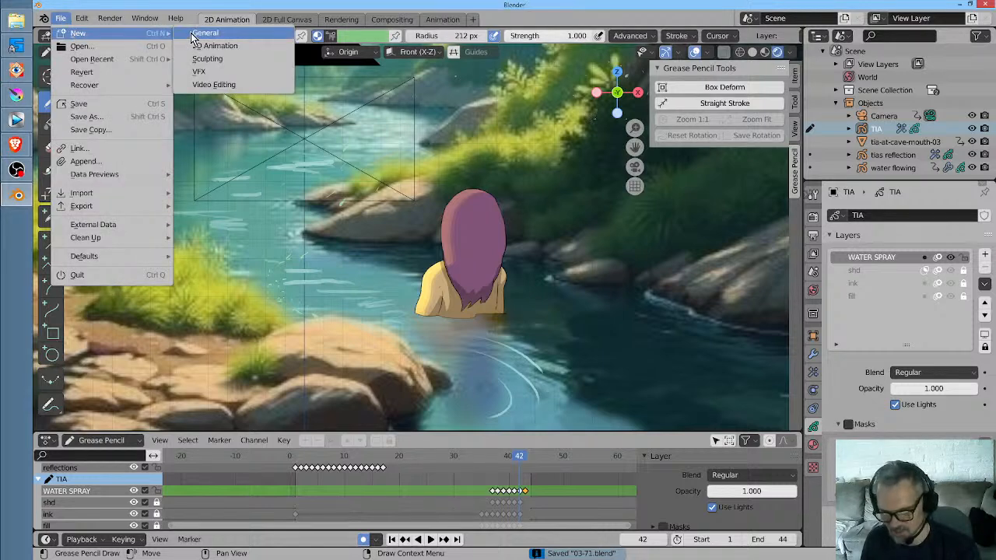
{"action": "left_click", "coordinate": [215, 46]}
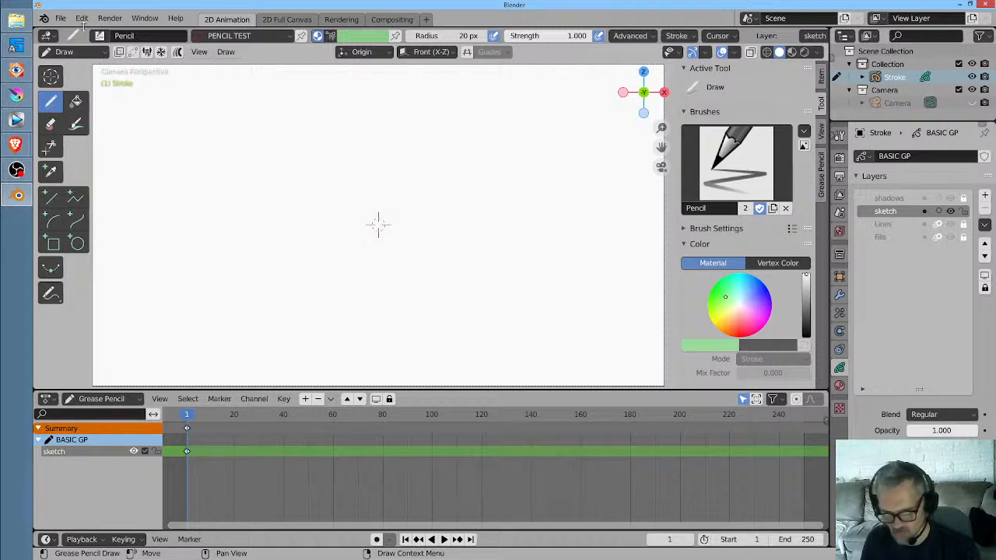
Toggle Lock Object Modes in the new 2D Animation file and save the setup as the startup file
{"action": "left_click", "coordinate": [81, 18]}
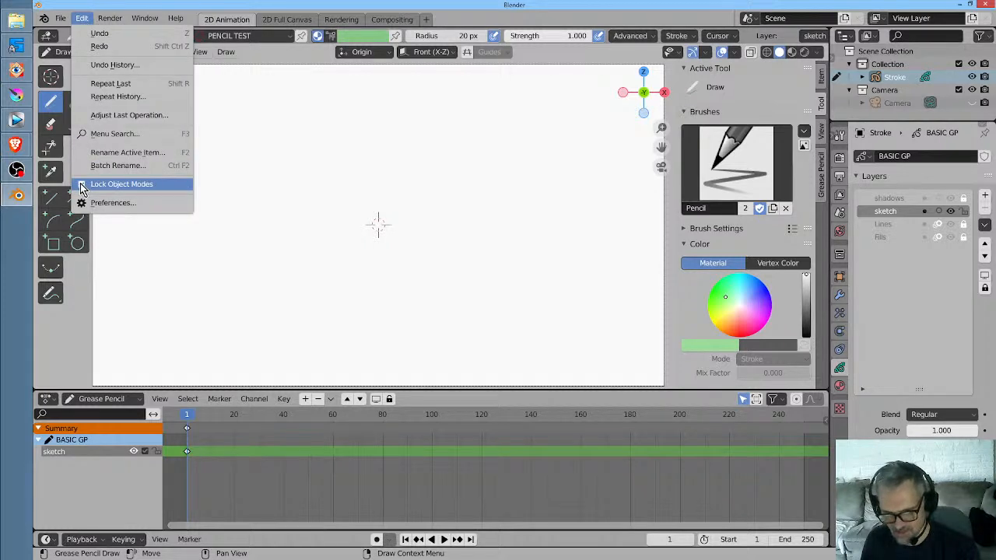
{"action": "left_click", "coordinate": [80, 185]}
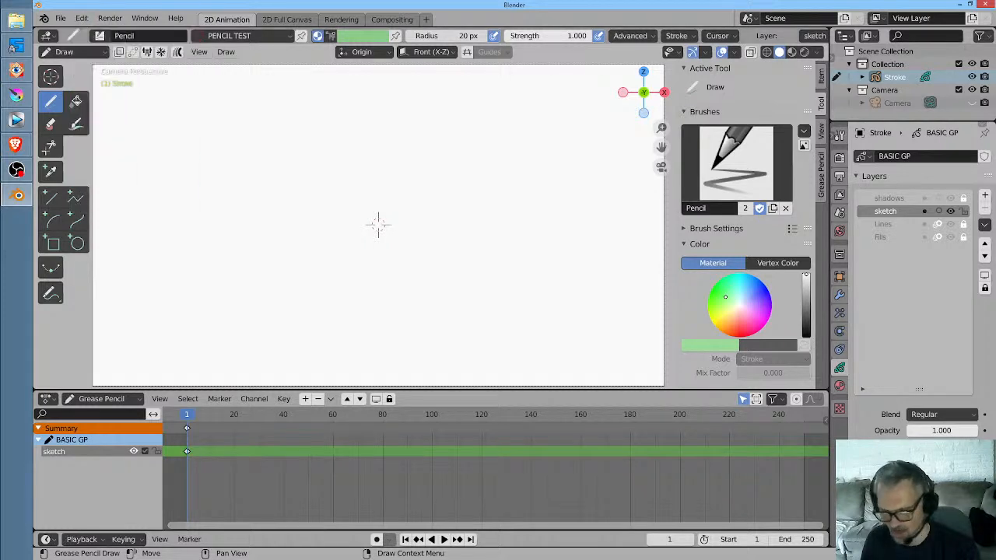
{"action": "left_click", "coordinate": [61, 19]}
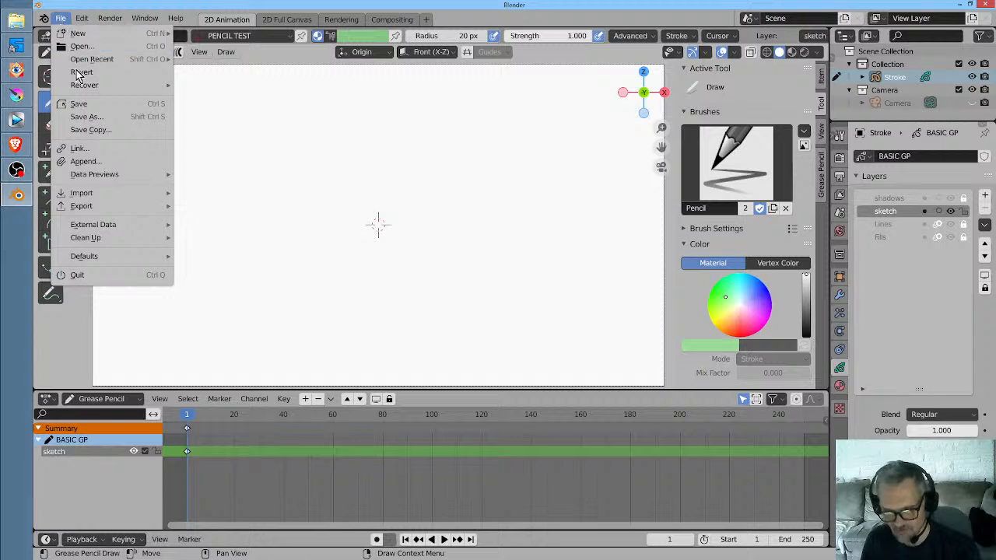
{"action": "mouse_move", "coordinate": [95, 257]}
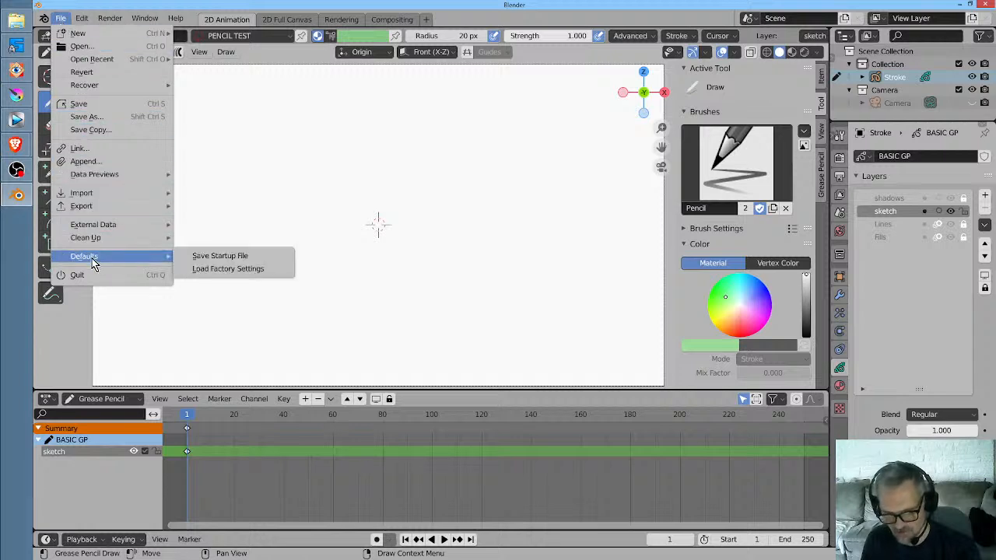
{"action": "left_click", "coordinate": [237, 255]}
{"action": "left_click", "coordinate": [237, 252]}
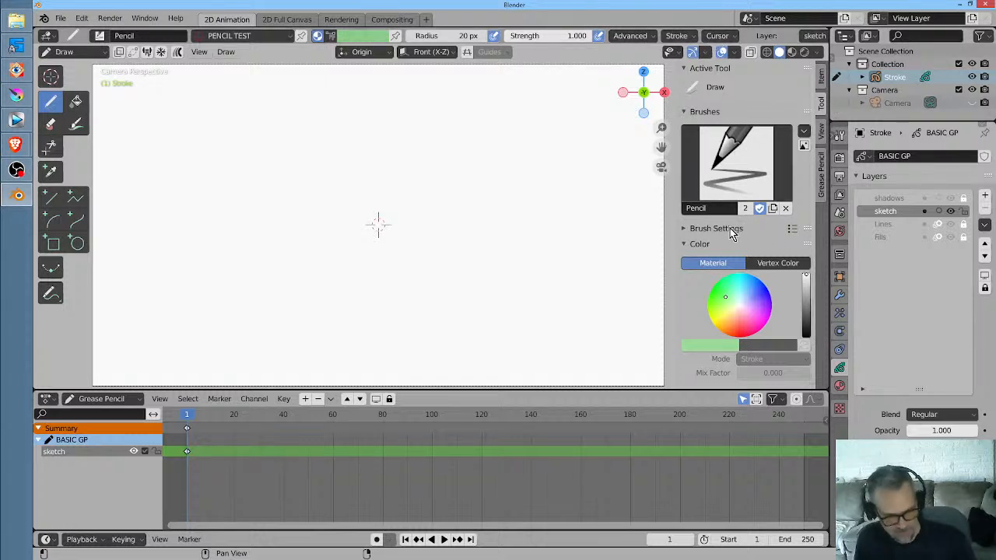
Hide and show the viewport sidebar several times to demonstrate it, leaving it visible
{"action": "key", "text": "n"}
{"action": "key", "text": "n"}
{"action": "key", "text": "n"}
{"action": "key", "text": "n"}
{"action": "key", "text": "n"}
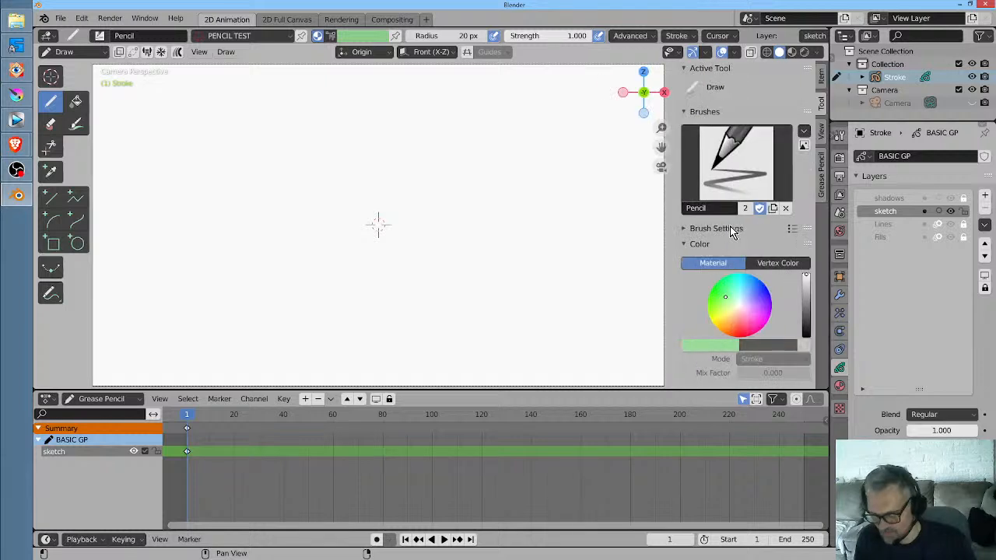
{"action": "key", "text": "n"}
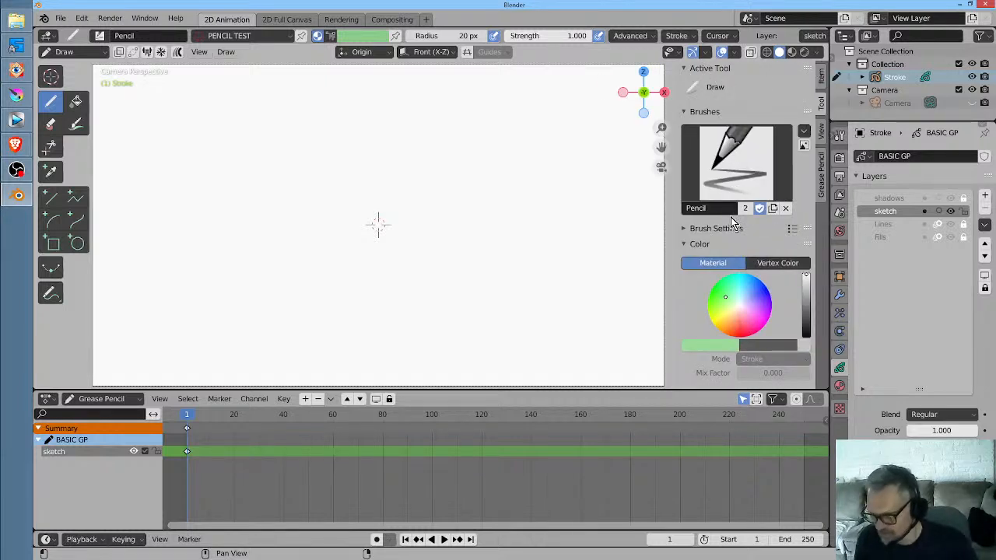
Display the active tool settings in the Properties editor and compare them with the sidebar's brush and color settings
{"action": "left_click", "coordinate": [840, 137]}
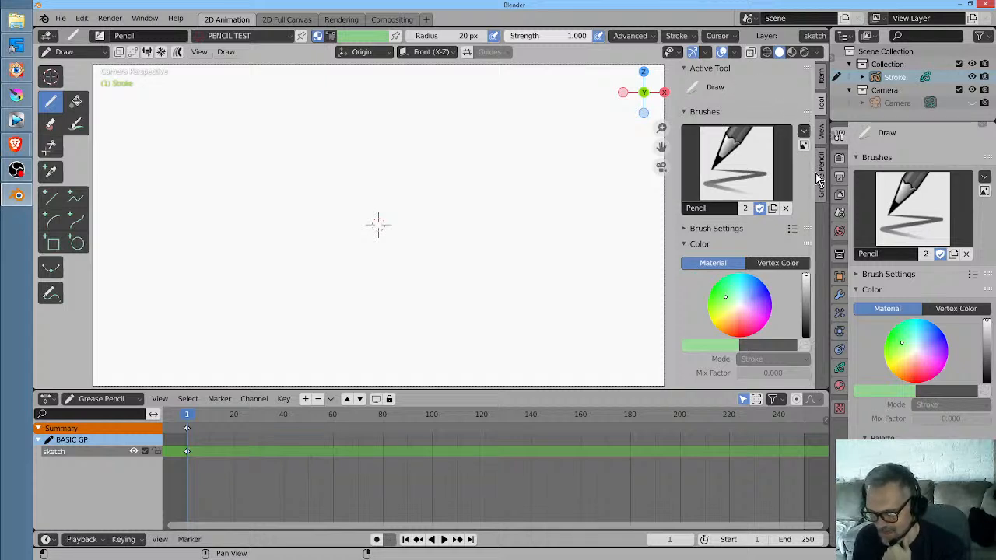
{"action": "scroll", "coordinate": [777, 210], "scroll_direction": "down", "scroll_amount": 2}
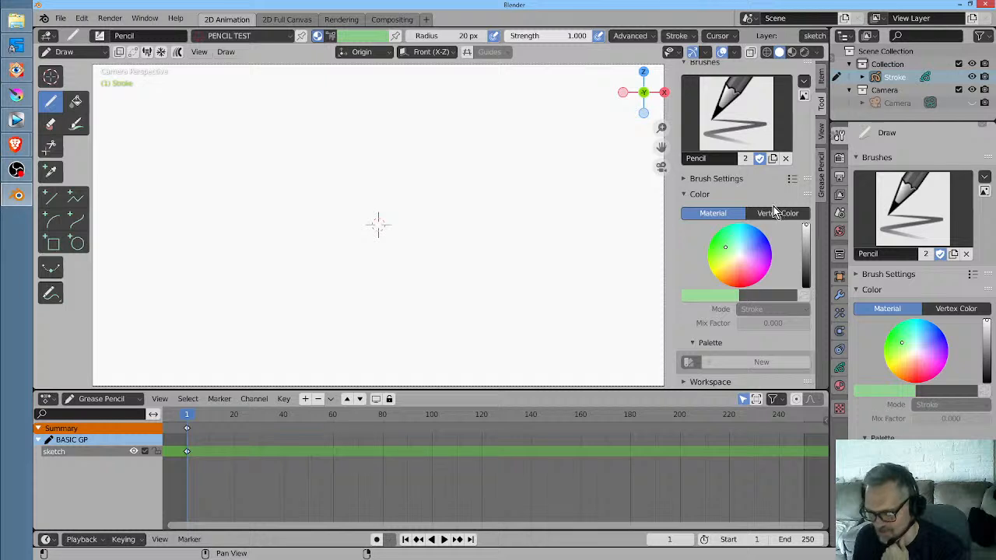
{"action": "scroll", "coordinate": [774, 212], "scroll_direction": "up", "scroll_amount": 2}
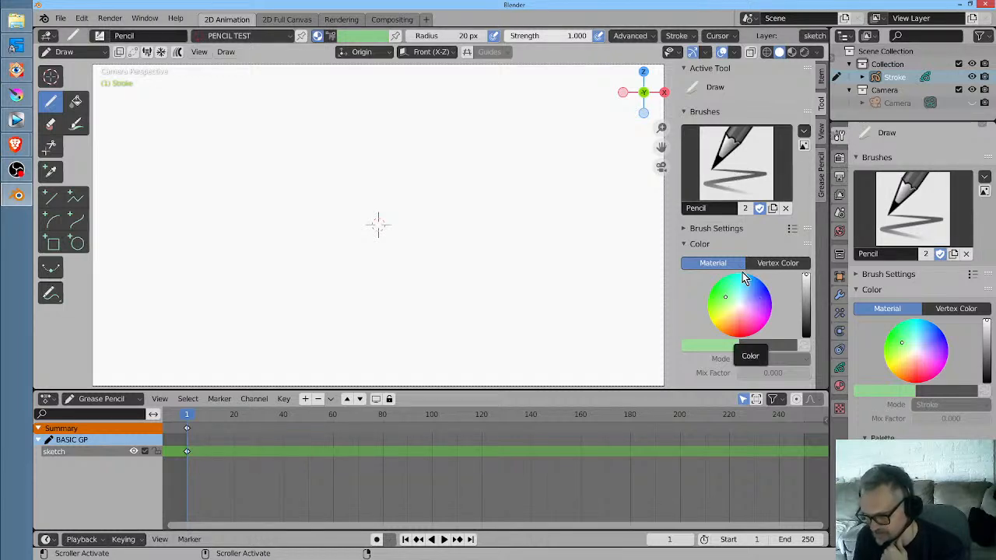
Expand the Brush Settings in both the viewport sidebar and the Properties editor and compare the pencil's radius and strength options
{"action": "left_click", "coordinate": [685, 229]}
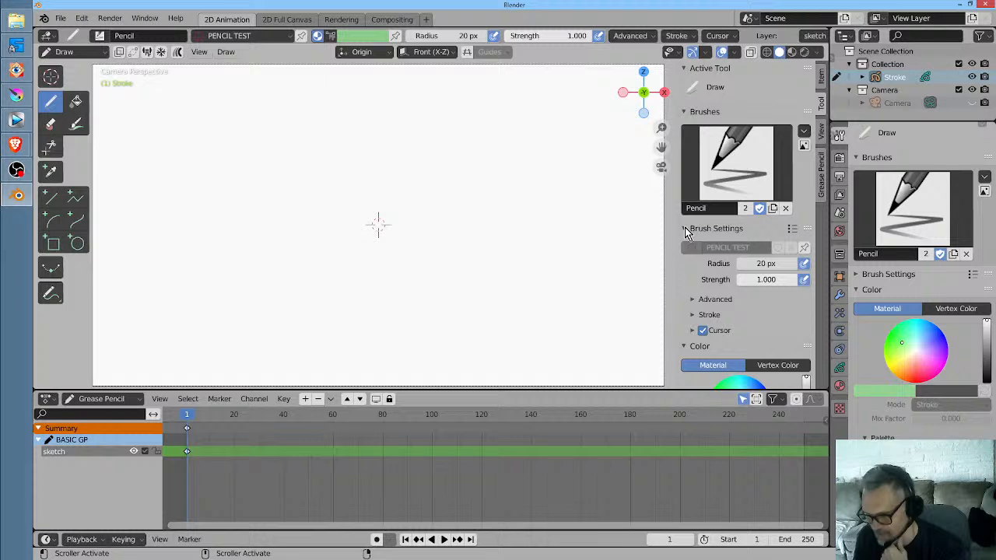
{"action": "left_click", "coordinate": [857, 275]}
{"action": "scroll", "coordinate": [895, 256], "scroll_direction": "down", "scroll_amount": 3}
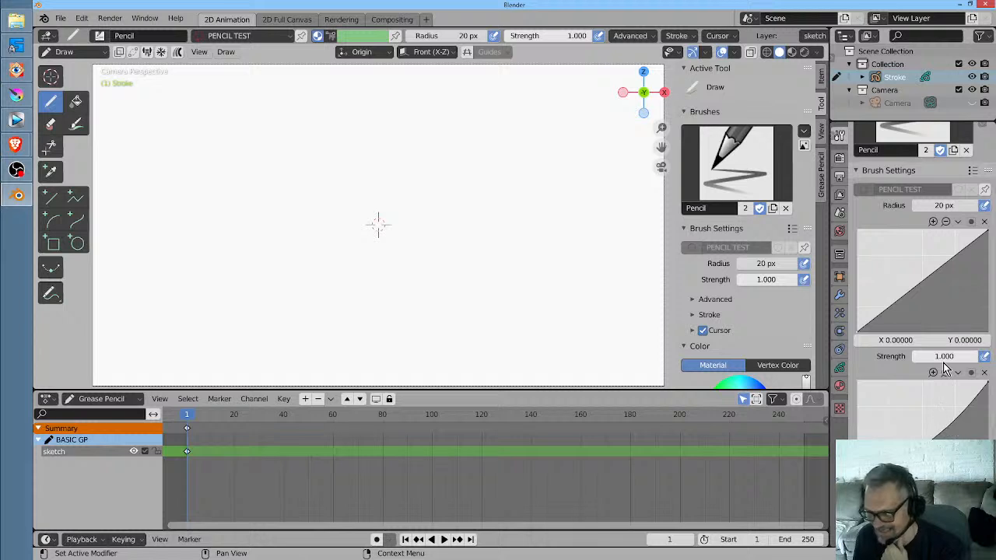
{"action": "scroll", "coordinate": [938, 317], "scroll_direction": "down", "scroll_amount": 7}
{"action": "scroll", "coordinate": [933, 319], "scroll_direction": "up", "scroll_amount": 6}
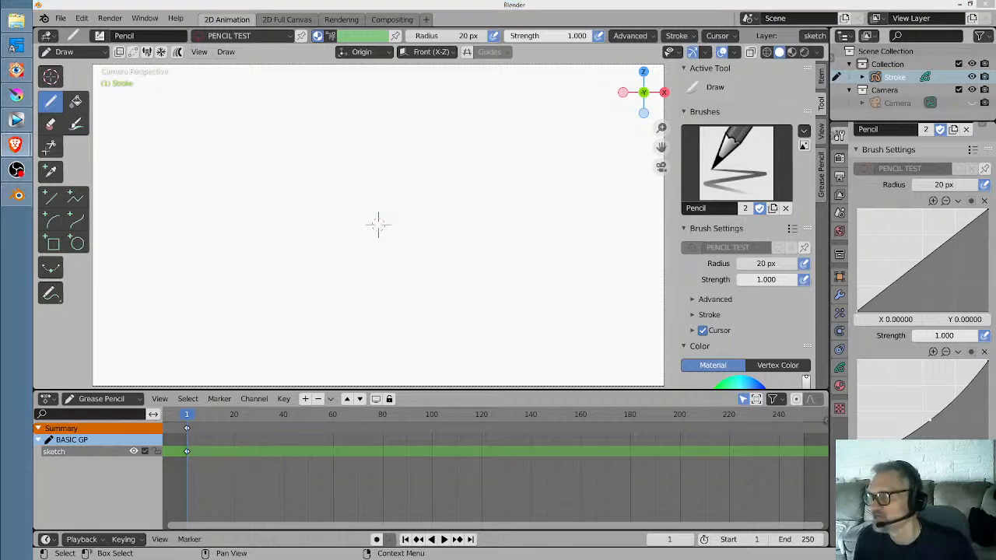
Switch to the Brave browser, open PromeAI's AI Image Generator and maximize the browser window
{"action": "left_click_drag", "start_coordinate": [995, 4], "coordinate": [516, 140]}
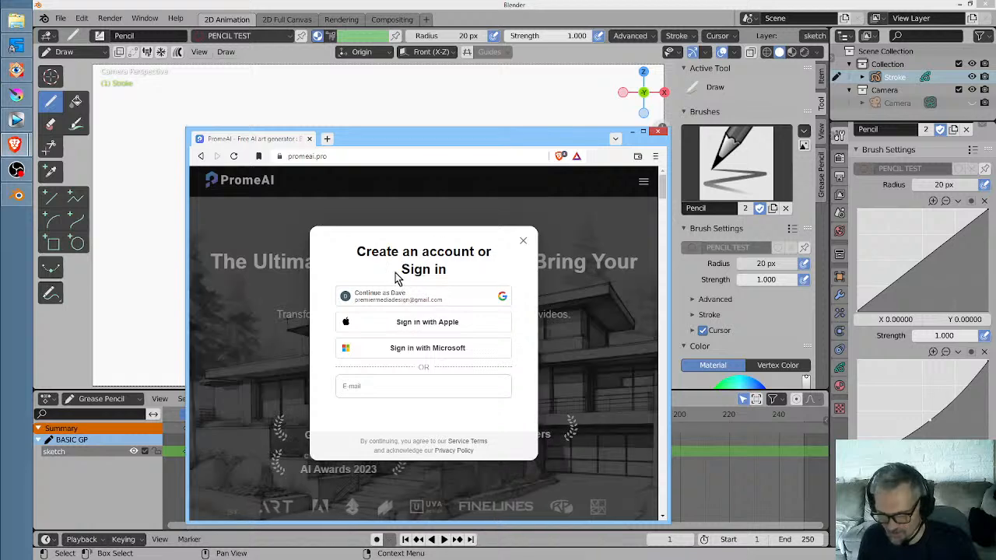
{"action": "left_click_drag", "start_coordinate": [487, 143], "coordinate": [995, 2]}
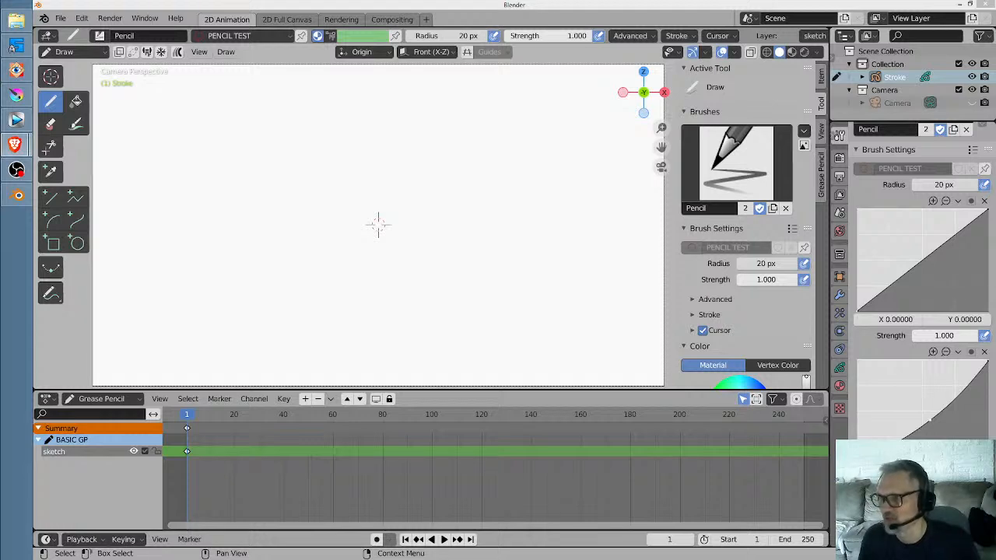
{"action": "left_click_drag", "start_coordinate": [995, 2], "coordinate": [436, 148]}
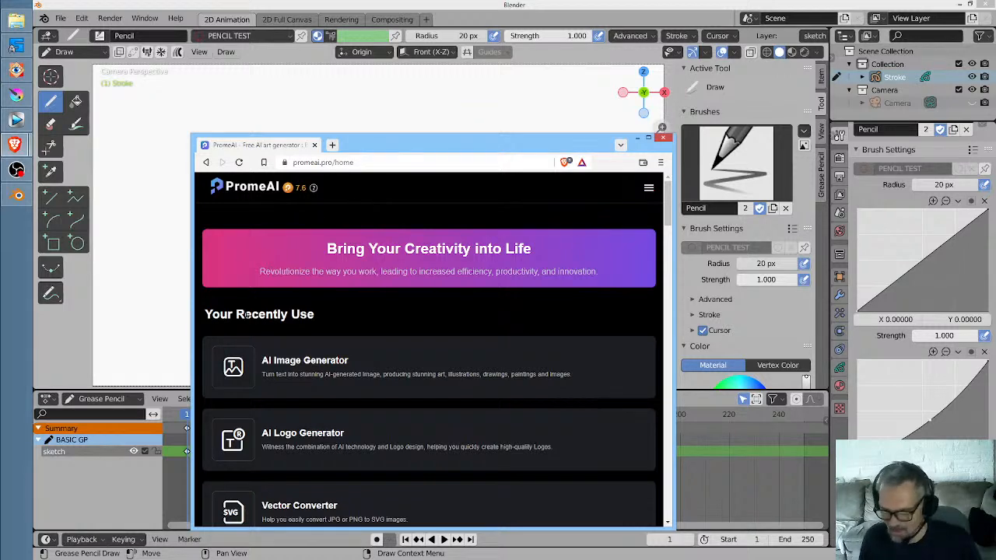
{"action": "left_click", "coordinate": [269, 374]}
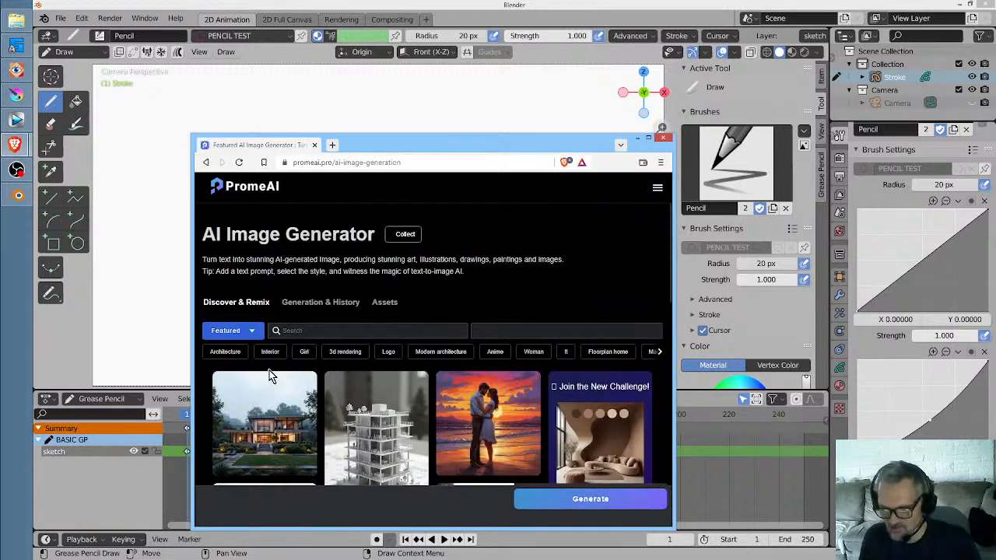
{"action": "double_click", "coordinate": [544, 143]}
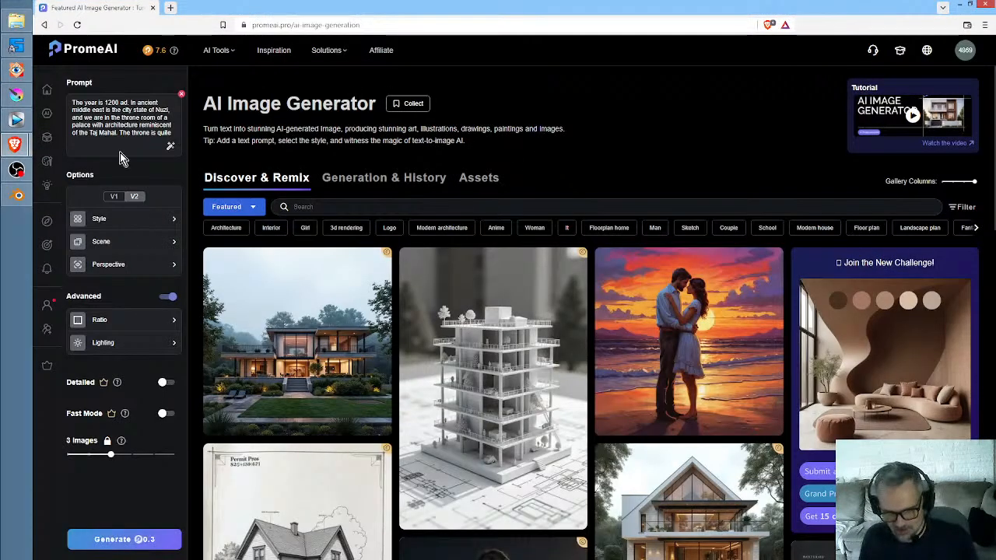
Open the Generation & History gallery and look through the generated palace and cave background images
{"action": "left_click", "coordinate": [393, 184]}
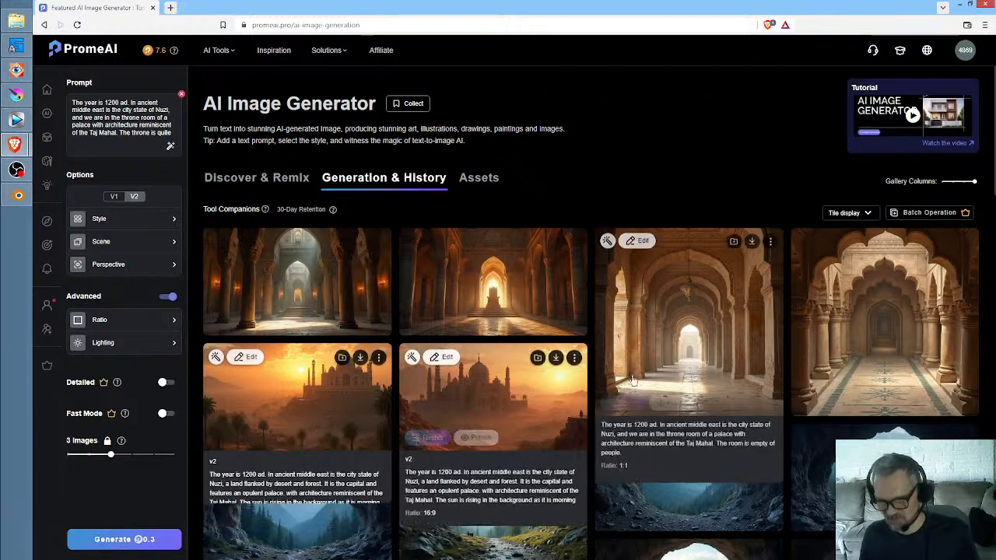
{"action": "scroll", "coordinate": [871, 321], "scroll_direction": "down", "scroll_amount": 5}
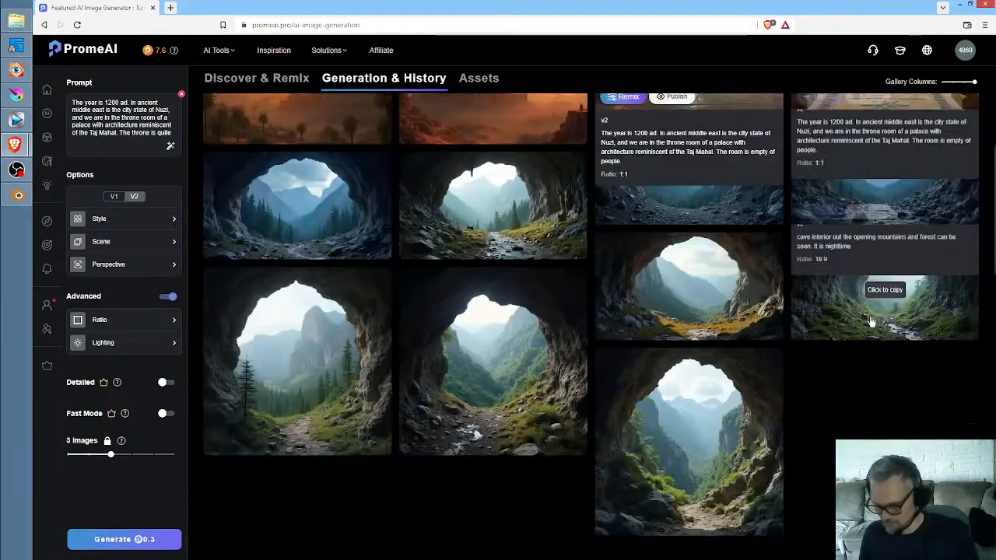
{"action": "scroll", "coordinate": [872, 321], "scroll_direction": "down", "scroll_amount": 4}
{"action": "scroll", "coordinate": [874, 326], "scroll_direction": "up", "scroll_amount": 3}
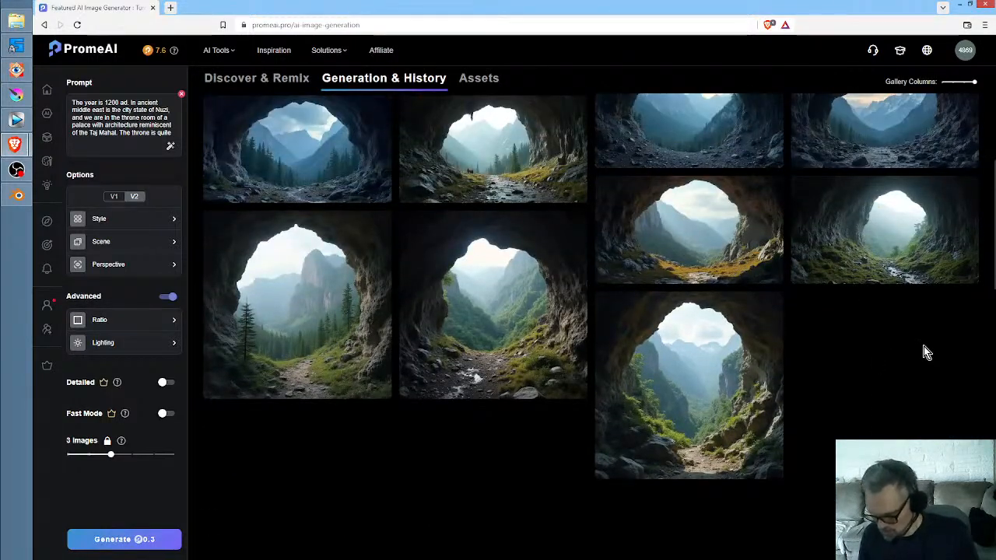
{"action": "scroll", "coordinate": [926, 347], "scroll_direction": "up", "scroll_amount": 1}
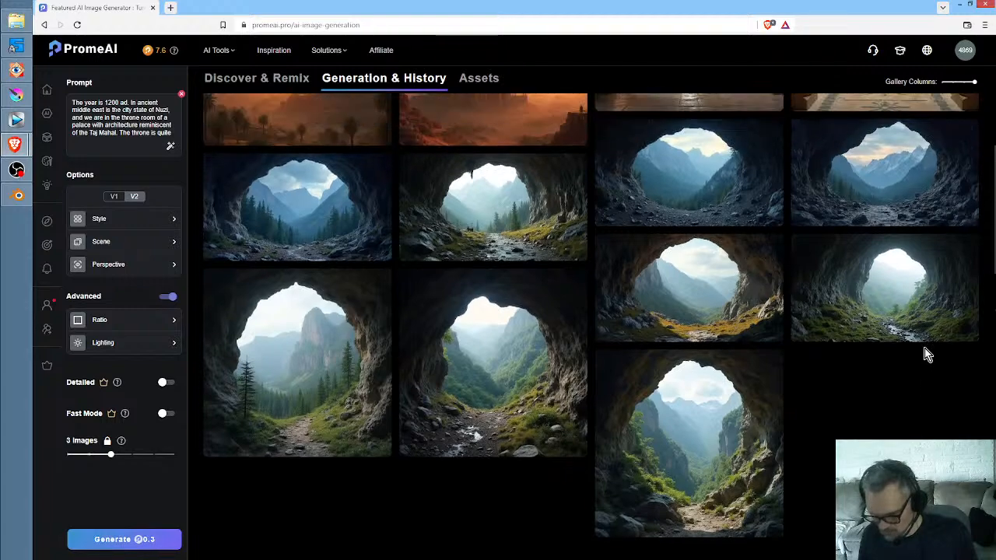
{"action": "scroll", "coordinate": [924, 350], "scroll_direction": "up", "scroll_amount": 3}
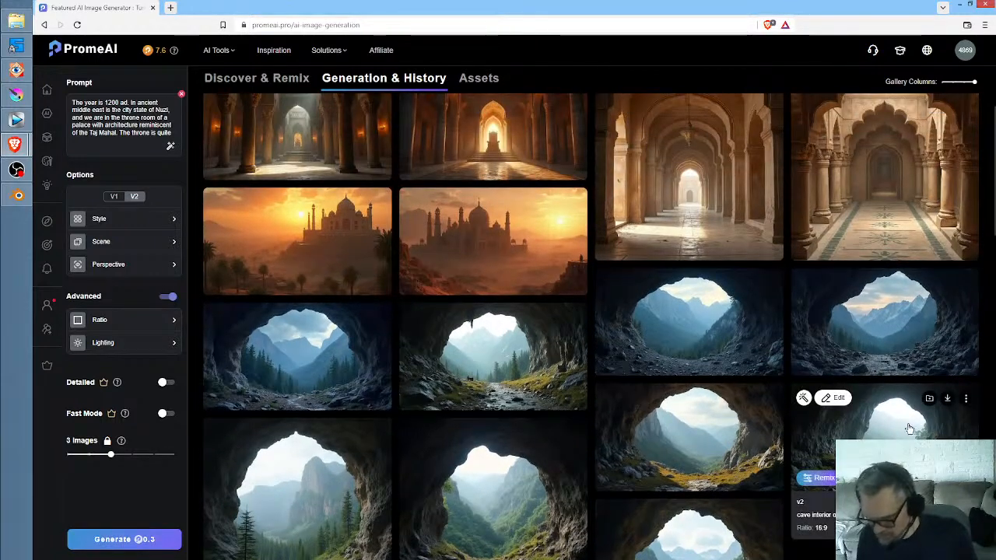
{"action": "scroll", "coordinate": [903, 421], "scroll_direction": "down", "scroll_amount": 7}
{"action": "scroll", "coordinate": [879, 406], "scroll_direction": "up", "scroll_amount": 5}
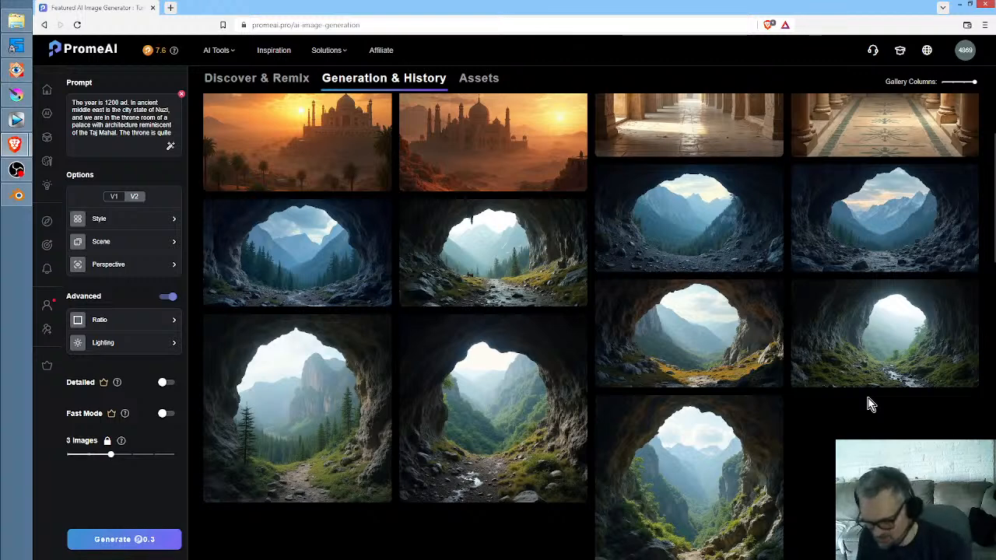
{"action": "scroll", "coordinate": [870, 403], "scroll_direction": "up", "scroll_amount": 4}
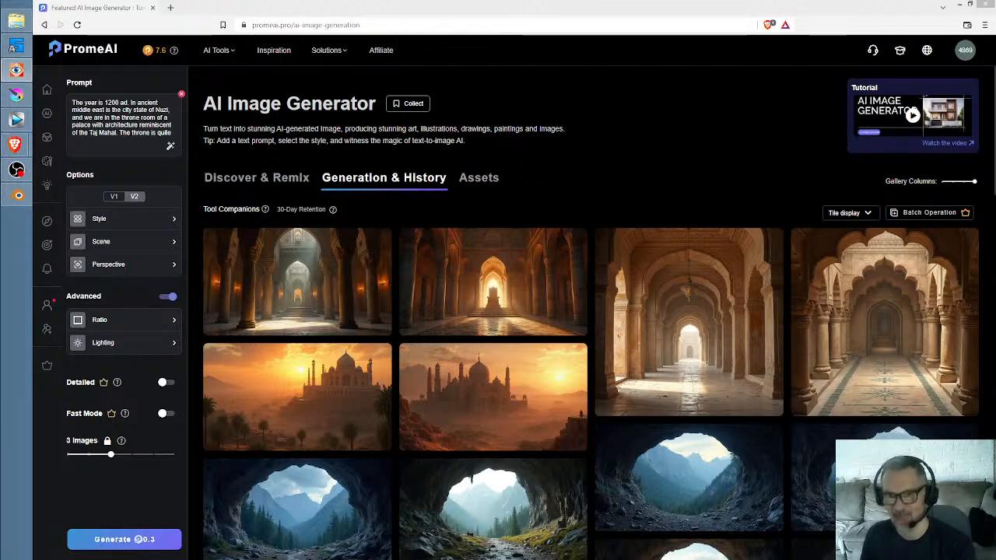
Switch to FastStone Image Viewer, maximize it and preview the palace interior and sunset palace images in the backgrounds folder
{"action": "left_click_drag", "start_coordinate": [512, 56], "coordinate": [589, 145]}
{"action": "double_click", "coordinate": [589, 142]}
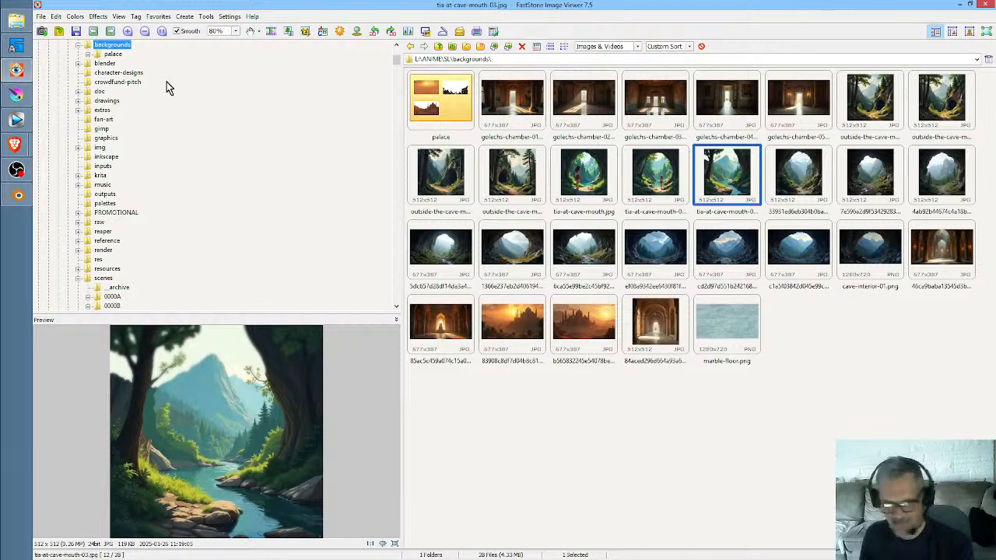
{"action": "left_click", "coordinate": [445, 327]}
{"action": "left_click", "coordinate": [542, 326]}
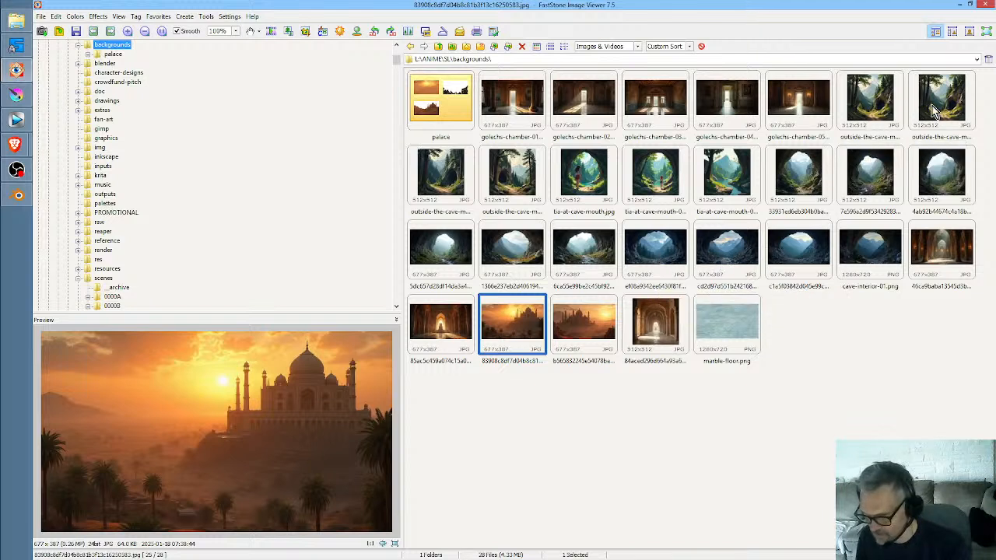
Preview the outside-the-cave-morning images one after another, followed by tia-at-cave-mouth.jpg
{"action": "left_click", "coordinate": [870, 104]}
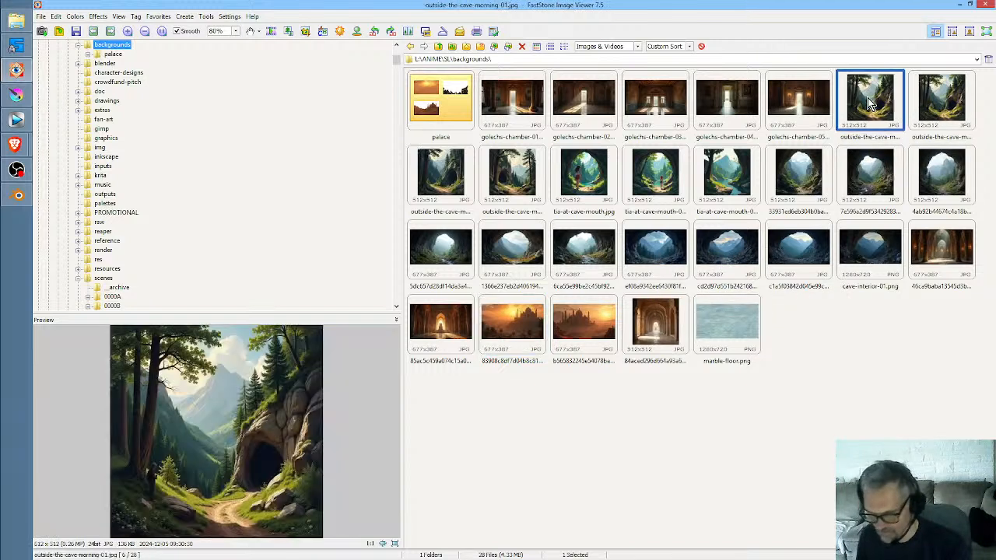
{"action": "left_click", "coordinate": [933, 102]}
{"action": "left_click", "coordinate": [449, 175]}
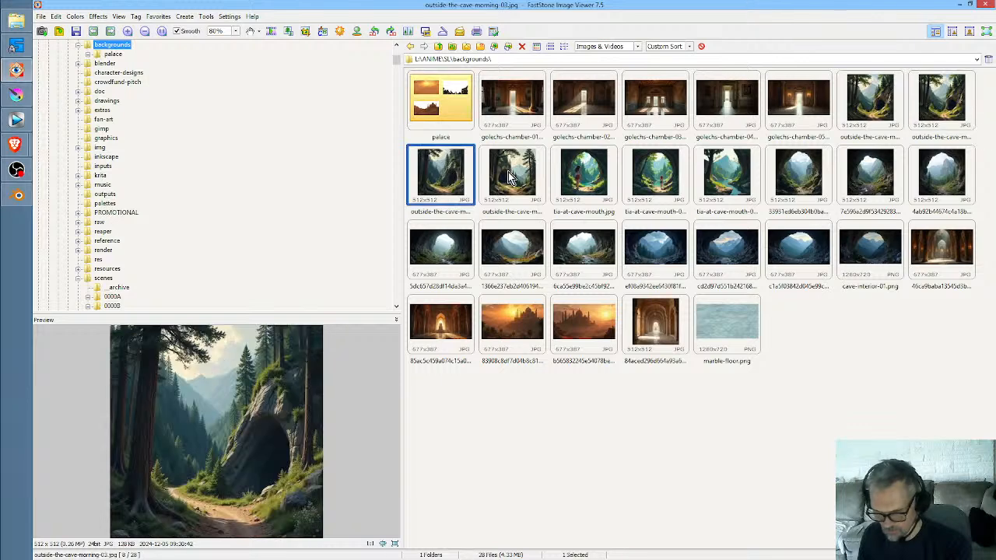
{"action": "left_click", "coordinate": [508, 172]}
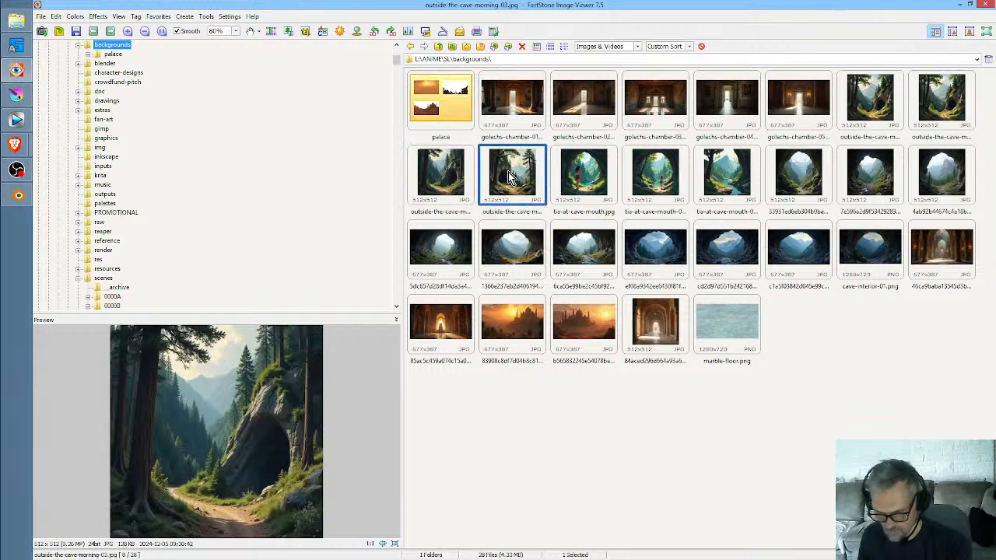
{"action": "left_click", "coordinate": [572, 170]}
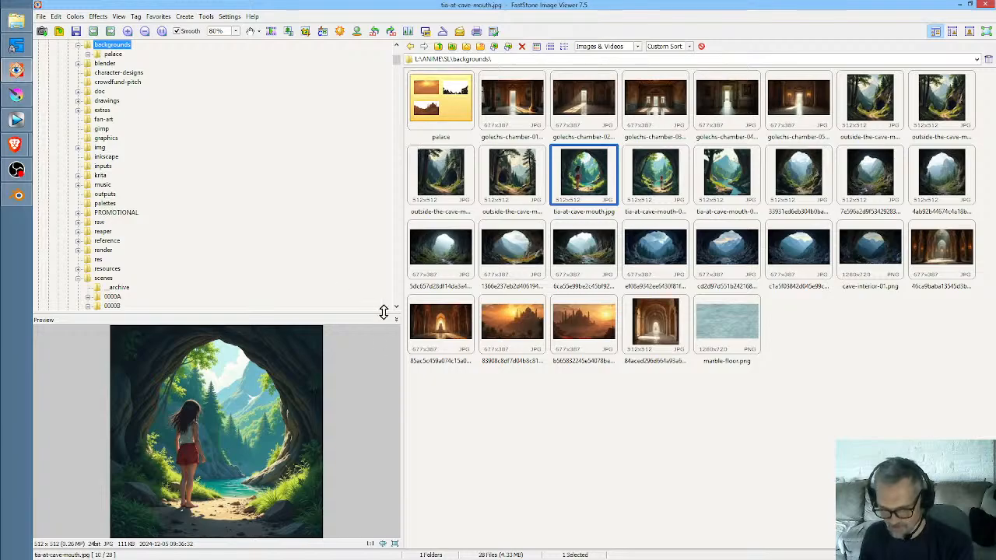
View tia-at-cave-mouth.jpg full screen and compare tia-at-cave-mouth-02.jpg with tia-at-cave-mouth-03.jpg
{"action": "double_click", "coordinate": [591, 181]}
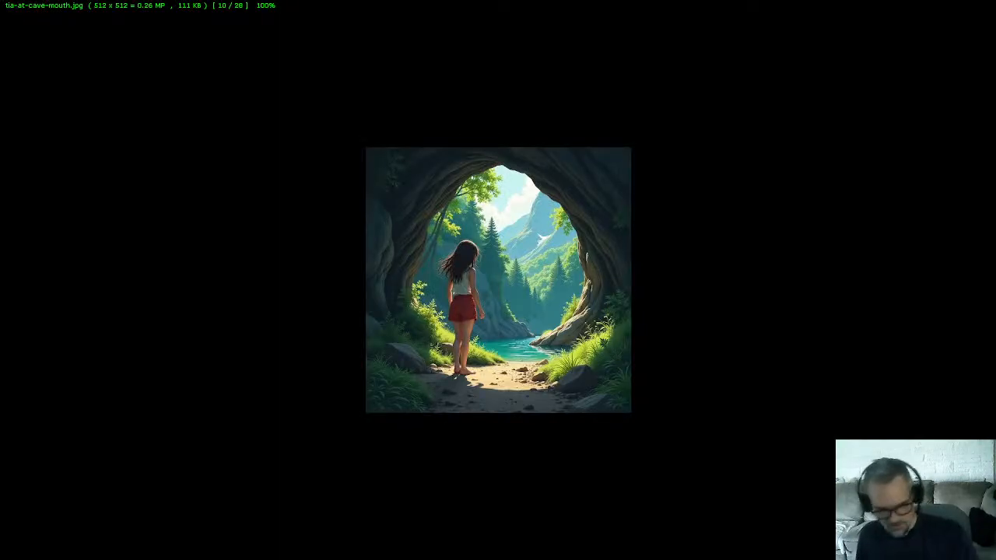
{"action": "key", "text": "Right"}
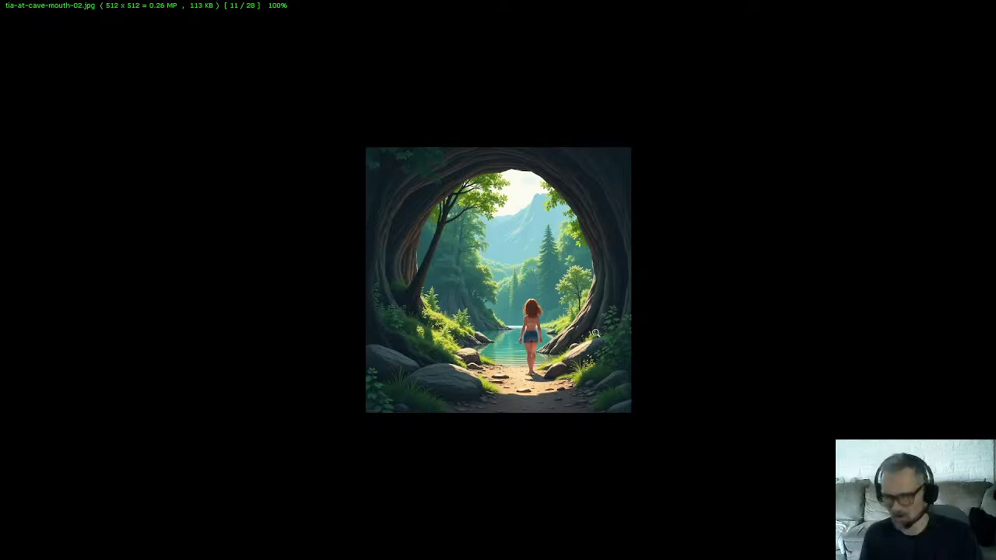
{"action": "key", "text": "Right"}
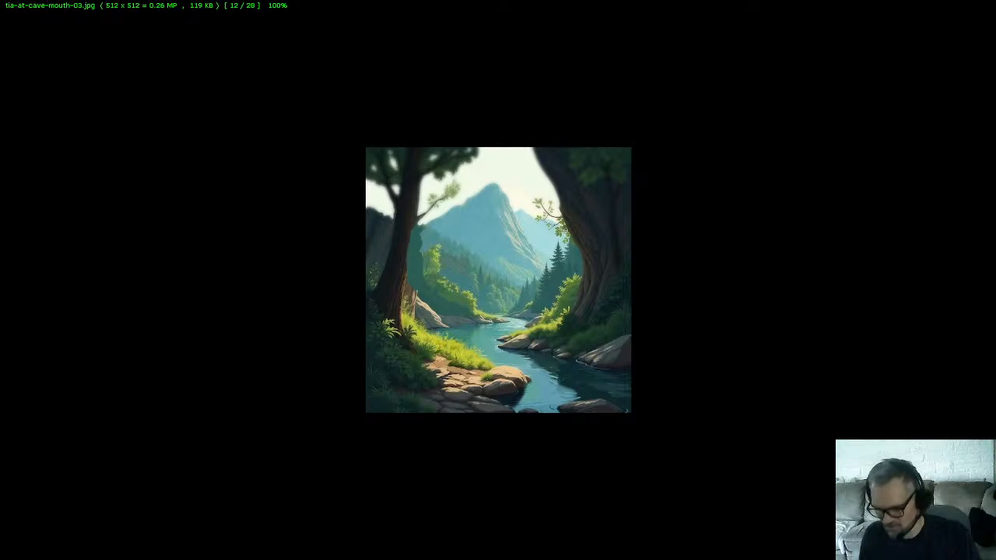
{"action": "key", "text": "Left"}
{"action": "key", "text": "Right"}
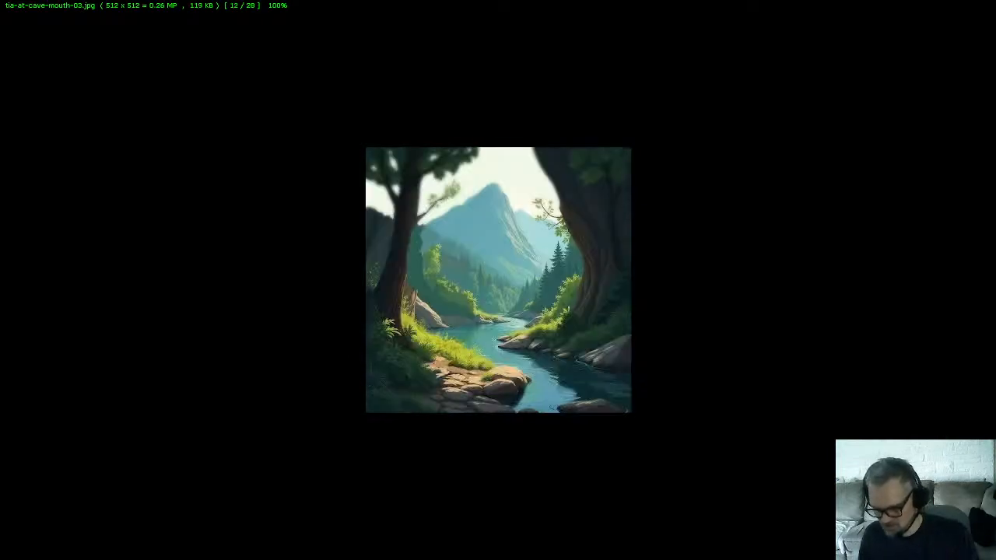
{"action": "key", "text": "Left"}
{"action": "key", "text": "Right"}
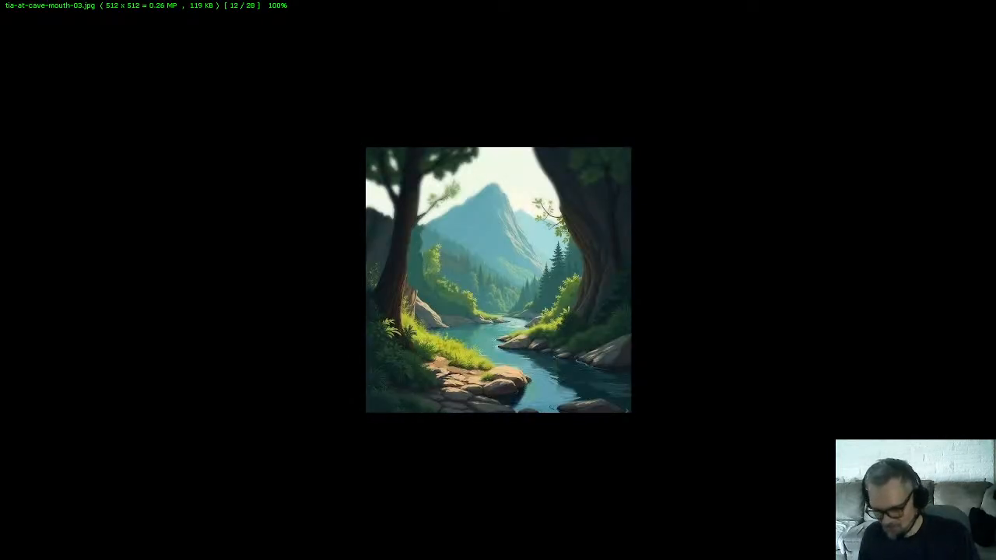
Magnify tia-at-cave-mouth-03.jpg in full screen to examine its trees, riverbank and rocks, and return to the thumbnails
{"action": "left_click", "coordinate": [570, 295]}
{"action": "left_click_drag", "start_coordinate": [570, 295], "coordinate": [501, 296]}
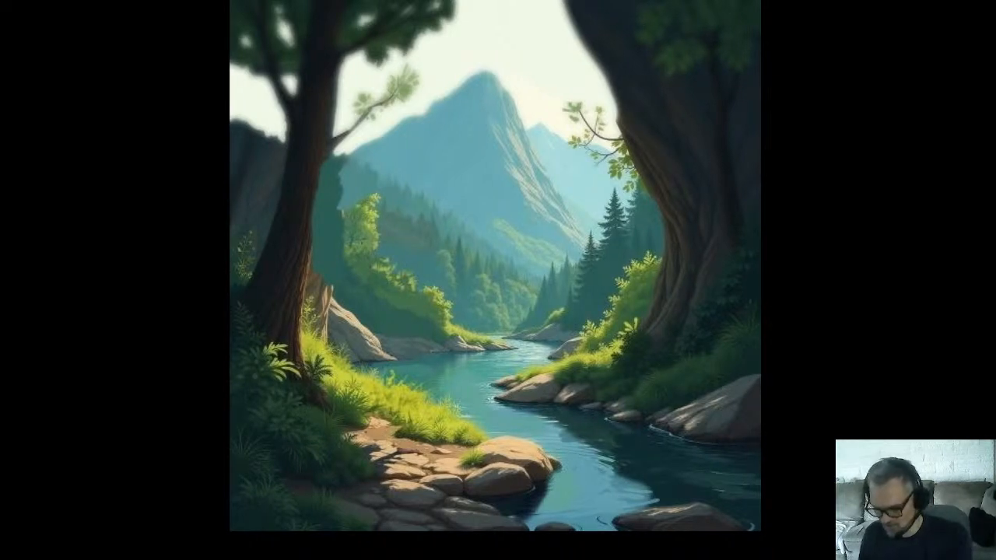
{"action": "left_click_drag", "start_coordinate": [501, 295], "coordinate": [504, 301]}
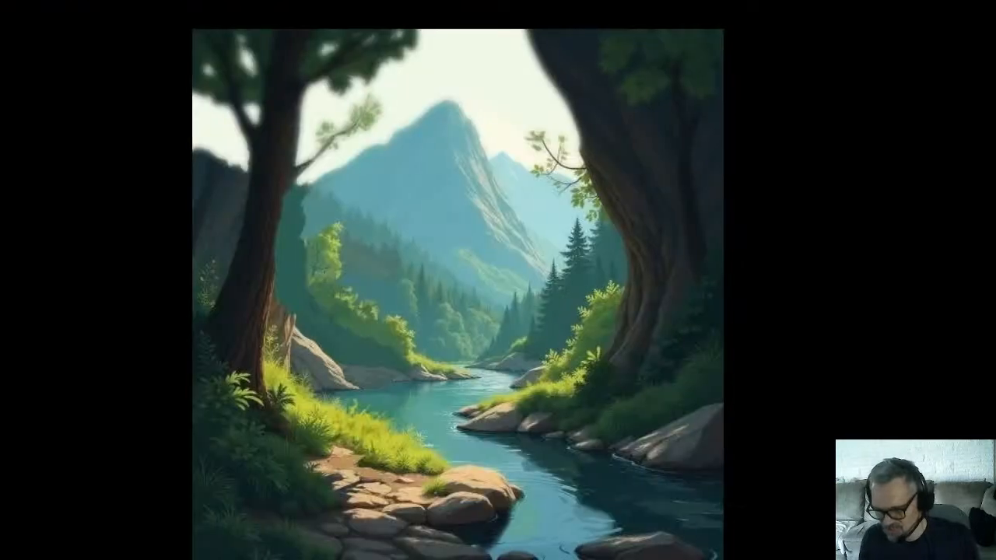
{"action": "left_click_drag", "start_coordinate": [539, 201], "coordinate": [549, 201]}
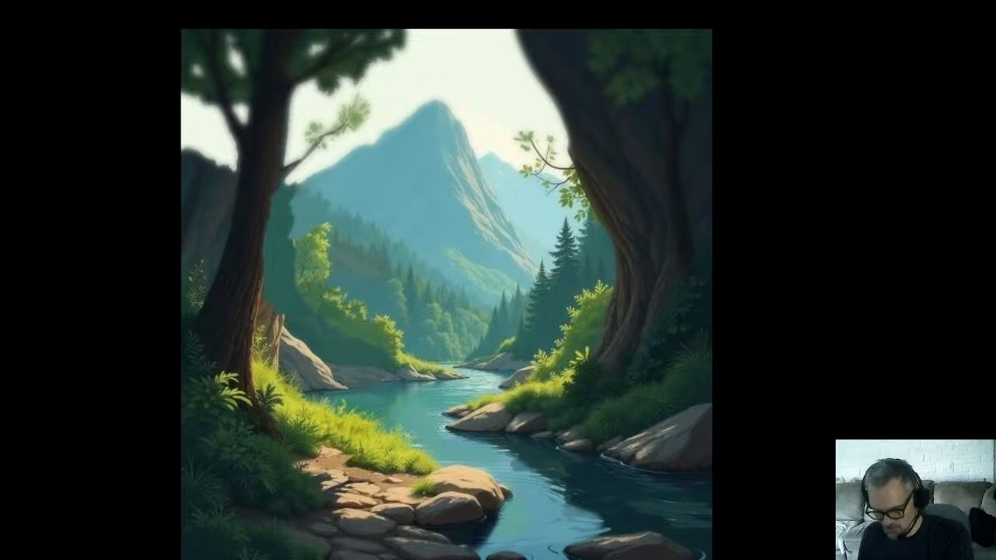
{"action": "left_click_drag", "start_coordinate": [550, 201], "coordinate": [554, 200]}
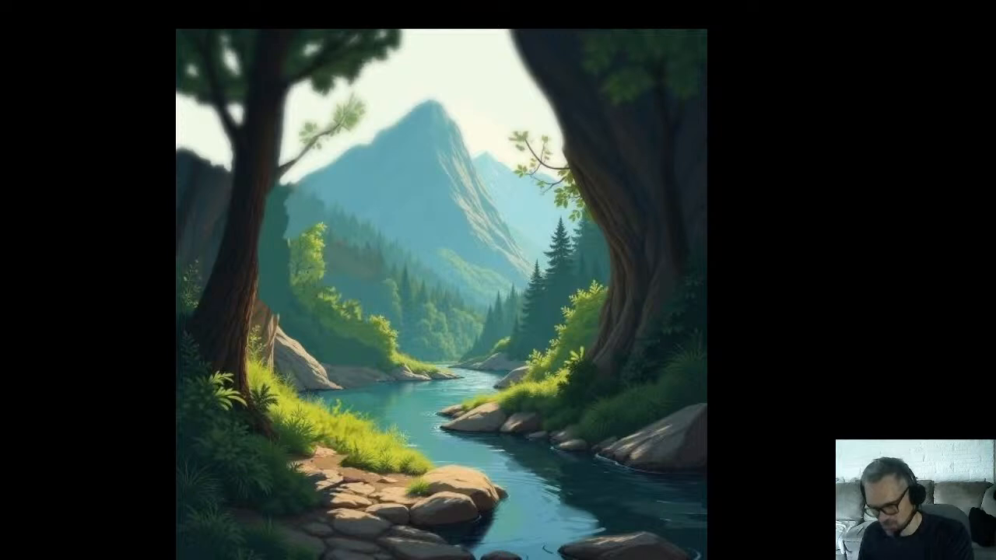
{"action": "left_click_drag", "start_coordinate": [554, 188], "coordinate": [553, 186]}
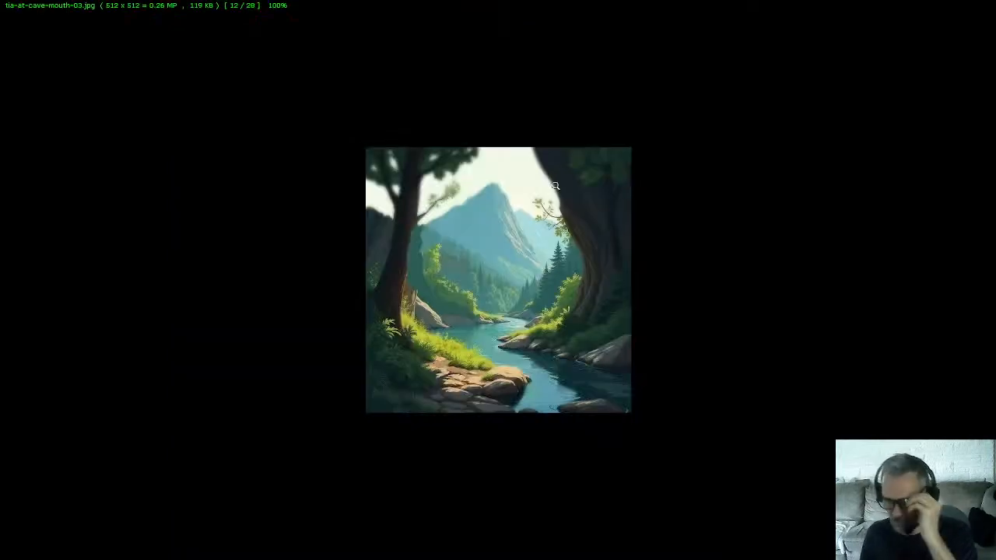
{"action": "key", "text": "Escape"}
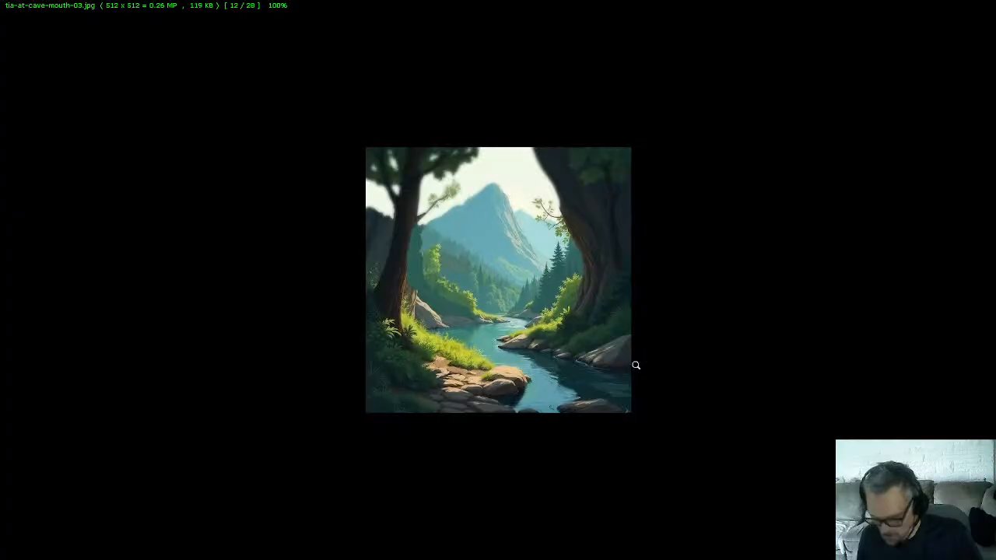
{"action": "double_click", "coordinate": [723, 176]}
{"action": "mouse_move", "coordinate": [528, 377]}
{"action": "left_mouse_down"}
{"action": "mouse_move", "coordinate": [560, 377]}
{"action": "mouse_move", "coordinate": [533, 378]}
{"action": "left_mouse_up"}
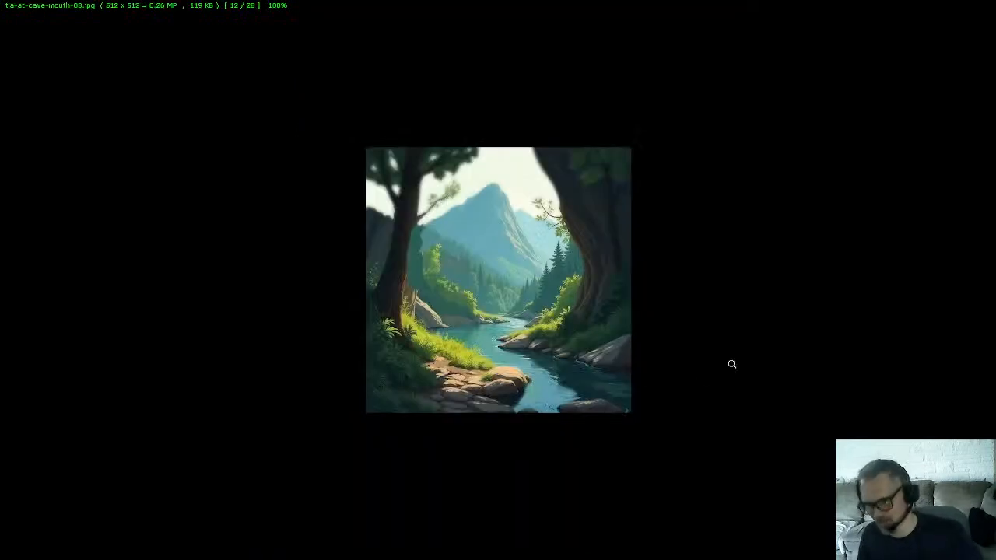
{"action": "key", "text": "Escape"}
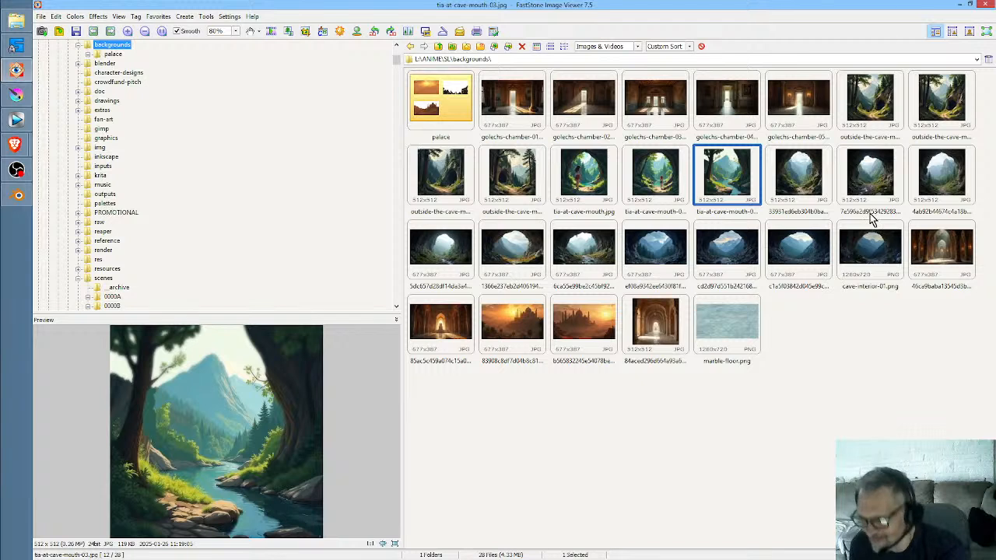
Open the palace subfolder and compare its separate layer images: background.png, foreground.png and midground.png
{"action": "double_click", "coordinate": [452, 102]}
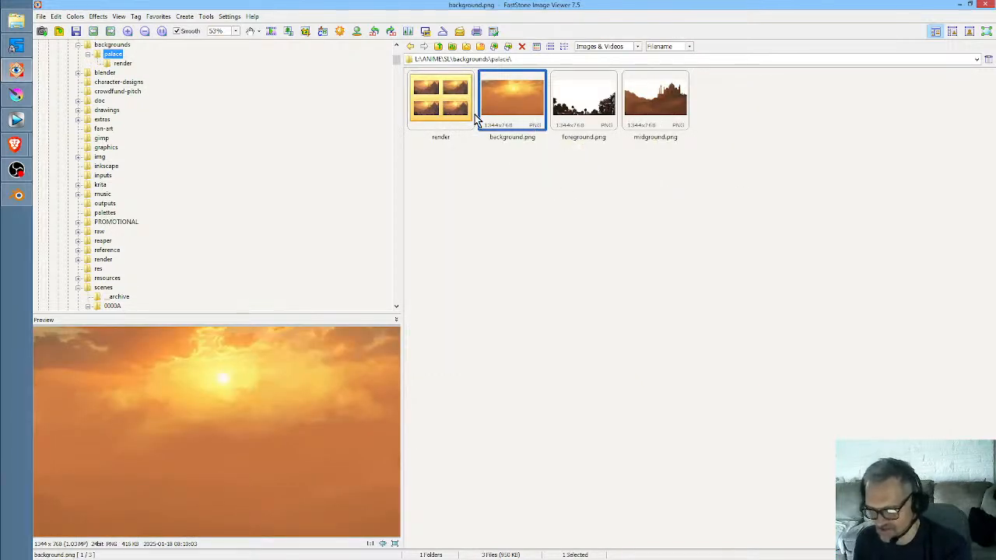
{"action": "left_click", "coordinate": [569, 107]}
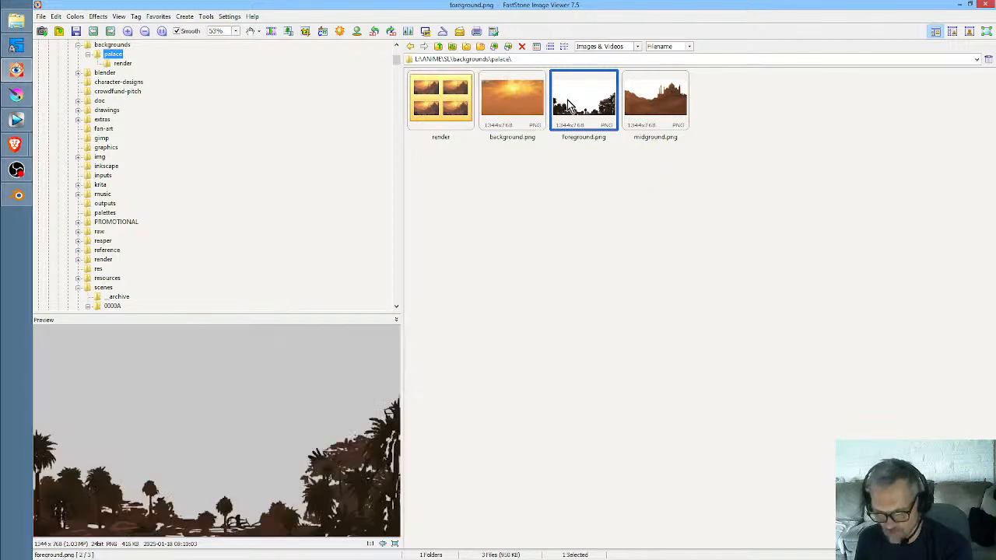
{"action": "left_click", "coordinate": [665, 102]}
{"action": "left_click", "coordinate": [585, 108]}
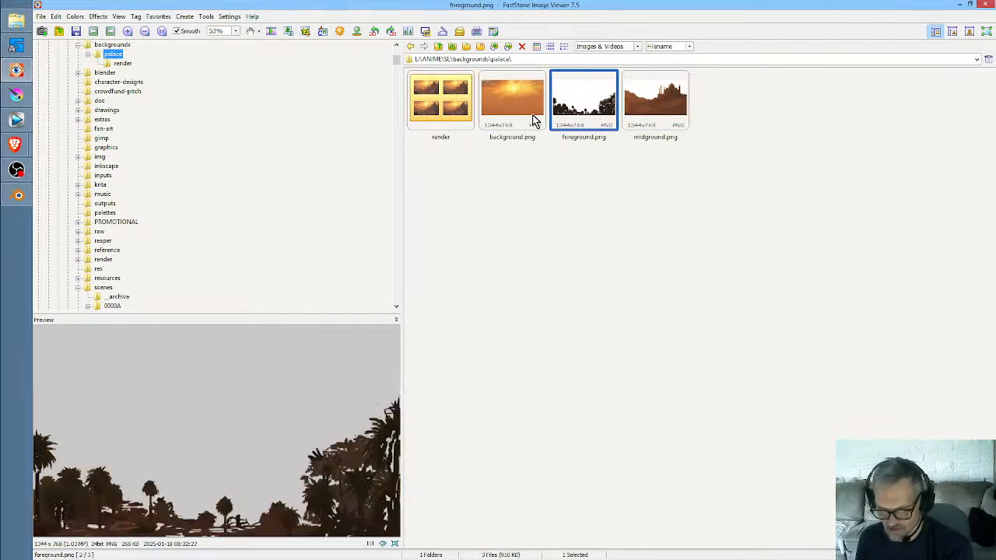
{"action": "left_click", "coordinate": [515, 110]}
{"action": "left_click", "coordinate": [579, 115]}
{"action": "left_click", "coordinate": [646, 109]}
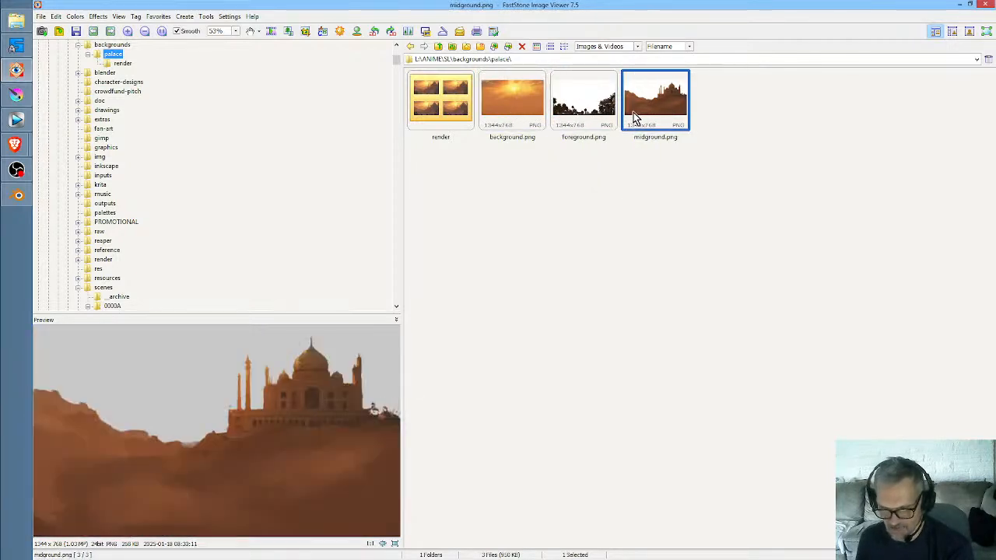
{"action": "left_click", "coordinate": [583, 113]}
{"action": "left_click", "coordinate": [522, 109]}
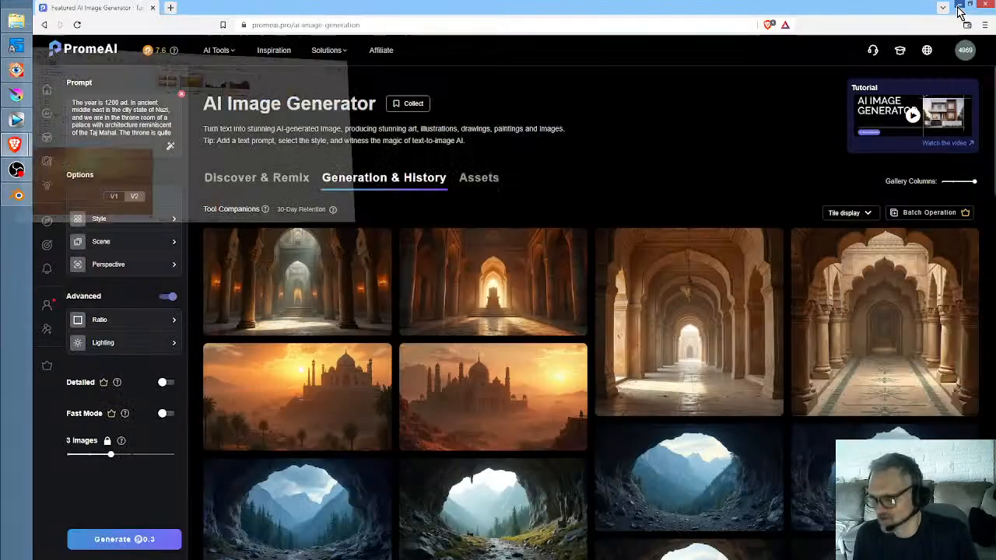
Switch back to Blender and start a new 2D Animation file without saving the changes to the current one
{"action": "left_click", "coordinate": [959, 4]}
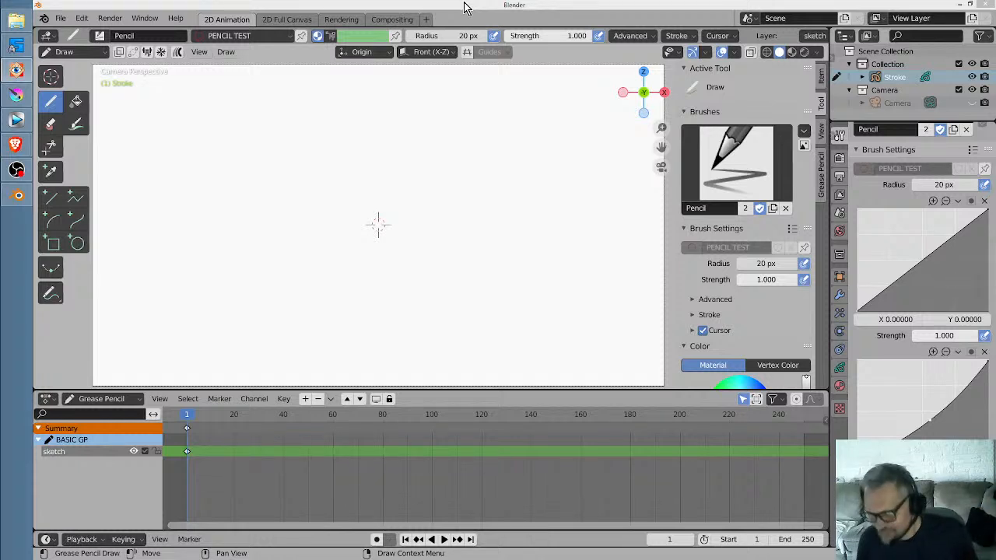
{"action": "left_click", "coordinate": [60, 18]}
{"action": "mouse_move", "coordinate": [78, 32]}
{"action": "left_click", "coordinate": [228, 35]}
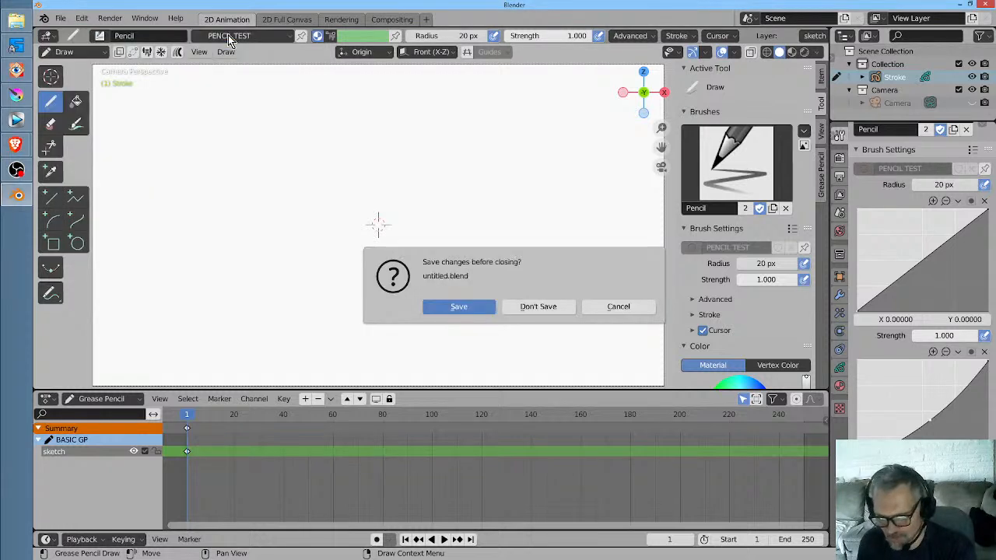
{"action": "left_click", "coordinate": [547, 306]}
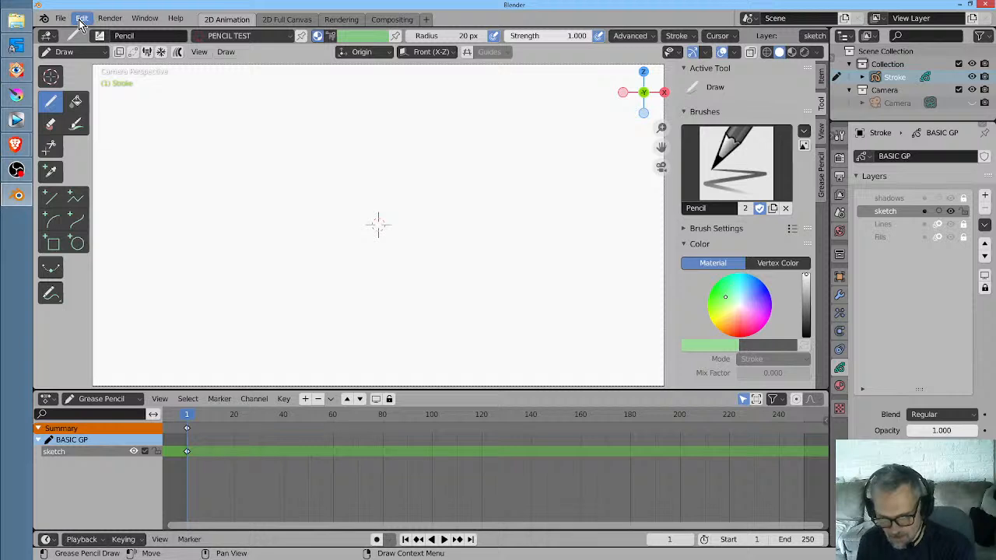
Choose the Ink Pen brush for drawing
{"action": "left_click", "coordinate": [81, 19]}
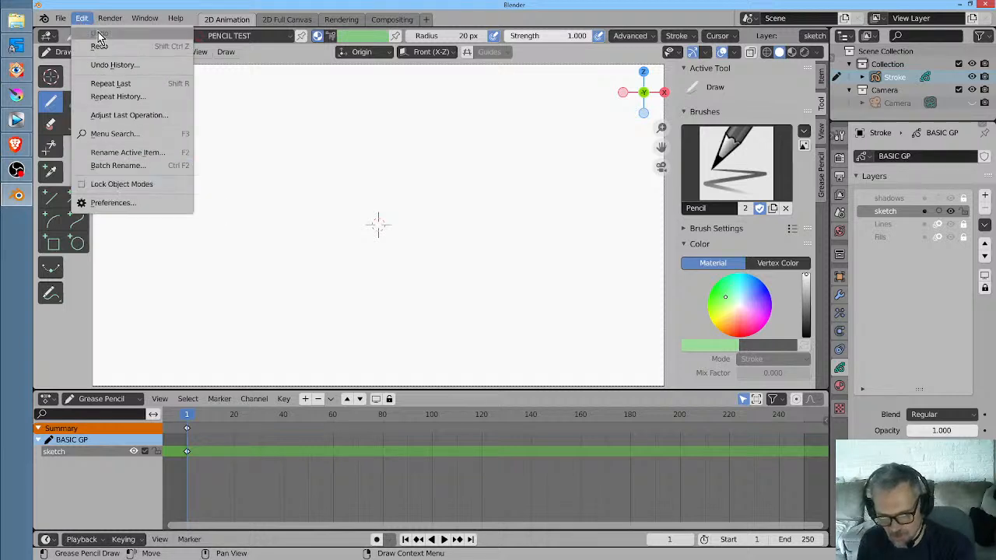
{"action": "left_click", "coordinate": [100, 43]}
{"action": "left_click", "coordinate": [83, 19]}
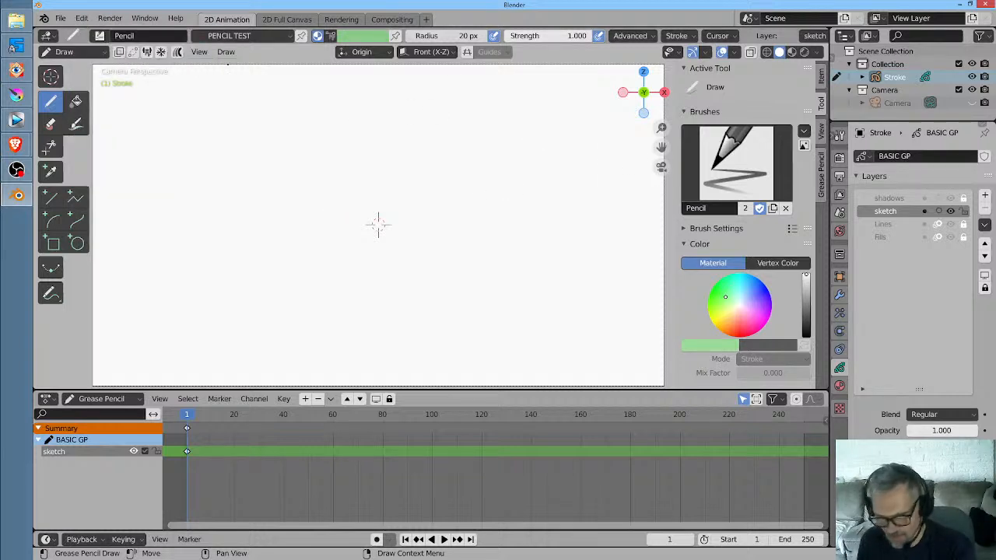
{"action": "left_click", "coordinate": [98, 35]}
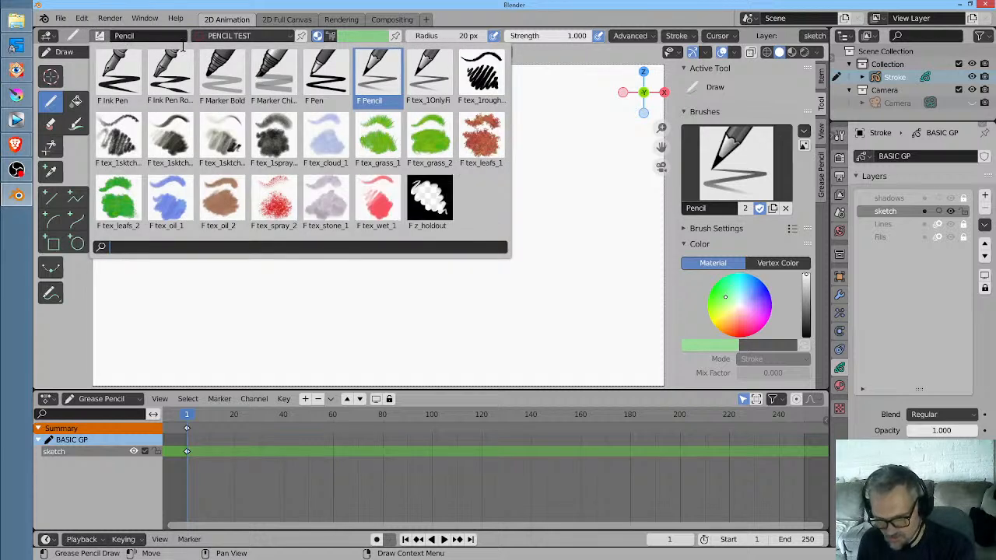
{"action": "left_click", "coordinate": [119, 76]}
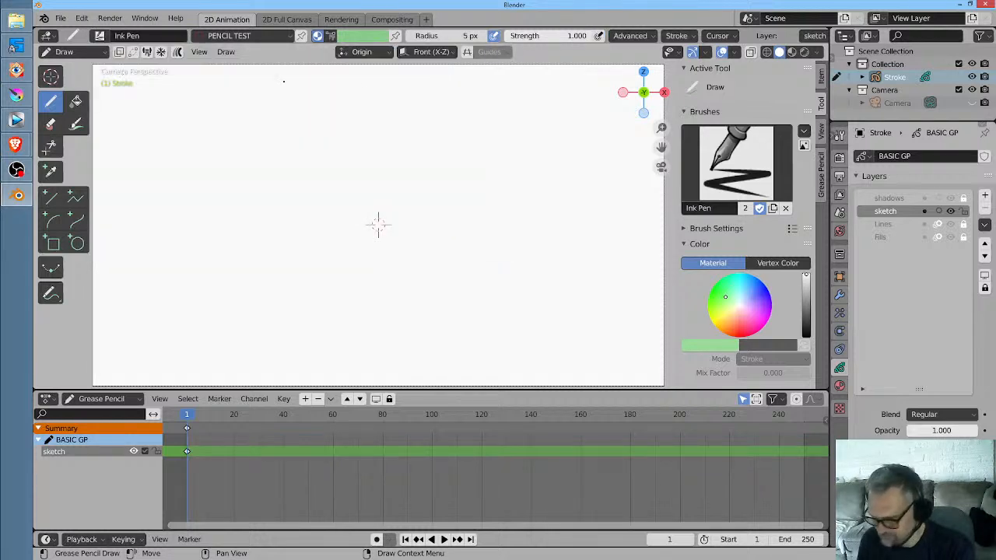
Bend the Ink Pen's radius pressure curve downward, with its middle point at about X 0.55, Y 0.28
{"action": "left_click", "coordinate": [838, 136]}
{"action": "left_click", "coordinate": [862, 274]}
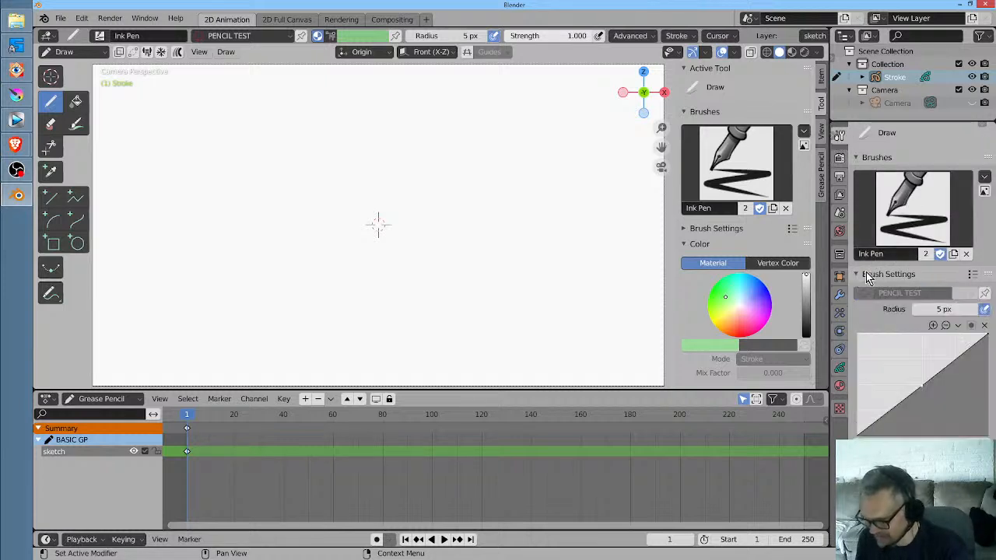
{"action": "scroll", "coordinate": [912, 239], "scroll_direction": "down", "scroll_amount": 2}
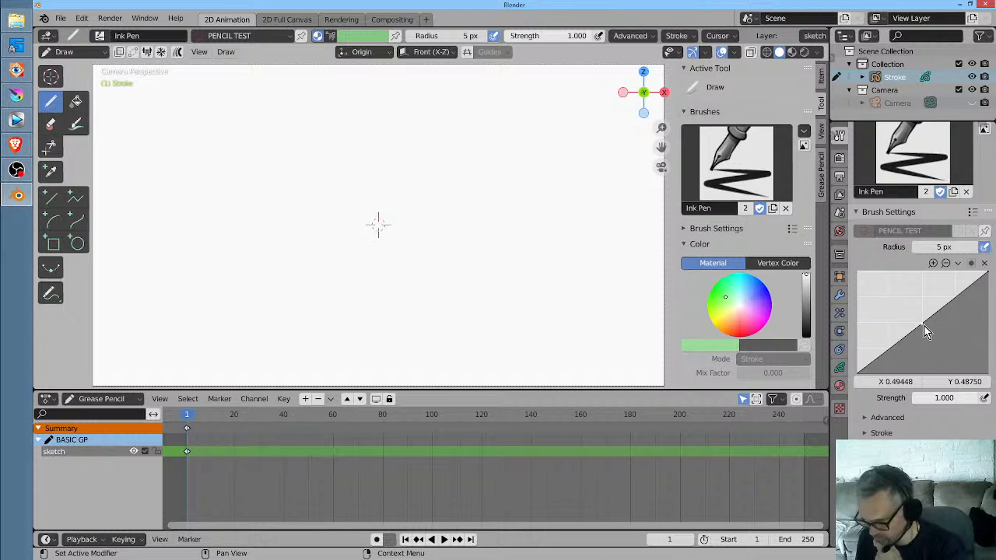
{"action": "left_click", "coordinate": [100, 35]}
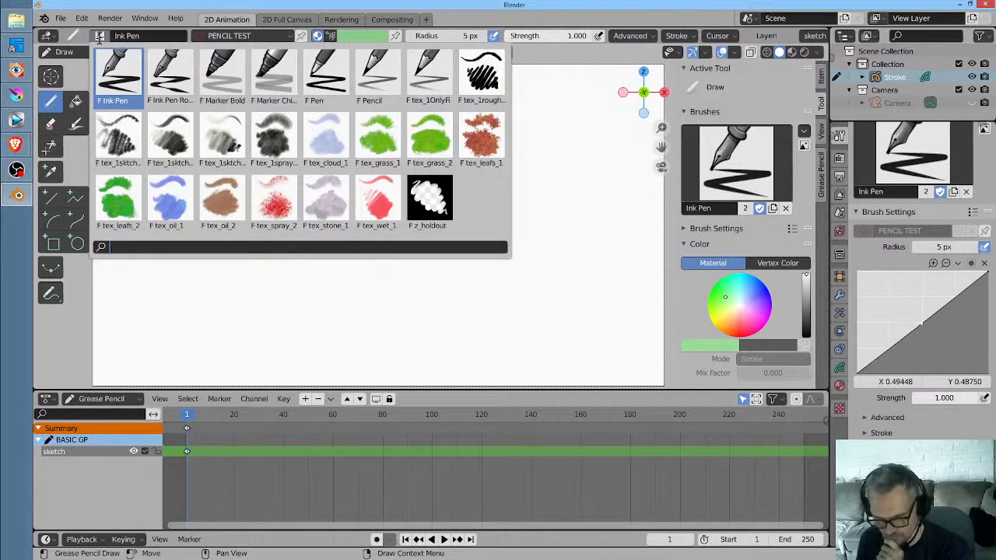
{"action": "left_click", "coordinate": [122, 65]}
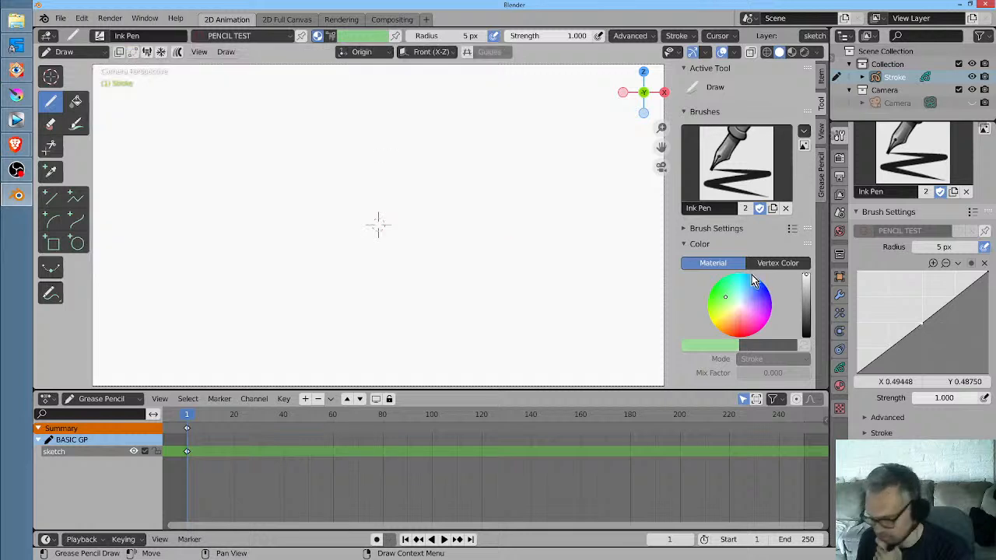
{"action": "left_click_drag", "start_coordinate": [924, 324], "coordinate": [929, 345]}
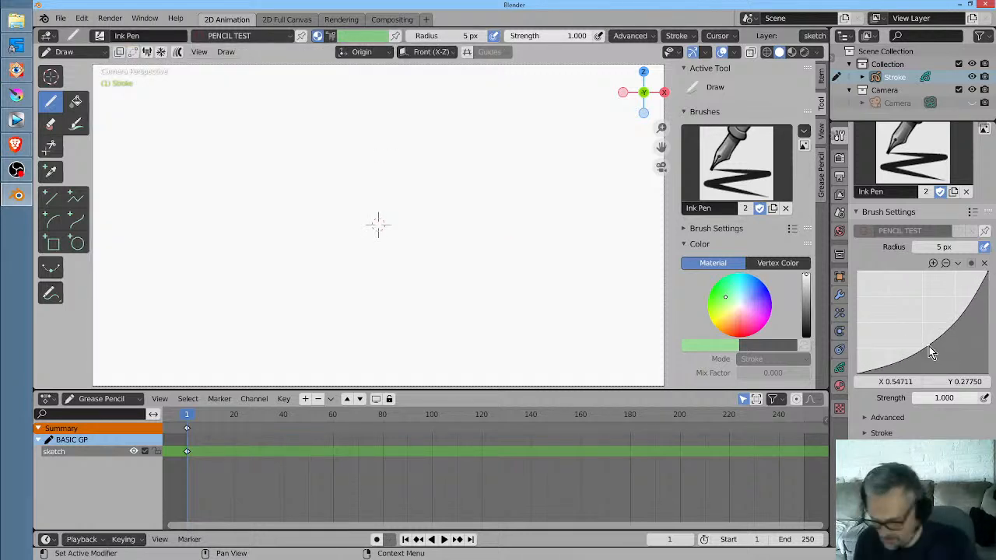
Make charcoal ink the active material and draw a curved test stroke on the canvas with the Ink Pen
{"action": "left_click", "coordinate": [839, 367]}
{"action": "left_click", "coordinate": [839, 386]}
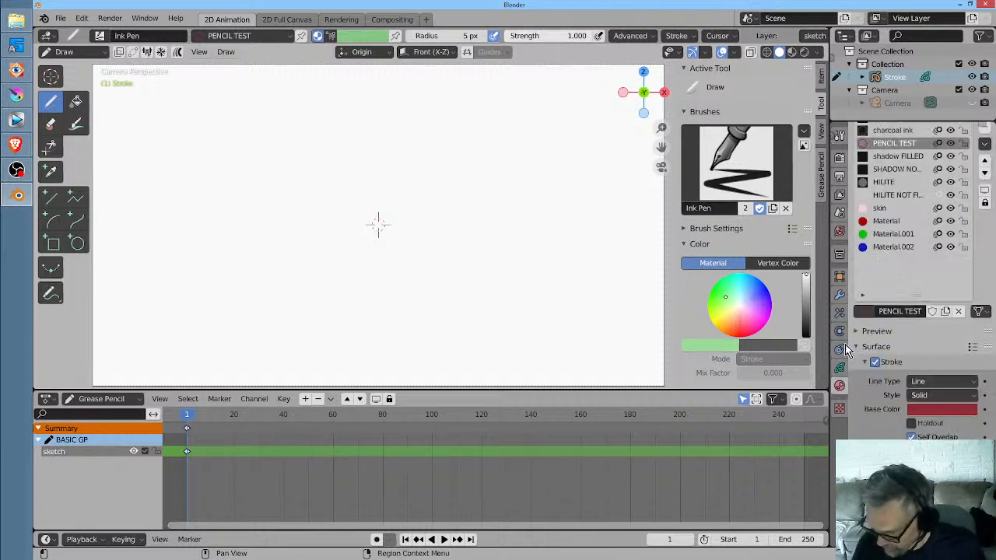
{"action": "left_click", "coordinate": [894, 137]}
{"action": "middle_click_drag", "start_coordinate": [373, 247], "coordinate": [500, 140], "text": "ctrl"}
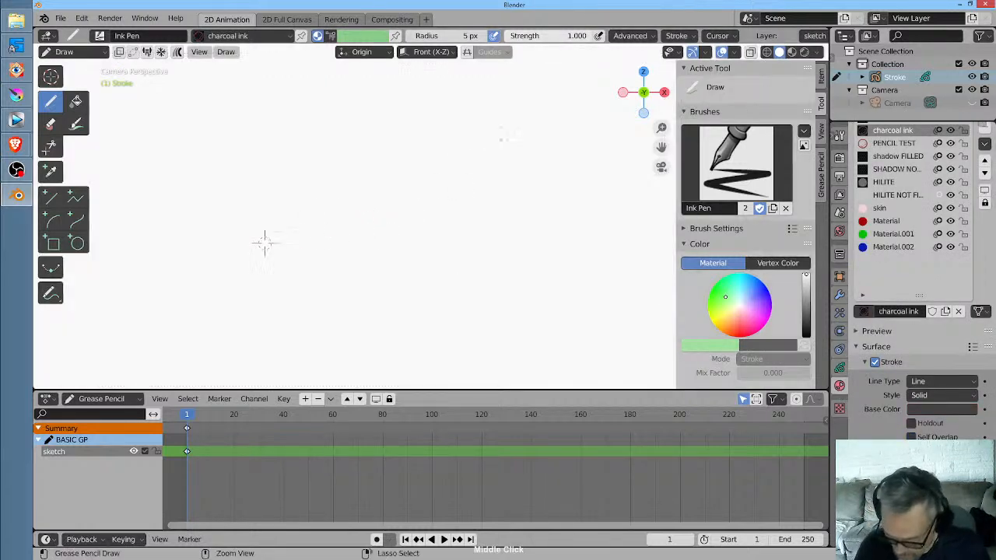
{"action": "mouse_move", "coordinate": [420, 151]}
{"action": "left_mouse_down"}
{"action": "mouse_move", "coordinate": [378, 218]}
{"action": "mouse_move", "coordinate": [388, 281]}
{"action": "left_mouse_up"}
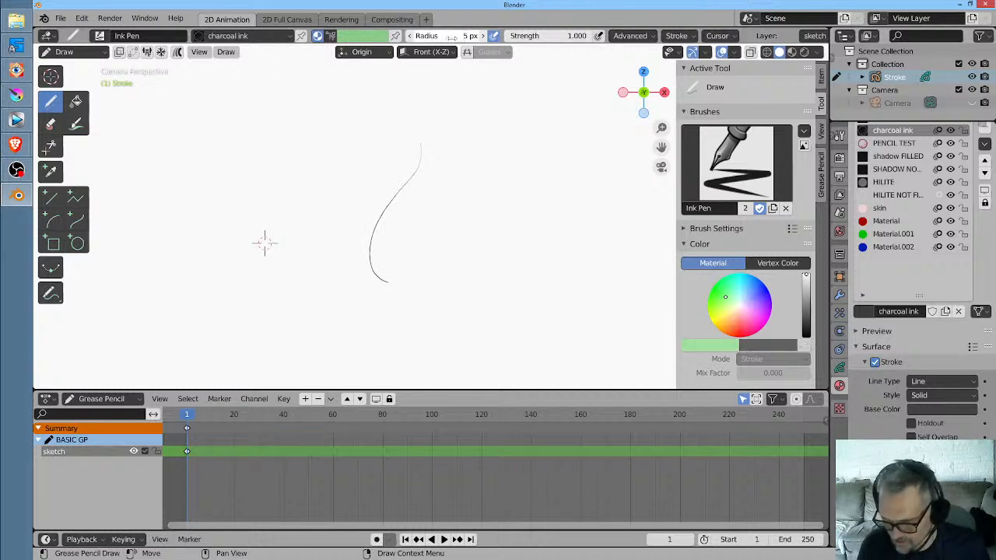
Set the Ink Pen's radius to 129 px and draw two thick S-shaped test strokes beside the thin one
{"action": "left_click_drag", "start_coordinate": [471, 36], "coordinate": [518, 32]}
{"action": "left_click_drag", "start_coordinate": [484, 121], "coordinate": [465, 293]}
{"action": "mouse_move", "coordinate": [521, 128]}
{"action": "left_mouse_down"}
{"action": "mouse_move", "coordinate": [475, 284]}
{"action": "mouse_move", "coordinate": [500, 313]}
{"action": "left_mouse_up"}
Make the Ink Pen's radius pressure curve steeper and test it with a looping stroke and two S-shaped strokes
{"action": "left_click", "coordinate": [839, 157]}
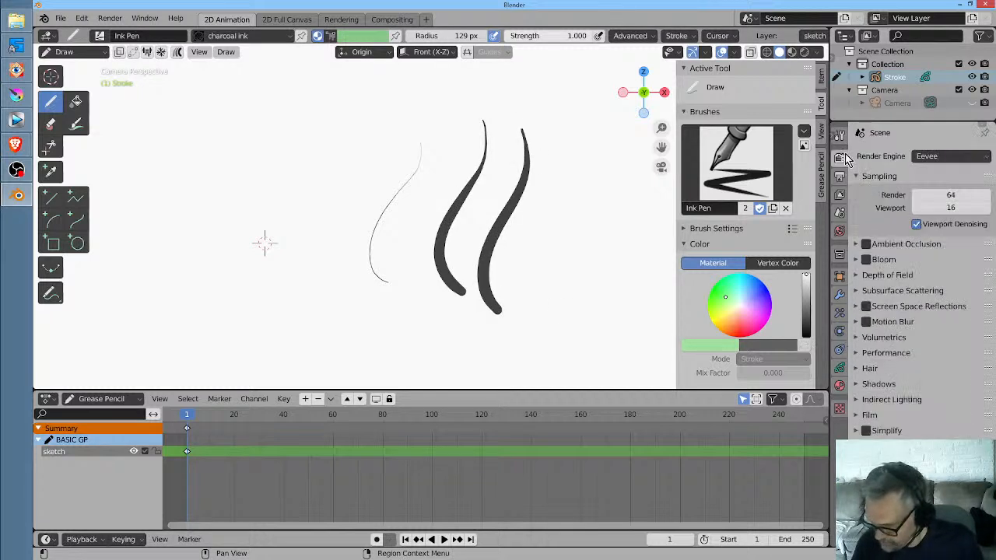
{"action": "left_click", "coordinate": [839, 134]}
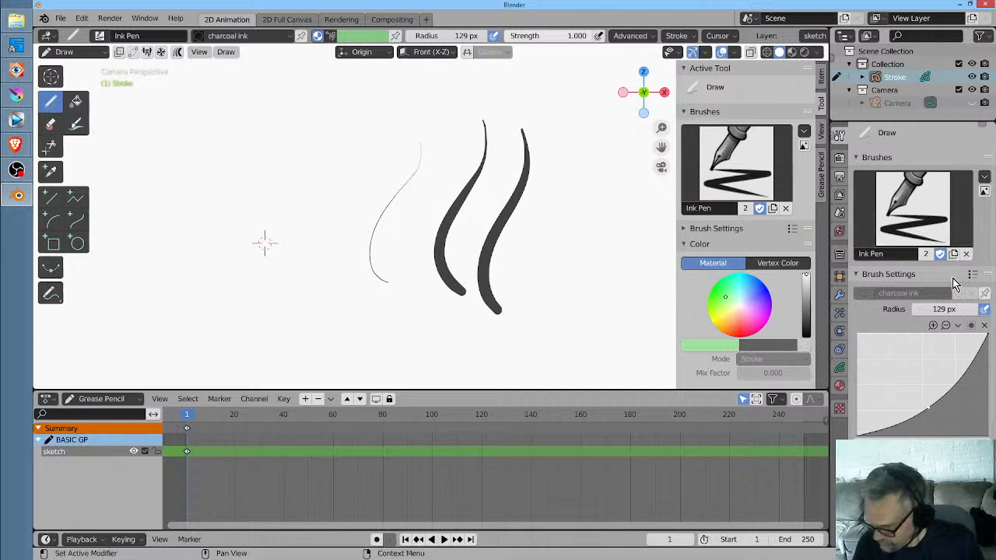
{"action": "left_click_drag", "start_coordinate": [933, 410], "coordinate": [949, 417]}
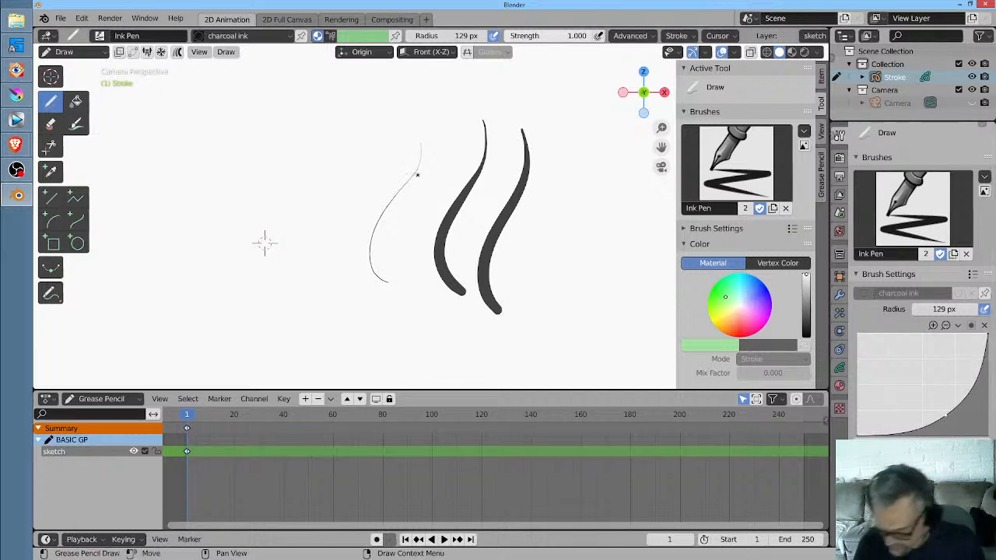
{"action": "mouse_move", "coordinate": [361, 139]}
{"action": "left_mouse_down"}
{"action": "mouse_move", "coordinate": [335, 219]}
{"action": "mouse_move", "coordinate": [348, 240]}
{"action": "left_mouse_up"}
{"action": "mouse_move", "coordinate": [340, 302]}
{"action": "left_mouse_down"}
{"action": "mouse_move", "coordinate": [394, 240]}
{"action": "mouse_move", "coordinate": [436, 327]}
{"action": "left_mouse_up"}
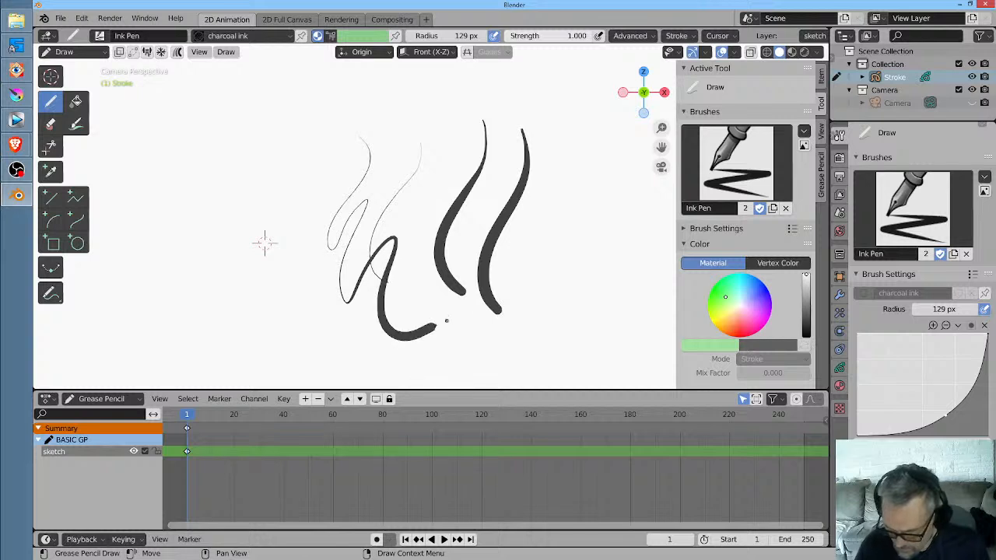
{"action": "left_click_drag", "start_coordinate": [550, 144], "coordinate": [560, 330]}
{"action": "left_click_drag", "start_coordinate": [600, 159], "coordinate": [593, 317]}
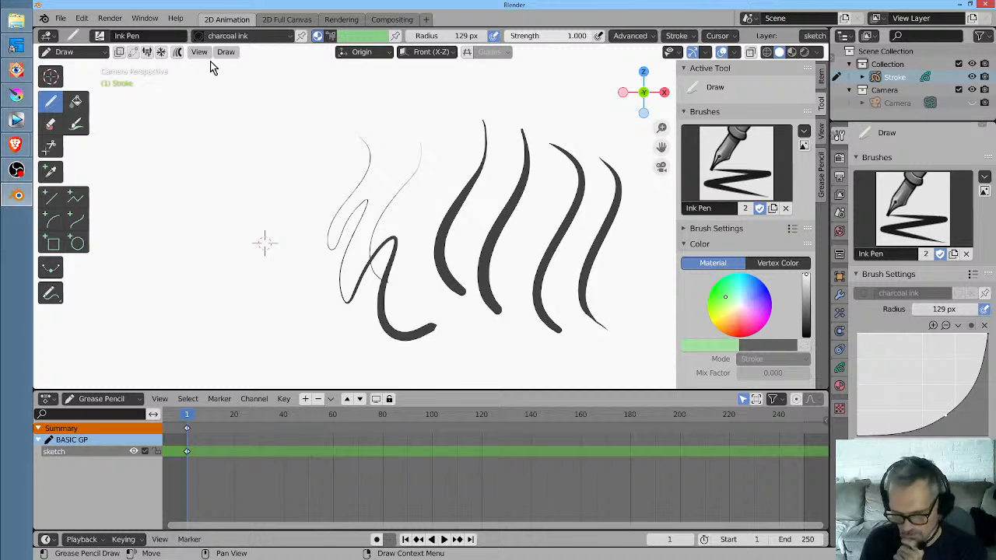
Select the Pen brush and draw a curved test stroke beside the Ink Pen strokes
{"action": "left_click", "coordinate": [101, 35]}
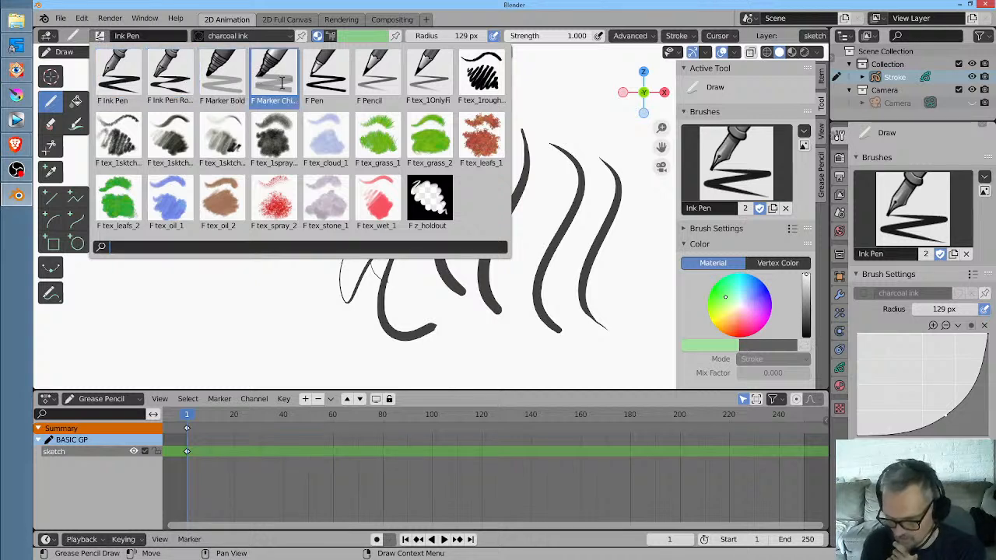
{"action": "left_click", "coordinate": [319, 82]}
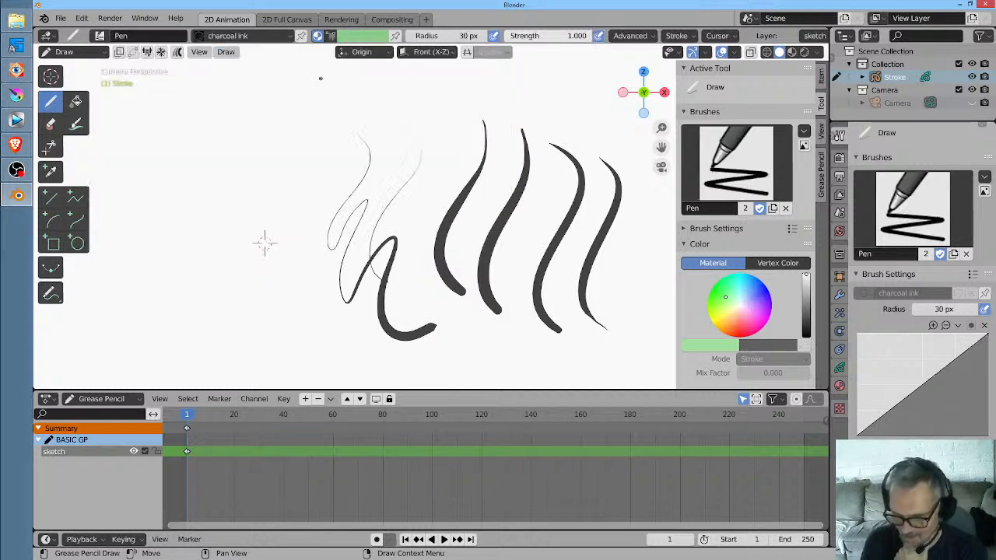
{"action": "left_click_drag", "start_coordinate": [317, 165], "coordinate": [299, 278]}
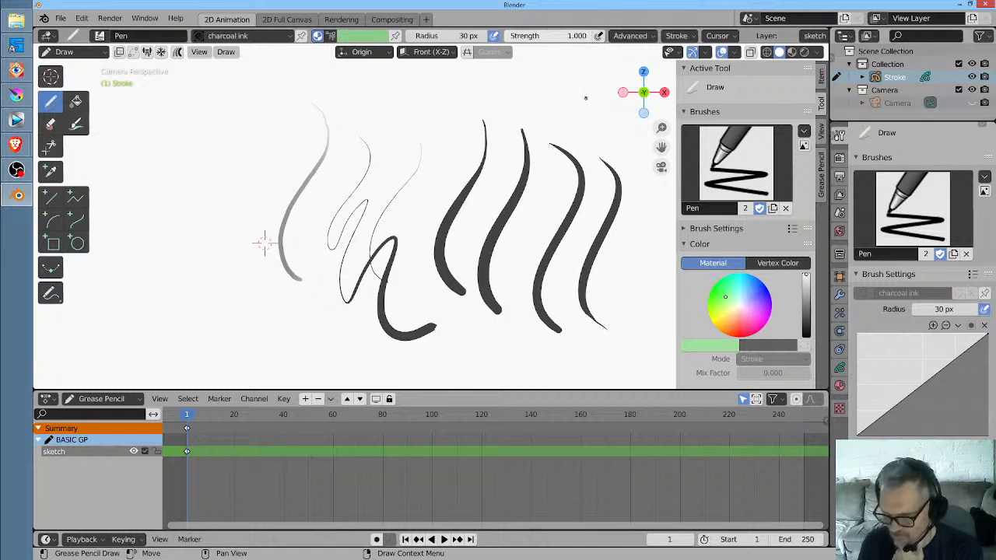
Set the Pen's radius to 126 px, bend its radius pressure curve downward, and draw several curved test strokes
{"action": "left_click_drag", "start_coordinate": [455, 35], "coordinate": [520, 29]}
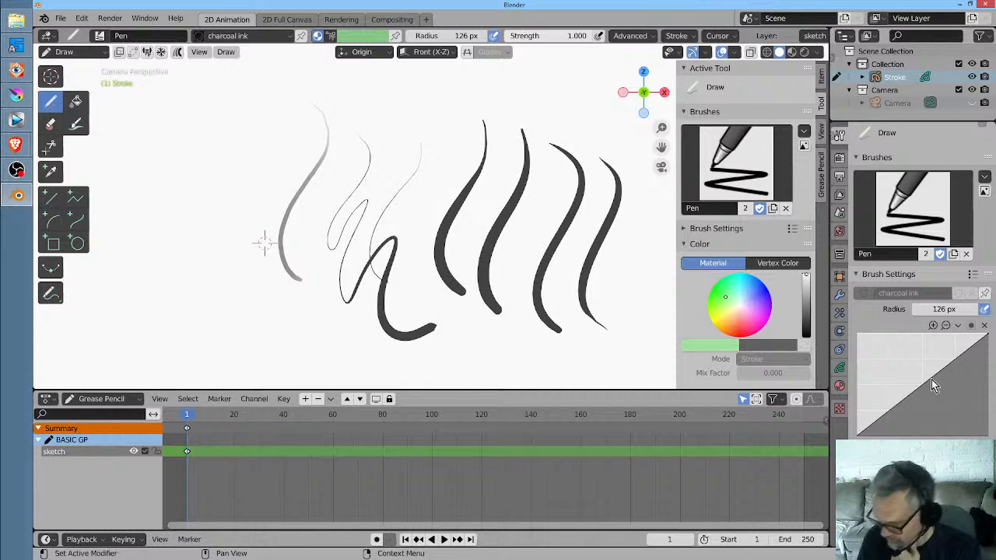
{"action": "left_click_drag", "start_coordinate": [932, 379], "coordinate": [940, 404]}
{"action": "left_click_drag", "start_coordinate": [230, 140], "coordinate": [276, 302]}
{"action": "left_click_drag", "start_coordinate": [250, 120], "coordinate": [322, 282]}
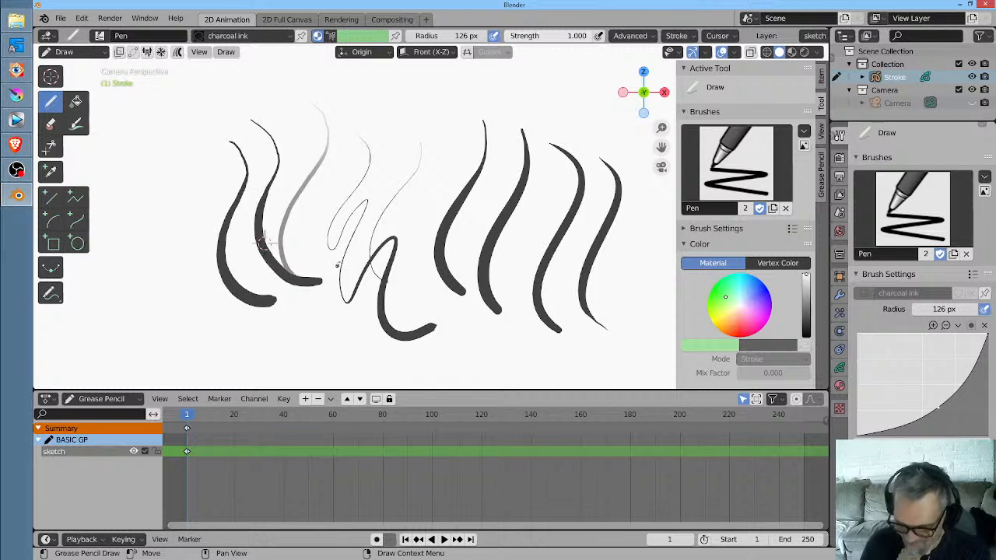
{"action": "mouse_move", "coordinate": [334, 128]}
{"action": "left_mouse_down"}
{"action": "mouse_move", "coordinate": [340, 218]}
{"action": "mouse_move", "coordinate": [381, 265]}
{"action": "left_mouse_up"}
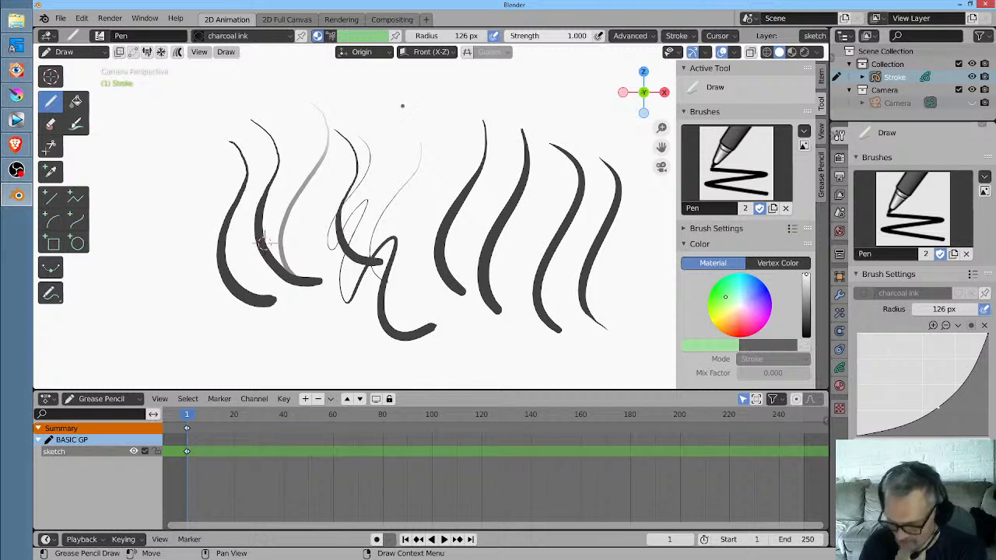
{"action": "left_click_drag", "start_coordinate": [406, 115], "coordinate": [428, 240]}
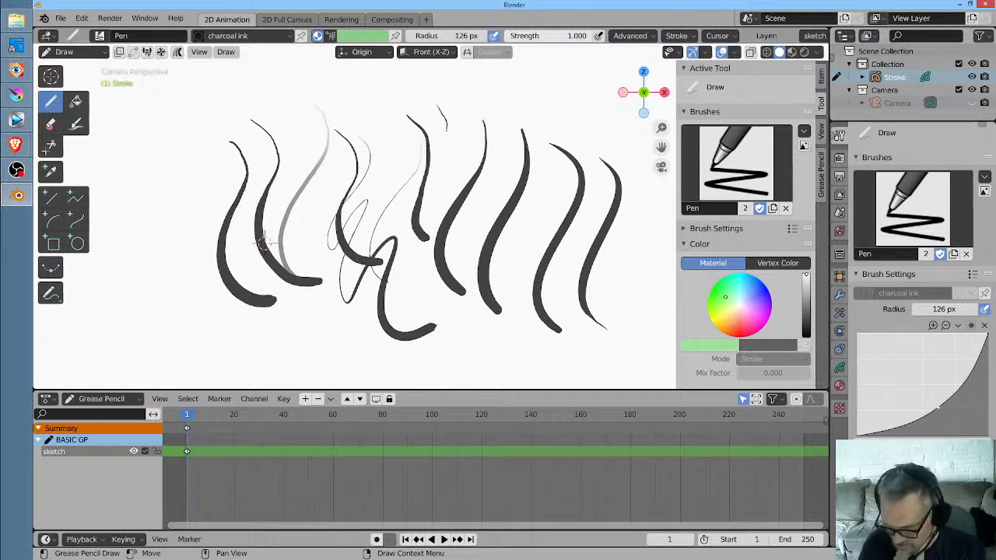
{"action": "left_click_drag", "start_coordinate": [445, 163], "coordinate": [459, 177]}
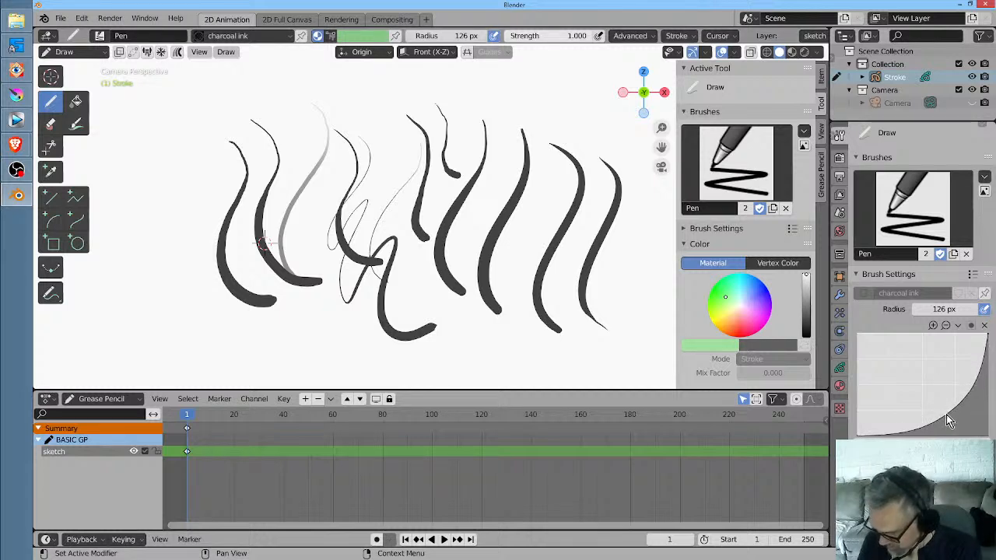
Test a steeper radius pressure curve for the Pen with one long stroke, then ease the curve to a gentler bend
{"action": "mouse_move", "coordinate": [538, 121]}
{"action": "left_mouse_down"}
{"action": "mouse_move", "coordinate": [542, 167]}
{"action": "mouse_move", "coordinate": [515, 305]}
{"action": "left_mouse_up"}
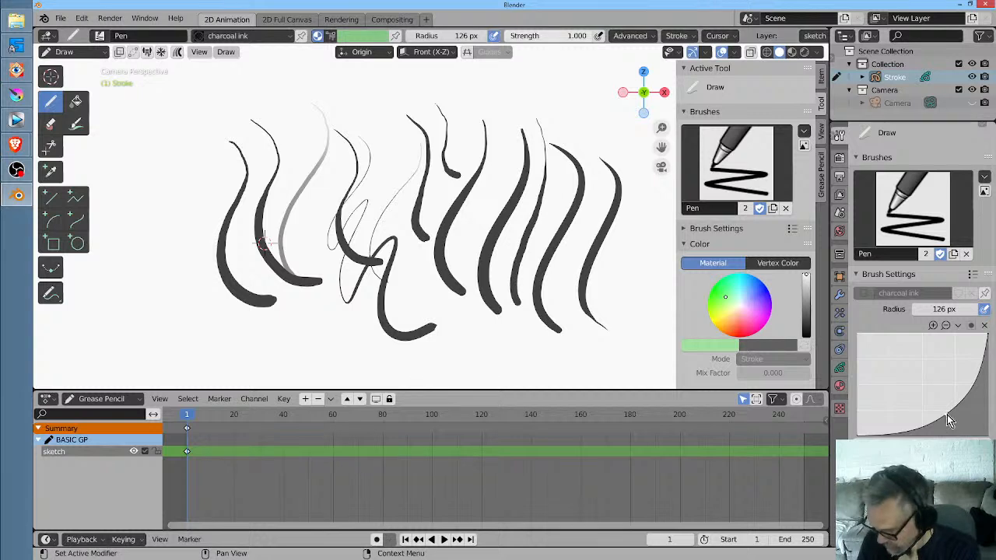
{"action": "left_click_drag", "start_coordinate": [943, 412], "coordinate": [912, 419]}
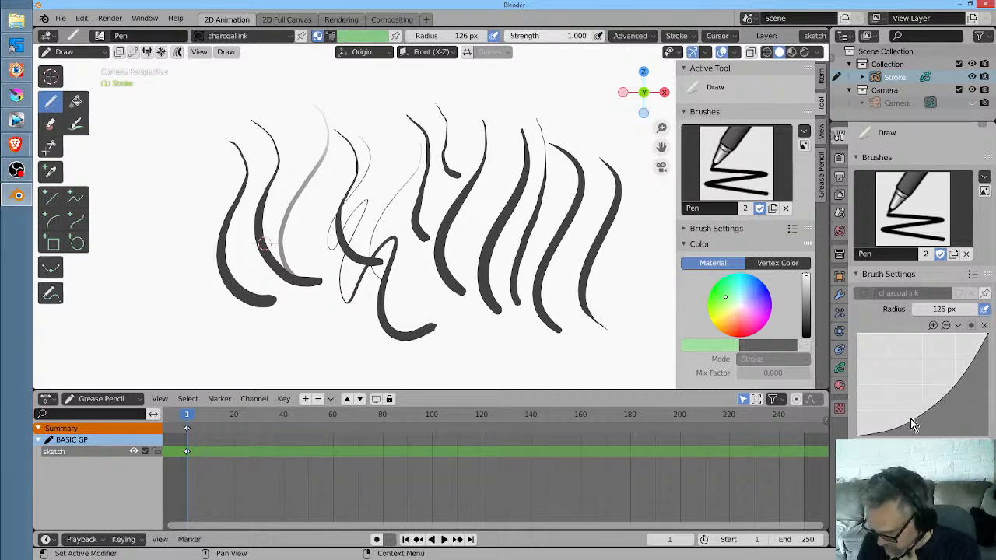
Add an upper point to the Pen's radius pressure curve to form an S-shape, and draw a curved test stroke
{"action": "left_click", "coordinate": [972, 365]}
{"action": "left_click_drag", "start_coordinate": [972, 366], "coordinate": [965, 352]}
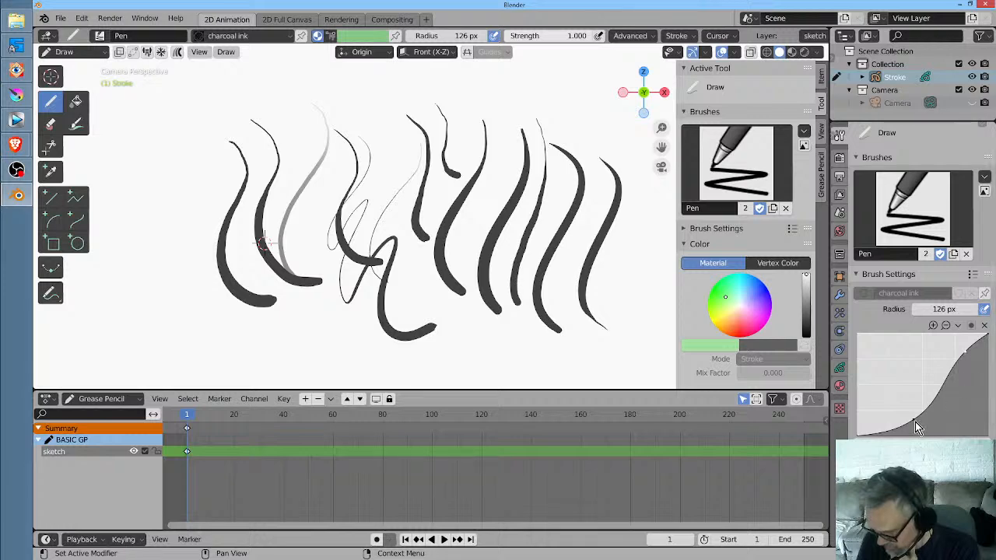
{"action": "mouse_move", "coordinate": [180, 154]}
{"action": "left_mouse_down"}
{"action": "mouse_move", "coordinate": [153, 283]}
{"action": "mouse_move", "coordinate": [226, 332]}
{"action": "left_mouse_up"}
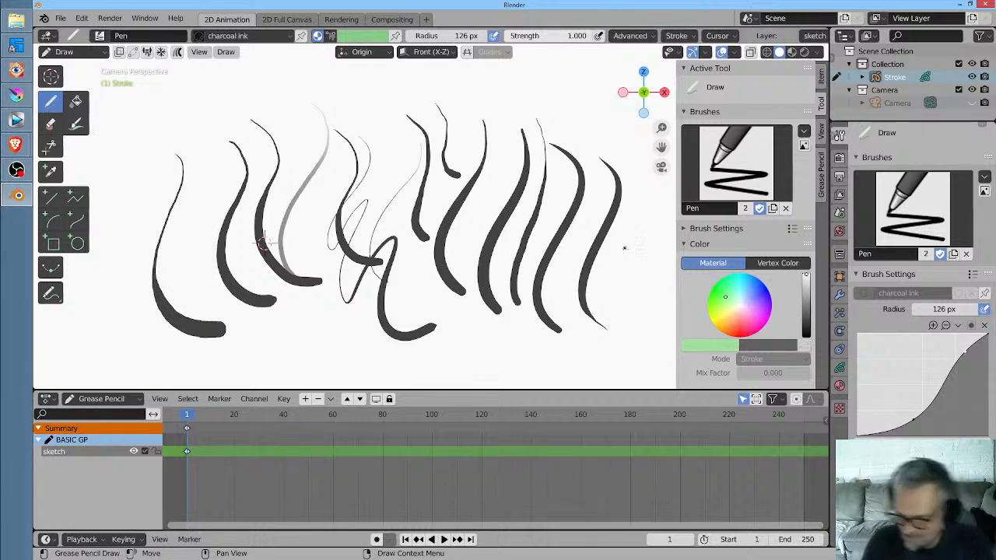
Draw long S-shaped strokes and a row of short, closely spaced strokes with the Pen in the empty area
{"action": "middle_click_drag", "start_coordinate": [615, 244], "coordinate": [407, 246], "text": "shift"}
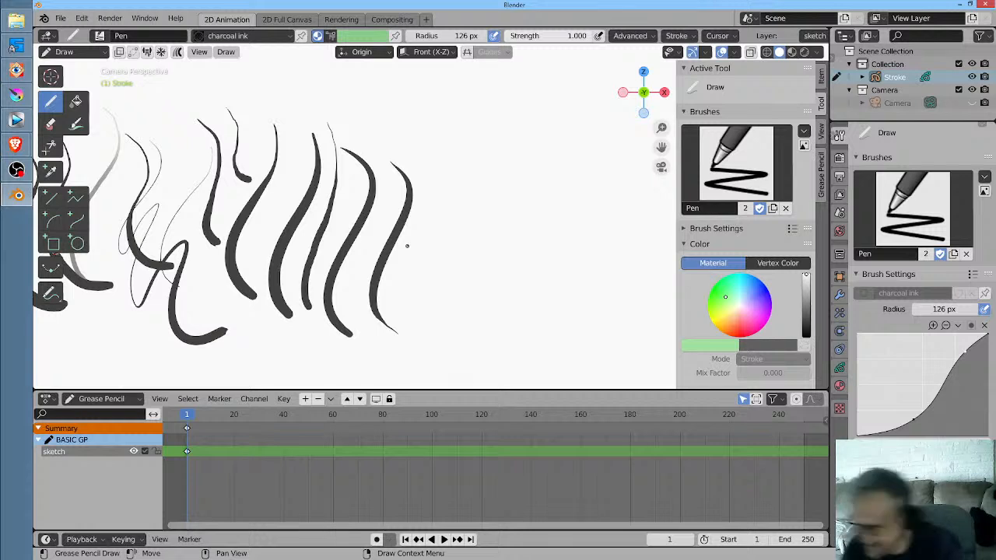
{"action": "left_click_drag", "start_coordinate": [493, 164], "coordinate": [513, 323]}
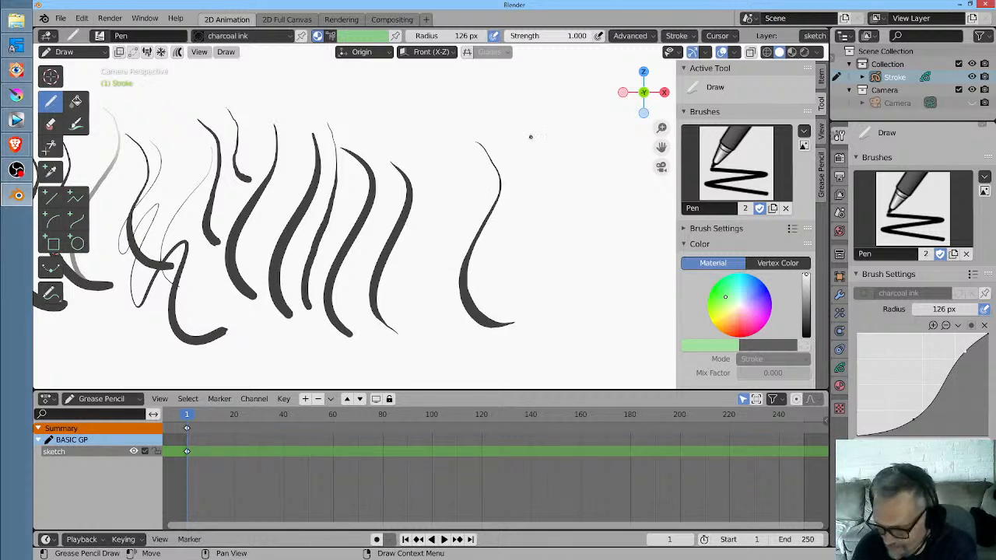
{"action": "left_click_drag", "start_coordinate": [530, 137], "coordinate": [537, 301]}
{"action": "left_click_drag", "start_coordinate": [586, 187], "coordinate": [592, 317]}
{"action": "mouse_move", "coordinate": [607, 203]}
{"action": "left_mouse_down"}
{"action": "mouse_move", "coordinate": [591, 315]}
{"action": "mouse_move", "coordinate": [598, 304]}
{"action": "mouse_move", "coordinate": [615, 317]}
{"action": "mouse_move", "coordinate": [642, 310]}
{"action": "left_mouse_up"}
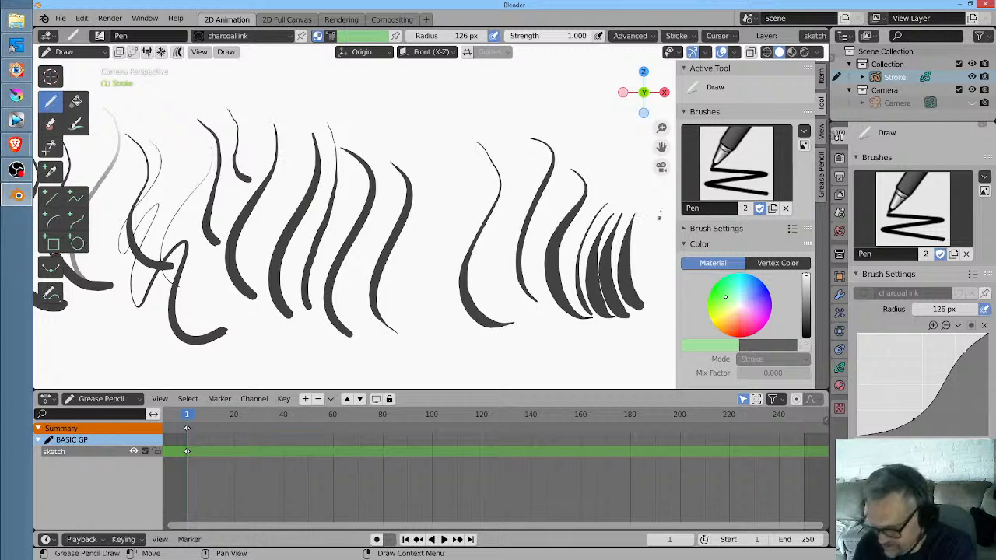
Select the Ink Pen brush and draw several curved test strokes between the existing Pen strokes
{"action": "left_click", "coordinate": [100, 35]}
{"action": "left_click", "coordinate": [129, 74]}
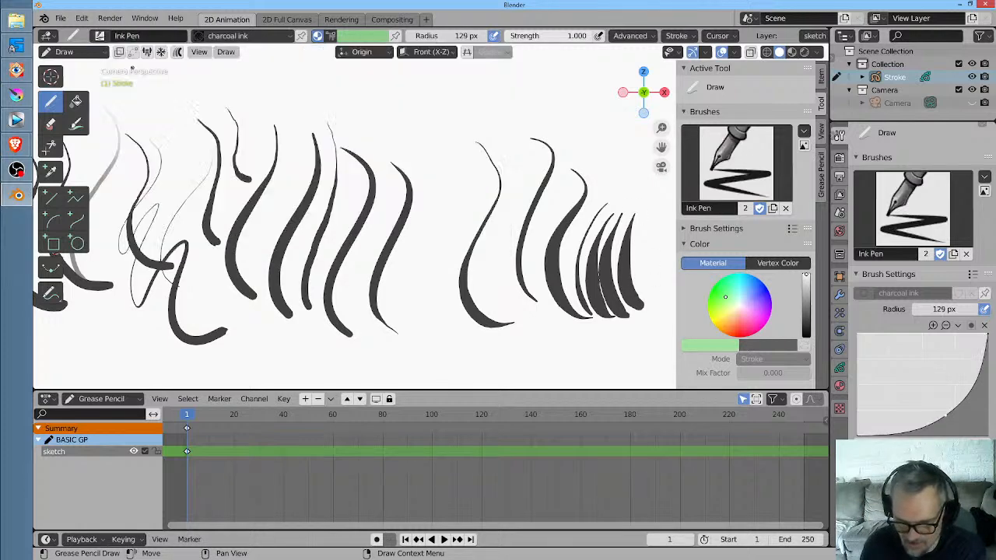
{"action": "mouse_move", "coordinate": [440, 159]}
{"action": "left_mouse_down"}
{"action": "mouse_move", "coordinate": [411, 280]}
{"action": "mouse_move", "coordinate": [420, 338]}
{"action": "left_mouse_up"}
{"action": "left_click_drag", "start_coordinate": [459, 187], "coordinate": [450, 334]}
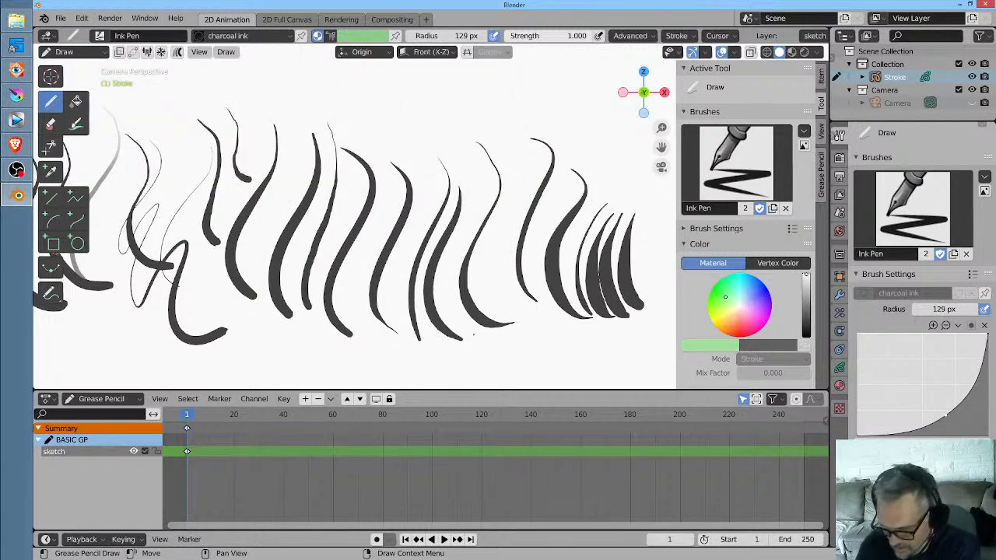
{"action": "left_click_drag", "start_coordinate": [455, 234], "coordinate": [506, 336]}
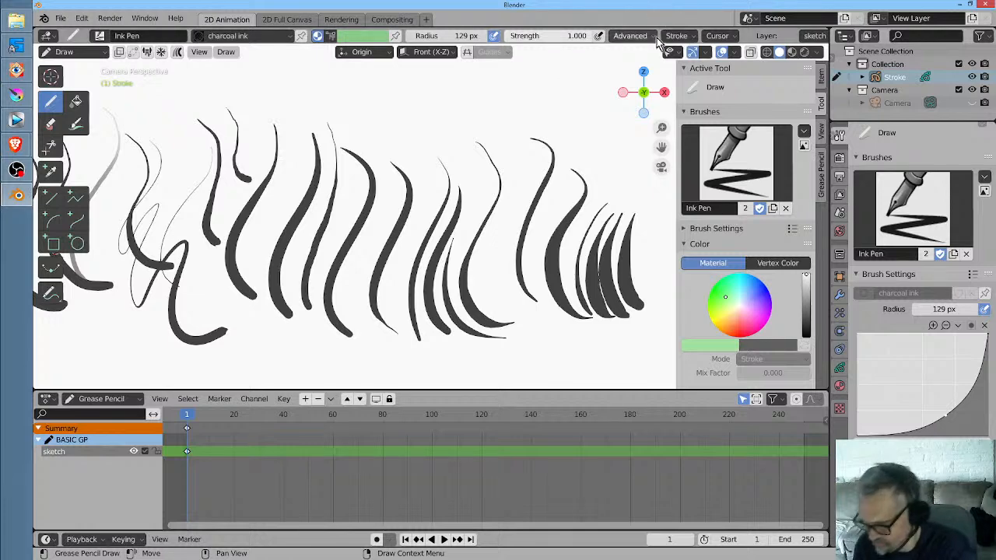
Set the Ink Pen's post-processing Smooth value to 0.050
{"action": "left_click", "coordinate": [680, 37]}
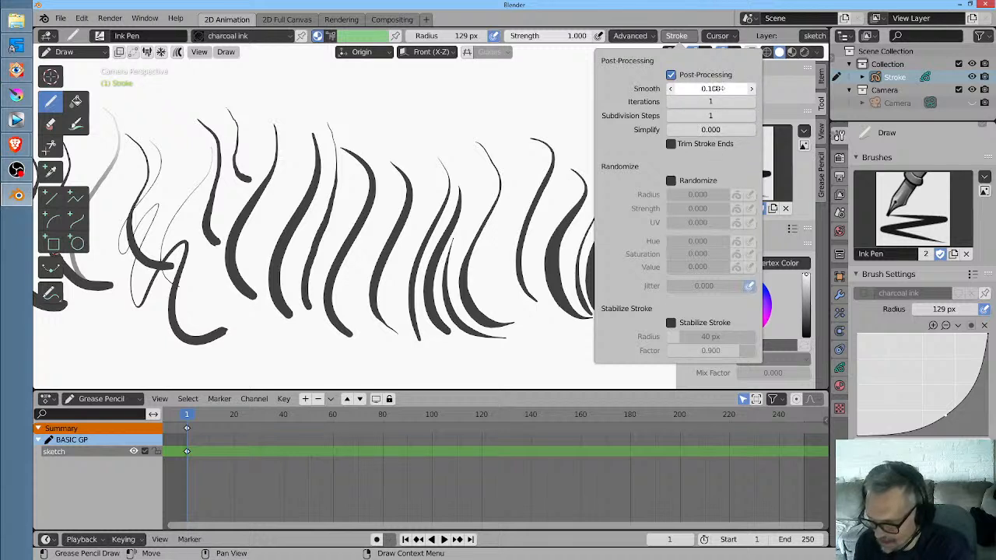
{"action": "left_click", "coordinate": [652, 38]}
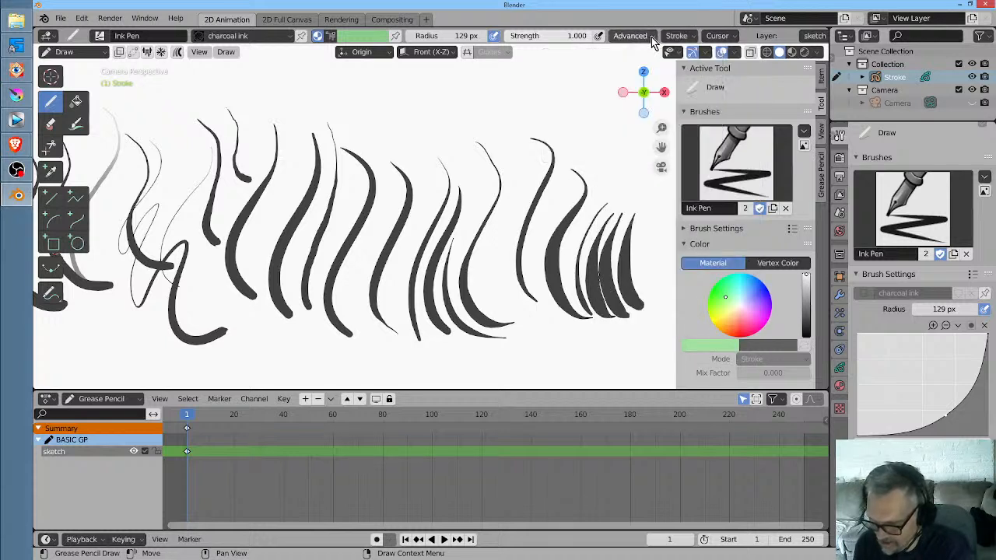
{"action": "left_click", "coordinate": [658, 37]}
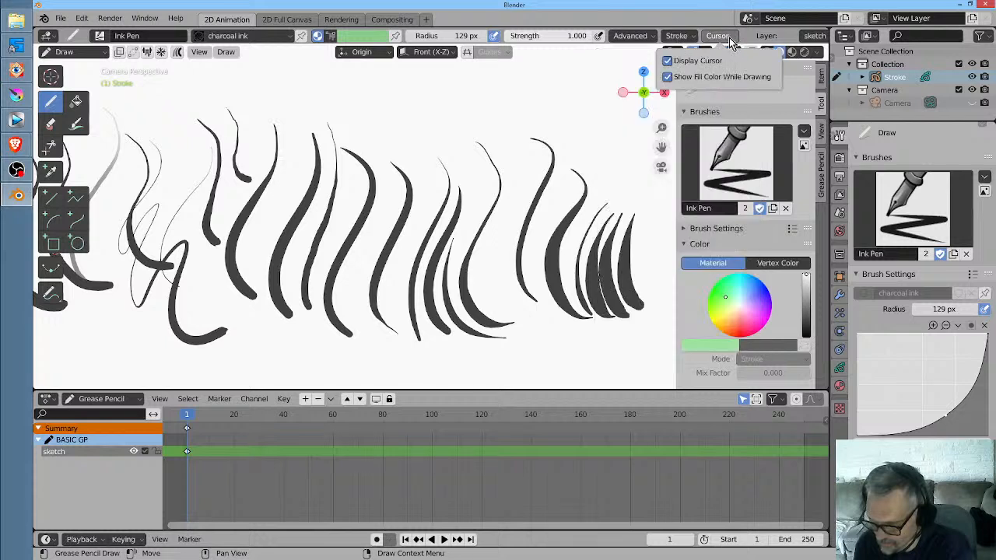
{"action": "mouse_move", "coordinate": [696, 39]}
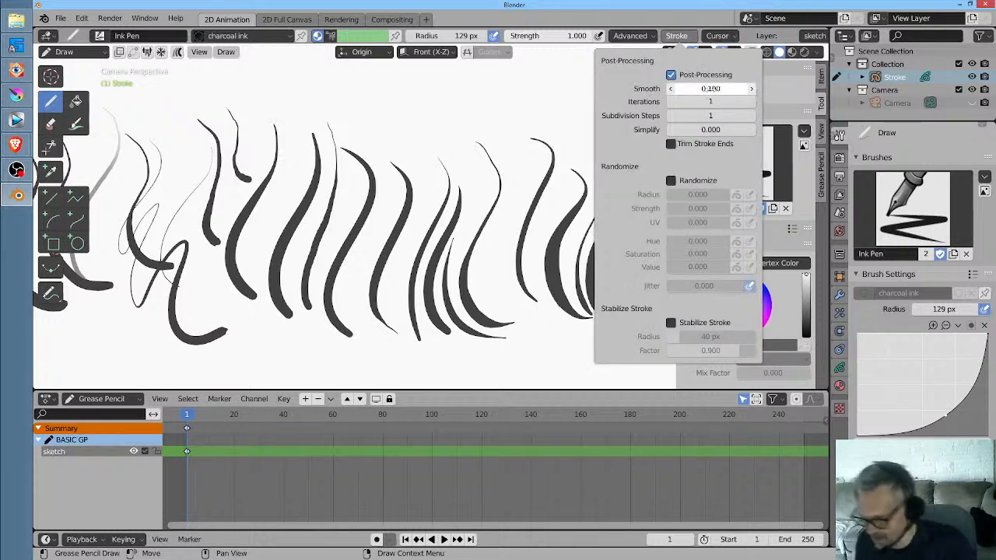
{"action": "left_click", "coordinate": [709, 89]}
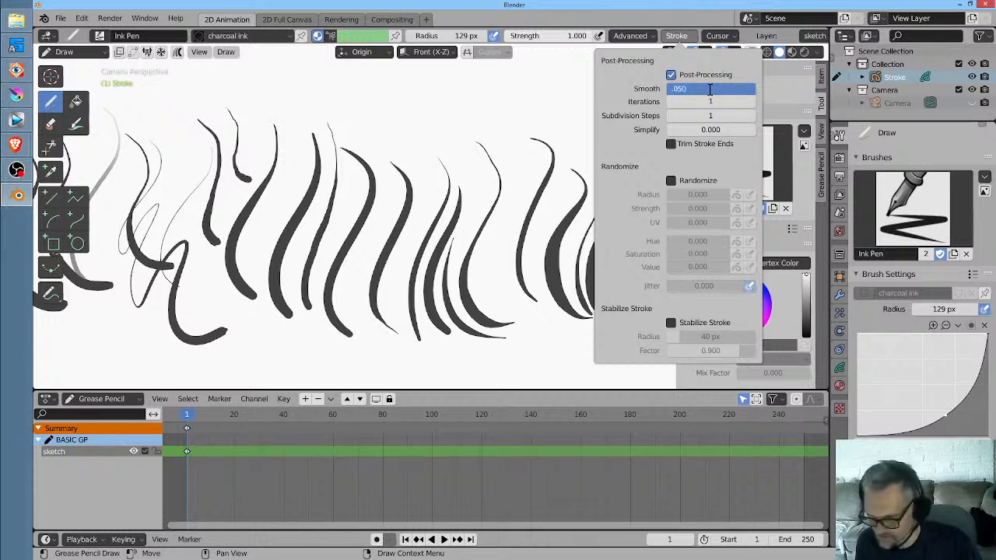
{"action": "key", "text": "Return"}
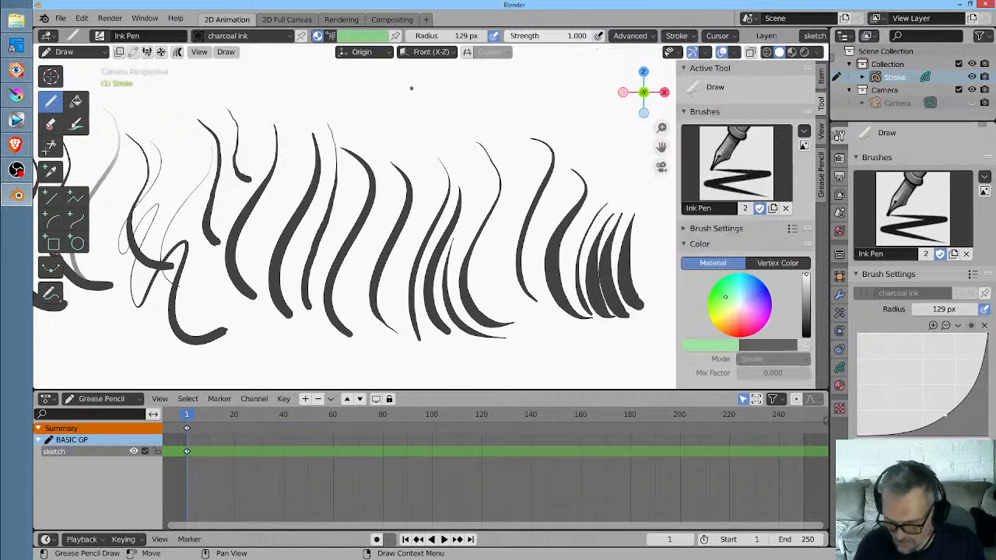
Draw curved Ink Pen test strokes over the existing ones and a cluster of short hatching strokes in empty space
{"action": "mouse_move", "coordinate": [458, 120]}
{"action": "left_mouse_down"}
{"action": "mouse_move", "coordinate": [482, 204]}
{"action": "mouse_move", "coordinate": [505, 208]}
{"action": "left_mouse_up"}
{"action": "mouse_move", "coordinate": [506, 101]}
{"action": "left_mouse_down"}
{"action": "mouse_move", "coordinate": [528, 179]}
{"action": "mouse_move", "coordinate": [513, 234]}
{"action": "left_mouse_up"}
{"action": "left_click_drag", "start_coordinate": [489, 269], "coordinate": [545, 325]}
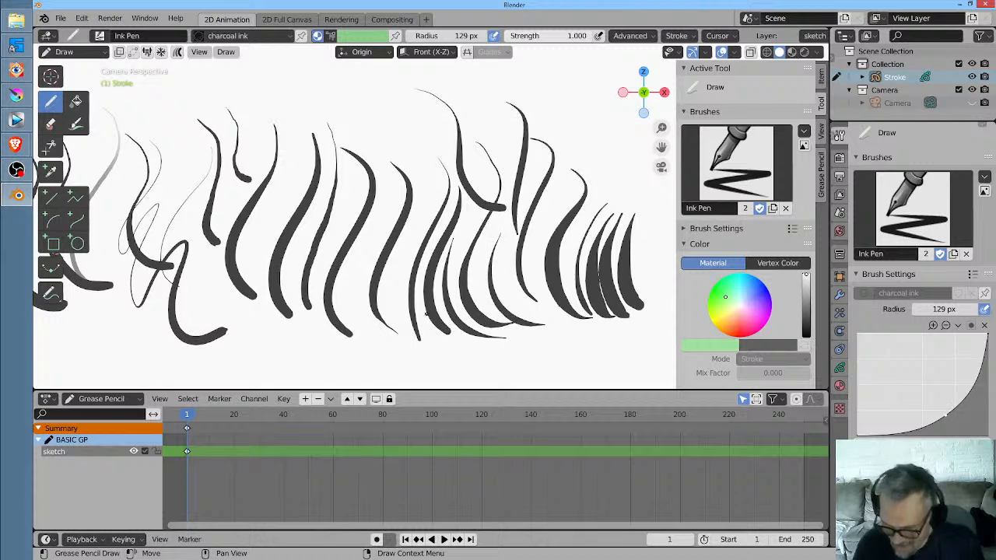
{"action": "mouse_move", "coordinate": [586, 236]}
{"action": "middle_mouse_down"}
{"action": "mouse_move", "coordinate": [482, 271]}
{"action": "mouse_move", "coordinate": [332, 300]}
{"action": "middle_mouse_up"}
{"action": "mouse_move", "coordinate": [469, 145]}
{"action": "left_mouse_down"}
{"action": "mouse_move", "coordinate": [449, 247]}
{"action": "mouse_move", "coordinate": [467, 186]}
{"action": "mouse_move", "coordinate": [456, 261]}
{"action": "left_mouse_up"}
{"action": "left_click_drag", "start_coordinate": [484, 160], "coordinate": [476, 251]}
{"action": "mouse_move", "coordinate": [487, 177]}
{"action": "left_mouse_down"}
{"action": "mouse_move", "coordinate": [477, 263]}
{"action": "mouse_move", "coordinate": [473, 233]}
{"action": "mouse_move", "coordinate": [486, 265]}
{"action": "left_mouse_up"}
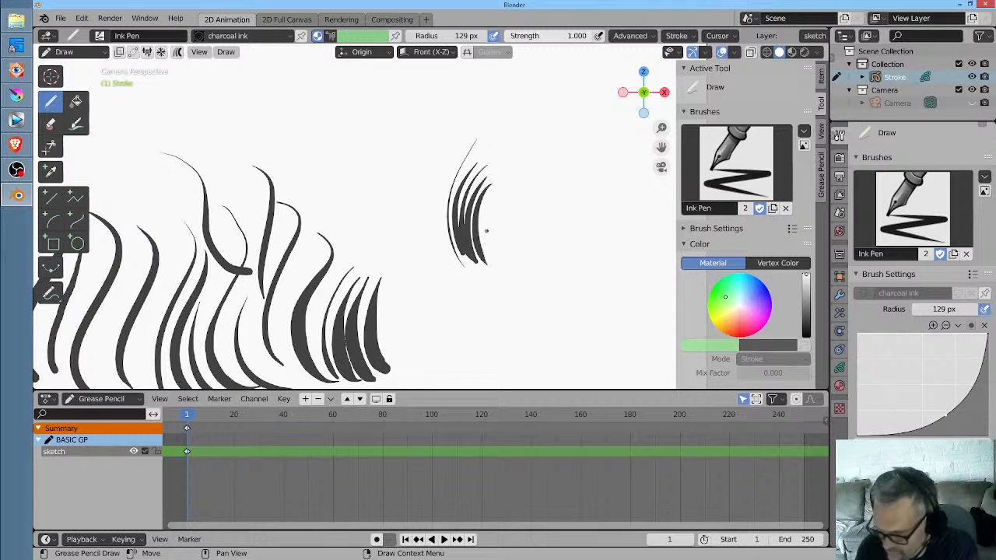
Turn off the Ink Pen's stroke post-processing and draw a few short curved strokes beside the hatching
{"action": "left_click", "coordinate": [676, 36]}
{"action": "mouse_move", "coordinate": [717, 36]}
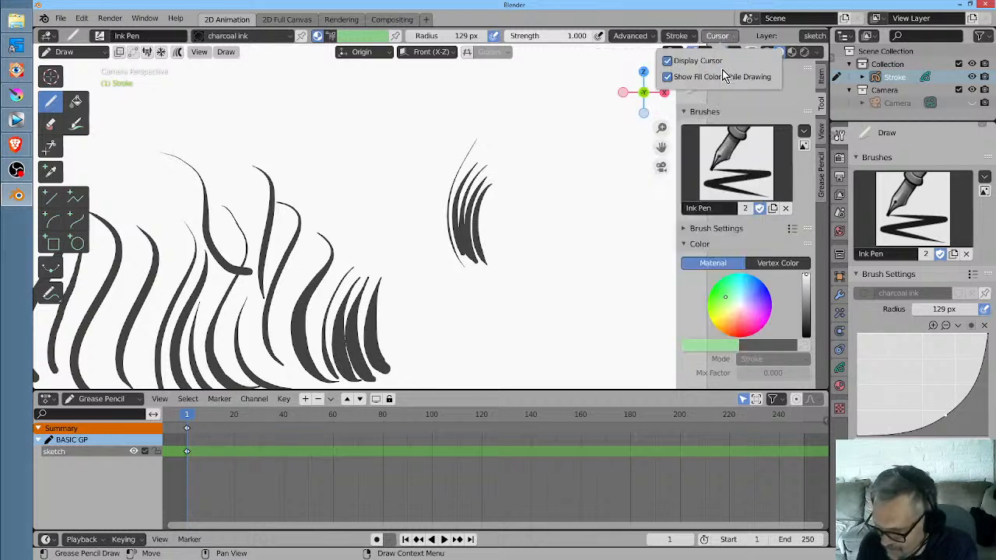
{"action": "left_click", "coordinate": [676, 76]}
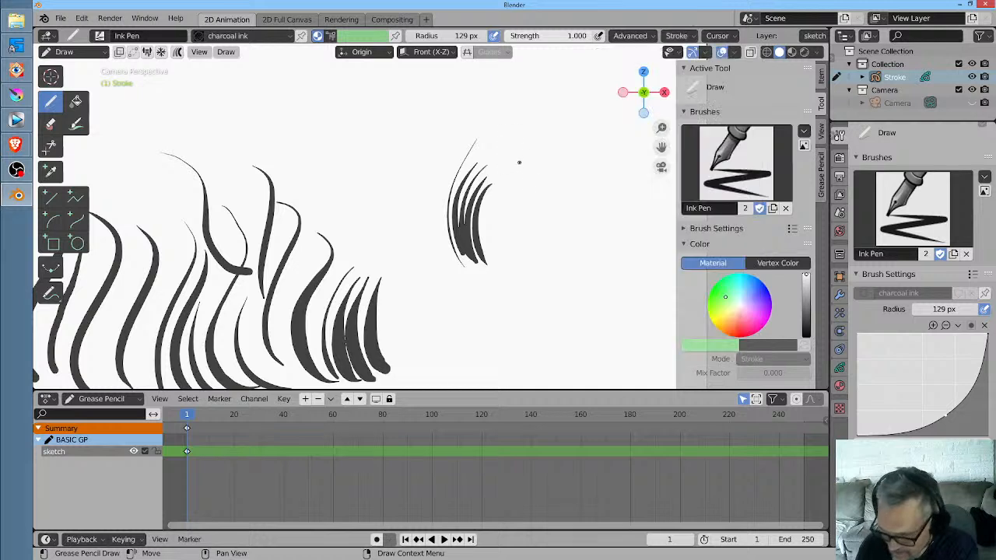
{"action": "left_click_drag", "start_coordinate": [534, 160], "coordinate": [523, 221]}
{"action": "left_click_drag", "start_coordinate": [560, 170], "coordinate": [536, 221]}
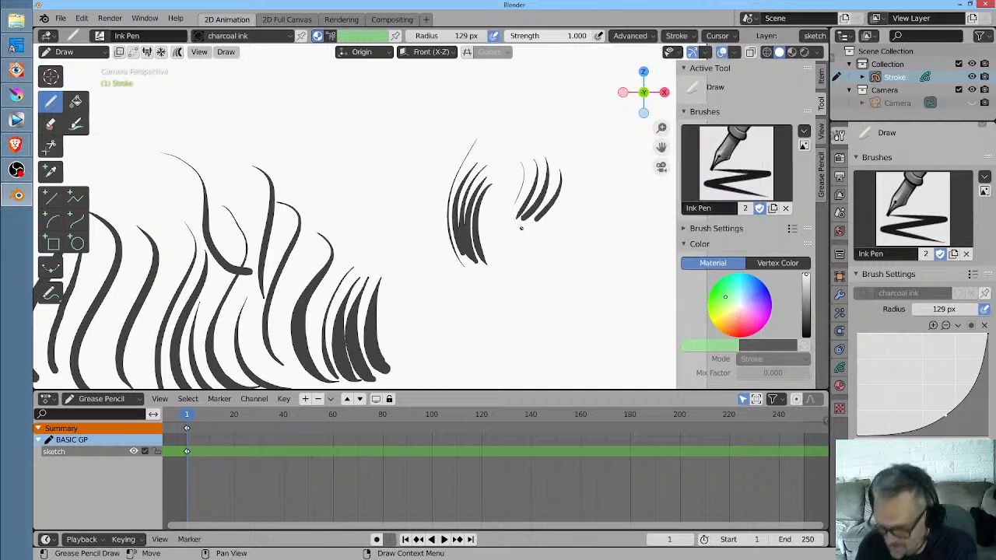
Lower the Ink Pen's Active Smooth, draw short test strokes, and raise Active Smooth to 0.431
{"action": "left_click", "coordinate": [685, 230]}
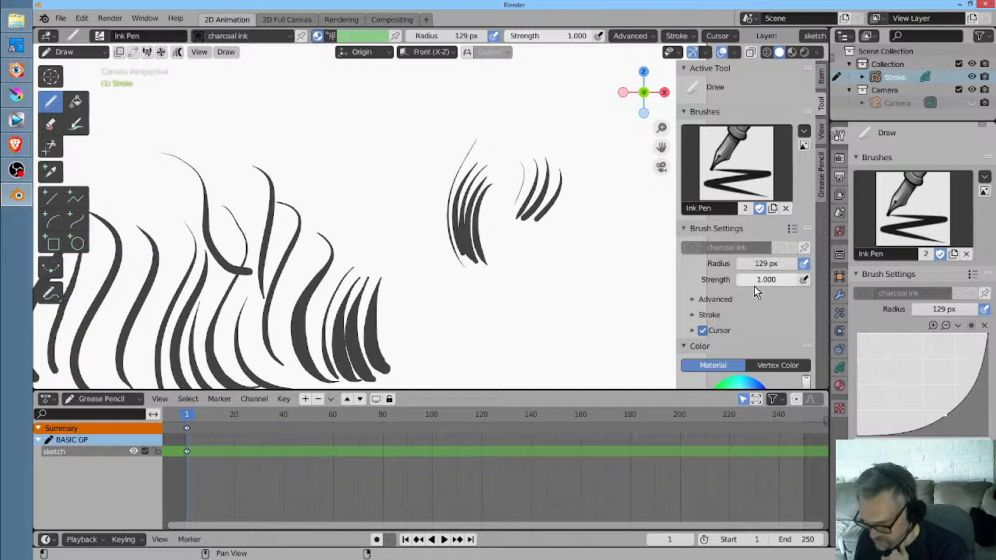
{"action": "left_click", "coordinate": [693, 300]}
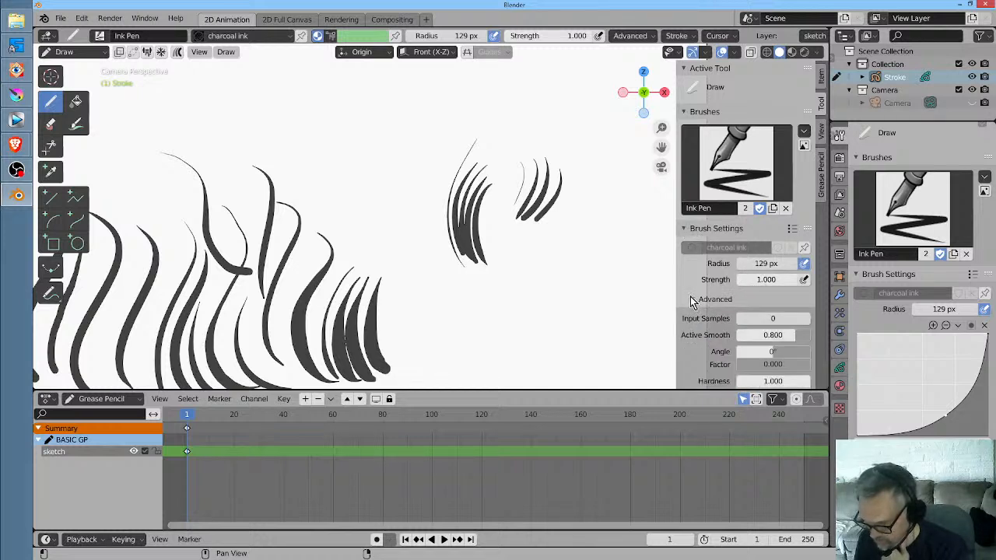
{"action": "scroll", "coordinate": [690, 276], "scroll_direction": "down", "scroll_amount": 2}
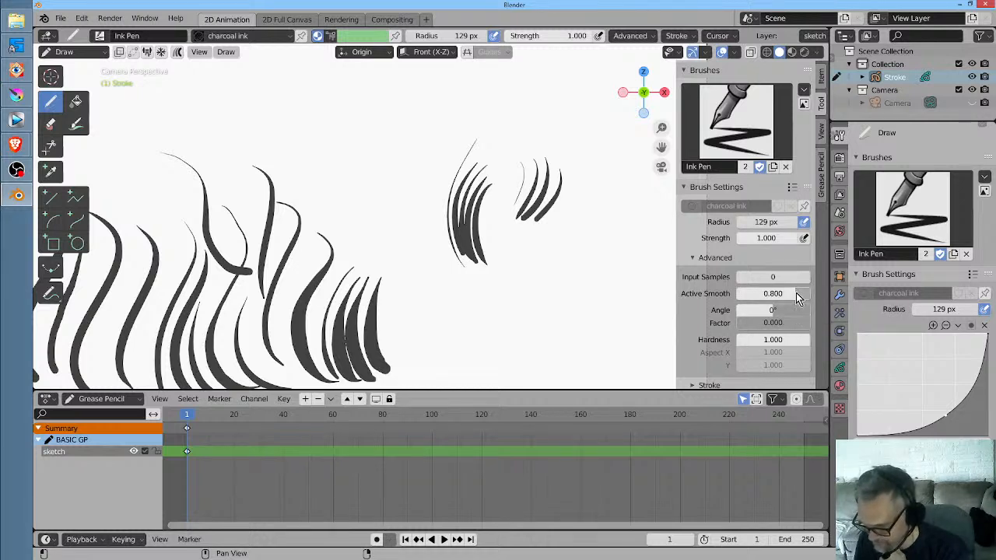
{"action": "left_click_drag", "start_coordinate": [797, 293], "coordinate": [736, 293]}
{"action": "mouse_move", "coordinate": [585, 211]}
{"action": "left_mouse_down"}
{"action": "mouse_move", "coordinate": [559, 269]}
{"action": "mouse_move", "coordinate": [574, 269]}
{"action": "left_mouse_up"}
{"action": "left_click_drag", "start_coordinate": [752, 294], "coordinate": [784, 296]}
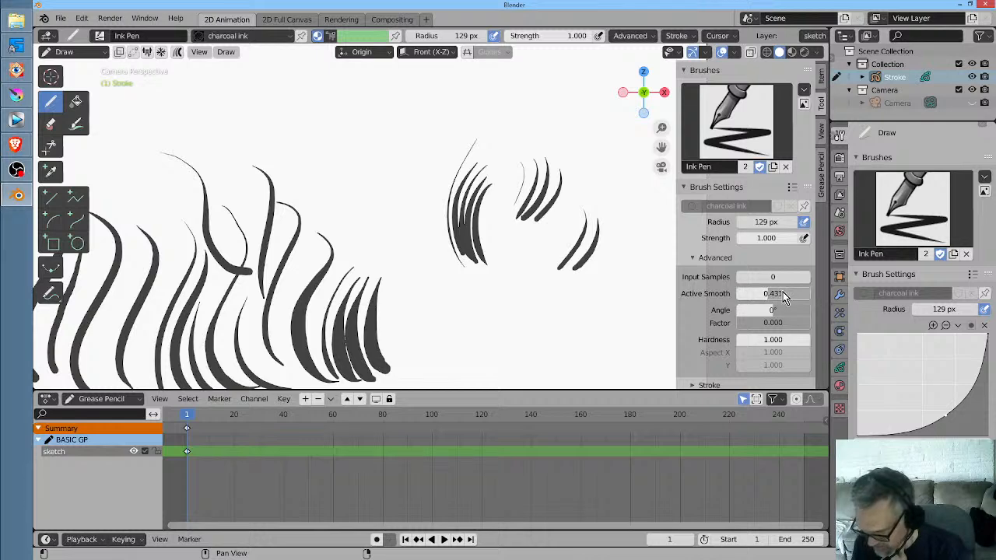
Start a new 2D Animation file, discarding the unsaved test drawing
{"action": "left_click", "coordinate": [60, 17]}
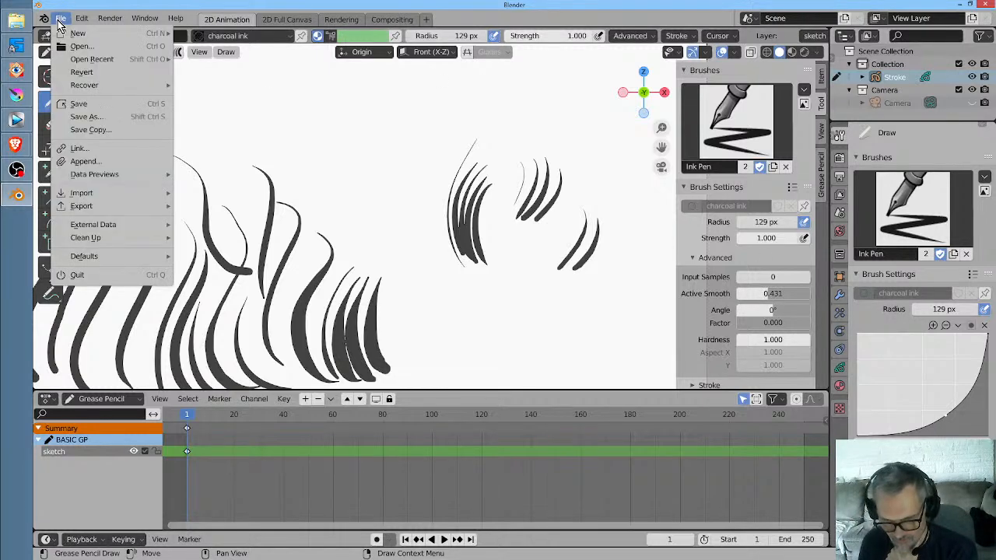
{"action": "mouse_move", "coordinate": [63, 35]}
{"action": "left_click", "coordinate": [208, 33]}
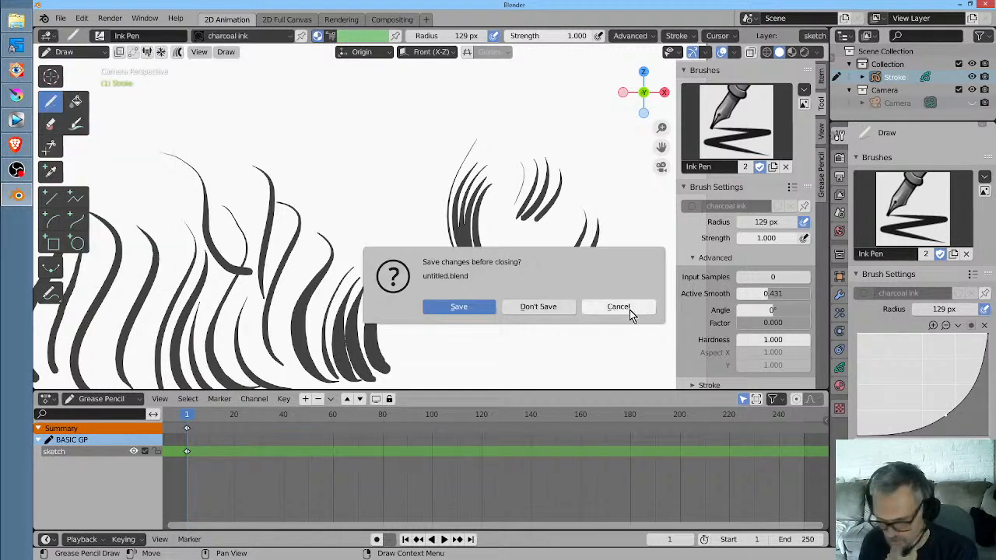
{"action": "left_click", "coordinate": [560, 310]}
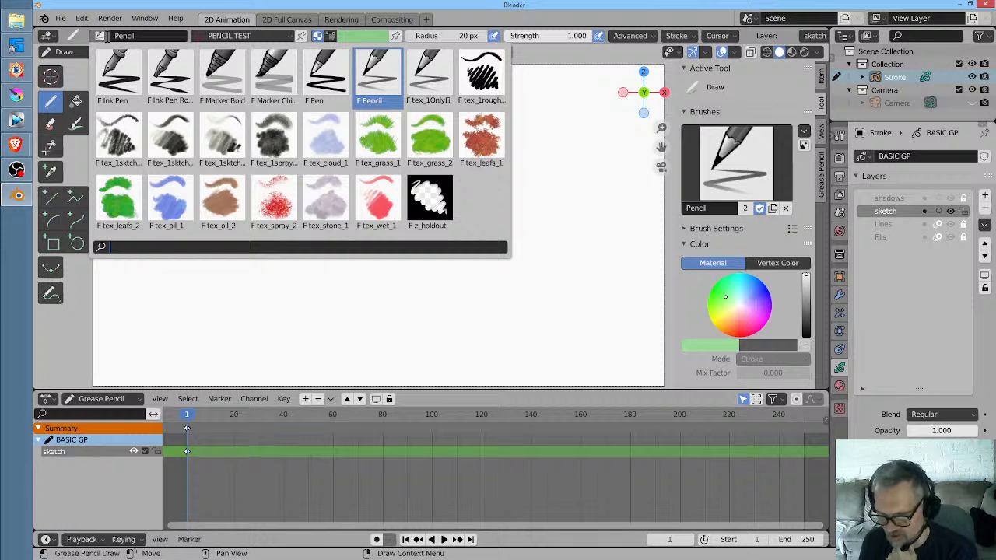
Select the Ink Pen brush and turn off its stroke post-processing
{"action": "left_click", "coordinate": [125, 68]}
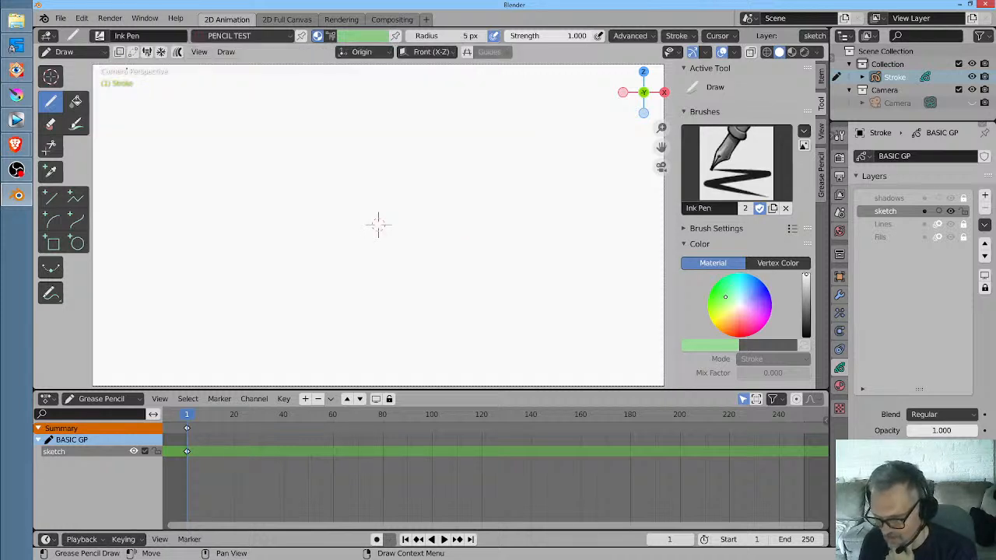
{"action": "left_click", "coordinate": [690, 38]}
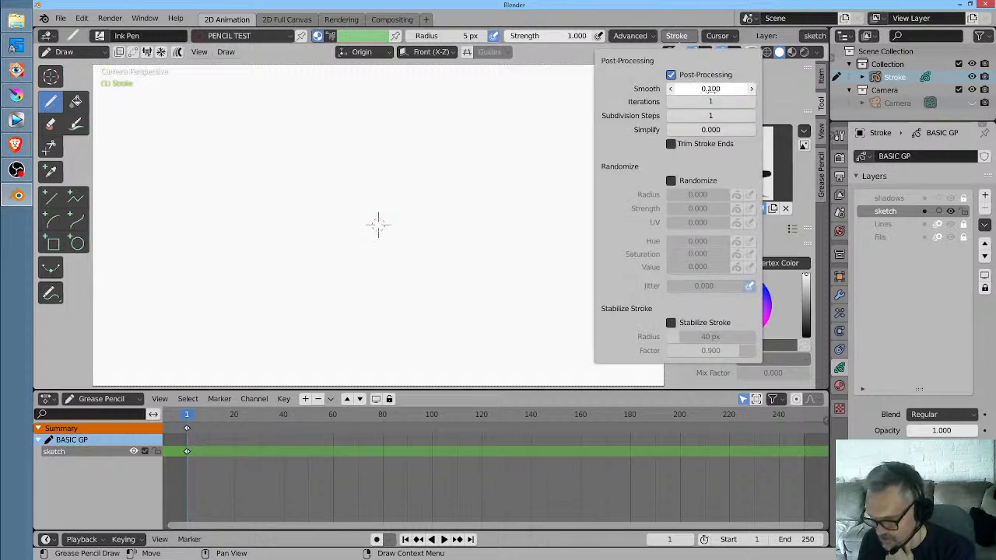
{"action": "left_click", "coordinate": [671, 76]}
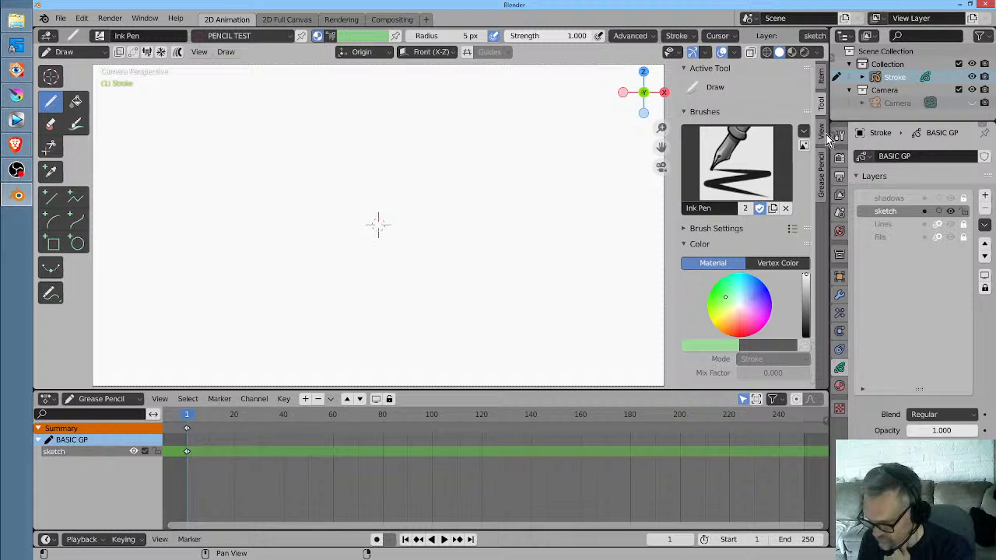
Set the Ink Pen's Active Smooth to 0.35 in its advanced brush settings and collapse the settings
{"action": "scroll", "coordinate": [760, 226], "scroll_direction": "down", "scroll_amount": 3}
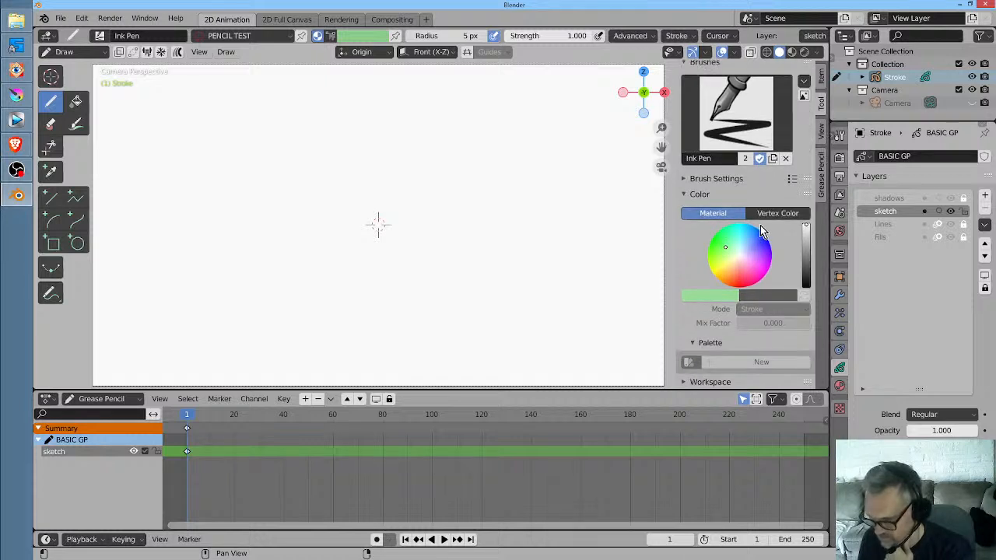
{"action": "scroll", "coordinate": [760, 225], "scroll_direction": "up", "scroll_amount": 3}
{"action": "left_click", "coordinate": [690, 229]}
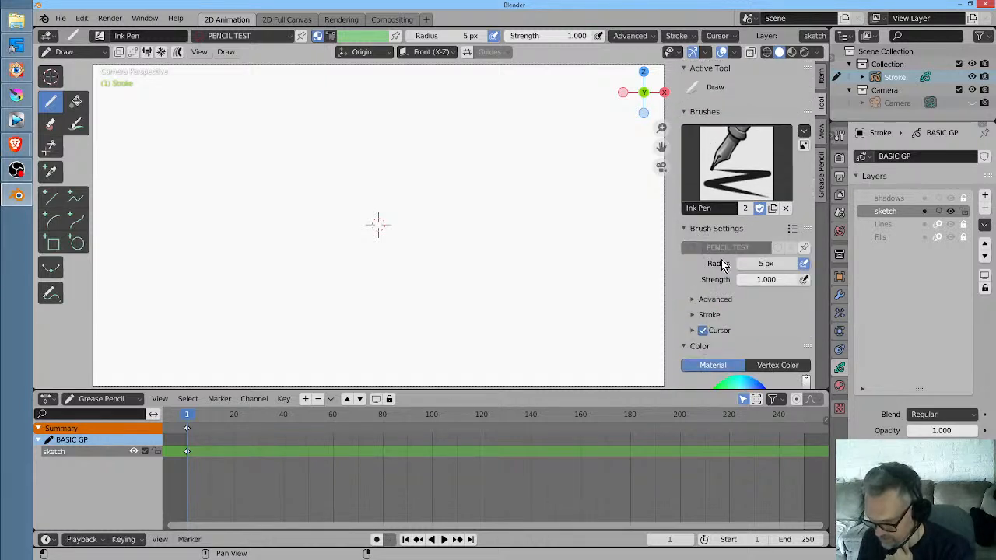
{"action": "left_click", "coordinate": [691, 300]}
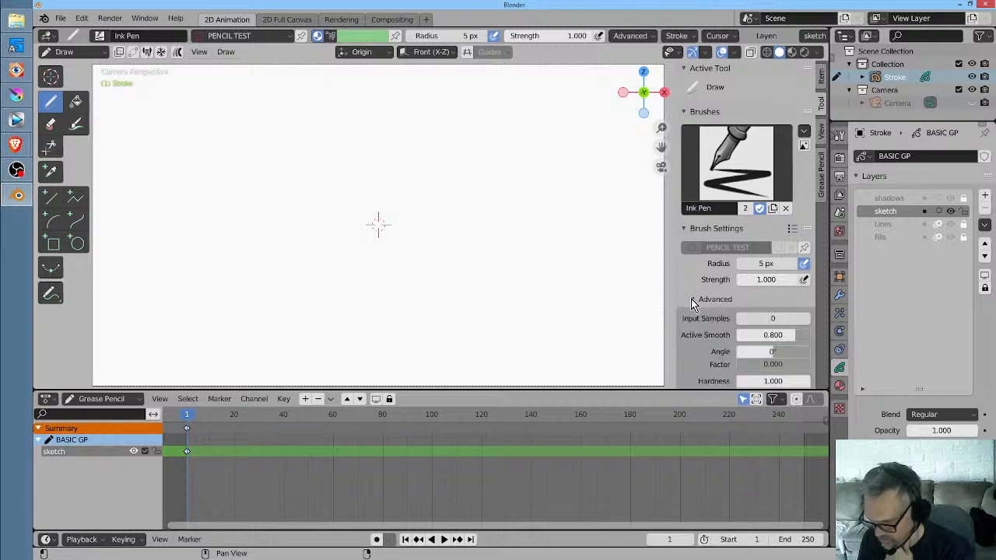
{"action": "left_click", "coordinate": [789, 336]}
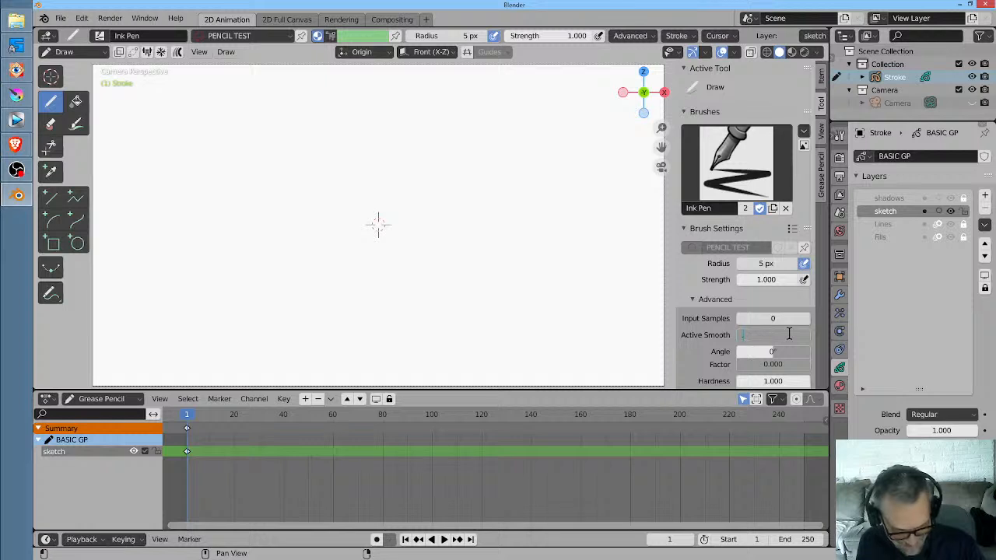
{"action": "type", "text": ".35"}
{"action": "key", "text": "Return"}
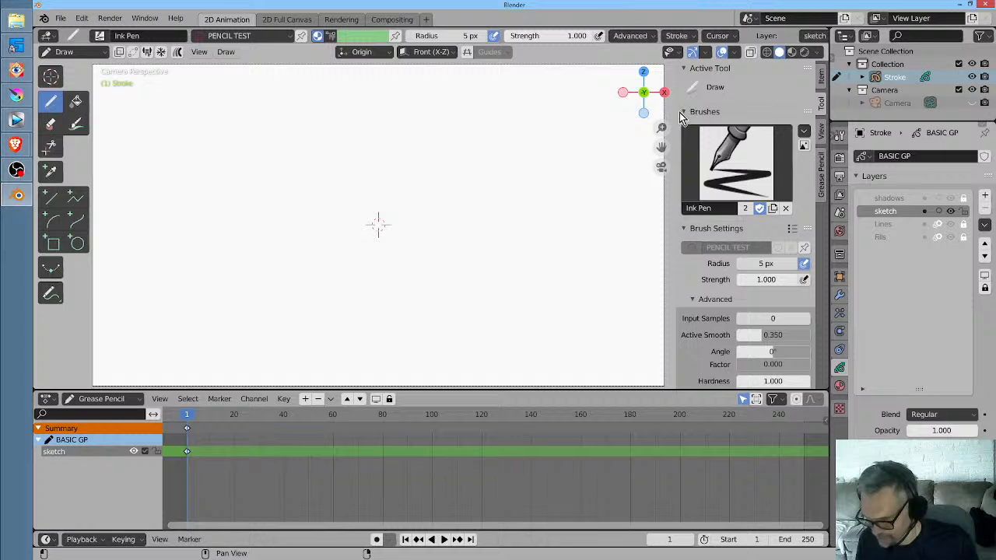
{"action": "left_click", "coordinate": [683, 228]}
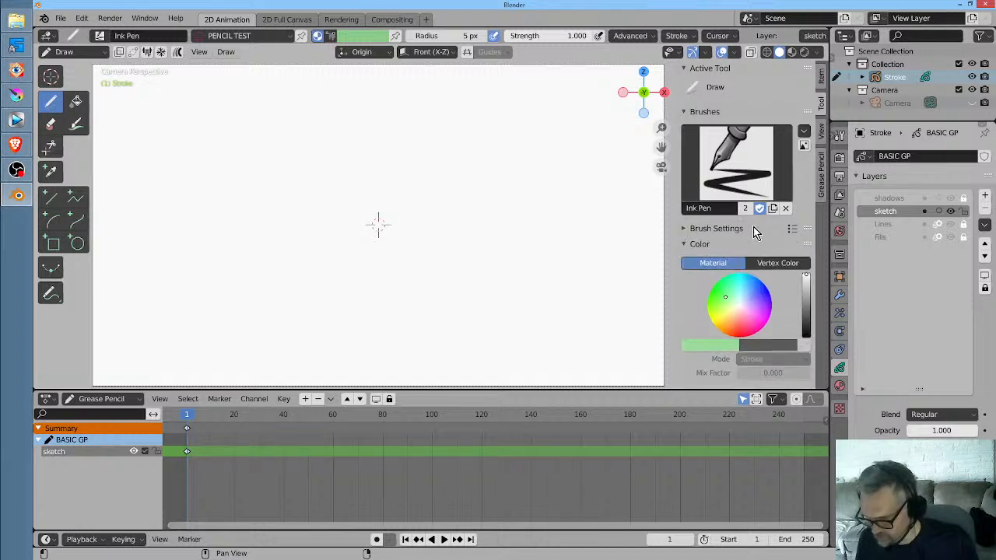
Switch to the Pencil brush, draw a small test zigzag near the canvas centre and undo it
{"action": "left_click", "coordinate": [97, 35]}
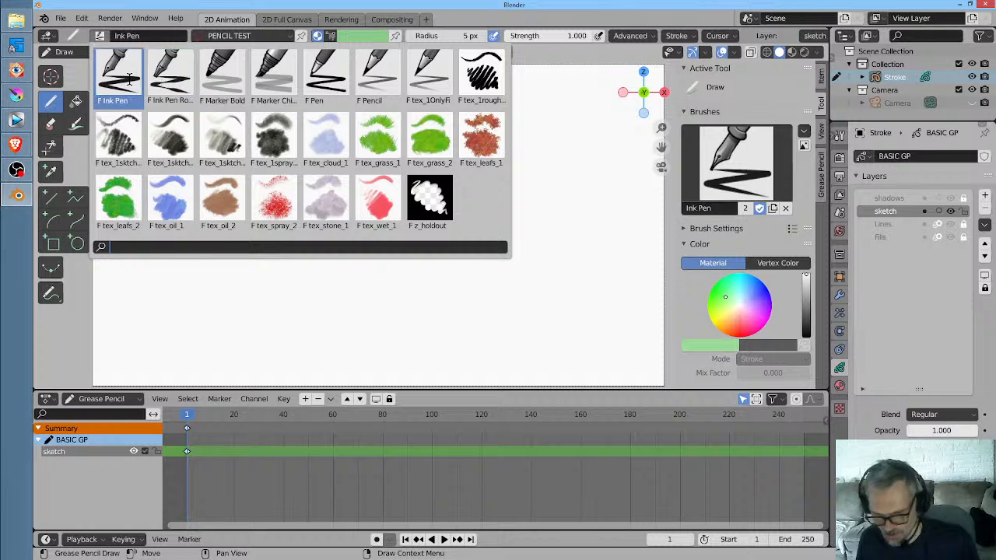
{"action": "left_click", "coordinate": [377, 75]}
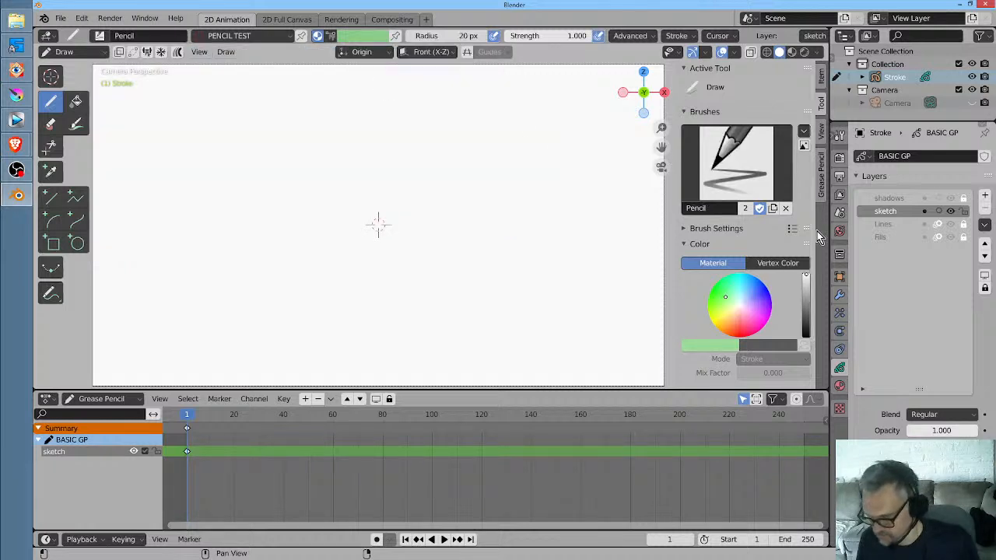
{"action": "left_click", "coordinate": [839, 384]}
{"action": "left_click", "coordinate": [839, 370]}
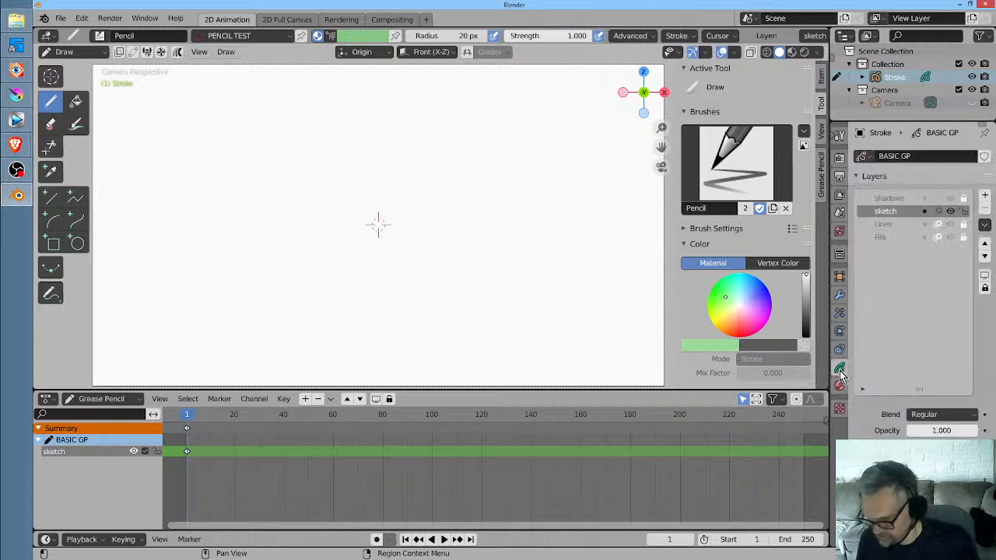
{"action": "left_click_drag", "start_coordinate": [317, 184], "coordinate": [370, 156]}
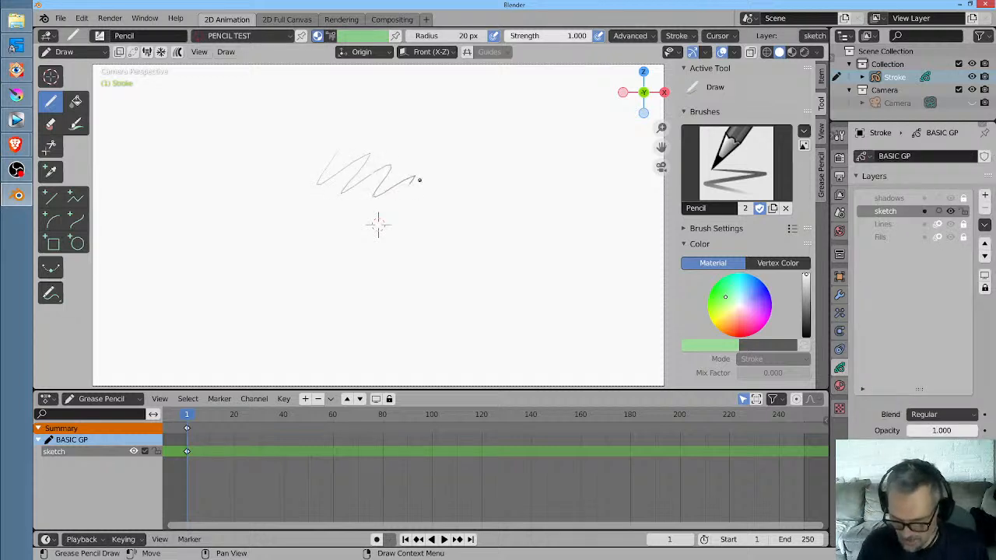
{"action": "key", "text": "ctrl+z"}
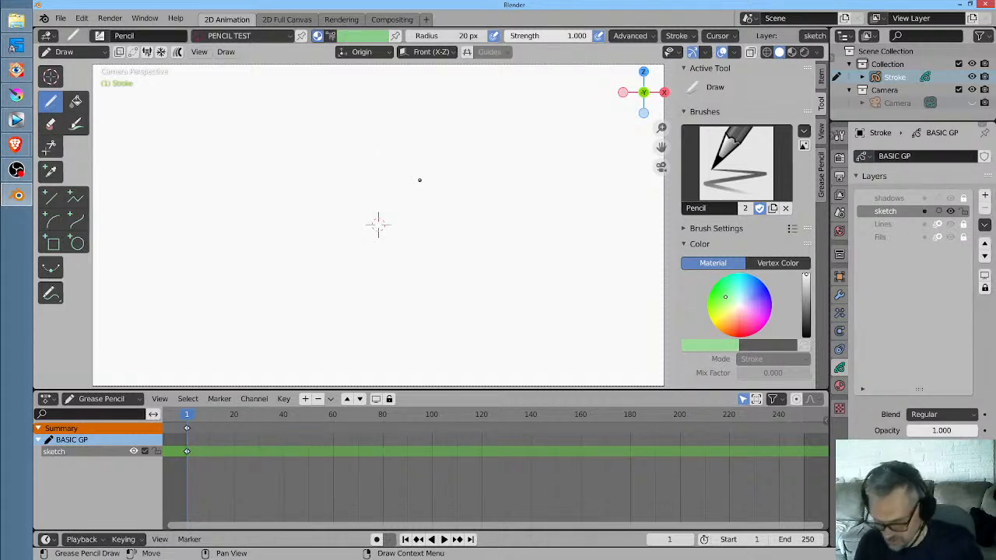
Save the current setup with the Pencil brush active as the startup file
{"action": "left_click", "coordinate": [60, 18]}
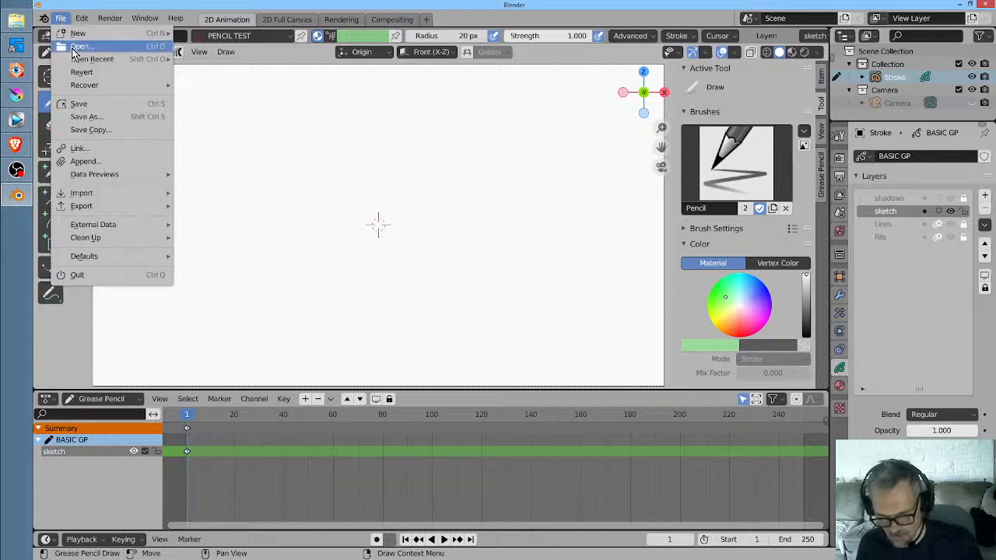
{"action": "mouse_move", "coordinate": [125, 256]}
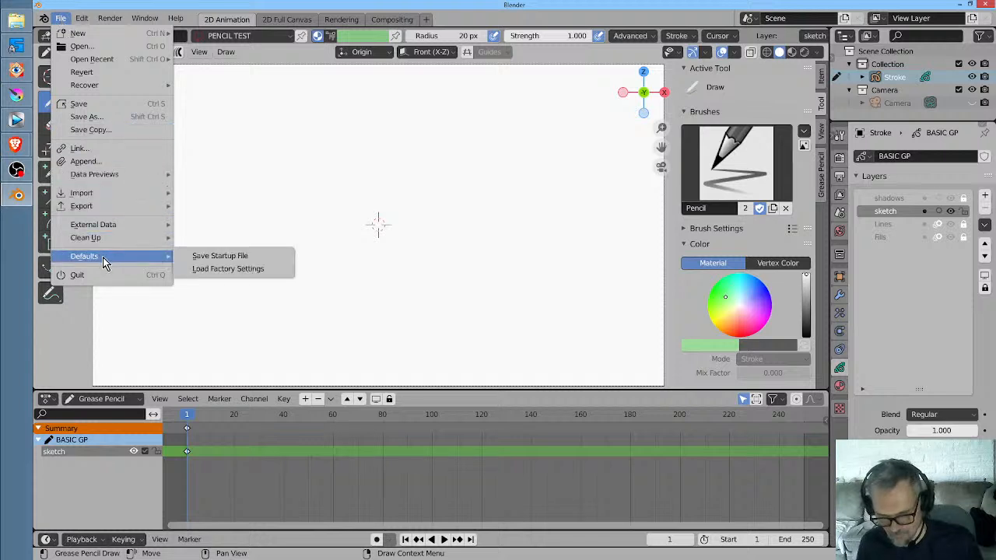
{"action": "left_click", "coordinate": [222, 257]}
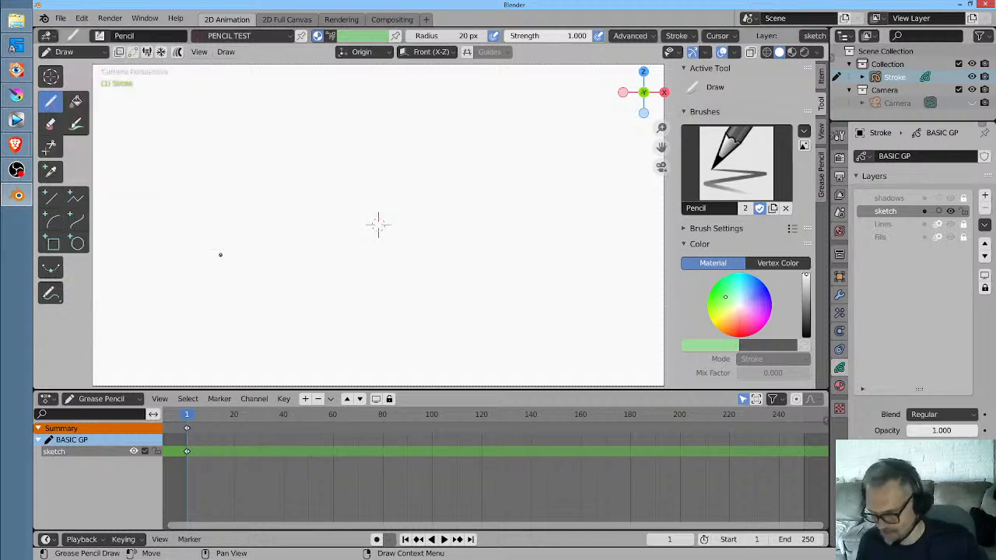
Select the Ink Pen brush and set its radius to 120 px
{"action": "left_click", "coordinate": [99, 36]}
{"action": "left_click", "coordinate": [115, 72]}
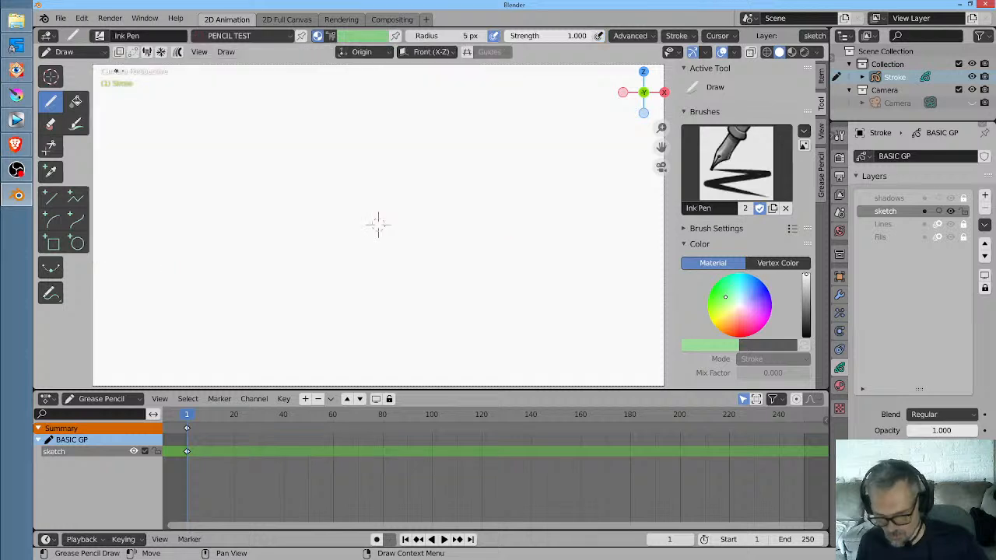
{"action": "left_click", "coordinate": [467, 35]}
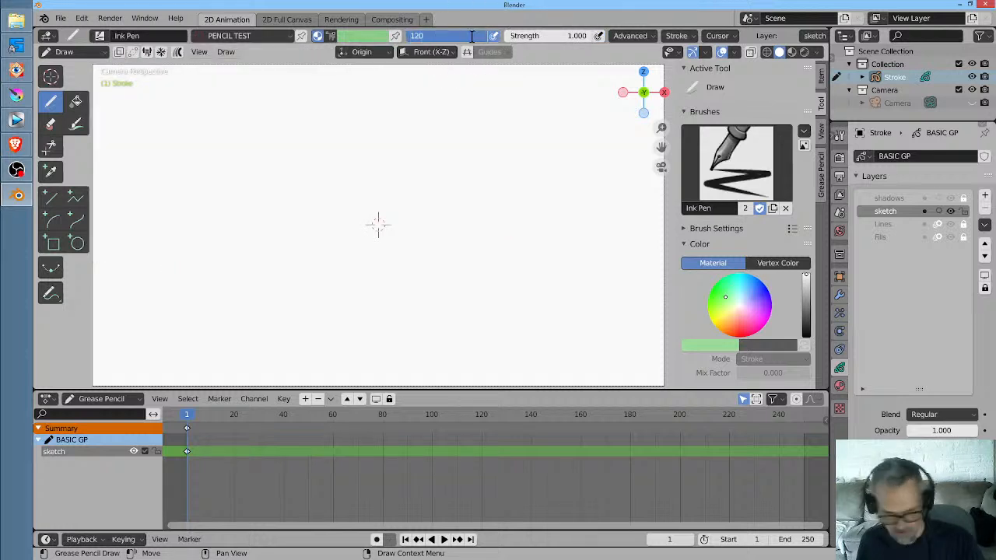
{"action": "type", "text": "120"}
{"action": "key", "text": "Return"}
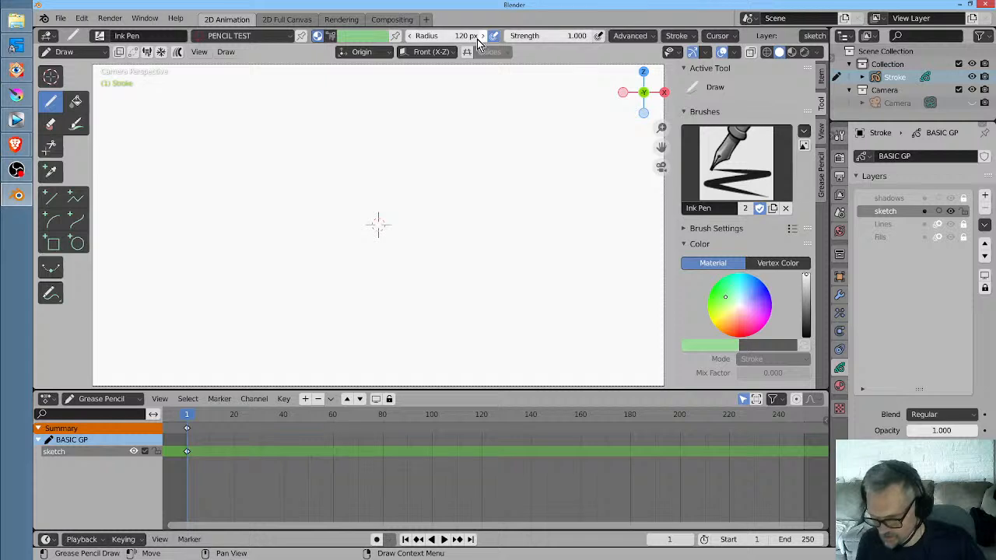
Switch back to the Pencil brush and save the startup file again with the changed Ink Pen radius
{"action": "left_click", "coordinate": [103, 39]}
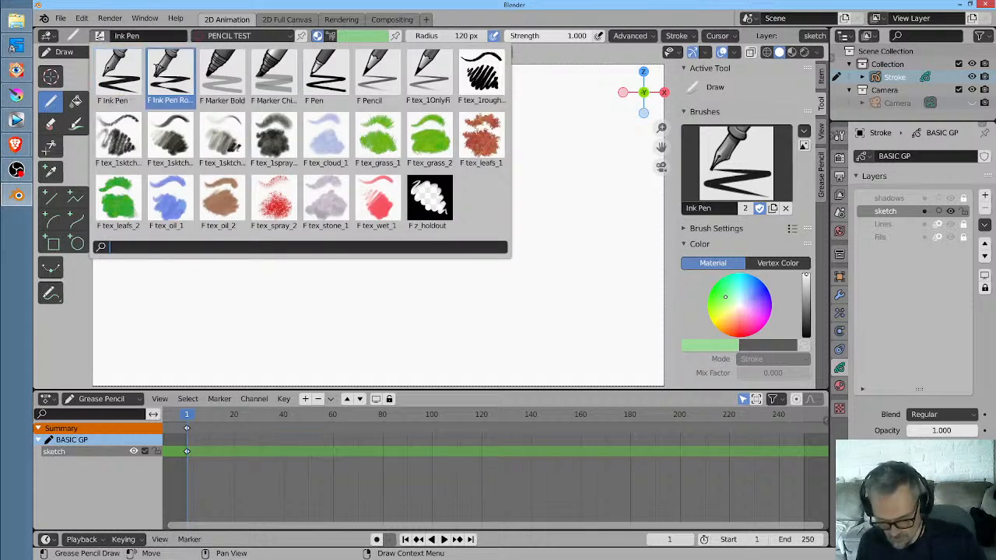
{"action": "left_click", "coordinate": [378, 82]}
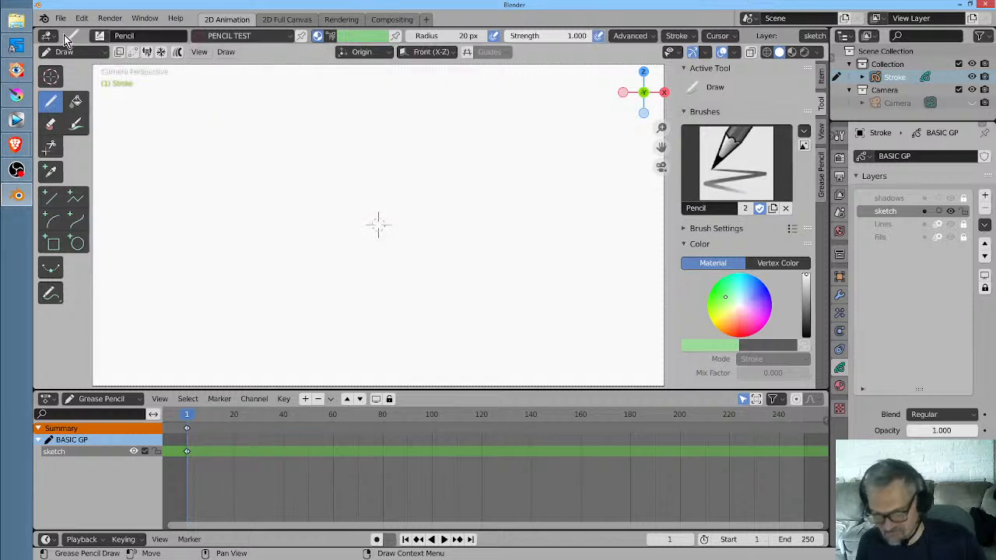
{"action": "left_click", "coordinate": [61, 21]}
{"action": "mouse_move", "coordinate": [132, 257]}
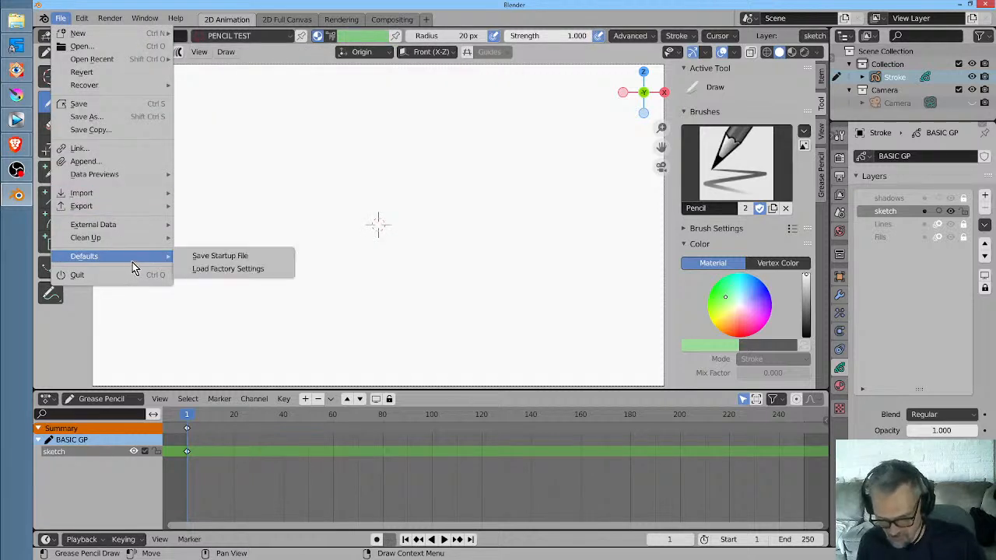
{"action": "left_click", "coordinate": [221, 261]}
{"action": "left_click", "coordinate": [222, 262]}
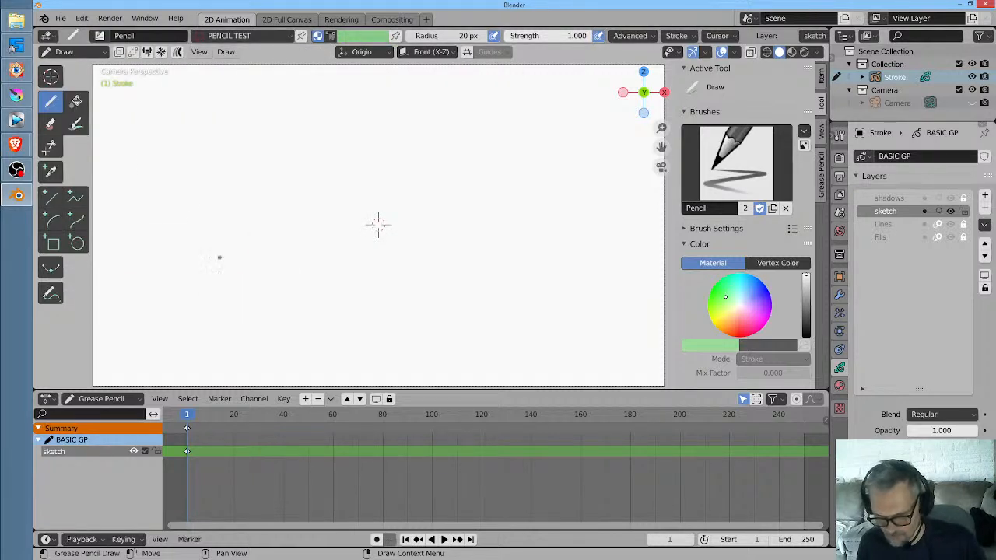
Start a new General file without saving the changes to the untitled one
{"action": "left_click", "coordinate": [61, 20]}
{"action": "mouse_move", "coordinate": [78, 33]}
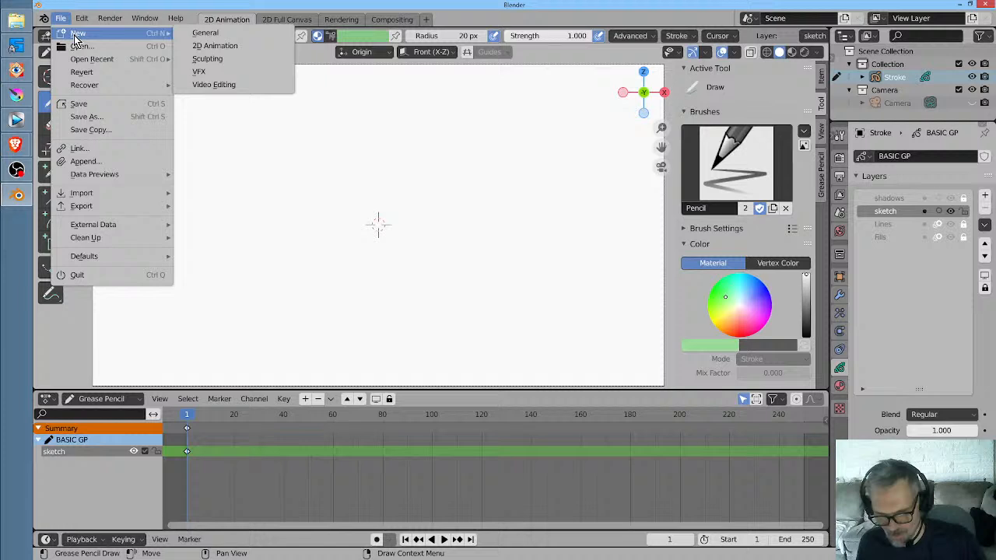
{"action": "left_click", "coordinate": [209, 34]}
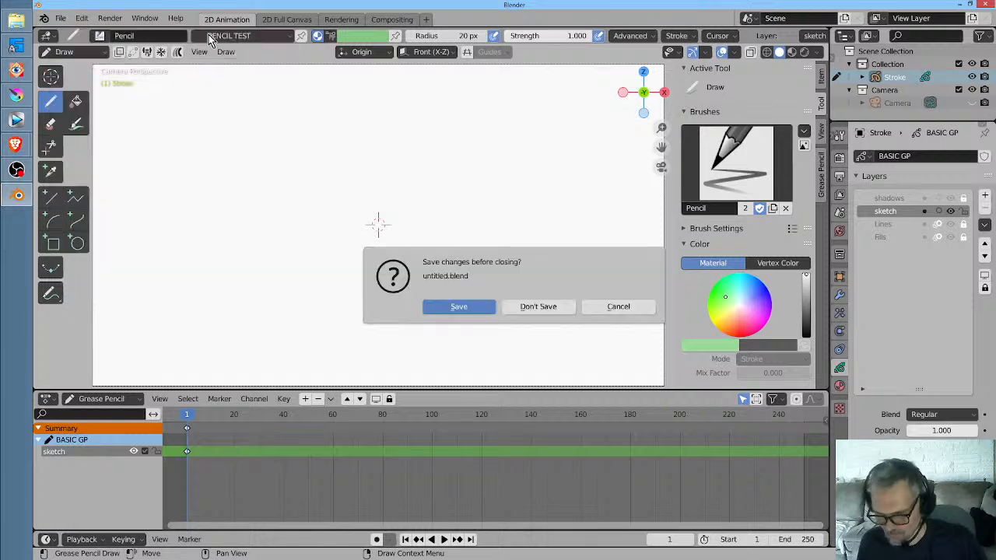
{"action": "left_click", "coordinate": [529, 306]}
Draw test zigzags, angular shapes and overlapping loops with the Pencil brush, and show the stroke object's material list
{"action": "mouse_move", "coordinate": [472, 159]}
{"action": "left_mouse_down"}
{"action": "mouse_move", "coordinate": [426, 262]}
{"action": "mouse_move", "coordinate": [552, 229]}
{"action": "mouse_move", "coordinate": [529, 307]}
{"action": "left_mouse_up"}
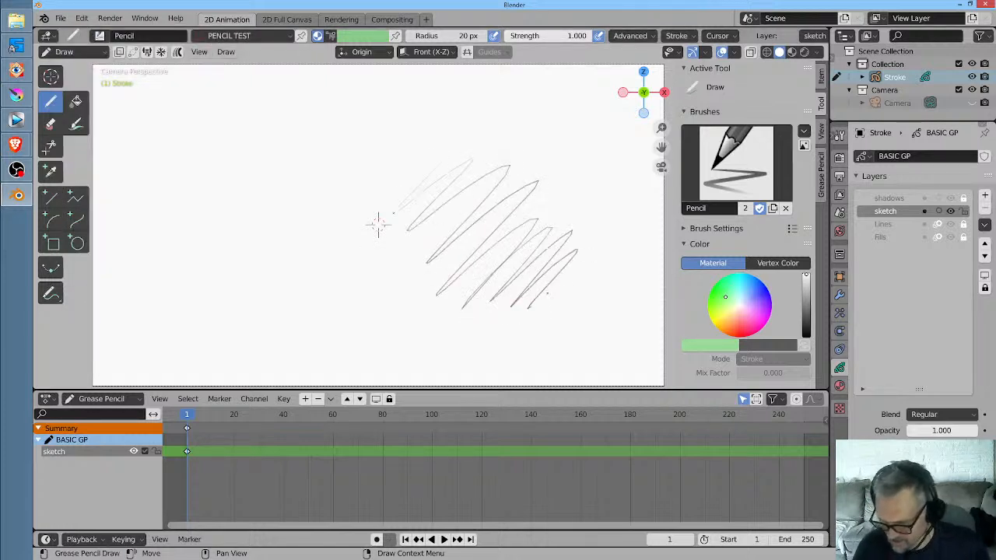
{"action": "left_click", "coordinate": [839, 385]}
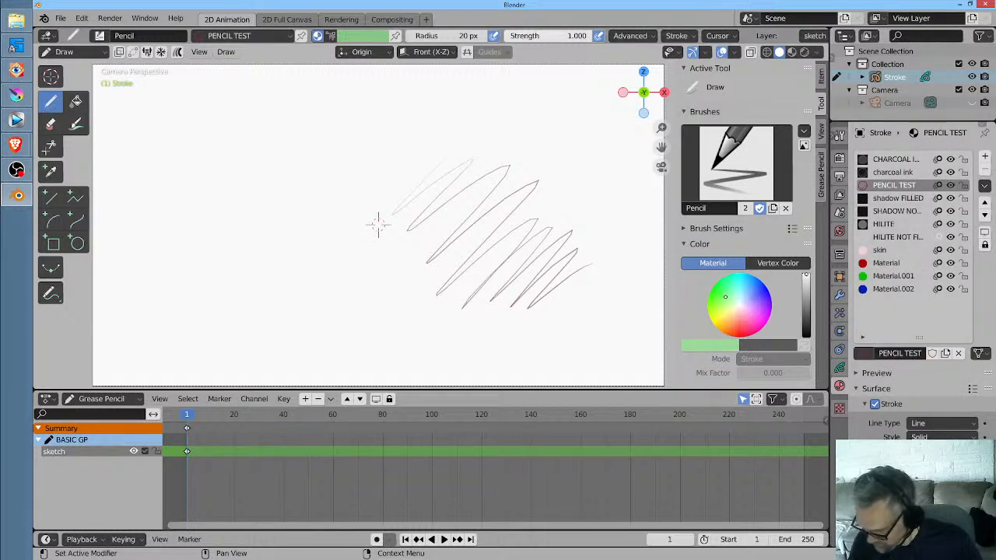
{"action": "left_click_drag", "start_coordinate": [544, 226], "coordinate": [554, 268]}
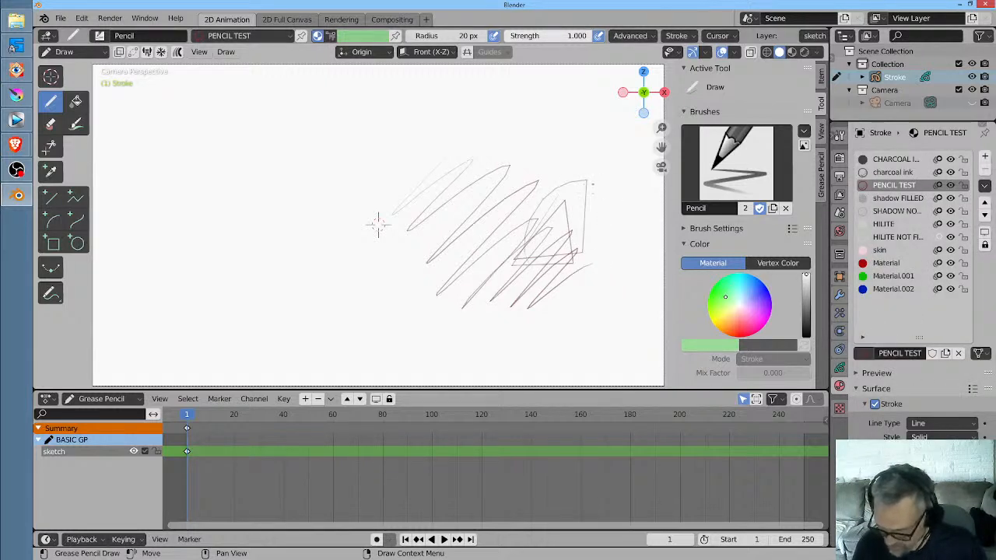
{"action": "mouse_move", "coordinate": [545, 214]}
{"action": "left_mouse_down"}
{"action": "mouse_move", "coordinate": [500, 286]}
{"action": "mouse_move", "coordinate": [559, 315]}
{"action": "mouse_move", "coordinate": [566, 198]}
{"action": "left_mouse_up"}
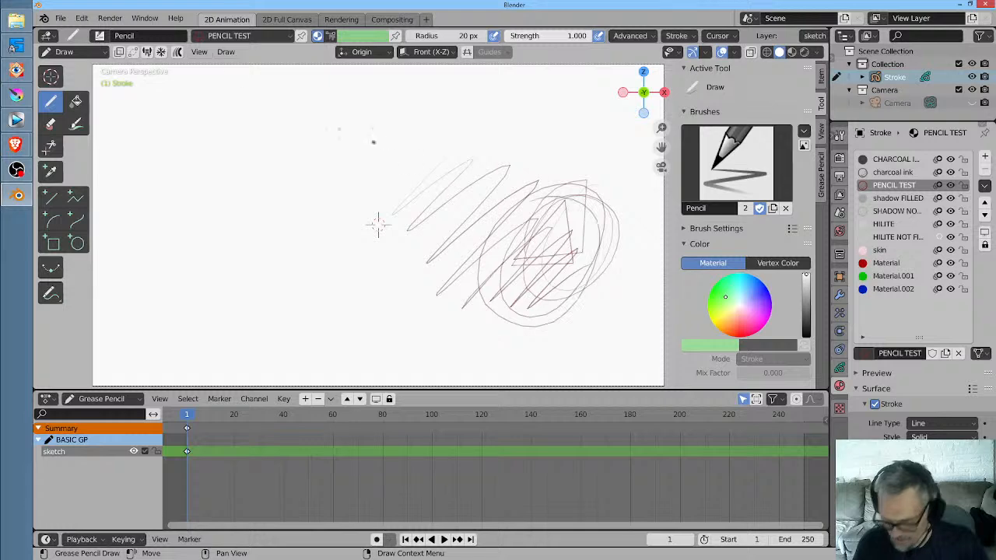
Select the Ink Pen brush and draw a group of short curved test strokes beside the pencil scribble
{"action": "left_click", "coordinate": [99, 35]}
{"action": "left_click", "coordinate": [120, 68]}
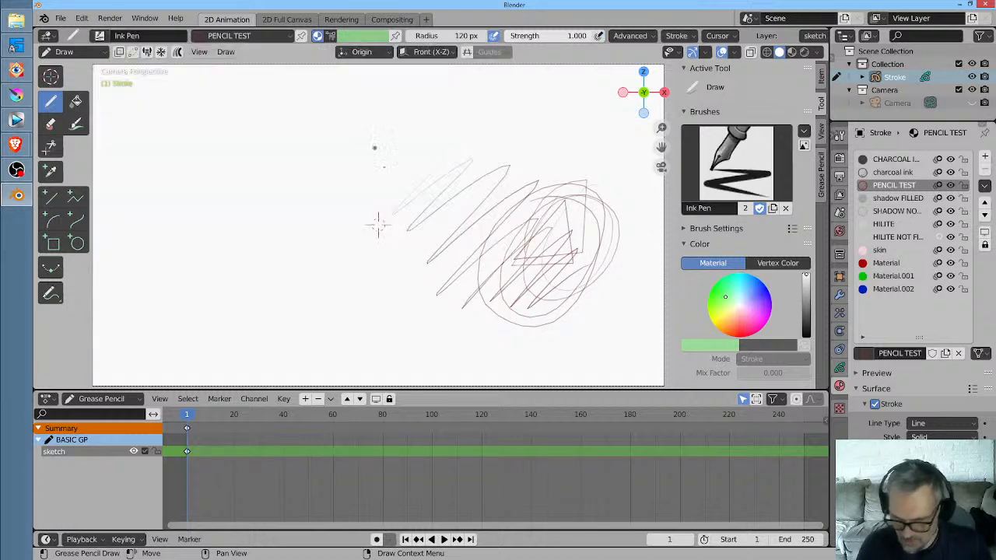
{"action": "left_click_drag", "start_coordinate": [412, 156], "coordinate": [388, 231]}
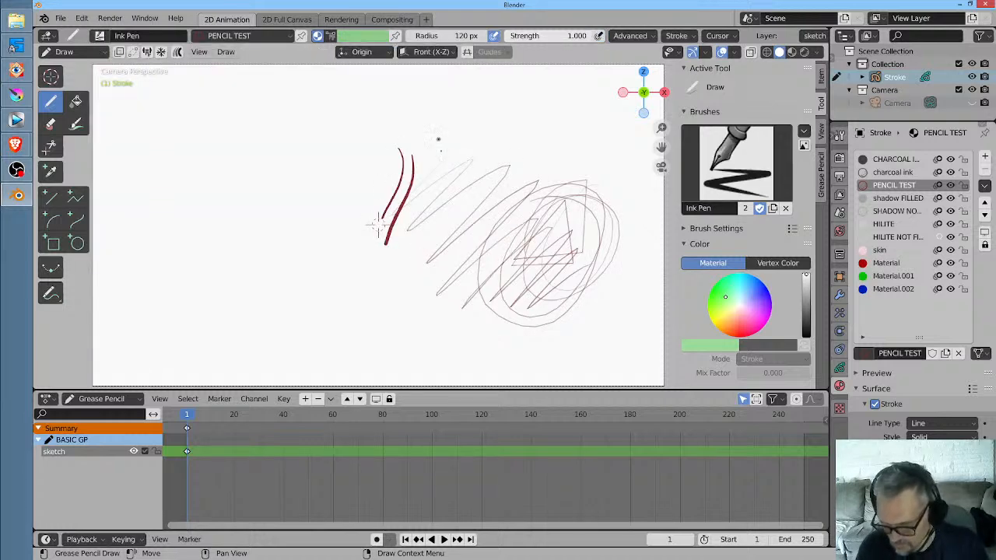
{"action": "scroll", "coordinate": [379, 225], "scroll_direction": "up", "scroll_amount": 5}
{"action": "left_click_drag", "start_coordinate": [457, 151], "coordinate": [426, 247]}
{"action": "left_click_drag", "start_coordinate": [492, 156], "coordinate": [442, 251]}
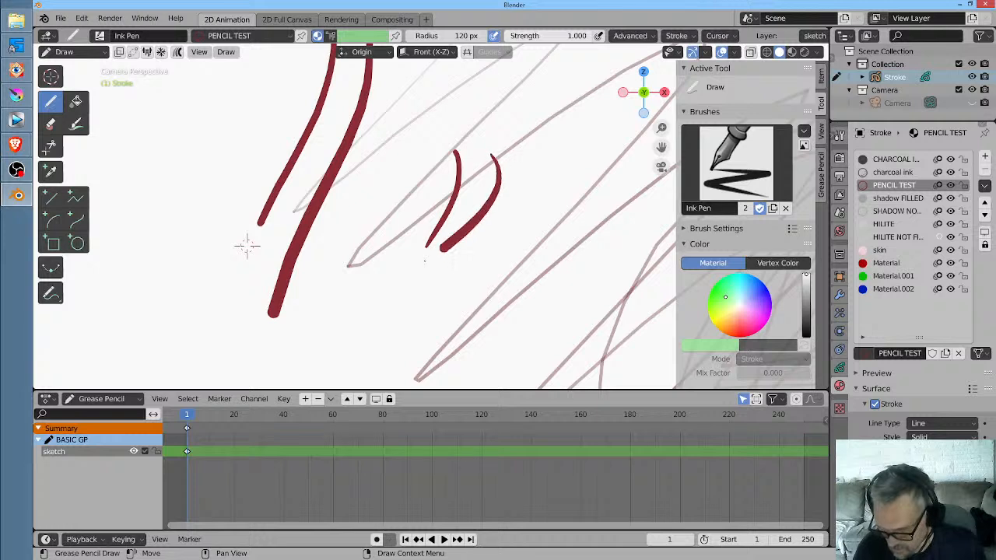
{"action": "left_click_drag", "start_coordinate": [531, 152], "coordinate": [424, 266]}
{"action": "left_click_drag", "start_coordinate": [529, 203], "coordinate": [408, 296]}
{"action": "left_click_drag", "start_coordinate": [566, 148], "coordinate": [410, 358]}
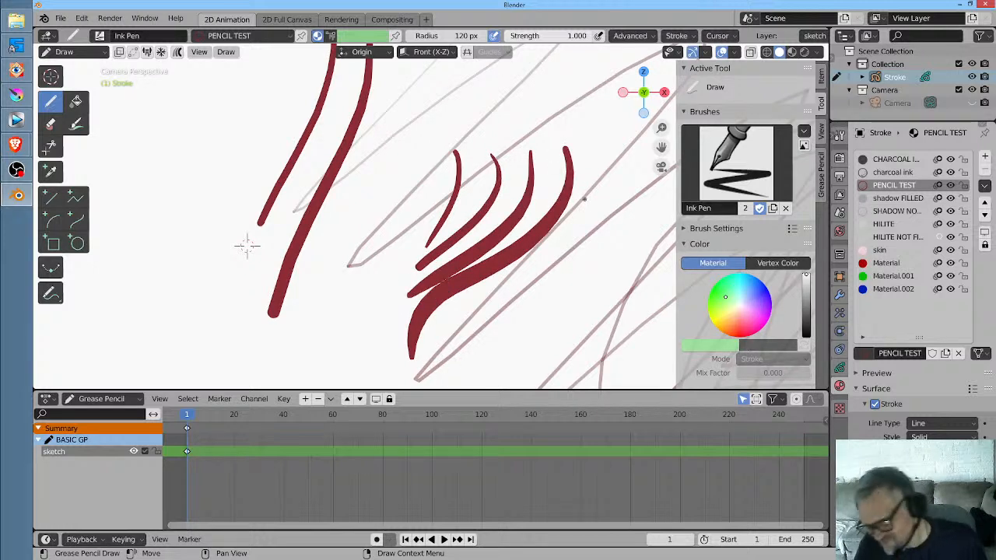
{"action": "left_click_drag", "start_coordinate": [501, 165], "coordinate": [446, 347]}
{"action": "left_click_drag", "start_coordinate": [411, 205], "coordinate": [410, 337]}
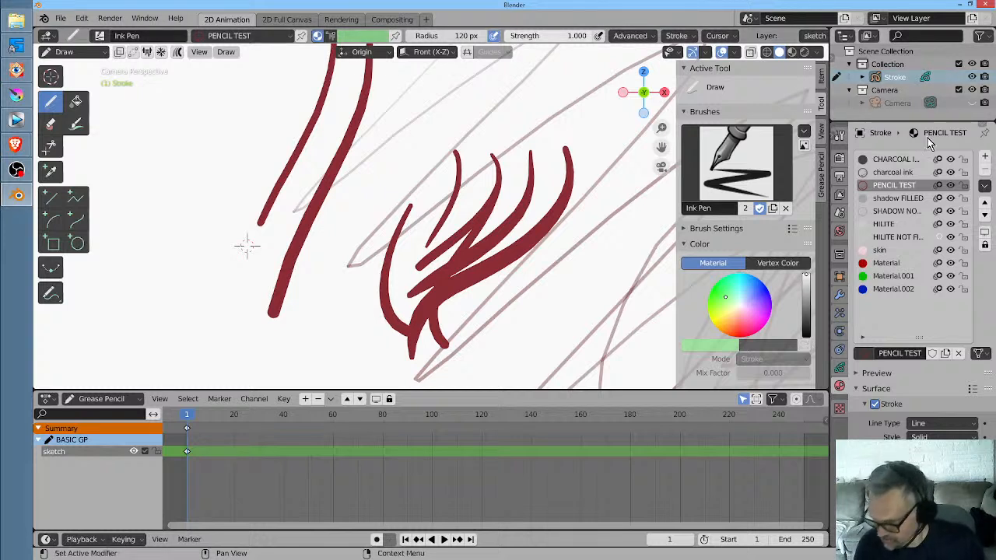
Open the Ink Pen's brush settings and bend the middle of its radius pressure curve downward
{"action": "left_click", "coordinate": [840, 158]}
{"action": "left_click", "coordinate": [840, 136]}
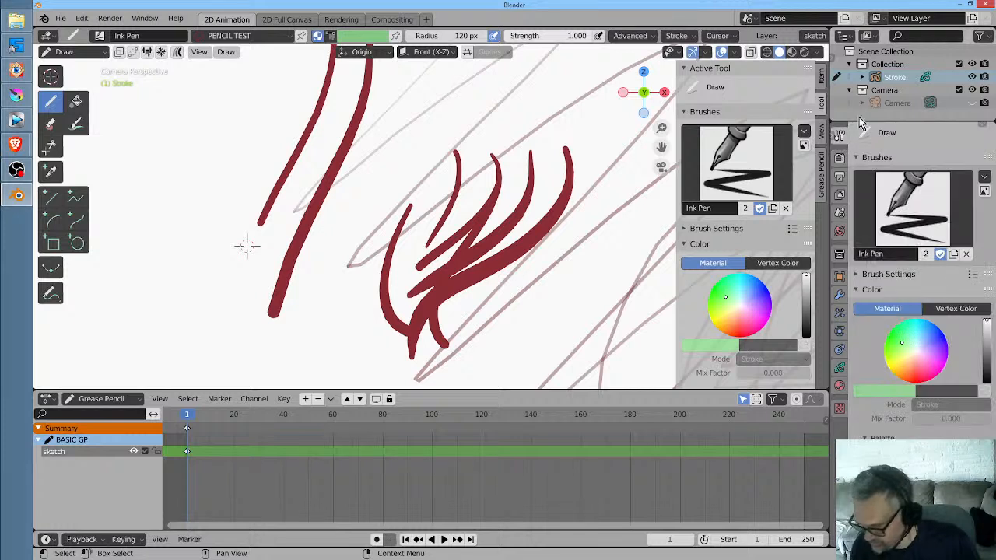
{"action": "left_click", "coordinate": [862, 276]}
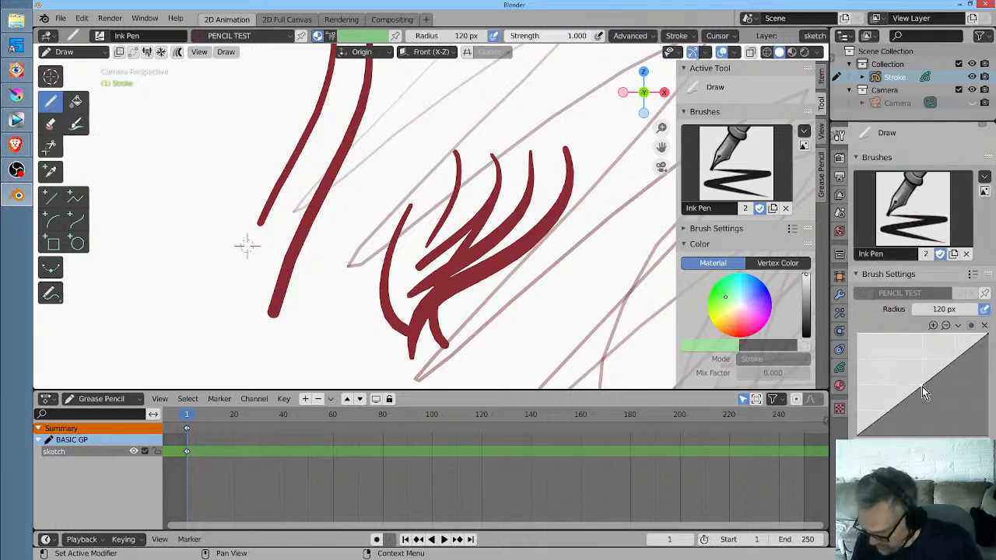
{"action": "left_click_drag", "start_coordinate": [922, 386], "coordinate": [928, 406]}
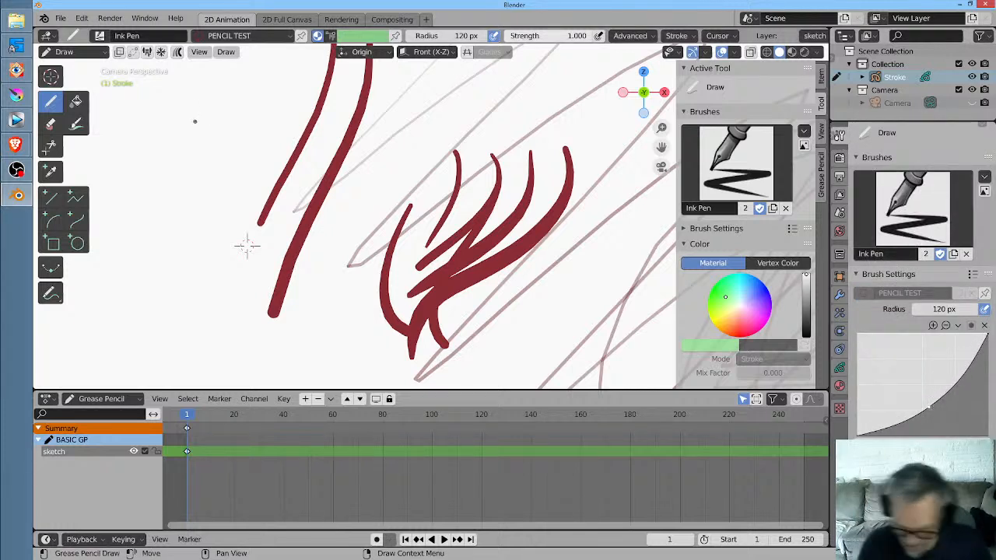
Draw long curved Ink Pen strokes beside the earlier ones to test the adjusted radius pressure curve
{"action": "left_click_drag", "start_coordinate": [197, 122], "coordinate": [226, 292]}
{"action": "mouse_move", "coordinate": [224, 115]}
{"action": "left_mouse_down"}
{"action": "mouse_move", "coordinate": [273, 303]}
{"action": "mouse_move", "coordinate": [336, 340]}
{"action": "left_mouse_up"}
{"action": "left_click_drag", "start_coordinate": [169, 137], "coordinate": [209, 326]}
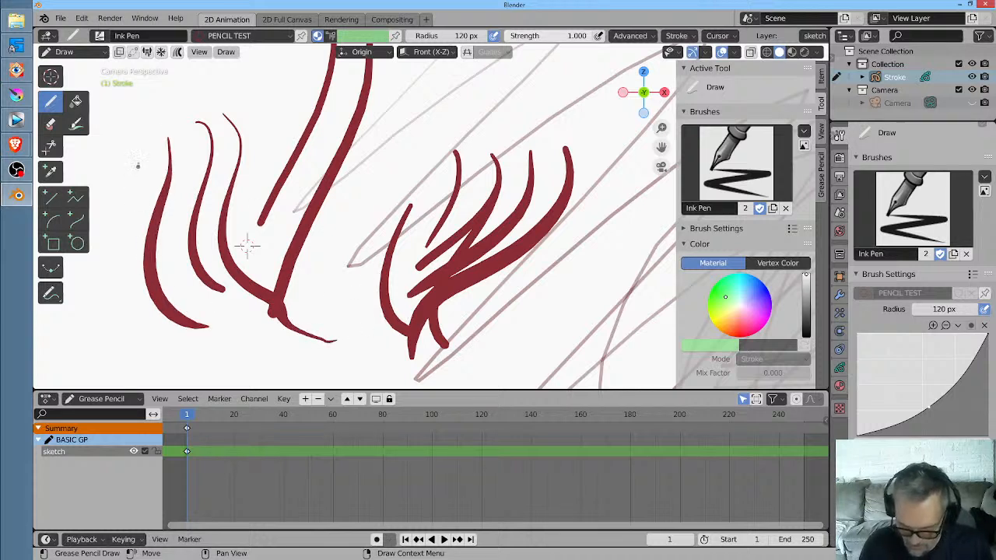
{"action": "mouse_move", "coordinate": [140, 172]}
{"action": "left_mouse_down"}
{"action": "mouse_move", "coordinate": [131, 330]}
{"action": "mouse_move", "coordinate": [179, 340]}
{"action": "left_mouse_up"}
{"action": "left_click_drag", "start_coordinate": [370, 177], "coordinate": [353, 308]}
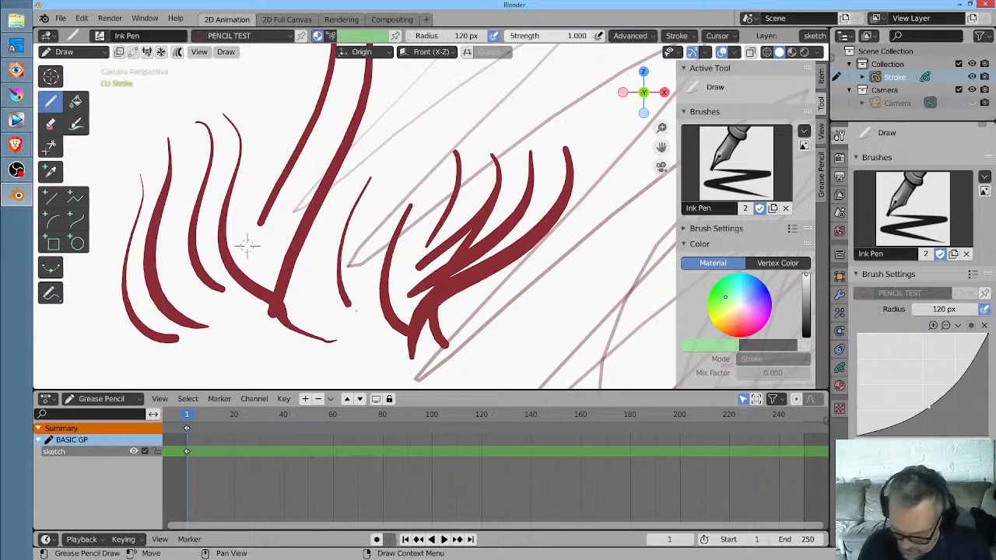
{"action": "left_click_drag", "start_coordinate": [341, 218], "coordinate": [353, 333]}
{"action": "left_click_drag", "start_coordinate": [327, 269], "coordinate": [361, 338]}
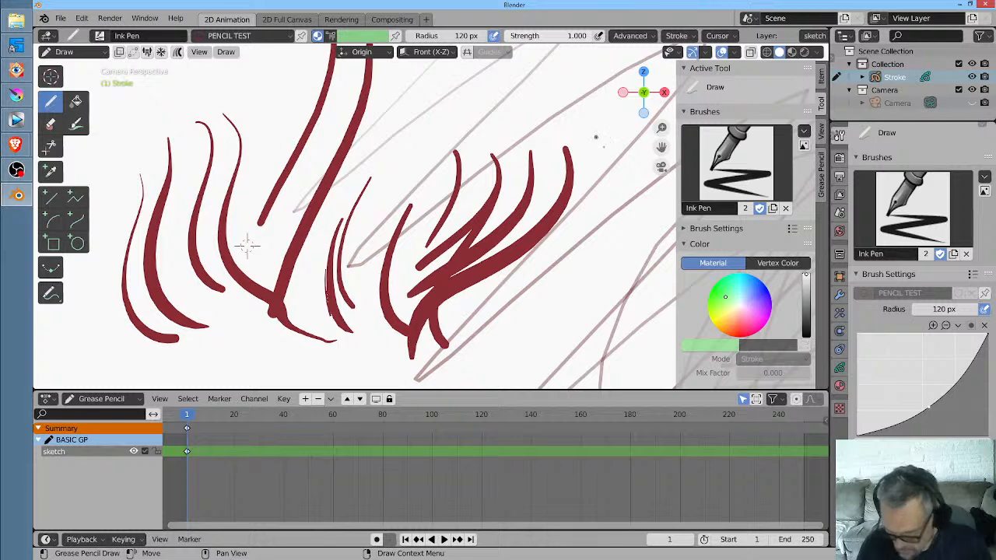
Draw short, thin and thick Ink Pen strokes just above the looped pencil scribble
{"action": "middle_click_drag", "start_coordinate": [575, 241], "coordinate": [489, 318], "text": "ctrl"}
{"action": "mouse_move", "coordinate": [558, 261]}
{"action": "middle_mouse_down"}
{"action": "mouse_move", "coordinate": [479, 253]}
{"action": "mouse_move", "coordinate": [388, 285]}
{"action": "middle_mouse_up"}
{"action": "left_click_drag", "start_coordinate": [514, 94], "coordinate": [508, 143]}
{"action": "mouse_move", "coordinate": [536, 84]}
{"action": "left_mouse_down"}
{"action": "mouse_move", "coordinate": [507, 158]}
{"action": "mouse_move", "coordinate": [527, 192]}
{"action": "left_mouse_up"}
{"action": "left_click_drag", "start_coordinate": [546, 121], "coordinate": [555, 207]}
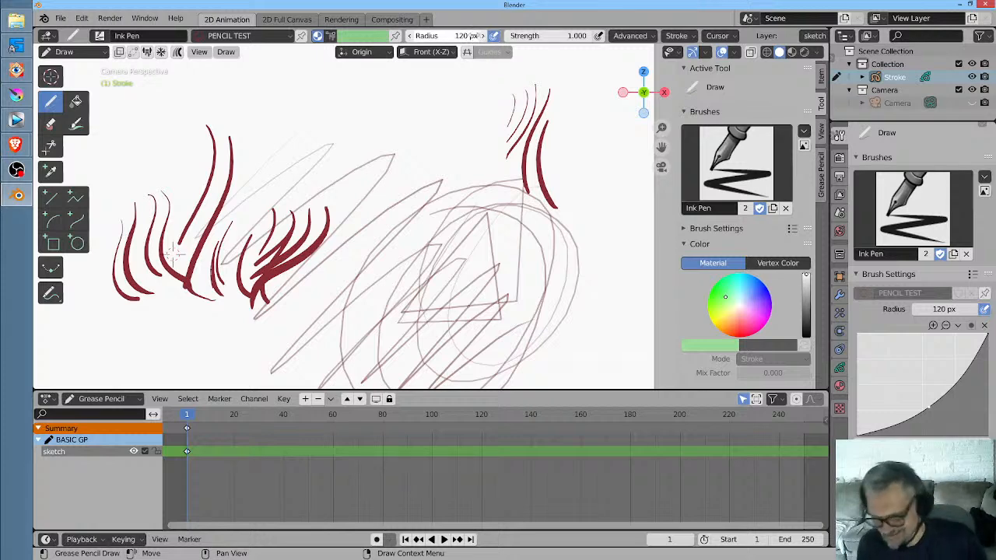
Draw more light and heavy Ink Pen strokes between the looped scribble and the camera frame's edge
{"action": "scroll", "coordinate": [469, 183], "scroll_direction": "down", "scroll_amount": 7}
{"action": "scroll", "coordinate": [468, 189], "scroll_direction": "up", "scroll_amount": 5}
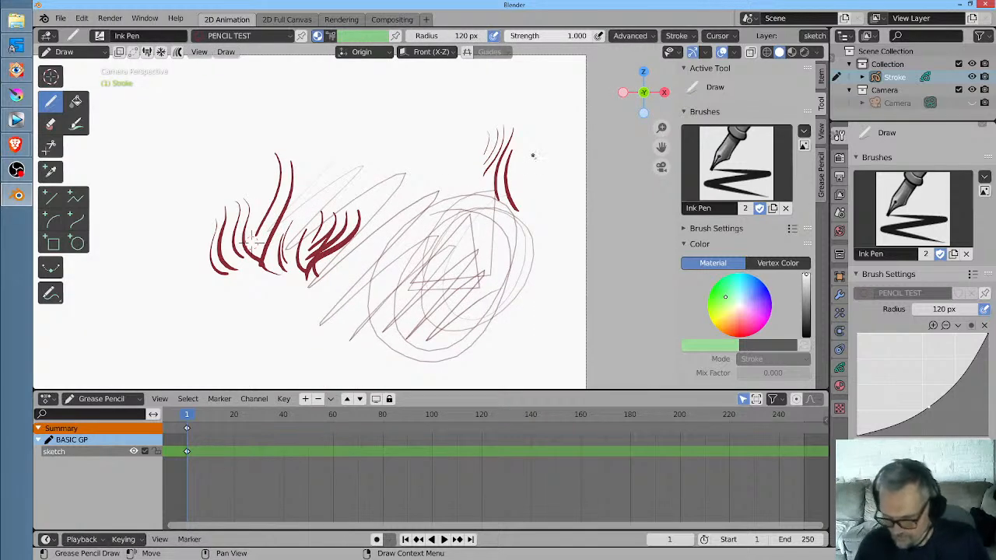
{"action": "left_click_drag", "start_coordinate": [534, 154], "coordinate": [542, 216]}
{"action": "mouse_move", "coordinate": [558, 179]}
{"action": "left_mouse_down"}
{"action": "mouse_move", "coordinate": [532, 269]}
{"action": "mouse_move", "coordinate": [563, 319]}
{"action": "left_mouse_up"}
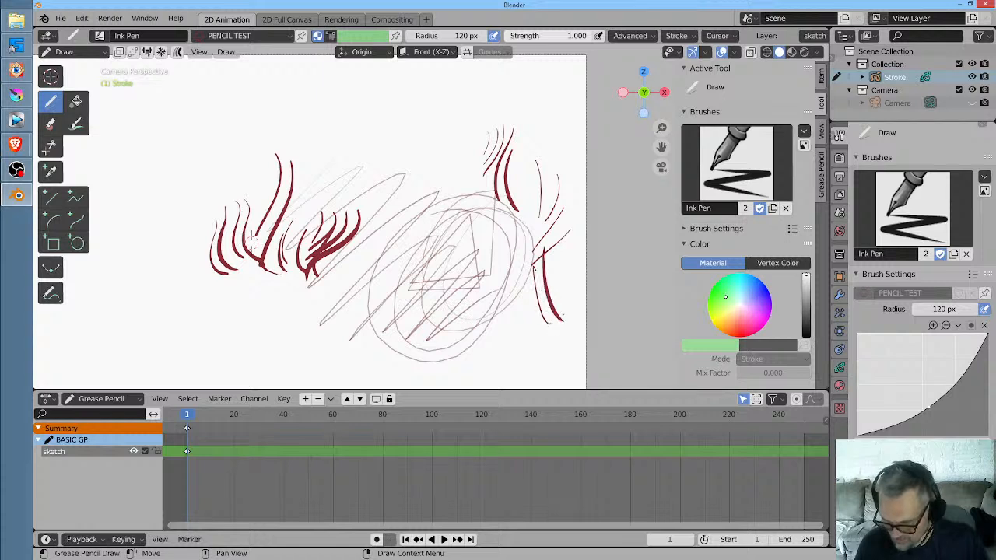
Draw one more heavy stroke beside the camera frame's edge and shift the middle point of the radius pressure curve toward higher pressure
{"action": "left_click_drag", "start_coordinate": [544, 251], "coordinate": [561, 320]}
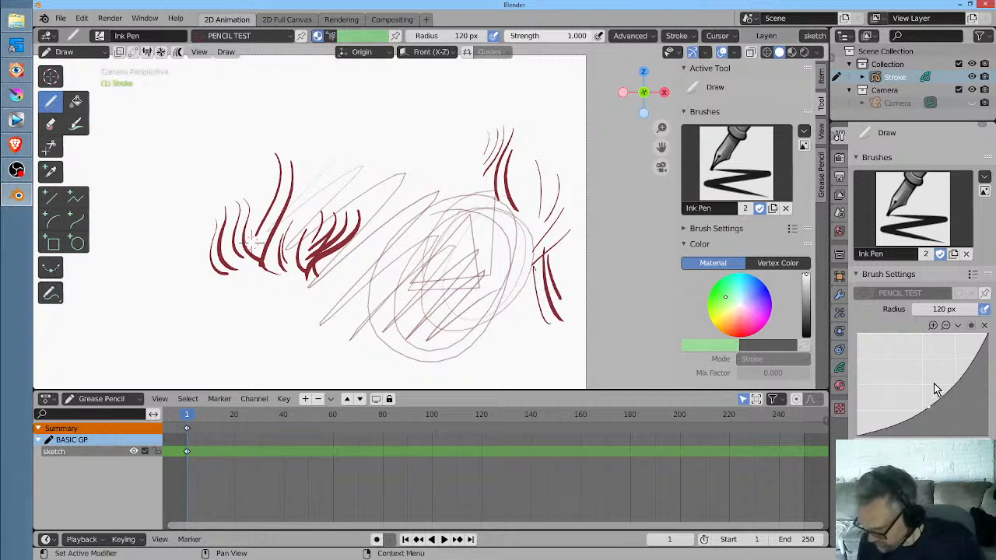
{"action": "left_click_drag", "start_coordinate": [925, 409], "coordinate": [947, 405]}
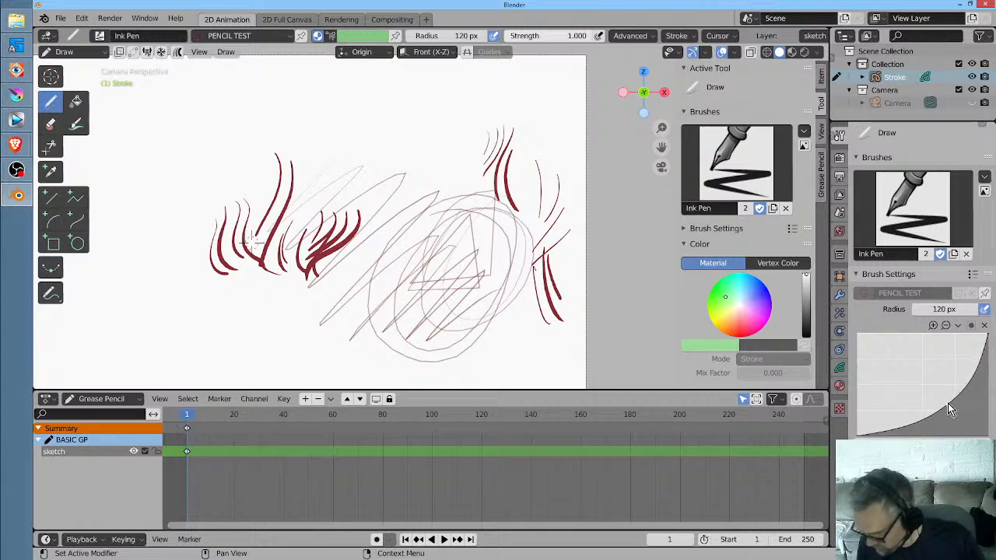
Draw thin and thick curved Ink Pen strokes between the earlier test marks to try the steeper radius pressure curve
{"action": "left_click_drag", "start_coordinate": [190, 143], "coordinate": [201, 210]}
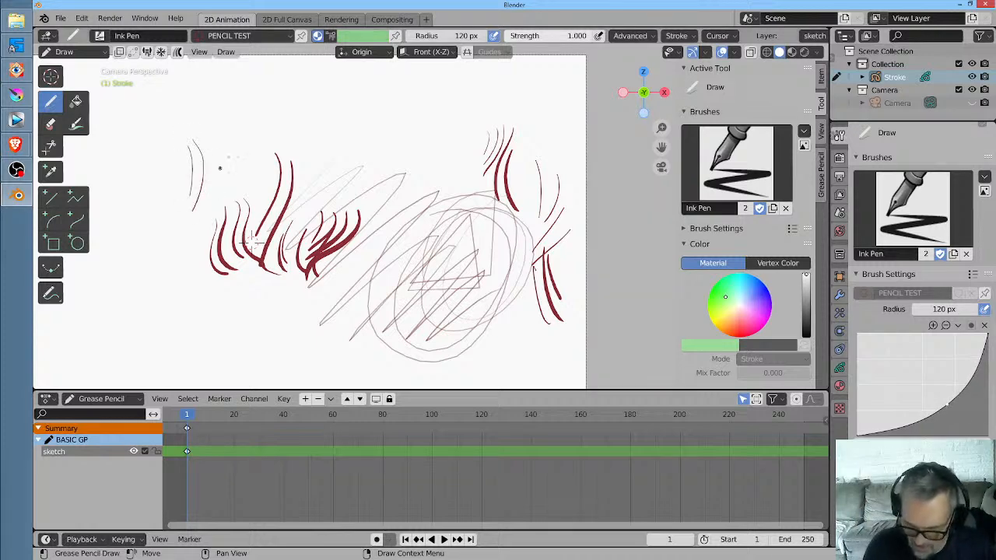
{"action": "middle_click_drag", "start_coordinate": [227, 196], "coordinate": [302, 132], "text": "ctrl"}
{"action": "mouse_move", "coordinate": [386, 88]}
{"action": "left_mouse_down"}
{"action": "mouse_move", "coordinate": [375, 145]}
{"action": "mouse_move", "coordinate": [340, 189]}
{"action": "left_mouse_up"}
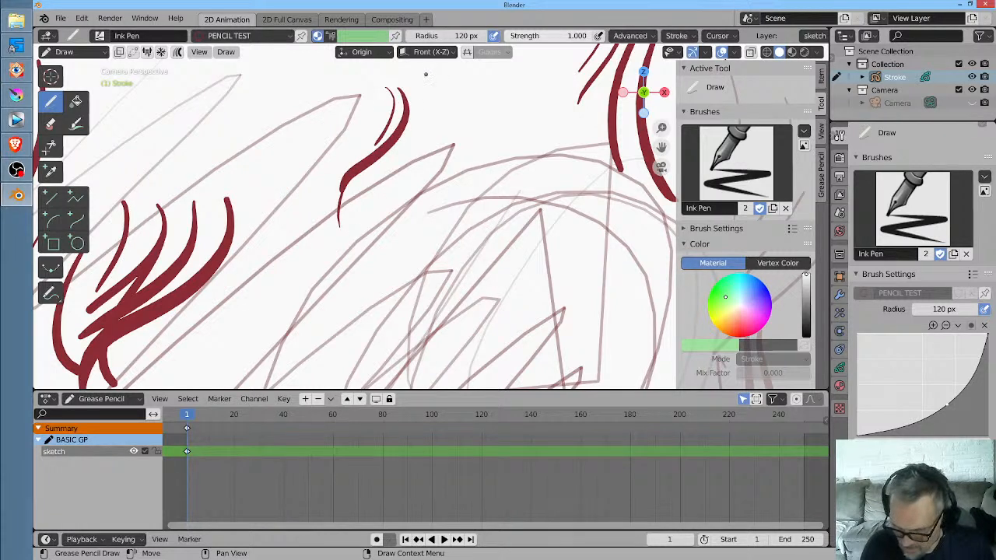
{"action": "mouse_move", "coordinate": [425, 74]}
{"action": "left_mouse_down"}
{"action": "mouse_move", "coordinate": [444, 117]}
{"action": "mouse_move", "coordinate": [414, 154]}
{"action": "mouse_move", "coordinate": [405, 208]}
{"action": "left_mouse_up"}
{"action": "left_click_drag", "start_coordinate": [476, 88], "coordinate": [468, 236]}
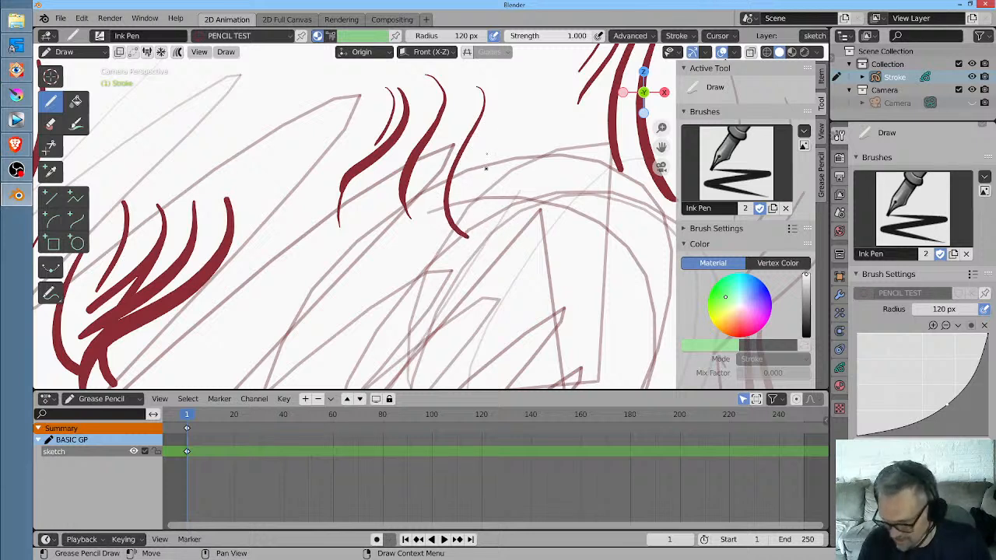
{"action": "mouse_move", "coordinate": [521, 106]}
{"action": "left_mouse_down"}
{"action": "mouse_move", "coordinate": [498, 211]}
{"action": "mouse_move", "coordinate": [521, 231]}
{"action": "left_mouse_up"}
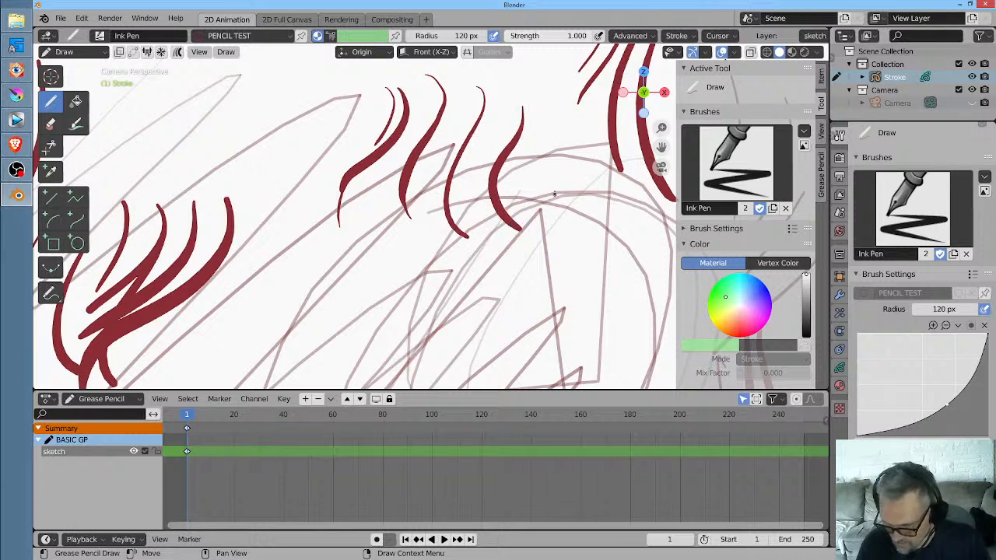
{"action": "left_click_drag", "start_coordinate": [555, 194], "coordinate": [540, 278]}
{"action": "mouse_move", "coordinate": [578, 206]}
{"action": "left_mouse_down"}
{"action": "mouse_move", "coordinate": [572, 271]}
{"action": "mouse_move", "coordinate": [510, 325]}
{"action": "left_mouse_up"}
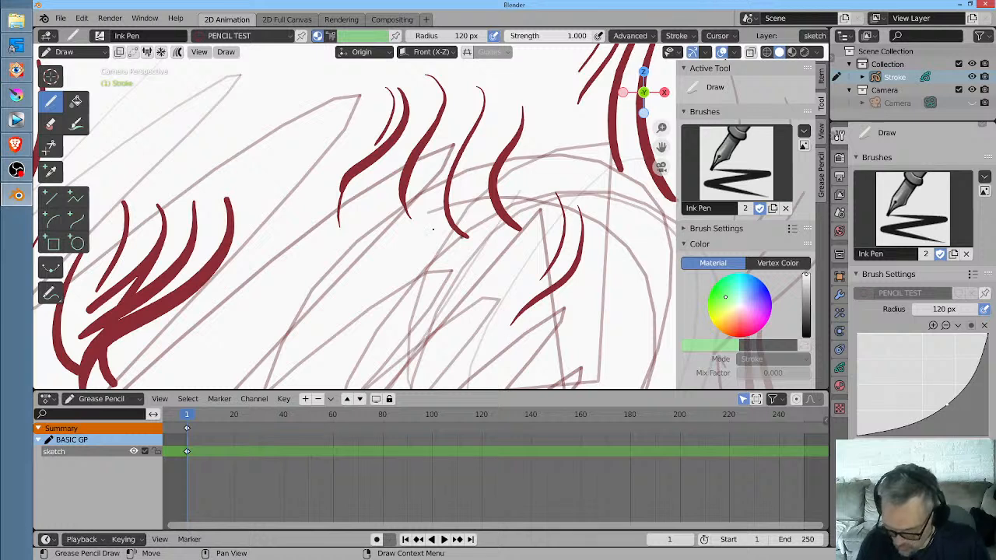
{"action": "mouse_move", "coordinate": [291, 130]}
{"action": "left_mouse_down"}
{"action": "mouse_move", "coordinate": [314, 284]}
{"action": "mouse_move", "coordinate": [350, 327]}
{"action": "mouse_move", "coordinate": [387, 319]}
{"action": "left_mouse_up"}
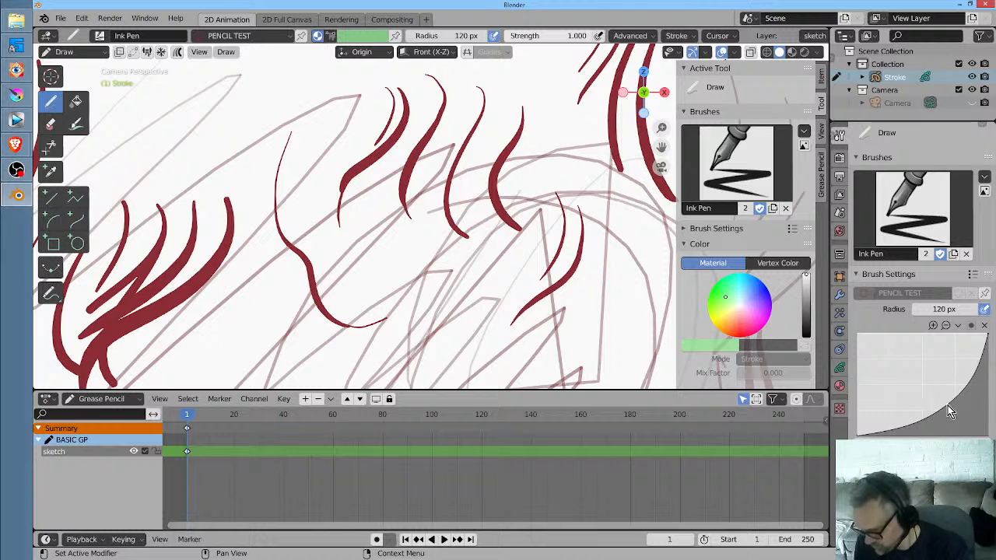
Start a new General file, discarding the test drawing without saving it
{"action": "left_click", "coordinate": [60, 18]}
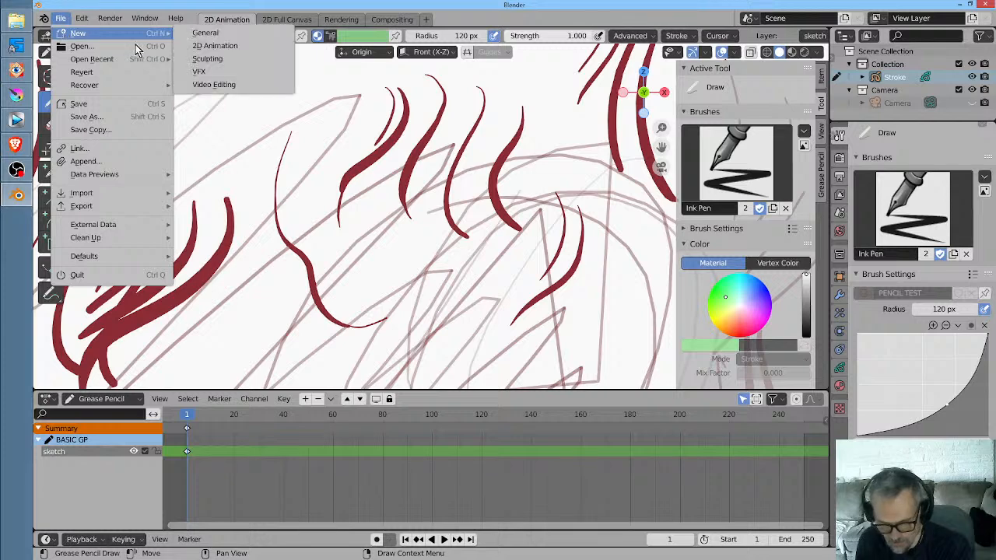
{"action": "left_click", "coordinate": [217, 35]}
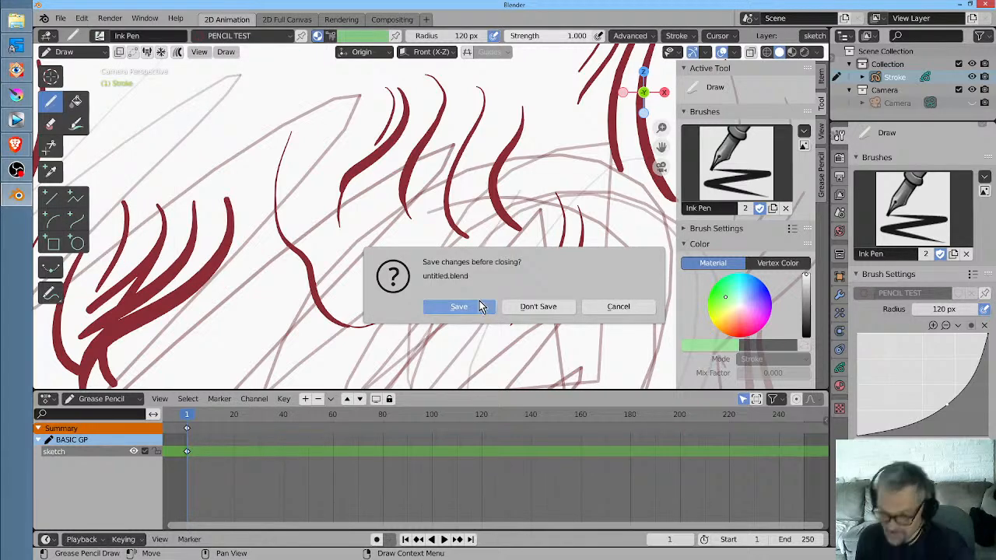
{"action": "left_click", "coordinate": [526, 308]}
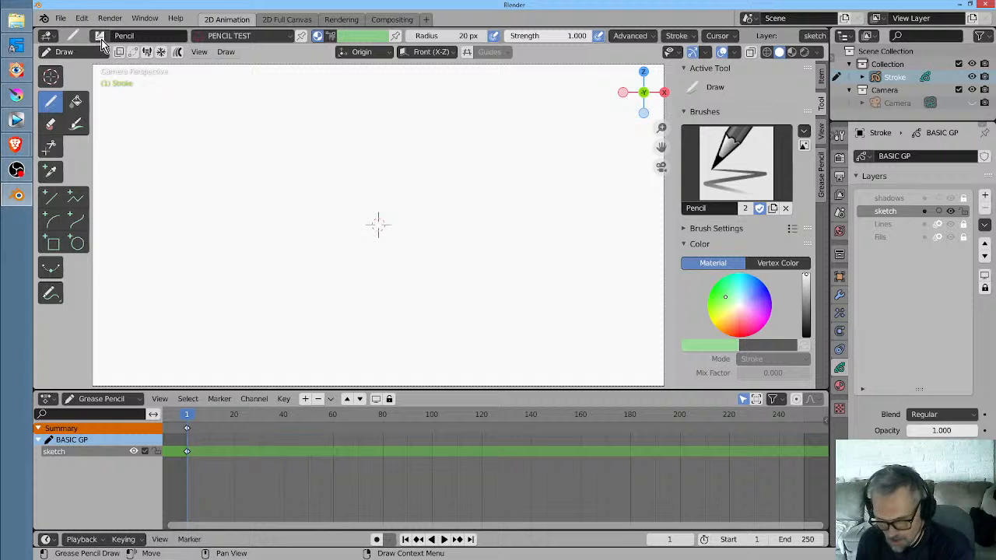
Select the Ink Pen brush and check its radius and pressure curve in the brush settings, ending on the object's layer list
{"action": "left_click", "coordinate": [99, 37]}
{"action": "left_click", "coordinate": [117, 74]}
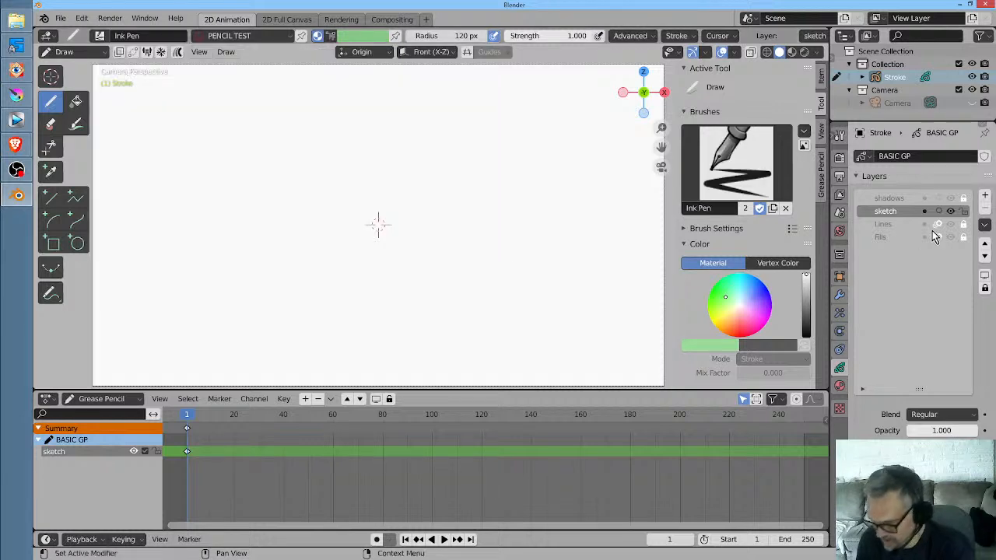
{"action": "left_click", "coordinate": [839, 136]}
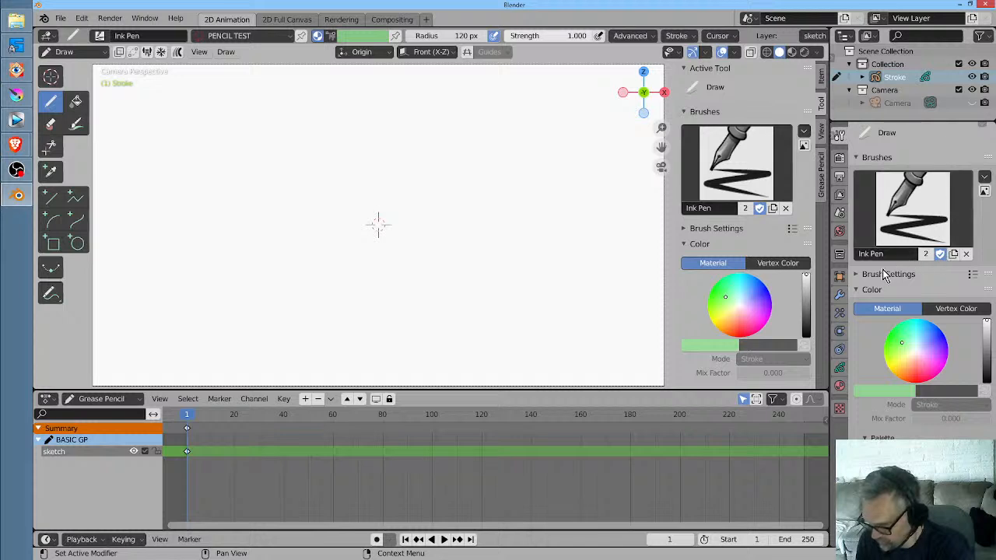
{"action": "left_click", "coordinate": [859, 276]}
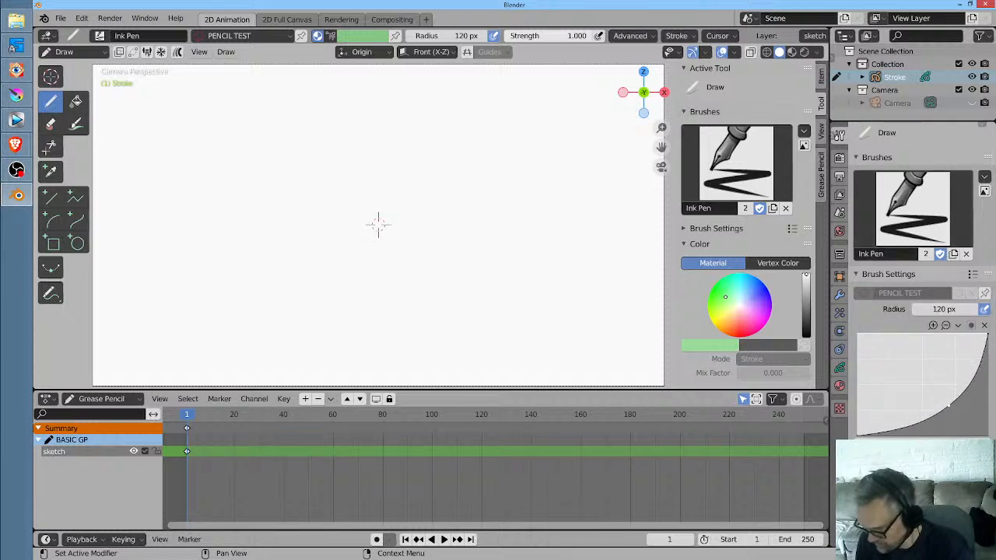
{"action": "left_click", "coordinate": [859, 274]}
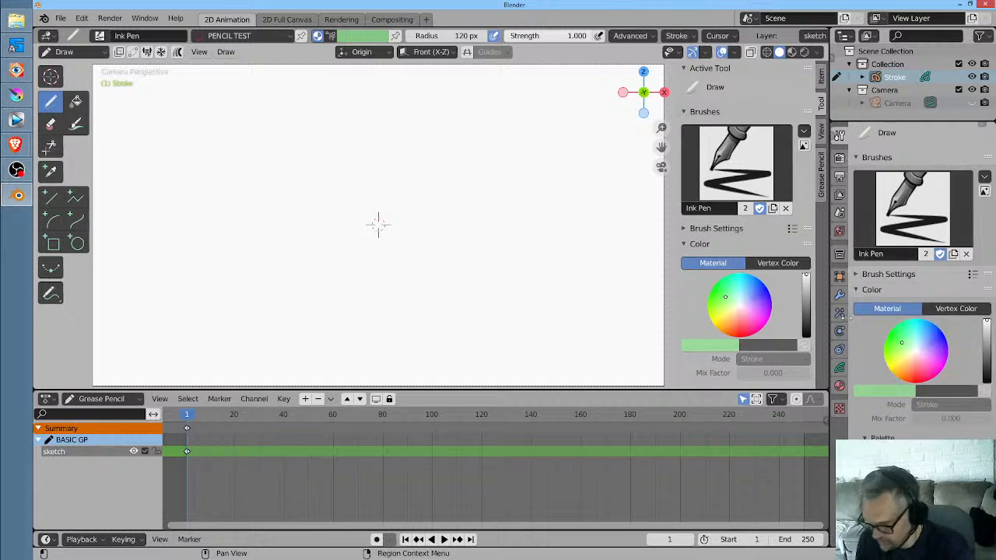
{"action": "left_click", "coordinate": [840, 366]}
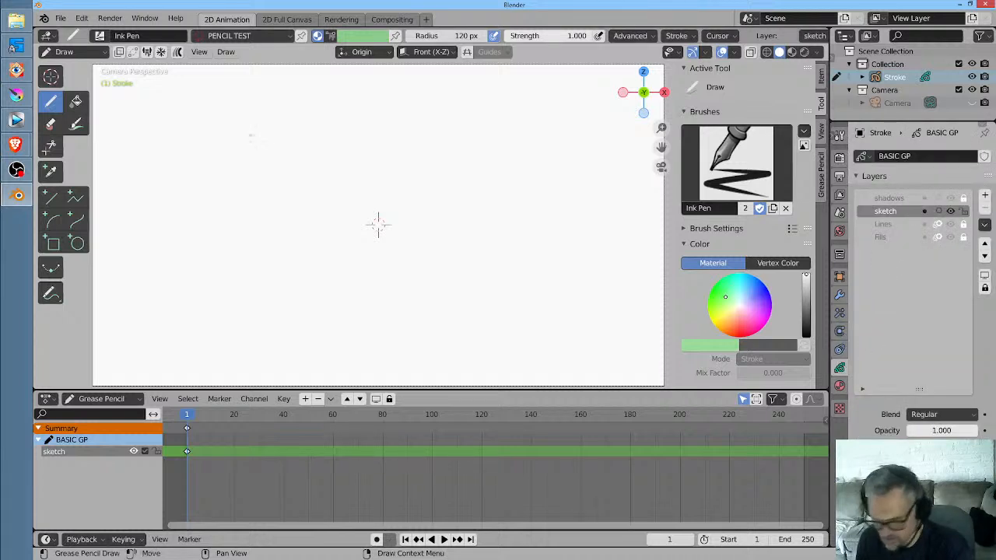
Switch to the Pencil brush and save the current setup as the startup file
{"action": "left_click", "coordinate": [105, 38]}
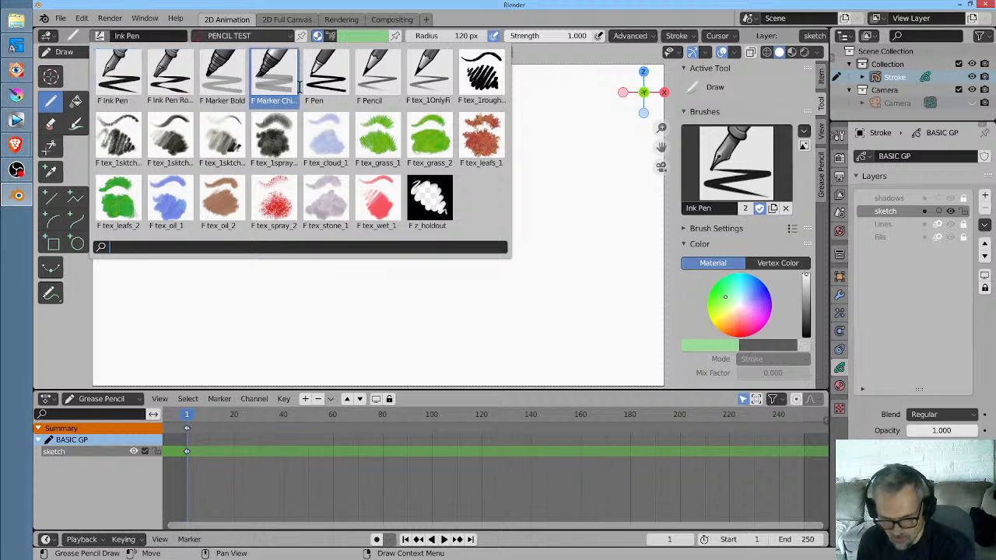
{"action": "left_click", "coordinate": [385, 85]}
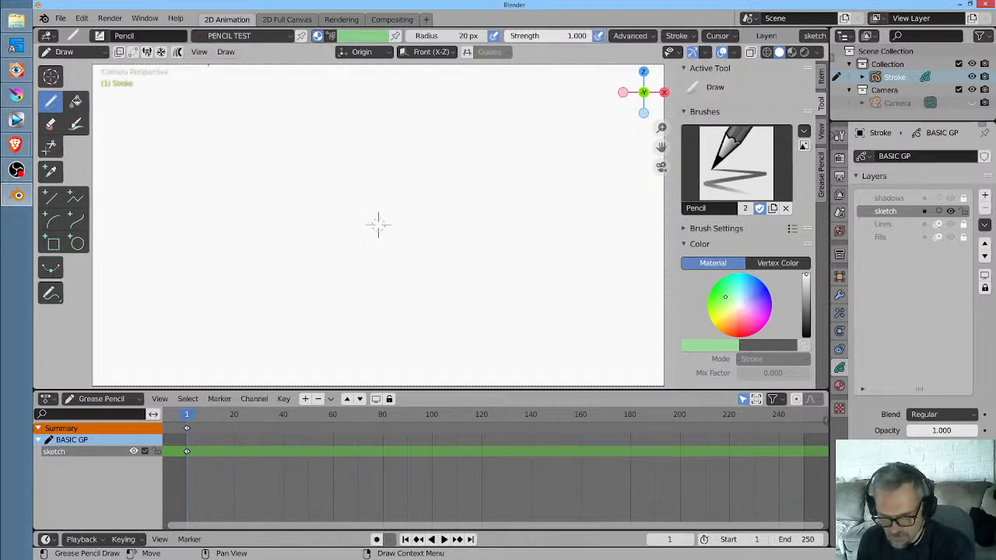
{"action": "left_click", "coordinate": [60, 19]}
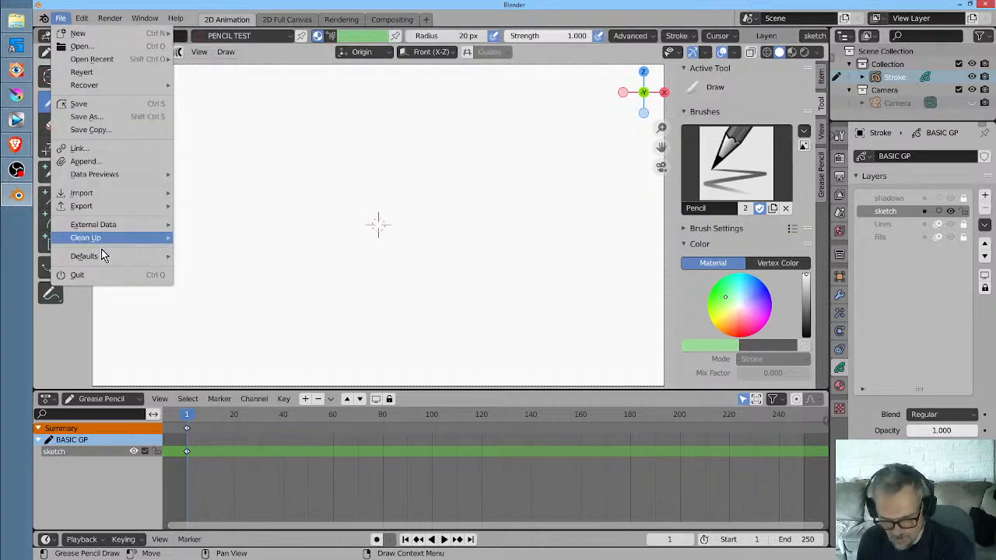
{"action": "mouse_move", "coordinate": [97, 258]}
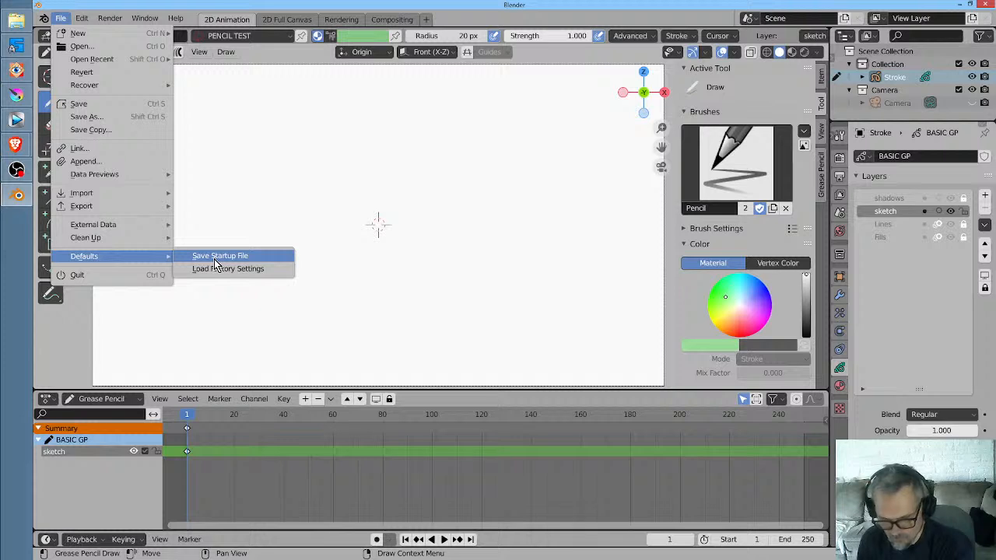
{"action": "left_click", "coordinate": [215, 260]}
{"action": "left_click", "coordinate": [215, 260]}
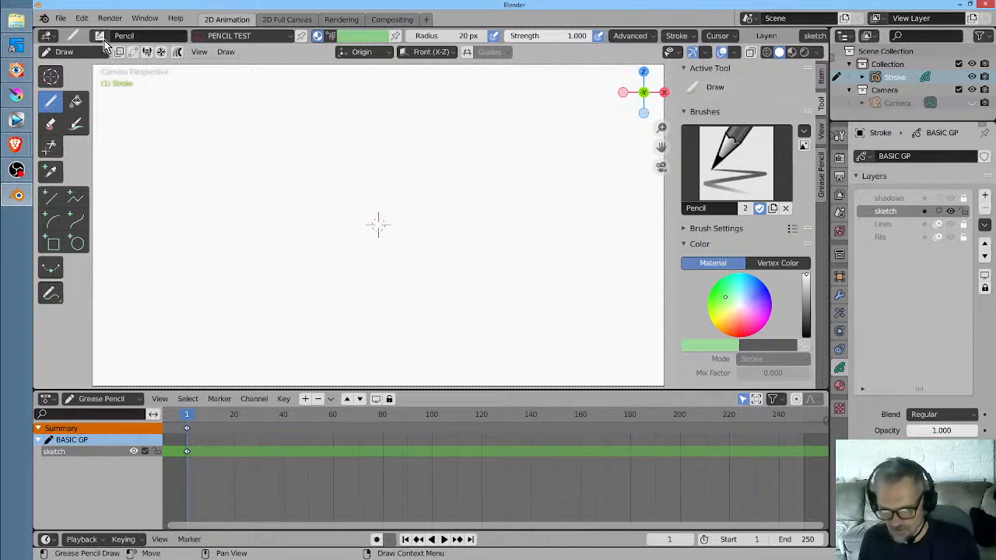
Switch to Krita and create a custom document of 1858 × 1080 px at 72 pixels per inch
{"action": "left_click", "coordinate": [16, 95]}
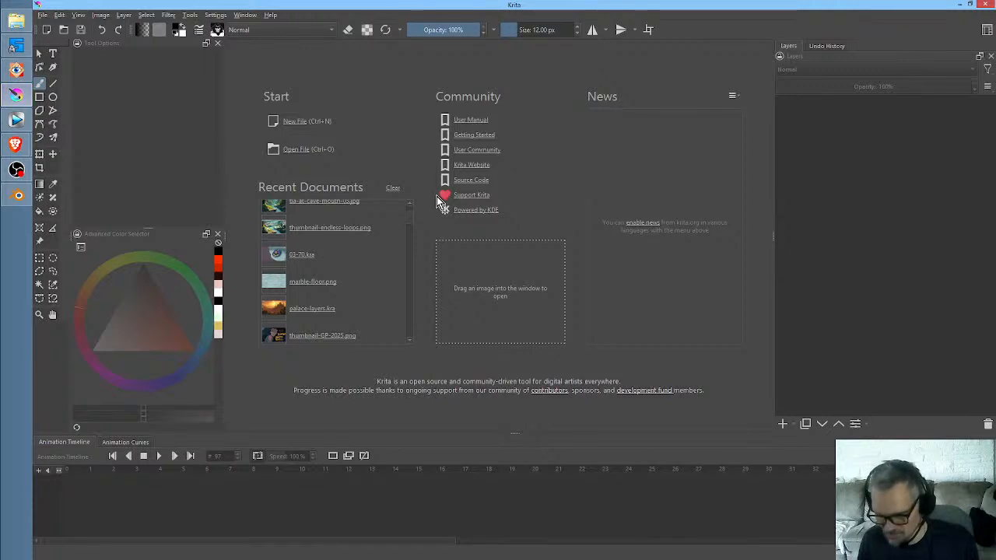
{"action": "left_click", "coordinate": [307, 123]}
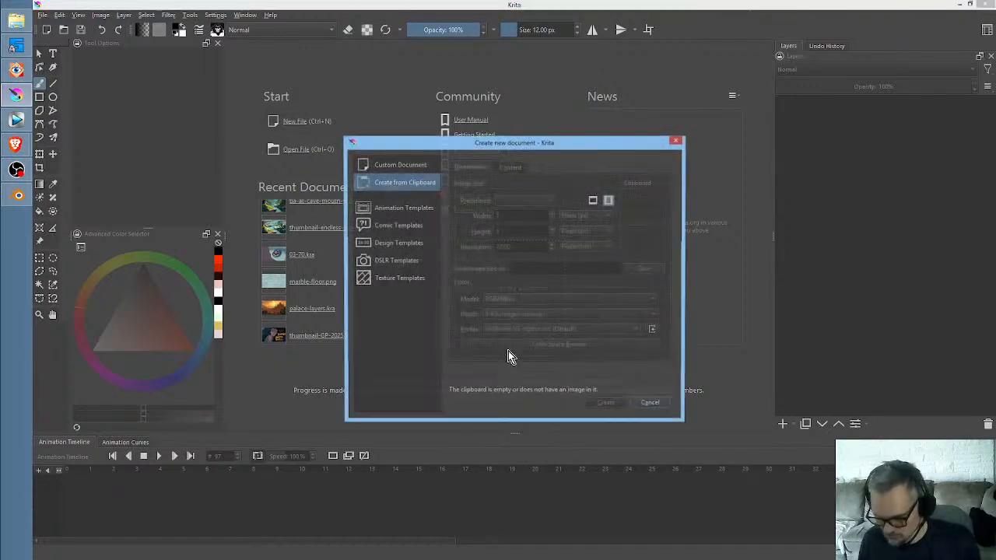
{"action": "left_click", "coordinate": [401, 165]}
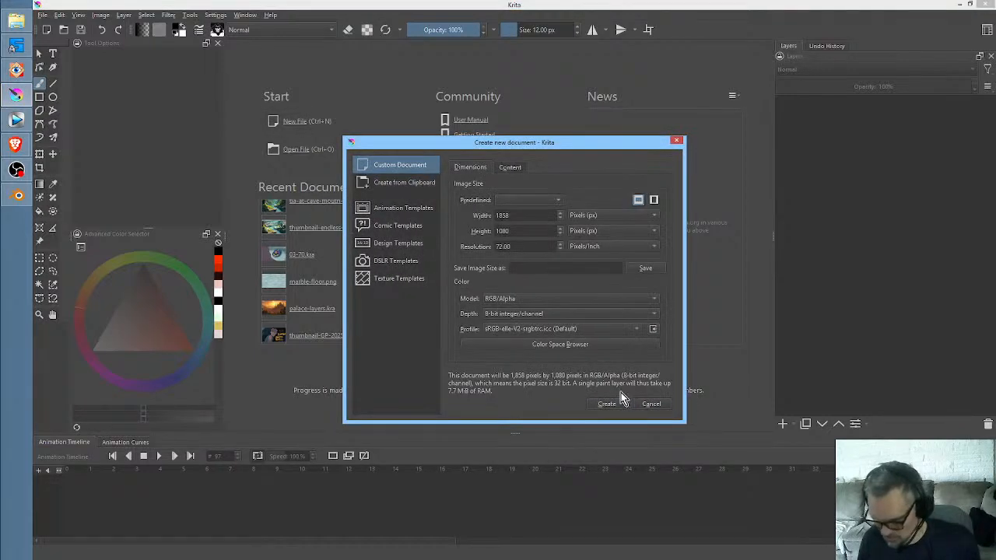
{"action": "left_click", "coordinate": [619, 398]}
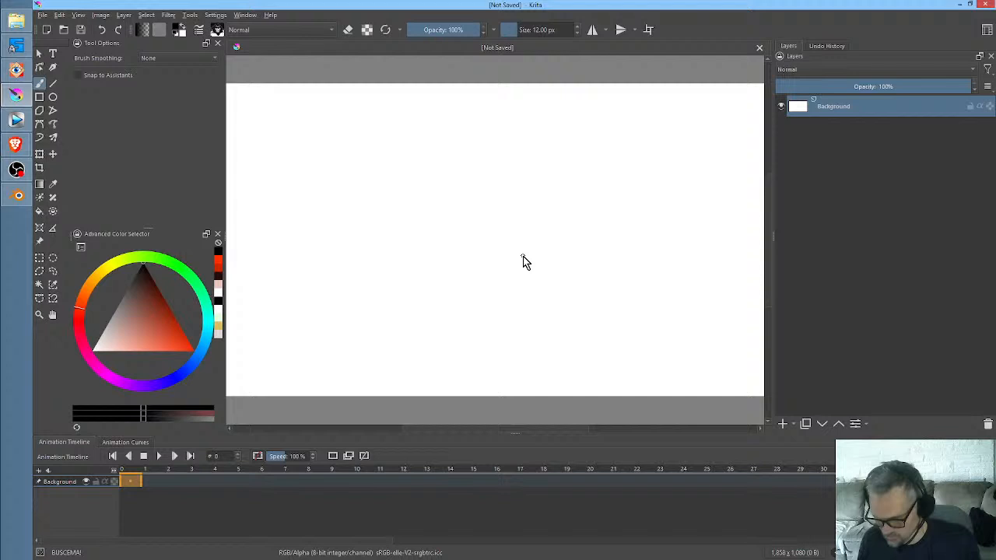
Choose the black-and-white inking brush preset and draw several tapered, curved black strokes on the blank Krita canvas
{"action": "right_click", "coordinate": [522, 256]}
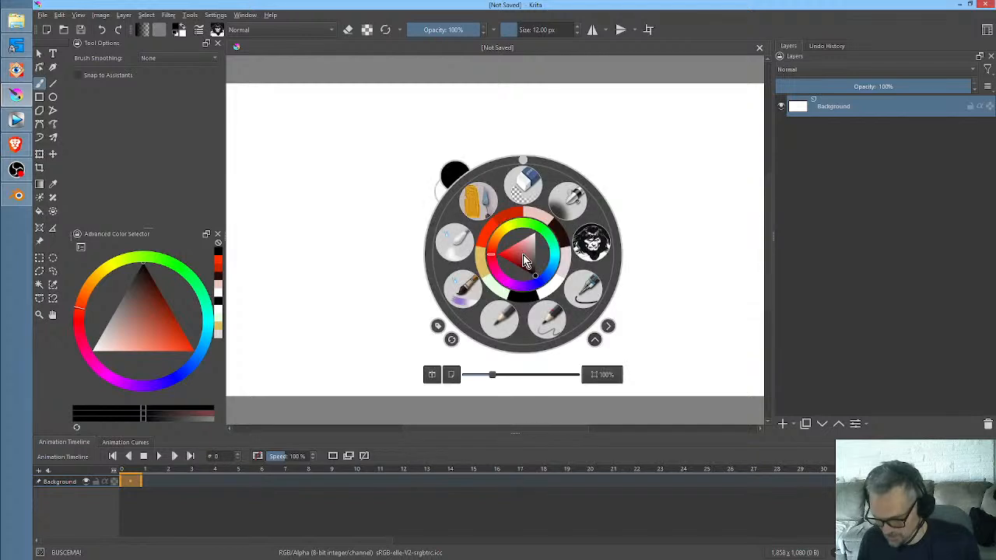
{"action": "left_click", "coordinate": [595, 246]}
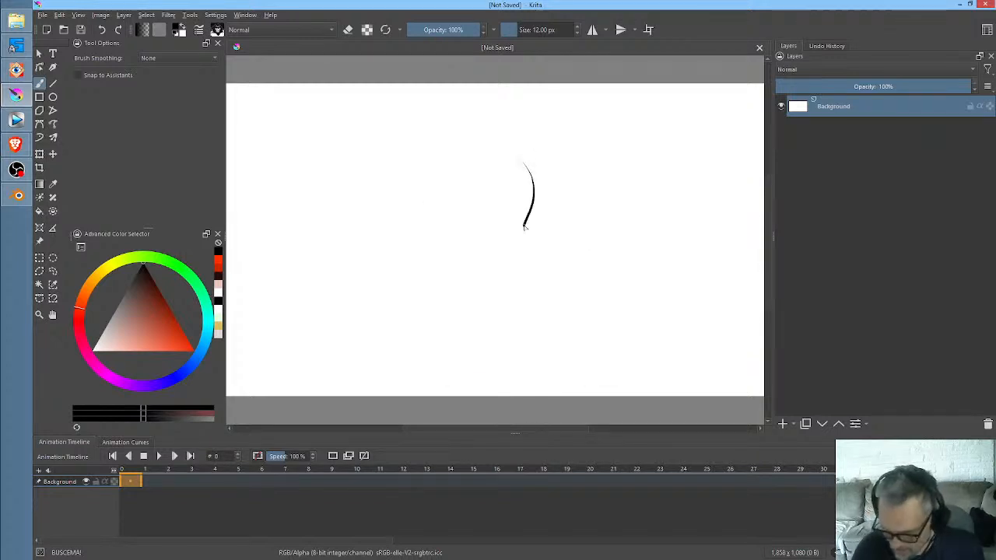
{"action": "left_click_drag", "start_coordinate": [524, 226], "coordinate": [552, 293]}
{"action": "scroll", "coordinate": [554, 264], "scroll_direction": "up", "scroll_amount": 3}
{"action": "left_click_drag", "start_coordinate": [561, 129], "coordinate": [620, 312]}
{"action": "mouse_move", "coordinate": [624, 138]}
{"action": "left_mouse_down"}
{"action": "mouse_move", "coordinate": [621, 178]}
{"action": "mouse_move", "coordinate": [701, 315]}
{"action": "left_mouse_up"}
{"action": "left_click_drag", "start_coordinate": [708, 191], "coordinate": [703, 350]}
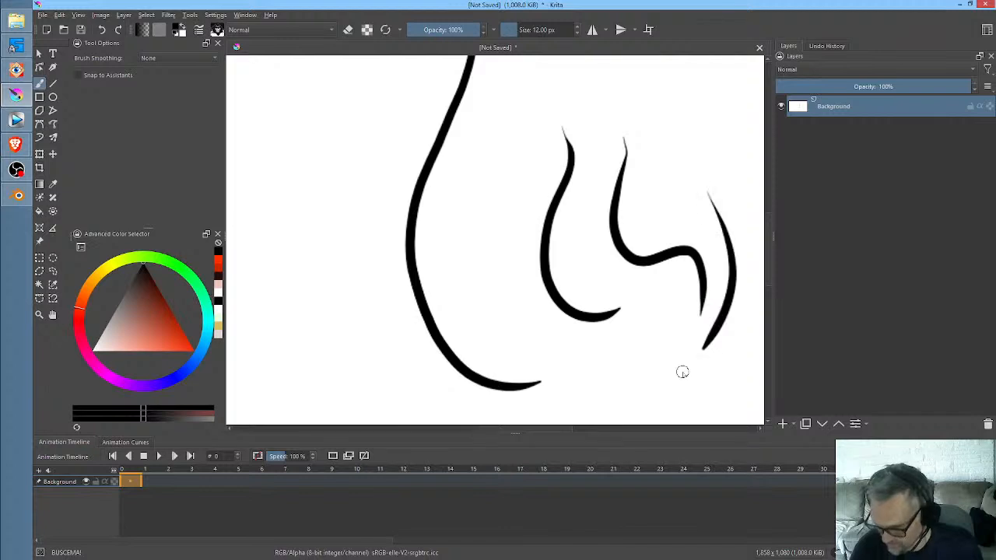
Close the Krita document without saving it and switch back to Blender
{"action": "left_click", "coordinate": [760, 48]}
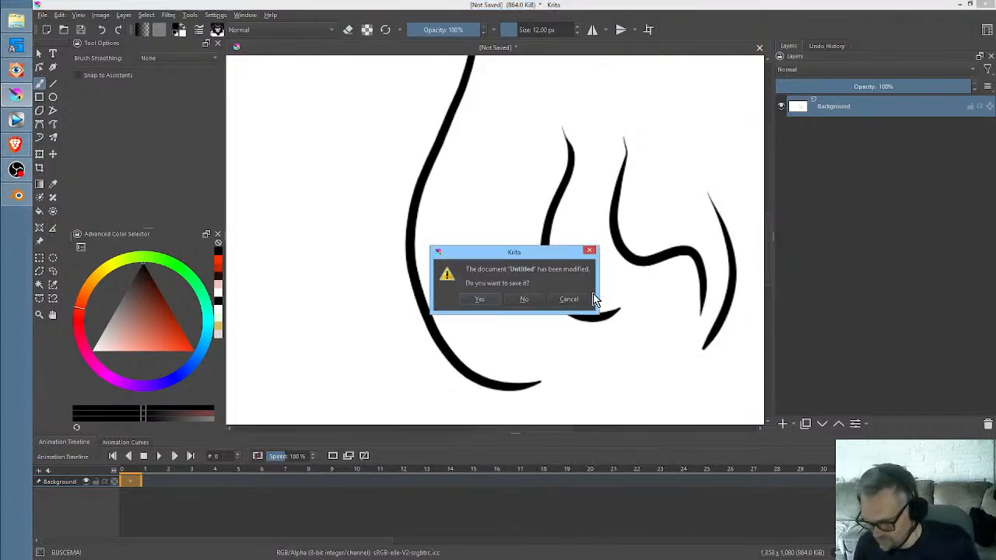
{"action": "left_click", "coordinate": [524, 301]}
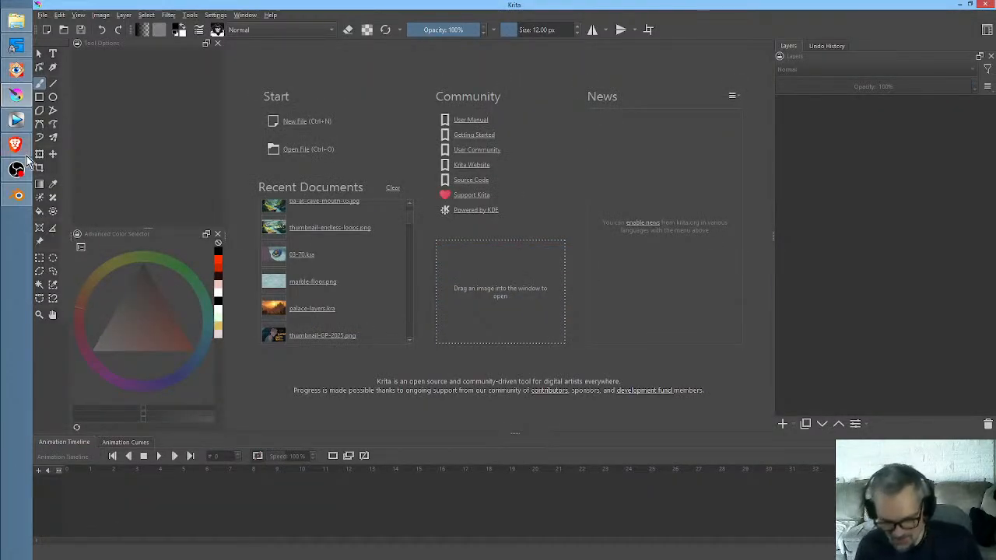
{"action": "left_click", "coordinate": [18, 196]}
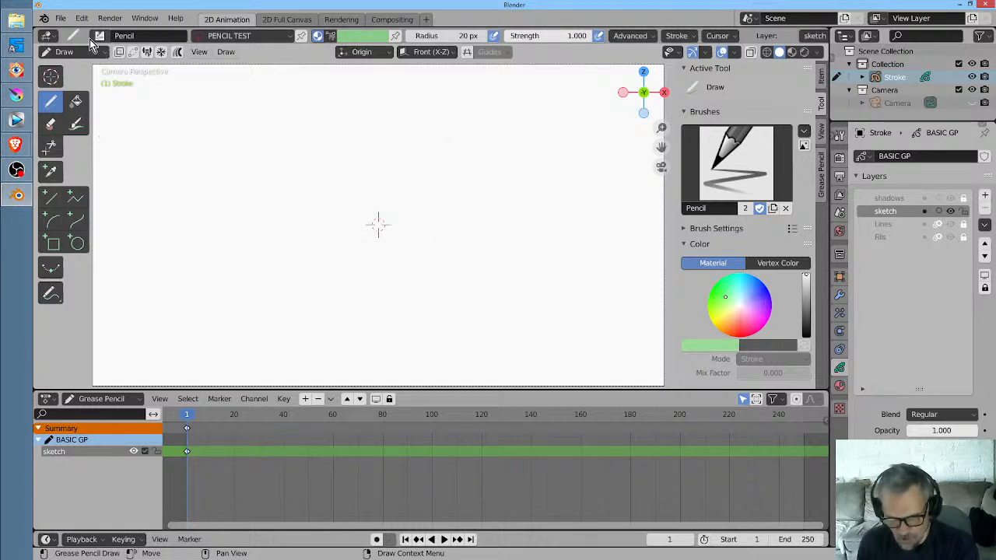
Open the recent file 03-71.blend without saving the current file, and scrub the timeline to frame 44
{"action": "left_click", "coordinate": [59, 18]}
{"action": "mouse_move", "coordinate": [93, 58]}
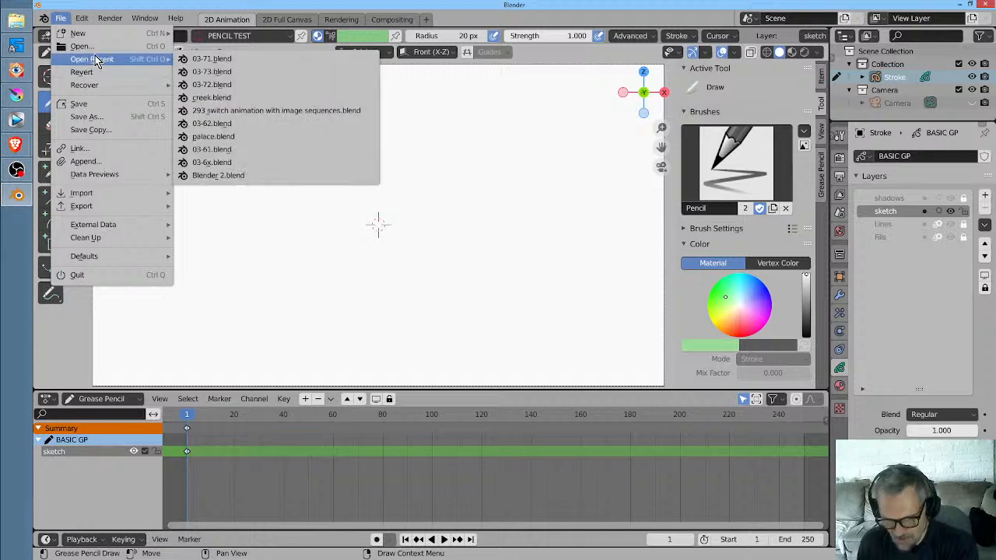
{"action": "left_click", "coordinate": [282, 68]}
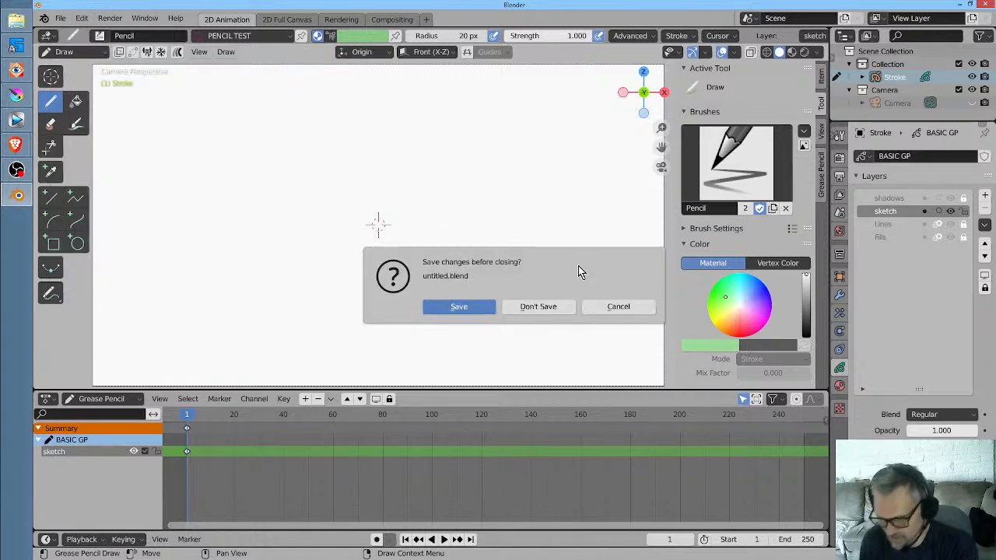
{"action": "left_click", "coordinate": [541, 307]}
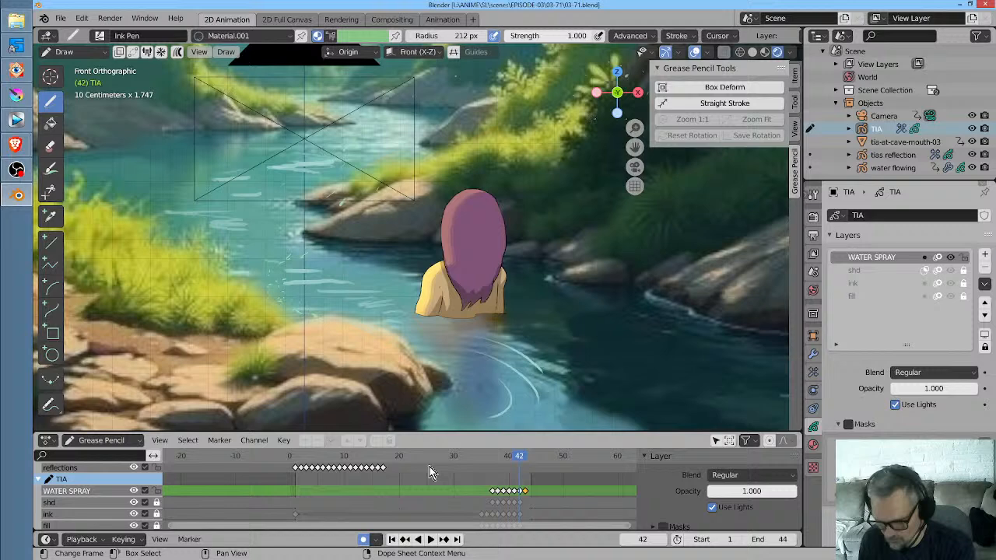
{"action": "mouse_move", "coordinate": [387, 457]}
{"action": "left_mouse_down"}
{"action": "mouse_move", "coordinate": [350, 453]}
{"action": "mouse_move", "coordinate": [500, 454]}
{"action": "mouse_move", "coordinate": [529, 457]}
{"action": "mouse_move", "coordinate": [471, 459]}
{"action": "mouse_move", "coordinate": [525, 457]}
{"action": "mouse_move", "coordinate": [510, 462]}
{"action": "mouse_move", "coordinate": [530, 466]}
{"action": "left_mouse_up"}
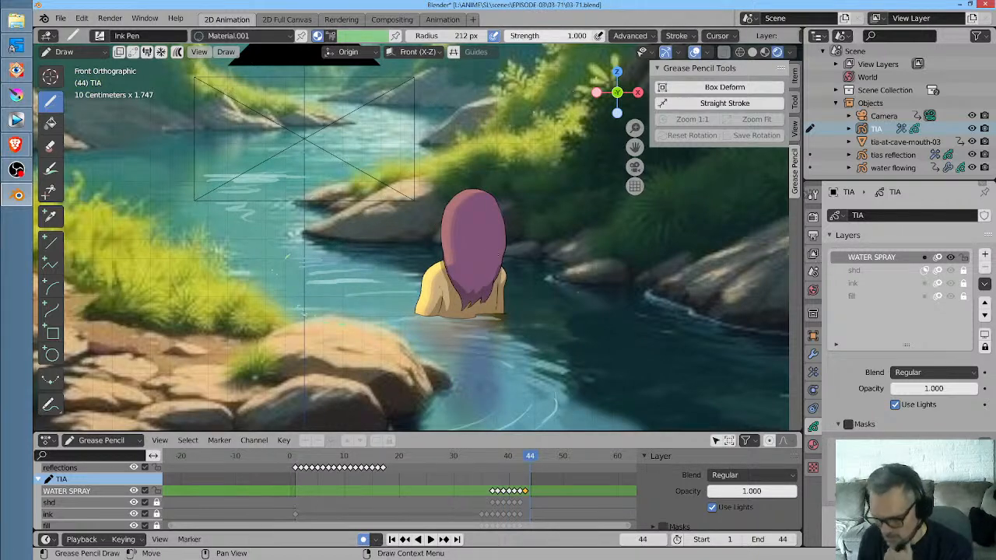
Check the TIA object's modifiers and examine the settings of its Rim visual effect
{"action": "scroll", "coordinate": [529, 277], "scroll_direction": "down", "scroll_amount": 2}
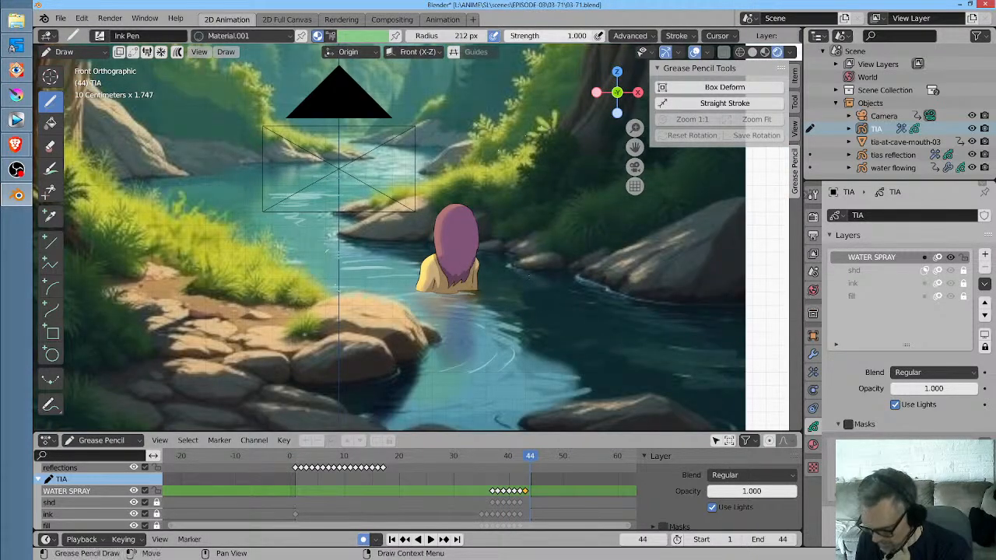
{"action": "left_click", "coordinate": [813, 354]}
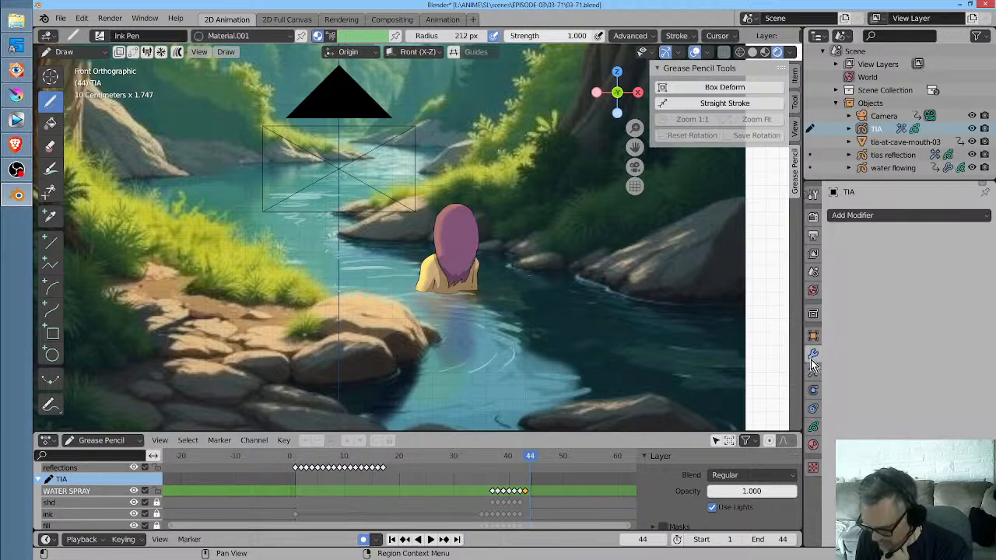
{"action": "left_click", "coordinate": [813, 372]}
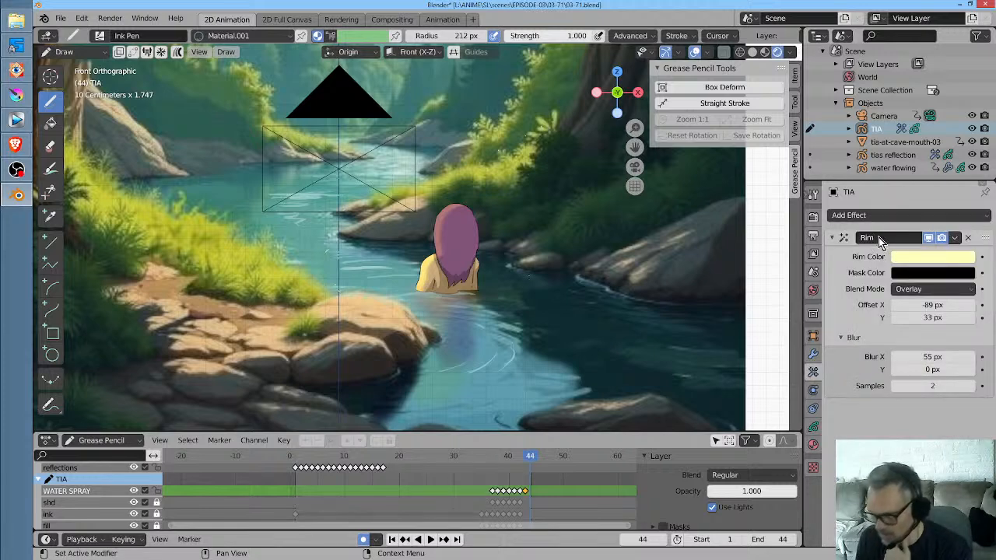
{"action": "scroll", "coordinate": [401, 282], "scroll_direction": "down", "scroll_amount": 2}
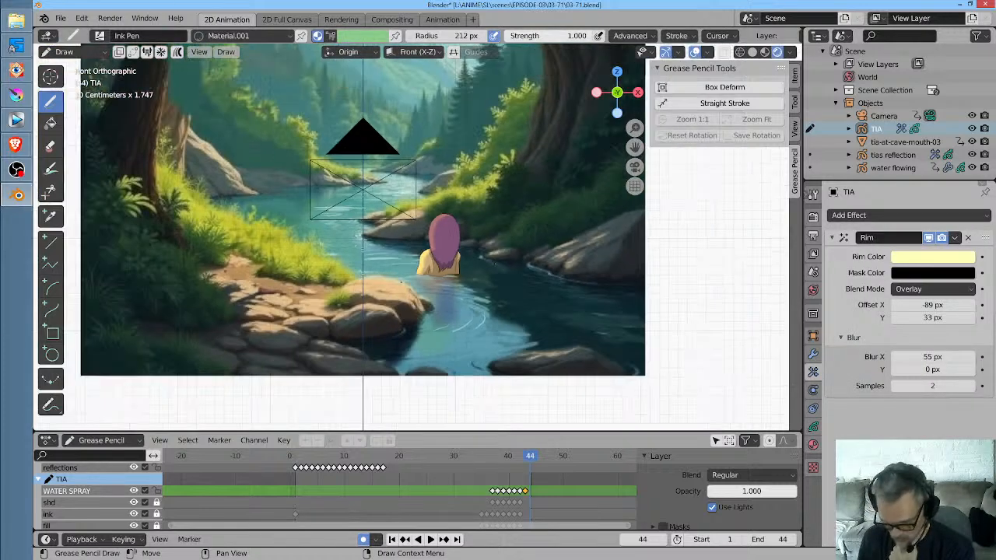
{"action": "scroll", "coordinate": [403, 278], "scroll_direction": "up", "scroll_amount": 2}
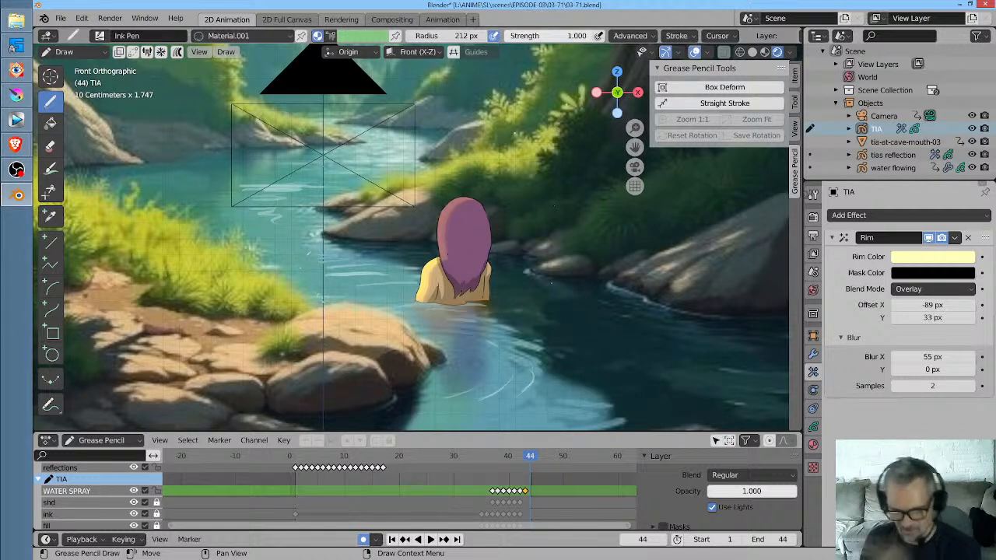
Open the recent file 03-72.blend without saving 03-71.blend, and display the viewport in Rendered shading
{"action": "left_click", "coordinate": [60, 18]}
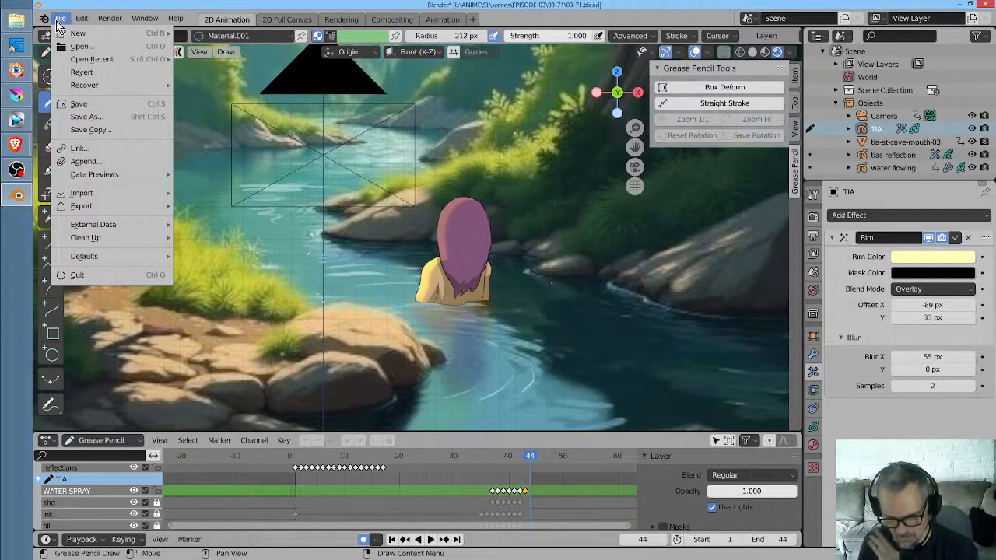
{"action": "mouse_move", "coordinate": [75, 60]}
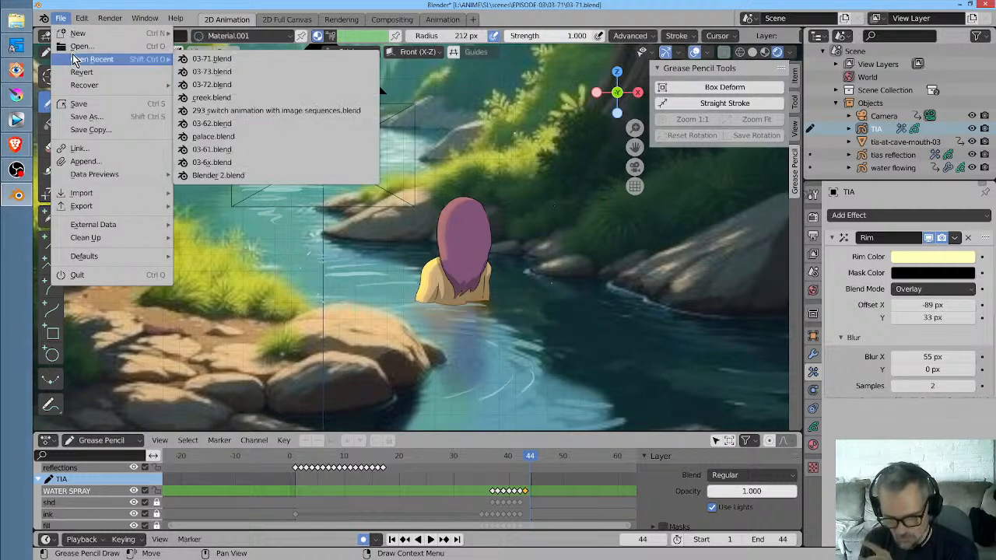
{"action": "left_click", "coordinate": [245, 84]}
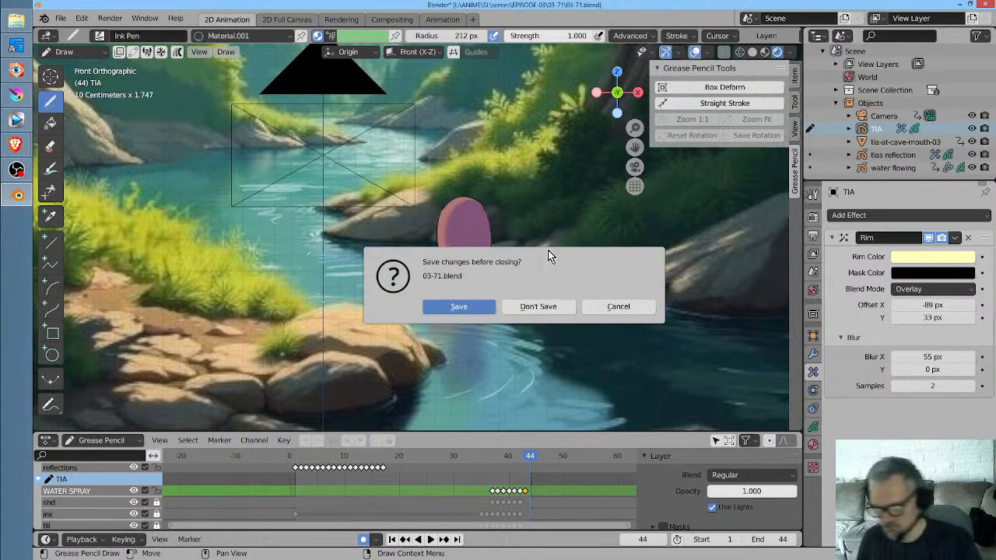
{"action": "left_click", "coordinate": [528, 313]}
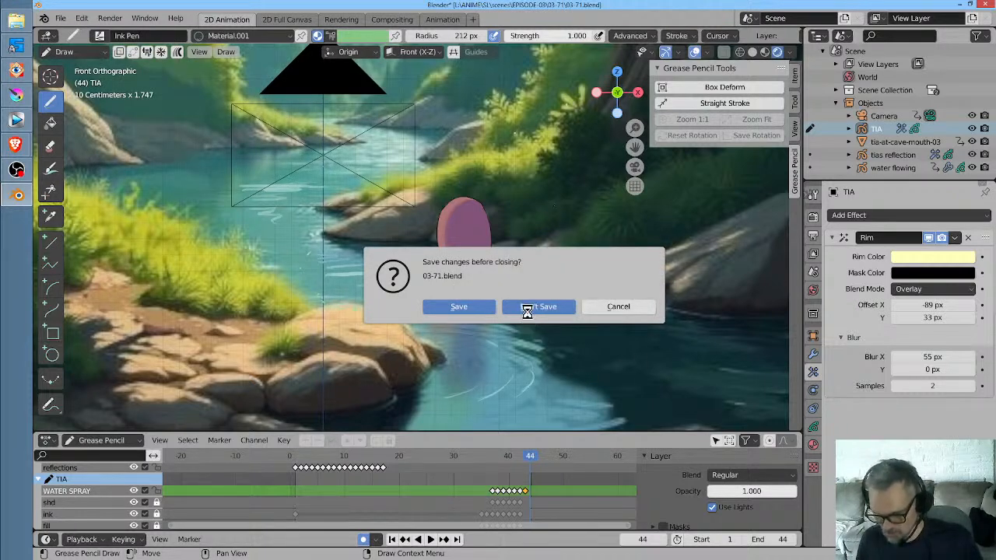
{"action": "scroll", "coordinate": [404, 274], "scroll_direction": "down", "scroll_amount": 2}
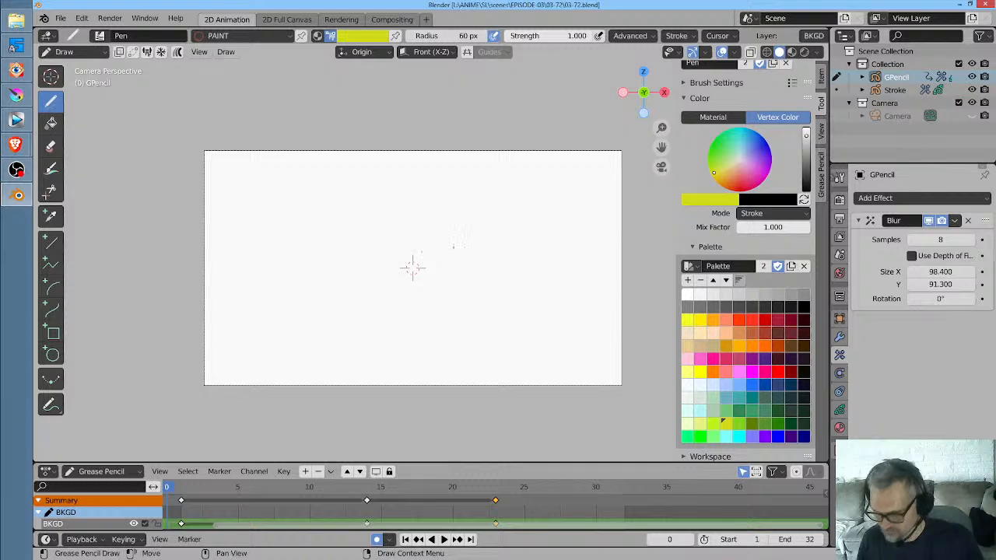
{"action": "left_click", "coordinate": [803, 52]}
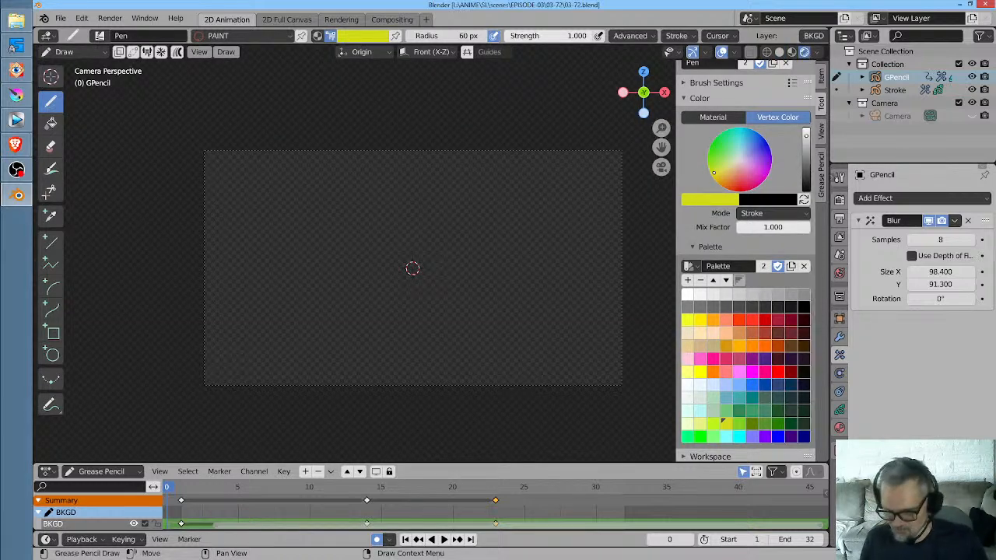
{"action": "middle_click_drag", "start_coordinate": [412, 266], "coordinate": [367, 269], "text": "shift"}
{"action": "scroll", "coordinate": [358, 271], "scroll_direction": "up", "scroll_amount": 1}
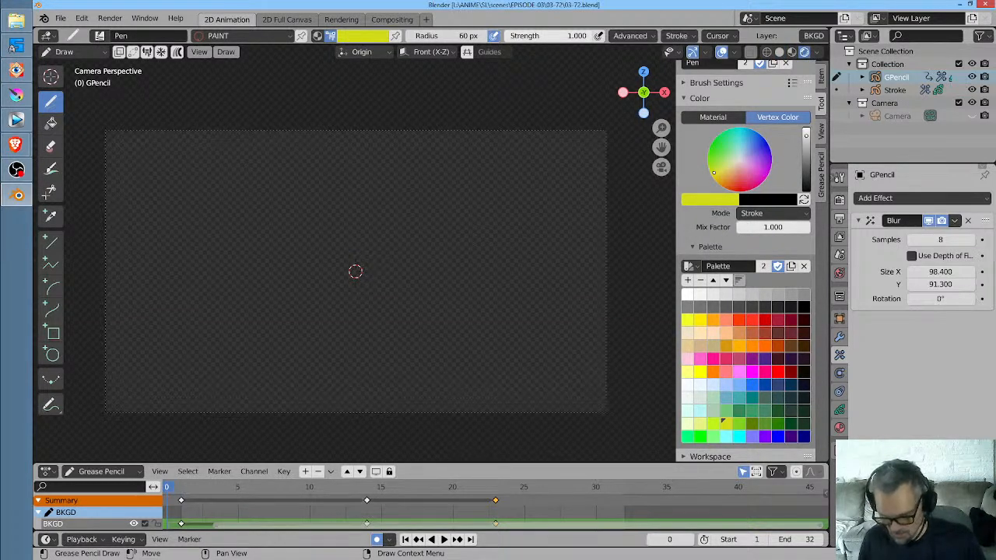
Play the 03-72 scene's animation and scrub the timeline to review the shot
{"action": "key", "text": "space"}
{"action": "key", "text": "space"}
{"action": "scroll", "coordinate": [377, 265], "scroll_direction": "down", "scroll_amount": 2}
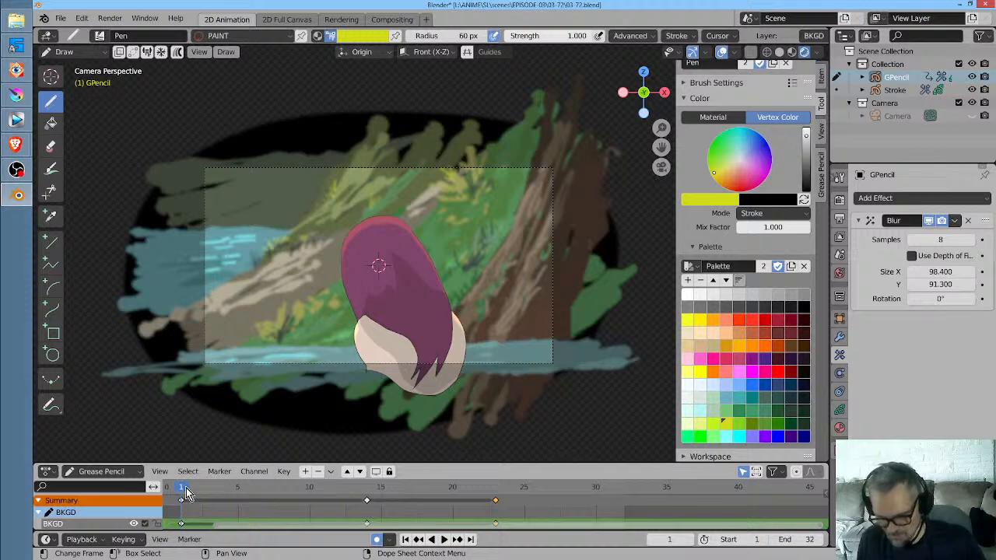
{"action": "key", "text": "space"}
{"action": "mouse_move", "coordinate": [214, 495]}
{"action": "left_mouse_down"}
{"action": "mouse_move", "coordinate": [280, 507]}
{"action": "mouse_move", "coordinate": [172, 491]}
{"action": "mouse_move", "coordinate": [327, 512]}
{"action": "mouse_move", "coordinate": [249, 508]}
{"action": "mouse_move", "coordinate": [313, 516]}
{"action": "left_mouse_up"}
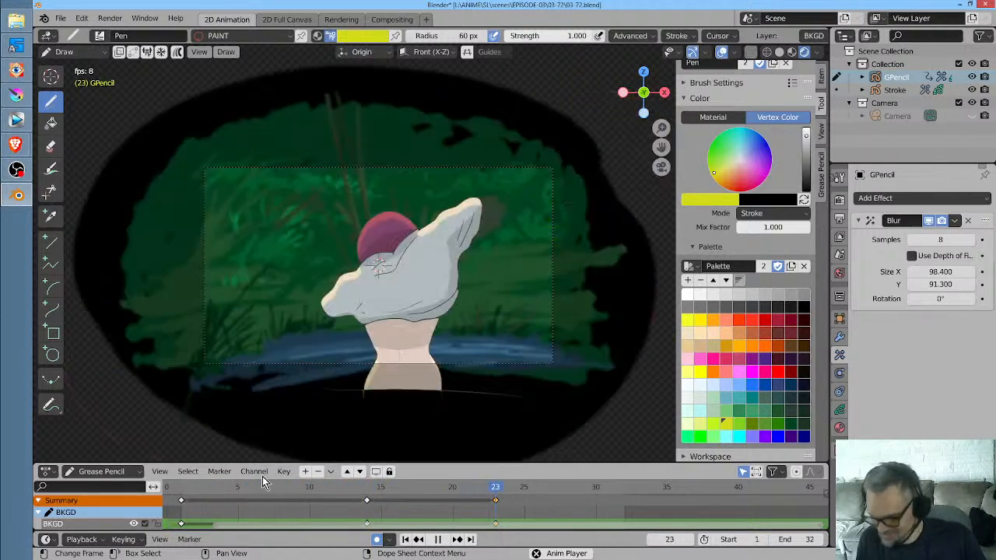
{"action": "key", "text": "space"}
Show the GPencil object's layer list and turn off Lock Object Modes
{"action": "left_click", "coordinate": [840, 412]}
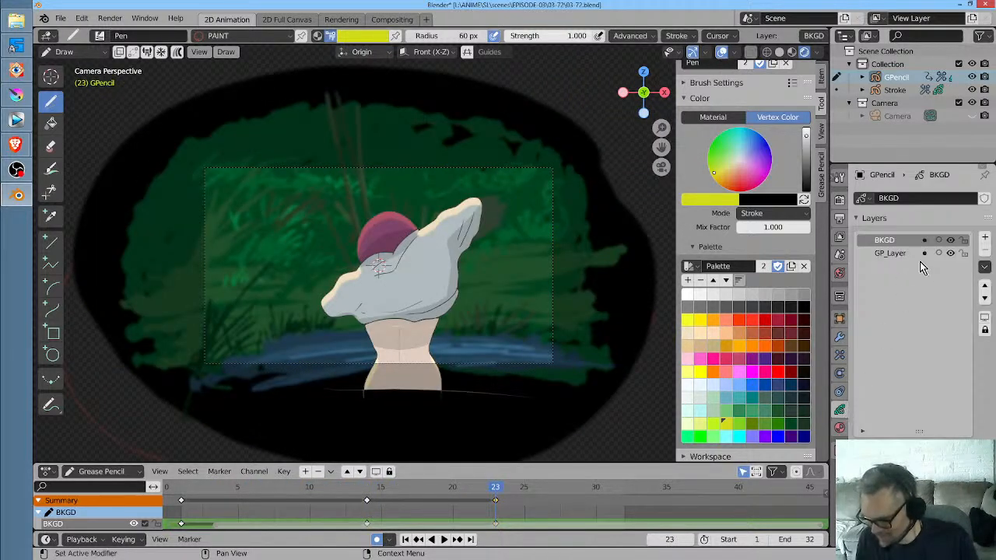
{"action": "left_click", "coordinate": [82, 18]}
{"action": "left_click", "coordinate": [101, 187]}
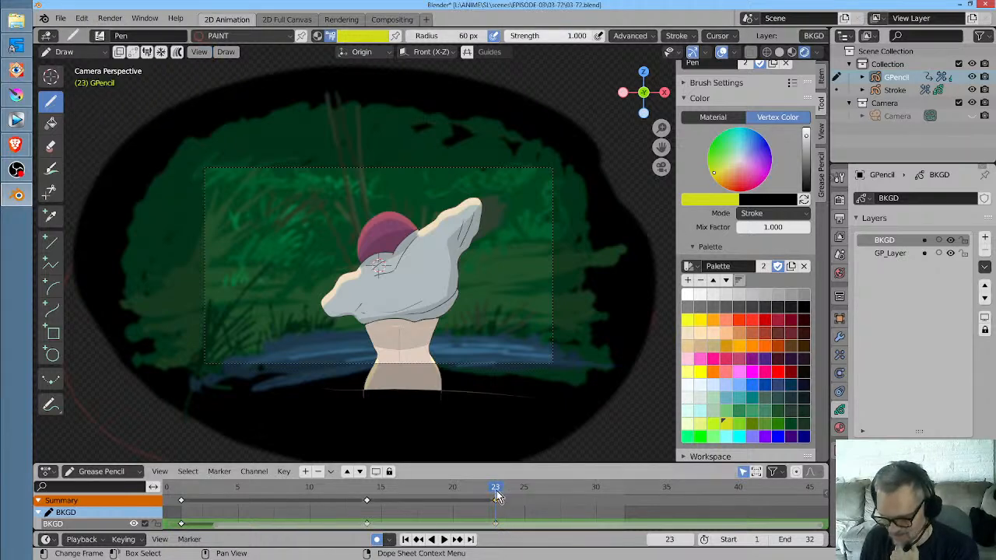
Return the timeline to frame 1 and save 03-72.blend
{"action": "left_click_drag", "start_coordinate": [498, 496], "coordinate": [180, 494]}
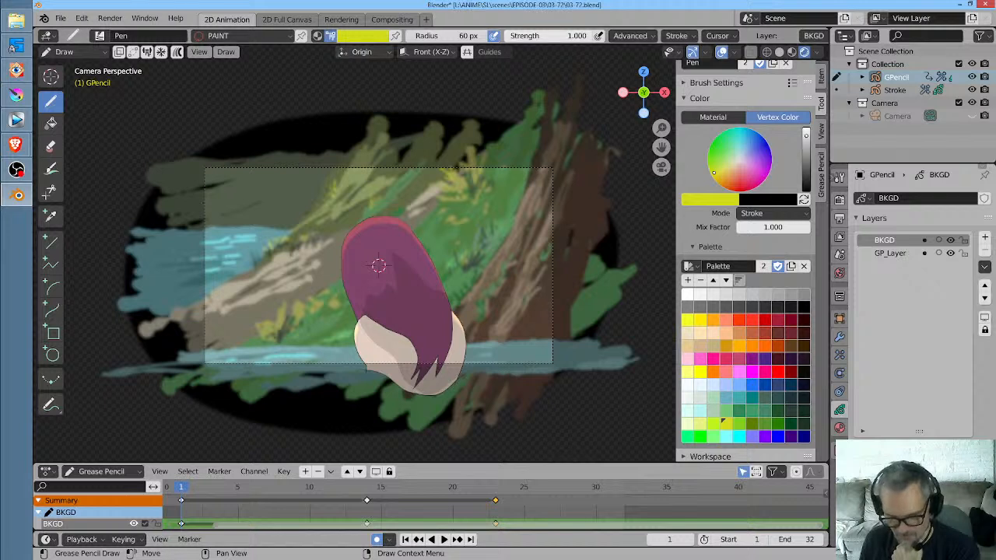
{"action": "left_click", "coordinate": [60, 18]}
{"action": "left_click", "coordinate": [88, 104]}
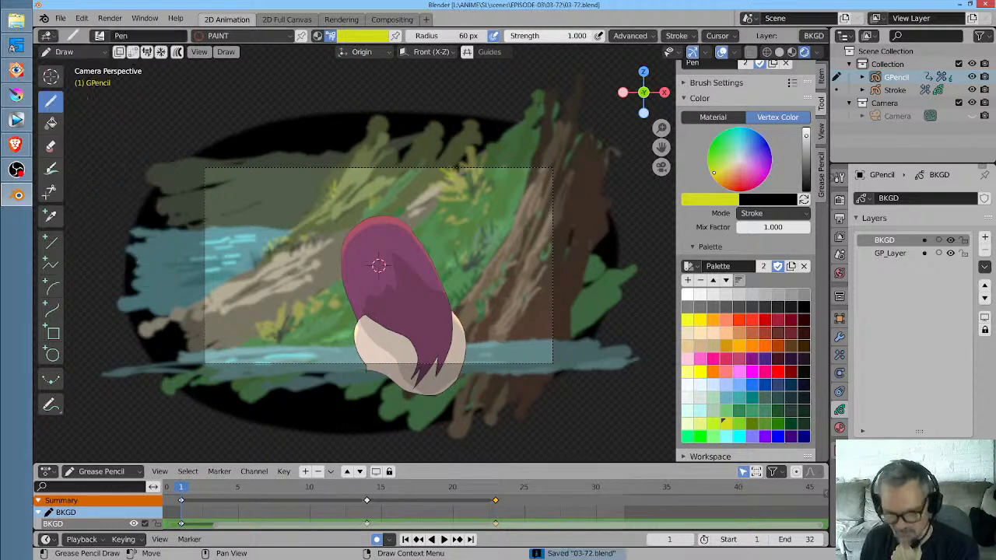
Check the Lock Object Modes option and keep the GPencil object in Draw mode
{"action": "left_click", "coordinate": [89, 23]}
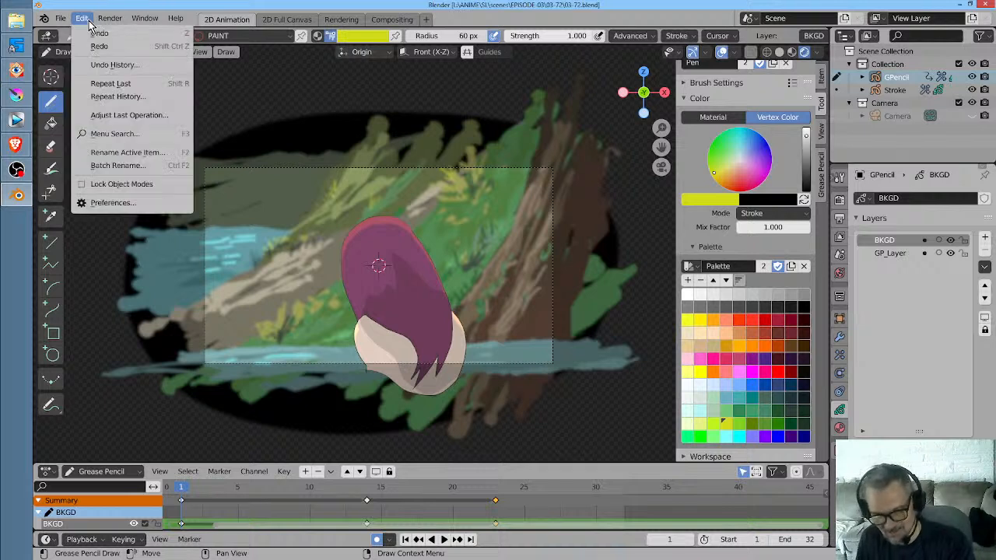
{"action": "left_click", "coordinate": [123, 184]}
{"action": "key", "text": "ctrl+Tab"}
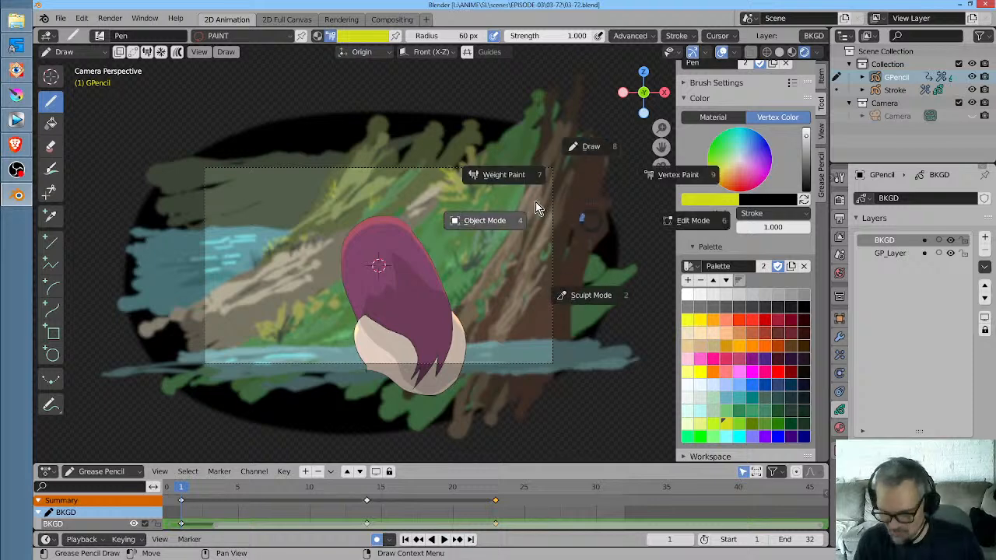
{"action": "left_click", "coordinate": [589, 149]}
Switch the active object back and forth between GPencil and Stroke, ending on Stroke
{"action": "left_click", "coordinate": [903, 90]}
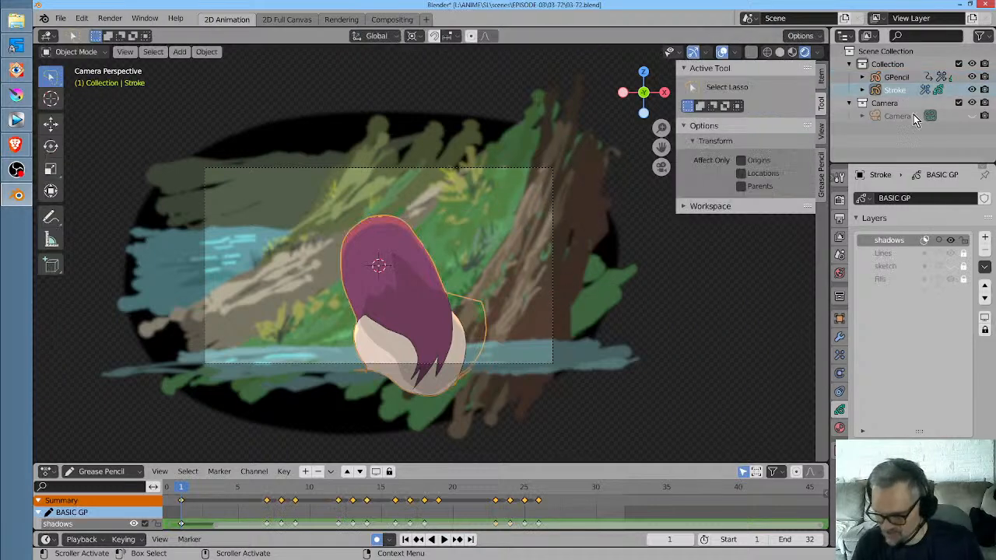
{"action": "left_click", "coordinate": [903, 78]}
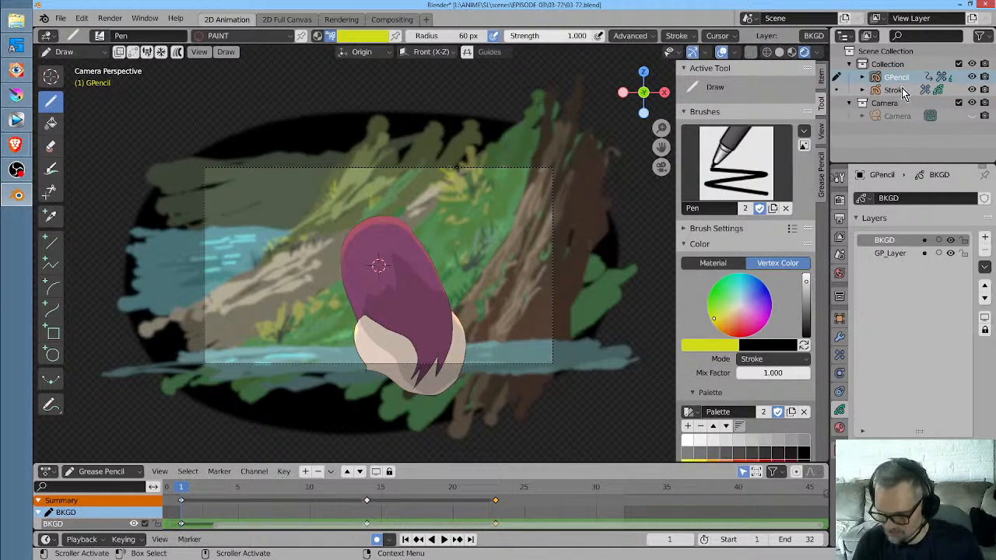
{"action": "left_click", "coordinate": [902, 91]}
{"action": "left_click", "coordinate": [902, 78]}
{"action": "left_click", "coordinate": [902, 90]}
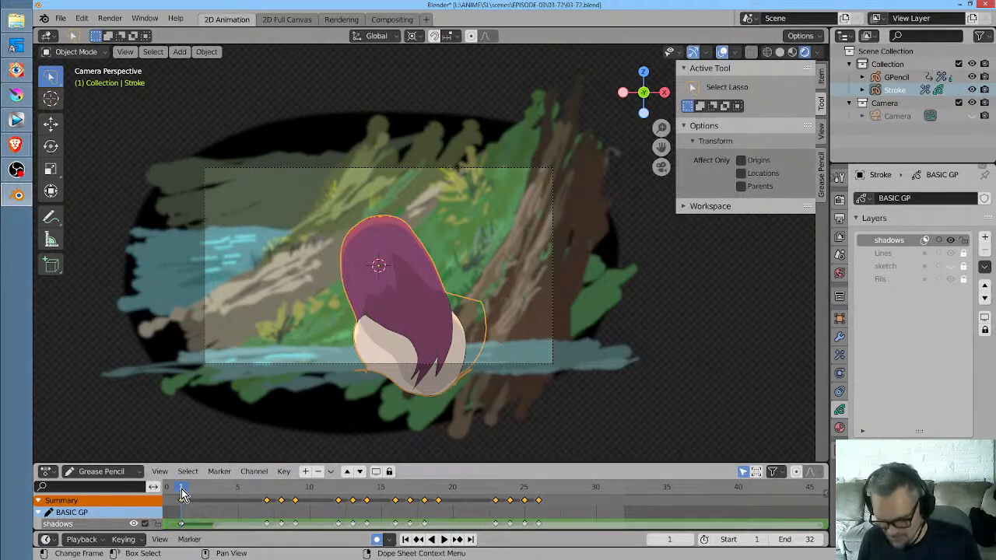
Play part of the animation with Stroke active, then make GPencil active and return to frame 1
{"action": "key", "text": "space"}
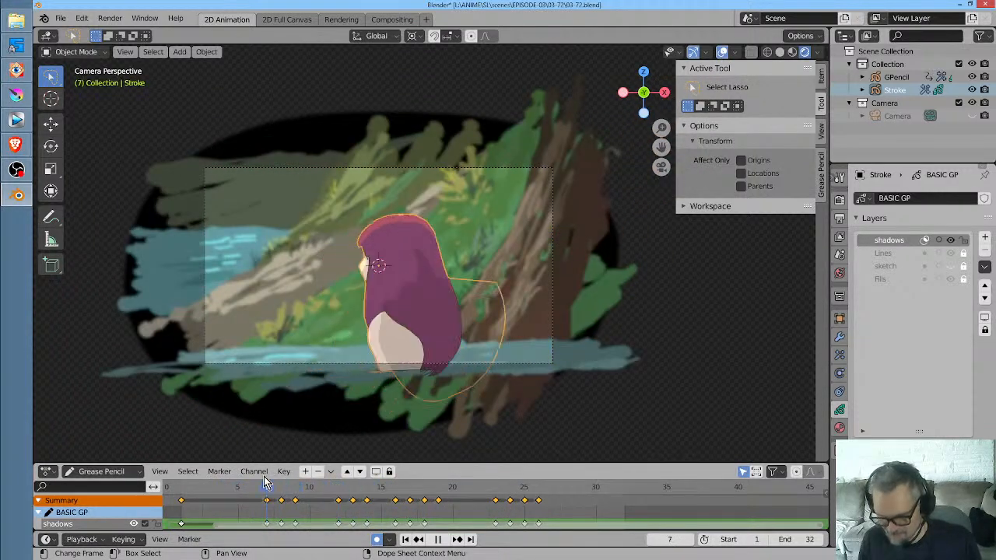
{"action": "key", "text": "space"}
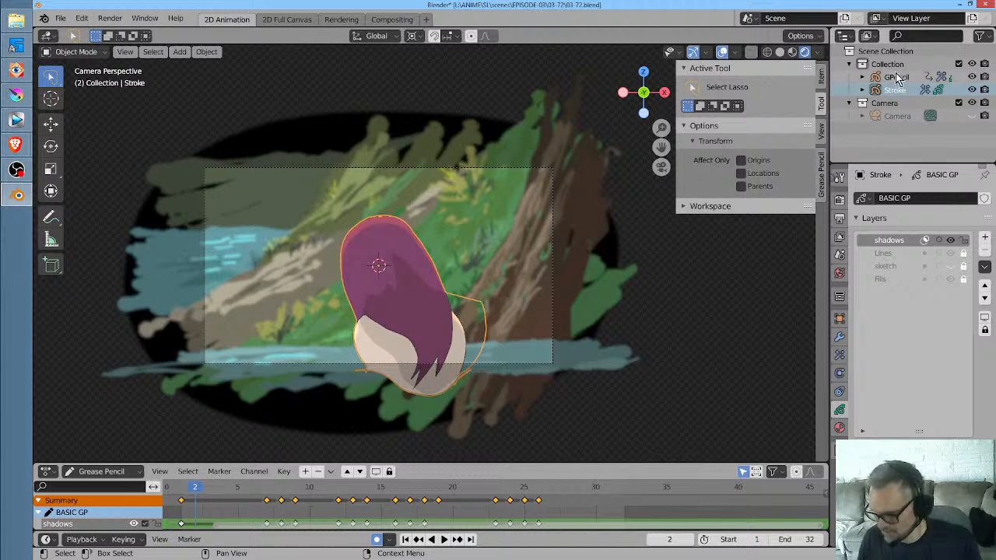
{"action": "left_click", "coordinate": [896, 77]}
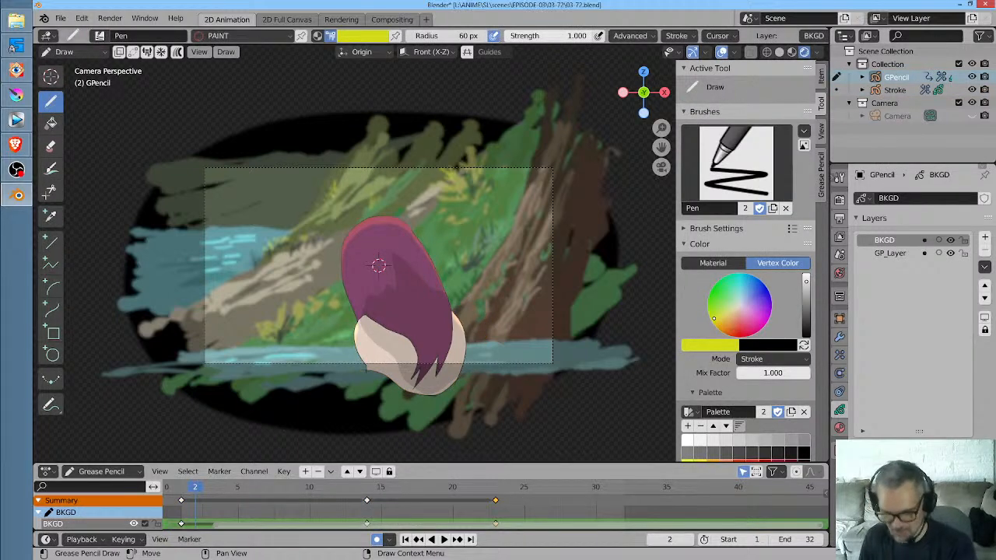
{"action": "left_click_drag", "start_coordinate": [193, 489], "coordinate": [179, 507]}
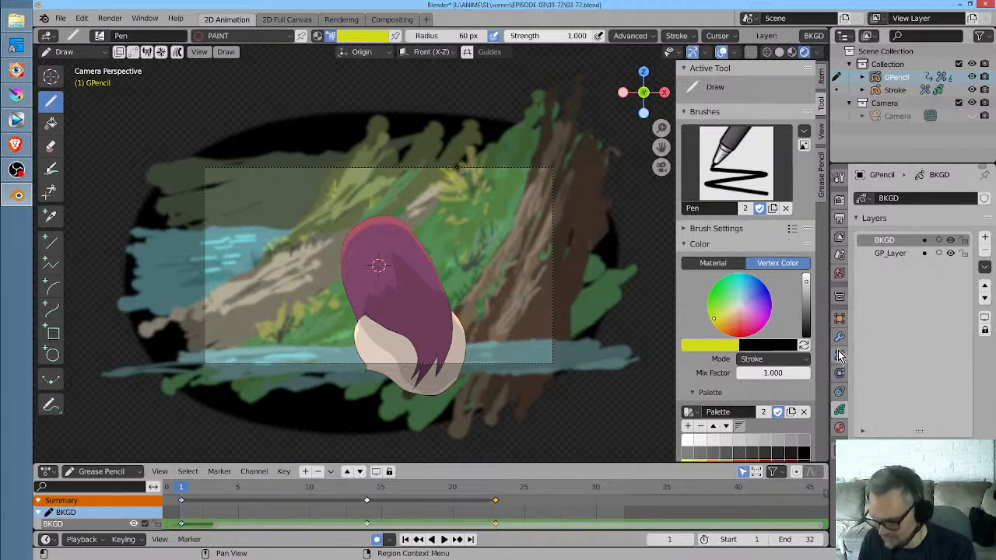
Play the animation close up, stop at frame 7, and examine GPencil's Blur effect and Stroke's Rim effect
{"action": "scroll", "coordinate": [340, 275], "scroll_direction": "up", "scroll_amount": 3}
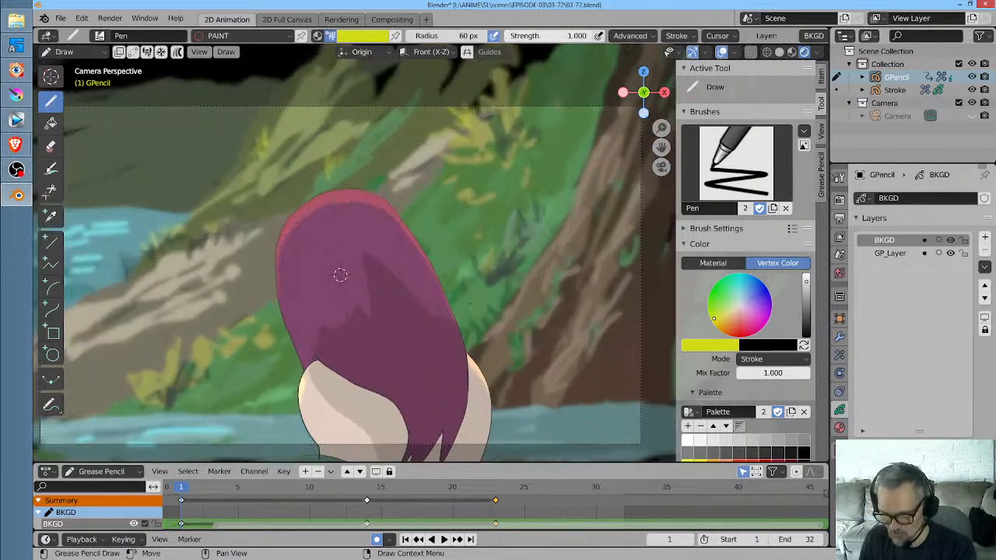
{"action": "middle_click_drag", "start_coordinate": [340, 275], "coordinate": [388, 246], "text": "shift"}
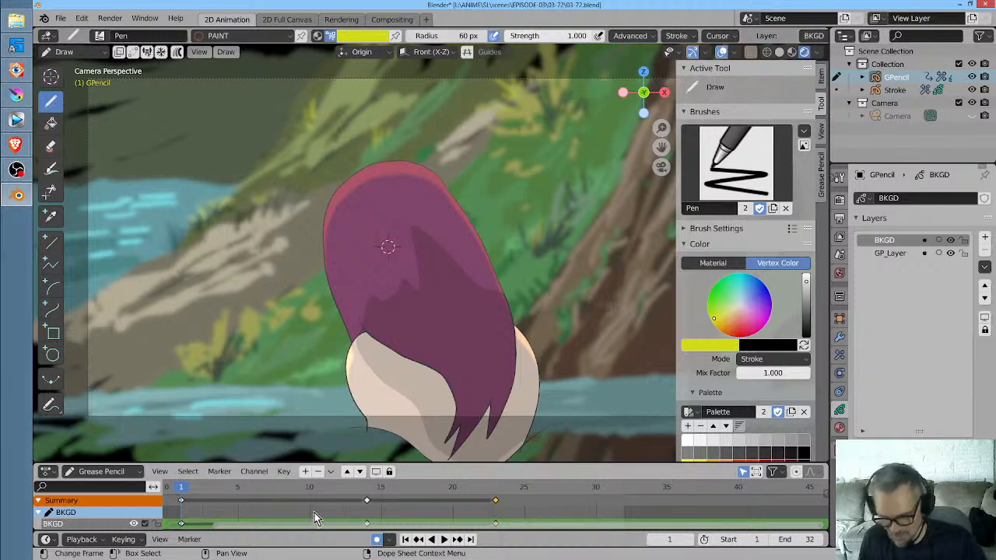
{"action": "key", "text": "space"}
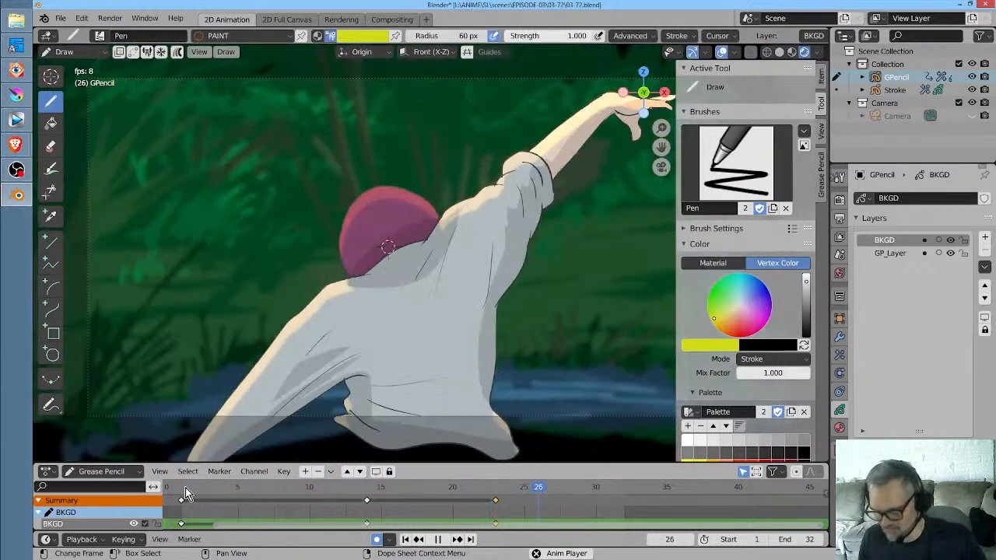
{"action": "key", "text": "space"}
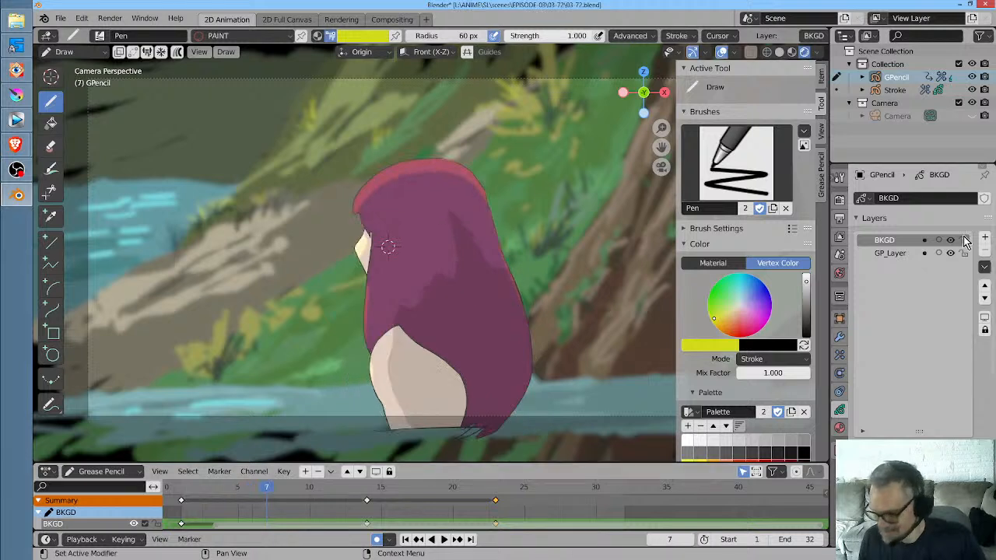
{"action": "left_click", "coordinate": [839, 356]}
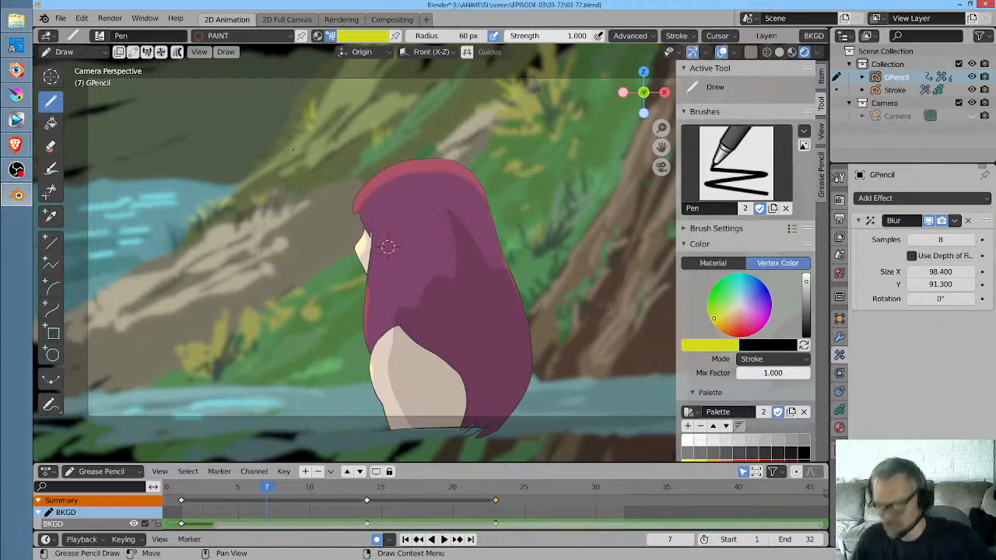
{"action": "left_click", "coordinate": [905, 90]}
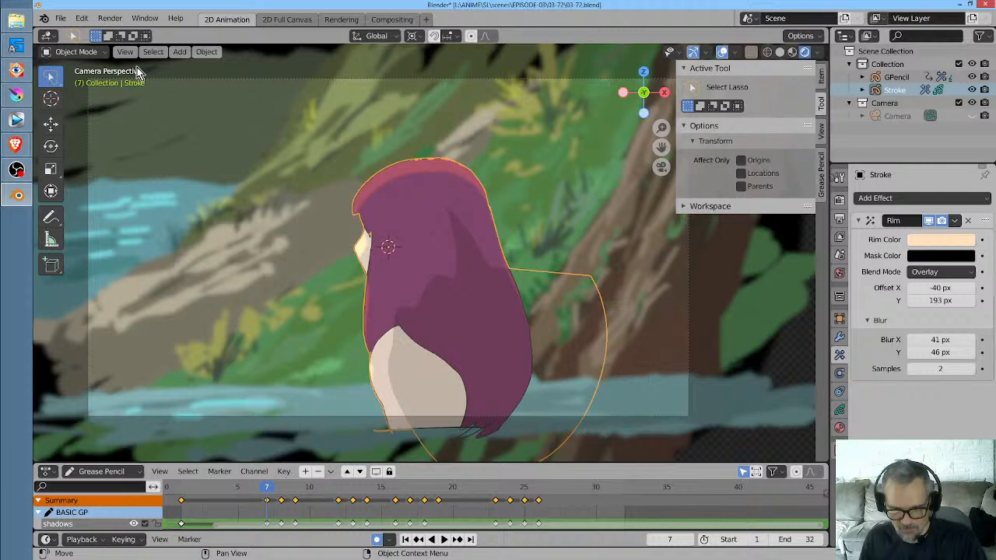
Open the recent file 03-73.blend without saving the changes to 03-72.blend
{"action": "left_click", "coordinate": [60, 18]}
{"action": "mouse_move", "coordinate": [99, 64]}
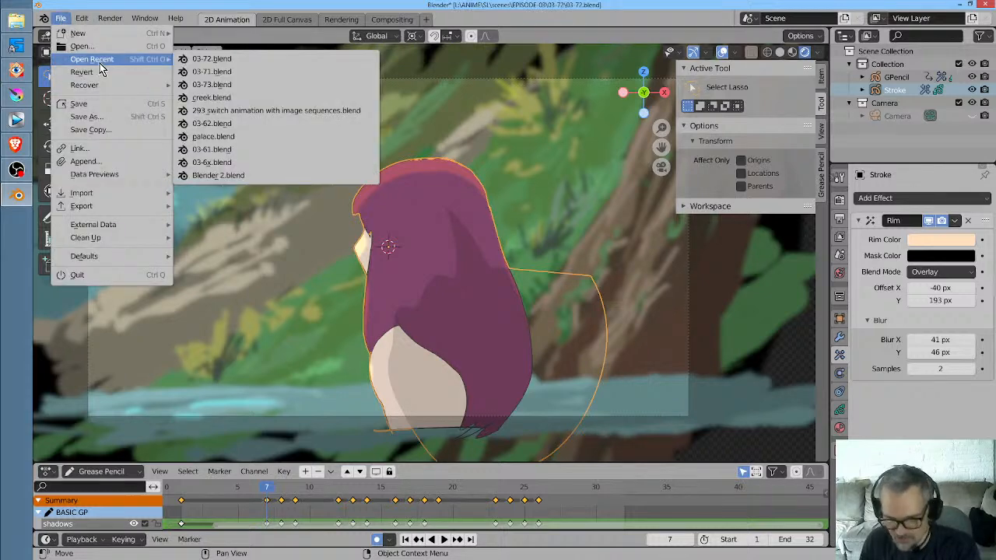
{"action": "left_click", "coordinate": [218, 71]}
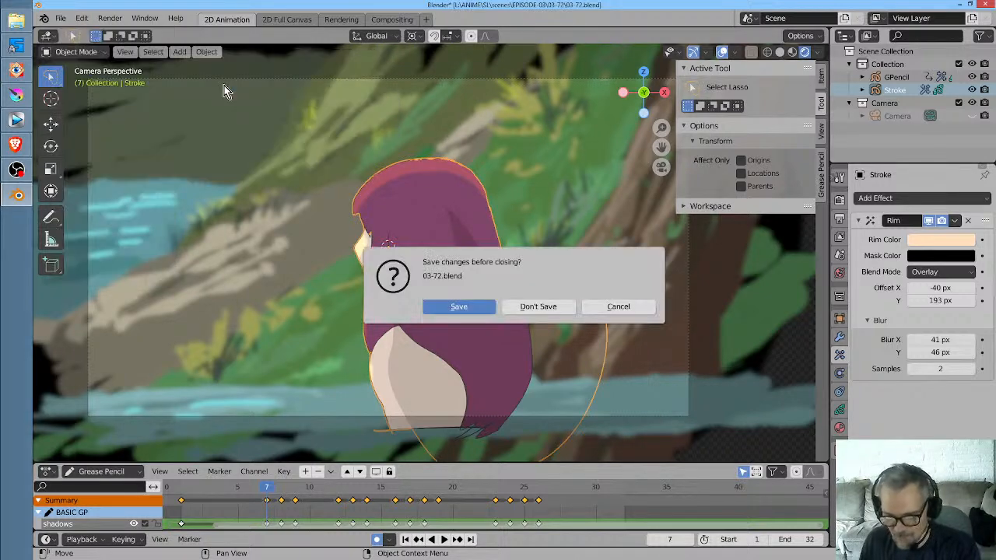
{"action": "left_click", "coordinate": [555, 307]}
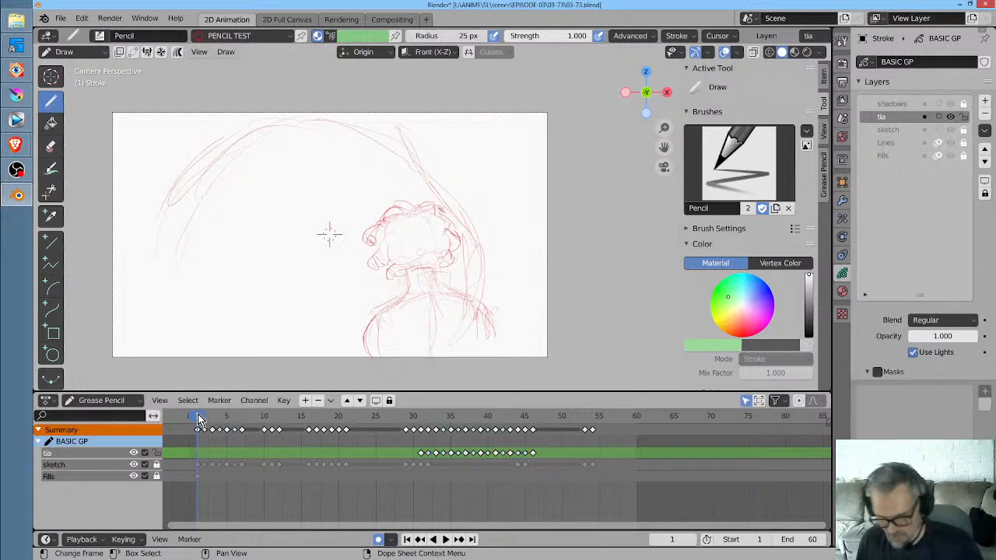
Play the rough animation repeatedly, restarting once from frame 1, and examine the motion of the tia and sketch layer drawings
{"action": "key", "text": "space"}
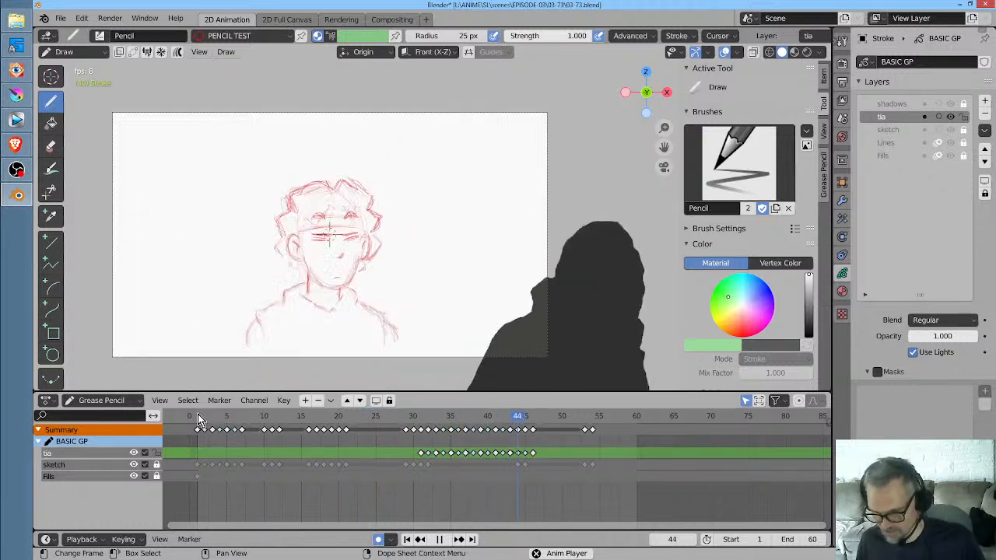
{"action": "key", "text": "space"}
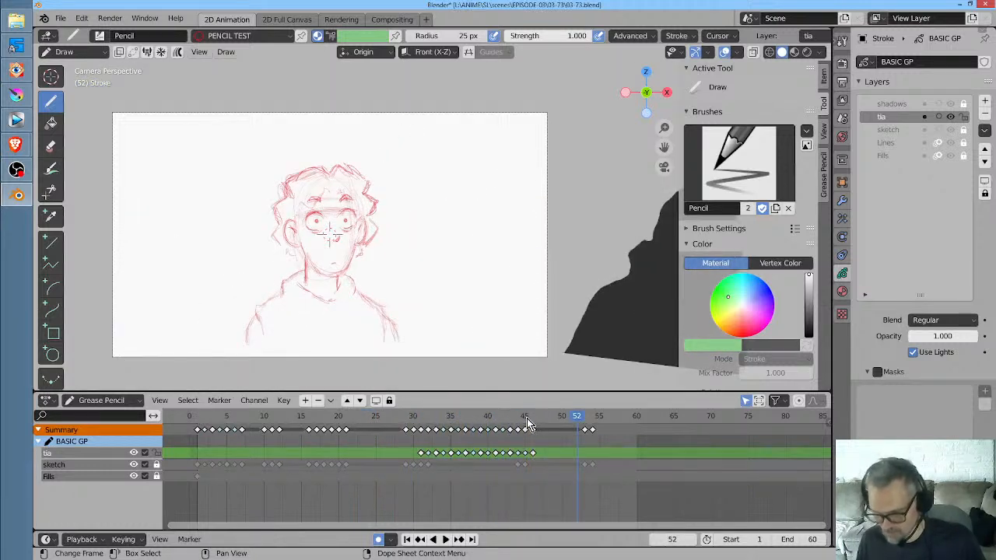
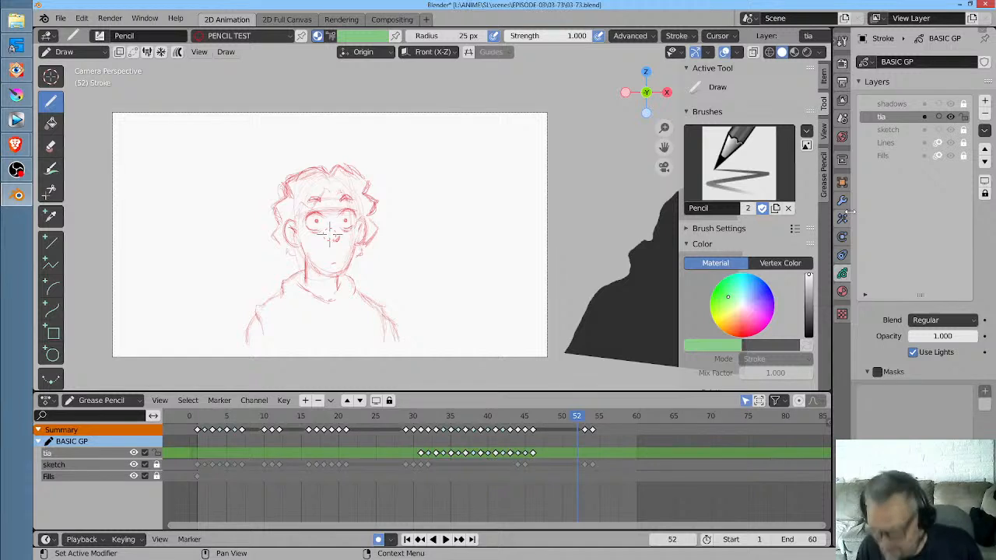
{"action": "left_click", "coordinate": [437, 418]}
{"action": "key", "text": "space"}
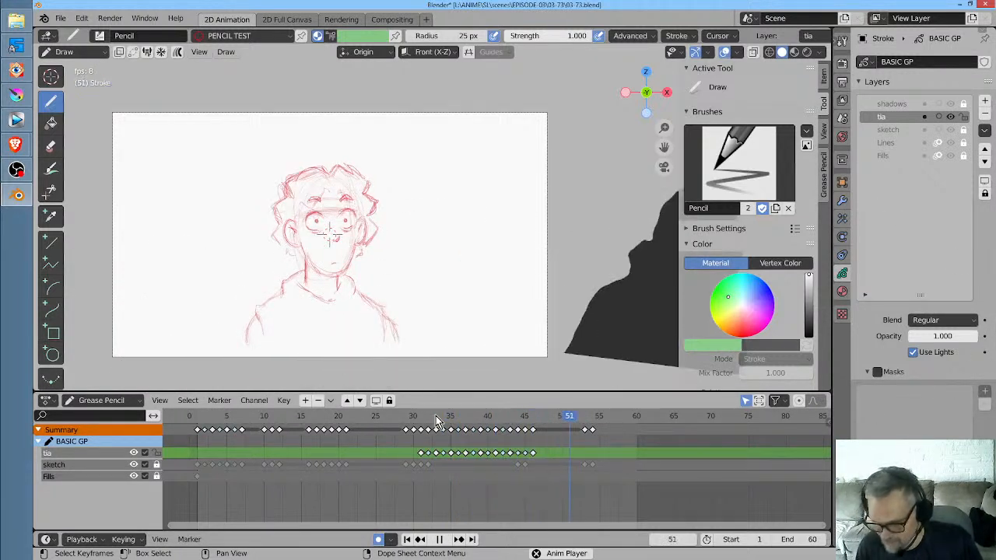
{"action": "key", "text": "space"}
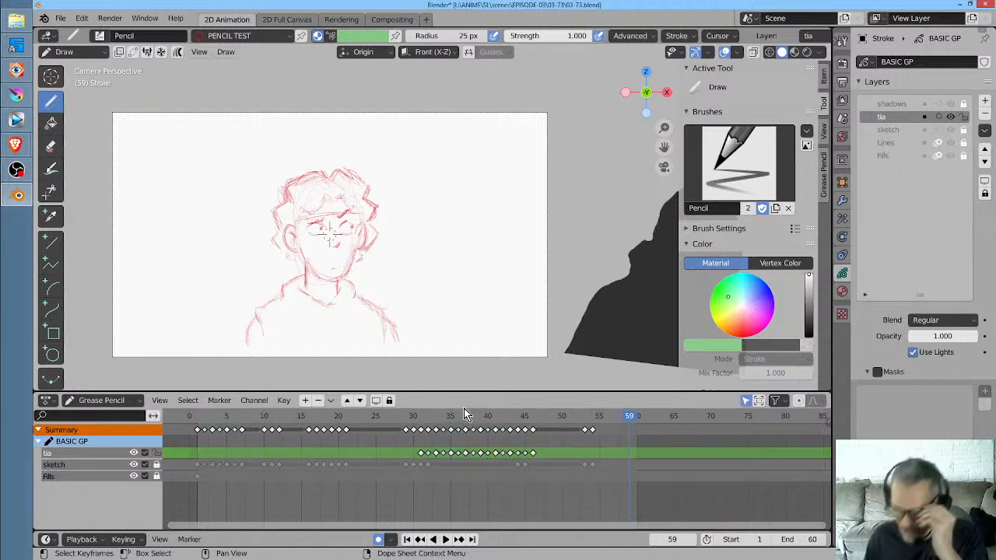
{"action": "left_click", "coordinate": [191, 418]}
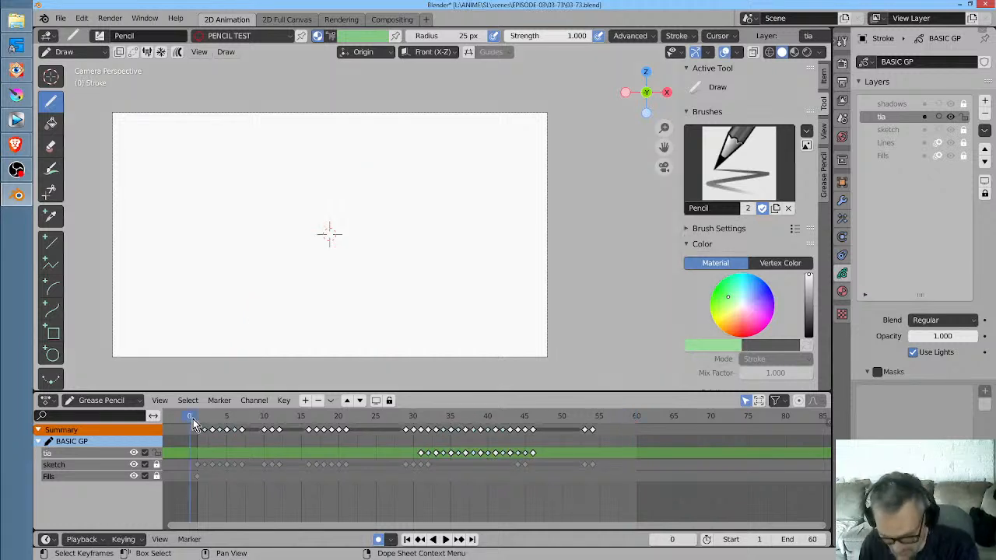
{"action": "key", "text": "Right"}
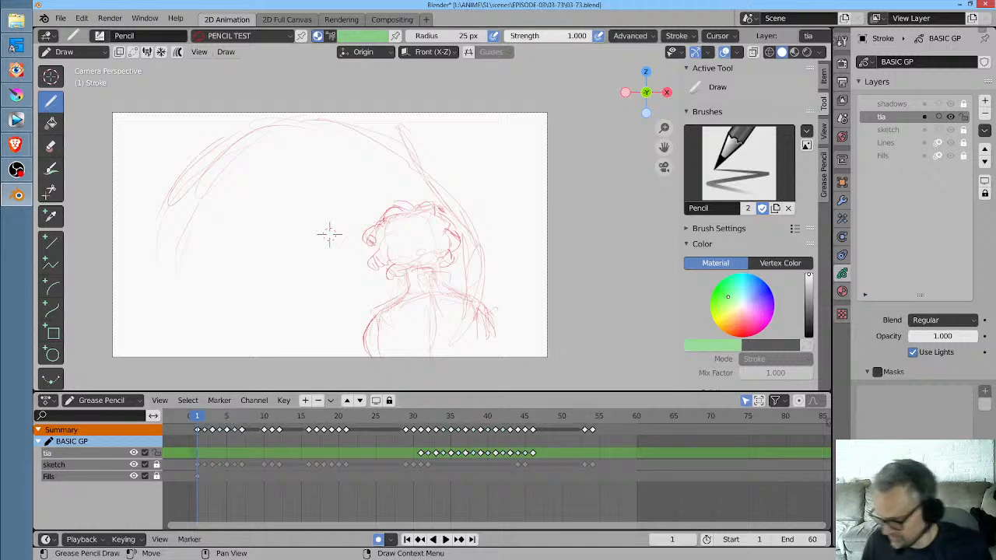
{"action": "key", "text": "space"}
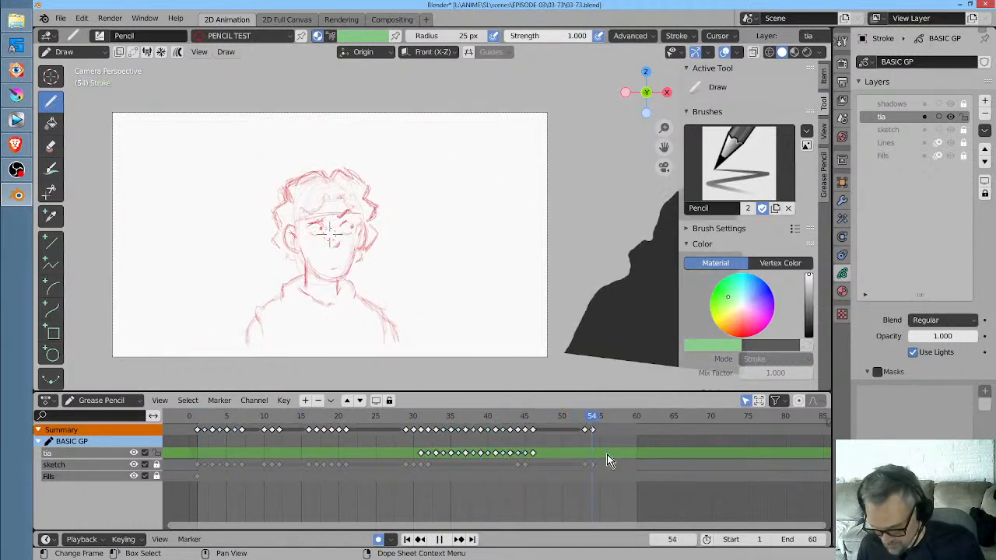
{"action": "key", "text": "space"}
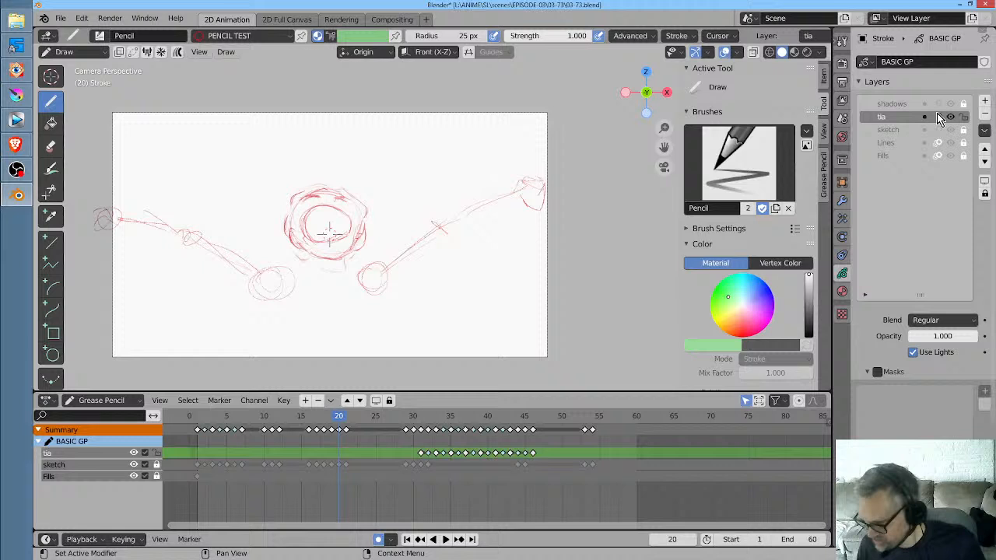
Make the sketch layer active, go to frame 16, and save the file
{"action": "left_click", "coordinate": [887, 130]}
{"action": "mouse_move", "coordinate": [342, 419]}
{"action": "left_mouse_down"}
{"action": "mouse_move", "coordinate": [264, 423]}
{"action": "mouse_move", "coordinate": [309, 423]}
{"action": "left_mouse_up"}
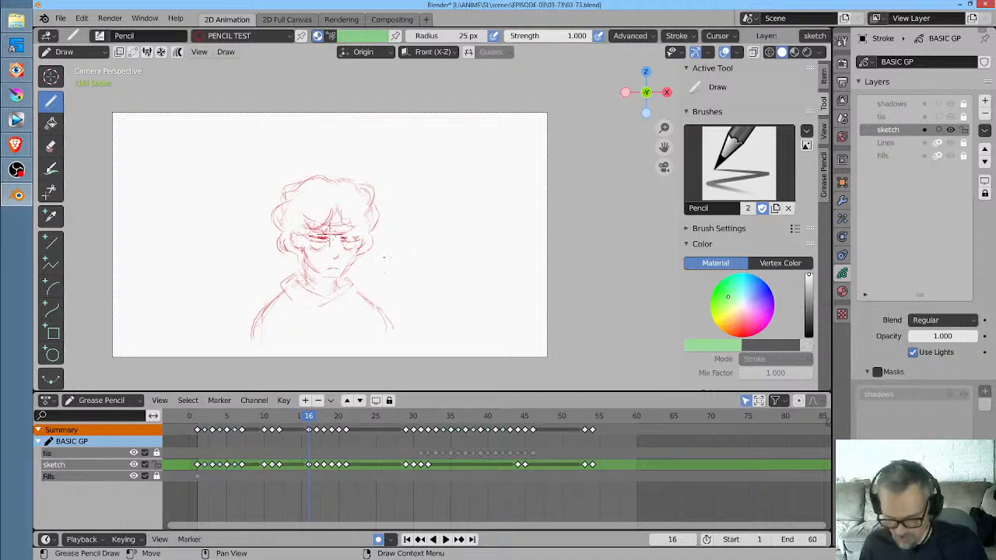
{"action": "left_click", "coordinate": [81, 18]}
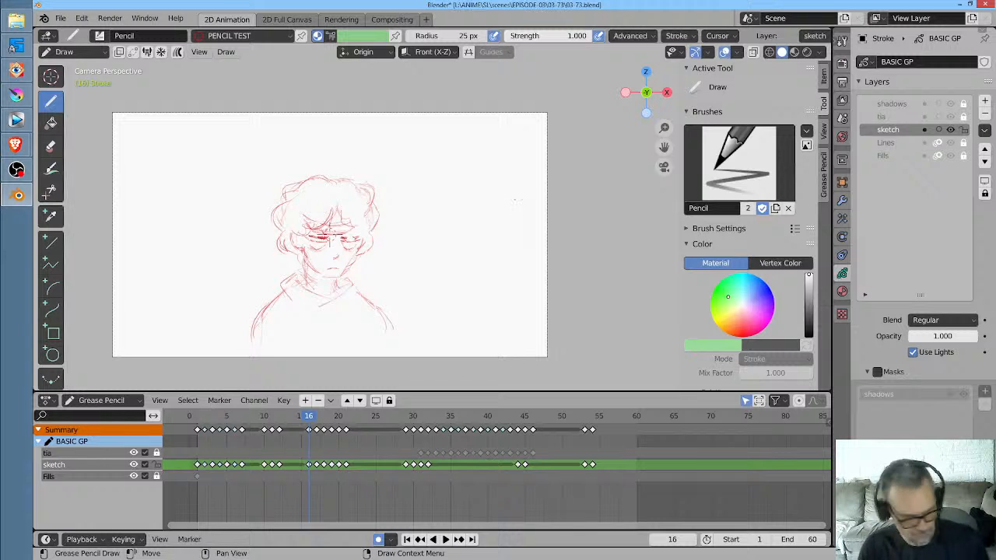
{"action": "key", "text": "ctrl+s"}
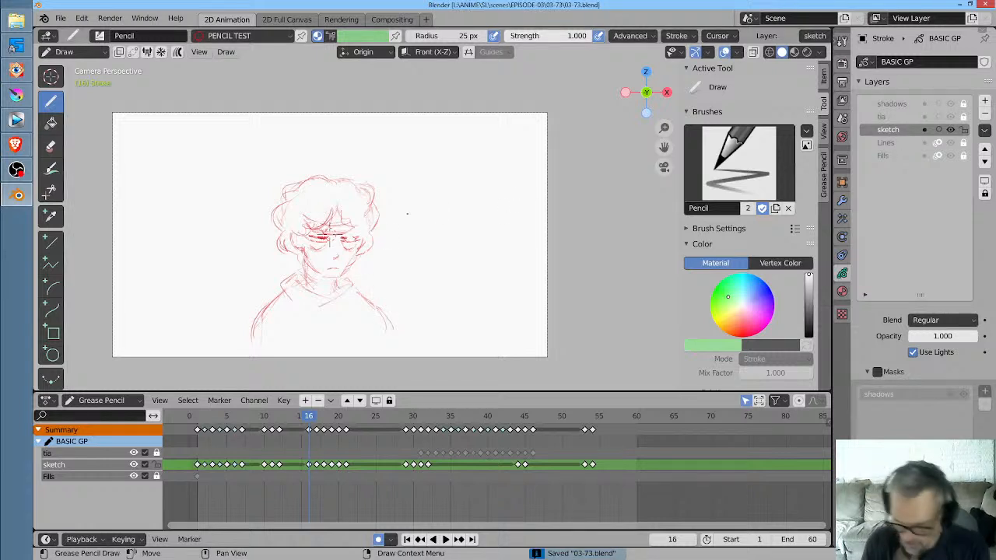
Sketch shoulder seams, the edge of one arm and a short sleeve fold on the frame 16 character with the Pencil brush
{"action": "mouse_move", "coordinate": [432, 216]}
{"action": "middle_mouse_down", "text": "ctrl"}
{"action": "mouse_move", "coordinate": [421, 260]}
{"action": "mouse_move", "coordinate": [554, 182]}
{"action": "middle_mouse_up", "text": "ctrl"}
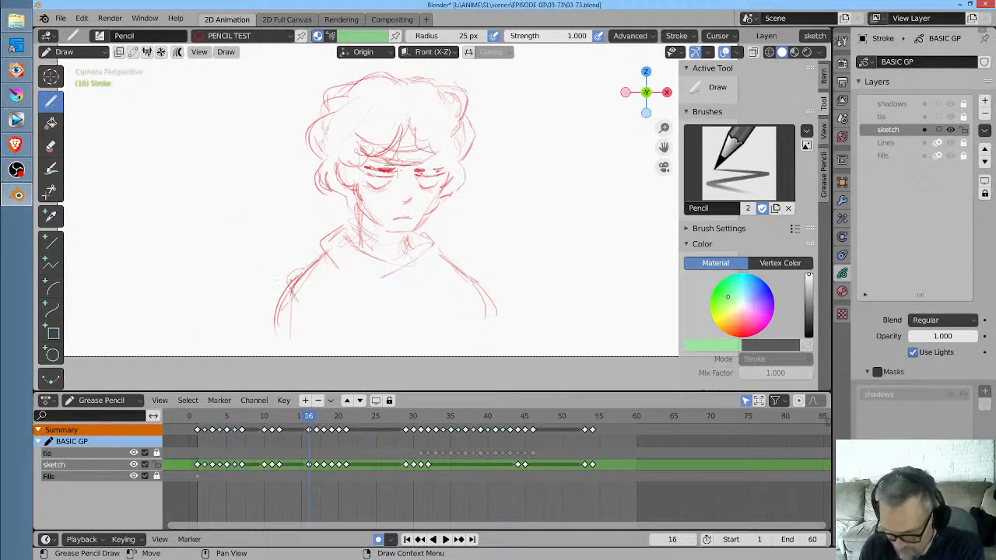
{"action": "left_click_drag", "start_coordinate": [287, 283], "coordinate": [297, 305]}
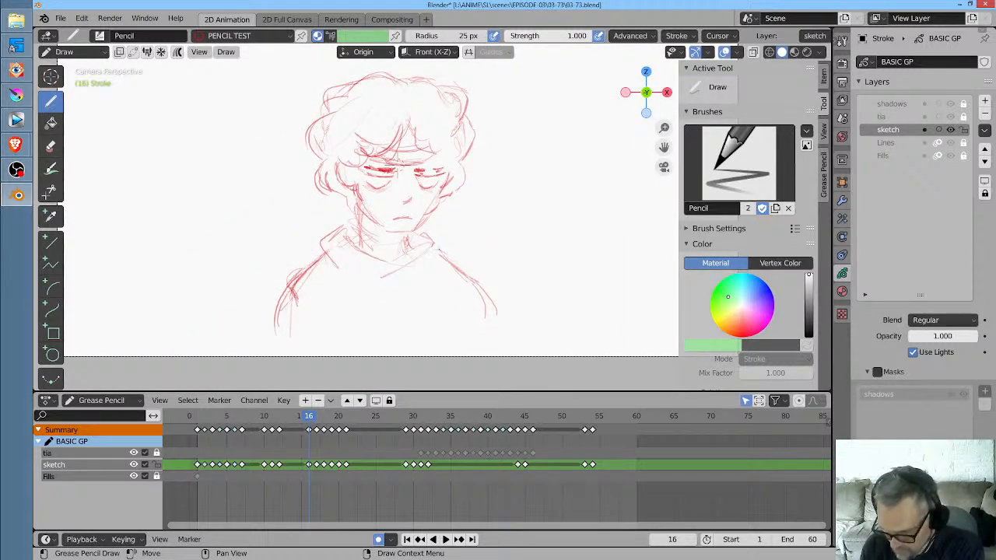
{"action": "mouse_move", "coordinate": [439, 250]}
{"action": "left_mouse_down"}
{"action": "mouse_move", "coordinate": [464, 273]}
{"action": "mouse_move", "coordinate": [477, 267]}
{"action": "mouse_move", "coordinate": [482, 347]}
{"action": "left_mouse_up"}
{"action": "mouse_move", "coordinate": [295, 293]}
{"action": "left_mouse_down"}
{"action": "mouse_move", "coordinate": [305, 328]}
{"action": "mouse_move", "coordinate": [318, 298]}
{"action": "mouse_move", "coordinate": [330, 315]}
{"action": "left_mouse_up"}
Sketch a thick, loose collar curving around the character's neck and across the upper chest
{"action": "mouse_move", "coordinate": [310, 274]}
{"action": "left_mouse_down"}
{"action": "mouse_move", "coordinate": [331, 293]}
{"action": "mouse_move", "coordinate": [371, 293]}
{"action": "left_mouse_up"}
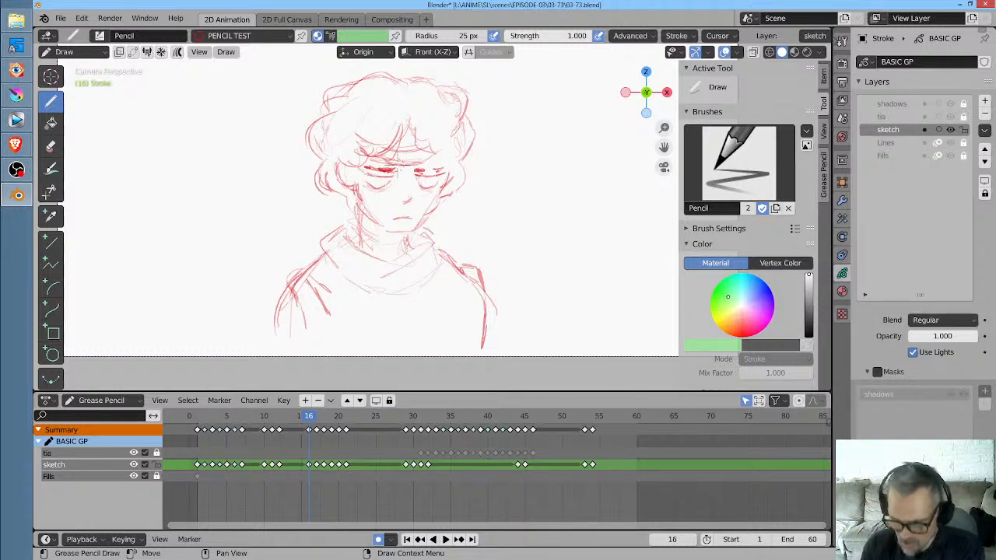
{"action": "mouse_move", "coordinate": [423, 228]}
{"action": "left_mouse_down"}
{"action": "mouse_move", "coordinate": [439, 261]}
{"action": "mouse_move", "coordinate": [422, 280]}
{"action": "left_mouse_up"}
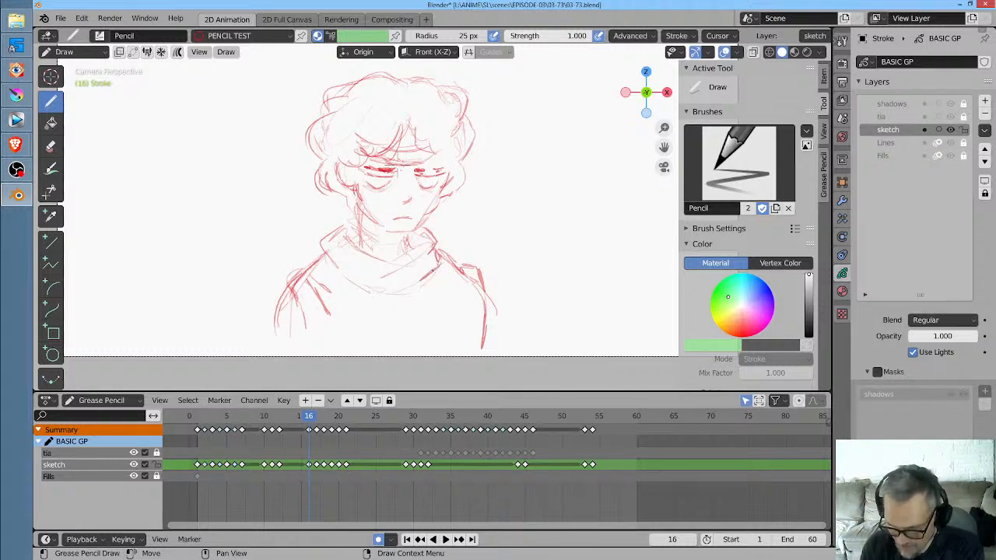
{"action": "mouse_move", "coordinate": [346, 279]}
{"action": "left_mouse_down"}
{"action": "mouse_move", "coordinate": [384, 292]}
{"action": "mouse_move", "coordinate": [424, 274]}
{"action": "mouse_move", "coordinate": [462, 316]}
{"action": "mouse_move", "coordinate": [453, 335]}
{"action": "left_mouse_up"}
Draw the vest's armhole lines down both sides of the torso and clean up its squared shoulder edge
{"action": "left_click_drag", "start_coordinate": [455, 288], "coordinate": [445, 311]}
{"action": "left_click_drag", "start_coordinate": [484, 285], "coordinate": [482, 340]}
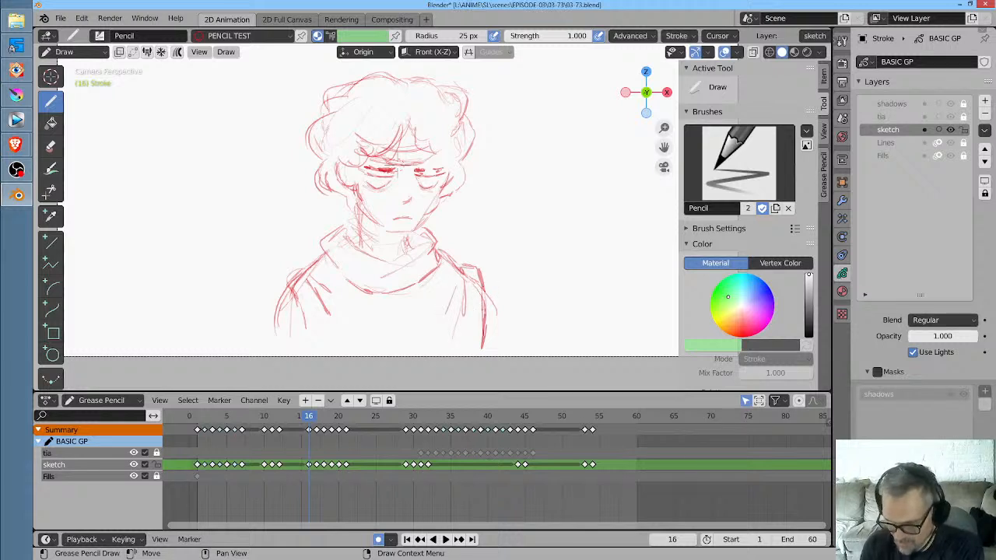
{"action": "left_click_drag", "start_coordinate": [484, 305], "coordinate": [472, 361]}
{"action": "left_click_drag", "start_coordinate": [293, 288], "coordinate": [320, 360]}
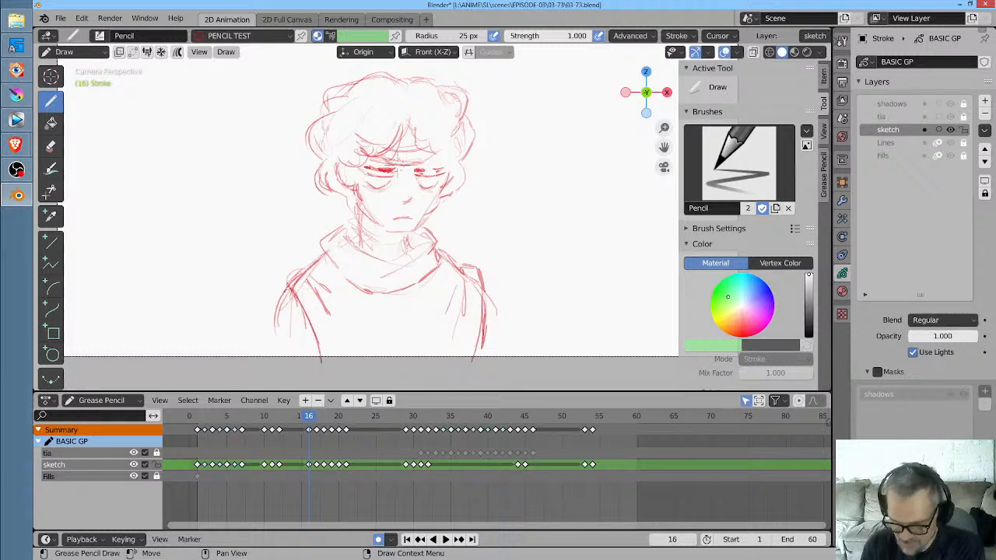
{"action": "left_click_drag", "start_coordinate": [288, 271], "coordinate": [283, 284]}
{"action": "left_click_drag", "start_coordinate": [324, 253], "coordinate": [306, 269]}
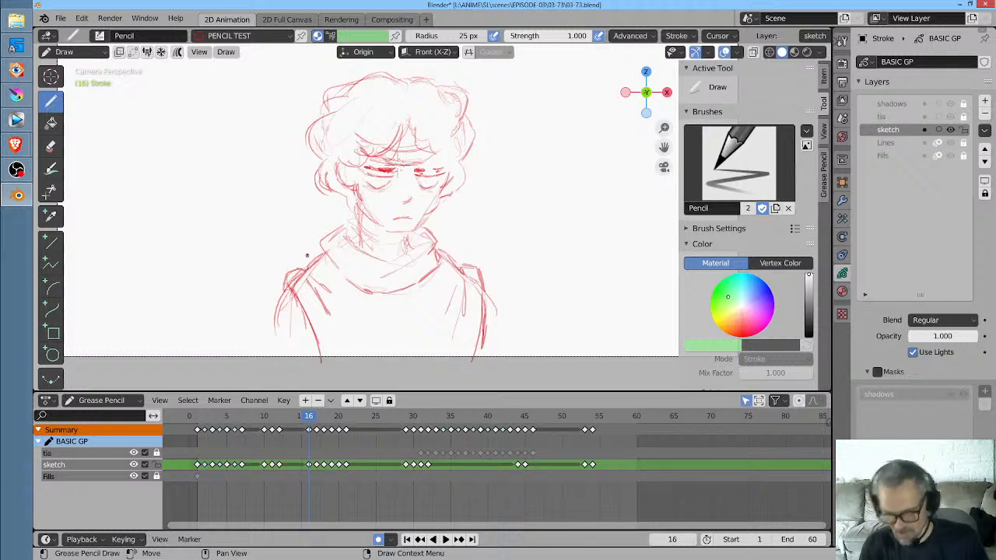
{"action": "left_click_drag", "start_coordinate": [316, 269], "coordinate": [282, 293], "text": "ctrl"}
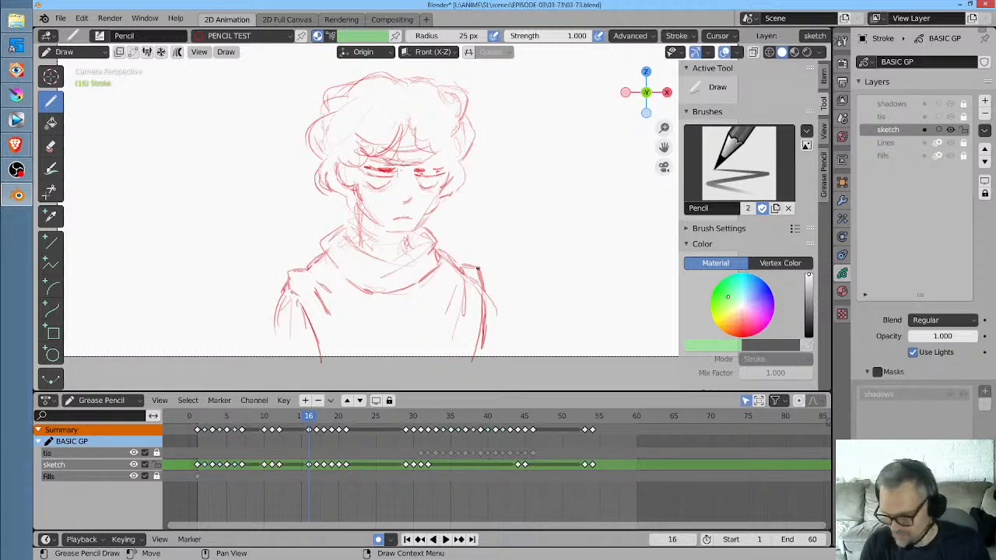
Add diagonal chest folds and outline the outer edges of both arms down to the frame's lower border
{"action": "left_click_drag", "start_coordinate": [431, 293], "coordinate": [384, 339]}
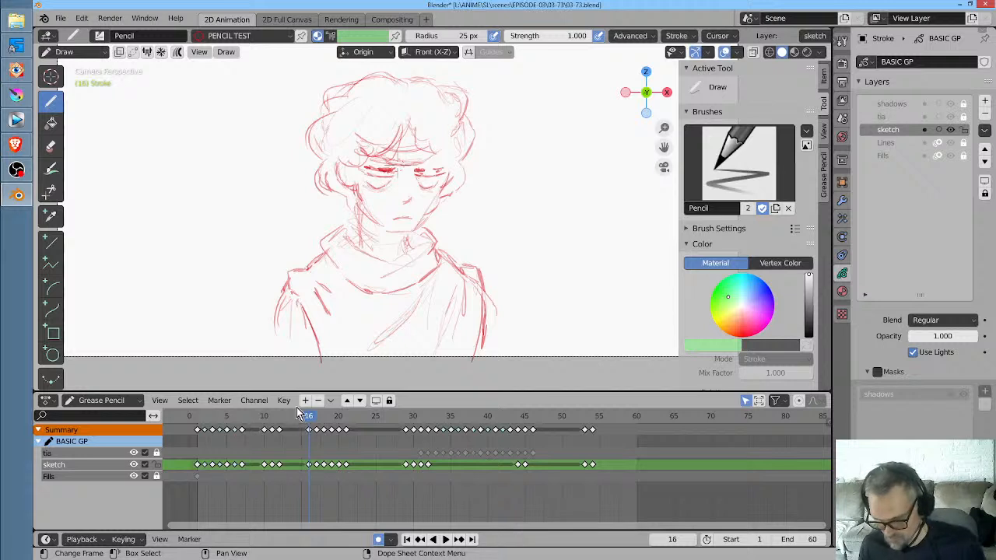
{"action": "left_click_drag", "start_coordinate": [287, 293], "coordinate": [275, 347]}
{"action": "mouse_move", "coordinate": [481, 287]}
{"action": "left_mouse_down"}
{"action": "mouse_move", "coordinate": [504, 325]}
{"action": "mouse_move", "coordinate": [500, 343]}
{"action": "left_mouse_up"}
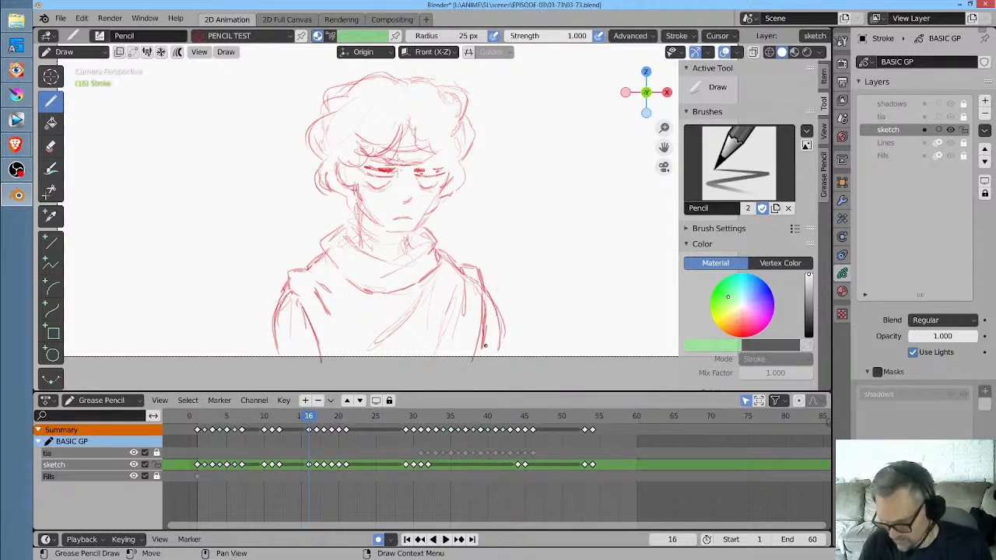
Erase the thick collar around the neck and redraw the two sides of the bare neck
{"action": "left_click_drag", "start_coordinate": [375, 256], "coordinate": [406, 255]}
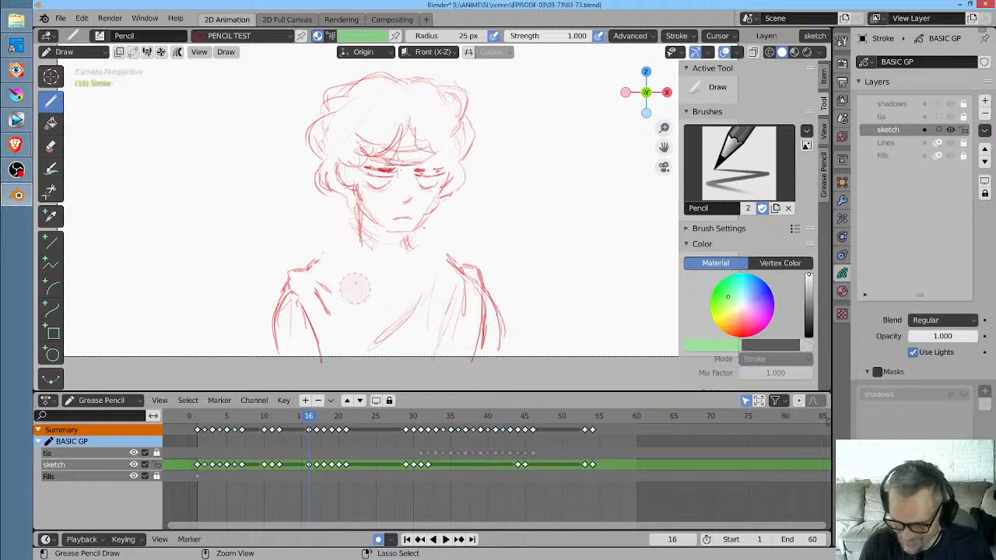
{"action": "left_click_drag", "start_coordinate": [359, 226], "coordinate": [351, 251]}
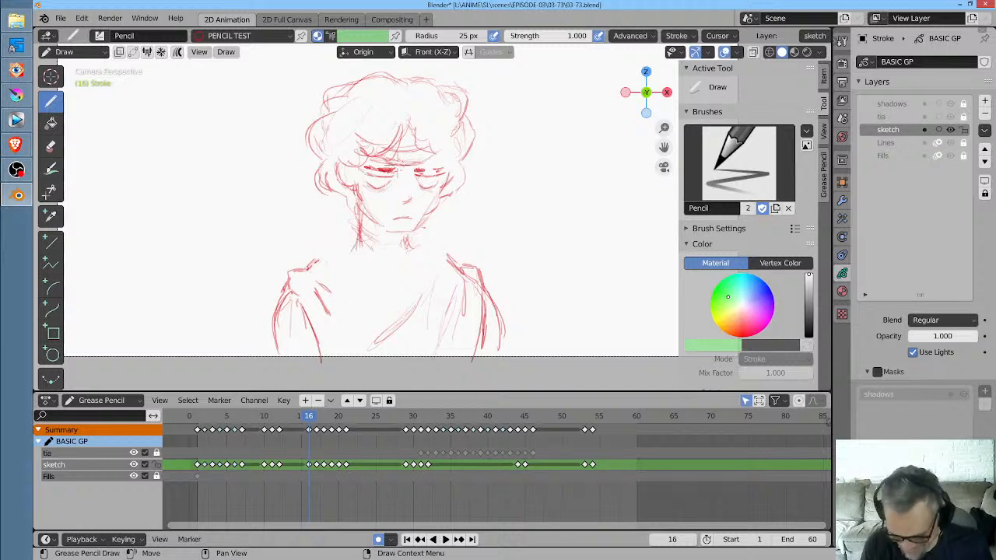
{"action": "left_click_drag", "start_coordinate": [410, 231], "coordinate": [405, 252]}
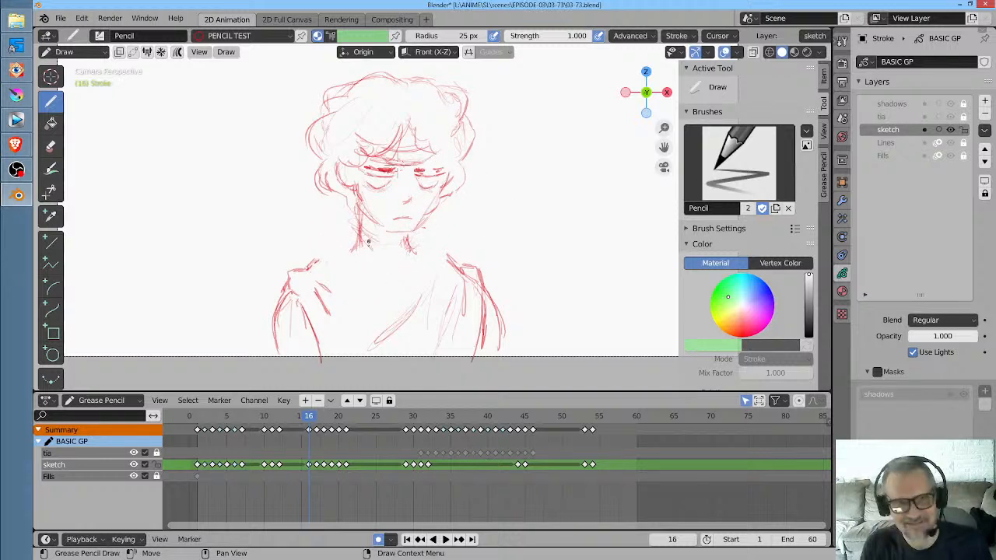
Draw a round shirt neckline with a short vertical centre seam and connect it to one shoulder
{"action": "mouse_move", "coordinate": [344, 254]}
{"action": "left_mouse_down"}
{"action": "mouse_move", "coordinate": [402, 280]}
{"action": "mouse_move", "coordinate": [422, 261]}
{"action": "mouse_move", "coordinate": [395, 336]}
{"action": "left_mouse_up"}
{"action": "left_click_drag", "start_coordinate": [396, 279], "coordinate": [397, 336]}
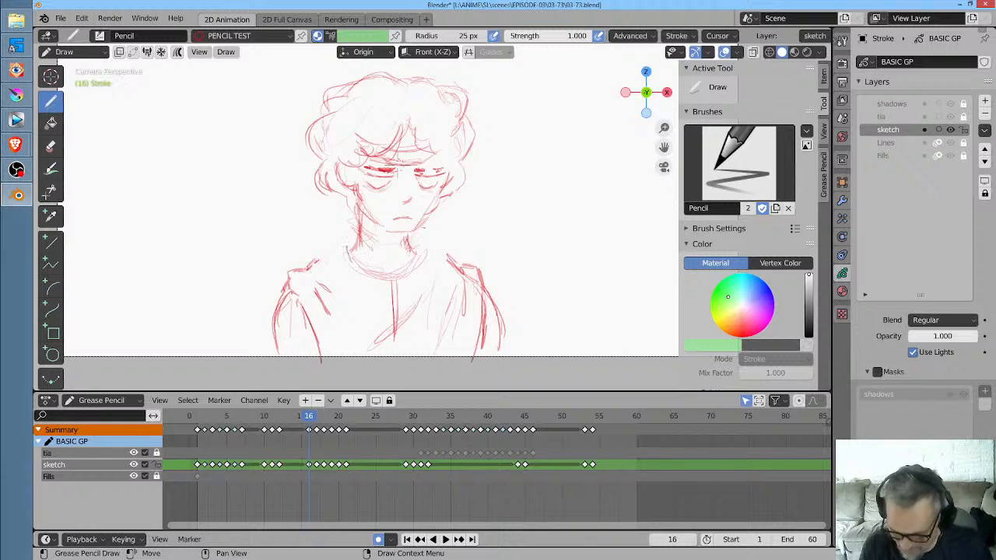
{"action": "mouse_move", "coordinate": [348, 248]}
{"action": "left_mouse_down"}
{"action": "mouse_move", "coordinate": [352, 261]}
{"action": "mouse_move", "coordinate": [388, 280]}
{"action": "left_mouse_up"}
{"action": "mouse_move", "coordinate": [420, 246]}
{"action": "left_mouse_down"}
{"action": "mouse_move", "coordinate": [406, 268]}
{"action": "mouse_move", "coordinate": [463, 271]}
{"action": "left_mouse_up"}
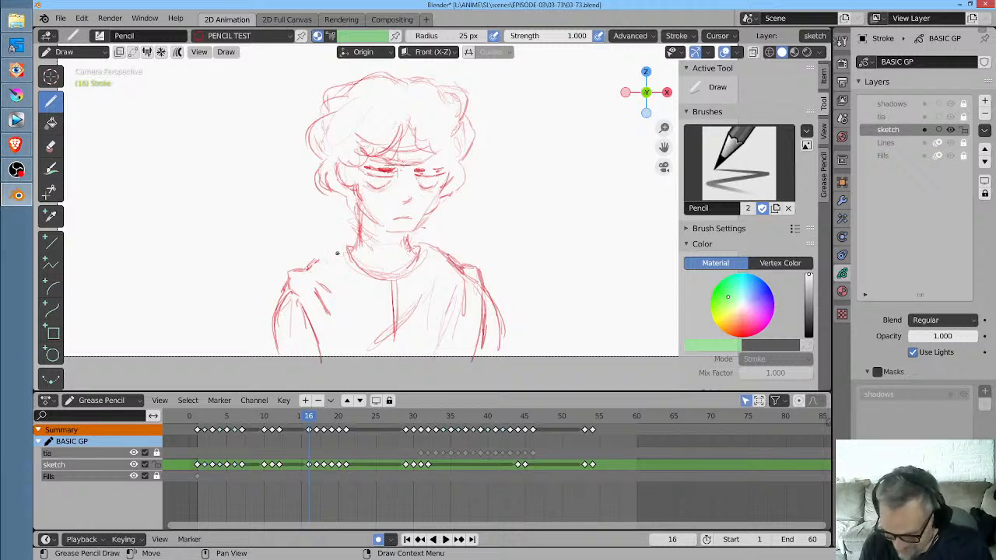
Draw the vest's wide outer neckline from the shoulders to the chest, with two vertical front edges running down from it
{"action": "mouse_move", "coordinate": [358, 243]}
{"action": "left_mouse_down"}
{"action": "mouse_move", "coordinate": [315, 263]}
{"action": "mouse_move", "coordinate": [343, 296]}
{"action": "left_mouse_up"}
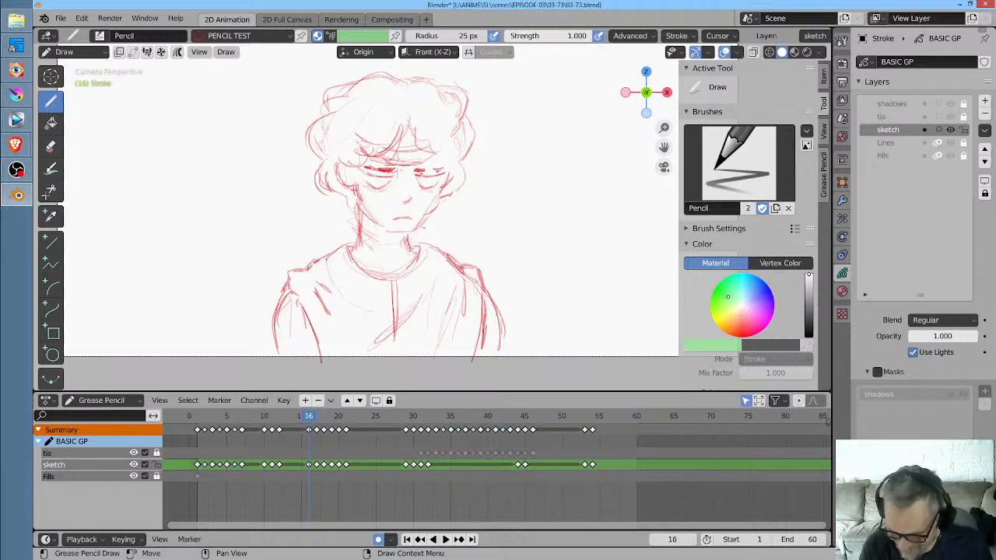
{"action": "left_click_drag", "start_coordinate": [325, 260], "coordinate": [373, 303]}
{"action": "mouse_move", "coordinate": [441, 258]}
{"action": "left_mouse_down"}
{"action": "mouse_move", "coordinate": [424, 302]}
{"action": "mouse_move", "coordinate": [374, 362]}
{"action": "left_mouse_up"}
{"action": "left_click_drag", "start_coordinate": [377, 311], "coordinate": [375, 371]}
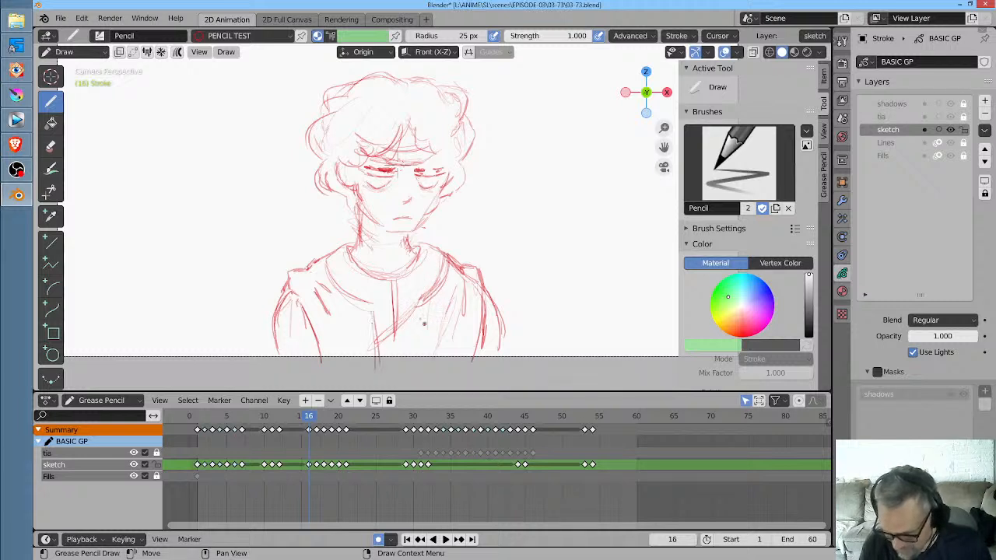
{"action": "left_click_drag", "start_coordinate": [417, 305], "coordinate": [416, 361]}
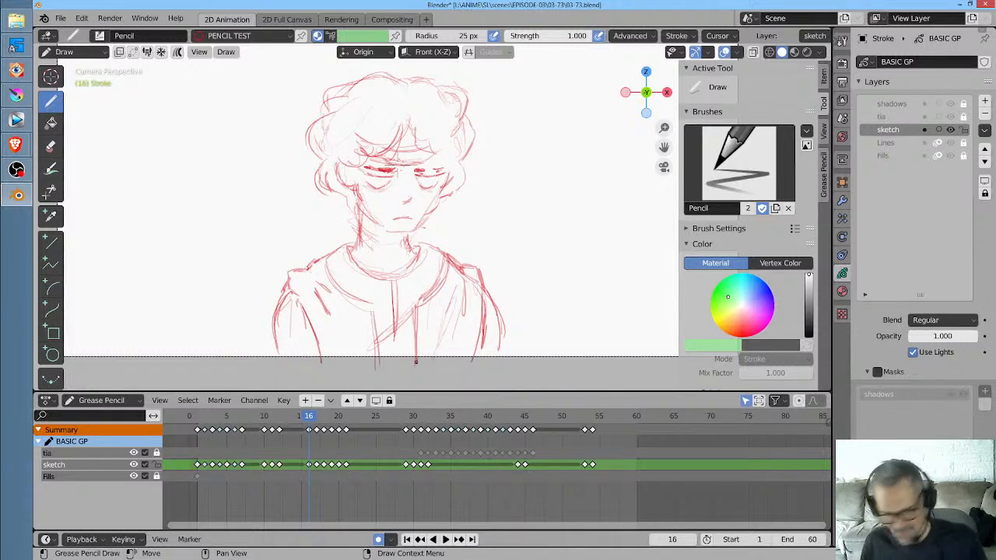
Step forward frame by frame from frame 16 to frame 22 and examine the sketch drawings that follow
{"action": "key", "text": "Right"}
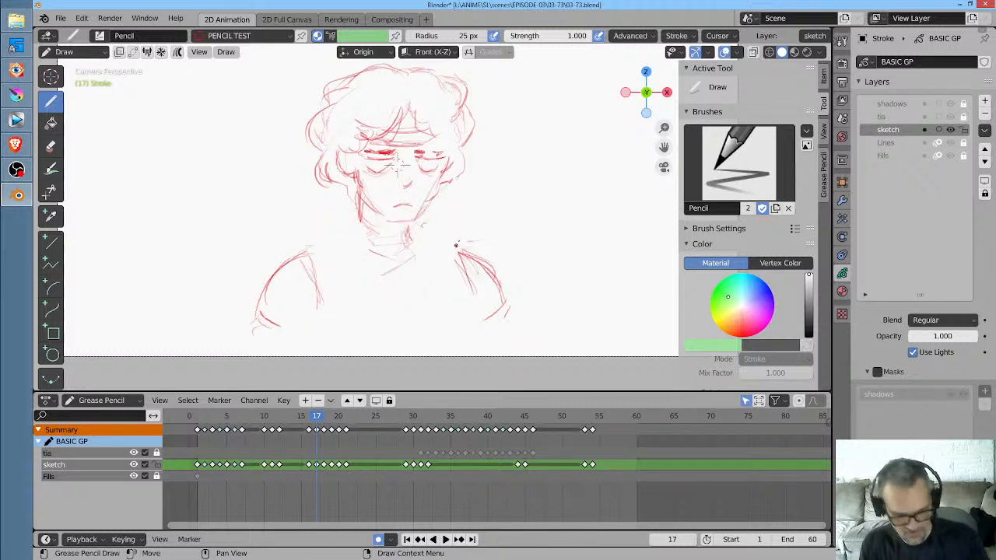
{"action": "key", "text": "Right"}
{"action": "key", "text": "Right"}
{"action": "key", "text": "Right"}
{"action": "key", "text": "Right"}
{"action": "key", "text": "Right"}
{"action": "key", "text": "Right"}
{"action": "key", "text": "Right"}
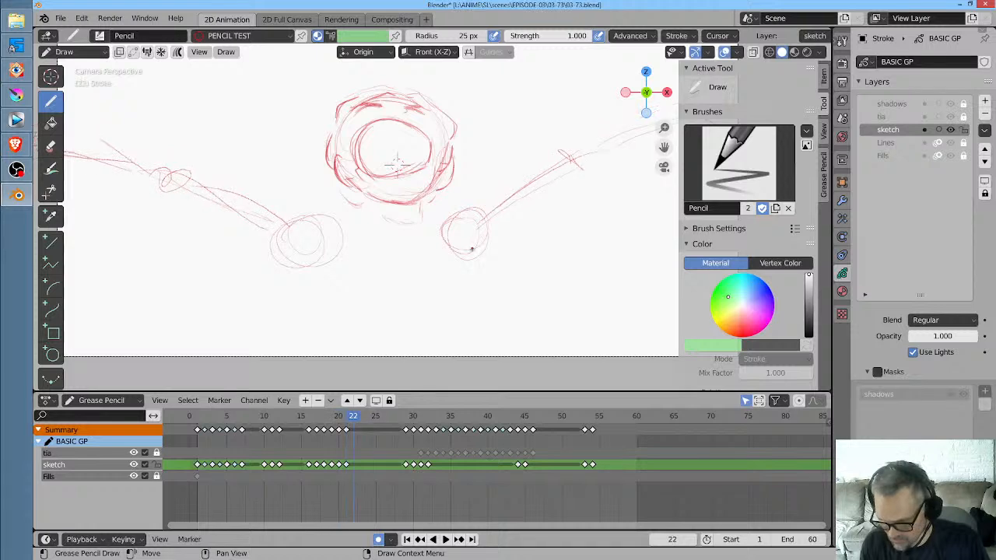
Erase the collar around the neck in the frame 31 sketch
{"action": "key", "text": "Right"}
{"action": "key", "text": "Right"}
{"action": "key", "text": "Right"}
{"action": "key", "text": "Right"}
{"action": "key", "text": "Right"}
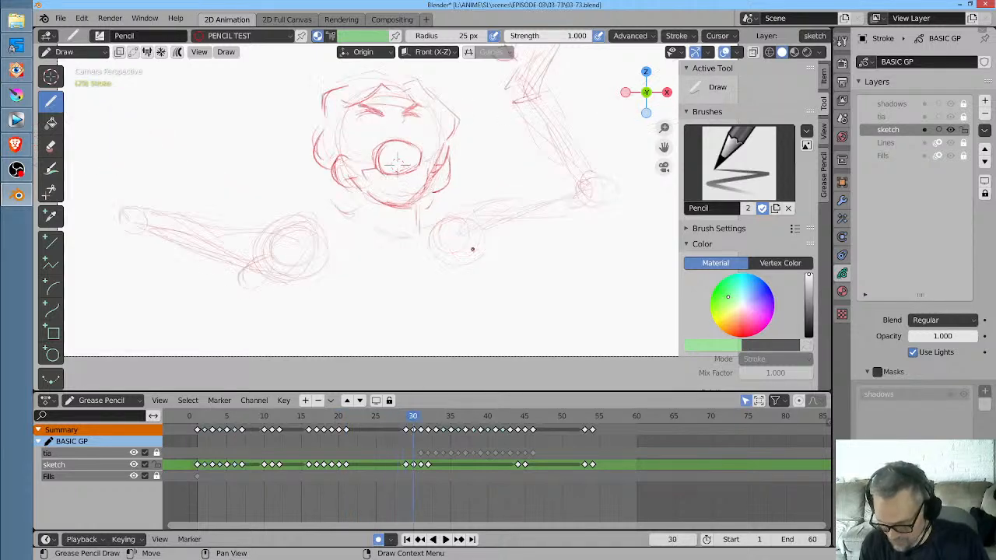
{"action": "key", "text": "Right"}
{"action": "key", "text": "Right"}
{"action": "key", "text": "Right"}
{"action": "key", "text": "Left"}
{"action": "key", "text": "Left"}
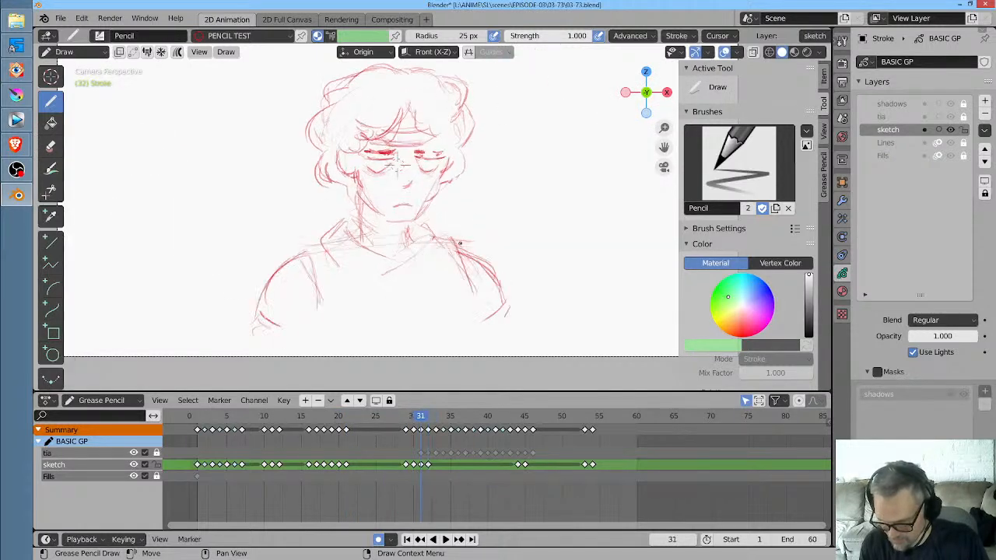
{"action": "key", "text": "Right"}
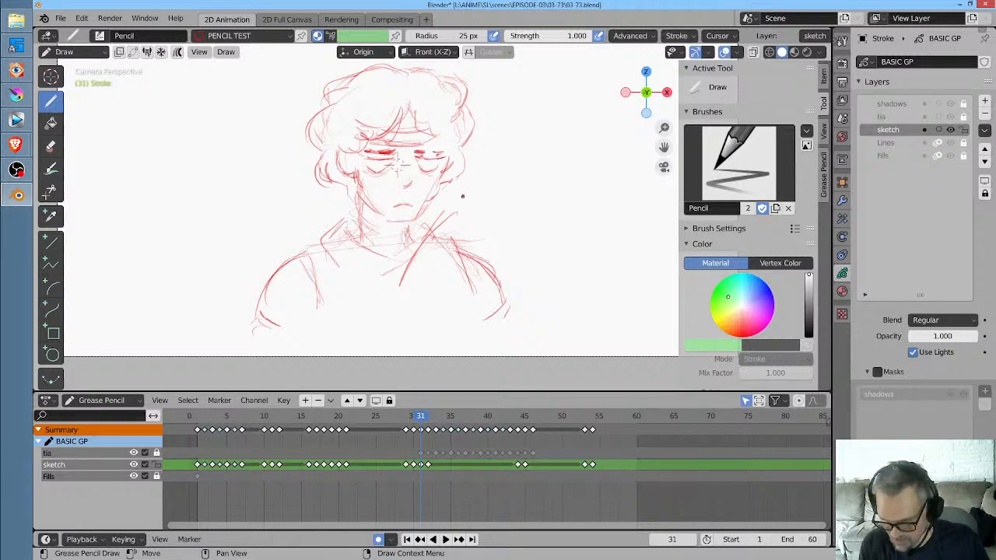
{"action": "mouse_move", "coordinate": [462, 196]}
{"action": "left_mouse_down", "text": "ctrl"}
{"action": "mouse_move", "coordinate": [435, 237]}
{"action": "mouse_move", "coordinate": [323, 237]}
{"action": "mouse_move", "coordinate": [339, 221]}
{"action": "left_mouse_up", "text": "ctrl"}
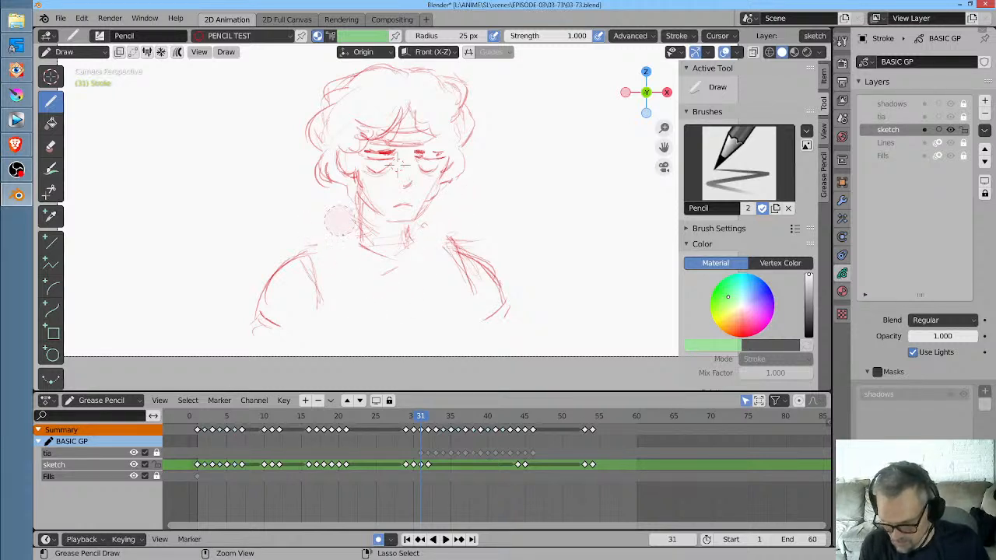
Erase the collar around the neck in the frame 32 sketch and compare it with frames 30 and 31
{"action": "key", "text": "Right"}
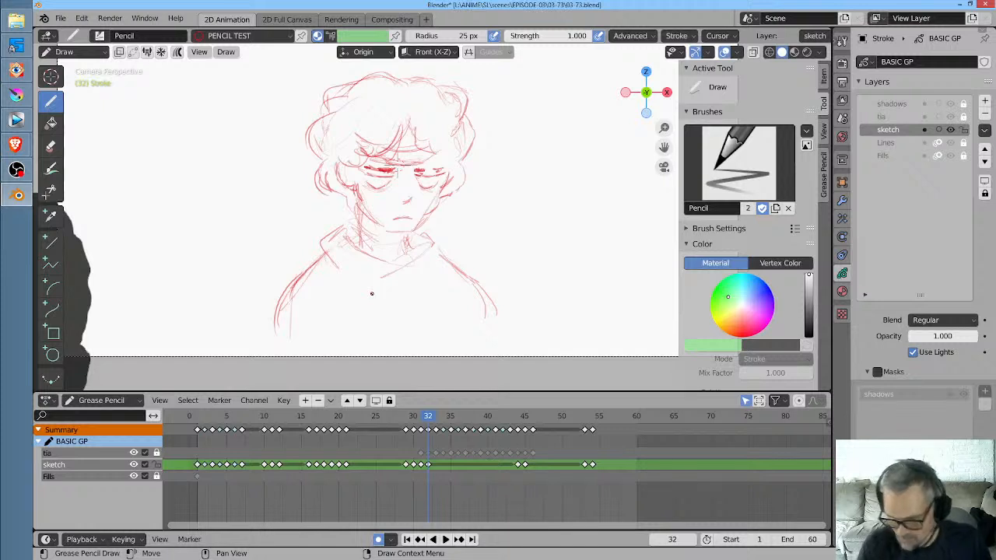
{"action": "mouse_move", "coordinate": [371, 293]}
{"action": "left_mouse_down", "text": "ctrl"}
{"action": "mouse_move", "coordinate": [457, 231]}
{"action": "mouse_move", "coordinate": [357, 277]}
{"action": "mouse_move", "coordinate": [315, 246]}
{"action": "mouse_move", "coordinate": [332, 269]}
{"action": "left_mouse_up", "text": "ctrl"}
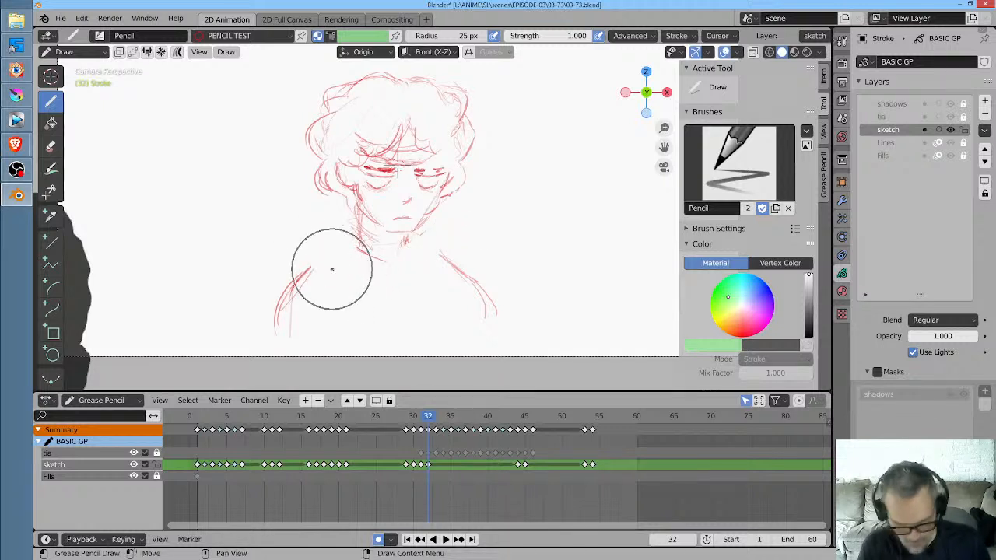
{"action": "key", "text": "Left"}
{"action": "key", "text": "Left"}
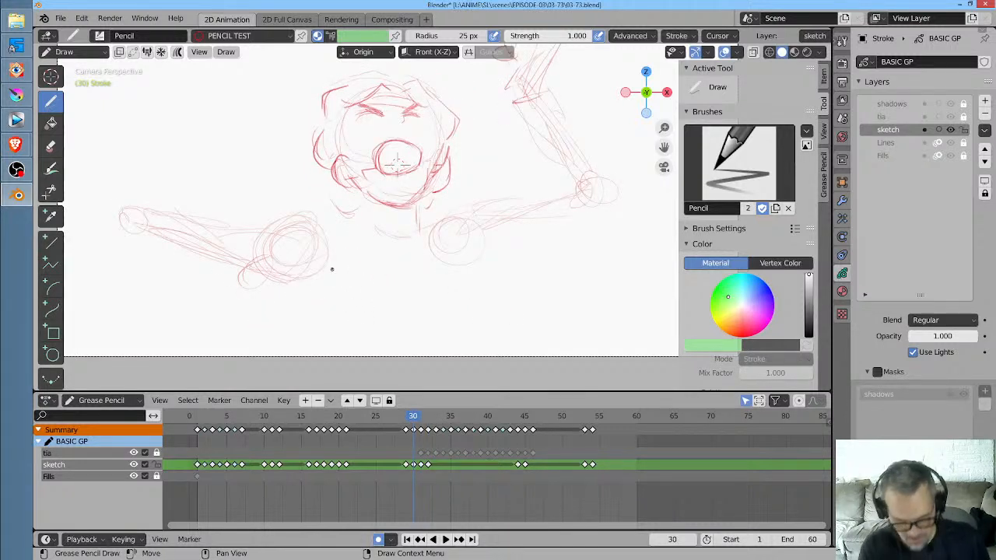
{"action": "key", "text": "Right"}
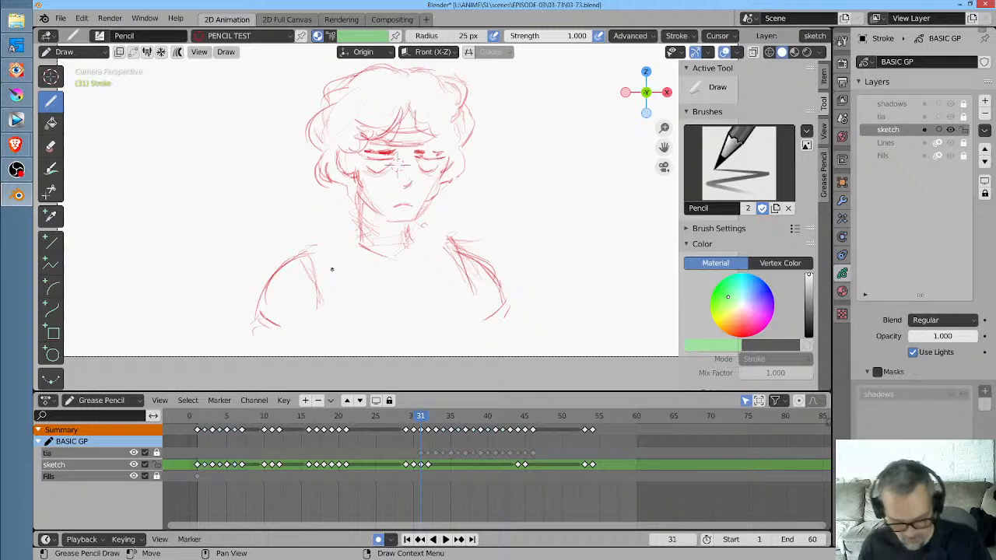
{"action": "key", "text": "Right"}
Advance to the frame 44 sketch and erase the collar between the neck and the shoulders
{"action": "key", "text": "Right"}
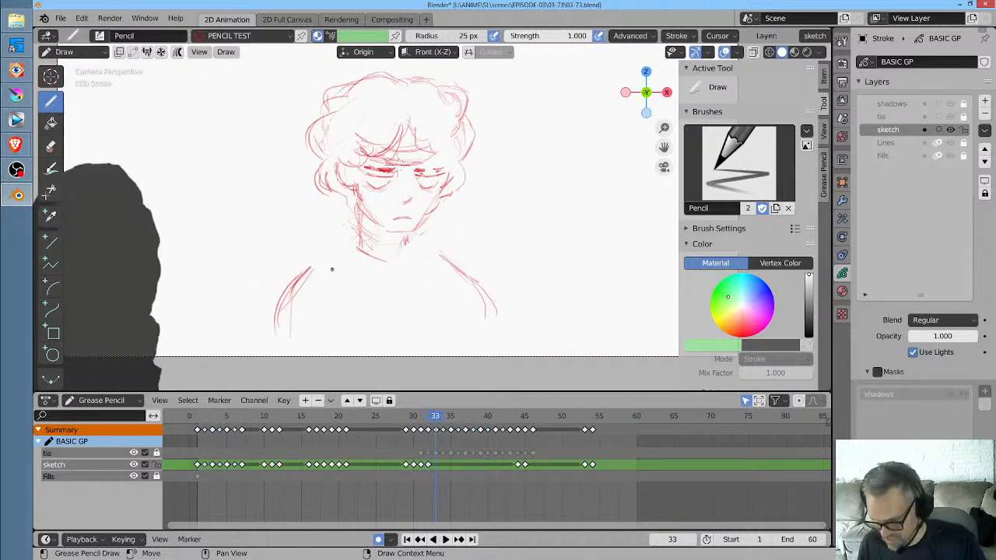
{"action": "key", "text": "Right"}
{"action": "key", "text": "Right"}
{"action": "key", "text": "Right"}
{"action": "key", "text": "Right"}
{"action": "key", "text": "Right"}
{"action": "key", "text": "Right"}
{"action": "key", "text": "Right"}
{"action": "key", "text": "Right"}
{"action": "key", "text": "Right"}
{"action": "key", "text": "Right"}
{"action": "key", "text": "Right"}
{"action": "key", "text": "Right"}
{"action": "key", "text": "Left"}
{"action": "key", "text": "Left"}
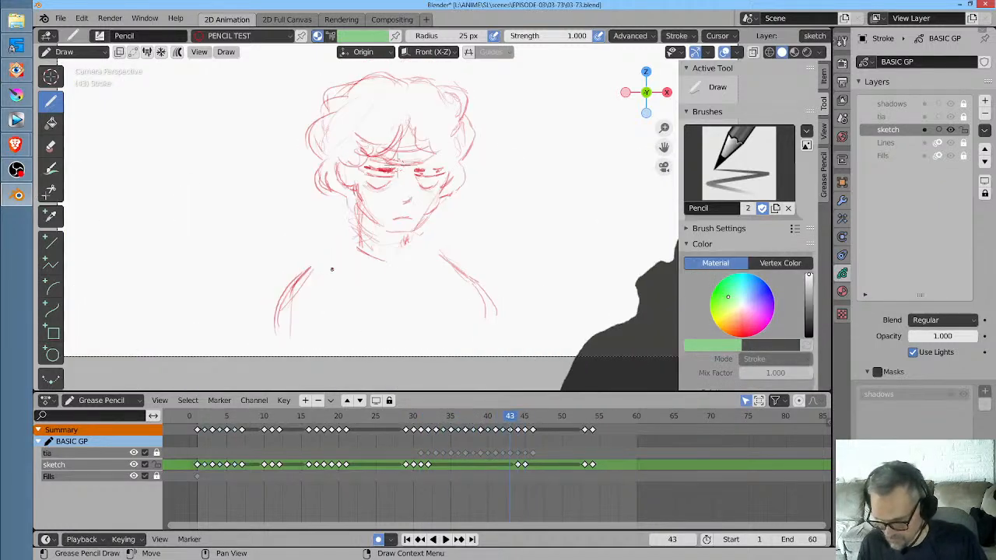
{"action": "key", "text": "Right"}
{"action": "mouse_move", "coordinate": [442, 258]}
{"action": "left_mouse_down", "text": "ctrl"}
{"action": "mouse_move", "coordinate": [379, 311]}
{"action": "mouse_move", "coordinate": [357, 247]}
{"action": "mouse_move", "coordinate": [334, 272]}
{"action": "left_mouse_up", "text": "ctrl"}
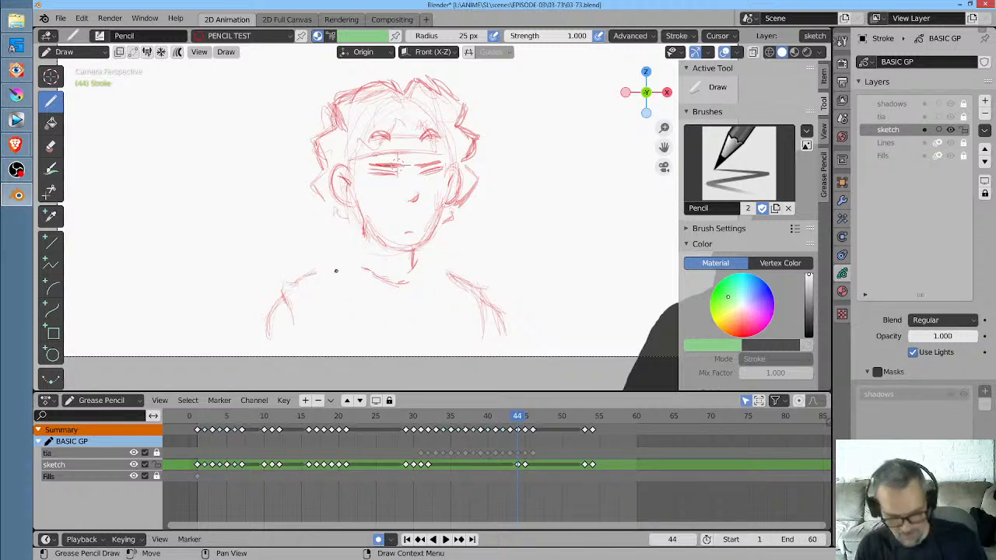
Erase the collar and its front curve on both sides of the neck in the frame 45 sketch
{"action": "key", "text": "Right"}
{"action": "mouse_move", "coordinate": [448, 225]}
{"action": "left_mouse_down", "text": "ctrl"}
{"action": "mouse_move", "coordinate": [433, 232]}
{"action": "mouse_move", "coordinate": [432, 274]}
{"action": "left_mouse_up", "text": "ctrl"}
{"action": "mouse_move", "coordinate": [328, 239]}
{"action": "left_mouse_down", "text": "ctrl"}
{"action": "mouse_move", "coordinate": [343, 214]}
{"action": "mouse_move", "coordinate": [319, 261]}
{"action": "mouse_move", "coordinate": [332, 220]}
{"action": "mouse_move", "coordinate": [342, 220]}
{"action": "mouse_move", "coordinate": [368, 281]}
{"action": "left_mouse_up", "text": "ctrl"}
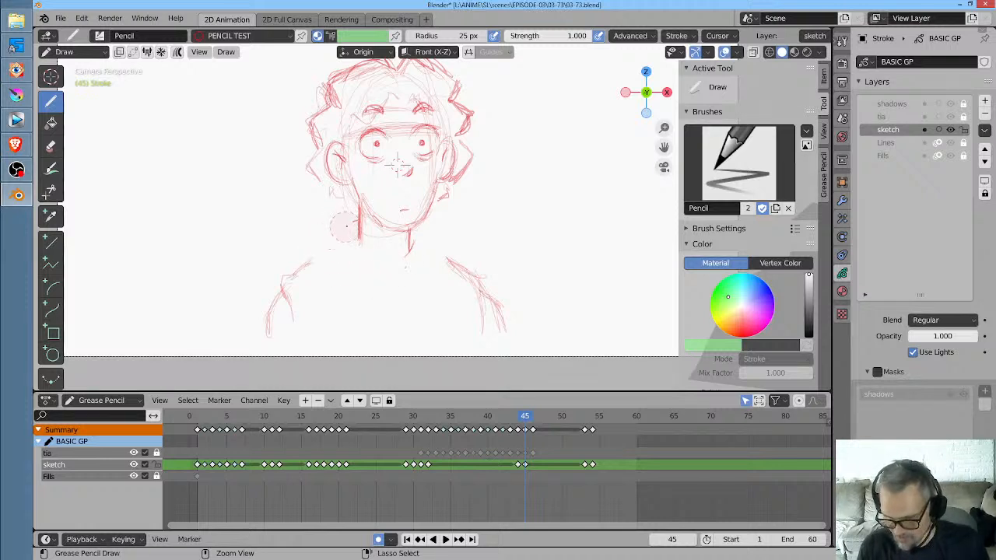
Erase the collar between the neck and shoulders in the sketches on frames 53 and 54
{"action": "key", "text": "Right"}
{"action": "key", "text": "Right"}
{"action": "key", "text": "Right"}
{"action": "key", "text": "Right"}
{"action": "key", "text": "Right"}
{"action": "key", "text": "Right"}
{"action": "key", "text": "Right"}
{"action": "key", "text": "Right"}
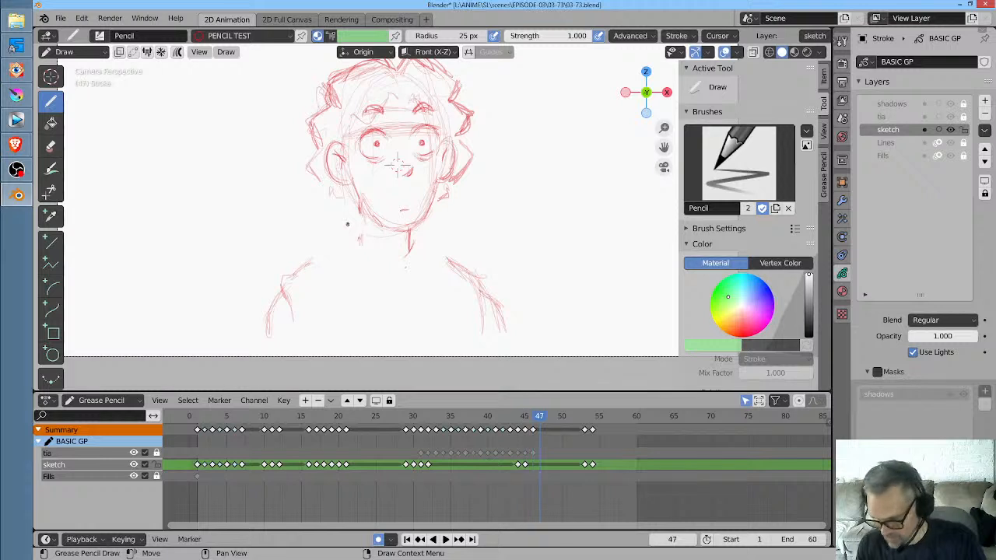
{"action": "mouse_move", "coordinate": [445, 253]}
{"action": "left_mouse_down", "text": "ctrl"}
{"action": "mouse_move", "coordinate": [429, 259]}
{"action": "mouse_move", "coordinate": [440, 264]}
{"action": "left_mouse_up", "text": "ctrl"}
{"action": "mouse_move", "coordinate": [340, 246]}
{"action": "left_mouse_down", "text": "ctrl"}
{"action": "mouse_move", "coordinate": [345, 236]}
{"action": "mouse_move", "coordinate": [349, 264]}
{"action": "left_mouse_up", "text": "ctrl"}
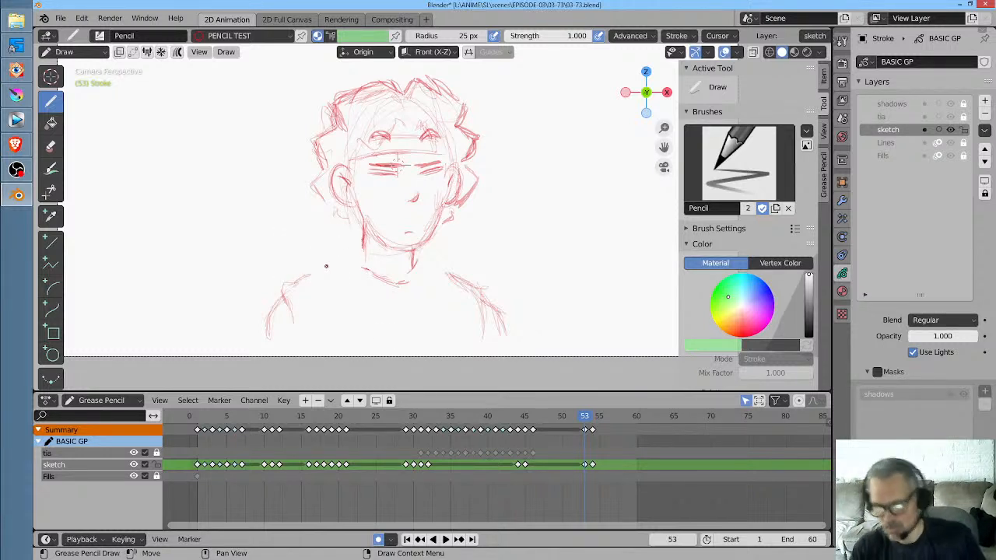
{"action": "left_click", "coordinate": [591, 422]}
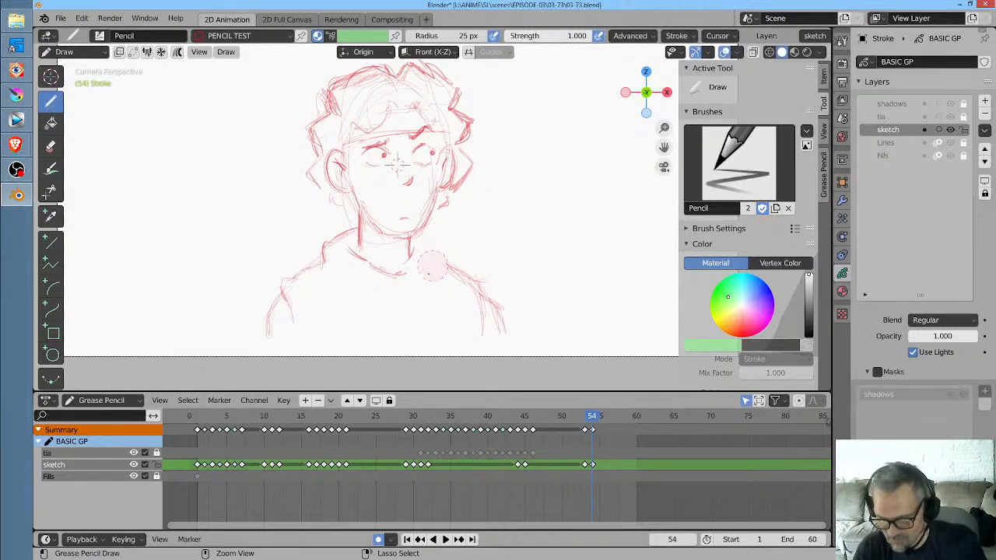
{"action": "mouse_move", "coordinate": [414, 271]}
{"action": "left_mouse_down", "text": "ctrl"}
{"action": "mouse_move", "coordinate": [356, 265]}
{"action": "mouse_move", "coordinate": [343, 237]}
{"action": "mouse_move", "coordinate": [332, 271]}
{"action": "left_mouse_up", "text": "ctrl"}
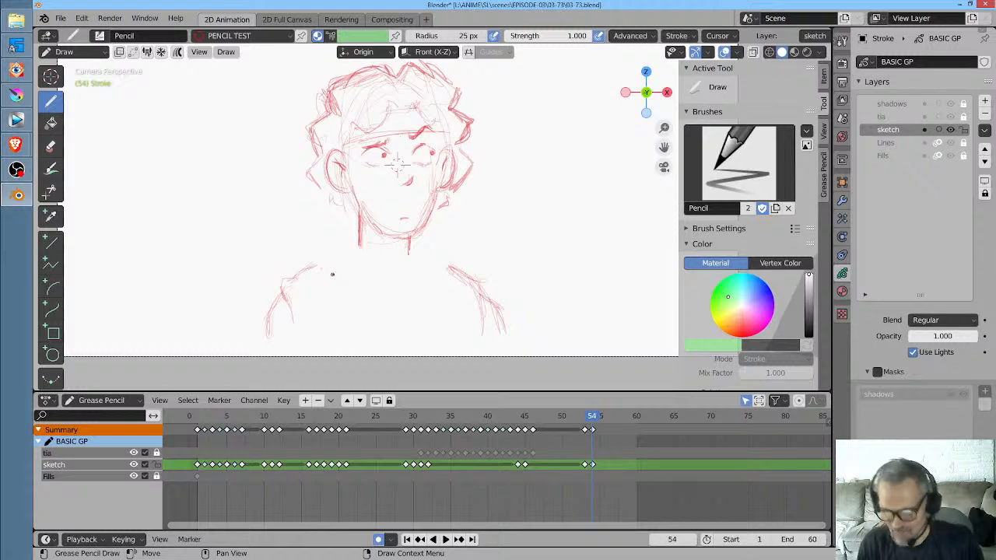
Redraw one side line of the neck in the frame 17 sketch, comparing it with frame 16
{"action": "mouse_move", "coordinate": [331, 418]}
{"action": "left_mouse_down"}
{"action": "mouse_move", "coordinate": [306, 418]}
{"action": "mouse_move", "coordinate": [316, 421]}
{"action": "left_mouse_up"}
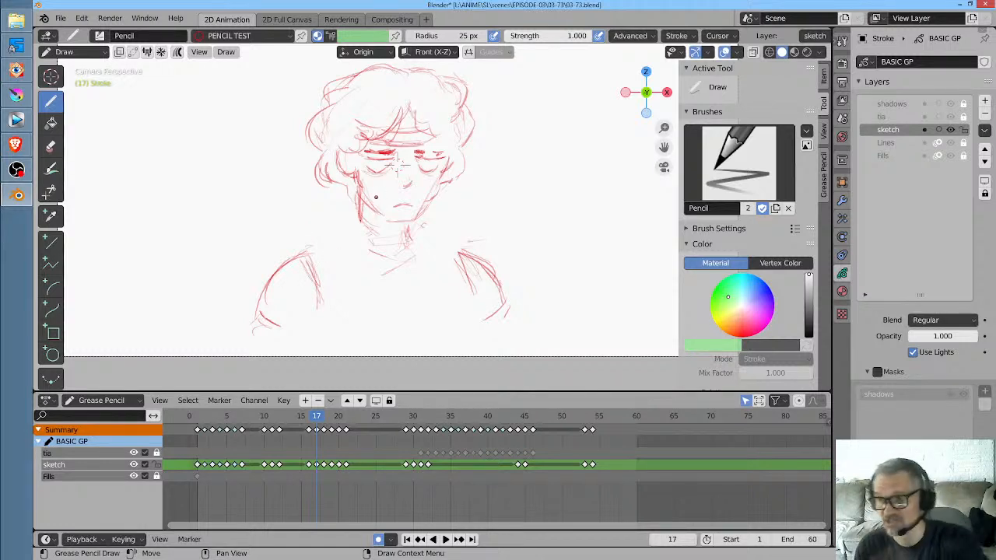
{"action": "left_click_drag", "start_coordinate": [360, 203], "coordinate": [355, 241]}
{"action": "key", "text": "Left"}
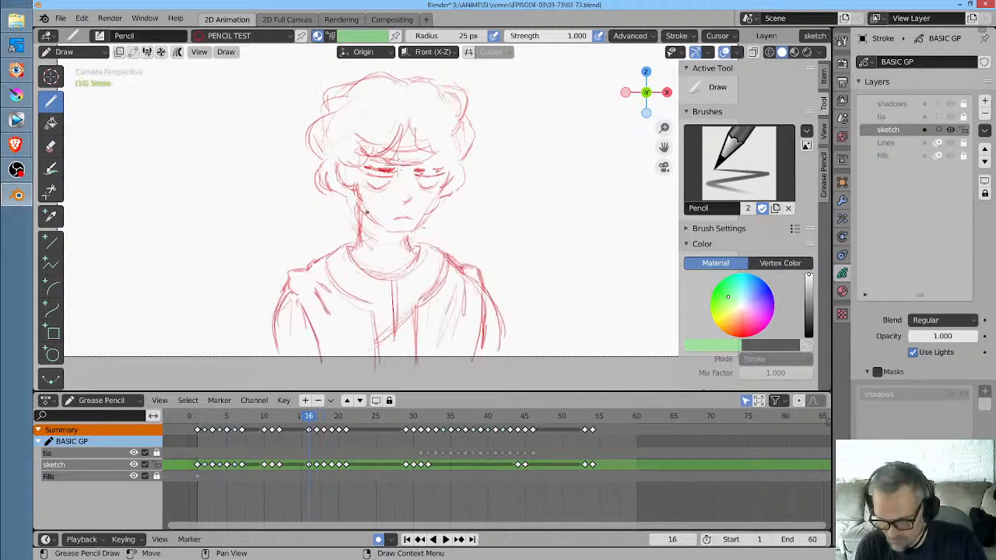
{"action": "key", "text": "Right"}
{"action": "key", "text": "Left"}
{"action": "key", "text": "Right"}
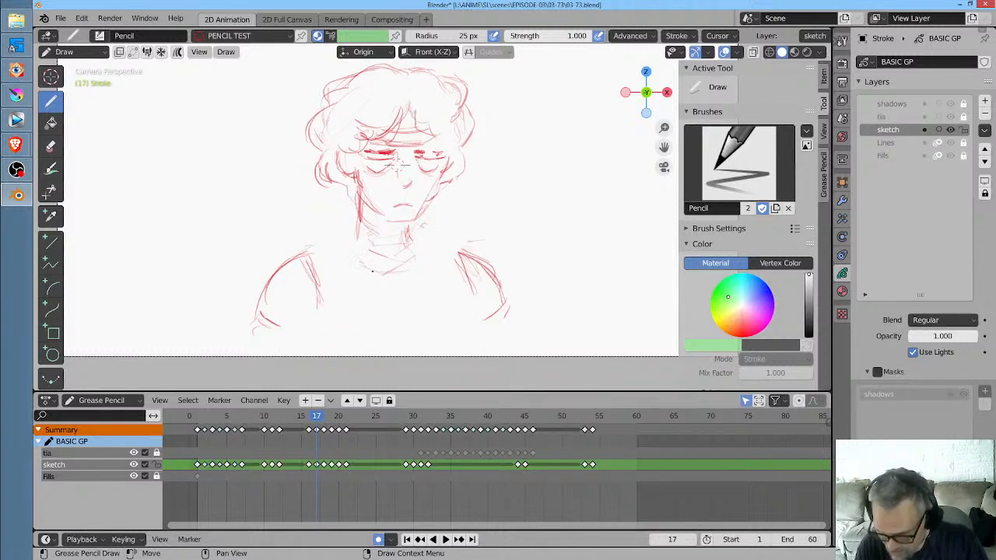
Draw a round shirt neckline below the neck in frame 17, using frame 16 as reference
{"action": "key", "text": "Left"}
{"action": "key", "text": "Right"}
{"action": "key", "text": "Left"}
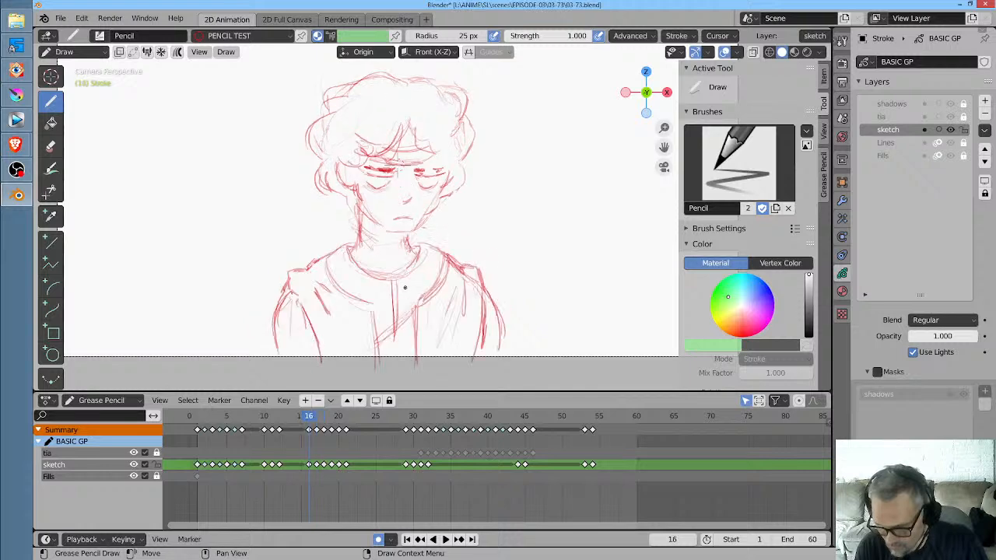
{"action": "key", "text": "Right"}
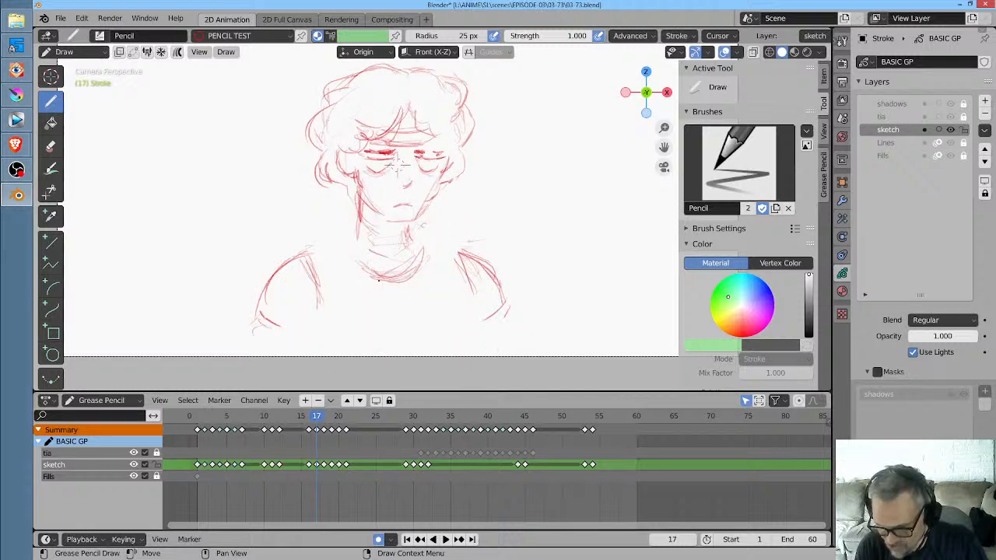
Draw the round neckline below the shouting head in frame 18, comparing it with frame 17
{"action": "key", "text": "Right"}
{"action": "key", "text": "Left"}
{"action": "key", "text": "Right"}
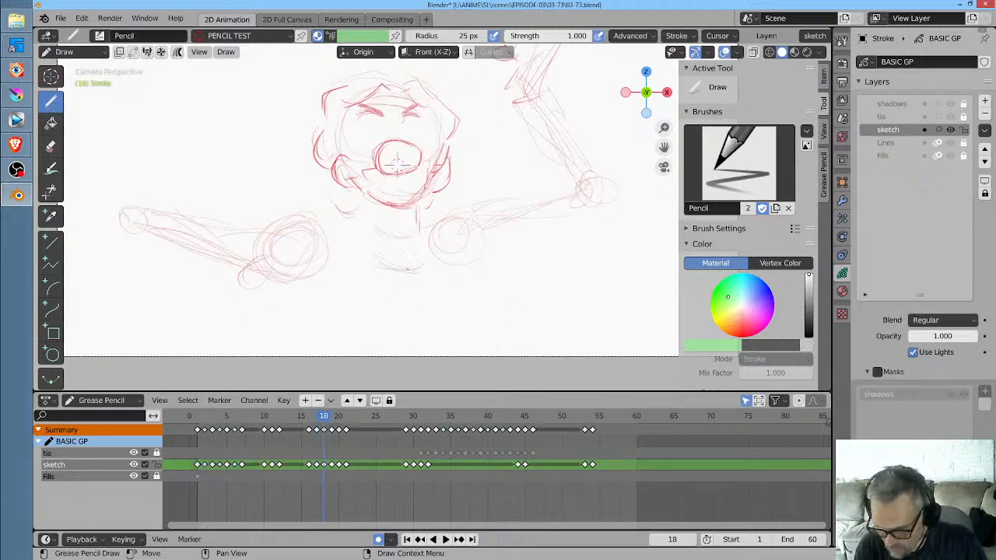
{"action": "mouse_move", "coordinate": [407, 270]}
{"action": "left_mouse_down"}
{"action": "mouse_move", "coordinate": [428, 250]}
{"action": "mouse_move", "coordinate": [424, 260]}
{"action": "left_mouse_up"}
{"action": "key", "text": "Left"}
{"action": "key", "text": "Right"}
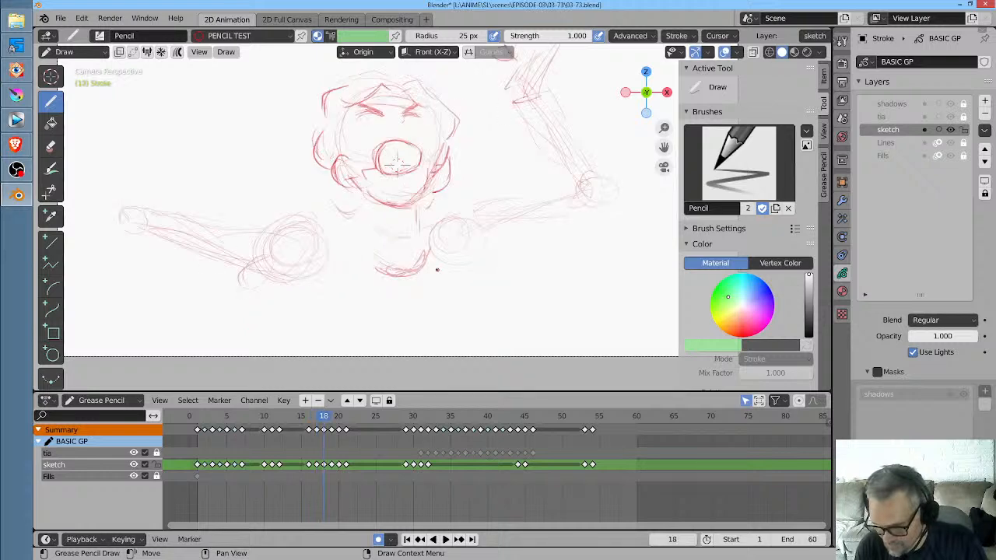
Draw the curved neckline between the shoulder circles in frames 19 and 20, flipping to the preceding frames for alignment
{"action": "key", "text": "Right"}
{"action": "key", "text": "Left"}
{"action": "key", "text": "Right"}
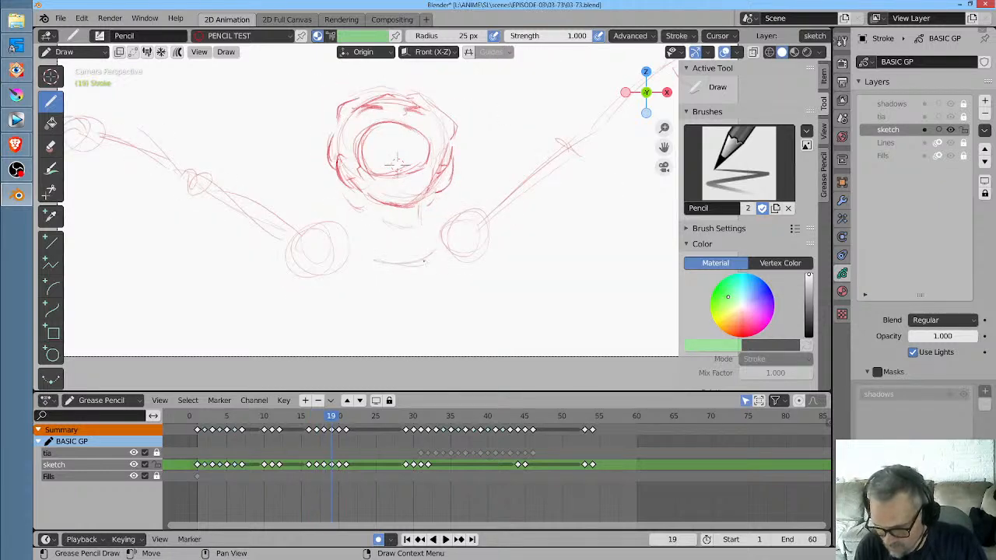
{"action": "key", "text": "Right"}
{"action": "key", "text": "Left"}
{"action": "key", "text": "Right"}
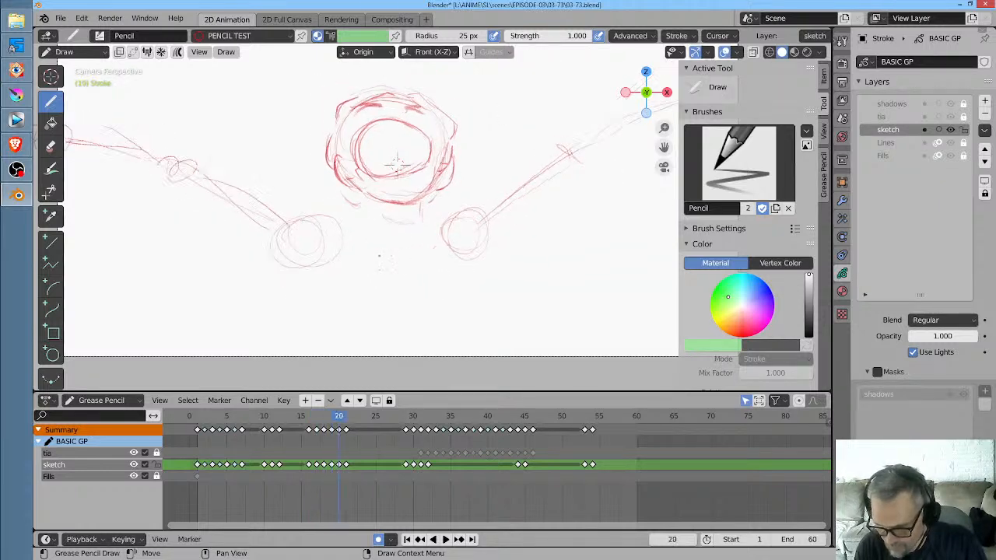
{"action": "key", "text": "Left"}
{"action": "key", "text": "Right"}
Draw the curved neckline between the shoulder circles in frame 21, rising toward the shoulder at one end
{"action": "key", "text": "Right"}
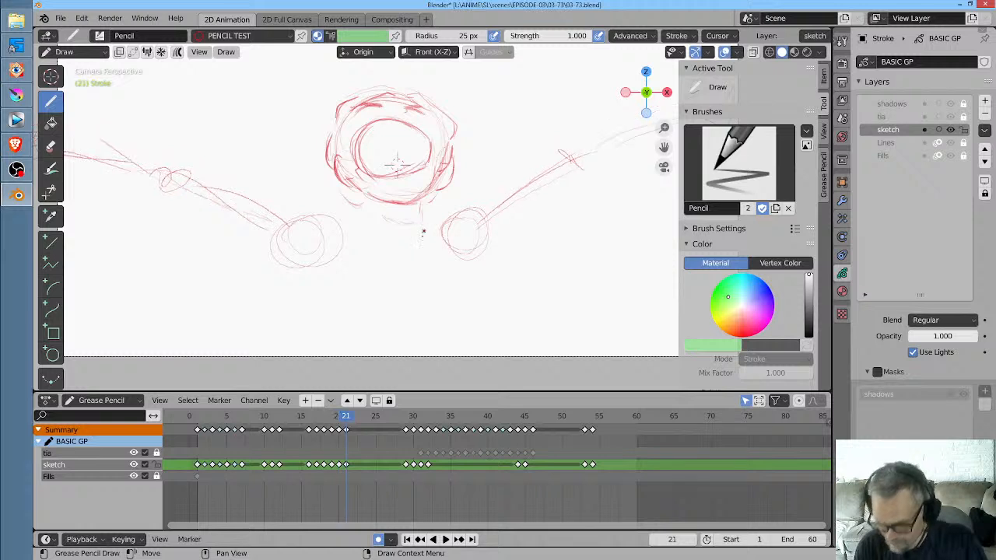
{"action": "key", "text": "Left"}
{"action": "key", "text": "Right"}
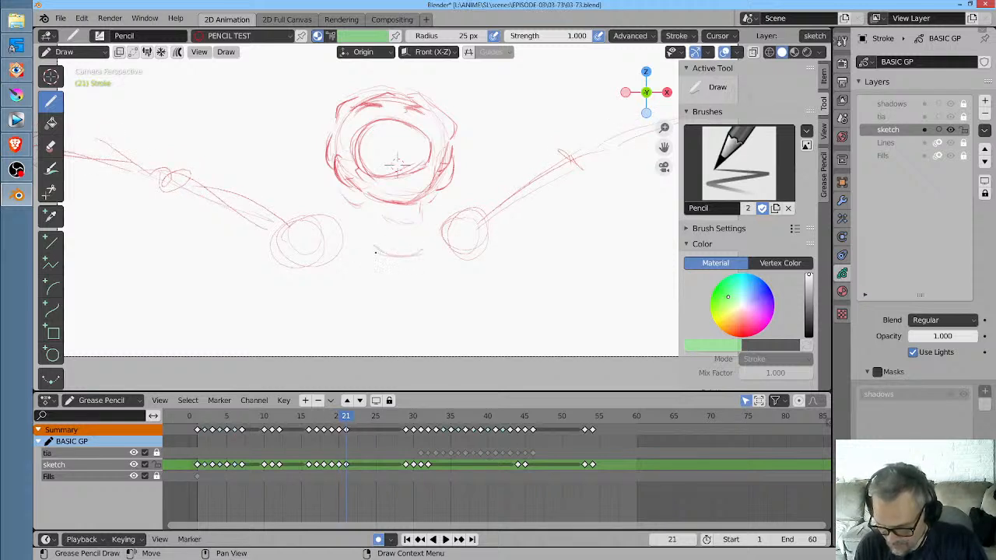
{"action": "left_click_drag", "start_coordinate": [376, 252], "coordinate": [432, 231]}
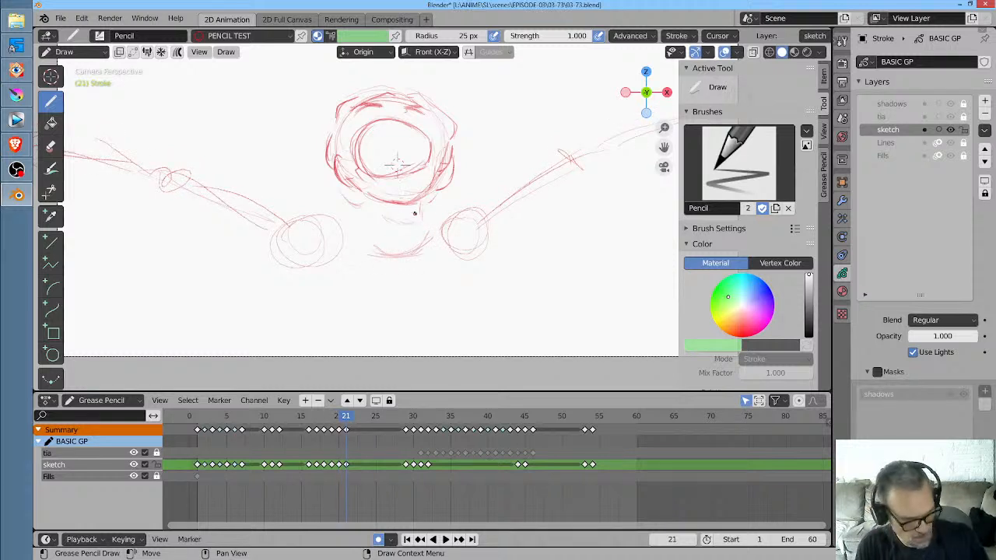
Step back from frame 21 to frame 16 and compare the necklines, flipping between frames 16 and 17
{"action": "key", "text": "Left"}
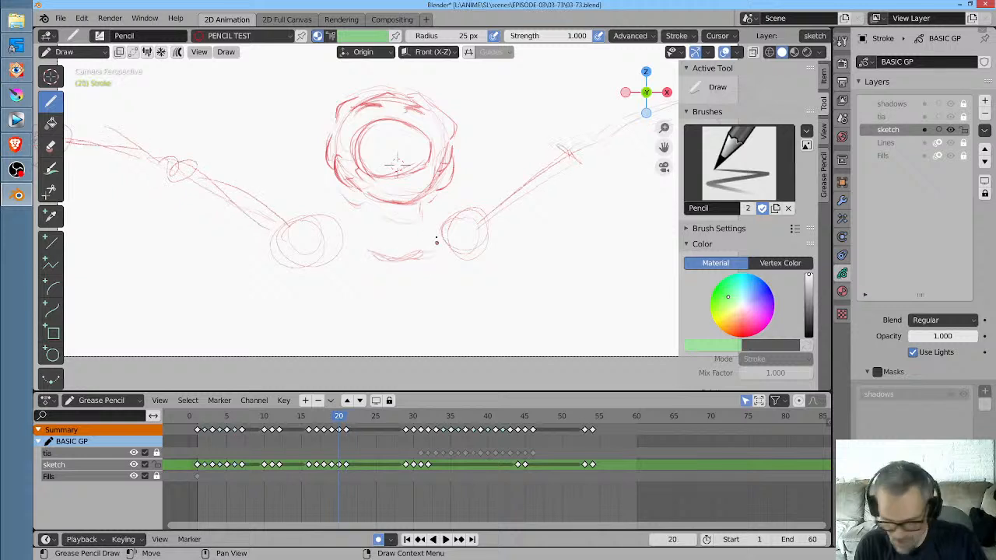
{"action": "key", "text": "Left"}
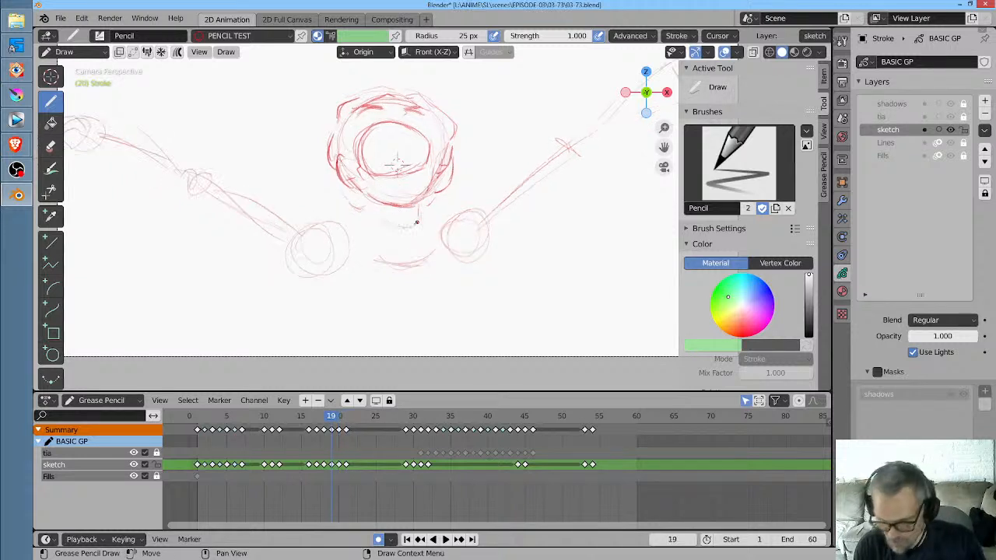
{"action": "key", "text": "Left"}
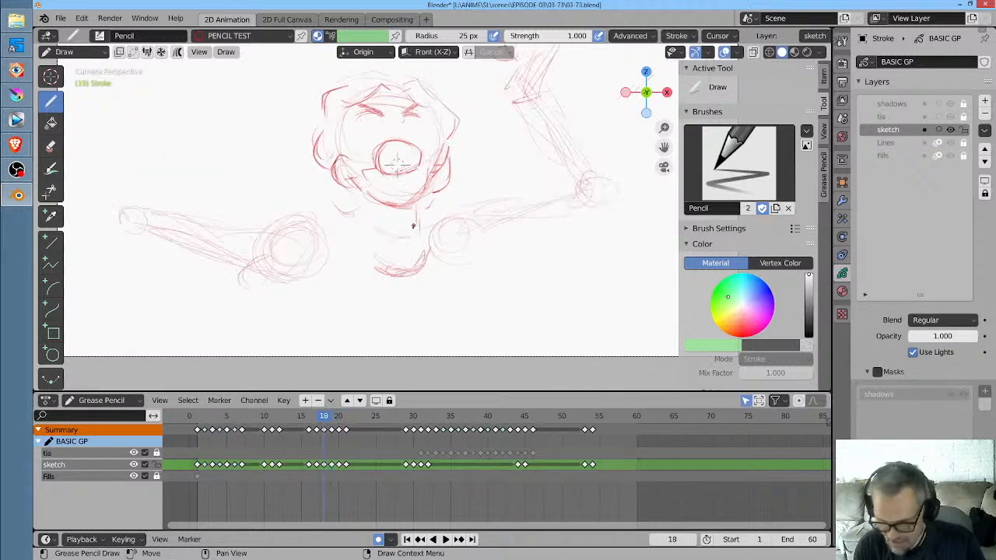
{"action": "key", "text": "Left"}
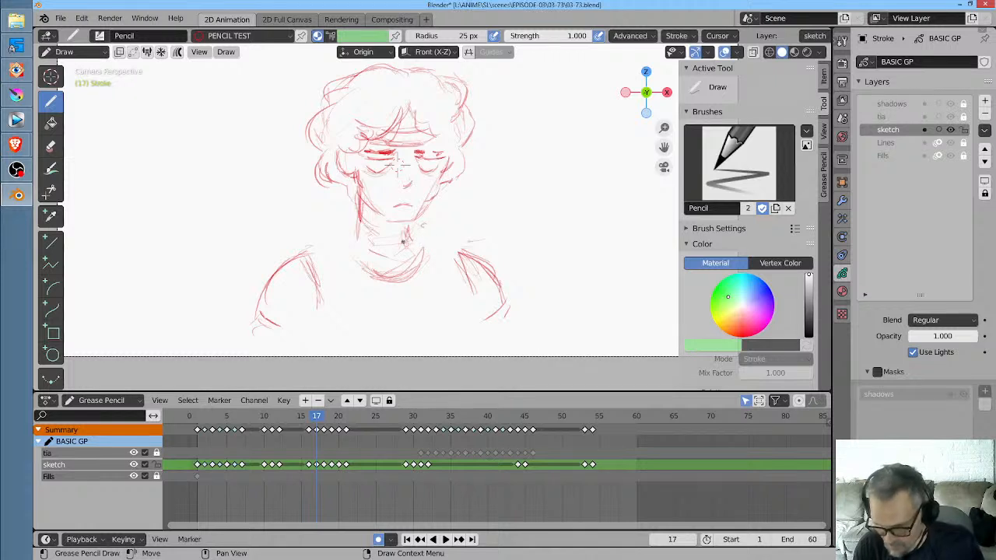
{"action": "key", "text": "Left"}
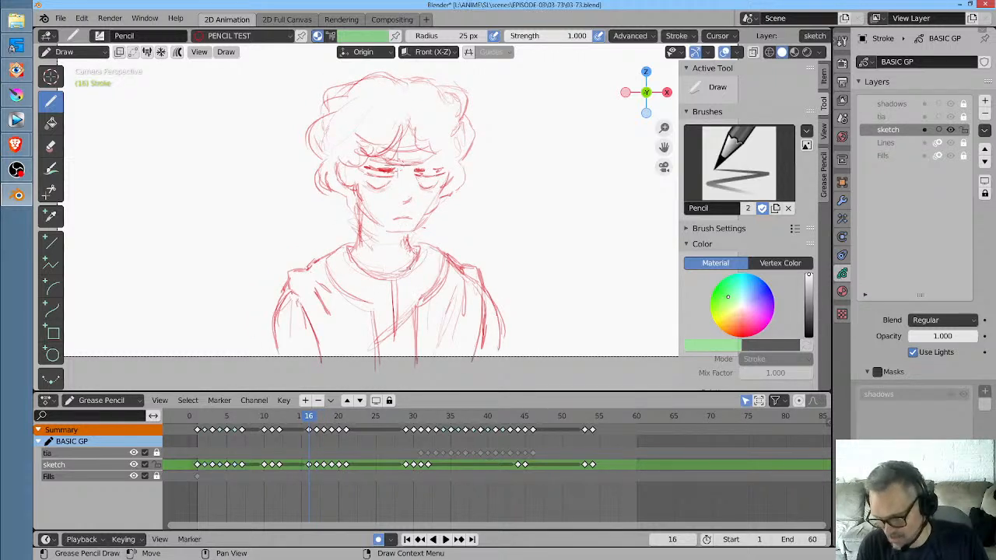
{"action": "key", "text": "Right"}
{"action": "key", "text": "Left"}
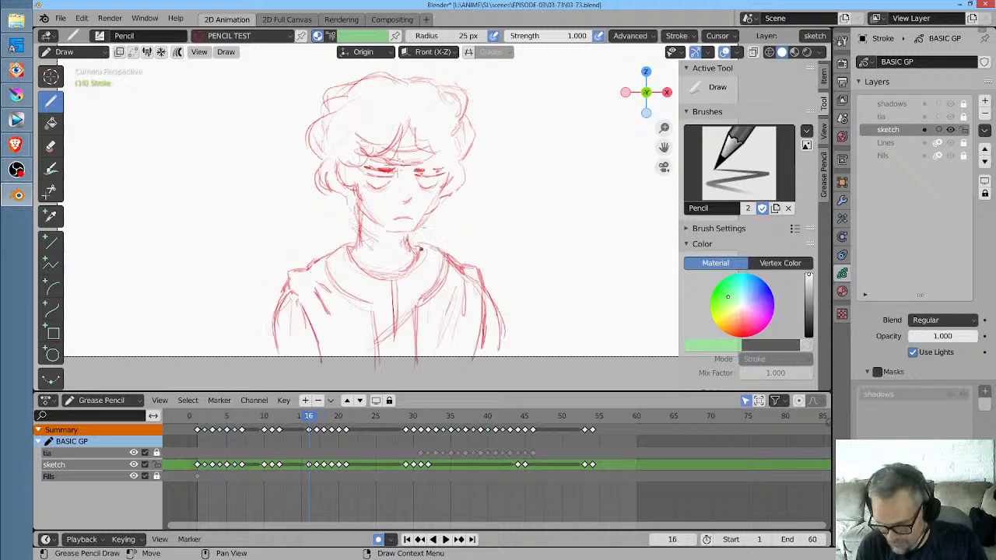
{"action": "key", "text": "Right"}
{"action": "key", "text": "Left"}
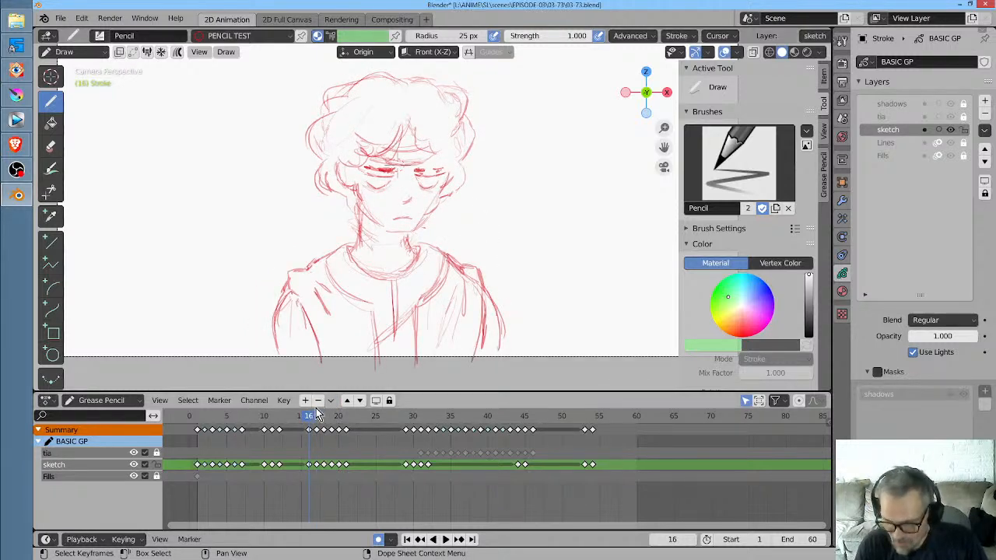
Play the animation from frame 16 to check the new necklines in motion, then return to frame 16
{"action": "key", "text": "space"}
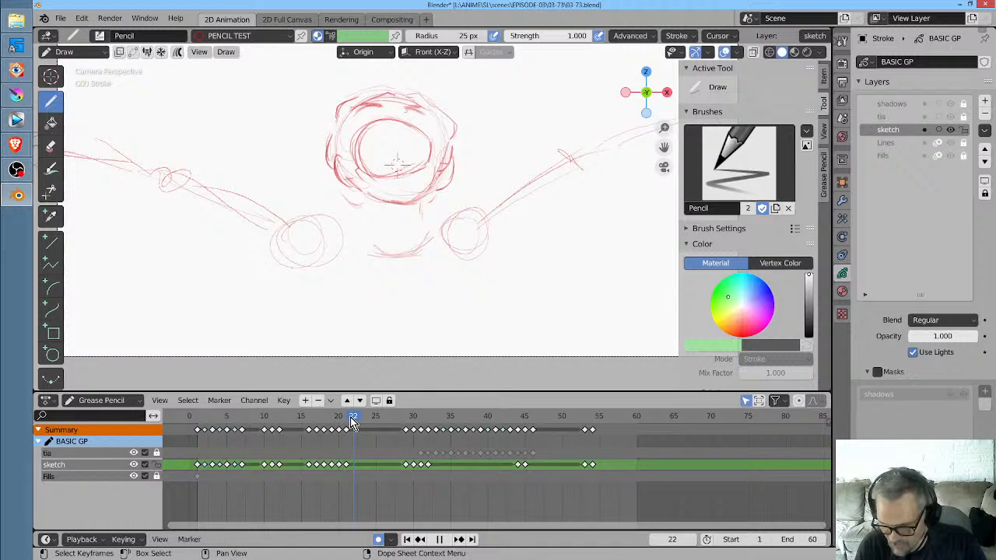
{"action": "mouse_move", "coordinate": [352, 420]}
{"action": "left_mouse_down"}
{"action": "mouse_move", "coordinate": [299, 433]}
{"action": "mouse_move", "coordinate": [309, 431]}
{"action": "left_mouse_up"}
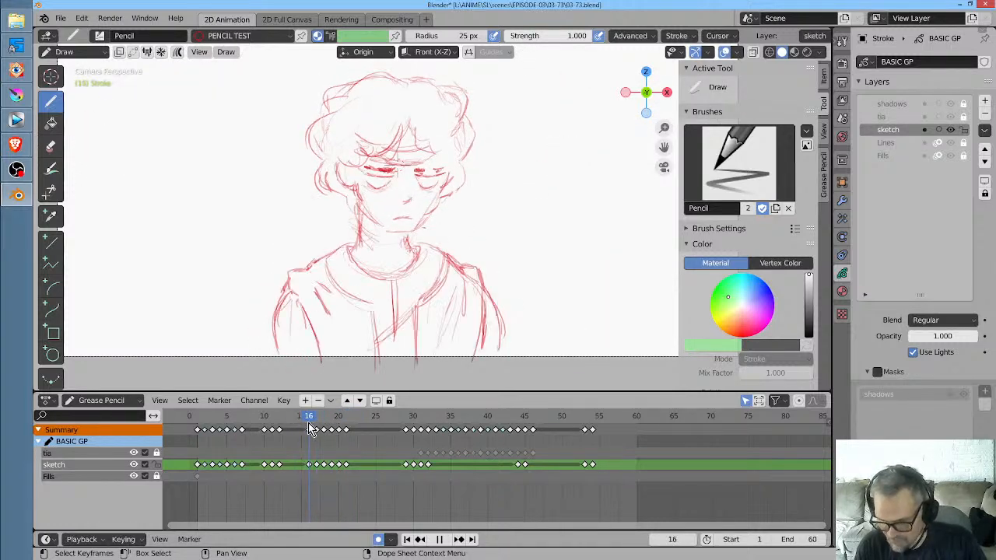
{"action": "key", "text": "space"}
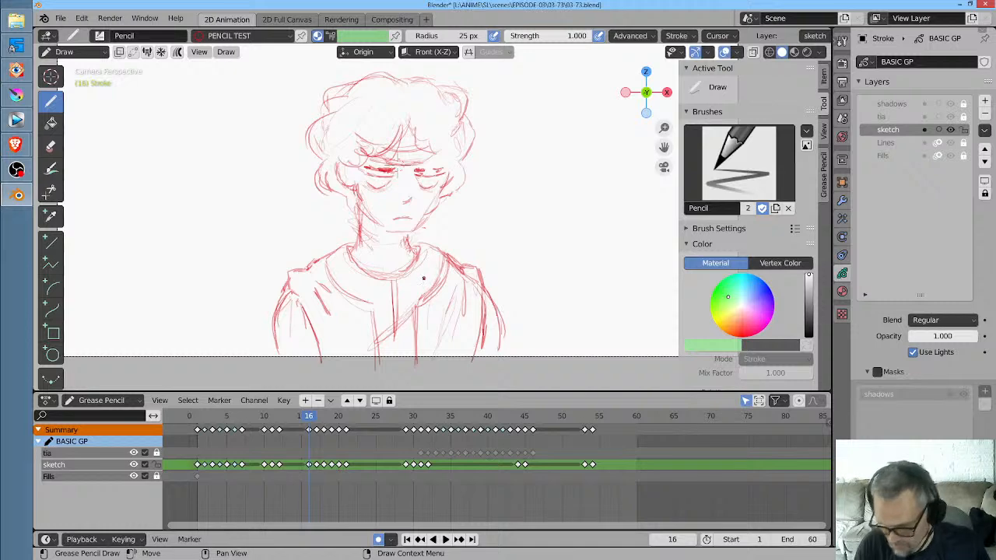
Extend the neckline in frame 21 with short upward strokes at its raised end, beside the shoulder circle
{"action": "middle_click_drag", "start_coordinate": [424, 276], "coordinate": [500, 194], "text": "ctrl"}
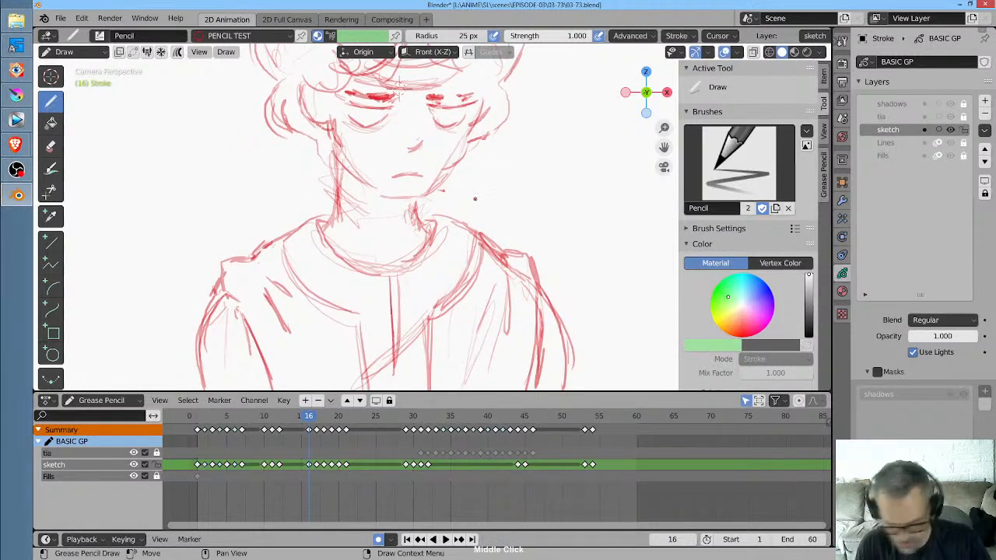
{"action": "key", "text": "Right"}
{"action": "key", "text": "Right"}
{"action": "key", "text": "Right"}
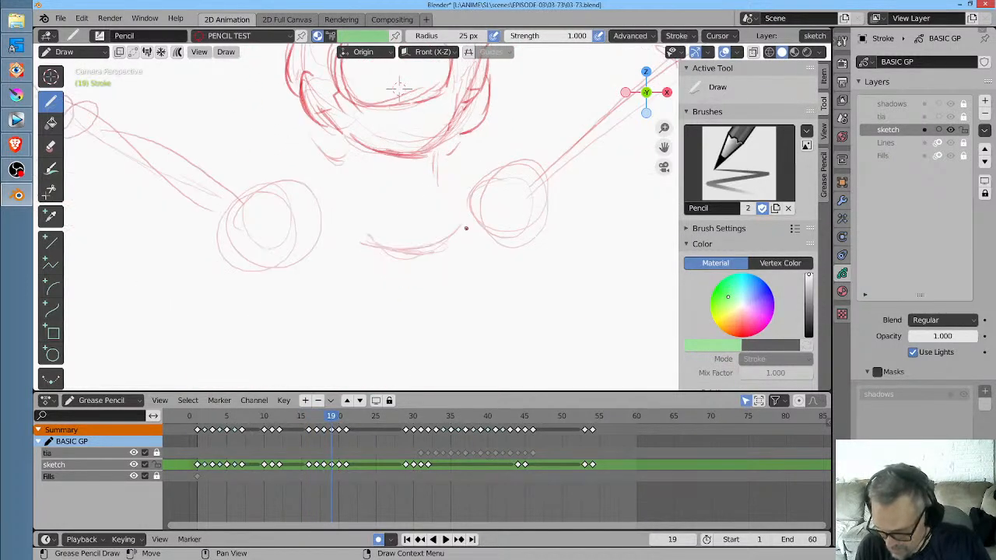
{"action": "key", "text": "Right"}
{"action": "key", "text": "Right"}
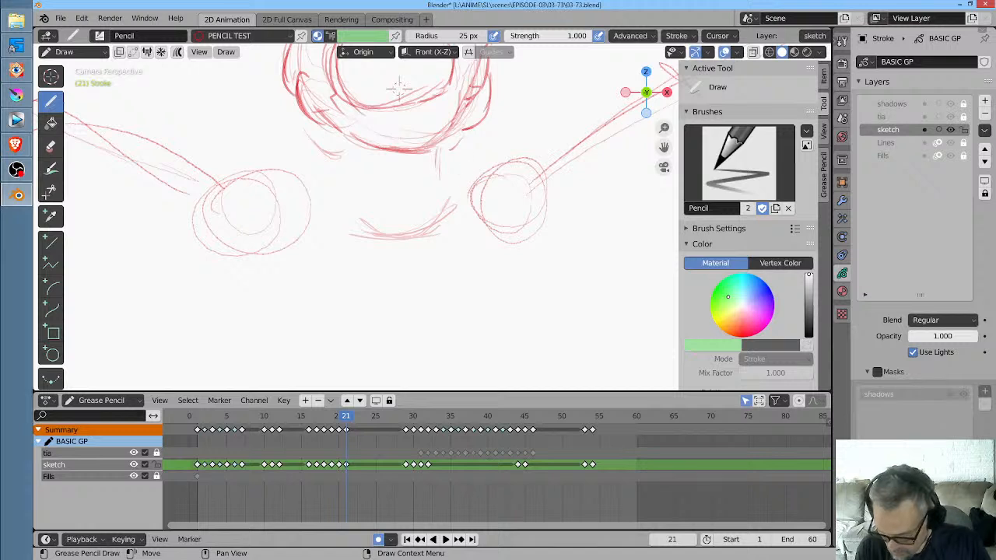
{"action": "mouse_move", "coordinate": [449, 217]}
{"action": "left_mouse_down"}
{"action": "mouse_move", "coordinate": [462, 180]}
{"action": "mouse_move", "coordinate": [453, 207]}
{"action": "left_mouse_up"}
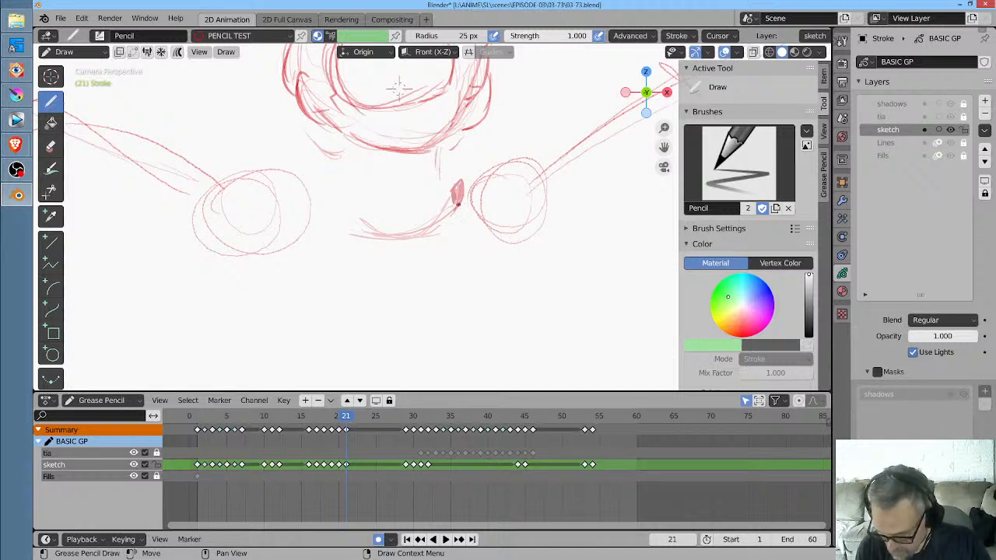
Compare the necklines from frame 21 back to frame 16, reinforcing the rising end of the neckline in frame 18
{"action": "key", "text": "Left"}
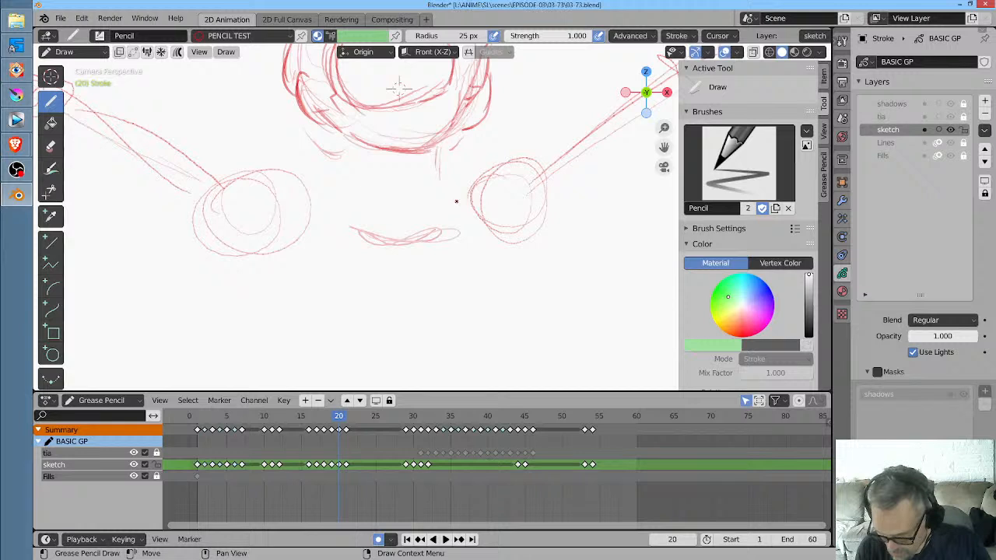
{"action": "key", "text": "Right"}
{"action": "key", "text": "Left"}
{"action": "key", "text": "Left"}
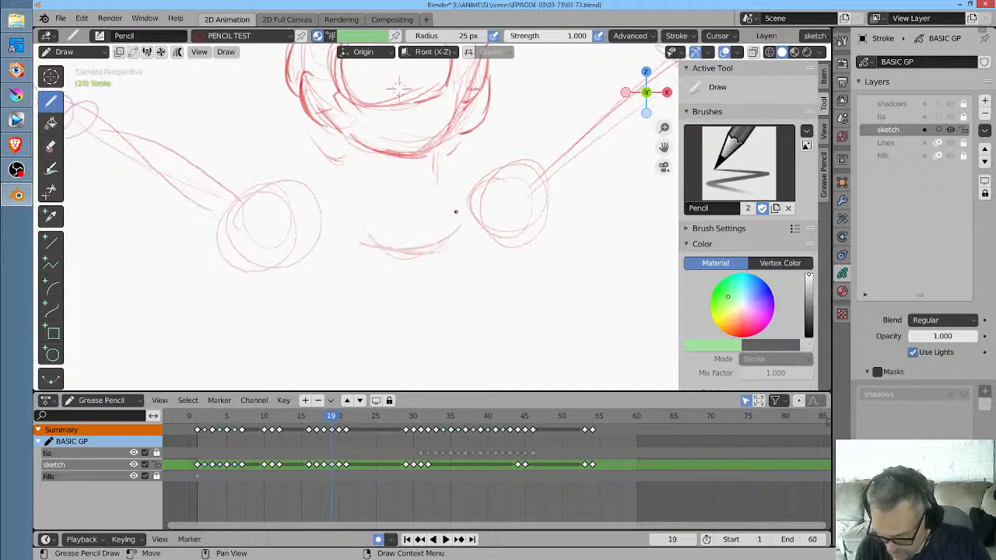
{"action": "key", "text": "Left"}
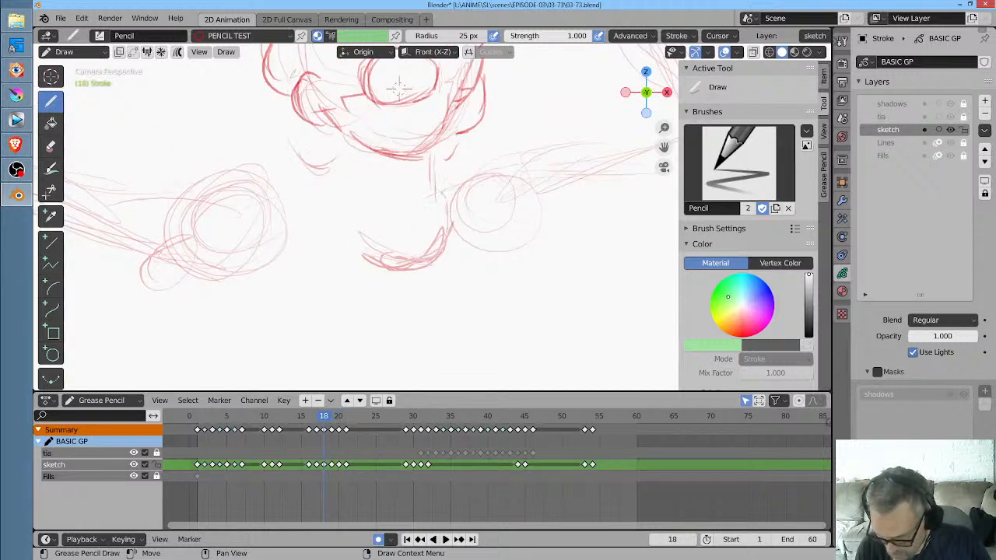
{"action": "key", "text": "Left"}
{"action": "key", "text": "Left"}
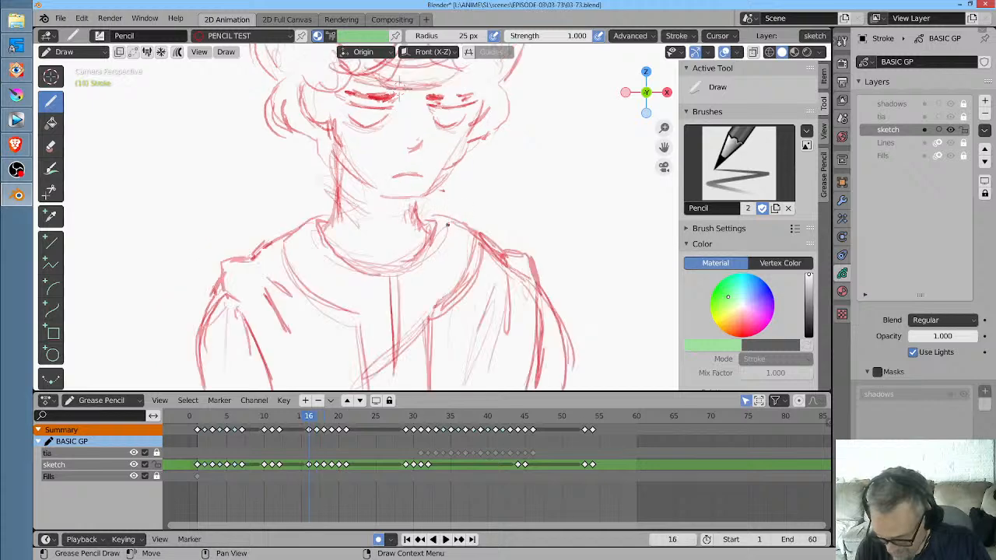
Mark the neckline's raised end and the short shoulder line beside the neck in frame 20, flipping back to frame 16 for reference
{"action": "key", "text": "Right"}
{"action": "key", "text": "Right"}
{"action": "key", "text": "Right"}
{"action": "key", "text": "Right"}
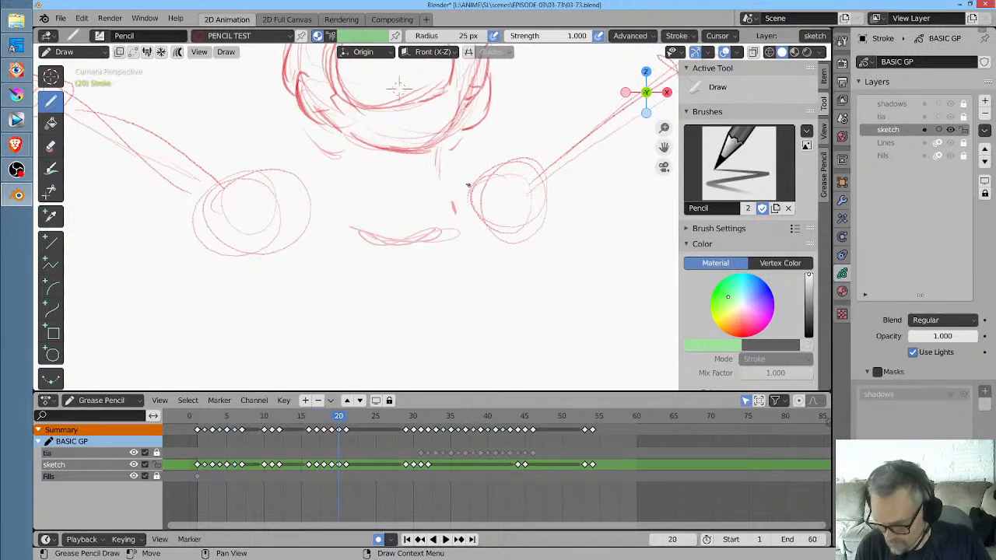
{"action": "key", "text": "Left"}
{"action": "key", "text": "Left"}
{"action": "key", "text": "Left"}
{"action": "key", "text": "Left"}
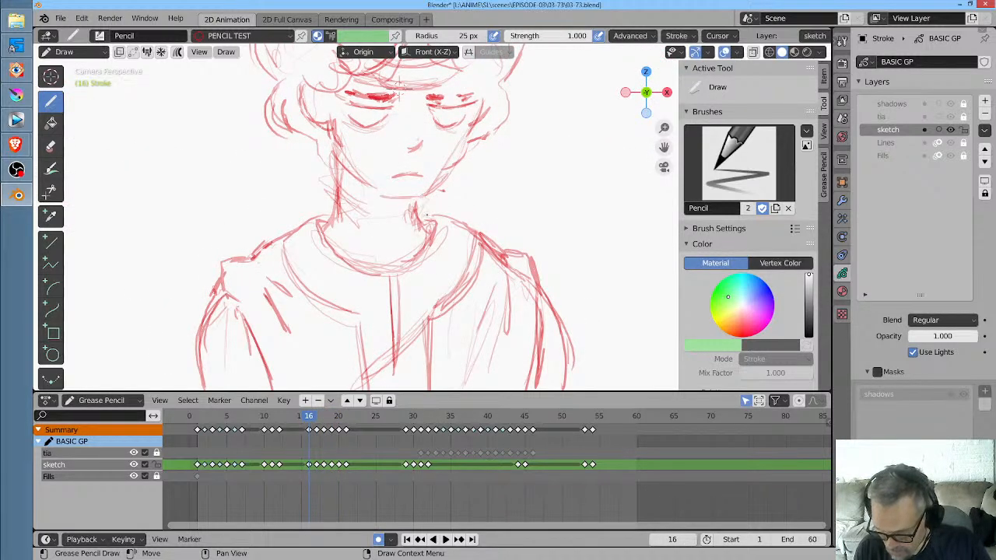
{"action": "key", "text": "Right"}
{"action": "key", "text": "Right"}
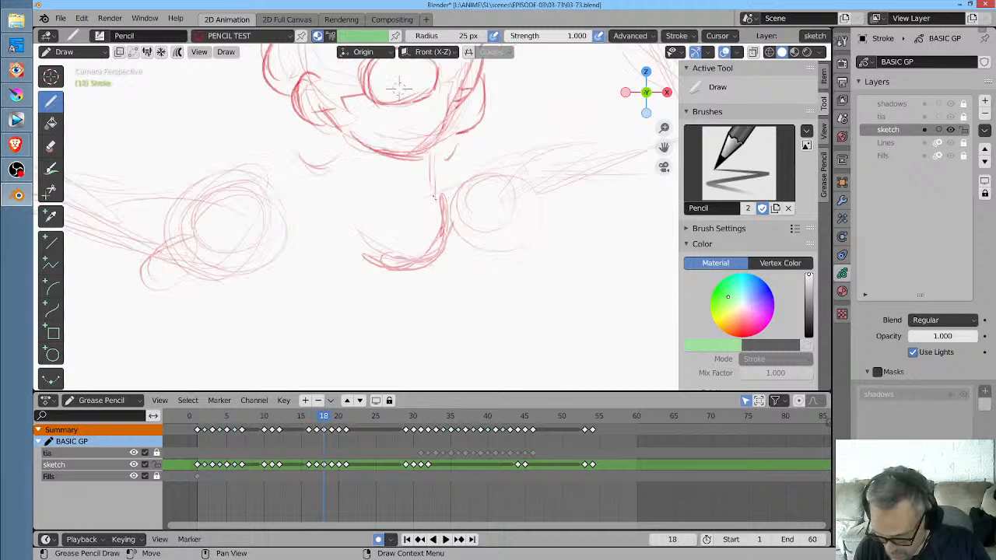
{"action": "key", "text": "Right"}
{"action": "key", "text": "Right"}
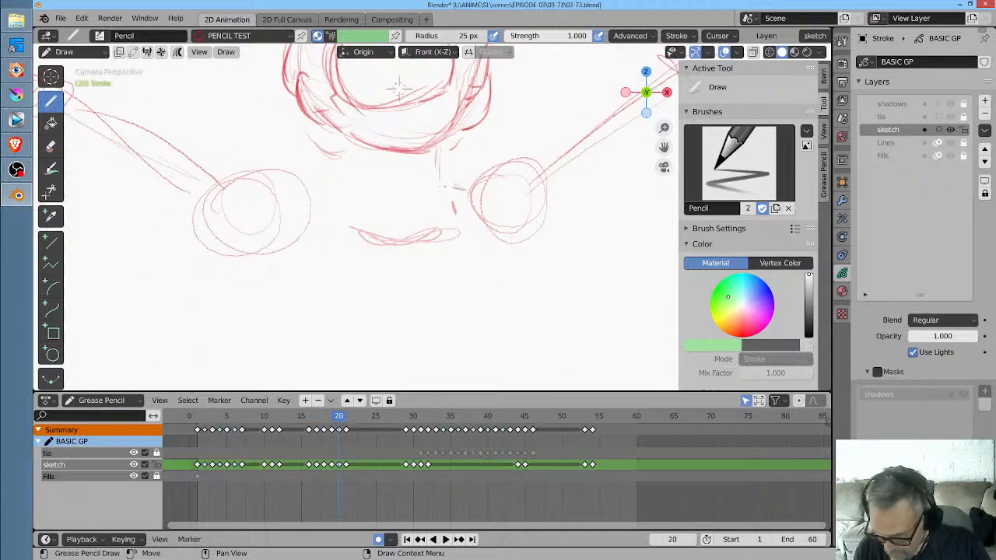
Sketch the right side of the neckline and two short vertical lines beside it on frame 21
{"action": "key", "text": "Right"}
{"action": "mouse_move", "coordinate": [454, 179]}
{"action": "left_mouse_down"}
{"action": "mouse_move", "coordinate": [475, 181]}
{"action": "mouse_move", "coordinate": [469, 249]}
{"action": "left_mouse_up"}
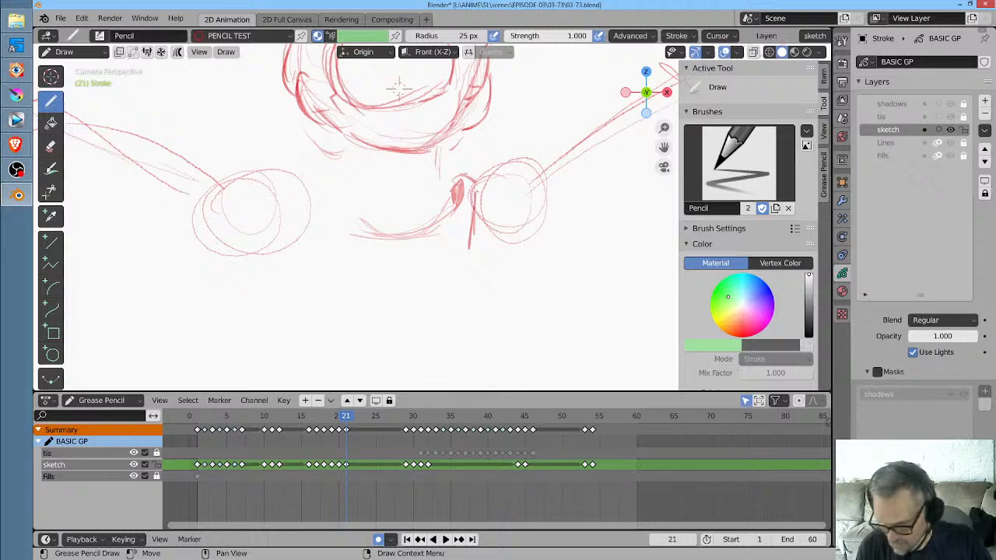
{"action": "left_click_drag", "start_coordinate": [477, 193], "coordinate": [483, 261]}
{"action": "key", "text": "Left"}
{"action": "key", "text": "Left"}
{"action": "key", "text": "Left"}
{"action": "key", "text": "Left"}
{"action": "key", "text": "Left"}
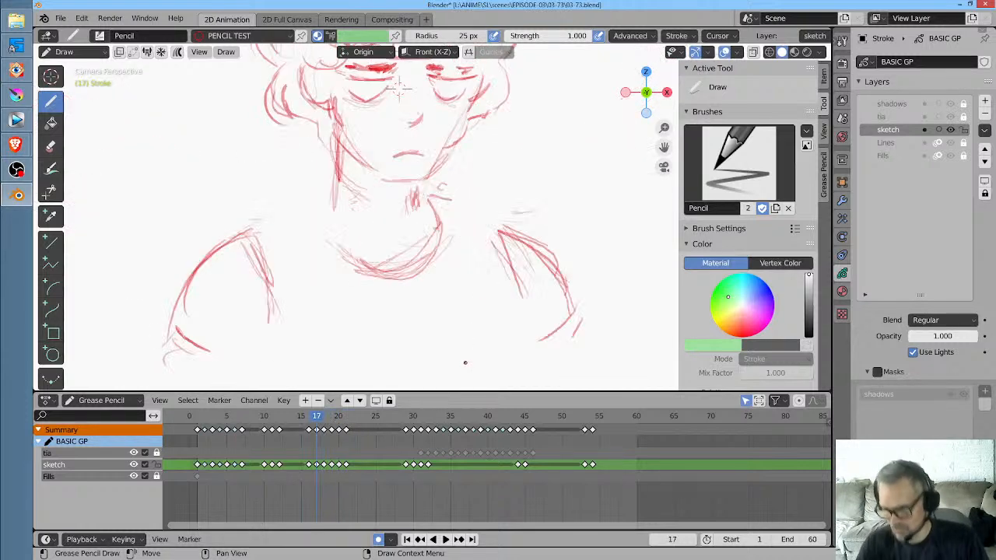
Sketch a vertical line at the inner edge of the right shoulder on frames 17 to 20
{"action": "key", "text": "Right"}
{"action": "key", "text": "Right"}
{"action": "key", "text": "Right"}
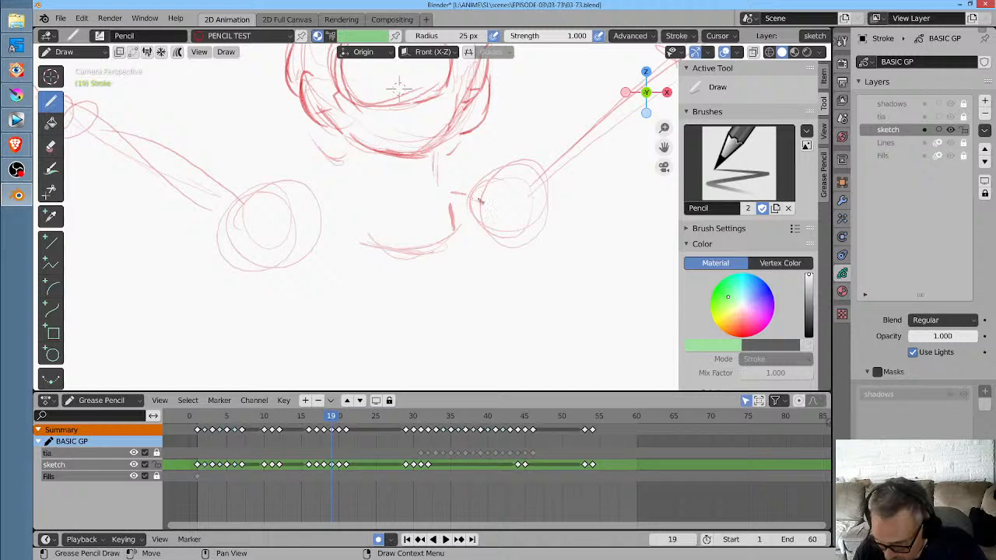
{"action": "key", "text": "Right"}
{"action": "key", "text": "Right"}
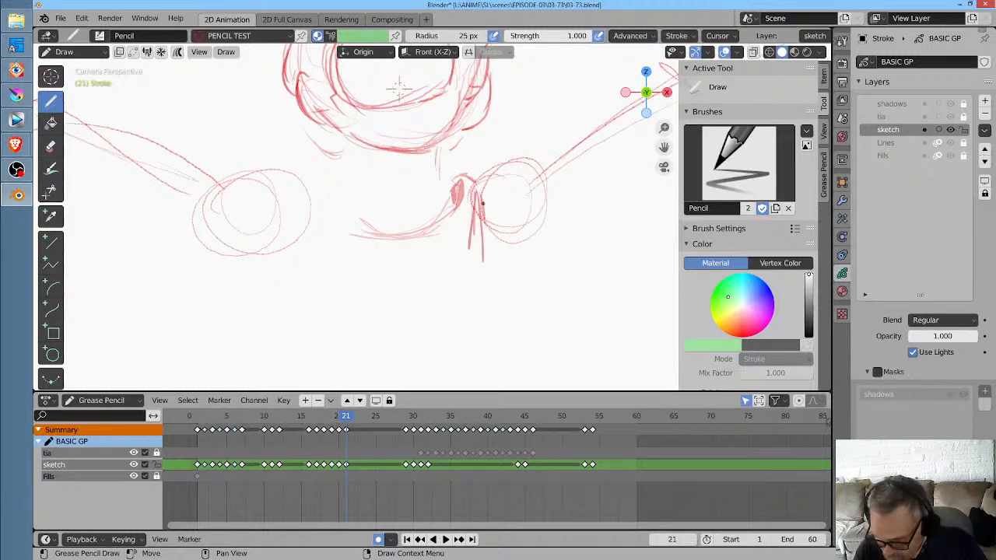
{"action": "key", "text": "Left"}
{"action": "key", "text": "Left"}
{"action": "key", "text": "Left"}
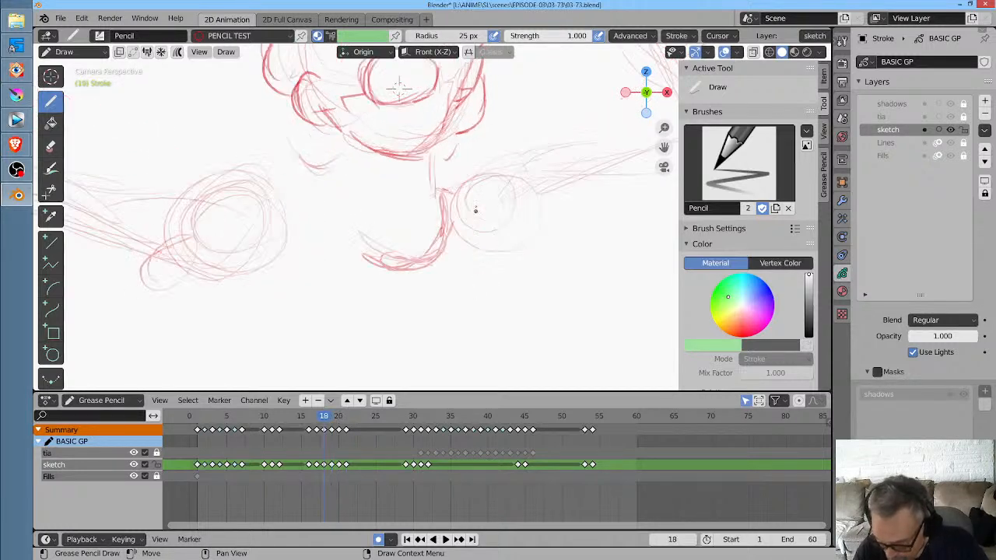
{"action": "key", "text": "Left"}
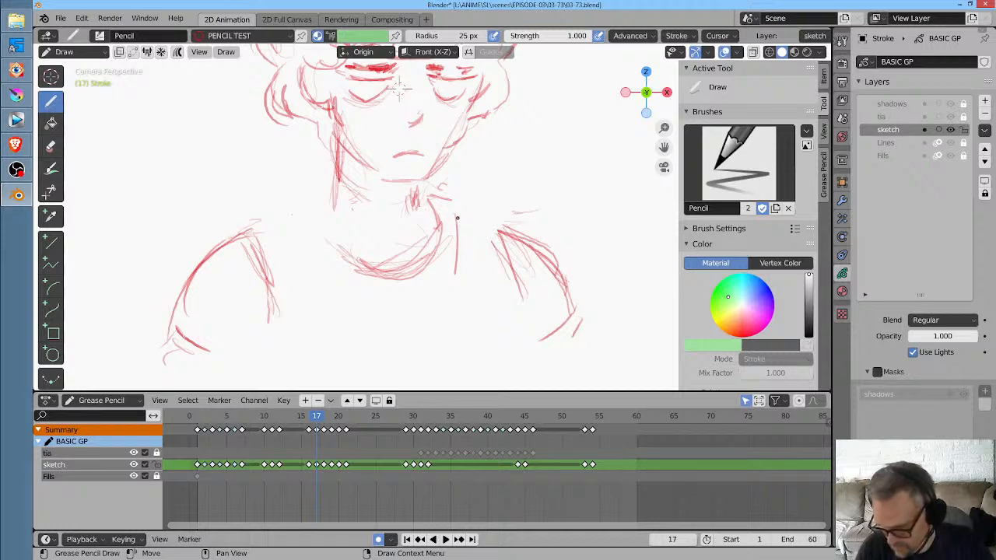
{"action": "key", "text": "Left"}
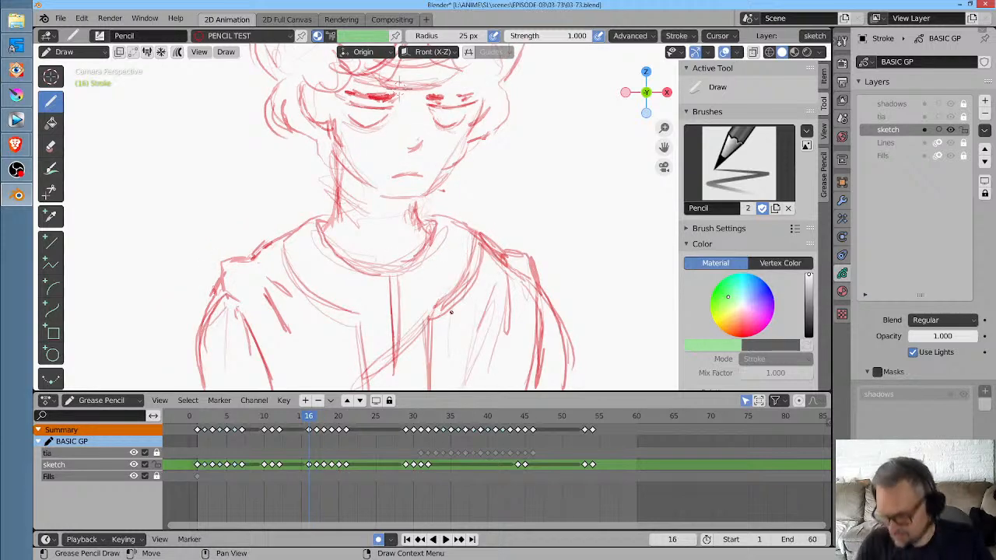
Pull the right end of the neckline on frame 21 downward in Sculpt Mode, using the Grab brush at a radius of 77 px
{"action": "key", "text": "Right"}
{"action": "key", "text": "Right"}
{"action": "key", "text": "Right"}
{"action": "key", "text": "Right"}
{"action": "key", "text": "Right"}
{"action": "key", "text": "Left"}
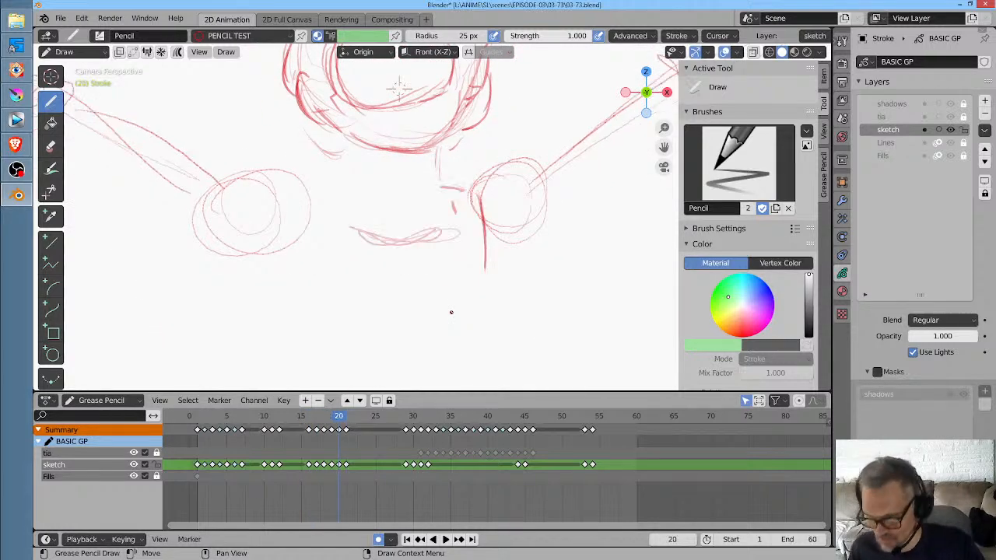
{"action": "key", "text": "Right"}
{"action": "key", "text": "ctrl+Tab"}
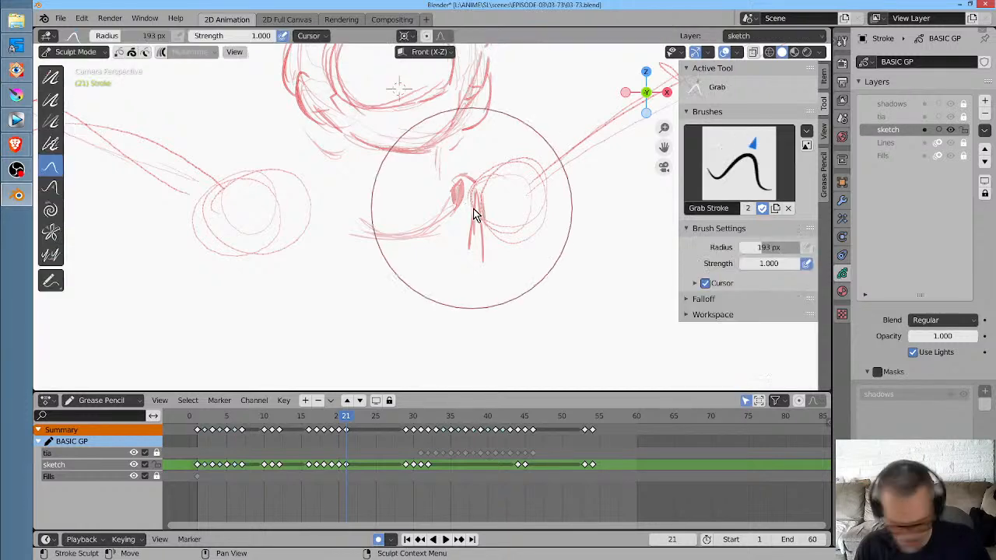
{"action": "key", "text": "f"}
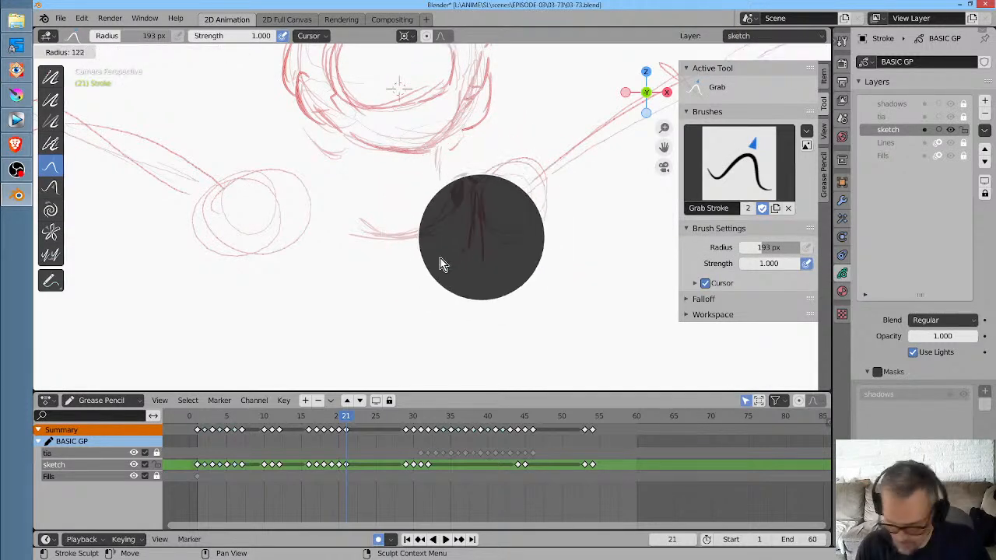
{"action": "left_click", "coordinate": [445, 260]}
{"action": "mouse_move", "coordinate": [462, 204]}
{"action": "left_mouse_down"}
{"action": "mouse_move", "coordinate": [510, 166]}
{"action": "mouse_move", "coordinate": [428, 233]}
{"action": "mouse_move", "coordinate": [443, 224]}
{"action": "mouse_move", "coordinate": [439, 246]}
{"action": "left_mouse_up"}
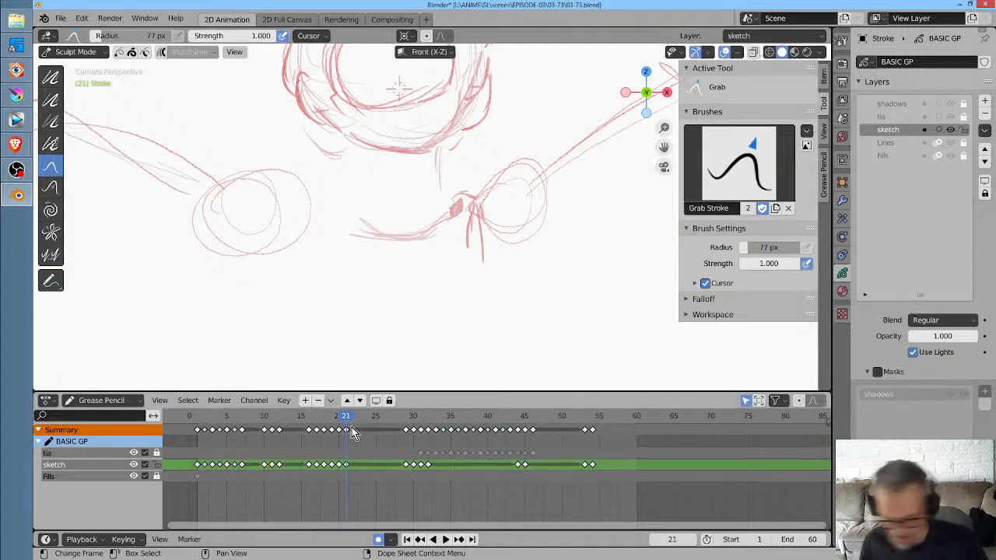
{"action": "key", "text": "Left"}
{"action": "key", "text": "Right"}
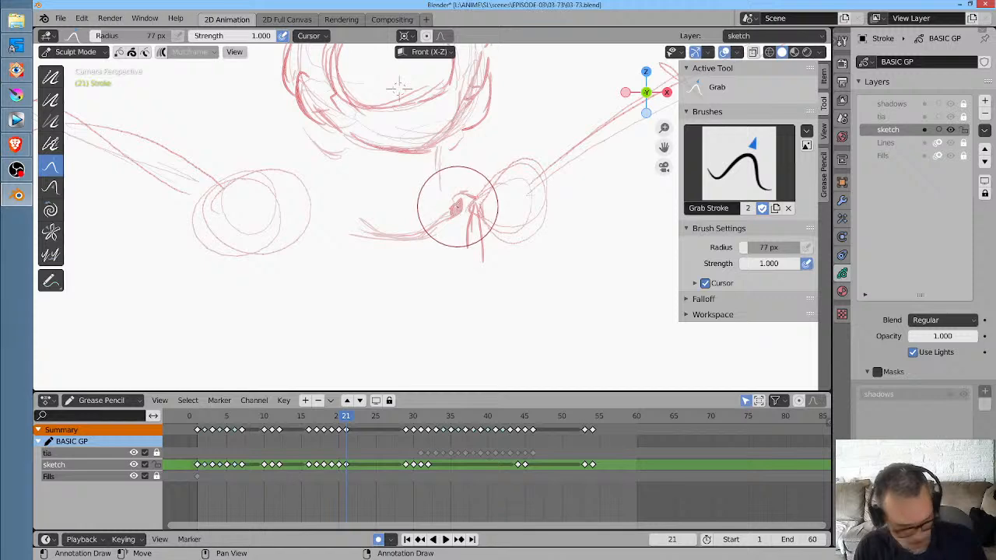
Return to Draw mode and reinforce the right curve of the neckline with pencil strokes on frames 21 back to 17
{"action": "key", "text": "ctrl+Tab"}
{"action": "left_click_drag", "start_coordinate": [458, 207], "coordinate": [420, 237]}
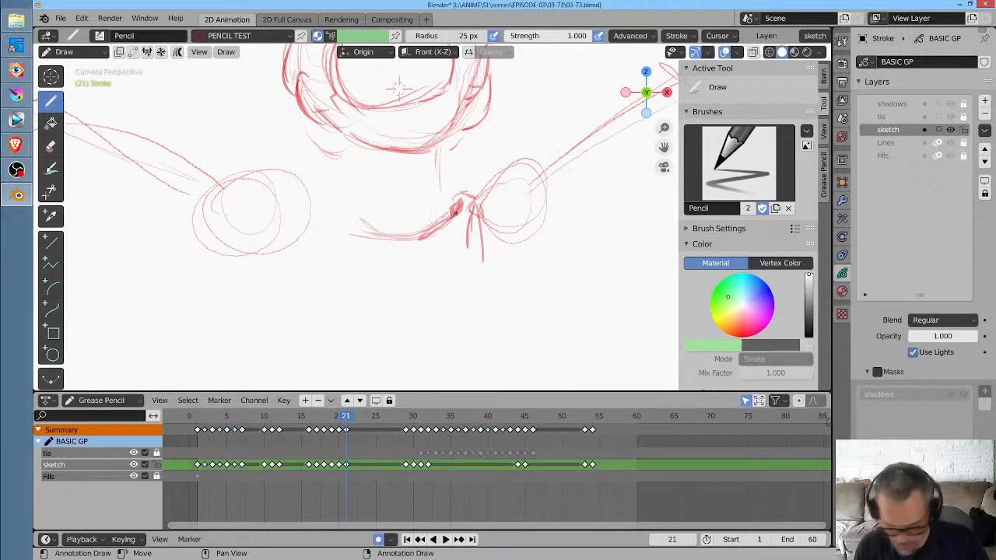
{"action": "key", "text": "Left"}
{"action": "key", "text": "Left"}
{"action": "key", "text": "Left"}
{"action": "key", "text": "Left"}
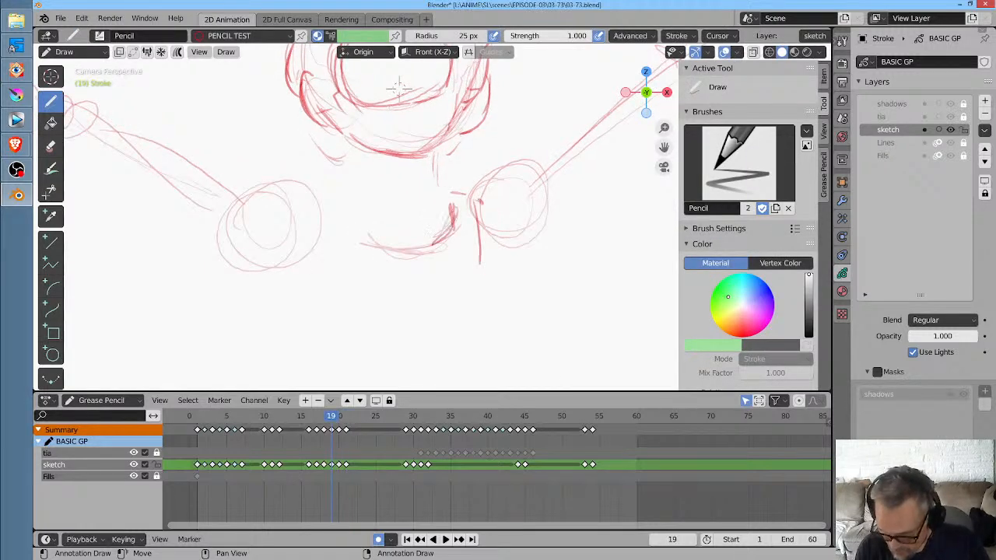
{"action": "key", "text": "Left"}
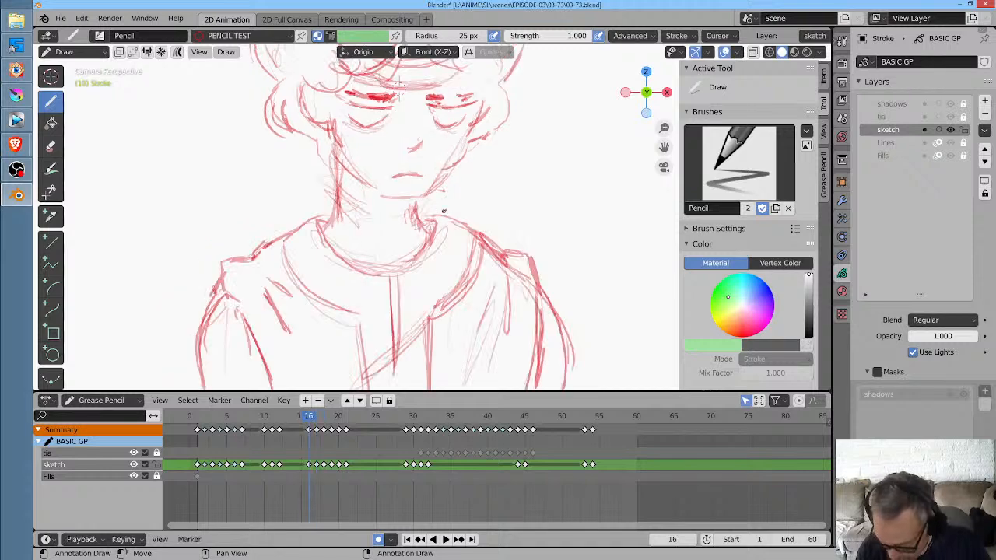
{"action": "key", "text": "Right"}
{"action": "key", "text": "Right"}
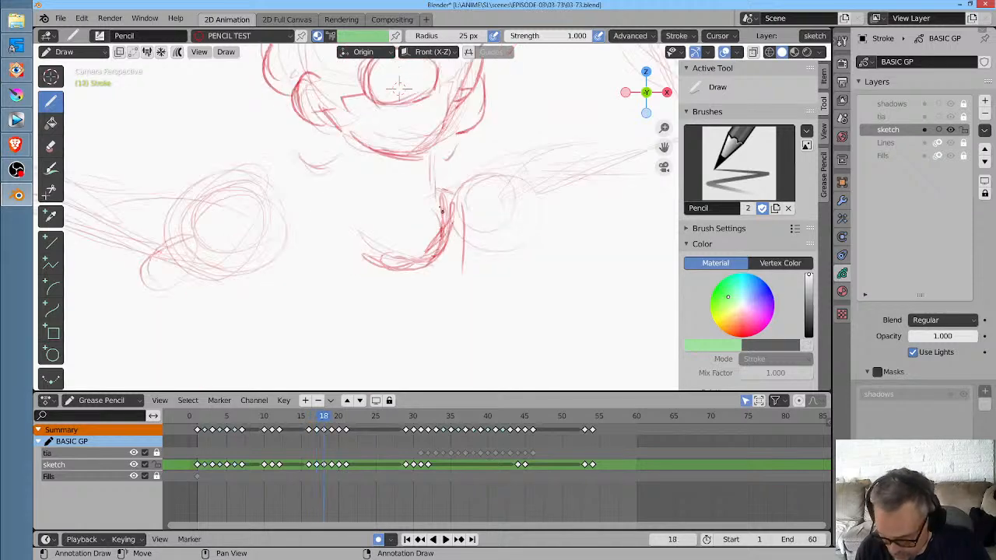
{"action": "key", "text": "Left"}
{"action": "key", "text": "Left"}
{"action": "key", "text": "Left"}
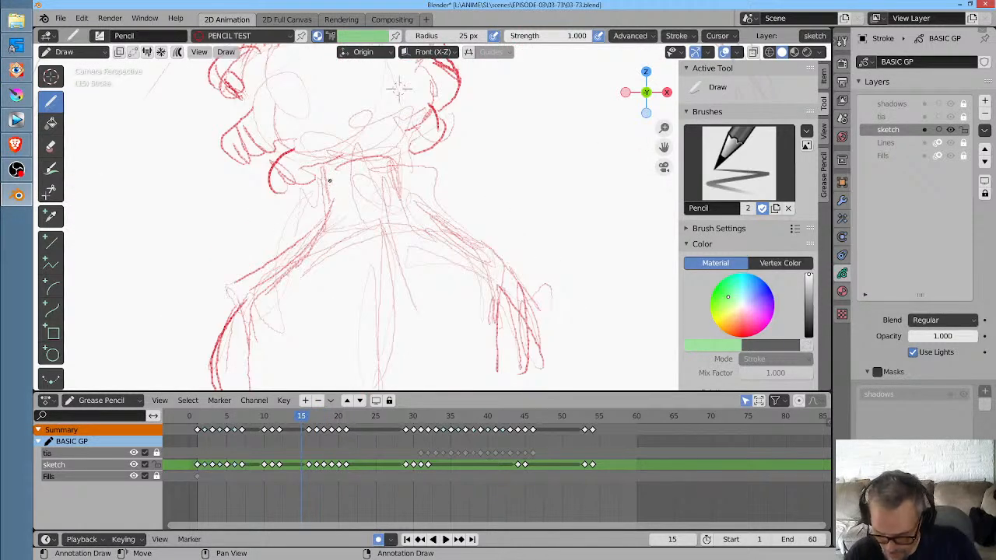
Sketch the left curve of the neckline on frames 17 to 21, joining it to the bottom arc
{"action": "key", "text": "Right"}
{"action": "key", "text": "Right"}
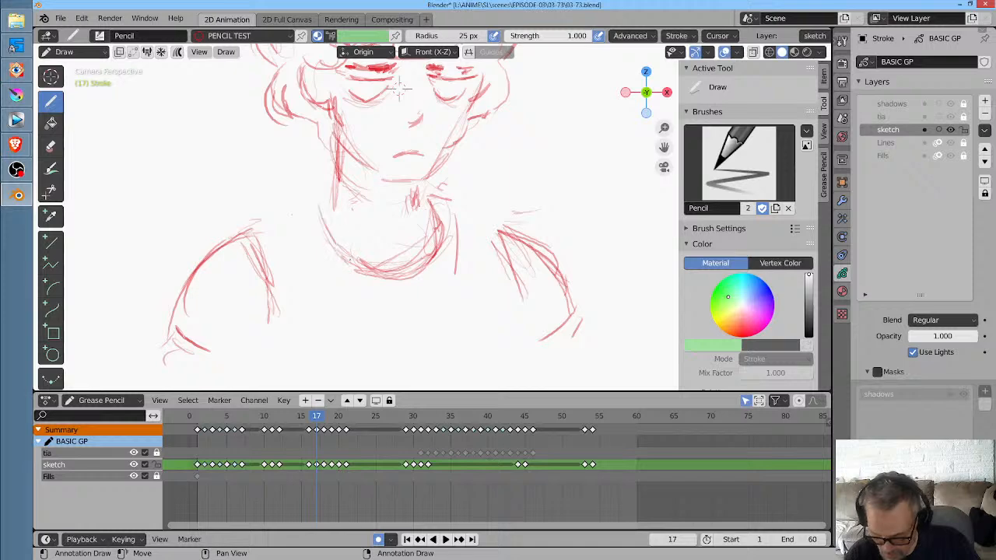
{"action": "key", "text": "Right"}
{"action": "key", "text": "Left"}
{"action": "key", "text": "Right"}
{"action": "key", "text": "Right"}
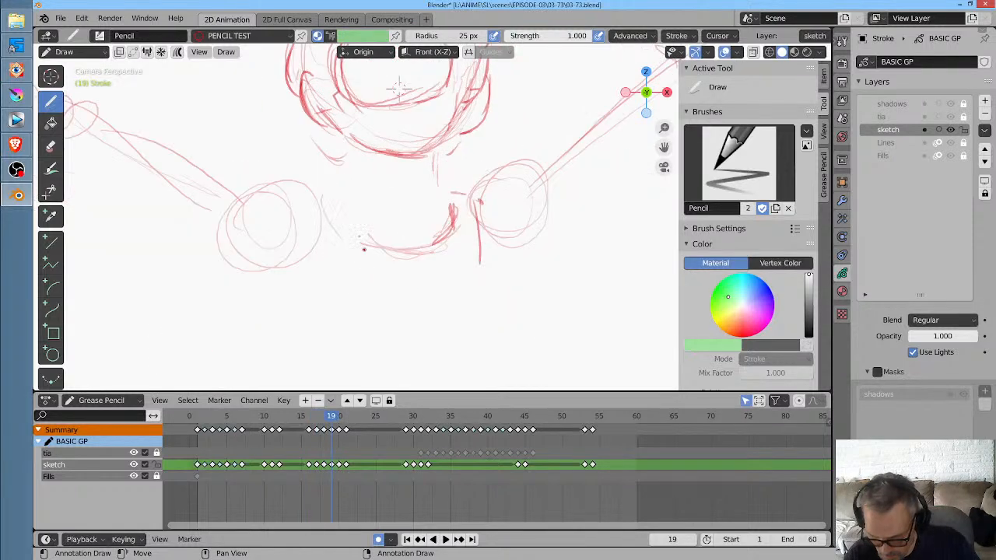
{"action": "key", "text": "Right"}
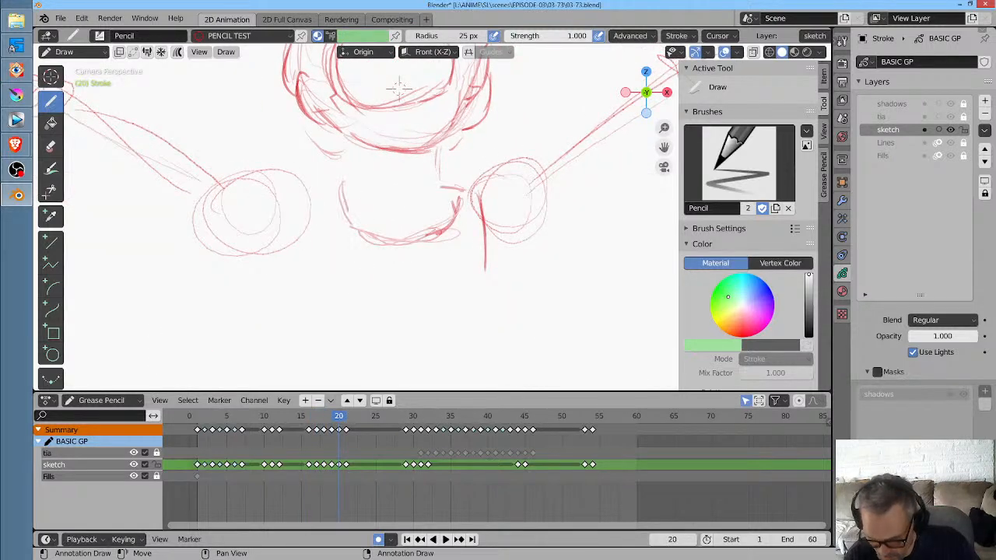
{"action": "key", "text": "Right"}
{"action": "left_click_drag", "start_coordinate": [347, 189], "coordinate": [364, 229]}
{"action": "left_click_drag", "start_coordinate": [346, 178], "coordinate": [372, 235]}
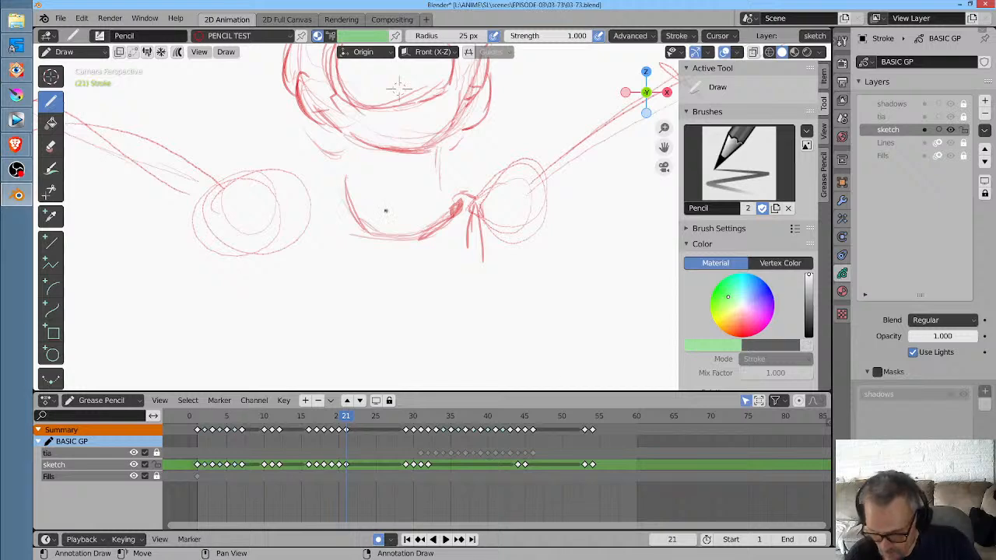
Sketch the short left shoulder line running from the neckline towards the shoulder circle on frames 17 to 21
{"action": "key", "text": "Right"}
{"action": "key", "text": "Left"}
{"action": "key", "text": "Left"}
{"action": "key", "text": "Left"}
{"action": "key", "text": "Left"}
{"action": "key", "text": "Left"}
{"action": "key", "text": "Left"}
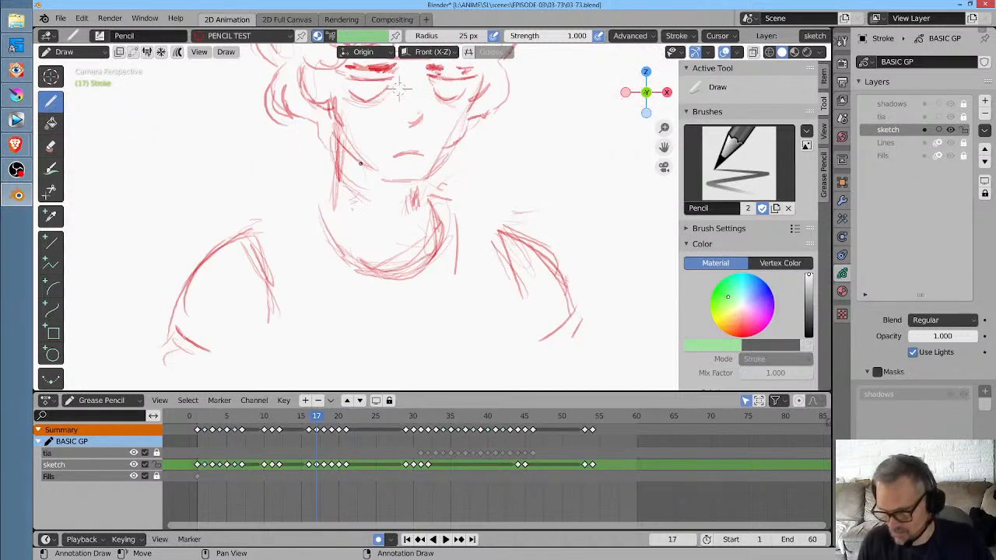
{"action": "key", "text": "Right"}
{"action": "key", "text": "Left"}
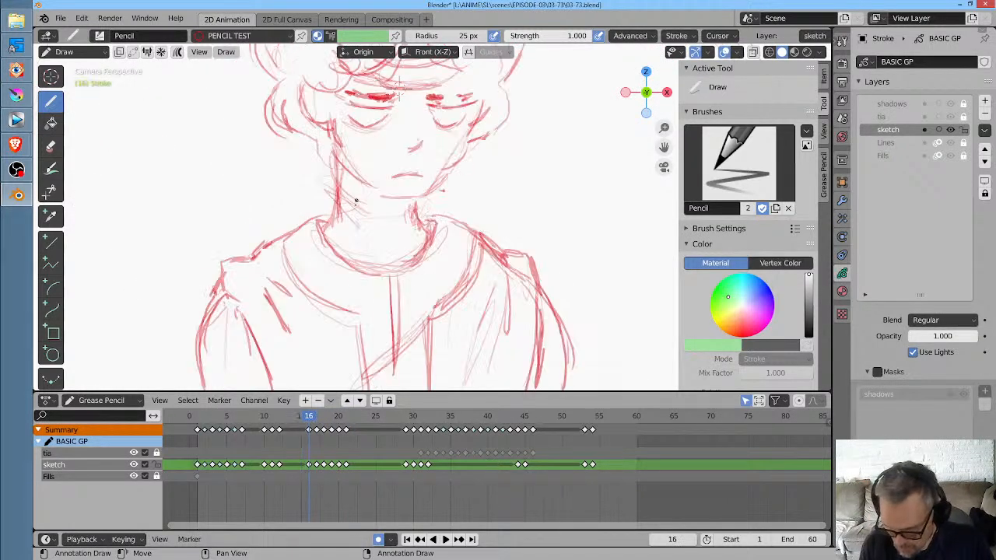
{"action": "key", "text": "Right"}
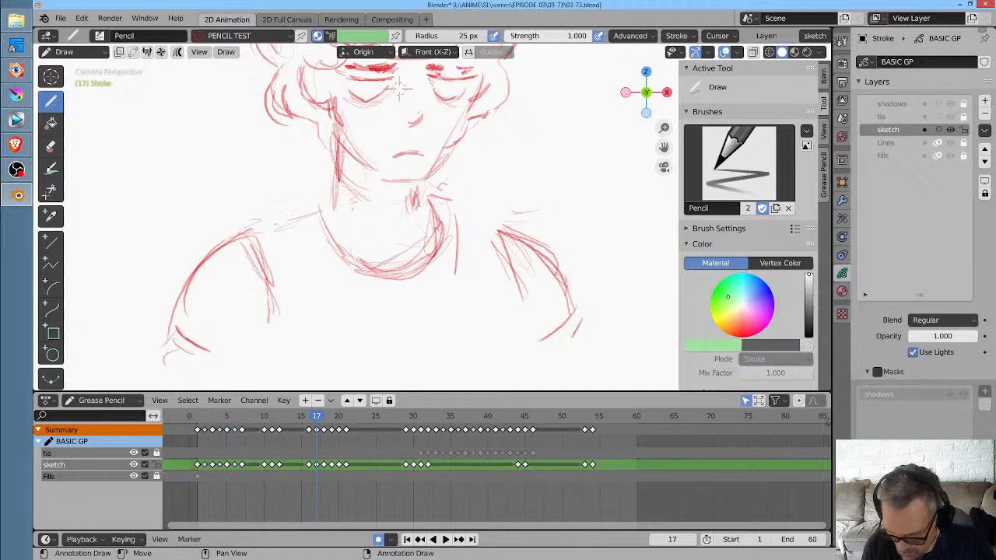
{"action": "key", "text": "Right"}
{"action": "key", "text": "Right"}
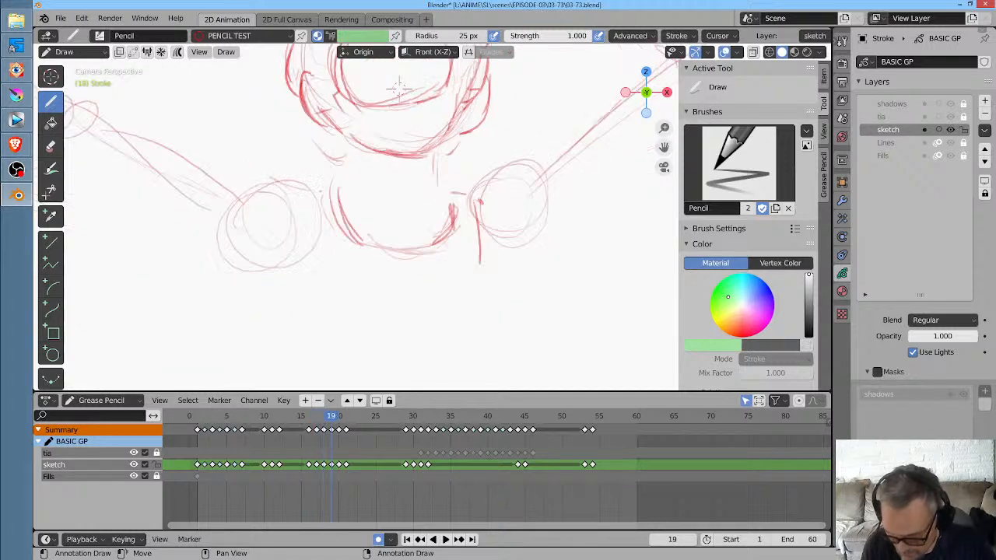
{"action": "key", "text": "Right"}
{"action": "key", "text": "Right"}
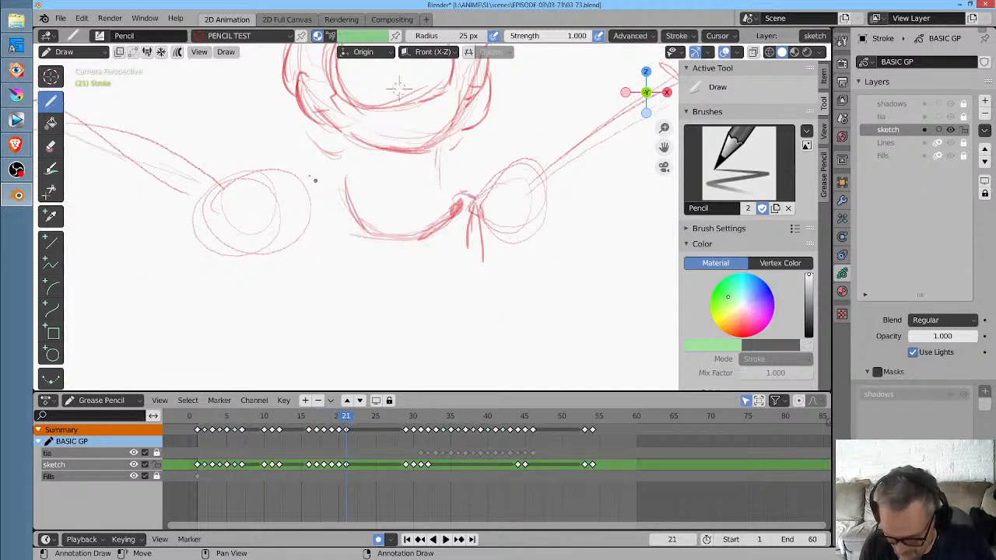
Sketch the right shoulder line rising from the neckline over the shoulder circle on frames 18 to 21
{"action": "key", "text": "Left"}
{"action": "key", "text": "Left"}
{"action": "key", "text": "Left"}
{"action": "key", "text": "Left"}
{"action": "key", "text": "Left"}
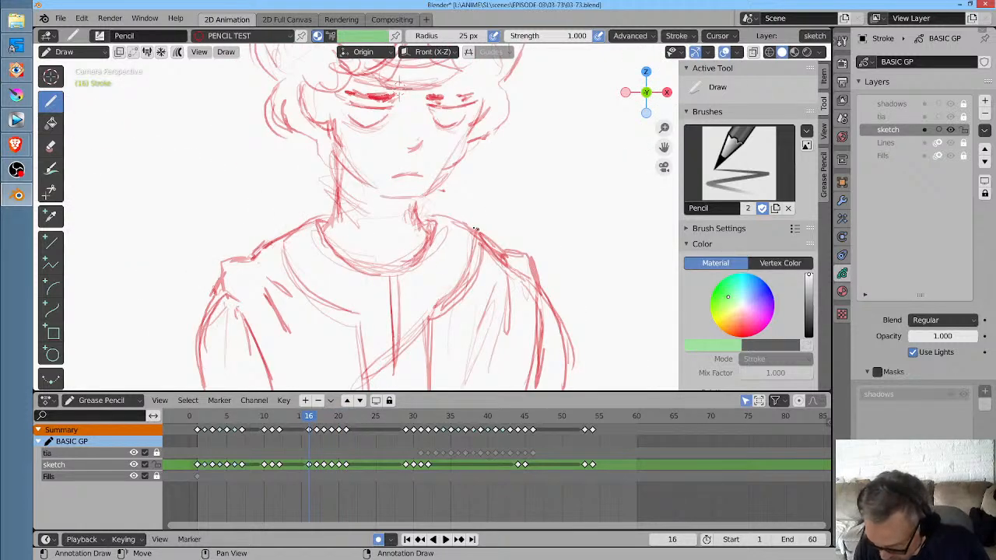
{"action": "key", "text": "Right"}
{"action": "key", "text": "Right"}
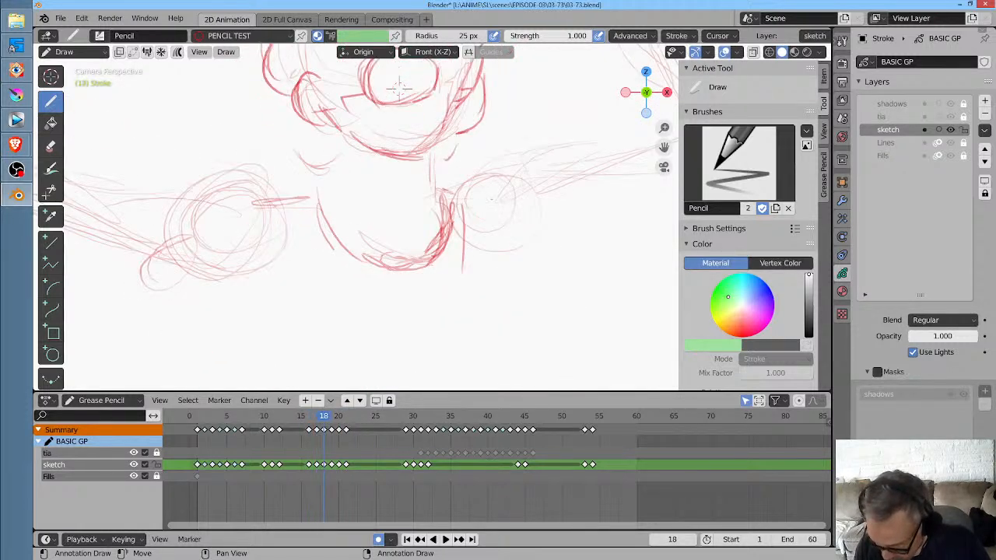
{"action": "key", "text": "Right"}
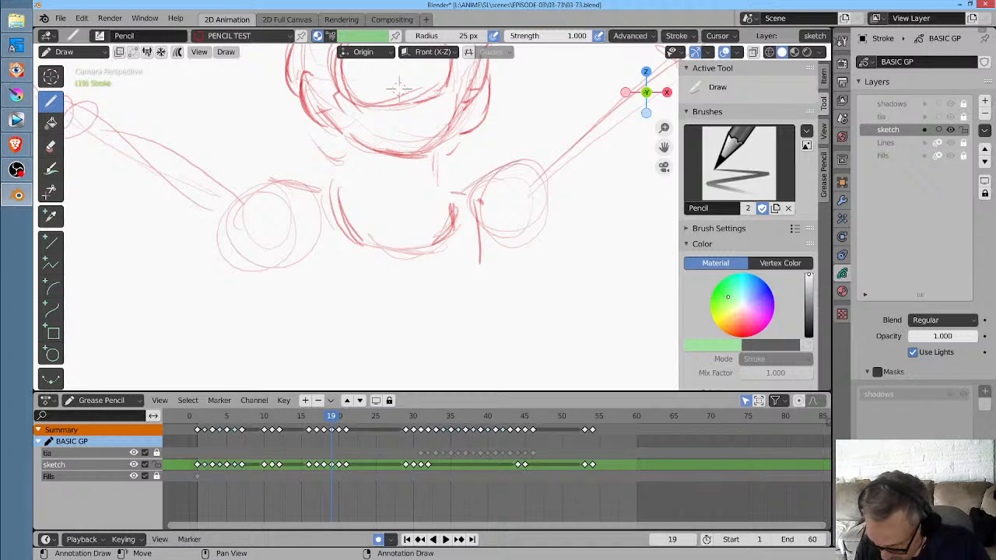
{"action": "key", "text": "Right"}
{"action": "key", "text": "Right"}
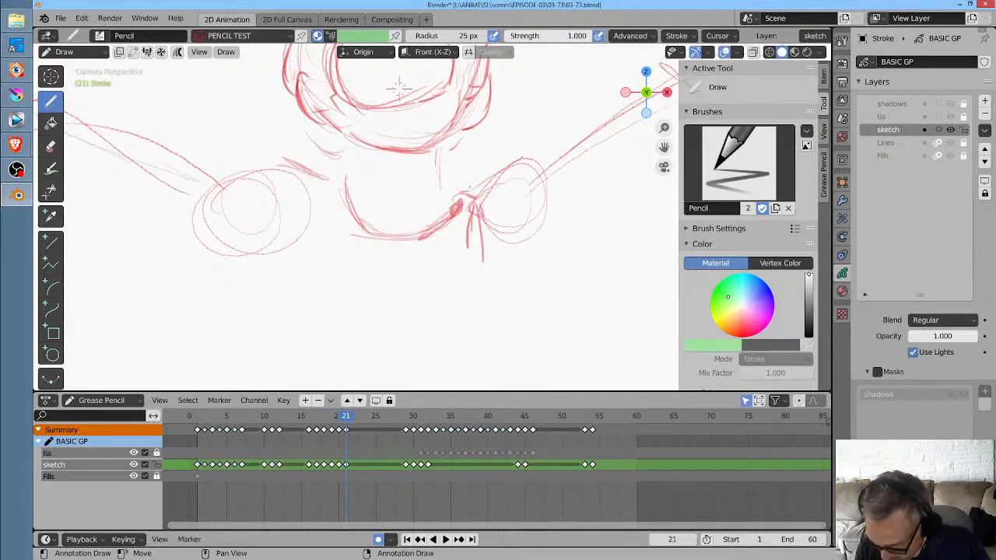
{"action": "key", "text": "Left"}
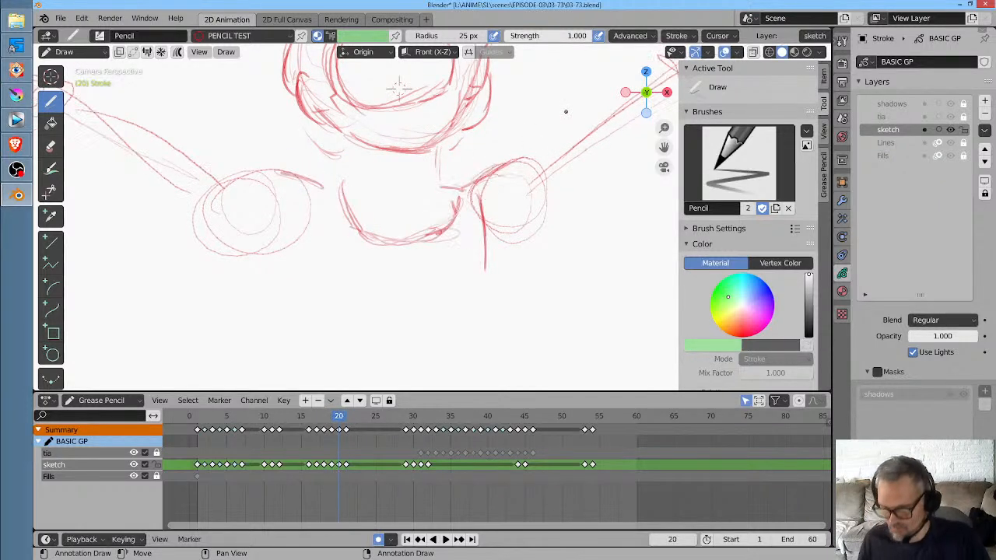
Try to duplicate the keyframes of frames 20 and 21 in pairs across frames 22 to 27
{"action": "scroll", "coordinate": [428, 231], "scroll_direction": "down", "scroll_amount": 5}
{"action": "key", "text": "Left"}
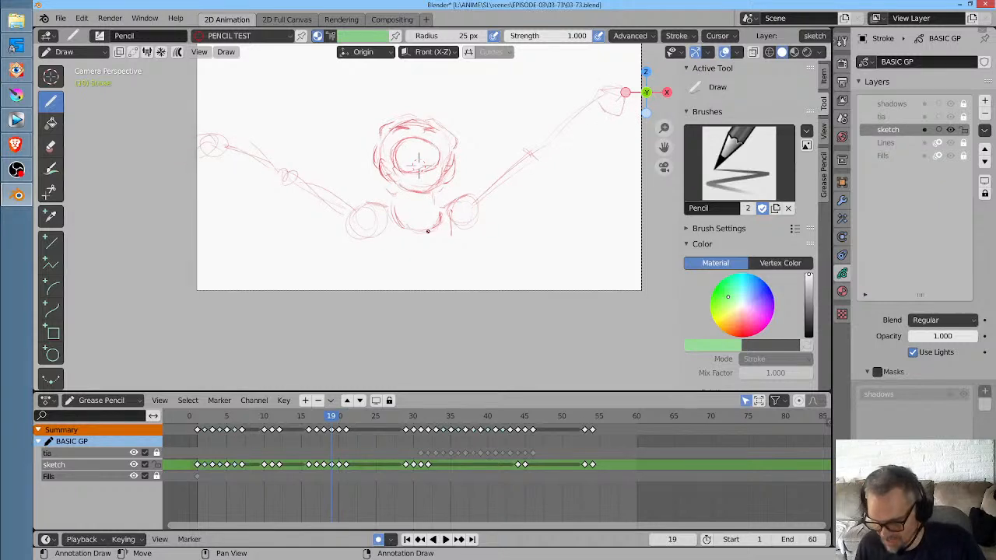
{"action": "mouse_move", "coordinate": [336, 421]}
{"action": "left_mouse_down"}
{"action": "mouse_move", "coordinate": [304, 424]}
{"action": "mouse_move", "coordinate": [356, 434]}
{"action": "left_mouse_up"}
{"action": "left_click", "coordinate": [346, 465]}
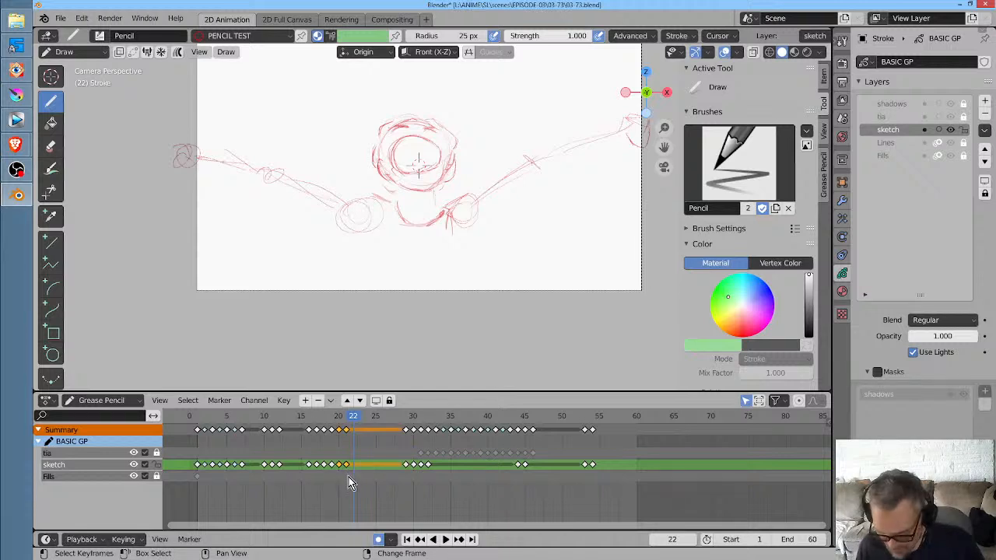
{"action": "key", "text": "g"}
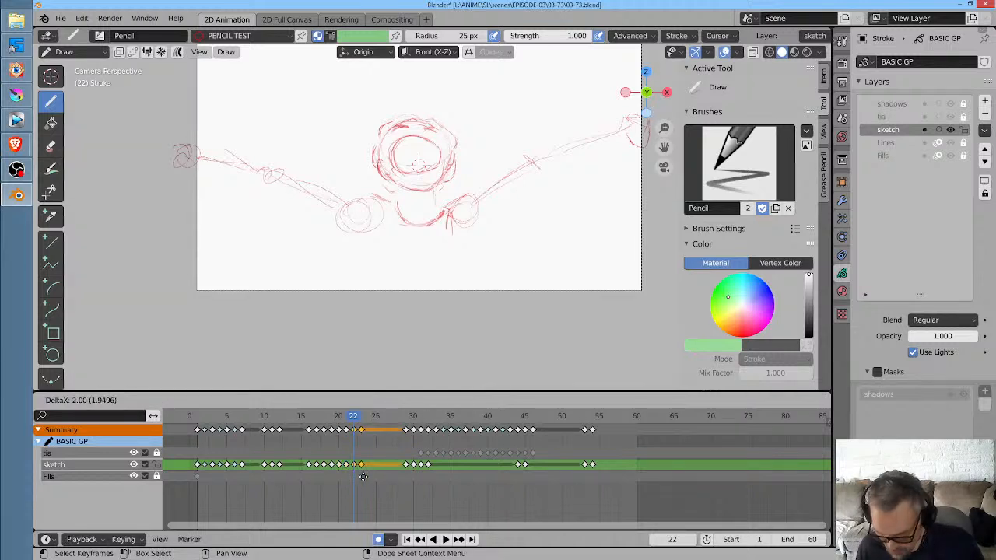
{"action": "left_click", "coordinate": [378, 477]}
{"action": "key", "text": "g"}
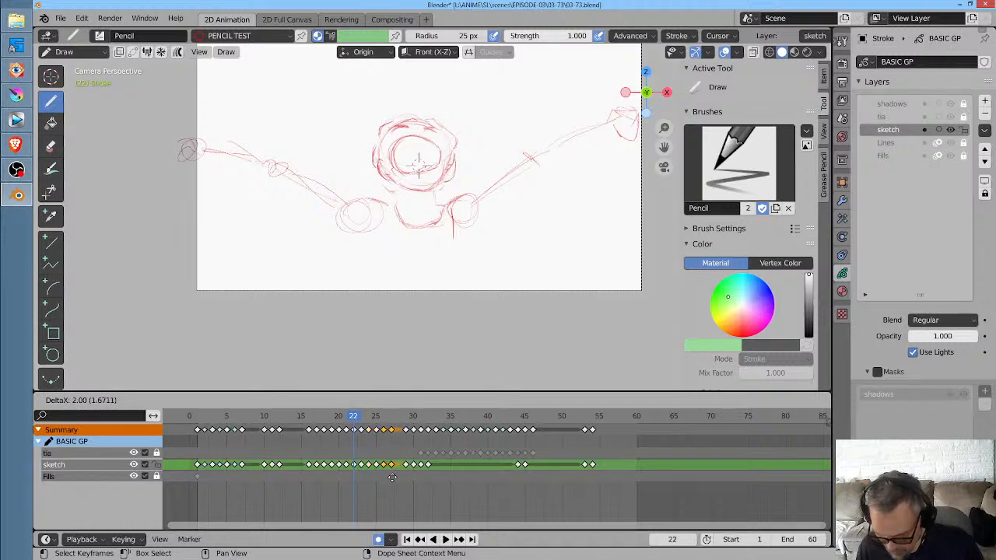
{"action": "left_click", "coordinate": [392, 478]}
Play the animation from just before the arm-raising pose to check the duplicated keyframes
{"action": "left_click", "coordinate": [321, 421]}
{"action": "key", "text": "space"}
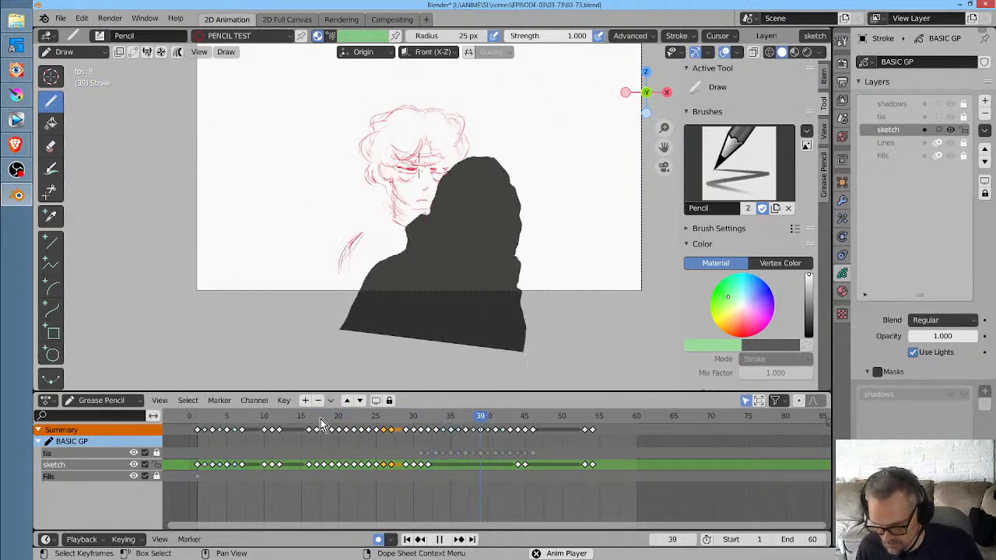
{"action": "left_click", "coordinate": [294, 424]}
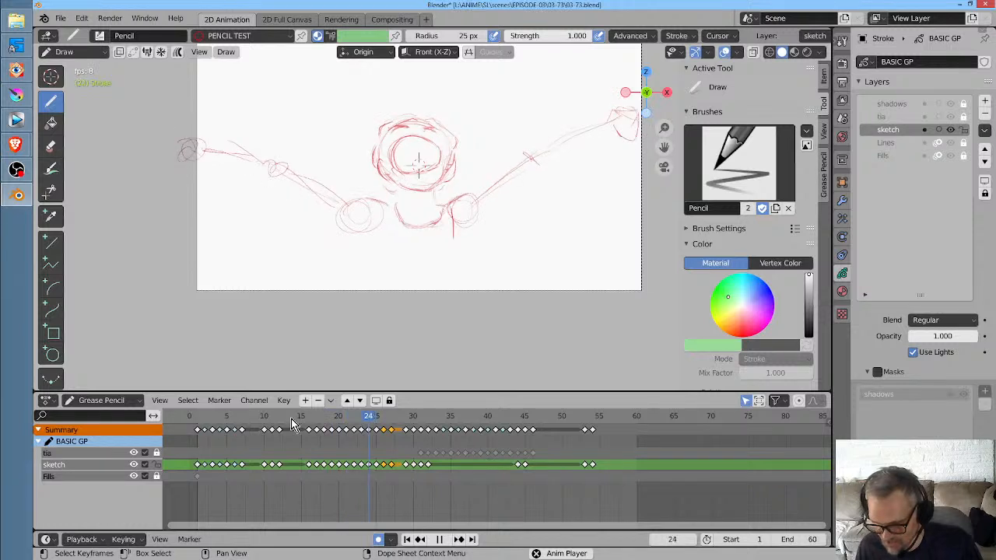
{"action": "key", "text": "space"}
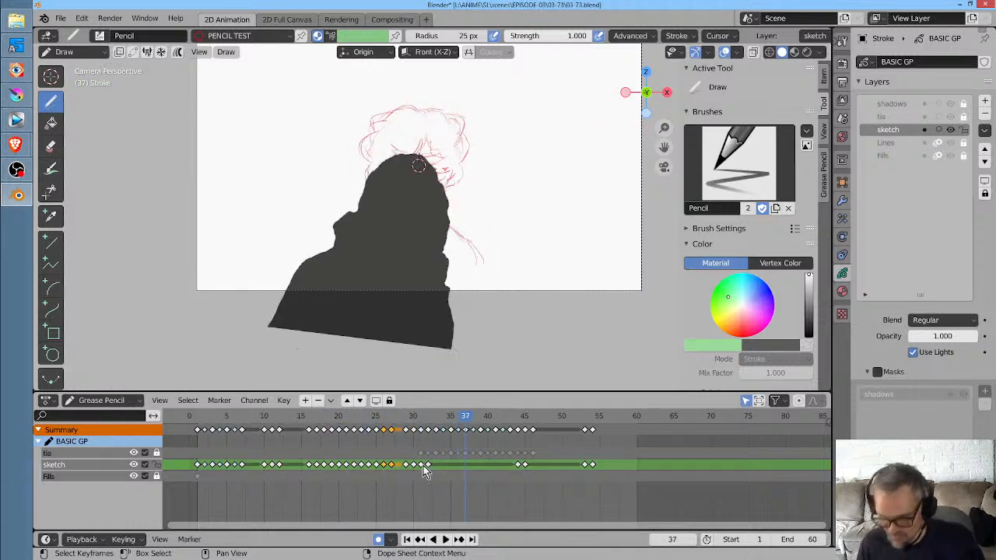
Undo the keyframe duplications on frames 22 to 27
{"action": "key", "text": "ctrl+z"}
{"action": "key", "text": "ctrl+z"}
{"action": "key", "text": "ctrl+z"}
{"action": "key", "text": "ctrl+z"}
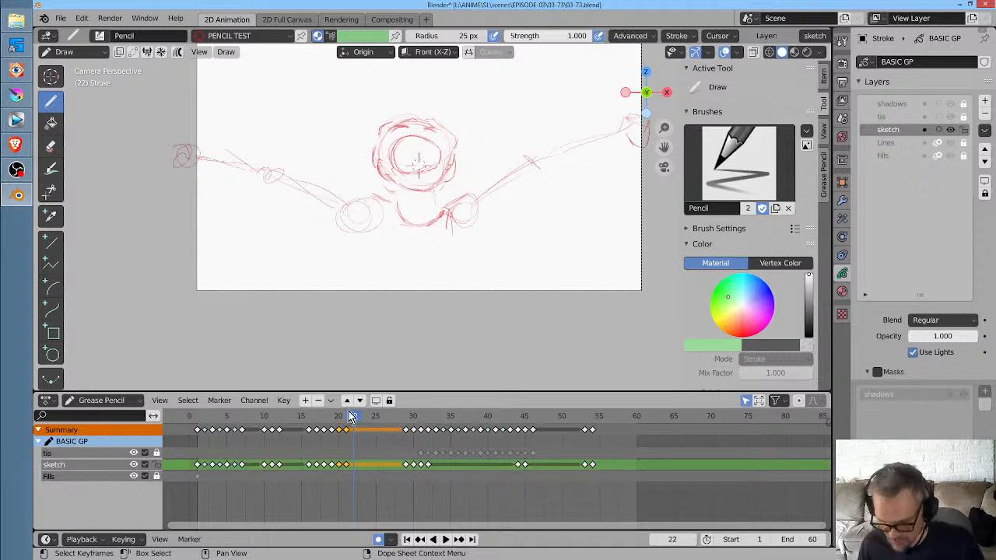
Go back to frame 16, the character's calm pose, and save the file
{"action": "mouse_move", "coordinate": [354, 418]}
{"action": "left_mouse_down"}
{"action": "mouse_move", "coordinate": [311, 422]}
{"action": "mouse_move", "coordinate": [344, 422]}
{"action": "mouse_move", "coordinate": [308, 432]}
{"action": "left_mouse_up"}
{"action": "scroll", "coordinate": [482, 191], "scroll_direction": "up", "scroll_amount": 4}
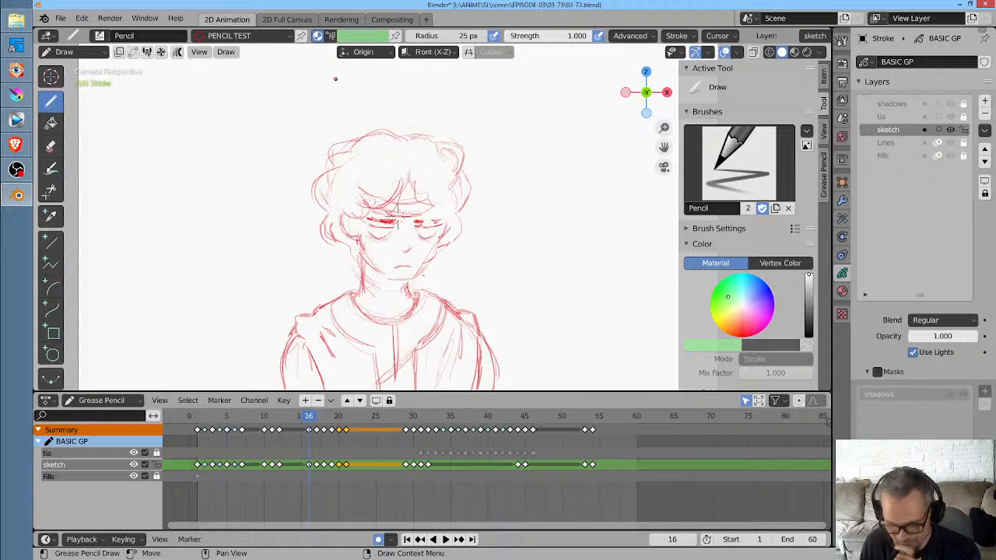
{"action": "left_click", "coordinate": [60, 18]}
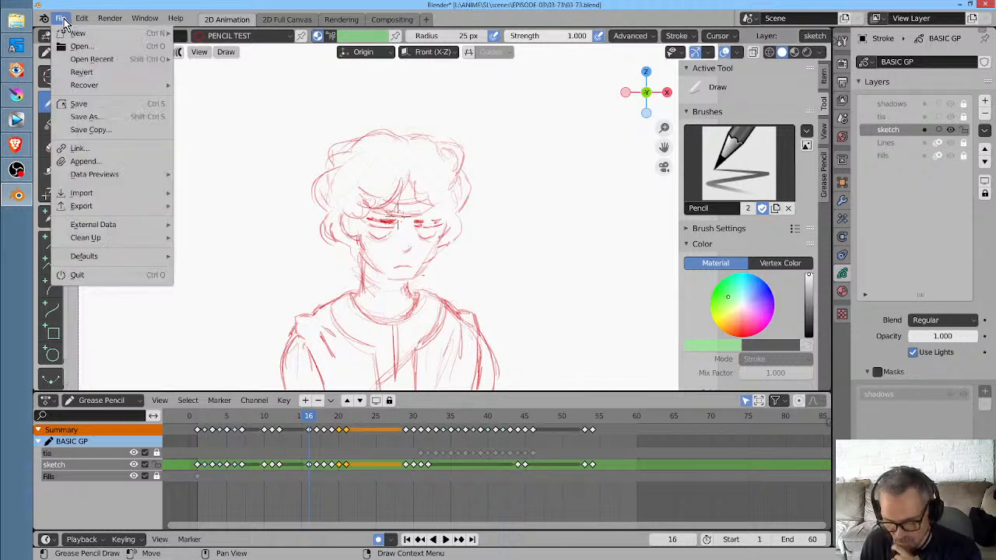
{"action": "left_click", "coordinate": [81, 103]}
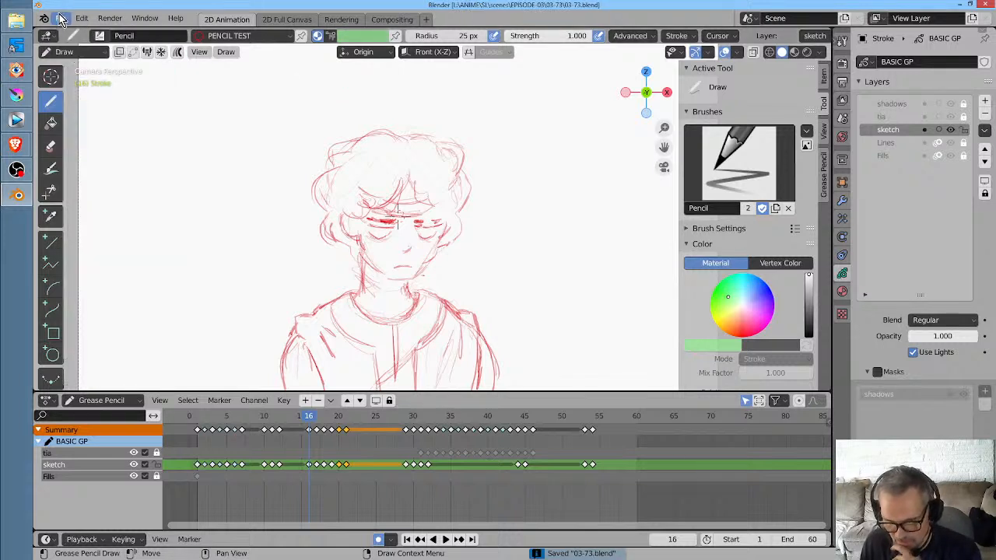
Create a new General file and sketch overlapping pencil circles on the canvas as a brush test
{"action": "left_click", "coordinate": [61, 17]}
{"action": "mouse_move", "coordinate": [74, 35]}
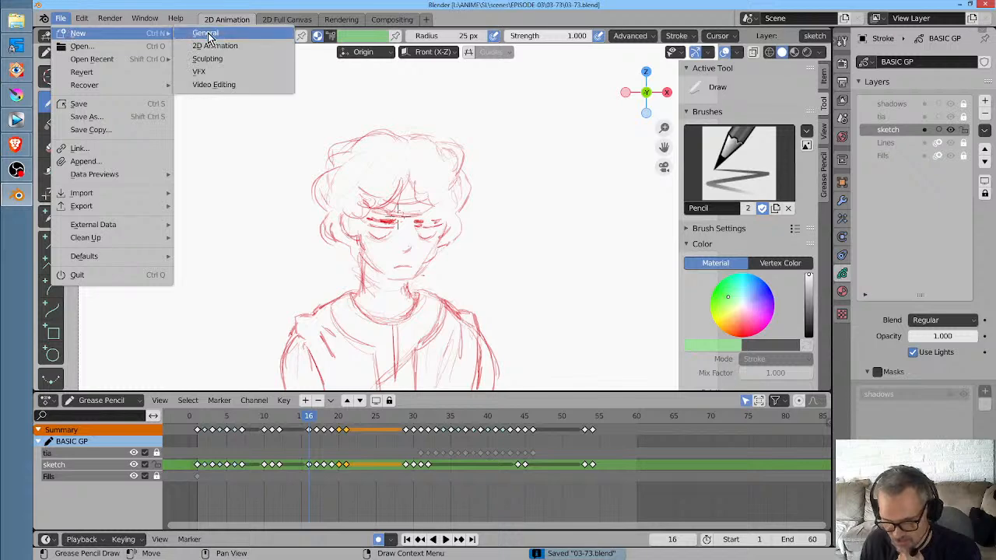
{"action": "left_click", "coordinate": [208, 37]}
{"action": "mouse_move", "coordinate": [244, 187]}
{"action": "left_mouse_down"}
{"action": "mouse_move", "coordinate": [251, 294]}
{"action": "mouse_move", "coordinate": [368, 173]}
{"action": "mouse_move", "coordinate": [333, 328]}
{"action": "mouse_move", "coordinate": [427, 178]}
{"action": "mouse_move", "coordinate": [408, 324]}
{"action": "left_mouse_up"}
{"action": "mouse_move", "coordinate": [412, 186]}
{"action": "left_mouse_down"}
{"action": "mouse_move", "coordinate": [469, 276]}
{"action": "mouse_move", "coordinate": [400, 163]}
{"action": "mouse_move", "coordinate": [380, 241]}
{"action": "left_mouse_up"}
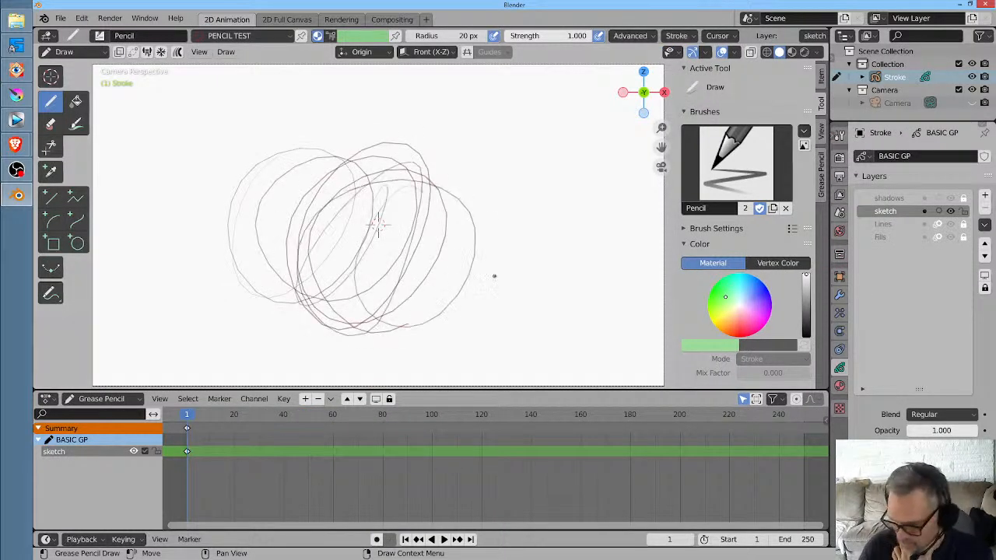
Adjust the PENCIL TEST material's stroke colour within the reds and scribble test strokes over the circles' edge
{"action": "left_click", "coordinate": [839, 385]}
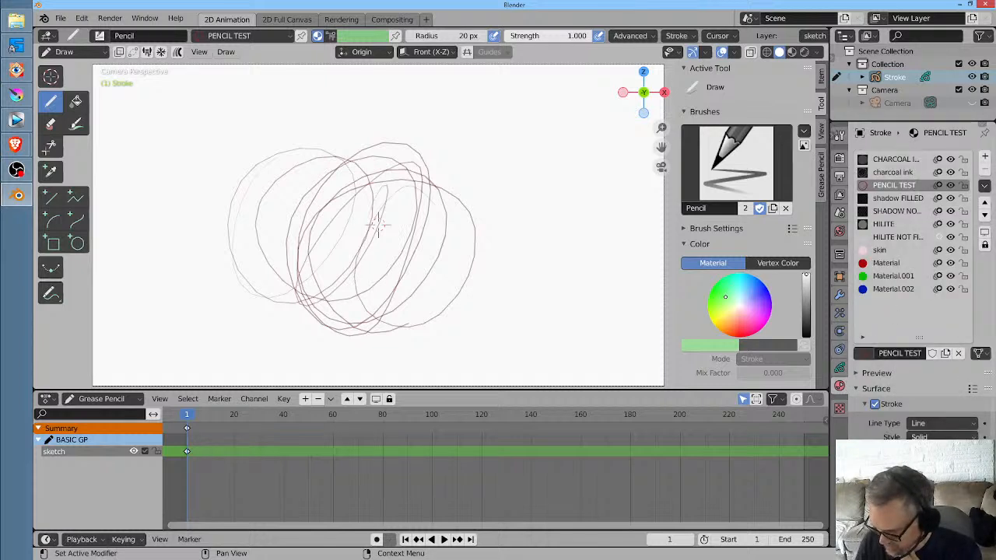
{"action": "left_click", "coordinate": [941, 451]}
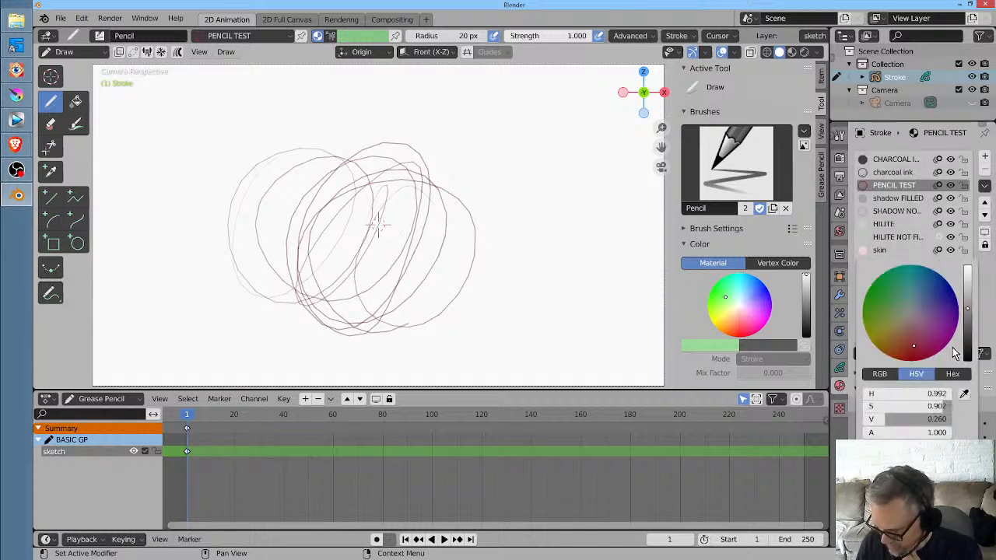
{"action": "mouse_move", "coordinate": [914, 348]}
{"action": "left_mouse_down"}
{"action": "mouse_move", "coordinate": [915, 306]}
{"action": "mouse_move", "coordinate": [891, 335]}
{"action": "mouse_move", "coordinate": [917, 356]}
{"action": "left_mouse_up"}
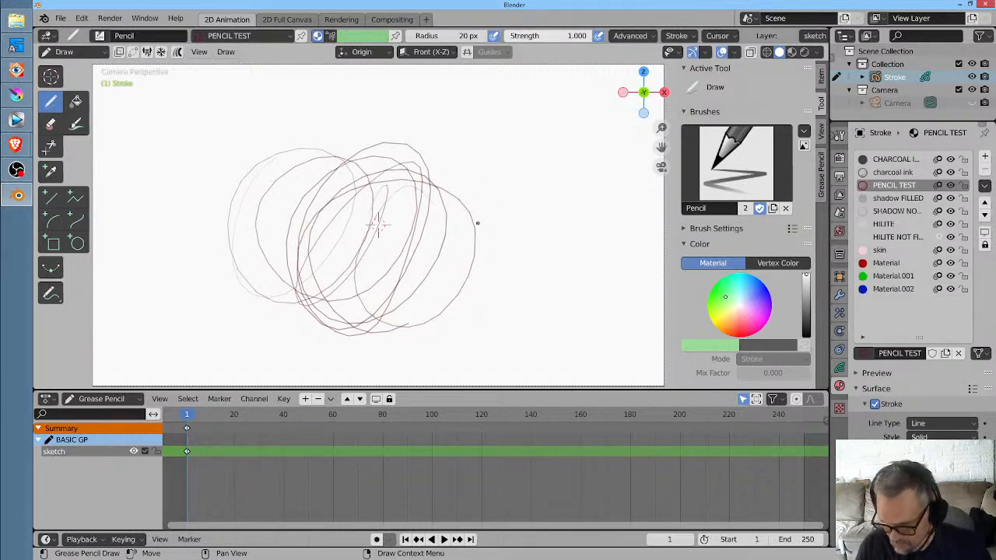
{"action": "middle_click_drag", "start_coordinate": [452, 264], "coordinate": [545, 171], "text": "ctrl"}
{"action": "mouse_move", "coordinate": [509, 159]}
{"action": "left_mouse_down"}
{"action": "mouse_move", "coordinate": [526, 154]}
{"action": "mouse_move", "coordinate": [526, 192]}
{"action": "left_mouse_up"}
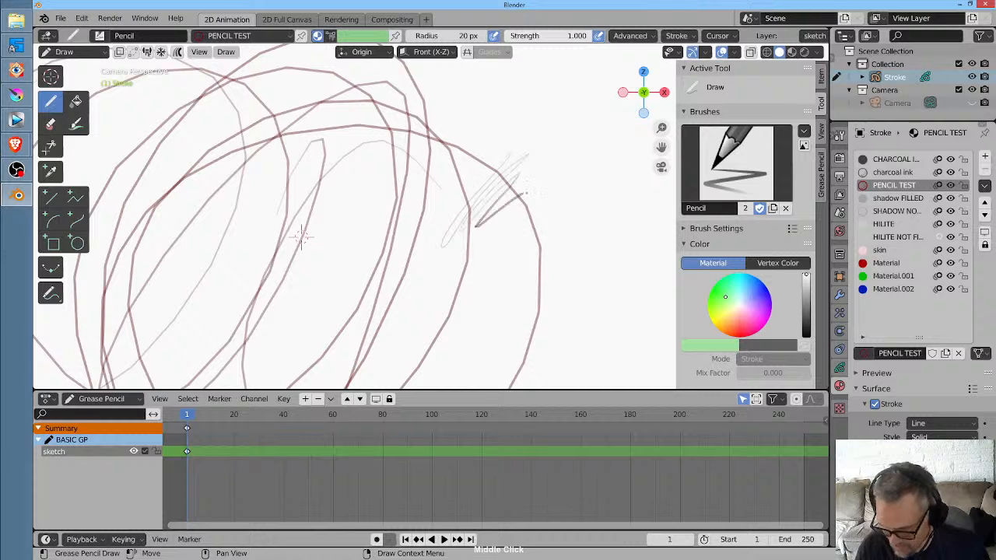
{"action": "middle_click_drag", "start_coordinate": [526, 262], "coordinate": [478, 311], "text": "ctrl"}
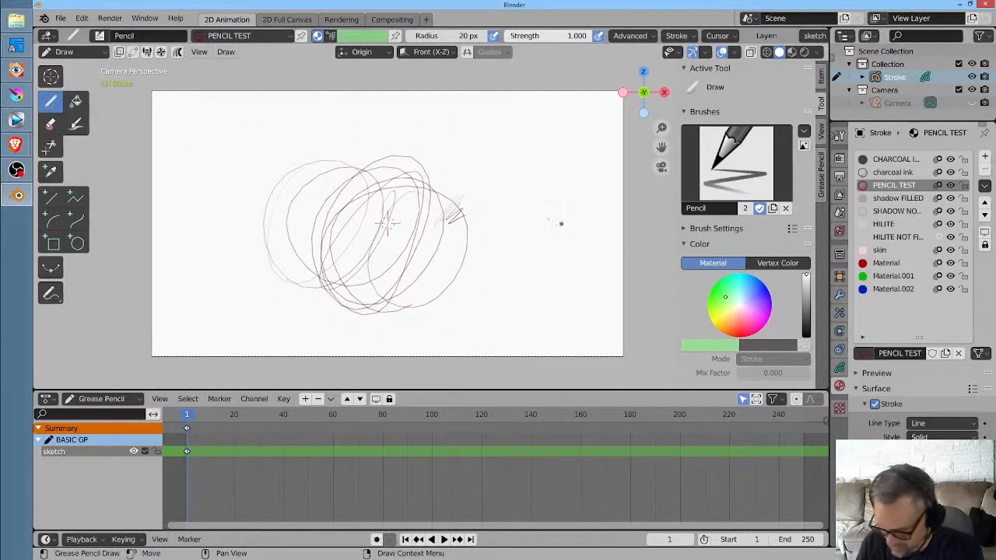
Select the Ink Pen brush and inspect its brush settings and the object's Grease Pencil layers
{"action": "left_click", "coordinate": [99, 35]}
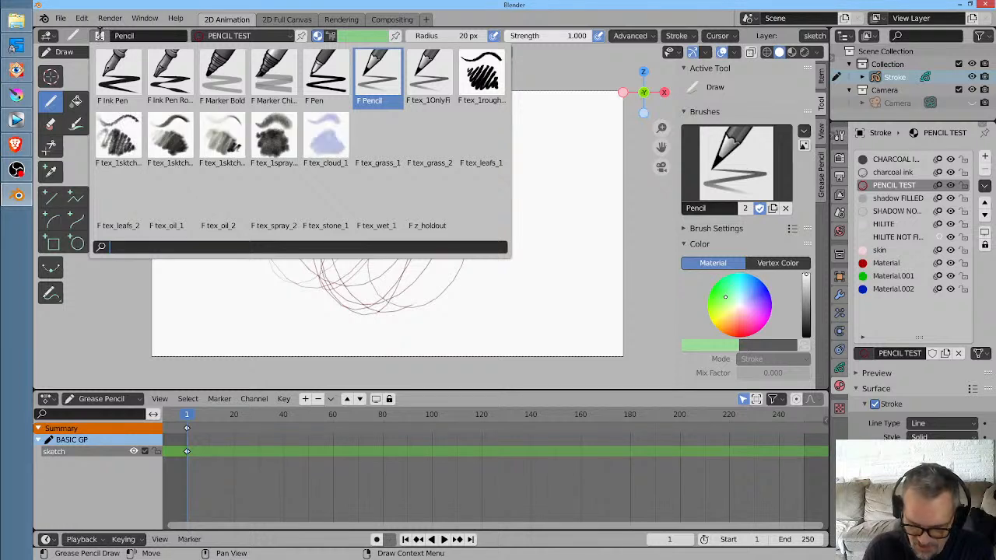
{"action": "left_click", "coordinate": [119, 74]}
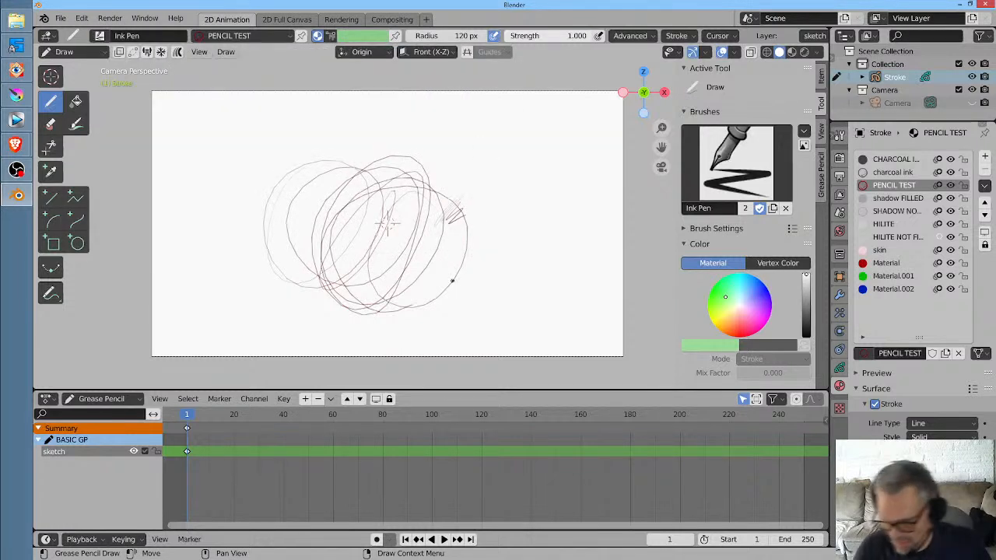
{"action": "left_click", "coordinate": [840, 136]}
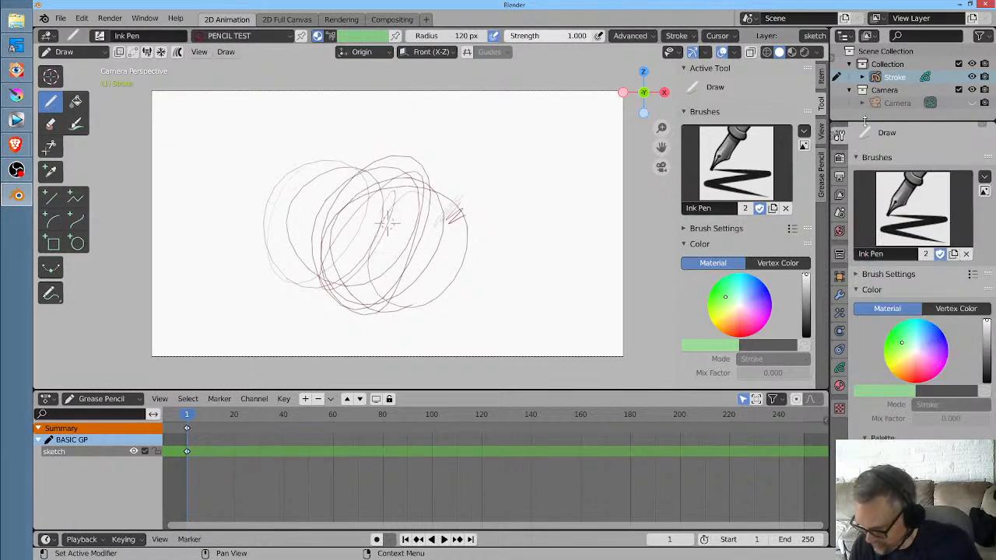
{"action": "left_click", "coordinate": [875, 274]}
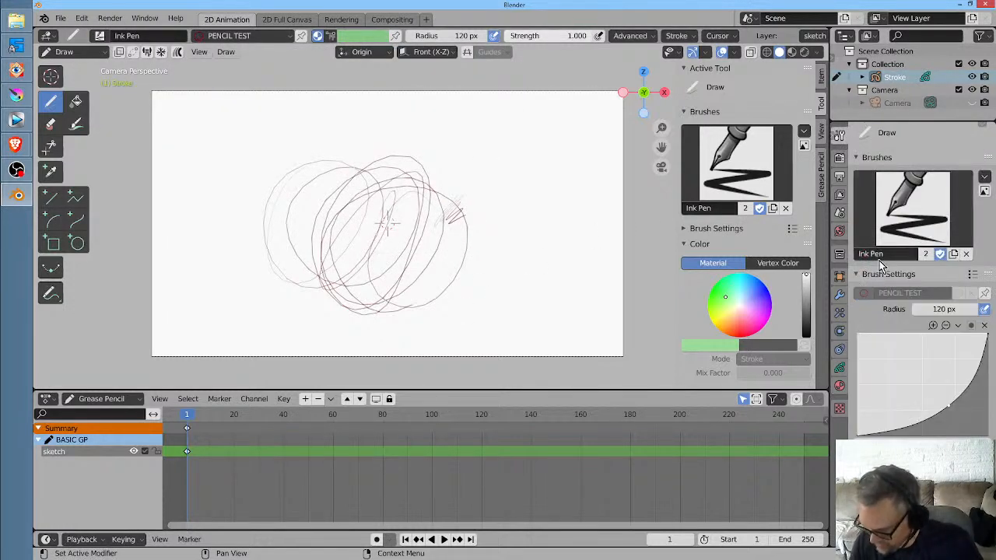
{"action": "left_click", "coordinate": [841, 368]}
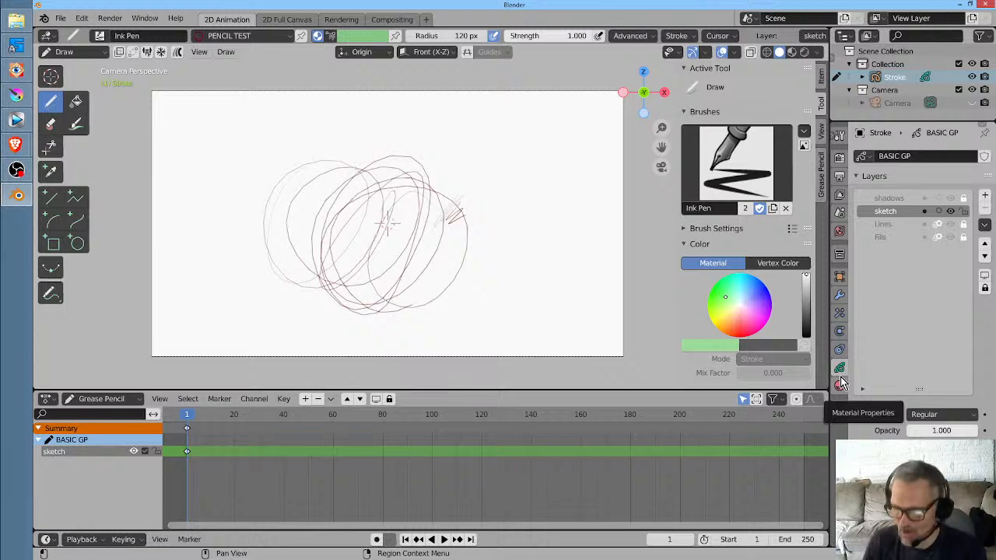
{"action": "left_click", "coordinate": [100, 36]}
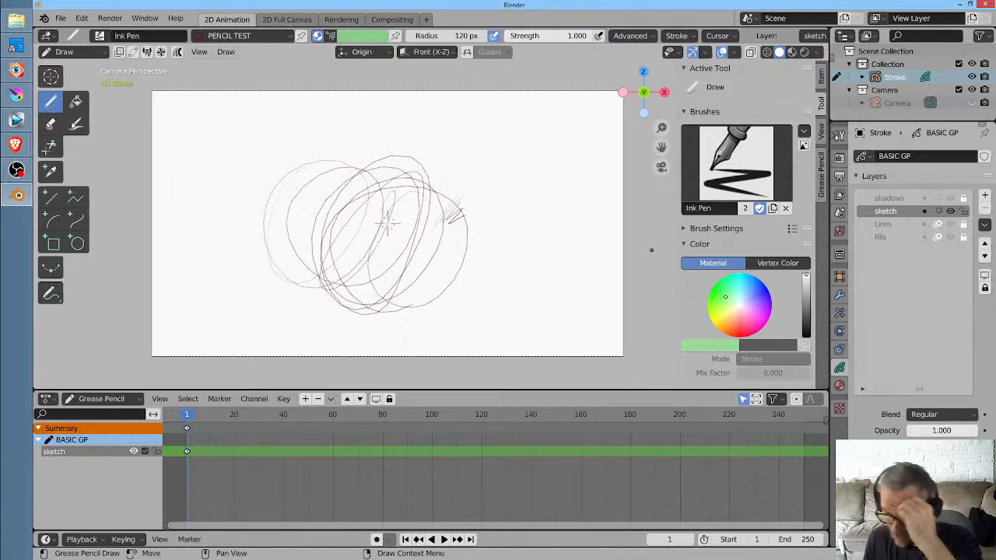
Reopen the recent file 03-73.blend without saving the test file
{"action": "left_click", "coordinate": [61, 19]}
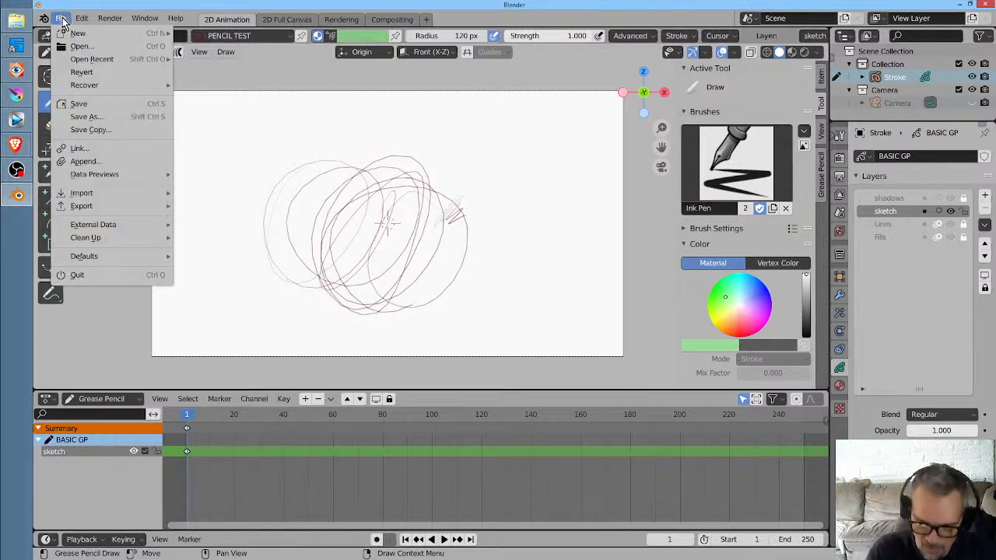
{"action": "left_click", "coordinate": [60, 18]}
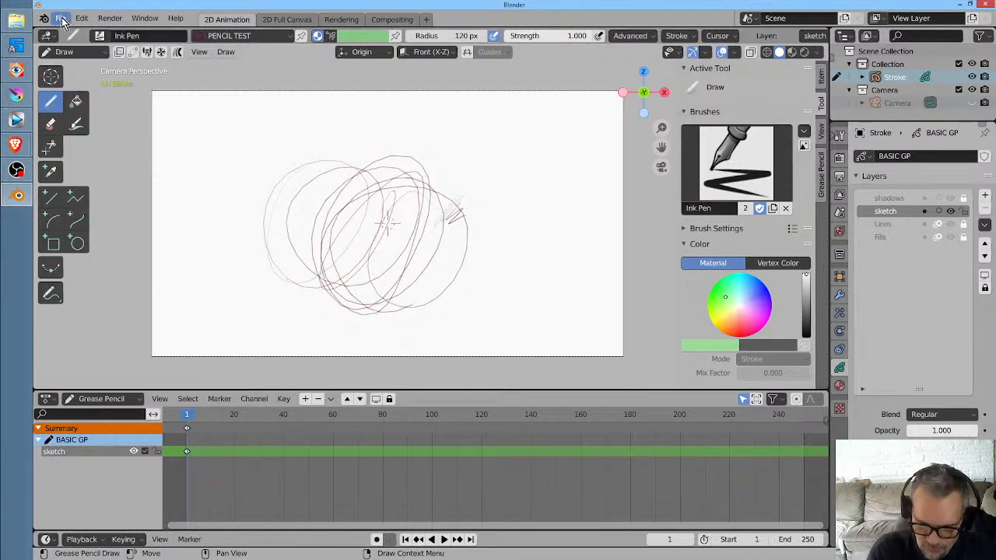
{"action": "left_click", "coordinate": [60, 18]}
{"action": "left_click", "coordinate": [60, 18]}
{"action": "left_click", "coordinate": [59, 21]}
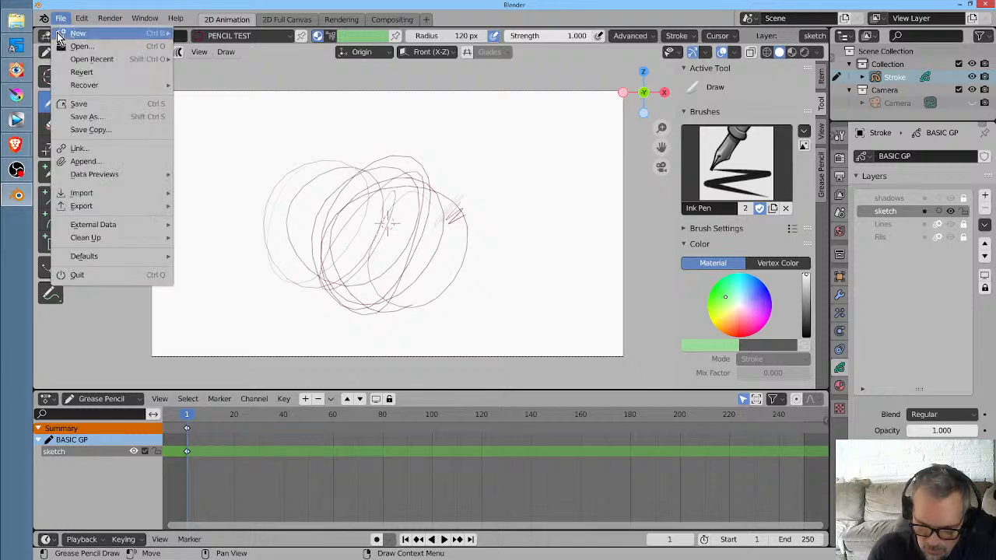
{"action": "mouse_move", "coordinate": [121, 60]}
{"action": "left_click", "coordinate": [212, 59]}
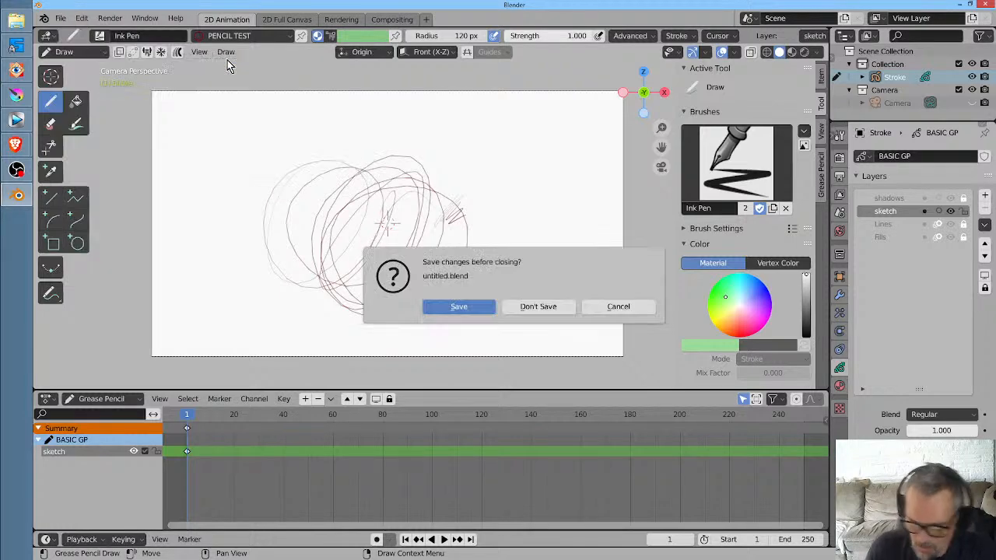
{"action": "left_click", "coordinate": [538, 308]}
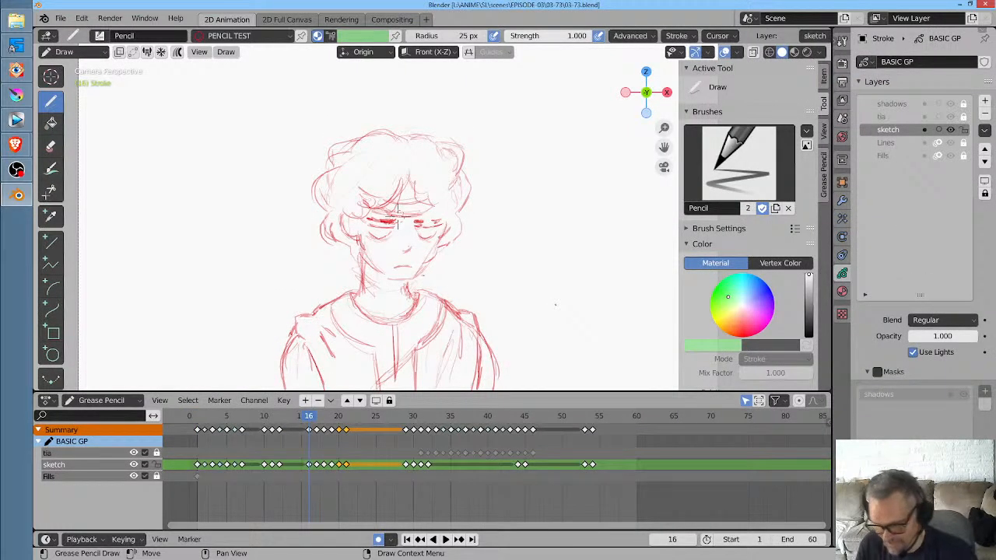
Play the animation from frame 16 to review the neckline and arm movement
{"action": "key", "text": "space"}
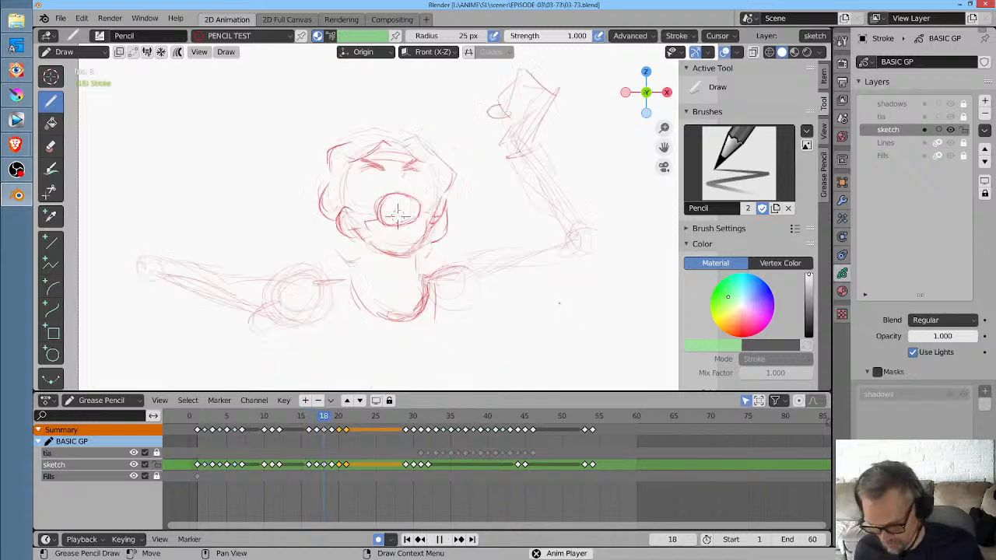
{"action": "key", "text": "space"}
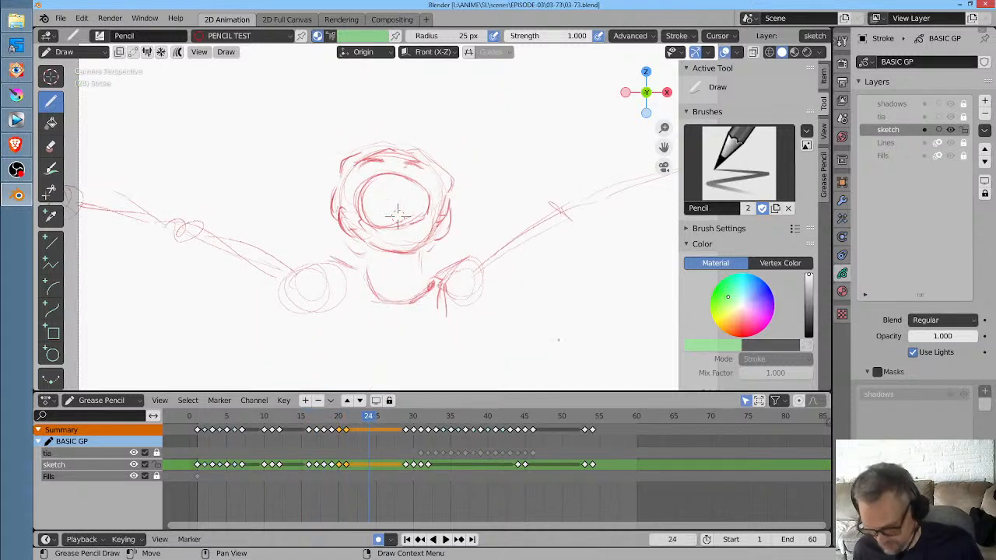
{"action": "left_click", "coordinate": [310, 418]}
{"action": "key", "text": "space"}
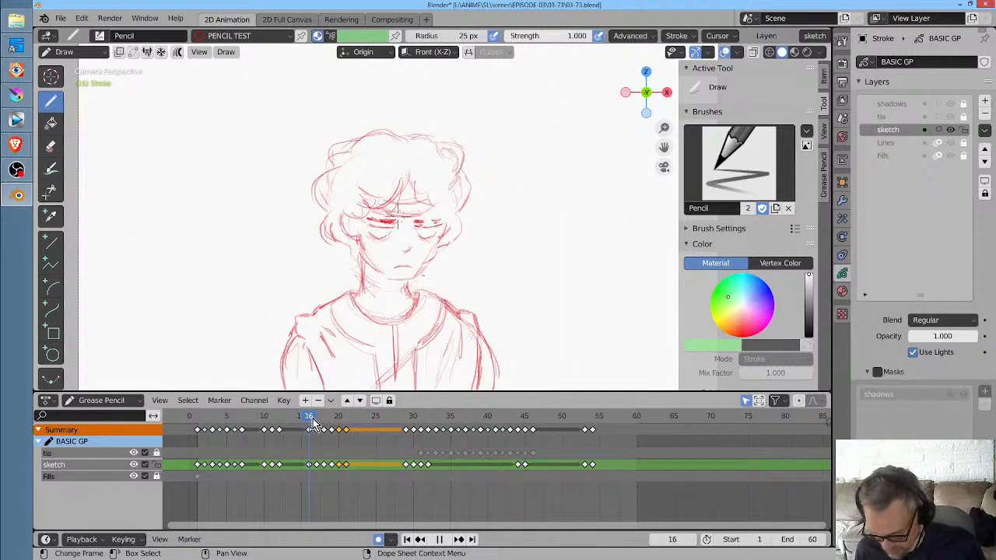
{"action": "key", "text": "space"}
On frame 17, sketch the wide collar curve beneath the neckline and a vertical centre line down the shirt front
{"action": "mouse_move", "coordinate": [336, 302]}
{"action": "left_mouse_down"}
{"action": "mouse_move", "coordinate": [380, 356]}
{"action": "mouse_move", "coordinate": [409, 356]}
{"action": "mouse_move", "coordinate": [438, 294]}
{"action": "left_mouse_up"}
{"action": "mouse_move", "coordinate": [343, 322]}
{"action": "left_mouse_down"}
{"action": "mouse_move", "coordinate": [406, 355]}
{"action": "mouse_move", "coordinate": [434, 321]}
{"action": "mouse_move", "coordinate": [415, 352]}
{"action": "left_mouse_up"}
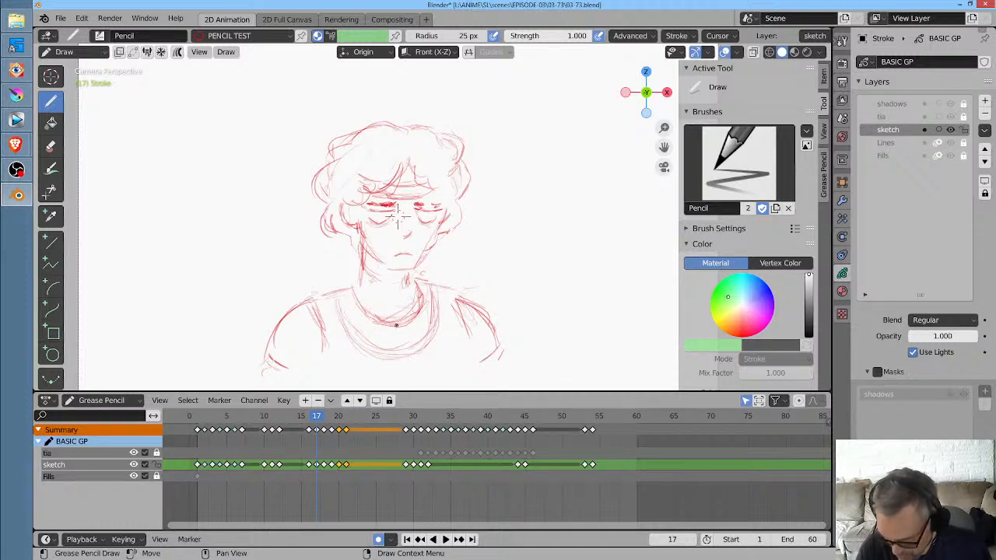
{"action": "key", "text": "Left"}
{"action": "key", "text": "Right"}
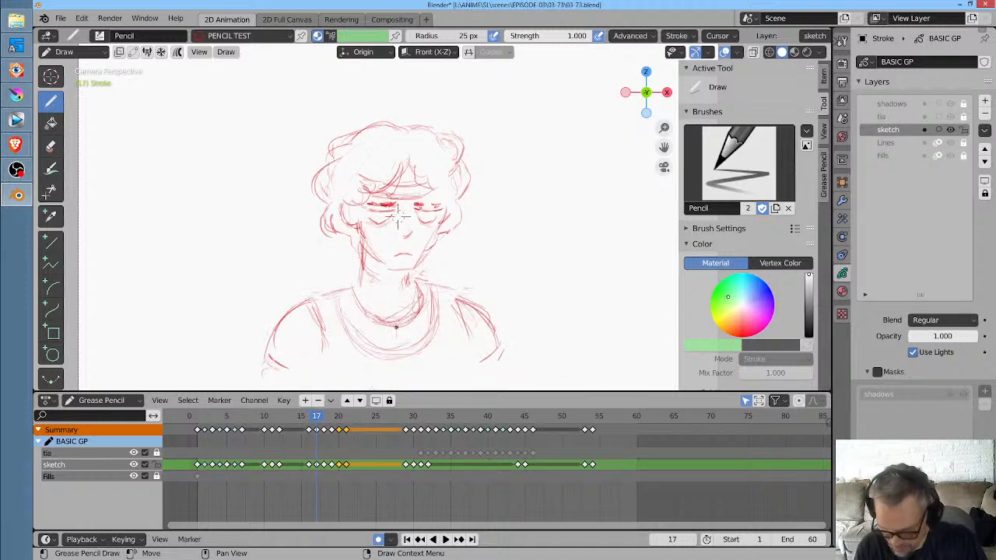
{"action": "left_click_drag", "start_coordinate": [397, 326], "coordinate": [402, 384]}
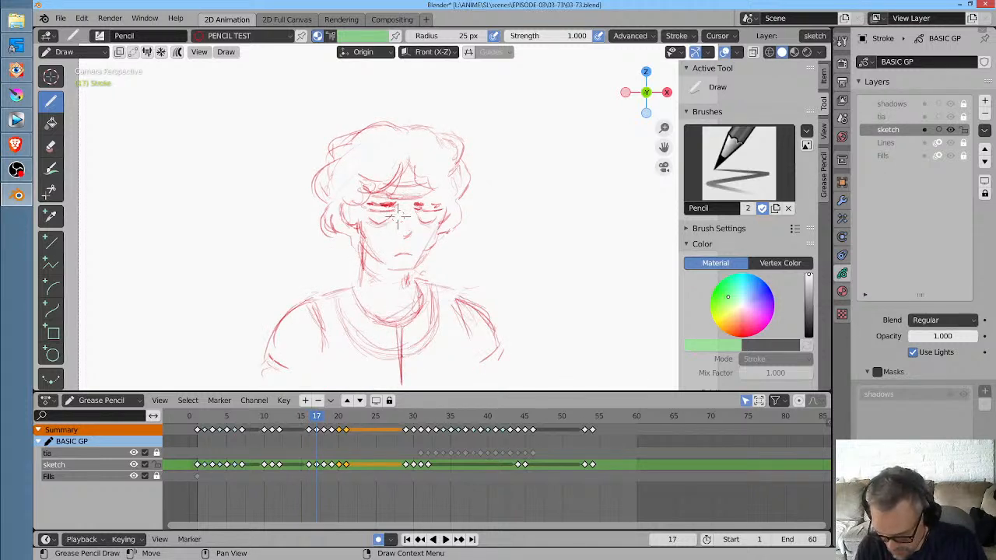
Sketch a vertical centre line down the chest beneath the neckline on frames 18 to 21
{"action": "key", "text": "Right"}
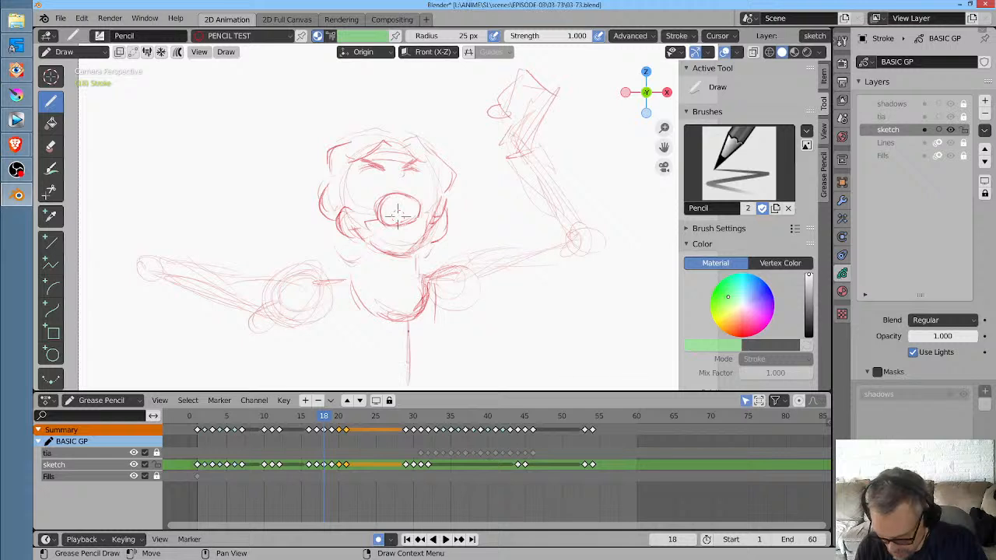
{"action": "key", "text": "Right"}
{"action": "key", "text": "Right"}
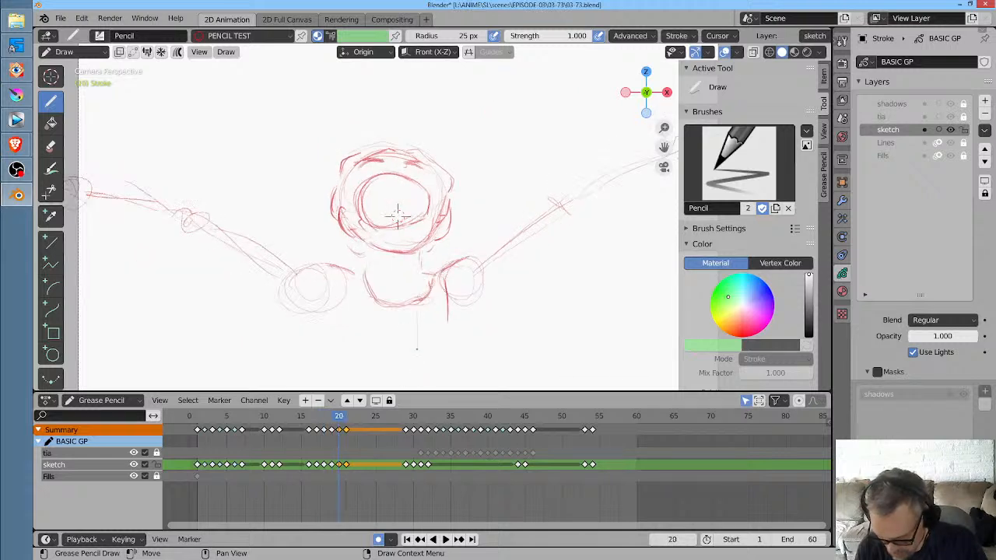
{"action": "key", "text": "Right"}
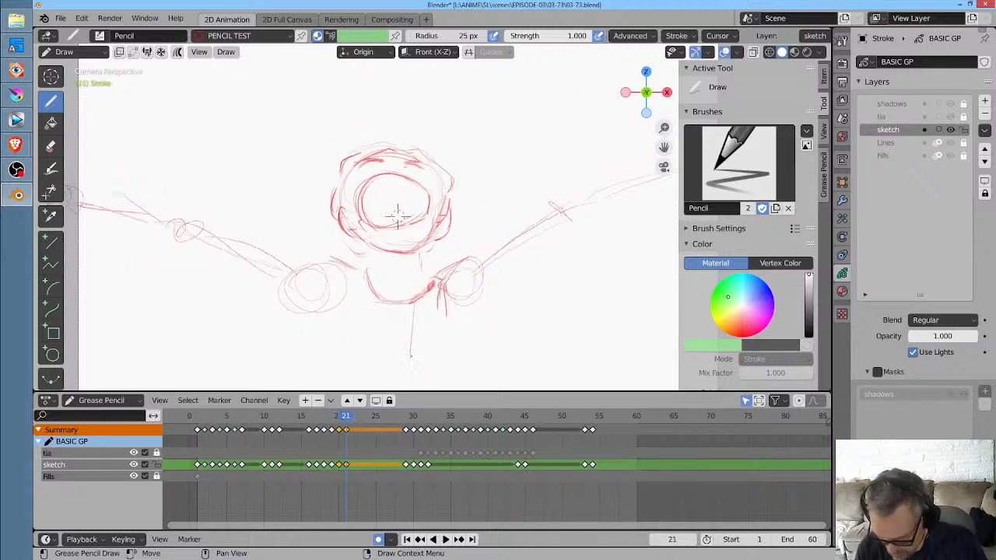
Add a second, converging line beside the chest's centre line on frames 18 to 21 to form a narrow V
{"action": "key", "text": "Left"}
{"action": "key", "text": "Left"}
{"action": "key", "text": "Left"}
{"action": "key", "text": "Left"}
{"action": "key", "text": "Left"}
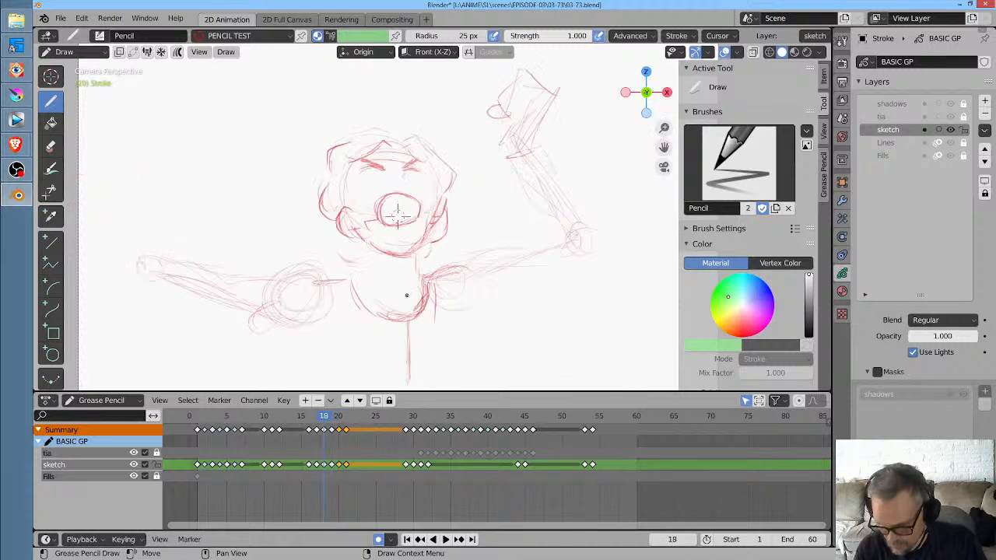
{"action": "key", "text": "Right"}
{"action": "key", "text": "Right"}
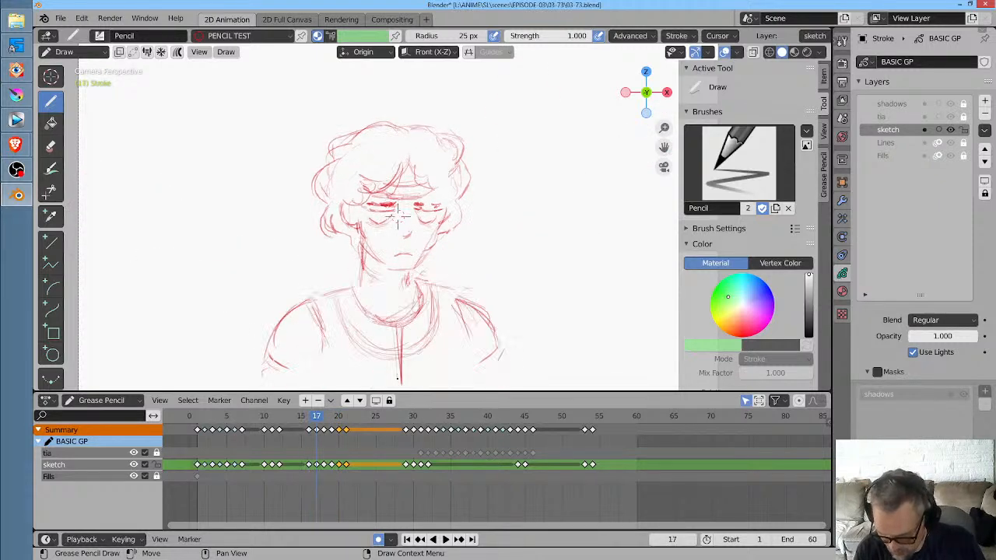
{"action": "key", "text": "Right"}
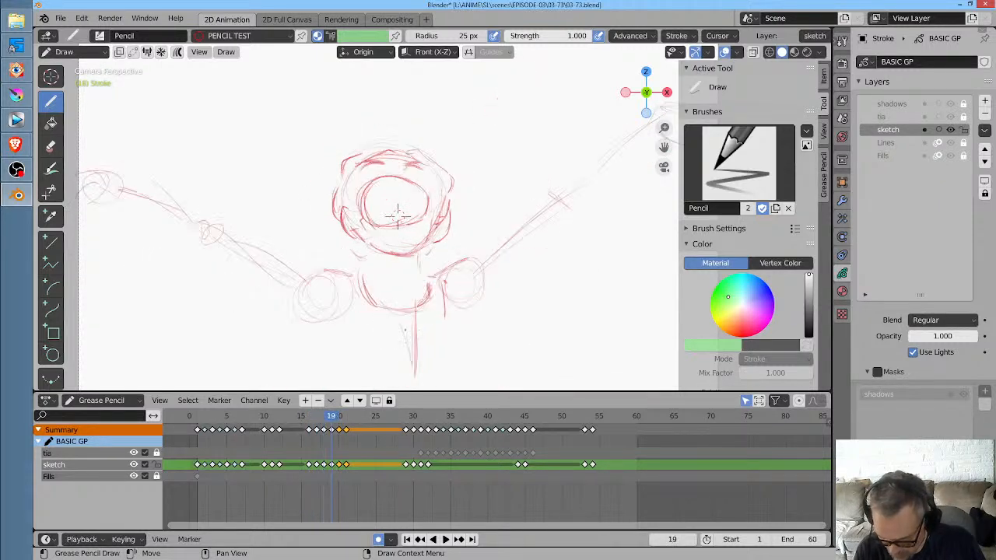
{"action": "key", "text": "Right"}
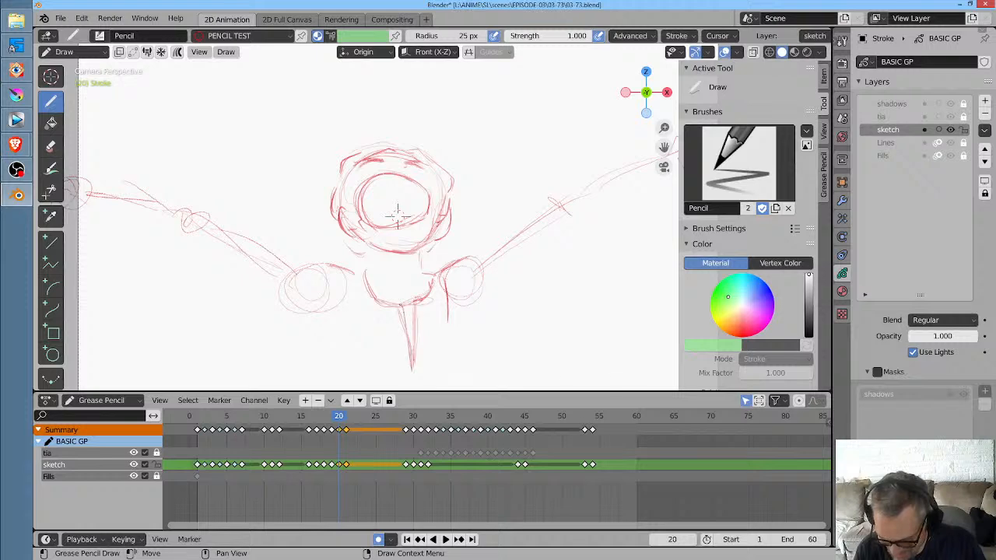
{"action": "key", "text": "Right"}
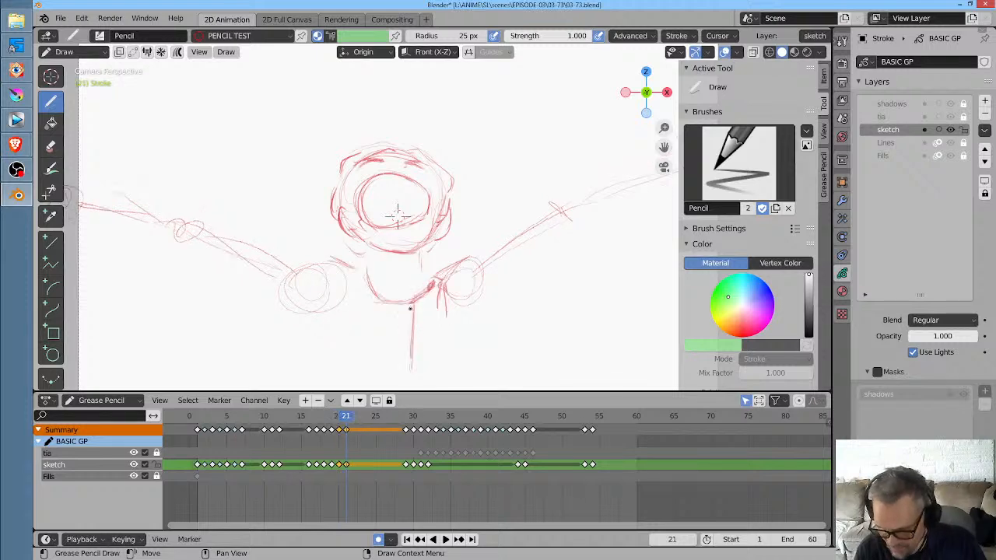
On frame 12, sketch the curved collar seam across the upper back below the neck
{"action": "key", "text": "space"}
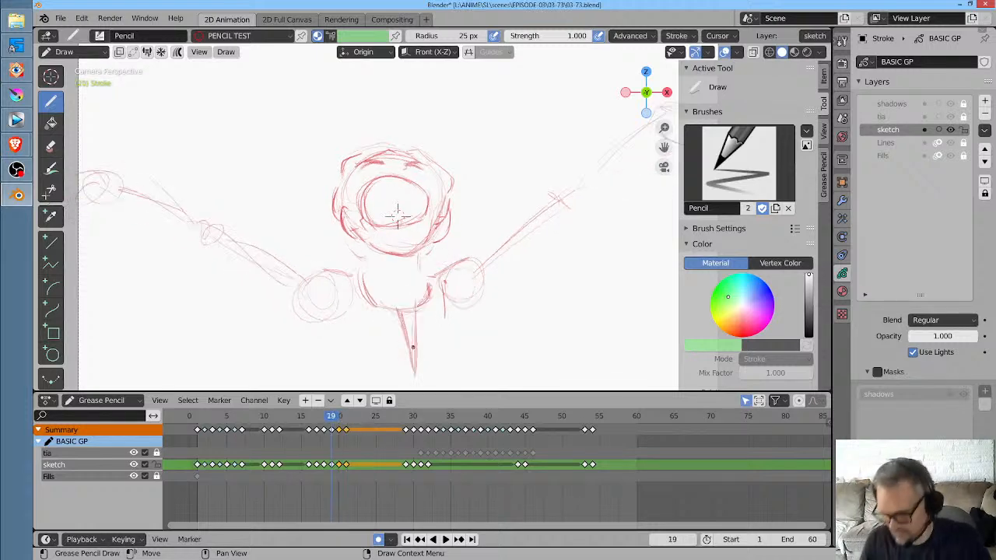
{"action": "key", "text": "Down"}
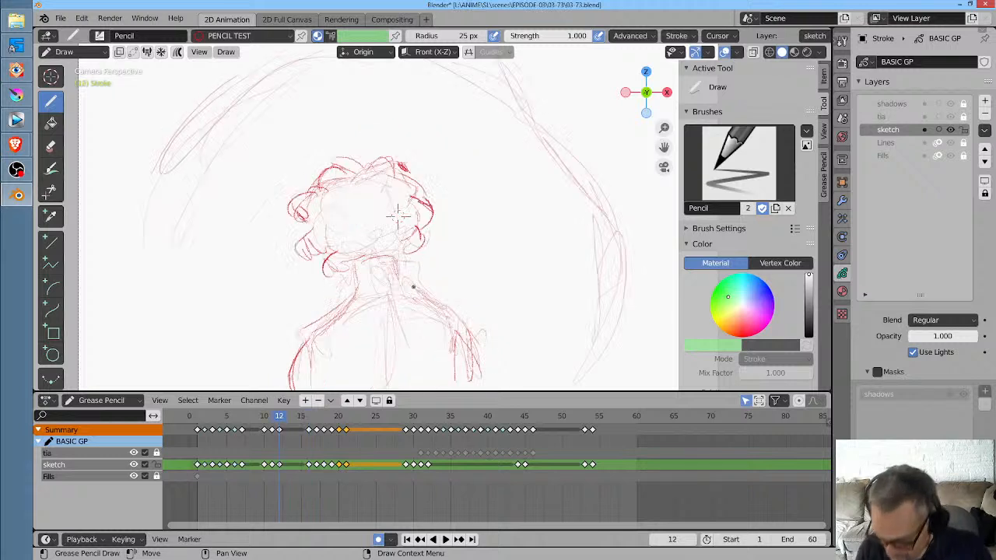
{"action": "mouse_move", "coordinate": [399, 289]}
{"action": "left_mouse_down"}
{"action": "mouse_move", "coordinate": [357, 300]}
{"action": "mouse_move", "coordinate": [441, 308]}
{"action": "left_mouse_up"}
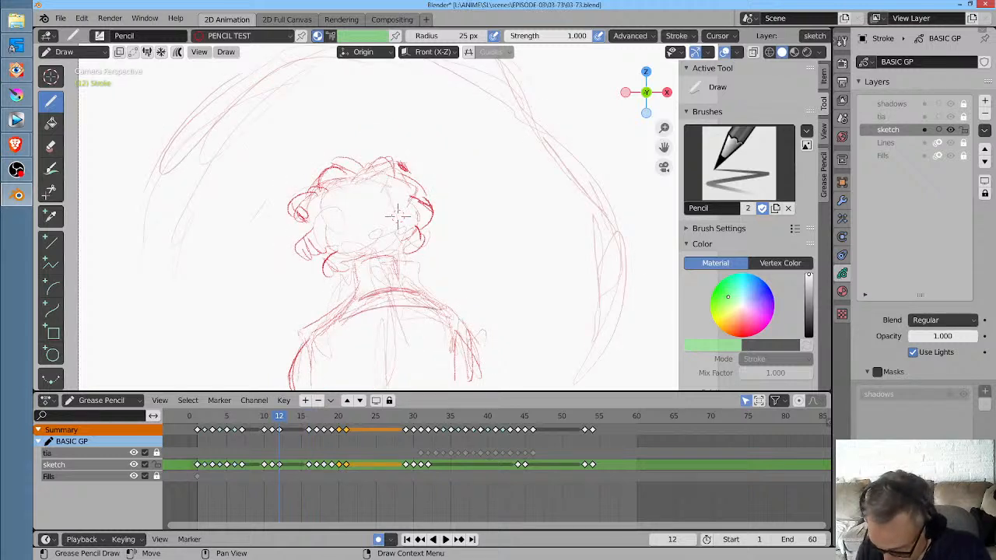
{"action": "mouse_move", "coordinate": [358, 306]}
{"action": "left_mouse_down"}
{"action": "mouse_move", "coordinate": [327, 327]}
{"action": "mouse_move", "coordinate": [418, 280]}
{"action": "mouse_move", "coordinate": [441, 293]}
{"action": "left_mouse_up"}
Sketch the matching curved collar seam across the upper back on frames 11 and 10, comparing it with frame 12
{"action": "key", "text": "Left"}
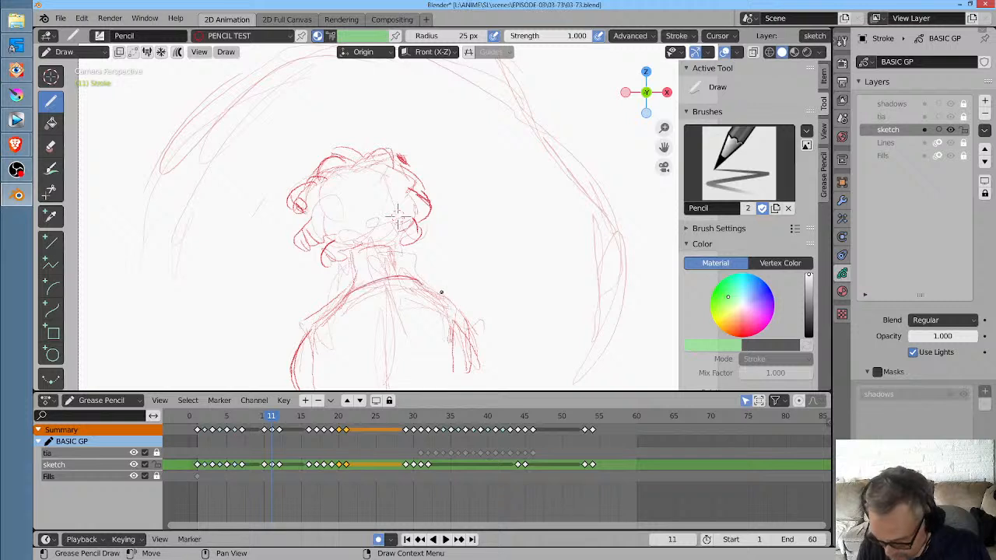
{"action": "mouse_move", "coordinate": [326, 321]}
{"action": "left_mouse_down"}
{"action": "mouse_move", "coordinate": [391, 297]}
{"action": "mouse_move", "coordinate": [439, 295]}
{"action": "left_mouse_up"}
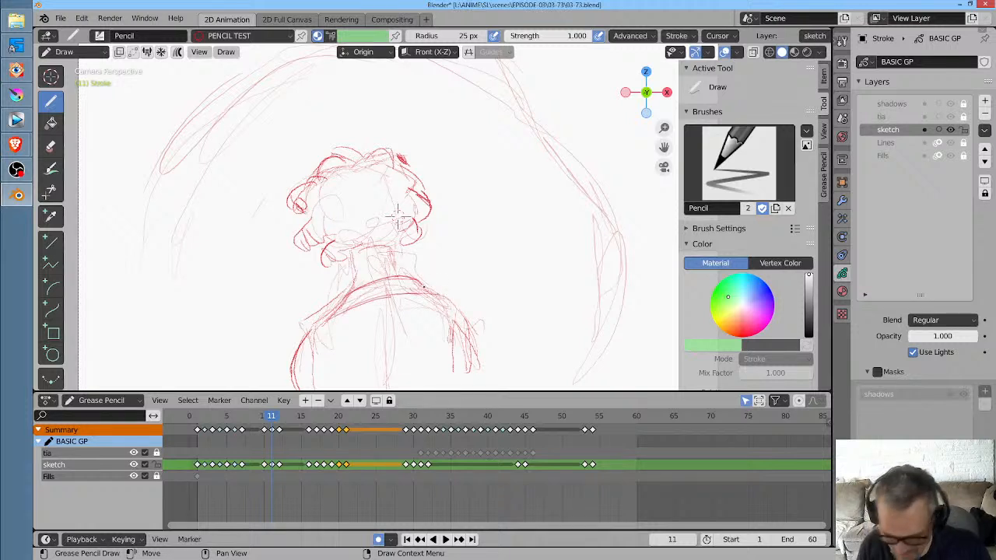
{"action": "key", "text": "Left"}
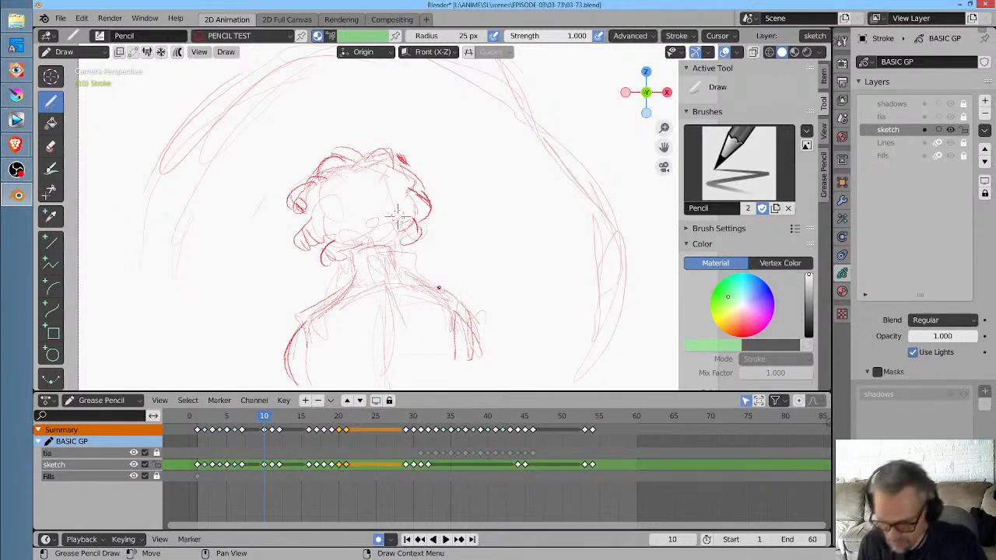
{"action": "key", "text": "Right"}
{"action": "key", "text": "Left"}
{"action": "left_click_drag", "start_coordinate": [363, 280], "coordinate": [411, 271]}
{"action": "left_click_drag", "start_coordinate": [353, 285], "coordinate": [414, 273]}
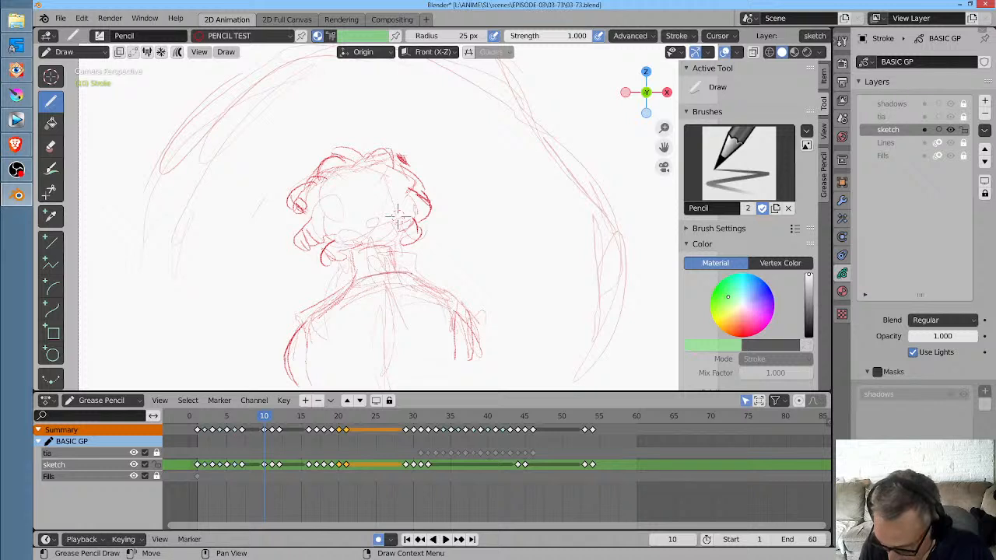
{"action": "key", "text": "Right"}
{"action": "key", "text": "Right"}
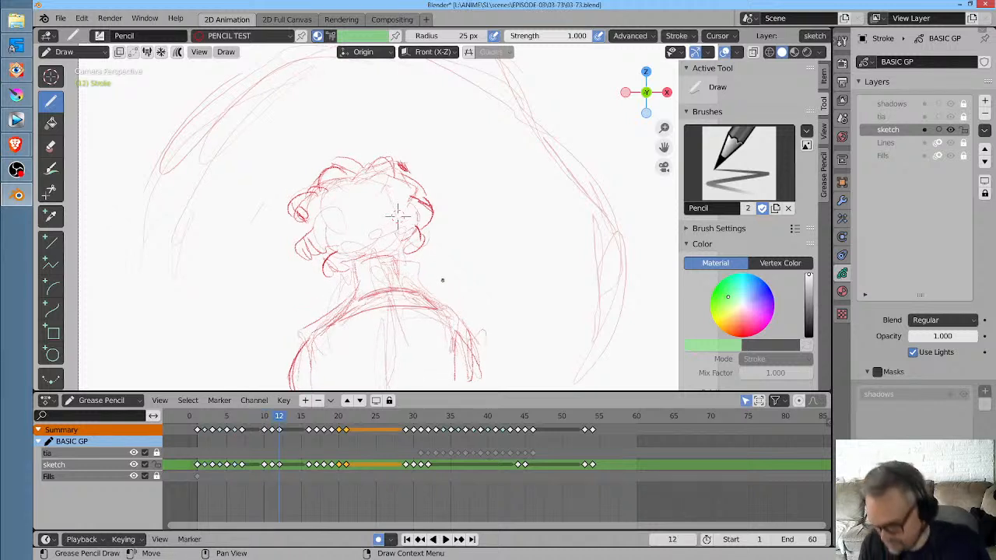
On frame 1, sketch the curved collar seam across the character's upper back
{"action": "key", "text": "Left"}
{"action": "key", "text": "Left"}
{"action": "key", "text": "Left"}
{"action": "key", "text": "Left"}
{"action": "key", "text": "Left"}
{"action": "key", "text": "Left"}
{"action": "key", "text": "Left"}
{"action": "key", "text": "Left"}
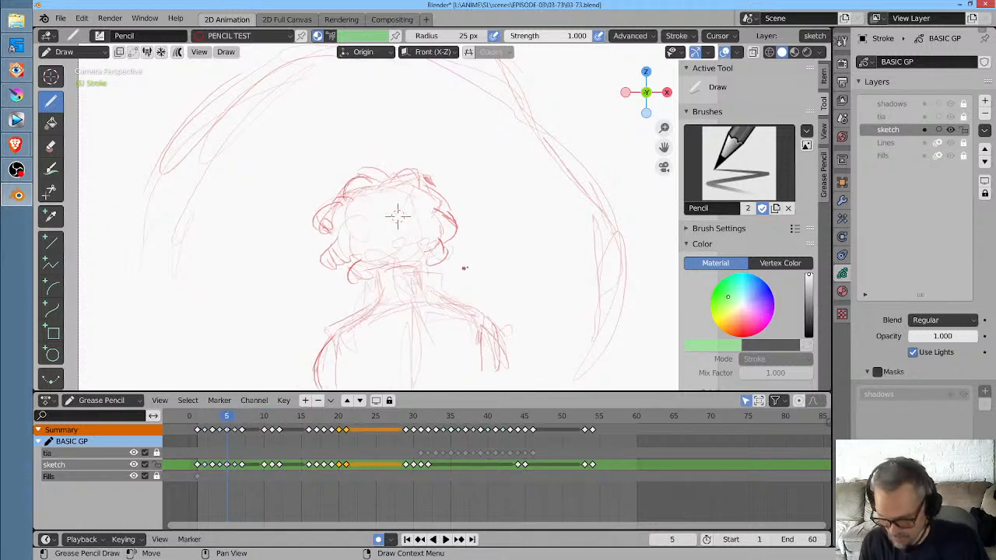
{"action": "key", "text": "Left"}
{"action": "key", "text": "Left"}
{"action": "key", "text": "Left"}
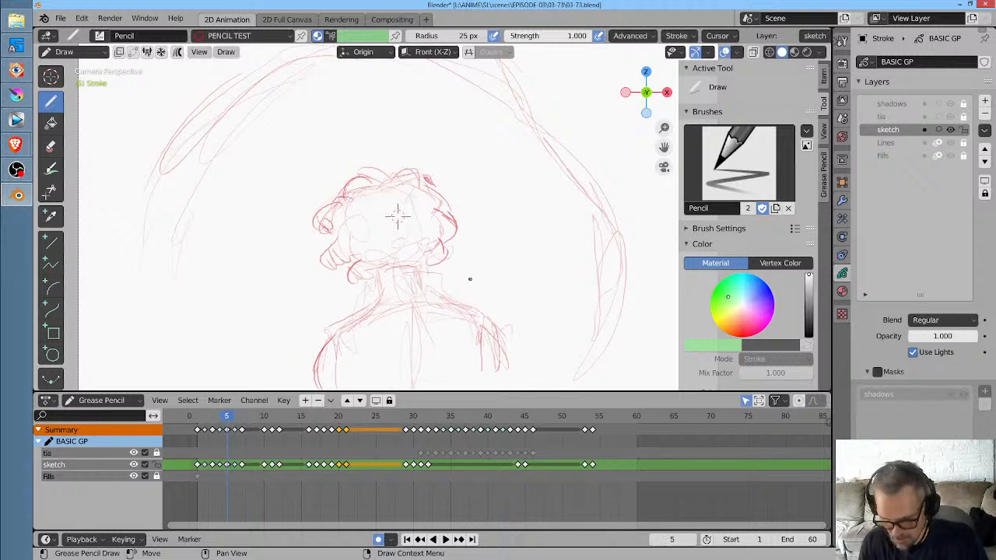
{"action": "left_click_drag", "start_coordinate": [514, 305], "coordinate": [580, 294]}
{"action": "mouse_move", "coordinate": [514, 306]}
{"action": "left_mouse_down"}
{"action": "mouse_move", "coordinate": [572, 294]}
{"action": "mouse_move", "coordinate": [589, 304]}
{"action": "mouse_move", "coordinate": [493, 319]}
{"action": "left_mouse_up"}
{"action": "left_click_drag", "start_coordinate": [502, 310], "coordinate": [584, 295]}
Flip back and forth through the early back-view frames to check the figure's movement, ending on frame 1
{"action": "key", "text": "Right"}
{"action": "key", "text": "Left"}
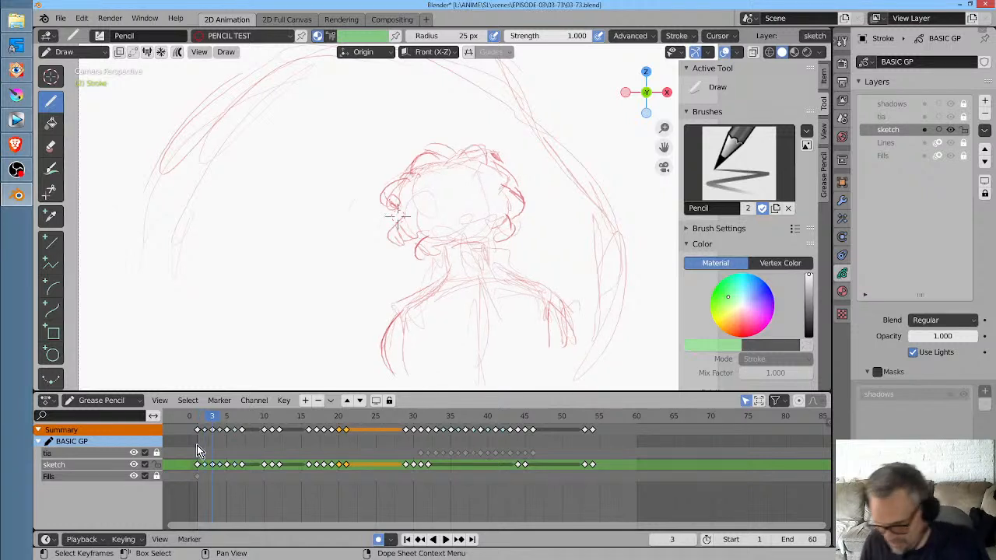
{"action": "key", "text": "Right"}
{"action": "key", "text": "Right"}
{"action": "key", "text": "Right"}
{"action": "key", "text": "Right"}
{"action": "key", "text": "Right"}
{"action": "key", "text": "Right"}
{"action": "key", "text": "Right"}
{"action": "key", "text": "Right"}
{"action": "key", "text": "Right"}
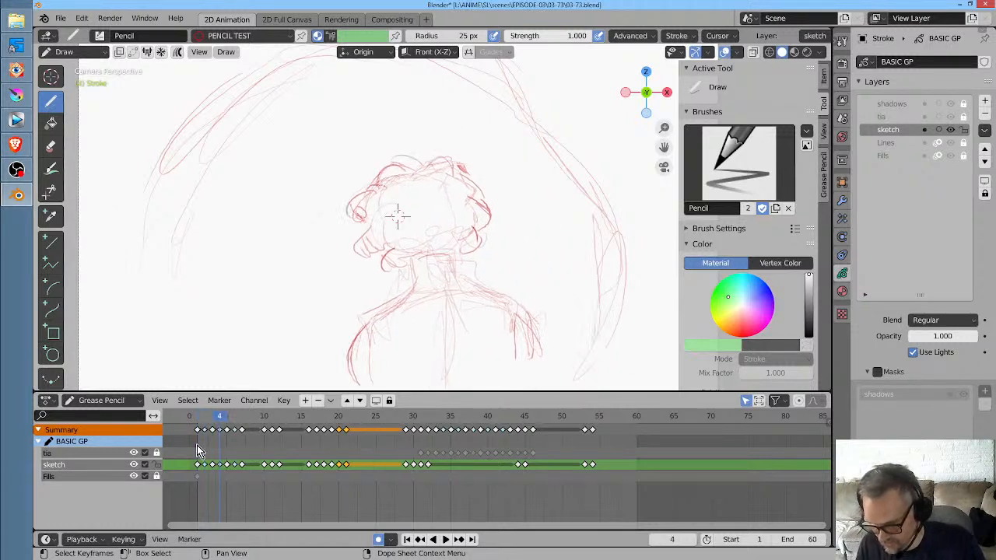
{"action": "key", "text": "Left"}
{"action": "key", "text": "Left"}
{"action": "key", "text": "Left"}
{"action": "key", "text": "Left"}
{"action": "key", "text": "Left"}
{"action": "key", "text": "Left"}
{"action": "key", "text": "Left"}
{"action": "key", "text": "Left"}
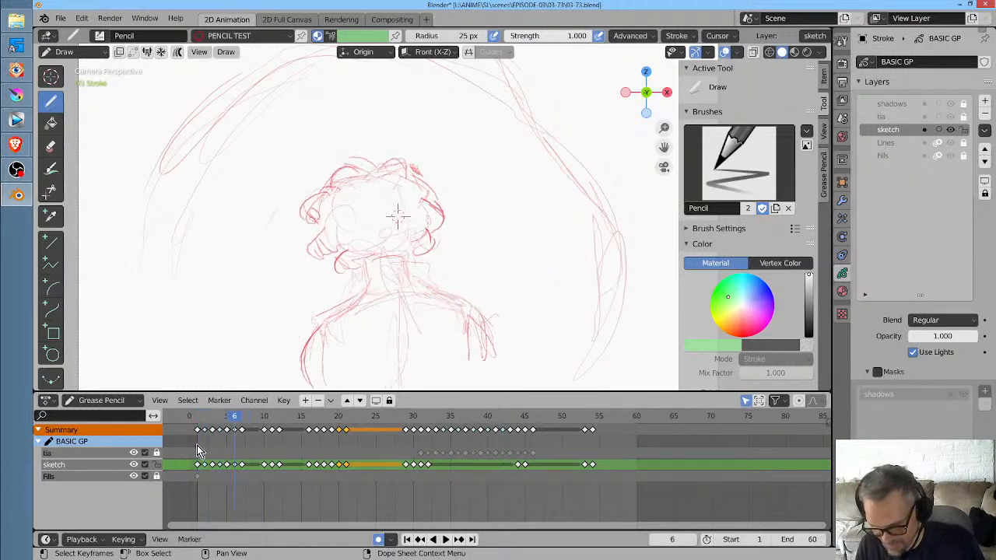
{"action": "key", "text": "Left"}
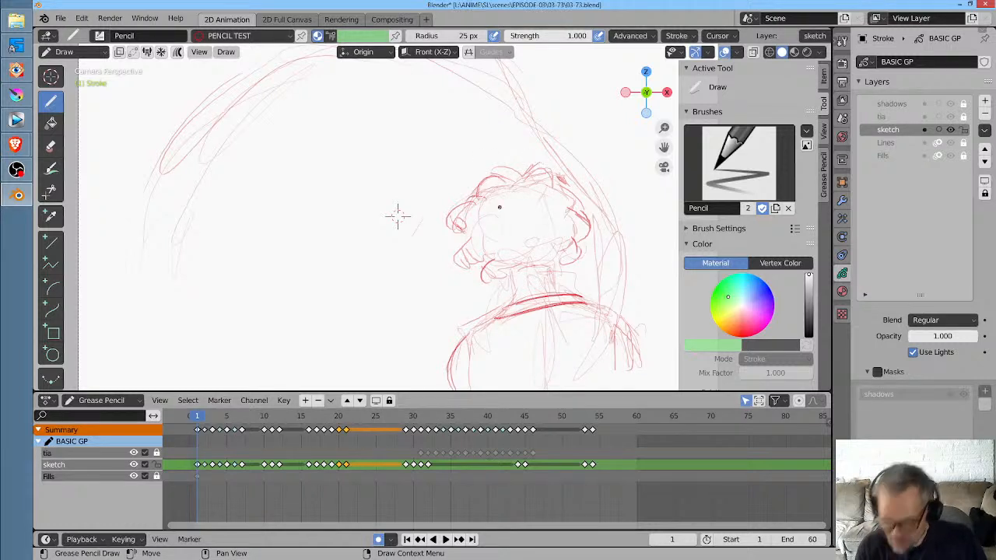
Step forward from frame 1 through the back-view drawings to frame 16 to compare the collar with the front view
{"action": "key", "text": "Right"}
{"action": "key", "text": "Right"}
{"action": "key", "text": "Right"}
{"action": "key", "text": "Right"}
{"action": "key", "text": "Right"}
{"action": "key", "text": "Right"}
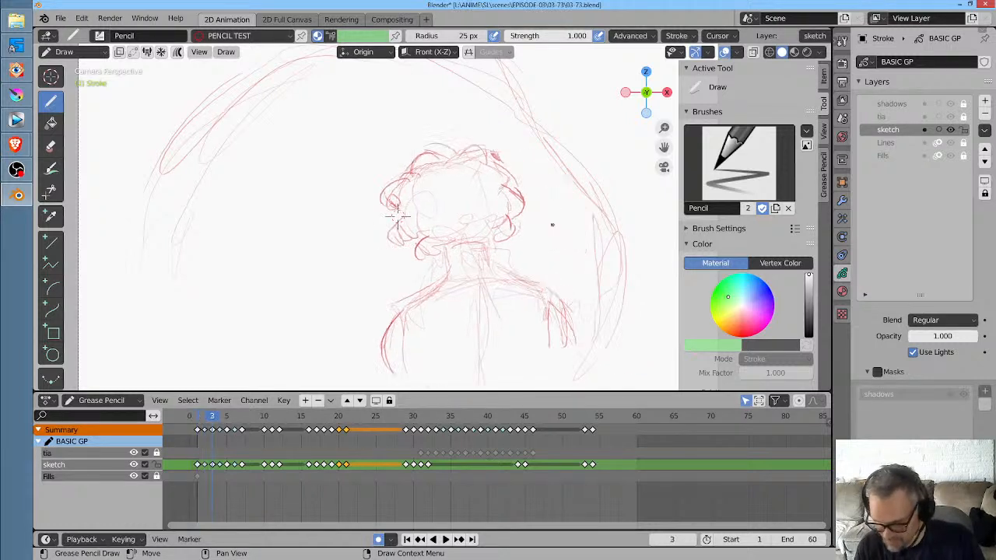
{"action": "key", "text": "Right"}
{"action": "key", "text": "Right"}
{"action": "key", "text": "Right"}
{"action": "key", "text": "Right"}
{"action": "key", "text": "Right"}
{"action": "key", "text": "Right"}
{"action": "key", "text": "Right"}
{"action": "key", "text": "Right"}
{"action": "key", "text": "Right"}
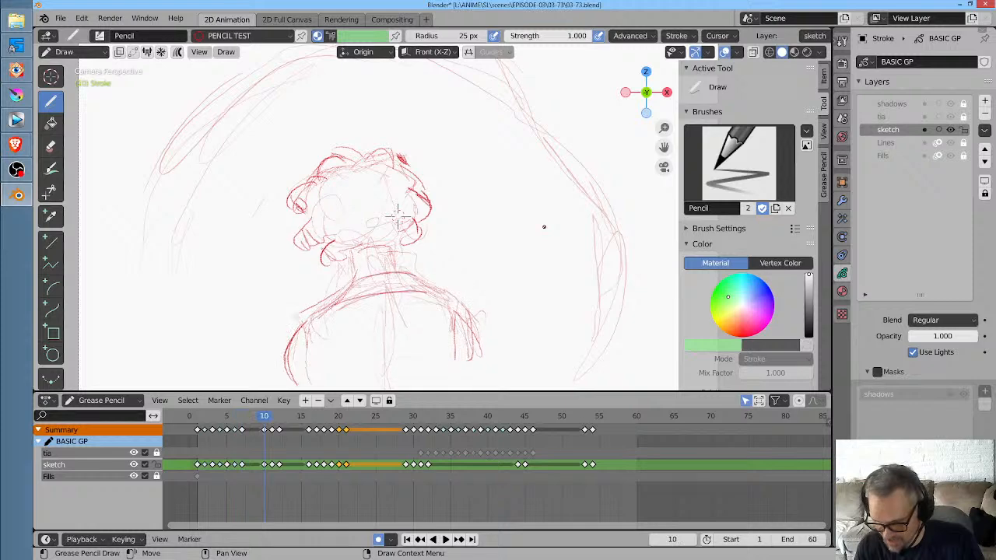
{"action": "key", "text": "Down"}
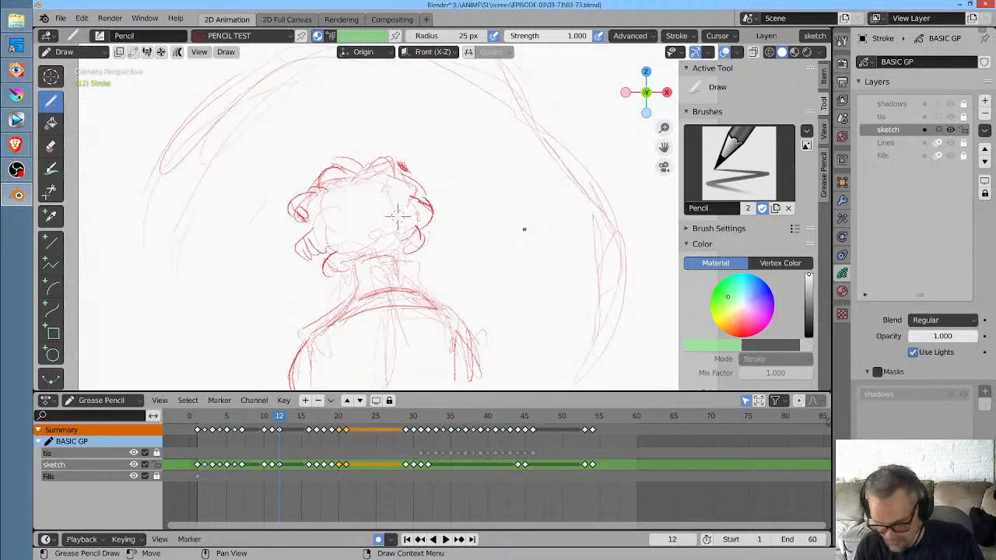
{"action": "key", "text": "Up"}
{"action": "key", "text": "Down"}
{"action": "key", "text": "Up"}
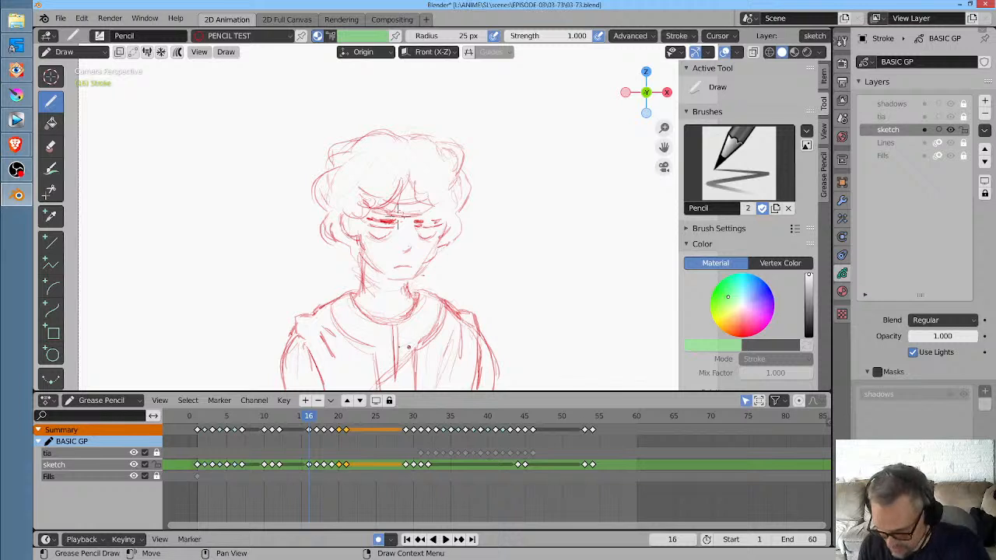
Sketch the lower curve of the wide collar across the chest lines on frames 18 to 21, using frame 17 as reference
{"action": "key", "text": "Right"}
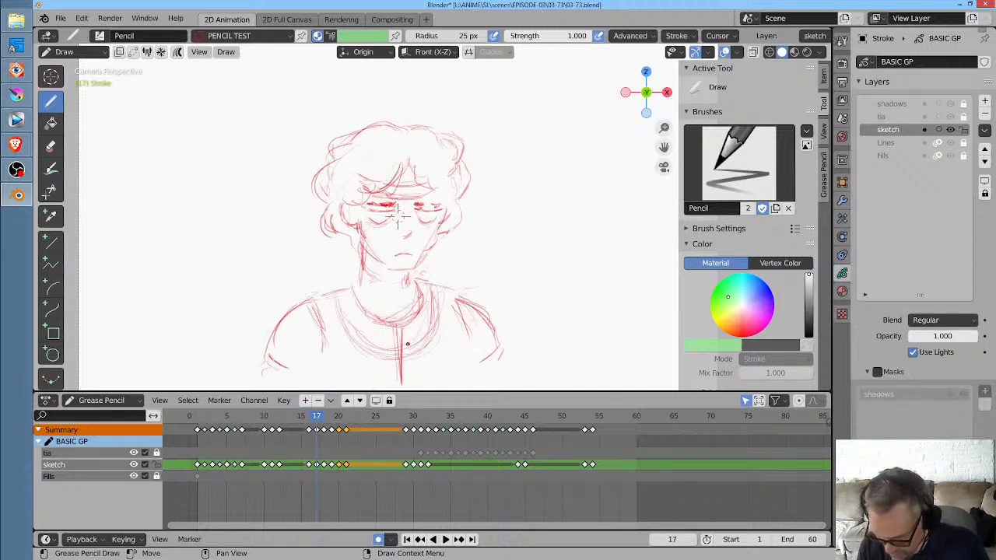
{"action": "key", "text": "Right"}
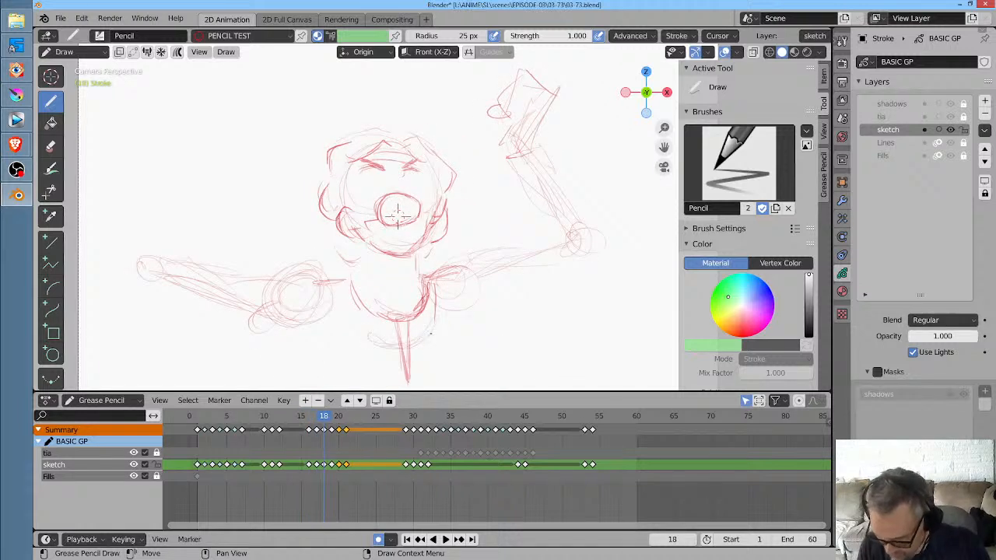
{"action": "key", "text": "Right"}
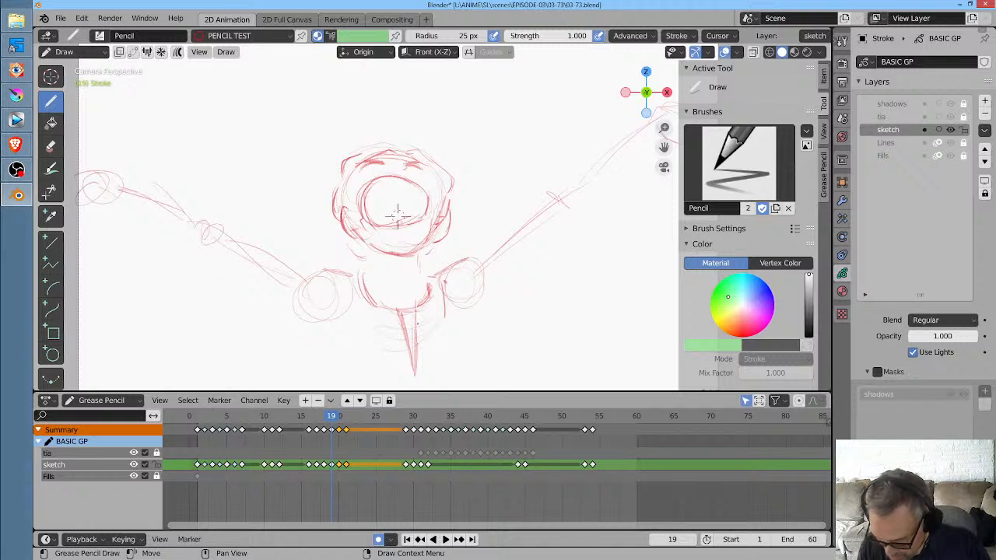
{"action": "mouse_move", "coordinate": [377, 332]}
{"action": "left_mouse_down"}
{"action": "mouse_move", "coordinate": [437, 325]}
{"action": "mouse_move", "coordinate": [418, 323]}
{"action": "left_mouse_up"}
{"action": "key", "text": "Right"}
{"action": "key", "text": "Right"}
{"action": "key", "text": "Left"}
{"action": "key", "text": "Left"}
{"action": "key", "text": "Left"}
{"action": "key", "text": "Left"}
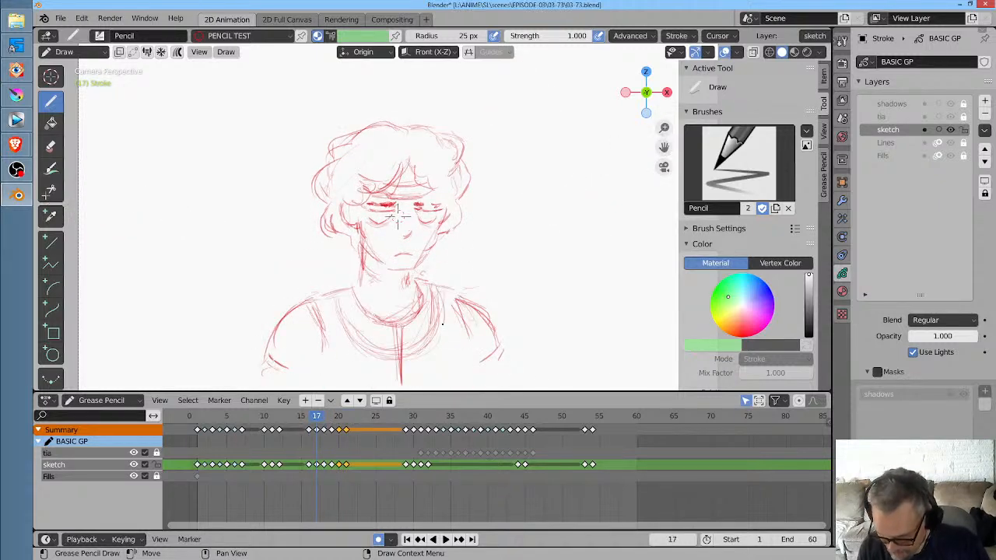
Sketch the side curve of the wide collar near the raised arm's shoulder on frames 18 to 21
{"action": "key", "text": "Right"}
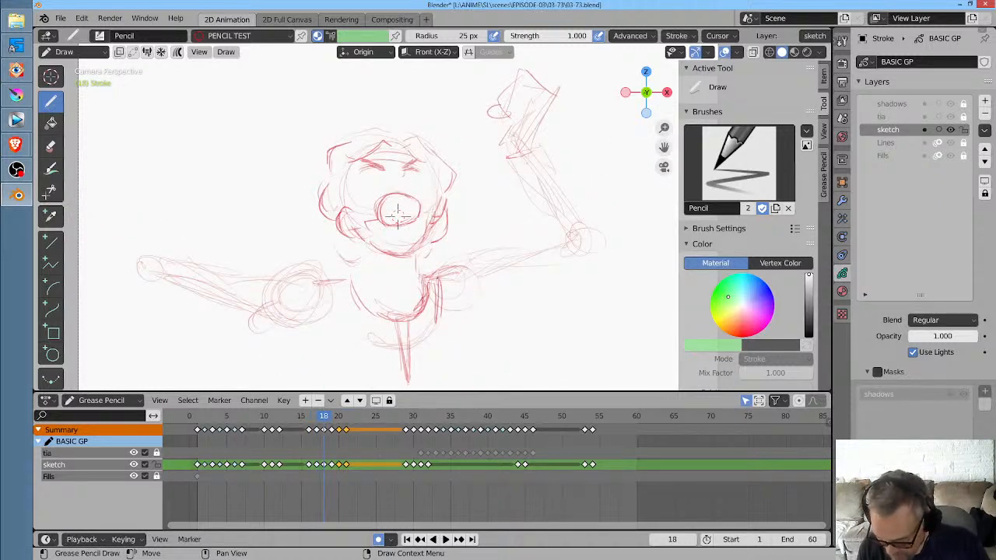
{"action": "key", "text": "Right"}
{"action": "key", "text": "Right"}
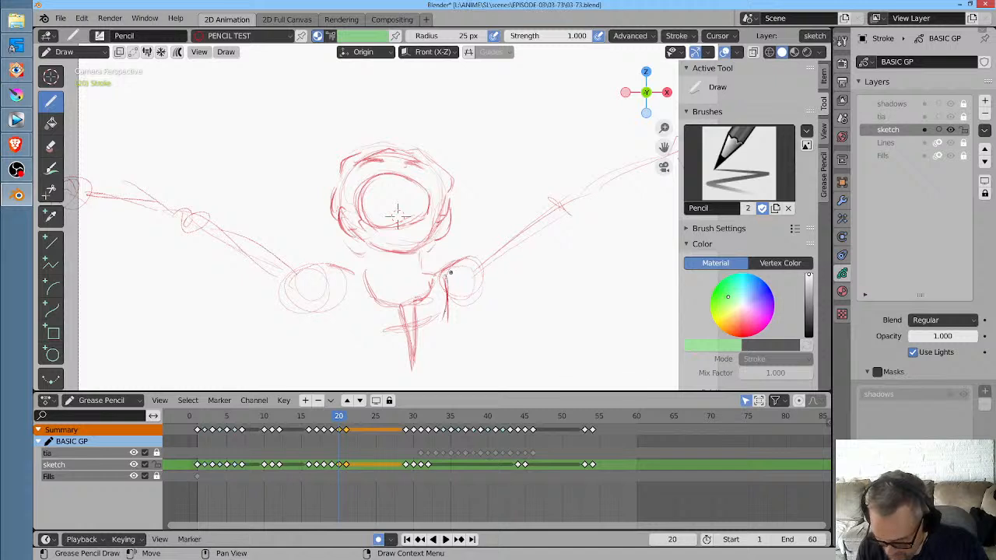
{"action": "key", "text": "Right"}
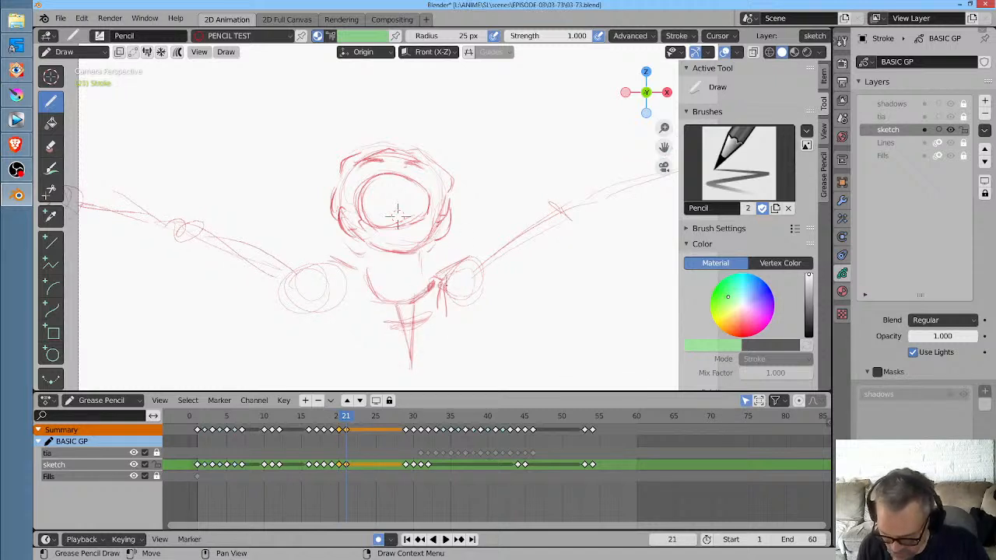
{"action": "left_click_drag", "start_coordinate": [444, 284], "coordinate": [423, 327]}
{"action": "key", "text": "Left"}
{"action": "key", "text": "Right"}
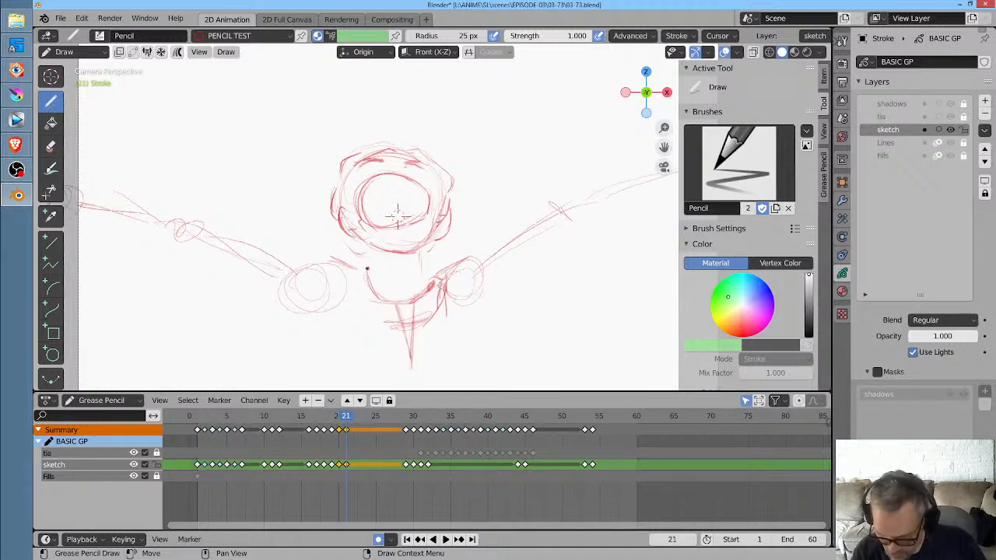
Sketch the collar's opposite side curve on frames 21 back to 18, and step forward to frame 23 to check it
{"action": "key", "text": "Left"}
{"action": "key", "text": "Left"}
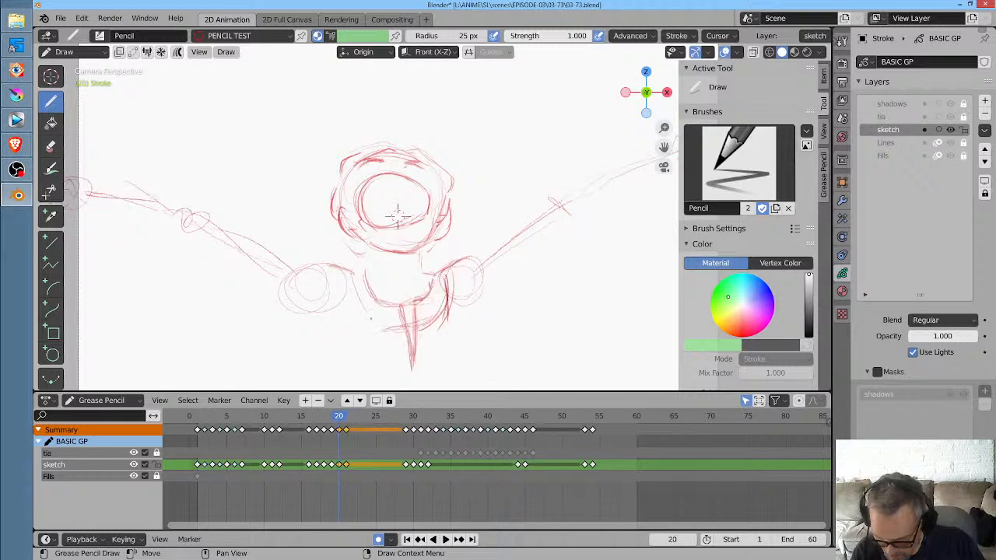
{"action": "key", "text": "Left"}
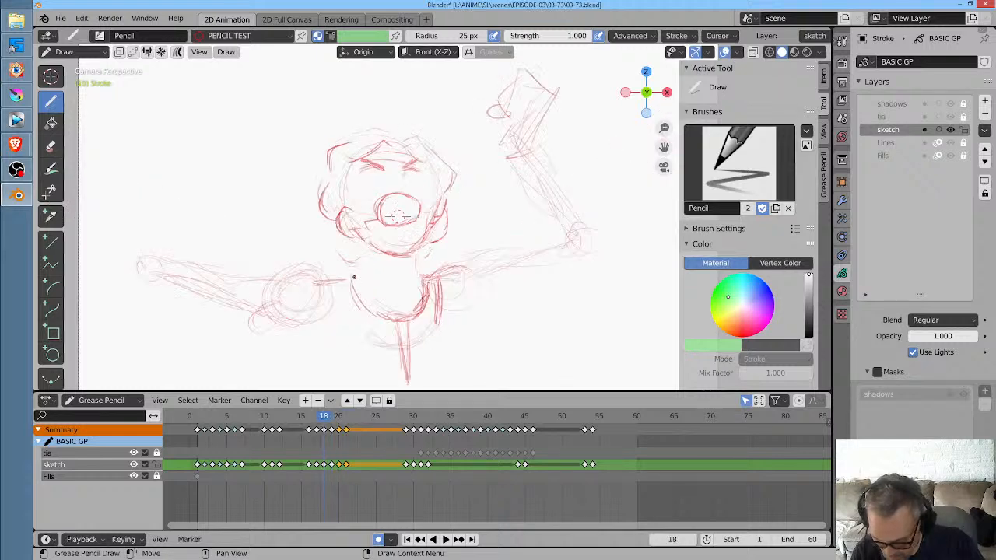
{"action": "key", "text": "Left"}
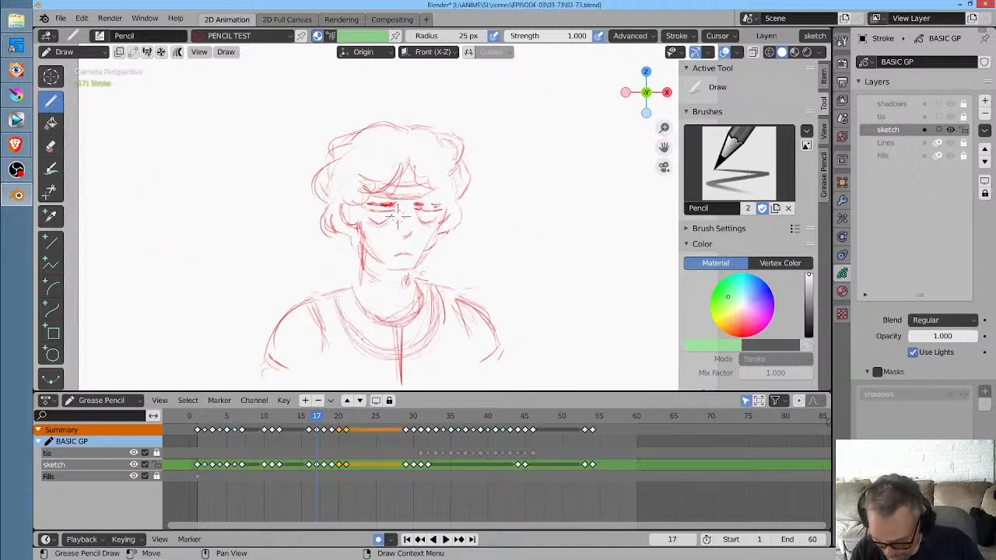
{"action": "key", "text": "Right"}
{"action": "key", "text": "Right"}
{"action": "key", "text": "Right"}
{"action": "key", "text": "Right"}
{"action": "key", "text": "Right"}
{"action": "key", "text": "Right"}
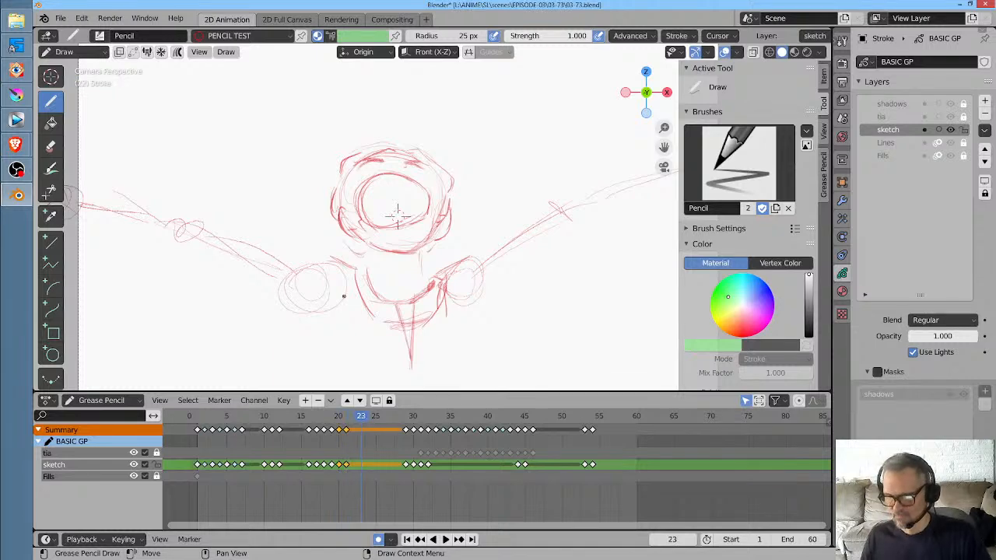
Join and reinforce the lower curve of the collar on frames 19, 18 and 17, flipping between them to compare
{"action": "key", "text": "Left"}
{"action": "key", "text": "Left"}
{"action": "key", "text": "Left"}
{"action": "key", "text": "Left"}
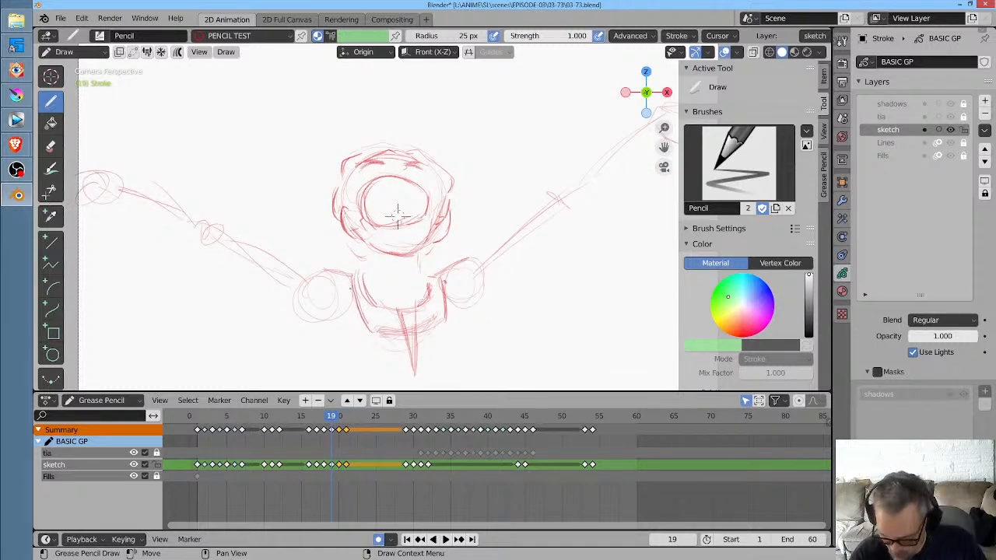
{"action": "key", "text": "Left"}
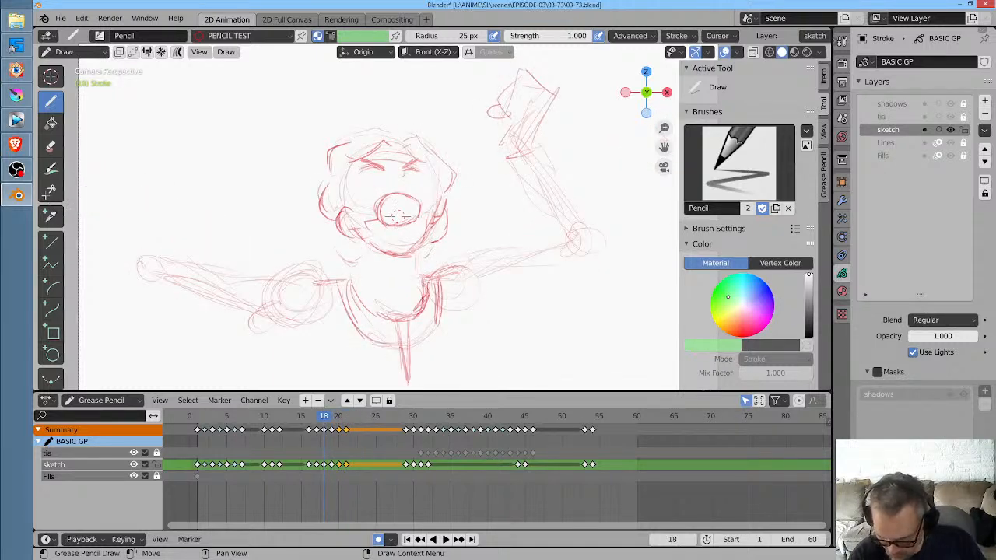
{"action": "key", "text": "Left"}
{"action": "key", "text": "Right"}
{"action": "key", "text": "Left"}
{"action": "key", "text": "Left"}
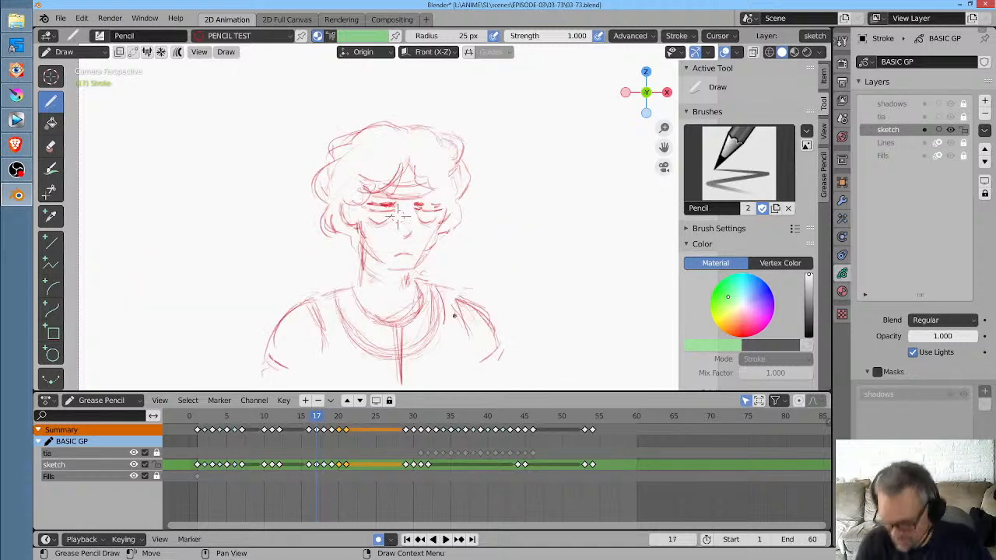
Sketch a long shirt-front line below the collar, beside the centre line, on frames 17 to 21, using frame 16 as reference
{"action": "middle_click_drag", "start_coordinate": [452, 319], "coordinate": [438, 258]}
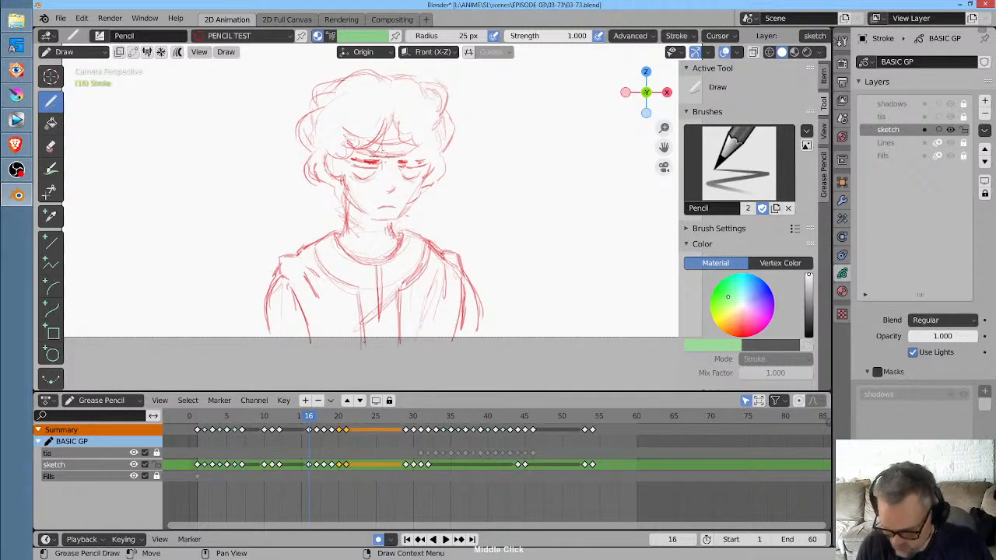
{"action": "key", "text": "Right"}
{"action": "key", "text": "Right"}
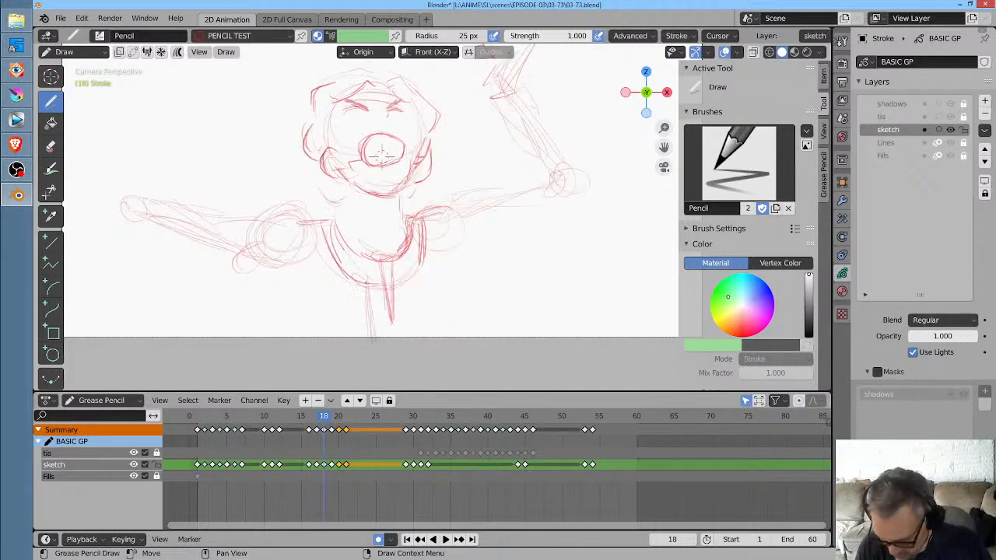
{"action": "key", "text": "Right"}
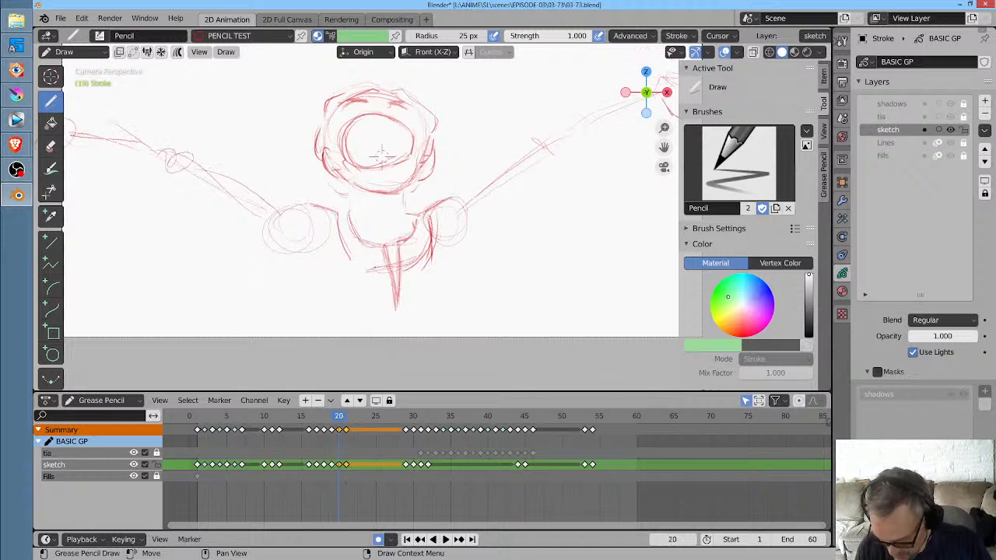
{"action": "key", "text": "Right"}
{"action": "key", "text": "Right"}
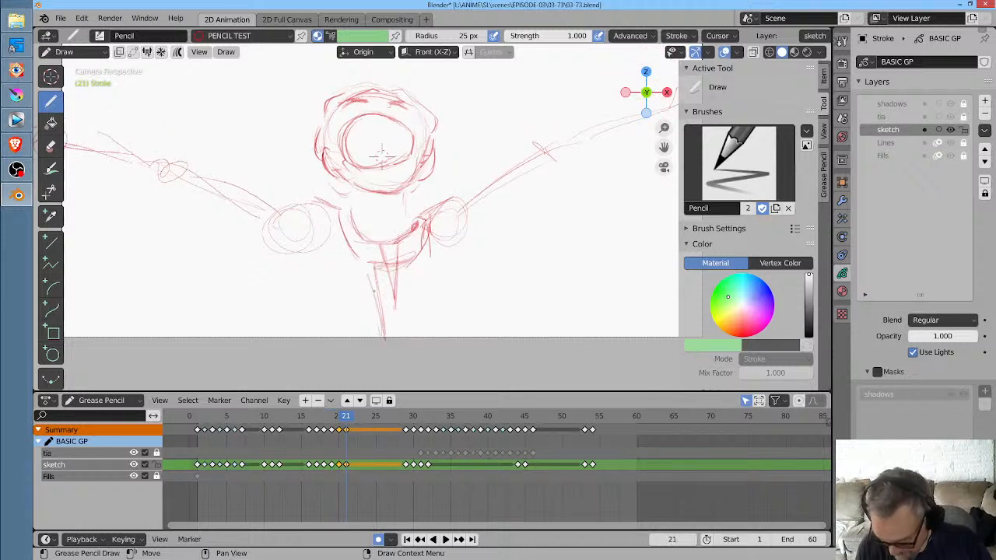
{"action": "key", "text": "Left"}
{"action": "key", "text": "Right"}
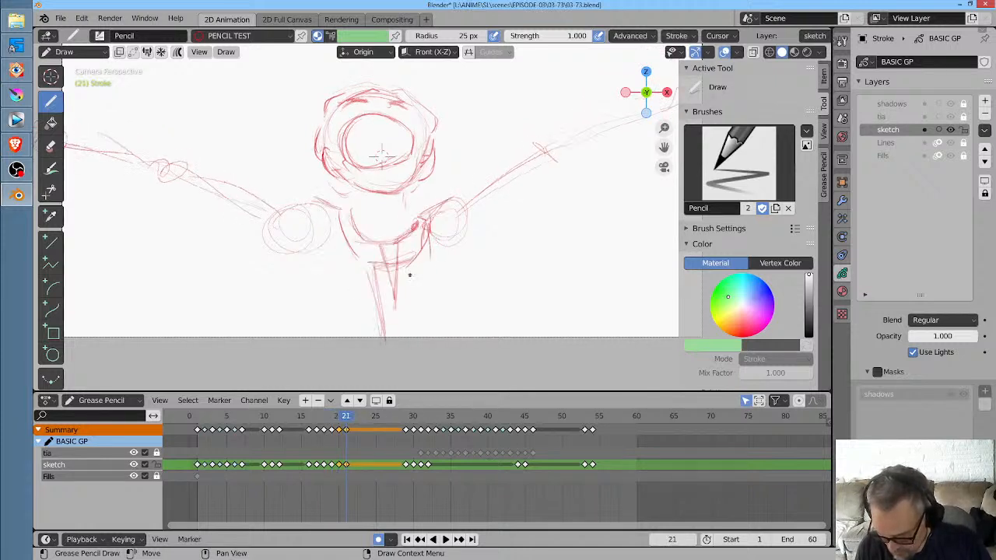
Sketch the matching shirt-front line on the raised-arm side of the centre line on frames 21 back to 17
{"action": "left_click_drag", "start_coordinate": [406, 268], "coordinate": [411, 333]}
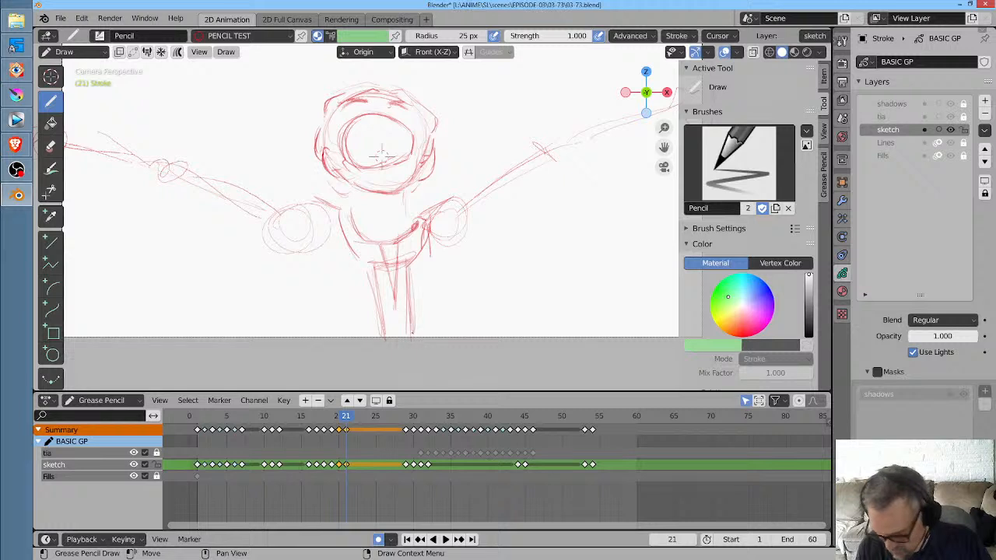
{"action": "left_click_drag", "start_coordinate": [414, 259], "coordinate": [413, 308]}
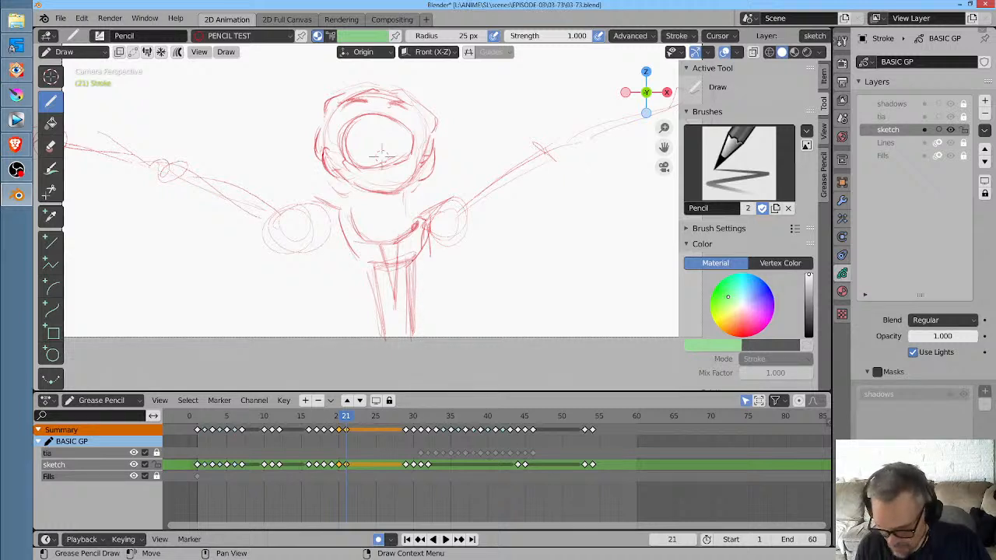
{"action": "key", "text": "Left"}
{"action": "left_click_drag", "start_coordinate": [413, 262], "coordinate": [413, 346]}
{"action": "key", "text": "Left"}
{"action": "left_click_drag", "start_coordinate": [412, 264], "coordinate": [414, 366]}
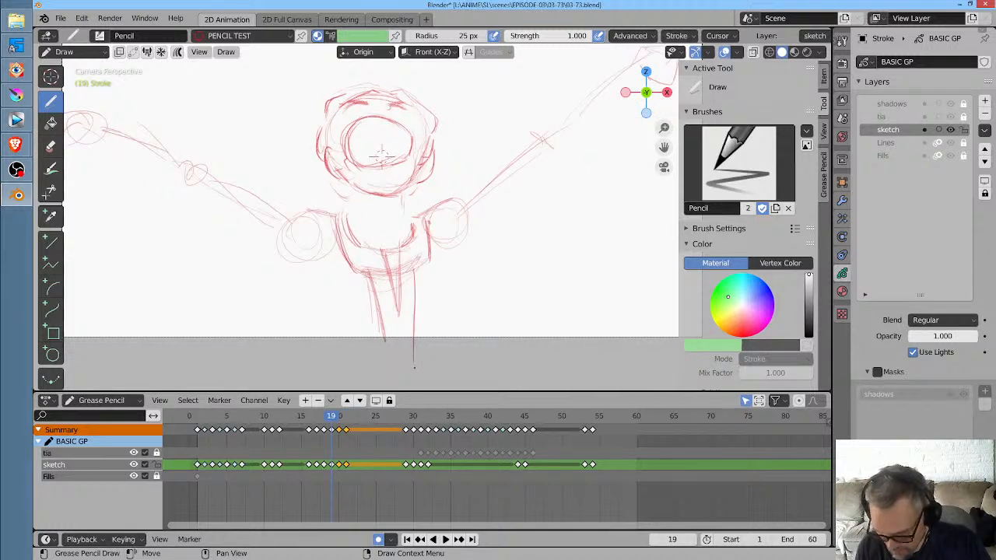
{"action": "key", "text": "Left"}
{"action": "left_click_drag", "start_coordinate": [410, 269], "coordinate": [410, 336]}
{"action": "key", "text": "Left"}
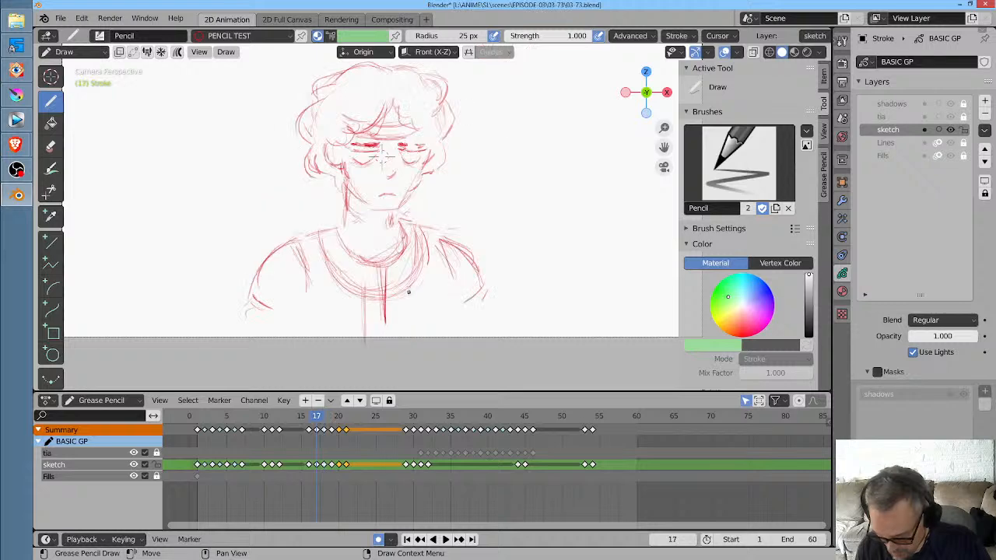
{"action": "left_click_drag", "start_coordinate": [405, 280], "coordinate": [404, 350]}
{"action": "key", "text": "Left"}
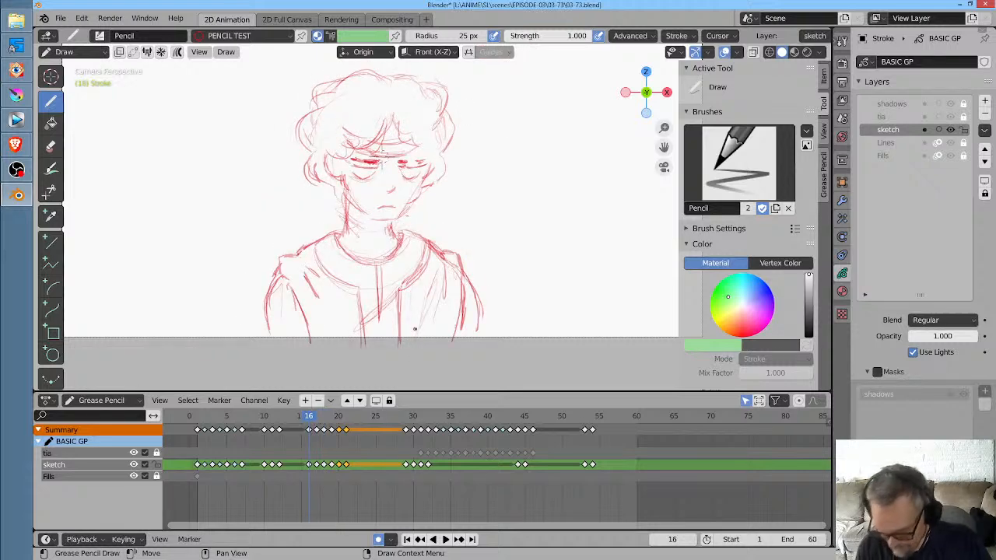
Sketch the sleeve seam at the raised arm's shoulder on frames 17 to 21, using frame 16 as reference
{"action": "key", "text": "Right"}
{"action": "key", "text": "Right"}
{"action": "key", "text": "Right"}
{"action": "key", "text": "Left"}
{"action": "key", "text": "Left"}
{"action": "key", "text": "Left"}
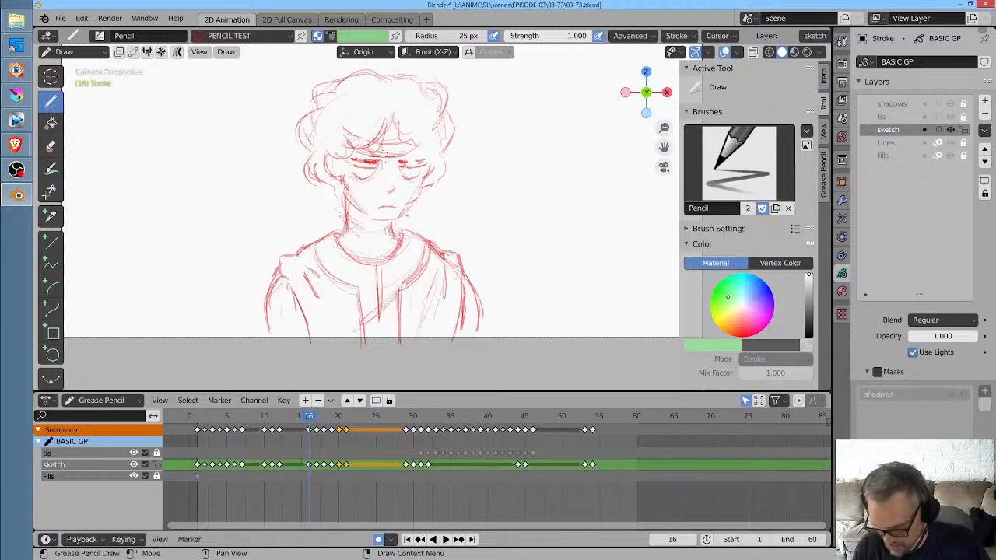
{"action": "key", "text": "Right"}
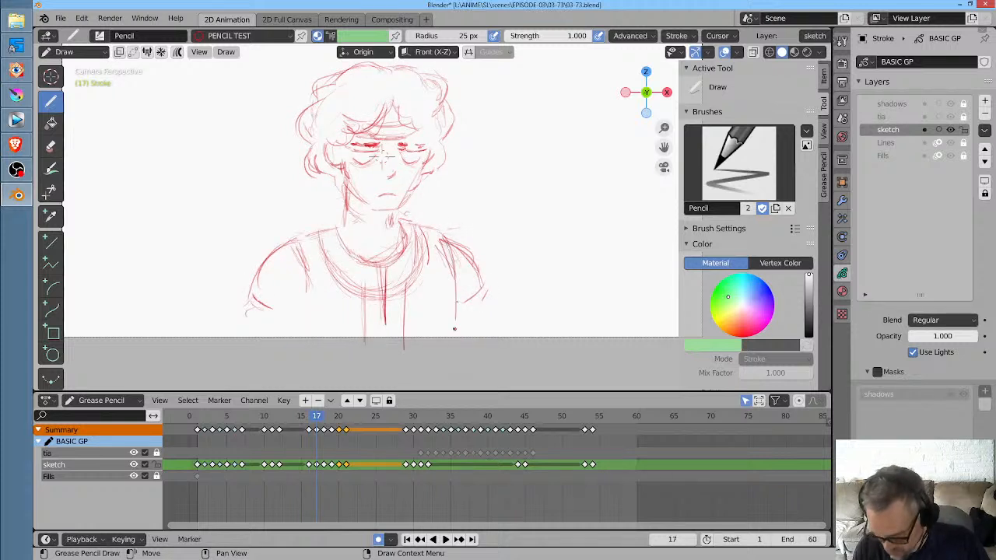
{"action": "key", "text": "Right"}
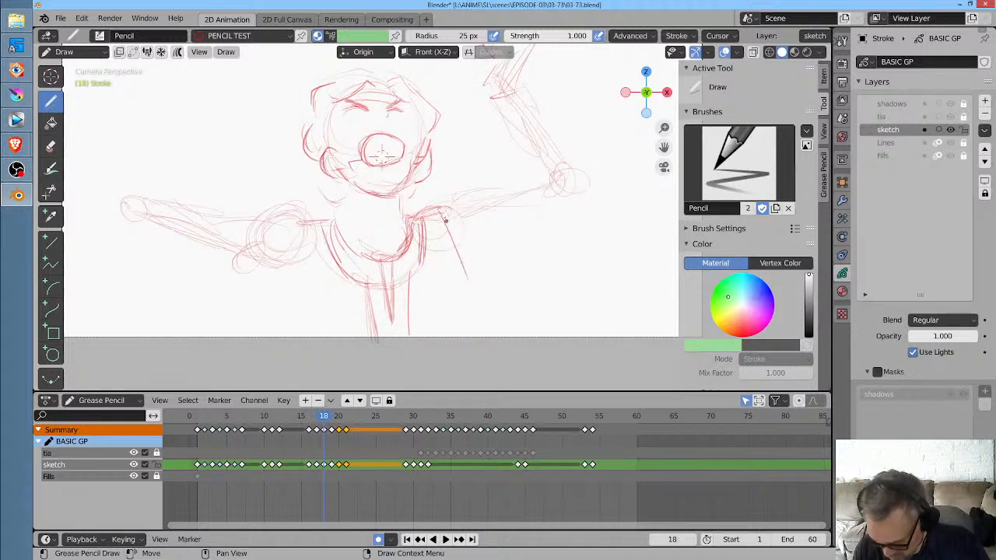
{"action": "key", "text": "Right"}
{"action": "mouse_move", "coordinate": [436, 210]}
{"action": "left_mouse_down"}
{"action": "mouse_move", "coordinate": [478, 260]}
{"action": "mouse_move", "coordinate": [481, 285]}
{"action": "left_mouse_up"}
{"action": "key", "text": "Right"}
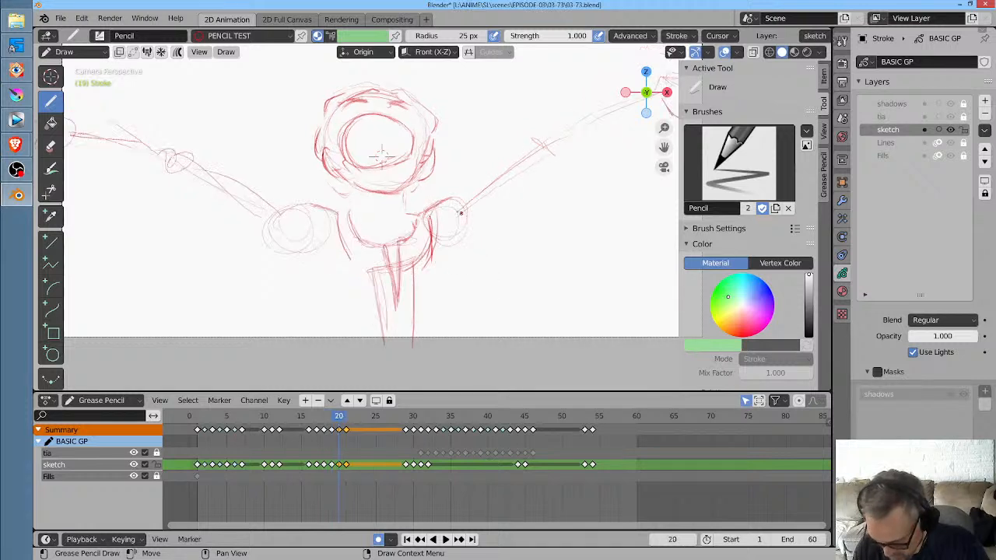
{"action": "left_click_drag", "start_coordinate": [440, 210], "coordinate": [473, 256]}
{"action": "left_click_drag", "start_coordinate": [440, 211], "coordinate": [476, 272]}
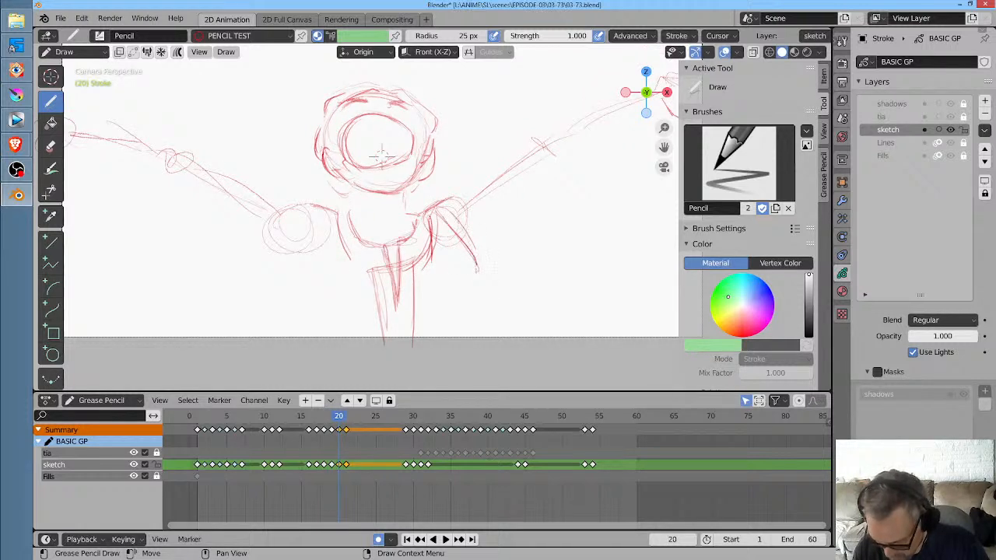
{"action": "key", "text": "Right"}
{"action": "left_click_drag", "start_coordinate": [437, 212], "coordinate": [473, 249]}
{"action": "left_click_drag", "start_coordinate": [438, 208], "coordinate": [478, 274]}
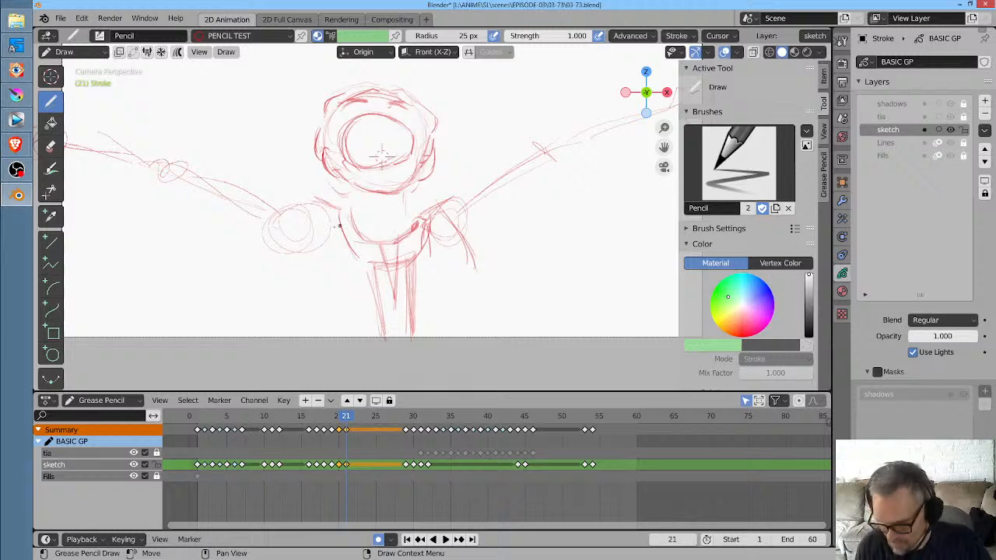
On frame 21, sketch the sleeve seam at the opposite shoulder and reinforce it from the back orthographic view
{"action": "left_click_drag", "start_coordinate": [324, 227], "coordinate": [304, 266]}
{"action": "left_click_drag", "start_coordinate": [330, 210], "coordinate": [308, 249]}
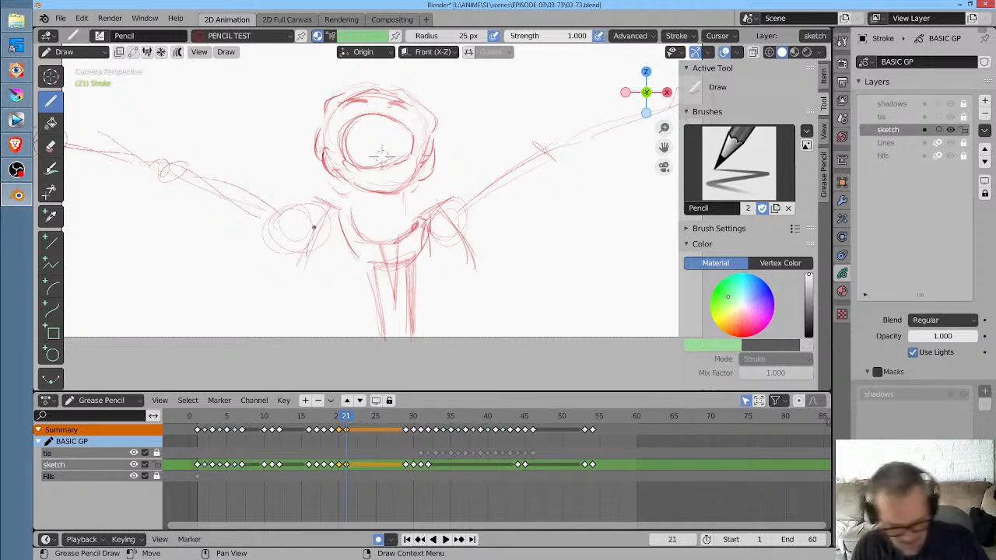
{"action": "key", "text": "KP_0"}
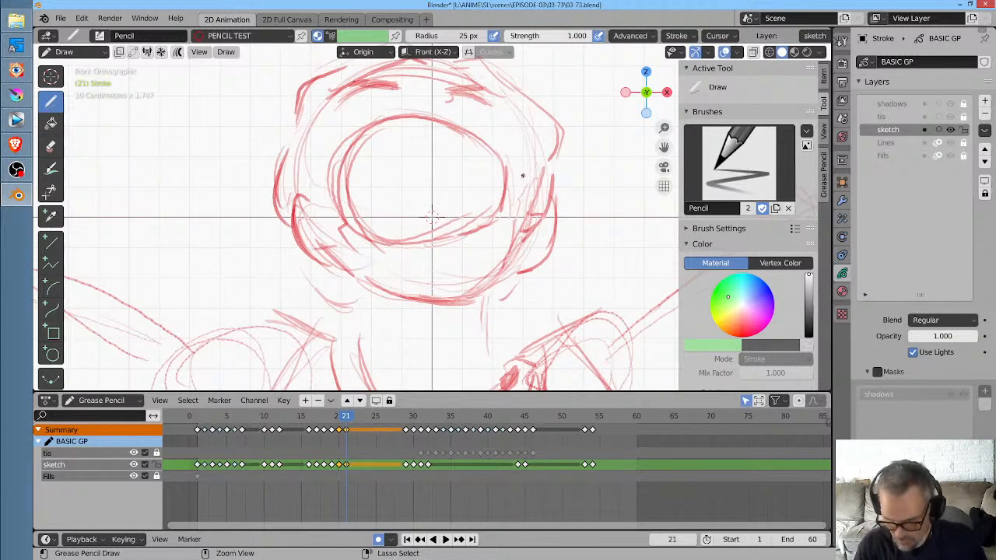
{"action": "mouse_move", "coordinate": [522, 175]}
{"action": "middle_mouse_down", "text": "ctrl"}
{"action": "mouse_move", "coordinate": [496, 242]}
{"action": "mouse_move", "coordinate": [445, 234]}
{"action": "middle_mouse_up", "text": "ctrl"}
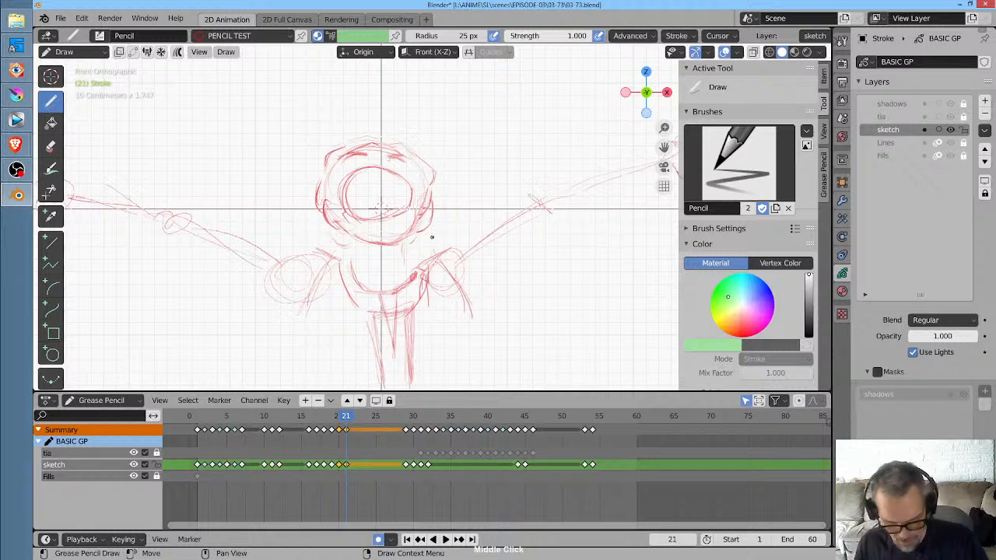
{"action": "key", "text": "ctrl+KP_1"}
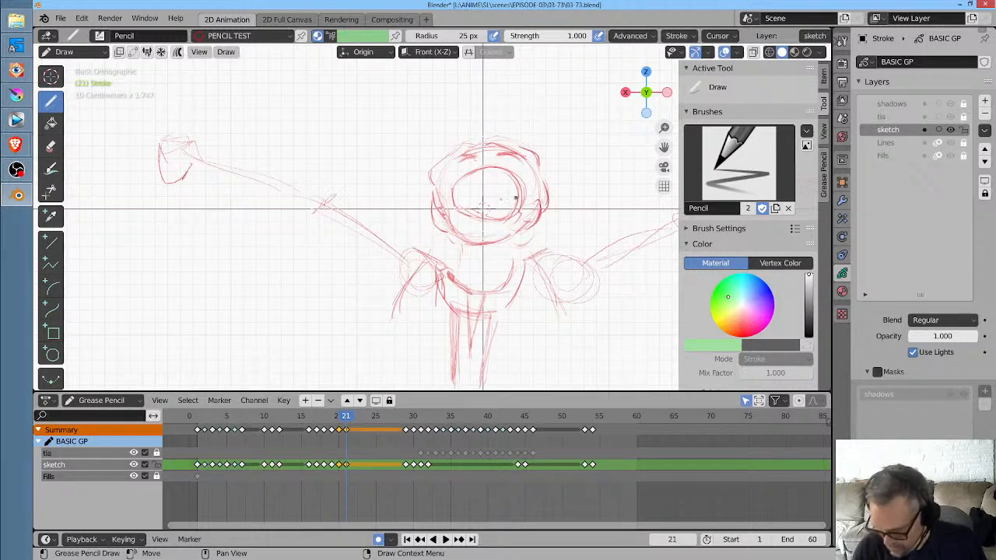
{"action": "mouse_move", "coordinate": [531, 269]}
{"action": "left_mouse_down"}
{"action": "mouse_move", "coordinate": [557, 309]}
{"action": "mouse_move", "coordinate": [552, 300]}
{"action": "left_mouse_up"}
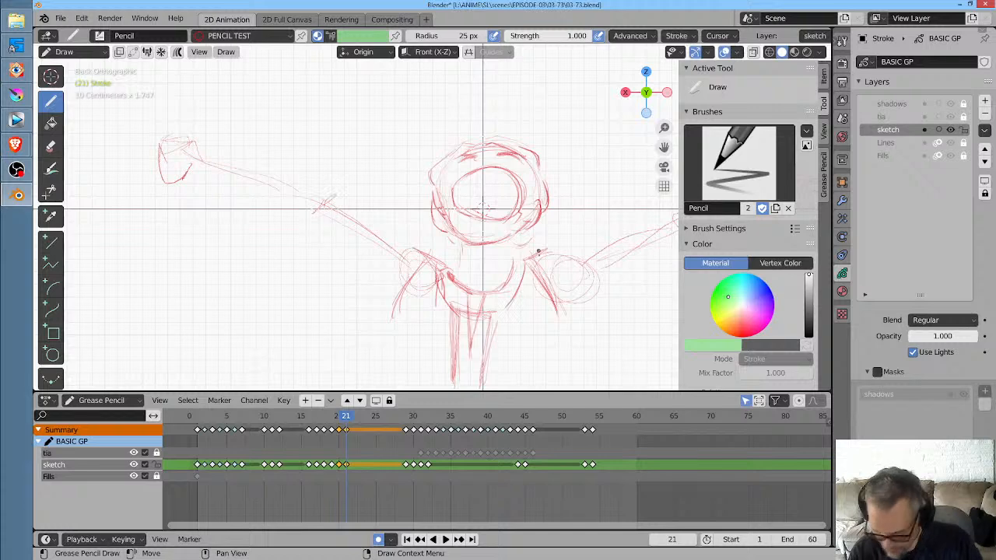
Compare frame 21 with the preceding drawings and sketch the sleeve seam at the shoulder opposite the raised arm on frame 20
{"action": "key", "text": "Left"}
{"action": "key", "text": "Right"}
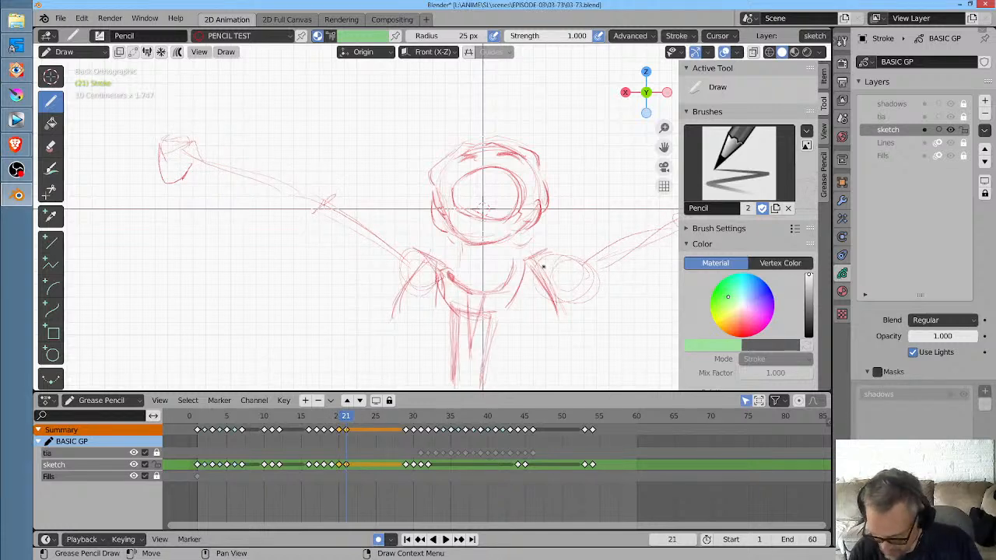
{"action": "key", "text": "Left"}
{"action": "key", "text": "Left"}
{"action": "key", "text": "Right"}
{"action": "key", "text": "Right"}
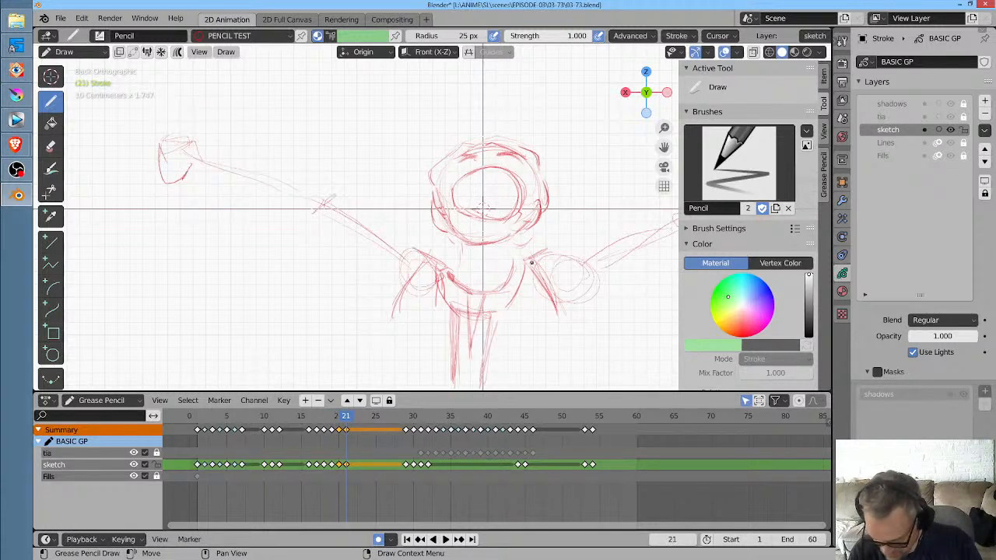
{"action": "key", "text": "Left"}
{"action": "left_click_drag", "start_coordinate": [537, 265], "coordinate": [555, 319]}
{"action": "key", "text": "Left"}
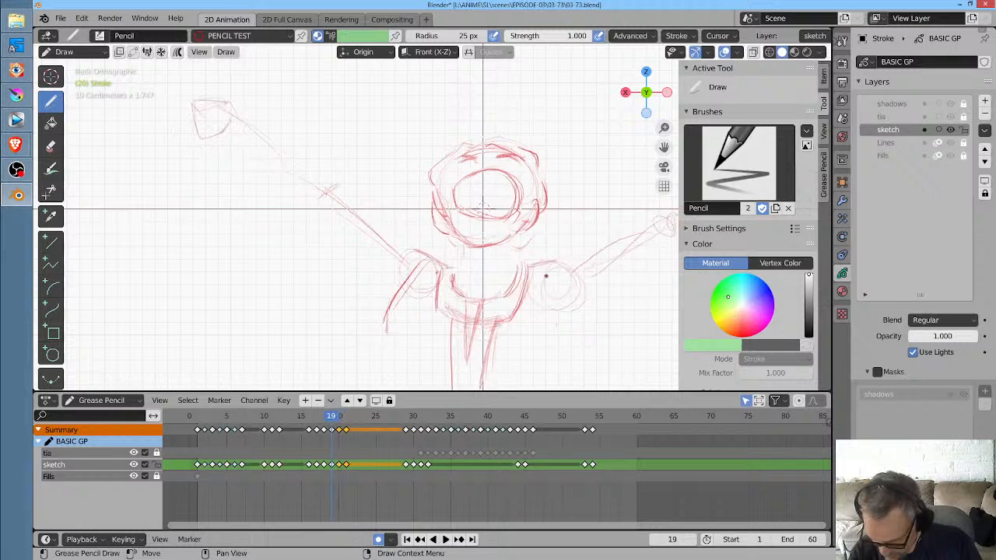
Sketch the same shoulder's sleeve seam on frames 19 back to 17, checking it against frame 16
{"action": "left_click_drag", "start_coordinate": [540, 268], "coordinate": [554, 323]}
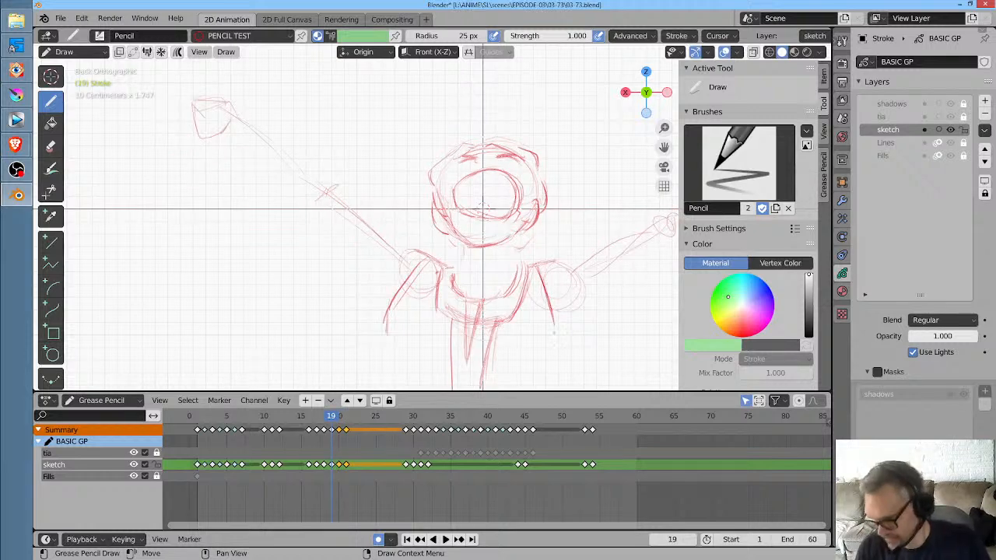
{"action": "key", "text": "Left"}
{"action": "left_click_drag", "start_coordinate": [544, 270], "coordinate": [558, 341]}
{"action": "key", "text": "Left"}
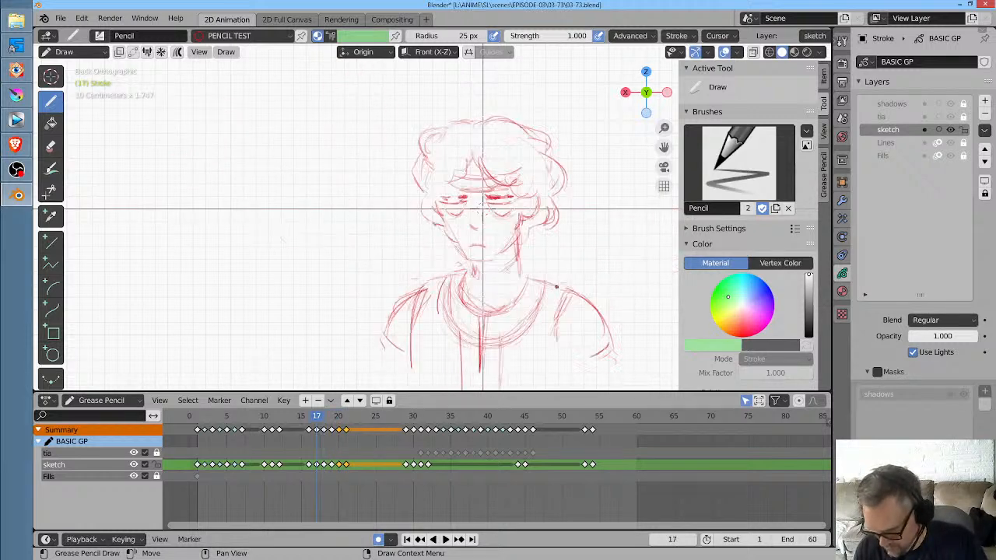
{"action": "left_click_drag", "start_coordinate": [556, 299], "coordinate": [562, 329]}
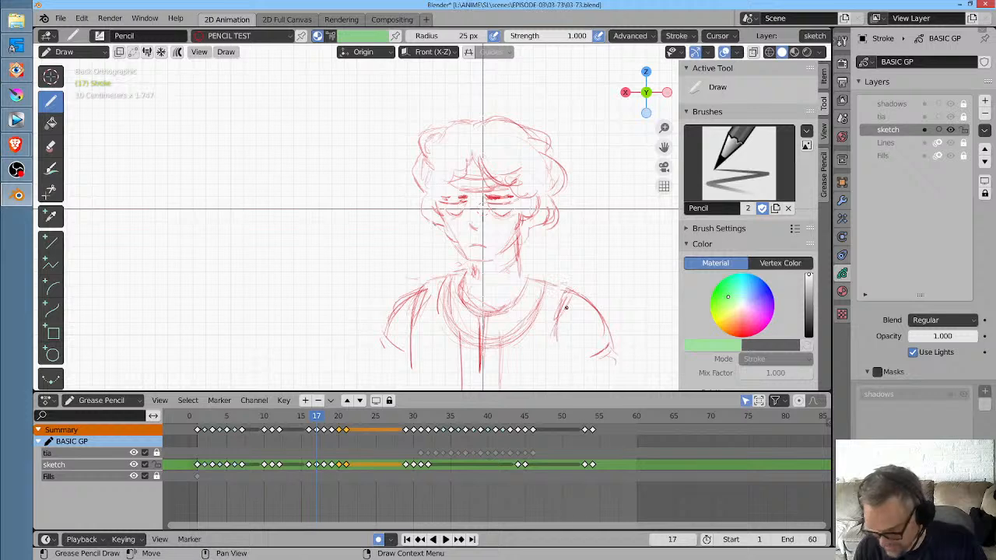
{"action": "key", "text": "Left"}
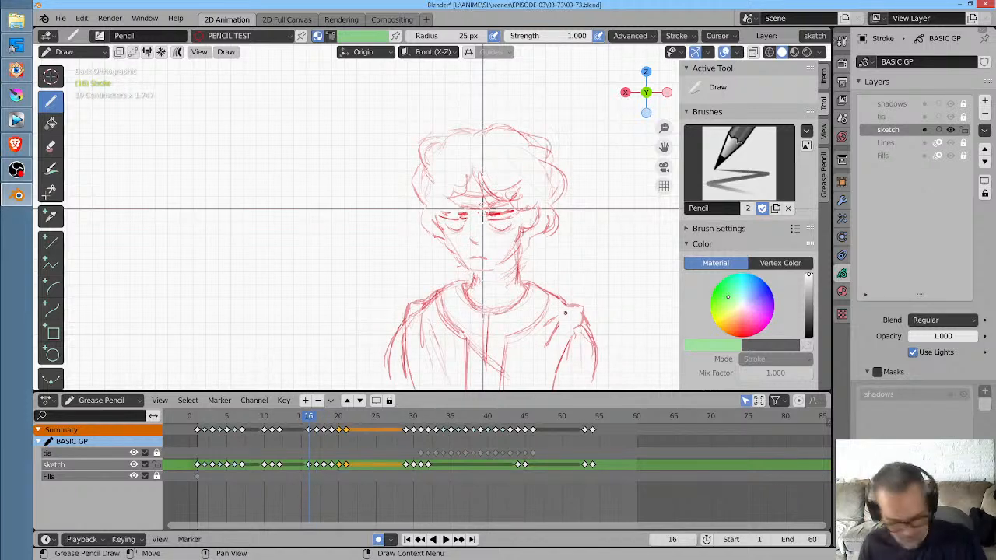
Check the seam motion in the camera view by playing from frame 16 and flipping through frames 22 back to 15
{"action": "key", "text": "KP_0"}
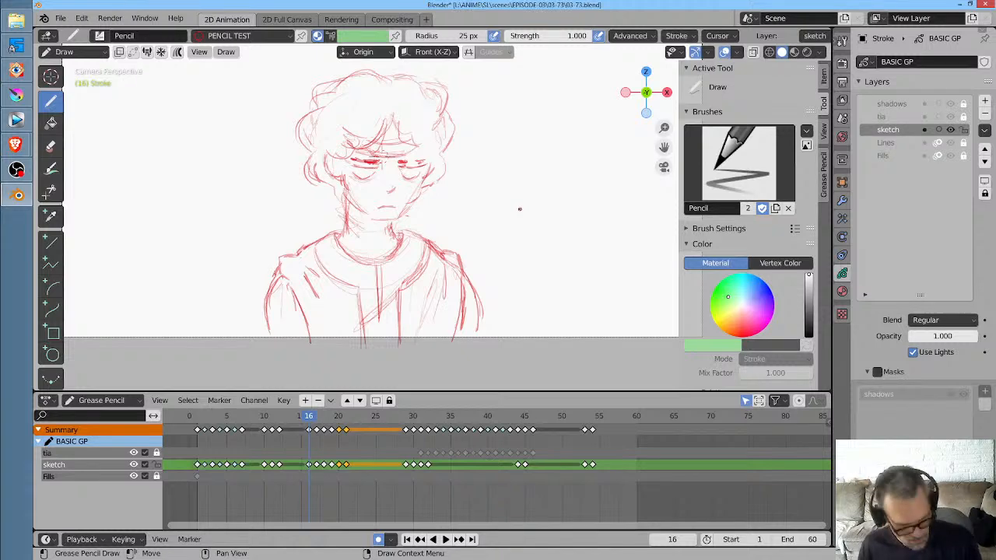
{"action": "key", "text": "space"}
{"action": "key", "text": "space"}
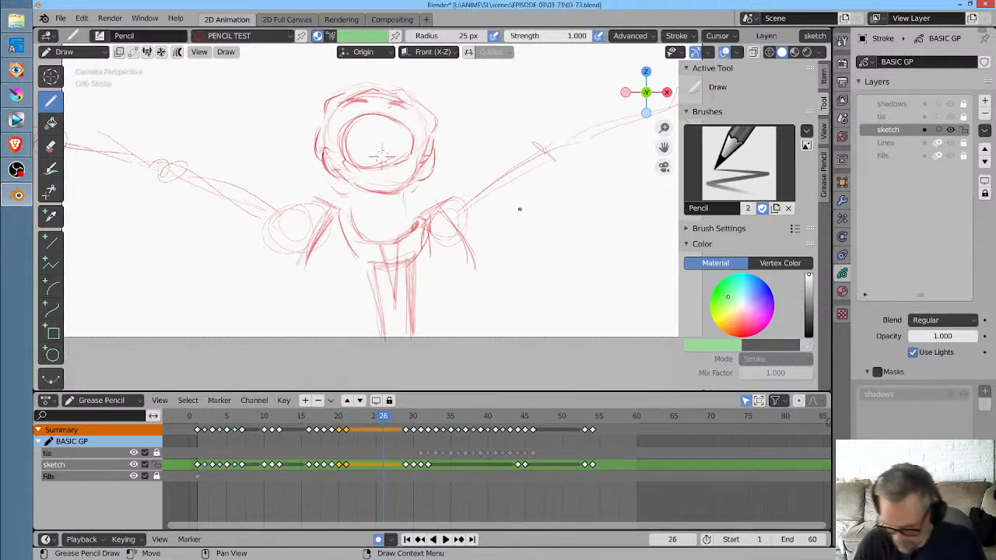
{"action": "left_click_drag", "start_coordinate": [347, 420], "coordinate": [354, 417]}
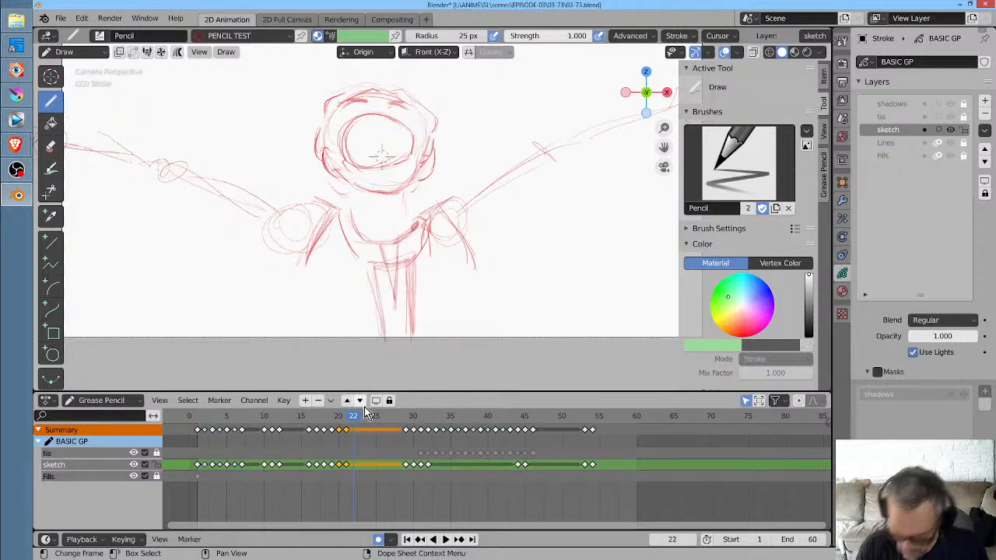
{"action": "key", "text": "Left"}
{"action": "key", "text": "Left"}
{"action": "key", "text": "Left"}
{"action": "key", "text": "Left"}
{"action": "key", "text": "Left"}
{"action": "key", "text": "Left"}
{"action": "key", "text": "Left"}
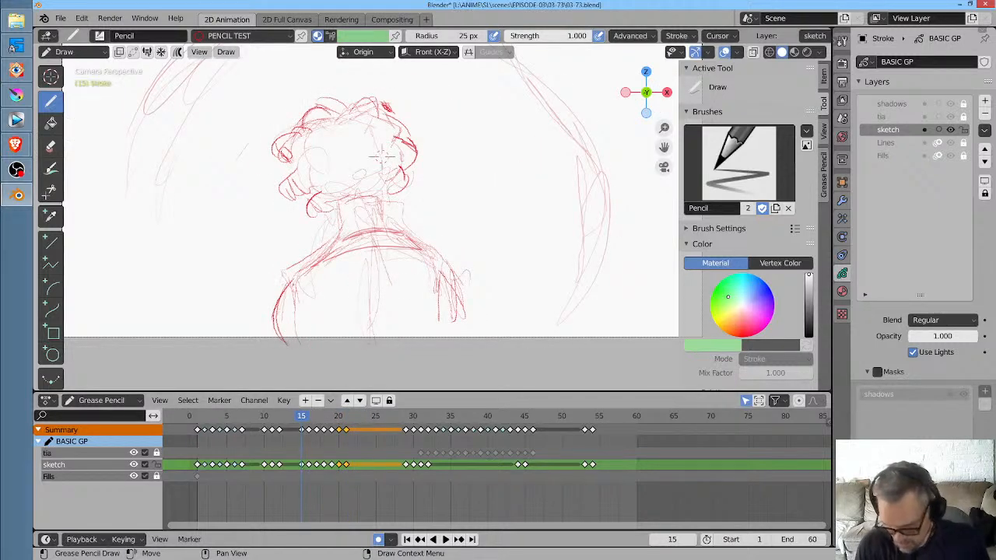
{"action": "left_click_drag", "start_coordinate": [296, 281], "coordinate": [302, 335]}
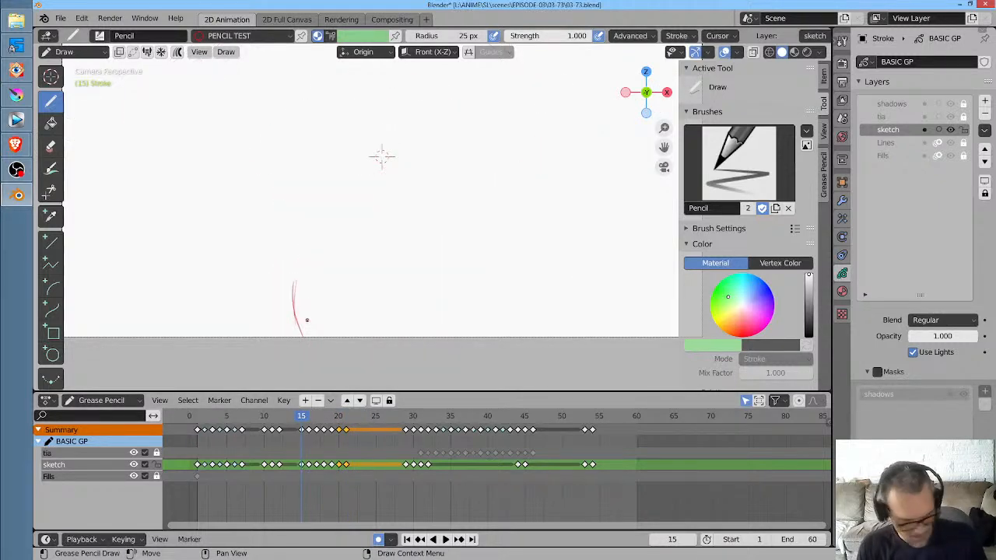
{"action": "key", "text": "ctrl+z"}
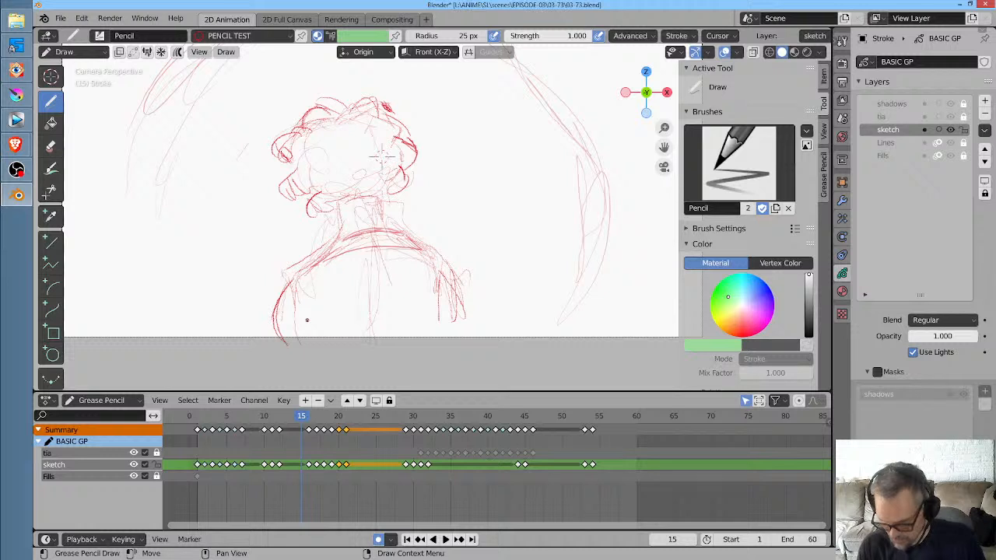
{"action": "left_click", "coordinate": [310, 418]}
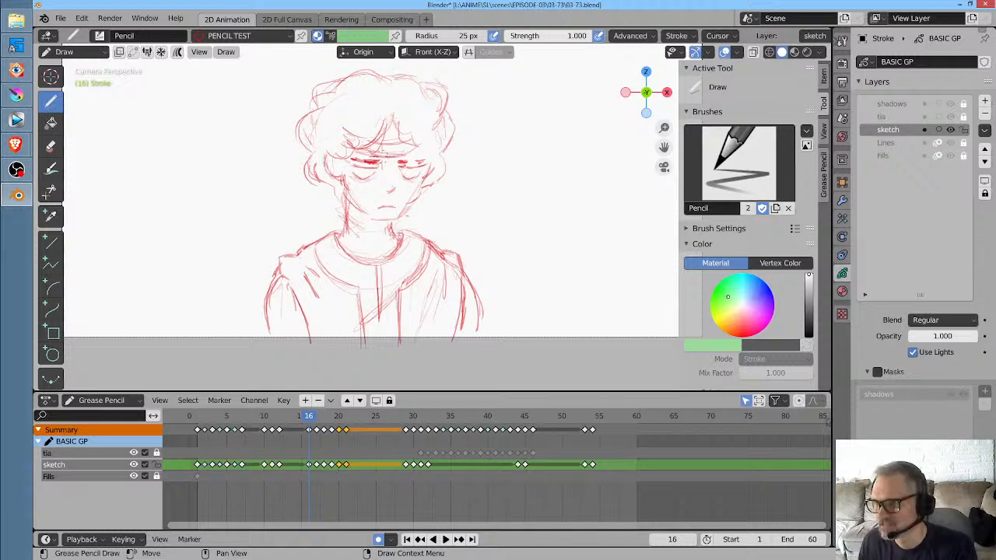
On frame 17, extend the outer arm line diagonally below the sleeve on the side of the arm that rises
{"action": "key", "text": "space"}
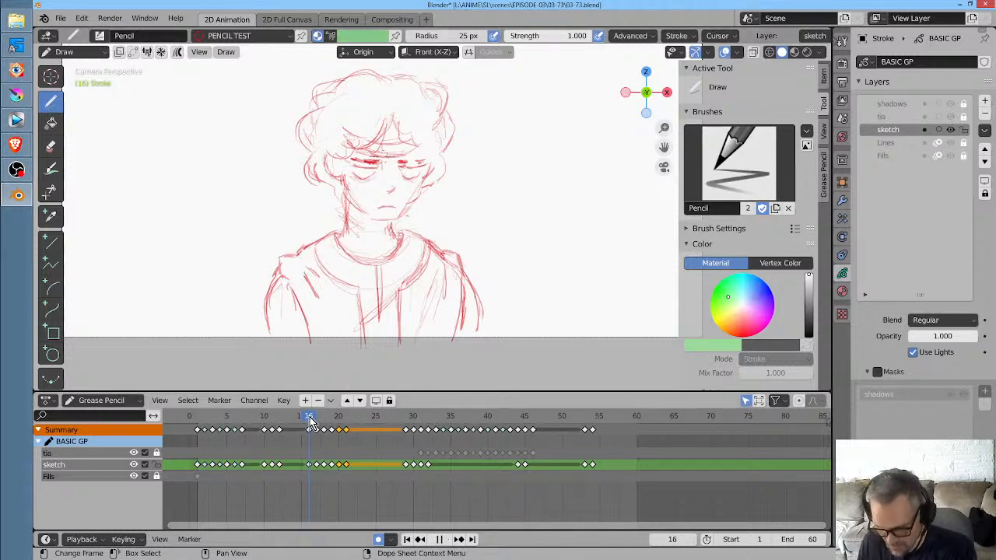
{"action": "mouse_move", "coordinate": [323, 420]}
{"action": "left_mouse_down"}
{"action": "mouse_move", "coordinate": [334, 420]}
{"action": "mouse_move", "coordinate": [315, 422]}
{"action": "left_mouse_up"}
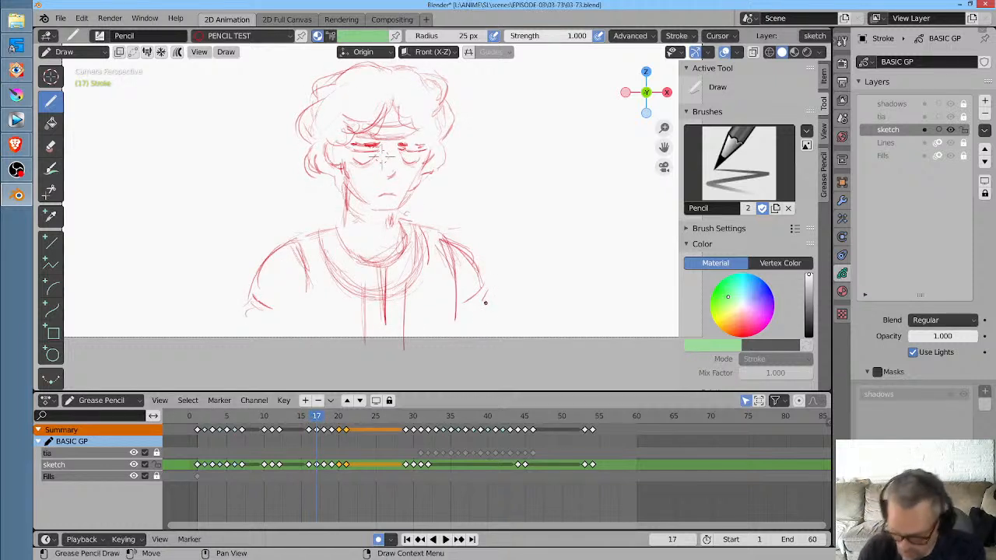
{"action": "left_click_drag", "start_coordinate": [484, 302], "coordinate": [500, 327]}
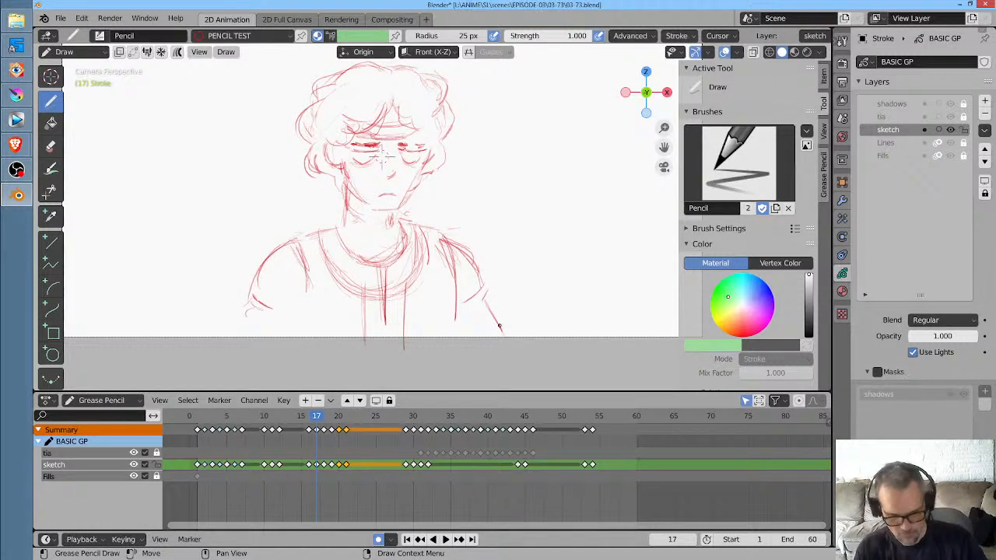
On frame 18, sketch the raised arm's upper sleeve contour, two bands across the upper arm and the inner forearm line
{"action": "key", "text": "Right"}
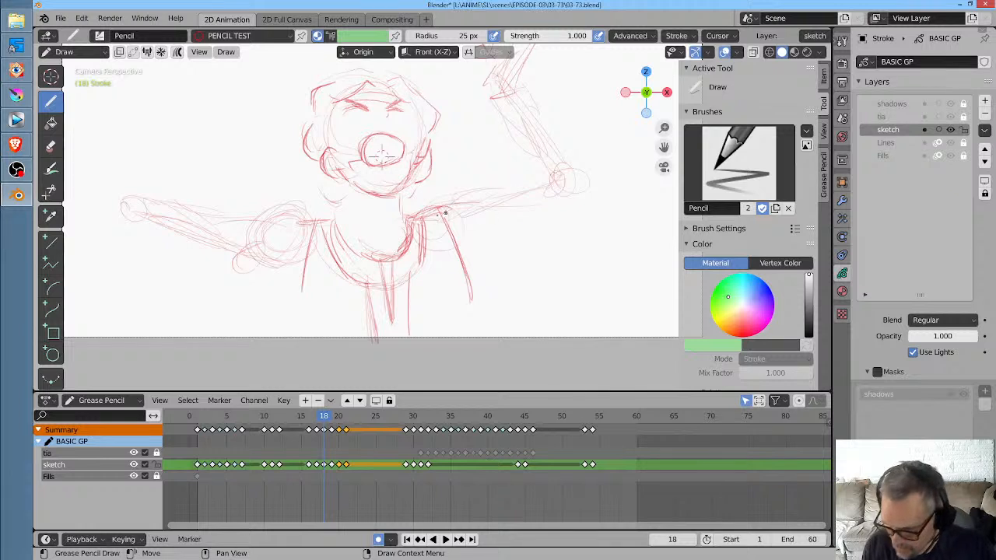
{"action": "mouse_move", "coordinate": [445, 213]}
{"action": "left_mouse_down"}
{"action": "mouse_move", "coordinate": [484, 203]}
{"action": "mouse_move", "coordinate": [491, 246]}
{"action": "left_mouse_up"}
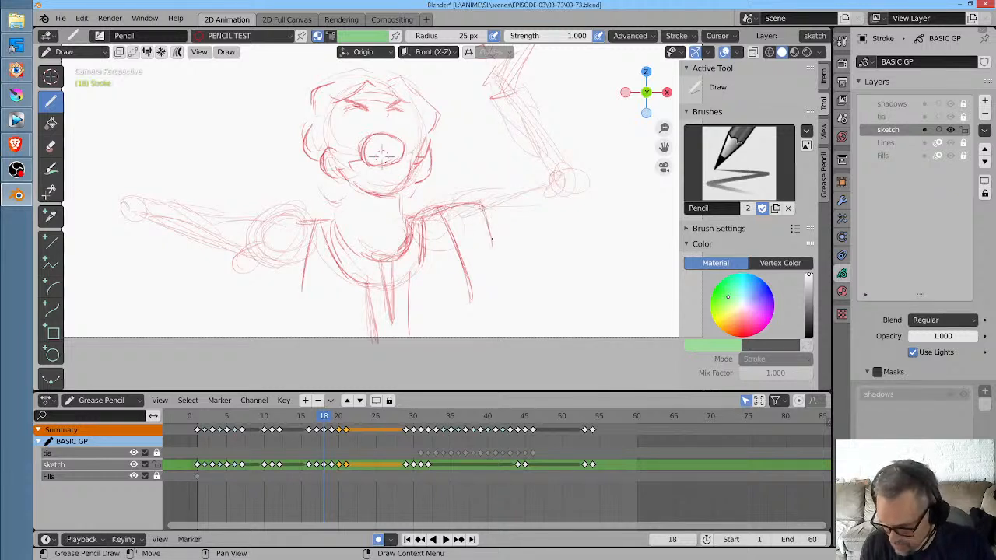
{"action": "left_click_drag", "start_coordinate": [484, 208], "coordinate": [538, 181]}
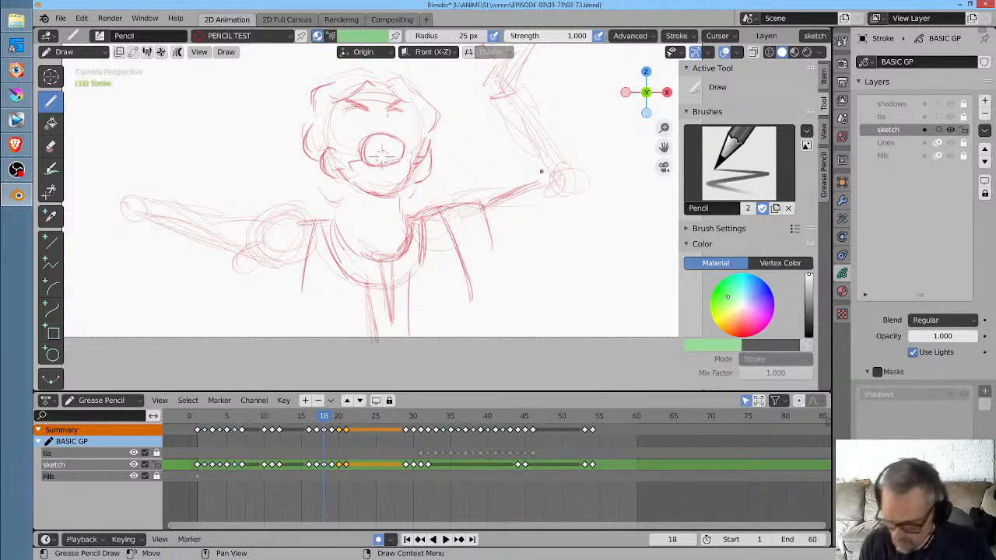
{"action": "left_click_drag", "start_coordinate": [497, 83], "coordinate": [540, 177]}
{"action": "left_click_drag", "start_coordinate": [507, 102], "coordinate": [516, 124]}
{"action": "mouse_move", "coordinate": [528, 151]}
{"action": "left_mouse_down"}
{"action": "mouse_move", "coordinate": [544, 180]}
{"action": "mouse_move", "coordinate": [526, 229]}
{"action": "mouse_move", "coordinate": [535, 235]}
{"action": "left_mouse_up"}
{"action": "mouse_move", "coordinate": [485, 207]}
{"action": "left_mouse_down"}
{"action": "mouse_move", "coordinate": [496, 259]}
{"action": "mouse_move", "coordinate": [540, 240]}
{"action": "left_mouse_up"}
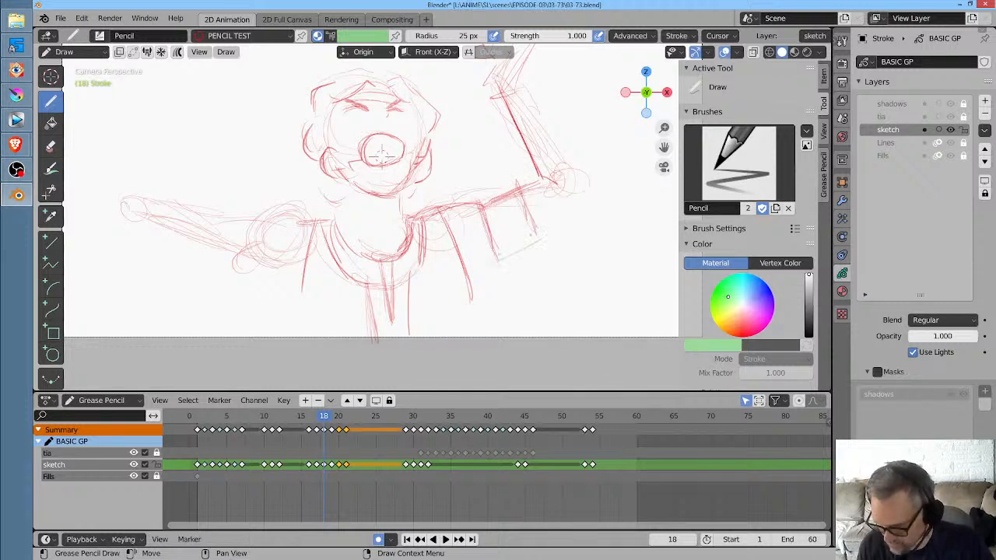
On frame 18, sketch the sleeve's underside from the seam's lower end to the elbow and the outer forearm line
{"action": "left_click_drag", "start_coordinate": [489, 258], "coordinate": [470, 293]}
{"action": "left_click_drag", "start_coordinate": [492, 261], "coordinate": [468, 296]}
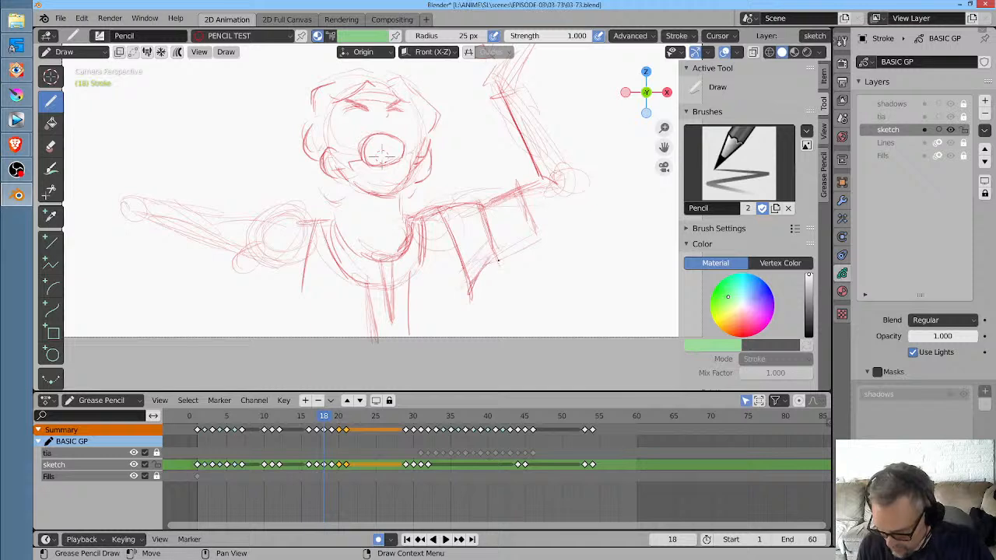
{"action": "left_click_drag", "start_coordinate": [533, 233], "coordinate": [611, 193]}
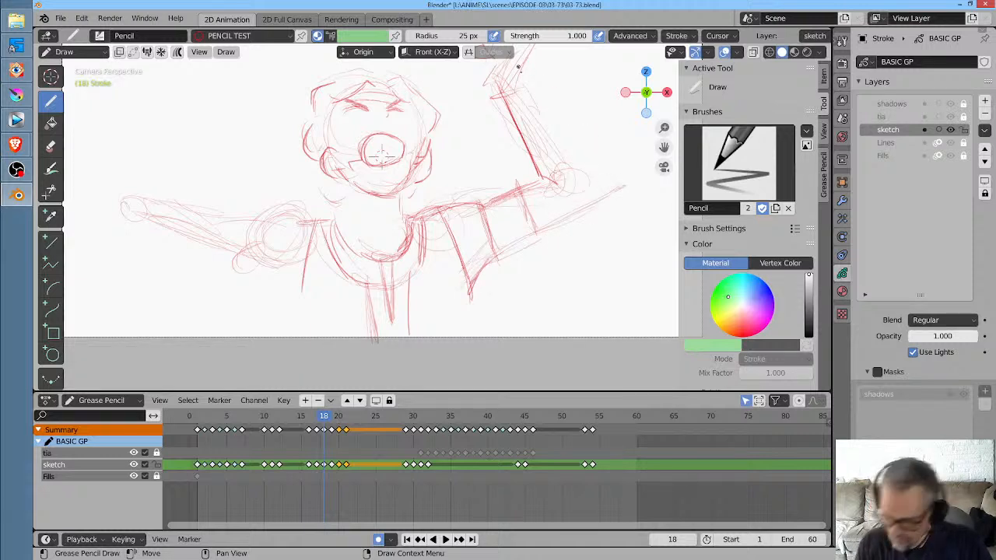
{"action": "left_click_drag", "start_coordinate": [549, 111], "coordinate": [582, 173]}
{"action": "mouse_move", "coordinate": [537, 89]}
{"action": "left_mouse_down"}
{"action": "mouse_move", "coordinate": [598, 203]}
{"action": "mouse_move", "coordinate": [597, 195]}
{"action": "mouse_move", "coordinate": [525, 238]}
{"action": "left_mouse_up"}
{"action": "left_click_drag", "start_coordinate": [579, 206], "coordinate": [487, 260]}
{"action": "left_click_drag", "start_coordinate": [537, 227], "coordinate": [477, 269]}
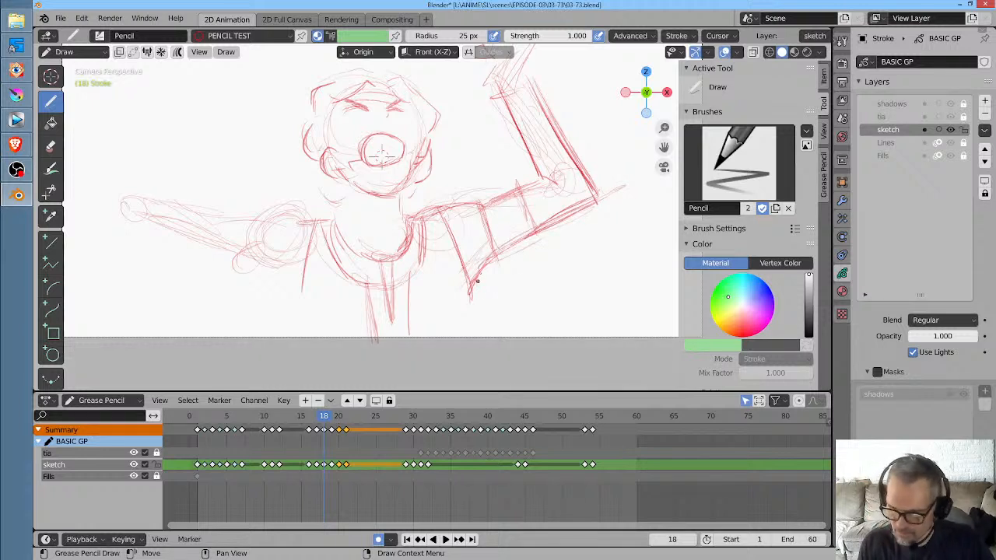
On frame 18, add a fold and reinforce the upper sleeve contour, and sketch the cuff across the raised forearm
{"action": "left_click_drag", "start_coordinate": [496, 225], "coordinate": [474, 268]}
{"action": "left_click_drag", "start_coordinate": [483, 210], "coordinate": [529, 182]}
{"action": "mouse_move", "coordinate": [522, 195]}
{"action": "left_mouse_down"}
{"action": "mouse_move", "coordinate": [538, 235]}
{"action": "mouse_move", "coordinate": [546, 173]}
{"action": "left_mouse_up"}
{"action": "mouse_move", "coordinate": [540, 75]}
{"action": "left_mouse_down"}
{"action": "mouse_move", "coordinate": [496, 95]}
{"action": "mouse_move", "coordinate": [546, 101]}
{"action": "mouse_move", "coordinate": [512, 125]}
{"action": "left_mouse_up"}
{"action": "mouse_move", "coordinate": [539, 88]}
{"action": "left_mouse_down"}
{"action": "mouse_move", "coordinate": [552, 113]}
{"action": "mouse_move", "coordinate": [513, 129]}
{"action": "left_mouse_up"}
Clean up the raised arm's elbow corner and inner forearm line on frame 18, erasing the overshoot beyond the elbow
{"action": "middle_click_drag", "start_coordinate": [526, 235], "coordinate": [502, 275]}
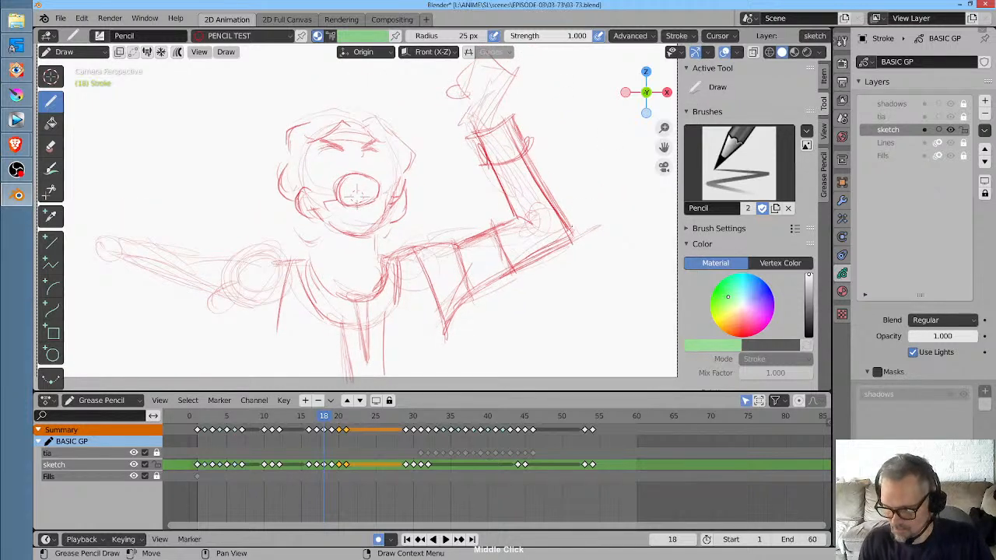
{"action": "left_click_drag", "start_coordinate": [572, 228], "coordinate": [539, 255]}
{"action": "mouse_move", "coordinate": [618, 208]}
{"action": "left_mouse_down", "text": "ctrl"}
{"action": "mouse_move", "coordinate": [486, 319]}
{"action": "mouse_move", "coordinate": [545, 289]}
{"action": "mouse_move", "coordinate": [569, 232]}
{"action": "left_mouse_up", "text": "ctrl"}
{"action": "left_click_drag", "start_coordinate": [517, 270], "coordinate": [575, 230]}
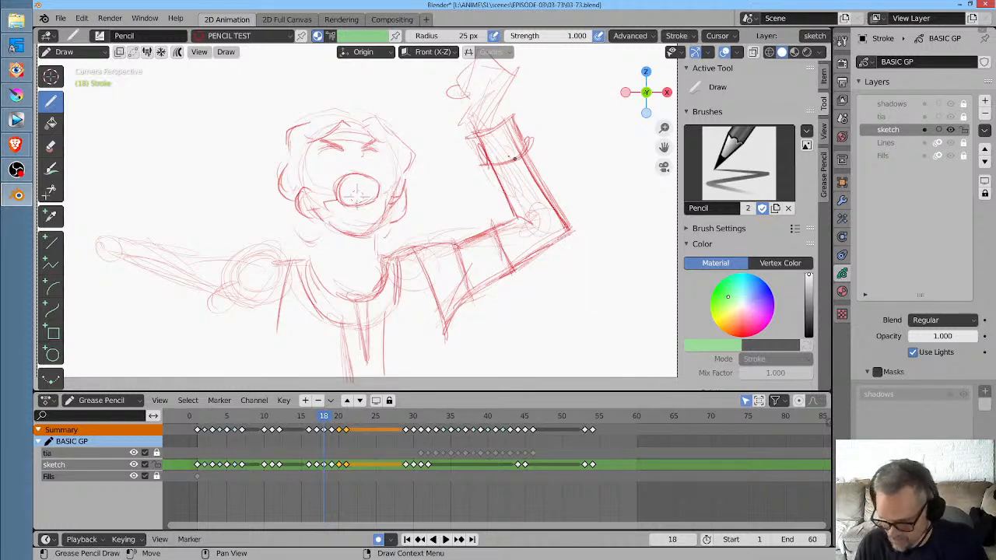
{"action": "key", "text": "ctrl+z"}
{"action": "key", "text": "ctrl+z"}
{"action": "key", "text": "ctrl+z"}
{"action": "left_click_drag", "start_coordinate": [495, 168], "coordinate": [513, 217]}
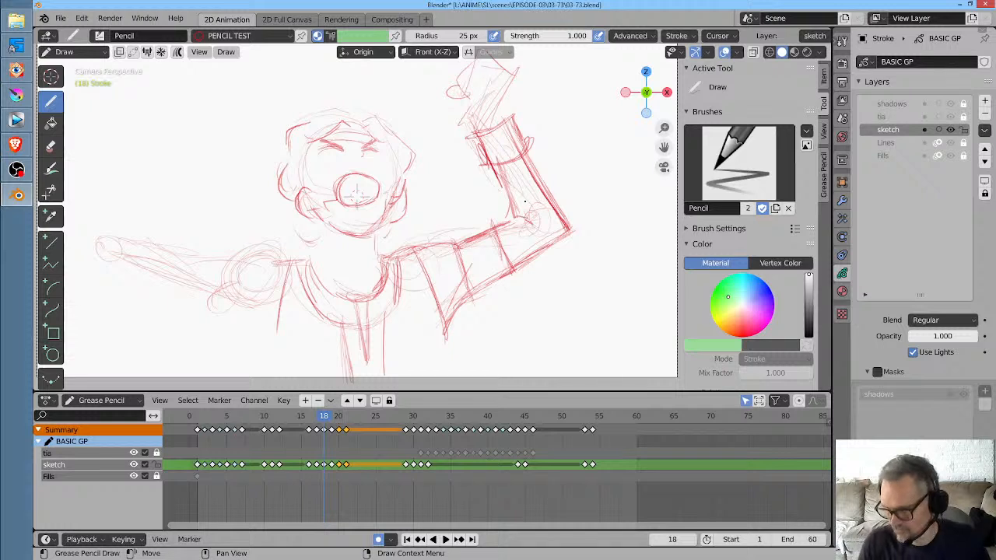
On frame 18, rework the sleeve's underside near the armpit and extend the torso's side line down below it
{"action": "mouse_move", "coordinate": [470, 295]}
{"action": "left_mouse_down"}
{"action": "mouse_move", "coordinate": [516, 269]}
{"action": "mouse_move", "coordinate": [507, 275]}
{"action": "left_mouse_up"}
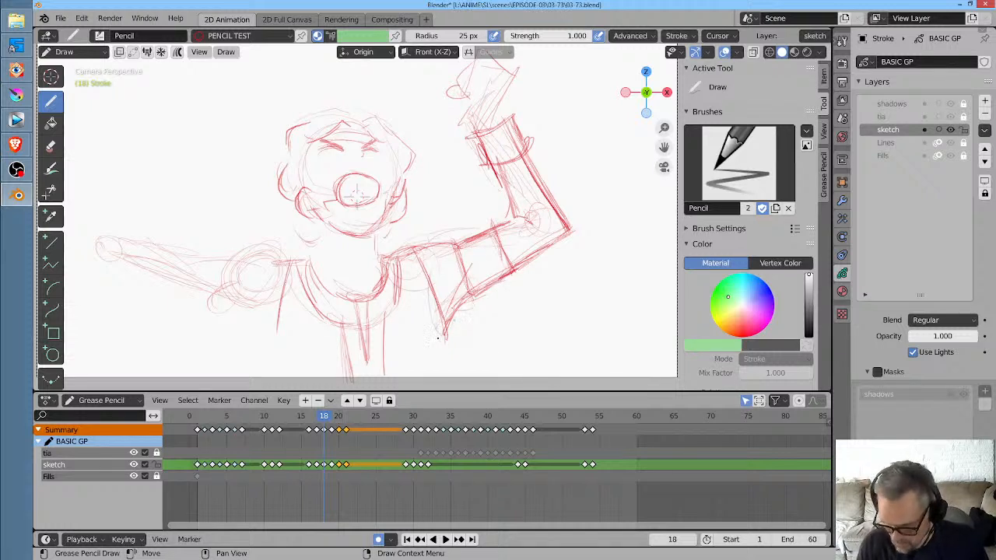
{"action": "middle_click_drag", "start_coordinate": [437, 338], "coordinate": [447, 276]}
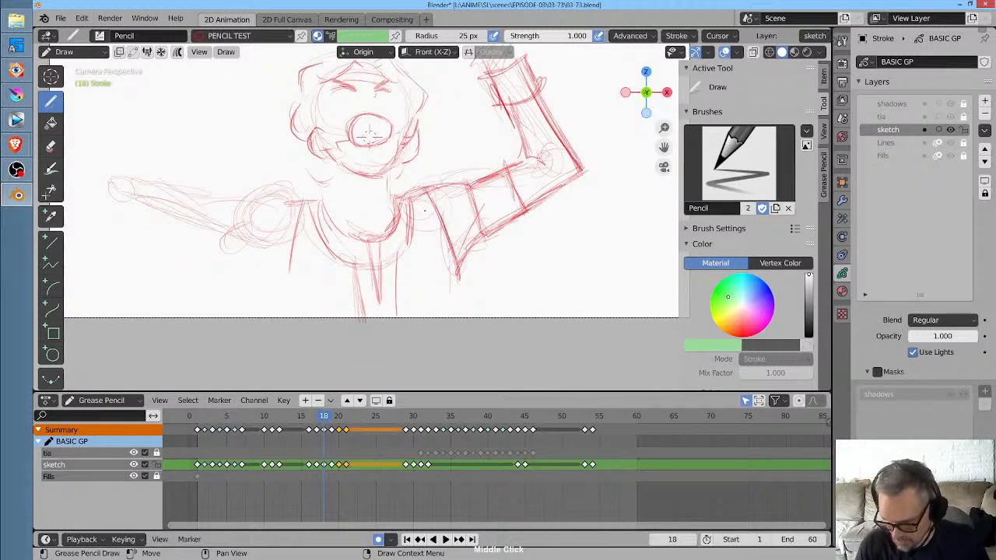
{"action": "left_click_drag", "start_coordinate": [427, 217], "coordinate": [454, 302]}
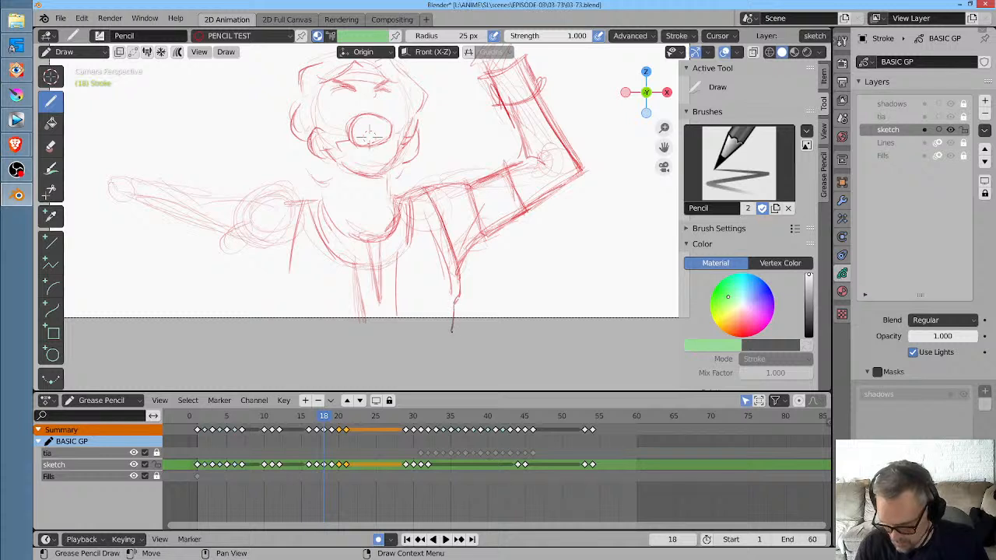
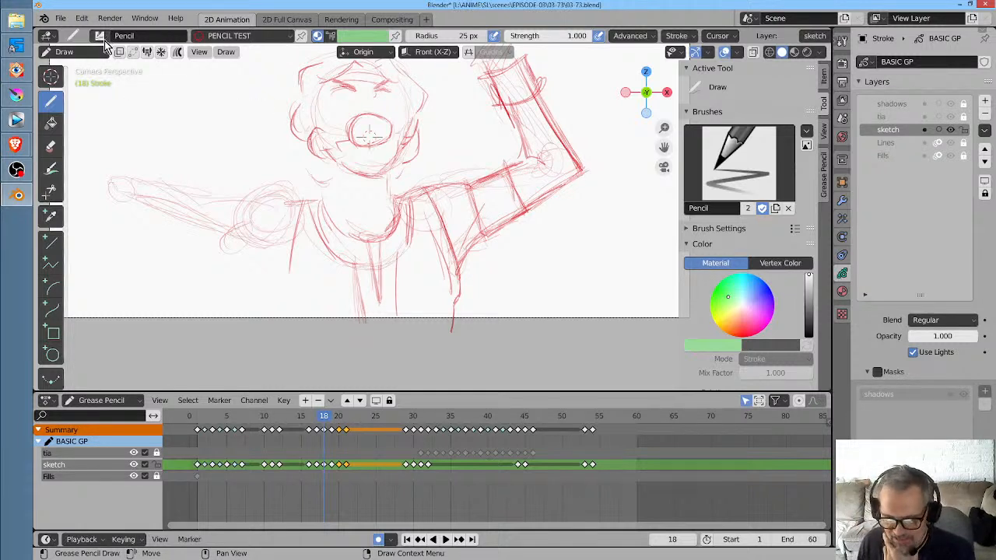
{"action": "left_click", "coordinate": [101, 38]}
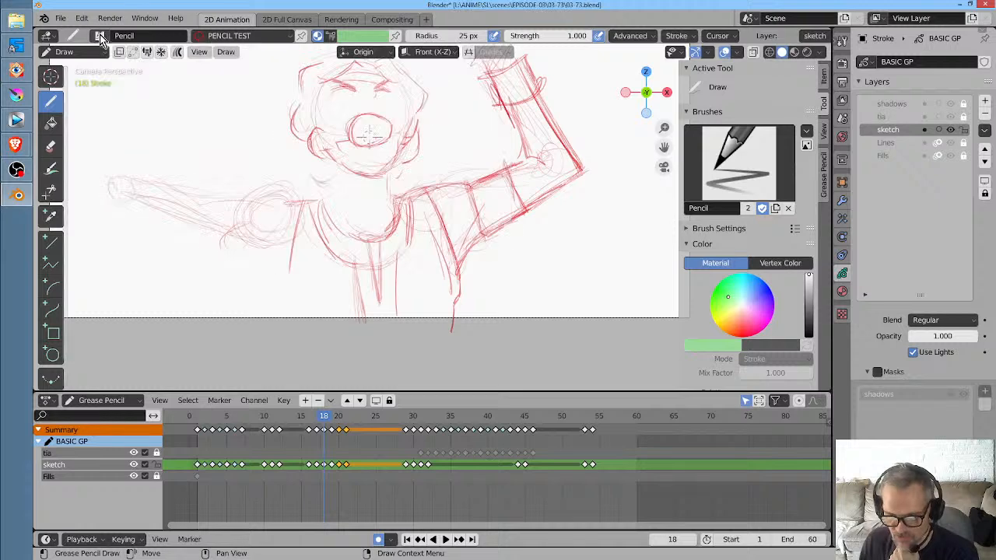
{"action": "left_click", "coordinate": [100, 35]}
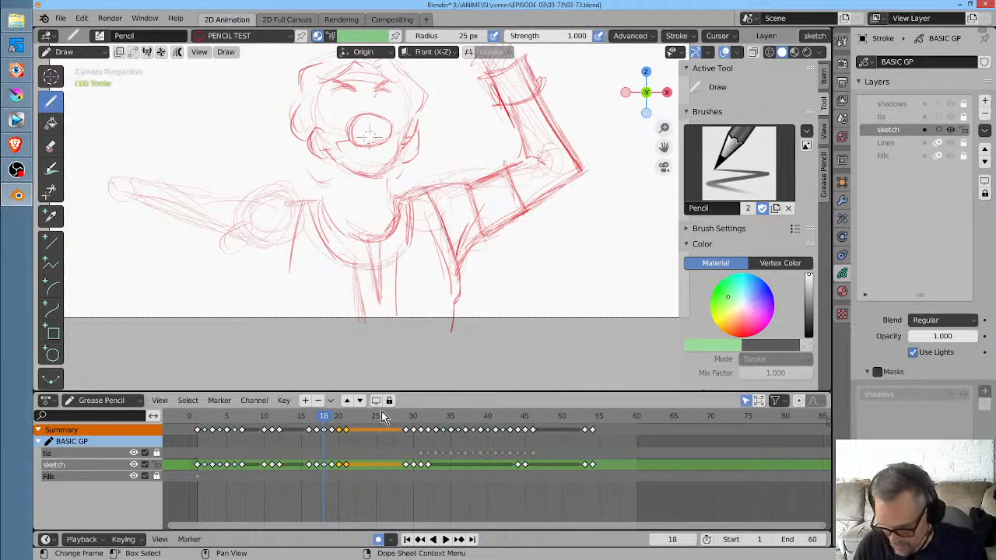
On frame 19, sketch the sleeve seam and fold lines running down from the shoulder, comparing them with frame 18
{"action": "left_click", "coordinate": [331, 420]}
{"action": "left_click_drag", "start_coordinate": [426, 184], "coordinate": [443, 235]}
{"action": "left_click_drag", "start_coordinate": [421, 202], "coordinate": [430, 232]}
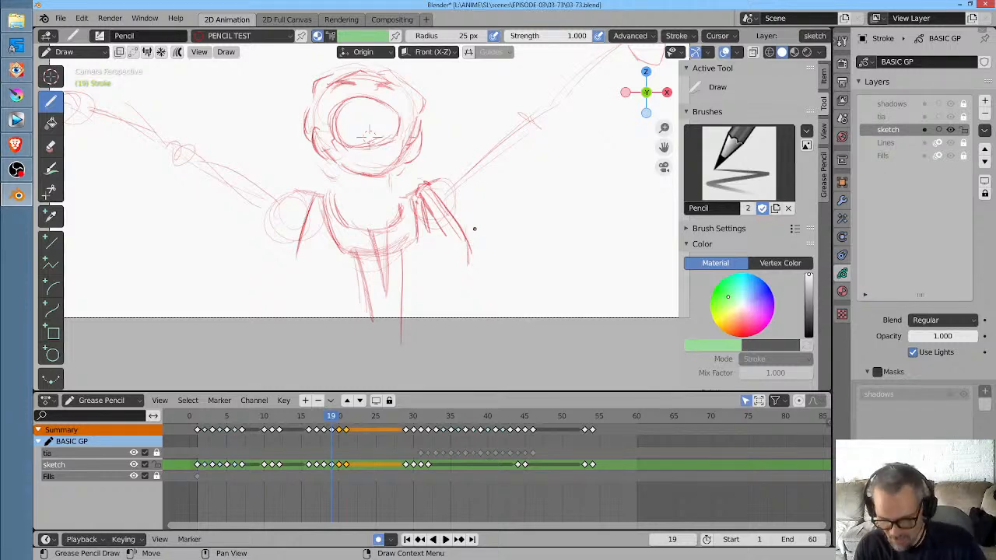
{"action": "key", "text": "Left"}
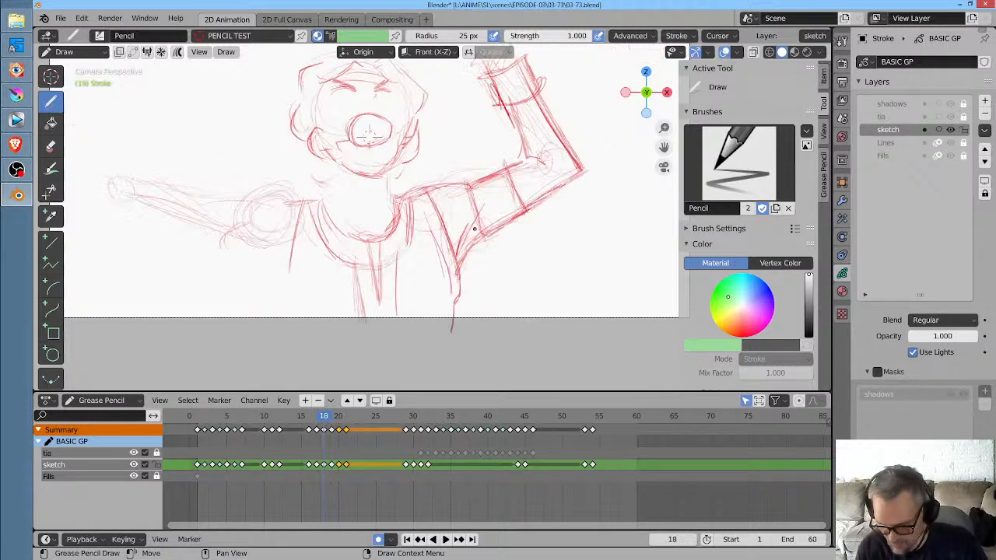
{"action": "key", "text": "Right"}
{"action": "key", "text": "Left"}
{"action": "key", "text": "Right"}
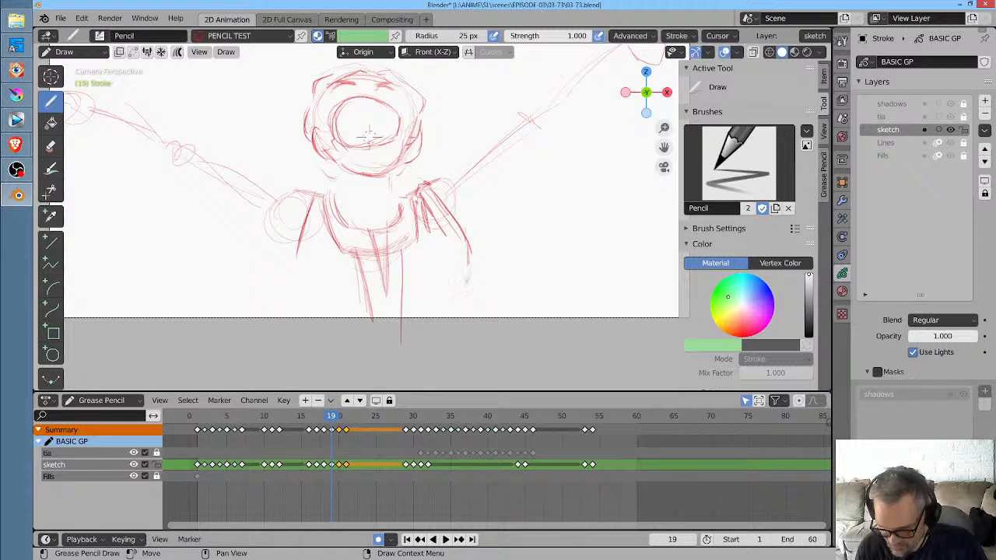
On frame 19, extend the torso's side line down from the seam's lower end and add a fold line inside it
{"action": "key", "text": "Left"}
{"action": "key", "text": "Right"}
{"action": "left_click_drag", "start_coordinate": [472, 251], "coordinate": [465, 332]}
{"action": "key", "text": "Left"}
{"action": "key", "text": "Right"}
{"action": "key", "text": "Left"}
{"action": "key", "text": "Right"}
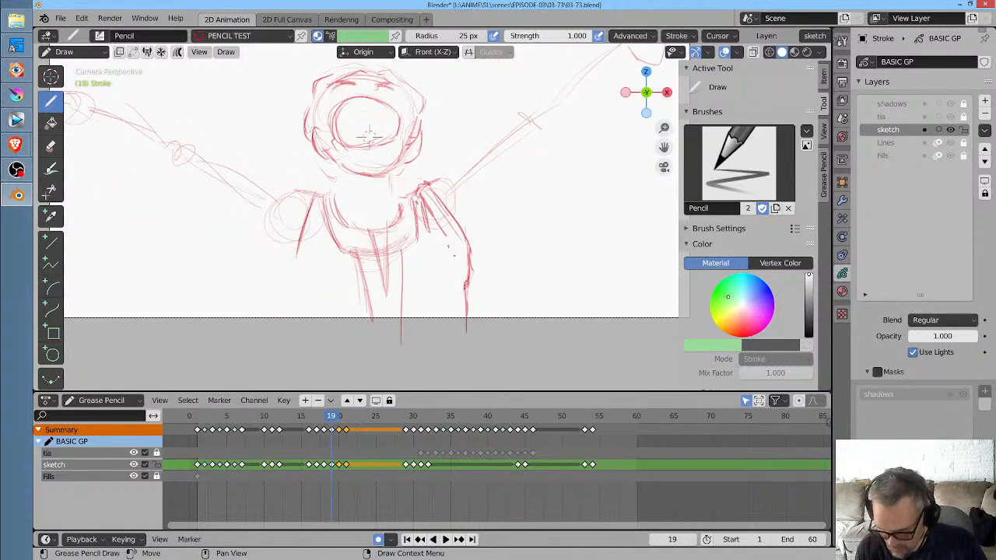
{"action": "key", "text": "Left"}
{"action": "mouse_move", "coordinate": [448, 246]}
{"action": "left_mouse_down"}
{"action": "mouse_move", "coordinate": [457, 279]}
{"action": "mouse_move", "coordinate": [448, 316]}
{"action": "left_mouse_up"}
{"action": "key", "text": "Right"}
{"action": "key", "text": "Left"}
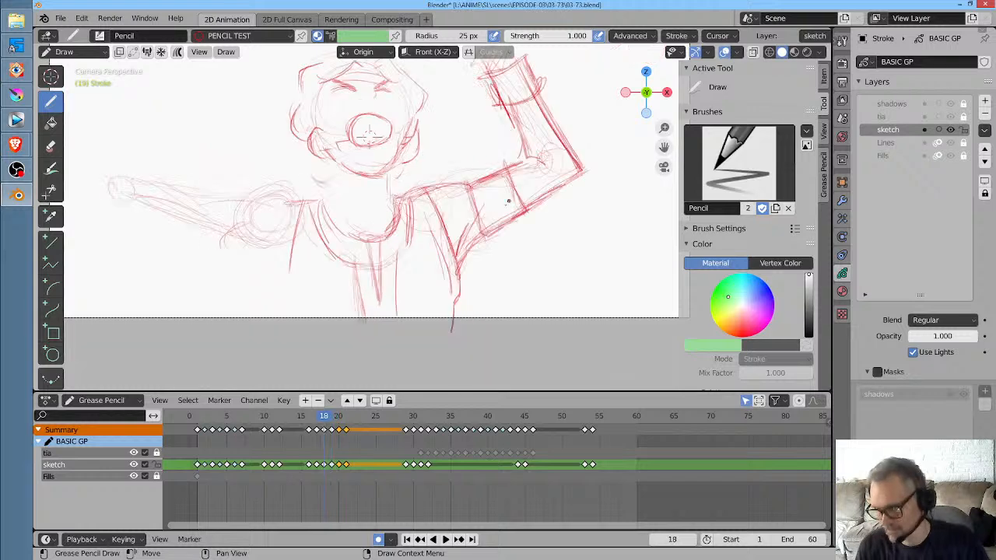
On frame 19, sketch the raised sleeve's underside from the armpit up to the elbow, comparing it with frame 18
{"action": "key", "text": "Right"}
{"action": "key", "text": "Left"}
{"action": "key", "text": "Right"}
{"action": "left_click_drag", "start_coordinate": [493, 208], "coordinate": [465, 261]}
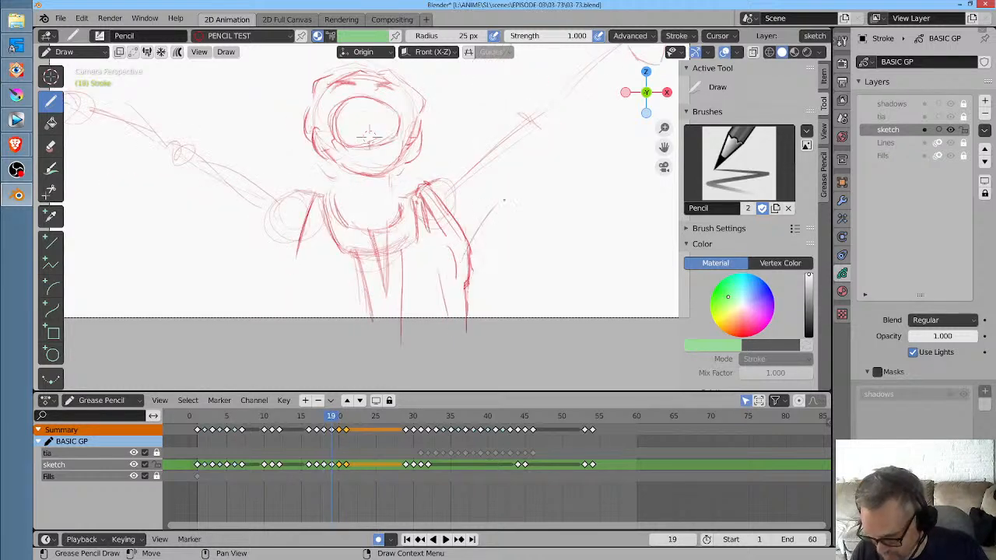
{"action": "key", "text": "Left"}
{"action": "key", "text": "Right"}
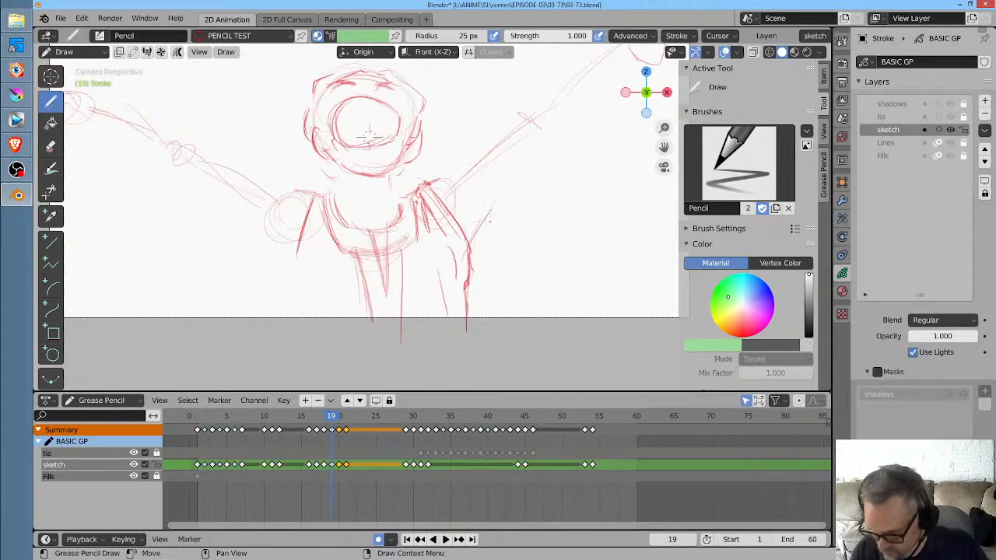
{"action": "key", "text": "Left"}
{"action": "key", "text": "Right"}
{"action": "key", "text": "Left"}
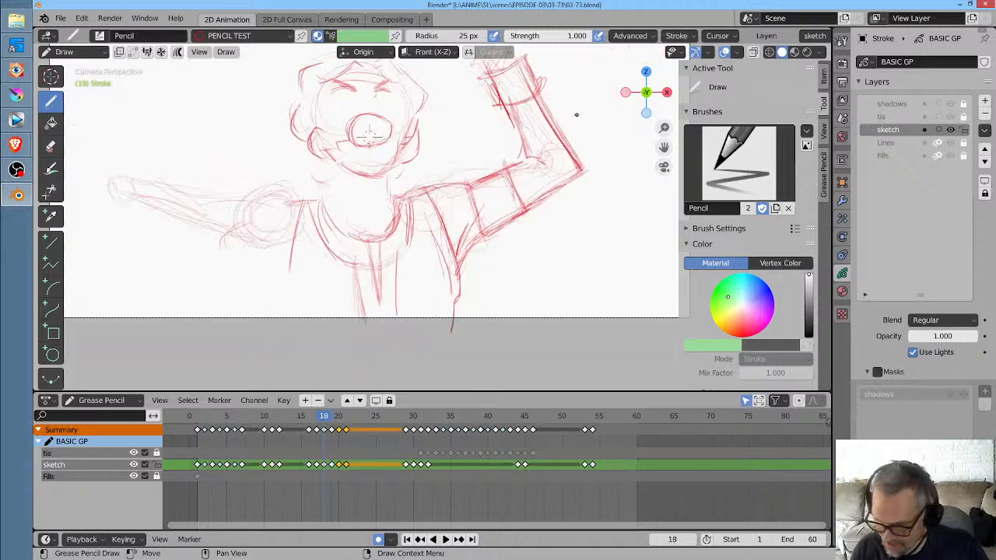
{"action": "key", "text": "Right"}
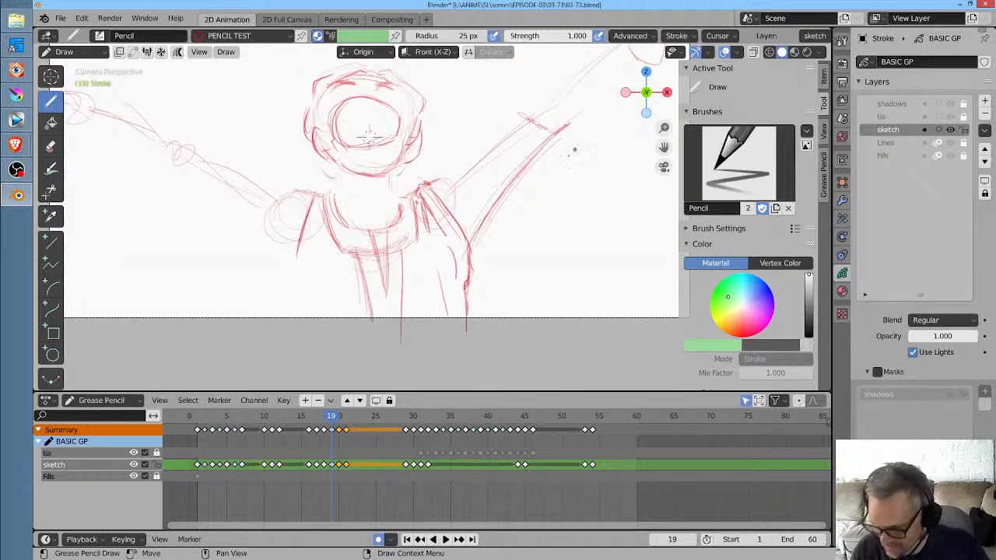
On frame 19, continue the raised arm's underside from the elbow to the wrist and sketch the upper sleeve's top contour
{"action": "middle_click_drag", "start_coordinate": [514, 189], "coordinate": [409, 279]}
{"action": "left_click_drag", "start_coordinate": [439, 232], "coordinate": [529, 142]}
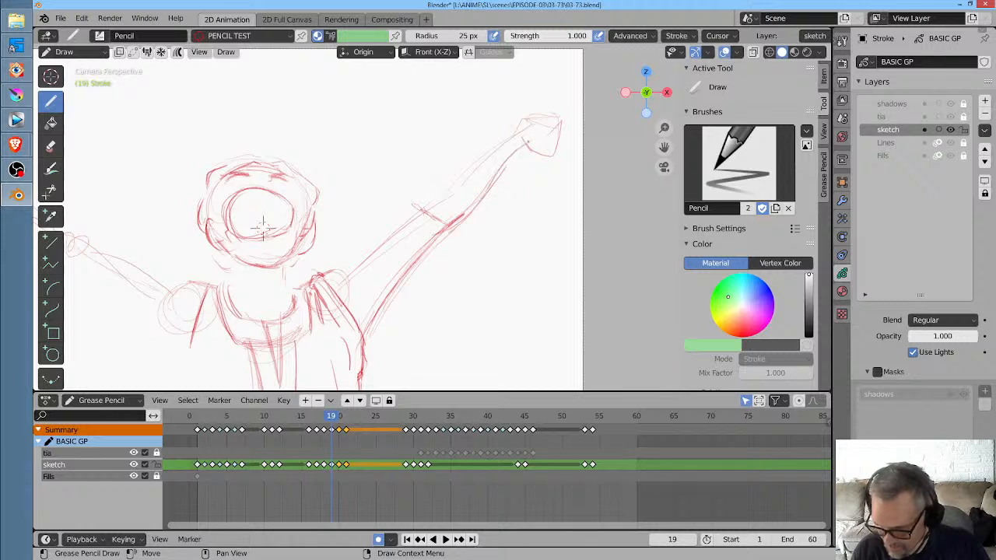
{"action": "mouse_move", "coordinate": [487, 182]}
{"action": "left_mouse_down"}
{"action": "mouse_move", "coordinate": [544, 135]}
{"action": "mouse_move", "coordinate": [422, 257]}
{"action": "left_mouse_up"}
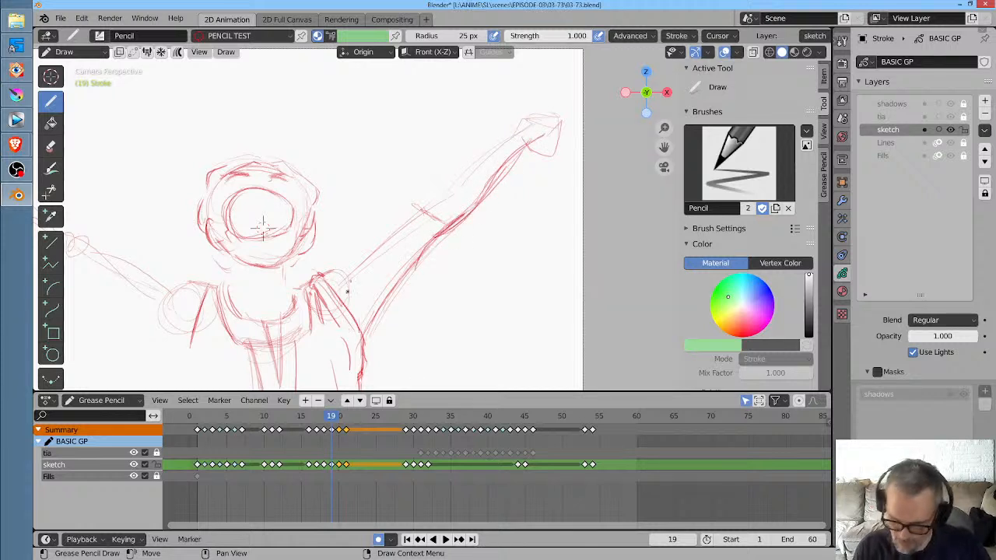
{"action": "left_click_drag", "start_coordinate": [330, 281], "coordinate": [394, 232]}
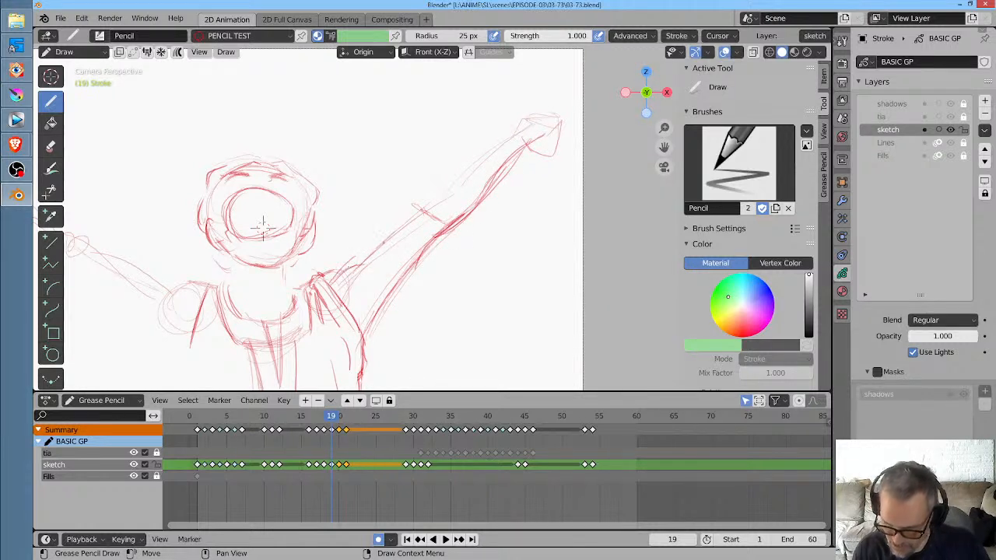
{"action": "left_click_drag", "start_coordinate": [360, 267], "coordinate": [421, 209]}
{"action": "left_click_drag", "start_coordinate": [381, 243], "coordinate": [418, 209]}
On frame 19, draw two curved bands across the upper sleeve and reinforce the sleeve edges between them
{"action": "mouse_move", "coordinate": [360, 273]}
{"action": "left_mouse_down"}
{"action": "mouse_move", "coordinate": [344, 336]}
{"action": "mouse_move", "coordinate": [401, 320]}
{"action": "mouse_move", "coordinate": [400, 308]}
{"action": "left_mouse_up"}
{"action": "mouse_move", "coordinate": [357, 268]}
{"action": "left_mouse_down"}
{"action": "mouse_move", "coordinate": [367, 291]}
{"action": "mouse_move", "coordinate": [400, 297]}
{"action": "left_mouse_up"}
{"action": "left_click_drag", "start_coordinate": [384, 239], "coordinate": [416, 269]}
{"action": "left_click_drag", "start_coordinate": [385, 241], "coordinate": [422, 266]}
{"action": "left_click_drag", "start_coordinate": [389, 232], "coordinate": [421, 263]}
{"action": "left_click_drag", "start_coordinate": [357, 266], "coordinate": [388, 236]}
{"action": "left_click_drag", "start_coordinate": [378, 303], "coordinate": [411, 273]}
{"action": "left_click_drag", "start_coordinate": [380, 303], "coordinate": [417, 265]}
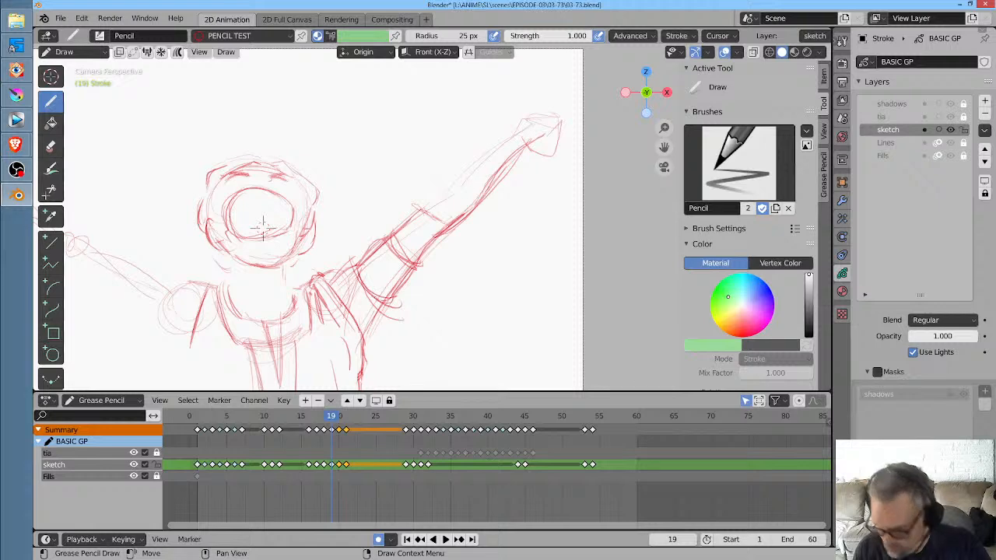
On frame 19, sketch the raised forearm's upper contour from the elbow to the wrist
{"action": "key", "text": "Left"}
{"action": "key", "text": "Right"}
{"action": "left_click_drag", "start_coordinate": [418, 221], "coordinate": [478, 160]}
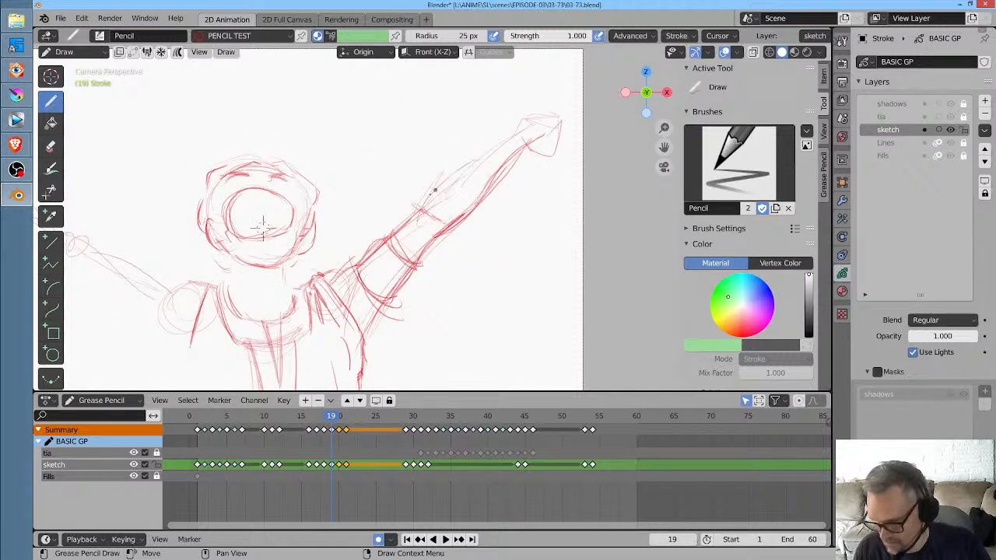
{"action": "left_click_drag", "start_coordinate": [425, 203], "coordinate": [529, 122]}
{"action": "left_click_drag", "start_coordinate": [456, 171], "coordinate": [513, 131]}
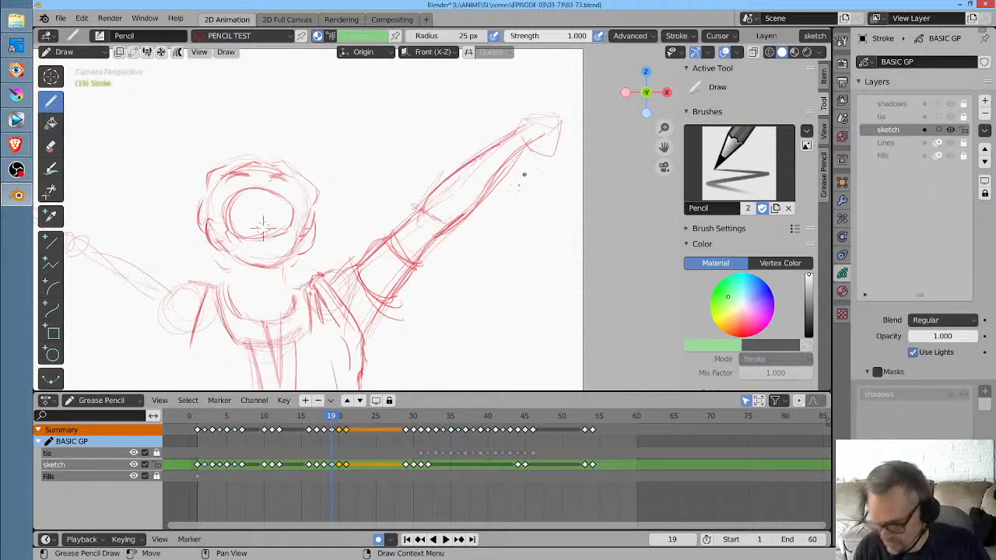
On frame 19, sketch the raised arm's fist and draw the cuff lines across the forearm below it
{"action": "middle_click_drag", "start_coordinate": [527, 120], "coordinate": [445, 140]}
{"action": "mouse_move", "coordinate": [448, 163]}
{"action": "left_mouse_down"}
{"action": "mouse_move", "coordinate": [476, 159]}
{"action": "mouse_move", "coordinate": [487, 173]}
{"action": "left_mouse_up"}
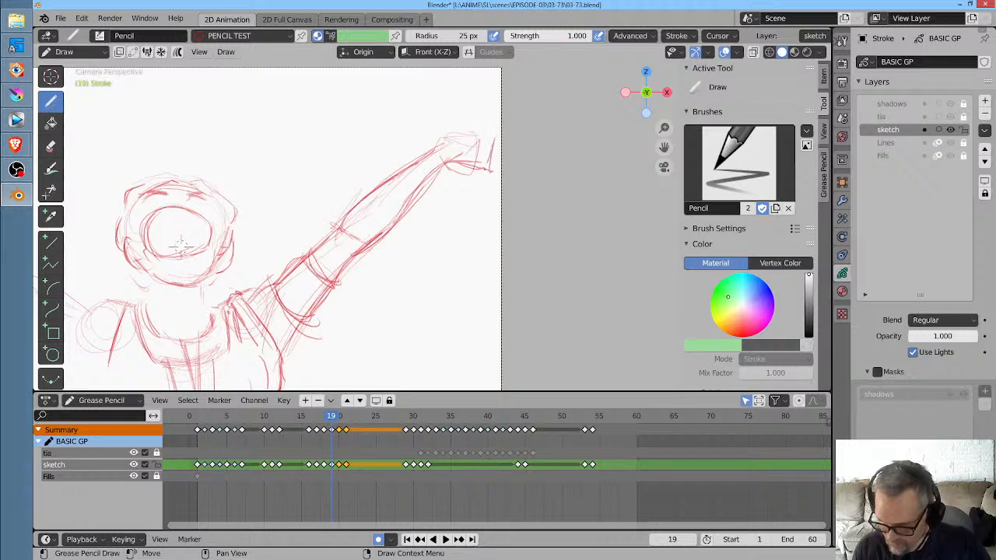
{"action": "left_click_drag", "start_coordinate": [492, 136], "coordinate": [486, 169]}
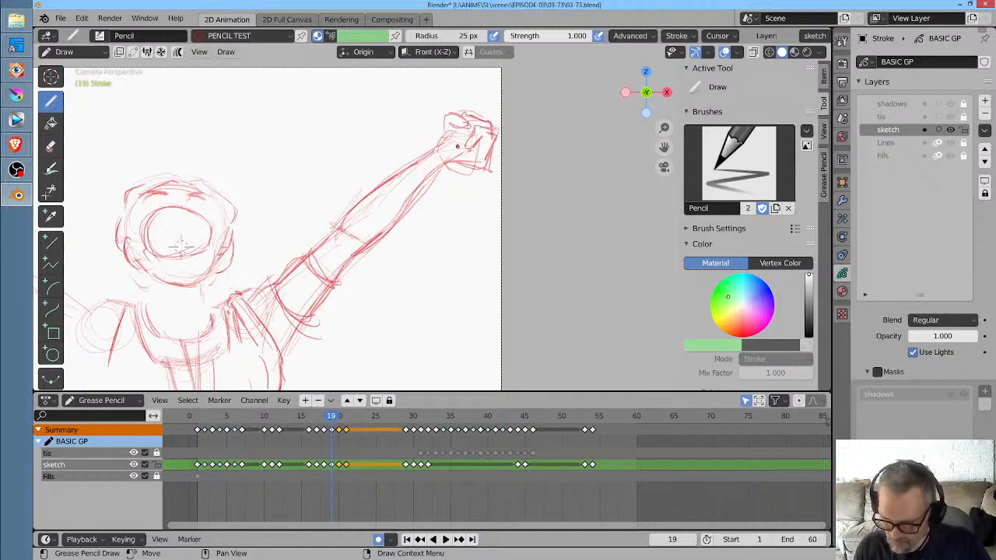
{"action": "mouse_move", "coordinate": [441, 145]}
{"action": "left_mouse_down"}
{"action": "mouse_move", "coordinate": [432, 169]}
{"action": "mouse_move", "coordinate": [404, 163]}
{"action": "mouse_move", "coordinate": [426, 190]}
{"action": "mouse_move", "coordinate": [445, 188]}
{"action": "mouse_move", "coordinate": [426, 189]}
{"action": "left_mouse_up"}
{"action": "left_click_drag", "start_coordinate": [454, 172], "coordinate": [435, 185]}
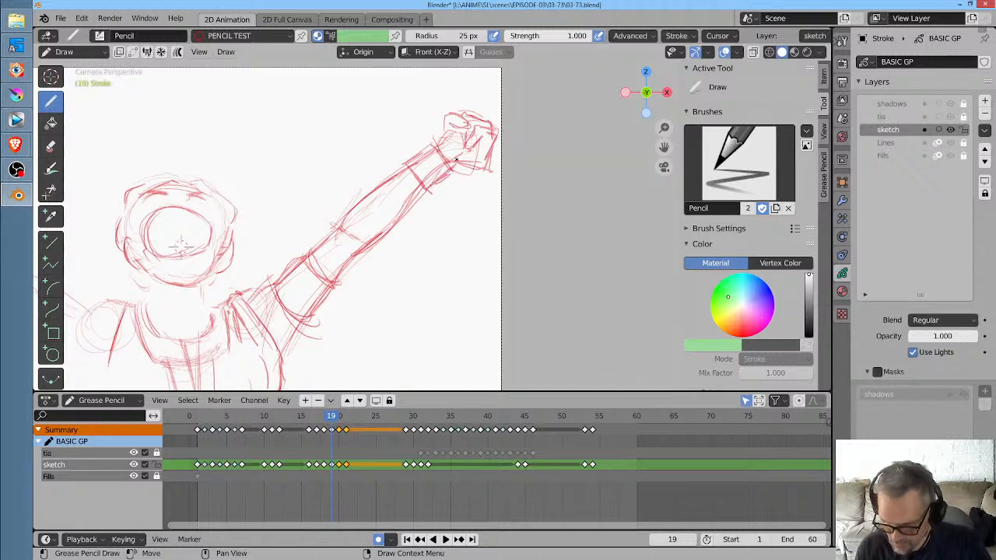
{"action": "mouse_move", "coordinate": [432, 138]}
{"action": "left_mouse_down"}
{"action": "mouse_move", "coordinate": [452, 176]}
{"action": "mouse_move", "coordinate": [430, 195]}
{"action": "mouse_move", "coordinate": [409, 162]}
{"action": "left_mouse_up"}
Copy the raised arm's strokes from frame 19 and paste them into frame 20
{"action": "key", "text": "Right"}
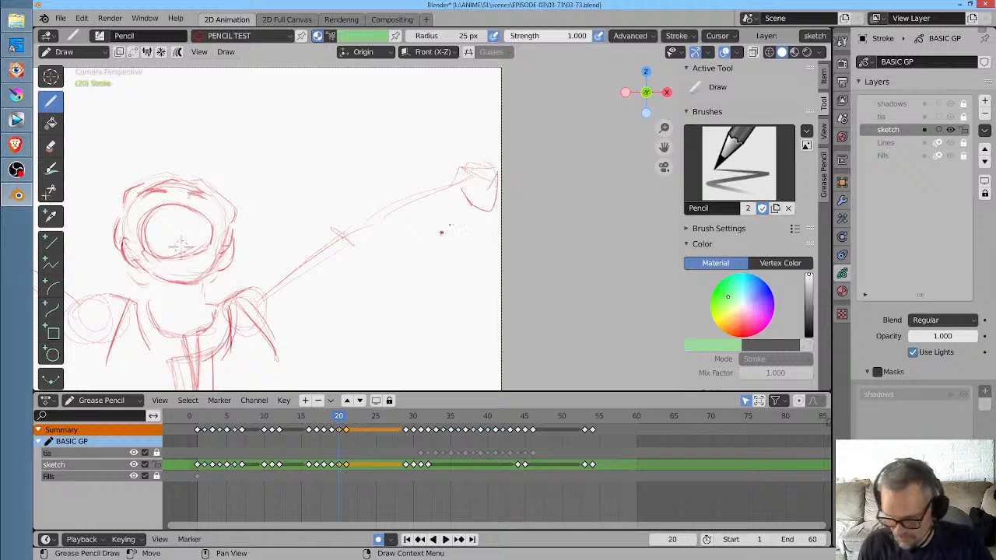
{"action": "key", "text": "Left"}
{"action": "key", "text": "Tab"}
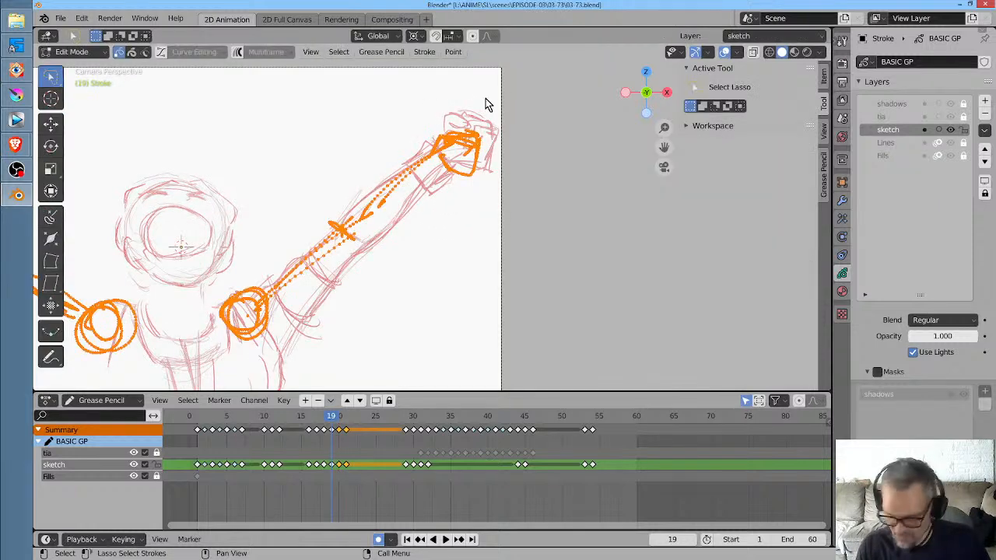
{"action": "mouse_move", "coordinate": [477, 100]}
{"action": "left_mouse_down"}
{"action": "mouse_move", "coordinate": [273, 245]}
{"action": "mouse_move", "coordinate": [451, 93]}
{"action": "mouse_move", "coordinate": [233, 299]}
{"action": "mouse_move", "coordinate": [269, 345]}
{"action": "mouse_move", "coordinate": [334, 355]}
{"action": "mouse_move", "coordinate": [536, 117]}
{"action": "left_mouse_up"}
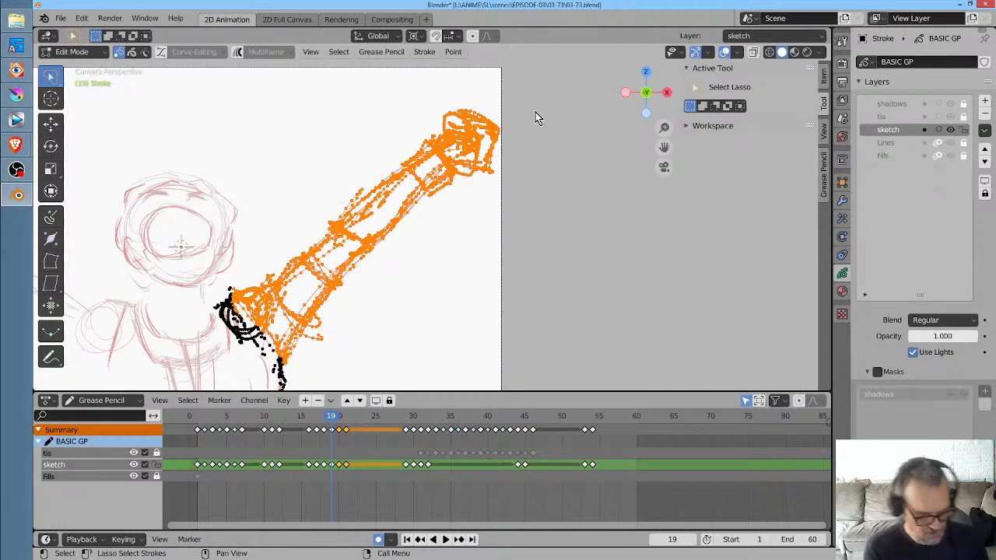
{"action": "key", "text": "Right"}
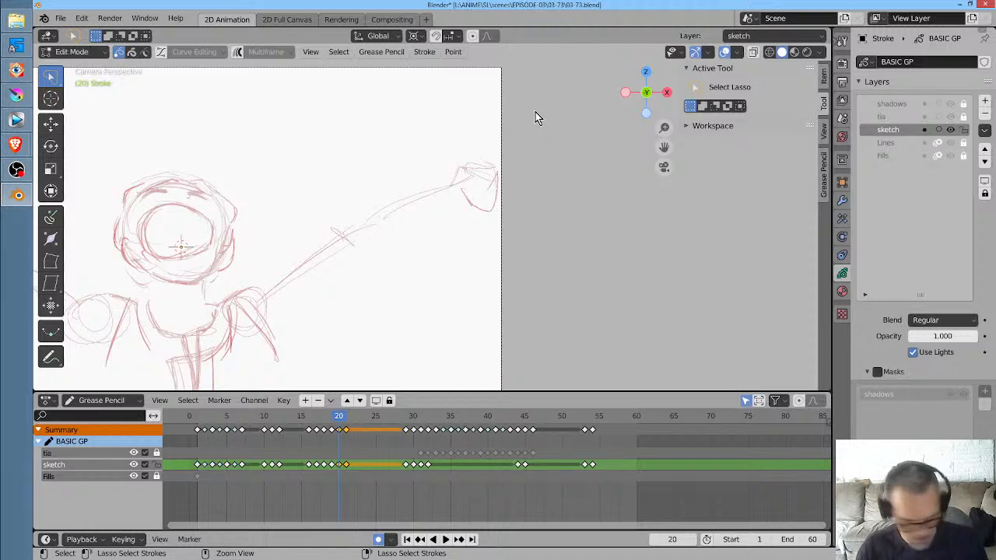
{"action": "key", "text": "ctrl+v"}
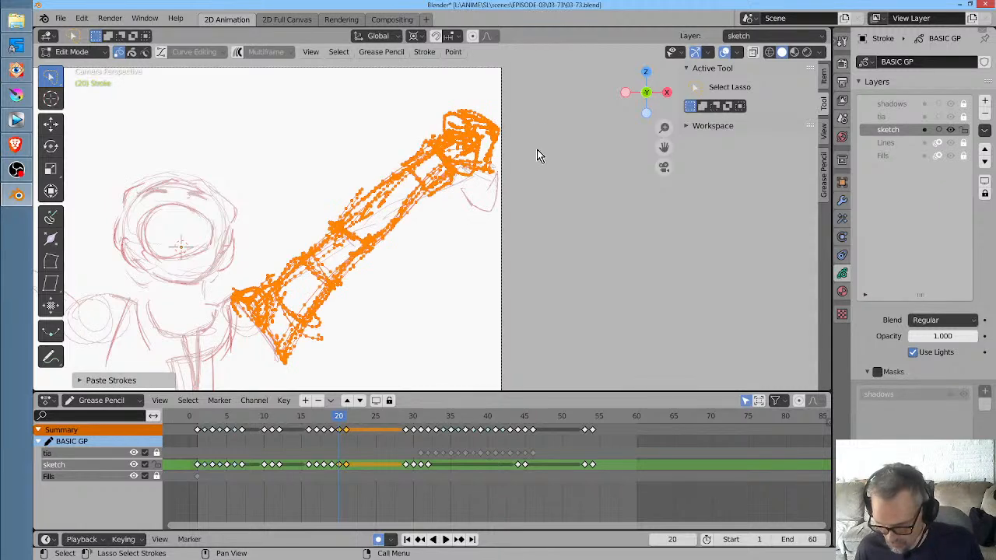
Place the 3D cursor at the shoulder joint and rotate the pasted arm clockwise about it to match frame 20's rough arm
{"action": "key", "text": "r"}
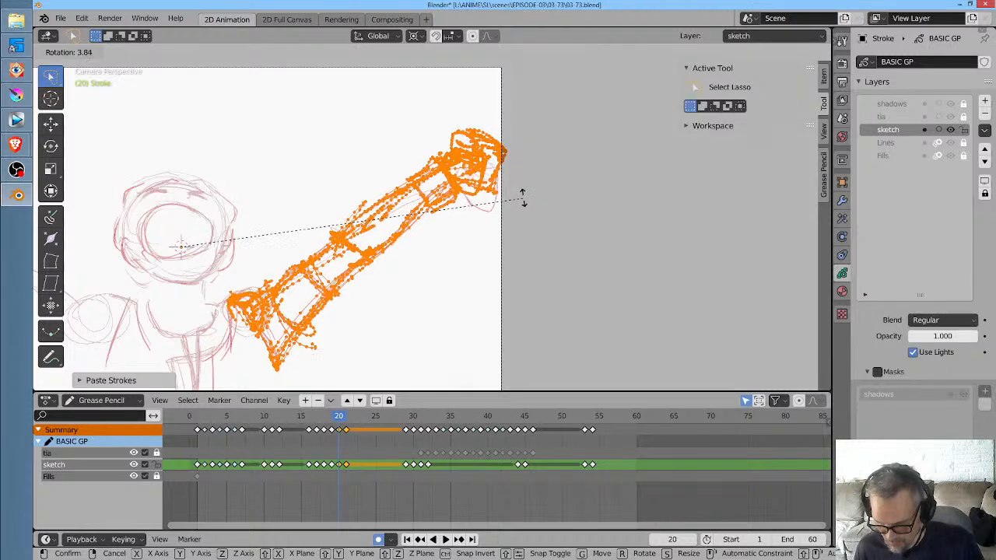
{"action": "left_click", "coordinate": [521, 193]}
{"action": "left_click", "coordinate": [52, 103]}
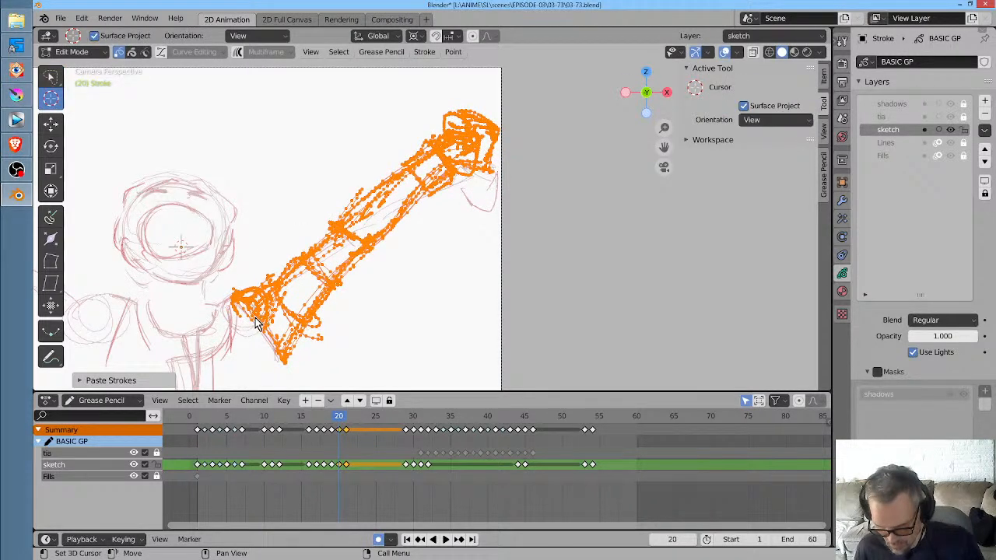
{"action": "left_click", "coordinate": [256, 315]}
{"action": "left_click", "coordinate": [54, 83]}
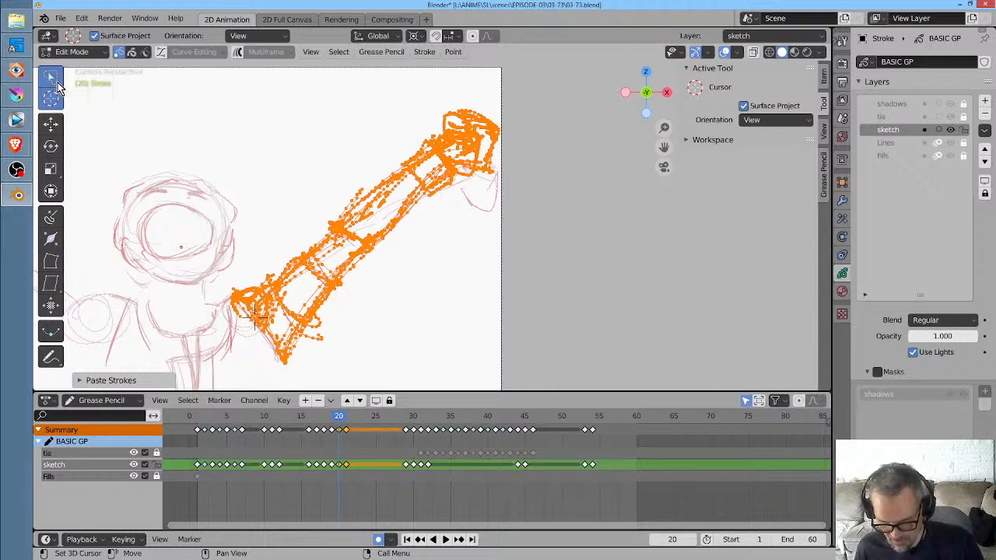
{"action": "key", "text": "r"}
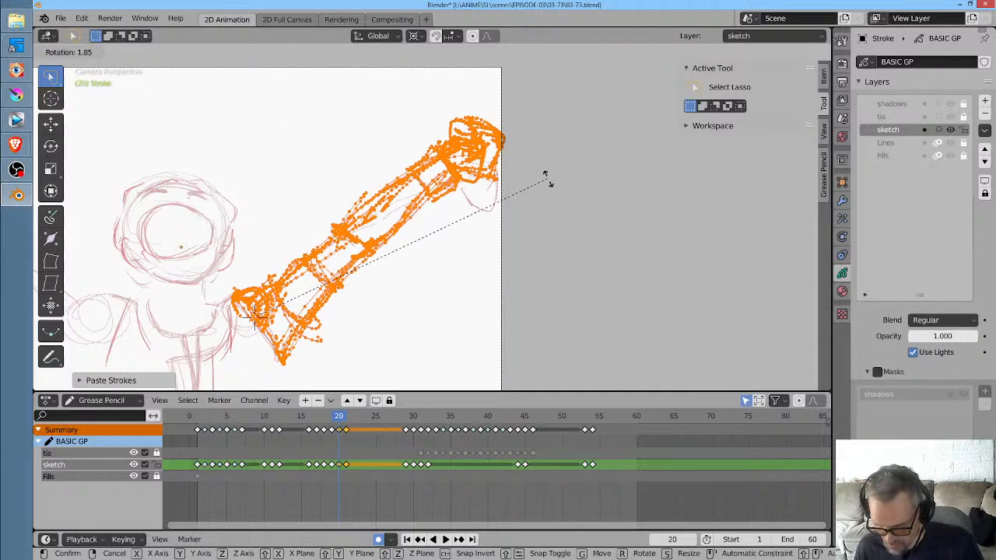
{"action": "left_click", "coordinate": [519, 210]}
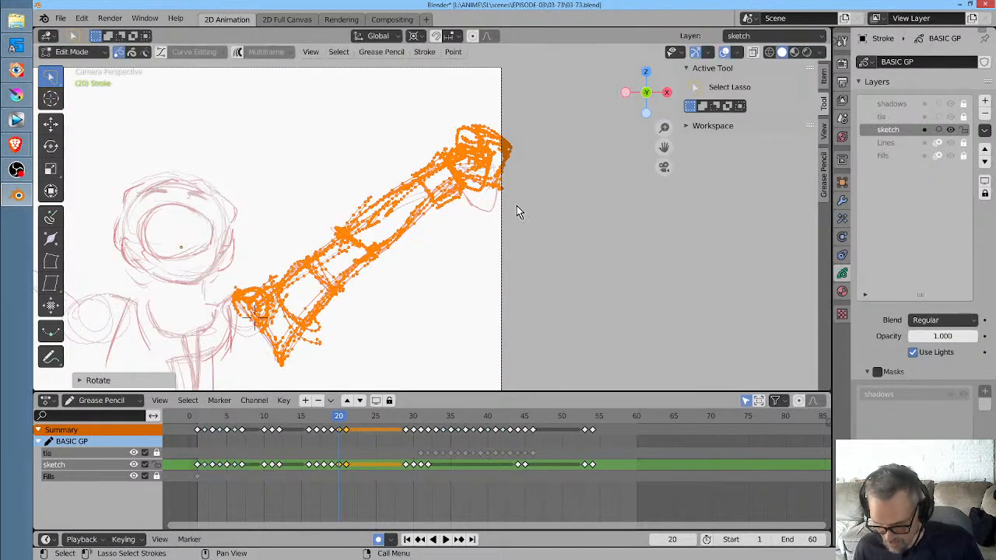
On frame 20, select the raised arm's fist and wrist and rotate them about 0.85° clockwise around the 3D cursor with proportional editing, size 1.46
{"action": "left_click", "coordinate": [509, 128]}
{"action": "mouse_move", "coordinate": [514, 106]}
{"action": "left_mouse_down"}
{"action": "mouse_move", "coordinate": [429, 160]}
{"action": "mouse_move", "coordinate": [491, 97]}
{"action": "mouse_move", "coordinate": [422, 145]}
{"action": "mouse_move", "coordinate": [535, 98]}
{"action": "left_mouse_up"}
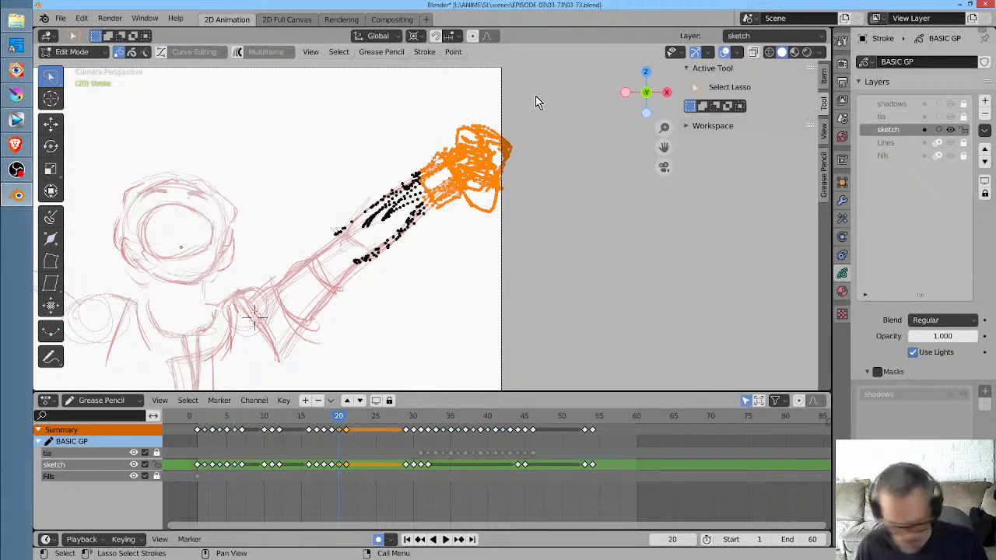
{"action": "key", "text": "o"}
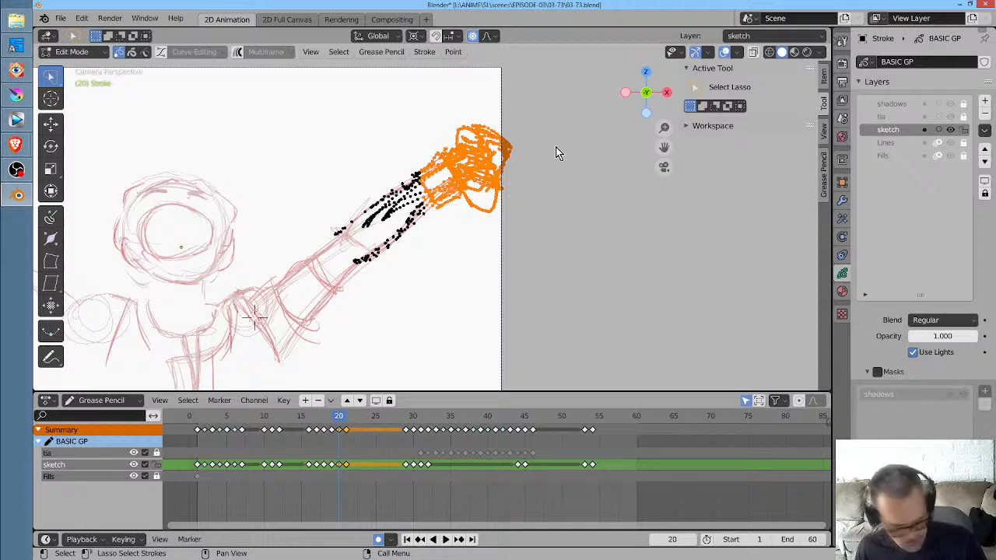
{"action": "key", "text": "g"}
{"action": "scroll", "coordinate": [574, 177], "scroll_direction": "down", "scroll_amount": 15}
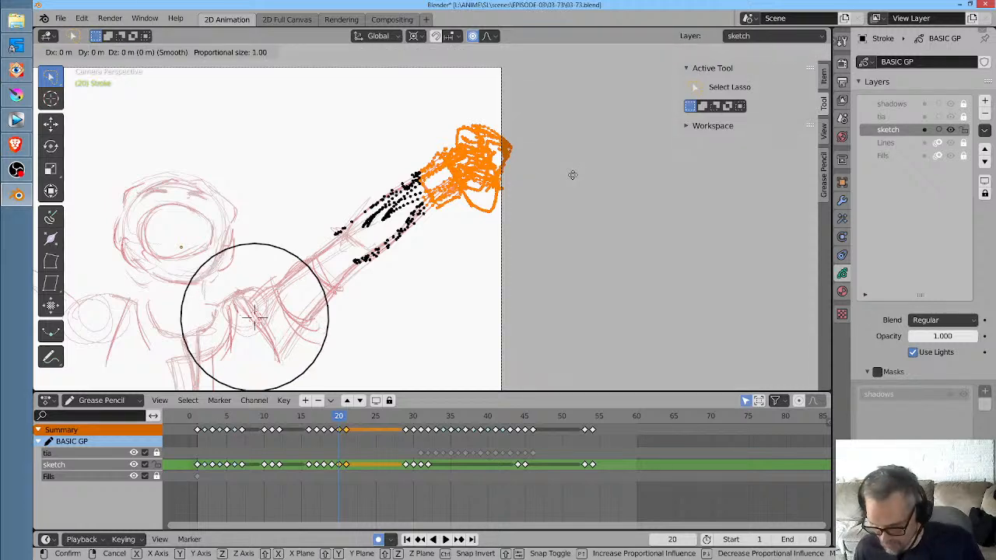
{"action": "left_click", "coordinate": [573, 174]}
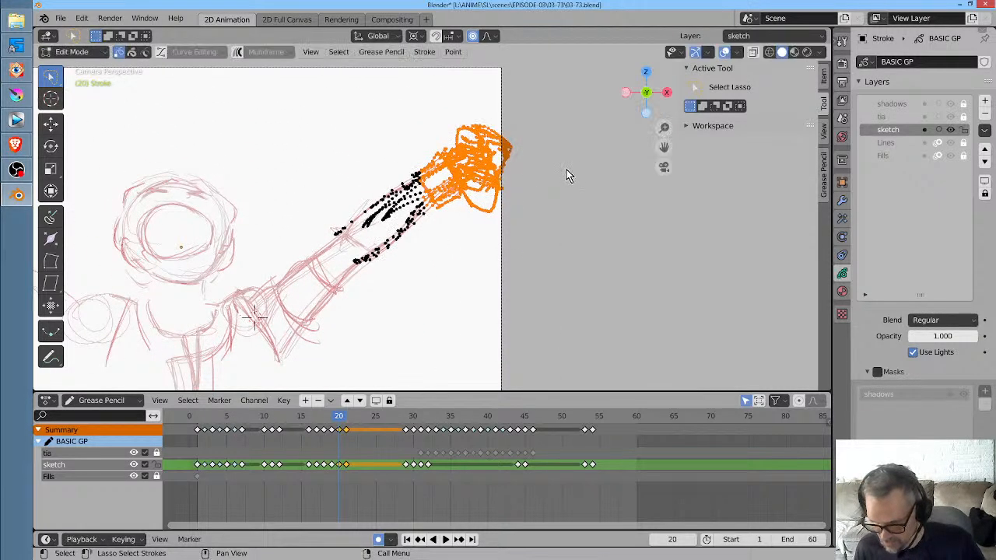
{"action": "key", "text": "r"}
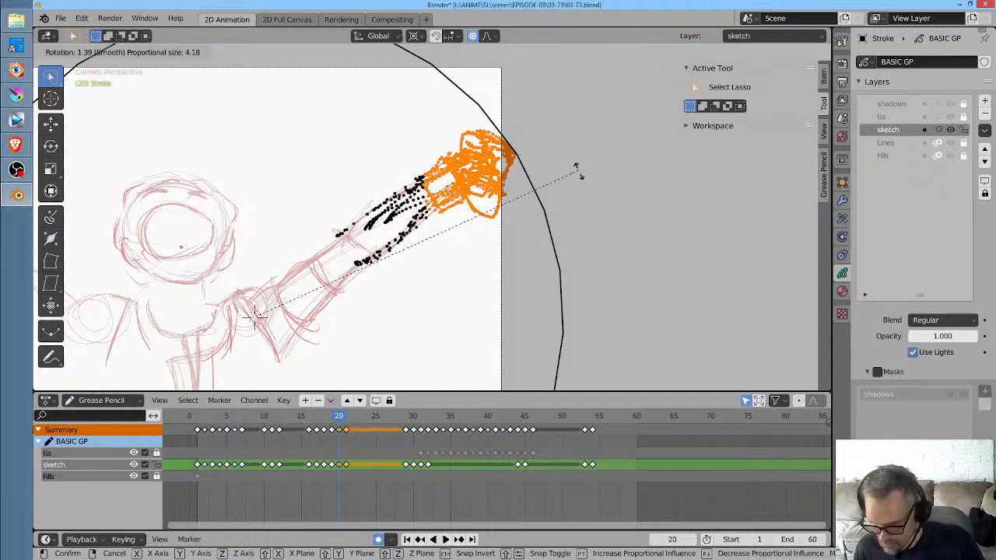
{"action": "scroll", "coordinate": [566, 173], "scroll_direction": "down", "scroll_amount": 3}
{"action": "scroll", "coordinate": [561, 166], "scroll_direction": "up", "scroll_amount": 14}
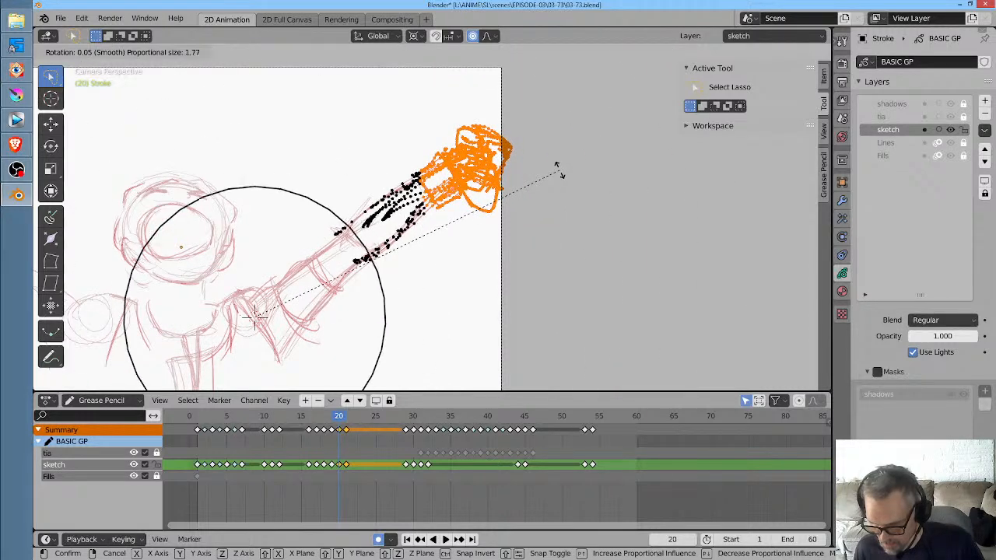
{"action": "scroll", "coordinate": [560, 173], "scroll_direction": "up", "scroll_amount": 2}
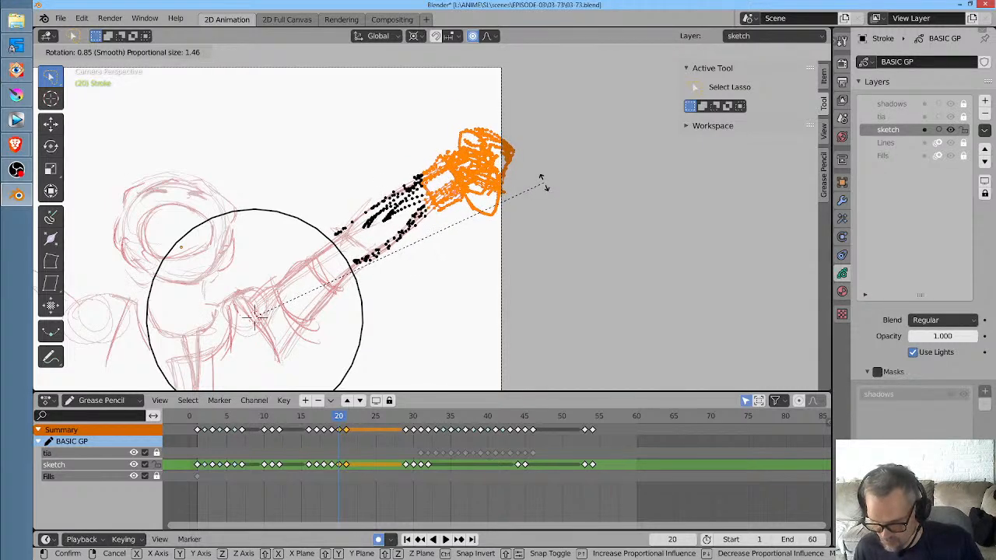
{"action": "left_click", "coordinate": [544, 187]}
Set the pivot point to Individual Origins and move frame 20's fist and wrist down about 0.04 m with proportional editing
{"action": "key", "text": "period"}
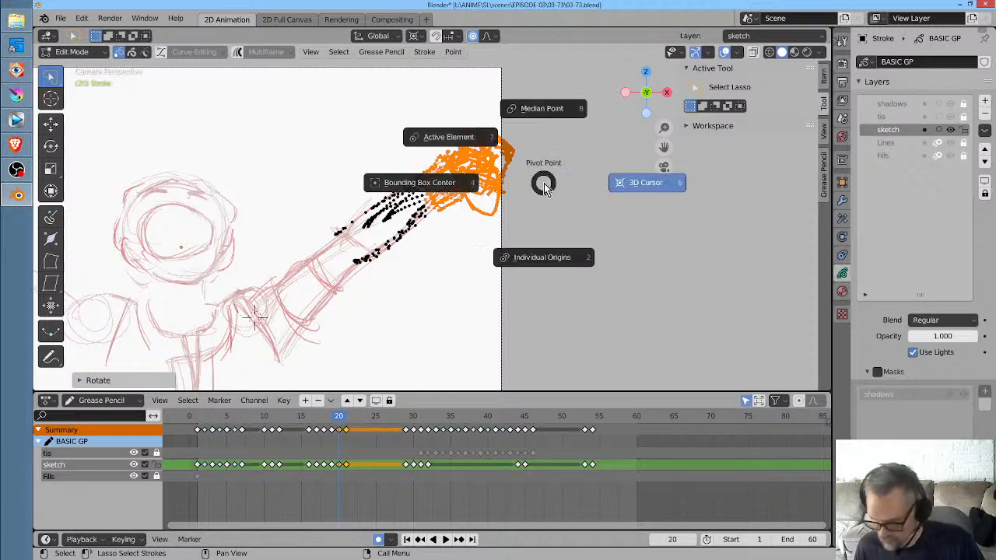
{"action": "left_click", "coordinate": [551, 258]}
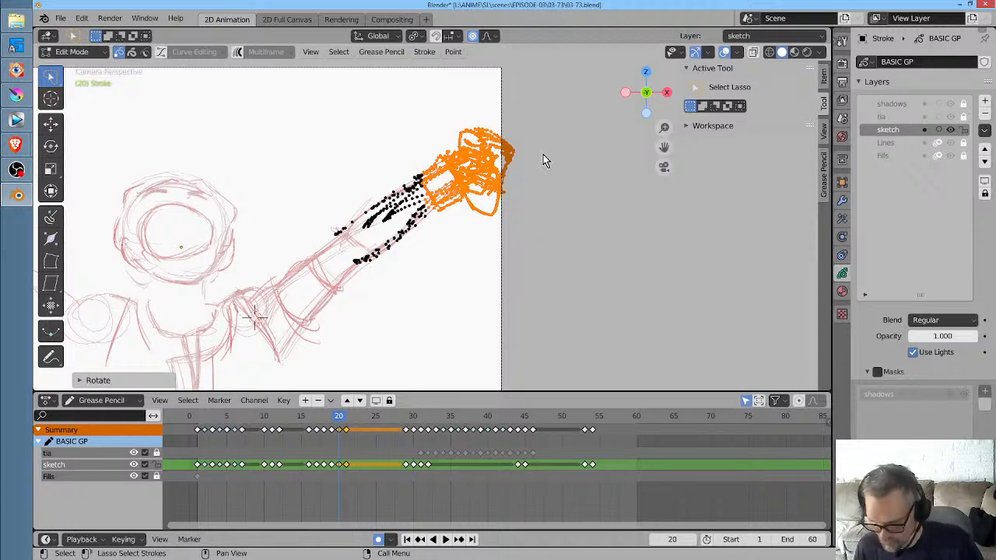
{"action": "key", "text": "r"}
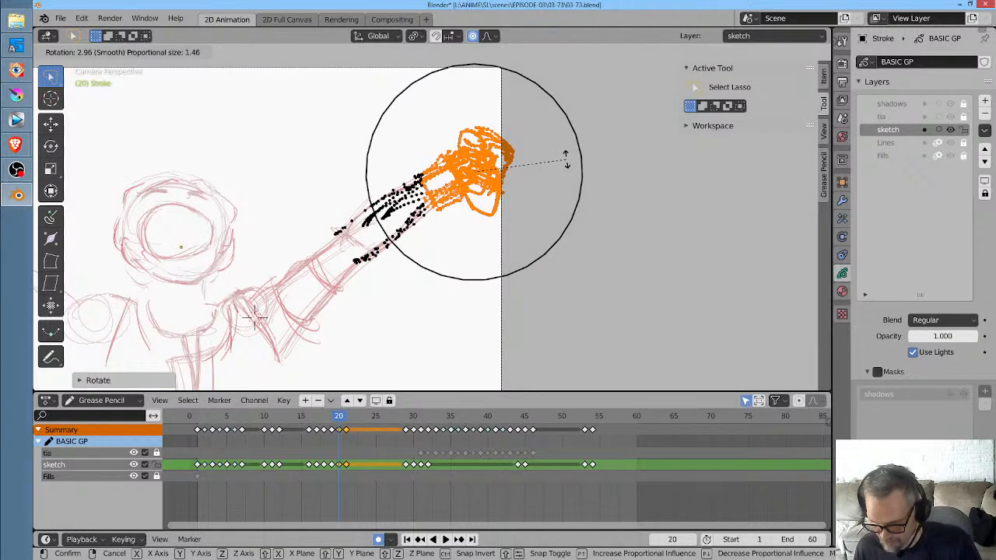
{"action": "left_click", "coordinate": [566, 159]}
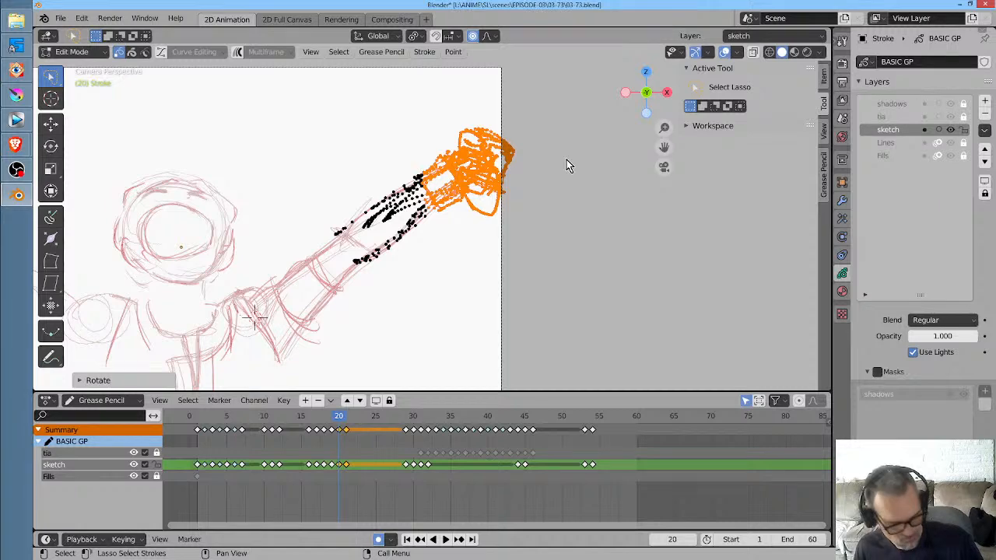
{"action": "key", "text": "g"}
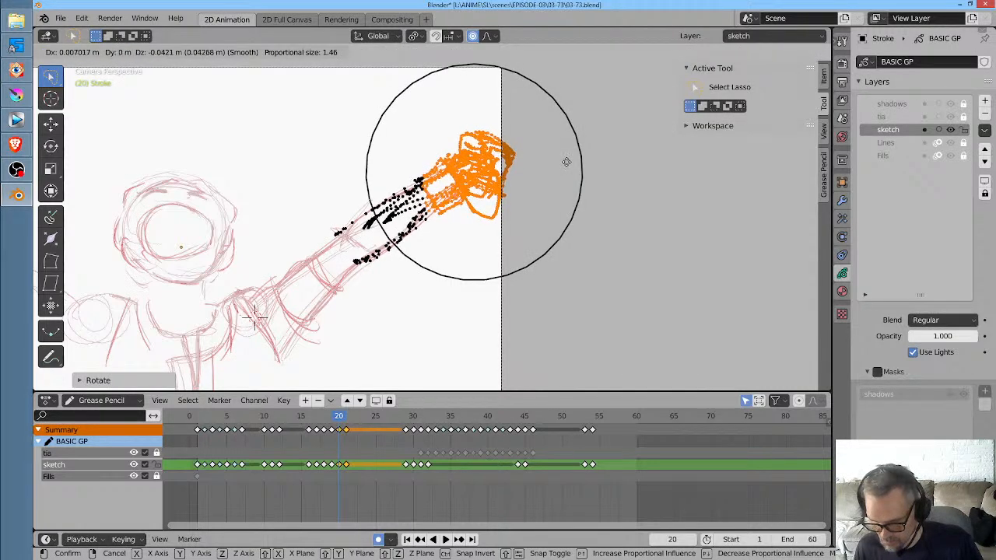
{"action": "left_click", "coordinate": [566, 165]}
Flip back and forth between frames 19, 20 and 21 to compare the raised arm's position
{"action": "key", "text": "Left"}
{"action": "key", "text": "Right"}
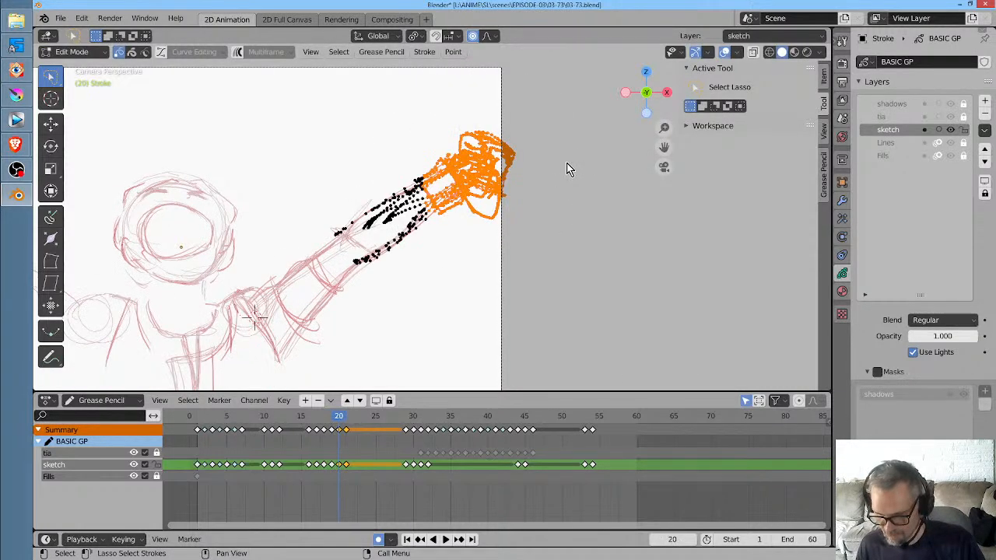
{"action": "key", "text": "Left"}
{"action": "key", "text": "Right"}
{"action": "key", "text": "Left"}
{"action": "key", "text": "Right"}
{"action": "key", "text": "Right"}
{"action": "key", "text": "Left"}
{"action": "key", "text": "Right"}
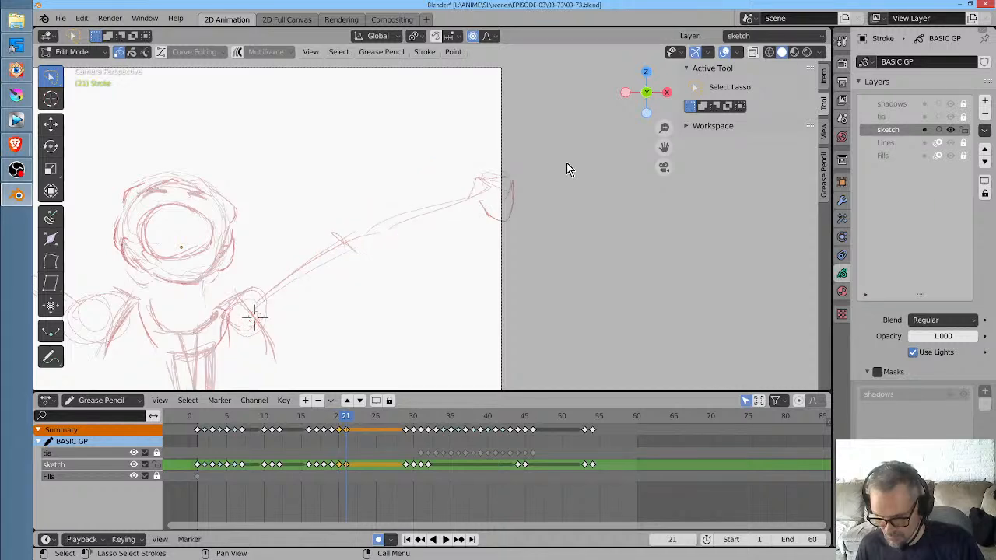
{"action": "key", "text": "Left"}
{"action": "key", "text": "Right"}
{"action": "key", "text": "Left"}
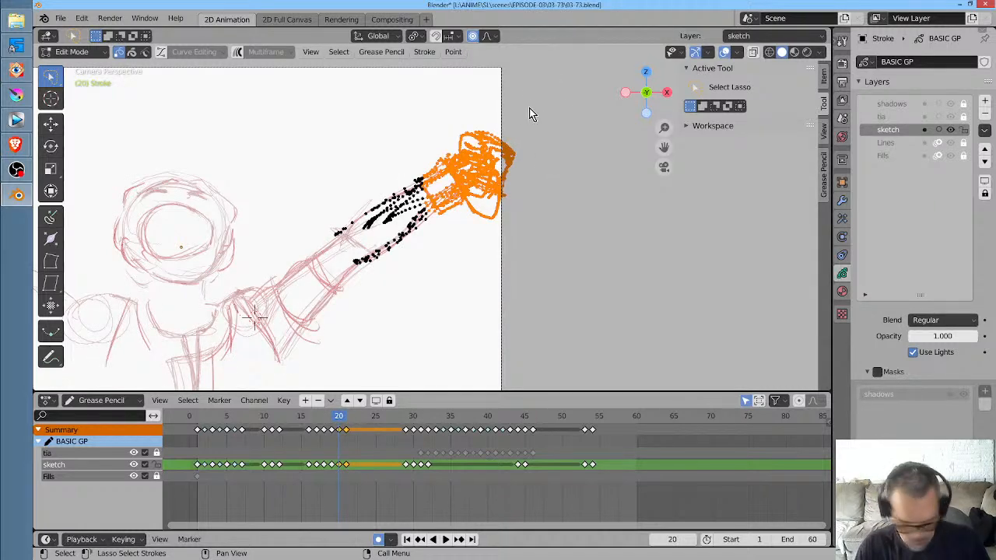
Copy the whole raised arm from frame 20, paste it into frame 21, and set the pivot point to 3D Cursor
{"action": "mouse_move", "coordinate": [529, 107]}
{"action": "left_mouse_down"}
{"action": "mouse_move", "coordinate": [292, 215]}
{"action": "mouse_move", "coordinate": [249, 311]}
{"action": "mouse_move", "coordinate": [429, 351]}
{"action": "mouse_move", "coordinate": [563, 180]}
{"action": "left_mouse_up"}
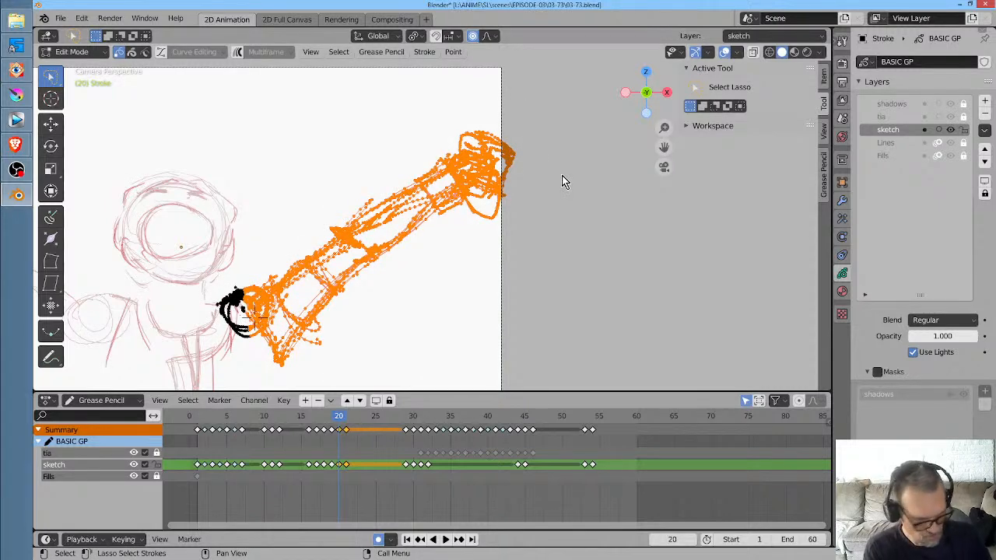
{"action": "key", "text": "Right"}
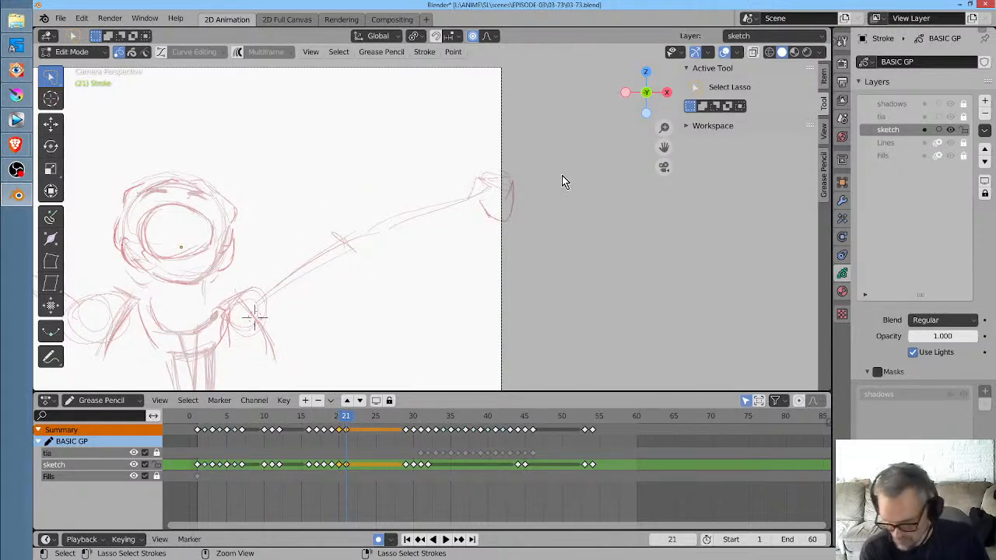
{"action": "key", "text": "ctrl+v"}
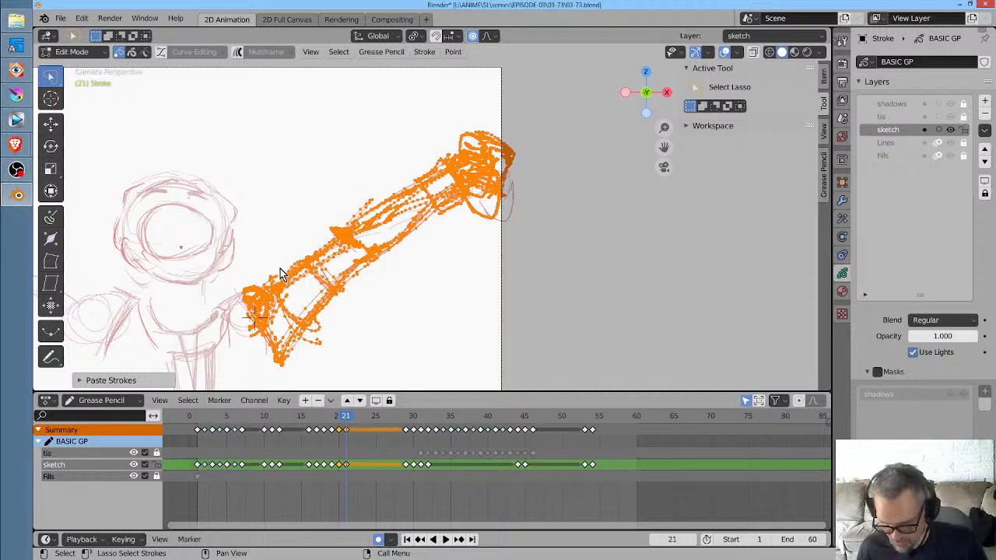
{"action": "left_click", "coordinate": [52, 99]}
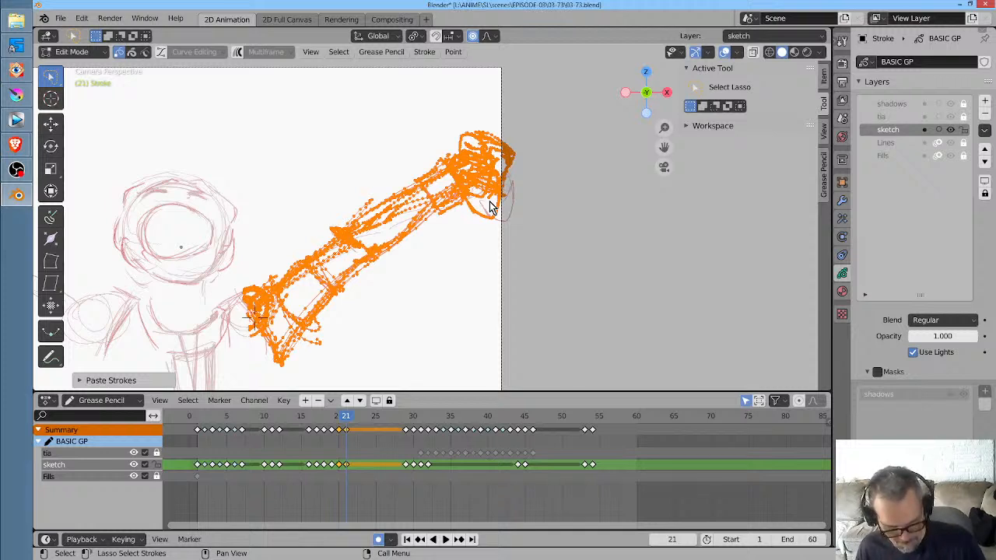
{"action": "key", "text": "period"}
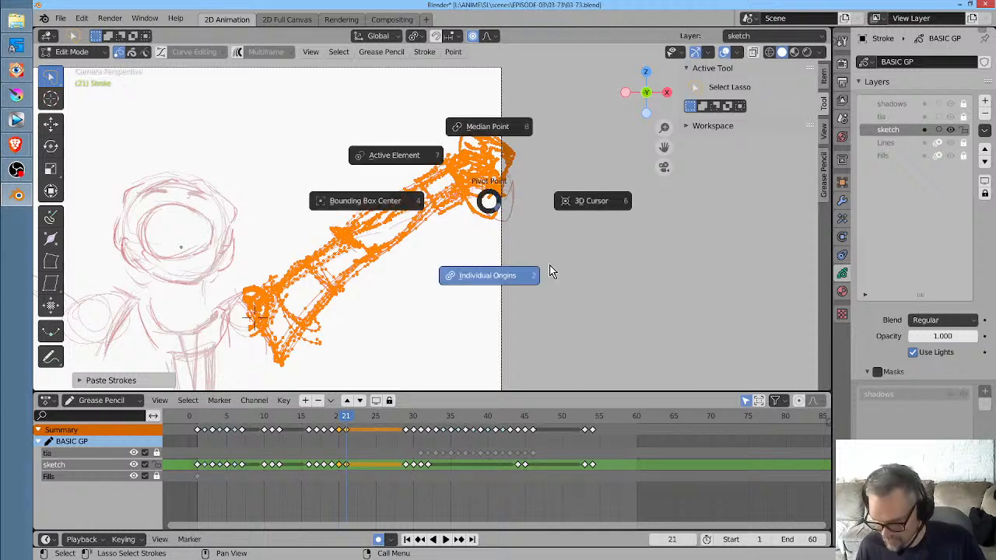
{"action": "left_click", "coordinate": [596, 199]}
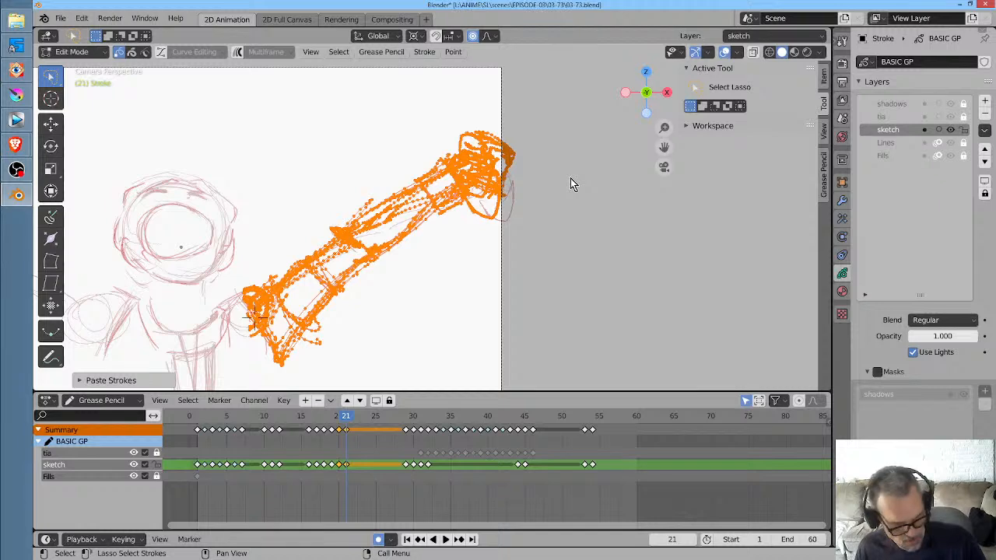
{"action": "key", "text": "r"}
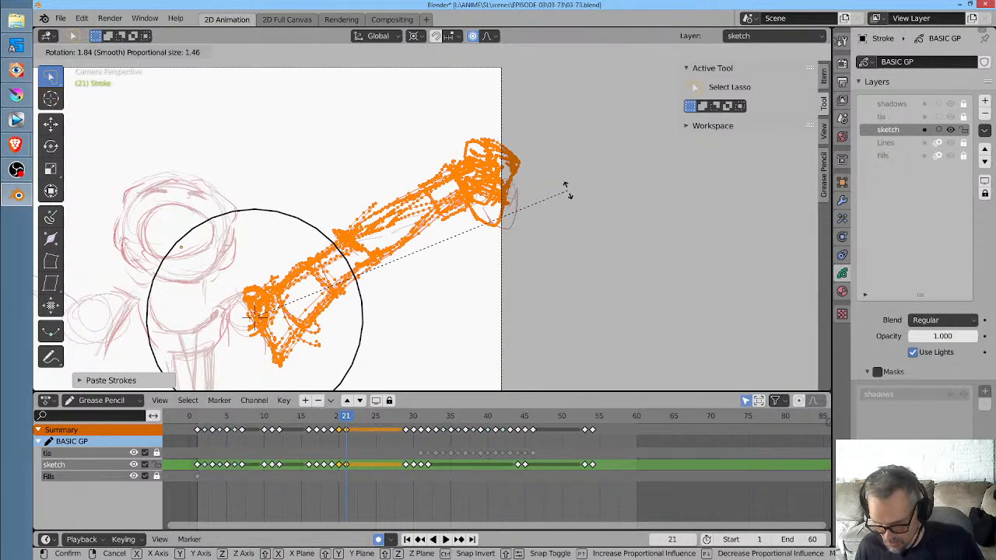
{"action": "scroll", "coordinate": [565, 187], "scroll_direction": "up", "scroll_amount": 7}
{"action": "scroll", "coordinate": [566, 187], "scroll_direction": "up", "scroll_amount": 1}
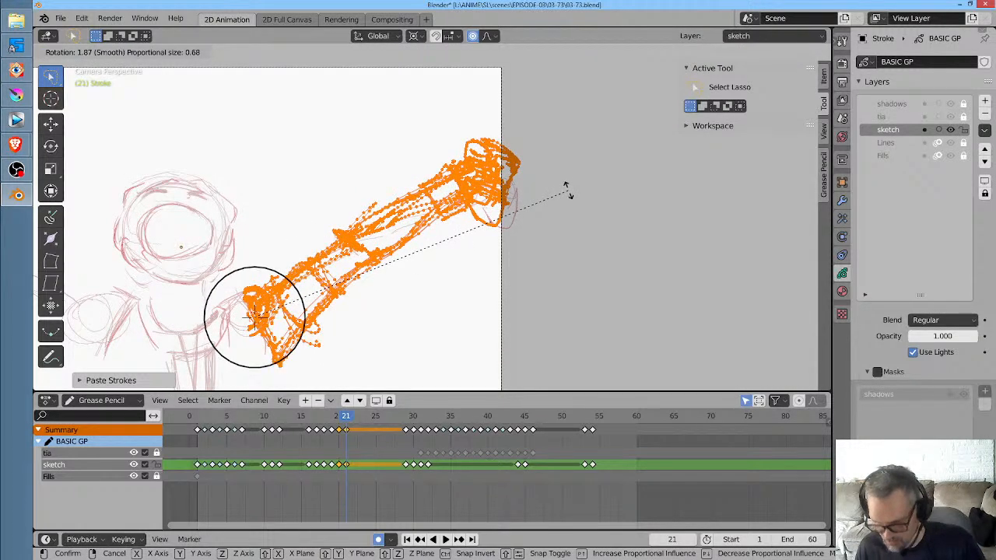
{"action": "left_click", "coordinate": [567, 191]}
{"action": "key", "text": "alt+a"}
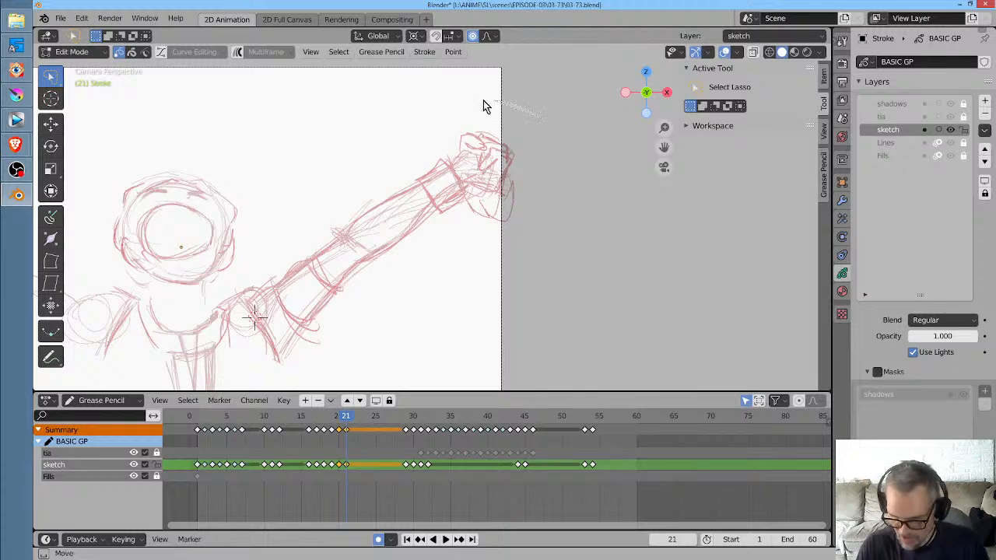
{"action": "mouse_move", "coordinate": [483, 105]}
{"action": "left_mouse_down"}
{"action": "mouse_move", "coordinate": [522, 260]}
{"action": "mouse_move", "coordinate": [535, 111]}
{"action": "left_mouse_up"}
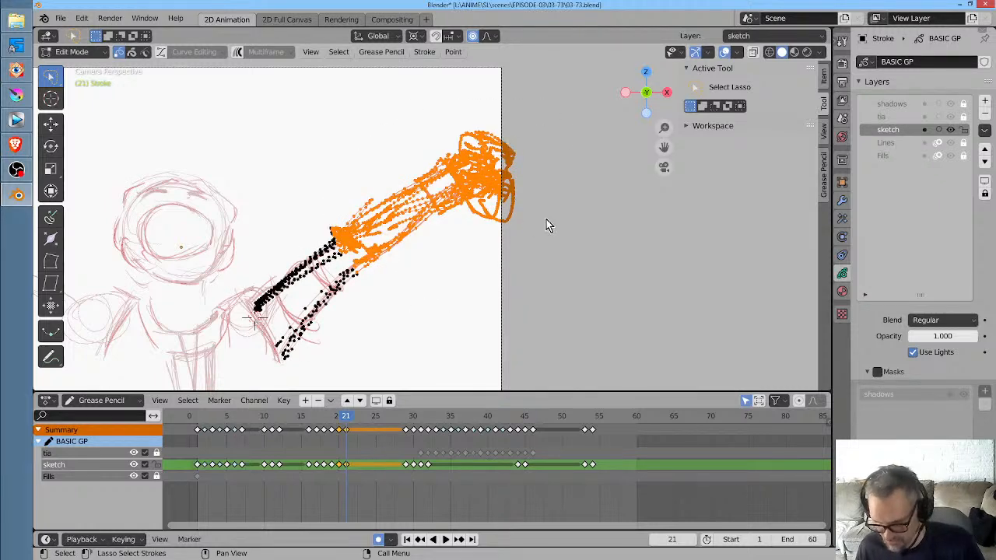
{"action": "key", "text": "r"}
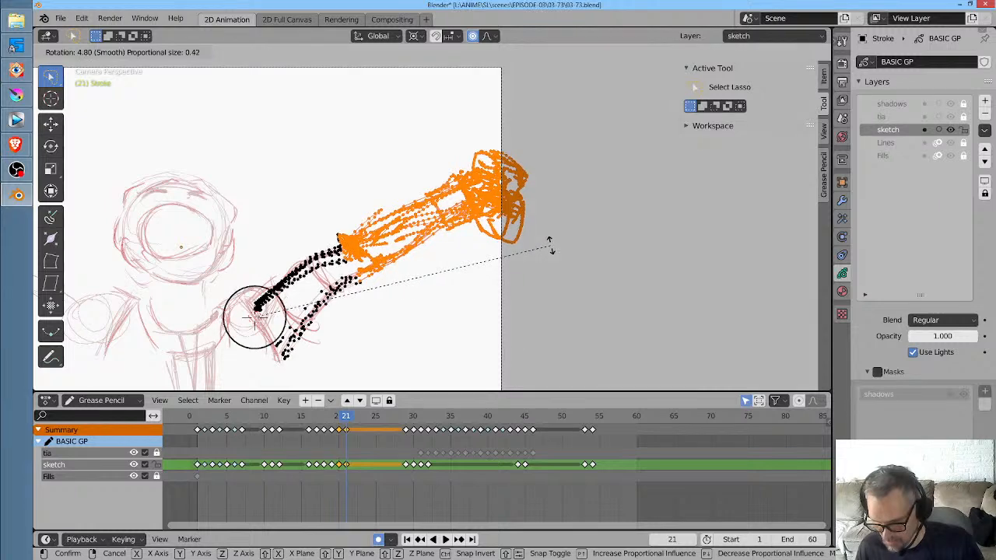
{"action": "scroll", "coordinate": [551, 241], "scroll_direction": "down", "scroll_amount": 15}
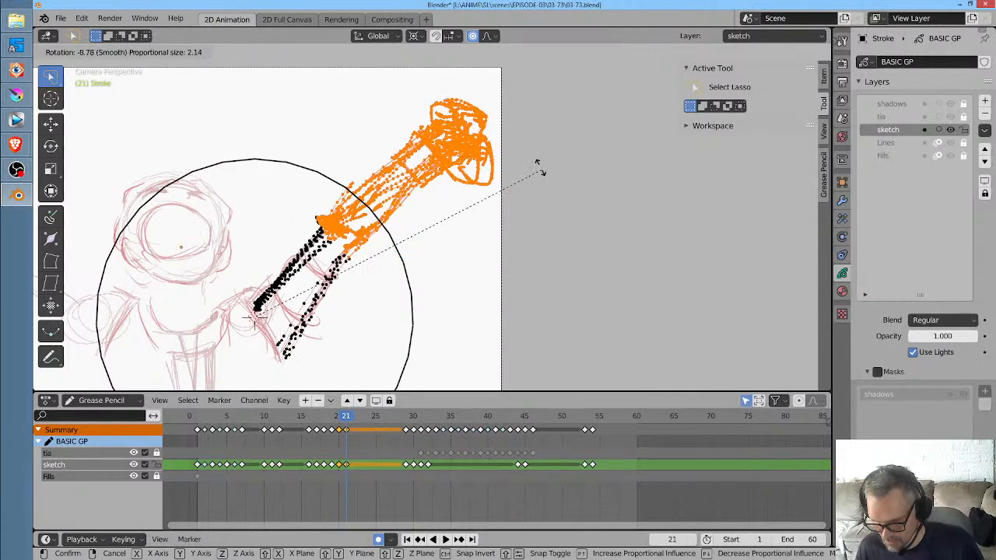
{"action": "left_click", "coordinate": [555, 265]}
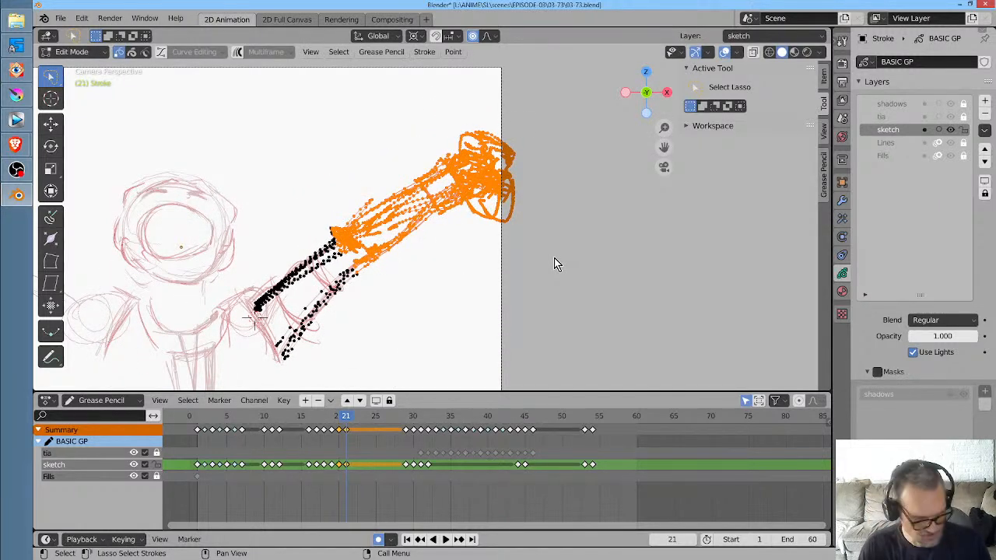
On frame 21, select only the fist and wrist and rotate them slightly clockwise around the 3D cursor with proportional editing, size 2.85
{"action": "key", "text": "alt+a"}
{"action": "mouse_move", "coordinate": [525, 123]}
{"action": "left_mouse_down"}
{"action": "mouse_move", "coordinate": [474, 250]}
{"action": "mouse_move", "coordinate": [490, 103]}
{"action": "left_mouse_up"}
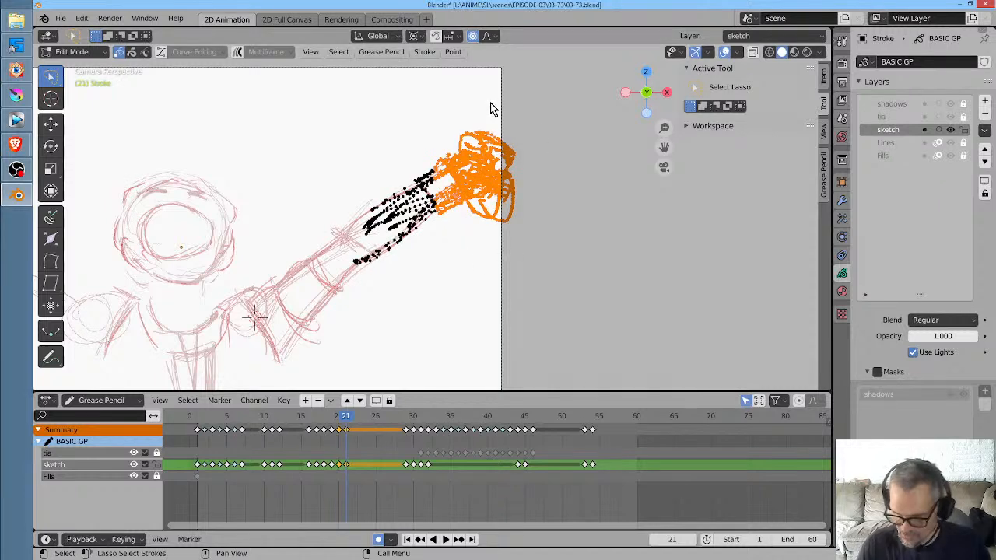
{"action": "key", "text": "r"}
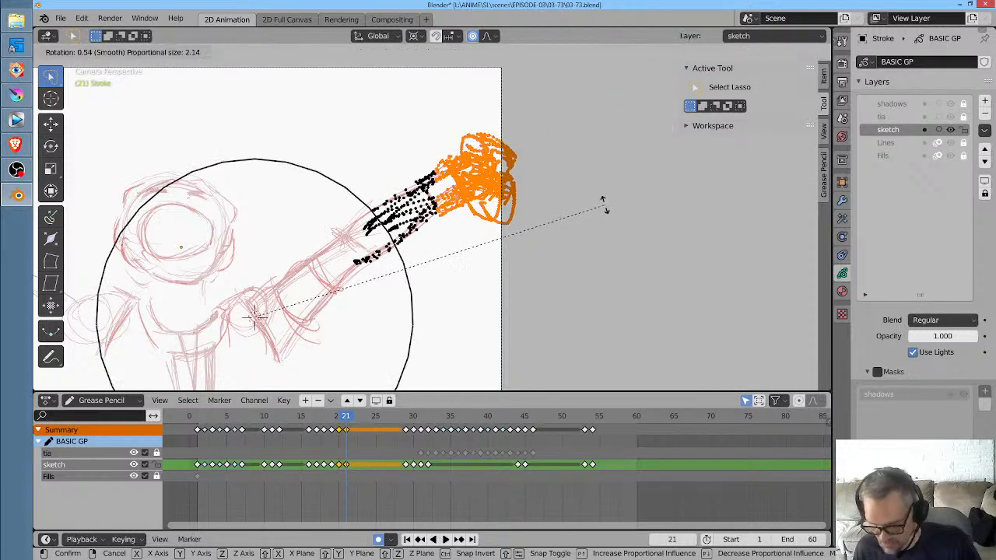
{"action": "scroll", "coordinate": [595, 223], "scroll_direction": "down", "scroll_amount": 6}
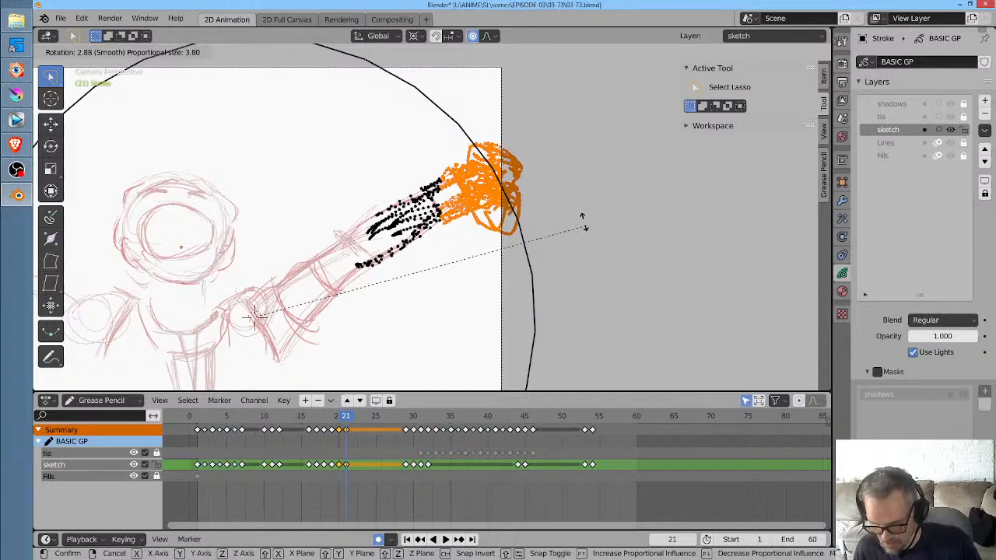
{"action": "scroll", "coordinate": [582, 222], "scroll_direction": "up", "scroll_amount": 3}
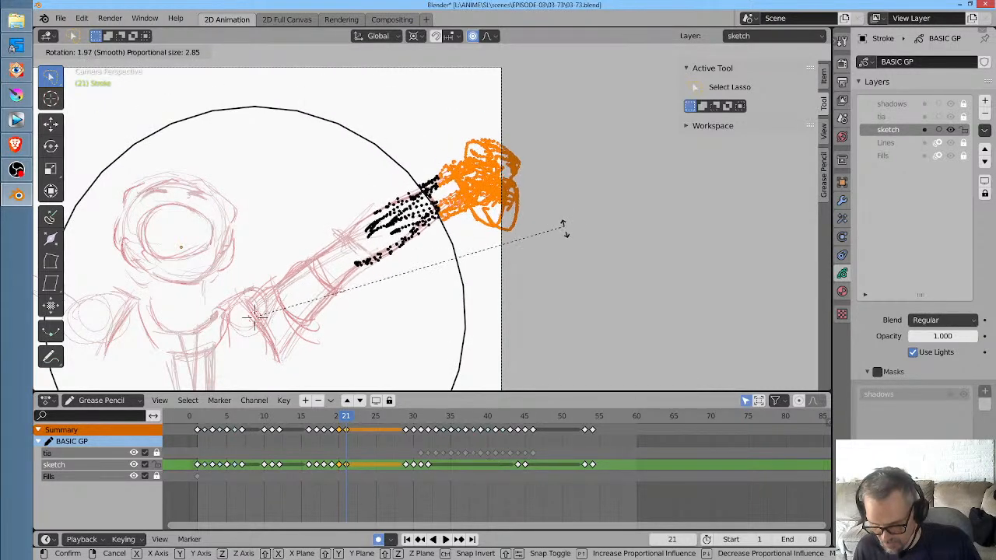
{"action": "left_click", "coordinate": [556, 213]}
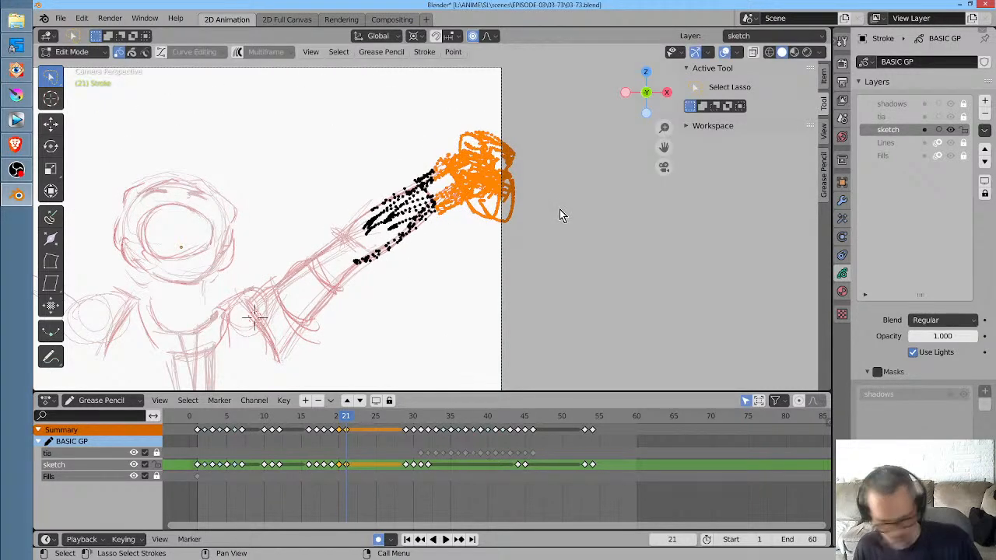
{"action": "key", "text": "r"}
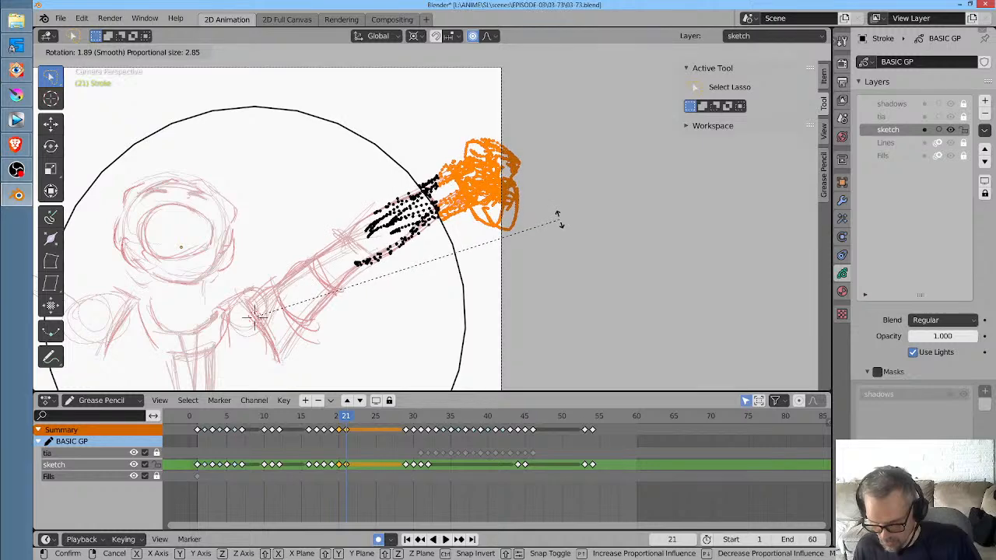
{"action": "left_click", "coordinate": [557, 212]}
{"action": "scroll", "coordinate": [558, 216], "scroll_direction": "down", "scroll_amount": 4}
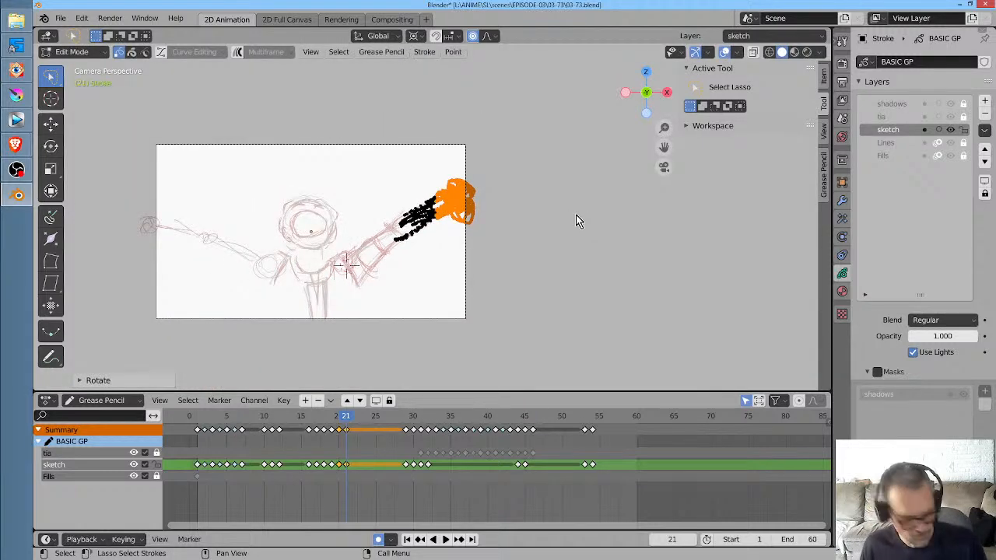
Return to Draw Mode, scrub around frame 21 to check the raised arm, and save the file
{"action": "key", "text": "Tab"}
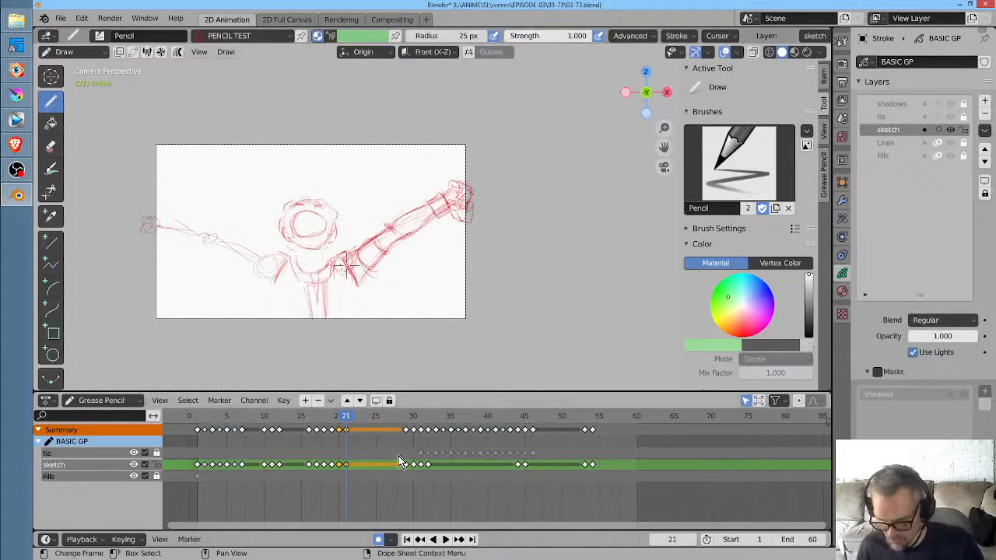
{"action": "mouse_move", "coordinate": [346, 416]}
{"action": "left_mouse_down"}
{"action": "mouse_move", "coordinate": [286, 424]}
{"action": "mouse_move", "coordinate": [346, 428]}
{"action": "left_mouse_up"}
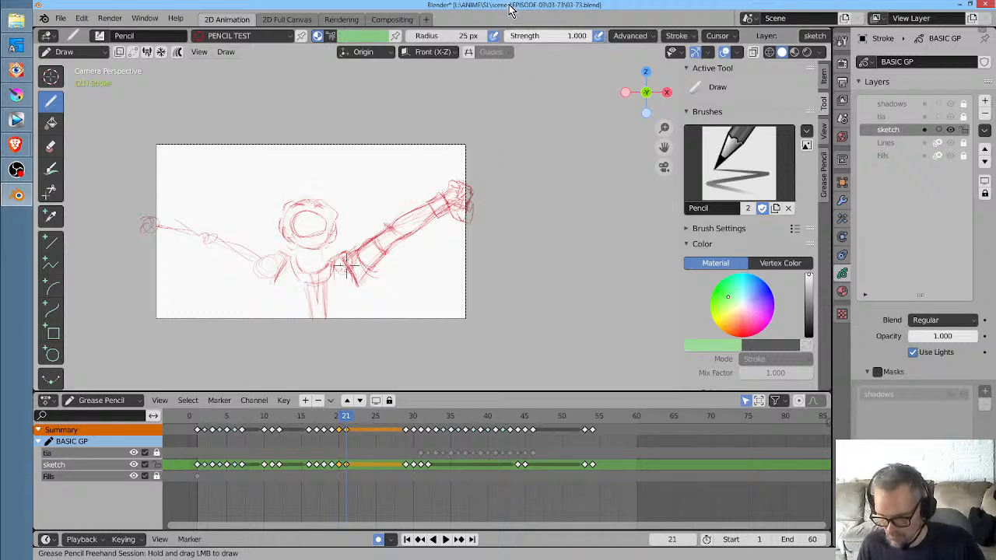
{"action": "left_click", "coordinate": [63, 18]}
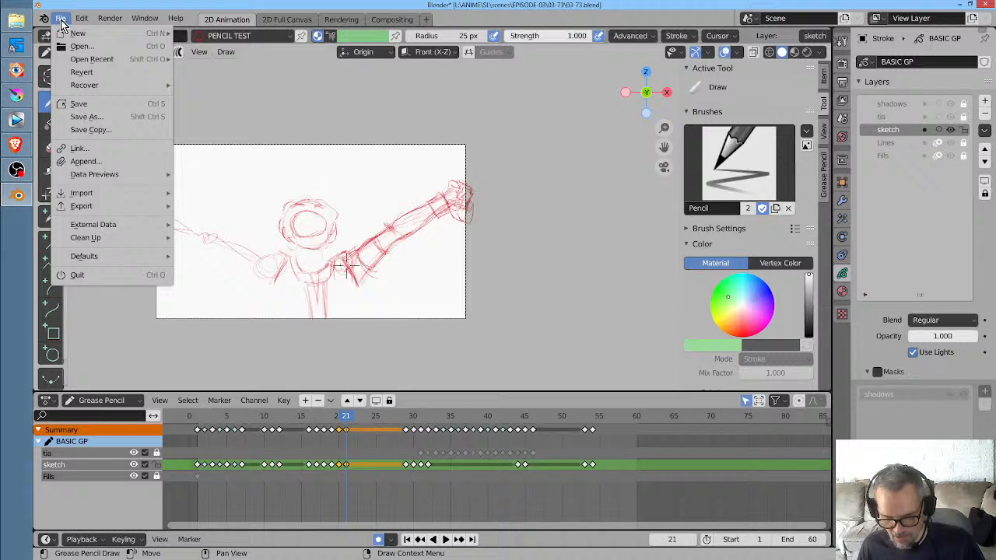
{"action": "left_click", "coordinate": [80, 102]}
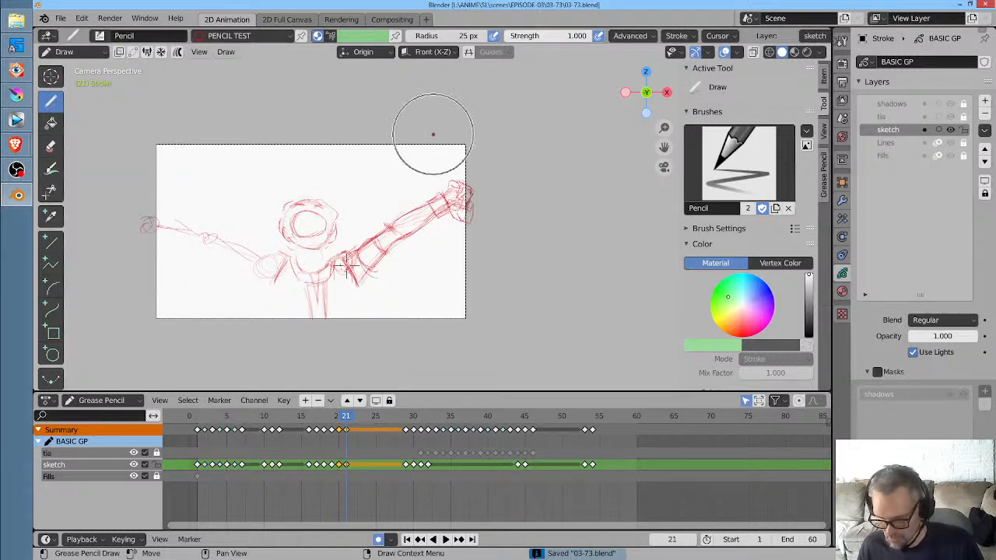
Switch back to Edit Mode, deselect all strokes and paste another copy of the raised arm into frame 21
{"action": "key", "text": "ctrl+Tab"}
{"action": "key", "text": "ctrl+Tab"}
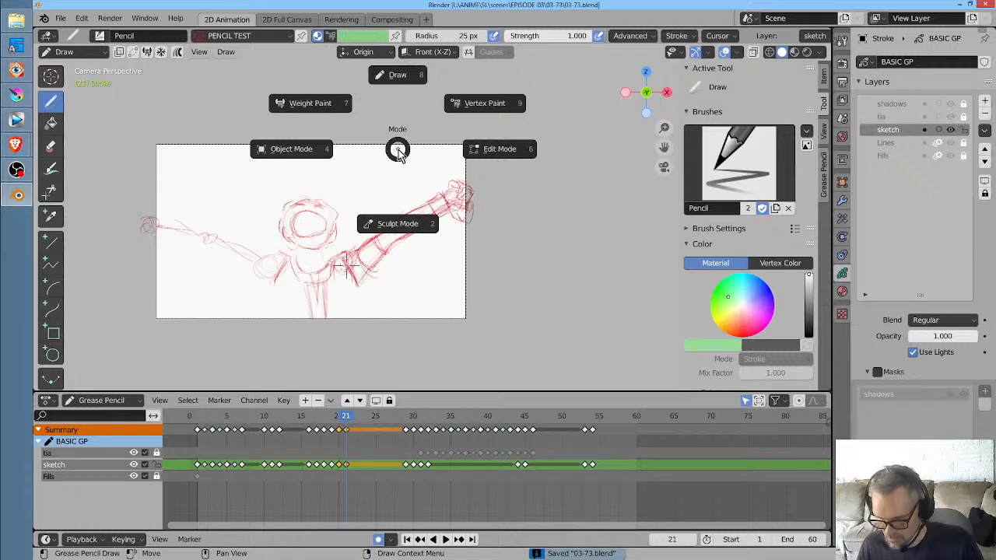
{"action": "left_click", "coordinate": [509, 155]}
{"action": "key", "text": "alt+a"}
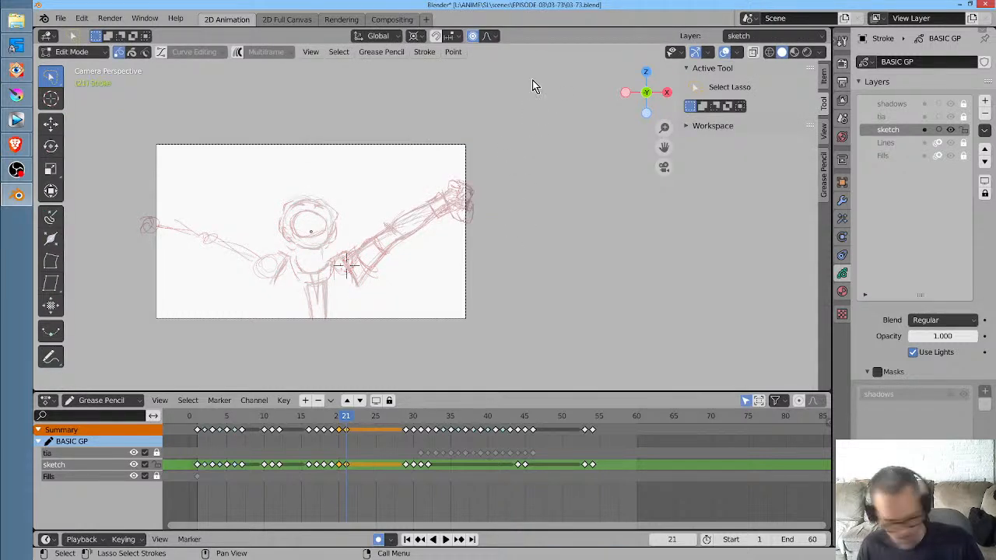
{"action": "middle_click_drag", "start_coordinate": [551, 170], "coordinate": [603, 176], "text": "shift"}
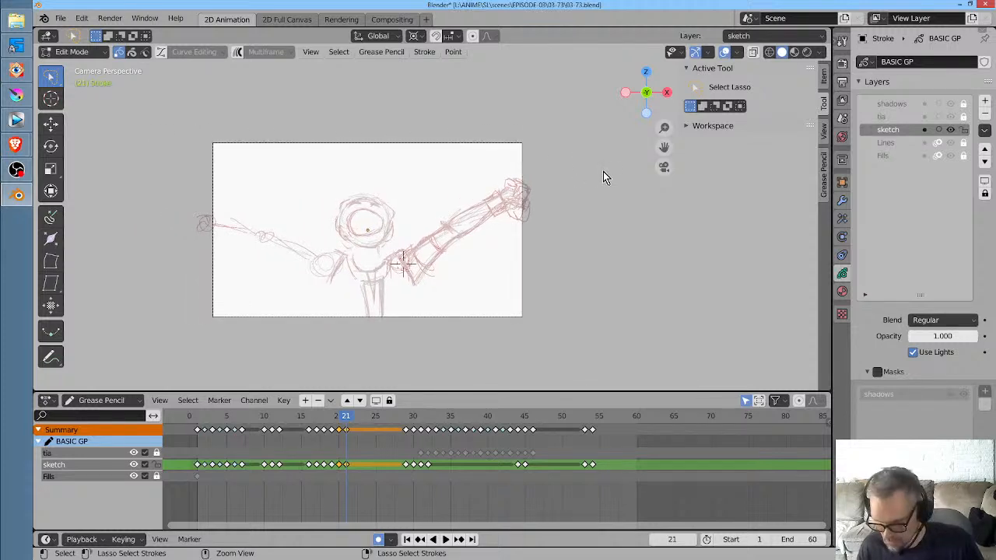
{"action": "key", "text": "ctrl+v"}
{"action": "key", "text": "g"}
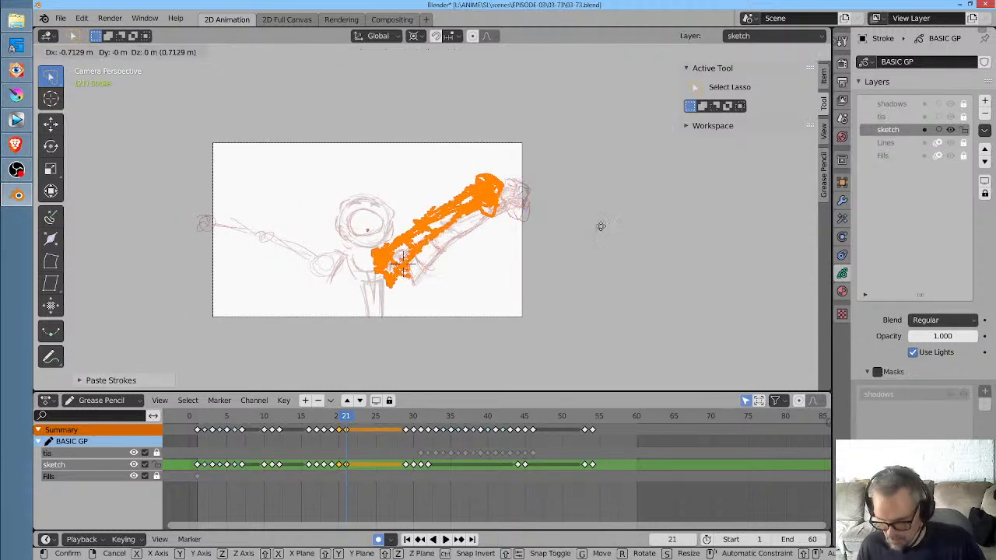
{"action": "key", "text": "Escape"}
{"action": "type", "text": "sx"}
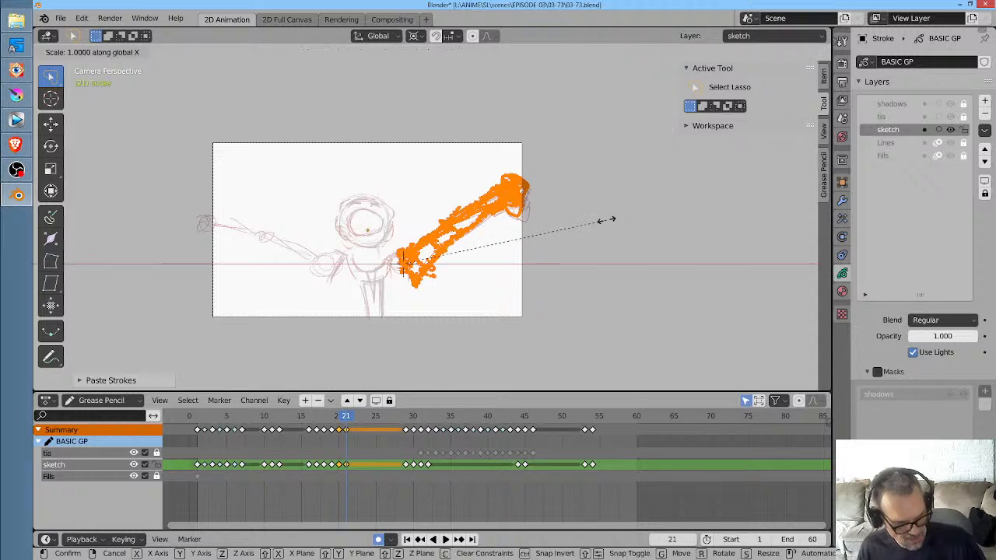
{"action": "type", "text": "-1"}
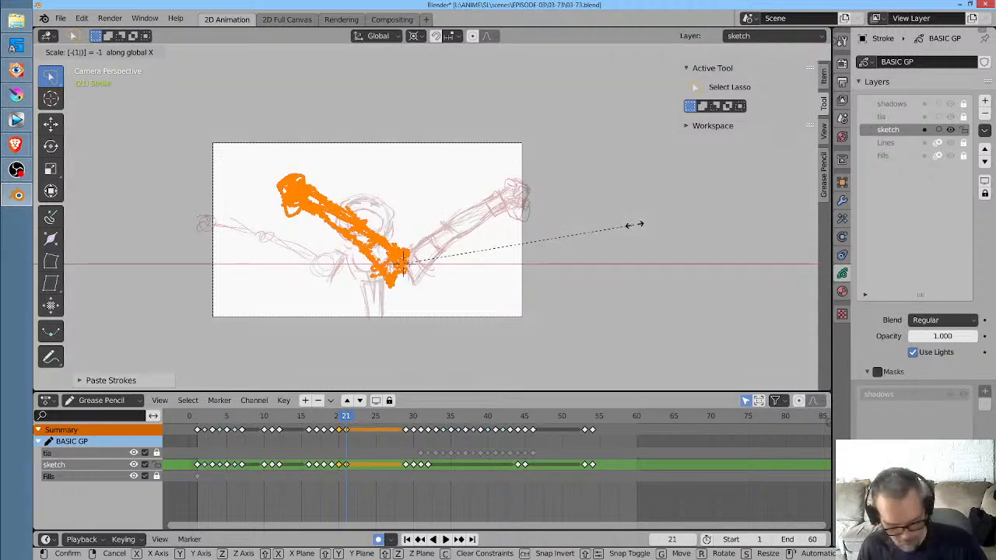
{"action": "type", "text": "g"}
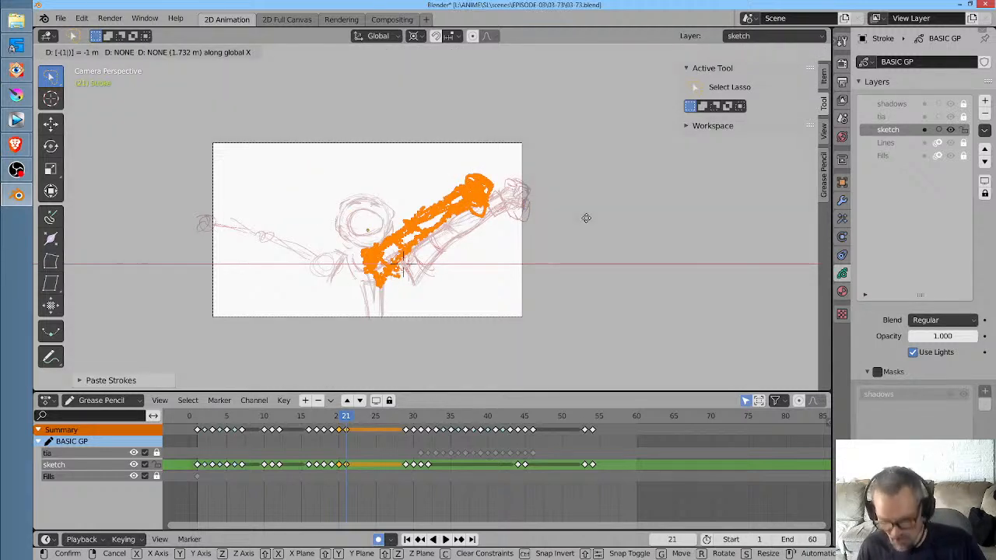
{"action": "key", "text": "Escape"}
Mirror the pasted arm on frame 21 by scaling it -1 along the X axis
{"action": "type", "text": "sx"}
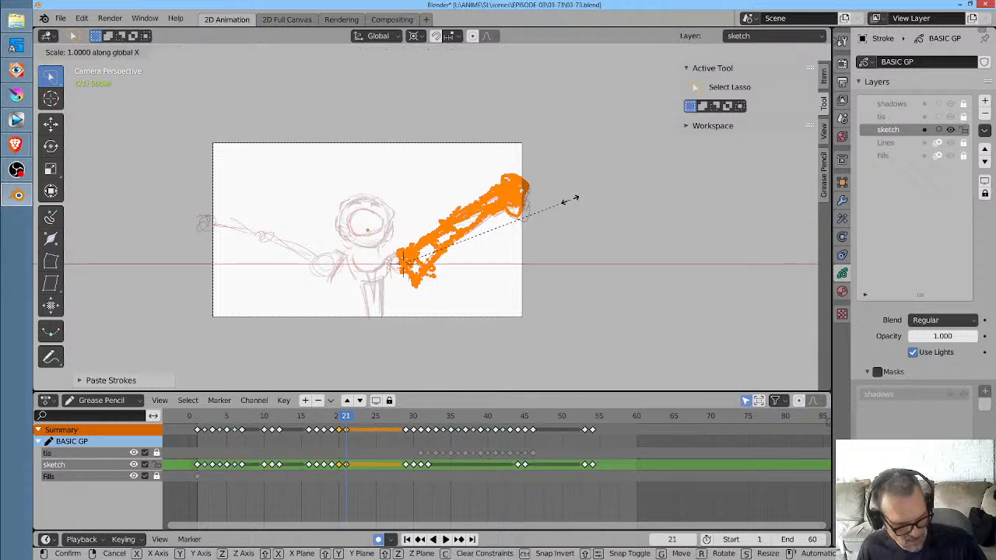
{"action": "type", "text": "-1"}
{"action": "key", "text": "Return"}
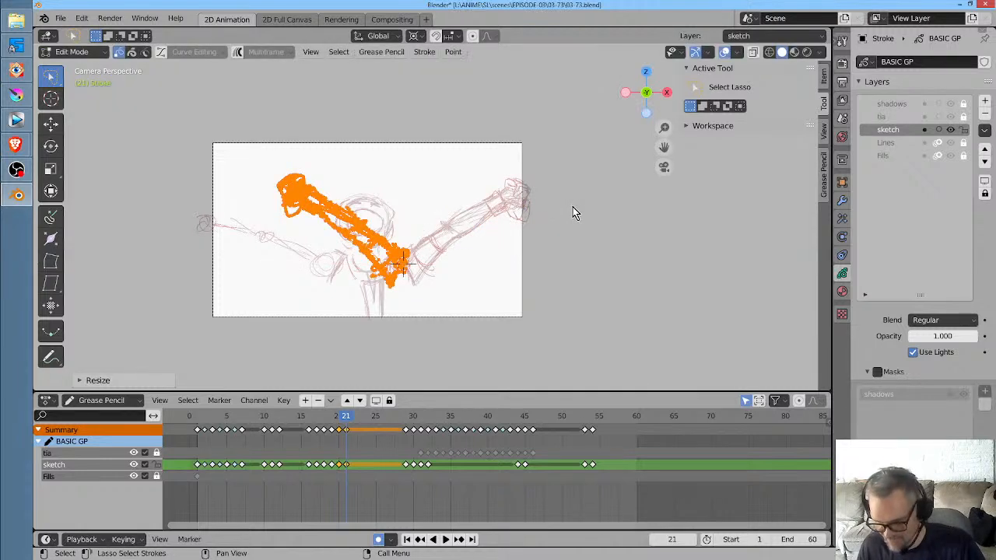
Move the mirrored arm about 2 m to the opposite shoulder, rotate it counter-clockwise and align it over the thin guide arm
{"action": "key", "text": "g"}
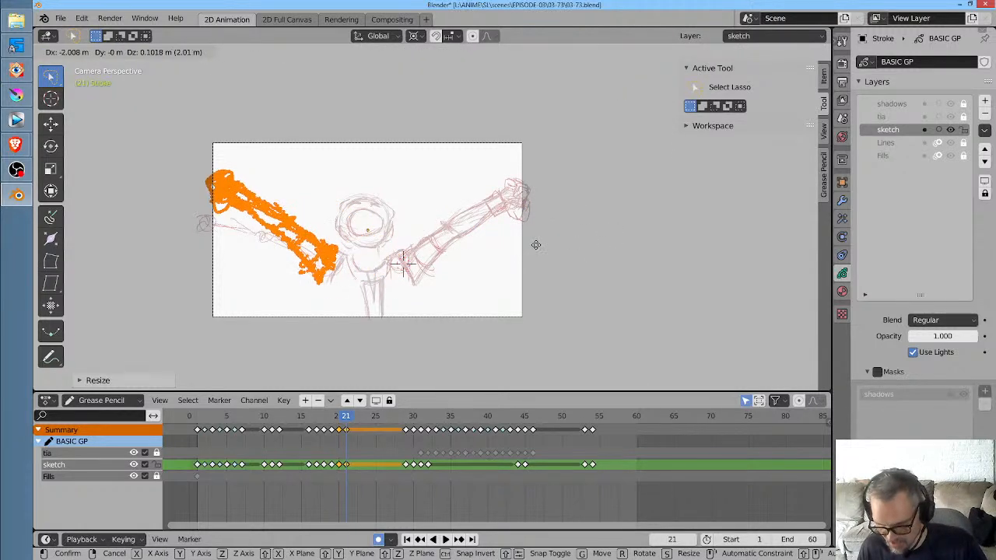
{"action": "left_click", "coordinate": [536, 247]}
{"action": "key", "text": "r"}
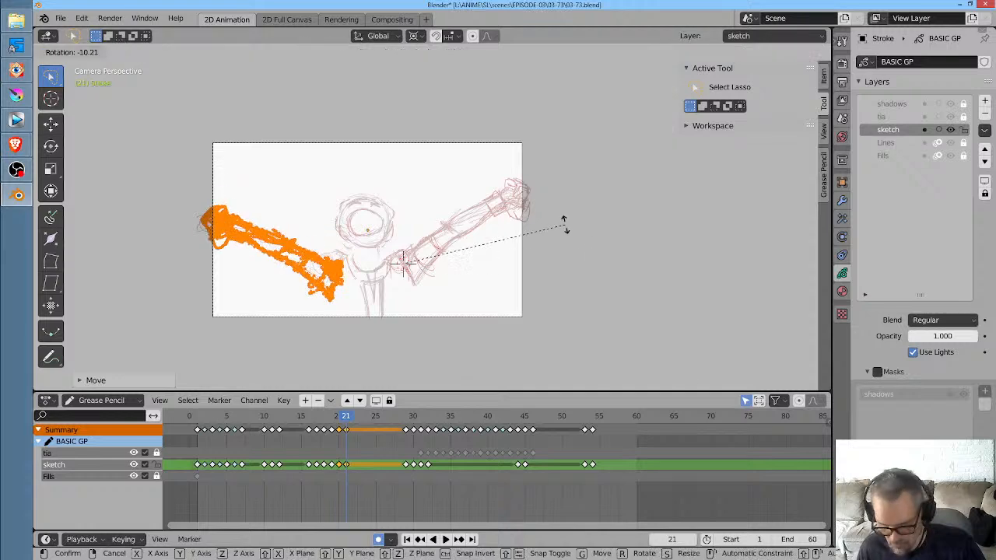
{"action": "left_click", "coordinate": [557, 216]}
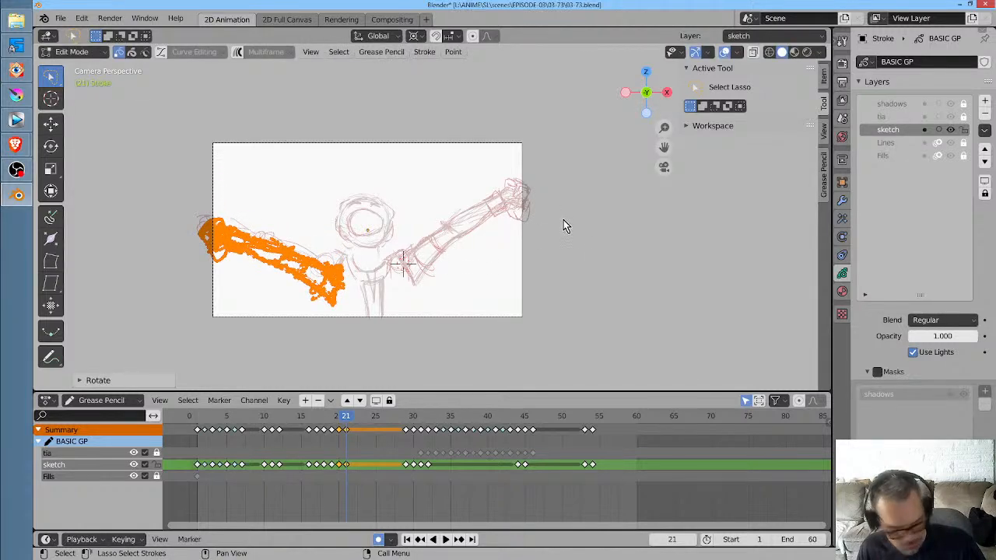
{"action": "scroll", "coordinate": [553, 221], "scroll_direction": "up", "scroll_amount": 3}
{"action": "key", "text": "g"}
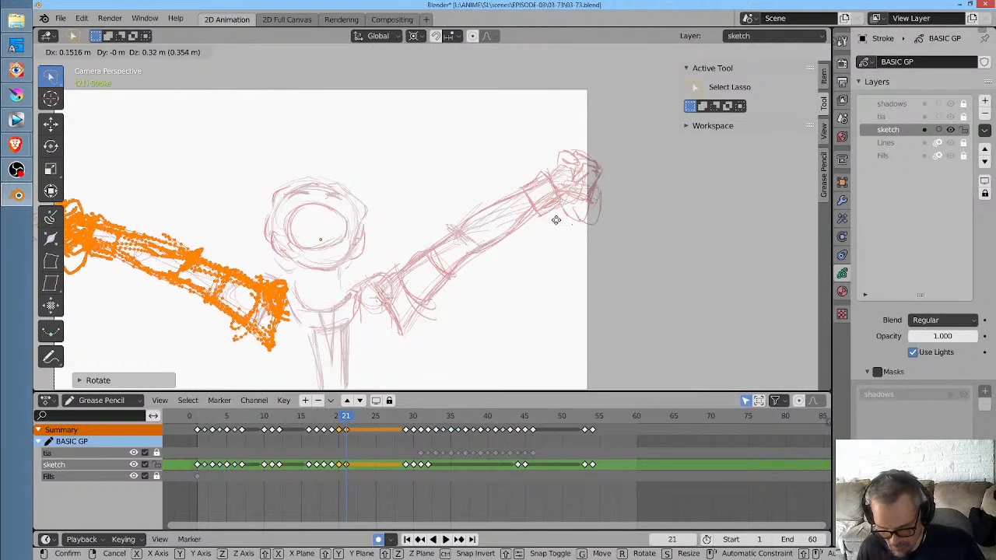
{"action": "left_click", "coordinate": [579, 222]}
{"action": "scroll", "coordinate": [578, 222], "scroll_direction": "down", "scroll_amount": 3}
{"action": "scroll", "coordinate": [576, 218], "scroll_direction": "up", "scroll_amount": 2}
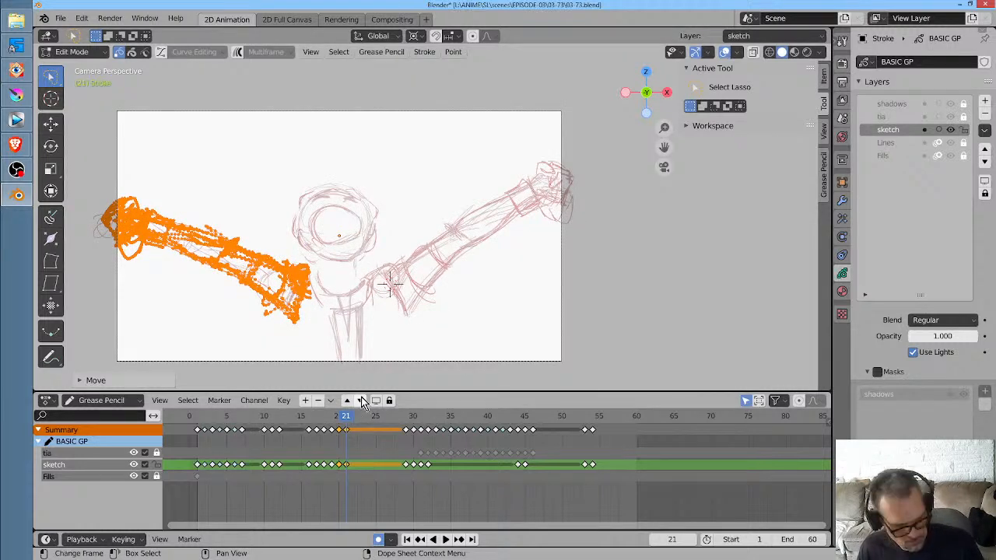
{"action": "left_click", "coordinate": [339, 416]}
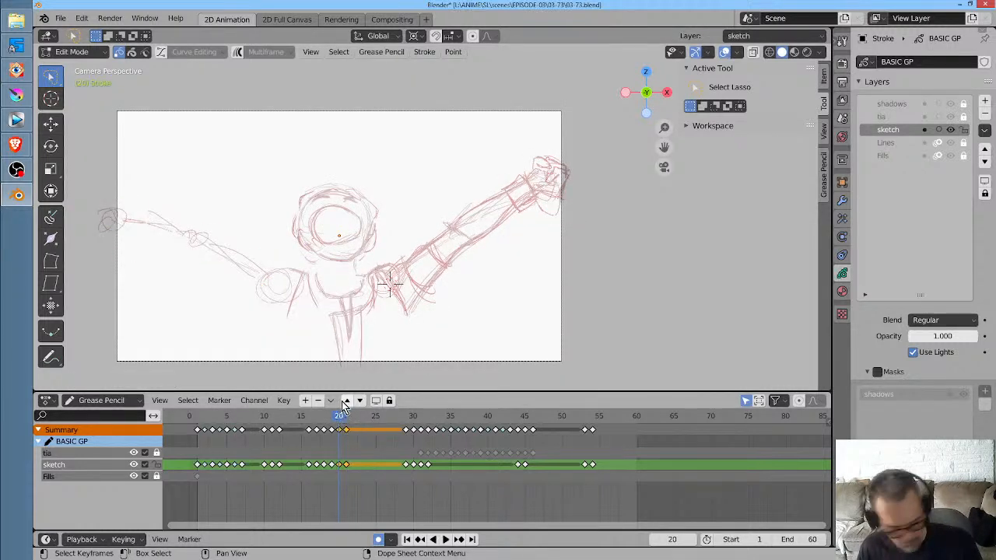
{"action": "key", "text": "ctrl+v"}
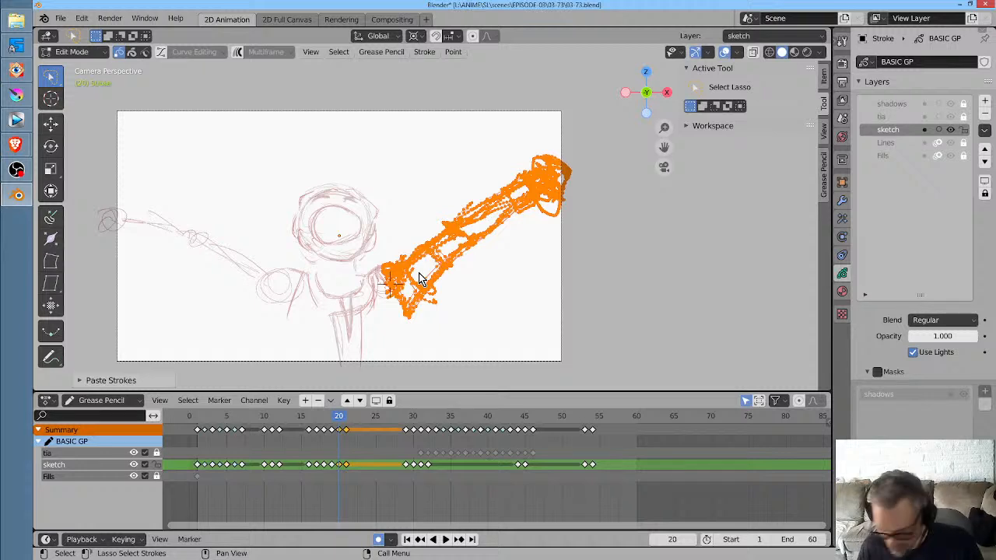
{"action": "left_click", "coordinate": [417, 278]}
Copy the mirrored arm from frame 21 and paste it into frame 20
{"action": "left_click_drag", "start_coordinate": [339, 416], "coordinate": [351, 421]}
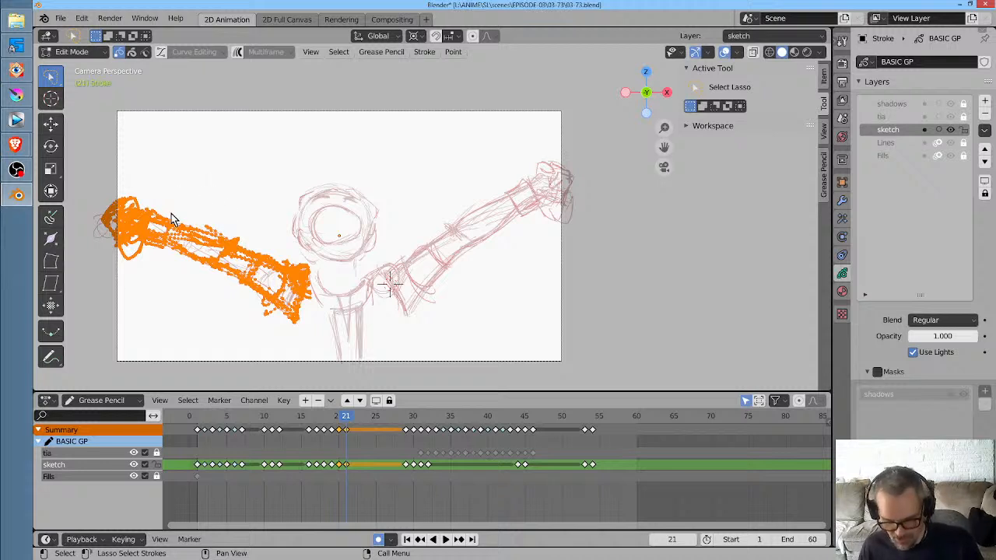
{"action": "key", "text": "g"}
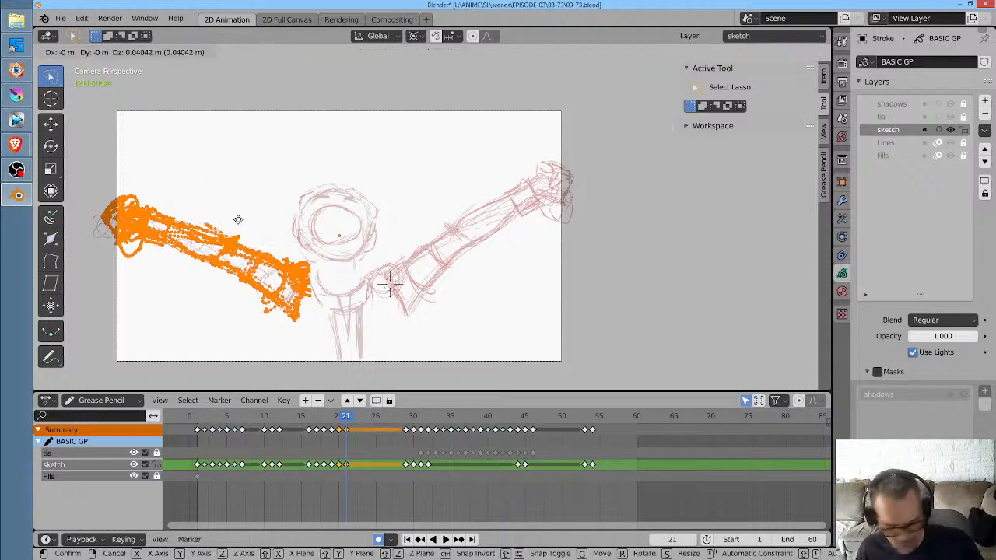
{"action": "right_click", "coordinate": [230, 230]}
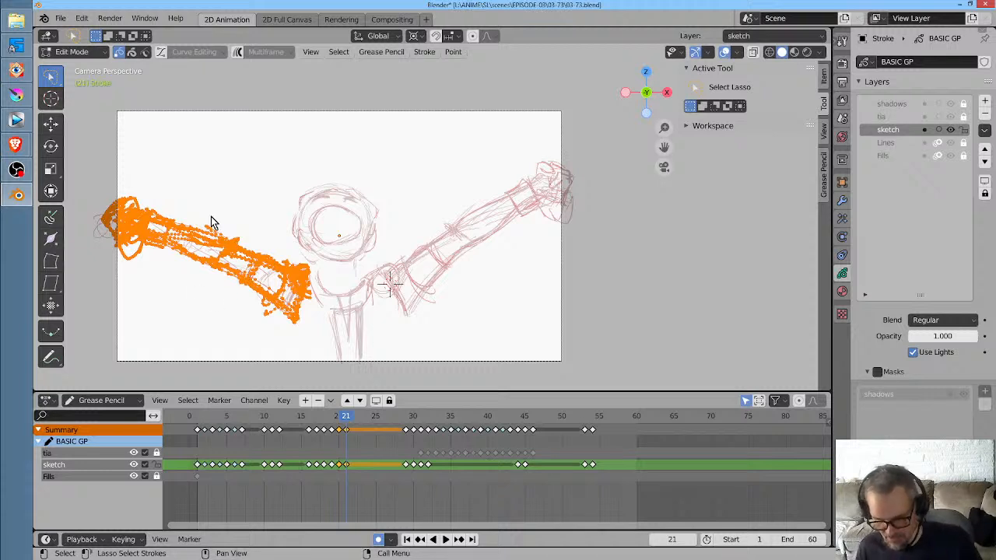
{"action": "left_click_drag", "start_coordinate": [351, 422], "coordinate": [340, 421]}
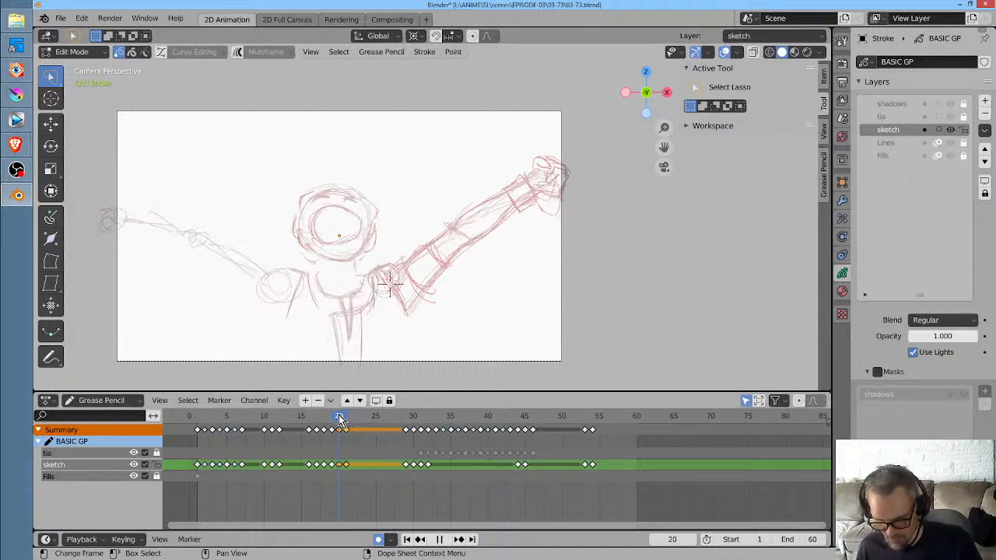
{"action": "key", "text": "ctrl+v"}
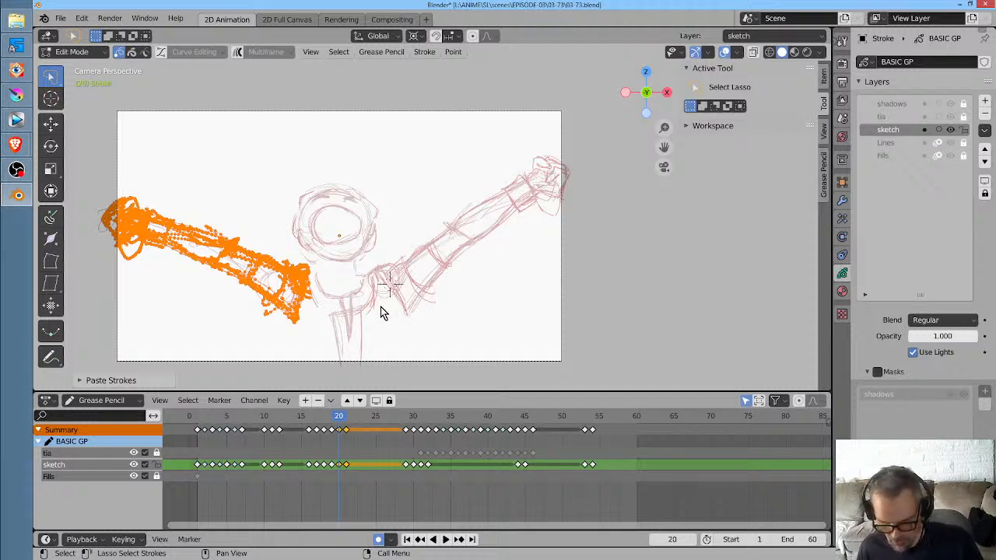
Rotate frame 20's pasted arm about 4.6° clockwise around the 3D cursor and scrub to check it
{"action": "key", "text": "r"}
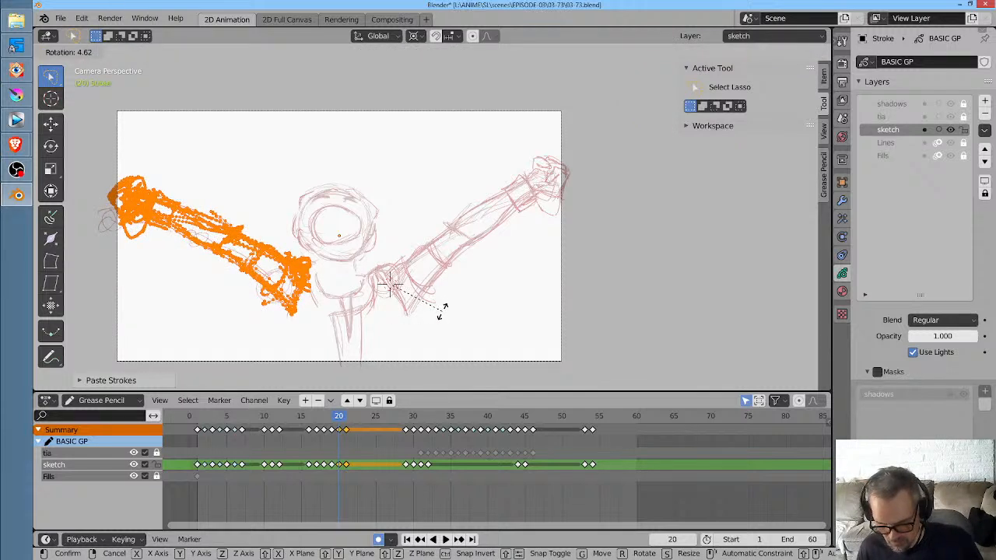
{"action": "left_click", "coordinate": [440, 309]}
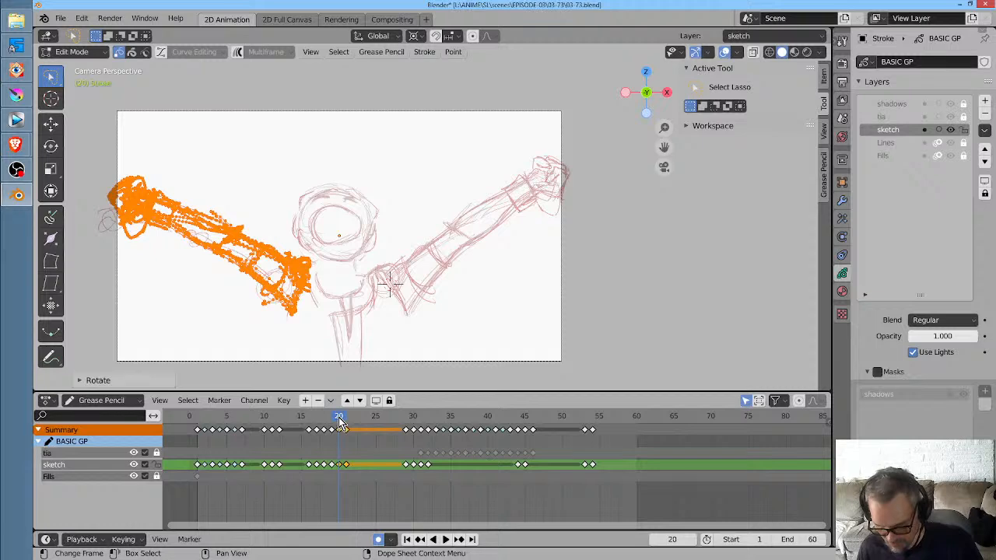
{"action": "mouse_move", "coordinate": [339, 420]}
{"action": "left_mouse_down"}
{"action": "mouse_move", "coordinate": [311, 420]}
{"action": "mouse_move", "coordinate": [348, 428]}
{"action": "mouse_move", "coordinate": [339, 428]}
{"action": "left_mouse_up"}
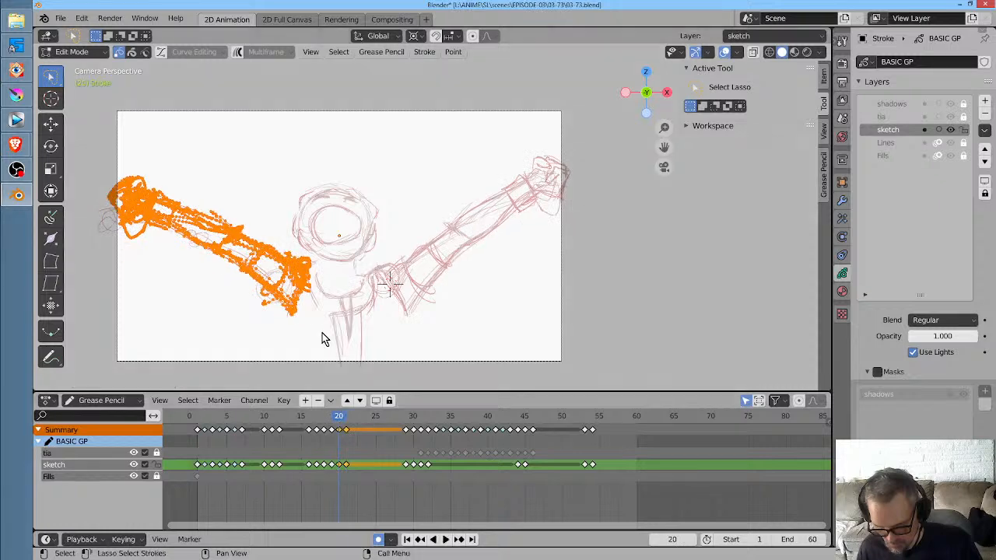
Rotate frame 20's mirrored arm back counter-clockwise and flip between frames 20 and 21 to compare its position
{"action": "key", "text": "r"}
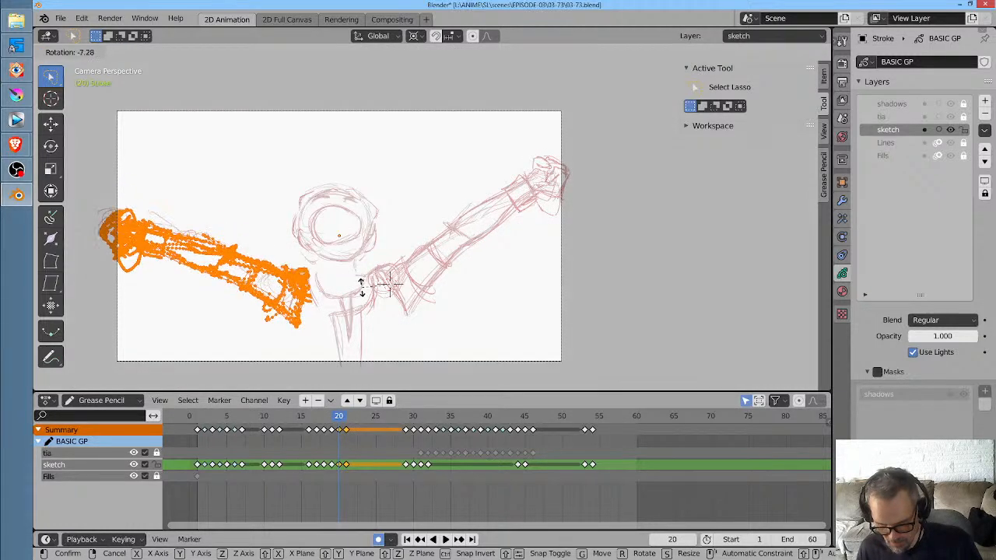
{"action": "left_click", "coordinate": [363, 290]}
{"action": "key", "text": "Right"}
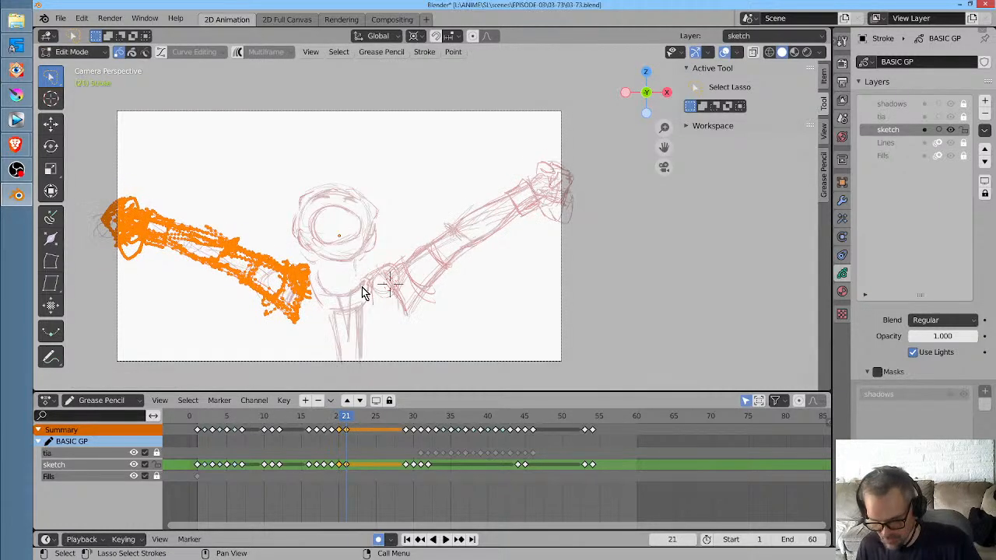
{"action": "key", "text": "Left"}
{"action": "key", "text": "Right"}
{"action": "key", "text": "Left"}
{"action": "key", "text": "Right"}
{"action": "key", "text": "Left"}
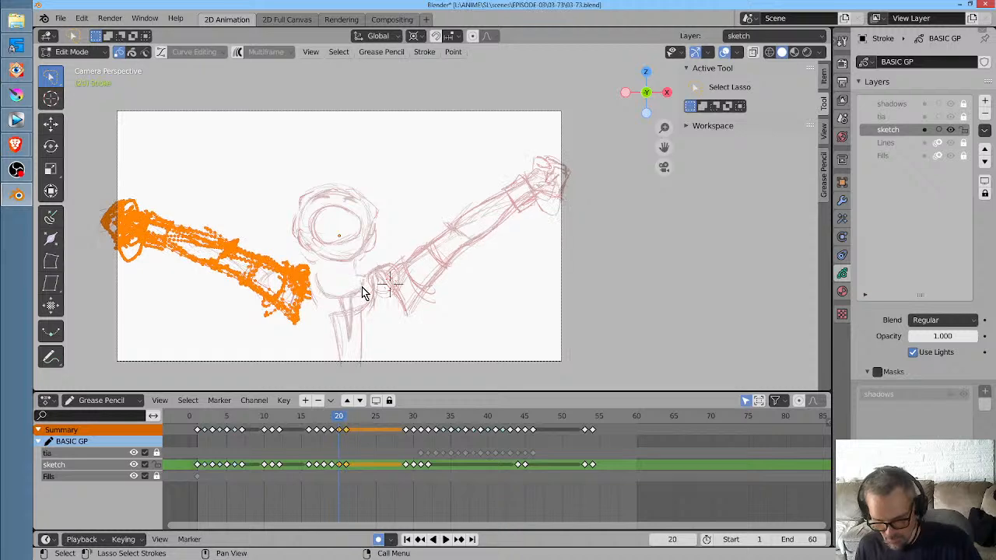
Fine-tune frame 20's mirrored arm by rotating it slightly clockwise, slightly higher than on frame 21, and compare it with frames 21 and 19
{"action": "key", "text": "r"}
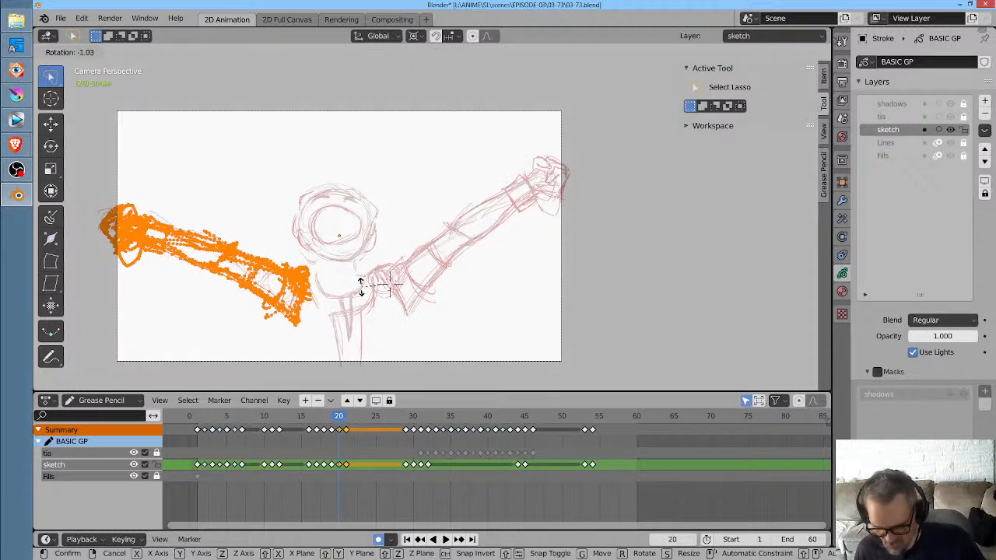
{"action": "left_click", "coordinate": [361, 285]}
{"action": "key", "text": "Right"}
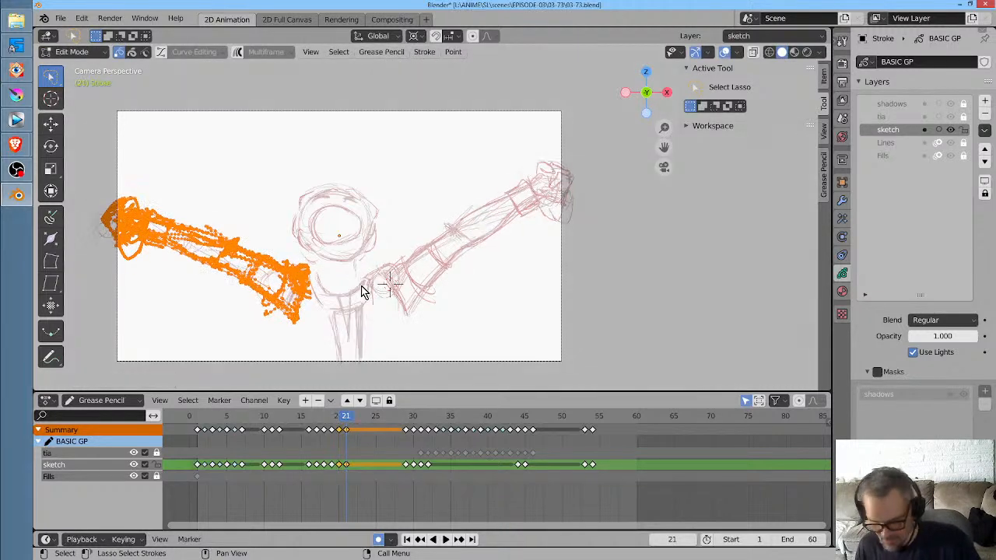
{"action": "key", "text": "Left"}
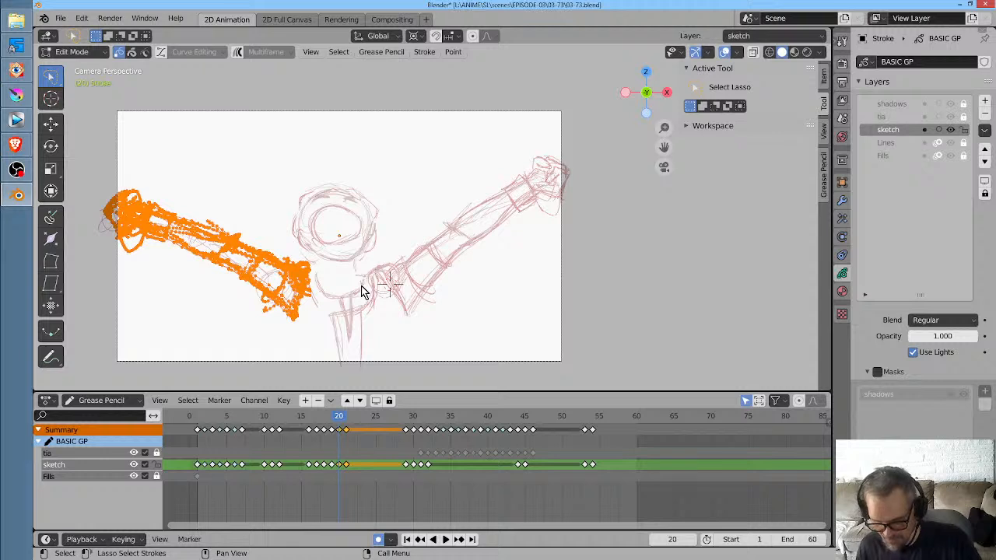
{"action": "key", "text": "Left"}
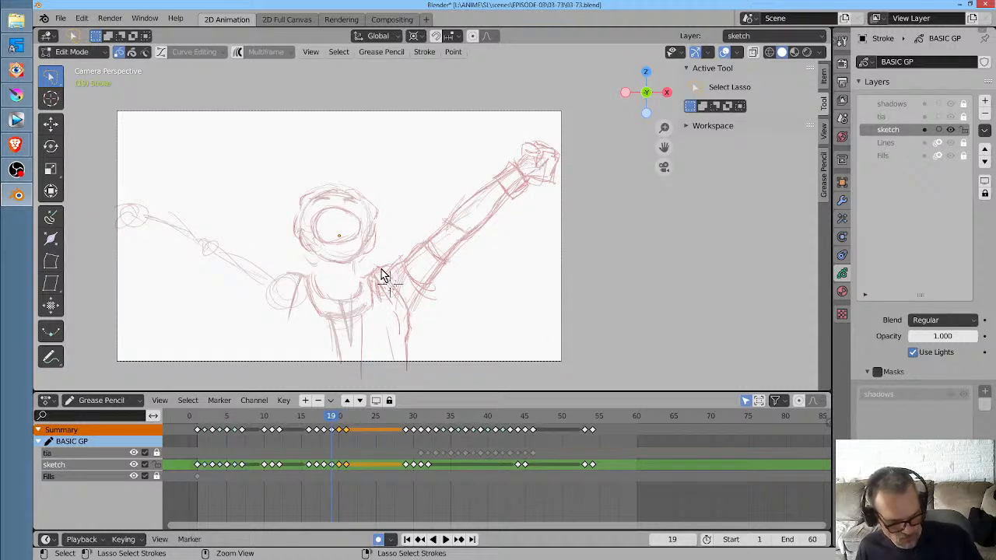
Paste the mirrored arm into frame 19 and rotate it about 3.8° counter-clockwise around the 3D cursor
{"action": "key", "text": "ctrl+v"}
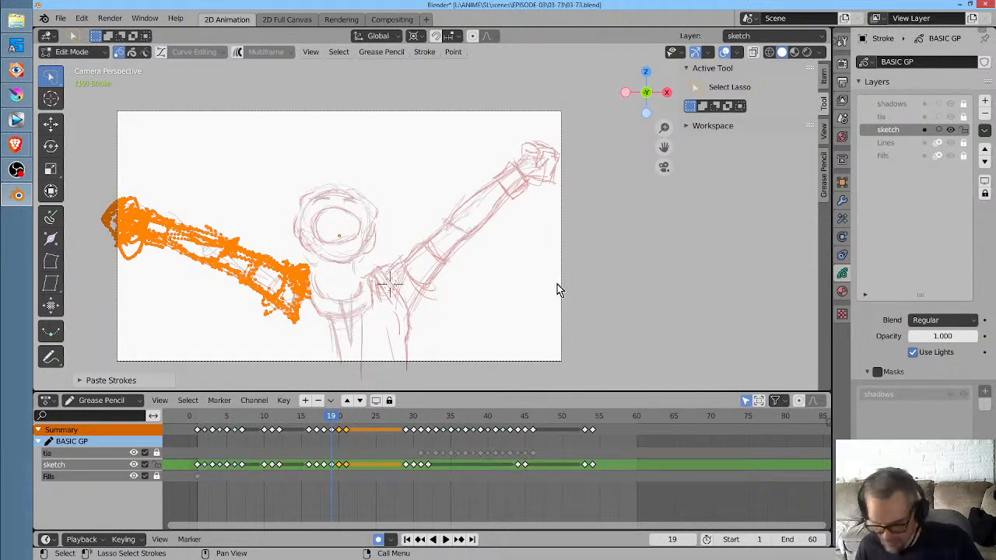
{"action": "key", "text": "r"}
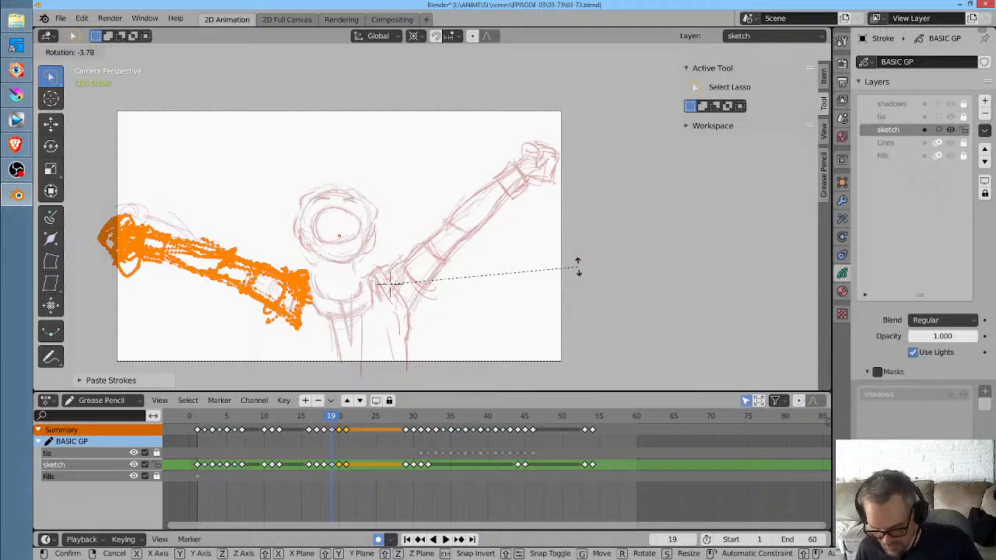
{"action": "left_click", "coordinate": [577, 267]}
On frame 18, sketch the pointed shoulder and the foreshortened sleeve opening with folds over the outstretched arm's shoulder circle
{"action": "key", "text": "Left"}
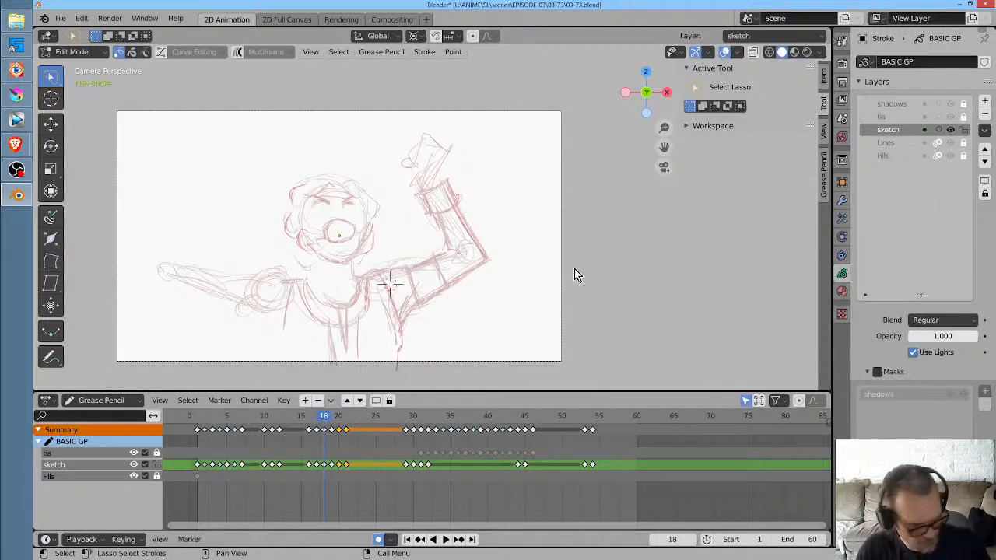
{"action": "key", "text": "Tab"}
{"action": "middle_click_drag", "start_coordinate": [300, 289], "coordinate": [309, 248], "text": "ctrl"}
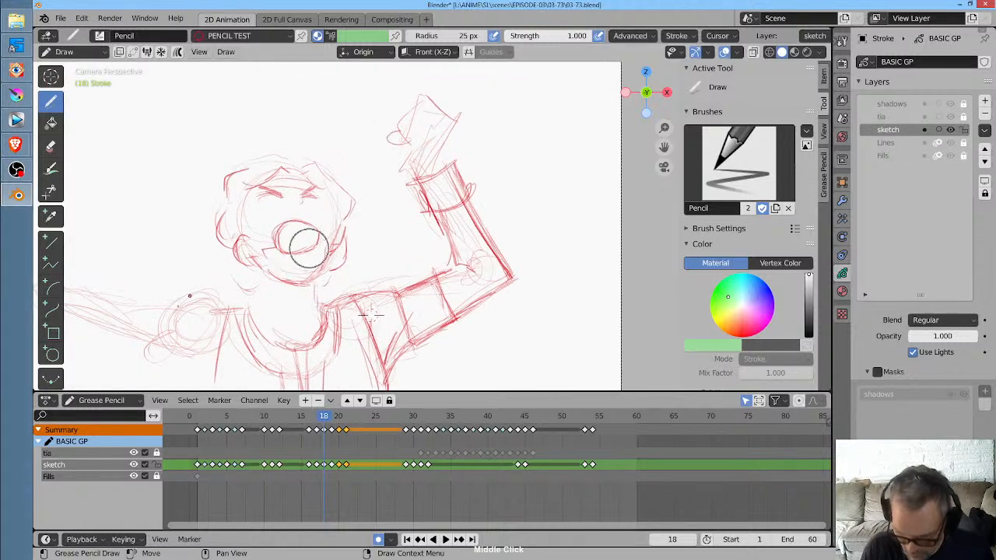
{"action": "left_click_drag", "start_coordinate": [215, 287], "coordinate": [234, 307]}
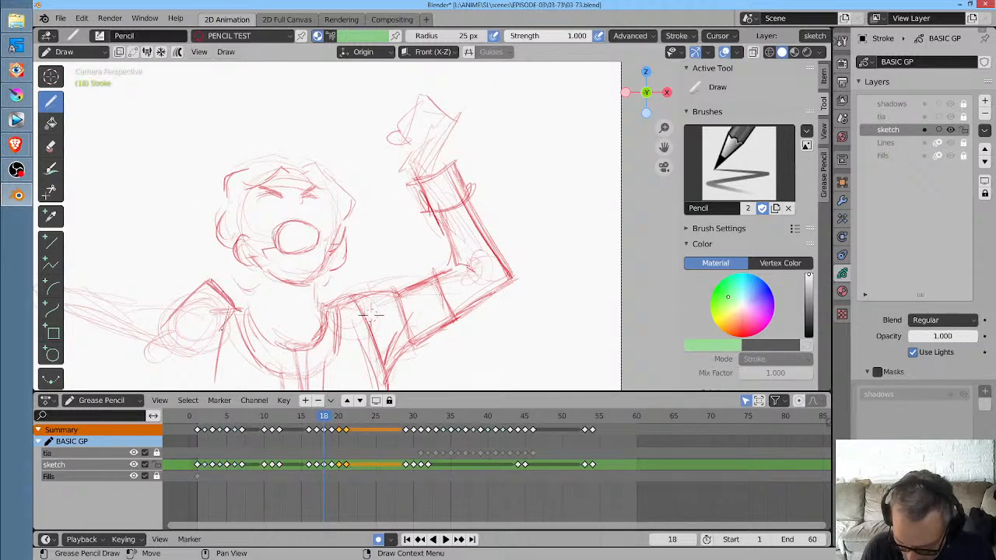
{"action": "mouse_move", "coordinate": [184, 325]}
{"action": "left_mouse_down"}
{"action": "mouse_move", "coordinate": [199, 344]}
{"action": "mouse_move", "coordinate": [216, 343]}
{"action": "left_mouse_up"}
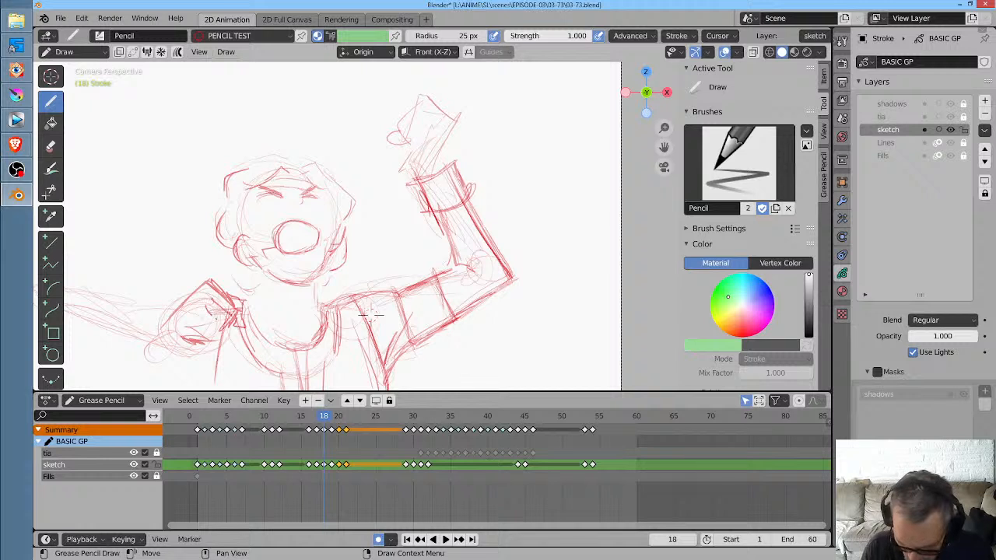
{"action": "mouse_move", "coordinate": [194, 307]}
{"action": "left_mouse_down"}
{"action": "mouse_move", "coordinate": [168, 344]}
{"action": "mouse_move", "coordinate": [184, 350]}
{"action": "mouse_move", "coordinate": [184, 341]}
{"action": "left_mouse_up"}
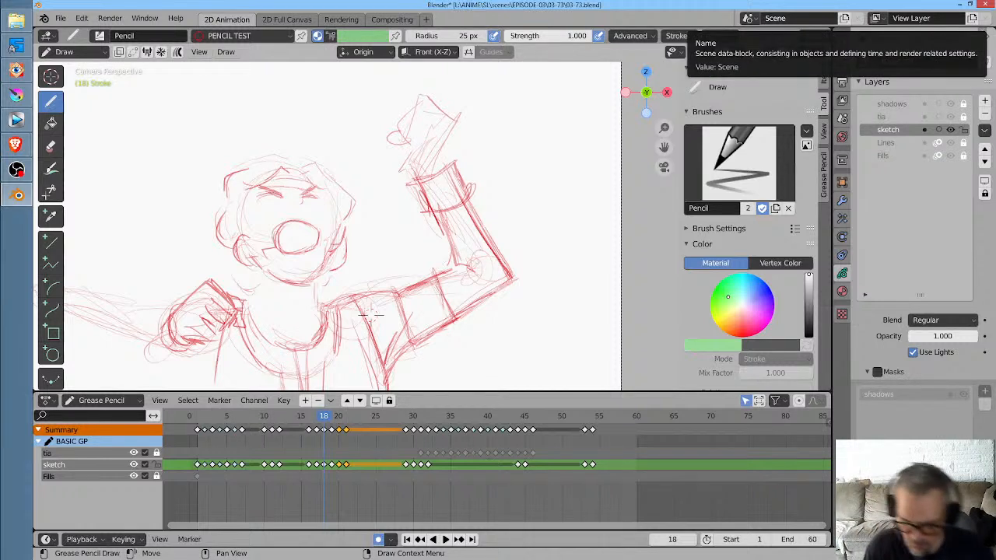
{"action": "mouse_move", "coordinate": [372, 314]}
{"action": "middle_mouse_down"}
{"action": "mouse_move", "coordinate": [429, 262]}
{"action": "mouse_move", "coordinate": [470, 261]}
{"action": "middle_mouse_up"}
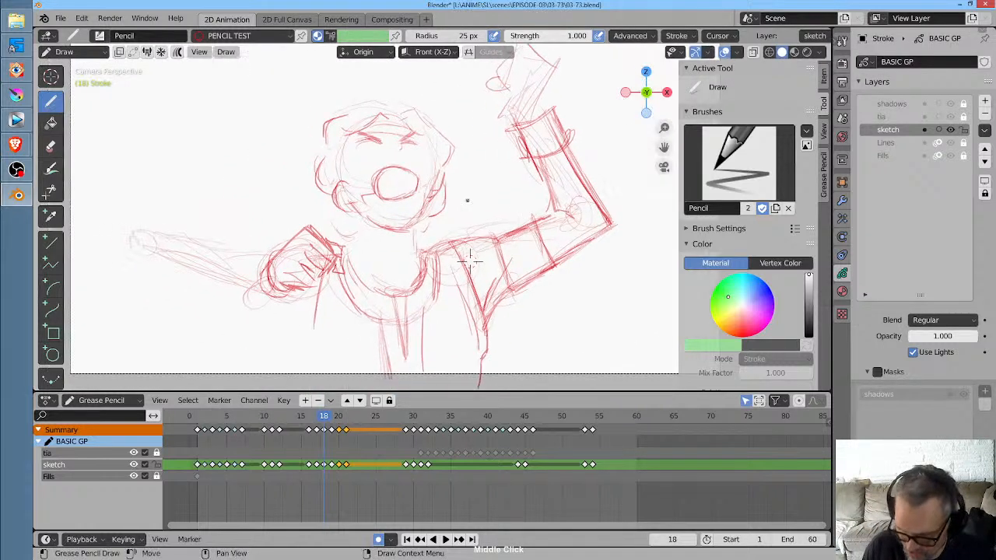
Add a curved band beside frame 18's foreshortened shoulder and outline the outstretched arm's full shape around its construction lines
{"action": "mouse_move", "coordinate": [243, 257]}
{"action": "left_mouse_down"}
{"action": "mouse_move", "coordinate": [273, 256]}
{"action": "mouse_move", "coordinate": [235, 289]}
{"action": "mouse_move", "coordinate": [255, 308]}
{"action": "mouse_move", "coordinate": [285, 299]}
{"action": "left_mouse_up"}
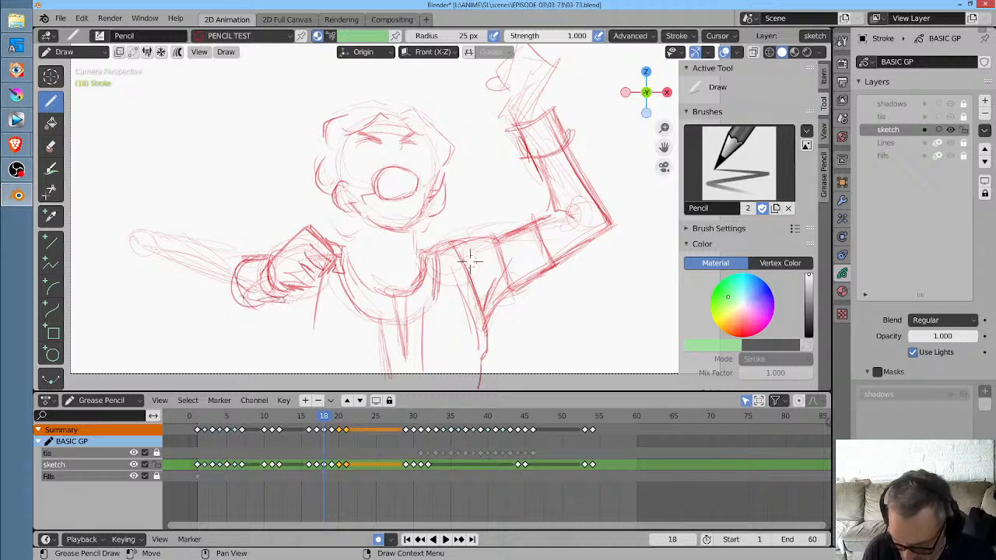
{"action": "mouse_move", "coordinate": [230, 256]}
{"action": "left_mouse_down"}
{"action": "mouse_move", "coordinate": [179, 233]}
{"action": "mouse_move", "coordinate": [121, 243]}
{"action": "mouse_move", "coordinate": [219, 259]}
{"action": "mouse_move", "coordinate": [135, 230]}
{"action": "left_mouse_up"}
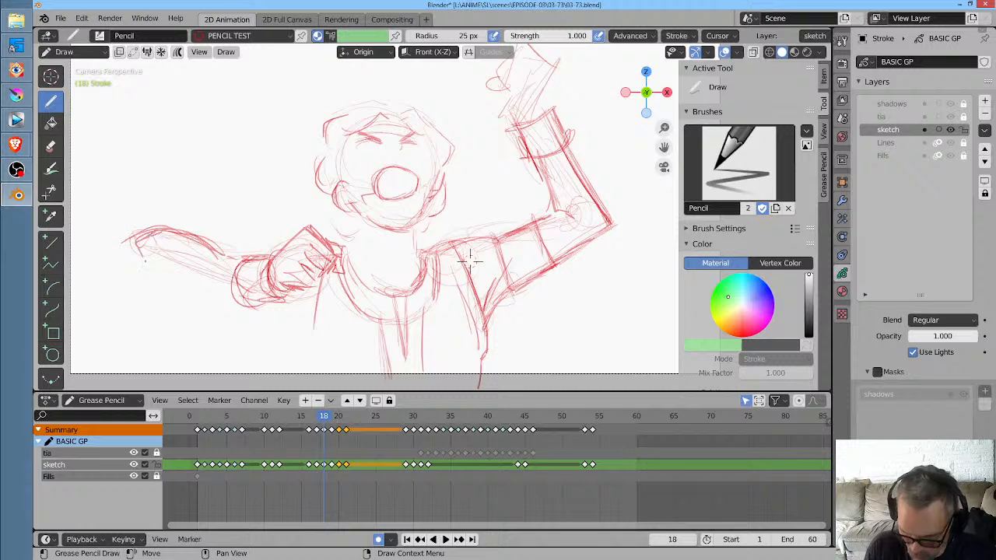
{"action": "mouse_move", "coordinate": [157, 284]}
{"action": "left_mouse_down"}
{"action": "mouse_move", "coordinate": [193, 289]}
{"action": "mouse_move", "coordinate": [160, 282]}
{"action": "left_mouse_up"}
{"action": "left_click_drag", "start_coordinate": [235, 279], "coordinate": [176, 291]}
{"action": "left_click_drag", "start_coordinate": [168, 288], "coordinate": [227, 293]}
{"action": "left_click_drag", "start_coordinate": [202, 250], "coordinate": [245, 266]}
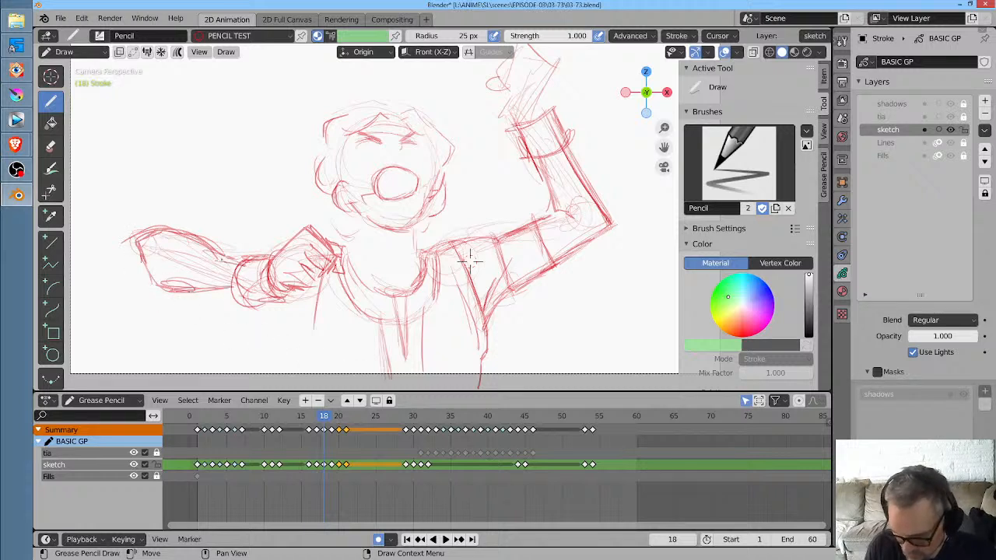
{"action": "mouse_move", "coordinate": [194, 291]}
{"action": "left_mouse_down"}
{"action": "mouse_move", "coordinate": [246, 283]}
{"action": "mouse_move", "coordinate": [291, 293]}
{"action": "left_mouse_up"}
{"action": "mouse_move", "coordinate": [179, 290]}
{"action": "left_mouse_down"}
{"action": "mouse_move", "coordinate": [291, 296]}
{"action": "mouse_move", "coordinate": [165, 294]}
{"action": "mouse_move", "coordinate": [132, 234]}
{"action": "mouse_move", "coordinate": [179, 292]}
{"action": "left_mouse_up"}
{"action": "left_click_drag", "start_coordinate": [130, 234], "coordinate": [261, 256]}
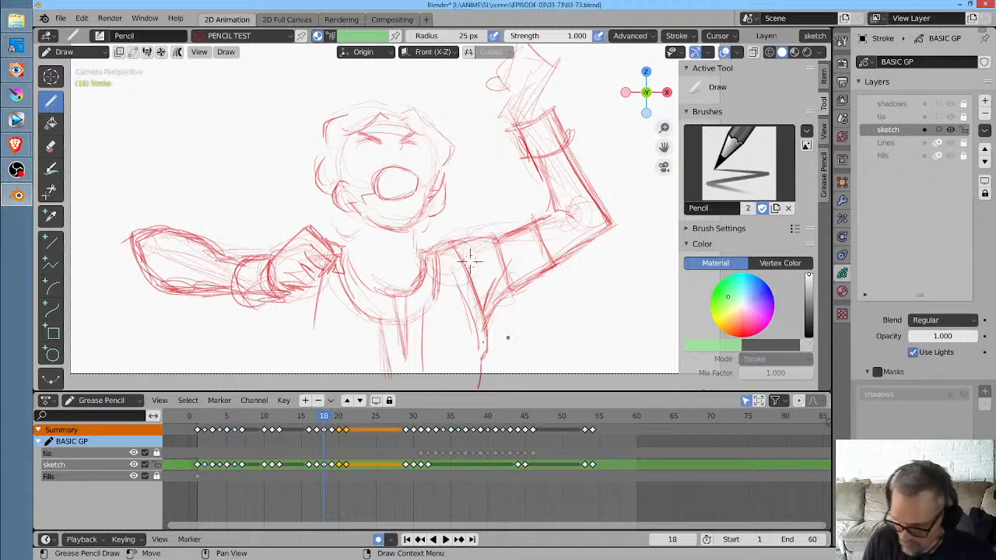
Sketch the torso's side line and a short fold below frame 18's outstretched arm, and compare the frame with frame 17
{"action": "middle_click_drag", "start_coordinate": [508, 338], "coordinate": [505, 319], "text": "shift"}
{"action": "middle_click_drag", "start_coordinate": [560, 193], "coordinate": [554, 214]}
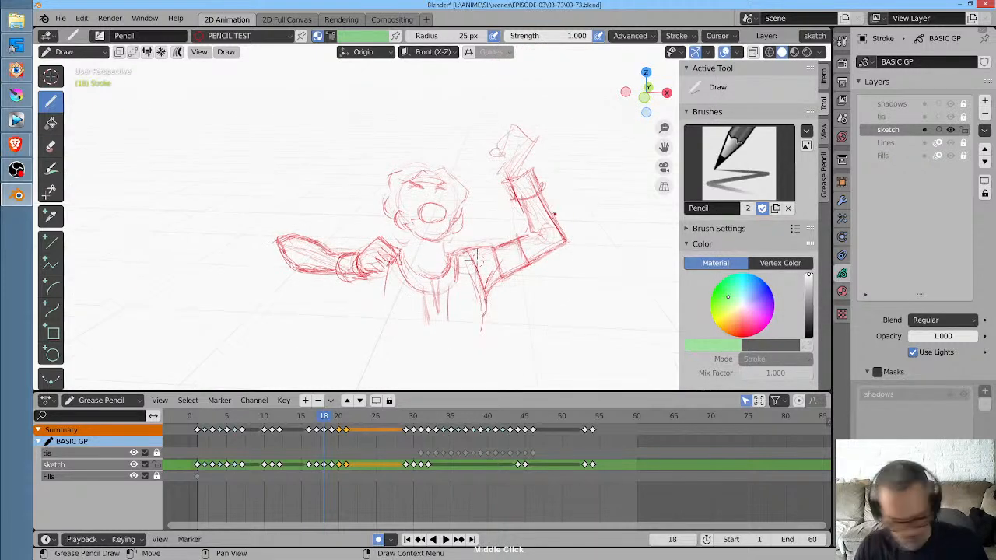
{"action": "key", "text": "KP_0"}
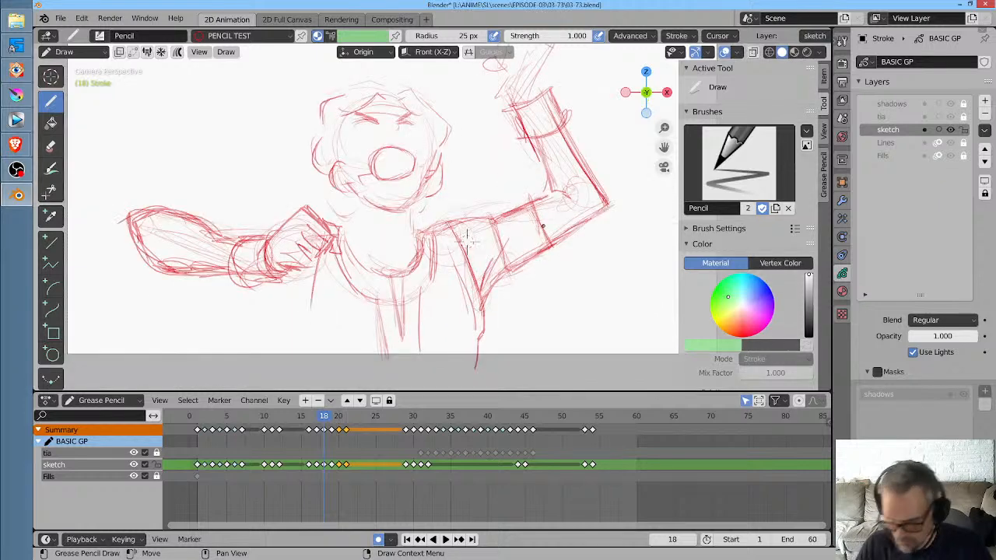
{"action": "left_click_drag", "start_coordinate": [315, 274], "coordinate": [308, 335]}
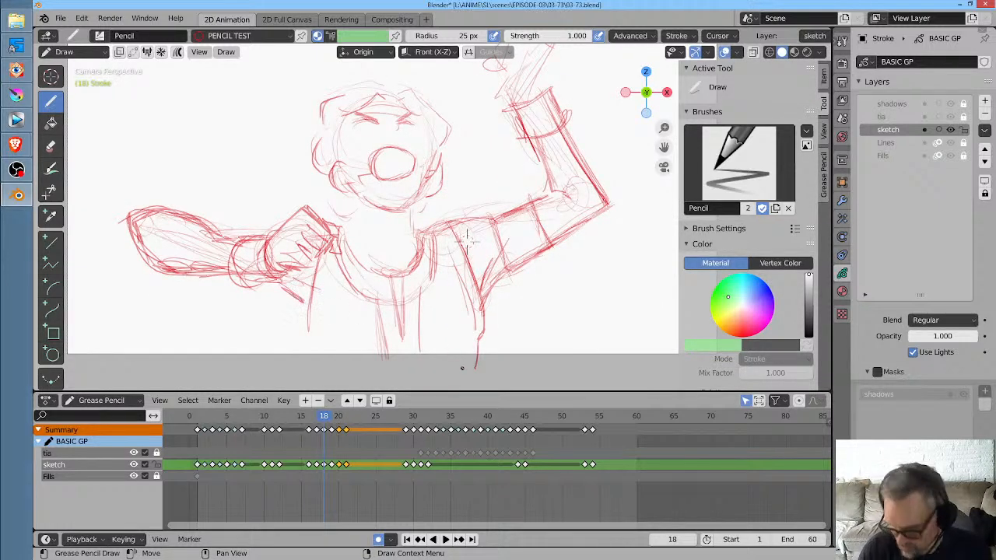
{"action": "left_click_drag", "start_coordinate": [320, 251], "coordinate": [308, 339]}
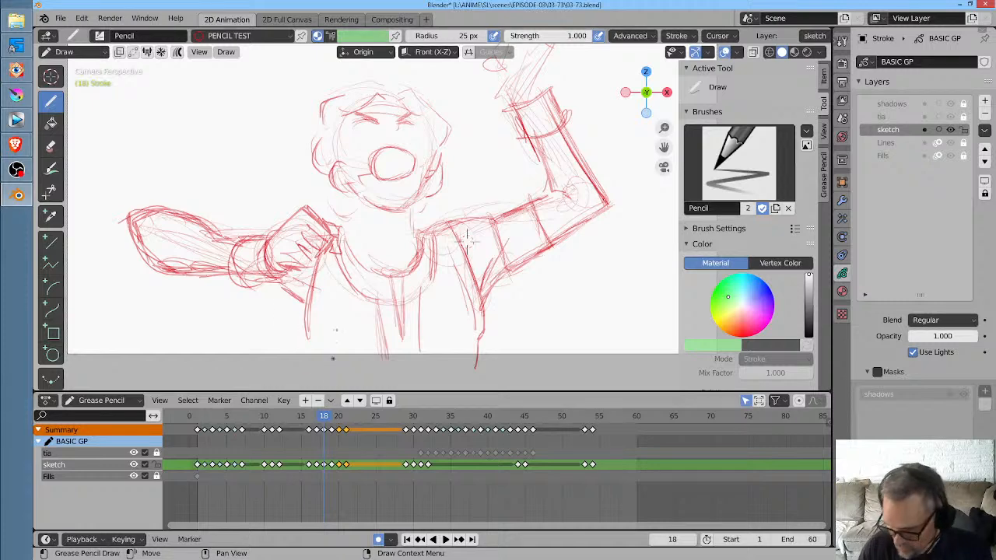
{"action": "key", "text": "Left"}
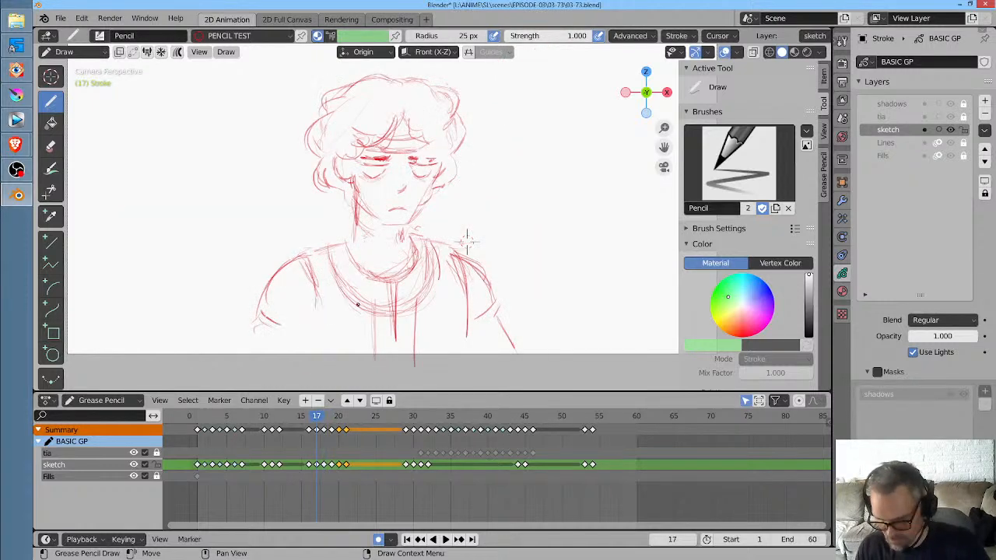
{"action": "key", "text": "Right"}
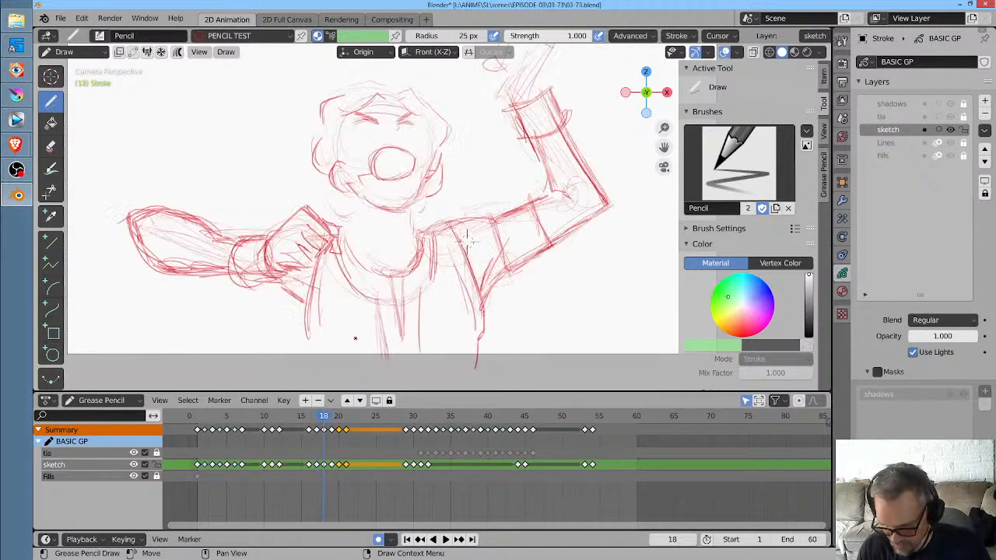
On frame 19, sketch the garment's shoulder edge, inner folds and torso side line below the mirrored arm
{"action": "key", "text": "Right"}
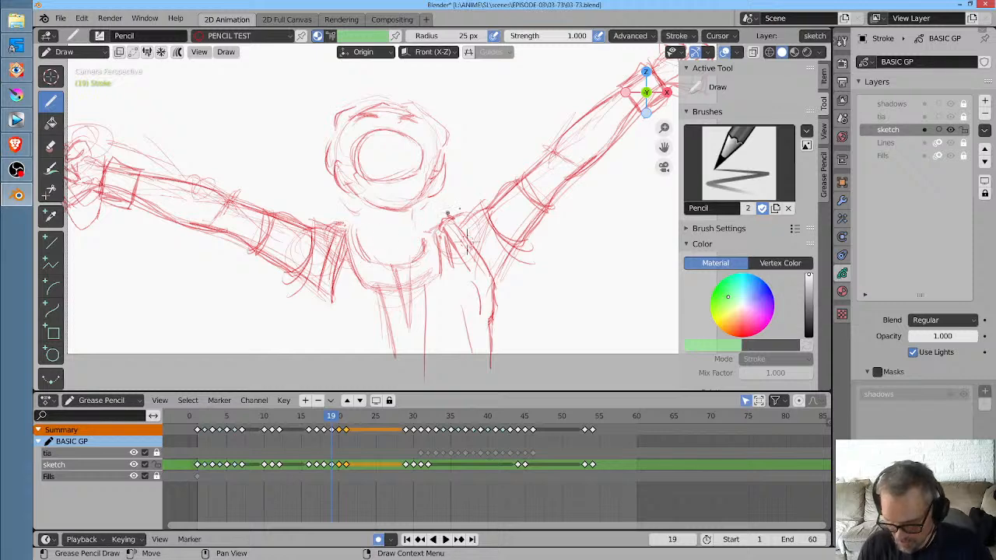
{"action": "key", "text": "Right"}
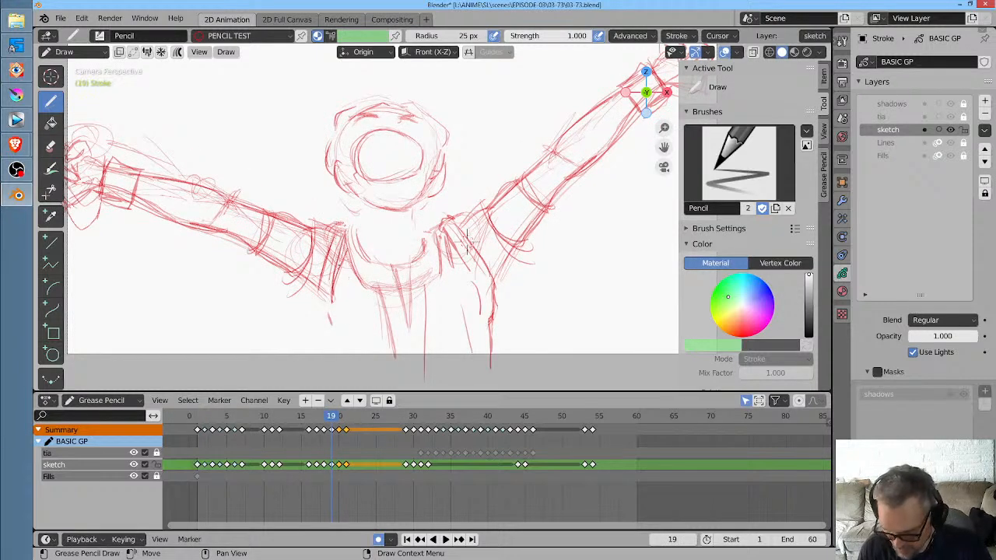
{"action": "mouse_move", "coordinate": [339, 224]}
{"action": "left_mouse_down"}
{"action": "mouse_move", "coordinate": [355, 298]}
{"action": "mouse_move", "coordinate": [365, 303]}
{"action": "left_mouse_up"}
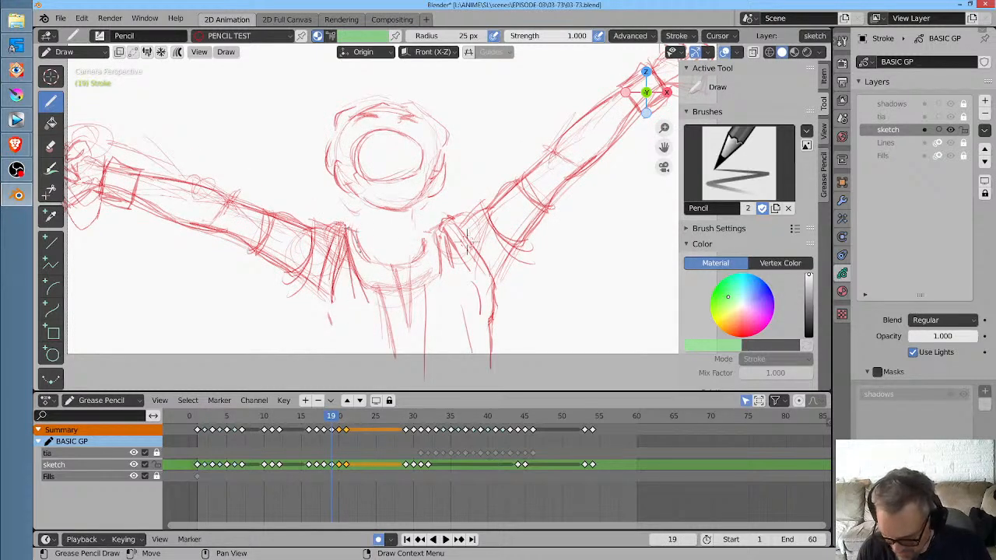
{"action": "left_click_drag", "start_coordinate": [354, 224], "coordinate": [361, 253]}
{"action": "left_click_drag", "start_coordinate": [329, 295], "coordinate": [337, 348]}
{"action": "left_click_drag", "start_coordinate": [344, 314], "coordinate": [350, 358]}
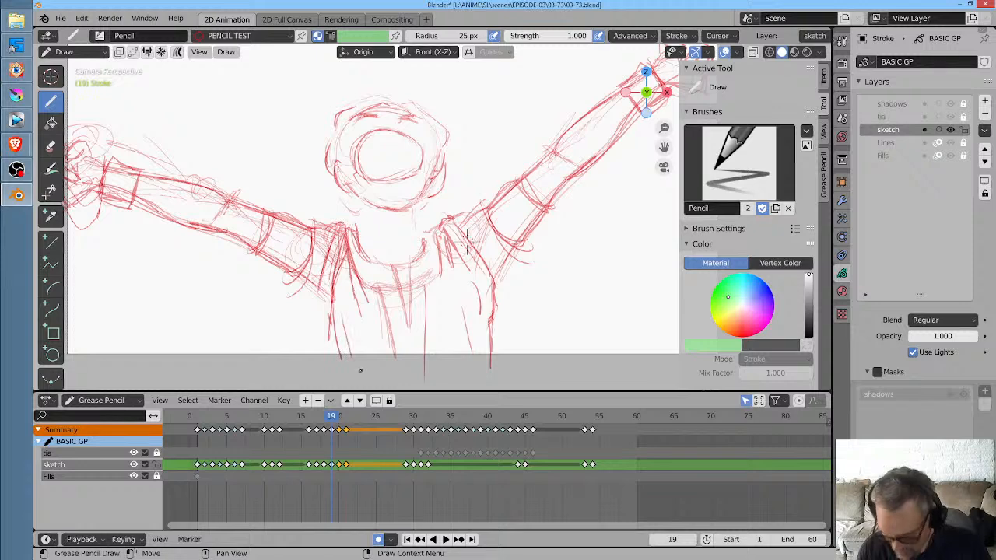
{"action": "left_click_drag", "start_coordinate": [332, 301], "coordinate": [330, 362]}
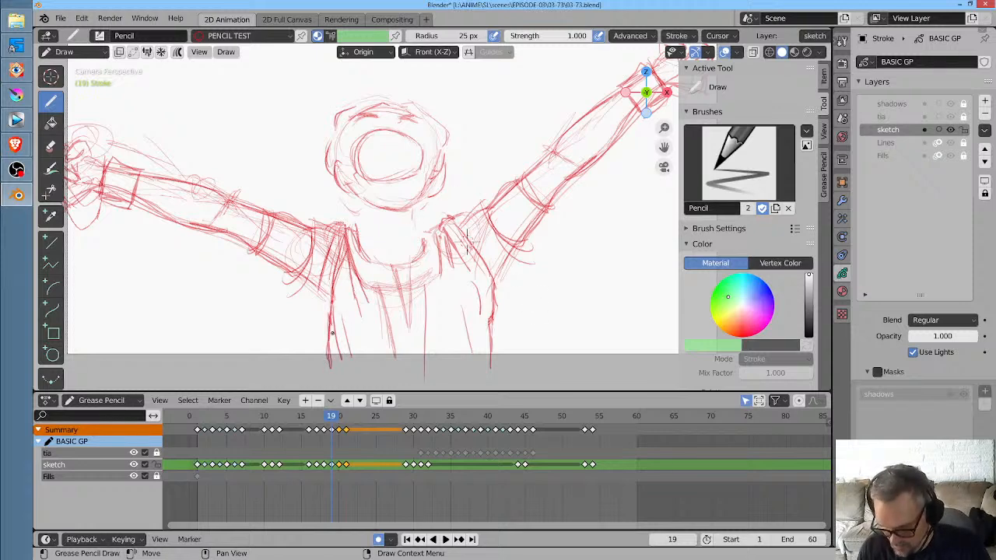
Sketch the torso's outer side line and inner fold lines below the mirrored arm on frames 20 and 21
{"action": "key", "text": "Right"}
{"action": "left_click_drag", "start_coordinate": [330, 290], "coordinate": [330, 379]}
{"action": "key", "text": "Right"}
{"action": "left_click_drag", "start_coordinate": [329, 288], "coordinate": [331, 379]}
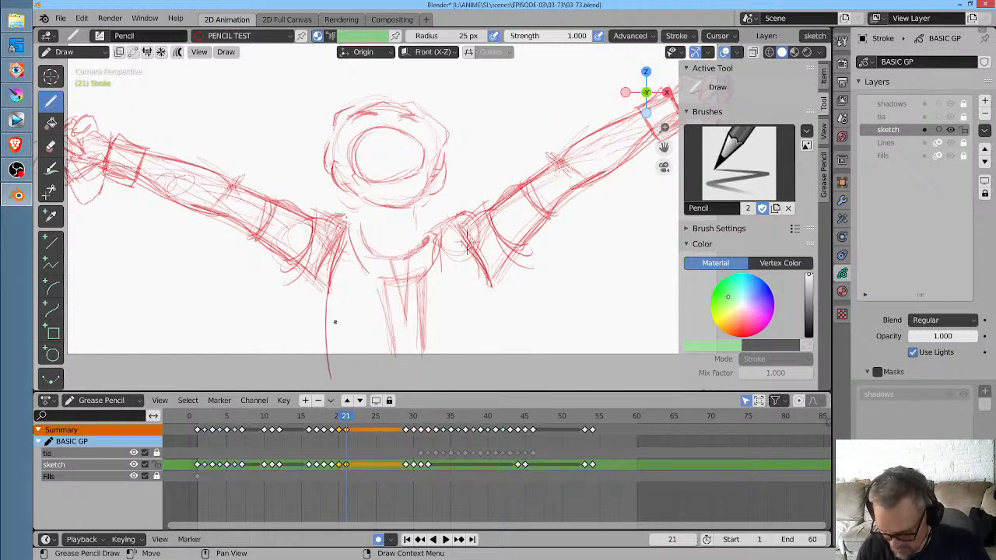
{"action": "left_click_drag", "start_coordinate": [334, 293], "coordinate": [340, 342]}
{"action": "mouse_move", "coordinate": [343, 248]}
{"action": "left_mouse_down"}
{"action": "mouse_move", "coordinate": [345, 314]}
{"action": "mouse_move", "coordinate": [357, 303]}
{"action": "left_mouse_up"}
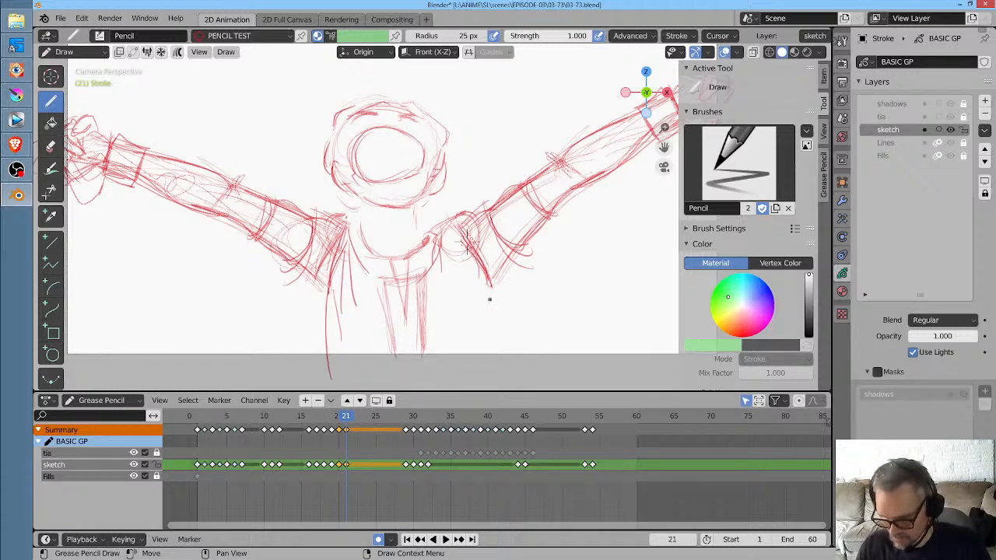
{"action": "key", "text": "Left"}
{"action": "key", "text": "Left"}
{"action": "key", "text": "Right"}
{"action": "left_click_drag", "start_coordinate": [334, 285], "coordinate": [346, 367]}
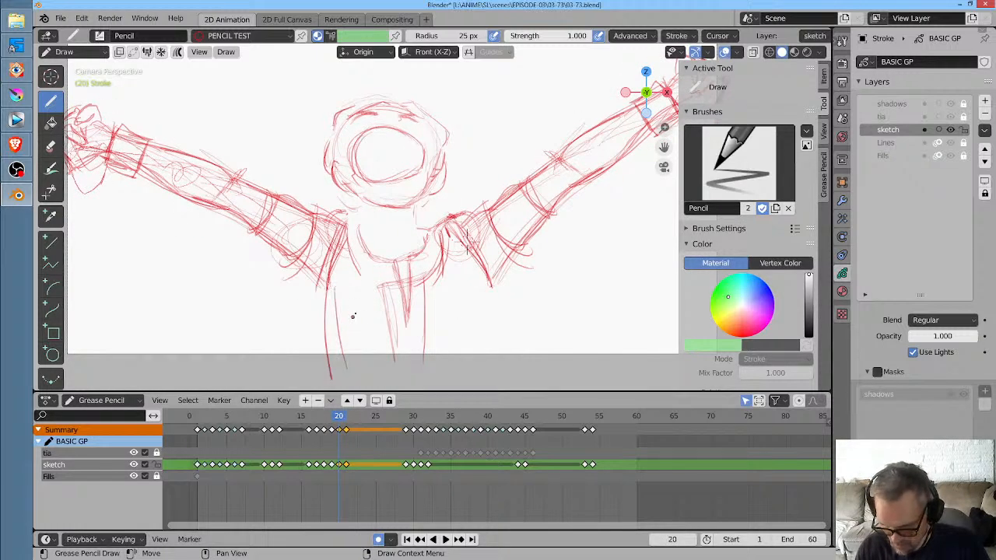
Flip back and forth through frames 19 to 21 to check how the new torso lines and arms move
{"action": "key", "text": "Left"}
{"action": "key", "text": "Right"}
{"action": "key", "text": "Right"}
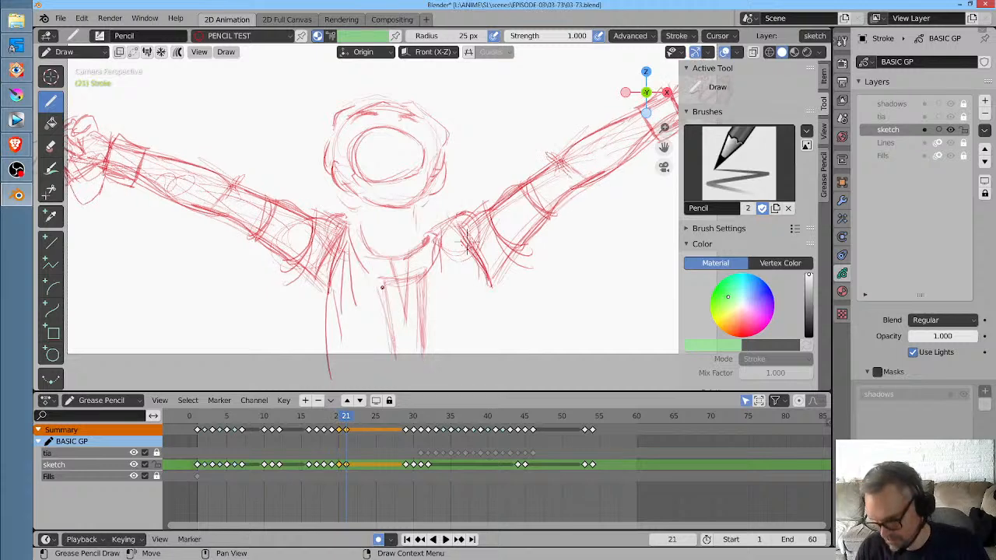
{"action": "key", "text": "Right"}
{"action": "key", "text": "Right"}
{"action": "key", "text": "Left"}
{"action": "key", "text": "Left"}
{"action": "key", "text": "Left"}
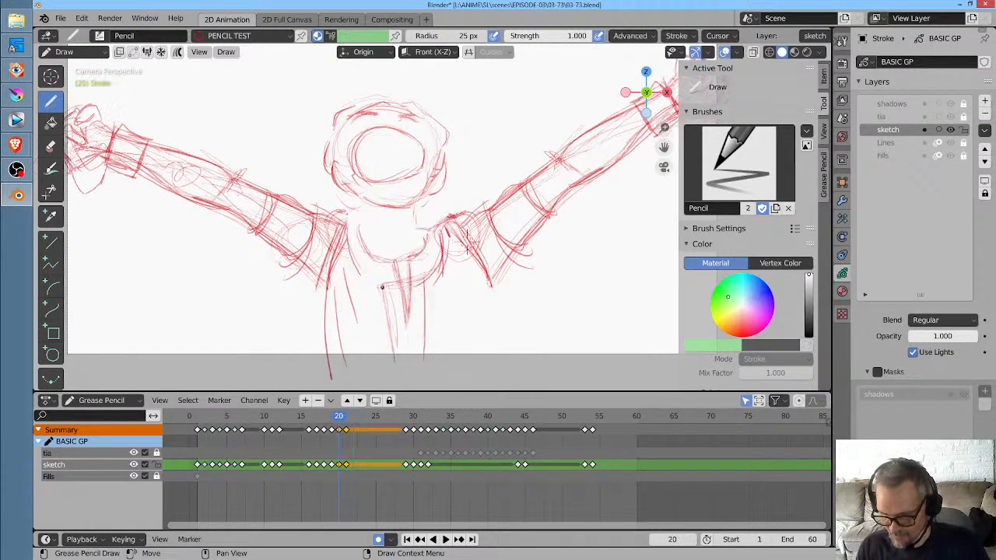
{"action": "key", "text": "Right"}
{"action": "key", "text": "Left"}
{"action": "key", "text": "Right"}
{"action": "key", "text": "Left"}
{"action": "key", "text": "Right"}
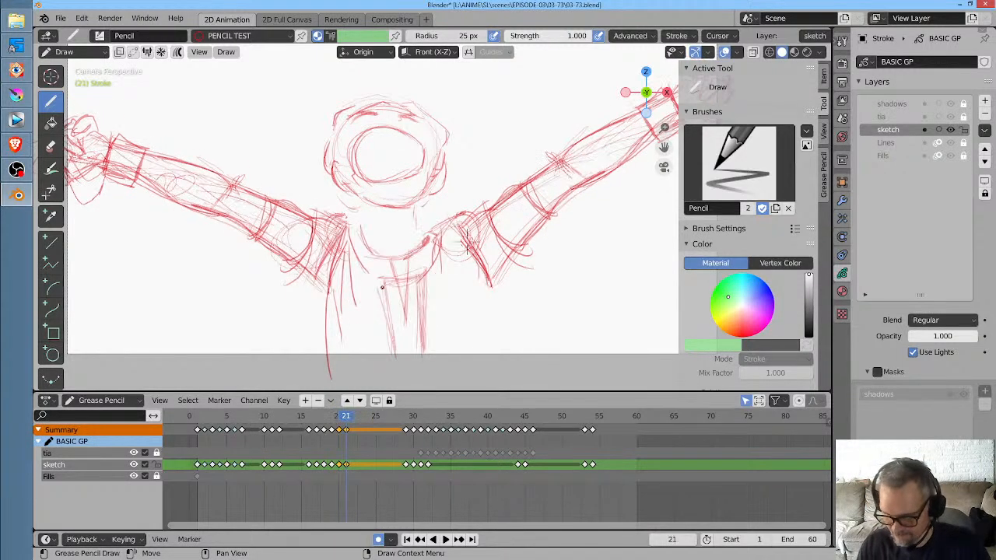
{"action": "key", "text": "Left"}
{"action": "key", "text": "Right"}
{"action": "key", "text": "Left"}
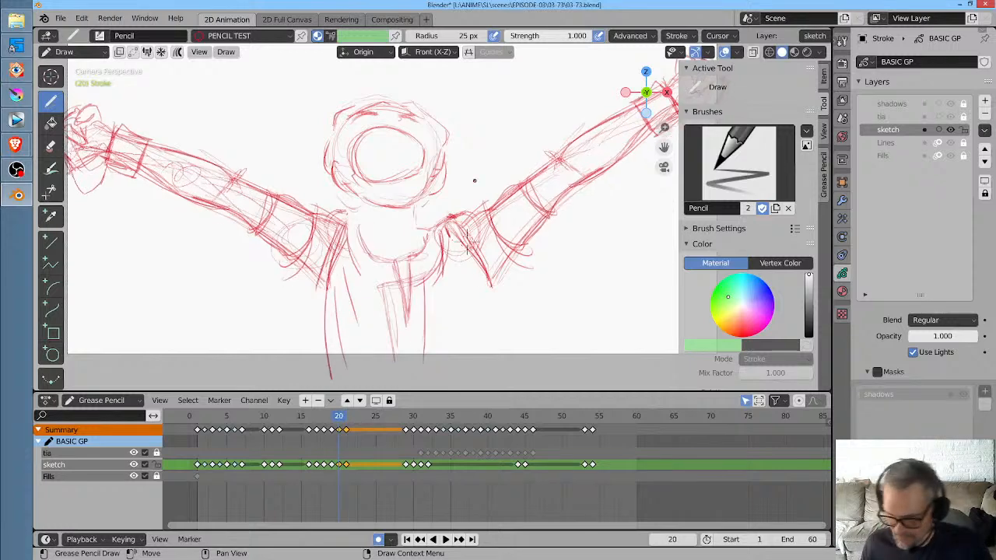
Draw an outer garment edge with a bend outside the torso line below the mirrored arm on frames 20 and 21
{"action": "scroll", "coordinate": [475, 194], "scroll_direction": "down", "scroll_amount": 2}
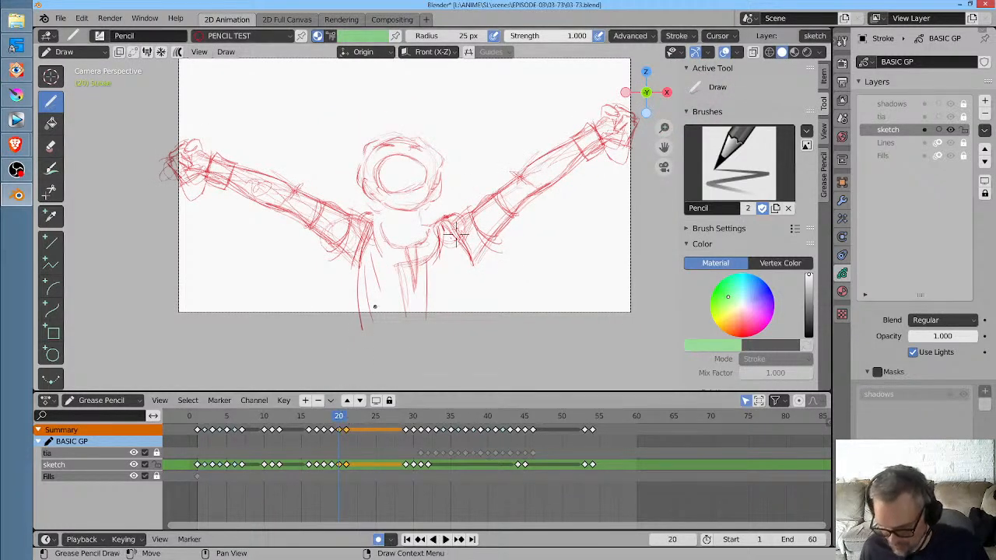
{"action": "scroll", "coordinate": [375, 305], "scroll_direction": "up", "scroll_amount": 3}
{"action": "middle_click_drag", "start_coordinate": [374, 306], "coordinate": [360, 235]}
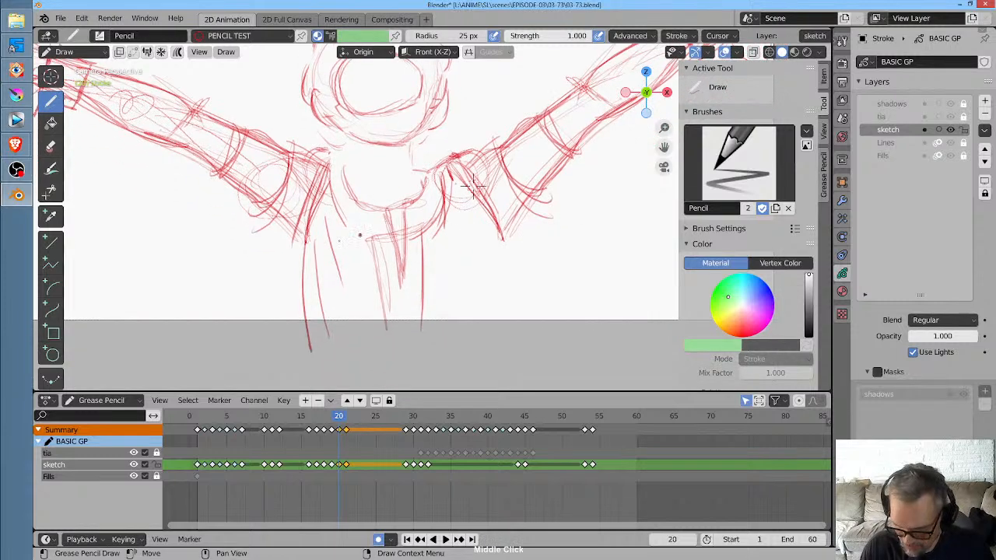
{"action": "left_click_drag", "start_coordinate": [287, 246], "coordinate": [310, 332]}
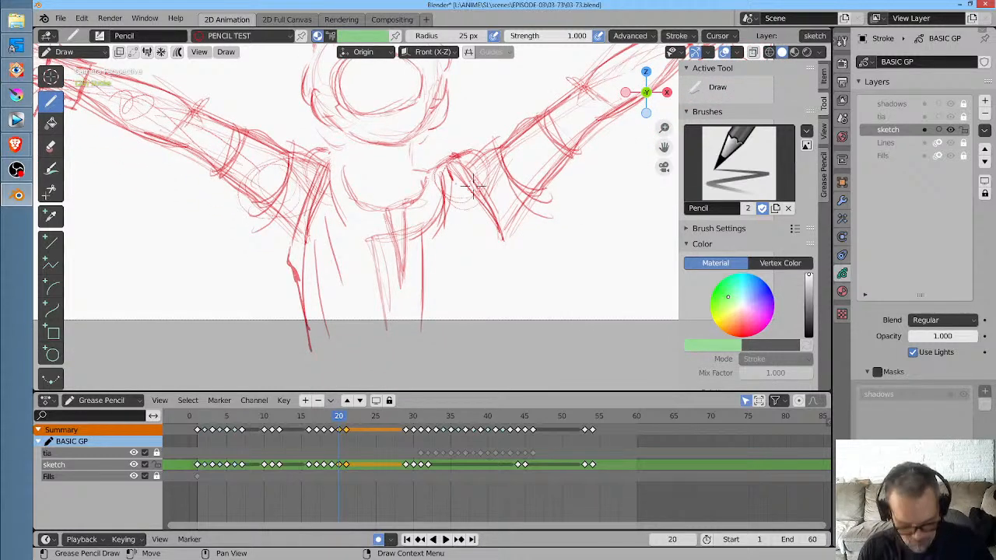
{"action": "key", "text": "Right"}
{"action": "left_click_drag", "start_coordinate": [288, 244], "coordinate": [304, 342]}
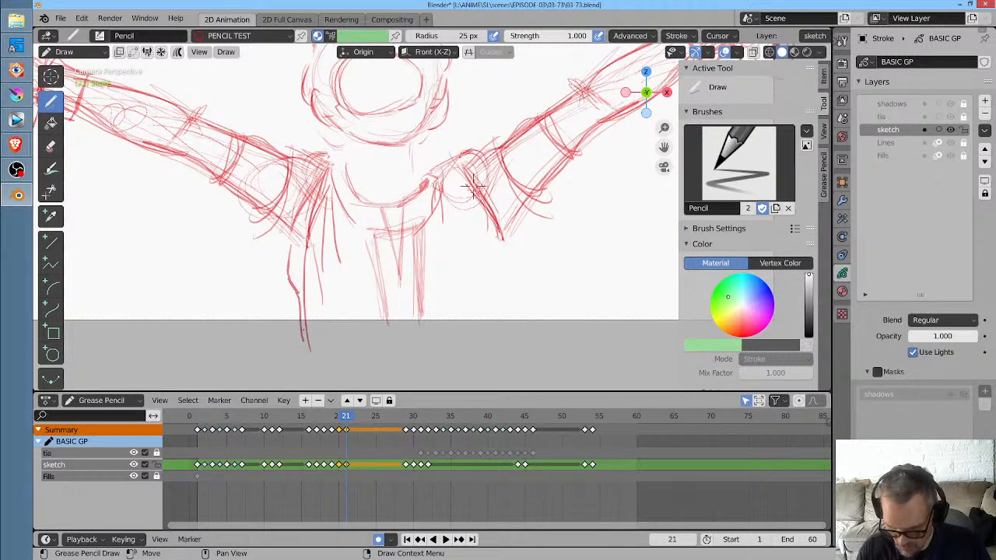
{"action": "key", "text": "Left"}
{"action": "key", "text": "Left"}
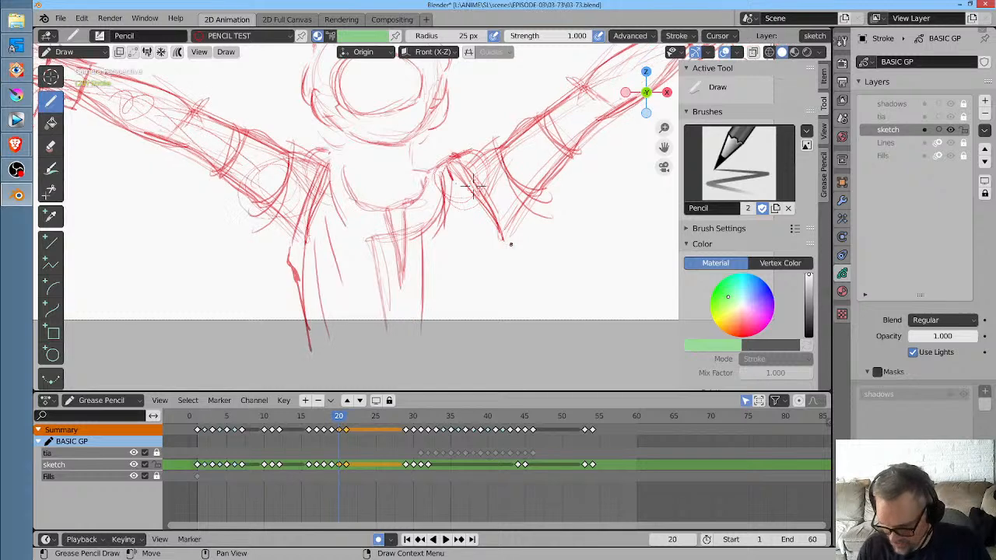
Draw the torso's outer side line below the armpit opposite the mirrored arm on frames 20 and 21, using frame 18 as reference
{"action": "key", "text": "Right"}
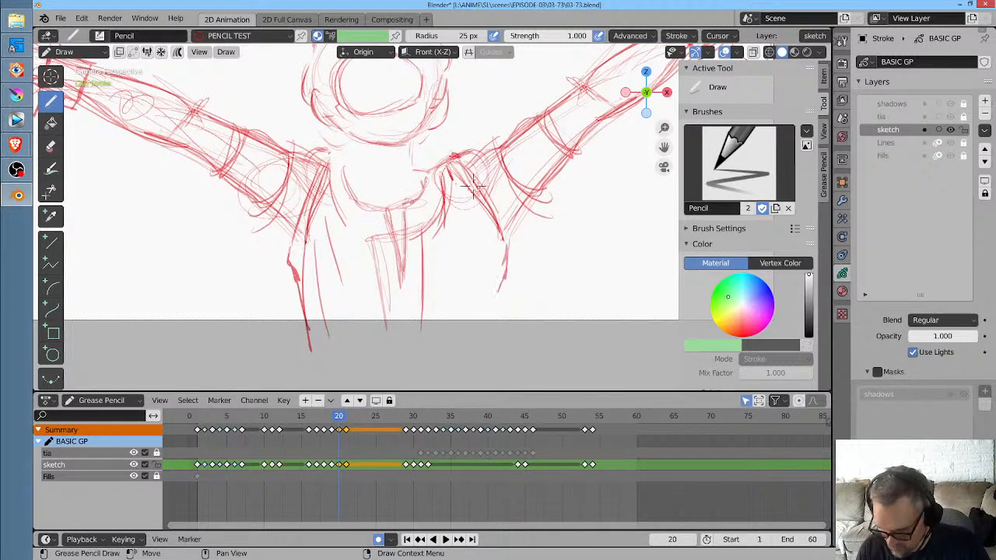
{"action": "key", "text": "Right"}
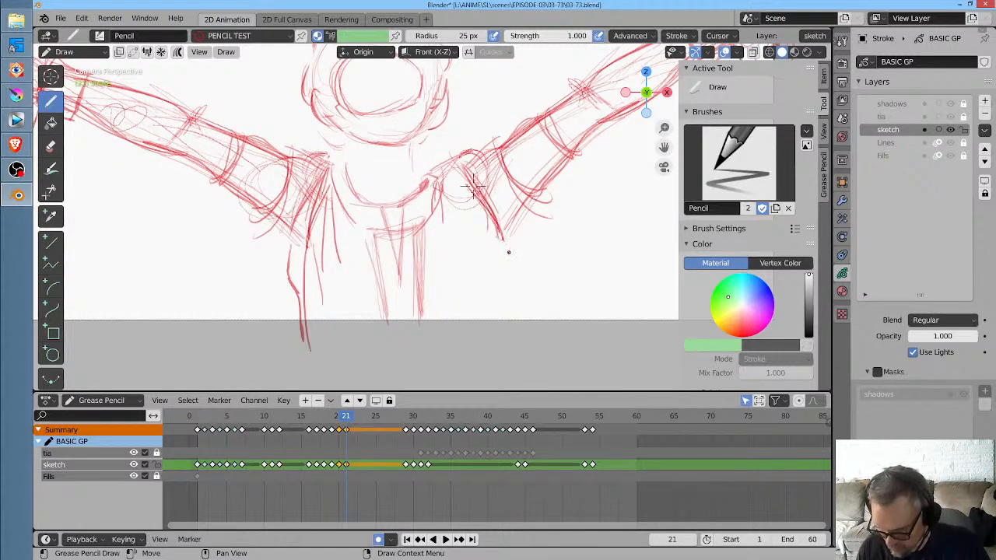
{"action": "key", "text": "Left"}
{"action": "key", "text": "Right"}
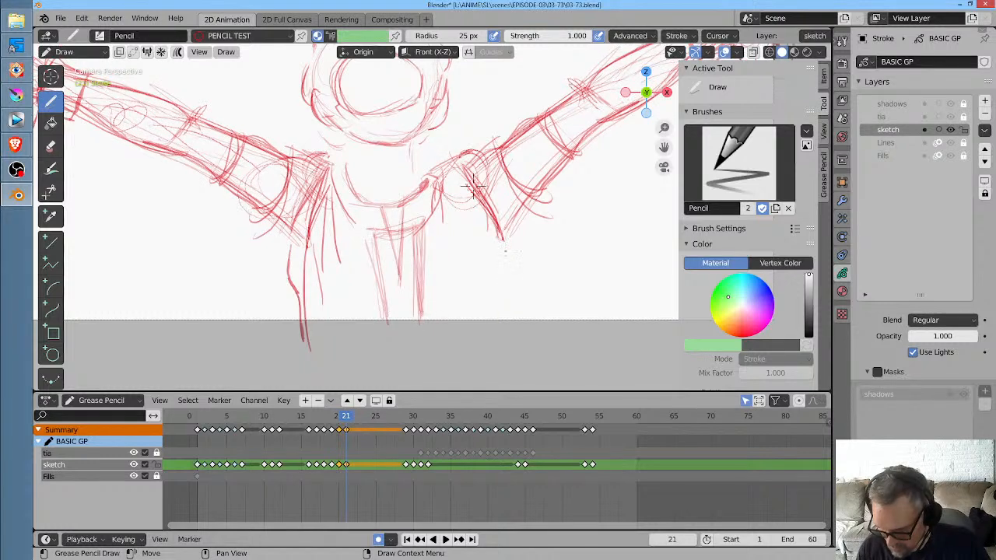
{"action": "key", "text": "Left"}
{"action": "key", "text": "Left"}
{"action": "key", "text": "Left"}
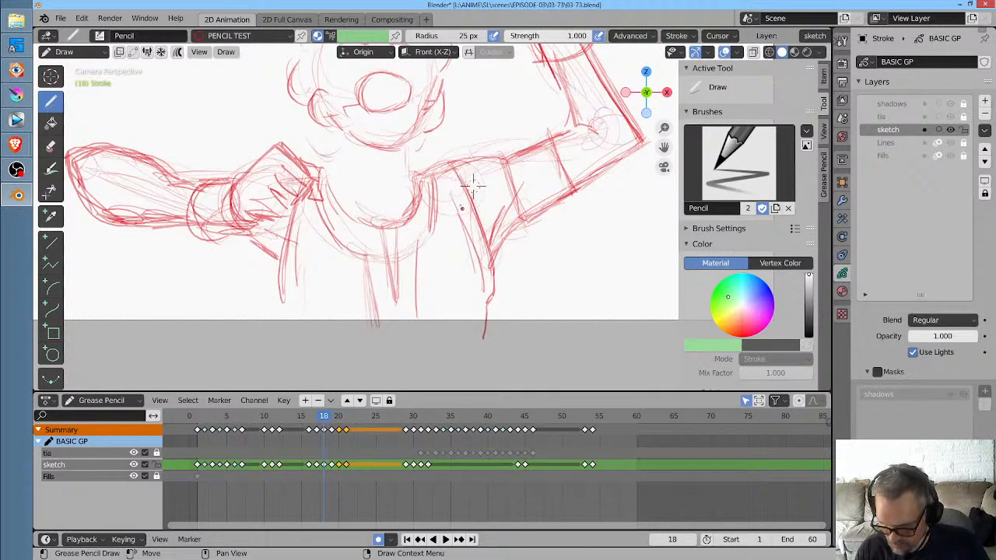
{"action": "key", "text": "Right"}
{"action": "key", "text": "Right"}
{"action": "key", "text": "Right"}
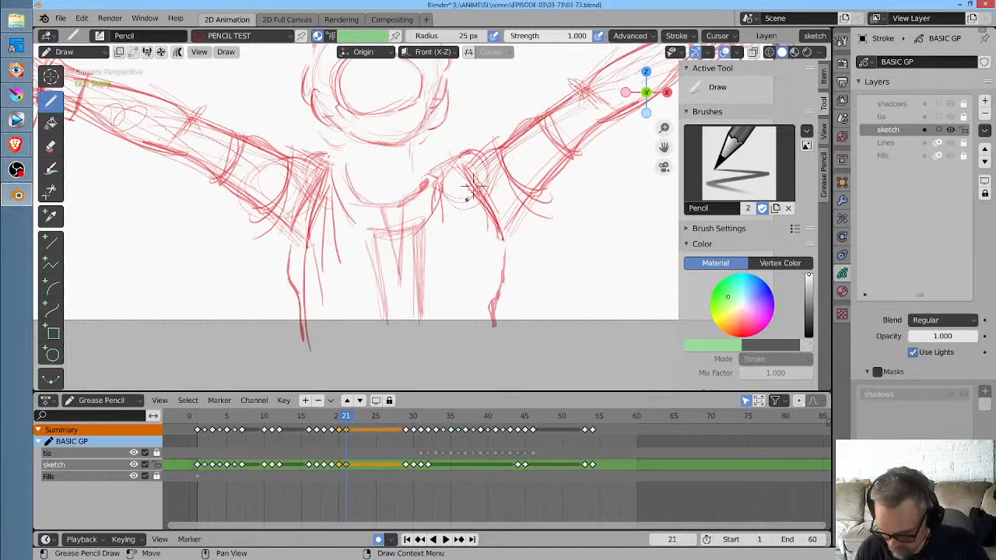
Add light inner fold lines beside that new torso side line on frames 20 and 21, matching the folds on frame 19
{"action": "key", "text": "Left"}
{"action": "key", "text": "Left"}
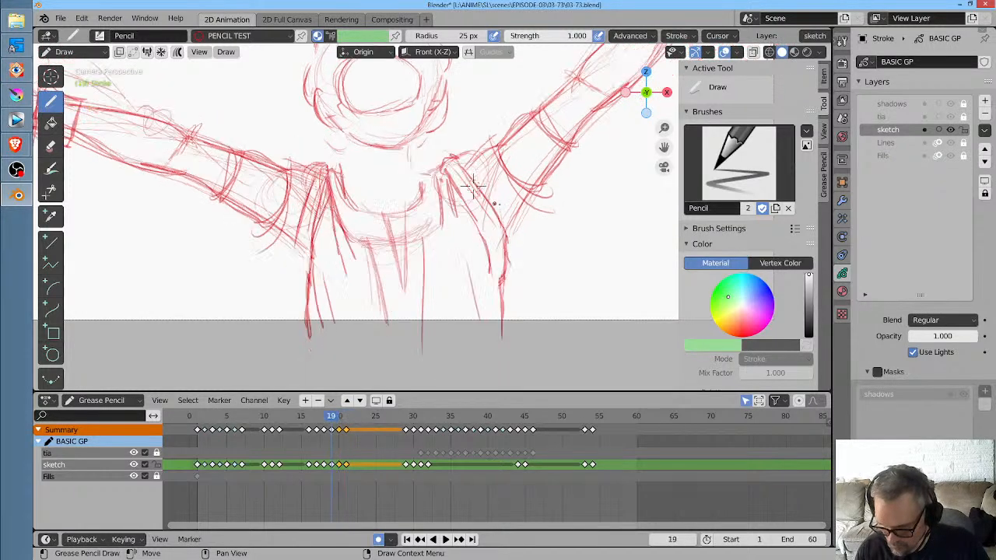
{"action": "key", "text": "Left"}
{"action": "key", "text": "Right"}
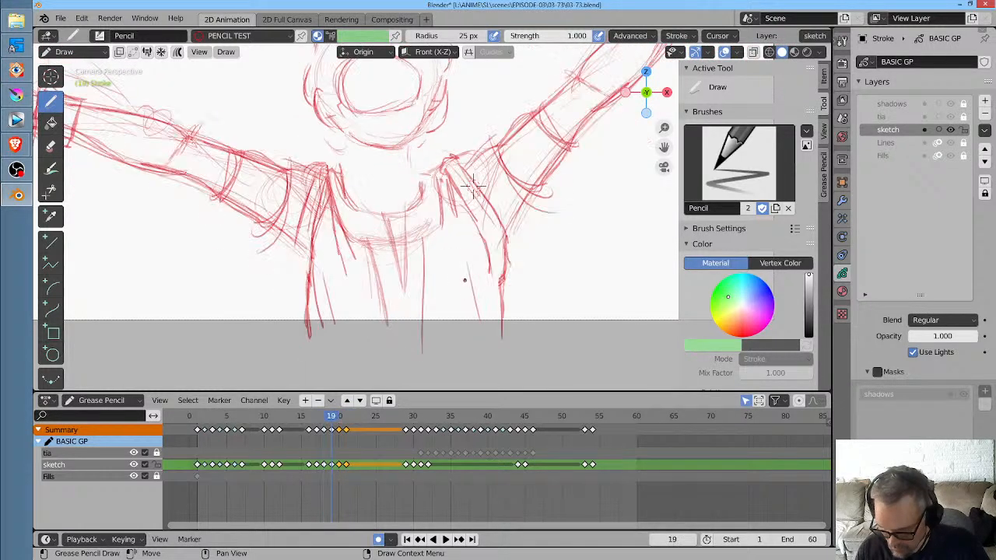
{"action": "key", "text": "Right"}
{"action": "key", "text": "Right"}
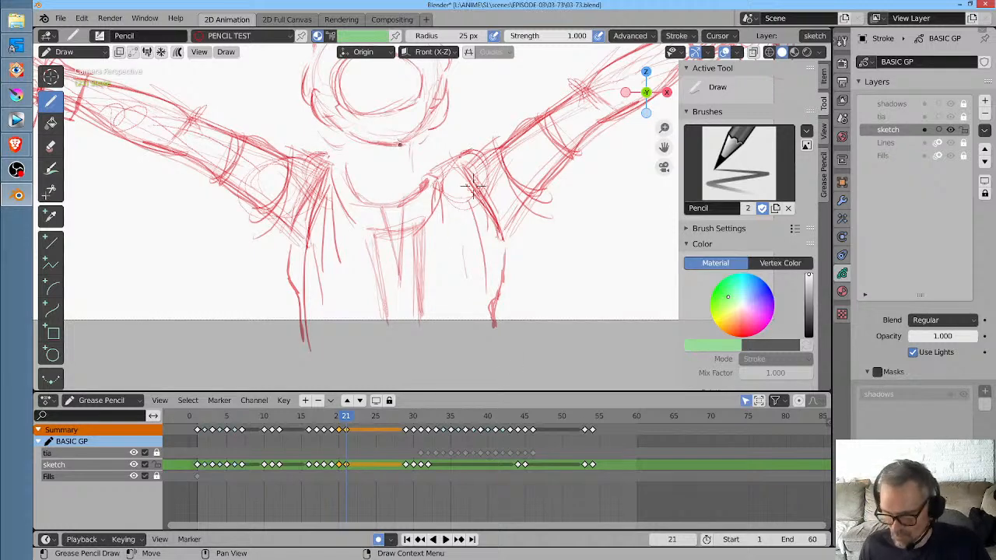
Play the animation to review the motion, and scrub to frame 45
{"action": "scroll", "coordinate": [472, 187], "scroll_direction": "down", "scroll_amount": 2}
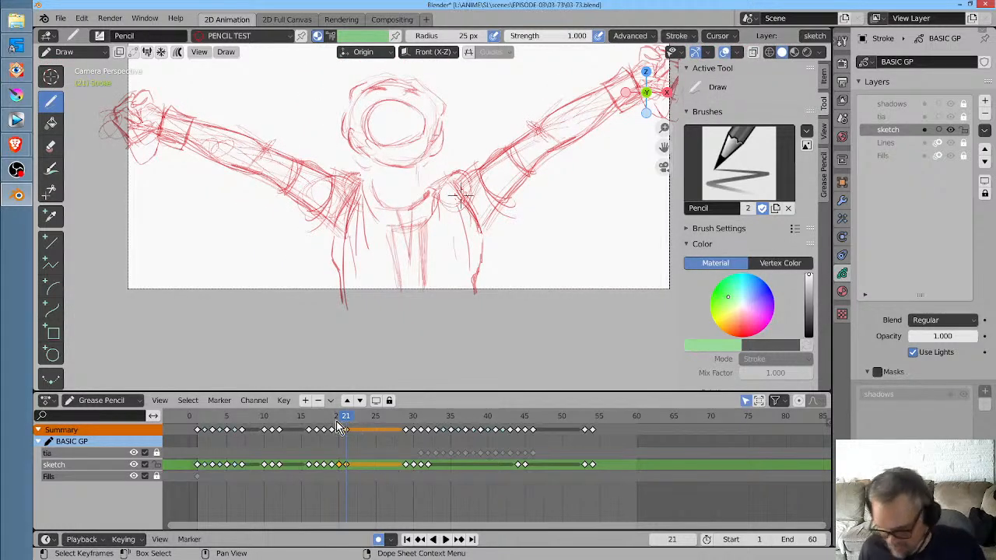
{"action": "key", "text": "space"}
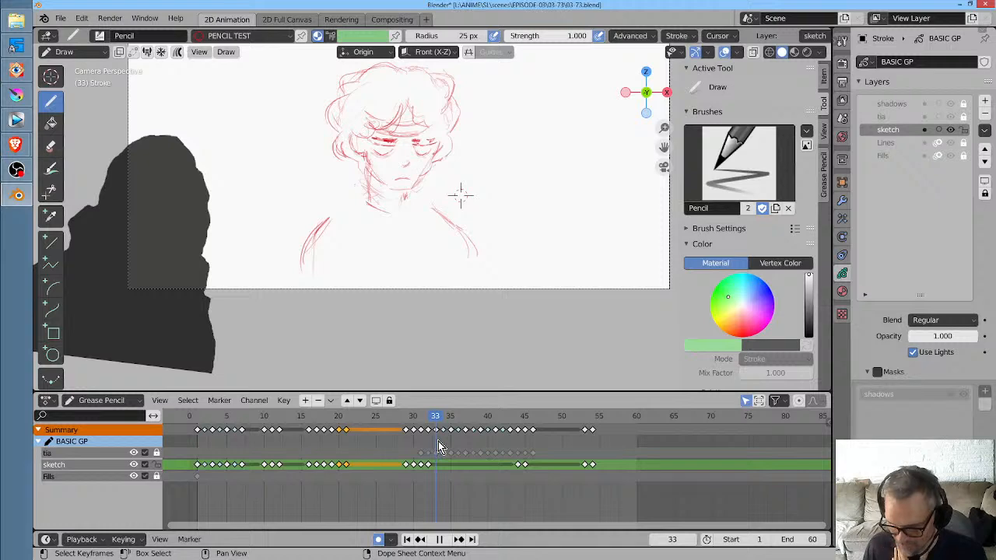
{"action": "mouse_move", "coordinate": [438, 441]}
{"action": "left_mouse_down"}
{"action": "mouse_move", "coordinate": [281, 450]}
{"action": "mouse_move", "coordinate": [523, 478]}
{"action": "left_mouse_up"}
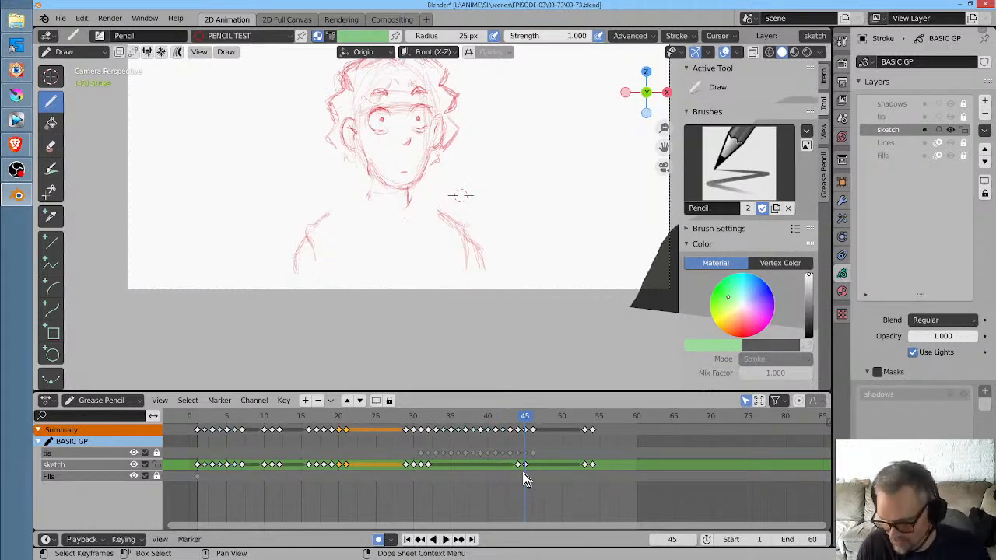
Flip through the key drawings on frames 20, 32, 44 and 45 to compare the neck, collar and shoulders
{"action": "scroll", "coordinate": [418, 221], "scroll_direction": "up", "scroll_amount": 3}
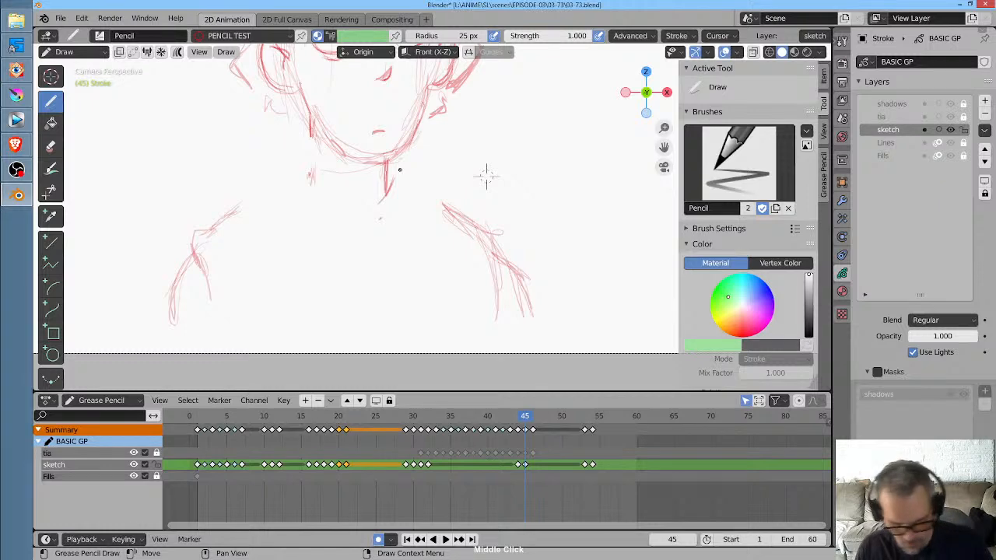
{"action": "key", "text": "Left"}
{"action": "key", "text": "Down"}
{"action": "key", "text": "Down"}
{"action": "key", "text": "Down"}
{"action": "key", "text": "Down"}
{"action": "key", "text": "Down"}
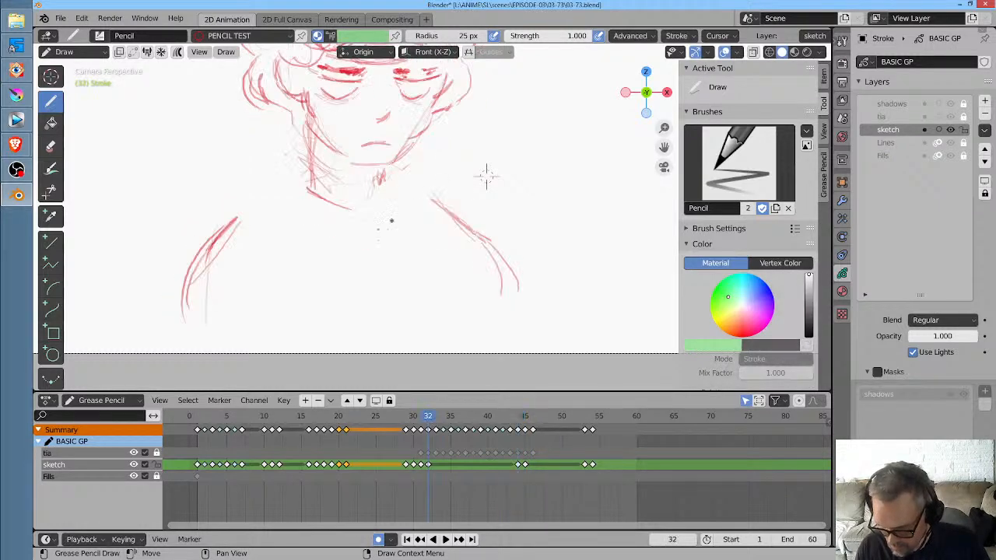
{"action": "key", "text": "Up"}
{"action": "key", "text": "Up"}
{"action": "key", "text": "Up"}
{"action": "key", "text": "Up"}
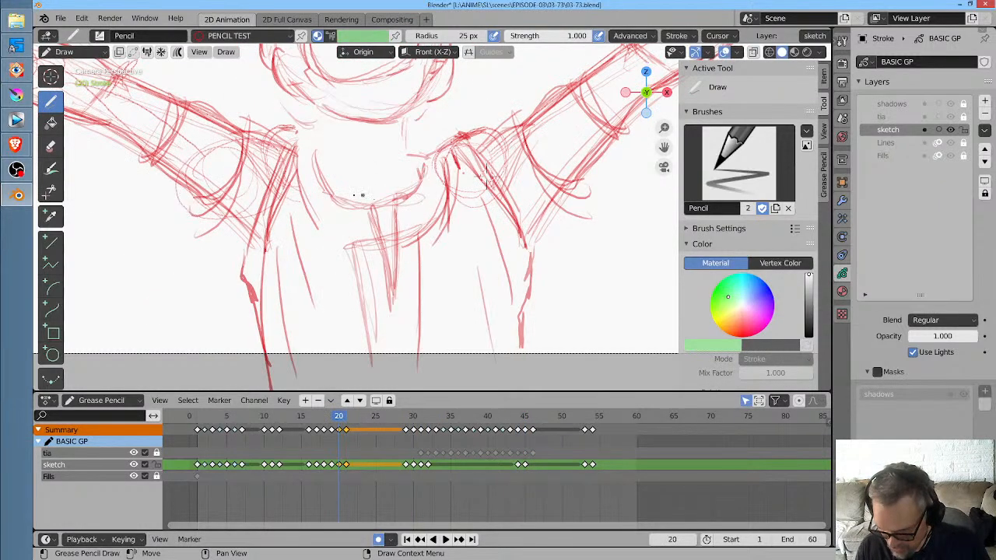
{"action": "key", "text": "Up"}
{"action": "key", "text": "Up"}
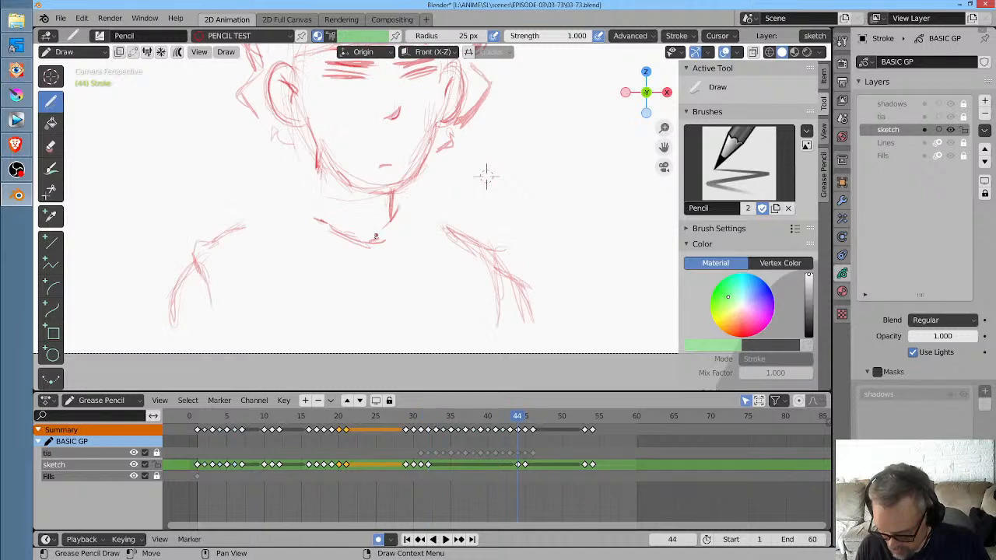
{"action": "key", "text": "Down"}
{"action": "key", "text": "Up"}
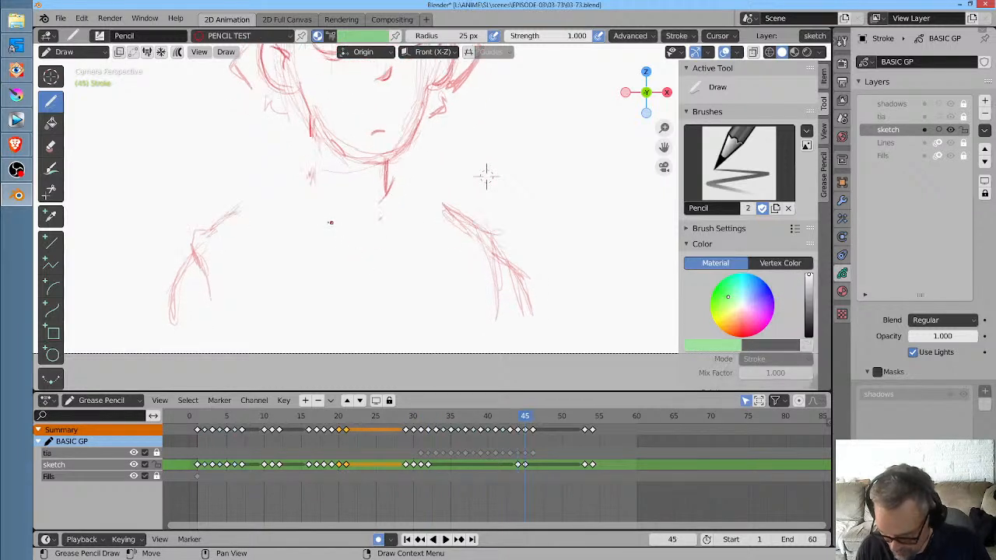
On frame 45, sketch both sides of the neck from the jaw down to the collar
{"action": "left_click_drag", "start_coordinate": [382, 164], "coordinate": [402, 208]}
{"action": "left_click_drag", "start_coordinate": [310, 152], "coordinate": [312, 198]}
{"action": "left_click_drag", "start_coordinate": [312, 134], "coordinate": [316, 204]}
{"action": "mouse_move", "coordinate": [307, 122]}
{"action": "left_mouse_down"}
{"action": "mouse_move", "coordinate": [314, 178]}
{"action": "mouse_move", "coordinate": [300, 221]}
{"action": "left_mouse_up"}
{"action": "mouse_move", "coordinate": [306, 192]}
{"action": "left_mouse_down"}
{"action": "mouse_move", "coordinate": [292, 208]}
{"action": "mouse_move", "coordinate": [329, 239]}
{"action": "left_mouse_up"}
Sketch the shirt's curved neckline around the neck base and a wider collar curve beneath it on frame 45
{"action": "left_click_drag", "start_coordinate": [311, 230], "coordinate": [410, 211]}
{"action": "left_click_drag", "start_coordinate": [317, 206], "coordinate": [389, 238]}
{"action": "mouse_move", "coordinate": [278, 226]}
{"action": "left_mouse_down"}
{"action": "mouse_move", "coordinate": [311, 264]}
{"action": "mouse_move", "coordinate": [412, 227]}
{"action": "left_mouse_up"}
{"action": "left_click_drag", "start_coordinate": [297, 241], "coordinate": [419, 238]}
{"action": "left_click_drag", "start_coordinate": [288, 247], "coordinate": [408, 249]}
{"action": "mouse_move", "coordinate": [354, 285]}
{"action": "left_mouse_down"}
{"action": "mouse_move", "coordinate": [434, 228]}
{"action": "mouse_move", "coordinate": [417, 248]}
{"action": "left_mouse_up"}
{"action": "left_click_drag", "start_coordinate": [393, 285], "coordinate": [346, 289]}
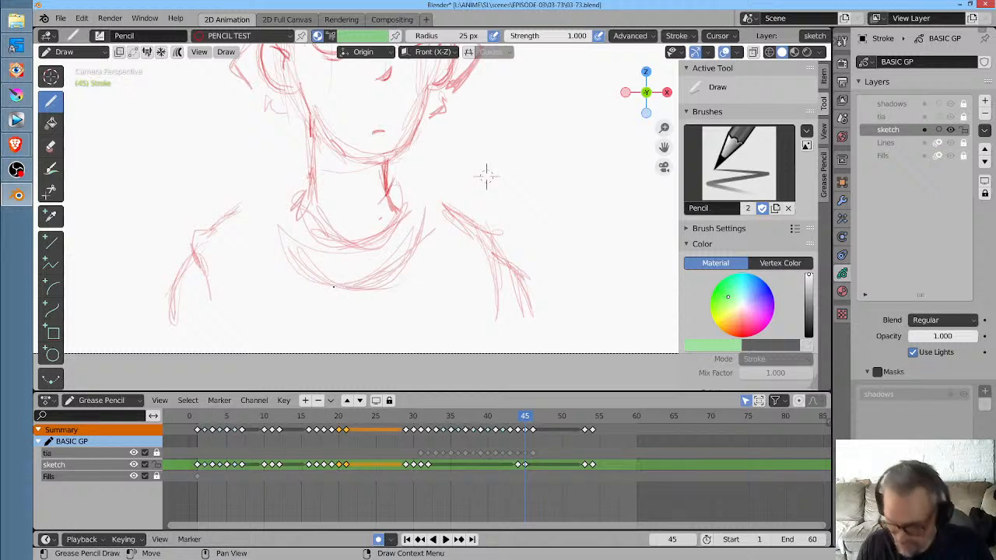
Build up the wide collar curve and darken the neckline with repeated strokes on frame 45
{"action": "left_click_drag", "start_coordinate": [394, 261], "coordinate": [327, 290]}
{"action": "left_click_drag", "start_coordinate": [280, 238], "coordinate": [399, 272]}
{"action": "mouse_move", "coordinate": [267, 202]}
{"action": "left_mouse_down"}
{"action": "mouse_move", "coordinate": [309, 266]}
{"action": "mouse_move", "coordinate": [302, 198]}
{"action": "mouse_move", "coordinate": [242, 212]}
{"action": "mouse_move", "coordinate": [275, 205]}
{"action": "mouse_move", "coordinate": [286, 256]}
{"action": "mouse_move", "coordinate": [328, 290]}
{"action": "left_mouse_up"}
{"action": "mouse_move", "coordinate": [400, 263]}
{"action": "left_mouse_down"}
{"action": "mouse_move", "coordinate": [303, 278]}
{"action": "mouse_move", "coordinate": [378, 285]}
{"action": "left_mouse_up"}
{"action": "left_click_drag", "start_coordinate": [409, 243], "coordinate": [397, 263]}
{"action": "mouse_move", "coordinate": [328, 227]}
{"action": "left_mouse_down"}
{"action": "mouse_move", "coordinate": [374, 246]}
{"action": "mouse_move", "coordinate": [418, 199]}
{"action": "mouse_move", "coordinate": [418, 241]}
{"action": "left_mouse_up"}
{"action": "left_click_drag", "start_coordinate": [432, 205], "coordinate": [408, 261]}
{"action": "mouse_move", "coordinate": [433, 227]}
{"action": "left_mouse_down"}
{"action": "mouse_move", "coordinate": [398, 269]}
{"action": "mouse_move", "coordinate": [412, 264]}
{"action": "left_mouse_up"}
{"action": "left_click_drag", "start_coordinate": [411, 268], "coordinate": [353, 293]}
Sketch the garment folds running down from the viewer's left shoulder and sleeve on frame 45
{"action": "left_click_drag", "start_coordinate": [263, 226], "coordinate": [279, 269]}
{"action": "mouse_move", "coordinate": [254, 225]}
{"action": "left_mouse_down"}
{"action": "mouse_move", "coordinate": [274, 272]}
{"action": "mouse_move", "coordinate": [259, 233]}
{"action": "left_mouse_up"}
{"action": "left_click_drag", "start_coordinate": [263, 238], "coordinate": [294, 299]}
{"action": "mouse_move", "coordinate": [218, 241]}
{"action": "left_mouse_down"}
{"action": "mouse_move", "coordinate": [241, 288]}
{"action": "mouse_move", "coordinate": [232, 295]}
{"action": "left_mouse_up"}
{"action": "left_click_drag", "start_coordinate": [227, 288], "coordinate": [233, 319]}
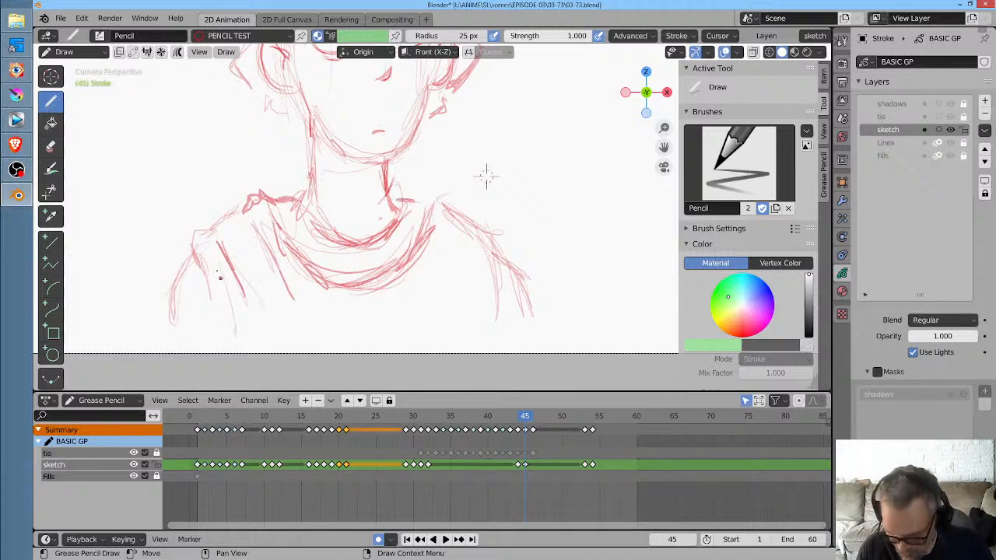
{"action": "left_click_drag", "start_coordinate": [213, 260], "coordinate": [197, 322]}
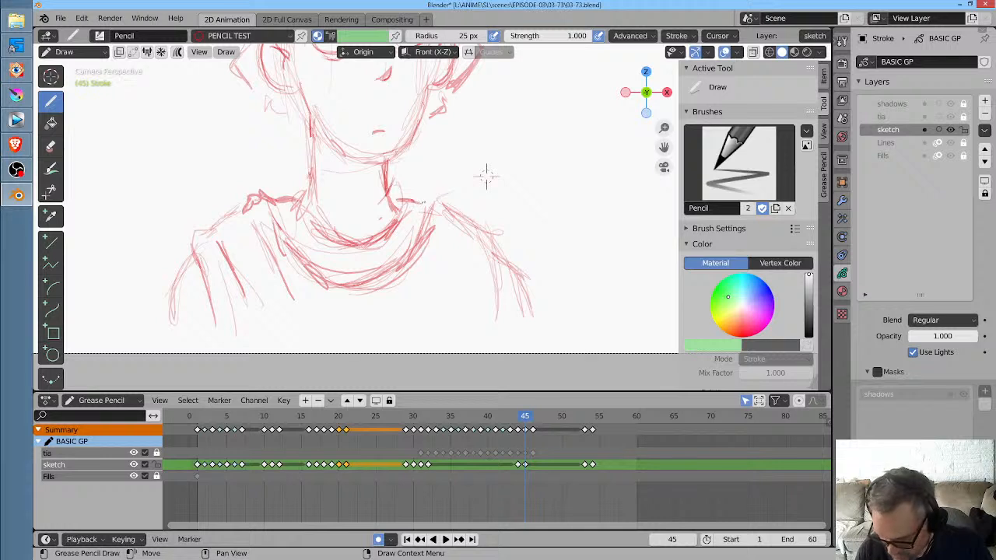
Reinforce the collar's outer edge and shoulder corner on the viewer's right, and thin out the curve's middle
{"action": "mouse_move", "coordinate": [423, 203]}
{"action": "left_mouse_down"}
{"action": "mouse_move", "coordinate": [428, 220]}
{"action": "mouse_move", "coordinate": [412, 260]}
{"action": "mouse_move", "coordinate": [327, 288]}
{"action": "left_mouse_up"}
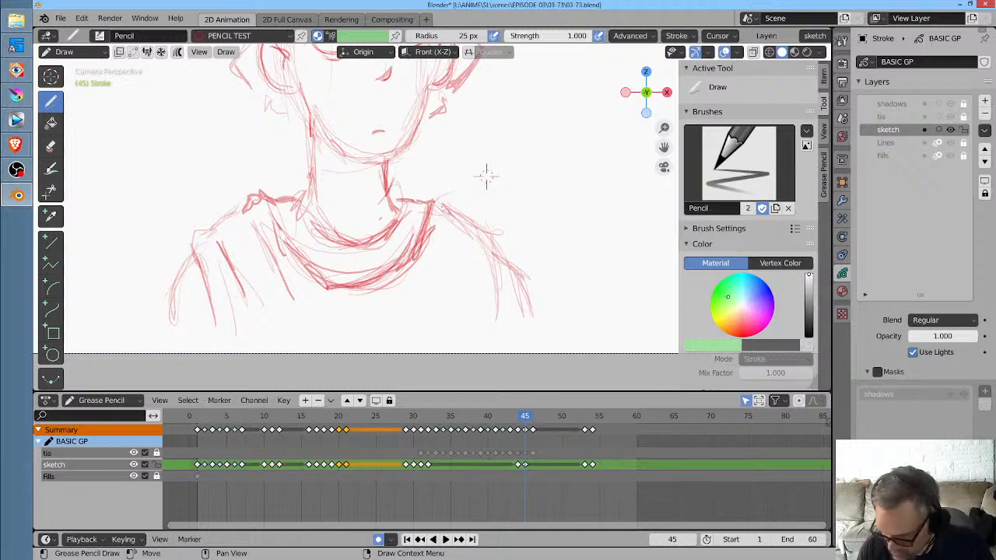
{"action": "left_click_drag", "start_coordinate": [430, 203], "coordinate": [448, 211]}
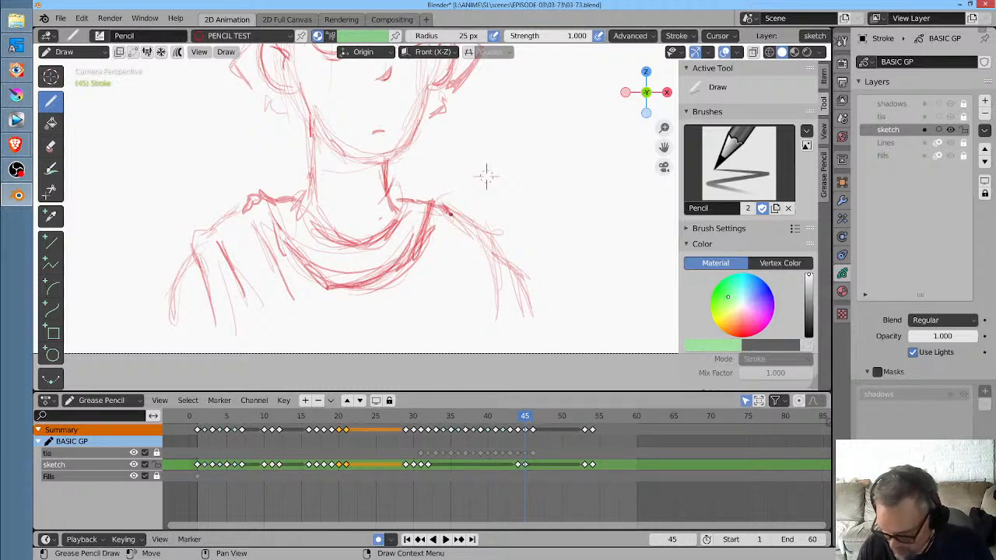
{"action": "left_click_drag", "start_coordinate": [316, 260], "coordinate": [403, 242]}
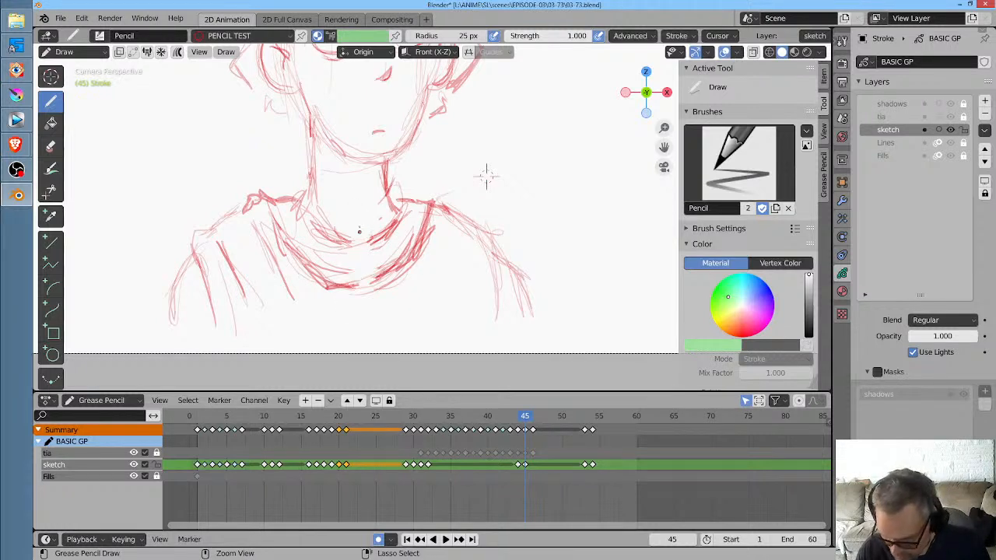
Draw a narrow V-shaped opening down from the neckline's centre and erase the collar band's lower curve around it
{"action": "left_click_drag", "start_coordinate": [354, 241], "coordinate": [361, 311]}
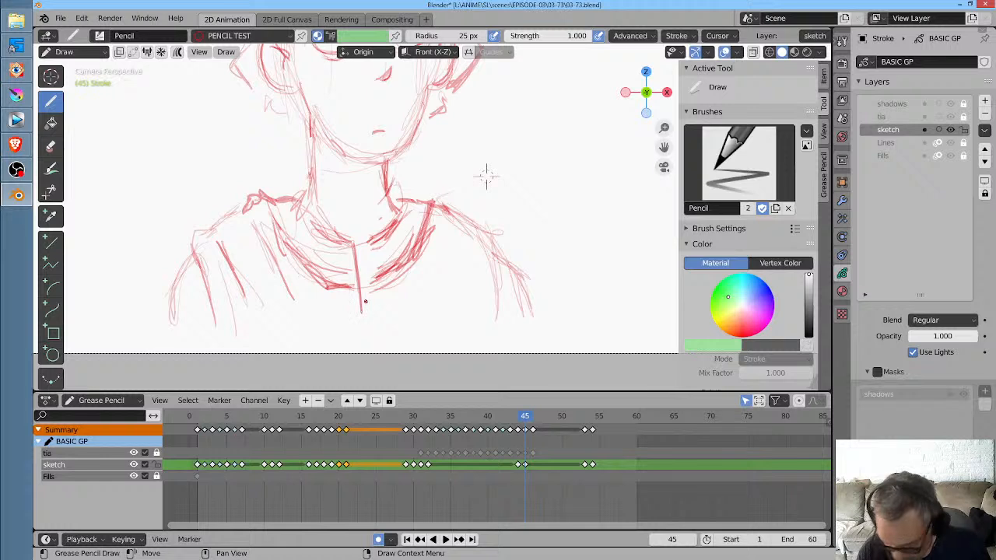
{"action": "left_click_drag", "start_coordinate": [370, 241], "coordinate": [363, 331]}
{"action": "left_click_drag", "start_coordinate": [371, 286], "coordinate": [366, 336]}
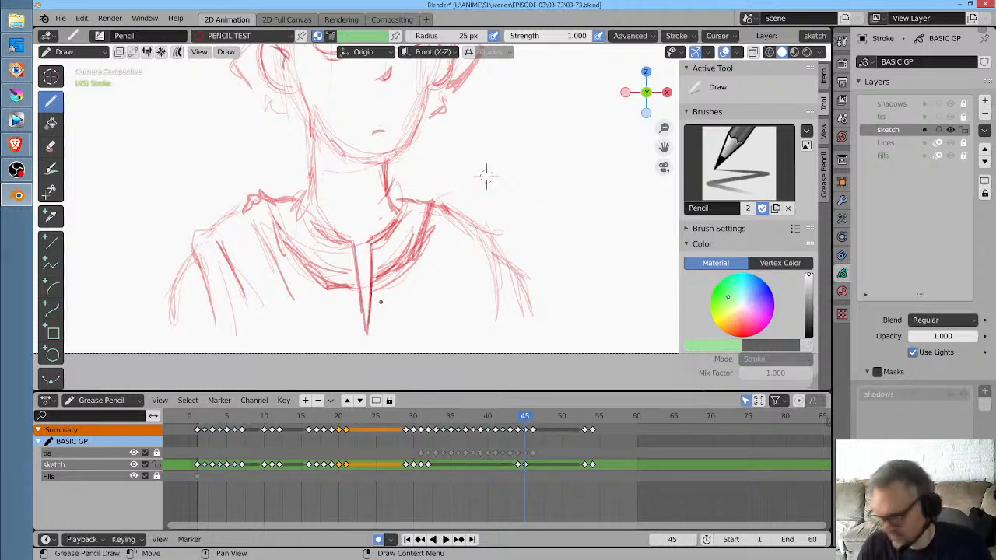
{"action": "left_click_drag", "start_coordinate": [393, 265], "coordinate": [386, 284], "text": "ctrl"}
{"action": "mouse_move", "coordinate": [330, 267]}
{"action": "left_mouse_down", "text": "ctrl"}
{"action": "mouse_move", "coordinate": [332, 289]}
{"action": "mouse_move", "coordinate": [343, 273]}
{"action": "left_mouse_up", "text": "ctrl"}
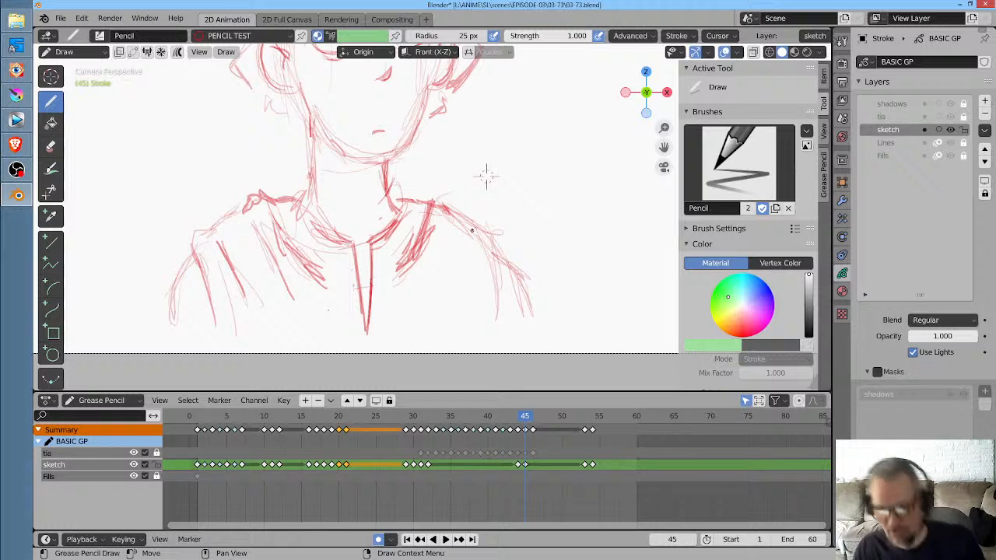
Redraw the collar's outer edge on the viewer's left and darken the neckline curve
{"action": "left_click_drag", "start_coordinate": [274, 209], "coordinate": [300, 272]}
{"action": "mouse_move", "coordinate": [269, 203]}
{"action": "left_mouse_down"}
{"action": "mouse_move", "coordinate": [278, 230]}
{"action": "mouse_move", "coordinate": [348, 286]}
{"action": "left_mouse_up"}
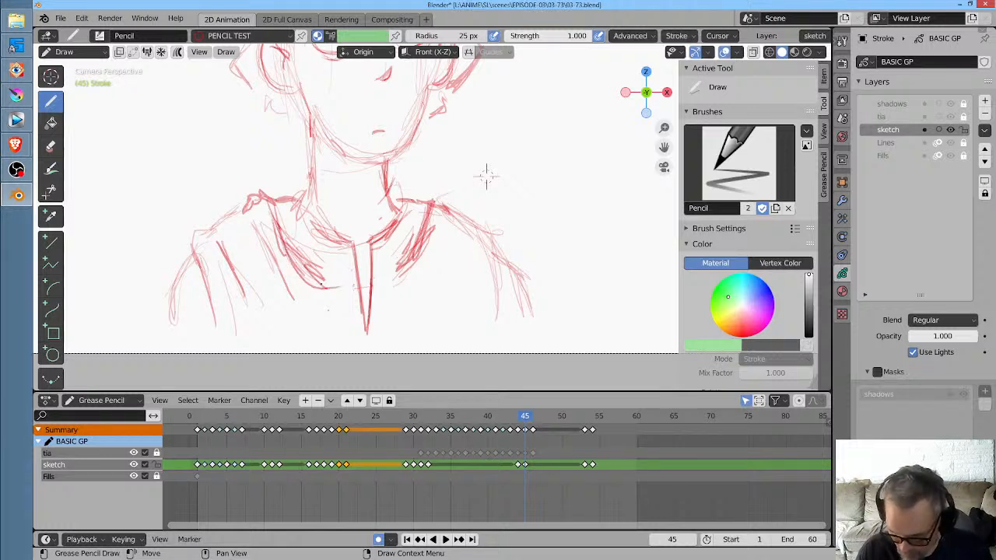
{"action": "left_click_drag", "start_coordinate": [285, 247], "coordinate": [324, 281]}
{"action": "mouse_move", "coordinate": [302, 207]}
{"action": "left_mouse_down"}
{"action": "mouse_move", "coordinate": [347, 248]}
{"action": "mouse_move", "coordinate": [397, 214]}
{"action": "left_mouse_up"}
Erase the rough lower collar edge on the viewer's left, and redraw it continuing into a front edge running below the camera frame
{"action": "middle_click_drag", "start_coordinate": [486, 176], "coordinate": [506, 87]}
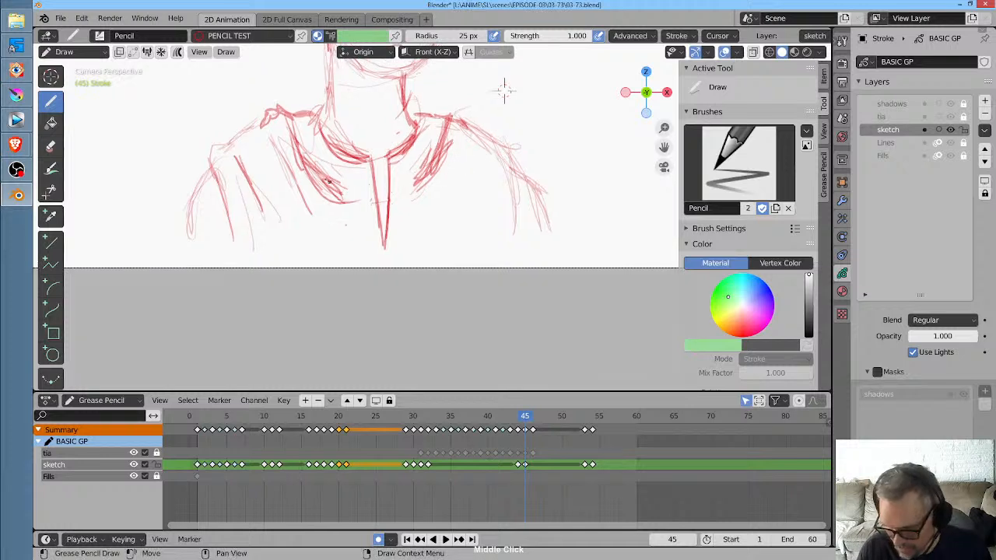
{"action": "left_click_drag", "start_coordinate": [321, 168], "coordinate": [338, 198], "text": "ctrl"}
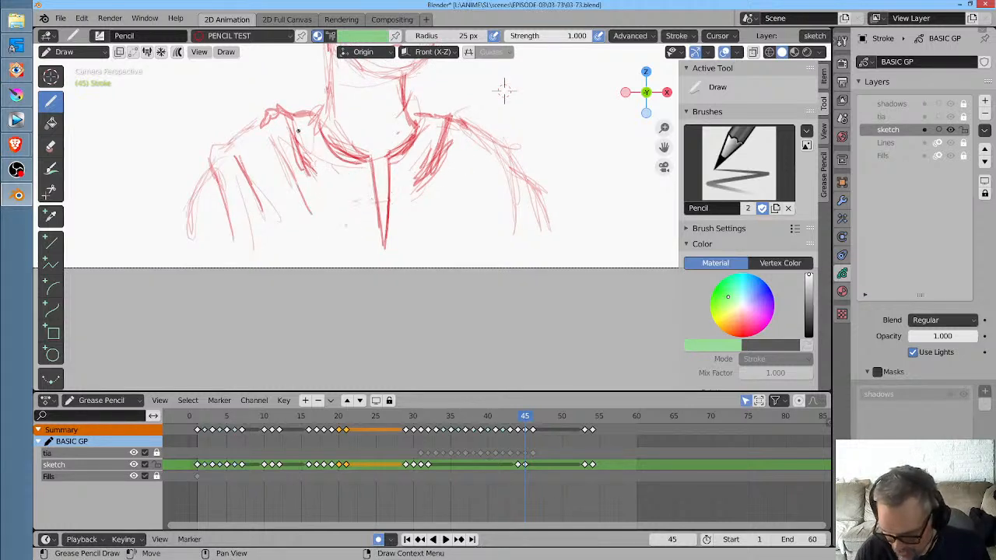
{"action": "left_click_drag", "start_coordinate": [298, 132], "coordinate": [340, 203]}
{"action": "mouse_move", "coordinate": [303, 164]}
{"action": "left_mouse_down"}
{"action": "mouse_move", "coordinate": [352, 193]}
{"action": "mouse_move", "coordinate": [353, 269]}
{"action": "left_mouse_up"}
{"action": "left_click_drag", "start_coordinate": [345, 194], "coordinate": [360, 276]}
{"action": "left_click_drag", "start_coordinate": [346, 199], "coordinate": [359, 290]}
Clean up the collar edge on the viewer's right and draw its matching front edge down past the camera frame
{"action": "mouse_move", "coordinate": [433, 173]}
{"action": "left_mouse_down"}
{"action": "mouse_move", "coordinate": [406, 192]}
{"action": "mouse_move", "coordinate": [438, 152]}
{"action": "mouse_move", "coordinate": [424, 187]}
{"action": "left_mouse_up"}
{"action": "left_click_drag", "start_coordinate": [429, 179], "coordinate": [407, 193]}
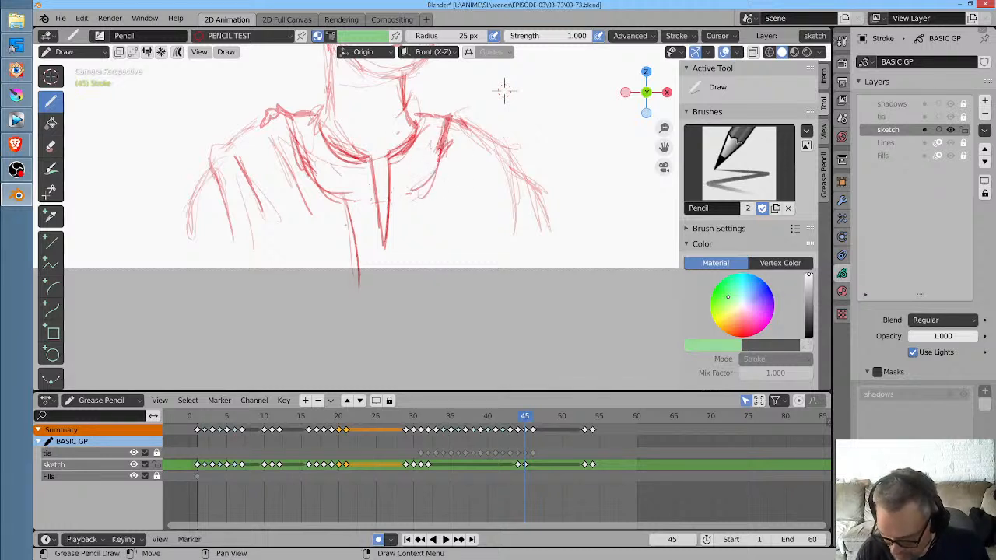
{"action": "left_click_drag", "start_coordinate": [439, 154], "coordinate": [410, 185]}
{"action": "mouse_move", "coordinate": [434, 163]}
{"action": "left_mouse_down"}
{"action": "mouse_move", "coordinate": [414, 179]}
{"action": "mouse_move", "coordinate": [412, 235]}
{"action": "left_mouse_up"}
{"action": "left_click_drag", "start_coordinate": [416, 179], "coordinate": [410, 281]}
{"action": "left_click_drag", "start_coordinate": [414, 185], "coordinate": [408, 288]}
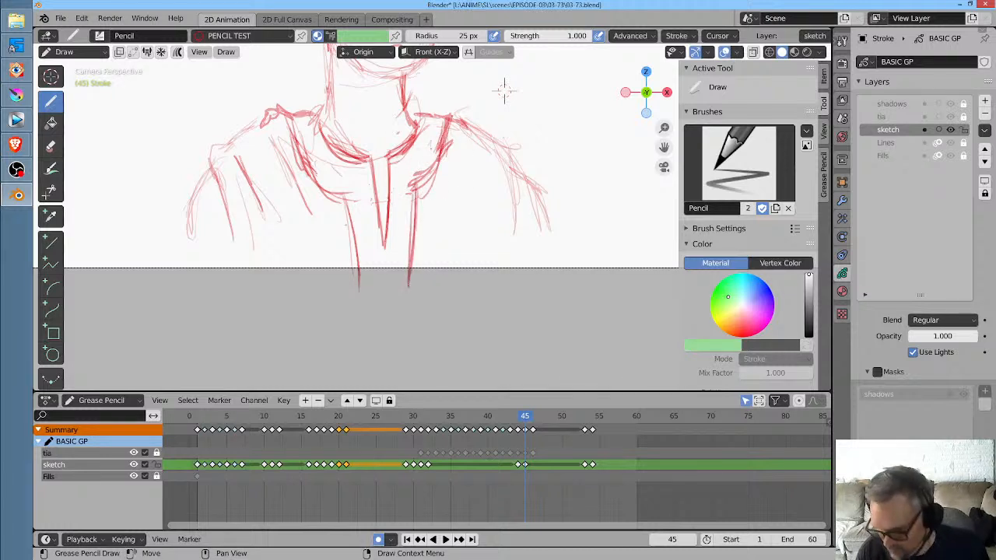
Sketch the shoulder slope on the viewer's right and a darker sleeve line running down from it
{"action": "mouse_move", "coordinate": [454, 123]}
{"action": "left_mouse_down"}
{"action": "mouse_move", "coordinate": [503, 156]}
{"action": "mouse_move", "coordinate": [497, 192]}
{"action": "left_mouse_up"}
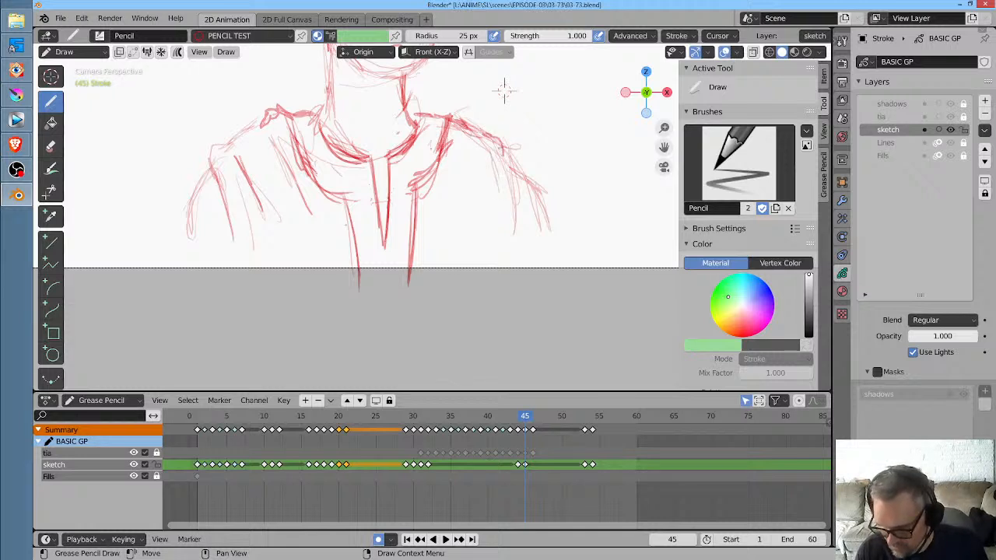
{"action": "left_click_drag", "start_coordinate": [511, 154], "coordinate": [513, 251]}
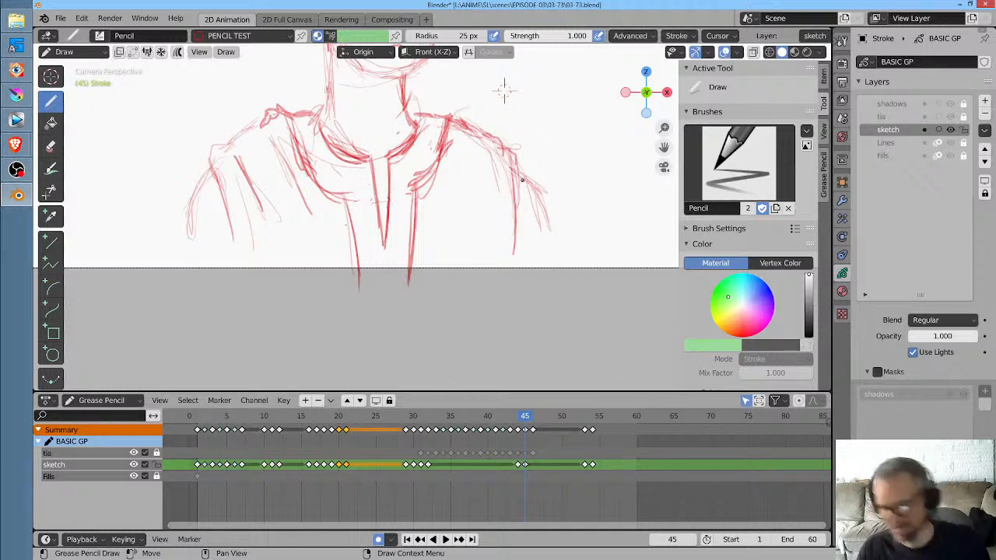
{"action": "left_click_drag", "start_coordinate": [513, 156], "coordinate": [513, 257]}
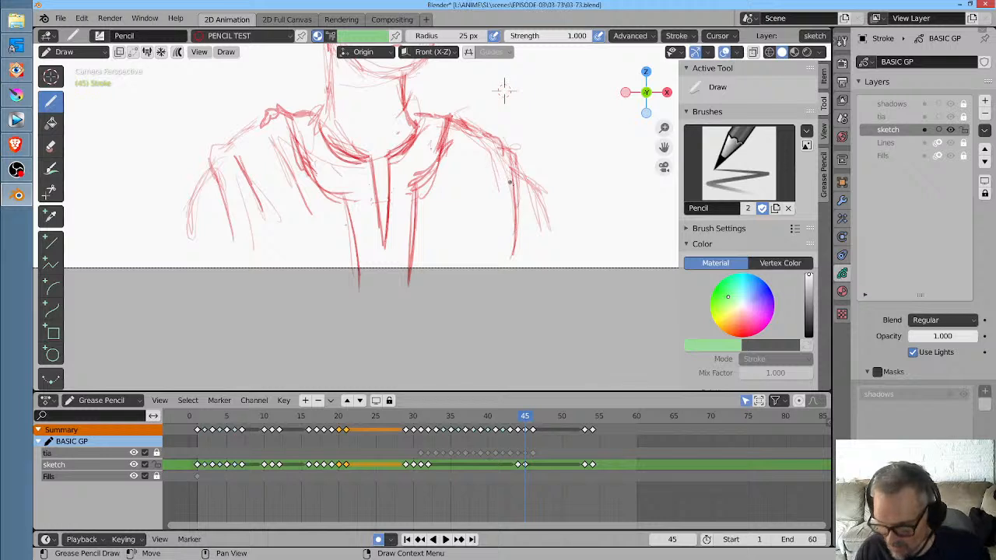
Erase the shoulder slope between the collar and sleeve line, and compare frame 45 with the previous key drawing
{"action": "left_click_drag", "start_coordinate": [467, 130], "coordinate": [494, 144], "text": "ctrl"}
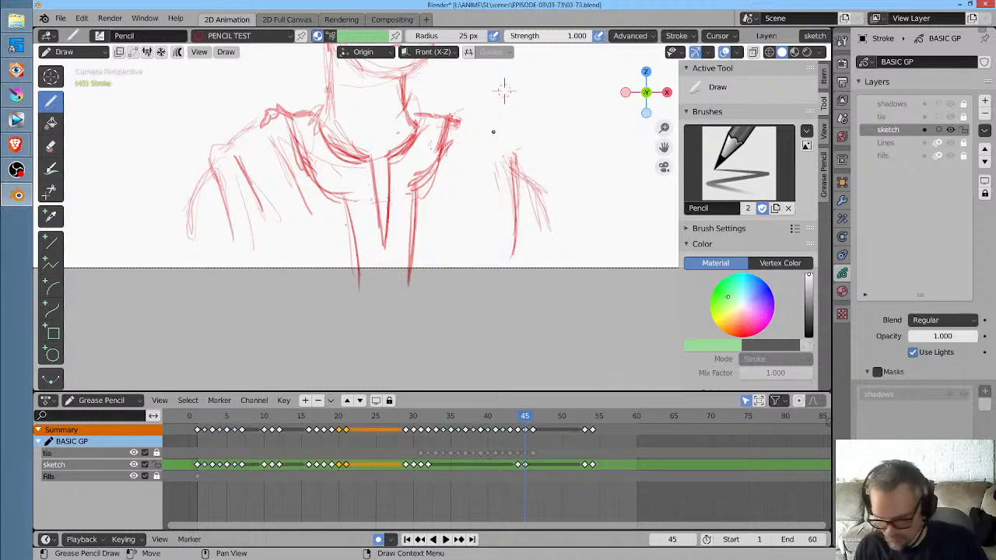
{"action": "key", "text": "Left"}
{"action": "key", "text": "Right"}
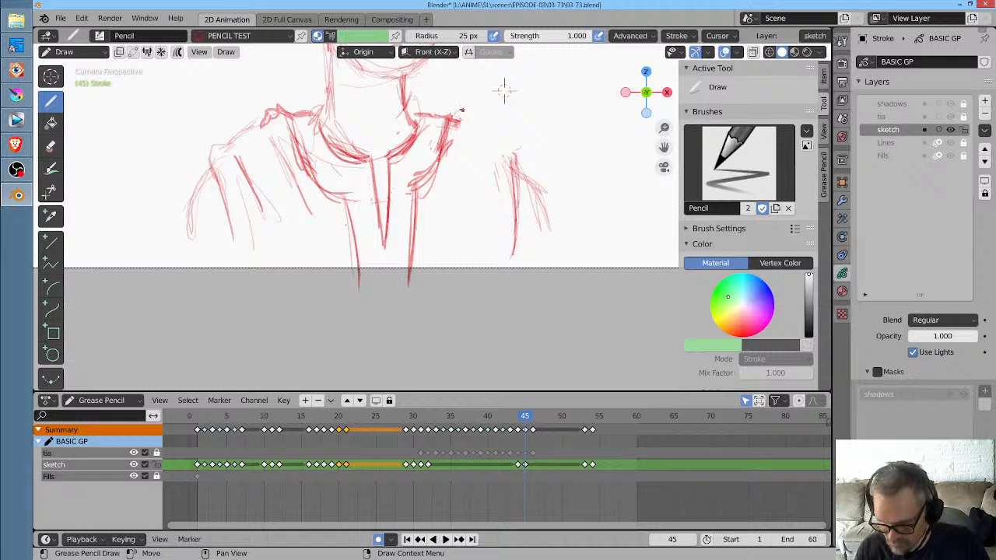
Reshape both outer collar corners and the viewer's-left shoulder line on frame 45 with the Grab sculpt brush
{"action": "key", "text": "ctrl+Tab"}
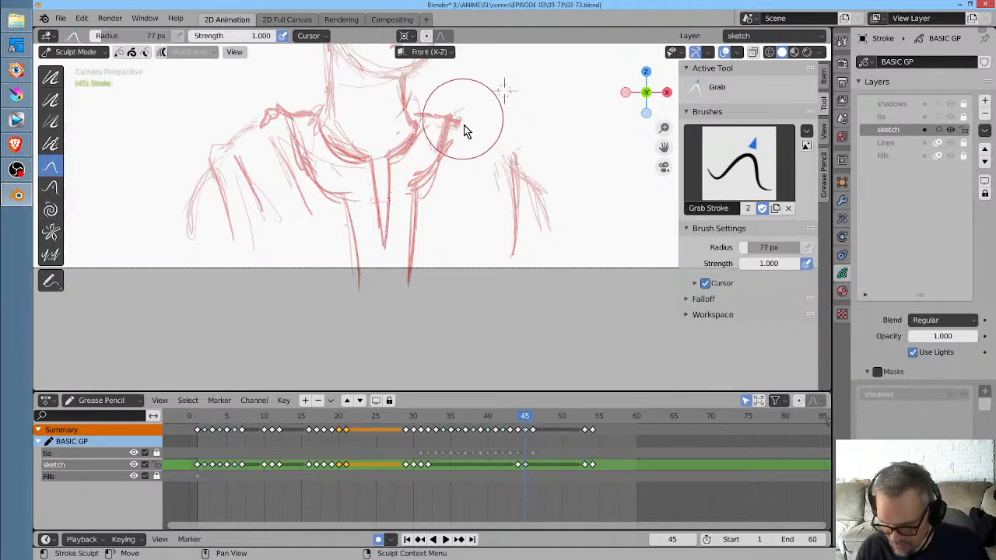
{"action": "left_click_drag", "start_coordinate": [461, 116], "coordinate": [454, 123]}
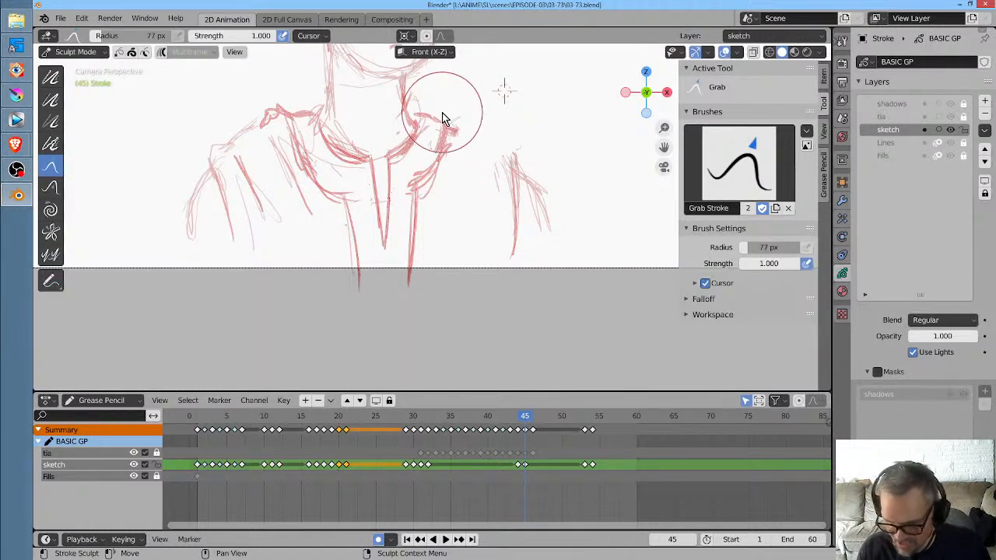
{"action": "mouse_move", "coordinate": [276, 108]}
{"action": "left_mouse_down"}
{"action": "mouse_move", "coordinate": [271, 120]}
{"action": "mouse_move", "coordinate": [303, 126]}
{"action": "left_mouse_up"}
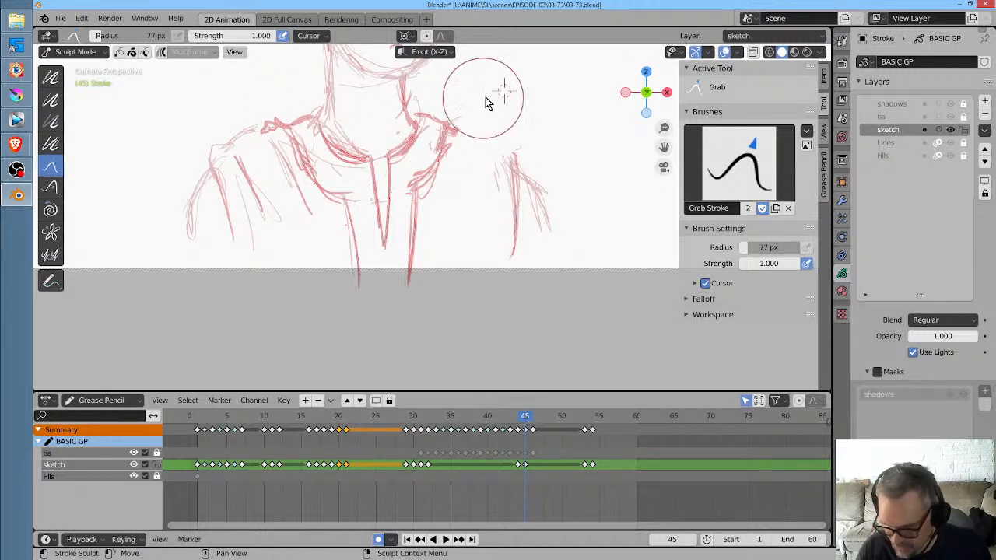
{"action": "left_click_drag", "start_coordinate": [240, 133], "coordinate": [247, 138]}
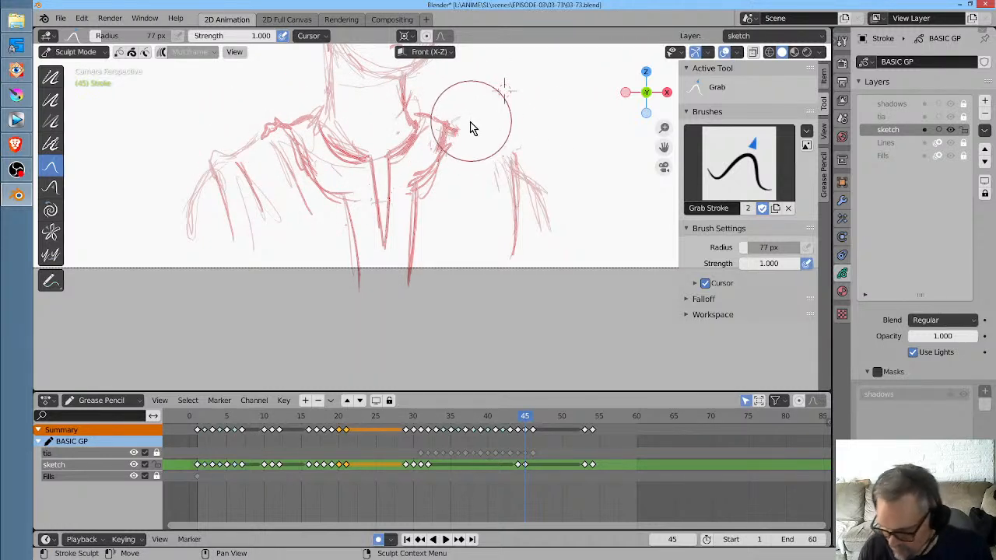
{"action": "left_click_drag", "start_coordinate": [454, 125], "coordinate": [460, 134]}
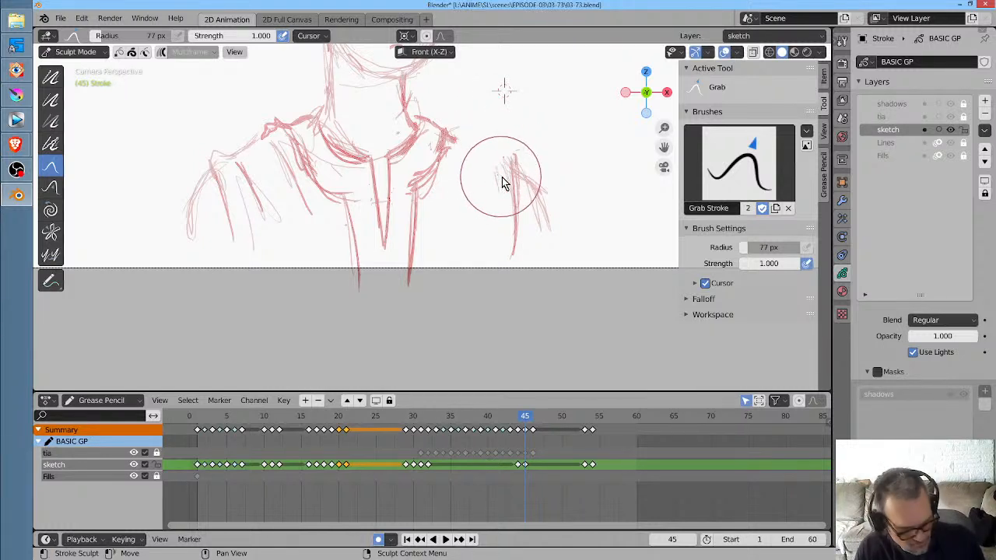
Resume drawing and sketch the shoulder slope and two sleeve fold lines on the viewer's right
{"action": "key", "text": "ctrl+Tab"}
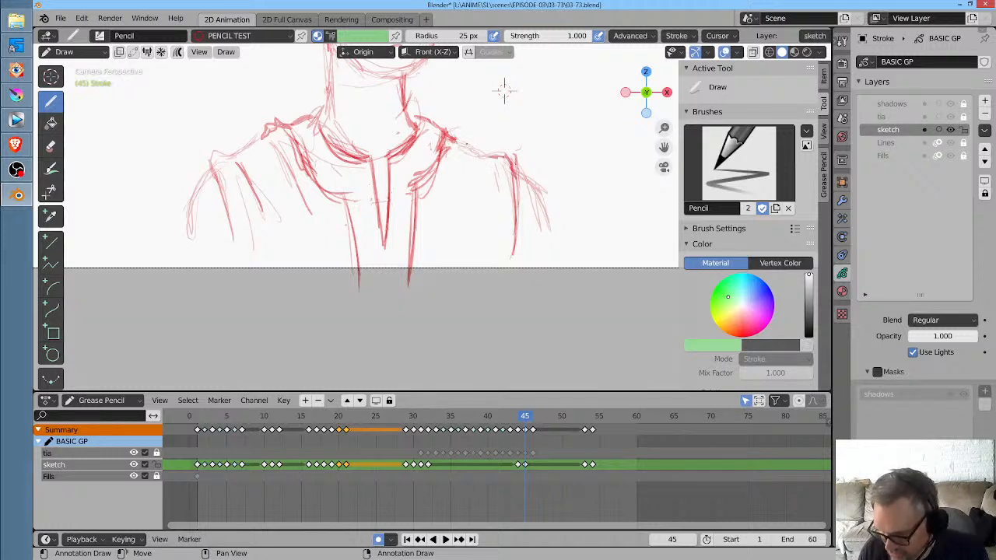
{"action": "left_click_drag", "start_coordinate": [491, 202], "coordinate": [491, 236]}
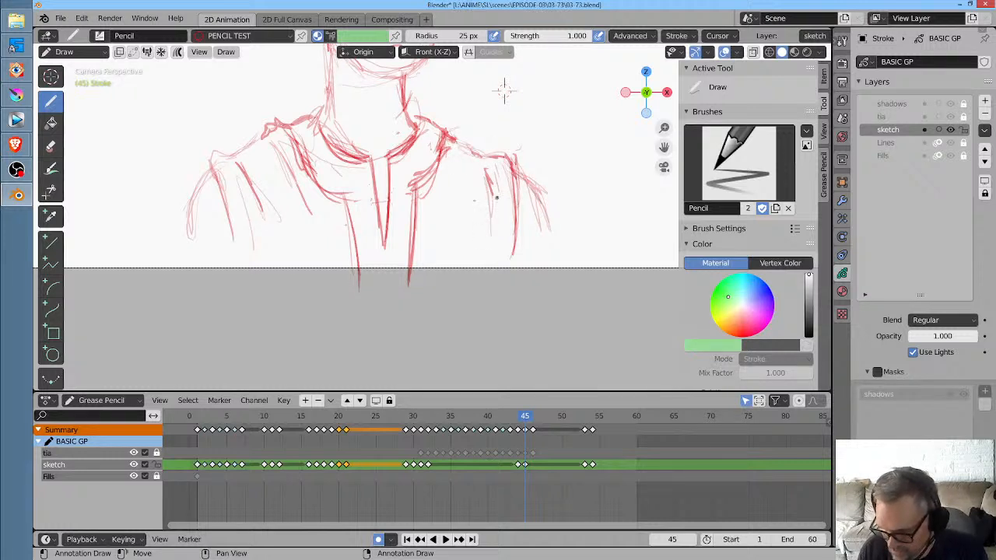
{"action": "left_click_drag", "start_coordinate": [487, 171], "coordinate": [476, 243]}
Darken the outer collar edges and the two front edges running down from them on frame 45
{"action": "left_click_drag", "start_coordinate": [294, 149], "coordinate": [351, 199]}
{"action": "left_click_drag", "start_coordinate": [357, 238], "coordinate": [368, 293]}
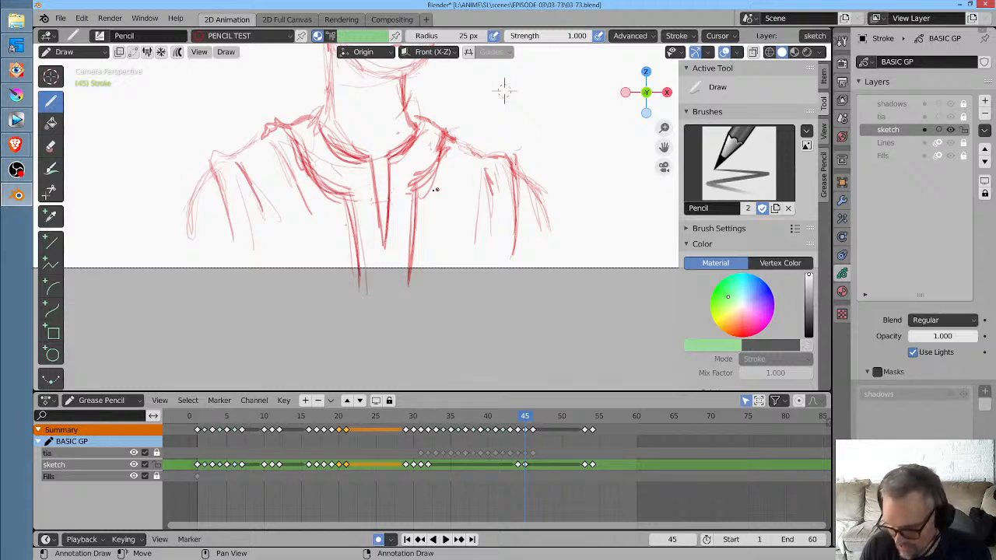
{"action": "left_click_drag", "start_coordinate": [416, 184], "coordinate": [414, 278]}
{"action": "left_click_drag", "start_coordinate": [446, 146], "coordinate": [426, 180]}
{"action": "left_click_drag", "start_coordinate": [447, 127], "coordinate": [408, 109]}
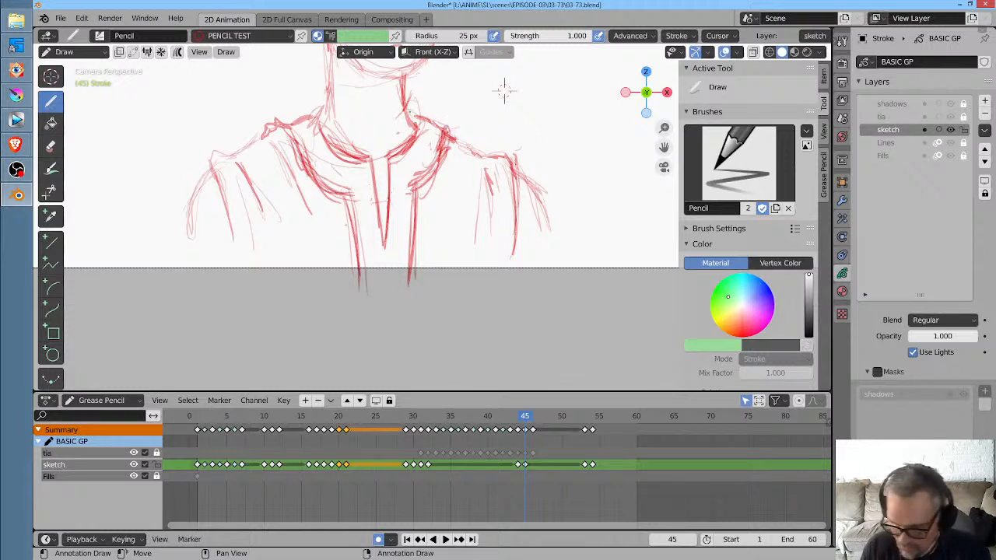
Strengthen the neck lines and the jaw curve on frame 45
{"action": "middle_click_drag", "start_coordinate": [505, 89], "coordinate": [518, 182]}
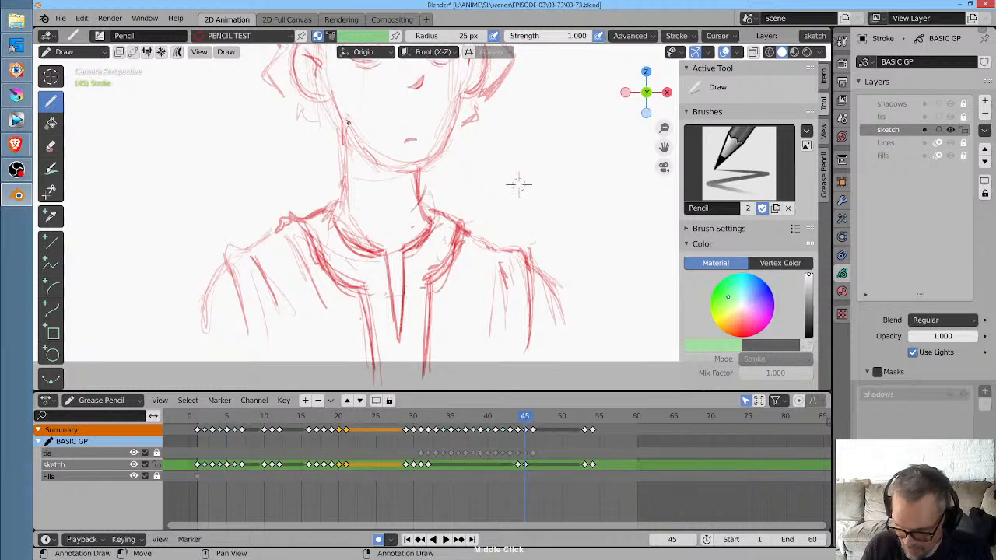
{"action": "left_click_drag", "start_coordinate": [416, 165], "coordinate": [420, 205]}
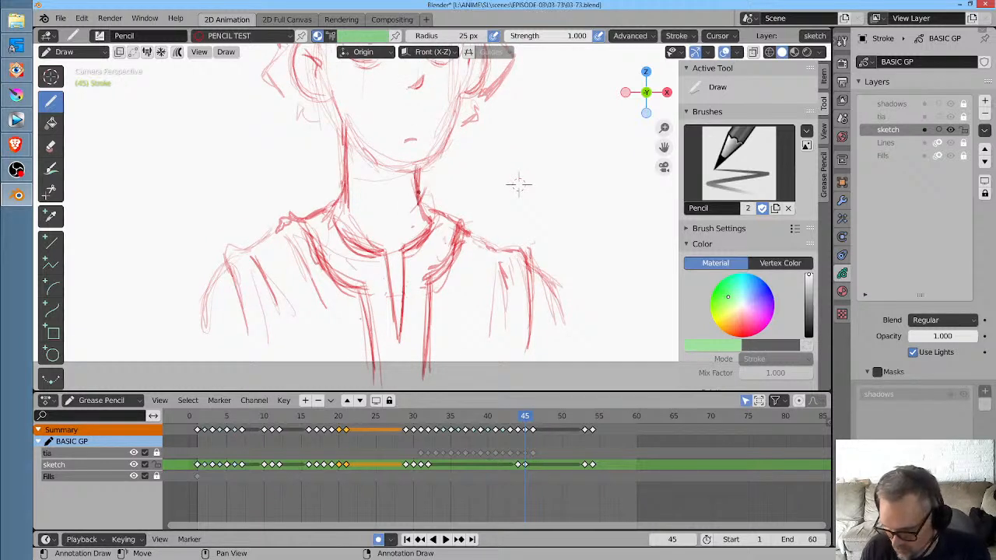
{"action": "mouse_move", "coordinate": [356, 134]}
{"action": "left_mouse_down"}
{"action": "mouse_move", "coordinate": [420, 170]}
{"action": "mouse_move", "coordinate": [459, 116]}
{"action": "left_mouse_up"}
{"action": "left_click_drag", "start_coordinate": [424, 162], "coordinate": [461, 96]}
Darken the shoulder slope and outer sleeve contour on the viewer's right of frame 45
{"action": "mouse_move", "coordinate": [558, 172]}
{"action": "middle_mouse_down"}
{"action": "mouse_move", "coordinate": [556, 231]}
{"action": "mouse_move", "coordinate": [576, 201]}
{"action": "mouse_move", "coordinate": [538, 202]}
{"action": "mouse_move", "coordinate": [543, 187]}
{"action": "middle_mouse_up"}
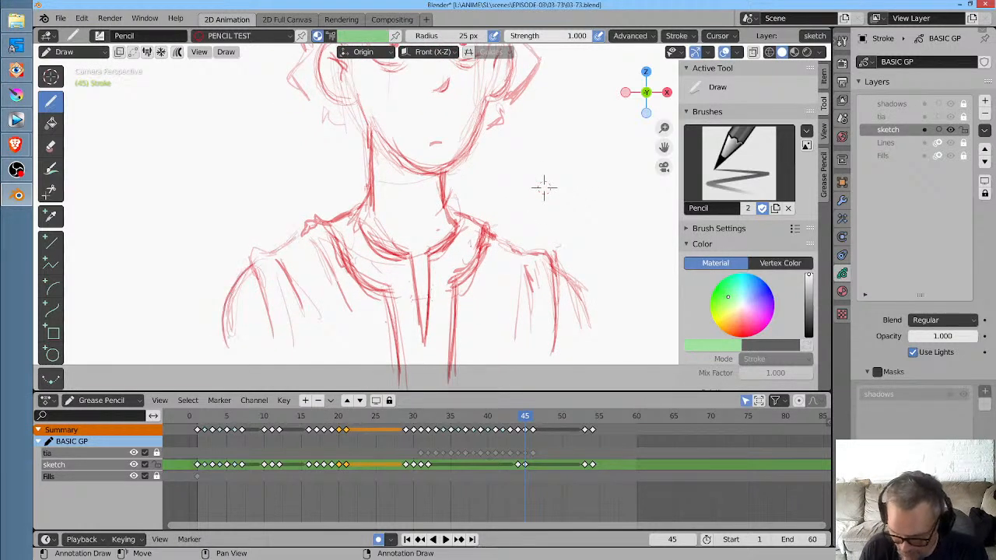
{"action": "mouse_move", "coordinate": [499, 237]}
{"action": "left_mouse_down"}
{"action": "mouse_move", "coordinate": [529, 244]}
{"action": "mouse_move", "coordinate": [535, 282]}
{"action": "mouse_move", "coordinate": [577, 304]}
{"action": "mouse_move", "coordinate": [589, 355]}
{"action": "left_mouse_up"}
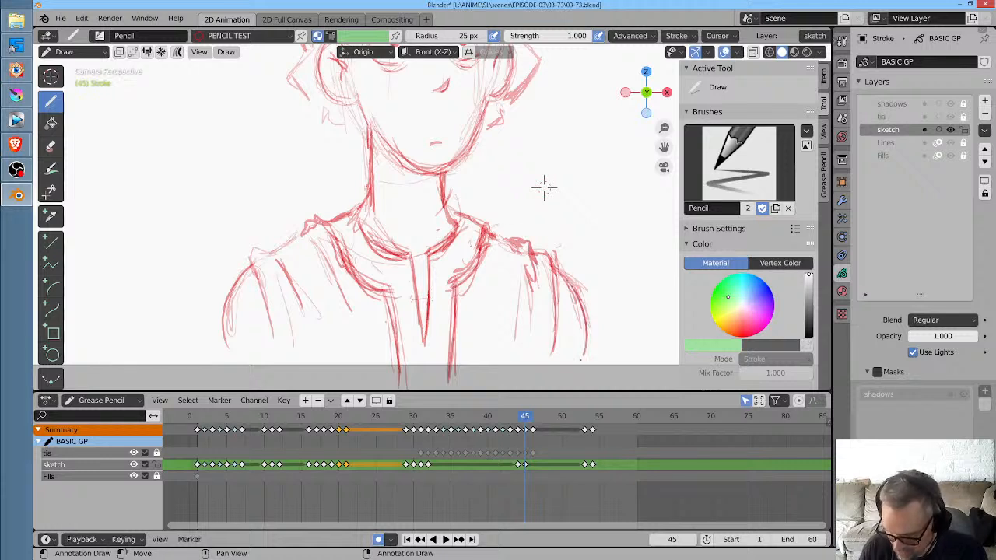
{"action": "left_click_drag", "start_coordinate": [582, 308], "coordinate": [583, 359]}
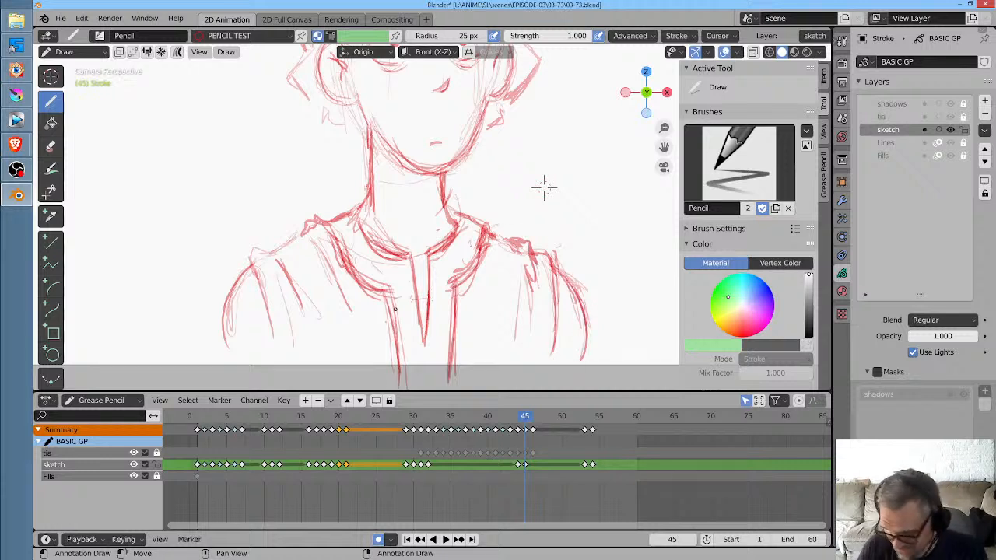
{"action": "middle_click_drag", "start_coordinate": [543, 187], "coordinate": [488, 172]}
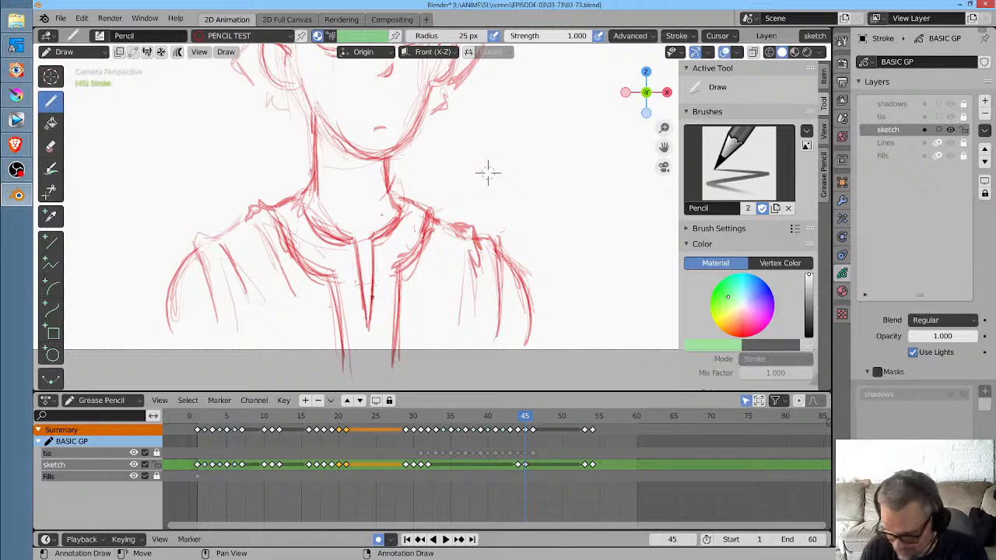
Play the animation, move to frame 52, and erase the neckline and lower collar edges of the held drawing
{"action": "key", "text": "space"}
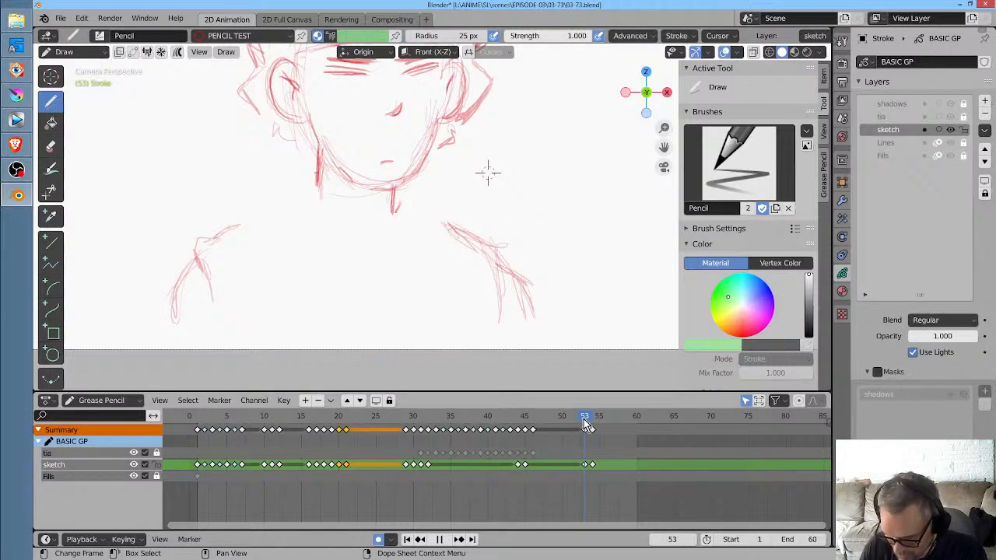
{"action": "left_click_drag", "start_coordinate": [584, 419], "coordinate": [580, 419]}
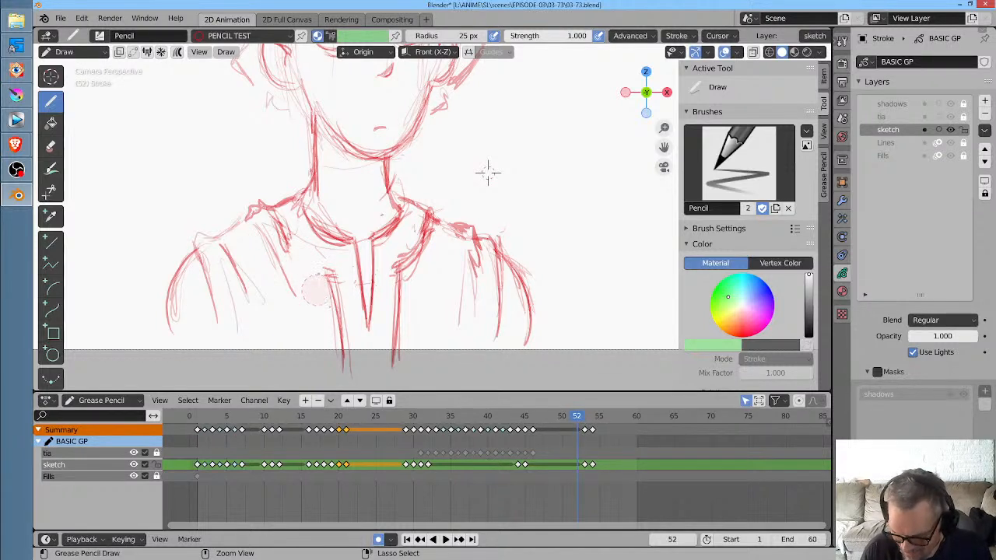
{"action": "mouse_move", "coordinate": [329, 294]}
{"action": "left_mouse_down", "text": "ctrl"}
{"action": "mouse_move", "coordinate": [331, 273]}
{"action": "mouse_move", "coordinate": [332, 288]}
{"action": "left_mouse_up", "text": "ctrl"}
{"action": "mouse_move", "coordinate": [409, 258]}
{"action": "left_mouse_down", "text": "ctrl"}
{"action": "mouse_move", "coordinate": [396, 270]}
{"action": "mouse_move", "coordinate": [413, 269]}
{"action": "left_mouse_up", "text": "ctrl"}
{"action": "mouse_move", "coordinate": [349, 233]}
{"action": "left_mouse_down", "text": "ctrl"}
{"action": "mouse_move", "coordinate": [334, 227]}
{"action": "mouse_move", "coordinate": [384, 225]}
{"action": "mouse_move", "coordinate": [376, 239]}
{"action": "mouse_move", "coordinate": [343, 246]}
{"action": "left_mouse_up", "text": "ctrl"}
{"action": "left_click_drag", "start_coordinate": [310, 200], "coordinate": [407, 224]}
{"action": "left_click_drag", "start_coordinate": [343, 245], "coordinate": [393, 240]}
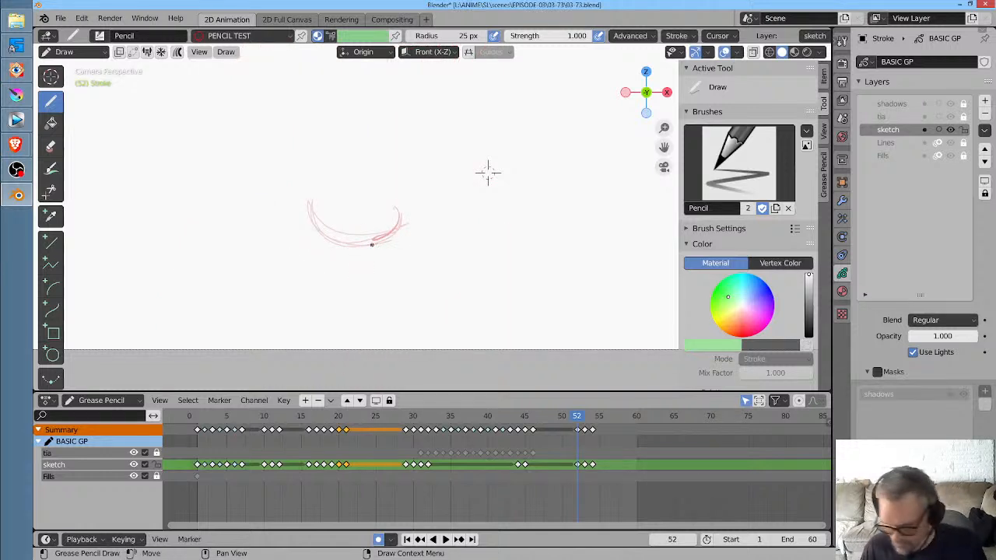
{"action": "key", "text": "ctrl+z"}
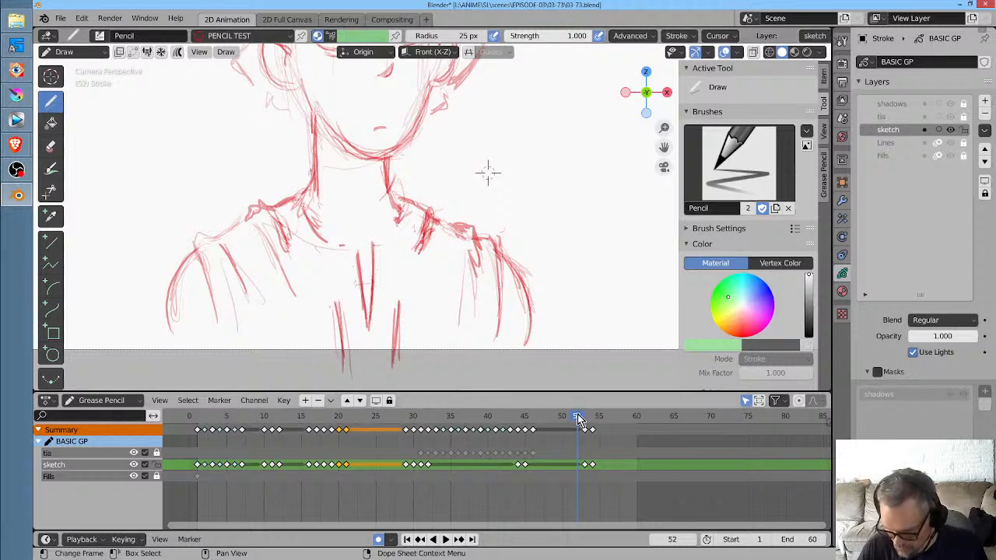
Check the neighbouring key drawings, return to frame 45, and redraw the inner neckline curve around the neck
{"action": "key", "text": "space"}
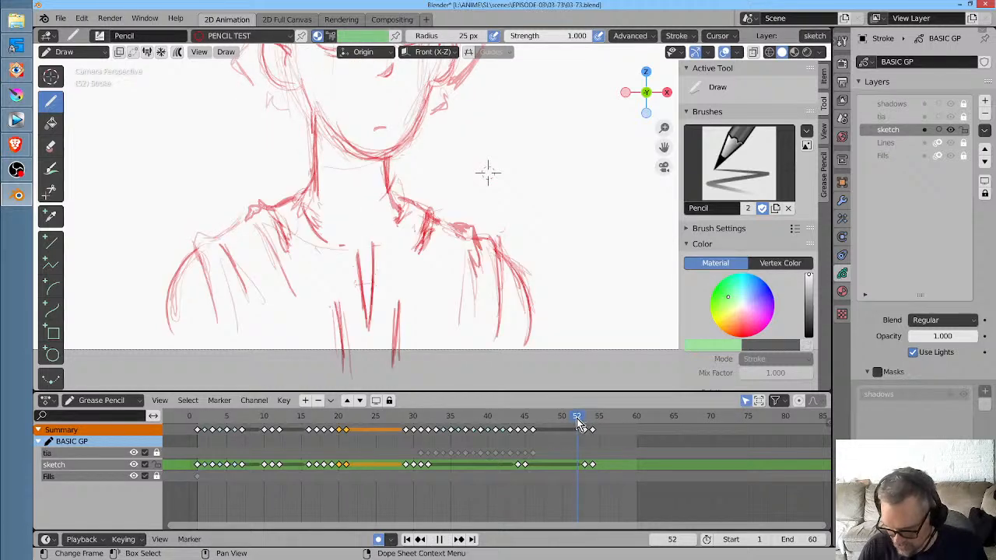
{"action": "mouse_move", "coordinate": [580, 420]}
{"action": "left_mouse_down"}
{"action": "mouse_move", "coordinate": [516, 432]}
{"action": "mouse_move", "coordinate": [537, 438]}
{"action": "mouse_move", "coordinate": [519, 444]}
{"action": "left_mouse_up"}
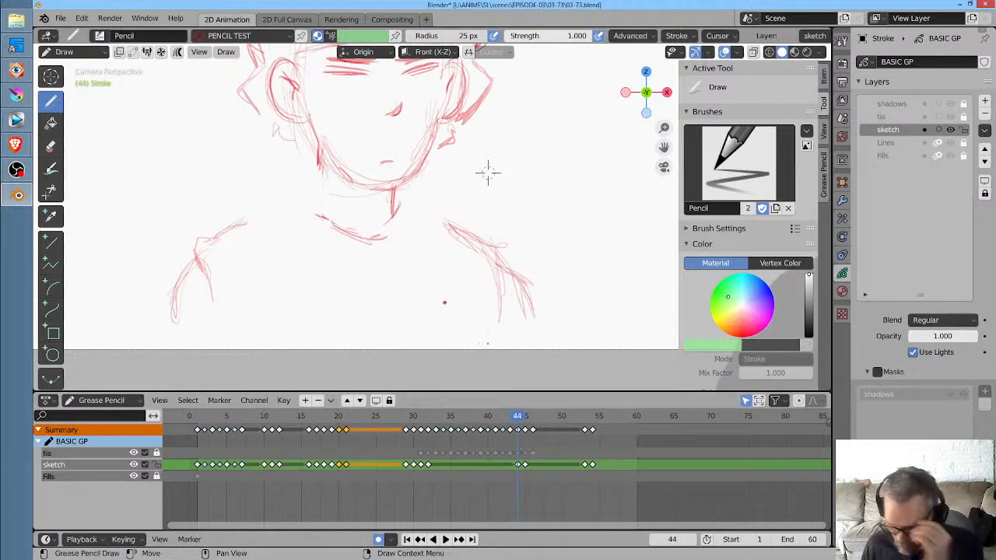
{"action": "mouse_move", "coordinate": [523, 418]}
{"action": "left_mouse_down"}
{"action": "mouse_move", "coordinate": [503, 424]}
{"action": "mouse_move", "coordinate": [597, 432]}
{"action": "mouse_move", "coordinate": [289, 459]}
{"action": "mouse_move", "coordinate": [523, 465]}
{"action": "left_mouse_up"}
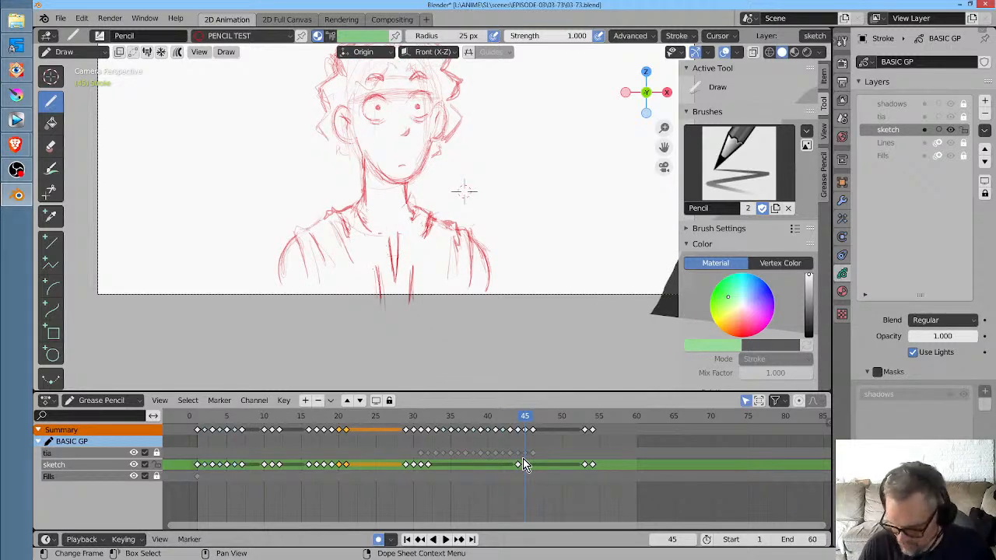
{"action": "middle_click_drag", "start_coordinate": [459, 233], "coordinate": [520, 154], "text": "ctrl"}
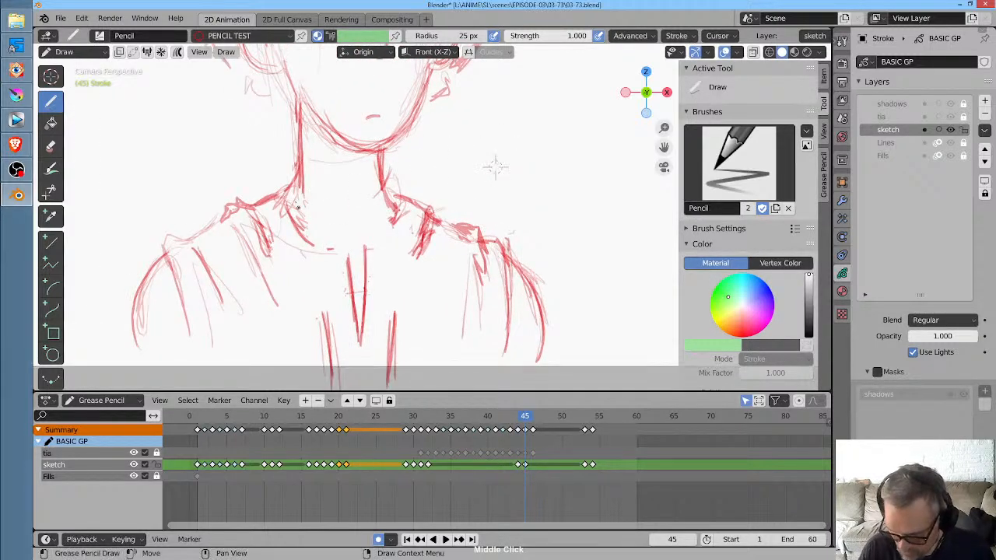
{"action": "mouse_move", "coordinate": [328, 249]}
{"action": "left_mouse_down"}
{"action": "mouse_move", "coordinate": [359, 253]}
{"action": "mouse_move", "coordinate": [393, 226]}
{"action": "mouse_move", "coordinate": [400, 205]}
{"action": "left_mouse_up"}
{"action": "left_click_drag", "start_coordinate": [287, 204], "coordinate": [351, 259]}
{"action": "mouse_move", "coordinate": [373, 242]}
{"action": "left_mouse_down"}
{"action": "mouse_move", "coordinate": [391, 224]}
{"action": "mouse_move", "coordinate": [298, 212]}
{"action": "mouse_move", "coordinate": [413, 219]}
{"action": "left_mouse_up"}
Redraw the outer collar edge as curved strokes running beneath the neckline between both shoulders
{"action": "mouse_move", "coordinate": [276, 242]}
{"action": "left_mouse_down"}
{"action": "mouse_move", "coordinate": [320, 291]}
{"action": "mouse_move", "coordinate": [321, 282]}
{"action": "mouse_move", "coordinate": [361, 287]}
{"action": "mouse_move", "coordinate": [396, 270]}
{"action": "left_mouse_up"}
{"action": "mouse_move", "coordinate": [332, 295]}
{"action": "left_mouse_down"}
{"action": "mouse_move", "coordinate": [415, 264]}
{"action": "mouse_move", "coordinate": [428, 218]}
{"action": "left_mouse_up"}
{"action": "left_click_drag", "start_coordinate": [275, 245], "coordinate": [343, 284]}
{"action": "mouse_move", "coordinate": [262, 259]}
{"action": "left_mouse_down"}
{"action": "mouse_move", "coordinate": [363, 299]}
{"action": "mouse_move", "coordinate": [419, 272]}
{"action": "left_mouse_up"}
Redraw the garment's front edges below the collar and connect them to the collar on the viewer's right
{"action": "mouse_move", "coordinate": [397, 275]}
{"action": "left_mouse_down"}
{"action": "mouse_move", "coordinate": [390, 359]}
{"action": "mouse_move", "coordinate": [380, 289]}
{"action": "mouse_move", "coordinate": [326, 272]}
{"action": "mouse_move", "coordinate": [338, 386]}
{"action": "left_mouse_up"}
{"action": "left_click_drag", "start_coordinate": [320, 287], "coordinate": [331, 368]}
{"action": "mouse_move", "coordinate": [396, 277]}
{"action": "left_mouse_down"}
{"action": "mouse_move", "coordinate": [389, 367]}
{"action": "mouse_move", "coordinate": [375, 308]}
{"action": "mouse_move", "coordinate": [388, 358]}
{"action": "left_mouse_up"}
{"action": "left_click_drag", "start_coordinate": [419, 256], "coordinate": [397, 279]}
Darken the inner neckline and the outer collar edge on the viewer's left down into its front edge
{"action": "left_click_drag", "start_coordinate": [394, 219], "coordinate": [363, 255]}
{"action": "left_click_drag", "start_coordinate": [299, 213], "coordinate": [347, 258]}
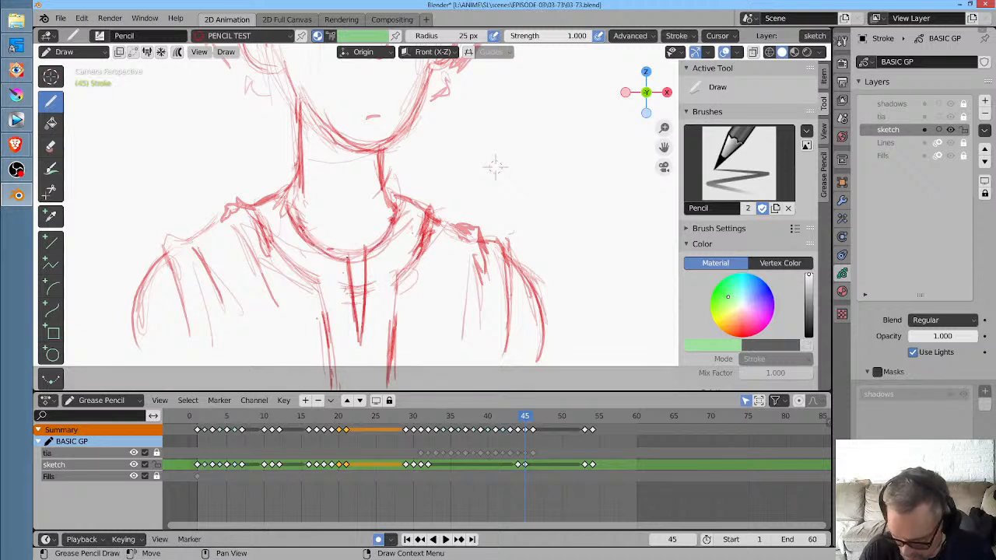
{"action": "mouse_move", "coordinate": [274, 232]}
{"action": "left_mouse_down"}
{"action": "mouse_move", "coordinate": [320, 279]}
{"action": "mouse_move", "coordinate": [324, 331]}
{"action": "left_mouse_up"}
{"action": "mouse_move", "coordinate": [318, 285]}
{"action": "left_mouse_down"}
{"action": "mouse_move", "coordinate": [323, 325]}
{"action": "mouse_move", "coordinate": [334, 302]}
{"action": "left_mouse_up"}
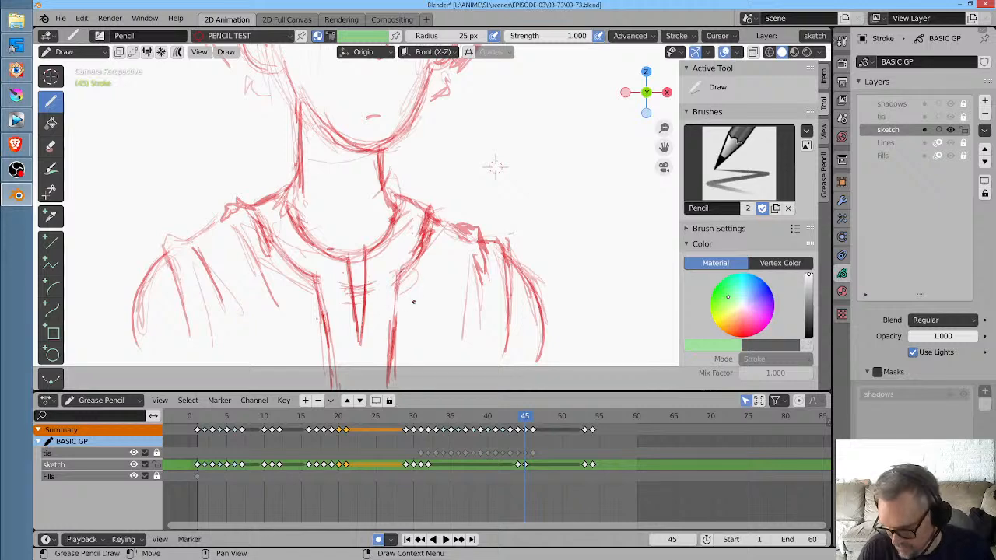
Review the whole figure and the animation through to frame 60, and save the file
{"action": "middle_click_drag", "start_coordinate": [478, 219], "coordinate": [490, 263], "text": "ctrl"}
{"action": "middle_click_drag", "start_coordinate": [472, 184], "coordinate": [488, 272], "text": "shift"}
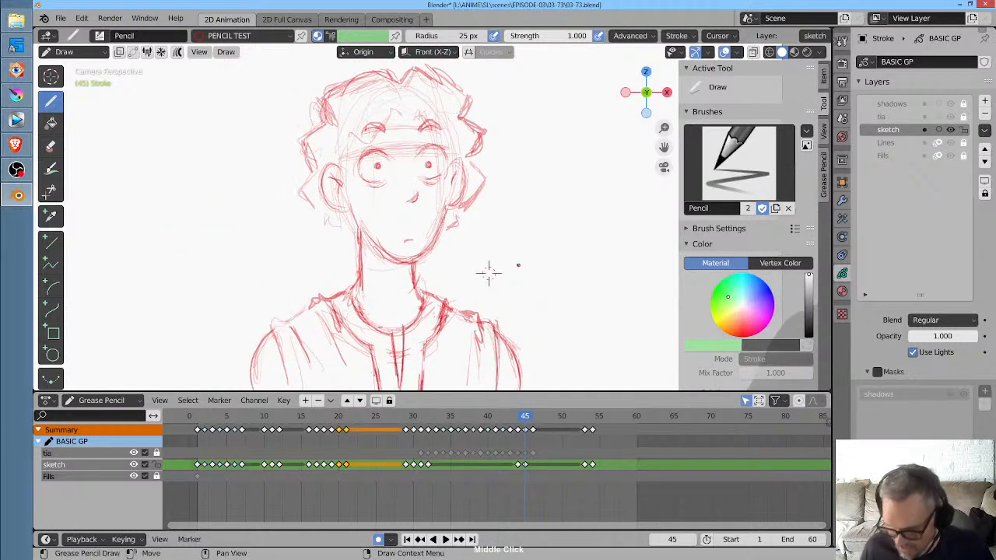
{"action": "scroll", "coordinate": [546, 192], "scroll_direction": "down", "scroll_amount": 1}
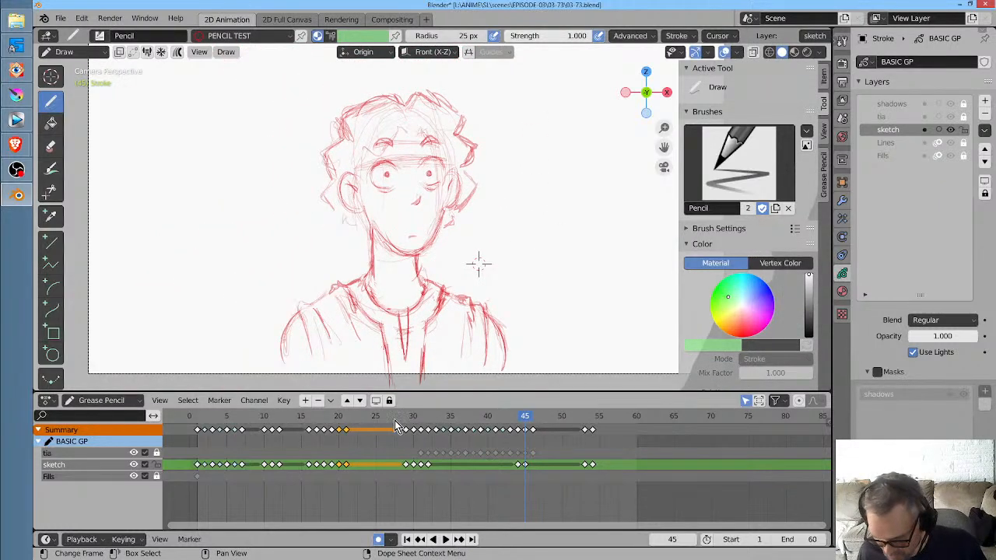
{"action": "left_click_drag", "start_coordinate": [393, 420], "coordinate": [636, 465]}
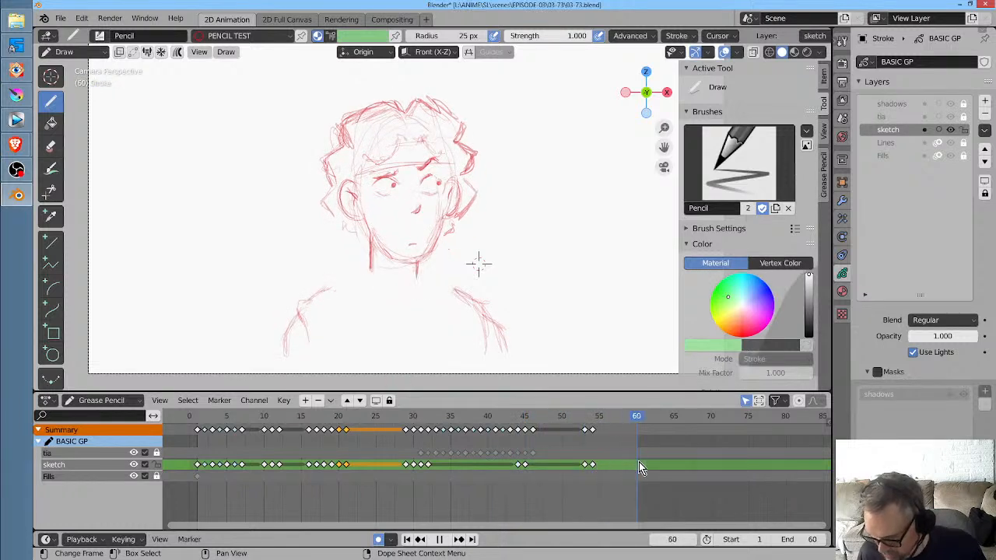
{"action": "left_click", "coordinate": [60, 18]}
{"action": "left_click", "coordinate": [105, 104]}
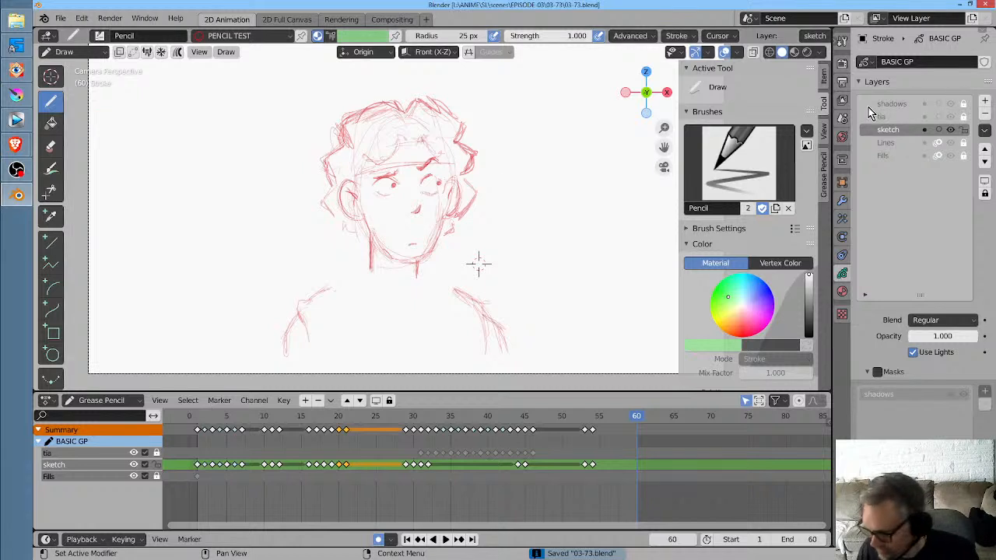
Open the scene's output settings and clear the output path
{"action": "left_click", "coordinate": [844, 83]}
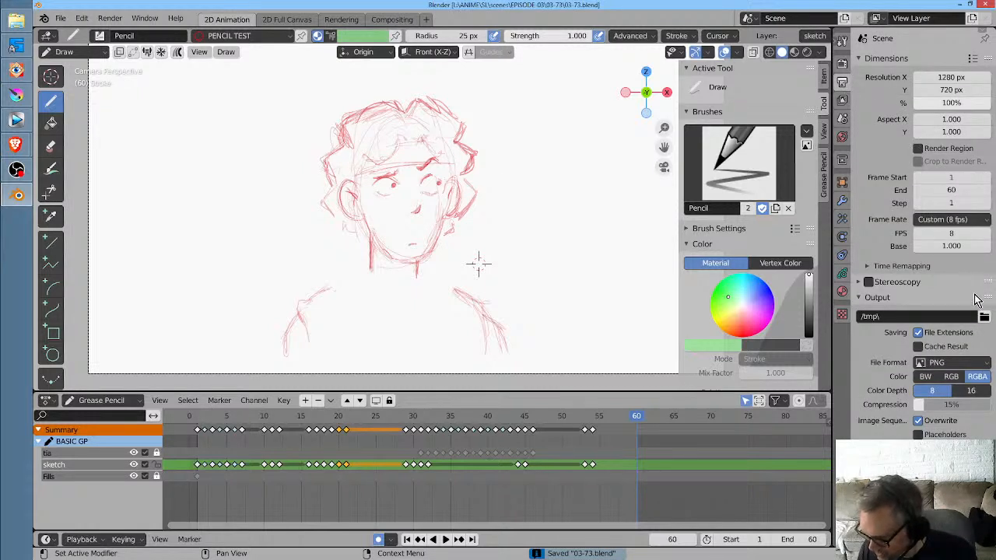
{"action": "left_click", "coordinate": [916, 316]}
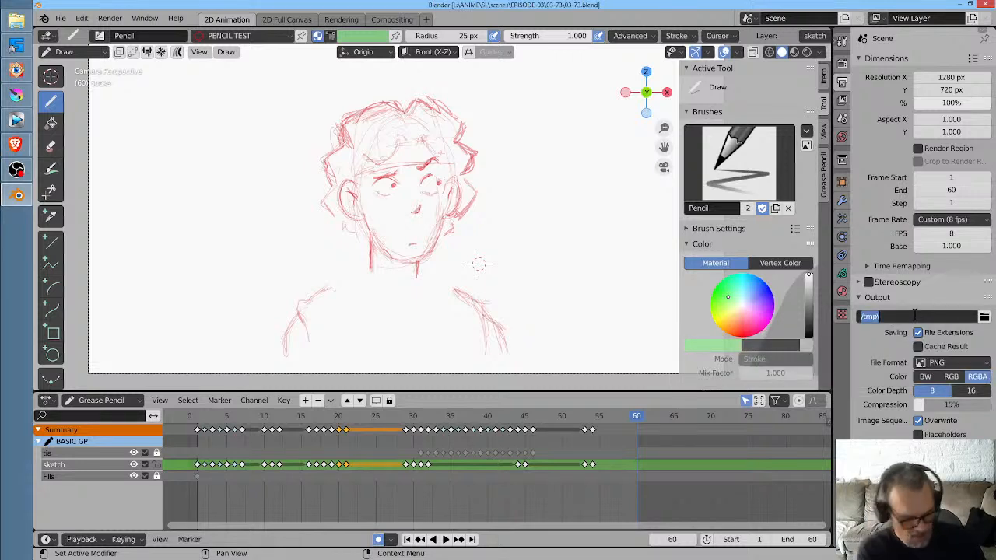
{"action": "type", "text": "/"}
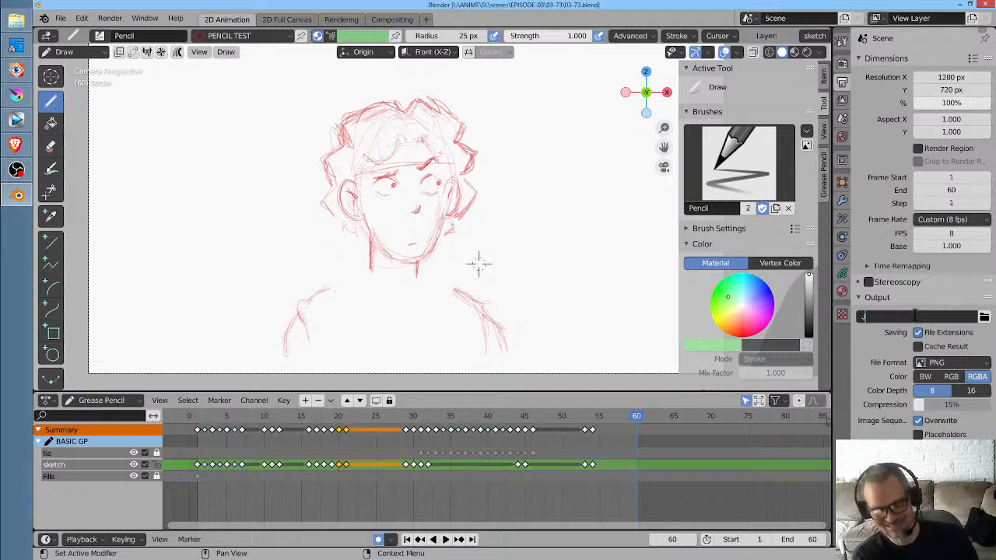
{"action": "key", "text": "BackSpace"}
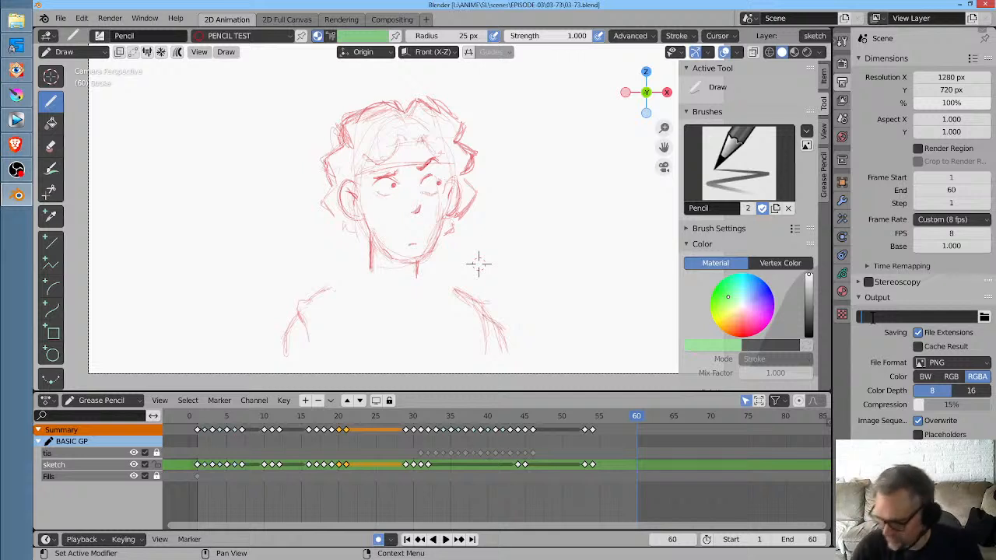
Look through the active tool settings and open the scene's render settings
{"action": "left_click", "coordinate": [842, 42]}
{"action": "left_click", "coordinate": [841, 42]}
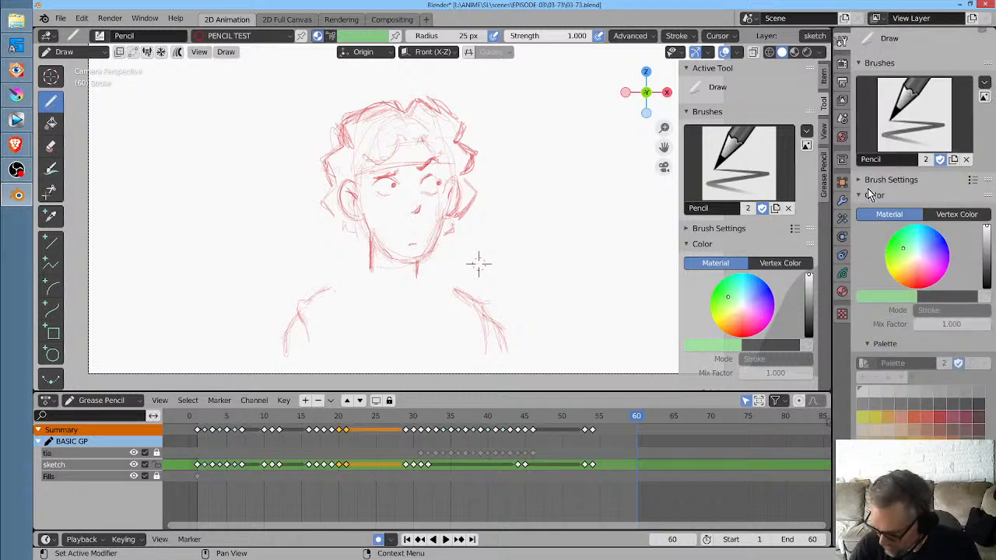
{"action": "left_click", "coordinate": [841, 64]}
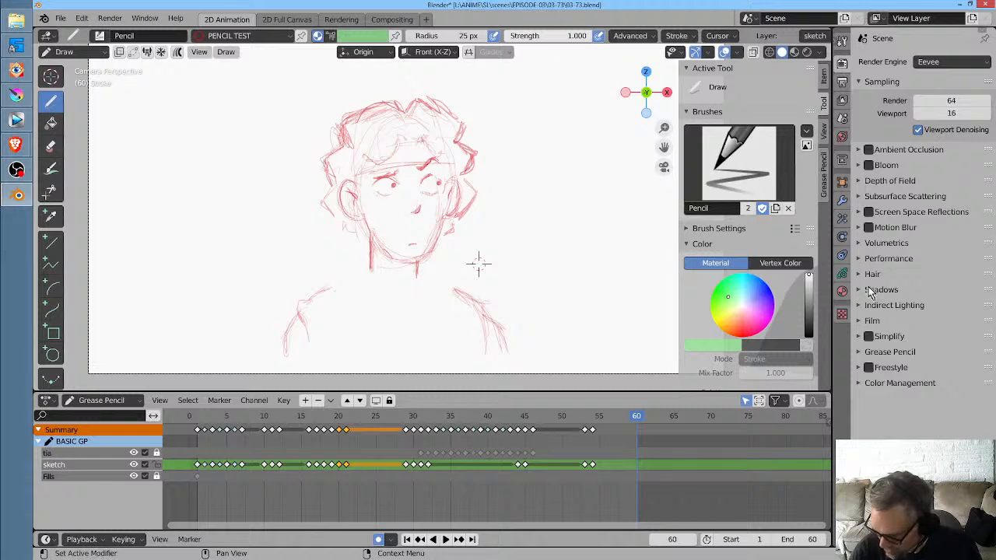
Check the Film section of the render settings, then return to the output settings and save the file
{"action": "left_click", "coordinate": [865, 322]}
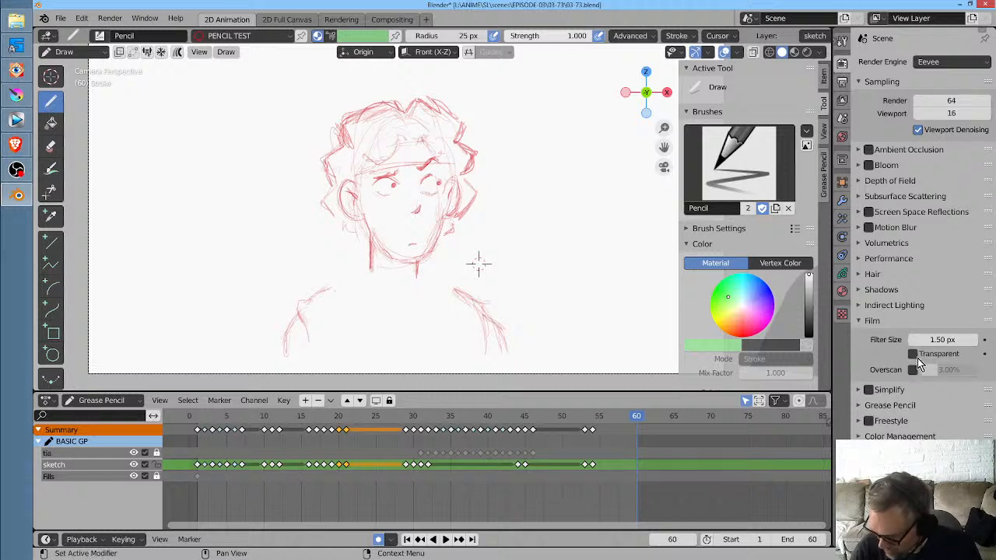
{"action": "left_click", "coordinate": [842, 42]}
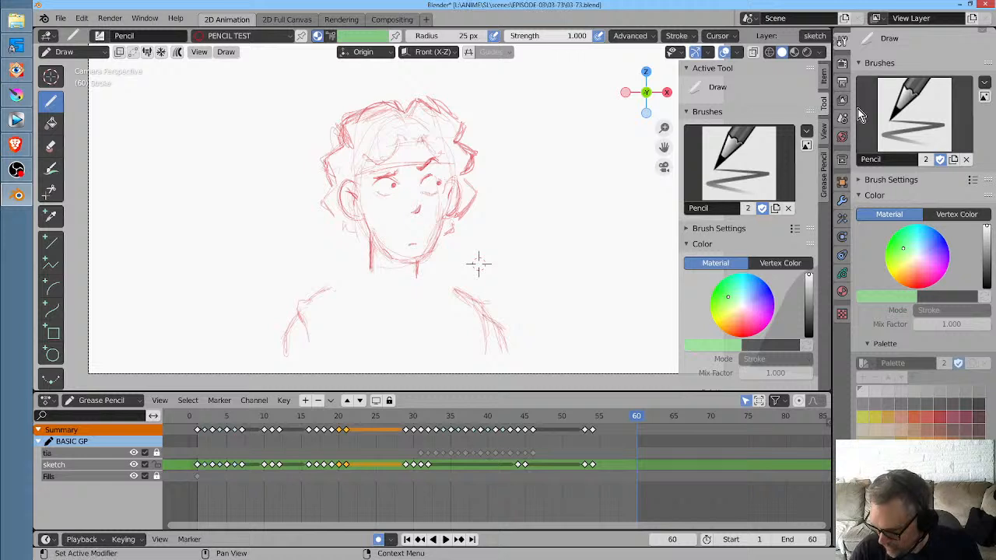
{"action": "left_click", "coordinate": [846, 82]}
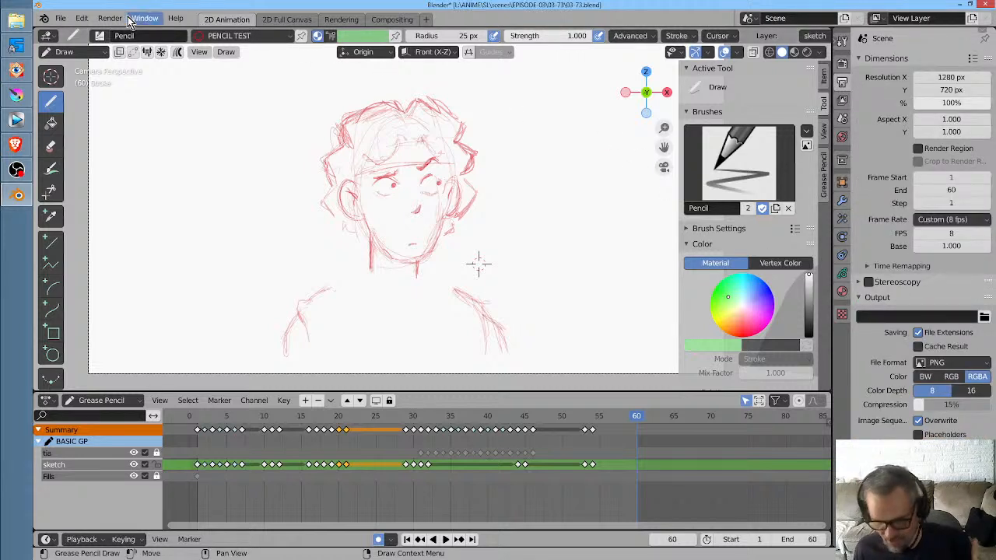
{"action": "left_click", "coordinate": [60, 18]}
{"action": "left_click", "coordinate": [69, 103]}
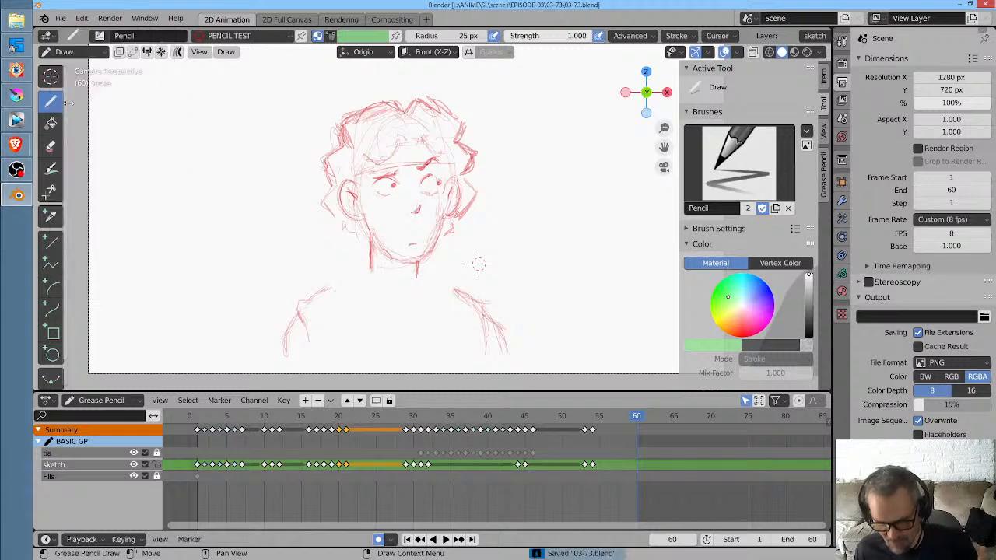
Start a new General file and check the Film section of its render settings
{"action": "left_click", "coordinate": [59, 18]}
{"action": "mouse_move", "coordinate": [109, 32]}
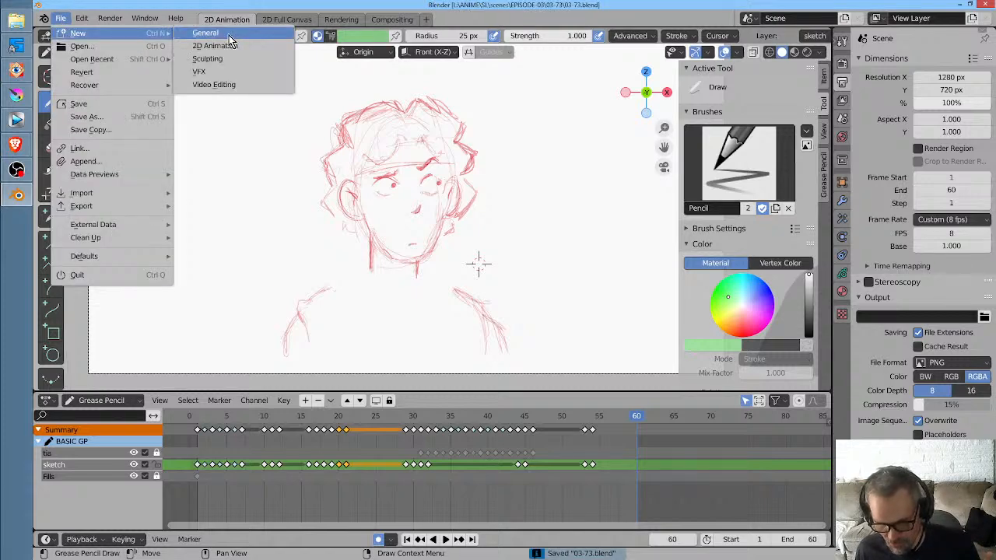
{"action": "left_click", "coordinate": [228, 35]}
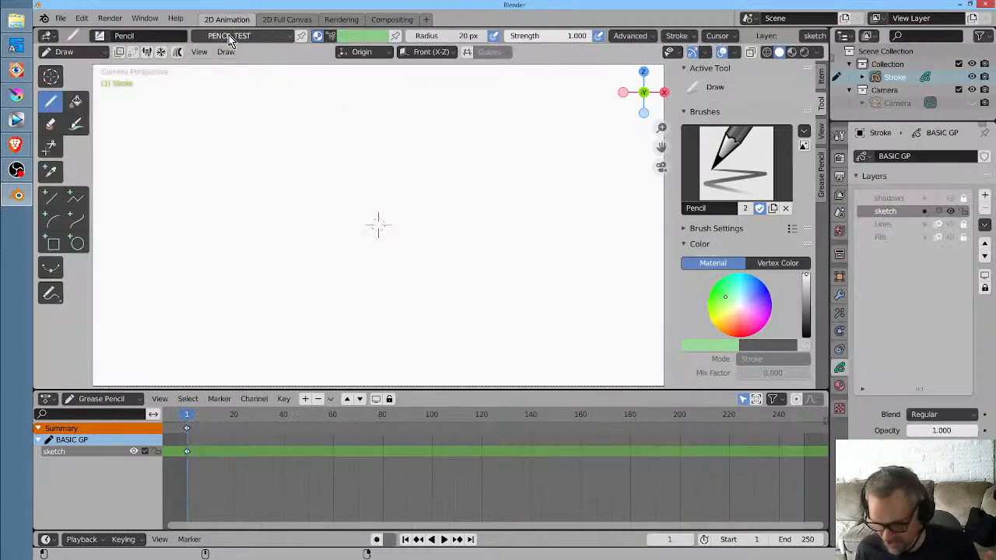
{"action": "left_click", "coordinate": [840, 138]}
{"action": "left_click", "coordinate": [840, 156]}
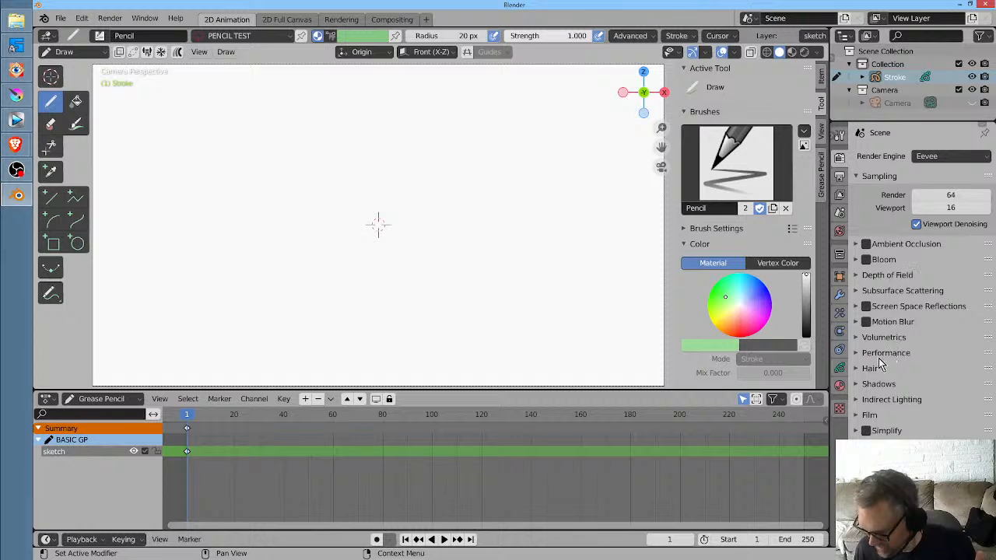
{"action": "left_click", "coordinate": [857, 414]}
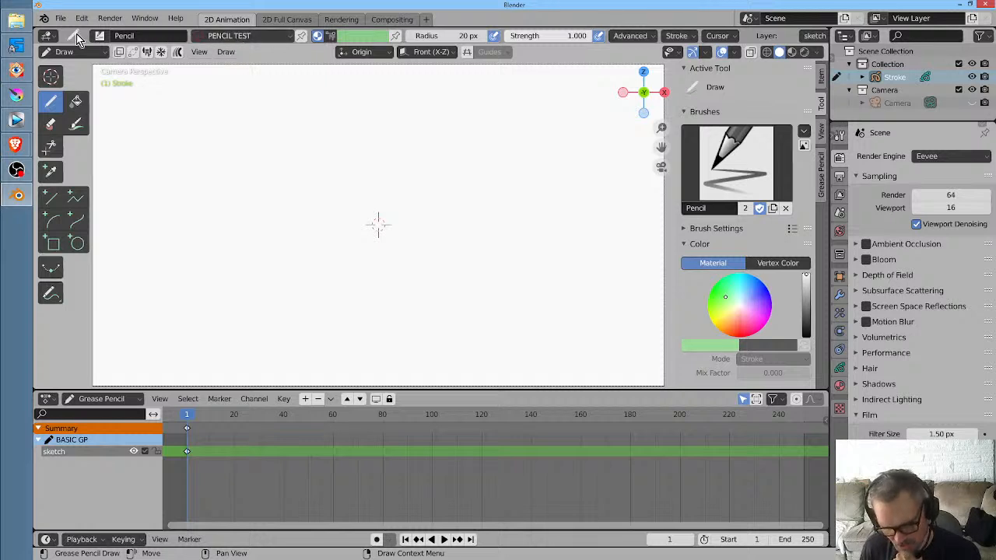
Reopen the recent file 03-73.blend
{"action": "left_click", "coordinate": [62, 19]}
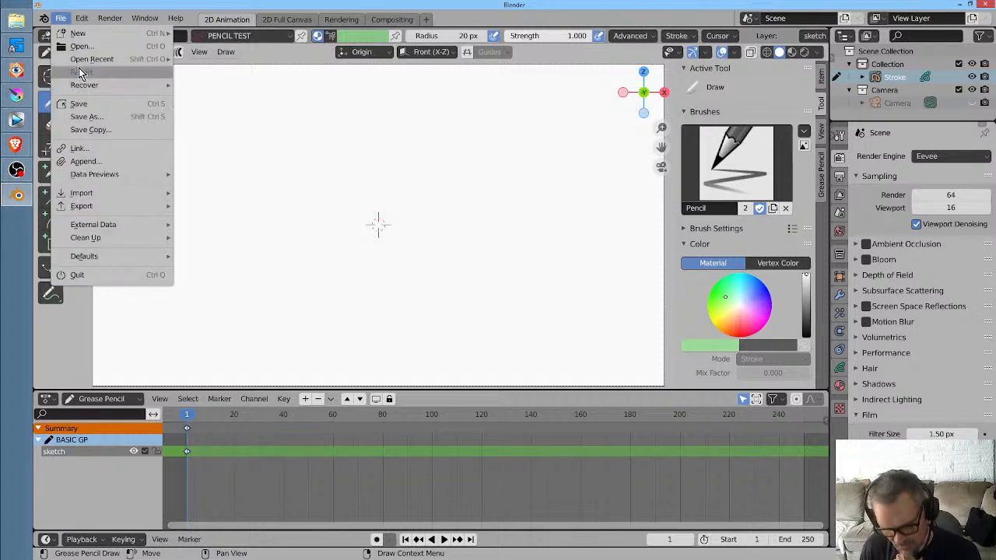
{"action": "mouse_move", "coordinate": [83, 62]}
{"action": "left_click", "coordinate": [209, 58]}
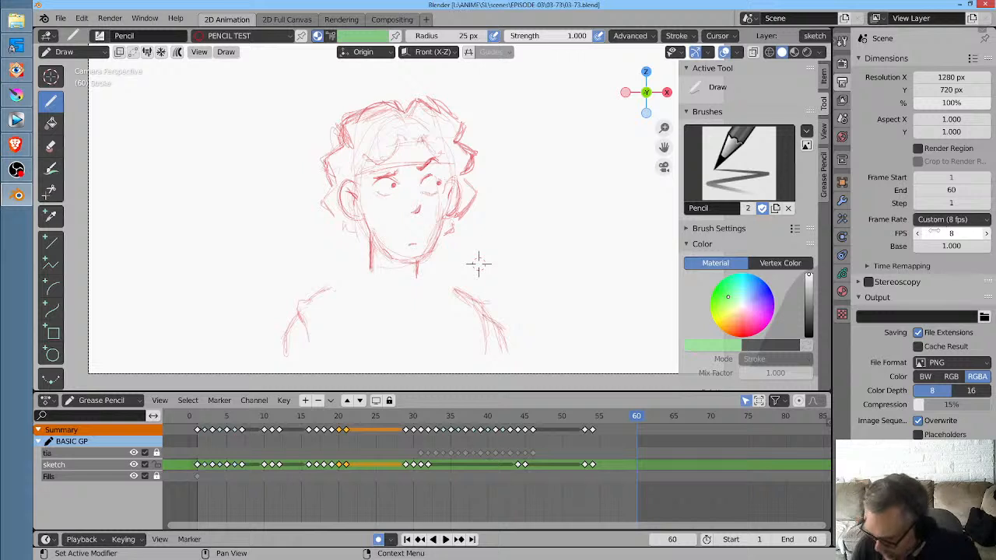
Try to enter a path starting with a slash as the render output location
{"action": "left_click", "coordinate": [899, 317]}
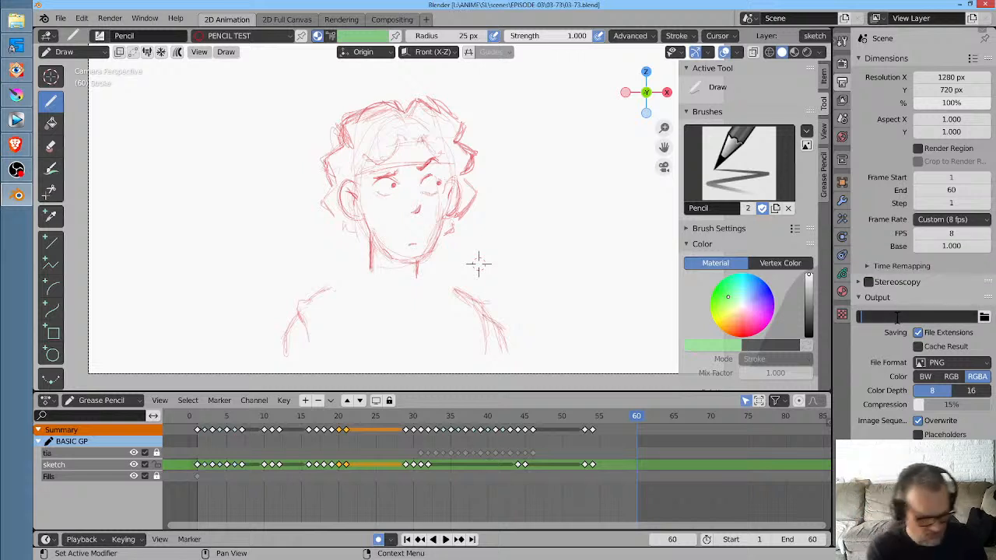
{"action": "type", "text": "/"}
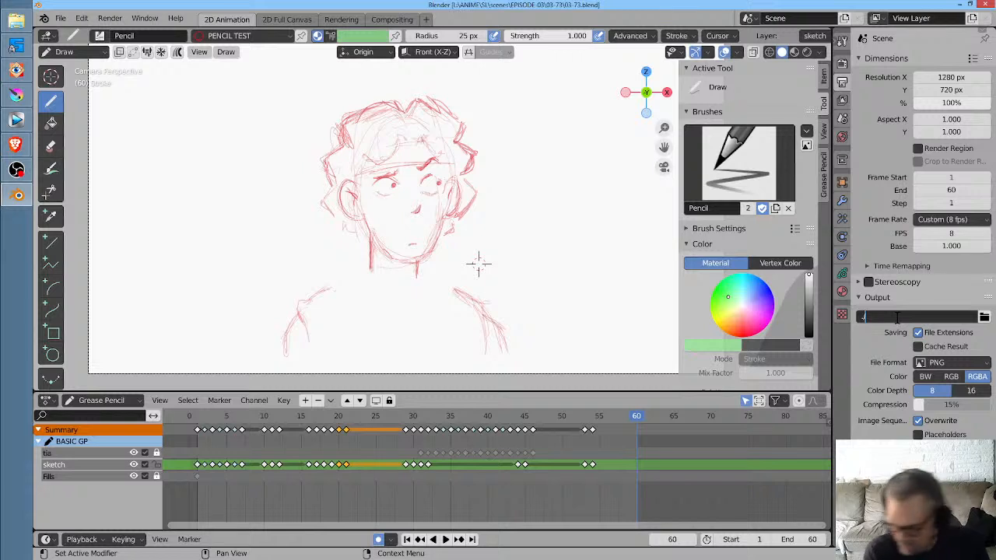
{"action": "left_click", "coordinate": [21, 27]}
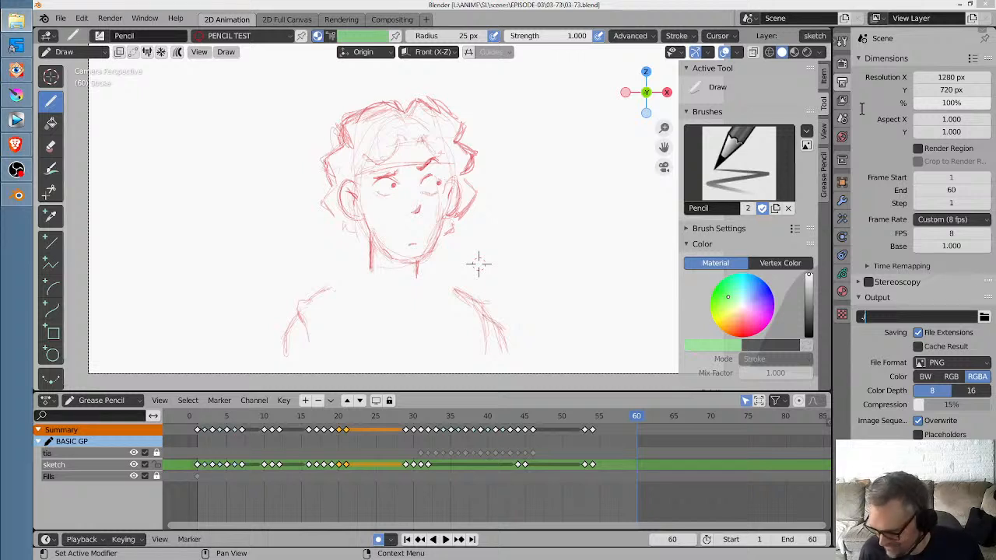
Browse for the render output location and go to the EPISODE-03\03-73 folder
{"action": "left_click", "coordinate": [984, 321]}
{"action": "left_click", "coordinate": [984, 319]}
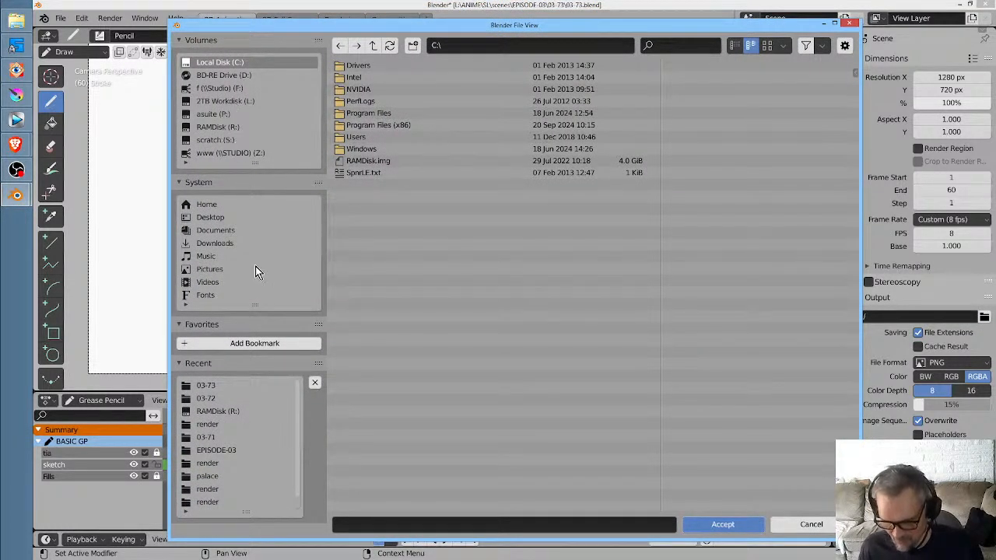
{"action": "left_click", "coordinate": [230, 451]}
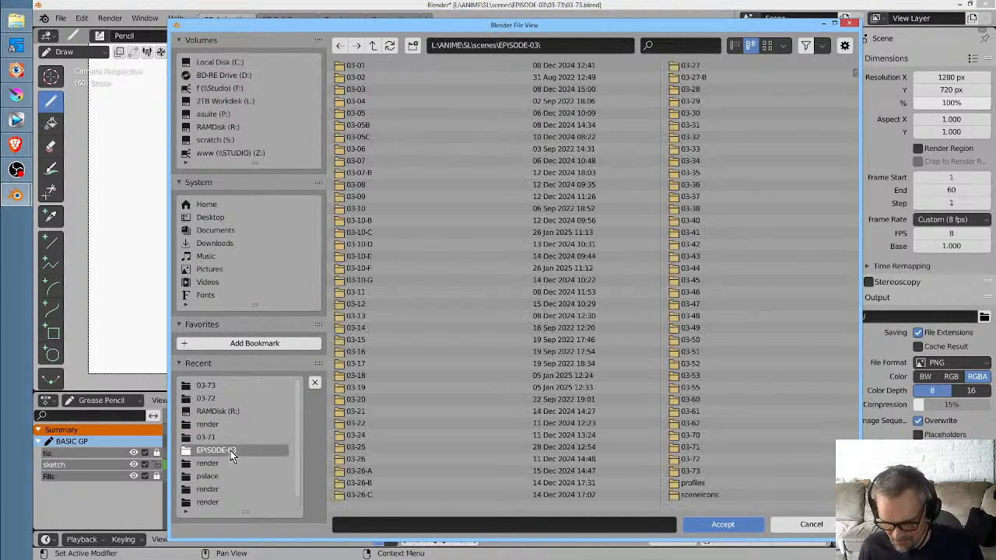
{"action": "left_click", "coordinate": [815, 292]}
{"action": "scroll", "coordinate": [816, 291], "scroll_direction": "down", "scroll_amount": 3}
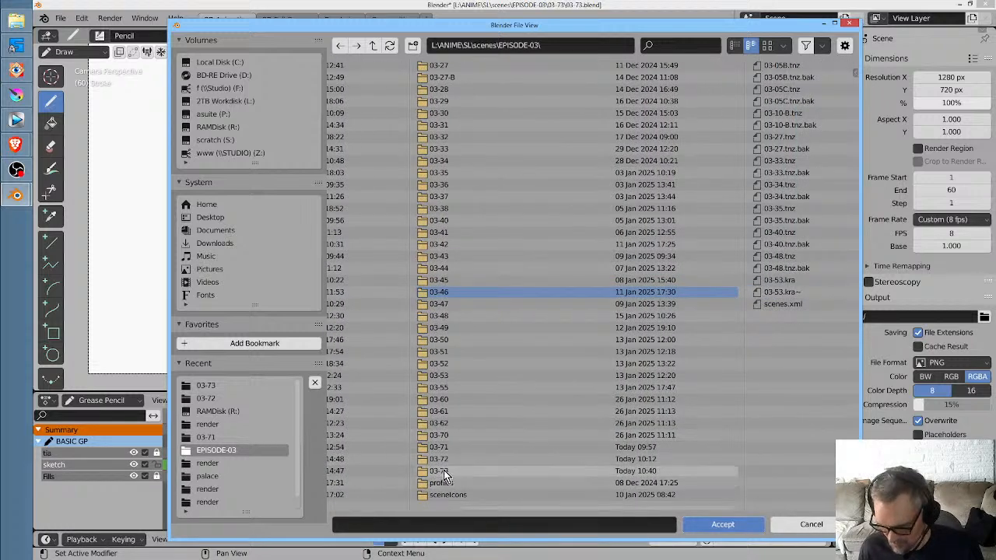
{"action": "double_click", "coordinate": [444, 470]}
Create a subfolder named render inside the 03-73 folder and go into it
{"action": "left_click", "coordinate": [587, 45]}
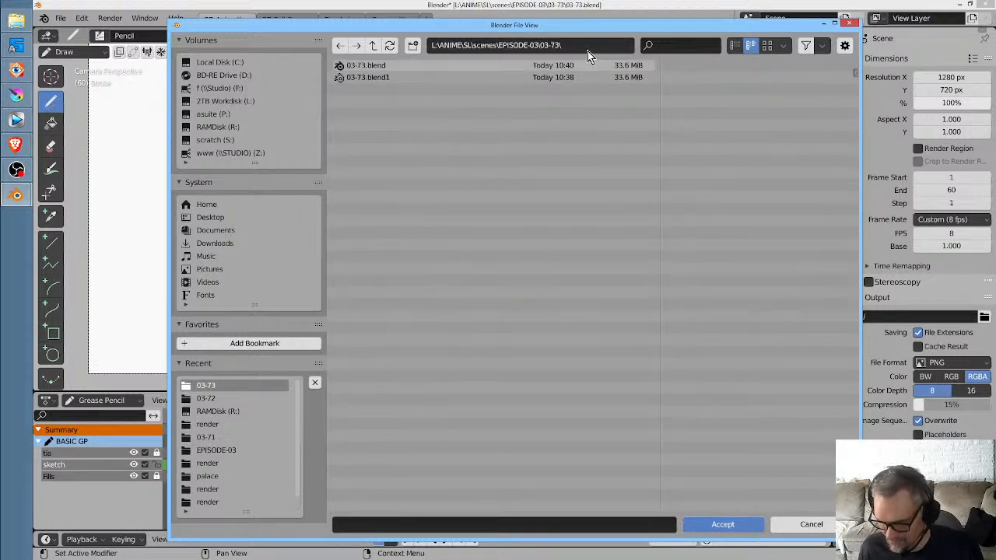
{"action": "key", "text": "End"}
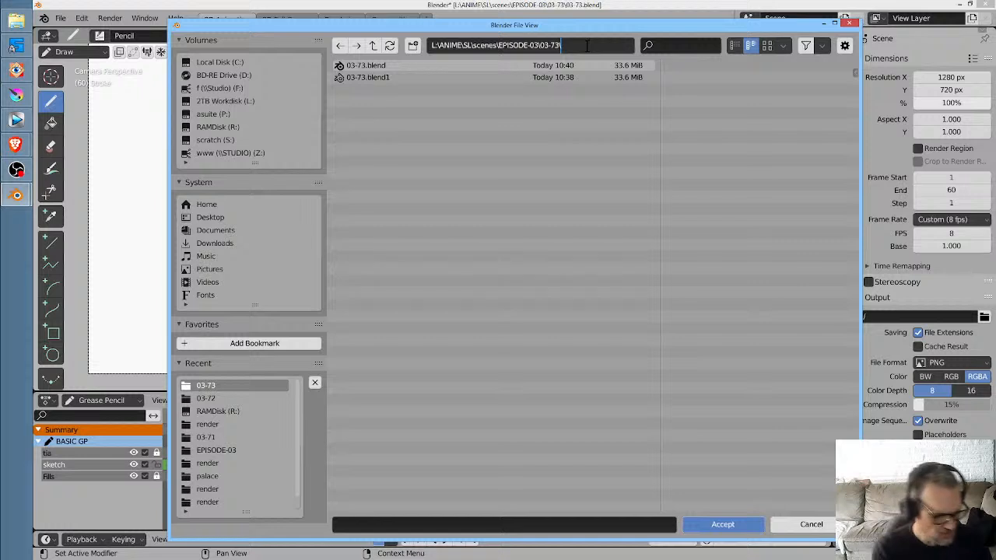
{"action": "type", "text": "render"}
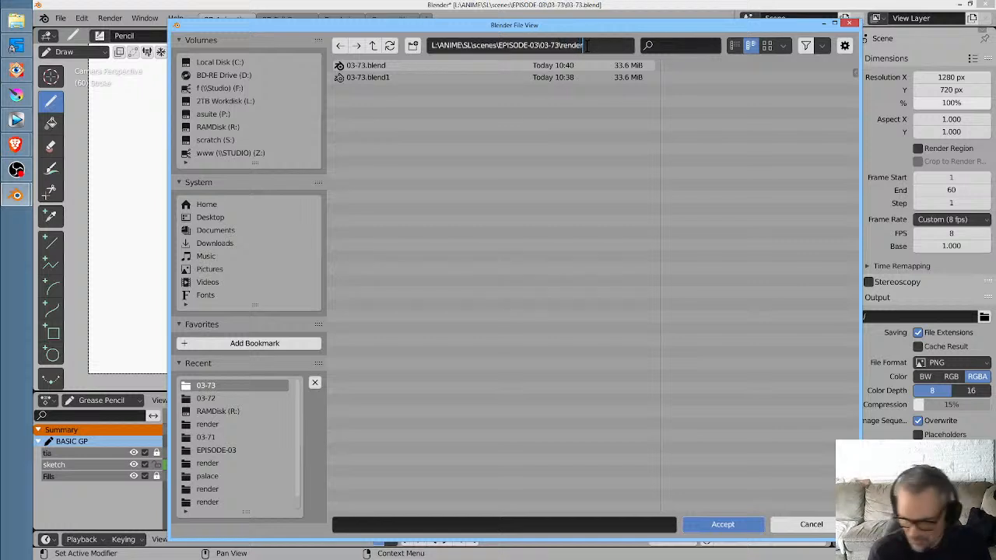
{"action": "key", "text": "Return"}
{"action": "key", "text": "Return"}
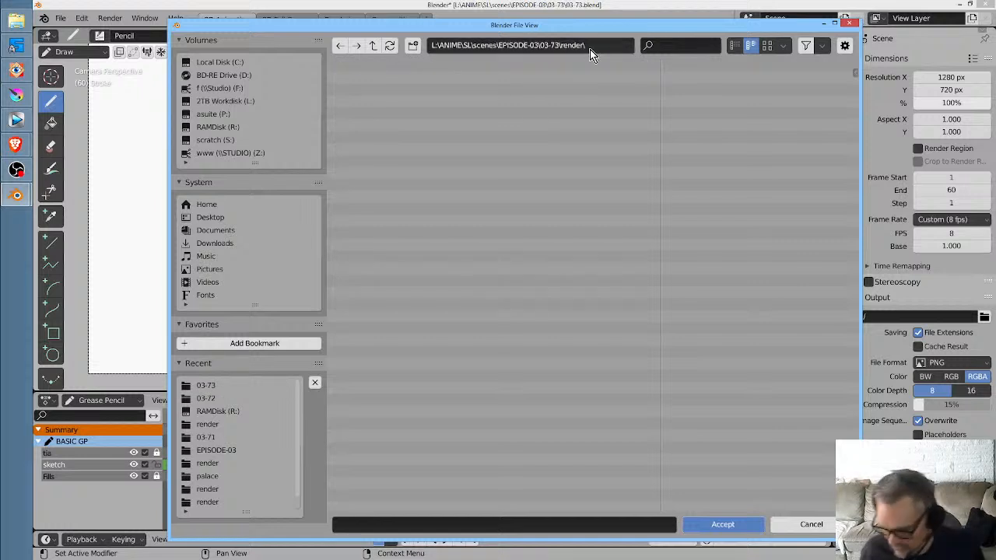
Enter "03-73." as the output file name prefix and accept the render folder as the output location
{"action": "left_click", "coordinate": [357, 523]}
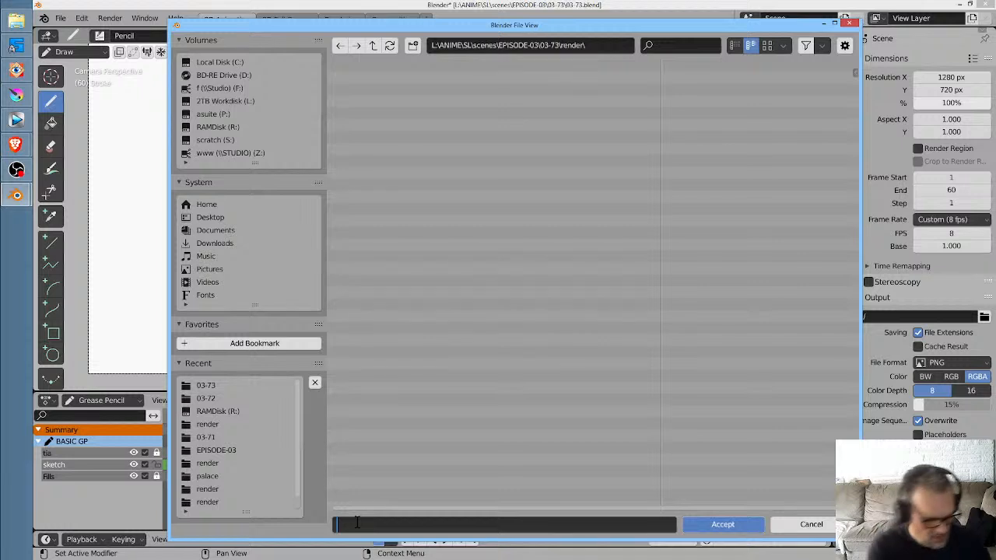
{"action": "type", "text": "03-73"}
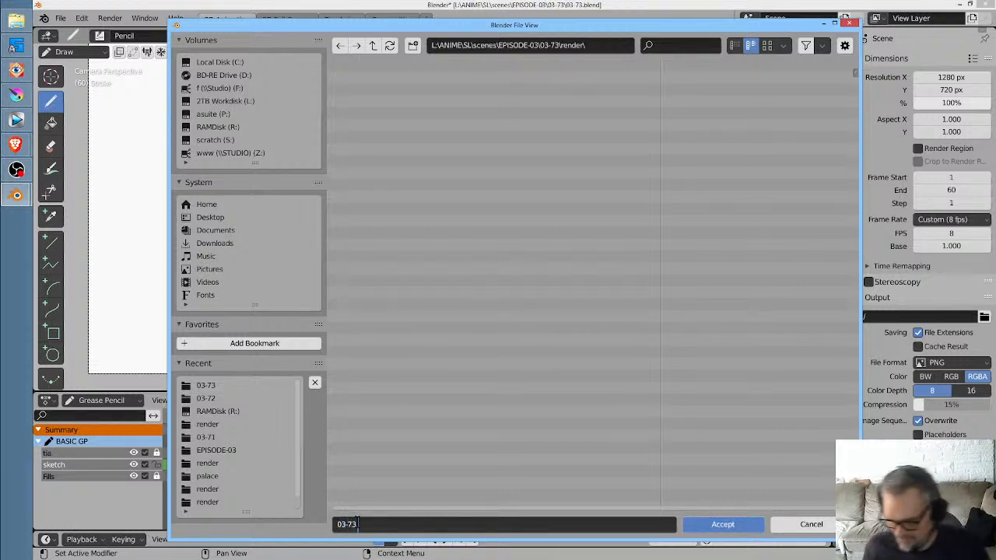
{"action": "type", "text": "."}
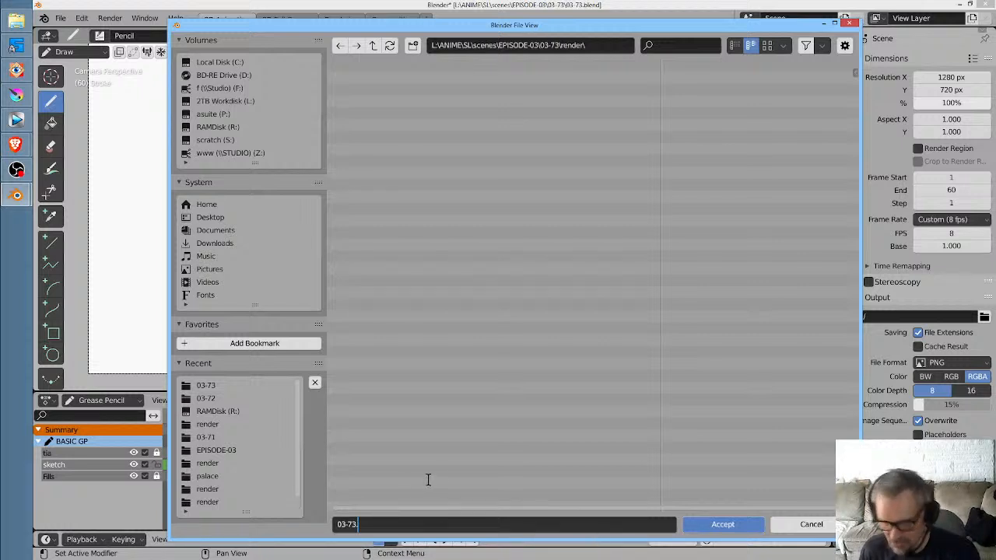
{"action": "left_click", "coordinate": [729, 525]}
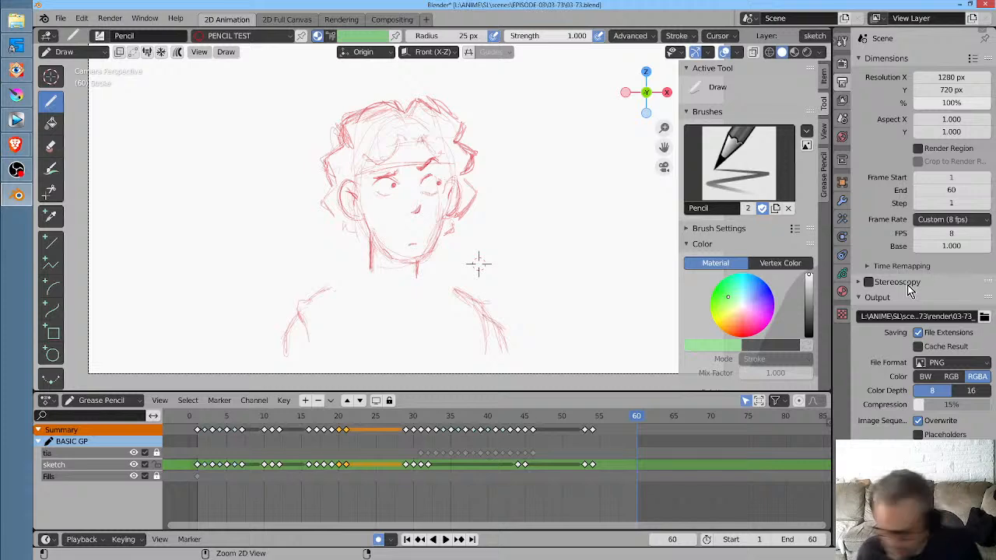
Try to replace the trailing underscore of the output path with a period in the maximized output settings
{"action": "key", "text": "ctrl+space"}
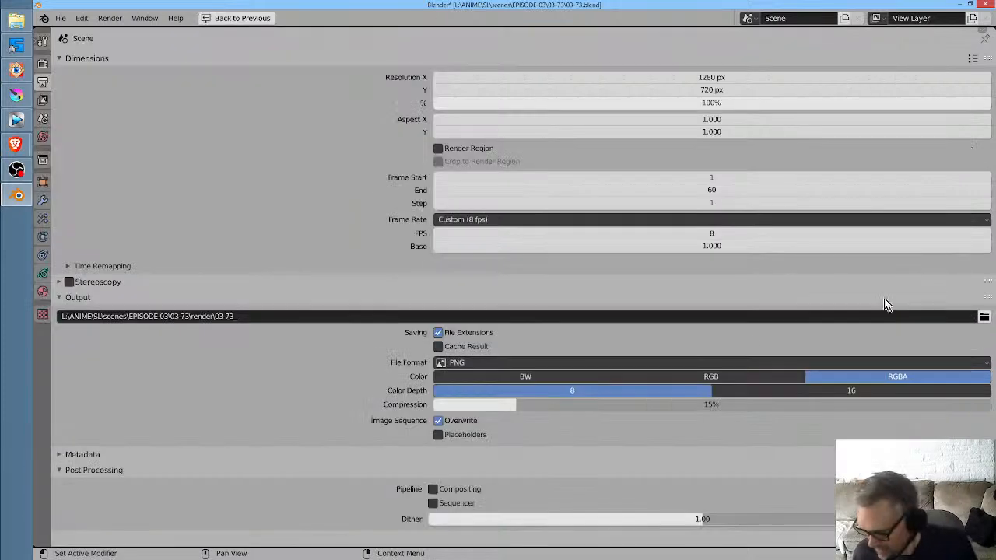
{"action": "left_click", "coordinate": [249, 316]}
{"action": "left_click", "coordinate": [249, 316]}
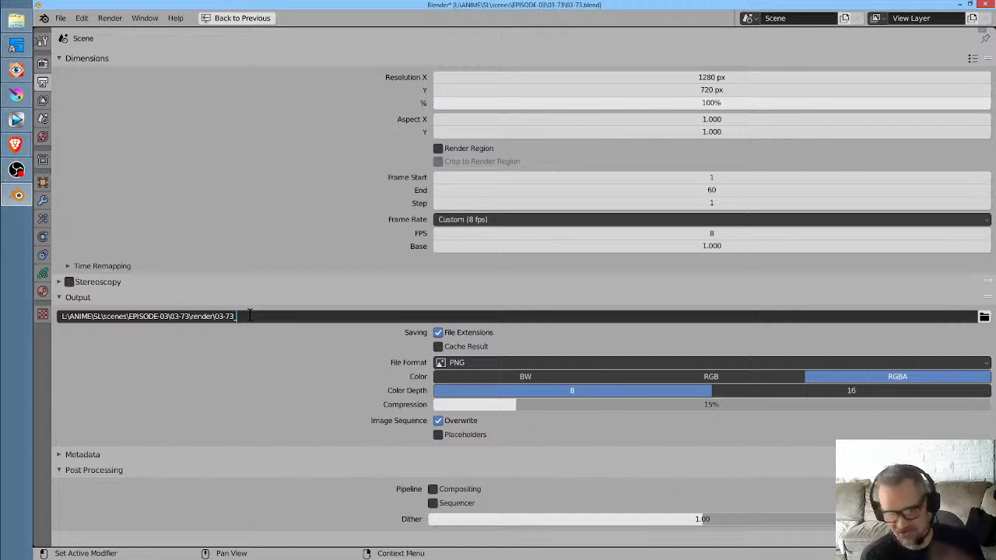
{"action": "key", "text": "BackSpace"}
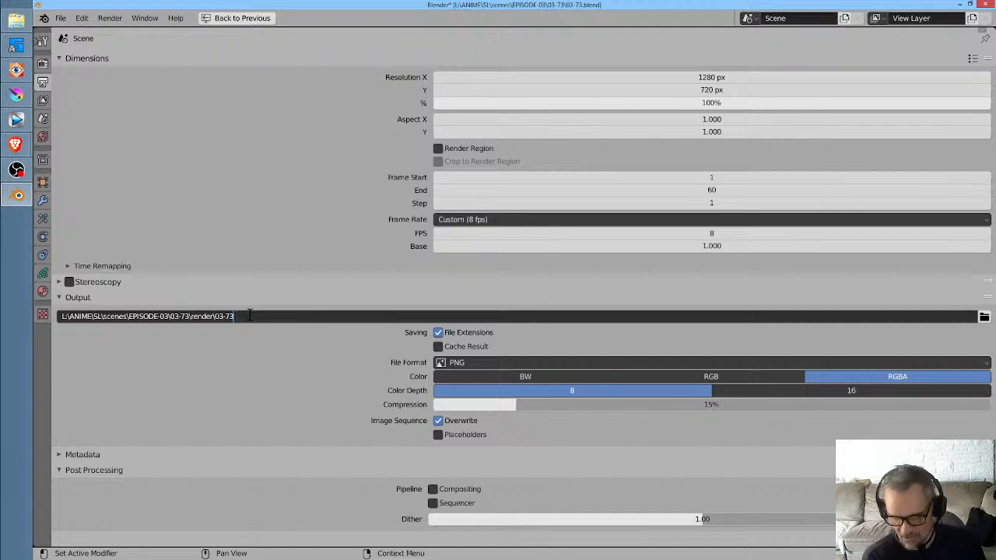
{"action": "type", "text": "."}
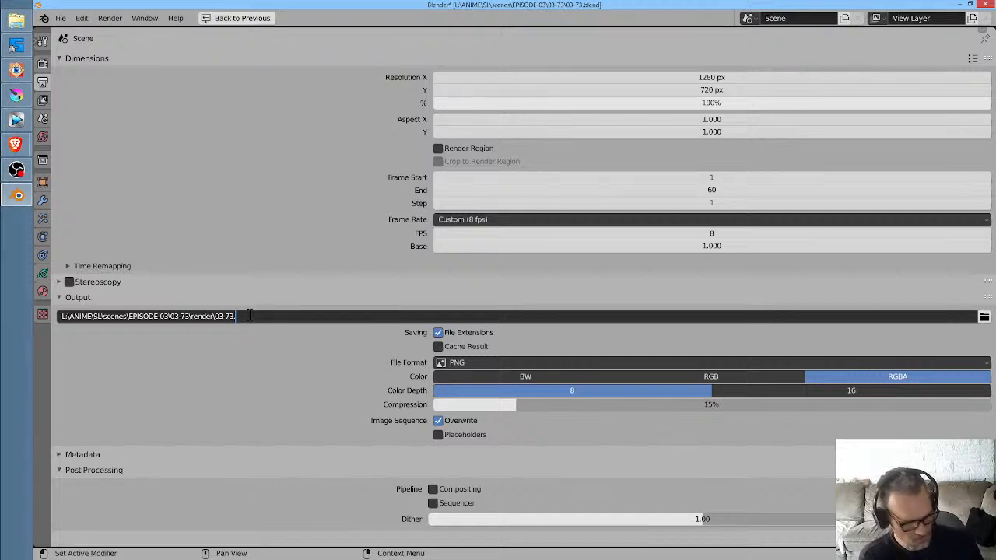
{"action": "key", "text": "Escape"}
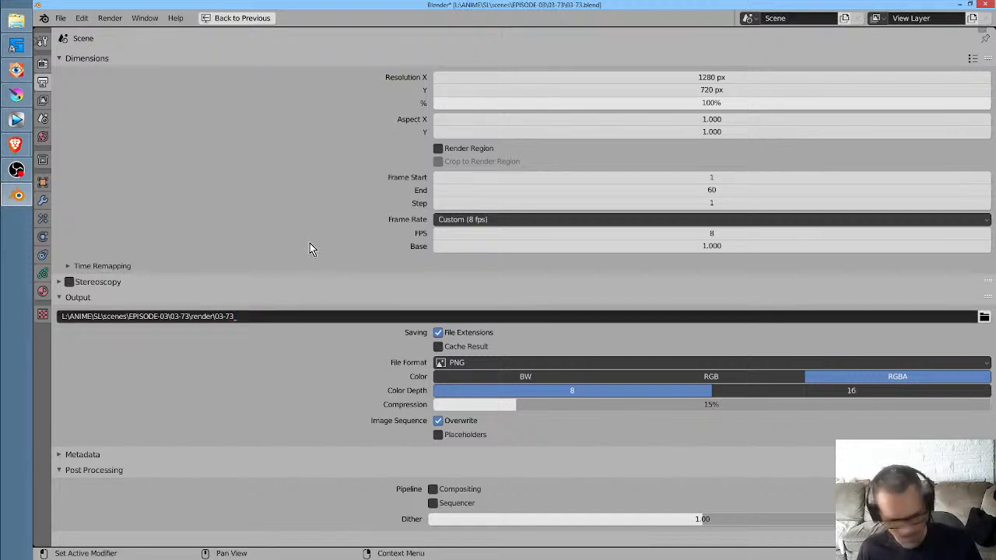
{"action": "key", "text": "ctrl+space"}
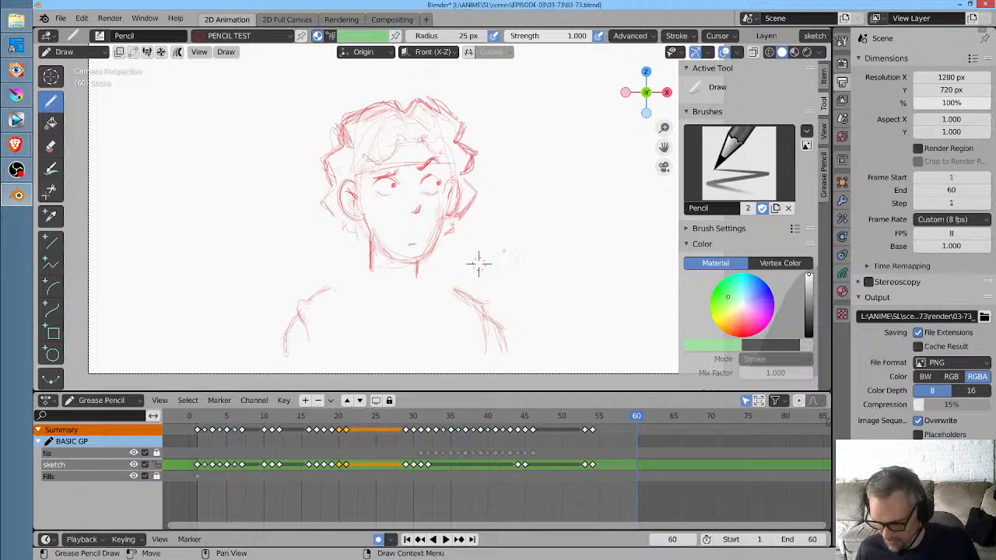
Remove the trailing underscore from the output path so that it ends in render\03-73
{"action": "left_click", "coordinate": [939, 319]}
{"action": "left_click", "coordinate": [941, 315]}
{"action": "key", "text": "End"}
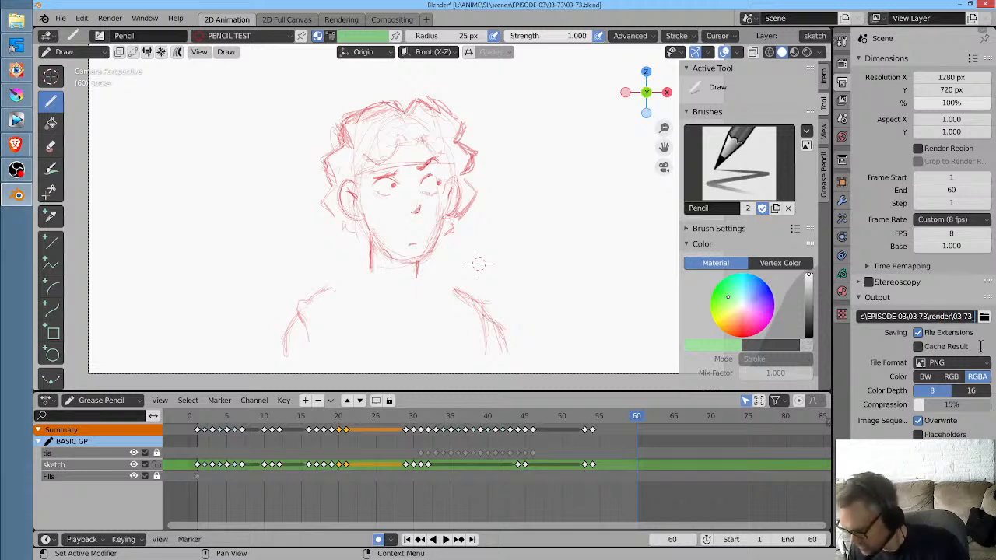
{"action": "key", "text": "BackSpace"}
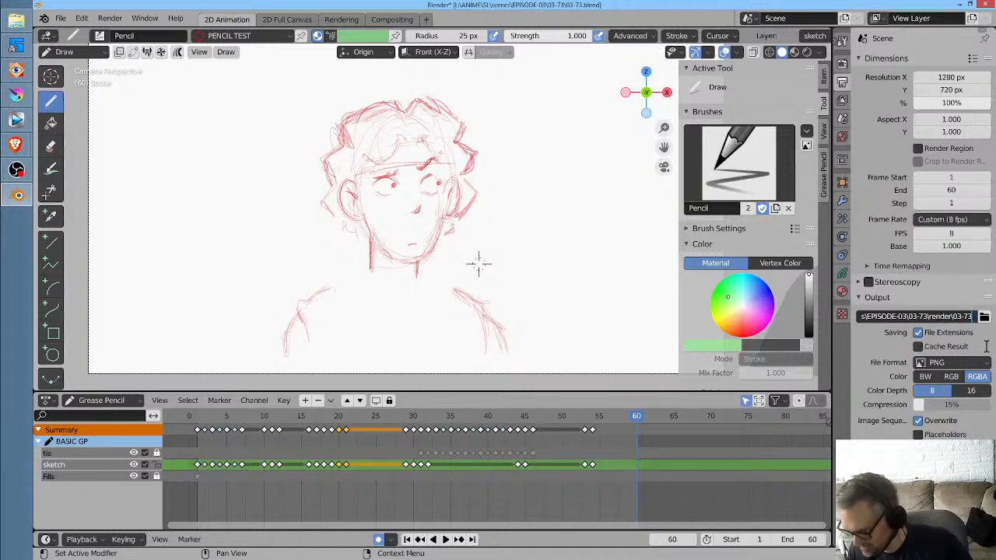
Add a trailing period to the render output path after 03-73 and save the blend file
{"action": "type", "text": "..."}
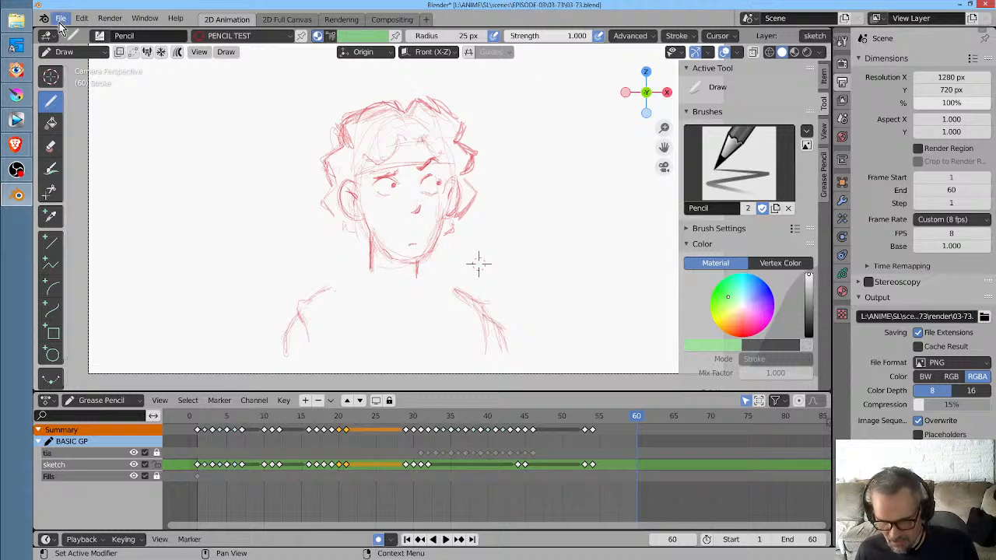
{"action": "left_click", "coordinate": [61, 19]}
{"action": "left_click", "coordinate": [78, 104]}
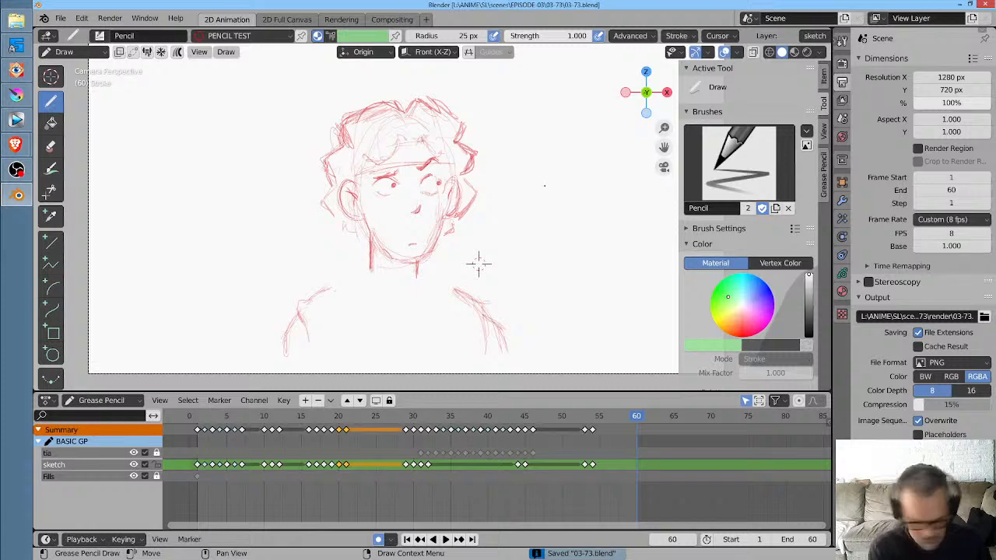
Render the full animation, frames 1 to 60, to the PNG sequence and close the render window
{"action": "key", "text": "ctrl+F12"}
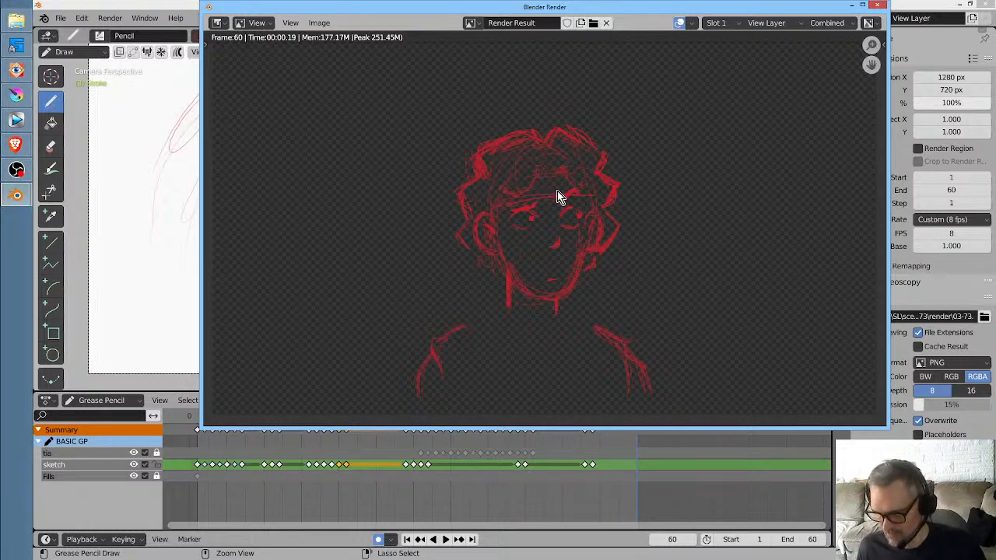
{"action": "key", "text": "Escape"}
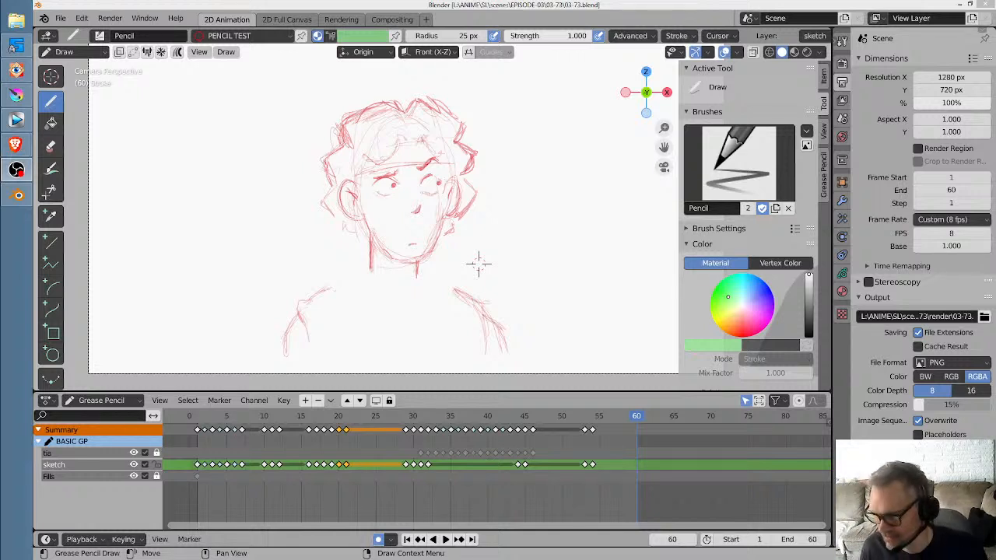
{"action": "left_click", "coordinate": [502, 8]}
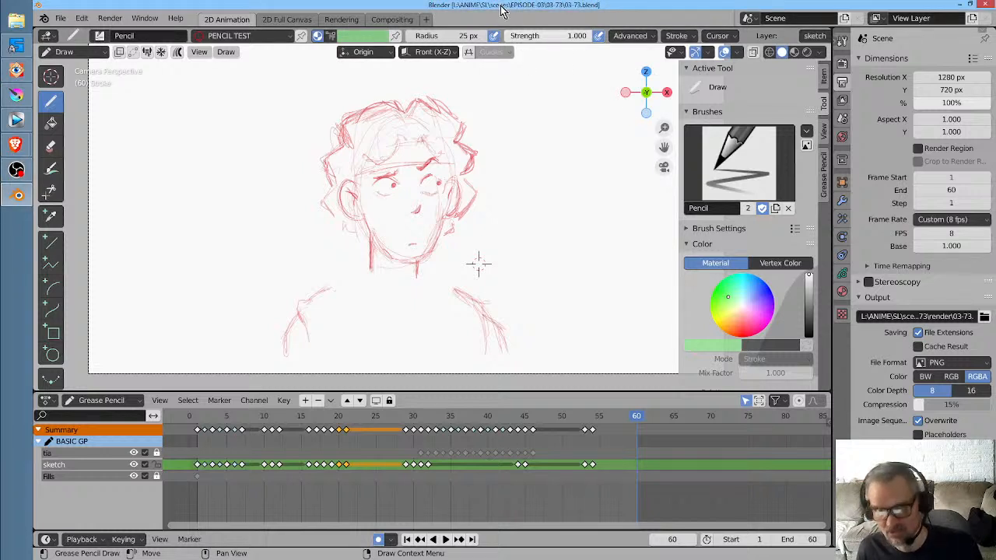
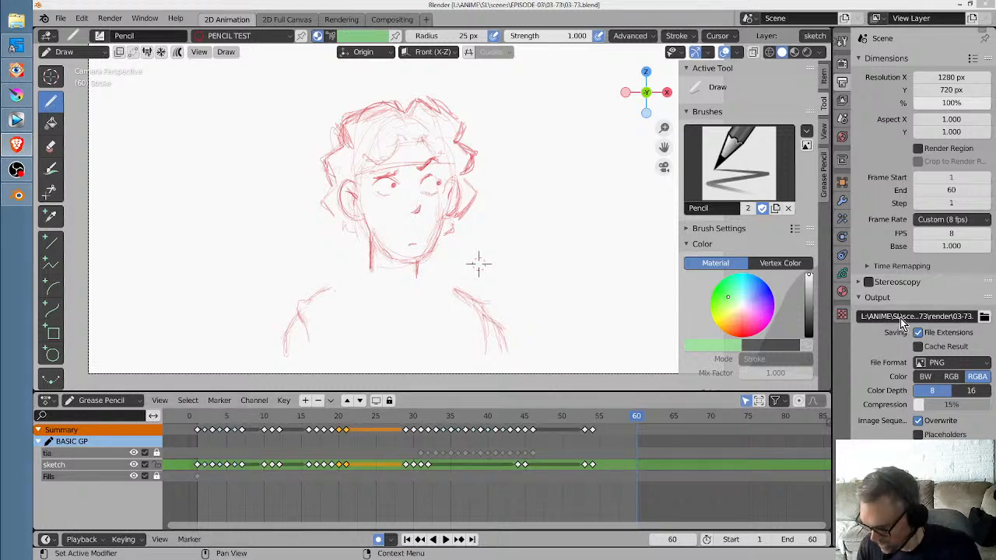
Check the full render output path in the enlarged output settings and restore the normal layout
{"action": "left_click", "coordinate": [892, 322]}
{"action": "left_click", "coordinate": [892, 322]}
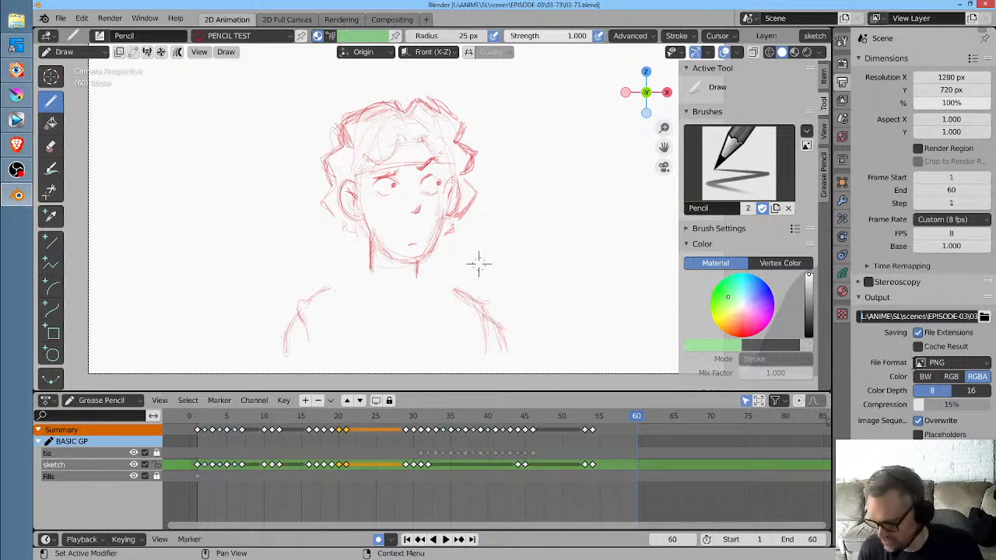
{"action": "key", "text": "Return"}
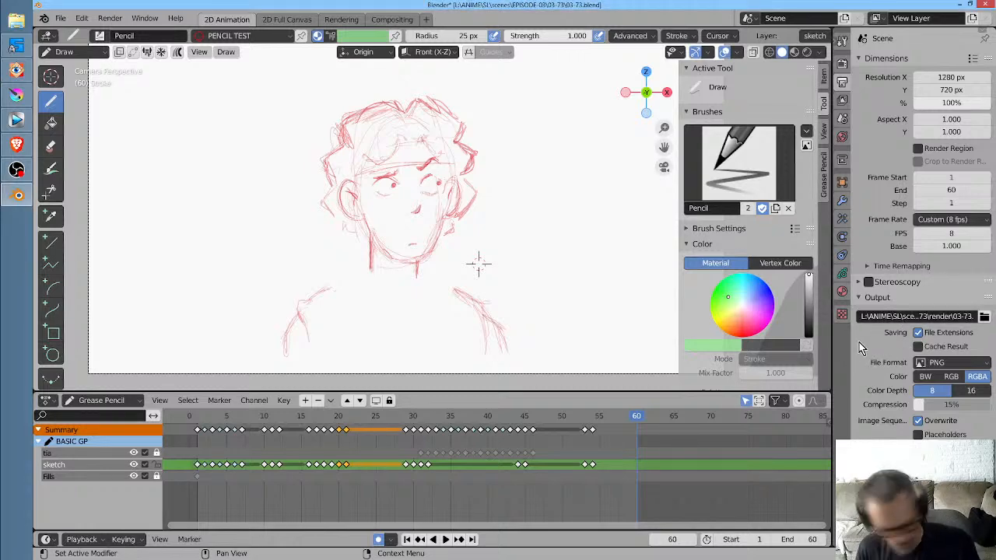
{"action": "key", "text": "ctrl+space"}
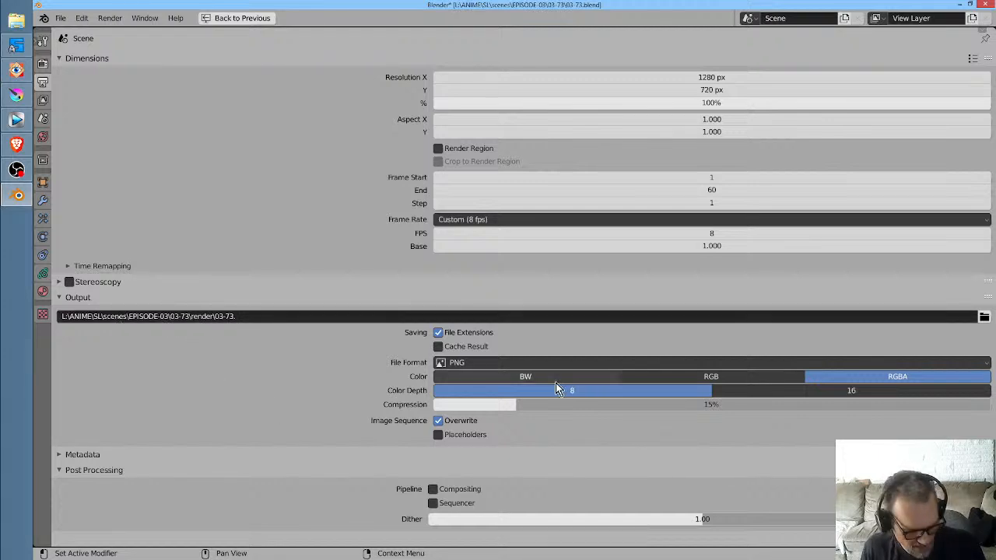
{"action": "key", "text": "ctrl+space"}
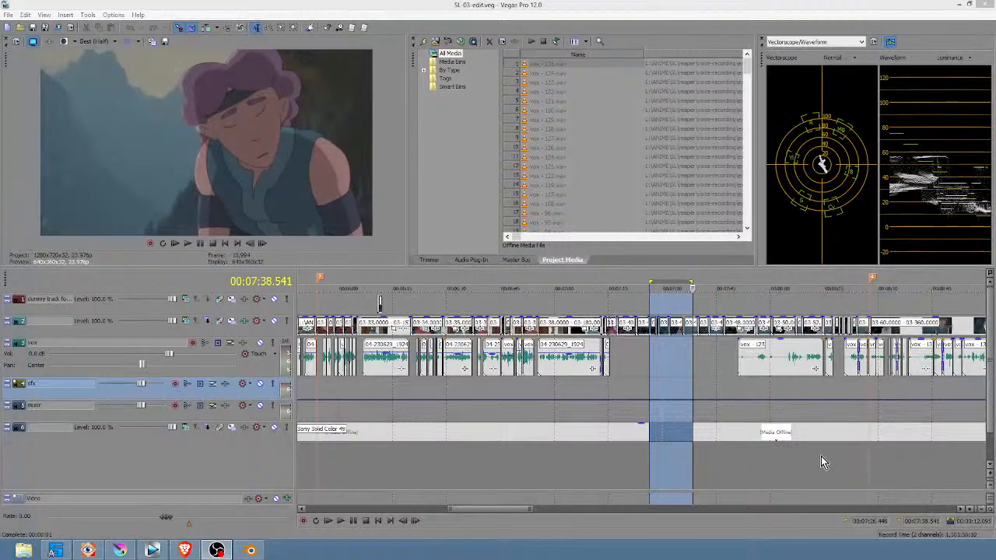
In Vegas Pro, place the cursor at the end of the last video clip and import 03-73.0001.png from the 03-73 render folder as an image sequence
{"action": "scroll", "coordinate": [834, 460], "scroll_direction": "right", "scroll_amount": 10}
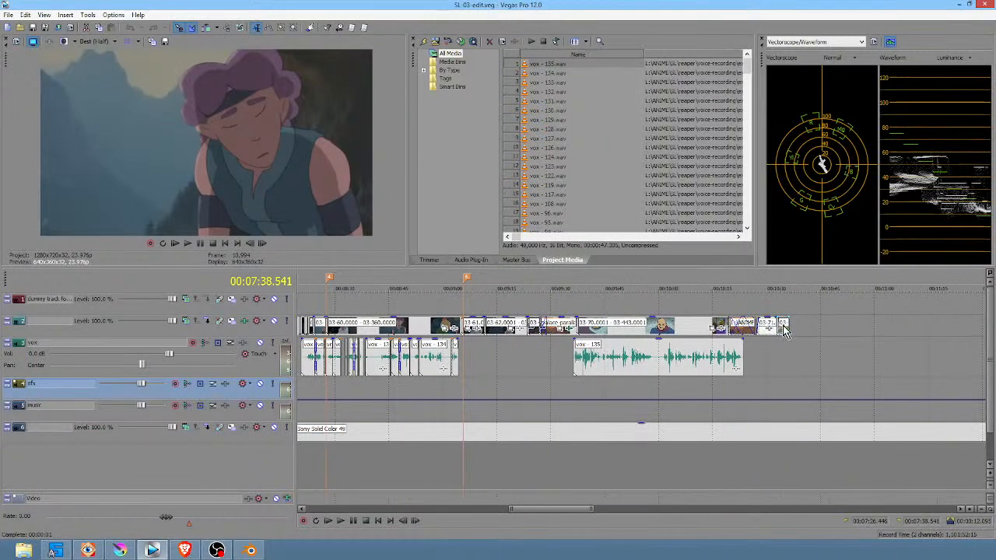
{"action": "left_click", "coordinate": [789, 327]}
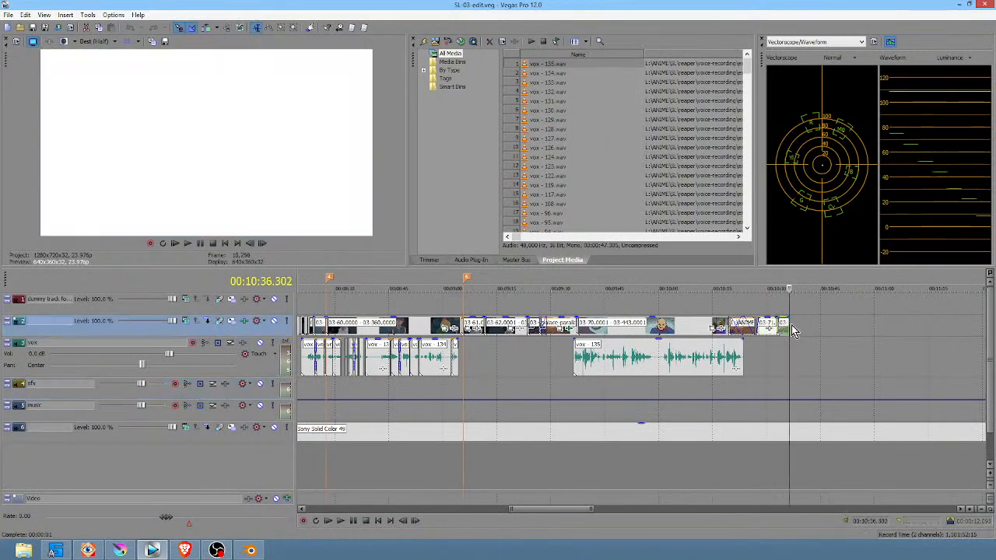
{"action": "left_click", "coordinate": [438, 42]}
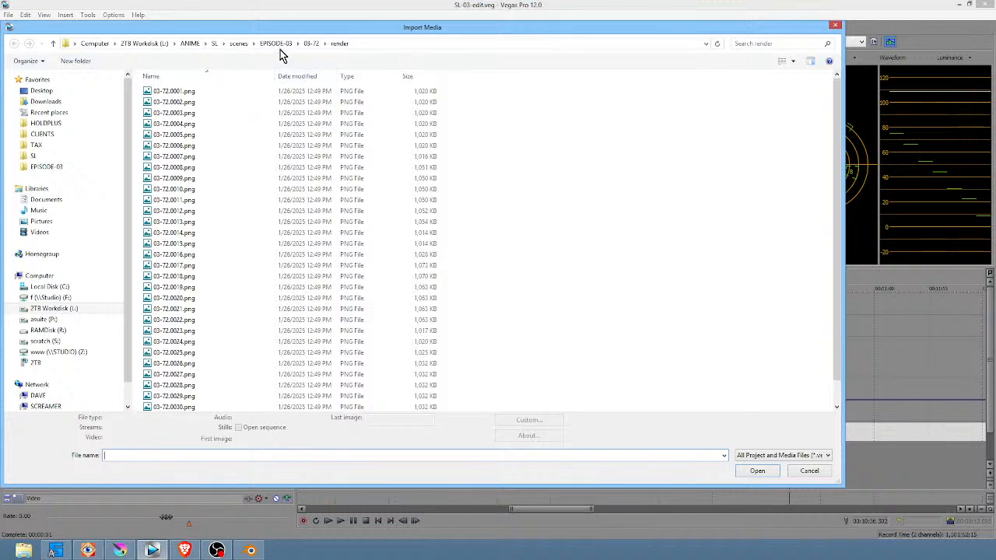
{"action": "left_click", "coordinate": [279, 43]}
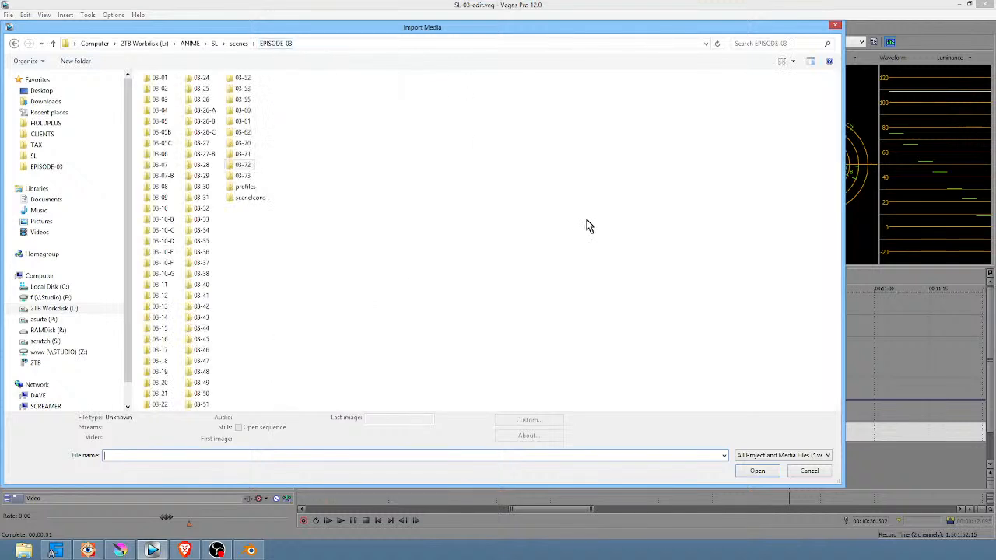
{"action": "double_click", "coordinate": [239, 179]}
{"action": "double_click", "coordinate": [171, 94]}
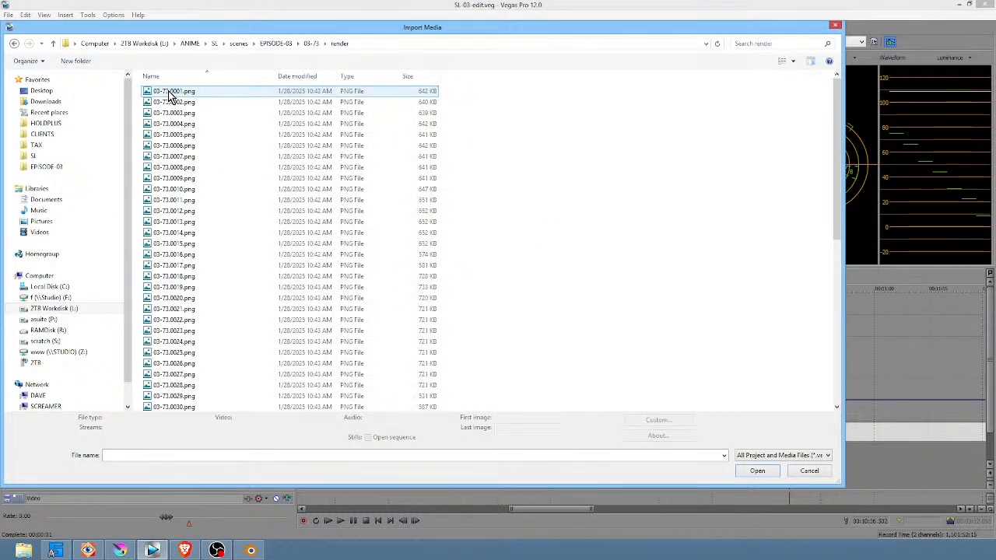
{"action": "left_click", "coordinate": [172, 95]}
{"action": "left_click", "coordinate": [369, 436]}
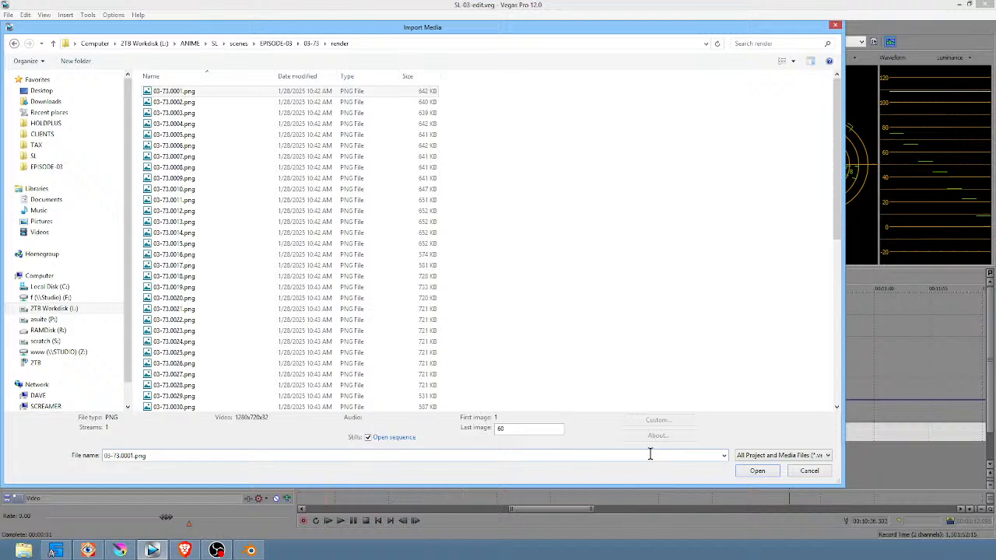
{"action": "left_click", "coordinate": [761, 472]}
Set the imported 03-73 sequence's frame rate to 8 fps in its media properties
{"action": "triple_click", "coordinate": [526, 242]}
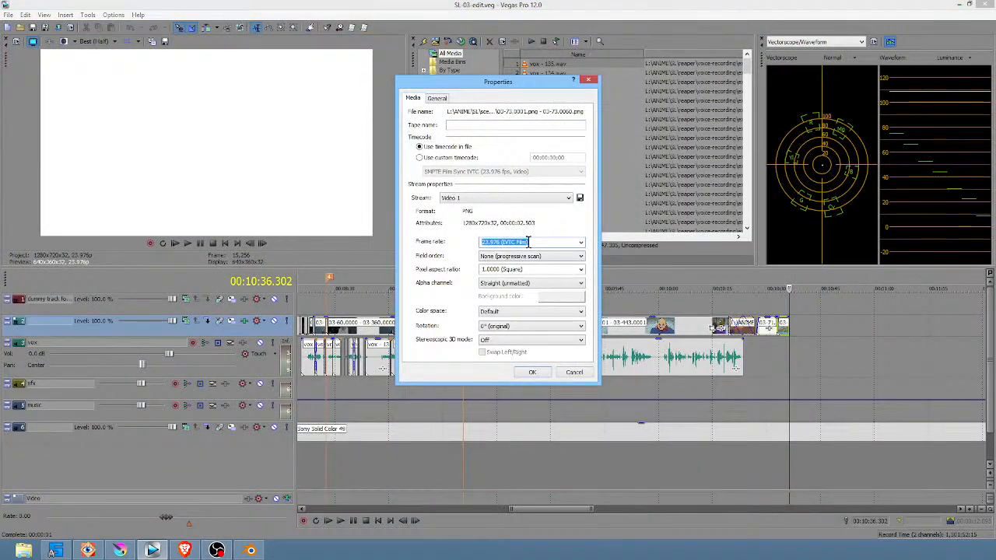
{"action": "type", "text": "8"}
{"action": "key", "text": "Return"}
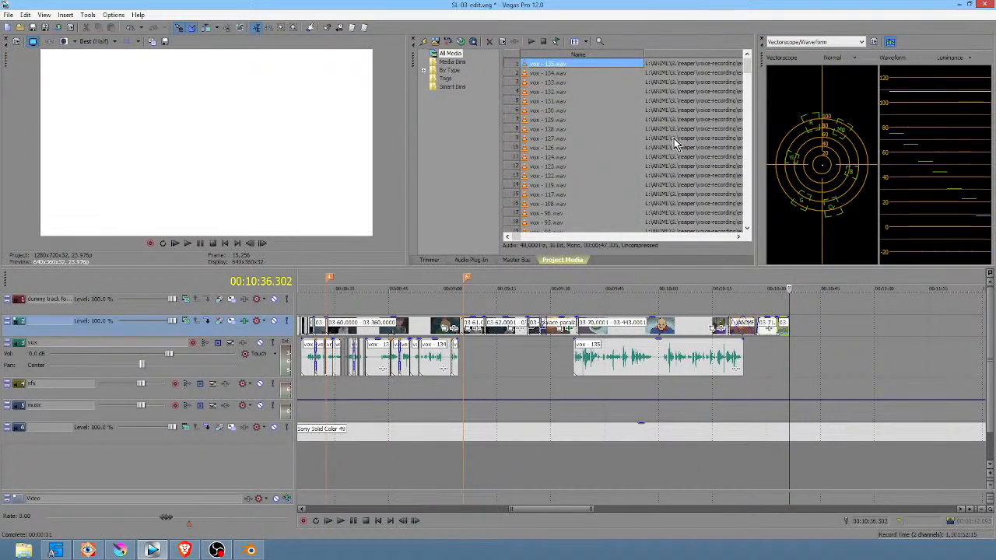
Find the 03-73 sequence in the project media and place it on the video track directly after the 03-72 clip
{"action": "left_click_drag", "start_coordinate": [744, 63], "coordinate": [745, 128]}
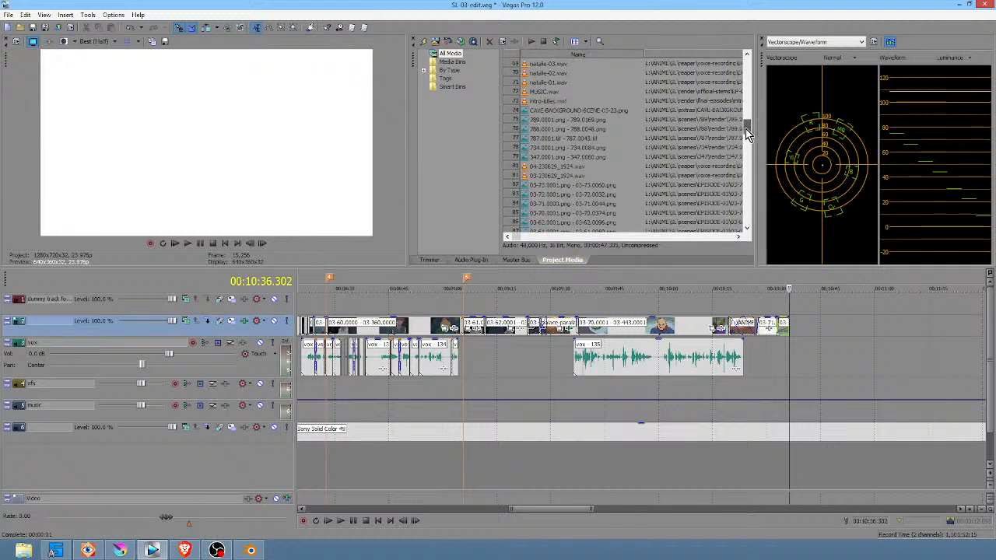
{"action": "left_click", "coordinate": [547, 187]}
{"action": "mouse_move", "coordinate": [536, 187]}
{"action": "left_mouse_down"}
{"action": "mouse_move", "coordinate": [722, 212]}
{"action": "mouse_move", "coordinate": [813, 316]}
{"action": "mouse_move", "coordinate": [802, 328]}
{"action": "left_mouse_up"}
Set the new 03-73 clip to Disable resample in its event properties
{"action": "right_click", "coordinate": [798, 327]}
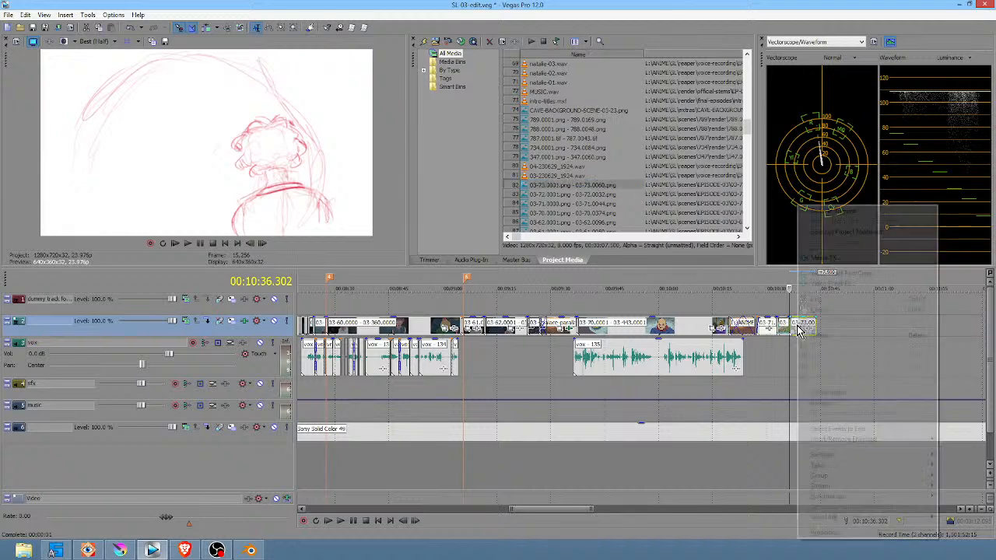
{"action": "left_click", "coordinate": [827, 532]}
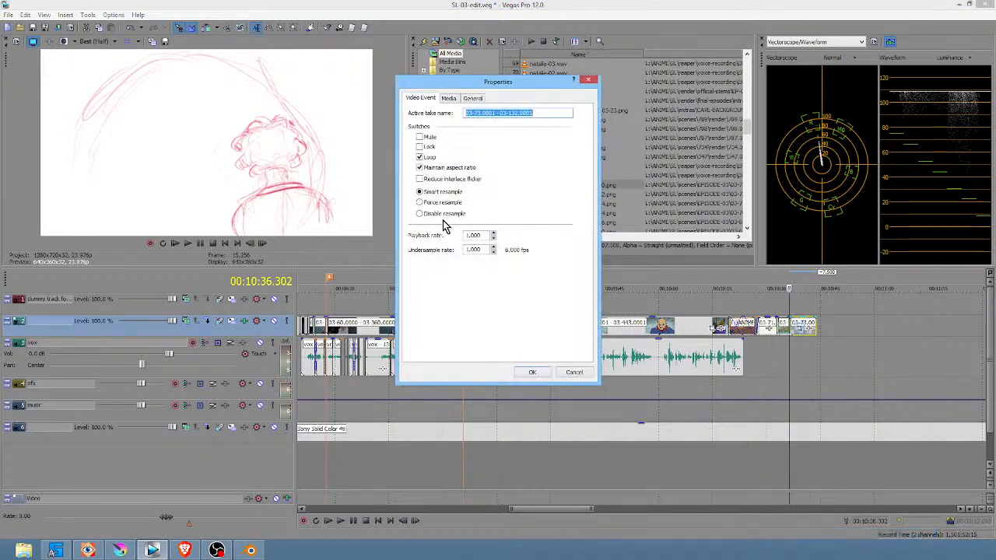
{"action": "left_click", "coordinate": [420, 214]}
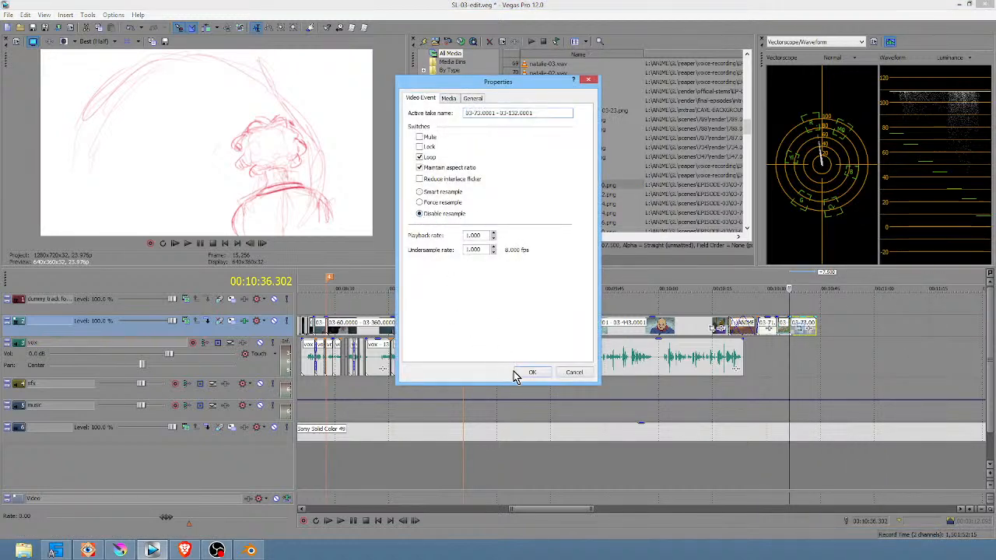
{"action": "left_click", "coordinate": [533, 374]}
Play back the edit from just before the 03-71 clip through the 03-73 clip to review the new shot
{"action": "left_click", "coordinate": [821, 362]}
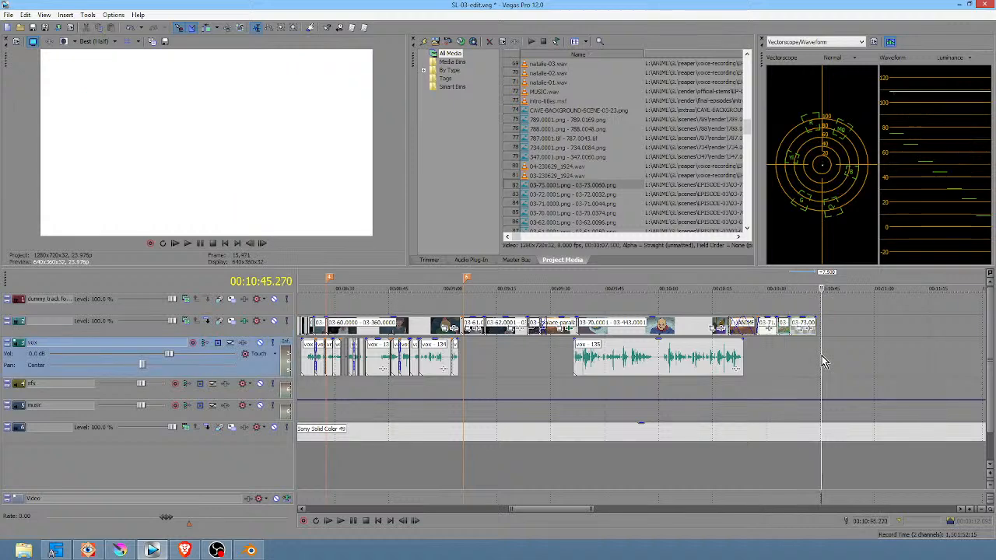
{"action": "scroll", "coordinate": [788, 358], "scroll_direction": "up", "scroll_amount": 3}
{"action": "left_click", "coordinate": [463, 354]}
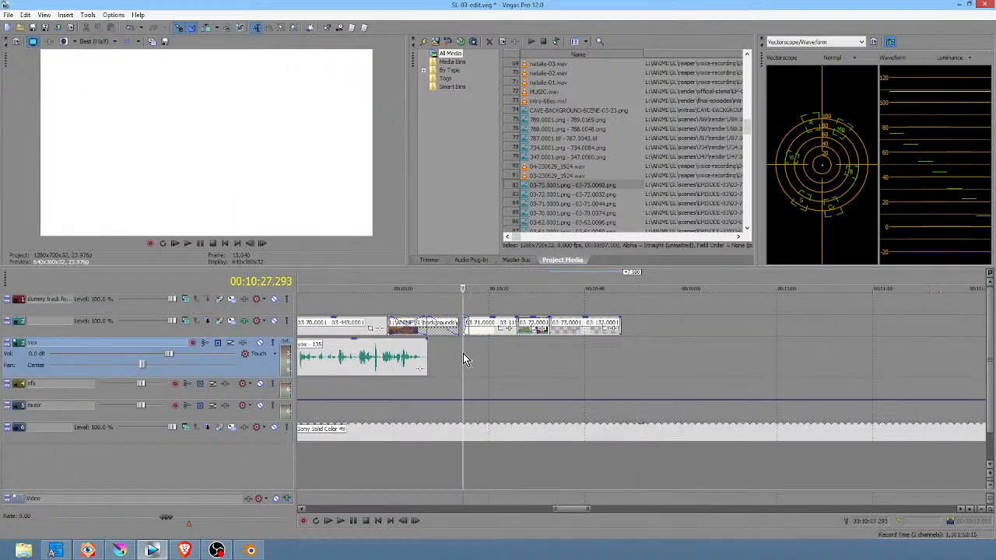
{"action": "key", "text": "space"}
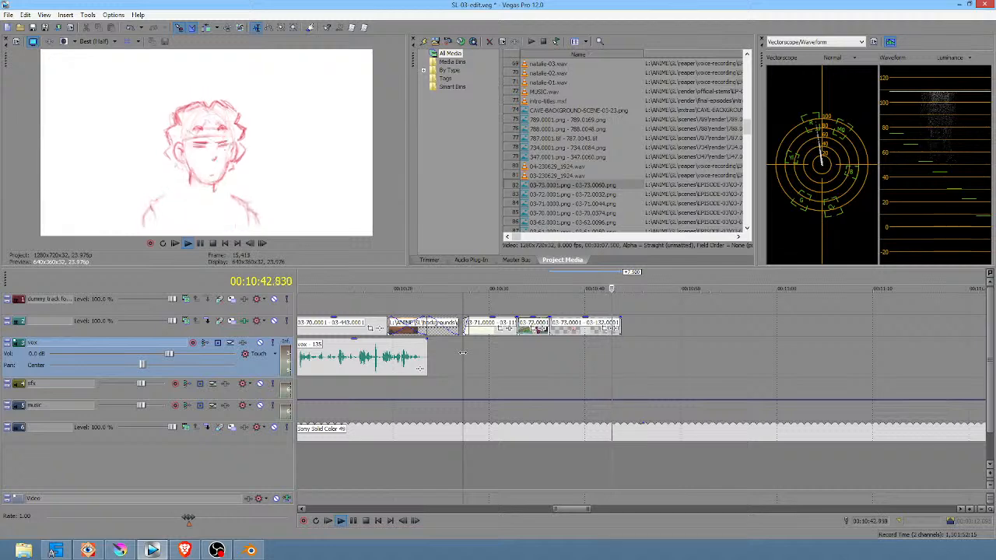
{"action": "key", "text": "space"}
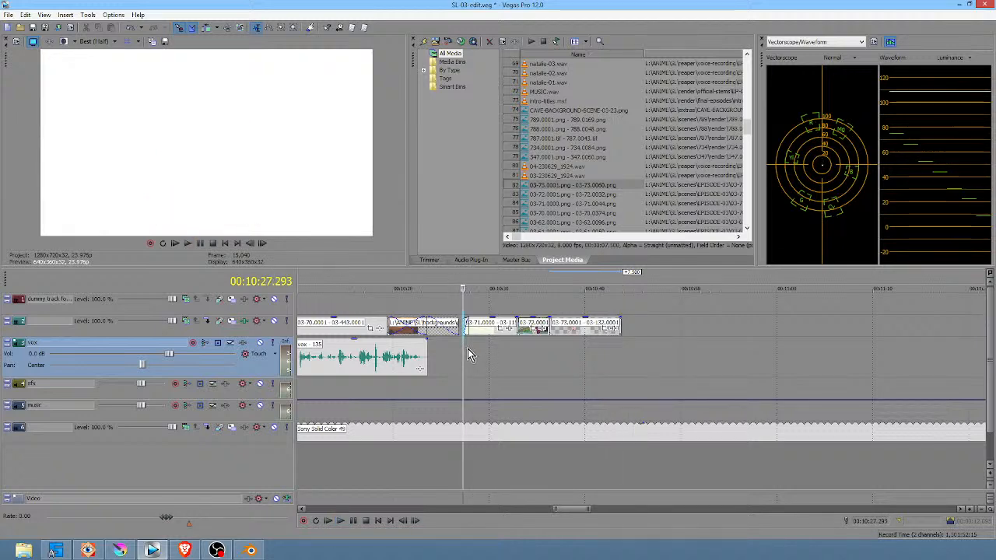
{"action": "mouse_move", "coordinate": [467, 356]}
{"action": "left_mouse_down"}
{"action": "mouse_move", "coordinate": [624, 361]}
{"action": "mouse_move", "coordinate": [615, 365]}
{"action": "left_mouse_up"}
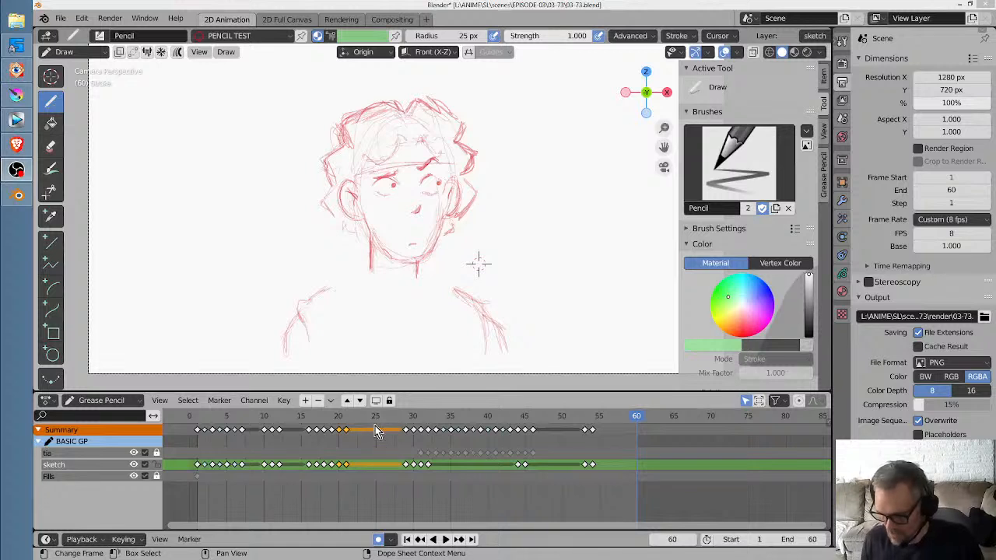
Switch to Blender, go to frame 1 and move the Lines layer above the sketch layer
{"action": "left_click", "coordinate": [196, 426]}
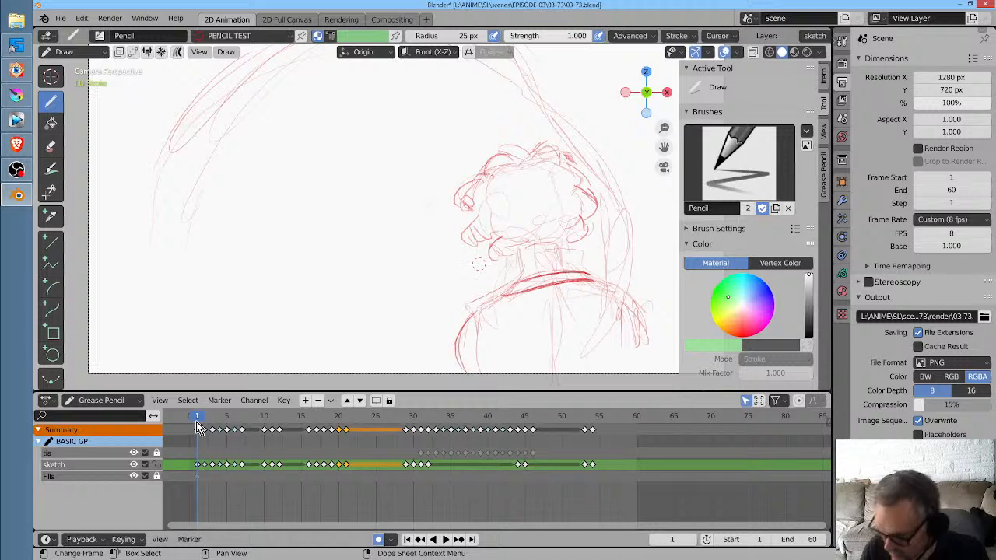
{"action": "left_click", "coordinate": [842, 273]}
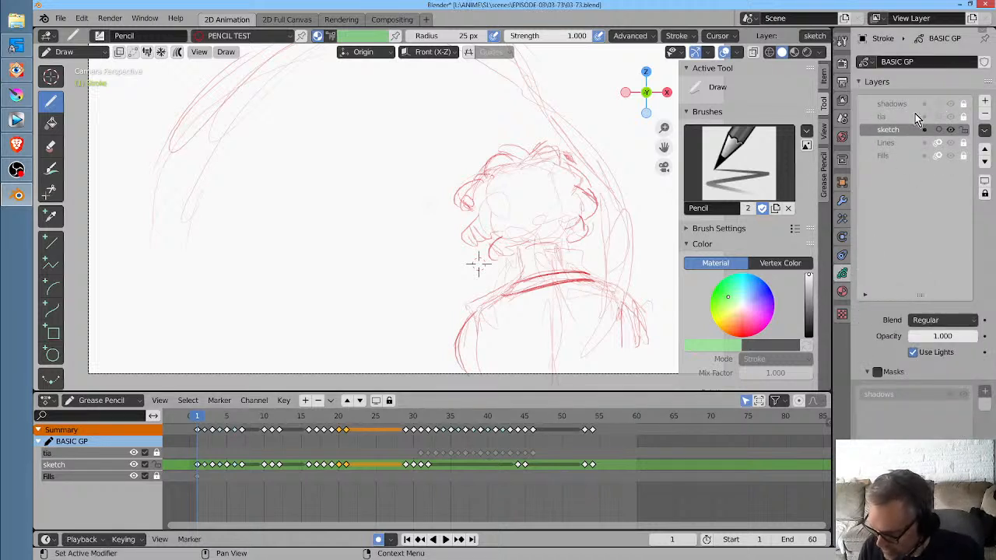
{"action": "left_click", "coordinate": [905, 141]}
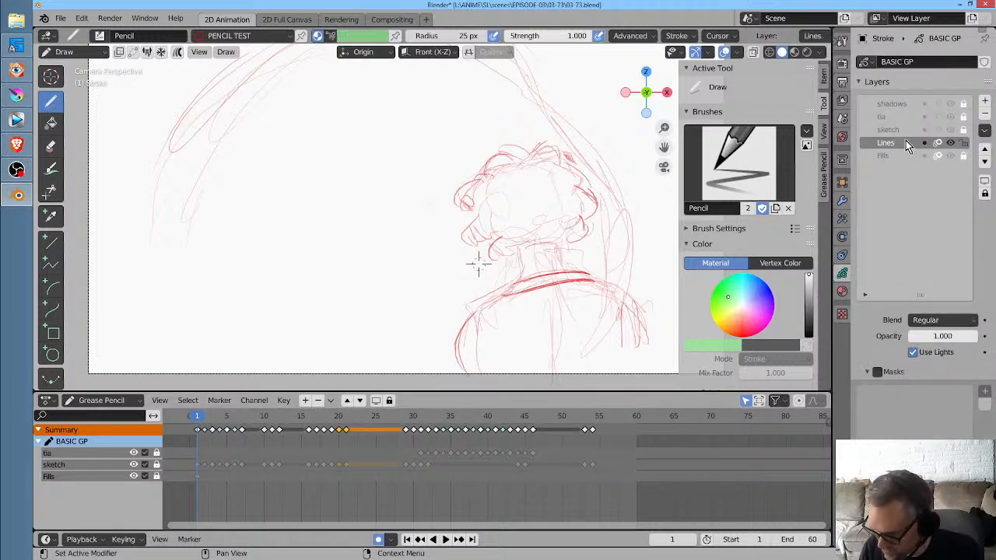
{"action": "left_click", "coordinate": [985, 148]}
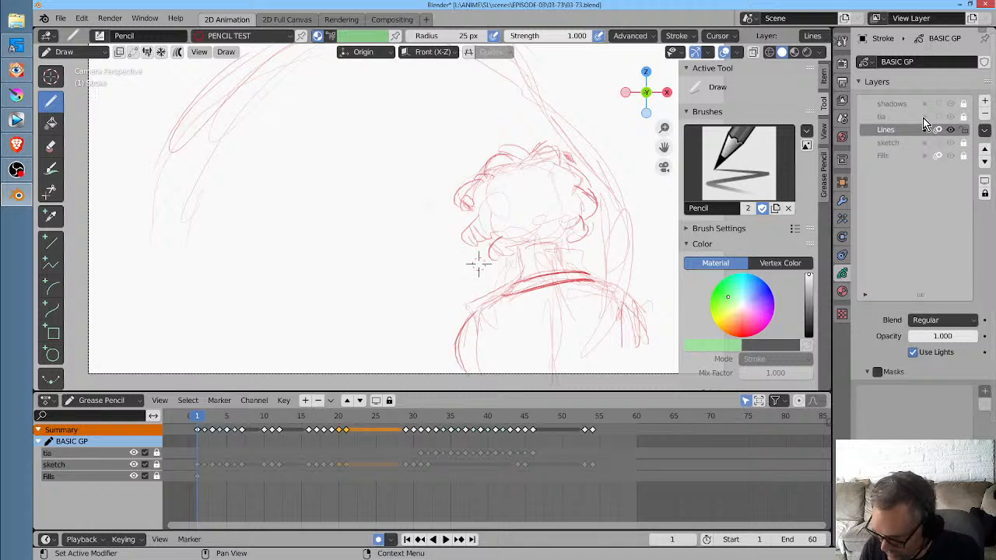
Choose the Ink Pen brush for drawing and open its advanced brush settings
{"action": "left_click", "coordinate": [104, 36]}
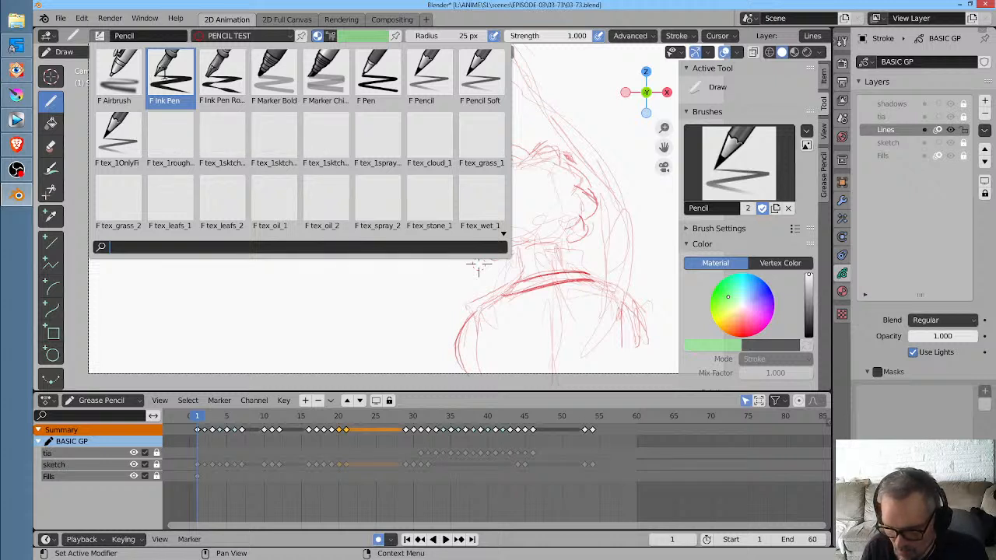
{"action": "left_click", "coordinate": [165, 71]}
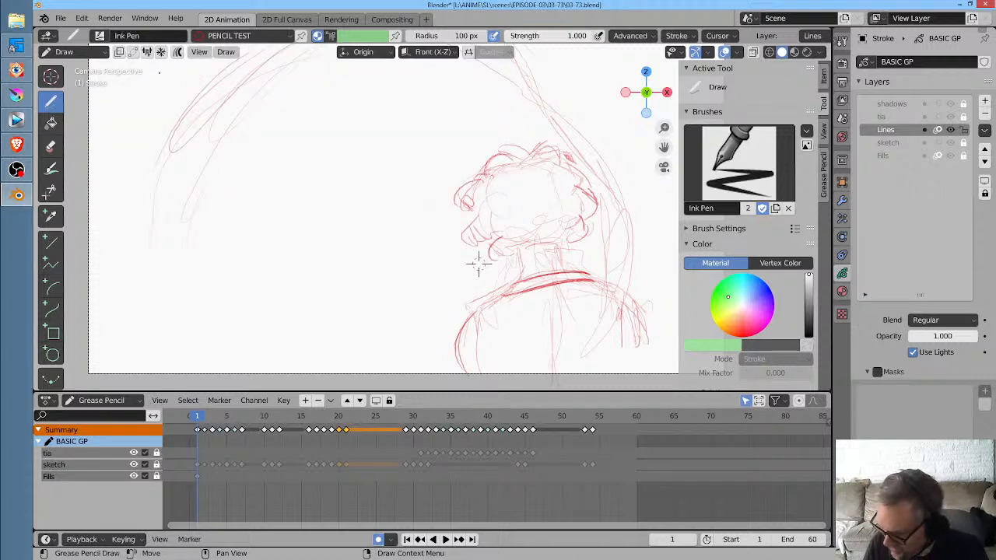
{"action": "left_click", "coordinate": [843, 62]}
{"action": "left_click", "coordinate": [842, 41]}
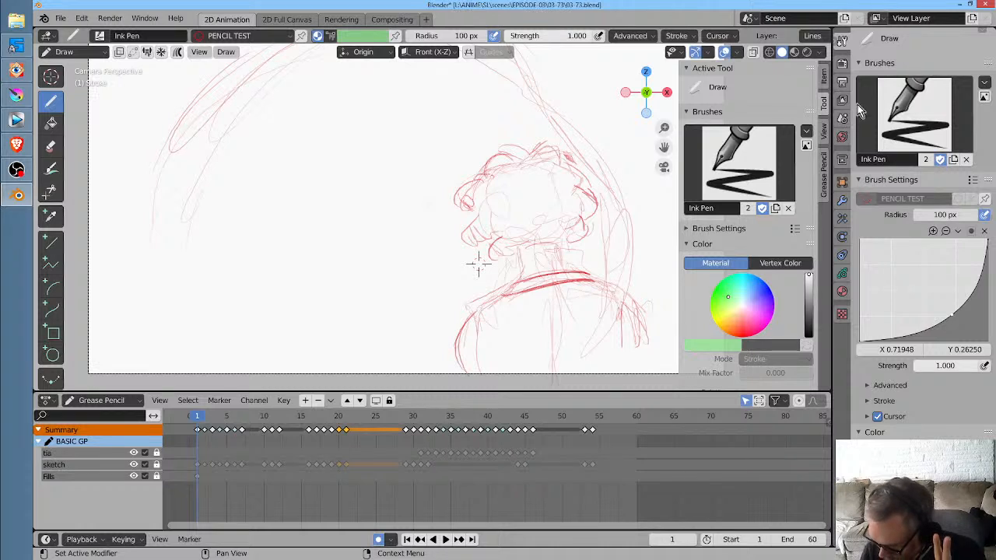
{"action": "left_click", "coordinate": [869, 386]}
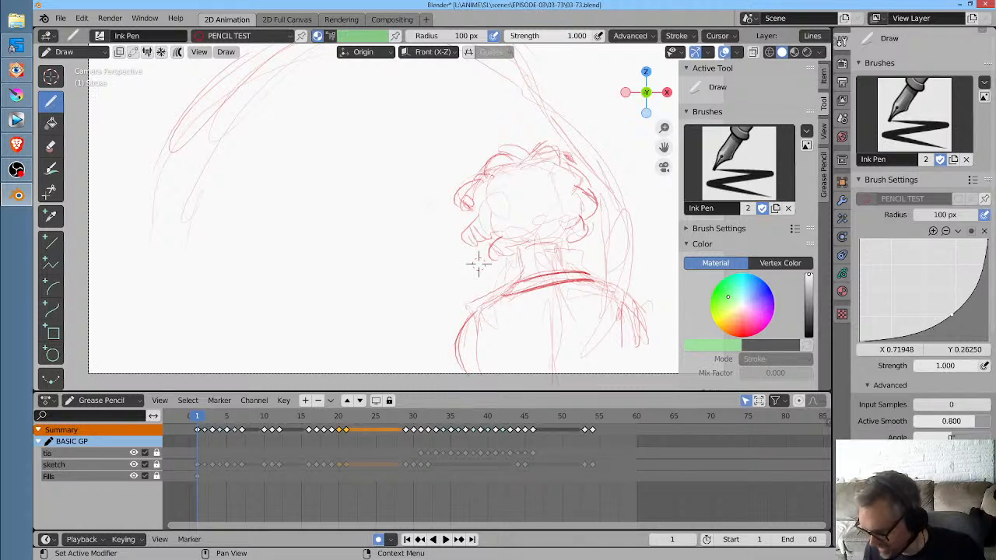
Set the Ink Pen brush's Active Smooth to 0.2
{"action": "left_click_drag", "start_coordinate": [969, 421], "coordinate": [953, 421]}
{"action": "left_click", "coordinate": [963, 421]}
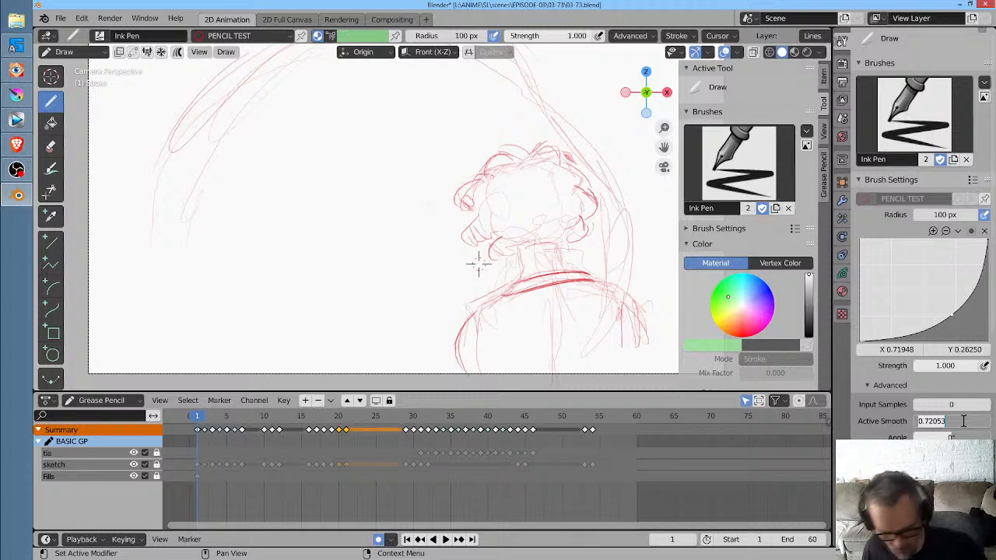
{"action": "type", "text": "0.2"}
{"action": "key", "text": "Return"}
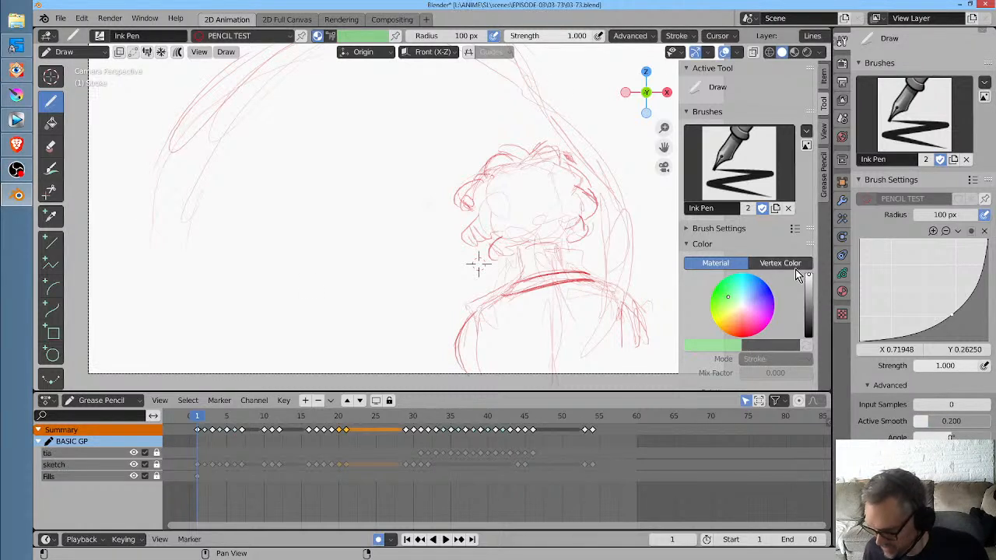
Show the Grease Pencil layer list and save 03-73.blend
{"action": "left_click", "coordinate": [841, 272]}
{"action": "left_click", "coordinate": [82, 19]}
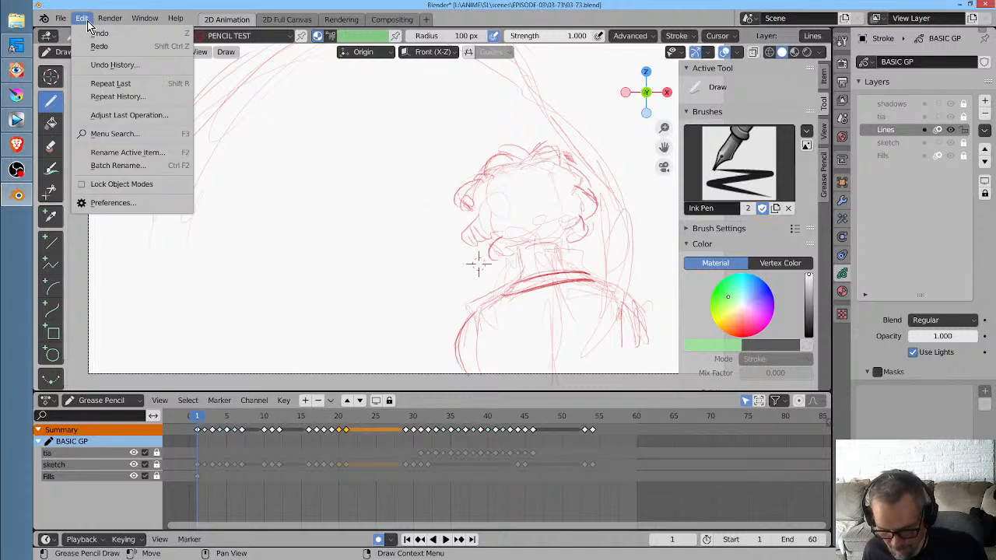
{"action": "mouse_move", "coordinate": [60, 18]}
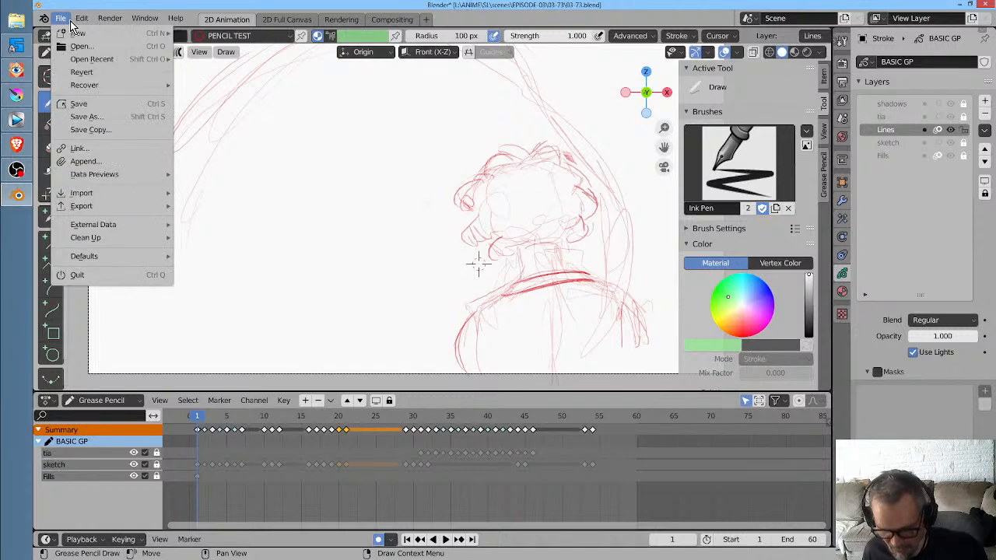
{"action": "left_click", "coordinate": [70, 105]}
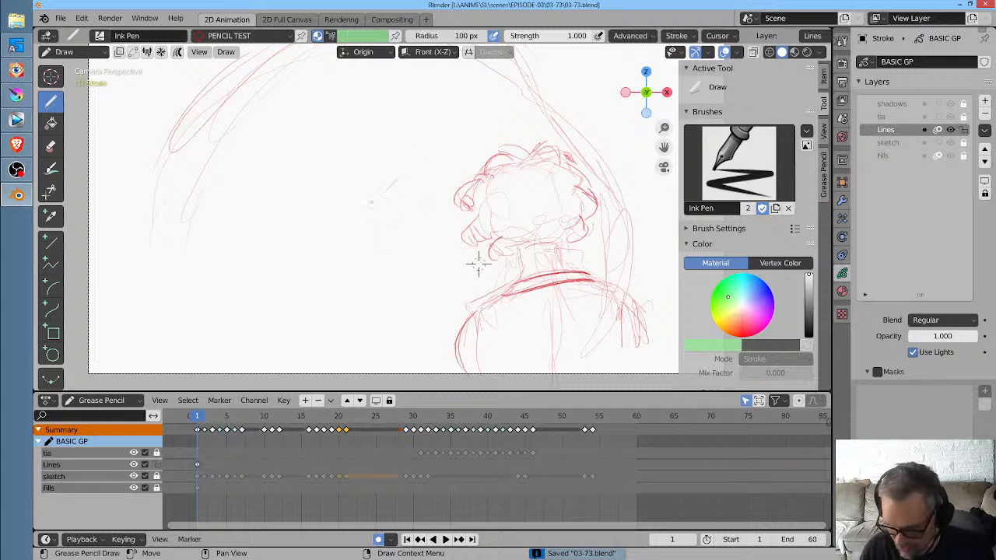
Try a zigzag test stroke with the Ink Pen, undo it, and make charcoal ink the active material
{"action": "mouse_move", "coordinate": [397, 180]}
{"action": "left_mouse_down"}
{"action": "mouse_move", "coordinate": [405, 319]}
{"action": "mouse_move", "coordinate": [613, 263]}
{"action": "left_mouse_up"}
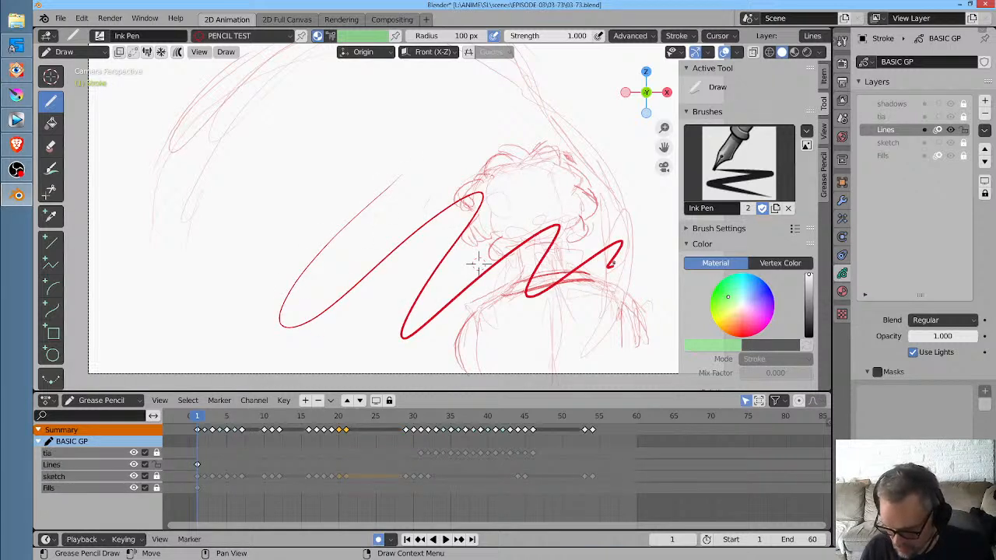
{"action": "key", "text": "ctrl+z"}
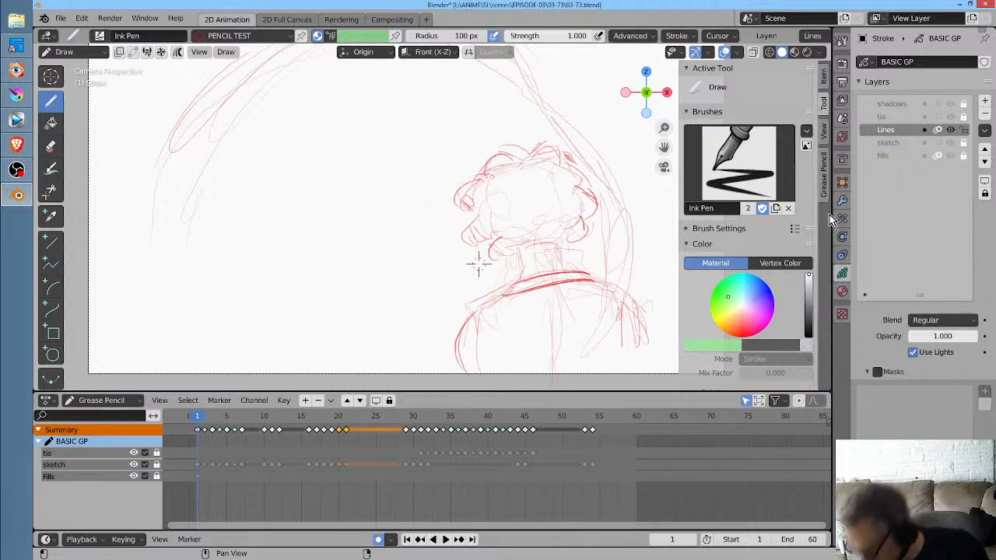
{"action": "left_click", "coordinate": [842, 291]}
{"action": "left_click", "coordinate": [896, 81]}
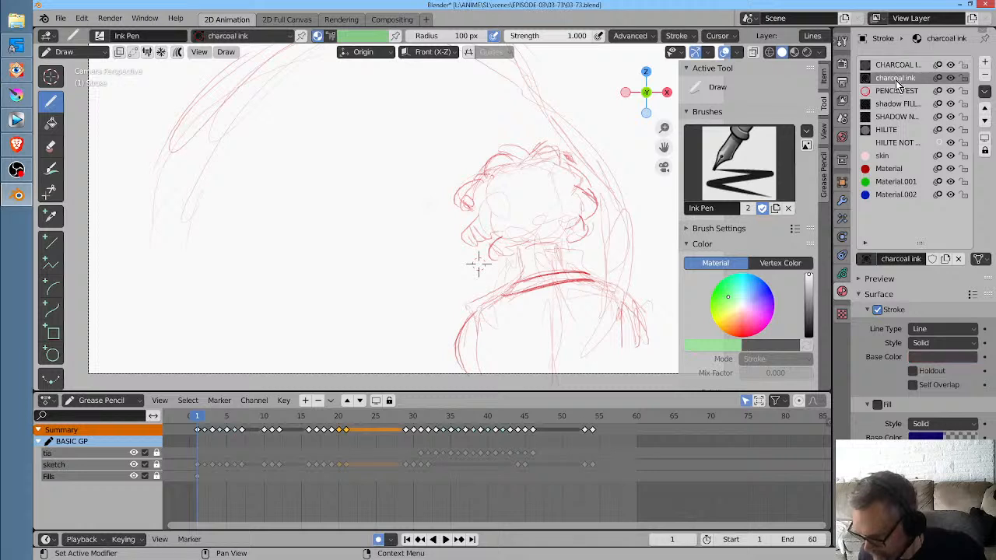
{"action": "left_click", "coordinate": [842, 275]}
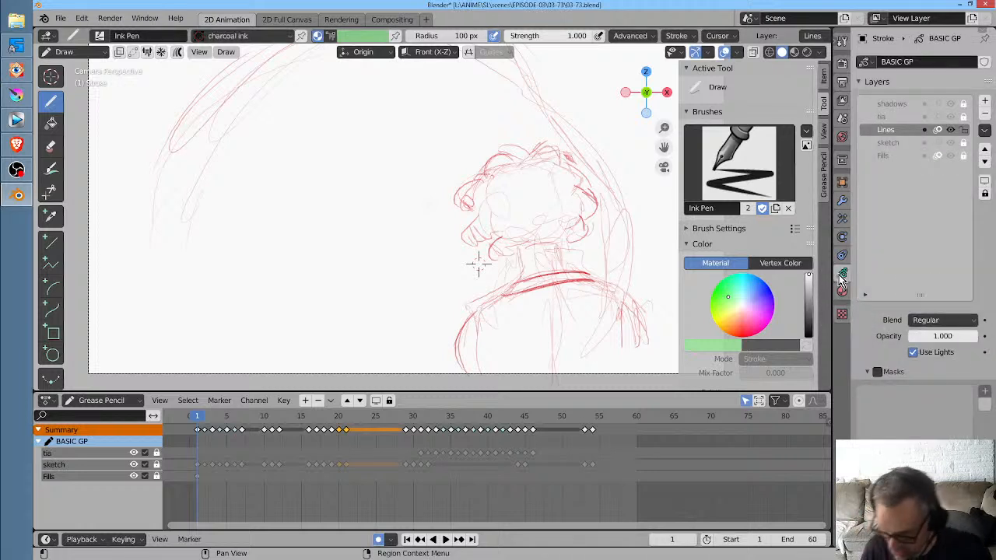
Turn off stroke post-processing for the Ink Pen brush and save the file
{"action": "left_click", "coordinate": [654, 36]}
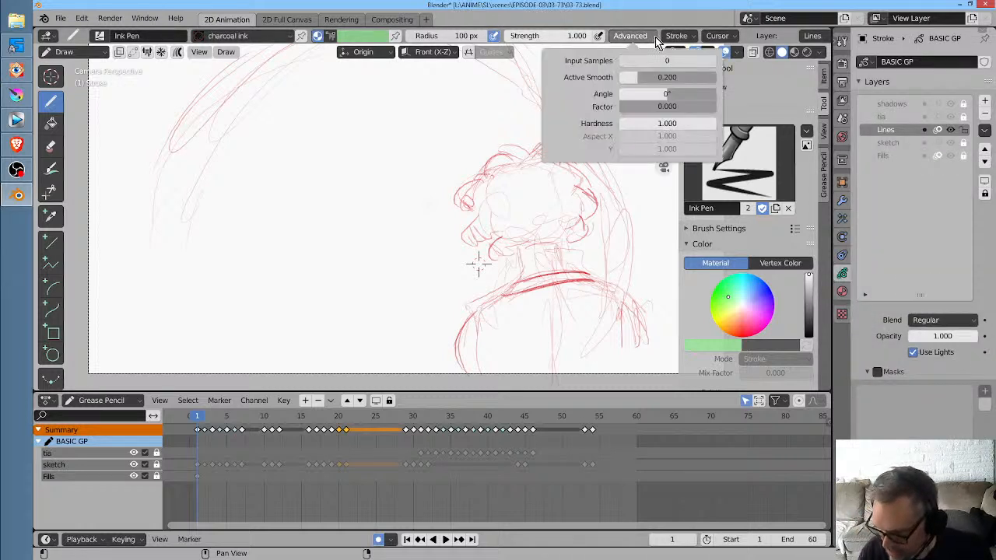
{"action": "mouse_move", "coordinate": [676, 37]}
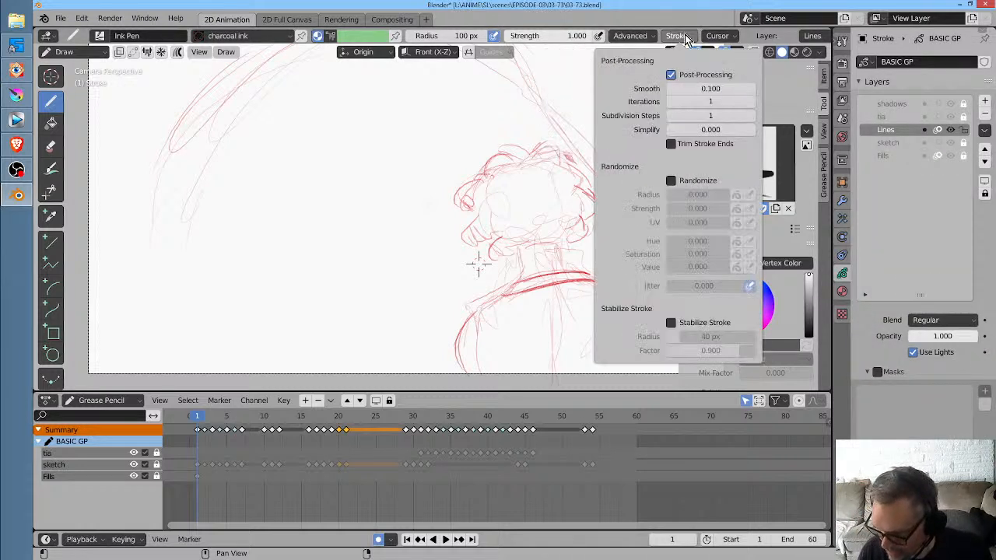
{"action": "left_click", "coordinate": [674, 75]}
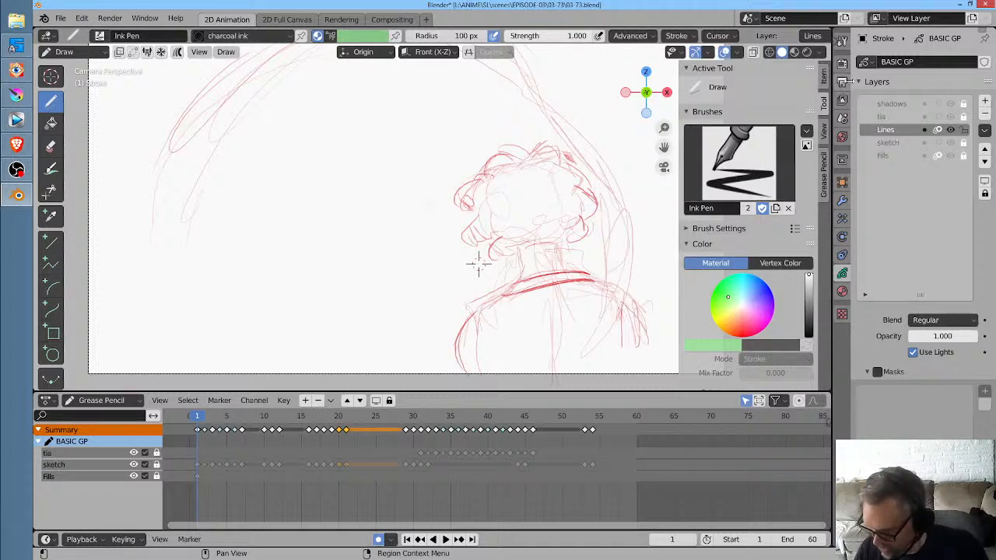
{"action": "left_click", "coordinate": [841, 63]}
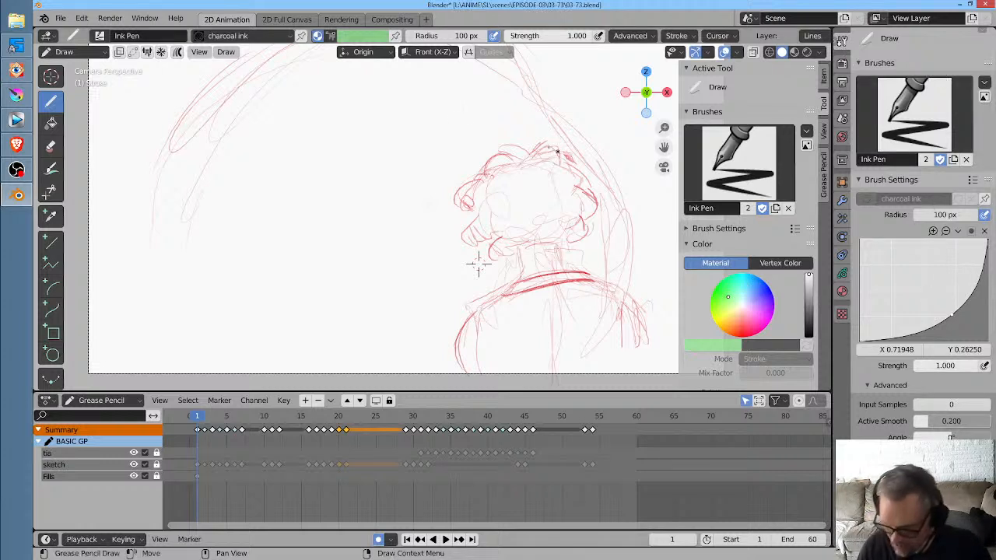
{"action": "left_click", "coordinate": [844, 277]}
{"action": "left_click", "coordinate": [60, 18]}
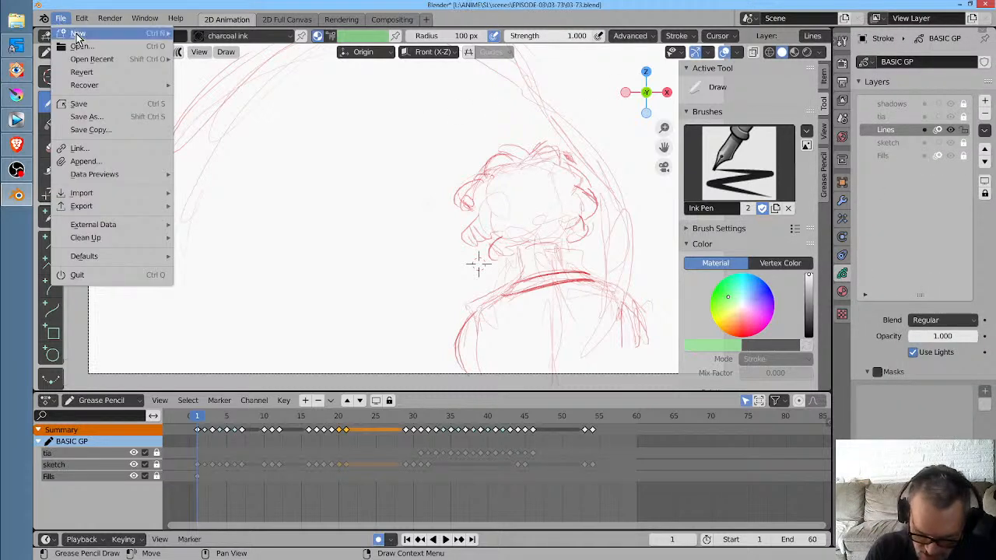
{"action": "left_click", "coordinate": [78, 104]}
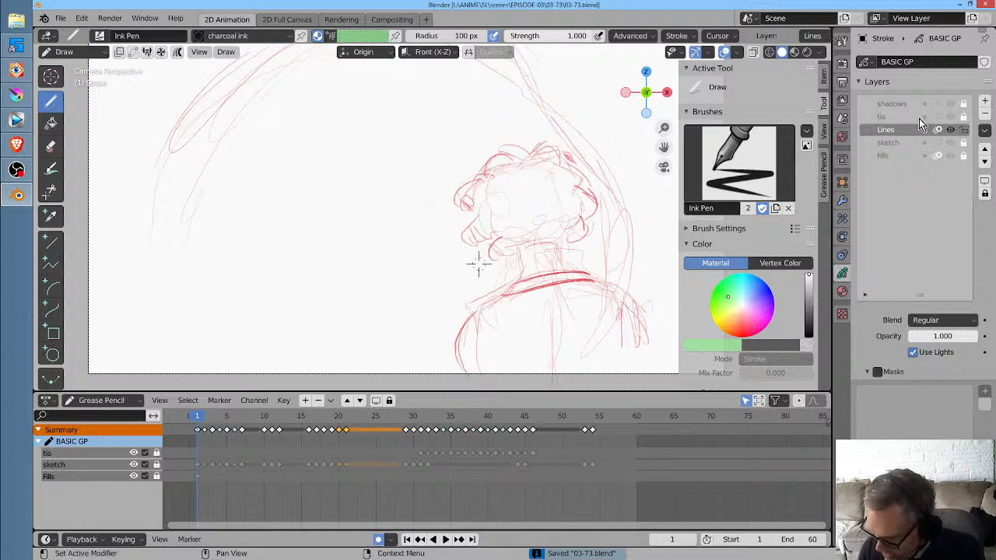
Lower the sketch layer's opacity to about 0.419 and make Lines the active layer
{"action": "left_click", "coordinate": [902, 142]}
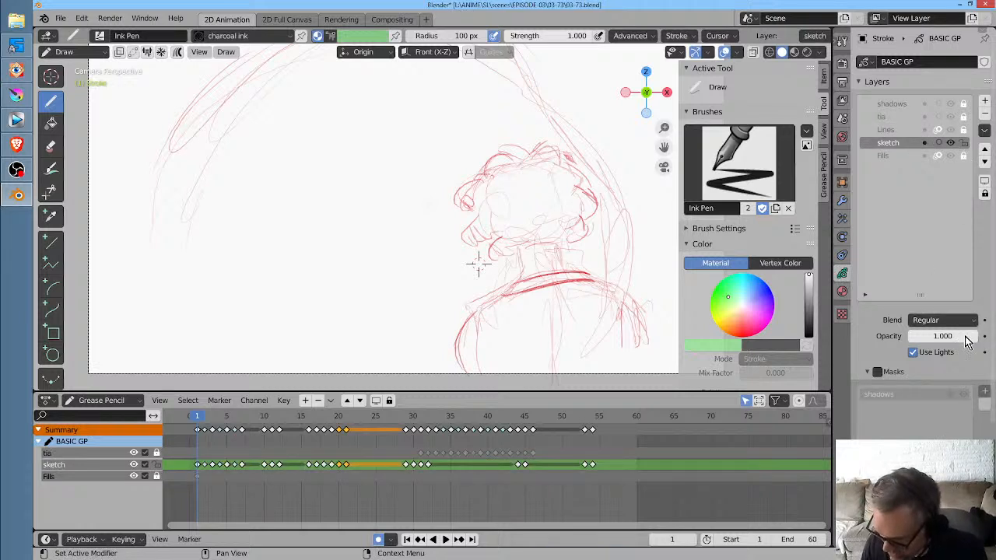
{"action": "left_click_drag", "start_coordinate": [967, 338], "coordinate": [925, 351]}
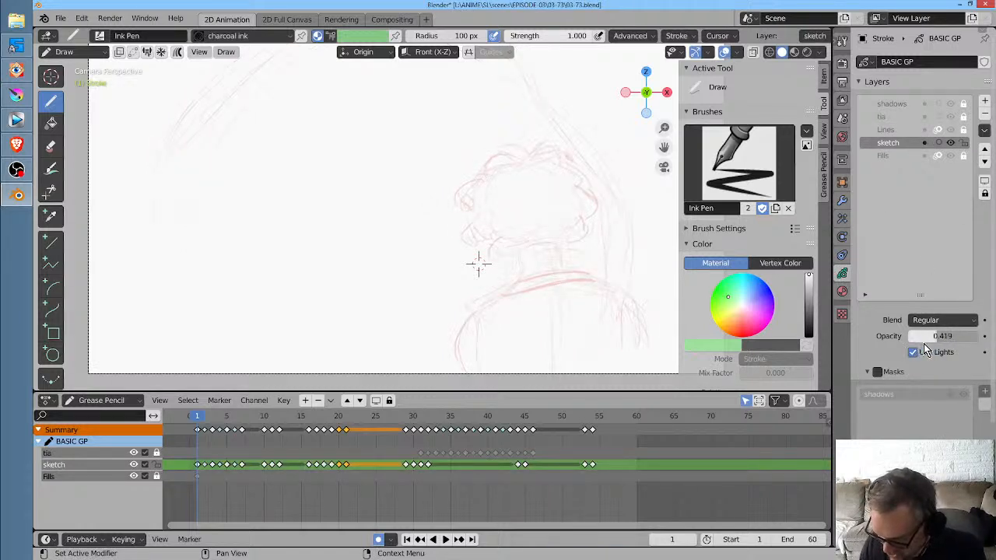
{"action": "left_click", "coordinate": [903, 130]}
Ink the scalloped outline of the curly hair and both sides of the neck on frame 1, redrawing strokes that miss
{"action": "middle_click_drag", "start_coordinate": [477, 262], "coordinate": [445, 227]}
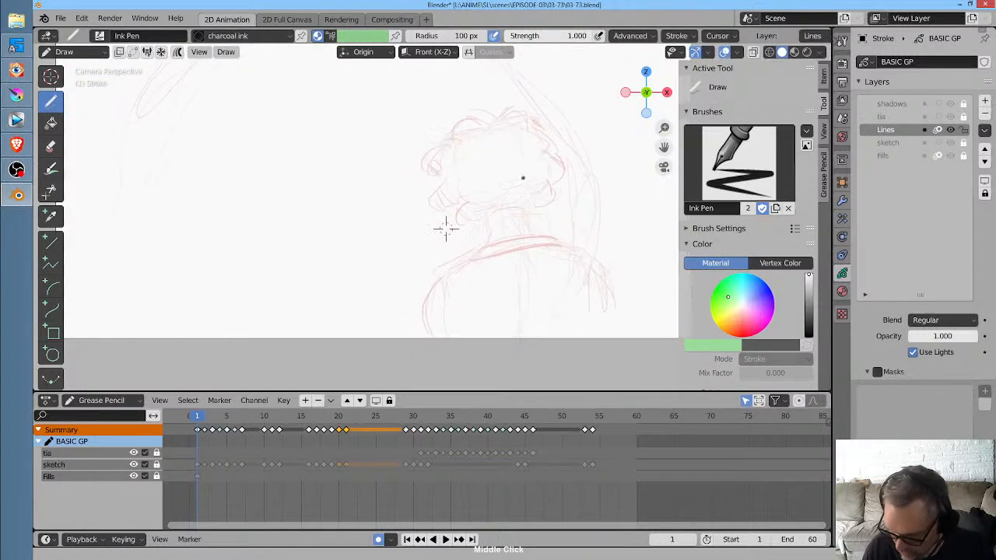
{"action": "mouse_move", "coordinate": [523, 178]}
{"action": "middle_mouse_down"}
{"action": "mouse_move", "coordinate": [463, 221]}
{"action": "mouse_move", "coordinate": [491, 191]}
{"action": "middle_mouse_up"}
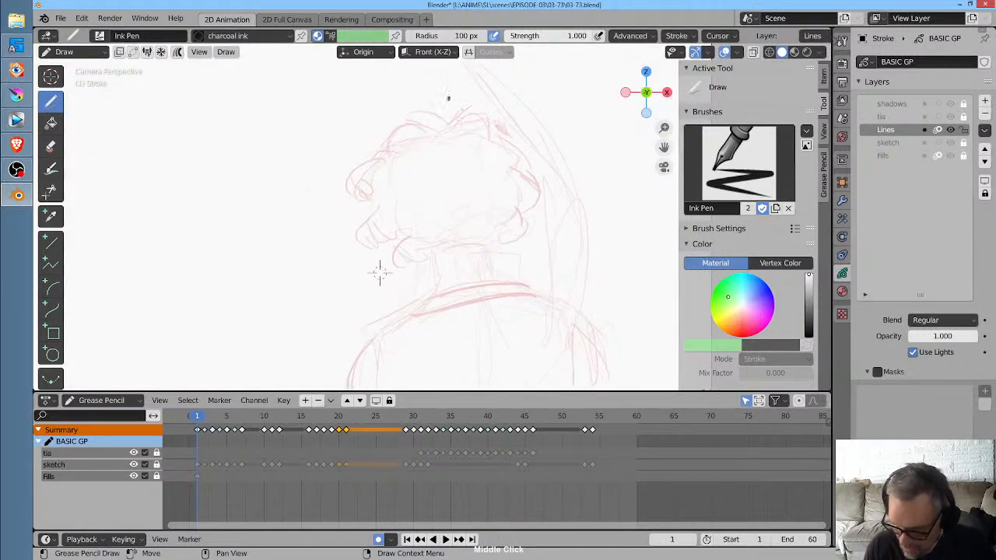
{"action": "left_click_drag", "start_coordinate": [446, 120], "coordinate": [394, 115]}
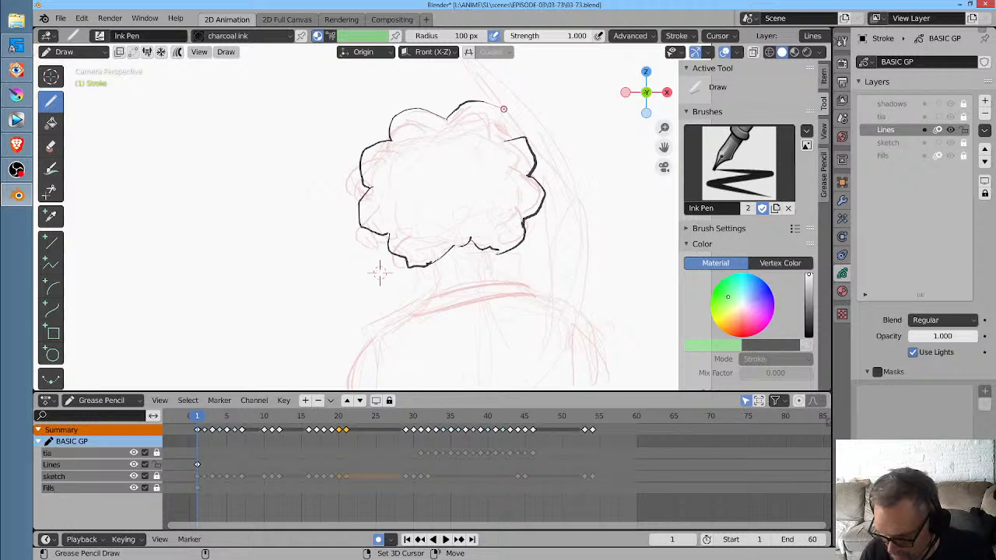
{"action": "left_click_drag", "start_coordinate": [504, 109], "coordinate": [507, 154]}
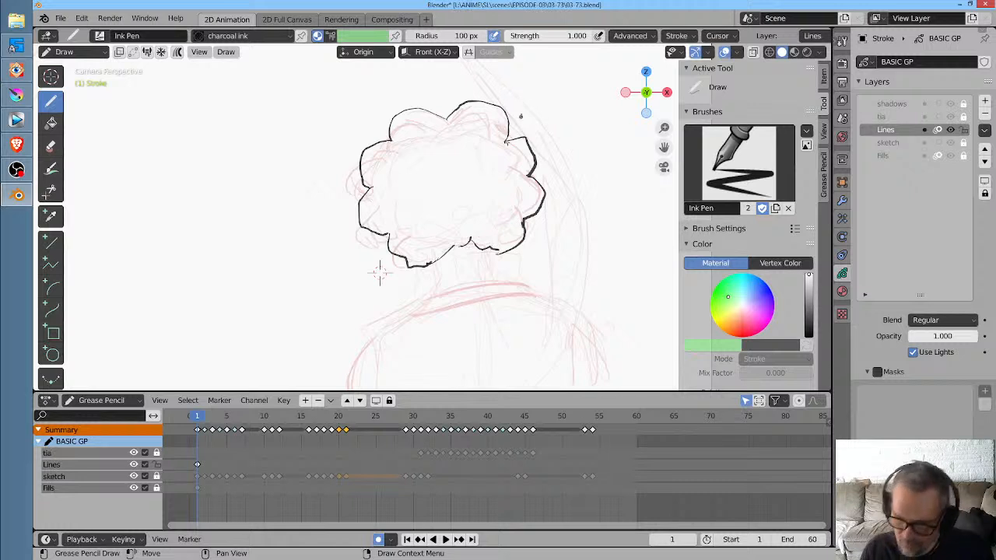
{"action": "key", "text": "ctrl+z"}
{"action": "key", "text": "ctrl+z"}
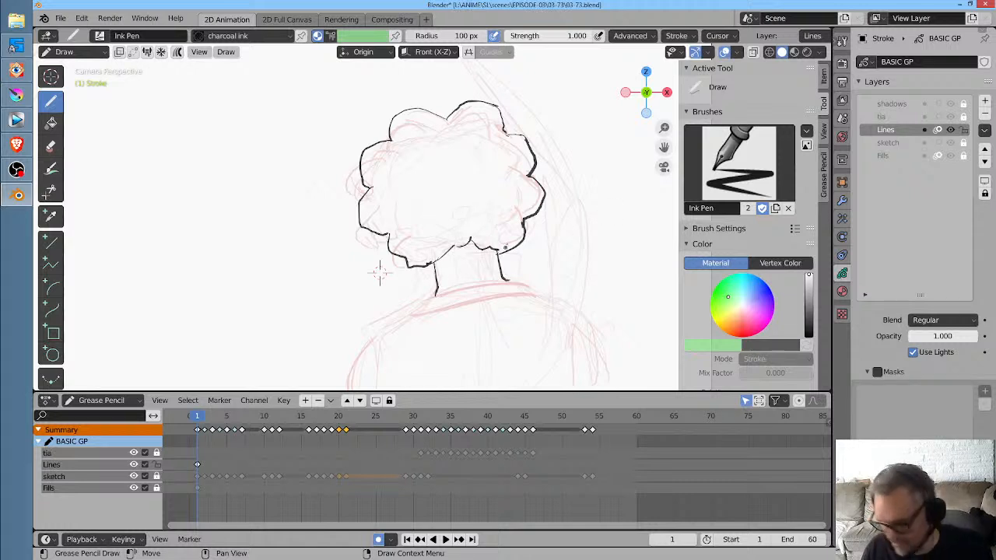
{"action": "key", "text": "ctrl+z"}
{"action": "key", "text": "ctrl+z"}
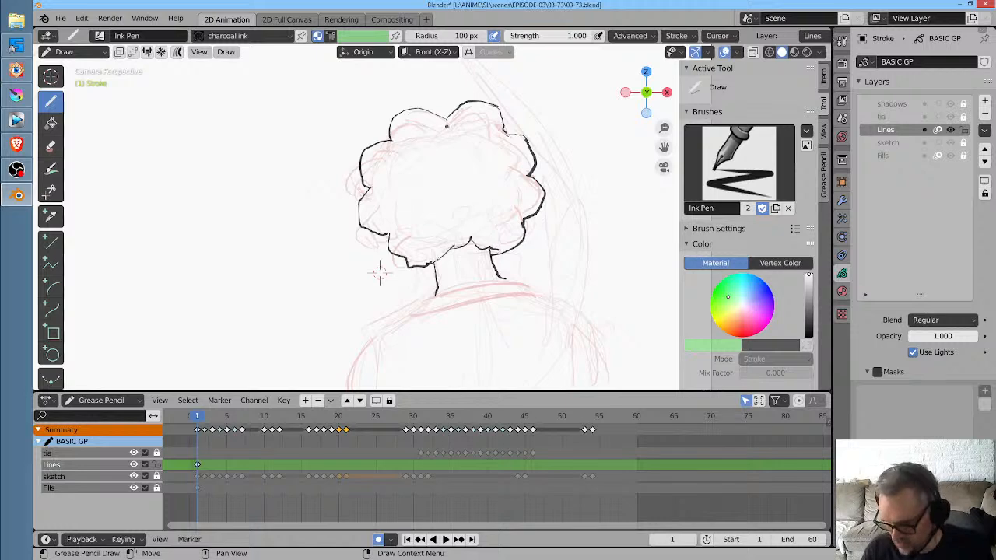
Ink the shirt collar below the neck as a closed band with thin upper and lower edges and slanted ends
{"action": "scroll", "coordinate": [384, 262], "scroll_direction": "down", "scroll_amount": 2}
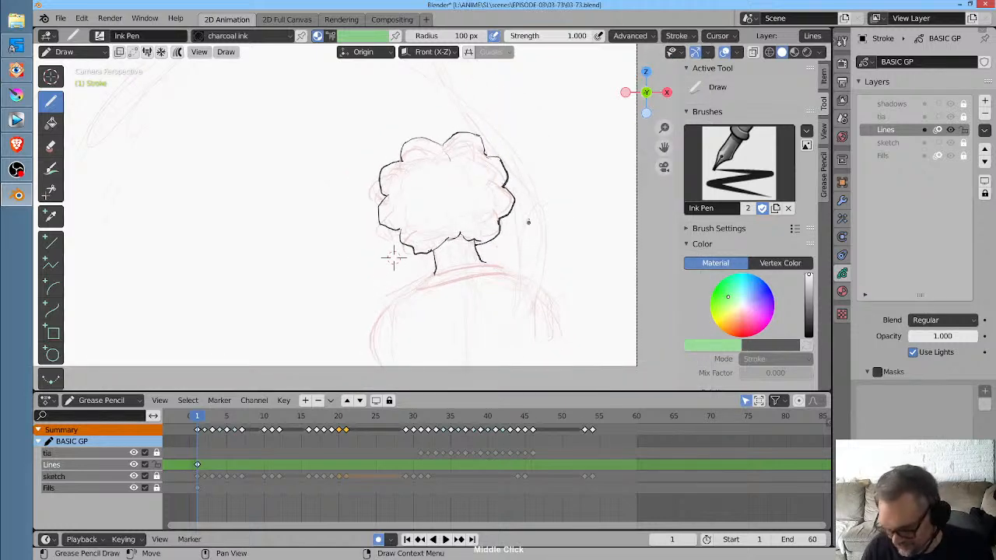
{"action": "middle_click_drag", "start_coordinate": [393, 254], "coordinate": [396, 209], "text": "shift"}
{"action": "scroll", "coordinate": [397, 208], "scroll_direction": "up", "scroll_amount": 4}
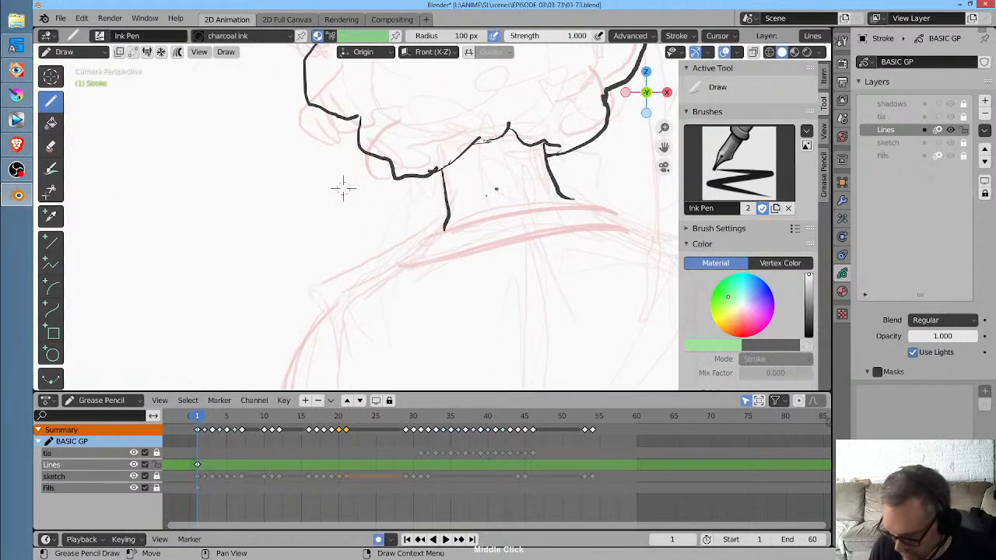
{"action": "left_click_drag", "start_coordinate": [412, 246], "coordinate": [615, 208]}
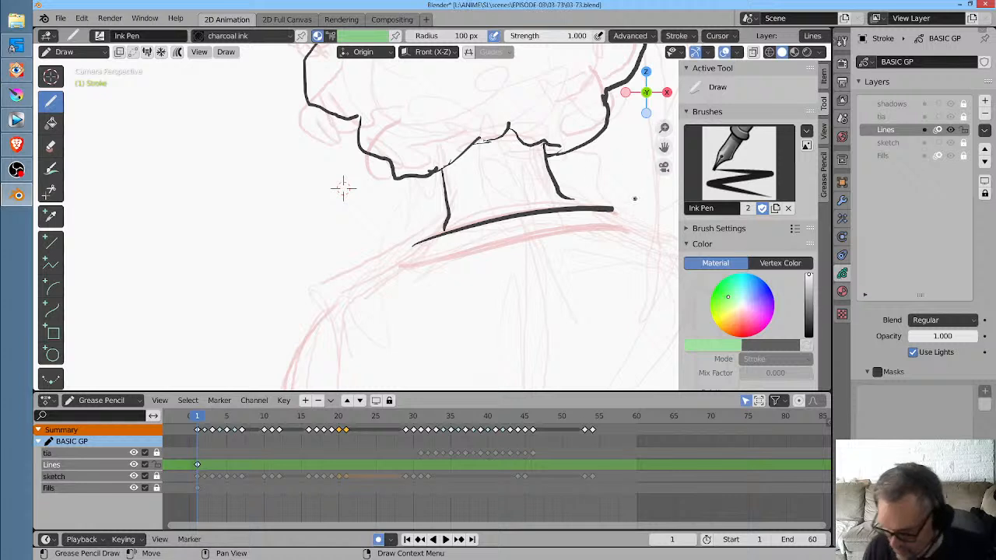
{"action": "key", "text": "ctrl+z"}
{"action": "left_click_drag", "start_coordinate": [423, 238], "coordinate": [625, 204]}
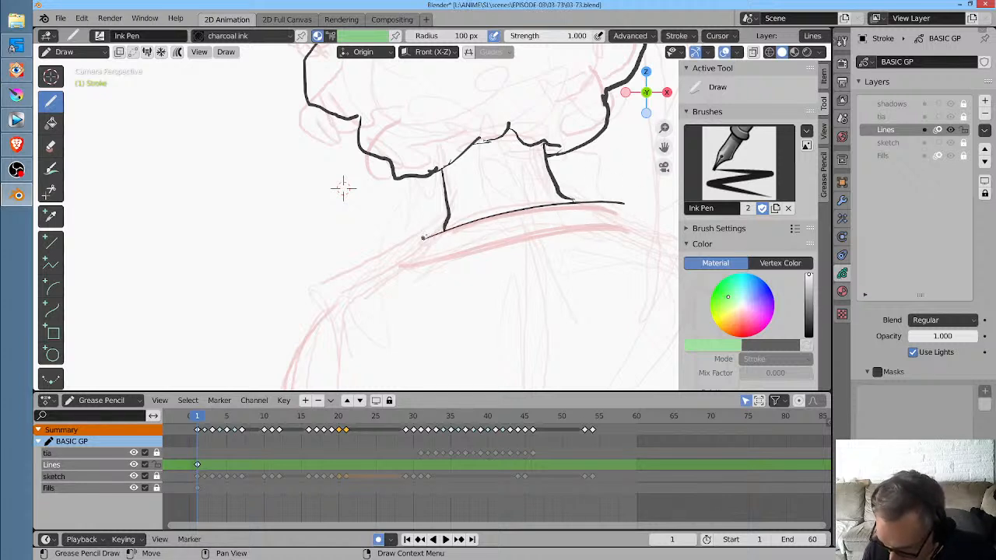
{"action": "mouse_move", "coordinate": [423, 238]}
{"action": "left_mouse_down"}
{"action": "mouse_move", "coordinate": [395, 264]}
{"action": "mouse_move", "coordinate": [650, 226]}
{"action": "left_mouse_up"}
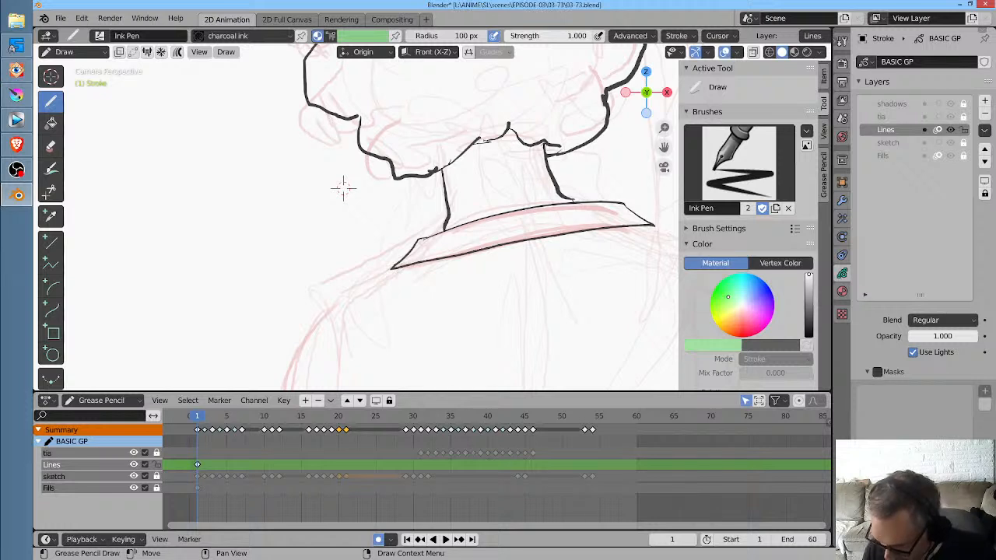
Ink both shoulders down from the collar, with the outer arm line and short fold lines on the back
{"action": "scroll", "coordinate": [324, 165], "scroll_direction": "down", "scroll_amount": 1}
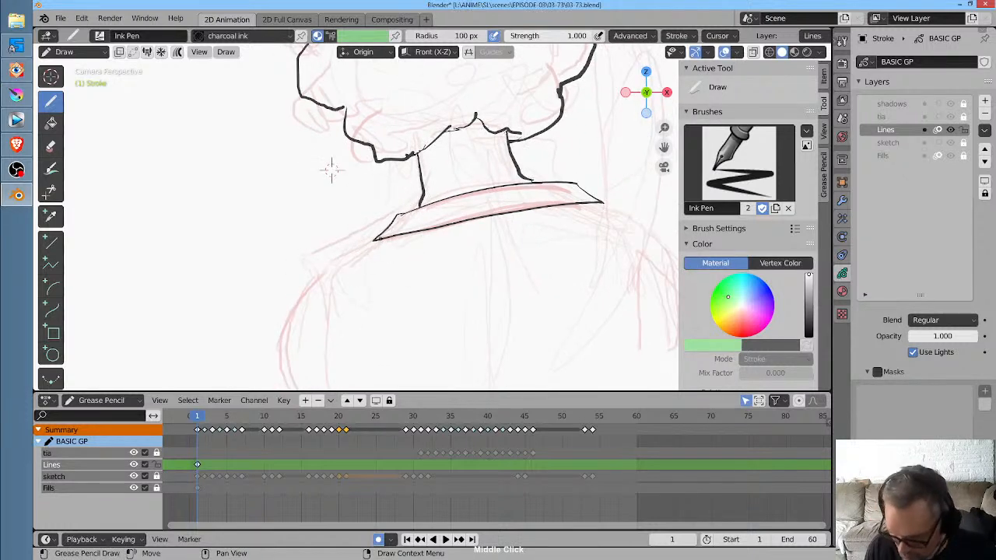
{"action": "left_click_drag", "start_coordinate": [357, 249], "coordinate": [325, 264]}
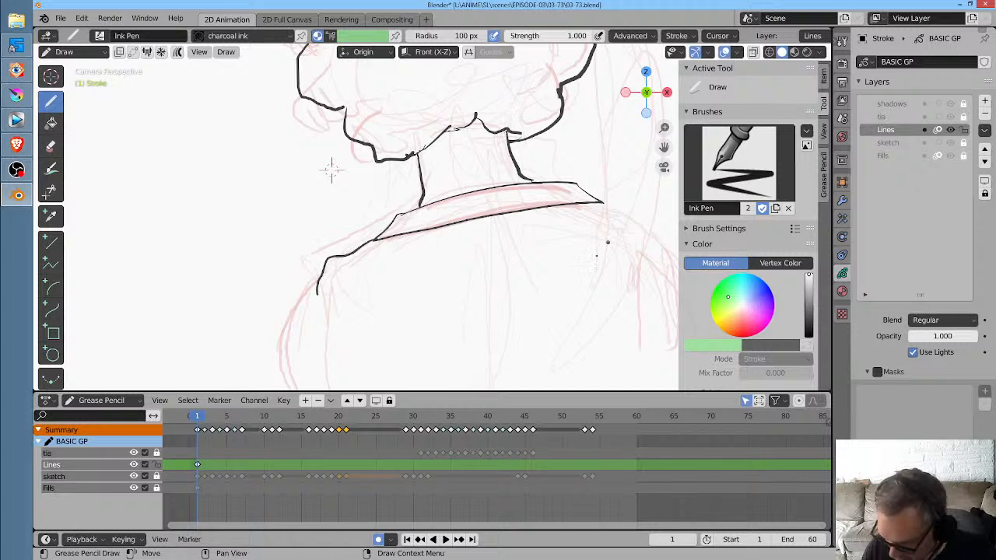
{"action": "middle_click_drag", "start_coordinate": [608, 242], "coordinate": [462, 286], "text": "shift"}
{"action": "left_click_drag", "start_coordinate": [266, 293], "coordinate": [278, 336]}
{"action": "left_click_drag", "start_coordinate": [278, 268], "coordinate": [288, 288]}
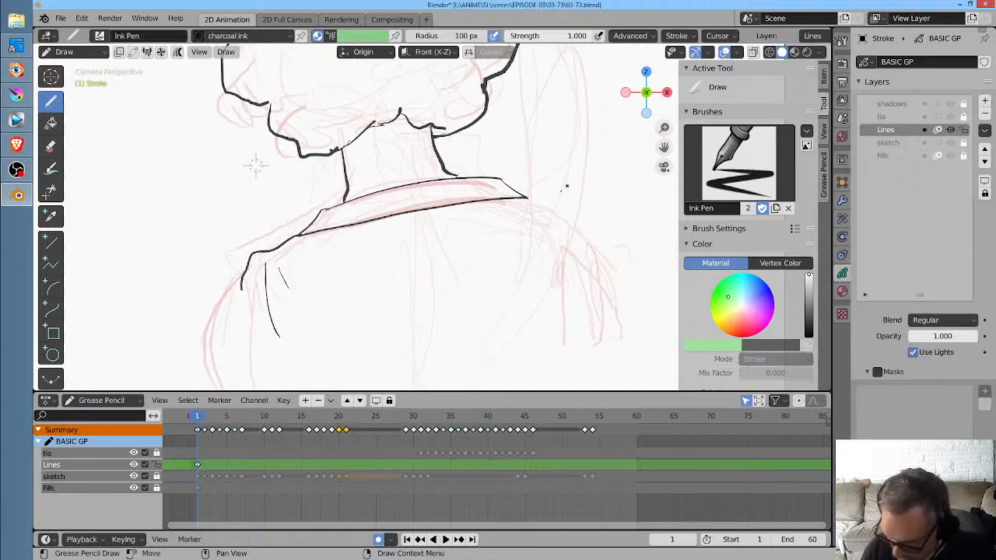
{"action": "mouse_move", "coordinate": [552, 205]}
{"action": "left_mouse_down"}
{"action": "mouse_move", "coordinate": [576, 233]}
{"action": "mouse_move", "coordinate": [558, 265]}
{"action": "mouse_move", "coordinate": [584, 280]}
{"action": "mouse_move", "coordinate": [580, 347]}
{"action": "left_mouse_up"}
{"action": "middle_click_drag", "start_coordinate": [600, 286], "coordinate": [588, 192]}
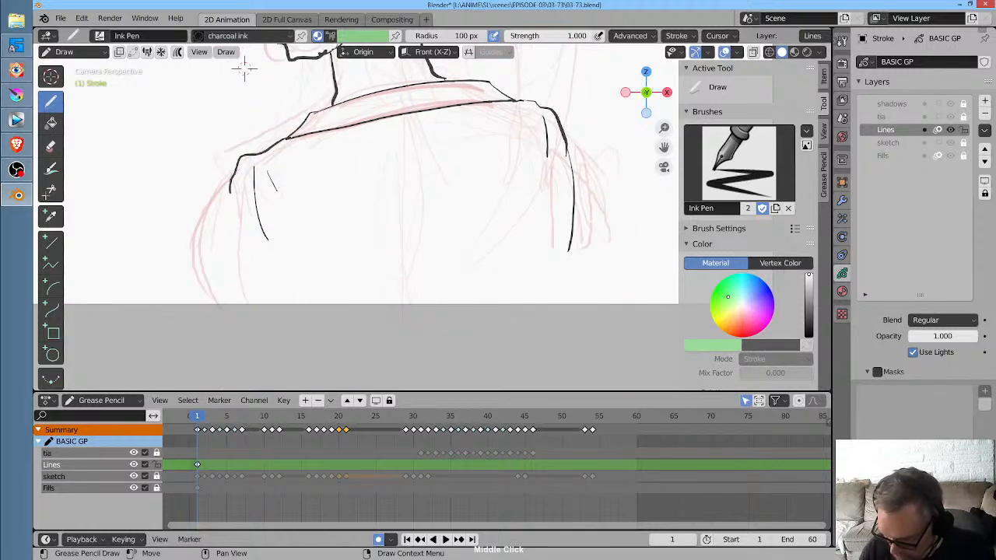
{"action": "left_click_drag", "start_coordinate": [569, 248], "coordinate": [557, 289]}
Switch the viewport to rendered shading and turn off the transparent film background in the scene's render settings
{"action": "left_click", "coordinate": [807, 52]}
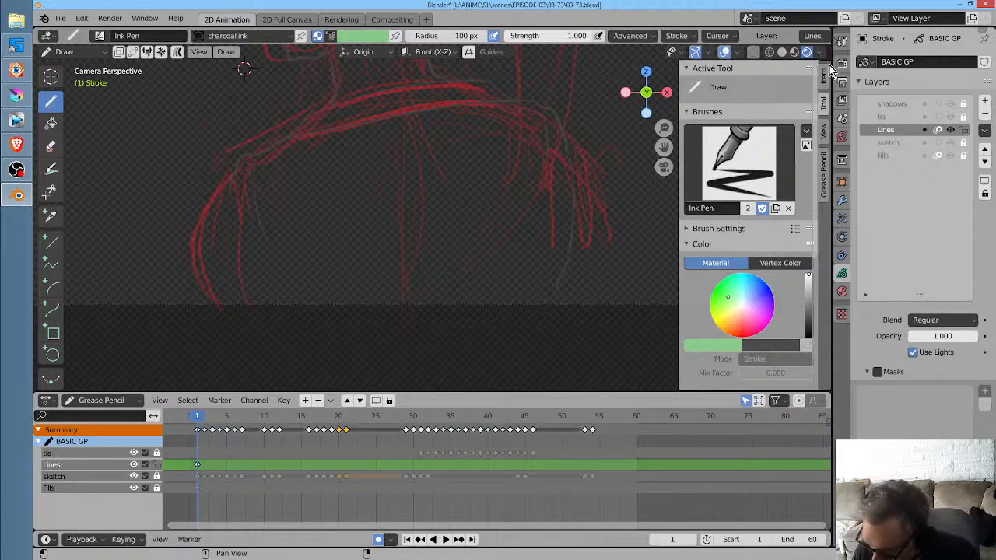
{"action": "left_click", "coordinate": [794, 53]}
{"action": "left_click", "coordinate": [807, 53]}
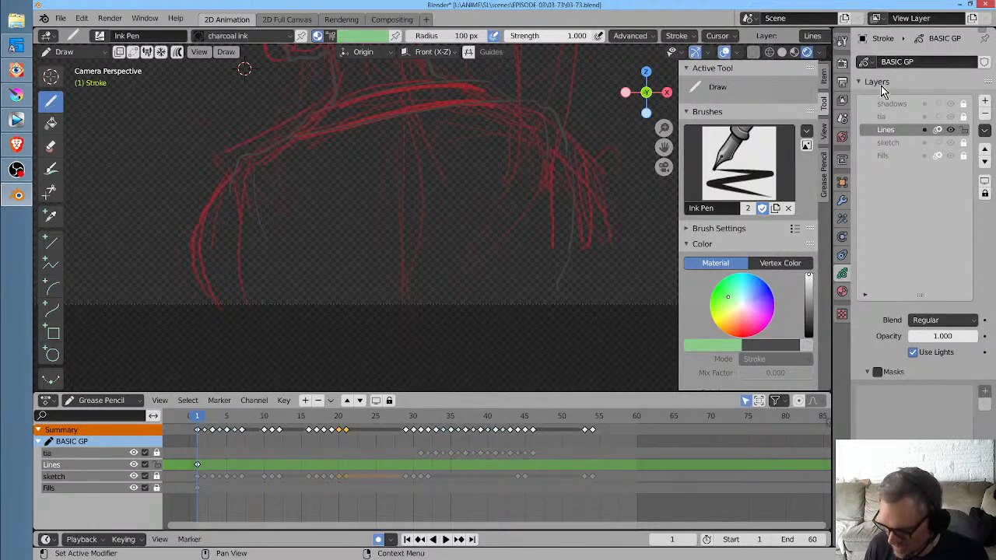
{"action": "left_click", "coordinate": [841, 42]}
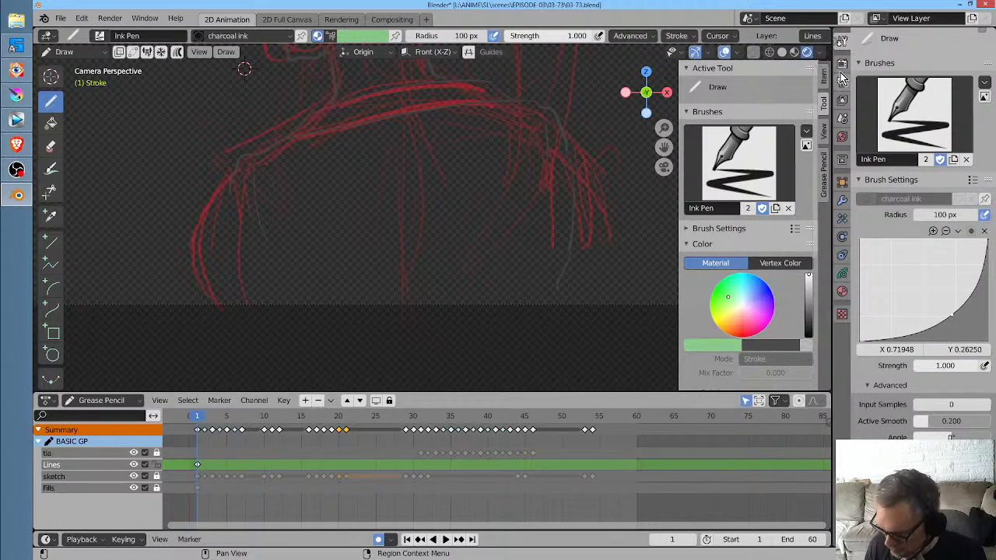
{"action": "left_click", "coordinate": [842, 62]}
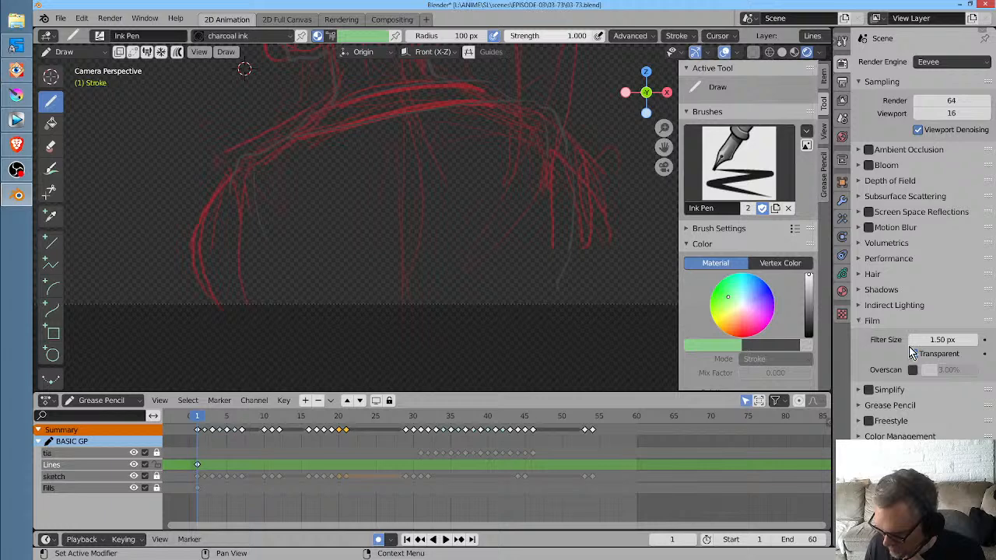
{"action": "left_click", "coordinate": [913, 354]}
{"action": "left_click", "coordinate": [913, 354]}
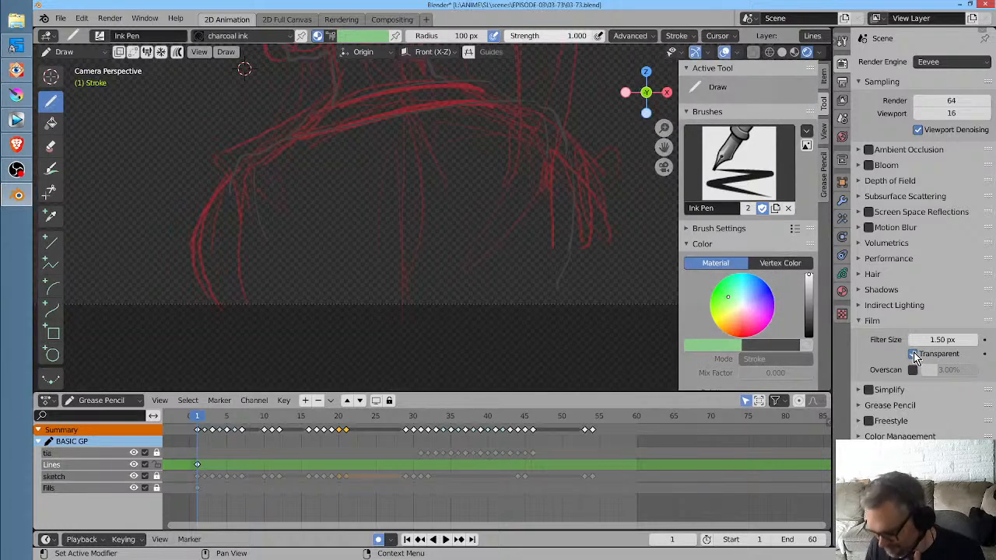
{"action": "left_click", "coordinate": [913, 354]}
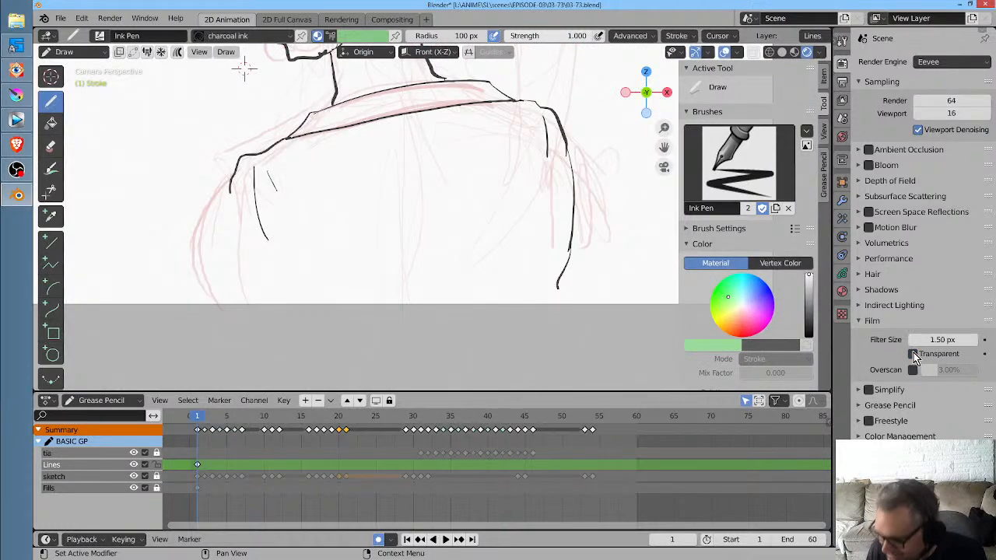
{"action": "left_click", "coordinate": [913, 354]}
{"action": "left_click", "coordinate": [914, 354]}
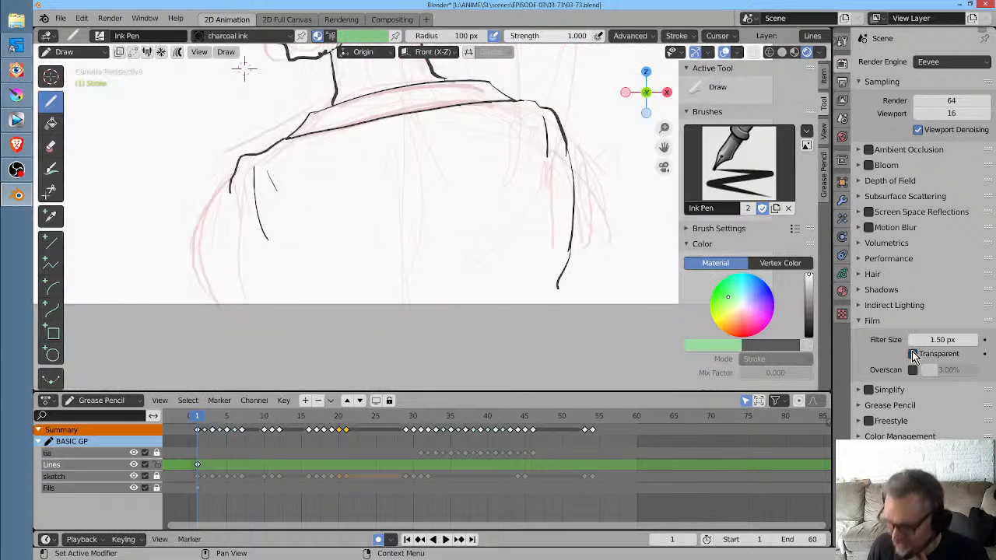
{"action": "middle_click_drag", "start_coordinate": [608, 197], "coordinate": [579, 243], "text": "shift"}
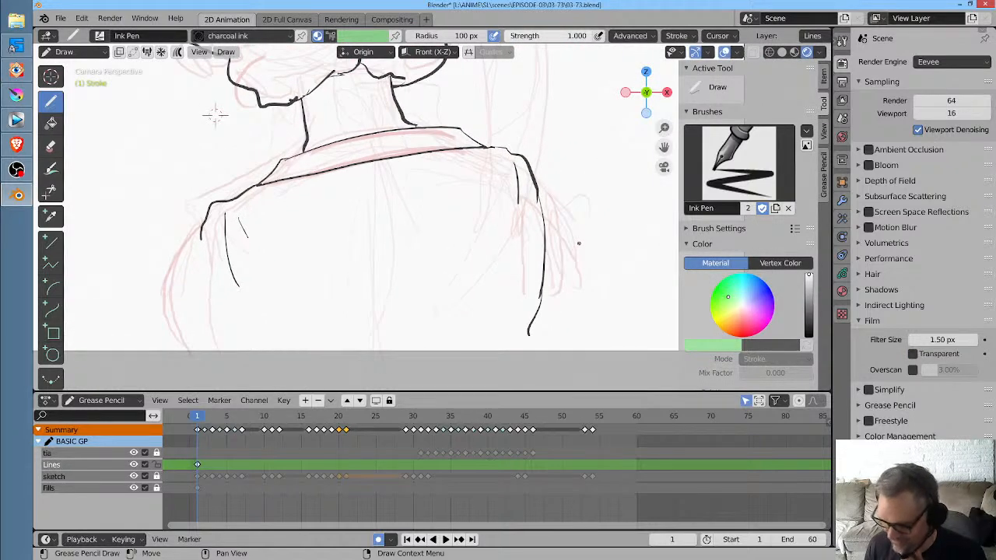
Compare how the ink lines and sketch look in material preview and rendered viewport shading
{"action": "left_click", "coordinate": [794, 52]}
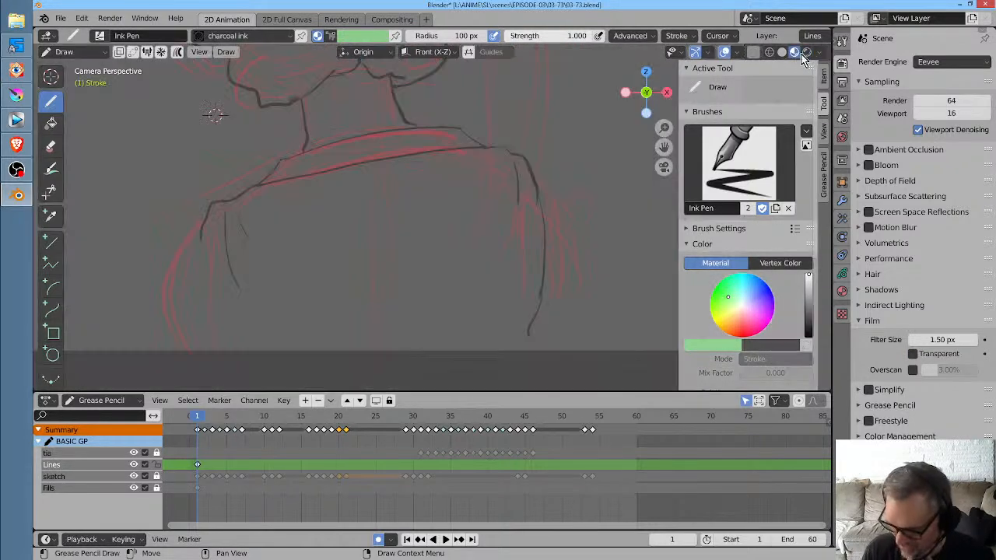
{"action": "left_click", "coordinate": [807, 53]}
{"action": "left_click", "coordinate": [794, 53]}
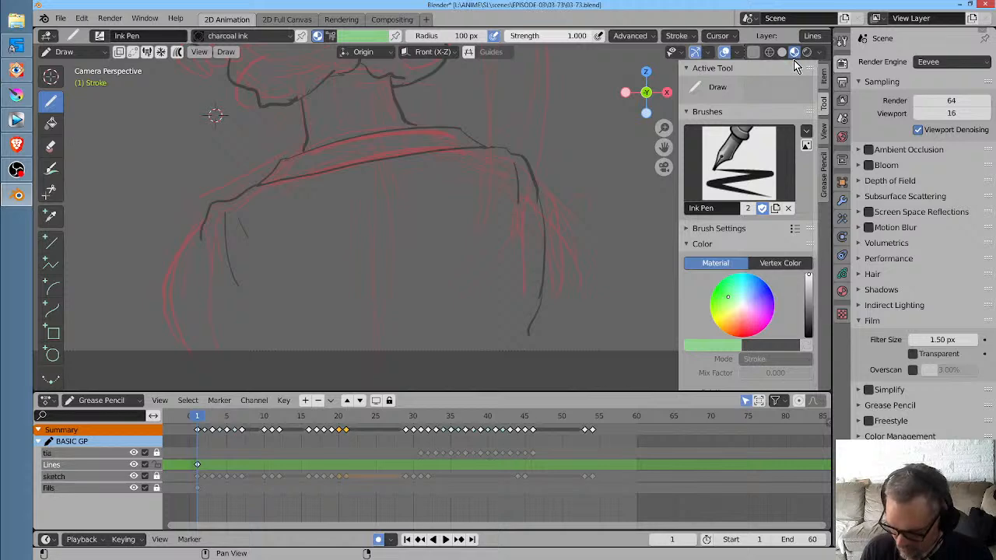
{"action": "left_click", "coordinate": [787, 54]}
{"action": "left_click", "coordinate": [794, 54]}
{"action": "left_click", "coordinate": [807, 53]}
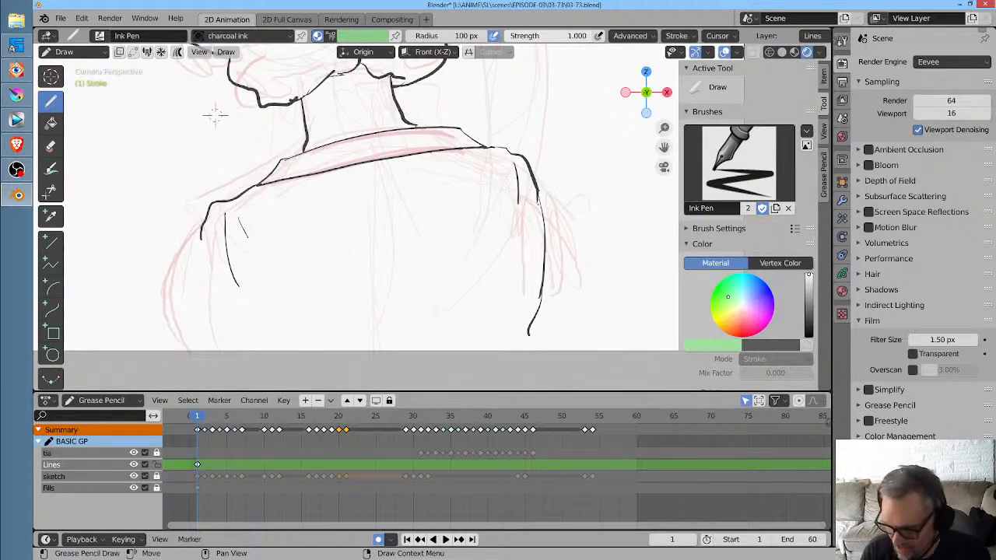
Ink the inner and outer lines of both sleeves from the shoulders down past the camera frame's lower edge
{"action": "left_click_drag", "start_coordinate": [537, 200], "coordinate": [545, 243]}
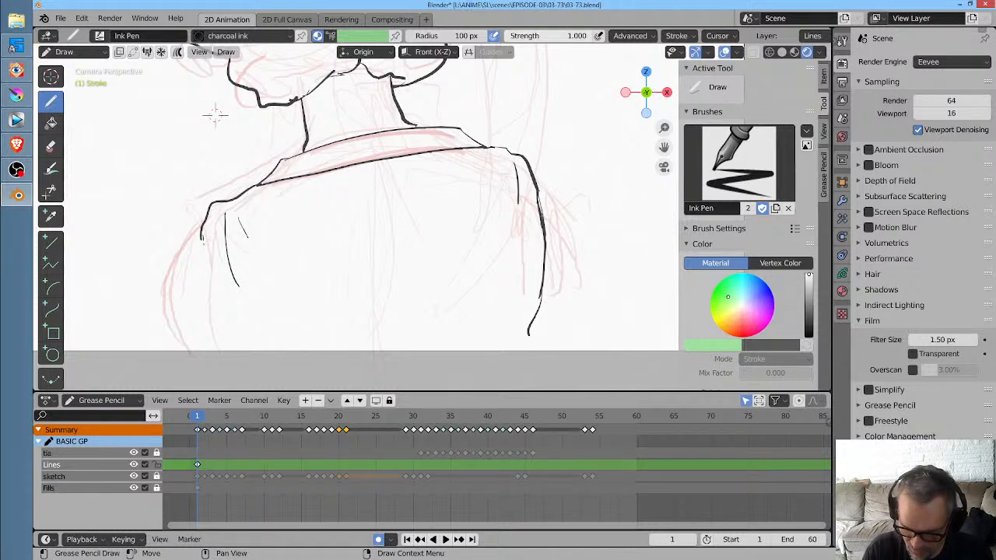
{"action": "left_click_drag", "start_coordinate": [203, 243], "coordinate": [239, 364]}
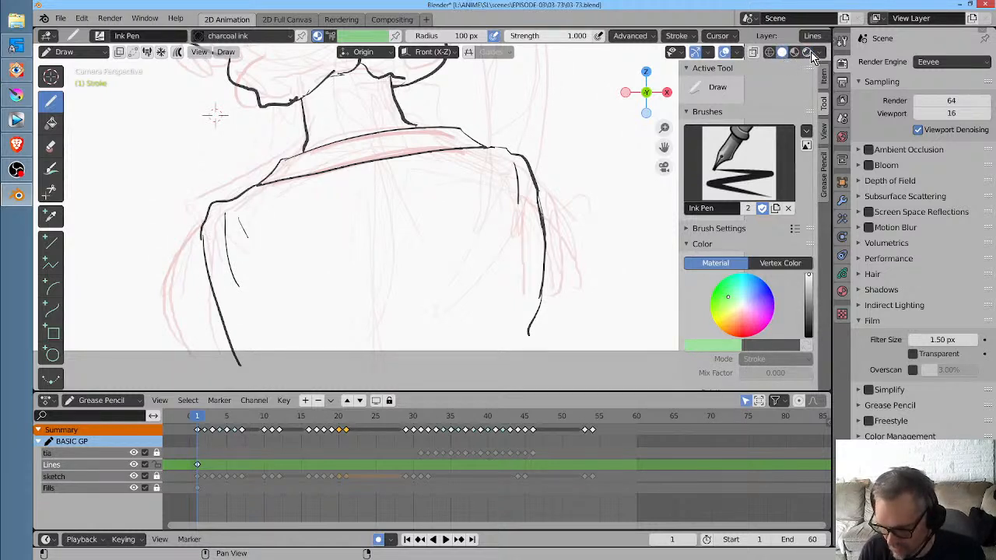
{"action": "left_click", "coordinate": [806, 53]}
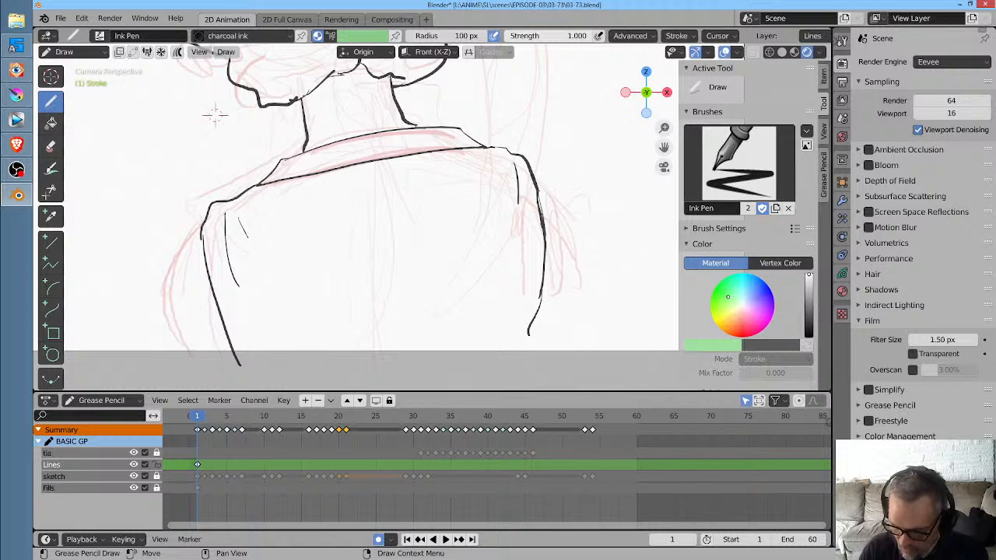
{"action": "mouse_move", "coordinate": [532, 175]}
{"action": "left_mouse_down"}
{"action": "mouse_move", "coordinate": [563, 229]}
{"action": "mouse_move", "coordinate": [571, 366]}
{"action": "left_mouse_up"}
{"action": "mouse_move", "coordinate": [200, 234]}
{"action": "left_mouse_down"}
{"action": "mouse_move", "coordinate": [182, 350]}
{"action": "mouse_move", "coordinate": [189, 370]}
{"action": "left_mouse_up"}
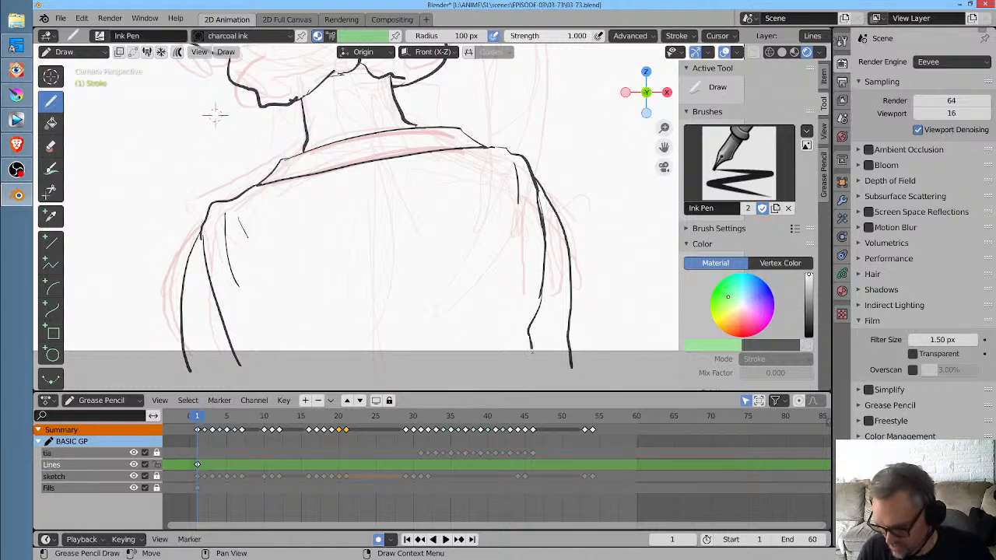
{"action": "left_click_drag", "start_coordinate": [532, 350], "coordinate": [532, 361]}
Close the small gap in the hairline at the nape with a short ink stroke
{"action": "mouse_move", "coordinate": [474, 129]}
{"action": "middle_mouse_down", "text": "shift"}
{"action": "mouse_move", "coordinate": [460, 148]}
{"action": "mouse_move", "coordinate": [515, 88]}
{"action": "mouse_move", "coordinate": [406, 187]}
{"action": "middle_mouse_up", "text": "shift"}
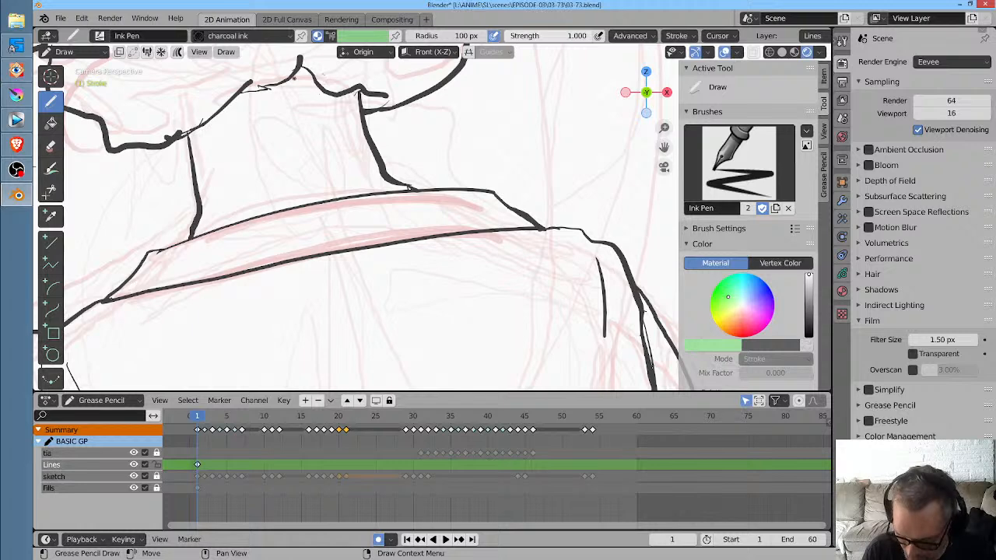
{"action": "left_click_drag", "start_coordinate": [249, 91], "coordinate": [274, 85]}
{"action": "middle_click_drag", "start_coordinate": [444, 114], "coordinate": [474, 249], "text": "ctrl"}
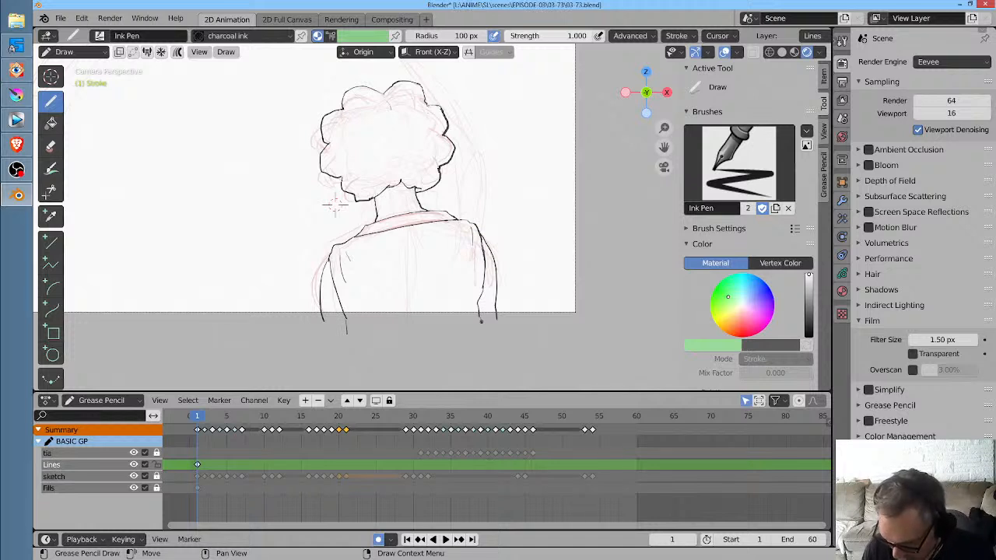
Ink the closed cuff at the end of the figure's right-hand sleeve, reaching below the camera frame
{"action": "scroll", "coordinate": [295, 196], "scroll_direction": "up", "scroll_amount": 2}
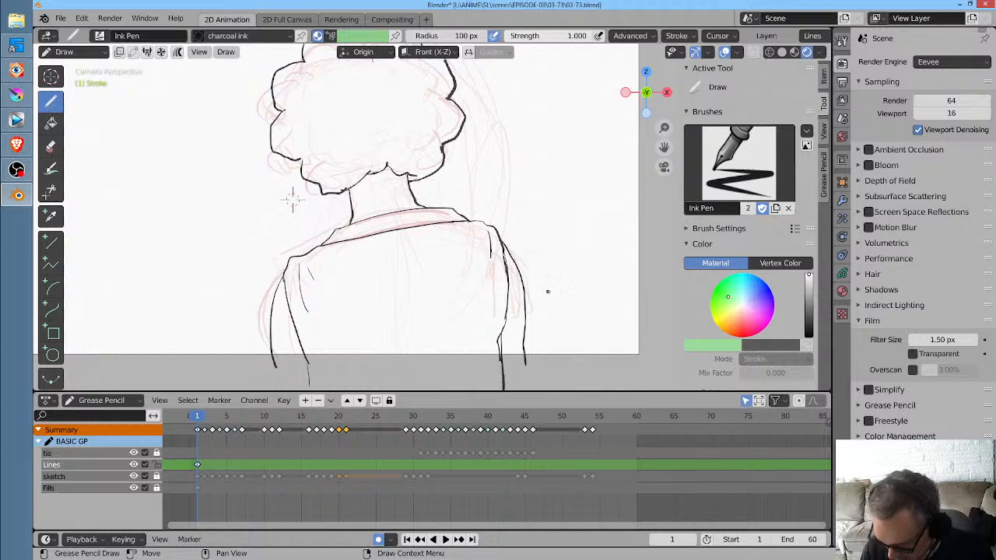
{"action": "middle_click_drag", "start_coordinate": [292, 196], "coordinate": [293, 91], "text": "shift"}
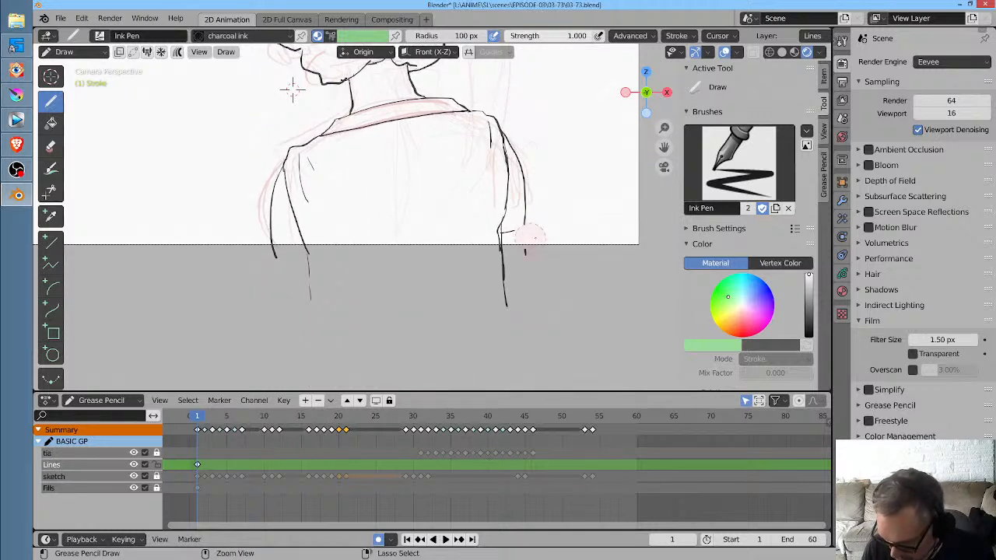
{"action": "mouse_move", "coordinate": [526, 226]}
{"action": "left_mouse_down"}
{"action": "mouse_move", "coordinate": [534, 264]}
{"action": "mouse_move", "coordinate": [509, 302]}
{"action": "left_mouse_up"}
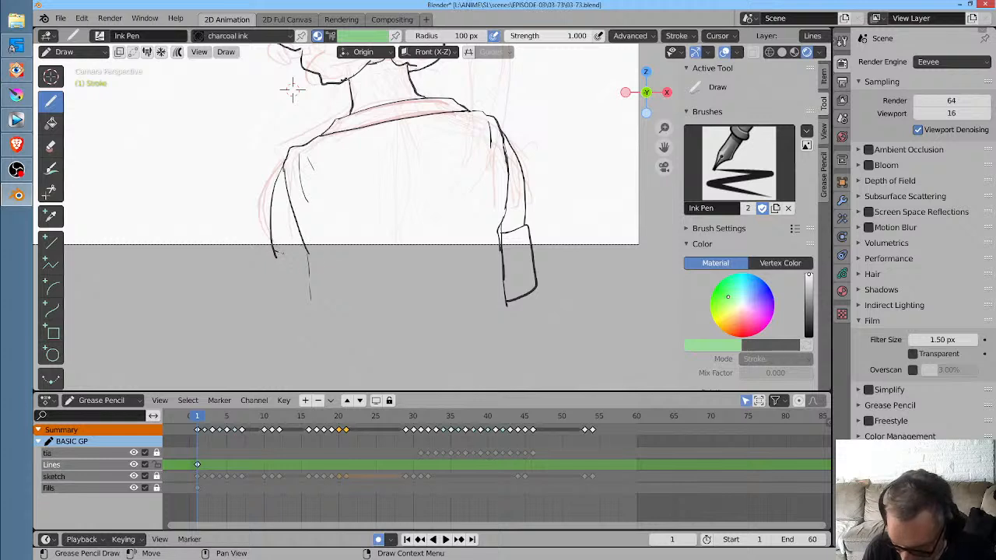
Trim the opposite sleeve's end, ink a matching cuff there, and join both sides with a curved shirt hem
{"action": "left_click", "coordinate": [274, 256], "text": "ctrl"}
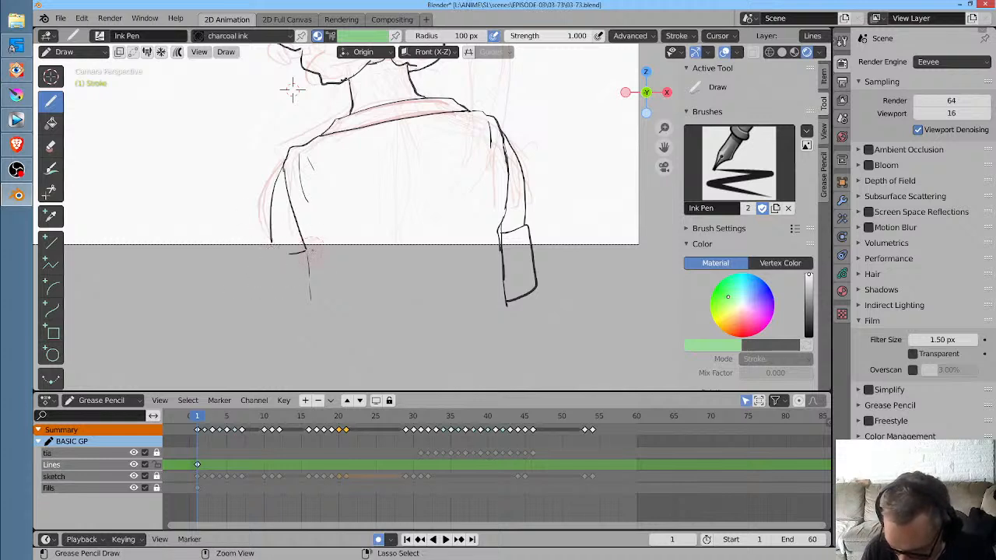
{"action": "left_click", "coordinate": [319, 245], "text": "ctrl"}
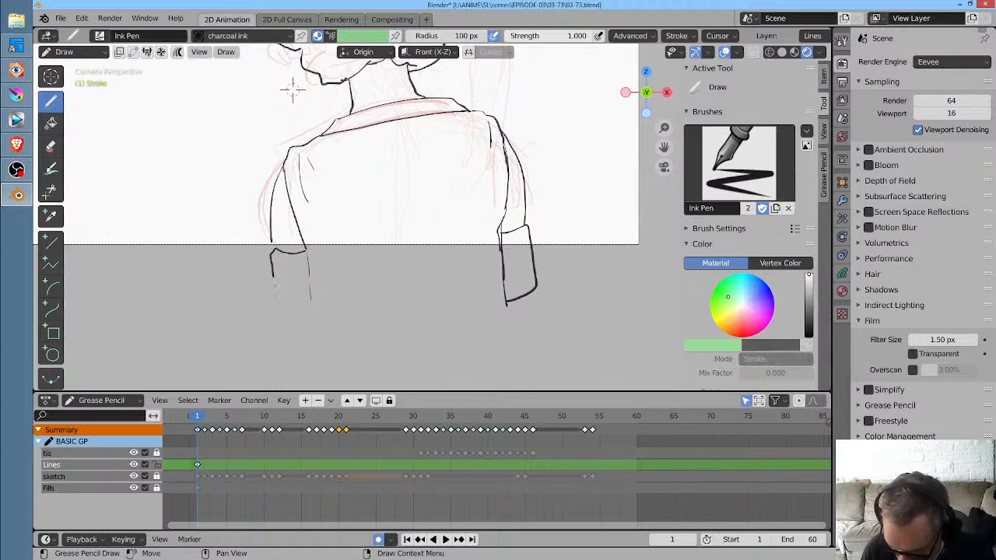
{"action": "left_click_drag", "start_coordinate": [273, 274], "coordinate": [282, 311]}
{"action": "left_click_drag", "start_coordinate": [306, 249], "coordinate": [314, 313]}
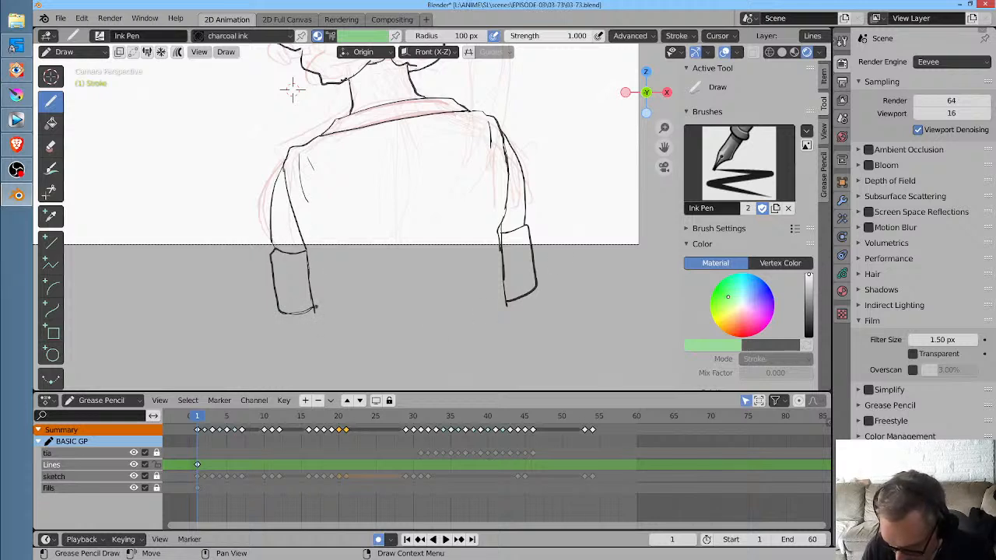
{"action": "mouse_move", "coordinate": [314, 313]}
{"action": "left_mouse_down"}
{"action": "mouse_move", "coordinate": [404, 350]}
{"action": "mouse_move", "coordinate": [506, 304]}
{"action": "left_mouse_up"}
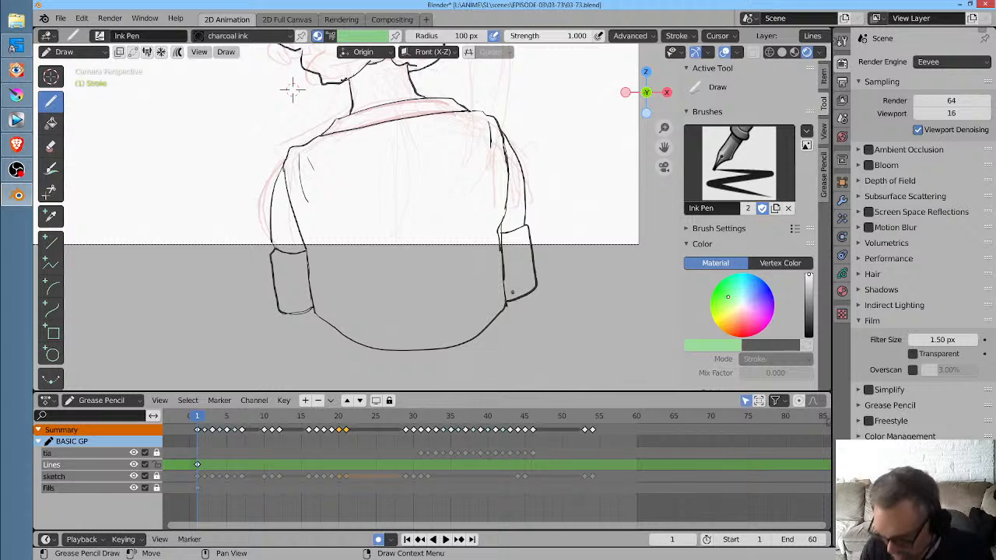
{"action": "middle_click_drag", "start_coordinate": [467, 209], "coordinate": [482, 283], "text": "ctrl"}
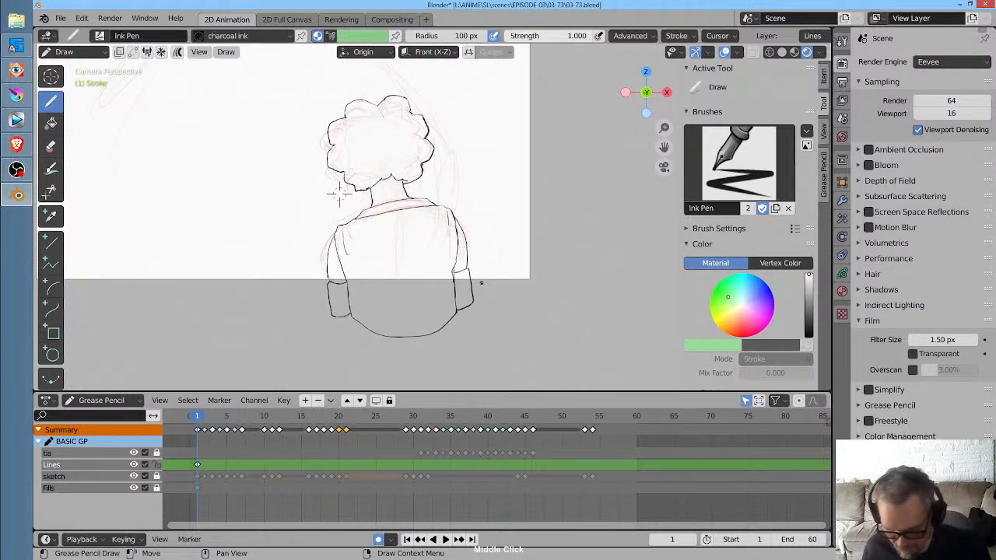
On frame 7, select all ink strokes in Edit Mode and move them about -2.23 m in X and 0.18 m in Z onto the sketch
{"action": "key", "text": "space"}
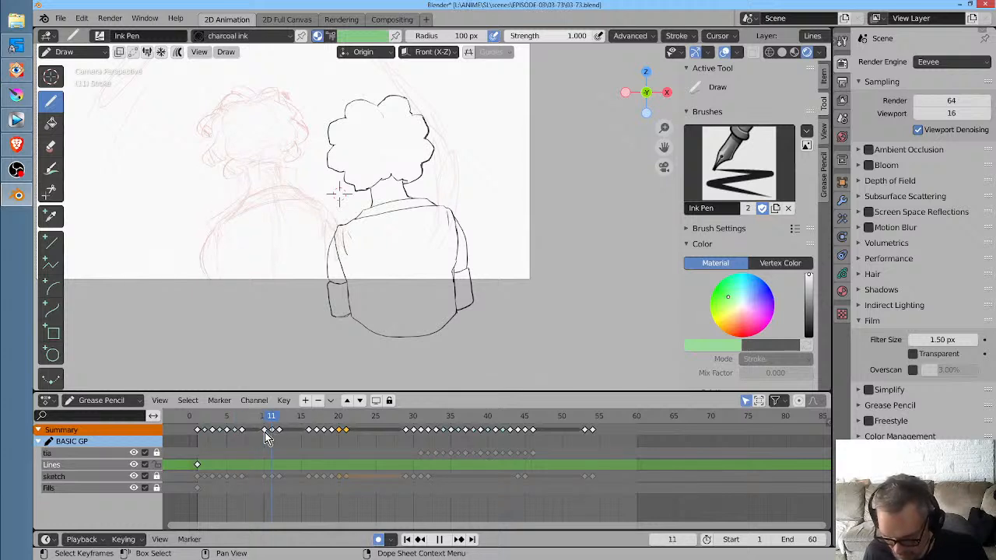
{"action": "left_click_drag", "start_coordinate": [252, 433], "coordinate": [243, 433]}
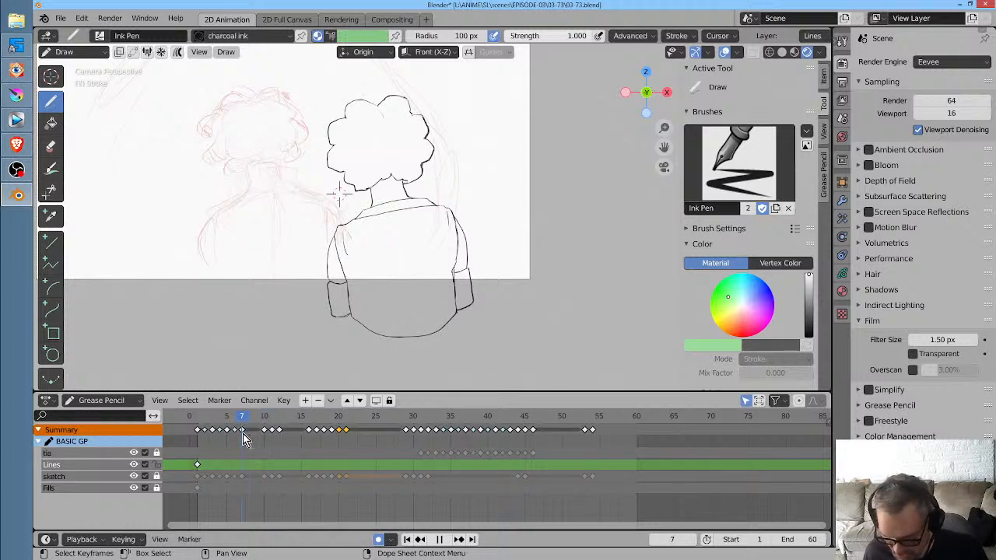
{"action": "key", "text": "space"}
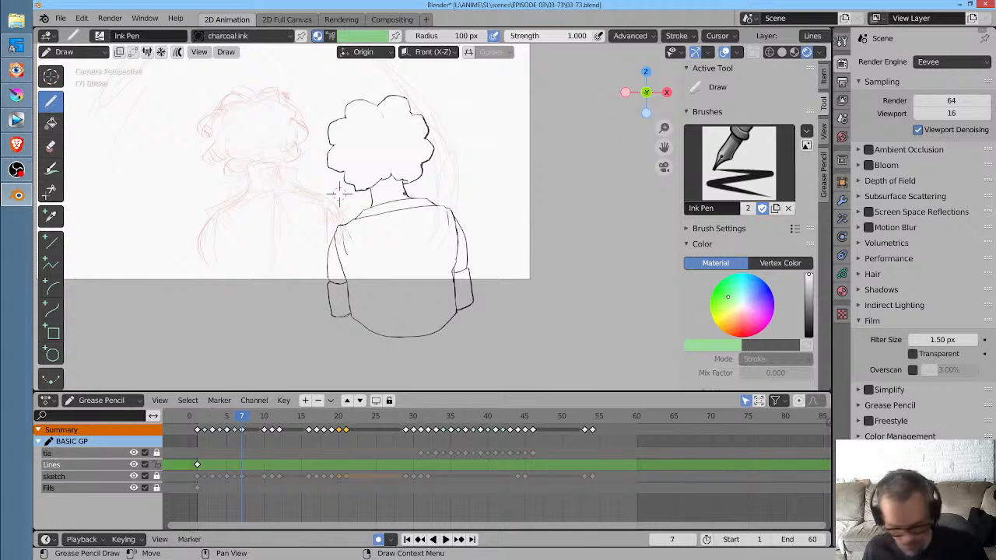
{"action": "key", "text": "Tab"}
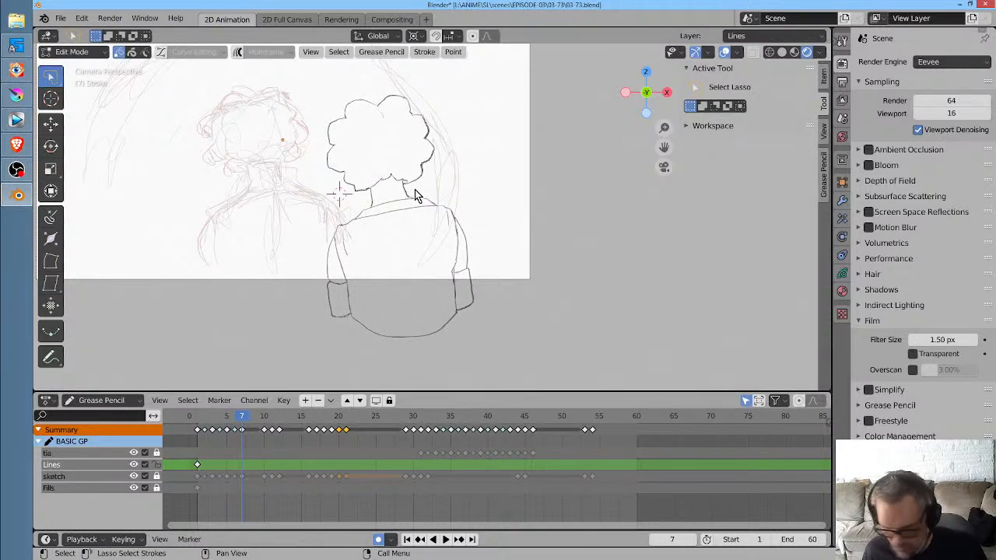
{"action": "key", "text": "a"}
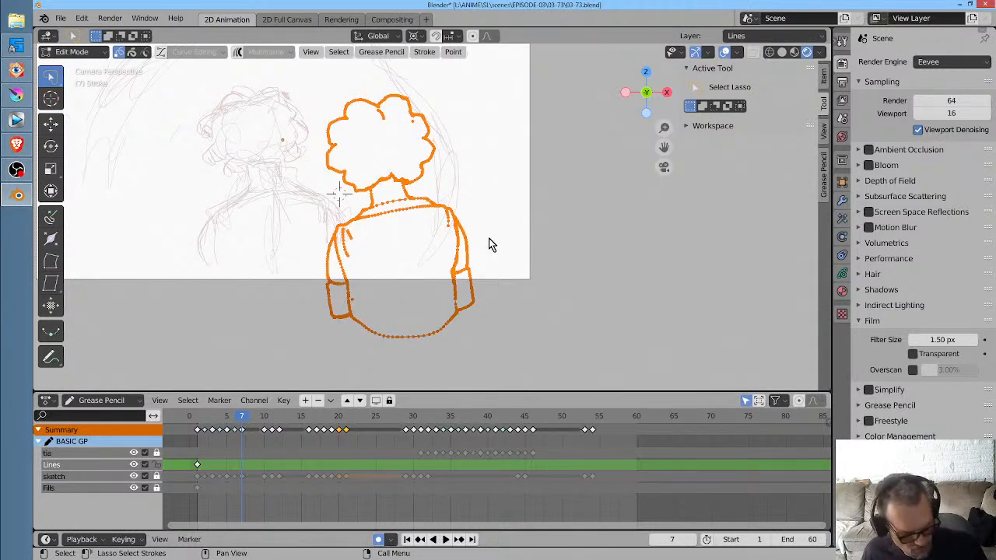
{"action": "key", "text": "g"}
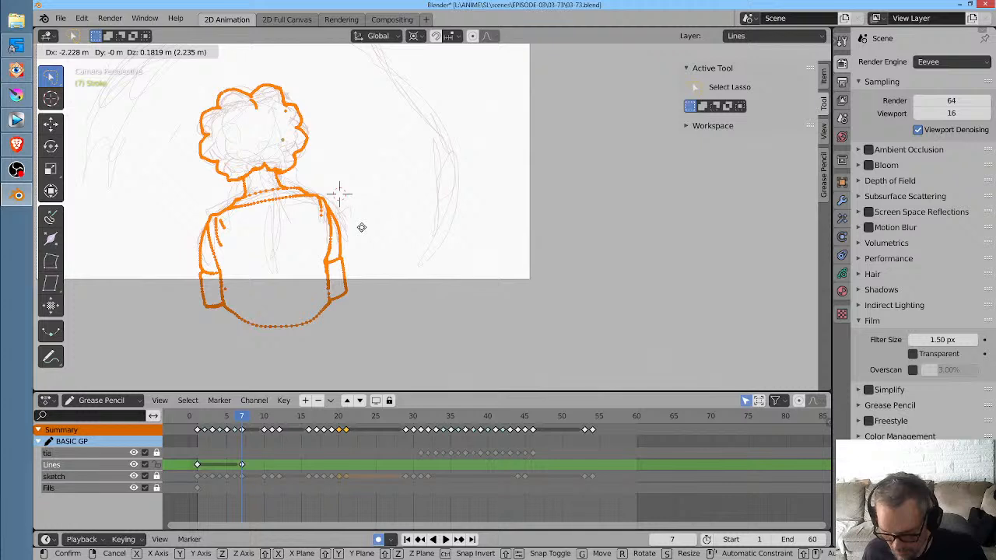
{"action": "left_click", "coordinate": [362, 227]}
On frame 5, move the selected inked figure over that frame's rough sketch
{"action": "left_click_drag", "start_coordinate": [243, 417], "coordinate": [227, 417]}
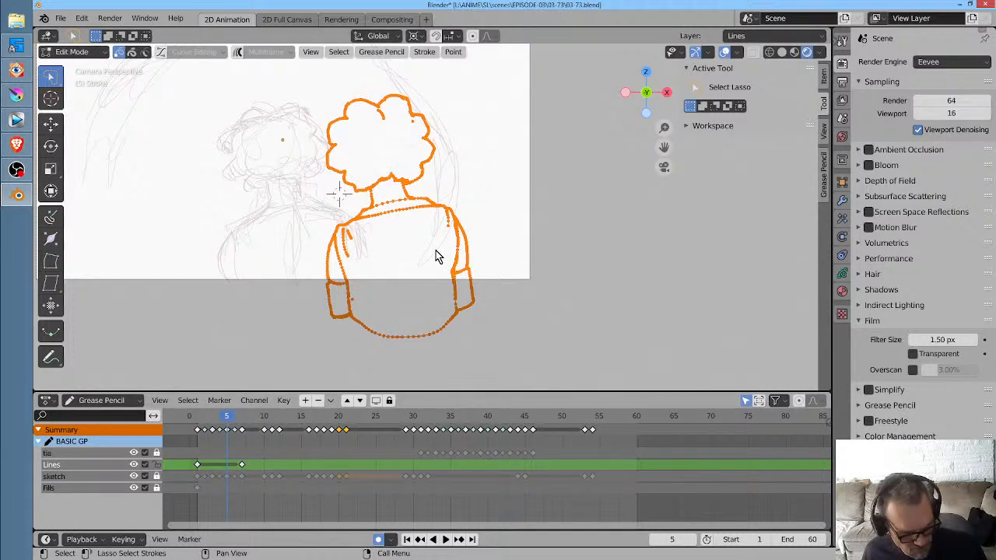
{"action": "key", "text": "g"}
{"action": "left_click", "coordinate": [334, 262]}
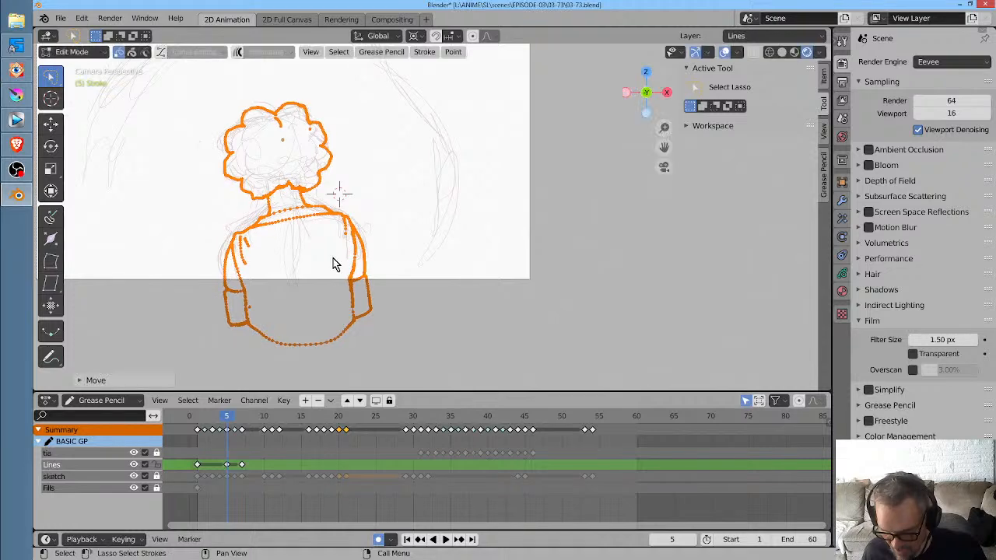
On frame 3, move the selected inked figure so its head and shoulders match the sketch there
{"action": "left_click", "coordinate": [211, 417]}
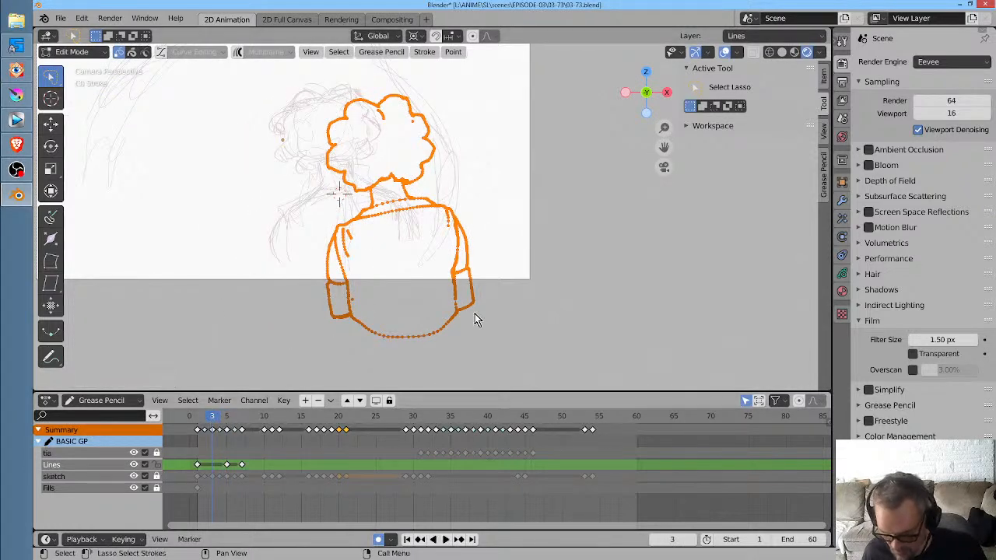
{"action": "key", "text": "g"}
{"action": "left_click", "coordinate": [430, 288]}
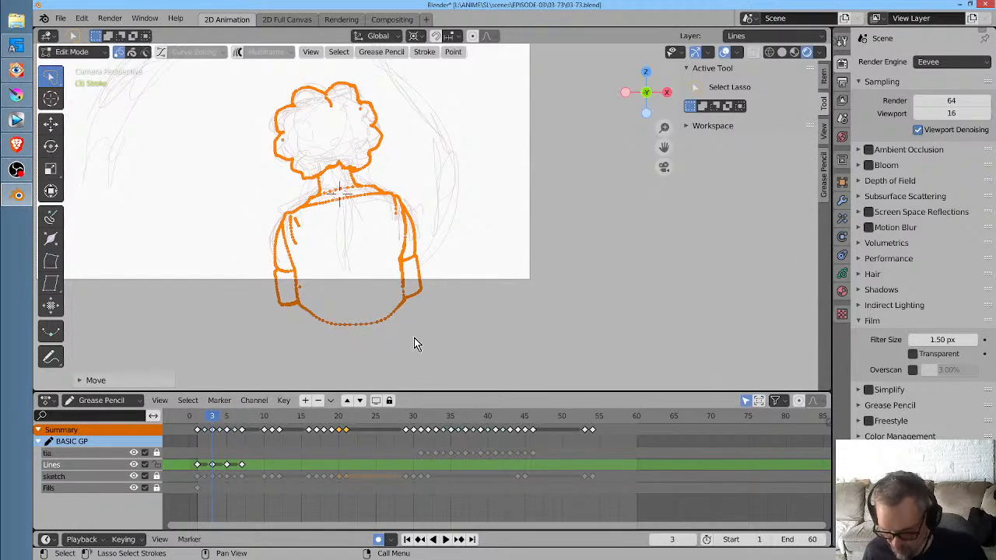
Delete the Lines layer's keyframes on frames 3, 5 and 7 and return to frame 1
{"action": "key", "text": "space"}
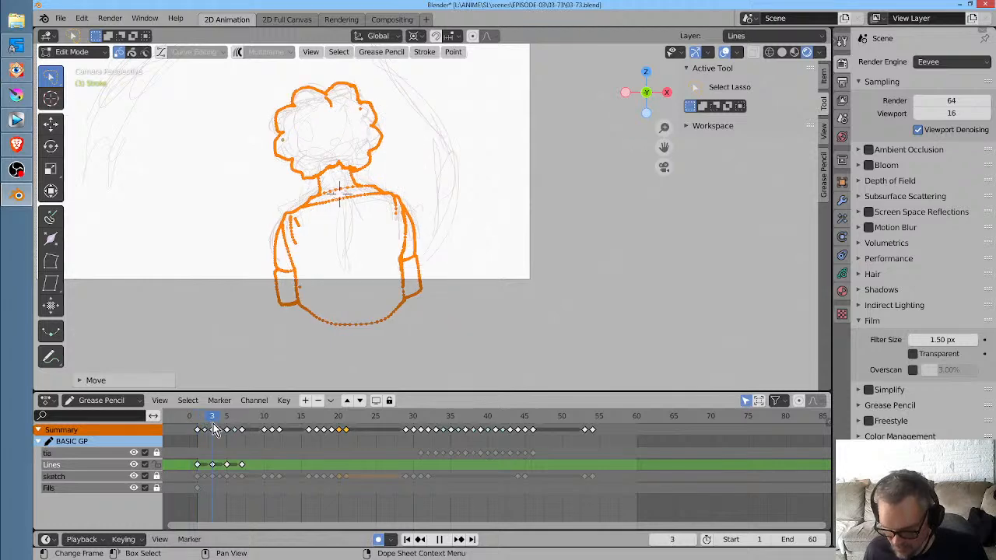
{"action": "left_click_drag", "start_coordinate": [226, 427], "coordinate": [204, 432]}
{"action": "key", "text": "space"}
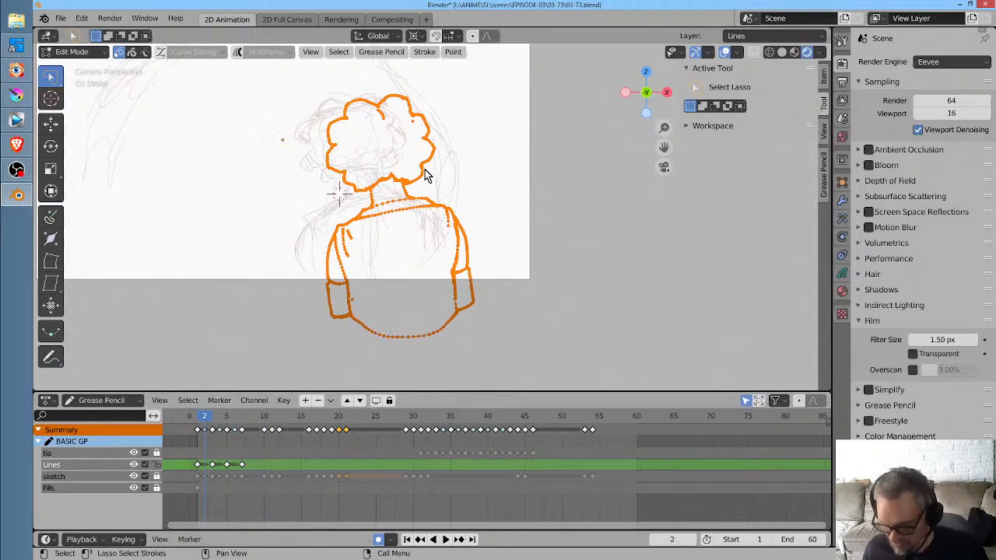
{"action": "scroll", "coordinate": [424, 178], "scroll_direction": "up", "scroll_amount": 3}
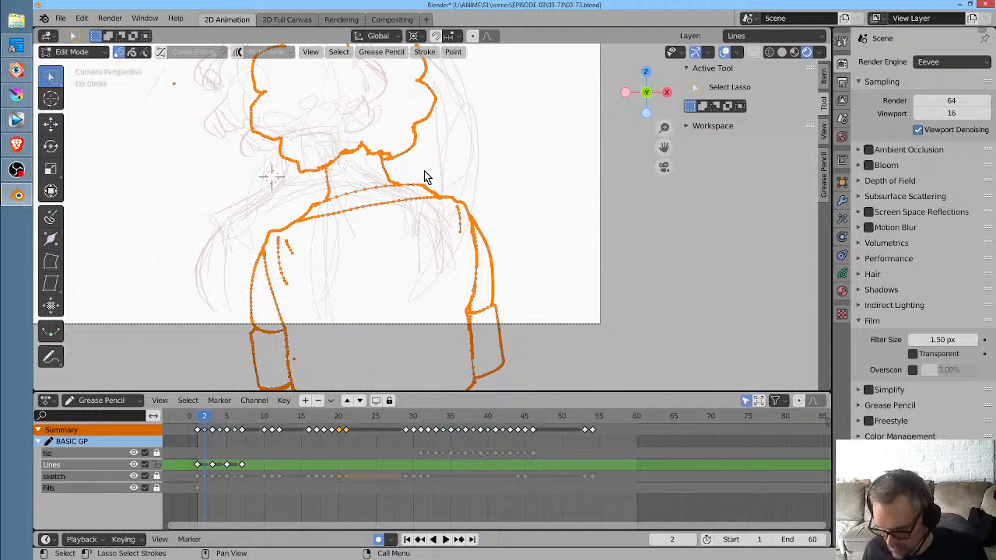
{"action": "scroll", "coordinate": [424, 177], "scroll_direction": "down", "scroll_amount": 1}
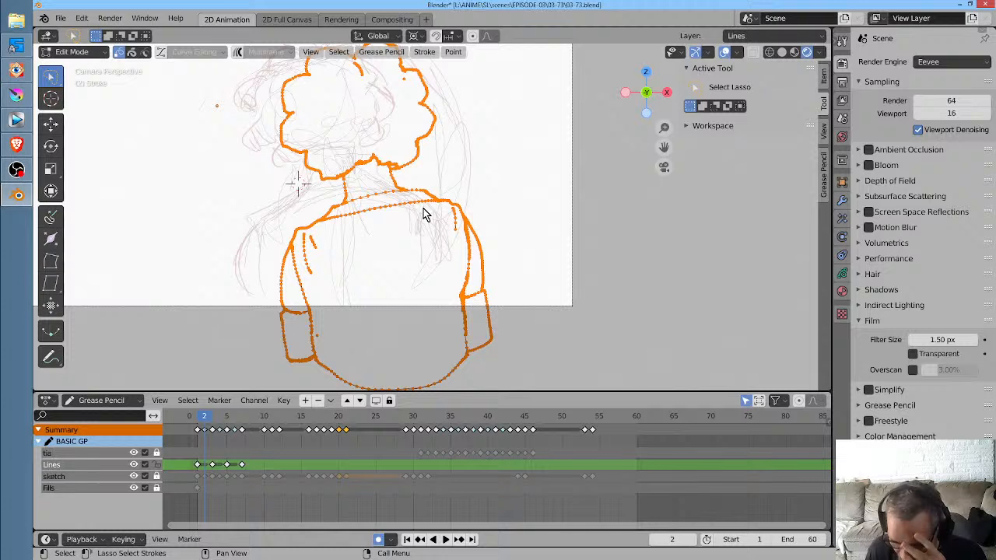
{"action": "scroll", "coordinate": [425, 215], "scroll_direction": "down", "scroll_amount": 2}
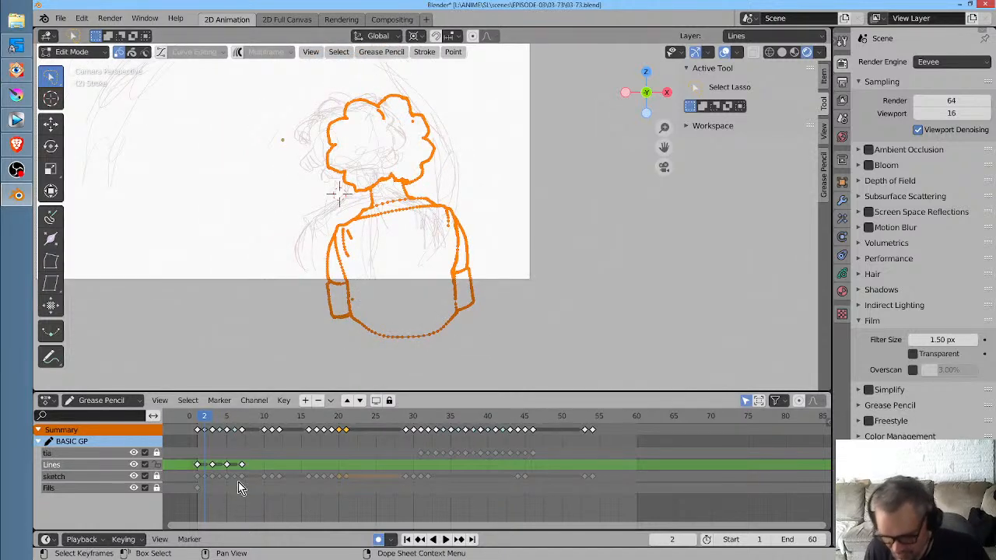
{"action": "key", "text": "b"}
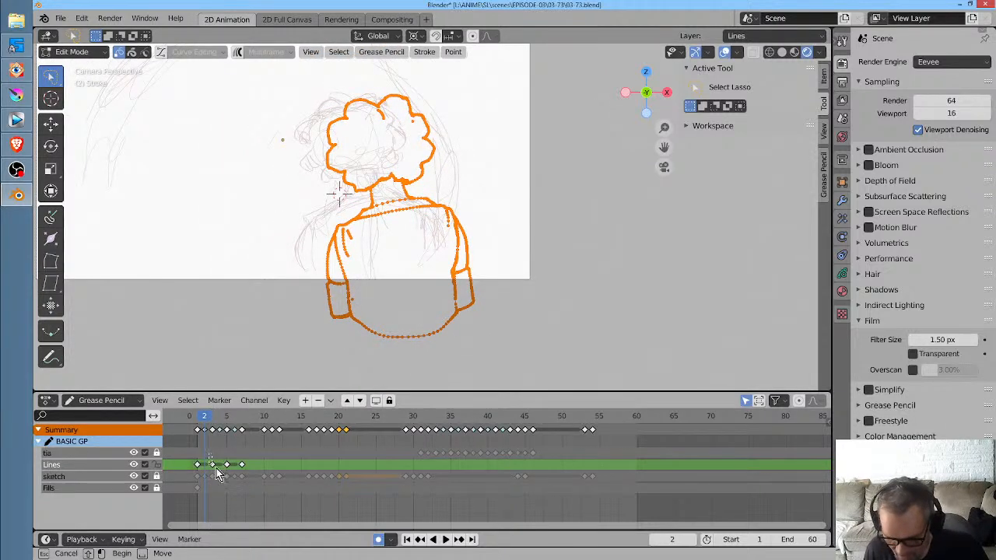
{"action": "left_click_drag", "start_coordinate": [215, 470], "coordinate": [249, 477]}
{"action": "key", "text": "x"}
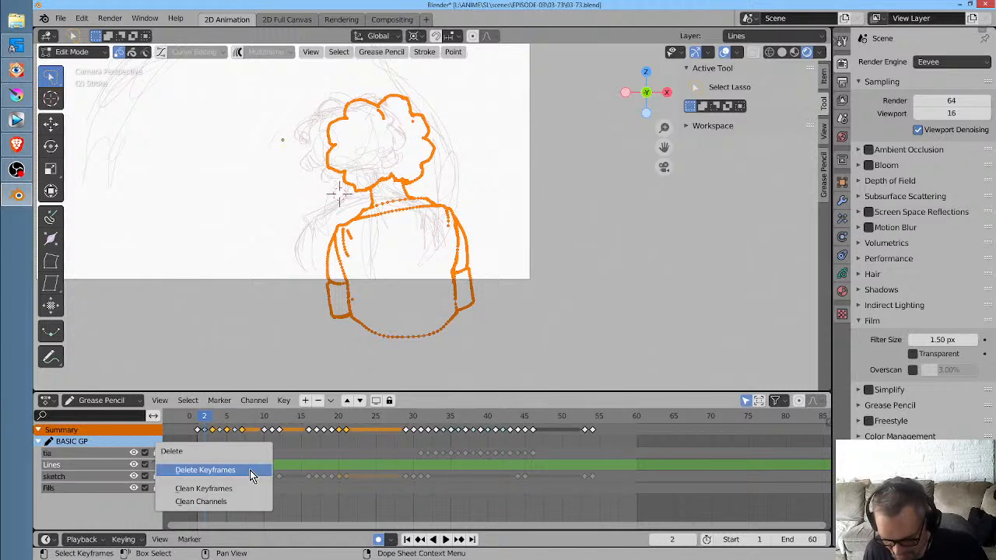
{"action": "left_click", "coordinate": [249, 469]}
{"action": "left_click", "coordinate": [198, 424]}
{"action": "key", "text": "space"}
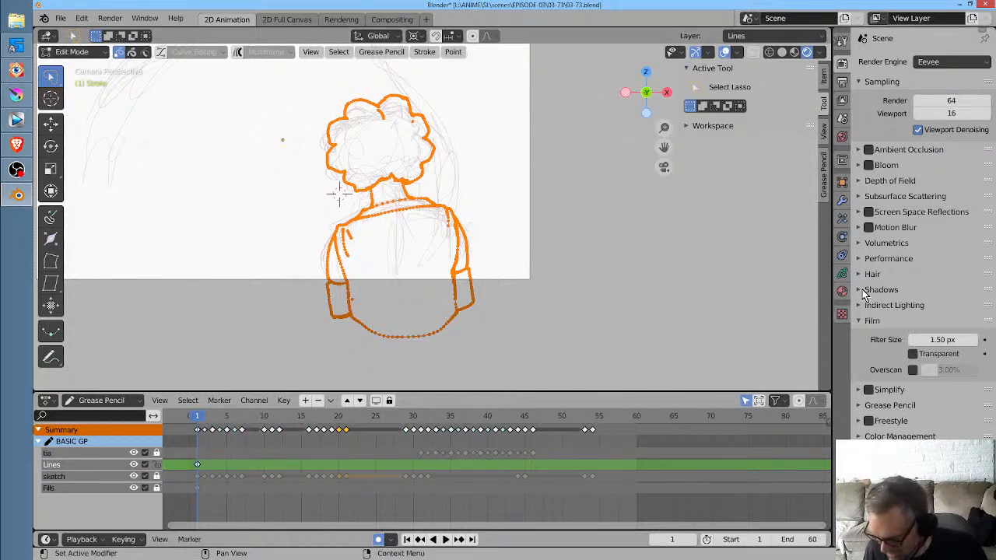
Move the sketch layer below the Fills layer in the BASIC GP layer stack and hide it
{"action": "left_click", "coordinate": [842, 273]}
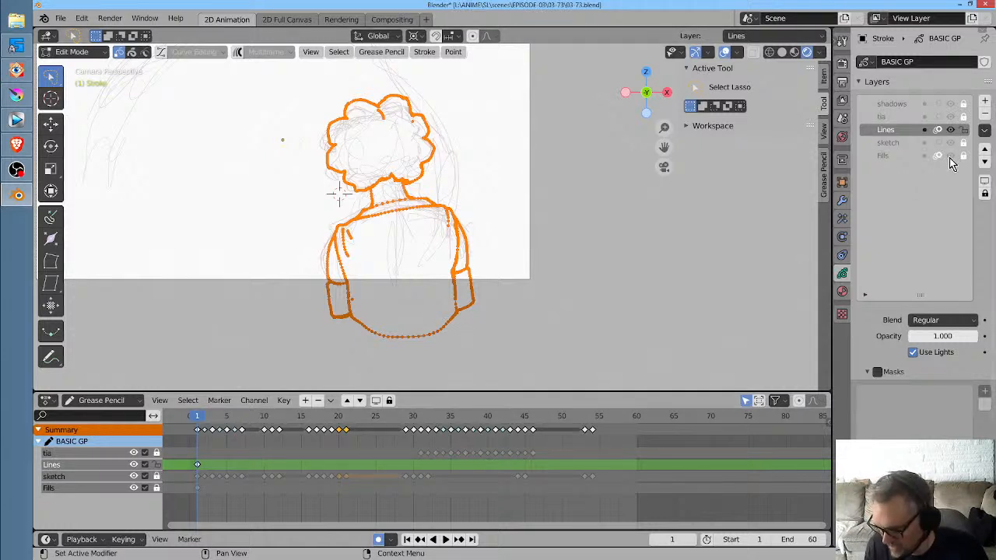
{"action": "left_click", "coordinate": [842, 290]}
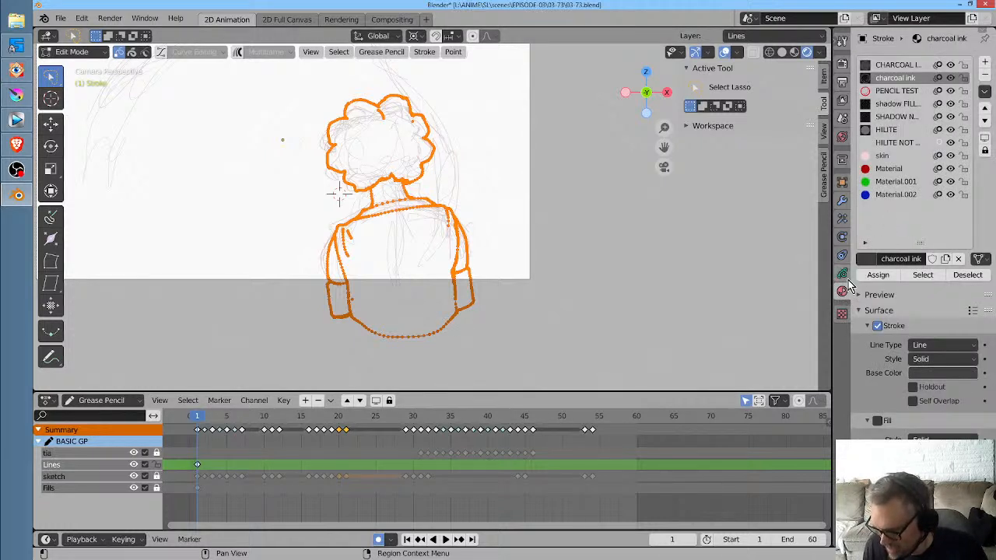
{"action": "left_click", "coordinate": [841, 273]}
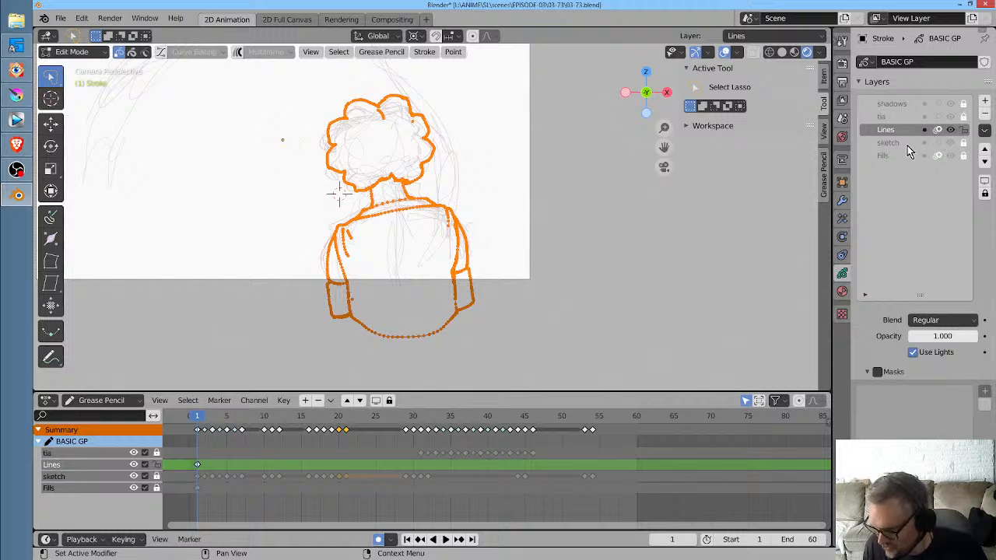
{"action": "left_click", "coordinate": [891, 157]}
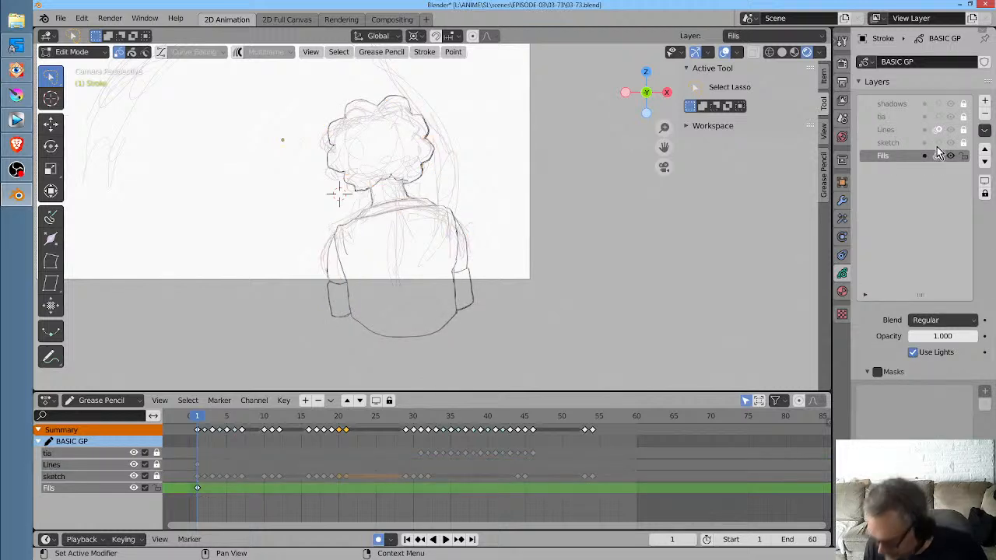
{"action": "left_click", "coordinate": [887, 143]}
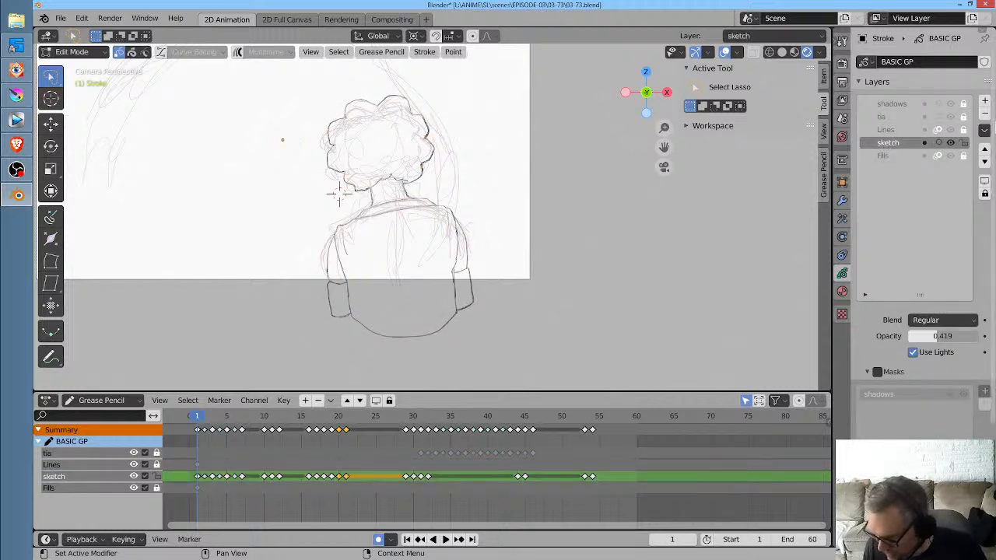
{"action": "left_click", "coordinate": [985, 160]}
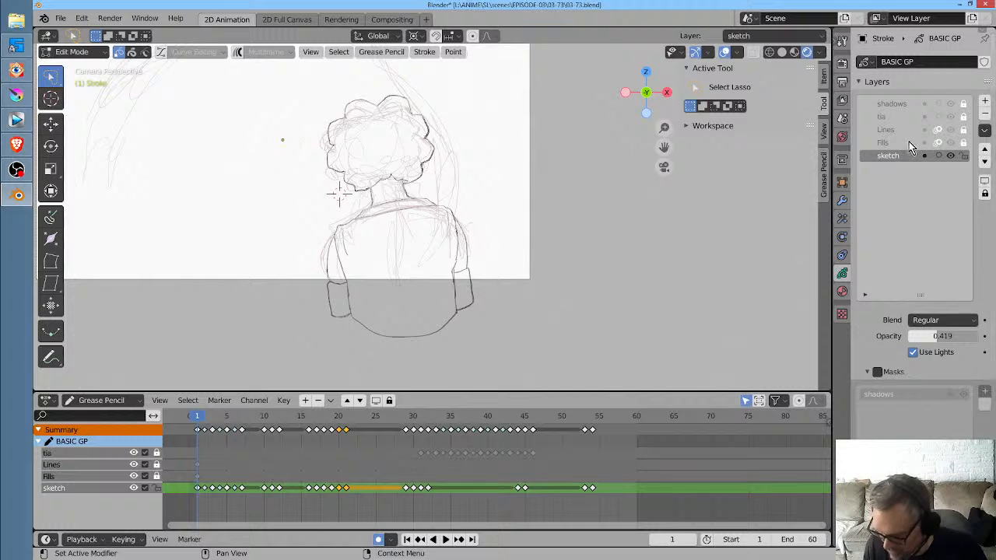
{"action": "left_click", "coordinate": [950, 156]}
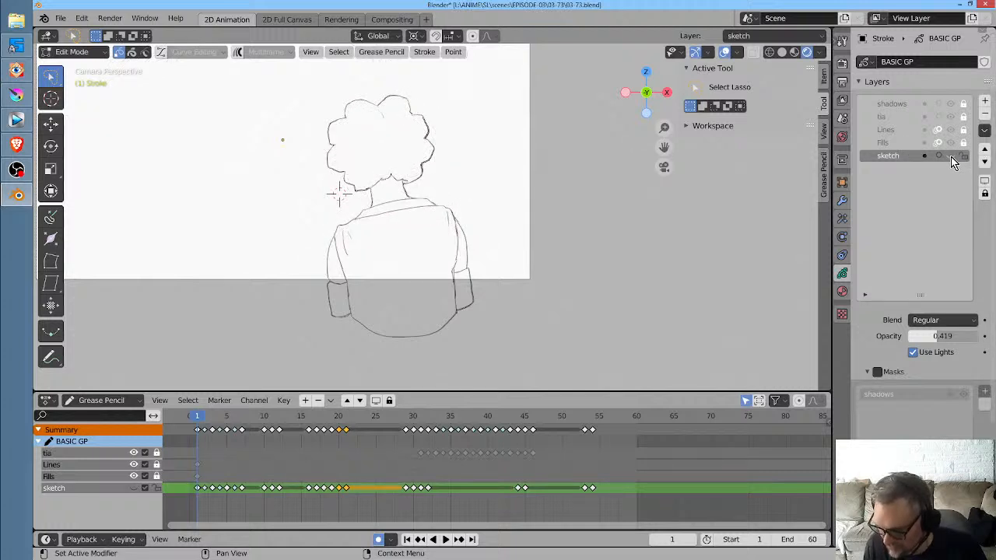
Turn off onion skinning for the Lines and Fills layers and save the file
{"action": "left_click", "coordinate": [936, 144]}
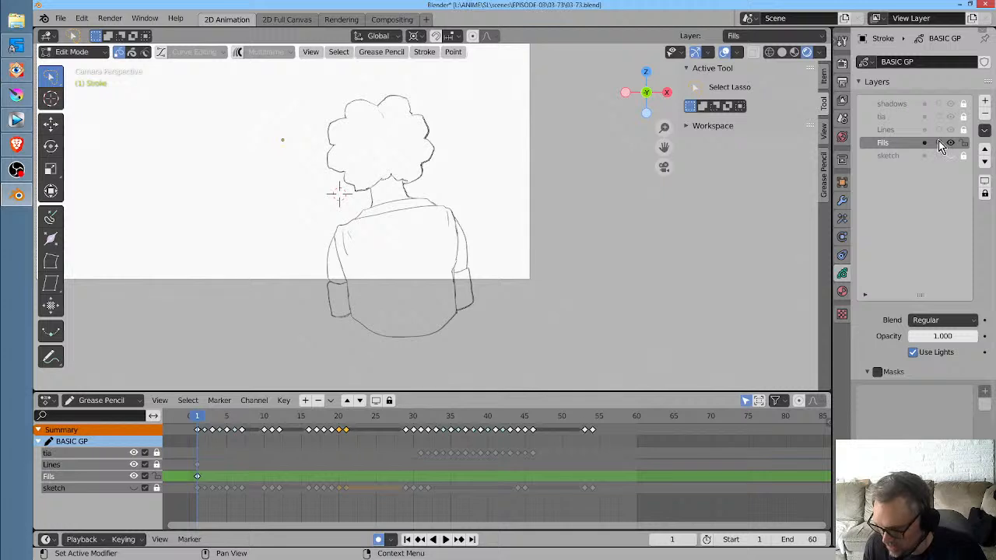
{"action": "left_click", "coordinate": [62, 19]}
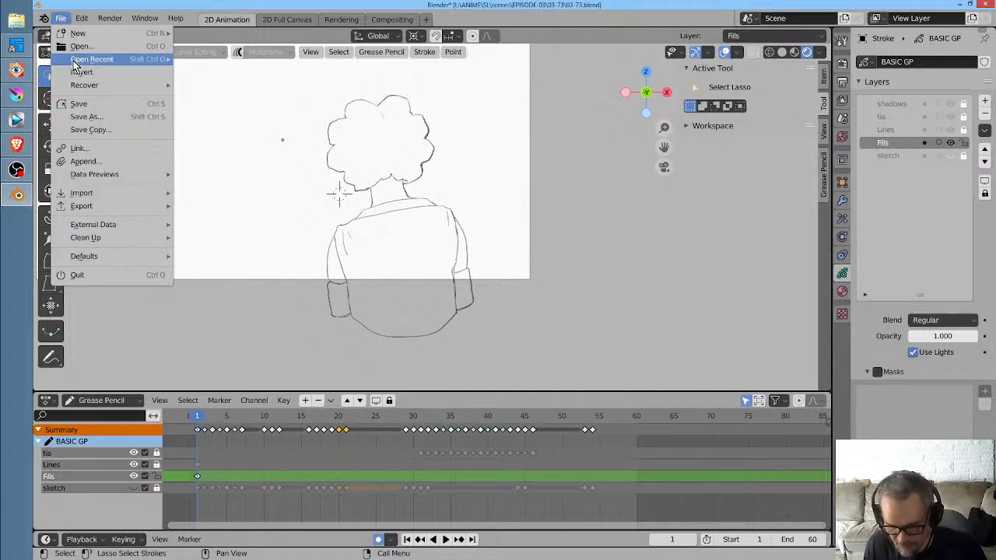
{"action": "left_click", "coordinate": [78, 105]}
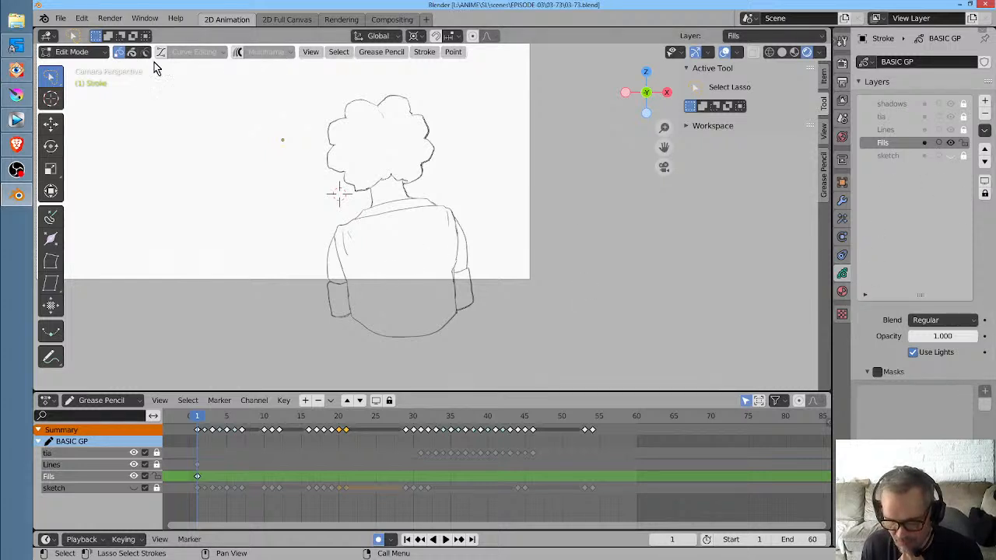
Switch to Draw Mode with the Fill tool, set new strokes to draw on back, and make Lines the active layer
{"action": "key", "text": "Tab"}
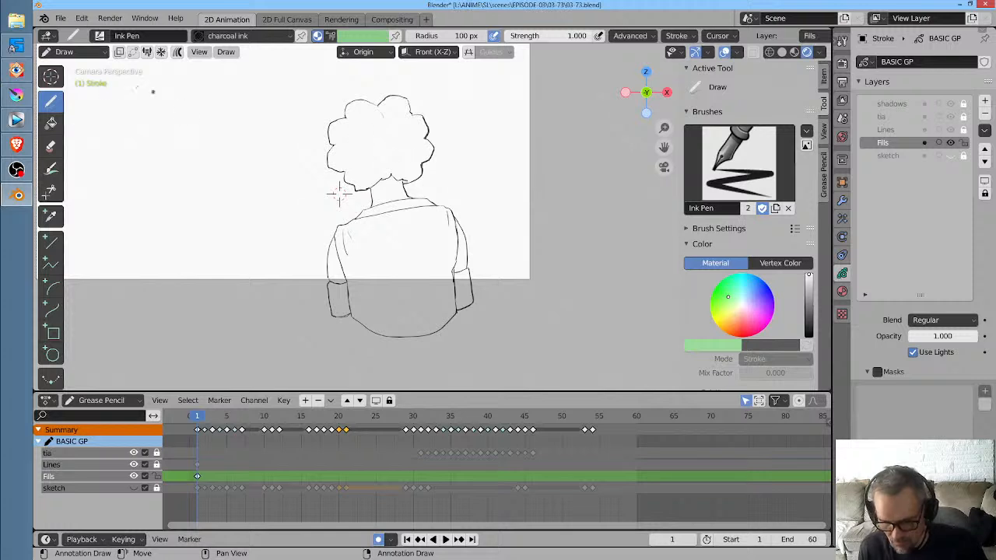
{"action": "left_click", "coordinate": [51, 122]}
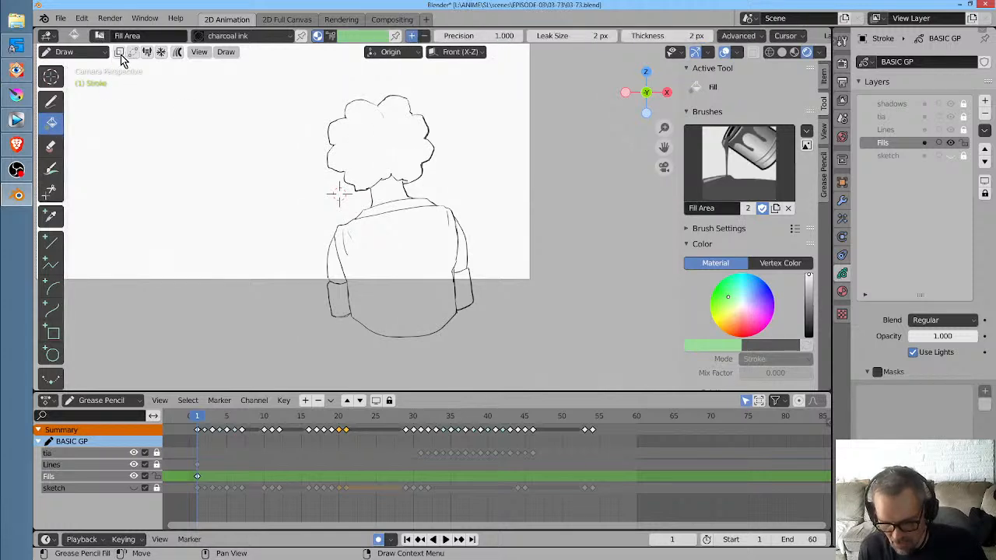
{"action": "left_click", "coordinate": [121, 53]}
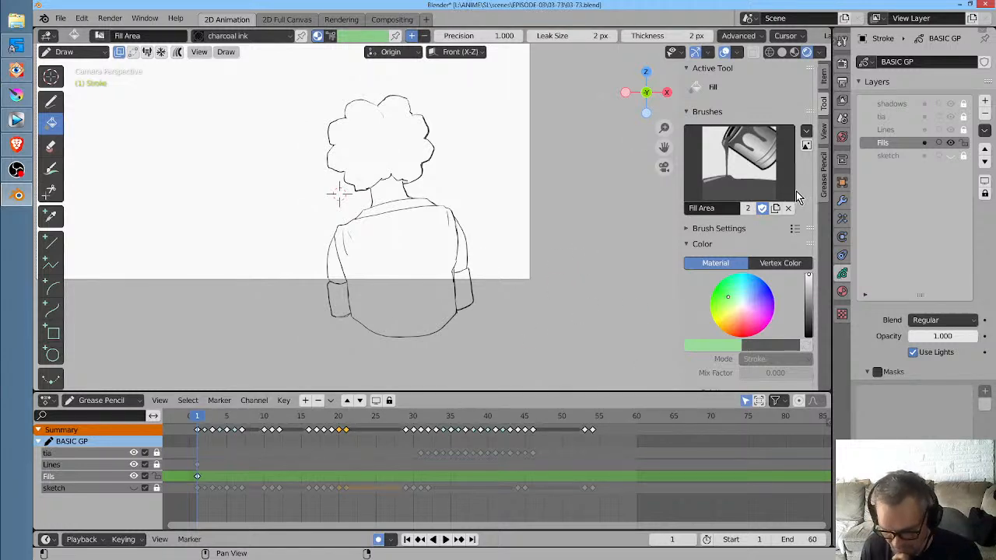
{"action": "left_click", "coordinate": [909, 130]}
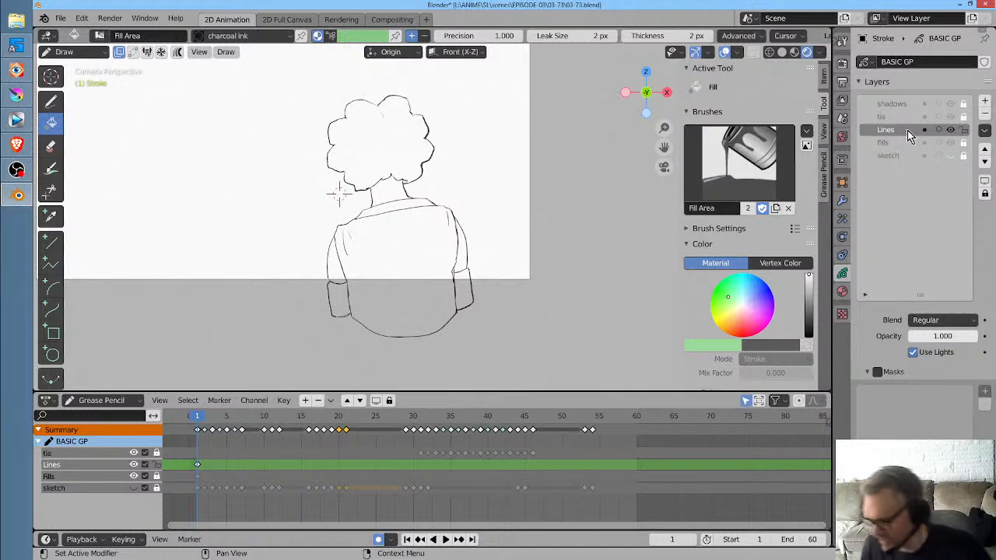
Fill the figure's neck and both upper arms with the skin material
{"action": "left_click", "coordinate": [842, 291]}
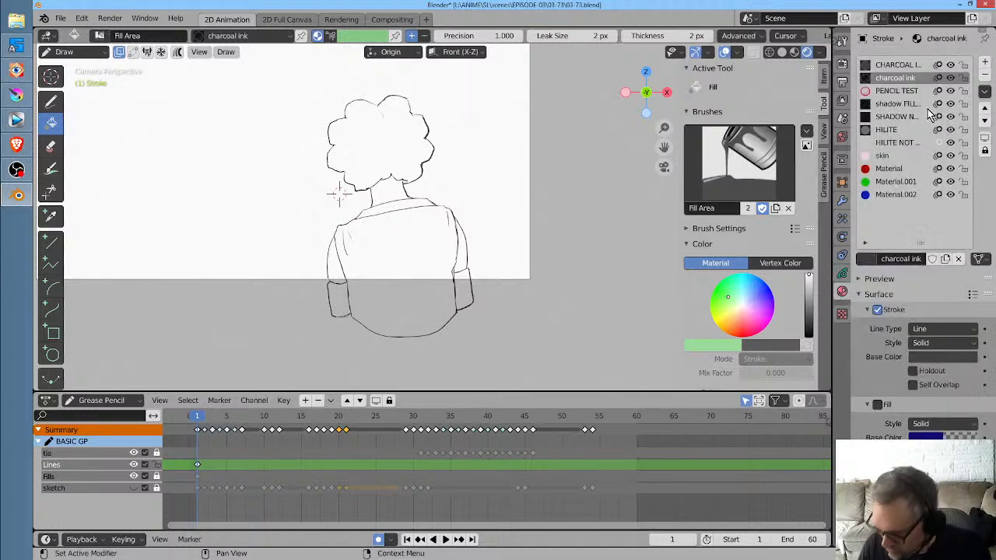
{"action": "left_click", "coordinate": [892, 155]}
{"action": "left_click", "coordinate": [389, 187]}
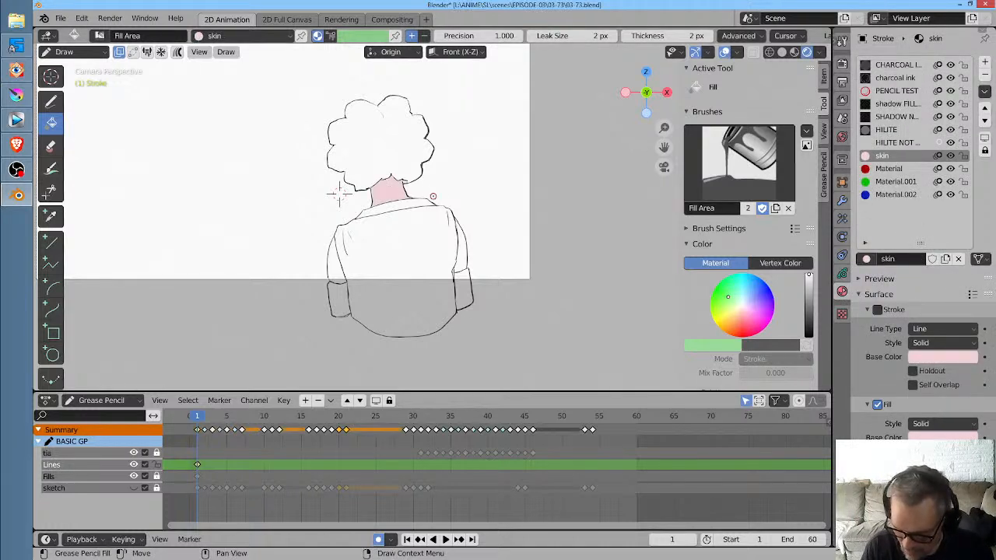
{"action": "left_click", "coordinate": [351, 262]}
{"action": "left_click", "coordinate": [464, 251]}
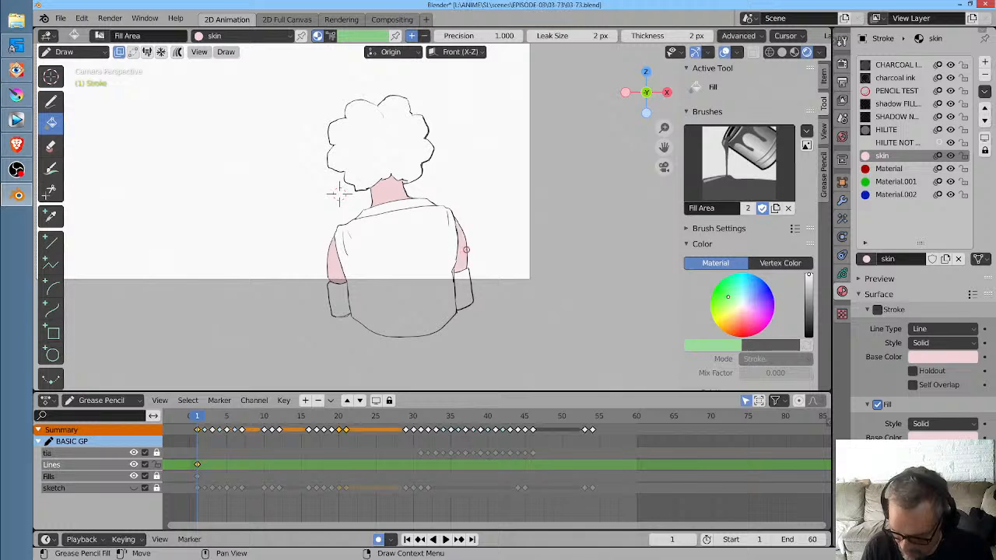
Fill both sleeve cuffs with the red material named Material
{"action": "left_click", "coordinate": [891, 169]}
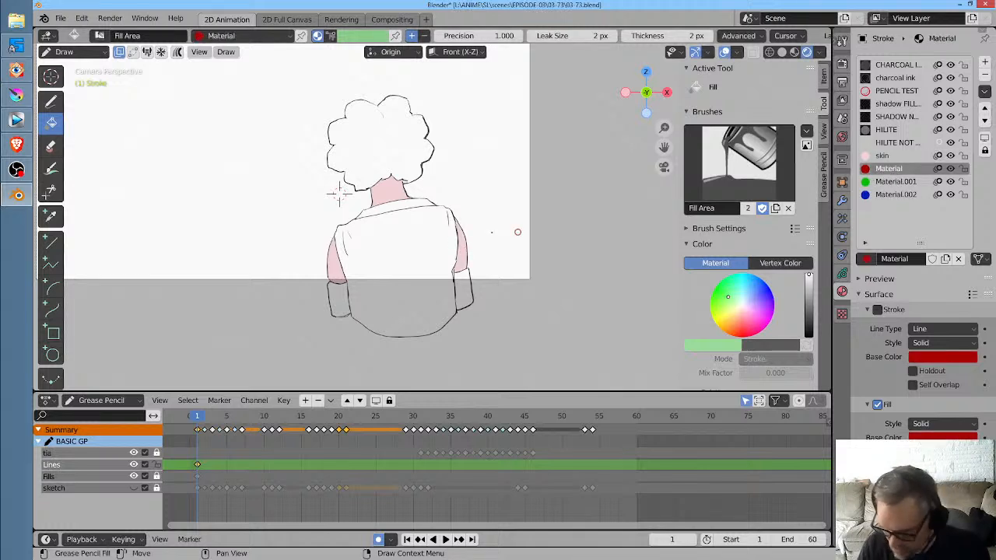
{"action": "left_click", "coordinate": [339, 297]}
{"action": "left_click", "coordinate": [463, 288]}
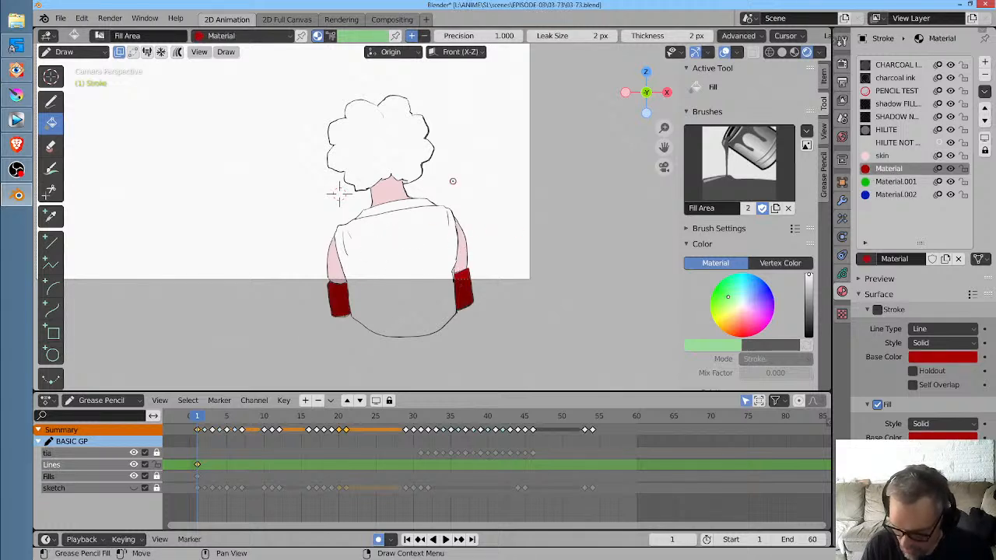
Fill the collar with green Material.001 and the shirt body with blue Material.002
{"action": "left_click", "coordinate": [894, 181]}
{"action": "left_click", "coordinate": [394, 202]}
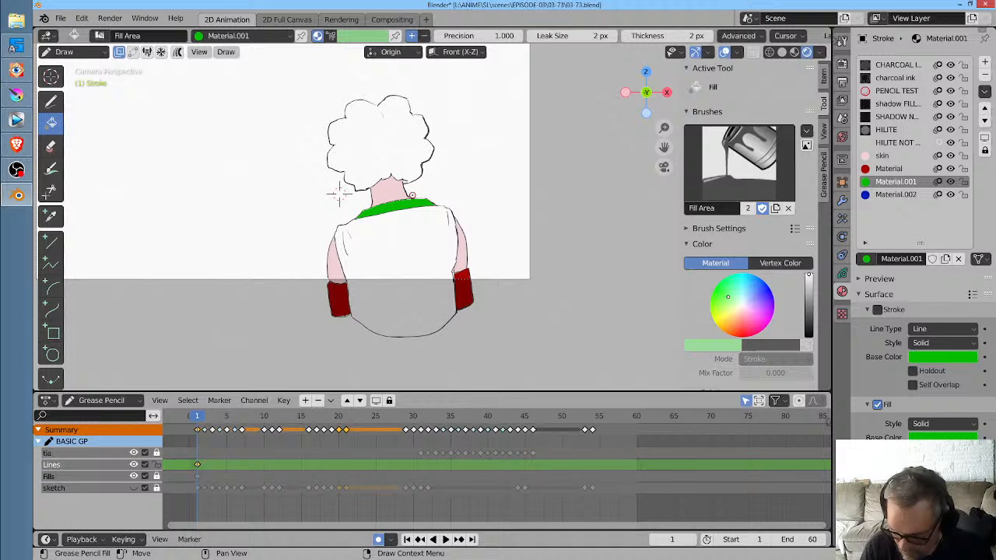
{"action": "left_click", "coordinate": [894, 194]}
{"action": "left_click", "coordinate": [443, 237]}
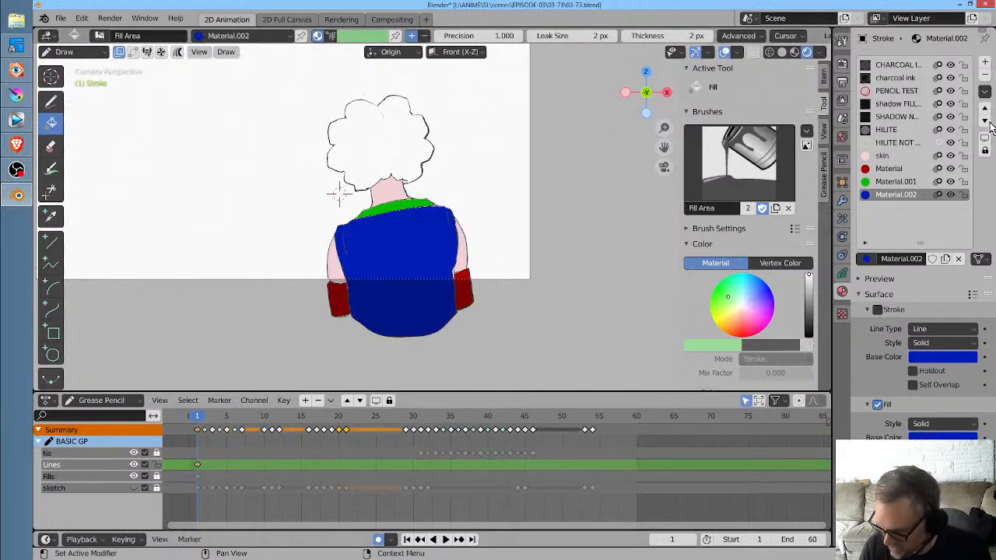
Add a new material with Stroke disabled and Fill enabled, and fill the hair with it
{"action": "left_click", "coordinate": [984, 62]}
{"action": "left_click", "coordinate": [889, 259]}
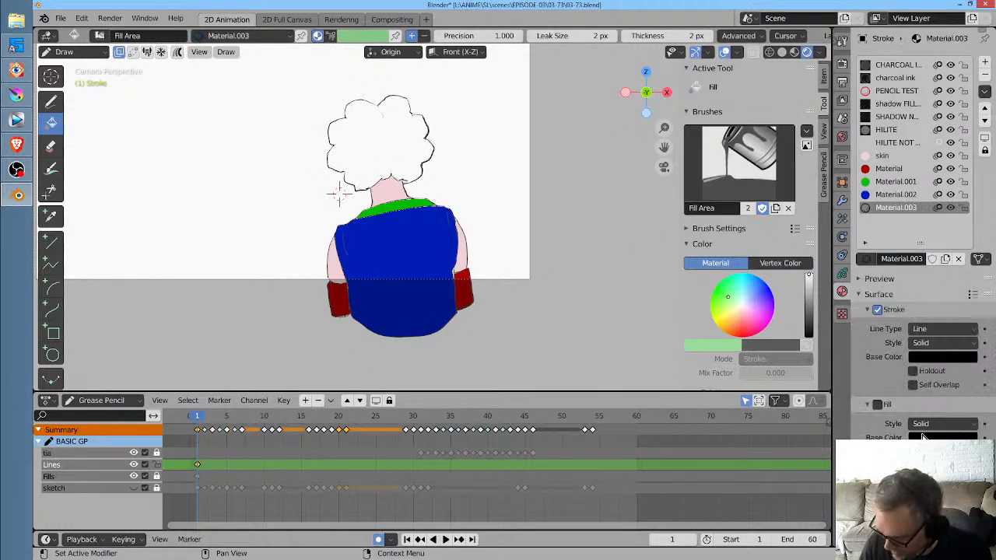
{"action": "left_click", "coordinate": [878, 309]}
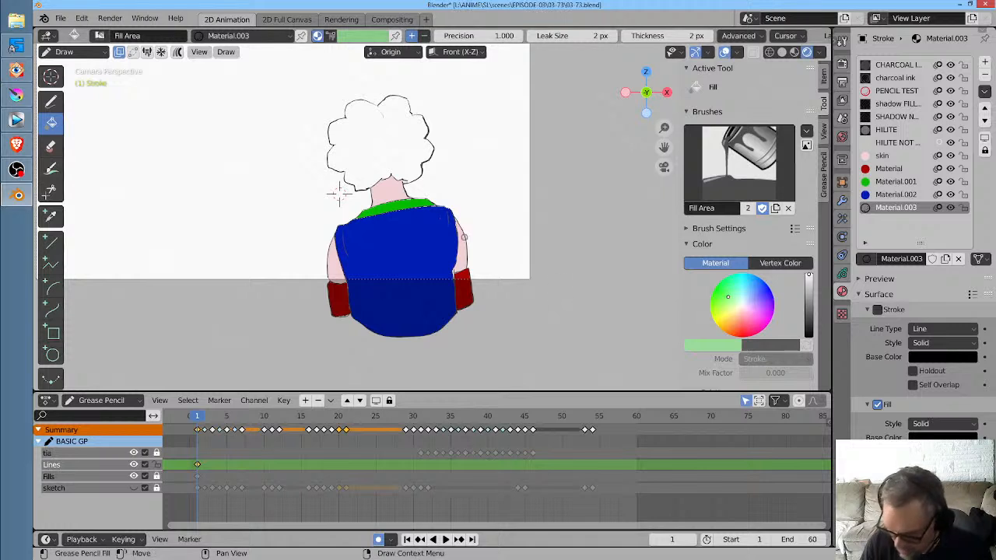
{"action": "left_click", "coordinate": [385, 148]}
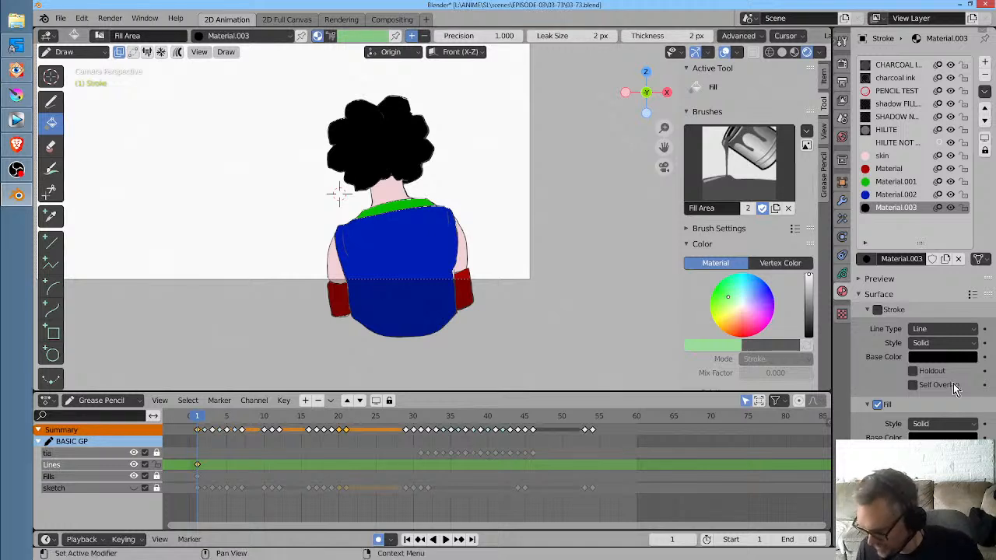
Set the hair material's fill color to a muted purple with hue 0.856, saturation 0.552 and value 0.248
{"action": "left_click", "coordinate": [945, 436]}
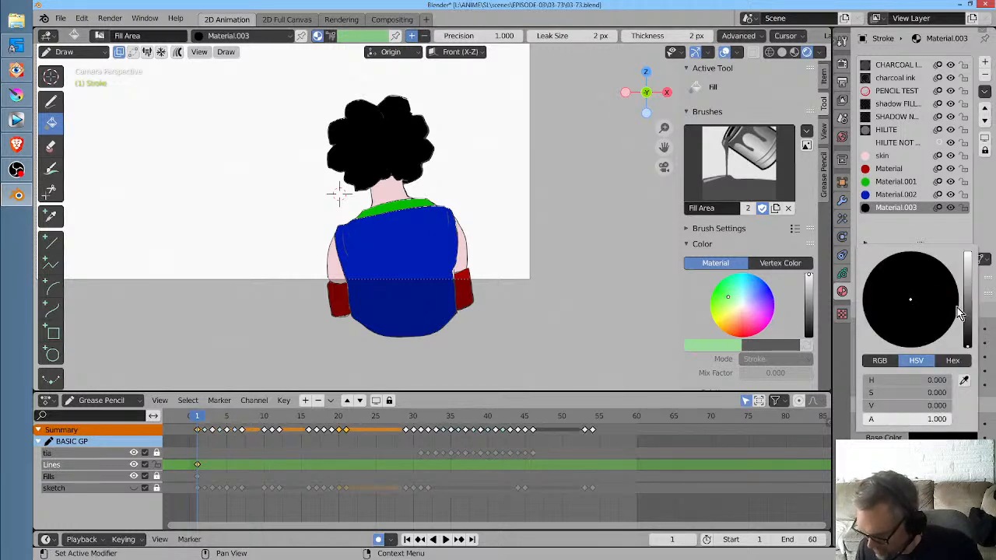
{"action": "left_click", "coordinate": [967, 296]}
{"action": "left_click", "coordinate": [922, 309]}
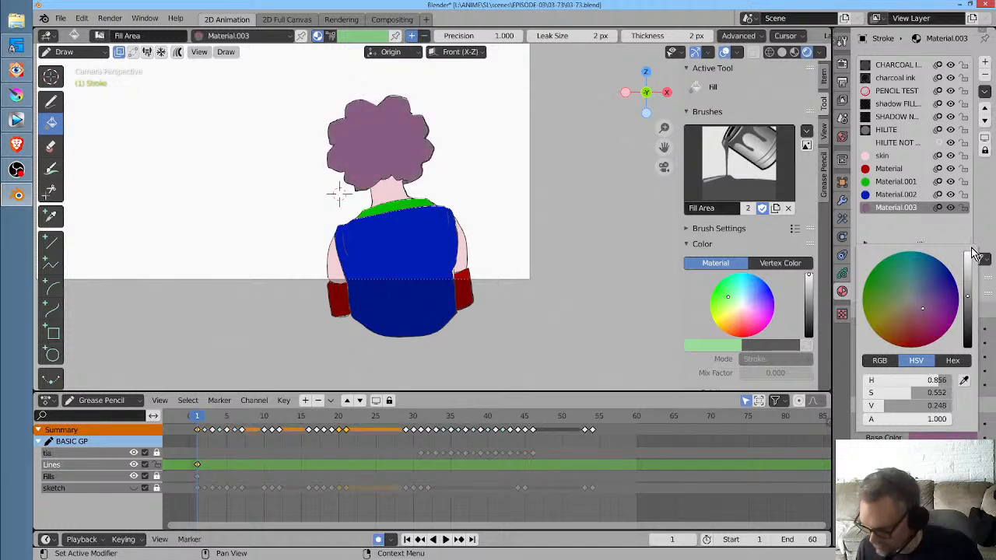
Darken the skin material's fill color to a duller pink
{"action": "left_click", "coordinate": [903, 155]}
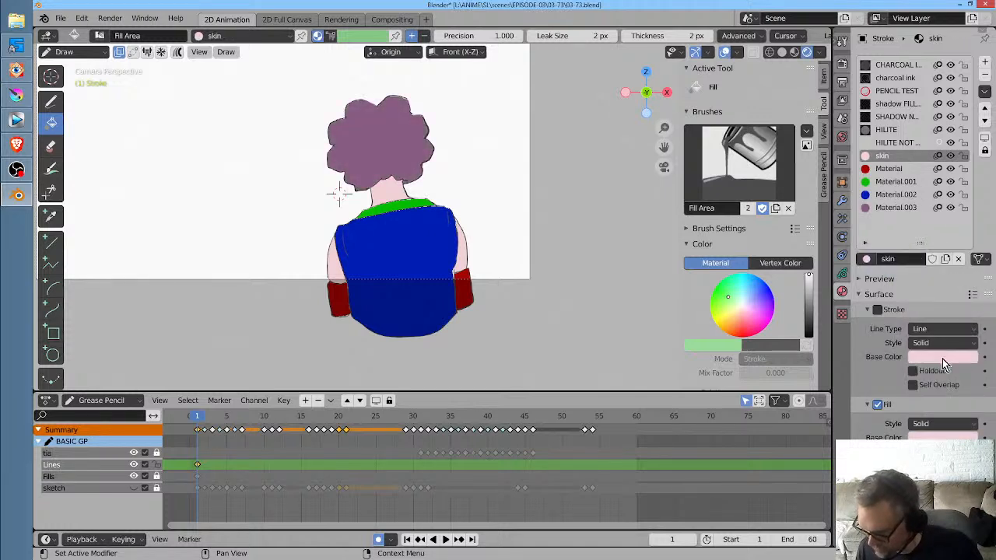
{"action": "left_click", "coordinate": [943, 358]}
{"action": "mouse_move", "coordinate": [968, 271]}
{"action": "left_mouse_down"}
{"action": "mouse_move", "coordinate": [967, 289]}
{"action": "mouse_move", "coordinate": [968, 270]}
{"action": "left_mouse_up"}
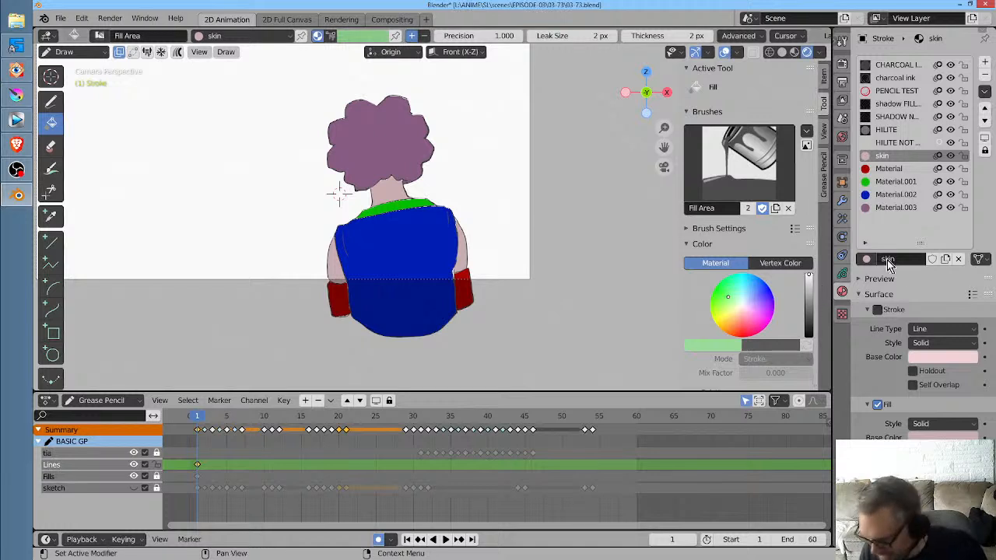
Set the cuffs' fill color in Material to a muted green with hue 0.313, saturation 0.552 and value 0.237
{"action": "left_click", "coordinate": [889, 169]}
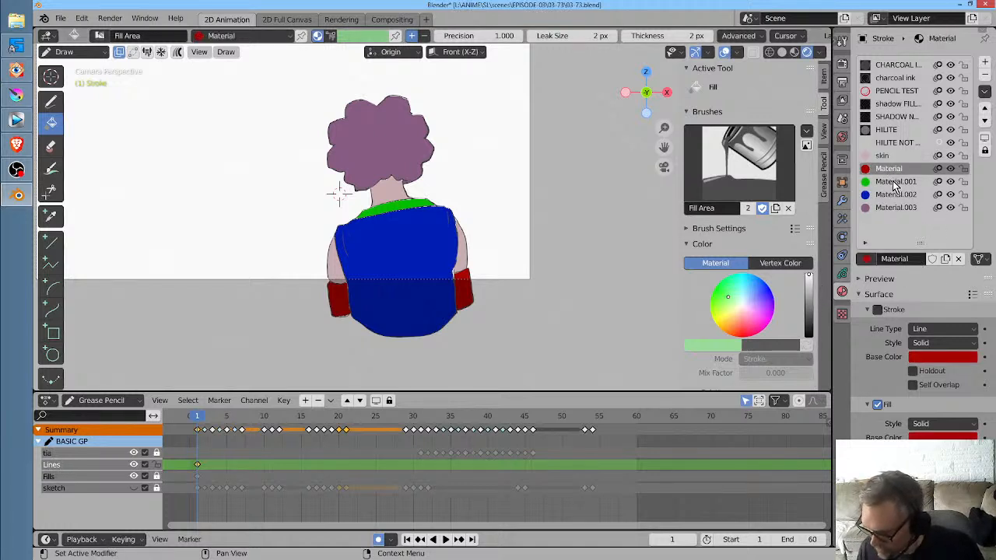
{"action": "left_click", "coordinate": [941, 435]}
{"action": "left_click", "coordinate": [893, 294]}
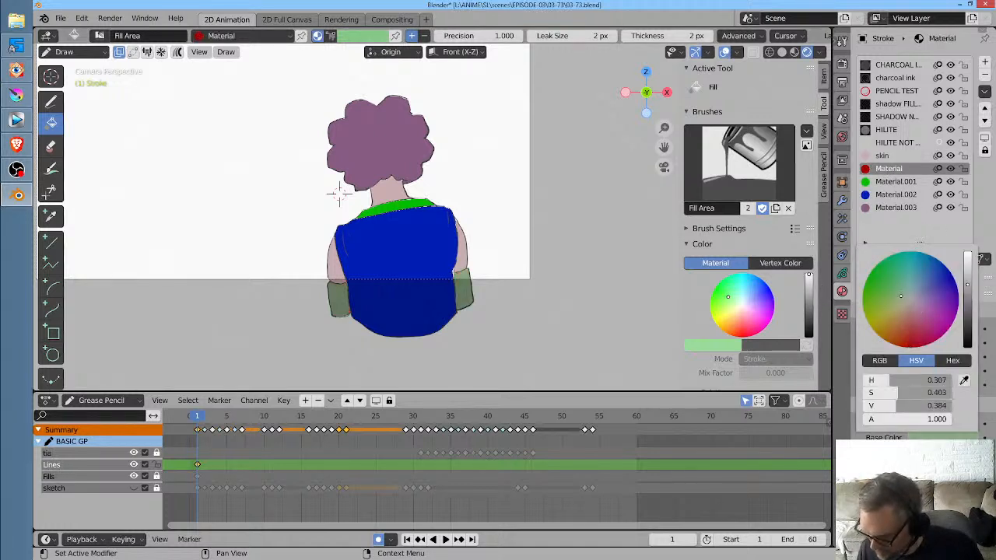
{"action": "left_click_drag", "start_coordinate": [893, 294], "coordinate": [896, 294]}
{"action": "left_click_drag", "start_coordinate": [967, 285], "coordinate": [968, 298]}
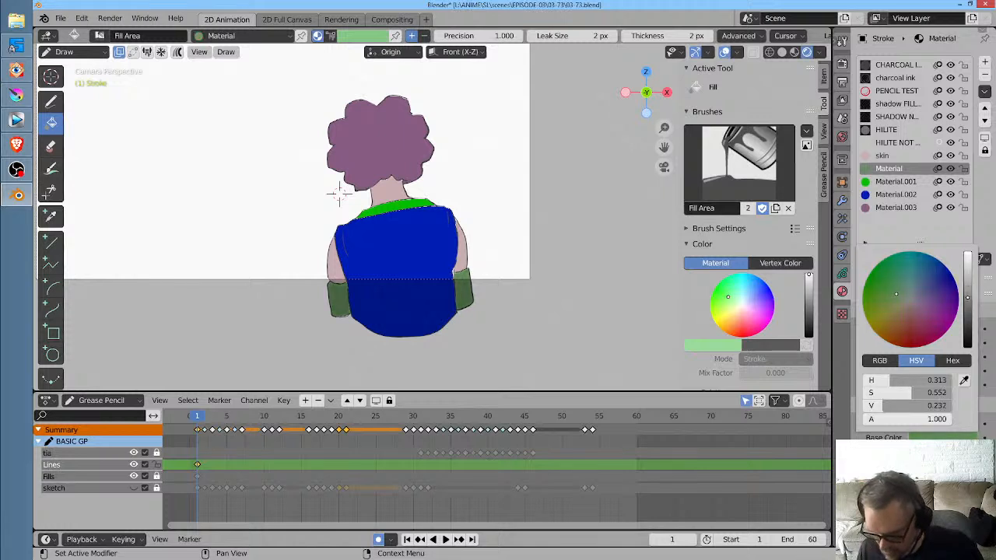
Set the collar's fill color in Material.001 to a pale teal with hue 0.518, saturation 0.507 and value 0.507
{"action": "left_click", "coordinate": [895, 181]}
{"action": "left_click", "coordinate": [953, 357]}
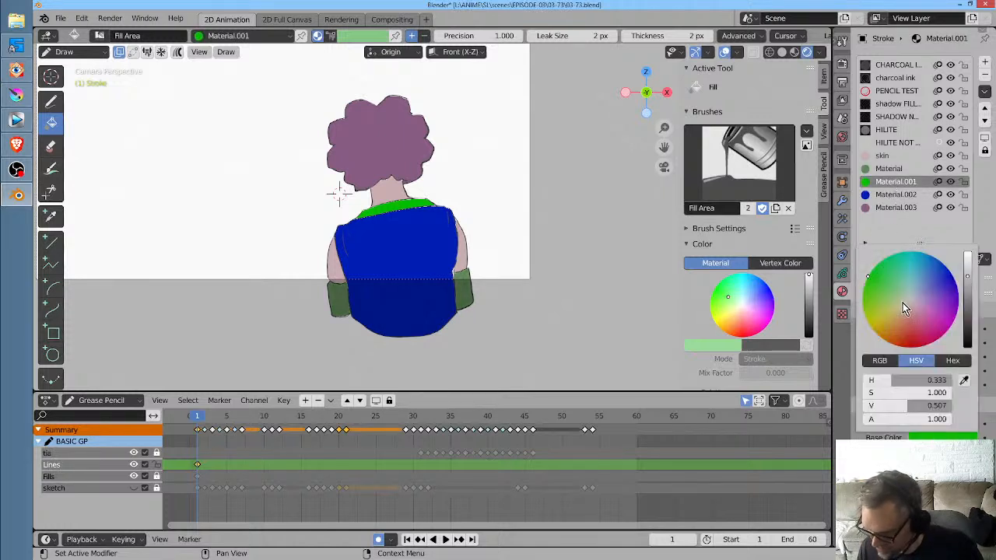
{"action": "left_click", "coordinate": [910, 292]}
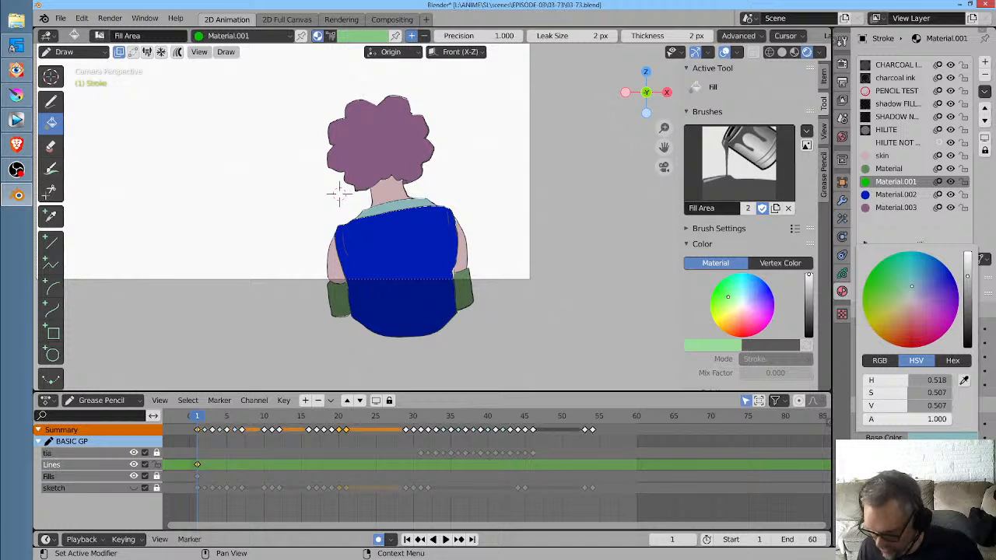
{"action": "left_click", "coordinate": [912, 286]}
{"action": "key", "text": "Escape"}
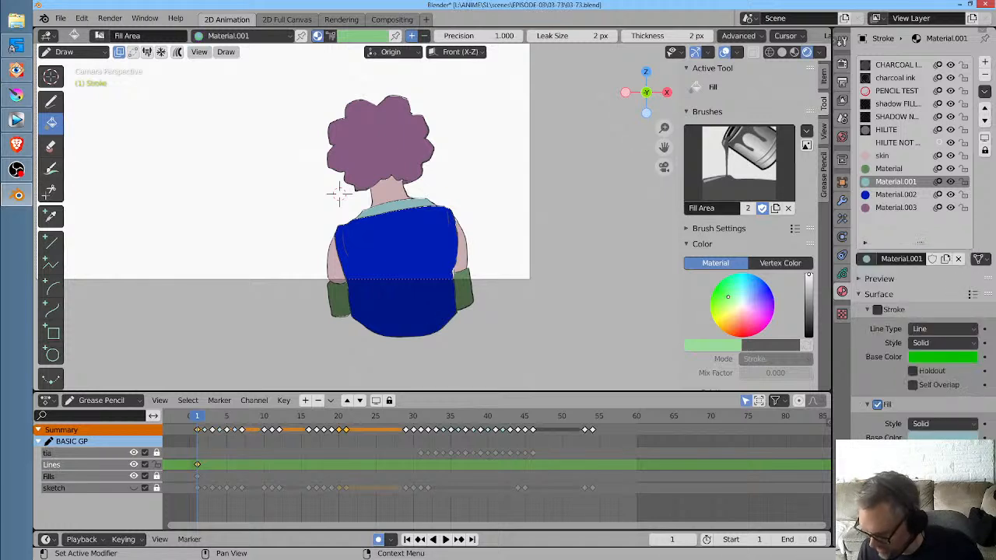
Set the shirt's fill color in Material.002 to a muted blue with hue 0.580 and saturation 0.478, and darken it slightly
{"action": "left_click", "coordinate": [901, 194]}
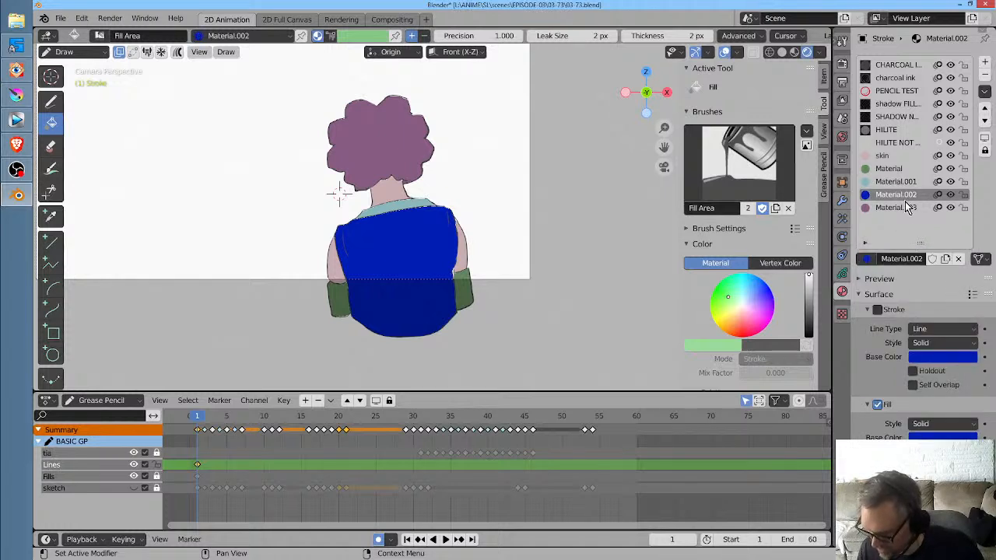
{"action": "left_click", "coordinate": [941, 437]}
{"action": "left_click", "coordinate": [917, 290]}
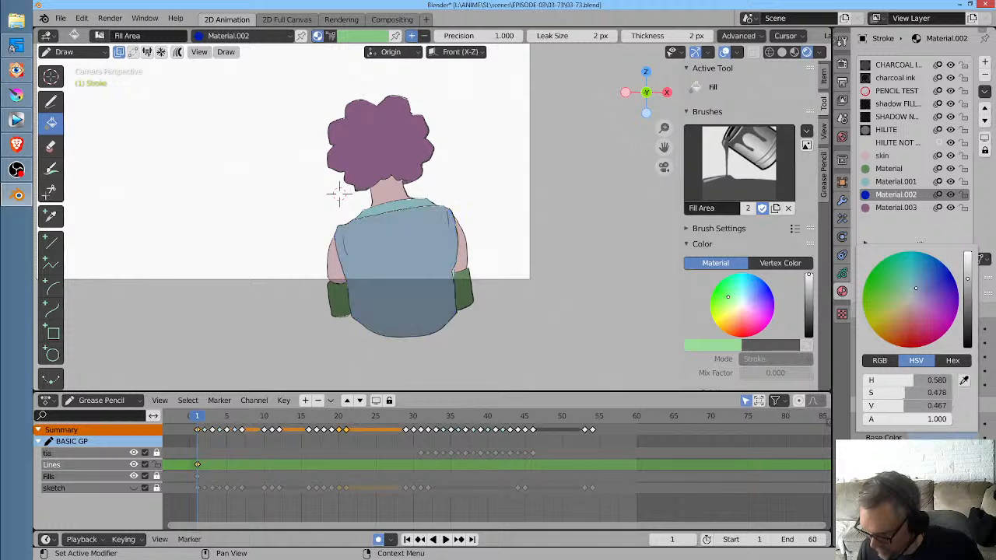
{"action": "left_click", "coordinate": [966, 285]}
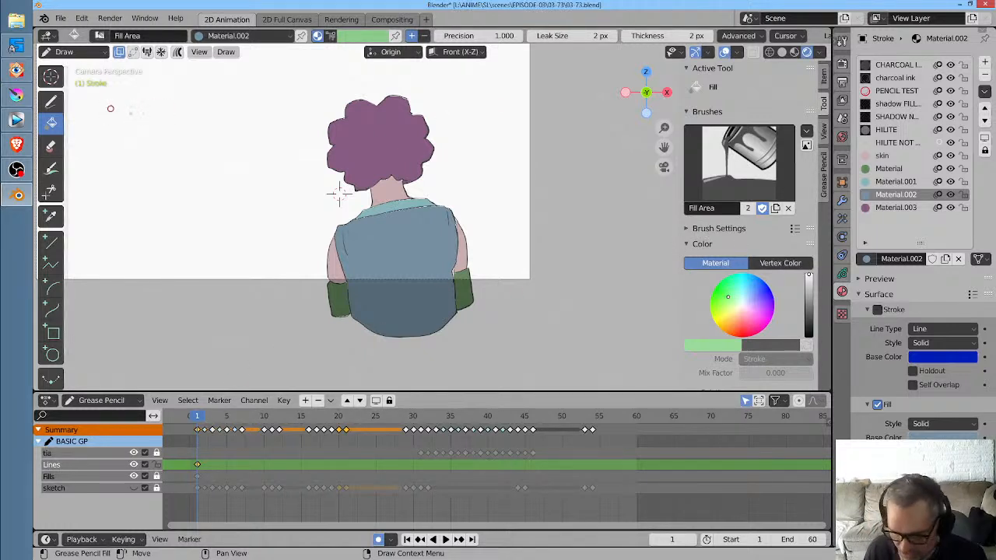
Fill the small white gap between the shirt and the right cuff with the skin material
{"action": "middle_click_drag", "start_coordinate": [569, 209], "coordinate": [590, 228], "text": "shift"}
{"action": "scroll", "coordinate": [590, 228], "scroll_direction": "up", "scroll_amount": 2}
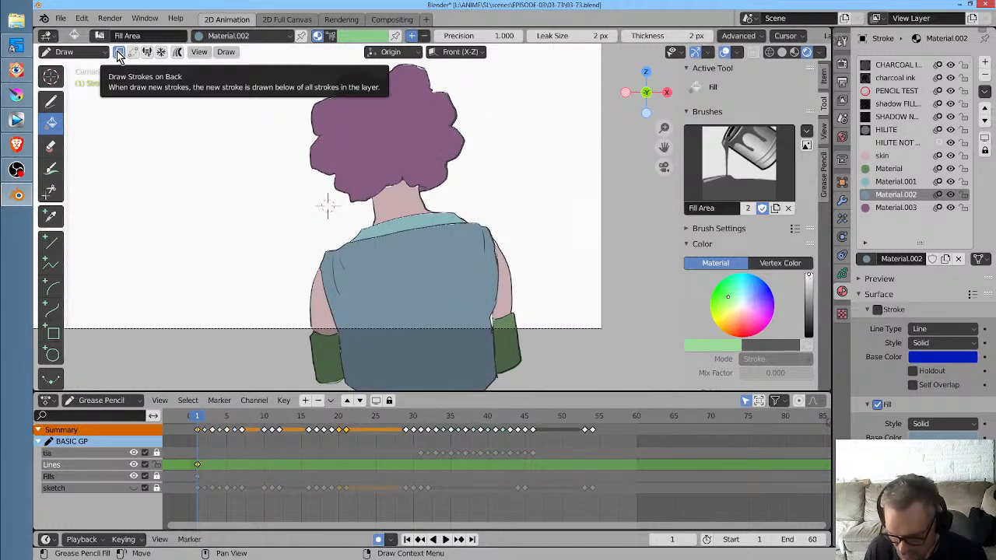
{"action": "left_click", "coordinate": [894, 158]}
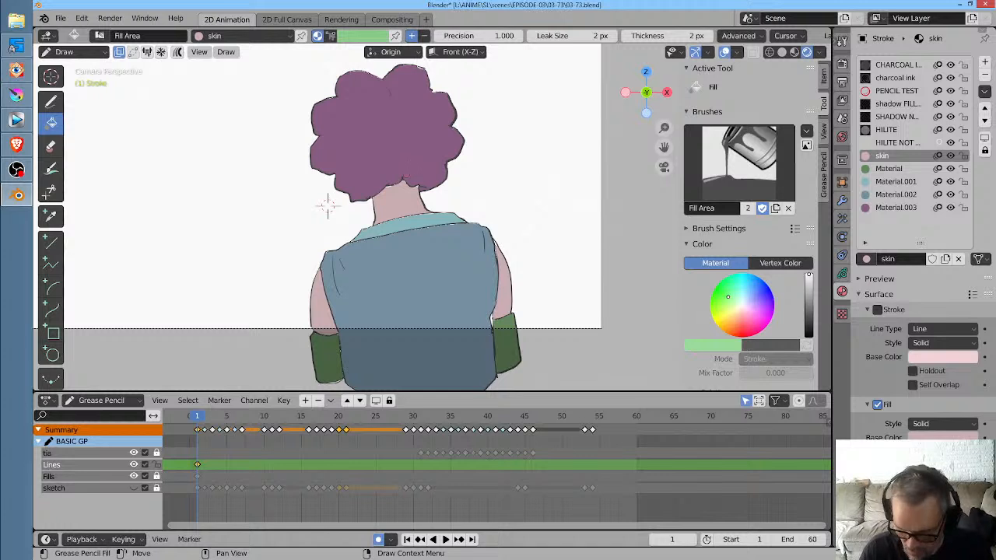
{"action": "left_click_drag", "start_coordinate": [378, 194], "coordinate": [419, 190], "text": "shift"}
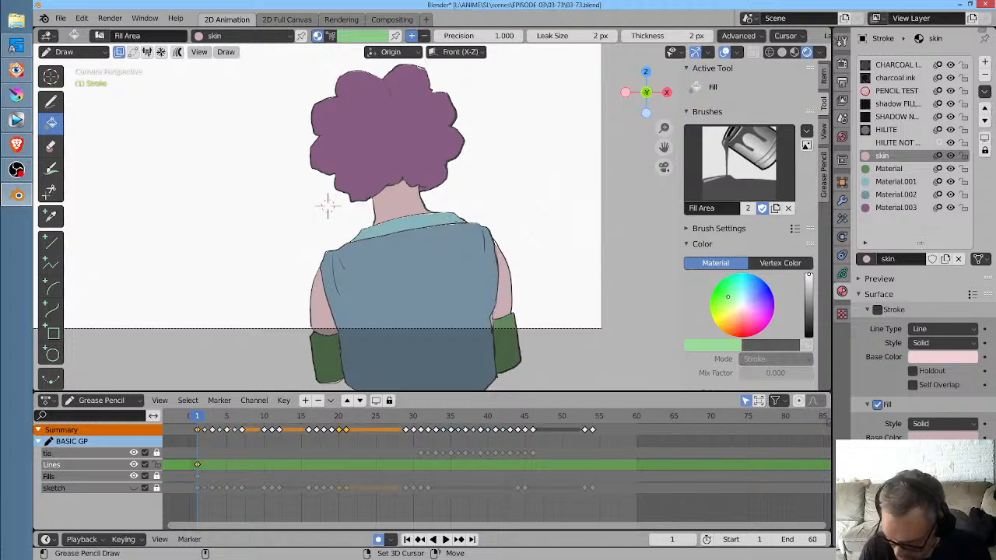
{"action": "mouse_move", "coordinate": [459, 234]}
{"action": "left_mouse_down", "text": "shift"}
{"action": "mouse_move", "coordinate": [418, 215]}
{"action": "mouse_move", "coordinate": [462, 235]}
{"action": "left_mouse_up", "text": "shift"}
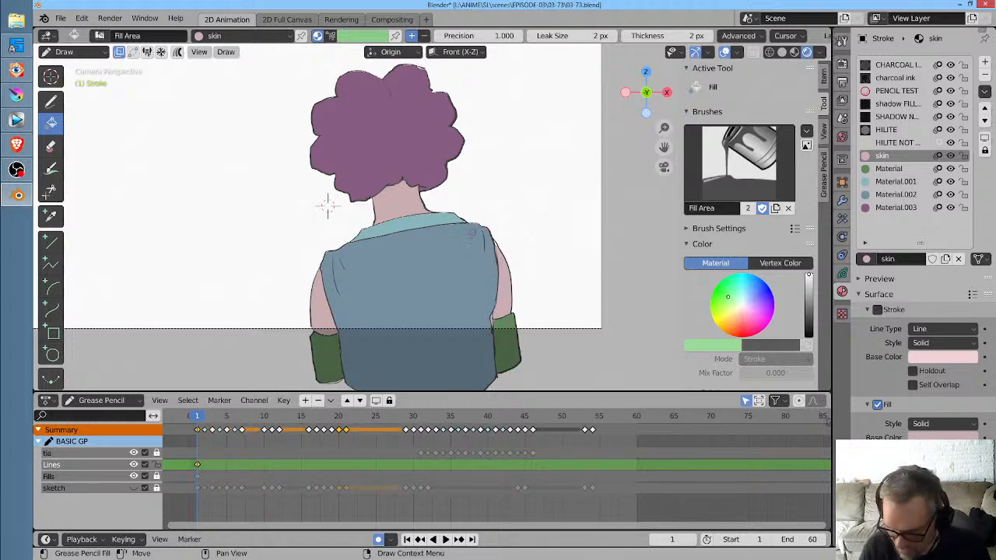
Fill the thin white gap along the neckline above the collar with the skin material
{"action": "middle_click_drag", "start_coordinate": [444, 249], "coordinate": [625, 110], "text": "ctrl"}
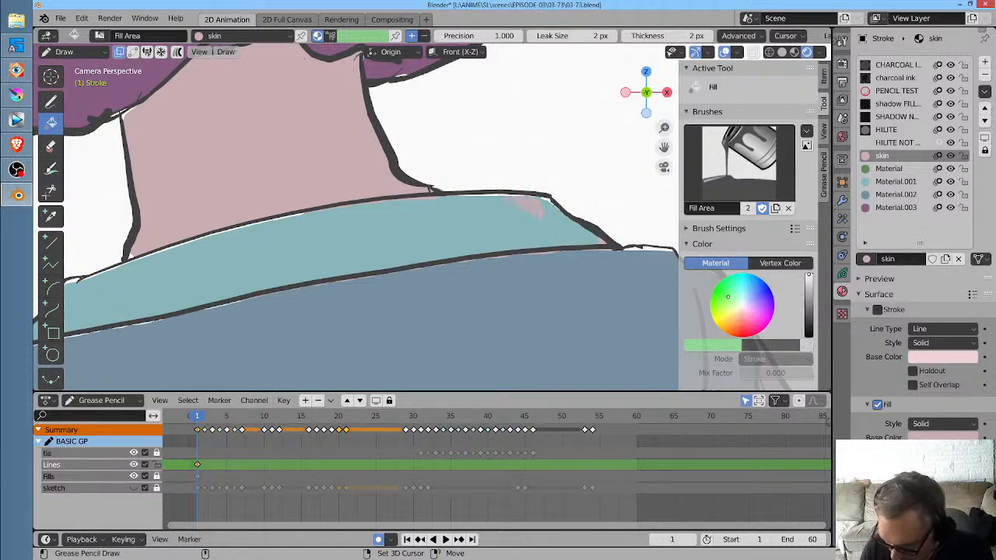
{"action": "middle_click_drag", "start_coordinate": [327, 261], "coordinate": [346, 255]}
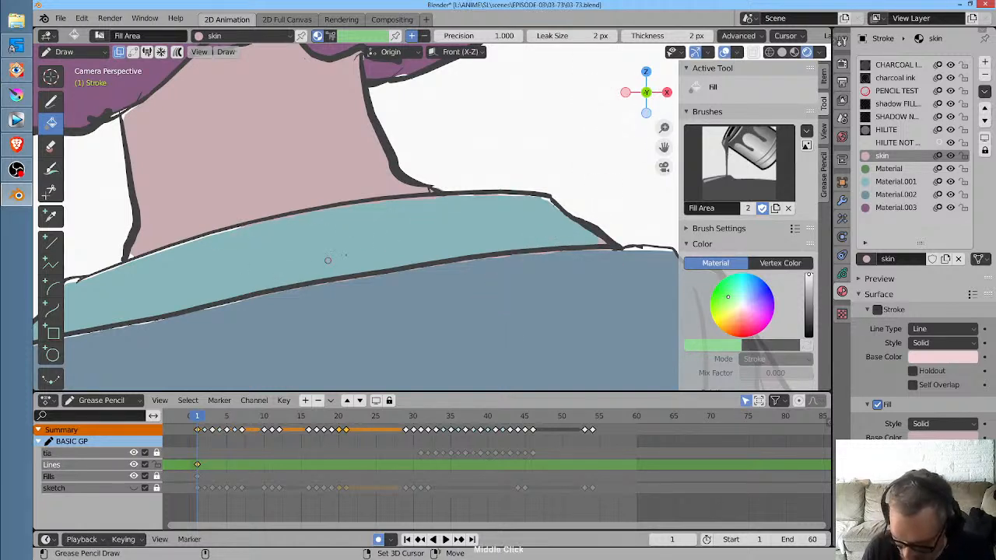
{"action": "left_click", "coordinate": [237, 227]}
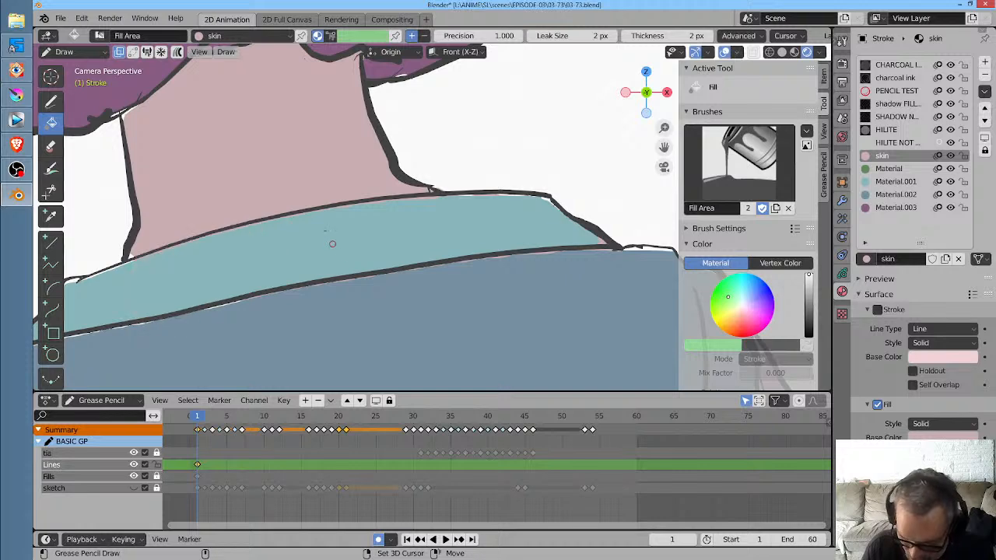
{"action": "middle_click_drag", "start_coordinate": [309, 296], "coordinate": [317, 340], "text": "ctrl"}
{"action": "middle_click_drag", "start_coordinate": [273, 267], "coordinate": [256, 267], "text": "shift"}
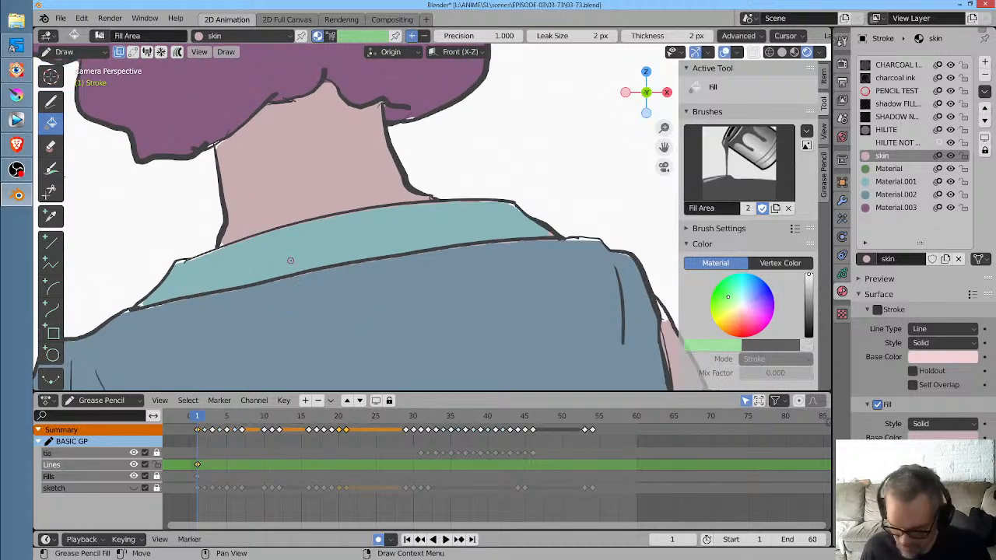
{"action": "scroll", "coordinate": [343, 207], "scroll_direction": "down", "scroll_amount": 9}
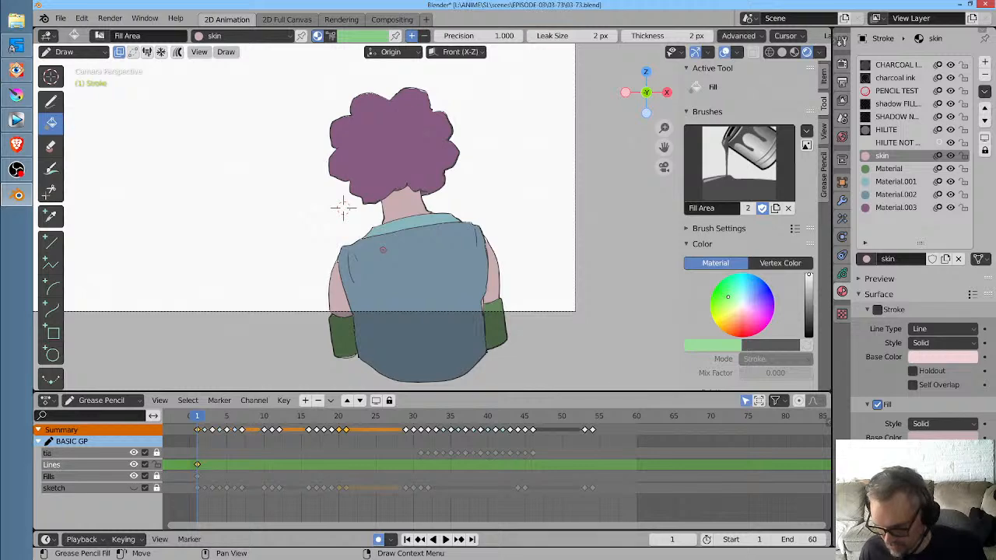
{"action": "scroll", "coordinate": [343, 206], "scroll_direction": "up", "scroll_amount": 7}
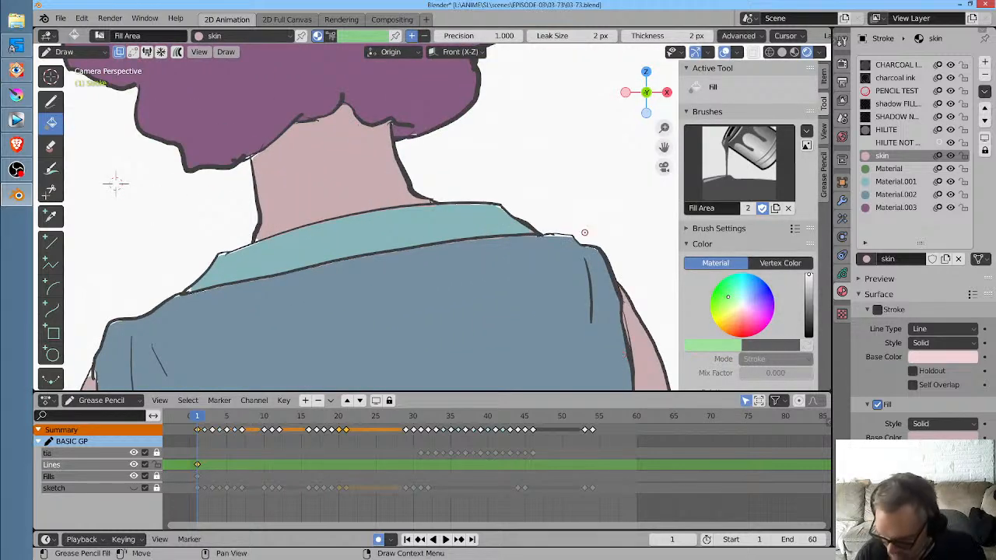
{"action": "scroll", "coordinate": [502, 224], "scroll_direction": "down", "scroll_amount": 7}
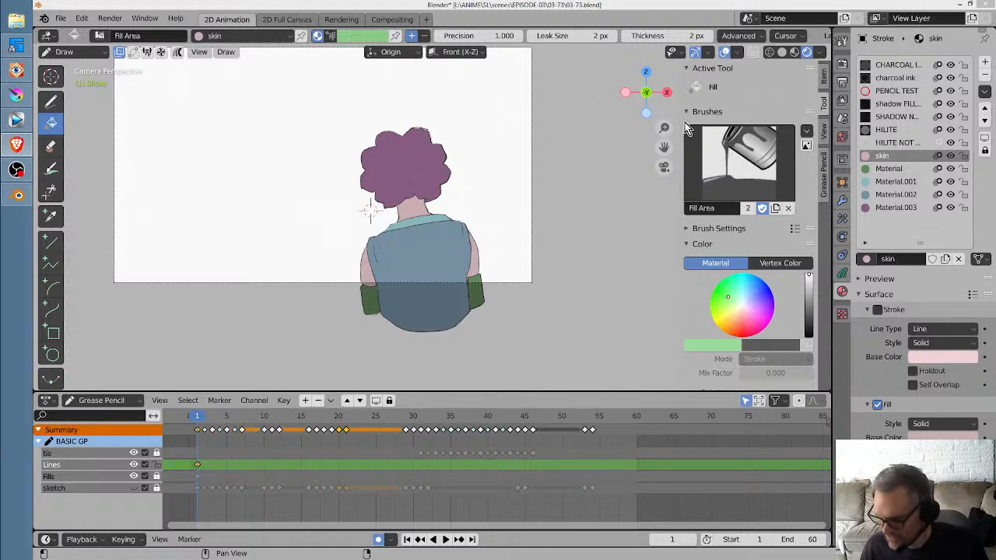
Draw shadow shapes over the left arm and cuff on the Lines layer with the Ink Pen and the shadow FILLED material
{"action": "left_click", "coordinate": [841, 273]}
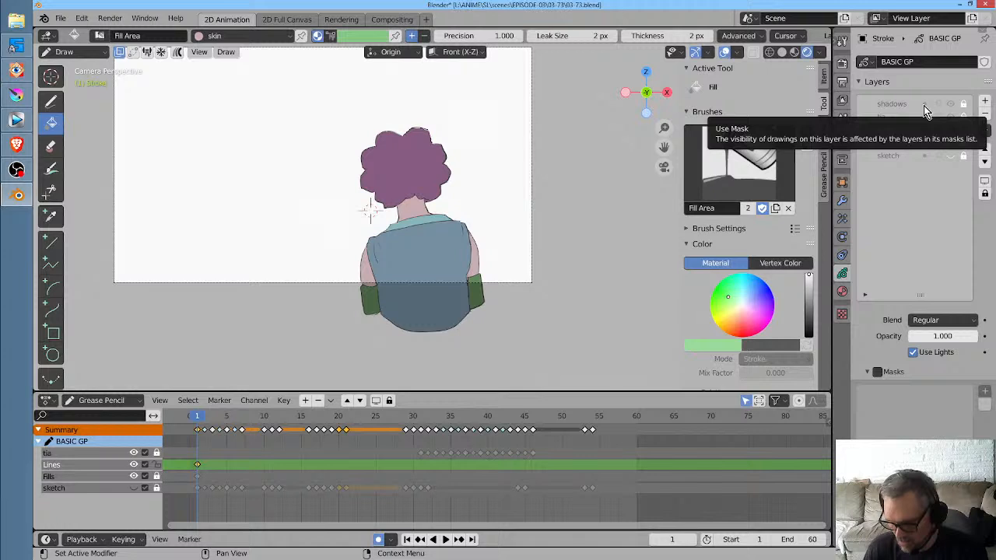
{"action": "scroll", "coordinate": [342, 209], "scroll_direction": "up", "scroll_amount": 1}
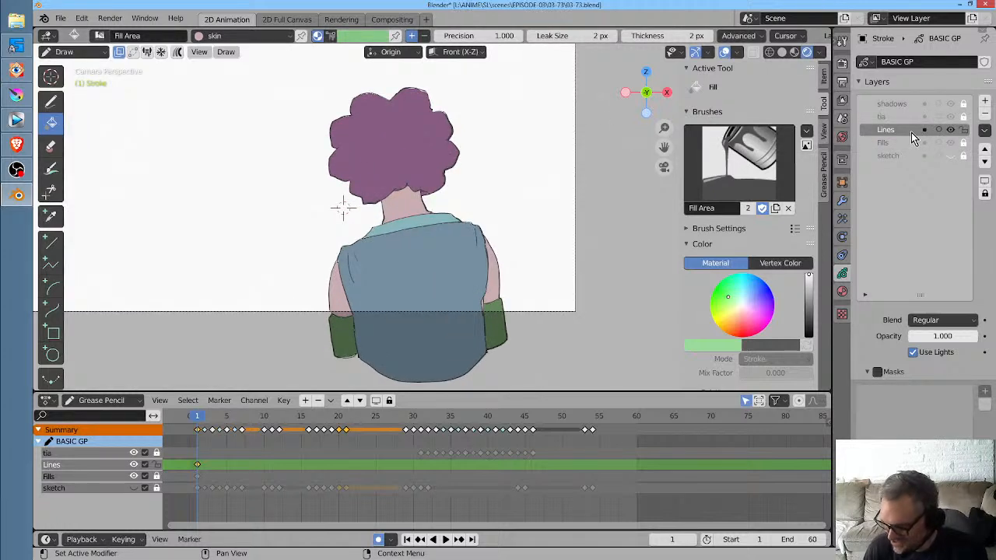
{"action": "left_click", "coordinate": [842, 291]}
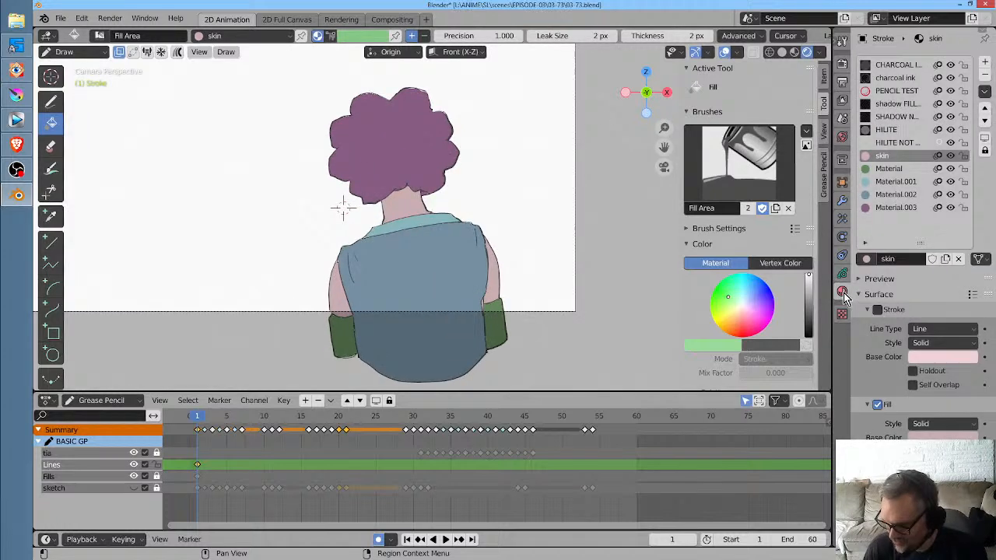
{"action": "left_click", "coordinate": [908, 105]}
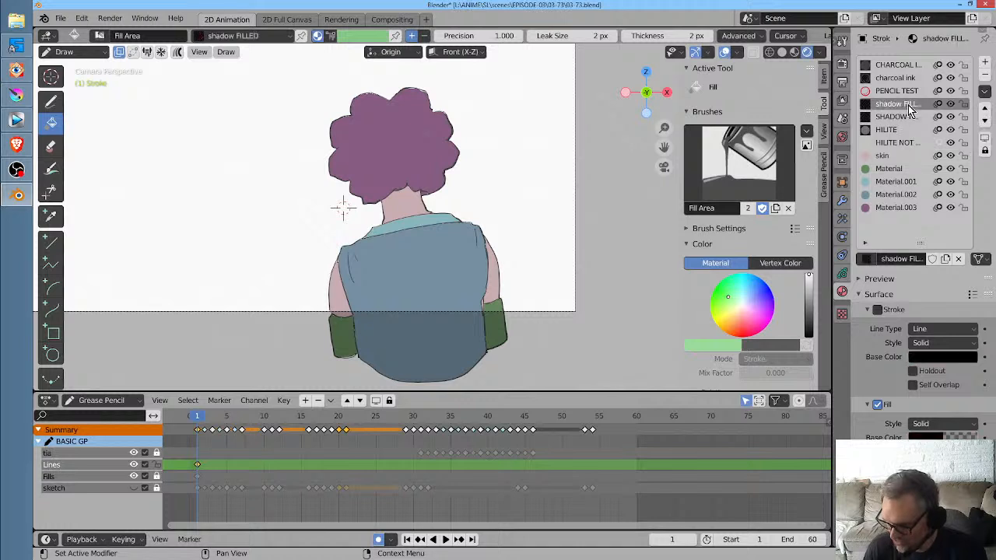
{"action": "left_click", "coordinate": [845, 272]}
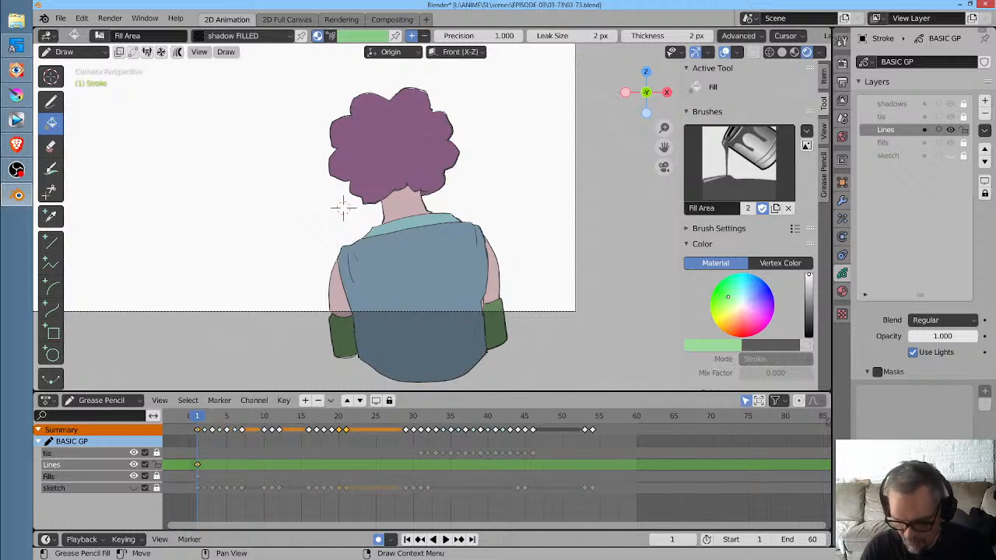
{"action": "key", "text": "d"}
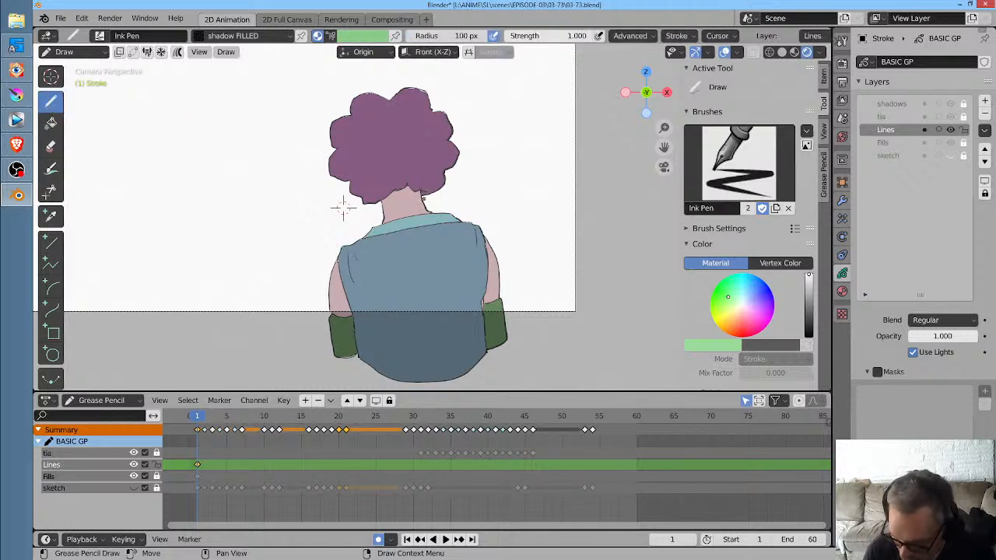
{"action": "scroll", "coordinate": [343, 206], "scroll_direction": "up", "scroll_amount": 3}
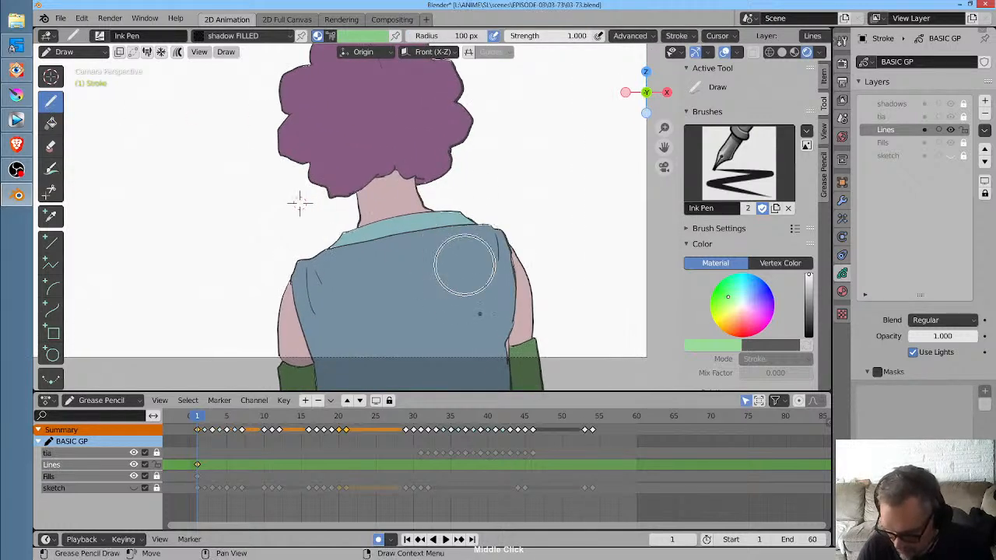
{"action": "middle_click_drag", "start_coordinate": [300, 203], "coordinate": [296, 117], "text": "shift"}
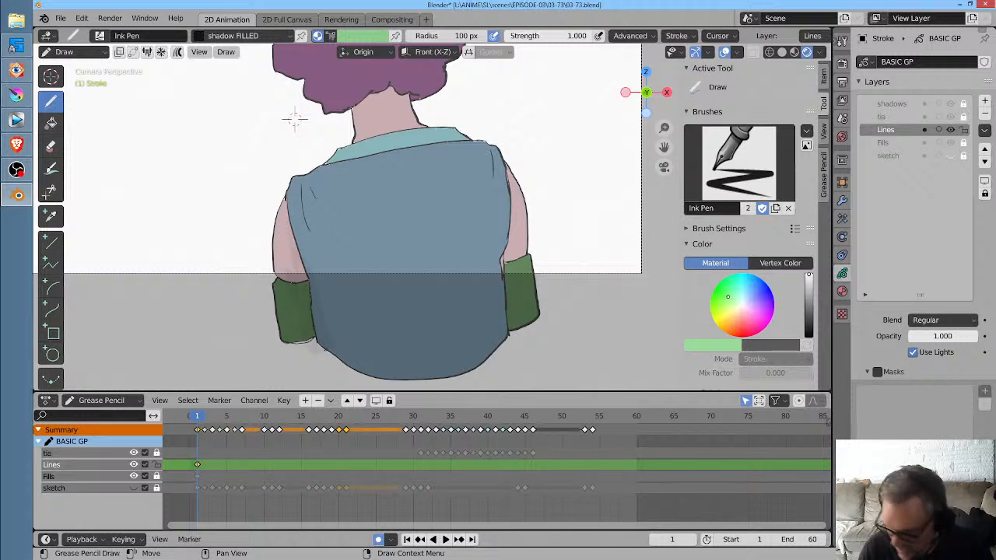
Raise the alpha of the shadow FILLED material's black fill color above 0.242 to make the shadows stronger
{"action": "left_click", "coordinate": [842, 291]}
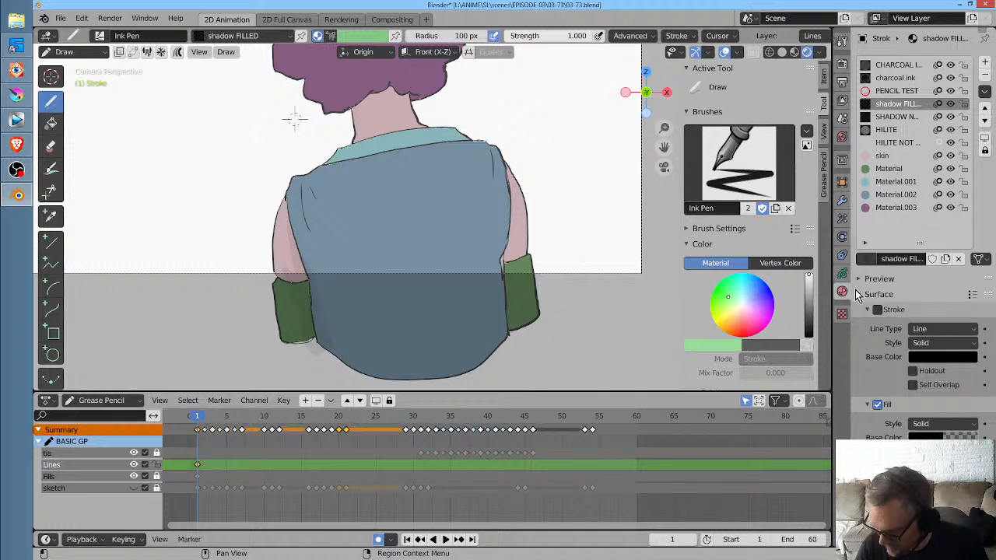
{"action": "left_click", "coordinate": [939, 436]}
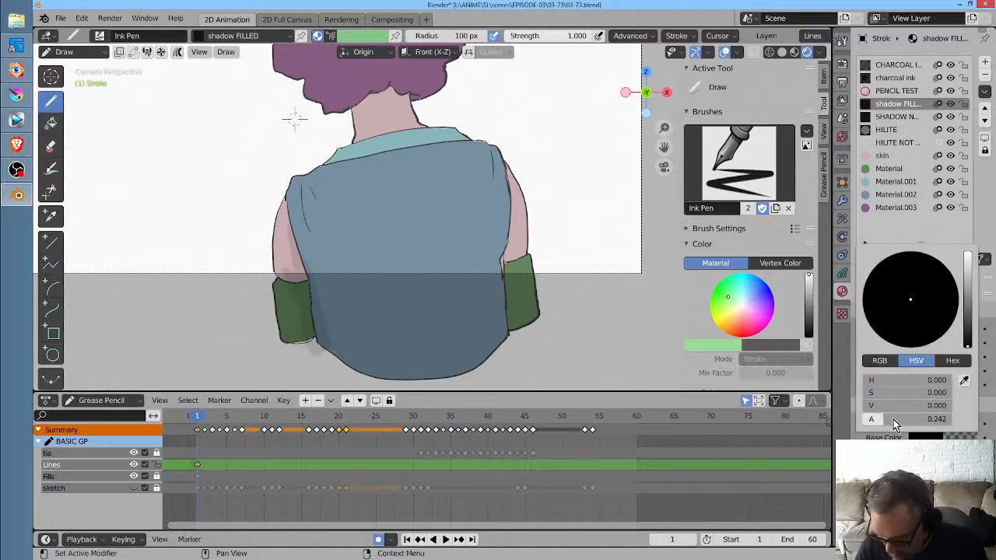
{"action": "left_click_drag", "start_coordinate": [894, 424], "coordinate": [902, 424]}
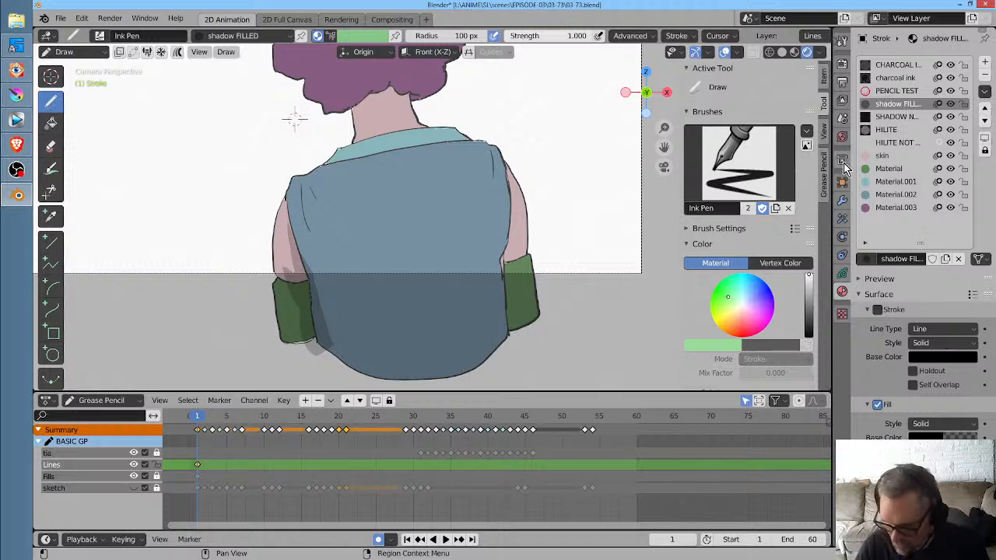
{"action": "middle_click_drag", "start_coordinate": [304, 241], "coordinate": [371, 158], "text": "ctrl"}
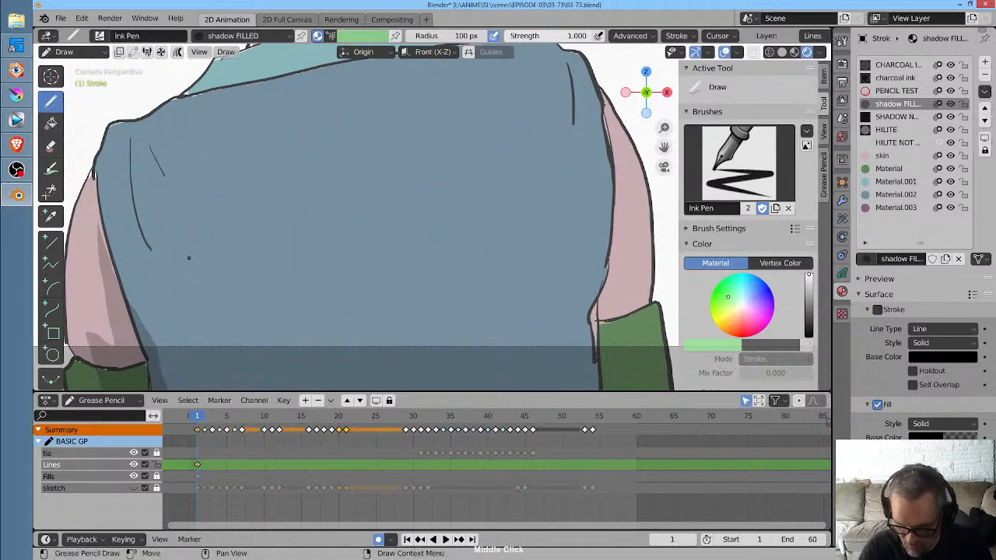
{"action": "middle_click_drag", "start_coordinate": [188, 258], "coordinate": [286, 191], "text": "shift"}
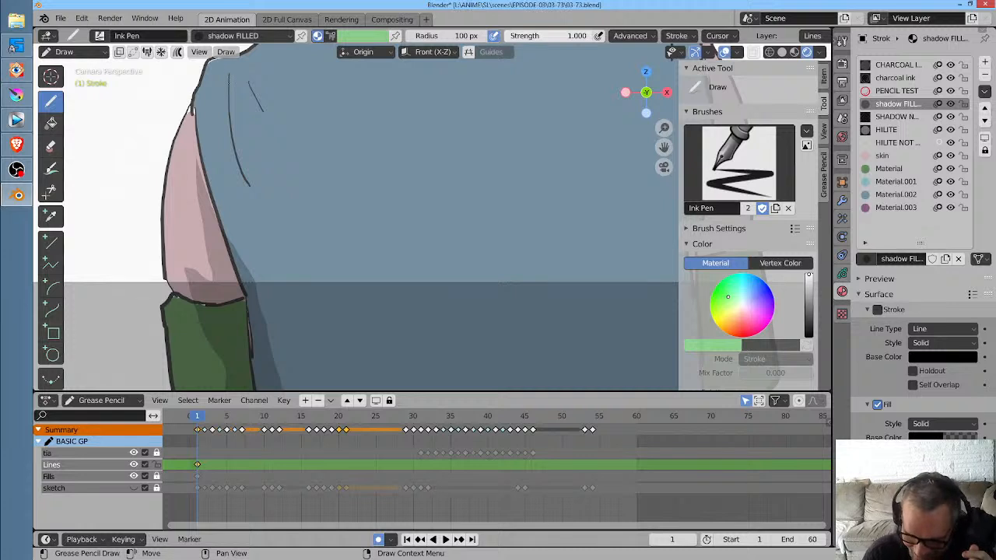
Draw shadow shapes along the folds on both sides of the vest and over the right arm and cuff
{"action": "left_click_drag", "start_coordinate": [229, 111], "coordinate": [261, 199]}
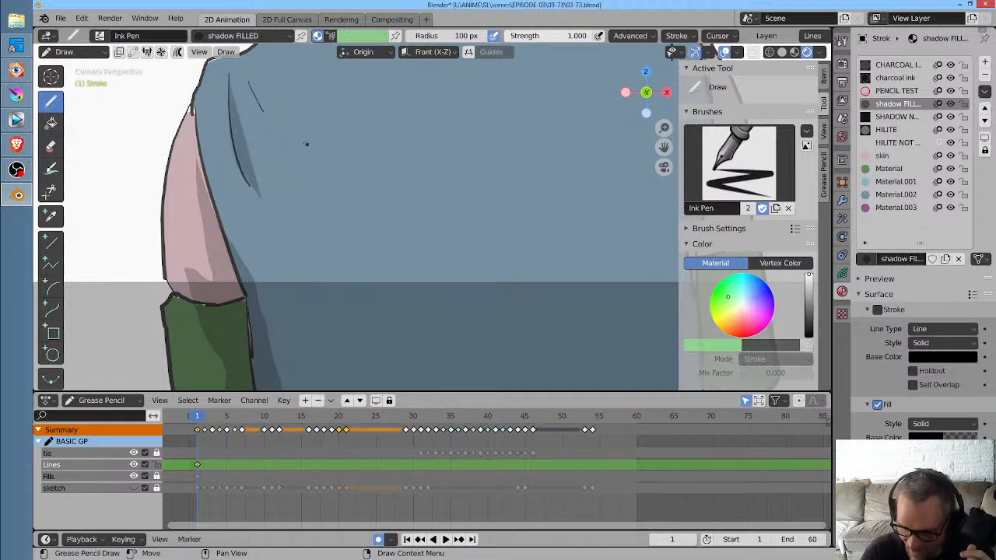
{"action": "middle_click_drag", "start_coordinate": [503, 262], "coordinate": [389, 333]}
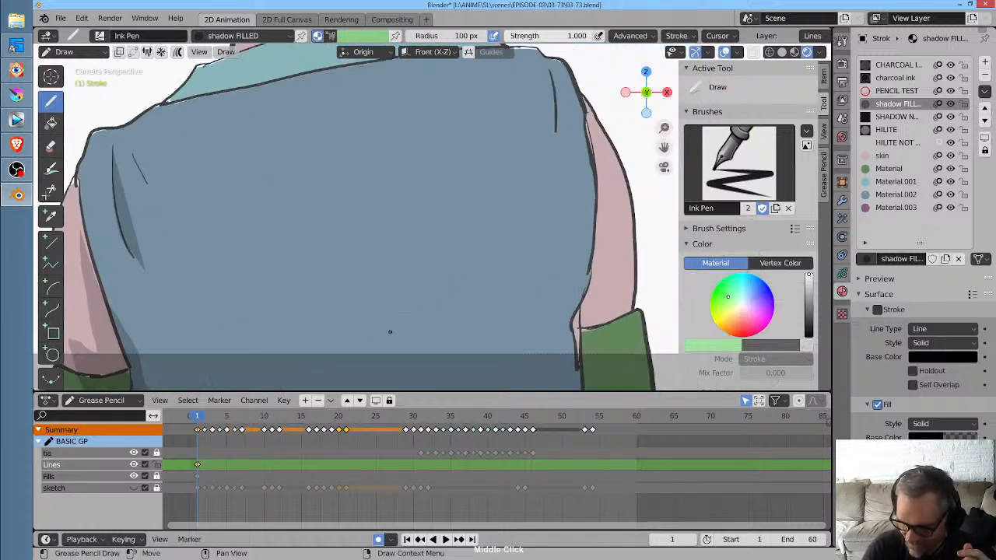
{"action": "mouse_move", "coordinate": [550, 72]}
{"action": "left_mouse_down"}
{"action": "mouse_move", "coordinate": [568, 133]}
{"action": "mouse_move", "coordinate": [554, 207]}
{"action": "left_mouse_up"}
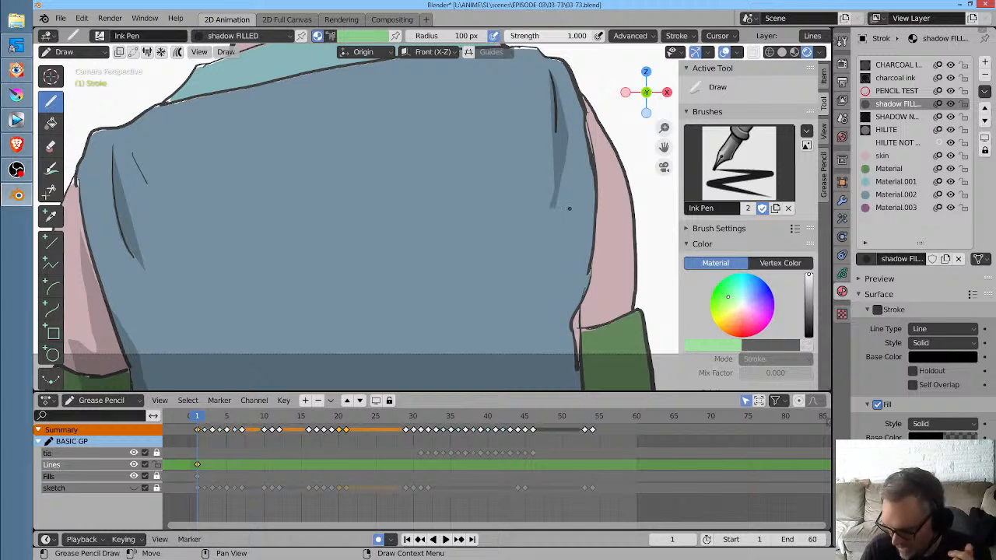
{"action": "left_click_drag", "start_coordinate": [558, 248], "coordinate": [563, 305]}
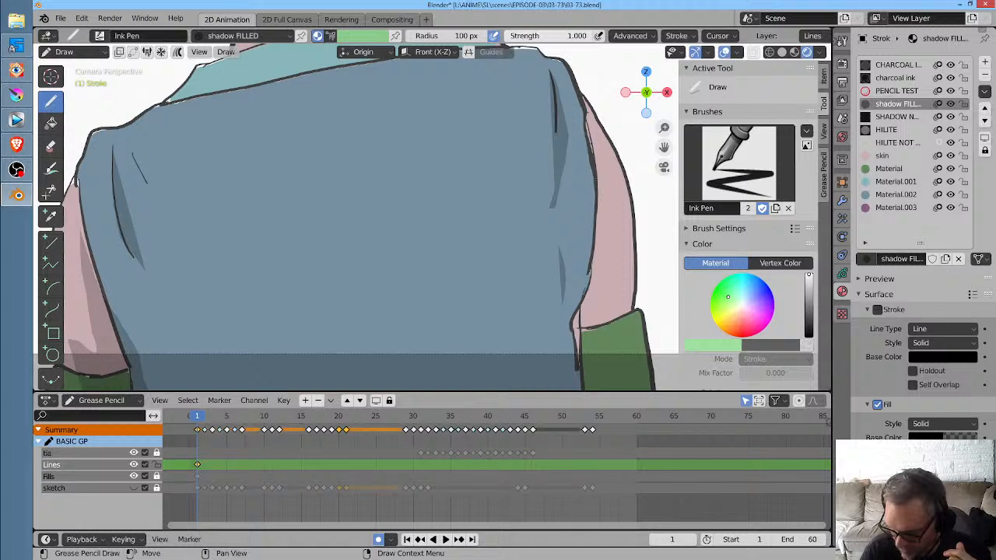
{"action": "mouse_move", "coordinate": [593, 151]}
{"action": "left_mouse_down"}
{"action": "mouse_move", "coordinate": [594, 216]}
{"action": "mouse_move", "coordinate": [576, 311]}
{"action": "mouse_move", "coordinate": [577, 360]}
{"action": "mouse_move", "coordinate": [597, 362]}
{"action": "mouse_move", "coordinate": [624, 326]}
{"action": "mouse_move", "coordinate": [609, 314]}
{"action": "mouse_move", "coordinate": [617, 263]}
{"action": "mouse_move", "coordinate": [601, 117]}
{"action": "left_mouse_up"}
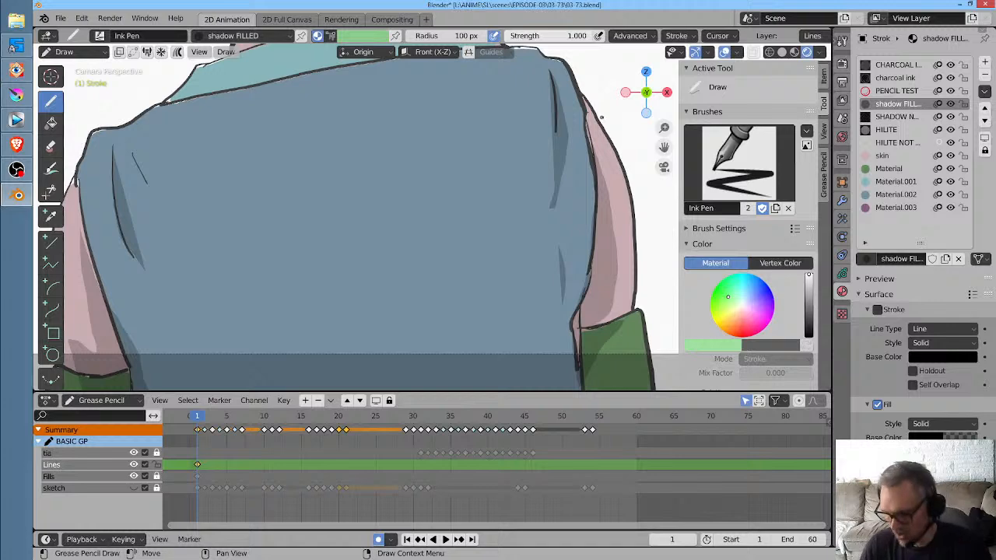
Draw shadow shapes on the neck above the collar and below the hairline, and along the lower edge of the hair
{"action": "mouse_move", "coordinate": [568, 279]}
{"action": "middle_mouse_down"}
{"action": "mouse_move", "coordinate": [558, 134]}
{"action": "mouse_move", "coordinate": [574, 191]}
{"action": "mouse_move", "coordinate": [570, 164]}
{"action": "mouse_move", "coordinate": [556, 198]}
{"action": "mouse_move", "coordinate": [508, 241]}
{"action": "mouse_move", "coordinate": [502, 272]}
{"action": "mouse_move", "coordinate": [332, 224]}
{"action": "middle_mouse_up"}
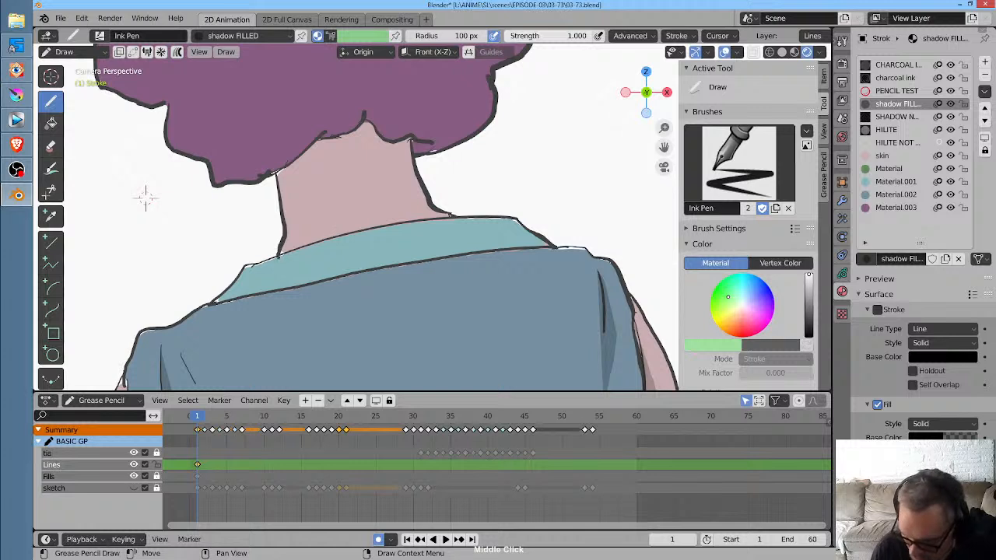
{"action": "mouse_move", "coordinate": [451, 215]}
{"action": "left_mouse_down"}
{"action": "mouse_move", "coordinate": [401, 211]}
{"action": "mouse_move", "coordinate": [281, 252]}
{"action": "left_mouse_up"}
{"action": "middle_click_drag", "start_coordinate": [369, 148], "coordinate": [374, 203]}
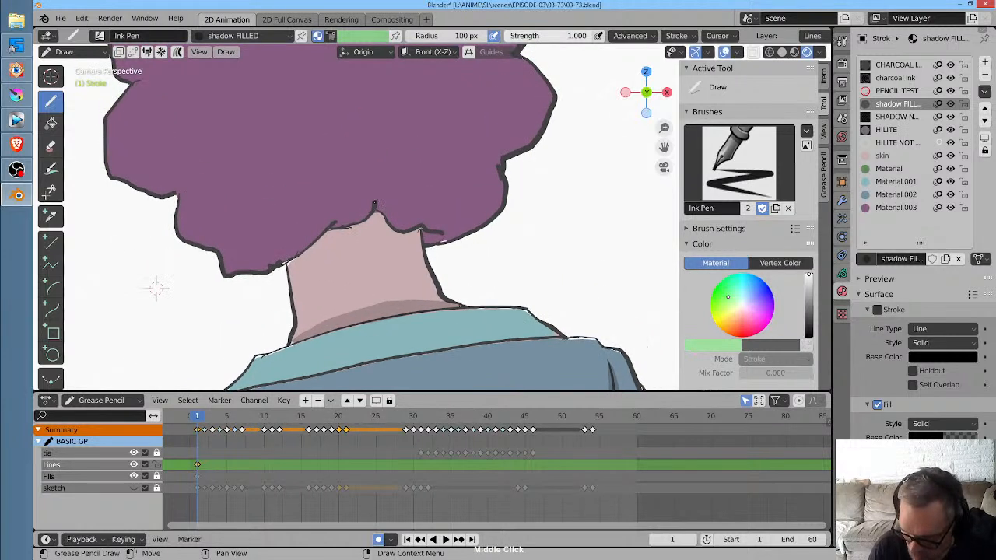
{"action": "mouse_move", "coordinate": [288, 266]}
{"action": "left_mouse_down"}
{"action": "mouse_move", "coordinate": [346, 243]}
{"action": "mouse_move", "coordinate": [450, 246]}
{"action": "mouse_move", "coordinate": [479, 221]}
{"action": "mouse_move", "coordinate": [408, 155]}
{"action": "mouse_move", "coordinate": [356, 171]}
{"action": "mouse_move", "coordinate": [264, 235]}
{"action": "mouse_move", "coordinate": [233, 244]}
{"action": "mouse_move", "coordinate": [209, 228]}
{"action": "mouse_move", "coordinate": [222, 261]}
{"action": "mouse_move", "coordinate": [252, 274]}
{"action": "left_mouse_up"}
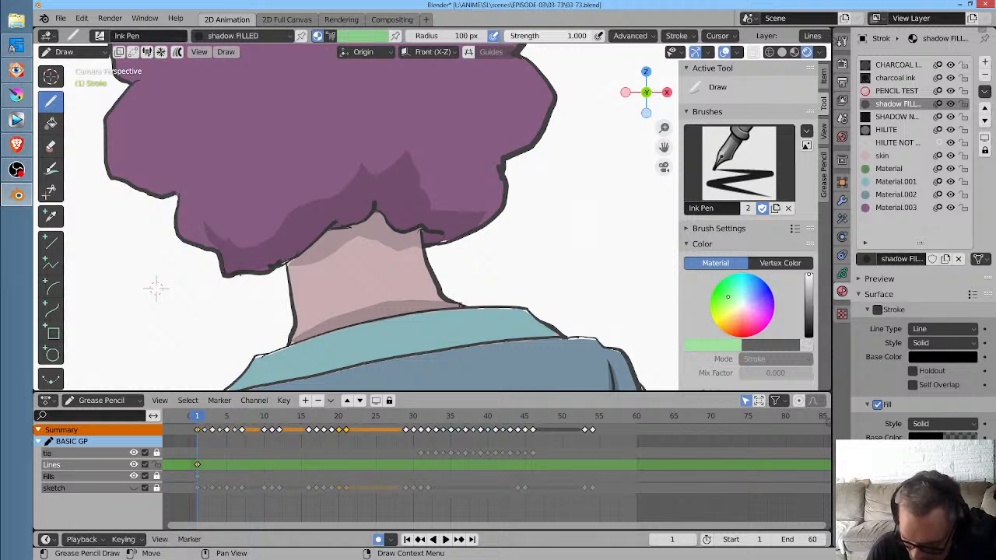
Draw shadow shapes along the undersides of the hair's right and left side curls
{"action": "middle_click_drag", "start_coordinate": [156, 288], "coordinate": [170, 369]}
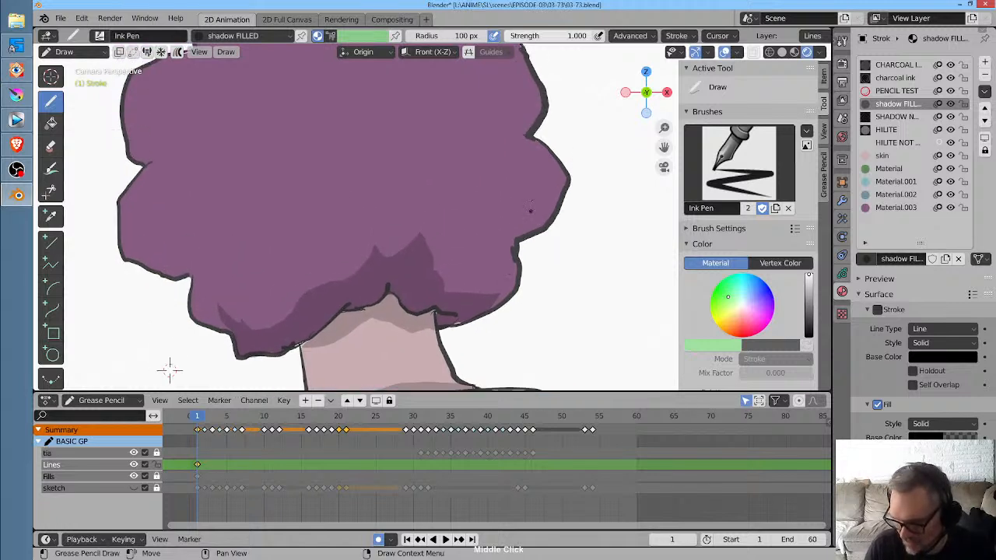
{"action": "mouse_move", "coordinate": [563, 183]}
{"action": "left_mouse_down"}
{"action": "mouse_move", "coordinate": [502, 230]}
{"action": "mouse_move", "coordinate": [529, 235]}
{"action": "mouse_move", "coordinate": [567, 202]}
{"action": "left_mouse_up"}
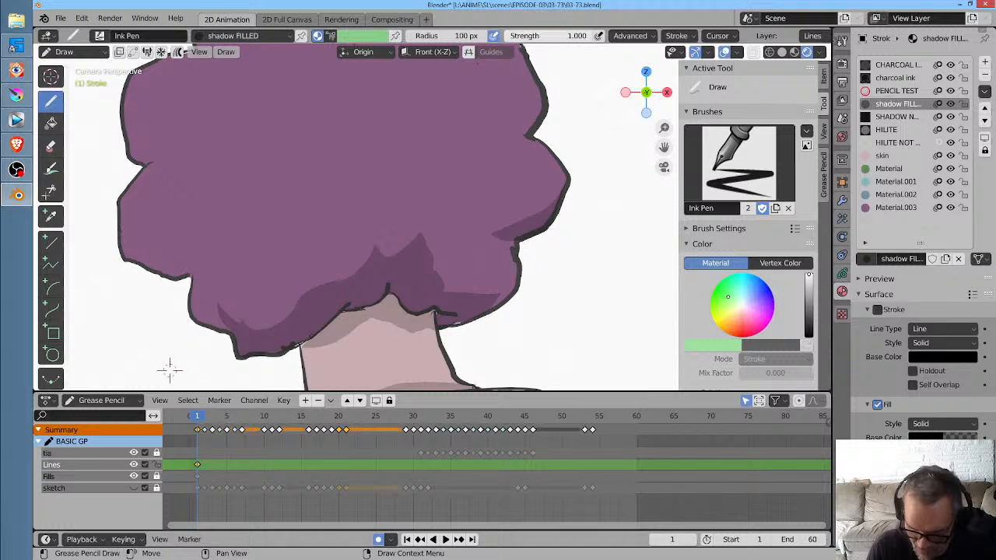
{"action": "mouse_move", "coordinate": [123, 237]}
{"action": "left_mouse_down"}
{"action": "mouse_move", "coordinate": [136, 258]}
{"action": "mouse_move", "coordinate": [173, 274]}
{"action": "mouse_move", "coordinate": [153, 247]}
{"action": "left_mouse_up"}
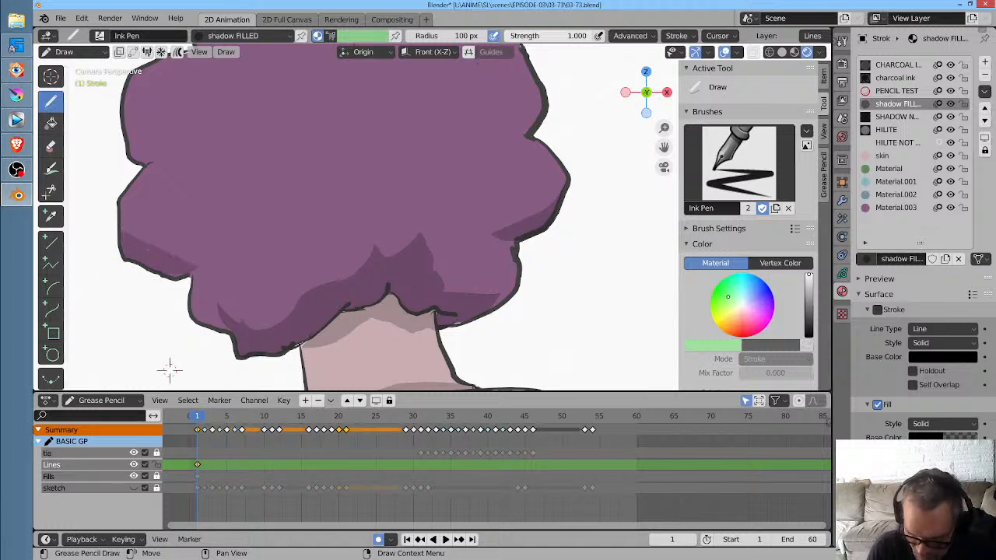
{"action": "scroll", "coordinate": [170, 369], "scroll_direction": "down", "scroll_amount": 5}
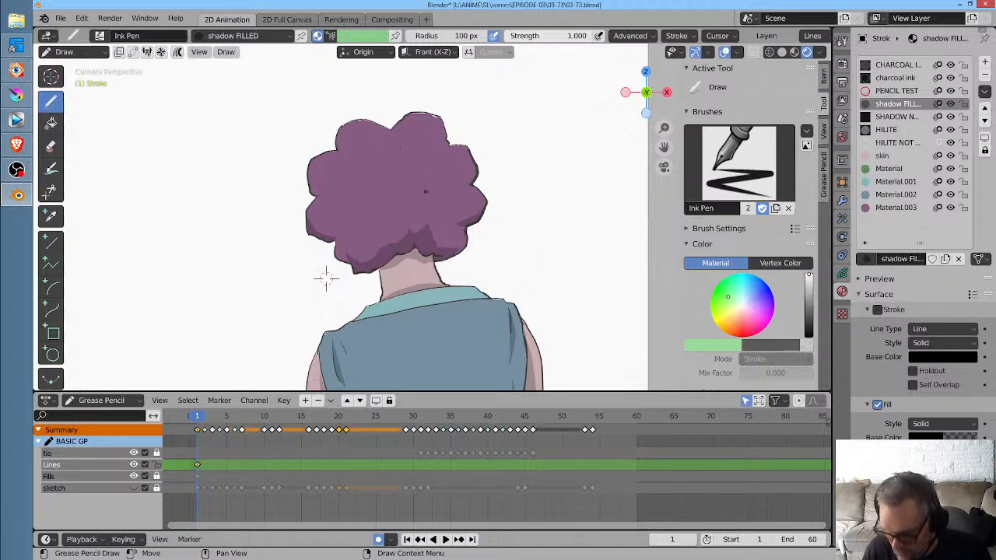
{"action": "scroll", "coordinate": [343, 264], "scroll_direction": "down", "scroll_amount": 3}
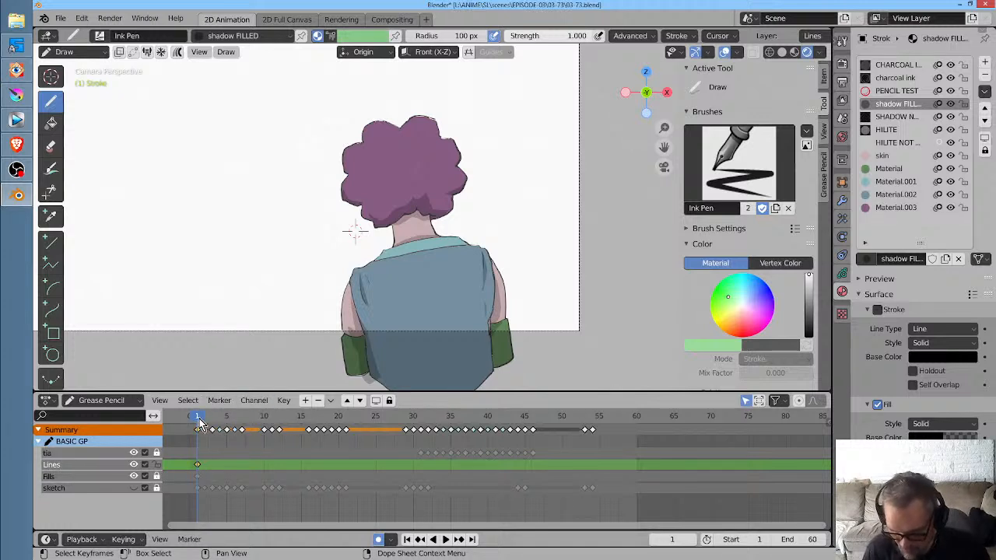
Play the animation briefly, stop on frame 7, and make the sketch layer visible
{"action": "key", "text": "space"}
{"action": "key", "text": "space"}
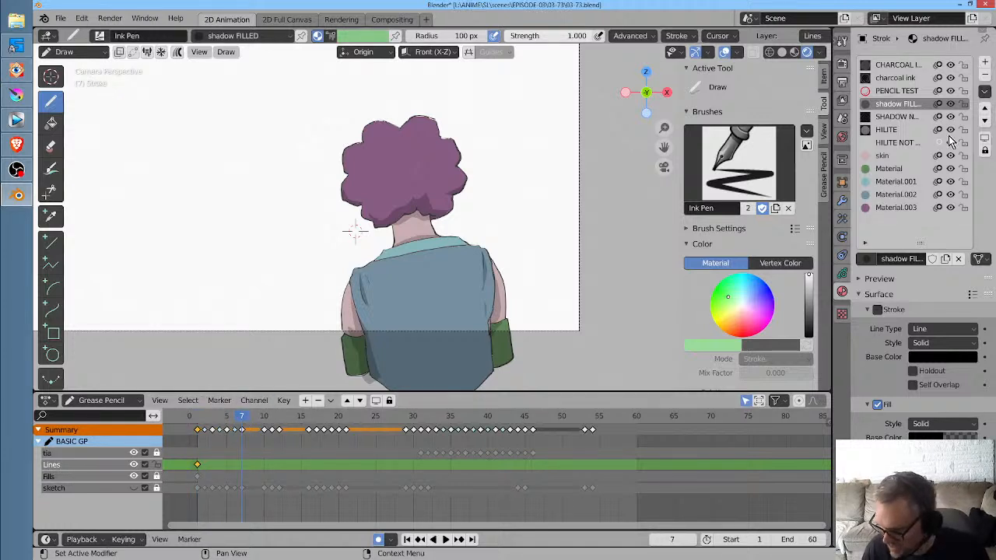
{"action": "left_click", "coordinate": [843, 274]}
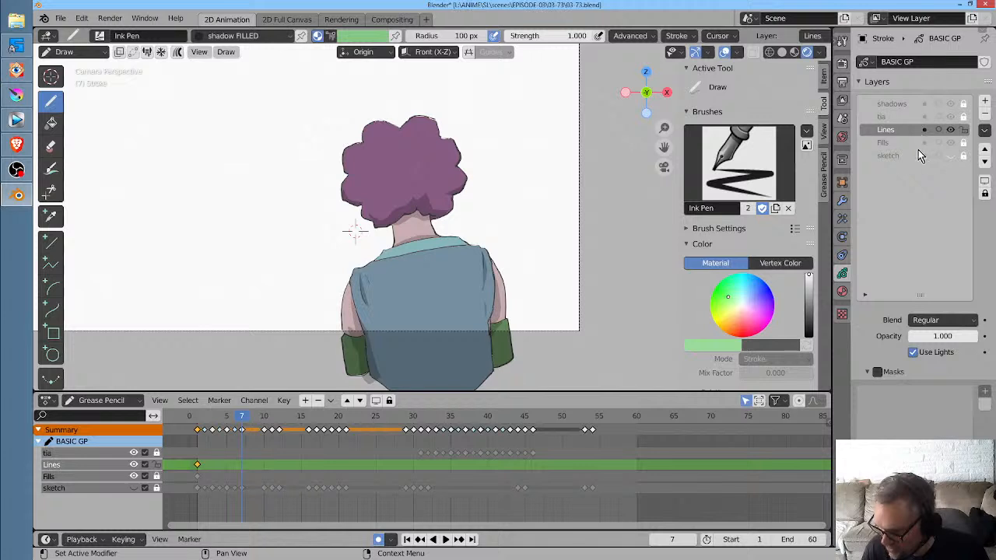
{"action": "left_click", "coordinate": [949, 156]}
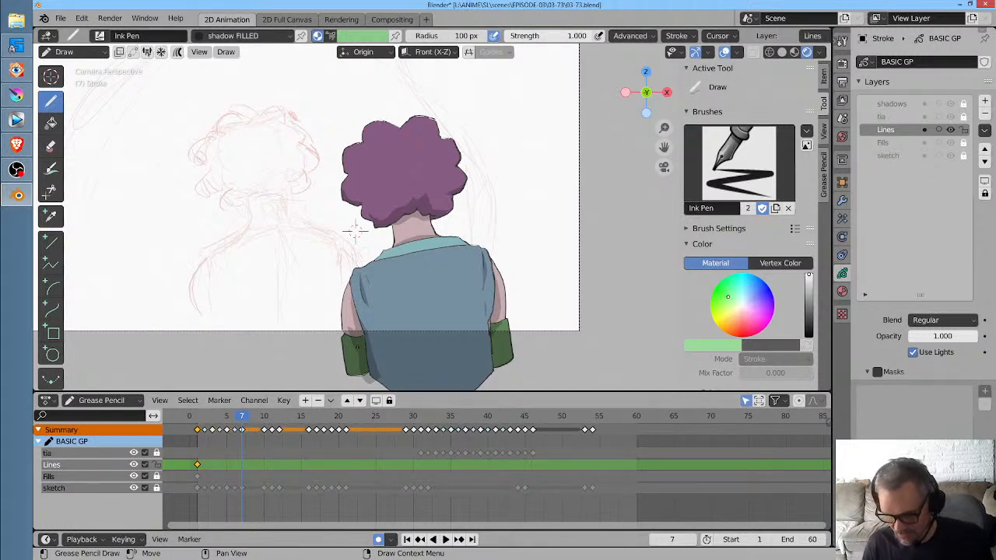
Scrub between frames 7 and 1 to examine the sketched figure's movement against the colored drawing, and return to frame 1
{"action": "mouse_move", "coordinate": [241, 417]}
{"action": "left_mouse_down"}
{"action": "mouse_move", "coordinate": [198, 422]}
{"action": "mouse_move", "coordinate": [247, 438]}
{"action": "left_mouse_up"}
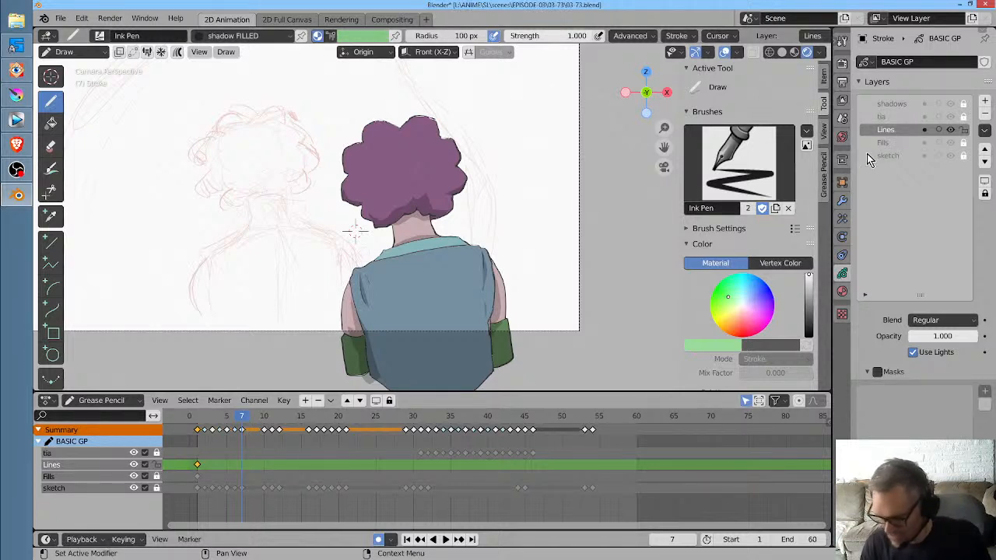
{"action": "scroll", "coordinate": [553, 288], "scroll_direction": "down", "scroll_amount": 1}
{"action": "scroll", "coordinate": [554, 288], "scroll_direction": "down", "scroll_amount": 1}
{"action": "middle_click_drag", "start_coordinate": [573, 285], "coordinate": [568, 235], "text": "shift"}
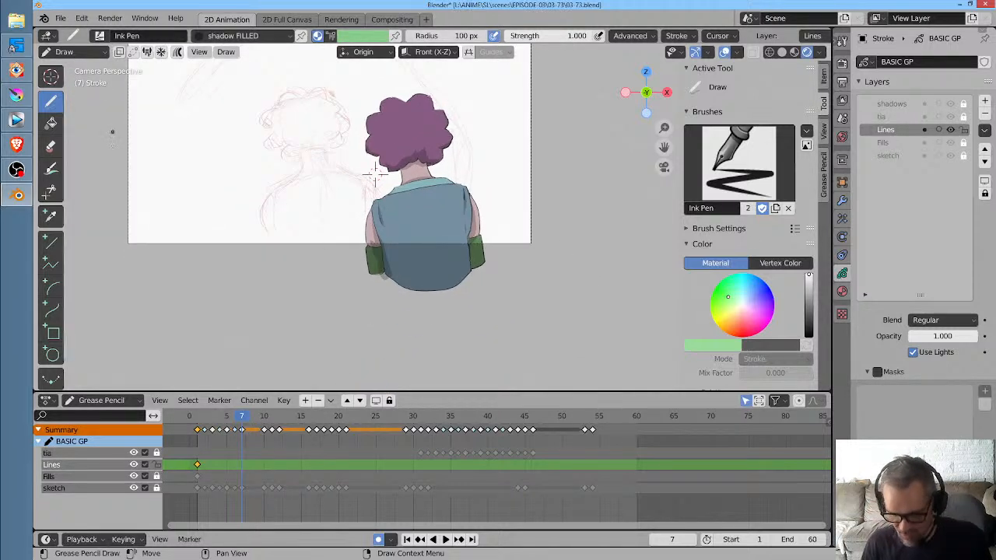
{"action": "left_click", "coordinate": [51, 75]}
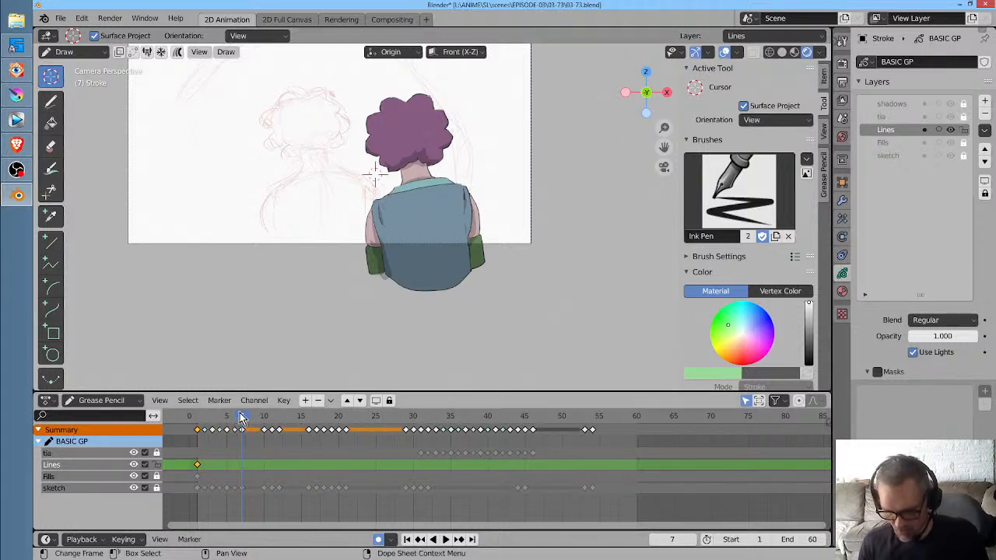
{"action": "mouse_move", "coordinate": [242, 417]}
{"action": "left_mouse_down"}
{"action": "mouse_move", "coordinate": [195, 427]}
{"action": "mouse_move", "coordinate": [270, 434]}
{"action": "mouse_move", "coordinate": [244, 431]}
{"action": "left_mouse_up"}
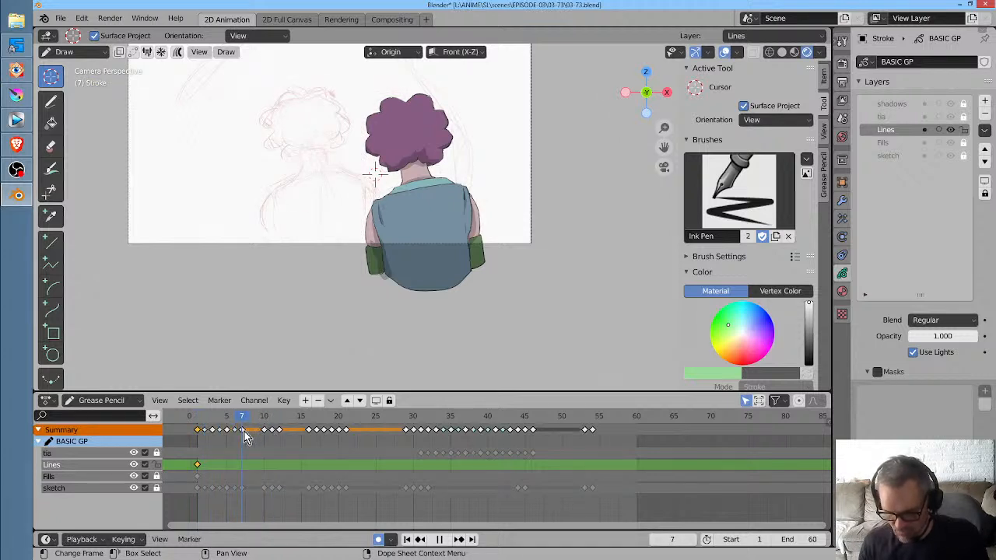
{"action": "key", "text": "Tab"}
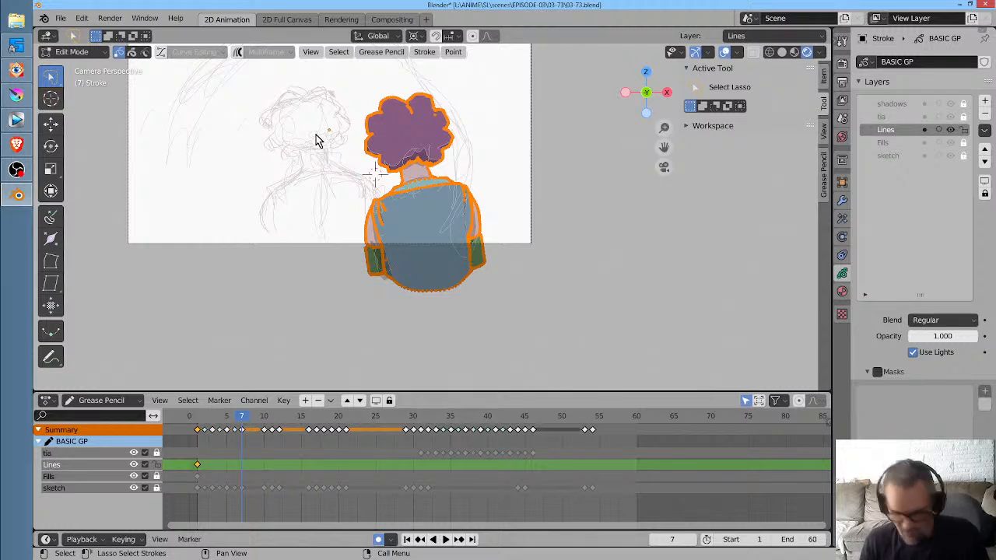
{"action": "left_click_drag", "start_coordinate": [242, 421], "coordinate": [205, 424]}
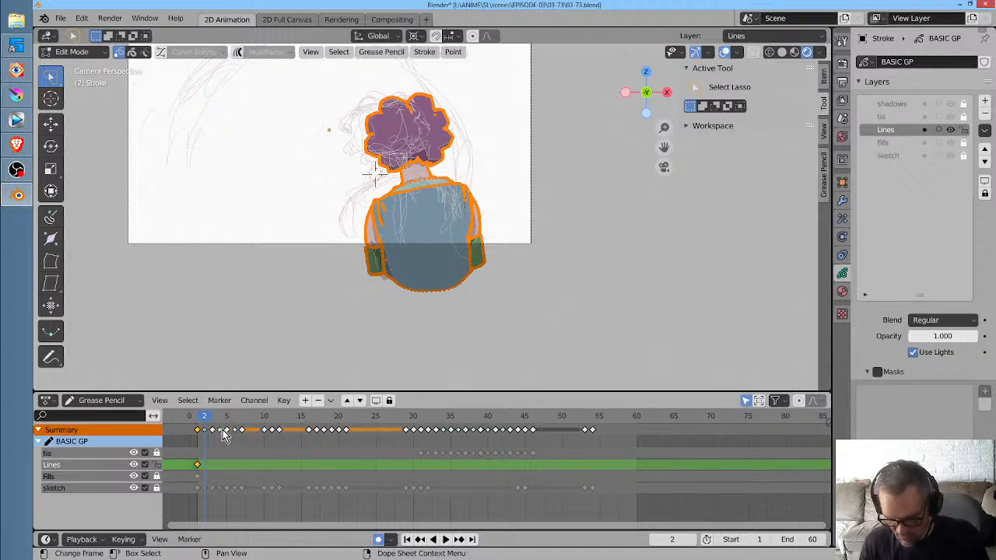
{"action": "mouse_move", "coordinate": [205, 417]}
{"action": "left_mouse_down"}
{"action": "mouse_move", "coordinate": [245, 426]}
{"action": "mouse_move", "coordinate": [196, 428]}
{"action": "left_mouse_up"}
{"action": "scroll", "coordinate": [538, 196], "scroll_direction": "down", "scroll_amount": 3}
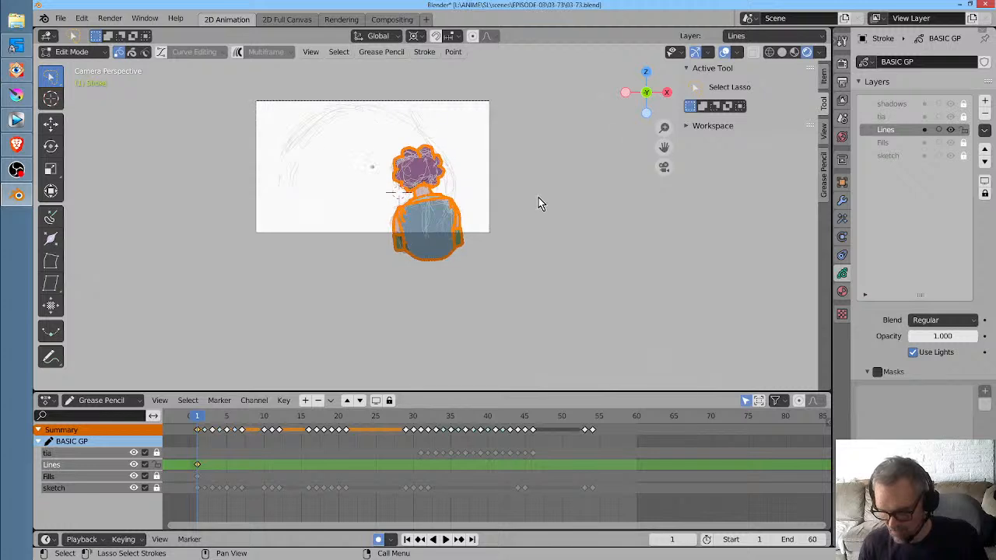
{"action": "scroll", "coordinate": [545, 194], "scroll_direction": "up", "scroll_amount": 2}
{"action": "middle_click_drag", "start_coordinate": [551, 192], "coordinate": [587, 269], "text": "shift"}
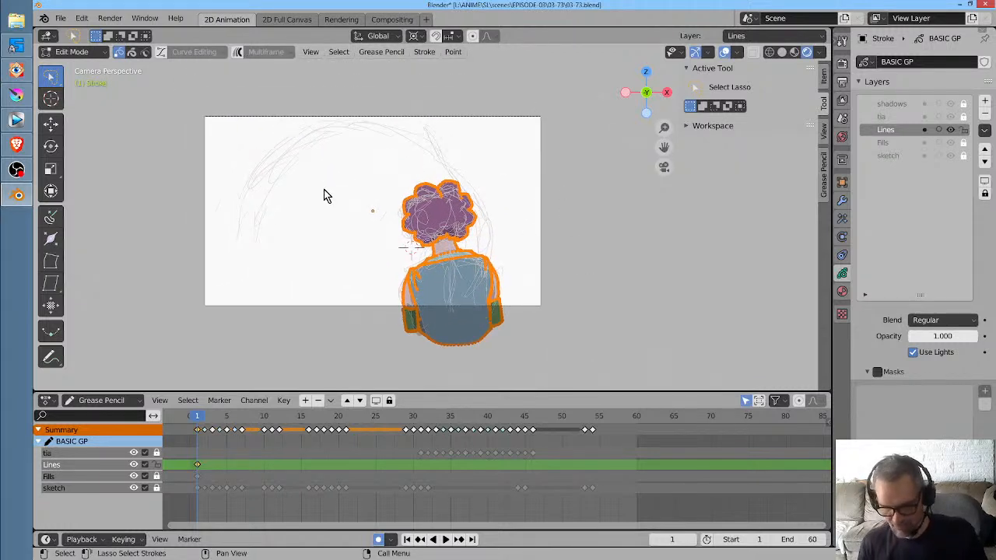
In Object Mode, add a Plain Axes empty and move it about 1.26 m along X and -2.15 m along Z to the figure's base
{"action": "key", "text": "ctrl+Tab"}
{"action": "left_click", "coordinate": [221, 192]}
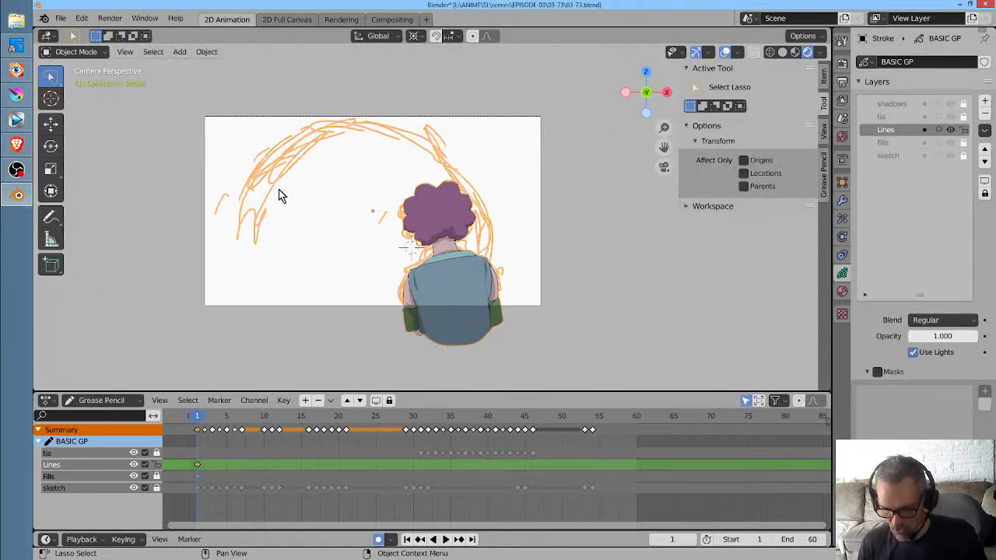
{"action": "key", "text": "shift+a"}
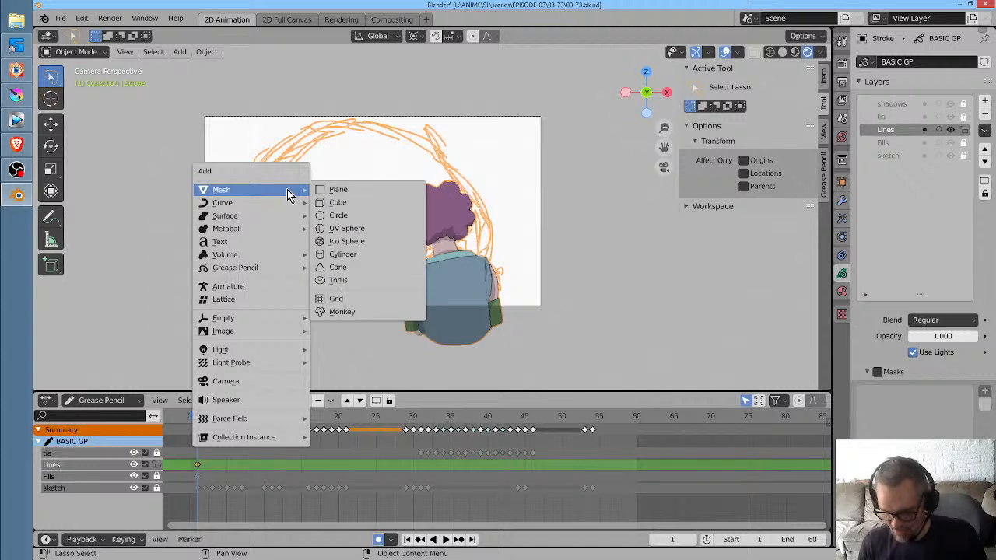
{"action": "mouse_move", "coordinate": [280, 319]}
{"action": "left_click", "coordinate": [357, 319]}
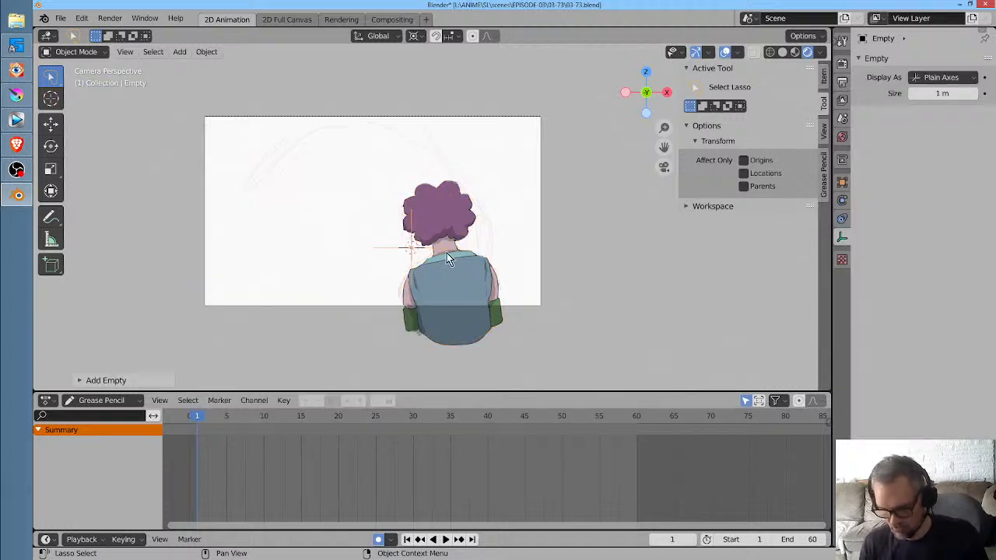
{"action": "key", "text": "g"}
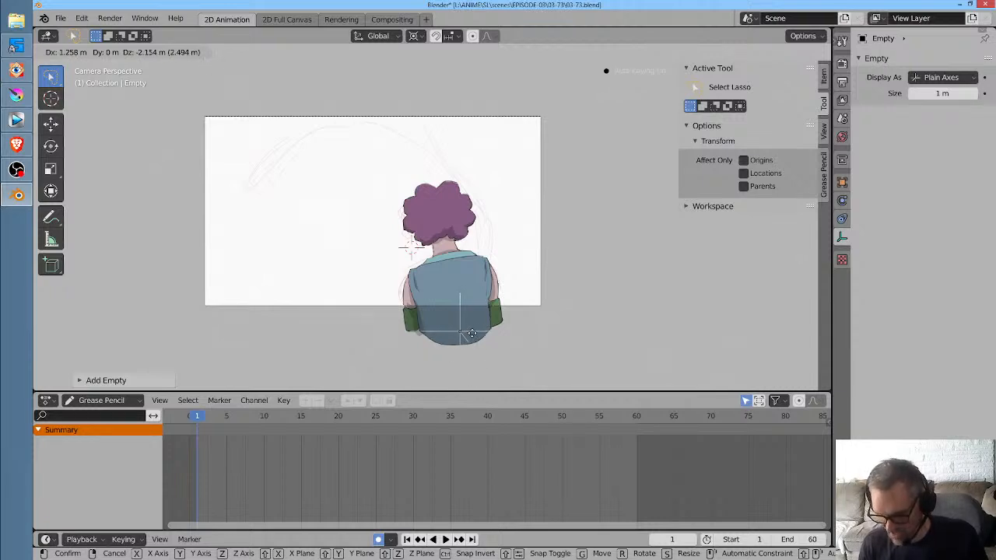
{"action": "left_click", "coordinate": [475, 339]}
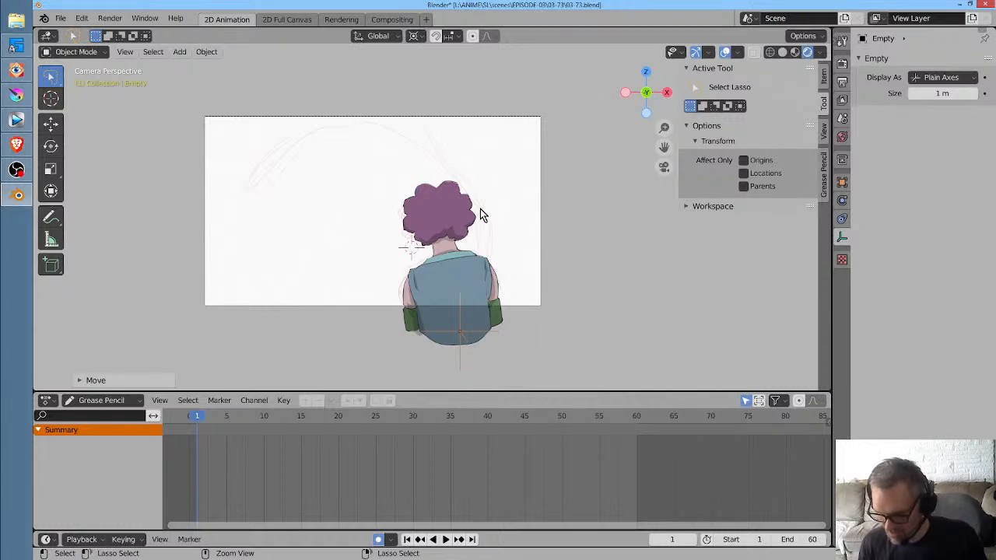
Try to lasso-select the figure's grease pencil object together with the empty, and clear the selection
{"action": "mouse_move", "coordinate": [437, 200]}
{"action": "left_mouse_down"}
{"action": "mouse_move", "coordinate": [460, 206]}
{"action": "mouse_move", "coordinate": [466, 189]}
{"action": "left_mouse_up"}
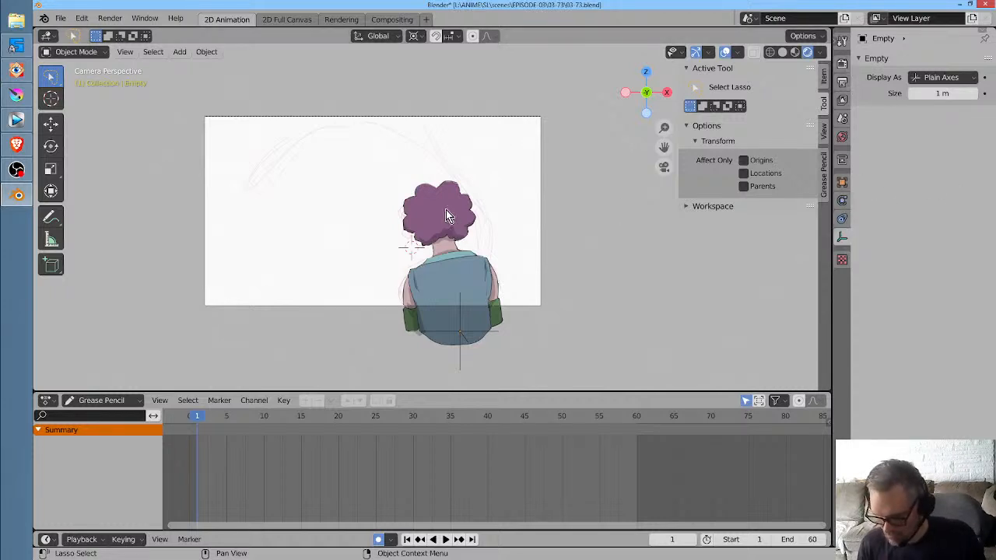
{"action": "key", "text": "ctrl+Tab"}
{"action": "left_click", "coordinate": [490, 228]}
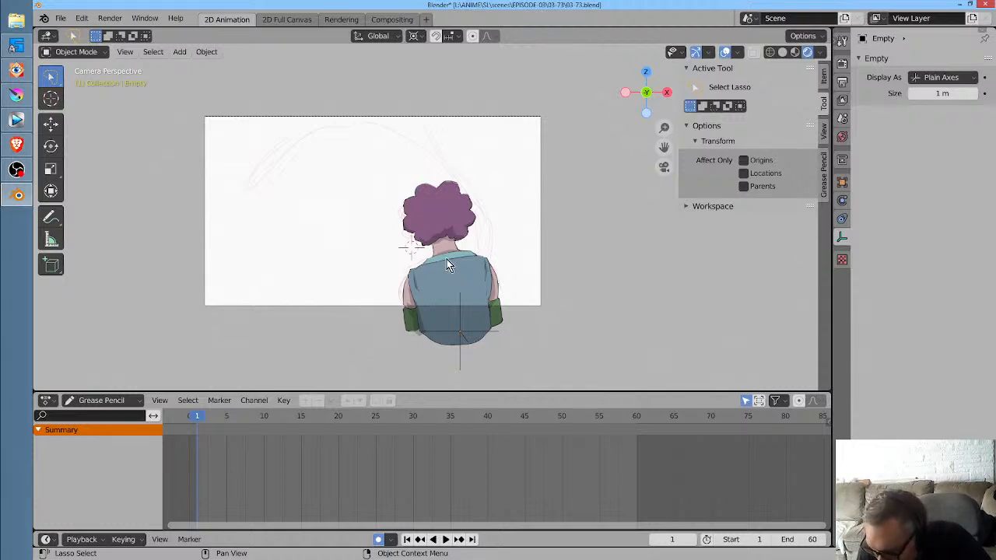
{"action": "left_click_drag", "start_coordinate": [441, 217], "coordinate": [464, 225]}
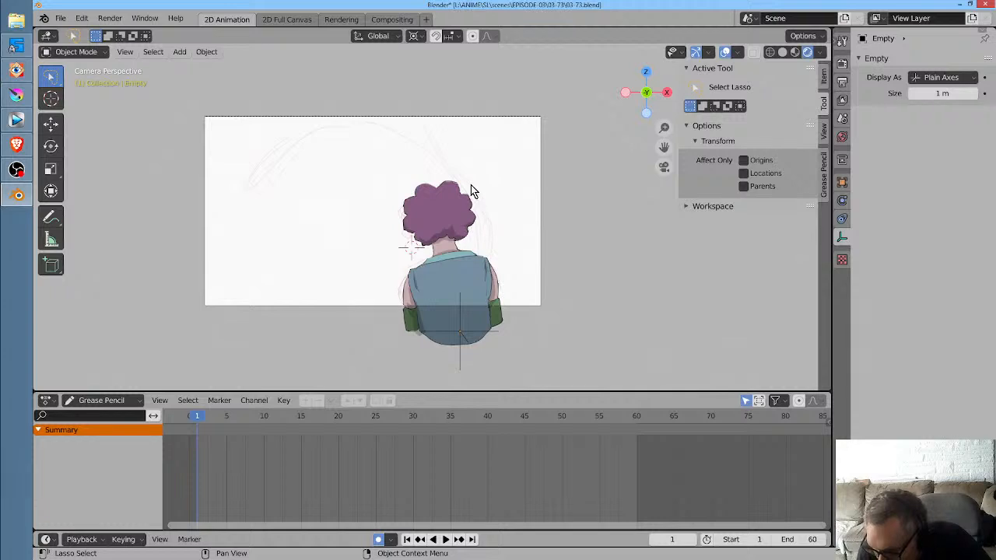
{"action": "mouse_move", "coordinate": [461, 185]}
{"action": "left_mouse_down"}
{"action": "mouse_move", "coordinate": [483, 225]}
{"action": "mouse_move", "coordinate": [489, 189]}
{"action": "left_mouse_up"}
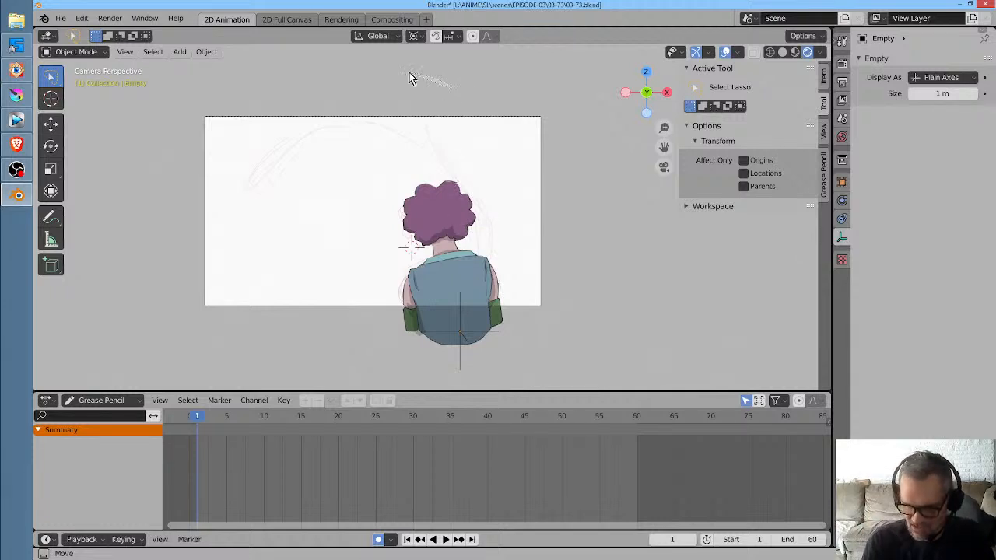
{"action": "mouse_move", "coordinate": [412, 77]}
{"action": "left_mouse_down"}
{"action": "mouse_move", "coordinate": [145, 355]}
{"action": "mouse_move", "coordinate": [578, 382]}
{"action": "mouse_move", "coordinate": [525, 78]}
{"action": "mouse_move", "coordinate": [294, 77]}
{"action": "mouse_move", "coordinate": [482, 385]}
{"action": "mouse_move", "coordinate": [568, 156]}
{"action": "left_mouse_up"}
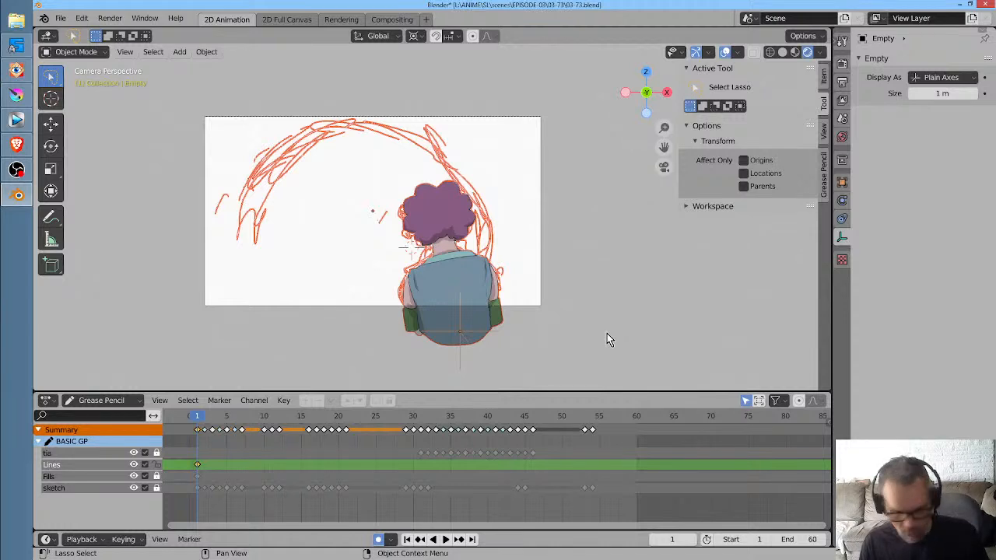
{"action": "key", "text": "Delete"}
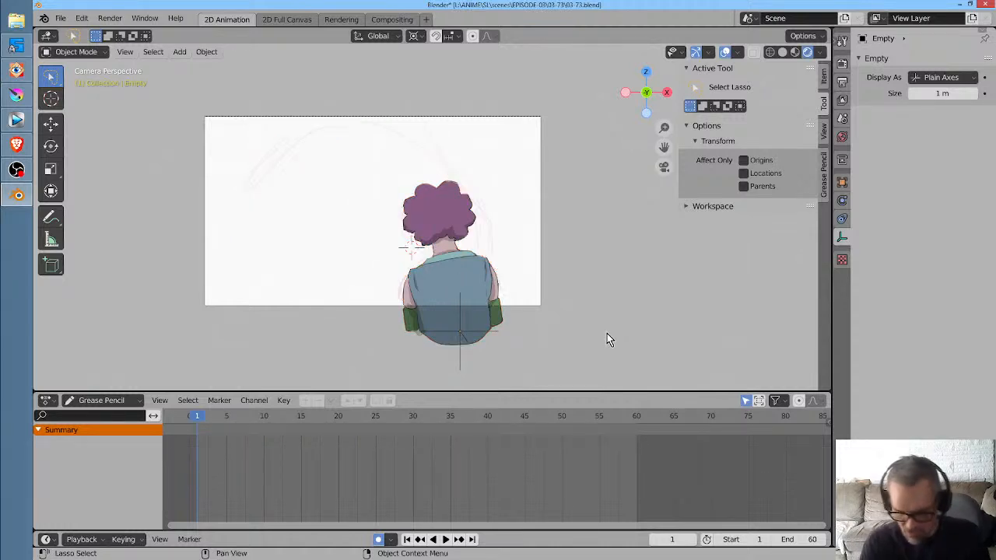
With the Tweak tool, select the figure's grease pencil object and set the Lines layer's parent to Empty under Relations
{"action": "left_click", "coordinate": [51, 78]}
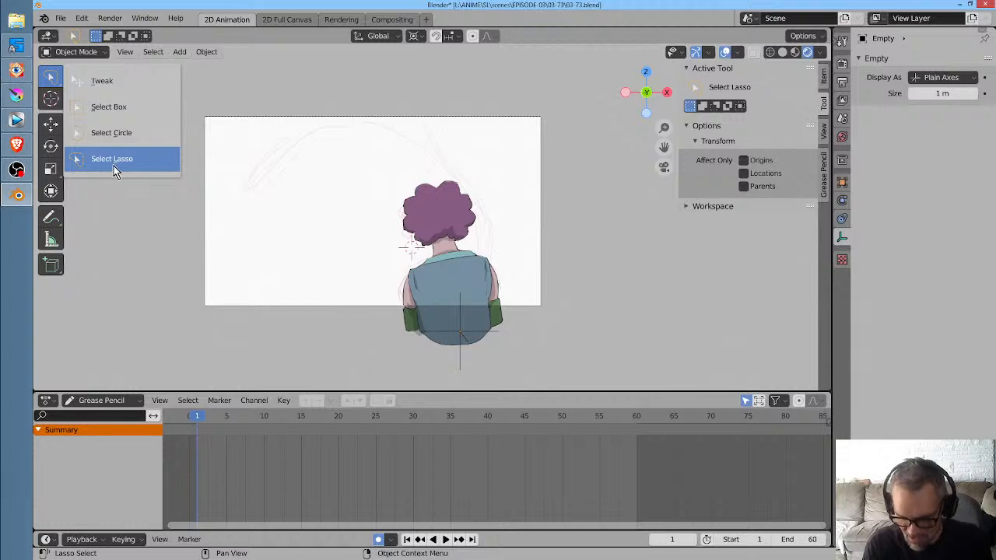
{"action": "left_click", "coordinate": [118, 82]}
{"action": "left_click", "coordinate": [459, 218]}
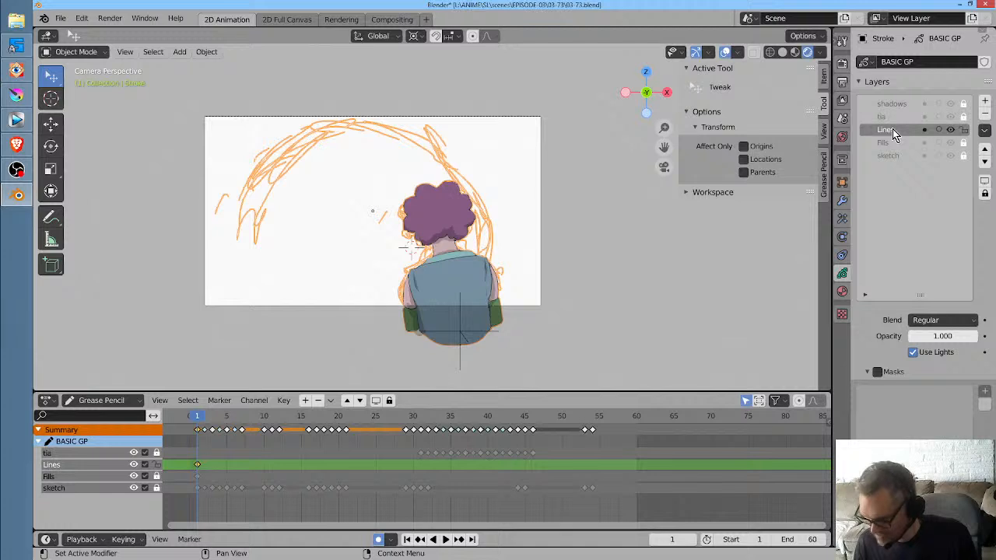
{"action": "scroll", "coordinate": [900, 319], "scroll_direction": "down", "scroll_amount": 3}
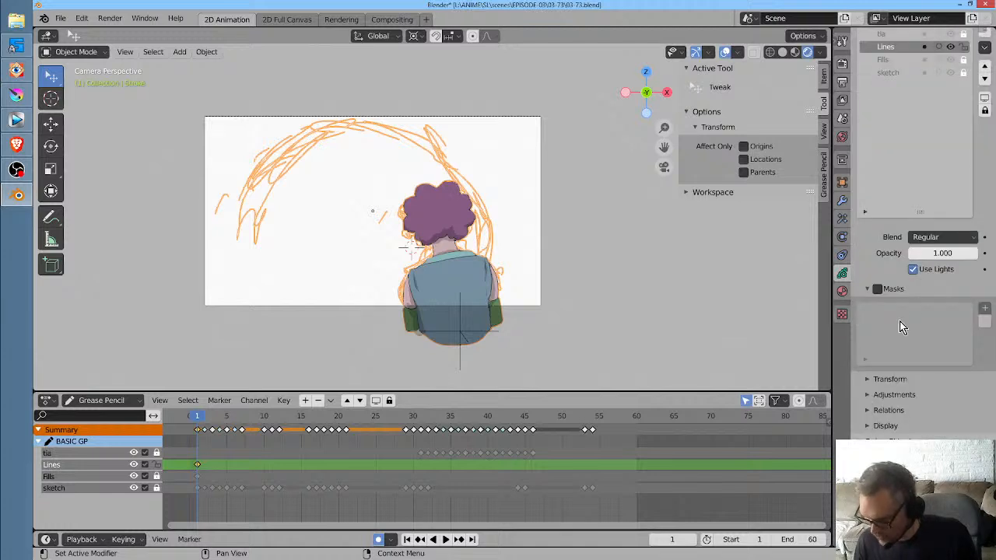
{"action": "left_click", "coordinate": [871, 410]}
{"action": "scroll", "coordinate": [902, 389], "scroll_direction": "down", "scroll_amount": 2}
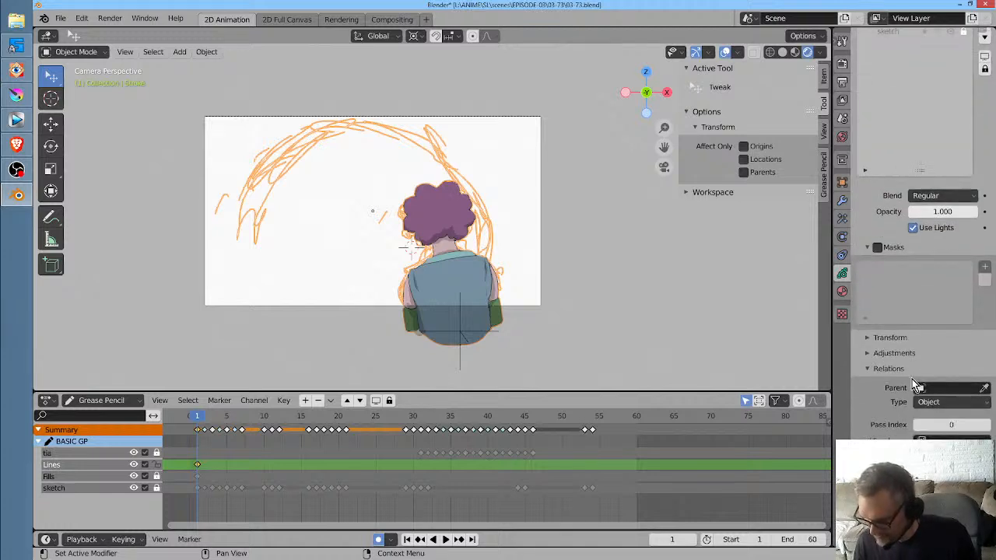
{"action": "left_click", "coordinate": [922, 388]}
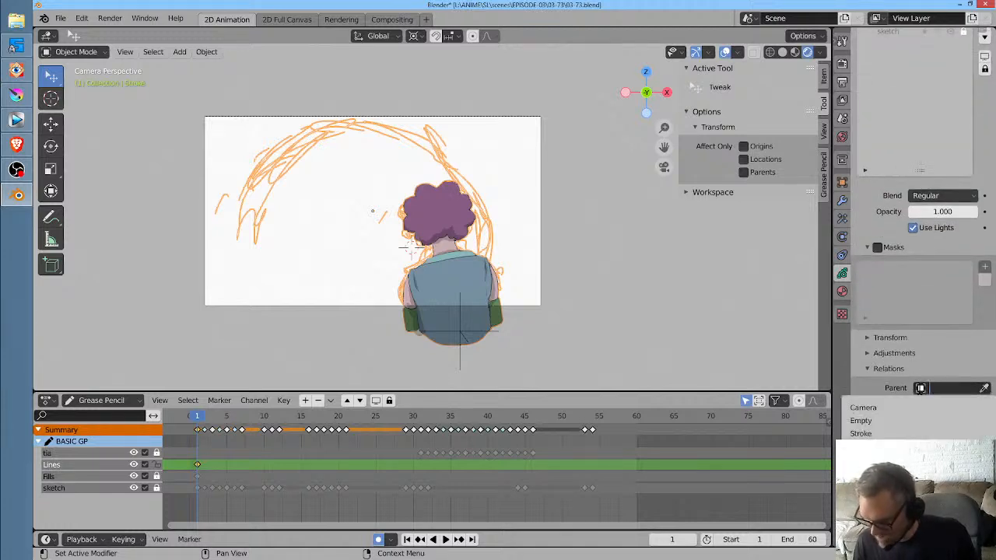
{"action": "left_click", "coordinate": [871, 419]}
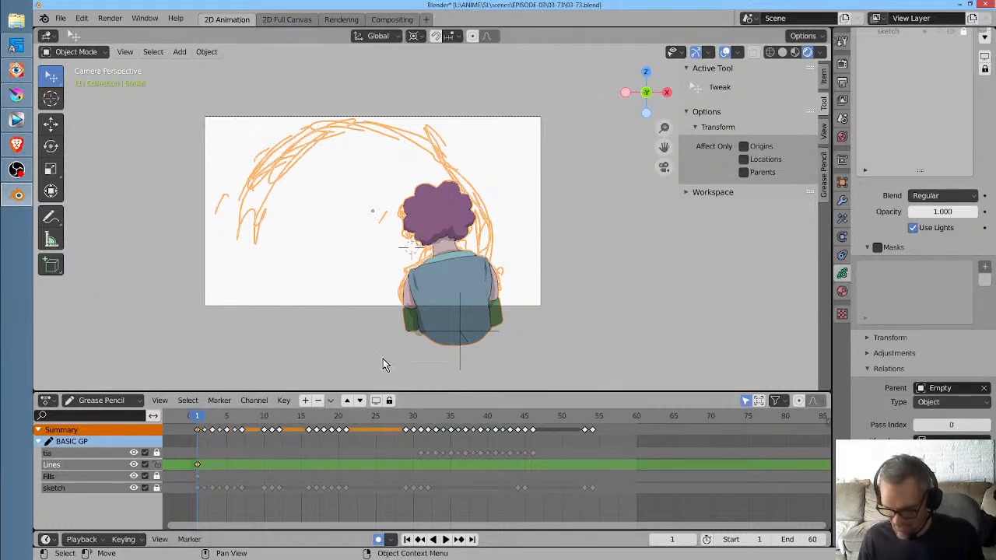
{"action": "left_click", "coordinate": [461, 370]}
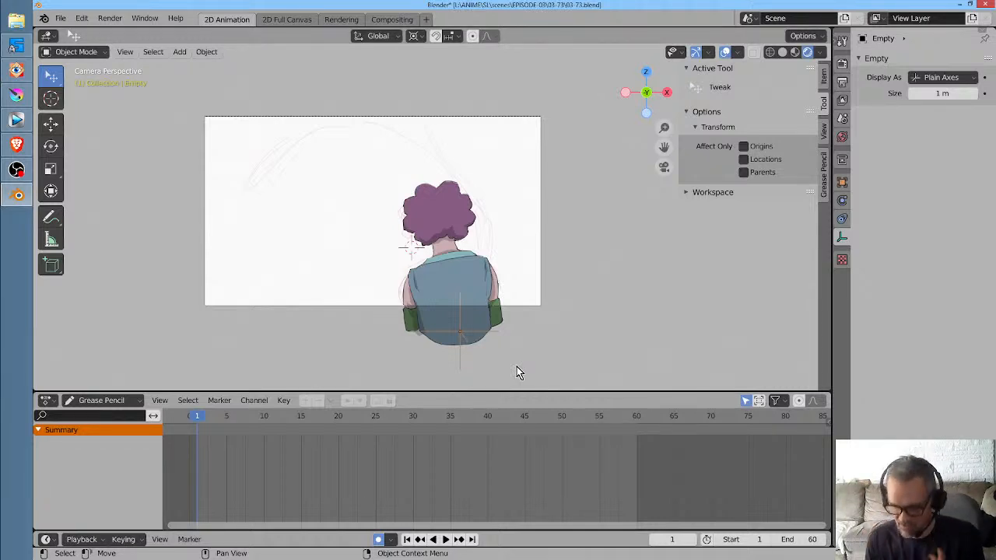
{"action": "left_click", "coordinate": [488, 319]}
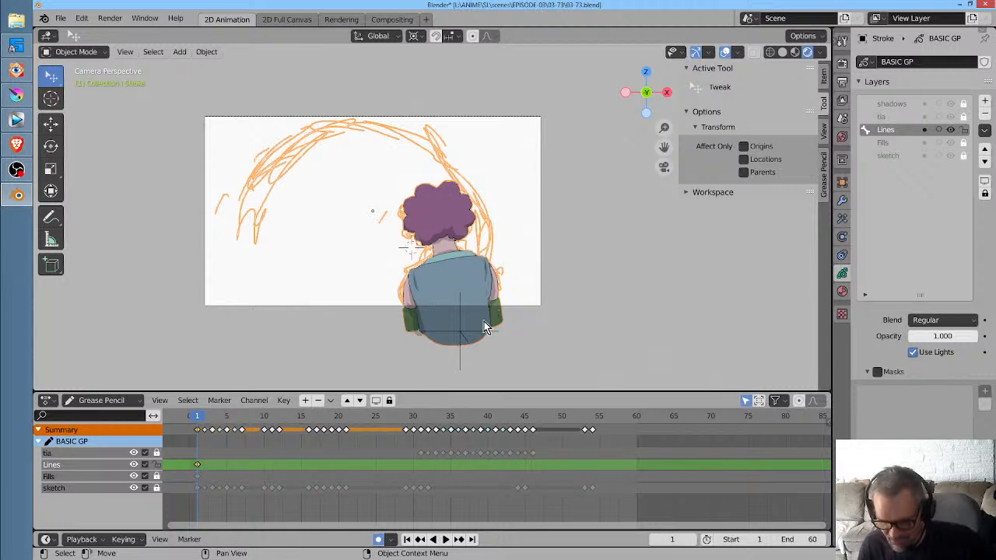
{"action": "left_click", "coordinate": [462, 357]}
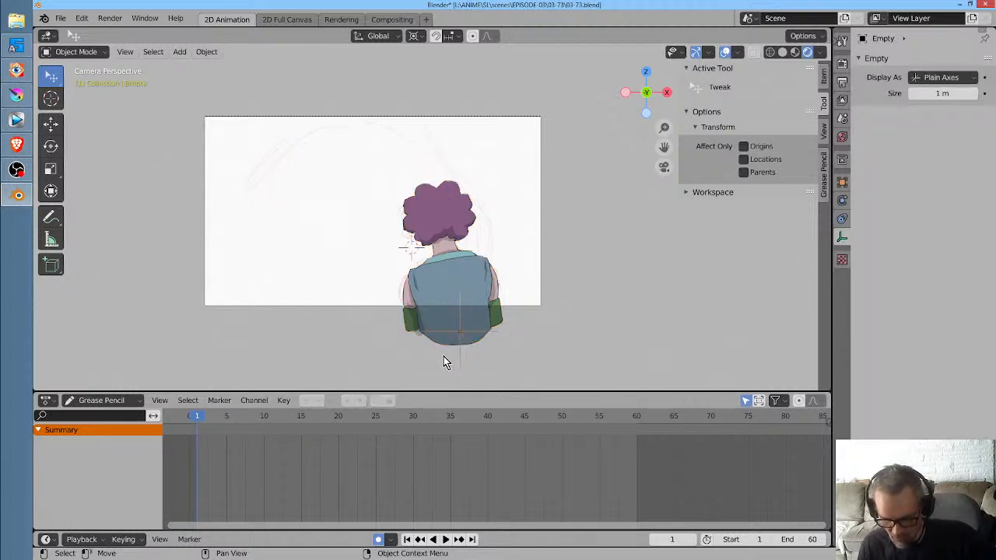
{"action": "left_click", "coordinate": [470, 279]}
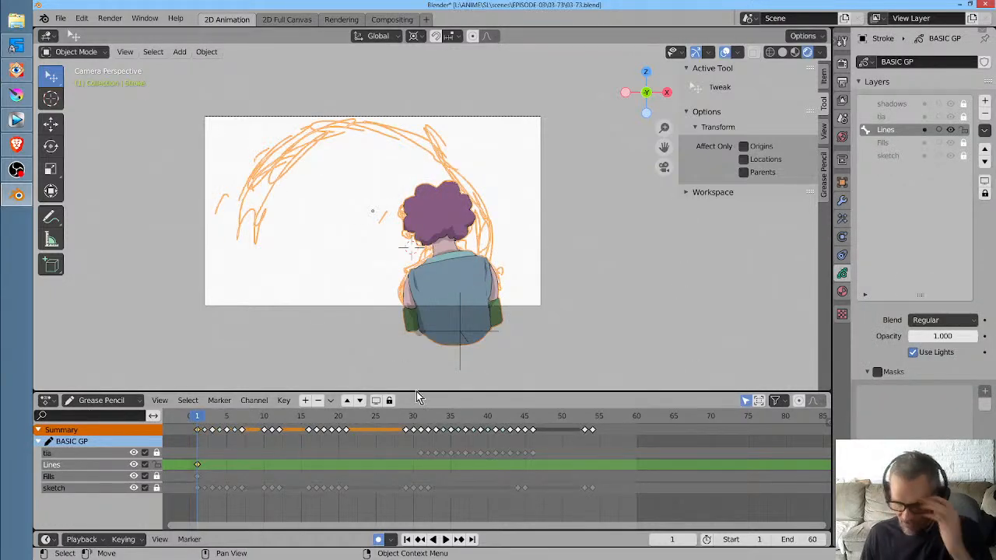
Turn off auto keying, insert a Location keyframe for the empty on frame 1, and keep the empty selected
{"action": "left_click", "coordinate": [463, 369]}
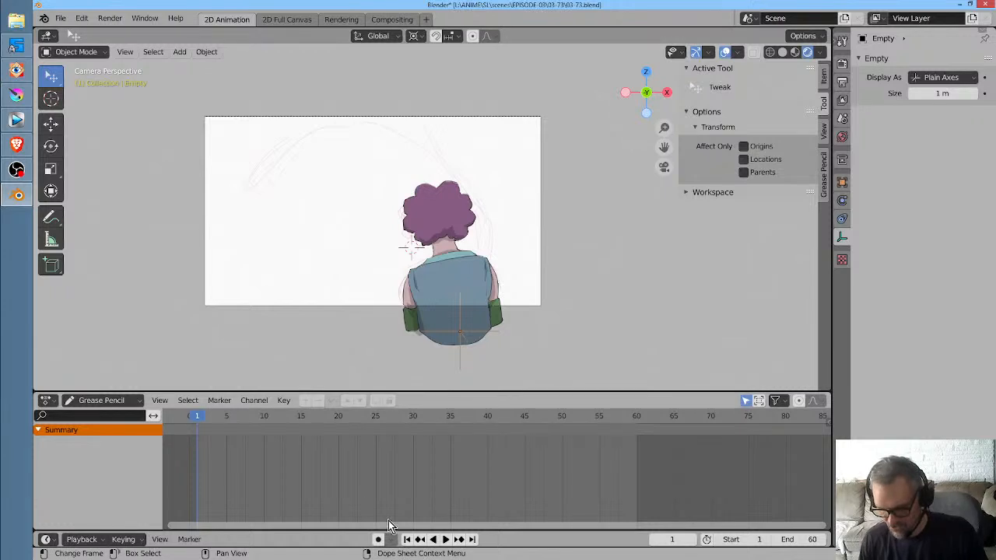
{"action": "key", "text": "i"}
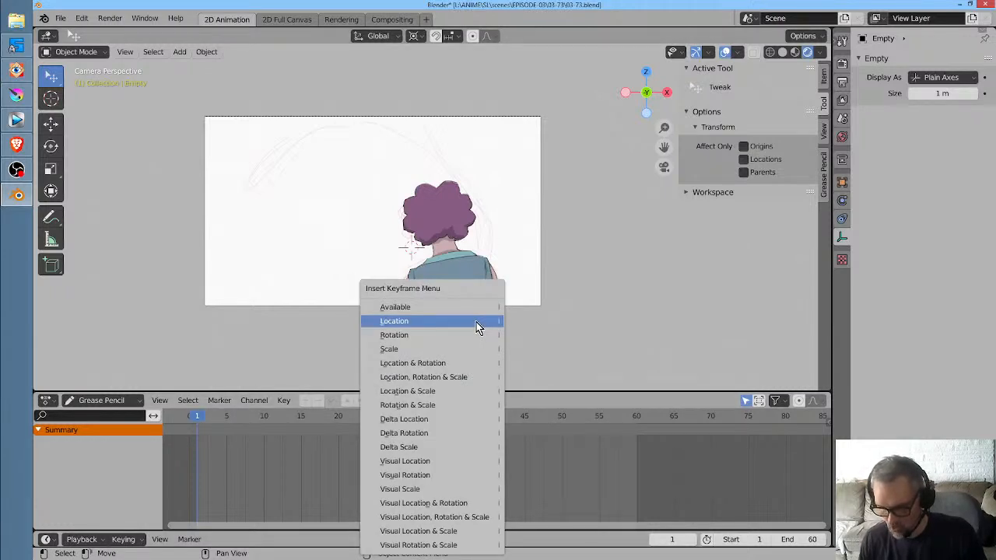
{"action": "left_click", "coordinate": [476, 322]}
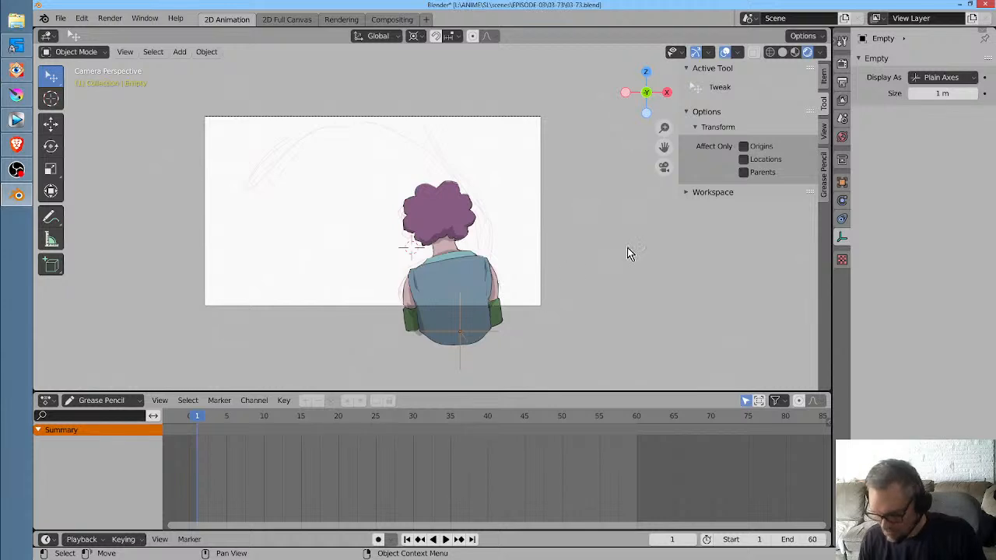
{"action": "left_click", "coordinate": [228, 196]}
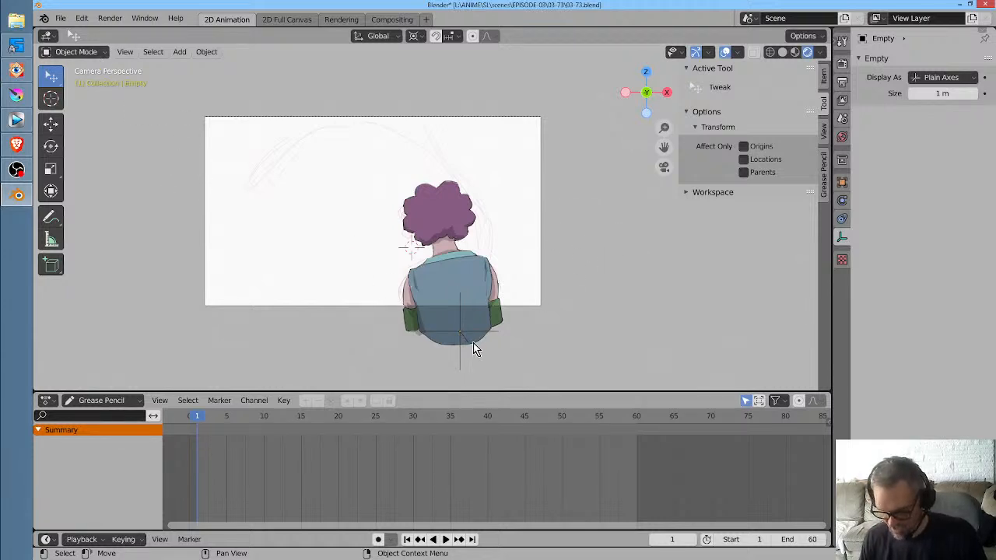
{"action": "left_click", "coordinate": [460, 358]}
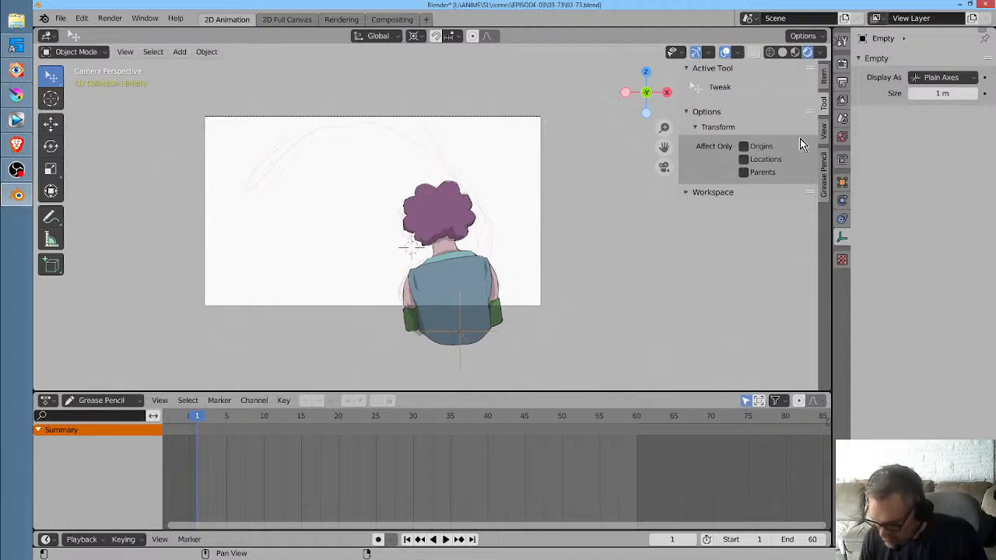
Compare the animation editor's Grease Pencil and Dope Sheet modes for the figure, and check the empty's keyframes in Dope Sheet mode
{"action": "left_click", "coordinate": [461, 208]}
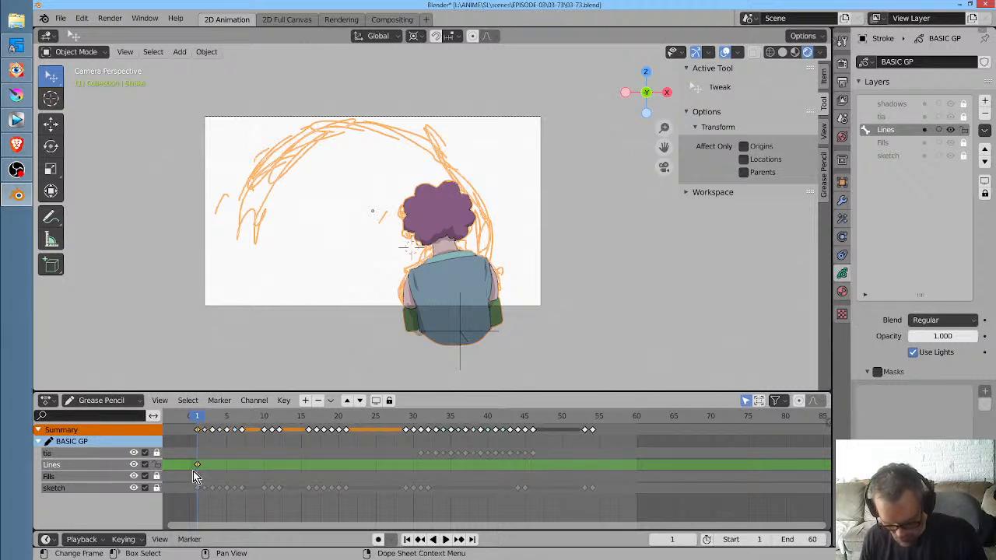
{"action": "left_click", "coordinate": [126, 403]}
{"action": "left_click", "coordinate": [123, 413]}
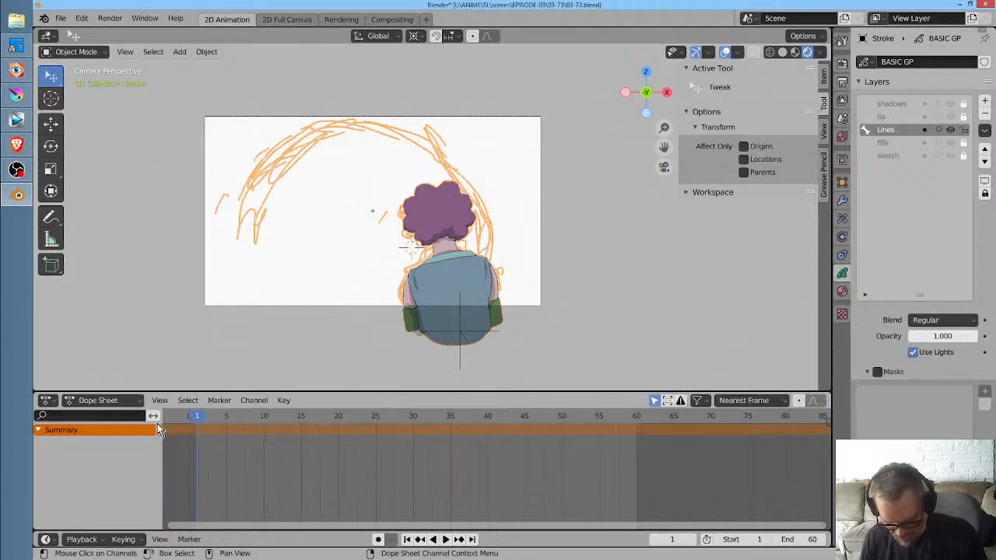
{"action": "left_click", "coordinate": [118, 401]}
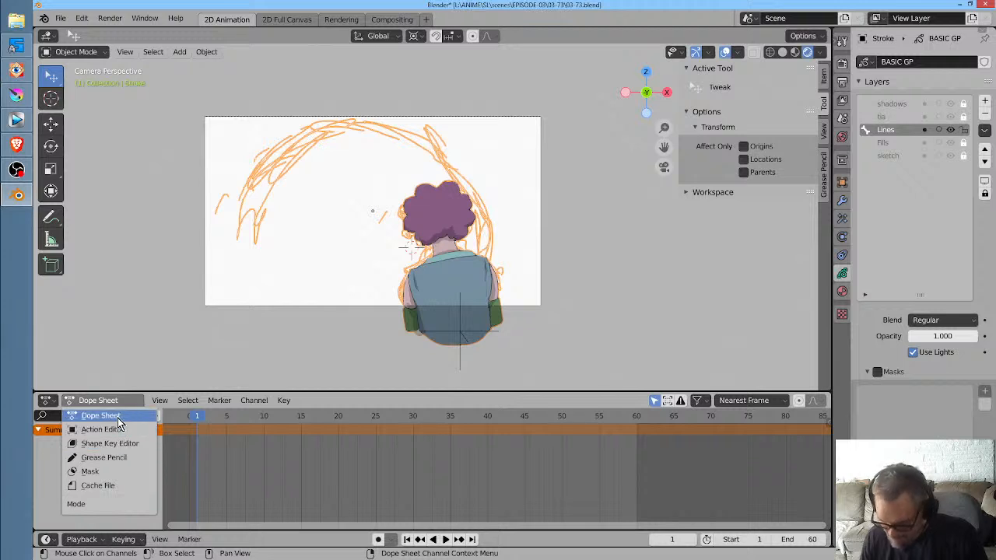
{"action": "left_click", "coordinate": [117, 457]}
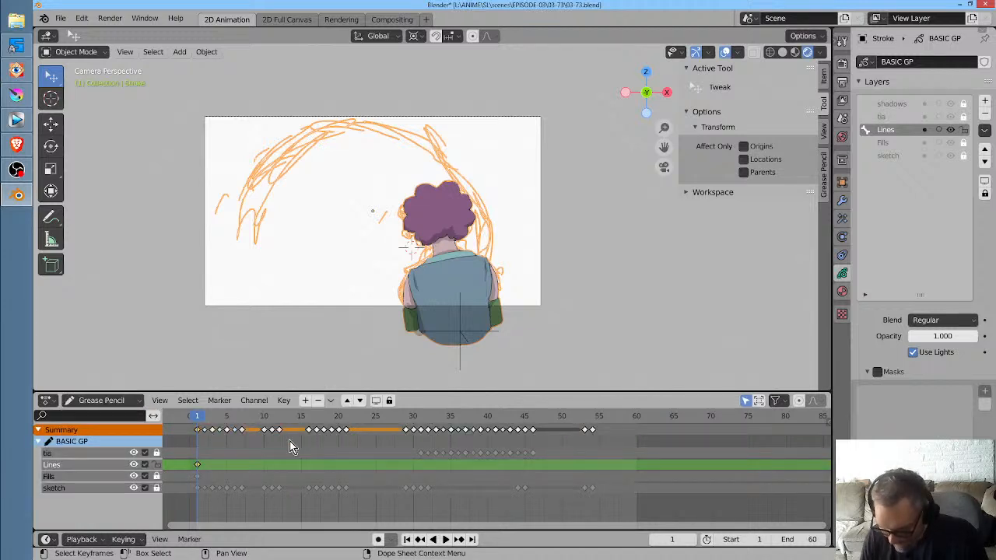
{"action": "left_click", "coordinate": [114, 404]}
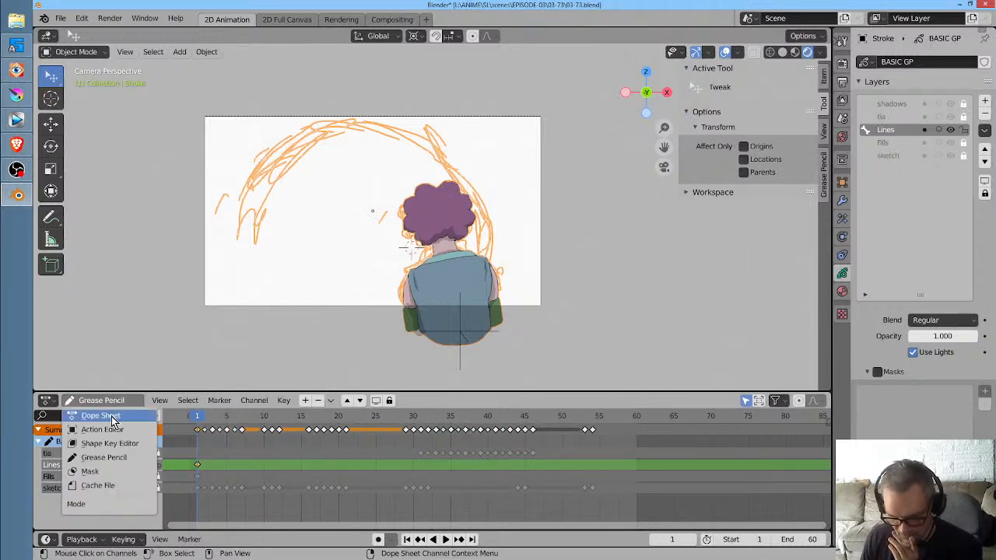
{"action": "left_click", "coordinate": [100, 416]}
{"action": "left_click", "coordinate": [459, 371]}
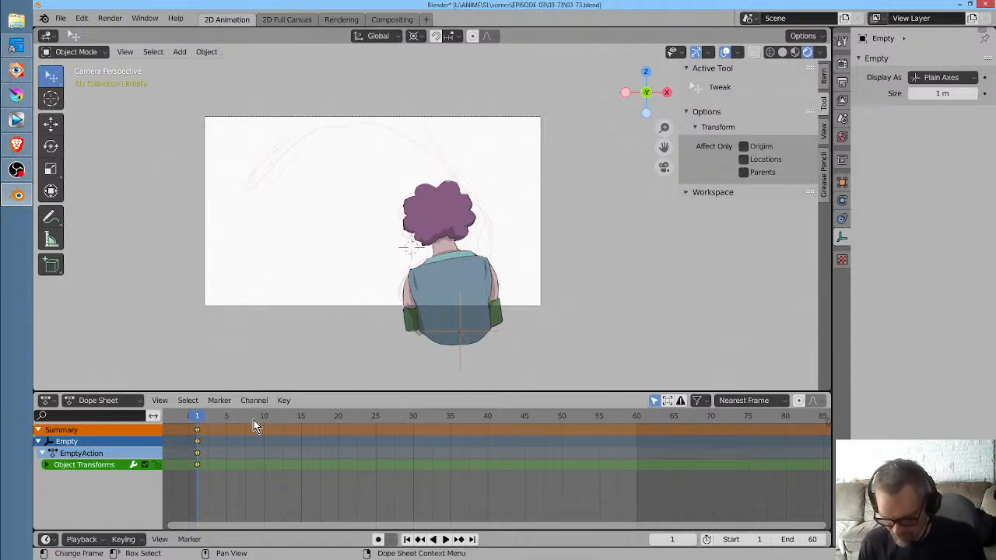
Show the figure's layer keyframes in Grease Pencil mode and go to the sketch keyframe on frame 7
{"action": "left_click", "coordinate": [133, 401]}
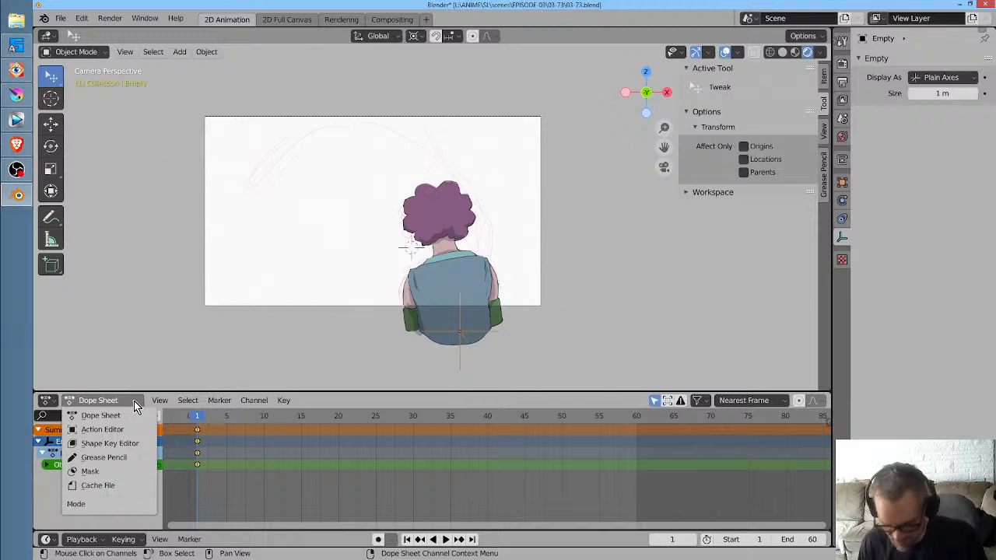
{"action": "left_click", "coordinate": [126, 457]}
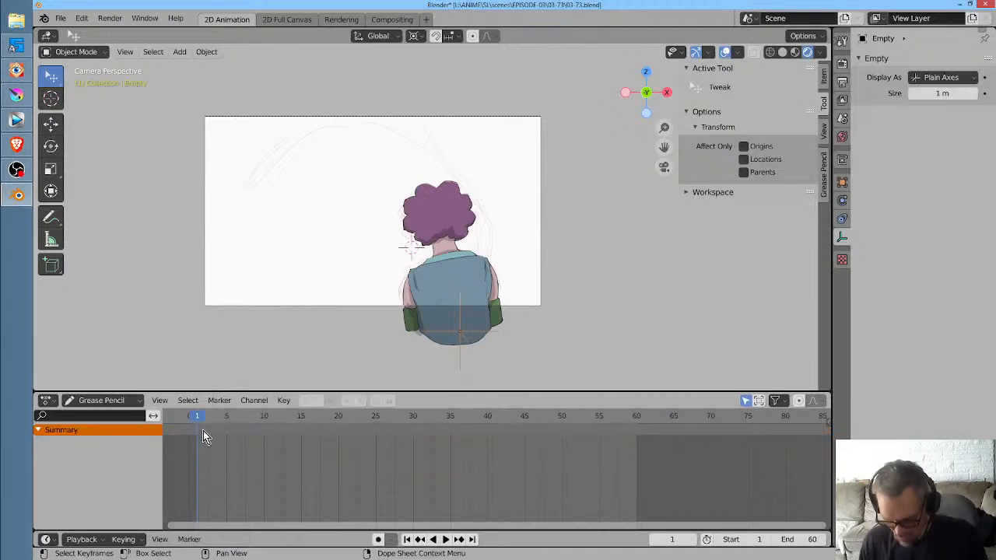
{"action": "left_click", "coordinate": [459, 241]}
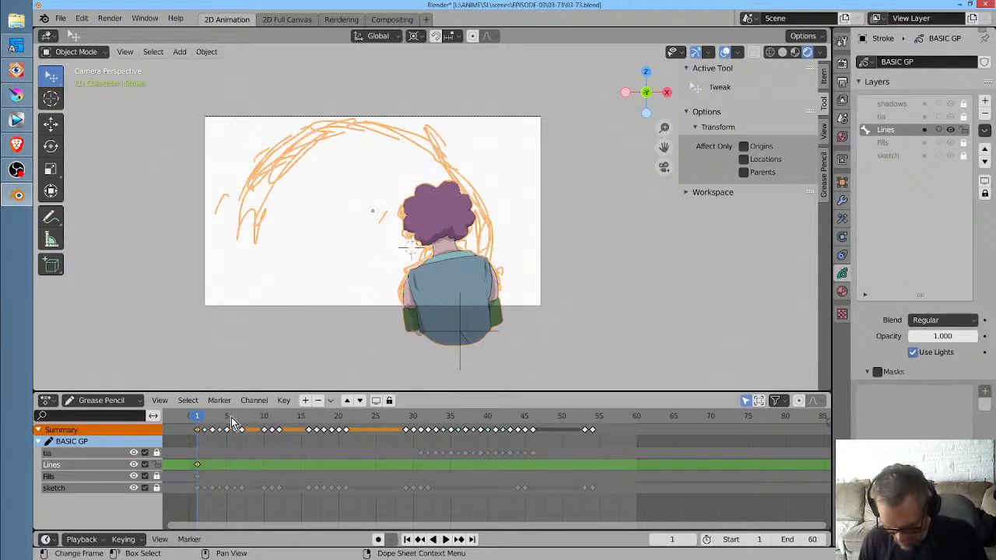
{"action": "left_click_drag", "start_coordinate": [197, 420], "coordinate": [249, 420]}
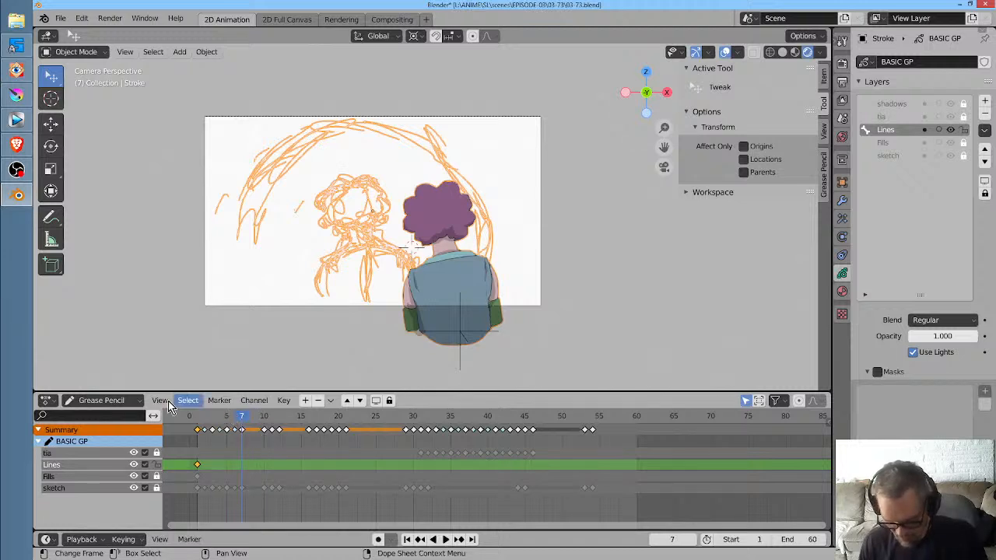
In Dope Sheet mode, move the empty about -2.2 m along X and 0.15 m along Z on frame 7 and insert a Location keyframe
{"action": "left_click", "coordinate": [100, 400]}
{"action": "left_click", "coordinate": [102, 416]}
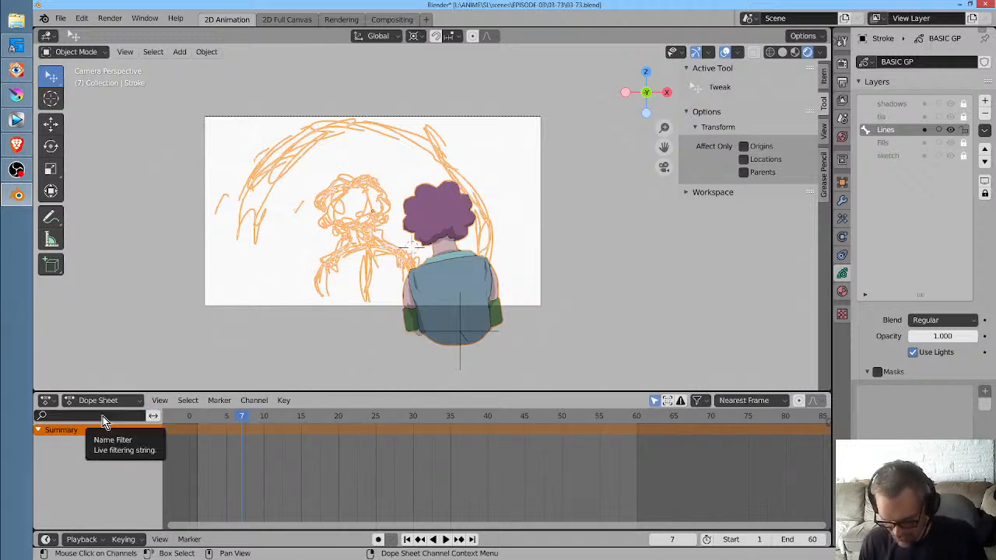
{"action": "left_click", "coordinate": [458, 368]}
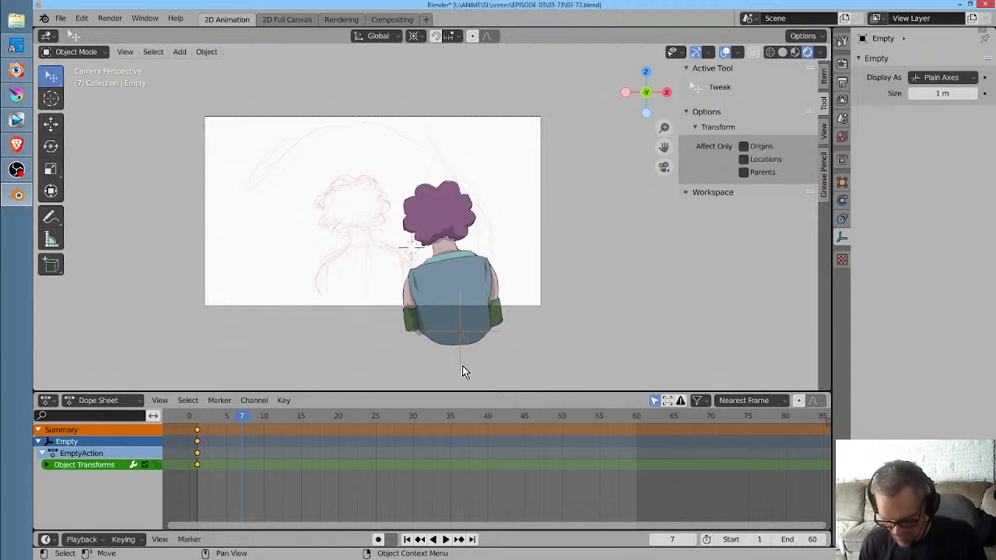
{"action": "key", "text": "g"}
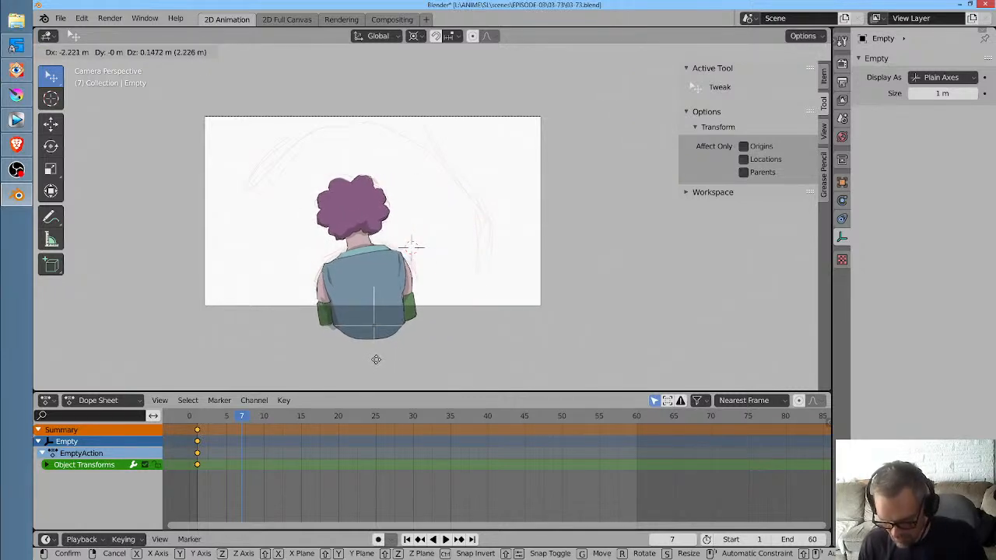
{"action": "left_click", "coordinate": [377, 365]}
{"action": "key", "text": "i"}
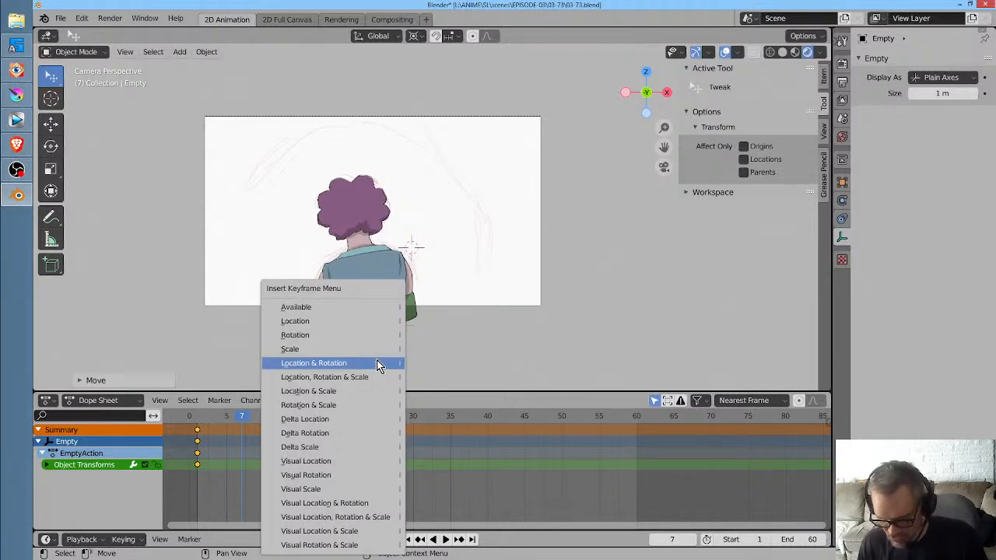
{"action": "left_click", "coordinate": [382, 319]}
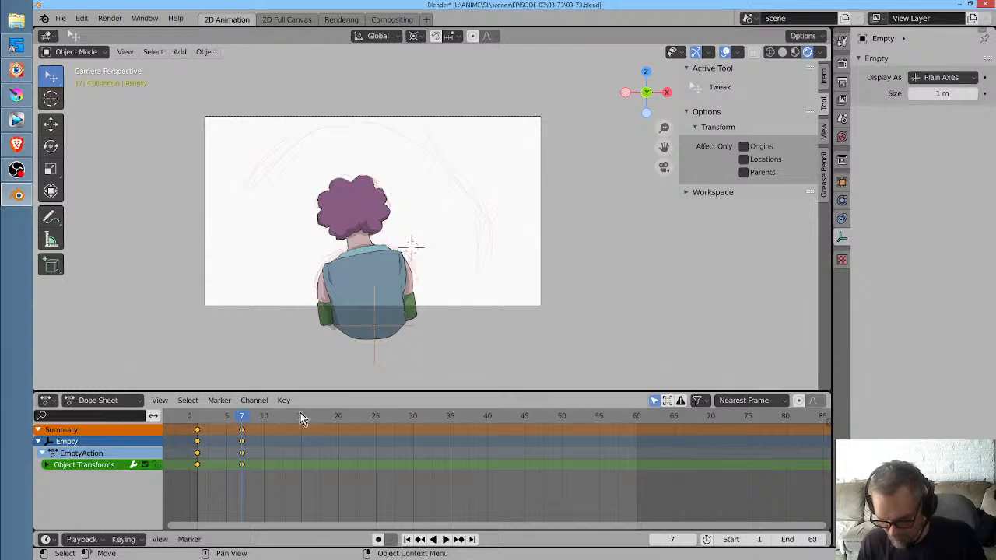
On frame 3, move the empty left and slightly up so the figure matches the sketch, and insert a Location keyframe
{"action": "mouse_move", "coordinate": [243, 420]}
{"action": "left_mouse_down"}
{"action": "mouse_move", "coordinate": [189, 422]}
{"action": "mouse_move", "coordinate": [215, 428]}
{"action": "left_mouse_up"}
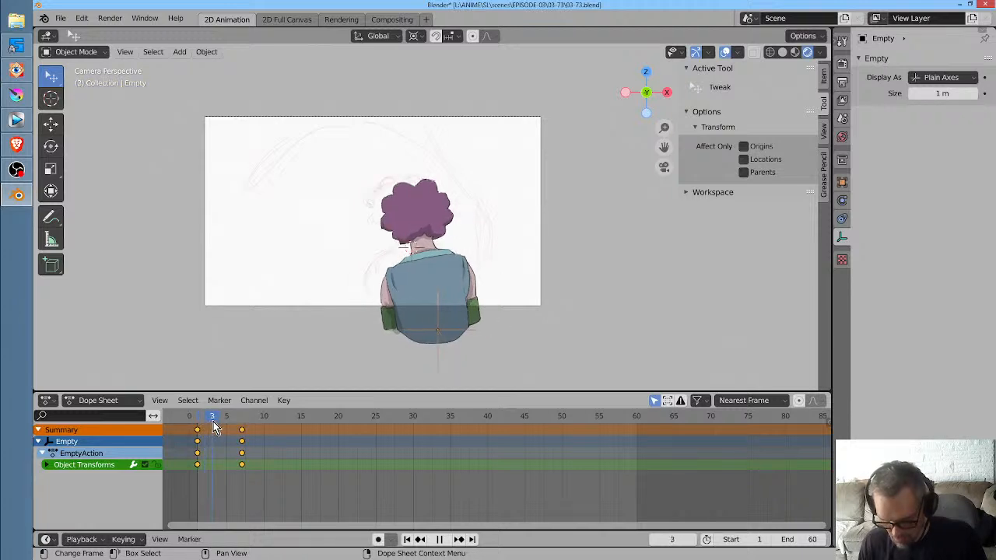
{"action": "key", "text": "g"}
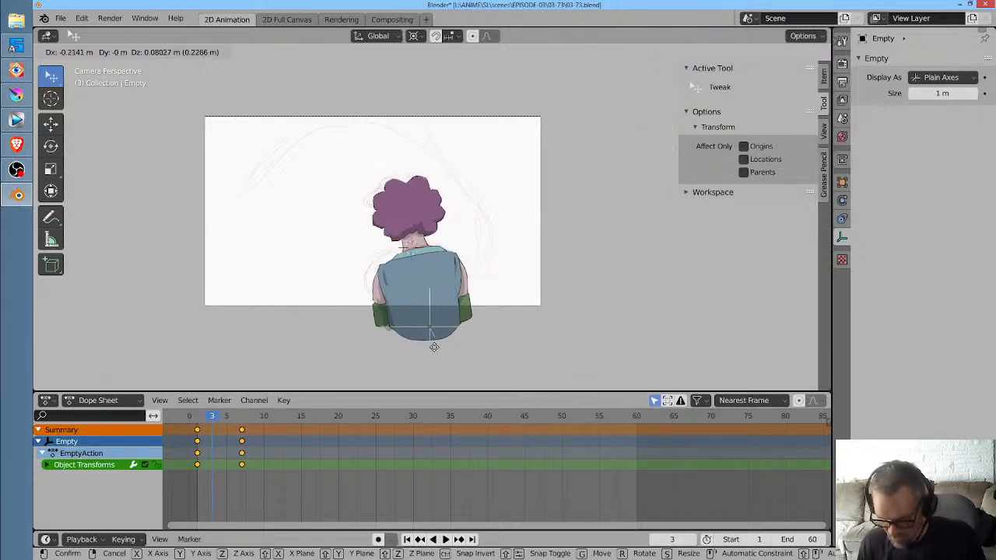
{"action": "left_click", "coordinate": [428, 351]}
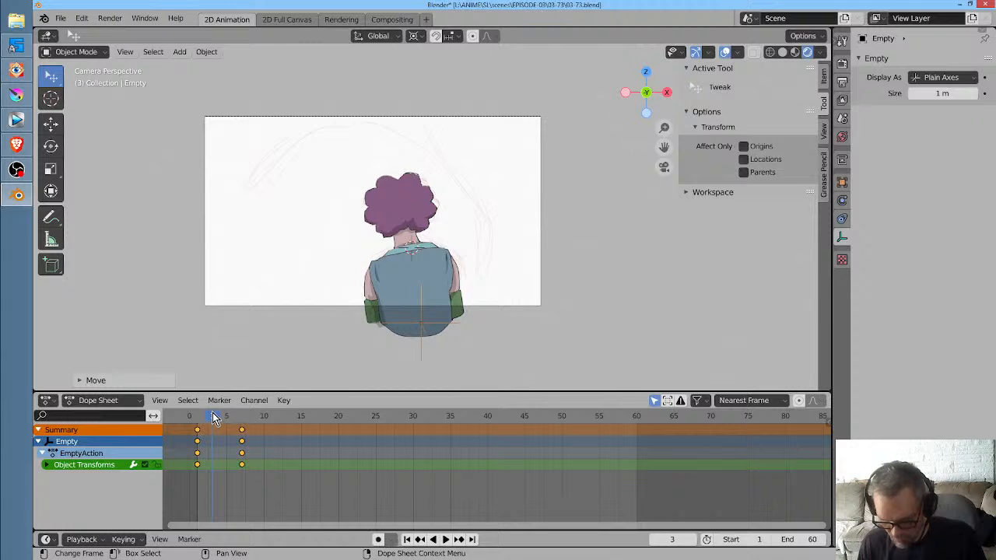
{"action": "key", "text": "i"}
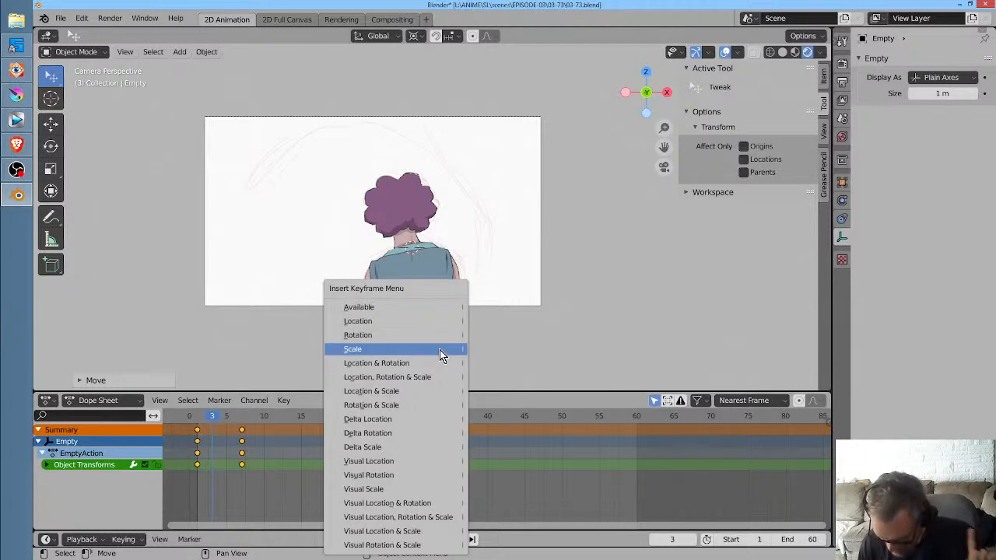
{"action": "left_click", "coordinate": [434, 323]}
On frame 5, move the empty slightly down so the figure dips in the motion, and insert a Location keyframe
{"action": "left_click_drag", "start_coordinate": [213, 420], "coordinate": [228, 421]}
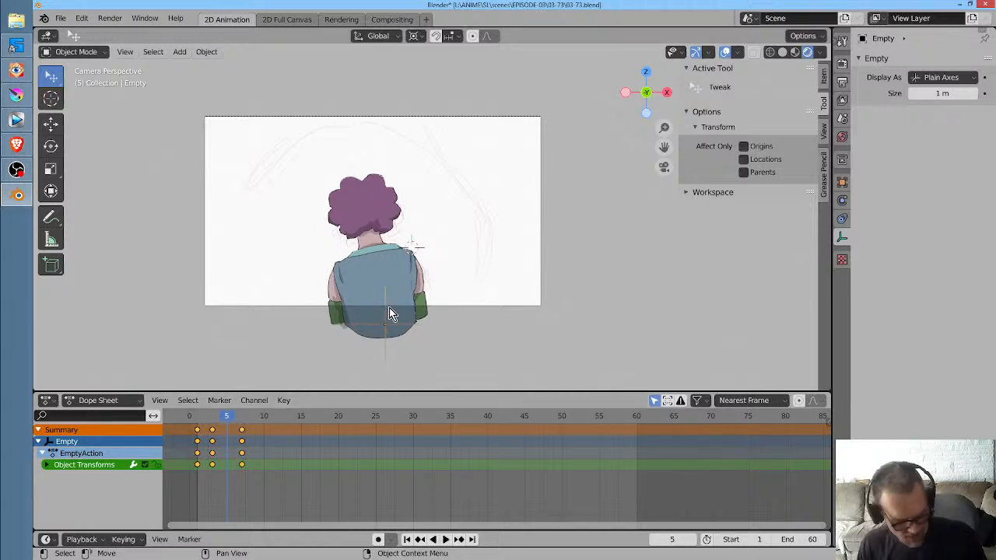
{"action": "key", "text": "g"}
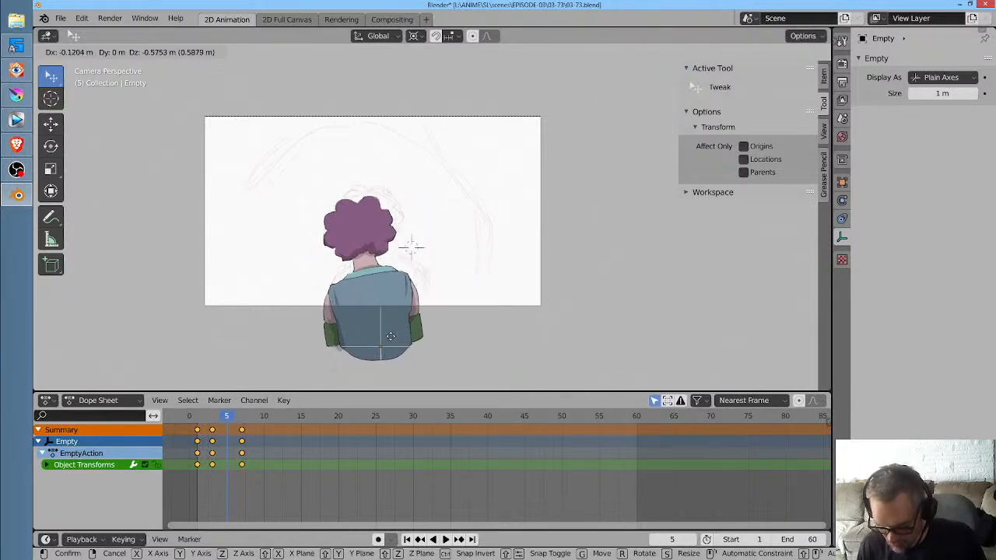
{"action": "left_click", "coordinate": [398, 326]}
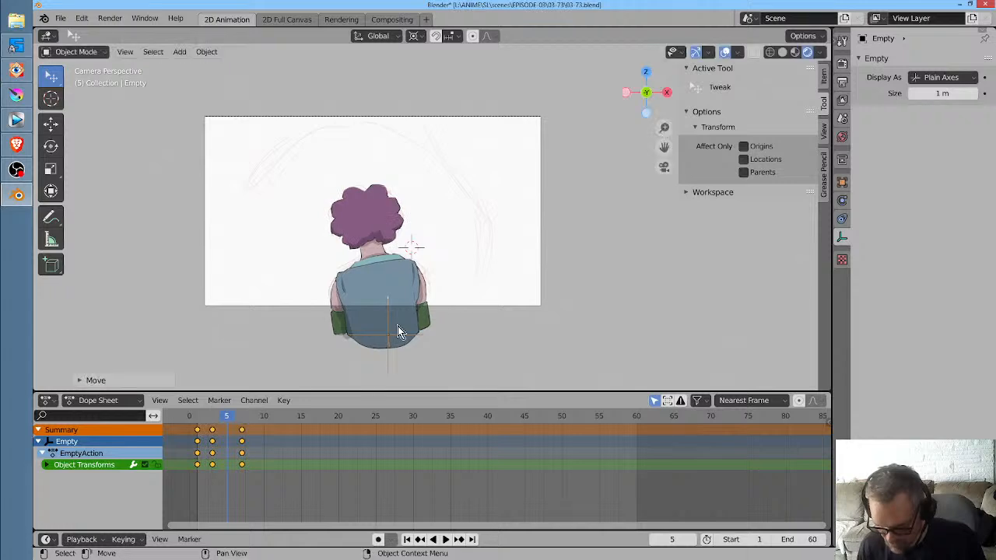
{"action": "key", "text": "i"}
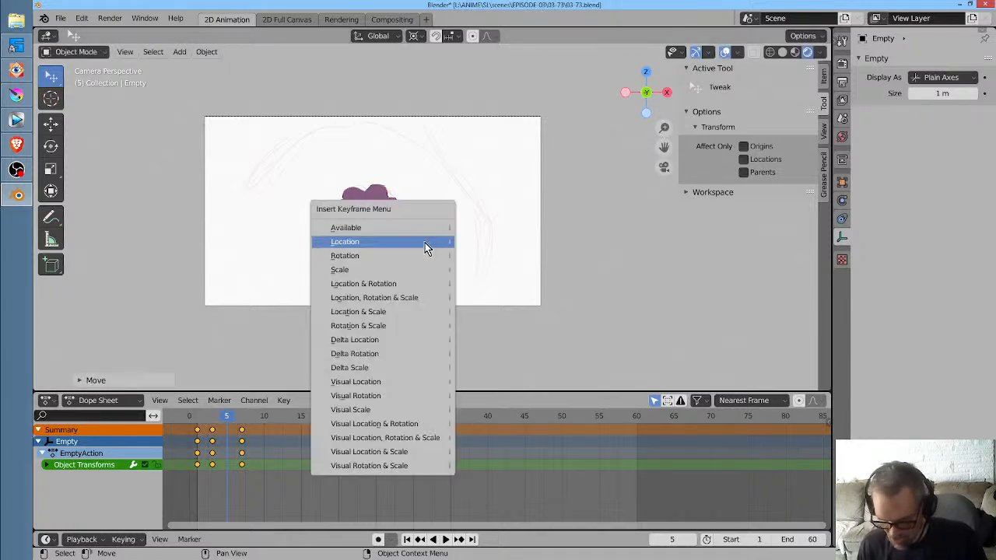
{"action": "left_click", "coordinate": [425, 248]}
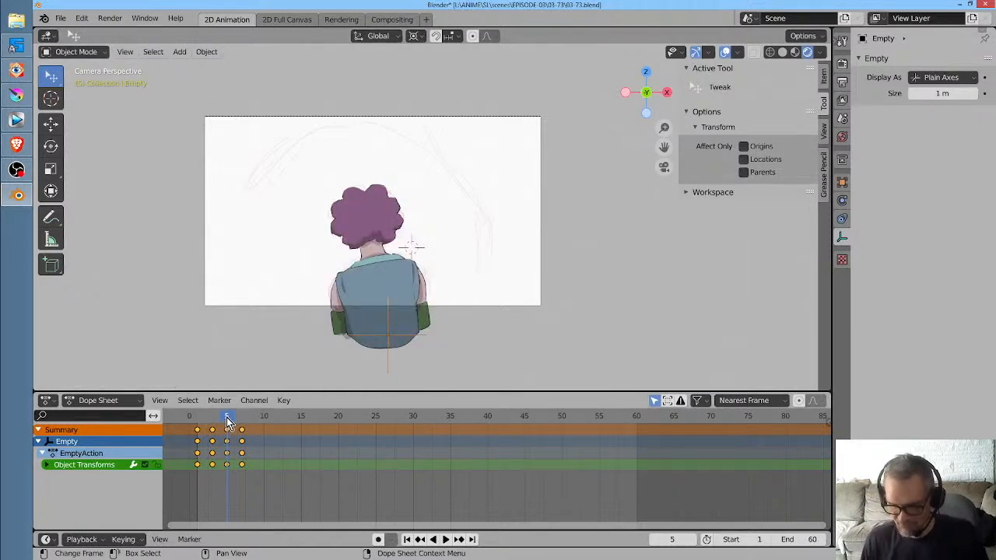
Play the animation from frame 1 several times to check the figure's motion with the empty's keyframes
{"action": "key", "text": "space"}
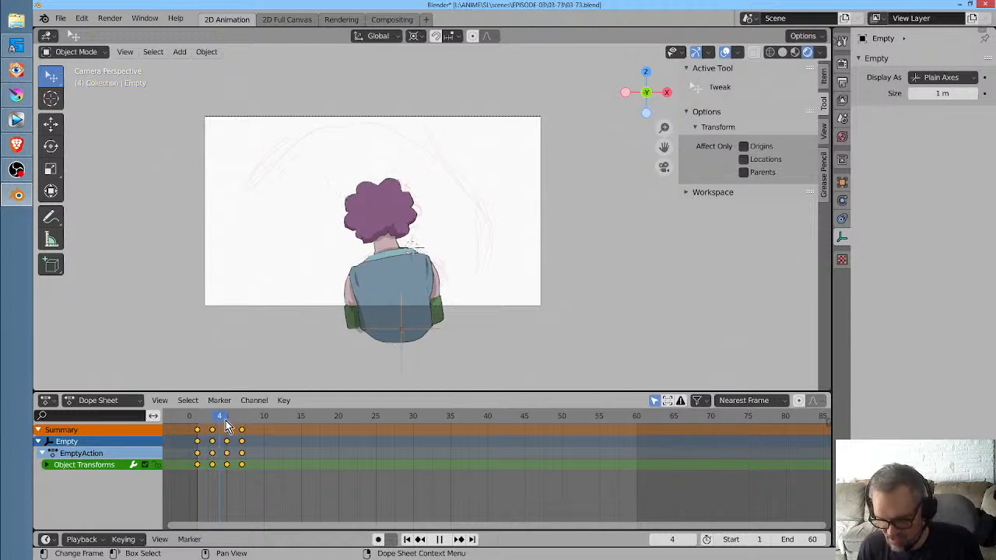
{"action": "key", "text": "Escape"}
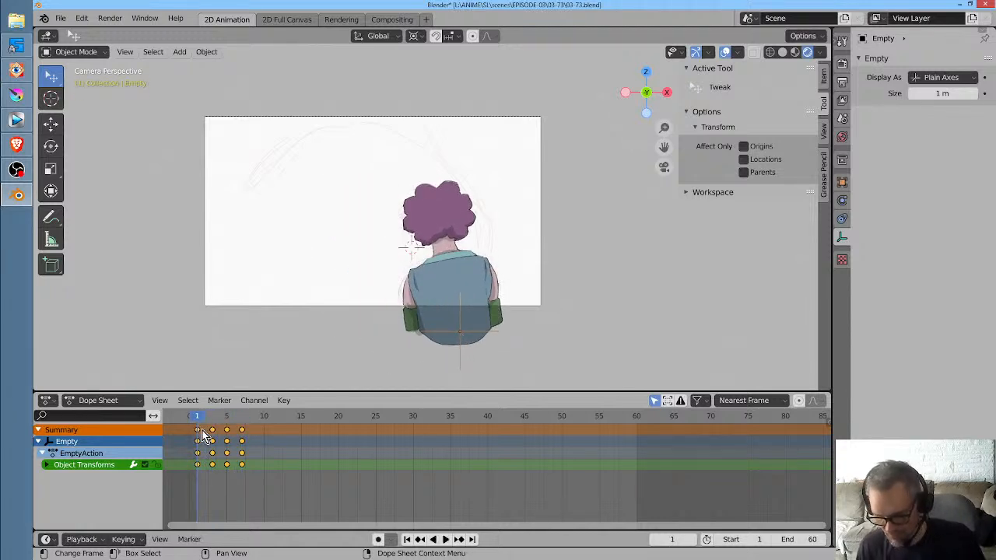
{"action": "key", "text": "space"}
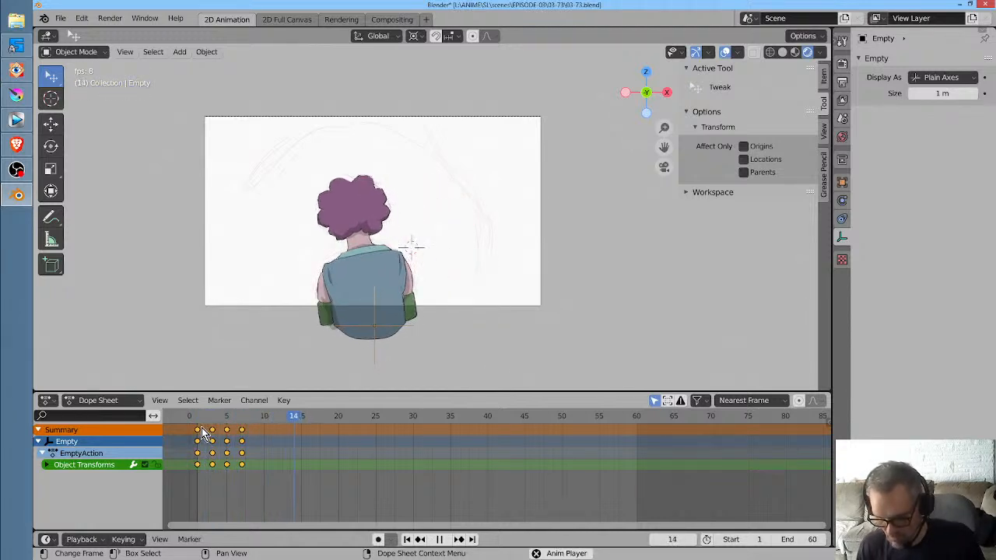
{"action": "key", "text": "space"}
{"action": "left_click", "coordinate": [197, 417]}
{"action": "key", "text": "space"}
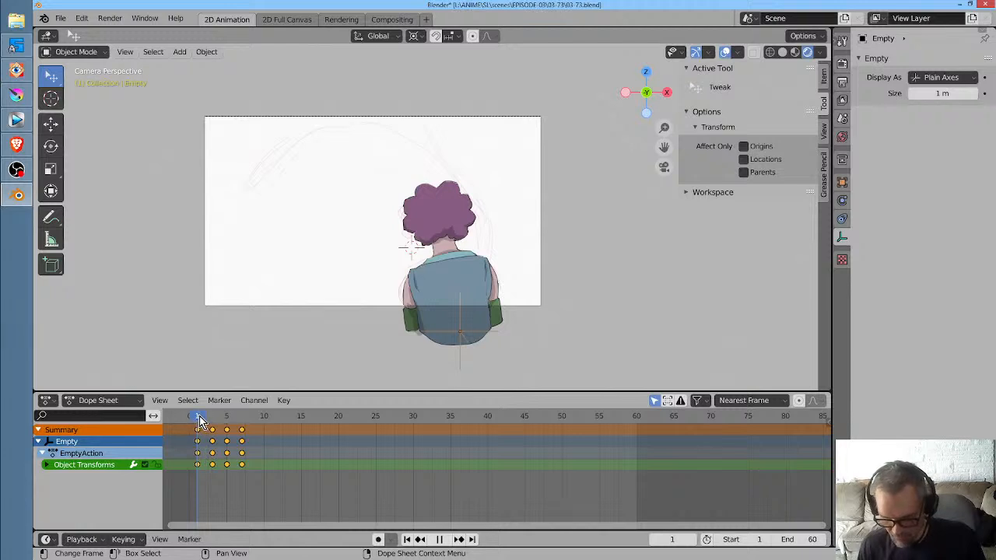
{"action": "key", "text": "space"}
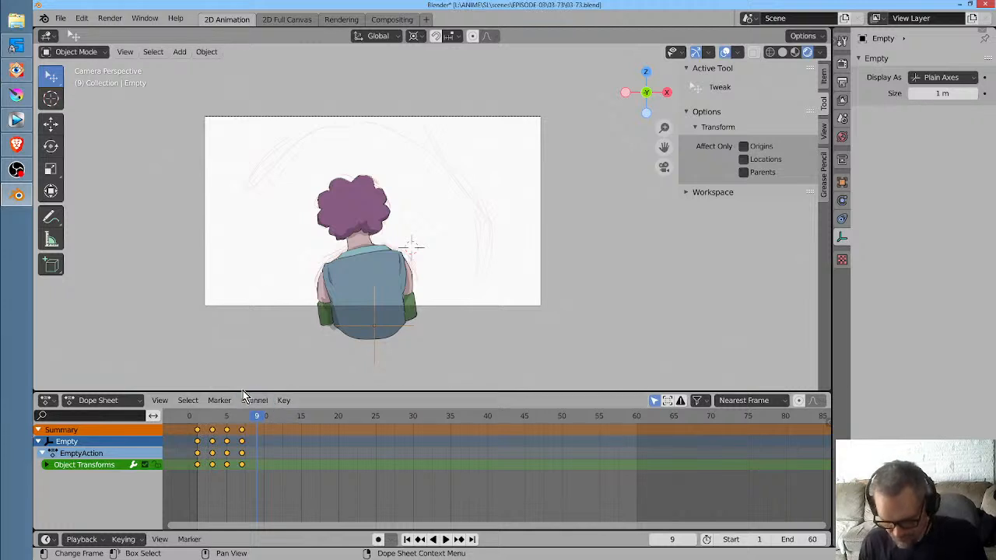
Select the figure's Stroke object and play the shot again from frame 1 to judge the body movement
{"action": "left_click", "coordinate": [366, 238]}
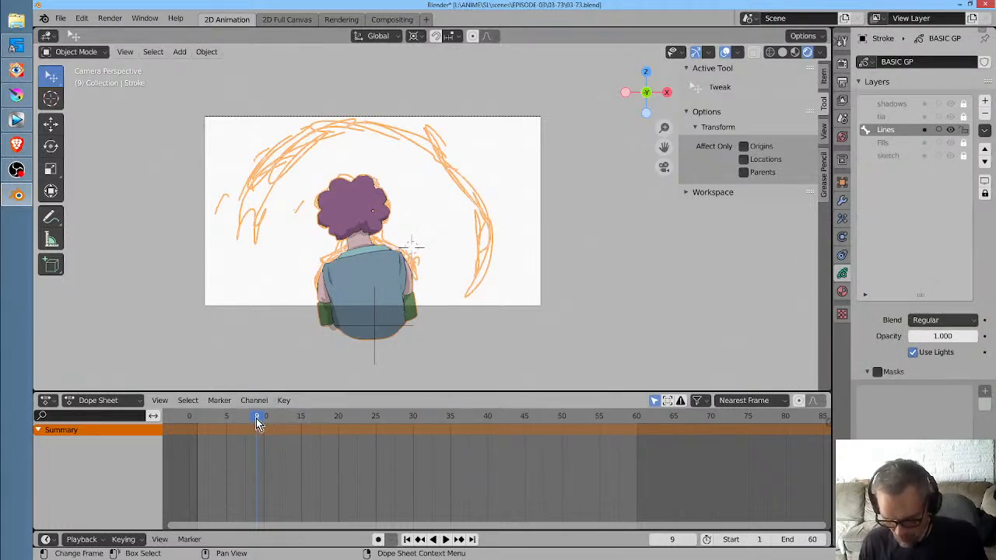
{"action": "left_click_drag", "start_coordinate": [259, 422], "coordinate": [192, 429]}
{"action": "key", "text": "space"}
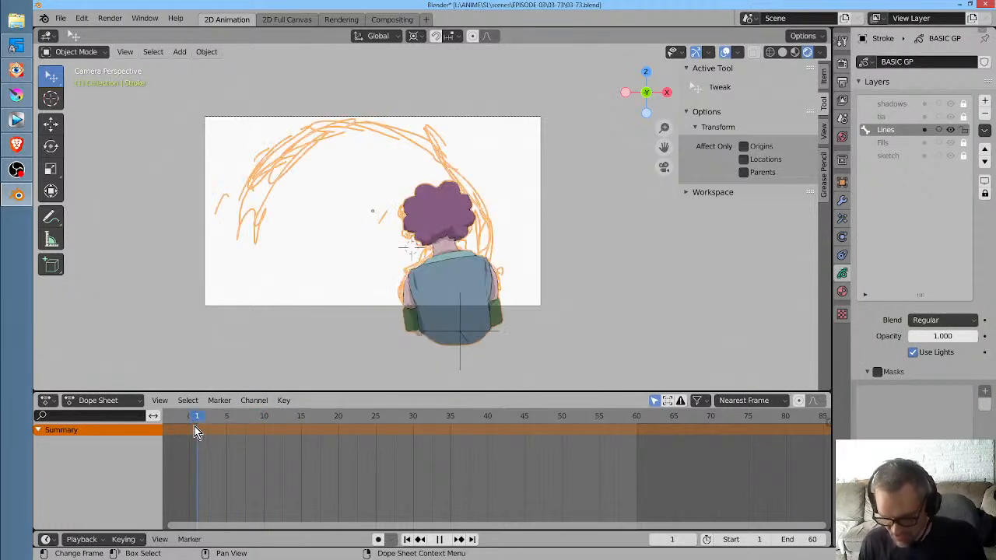
{"action": "key", "text": "space"}
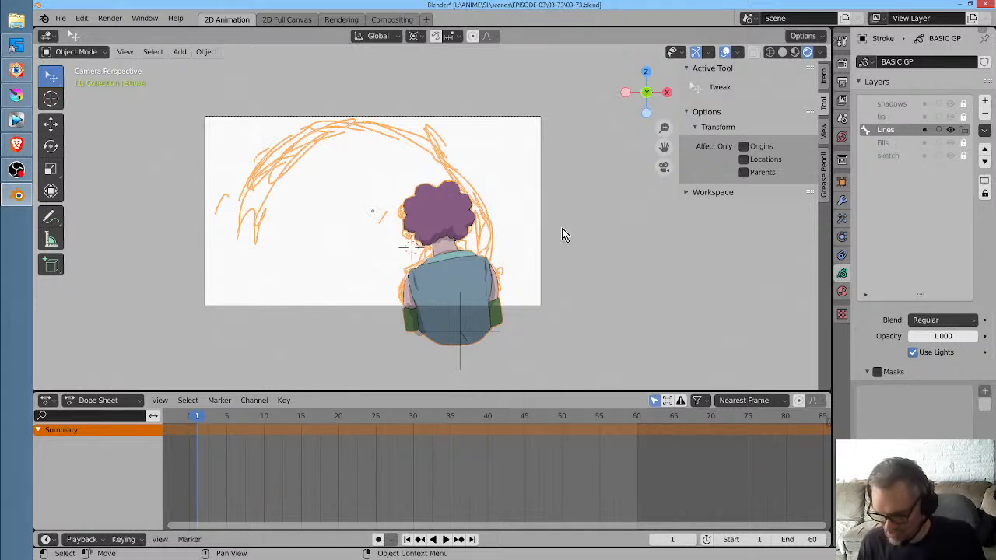
{"action": "scroll", "coordinate": [458, 257], "scroll_direction": "up", "scroll_amount": 2}
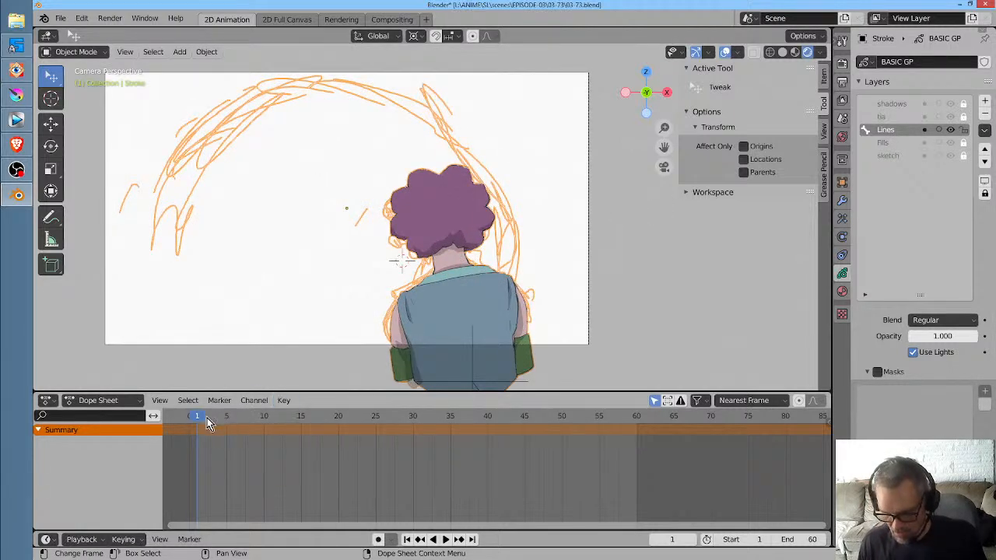
{"action": "key", "text": "space"}
On frame 3, pull both of the figure's shoulders slightly upward in Sculpt Mode with the Grab brush at a 129 px radius
{"action": "left_click_drag", "start_coordinate": [201, 422], "coordinate": [214, 422]}
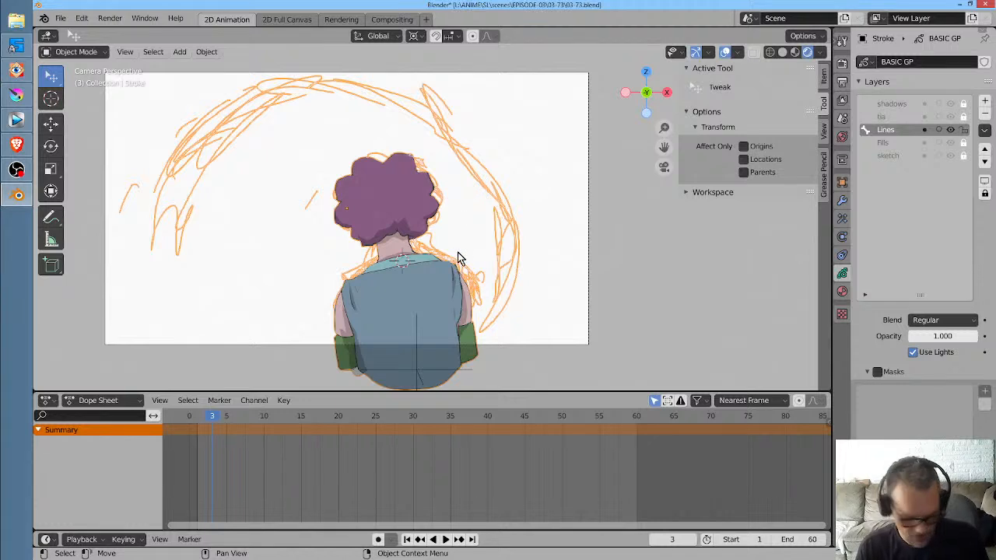
{"action": "key", "text": "ctrl+Tab"}
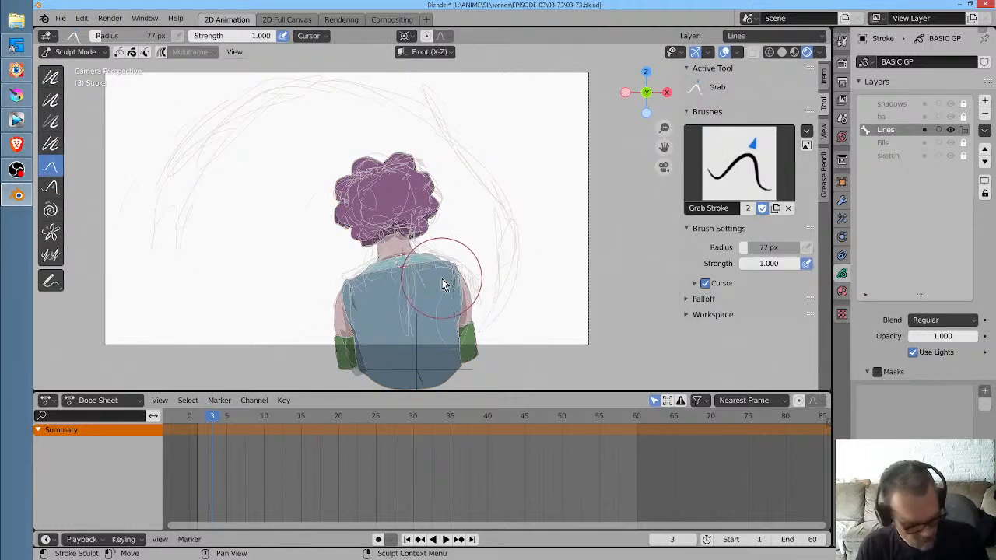
{"action": "key", "text": "f"}
{"action": "left_click", "coordinate": [464, 284]}
{"action": "left_click_drag", "start_coordinate": [451, 284], "coordinate": [453, 278]}
{"action": "left_click_drag", "start_coordinate": [361, 302], "coordinate": [365, 287]}
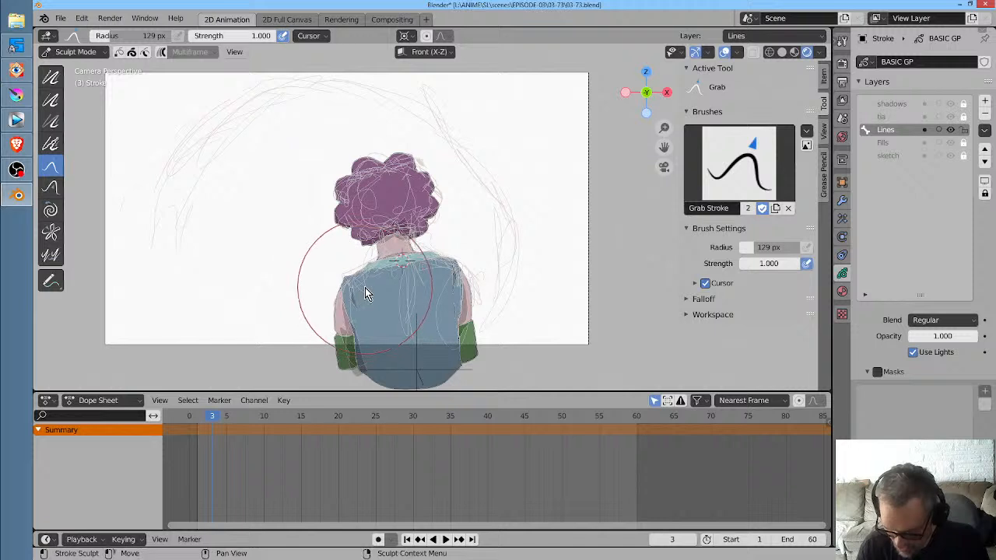
On frame 2, reshape both of the figure's shoulders with small Grab strokes
{"action": "key", "text": "Left"}
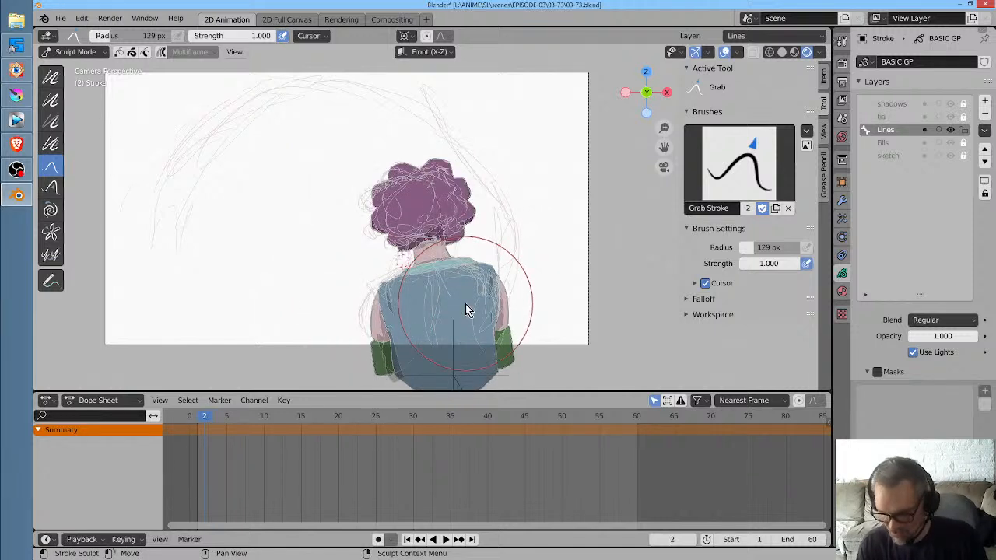
{"action": "key", "text": "Left"}
{"action": "key", "text": "Right"}
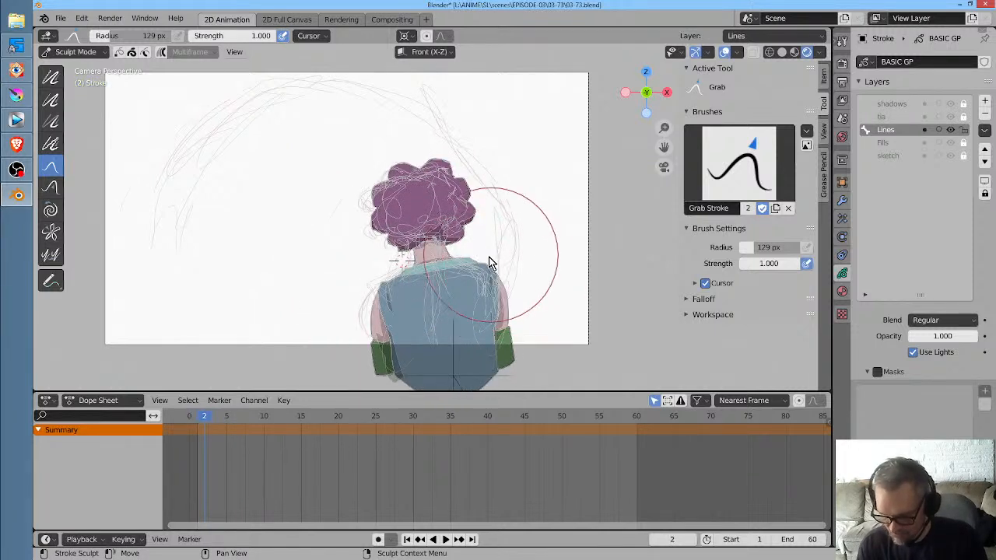
{"action": "left_click_drag", "start_coordinate": [487, 270], "coordinate": [492, 274]}
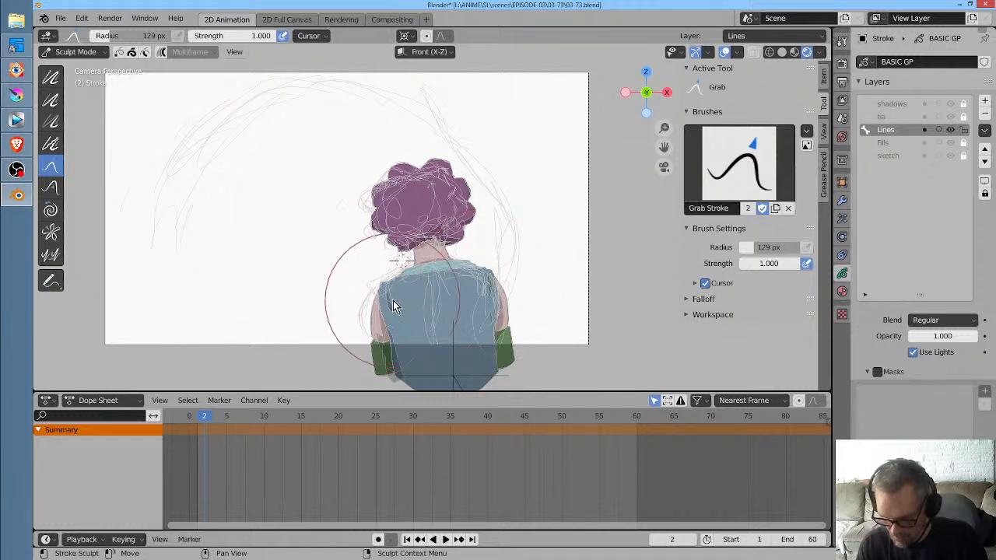
{"action": "mouse_move", "coordinate": [388, 301]}
{"action": "left_mouse_down"}
{"action": "mouse_move", "coordinate": [389, 282]}
{"action": "mouse_move", "coordinate": [345, 286]}
{"action": "left_mouse_up"}
Nudge the figure's shoulders with the Grab brush on frames 5 and 6 so they follow the body's dip
{"action": "key", "text": "Right"}
{"action": "key", "text": "Right"}
{"action": "key", "text": "Right"}
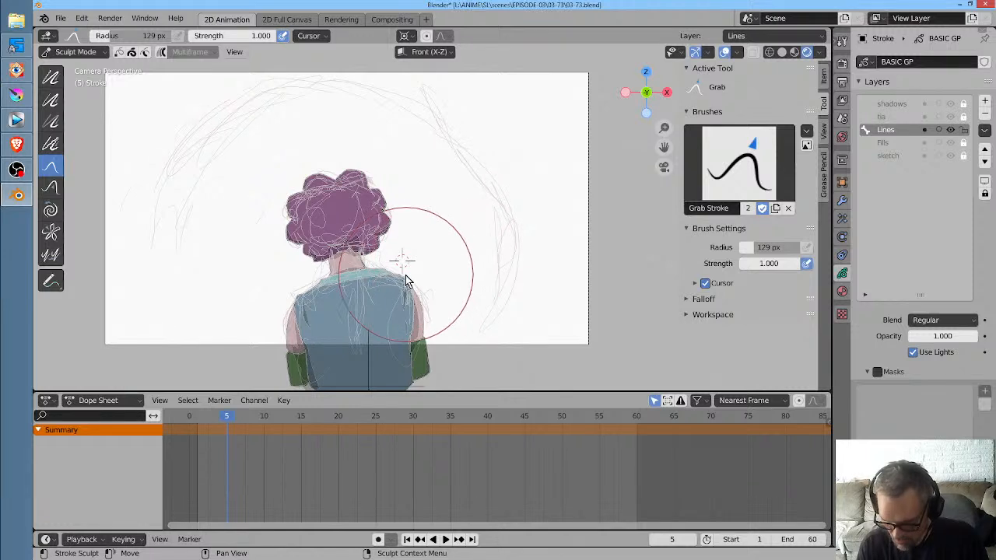
{"action": "left_click_drag", "start_coordinate": [405, 275], "coordinate": [401, 281]}
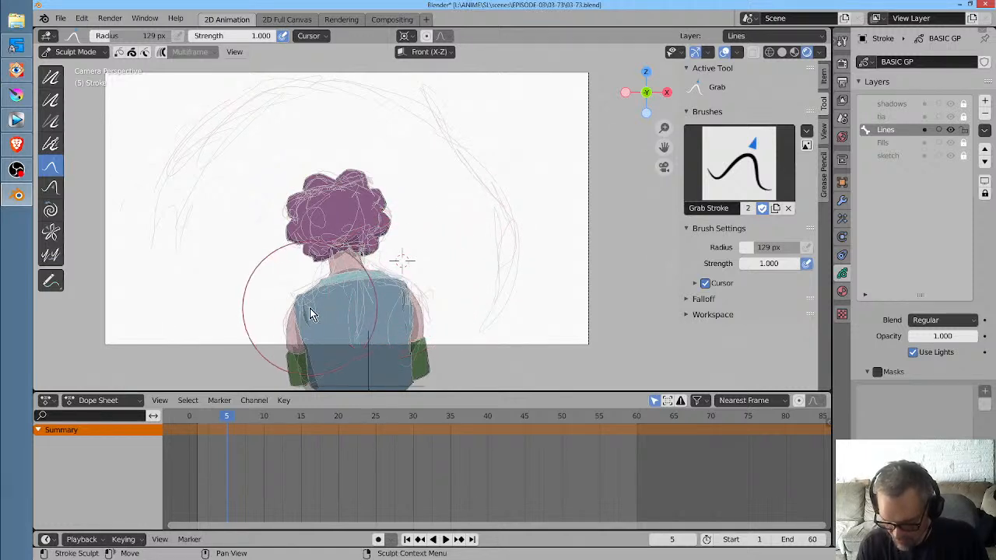
{"action": "key", "text": "Right"}
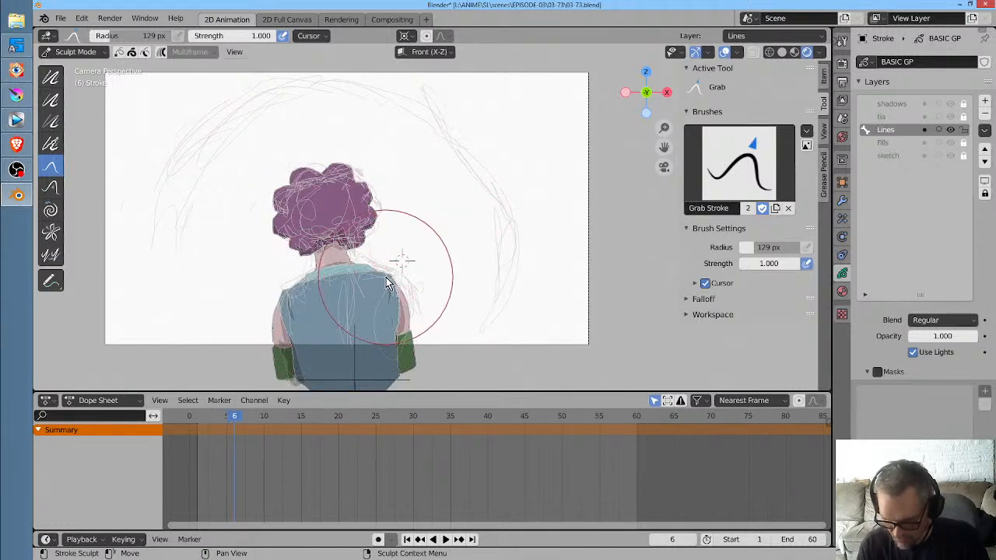
{"action": "left_click_drag", "start_coordinate": [387, 277], "coordinate": [393, 284]}
{"action": "left_click_drag", "start_coordinate": [284, 308], "coordinate": [284, 313]}
Raise the figure's shoulders slightly with the Grab brush on frames 7 and 8
{"action": "key", "text": "Right"}
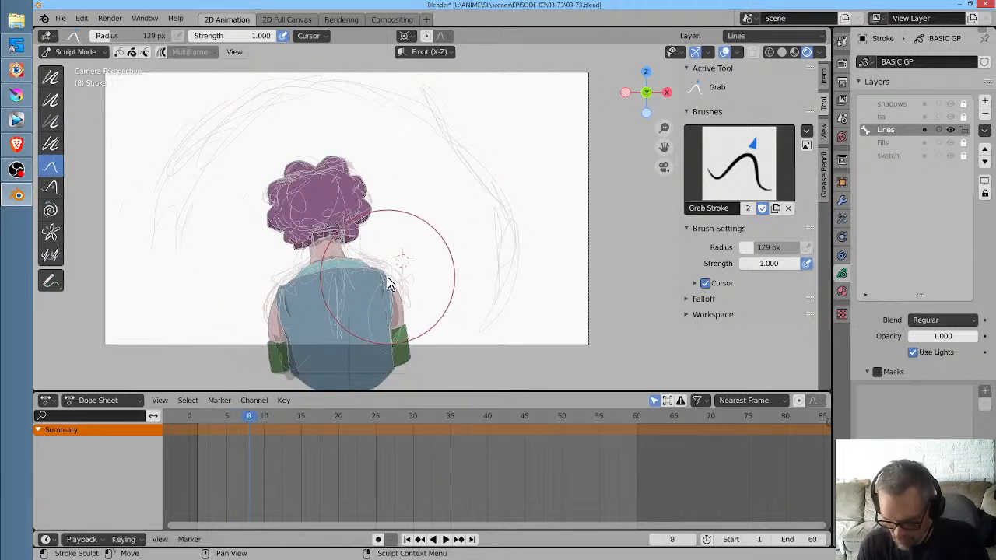
{"action": "key", "text": "Left"}
{"action": "key", "text": "Left"}
{"action": "key", "text": "Right"}
{"action": "left_click_drag", "start_coordinate": [379, 280], "coordinate": [381, 271]}
{"action": "left_click_drag", "start_coordinate": [308, 289], "coordinate": [307, 280]}
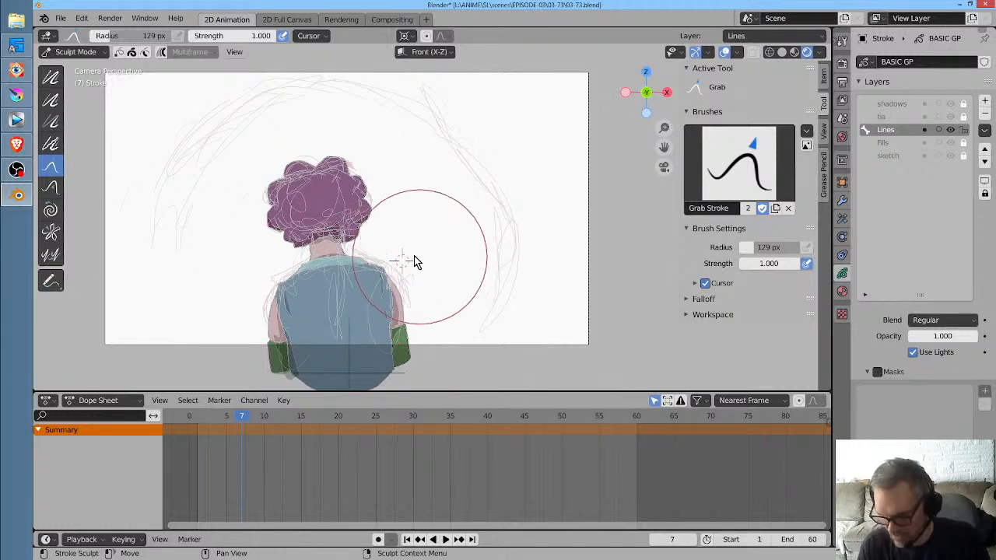
{"action": "key", "text": "Right"}
{"action": "left_click_drag", "start_coordinate": [378, 273], "coordinate": [378, 273]}
{"action": "left_click_drag", "start_coordinate": [289, 293], "coordinate": [293, 285]}
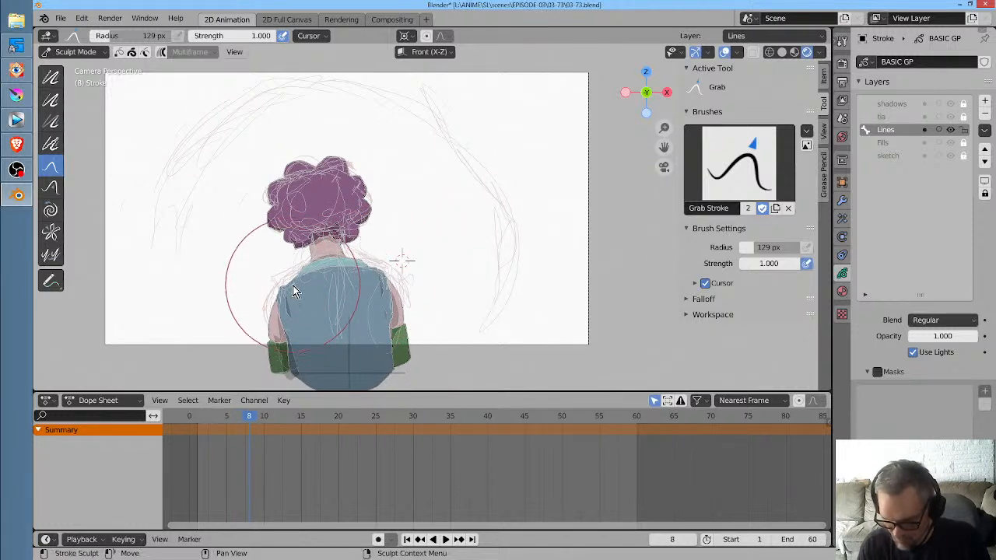
On frame 10, nudge the figure's right shoulder and arm with the Grab brush, and enlarge the brush radius to 230 px
{"action": "key", "text": "Right"}
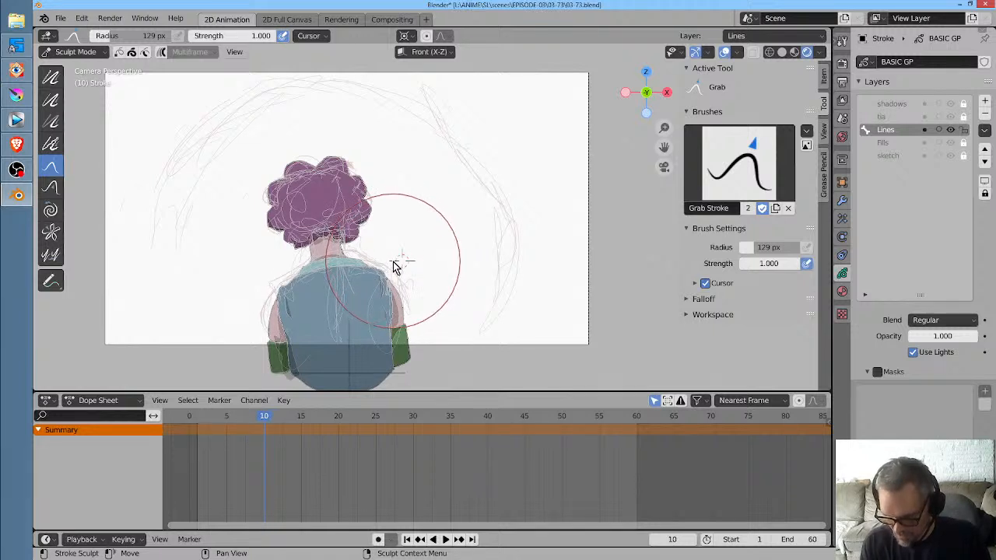
{"action": "key", "text": "Right"}
{"action": "left_click_drag", "start_coordinate": [381, 276], "coordinate": [381, 281]}
{"action": "left_click_drag", "start_coordinate": [402, 315], "coordinate": [402, 312]}
{"action": "key", "text": "f"}
{"action": "left_click", "coordinate": [457, 294]}
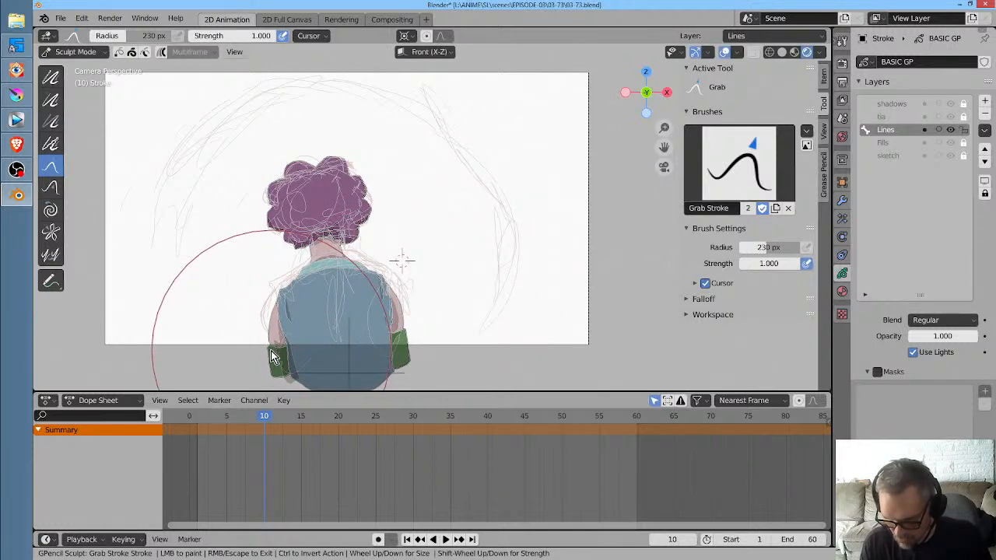
On frame 11, shift the figure's right shoulder and lower the hair slightly with the Grab brush, and compare the neighboring frames
{"action": "key", "text": "Right"}
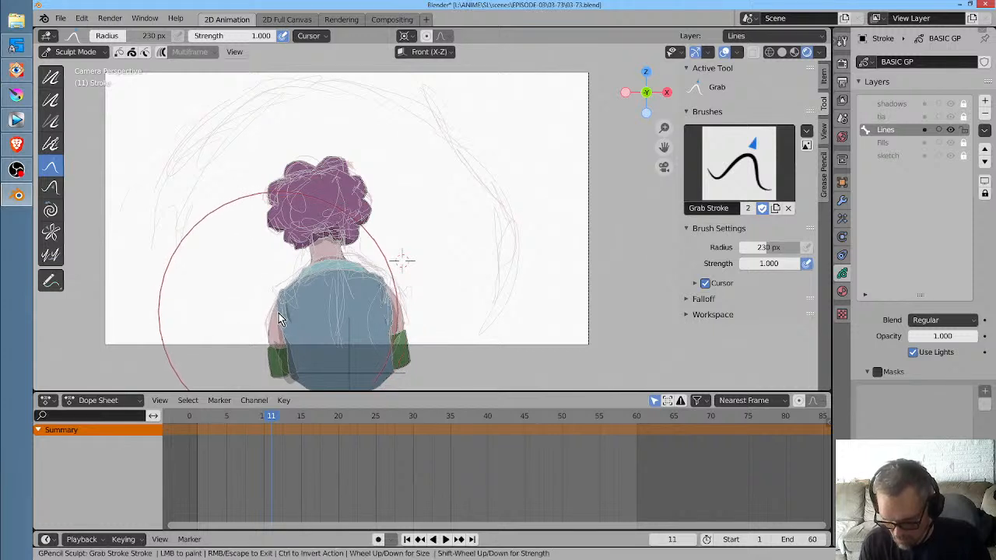
{"action": "left_click_drag", "start_coordinate": [393, 288], "coordinate": [389, 287]}
{"action": "left_click_drag", "start_coordinate": [331, 229], "coordinate": [333, 231]}
{"action": "key", "text": "Right"}
{"action": "key", "text": "Right"}
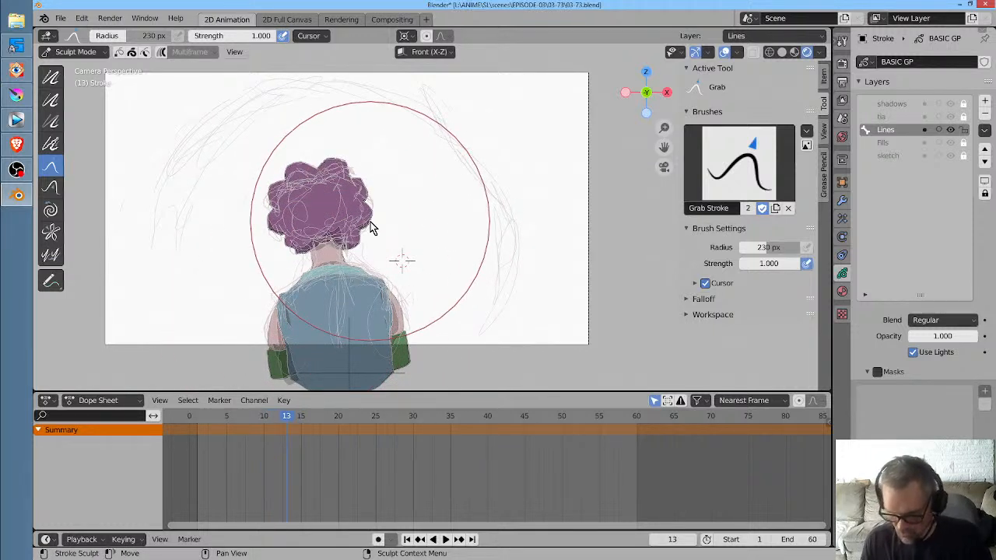
{"action": "key", "text": "Left"}
{"action": "key", "text": "Left"}
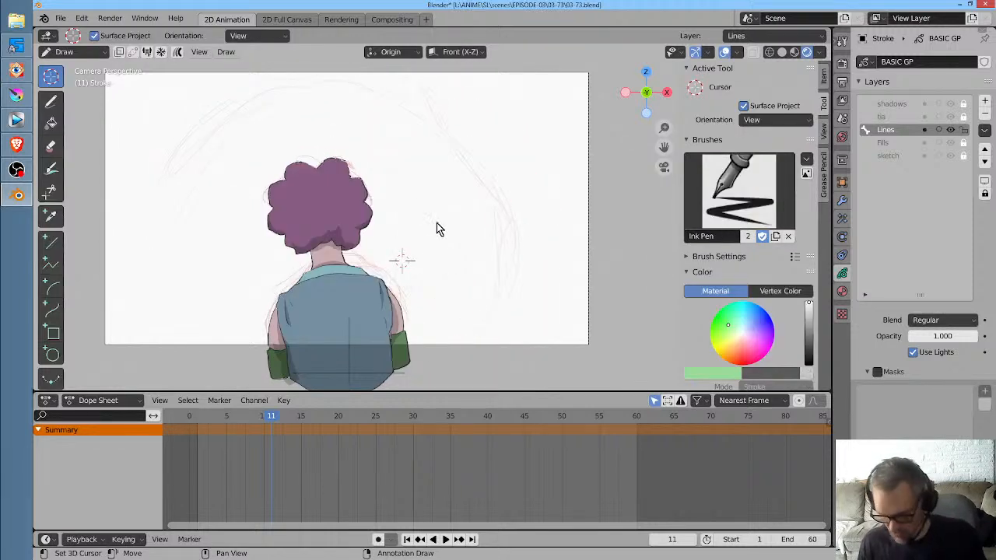
Play the shot repeatedly from the opening frames in Draw mode to check the sculpted shoulder movement
{"action": "mouse_move", "coordinate": [273, 417]}
{"action": "left_mouse_down"}
{"action": "mouse_move", "coordinate": [200, 428]}
{"action": "mouse_move", "coordinate": [189, 420]}
{"action": "left_mouse_up"}
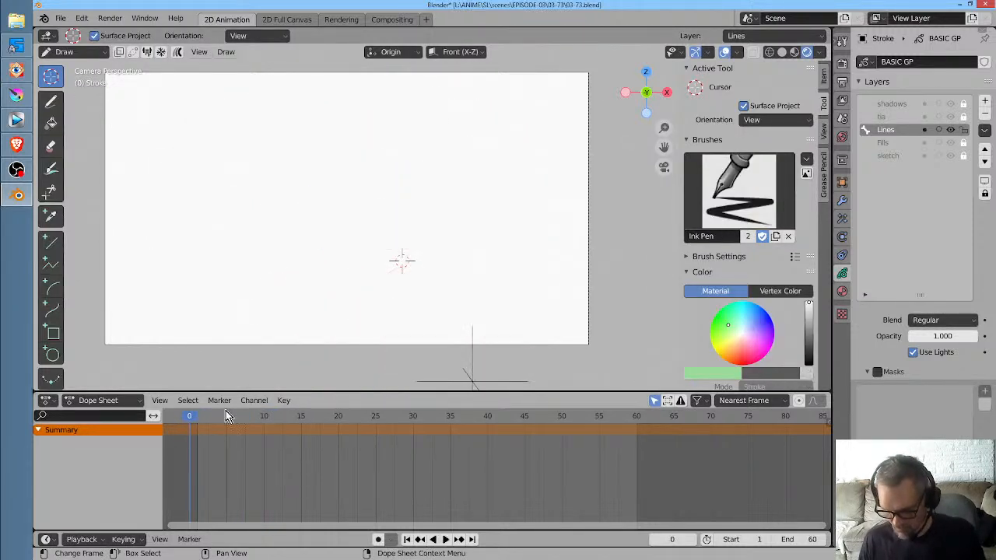
{"action": "scroll", "coordinate": [373, 314], "scroll_direction": "down", "scroll_amount": 2}
{"action": "key", "text": "space"}
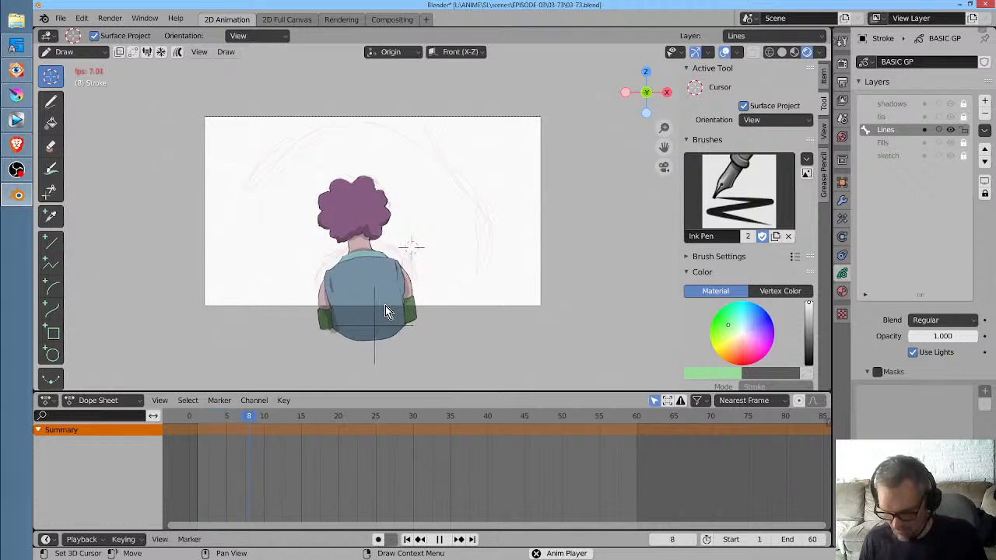
{"action": "left_click", "coordinate": [199, 417]}
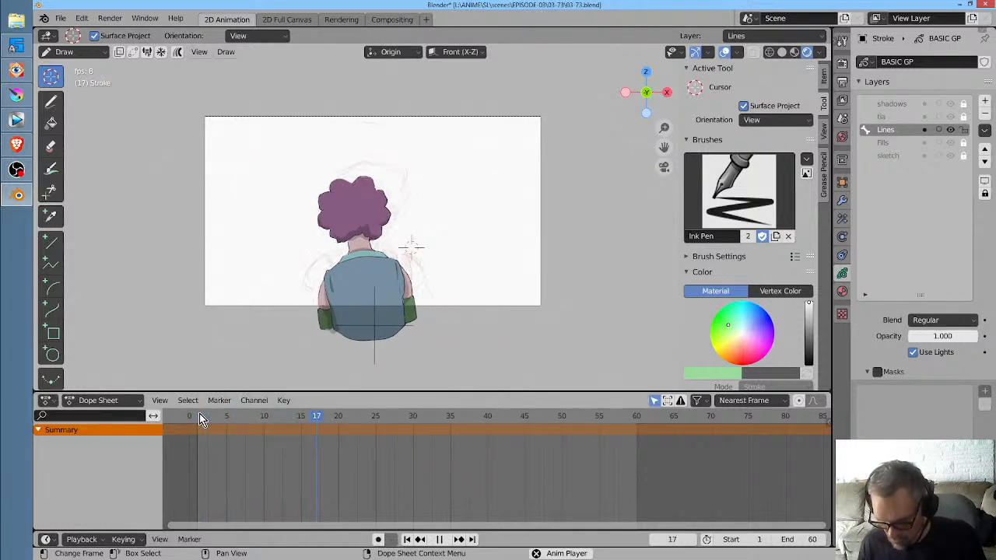
{"action": "key", "text": "space"}
{"action": "left_click", "coordinate": [211, 418]}
{"action": "key", "text": "space"}
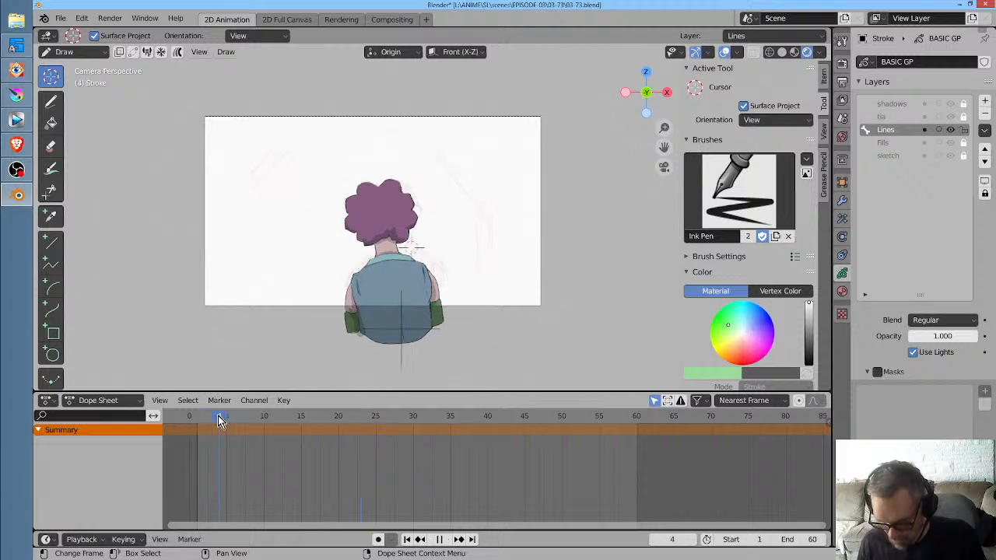
Stop the playback at frame 2 and switch the Dope Sheet to Grease Pencil mode
{"action": "mouse_move", "coordinate": [280, 424]}
{"action": "left_mouse_down"}
{"action": "mouse_move", "coordinate": [190, 424]}
{"action": "mouse_move", "coordinate": [205, 425]}
{"action": "left_mouse_up"}
{"action": "key", "text": "space"}
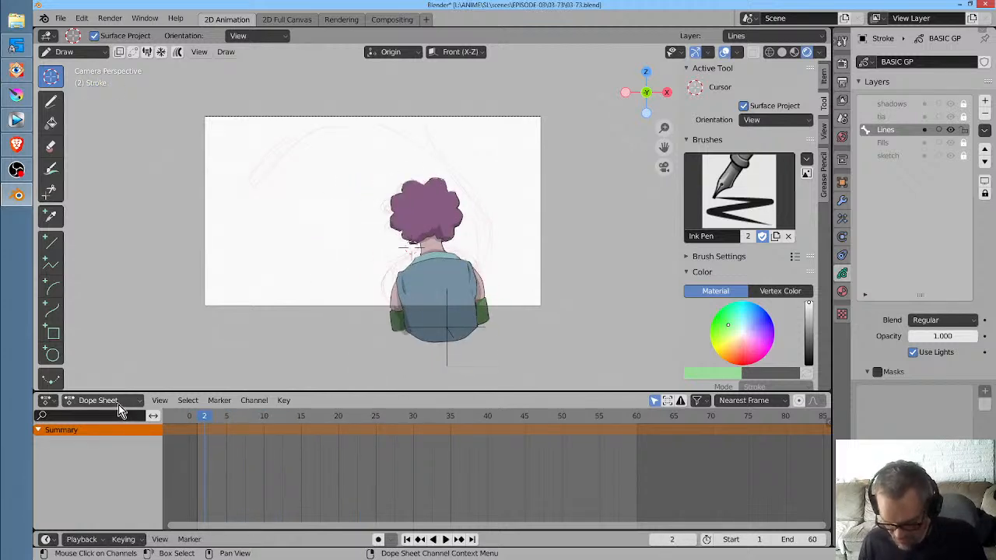
{"action": "left_click", "coordinate": [118, 405]}
{"action": "left_click", "coordinate": [119, 414]}
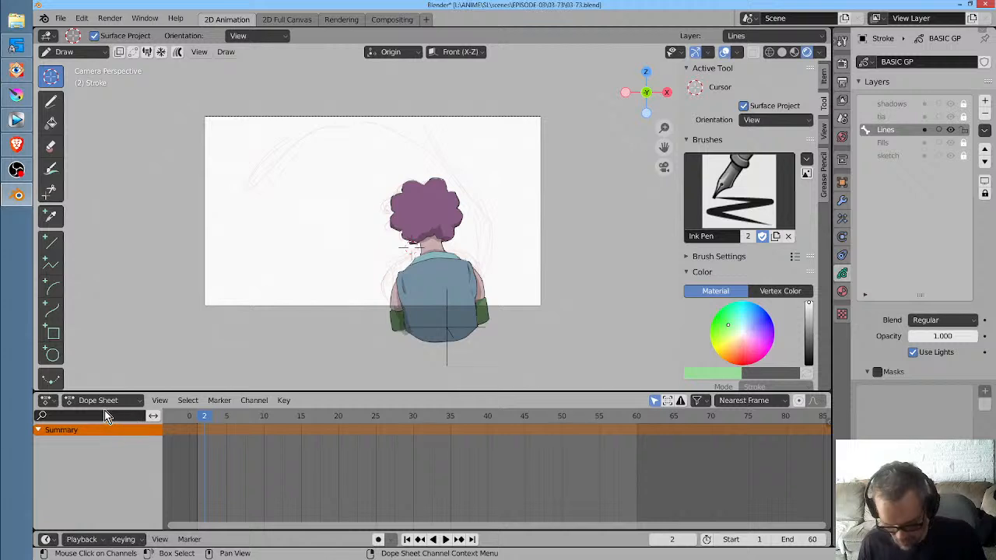
{"action": "left_click", "coordinate": [107, 403]}
{"action": "left_click", "coordinate": [107, 456]}
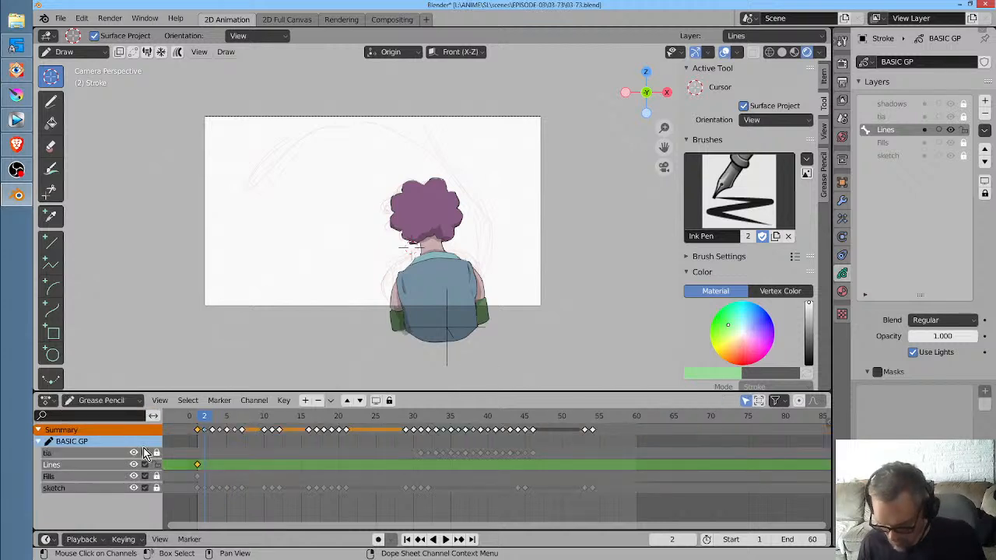
Compare the figure's pose on frames 1 to 3, turn on auto keying at frame 1 and enter Sculpt Mode
{"action": "mouse_move", "coordinate": [208, 421]}
{"action": "left_mouse_down"}
{"action": "mouse_move", "coordinate": [193, 421]}
{"action": "mouse_move", "coordinate": [256, 424]}
{"action": "mouse_move", "coordinate": [201, 433]}
{"action": "left_mouse_up"}
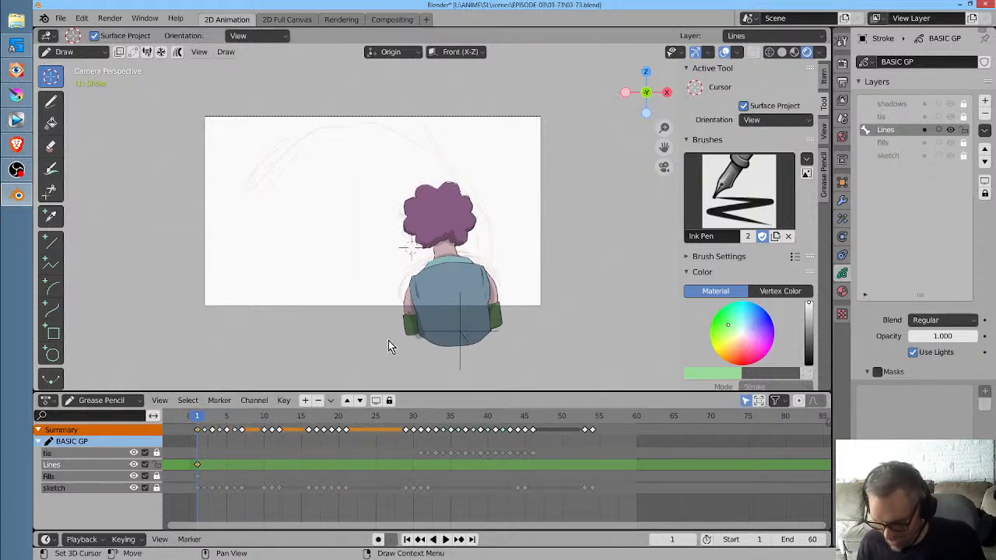
{"action": "scroll", "coordinate": [460, 302], "scroll_direction": "up", "scroll_amount": 3}
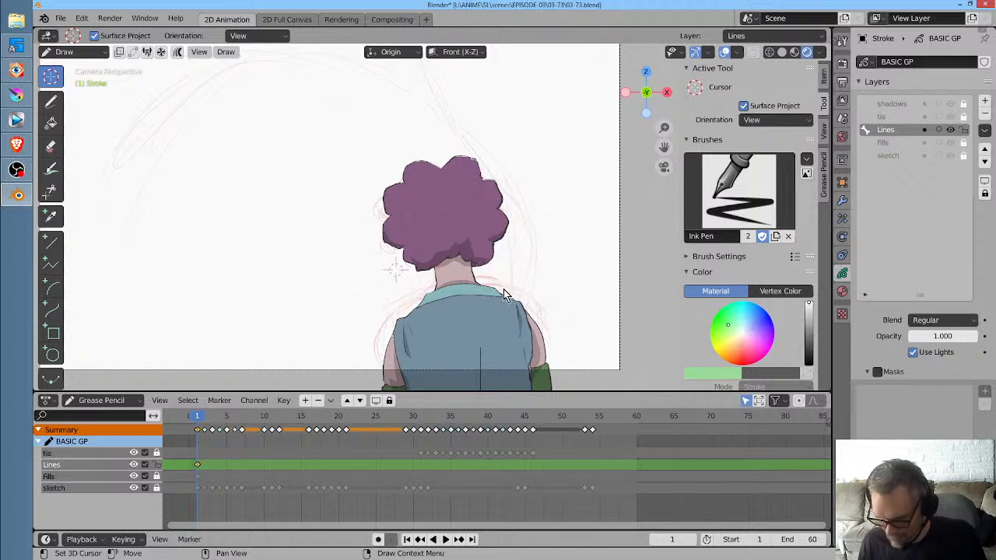
{"action": "scroll", "coordinate": [504, 296], "scroll_direction": "down", "scroll_amount": 2}
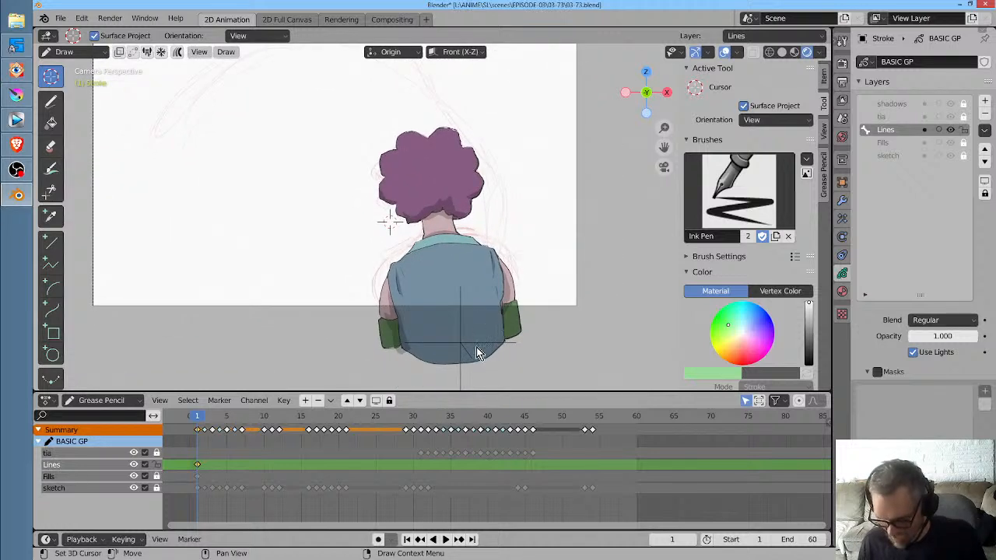
{"action": "left_click_drag", "start_coordinate": [199, 418], "coordinate": [212, 417]}
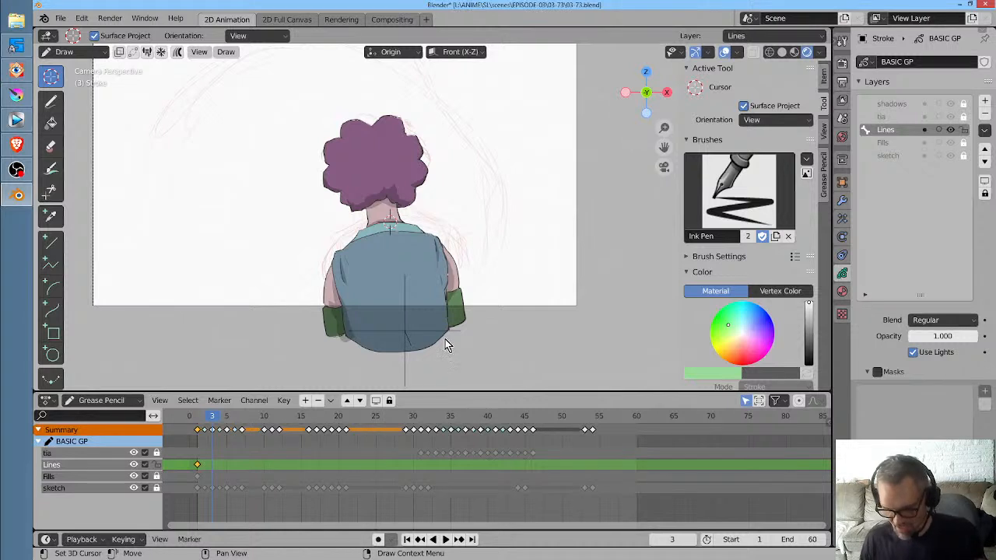
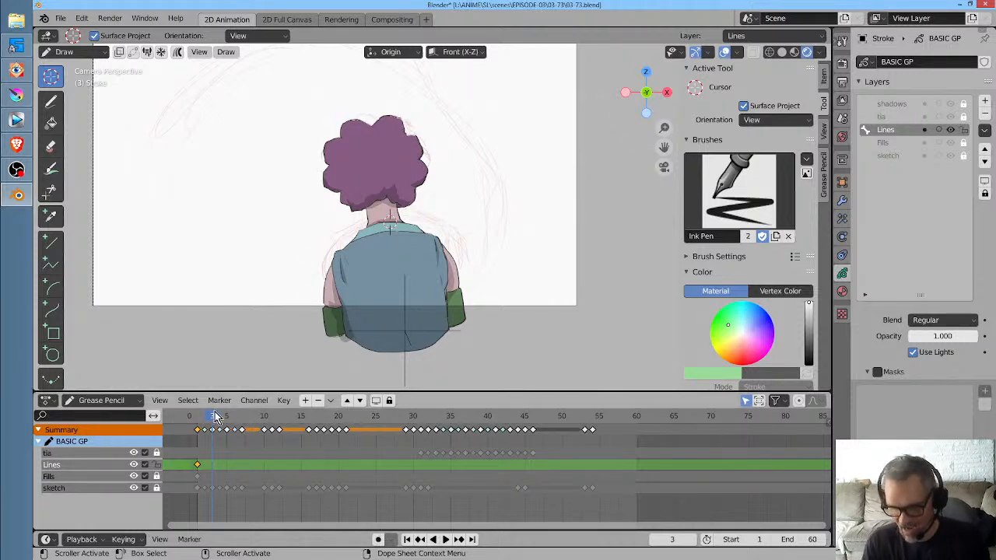
{"action": "left_click_drag", "start_coordinate": [216, 419], "coordinate": [201, 443]}
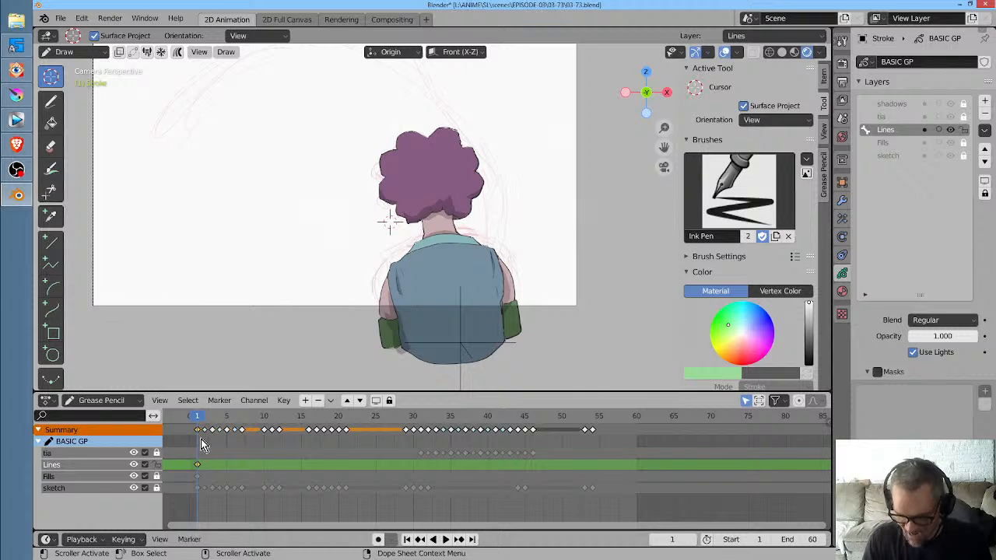
{"action": "left_click", "coordinate": [378, 539]}
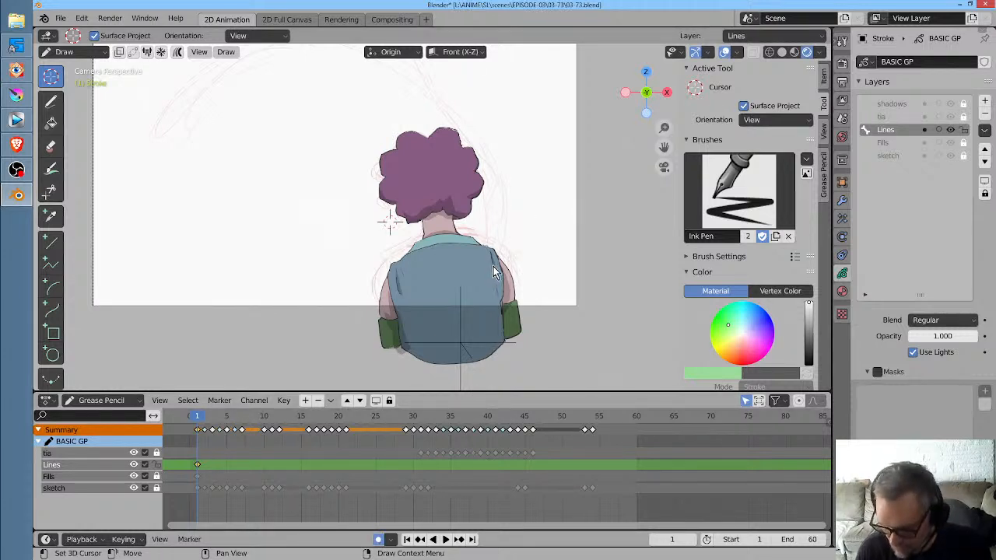
{"action": "key", "text": "ctrl+Tab"}
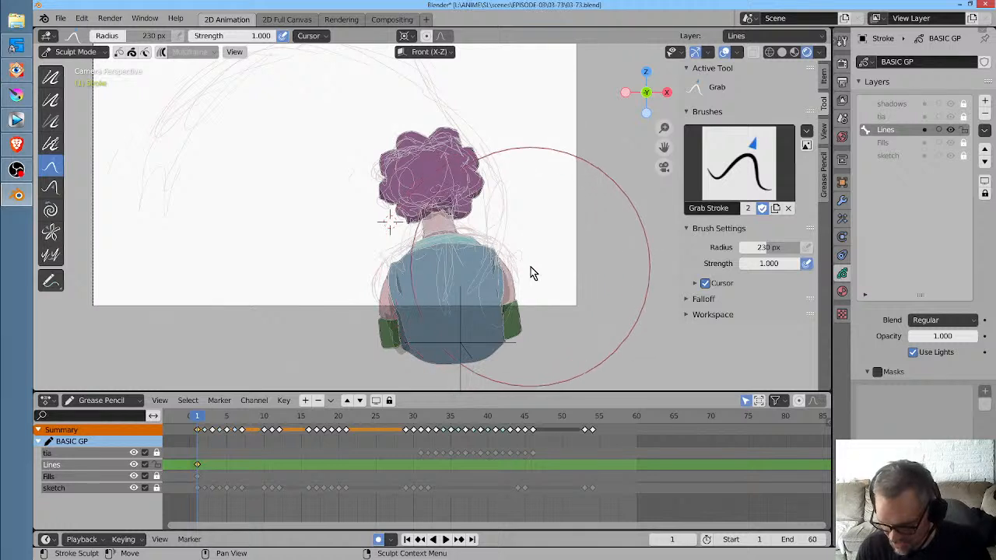
Nudge the figure's torso with the Grab brush on frames 1 to 3, flipping between the frames to compare the motion
{"action": "mouse_move", "coordinate": [448, 294]}
{"action": "left_mouse_down"}
{"action": "mouse_move", "coordinate": [490, 279]}
{"action": "mouse_move", "coordinate": [427, 293]}
{"action": "left_mouse_up"}
{"action": "key", "text": "Right"}
{"action": "key", "text": "Right"}
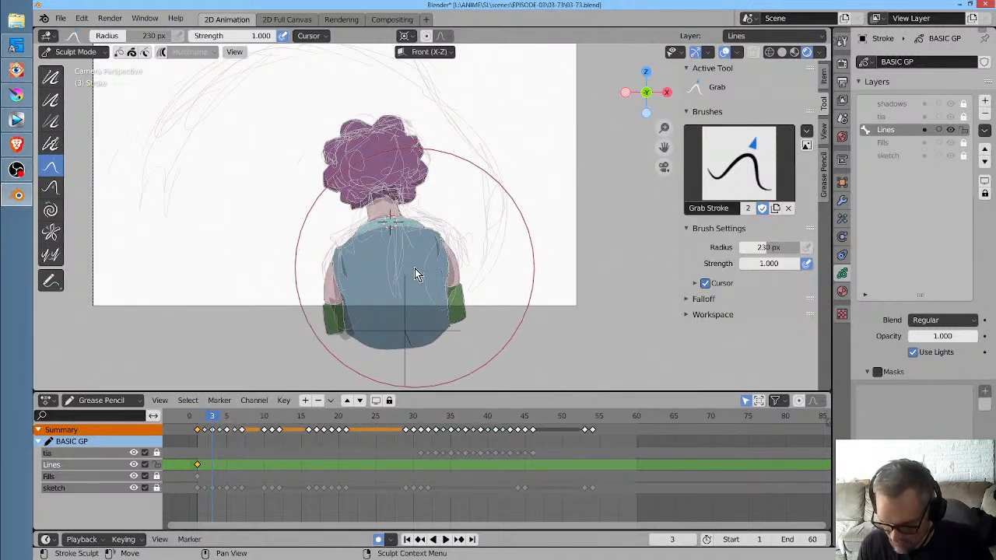
{"action": "key", "text": "Left"}
{"action": "key", "text": "Left"}
{"action": "key", "text": "Right"}
{"action": "key", "text": "Right"}
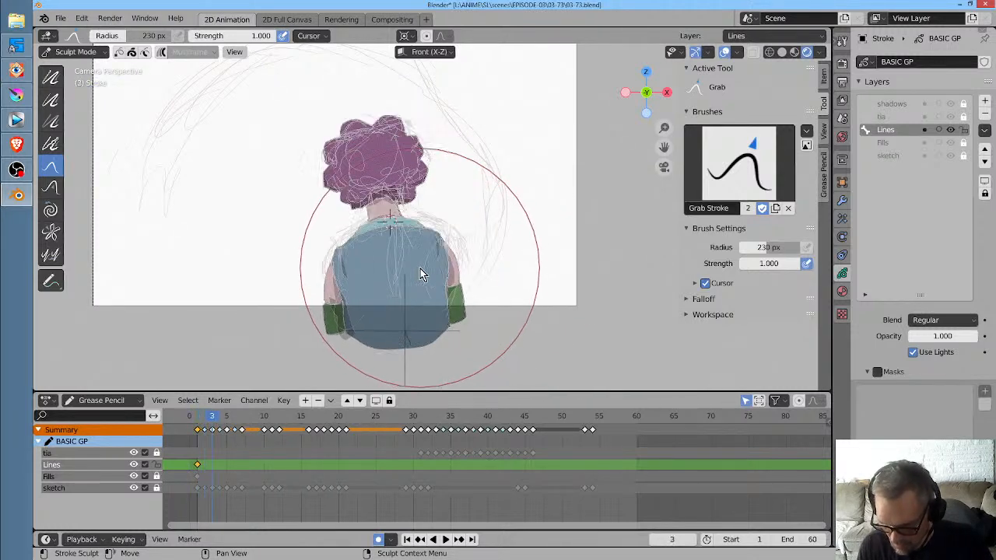
{"action": "mouse_move", "coordinate": [397, 268]}
{"action": "left_mouse_down"}
{"action": "mouse_move", "coordinate": [397, 252]}
{"action": "mouse_move", "coordinate": [443, 257]}
{"action": "left_mouse_up"}
{"action": "key", "text": "Left"}
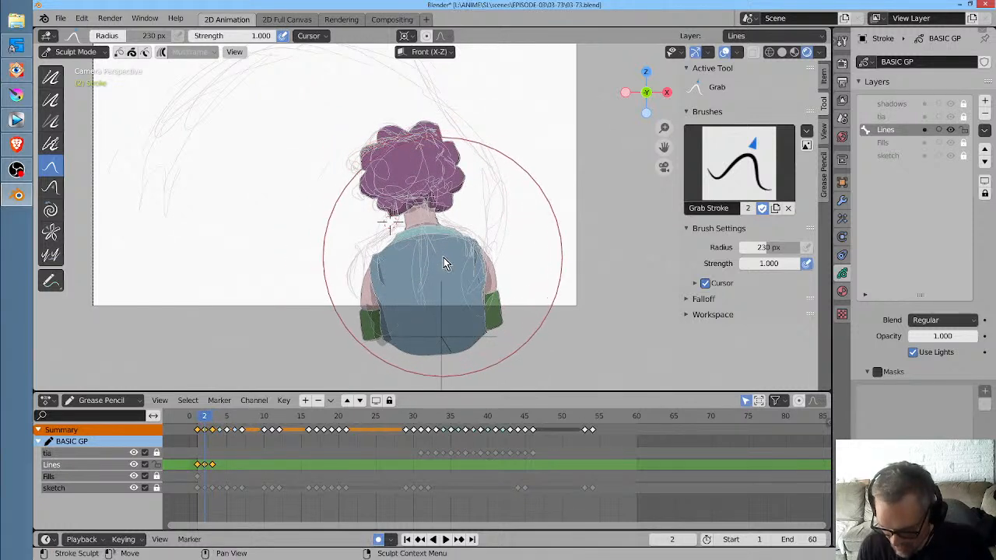
Shift the figure's upper back slightly with the Grab brush on frames 4 and 5
{"action": "key", "text": "Right"}
{"action": "key", "text": "Right"}
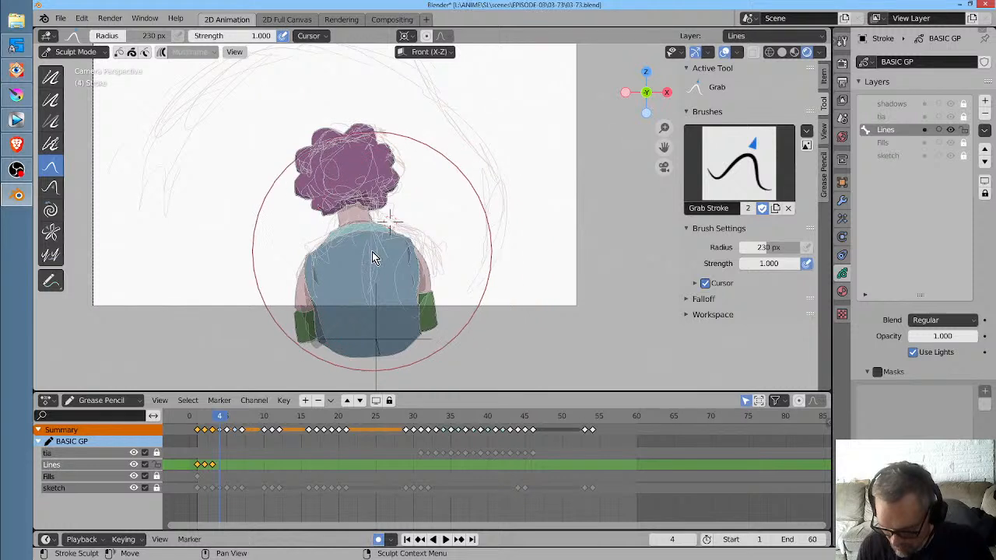
{"action": "mouse_move", "coordinate": [374, 252]}
{"action": "left_mouse_down"}
{"action": "mouse_move", "coordinate": [385, 253]}
{"action": "mouse_move", "coordinate": [358, 264]}
{"action": "left_mouse_up"}
{"action": "key", "text": "Right"}
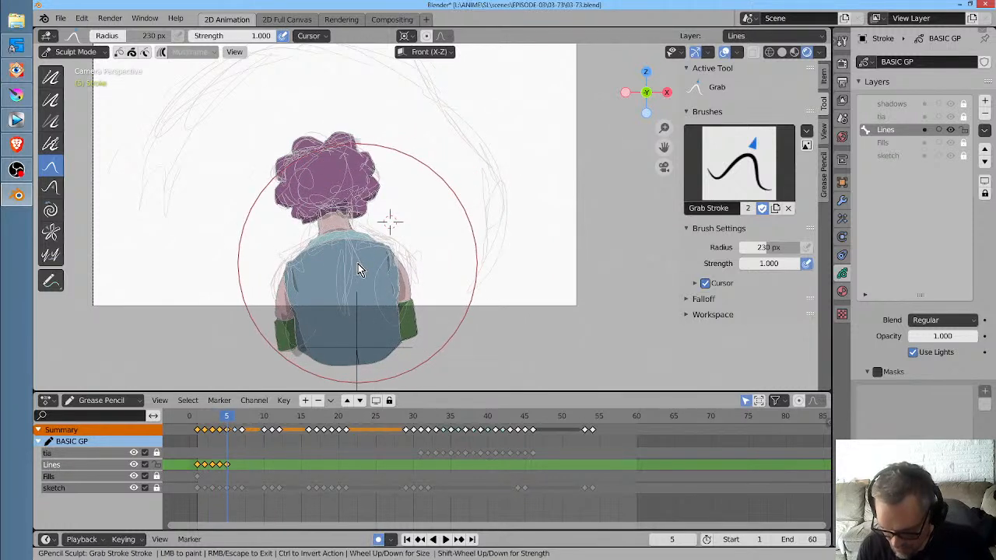
Push the figure's upper back up on frame 6 and raise both shoulders slightly on frame 7 with the Grab brush
{"action": "key", "text": "Right"}
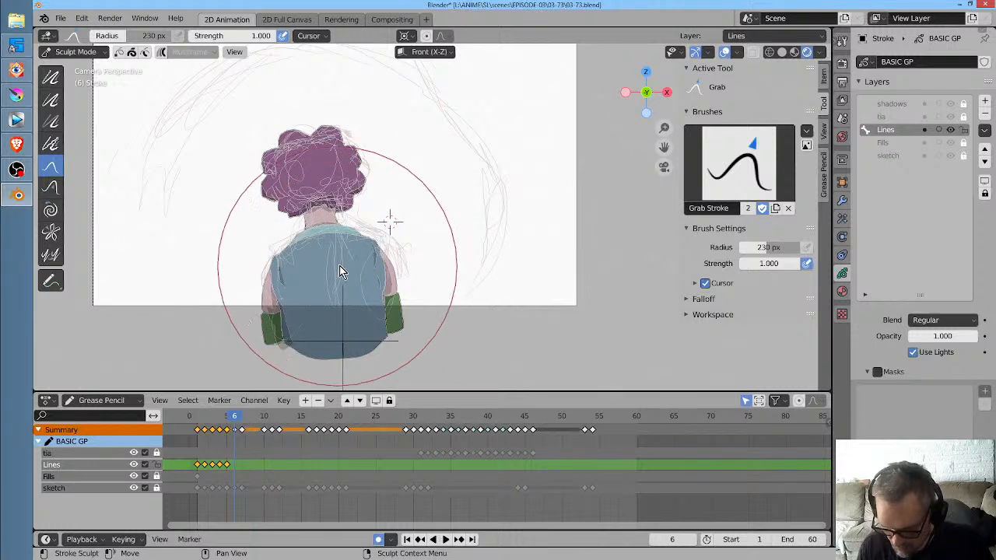
{"action": "mouse_move", "coordinate": [343, 265]}
{"action": "left_mouse_down"}
{"action": "mouse_move", "coordinate": [321, 253]}
{"action": "mouse_move", "coordinate": [347, 237]}
{"action": "left_mouse_up"}
{"action": "key", "text": "Right"}
{"action": "left_click_drag", "start_coordinate": [390, 263], "coordinate": [383, 254]}
{"action": "left_click_drag", "start_coordinate": [265, 282], "coordinate": [263, 278]}
On frame 10, adjust both shoulders and lower the right arm slightly with the Grab brush, checking against the preceding frame
{"action": "key", "text": "Right"}
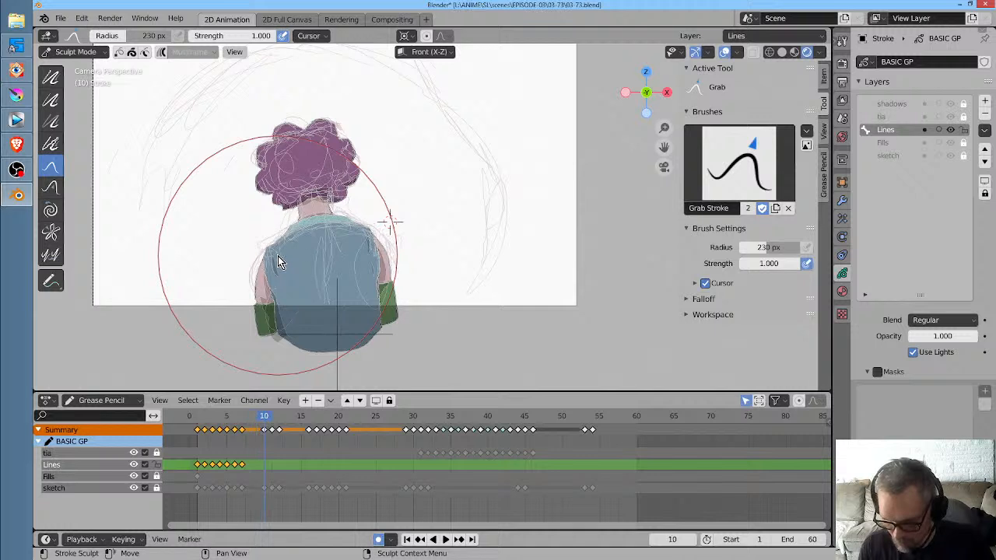
{"action": "key", "text": "Left"}
{"action": "key", "text": "Right"}
{"action": "left_click_drag", "start_coordinate": [377, 239], "coordinate": [380, 240]}
{"action": "left_click_drag", "start_coordinate": [269, 271], "coordinate": [267, 273]}
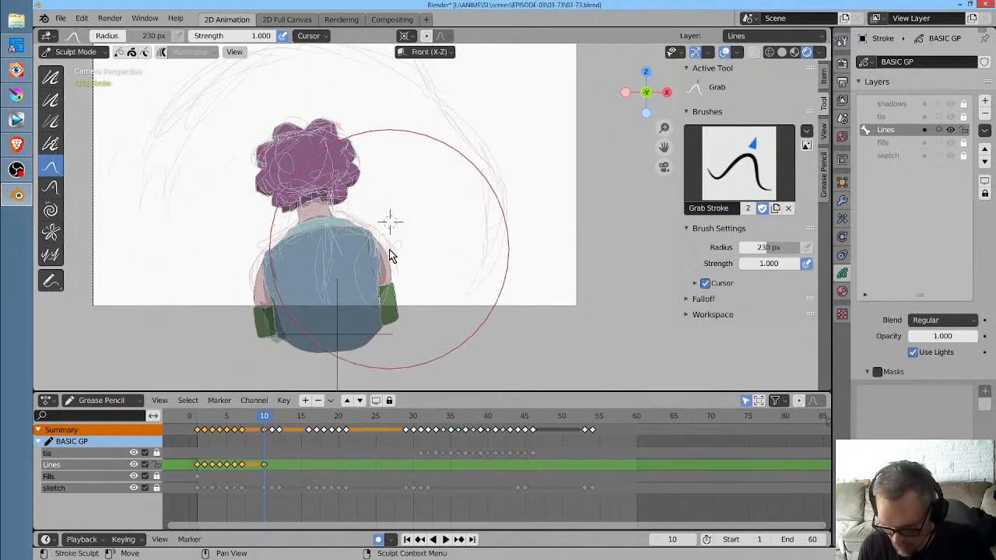
{"action": "left_click_drag", "start_coordinate": [391, 248], "coordinate": [388, 251]}
{"action": "left_click_drag", "start_coordinate": [399, 285], "coordinate": [399, 288]}
Adjust the figure's shoulders and lower both arms slightly with the Grab brush on frames 11 and 12
{"action": "key", "text": "Right"}
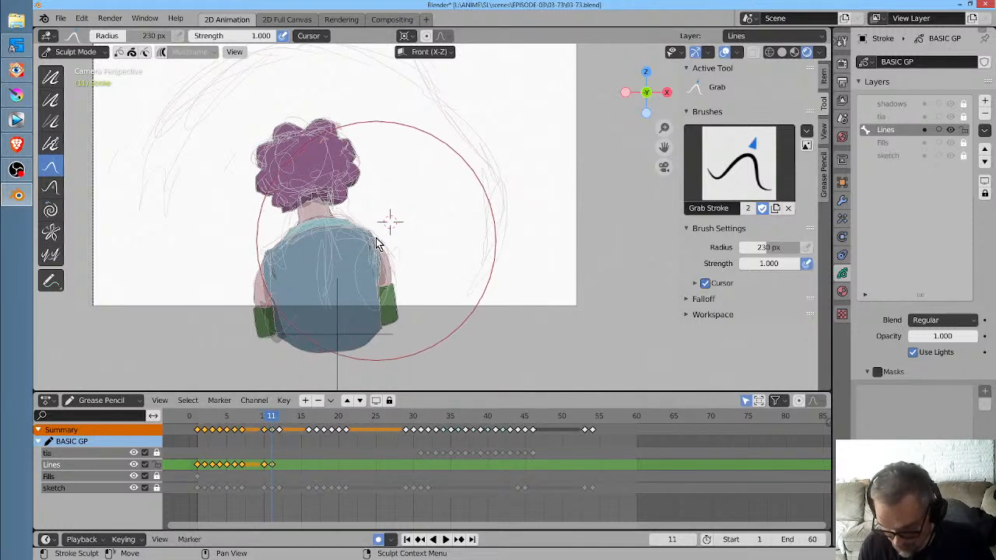
{"action": "left_click_drag", "start_coordinate": [372, 249], "coordinate": [366, 239]}
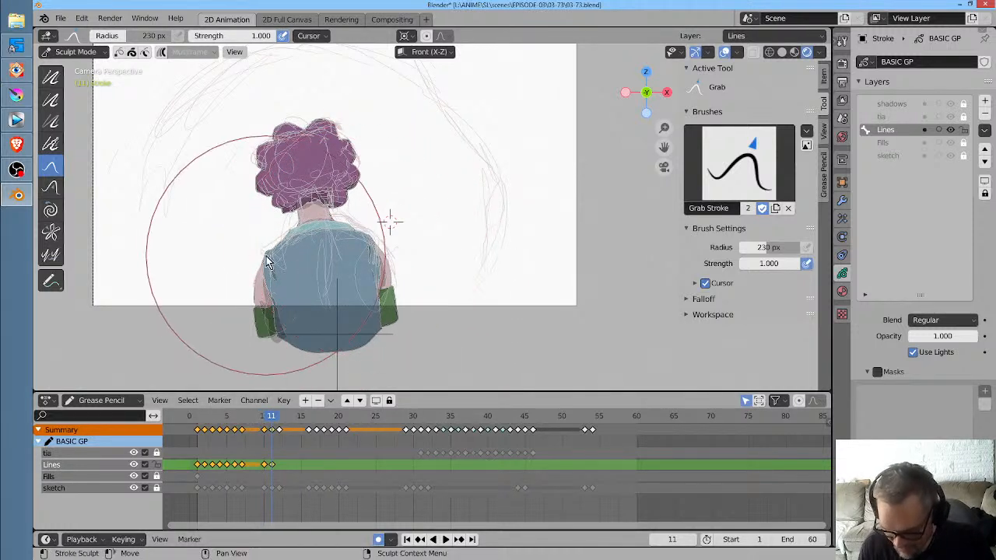
{"action": "left_click_drag", "start_coordinate": [266, 256], "coordinate": [266, 259]}
{"action": "left_click_drag", "start_coordinate": [262, 311], "coordinate": [261, 314]}
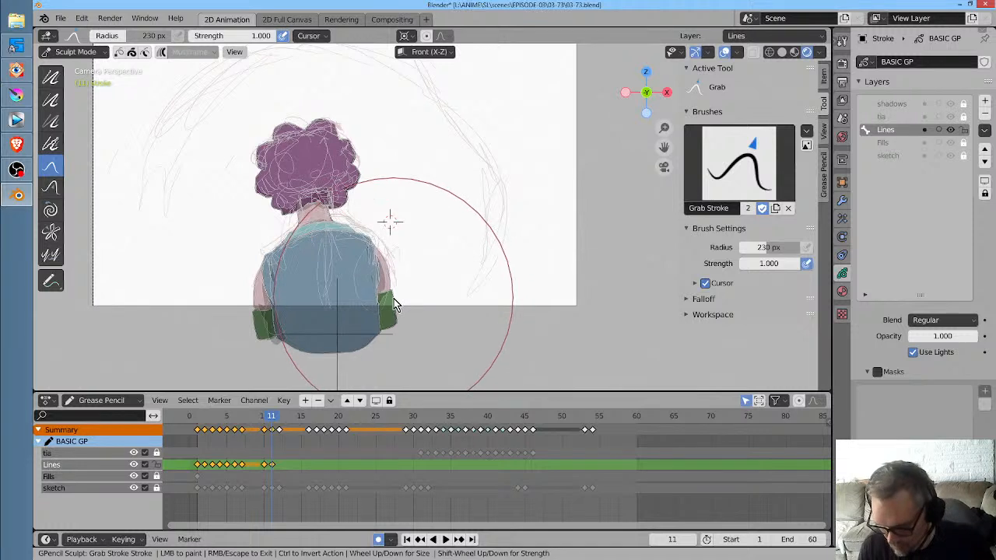
{"action": "key", "text": "Right"}
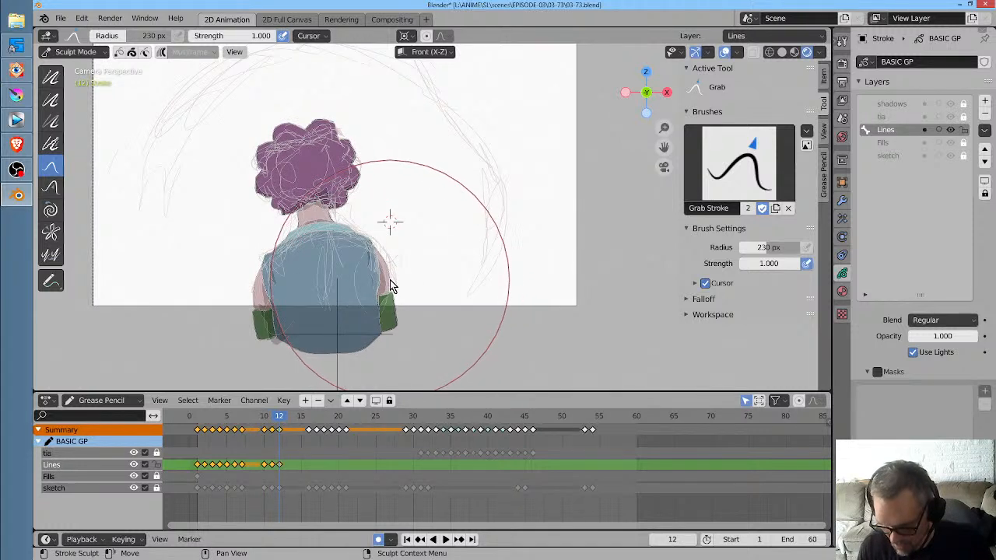
{"action": "left_click_drag", "start_coordinate": [327, 249], "coordinate": [326, 239]}
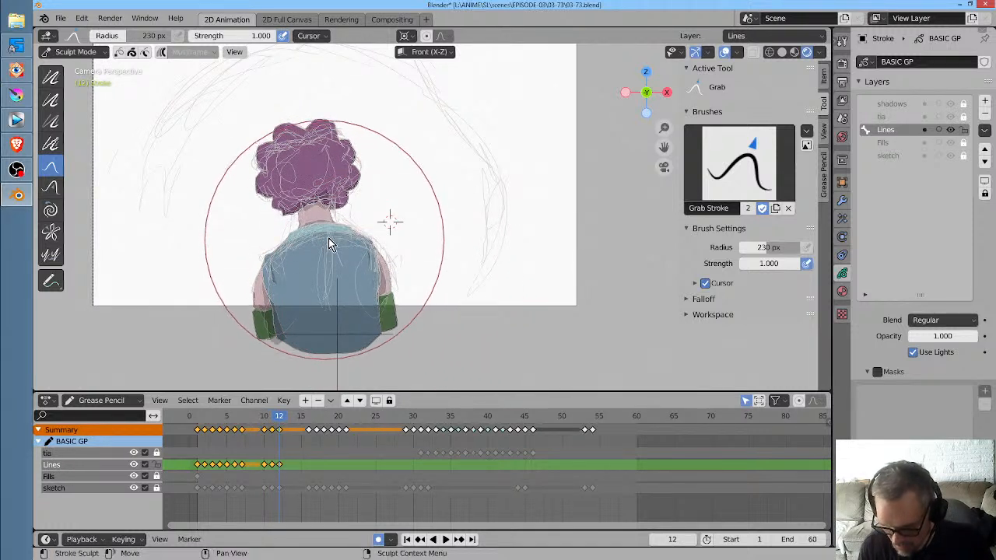
{"action": "left_click_drag", "start_coordinate": [389, 294], "coordinate": [391, 296]}
{"action": "left_click_drag", "start_coordinate": [274, 288], "coordinate": [274, 292]}
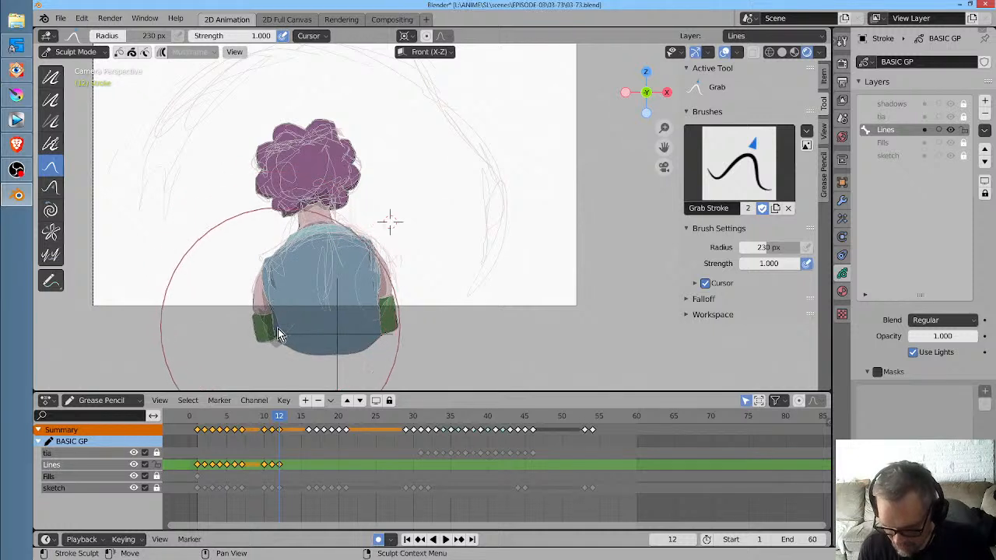
Pull the figure's hair down slightly with the Grab brush on frames 12, 11 and 9
{"action": "mouse_move", "coordinate": [287, 136]}
{"action": "left_mouse_down"}
{"action": "mouse_move", "coordinate": [318, 135]}
{"action": "mouse_move", "coordinate": [289, 147]}
{"action": "left_mouse_up"}
{"action": "key", "text": "Left"}
{"action": "left_click_drag", "start_coordinate": [362, 151], "coordinate": [367, 156]}
{"action": "key", "text": "Left"}
{"action": "key", "text": "Left"}
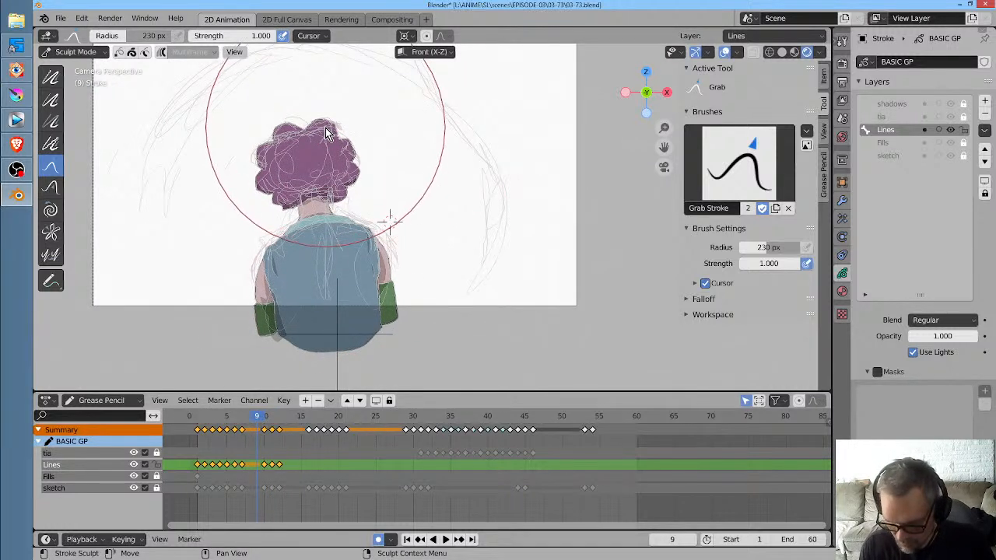
{"action": "left_click_drag", "start_coordinate": [305, 130], "coordinate": [305, 136]}
{"action": "left_click_drag", "start_coordinate": [304, 134], "coordinate": [303, 137]}
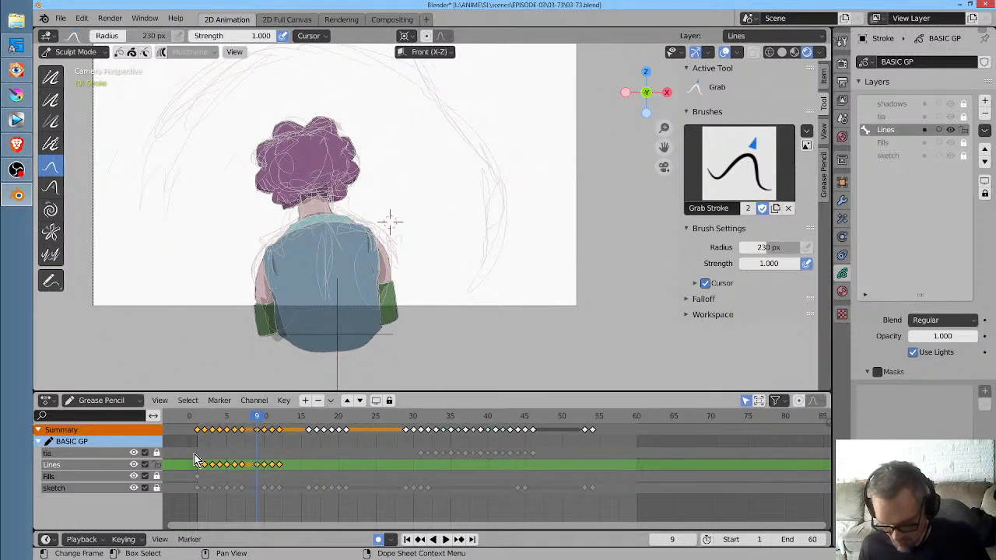
Play the shot and scrub through frames 1 to 16 to check the sculpted shoulder and hair motion
{"action": "key", "text": "space"}
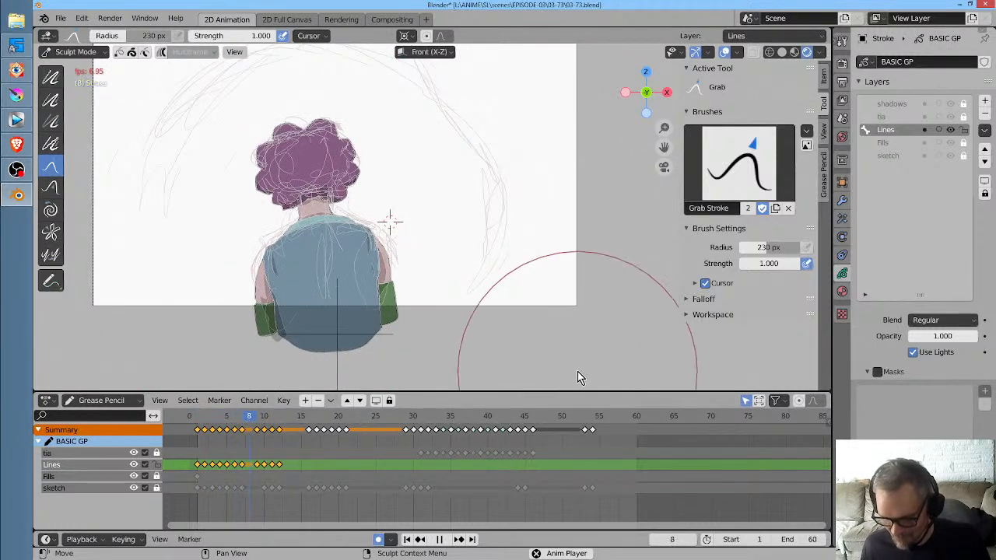
{"action": "key", "text": "space"}
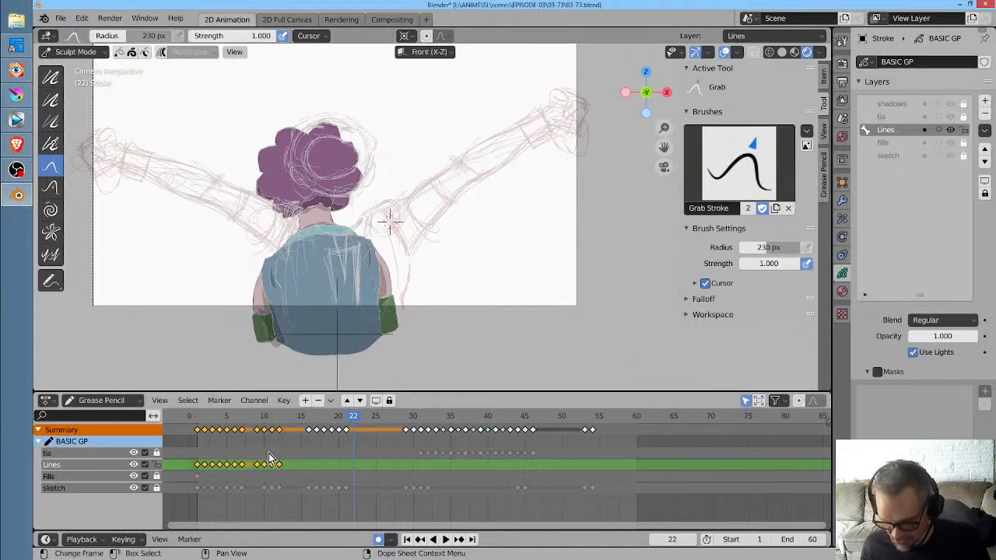
{"action": "key", "text": "shift+Left"}
{"action": "key", "text": "space"}
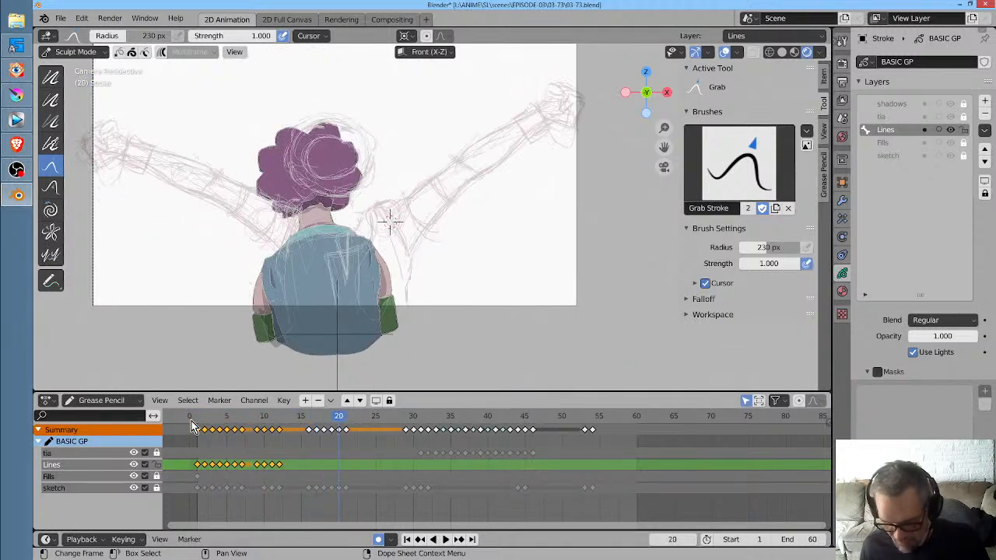
{"action": "left_click", "coordinate": [190, 421]}
{"action": "mouse_move", "coordinate": [200, 429]}
{"action": "left_mouse_down"}
{"action": "mouse_move", "coordinate": [294, 445]}
{"action": "mouse_move", "coordinate": [201, 438]}
{"action": "mouse_move", "coordinate": [280, 446]}
{"action": "left_mouse_up"}
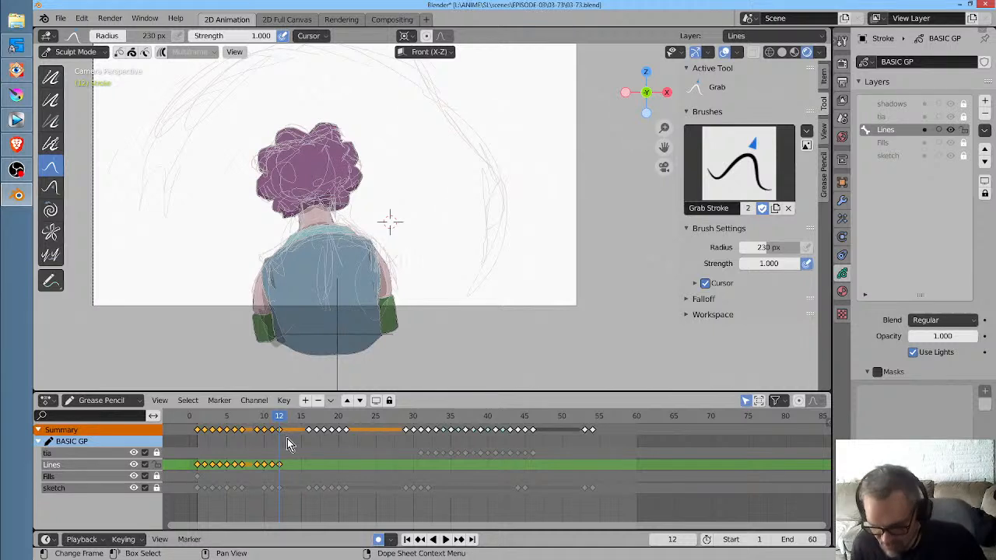
{"action": "left_click_drag", "start_coordinate": [295, 424], "coordinate": [308, 438]}
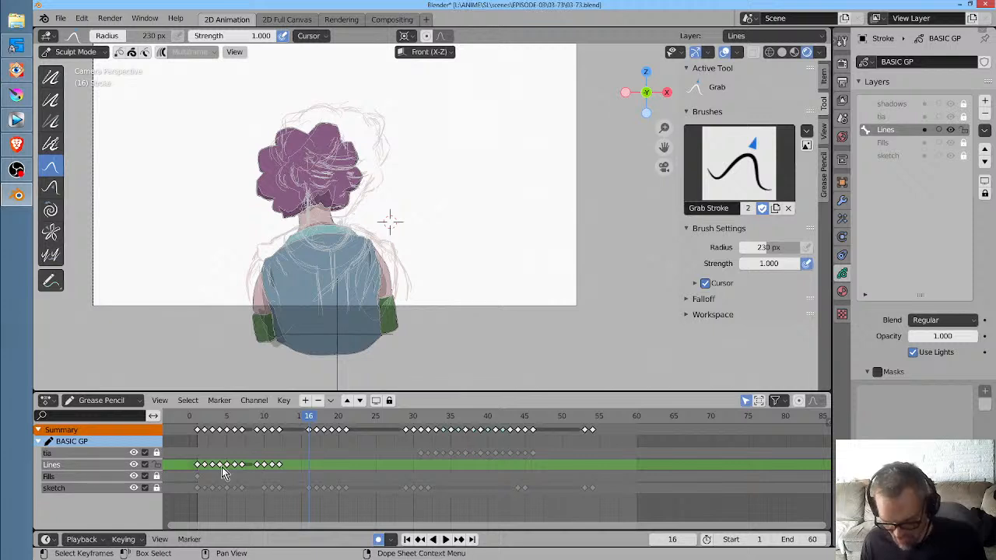
Rename the Lines layer to shot01
{"action": "double_click", "coordinate": [70, 465]}
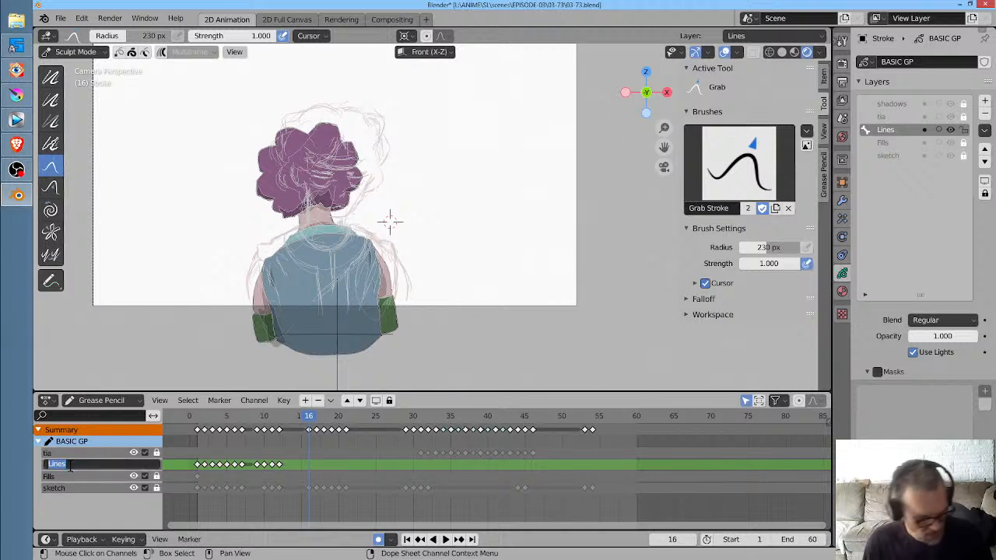
{"action": "type", "text": "shot"}
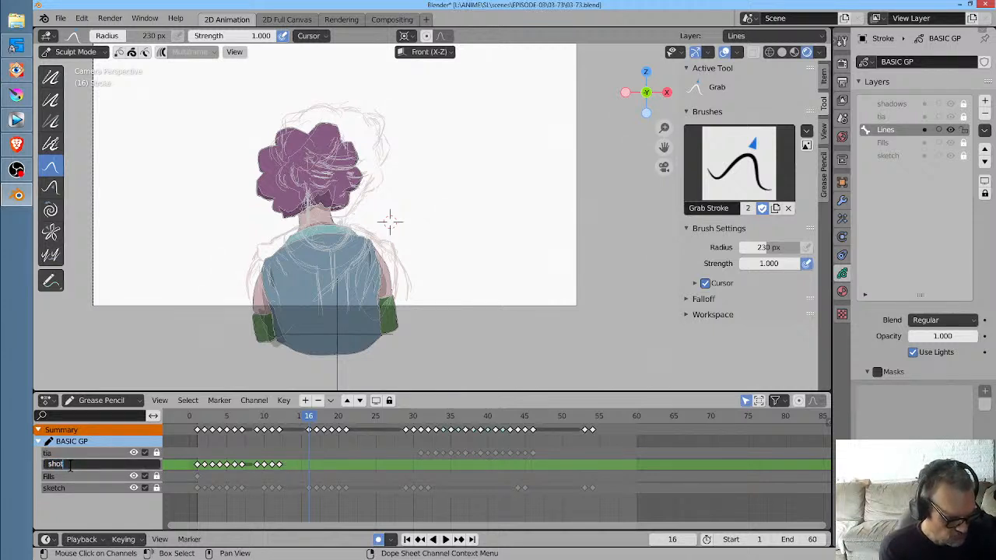
{"action": "type", "text": "01"}
{"action": "key", "text": "Return"}
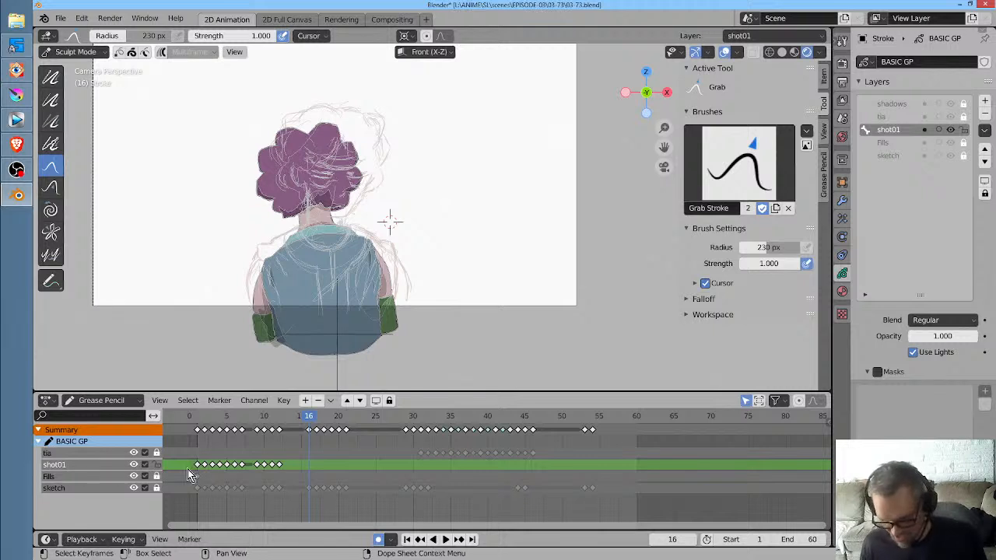
Insert a blank keyframe on the shot01 layer at frame 16
{"action": "key", "text": "i"}
{"action": "left_click", "coordinate": [340, 257]}
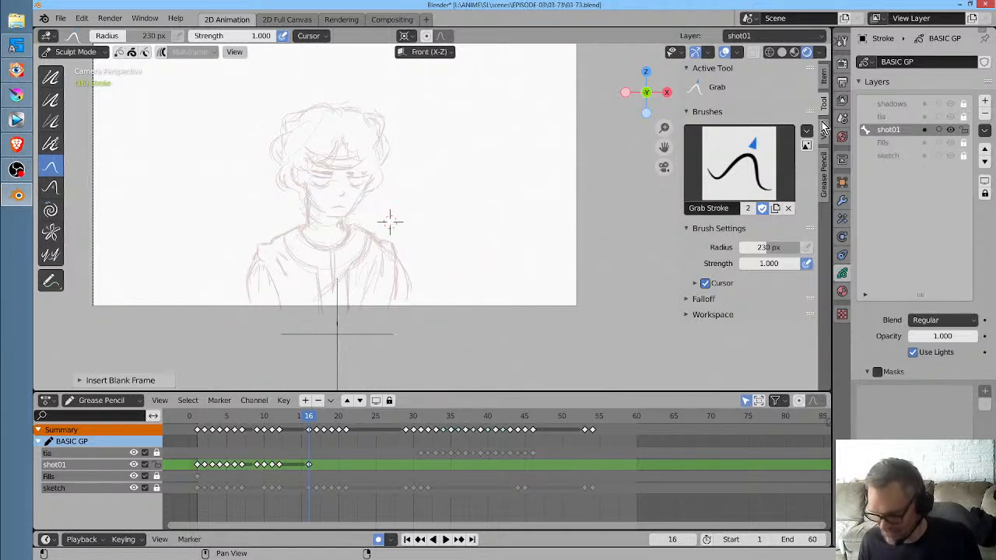
Switch to Object Mode, then hide the Empty in the viewport and disable it in renders
{"action": "key", "text": "ctrl+Tab"}
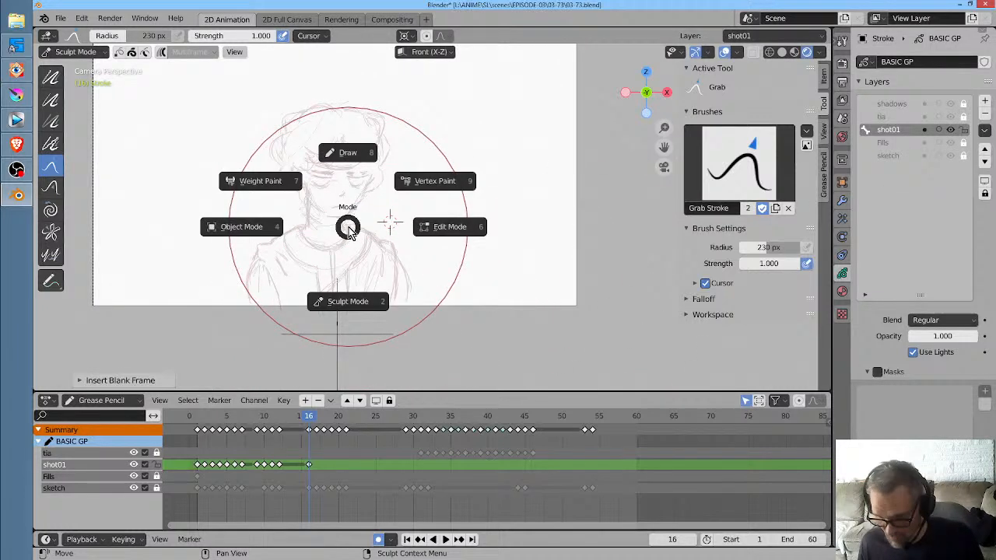
{"action": "left_click", "coordinate": [256, 229]}
{"action": "left_click", "coordinate": [346, 334]}
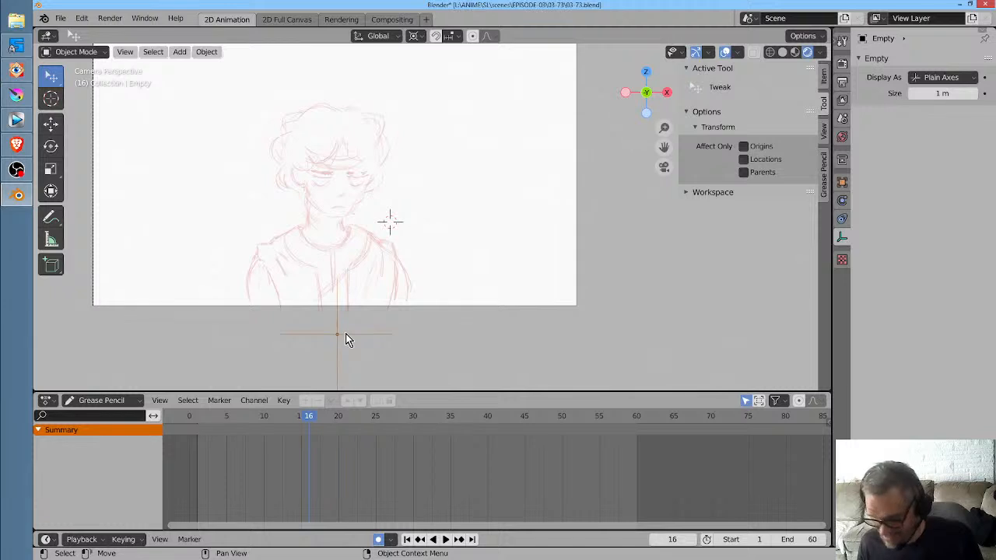
{"action": "key", "text": "shift+F9"}
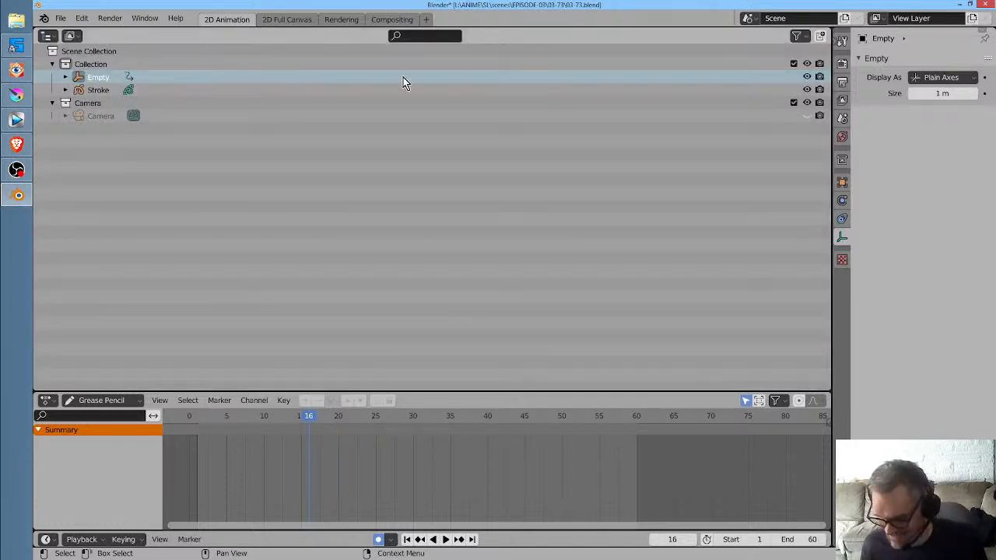
{"action": "left_click", "coordinate": [806, 77]}
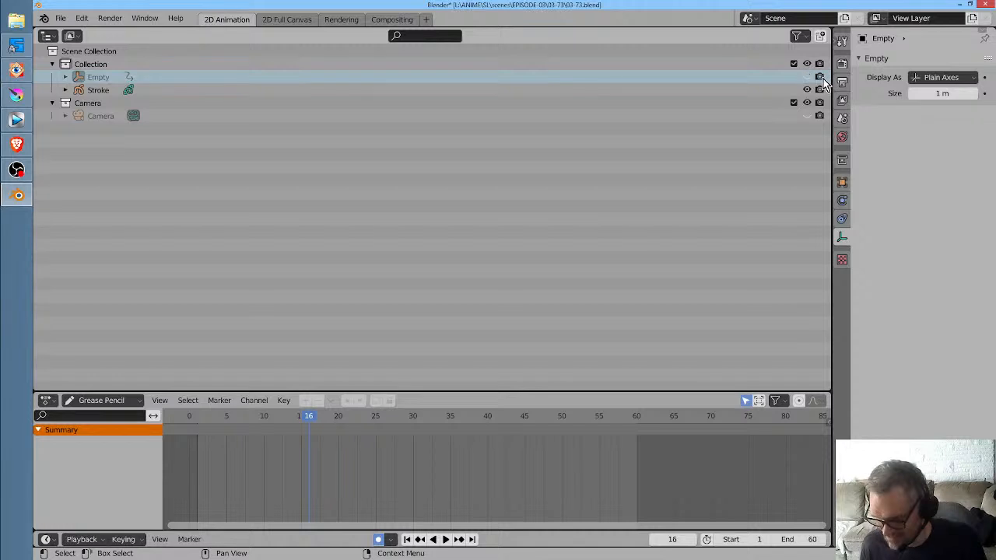
{"action": "left_click", "coordinate": [821, 77]}
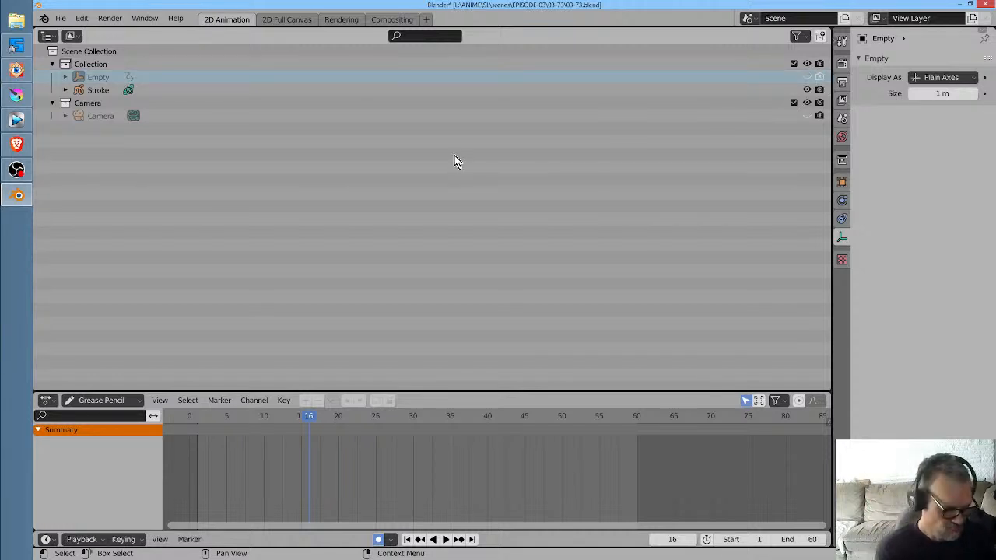
{"action": "key", "text": "shift+F5"}
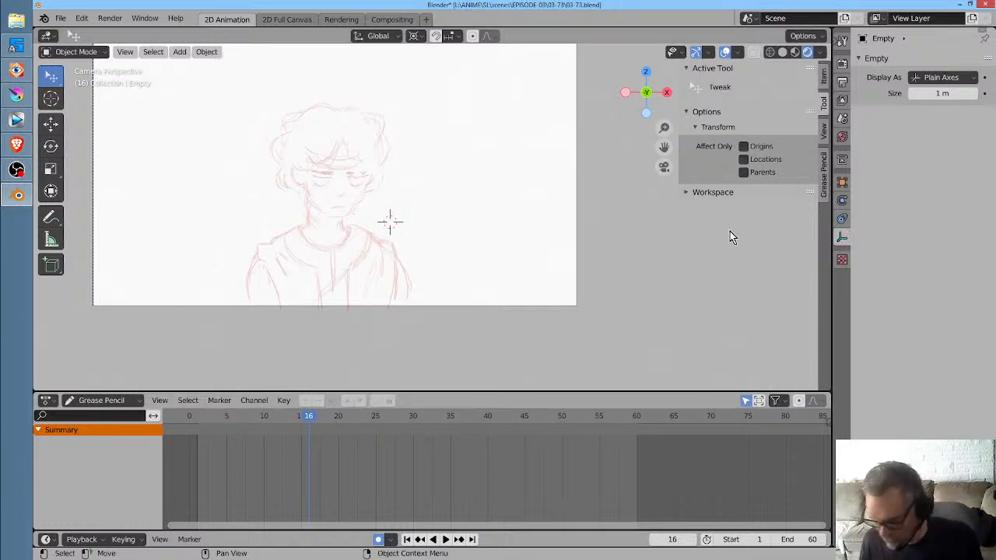
Select the figure's grease pencil object and add a new layer named shot-02
{"action": "left_click", "coordinate": [325, 171]}
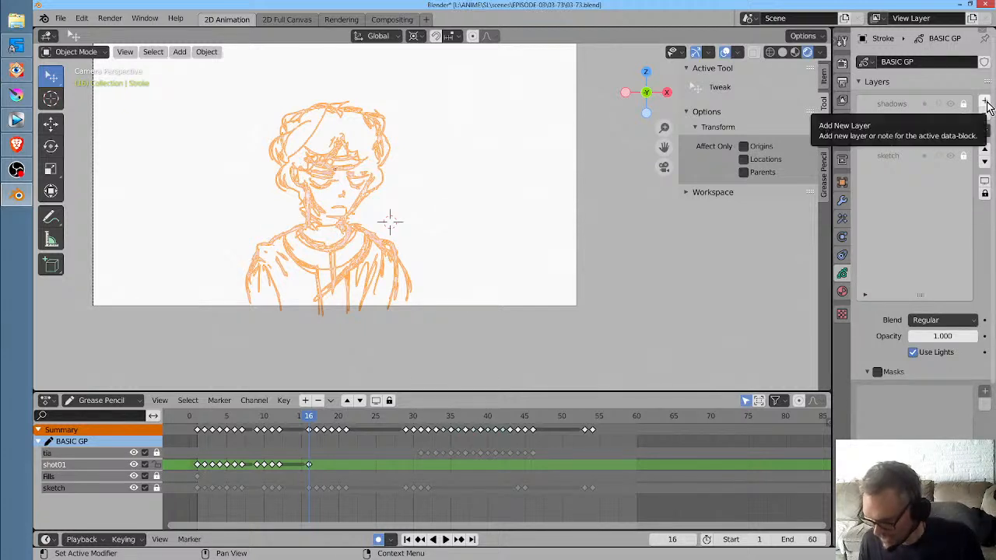
{"action": "left_click", "coordinate": [985, 107]}
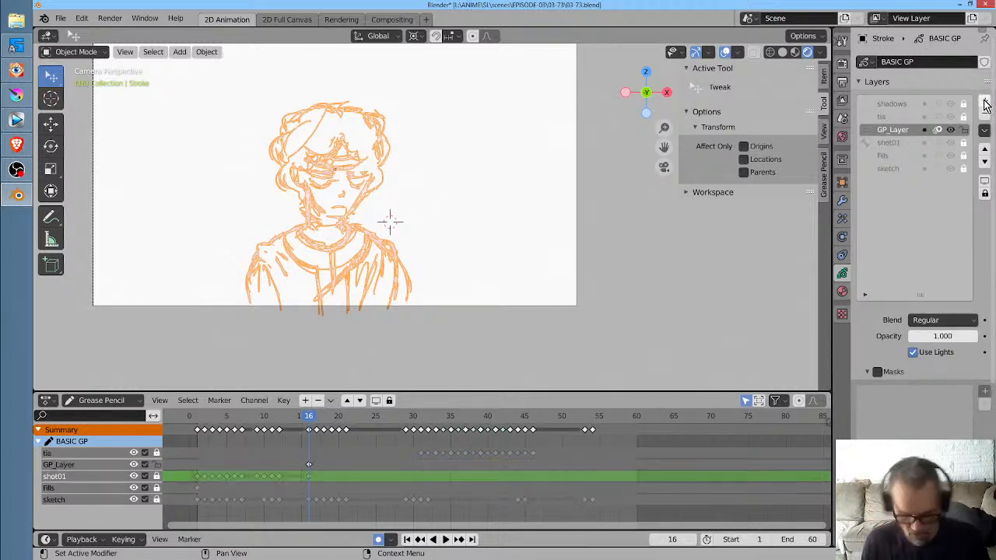
{"action": "double_click", "coordinate": [901, 127]}
{"action": "type", "text": "shot"}
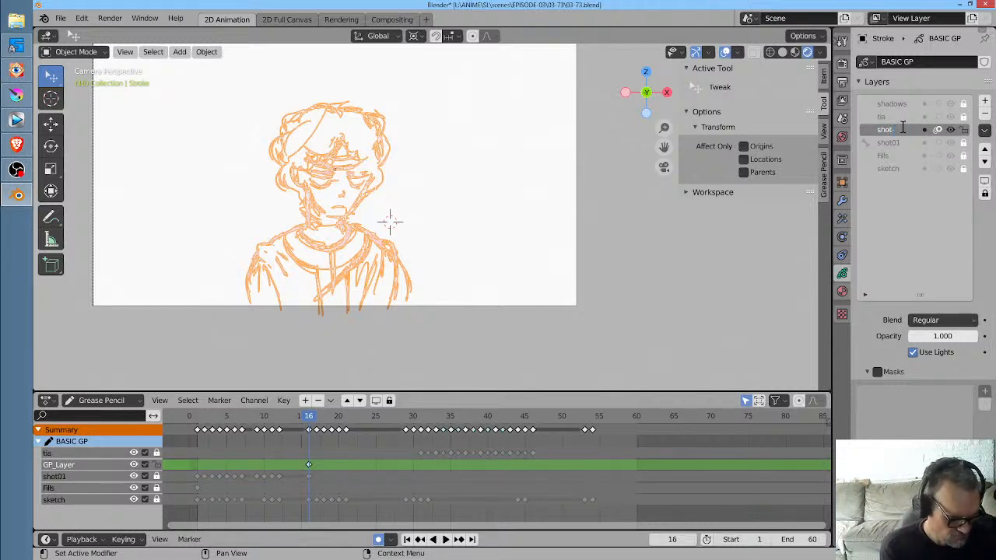
{"action": "type", "text": "-02"}
{"action": "key", "text": "Return"}
Rename the shot01 layer to shot-01
{"action": "double_click", "coordinate": [905, 142]}
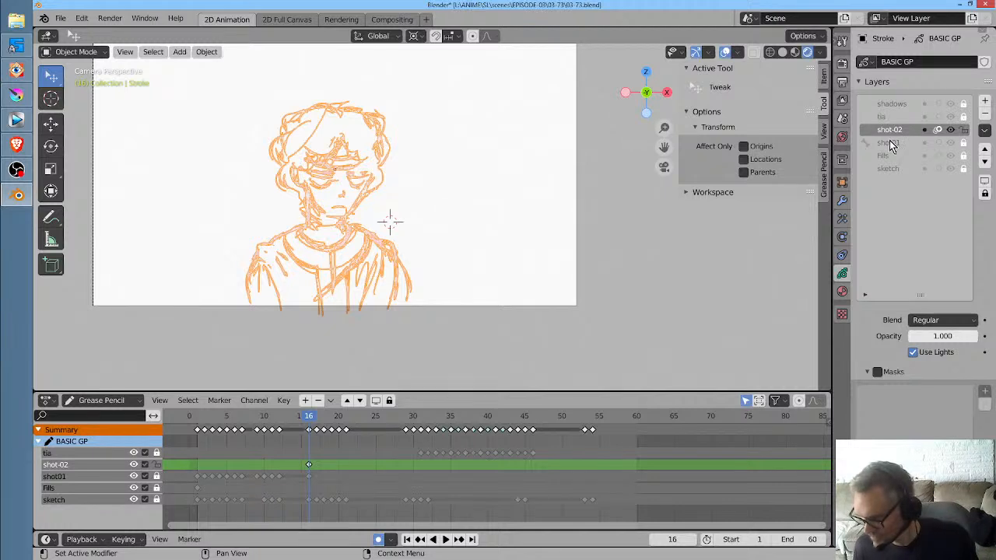
{"action": "key", "text": "Return"}
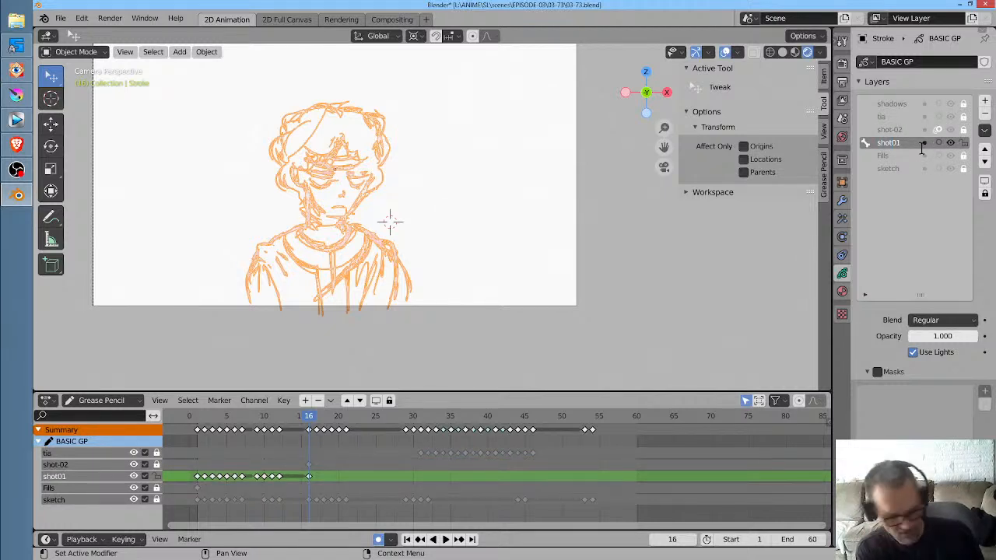
{"action": "type", "text": "-"}
{"action": "key", "text": "Return"}
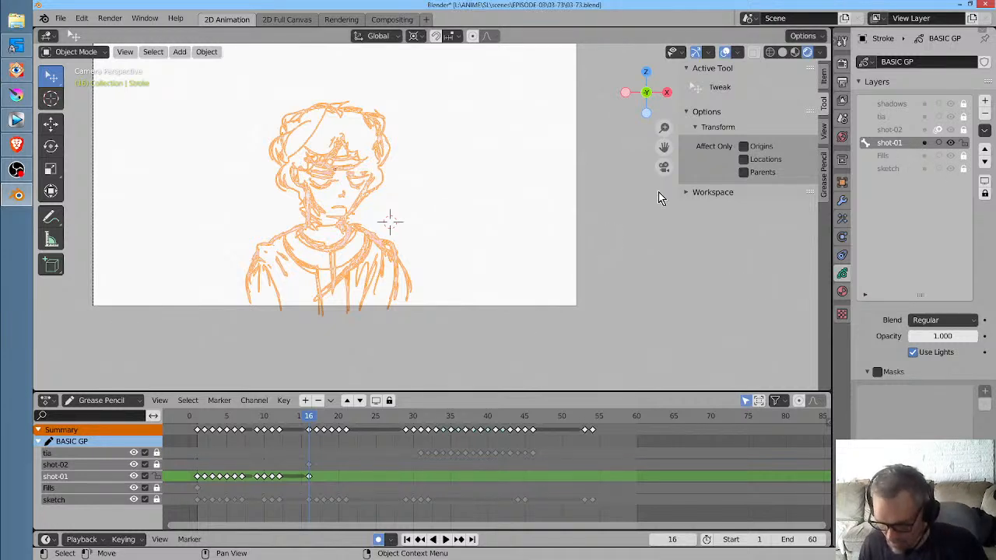
Make the sketch layer active, switch to Draw Mode and scrub the sketch around frame 16
{"action": "left_click", "coordinate": [887, 168]}
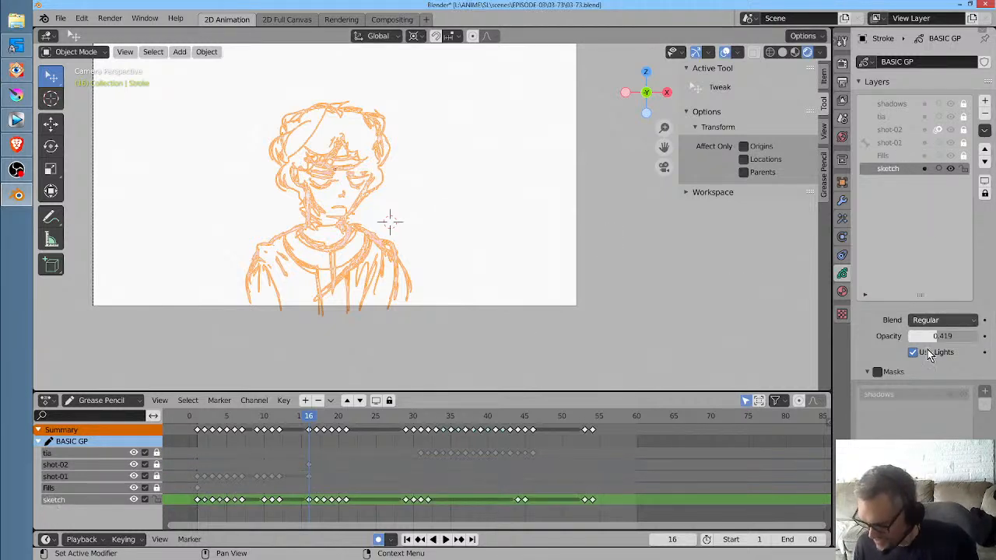
{"action": "left_click_drag", "start_coordinate": [941, 336], "coordinate": [922, 336]}
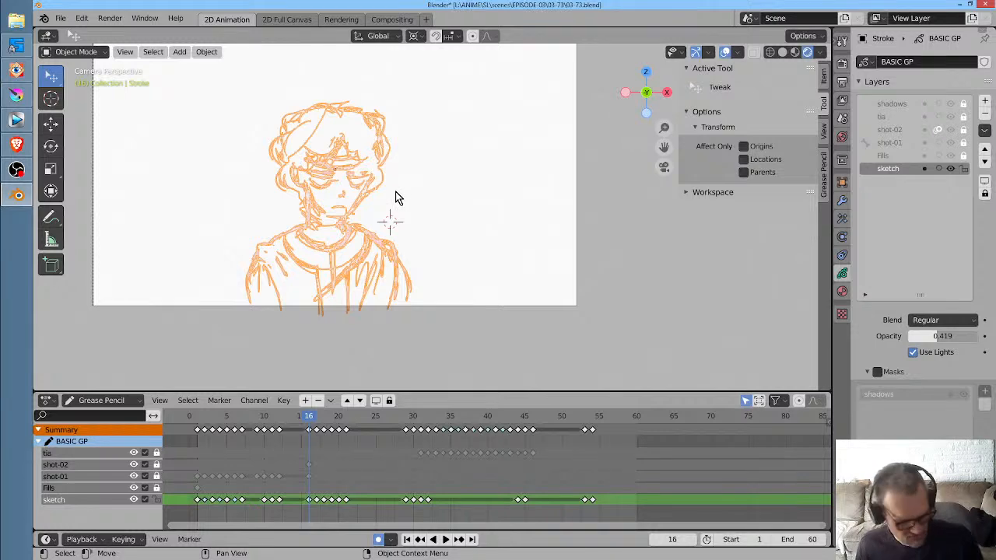
{"action": "key", "text": "ctrl+Tab"}
{"action": "scroll", "coordinate": [431, 199], "scroll_direction": "up", "scroll_amount": 3}
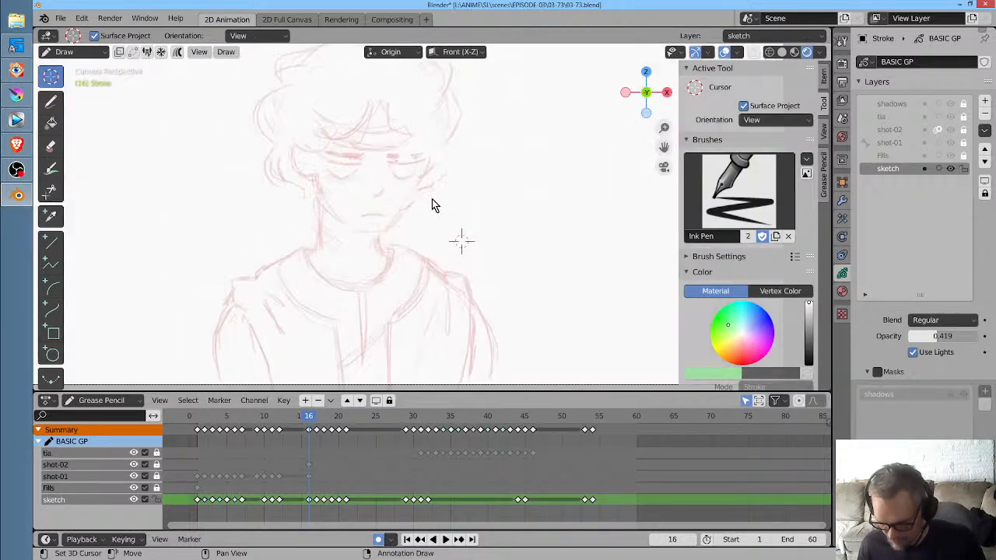
{"action": "scroll", "coordinate": [423, 311], "scroll_direction": "down", "scroll_amount": 1}
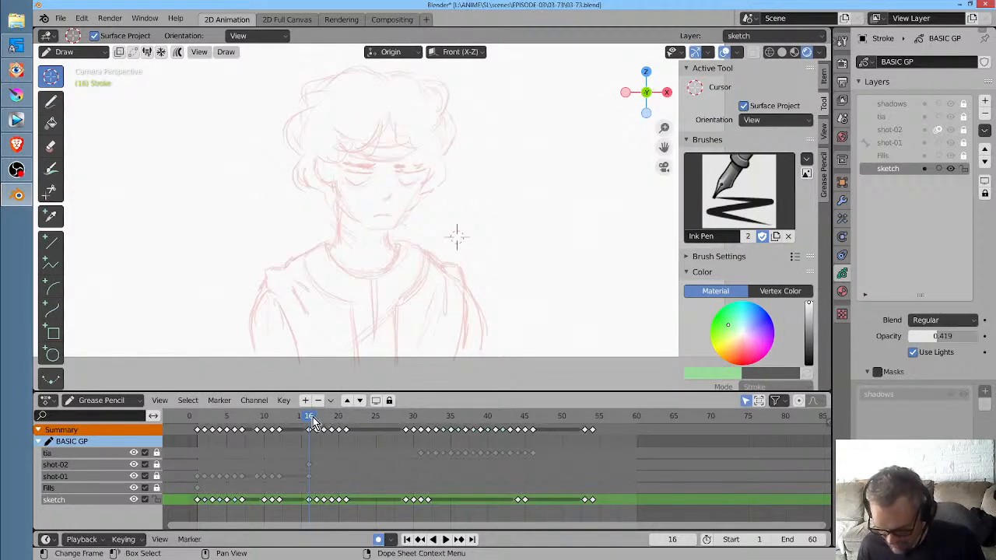
{"action": "mouse_move", "coordinate": [312, 415]}
{"action": "left_mouse_down"}
{"action": "mouse_move", "coordinate": [300, 417]}
{"action": "mouse_move", "coordinate": [337, 420]}
{"action": "mouse_move", "coordinate": [233, 437]}
{"action": "mouse_move", "coordinate": [337, 451]}
{"action": "mouse_move", "coordinate": [266, 438]}
{"action": "mouse_move", "coordinate": [309, 456]}
{"action": "left_mouse_up"}
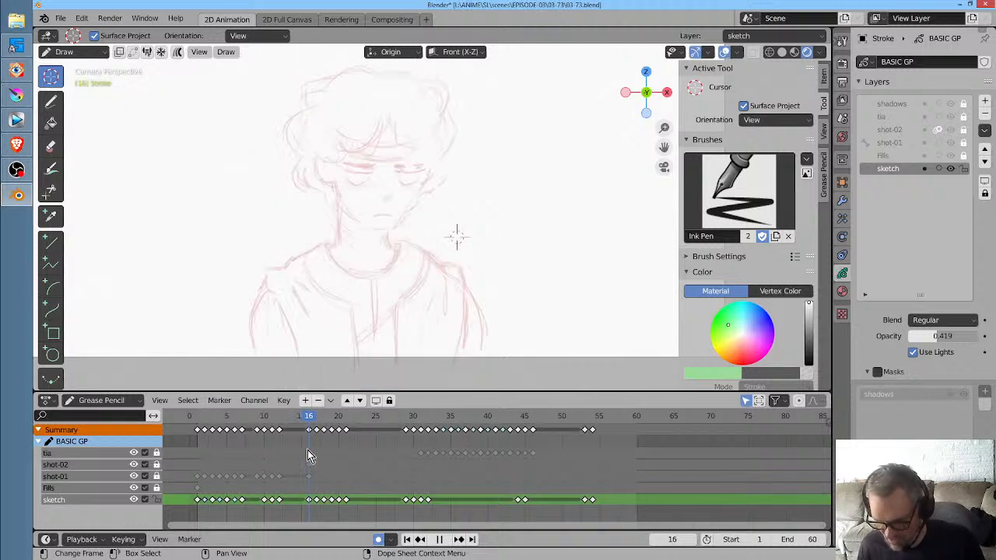
{"action": "middle_click_drag", "start_coordinate": [414, 209], "coordinate": [438, 262], "text": "shift"}
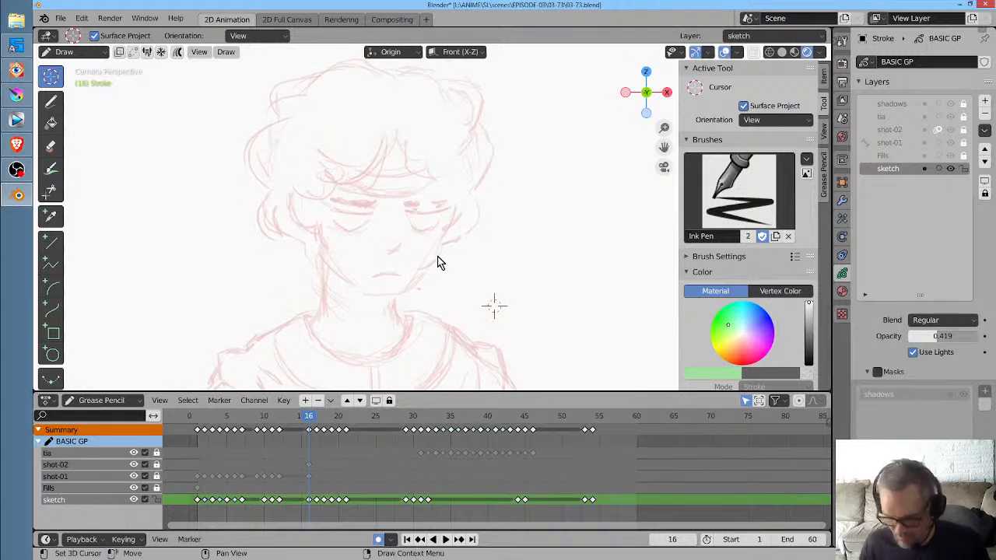
Activate the Draw tool on the shot-02 layer with the charcoal ink material
{"action": "key", "text": "d"}
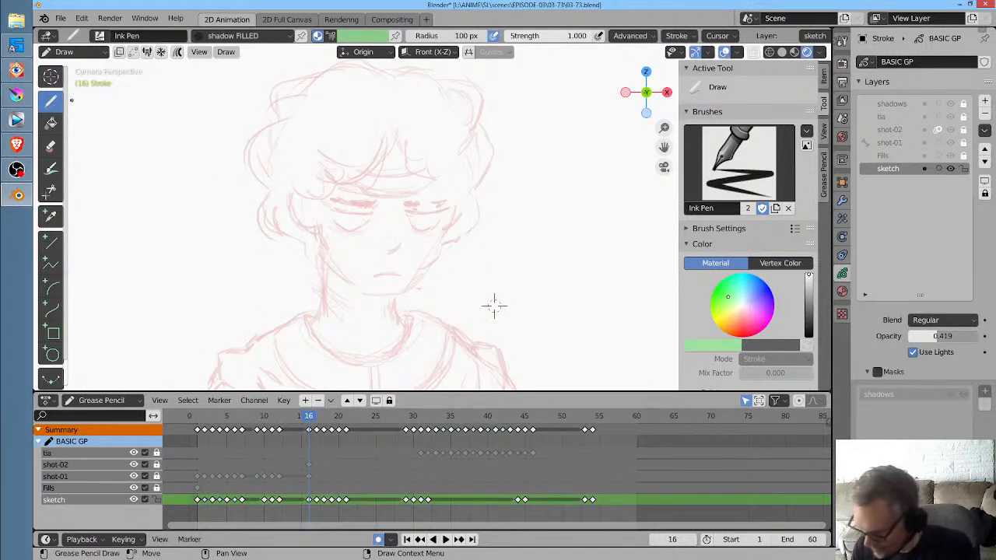
{"action": "left_click", "coordinate": [903, 129]}
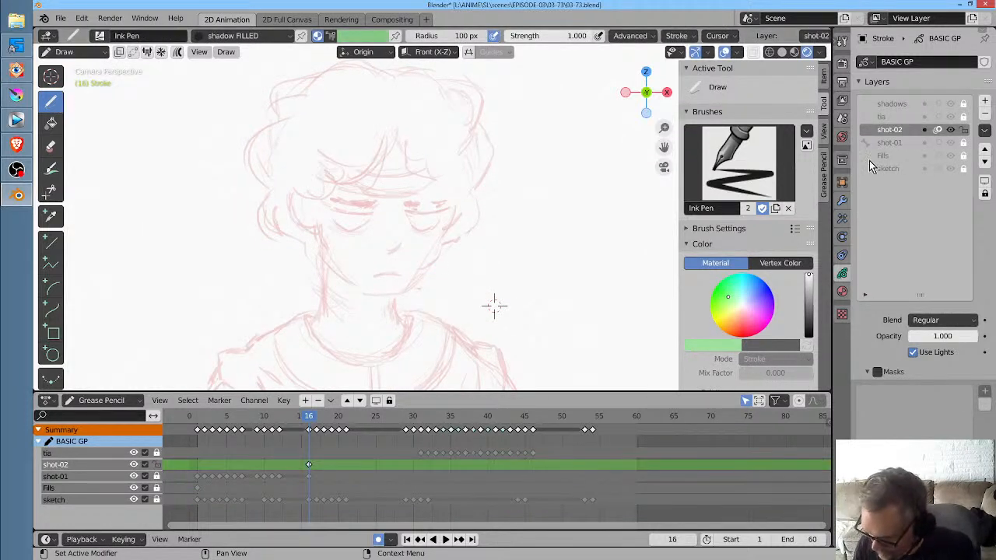
{"action": "left_click", "coordinate": [842, 293]}
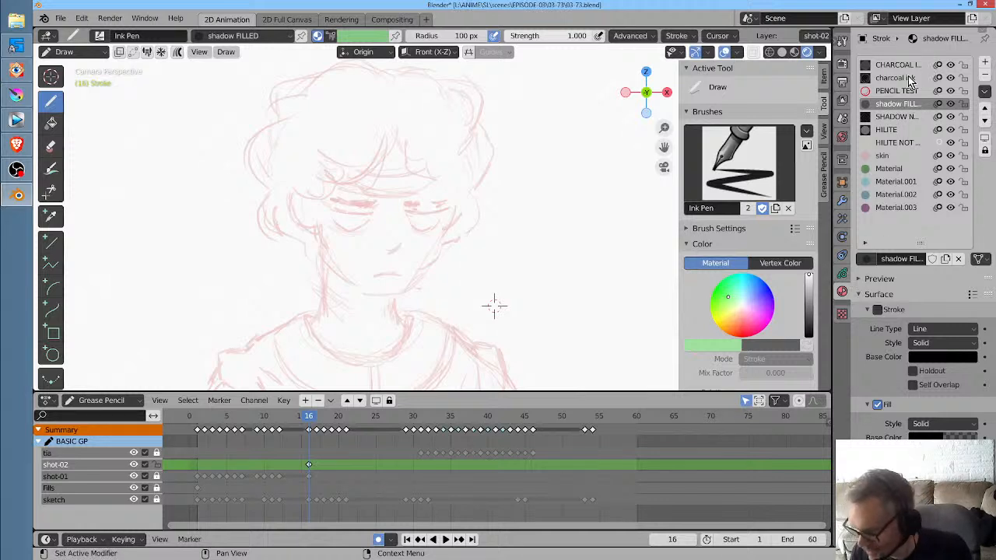
{"action": "left_click", "coordinate": [908, 77]}
{"action": "left_click", "coordinate": [843, 274]}
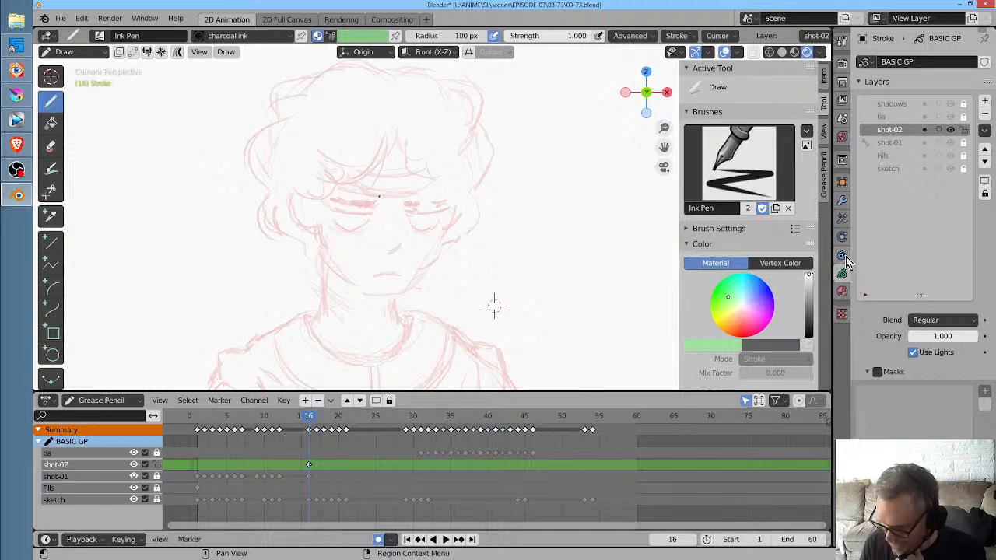
Check the grease pencil object's modifiers and the auto-keying options
{"action": "left_click", "coordinate": [842, 200]}
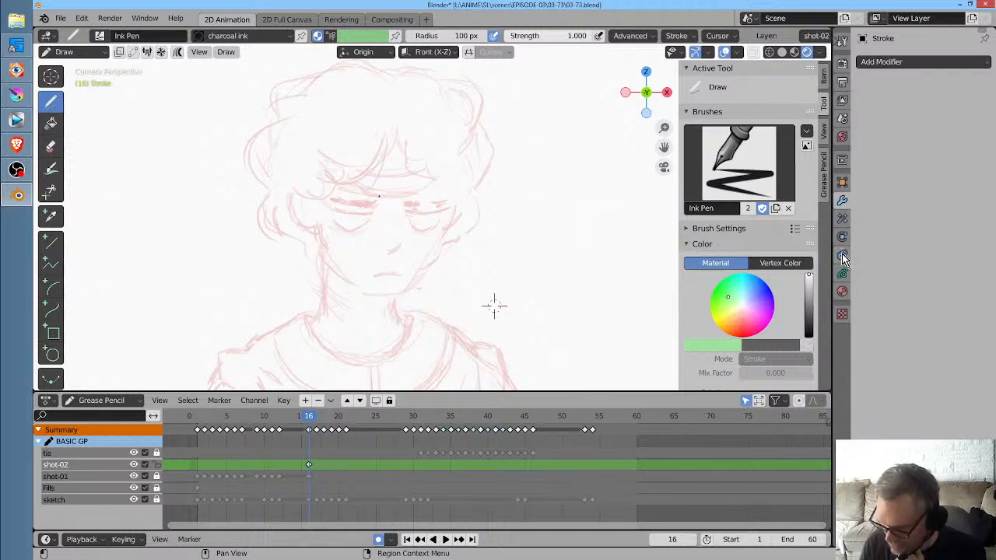
{"action": "left_click", "coordinate": [843, 277]}
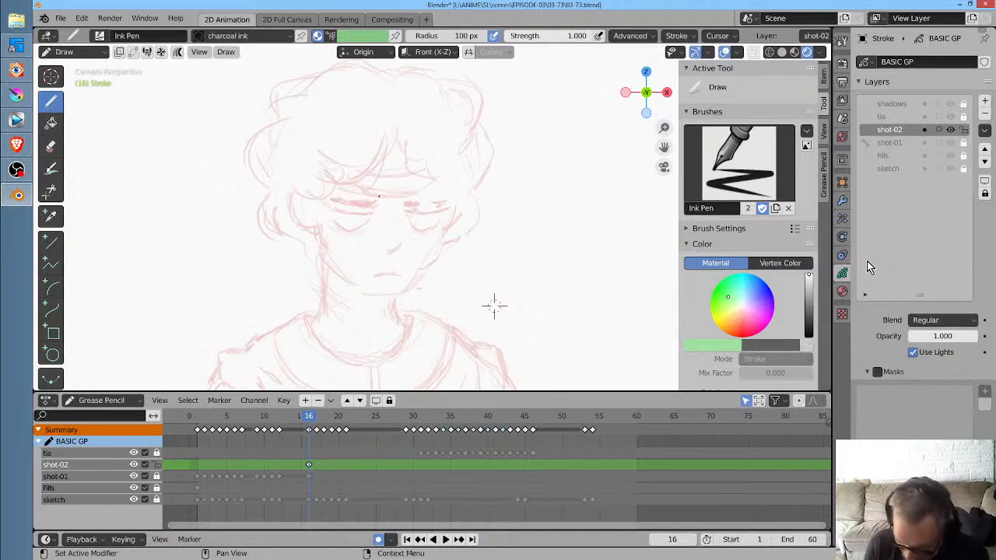
{"action": "left_click", "coordinate": [392, 539]}
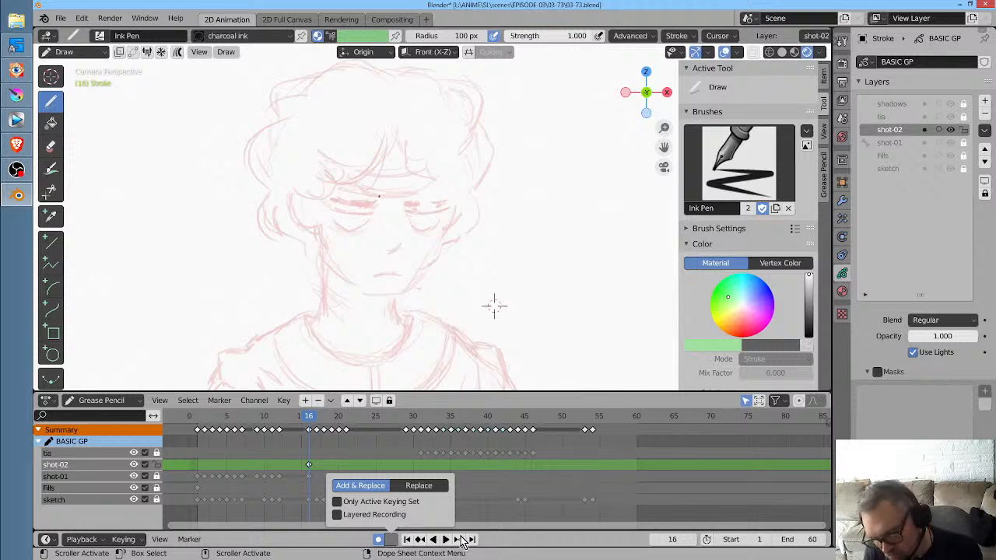
Select the shot-02 keyframe at frame 16, try charcoal ink test strokes beside the sketched figure, and undo each one
{"action": "left_click", "coordinate": [311, 464]}
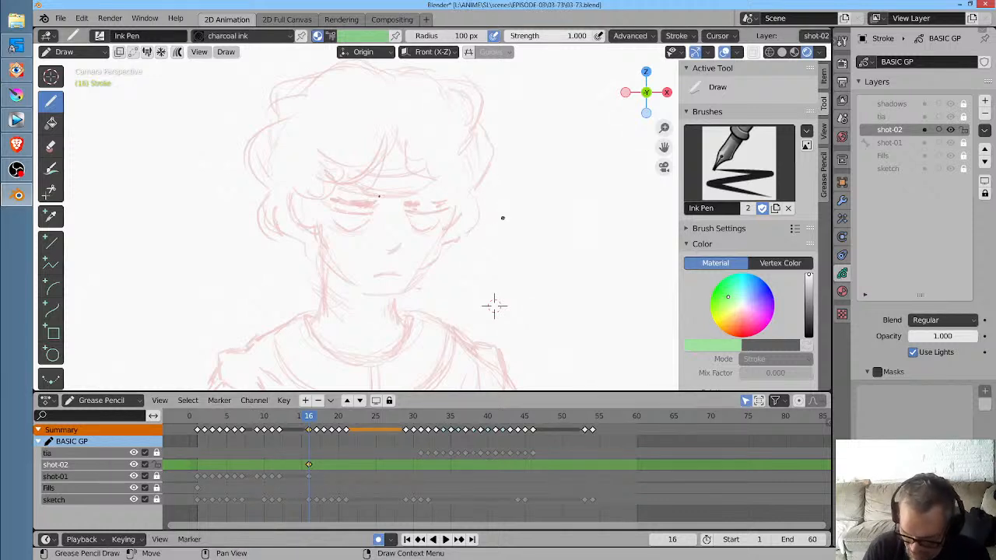
{"action": "mouse_move", "coordinate": [501, 221]}
{"action": "left_mouse_down"}
{"action": "mouse_move", "coordinate": [542, 290]}
{"action": "mouse_move", "coordinate": [495, 279]}
{"action": "mouse_move", "coordinate": [498, 300]}
{"action": "mouse_move", "coordinate": [539, 281]}
{"action": "left_mouse_up"}
{"action": "key", "text": "ctrl+z"}
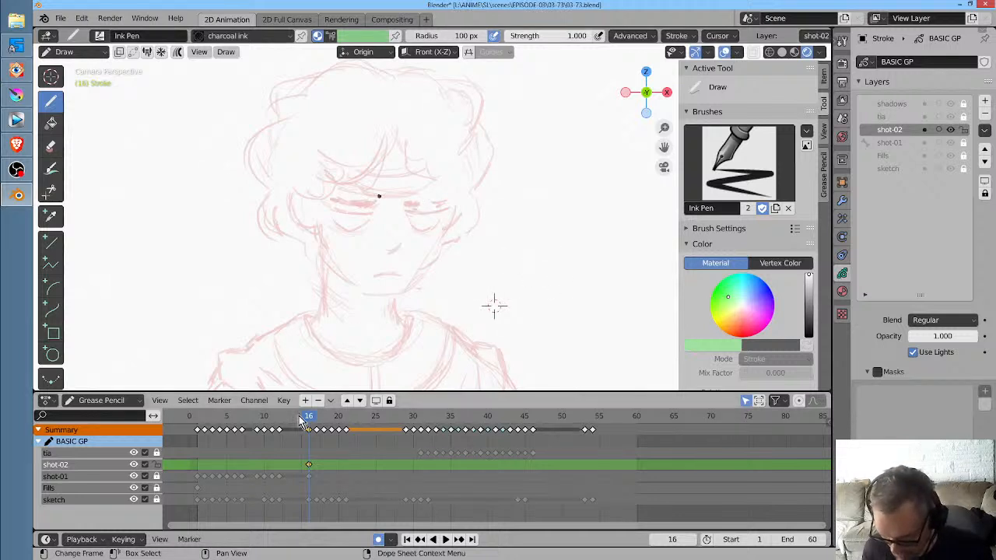
{"action": "mouse_move", "coordinate": [310, 420]}
{"action": "left_mouse_down"}
{"action": "mouse_move", "coordinate": [297, 420]}
{"action": "mouse_move", "coordinate": [310, 420]}
{"action": "left_mouse_up"}
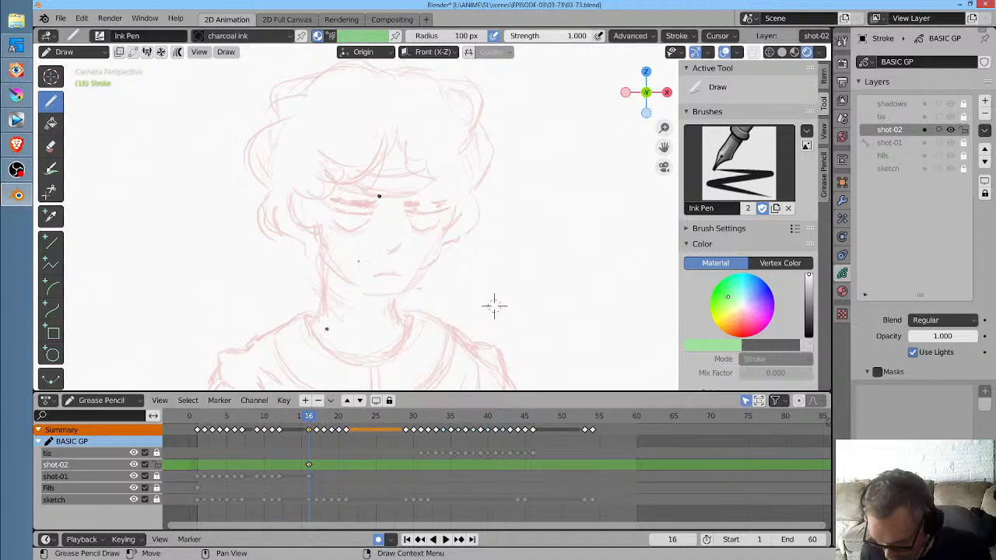
{"action": "scroll", "coordinate": [323, 174], "scroll_direction": "up", "scroll_amount": 3}
{"action": "scroll", "coordinate": [242, 142], "scroll_direction": "up", "scroll_amount": 2}
{"action": "scroll", "coordinate": [483, 292], "scroll_direction": "down", "scroll_amount": 5}
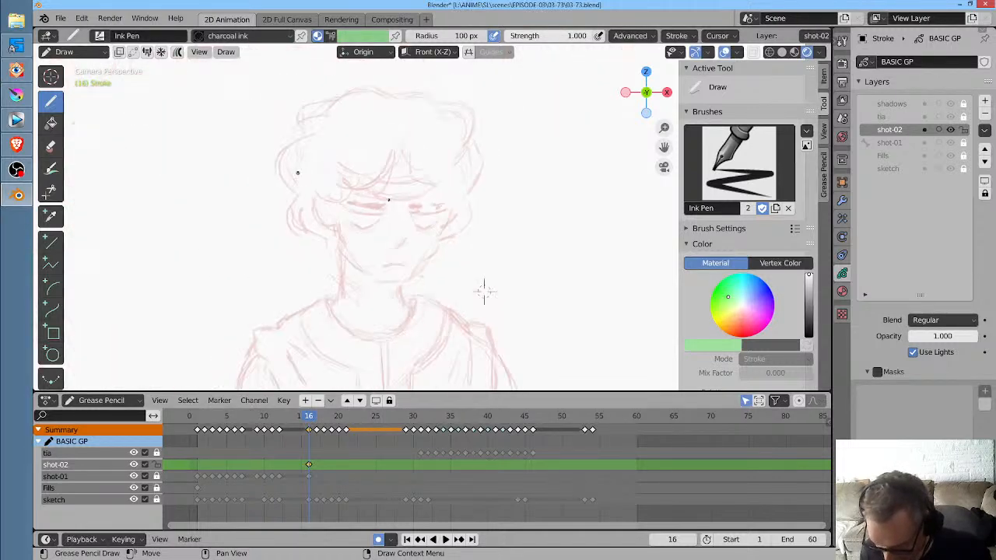
{"action": "mouse_move", "coordinate": [551, 132]}
{"action": "left_mouse_down"}
{"action": "mouse_move", "coordinate": [612, 220]}
{"action": "mouse_move", "coordinate": [613, 311]}
{"action": "left_mouse_up"}
{"action": "key", "text": "ctrl+z"}
{"action": "mouse_move", "coordinate": [391, 252]}
{"action": "left_mouse_down"}
{"action": "mouse_move", "coordinate": [267, 223]}
{"action": "mouse_move", "coordinate": [189, 304]}
{"action": "left_mouse_up"}
{"action": "key", "text": "ctrl+z"}
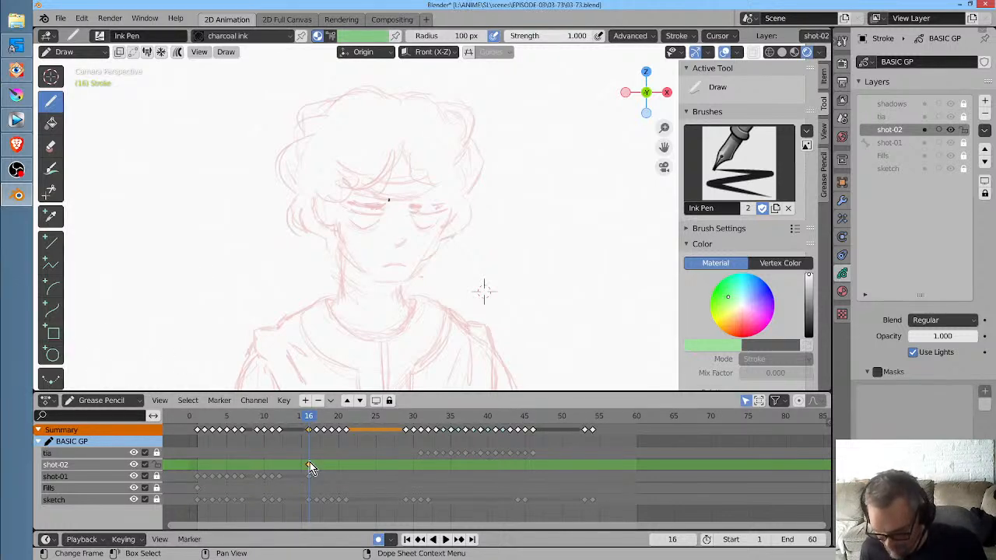
Try a zigzag charcoal ink stroke on the shot-02 layer at frame 17 and undo it
{"action": "left_click", "coordinate": [316, 415]}
{"action": "mouse_move", "coordinate": [506, 187]}
{"action": "left_mouse_down"}
{"action": "mouse_move", "coordinate": [432, 260]}
{"action": "mouse_move", "coordinate": [594, 317]}
{"action": "left_mouse_up"}
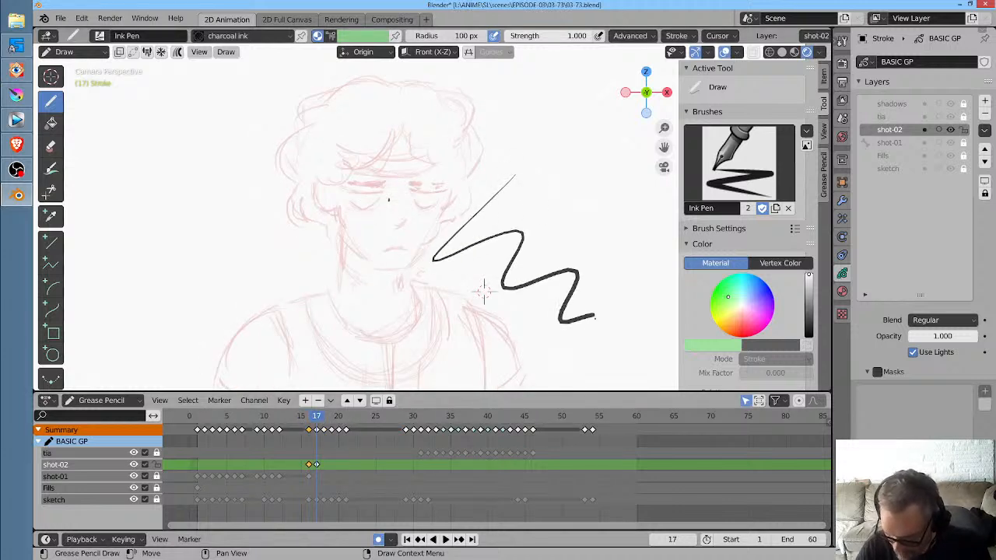
{"action": "key", "text": "ctrl+z"}
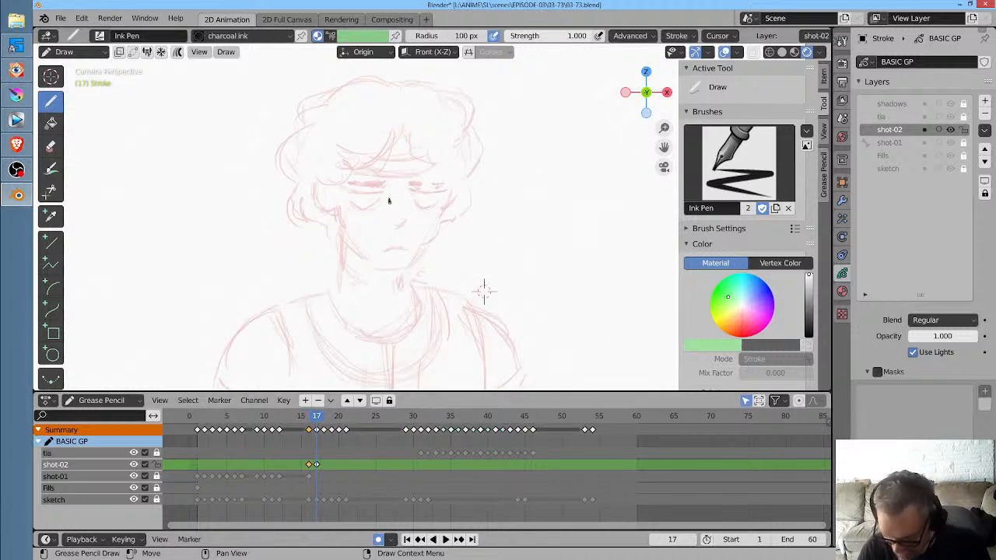
{"action": "mouse_move", "coordinate": [483, 291]}
{"action": "middle_mouse_down"}
{"action": "mouse_move", "coordinate": [516, 336]}
{"action": "mouse_move", "coordinate": [509, 326]}
{"action": "middle_mouse_up"}
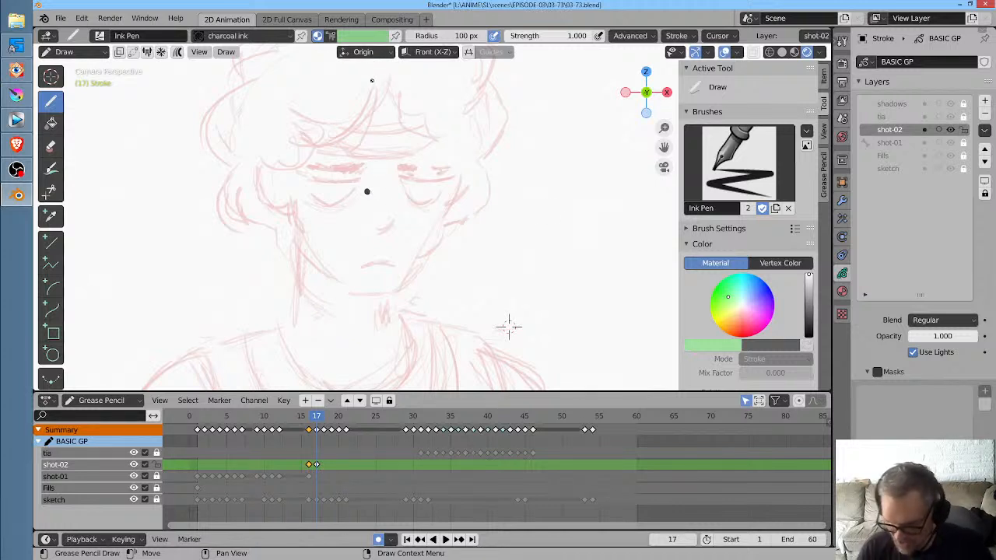
{"action": "mouse_move", "coordinate": [509, 327]}
{"action": "middle_mouse_down"}
{"action": "mouse_move", "coordinate": [476, 260]}
{"action": "mouse_move", "coordinate": [539, 327]}
{"action": "mouse_move", "coordinate": [524, 313]}
{"action": "mouse_move", "coordinate": [413, 337]}
{"action": "mouse_move", "coordinate": [382, 322]}
{"action": "mouse_move", "coordinate": [444, 275]}
{"action": "mouse_move", "coordinate": [469, 280]}
{"action": "mouse_move", "coordinate": [384, 319]}
{"action": "mouse_move", "coordinate": [299, 340]}
{"action": "middle_mouse_up"}
{"action": "mouse_move", "coordinate": [341, 328]}
{"action": "middle_mouse_down"}
{"action": "mouse_move", "coordinate": [467, 304]}
{"action": "mouse_move", "coordinate": [525, 333]}
{"action": "middle_mouse_up"}
{"action": "key", "text": "KP_0"}
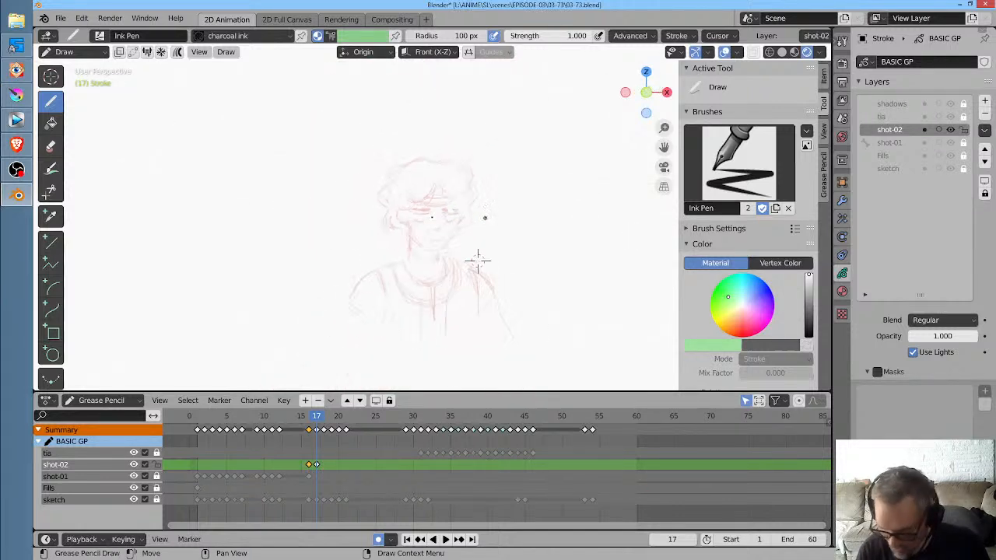
Delete the shot-02 keyframes at frames 17 and 16
{"action": "left_click", "coordinate": [315, 464]}
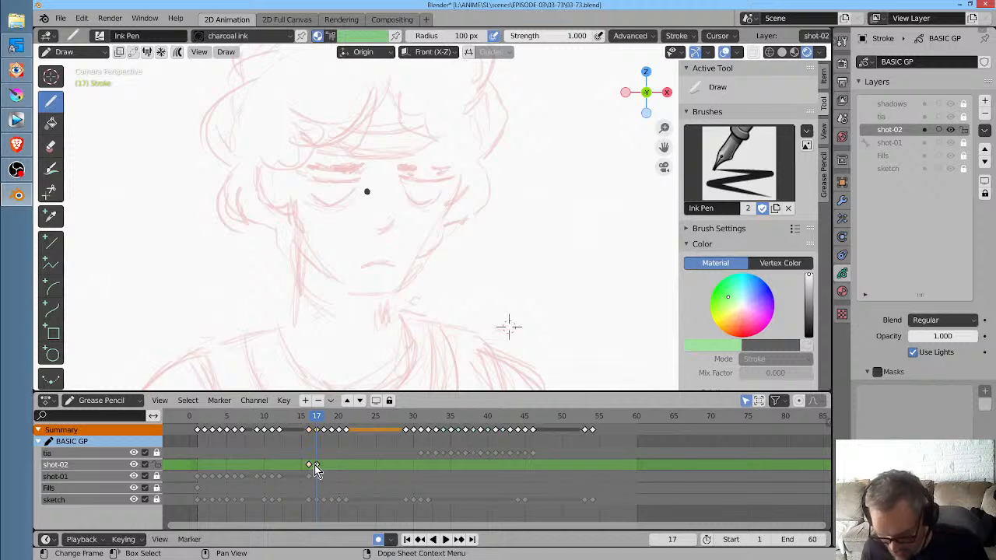
{"action": "key", "text": "x"}
{"action": "key", "text": "Escape"}
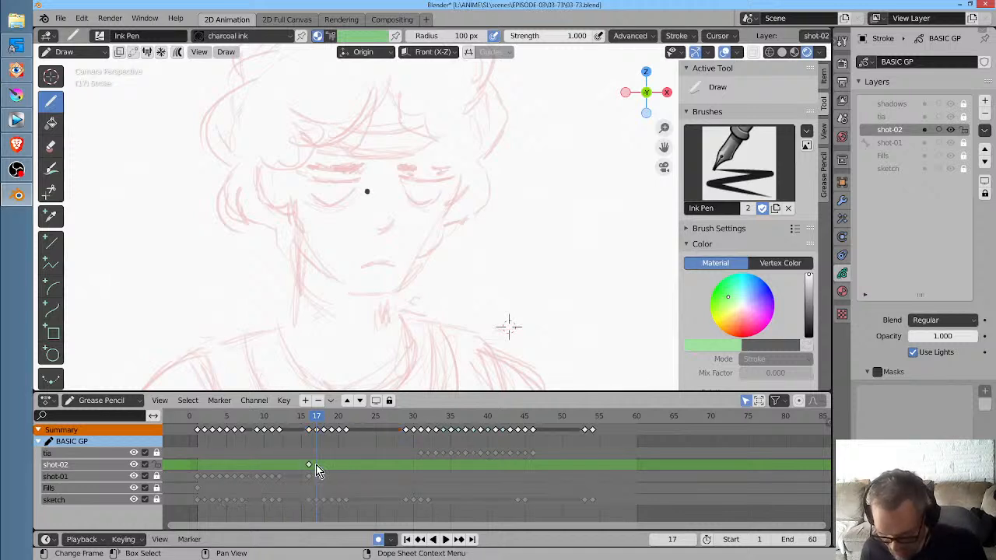
{"action": "key", "text": "x"}
{"action": "left_click", "coordinate": [309, 466]}
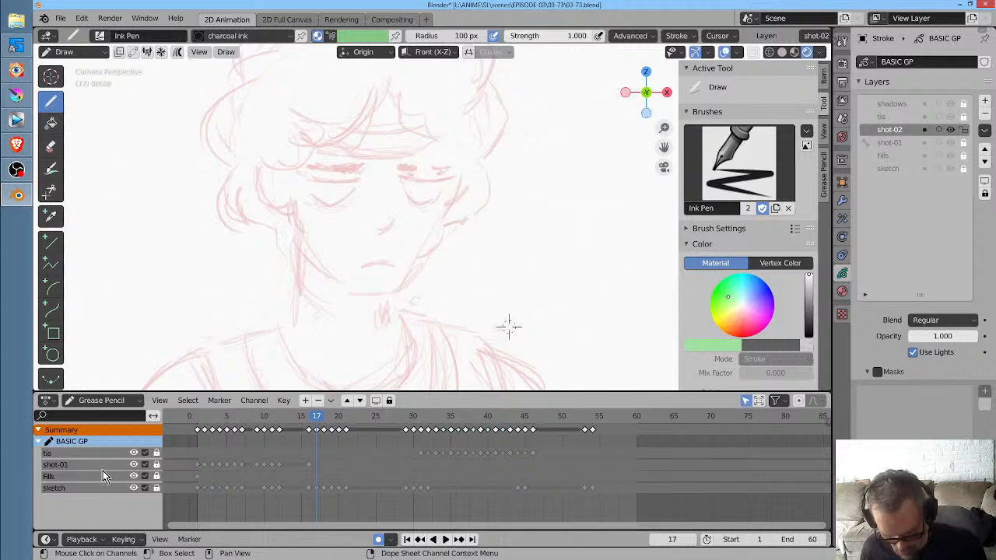
Compare frame 1 with frame 17 and restore the shot-02 keyframe at frame 16
{"action": "left_click_drag", "start_coordinate": [318, 417], "coordinate": [194, 422]}
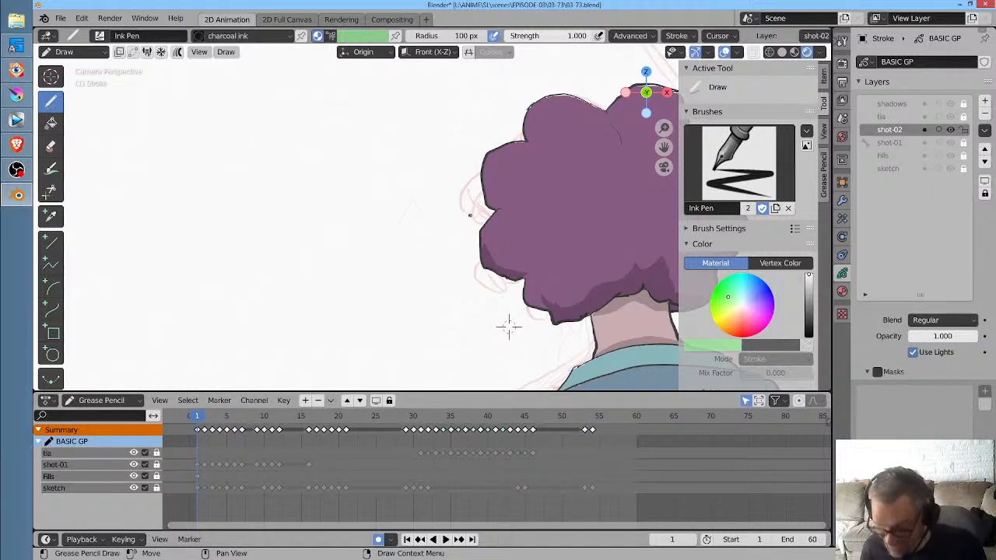
{"action": "scroll", "coordinate": [454, 208], "scroll_direction": "down", "scroll_amount": 16, "text": "alt"}
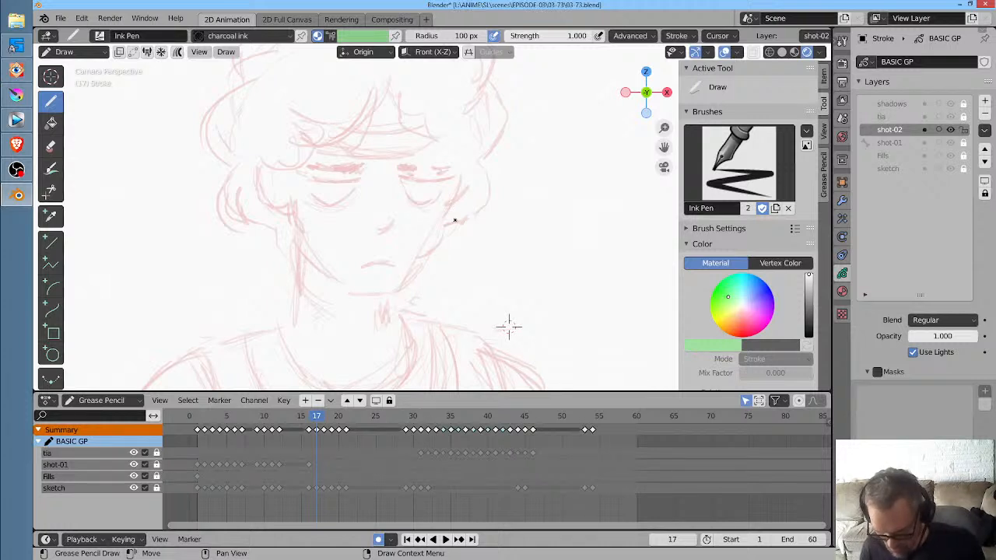
{"action": "left_click", "coordinate": [367, 192]}
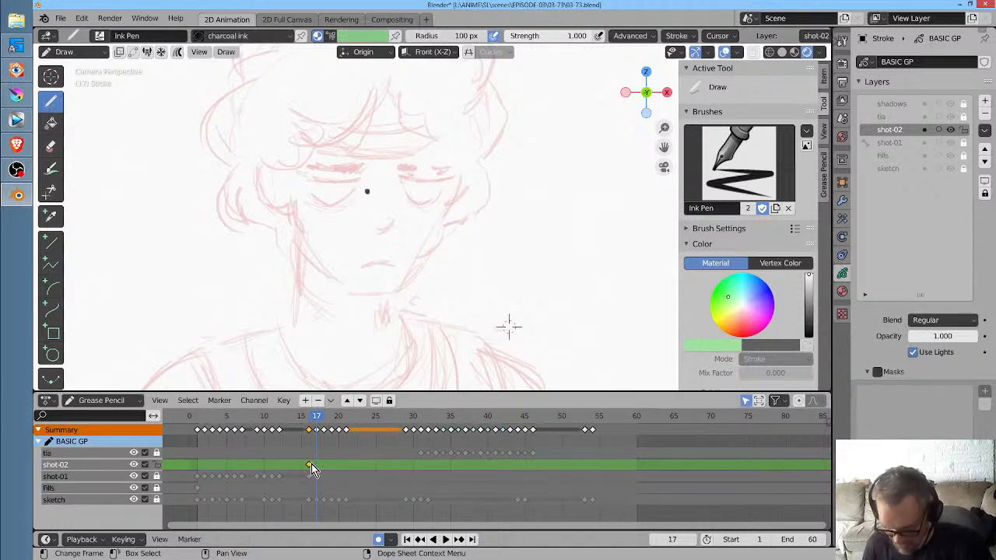
{"action": "left_click", "coordinate": [199, 462]}
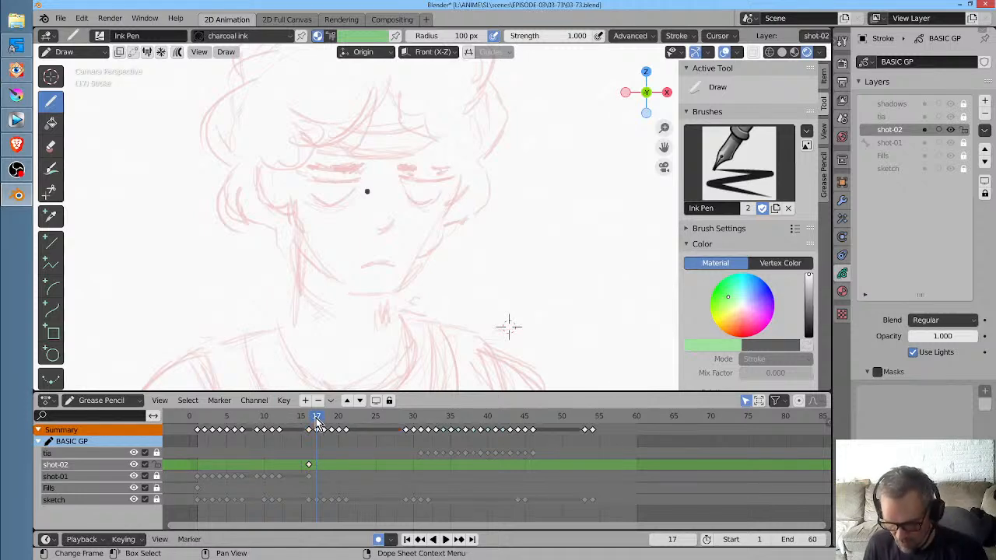
Insert a blank shot-02 keyframe at frame 1 and delete the layer's keyframe at frame 16
{"action": "left_click_drag", "start_coordinate": [318, 425], "coordinate": [196, 424]}
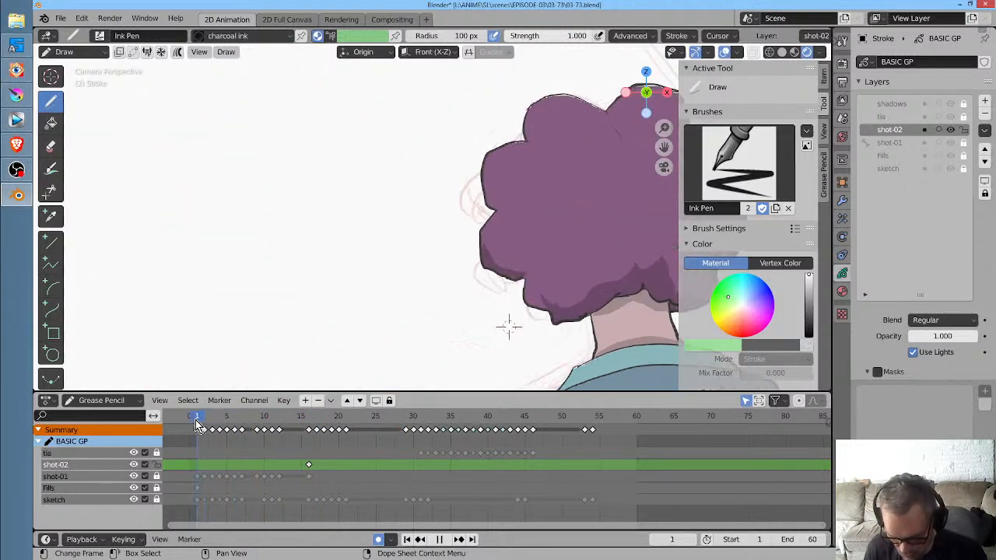
{"action": "key", "text": "i"}
{"action": "left_click", "coordinate": [423, 217]}
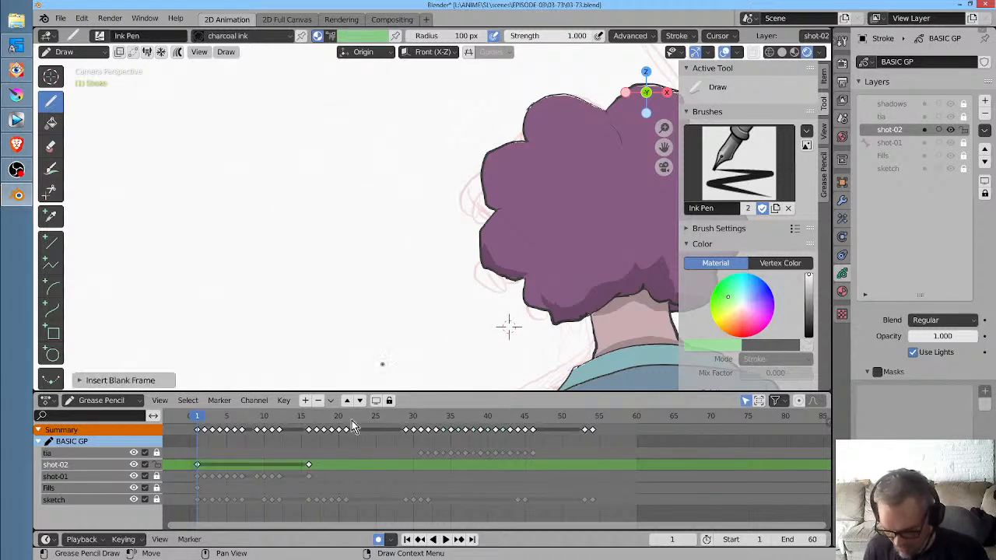
{"action": "left_click", "coordinate": [308, 467]}
{"action": "key", "text": "x"}
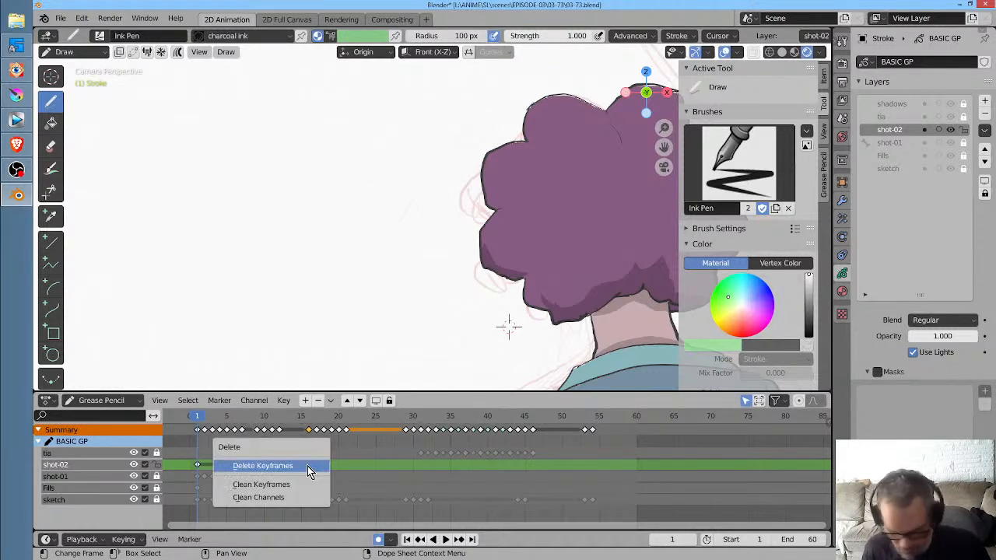
{"action": "left_click", "coordinate": [308, 467]}
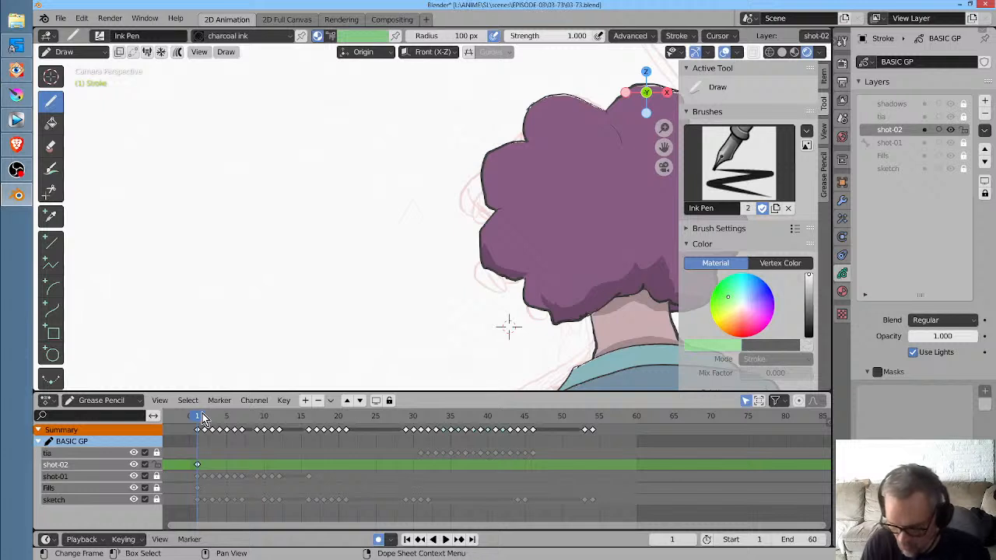
Try charcoal ink strokes on shot-02 at frame 1 in the empty area beside the back-view figure, undoing the first one
{"action": "mouse_move", "coordinate": [326, 152]}
{"action": "left_mouse_down"}
{"action": "mouse_move", "coordinate": [314, 158]}
{"action": "mouse_move", "coordinate": [393, 209]}
{"action": "mouse_move", "coordinate": [415, 307]}
{"action": "left_mouse_up"}
{"action": "key", "text": "ctrl+z"}
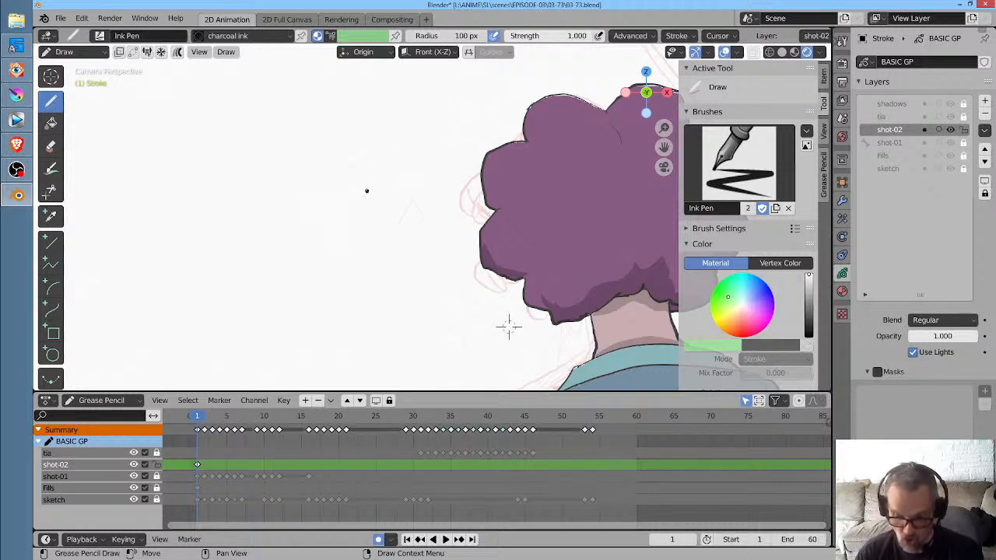
{"action": "left_click_drag", "start_coordinate": [354, 209], "coordinate": [375, 180], "text": "ctrl"}
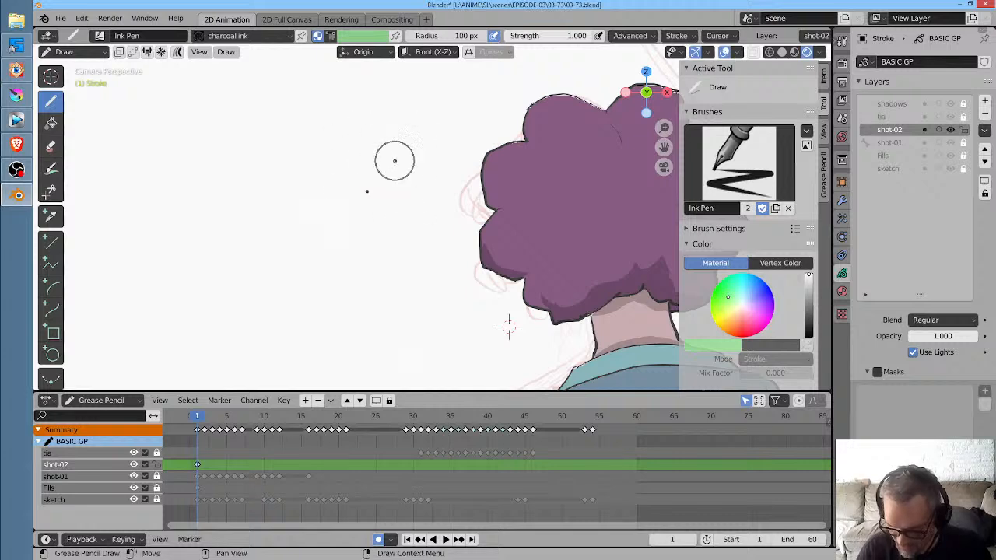
Examine the small charcoal dot beside the figure up close and from an angled view
{"action": "scroll", "coordinate": [456, 215], "scroll_direction": "down", "scroll_amount": 3}
{"action": "mouse_move", "coordinate": [447, 217]}
{"action": "middle_mouse_down", "text": "shift"}
{"action": "mouse_move", "coordinate": [489, 228]}
{"action": "mouse_move", "coordinate": [448, 219]}
{"action": "middle_mouse_up", "text": "shift"}
{"action": "scroll", "coordinate": [447, 219], "scroll_direction": "up", "scroll_amount": 8}
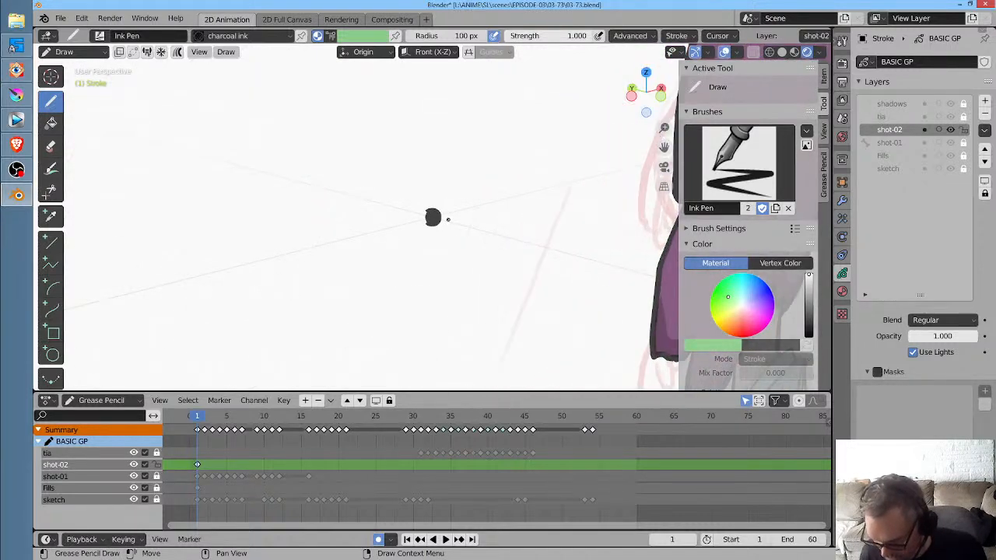
{"action": "scroll", "coordinate": [447, 220], "scroll_direction": "up", "scroll_amount": 8}
{"action": "scroll", "coordinate": [459, 220], "scroll_direction": "down", "scroll_amount": 7}
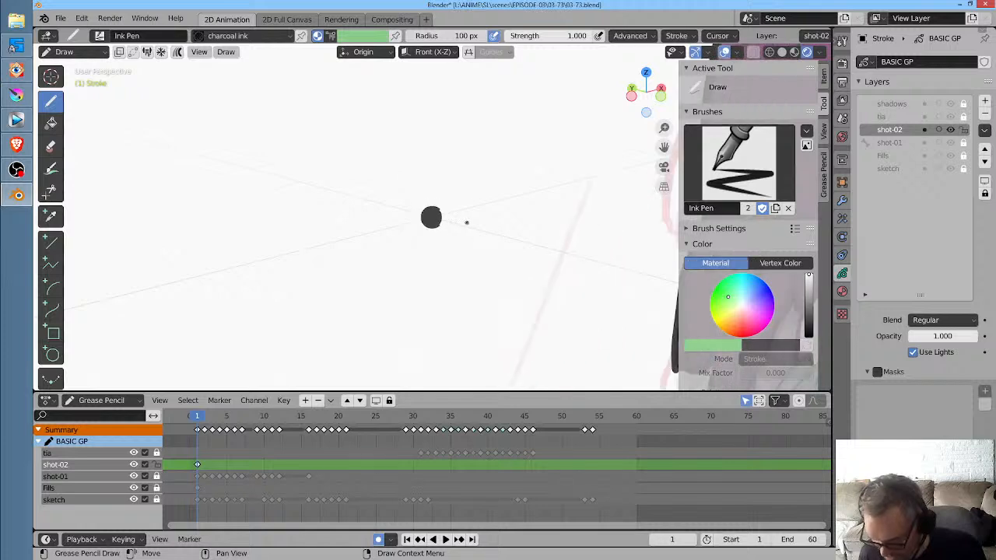
{"action": "scroll", "coordinate": [448, 218], "scroll_direction": "up", "scroll_amount": 10}
{"action": "scroll", "coordinate": [448, 218], "scroll_direction": "down", "scroll_amount": 3}
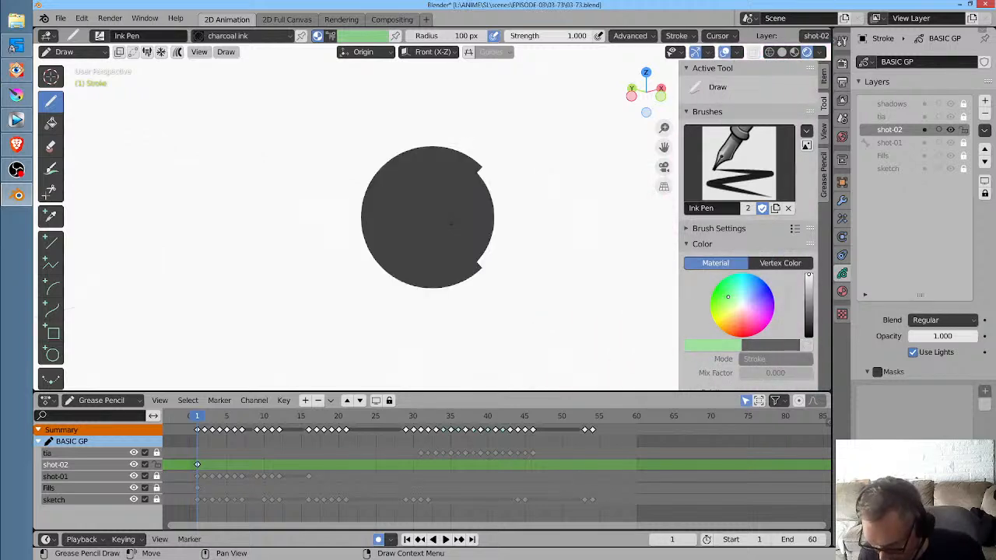
{"action": "scroll", "coordinate": [451, 224], "scroll_direction": "down", "scroll_amount": 10}
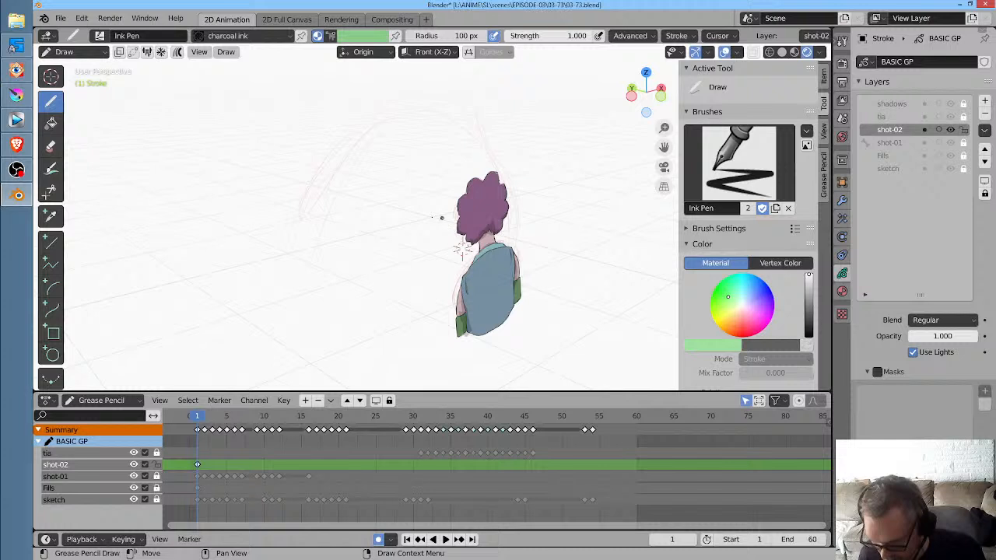
{"action": "mouse_move", "coordinate": [432, 217]}
{"action": "middle_mouse_down"}
{"action": "mouse_move", "coordinate": [531, 233]}
{"action": "mouse_move", "coordinate": [409, 246]}
{"action": "mouse_move", "coordinate": [356, 234]}
{"action": "mouse_move", "coordinate": [269, 240]}
{"action": "mouse_move", "coordinate": [422, 242]}
{"action": "mouse_move", "coordinate": [412, 247]}
{"action": "middle_mouse_up"}
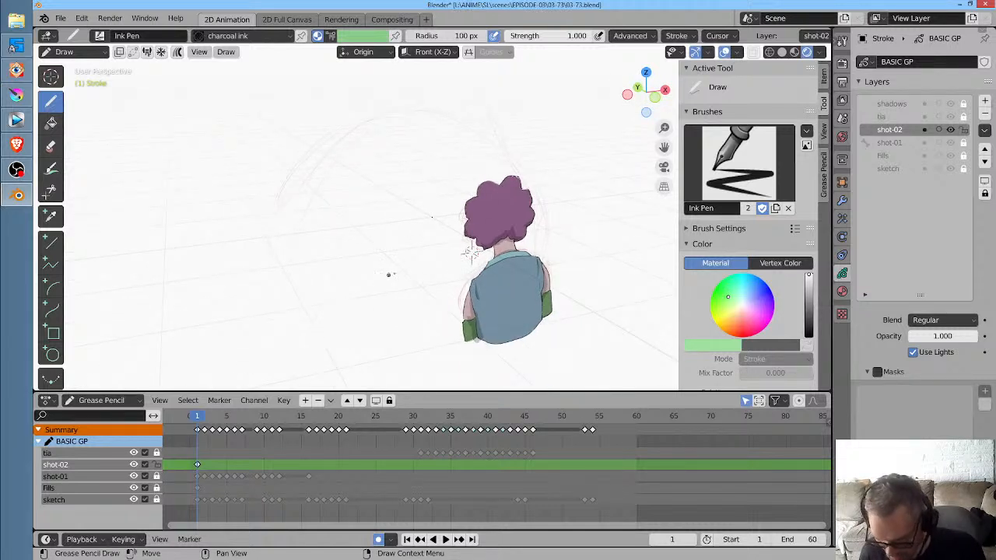
{"action": "scroll", "coordinate": [470, 252], "scroll_direction": "up", "scroll_amount": 2}
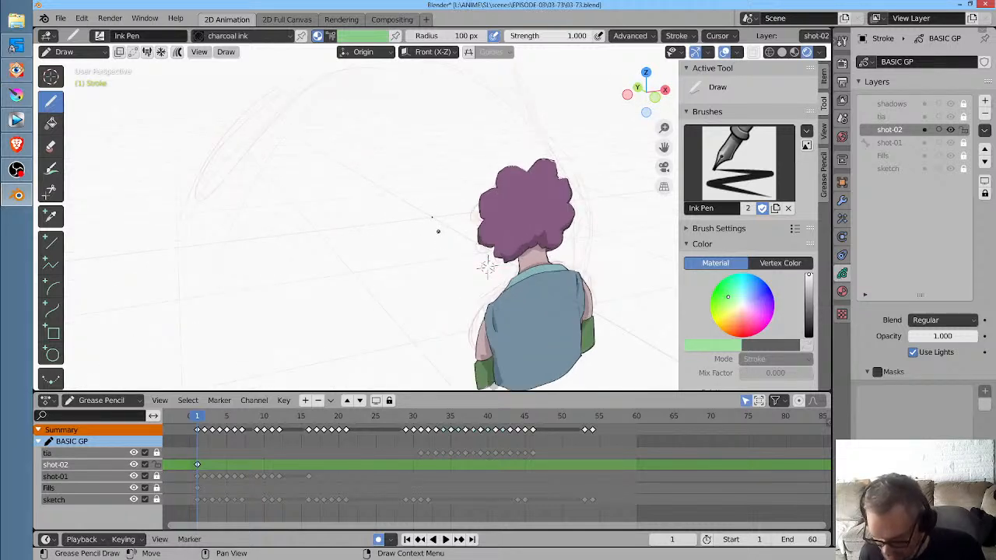
{"action": "scroll", "coordinate": [444, 244], "scroll_direction": "up", "scroll_amount": 8}
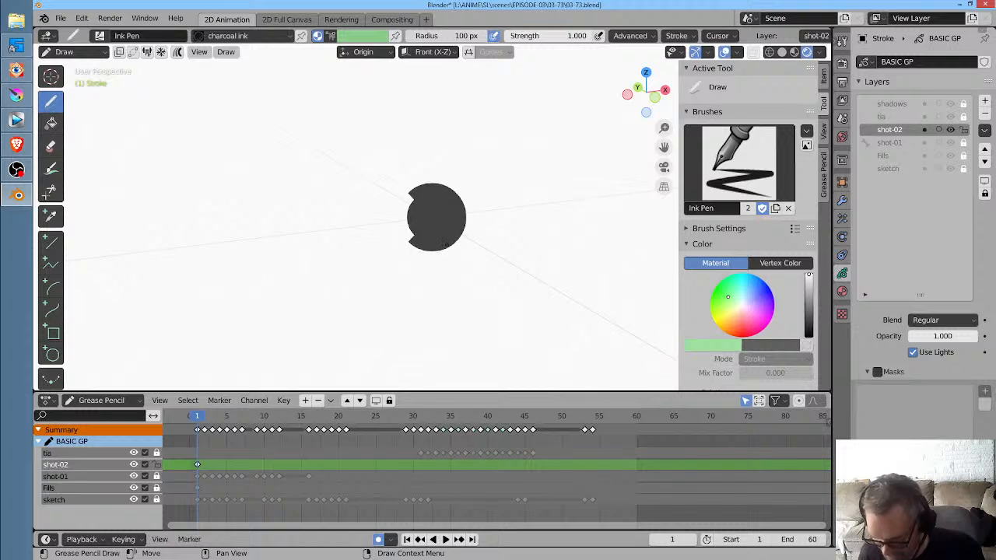
{"action": "scroll", "coordinate": [447, 242], "scroll_direction": "down", "scroll_amount": 10}
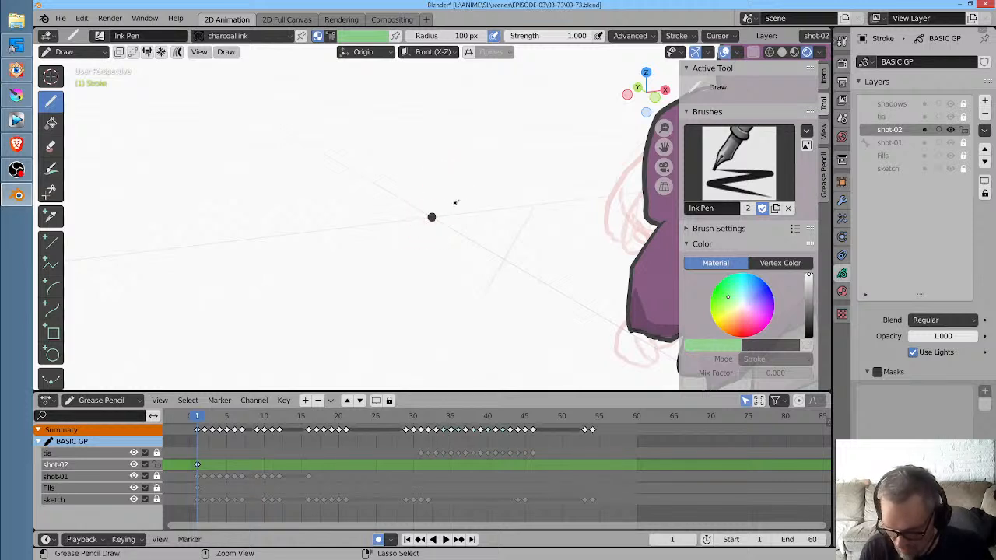
Select the charcoal dot stroke in Edit Mode and try to move and scale it
{"action": "key", "text": "Tab"}
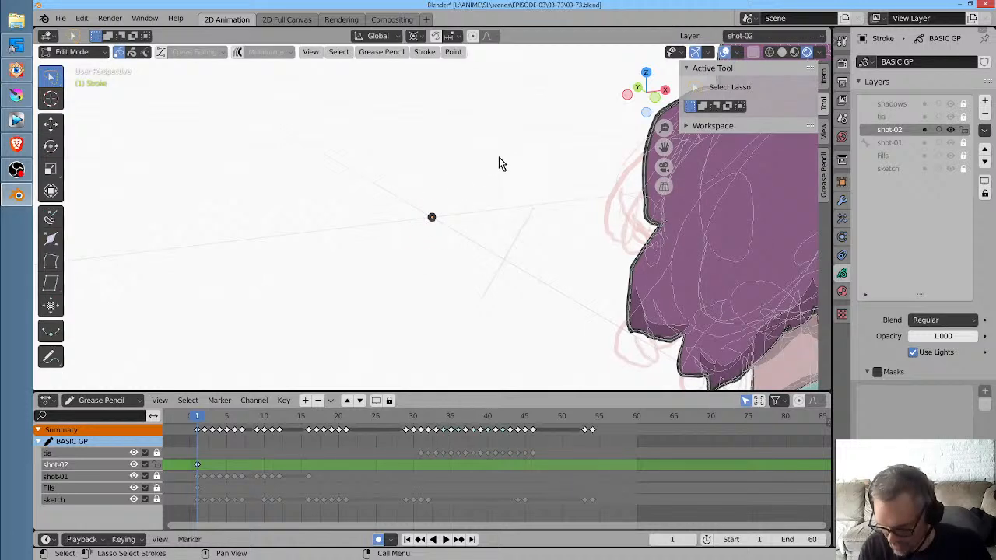
{"action": "left_click", "coordinate": [443, 215]}
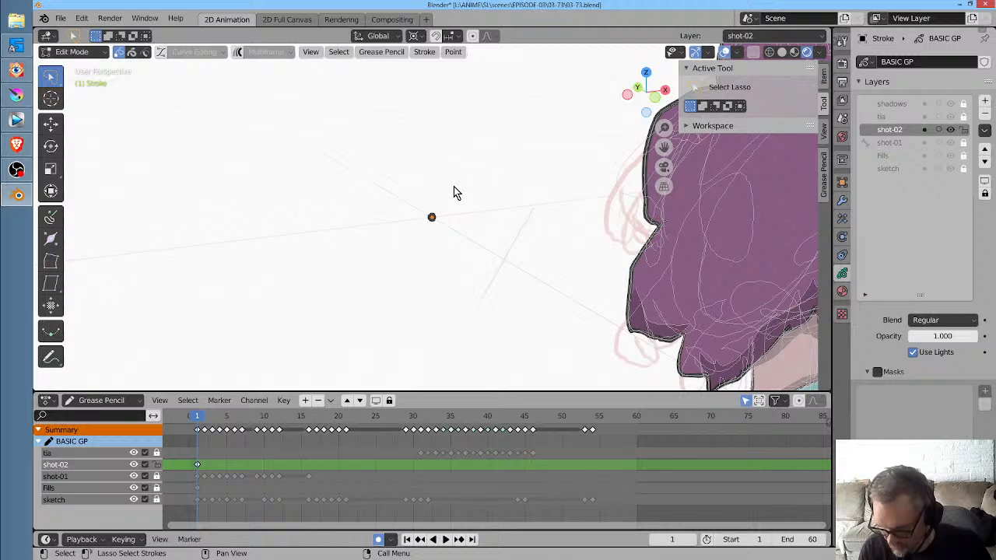
{"action": "middle_click_drag", "start_coordinate": [443, 229], "coordinate": [538, 184], "text": "ctrl"}
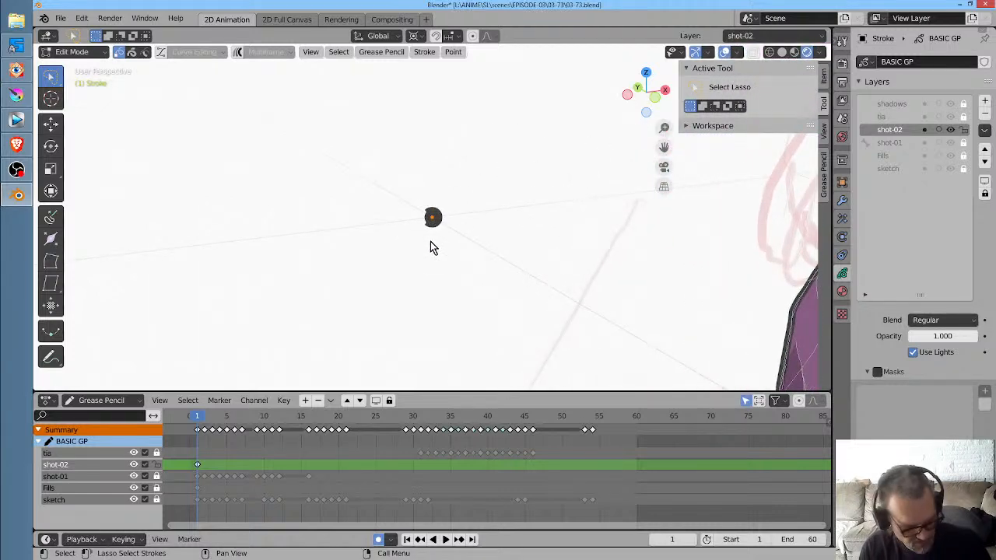
{"action": "key", "text": "g"}
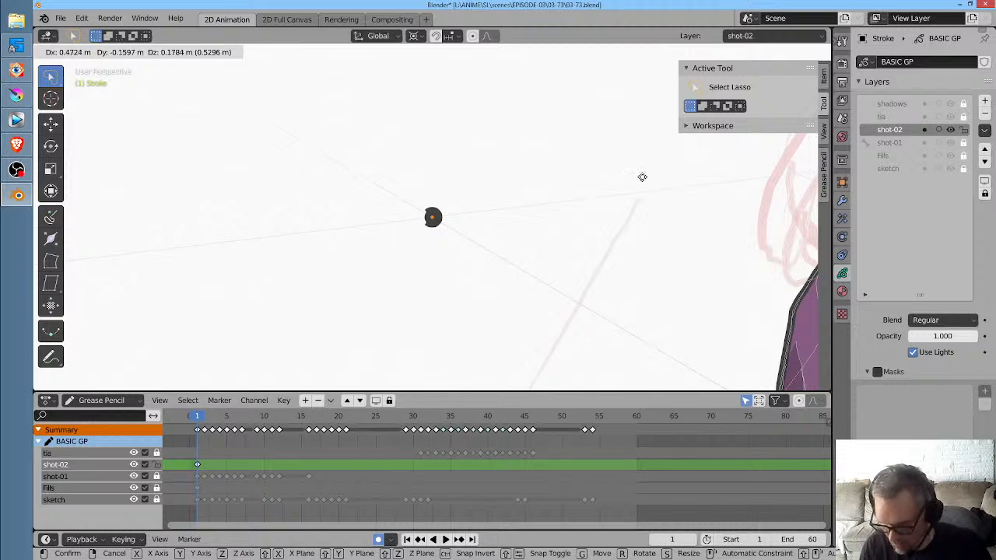
{"action": "left_click", "coordinate": [609, 183]}
{"action": "key", "text": "g"}
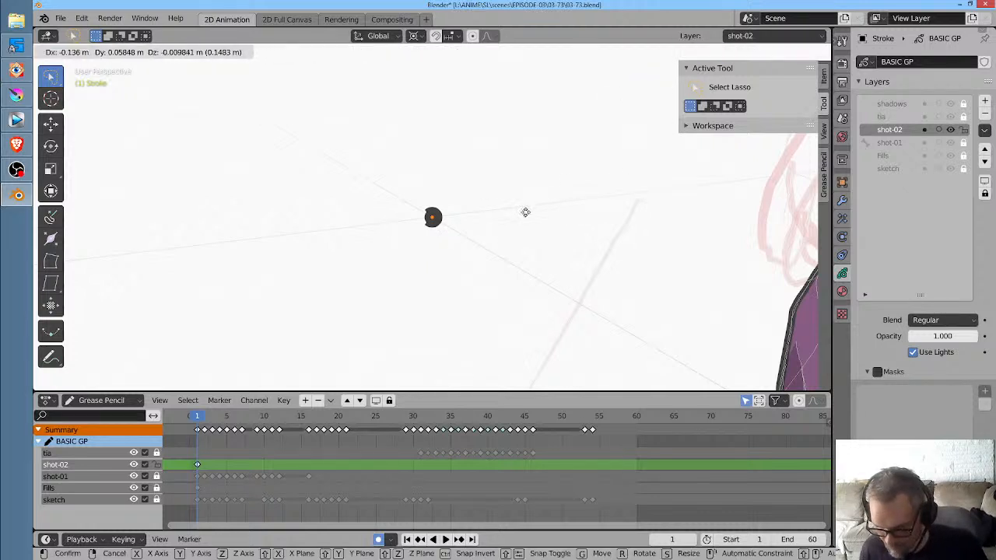
{"action": "left_click", "coordinate": [461, 227]}
{"action": "key", "text": "s"}
{"action": "left_click", "coordinate": [448, 184]}
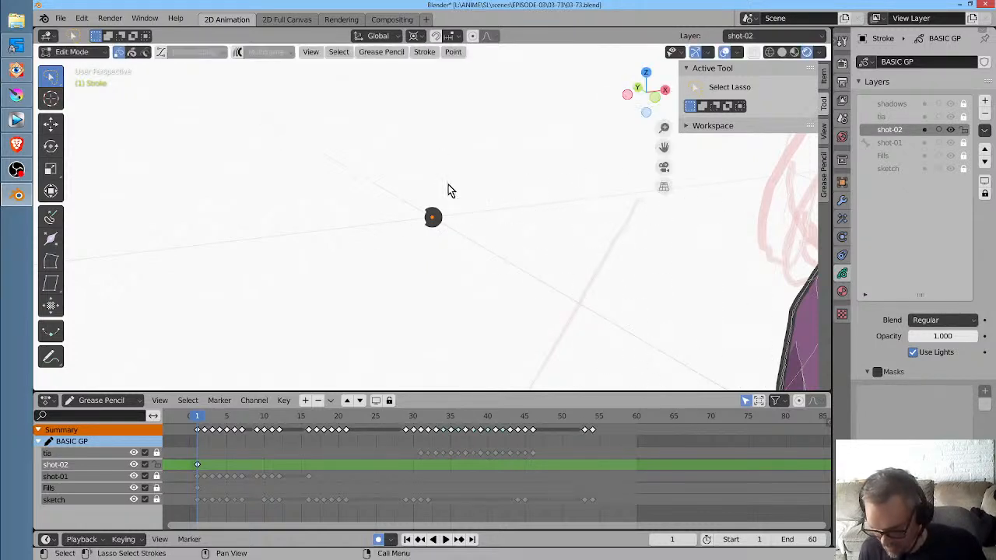
Delete the selected points of the charcoal dot on the shot-02 layer
{"action": "key", "text": "x"}
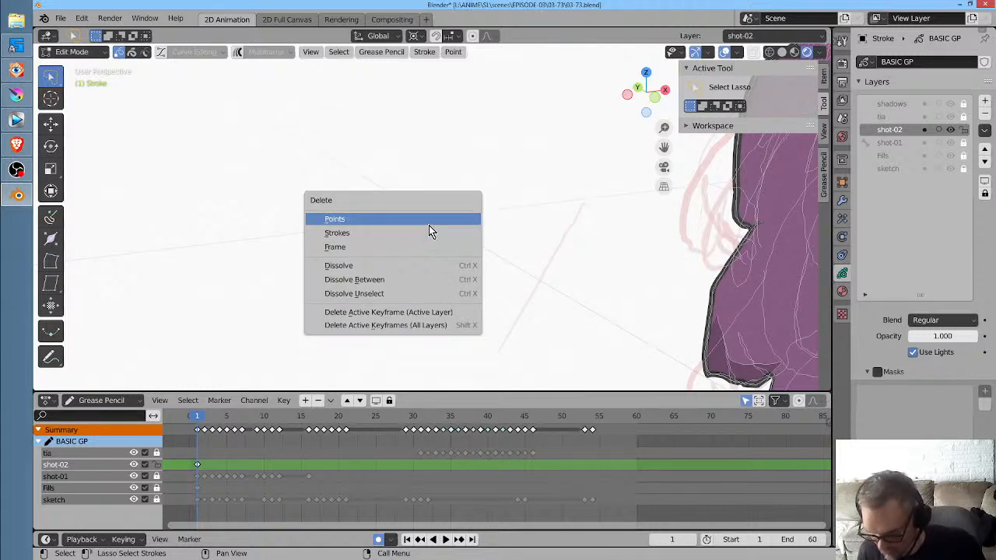
{"action": "left_click", "coordinate": [429, 227]}
{"action": "scroll", "coordinate": [471, 206], "scroll_direction": "down", "scroll_amount": 8}
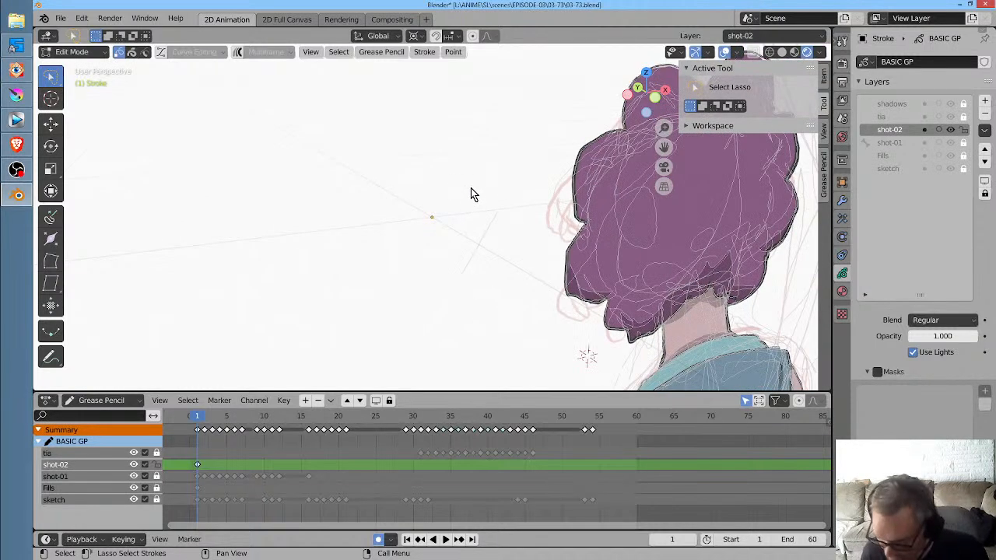
Play the animation briefly, stop at frame 5 and return to the camera view
{"action": "key", "text": "space"}
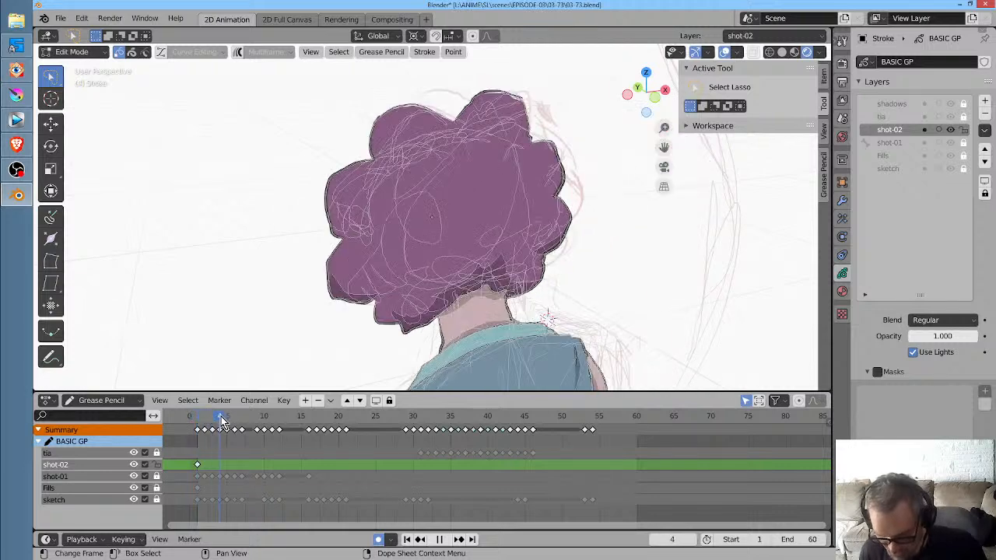
{"action": "key", "text": "space"}
{"action": "scroll", "coordinate": [467, 178], "scroll_direction": "down", "scroll_amount": 4}
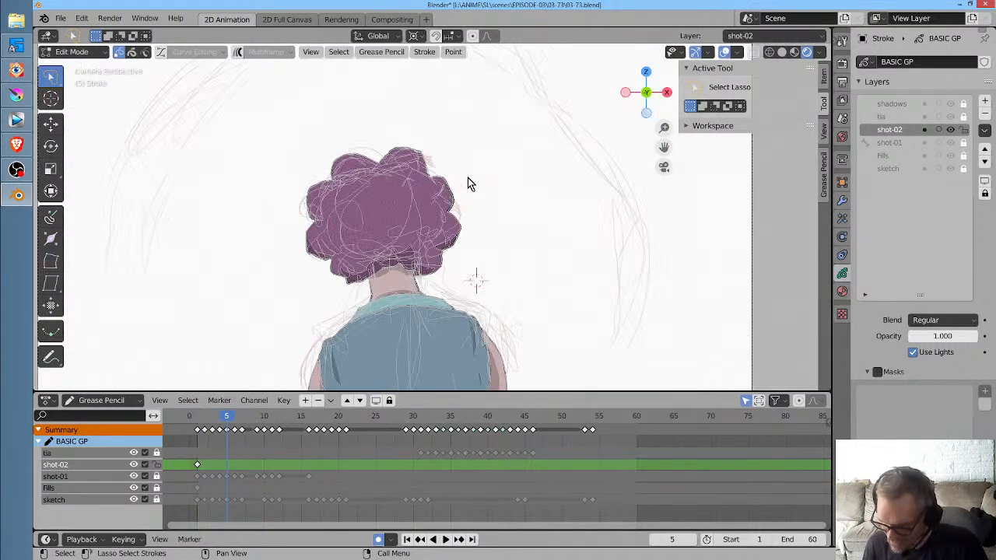
{"action": "key", "text": "KP_0"}
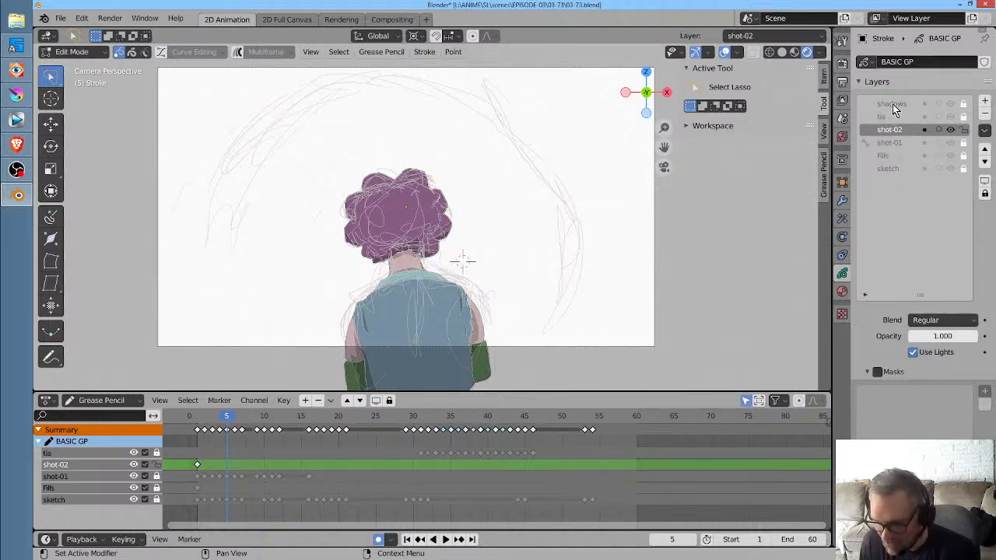
Make the shot-01 layer active and check the grease pencil object's modifiers and visual effects
{"action": "left_click", "coordinate": [903, 144]}
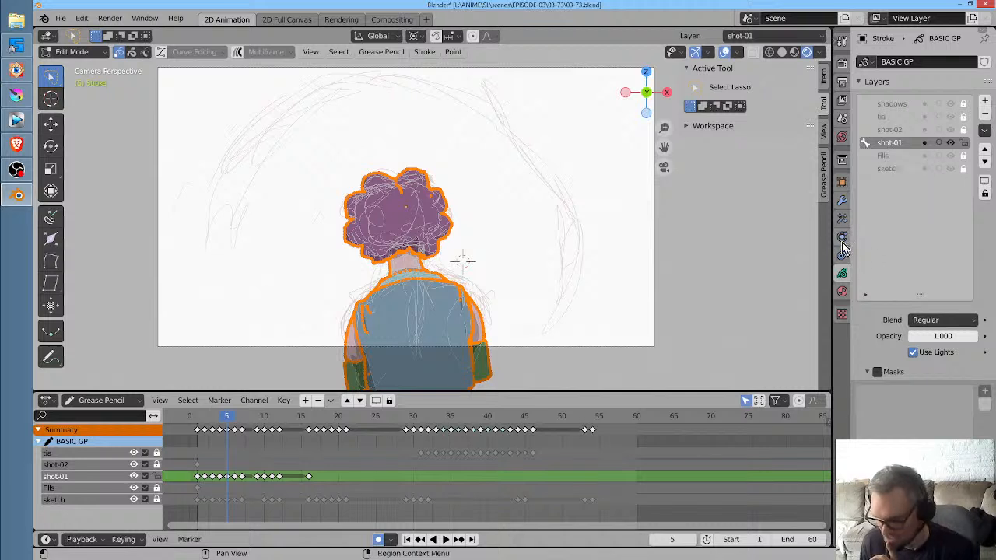
{"action": "left_click", "coordinate": [842, 202]}
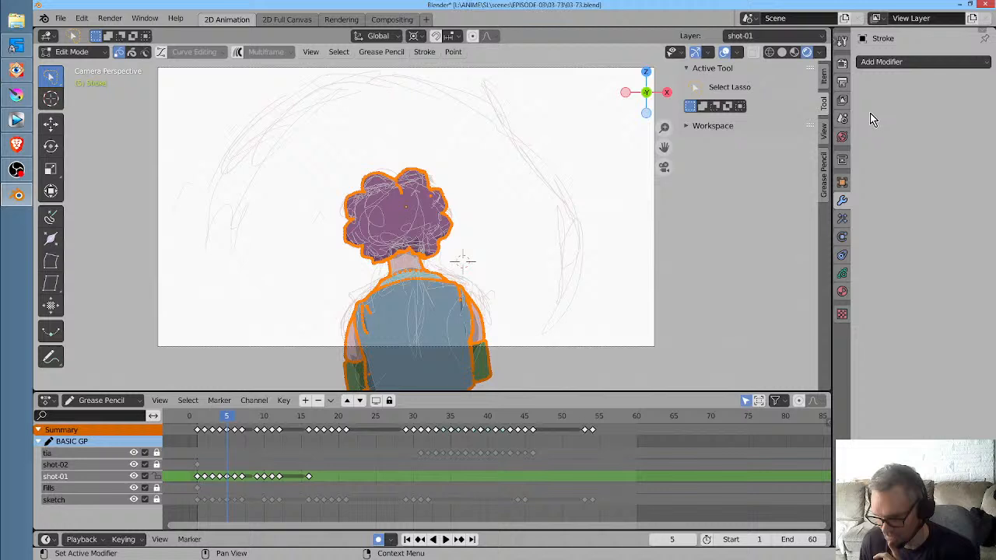
{"action": "left_click", "coordinate": [842, 218]}
{"action": "left_click", "coordinate": [843, 204]}
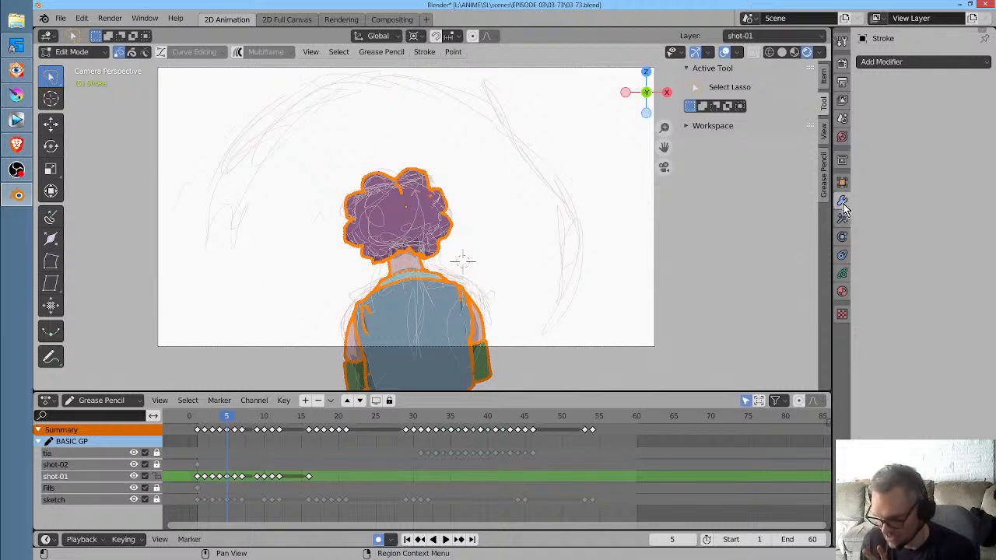
Check the grease pencil object's visual effects and modifiers, and inspect the shot-02 layer at frame 1
{"action": "left_click", "coordinate": [845, 223]}
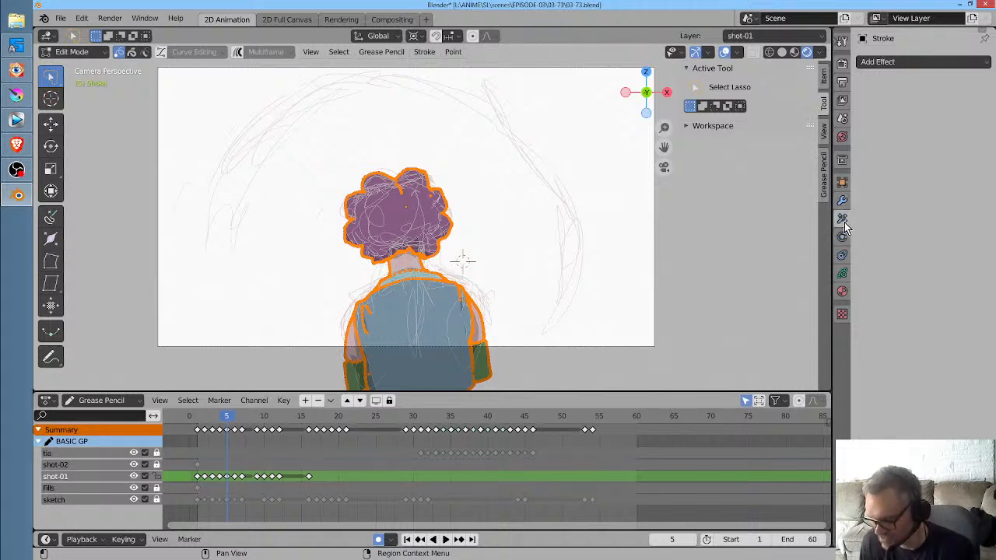
{"action": "left_click", "coordinate": [848, 205]}
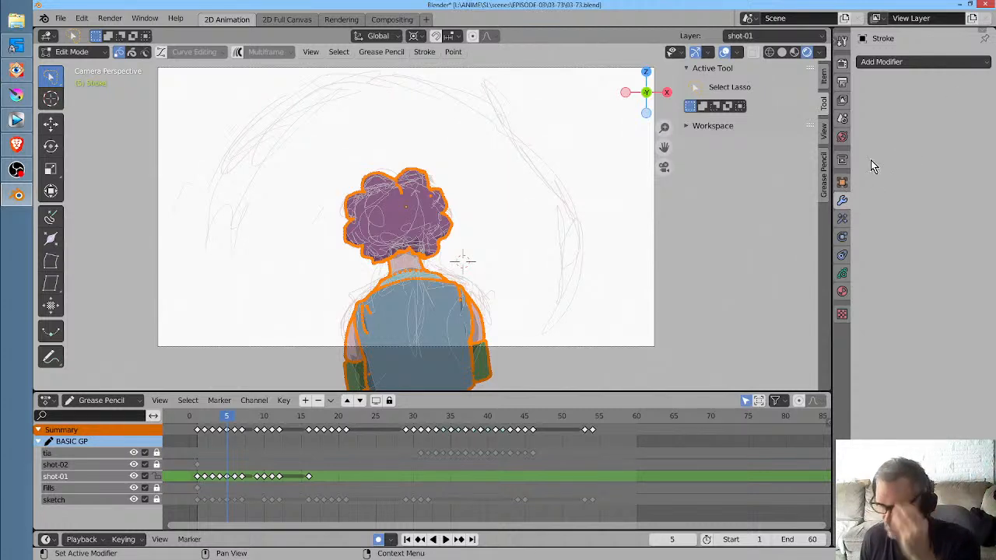
{"action": "left_click", "coordinate": [842, 274]}
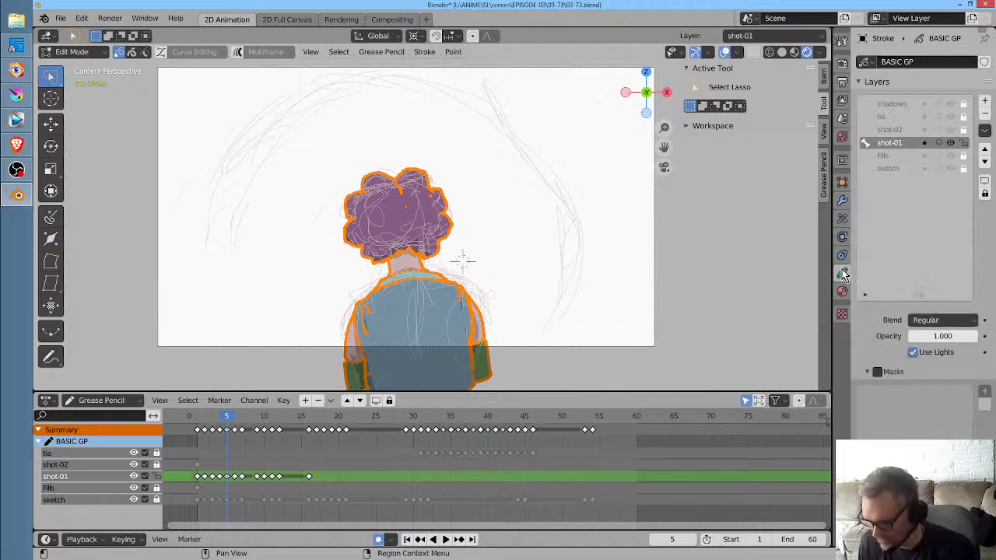
{"action": "left_click", "coordinate": [890, 131]}
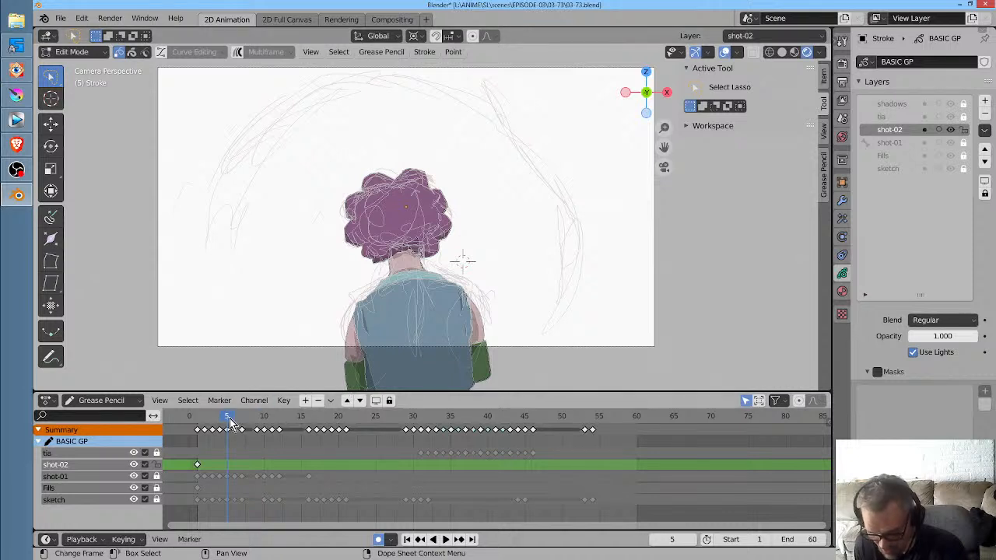
{"action": "left_click_drag", "start_coordinate": [226, 418], "coordinate": [199, 428]}
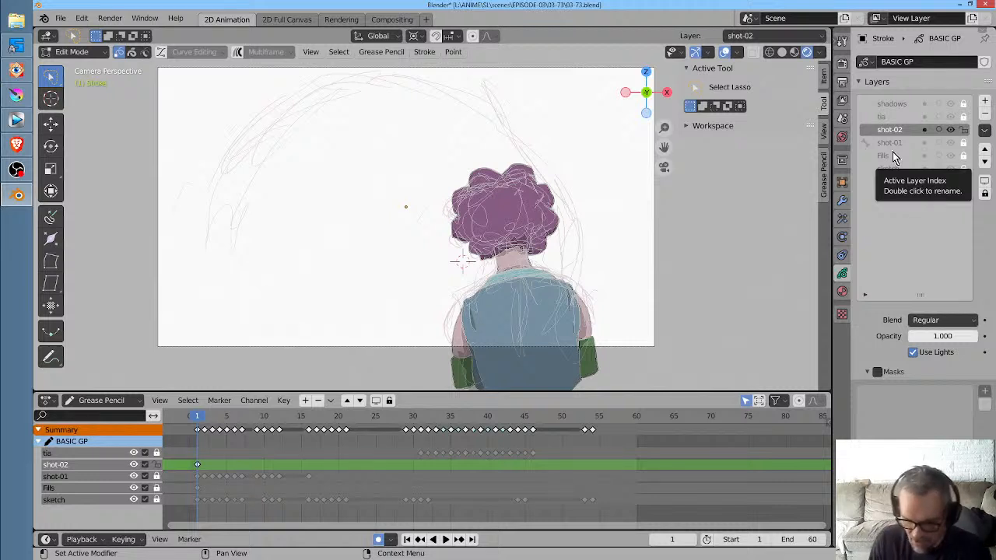
Make the tia layer active and review the shot's animation by playing and scrubbing the timeline, ending at frame 1
{"action": "left_click", "coordinate": [87, 452]}
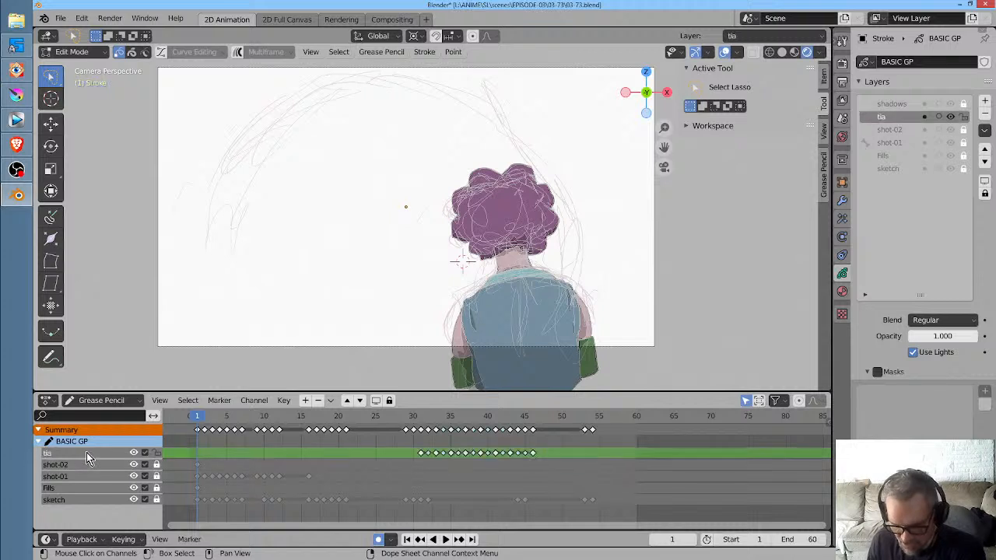
{"action": "mouse_move", "coordinate": [407, 417]}
{"action": "left_mouse_down"}
{"action": "mouse_move", "coordinate": [504, 433]}
{"action": "mouse_move", "coordinate": [458, 426]}
{"action": "left_mouse_up"}
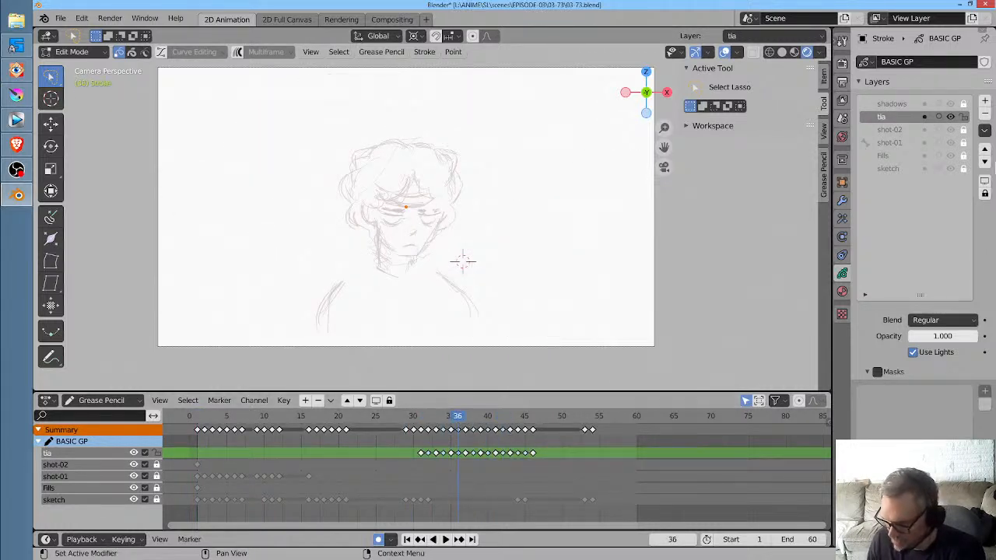
{"action": "scroll", "coordinate": [502, 319], "scroll_direction": "down", "scroll_amount": 2}
{"action": "scroll", "coordinate": [502, 319], "scroll_direction": "up", "scroll_amount": 2}
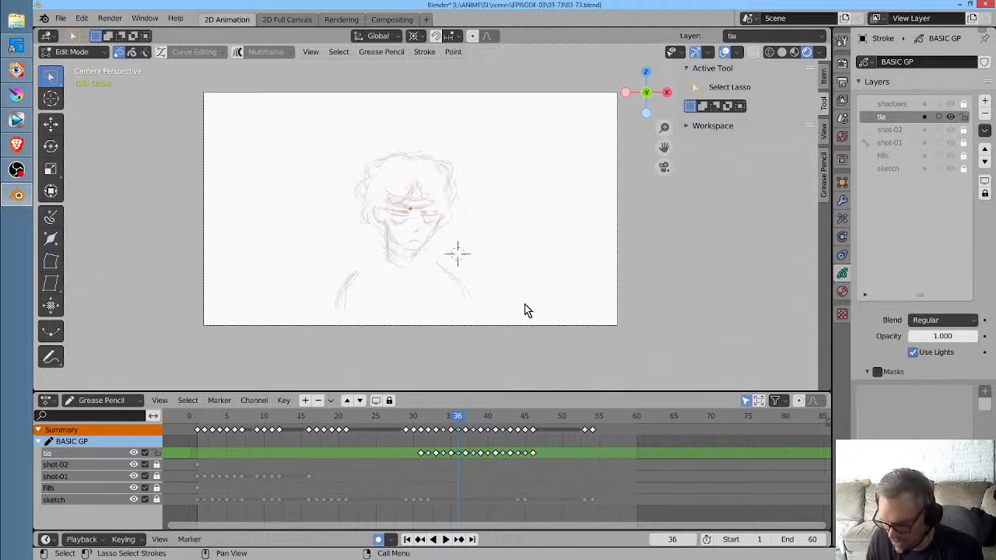
{"action": "left_click", "coordinate": [454, 418]}
{"action": "key", "text": "space"}
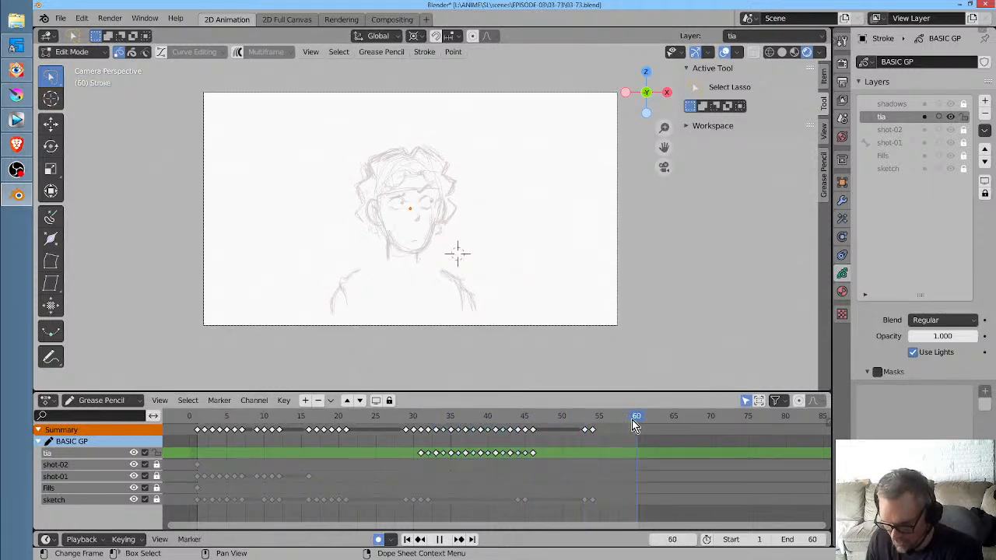
{"action": "mouse_move", "coordinate": [599, 427]}
{"action": "left_mouse_down"}
{"action": "mouse_move", "coordinate": [194, 434]}
{"action": "mouse_move", "coordinate": [467, 462]}
{"action": "mouse_move", "coordinate": [632, 459]}
{"action": "mouse_move", "coordinate": [478, 458]}
{"action": "mouse_move", "coordinate": [386, 440]}
{"action": "mouse_move", "coordinate": [606, 451]}
{"action": "left_mouse_up"}
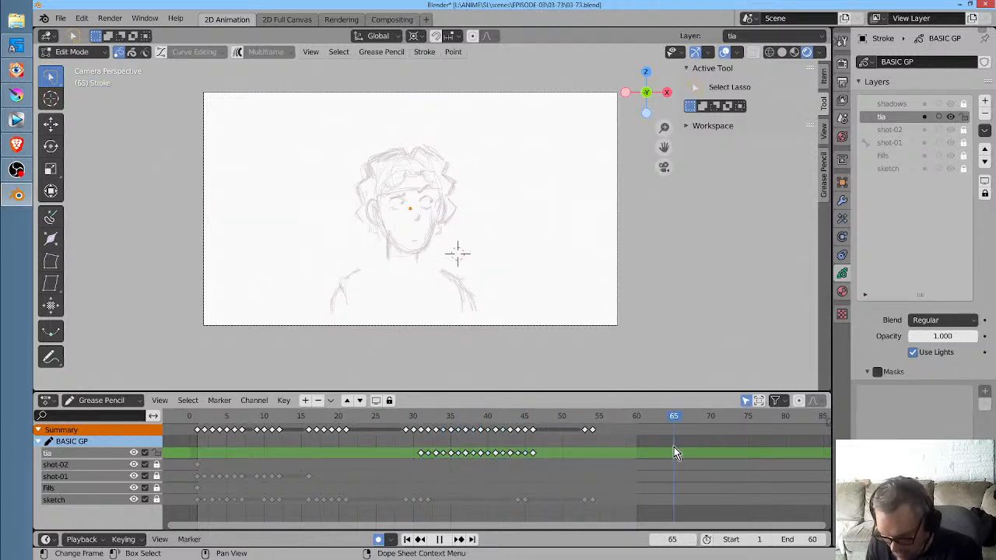
{"action": "mouse_move", "coordinate": [673, 446]}
{"action": "left_mouse_down"}
{"action": "mouse_move", "coordinate": [259, 446]}
{"action": "mouse_move", "coordinate": [619, 446]}
{"action": "mouse_move", "coordinate": [583, 460]}
{"action": "mouse_move", "coordinate": [195, 493]}
{"action": "left_mouse_up"}
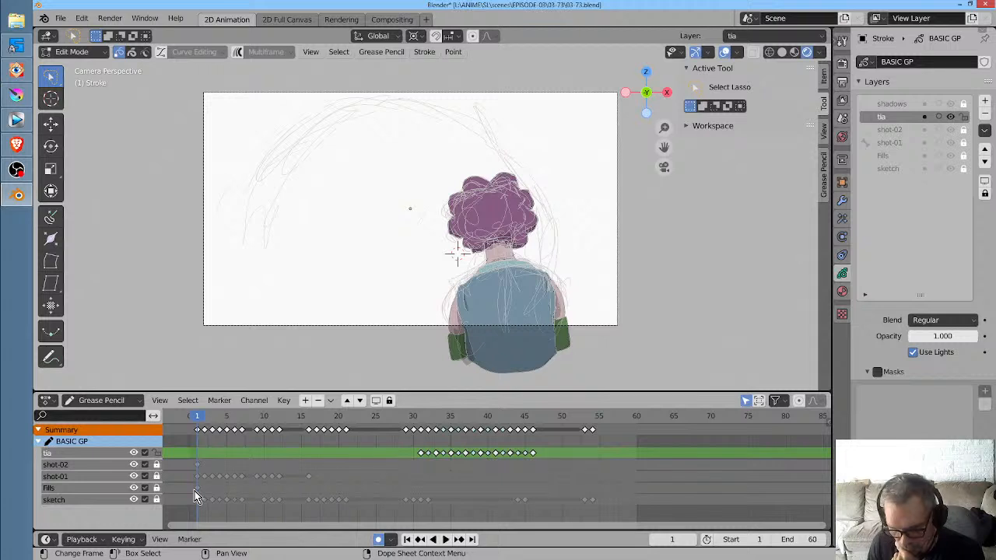
Remove the Empty parent from the shot-01 layer's relations and make the shot-02 layer active
{"action": "left_click", "coordinate": [85, 475]}
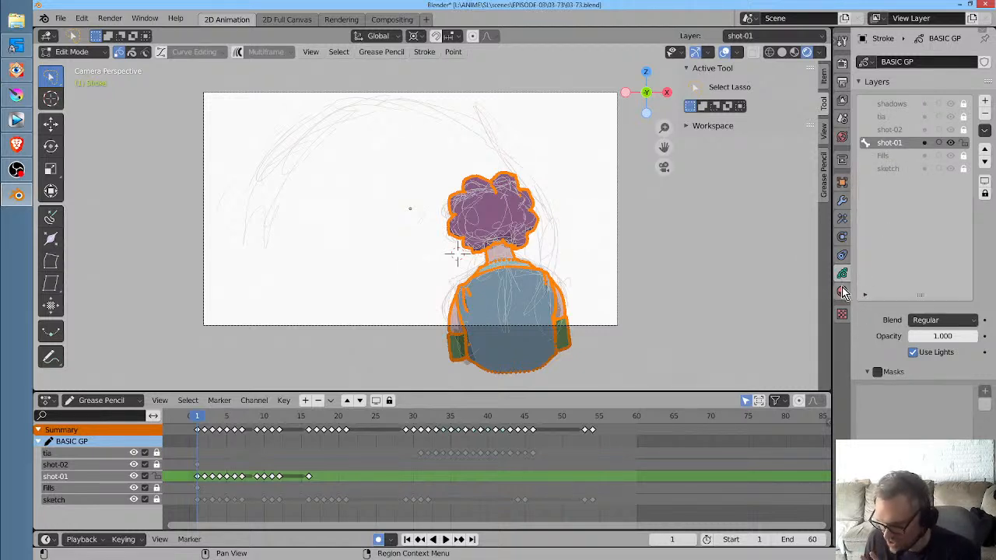
{"action": "scroll", "coordinate": [897, 336], "scroll_direction": "down", "scroll_amount": 4}
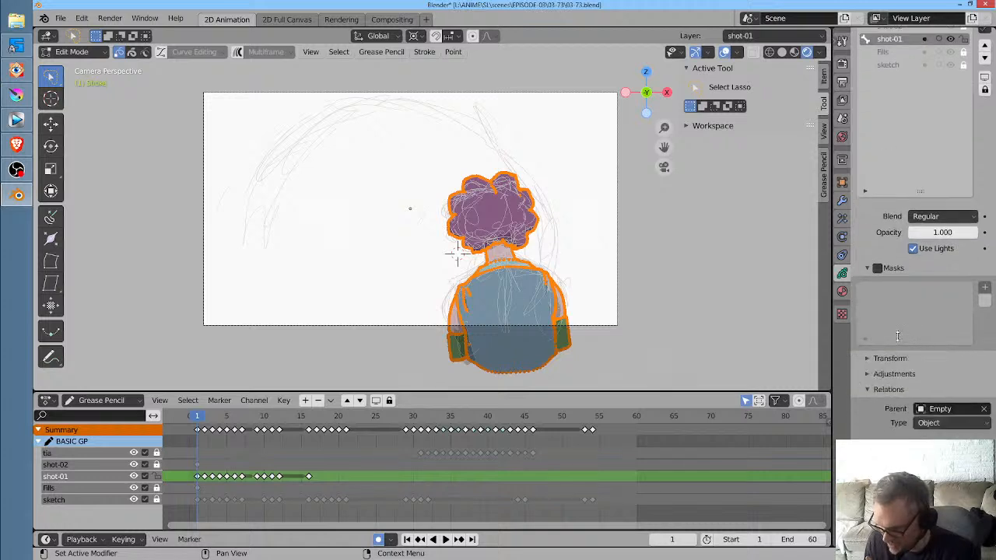
{"action": "left_click", "coordinate": [982, 409]}
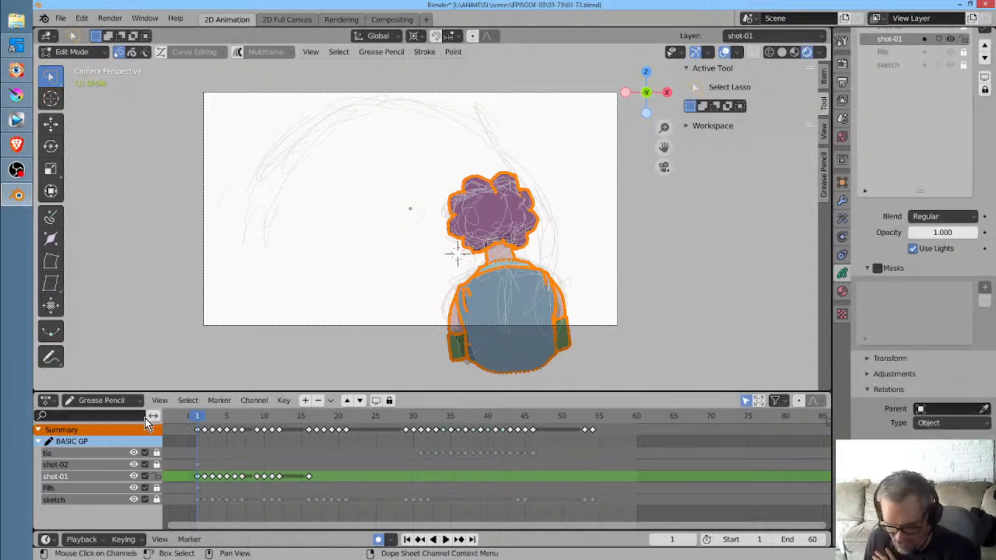
{"action": "mouse_move", "coordinate": [201, 422]}
{"action": "left_mouse_down"}
{"action": "mouse_move", "coordinate": [289, 431]}
{"action": "mouse_move", "coordinate": [198, 432]}
{"action": "left_mouse_up"}
{"action": "scroll", "coordinate": [898, 118], "scroll_direction": "up", "scroll_amount": 3}
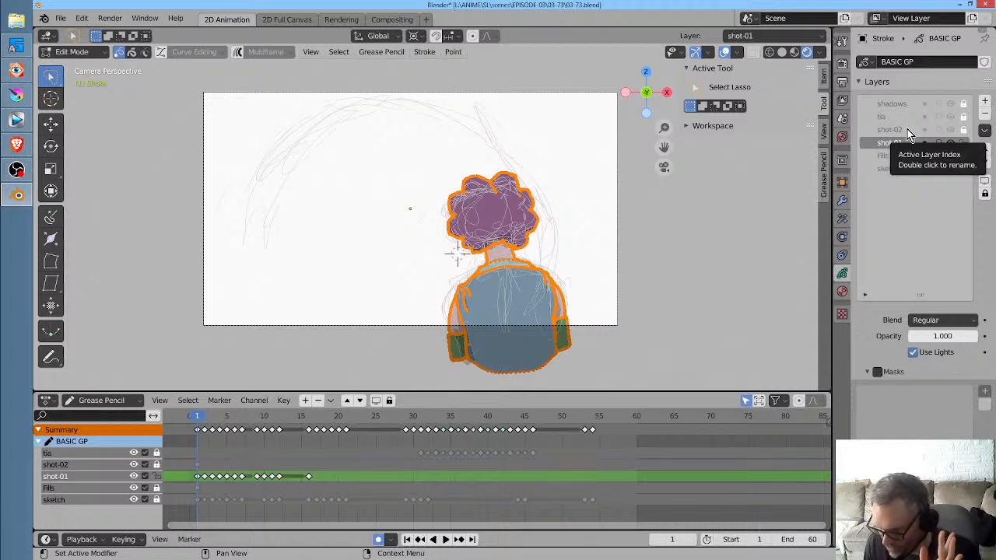
{"action": "left_click", "coordinate": [889, 130]}
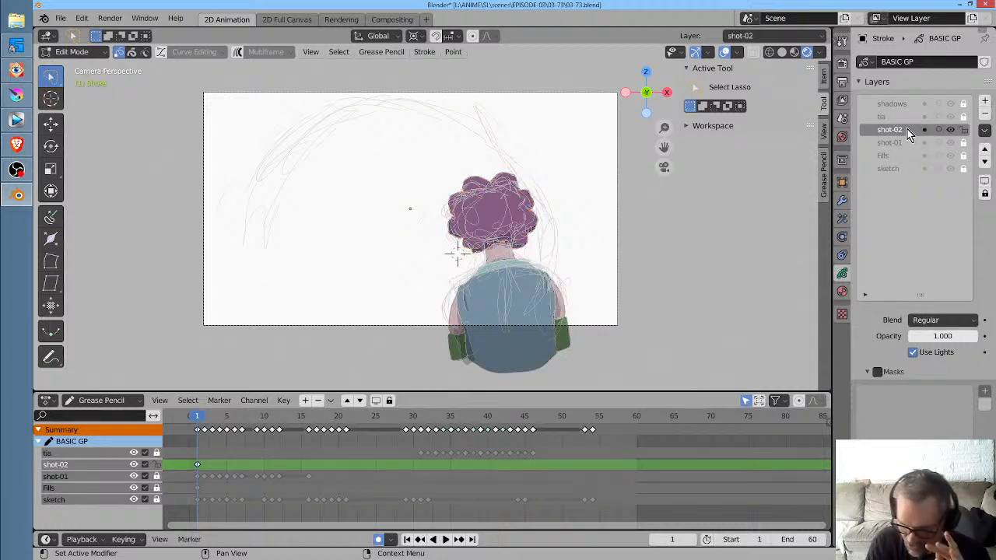
Switch the selected strokes' object to Draw mode, try a zigzag test stroke beside the character at frame 1, and undo it
{"action": "mouse_move", "coordinate": [338, 164]}
{"action": "left_mouse_down"}
{"action": "mouse_move", "coordinate": [373, 231]}
{"action": "mouse_move", "coordinate": [449, 232]}
{"action": "mouse_move", "coordinate": [457, 222]}
{"action": "left_mouse_up"}
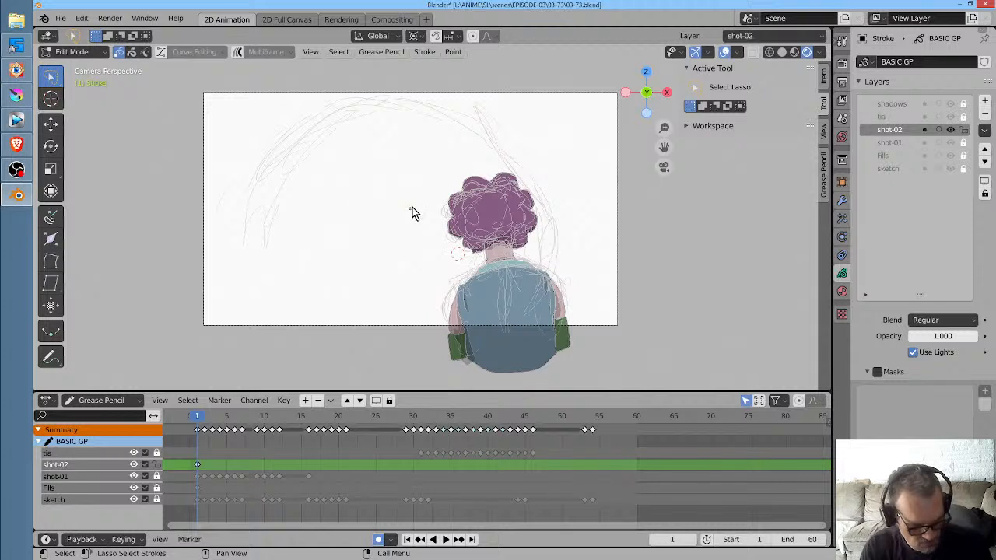
{"action": "key", "text": "Tab"}
{"action": "left_click_drag", "start_coordinate": [410, 113], "coordinate": [360, 271]}
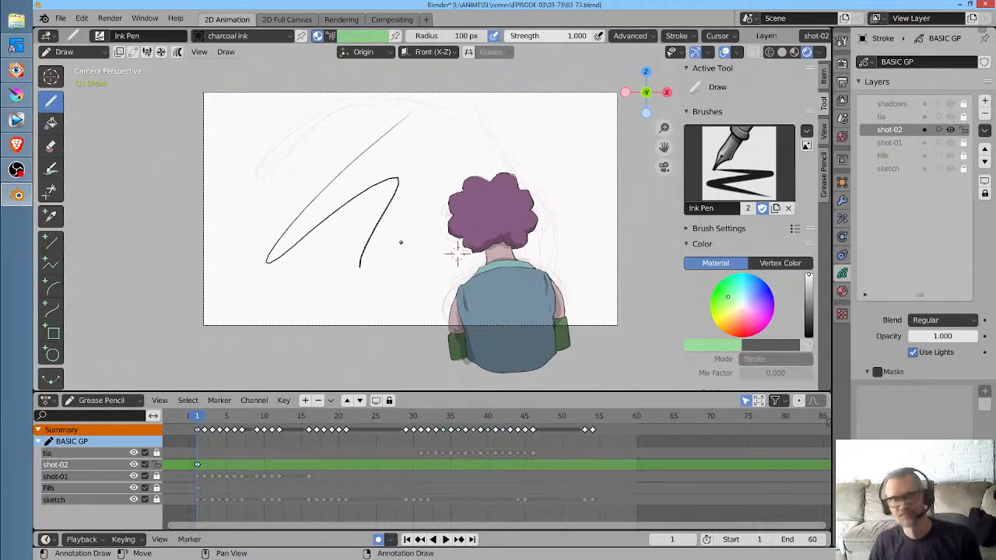
{"action": "key", "text": "ctrl+z"}
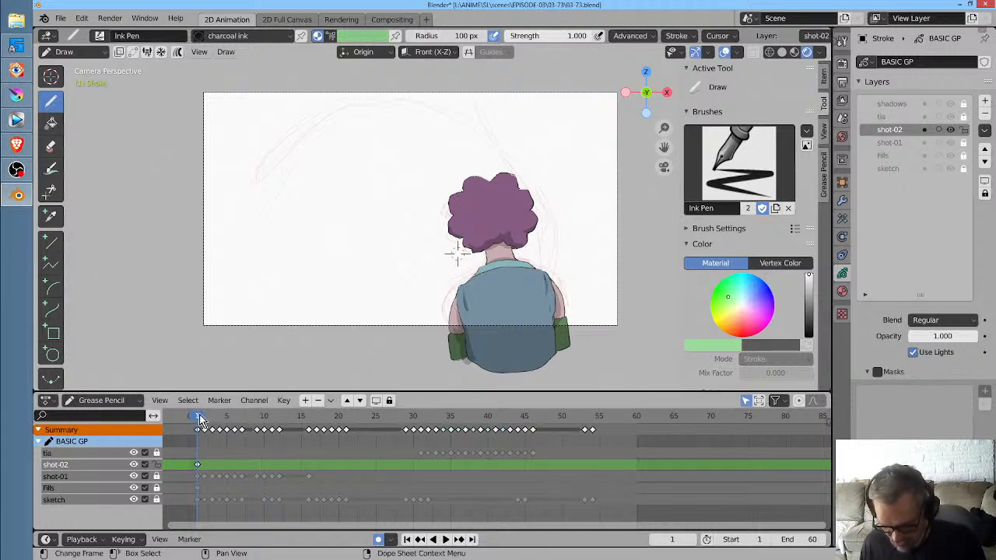
Go to frame 16 and ink the fringe line across the sketched character's forehead on the shot-02 layer
{"action": "key", "text": "space"}
{"action": "left_click_drag", "start_coordinate": [312, 418], "coordinate": [306, 419]}
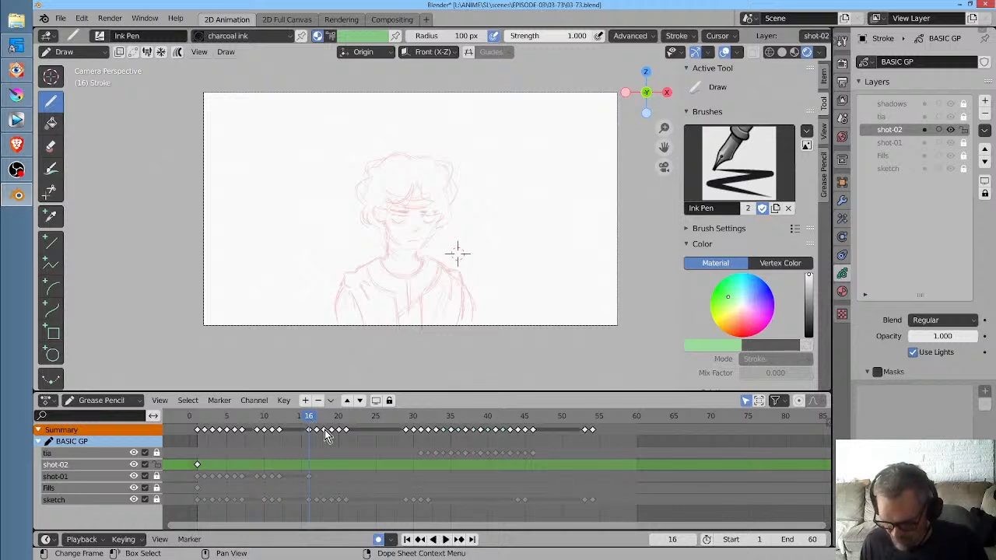
{"action": "key", "text": "space"}
{"action": "middle_click_drag", "start_coordinate": [424, 246], "coordinate": [490, 170], "text": "ctrl"}
{"action": "middle_click_drag", "start_coordinate": [441, 192], "coordinate": [450, 182], "text": "ctrl"}
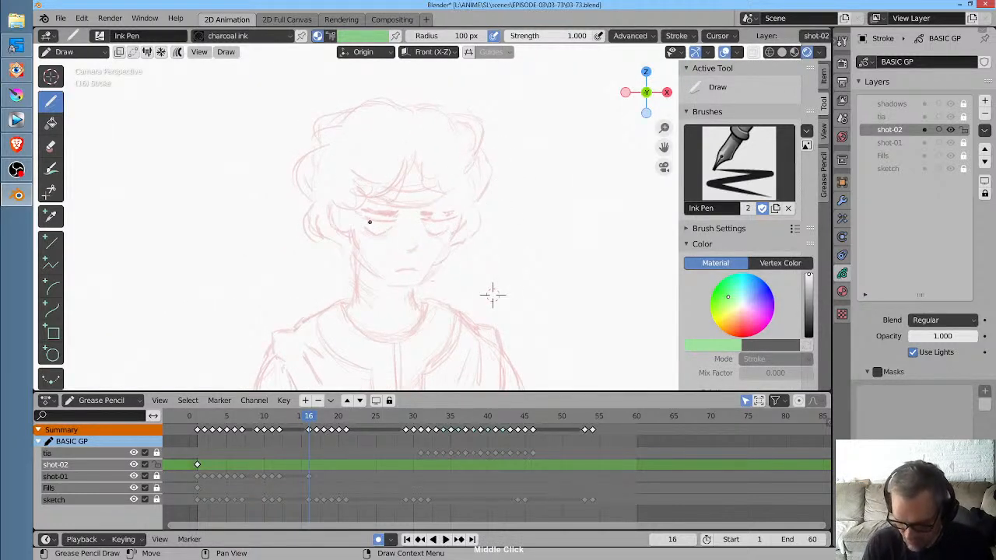
{"action": "mouse_move", "coordinate": [365, 199]}
{"action": "left_mouse_down"}
{"action": "mouse_move", "coordinate": [407, 165]}
{"action": "mouse_move", "coordinate": [420, 186]}
{"action": "mouse_move", "coordinate": [448, 188]}
{"action": "left_mouse_up"}
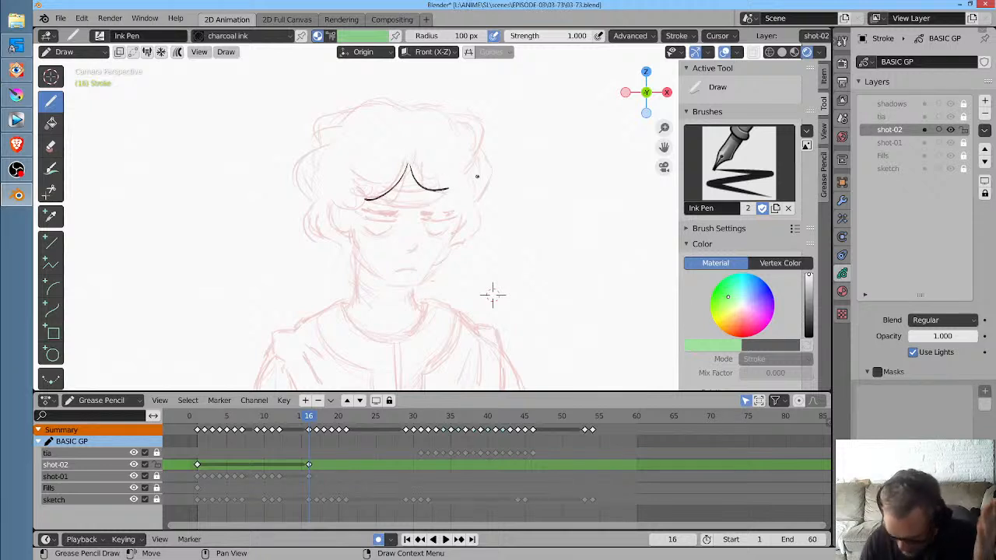
Delete the shot-02 layer's keyframe at frame 1, staying on frame 16
{"action": "double_click", "coordinate": [201, 467]}
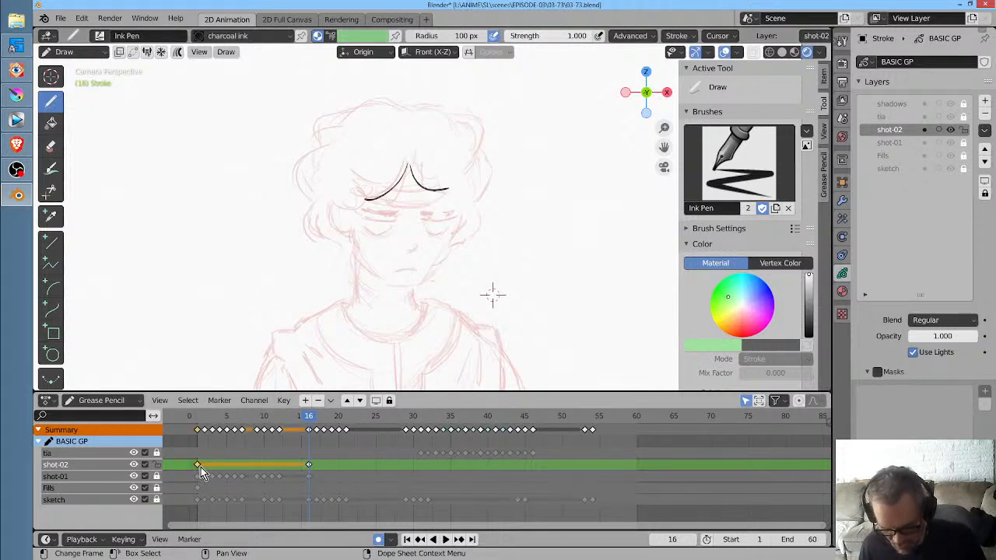
{"action": "key", "text": "x"}
{"action": "left_click", "coordinate": [200, 467]}
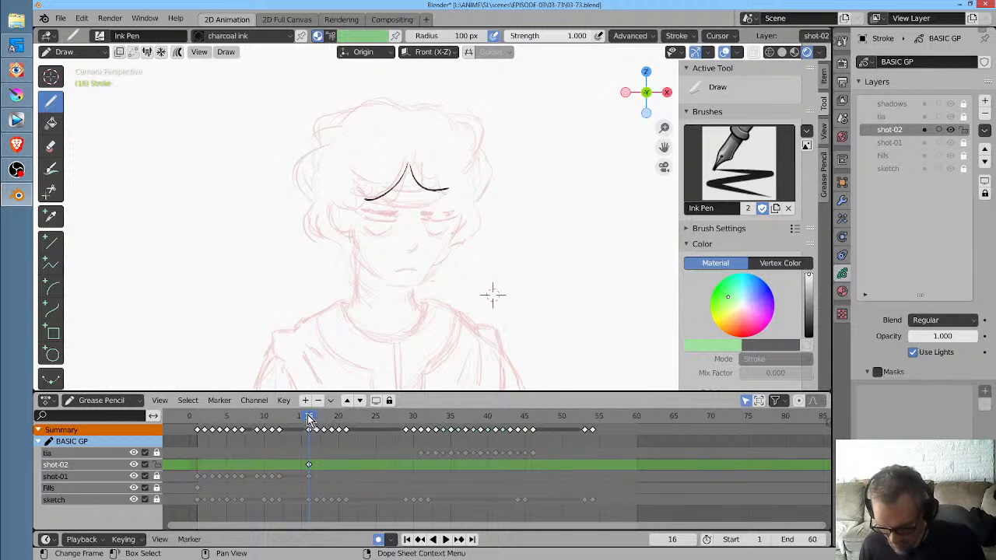
{"action": "left_click_drag", "start_coordinate": [309, 415], "coordinate": [310, 416]}
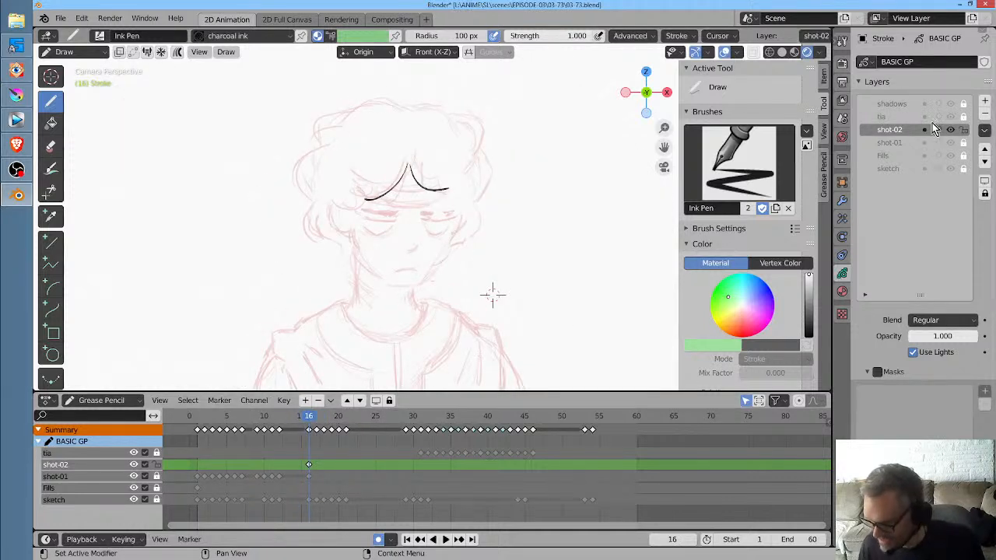
Select the shot-01 layer and set its parent object to Empty
{"action": "left_click", "coordinate": [910, 141]}
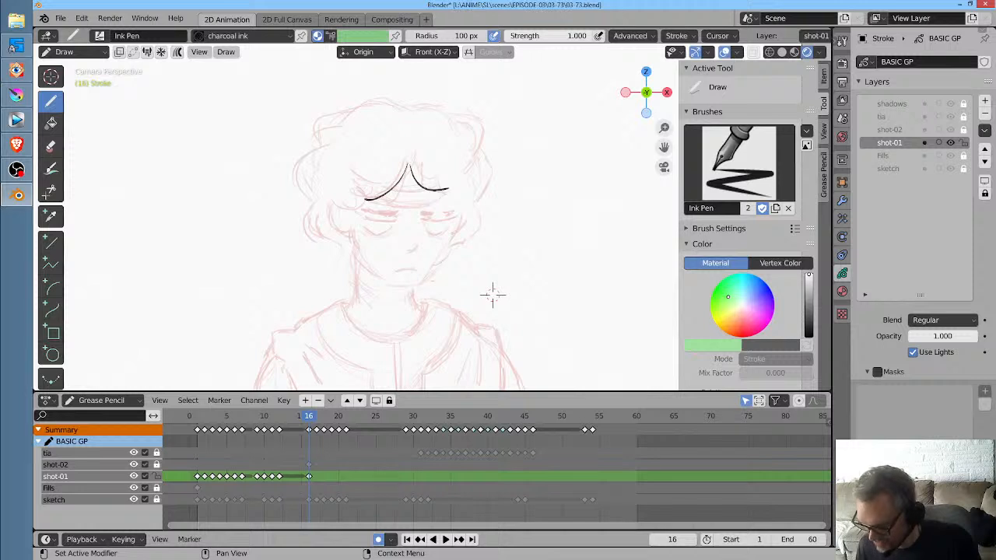
{"action": "left_click", "coordinate": [887, 512]}
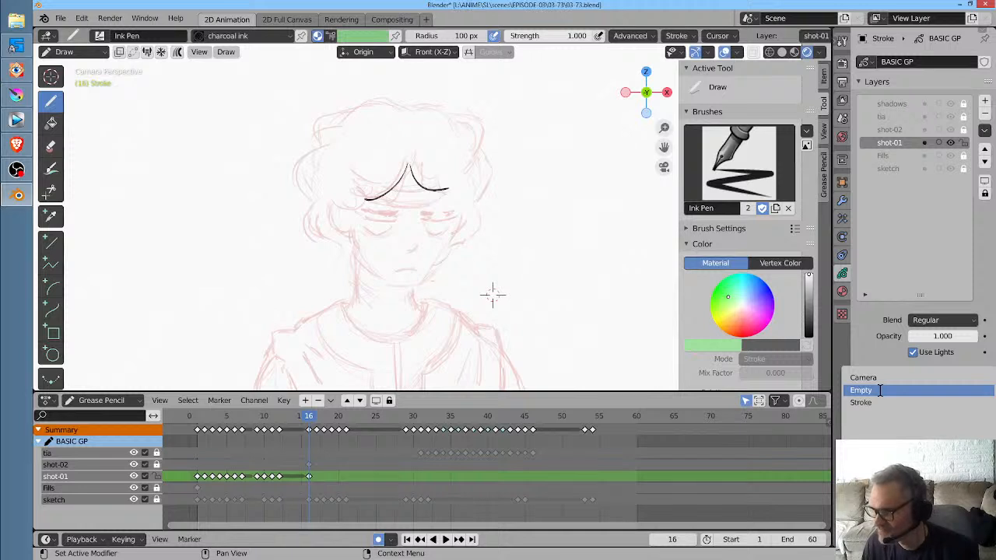
{"action": "left_click", "coordinate": [880, 391]}
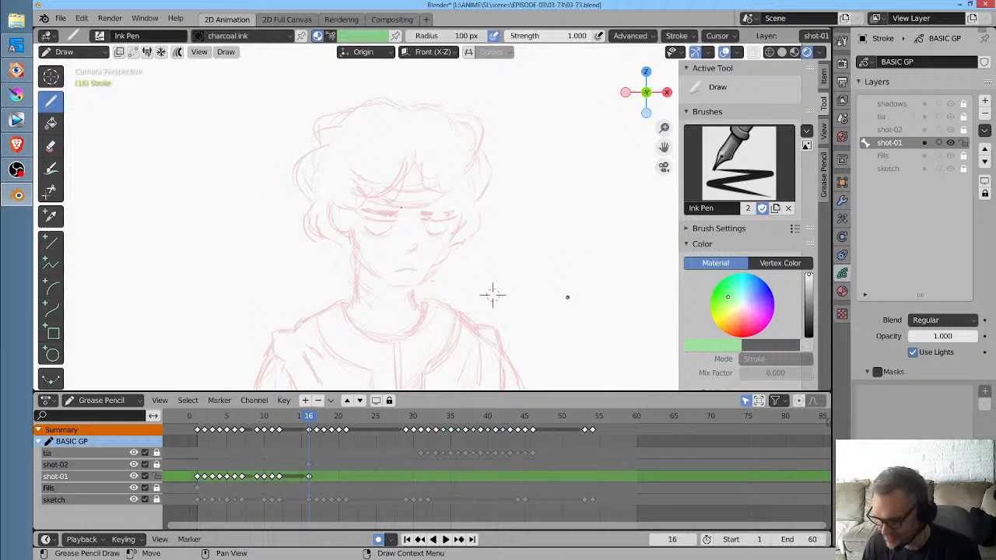
Choose Object as the shot-01 layer's parent type and widen the properties area showing its relations
{"action": "scroll", "coordinate": [474, 270], "scroll_direction": "down", "scroll_amount": 2}
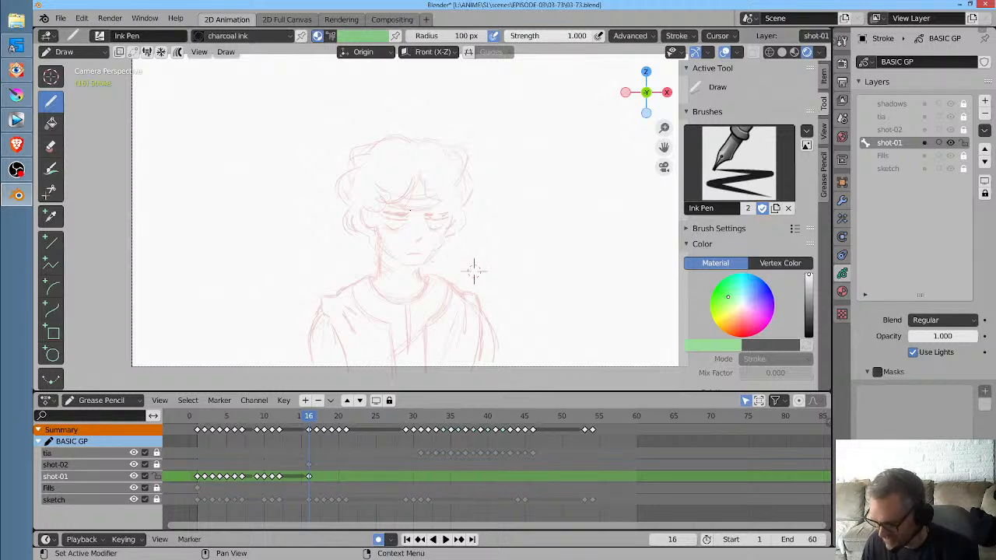
{"action": "scroll", "coordinate": [918, 233], "scroll_direction": "down", "scroll_amount": 3}
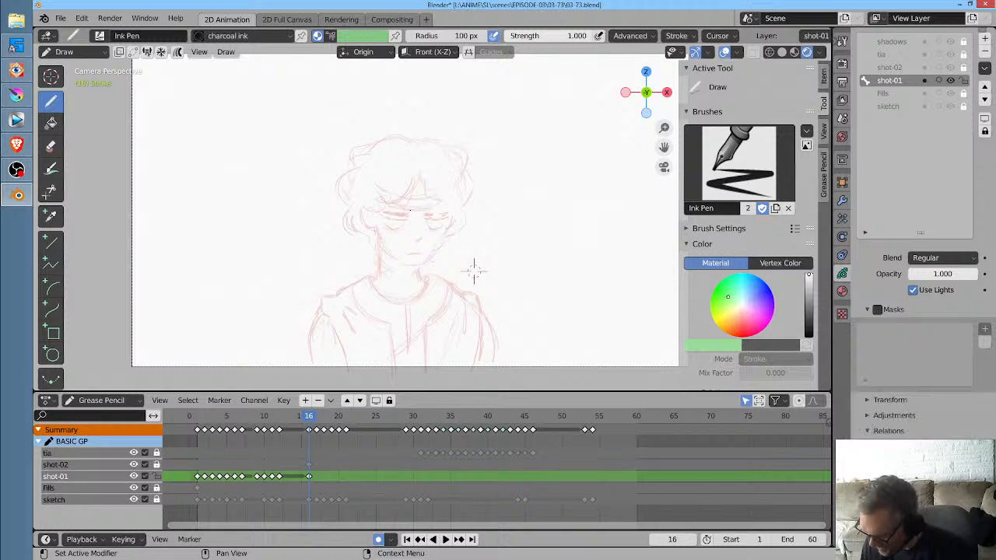
{"action": "scroll", "coordinate": [920, 233], "scroll_direction": "down", "scroll_amount": 2}
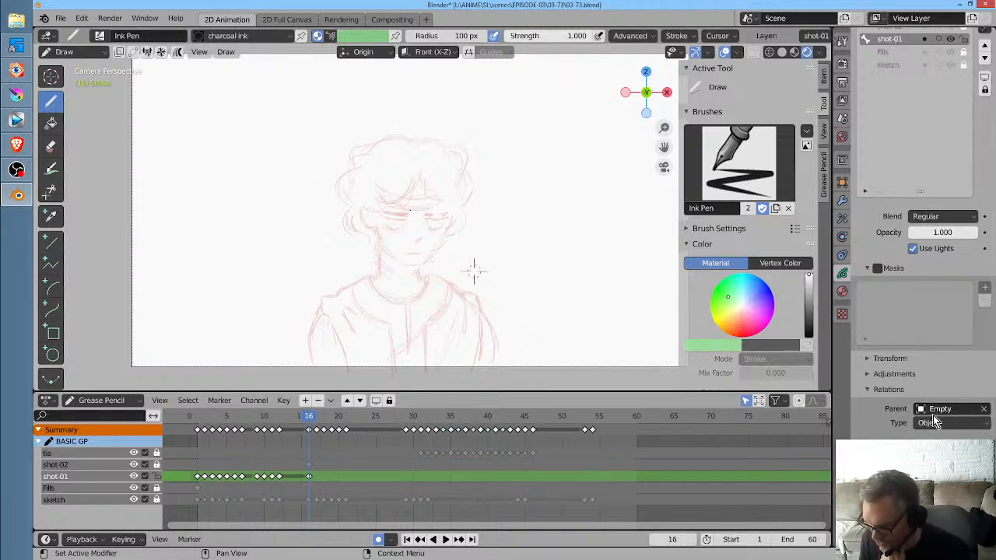
{"action": "left_click", "coordinate": [989, 425]}
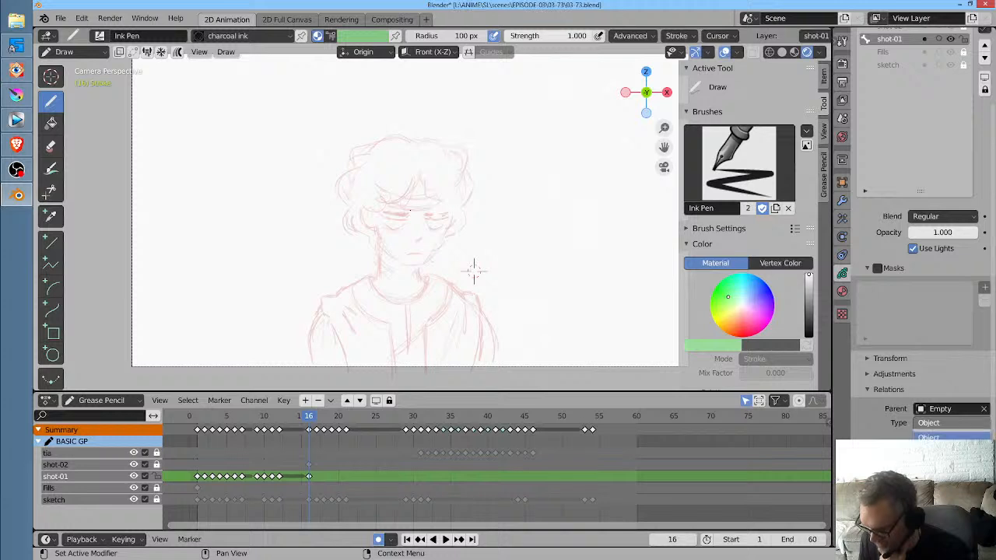
{"action": "left_click", "coordinate": [973, 437]}
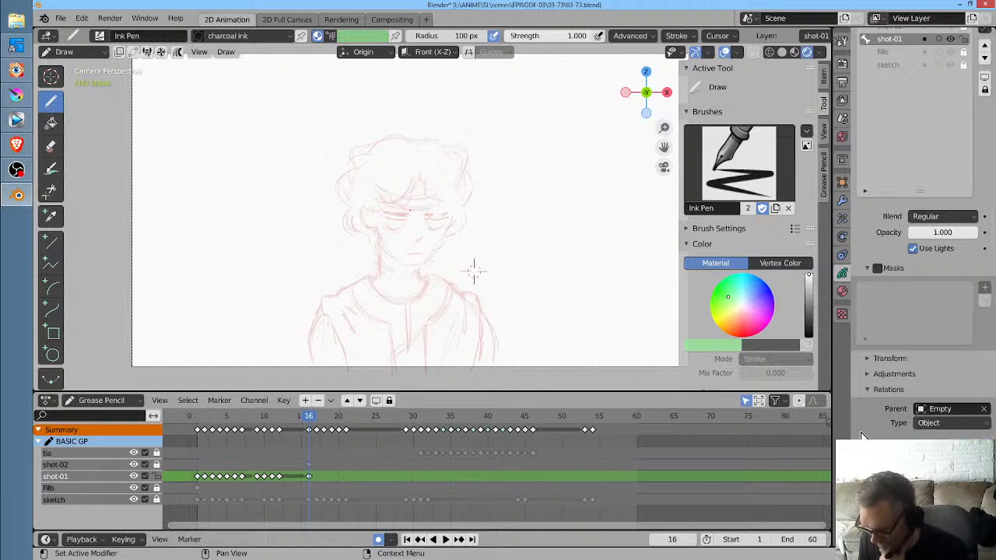
{"action": "left_click_drag", "start_coordinate": [832, 436], "coordinate": [803, 435]}
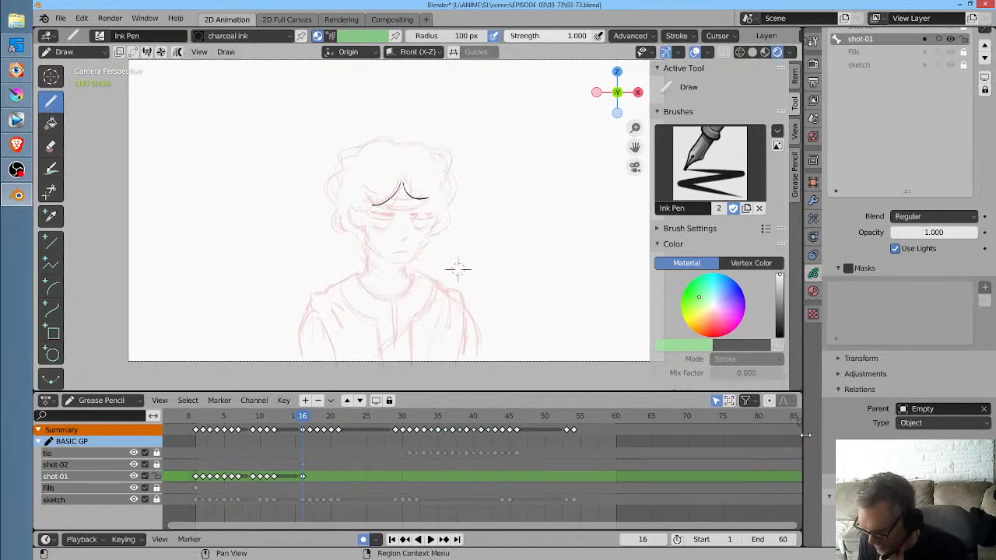
{"action": "left_click", "coordinate": [937, 423]}
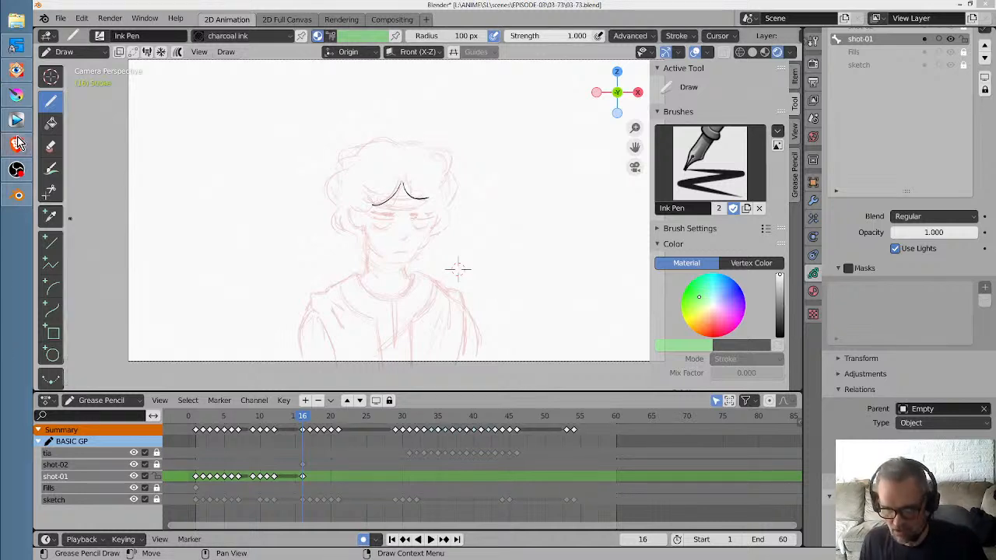
Save 03-73.blend, and switch to Blender 2.79 with its splash screen dismissed
{"action": "left_click", "coordinate": [60, 18]}
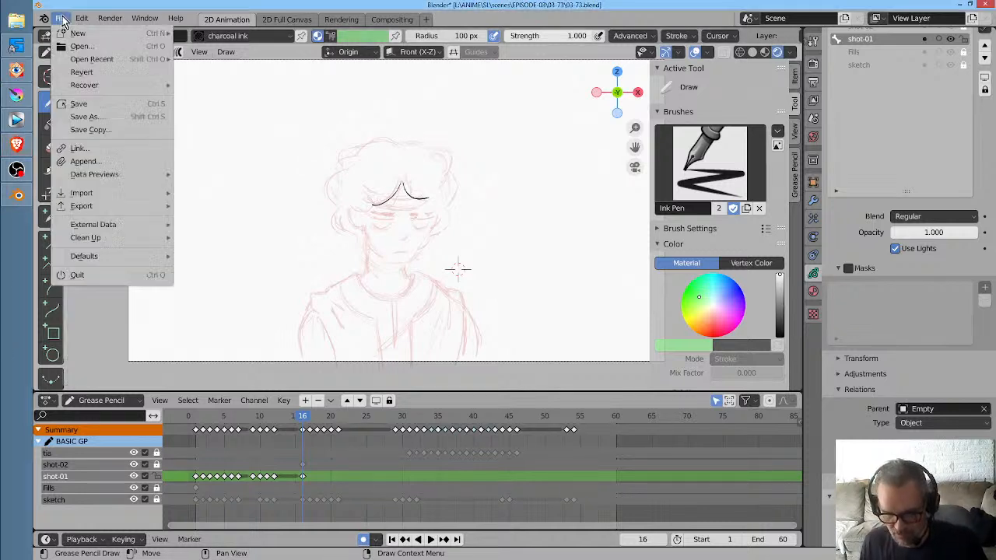
{"action": "left_click", "coordinate": [78, 104]}
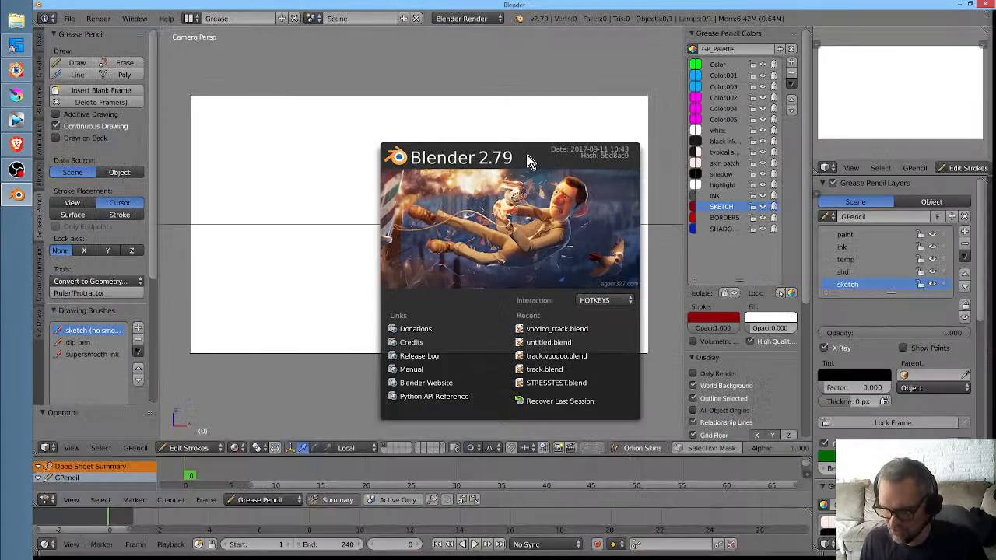
{"action": "left_click", "coordinate": [700, 129]}
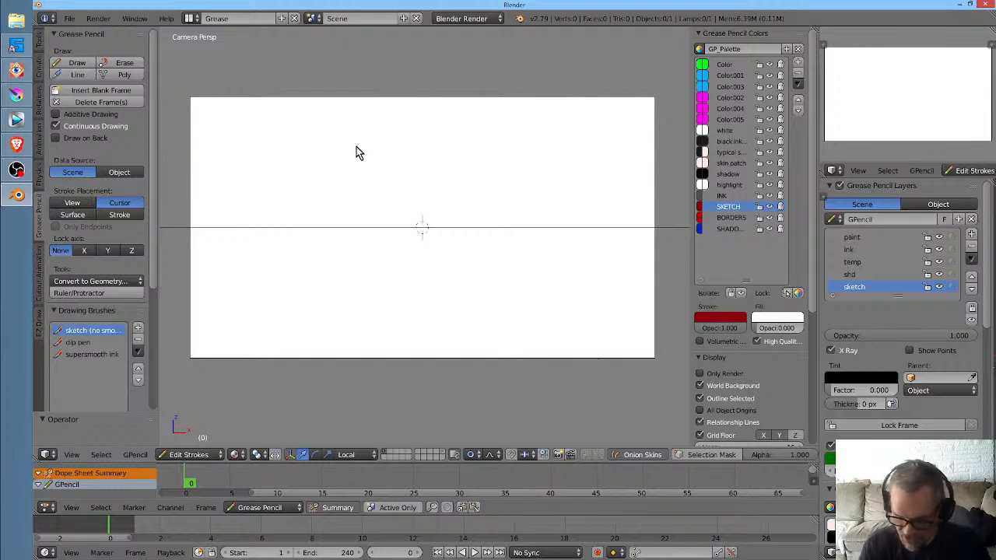
Draw a circle on the sketch layer with the SKETCH colour, and cover it with a magenta-filled circle using Color.004
{"action": "mouse_move", "coordinate": [358, 140]}
{"action": "left_mouse_down"}
{"action": "mouse_move", "coordinate": [316, 231]}
{"action": "mouse_move", "coordinate": [356, 138]}
{"action": "left_mouse_up"}
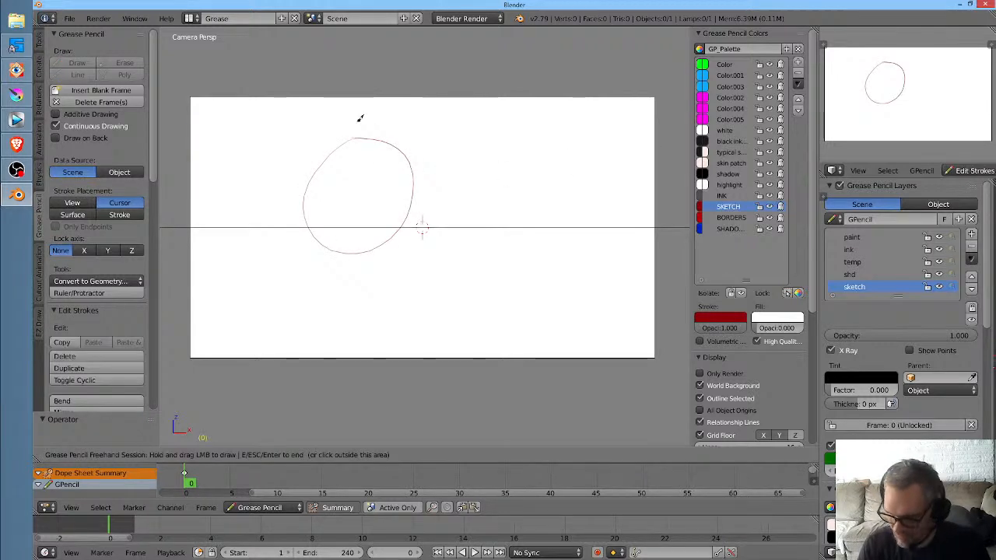
{"action": "left_click", "coordinate": [730, 108]}
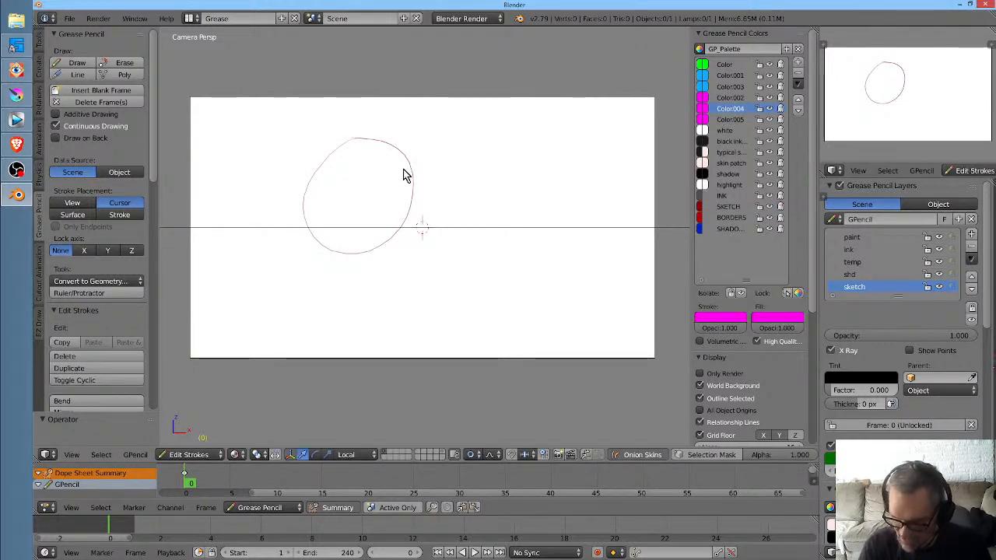
{"action": "mouse_move", "coordinate": [372, 134]}
{"action": "left_mouse_down"}
{"action": "mouse_move", "coordinate": [300, 175]}
{"action": "mouse_move", "coordinate": [378, 131]}
{"action": "left_mouse_up"}
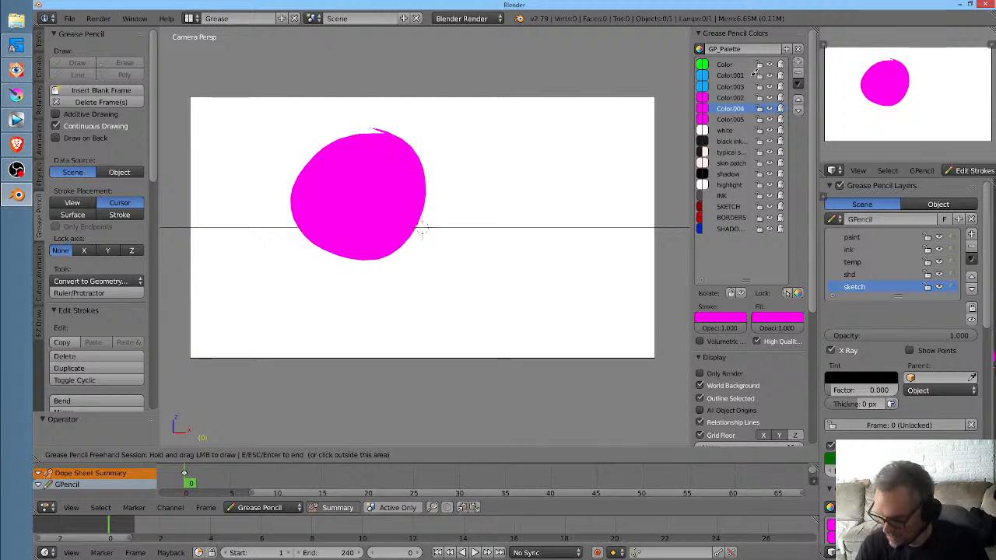
On the shd layer, draw a blue filled oval with Color.001 beside the magenta circle and end the drawing session
{"action": "left_click", "coordinate": [881, 275]}
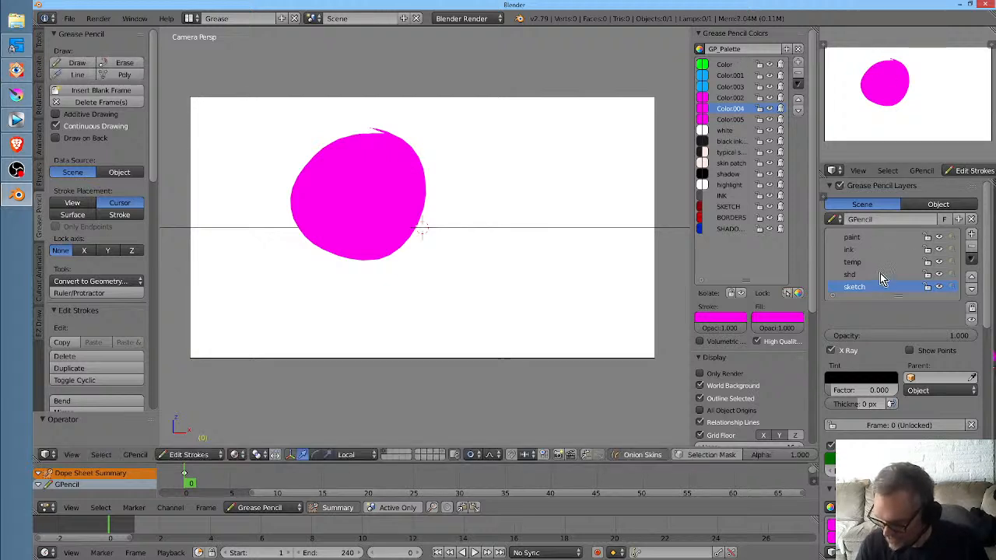
{"action": "left_click", "coordinate": [881, 275]}
{"action": "left_click", "coordinate": [730, 76]}
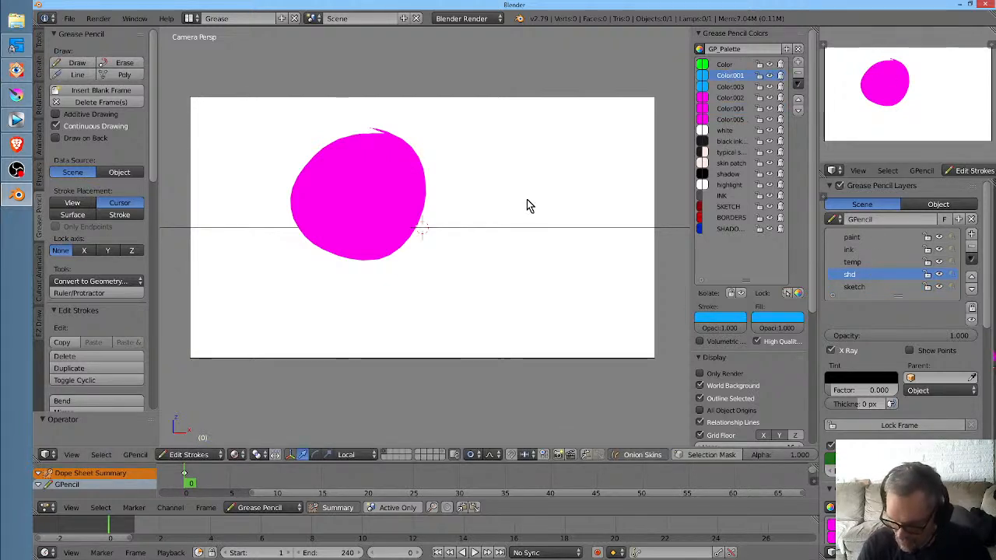
{"action": "mouse_move", "coordinate": [505, 187]}
{"action": "left_mouse_down"}
{"action": "mouse_move", "coordinate": [511, 306]}
{"action": "mouse_move", "coordinate": [517, 174]}
{"action": "left_mouse_up"}
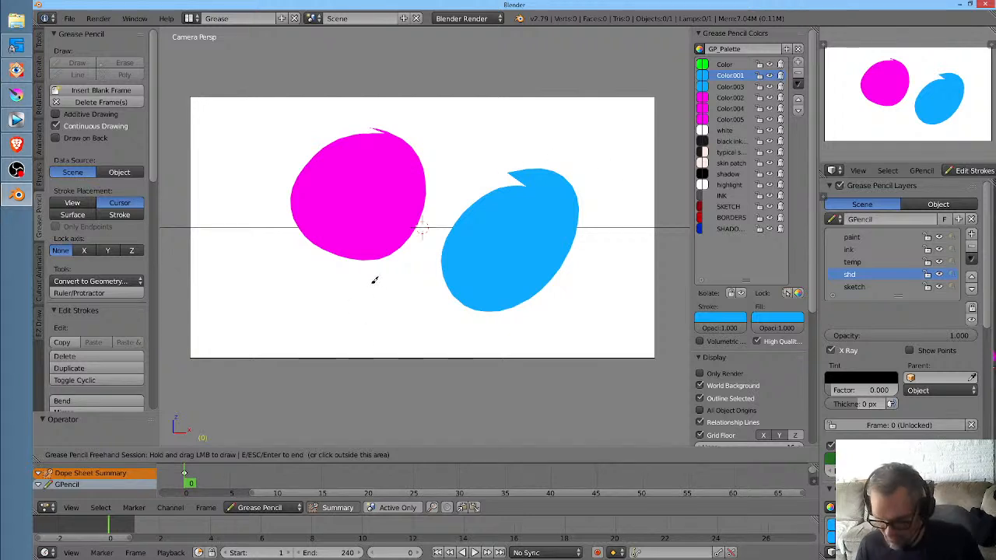
{"action": "key", "text": "Escape"}
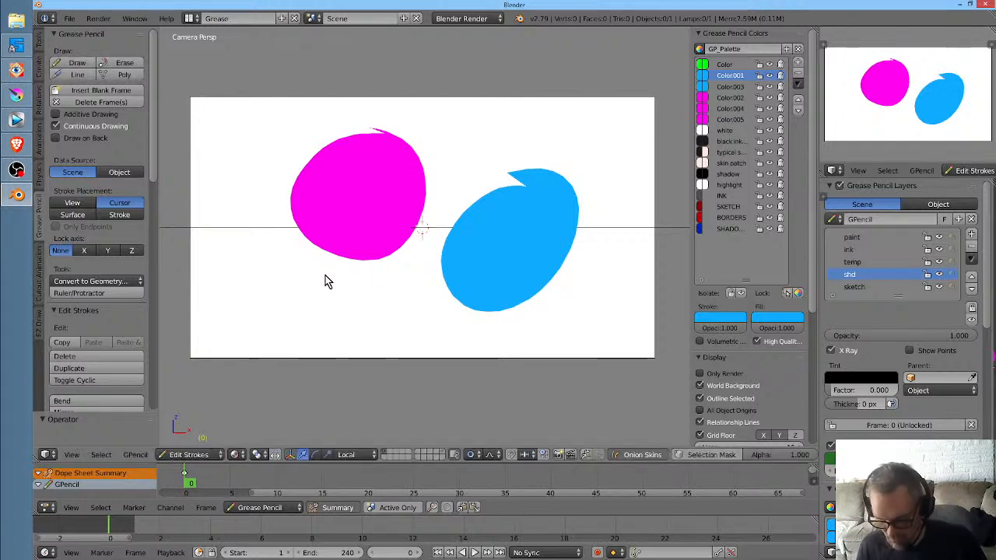
Add an Empty at the centre of the scene, and place the 3D cursor above the white canvas
{"action": "key", "text": "shift+a"}
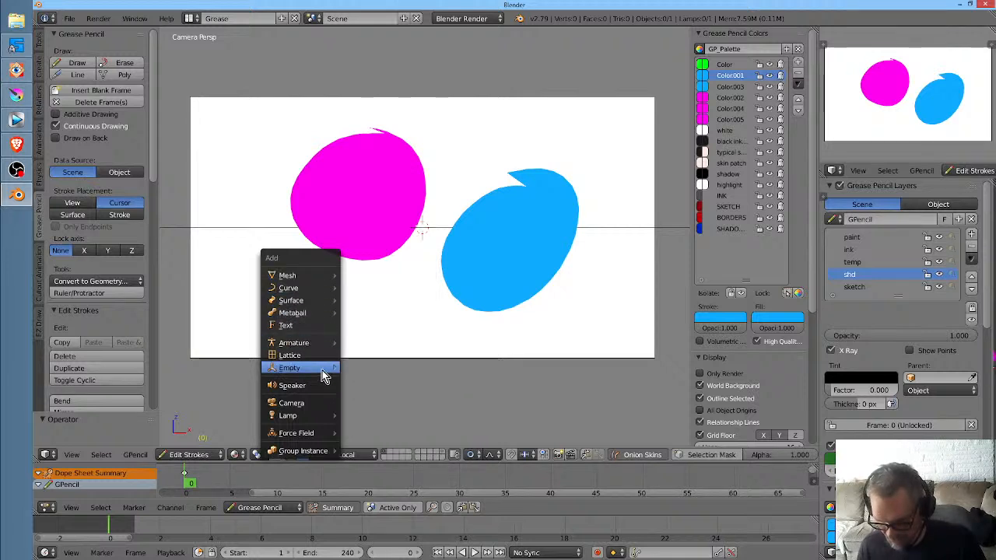
{"action": "mouse_move", "coordinate": [333, 374]}
{"action": "left_click", "coordinate": [377, 368]}
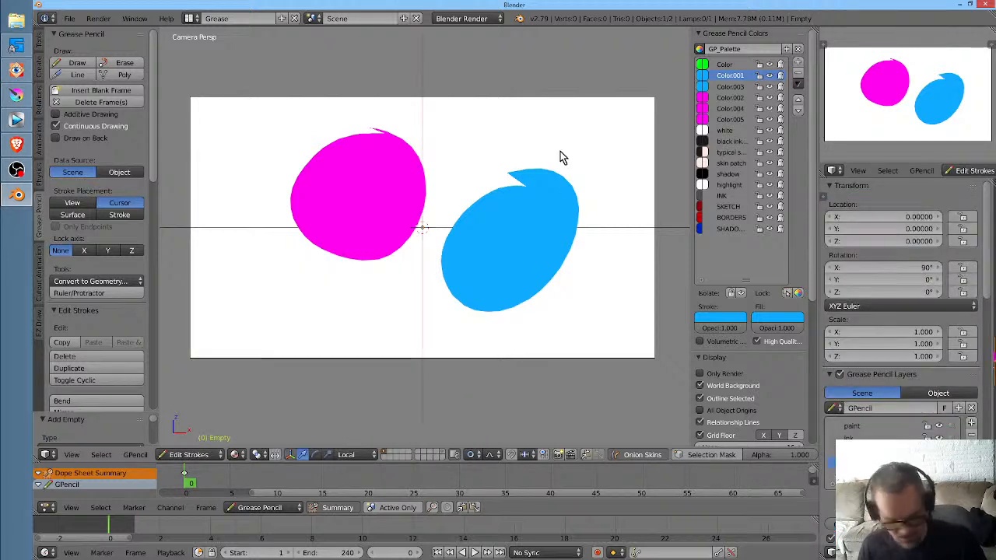
{"action": "left_click", "coordinate": [472, 78]}
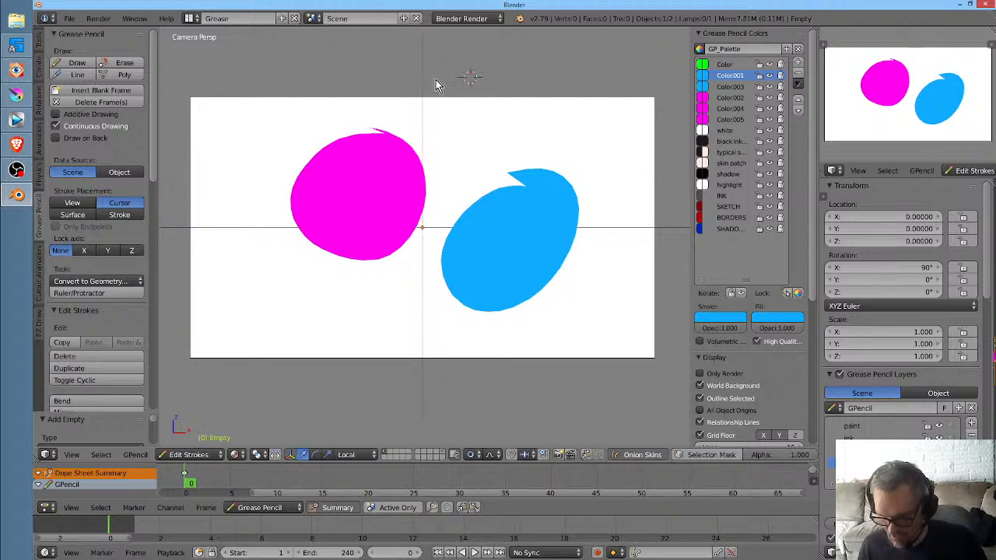
In Object Mode, scale the Empty down to about 0.295 and move it just below the white canvas, near Z -0.855
{"action": "key", "text": "Tab"}
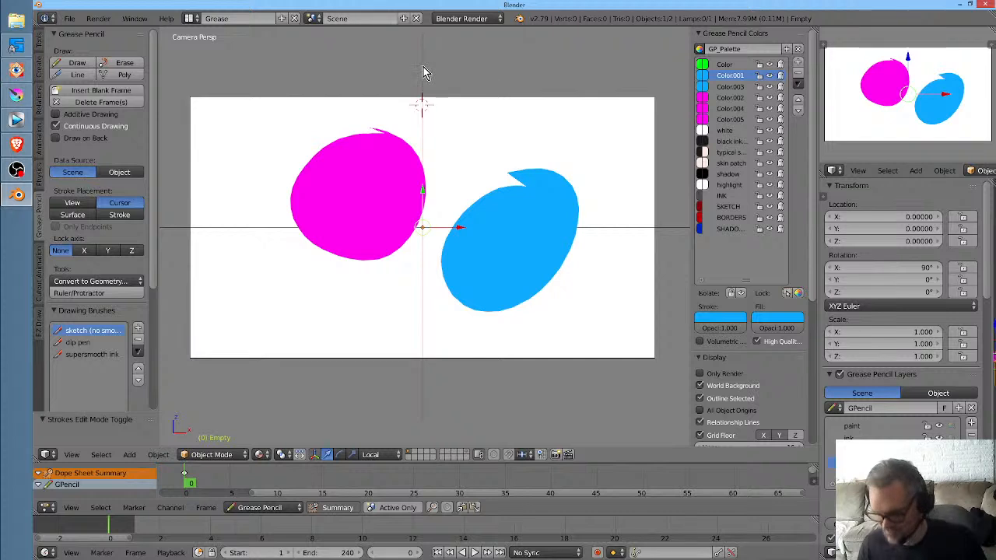
{"action": "scroll", "coordinate": [466, 156], "scroll_direction": "down", "scroll_amount": 3}
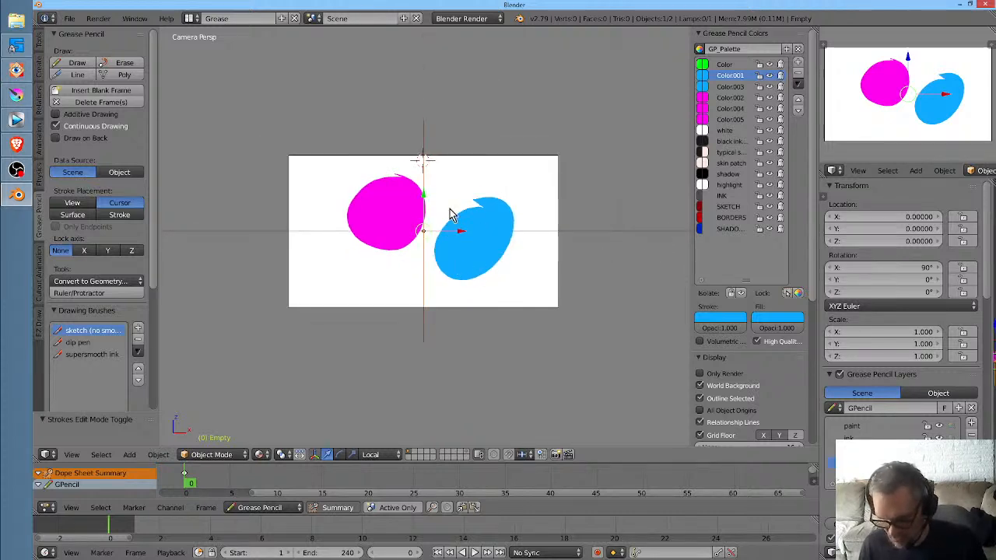
{"action": "key", "text": "g"}
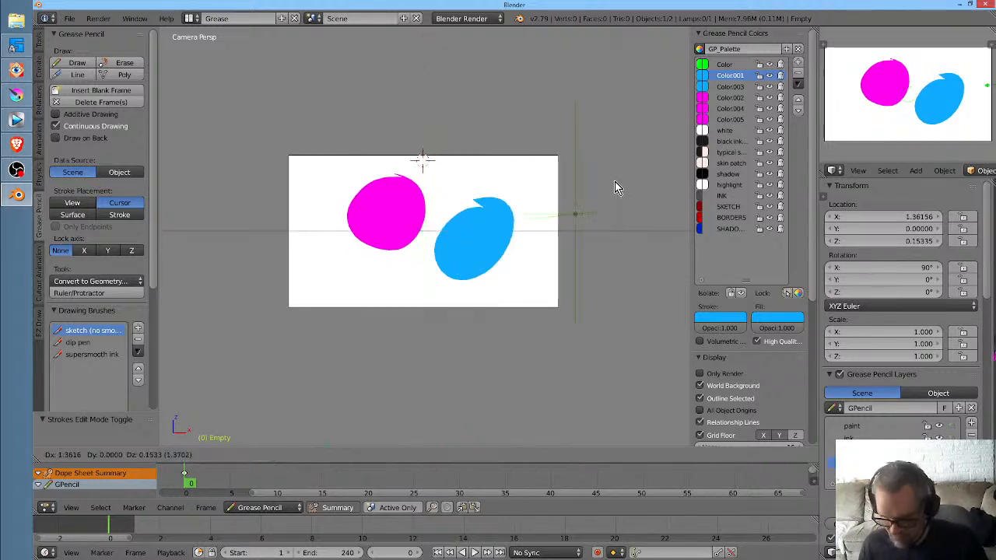
{"action": "right_click", "coordinate": [456, 192]}
{"action": "key", "text": "s"}
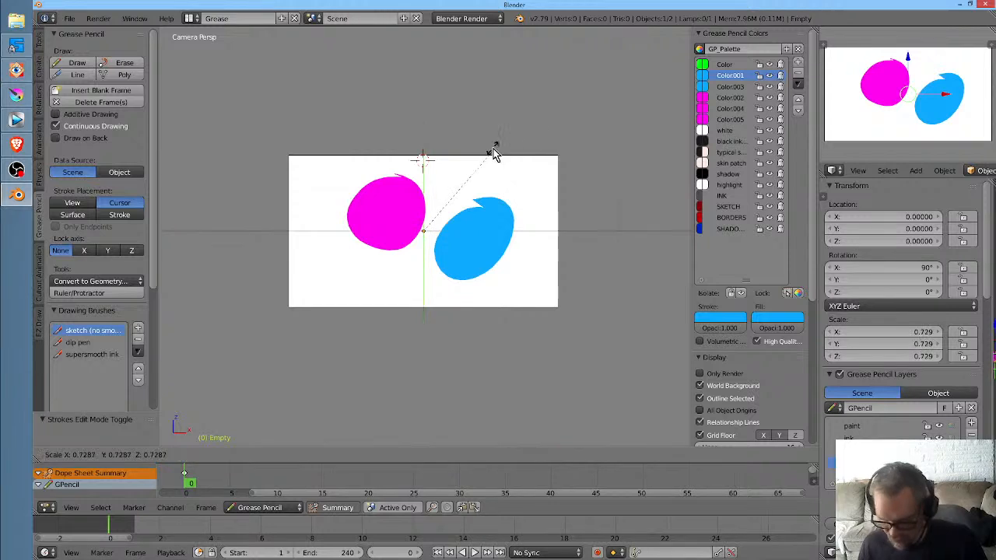
{"action": "left_click", "coordinate": [450, 199]}
{"action": "key", "text": "g"}
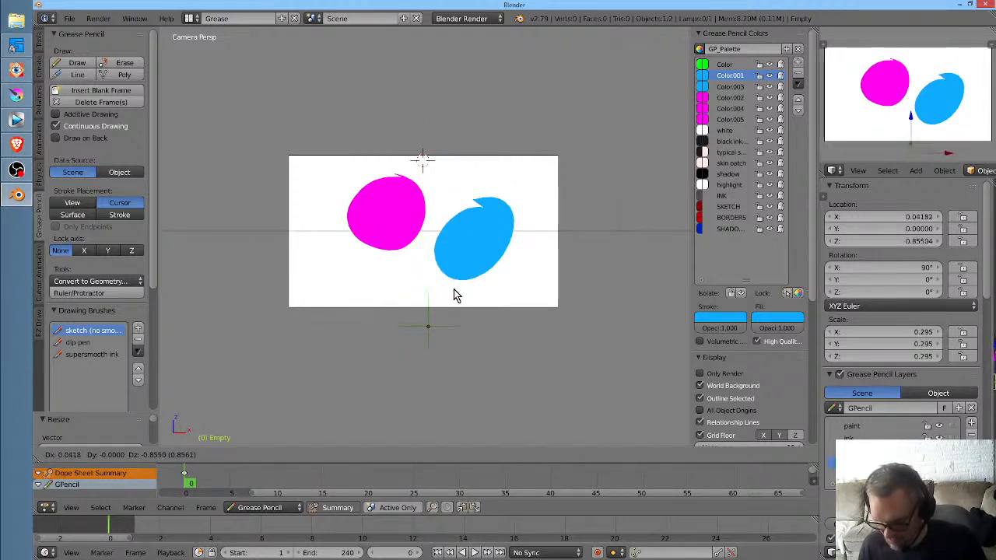
{"action": "left_click", "coordinate": [455, 293]}
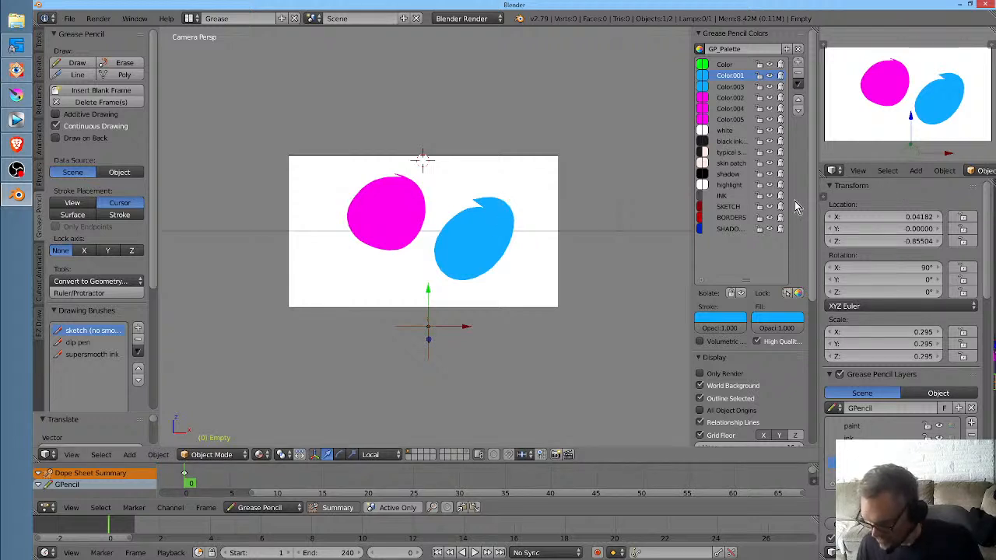
{"action": "left_click", "coordinate": [495, 216]}
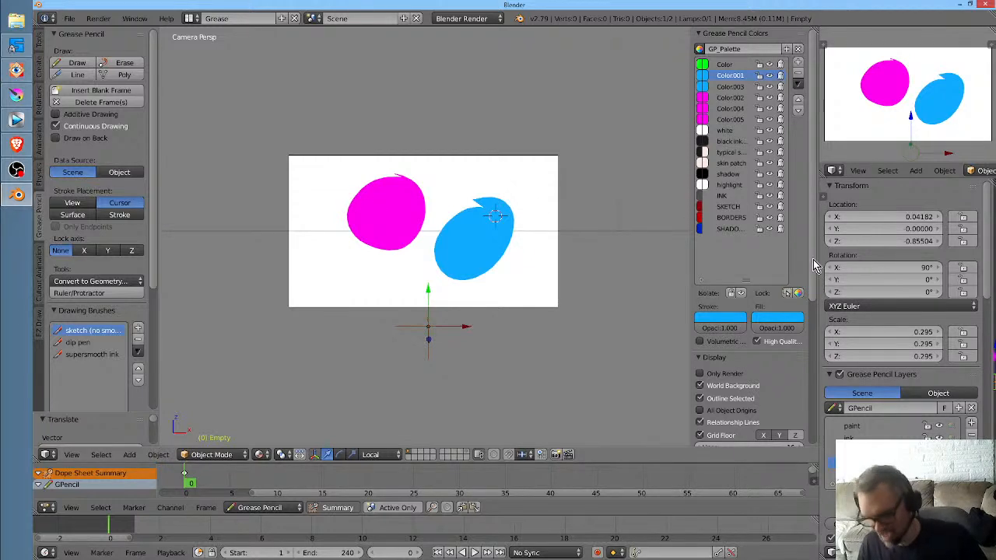
Delete the temp, paint and ink Grease Pencil layers, keeping only shd and sketch
{"action": "scroll", "coordinate": [894, 280], "scroll_direction": "down", "scroll_amount": 7}
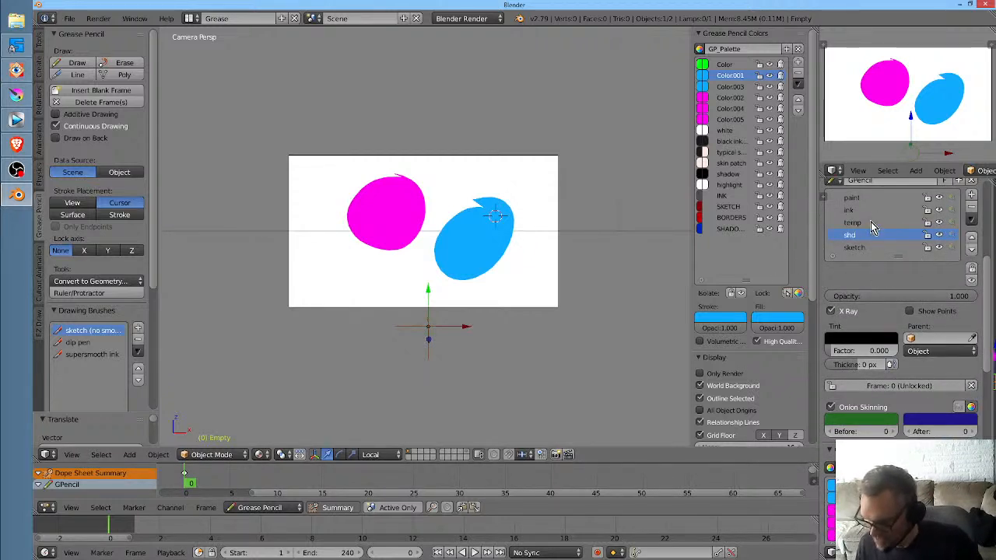
{"action": "left_click", "coordinate": [939, 234]}
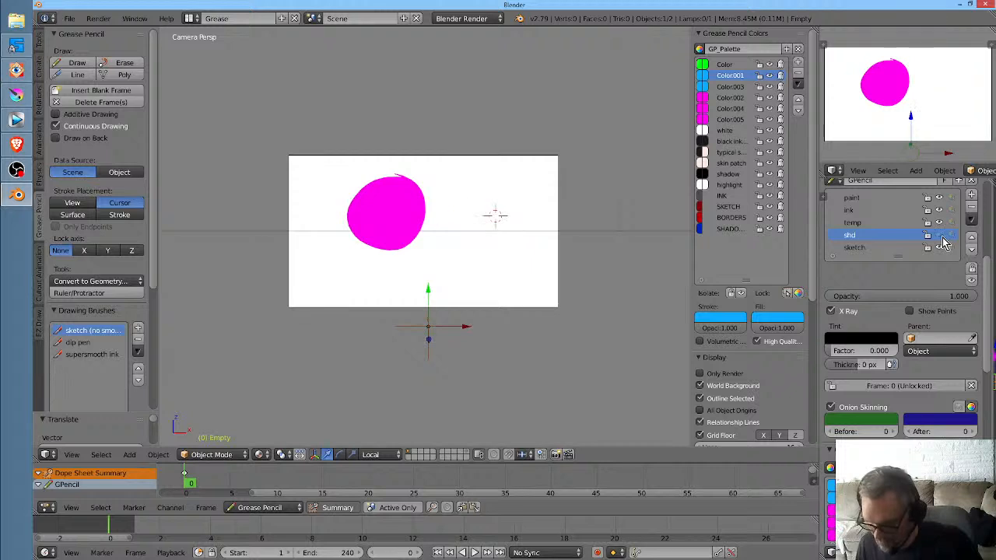
{"action": "left_click", "coordinate": [939, 234]}
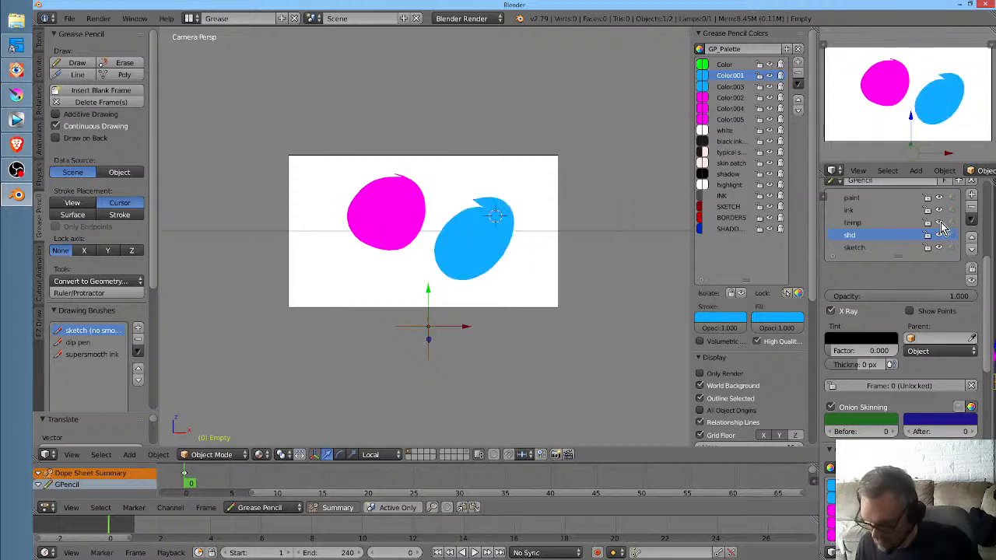
{"action": "left_click", "coordinate": [895, 223]}
{"action": "left_click", "coordinate": [971, 207]}
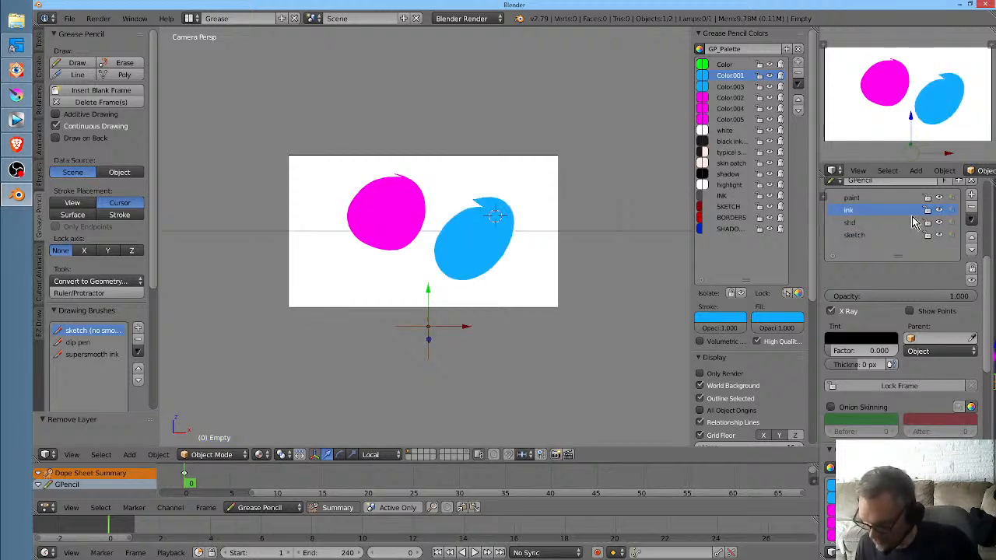
{"action": "left_click", "coordinate": [870, 199]}
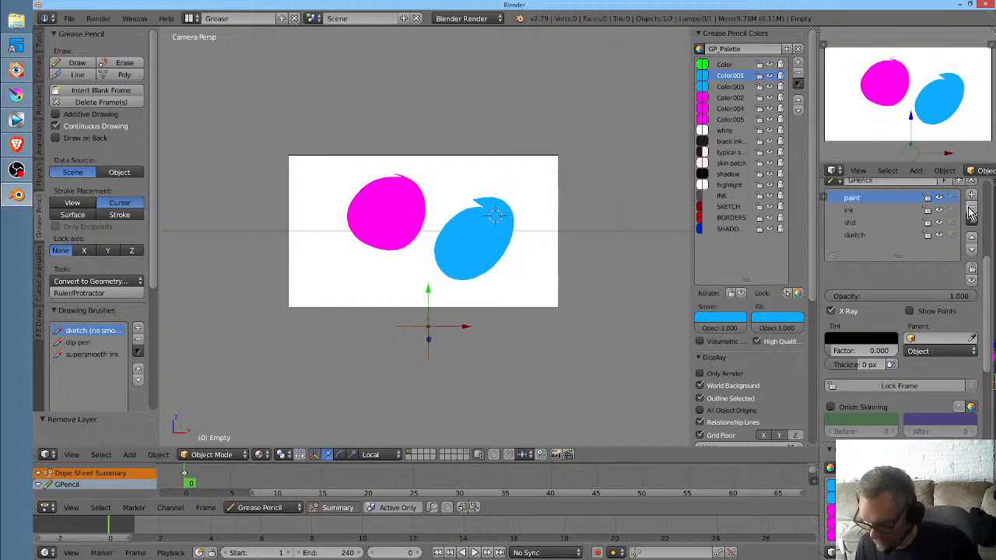
{"action": "left_click", "coordinate": [971, 207]}
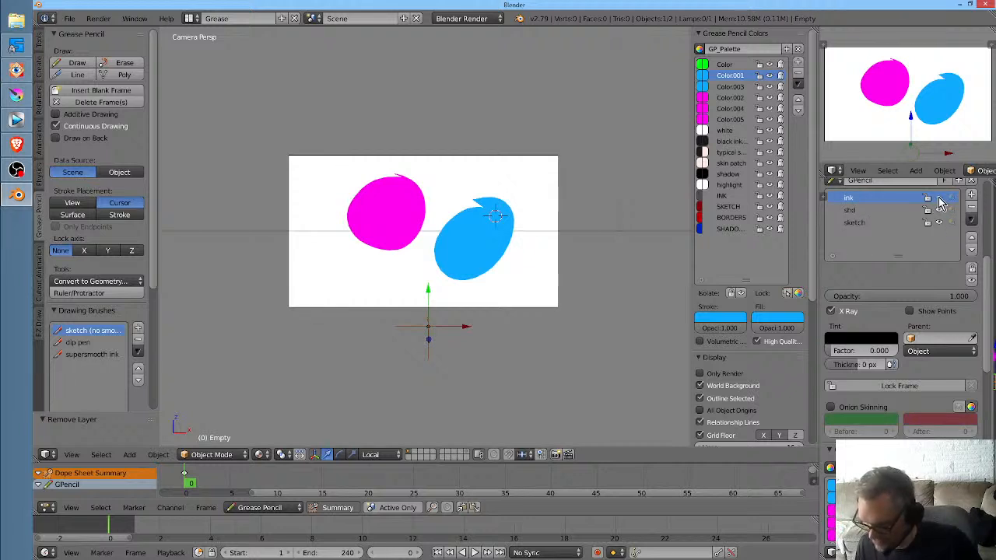
{"action": "left_click", "coordinate": [971, 207]}
Make sketch the active layer and set its parent to the Empty
{"action": "left_click", "coordinate": [890, 210]}
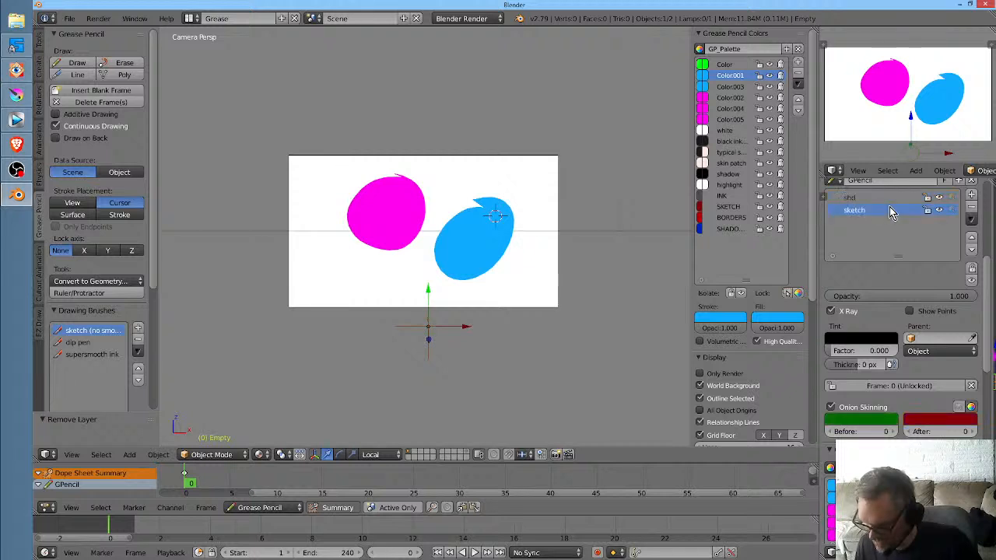
{"action": "left_click", "coordinate": [944, 210]}
{"action": "left_click", "coordinate": [944, 210]}
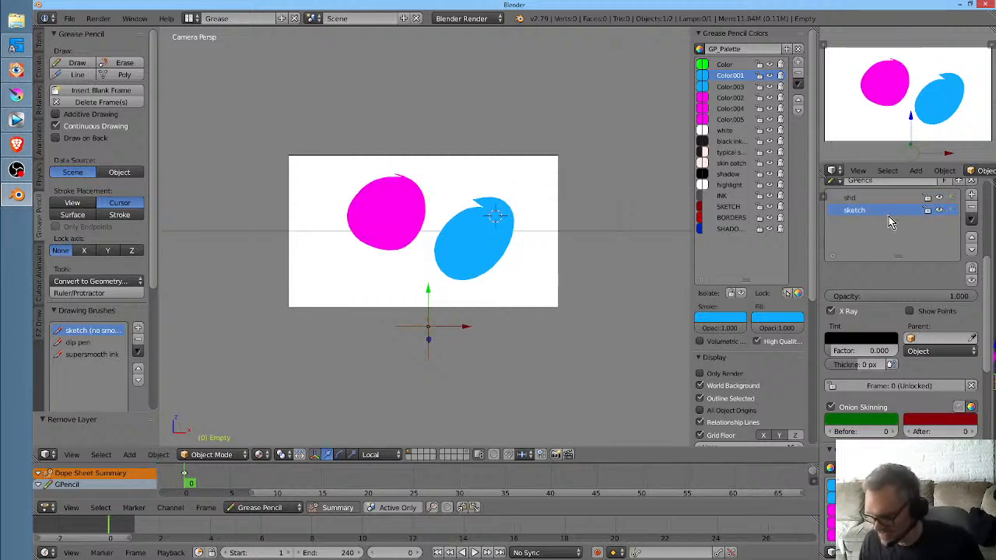
{"action": "left_click", "coordinate": [915, 343]}
{"action": "left_click", "coordinate": [896, 368]}
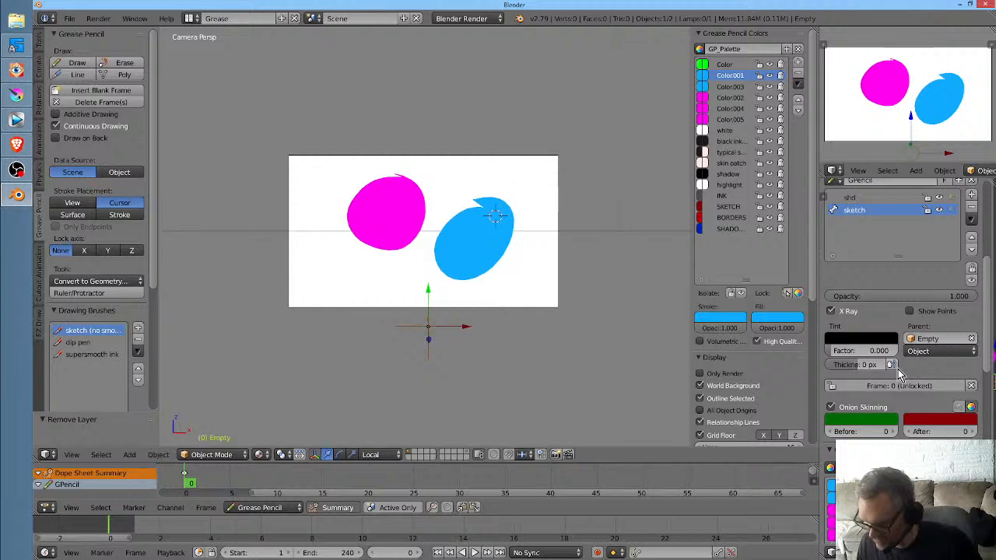
Test the sketch layer's parenting with a trial move of the Empty, and check the available Parent Type options
{"action": "key", "text": "g"}
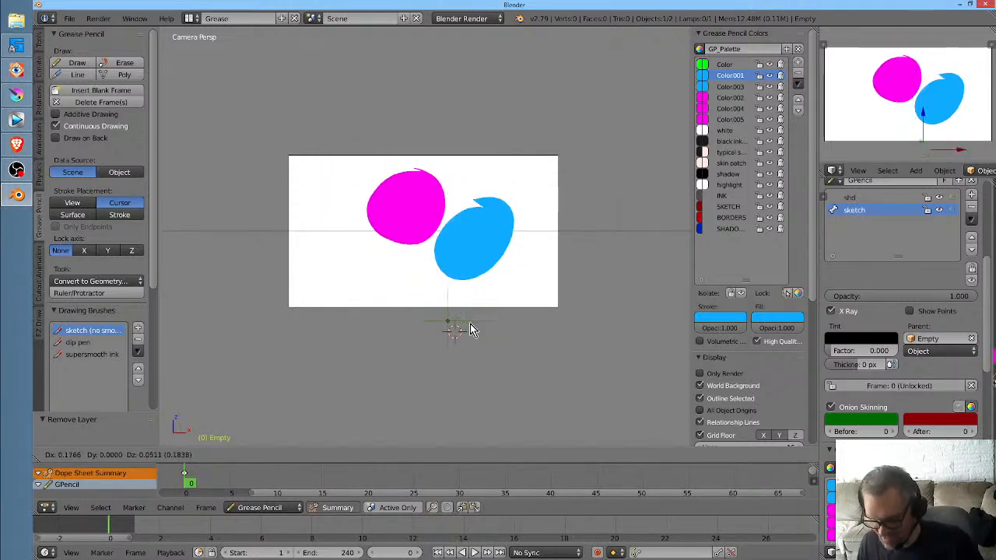
{"action": "left_click", "coordinate": [467, 328]}
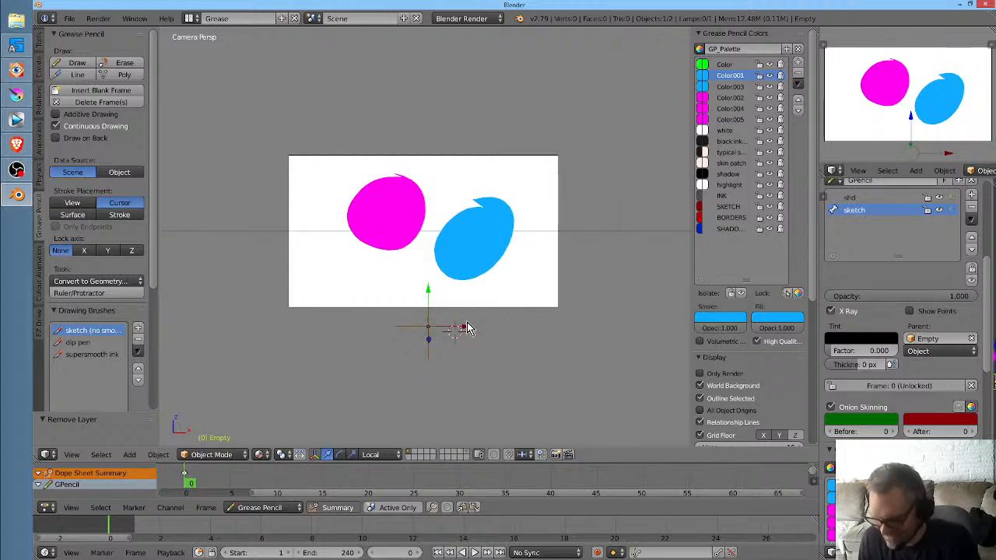
{"action": "left_click", "coordinate": [919, 351]}
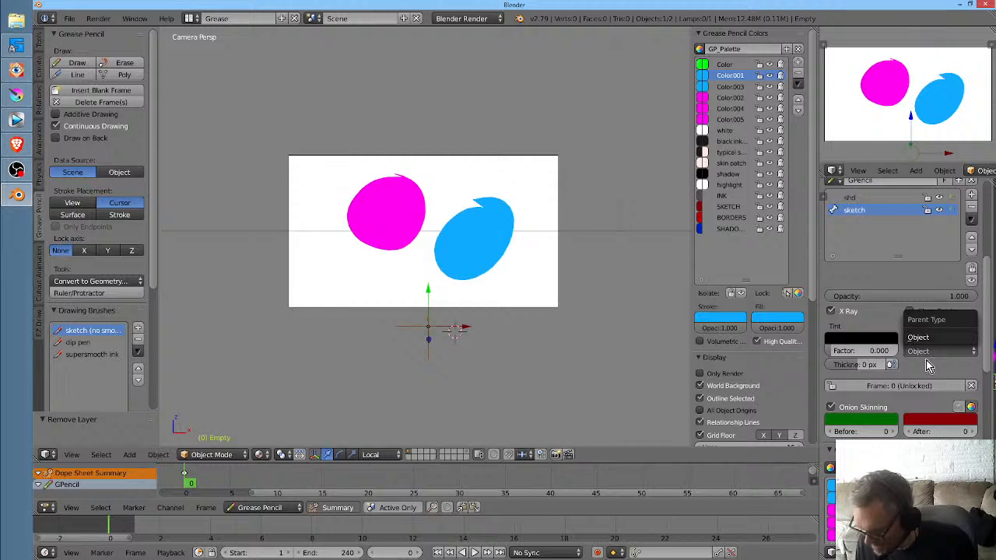
{"action": "left_click", "coordinate": [926, 360]}
{"action": "left_click", "coordinate": [923, 352]}
{"action": "left_click", "coordinate": [931, 371]}
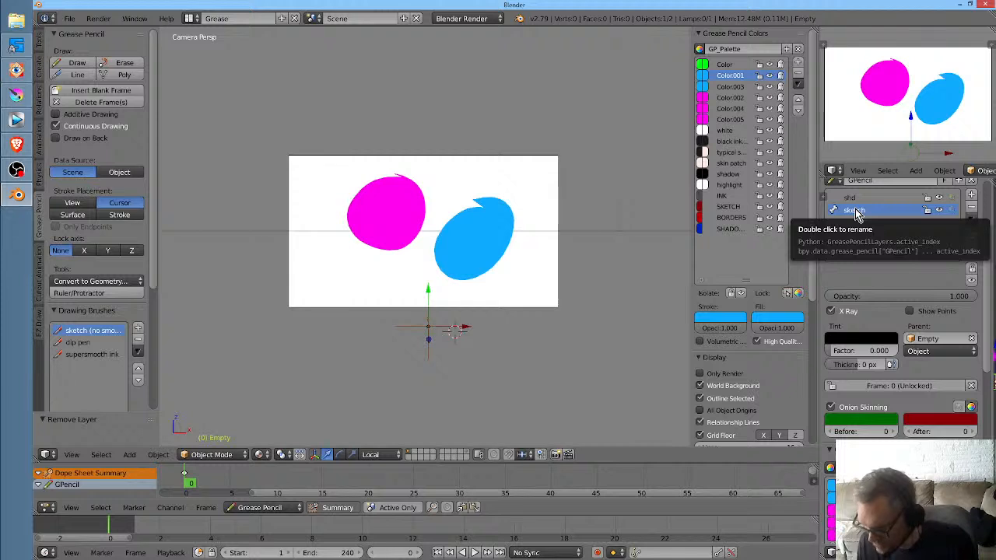
Close Blender 2.79 and open the recent file 03-73.blend in Blender 2.93
{"action": "left_click", "coordinate": [71, 19]}
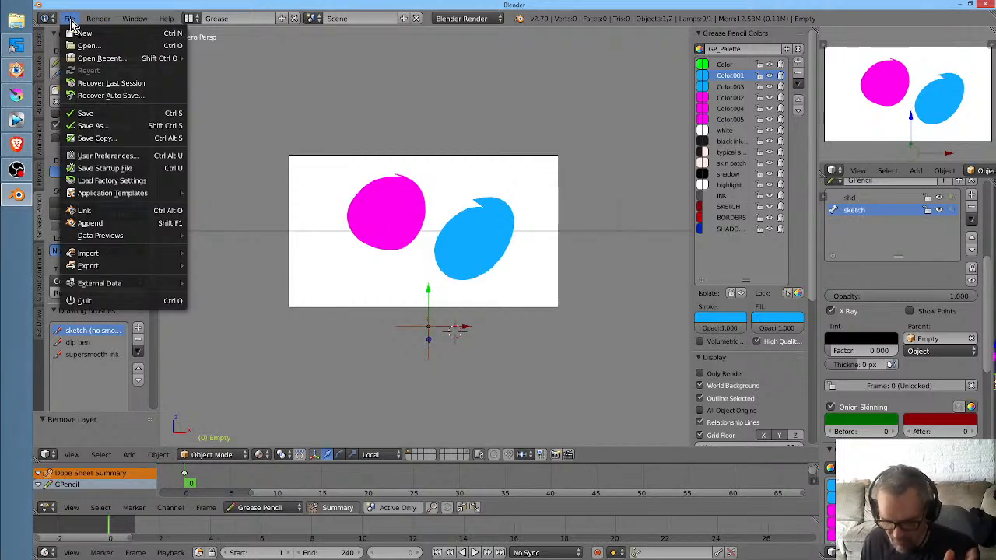
{"action": "left_click", "coordinate": [986, 5]}
{"action": "left_click", "coordinate": [519, 322]}
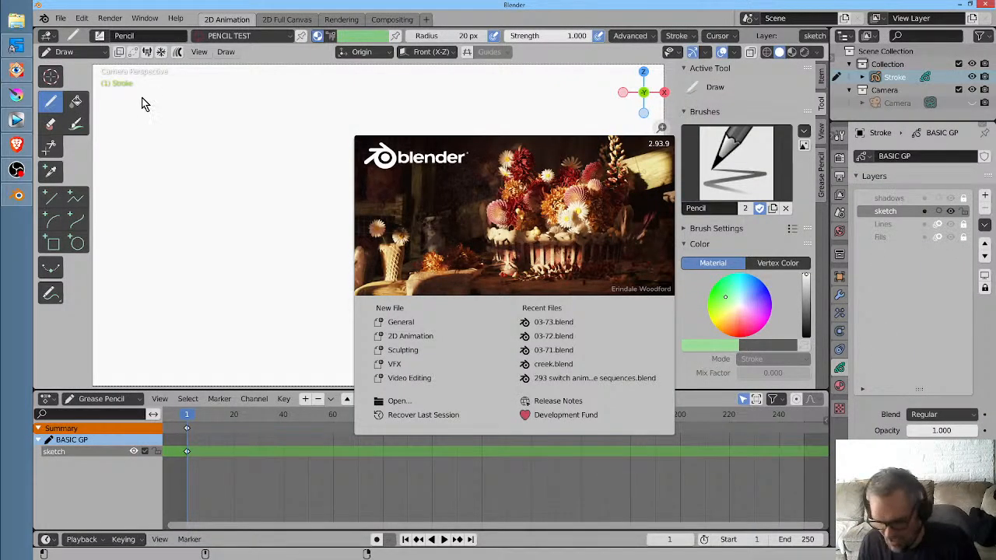
{"action": "left_click", "coordinate": [61, 19]}
{"action": "left_click", "coordinate": [61, 18]}
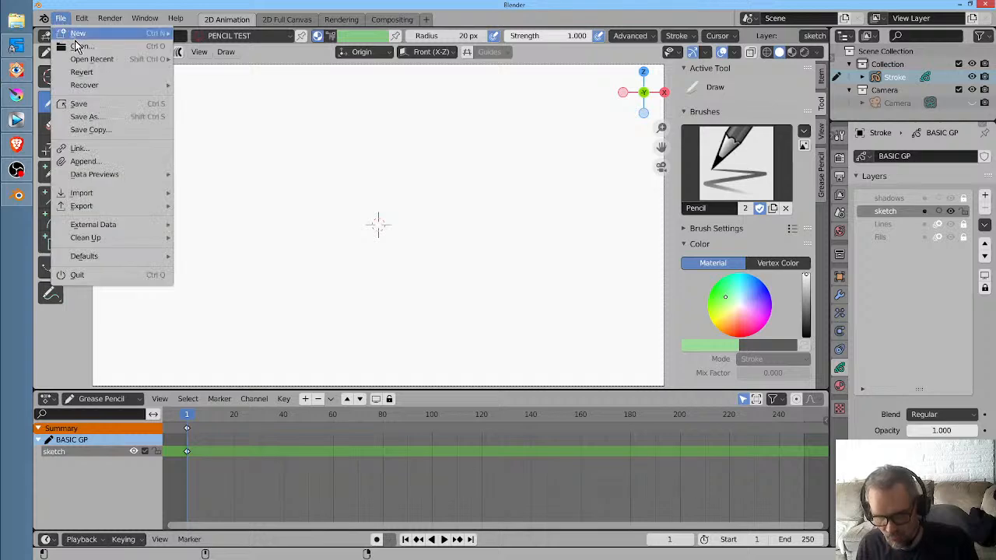
{"action": "mouse_move", "coordinate": [83, 60]}
{"action": "left_click", "coordinate": [212, 58]}
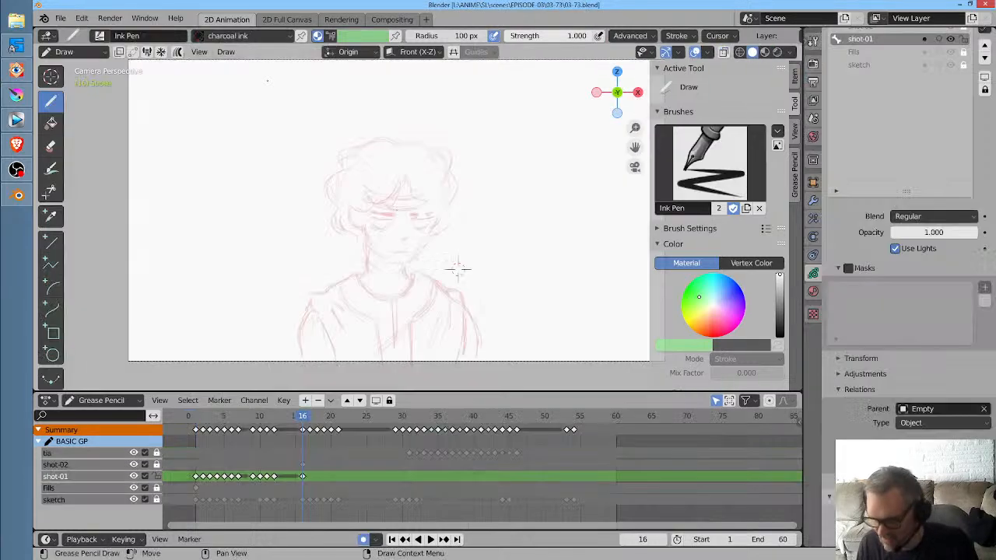
Compare the shot-01 and shot-02 layers, leaving shot-02 active with its Relations parent setting in view
{"action": "scroll", "coordinate": [902, 99], "scroll_direction": "up", "scroll_amount": 3}
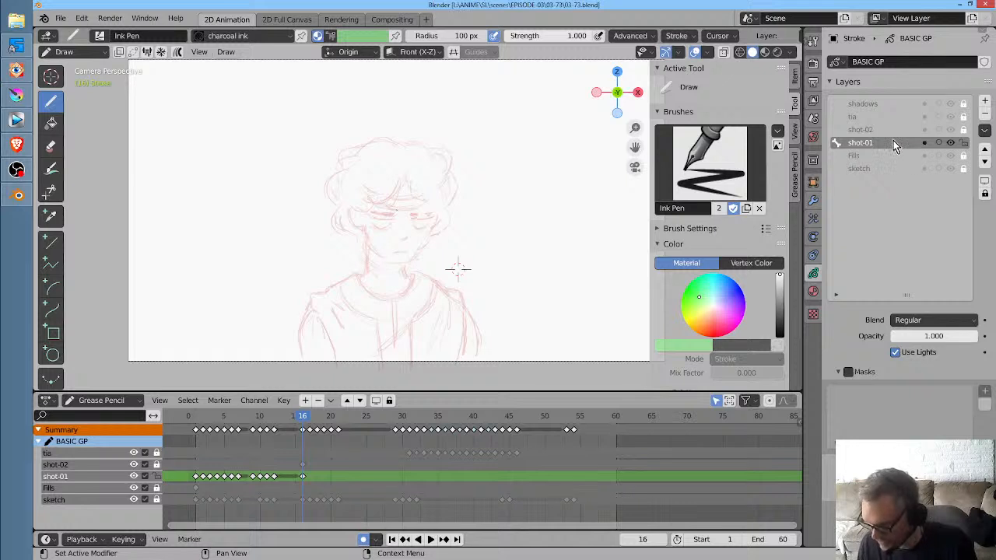
{"action": "left_click", "coordinate": [891, 131]}
{"action": "left_click", "coordinate": [869, 144]}
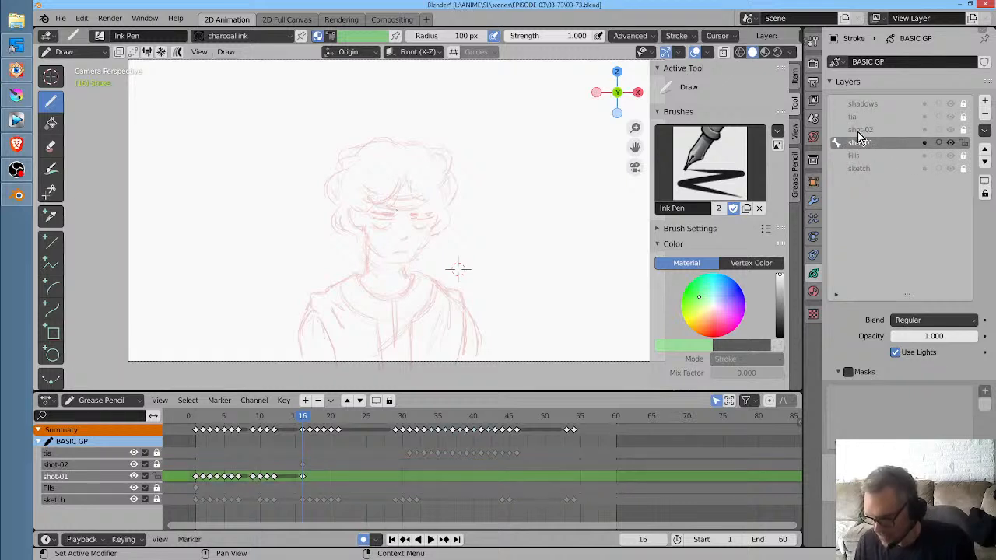
{"action": "left_click", "coordinate": [857, 131]}
{"action": "left_click", "coordinate": [854, 143]}
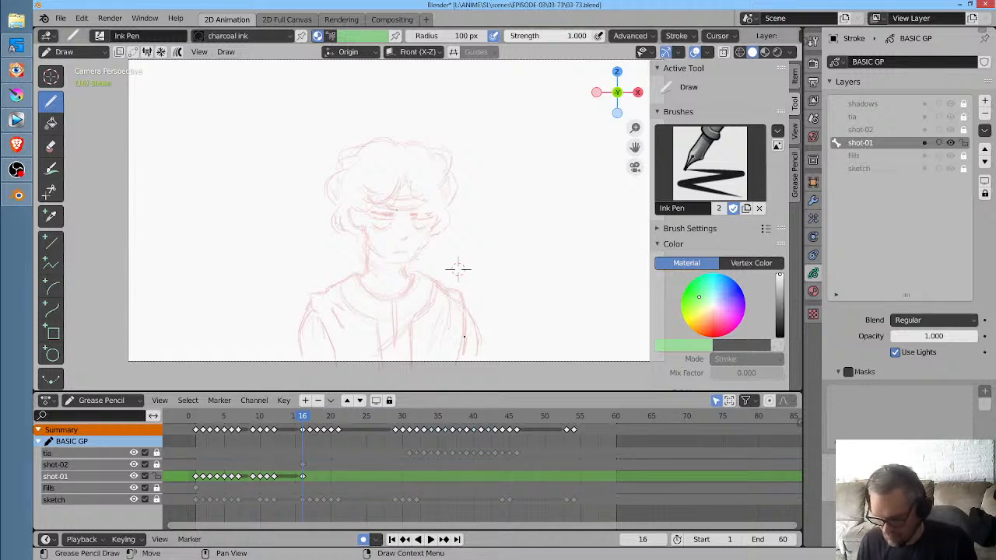
{"action": "scroll", "coordinate": [456, 265], "scroll_direction": "down", "scroll_amount": 2}
{"action": "scroll", "coordinate": [467, 280], "scroll_direction": "up", "scroll_amount": 4}
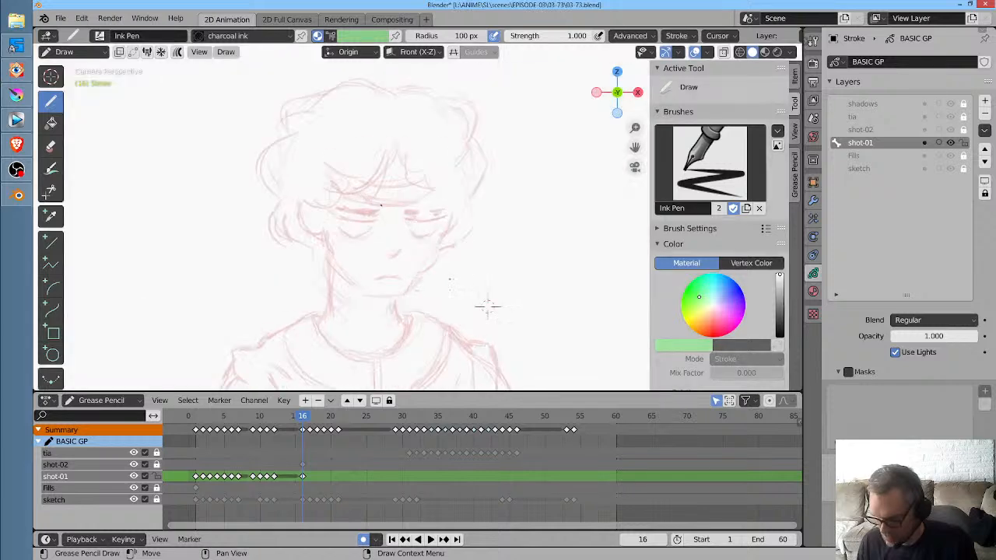
{"action": "scroll", "coordinate": [459, 272], "scroll_direction": "down", "scroll_amount": 4}
{"action": "scroll", "coordinate": [465, 277], "scroll_direction": "up", "scroll_amount": 2}
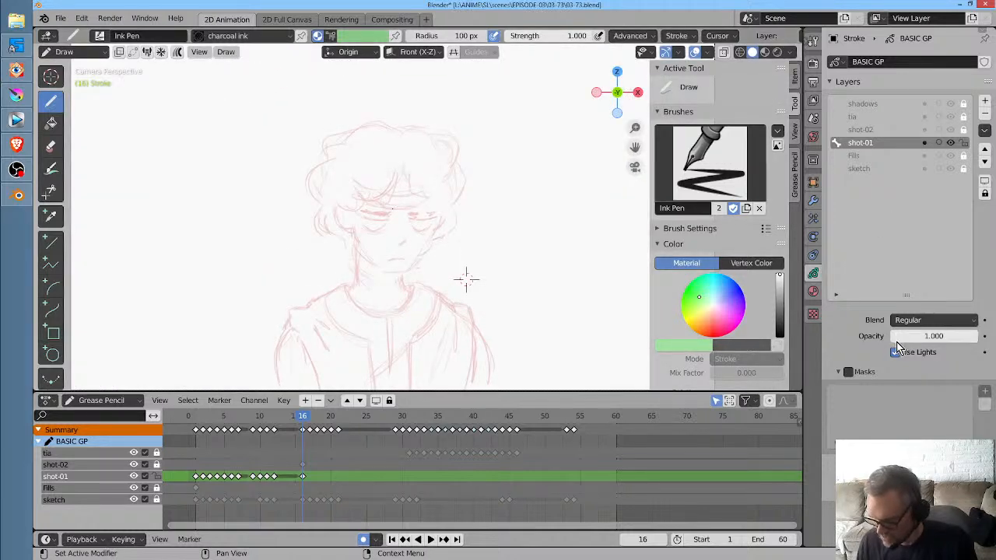
{"action": "left_click", "coordinate": [863, 130]}
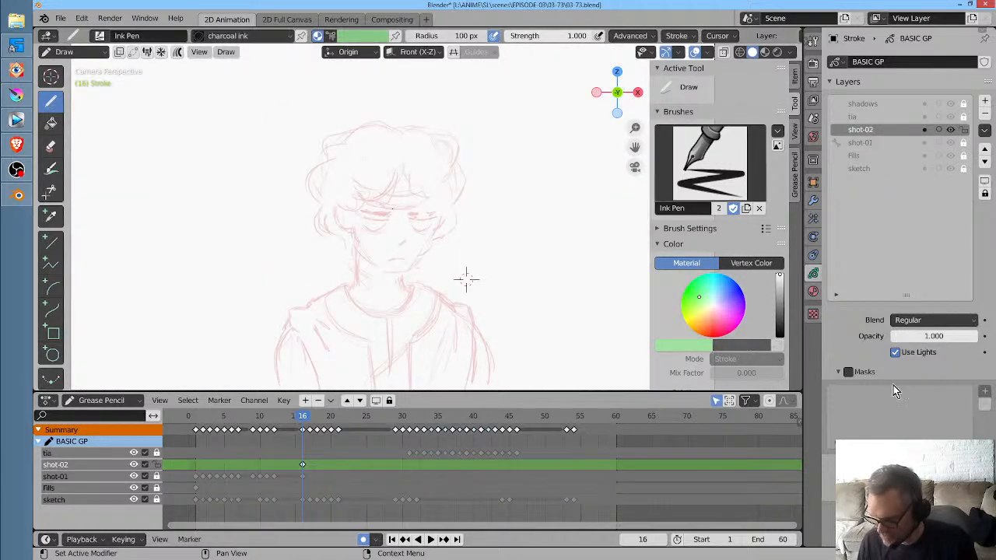
{"action": "scroll", "coordinate": [893, 391], "scroll_direction": "down", "scroll_amount": 3}
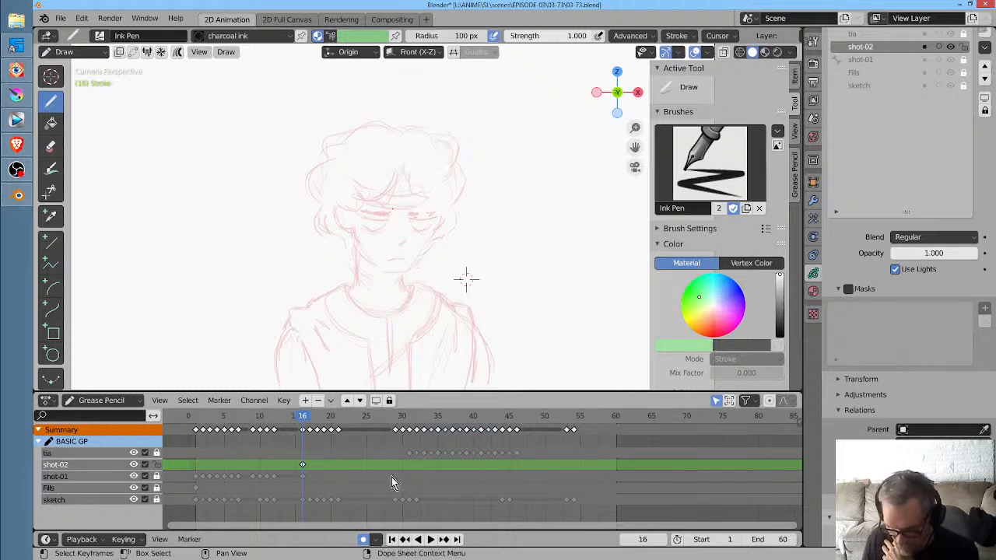
Play the animation and scrub back through the earlier frames to review the shots, returning to frame 16
{"action": "key", "text": "space"}
{"action": "mouse_move", "coordinate": [310, 420]}
{"action": "left_mouse_down"}
{"action": "mouse_move", "coordinate": [211, 426]}
{"action": "mouse_move", "coordinate": [259, 427]}
{"action": "left_mouse_up"}
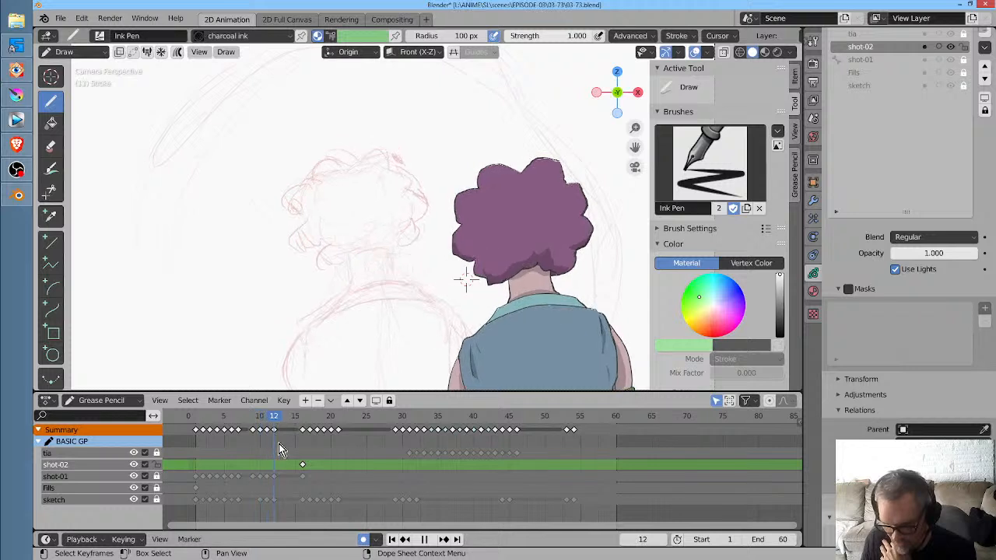
{"action": "key", "text": "space"}
{"action": "scroll", "coordinate": [446, 251], "scroll_direction": "down", "scroll_amount": 3}
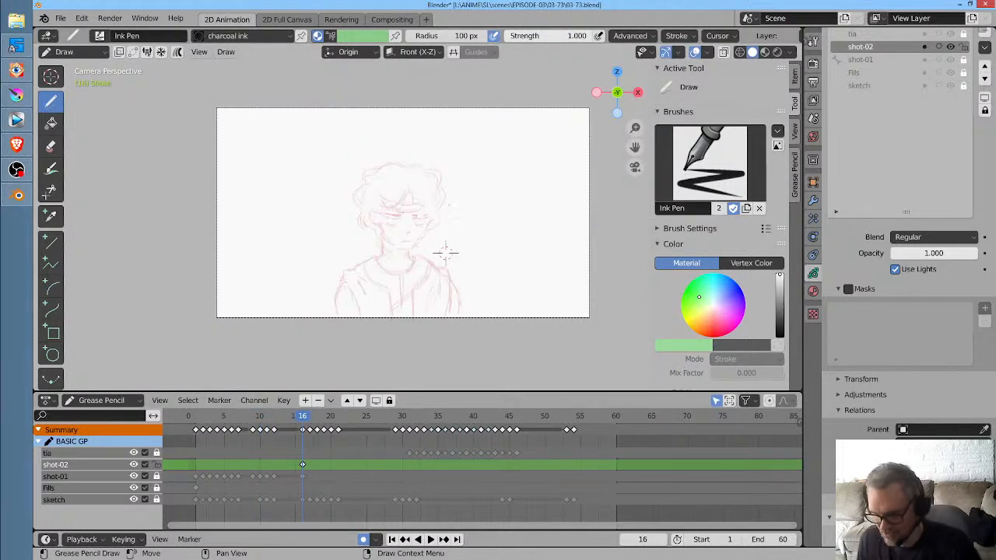
Select the Empty and move it at frame 1 so the coloured character lines up with the sketched figure
{"action": "key", "text": "shift+F9"}
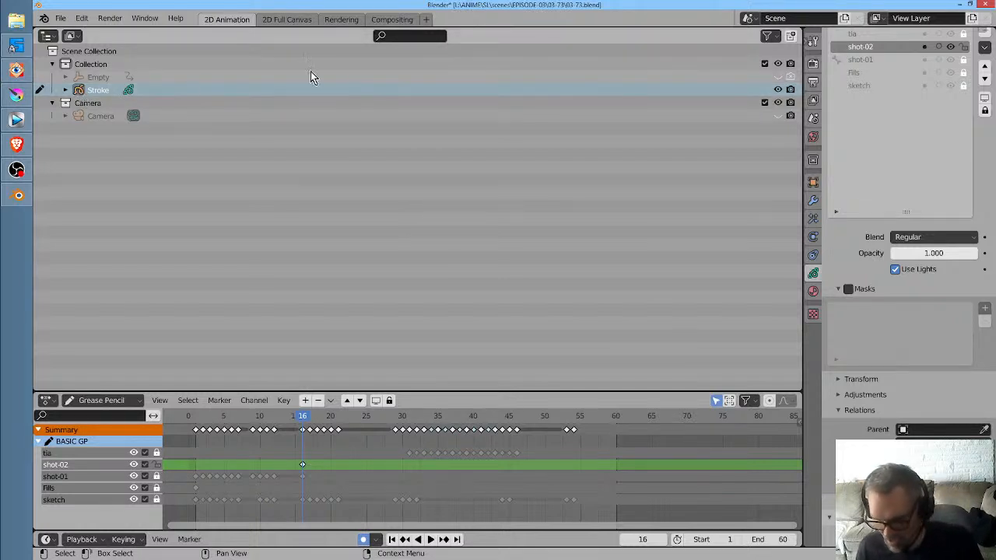
{"action": "left_click", "coordinate": [472, 78]}
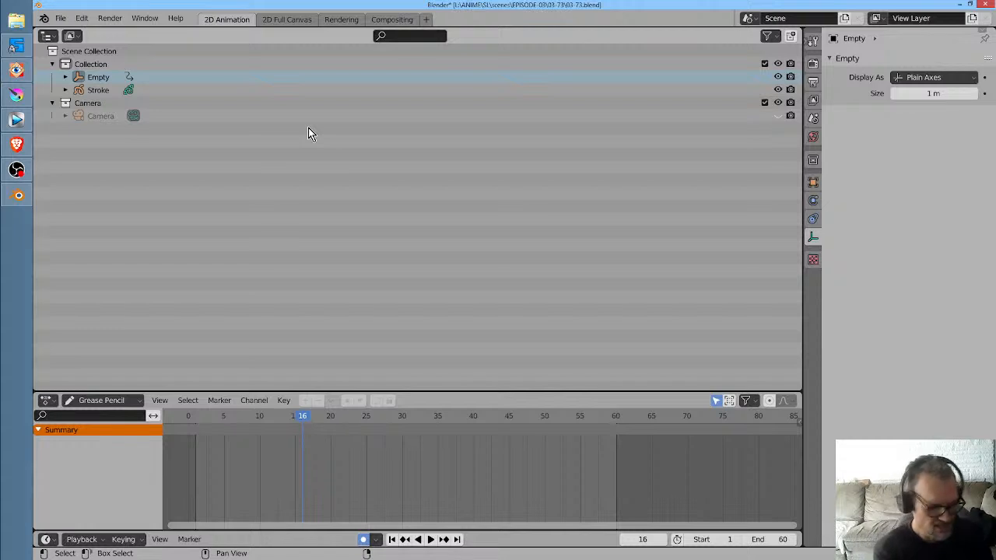
{"action": "key", "text": "shift+F5"}
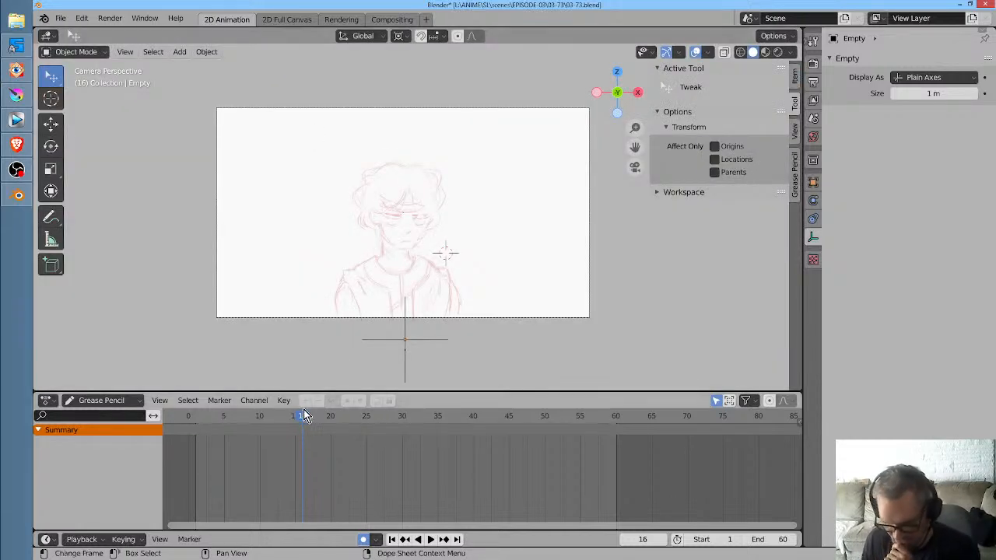
{"action": "mouse_move", "coordinate": [304, 420]}
{"action": "left_mouse_down"}
{"action": "mouse_move", "coordinate": [177, 426]}
{"action": "mouse_move", "coordinate": [194, 427]}
{"action": "left_mouse_up"}
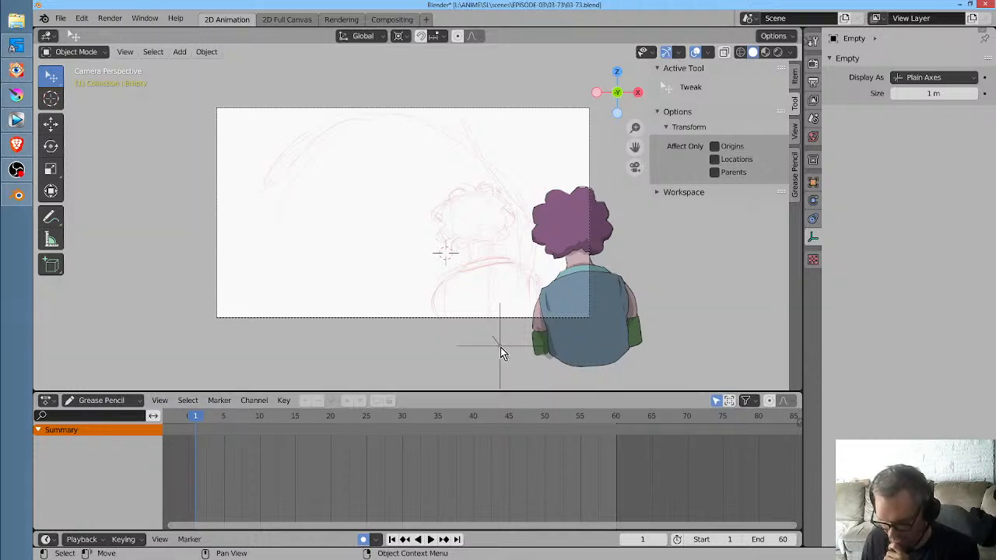
{"action": "key", "text": "g"}
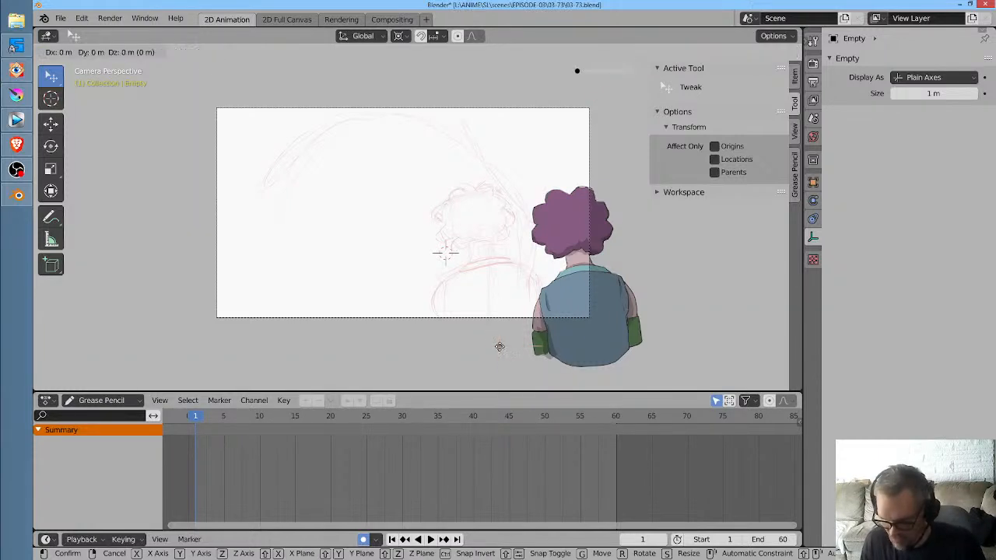
{"action": "left_click", "coordinate": [404, 342]}
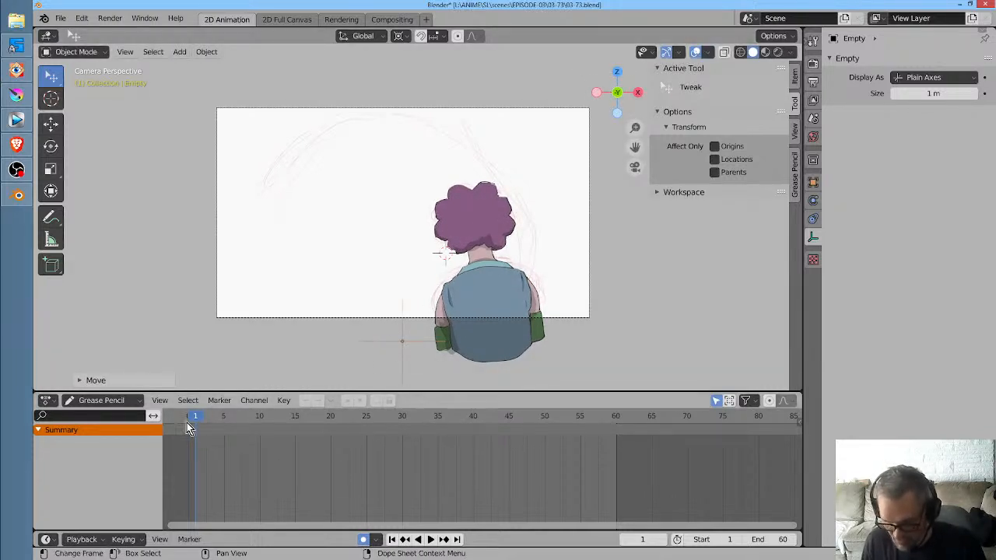
Check the character's motion through the early frames, delete the Empty at frame 5, and return to frame 1
{"action": "mouse_move", "coordinate": [187, 428]}
{"action": "left_mouse_down"}
{"action": "mouse_move", "coordinate": [254, 425]}
{"action": "mouse_move", "coordinate": [182, 423]}
{"action": "mouse_move", "coordinate": [236, 429]}
{"action": "left_mouse_up"}
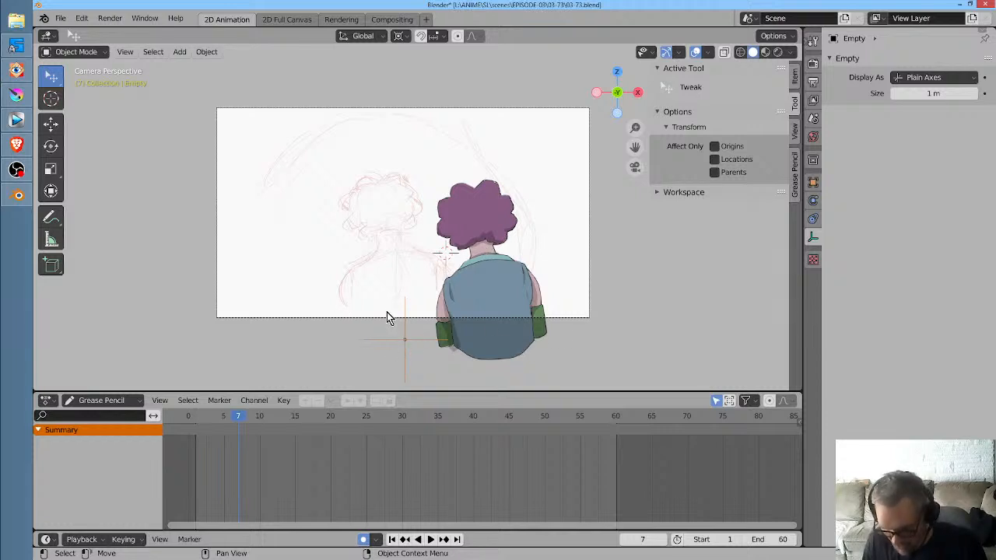
{"action": "mouse_move", "coordinate": [238, 412]}
{"action": "left_mouse_down"}
{"action": "mouse_move", "coordinate": [200, 417]}
{"action": "mouse_move", "coordinate": [256, 418]}
{"action": "left_mouse_up"}
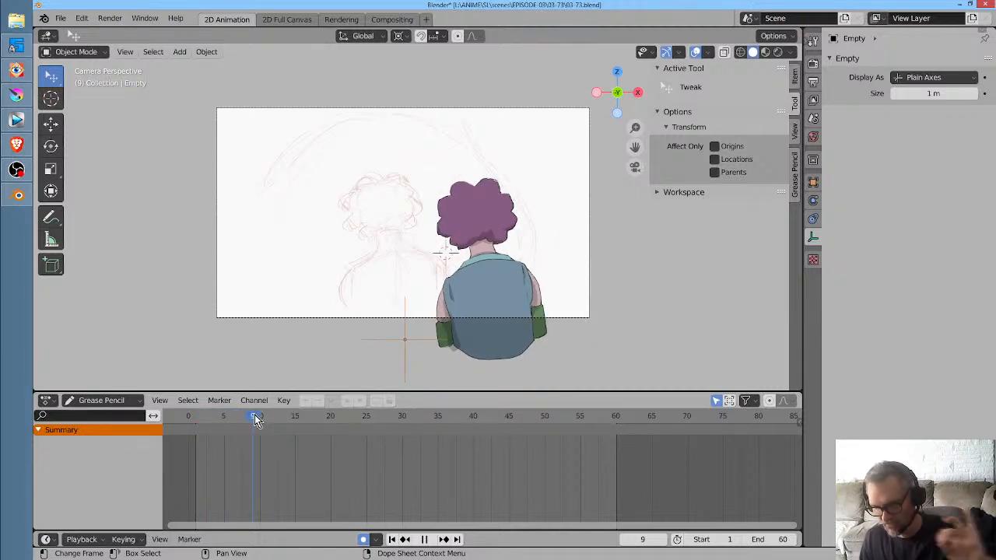
{"action": "mouse_move", "coordinate": [257, 418]}
{"action": "left_mouse_down"}
{"action": "mouse_move", "coordinate": [349, 440]}
{"action": "mouse_move", "coordinate": [262, 433]}
{"action": "mouse_move", "coordinate": [174, 449]}
{"action": "mouse_move", "coordinate": [223, 457]}
{"action": "left_mouse_up"}
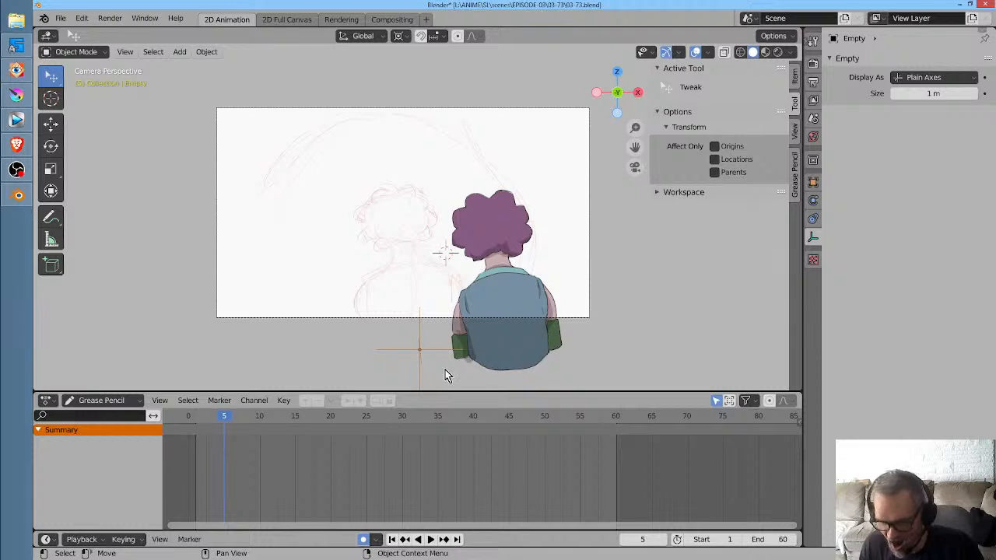
{"action": "left_click_drag", "start_coordinate": [420, 350], "coordinate": [420, 345]}
{"action": "key", "text": "x"}
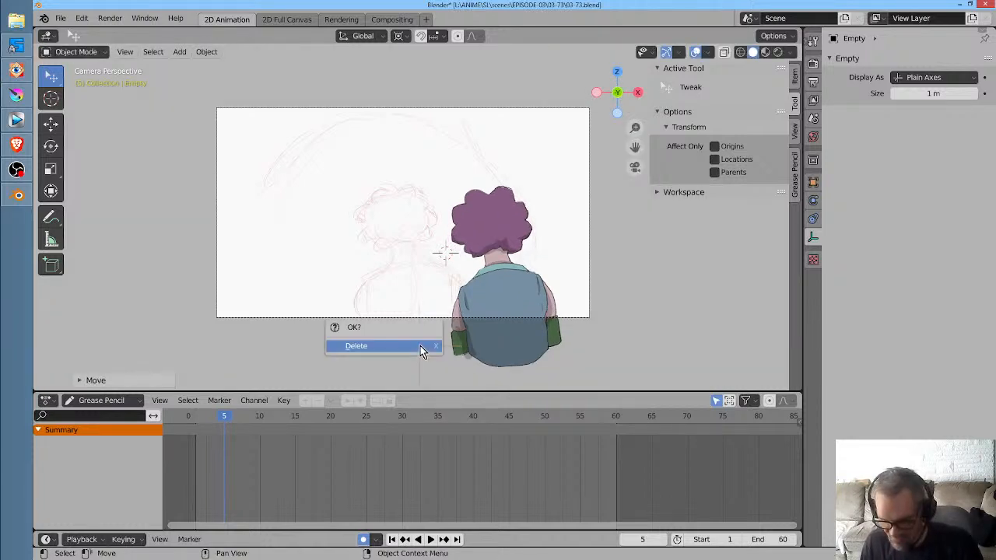
{"action": "left_click", "coordinate": [420, 345]}
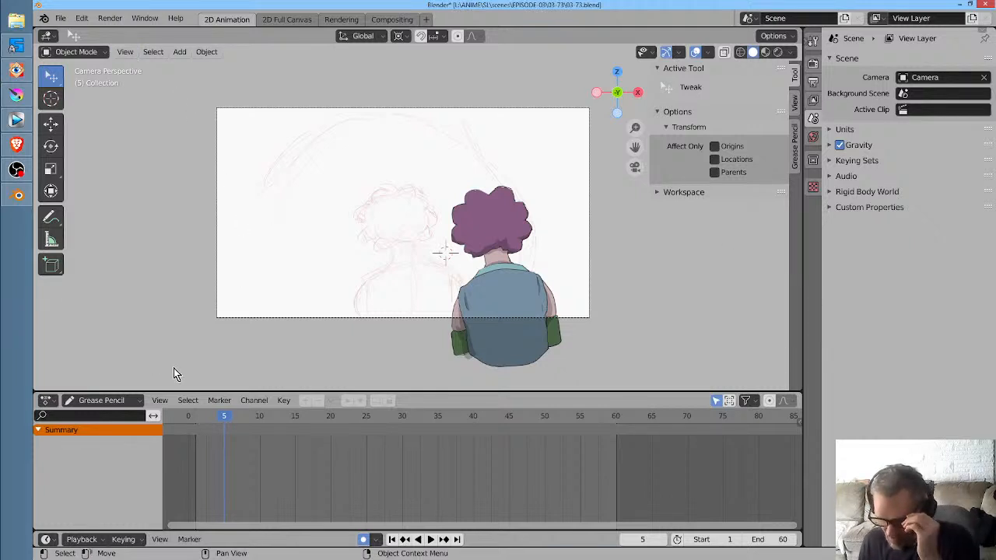
{"action": "mouse_move", "coordinate": [225, 418]}
{"action": "left_mouse_down"}
{"action": "mouse_move", "coordinate": [196, 421]}
{"action": "mouse_move", "coordinate": [251, 423]}
{"action": "mouse_move", "coordinate": [176, 436]}
{"action": "mouse_move", "coordinate": [198, 435]}
{"action": "left_mouse_up"}
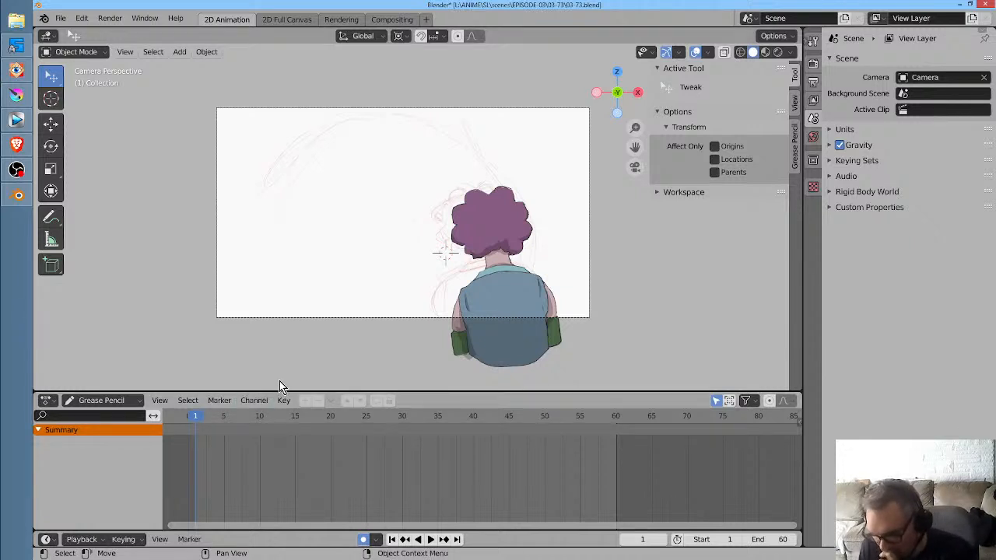
Undo the last changes on the Grease Pencil object and collapse the shot-02 layer's Relations settings
{"action": "key", "text": "ctrl+z"}
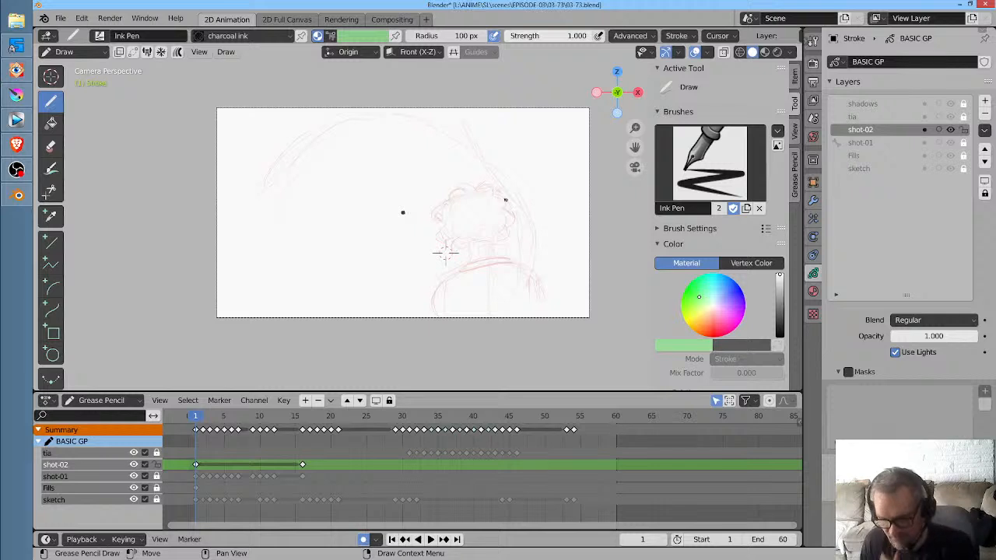
{"action": "key", "text": "ctrl+z"}
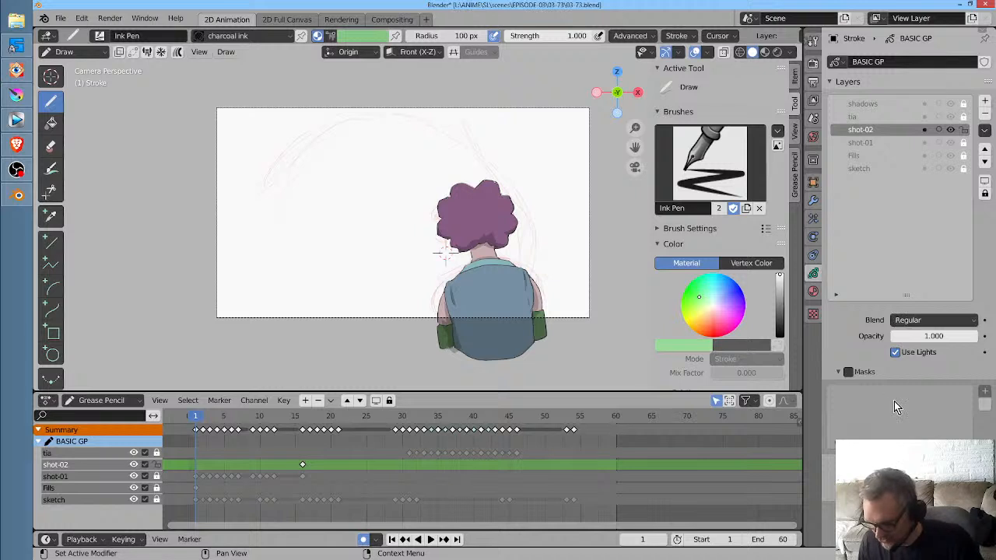
{"action": "scroll", "coordinate": [892, 399], "scroll_direction": "down", "scroll_amount": 3}
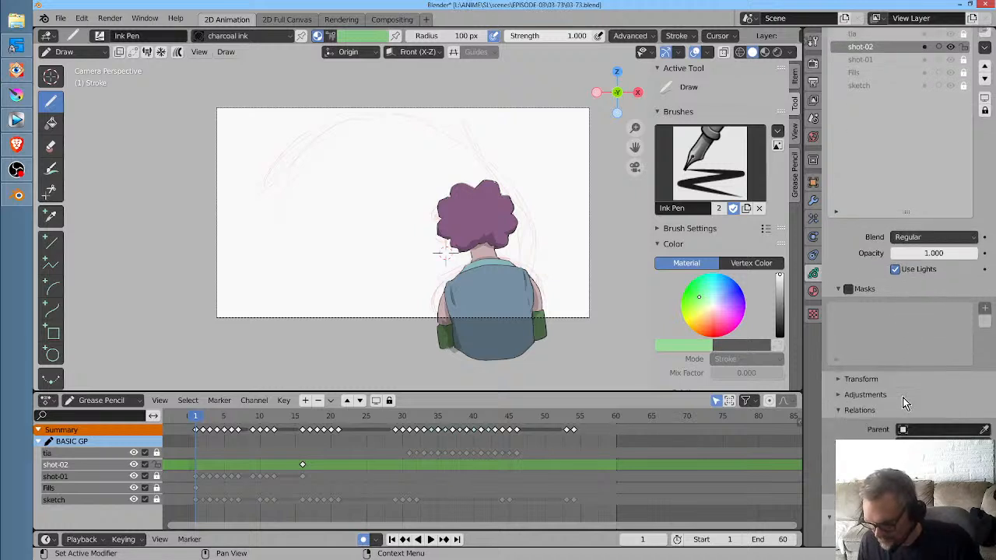
{"action": "left_click", "coordinate": [838, 411]}
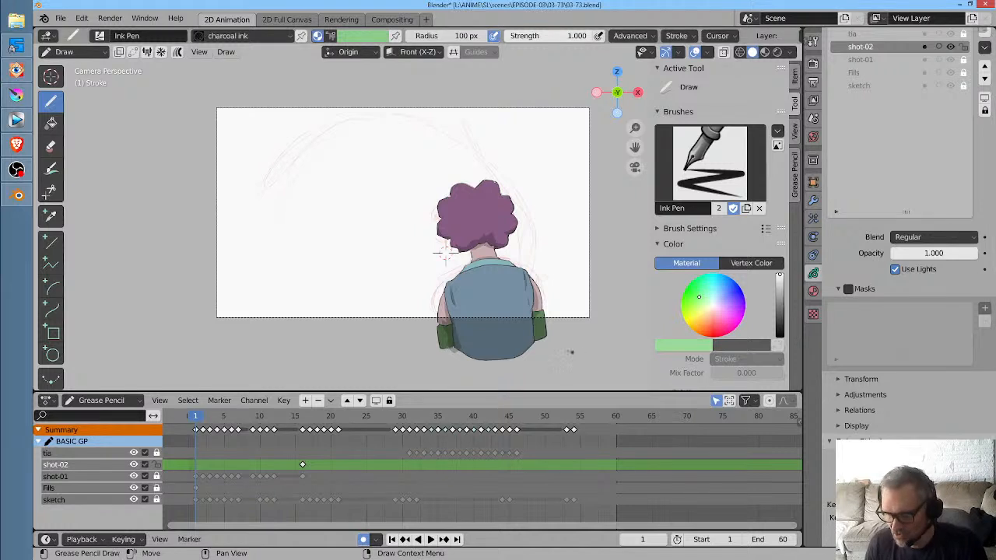
{"action": "scroll", "coordinate": [444, 253], "scroll_direction": "down", "scroll_amount": 2}
{"action": "scroll", "coordinate": [449, 259], "scroll_direction": "up", "scroll_amount": 3}
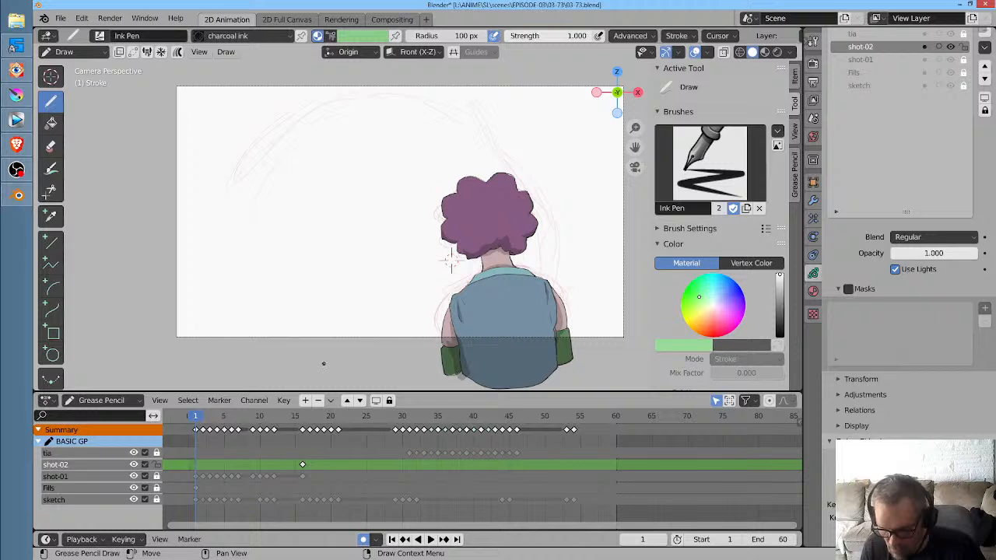
Make shot-01 the active layer, go to frame 7, and enter Edit Mode
{"action": "left_click", "coordinate": [890, 61]}
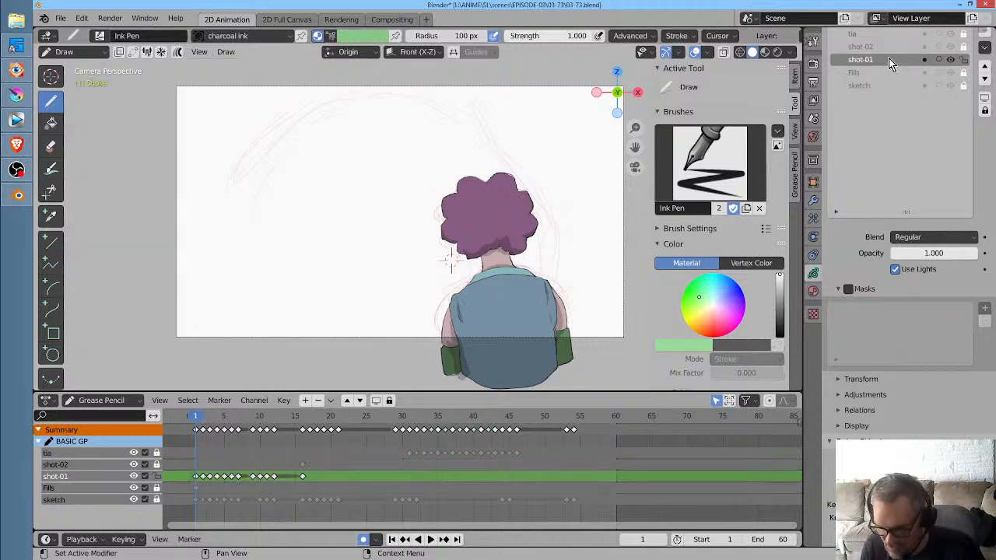
{"action": "scroll", "coordinate": [893, 70], "scroll_direction": "up", "scroll_amount": 3}
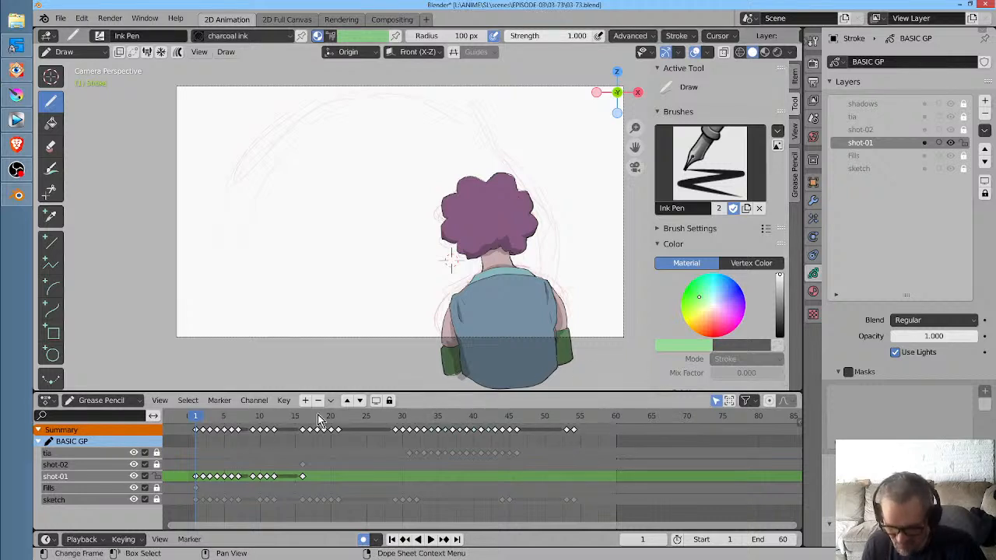
{"action": "key", "text": "space"}
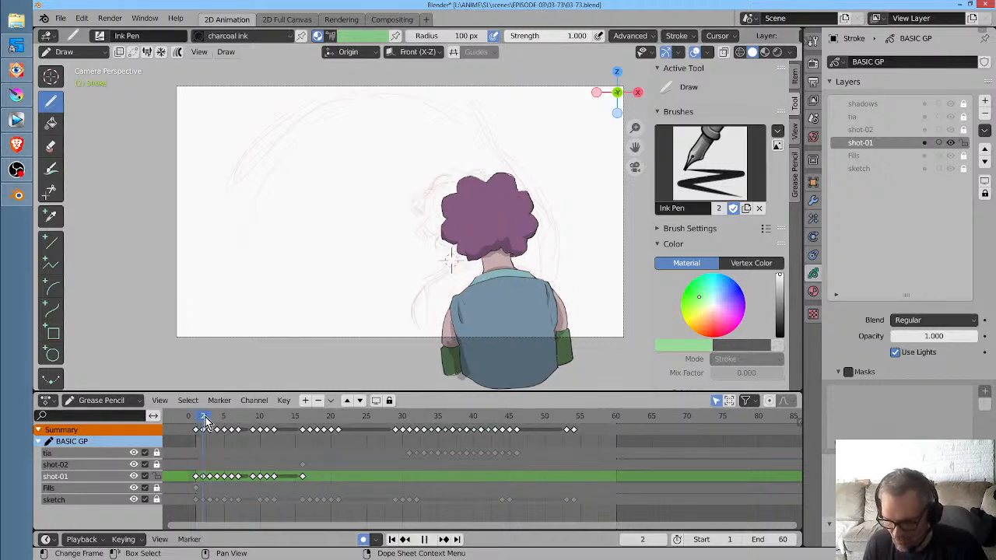
{"action": "left_click_drag", "start_coordinate": [197, 419], "coordinate": [240, 417]}
{"action": "key", "text": "space"}
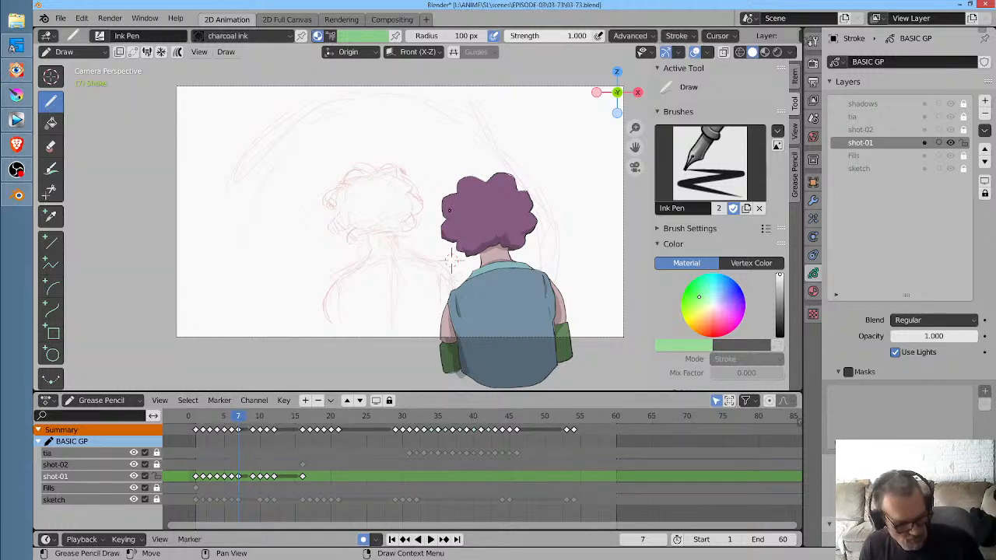
{"action": "key", "text": "Tab"}
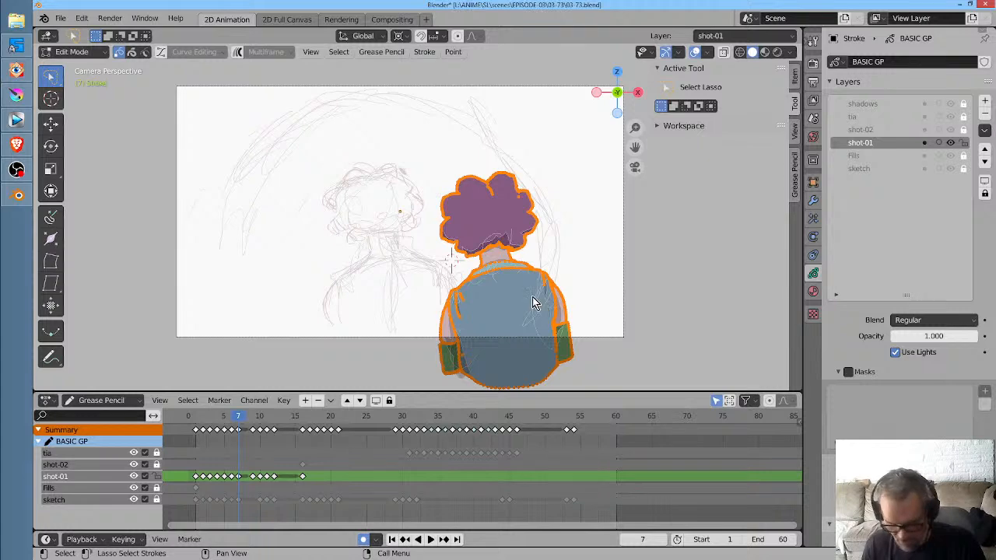
Try moving the selected shot-01 outline strokes onto the sketched figure at frame 7, checking which artwork the layer holds
{"action": "key", "text": "shift+d"}
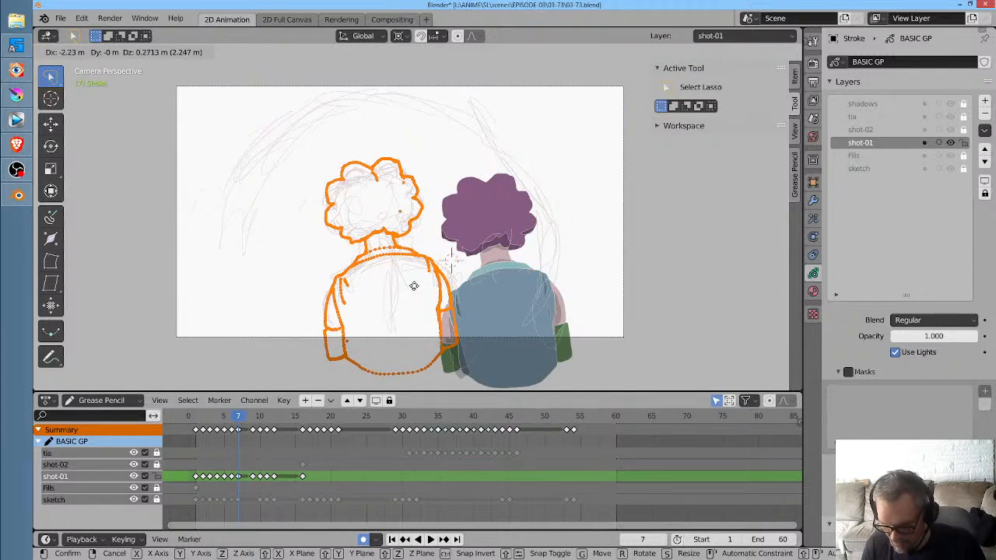
{"action": "right_click", "coordinate": [453, 288]}
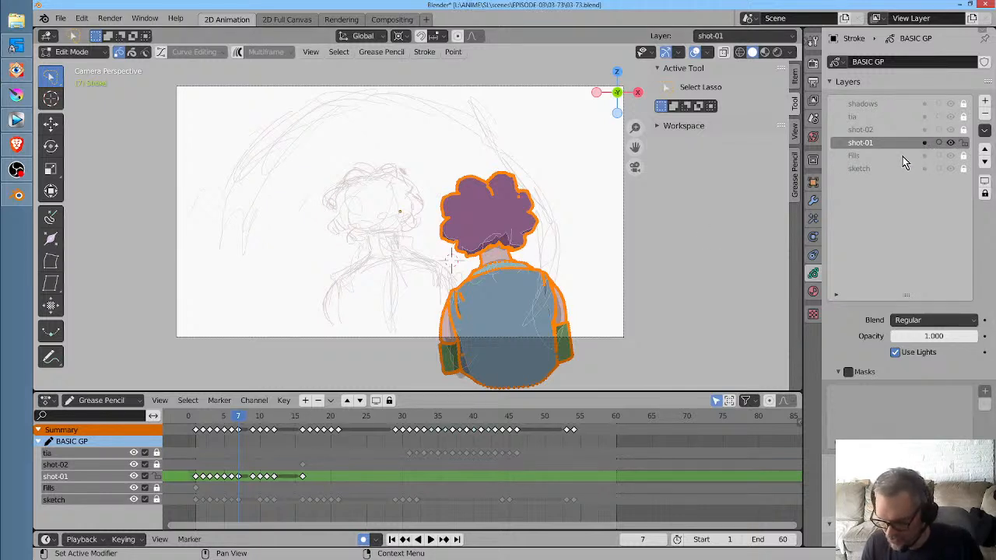
{"action": "left_click", "coordinate": [950, 144]}
{"action": "left_click", "coordinate": [950, 143]}
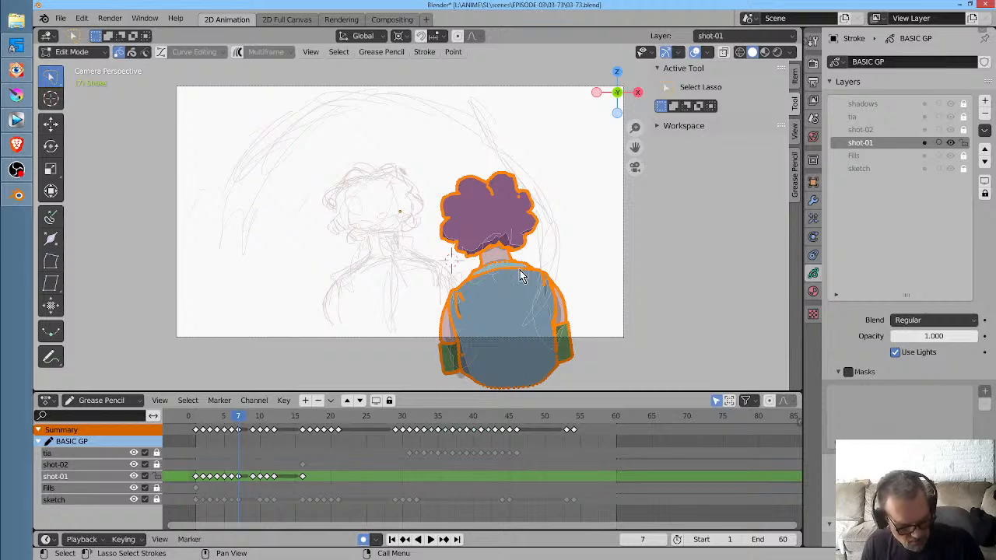
{"action": "key", "text": "g"}
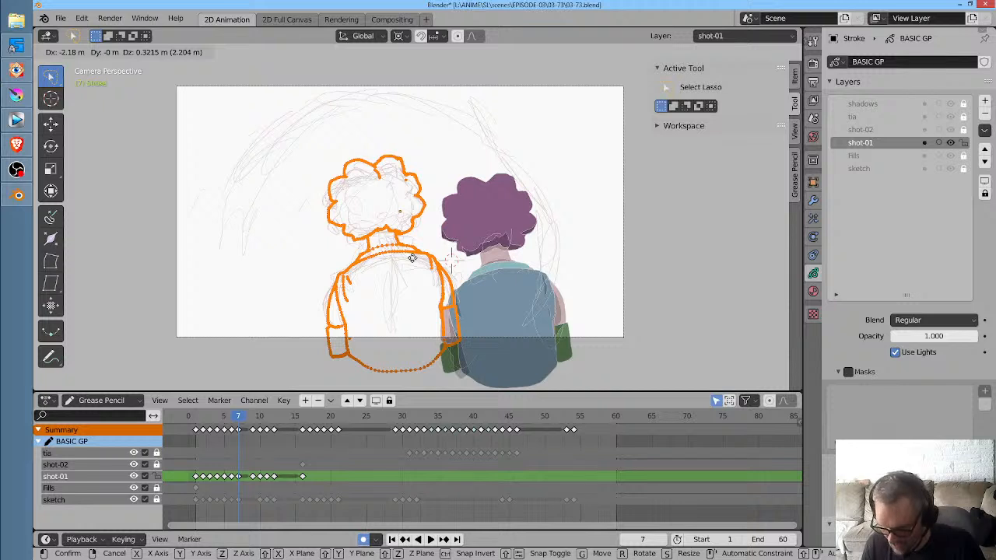
{"action": "left_click", "coordinate": [413, 260]}
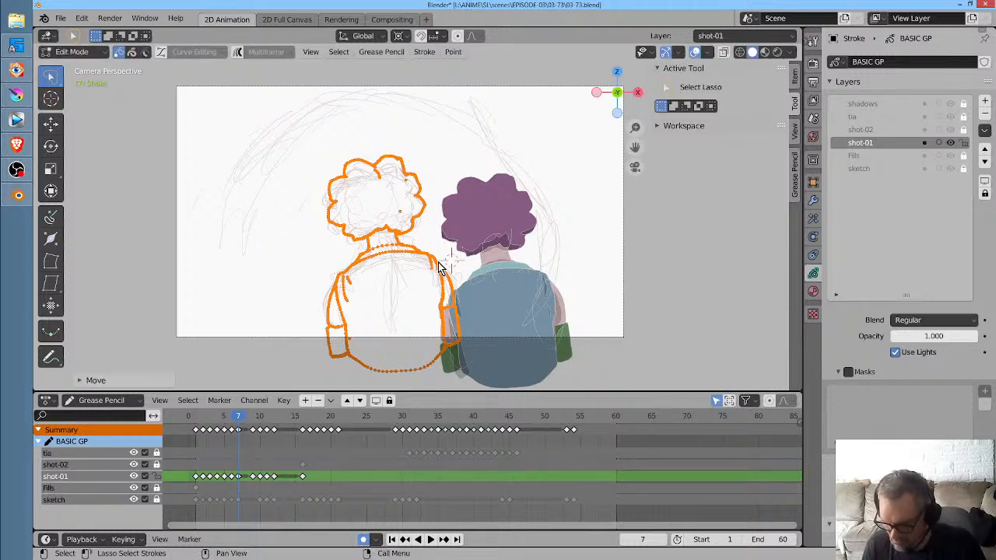
{"action": "key", "text": "ctrl+z"}
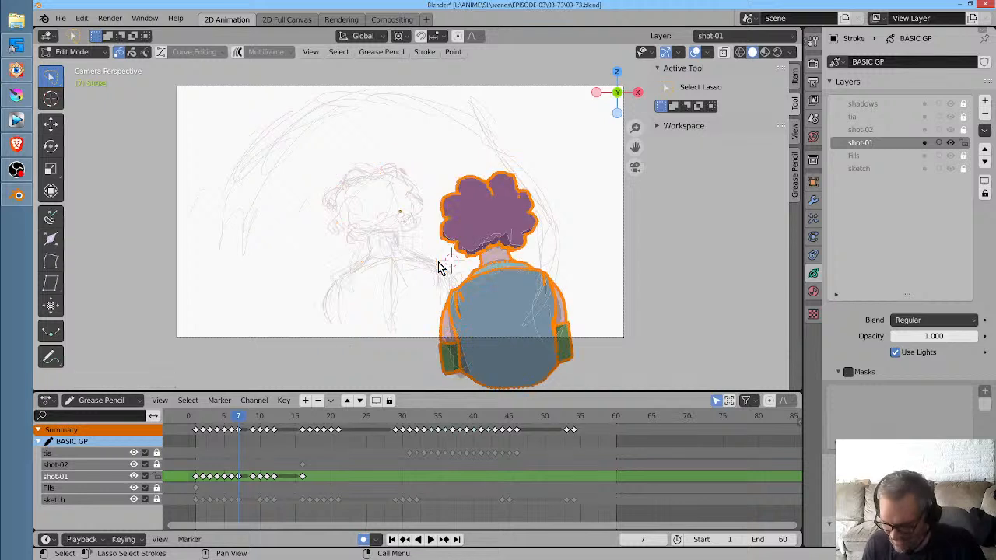
Select all strokes of shot-01 at frame 7 and try moving the whole character onto the sketch
{"action": "left_click", "coordinate": [950, 144]}
{"action": "left_click", "coordinate": [950, 144]}
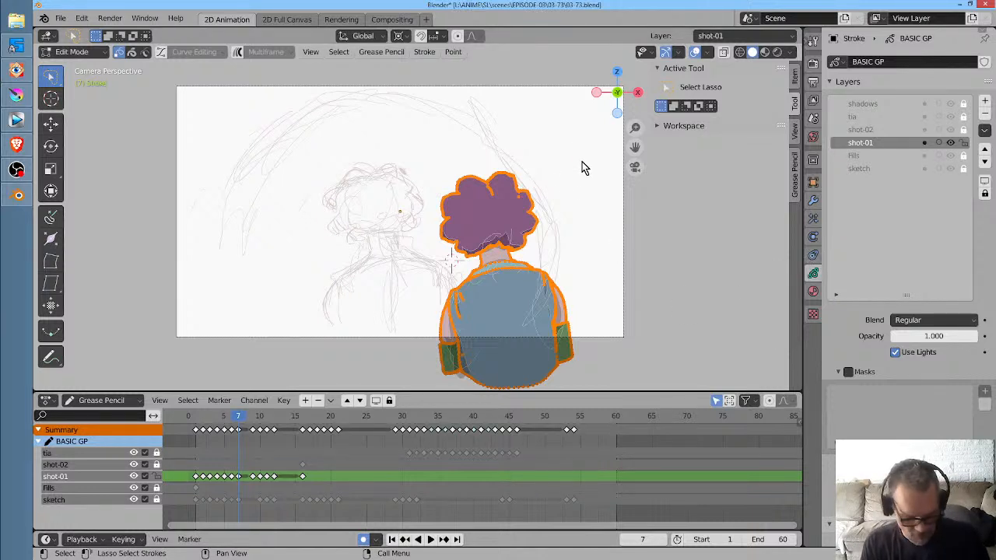
{"action": "key", "text": "a"}
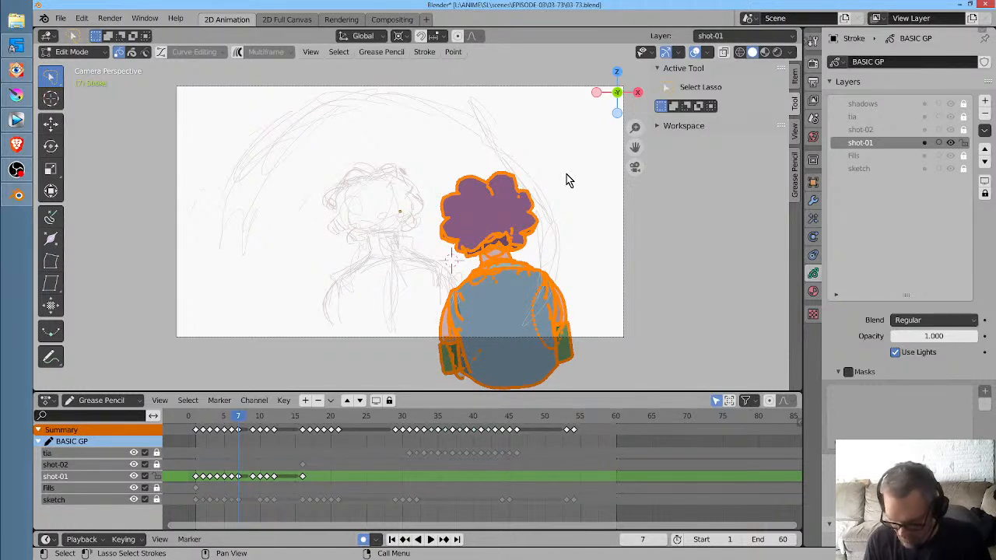
{"action": "key", "text": "g"}
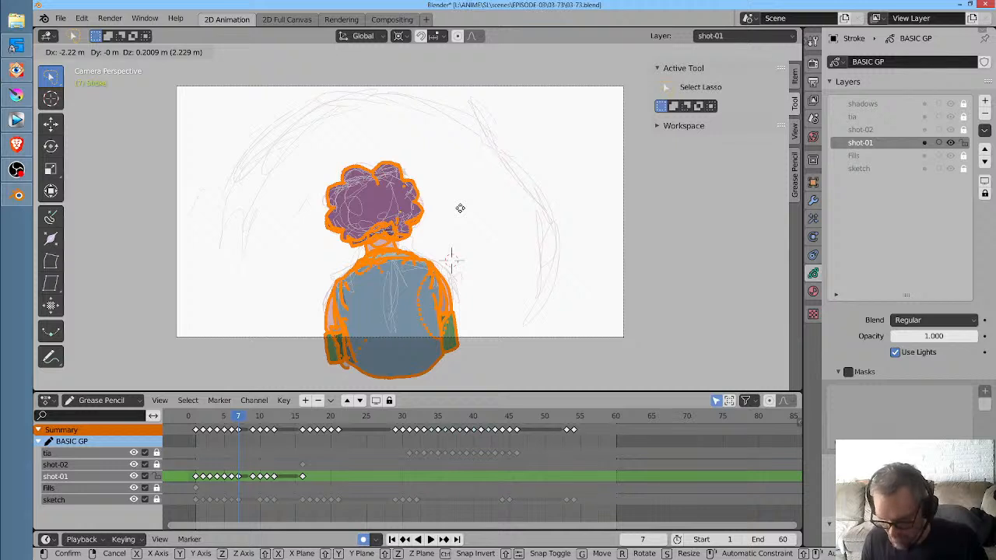
{"action": "key", "text": "Escape"}
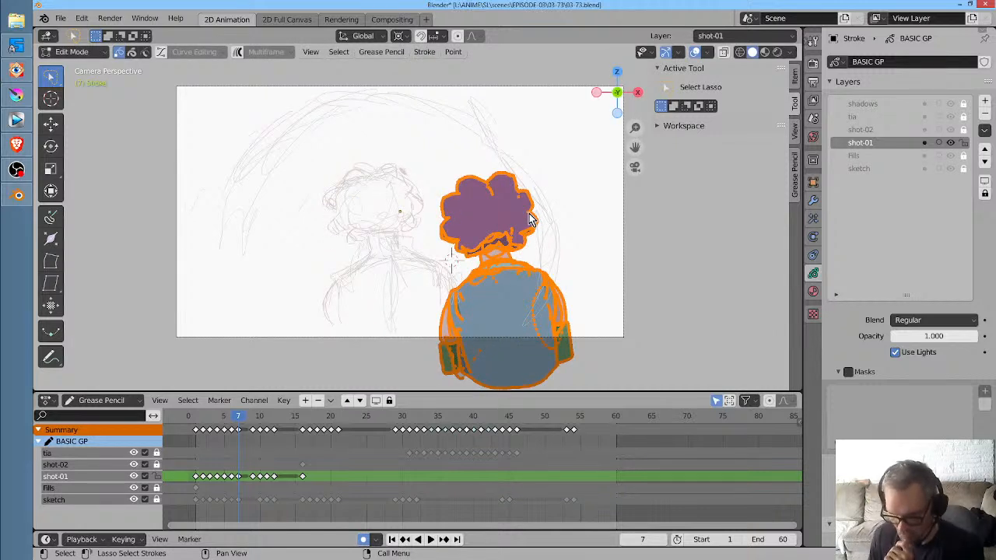
Go back to frame 2 and try moving the selected character strokes there
{"action": "key", "text": "space"}
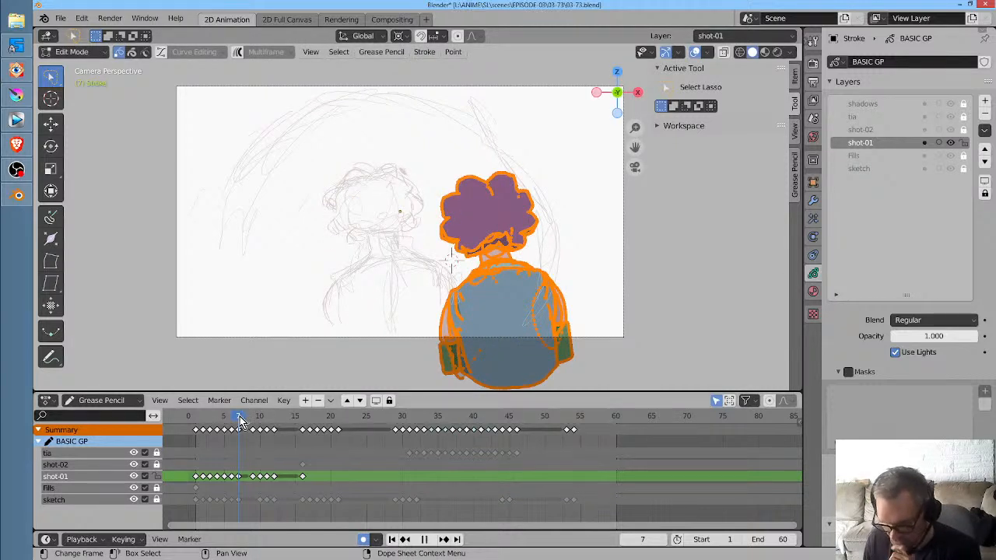
{"action": "mouse_move", "coordinate": [240, 421]}
{"action": "left_mouse_down"}
{"action": "mouse_move", "coordinate": [181, 428]}
{"action": "mouse_move", "coordinate": [203, 427]}
{"action": "left_mouse_up"}
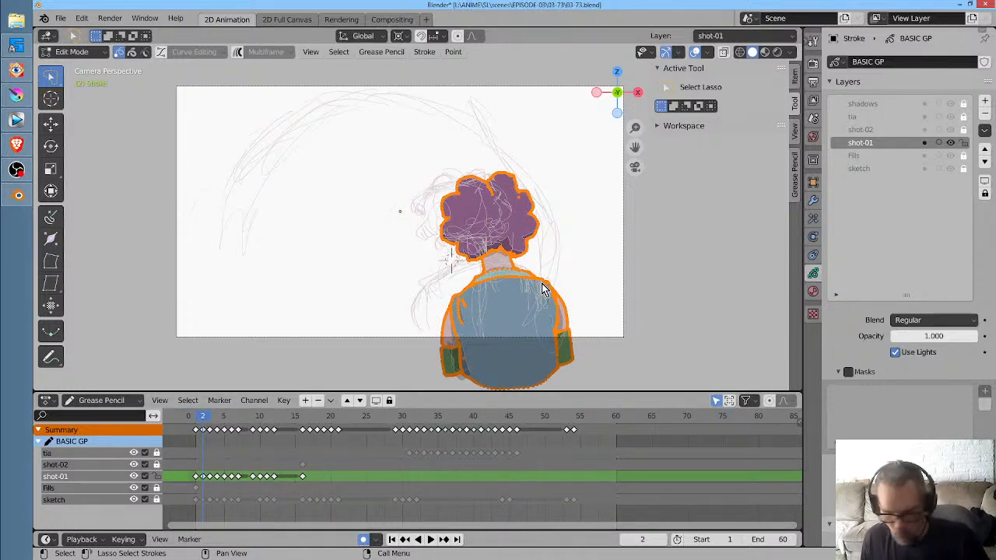
{"action": "key", "text": "g"}
{"action": "right_click", "coordinate": [514, 287]}
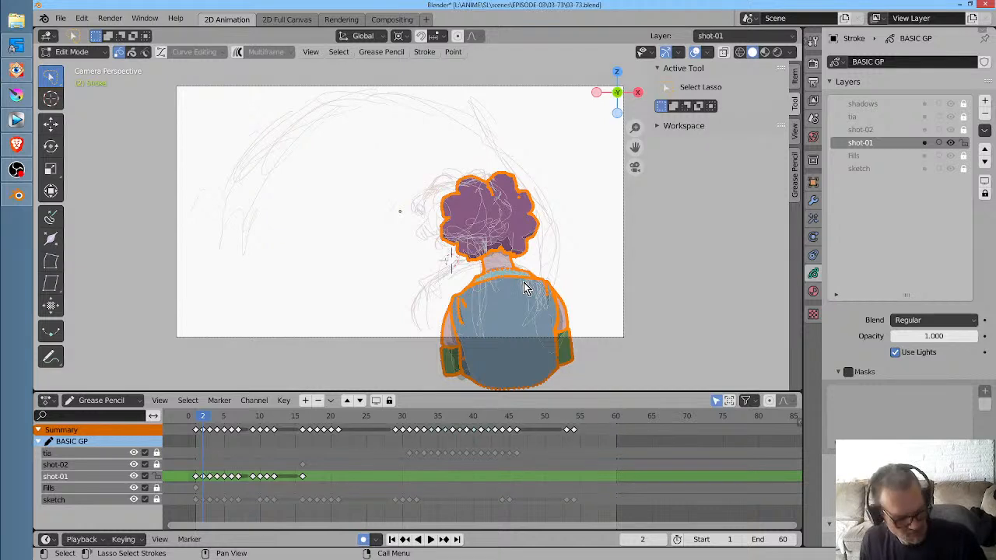
Select all shot-01 strokes at frame 2, move the character onto the sketched figure, and compare it with frame 1
{"action": "key", "text": "a"}
{"action": "key", "text": "g"}
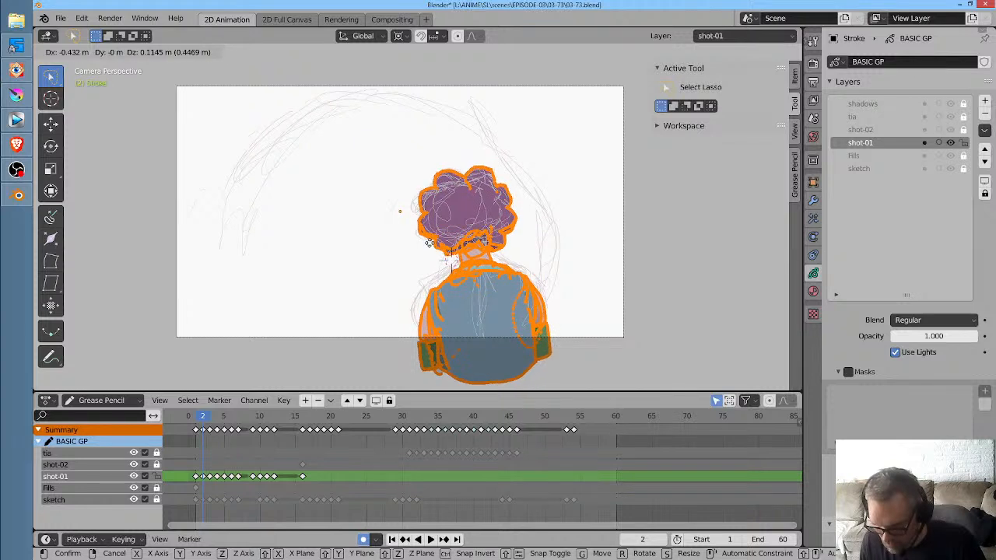
{"action": "left_click", "coordinate": [416, 242]}
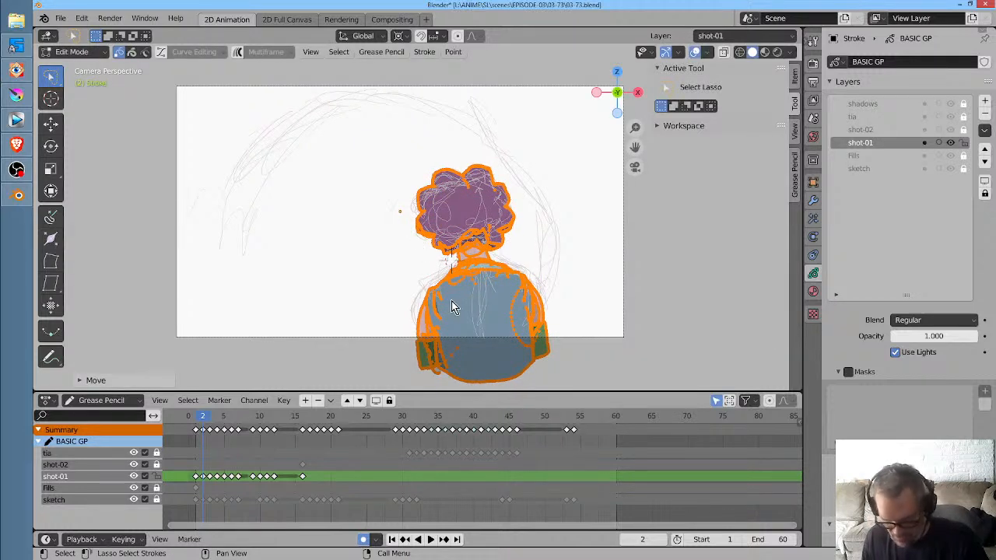
{"action": "key", "text": "Left"}
{"action": "key", "text": "Right"}
Go to frame 3, select all character strokes, and move them onto the sketched figure
{"action": "key", "text": "Right"}
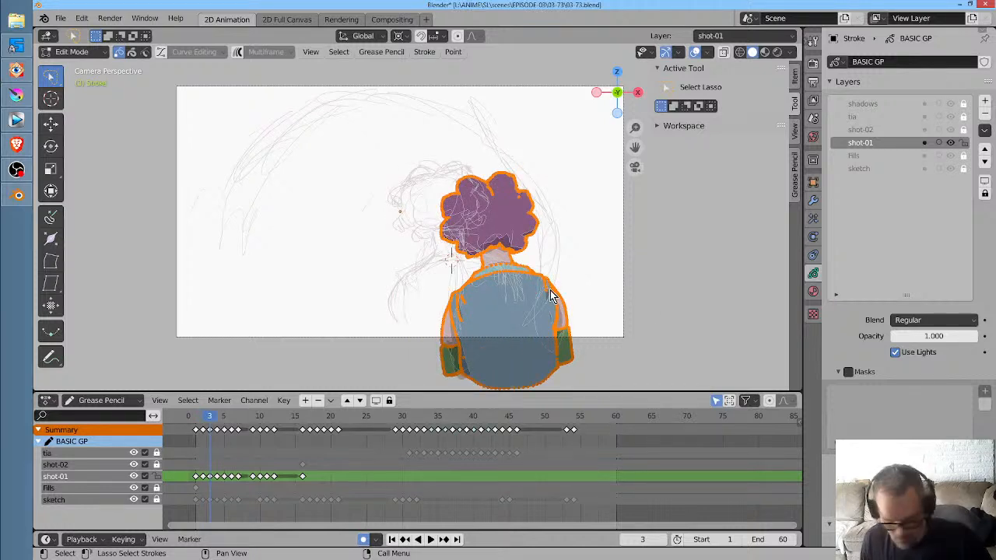
{"action": "key", "text": "s"}
{"action": "key", "text": "Escape"}
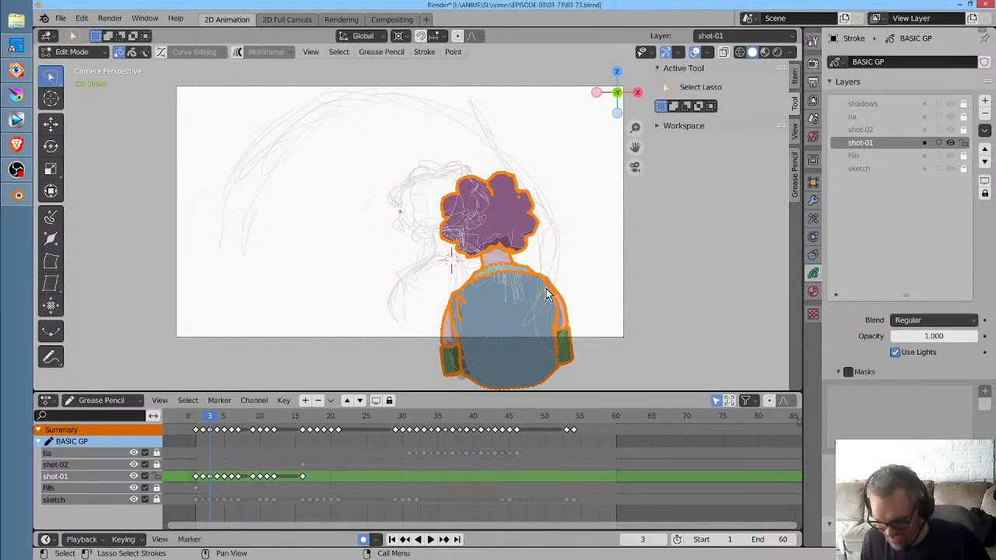
{"action": "key", "text": "a"}
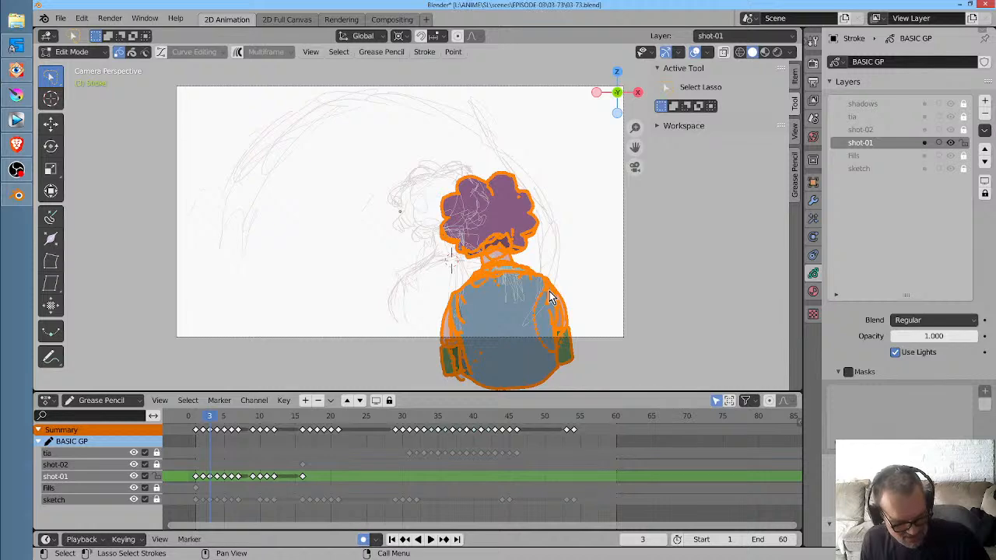
{"action": "key", "text": "g"}
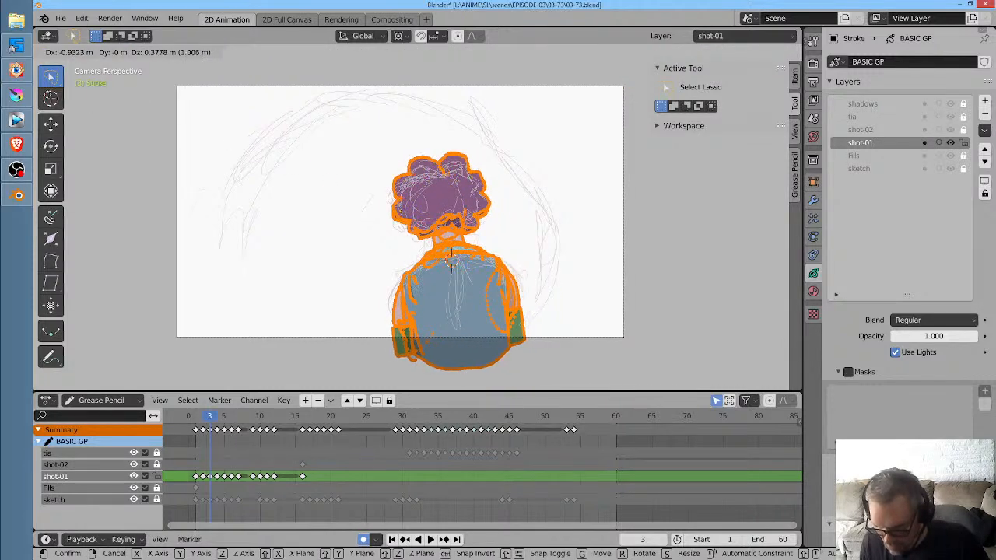
{"action": "left_click", "coordinate": [75, 188]}
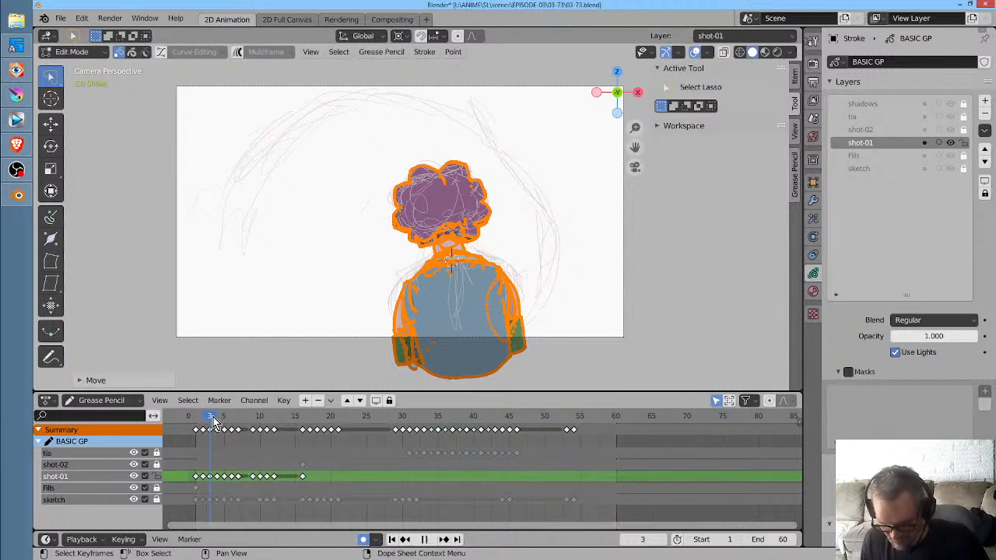
Move all character strokes onto the sketch, about 1.36 m toward negative X at frame 4 and about 1.73 m at frame 5
{"action": "left_click_drag", "start_coordinate": [213, 417], "coordinate": [217, 417]}
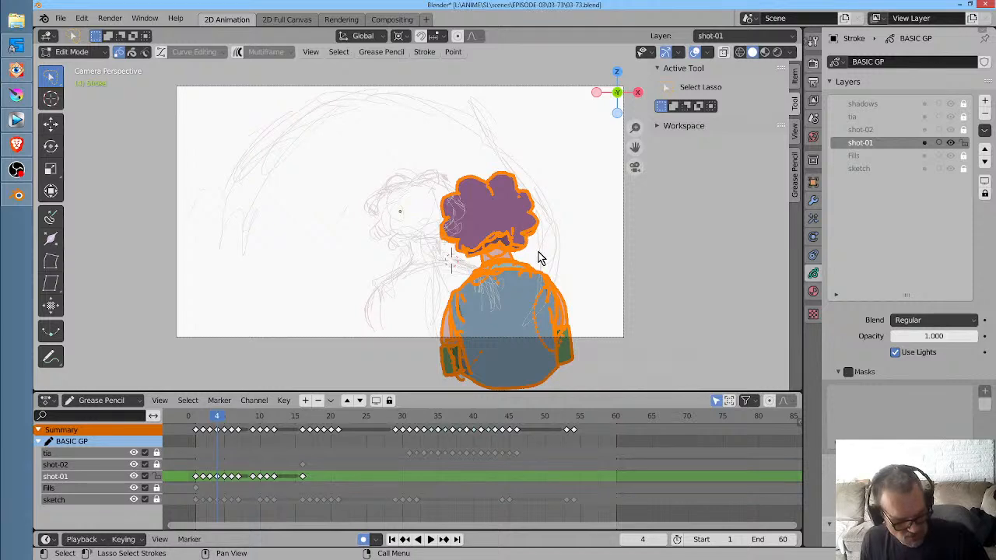
{"action": "key", "text": "g"}
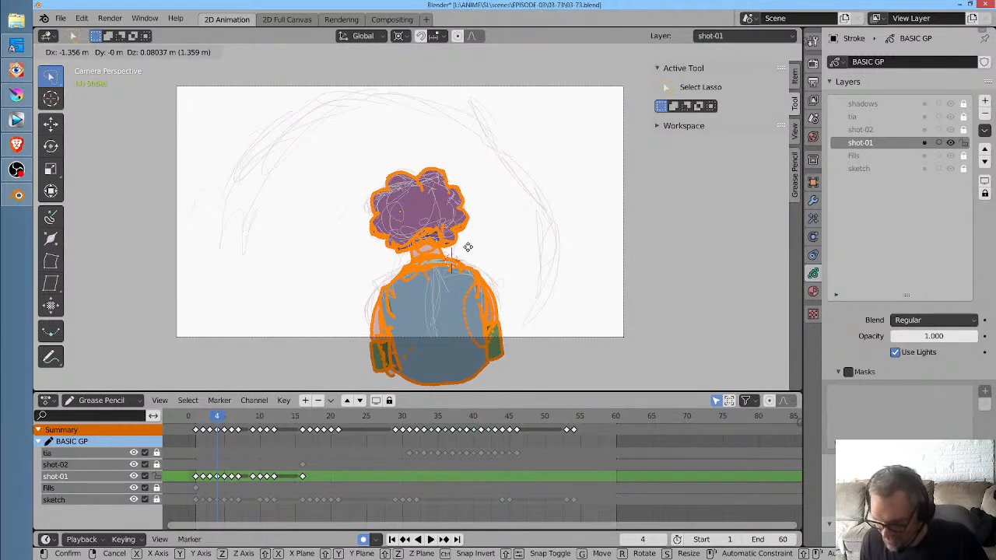
{"action": "left_click", "coordinate": [469, 247]}
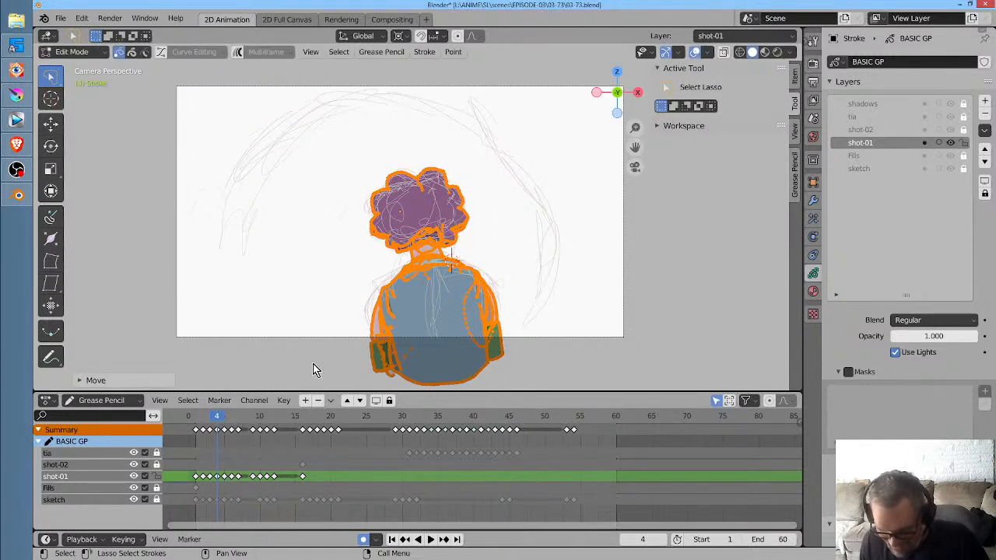
{"action": "left_click", "coordinate": [223, 417]}
{"action": "key", "text": "a"}
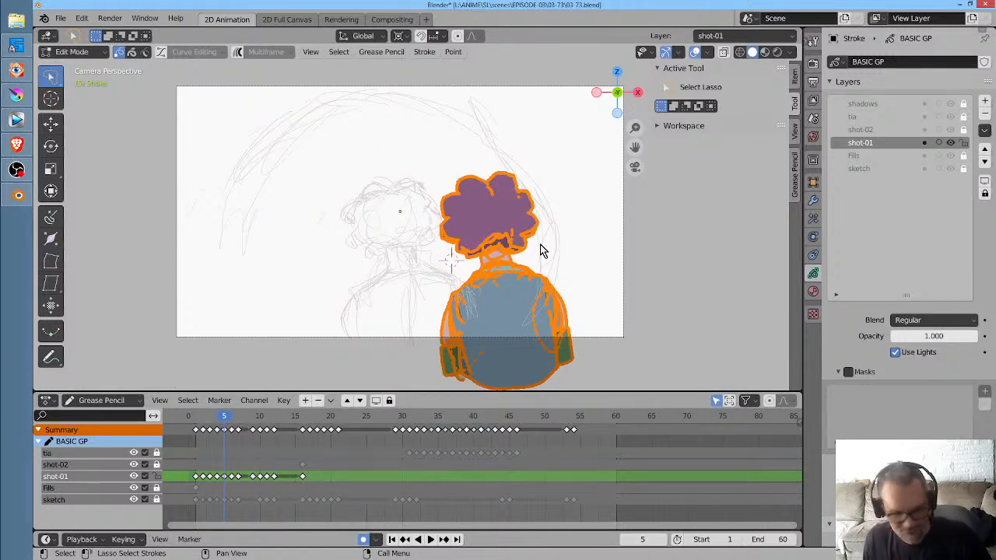
{"action": "key", "text": "g"}
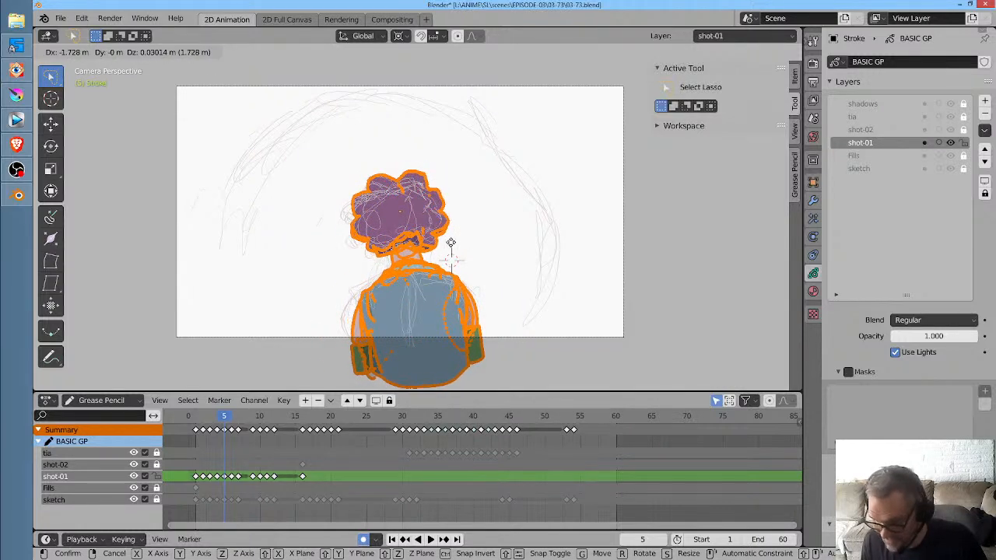
{"action": "left_click", "coordinate": [451, 242]}
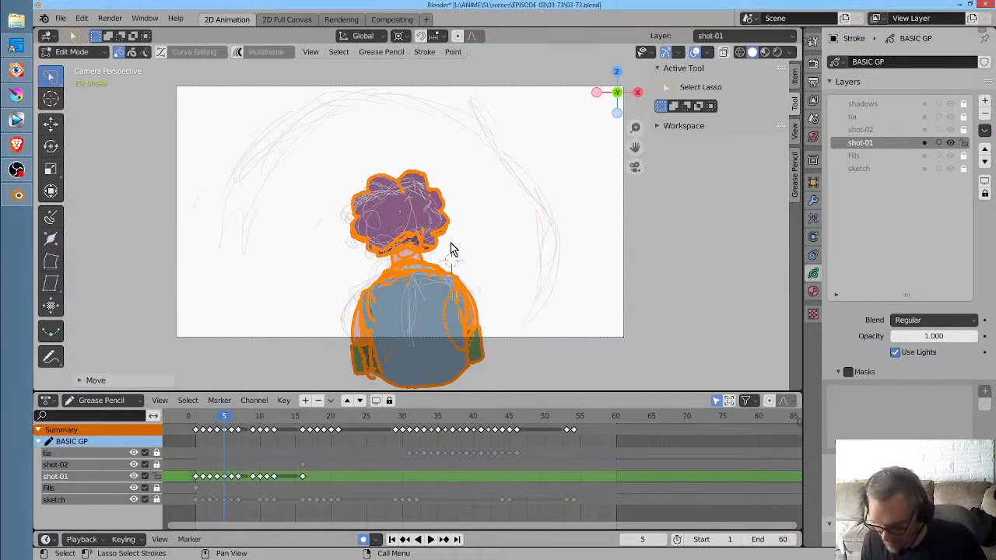
Move the whole character onto the sketched figure at frame 6 and again at frame 7
{"action": "left_click", "coordinate": [230, 422]}
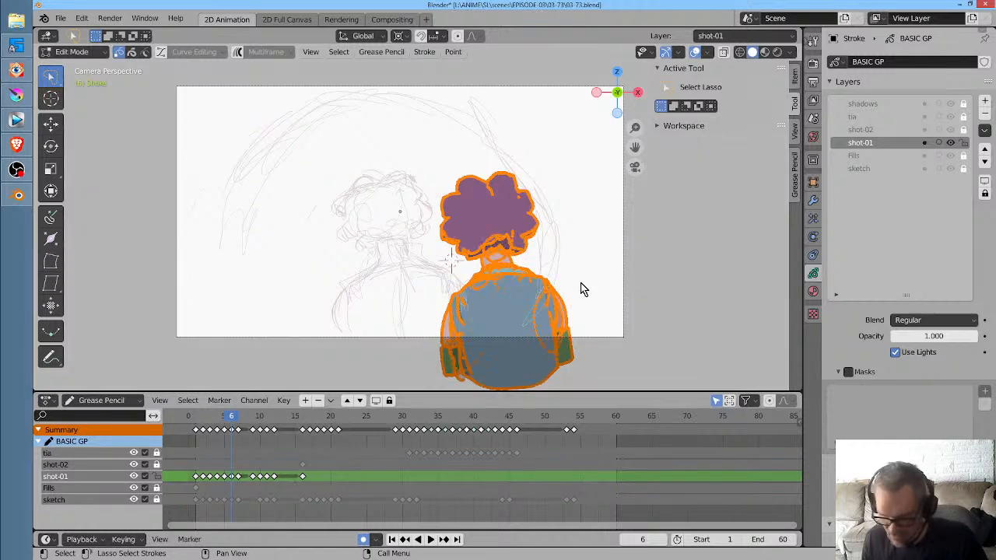
{"action": "key", "text": "g"}
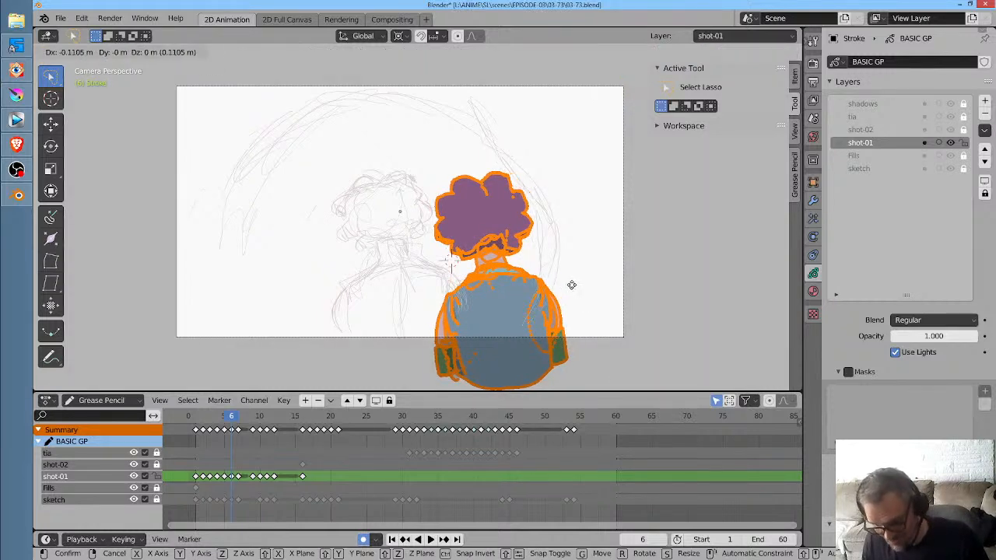
{"action": "left_click", "coordinate": [481, 286]}
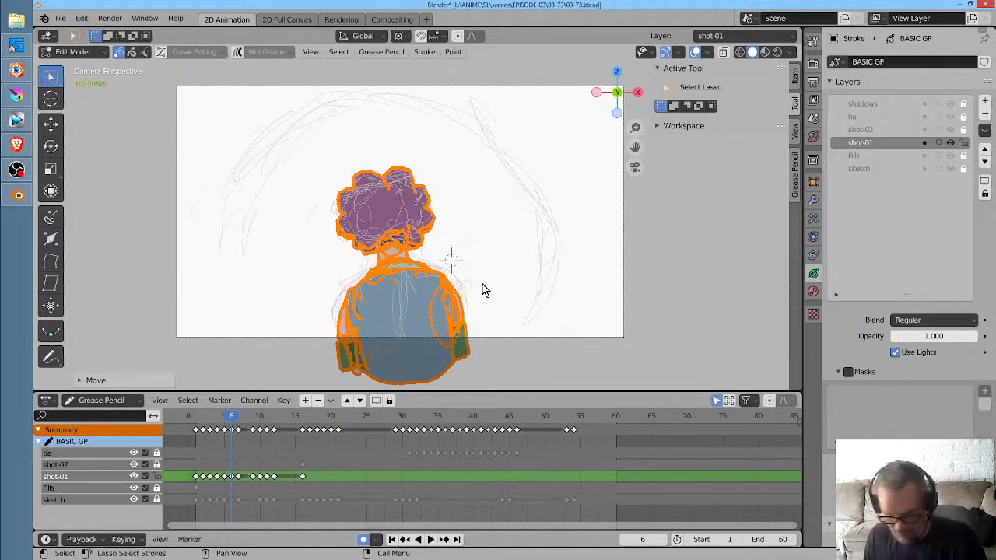
{"action": "key", "text": "Right"}
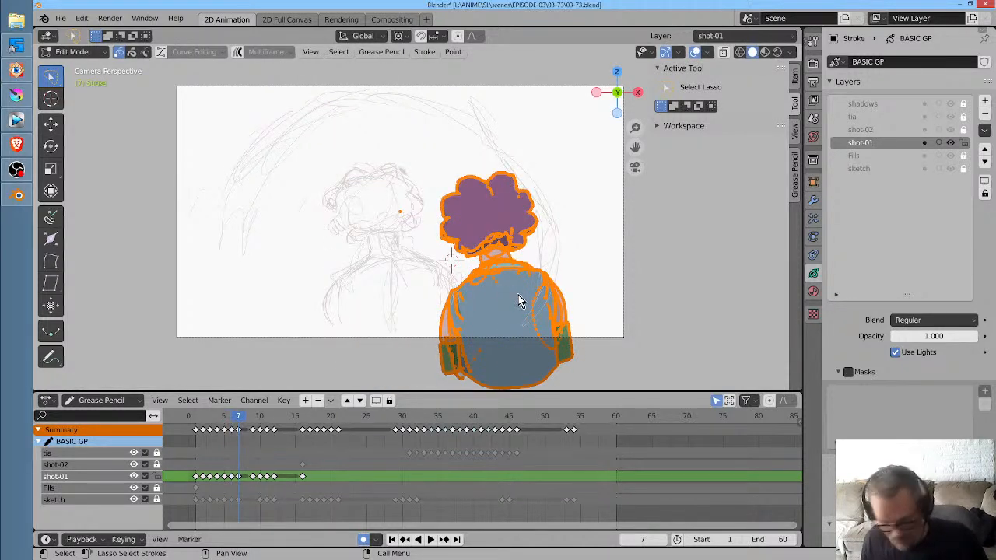
{"action": "key", "text": "g"}
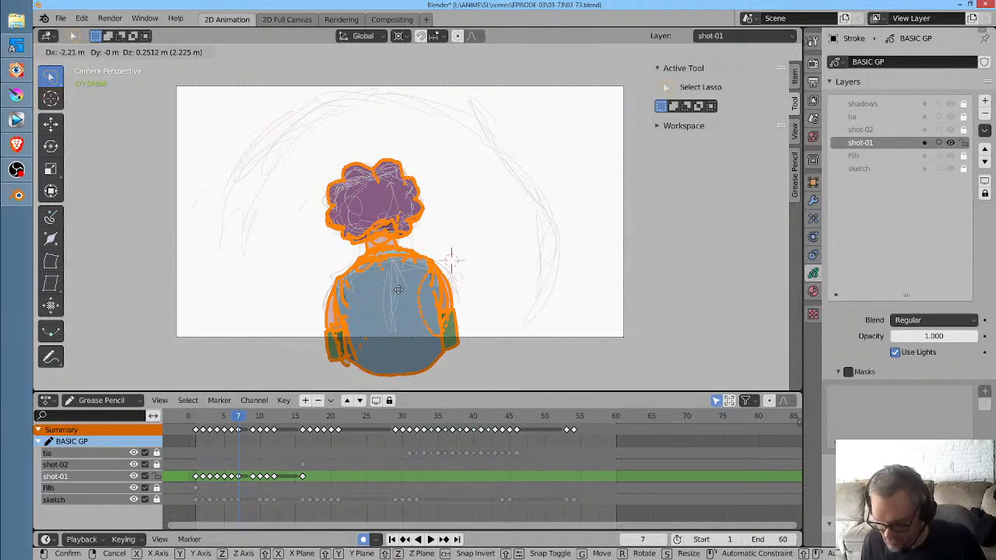
{"action": "left_click", "coordinate": [400, 295]}
Go to frame 9, select all strokes, and move the character onto the sketched figure
{"action": "mouse_move", "coordinate": [238, 415]}
{"action": "left_mouse_down"}
{"action": "mouse_move", "coordinate": [205, 417]}
{"action": "mouse_move", "coordinate": [264, 433]}
{"action": "mouse_move", "coordinate": [247, 438]}
{"action": "mouse_move", "coordinate": [254, 433]}
{"action": "left_mouse_up"}
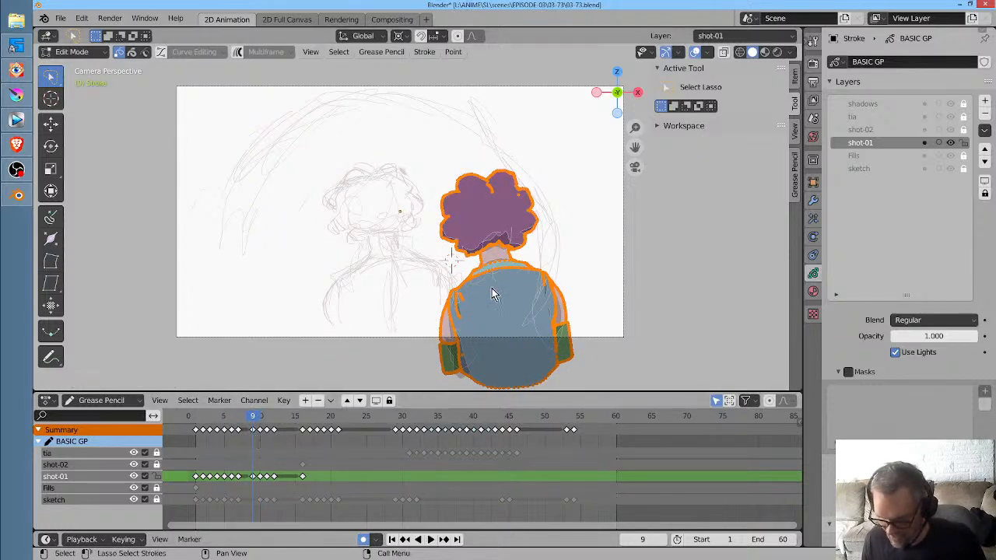
{"action": "key", "text": "a"}
{"action": "key", "text": "g"}
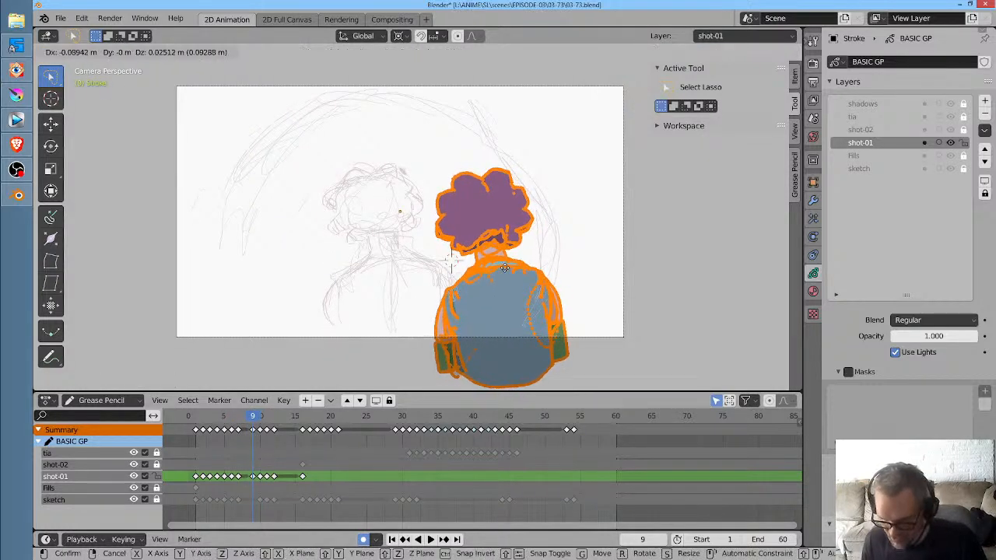
{"action": "left_click", "coordinate": [185, 165]}
Advance to frame 10 and move the whole character roughly onto the sketched figure
{"action": "key", "text": "Right"}
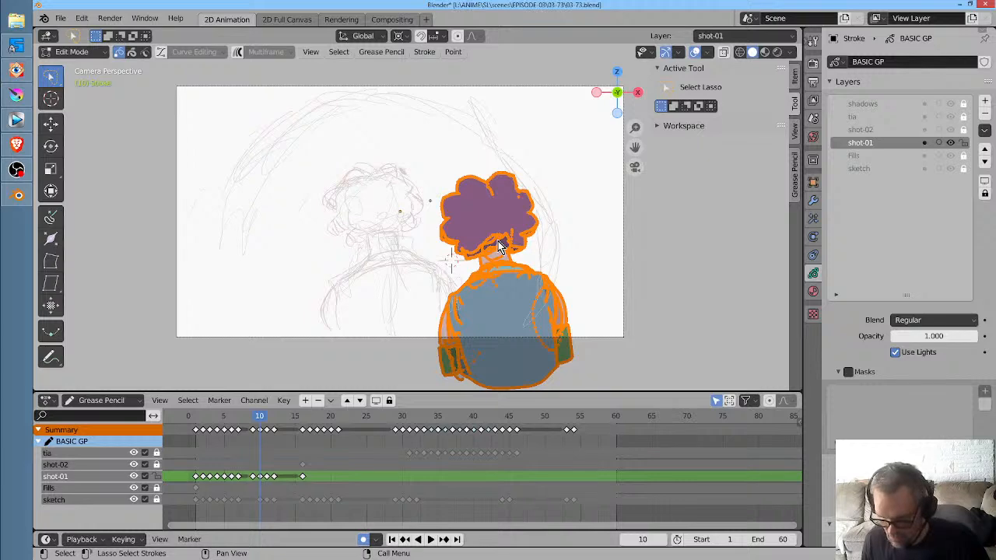
{"action": "key", "text": "g"}
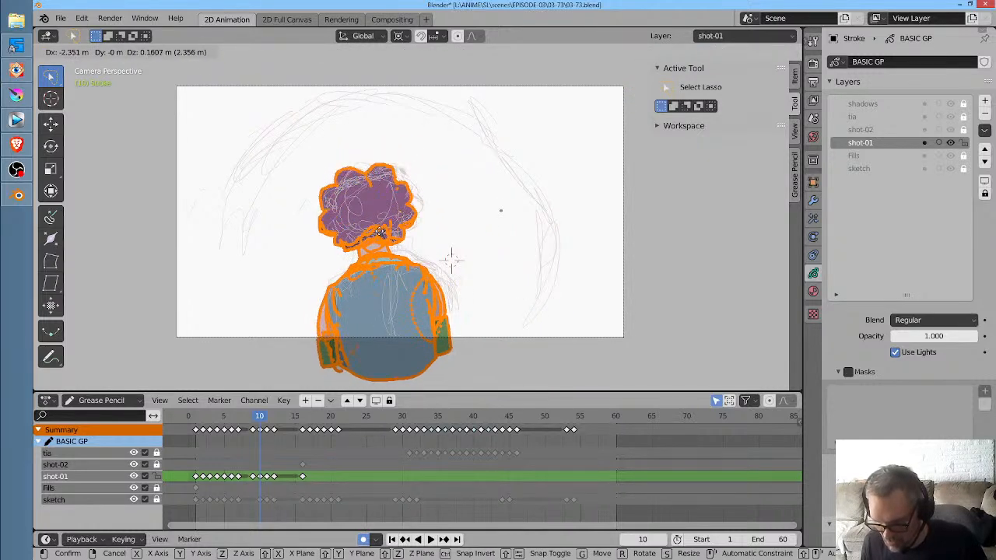
{"action": "left_click", "coordinate": [391, 236]}
Compare frame 10 with the preceding frames and nudge its character slightly toward negative X to line up with them
{"action": "key", "text": "Left"}
{"action": "key", "text": "Left"}
{"action": "key", "text": "Left"}
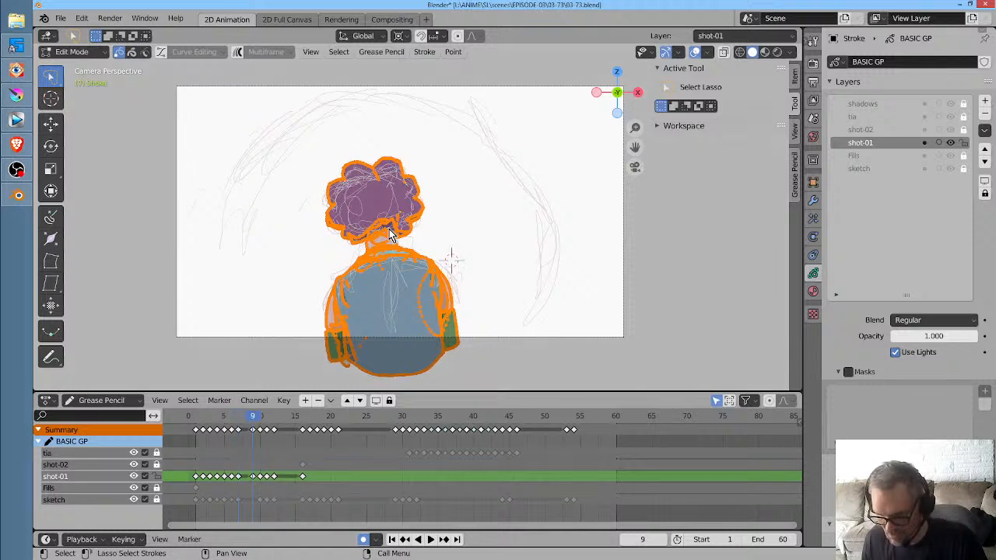
{"action": "key", "text": "Right"}
{"action": "key", "text": "Right"}
{"action": "key", "text": "Right"}
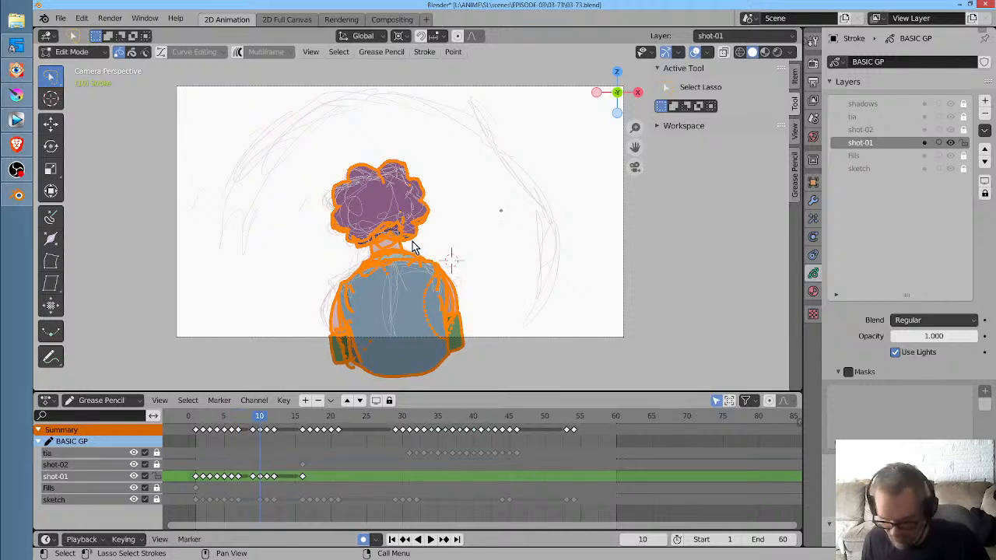
{"action": "key", "text": "g"}
{"action": "left_click", "coordinate": [360, 243]}
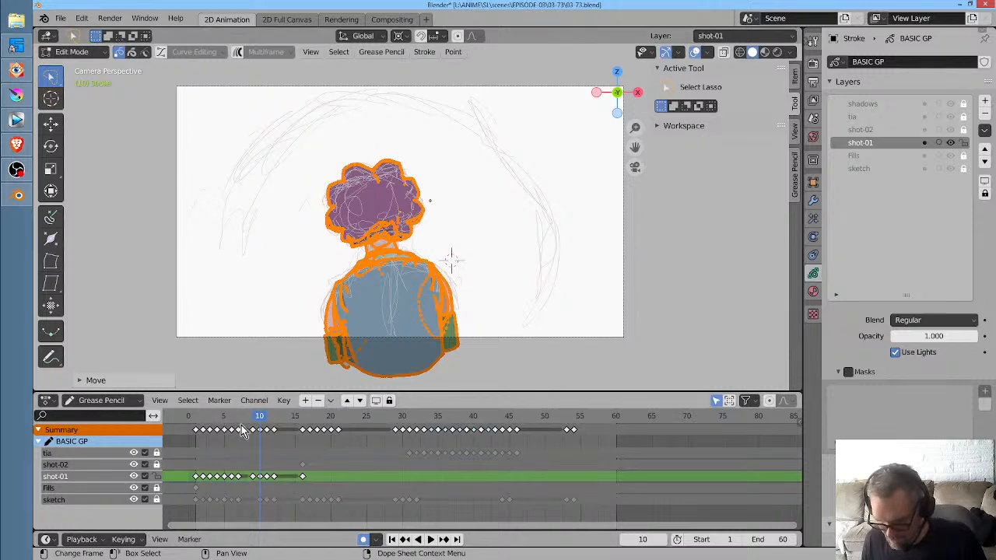
Go to frame 11 and move the character onto the sketch, about 2.15 m toward negative X and 0.27 m up
{"action": "left_click_drag", "start_coordinate": [260, 417], "coordinate": [266, 420]}
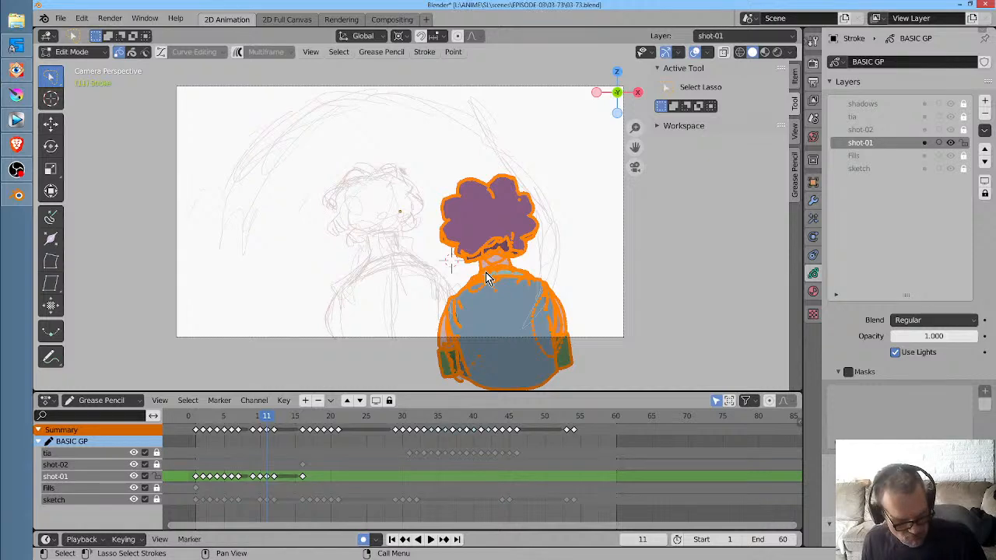
{"action": "key", "text": "g"}
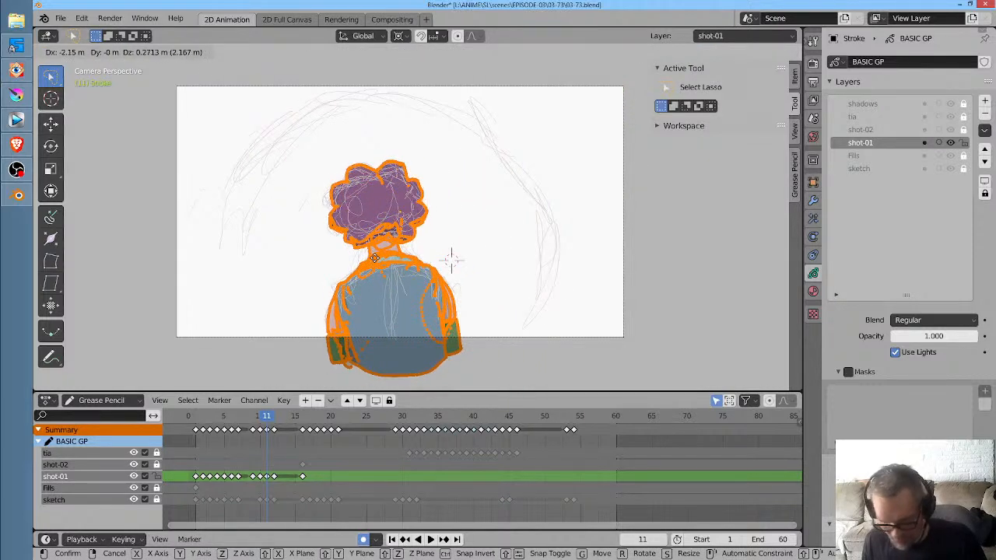
{"action": "left_click", "coordinate": [375, 258]}
Flip between frame 11 and the preceding frames, and nudge the frame 11 character slightly toward negative X to match
{"action": "key", "text": "Left"}
{"action": "key", "text": "Right"}
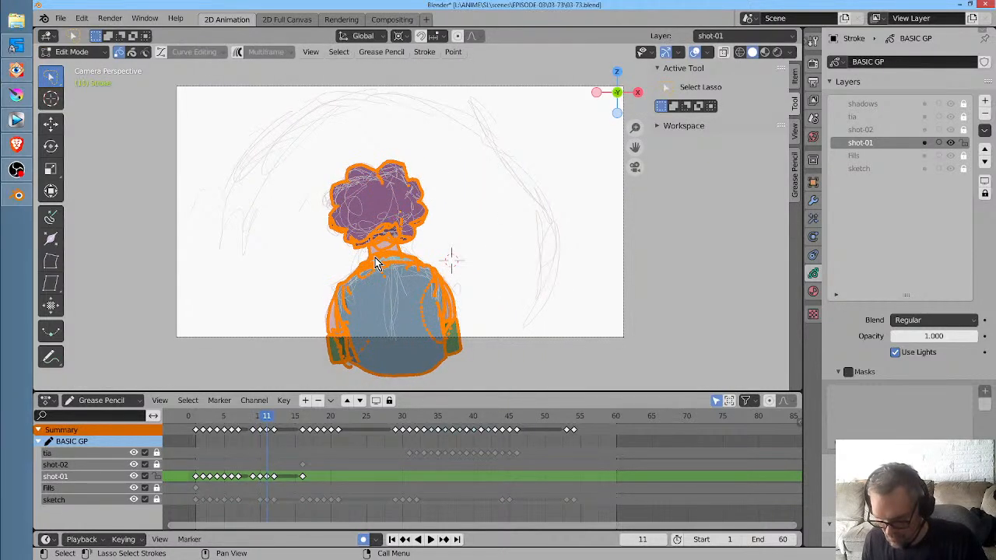
{"action": "key", "text": "Left"}
{"action": "key", "text": "Right"}
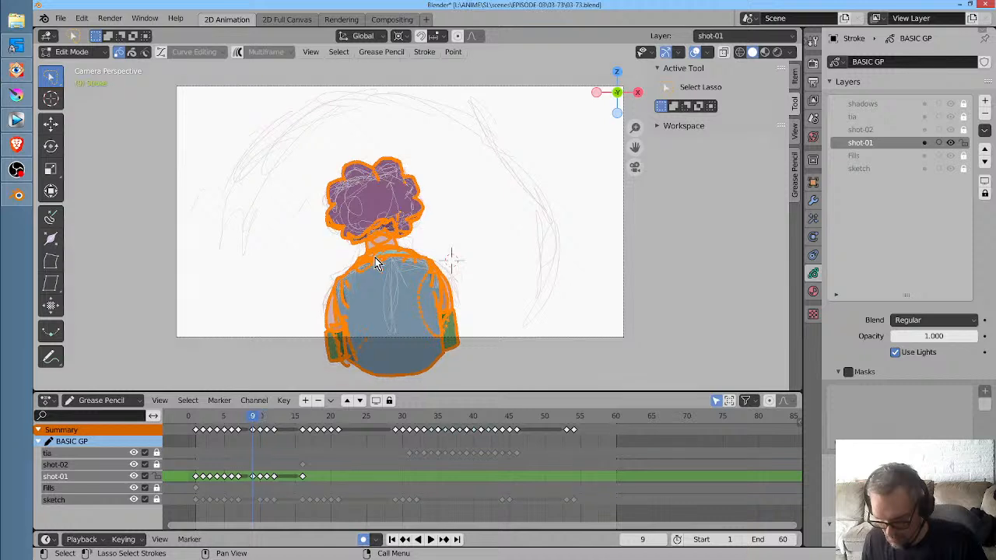
{"action": "key", "text": "Left"}
{"action": "key", "text": "Right"}
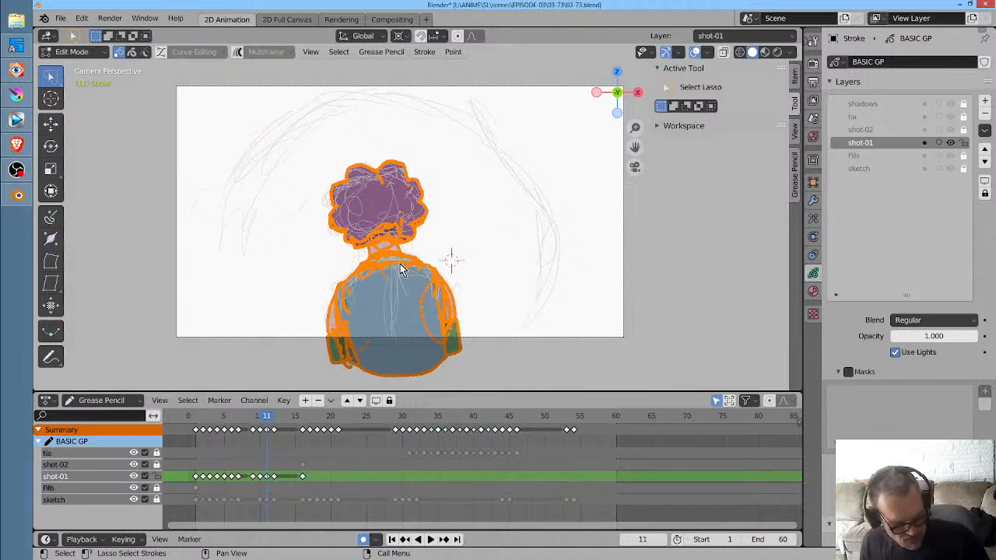
{"action": "key", "text": "g"}
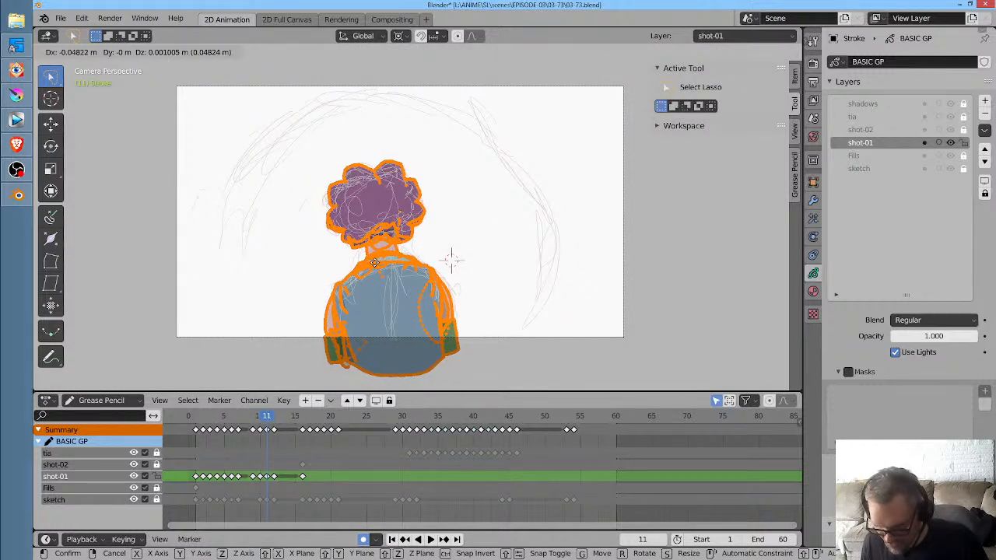
{"action": "left_click", "coordinate": [378, 268]}
At frame 12, select all strokes, move the character onto the sketched figure, and compare it with frame 11
{"action": "key", "text": "Right"}
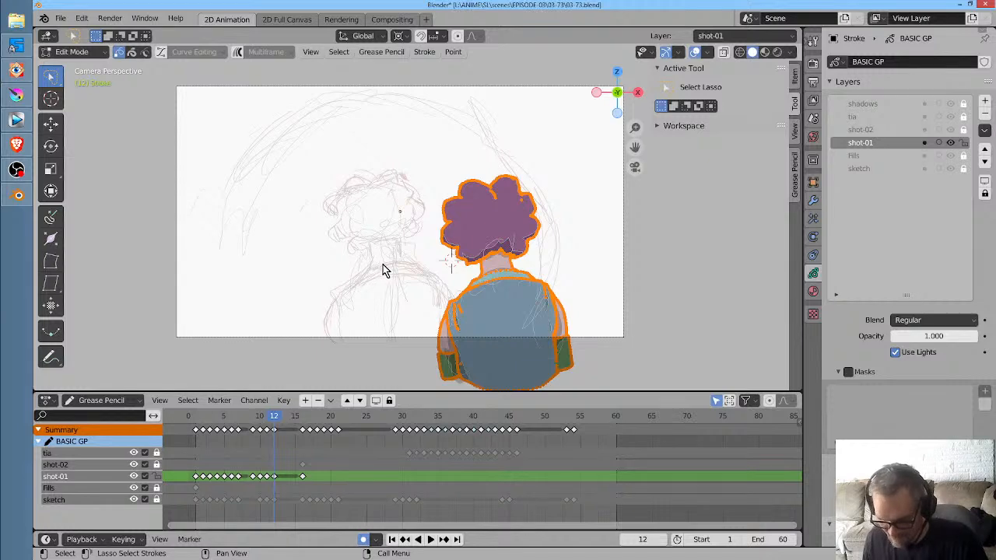
{"action": "key", "text": "a"}
{"action": "key", "text": "g"}
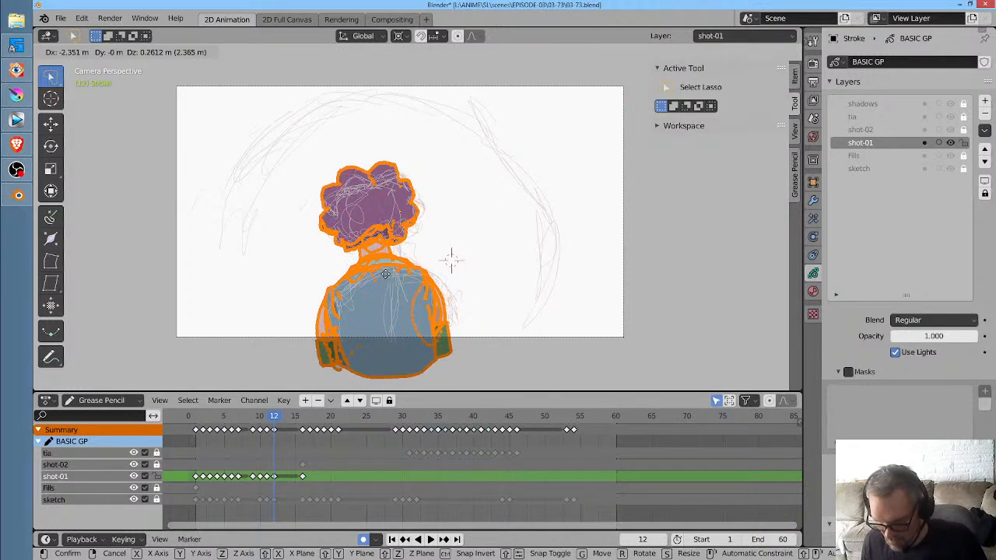
{"action": "left_click", "coordinate": [393, 283]}
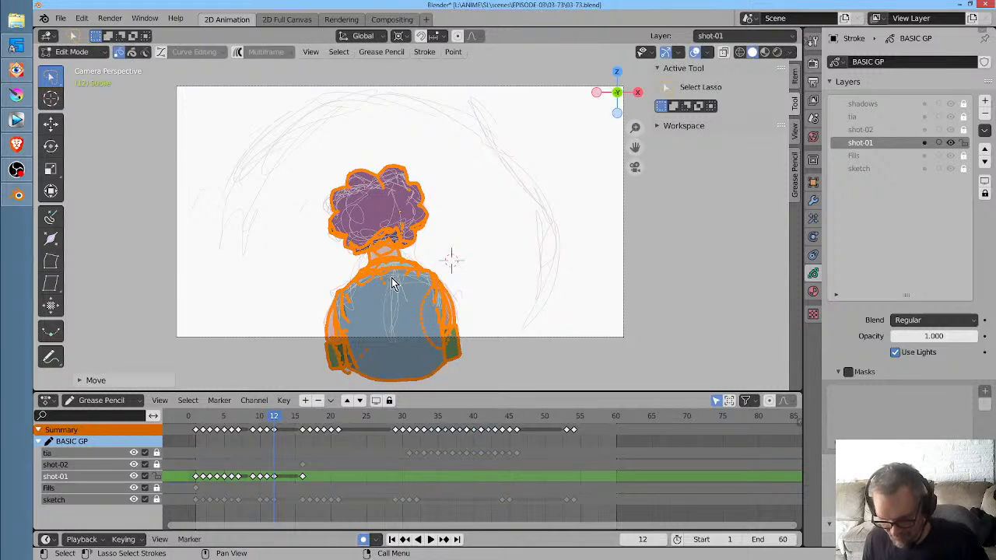
{"action": "key", "text": "Left"}
{"action": "key", "text": "Right"}
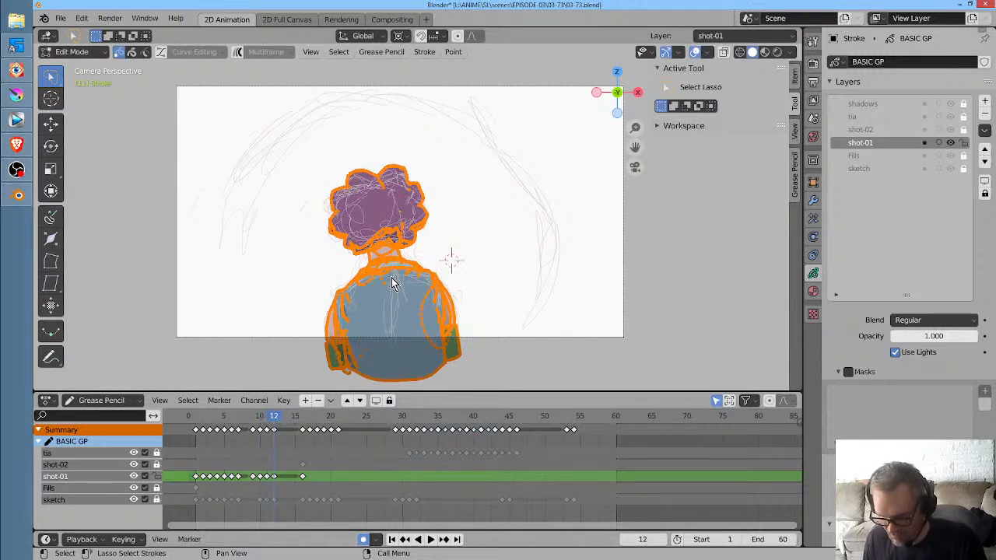
Compare frame 12 with the preceding frames and nudge its character slightly toward negative X to line up with them
{"action": "key", "text": "Left"}
{"action": "key", "text": "Left"}
{"action": "key", "text": "Right"}
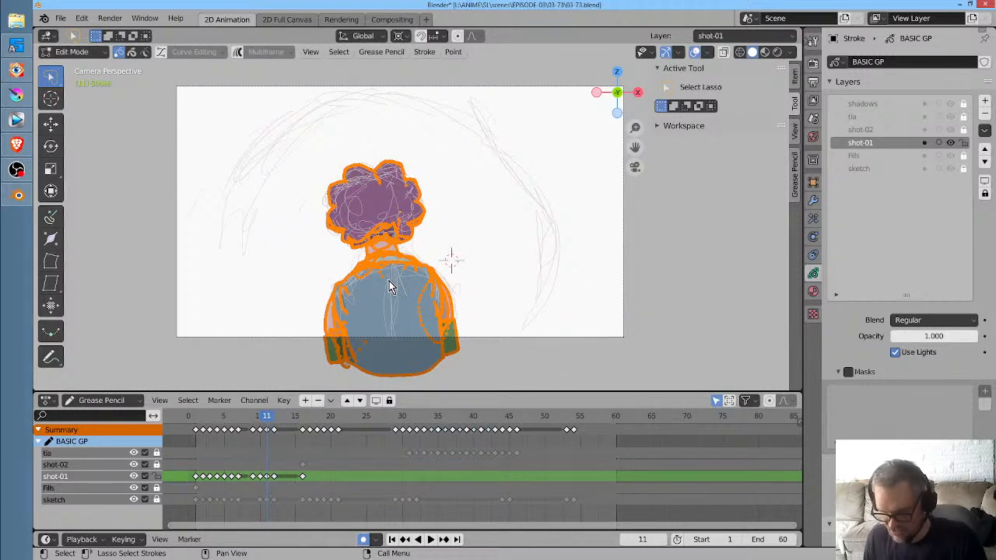
{"action": "key", "text": "Right"}
{"action": "key", "text": "g"}
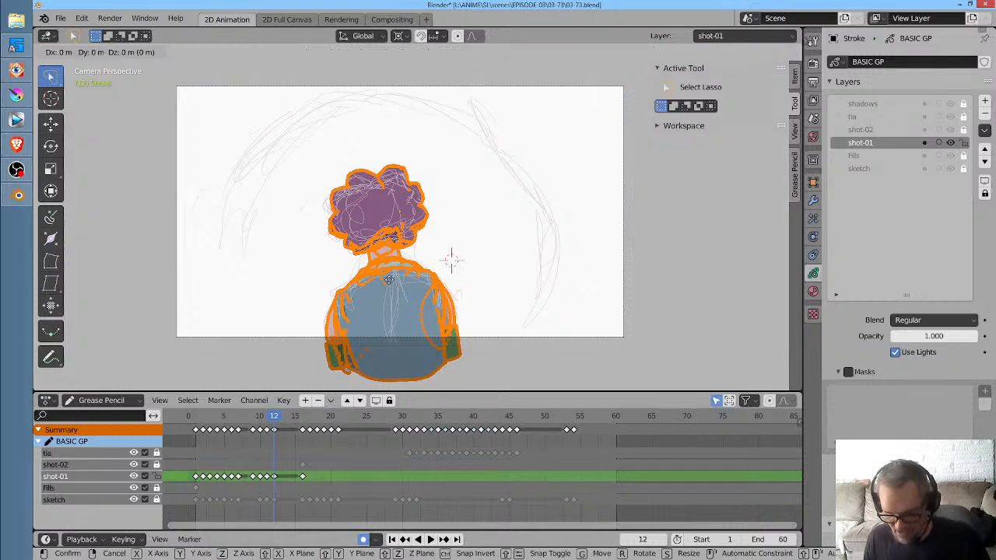
{"action": "left_click", "coordinate": [387, 287]}
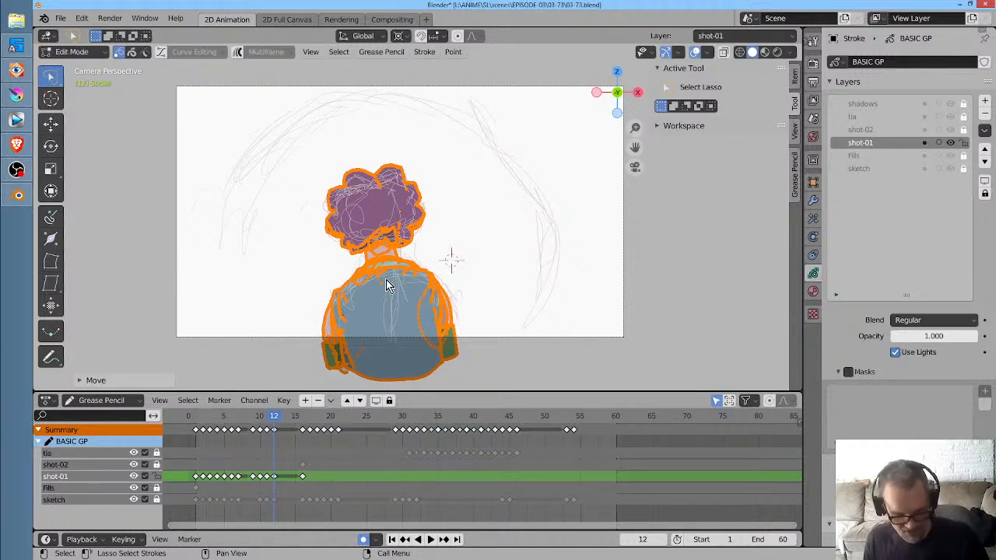
Flip back and forth through frames 9 to 12 to check the character's alignment from frame to frame
{"action": "key", "text": "Left"}
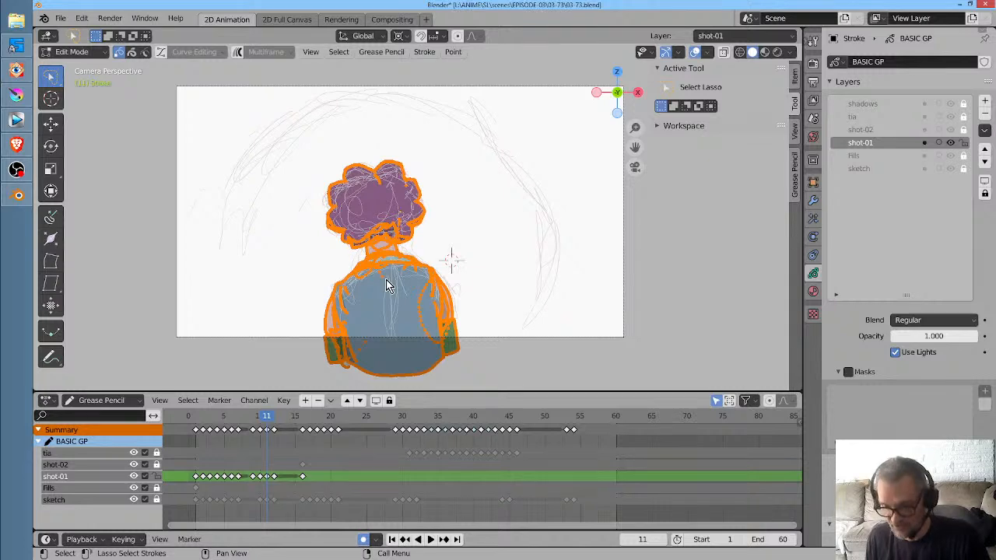
{"action": "key", "text": "Right"}
{"action": "key", "text": "Left"}
{"action": "key", "text": "Left"}
{"action": "key", "text": "Left"}
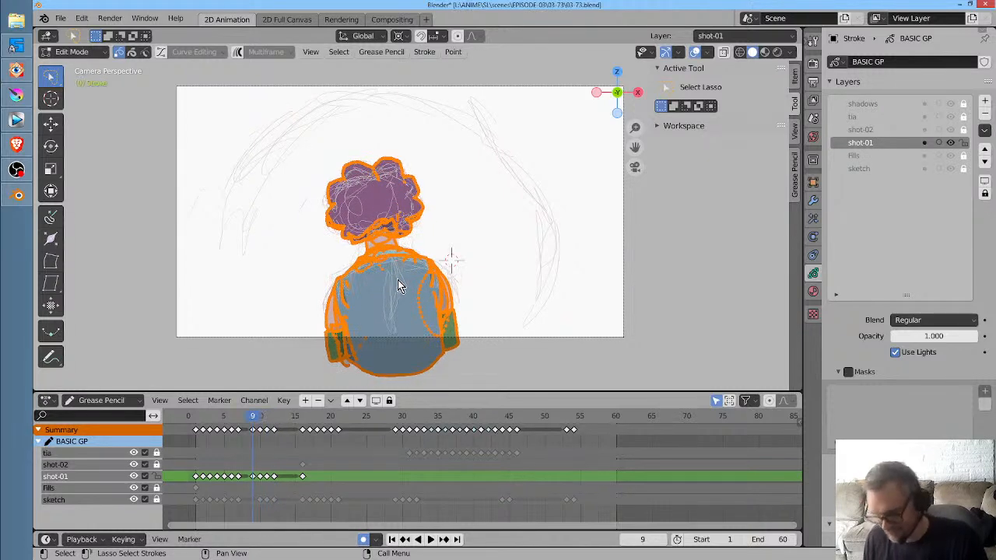
{"action": "key", "text": "Right"}
{"action": "key", "text": "Right"}
{"action": "key", "text": "Right"}
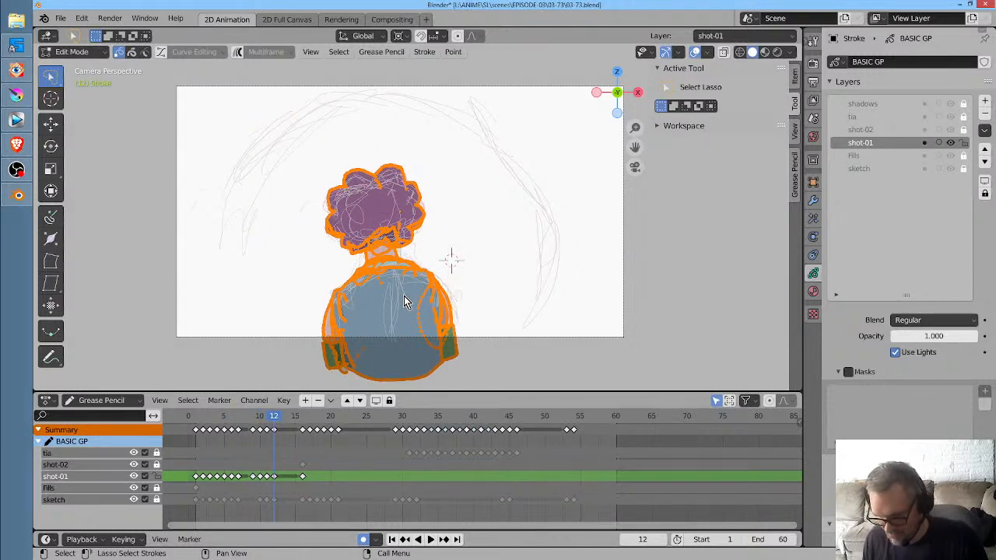
Go to frame 16 and delete the shot-02 layer
{"action": "key", "text": "Right"}
{"action": "key", "text": "Right"}
{"action": "key", "text": "Right"}
{"action": "key", "text": "Right"}
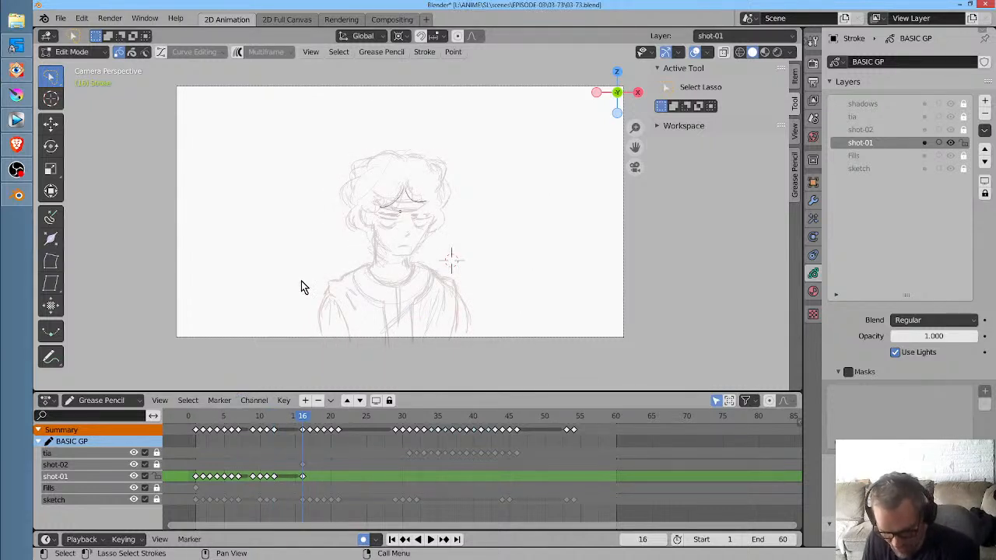
{"action": "left_click", "coordinate": [62, 465]}
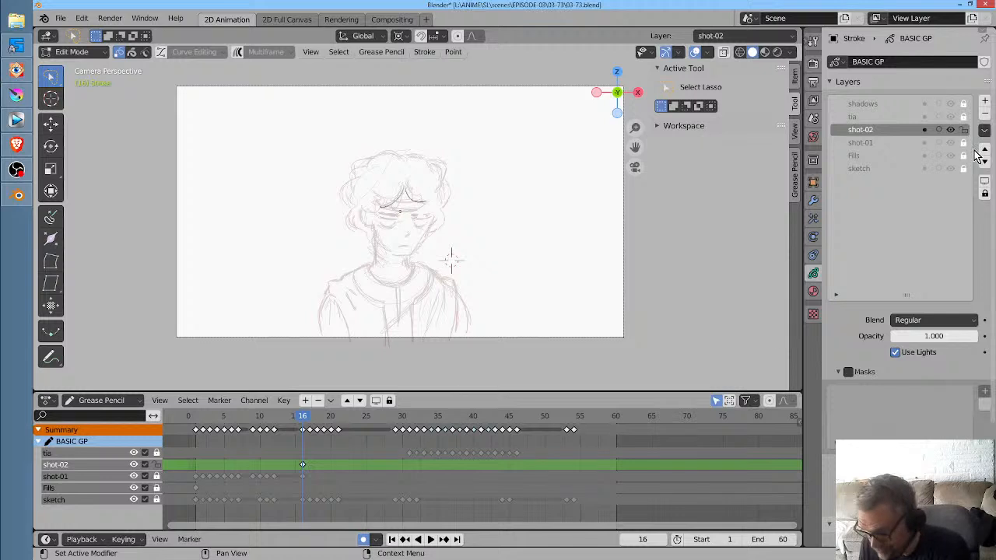
{"action": "right_click", "coordinate": [898, 132]}
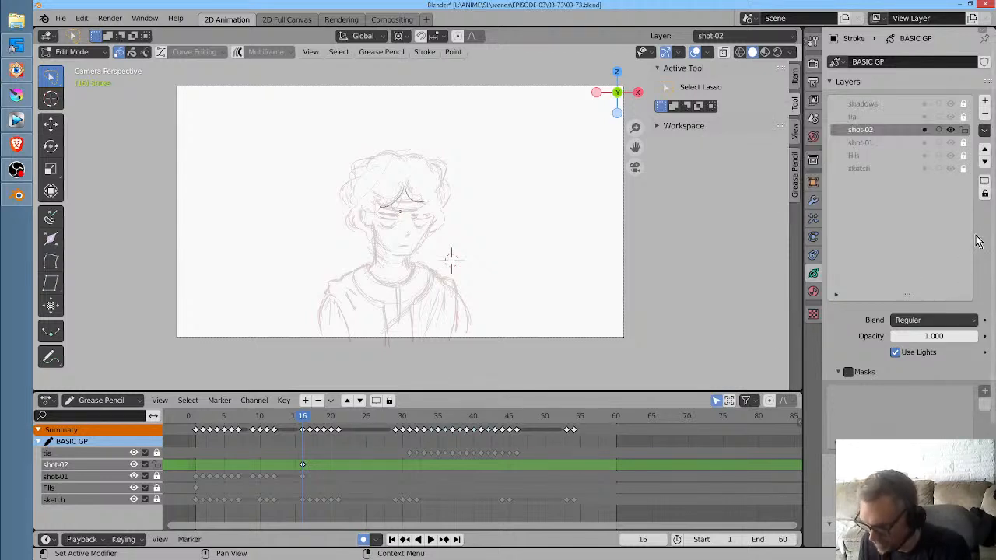
{"action": "left_click", "coordinate": [984, 114]}
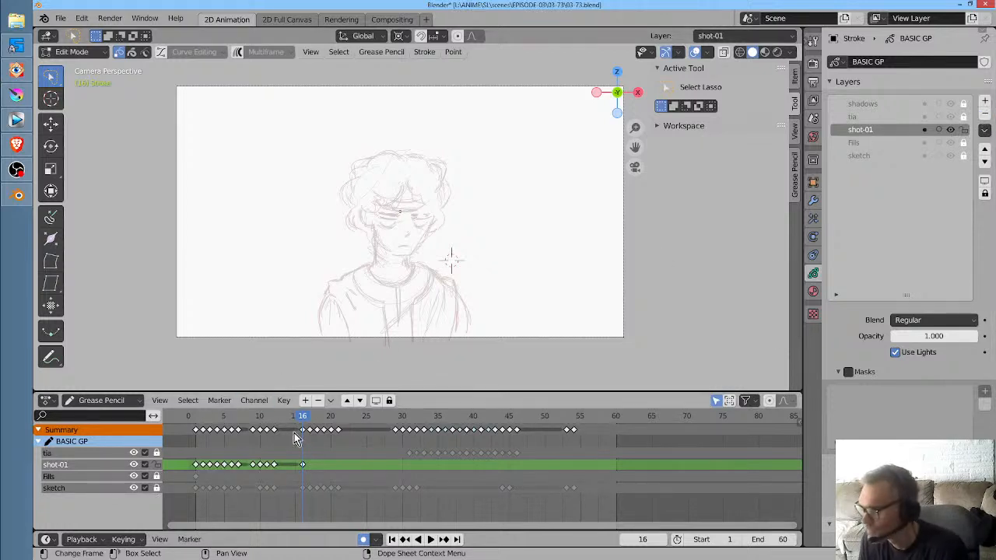
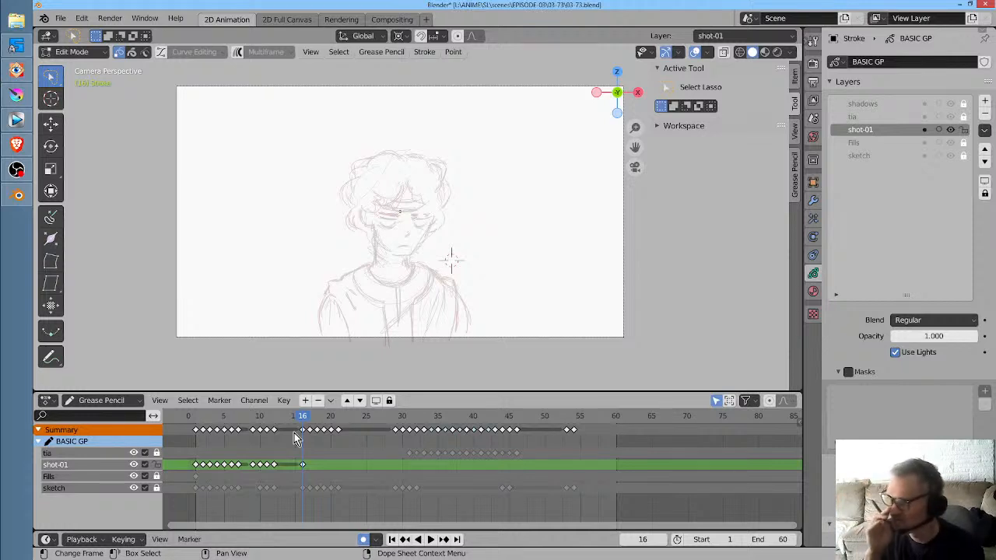
Go back to frame 5, save the file, and turn off the Edit Lines overlay
{"action": "key", "text": "space"}
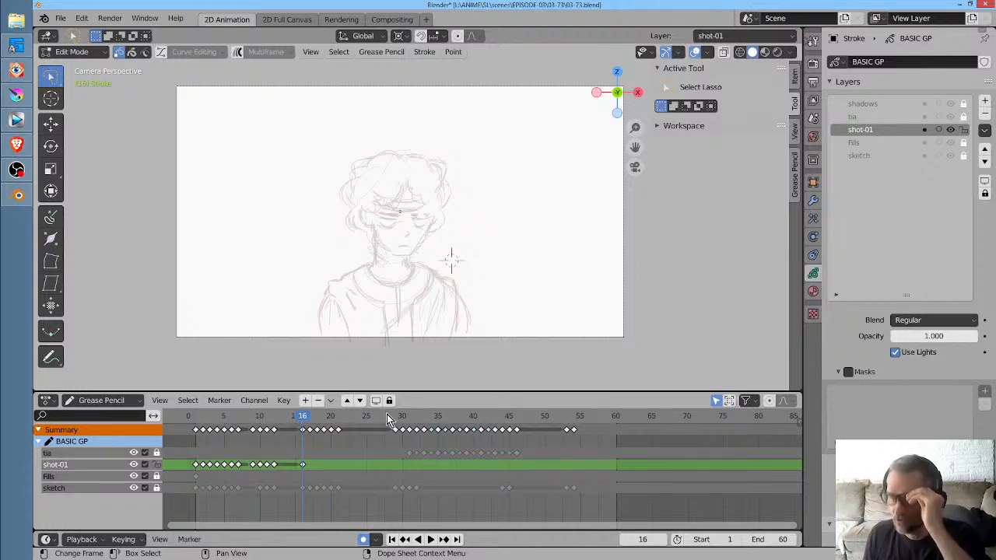
{"action": "key", "text": "Escape"}
{"action": "mouse_move", "coordinate": [302, 418]}
{"action": "left_mouse_down"}
{"action": "mouse_move", "coordinate": [191, 423]}
{"action": "mouse_move", "coordinate": [225, 417]}
{"action": "left_mouse_up"}
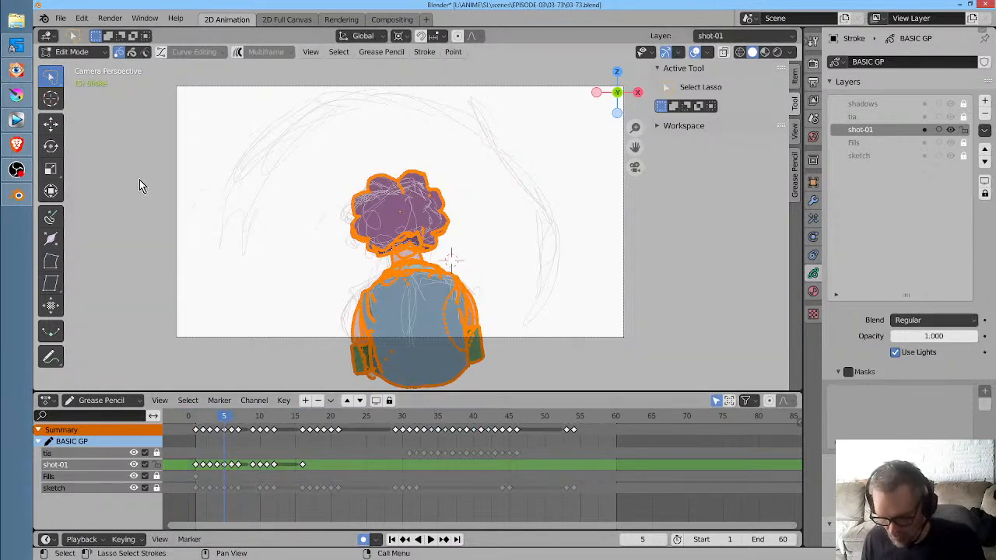
{"action": "key", "text": "ctrl+s"}
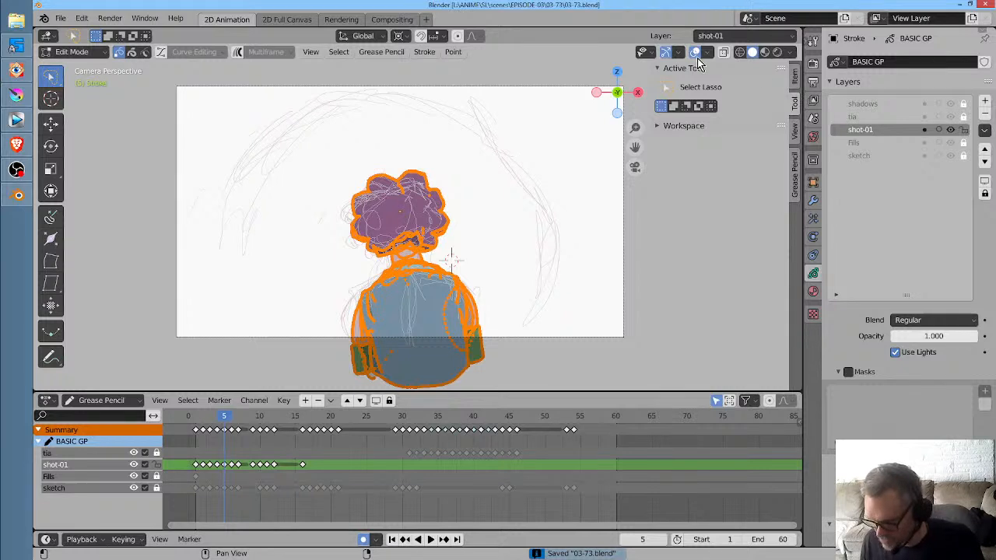
{"action": "left_click", "coordinate": [679, 54]}
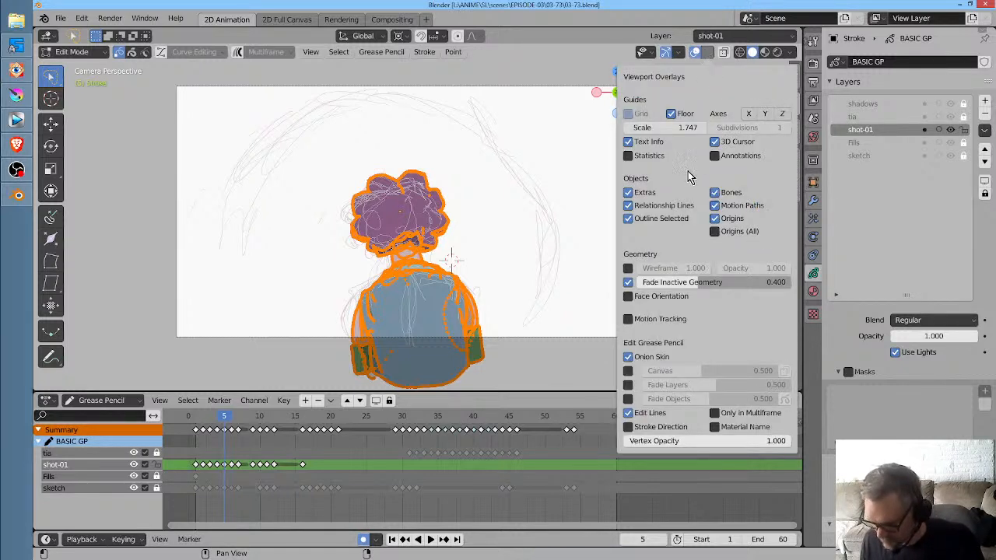
{"action": "left_click", "coordinate": [627, 413]}
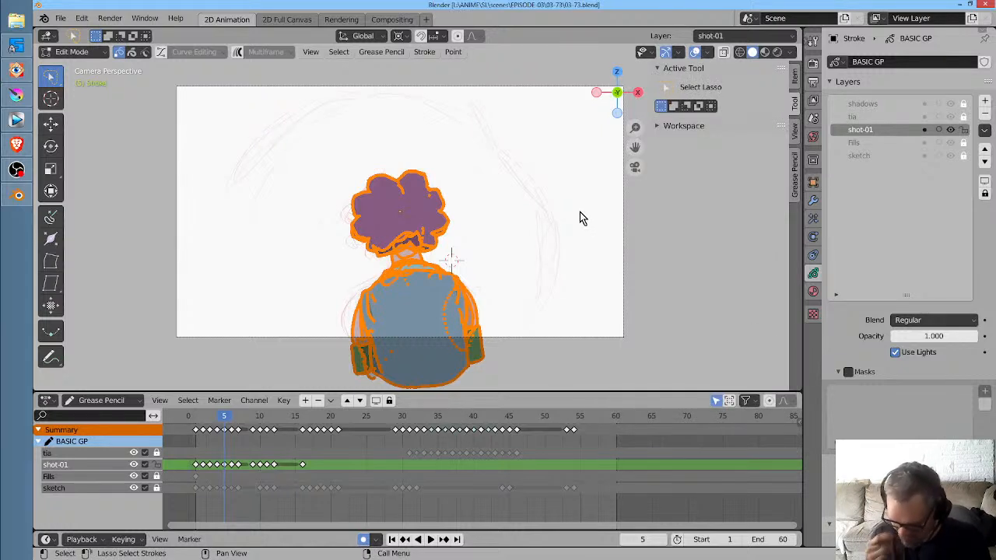
Switch from Edit Mode to Draw mode and play back the shot-01 animation
{"action": "key", "text": "Tab"}
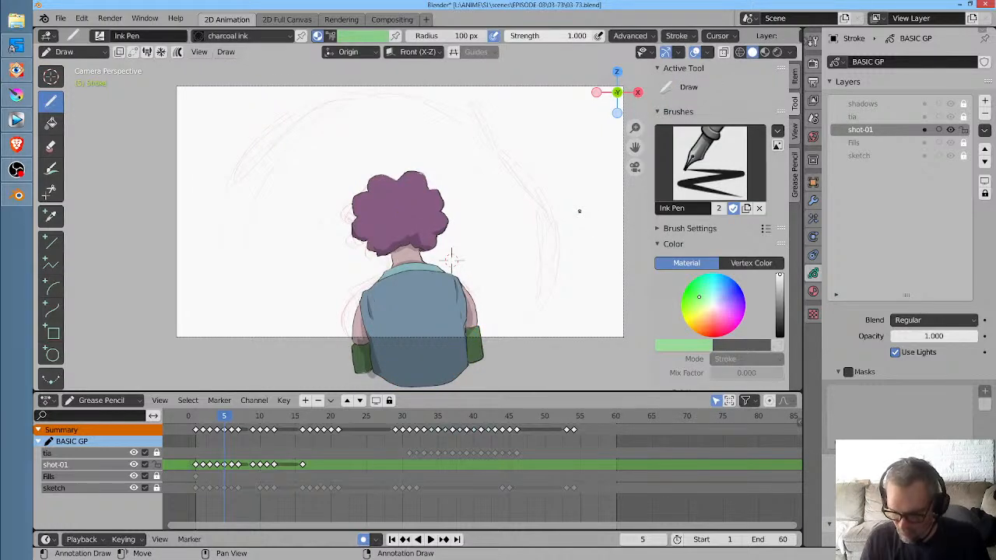
{"action": "key", "text": "space"}
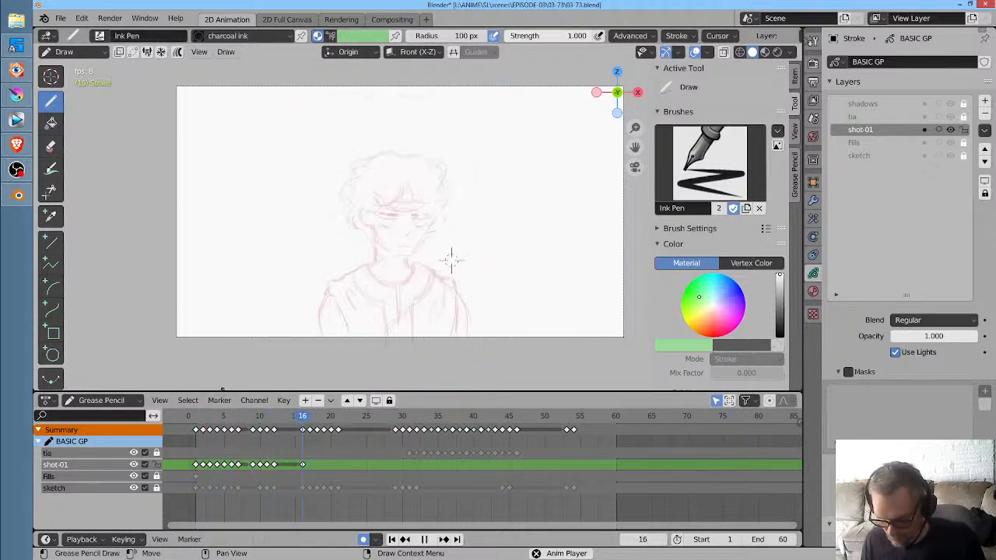
{"action": "key", "text": "space"}
At frame 16, ink the scalloped outer outline of the hair over the sketch with the Ink Pen on shot-01
{"action": "left_click_drag", "start_coordinate": [274, 420], "coordinate": [300, 423]}
{"action": "scroll", "coordinate": [467, 280], "scroll_direction": "up", "scroll_amount": 3}
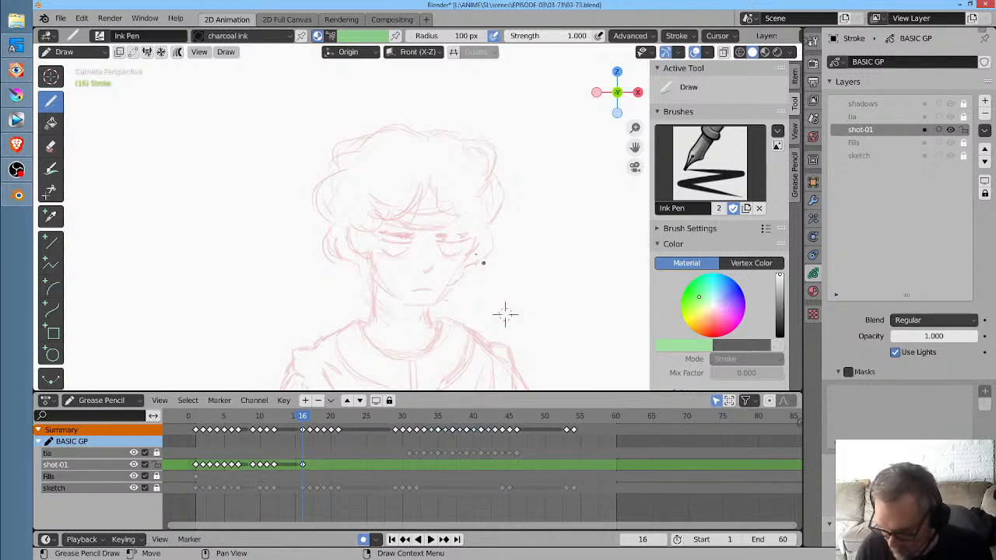
{"action": "mouse_move", "coordinate": [505, 314]}
{"action": "middle_mouse_down", "text": "ctrl"}
{"action": "mouse_move", "coordinate": [527, 189]}
{"action": "mouse_move", "coordinate": [462, 166]}
{"action": "mouse_move", "coordinate": [414, 111]}
{"action": "middle_mouse_up", "text": "ctrl"}
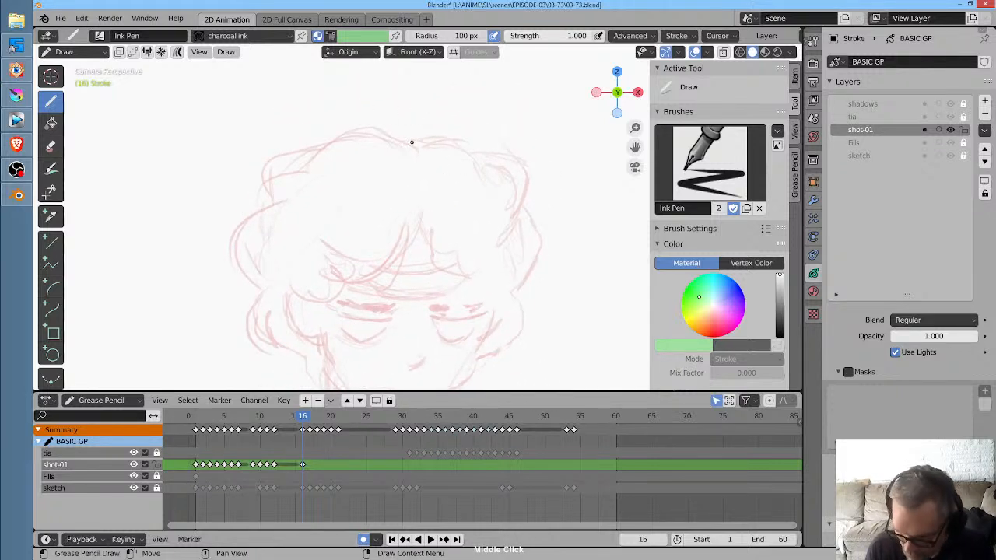
{"action": "mouse_move", "coordinate": [411, 142]}
{"action": "left_mouse_down"}
{"action": "mouse_move", "coordinate": [340, 130]}
{"action": "mouse_move", "coordinate": [322, 148]}
{"action": "left_mouse_up"}
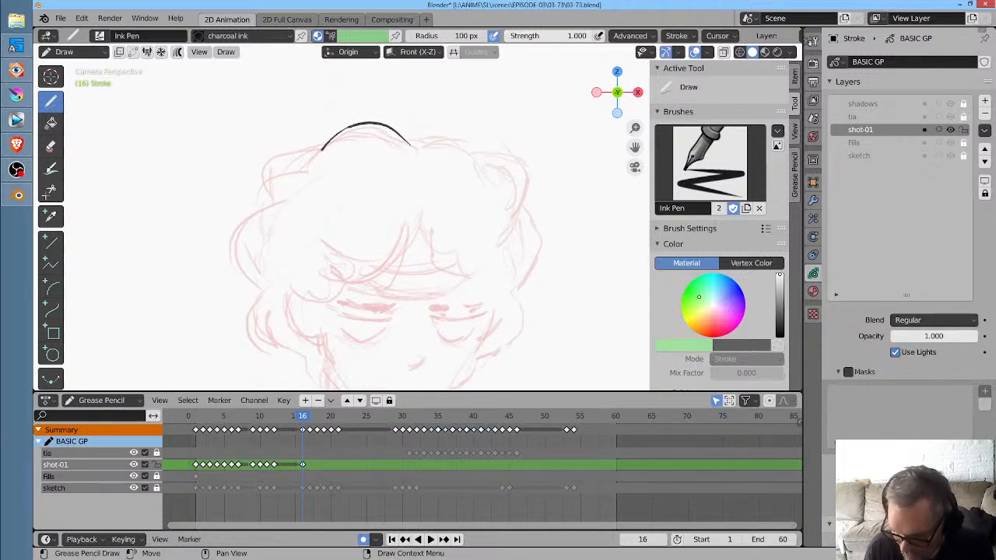
{"action": "mouse_move", "coordinate": [410, 144]}
{"action": "left_mouse_down"}
{"action": "mouse_move", "coordinate": [464, 122]}
{"action": "mouse_move", "coordinate": [522, 166]}
{"action": "mouse_move", "coordinate": [527, 196]}
{"action": "mouse_move", "coordinate": [514, 223]}
{"action": "left_mouse_up"}
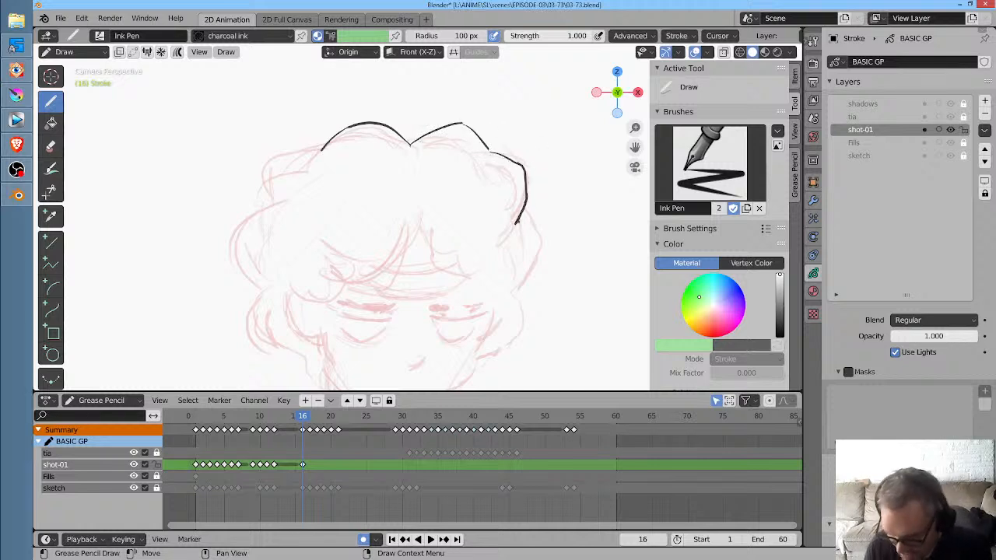
{"action": "mouse_move", "coordinate": [321, 150]}
{"action": "left_mouse_down"}
{"action": "mouse_move", "coordinate": [265, 164]}
{"action": "mouse_move", "coordinate": [261, 204]}
{"action": "left_mouse_up"}
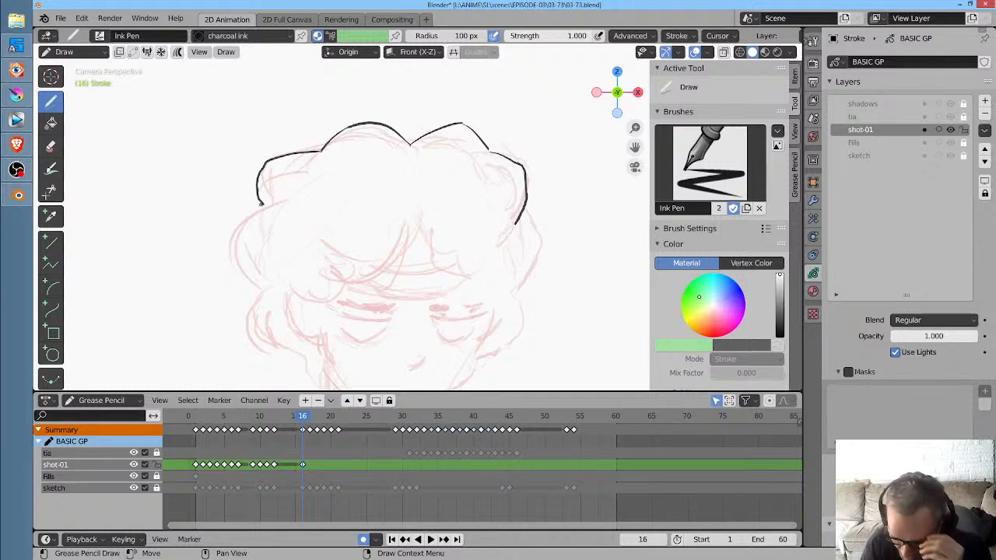
{"action": "mouse_move", "coordinate": [303, 420]}
{"action": "left_mouse_down"}
{"action": "mouse_move", "coordinate": [202, 440]}
{"action": "mouse_move", "coordinate": [303, 464]}
{"action": "left_mouse_up"}
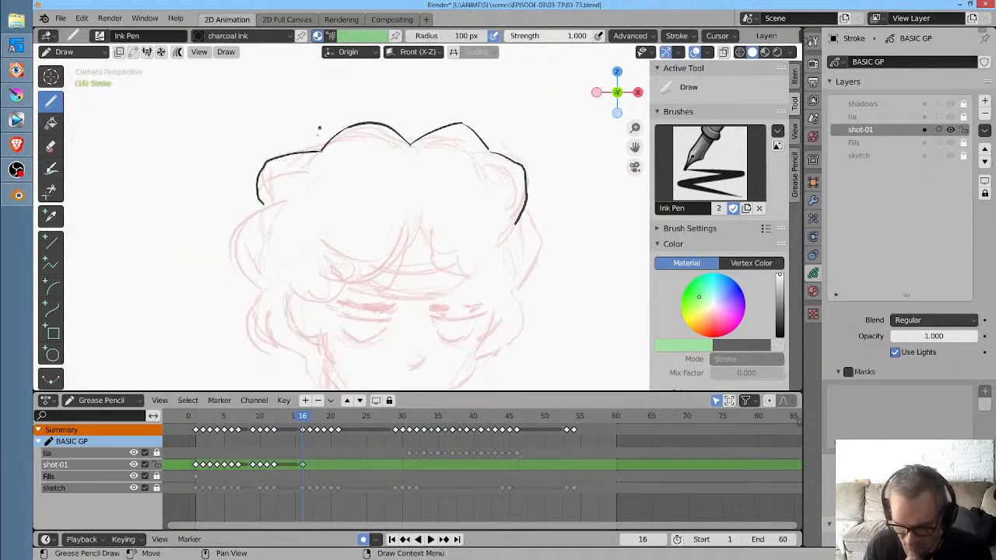
{"action": "mouse_move", "coordinate": [265, 205]}
{"action": "left_mouse_down"}
{"action": "mouse_move", "coordinate": [233, 231]}
{"action": "mouse_move", "coordinate": [235, 266]}
{"action": "mouse_move", "coordinate": [260, 287]}
{"action": "mouse_move", "coordinate": [265, 341]}
{"action": "mouse_move", "coordinate": [299, 342]}
{"action": "left_mouse_up"}
{"action": "mouse_move", "coordinate": [524, 204]}
{"action": "left_mouse_down"}
{"action": "mouse_move", "coordinate": [538, 215]}
{"action": "mouse_move", "coordinate": [541, 263]}
{"action": "mouse_move", "coordinate": [515, 278]}
{"action": "mouse_move", "coordinate": [523, 330]}
{"action": "mouse_move", "coordinate": [482, 362]}
{"action": "left_mouse_up"}
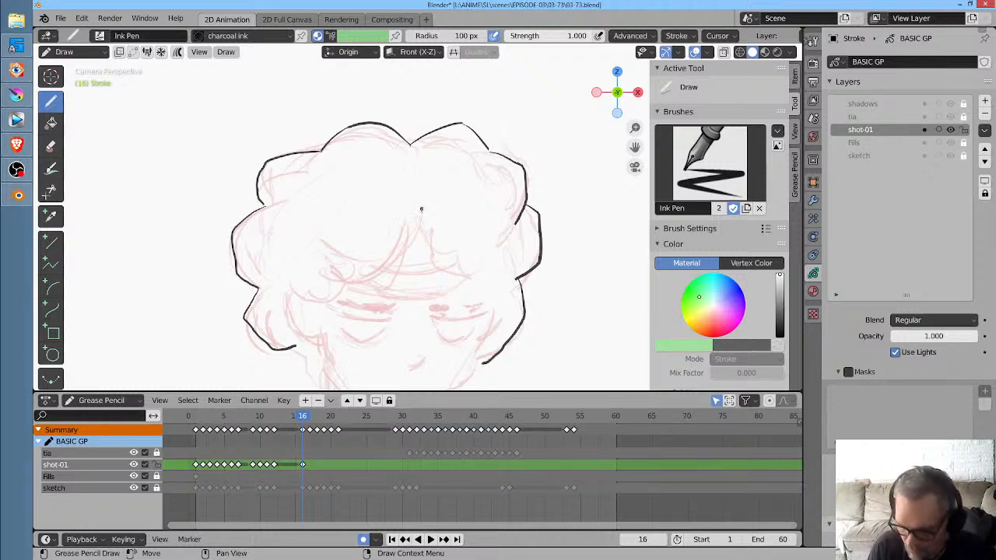
Ink the parted fringe across the forehead, following the sketch from the central peak out to both sides
{"action": "left_click_drag", "start_coordinate": [420, 218], "coordinate": [378, 292]}
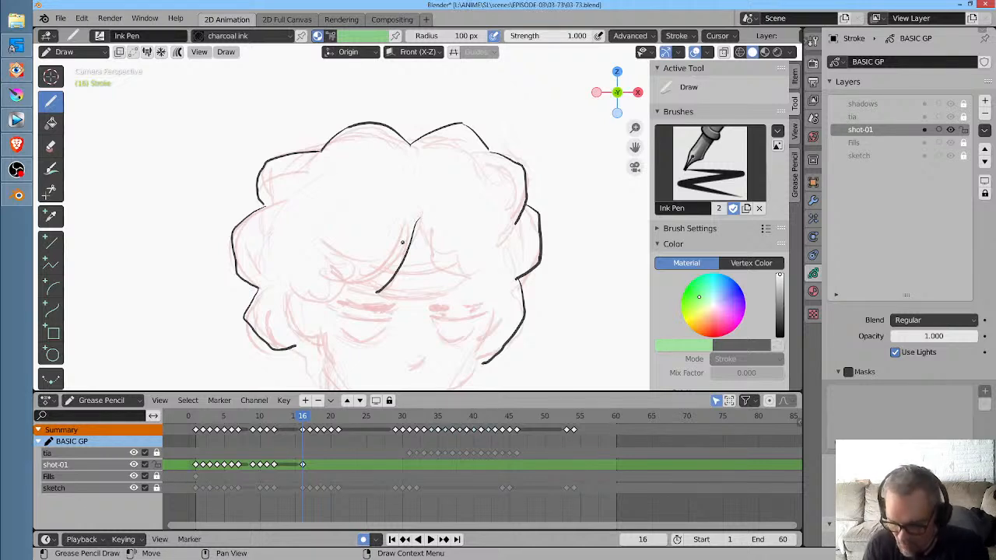
{"action": "mouse_move", "coordinate": [417, 218]}
{"action": "left_mouse_down"}
{"action": "mouse_move", "coordinate": [445, 272]}
{"action": "mouse_move", "coordinate": [476, 280]}
{"action": "left_mouse_up"}
{"action": "left_click_drag", "start_coordinate": [379, 293], "coordinate": [357, 291]}
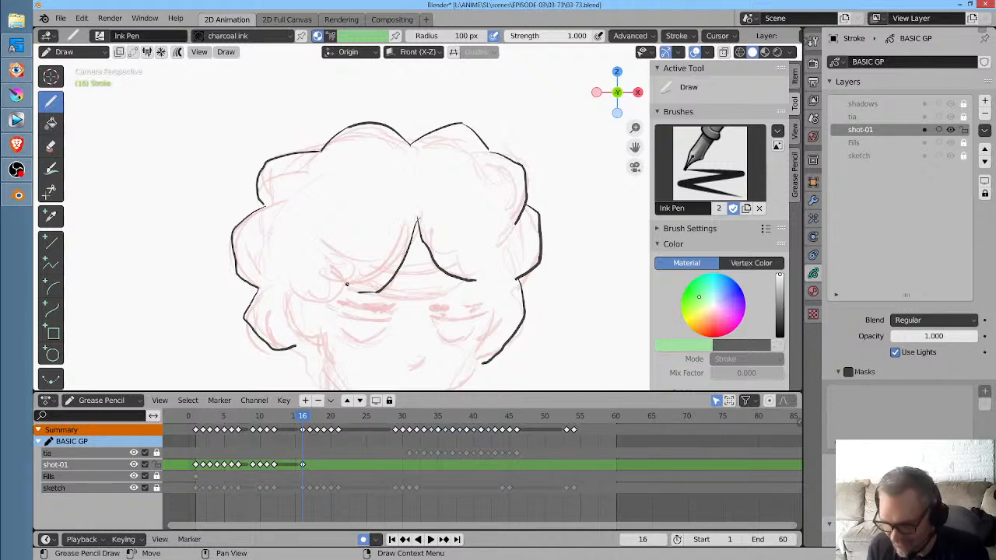
{"action": "mouse_move", "coordinate": [359, 293]}
{"action": "left_mouse_down"}
{"action": "mouse_move", "coordinate": [340, 283]}
{"action": "mouse_move", "coordinate": [324, 305]}
{"action": "mouse_move", "coordinate": [352, 288]}
{"action": "left_mouse_up"}
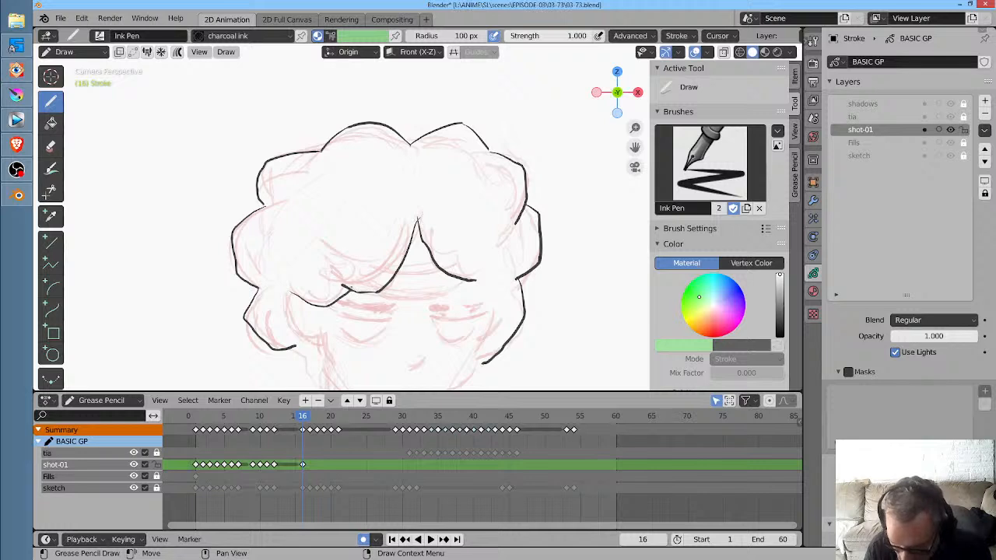
{"action": "mouse_move", "coordinate": [476, 281]}
{"action": "left_mouse_down"}
{"action": "mouse_move", "coordinate": [487, 271]}
{"action": "mouse_move", "coordinate": [497, 319]}
{"action": "left_mouse_up"}
{"action": "key", "text": "ctrl+z"}
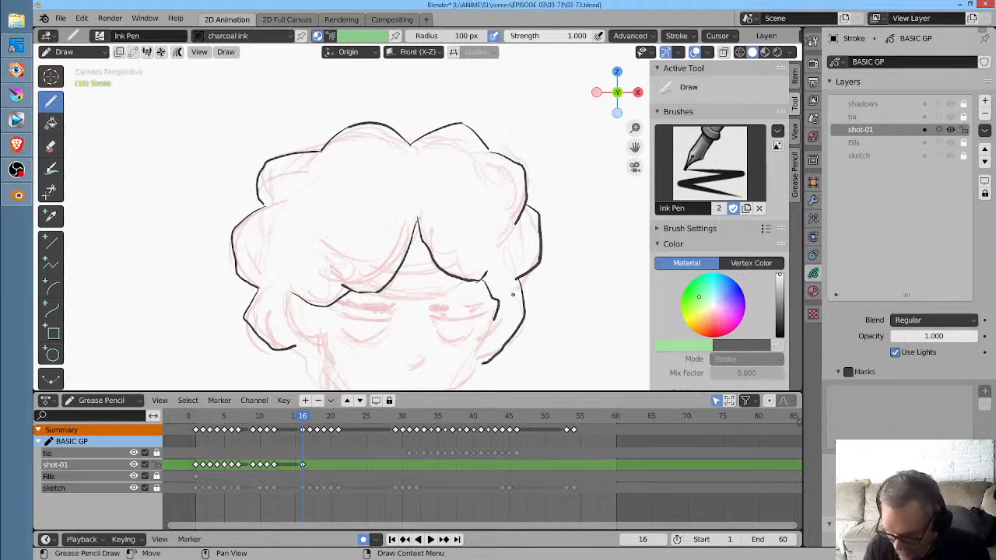
Ink the hair lock beside the face, redrawing it from the fringe's outer end down toward the ear
{"action": "middle_click", "coordinate": [519, 289]}
{"action": "middle_click_drag", "start_coordinate": [520, 288], "coordinate": [529, 168]}
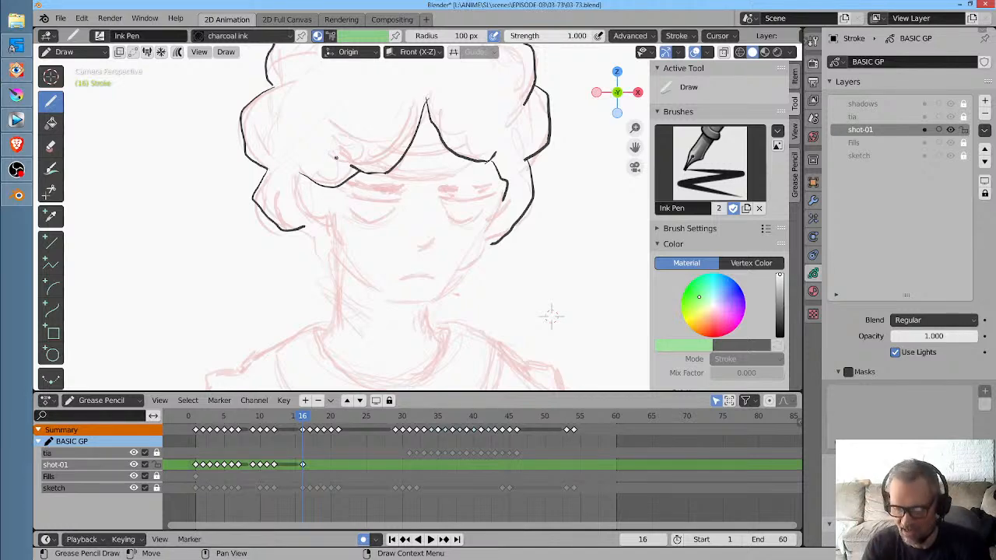
{"action": "middle_click_drag", "start_coordinate": [551, 315], "coordinate": [626, 369], "text": "ctrl"}
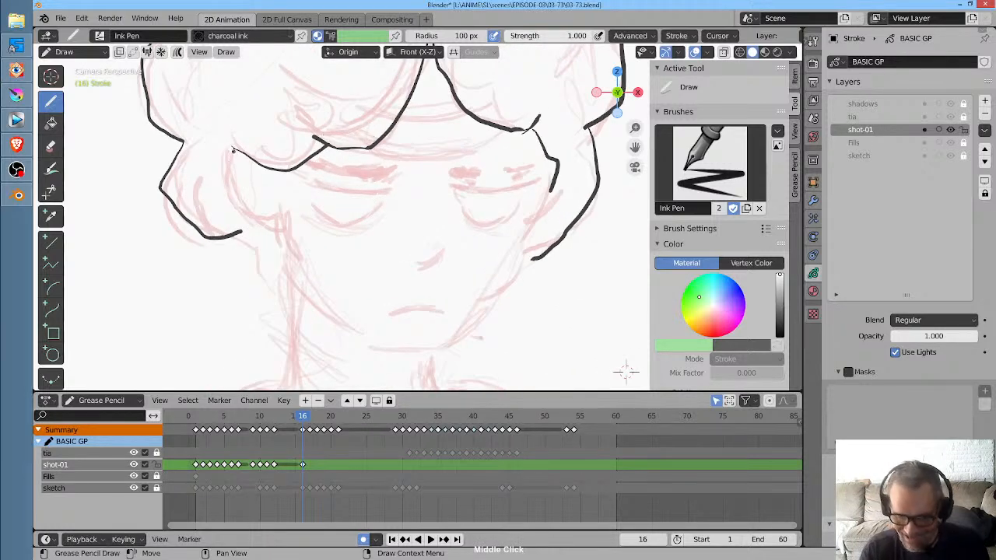
{"action": "left_click_drag", "start_coordinate": [234, 161], "coordinate": [282, 225]}
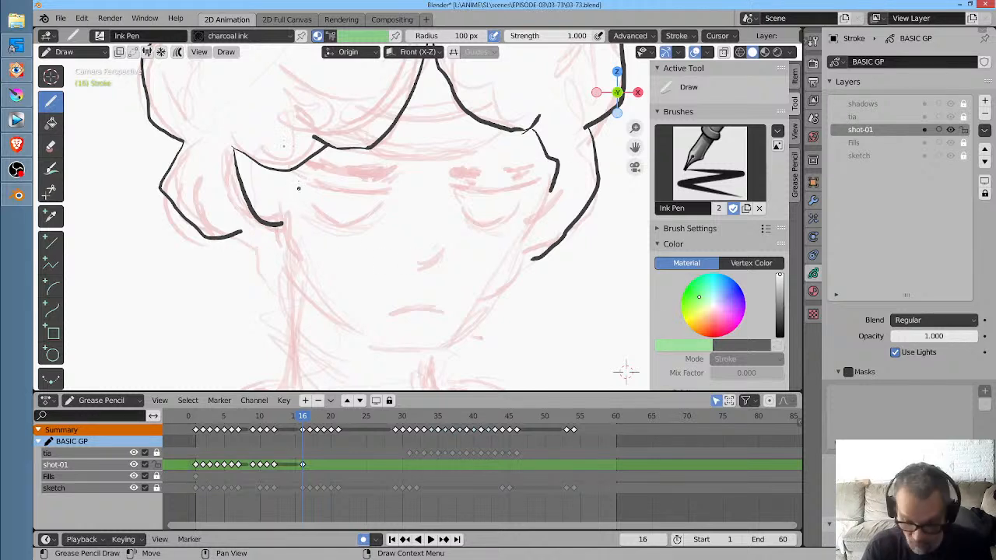
{"action": "key", "text": "ctrl+z"}
{"action": "mouse_move", "coordinate": [234, 146]}
{"action": "left_mouse_down"}
{"action": "mouse_move", "coordinate": [235, 179]}
{"action": "mouse_move", "coordinate": [282, 231]}
{"action": "left_mouse_up"}
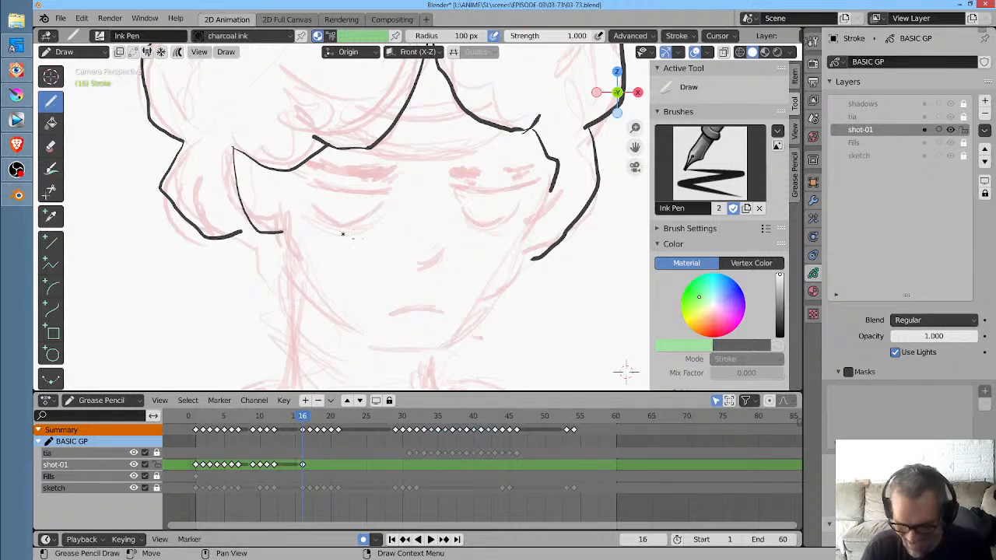
Ink the neck line from the side hair lock down to the collar, and undo a trial stroke along the face
{"action": "middle_click_drag", "start_coordinate": [626, 371], "coordinate": [571, 303]}
{"action": "mouse_move", "coordinate": [228, 162]}
{"action": "left_mouse_down"}
{"action": "mouse_move", "coordinate": [232, 316]}
{"action": "mouse_move", "coordinate": [214, 334]}
{"action": "left_mouse_up"}
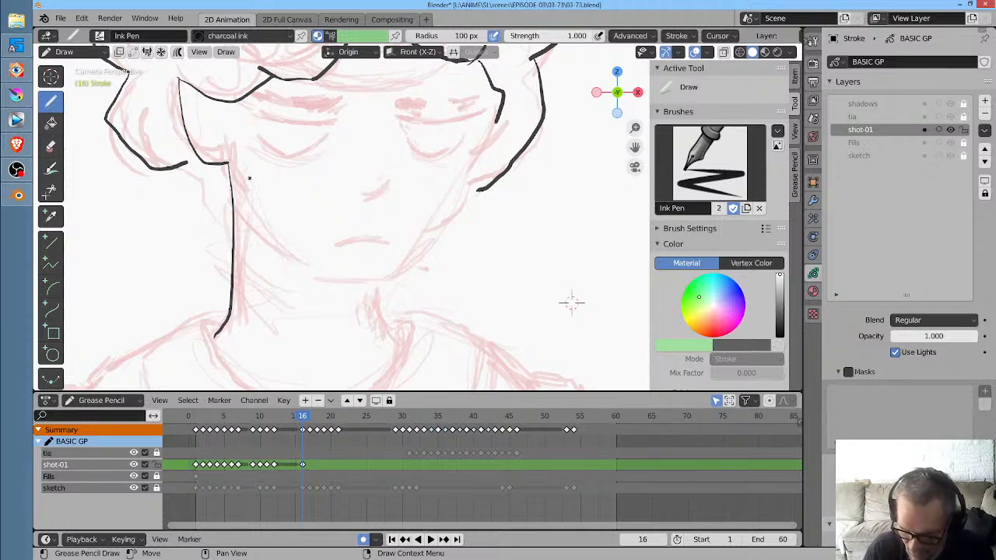
{"action": "mouse_move", "coordinate": [249, 179]}
{"action": "left_mouse_down"}
{"action": "mouse_move", "coordinate": [265, 221]}
{"action": "mouse_move", "coordinate": [324, 284]}
{"action": "mouse_move", "coordinate": [412, 261]}
{"action": "mouse_move", "coordinate": [493, 98]}
{"action": "left_mouse_up"}
{"action": "key", "text": "ctrl+z"}
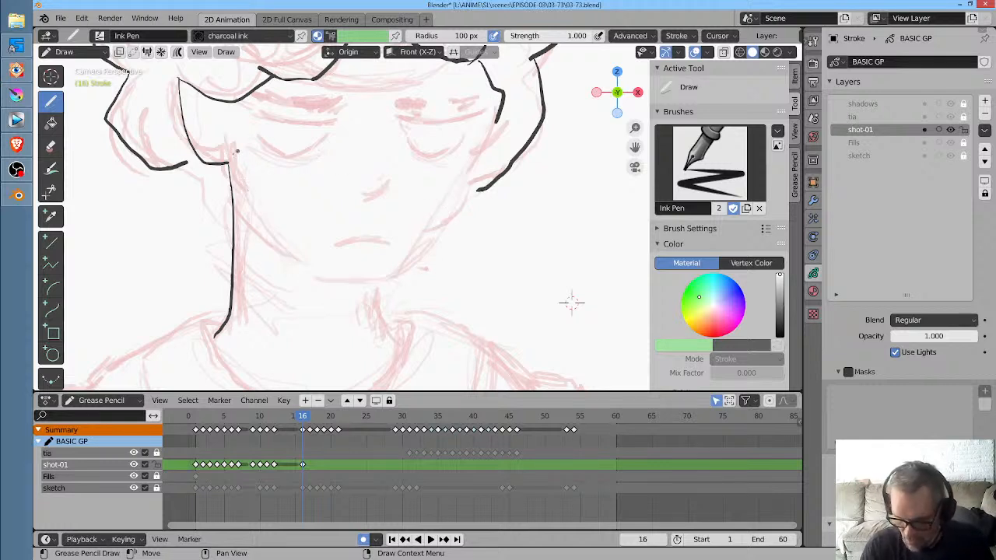
Ink the jawline from the side lock around the chin to the opposite temple, and close the hair ends beside the cheek and neck
{"action": "mouse_move", "coordinate": [239, 176]}
{"action": "left_mouse_down"}
{"action": "mouse_move", "coordinate": [272, 241]}
{"action": "mouse_move", "coordinate": [316, 278]}
{"action": "mouse_move", "coordinate": [367, 284]}
{"action": "mouse_move", "coordinate": [421, 249]}
{"action": "mouse_move", "coordinate": [483, 142]}
{"action": "left_mouse_up"}
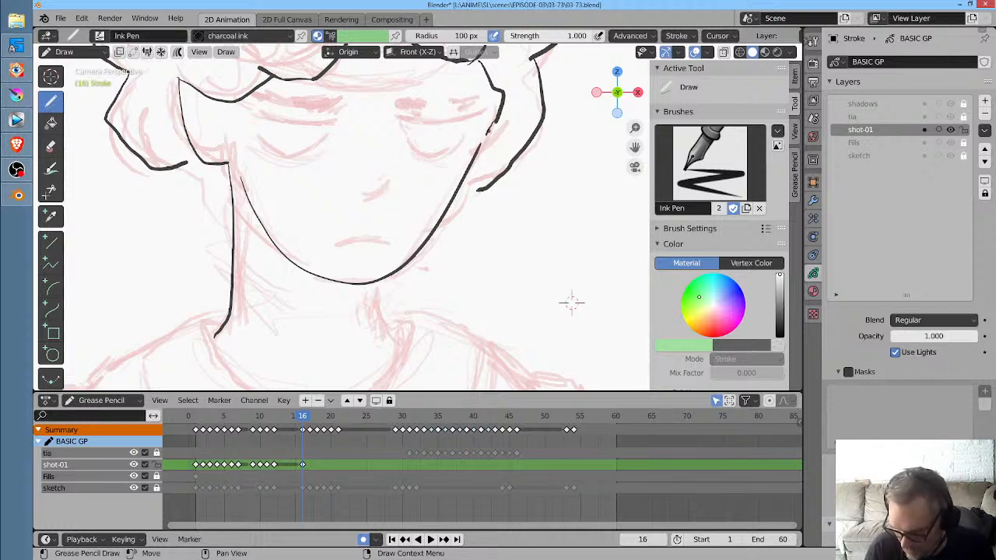
{"action": "left_click_drag", "start_coordinate": [459, 187], "coordinate": [481, 185]}
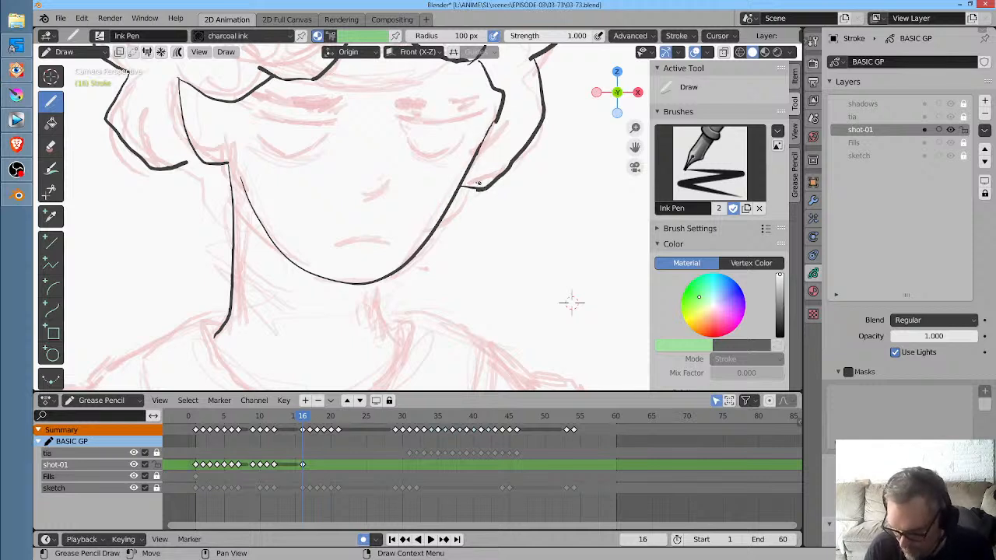
{"action": "mouse_move", "coordinate": [188, 162]}
{"action": "left_mouse_down"}
{"action": "mouse_move", "coordinate": [224, 210]}
{"action": "mouse_move", "coordinate": [236, 203]}
{"action": "left_mouse_up"}
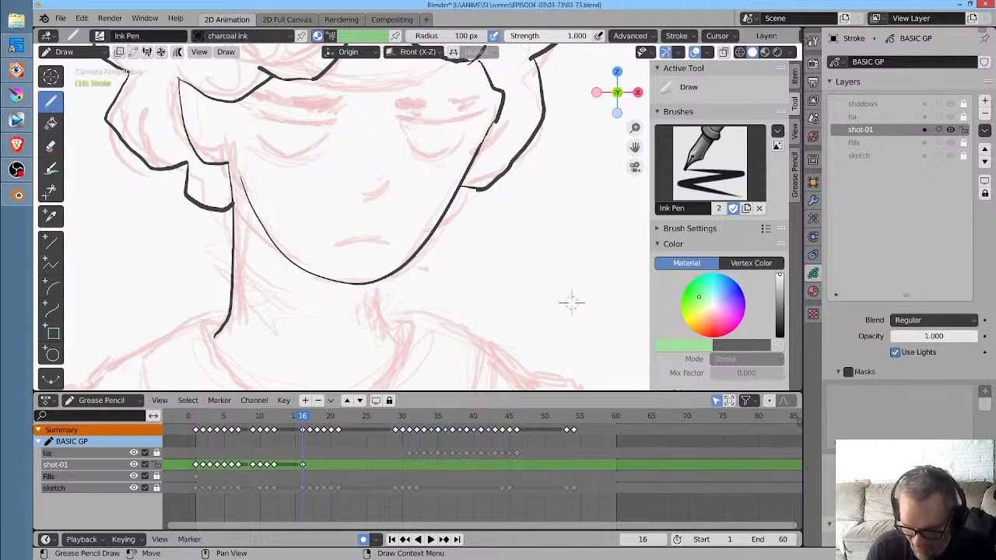
Extend the fringe's outer tip and ink two curved lines across the forehead between the fringe halves, redrawing the lower one wider
{"action": "middle_click_drag", "start_coordinate": [237, 204], "coordinate": [258, 232]}
{"action": "middle_click_drag", "start_coordinate": [493, 213], "coordinate": [458, 306]}
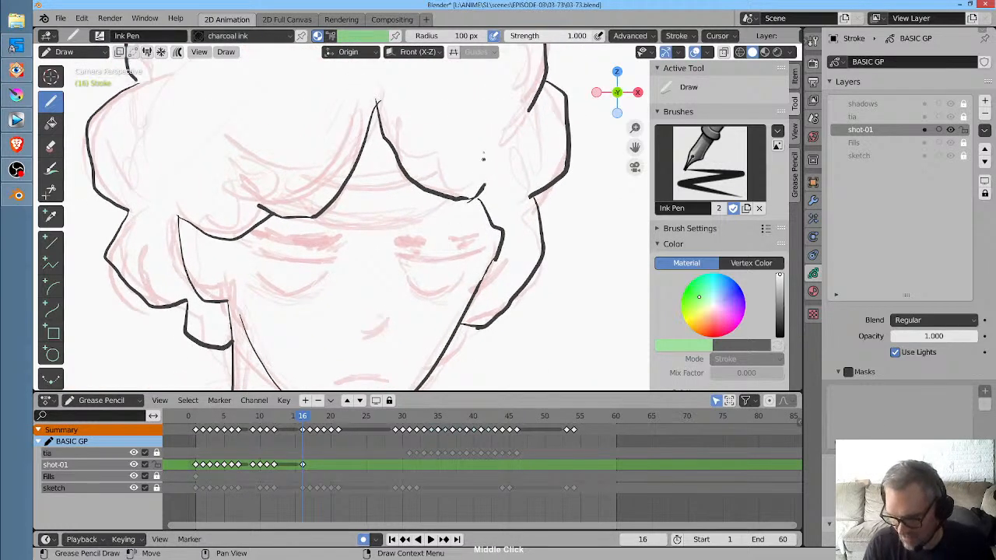
{"action": "left_click_drag", "start_coordinate": [479, 192], "coordinate": [489, 171]}
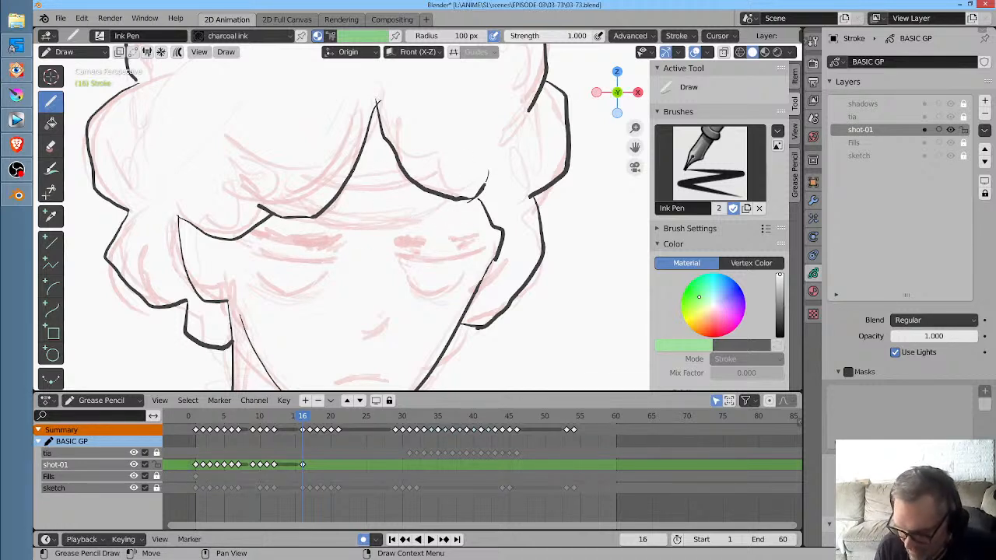
{"action": "left_click_drag", "start_coordinate": [355, 172], "coordinate": [400, 168]}
{"action": "left_click_drag", "start_coordinate": [340, 198], "coordinate": [422, 185]}
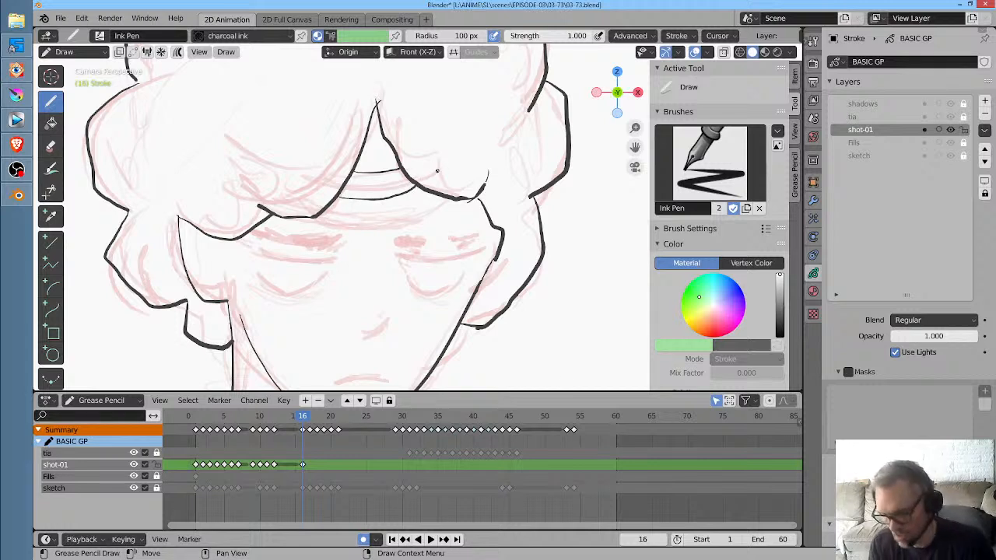
{"action": "key", "text": "ctrl+z"}
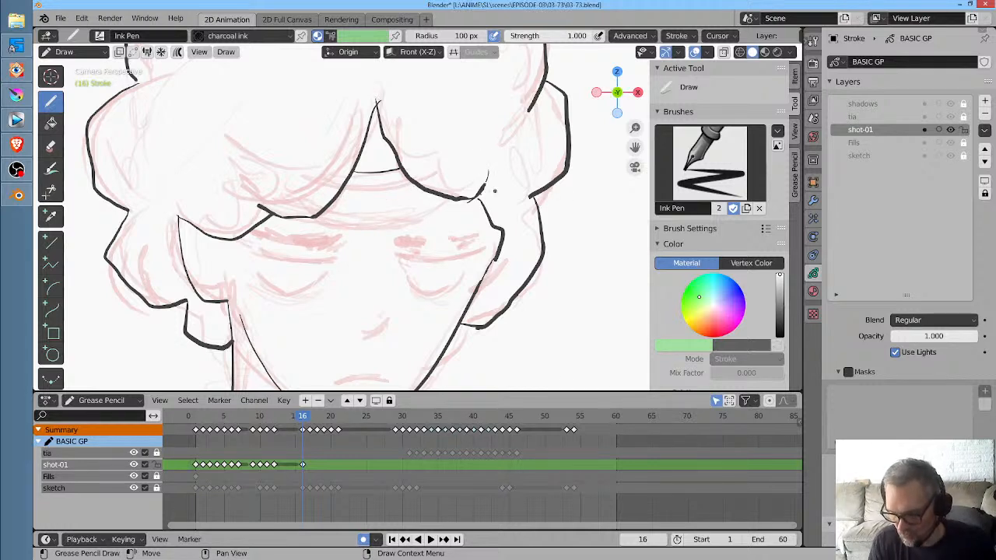
{"action": "left_click_drag", "start_coordinate": [326, 212], "coordinate": [434, 195]}
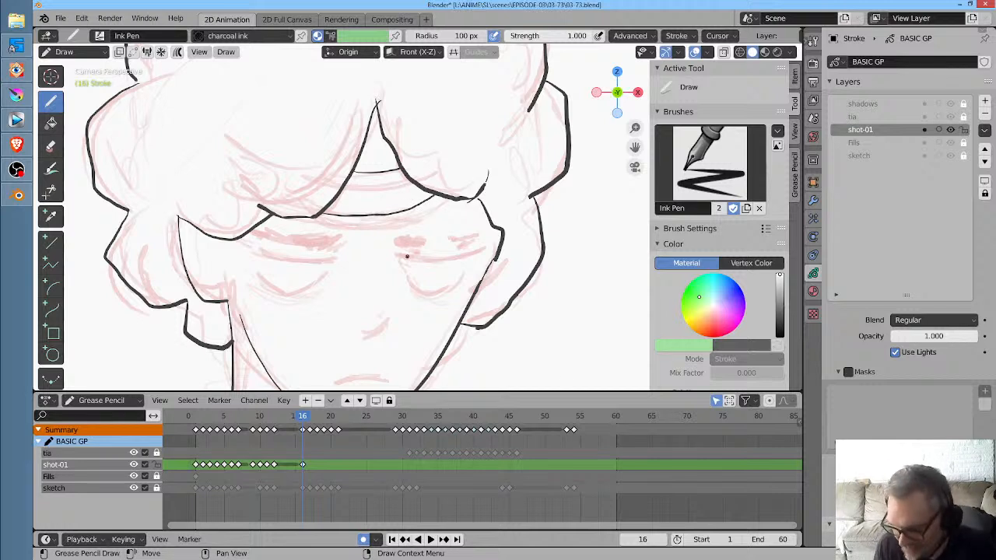
Ink thick lash lines for both closed eyes, and outline the eyebrow above the eye farther from the ear
{"action": "left_click_drag", "start_coordinate": [405, 254], "coordinate": [479, 252]}
{"action": "mouse_move", "coordinate": [405, 257]}
{"action": "left_mouse_down"}
{"action": "mouse_move", "coordinate": [467, 256]}
{"action": "mouse_move", "coordinate": [453, 262]}
{"action": "mouse_move", "coordinate": [467, 252]}
{"action": "left_mouse_up"}
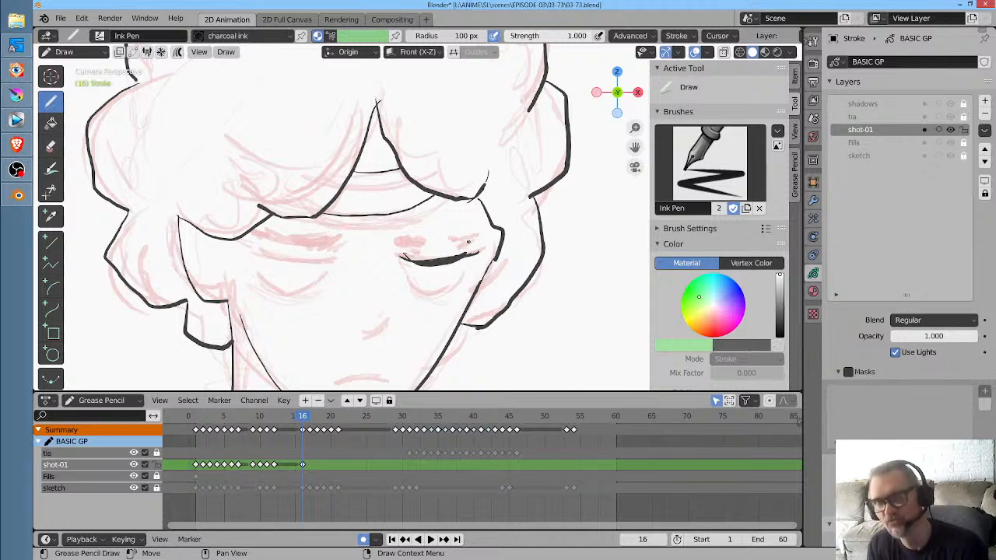
{"action": "mouse_move", "coordinate": [259, 255]}
{"action": "left_mouse_down"}
{"action": "mouse_move", "coordinate": [330, 263]}
{"action": "mouse_move", "coordinate": [293, 264]}
{"action": "left_mouse_up"}
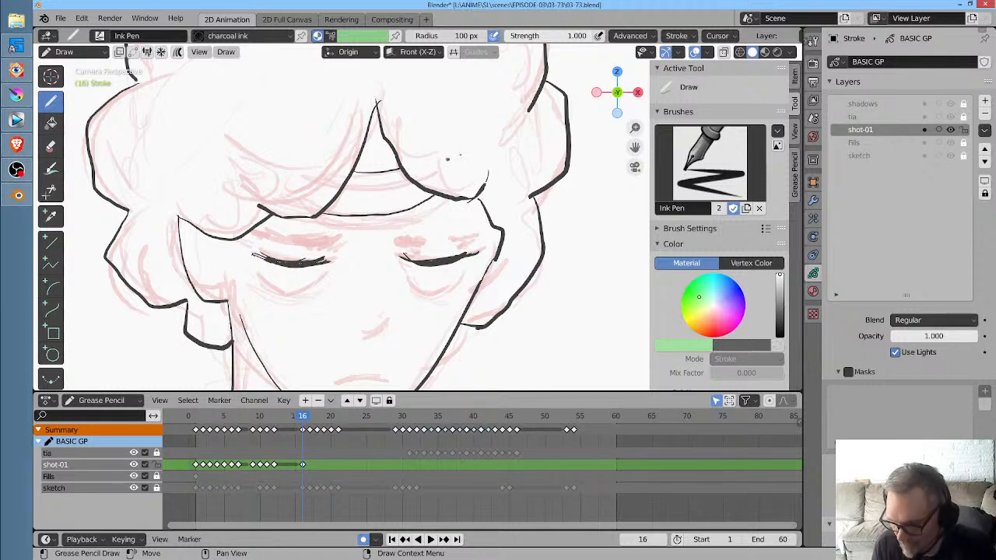
{"action": "mouse_move", "coordinate": [394, 240]}
{"action": "left_mouse_down"}
{"action": "mouse_move", "coordinate": [412, 253]}
{"action": "mouse_move", "coordinate": [480, 234]}
{"action": "left_mouse_up"}
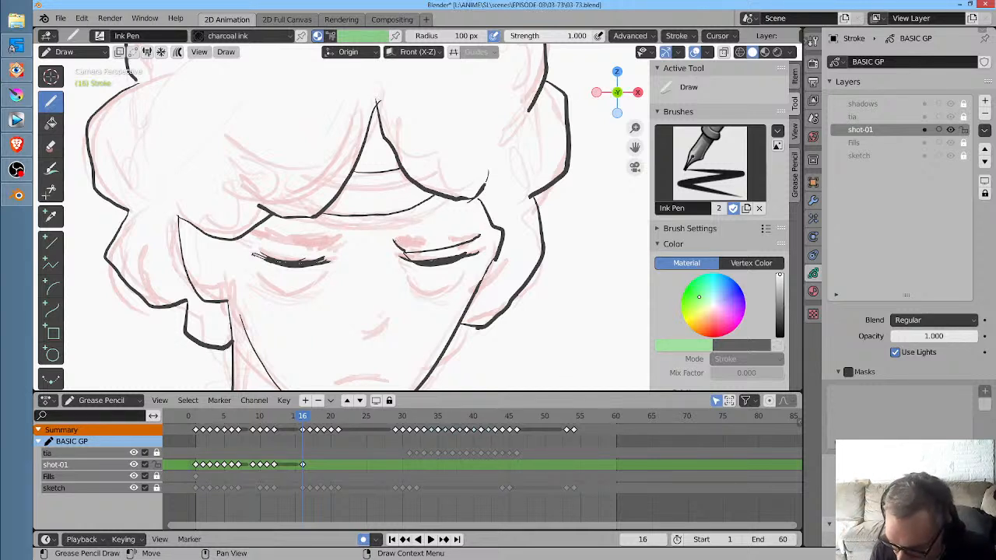
{"action": "left_click_drag", "start_coordinate": [393, 242], "coordinate": [476, 235]}
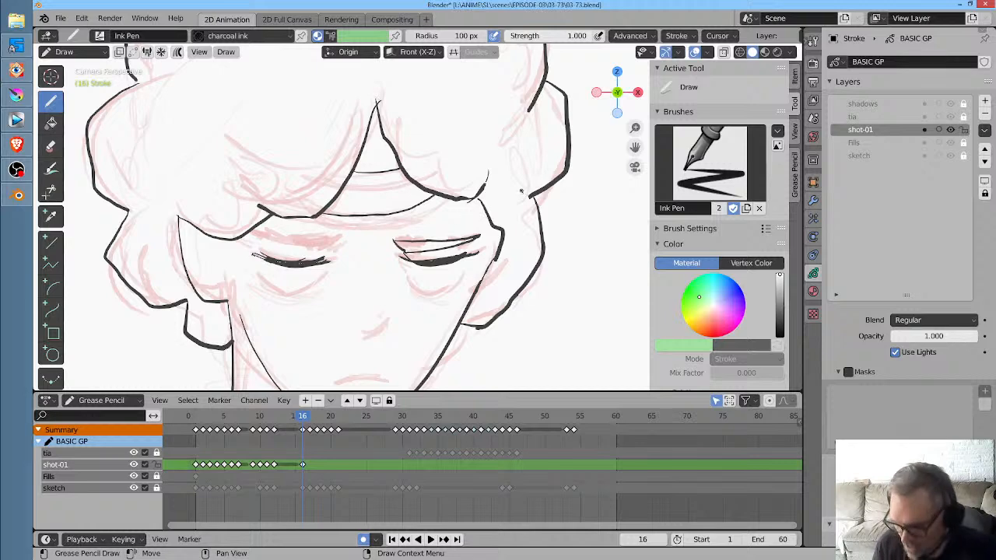
From the back view, outline the other eyebrow with a lower and an upper line meeting the fringe, redrawing the upper line
{"action": "key", "text": "KP_0"}
{"action": "middle_click_drag", "start_coordinate": [537, 234], "coordinate": [519, 221]}
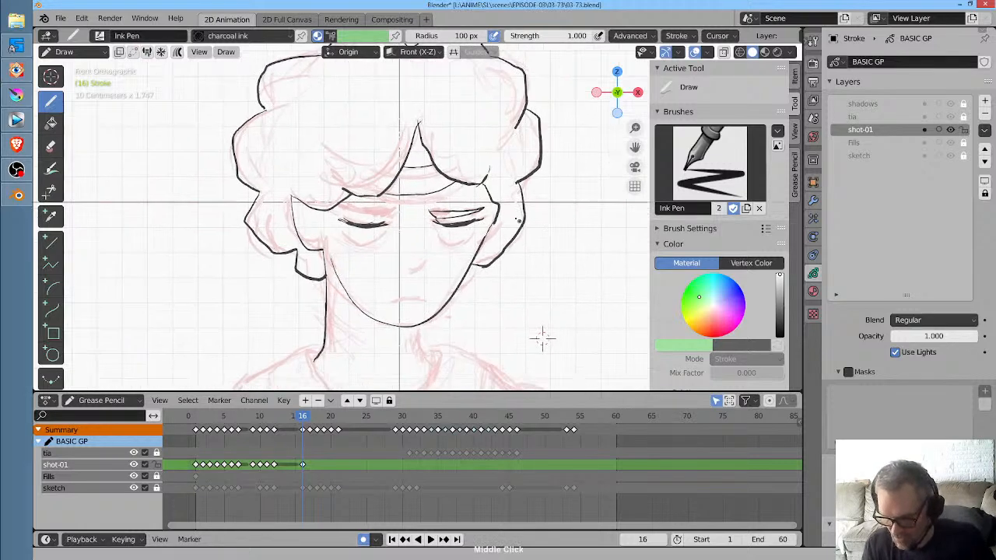
{"action": "middle_click_drag", "start_coordinate": [542, 337], "coordinate": [490, 315]}
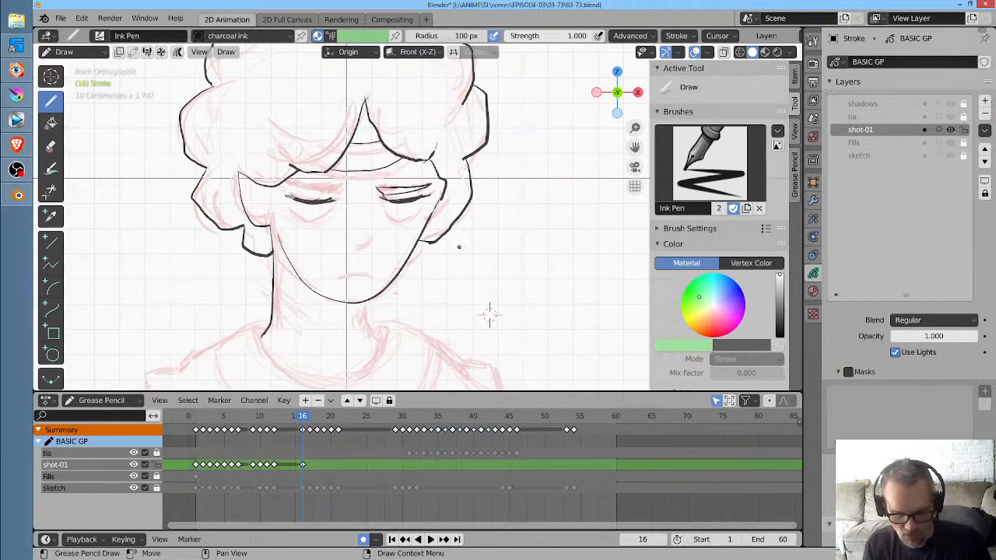
{"action": "key", "text": "ctrl+KP_1"}
{"action": "mouse_move", "coordinate": [546, 227]}
{"action": "middle_mouse_down"}
{"action": "mouse_move", "coordinate": [422, 260]}
{"action": "mouse_move", "coordinate": [428, 204]}
{"action": "middle_mouse_up"}
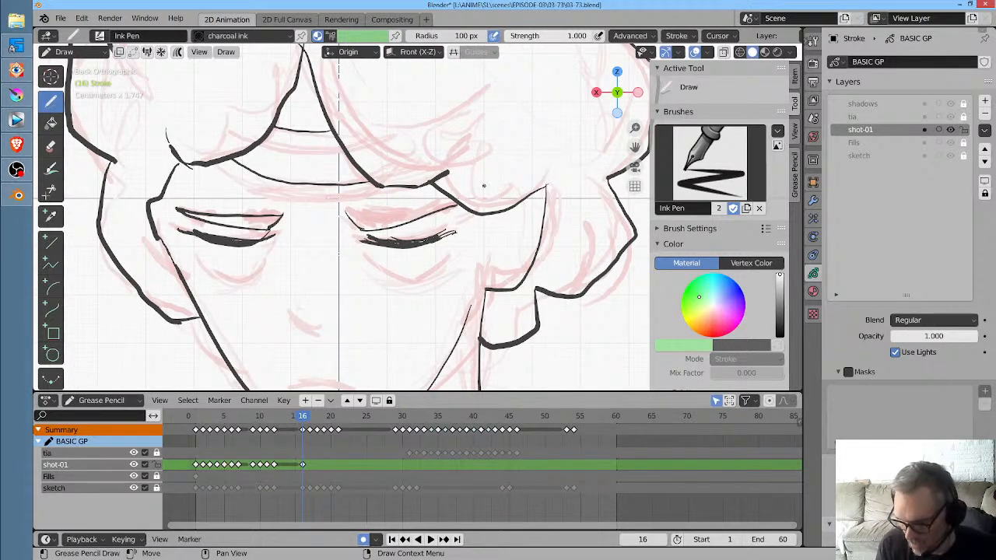
{"action": "key", "text": "ctrl+z"}
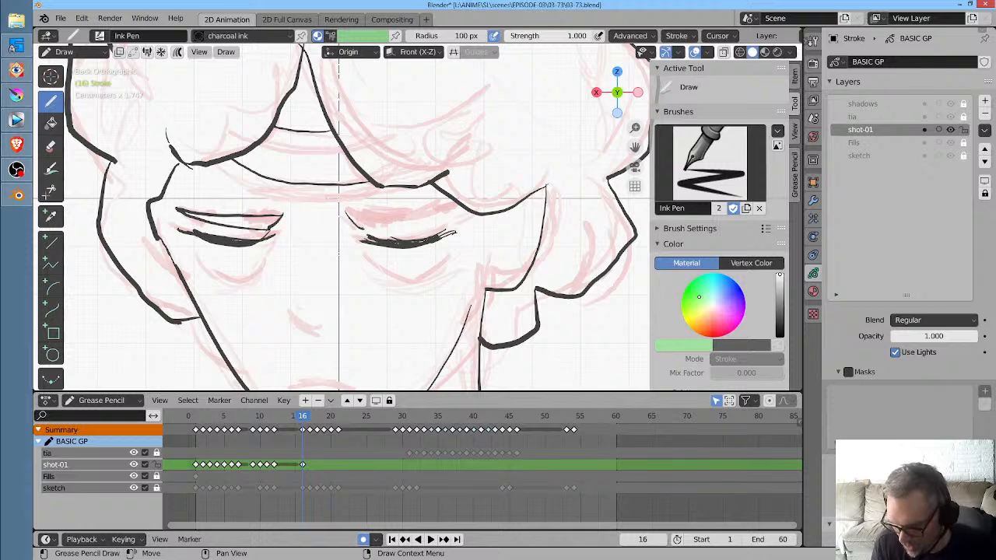
{"action": "left_click_drag", "start_coordinate": [362, 229], "coordinate": [456, 217]}
{"action": "left_click_drag", "start_coordinate": [433, 185], "coordinate": [468, 205]}
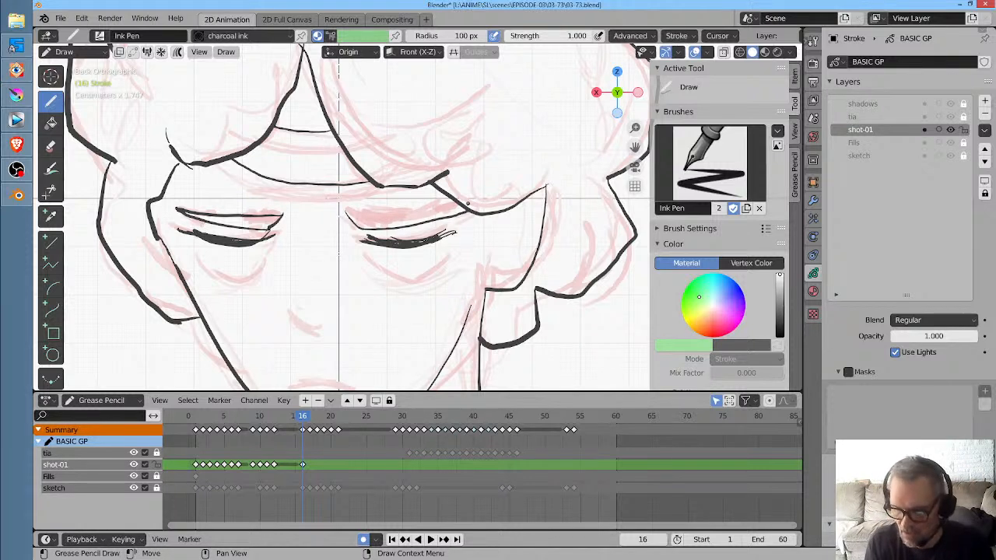
{"action": "left_click_drag", "start_coordinate": [347, 210], "coordinate": [457, 204]}
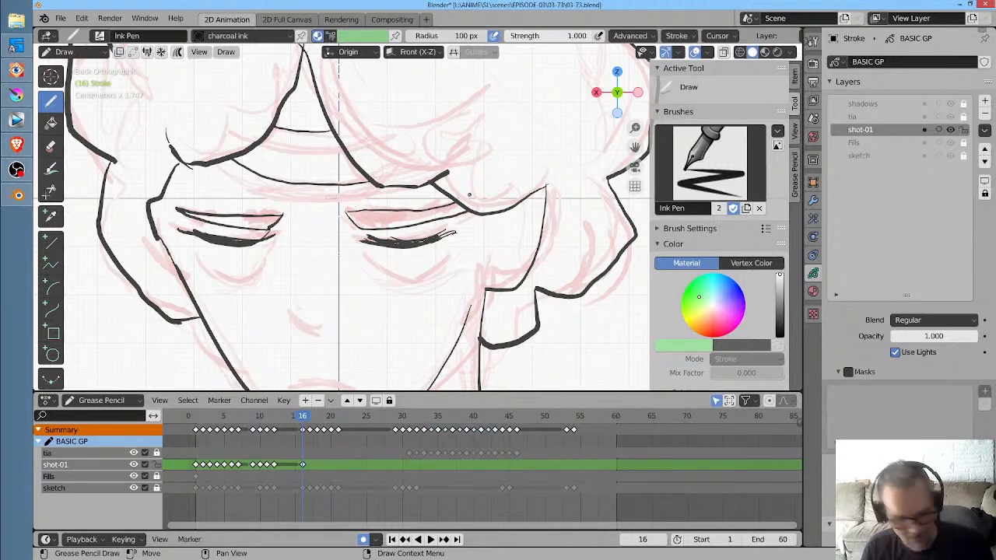
{"action": "key", "text": "ctrl+z"}
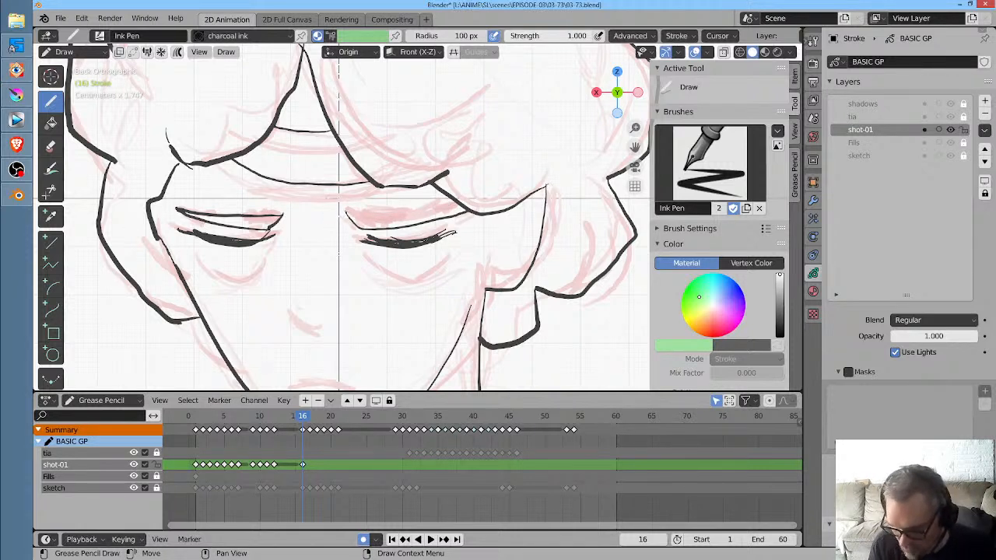
{"action": "left_click_drag", "start_coordinate": [347, 213], "coordinate": [457, 206]}
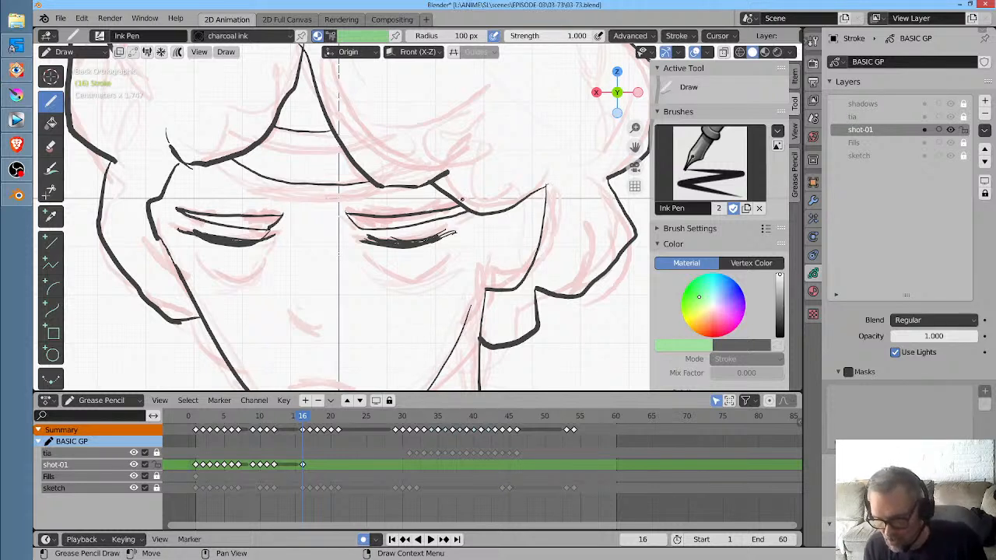
Ink a curved crease under each eye, and draw the underside of the nose with a short nostril dash
{"action": "mouse_move", "coordinate": [371, 260]}
{"action": "left_mouse_down"}
{"action": "mouse_move", "coordinate": [412, 278]}
{"action": "mouse_move", "coordinate": [453, 259]}
{"action": "left_mouse_up"}
{"action": "mouse_move", "coordinate": [185, 249]}
{"action": "left_mouse_down"}
{"action": "mouse_move", "coordinate": [227, 278]}
{"action": "mouse_move", "coordinate": [257, 263]}
{"action": "left_mouse_up"}
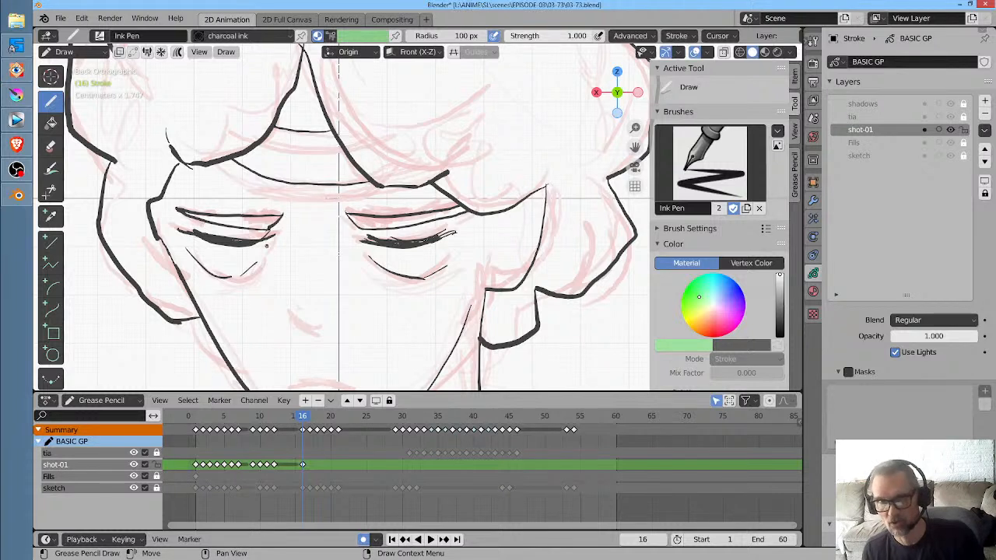
{"action": "mouse_move", "coordinate": [292, 310]}
{"action": "left_mouse_down"}
{"action": "mouse_move", "coordinate": [315, 333]}
{"action": "mouse_move", "coordinate": [328, 329]}
{"action": "left_mouse_up"}
{"action": "key", "text": "ctrl+z"}
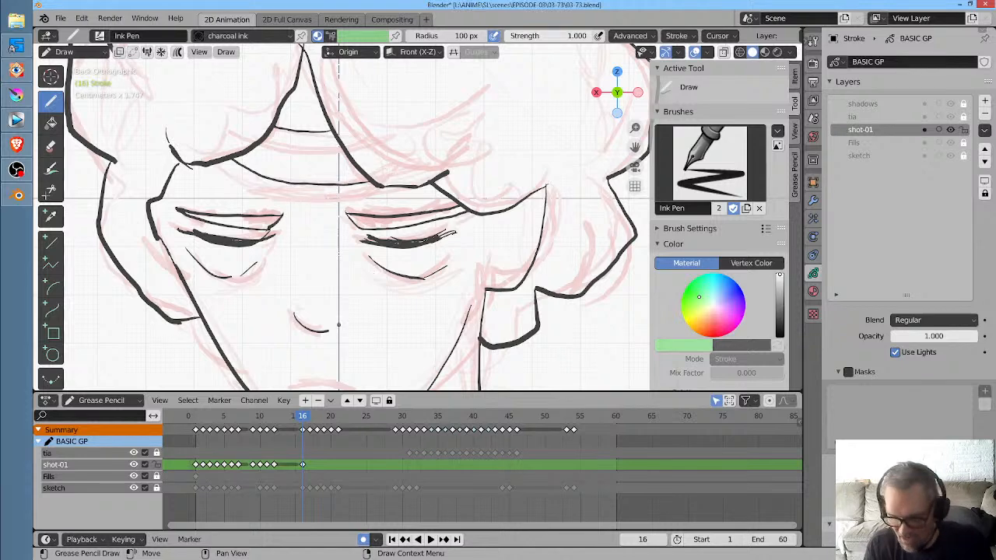
{"action": "left_click_drag", "start_coordinate": [336, 328], "coordinate": [350, 322]}
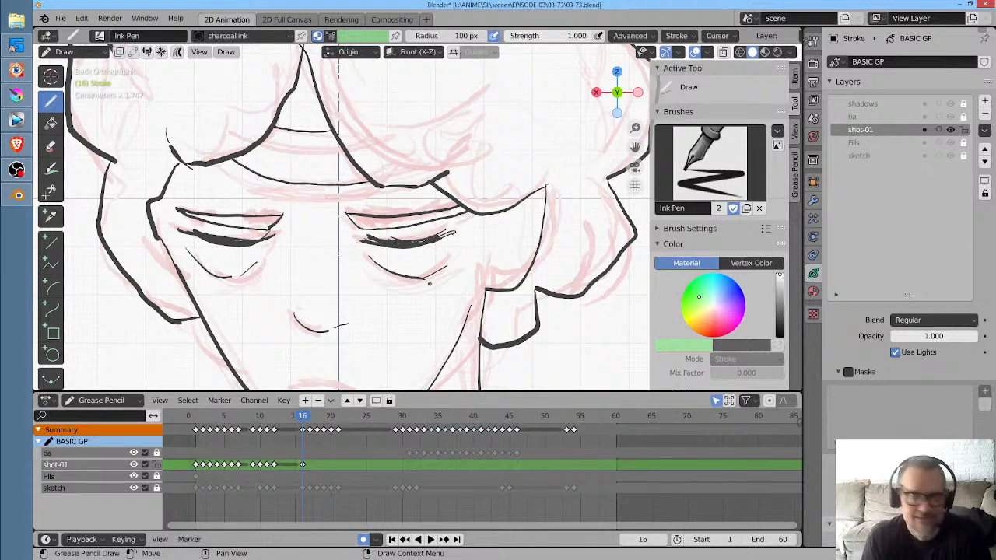
Ink the downturned mouth over the sketch, and add the inner line between the side hair lock and the face
{"action": "middle_click_drag", "start_coordinate": [430, 254], "coordinate": [451, 161]}
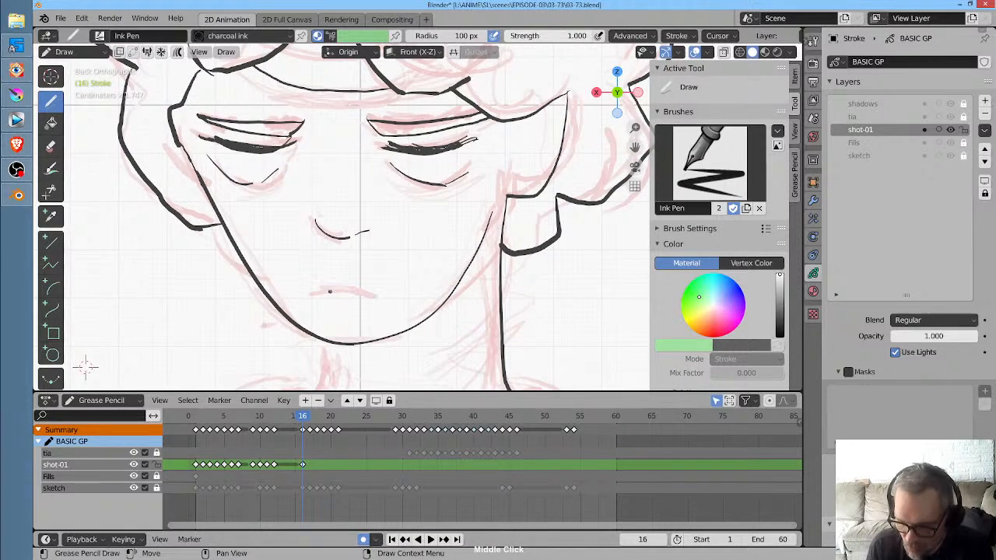
{"action": "left_click_drag", "start_coordinate": [324, 294], "coordinate": [379, 291]}
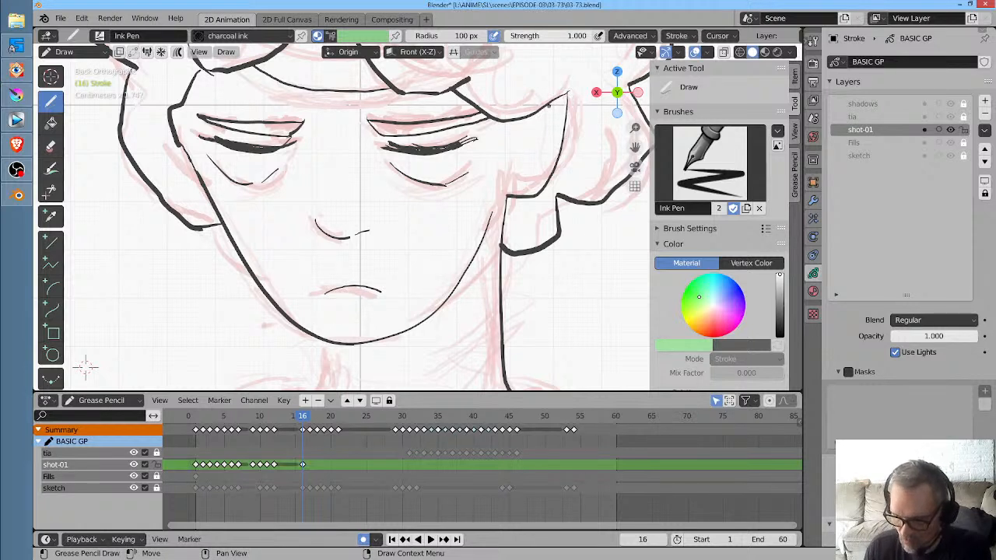
{"action": "mouse_move", "coordinate": [552, 101]}
{"action": "left_mouse_down"}
{"action": "mouse_move", "coordinate": [522, 160]}
{"action": "mouse_move", "coordinate": [543, 152]}
{"action": "left_mouse_up"}
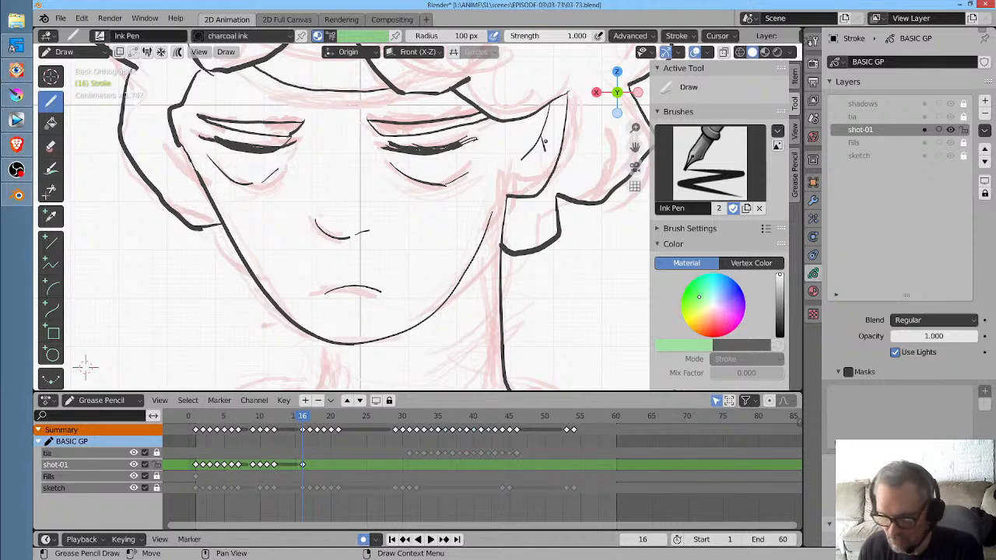
Ink the missing side of the neck and the rounded neckline, then redraw the neckline's end where it meets that side of the neck
{"action": "middle_click_drag", "start_coordinate": [86, 365], "coordinate": [87, 216]}
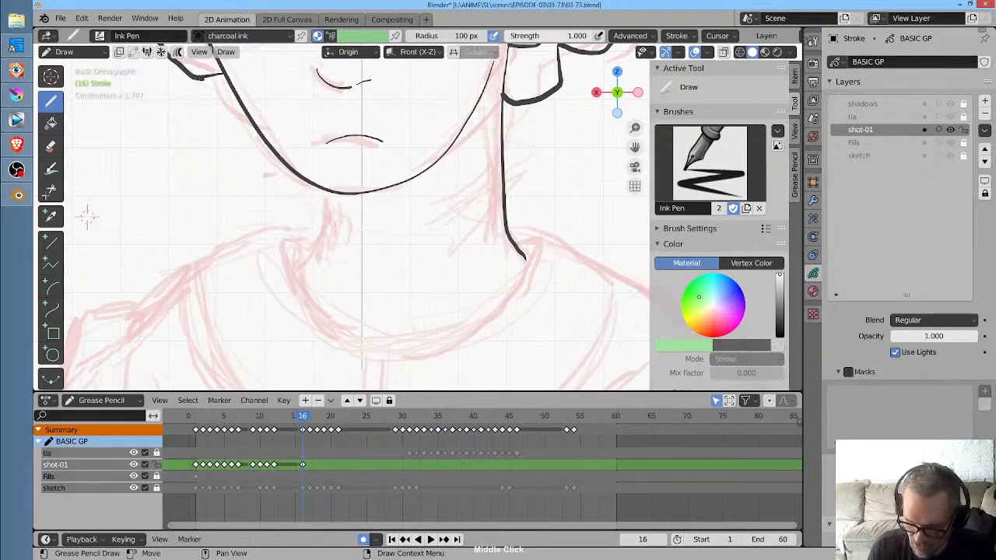
{"action": "mouse_move", "coordinate": [328, 195]}
{"action": "left_mouse_down"}
{"action": "mouse_move", "coordinate": [301, 292]}
{"action": "mouse_move", "coordinate": [366, 343]}
{"action": "mouse_move", "coordinate": [510, 285]}
{"action": "mouse_move", "coordinate": [535, 237]}
{"action": "left_mouse_up"}
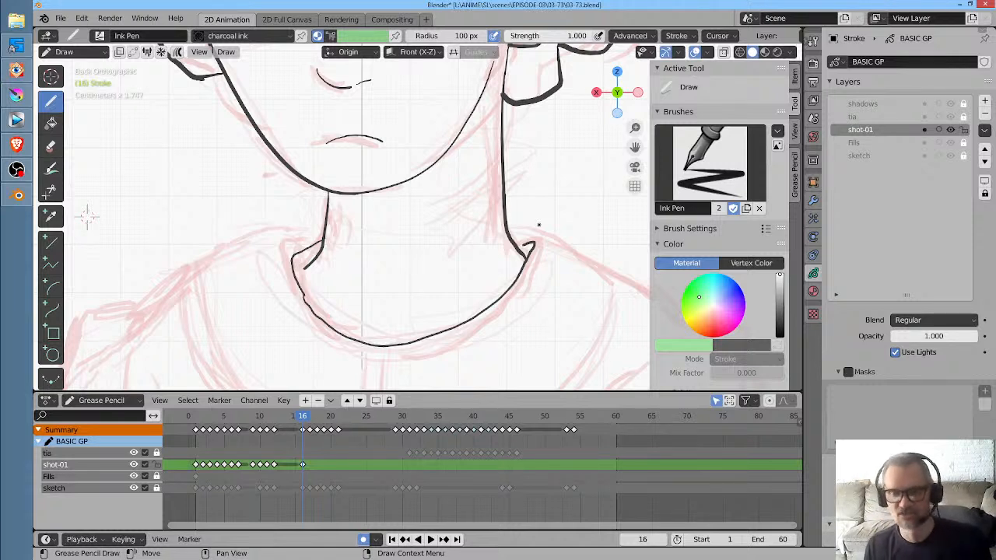
{"action": "mouse_move", "coordinate": [323, 257]}
{"action": "left_mouse_down", "text": "ctrl"}
{"action": "mouse_move", "coordinate": [300, 265]}
{"action": "mouse_move", "coordinate": [294, 289]}
{"action": "mouse_move", "coordinate": [307, 305]}
{"action": "left_mouse_up", "text": "ctrl"}
{"action": "mouse_move", "coordinate": [326, 231]}
{"action": "left_mouse_down"}
{"action": "mouse_move", "coordinate": [310, 253]}
{"action": "mouse_move", "coordinate": [294, 254]}
{"action": "mouse_move", "coordinate": [298, 290]}
{"action": "mouse_move", "coordinate": [314, 309]}
{"action": "left_mouse_up"}
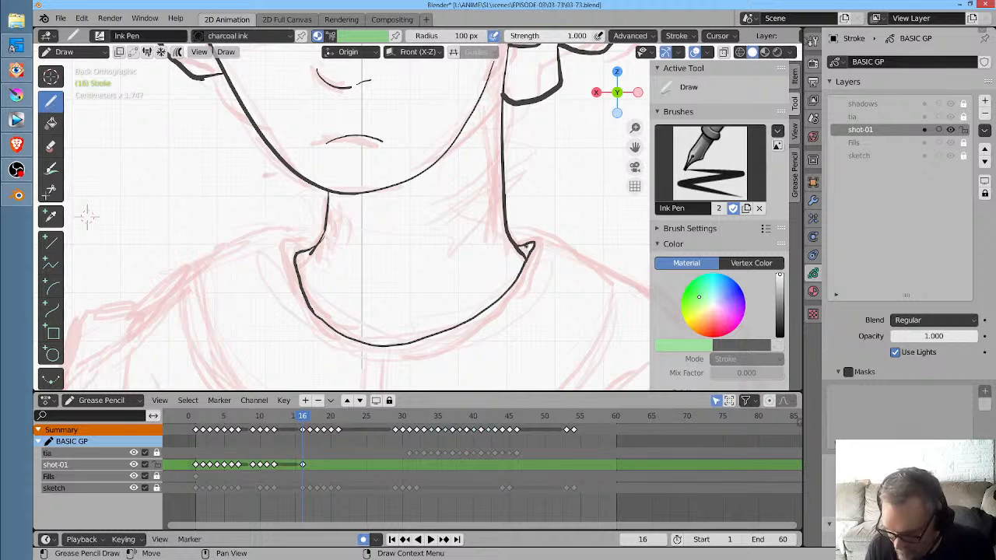
Ink the shoulder line opposite the ear, from the base of the neck out to the angular shoulder corner and down its edge
{"action": "left_click_drag", "start_coordinate": [322, 237], "coordinate": [148, 303]}
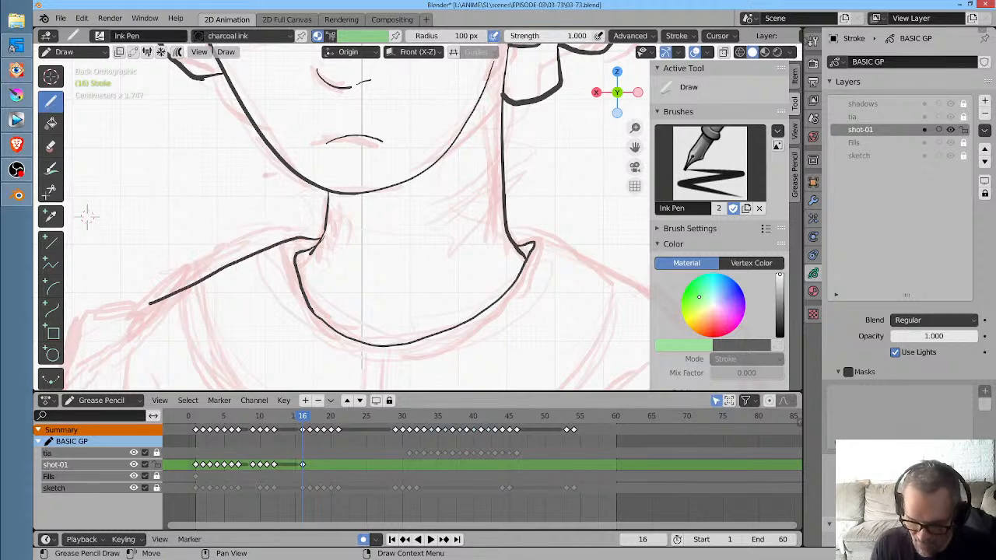
{"action": "middle_click_drag", "start_coordinate": [284, 283], "coordinate": [437, 242]}
{"action": "mouse_move", "coordinate": [293, 250]}
{"action": "left_mouse_down"}
{"action": "mouse_move", "coordinate": [251, 252]}
{"action": "mouse_move", "coordinate": [214, 305]}
{"action": "left_mouse_up"}
{"action": "scroll", "coordinate": [491, 247], "scroll_direction": "down", "scroll_amount": 3}
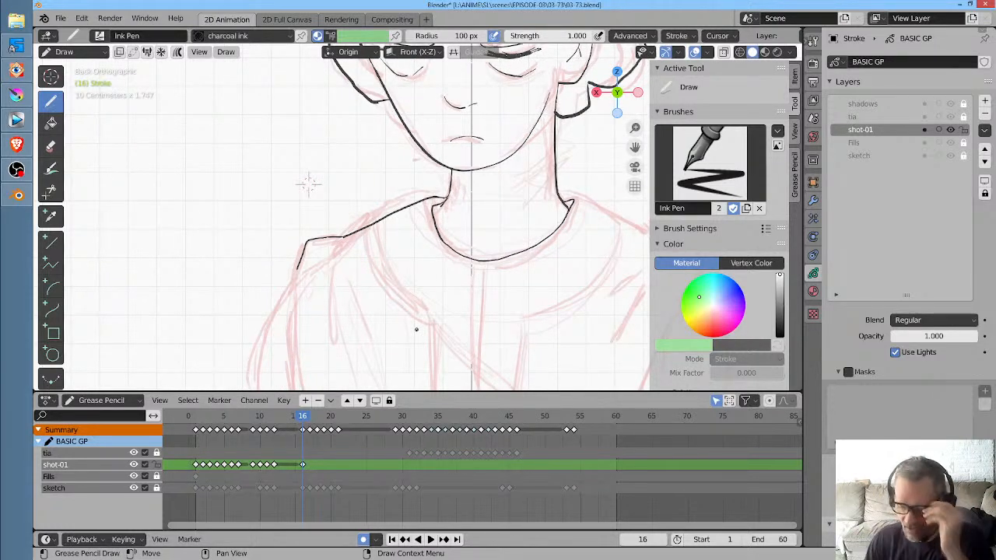
Ink the shoulder on the ear side, from the collar's edge out and down around the top of the sleeve
{"action": "middle_click_drag", "start_coordinate": [309, 184], "coordinate": [151, 171], "text": "shift"}
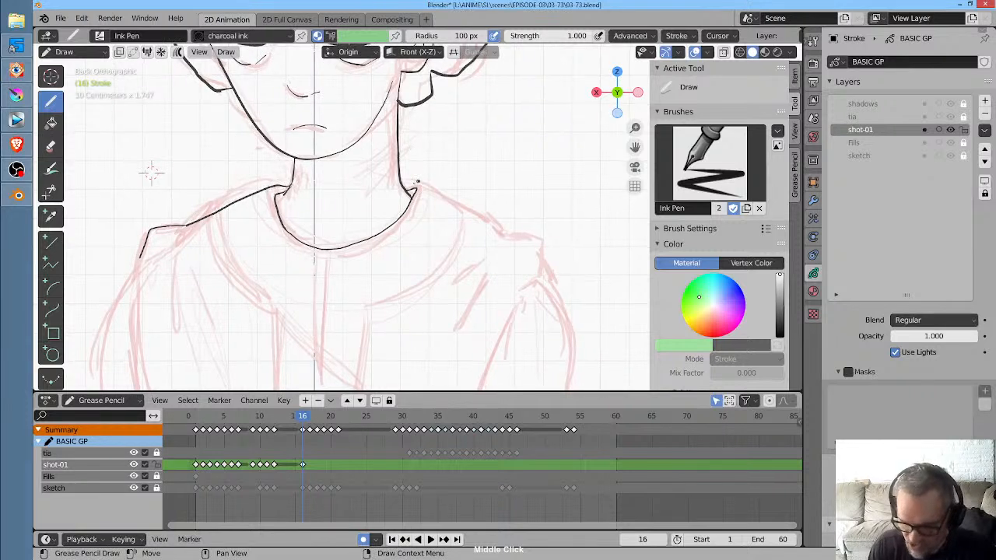
{"action": "left_click_drag", "start_coordinate": [421, 184], "coordinate": [465, 200]}
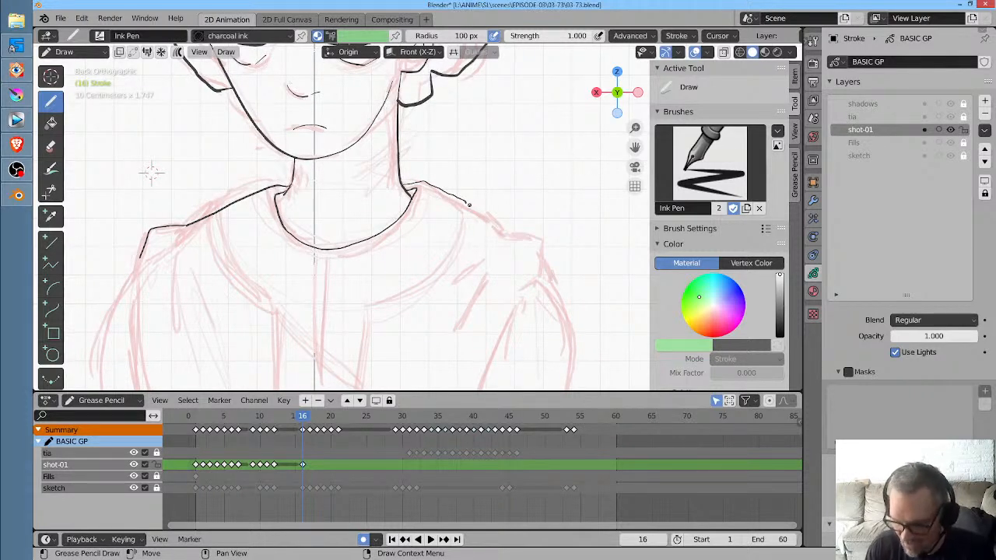
{"action": "mouse_move", "coordinate": [465, 201]}
{"action": "left_mouse_down"}
{"action": "mouse_move", "coordinate": [508, 238]}
{"action": "mouse_move", "coordinate": [545, 250]}
{"action": "mouse_move", "coordinate": [560, 294]}
{"action": "left_mouse_up"}
Ink the sleeve opposite the ear, with an inner and an outer curved line running down from the shoulder edge
{"action": "mouse_move", "coordinate": [568, 275]}
{"action": "middle_mouse_down"}
{"action": "mouse_move", "coordinate": [545, 229]}
{"action": "mouse_move", "coordinate": [549, 160]}
{"action": "middle_mouse_up"}
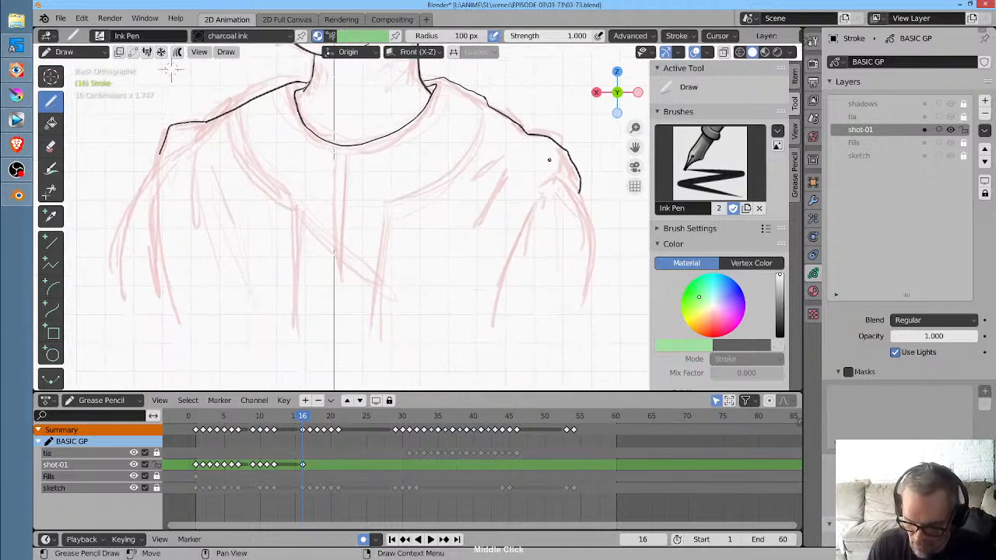
{"action": "mouse_move", "coordinate": [161, 150]}
{"action": "left_mouse_down"}
{"action": "mouse_move", "coordinate": [154, 182]}
{"action": "mouse_move", "coordinate": [182, 336]}
{"action": "left_mouse_up"}
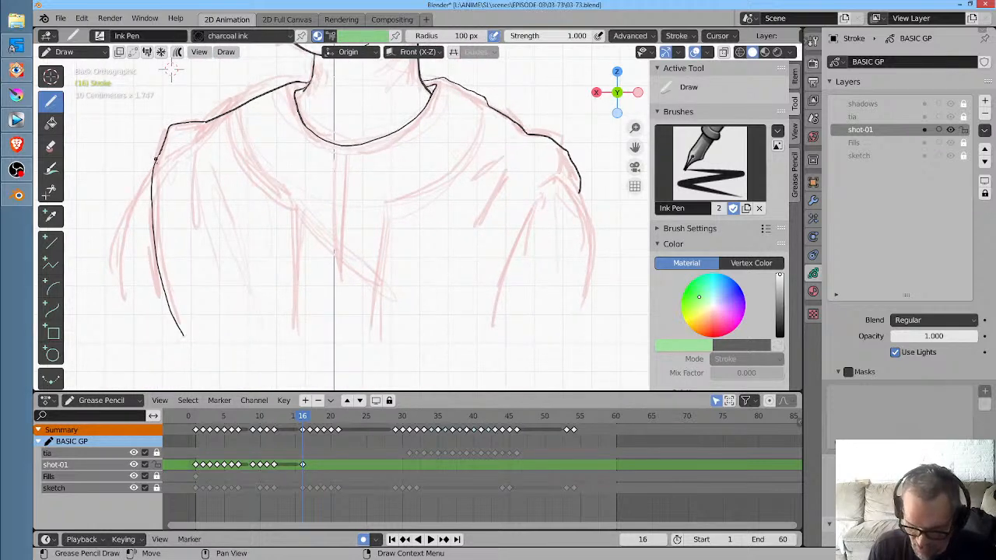
{"action": "left_click_drag", "start_coordinate": [152, 173], "coordinate": [144, 355]}
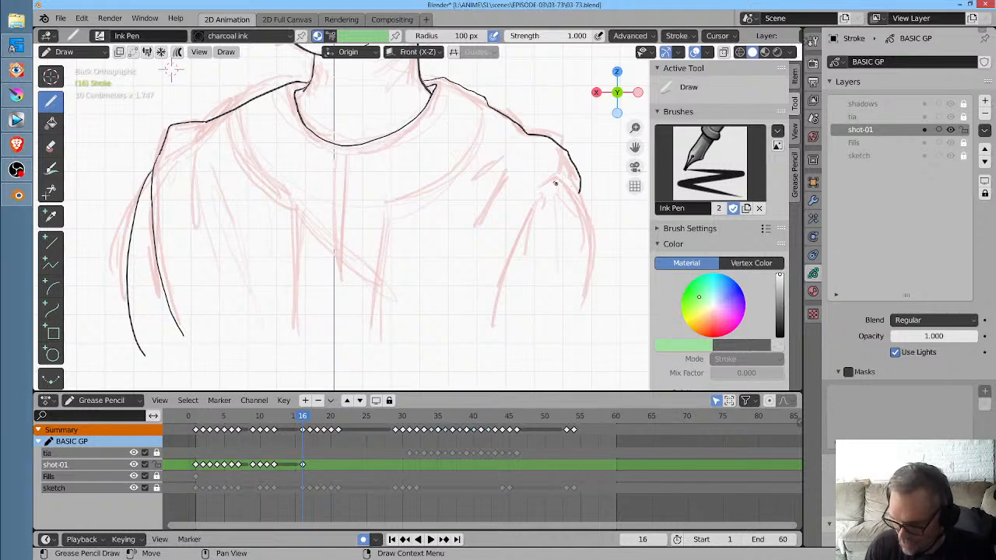
Ink the inner and outer edges of the ear-side sleeve, and add one curved fold line on each side of the chest
{"action": "mouse_move", "coordinate": [559, 178]}
{"action": "left_mouse_down"}
{"action": "mouse_move", "coordinate": [521, 243]}
{"action": "mouse_move", "coordinate": [491, 336]}
{"action": "left_mouse_up"}
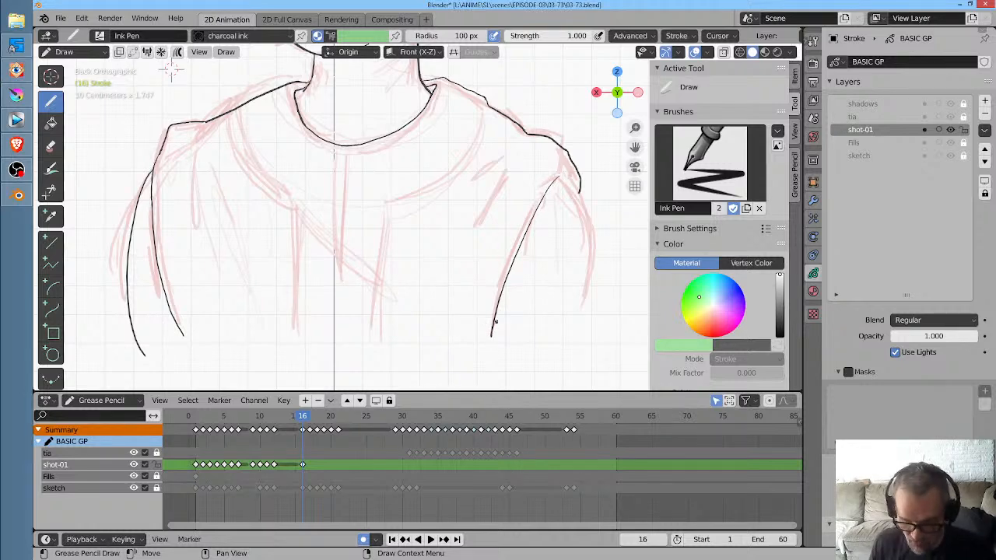
{"action": "left_click", "coordinate": [16, 94]}
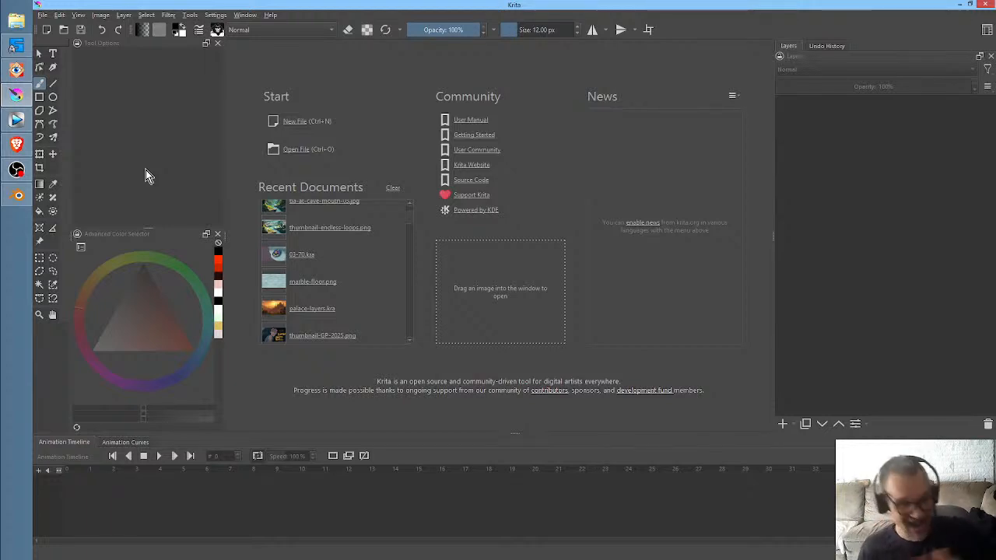
{"action": "left_click", "coordinate": [17, 195]}
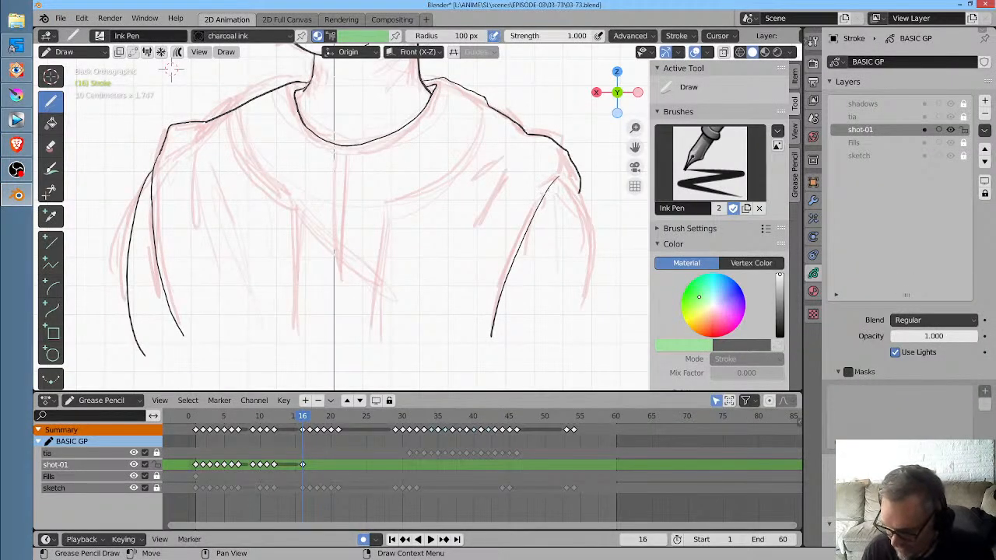
{"action": "mouse_move", "coordinate": [561, 176]}
{"action": "left_mouse_down"}
{"action": "mouse_move", "coordinate": [541, 204]}
{"action": "mouse_move", "coordinate": [571, 196]}
{"action": "mouse_move", "coordinate": [585, 354]}
{"action": "left_mouse_up"}
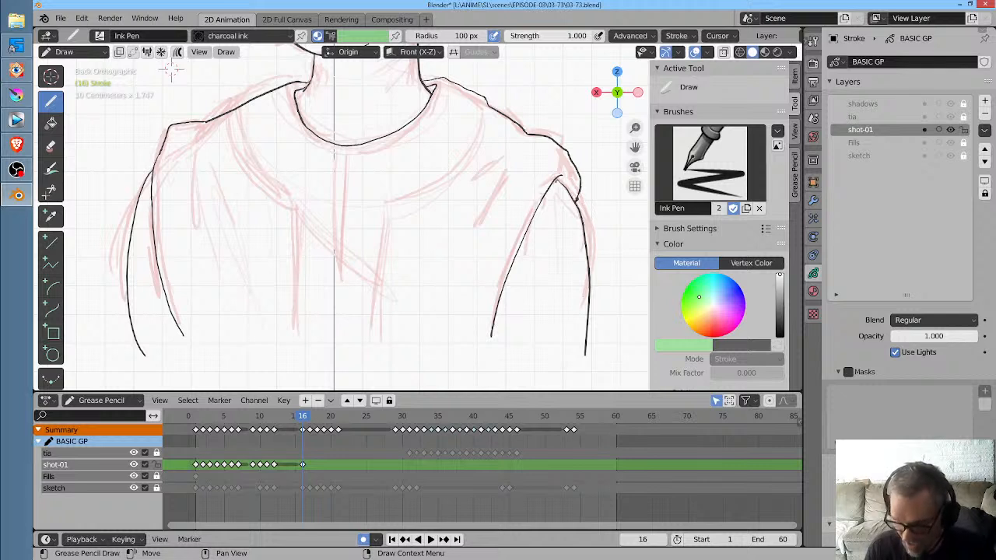
{"action": "left_click_drag", "start_coordinate": [518, 164], "coordinate": [465, 299]}
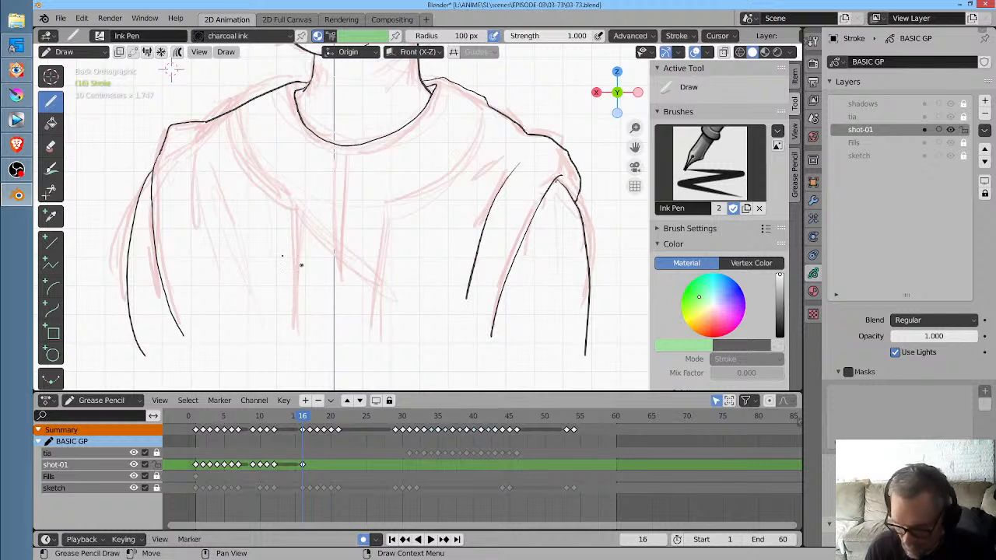
{"action": "left_click_drag", "start_coordinate": [197, 146], "coordinate": [202, 285]}
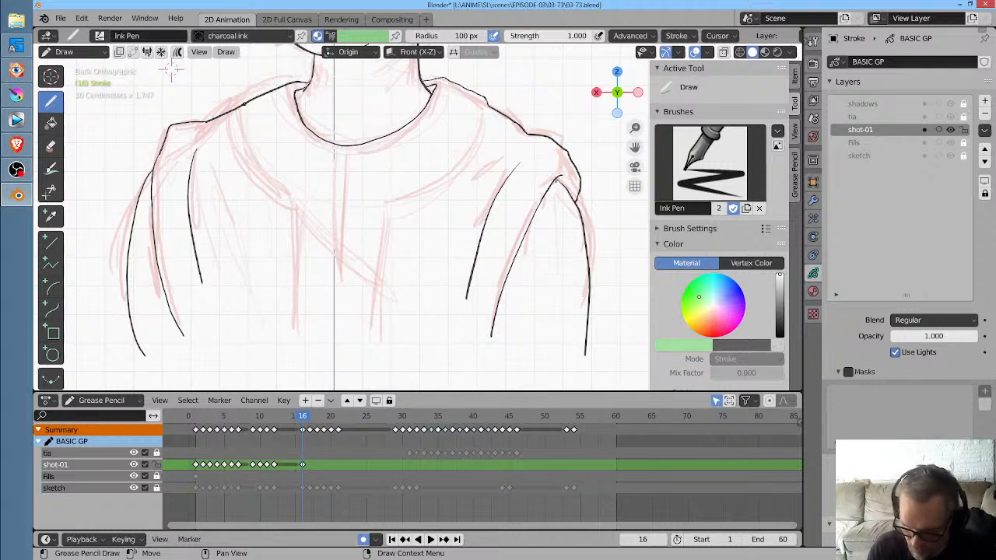
Ink the garment's curved yoke edges from both shoulders into two vertical front lines, redrawing the ear-side edge as separate curved and vertical strokes
{"action": "mouse_move", "coordinate": [238, 102]}
{"action": "left_mouse_down"}
{"action": "mouse_move", "coordinate": [299, 199]}
{"action": "mouse_move", "coordinate": [312, 362]}
{"action": "left_mouse_up"}
{"action": "mouse_move", "coordinate": [478, 101]}
{"action": "left_mouse_down"}
{"action": "mouse_move", "coordinate": [484, 143]}
{"action": "mouse_move", "coordinate": [399, 207]}
{"action": "mouse_move", "coordinate": [392, 375]}
{"action": "left_mouse_up"}
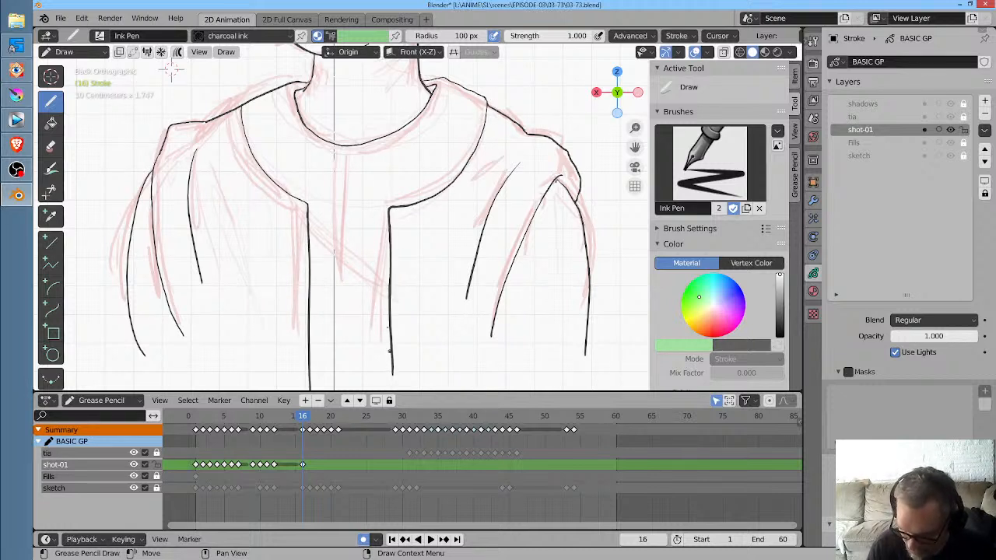
{"action": "key", "text": "ctrl+z"}
{"action": "key", "text": "ctrl+z"}
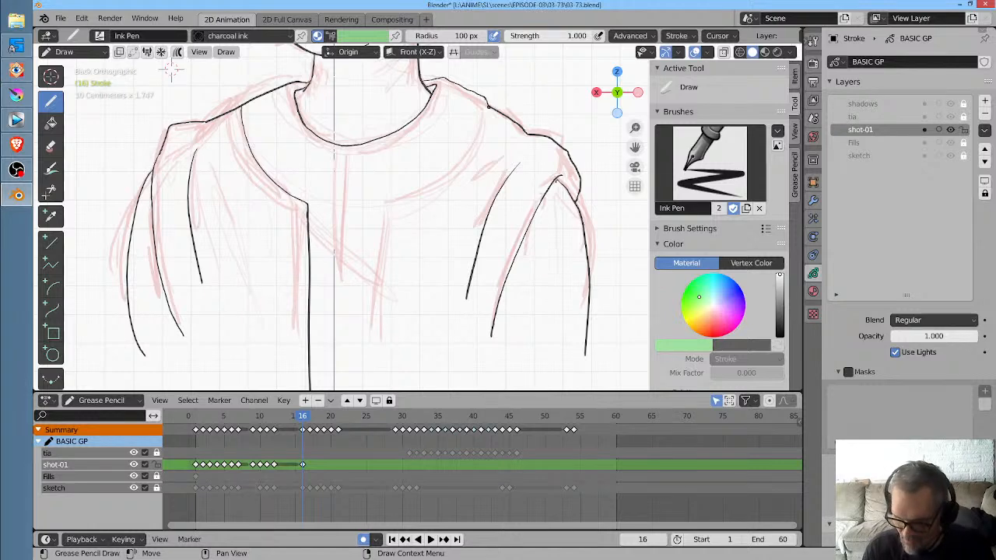
{"action": "mouse_move", "coordinate": [484, 101]}
{"action": "left_mouse_down"}
{"action": "mouse_move", "coordinate": [442, 183]}
{"action": "mouse_move", "coordinate": [387, 208]}
{"action": "left_mouse_up"}
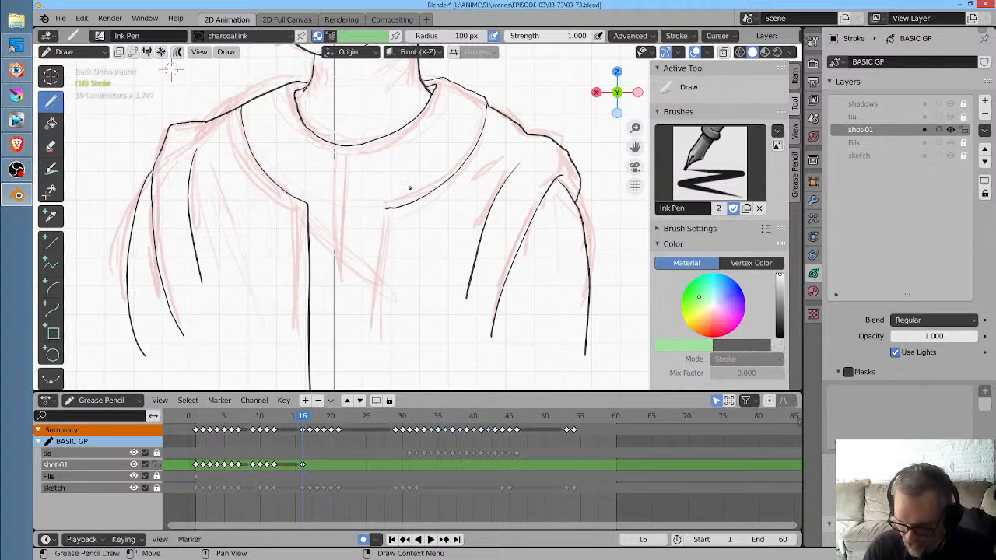
{"action": "mouse_move", "coordinate": [449, 209]}
{"action": "middle_mouse_down", "text": "ctrl"}
{"action": "mouse_move", "coordinate": [462, 236]}
{"action": "mouse_move", "coordinate": [444, 228]}
{"action": "middle_mouse_up", "text": "ctrl"}
{"action": "left_click_drag", "start_coordinate": [392, 210], "coordinate": [390, 358]}
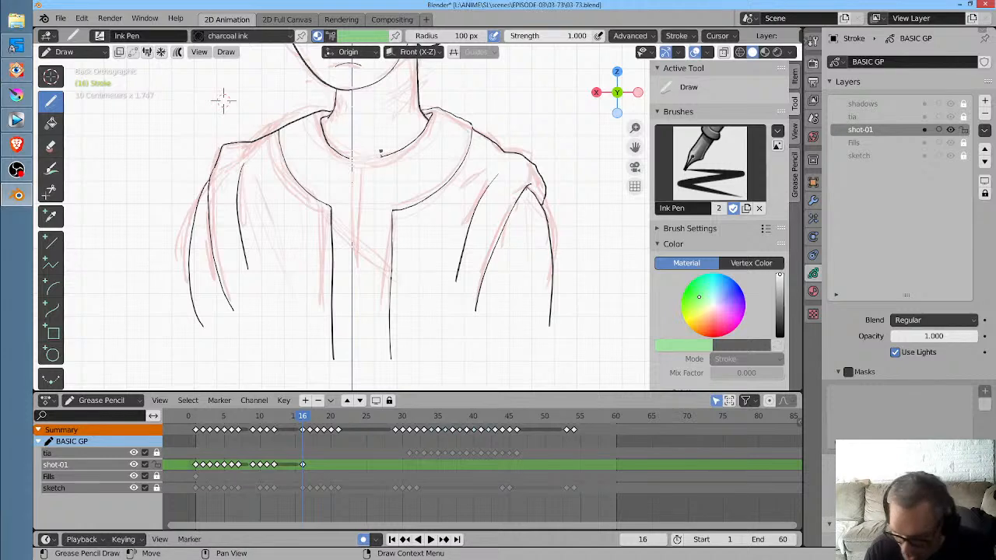
Ink the narrow V-shaped slit below the neckline's centre, and close the gap between the neckline and the slit's upper corner
{"action": "mouse_move", "coordinate": [387, 160]}
{"action": "middle_mouse_down", "text": "ctrl"}
{"action": "mouse_move", "coordinate": [398, 164]}
{"action": "mouse_move", "coordinate": [421, 127]}
{"action": "mouse_move", "coordinate": [336, 184]}
{"action": "mouse_move", "coordinate": [312, 242]}
{"action": "mouse_move", "coordinate": [543, 276]}
{"action": "mouse_move", "coordinate": [491, 295]}
{"action": "mouse_move", "coordinate": [415, 251]}
{"action": "middle_mouse_up", "text": "ctrl"}
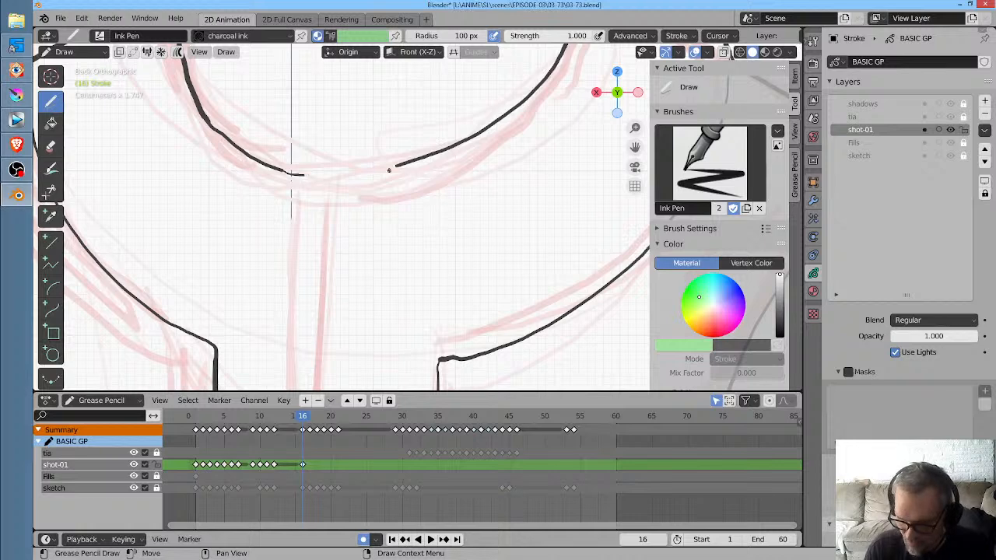
{"action": "middle_click_drag", "start_coordinate": [428, 198], "coordinate": [407, 267], "text": "ctrl"}
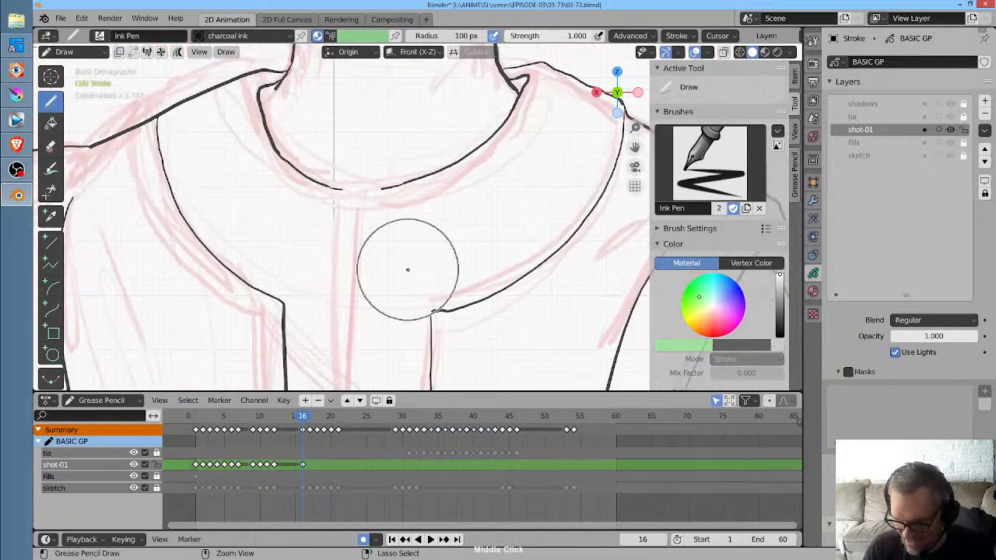
{"action": "left_click_drag", "start_coordinate": [340, 190], "coordinate": [338, 342]}
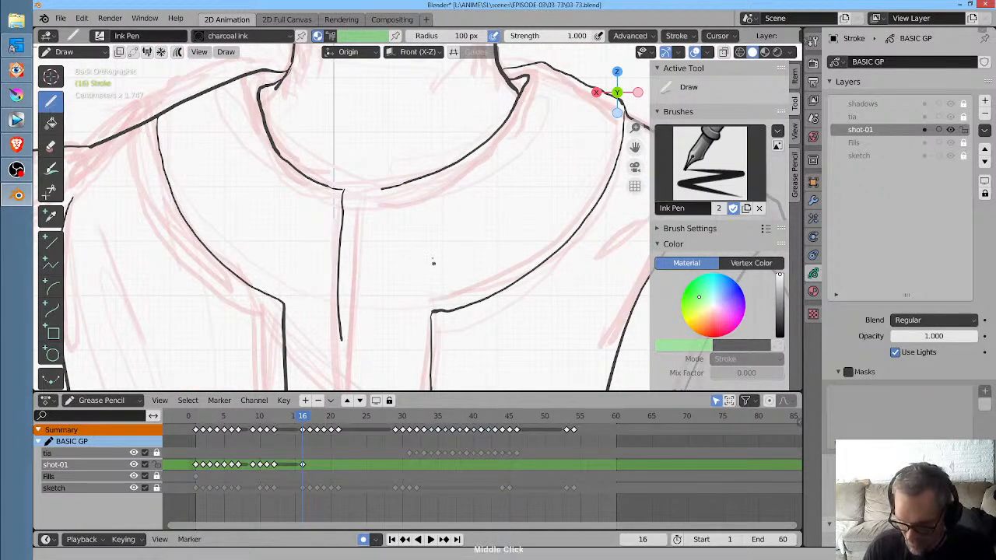
{"action": "middle_click_drag", "start_coordinate": [434, 262], "coordinate": [428, 111], "text": "shift"}
{"action": "left_click_drag", "start_coordinate": [336, 191], "coordinate": [340, 295]}
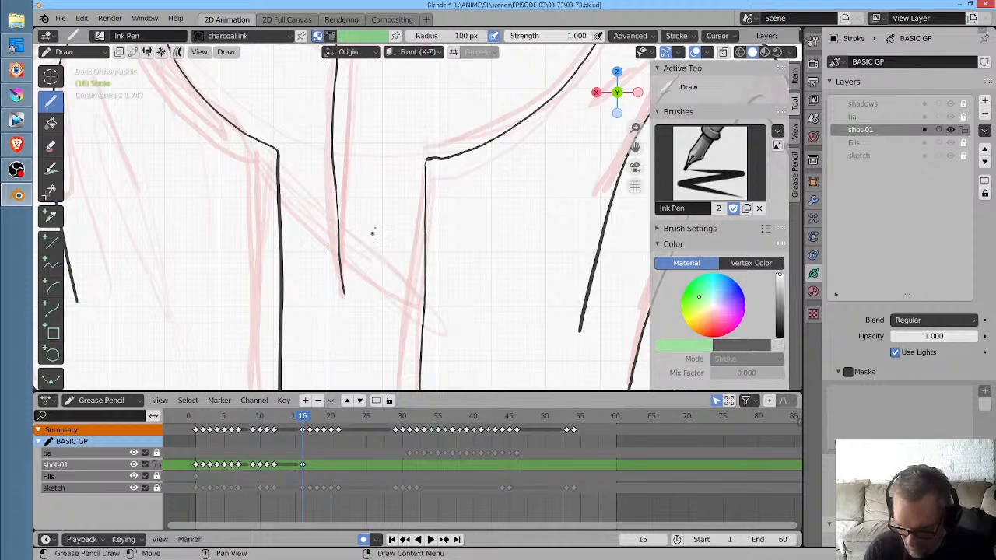
{"action": "middle_click_drag", "start_coordinate": [371, 229], "coordinate": [375, 311], "text": "shift"}
{"action": "left_click_drag", "start_coordinate": [368, 116], "coordinate": [342, 361]}
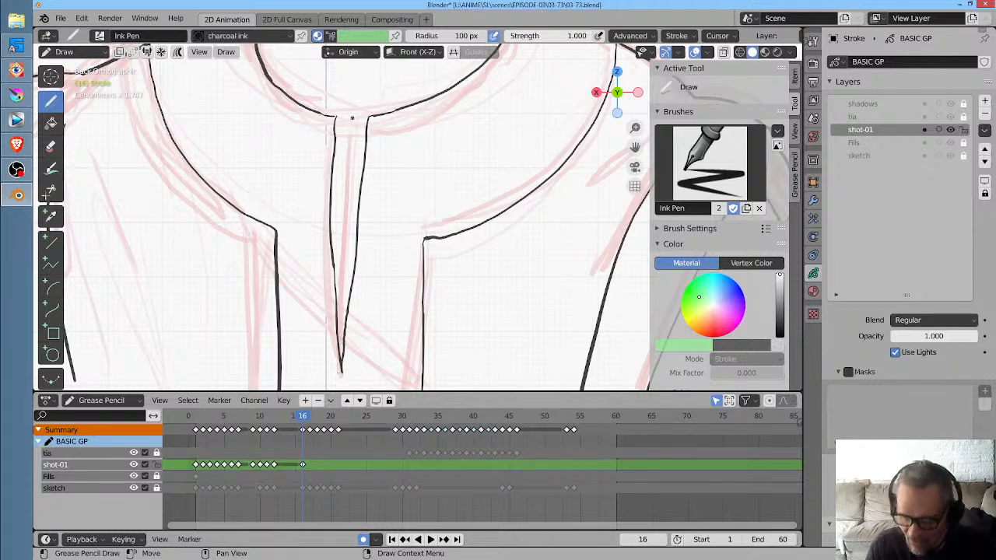
{"action": "middle_click_drag", "start_coordinate": [402, 113], "coordinate": [460, 102], "text": "ctrl"}
{"action": "middle_click_drag", "start_coordinate": [391, 133], "coordinate": [475, 313]}
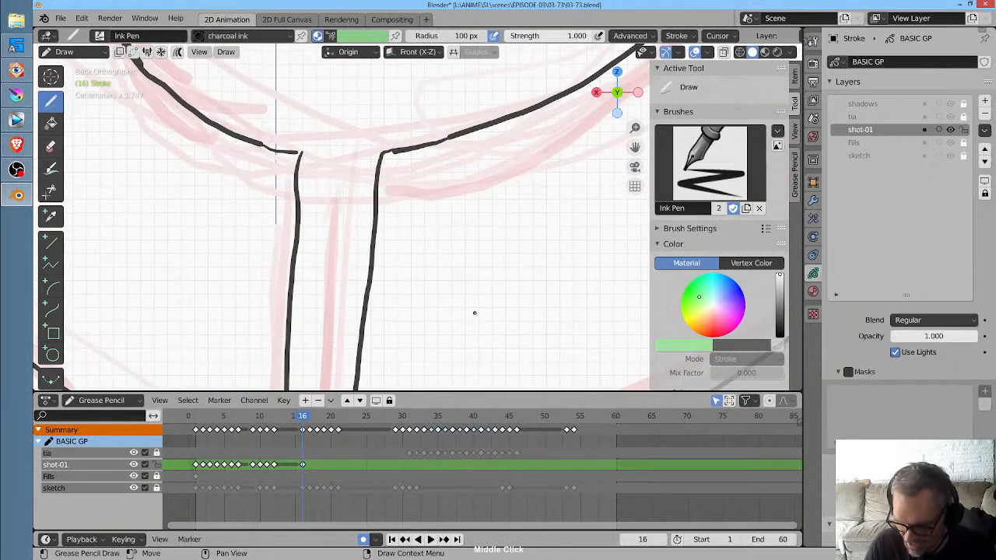
{"action": "left_click_drag", "start_coordinate": [262, 145], "coordinate": [301, 154]}
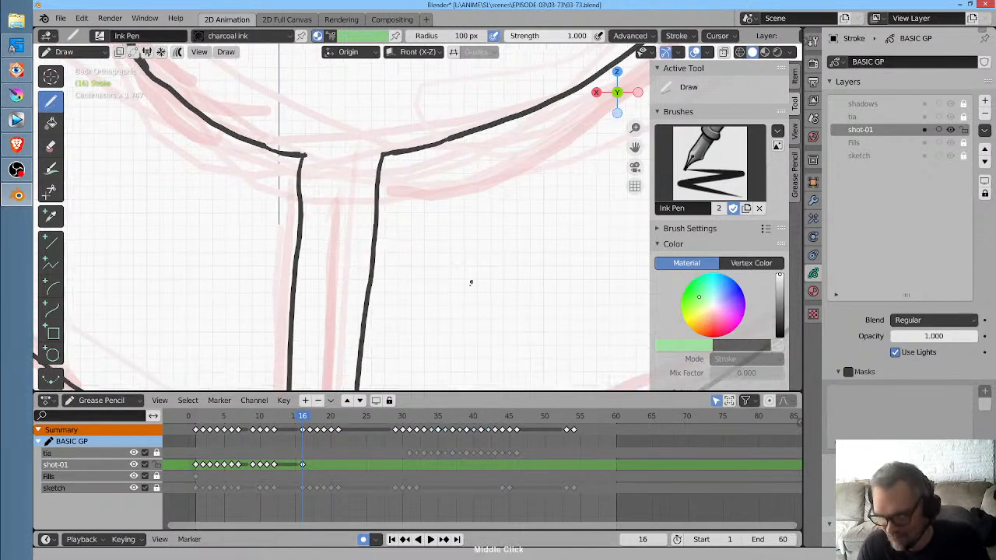
Switch to Sculpt Mode, reduce the Grab brush radius to 109 px, and reshape both curved yoke edges and their front corners
{"action": "mouse_move", "coordinate": [469, 282]}
{"action": "middle_mouse_down", "text": "ctrl"}
{"action": "mouse_move", "coordinate": [523, 222]}
{"action": "mouse_move", "coordinate": [458, 305]}
{"action": "middle_mouse_up", "text": "ctrl"}
{"action": "mouse_move", "coordinate": [490, 226]}
{"action": "middle_mouse_down", "text": "shift"}
{"action": "mouse_move", "coordinate": [487, 241]}
{"action": "mouse_move", "coordinate": [469, 210]}
{"action": "mouse_move", "coordinate": [438, 289]}
{"action": "middle_mouse_up", "text": "shift"}
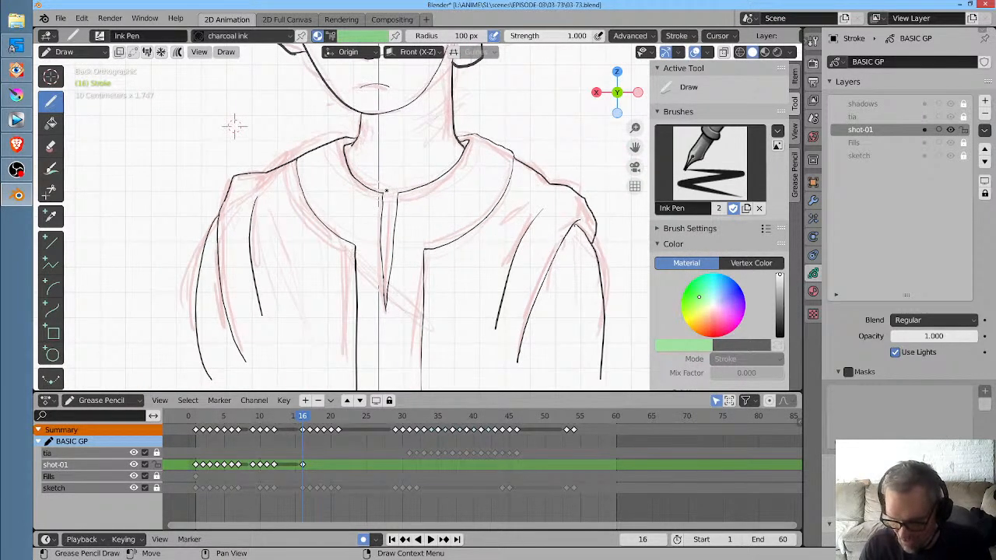
{"action": "key", "text": "ctrl+Tab"}
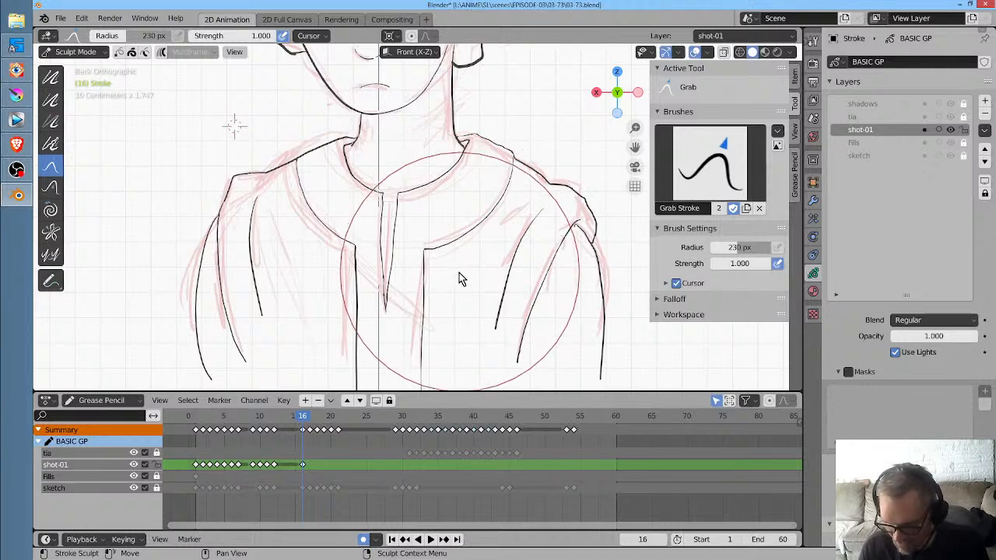
{"action": "key", "text": "f"}
{"action": "left_click", "coordinate": [391, 371]}
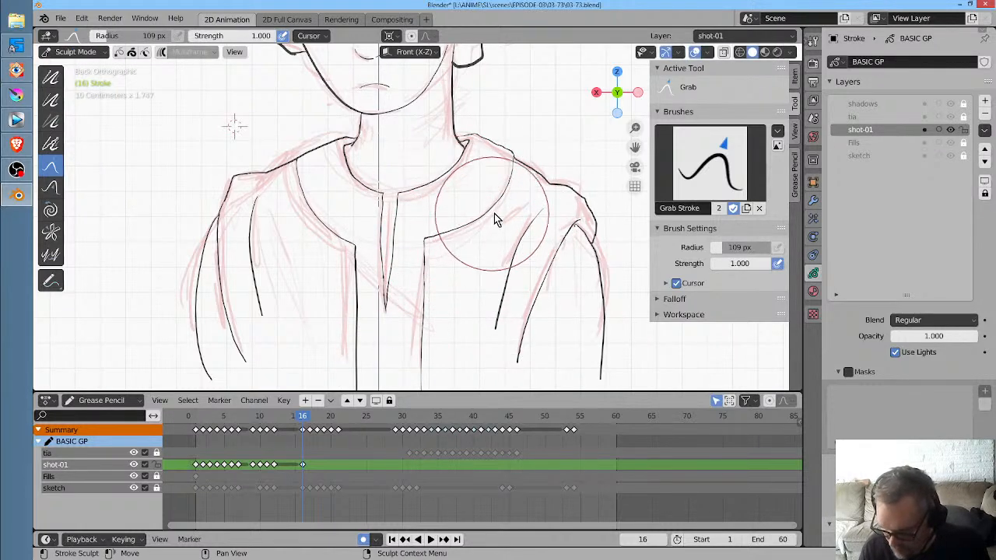
{"action": "mouse_move", "coordinate": [344, 256]}
{"action": "left_mouse_down"}
{"action": "mouse_move", "coordinate": [347, 241]}
{"action": "mouse_move", "coordinate": [309, 206]}
{"action": "mouse_move", "coordinate": [305, 161]}
{"action": "left_mouse_up"}
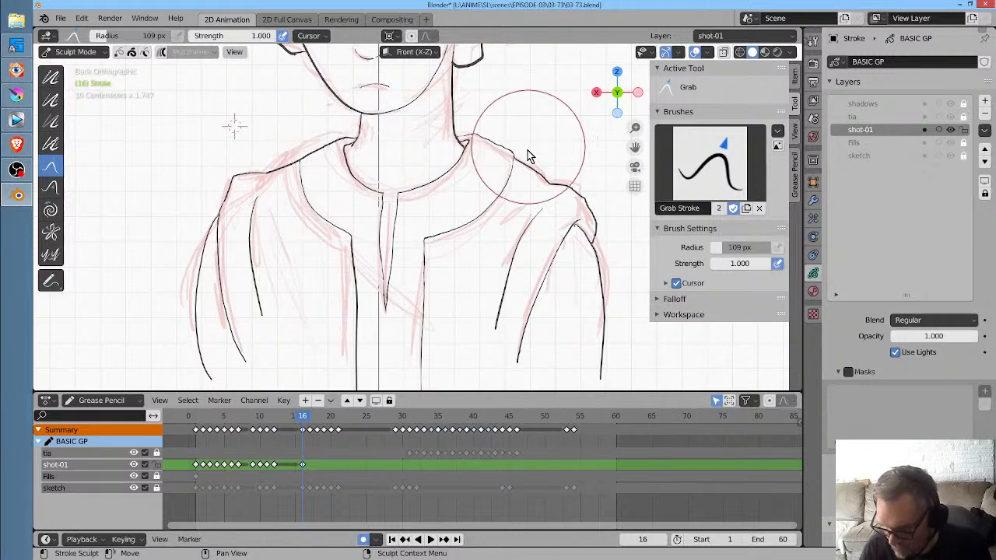
{"action": "left_click_drag", "start_coordinate": [523, 156], "coordinate": [550, 149]}
{"action": "left_click_drag", "start_coordinate": [435, 289], "coordinate": [432, 288]}
Return to Draw mode and extend the lower end of the ear-side sleeve's inner line straight down
{"action": "middle_click_drag", "start_coordinate": [464, 340], "coordinate": [473, 284]}
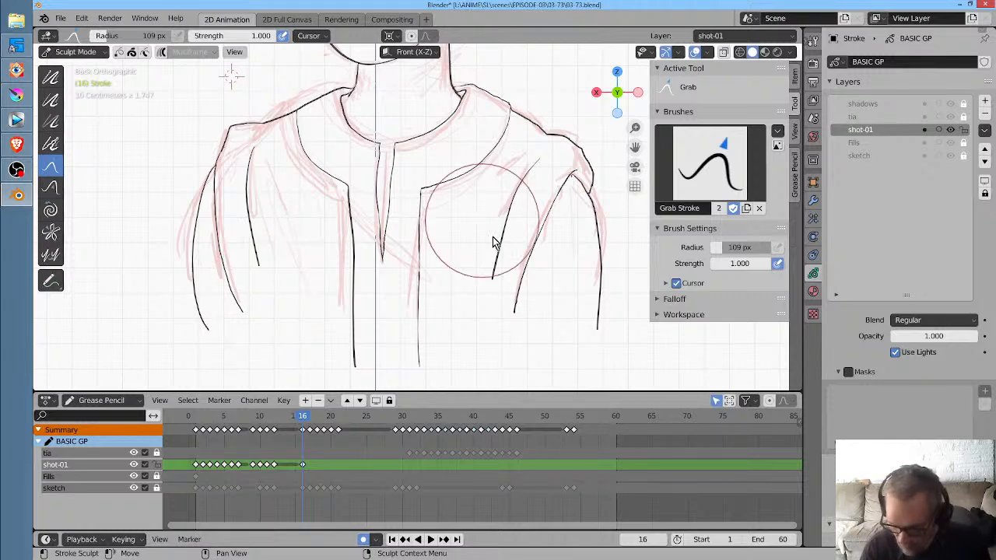
{"action": "left_click_drag", "start_coordinate": [493, 242], "coordinate": [510, 237]}
{"action": "key", "text": "Escape"}
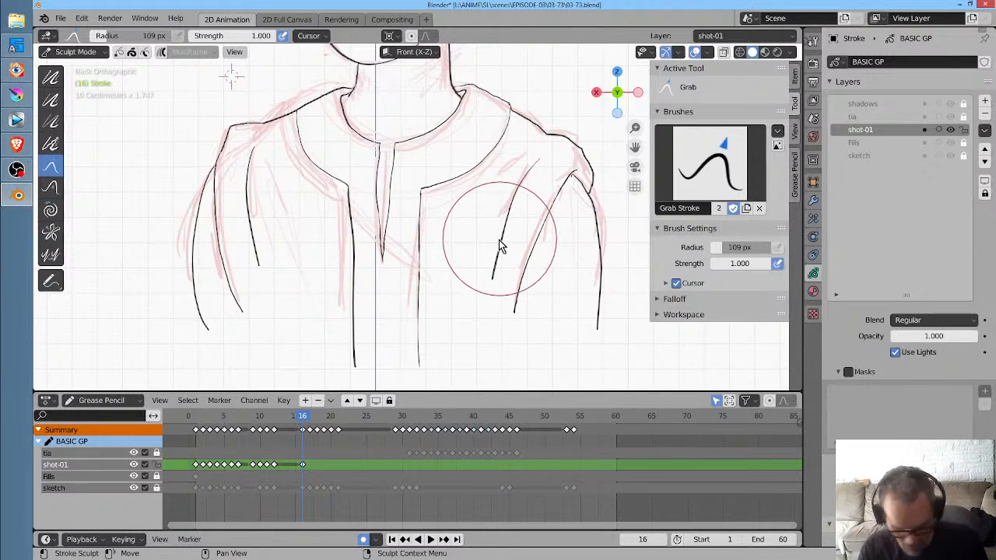
{"action": "key", "text": "ctrl+Tab"}
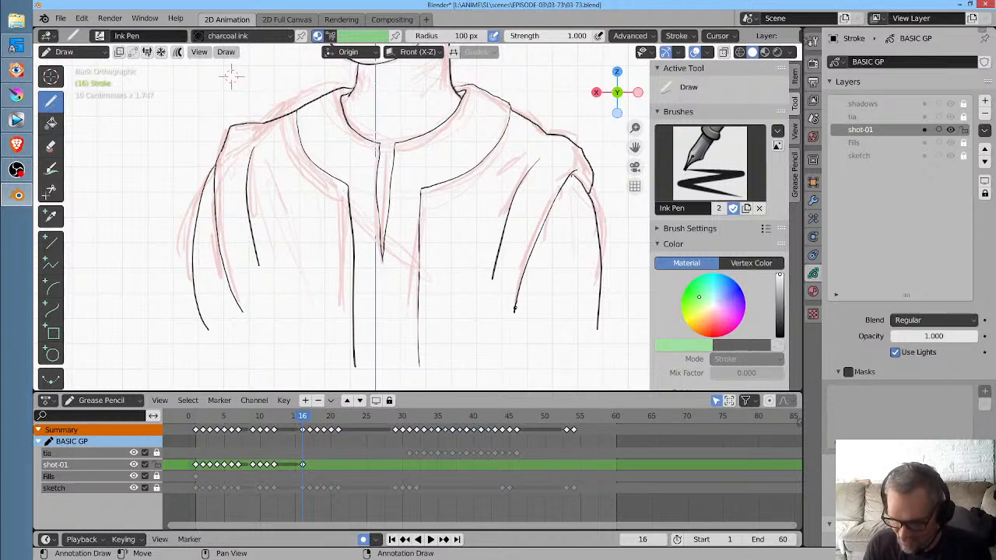
{"action": "left_click_drag", "start_coordinate": [514, 311], "coordinate": [513, 343]}
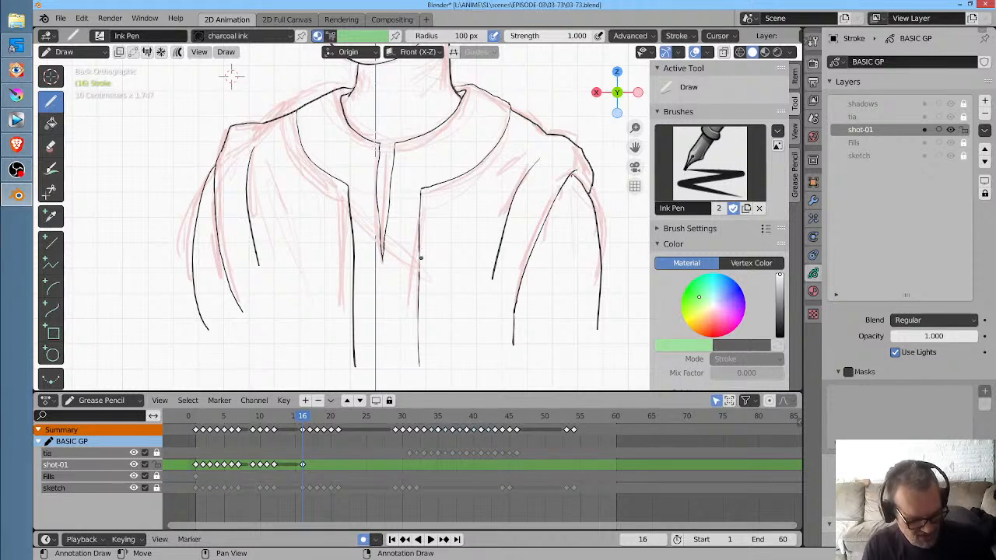
Reshape the two vertical front lines below the yoke with the Grab brush, adjusting their lower ends
{"action": "key", "text": "ctrl+Tab"}
{"action": "left_click_drag", "start_coordinate": [438, 276], "coordinate": [431, 282]}
{"action": "left_click_drag", "start_coordinate": [441, 298], "coordinate": [437, 309]}
{"action": "left_click_drag", "start_coordinate": [435, 360], "coordinate": [430, 375]}
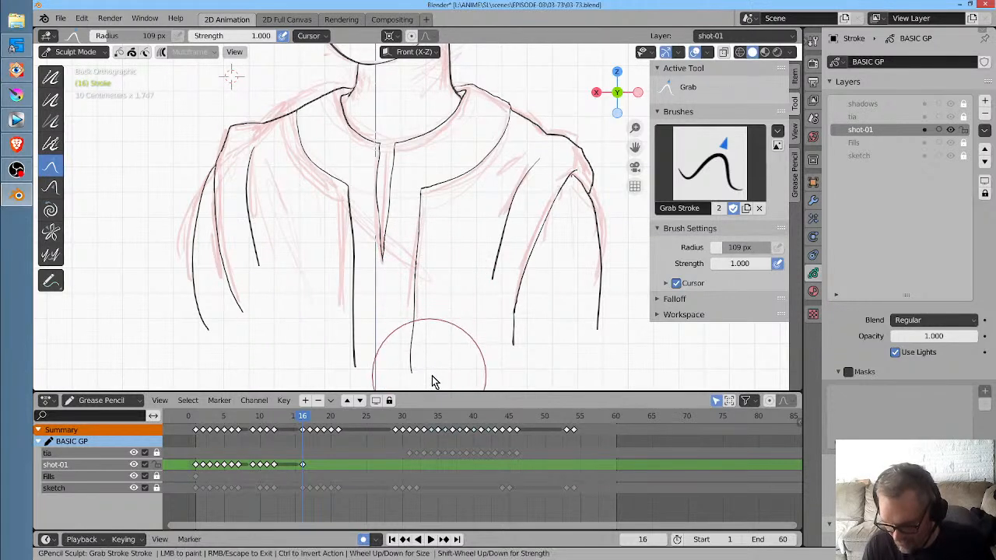
{"action": "left_click_drag", "start_coordinate": [358, 367], "coordinate": [354, 370]}
{"action": "mouse_move", "coordinate": [412, 358]}
{"action": "left_mouse_down"}
{"action": "mouse_move", "coordinate": [416, 345]}
{"action": "mouse_move", "coordinate": [427, 375]}
{"action": "mouse_move", "coordinate": [411, 378]}
{"action": "mouse_move", "coordinate": [426, 375]}
{"action": "left_mouse_up"}
{"action": "left_click_drag", "start_coordinate": [350, 368], "coordinate": [353, 369]}
{"action": "left_click_drag", "start_coordinate": [352, 368], "coordinate": [356, 365]}
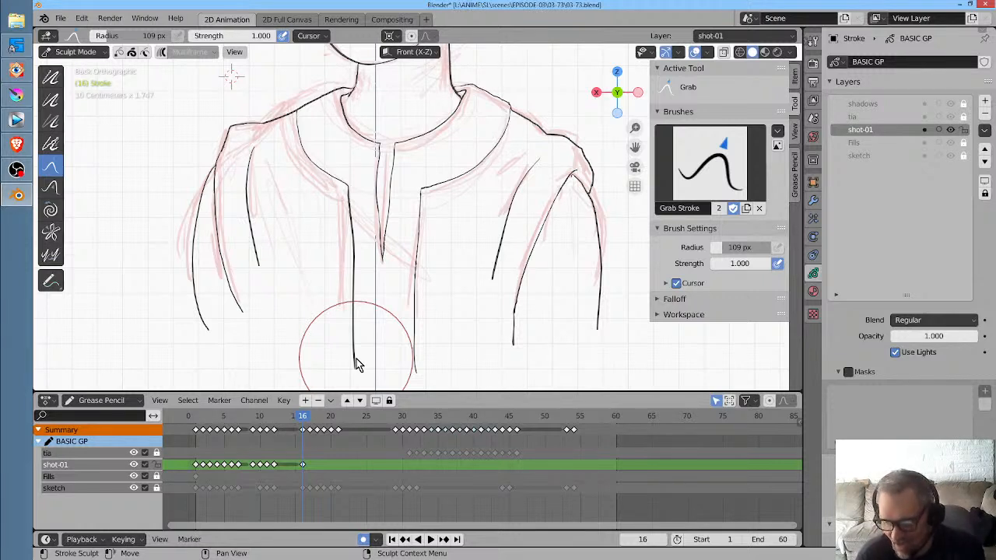
Lengthen and nudge the inner sleeve line opposite the ear with the Grab brush, and fine-tune the neckline slit and yoke edges
{"action": "left_click_drag", "start_coordinate": [249, 315], "coordinate": [249, 326]}
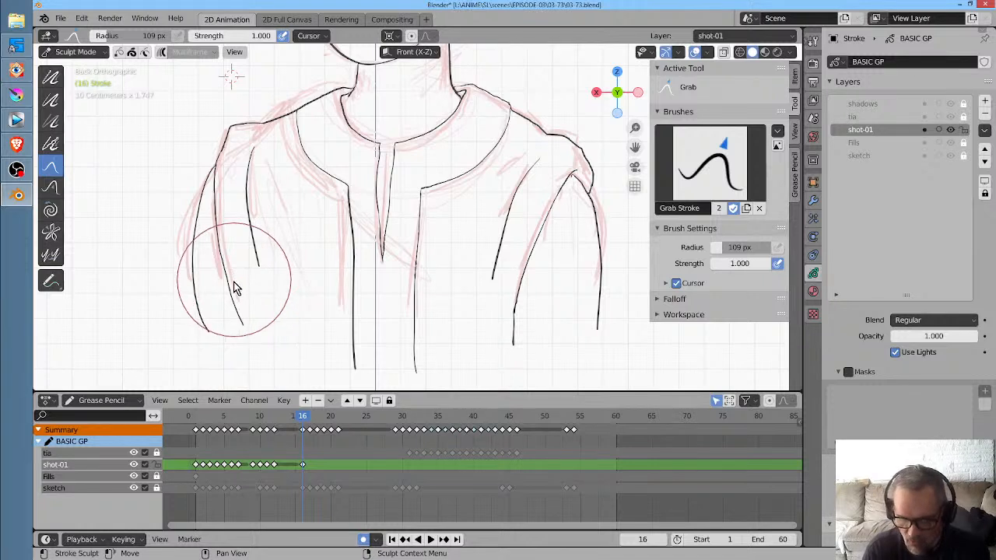
{"action": "left_click_drag", "start_coordinate": [234, 282], "coordinate": [229, 283]}
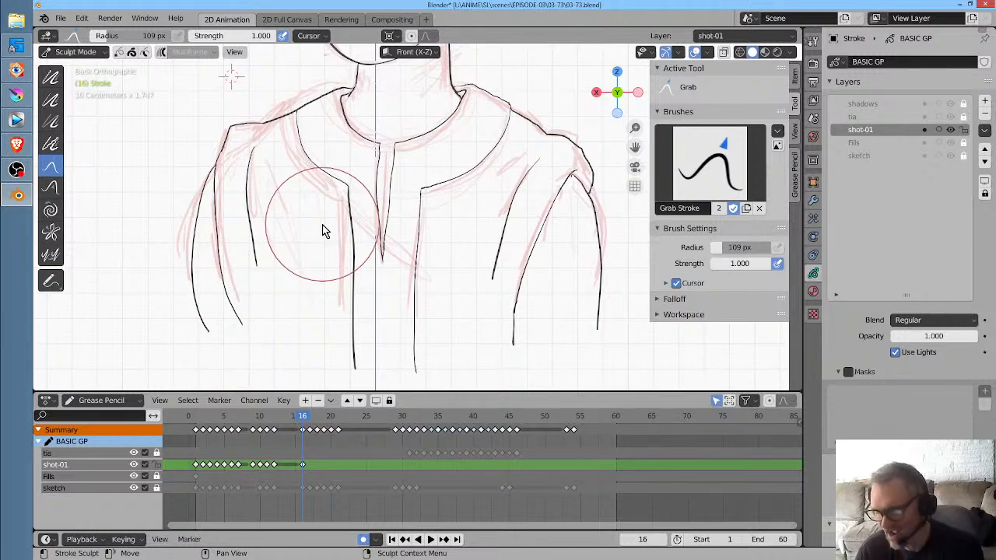
{"action": "left_click_drag", "start_coordinate": [378, 196], "coordinate": [383, 200]}
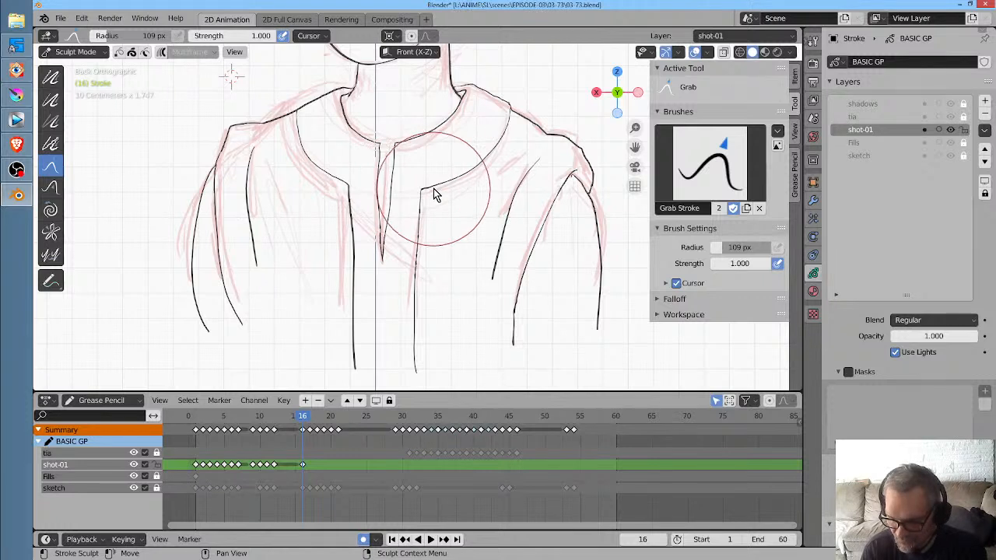
{"action": "left_click_drag", "start_coordinate": [422, 191], "coordinate": [400, 219]}
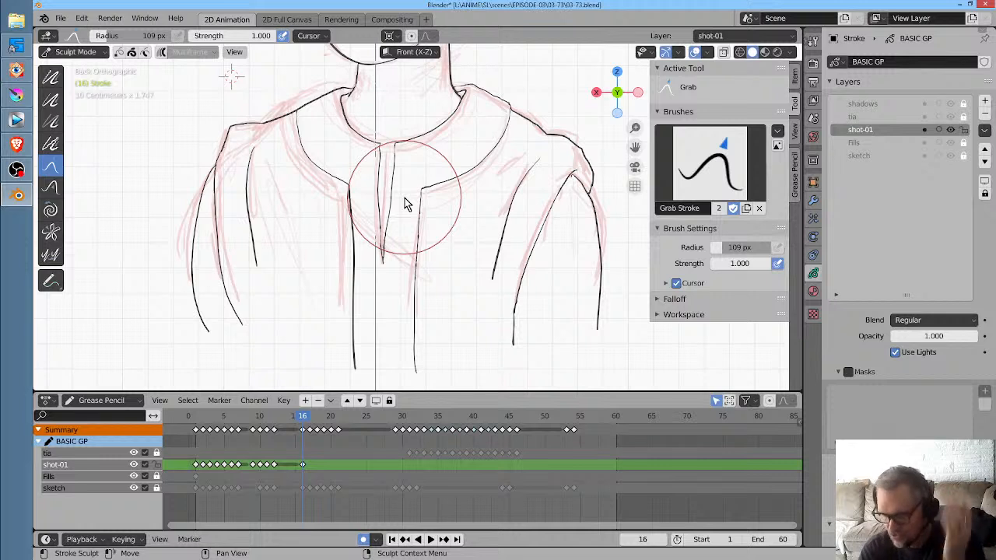
{"action": "left_click_drag", "start_coordinate": [301, 163], "coordinate": [306, 154]}
{"action": "left_click_drag", "start_coordinate": [491, 171], "coordinate": [518, 143]}
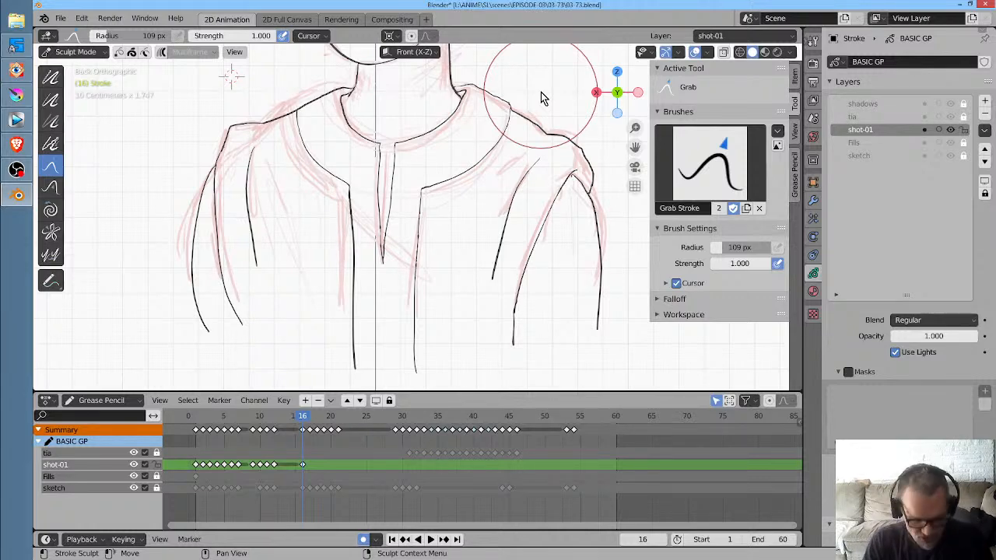
Switch to the camera view and reposition the front line below the yoke, opposite the ear side, with the Grab brush
{"action": "mouse_move", "coordinate": [480, 257]}
{"action": "middle_mouse_down"}
{"action": "mouse_move", "coordinate": [470, 256]}
{"action": "mouse_move", "coordinate": [486, 242]}
{"action": "middle_mouse_up"}
{"action": "key", "text": "KP_0"}
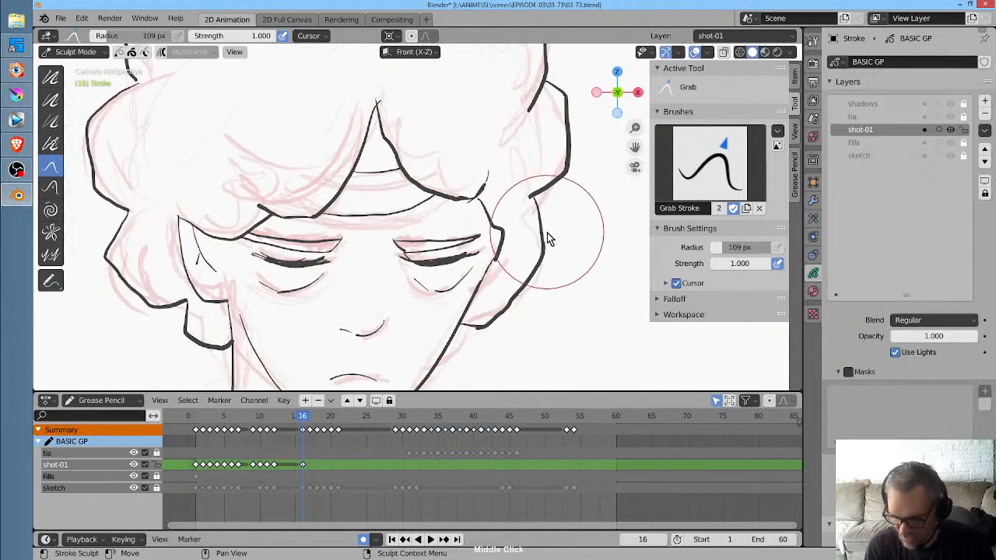
{"action": "scroll", "coordinate": [548, 239], "scroll_direction": "down", "scroll_amount": 7}
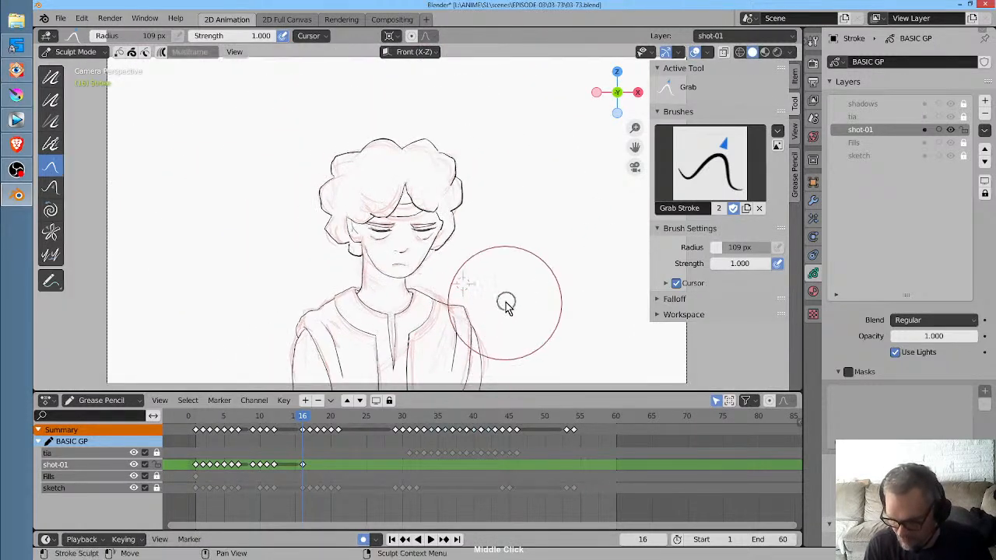
{"action": "middle_click_drag", "start_coordinate": [505, 303], "coordinate": [503, 234], "text": "shift"}
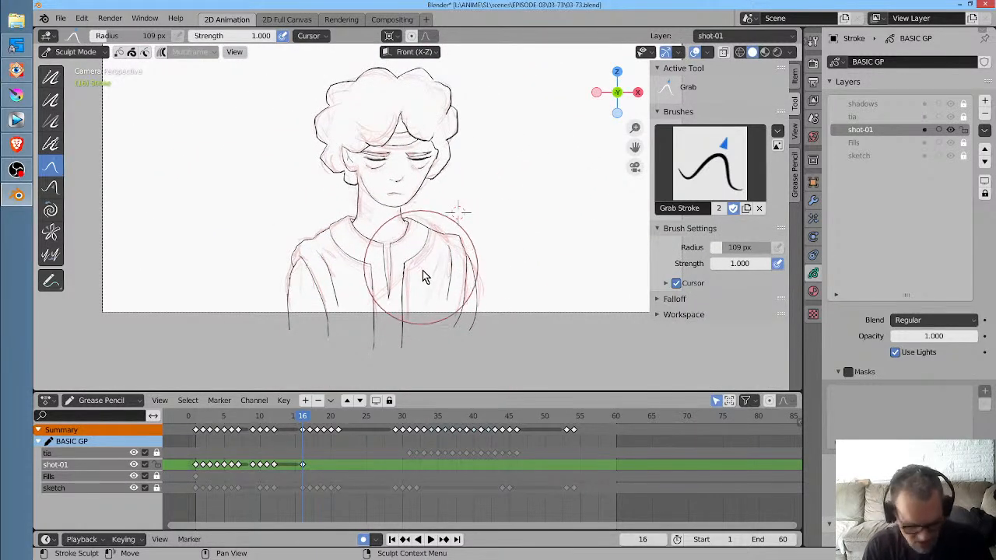
{"action": "scroll", "coordinate": [422, 276], "scroll_direction": "up", "scroll_amount": 4}
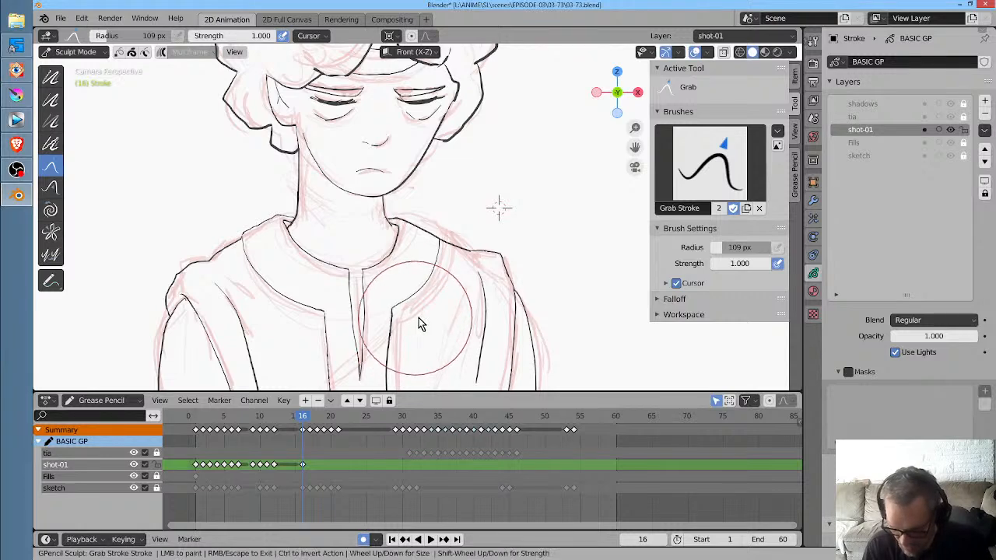
{"action": "left_click_drag", "start_coordinate": [420, 324], "coordinate": [403, 382]}
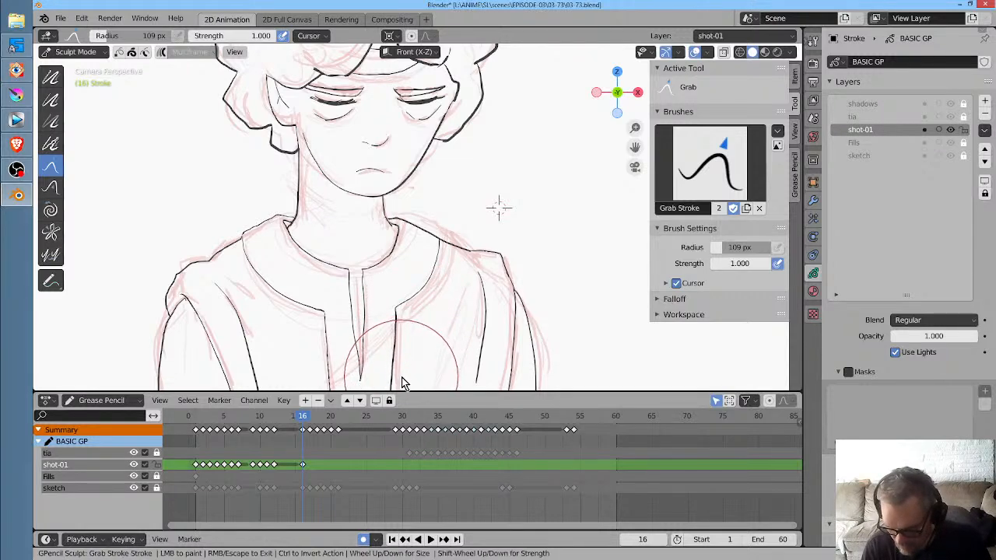
{"action": "middle_click_drag", "start_coordinate": [444, 338], "coordinate": [473, 231], "text": "shift"}
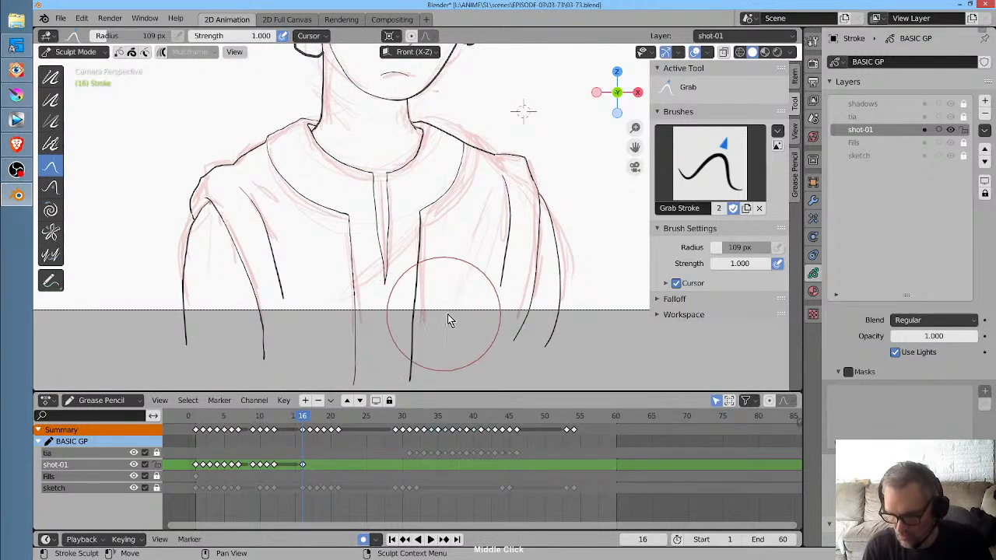
{"action": "middle_click_drag", "start_coordinate": [478, 292], "coordinate": [471, 285]}
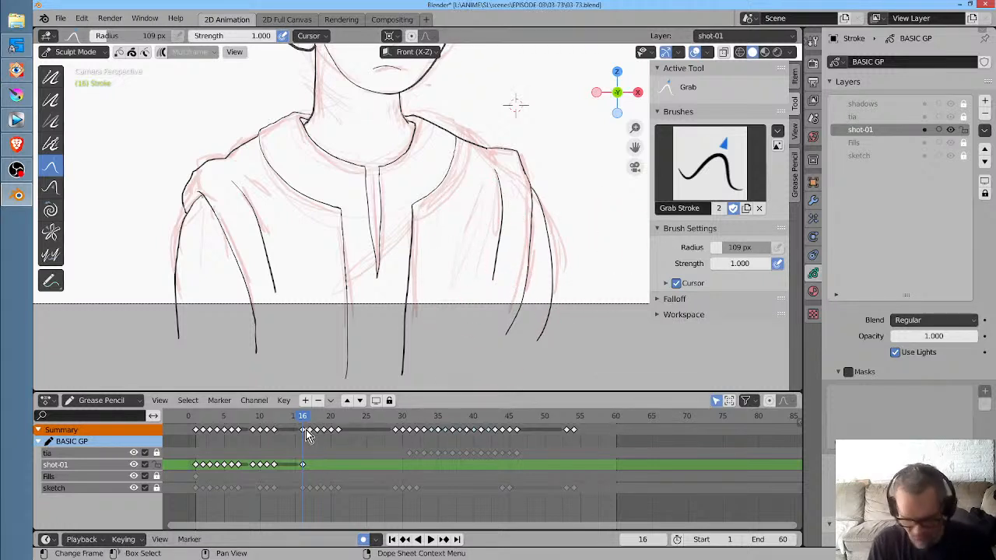
In Draw mode, ink one wavy line across the lower ends of both sleeves and the torso, just below the camera frame
{"action": "key", "text": "b"}
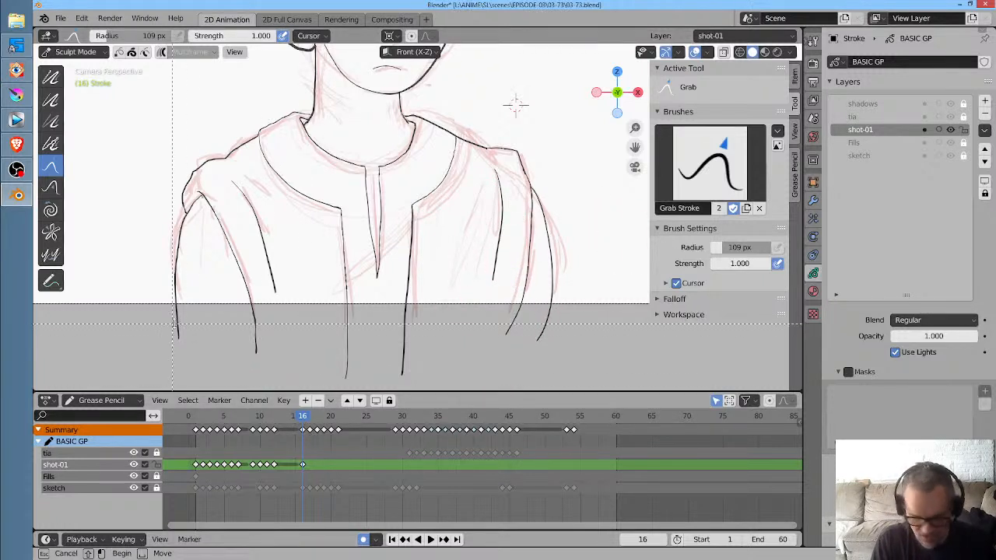
{"action": "key", "text": "Escape"}
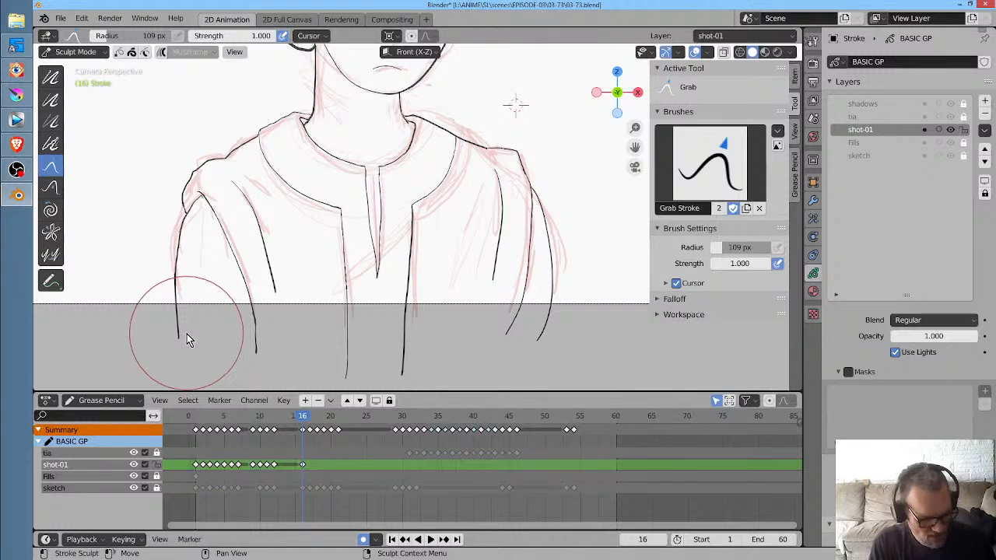
{"action": "key", "text": "ctrl+Tab"}
{"action": "mouse_move", "coordinate": [153, 326]}
{"action": "left_mouse_down"}
{"action": "mouse_move", "coordinate": [302, 328]}
{"action": "mouse_move", "coordinate": [386, 343]}
{"action": "mouse_move", "coordinate": [581, 336]}
{"action": "left_mouse_up"}
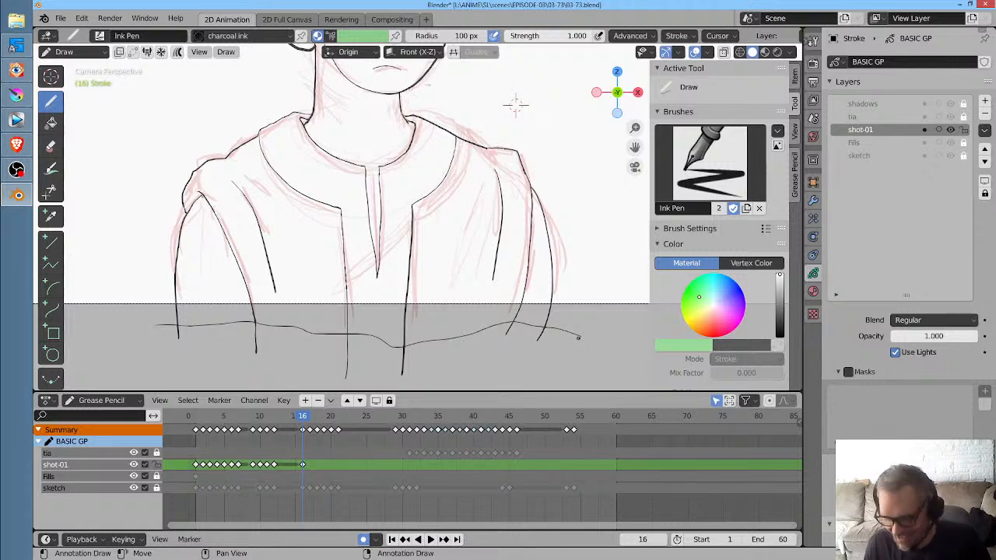
{"action": "key", "text": "space"}
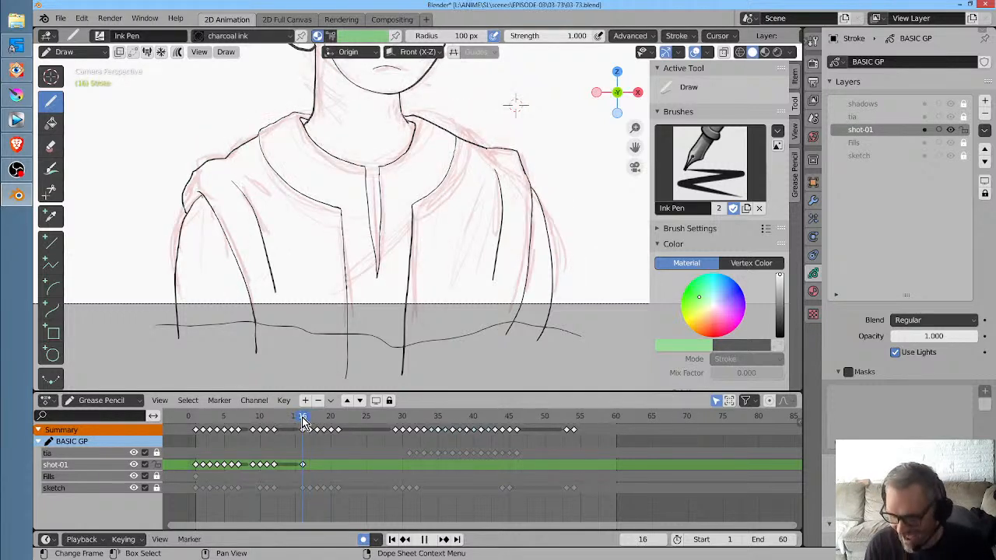
{"action": "middle_click_drag", "start_coordinate": [519, 189], "coordinate": [527, 248], "text": "ctrl"}
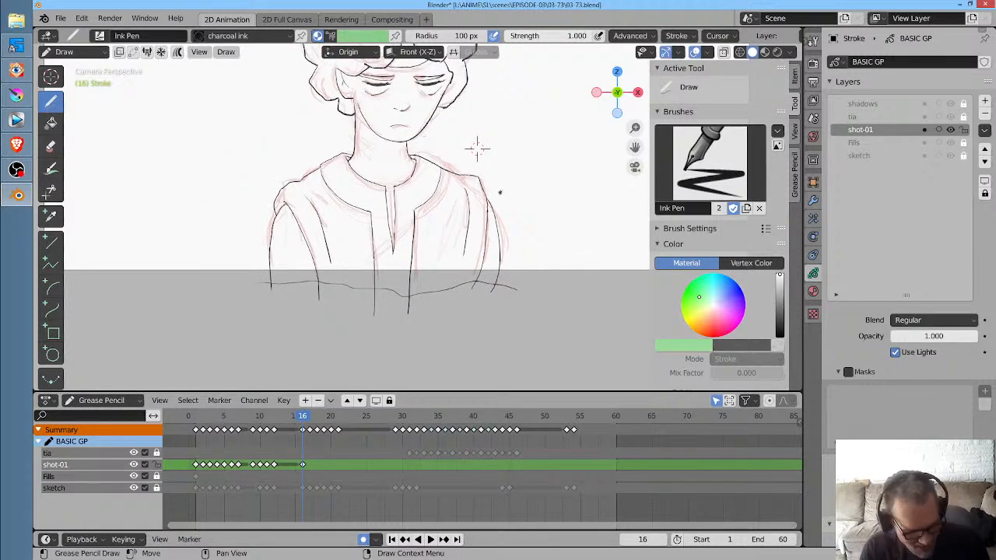
In Sculpt Mode, pull in the sleeve opposite the ear with the Grab brush and adjust the lower sleeve ends and closing line
{"action": "key", "text": "ctrl+Tab"}
{"action": "left_click_drag", "start_coordinate": [496, 217], "coordinate": [488, 211]}
{"action": "left_click_drag", "start_coordinate": [486, 253], "coordinate": [502, 243]}
{"action": "left_click_drag", "start_coordinate": [466, 297], "coordinate": [469, 301]}
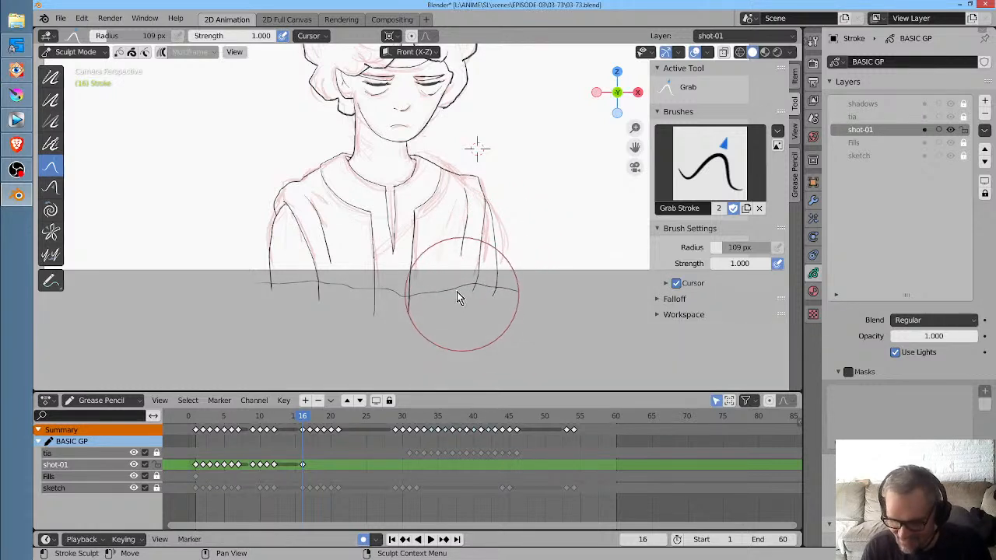
{"action": "left_click_drag", "start_coordinate": [382, 317], "coordinate": [384, 320]}
{"action": "left_click_drag", "start_coordinate": [264, 288], "coordinate": [261, 285]}
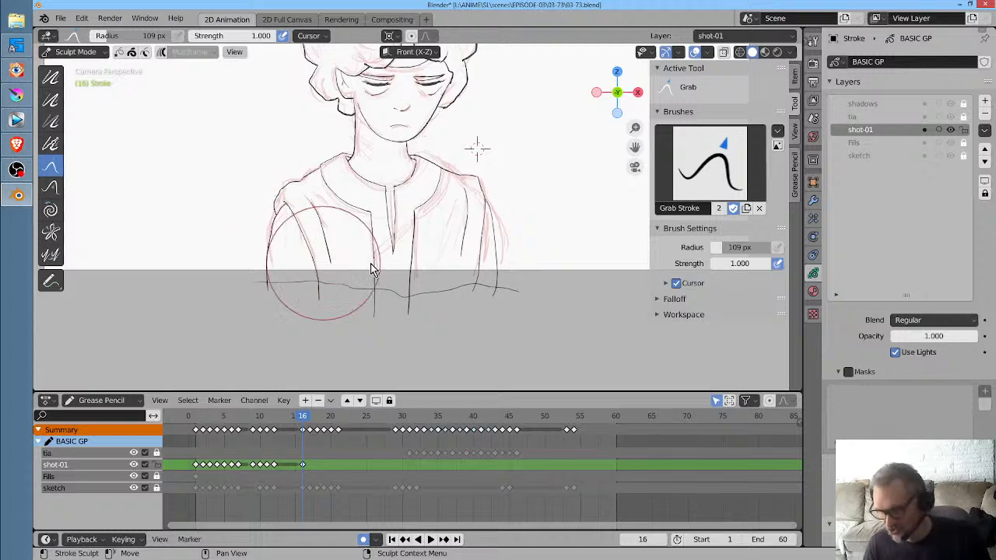
Reshape the hair outline with the Grab brush along the crown and the curls on the side opposite the ear
{"action": "middle_click_drag", "start_coordinate": [458, 164], "coordinate": [459, 240]}
{"action": "middle_click_drag", "start_coordinate": [432, 185], "coordinate": [429, 252]}
{"action": "left_click_drag", "start_coordinate": [363, 129], "coordinate": [361, 126]}
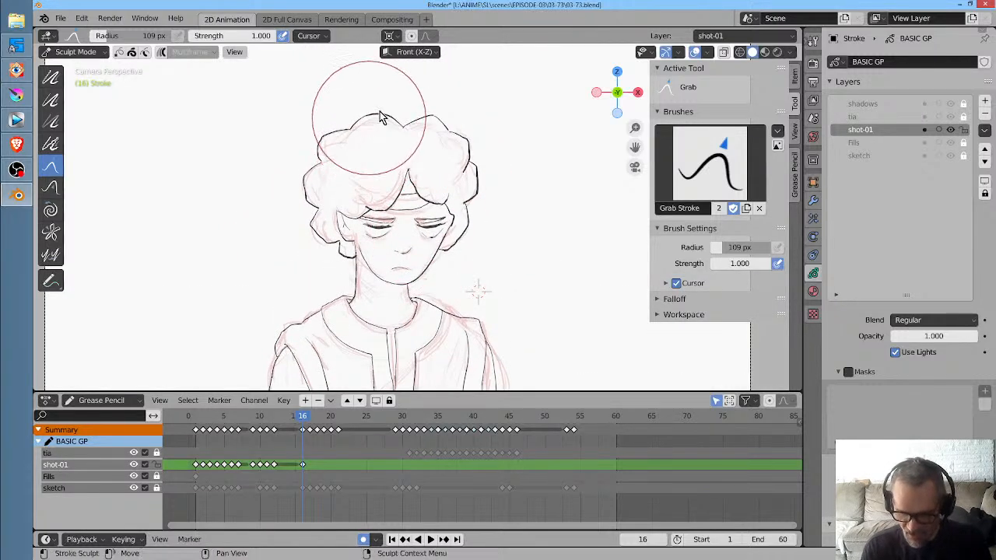
{"action": "left_click_drag", "start_coordinate": [423, 123], "coordinate": [458, 116]}
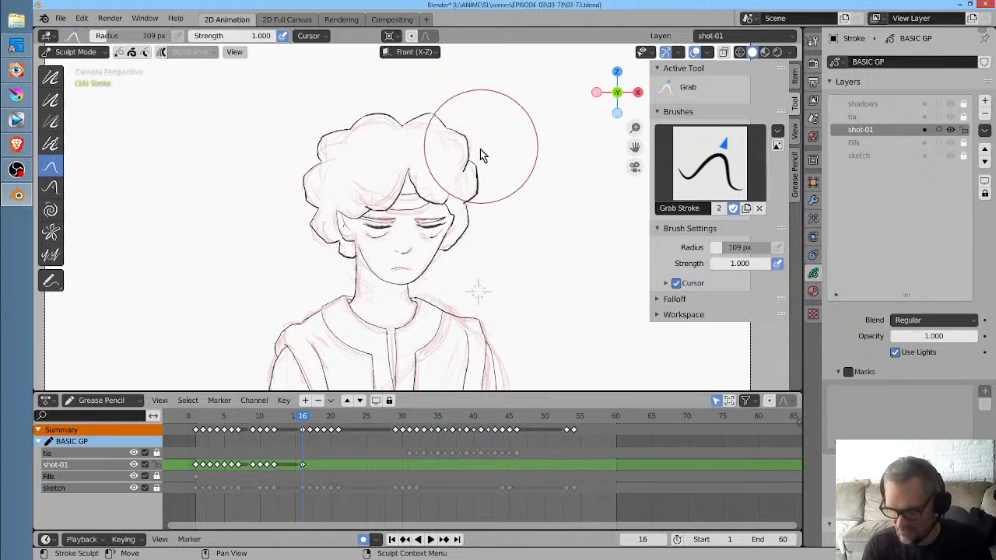
{"action": "left_click_drag", "start_coordinate": [493, 204], "coordinate": [484, 226]}
{"action": "mouse_move", "coordinate": [464, 229]}
{"action": "left_mouse_down"}
{"action": "mouse_move", "coordinate": [446, 224]}
{"action": "mouse_move", "coordinate": [452, 207]}
{"action": "mouse_move", "coordinate": [450, 220]}
{"action": "left_mouse_up"}
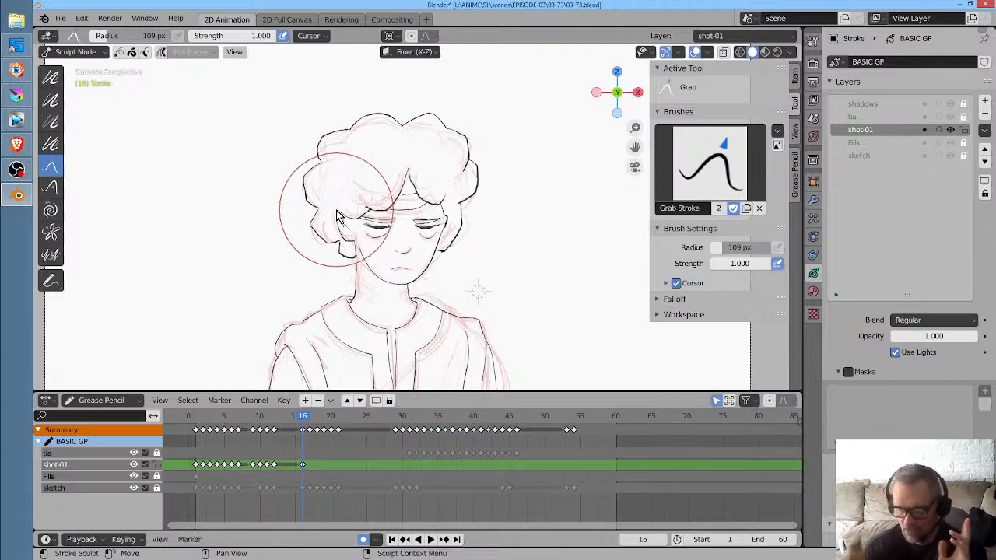
Return to Draw mode, sketch a heavy-outlined rectangle in the empty area beside the head, and hatch its inside
{"action": "middle_click_drag", "start_coordinate": [523, 214], "coordinate": [533, 241], "text": "shift"}
{"action": "key", "text": "ctrl+Tab"}
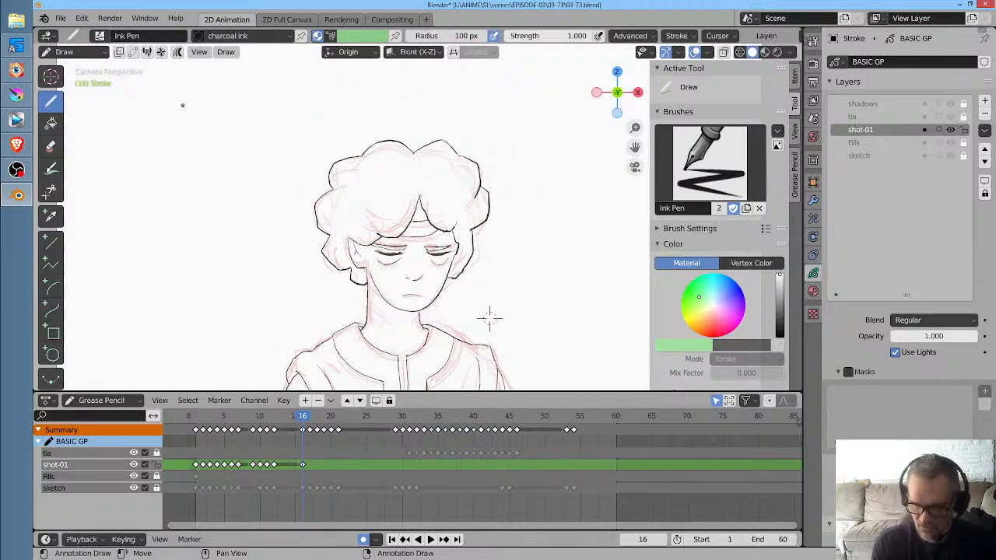
{"action": "left_click_drag", "start_coordinate": [149, 114], "coordinate": [204, 111]}
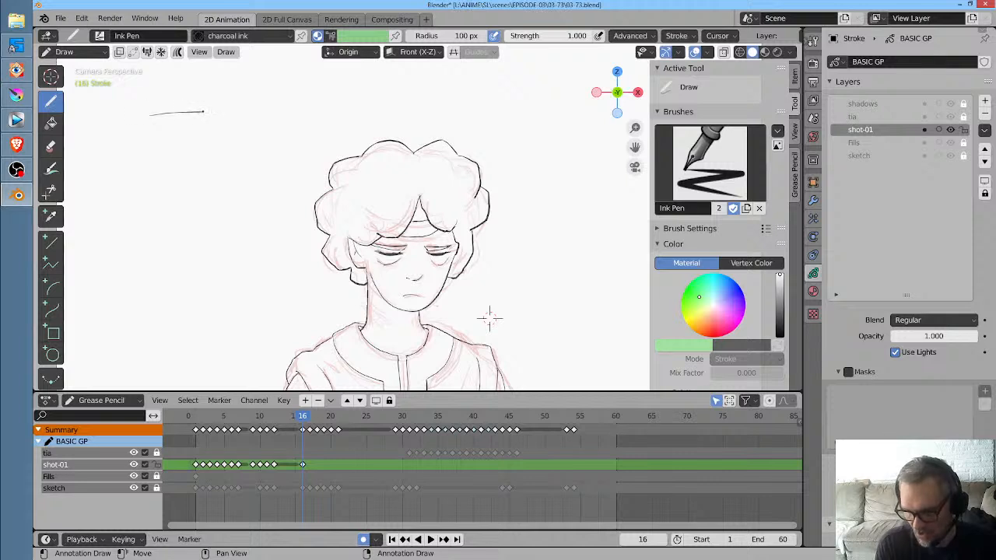
{"action": "mouse_move", "coordinate": [145, 125]}
{"action": "left_mouse_down"}
{"action": "mouse_move", "coordinate": [201, 147]}
{"action": "mouse_move", "coordinate": [207, 111]}
{"action": "left_mouse_up"}
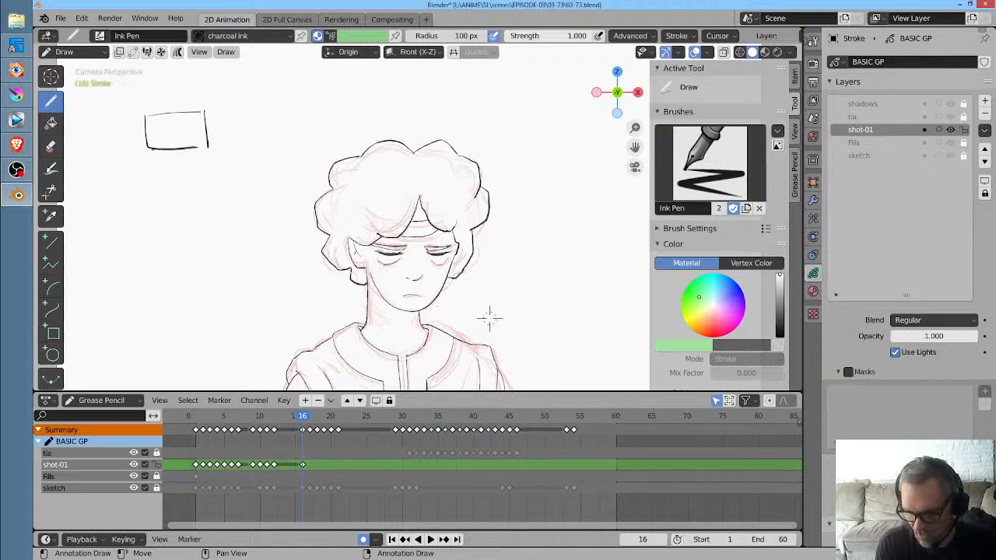
{"action": "mouse_move", "coordinate": [197, 147]}
{"action": "left_mouse_down"}
{"action": "mouse_move", "coordinate": [207, 109]}
{"action": "mouse_move", "coordinate": [143, 128]}
{"action": "mouse_move", "coordinate": [210, 125]}
{"action": "mouse_move", "coordinate": [206, 108]}
{"action": "left_mouse_up"}
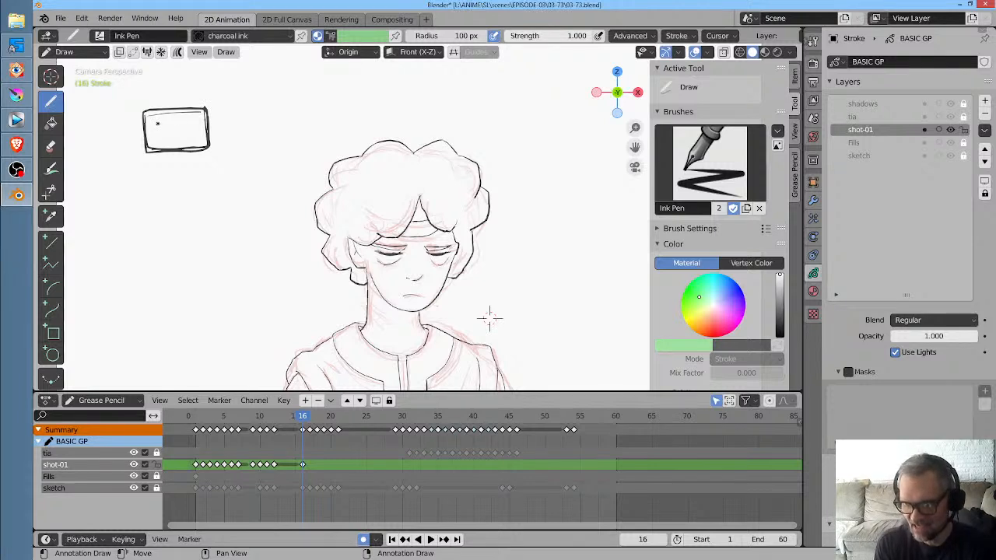
{"action": "left_click_drag", "start_coordinate": [154, 123], "coordinate": [201, 118]}
{"action": "left_click_drag", "start_coordinate": [156, 128], "coordinate": [196, 124]}
{"action": "mouse_move", "coordinate": [157, 133]}
{"action": "left_mouse_down"}
{"action": "mouse_move", "coordinate": [197, 136]}
{"action": "mouse_move", "coordinate": [190, 114]}
{"action": "mouse_move", "coordinate": [199, 130]}
{"action": "left_mouse_up"}
{"action": "left_click_drag", "start_coordinate": [163, 144], "coordinate": [196, 141]}
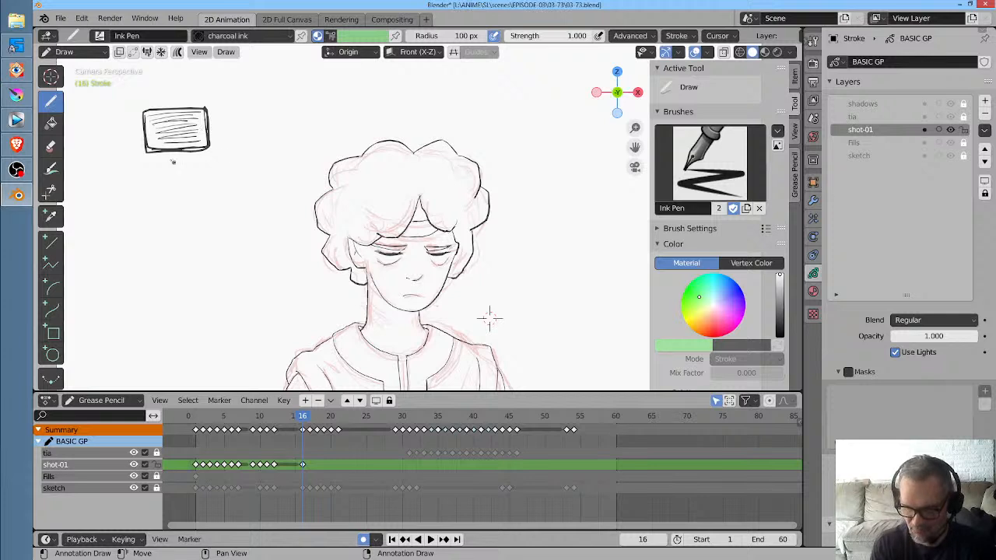
Draw three lines ending in circles beneath the hatched rectangle and a curved arrow pointing up to the middle circle
{"action": "left_click_drag", "start_coordinate": [158, 154], "coordinate": [145, 196]}
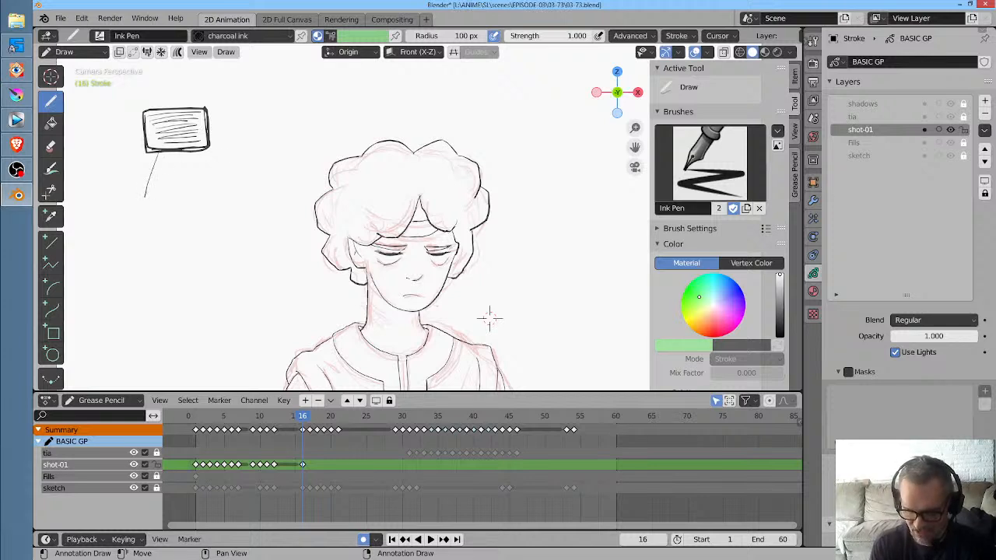
{"action": "mouse_move", "coordinate": [183, 156]}
{"action": "left_mouse_down"}
{"action": "mouse_move", "coordinate": [184, 208]}
{"action": "mouse_move", "coordinate": [227, 191]}
{"action": "left_mouse_up"}
{"action": "mouse_move", "coordinate": [144, 194]}
{"action": "left_mouse_down"}
{"action": "mouse_move", "coordinate": [134, 210]}
{"action": "mouse_move", "coordinate": [143, 194]}
{"action": "mouse_move", "coordinate": [198, 219]}
{"action": "mouse_move", "coordinate": [191, 208]}
{"action": "mouse_move", "coordinate": [244, 204]}
{"action": "mouse_move", "coordinate": [231, 188]}
{"action": "left_mouse_up"}
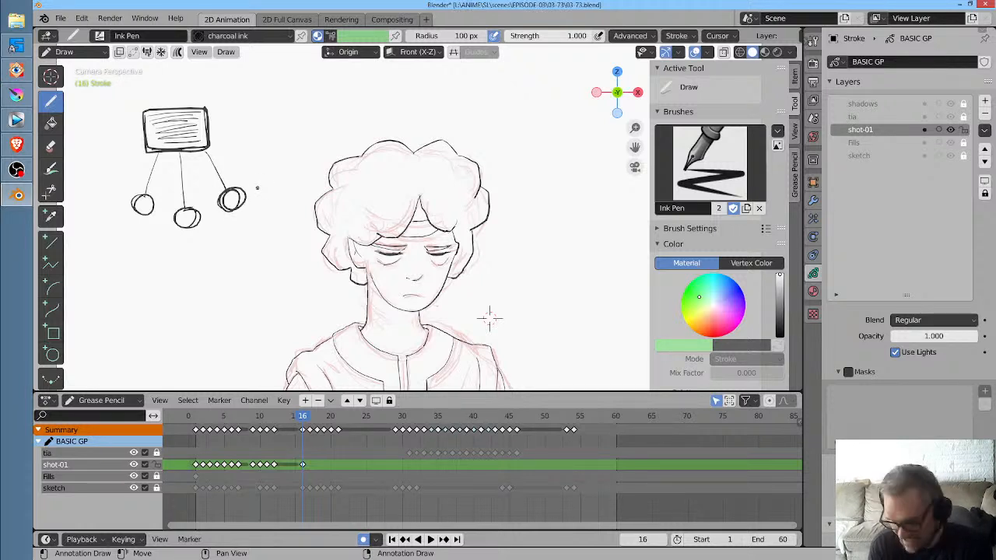
{"action": "mouse_move", "coordinate": [146, 194]}
{"action": "left_mouse_down"}
{"action": "mouse_move", "coordinate": [131, 203]}
{"action": "mouse_move", "coordinate": [219, 212]}
{"action": "mouse_move", "coordinate": [251, 188]}
{"action": "left_mouse_up"}
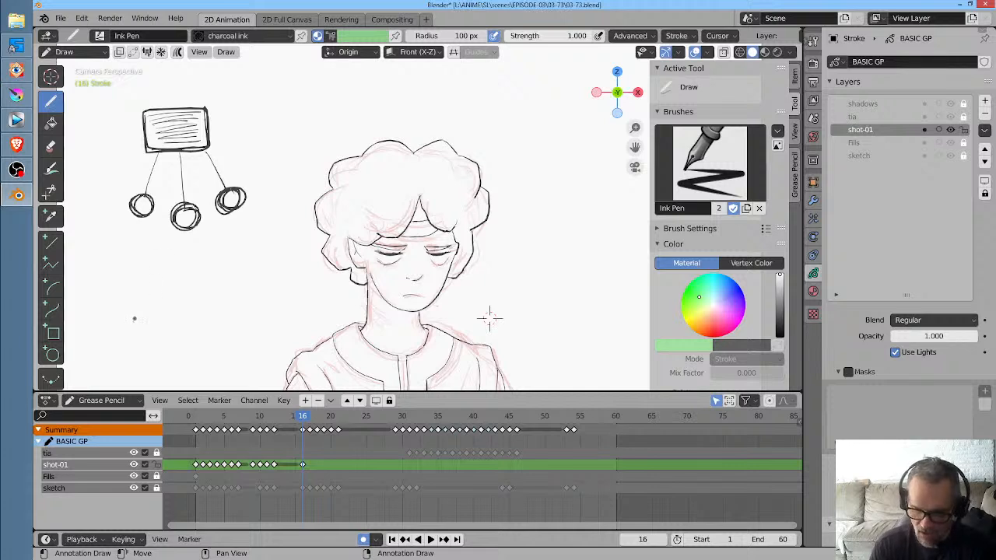
{"action": "mouse_move", "coordinate": [134, 321]}
{"action": "left_mouse_down"}
{"action": "mouse_move", "coordinate": [153, 310]}
{"action": "mouse_move", "coordinate": [179, 242]}
{"action": "mouse_move", "coordinate": [187, 247]}
{"action": "left_mouse_up"}
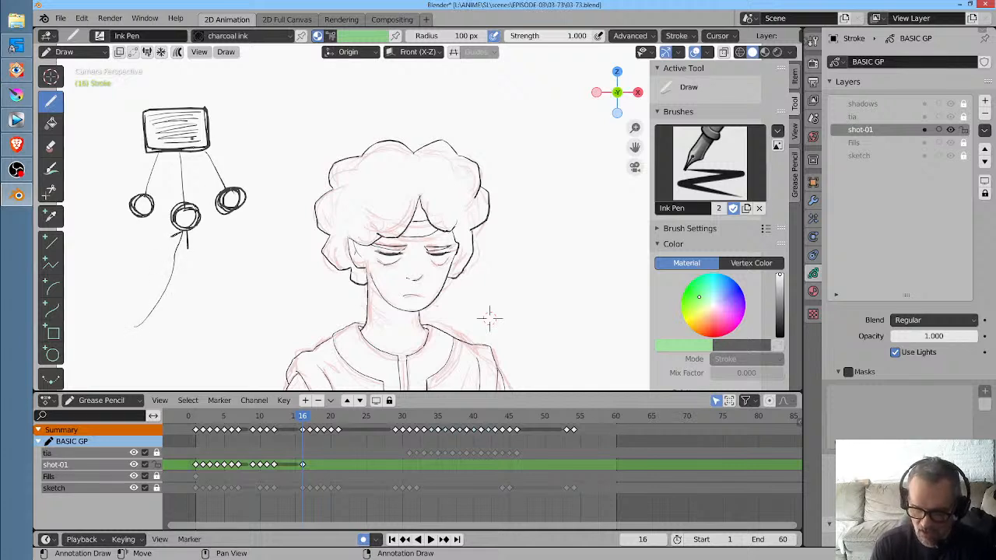
Add a slanted extension to the side of the rectangle and draw a curved arrow pointing at it
{"action": "mouse_move", "coordinate": [205, 107]}
{"action": "left_mouse_down"}
{"action": "mouse_move", "coordinate": [146, 158]}
{"action": "mouse_move", "coordinate": [205, 104]}
{"action": "left_mouse_up"}
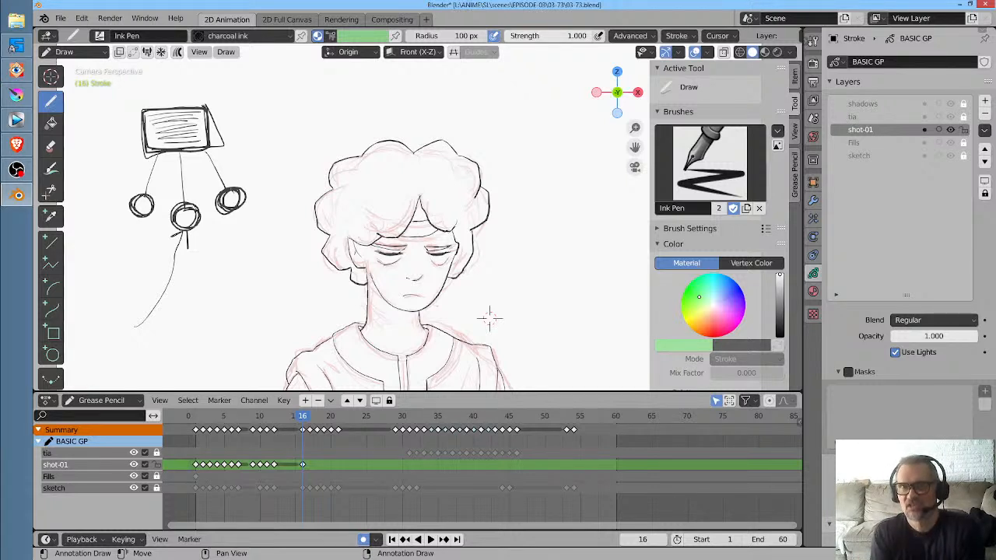
{"action": "mouse_move", "coordinate": [206, 106]}
{"action": "left_mouse_down"}
{"action": "mouse_move", "coordinate": [208, 147]}
{"action": "mouse_move", "coordinate": [144, 123]}
{"action": "mouse_move", "coordinate": [223, 145]}
{"action": "left_mouse_up"}
{"action": "mouse_move", "coordinate": [277, 76]}
{"action": "left_mouse_down"}
{"action": "mouse_move", "coordinate": [214, 116]}
{"action": "mouse_move", "coordinate": [237, 110]}
{"action": "left_mouse_up"}
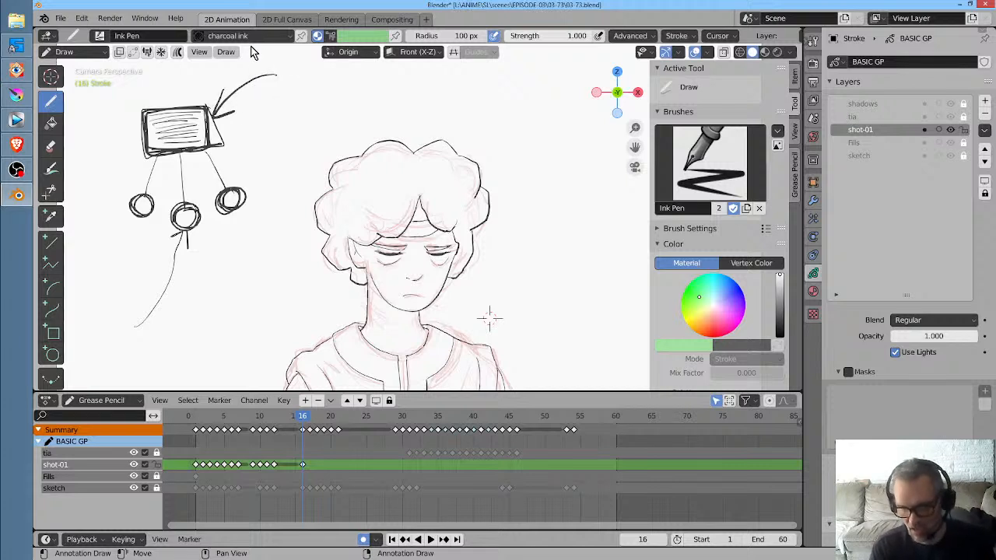
Hand-letter the words PYTHON and LUA beside the arrow that points at the rectangle
{"action": "mouse_move", "coordinate": [241, 104]}
{"action": "left_mouse_down"}
{"action": "mouse_move", "coordinate": [248, 116]}
{"action": "mouse_move", "coordinate": [260, 107]}
{"action": "left_mouse_up"}
{"action": "left_click_drag", "start_coordinate": [265, 94], "coordinate": [256, 119]}
{"action": "mouse_move", "coordinate": [269, 97]}
{"action": "left_mouse_down"}
{"action": "mouse_move", "coordinate": [265, 119]}
{"action": "mouse_move", "coordinate": [277, 93]}
{"action": "left_mouse_up"}
{"action": "mouse_move", "coordinate": [282, 87]}
{"action": "left_mouse_down"}
{"action": "mouse_move", "coordinate": [287, 108]}
{"action": "mouse_move", "coordinate": [296, 102]}
{"action": "left_mouse_up"}
{"action": "left_click_drag", "start_coordinate": [284, 98], "coordinate": [323, 75]}
{"action": "mouse_move", "coordinate": [266, 123]}
{"action": "left_mouse_down"}
{"action": "mouse_move", "coordinate": [277, 143]}
{"action": "mouse_move", "coordinate": [288, 136]}
{"action": "left_mouse_up"}
{"action": "left_click_drag", "start_coordinate": [285, 124], "coordinate": [292, 133]}
{"action": "left_click_drag", "start_coordinate": [301, 110], "coordinate": [307, 119]}
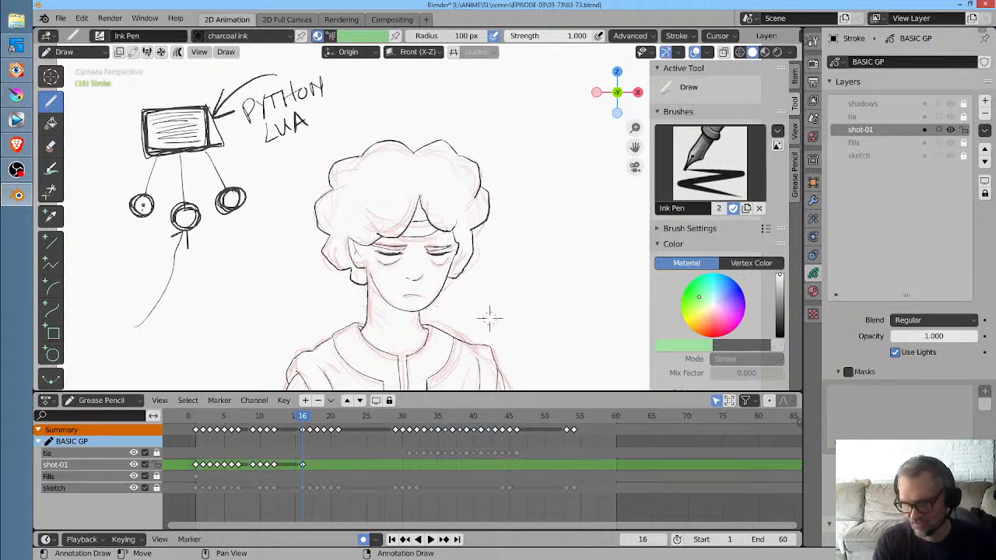
Draw more upward arrows to the three circles, thicken the circles, and add a curved arrow to the rectangle
{"action": "left_click_drag", "start_coordinate": [114, 299], "coordinate": [137, 227]}
{"action": "left_click_drag", "start_coordinate": [128, 235], "coordinate": [141, 230]}
{"action": "left_click_drag", "start_coordinate": [194, 249], "coordinate": [203, 309]}
{"action": "mouse_move", "coordinate": [194, 194]}
{"action": "left_mouse_down"}
{"action": "mouse_move", "coordinate": [203, 227]}
{"action": "mouse_move", "coordinate": [205, 208]}
{"action": "left_mouse_up"}
{"action": "mouse_move", "coordinate": [143, 190]}
{"action": "left_mouse_down"}
{"action": "mouse_move", "coordinate": [148, 202]}
{"action": "mouse_move", "coordinate": [126, 204]}
{"action": "mouse_move", "coordinate": [142, 192]}
{"action": "left_mouse_up"}
{"action": "mouse_move", "coordinate": [221, 189]}
{"action": "left_mouse_down"}
{"action": "mouse_move", "coordinate": [246, 205]}
{"action": "mouse_move", "coordinate": [234, 231]}
{"action": "mouse_move", "coordinate": [256, 225]}
{"action": "left_mouse_up"}
{"action": "left_click_drag", "start_coordinate": [242, 217], "coordinate": [245, 291]}
{"action": "left_click_drag", "start_coordinate": [136, 138], "coordinate": [98, 233]}
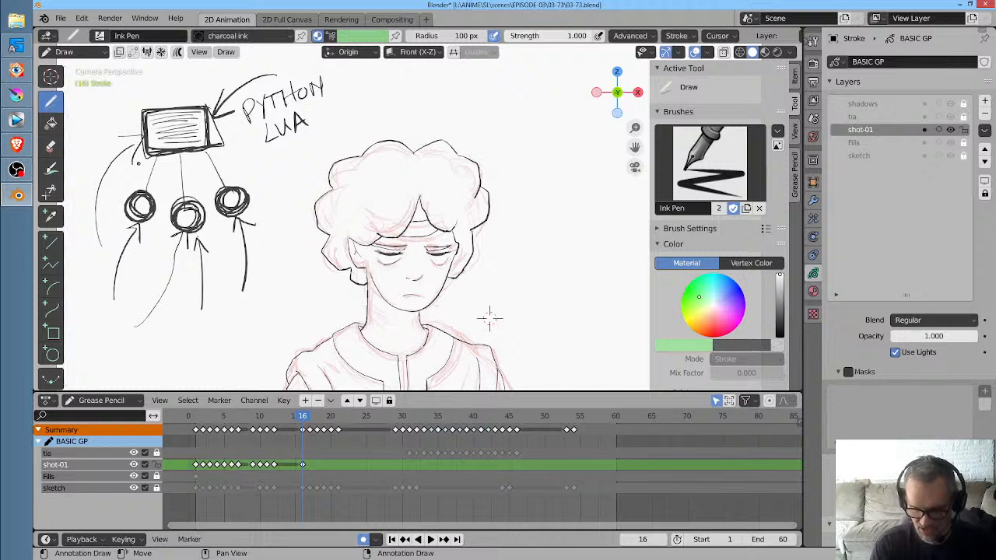
Draw loose loops around the rectangle and the circles, and one large oval enclosing the whole diagram
{"action": "mouse_move", "coordinate": [196, 85]}
{"action": "left_mouse_down"}
{"action": "mouse_move", "coordinate": [122, 119]}
{"action": "mouse_move", "coordinate": [132, 181]}
{"action": "left_mouse_up"}
{"action": "mouse_move", "coordinate": [211, 184]}
{"action": "left_mouse_down"}
{"action": "mouse_move", "coordinate": [167, 233]}
{"action": "mouse_move", "coordinate": [194, 234]}
{"action": "left_mouse_up"}
{"action": "mouse_move", "coordinate": [238, 171]}
{"action": "left_mouse_down"}
{"action": "mouse_move", "coordinate": [205, 165]}
{"action": "mouse_move", "coordinate": [238, 180]}
{"action": "left_mouse_up"}
{"action": "mouse_move", "coordinate": [224, 117]}
{"action": "left_mouse_down"}
{"action": "mouse_move", "coordinate": [234, 269]}
{"action": "mouse_move", "coordinate": [229, 103]}
{"action": "left_mouse_up"}
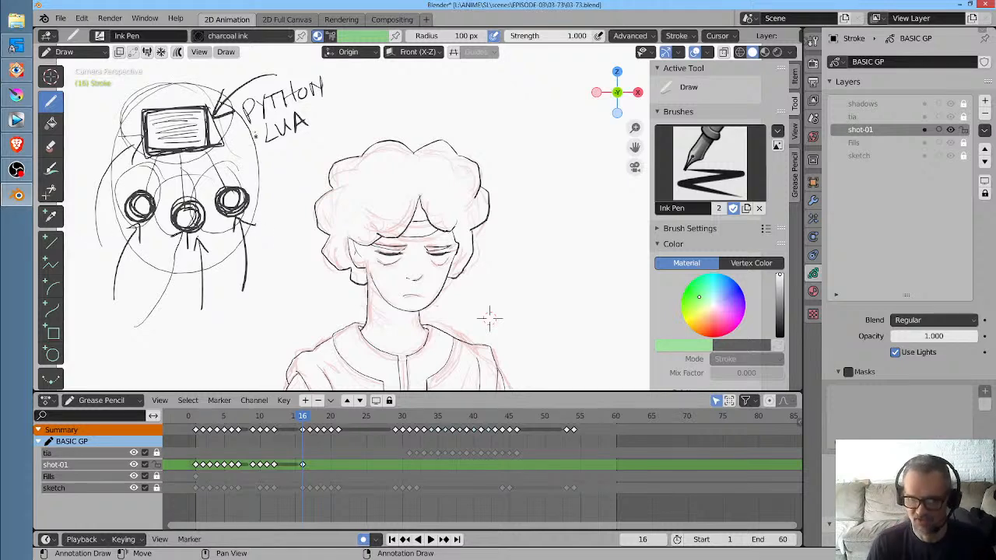
Lasso-select the whole explanatory diagram with its PYTHON and LUA lettering beside the character and delete its strokes
{"action": "middle_click_drag", "start_coordinate": [253, 123], "coordinate": [271, 184], "text": "ctrl"}
{"action": "middle_click_drag", "start_coordinate": [434, 309], "coordinate": [442, 303], "text": "shift"}
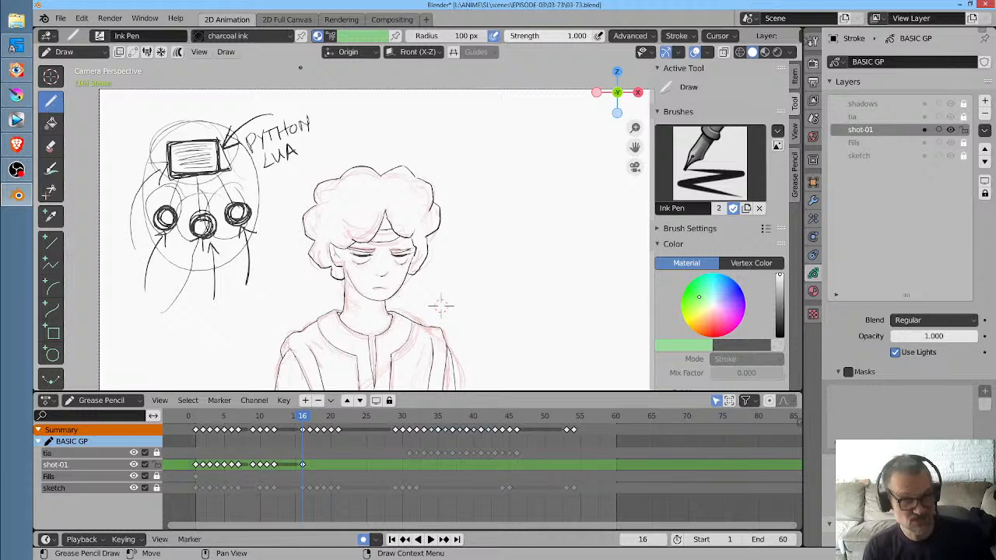
{"action": "key", "text": "Tab"}
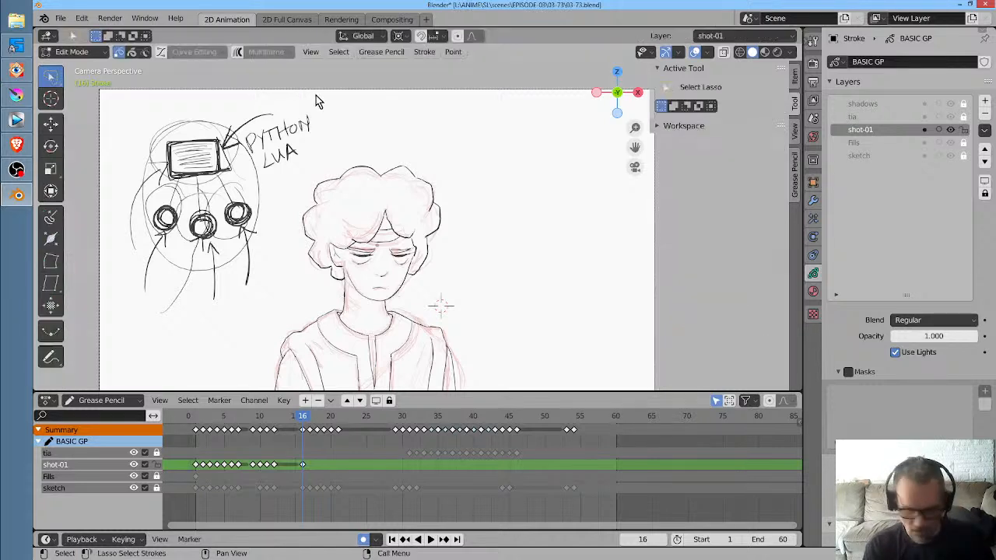
{"action": "mouse_move", "coordinate": [276, 87]}
{"action": "left_mouse_down"}
{"action": "mouse_move", "coordinate": [135, 134]}
{"action": "mouse_move", "coordinate": [164, 365]}
{"action": "mouse_move", "coordinate": [289, 232]}
{"action": "mouse_move", "coordinate": [342, 135]}
{"action": "mouse_move", "coordinate": [306, 82]}
{"action": "left_mouse_up"}
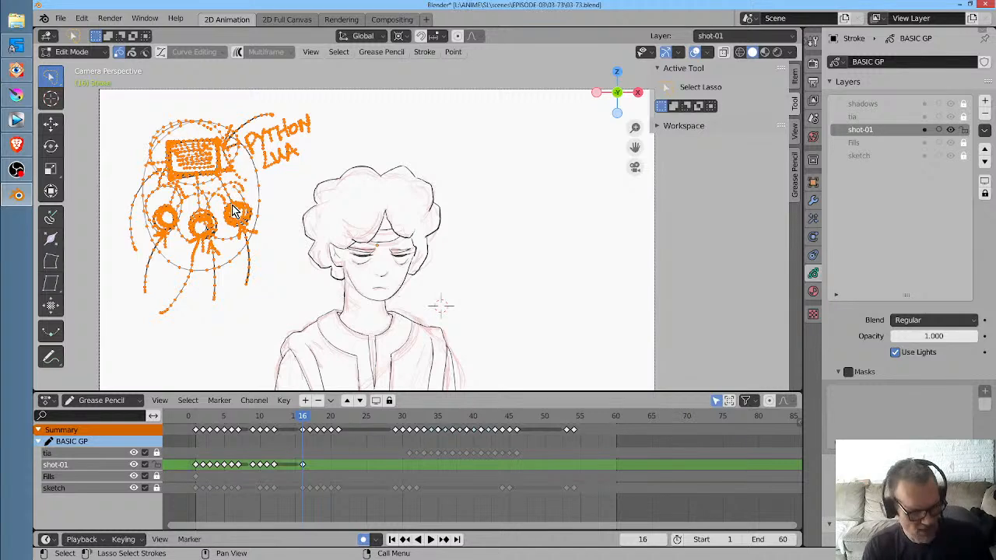
{"action": "key", "text": "x"}
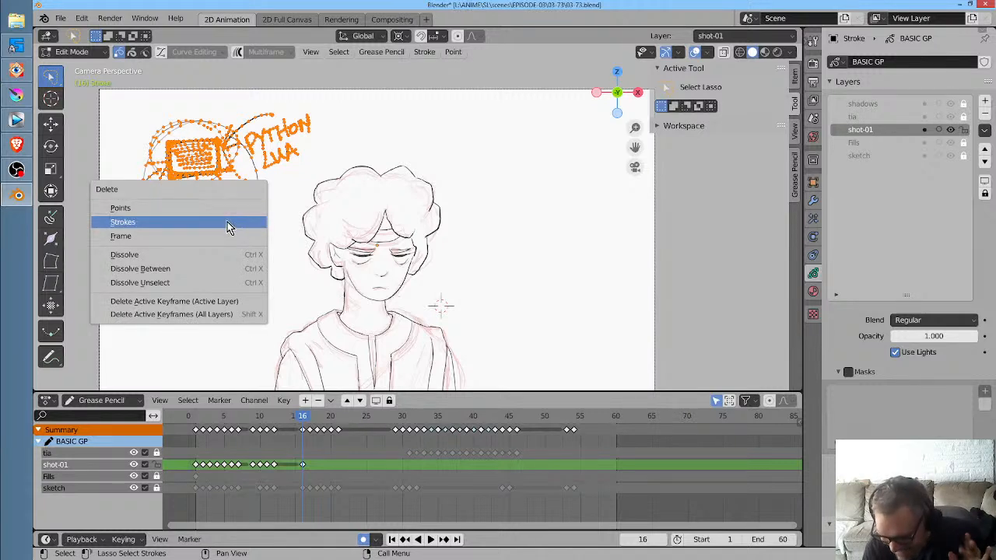
{"action": "left_click", "coordinate": [228, 222]}
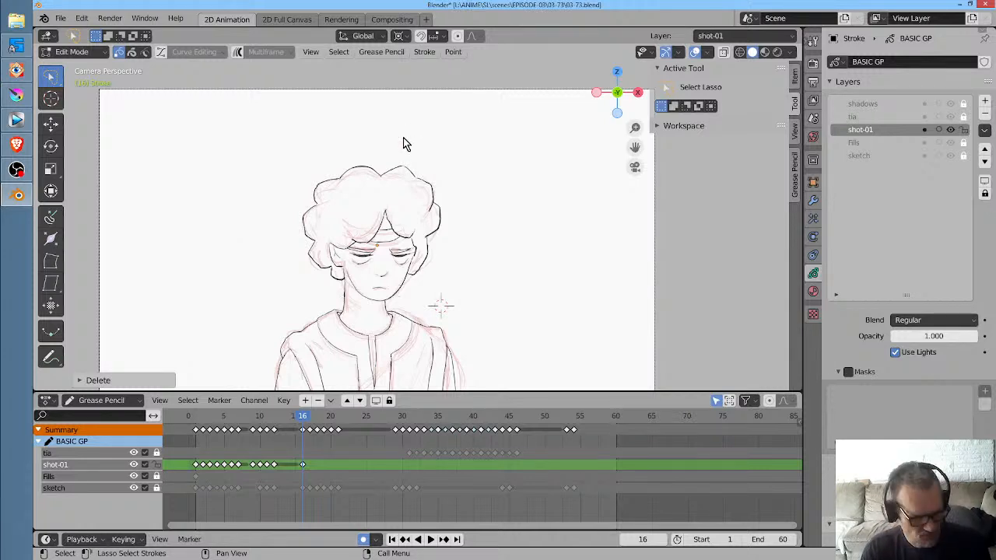
Switch to sculpting, set the Grab brush radius to 56 px, and nudge the character's crown and side hair outline
{"action": "key", "text": "Tab"}
{"action": "key", "text": "ctrl+Tab"}
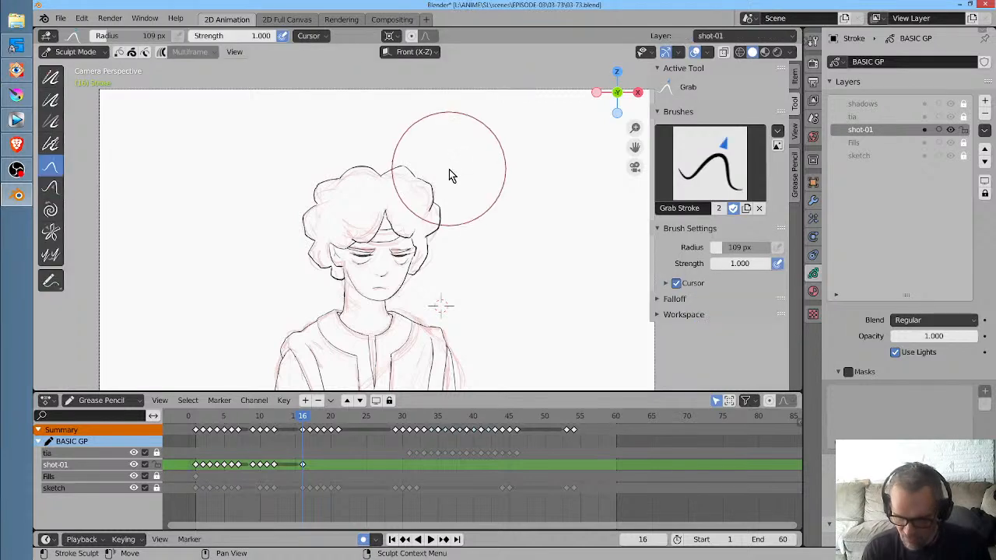
{"action": "key", "text": "f"}
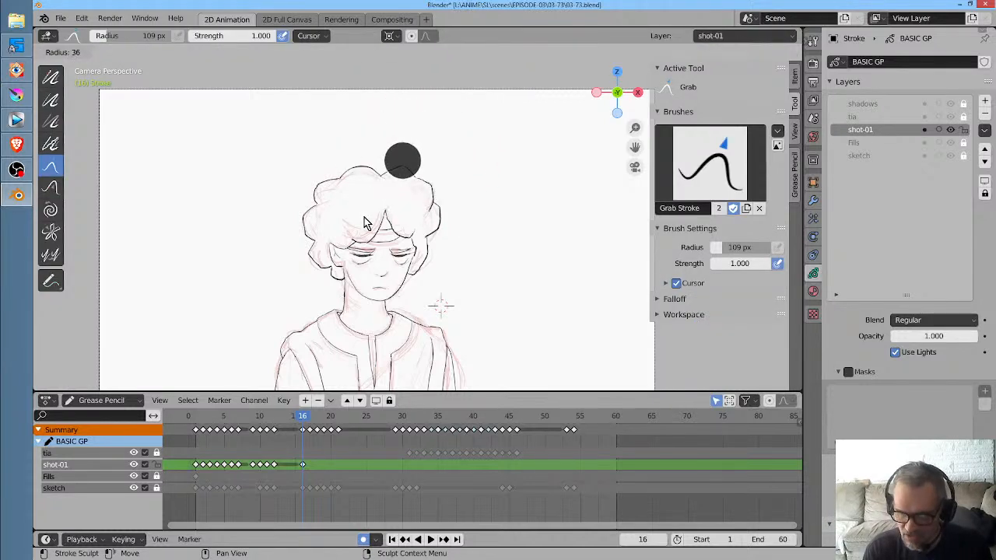
{"action": "left_click", "coordinate": [394, 187]}
{"action": "left_click_drag", "start_coordinate": [392, 174], "coordinate": [391, 173]}
{"action": "left_click_drag", "start_coordinate": [378, 174], "coordinate": [416, 175]}
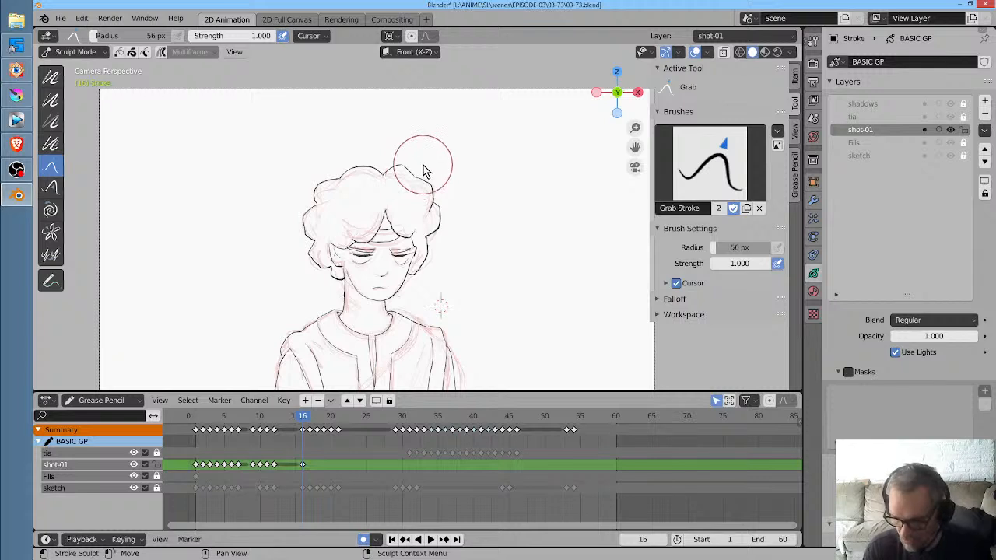
{"action": "left_click_drag", "start_coordinate": [446, 240], "coordinate": [448, 247]}
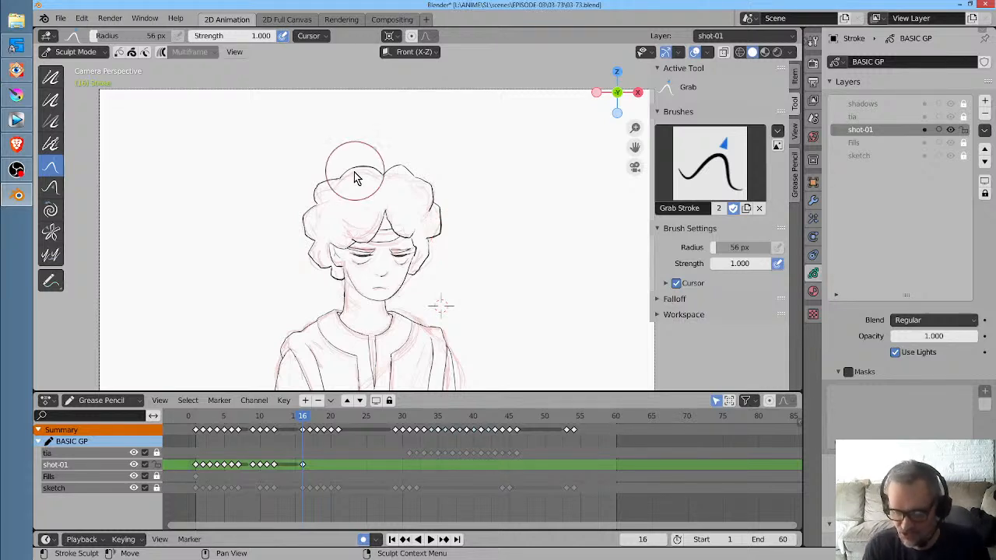
Raise and round the two curls on top of the head and adjust the side curls with the Grab brush
{"action": "left_click_drag", "start_coordinate": [358, 170], "coordinate": [359, 167]}
{"action": "left_click_drag", "start_coordinate": [357, 169], "coordinate": [357, 165]}
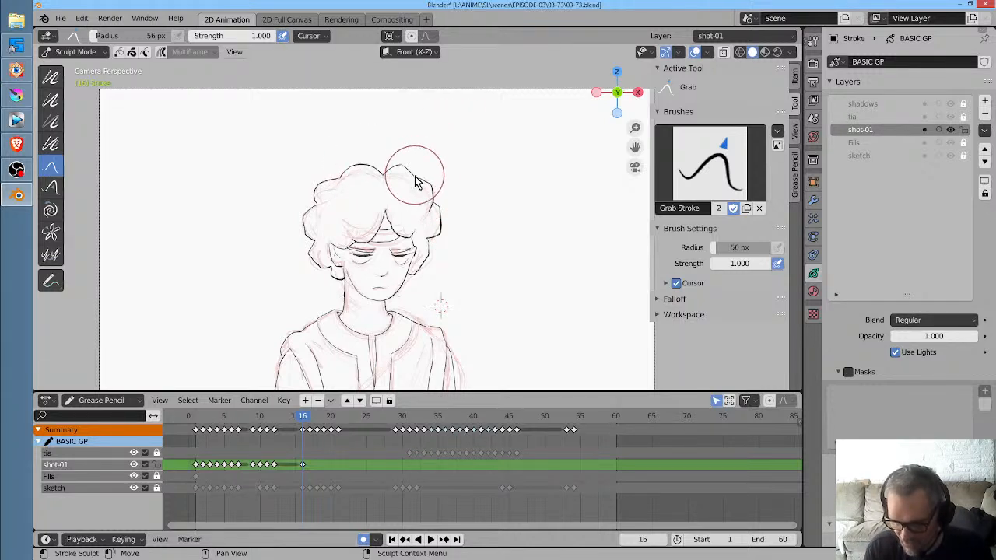
{"action": "left_click_drag", "start_coordinate": [415, 176], "coordinate": [383, 176]}
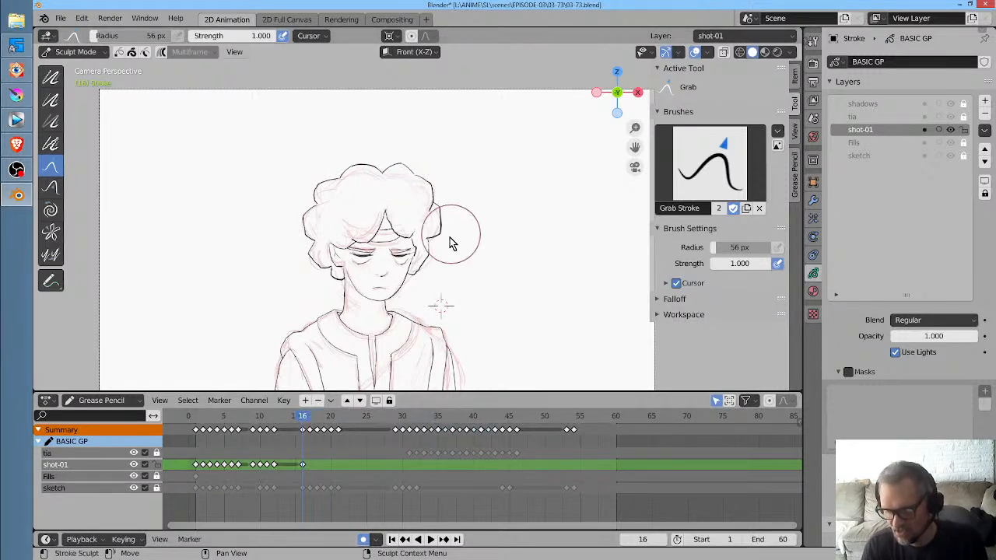
{"action": "left_click_drag", "start_coordinate": [451, 244], "coordinate": [444, 247]}
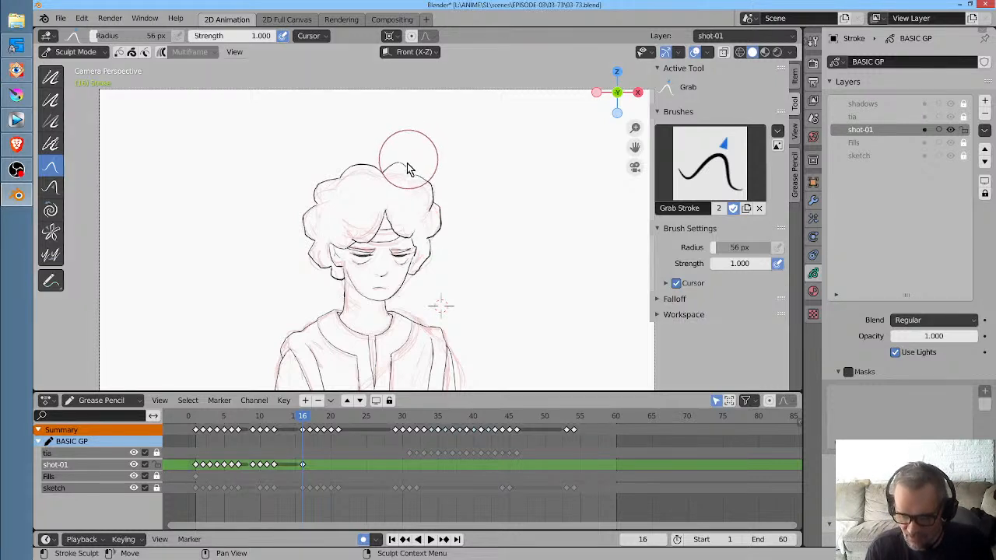
{"action": "left_click_drag", "start_coordinate": [389, 177], "coordinate": [422, 171]}
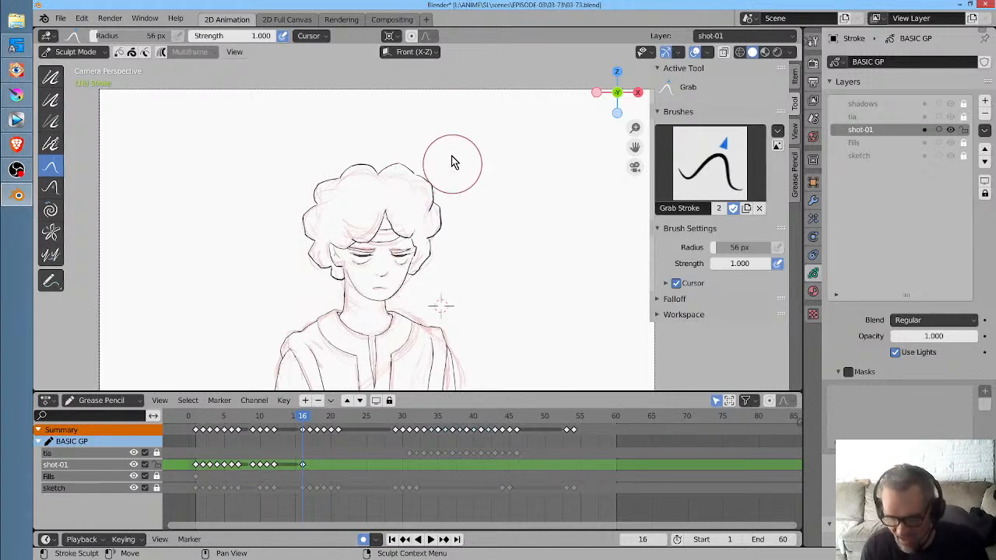
{"action": "mouse_move", "coordinate": [423, 168]}
{"action": "left_mouse_down"}
{"action": "mouse_move", "coordinate": [418, 187]}
{"action": "mouse_move", "coordinate": [424, 172]}
{"action": "left_mouse_up"}
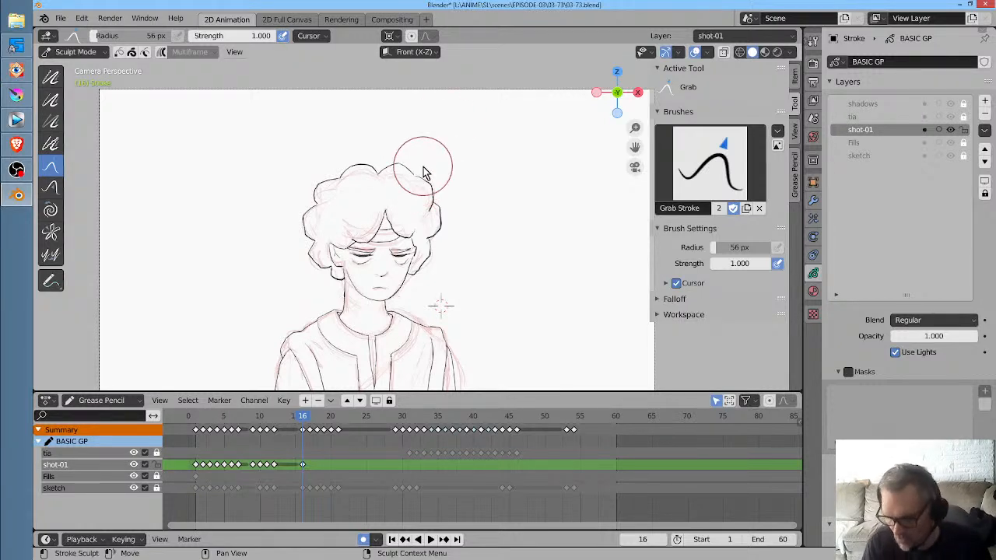
Go to frame 17, enlarge the Grab brush to 270 px, and shift the whole head up to match the sketch
{"action": "mouse_move", "coordinate": [305, 420]}
{"action": "left_mouse_down"}
{"action": "mouse_move", "coordinate": [294, 419]}
{"action": "mouse_move", "coordinate": [305, 419]}
{"action": "left_mouse_up"}
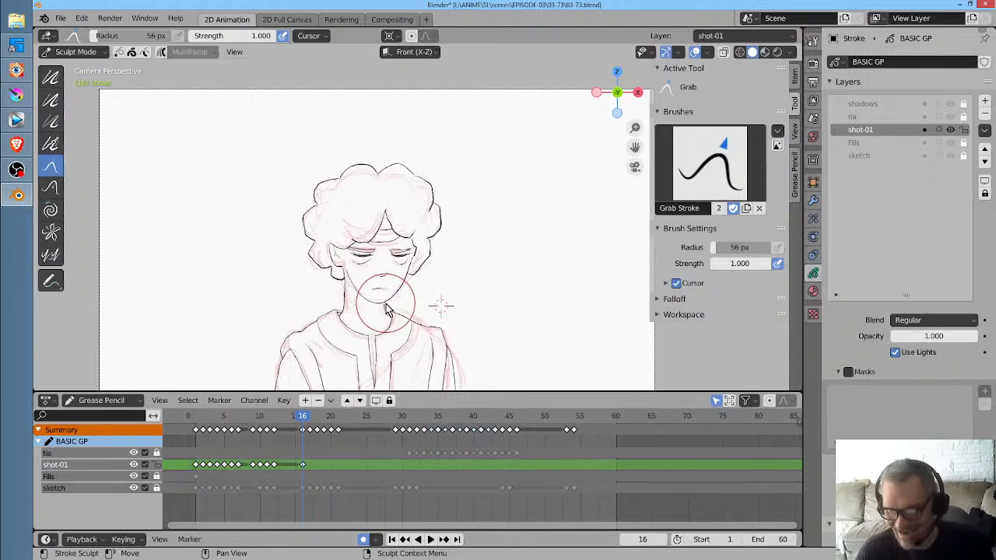
{"action": "mouse_move", "coordinate": [304, 416]}
{"action": "left_mouse_down"}
{"action": "mouse_move", "coordinate": [295, 421]}
{"action": "mouse_move", "coordinate": [333, 425]}
{"action": "mouse_move", "coordinate": [310, 425]}
{"action": "left_mouse_up"}
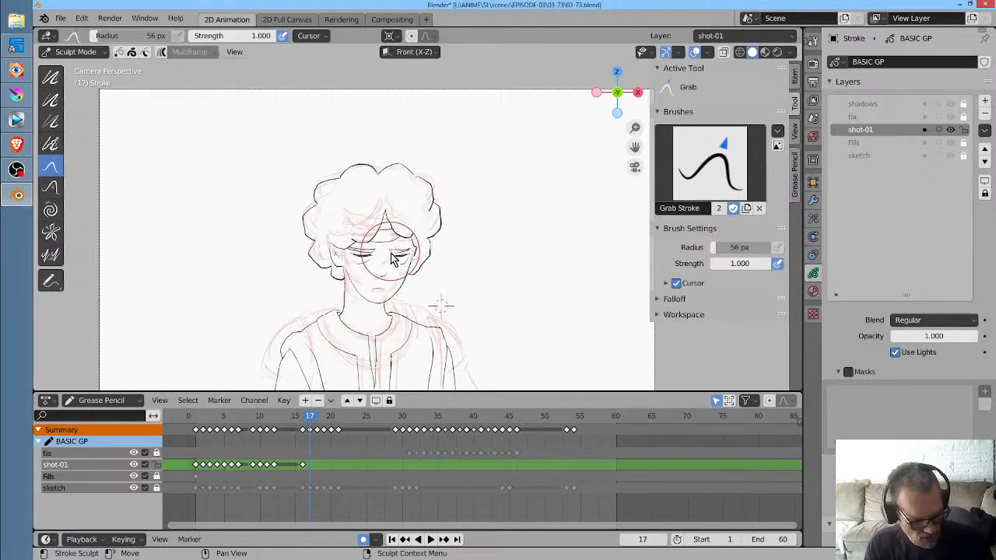
{"action": "key", "text": "f"}
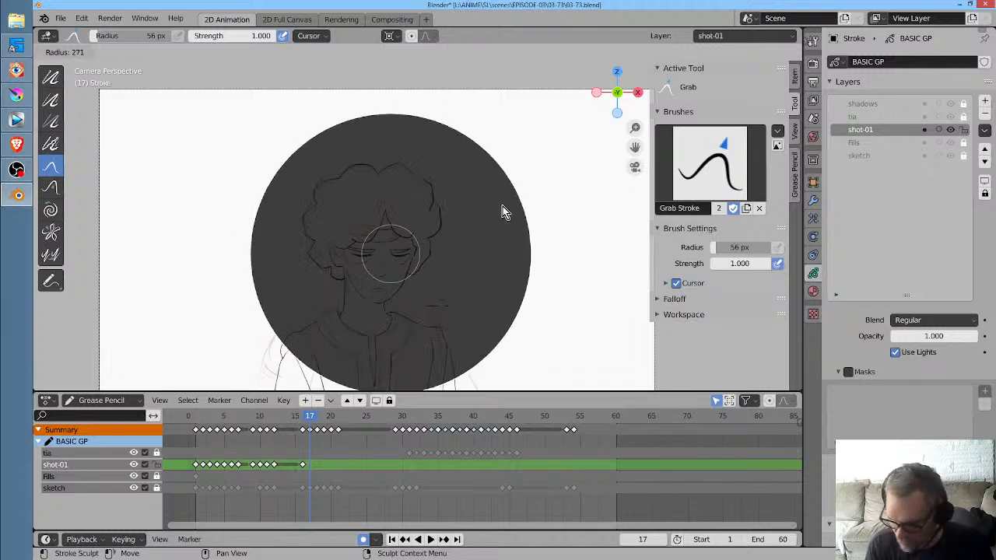
{"action": "left_click", "coordinate": [614, 210]}
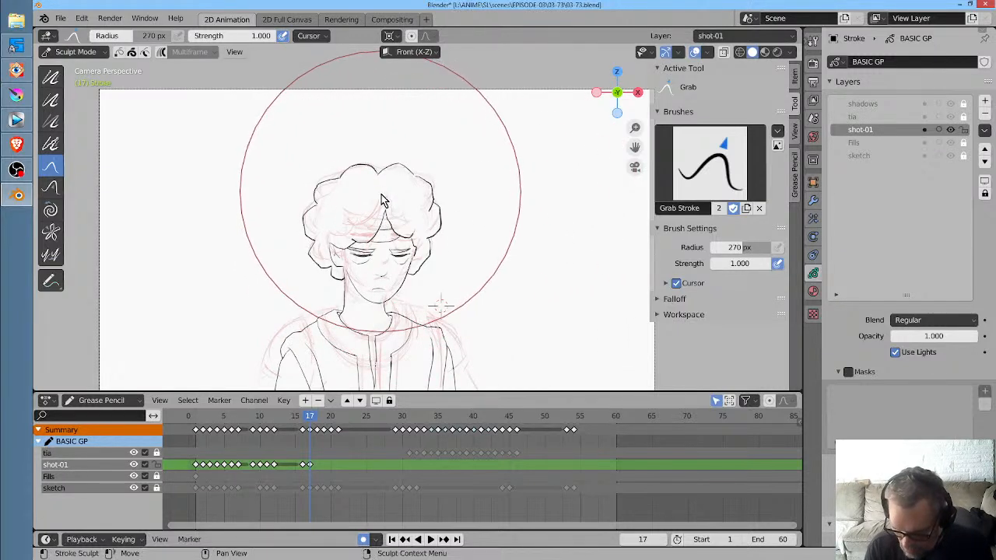
{"action": "mouse_move", "coordinate": [385, 227]}
{"action": "left_mouse_down"}
{"action": "mouse_move", "coordinate": [375, 226]}
{"action": "mouse_move", "coordinate": [389, 213]}
{"action": "left_mouse_up"}
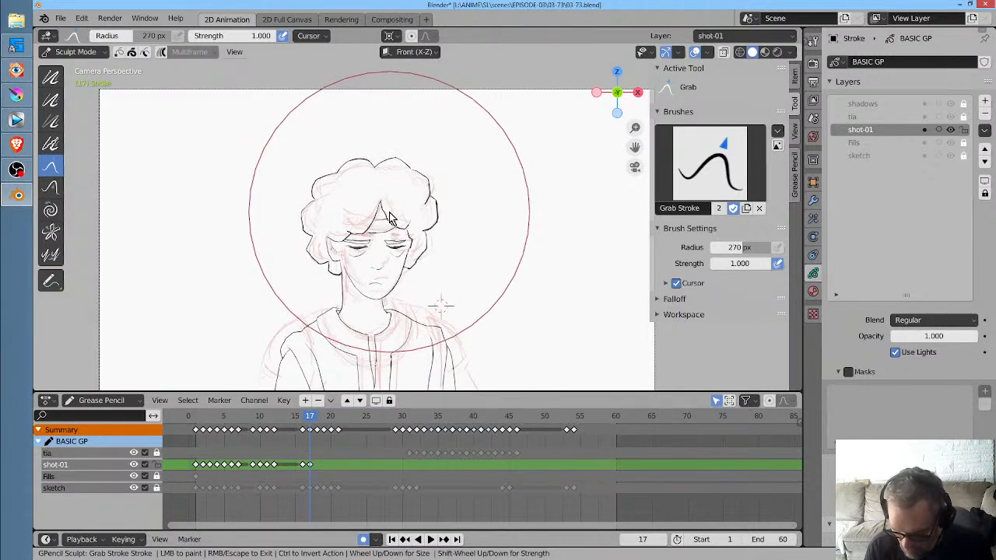
Set the Grab brush radius to 67 px and pull the shoulder and sleeve lines outward toward the sketch on frame 17
{"action": "left_click_drag", "start_coordinate": [420, 347], "coordinate": [426, 349]}
{"action": "key", "text": "f"}
{"action": "left_click", "coordinate": [422, 343]}
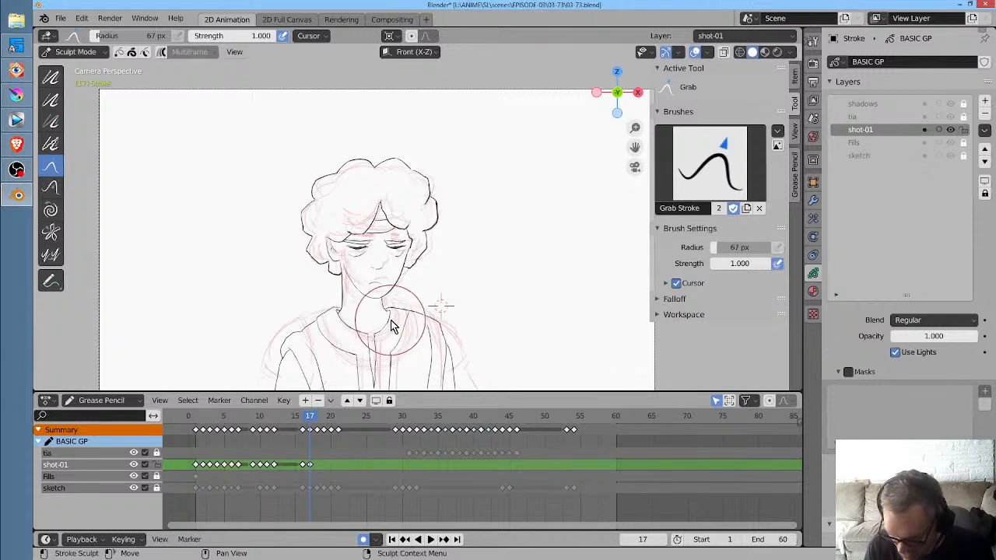
{"action": "mouse_move", "coordinate": [312, 336]}
{"action": "left_mouse_down"}
{"action": "mouse_move", "coordinate": [284, 352]}
{"action": "mouse_move", "coordinate": [304, 324]}
{"action": "left_mouse_up"}
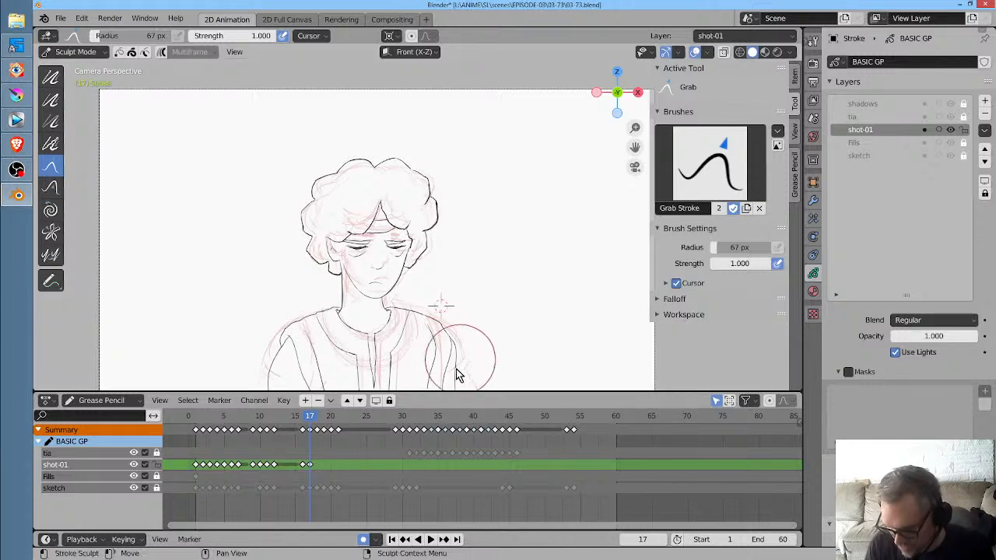
{"action": "mouse_move", "coordinate": [454, 373]}
{"action": "left_mouse_down"}
{"action": "mouse_move", "coordinate": [437, 381]}
{"action": "mouse_move", "coordinate": [456, 382]}
{"action": "left_mouse_up"}
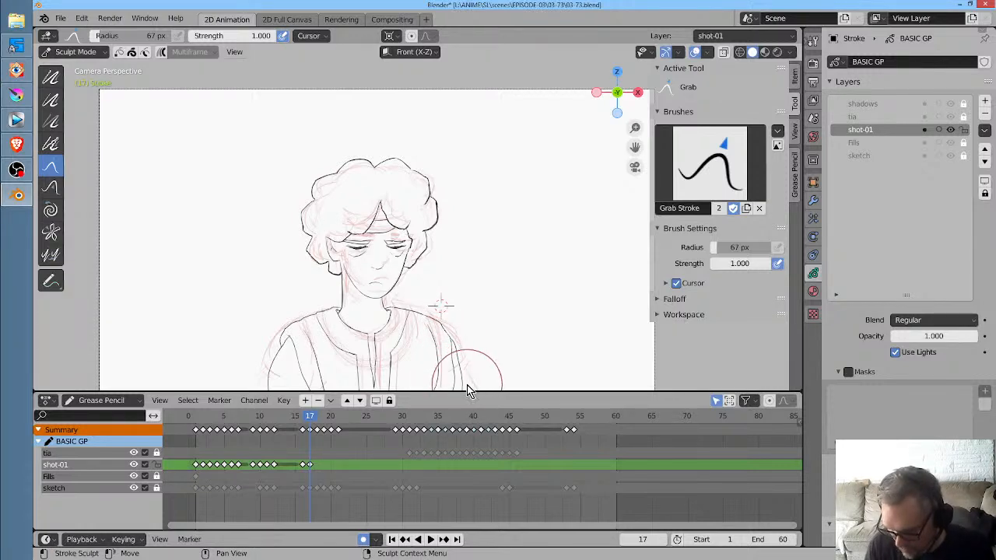
Straighten the lower sleeve lines of both arms near the camera frame's lower border with the Grab brush
{"action": "middle_click_drag", "start_coordinate": [488, 317], "coordinate": [474, 233]}
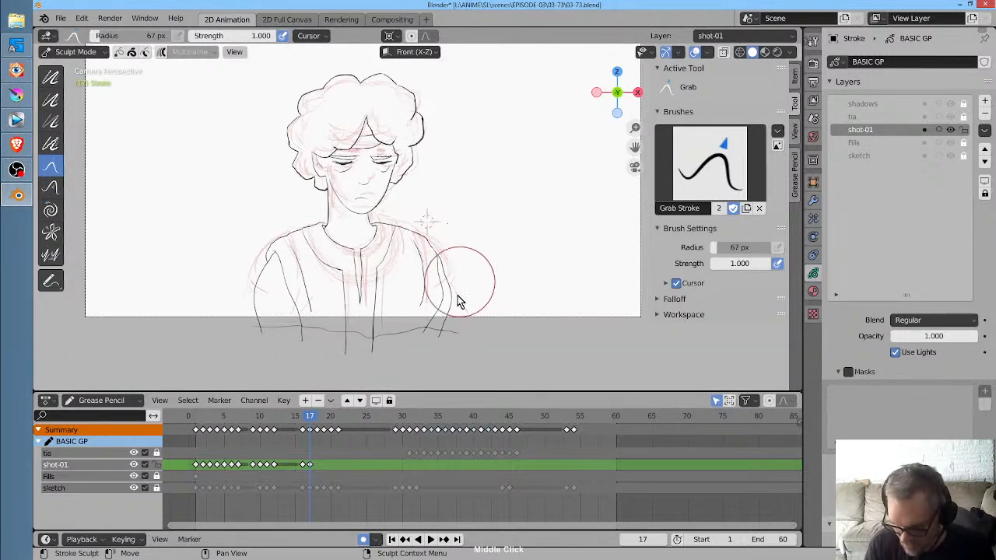
{"action": "mouse_move", "coordinate": [437, 335]}
{"action": "left_mouse_down"}
{"action": "mouse_move", "coordinate": [447, 340]}
{"action": "mouse_move", "coordinate": [433, 325]}
{"action": "left_mouse_up"}
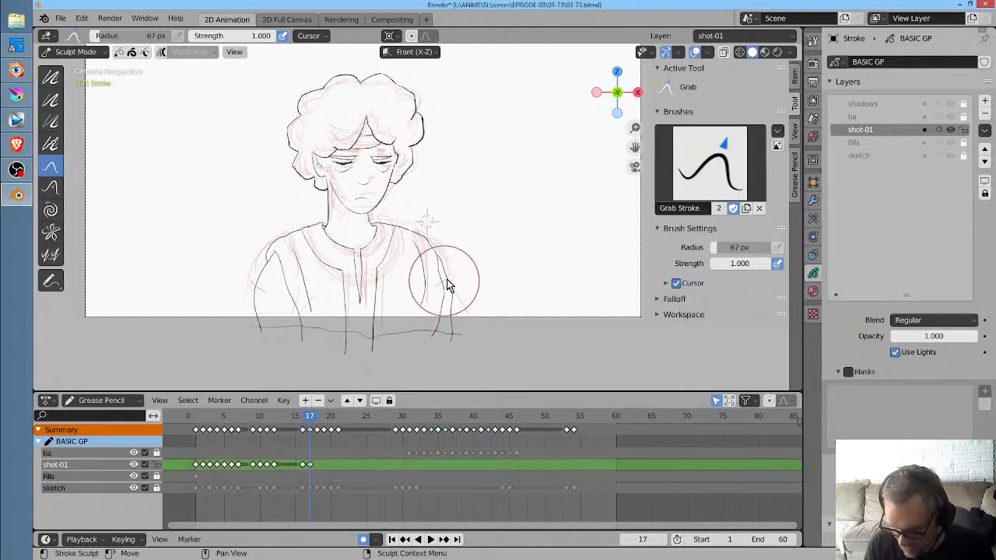
{"action": "mouse_move", "coordinate": [451, 277]}
{"action": "left_mouse_down"}
{"action": "mouse_move", "coordinate": [440, 291]}
{"action": "mouse_move", "coordinate": [445, 279]}
{"action": "mouse_move", "coordinate": [458, 292]}
{"action": "left_mouse_up"}
{"action": "left_click_drag", "start_coordinate": [251, 311], "coordinate": [295, 310]}
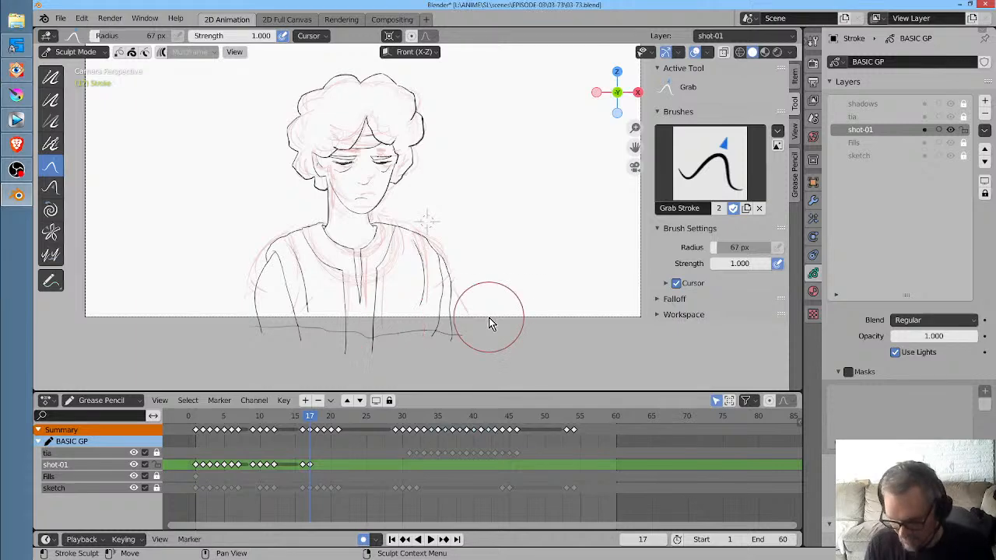
Compare frames 16 and 17, and pull the lower outer line of the character's right sleeve inward on frame 17
{"action": "key", "text": "Left"}
{"action": "key", "text": "Right"}
{"action": "key", "text": "Left"}
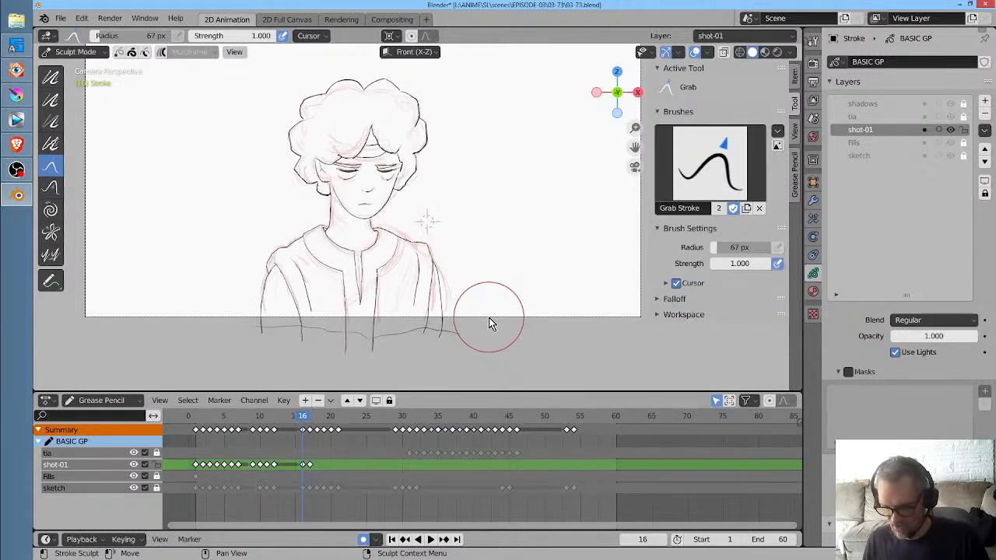
{"action": "key", "text": "Right"}
{"action": "key", "text": "Left"}
{"action": "key", "text": "Right"}
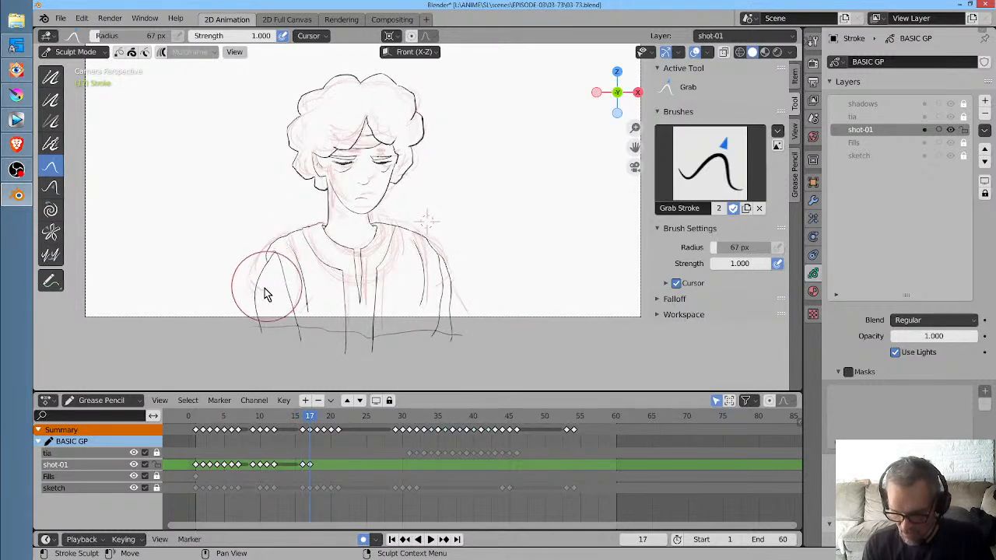
{"action": "left_click_drag", "start_coordinate": [260, 320], "coordinate": [268, 314]}
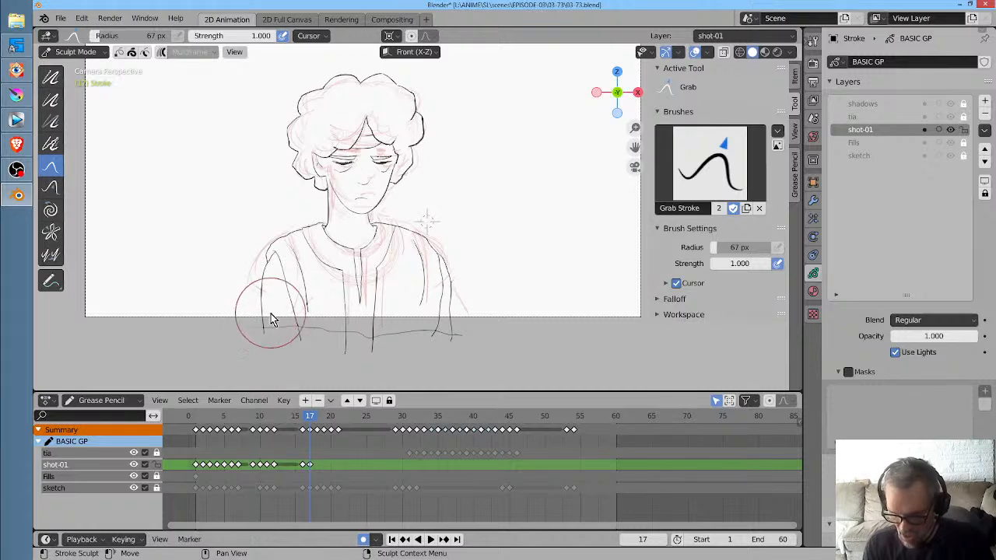
{"action": "key", "text": "Left"}
{"action": "key", "text": "Right"}
Pull the lower end of the character's left sleeve inward on frame 17 and check it against frame 16
{"action": "mouse_move", "coordinate": [460, 336]}
{"action": "left_mouse_down"}
{"action": "mouse_move", "coordinate": [460, 312]}
{"action": "mouse_move", "coordinate": [438, 319]}
{"action": "left_mouse_up"}
{"action": "key", "text": "Left"}
{"action": "key", "text": "Right"}
{"action": "key", "text": "Left"}
{"action": "key", "text": "Right"}
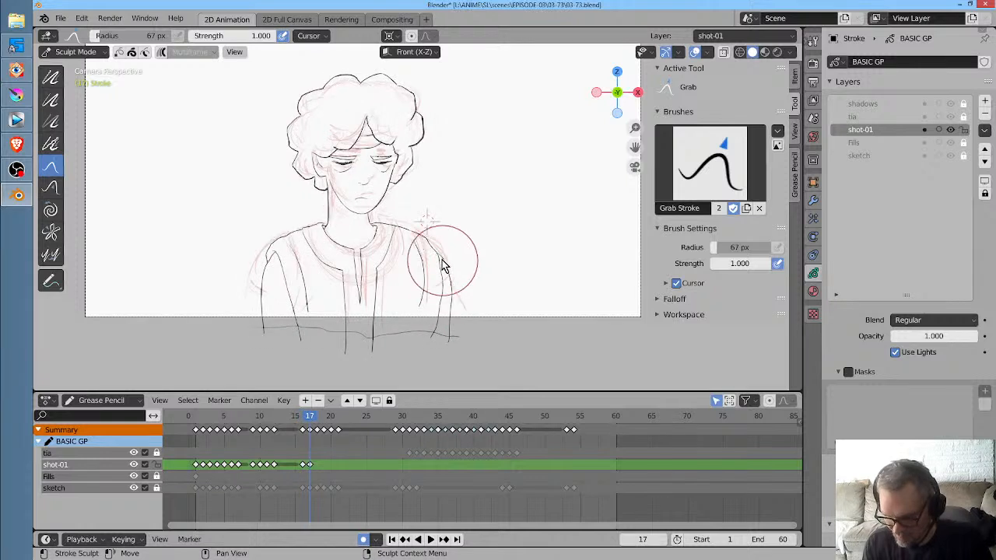
{"action": "key", "text": "Left"}
{"action": "key", "text": "Right"}
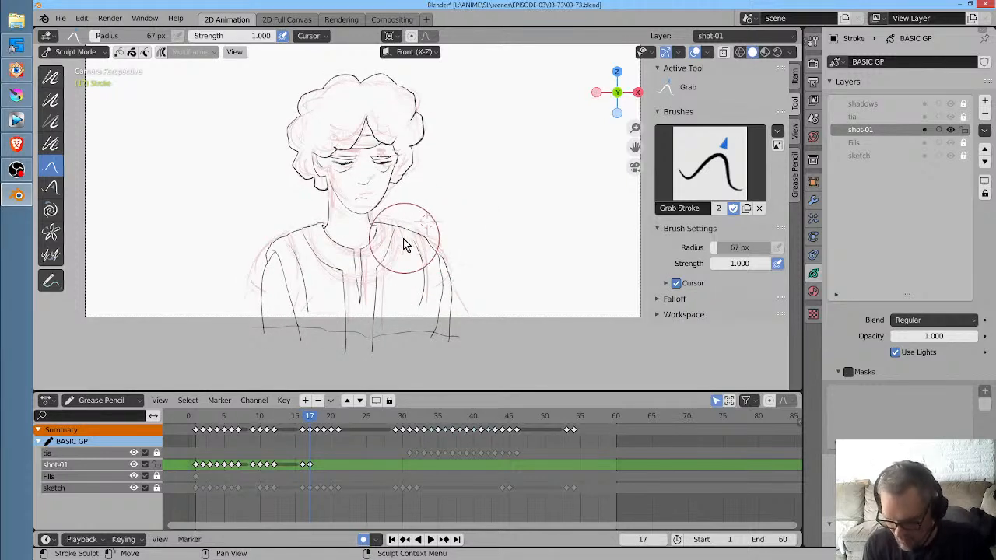
Refine the character's left shoulder and sleeve contour and the lower end of the right sleeve on frame 17
{"action": "left_click_drag", "start_coordinate": [408, 242], "coordinate": [404, 242]}
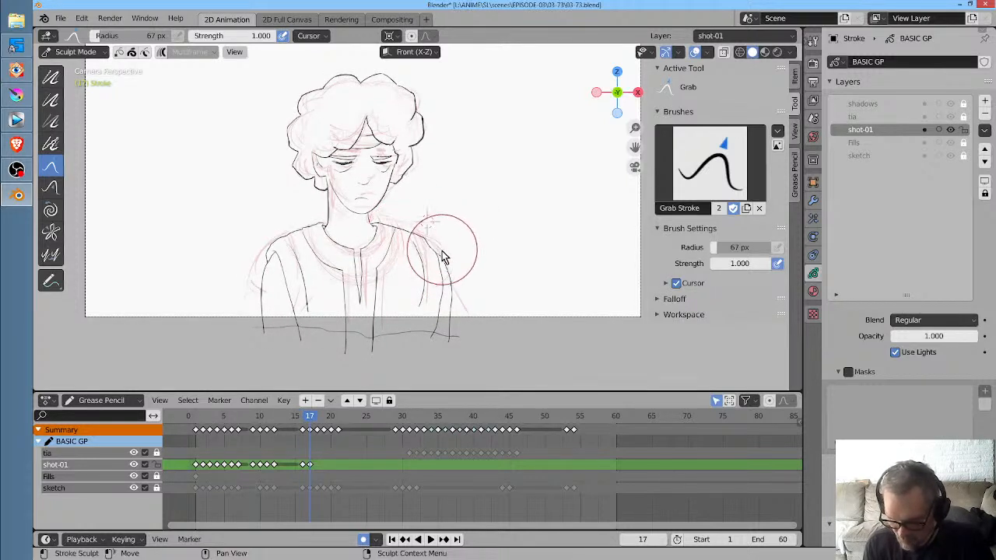
{"action": "mouse_move", "coordinate": [439, 274]}
{"action": "left_mouse_down"}
{"action": "mouse_move", "coordinate": [437, 331]}
{"action": "mouse_move", "coordinate": [449, 339]}
{"action": "left_mouse_up"}
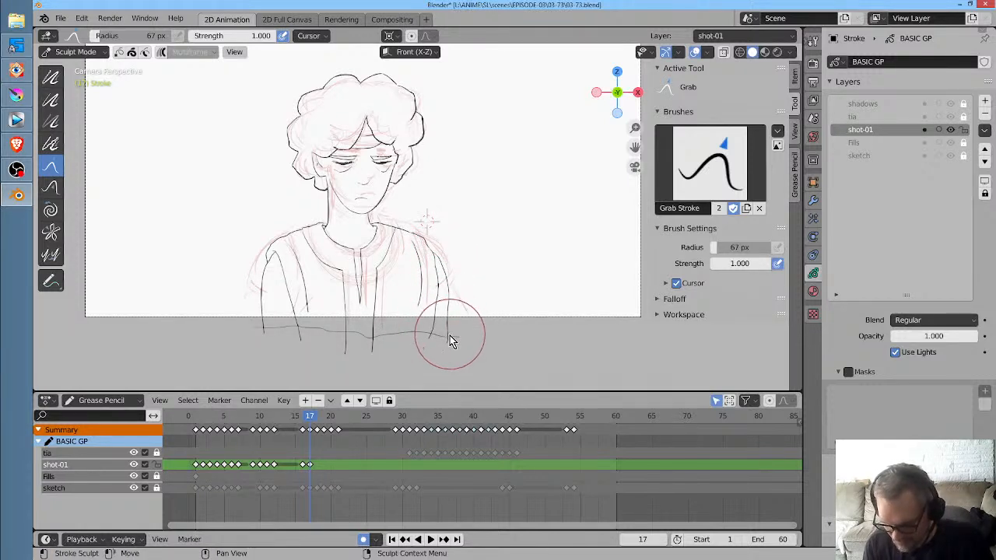
{"action": "left_click_drag", "start_coordinate": [433, 260], "coordinate": [441, 245]}
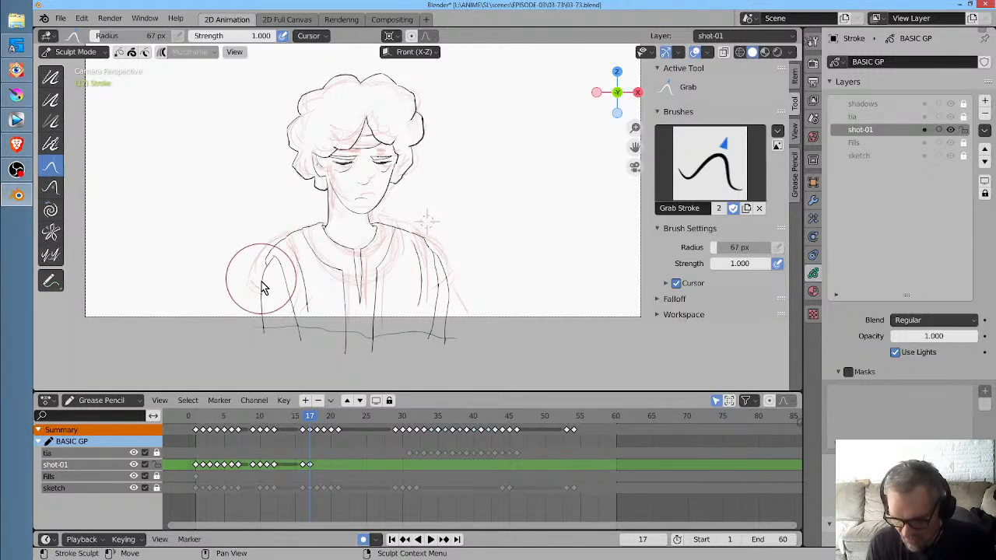
{"action": "left_click_drag", "start_coordinate": [262, 321], "coordinate": [265, 334]}
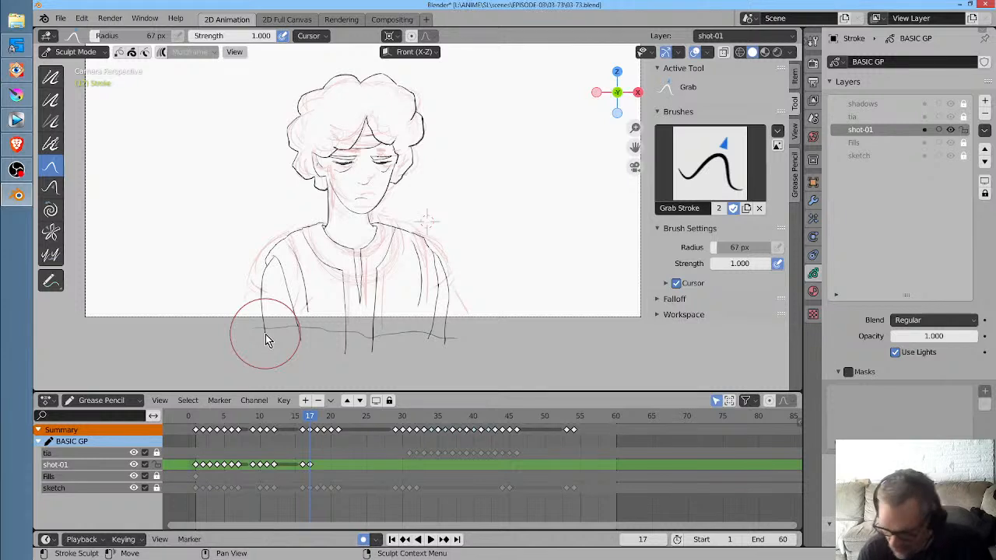
{"action": "key", "text": "Down"}
{"action": "key", "text": "Up"}
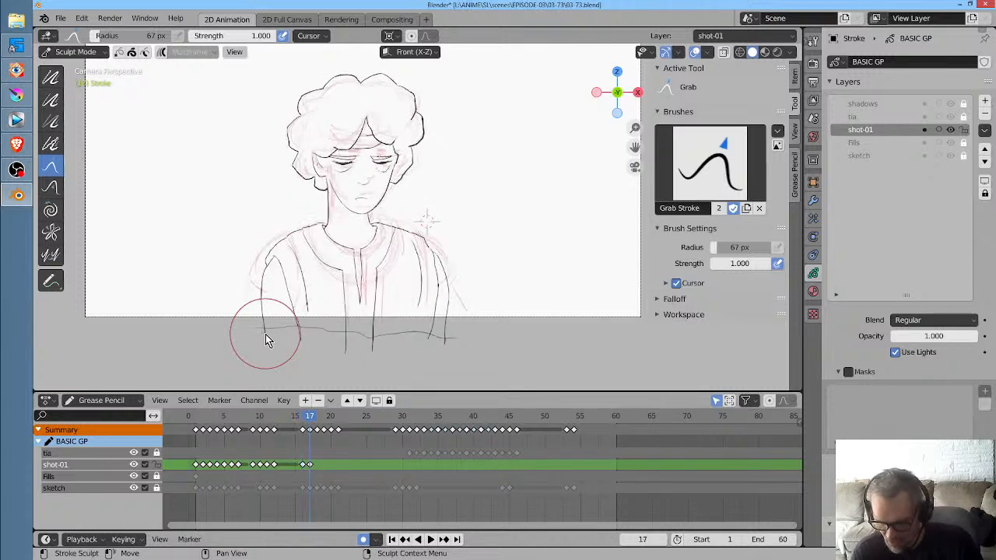
In Draw mode at frame 18, ink the closed outline of the wide-open mouth on shot-01 with the Ink Pen
{"action": "key", "text": "Up"}
{"action": "key", "text": "Right"}
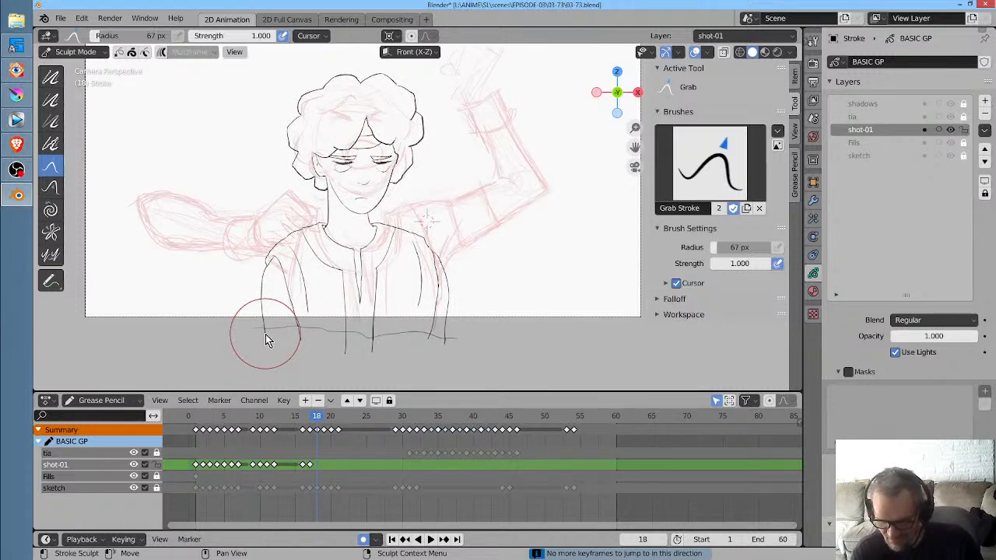
{"action": "key", "text": "Left"}
{"action": "key", "text": "Right"}
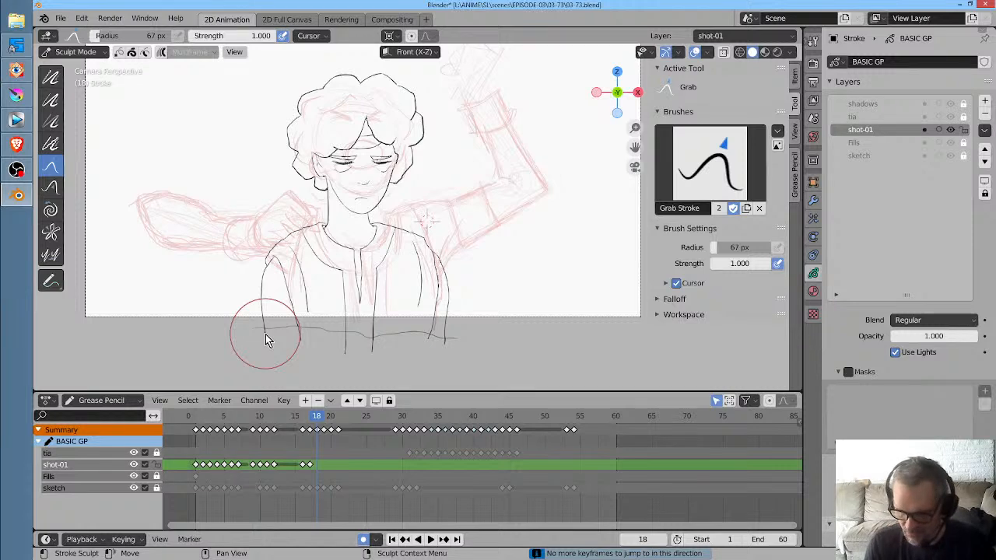
{"action": "key", "text": "ctrl+Tab"}
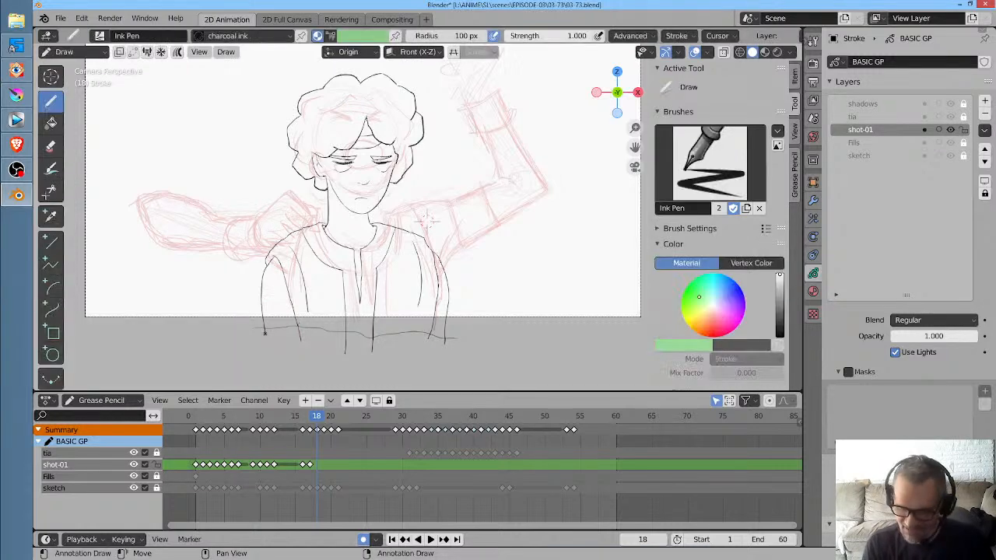
{"action": "middle_click_drag", "start_coordinate": [432, 261], "coordinate": [463, 289], "text": "ctrl"}
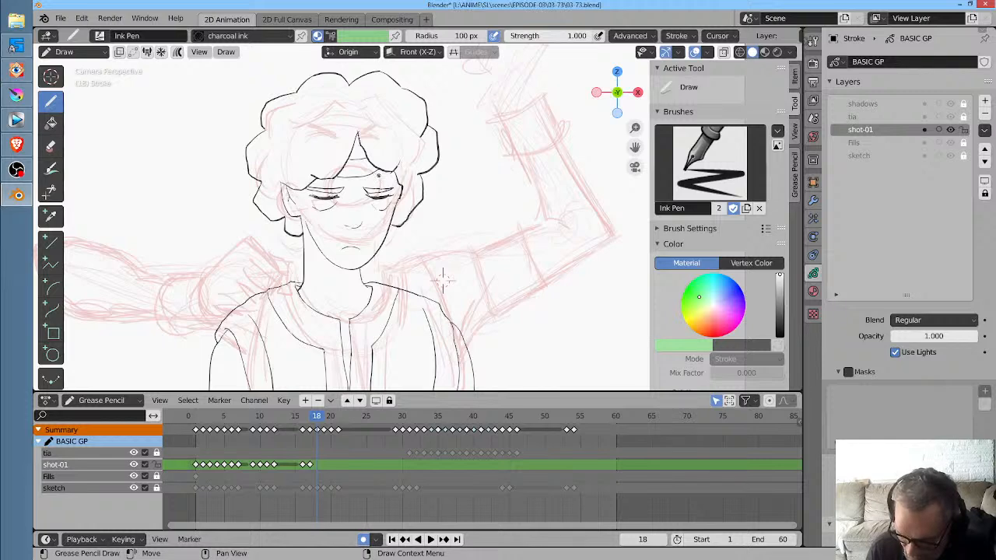
{"action": "mouse_move", "coordinate": [375, 166]}
{"action": "left_mouse_down"}
{"action": "mouse_move", "coordinate": [326, 172]}
{"action": "mouse_move", "coordinate": [371, 202]}
{"action": "left_mouse_up"}
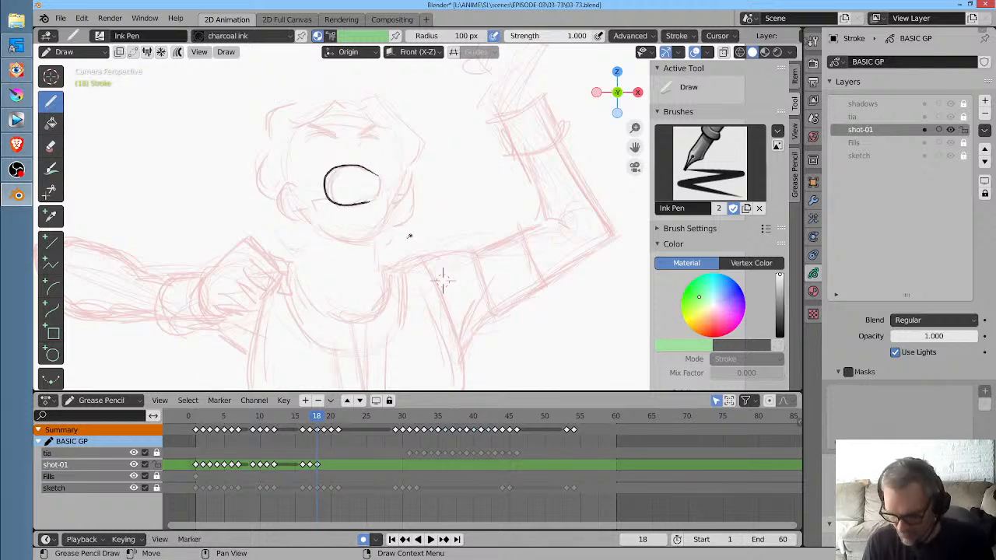
{"action": "middle_click_drag", "start_coordinate": [410, 236], "coordinate": [464, 189], "text": "ctrl"}
{"action": "middle_click_drag", "start_coordinate": [399, 182], "coordinate": [438, 233]}
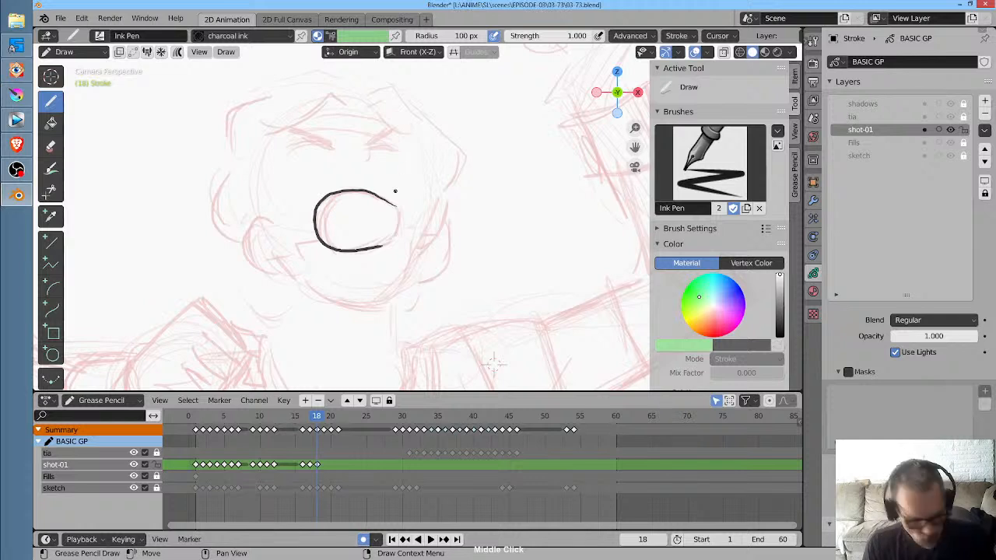
{"action": "key", "text": "ctrl+z"}
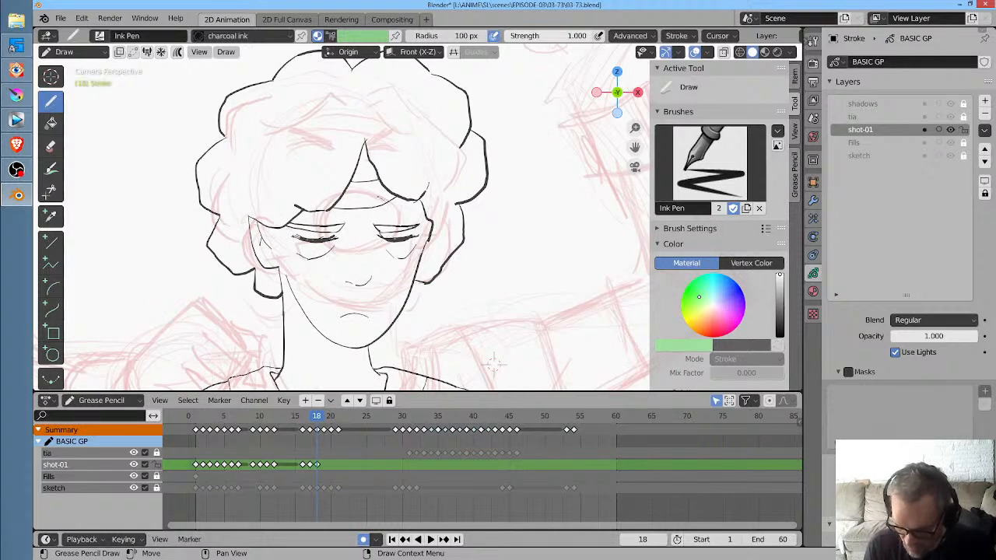
{"action": "key", "text": "ctrl+shift+z"}
{"action": "mouse_move", "coordinate": [364, 195]}
{"action": "left_mouse_down"}
{"action": "mouse_move", "coordinate": [321, 209]}
{"action": "mouse_move", "coordinate": [329, 247]}
{"action": "mouse_move", "coordinate": [384, 240]}
{"action": "mouse_move", "coordinate": [395, 212]}
{"action": "left_mouse_up"}
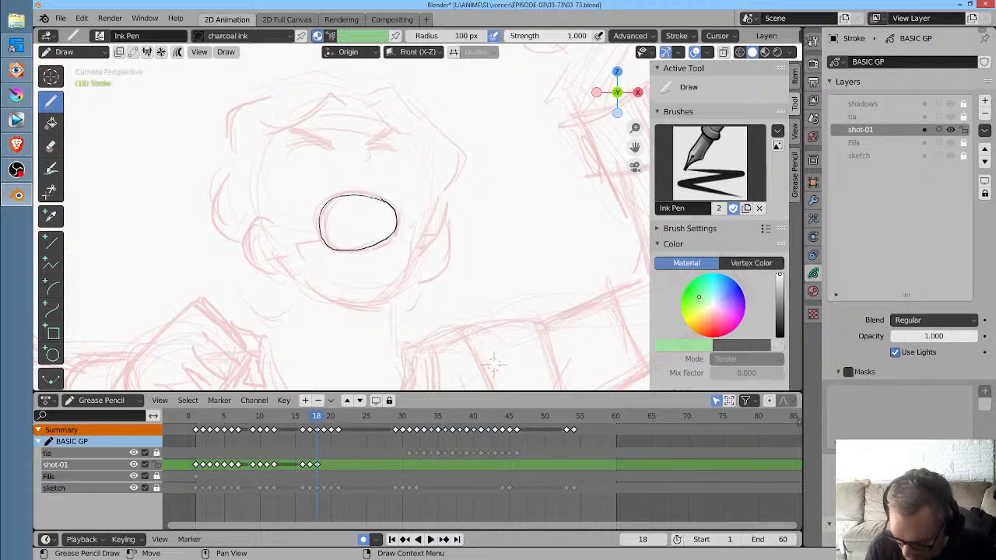
Ink the outer contours of both ears at frame 18, following the sketch
{"action": "mouse_move", "coordinate": [262, 222]}
{"action": "left_mouse_down"}
{"action": "mouse_move", "coordinate": [242, 224]}
{"action": "mouse_move", "coordinate": [284, 272]}
{"action": "left_mouse_up"}
{"action": "mouse_move", "coordinate": [433, 211]}
{"action": "left_mouse_down"}
{"action": "mouse_move", "coordinate": [449, 237]}
{"action": "mouse_move", "coordinate": [420, 266]}
{"action": "left_mouse_up"}
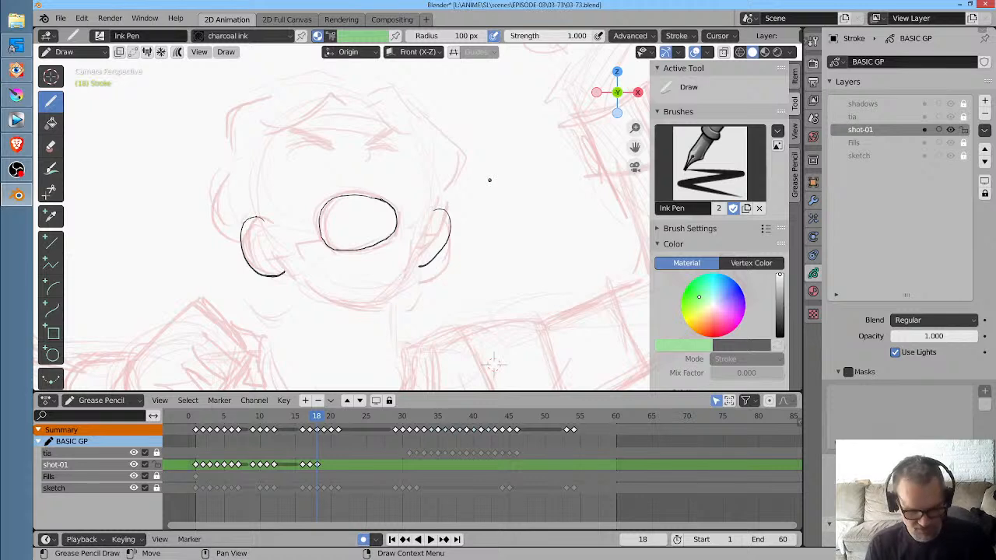
{"action": "key", "text": "Right"}
{"action": "key", "text": "Left"}
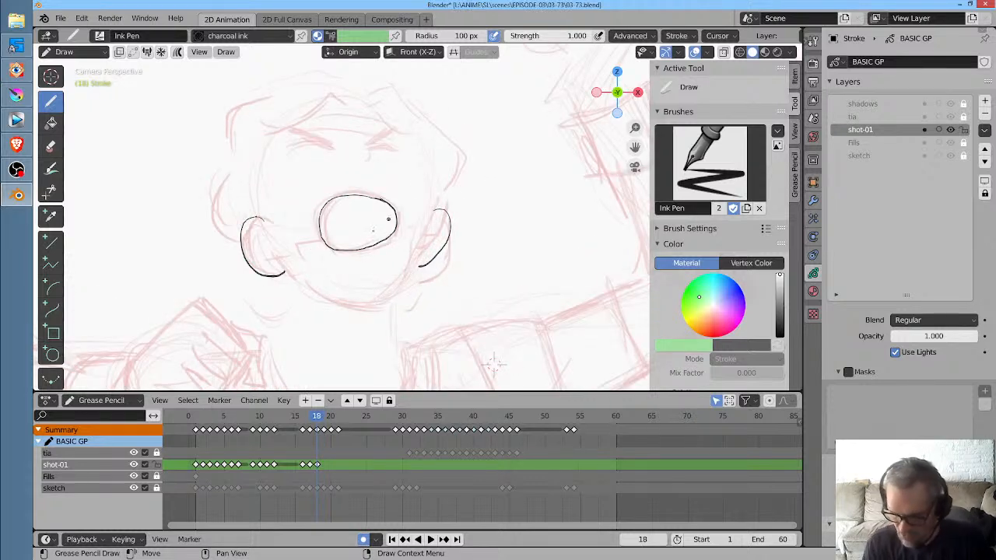
Ink the jawline from ear to ear around the chin, redrawing it in the mirrored back view
{"action": "mouse_move", "coordinate": [283, 263]}
{"action": "left_mouse_down"}
{"action": "mouse_move", "coordinate": [312, 294]}
{"action": "mouse_move", "coordinate": [362, 308]}
{"action": "mouse_move", "coordinate": [398, 282]}
{"action": "mouse_move", "coordinate": [427, 232]}
{"action": "left_mouse_up"}
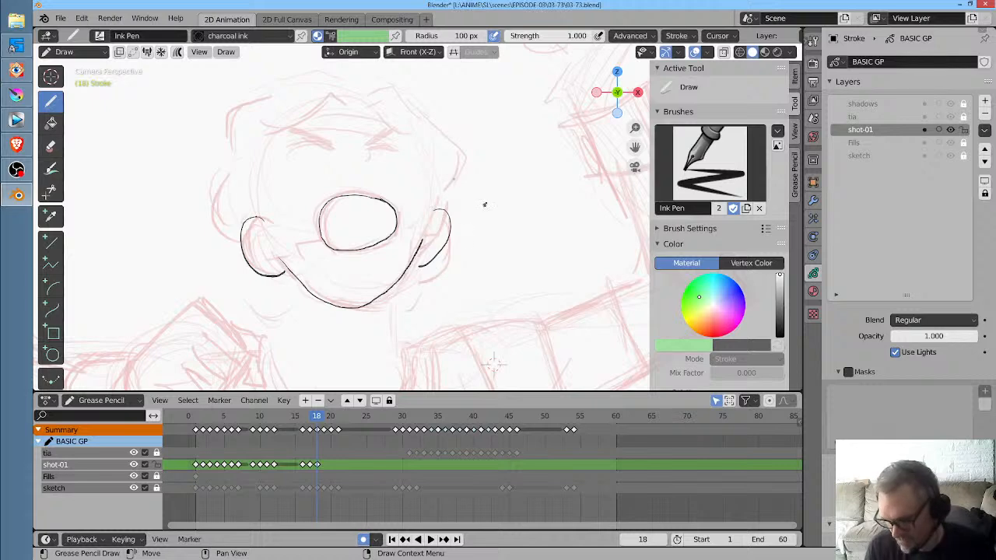
{"action": "key", "text": "ctrl+z"}
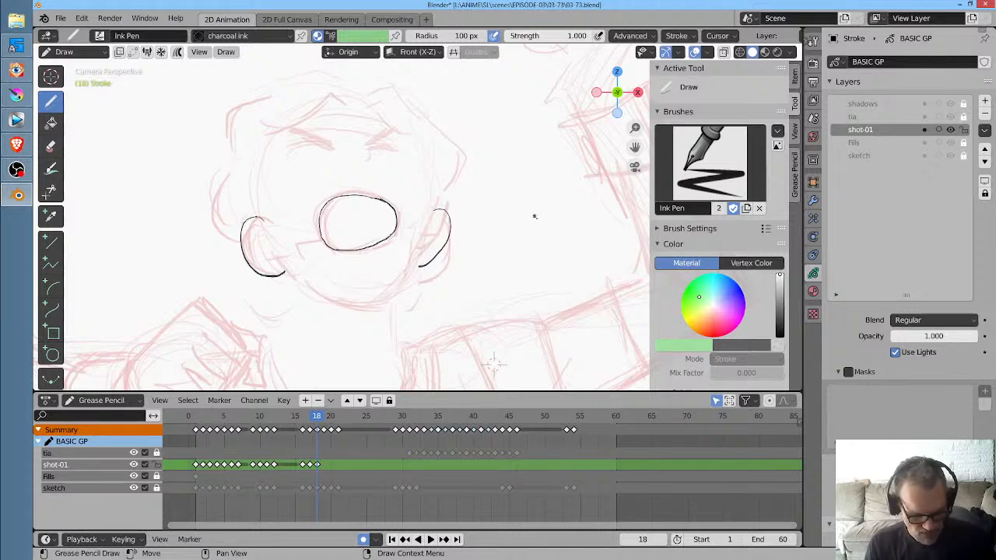
{"action": "key", "text": "KP_0"}
{"action": "middle_click_drag", "start_coordinate": [538, 148], "coordinate": [439, 231]}
{"action": "mouse_move", "coordinate": [547, 170]}
{"action": "middle_mouse_down"}
{"action": "mouse_move", "coordinate": [459, 296]}
{"action": "mouse_move", "coordinate": [371, 295]}
{"action": "mouse_move", "coordinate": [293, 319]}
{"action": "middle_mouse_up"}
{"action": "mouse_move", "coordinate": [380, 253]}
{"action": "middle_mouse_down"}
{"action": "mouse_move", "coordinate": [273, 271]}
{"action": "mouse_move", "coordinate": [446, 213]}
{"action": "middle_mouse_up"}
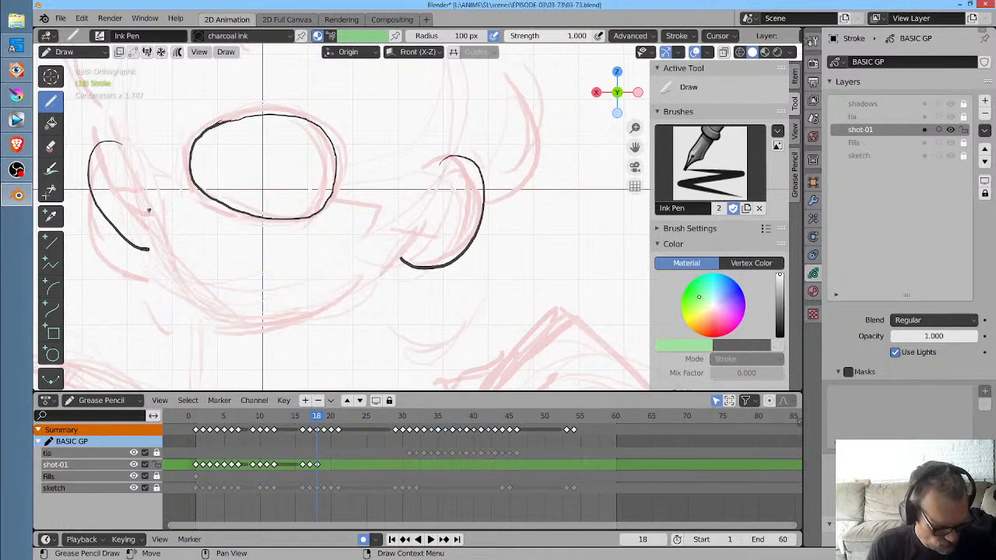
{"action": "mouse_move", "coordinate": [150, 222]}
{"action": "left_mouse_down"}
{"action": "mouse_move", "coordinate": [216, 320]}
{"action": "mouse_move", "coordinate": [265, 340]}
{"action": "mouse_move", "coordinate": [302, 333]}
{"action": "mouse_move", "coordinate": [405, 247]}
{"action": "left_mouse_up"}
Add the inner fold lines to both ears and close the lower end of the character's left ear against the jaw
{"action": "mouse_move", "coordinate": [465, 178]}
{"action": "left_mouse_down"}
{"action": "mouse_move", "coordinate": [427, 223]}
{"action": "mouse_move", "coordinate": [444, 218]}
{"action": "left_mouse_up"}
{"action": "mouse_move", "coordinate": [105, 171]}
{"action": "left_mouse_down"}
{"action": "mouse_move", "coordinate": [141, 206]}
{"action": "mouse_move", "coordinate": [126, 201]}
{"action": "left_mouse_up"}
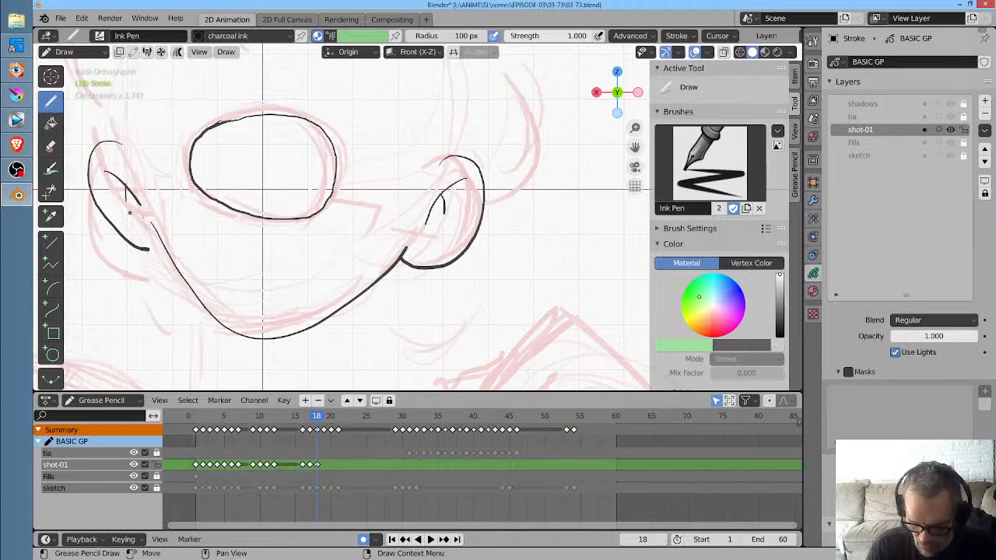
{"action": "mouse_move", "coordinate": [390, 168]}
{"action": "middle_mouse_down"}
{"action": "mouse_move", "coordinate": [383, 181]}
{"action": "mouse_move", "coordinate": [403, 240]}
{"action": "middle_mouse_up"}
{"action": "left_click_drag", "start_coordinate": [165, 294], "coordinate": [176, 317]}
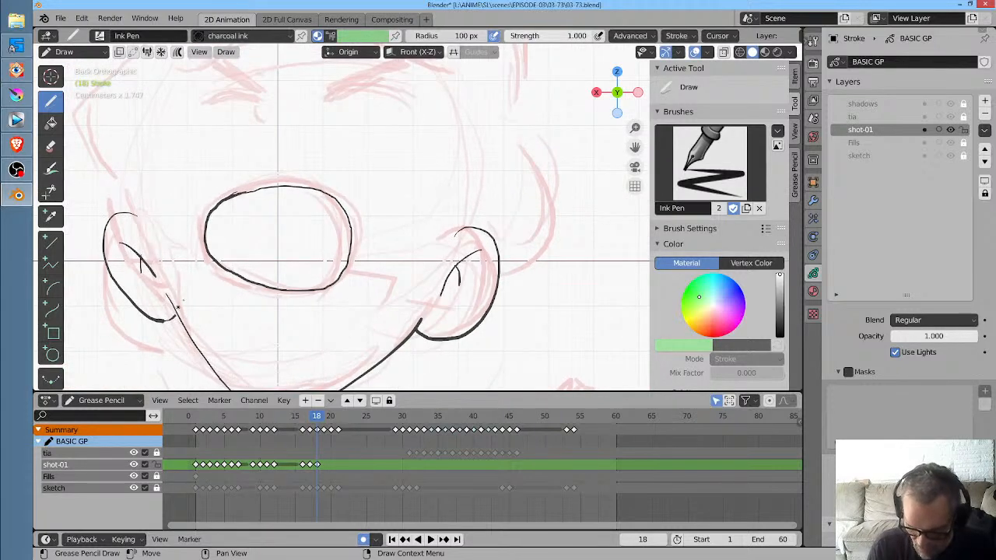
Ink the lower and upper edges of the headband across the character's forehead
{"action": "middle_click_drag", "start_coordinate": [500, 181], "coordinate": [522, 151]}
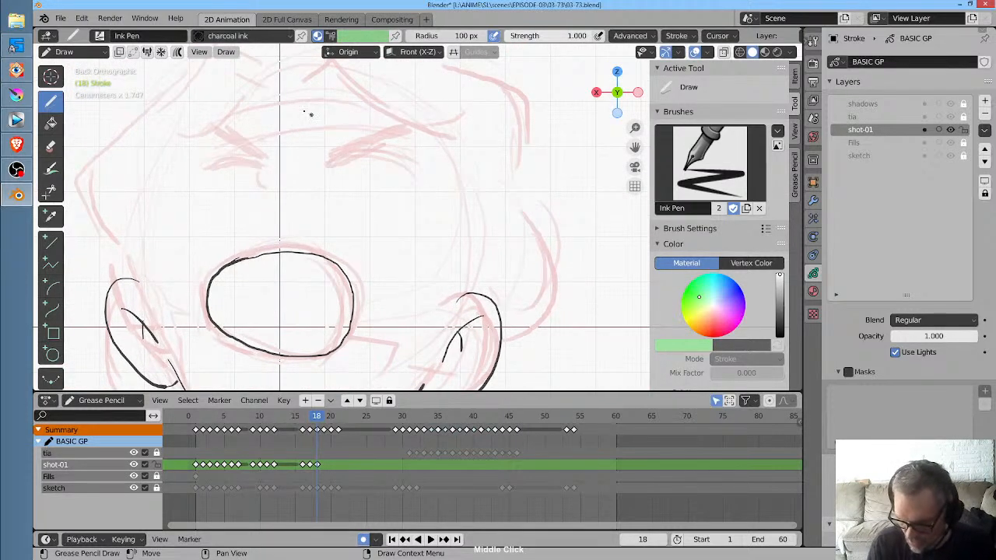
{"action": "left_click_drag", "start_coordinate": [175, 159], "coordinate": [440, 134]}
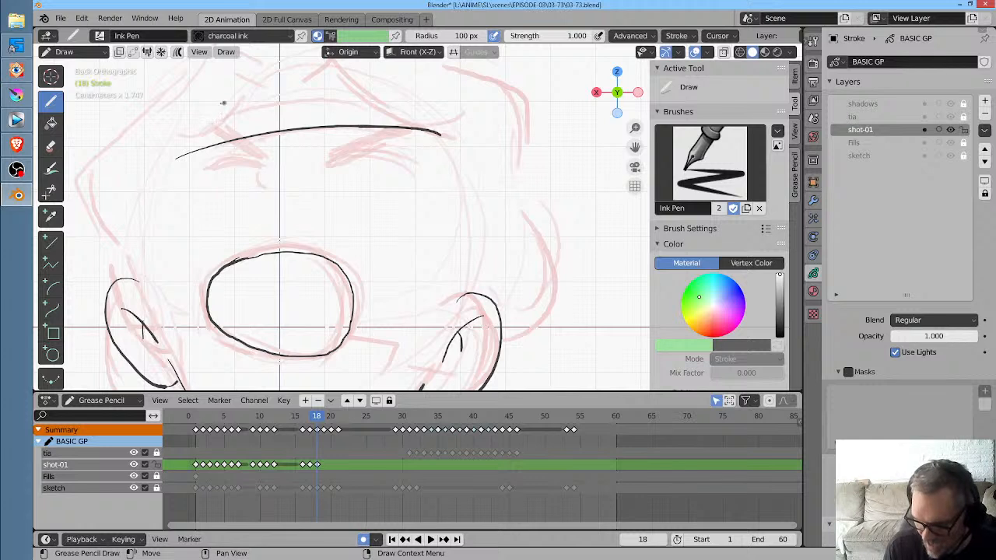
{"action": "left_click_drag", "start_coordinate": [222, 102], "coordinate": [350, 87]}
Ink the thick furrowed eyebrows, the squeezed-shut eyes and the short nose line at frame 18
{"action": "left_click_drag", "start_coordinate": [331, 143], "coordinate": [451, 117]}
{"action": "left_click_drag", "start_coordinate": [393, 126], "coordinate": [429, 117]}
{"action": "mouse_move", "coordinate": [183, 120]}
{"action": "left_mouse_down"}
{"action": "mouse_move", "coordinate": [268, 148]}
{"action": "mouse_move", "coordinate": [257, 148]}
{"action": "left_mouse_up"}
{"action": "mouse_move", "coordinate": [180, 170]}
{"action": "left_mouse_down"}
{"action": "mouse_move", "coordinate": [272, 165]}
{"action": "mouse_move", "coordinate": [269, 153]}
{"action": "left_mouse_up"}
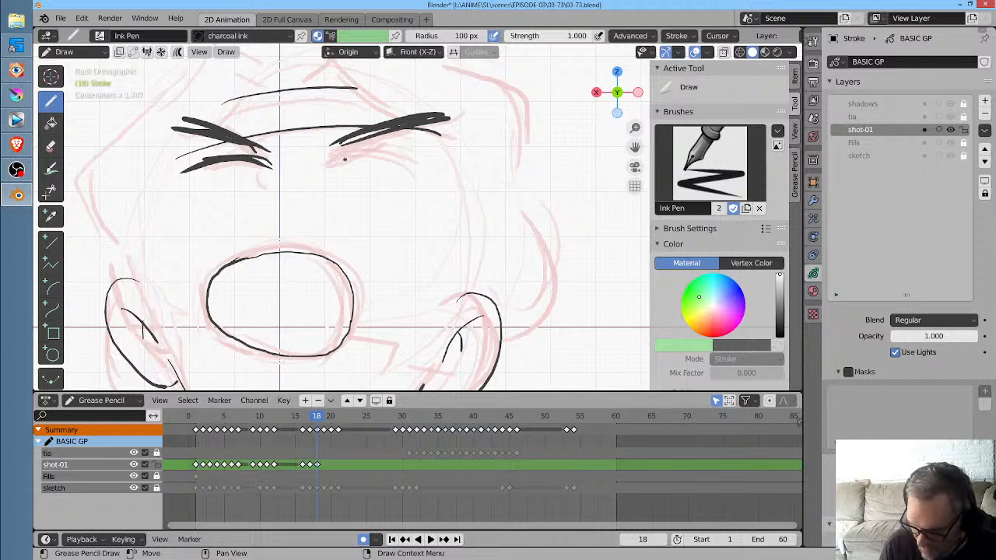
{"action": "left_click_drag", "start_coordinate": [344, 158], "coordinate": [429, 152]}
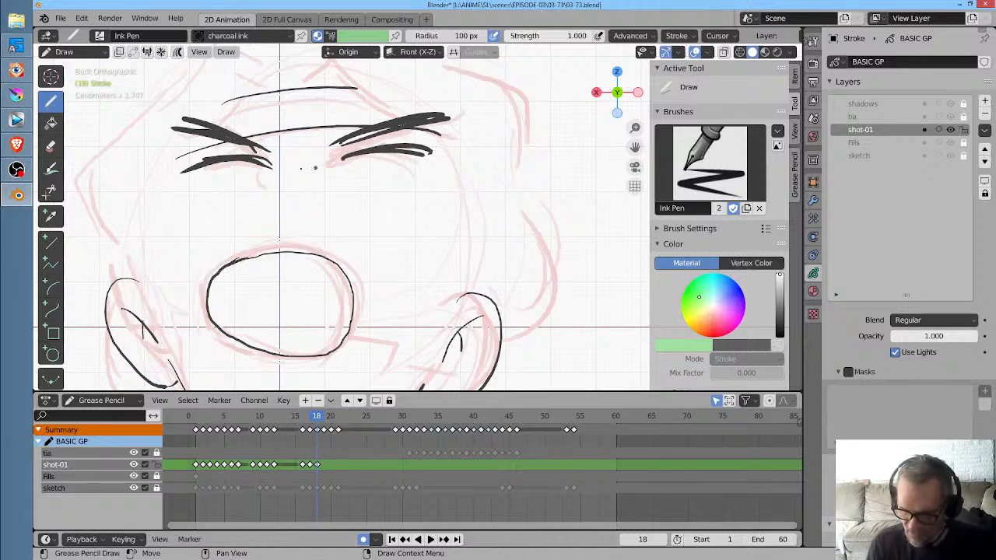
{"action": "left_click_drag", "start_coordinate": [272, 168], "coordinate": [260, 203]}
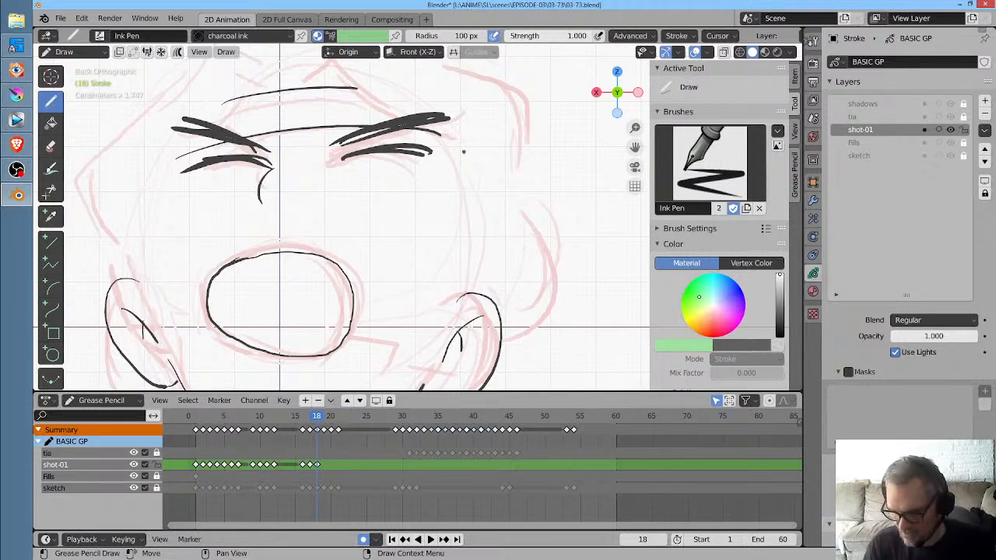
Ink the pointed fringe above the headband and the outer hair contour on both sides of the head, then return to the camera view
{"action": "middle_click_drag", "start_coordinate": [457, 192], "coordinate": [459, 256], "text": "ctrl"}
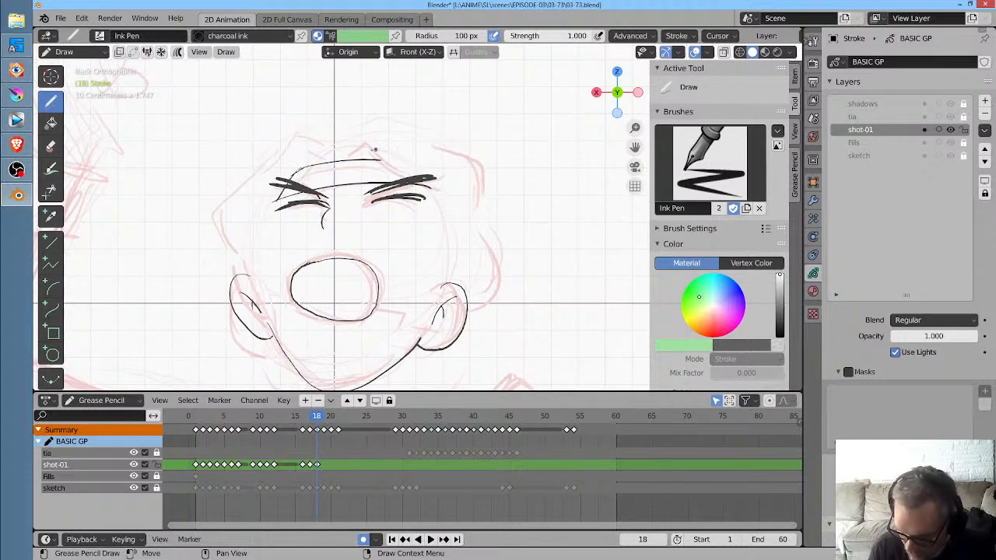
{"action": "mouse_move", "coordinate": [349, 155]}
{"action": "left_mouse_down"}
{"action": "mouse_move", "coordinate": [370, 148]}
{"action": "mouse_move", "coordinate": [446, 187]}
{"action": "left_mouse_up"}
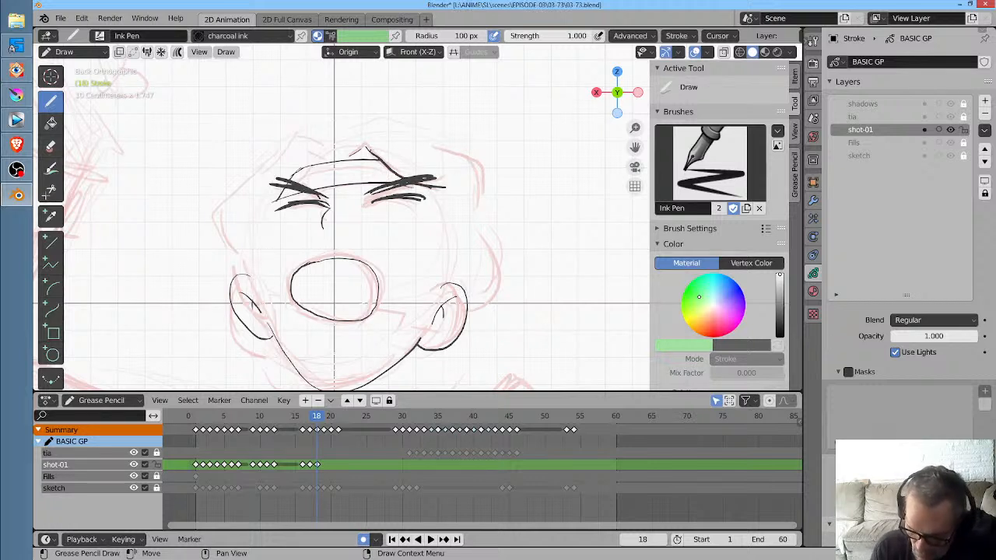
{"action": "mouse_move", "coordinate": [323, 162]}
{"action": "left_mouse_down"}
{"action": "mouse_move", "coordinate": [310, 155]}
{"action": "mouse_move", "coordinate": [297, 177]}
{"action": "left_mouse_up"}
{"action": "mouse_move", "coordinate": [325, 133]}
{"action": "left_mouse_down"}
{"action": "mouse_move", "coordinate": [282, 136]}
{"action": "mouse_move", "coordinate": [207, 241]}
{"action": "mouse_move", "coordinate": [234, 273]}
{"action": "left_mouse_up"}
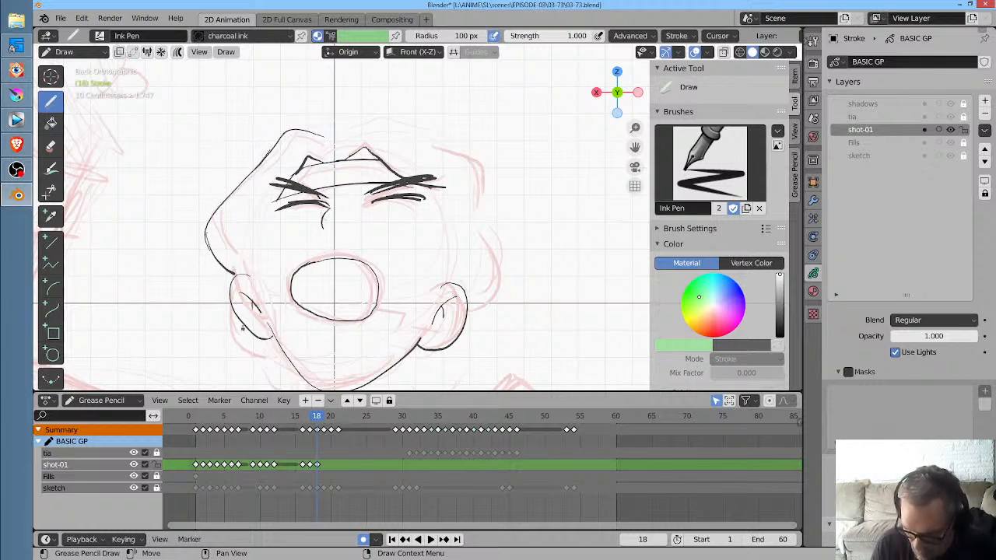
{"action": "mouse_move", "coordinate": [242, 328]}
{"action": "left_mouse_down"}
{"action": "mouse_move", "coordinate": [240, 355]}
{"action": "mouse_move", "coordinate": [270, 367]}
{"action": "left_mouse_up"}
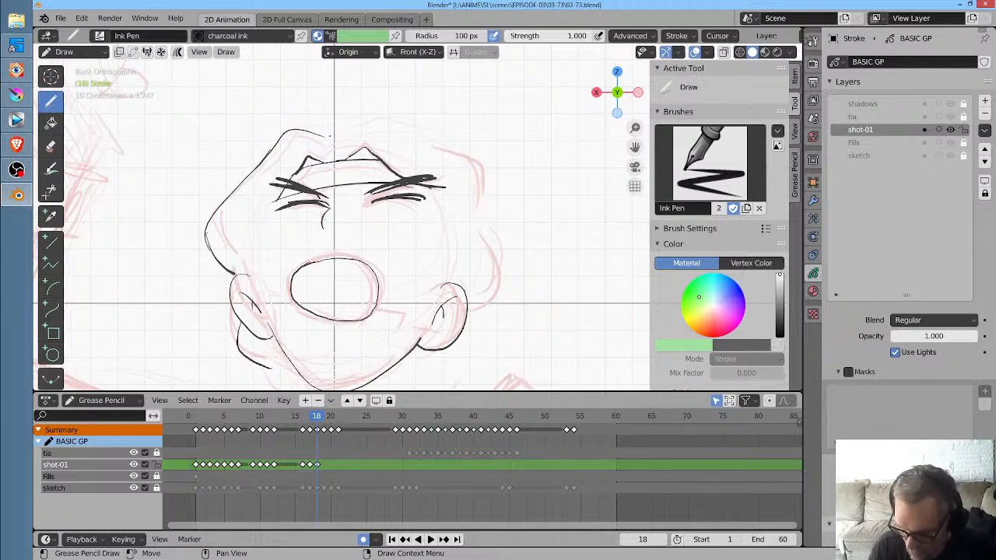
{"action": "mouse_move", "coordinate": [339, 134]}
{"action": "left_mouse_down"}
{"action": "mouse_move", "coordinate": [396, 113]}
{"action": "mouse_move", "coordinate": [459, 150]}
{"action": "mouse_move", "coordinate": [488, 200]}
{"action": "mouse_move", "coordinate": [483, 217]}
{"action": "mouse_move", "coordinate": [506, 280]}
{"action": "mouse_move", "coordinate": [477, 307]}
{"action": "left_mouse_up"}
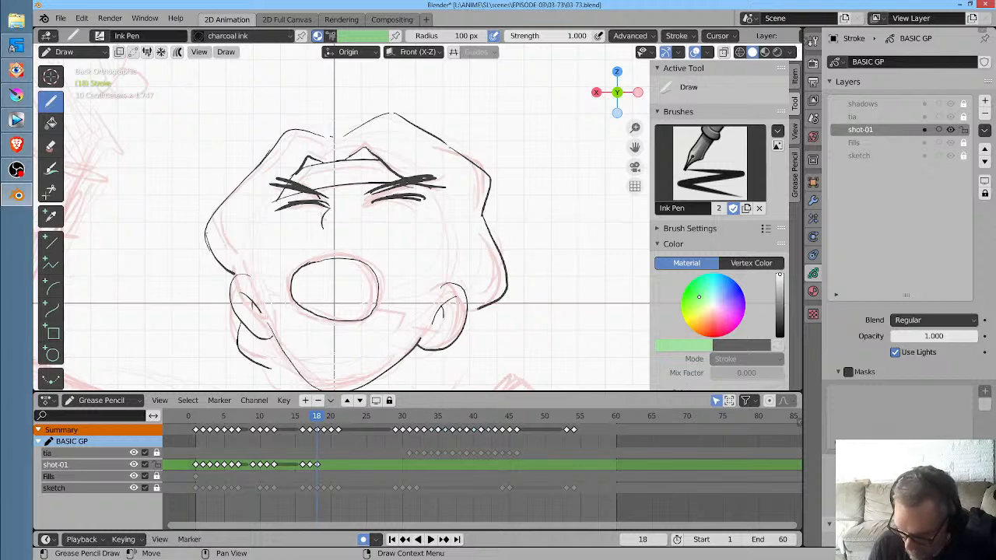
{"action": "key", "text": "KP_0"}
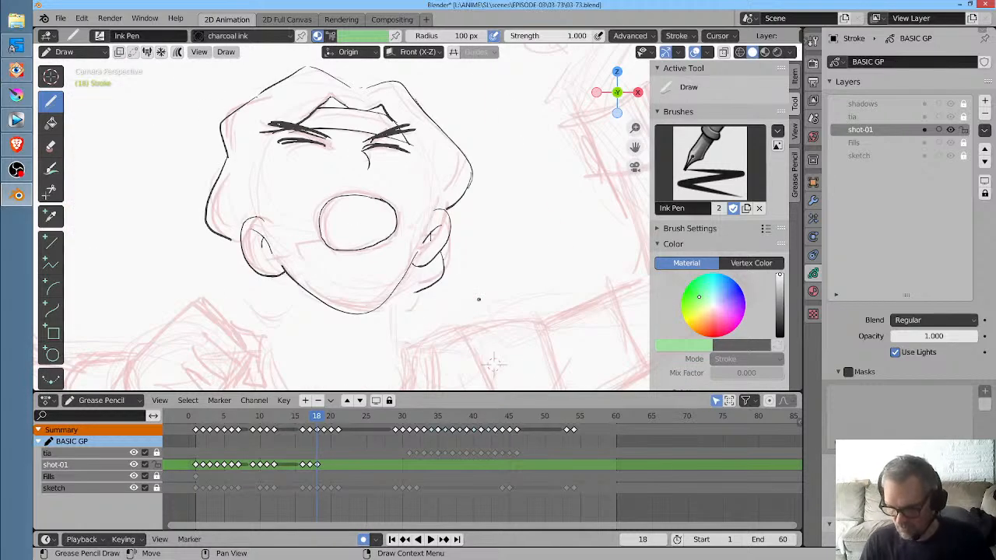
Compare the inked head at frame 18 with the poses at the neighbouring frames 17 and 19 in the full camera view
{"action": "middle_click_drag", "start_coordinate": [478, 300], "coordinate": [462, 253], "text": "ctrl"}
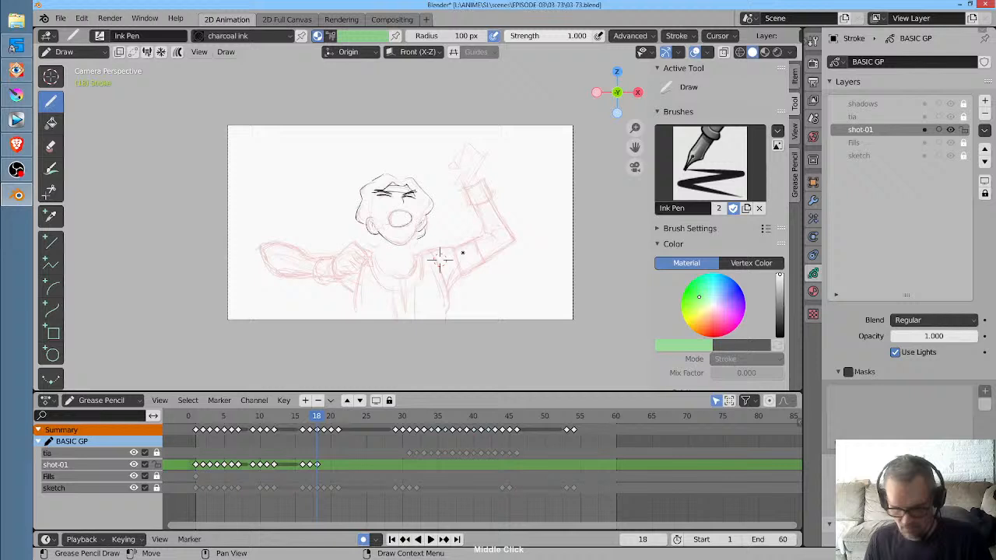
{"action": "key", "text": "Left"}
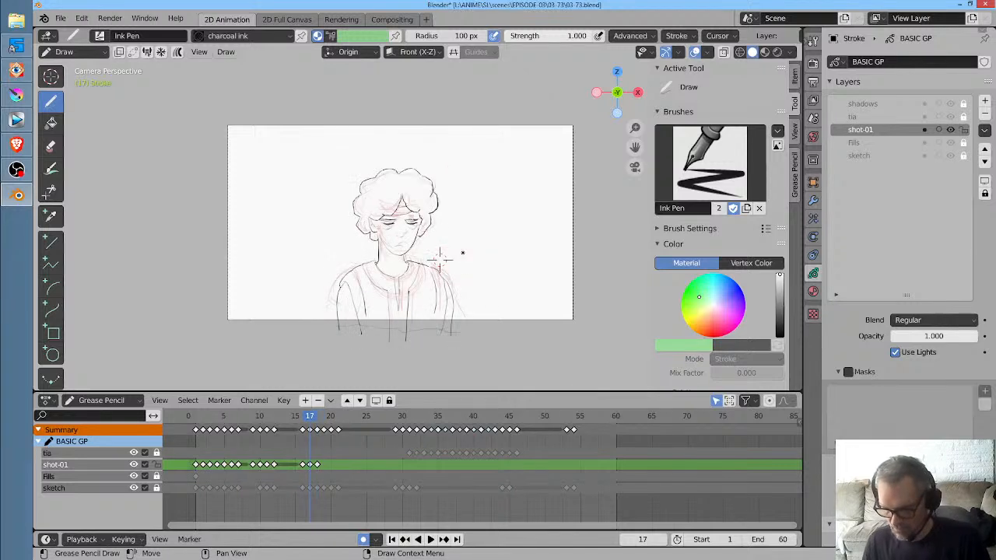
{"action": "key", "text": "Up"}
{"action": "key", "text": "Up"}
{"action": "key", "text": "Down"}
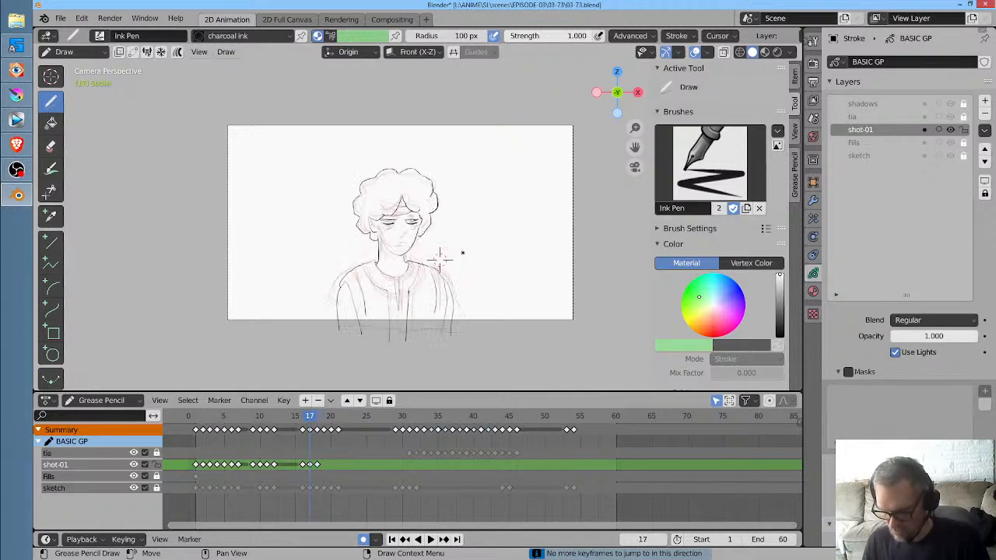
{"action": "key", "text": "Up"}
{"action": "key", "text": "Right"}
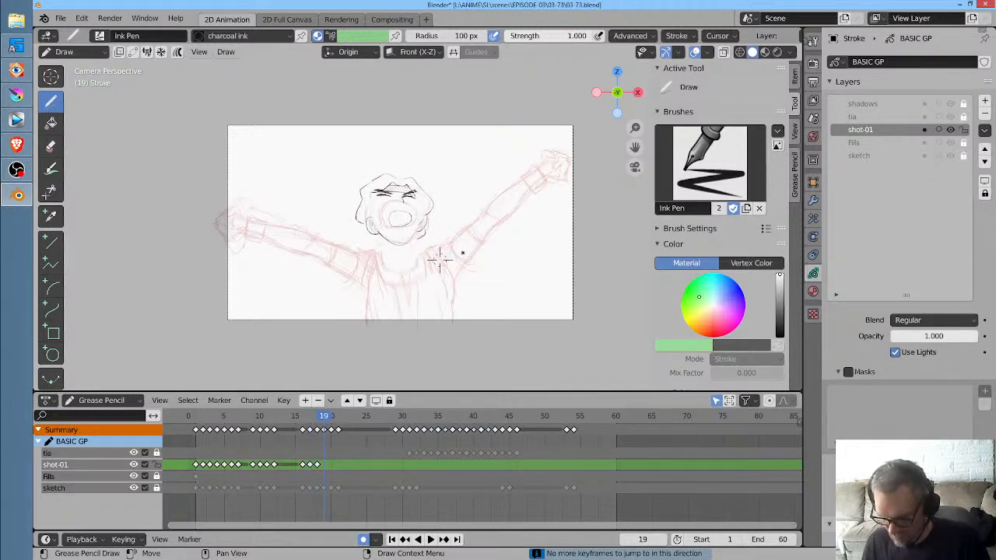
{"action": "key", "text": "Left"}
{"action": "key", "text": "Left"}
{"action": "key", "text": "Right"}
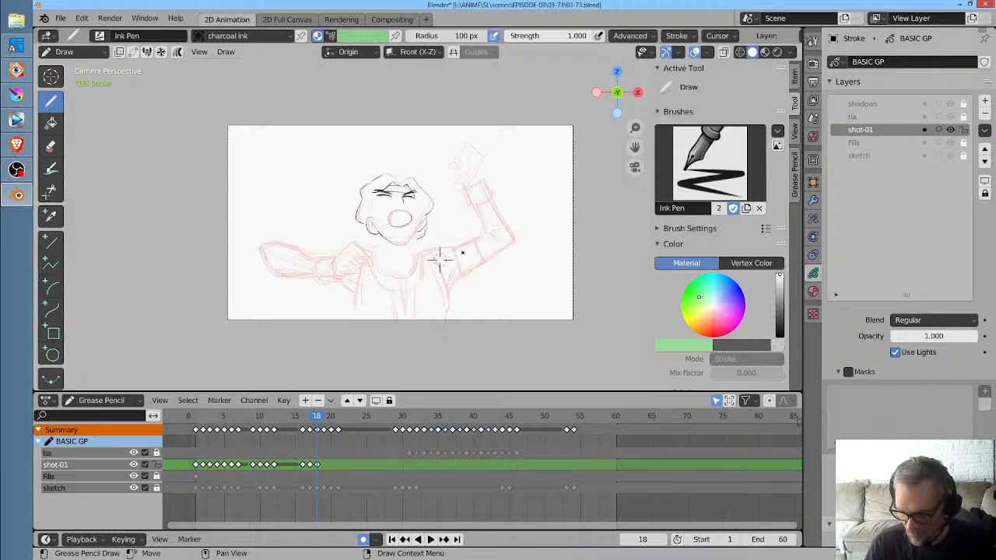
Ink the hair strand beside the character's right cheek and the hair curl beneath the right ear at frame 18
{"action": "middle_click_drag", "start_coordinate": [463, 253], "coordinate": [487, 182], "text": "ctrl"}
{"action": "middle_click_drag", "start_coordinate": [516, 144], "coordinate": [503, 195]}
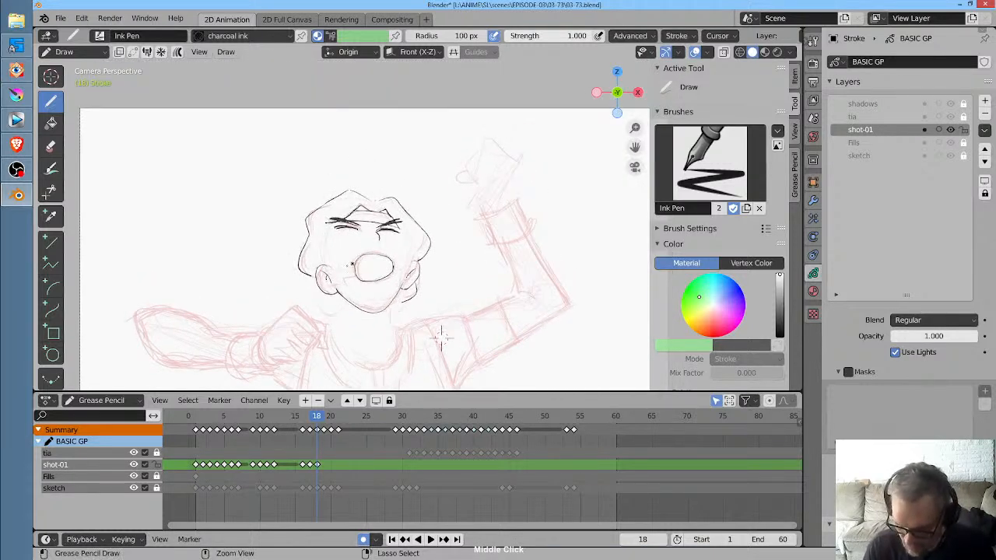
{"action": "middle_click_drag", "start_coordinate": [356, 251], "coordinate": [383, 189], "text": "ctrl"}
{"action": "mouse_move", "coordinate": [267, 228]}
{"action": "left_mouse_down"}
{"action": "mouse_move", "coordinate": [265, 259]}
{"action": "mouse_move", "coordinate": [247, 280]}
{"action": "mouse_move", "coordinate": [264, 300]}
{"action": "mouse_move", "coordinate": [252, 301]}
{"action": "left_mouse_up"}
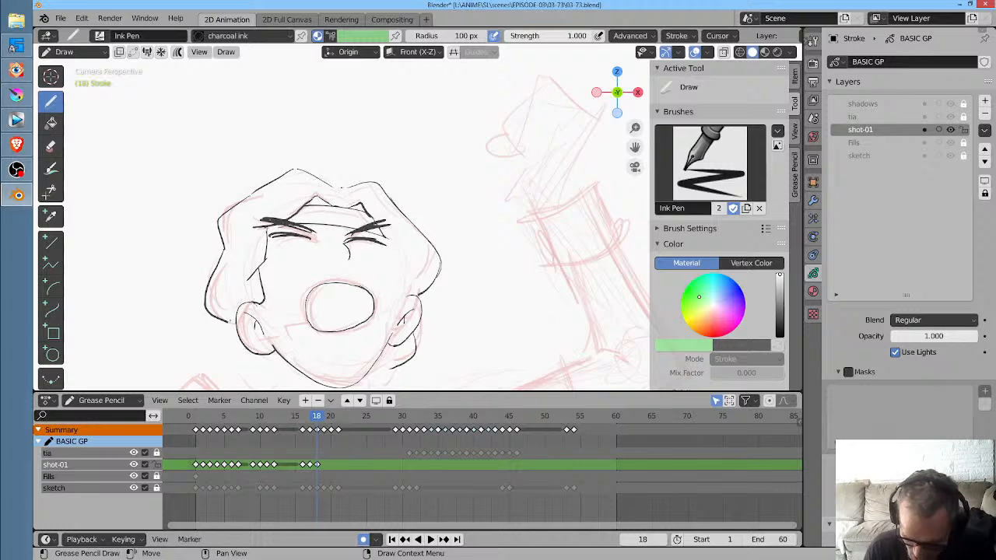
{"action": "middle_click_drag", "start_coordinate": [273, 341], "coordinate": [295, 255]}
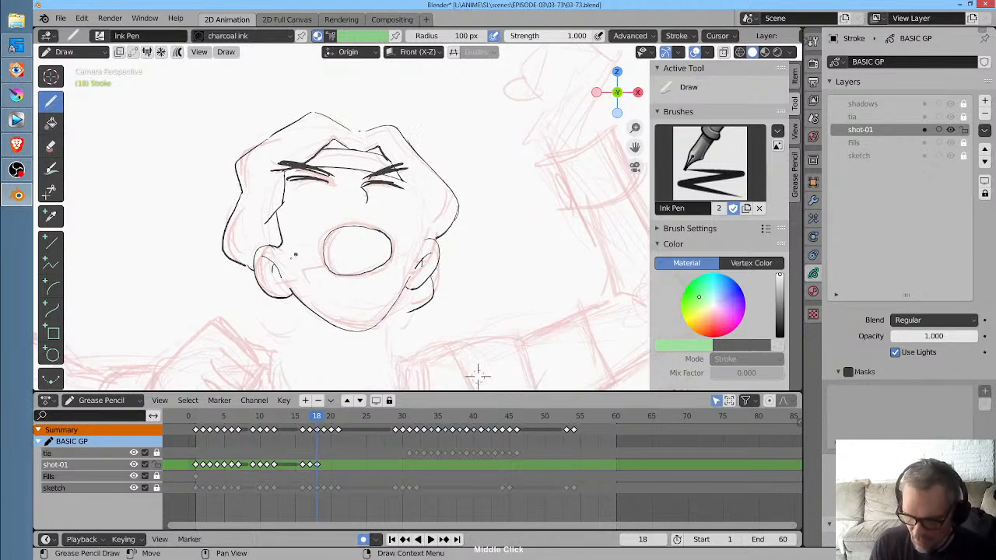
{"action": "mouse_move", "coordinate": [257, 285]}
{"action": "left_mouse_down"}
{"action": "mouse_move", "coordinate": [259, 305]}
{"action": "mouse_move", "coordinate": [296, 314]}
{"action": "left_mouse_up"}
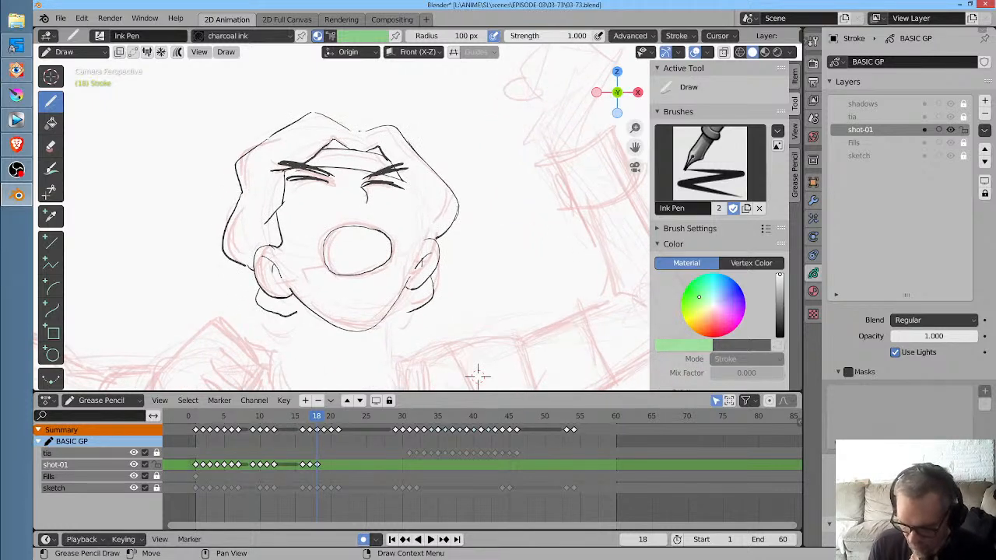
Ink both sides of the neck, the curved neckline beneath it and the short collar lines running onto the shoulders at frame 18
{"action": "middle_click_drag", "start_coordinate": [477, 376], "coordinate": [475, 285]}
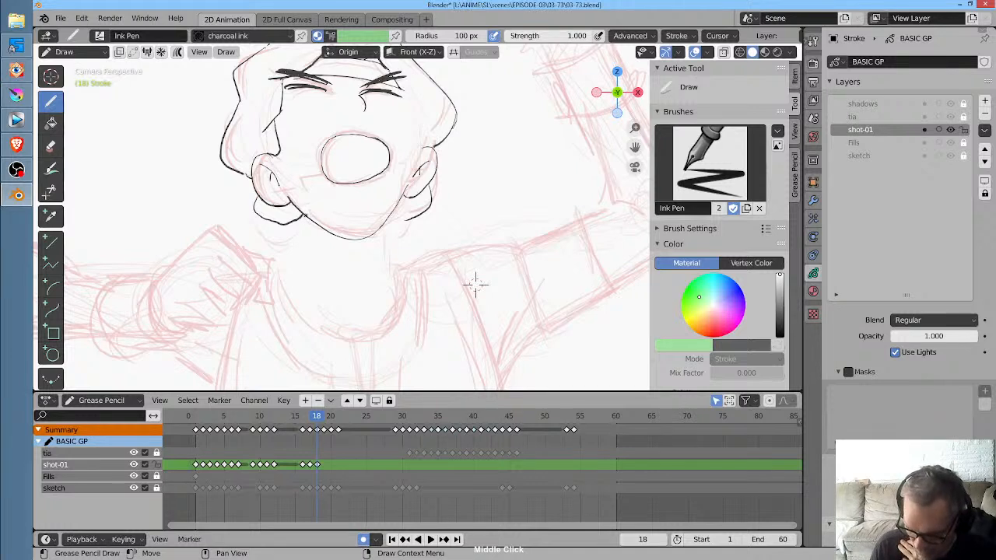
{"action": "left_click_drag", "start_coordinate": [306, 214], "coordinate": [303, 266]}
{"action": "left_click_drag", "start_coordinate": [385, 221], "coordinate": [390, 282]}
{"action": "left_click_drag", "start_coordinate": [298, 257], "coordinate": [279, 271]}
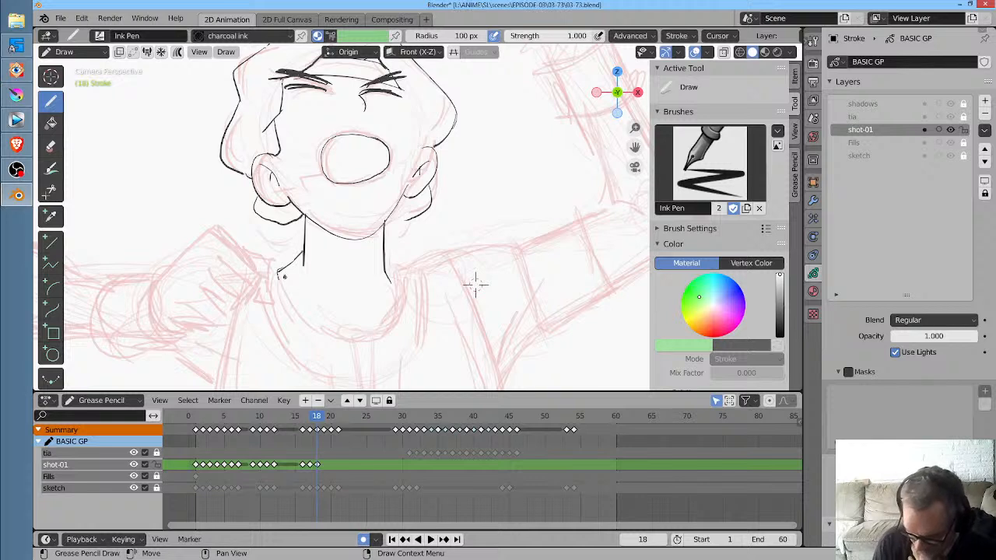
{"action": "left_click_drag", "start_coordinate": [385, 267], "coordinate": [398, 278]}
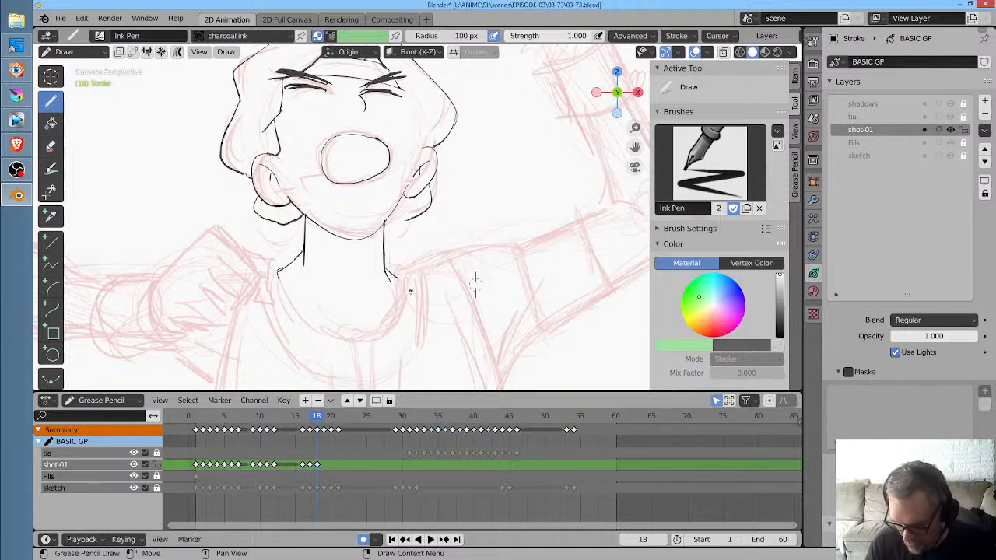
{"action": "mouse_move", "coordinate": [278, 274]}
{"action": "left_mouse_down"}
{"action": "mouse_move", "coordinate": [300, 320]}
{"action": "mouse_move", "coordinate": [334, 342]}
{"action": "mouse_move", "coordinate": [379, 336]}
{"action": "mouse_move", "coordinate": [399, 277]}
{"action": "mouse_move", "coordinate": [414, 265]}
{"action": "left_mouse_up"}
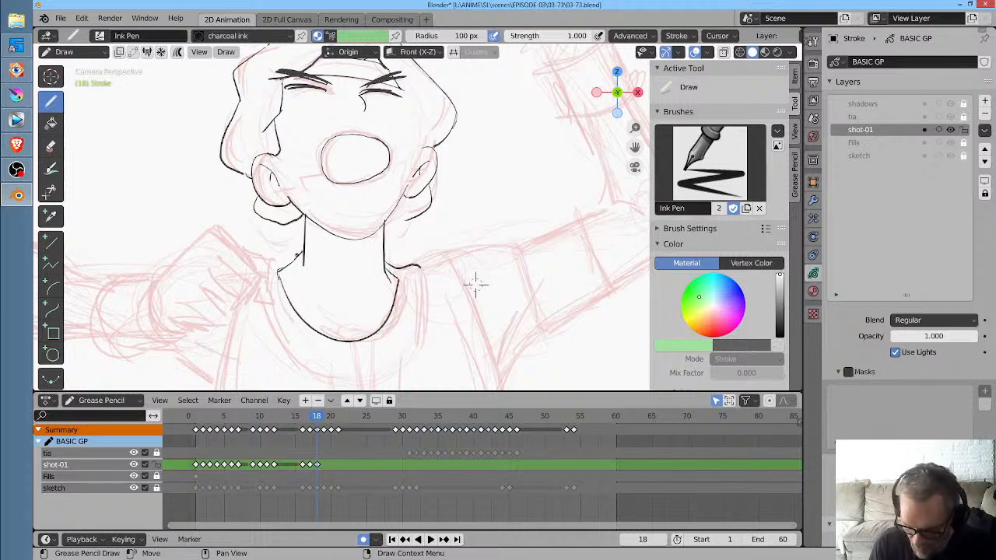
{"action": "left_click_drag", "start_coordinate": [303, 250], "coordinate": [266, 270]}
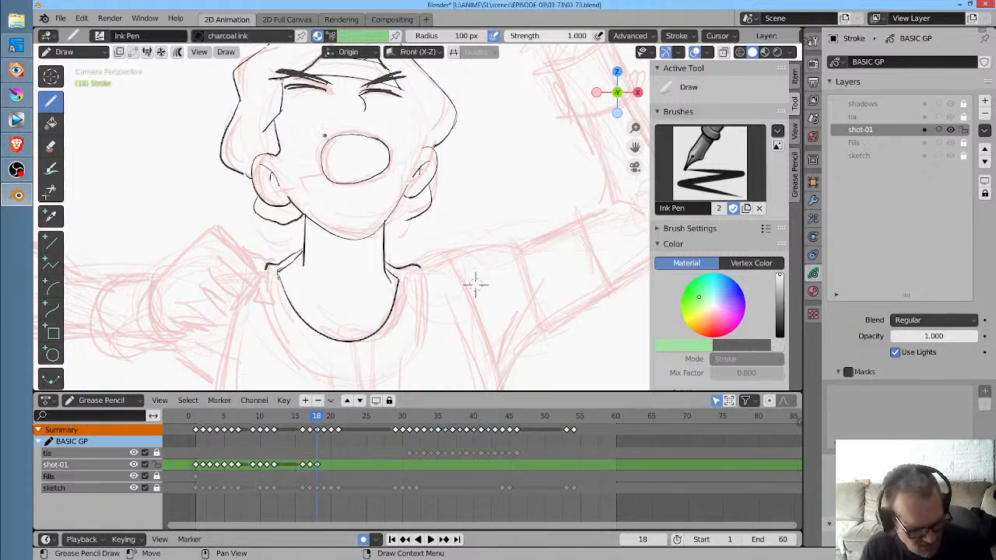
Widen the open mouth toward the character's right cheek with the Grab sculpt brush, then return to Draw mode
{"action": "key", "text": "ctrl+Tab"}
{"action": "left_click_drag", "start_coordinate": [340, 157], "coordinate": [333, 156]}
{"action": "left_click_drag", "start_coordinate": [335, 150], "coordinate": [323, 165]}
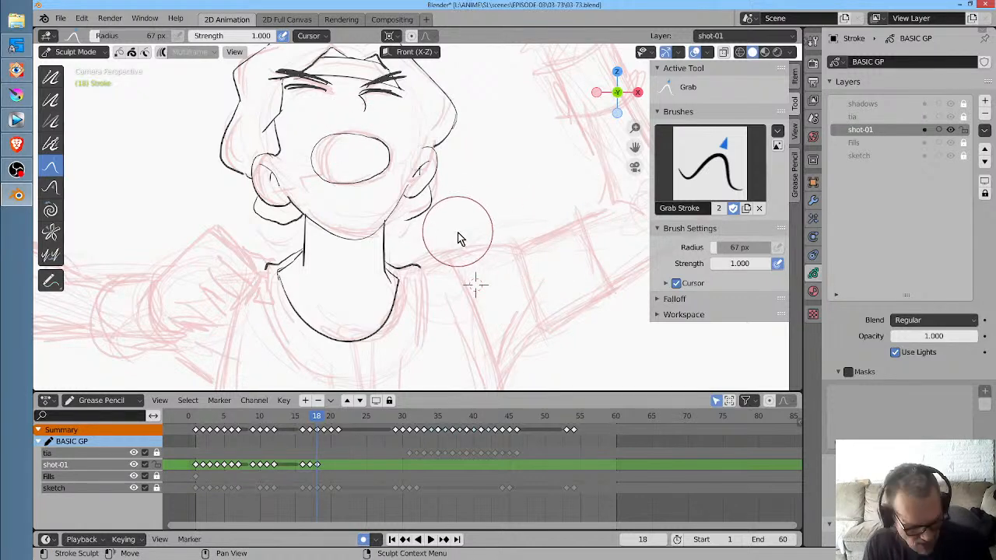
{"action": "key", "text": "ctrl+Tab"}
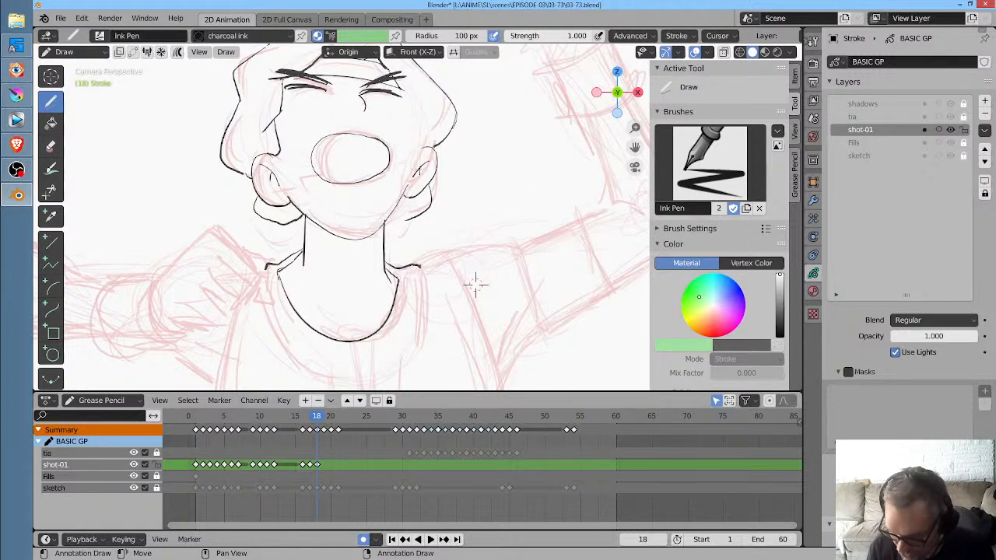
Ink the bumpy cloth folds on top of the character's left shoulder and the two long torso edge lines below them
{"action": "left_click_drag", "start_coordinate": [426, 260], "coordinate": [433, 271]}
{"action": "mouse_move", "coordinate": [427, 264]}
{"action": "left_mouse_down"}
{"action": "mouse_move", "coordinate": [442, 254]}
{"action": "mouse_move", "coordinate": [453, 262]}
{"action": "left_mouse_up"}
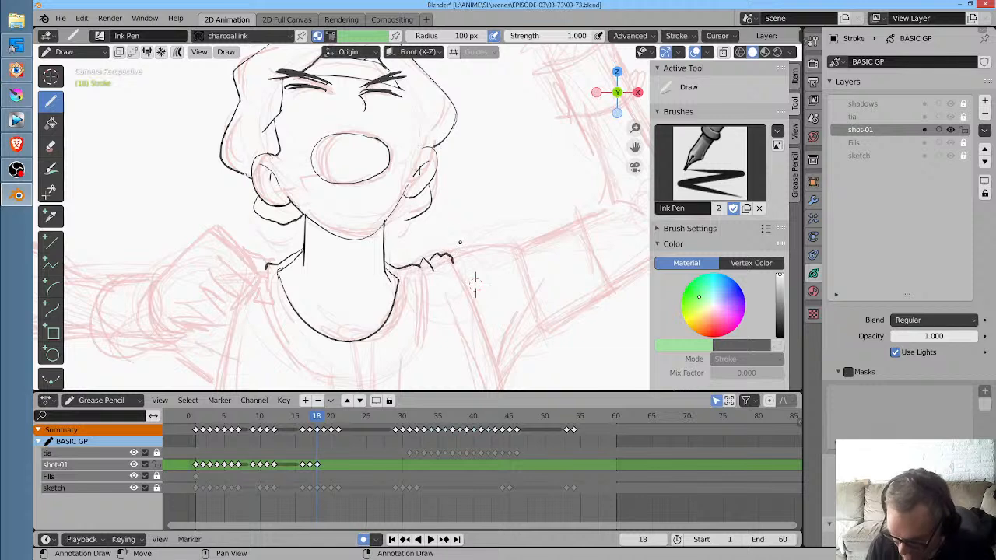
{"action": "middle_click_drag", "start_coordinate": [521, 238], "coordinate": [512, 119]}
{"action": "mouse_move", "coordinate": [443, 143]}
{"action": "left_mouse_down"}
{"action": "mouse_move", "coordinate": [490, 294]}
{"action": "mouse_move", "coordinate": [480, 373]}
{"action": "left_mouse_up"}
{"action": "left_click_drag", "start_coordinate": [435, 153], "coordinate": [473, 310]}
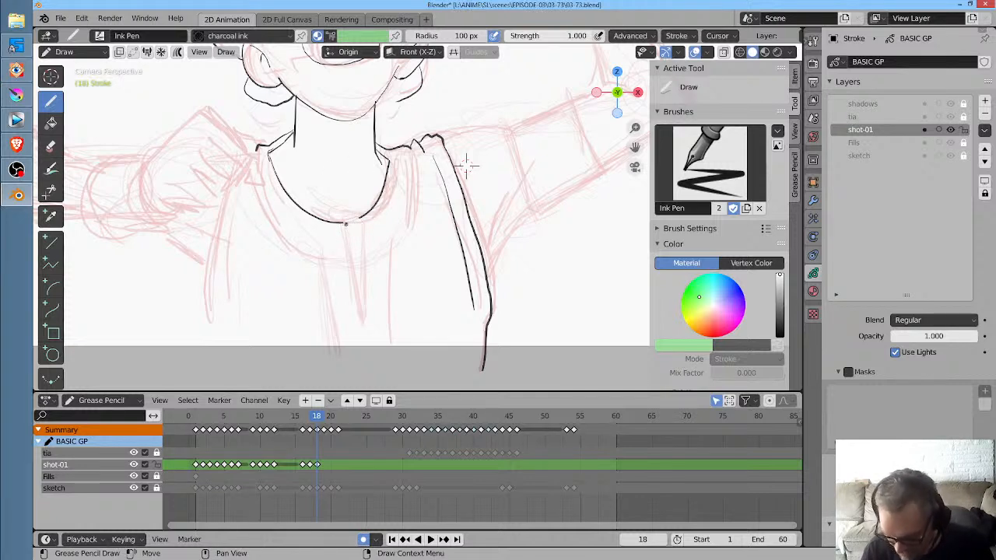
Ink the narrow V-shaped slit under the neckline and the outer collar band with its two front edges running down the chest
{"action": "left_click_drag", "start_coordinate": [345, 223], "coordinate": [362, 317]}
{"action": "left_click_drag", "start_coordinate": [358, 219], "coordinate": [362, 315]}
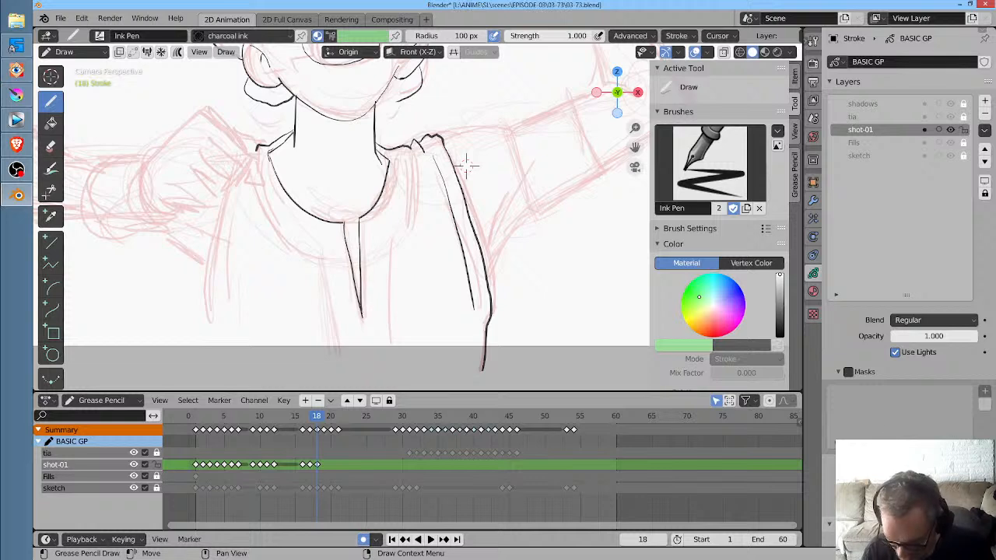
{"action": "mouse_move", "coordinate": [250, 190]}
{"action": "left_mouse_down"}
{"action": "mouse_move", "coordinate": [264, 221]}
{"action": "mouse_move", "coordinate": [332, 257]}
{"action": "mouse_move", "coordinate": [318, 254]}
{"action": "mouse_move", "coordinate": [335, 364]}
{"action": "left_mouse_up"}
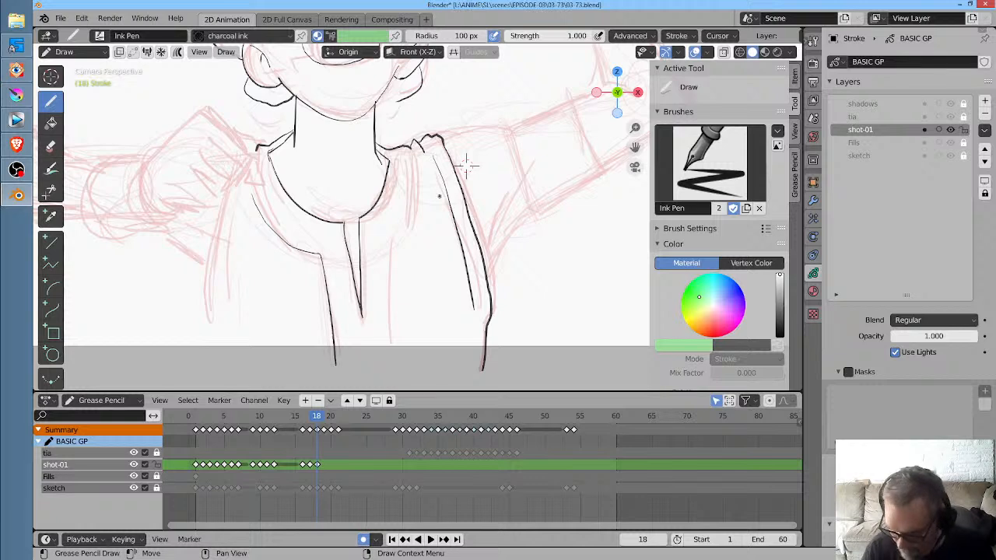
{"action": "left_click_drag", "start_coordinate": [390, 247], "coordinate": [391, 367]}
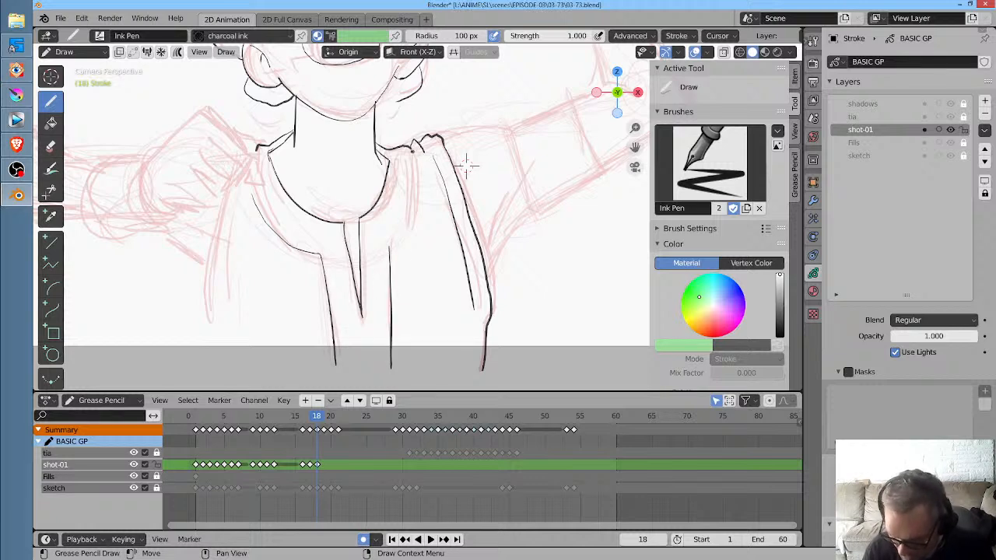
{"action": "mouse_move", "coordinate": [413, 151]}
{"action": "left_mouse_down"}
{"action": "mouse_move", "coordinate": [415, 221]}
{"action": "mouse_move", "coordinate": [389, 248]}
{"action": "left_mouse_up"}
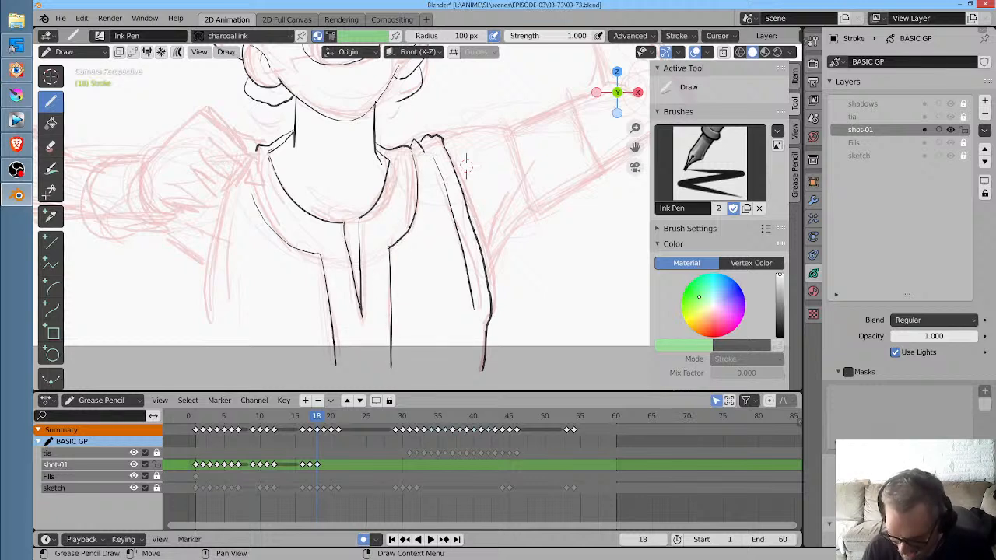
{"action": "left_click_drag", "start_coordinate": [414, 144], "coordinate": [412, 159]}
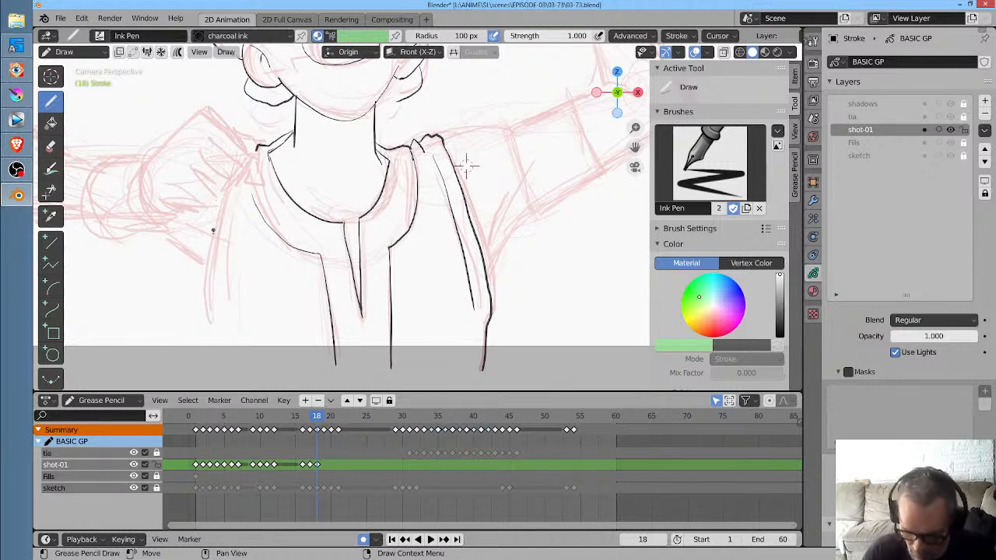
Ink the outer and inner torso edge lines on the character's right side, plus a short fold line on the chest
{"action": "left_click_drag", "start_coordinate": [214, 218], "coordinate": [208, 331]}
{"action": "left_click_drag", "start_coordinate": [226, 245], "coordinate": [224, 317]}
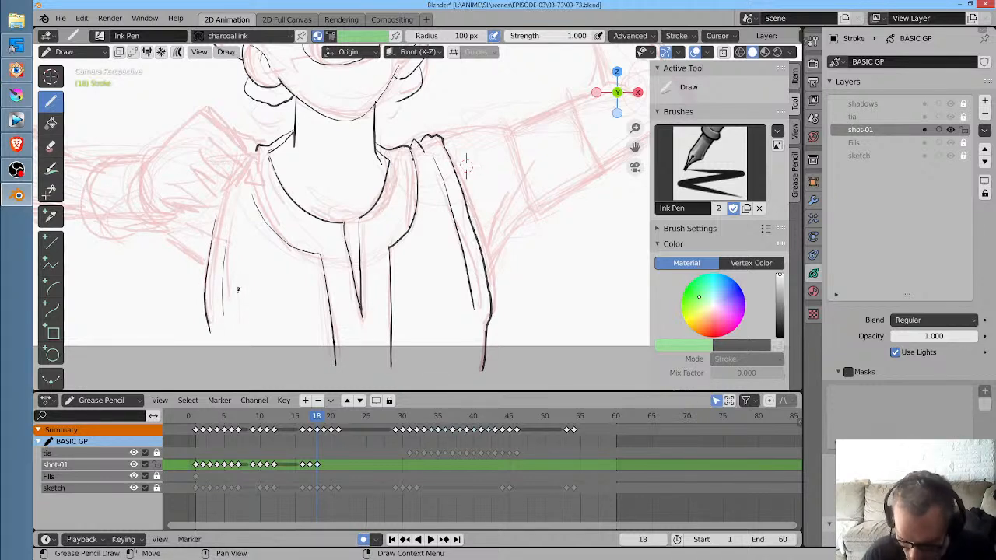
{"action": "left_click_drag", "start_coordinate": [249, 268], "coordinate": [243, 299]}
{"action": "left_click_drag", "start_coordinate": [208, 330], "coordinate": [229, 366]}
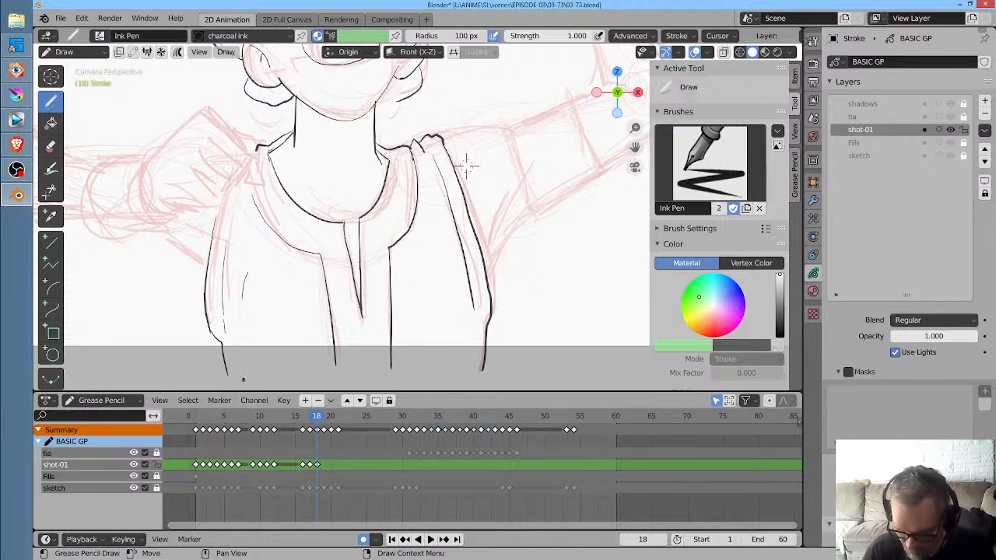
Ink the back and knuckle edge of the clenched fist by the character's right shoulder and its finger lines, using the mirrored back view
{"action": "middle_click_drag", "start_coordinate": [467, 165], "coordinate": [566, 207], "text": "shift"}
{"action": "left_click_drag", "start_coordinate": [245, 208], "coordinate": [298, 156]}
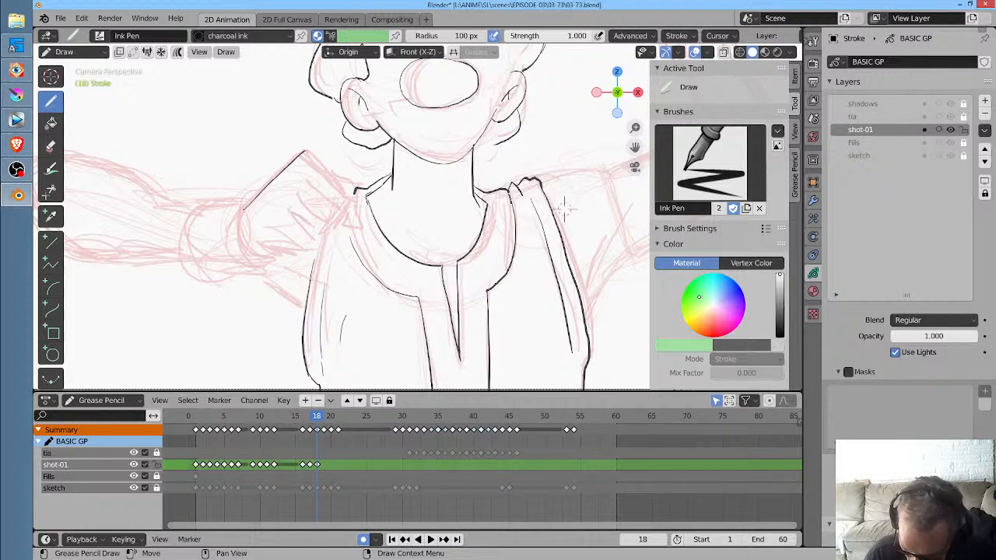
{"action": "key", "text": "KP_0"}
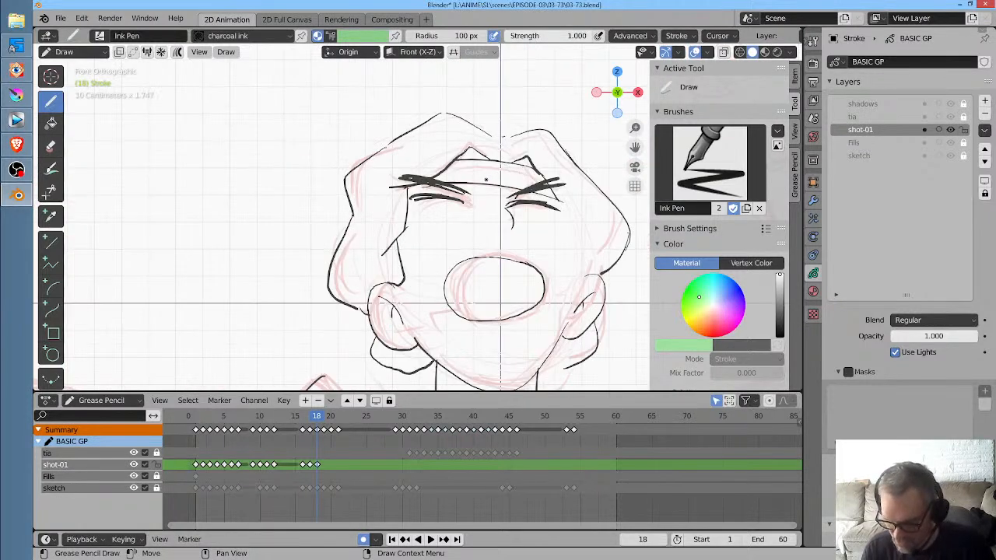
{"action": "mouse_move", "coordinate": [486, 180]}
{"action": "middle_mouse_down"}
{"action": "mouse_move", "coordinate": [333, 161]}
{"action": "mouse_move", "coordinate": [403, 163]}
{"action": "middle_mouse_up"}
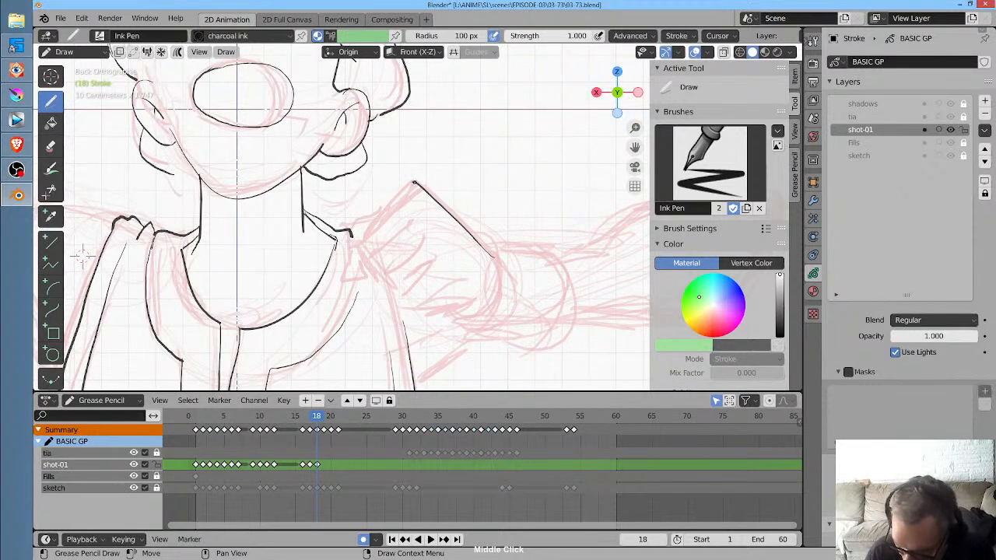
{"action": "mouse_move", "coordinate": [414, 182]}
{"action": "left_mouse_down"}
{"action": "mouse_move", "coordinate": [360, 243]}
{"action": "mouse_move", "coordinate": [421, 302]}
{"action": "left_mouse_up"}
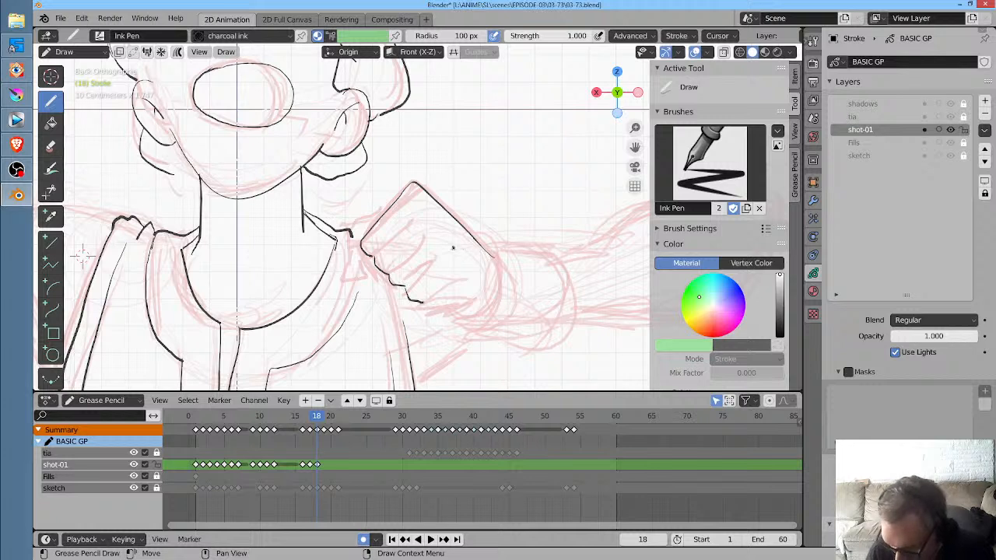
{"action": "mouse_move", "coordinate": [412, 214]}
{"action": "left_mouse_down"}
{"action": "mouse_move", "coordinate": [389, 241]}
{"action": "mouse_move", "coordinate": [400, 262]}
{"action": "mouse_move", "coordinate": [424, 268]}
{"action": "mouse_move", "coordinate": [416, 278]}
{"action": "left_mouse_up"}
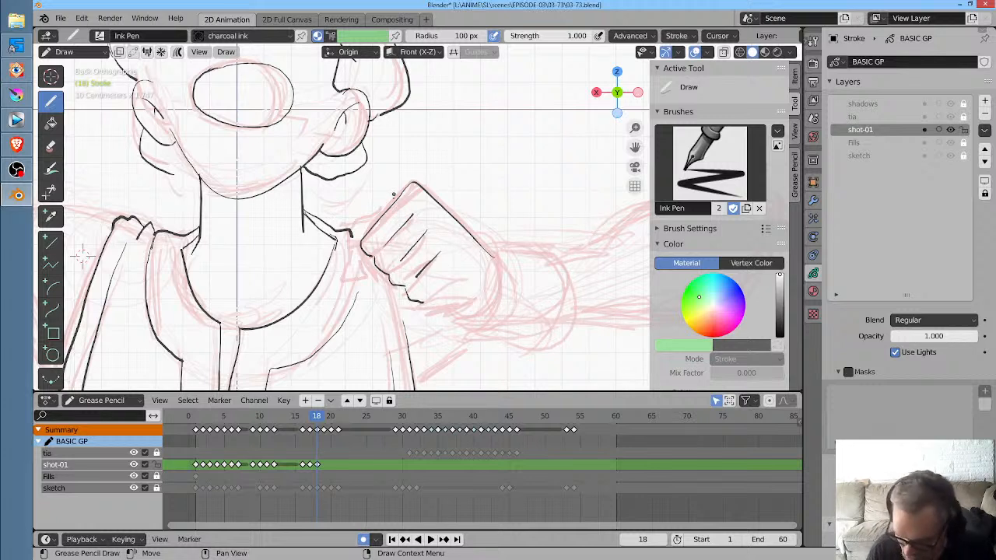
Ink the part protruding between the fist and collar, the small crease in the palm, and the fist's lower edge and wrist side
{"action": "mouse_move", "coordinate": [384, 213]}
{"action": "left_mouse_down"}
{"action": "mouse_move", "coordinate": [364, 225]}
{"action": "mouse_move", "coordinate": [349, 269]}
{"action": "mouse_move", "coordinate": [361, 278]}
{"action": "mouse_move", "coordinate": [378, 263]}
{"action": "left_mouse_up"}
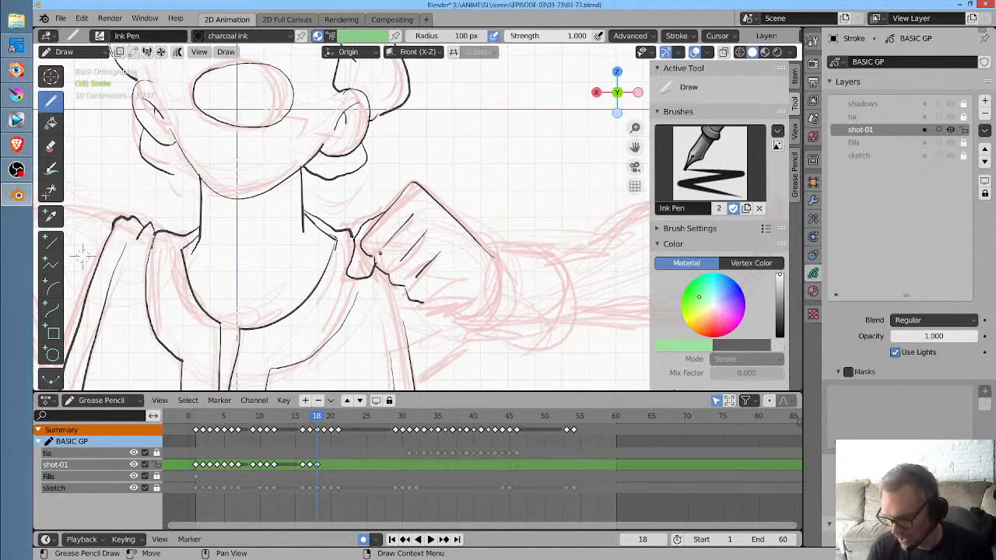
{"action": "left_click_drag", "start_coordinate": [437, 292], "coordinate": [453, 287]}
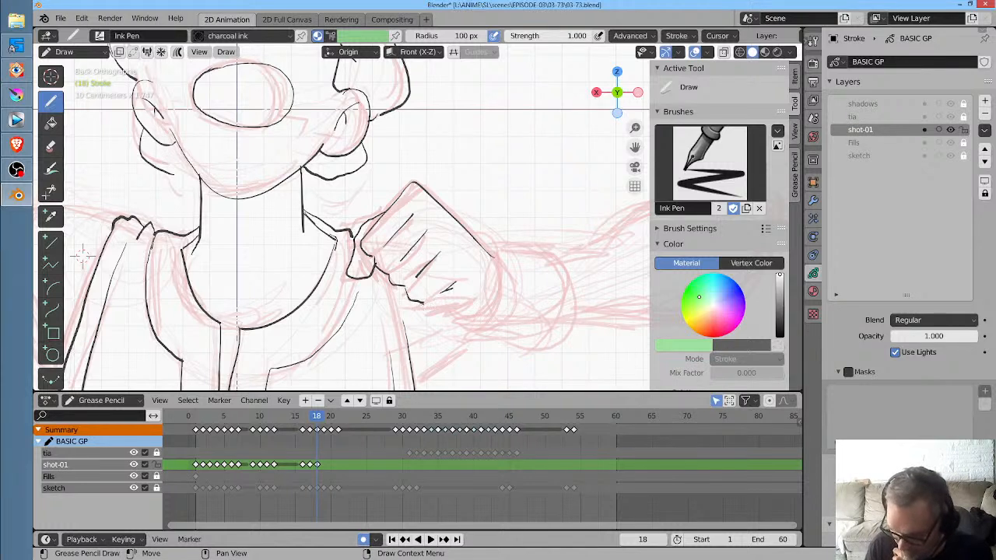
{"action": "mouse_move", "coordinate": [426, 302]}
{"action": "left_mouse_down"}
{"action": "mouse_move", "coordinate": [452, 311]}
{"action": "mouse_move", "coordinate": [490, 300]}
{"action": "left_mouse_up"}
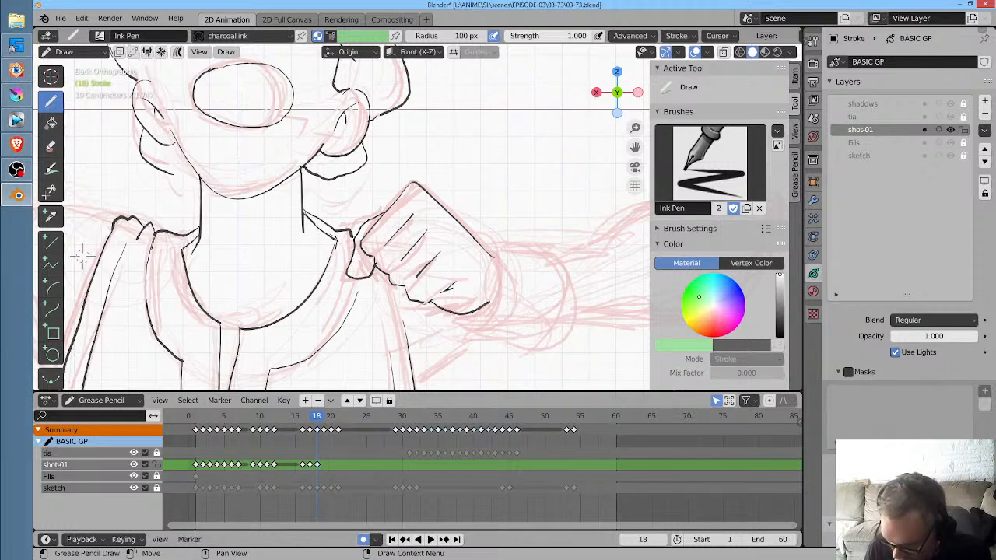
{"action": "mouse_move", "coordinate": [494, 256]}
{"action": "left_mouse_down"}
{"action": "mouse_move", "coordinate": [499, 287]}
{"action": "mouse_move", "coordinate": [487, 304]}
{"action": "left_mouse_up"}
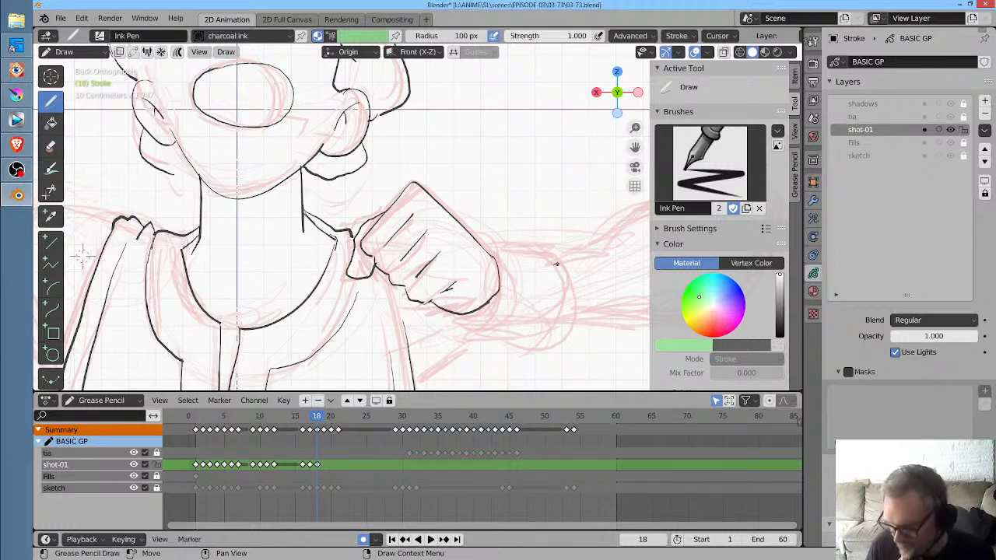
Ink the wristband behind the fist with its upper and lower edges and a curved end line, trimming the lower edge
{"action": "left_click_drag", "start_coordinate": [490, 254], "coordinate": [571, 263]}
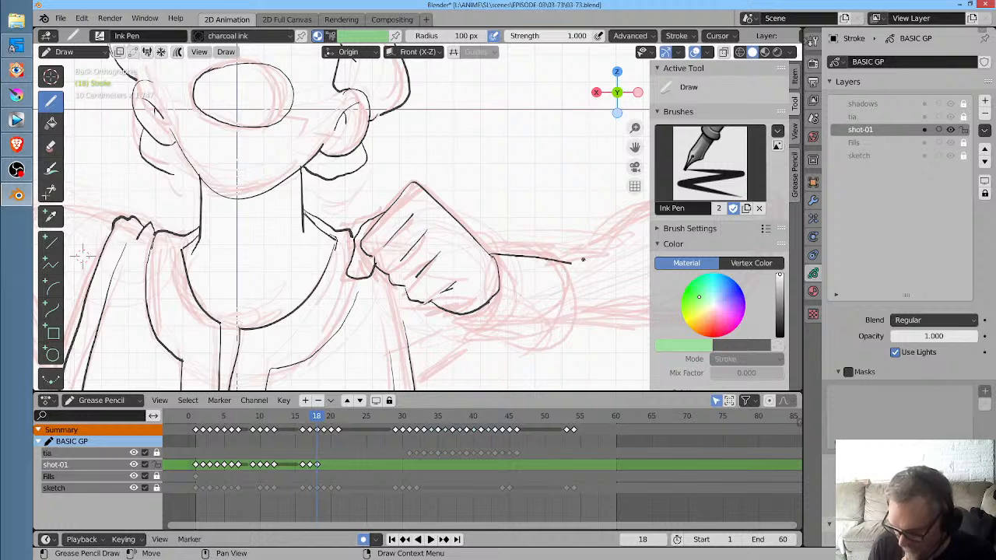
{"action": "left_click_drag", "start_coordinate": [459, 317], "coordinate": [548, 333]}
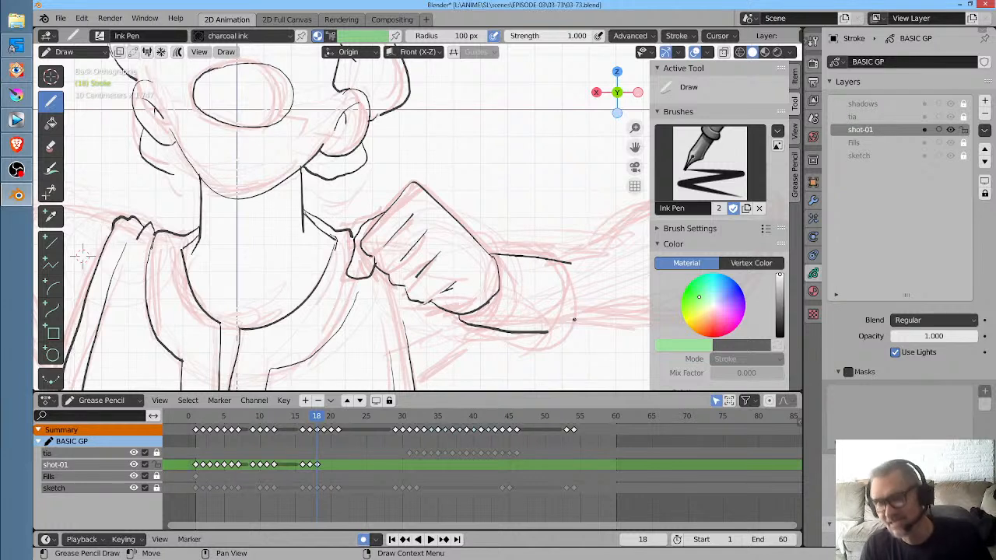
{"action": "mouse_move", "coordinate": [560, 311]}
{"action": "left_mouse_down", "text": "ctrl"}
{"action": "mouse_move", "coordinate": [553, 334]}
{"action": "mouse_move", "coordinate": [476, 342]}
{"action": "mouse_move", "coordinate": [533, 337]}
{"action": "left_mouse_up", "text": "ctrl"}
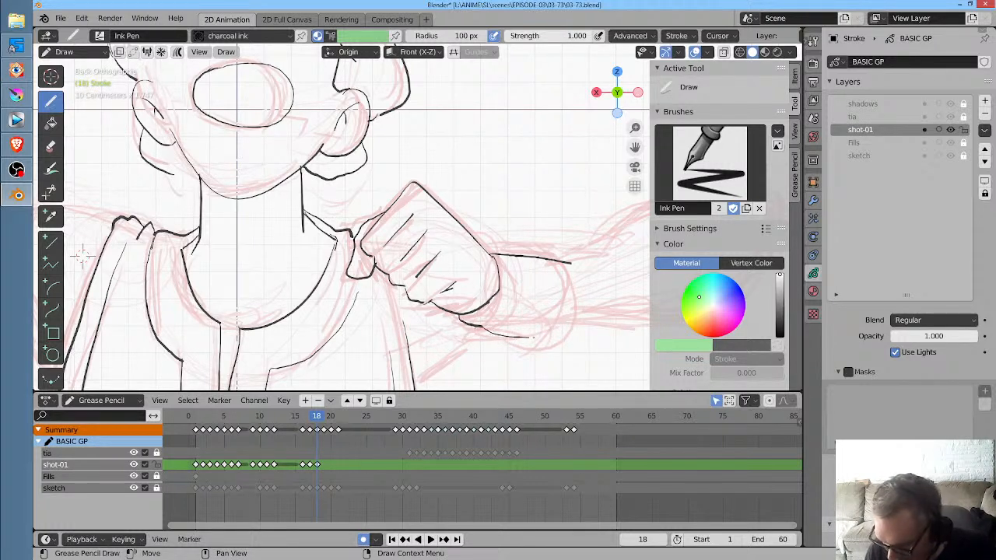
{"action": "left_click_drag", "start_coordinate": [572, 267], "coordinate": [541, 343]}
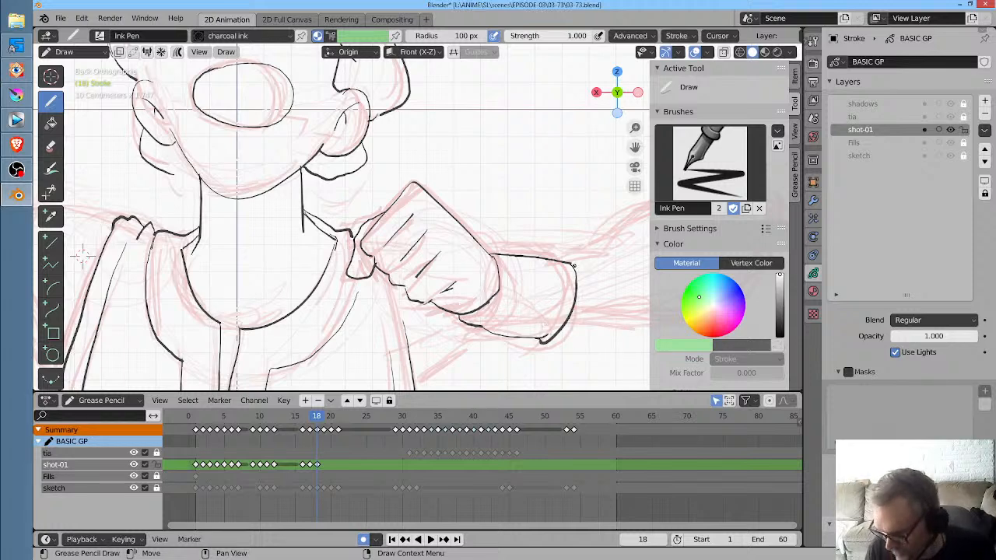
Reshape the wristband's corners, lower edge and curved end with the Grab sculpt brush, then return to Draw mode
{"action": "mouse_move", "coordinate": [570, 280]}
{"action": "middle_mouse_down", "text": "ctrl"}
{"action": "mouse_move", "coordinate": [496, 333]}
{"action": "mouse_move", "coordinate": [487, 291]}
{"action": "mouse_move", "coordinate": [430, 311]}
{"action": "middle_mouse_up", "text": "ctrl"}
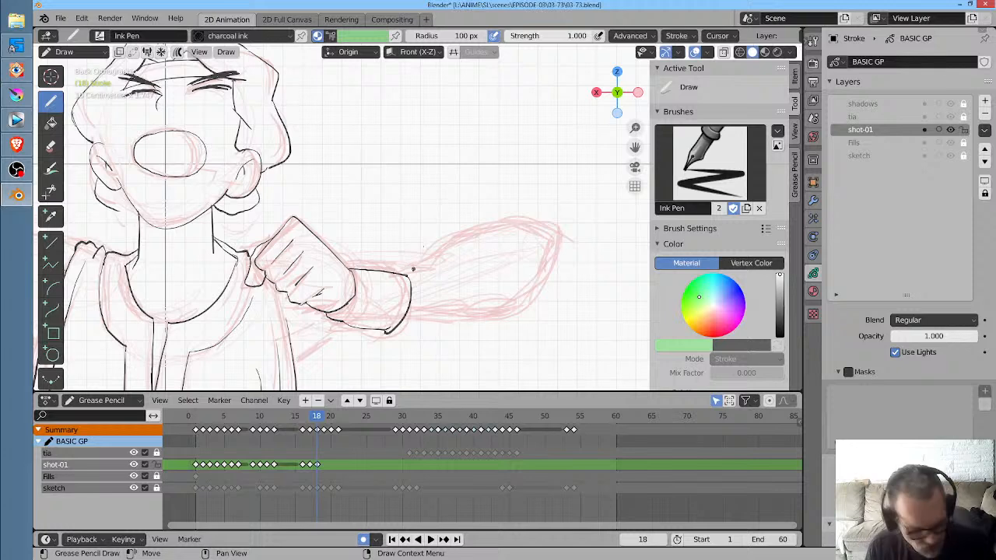
{"action": "key", "text": "ctrl+Tab"}
{"action": "mouse_move", "coordinate": [401, 277]}
{"action": "left_mouse_down"}
{"action": "mouse_move", "coordinate": [373, 273]}
{"action": "mouse_move", "coordinate": [414, 288]}
{"action": "mouse_move", "coordinate": [411, 258]}
{"action": "left_mouse_up"}
{"action": "left_click_drag", "start_coordinate": [411, 315], "coordinate": [411, 291]}
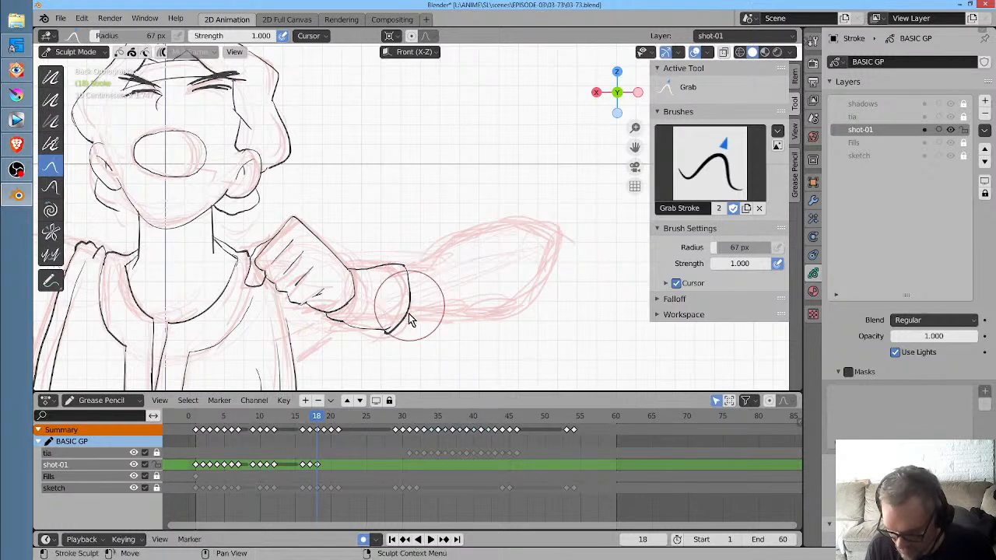
{"action": "mouse_move", "coordinate": [351, 336]}
{"action": "left_mouse_down"}
{"action": "mouse_move", "coordinate": [379, 339]}
{"action": "mouse_move", "coordinate": [370, 328]}
{"action": "left_mouse_up"}
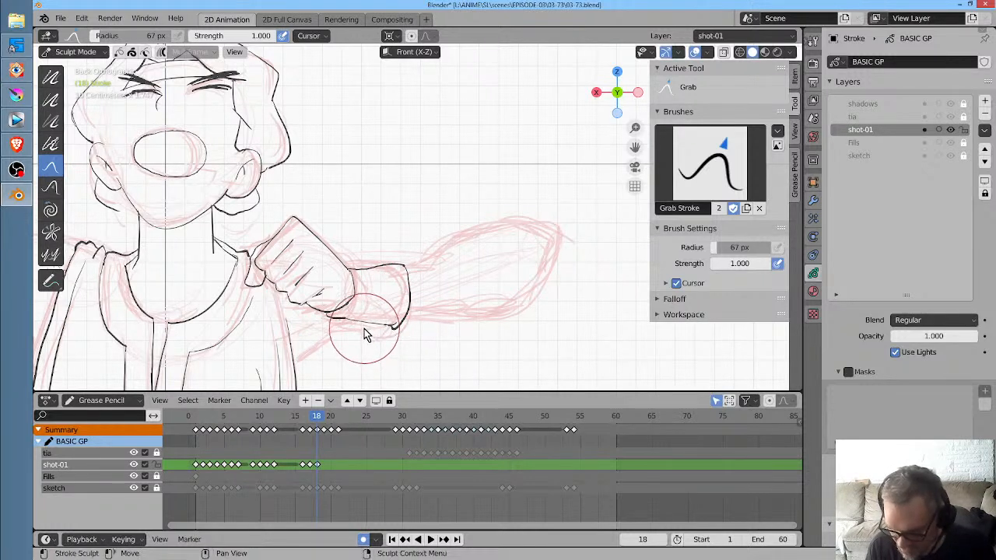
{"action": "mouse_move", "coordinate": [412, 273]}
{"action": "left_mouse_down"}
{"action": "mouse_move", "coordinate": [396, 271]}
{"action": "mouse_move", "coordinate": [407, 283]}
{"action": "left_mouse_up"}
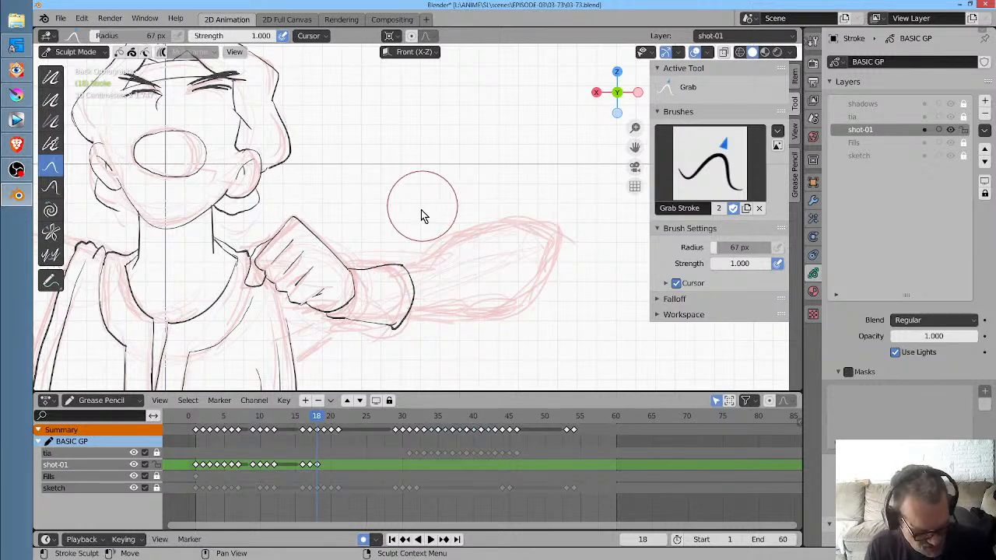
{"action": "key", "text": "ctrl+Tab"}
Ink the upper and lower contours of the forearm from the wristband out to the rounded elbow
{"action": "mouse_move", "coordinate": [405, 267]}
{"action": "left_mouse_down"}
{"action": "mouse_move", "coordinate": [482, 230]}
{"action": "mouse_move", "coordinate": [545, 224]}
{"action": "mouse_move", "coordinate": [563, 247]}
{"action": "left_mouse_up"}
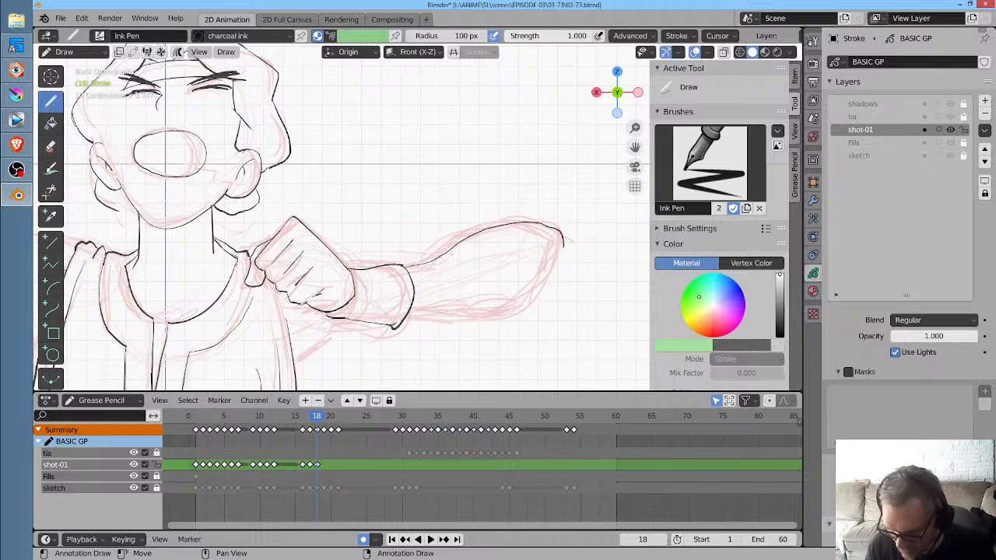
{"action": "mouse_move", "coordinate": [407, 319]}
{"action": "left_mouse_down"}
{"action": "mouse_move", "coordinate": [560, 267]}
{"action": "mouse_move", "coordinate": [563, 242]}
{"action": "left_mouse_up"}
{"action": "mouse_move", "coordinate": [576, 230]}
{"action": "middle_mouse_down", "text": "ctrl"}
{"action": "mouse_move", "coordinate": [525, 282]}
{"action": "mouse_move", "coordinate": [470, 318]}
{"action": "middle_mouse_up", "text": "ctrl"}
{"action": "mouse_move", "coordinate": [493, 213]}
{"action": "middle_mouse_down", "text": "ctrl"}
{"action": "mouse_move", "coordinate": [490, 252]}
{"action": "mouse_move", "coordinate": [511, 239]}
{"action": "mouse_move", "coordinate": [533, 252]}
{"action": "mouse_move", "coordinate": [455, 370]}
{"action": "mouse_move", "coordinate": [445, 219]}
{"action": "middle_mouse_up", "text": "ctrl"}
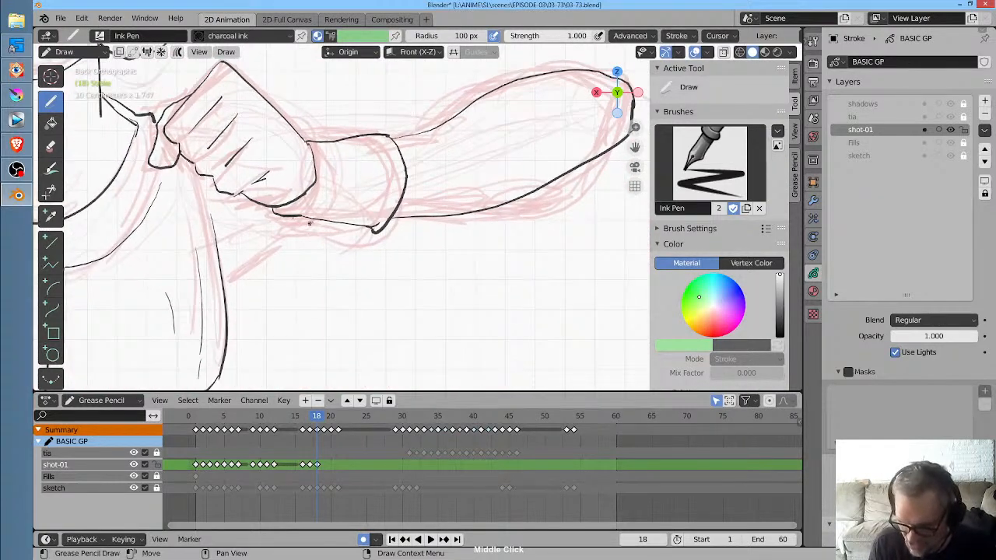
Ink the curved underside of the bent arm from beneath the wristband down to the side of the vest
{"action": "left_click_drag", "start_coordinate": [311, 221], "coordinate": [226, 302]}
{"action": "middle_click_drag", "start_coordinate": [304, 262], "coordinate": [317, 342], "text": "shift"}
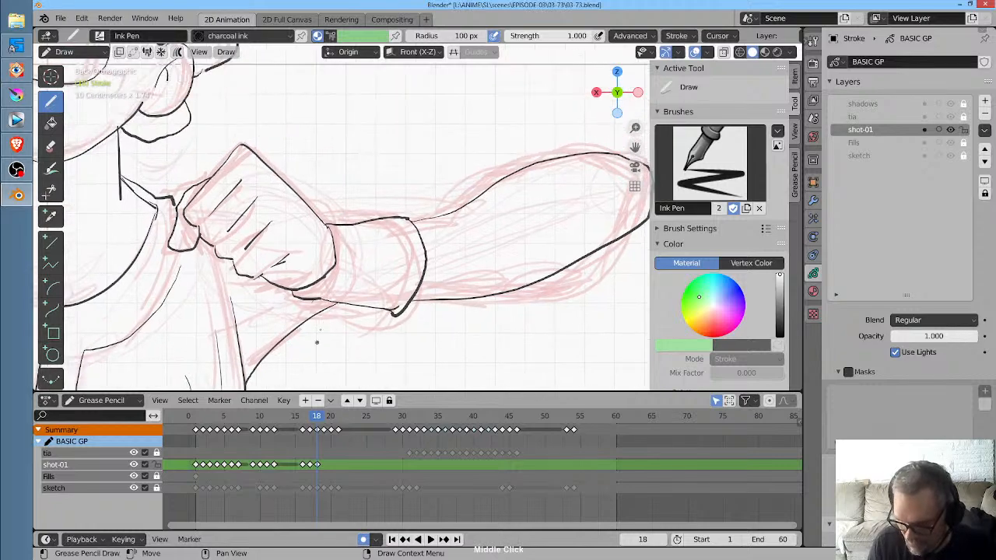
{"action": "middle_click_drag", "start_coordinate": [425, 232], "coordinate": [340, 327], "text": "ctrl"}
{"action": "middle_click_drag", "start_coordinate": [244, 213], "coordinate": [455, 231], "text": "shift"}
{"action": "middle_click_drag", "start_coordinate": [272, 241], "coordinate": [73, 246], "text": "shift"}
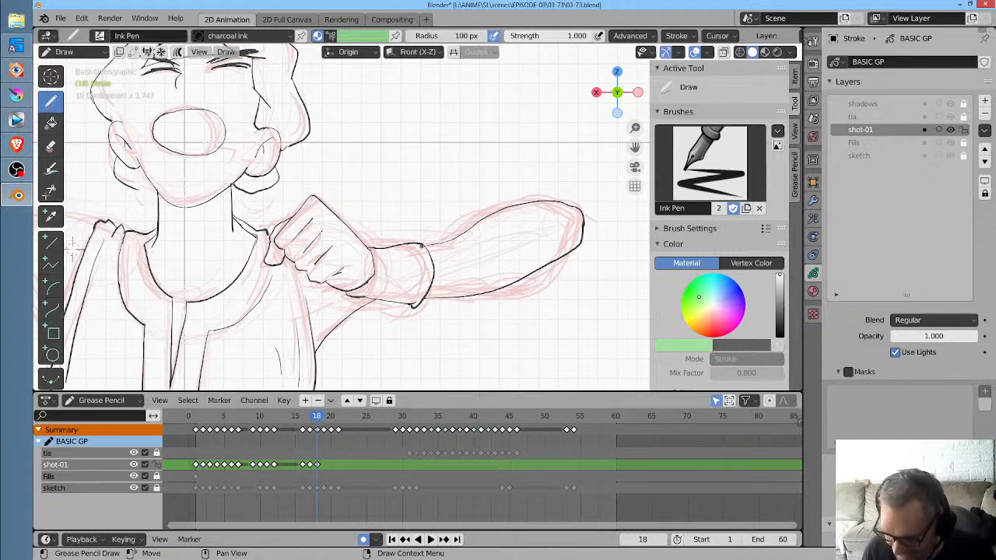
On frame 19, ink the outstretched arm's long lower contour, the curved line at the wrist and a short upper-edge stroke near the shoulder
{"action": "mouse_move", "coordinate": [321, 419]}
{"action": "left_mouse_down"}
{"action": "mouse_move", "coordinate": [299, 420]}
{"action": "mouse_move", "coordinate": [325, 417]}
{"action": "left_mouse_up"}
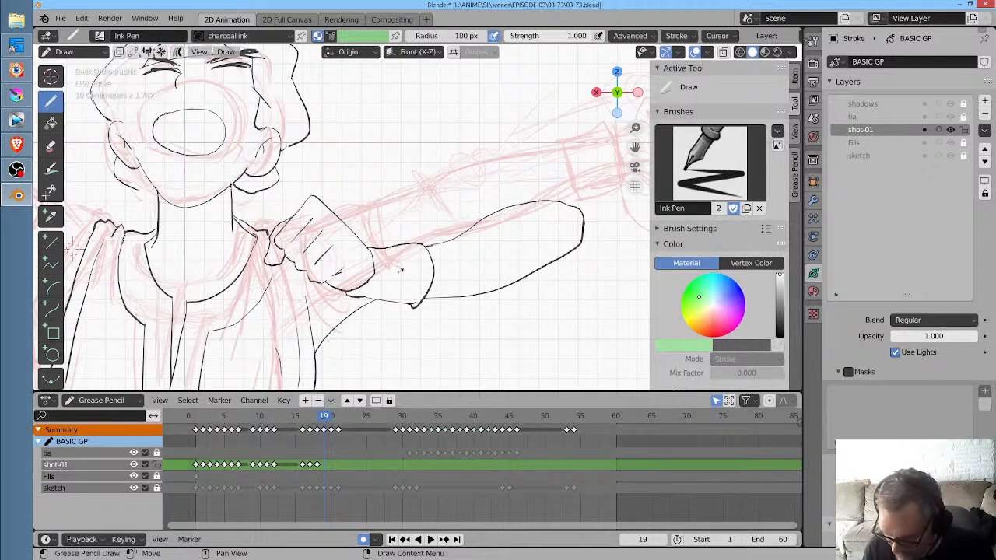
{"action": "mouse_move", "coordinate": [318, 323]}
{"action": "left_mouse_down"}
{"action": "mouse_move", "coordinate": [430, 241]}
{"action": "mouse_move", "coordinate": [580, 186]}
{"action": "left_mouse_up"}
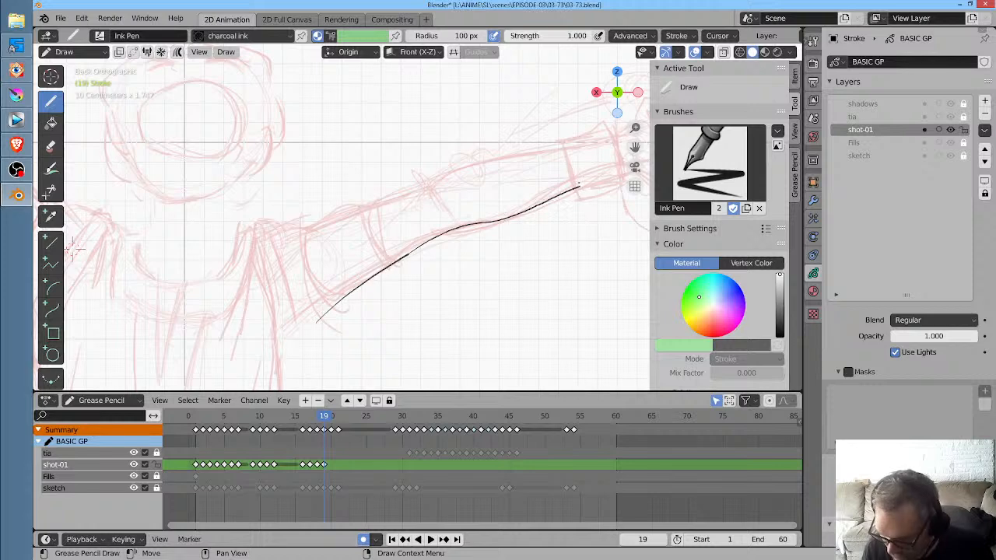
{"action": "left_click_drag", "start_coordinate": [564, 142], "coordinate": [580, 188]}
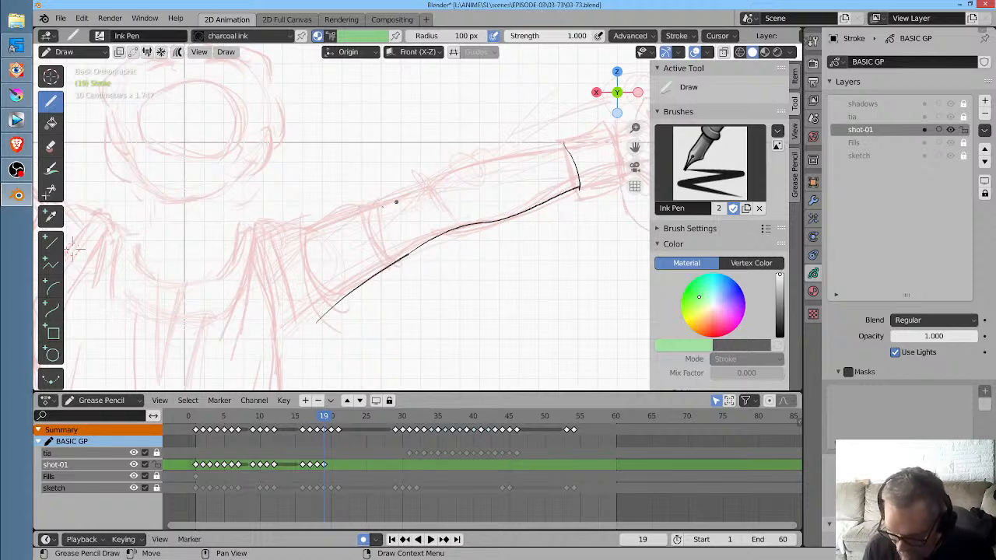
{"action": "left_click_drag", "start_coordinate": [310, 230], "coordinate": [355, 209]}
{"action": "middle_click_drag", "start_coordinate": [503, 238], "coordinate": [441, 338], "text": "ctrl"}
Play the animation, return to frame 18 and reshape the wristband and forearm with the Grab sculpt brush at a 166 px radius
{"action": "key", "text": "space"}
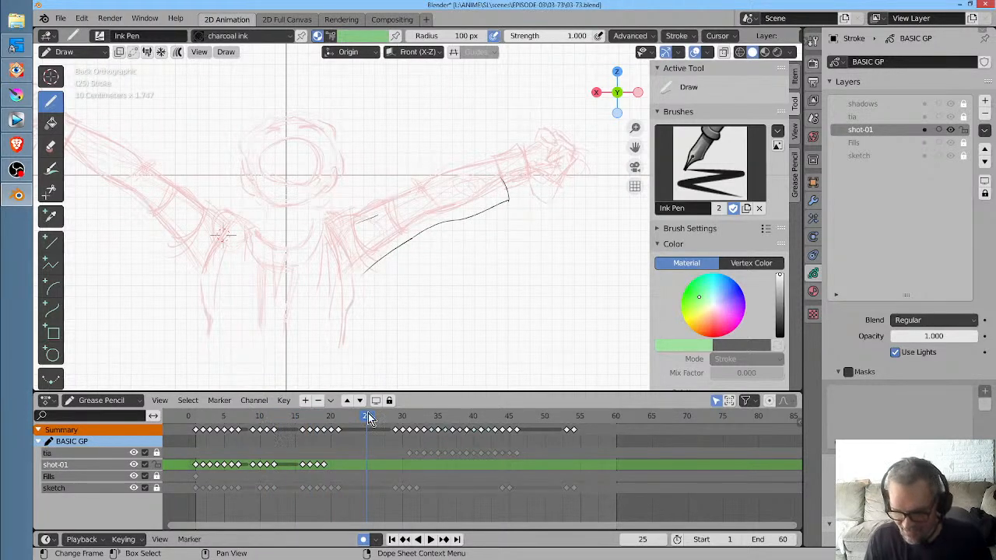
{"action": "mouse_move", "coordinate": [366, 416]}
{"action": "left_mouse_down"}
{"action": "mouse_move", "coordinate": [311, 421]}
{"action": "mouse_move", "coordinate": [333, 427]}
{"action": "mouse_move", "coordinate": [297, 432]}
{"action": "mouse_move", "coordinate": [331, 428]}
{"action": "mouse_move", "coordinate": [317, 427]}
{"action": "left_mouse_up"}
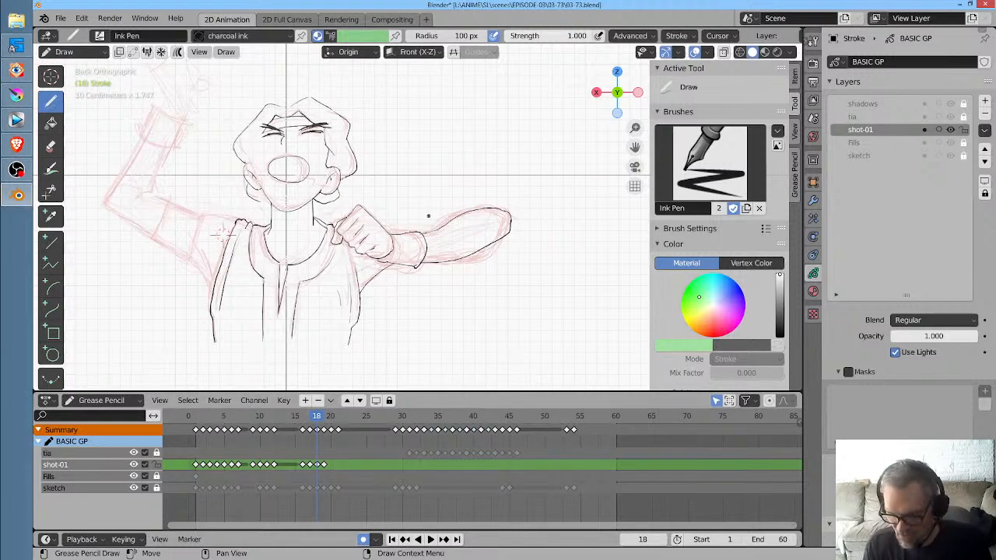
{"action": "key", "text": "ctrl+Tab"}
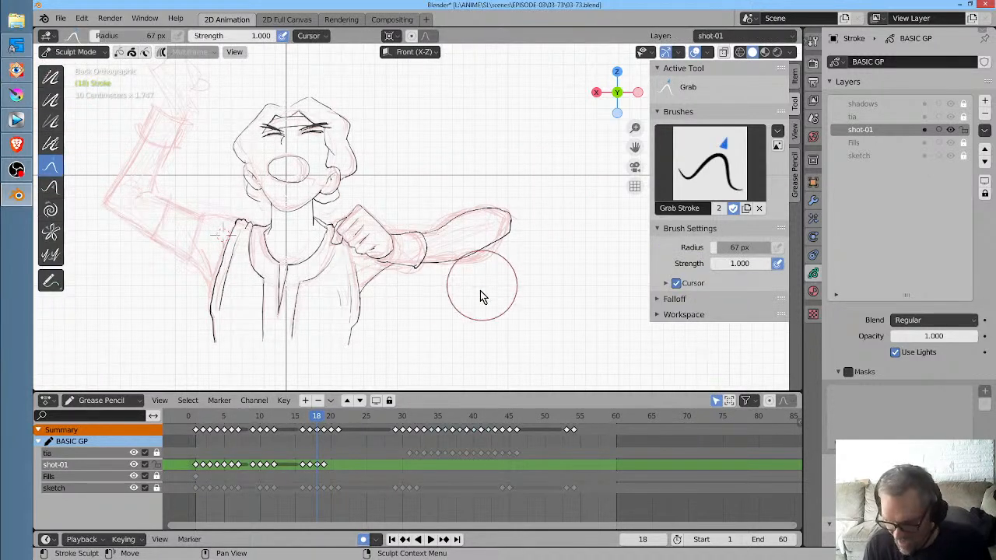
{"action": "key", "text": "f"}
{"action": "left_click", "coordinate": [519, 291]}
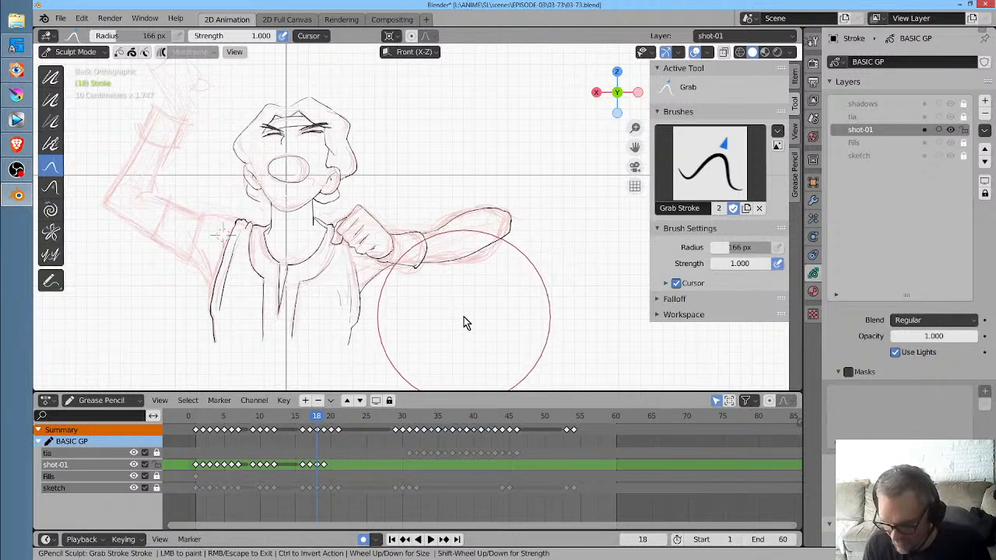
{"action": "left_click_drag", "start_coordinate": [430, 235], "coordinate": [422, 229]}
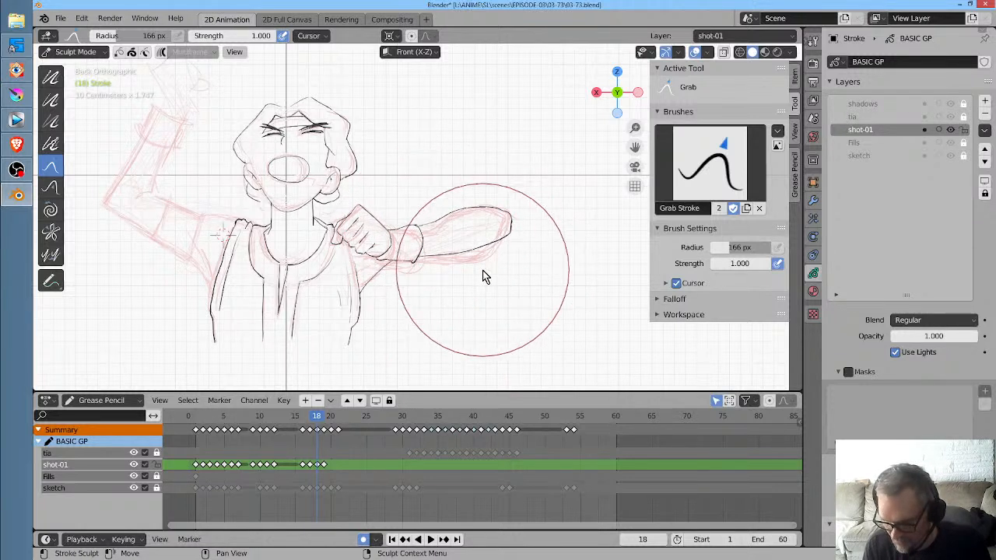
{"action": "left_click_drag", "start_coordinate": [500, 258], "coordinate": [527, 242]}
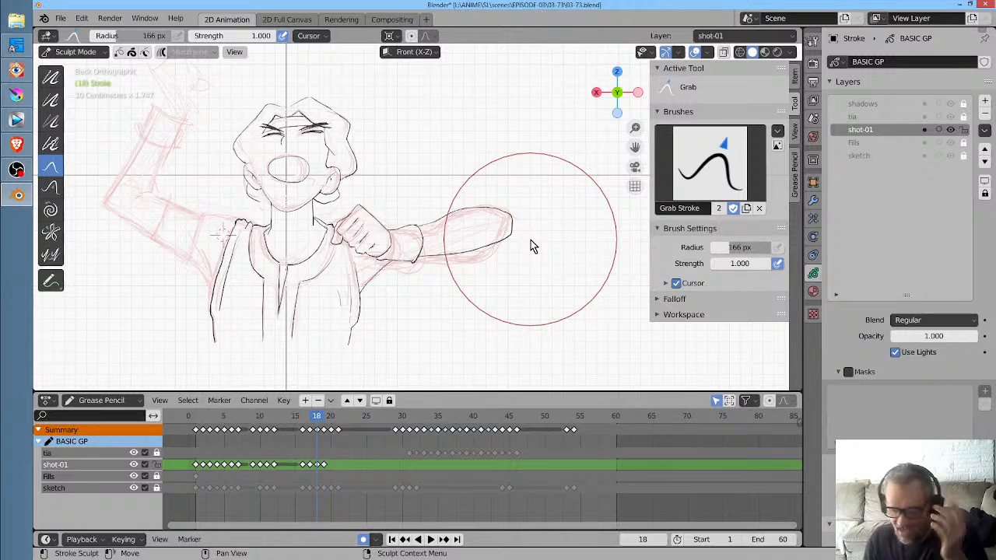
Return to Draw mode and ink the missing hairline beside the face, from the headband down to the ear
{"action": "mouse_move", "coordinate": [364, 95]}
{"action": "middle_mouse_down"}
{"action": "mouse_move", "coordinate": [433, 200]}
{"action": "mouse_move", "coordinate": [462, 194]}
{"action": "middle_mouse_up"}
{"action": "key", "text": "shift+b"}
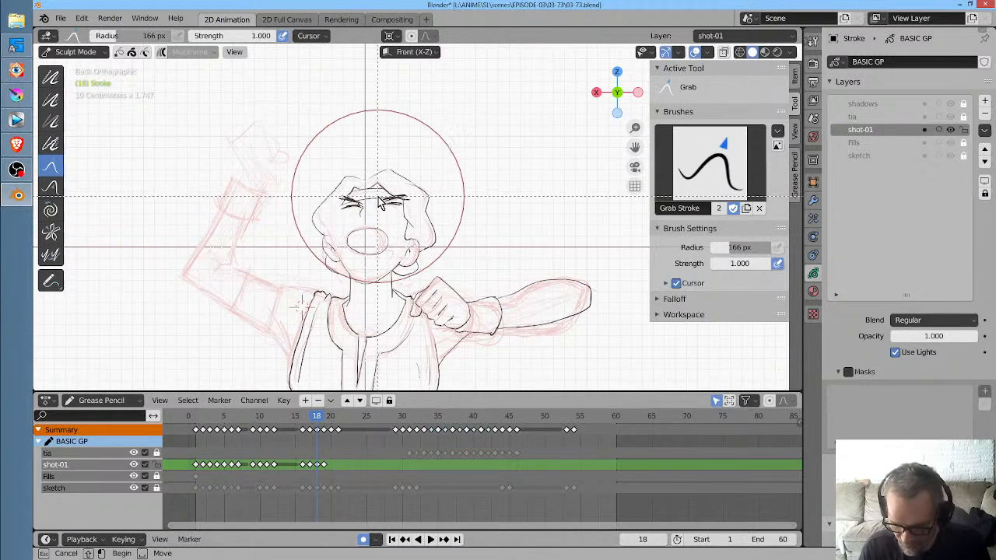
{"action": "key", "text": "Escape"}
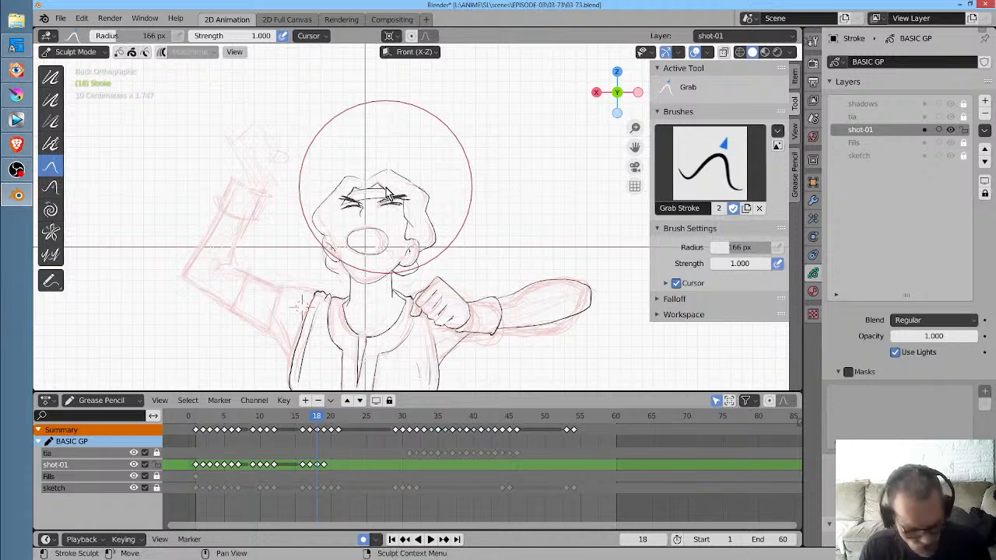
{"action": "key", "text": "ctrl+Tab"}
{"action": "middle_click_drag", "start_coordinate": [420, 209], "coordinate": [429, 133], "text": "ctrl"}
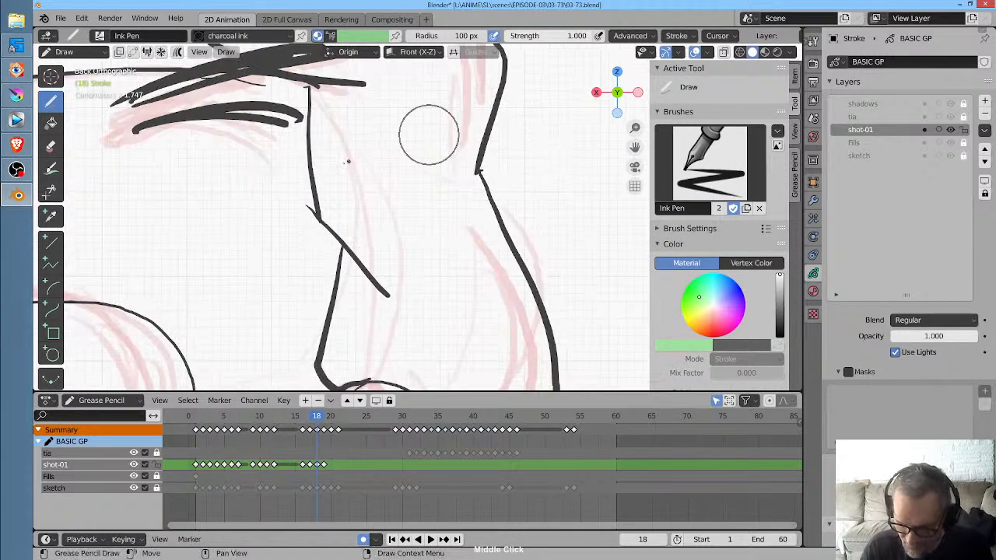
{"action": "middle_click_drag", "start_coordinate": [347, 175], "coordinate": [302, 264], "text": "ctrl"}
{"action": "middle_click_drag", "start_coordinate": [320, 211], "coordinate": [449, 196]}
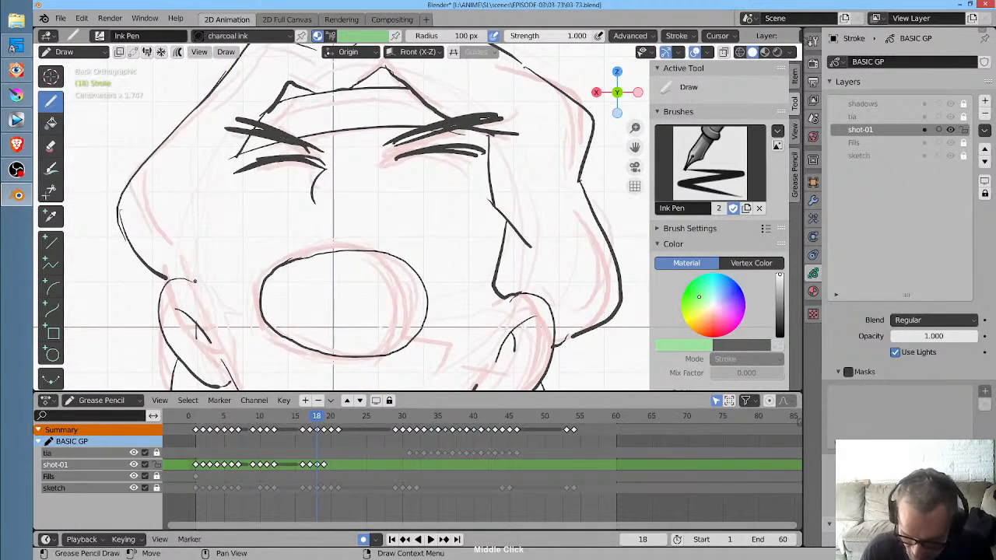
{"action": "mouse_move", "coordinate": [196, 281]}
{"action": "left_mouse_down"}
{"action": "mouse_move", "coordinate": [213, 231]}
{"action": "mouse_move", "coordinate": [207, 195]}
{"action": "left_mouse_up"}
{"action": "left_click_drag", "start_coordinate": [237, 158], "coordinate": [208, 199]}
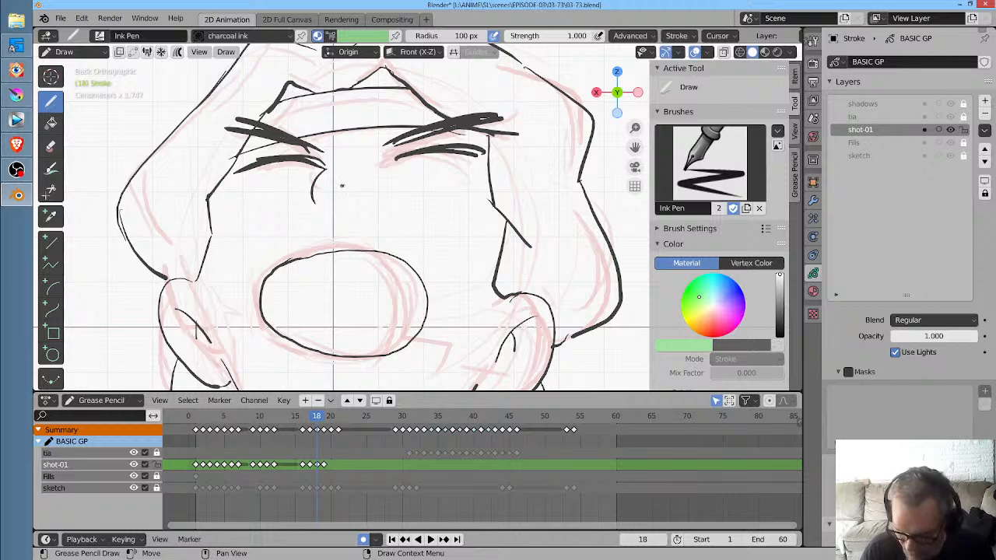
Ink the short hair edge joining the hair tuft below the ear to the neck
{"action": "scroll", "coordinate": [341, 185], "scroll_direction": "down", "scroll_amount": 3}
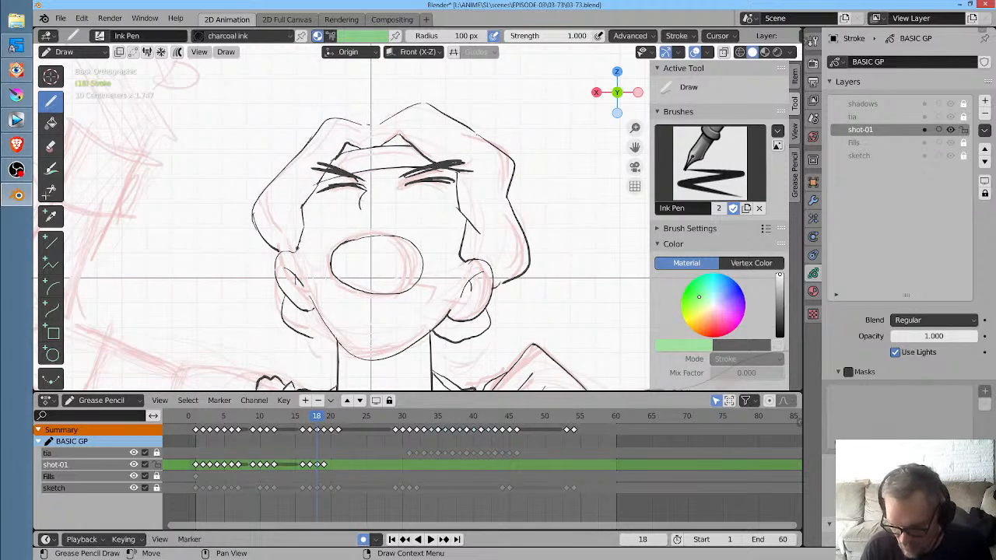
{"action": "middle_click_drag", "start_coordinate": [305, 229], "coordinate": [319, 180]}
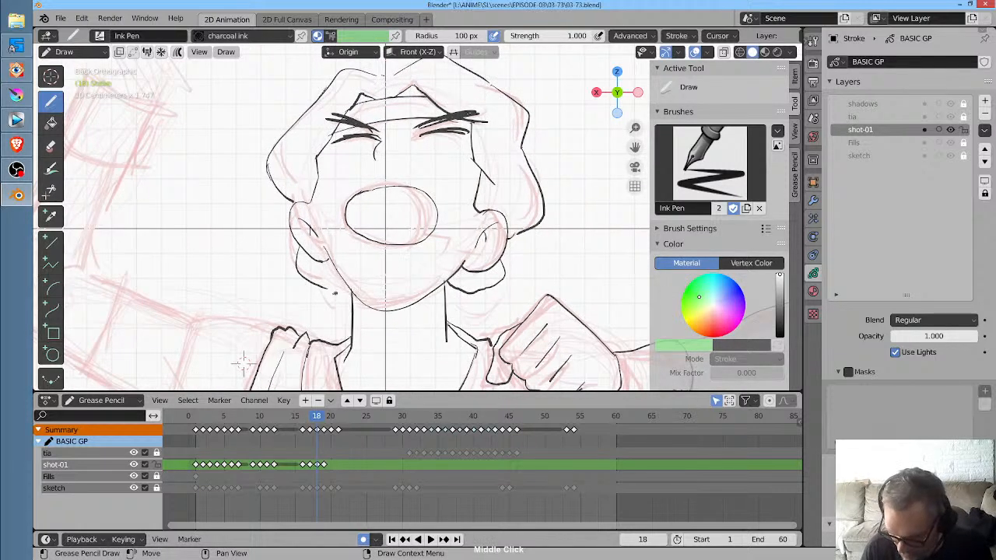
{"action": "left_click_drag", "start_coordinate": [333, 297], "coordinate": [353, 302]}
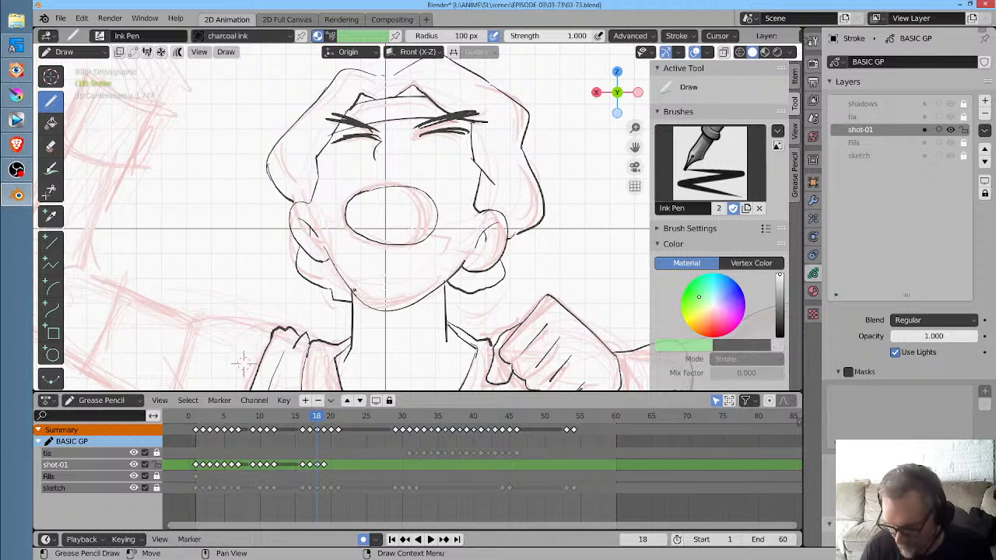
Ink the inner and outer edges of the raised arm's forearm between the wristband and the elbow
{"action": "middle_click_drag", "start_coordinate": [405, 221], "coordinate": [549, 277]}
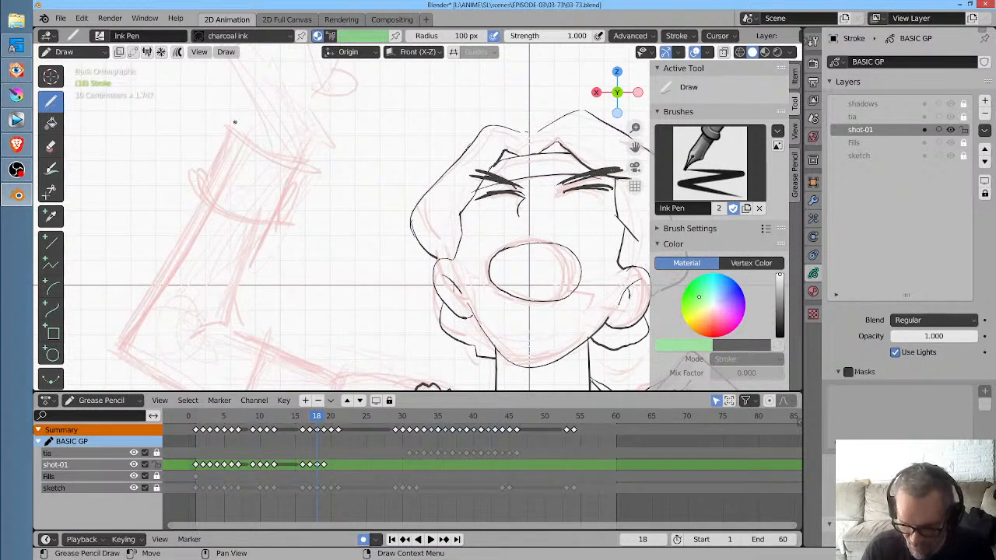
{"action": "left_click_drag", "start_coordinate": [263, 227], "coordinate": [222, 317]}
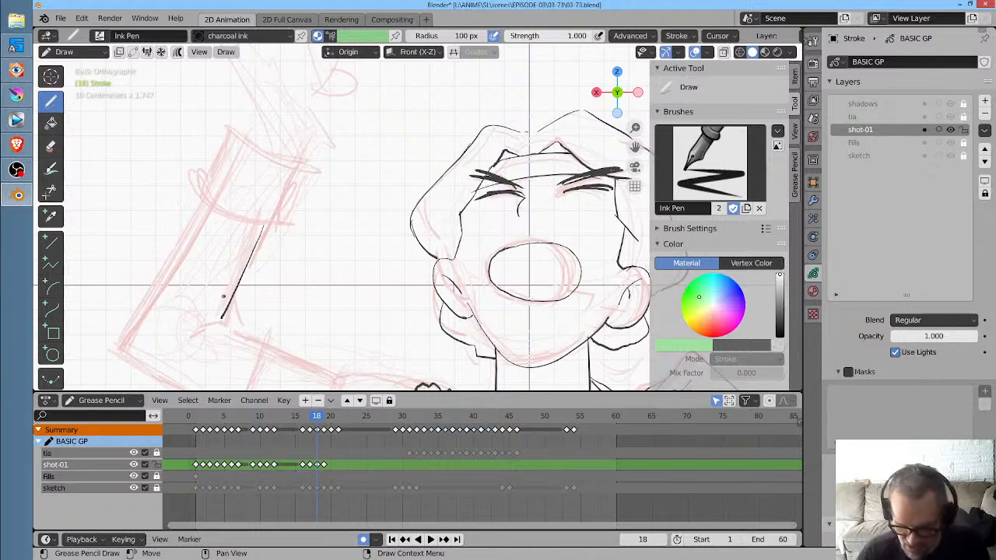
{"action": "mouse_move", "coordinate": [129, 352]}
{"action": "left_mouse_down"}
{"action": "mouse_move", "coordinate": [124, 341]}
{"action": "mouse_move", "coordinate": [211, 204]}
{"action": "left_mouse_up"}
{"action": "middle_click_drag", "start_coordinate": [374, 373], "coordinate": [333, 330]}
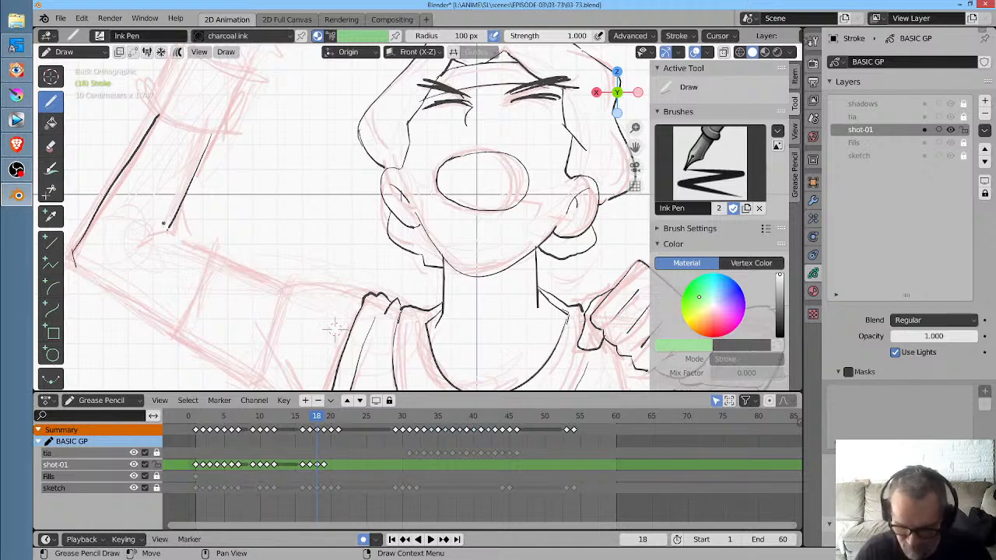
Ink the raised arm's inner elbow and outer upper-arm line, and close them with the sleeve band's edge across the arm
{"action": "left_click_drag", "start_coordinate": [170, 230], "coordinate": [211, 252]}
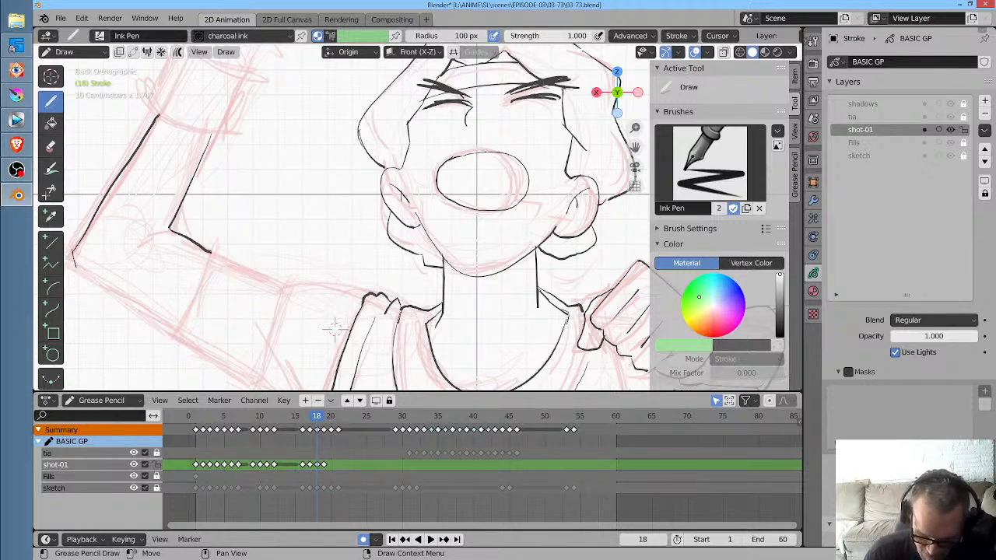
{"action": "left_click_drag", "start_coordinate": [75, 264], "coordinate": [170, 333]}
{"action": "left_click_drag", "start_coordinate": [211, 253], "coordinate": [172, 334]}
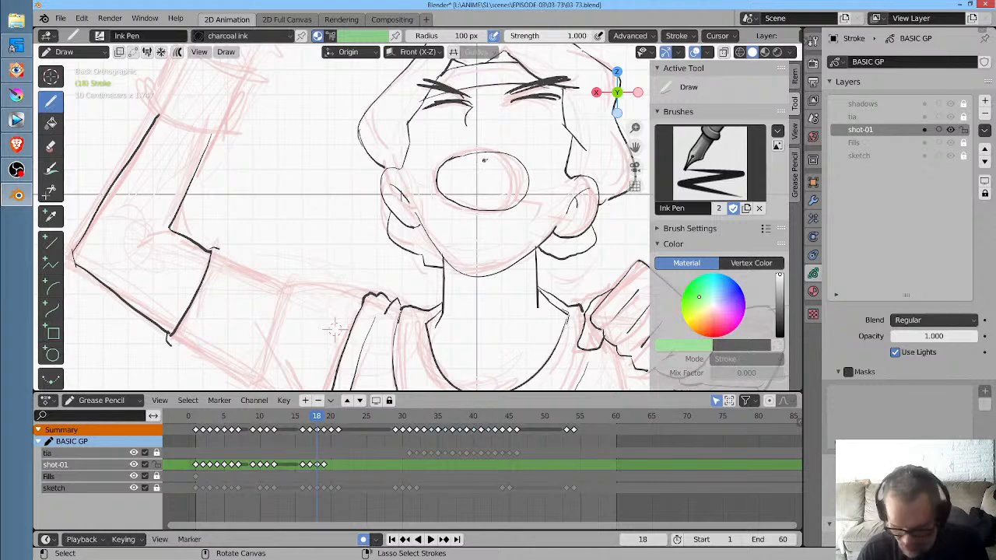
Ink both side edges of the sleeve band on the raised arm, following the rough sketch
{"action": "mouse_move", "coordinate": [333, 330]}
{"action": "middle_mouse_down"}
{"action": "mouse_move", "coordinate": [279, 199]}
{"action": "mouse_move", "coordinate": [340, 318]}
{"action": "middle_mouse_up"}
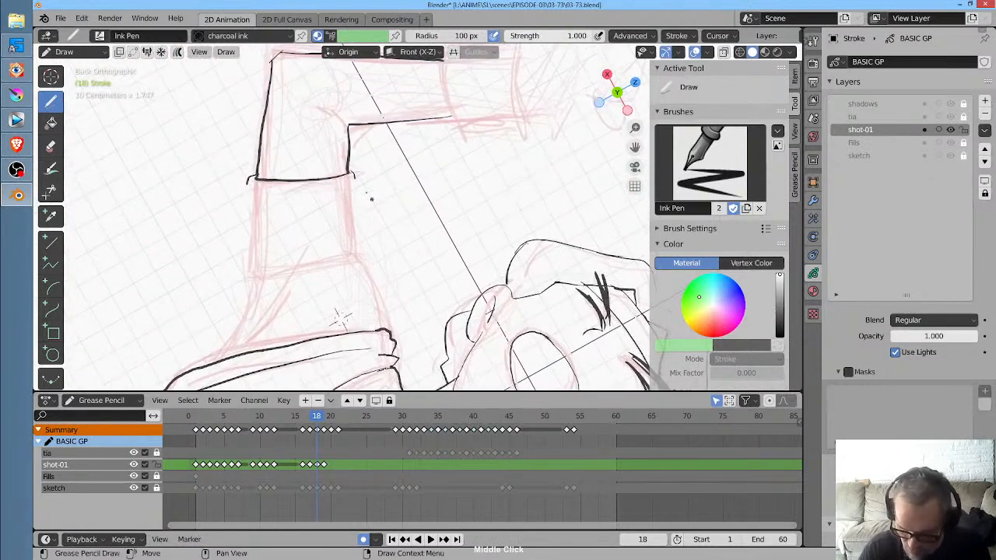
{"action": "left_click_drag", "start_coordinate": [249, 179], "coordinate": [247, 210]}
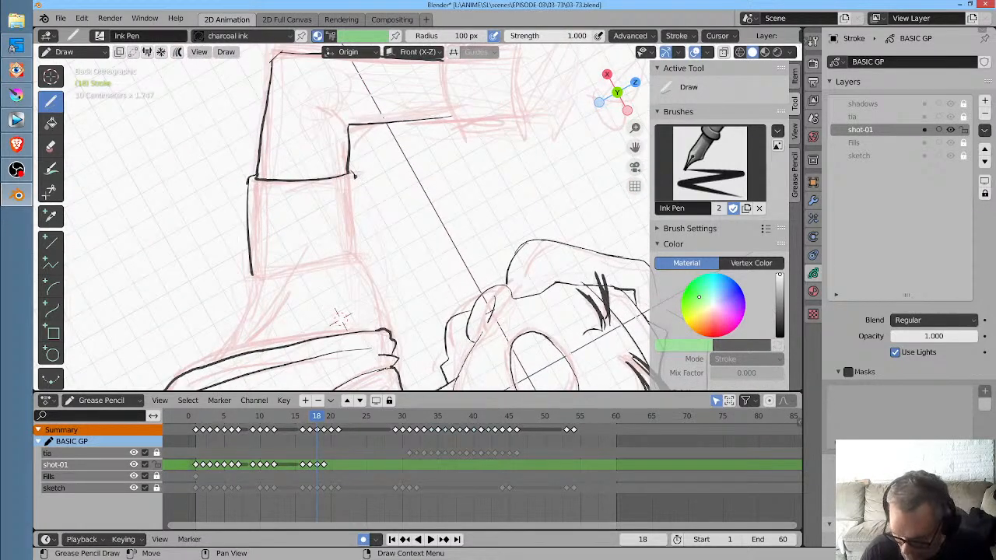
{"action": "left_click_drag", "start_coordinate": [354, 176], "coordinate": [358, 259]}
{"action": "left_click", "coordinate": [794, 178]}
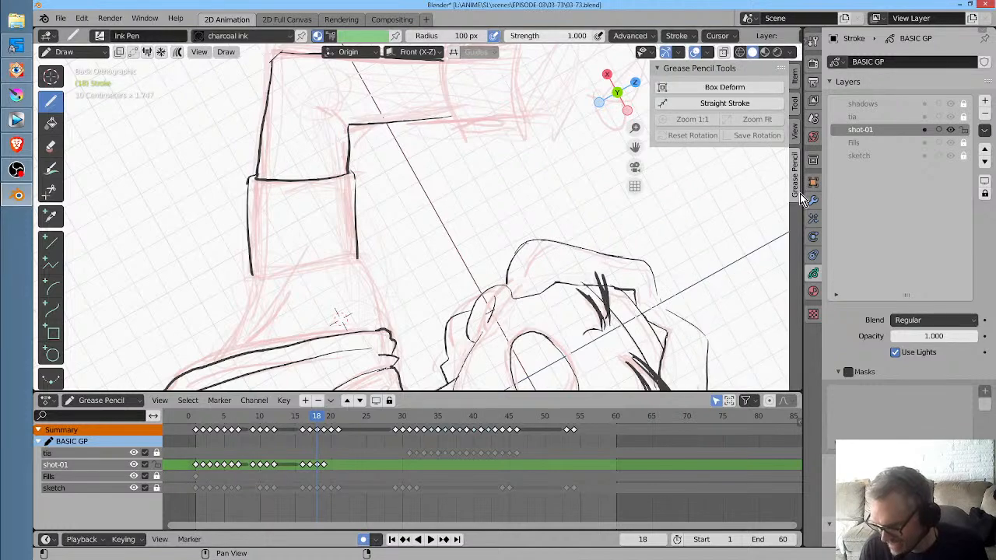
Ink the sleeve band's shoulder-side edge and the sleeve outlines running to the vest, adding a short fold crease
{"action": "mouse_move", "coordinate": [470, 188]}
{"action": "middle_mouse_down", "text": "ctrl+alt"}
{"action": "mouse_move", "coordinate": [337, 298]}
{"action": "mouse_move", "coordinate": [482, 198]}
{"action": "middle_mouse_up", "text": "ctrl+alt"}
{"action": "mouse_move", "coordinate": [246, 243]}
{"action": "left_mouse_down"}
{"action": "mouse_move", "coordinate": [348, 246]}
{"action": "mouse_move", "coordinate": [369, 313]}
{"action": "left_mouse_up"}
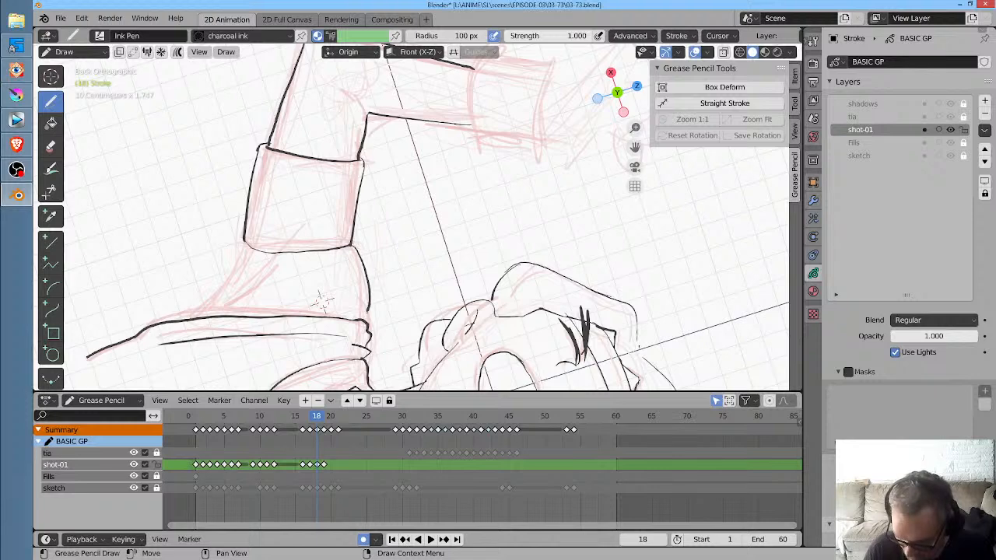
{"action": "left_click_drag", "start_coordinate": [246, 247], "coordinate": [201, 319]}
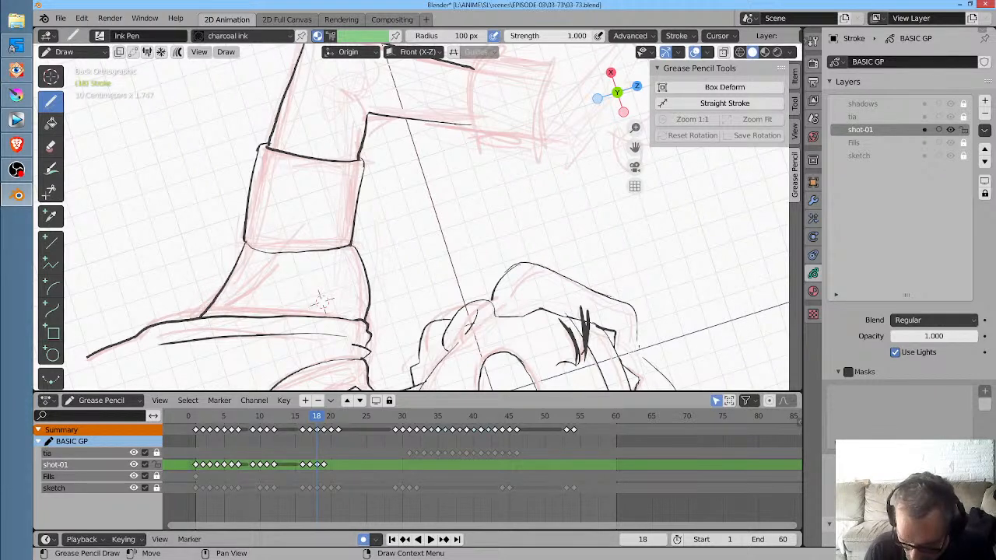
{"action": "left_click_drag", "start_coordinate": [257, 291], "coordinate": [274, 272]}
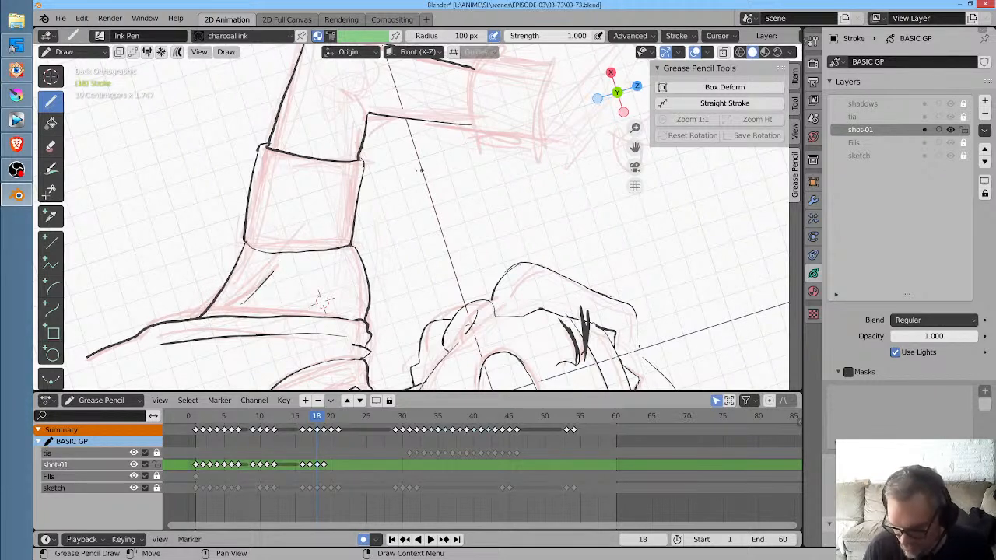
Ink the wristband on the raised forearm, with its two curved edges and both connecting sides
{"action": "middle_click_drag", "start_coordinate": [414, 183], "coordinate": [316, 304]}
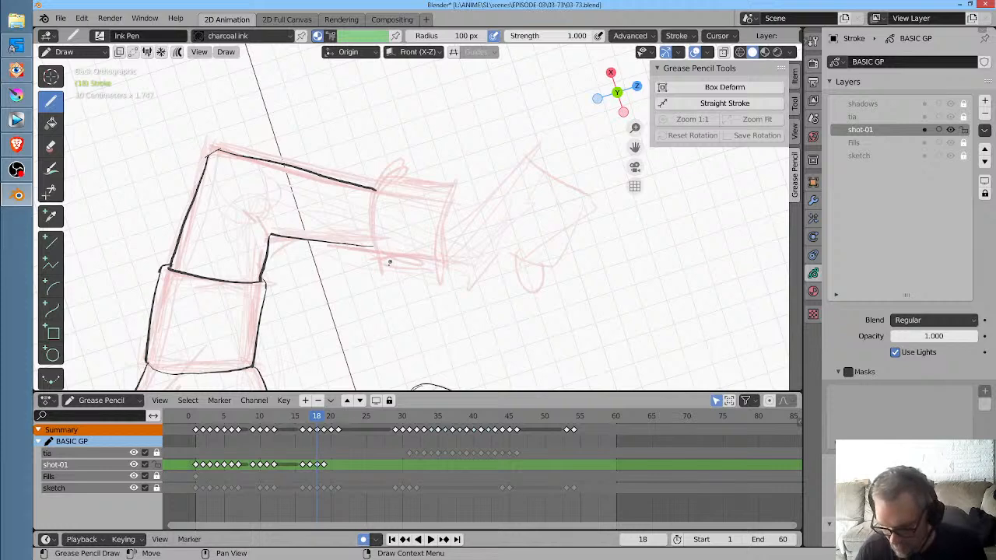
{"action": "scroll", "coordinate": [389, 266], "scroll_direction": "up", "scroll_amount": 2}
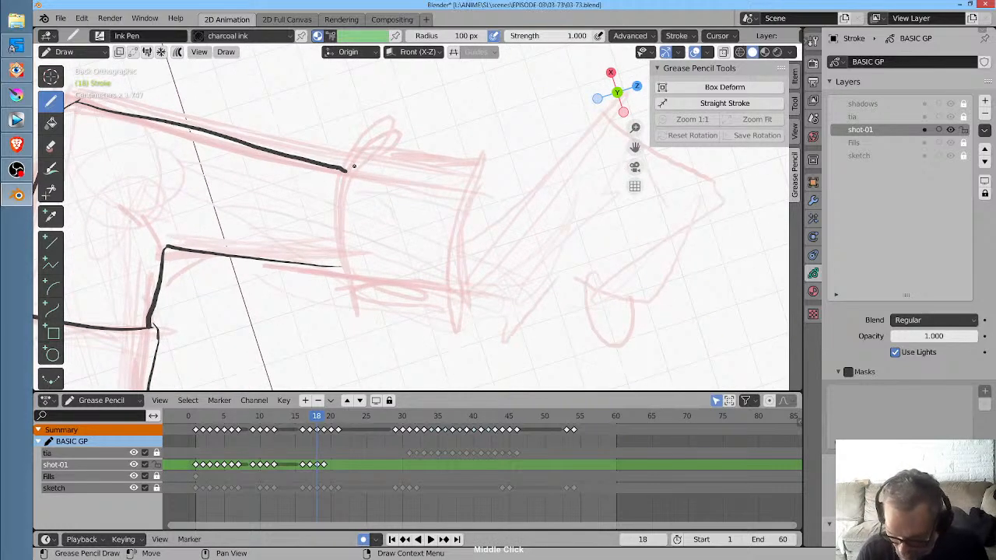
{"action": "mouse_move", "coordinate": [348, 168]}
{"action": "left_mouse_down"}
{"action": "mouse_move", "coordinate": [337, 223]}
{"action": "mouse_move", "coordinate": [344, 271]}
{"action": "left_mouse_up"}
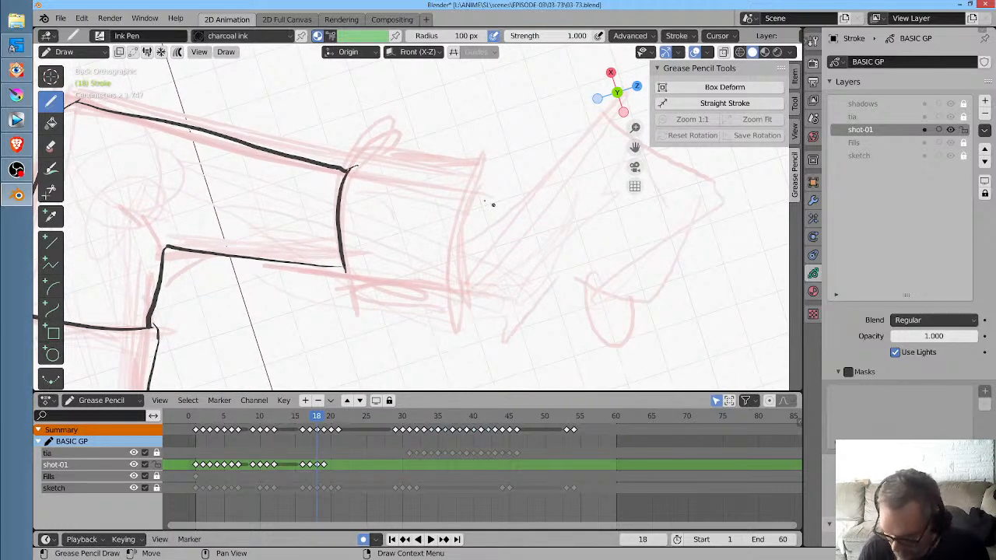
{"action": "left_click_drag", "start_coordinate": [476, 177], "coordinate": [455, 300]}
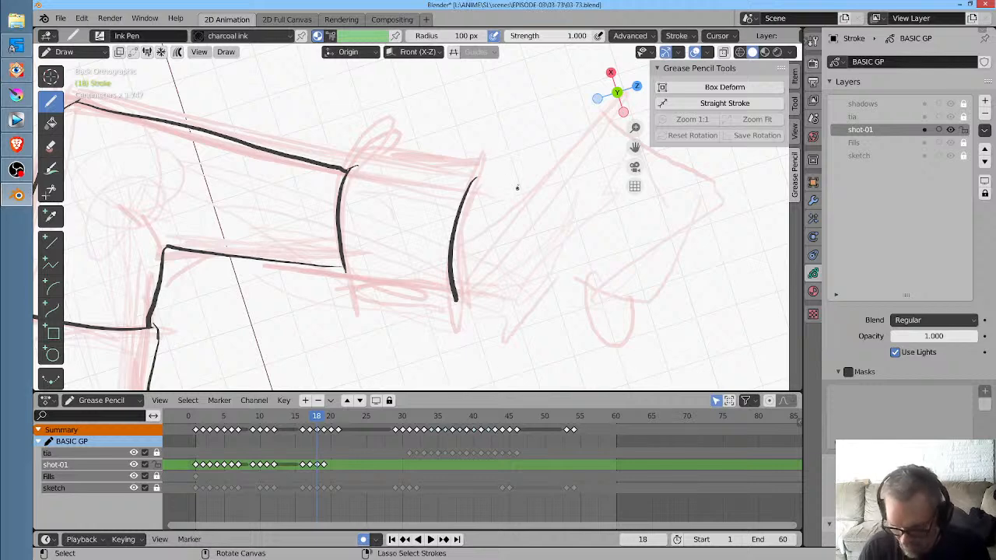
{"action": "mouse_move", "coordinate": [519, 187]}
{"action": "middle_mouse_down"}
{"action": "mouse_move", "coordinate": [466, 126]}
{"action": "mouse_move", "coordinate": [378, 111]}
{"action": "middle_mouse_up"}
{"action": "mouse_move", "coordinate": [370, 165]}
{"action": "left_mouse_down"}
{"action": "mouse_move", "coordinate": [366, 285]}
{"action": "mouse_move", "coordinate": [378, 293]}
{"action": "left_mouse_up"}
{"action": "mouse_move", "coordinate": [494, 169]}
{"action": "left_mouse_down"}
{"action": "mouse_move", "coordinate": [490, 274]}
{"action": "mouse_move", "coordinate": [480, 281]}
{"action": "left_mouse_up"}
Ink the raised hand's outer edge and knuckle ridge, three short knuckle marks, and the curved palm edge down to the wristband
{"action": "middle_click_drag", "start_coordinate": [523, 159], "coordinate": [477, 225]}
{"action": "key", "text": "KP_1"}
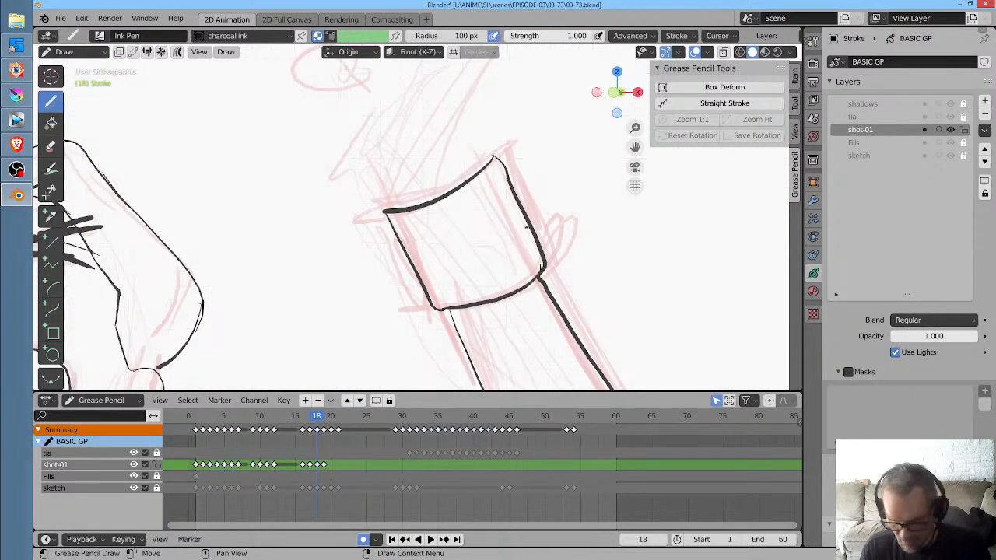
{"action": "key", "text": "ctrl+KP_1"}
{"action": "middle_click_drag", "start_coordinate": [480, 170], "coordinate": [326, 227], "text": "shift"}
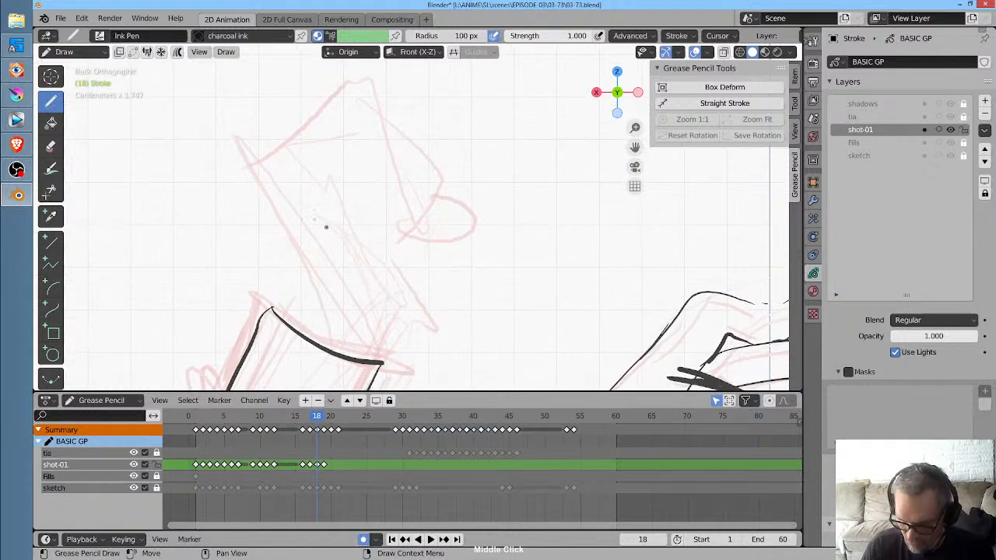
{"action": "mouse_move", "coordinate": [273, 310]}
{"action": "left_mouse_down"}
{"action": "mouse_move", "coordinate": [238, 140]}
{"action": "mouse_move", "coordinate": [369, 78]}
{"action": "mouse_move", "coordinate": [393, 86]}
{"action": "left_mouse_up"}
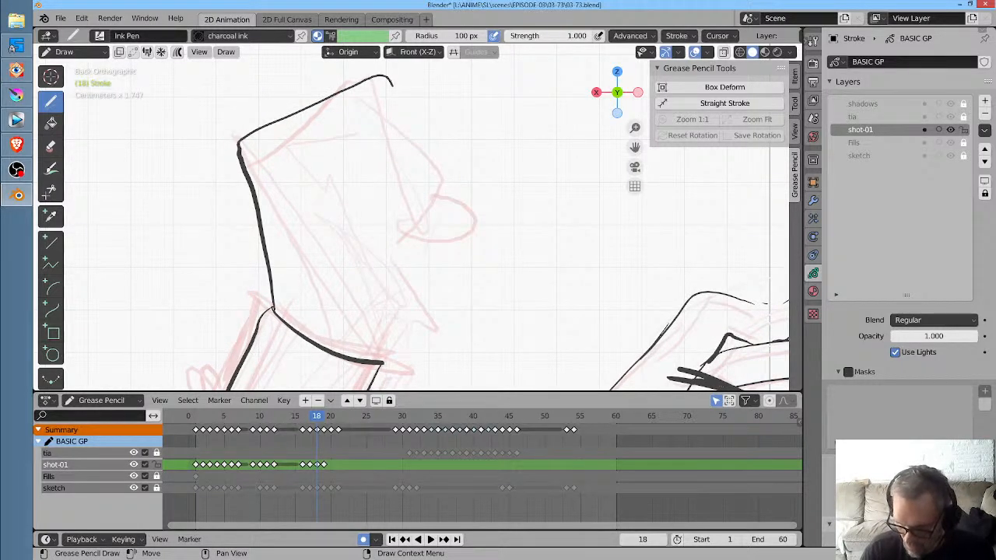
{"action": "left_click_drag", "start_coordinate": [296, 145], "coordinate": [277, 195]}
{"action": "mouse_move", "coordinate": [325, 161]}
{"action": "left_mouse_down"}
{"action": "mouse_move", "coordinate": [304, 216]}
{"action": "mouse_move", "coordinate": [325, 217]}
{"action": "left_mouse_up"}
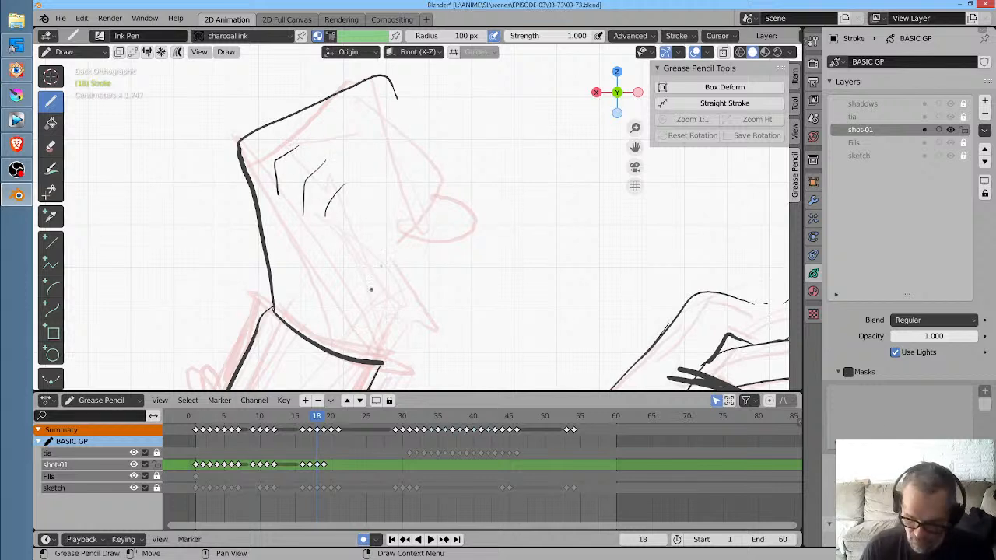
{"action": "mouse_move", "coordinate": [396, 209]}
{"action": "left_mouse_down"}
{"action": "mouse_move", "coordinate": [398, 343]}
{"action": "mouse_move", "coordinate": [381, 362]}
{"action": "left_mouse_up"}
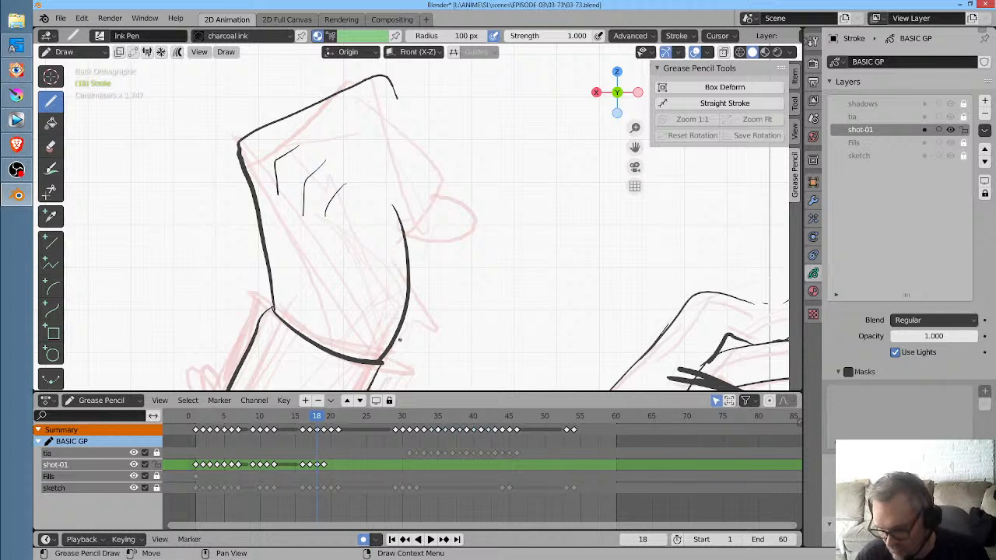
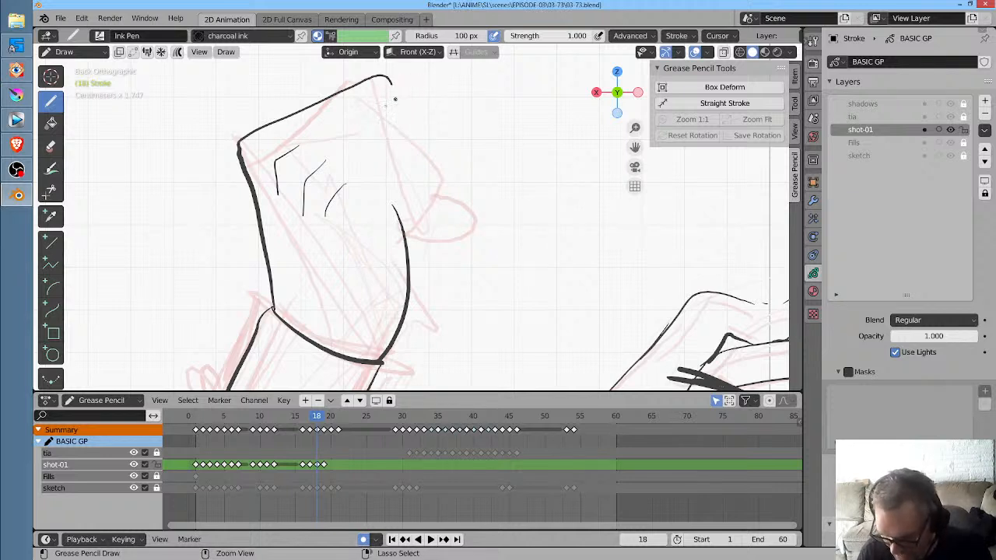
Ink the bumpy outline of the fist's curled fingers and the diagonal lines separating them
{"action": "mouse_move", "coordinate": [389, 81]}
{"action": "left_mouse_down"}
{"action": "mouse_move", "coordinate": [402, 79]}
{"action": "mouse_move", "coordinate": [438, 129]}
{"action": "mouse_move", "coordinate": [440, 213]}
{"action": "mouse_move", "coordinate": [406, 239]}
{"action": "mouse_move", "coordinate": [424, 219]}
{"action": "mouse_move", "coordinate": [421, 185]}
{"action": "left_mouse_up"}
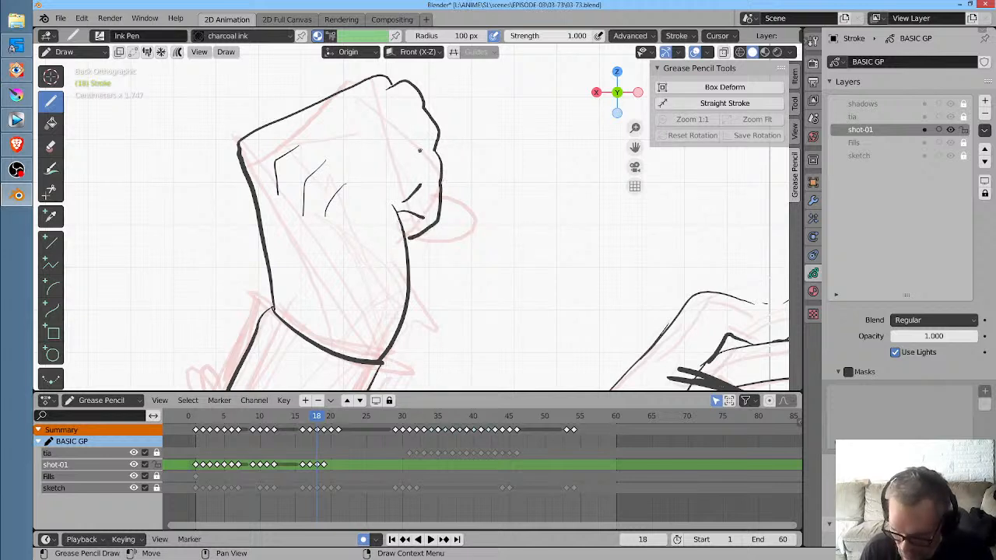
{"action": "mouse_move", "coordinate": [416, 145]}
{"action": "left_mouse_down"}
{"action": "mouse_move", "coordinate": [372, 170]}
{"action": "mouse_move", "coordinate": [398, 115]}
{"action": "left_mouse_up"}
{"action": "left_click_drag", "start_coordinate": [318, 129], "coordinate": [363, 104]}
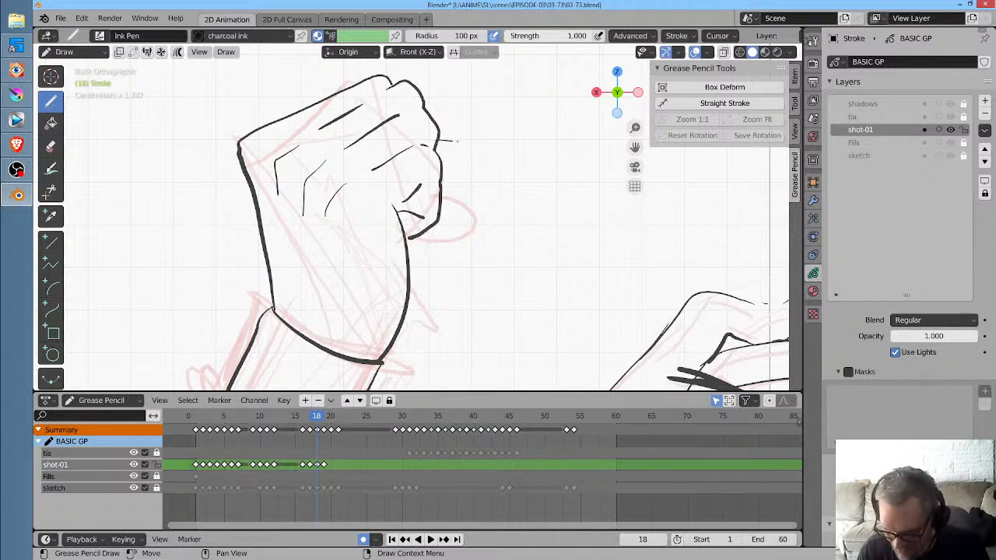
Ink the small protruding thumb tip beside the fist's upper fingers, replacing the lower, larger attempt
{"action": "mouse_move", "coordinate": [457, 142]}
{"action": "left_mouse_down"}
{"action": "mouse_move", "coordinate": [460, 184]}
{"action": "mouse_move", "coordinate": [440, 191]}
{"action": "left_mouse_up"}
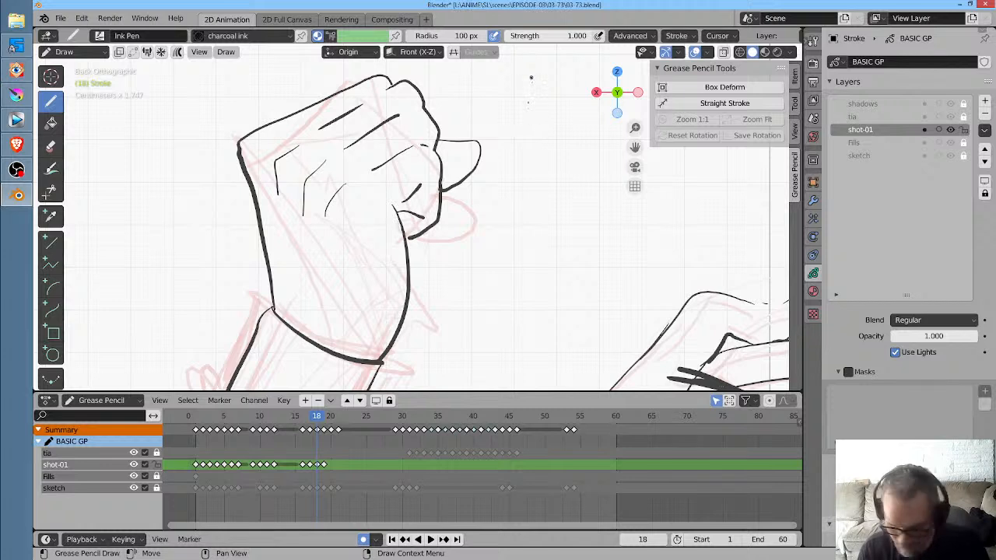
{"action": "key", "text": "ctrl+z"}
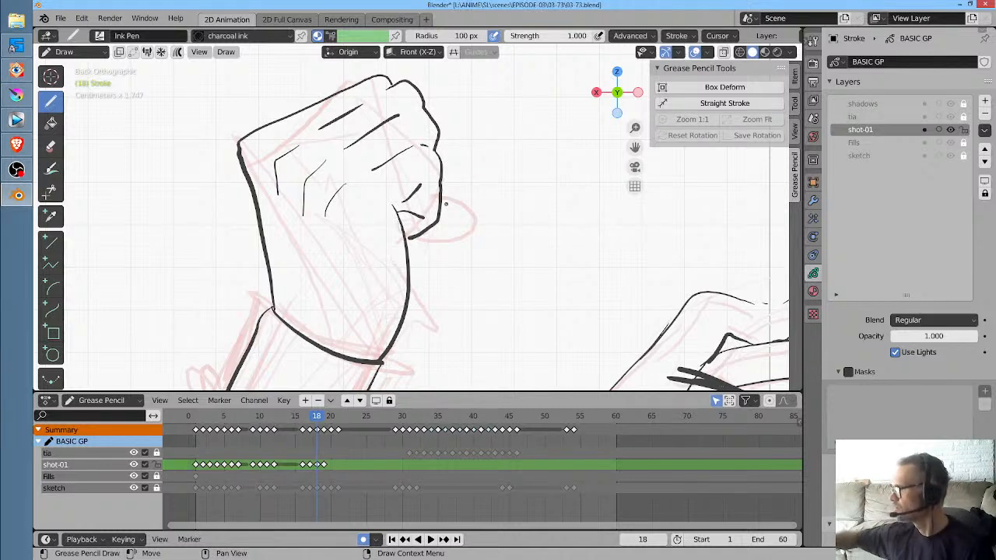
{"action": "mouse_move", "coordinate": [424, 99]}
{"action": "left_mouse_down"}
{"action": "mouse_move", "coordinate": [451, 100]}
{"action": "mouse_move", "coordinate": [449, 133]}
{"action": "mouse_move", "coordinate": [437, 144]}
{"action": "left_mouse_up"}
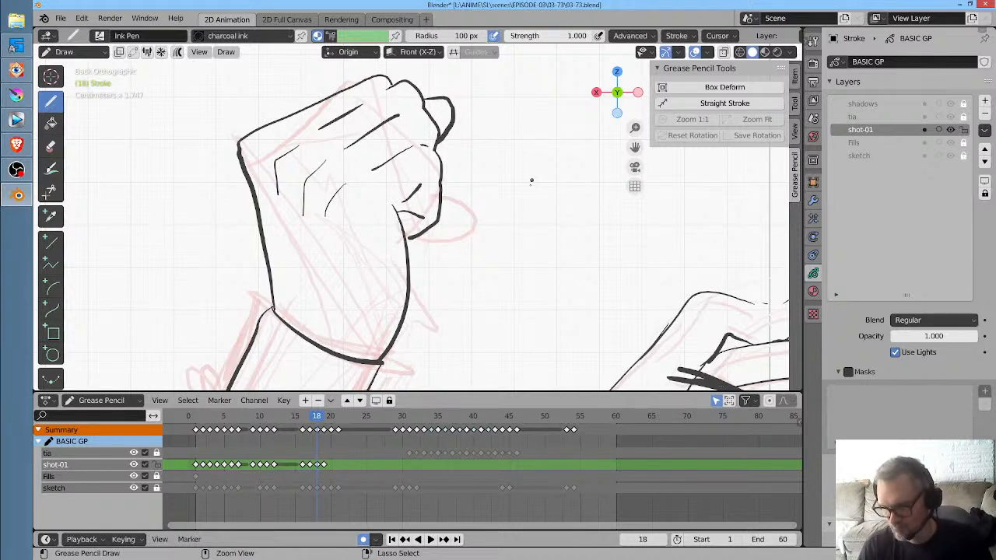
Select the raised fist's strokes in Edit Mode and place the 3D cursor at the wrist, keeping the fist selected
{"action": "scroll", "coordinate": [529, 178], "scroll_direction": "down", "scroll_amount": 3}
{"action": "middle_click_drag", "start_coordinate": [473, 289], "coordinate": [441, 124]}
{"action": "scroll", "coordinate": [381, 374], "scroll_direction": "down", "scroll_amount": 3}
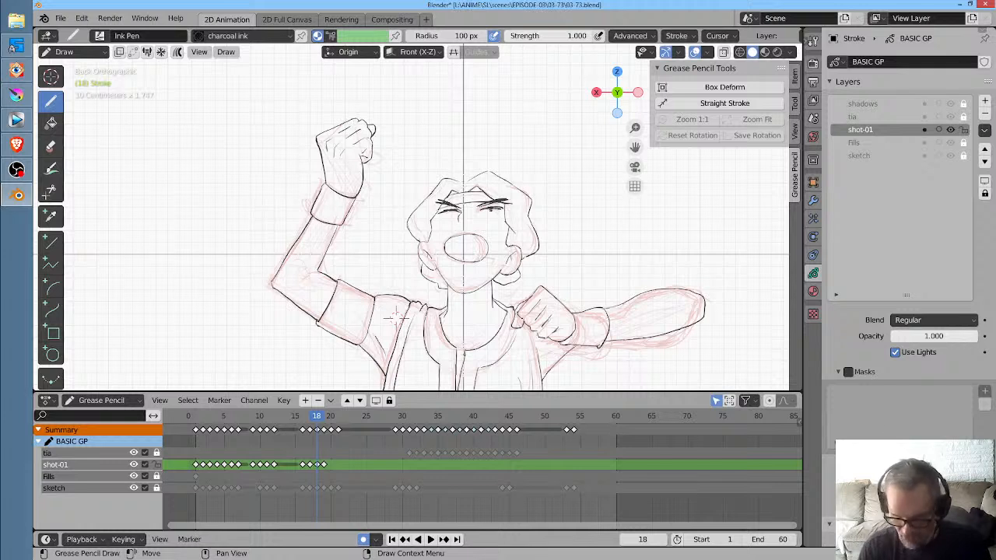
{"action": "key", "text": "Tab"}
{"action": "left_click_drag", "start_coordinate": [333, 98], "coordinate": [402, 153]}
{"action": "left_click", "coordinate": [52, 99]}
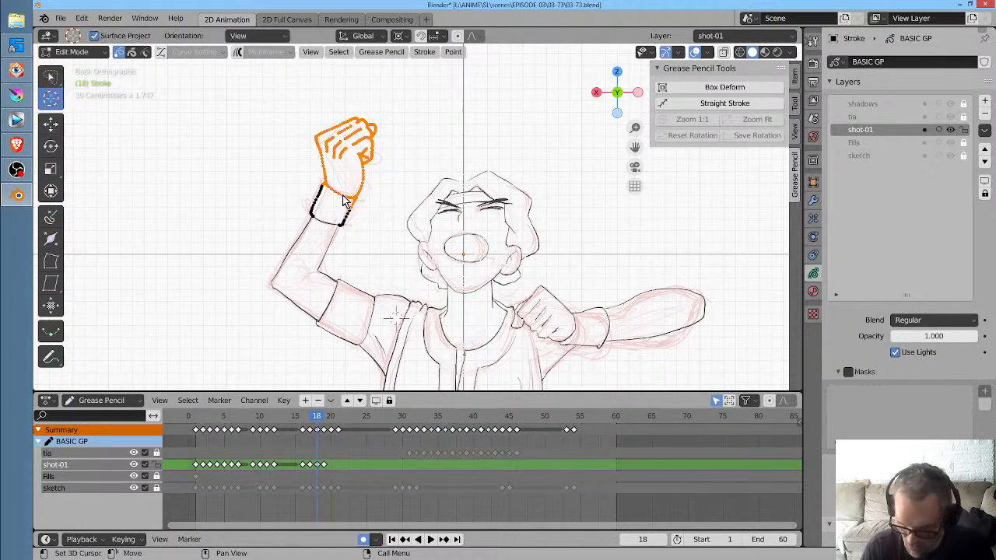
{"action": "left_click", "coordinate": [51, 76]}
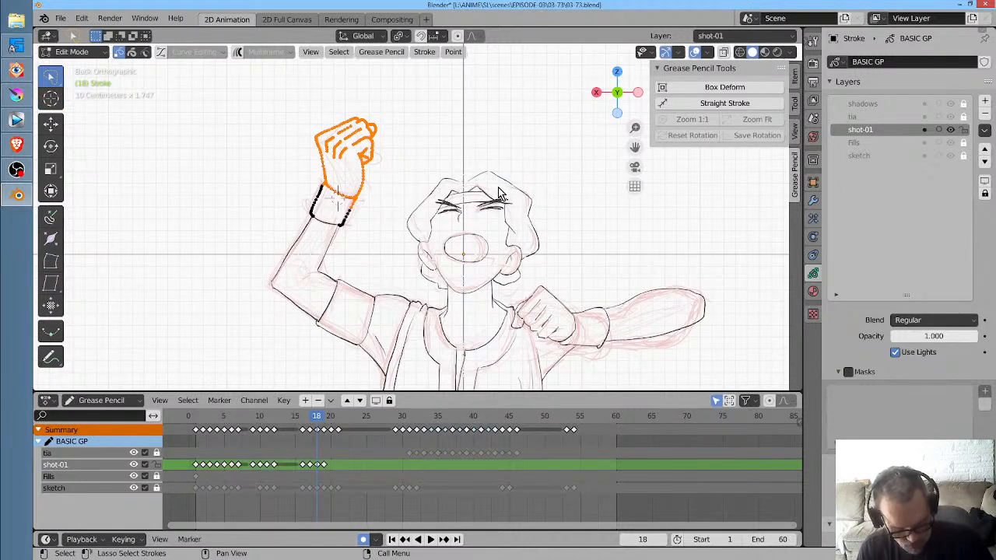
Set the pivot point to 3D Cursor and enable proportional editing
{"action": "key", "text": "period"}
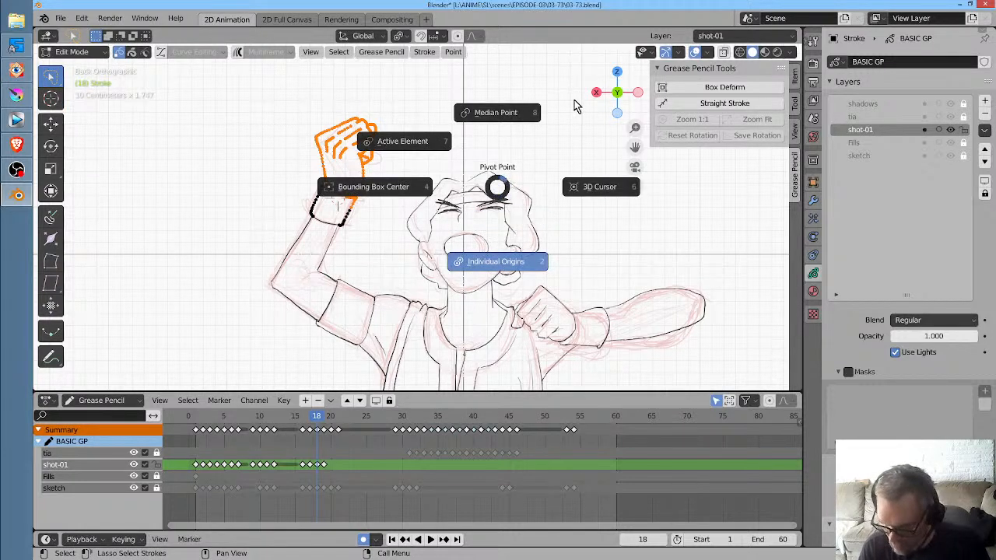
{"action": "left_click", "coordinate": [596, 187]}
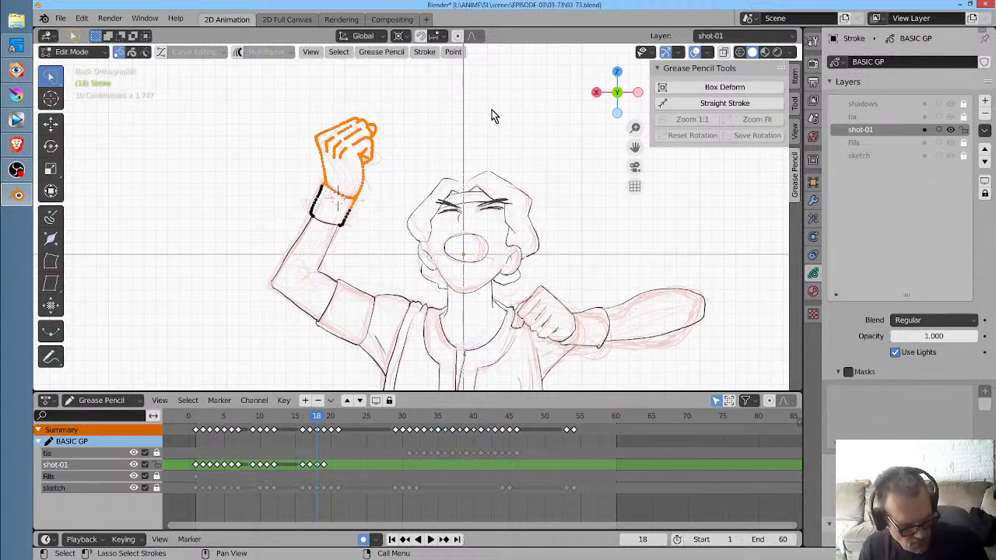
{"action": "key", "text": "o"}
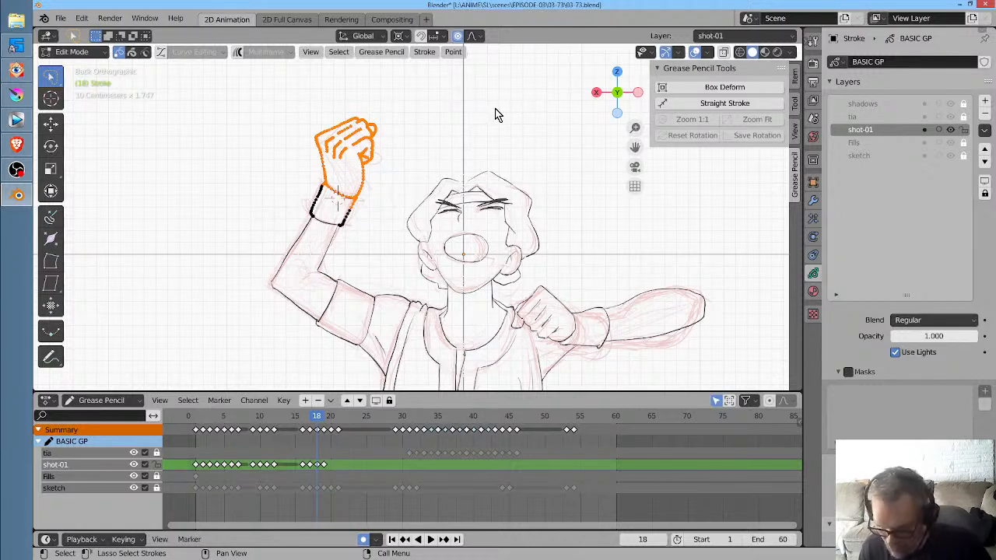
Scale the fist down to about 0.9 around the wrist with proportional size 0.75, and return to Draw mode
{"action": "key", "text": "s"}
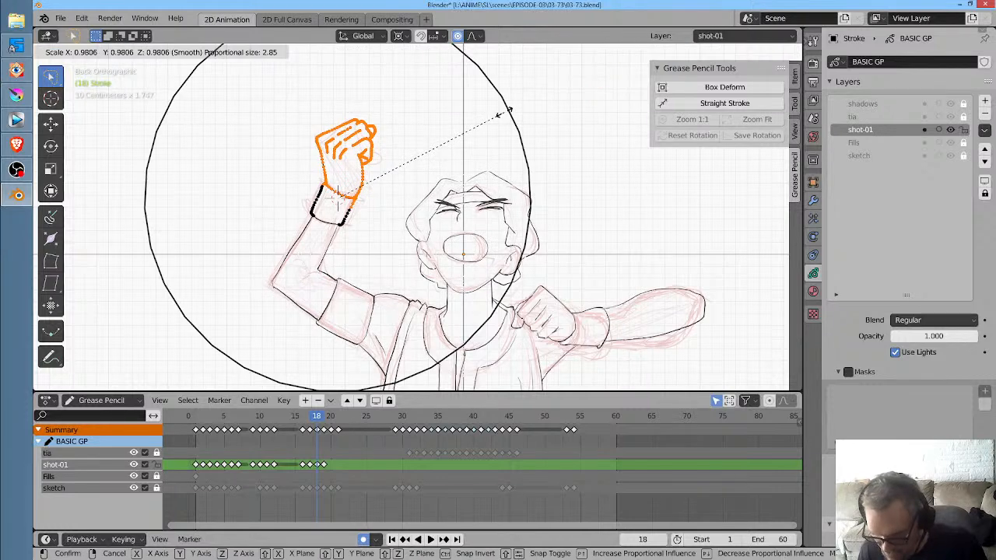
{"action": "scroll", "coordinate": [334, 193], "scroll_direction": "up", "scroll_amount": 15}
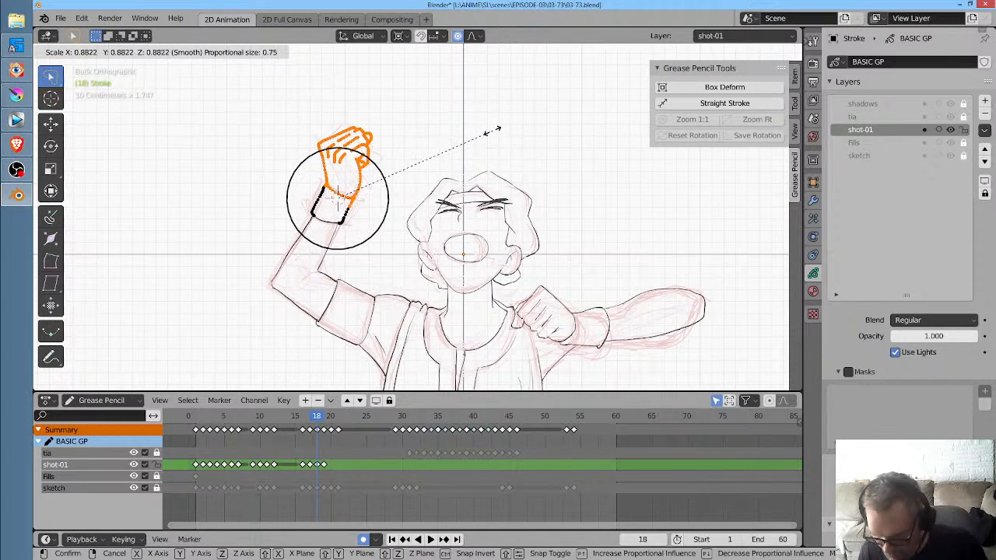
{"action": "left_click", "coordinate": [502, 109]}
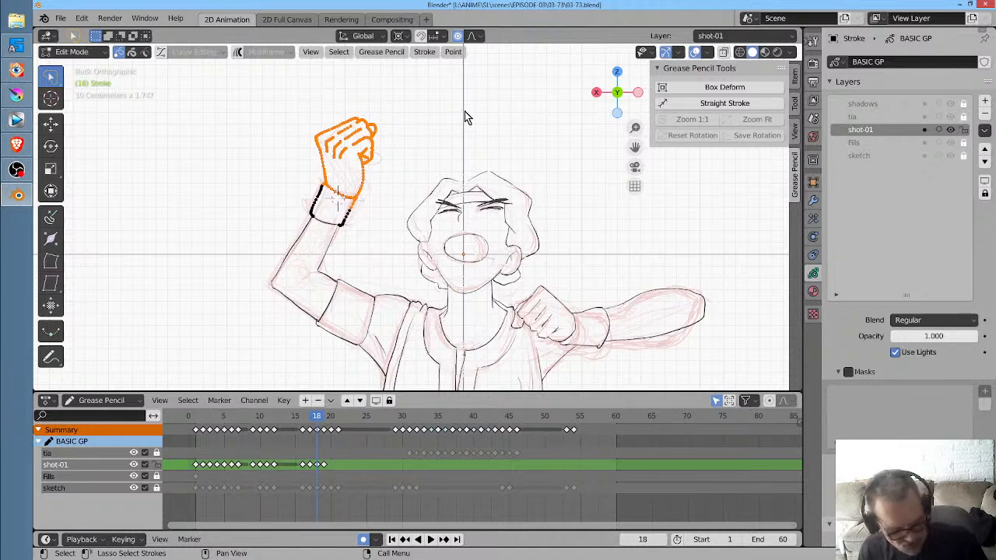
{"action": "key", "text": "s"}
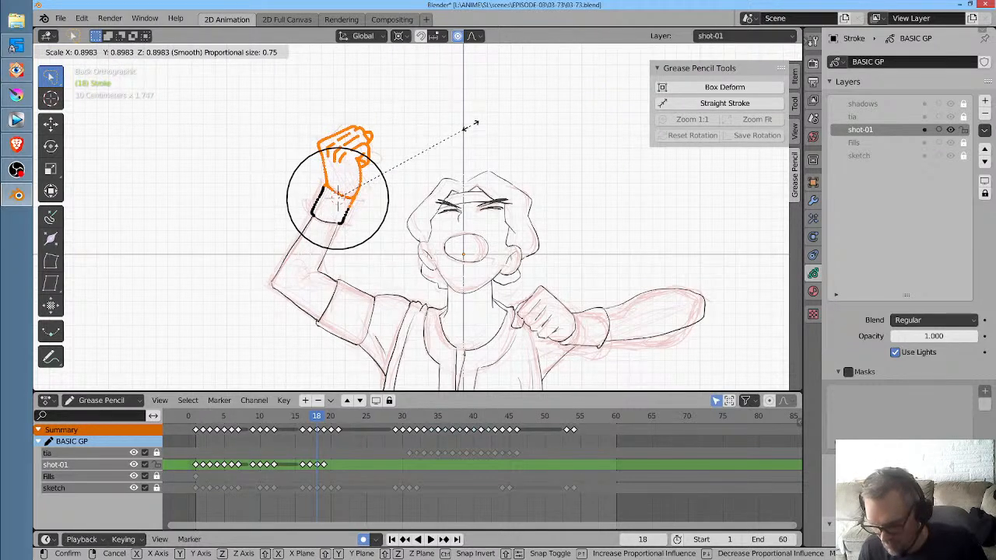
{"action": "left_click", "coordinate": [470, 122]}
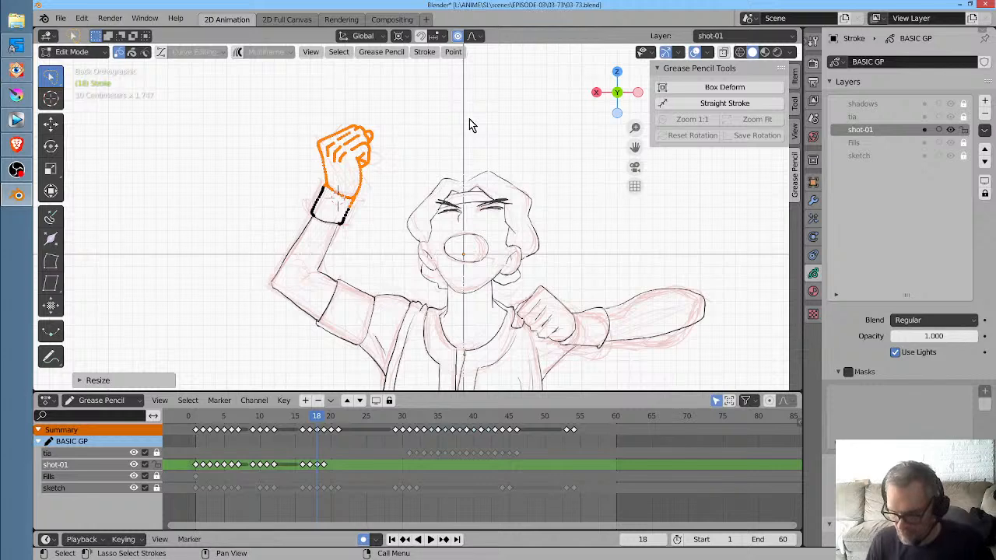
{"action": "key", "text": "Tab"}
{"action": "scroll", "coordinate": [416, 130], "scroll_direction": "down", "scroll_amount": 2}
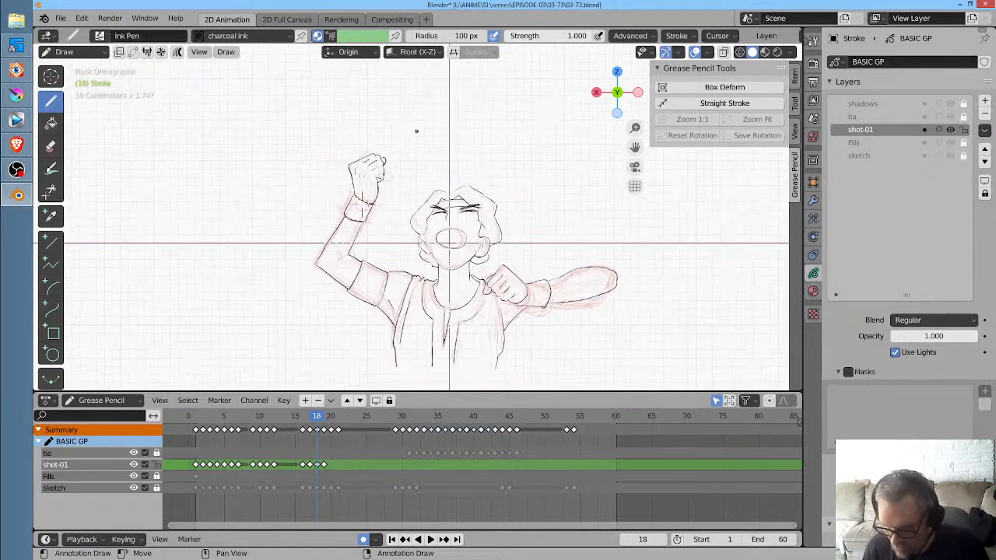
On frame 19, ink the right-hand raised arm over the rough sketch: forearm, rolled sleeve cuff and the sleeve joining the shoulder
{"action": "key", "text": "KP_0"}
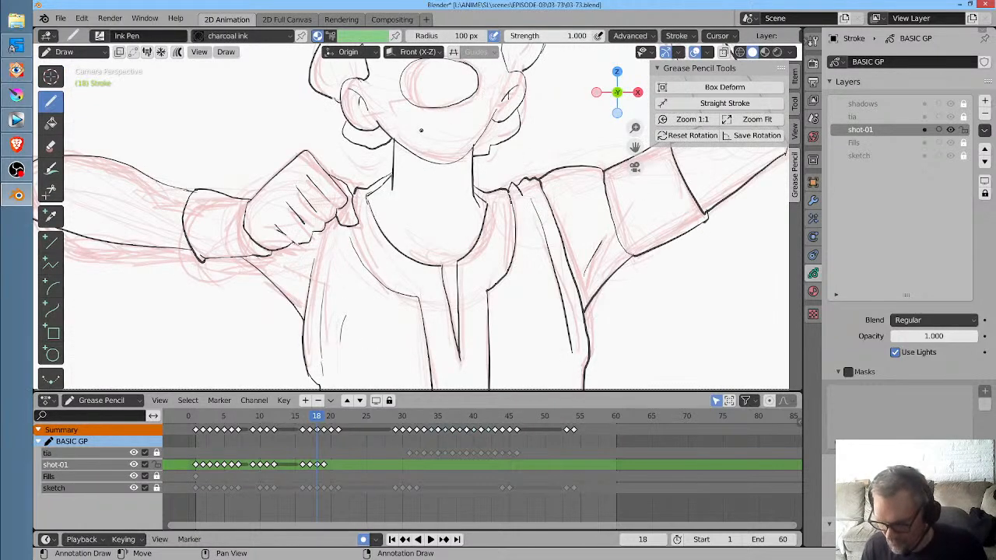
{"action": "scroll", "coordinate": [421, 130], "scroll_direction": "down", "scroll_amount": 2}
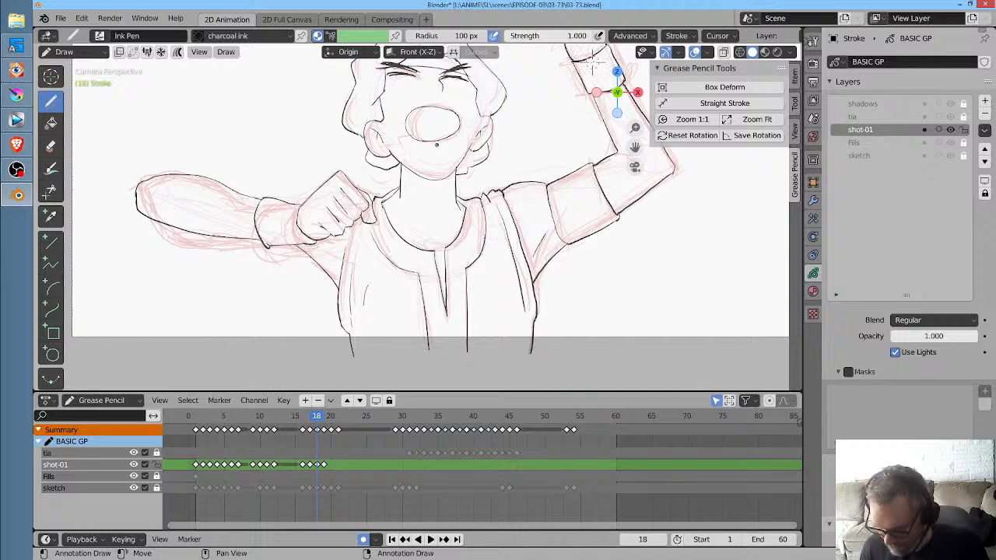
{"action": "scroll", "coordinate": [436, 145], "scroll_direction": "up", "scroll_amount": 3}
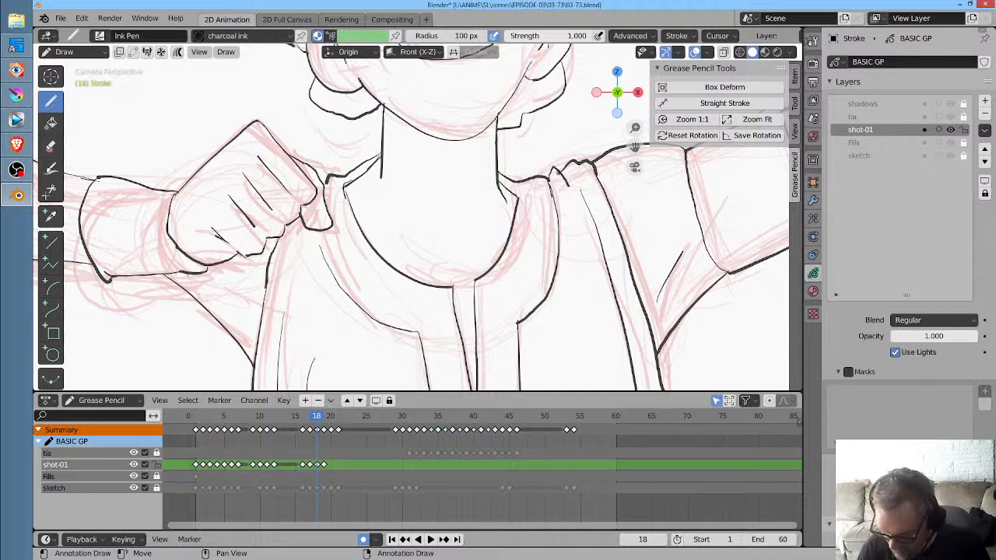
{"action": "mouse_move", "coordinate": [593, 255]}
{"action": "middle_mouse_down", "text": "ctrl"}
{"action": "mouse_move", "coordinate": [575, 314]}
{"action": "mouse_move", "coordinate": [534, 374]}
{"action": "middle_mouse_up", "text": "ctrl"}
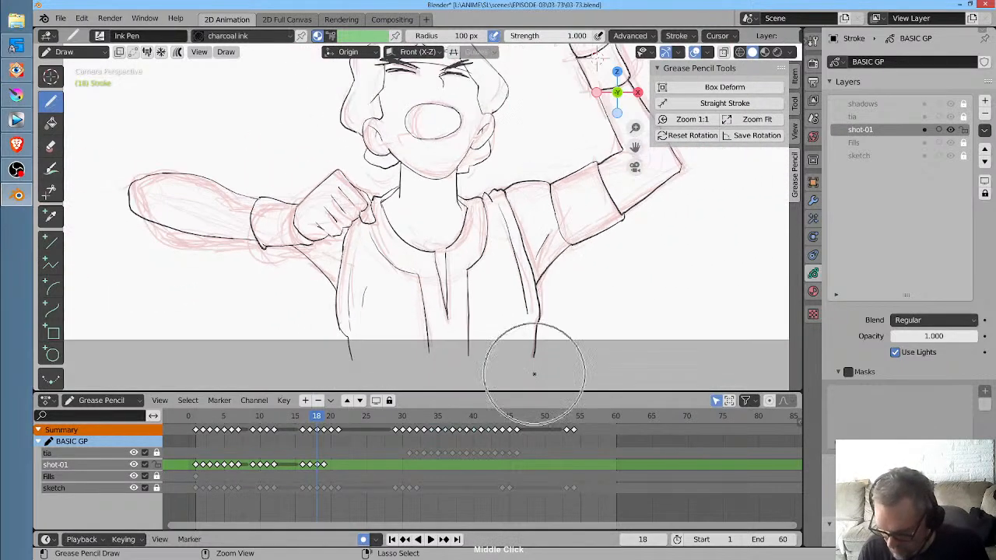
{"action": "mouse_move", "coordinate": [607, 278]}
{"action": "middle_mouse_down"}
{"action": "mouse_move", "coordinate": [522, 351]}
{"action": "mouse_move", "coordinate": [528, 338]}
{"action": "middle_mouse_up"}
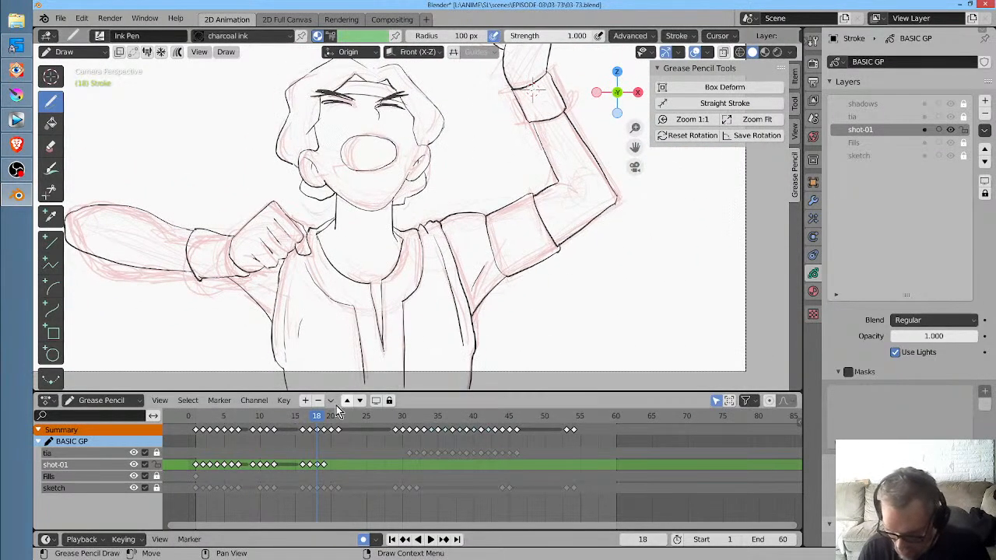
{"action": "left_click", "coordinate": [325, 421]}
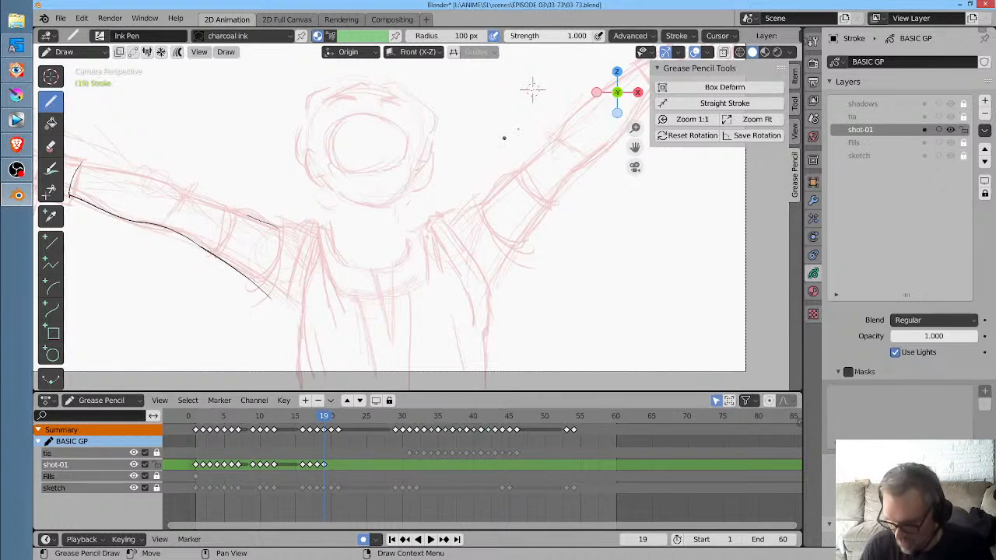
{"action": "mouse_move", "coordinate": [536, 225]}
{"action": "middle_mouse_down"}
{"action": "mouse_move", "coordinate": [549, 231]}
{"action": "mouse_move", "coordinate": [535, 257]}
{"action": "mouse_move", "coordinate": [409, 270]}
{"action": "middle_mouse_up"}
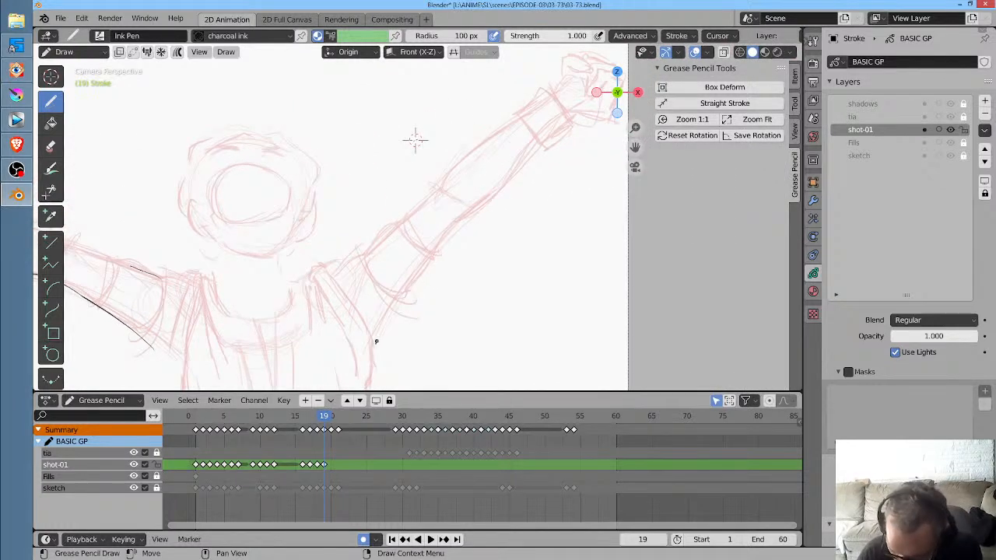
{"action": "mouse_move", "coordinate": [373, 340]}
{"action": "left_mouse_down"}
{"action": "mouse_move", "coordinate": [459, 218]}
{"action": "mouse_move", "coordinate": [535, 144]}
{"action": "mouse_move", "coordinate": [436, 185]}
{"action": "mouse_move", "coordinate": [365, 256]}
{"action": "mouse_move", "coordinate": [387, 294]}
{"action": "left_mouse_up"}
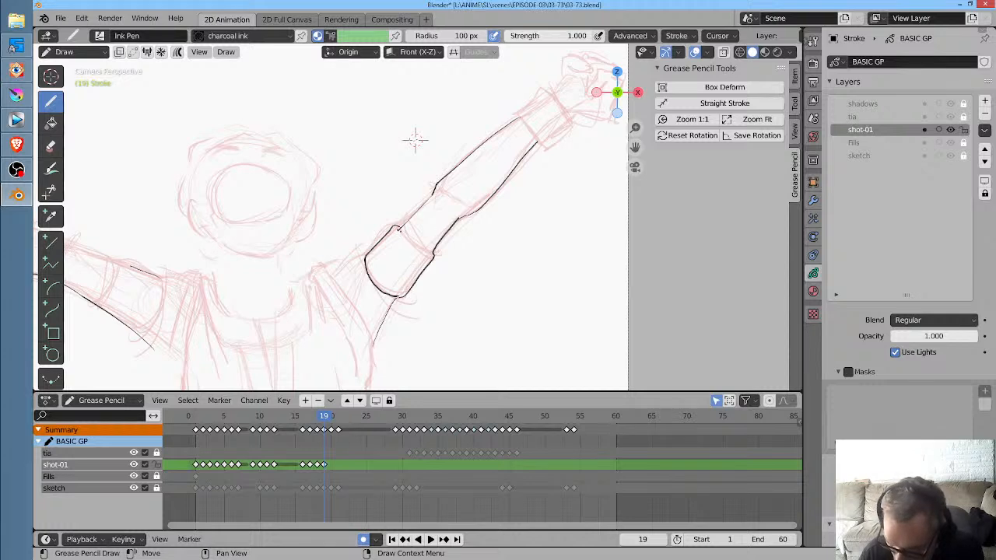
{"action": "mouse_move", "coordinate": [398, 228]}
{"action": "left_mouse_down"}
{"action": "mouse_move", "coordinate": [420, 249]}
{"action": "mouse_move", "coordinate": [328, 271]}
{"action": "mouse_move", "coordinate": [373, 360]}
{"action": "left_mouse_up"}
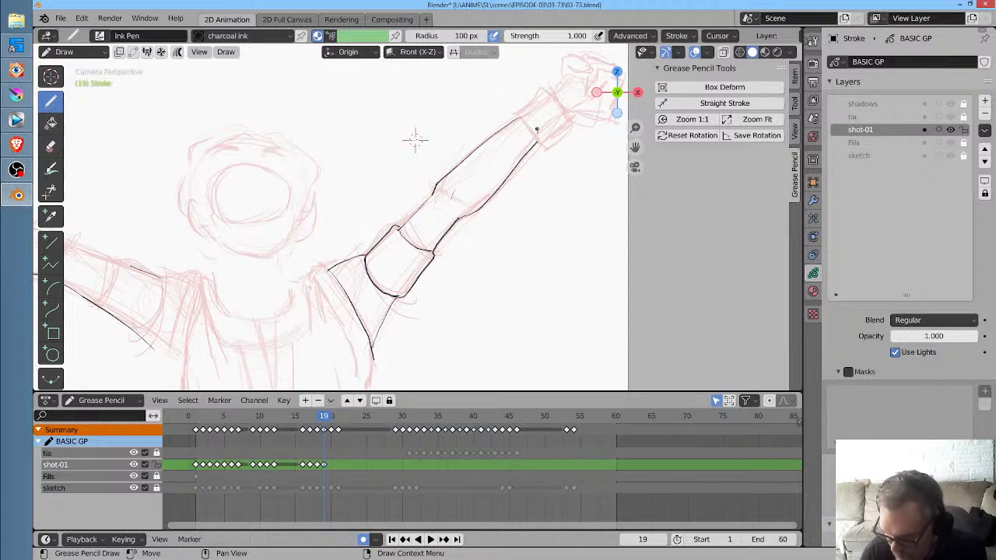
Erase the left-hand arm's lower line beyond the sleeve edge and ink the rolled sleeve's curved edge with its small corner fold
{"action": "middle_click_drag", "start_coordinate": [471, 233], "coordinate": [556, 186]}
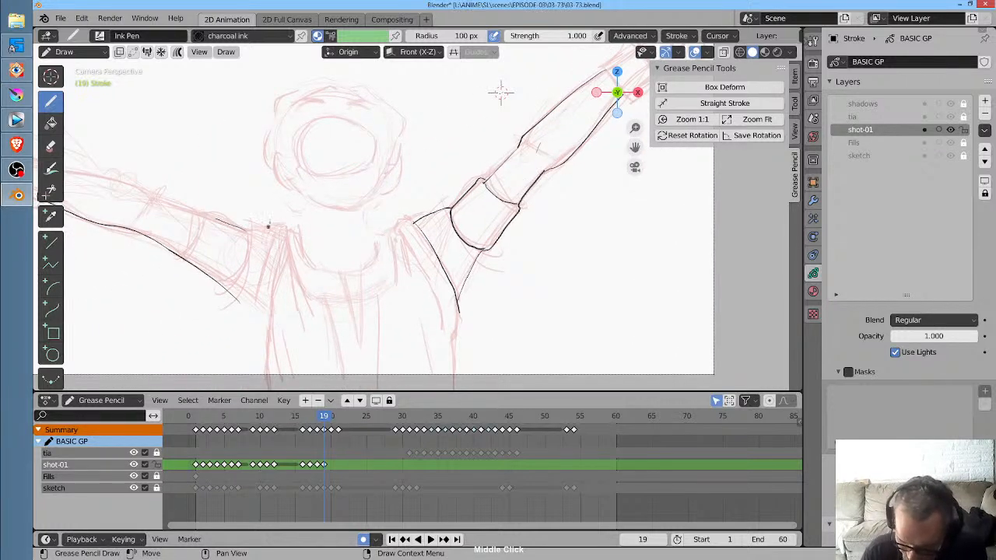
{"action": "middle_click_drag", "start_coordinate": [500, 92], "coordinate": [527, 104]}
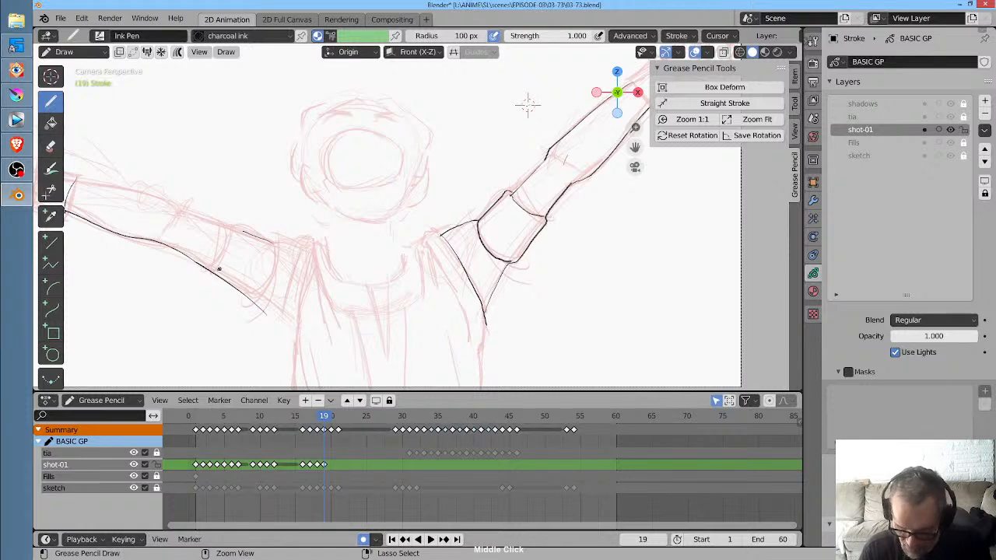
{"action": "left_click_drag", "start_coordinate": [226, 270], "coordinate": [269, 320], "text": "ctrl"}
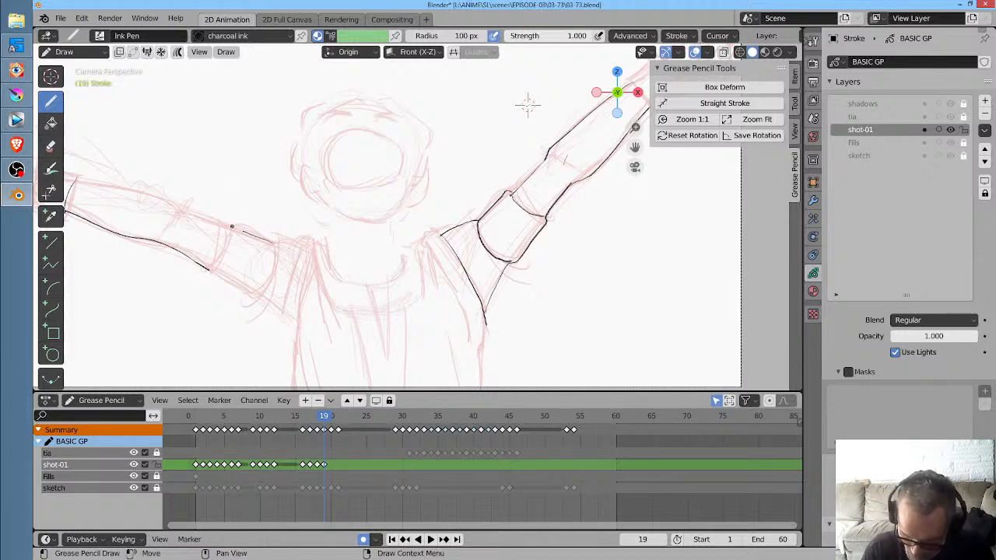
{"action": "left_click_drag", "start_coordinate": [231, 225], "coordinate": [208, 270]}
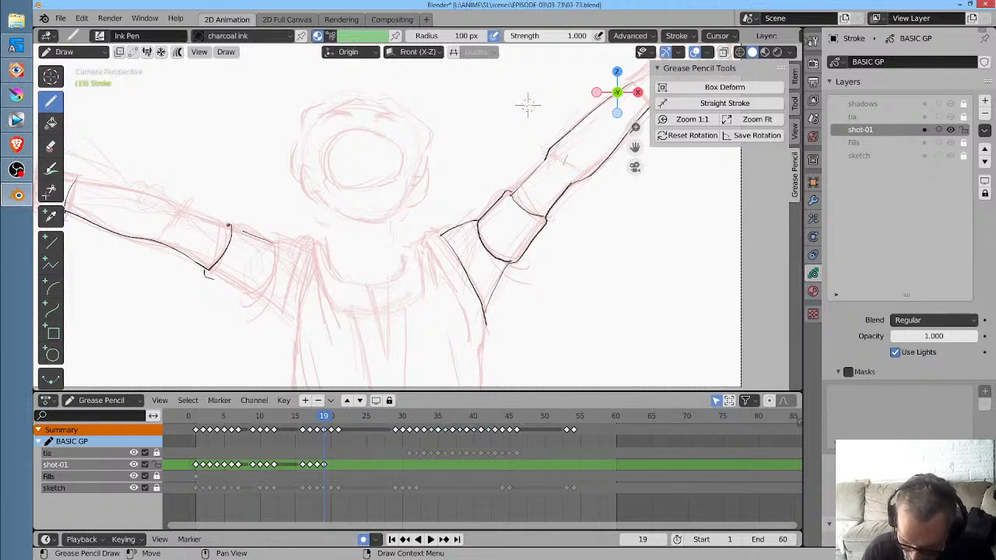
Rotate the canvas around the left-hand arm and erase the leftover thin stroke along the rolled sleeve's outer edge
{"action": "mouse_move", "coordinate": [403, 219]}
{"action": "middle_mouse_down"}
{"action": "mouse_move", "coordinate": [510, 215]}
{"action": "mouse_move", "coordinate": [450, 141]}
{"action": "mouse_move", "coordinate": [462, 154]}
{"action": "middle_mouse_up"}
{"action": "key", "text": "KP_0"}
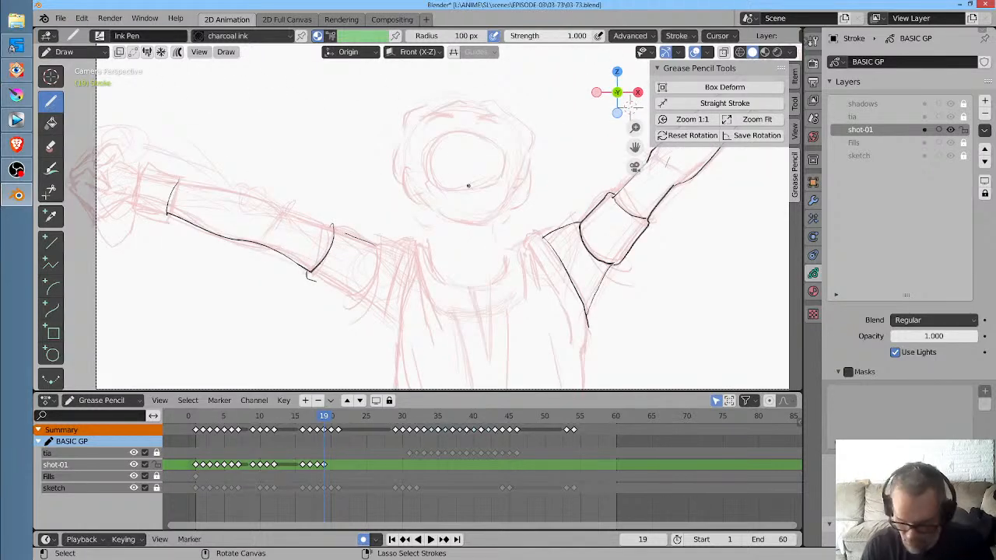
{"action": "middle_click_drag", "start_coordinate": [484, 204], "coordinate": [397, 136], "text": "ctrl+alt"}
{"action": "middle_click_drag", "start_coordinate": [585, 224], "coordinate": [342, 176], "text": "shift"}
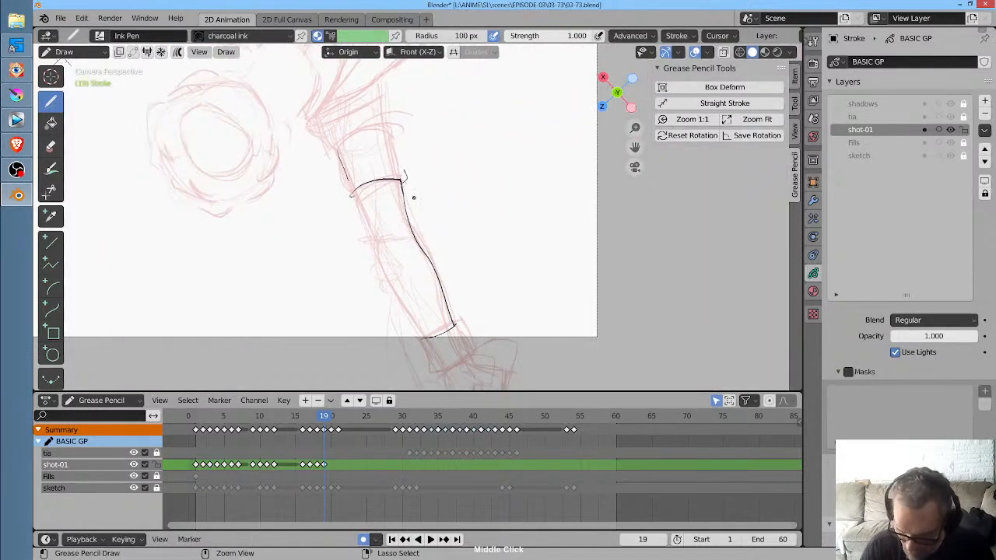
{"action": "mouse_move", "coordinate": [414, 197]}
{"action": "middle_mouse_down", "text": "ctrl"}
{"action": "mouse_move", "coordinate": [490, 136]}
{"action": "mouse_move", "coordinate": [479, 141]}
{"action": "middle_mouse_up", "text": "ctrl"}
{"action": "mouse_move", "coordinate": [282, 181]}
{"action": "left_mouse_down", "text": "ctrl"}
{"action": "mouse_move", "coordinate": [290, 174]}
{"action": "mouse_move", "coordinate": [285, 192]}
{"action": "mouse_move", "coordinate": [329, 271]}
{"action": "left_mouse_up", "text": "ctrl"}
{"action": "mouse_move", "coordinate": [447, 185]}
{"action": "middle_mouse_down", "text": "shift"}
{"action": "mouse_move", "coordinate": [466, 322]}
{"action": "mouse_move", "coordinate": [449, 218]}
{"action": "middle_mouse_up", "text": "shift"}
{"action": "mouse_move", "coordinate": [335, 287]}
{"action": "left_mouse_down", "text": "ctrl"}
{"action": "mouse_move", "coordinate": [323, 284]}
{"action": "mouse_move", "coordinate": [305, 226]}
{"action": "mouse_move", "coordinate": [284, 209]}
{"action": "mouse_move", "coordinate": [298, 206]}
{"action": "mouse_move", "coordinate": [300, 218]}
{"action": "mouse_move", "coordinate": [298, 175]}
{"action": "left_mouse_up", "text": "ctrl"}
{"action": "middle_click_drag", "start_coordinate": [291, 159], "coordinate": [300, 253], "text": "shift"}
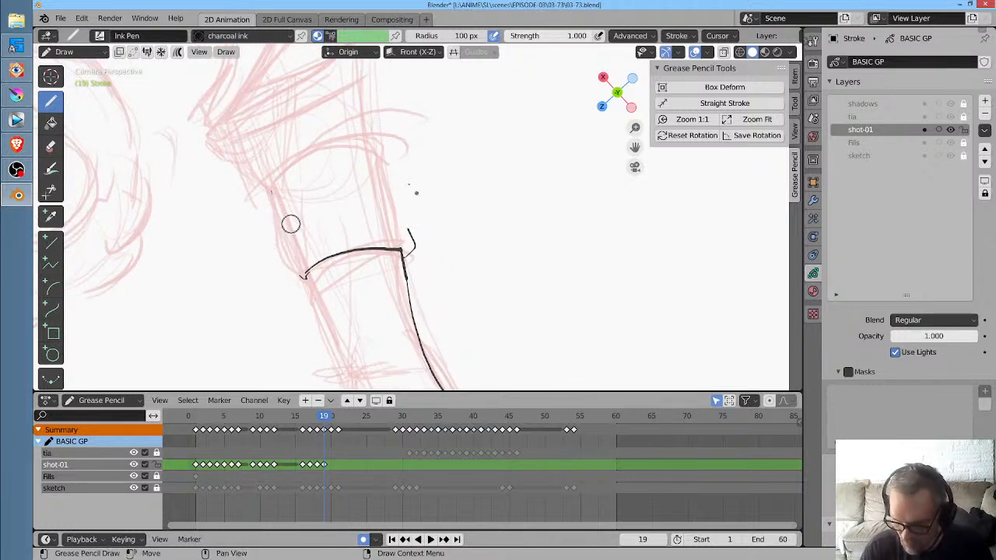
Ink the rest of the rolled sleeve cuff's outline on the left-hand arm, closing both sides and the shoulder-end curve
{"action": "mouse_move", "coordinate": [271, 179]}
{"action": "left_mouse_down"}
{"action": "mouse_move", "coordinate": [265, 202]}
{"action": "mouse_move", "coordinate": [306, 276]}
{"action": "left_mouse_up"}
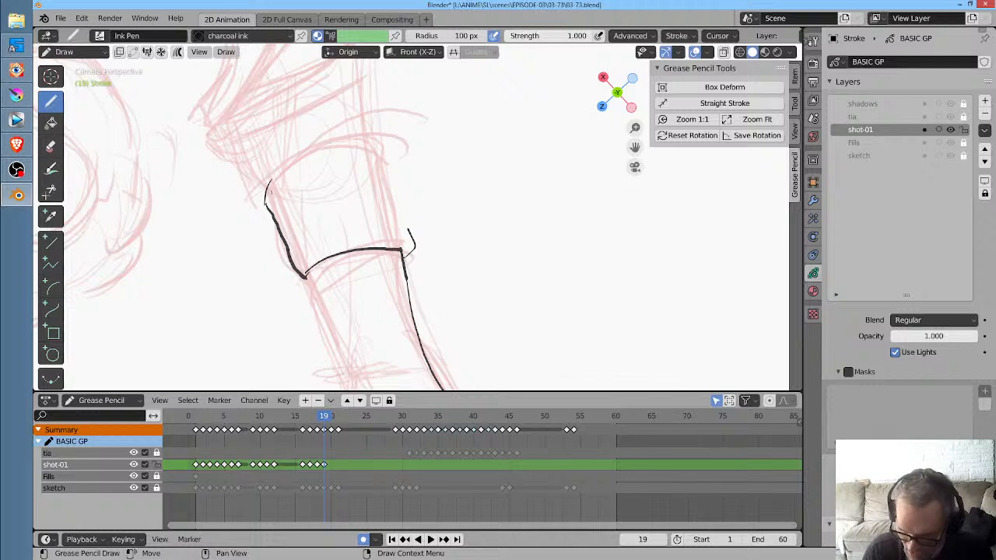
{"action": "mouse_move", "coordinate": [266, 189]}
{"action": "left_mouse_down"}
{"action": "mouse_move", "coordinate": [365, 138]}
{"action": "mouse_move", "coordinate": [383, 148]}
{"action": "mouse_move", "coordinate": [375, 133]}
{"action": "mouse_move", "coordinate": [392, 143]}
{"action": "left_mouse_up"}
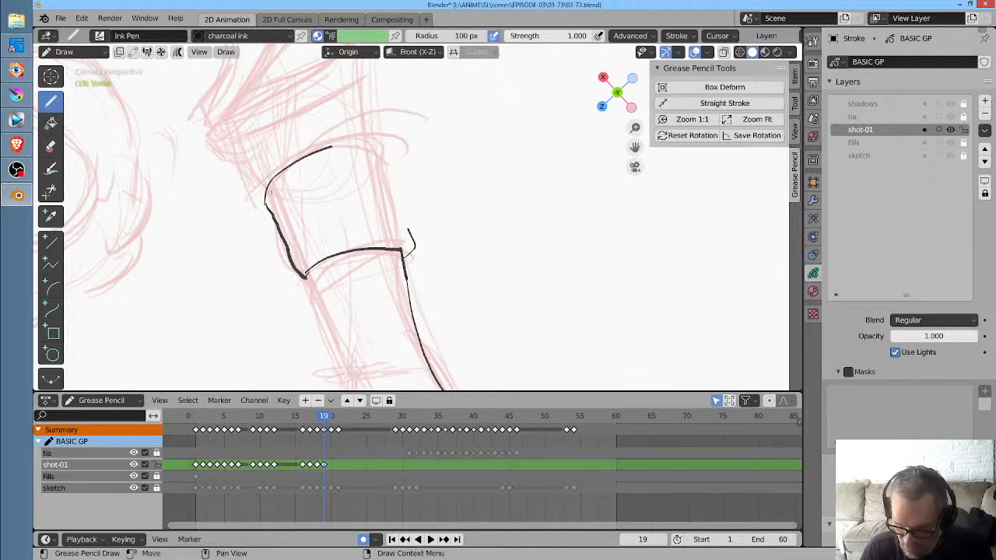
{"action": "mouse_move", "coordinate": [331, 146]}
{"action": "left_mouse_down"}
{"action": "mouse_move", "coordinate": [378, 155]}
{"action": "mouse_move", "coordinate": [411, 234]}
{"action": "left_mouse_up"}
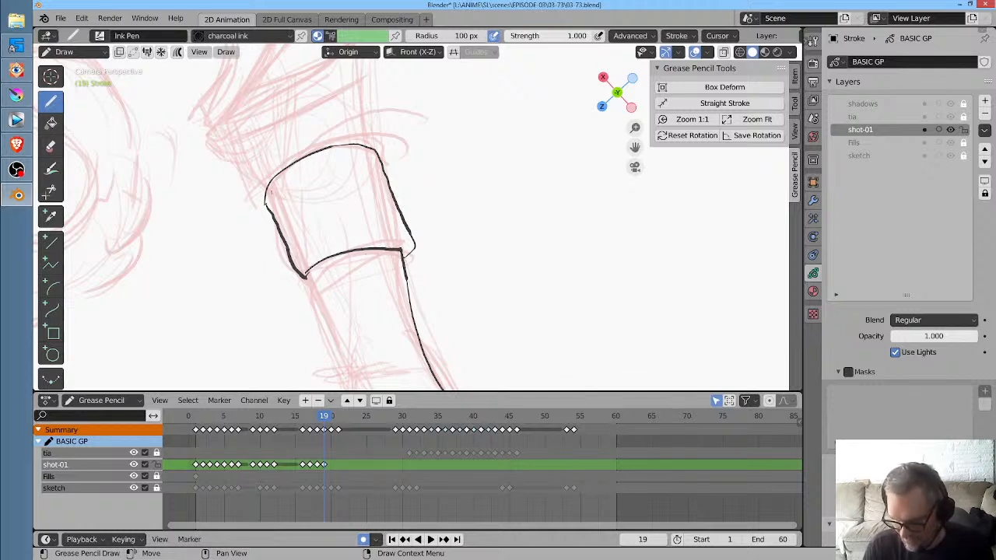
Ink the two sleeve lines running from the left-hand arm's rolled cuff up to the shoulder and armpit
{"action": "middle_click_drag", "start_coordinate": [369, 232], "coordinate": [396, 312]}
{"action": "left_click_drag", "start_coordinate": [257, 210], "coordinate": [297, 272]}
{"action": "left_click_drag", "start_coordinate": [392, 123], "coordinate": [397, 230]}
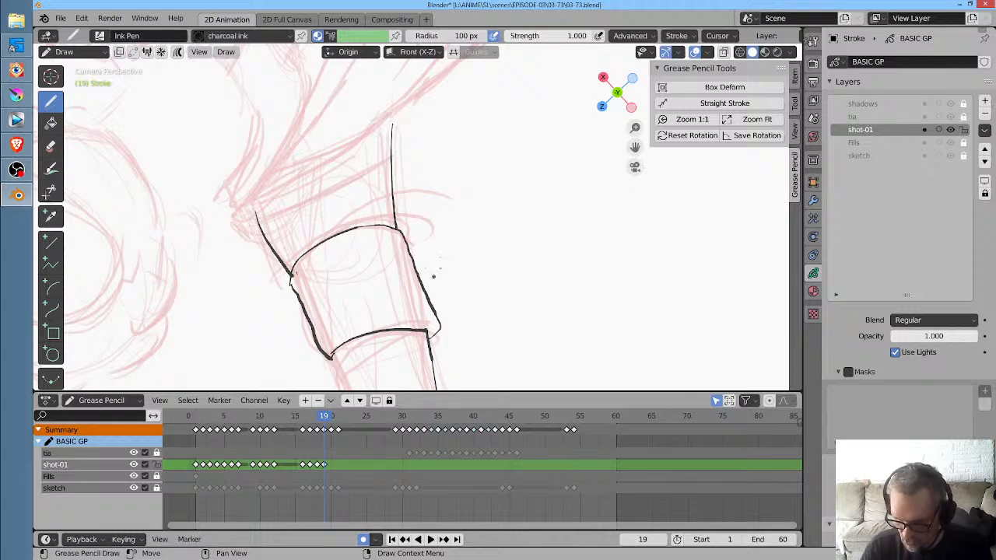
Ink the open upper contour of the left-hand forearm from cuff to wrist and add a short elbow crease
{"action": "mouse_move", "coordinate": [433, 276]}
{"action": "middle_mouse_down"}
{"action": "mouse_move", "coordinate": [435, 179]}
{"action": "mouse_move", "coordinate": [309, 183]}
{"action": "middle_mouse_up"}
{"action": "middle_click_drag", "start_coordinate": [371, 253], "coordinate": [360, 183], "text": "ctrl"}
{"action": "mouse_move", "coordinate": [360, 208]}
{"action": "left_mouse_down"}
{"action": "mouse_move", "coordinate": [380, 280]}
{"action": "mouse_move", "coordinate": [426, 348]}
{"action": "left_mouse_up"}
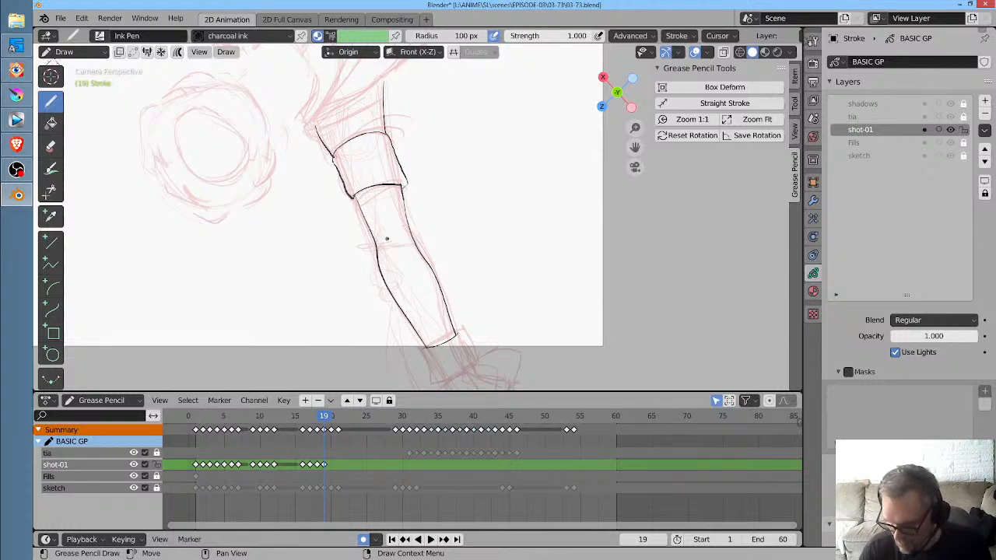
{"action": "left_click_drag", "start_coordinate": [391, 242], "coordinate": [392, 259]}
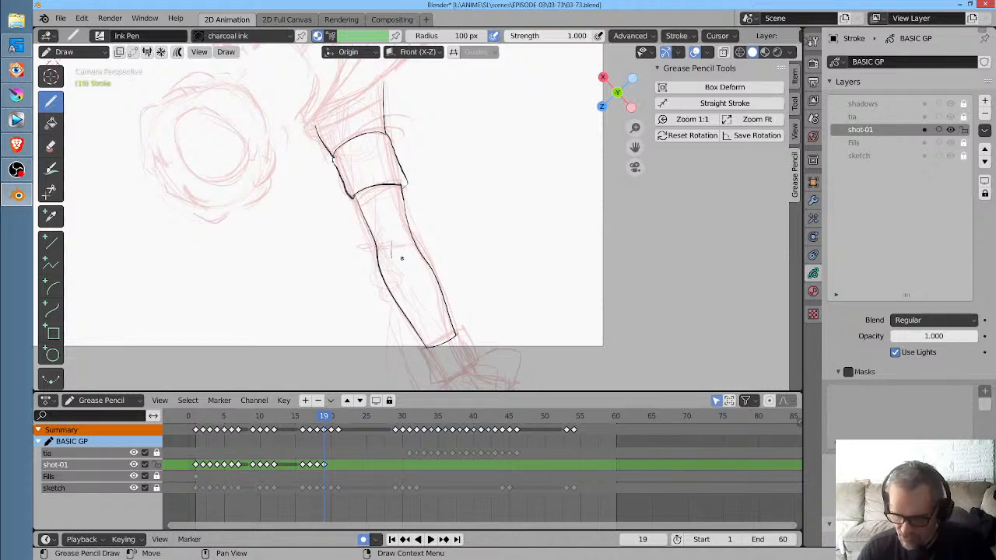
Reset the camera view's canvas rotation and switch to the front view, framing the torso
{"action": "middle_click_drag", "start_coordinate": [513, 198], "coordinate": [536, 197]}
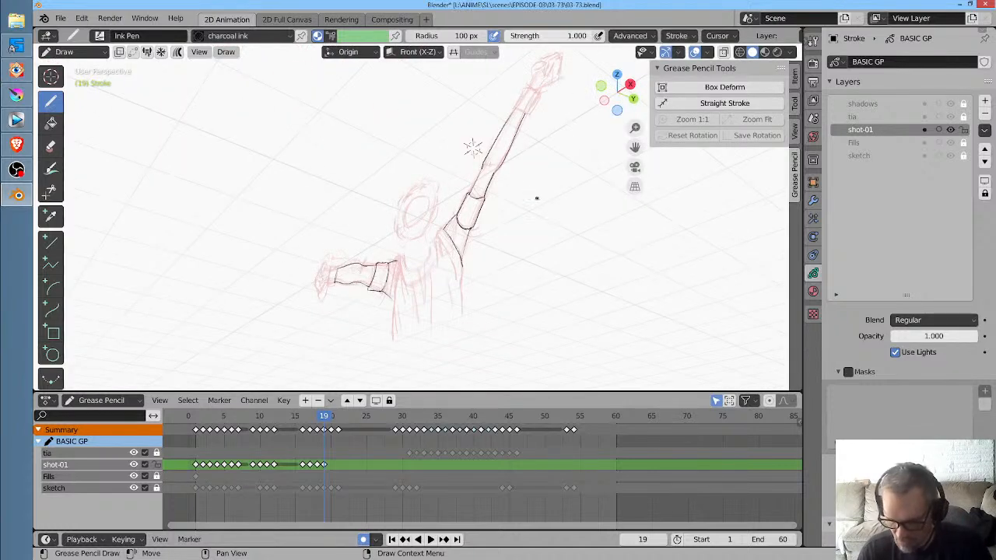
{"action": "key", "text": "KP_0"}
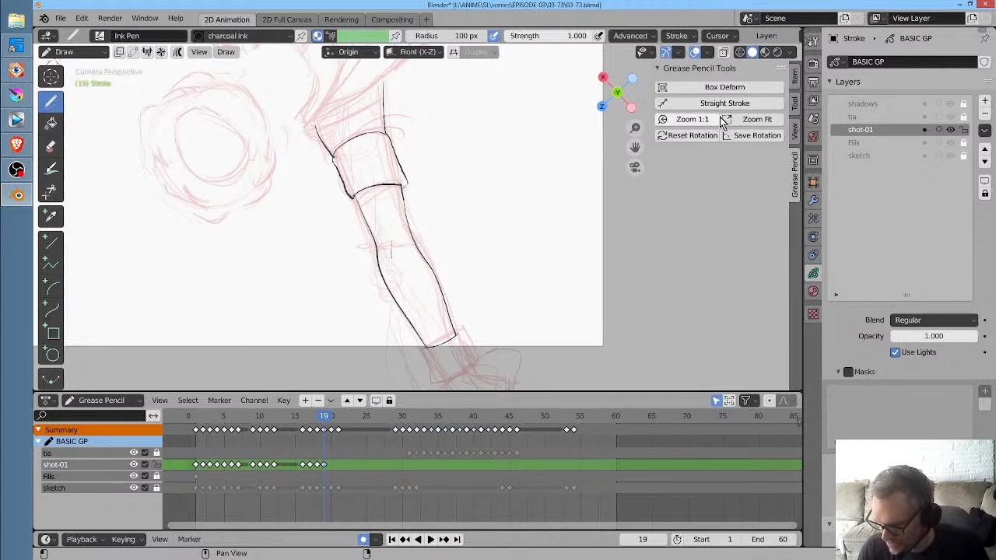
{"action": "left_click", "coordinate": [696, 134]}
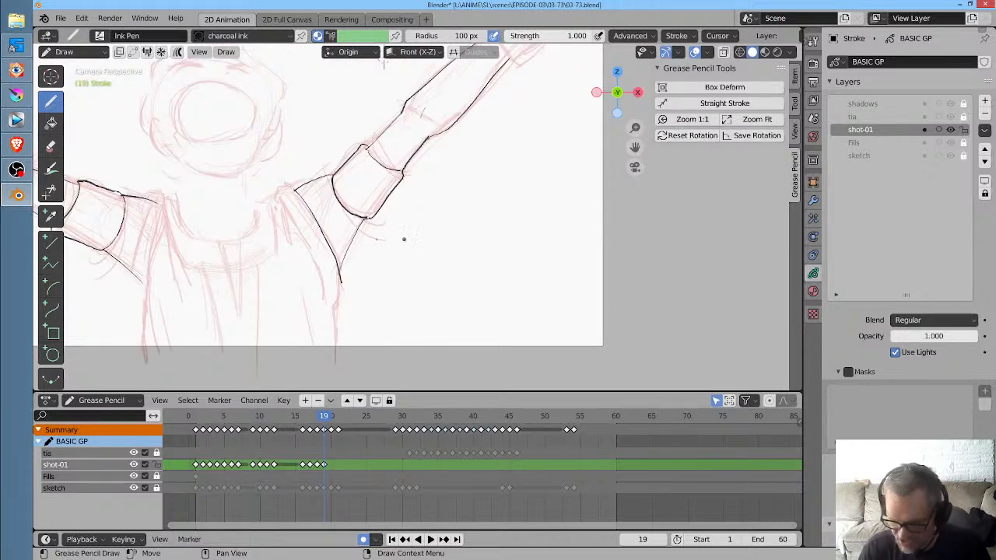
{"action": "middle_click_drag", "start_coordinate": [304, 218], "coordinate": [498, 193]}
{"action": "middle_click_drag", "start_coordinate": [289, 192], "coordinate": [399, 166]}
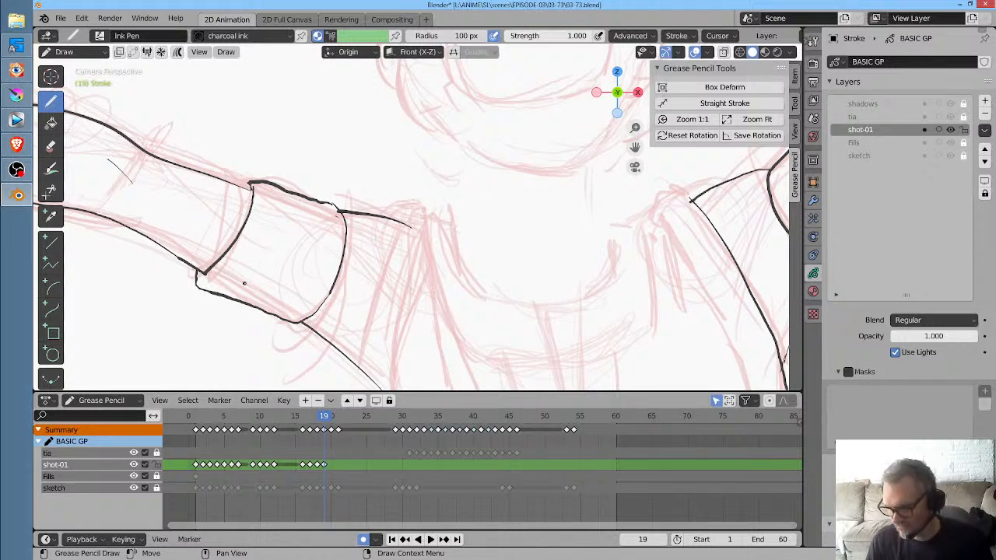
{"action": "key", "text": "KP_1"}
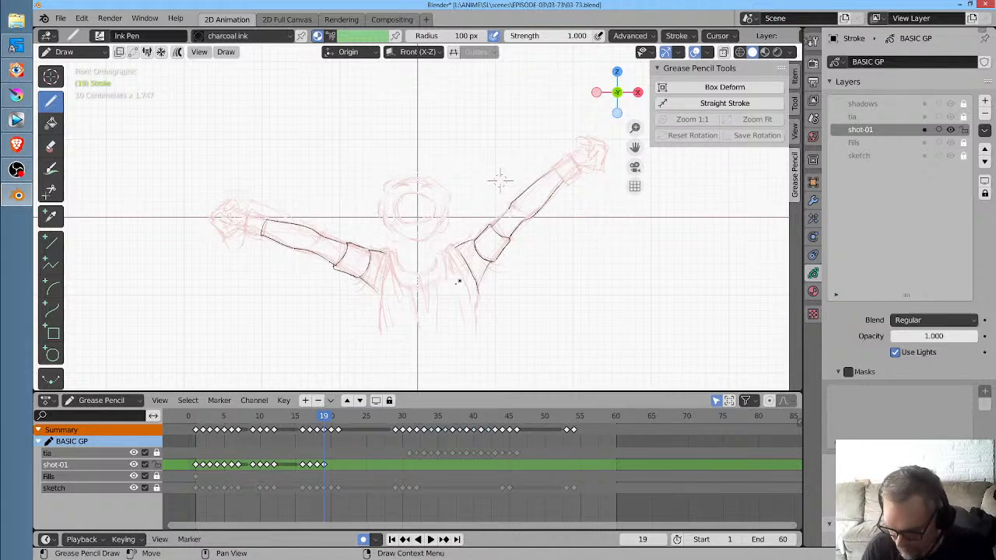
{"action": "middle_click_drag", "start_coordinate": [429, 293], "coordinate": [426, 132], "text": "ctrl"}
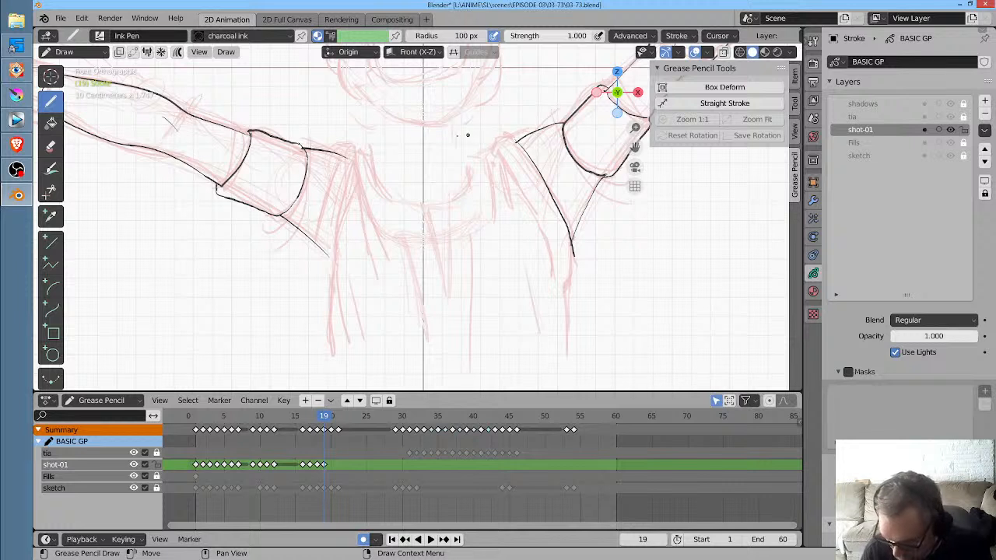
Ink the left half of the vest: armhole seam, side contour, fabric folds and the front opening's left edge
{"action": "mouse_move", "coordinate": [343, 152]}
{"action": "left_mouse_down"}
{"action": "mouse_move", "coordinate": [356, 154]}
{"action": "mouse_move", "coordinate": [325, 265]}
{"action": "mouse_move", "coordinate": [339, 370]}
{"action": "left_mouse_up"}
{"action": "mouse_move", "coordinate": [336, 275]}
{"action": "left_mouse_down"}
{"action": "mouse_move", "coordinate": [357, 360]}
{"action": "mouse_move", "coordinate": [348, 274]}
{"action": "left_mouse_up"}
{"action": "left_click_drag", "start_coordinate": [354, 152], "coordinate": [380, 257]}
{"action": "mouse_move", "coordinate": [361, 180]}
{"action": "left_mouse_down"}
{"action": "mouse_move", "coordinate": [412, 263]}
{"action": "mouse_move", "coordinate": [434, 389]}
{"action": "left_mouse_up"}
Ink the vest opening's right edge and the shirt's rounded neckline with its pointed center slit
{"action": "mouse_move", "coordinate": [483, 153]}
{"action": "left_mouse_down"}
{"action": "mouse_move", "coordinate": [490, 207]}
{"action": "mouse_move", "coordinate": [474, 238]}
{"action": "mouse_move", "coordinate": [472, 298]}
{"action": "mouse_move", "coordinate": [480, 384]}
{"action": "left_mouse_up"}
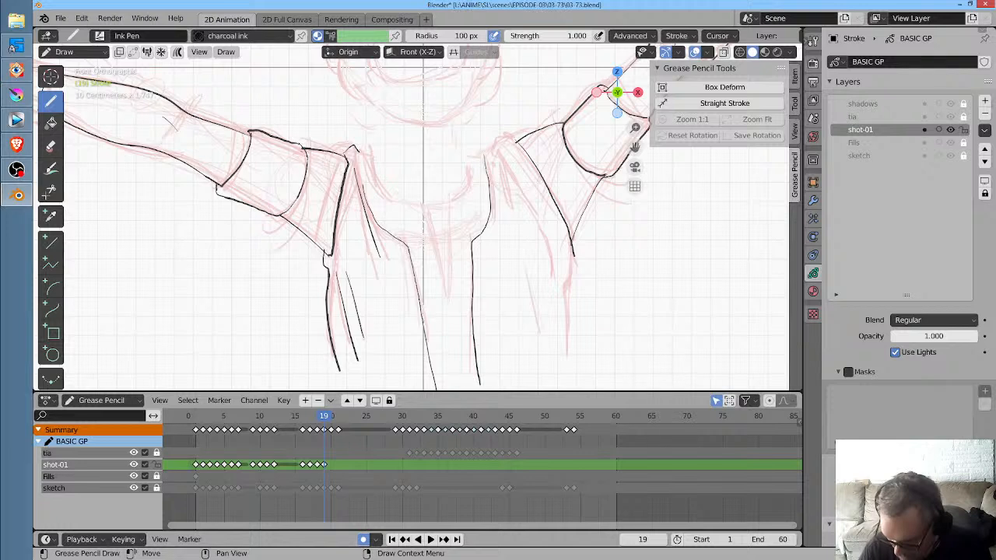
{"action": "mouse_move", "coordinate": [424, 210]}
{"action": "left_mouse_down"}
{"action": "mouse_move", "coordinate": [449, 296]}
{"action": "mouse_move", "coordinate": [450, 206]}
{"action": "mouse_move", "coordinate": [467, 156]}
{"action": "mouse_move", "coordinate": [484, 154]}
{"action": "left_mouse_up"}
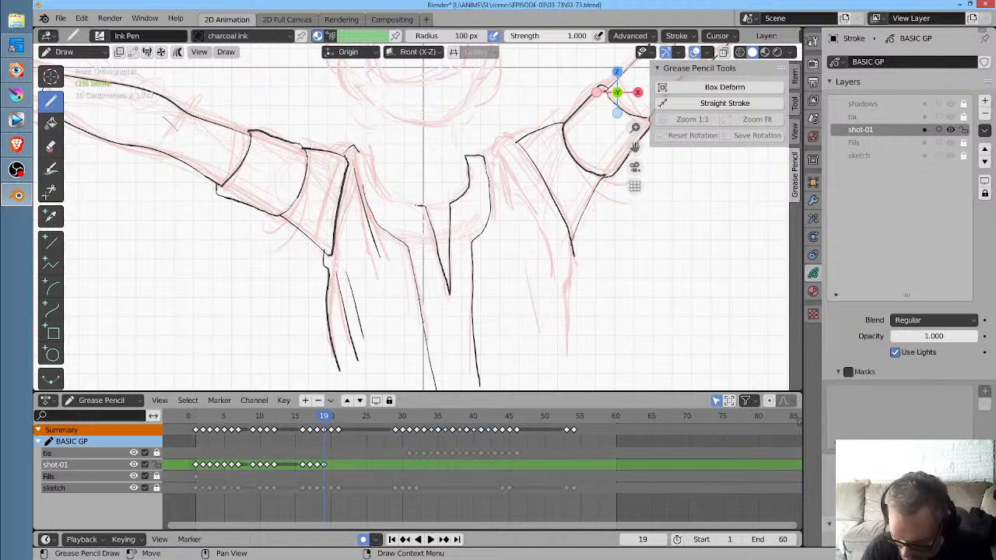
{"action": "mouse_move", "coordinate": [419, 206]}
{"action": "left_mouse_down"}
{"action": "mouse_move", "coordinate": [383, 195]}
{"action": "mouse_move", "coordinate": [376, 161]}
{"action": "left_mouse_up"}
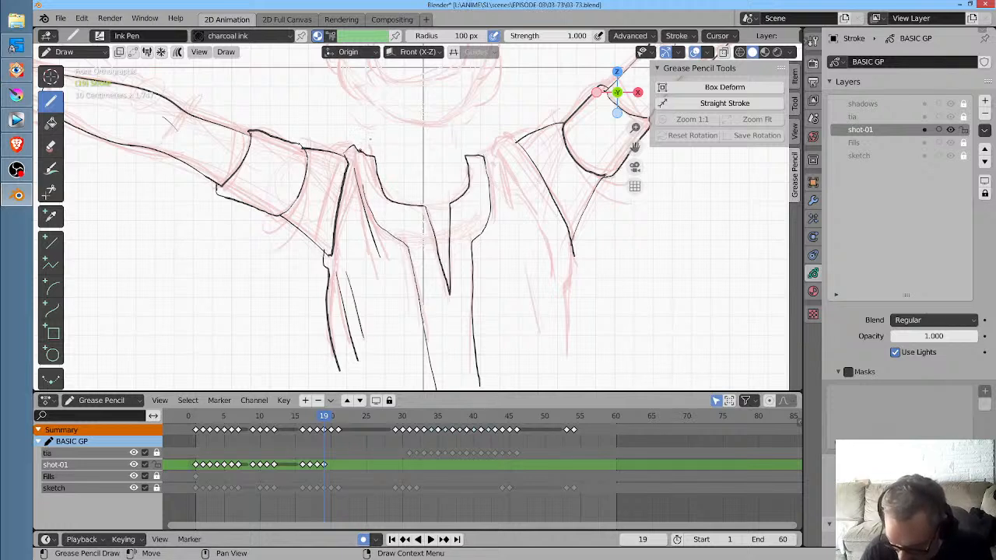
Ink the right half of the vest: shoulder folds, side contour down to the hem and the shoulder top meeting the collar
{"action": "left_click_drag", "start_coordinate": [504, 155], "coordinate": [538, 227]}
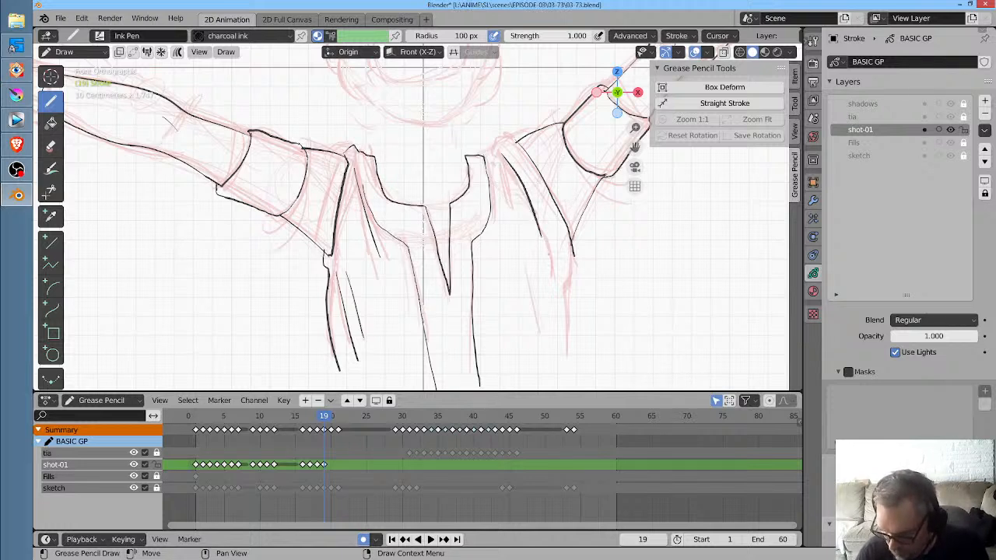
{"action": "left_click_drag", "start_coordinate": [499, 165], "coordinate": [519, 286]}
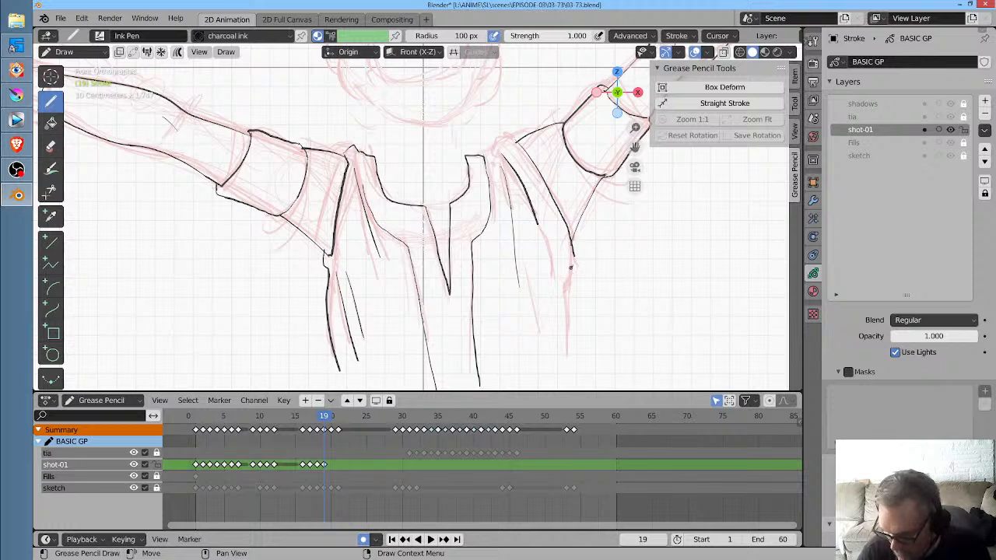
{"action": "left_click_drag", "start_coordinate": [574, 254], "coordinate": [566, 382]}
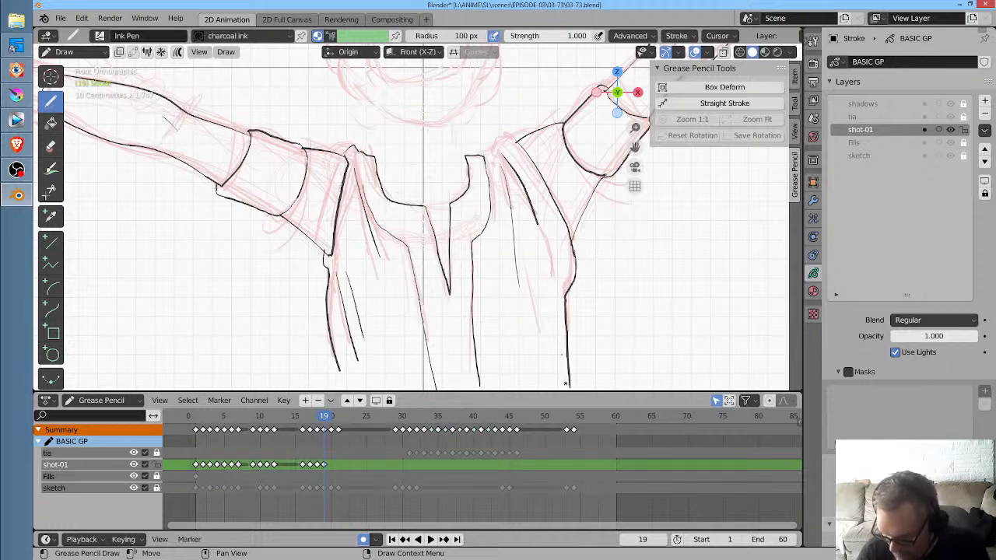
{"action": "mouse_move", "coordinate": [519, 147]}
{"action": "left_mouse_down"}
{"action": "mouse_move", "coordinate": [495, 141]}
{"action": "mouse_move", "coordinate": [487, 160]}
{"action": "left_mouse_up"}
{"action": "scroll", "coordinate": [519, 167], "scroll_direction": "down", "scroll_amount": 3}
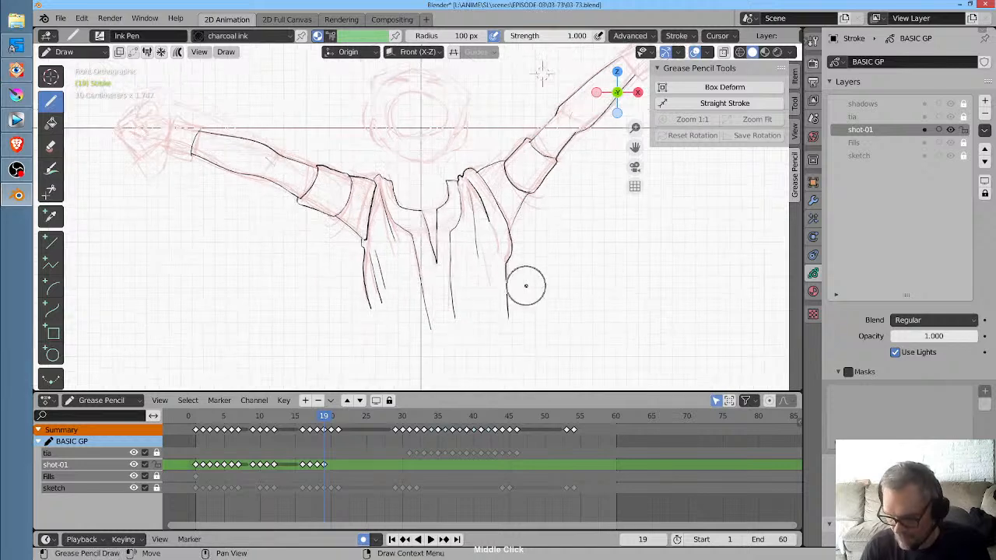
Erase the vest's left armhole seam and redraw it farther out, with the adjoining side contour and inner fabric folds
{"action": "scroll", "coordinate": [585, 202], "scroll_direction": "up", "scroll_amount": 5}
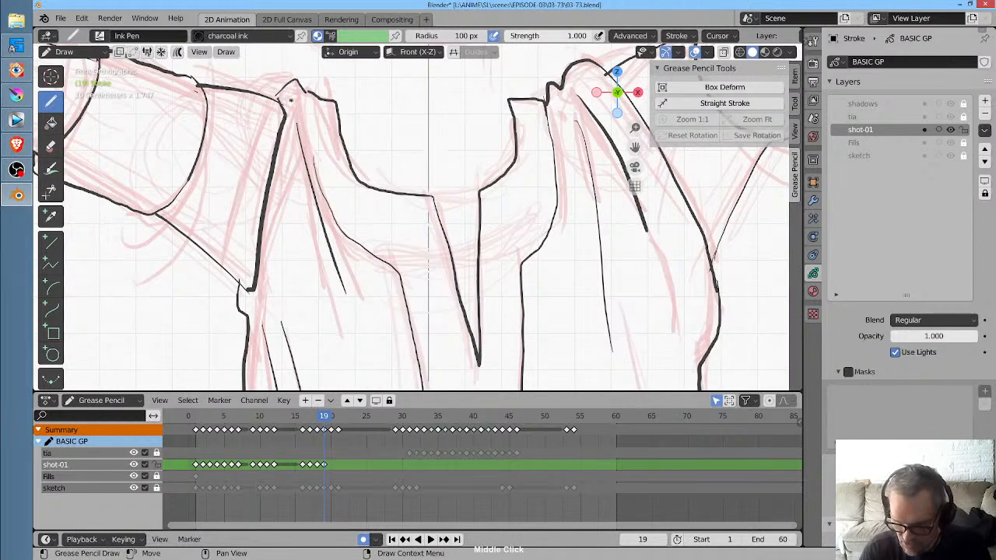
{"action": "mouse_move", "coordinate": [259, 255]}
{"action": "left_mouse_down", "text": "ctrl"}
{"action": "mouse_move", "coordinate": [247, 288]}
{"action": "mouse_move", "coordinate": [256, 236]}
{"action": "left_mouse_up", "text": "ctrl"}
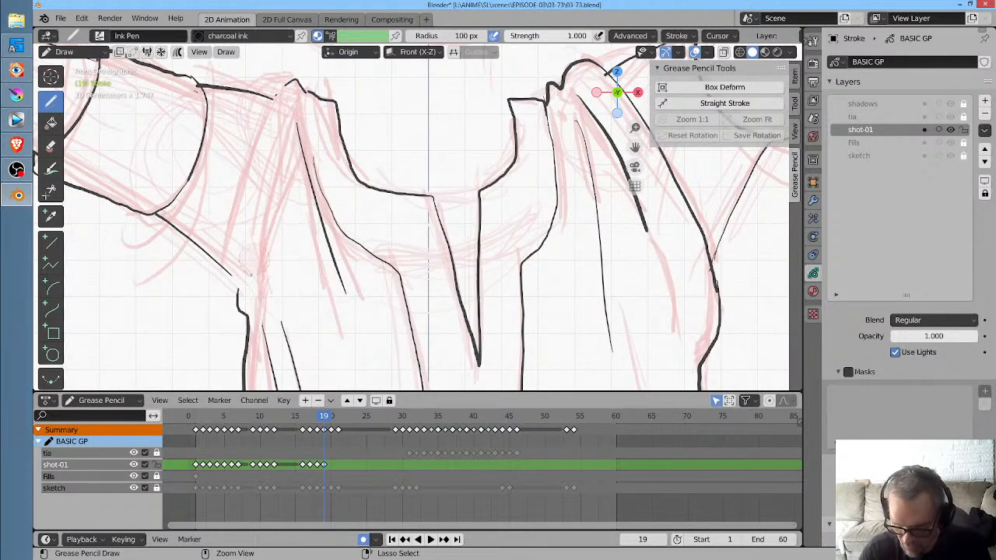
{"action": "middle_click_drag", "start_coordinate": [429, 248], "coordinate": [392, 338], "text": "ctrl"}
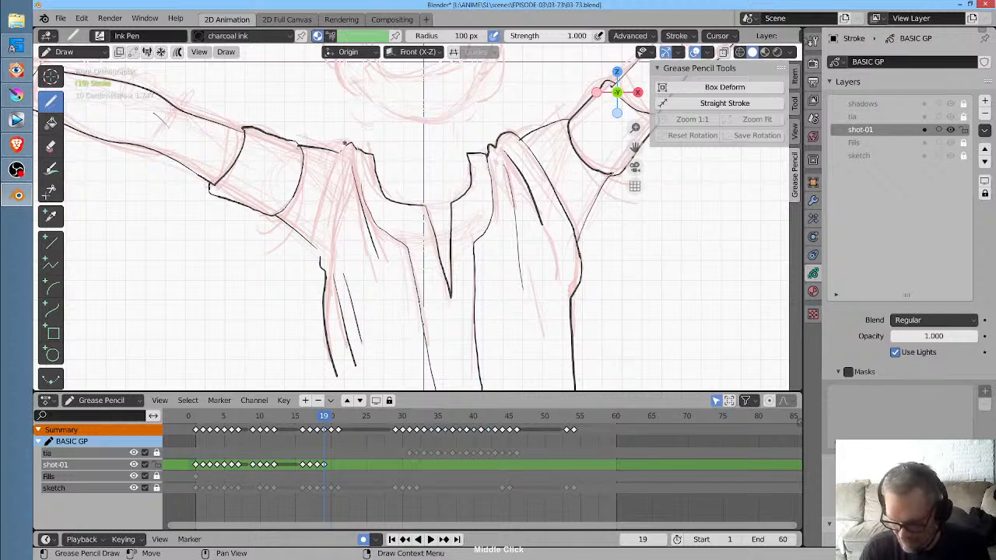
{"action": "mouse_move", "coordinate": [350, 149]}
{"action": "left_mouse_down"}
{"action": "mouse_move", "coordinate": [336, 148]}
{"action": "mouse_move", "coordinate": [317, 284]}
{"action": "mouse_move", "coordinate": [347, 290]}
{"action": "left_mouse_up"}
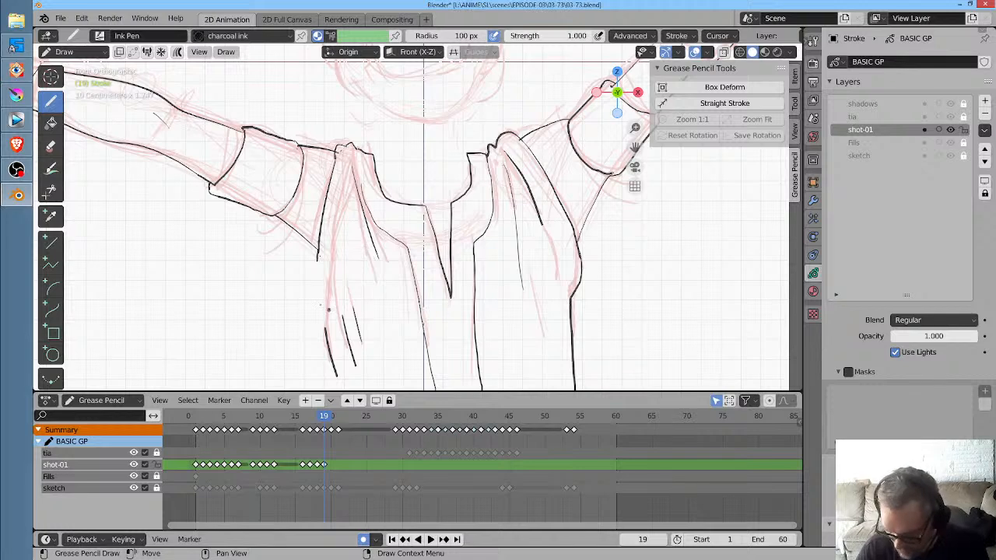
{"action": "mouse_move", "coordinate": [317, 255]}
{"action": "left_mouse_down"}
{"action": "mouse_move", "coordinate": [311, 281]}
{"action": "mouse_move", "coordinate": [327, 340]}
{"action": "left_mouse_up"}
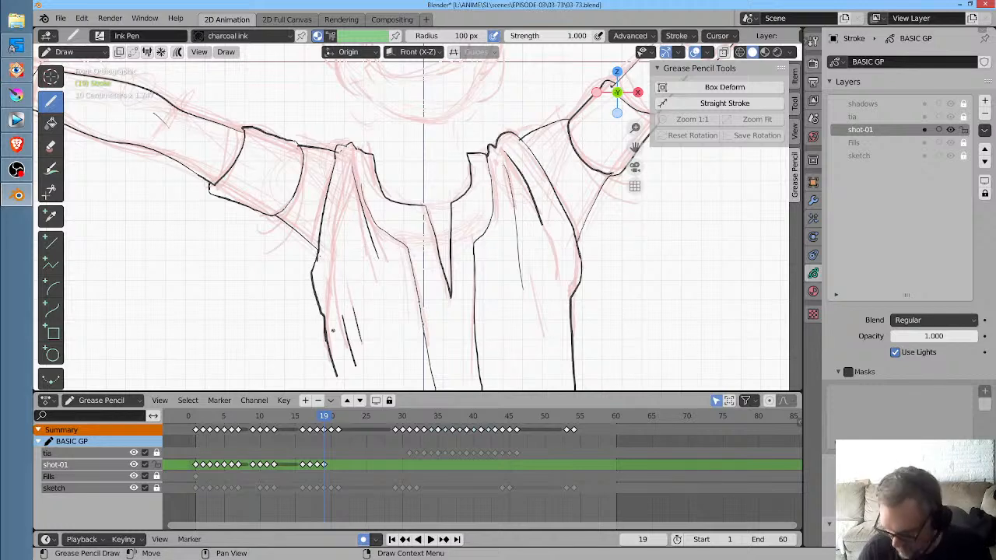
{"action": "left_click_drag", "start_coordinate": [329, 264], "coordinate": [340, 304]}
{"action": "left_click_drag", "start_coordinate": [339, 248], "coordinate": [347, 206]}
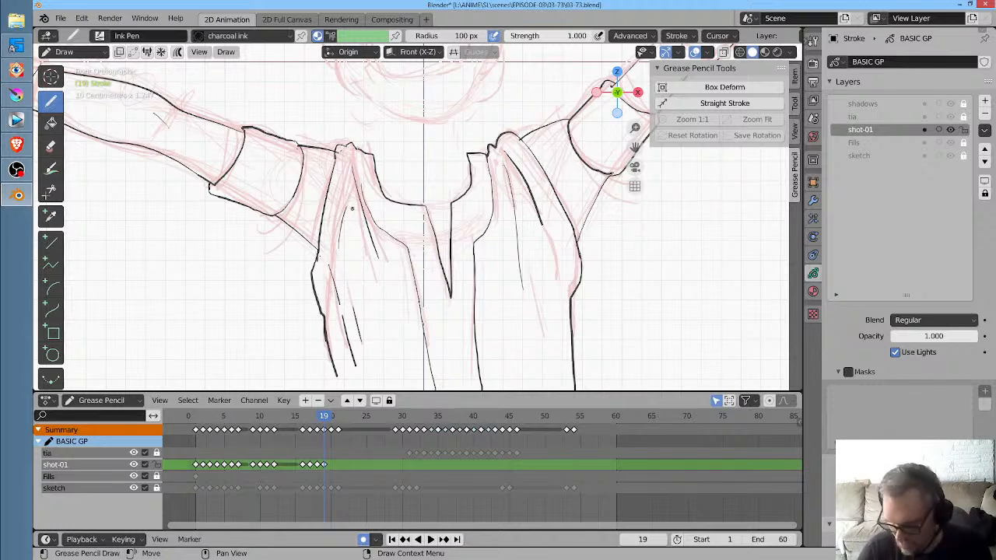
Ink the two crosswise edges of the wristband on the raised right-hand arm, rotating the canvas to suit the strokes
{"action": "middle_click_drag", "start_coordinate": [403, 226], "coordinate": [400, 354], "text": "ctrl"}
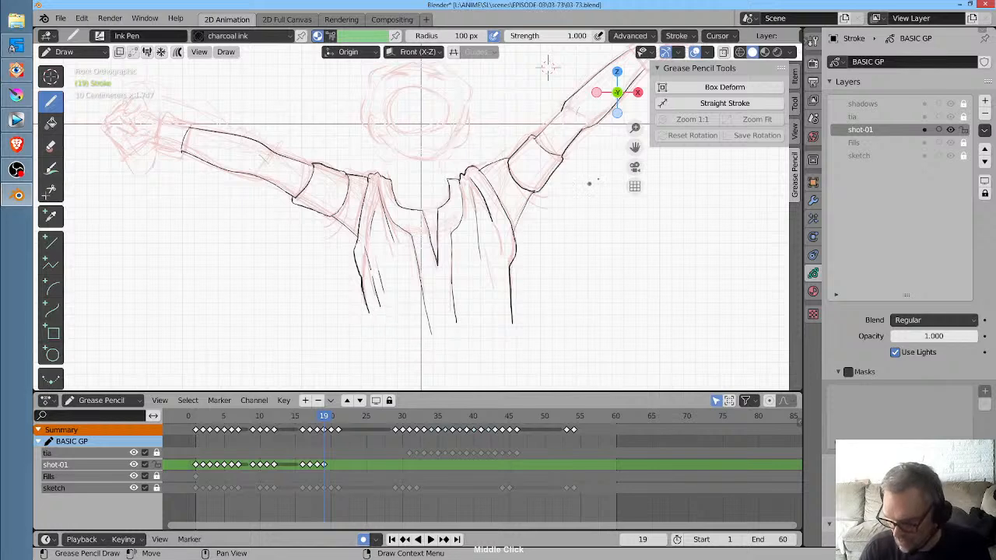
{"action": "middle_click_drag", "start_coordinate": [606, 176], "coordinate": [437, 302], "text": "shift"}
{"action": "left_click_drag", "start_coordinate": [408, 252], "coordinate": [494, 195]}
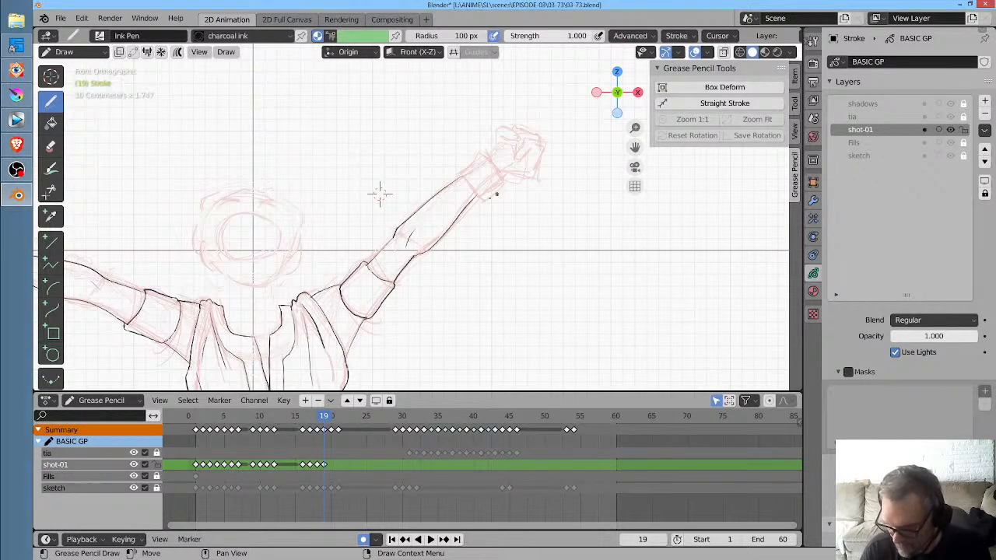
{"action": "mouse_move", "coordinate": [503, 202]}
{"action": "middle_mouse_down", "text": "ctrl"}
{"action": "mouse_move", "coordinate": [553, 153]}
{"action": "mouse_move", "coordinate": [378, 246]}
{"action": "middle_mouse_up", "text": "ctrl"}
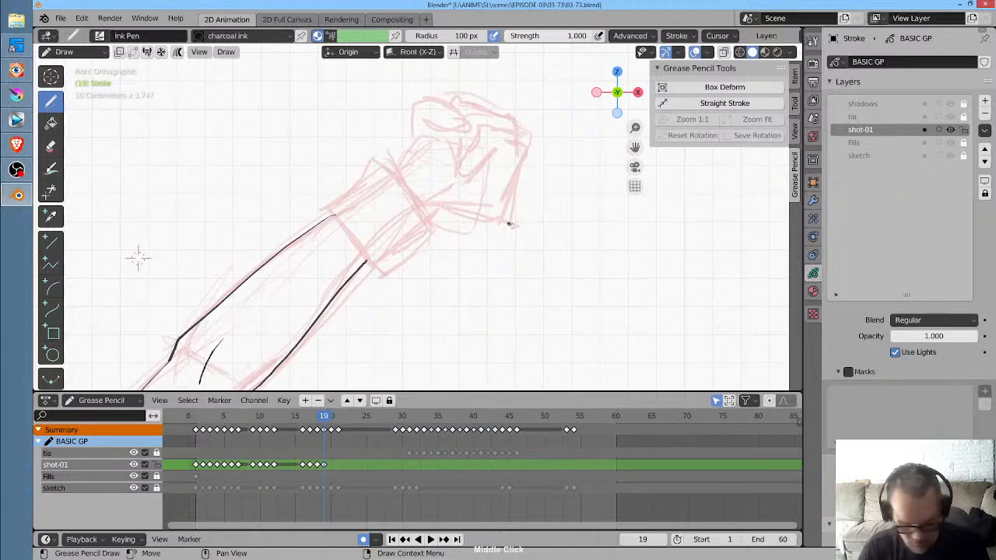
{"action": "mouse_move", "coordinate": [508, 223]}
{"action": "middle_mouse_down", "text": "ctrl+alt"}
{"action": "mouse_move", "coordinate": [526, 207]}
{"action": "mouse_move", "coordinate": [298, 173]}
{"action": "mouse_move", "coordinate": [332, 122]}
{"action": "middle_mouse_up", "text": "ctrl+alt"}
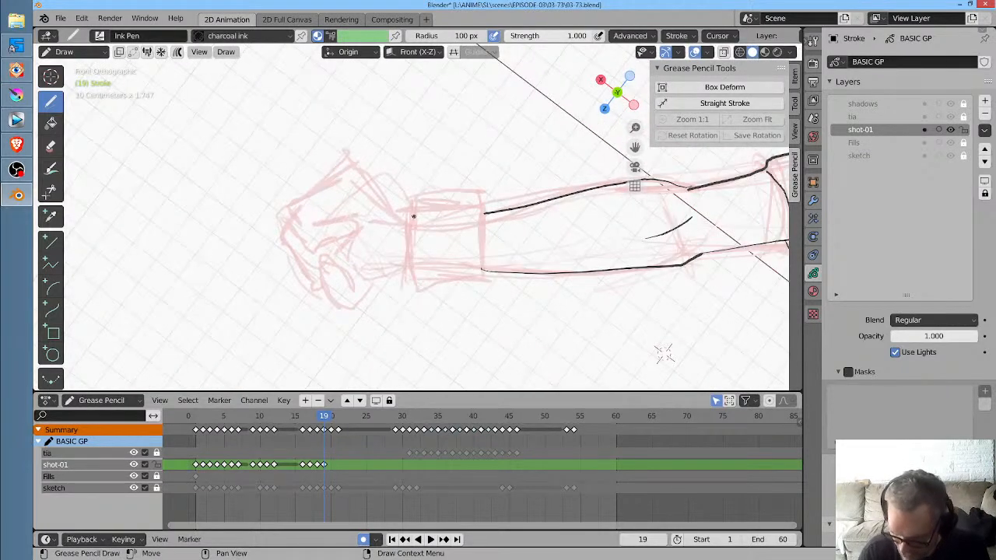
{"action": "left_click_drag", "start_coordinate": [411, 200], "coordinate": [413, 290]}
{"action": "left_click_drag", "start_coordinate": [485, 192], "coordinate": [484, 288]}
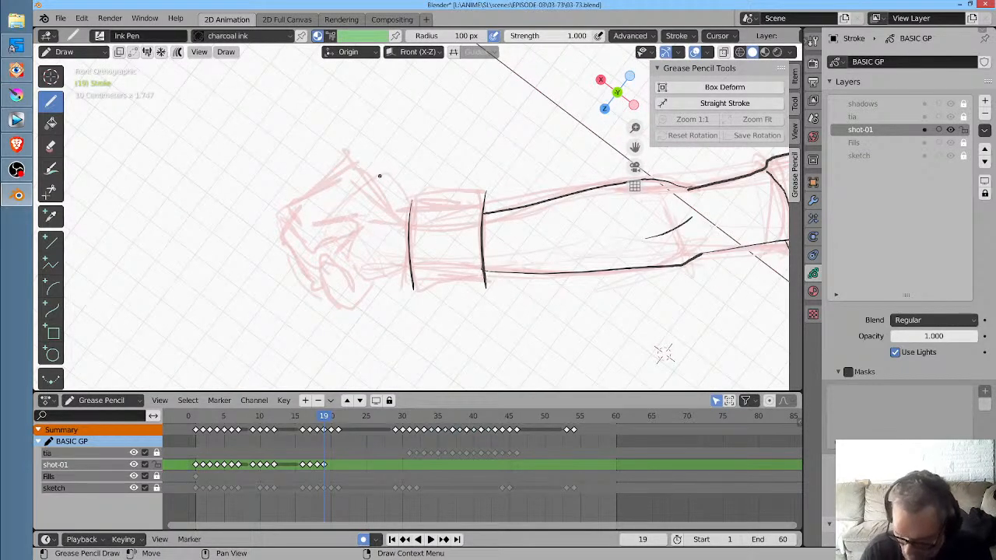
Ink the raised fist over the sketch: back of the hand, knuckles, curled fingers, thumb and the lines leading to the wristband
{"action": "left_click_drag", "start_coordinate": [354, 163], "coordinate": [403, 219]}
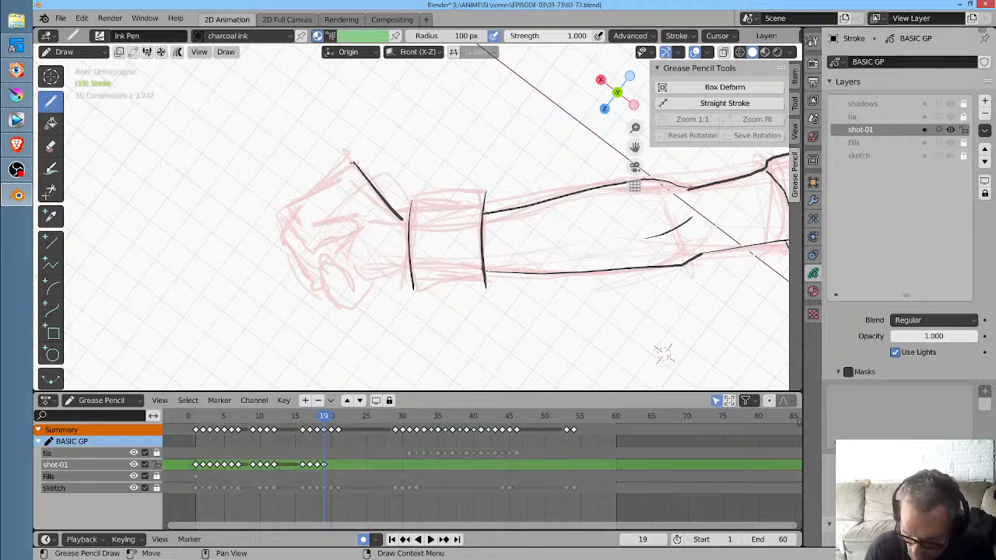
{"action": "mouse_move", "coordinate": [352, 164]}
{"action": "left_mouse_down"}
{"action": "mouse_move", "coordinate": [285, 210]}
{"action": "mouse_move", "coordinate": [301, 239]}
{"action": "mouse_move", "coordinate": [283, 226]}
{"action": "mouse_move", "coordinate": [301, 275]}
{"action": "left_mouse_up"}
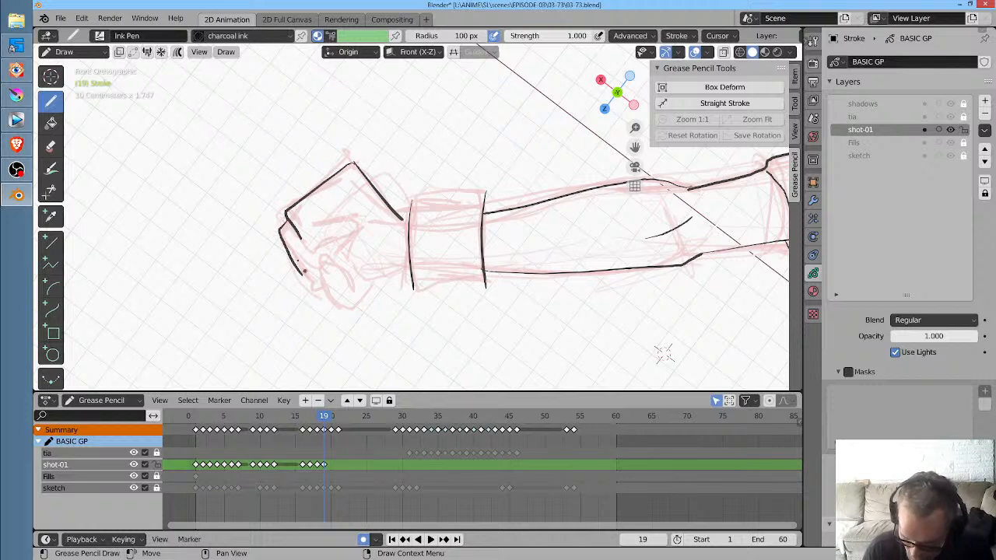
{"action": "mouse_move", "coordinate": [281, 241]}
{"action": "left_mouse_down"}
{"action": "mouse_move", "coordinate": [308, 301]}
{"action": "mouse_move", "coordinate": [325, 295]}
{"action": "left_mouse_up"}
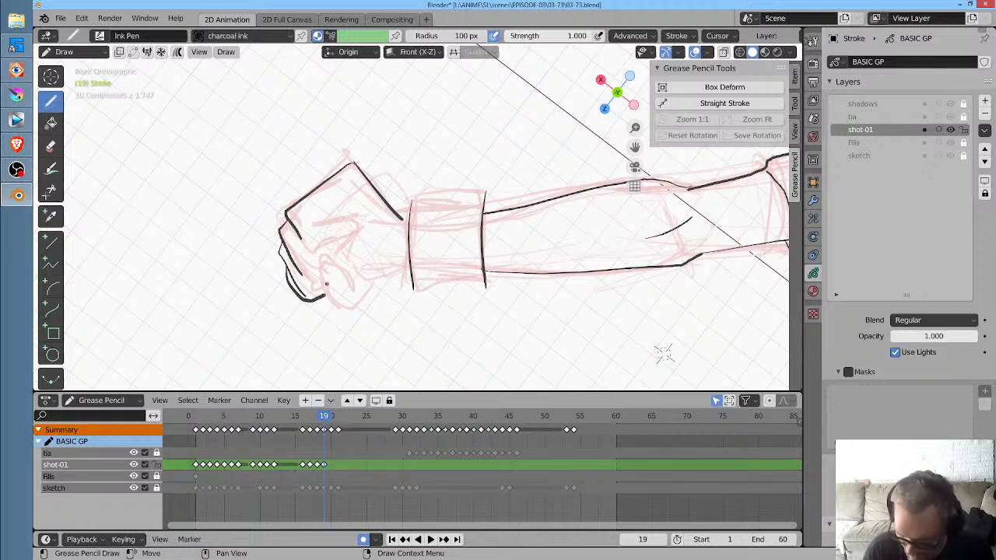
{"action": "mouse_move", "coordinate": [315, 246]}
{"action": "left_mouse_down"}
{"action": "mouse_move", "coordinate": [356, 230]}
{"action": "mouse_move", "coordinate": [351, 215]}
{"action": "mouse_move", "coordinate": [333, 235]}
{"action": "mouse_move", "coordinate": [335, 221]}
{"action": "left_mouse_up"}
{"action": "left_click_drag", "start_coordinate": [331, 260], "coordinate": [337, 303]}
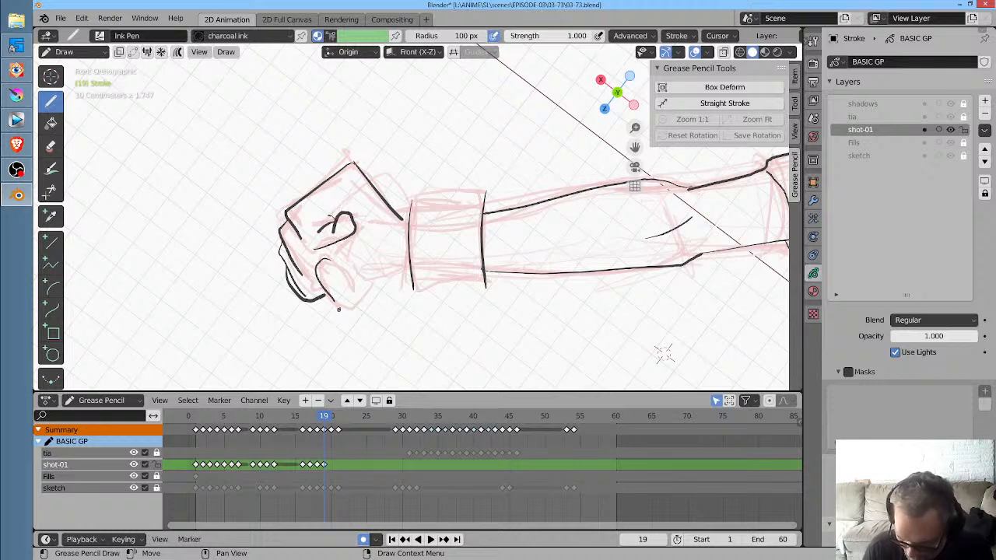
{"action": "mouse_move", "coordinate": [320, 261]}
{"action": "left_mouse_down"}
{"action": "mouse_move", "coordinate": [354, 281]}
{"action": "mouse_move", "coordinate": [356, 273]}
{"action": "left_mouse_up"}
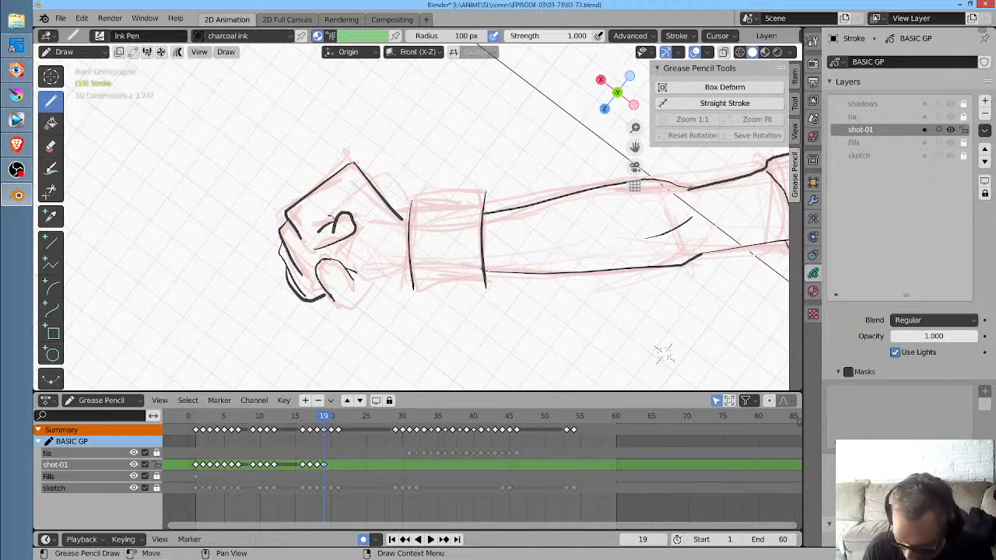
{"action": "left_click_drag", "start_coordinate": [333, 304], "coordinate": [408, 268]}
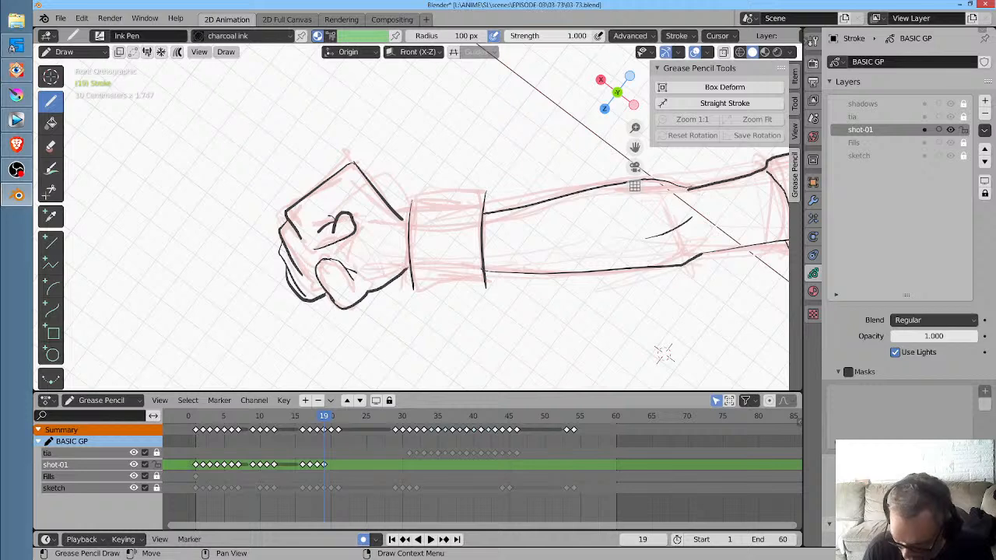
{"action": "mouse_move", "coordinate": [354, 249]}
{"action": "left_mouse_down"}
{"action": "mouse_move", "coordinate": [392, 253]}
{"action": "mouse_move", "coordinate": [408, 271]}
{"action": "left_mouse_up"}
Ink the wristband's two long sides with the canvas rotated so the fist points up
{"action": "middle_click_drag", "start_coordinate": [529, 232], "coordinate": [354, 331], "text": "ctrl+alt"}
{"action": "left_click_drag", "start_coordinate": [356, 190], "coordinate": [341, 280]}
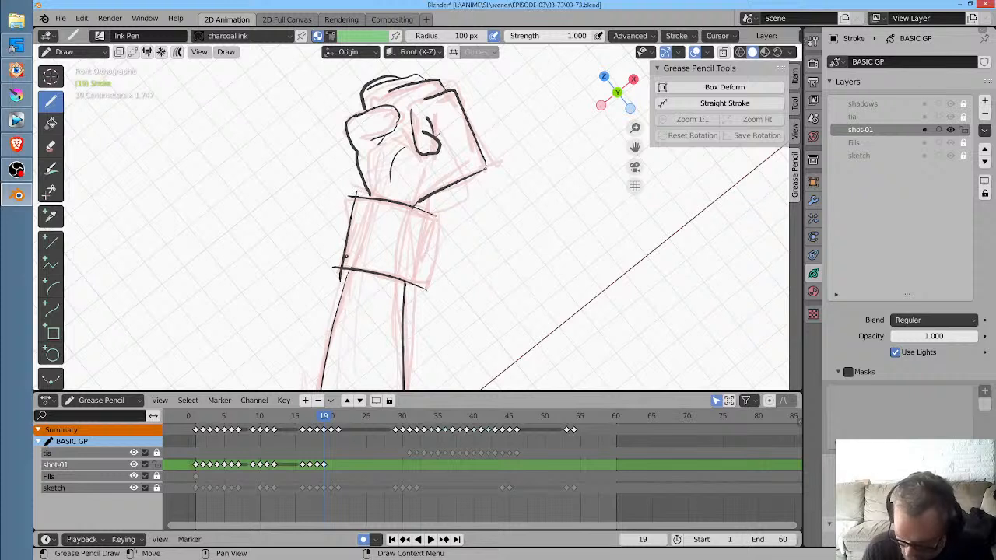
{"action": "left_click_drag", "start_coordinate": [433, 208], "coordinate": [419, 305]}
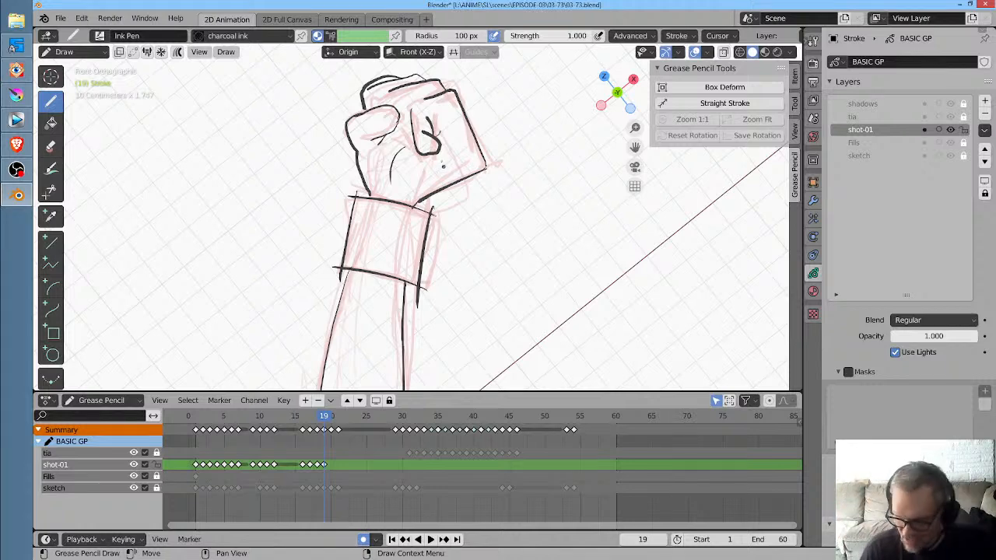
Extend the fist's outline to the wristband and clean the band's upper right corner with the Eraser Point brush, returning to the Ink Pen
{"action": "scroll", "coordinate": [452, 235], "scroll_direction": "up", "scroll_amount": 7}
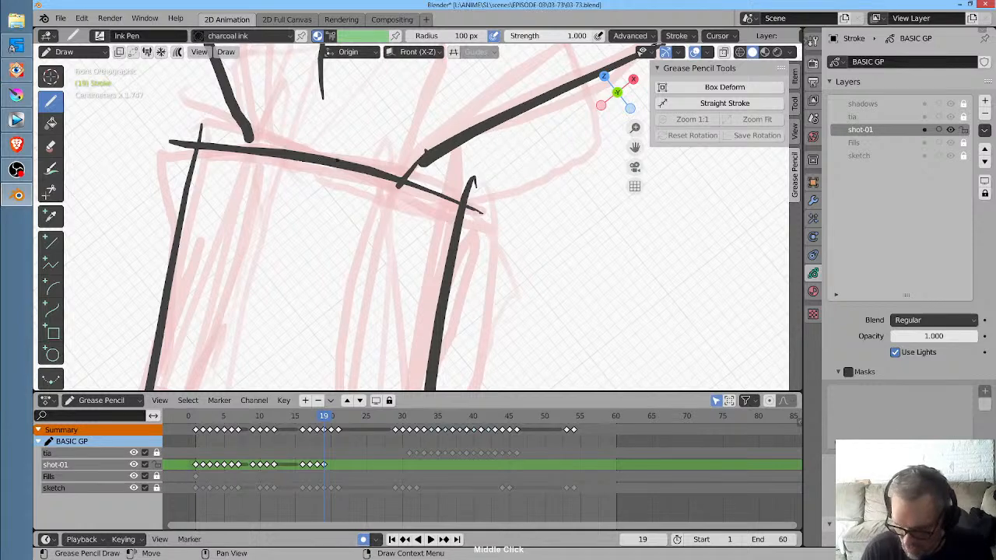
{"action": "scroll", "coordinate": [453, 235], "scroll_direction": "down", "scroll_amount": 5}
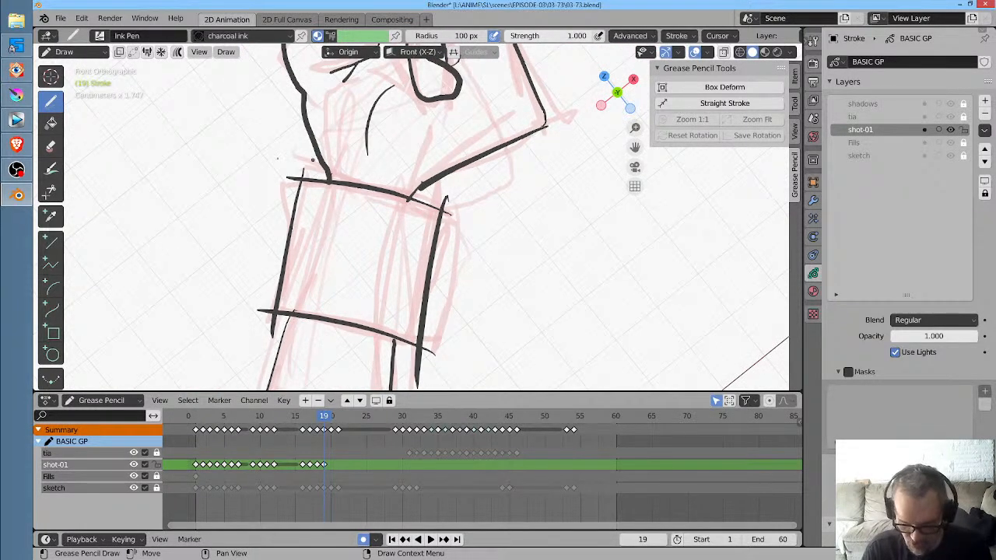
{"action": "left_click", "coordinate": [53, 150]}
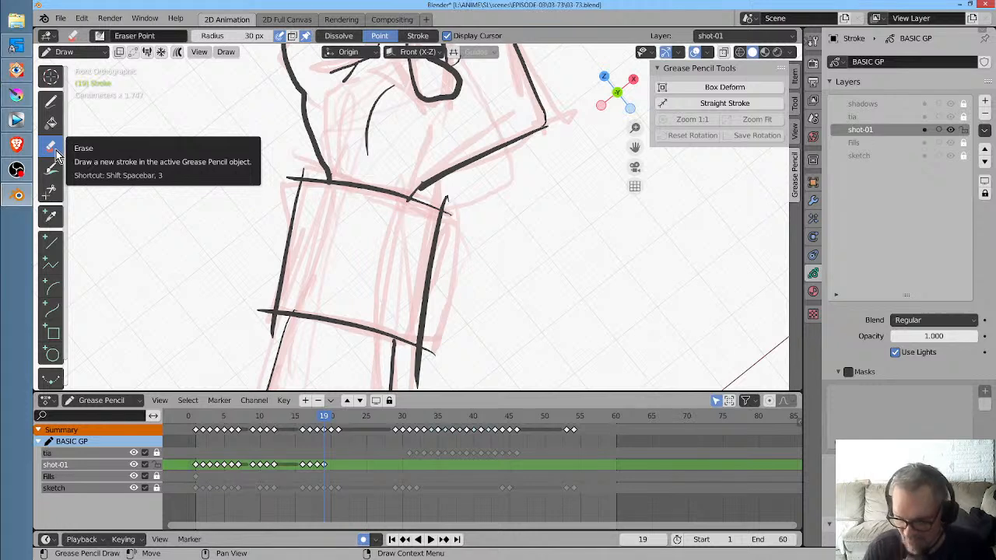
{"action": "left_click", "coordinate": [99, 35]}
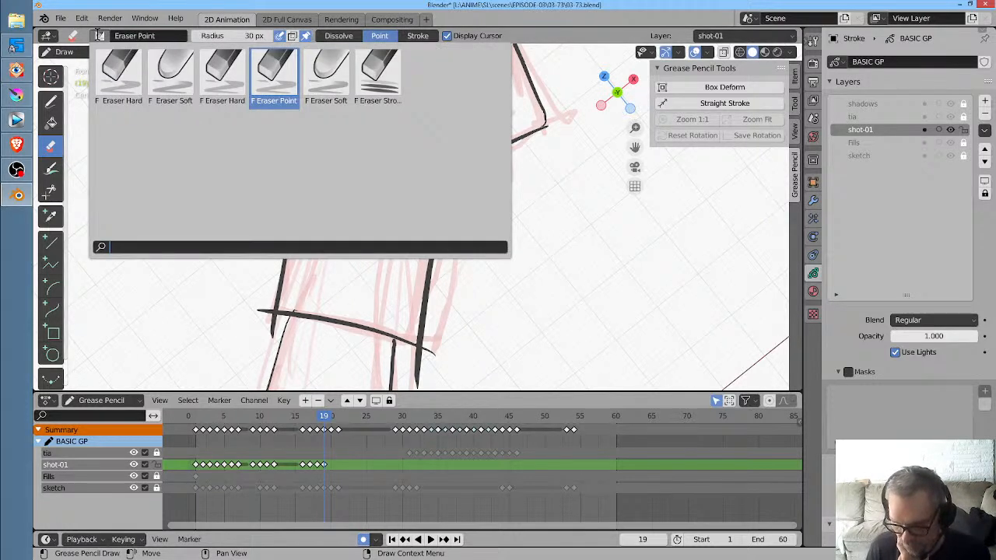
{"action": "left_click", "coordinate": [101, 39]}
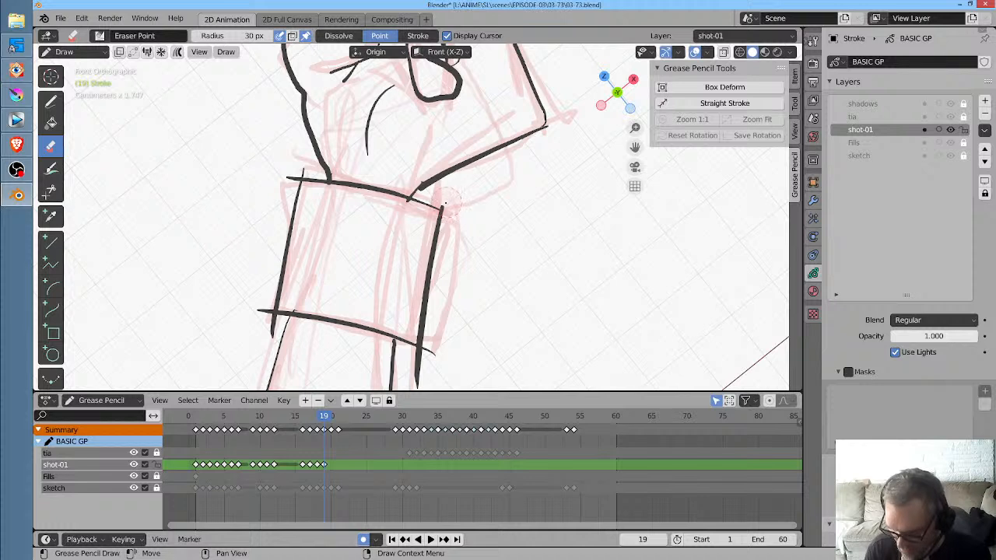
{"action": "left_click", "coordinate": [445, 205]}
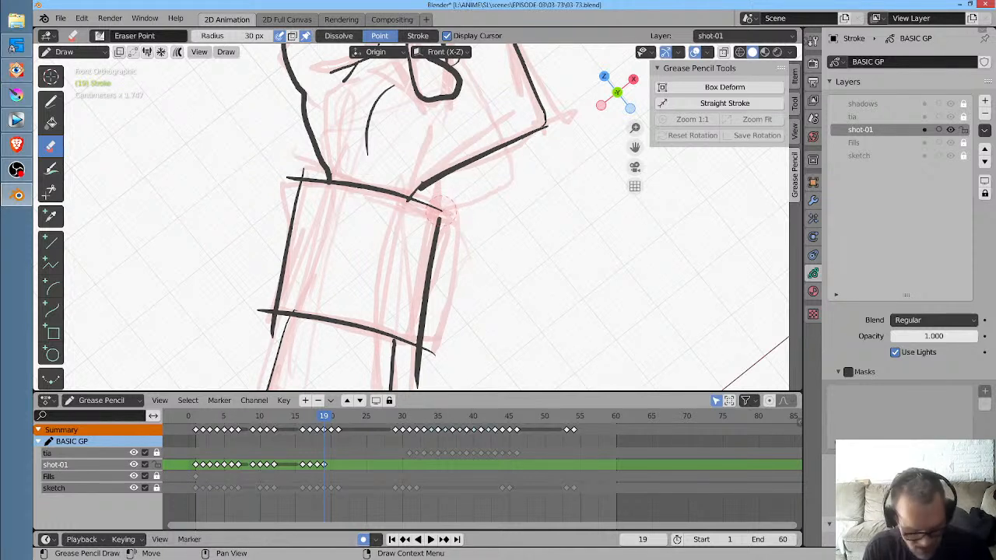
{"action": "left_click", "coordinate": [50, 100]}
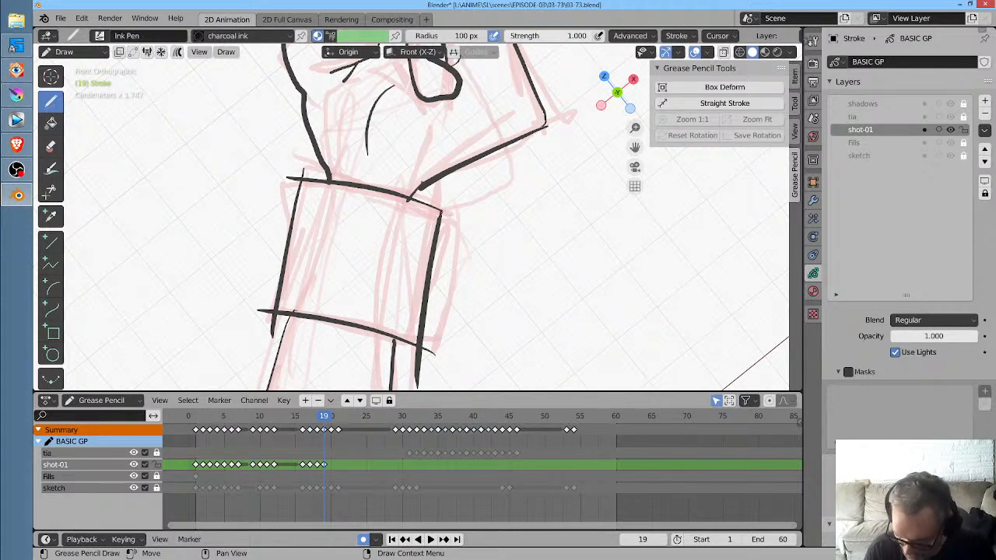
Erase the overshooting line ends at the wristband's lower right corner and close that corner with a short ink stroke
{"action": "mouse_move", "coordinate": [467, 315]}
{"action": "middle_mouse_down"}
{"action": "mouse_move", "coordinate": [475, 218]}
{"action": "mouse_move", "coordinate": [511, 209]}
{"action": "mouse_move", "coordinate": [520, 192]}
{"action": "middle_mouse_up"}
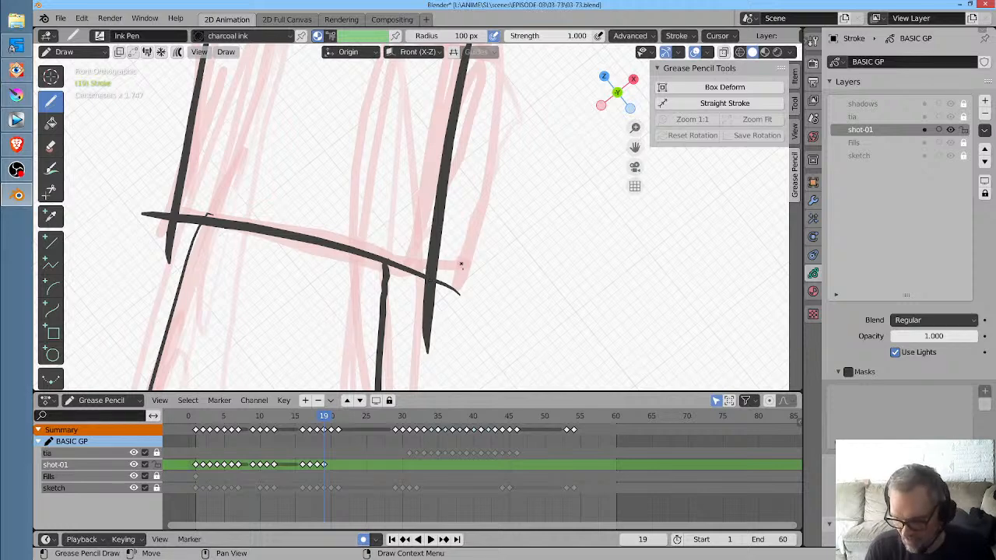
{"action": "key", "text": "ctrl+z"}
{"action": "mouse_move", "coordinate": [459, 302]}
{"action": "left_mouse_down", "text": "ctrl"}
{"action": "mouse_move", "coordinate": [423, 300]}
{"action": "mouse_move", "coordinate": [431, 339]}
{"action": "mouse_move", "coordinate": [422, 311]}
{"action": "left_mouse_up", "text": "ctrl"}
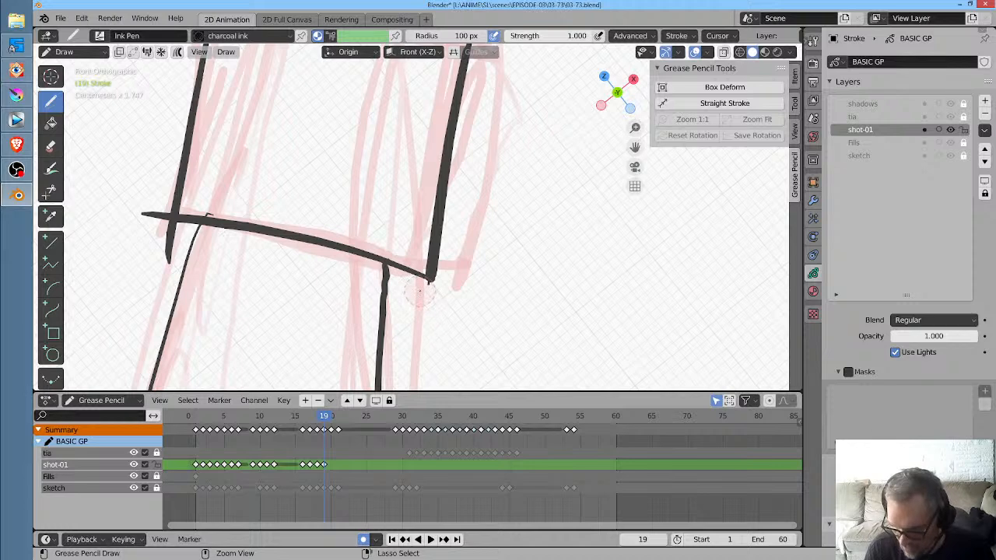
{"action": "middle_click_drag", "start_coordinate": [444, 309], "coordinate": [502, 305]}
{"action": "middle_click_drag", "start_coordinate": [466, 258], "coordinate": [486, 270]}
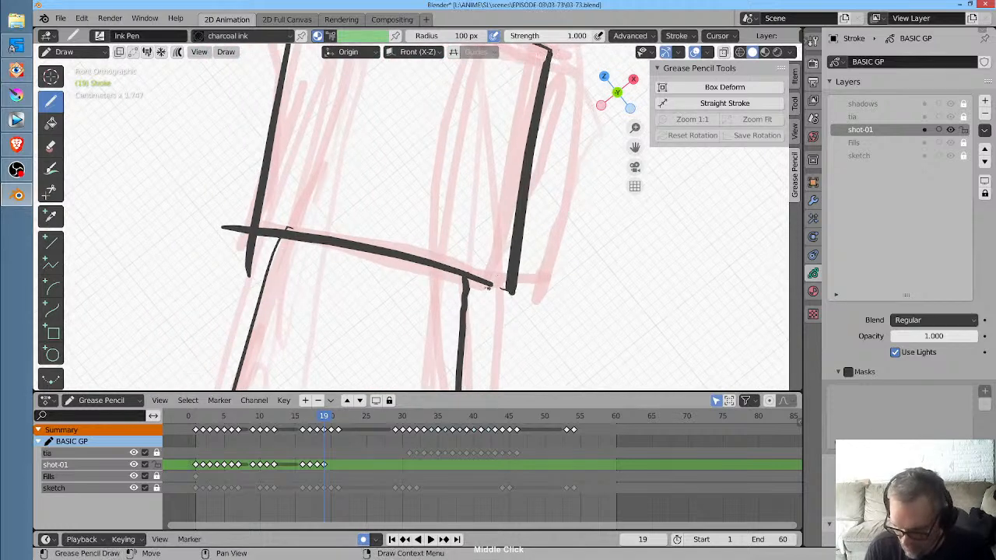
{"action": "left_click_drag", "start_coordinate": [486, 285], "coordinate": [513, 294]}
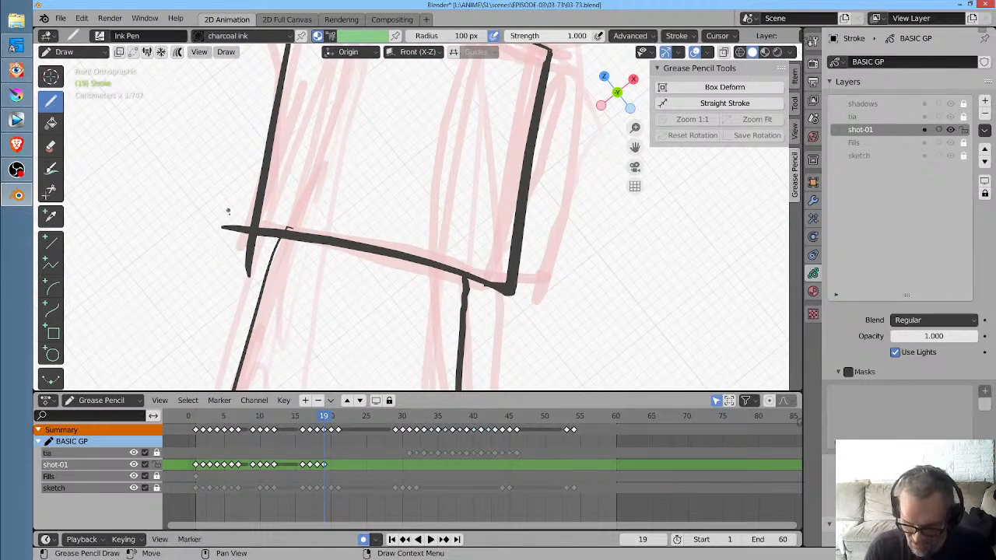
Erase the overshooting line ends at the wristband's two left corners and join them with short ink strokes
{"action": "mouse_move", "coordinate": [227, 224]}
{"action": "left_mouse_down", "text": "ctrl"}
{"action": "mouse_move", "coordinate": [233, 254]}
{"action": "mouse_move", "coordinate": [261, 214]}
{"action": "left_mouse_up", "text": "ctrl"}
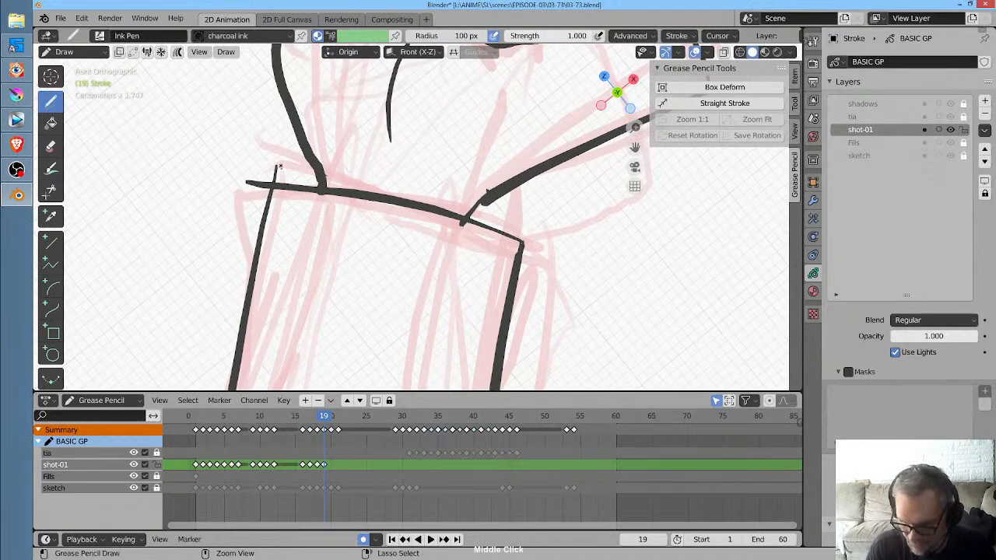
{"action": "mouse_move", "coordinate": [282, 165]}
{"action": "left_mouse_down", "text": "ctrl"}
{"action": "mouse_move", "coordinate": [265, 180]}
{"action": "mouse_move", "coordinate": [275, 150]}
{"action": "left_mouse_up", "text": "ctrl"}
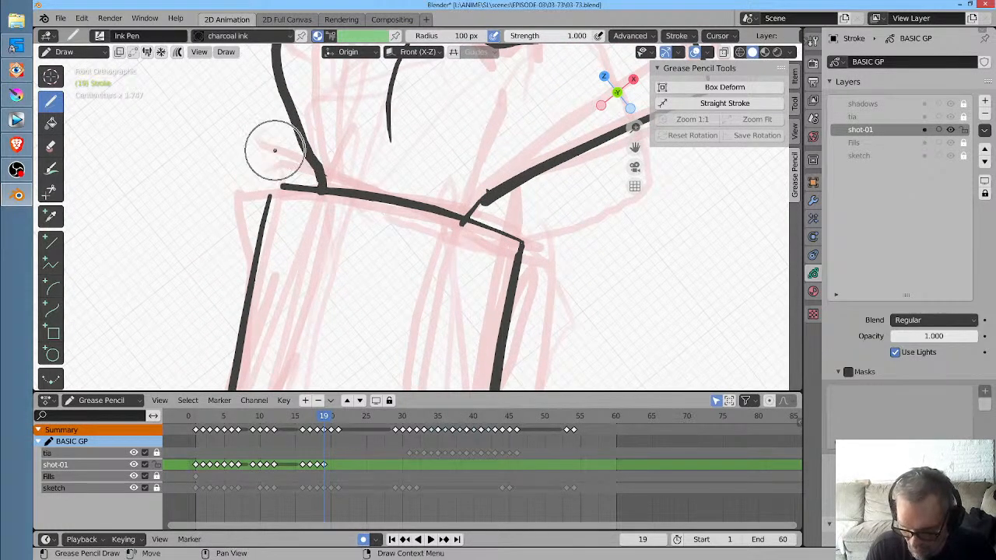
{"action": "left_click_drag", "start_coordinate": [281, 187], "coordinate": [266, 204]}
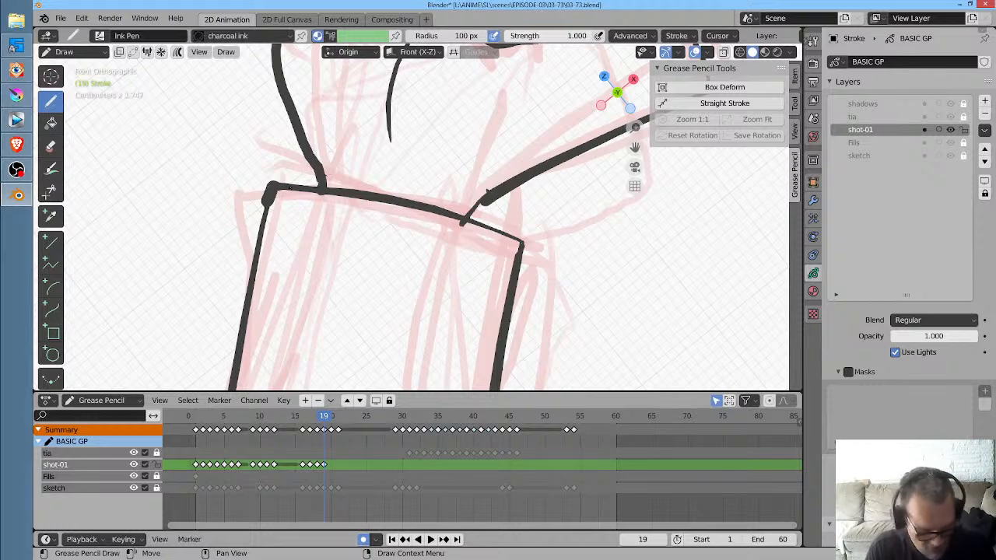
{"action": "key", "text": "ctrl+z"}
{"action": "left_click_drag", "start_coordinate": [276, 184], "coordinate": [267, 200]}
{"action": "key", "text": "ctrl+z"}
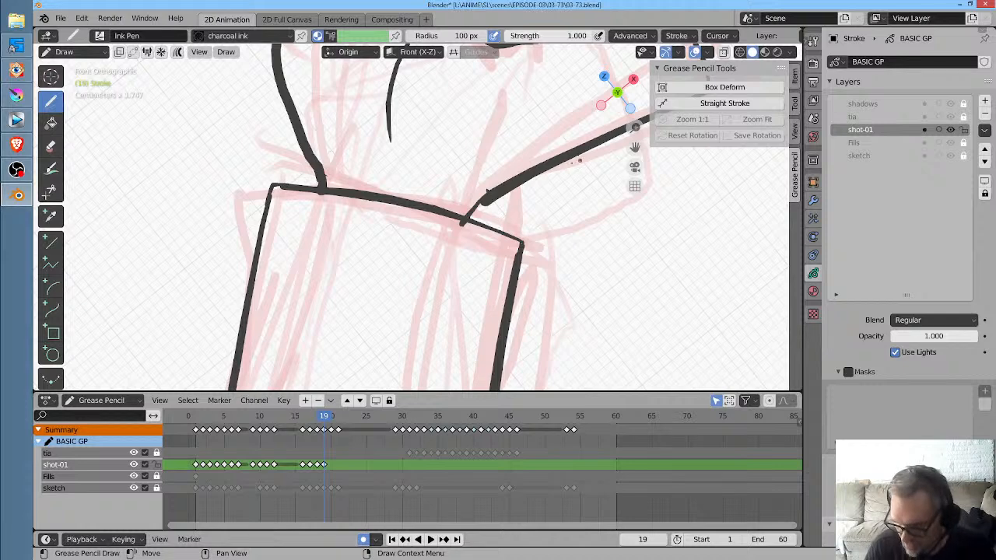
{"action": "scroll", "coordinate": [439, 260], "scroll_direction": "down", "scroll_amount": 1}
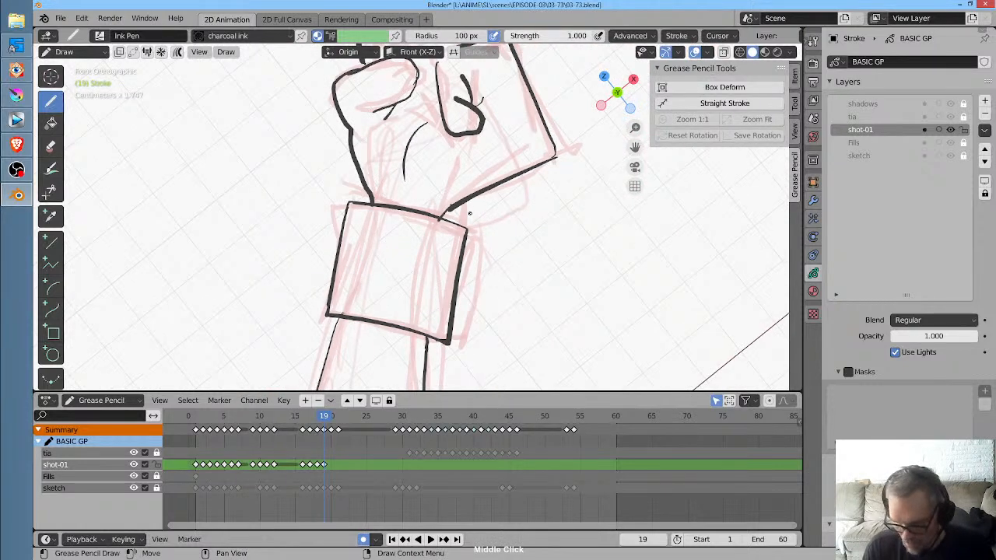
Erase the rough junction at the sleeve cuff's lower corner, re-ink it as a smooth curve, and ink a short crease between cuff and vest
{"action": "middle_click_drag", "start_coordinate": [455, 236], "coordinate": [570, 193]}
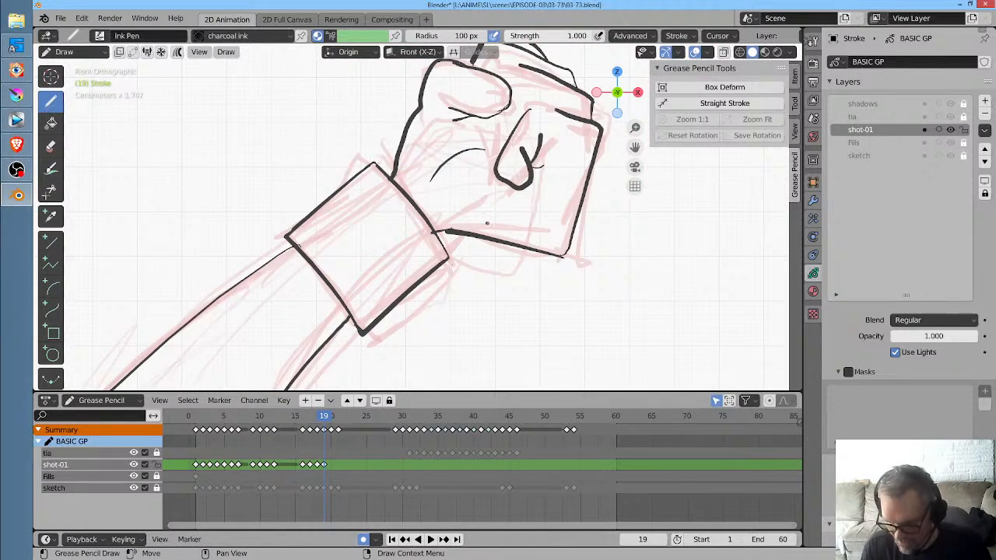
{"action": "middle_click_drag", "start_coordinate": [484, 227], "coordinate": [575, 97], "text": "ctrl"}
{"action": "mouse_move", "coordinate": [359, 234]}
{"action": "middle_mouse_down"}
{"action": "mouse_move", "coordinate": [553, 142]}
{"action": "mouse_move", "coordinate": [496, 291]}
{"action": "middle_mouse_up"}
{"action": "mouse_move", "coordinate": [609, 213]}
{"action": "left_mouse_down", "text": "ctrl"}
{"action": "mouse_move", "coordinate": [584, 220]}
{"action": "mouse_move", "coordinate": [583, 232]}
{"action": "mouse_move", "coordinate": [629, 223]}
{"action": "left_mouse_up", "text": "ctrl"}
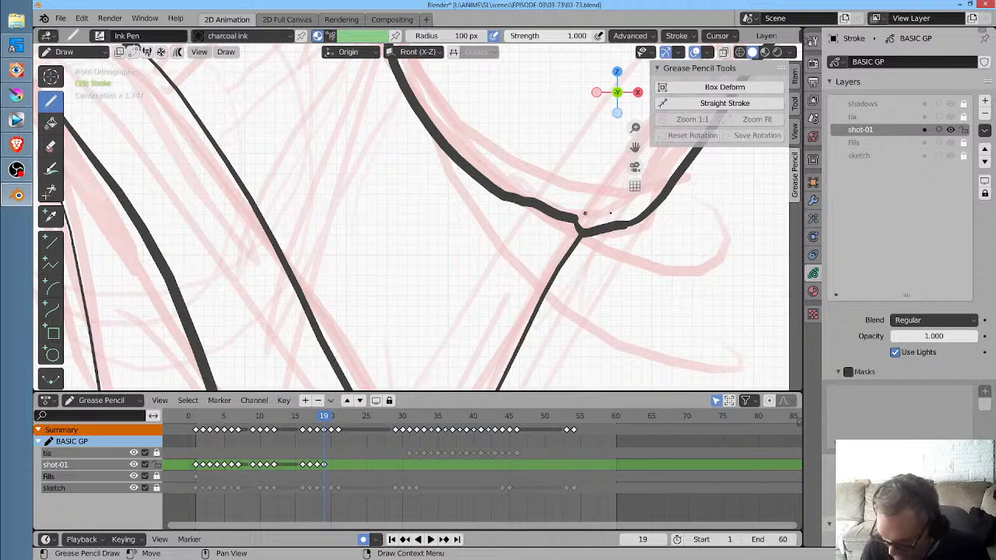
{"action": "middle_click_drag", "start_coordinate": [585, 213], "coordinate": [473, 223], "text": "ctrl"}
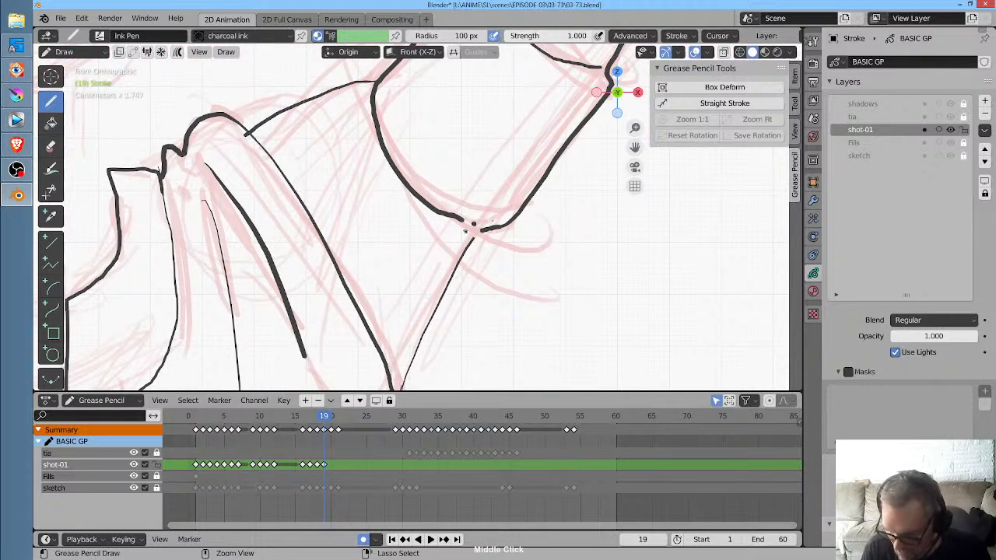
{"action": "mouse_move", "coordinate": [473, 223]}
{"action": "left_mouse_down", "text": "ctrl"}
{"action": "mouse_move", "coordinate": [509, 227]}
{"action": "mouse_move", "coordinate": [449, 220]}
{"action": "mouse_move", "coordinate": [513, 219]}
{"action": "left_mouse_up", "text": "ctrl"}
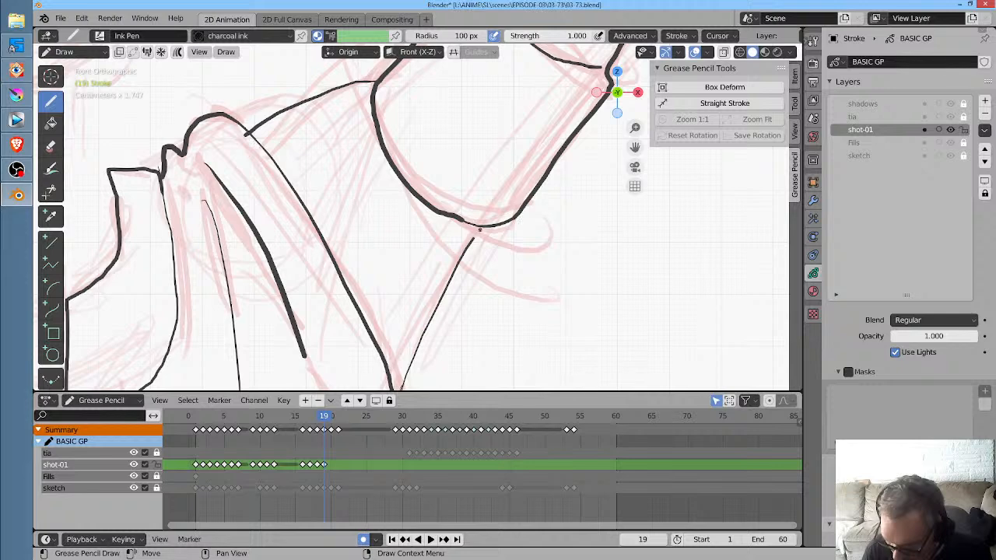
{"action": "left_click_drag", "start_coordinate": [401, 227], "coordinate": [386, 313]}
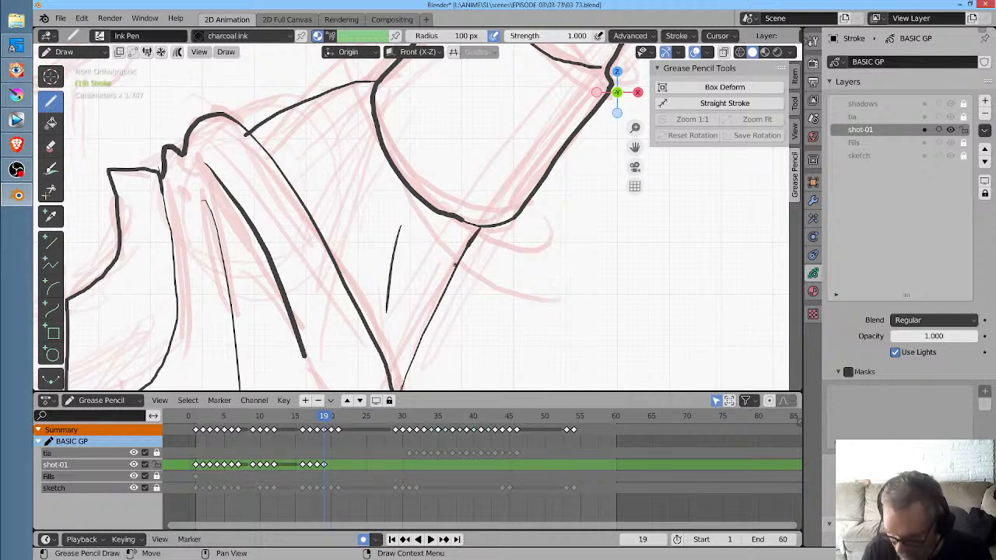
In Edit Mode, select the complete forearm outline, wristband and fist strokes of the raised arm
{"action": "middle_click_drag", "start_coordinate": [409, 252], "coordinate": [428, 350], "text": "ctrl"}
{"action": "middle_click_drag", "start_coordinate": [479, 222], "coordinate": [446, 323], "text": "ctrl"}
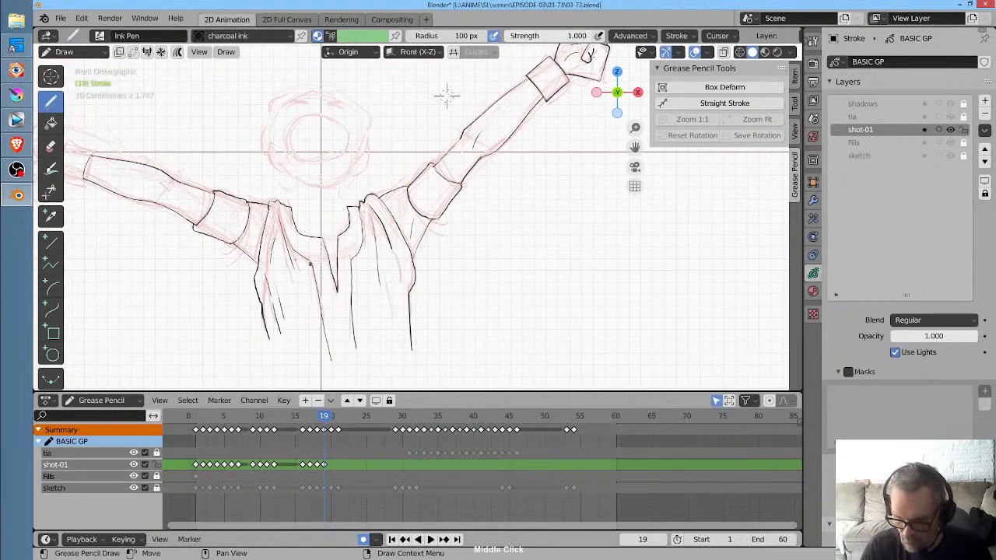
{"action": "mouse_move", "coordinate": [354, 208]}
{"action": "middle_mouse_down"}
{"action": "mouse_move", "coordinate": [397, 166]}
{"action": "mouse_move", "coordinate": [421, 238]}
{"action": "mouse_move", "coordinate": [456, 257]}
{"action": "middle_mouse_up"}
{"action": "mouse_move", "coordinate": [548, 142]}
{"action": "middle_mouse_down"}
{"action": "mouse_move", "coordinate": [537, 116]}
{"action": "mouse_move", "coordinate": [534, 149]}
{"action": "mouse_move", "coordinate": [389, 199]}
{"action": "middle_mouse_up"}
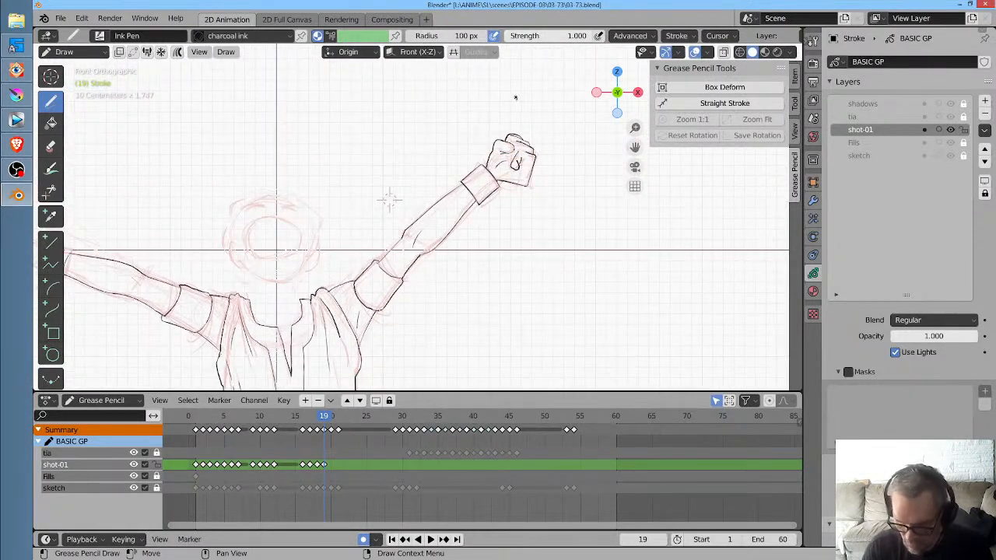
{"action": "key", "text": "Tab"}
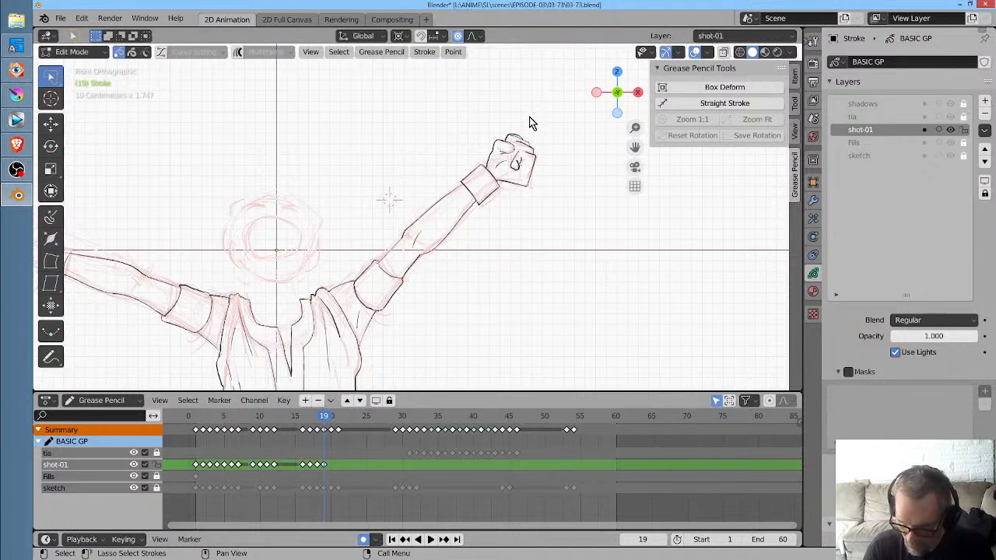
{"action": "mouse_move", "coordinate": [532, 121]}
{"action": "left_mouse_down"}
{"action": "mouse_move", "coordinate": [442, 226]}
{"action": "mouse_move", "coordinate": [562, 152]}
{"action": "left_mouse_up"}
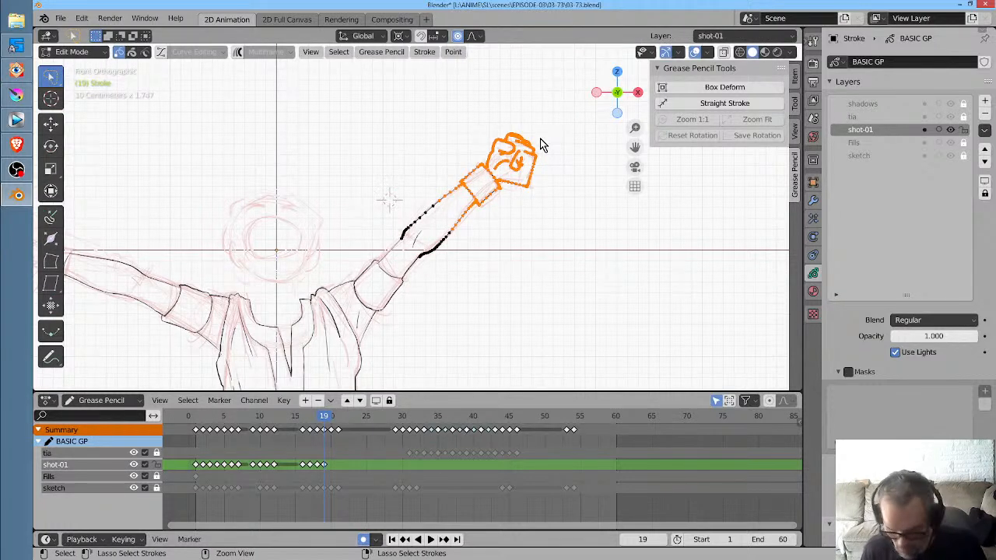
{"action": "left_click", "coordinate": [468, 210], "text": "shift"}
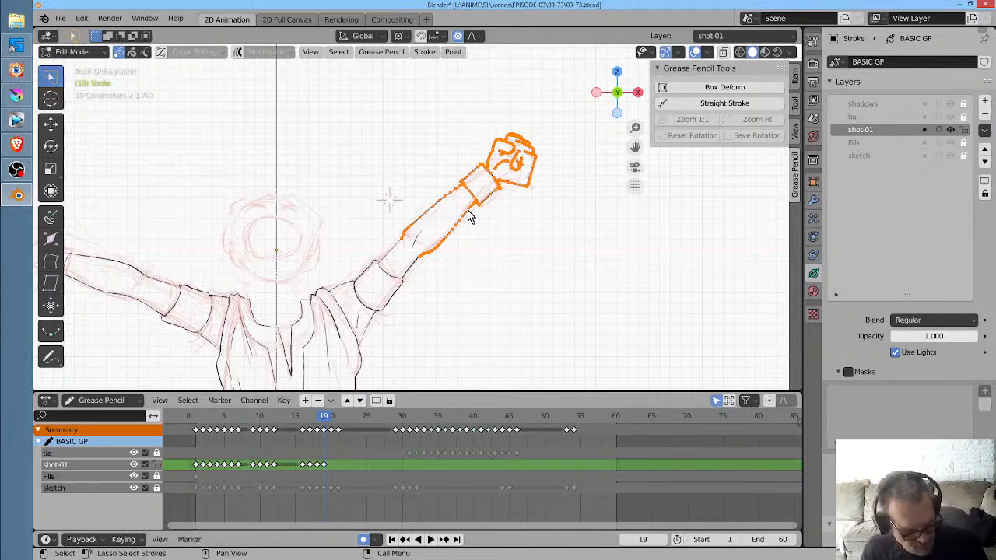
In Draw Mode, erase the inked forearm lines of the opposite arm from the wrist back to near the elbow
{"action": "middle_click_drag", "start_coordinate": [460, 258], "coordinate": [551, 240], "text": "shift"}
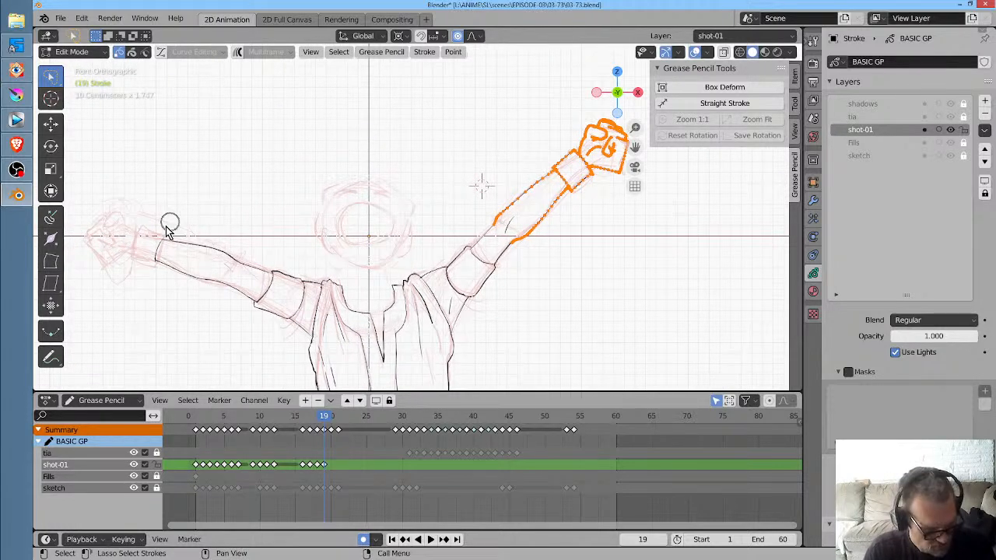
{"action": "key", "text": "Tab"}
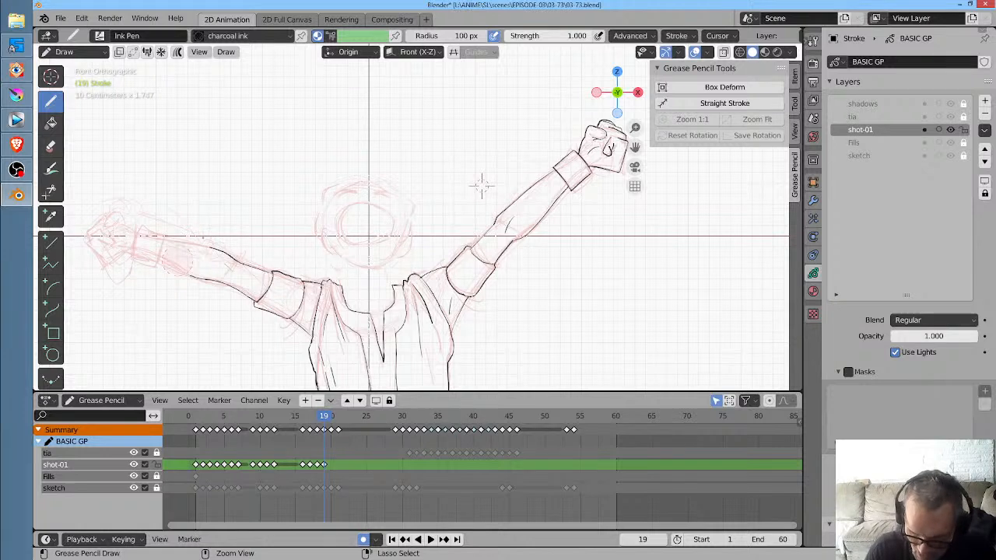
{"action": "mouse_move", "coordinate": [177, 262]}
{"action": "left_mouse_down", "text": "ctrl"}
{"action": "mouse_move", "coordinate": [194, 276]}
{"action": "mouse_move", "coordinate": [225, 243]}
{"action": "mouse_move", "coordinate": [207, 288]}
{"action": "mouse_move", "coordinate": [215, 269]}
{"action": "left_mouse_up", "text": "ctrl"}
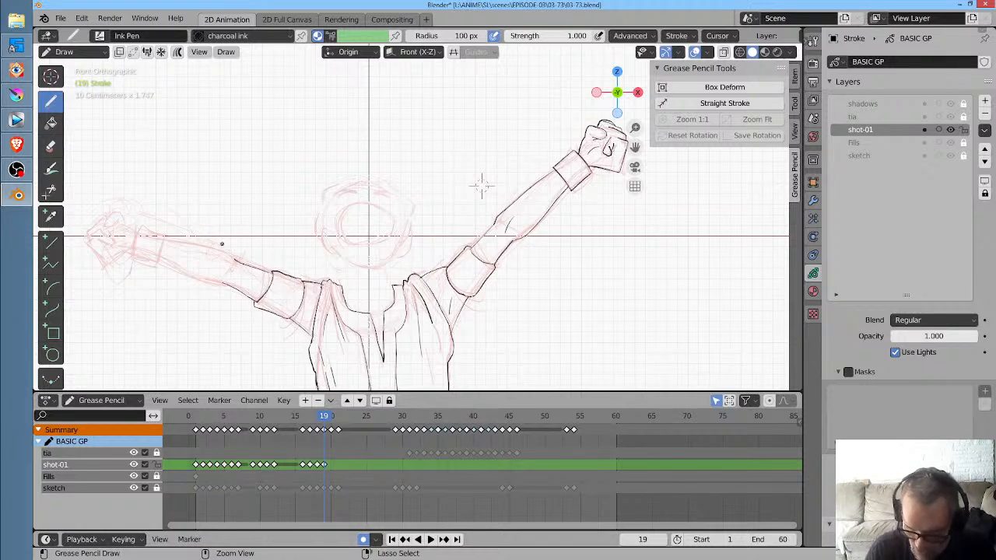
Turn off proportional editing in Edit Mode, duplicate the selected forearm and fist strokes by copy and paste, and move the copy above the head
{"action": "key", "text": "Tab"}
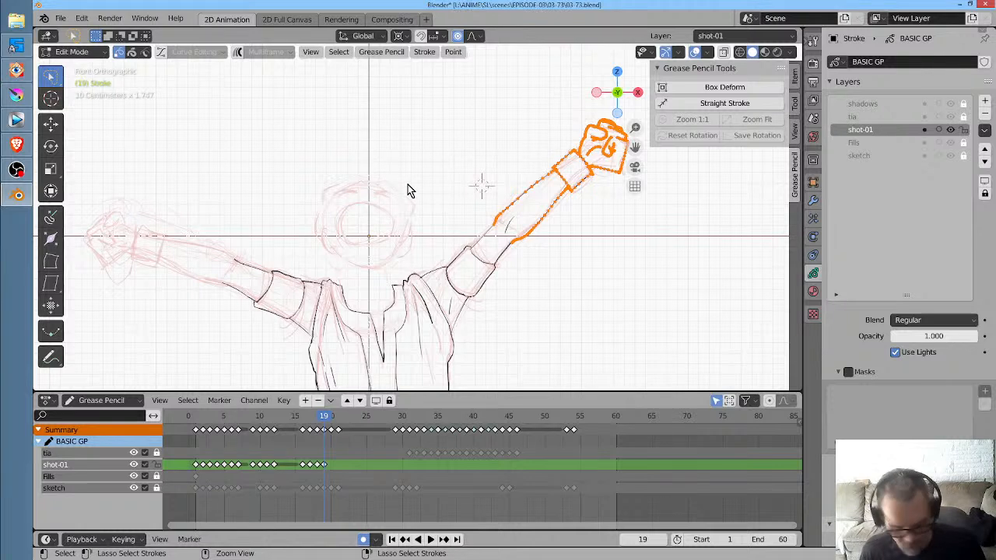
{"action": "key", "text": "o"}
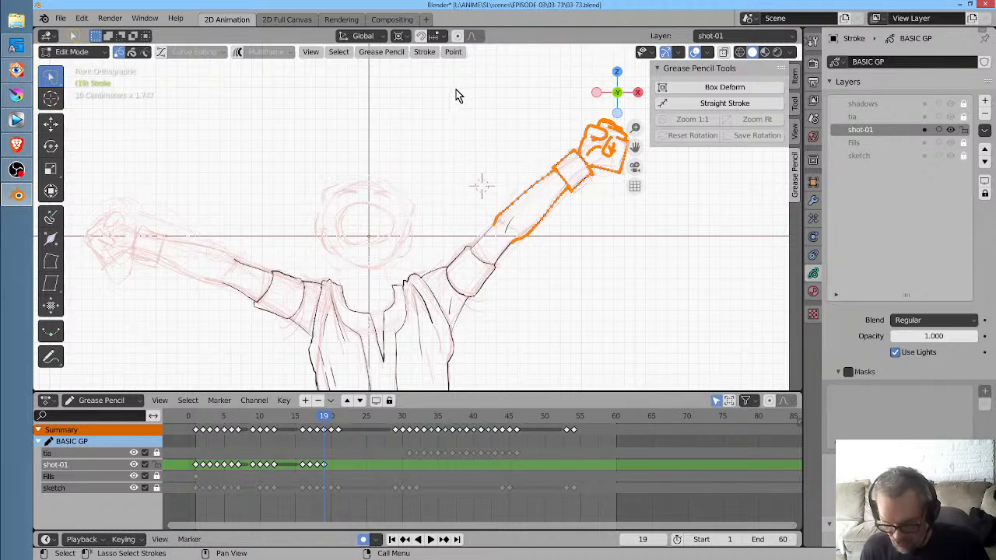
{"action": "key", "text": "ctrl+v"}
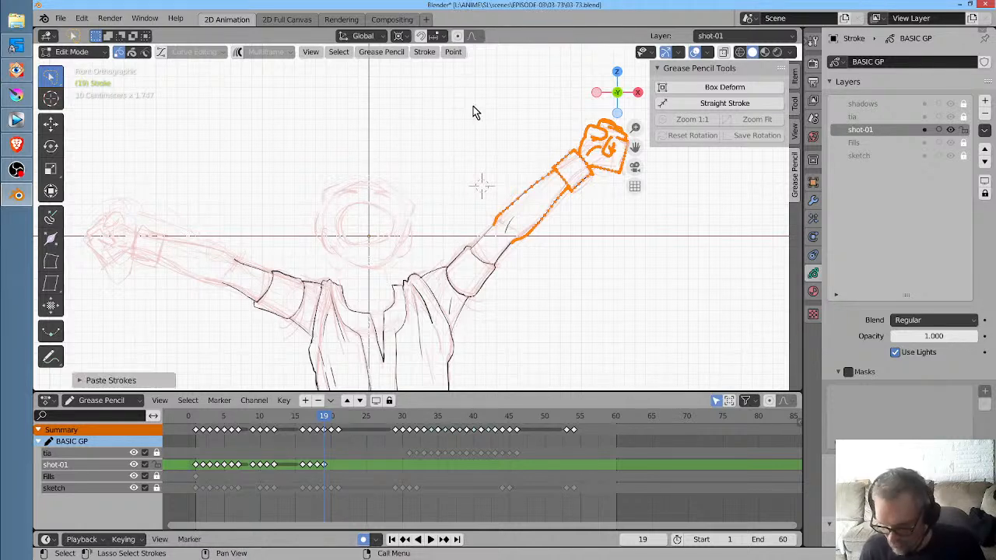
{"action": "key", "text": "g"}
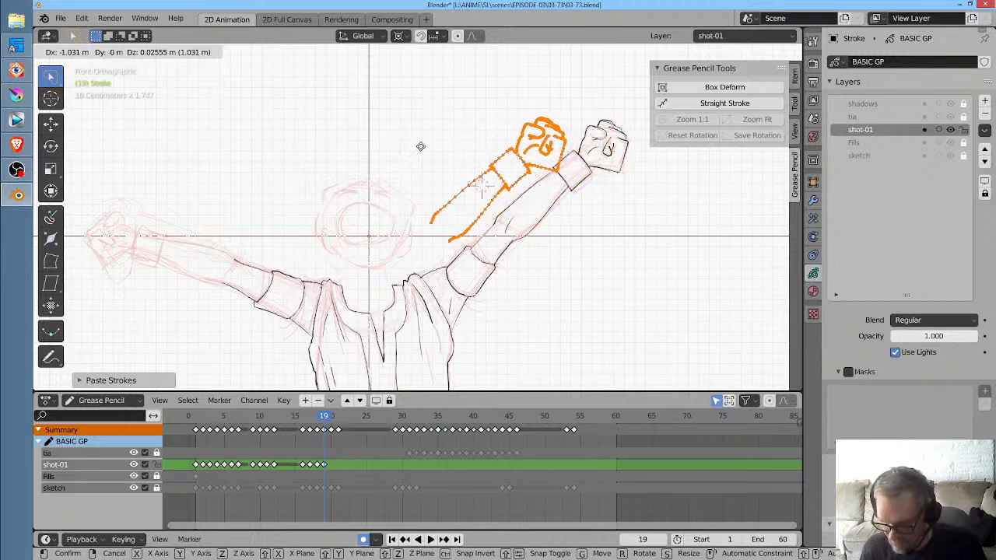
{"action": "left_click", "coordinate": [262, 116]}
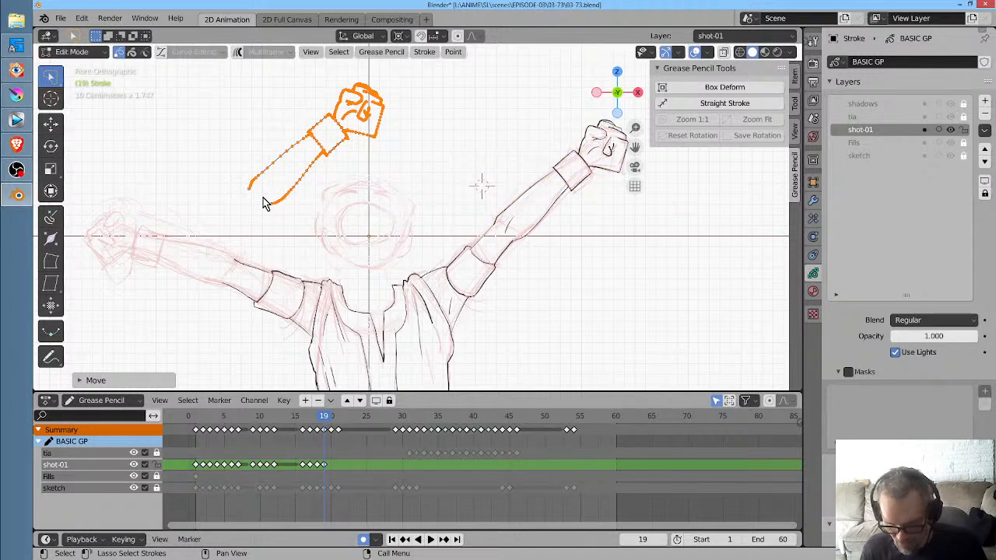
Mirror the pasted forearm and fist by scaling -1 along X, and move them onto the opposite arm
{"action": "scroll", "coordinate": [264, 199], "scroll_direction": "down", "scroll_amount": 5}
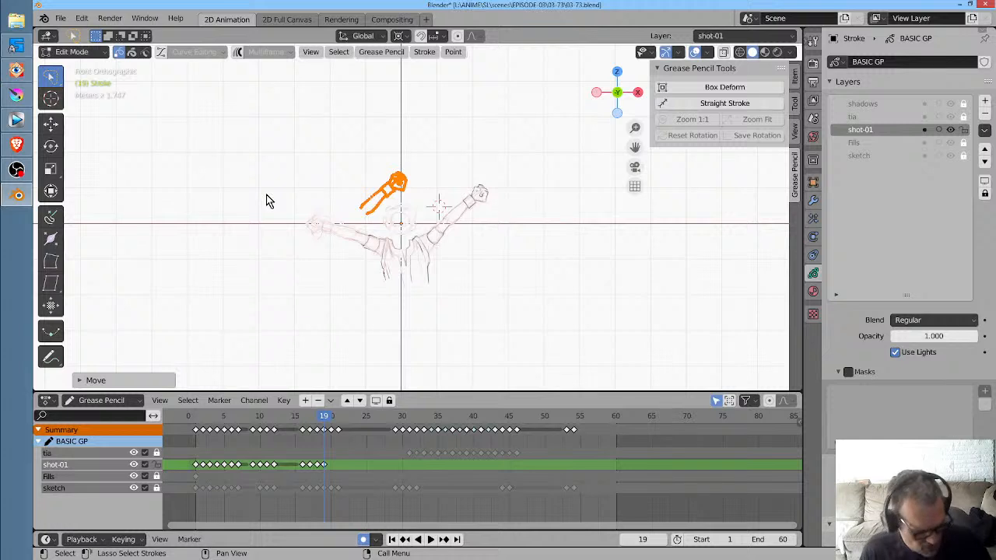
{"action": "type", "text": "sx"}
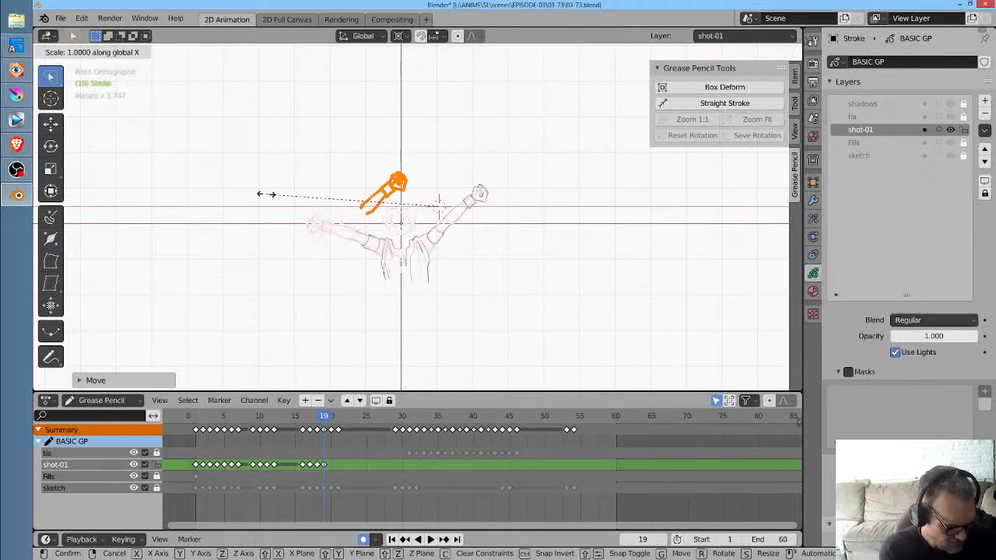
{"action": "type", "text": "-1"}
{"action": "key", "text": "Return"}
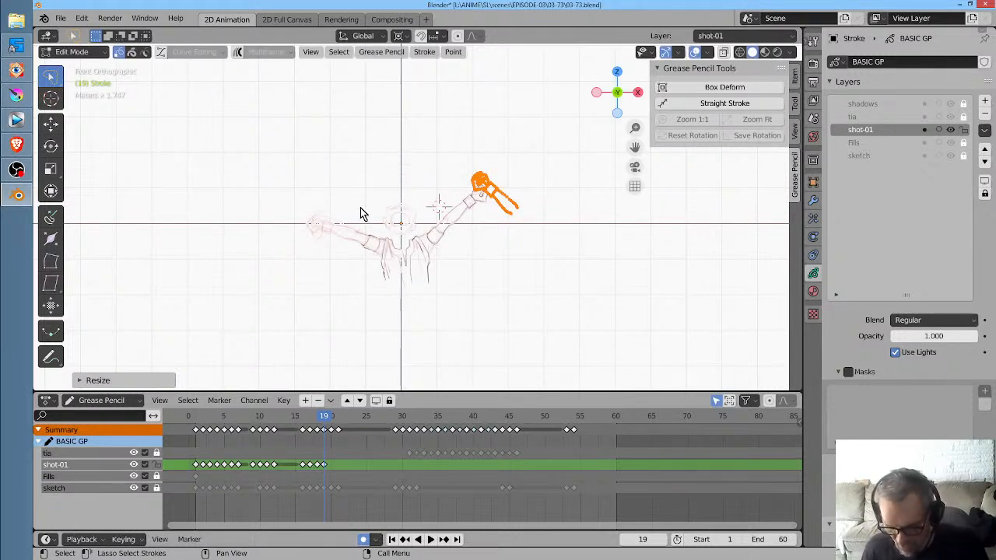
{"action": "key", "text": "g"}
{"action": "left_click", "coordinate": [345, 234]}
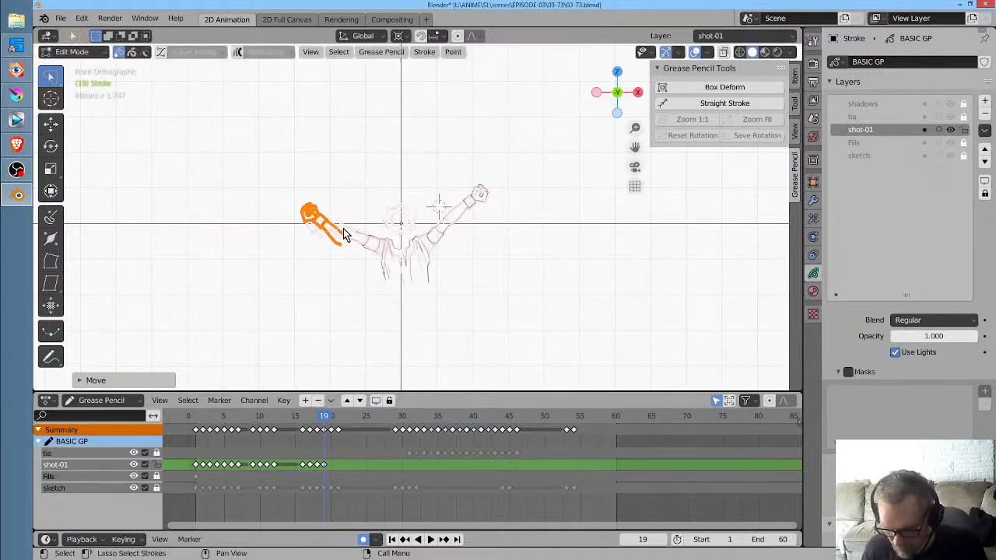
Set the pivot point to Median Point, rotate the mirrored forearm about 27° counterclockwise, and move it to join the opposite elbow
{"action": "scroll", "coordinate": [346, 237], "scroll_direction": "up", "scroll_amount": 6}
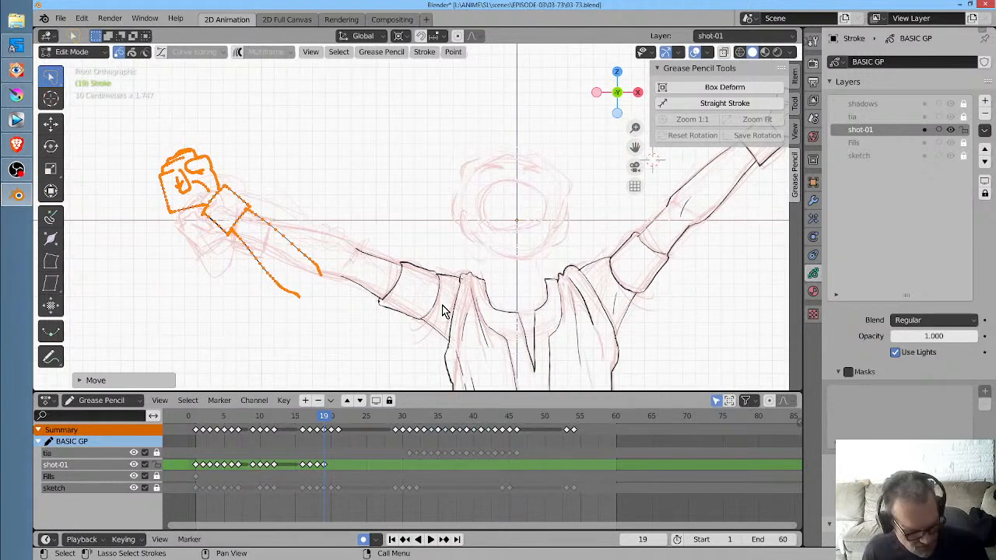
{"action": "key", "text": "r"}
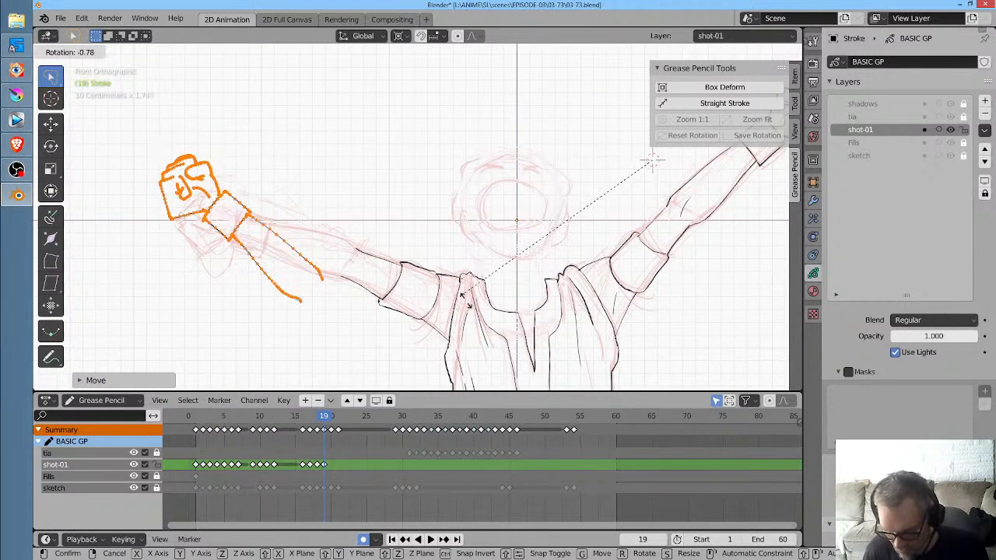
{"action": "key", "text": "Escape"}
{"action": "key", "text": "period"}
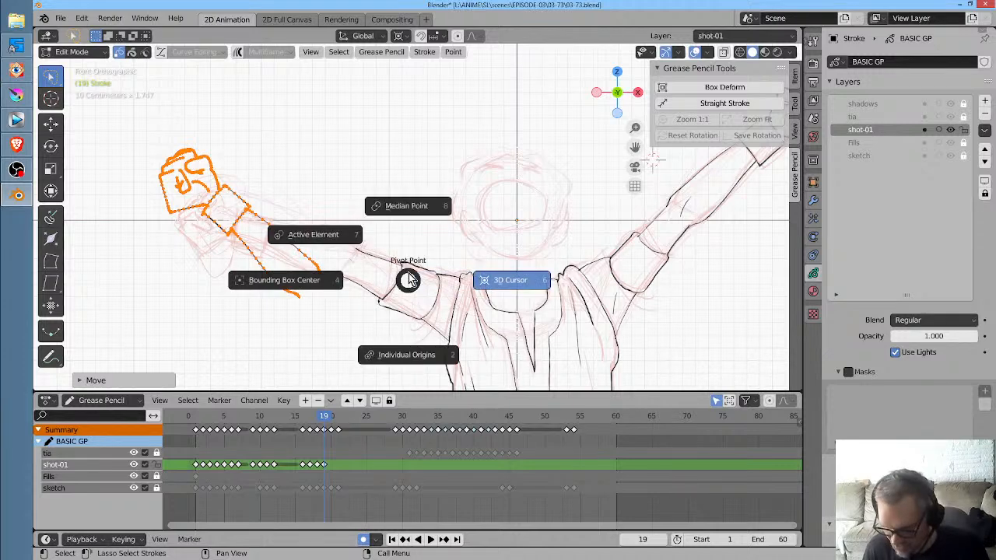
{"action": "left_click", "coordinate": [411, 206]}
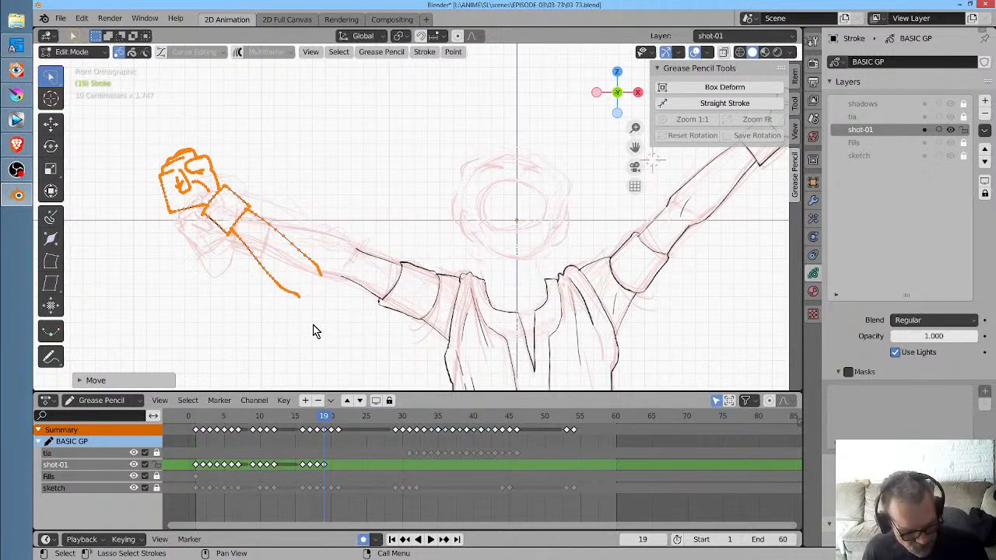
{"action": "key", "text": "r"}
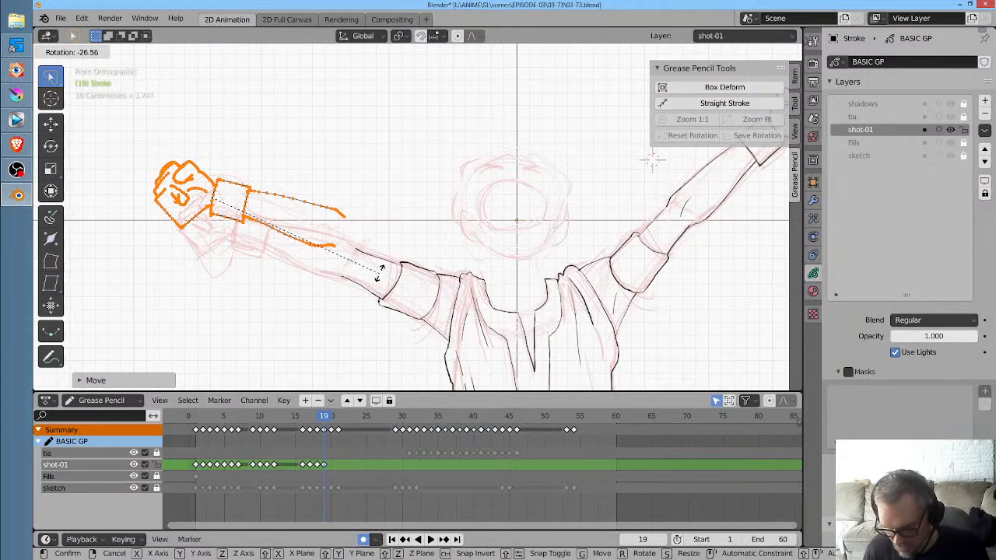
{"action": "left_click", "coordinate": [383, 268]}
{"action": "key", "text": "g"}
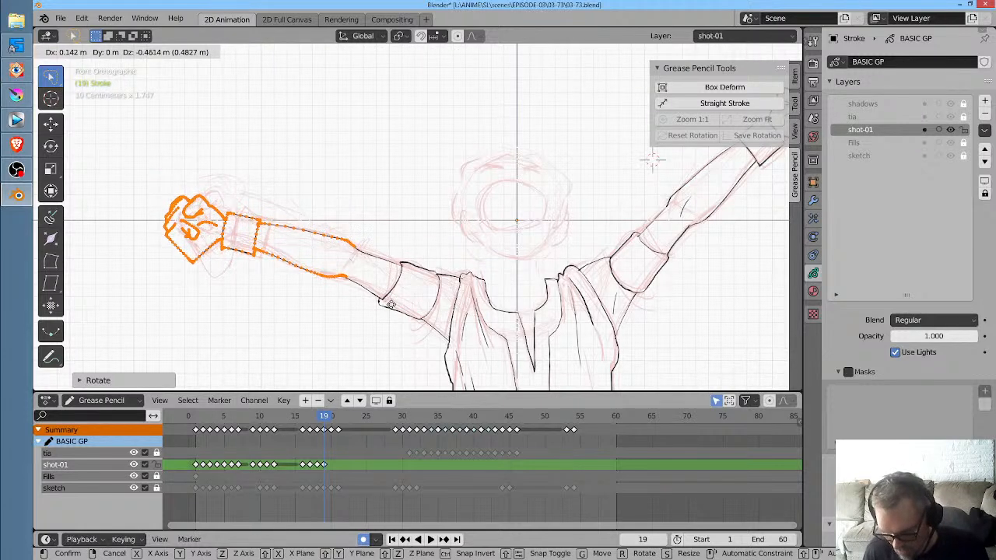
{"action": "left_click", "coordinate": [393, 310]}
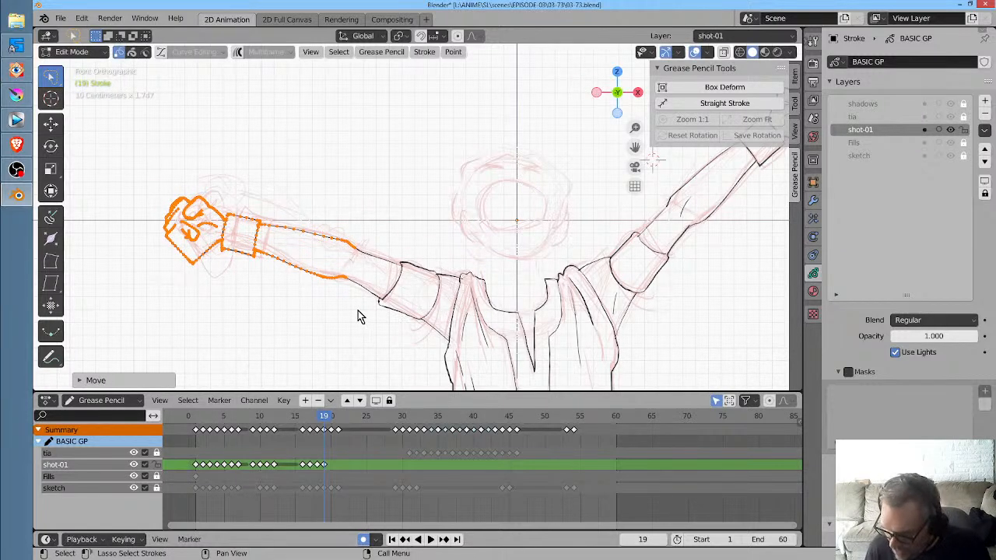
Check the whole pose through the camera view with all inked strokes selected, and scrub the timeline back to frame 19
{"action": "scroll", "coordinate": [358, 315], "scroll_direction": "down", "scroll_amount": 2}
{"action": "middle_click_drag", "start_coordinate": [358, 312], "coordinate": [286, 288], "text": "shift"}
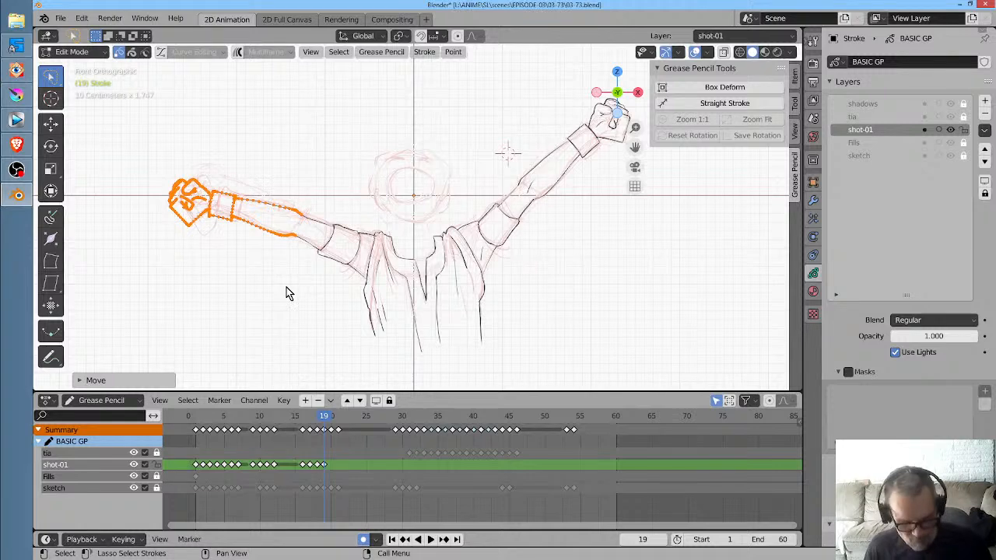
{"action": "key", "text": "KP_0"}
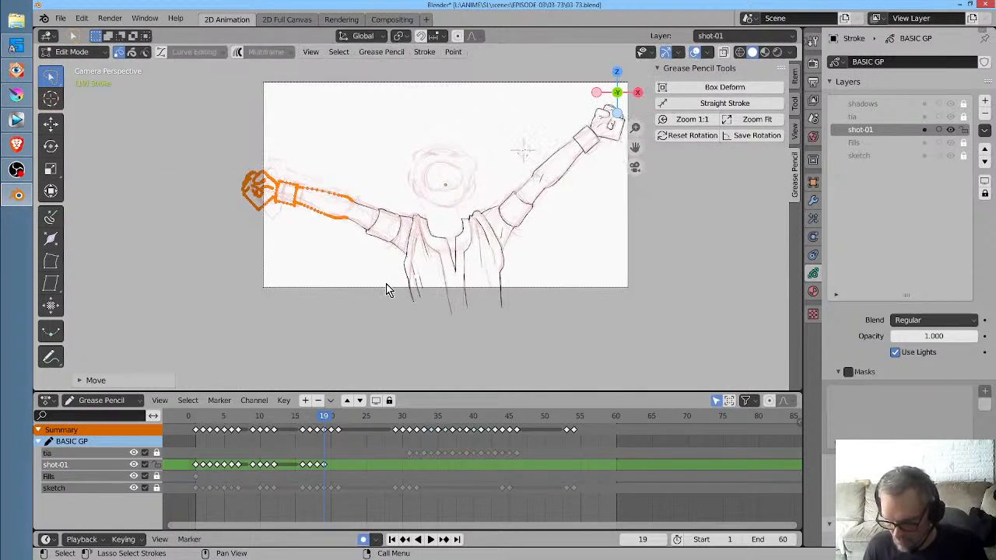
{"action": "key", "text": "a"}
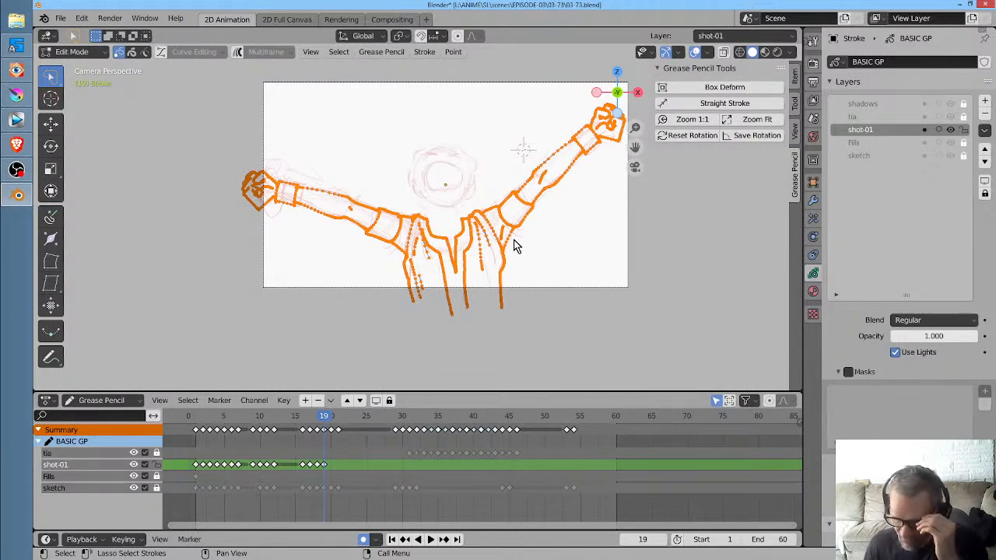
{"action": "scroll", "coordinate": [467, 289], "scroll_direction": "up", "scroll_amount": 4}
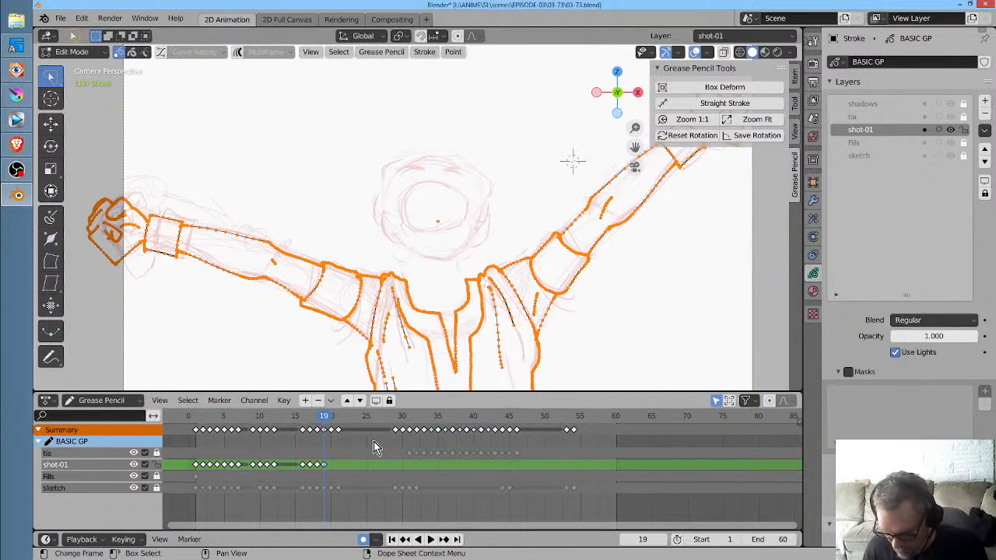
{"action": "mouse_move", "coordinate": [386, 422]}
{"action": "left_mouse_down"}
{"action": "mouse_move", "coordinate": [418, 420]}
{"action": "mouse_move", "coordinate": [306, 421]}
{"action": "mouse_move", "coordinate": [335, 421]}
{"action": "mouse_move", "coordinate": [323, 420]}
{"action": "left_mouse_up"}
Return to Draw Mode and step back to frame 18 to examine the inked head
{"action": "key", "text": "Tab"}
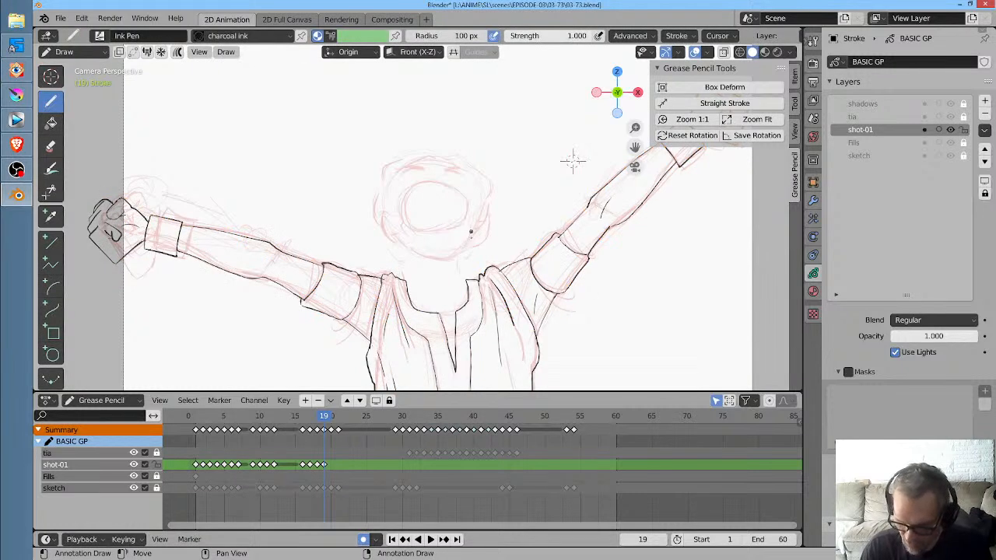
{"action": "scroll", "coordinate": [435, 233], "scroll_direction": "up", "scroll_amount": 3}
{"action": "key", "text": "Left"}
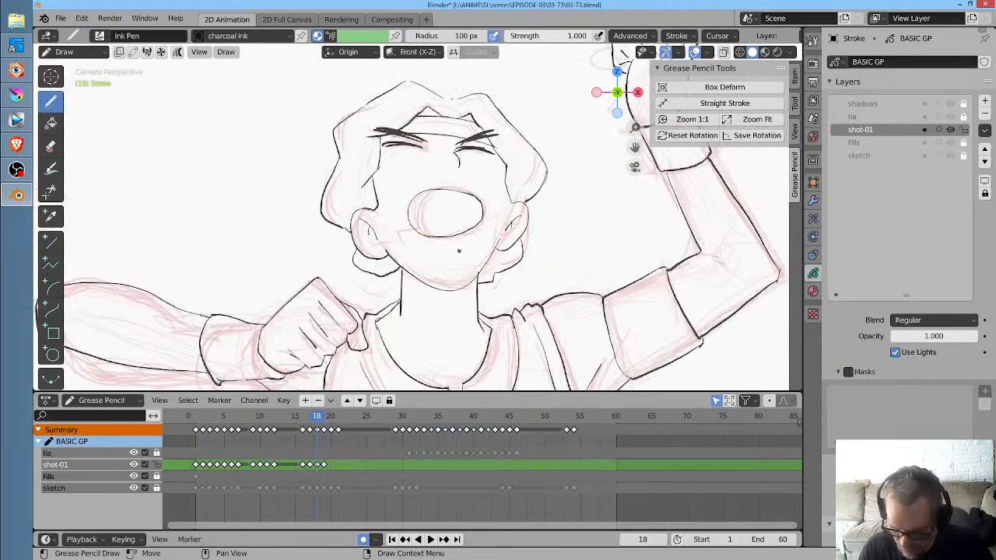
Ink both sides of the neck down to the collar on frame 19, using frame 18 as reference
{"action": "key", "text": "Right"}
{"action": "left_click_drag", "start_coordinate": [415, 278], "coordinate": [412, 325]}
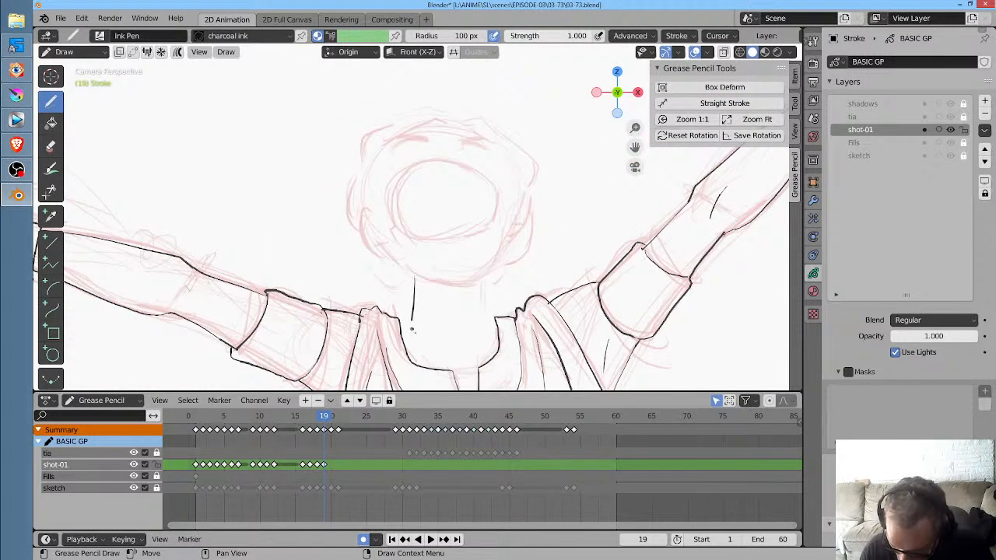
{"action": "key", "text": "Left"}
{"action": "key", "text": "Right"}
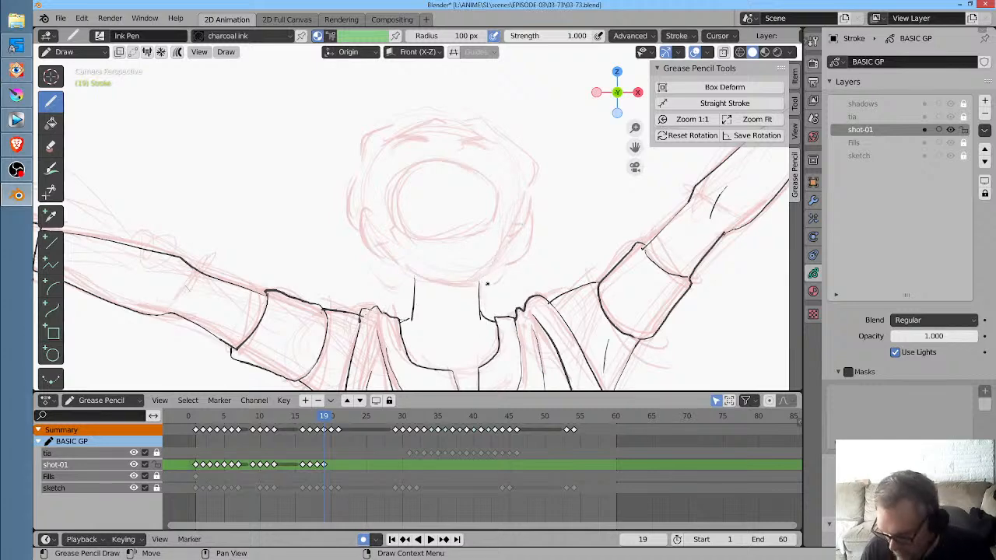
{"action": "key", "text": "Left"}
{"action": "key", "text": "Right"}
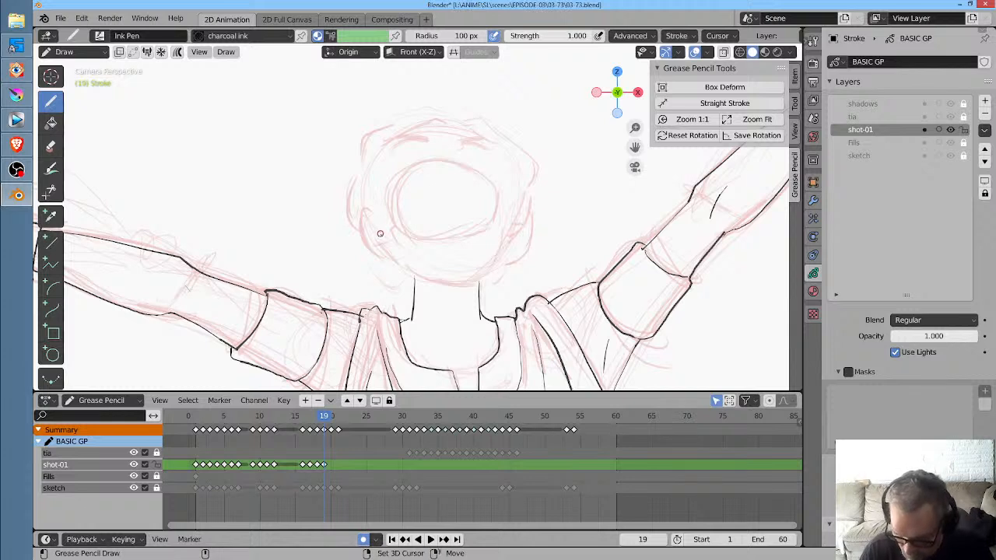
Ink the face's jawline with both ears, and the thick slanted eyebrows, over the sketch on frame 19
{"action": "mouse_move", "coordinate": [381, 229]}
{"action": "left_mouse_down"}
{"action": "mouse_move", "coordinate": [422, 282]}
{"action": "mouse_move", "coordinate": [459, 287]}
{"action": "mouse_move", "coordinate": [505, 250]}
{"action": "mouse_move", "coordinate": [522, 209]}
{"action": "mouse_move", "coordinate": [516, 157]}
{"action": "mouse_move", "coordinate": [520, 219]}
{"action": "left_mouse_up"}
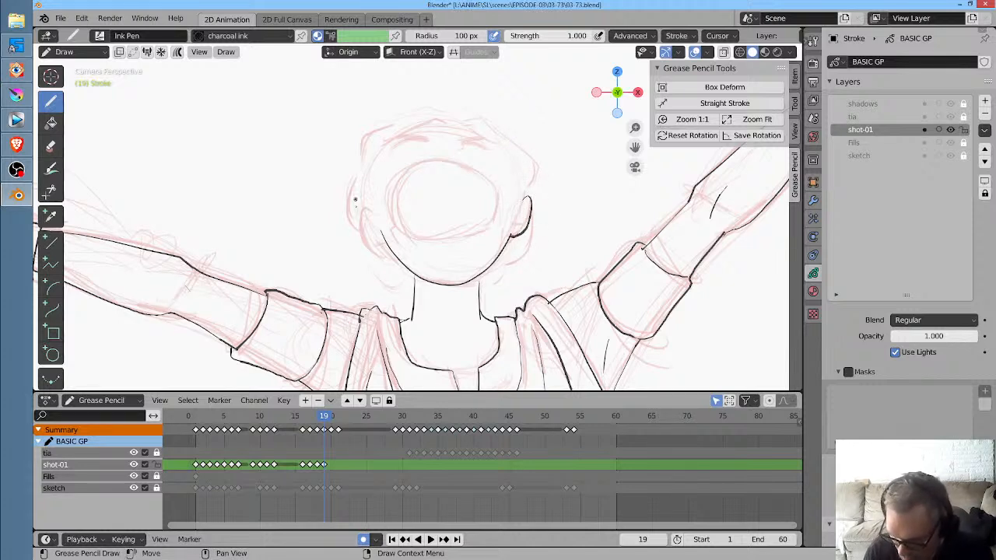
{"action": "left_click_drag", "start_coordinate": [369, 209], "coordinate": [380, 251]}
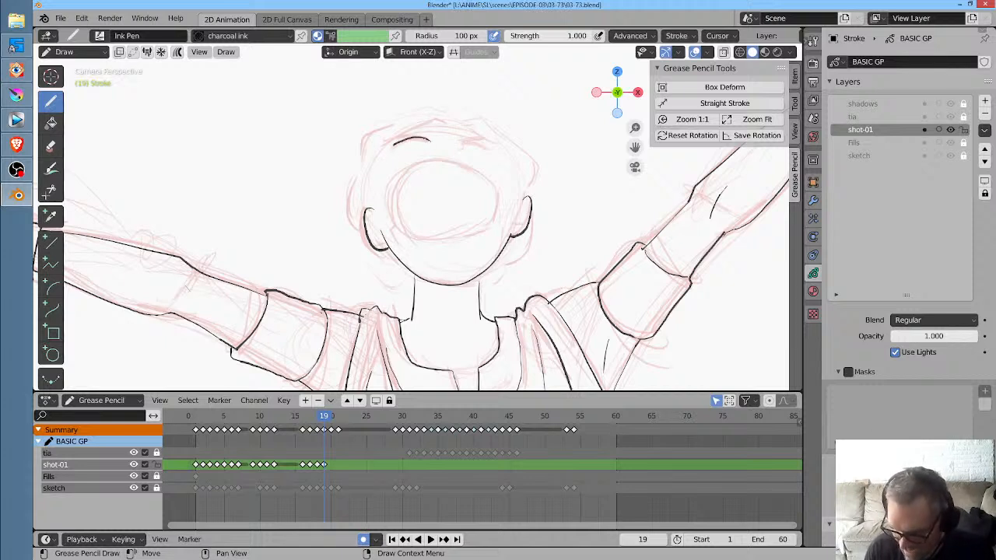
{"action": "mouse_move", "coordinate": [389, 146]}
{"action": "left_mouse_down"}
{"action": "mouse_move", "coordinate": [430, 141]}
{"action": "mouse_move", "coordinate": [383, 130]}
{"action": "left_mouse_up"}
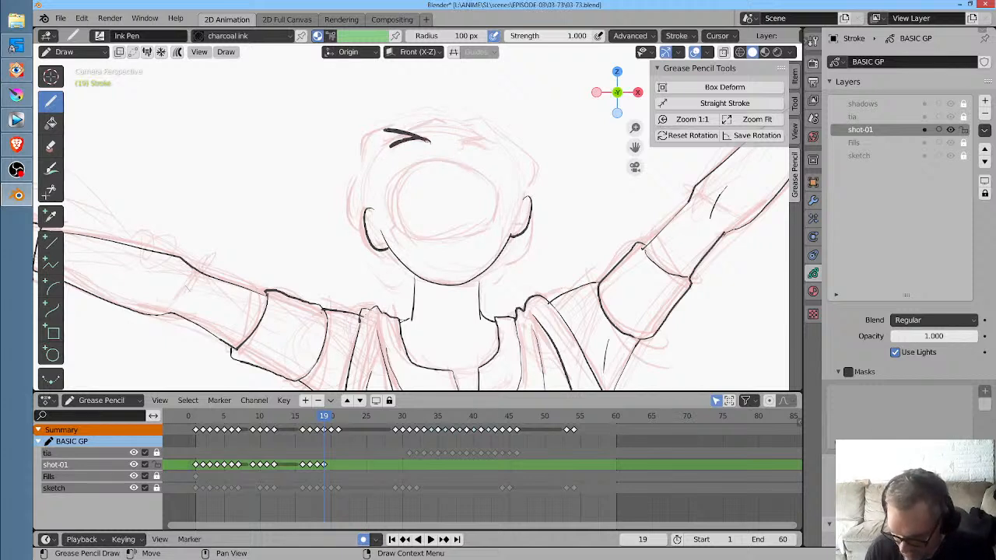
{"action": "left_click_drag", "start_coordinate": [463, 142], "coordinate": [509, 130]}
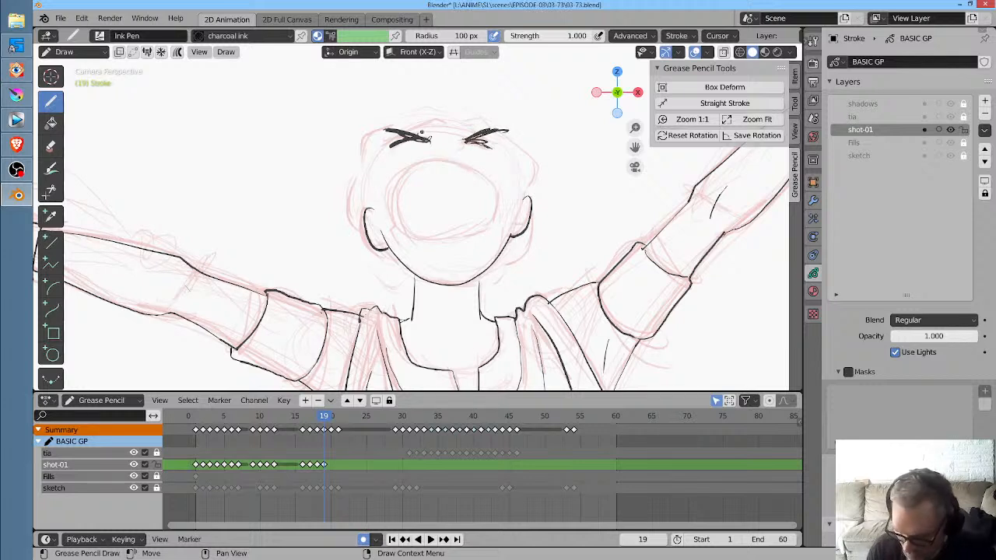
Ink the headband line and the wavy hair outline around the head down to both sides of the neck
{"action": "mouse_move", "coordinate": [416, 133]}
{"action": "left_mouse_down"}
{"action": "mouse_move", "coordinate": [472, 136]}
{"action": "mouse_move", "coordinate": [386, 121]}
{"action": "mouse_move", "coordinate": [340, 162]}
{"action": "mouse_move", "coordinate": [333, 221]}
{"action": "mouse_move", "coordinate": [393, 294]}
{"action": "left_mouse_up"}
{"action": "mouse_move", "coordinate": [452, 112]}
{"action": "left_mouse_down"}
{"action": "mouse_move", "coordinate": [490, 112]}
{"action": "mouse_move", "coordinate": [538, 162]}
{"action": "mouse_move", "coordinate": [548, 193]}
{"action": "left_mouse_up"}
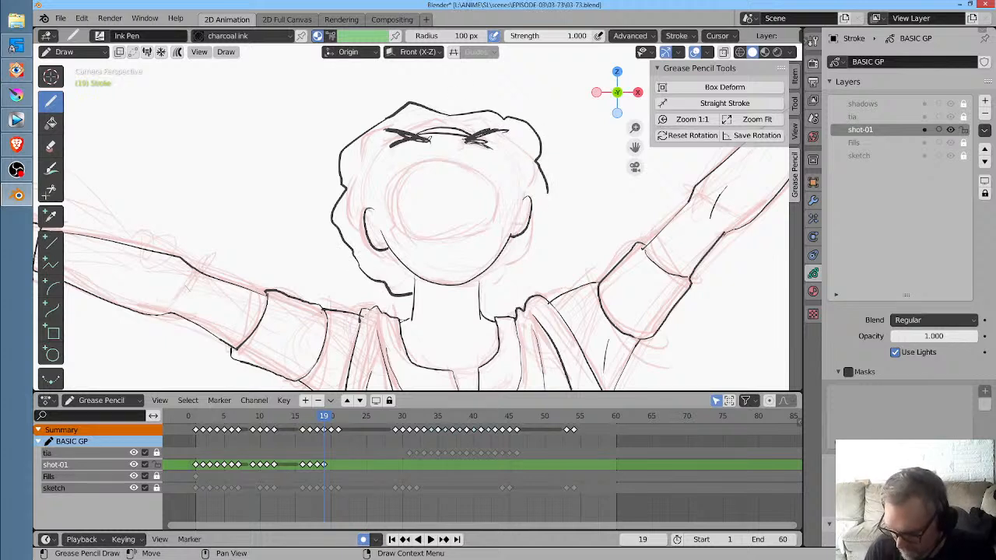
{"action": "mouse_move", "coordinate": [543, 228]}
{"action": "left_mouse_down"}
{"action": "mouse_move", "coordinate": [517, 272]}
{"action": "mouse_move", "coordinate": [477, 291]}
{"action": "left_mouse_up"}
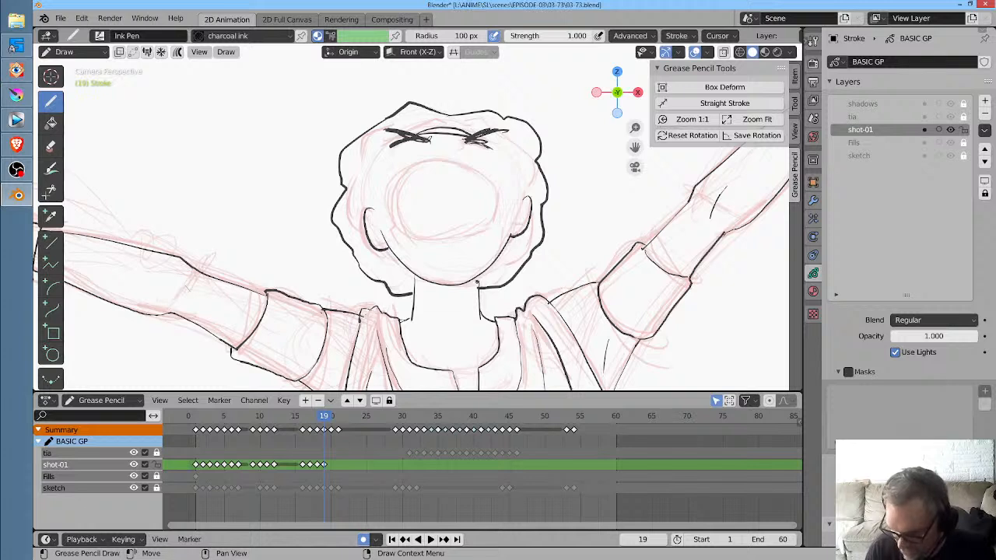
Ink the inner hairline along both sides of the face and the large open mouth on frame 19
{"action": "left_click_drag", "start_coordinate": [515, 146], "coordinate": [523, 192]}
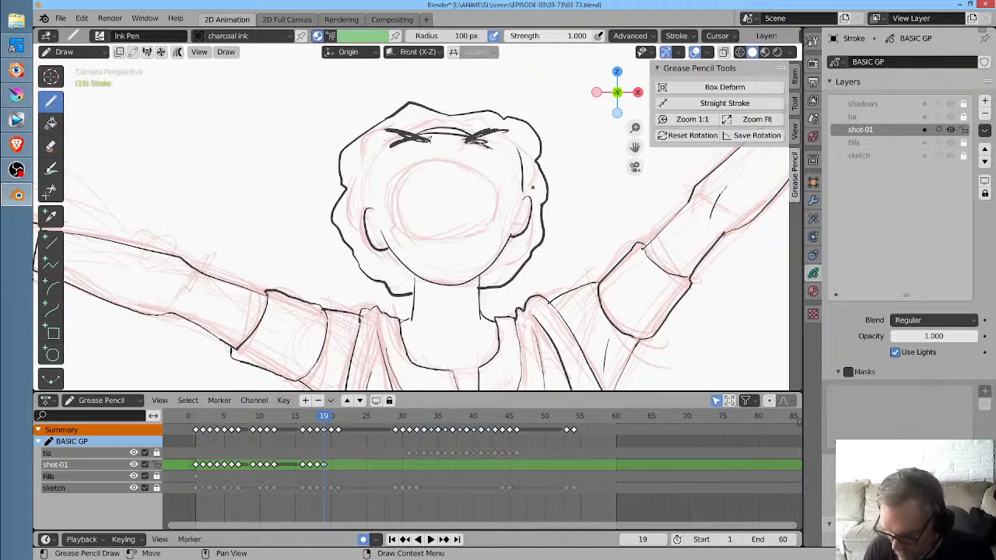
{"action": "left_click_drag", "start_coordinate": [381, 151], "coordinate": [371, 197]}
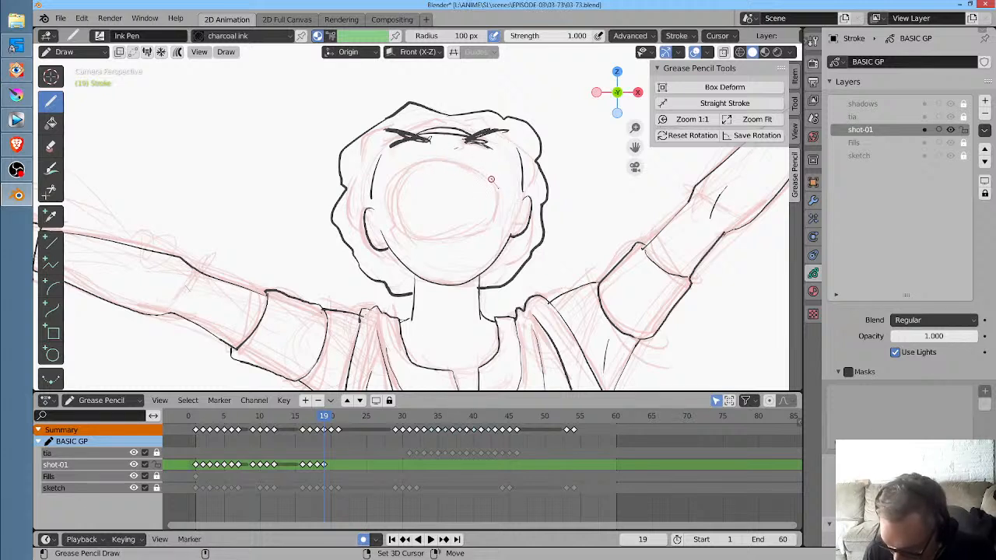
{"action": "mouse_move", "coordinate": [491, 180]}
{"action": "left_mouse_down"}
{"action": "mouse_move", "coordinate": [457, 153]}
{"action": "mouse_move", "coordinate": [403, 162]}
{"action": "mouse_move", "coordinate": [387, 196]}
{"action": "mouse_move", "coordinate": [396, 234]}
{"action": "mouse_move", "coordinate": [430, 247]}
{"action": "mouse_move", "coordinate": [480, 238]}
{"action": "mouse_move", "coordinate": [502, 210]}
{"action": "mouse_move", "coordinate": [496, 186]}
{"action": "left_mouse_up"}
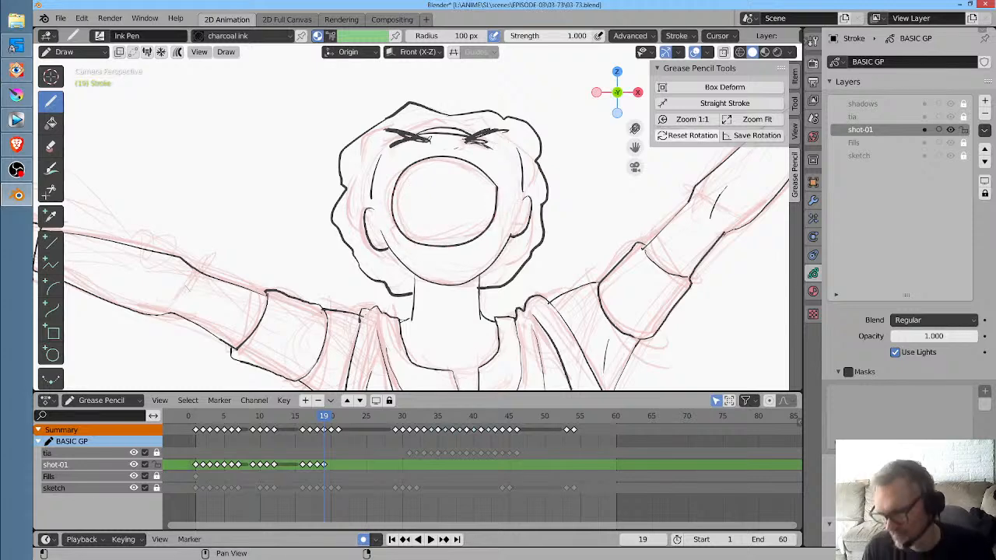
Show the full camera frame, go back to frame 16 and hide the sketch layer
{"action": "middle_click_drag", "start_coordinate": [563, 218], "coordinate": [506, 311], "text": "ctrl"}
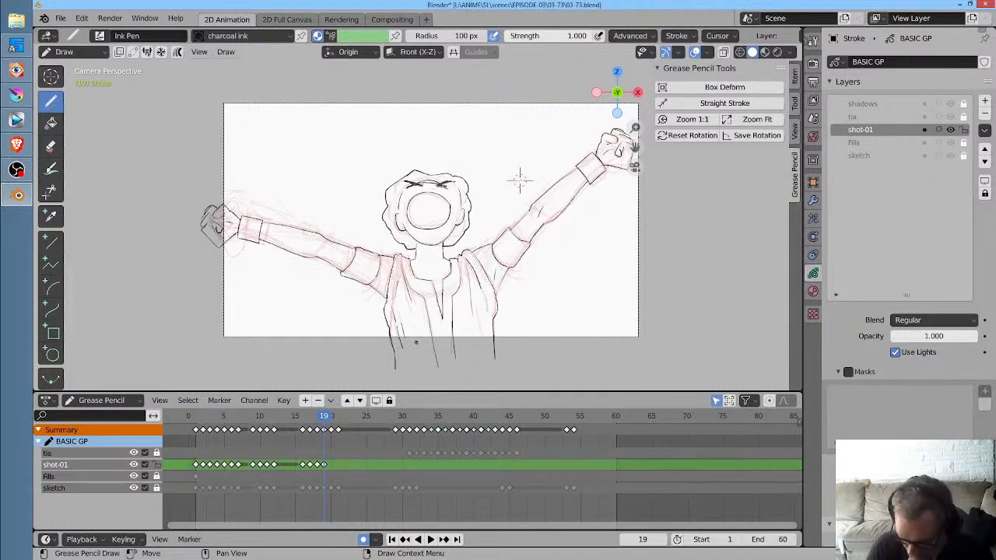
{"action": "mouse_move", "coordinate": [323, 417]}
{"action": "left_mouse_down"}
{"action": "mouse_move", "coordinate": [331, 420]}
{"action": "mouse_move", "coordinate": [274, 428]}
{"action": "mouse_move", "coordinate": [786, 433]}
{"action": "mouse_move", "coordinate": [195, 439]}
{"action": "mouse_move", "coordinate": [303, 457]}
{"action": "left_mouse_up"}
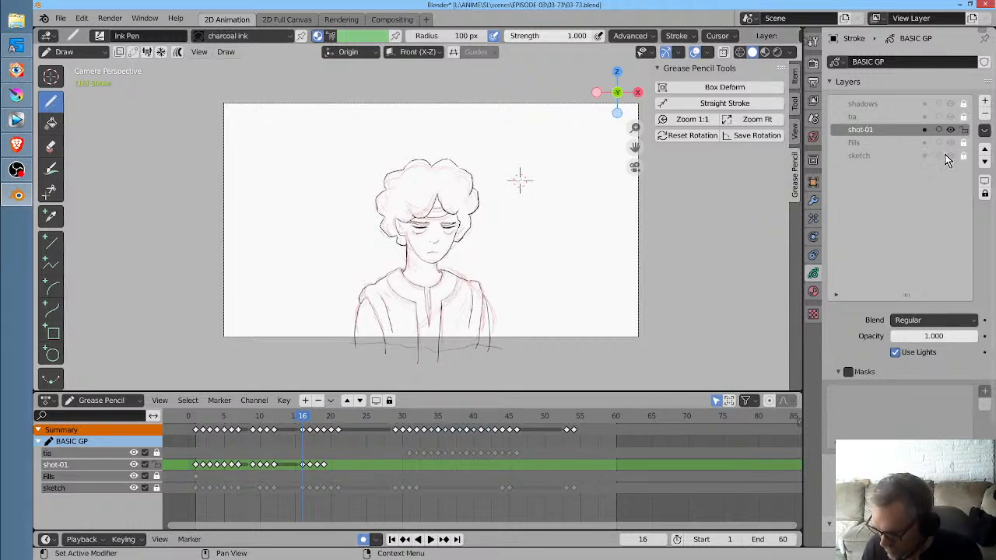
{"action": "left_click", "coordinate": [949, 156]}
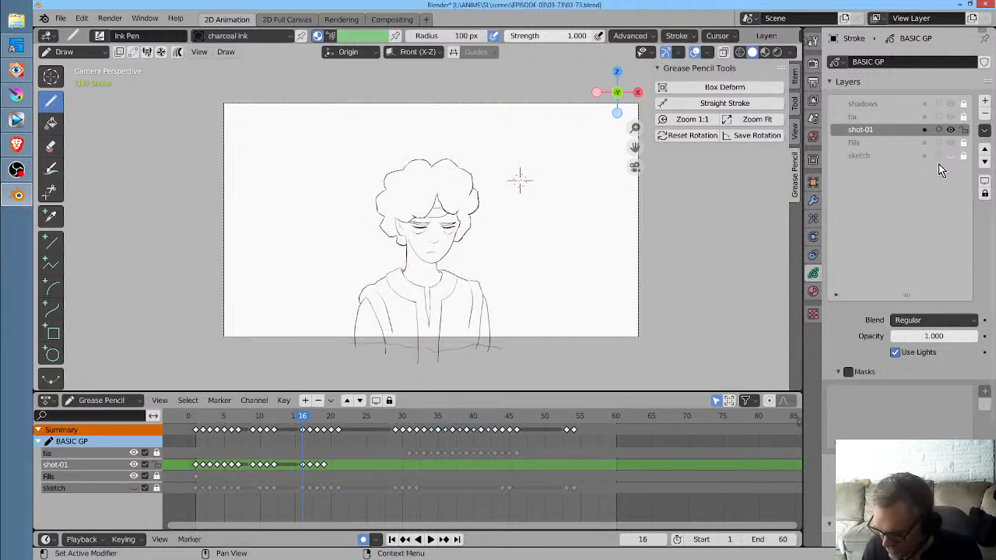
Delete the Fills layer and make the tia layer active
{"action": "left_click", "coordinate": [813, 291]}
{"action": "left_click", "coordinate": [813, 273]}
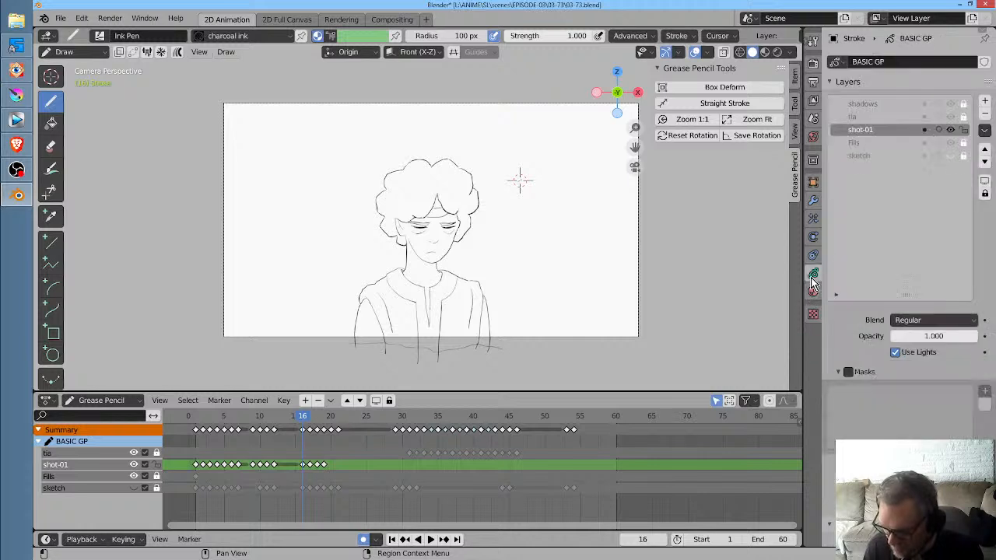
{"action": "left_click", "coordinate": [875, 142]}
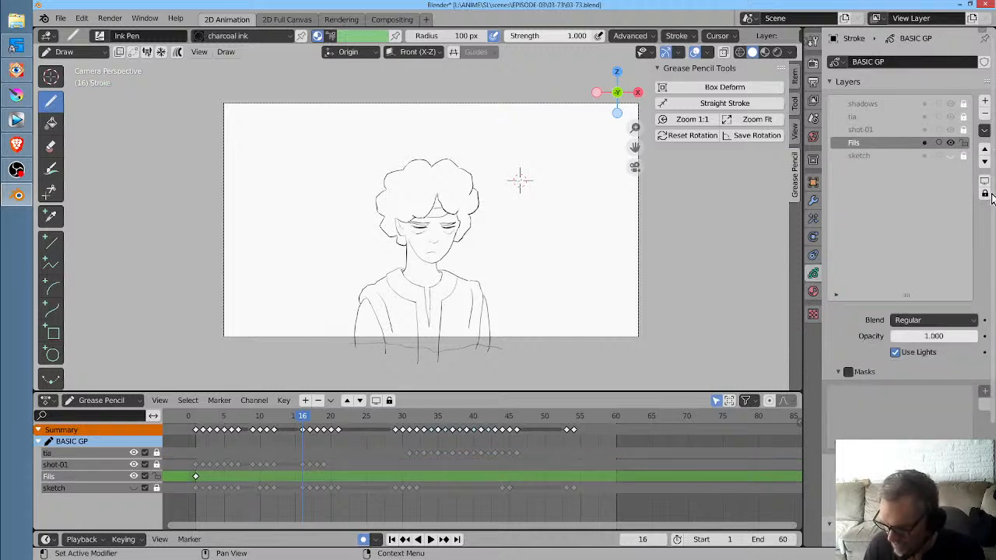
{"action": "left_click", "coordinate": [984, 116]}
{"action": "left_click", "coordinate": [886, 117]}
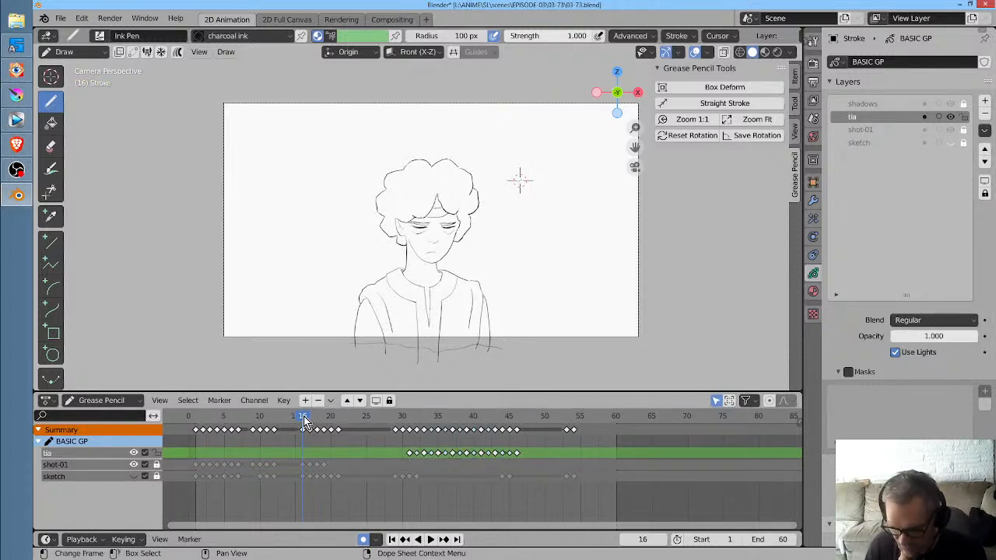
Play the animation from frame 1 to review the coloured and inked frames without the sketch
{"action": "mouse_move", "coordinate": [305, 420]}
{"action": "left_mouse_down"}
{"action": "mouse_move", "coordinate": [173, 430]}
{"action": "mouse_move", "coordinate": [203, 431]}
{"action": "mouse_move", "coordinate": [180, 434]}
{"action": "mouse_move", "coordinate": [195, 431]}
{"action": "left_mouse_up"}
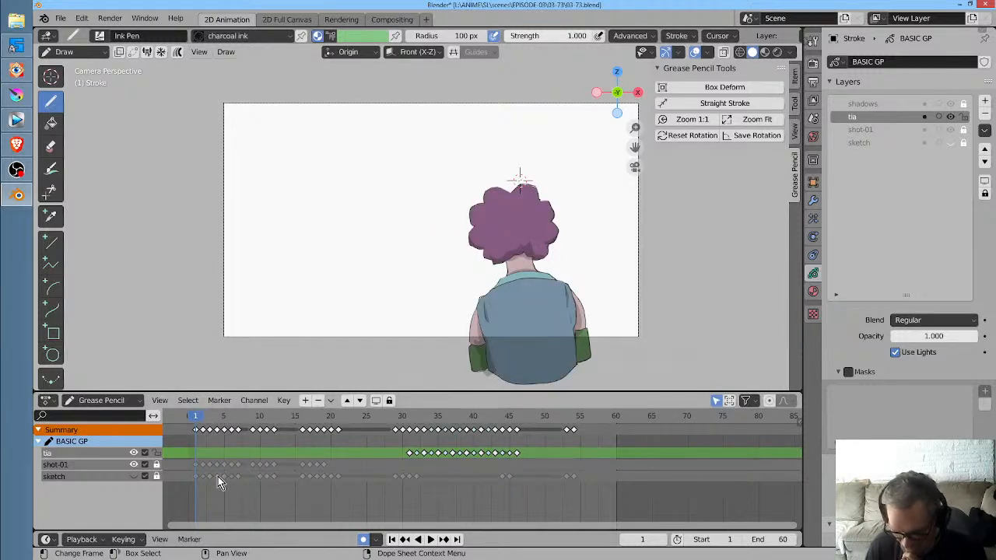
{"action": "key", "text": "space"}
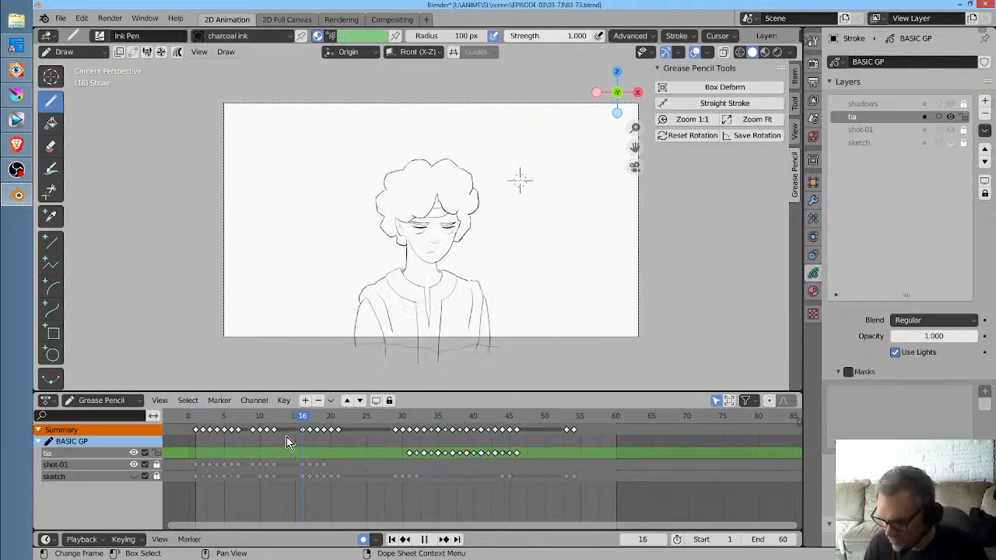
{"action": "key", "text": "space"}
Make shot-01 the active layer, go to frame 16 and show the object's materials
{"action": "left_click", "coordinate": [876, 130]}
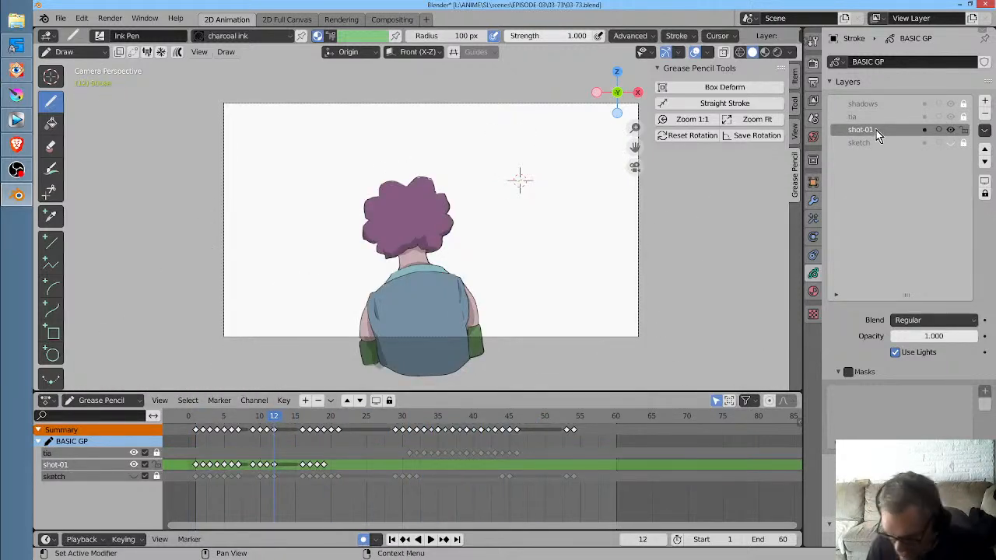
{"action": "left_click", "coordinate": [303, 424]}
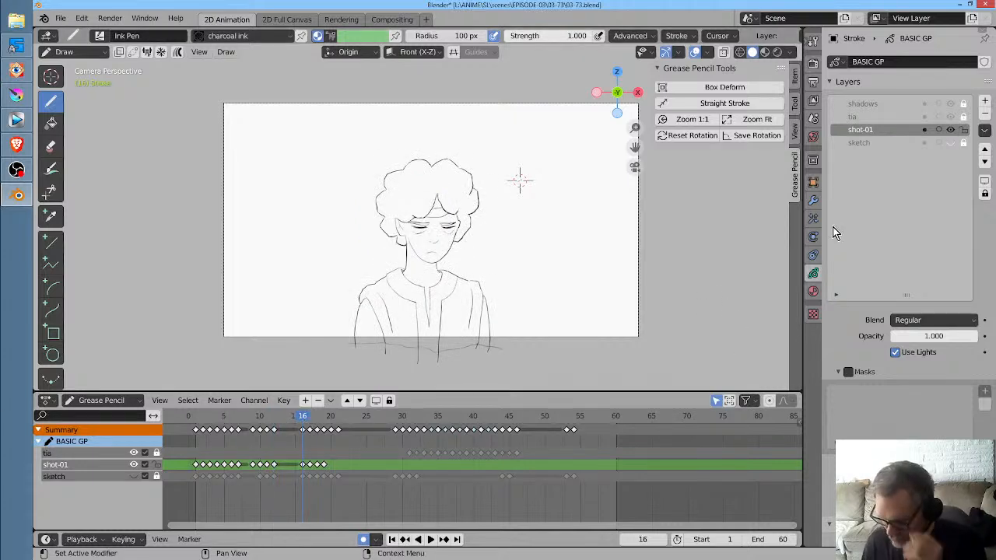
{"action": "left_click", "coordinate": [814, 290]}
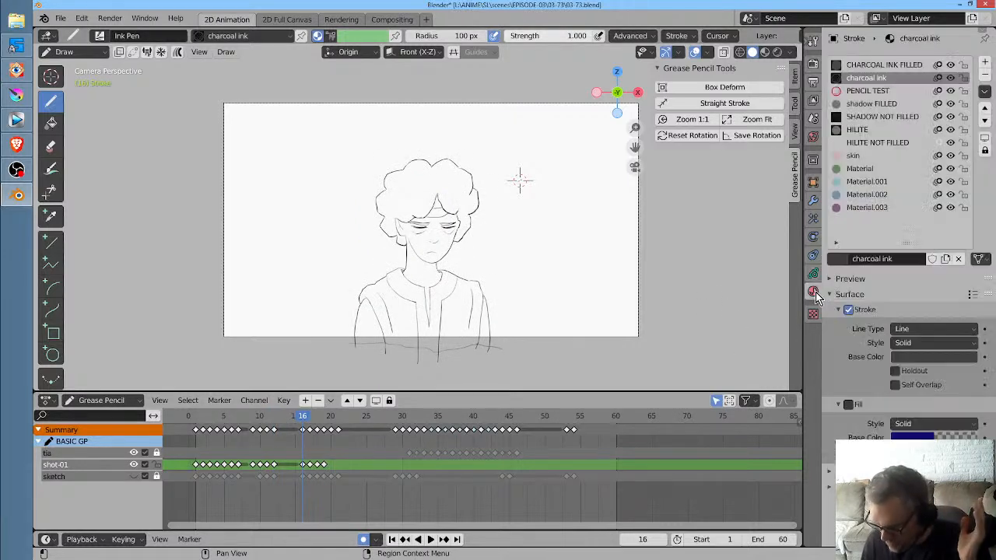
{"action": "scroll", "coordinate": [518, 179], "scroll_direction": "up", "scroll_amount": 4}
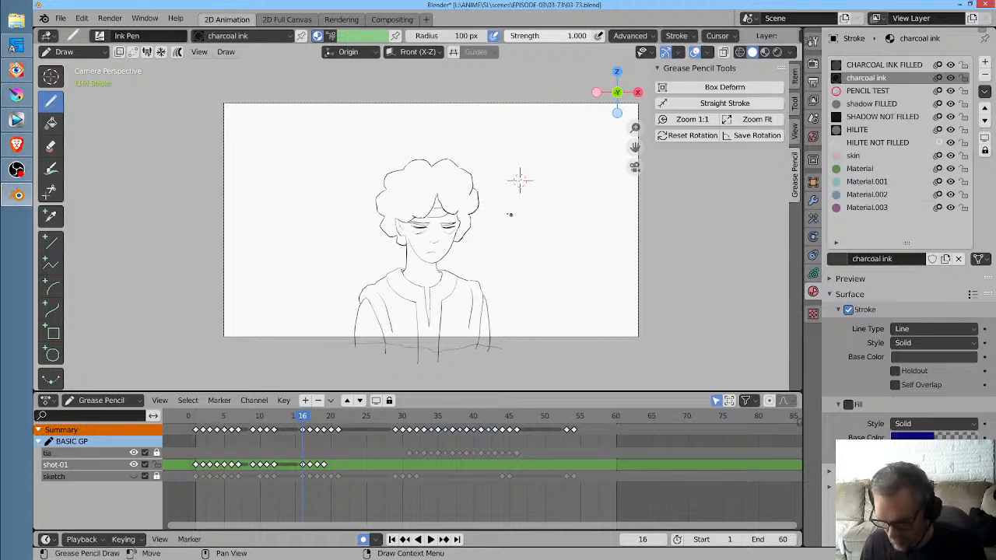
{"action": "scroll", "coordinate": [404, 217], "scroll_direction": "down", "scroll_amount": 1}
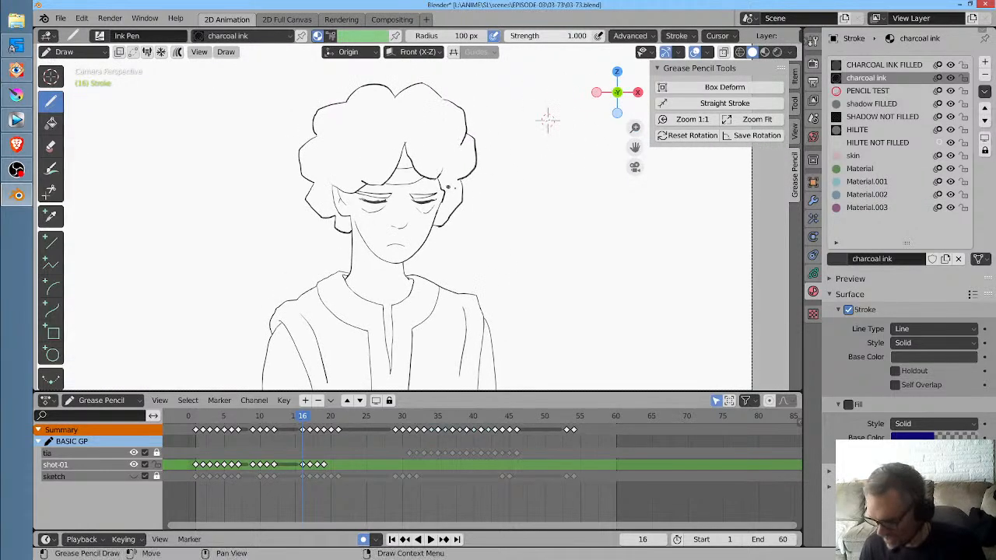
Choose the purple Material.003 with the Fill tool and try to fill the hair on frame 16
{"action": "left_click", "coordinate": [877, 206]}
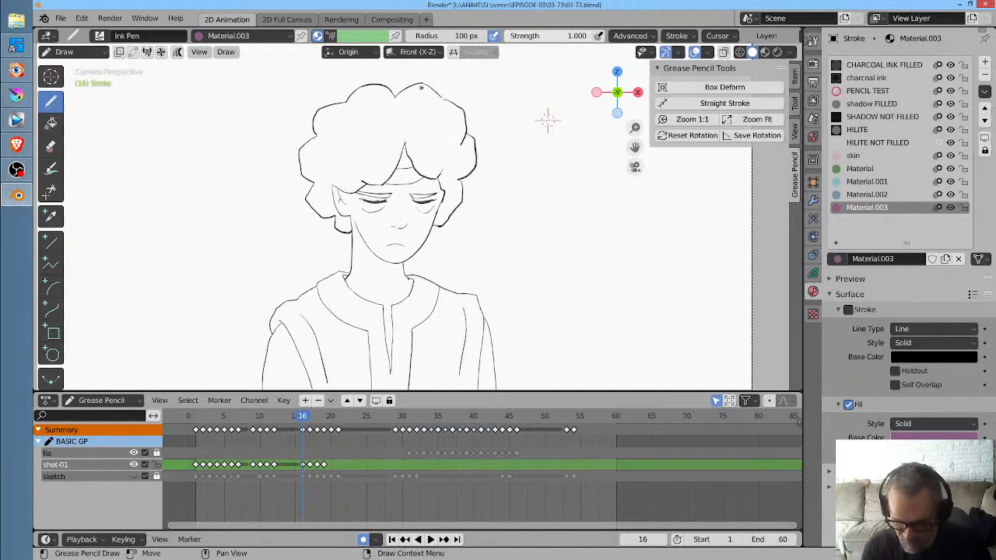
{"action": "left_click", "coordinate": [50, 123]}
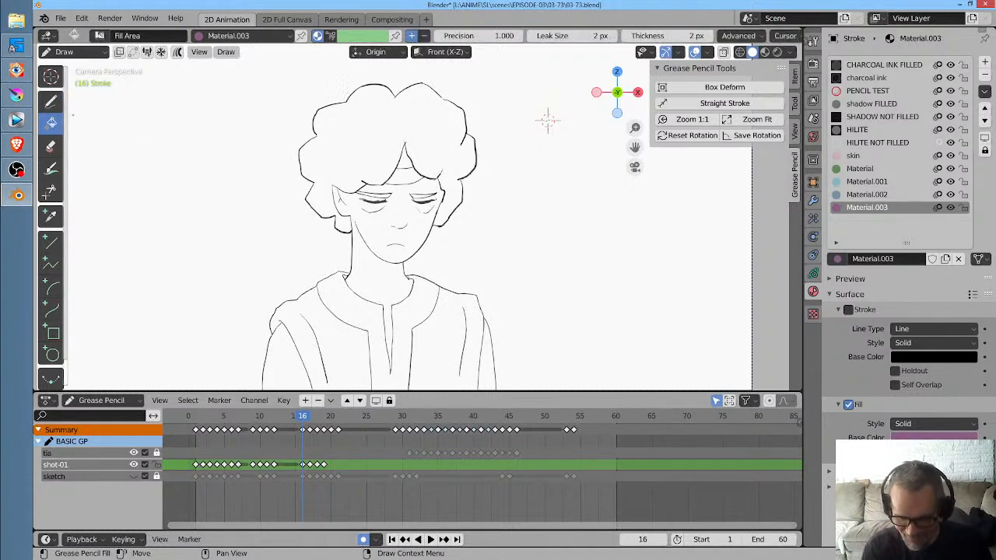
{"action": "left_click", "coordinate": [428, 127]}
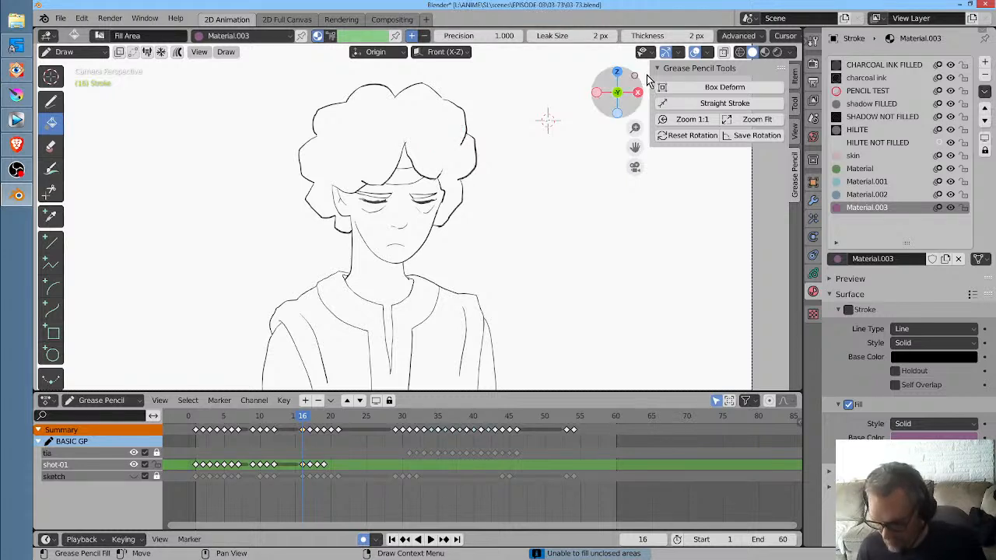
Set the fill's Stroke Extension to 0.100 and fill the hair with Material.003 on frames 16 and 17
{"action": "left_click", "coordinate": [754, 35]}
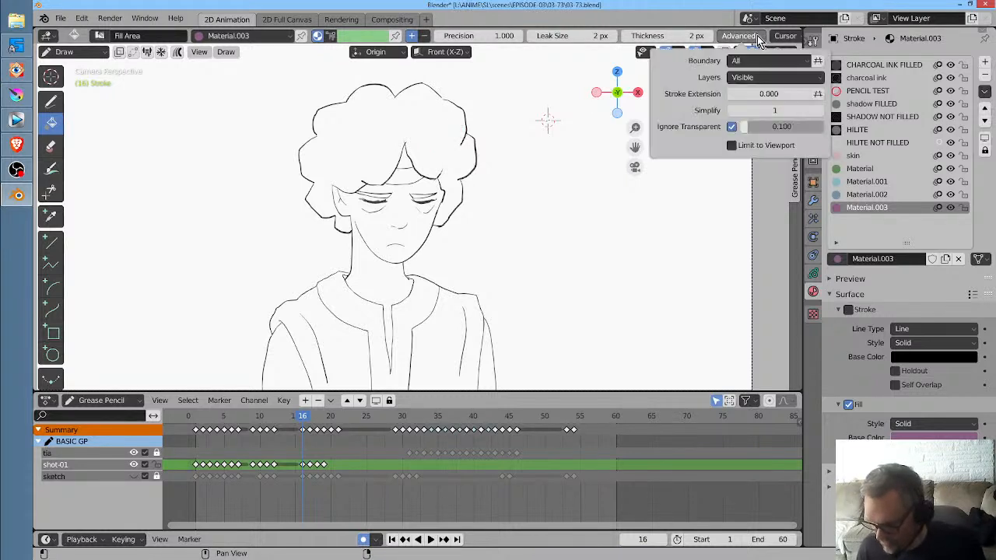
{"action": "left_click", "coordinate": [809, 94]}
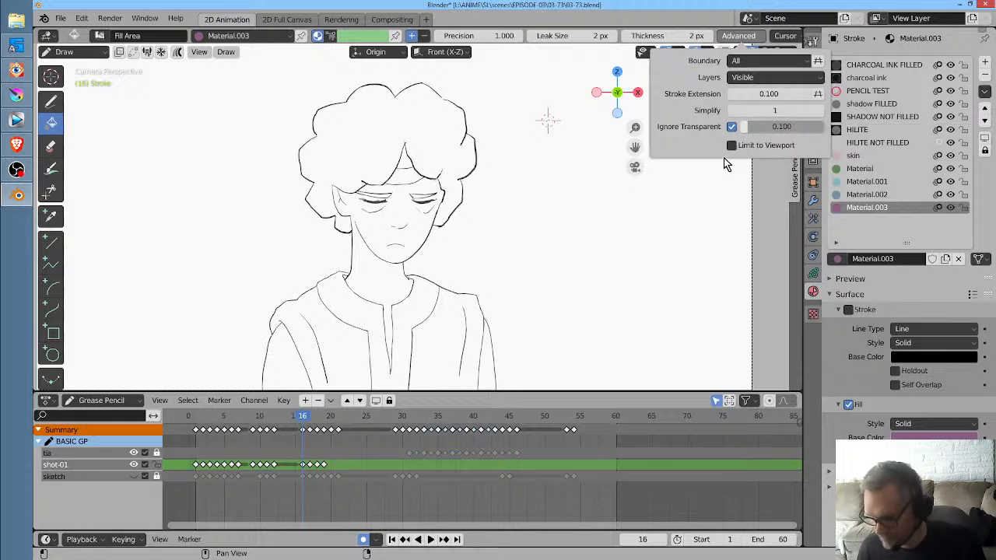
{"action": "left_click", "coordinate": [418, 127]}
{"action": "left_click", "coordinate": [417, 127]}
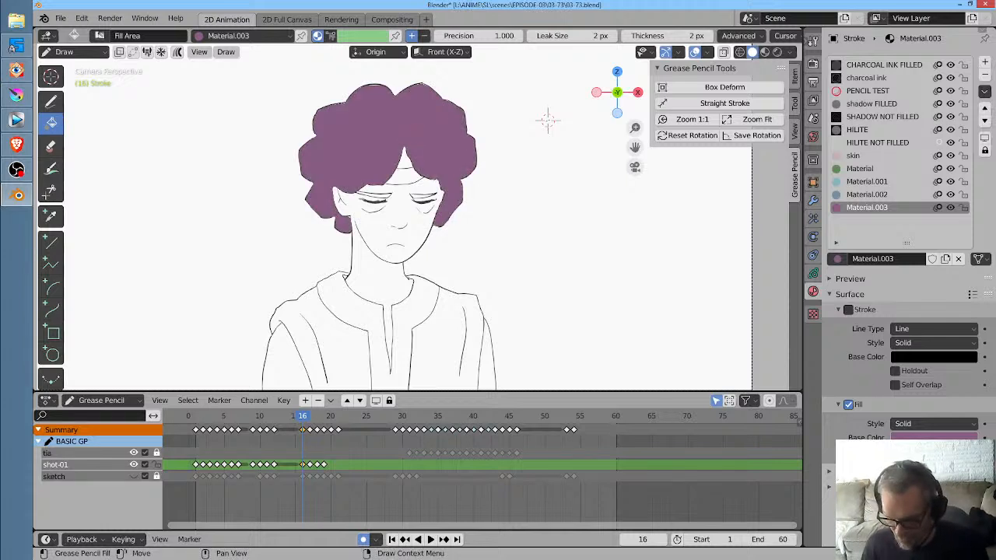
{"action": "key", "text": "Right"}
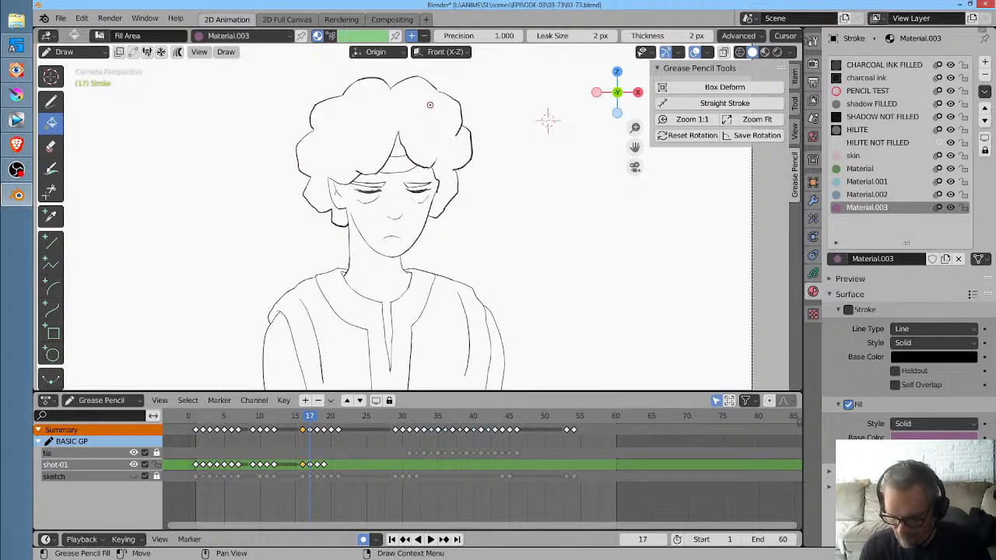
{"action": "left_click", "coordinate": [432, 107]}
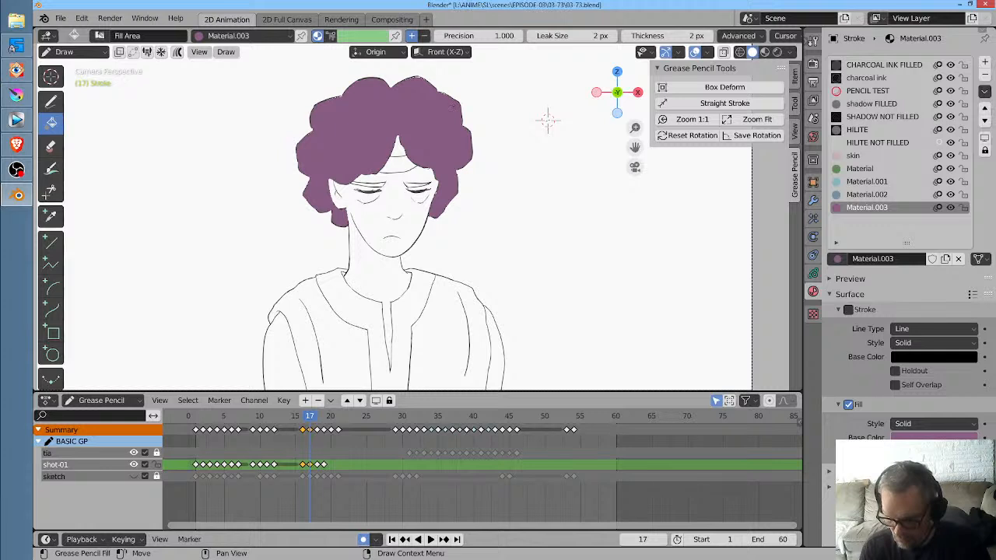
Go to frame 18 and try to fill the main hair shape with Material.003
{"action": "key", "text": "Right"}
{"action": "left_click", "coordinate": [448, 128]}
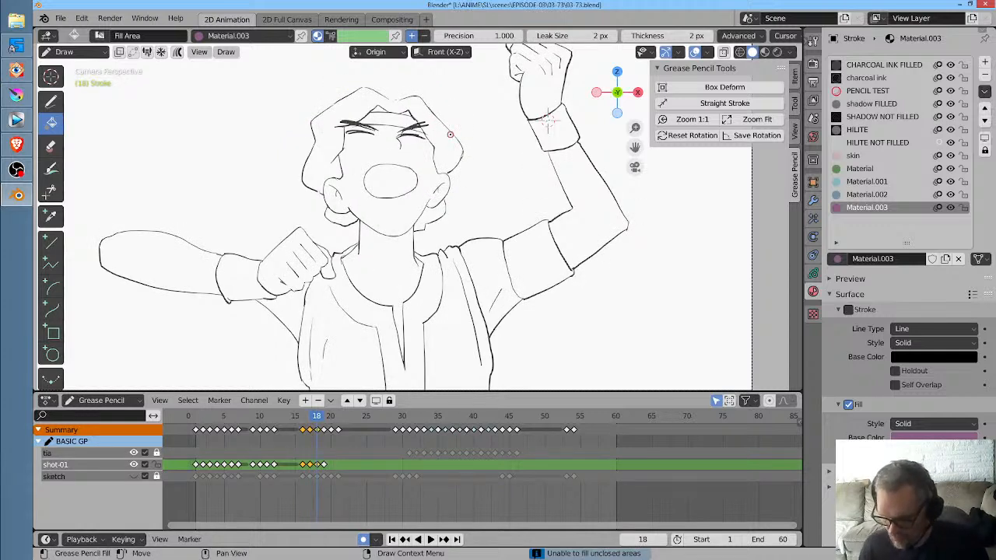
{"action": "left_click", "coordinate": [448, 142]}
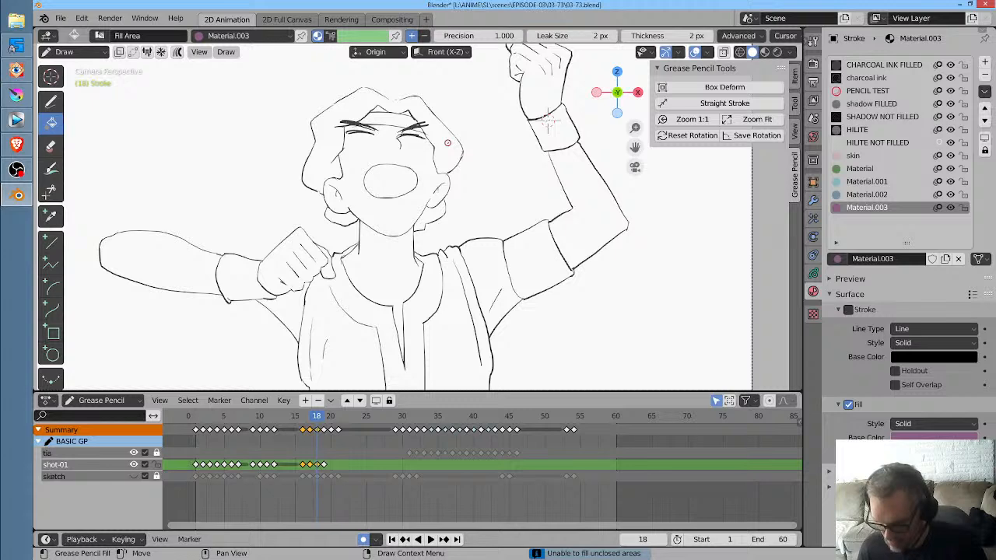
{"action": "scroll", "coordinate": [447, 142], "scroll_direction": "up", "scroll_amount": 2}
{"action": "left_click", "coordinate": [450, 133]}
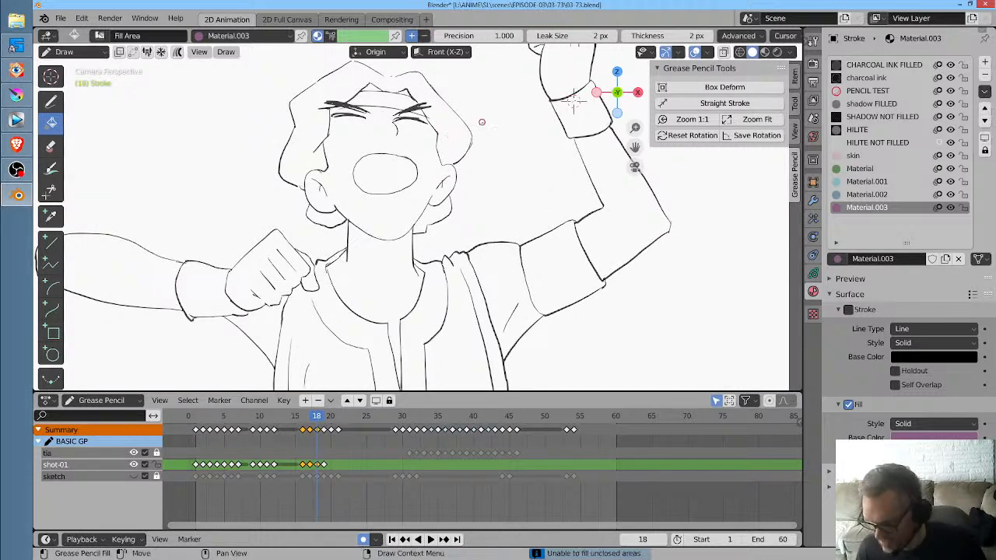
Adjust the fill's Advanced options to bridge outline gaps, and fill the main hair and both lower curls on frame 18 with Material.003
{"action": "left_click", "coordinate": [756, 36]}
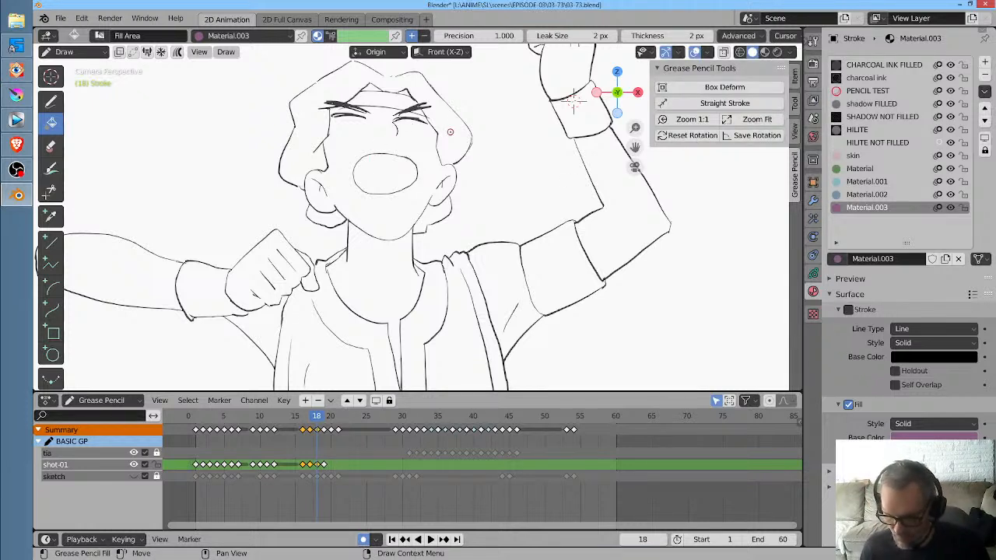
{"action": "left_click", "coordinate": [451, 131]}
{"action": "left_click", "coordinate": [453, 128]}
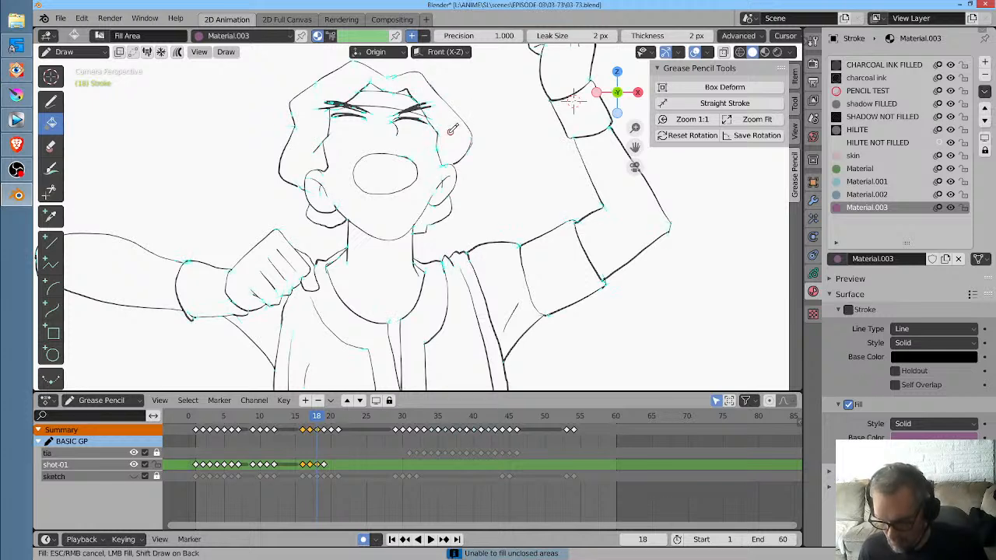
{"action": "left_click", "coordinate": [450, 132]}
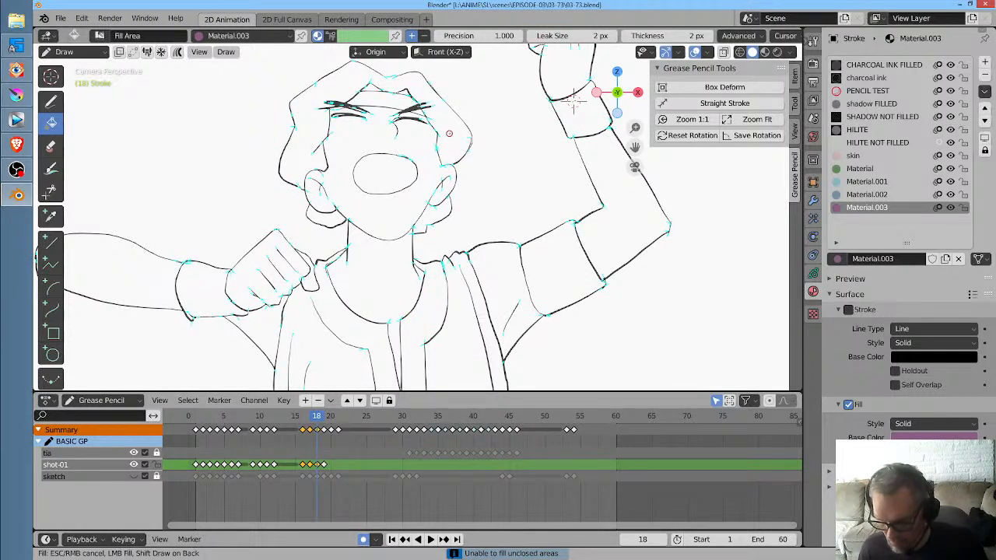
{"action": "left_click", "coordinate": [449, 133]}
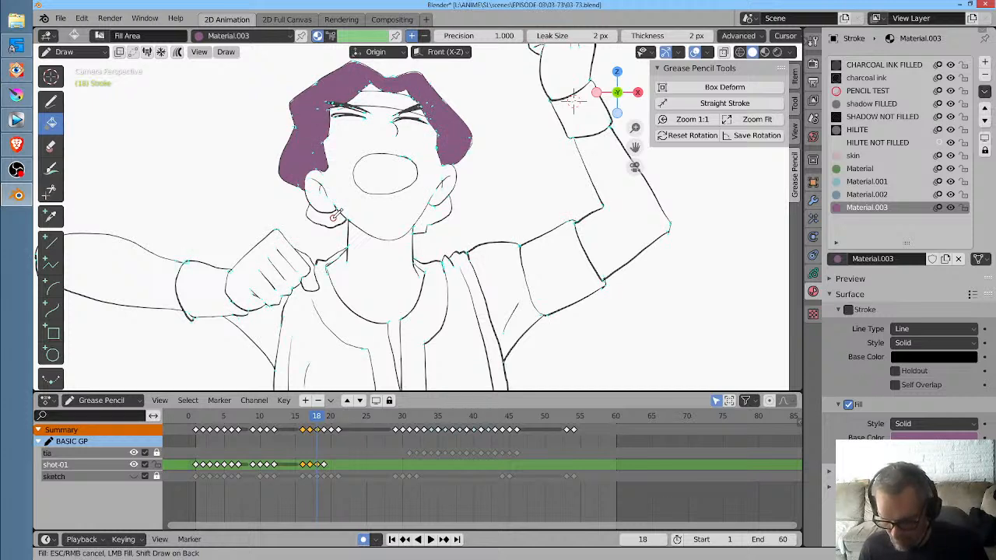
{"action": "left_click", "coordinate": [332, 218]}
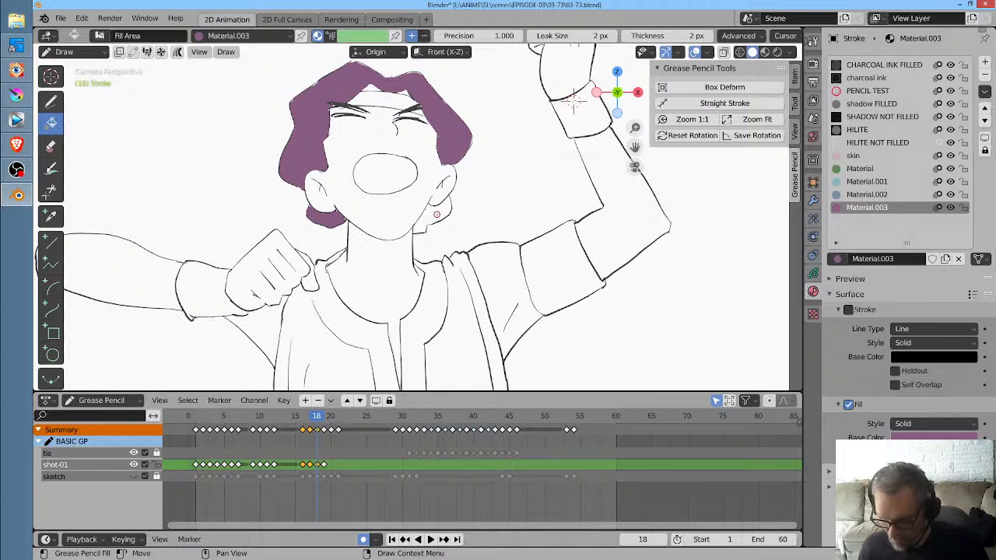
{"action": "left_click", "coordinate": [437, 215]}
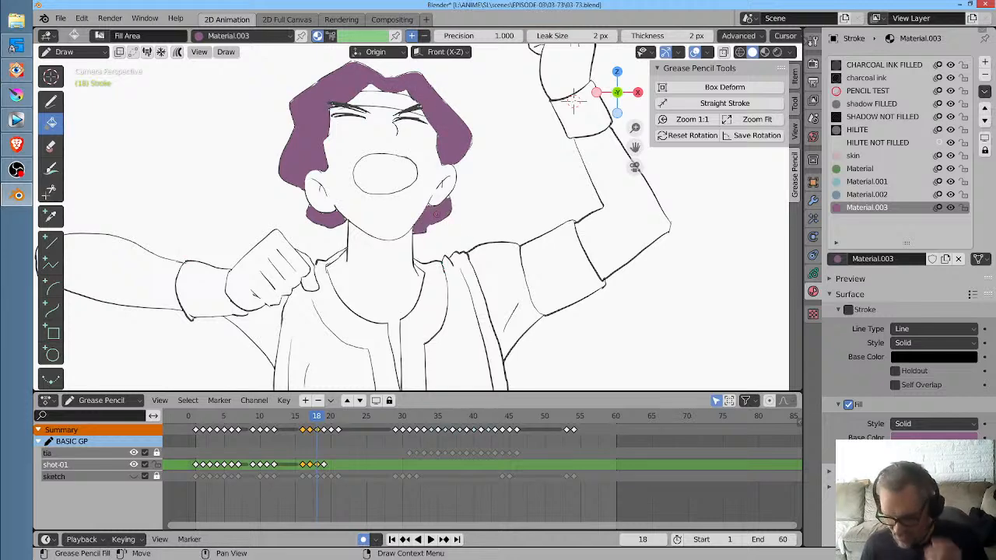
Cover the small unfilled gaps at the edges of the curls below the ears on frame 18 with Material.003
{"action": "scroll", "coordinate": [456, 202], "scroll_direction": "up", "scroll_amount": 3}
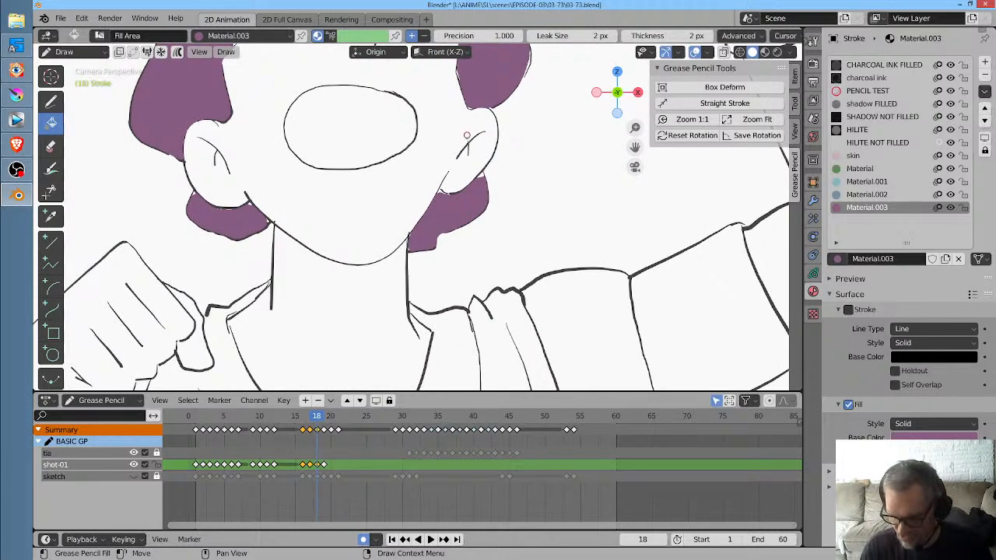
{"action": "scroll", "coordinate": [467, 136], "scroll_direction": "up", "scroll_amount": 4}
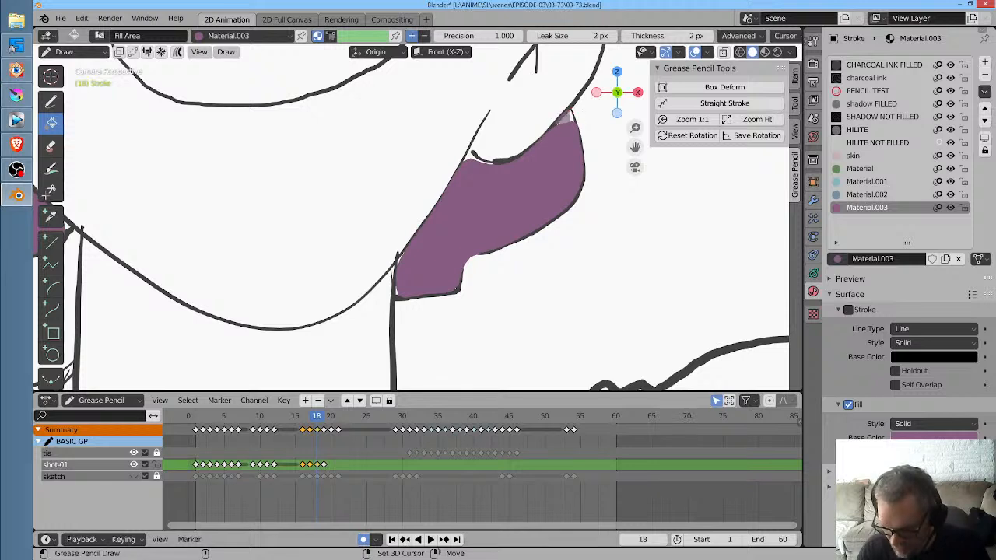
{"action": "left_click", "coordinate": [564, 117]}
{"action": "mouse_move", "coordinate": [495, 162]}
{"action": "left_mouse_down", "text": "shift"}
{"action": "mouse_move", "coordinate": [465, 160]}
{"action": "mouse_move", "coordinate": [497, 164]}
{"action": "left_mouse_up", "text": "shift"}
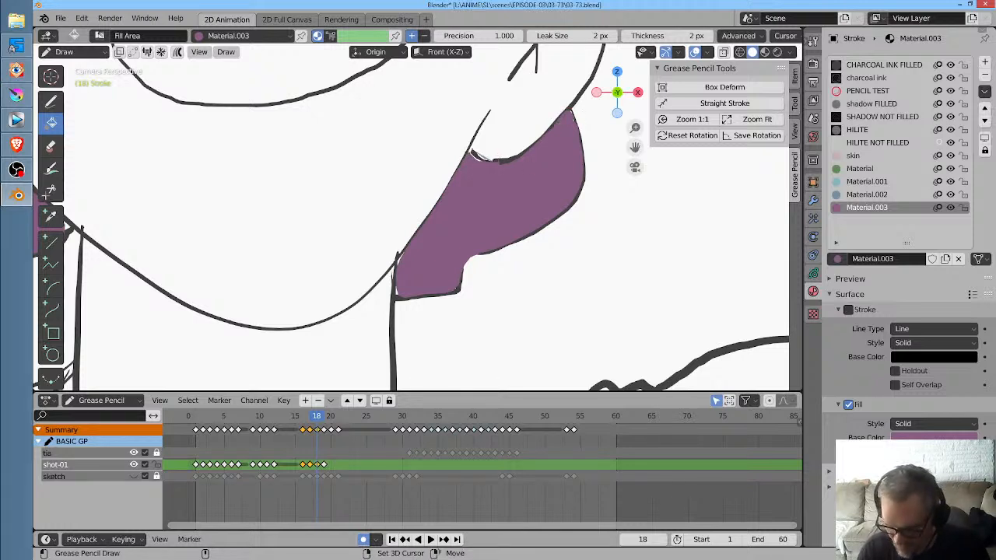
{"action": "left_click", "coordinate": [490, 193]}
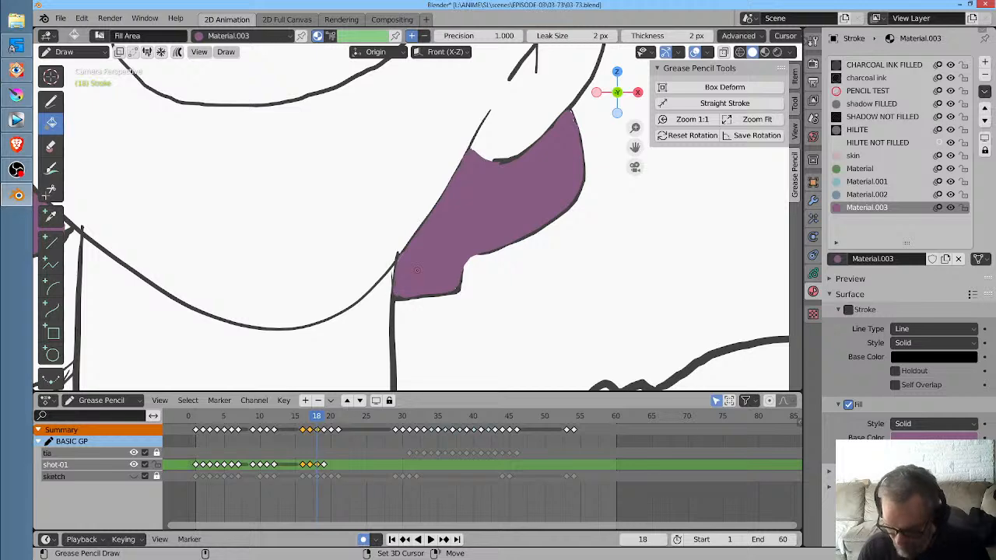
{"action": "middle_click_drag", "start_coordinate": [417, 270], "coordinate": [437, 291], "text": "ctrl"}
{"action": "middle_click_drag", "start_coordinate": [470, 223], "coordinate": [362, 239], "text": "ctrl"}
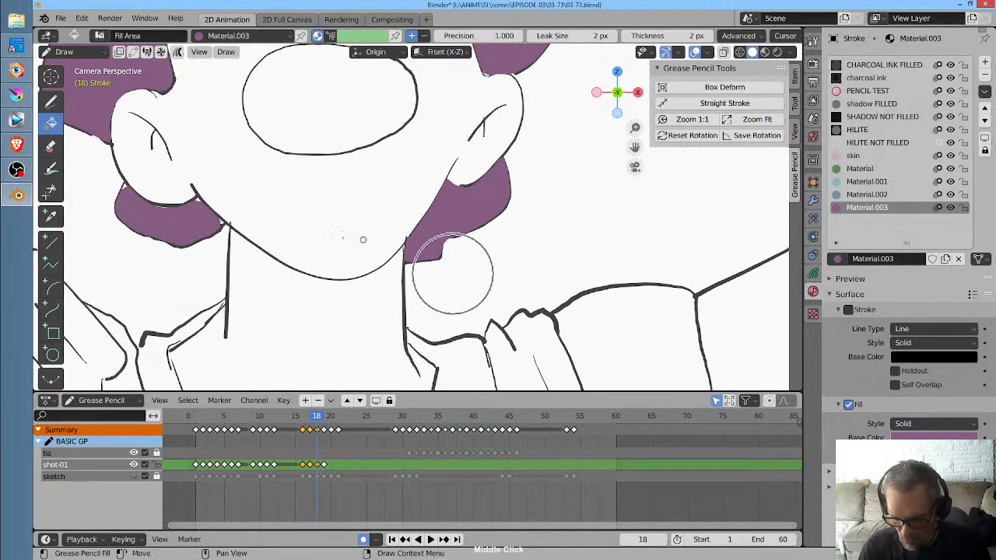
{"action": "left_click", "coordinate": [225, 223]}
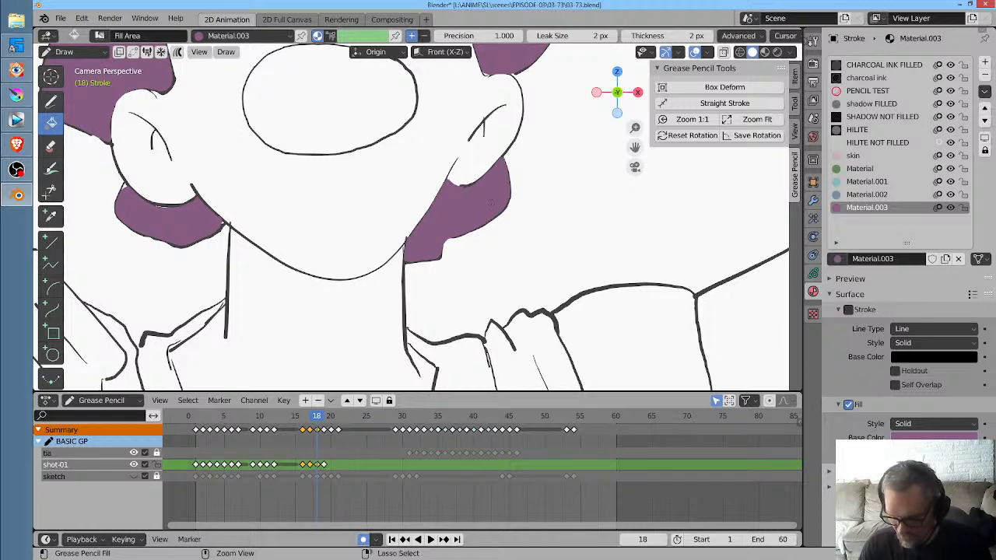
{"action": "middle_click_drag", "start_coordinate": [460, 200], "coordinate": [465, 257], "text": "ctrl"}
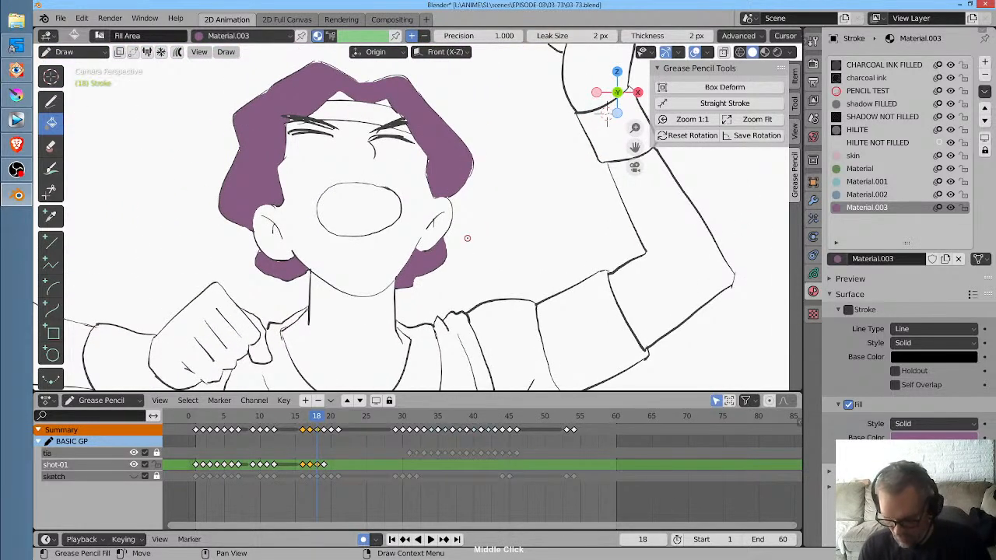
On frame 19, close the open hair outline beside the brows, ear and neck with Material.003 strokes and fill the hair
{"action": "key", "text": "Right"}
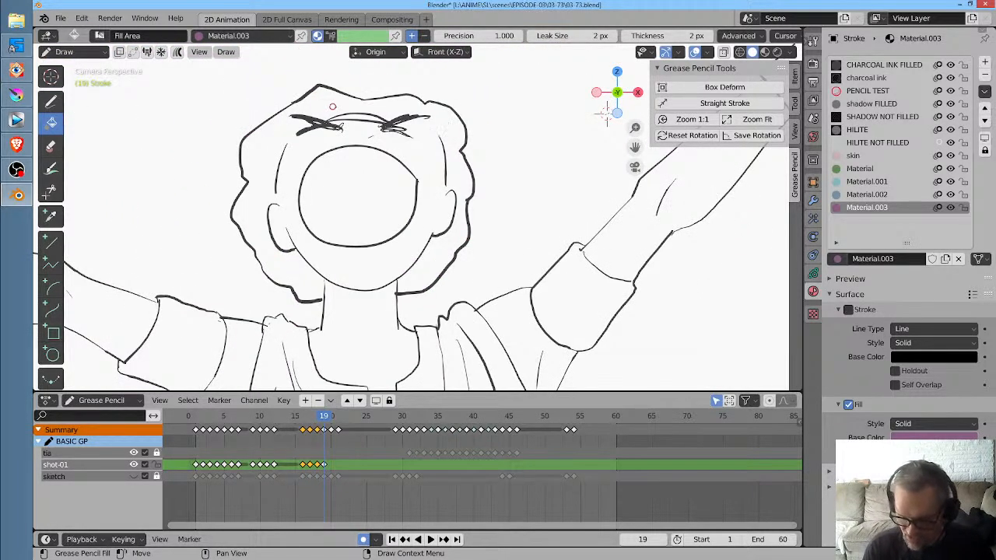
{"action": "mouse_move", "coordinate": [340, 122]}
{"action": "left_mouse_down"}
{"action": "mouse_move", "coordinate": [258, 154]}
{"action": "mouse_move", "coordinate": [252, 140]}
{"action": "mouse_move", "coordinate": [261, 161]}
{"action": "mouse_move", "coordinate": [282, 160]}
{"action": "mouse_move", "coordinate": [267, 193]}
{"action": "left_mouse_up"}
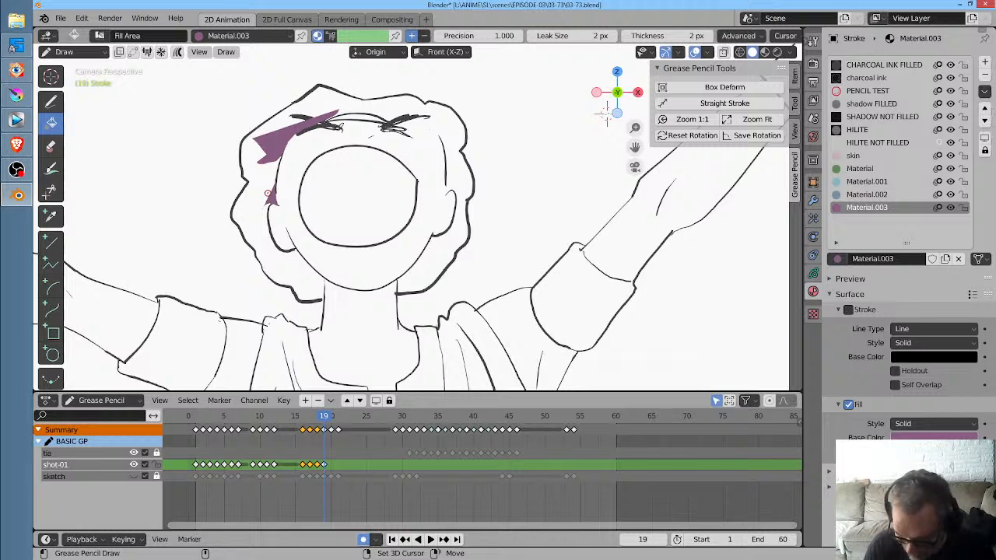
{"action": "left_click_drag", "start_coordinate": [319, 293], "coordinate": [322, 265]}
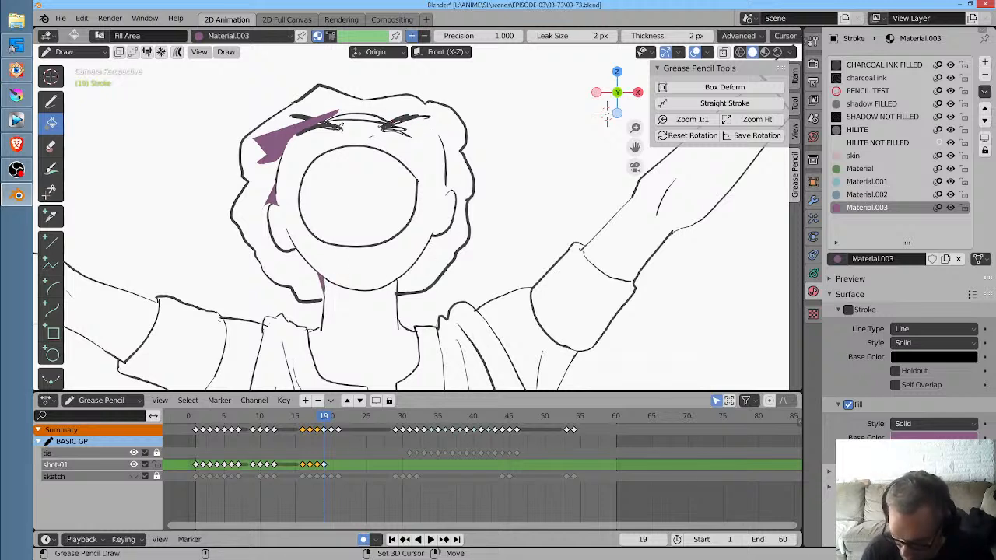
{"action": "mouse_move", "coordinate": [426, 121]}
{"action": "left_mouse_down"}
{"action": "mouse_move", "coordinate": [403, 131]}
{"action": "mouse_move", "coordinate": [456, 132]}
{"action": "left_mouse_up"}
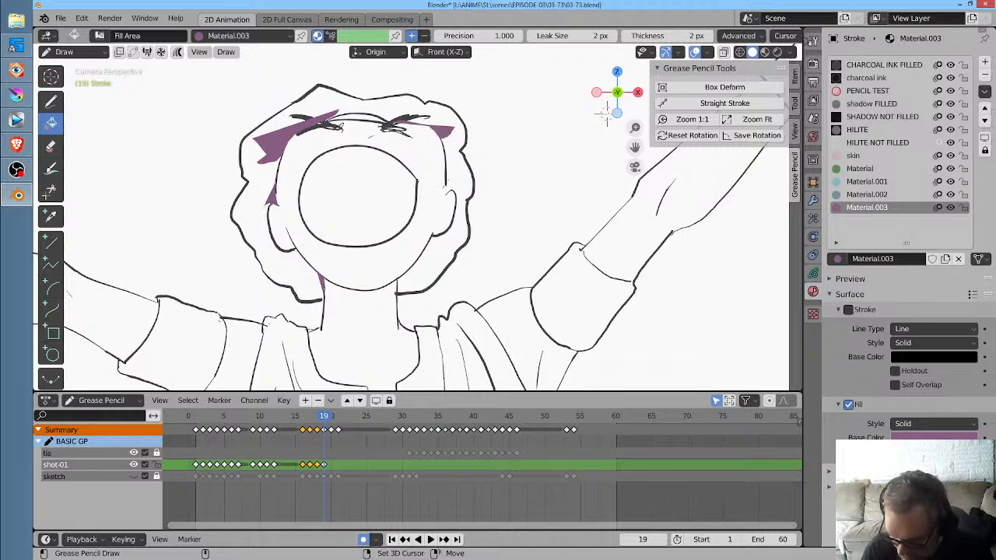
{"action": "left_click", "coordinate": [464, 173]}
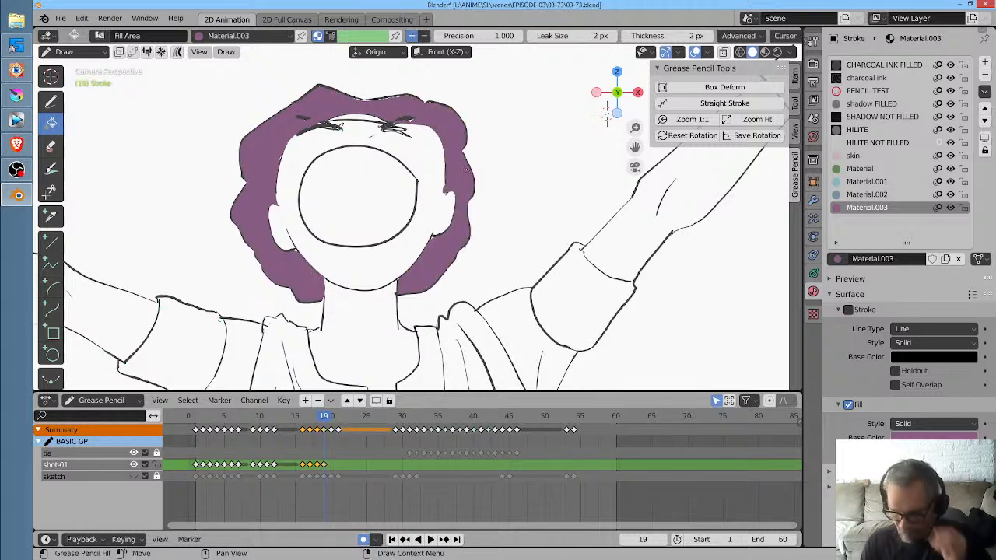
Return to frame 16, try filling the headband with the green Material, and undo that fill
{"action": "scroll", "coordinate": [549, 145], "scroll_direction": "down", "scroll_amount": 2}
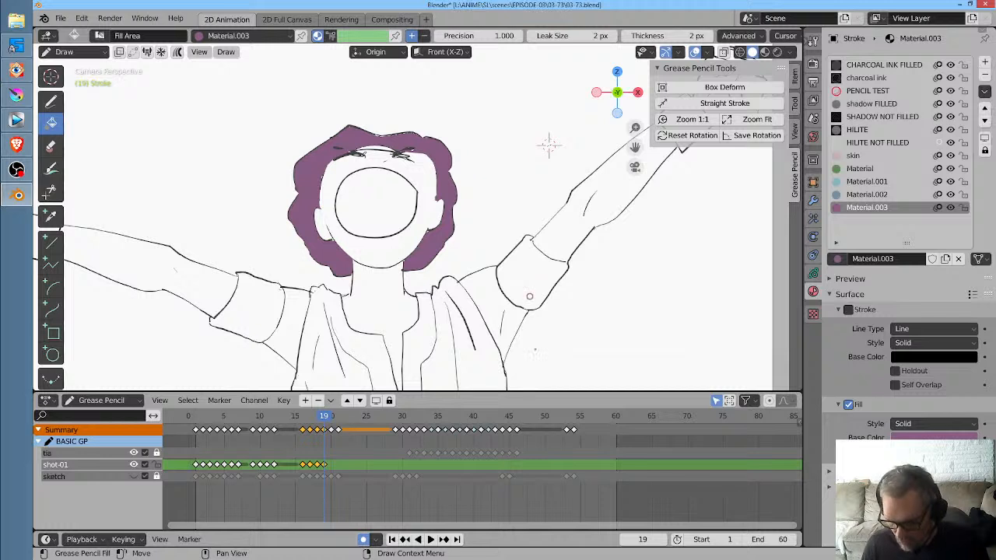
{"action": "left_click", "coordinate": [253, 418]}
{"action": "left_click_drag", "start_coordinate": [254, 420], "coordinate": [302, 417]}
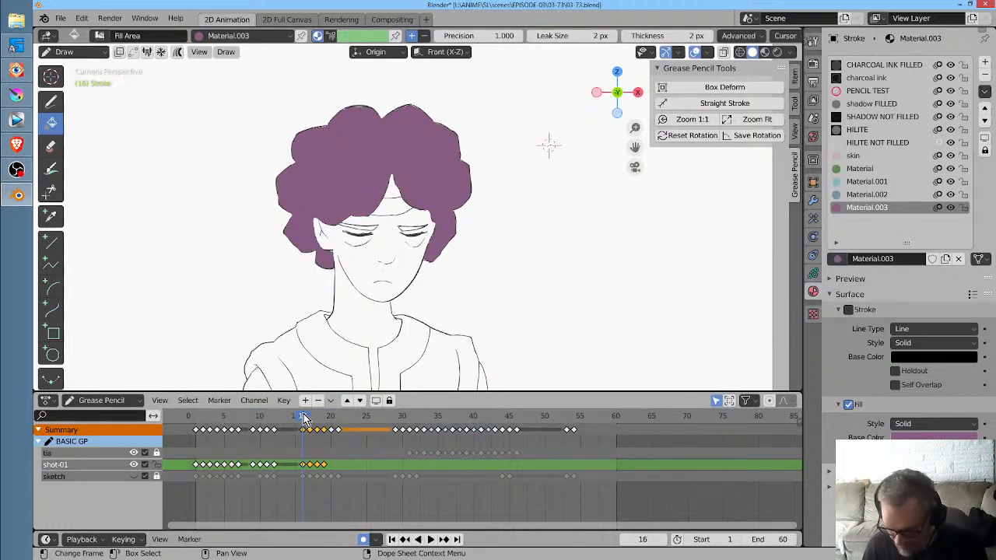
{"action": "left_click", "coordinate": [901, 169]}
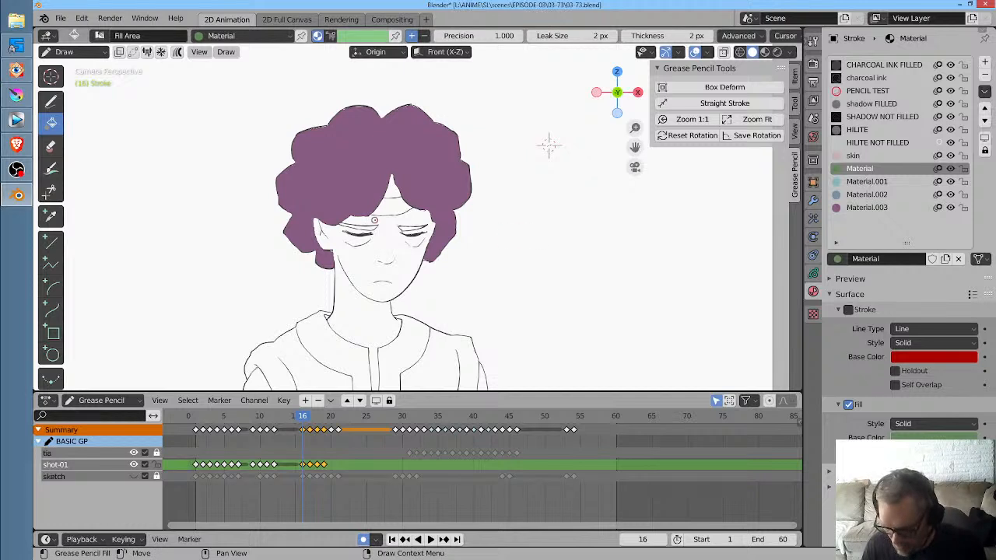
{"action": "left_click", "coordinate": [393, 205]}
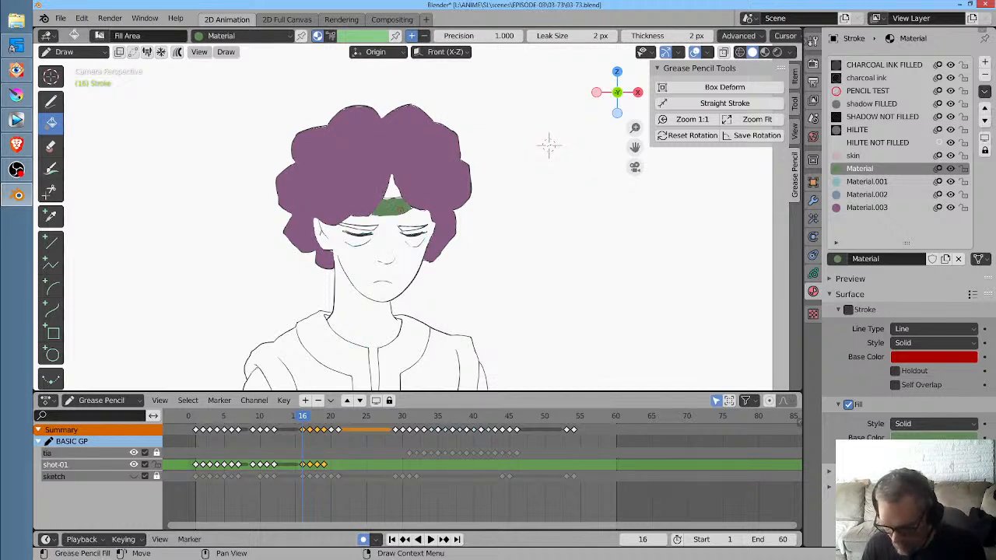
{"action": "key", "text": "ctrl+z"}
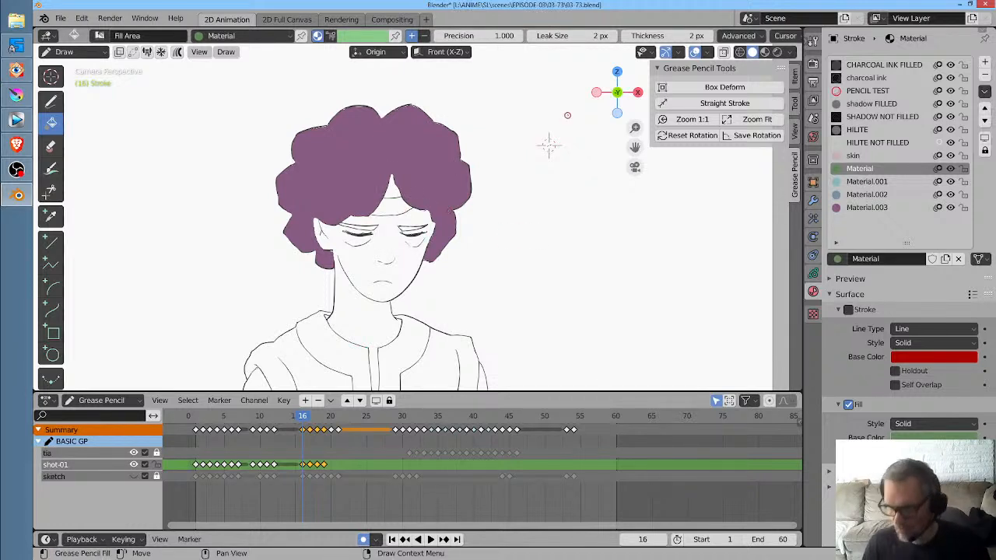
Save the current animation file under its existing name
{"action": "scroll", "coordinate": [453, 253], "scroll_direction": "up", "scroll_amount": 4}
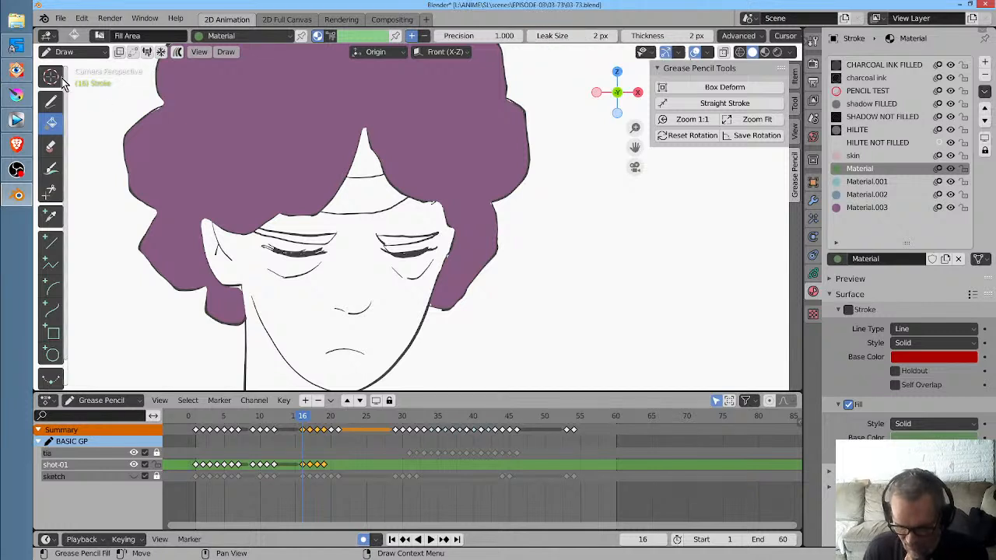
{"action": "left_click", "coordinate": [60, 19]}
{"action": "left_click", "coordinate": [80, 101]}
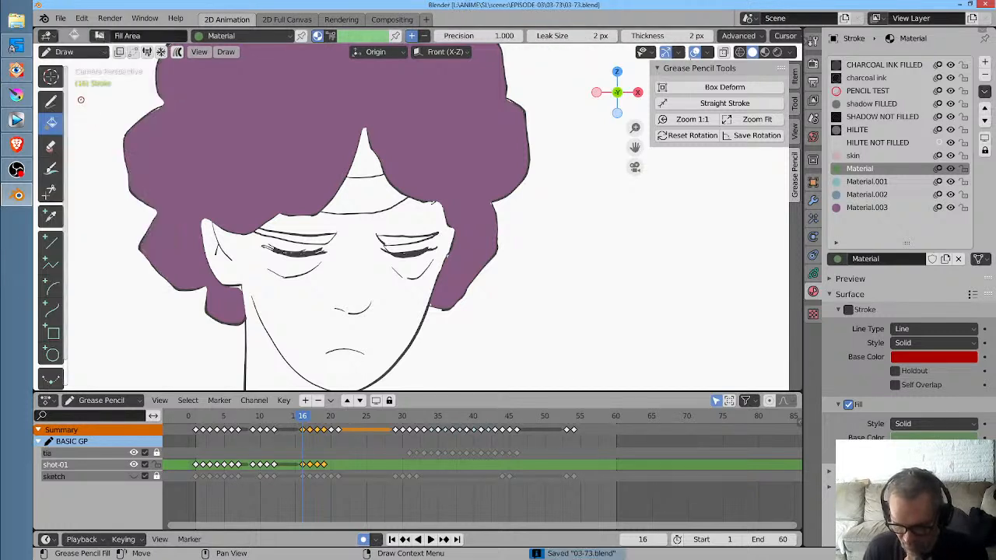
Start a new file from the General template
{"action": "left_click", "coordinate": [61, 19]}
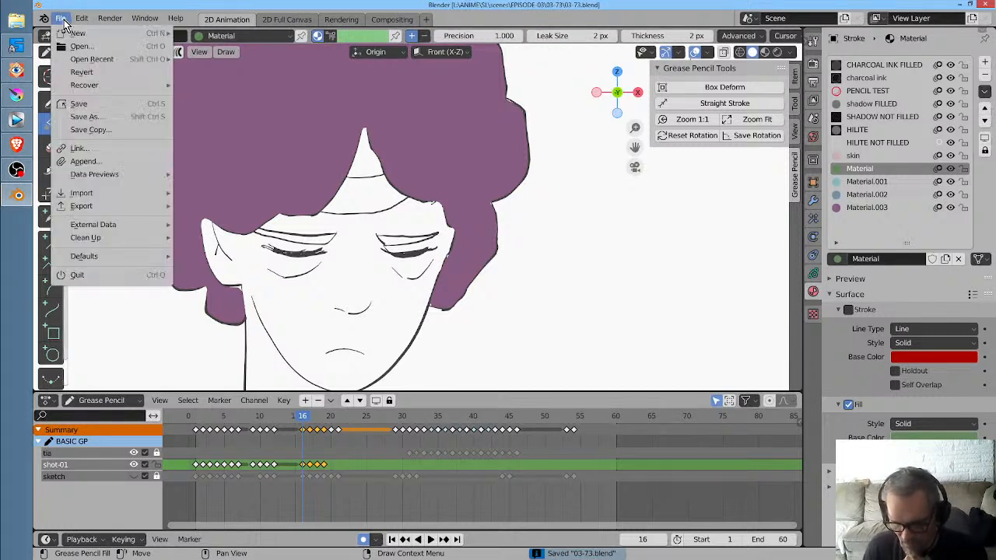
{"action": "left_click", "coordinate": [61, 18]}
{"action": "left_click", "coordinate": [63, 20]}
{"action": "mouse_move", "coordinate": [86, 32]}
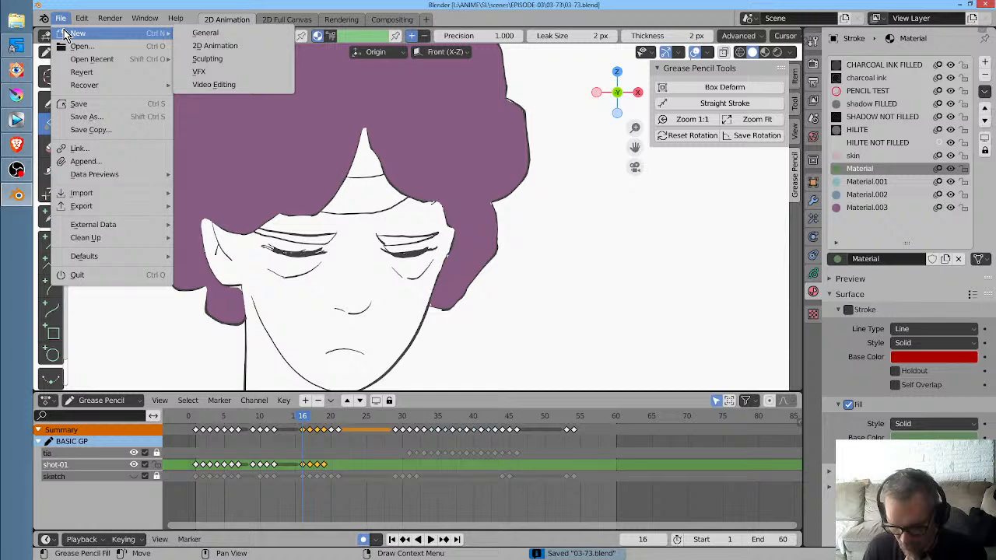
{"action": "left_click", "coordinate": [208, 31]}
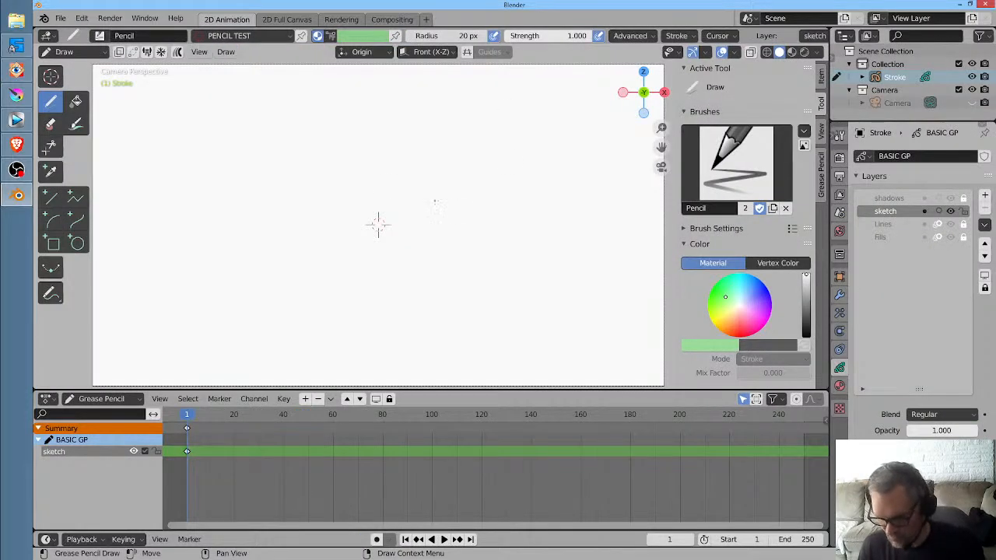
Choose the Fill tool and set its Precision to 1.500, Leak Size to 1 px and Thickness to 1 px
{"action": "left_click", "coordinate": [78, 105]}
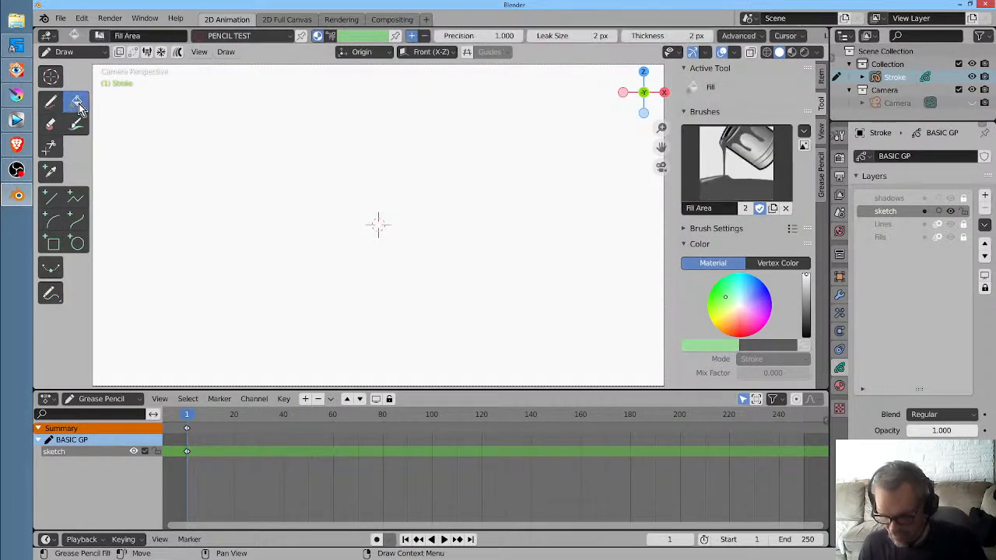
{"action": "left_click", "coordinate": [493, 36]}
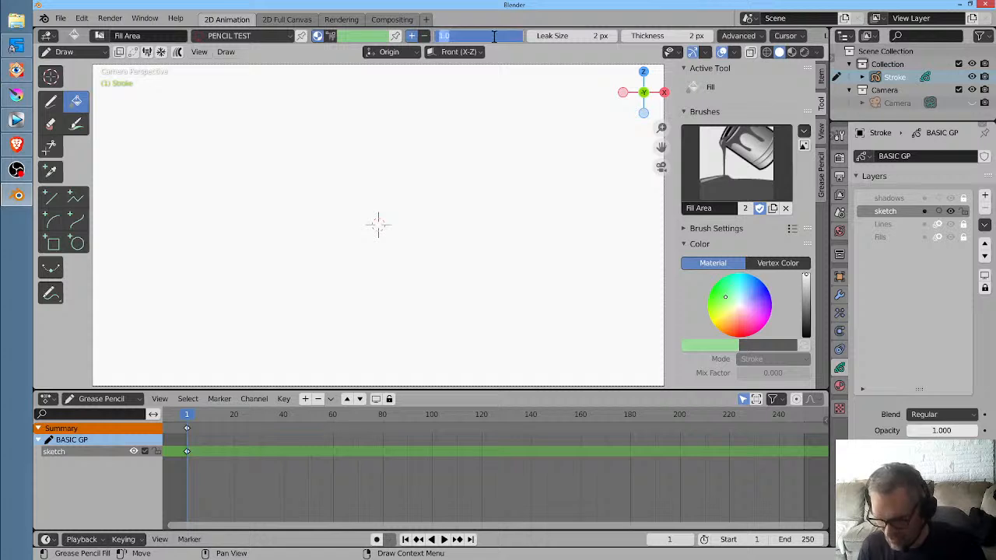
{"action": "type", "text": "1.5"}
{"action": "key", "text": "Return"}
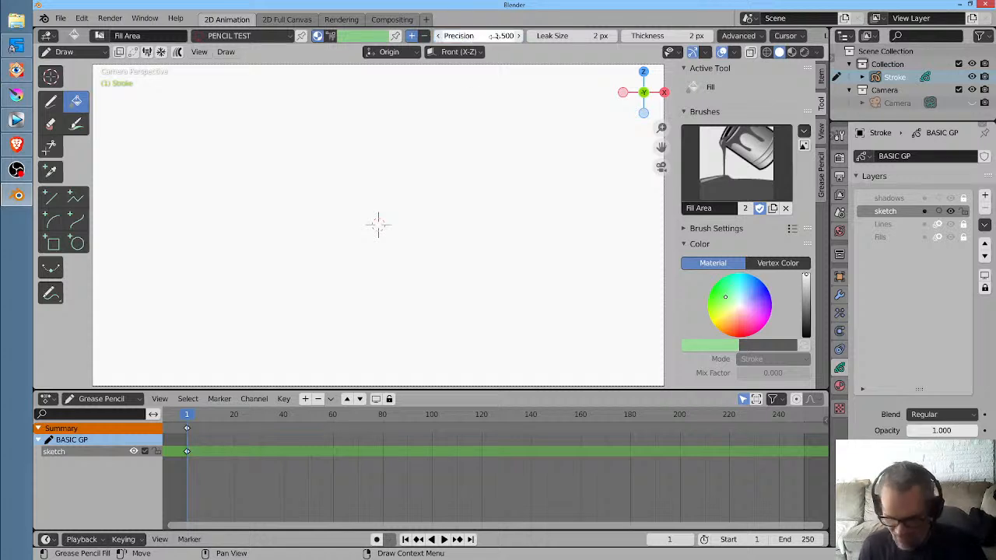
{"action": "left_click", "coordinate": [534, 36]}
{"action": "left_click", "coordinate": [629, 36]}
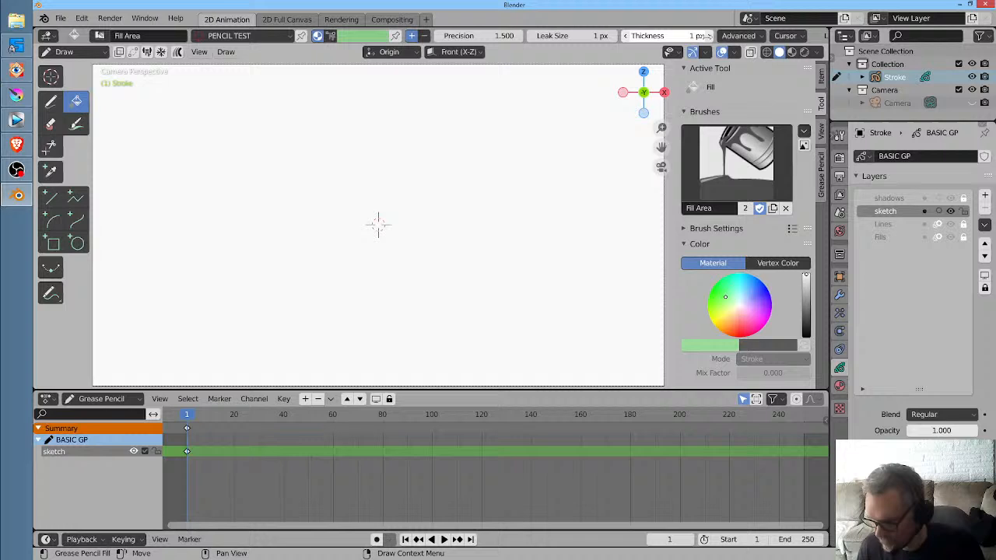
Set the Fill tool's Stroke Extension to 0.100 and show its extension lines
{"action": "left_click", "coordinate": [755, 36]}
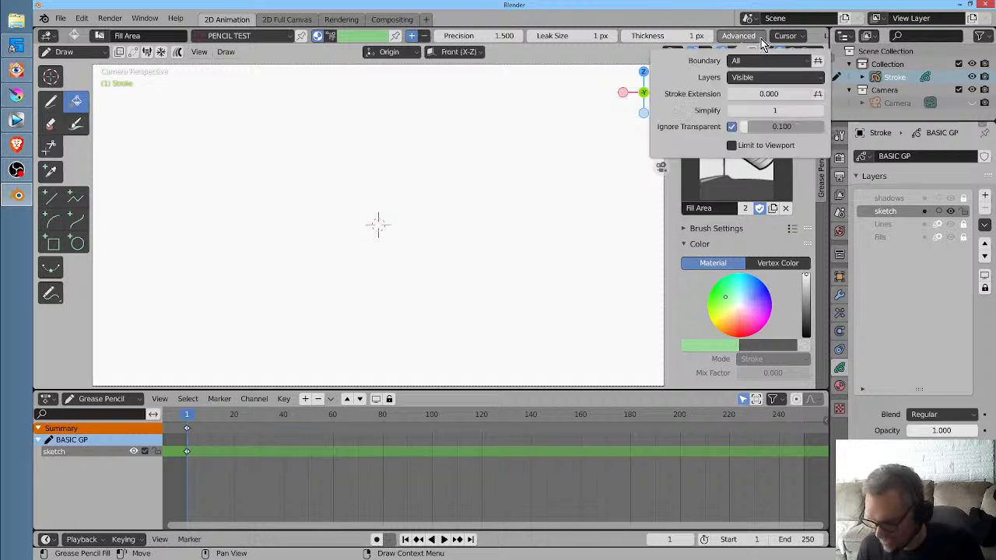
{"action": "left_click", "coordinate": [818, 95]}
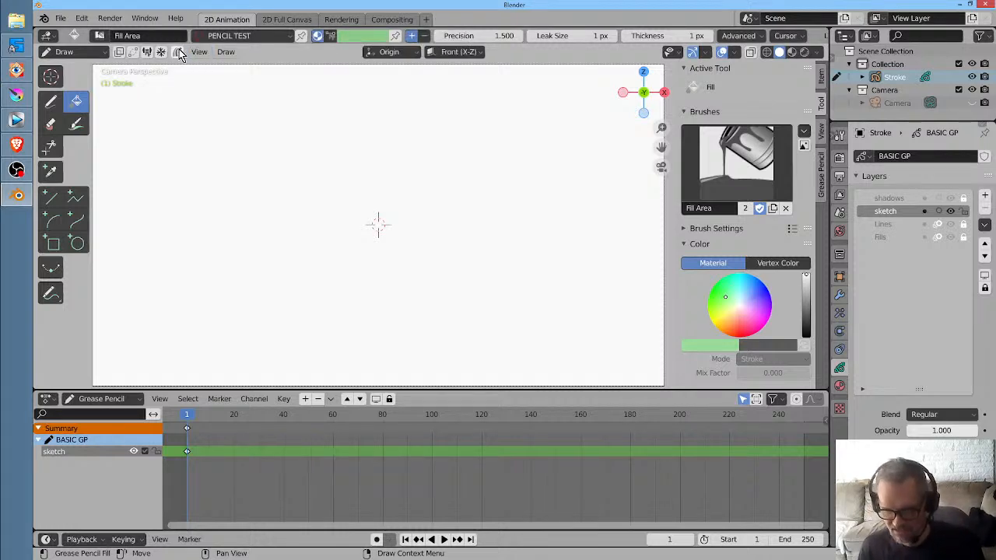
Make Draw the active tool and save the current setup as the startup file
{"action": "left_click", "coordinate": [52, 104]}
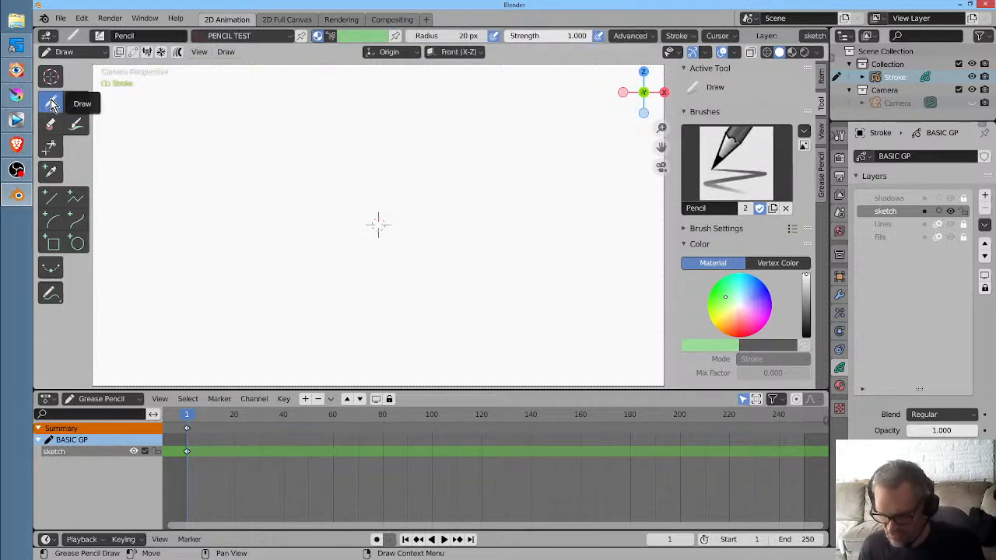
{"action": "left_click", "coordinate": [61, 19]}
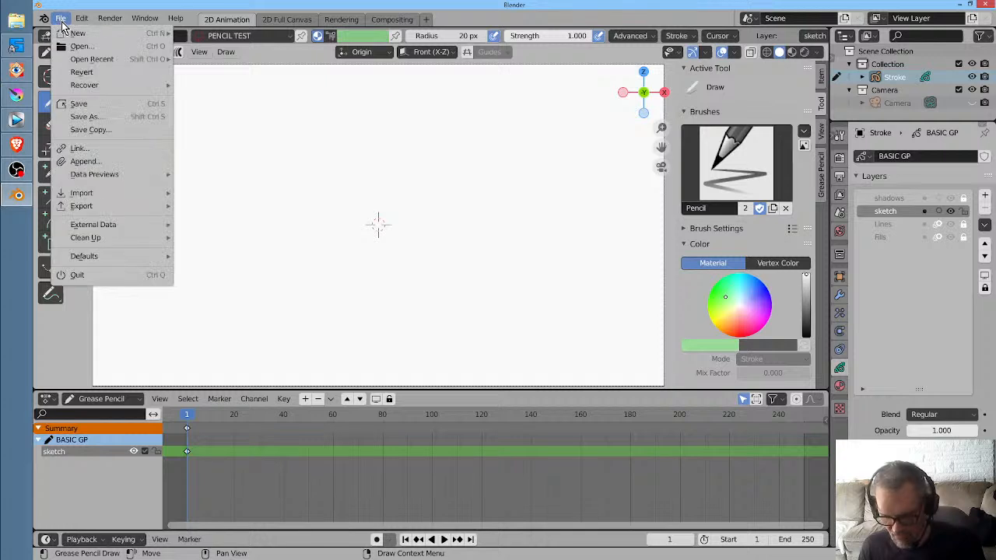
{"action": "mouse_move", "coordinate": [122, 220]}
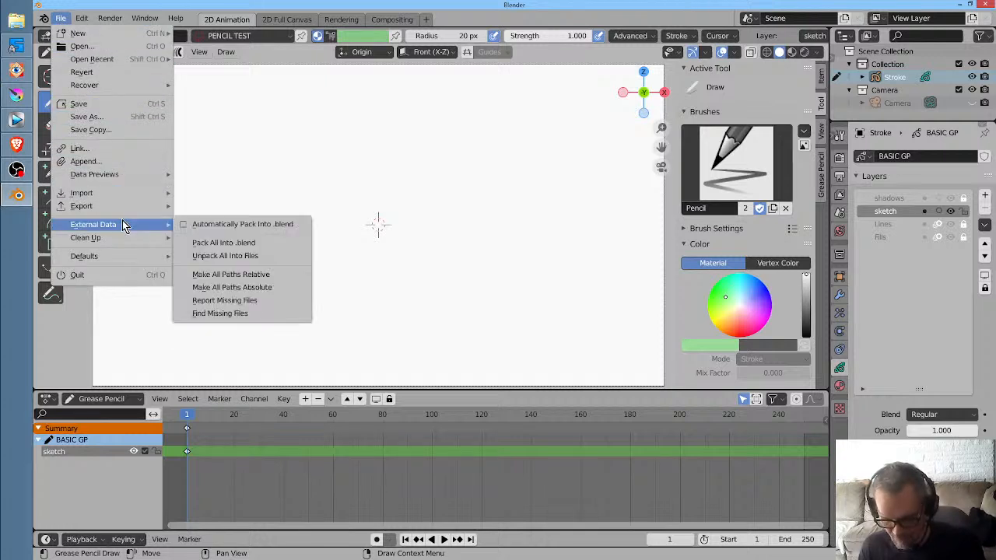
{"action": "mouse_move", "coordinate": [114, 254]}
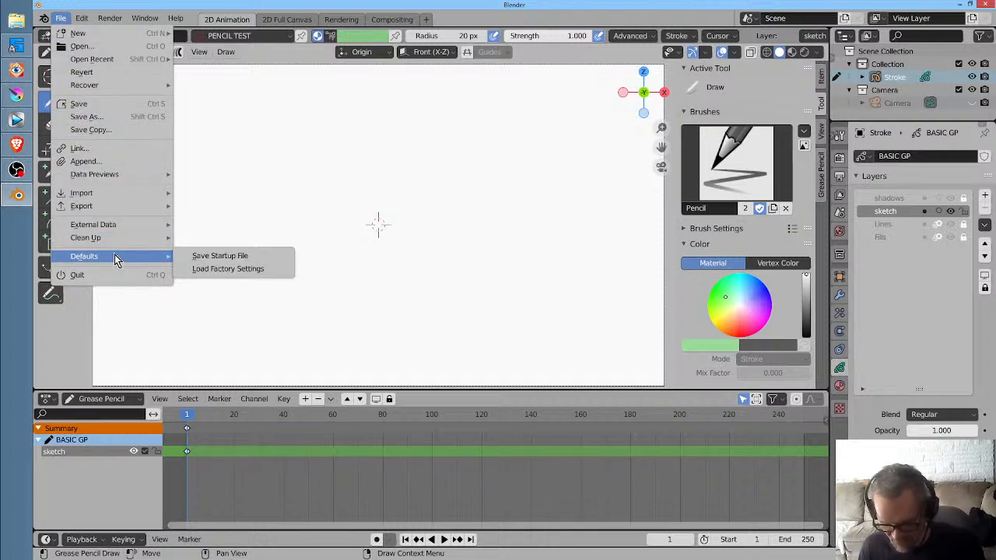
{"action": "left_click", "coordinate": [248, 257]}
{"action": "left_click", "coordinate": [249, 260]}
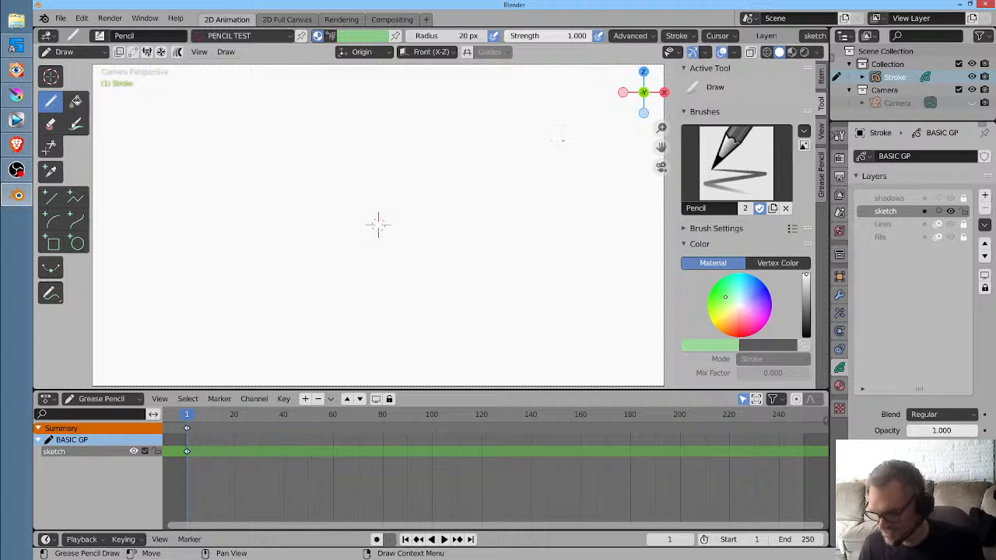
Start a new General file without saving changes and sketch a rough looping oval on the sketch layer with the PENCIL TEST material
{"action": "left_click", "coordinate": [60, 17]}
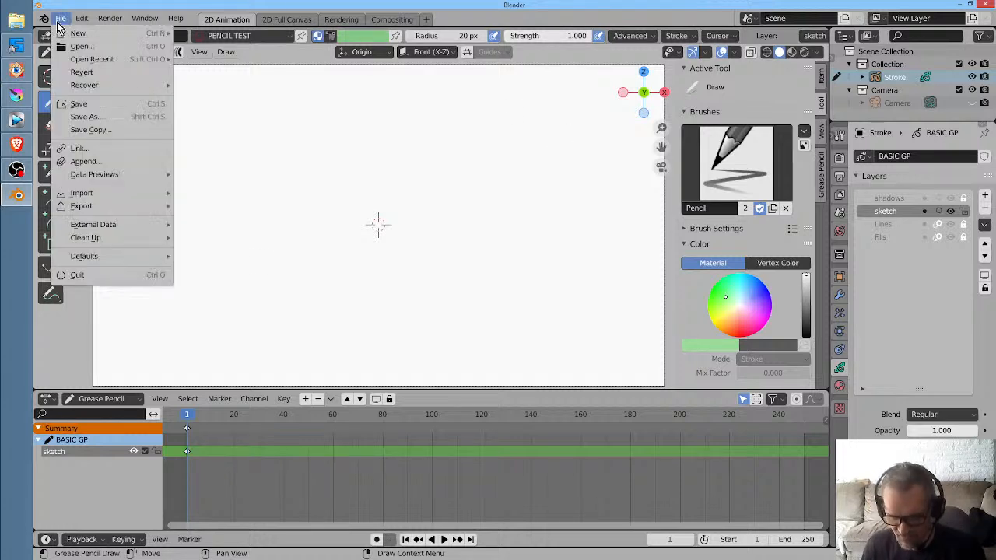
{"action": "mouse_move", "coordinate": [65, 38]}
{"action": "left_click", "coordinate": [217, 45]}
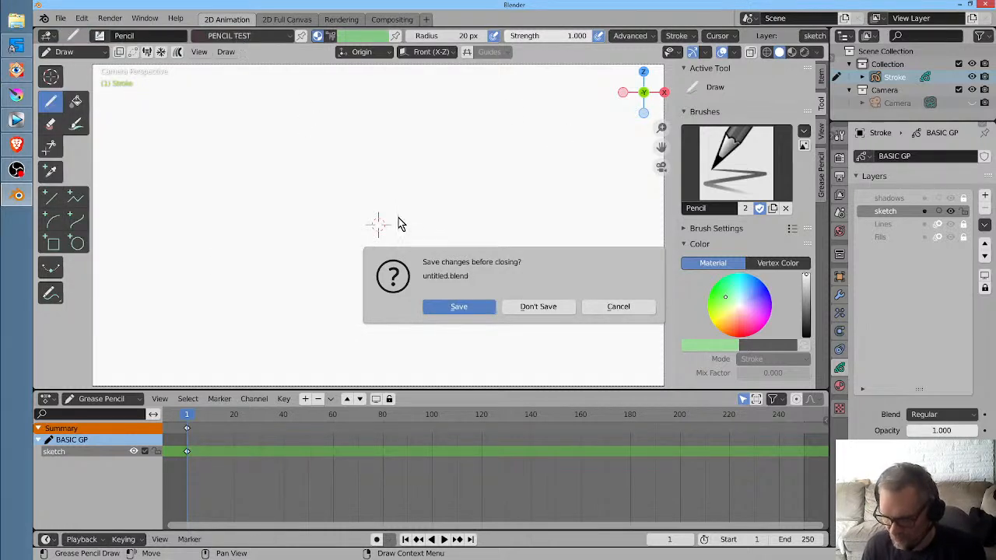
{"action": "left_click", "coordinate": [529, 308]}
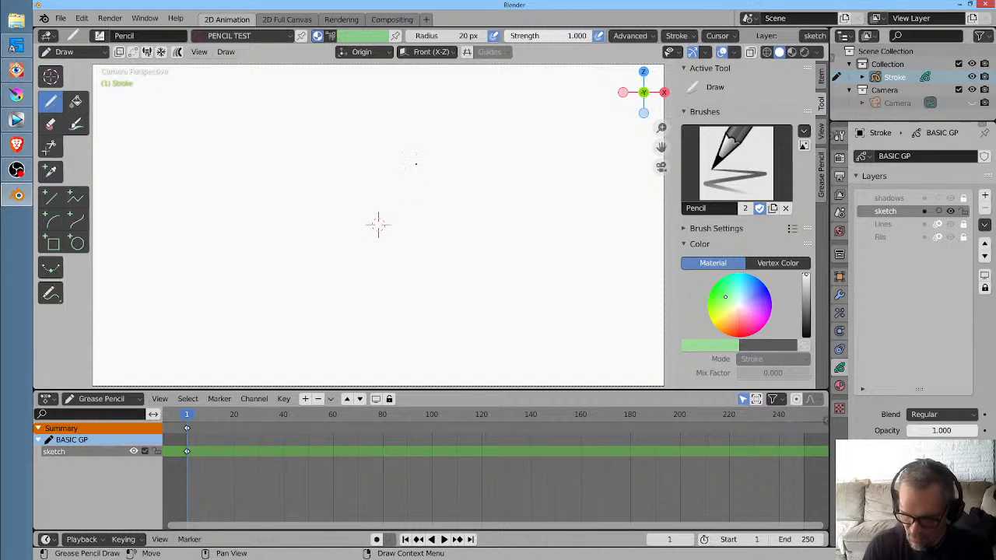
{"action": "mouse_move", "coordinate": [415, 160]}
{"action": "left_mouse_down"}
{"action": "mouse_move", "coordinate": [467, 167]}
{"action": "mouse_move", "coordinate": [303, 256]}
{"action": "left_mouse_up"}
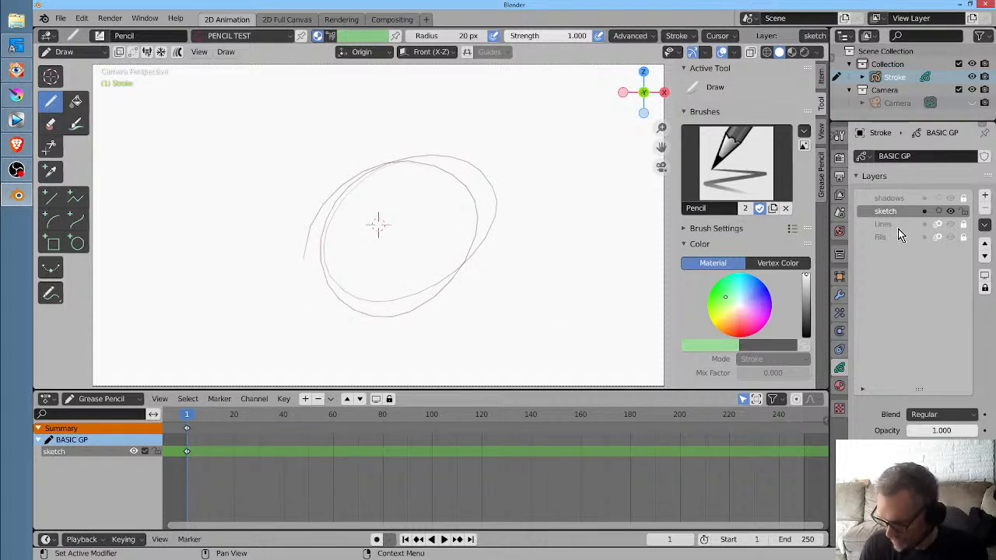
Turn on auto keying and draw overlapping ovals on the Lines layer with charcoal ink, beside the sketched oval
{"action": "left_click", "coordinate": [887, 224]}
{"action": "left_click", "coordinate": [839, 386]}
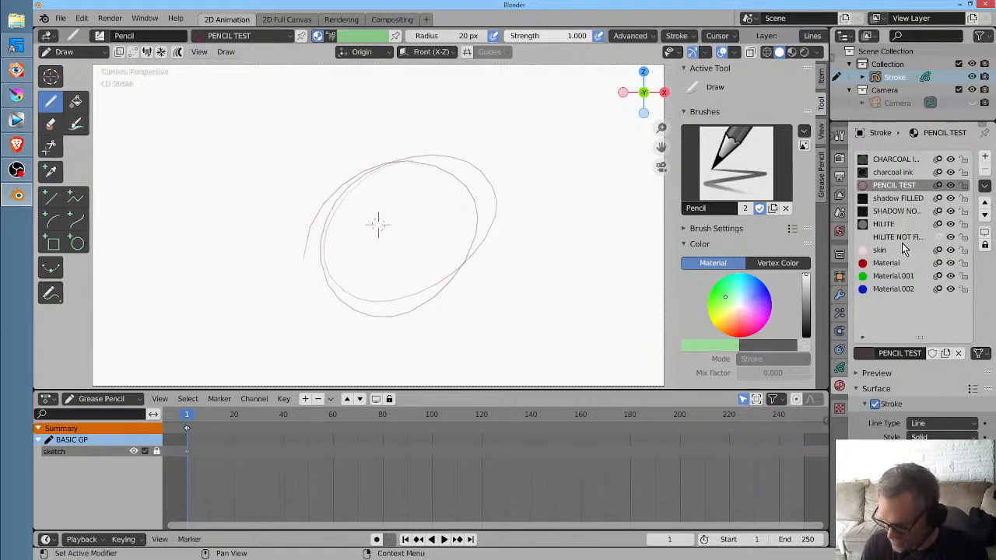
{"action": "left_click", "coordinate": [910, 172]}
{"action": "left_click", "coordinate": [380, 332]}
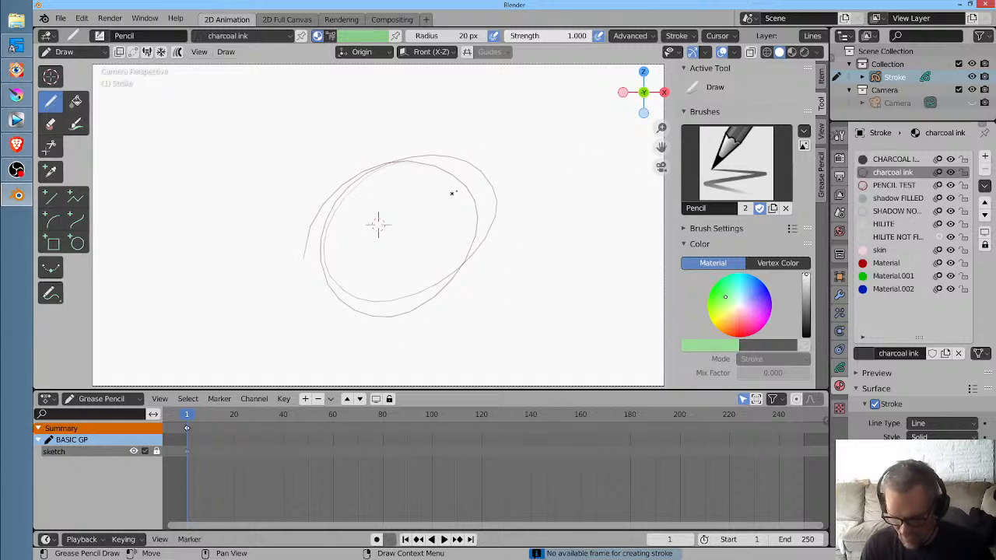
{"action": "left_click", "coordinate": [376, 539]}
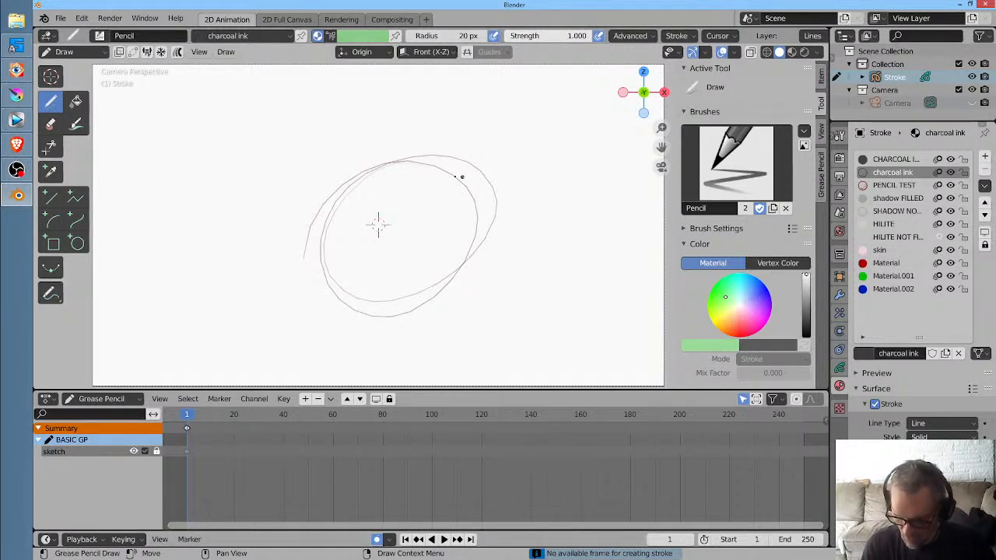
{"action": "mouse_move", "coordinate": [251, 119]}
{"action": "left_mouse_down"}
{"action": "mouse_move", "coordinate": [203, 138]}
{"action": "mouse_move", "coordinate": [263, 119]}
{"action": "mouse_move", "coordinate": [299, 235]}
{"action": "mouse_move", "coordinate": [218, 295]}
{"action": "left_mouse_up"}
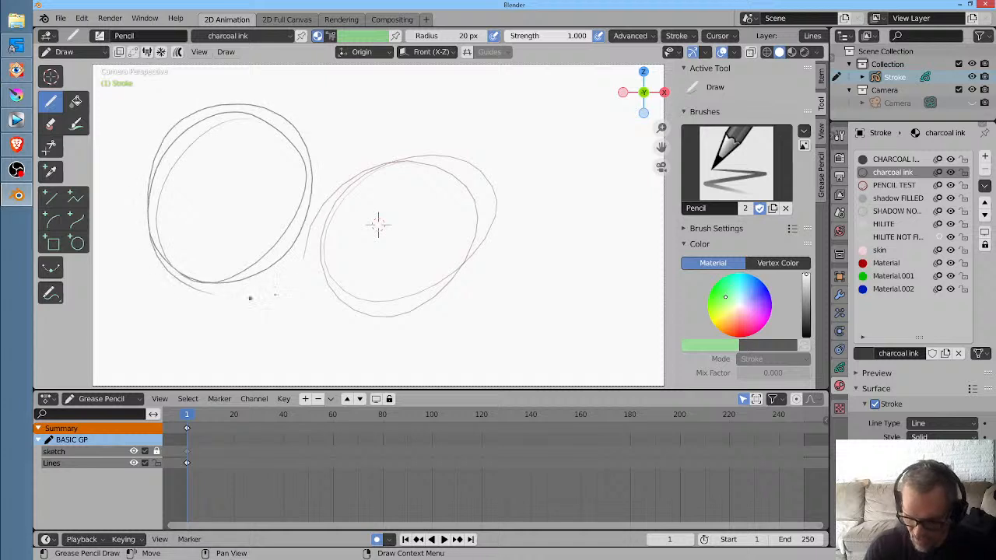
On the Fills layer, fill the charcoal oval's interior and outer rim with the green Material.001 using the Fill tool
{"action": "left_click", "coordinate": [841, 369]}
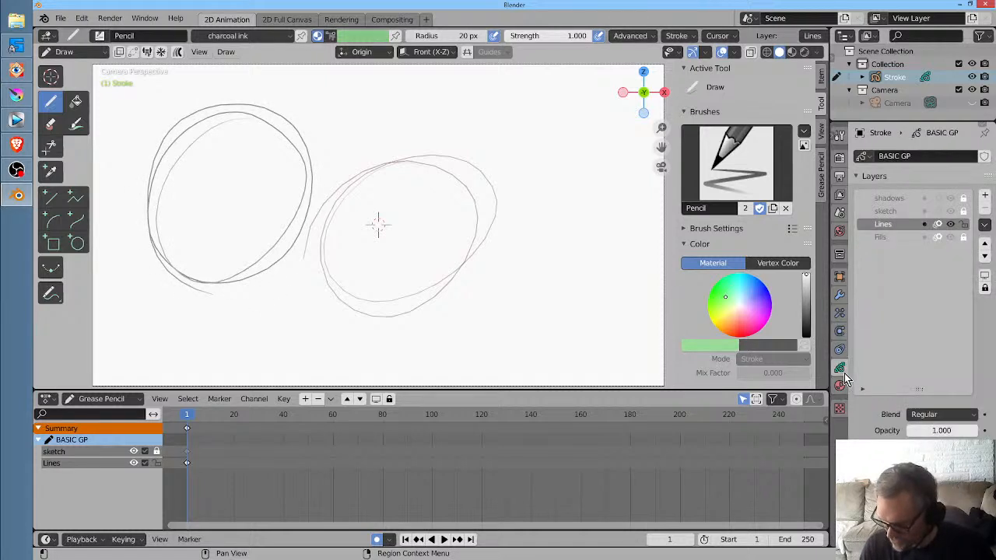
{"action": "left_click", "coordinate": [899, 238]}
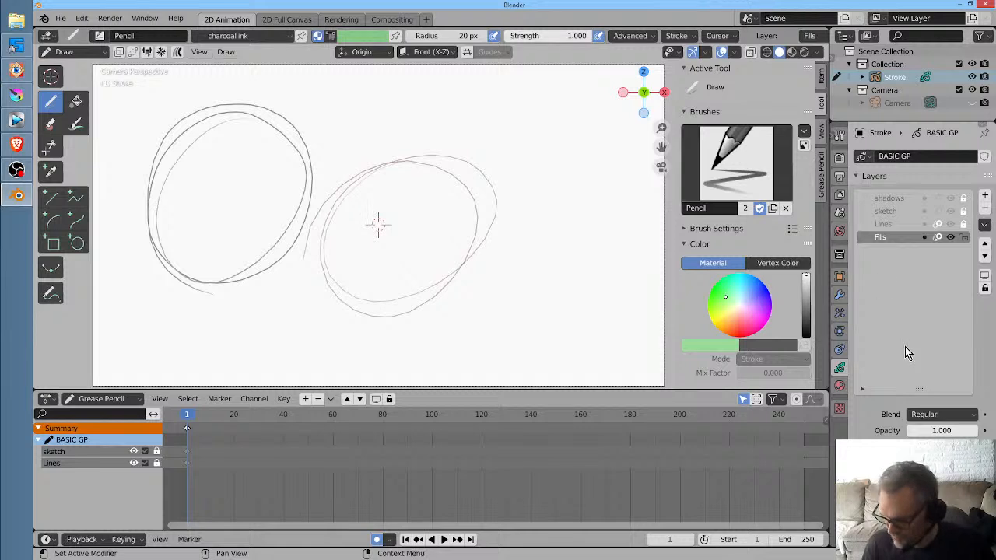
{"action": "left_click", "coordinate": [840, 386]}
{"action": "left_click", "coordinate": [893, 276]}
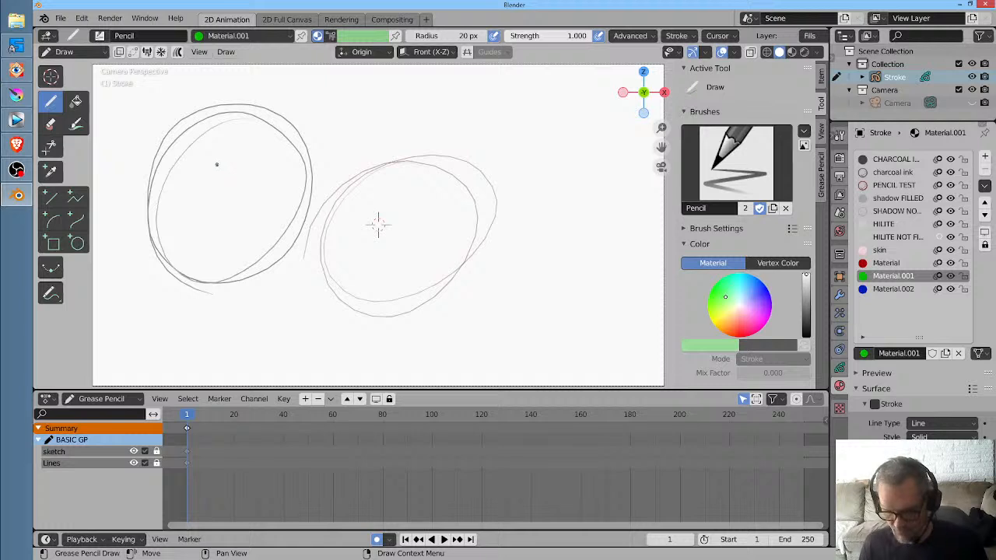
{"action": "left_click", "coordinate": [76, 101]}
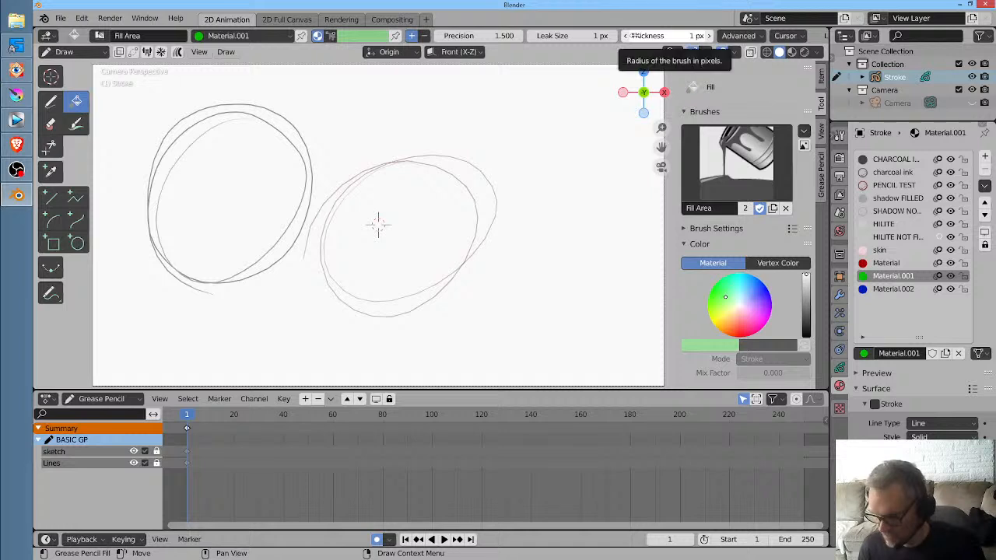
{"action": "left_click", "coordinate": [756, 39]}
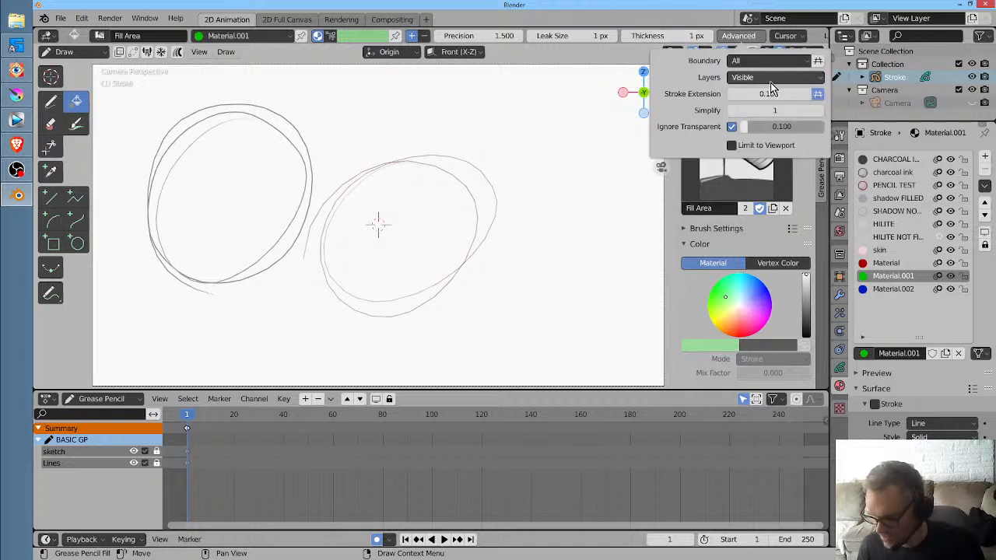
{"action": "left_click", "coordinate": [221, 166]}
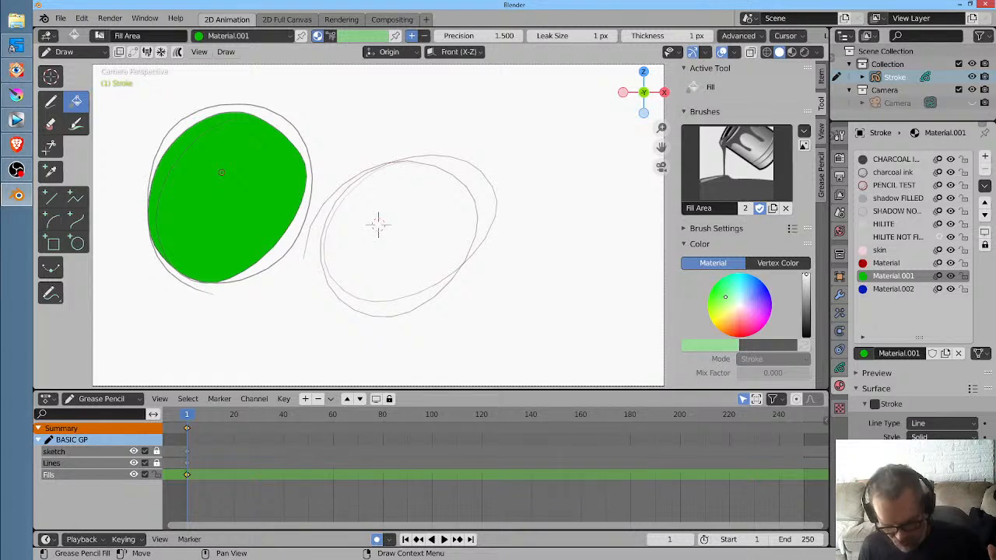
{"action": "left_click", "coordinate": [287, 241]}
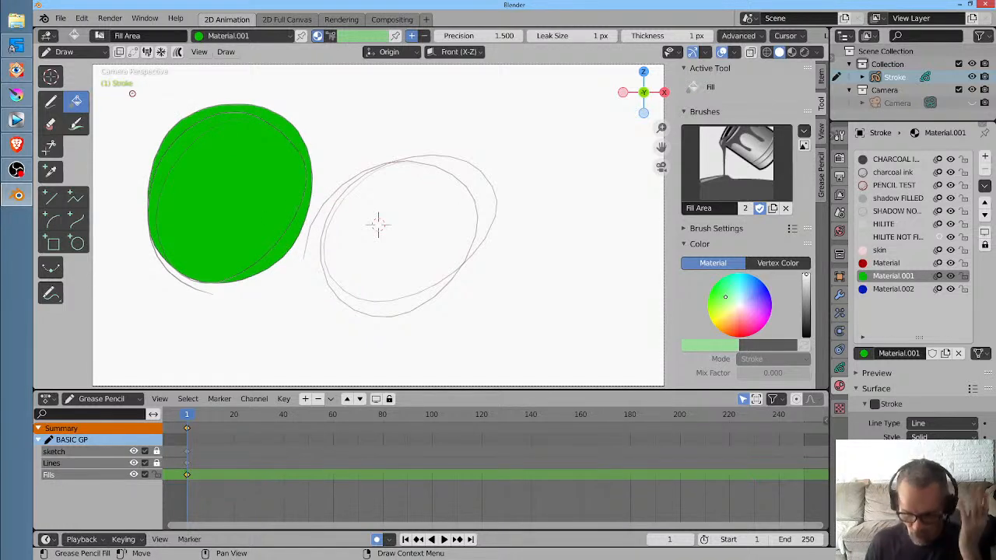
Reopen the recent animation file 03-73.blend without saving the test file
{"action": "left_click", "coordinate": [60, 19]}
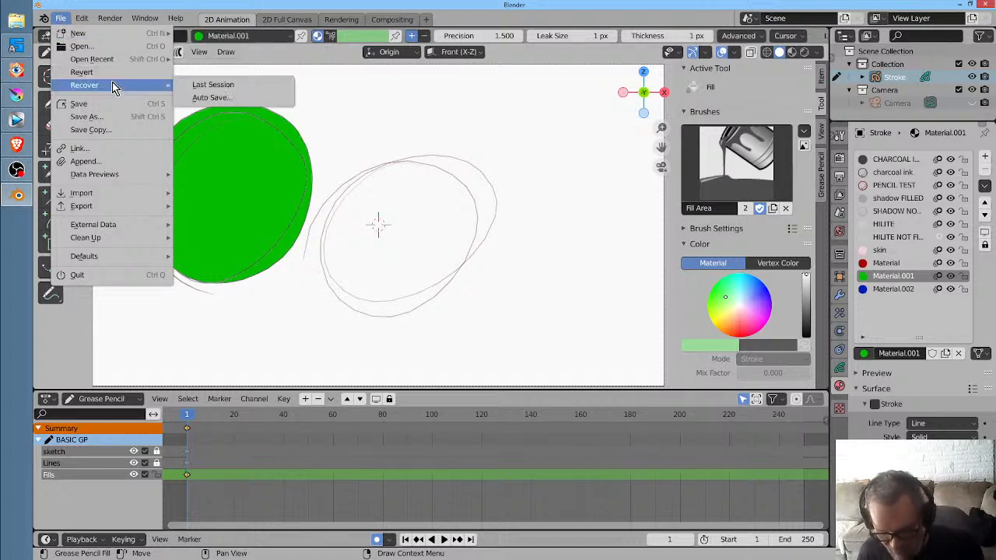
{"action": "mouse_move", "coordinate": [119, 61]}
{"action": "left_click", "coordinate": [241, 71]}
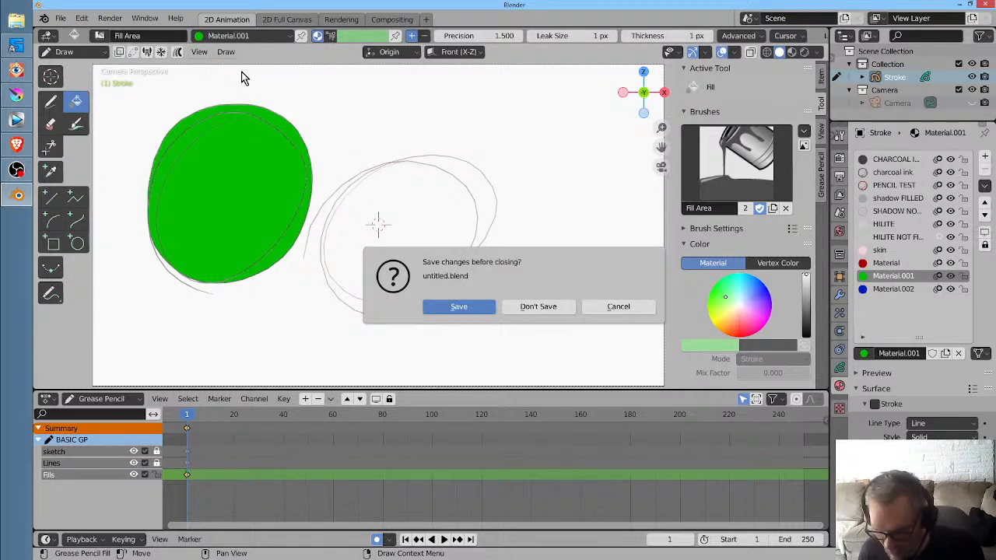
{"action": "left_click", "coordinate": [535, 306]}
{"action": "scroll", "coordinate": [556, 116], "scroll_direction": "down", "scroll_amount": 4}
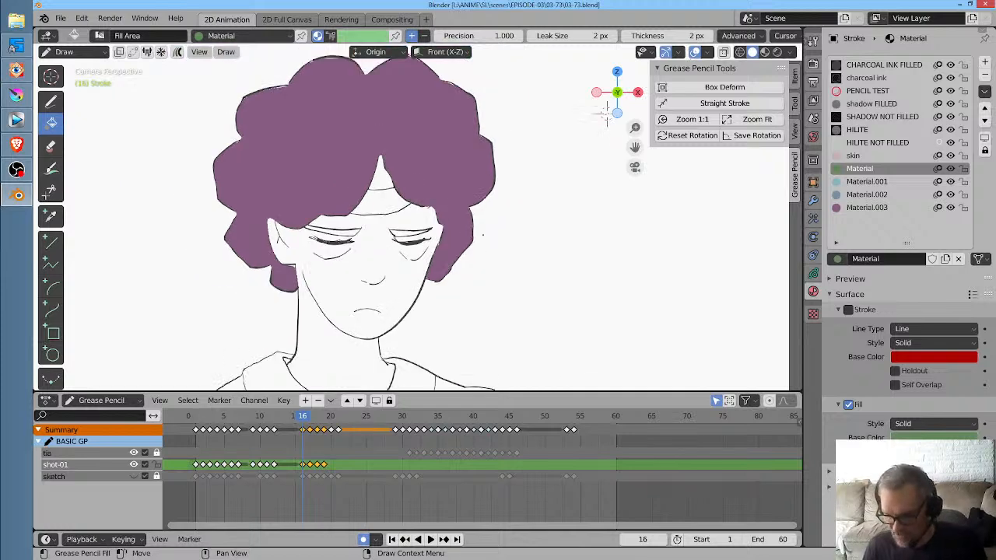
{"action": "scroll", "coordinate": [555, 117], "scroll_direction": "up", "scroll_amount": 4}
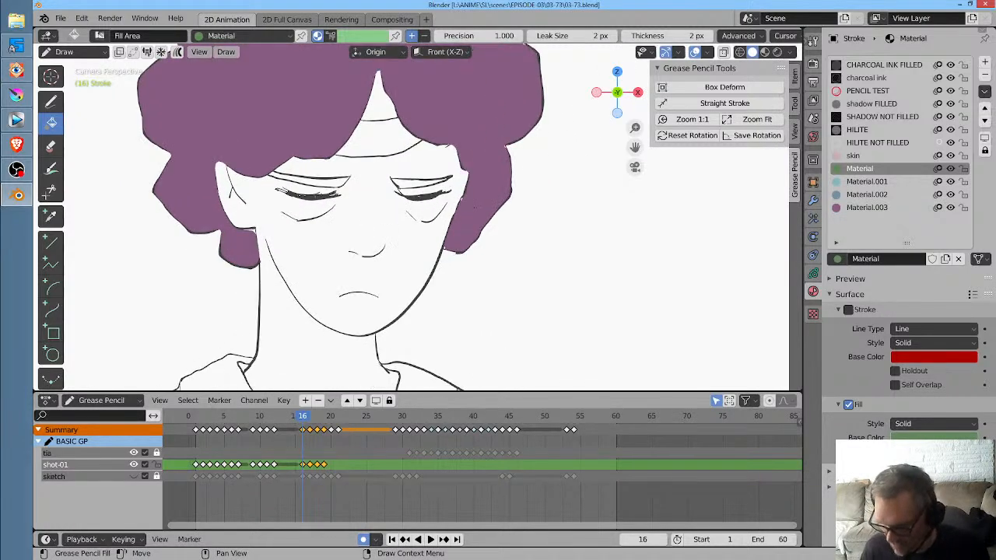
Try filling the character's left-hand eyebrow at frame 16 with the purple Material.003, and undo that fill
{"action": "left_click", "coordinate": [841, 207]}
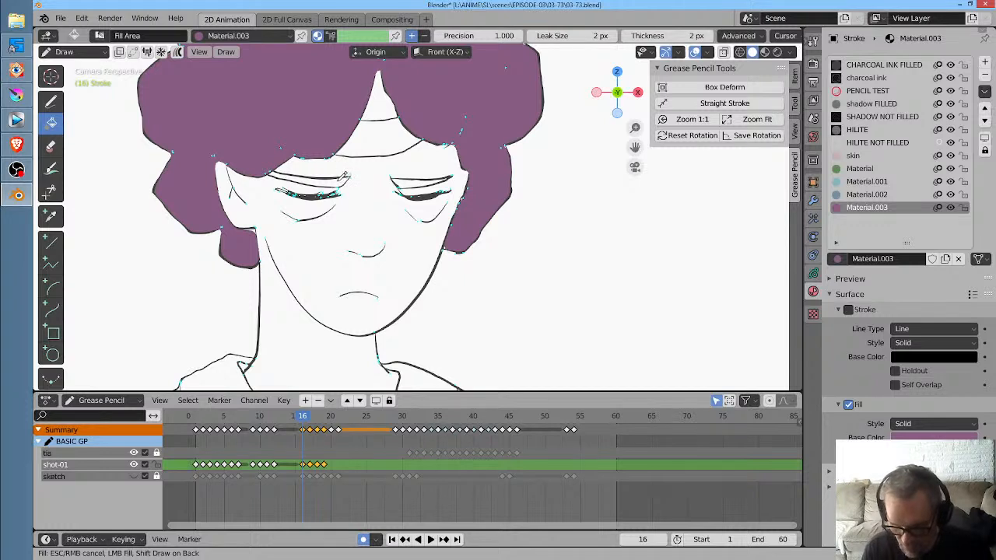
{"action": "left_click", "coordinate": [342, 179]}
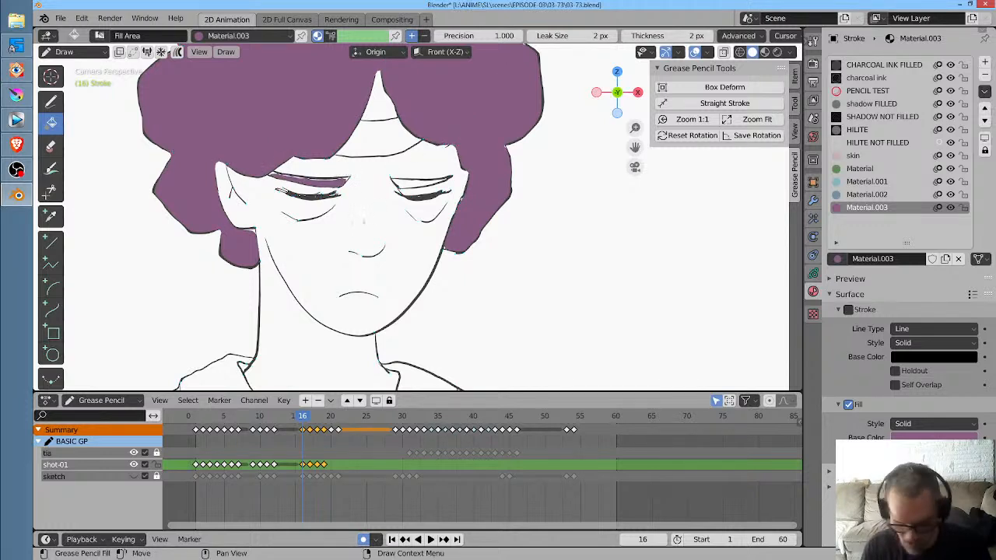
{"action": "key", "text": "ctrl+z"}
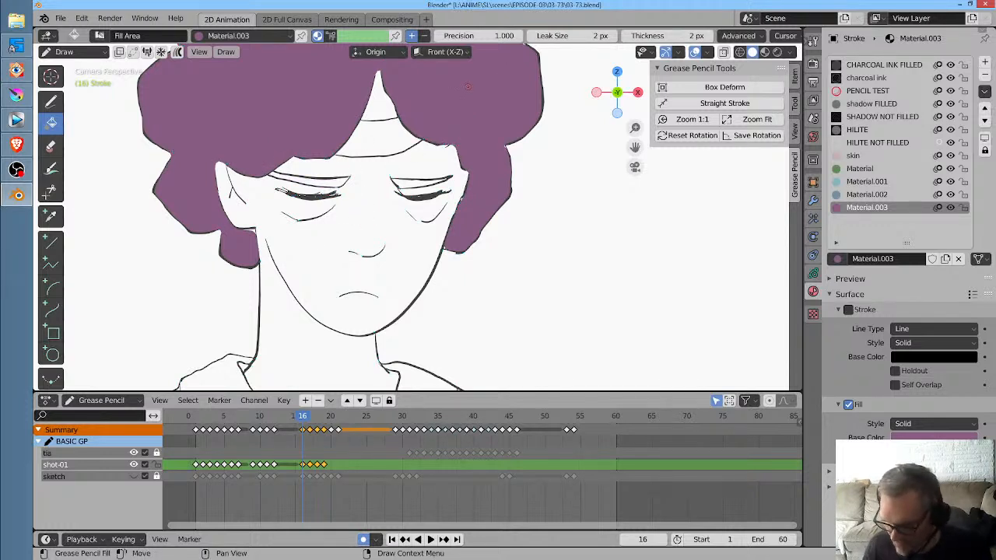
Set the Fill tool's Precision to 1.500, Leak Size to 1 px and Thickness to 1 px, and open its advanced settings
{"action": "left_click", "coordinate": [486, 35]}
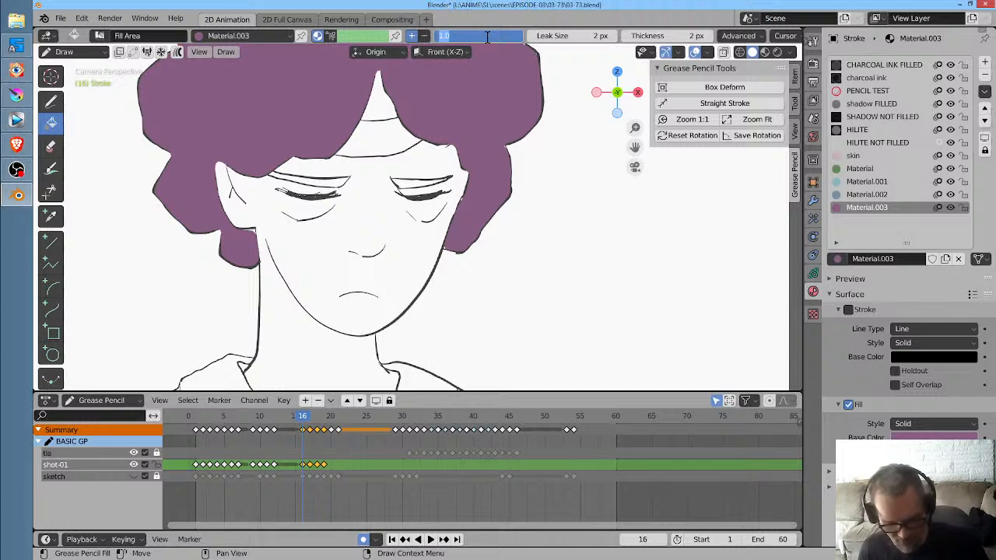
{"action": "key", "text": "Return"}
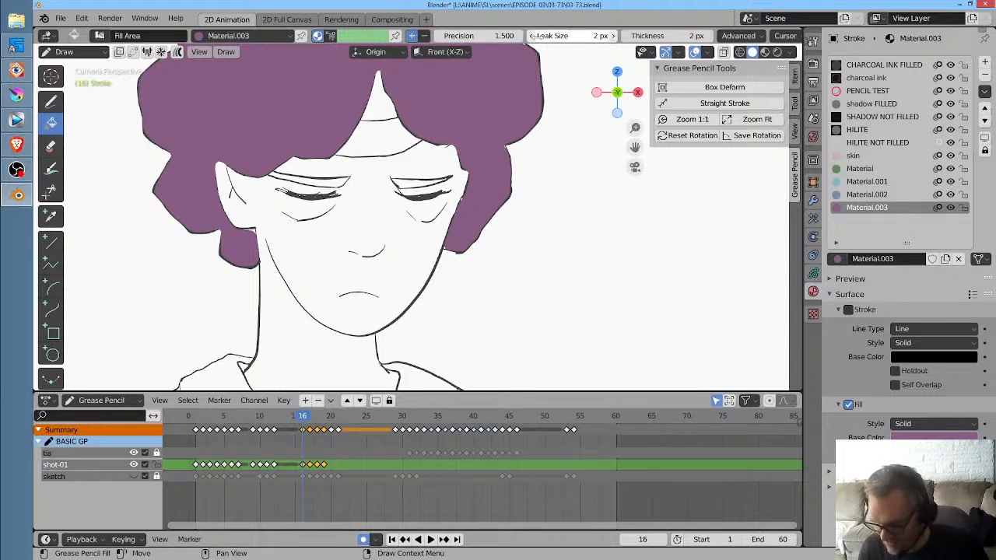
{"action": "left_click", "coordinate": [532, 35]}
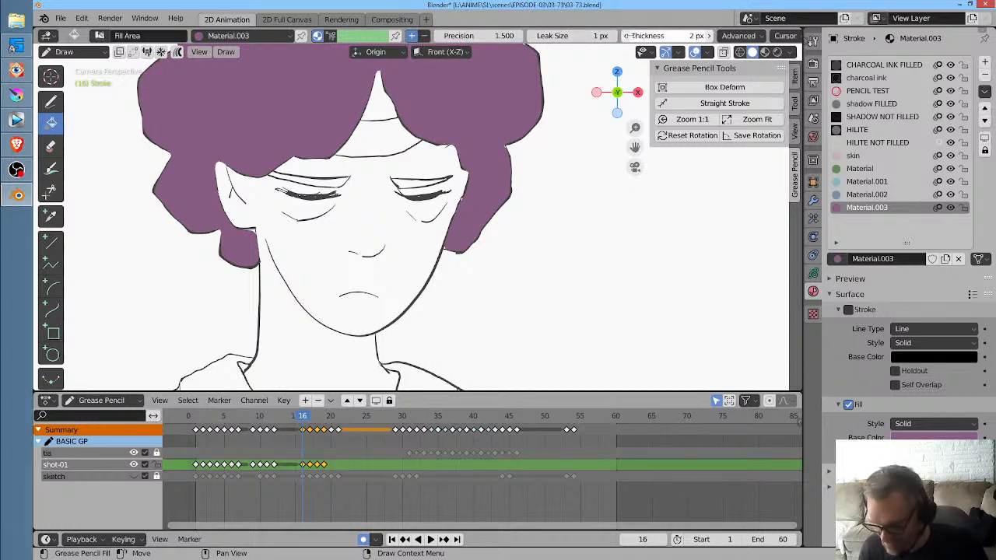
{"action": "left_click", "coordinate": [626, 36]}
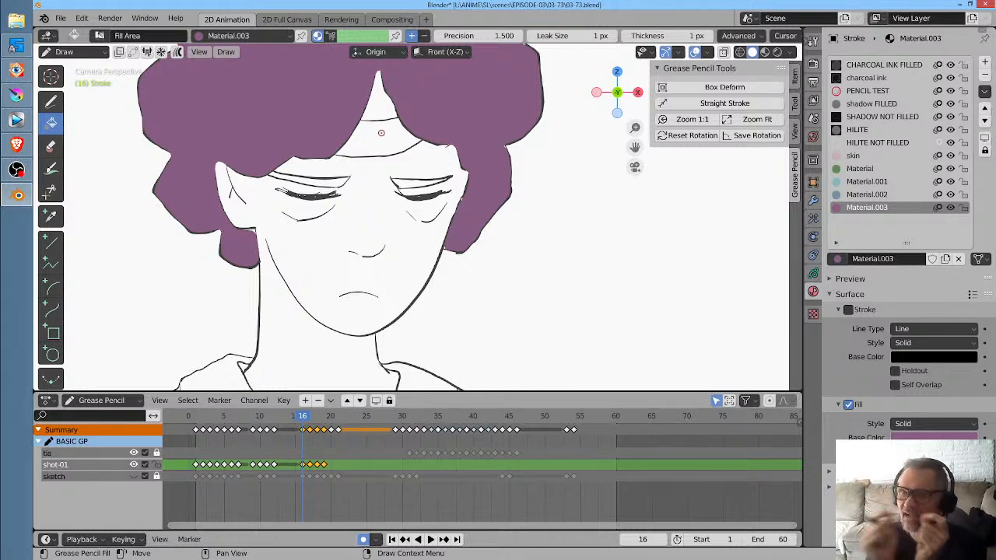
{"action": "left_click", "coordinate": [756, 36]}
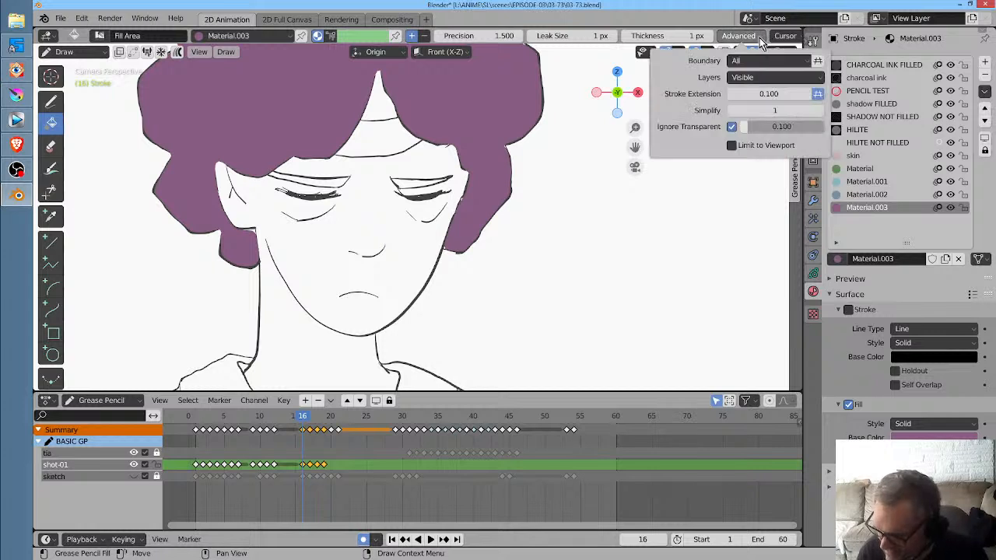
{"action": "left_click", "coordinate": [758, 37]}
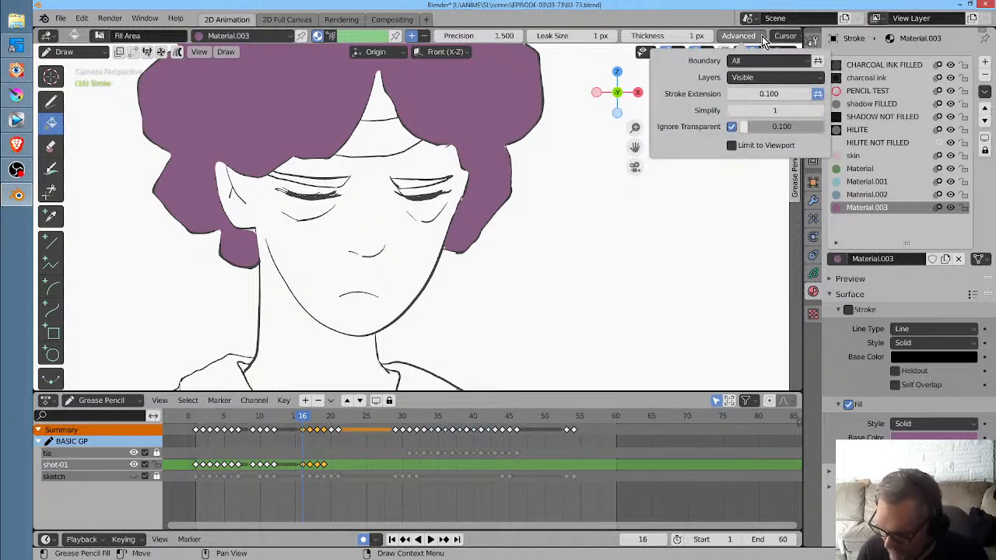
Try filling the forehead at frame 16 with the purple Material.003, undo it, and try the same fill on both eyebrows
{"action": "left_click", "coordinate": [396, 134]}
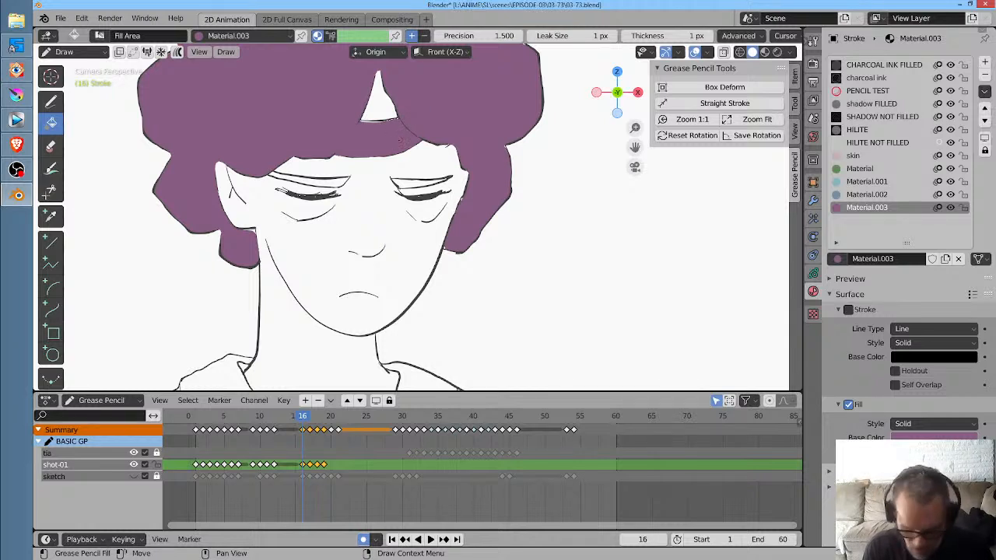
{"action": "key", "text": "ctrl+z"}
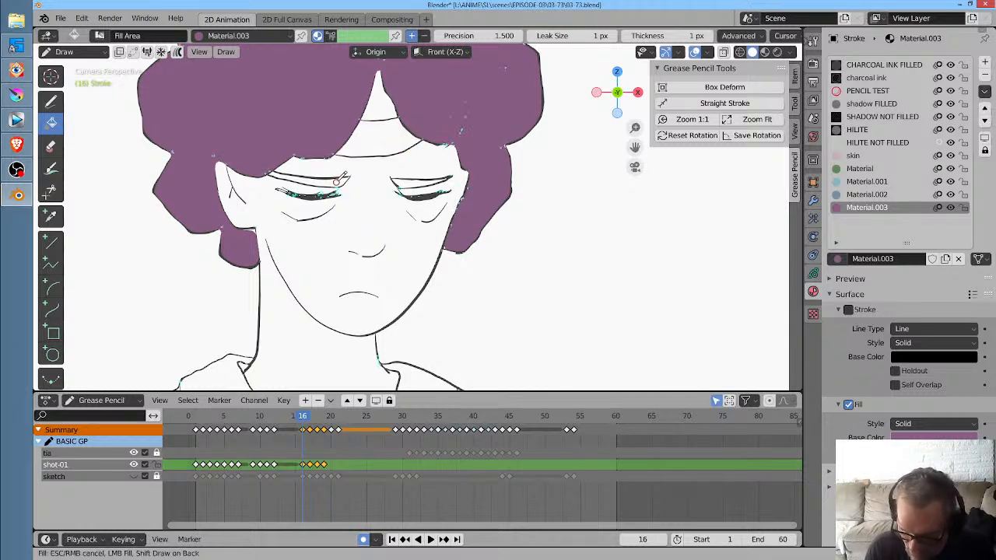
{"action": "left_click", "coordinate": [342, 176]}
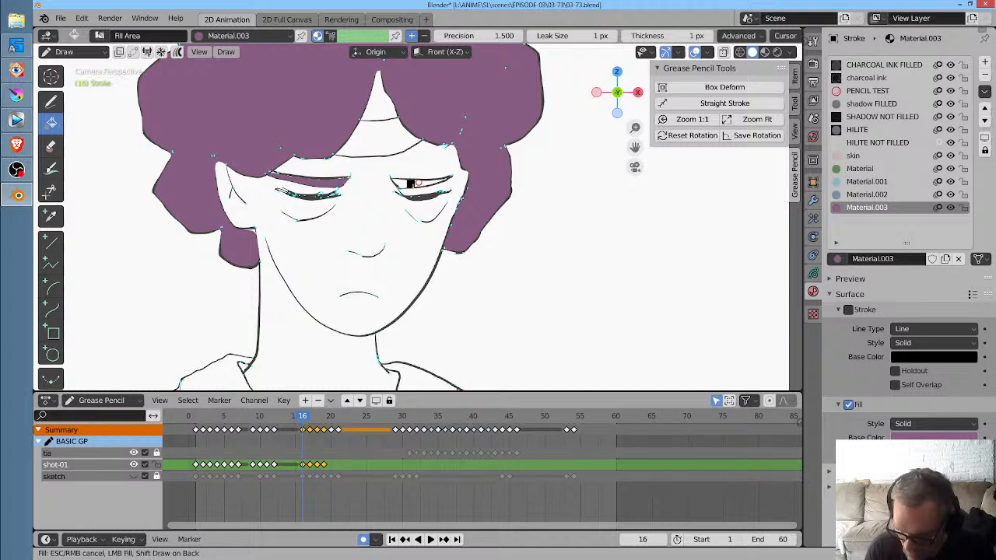
{"action": "left_click", "coordinate": [422, 180]}
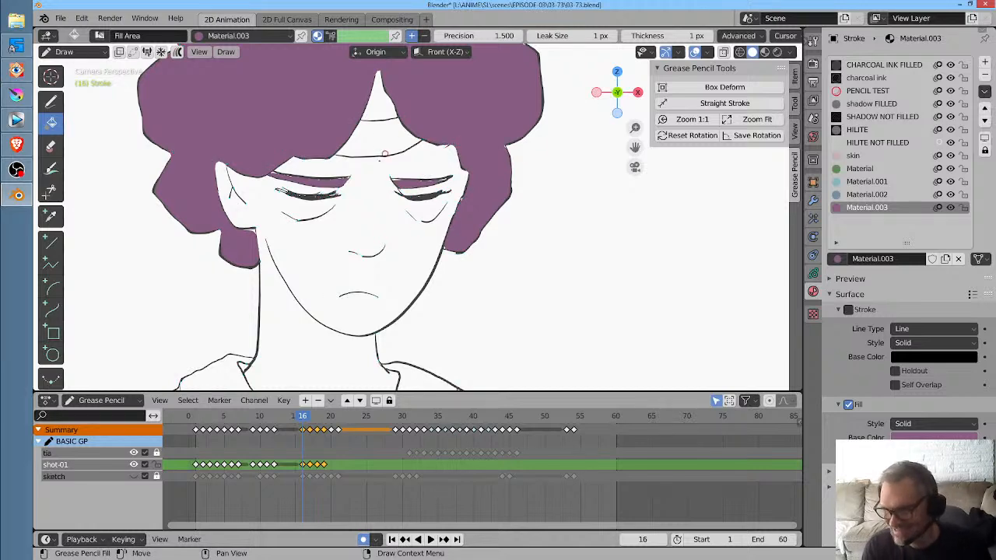
Try filling the face with the skin material, and undo that fill together with the two eyebrow fills
{"action": "middle_click_drag", "start_coordinate": [490, 156], "coordinate": [472, 139], "text": "ctrl"}
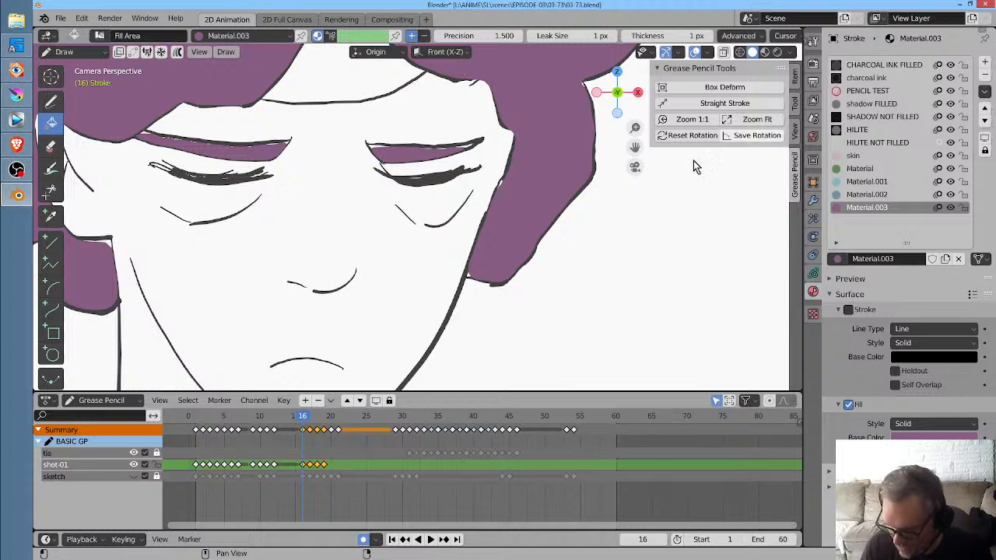
{"action": "left_click", "coordinate": [850, 156]}
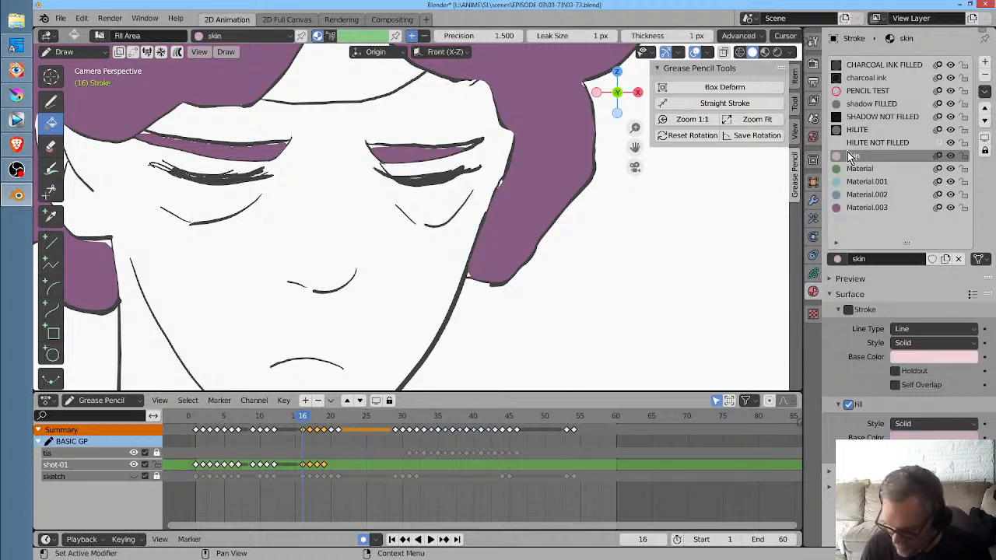
{"action": "left_click", "coordinate": [385, 239]}
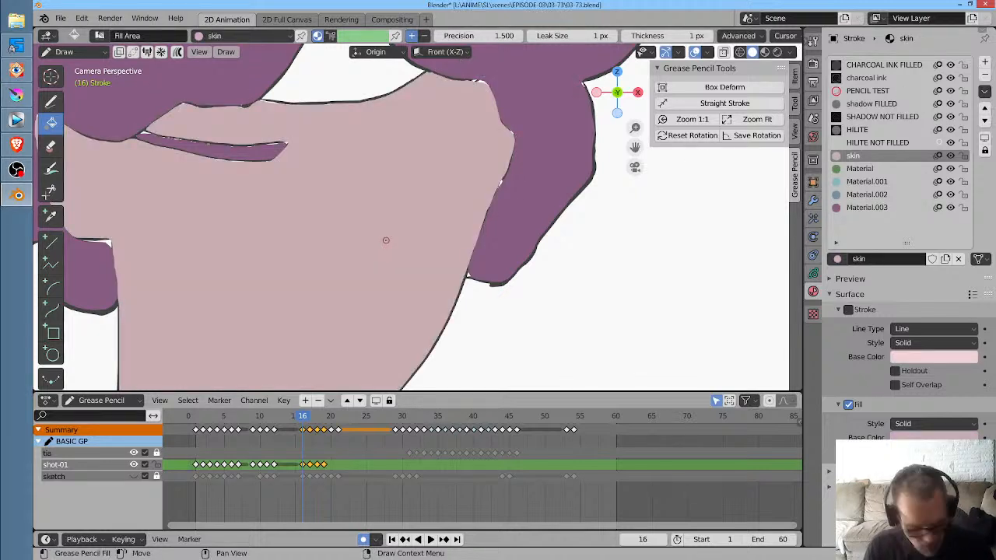
{"action": "key", "text": "ctrl+z"}
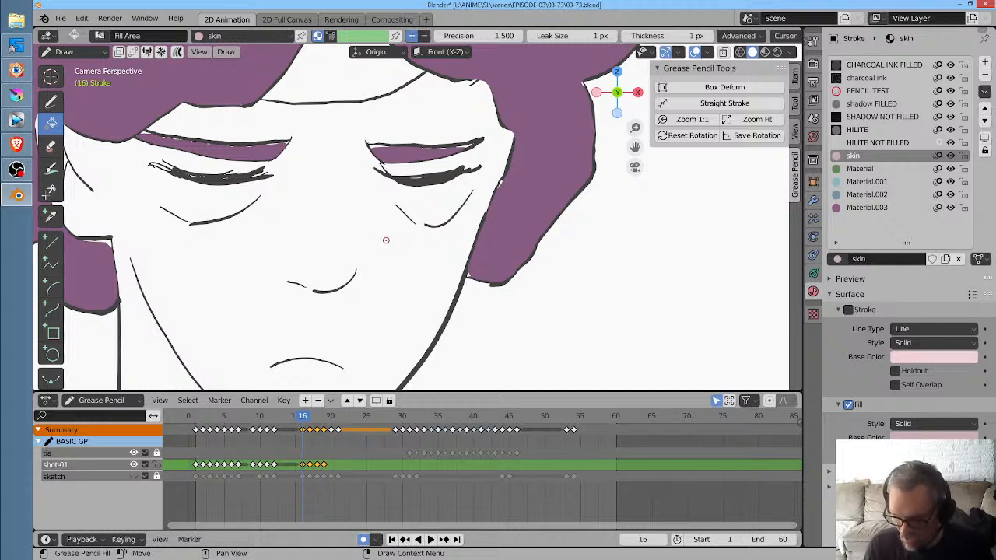
{"action": "key", "text": "ctrl+z"}
{"action": "key", "text": "ctrl+z"}
{"action": "key", "text": "ctrl+z"}
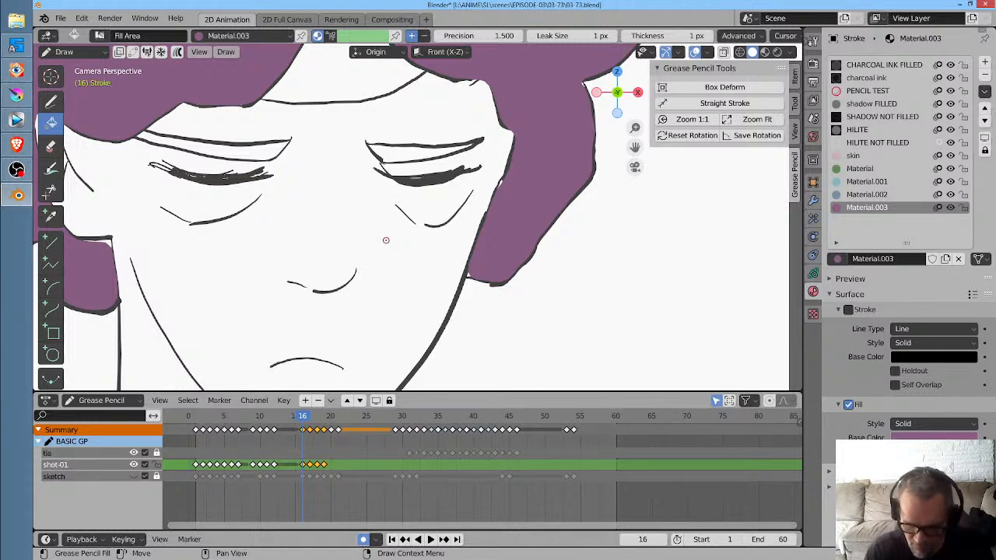
Enable drawing strokes on back and fill both eyebrows at frame 16 with the purple Material.003
{"action": "left_click", "coordinate": [119, 52]}
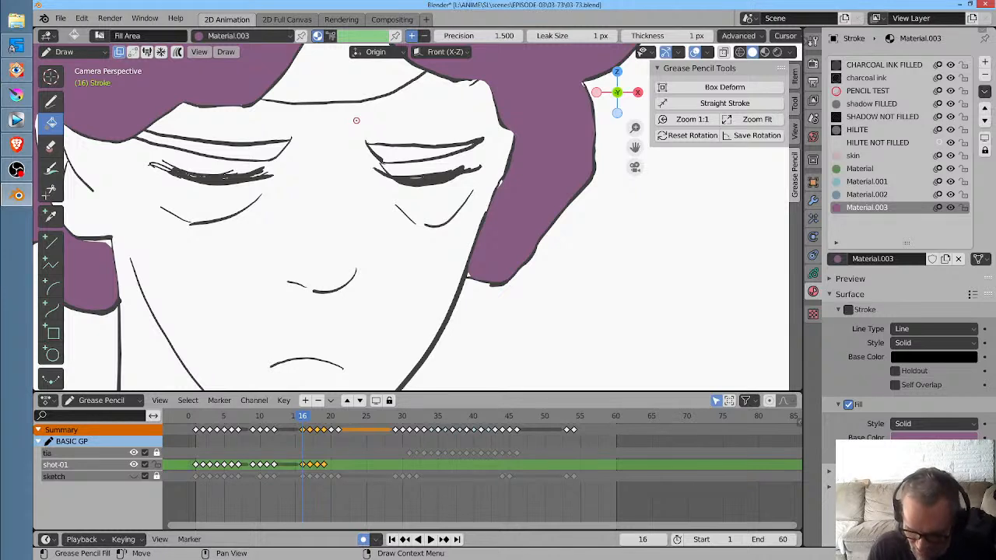
{"action": "left_click", "coordinate": [265, 145]}
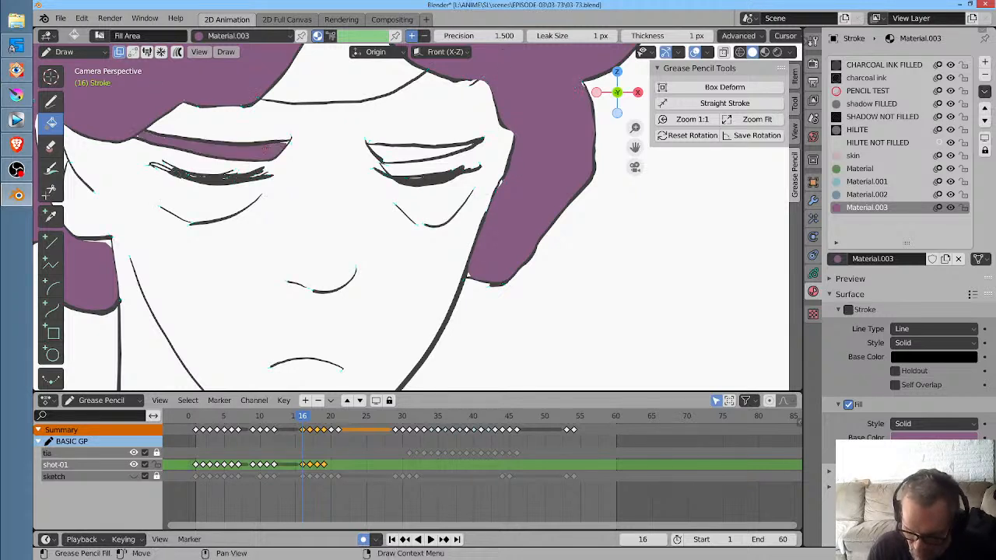
{"action": "left_click", "coordinate": [417, 152]}
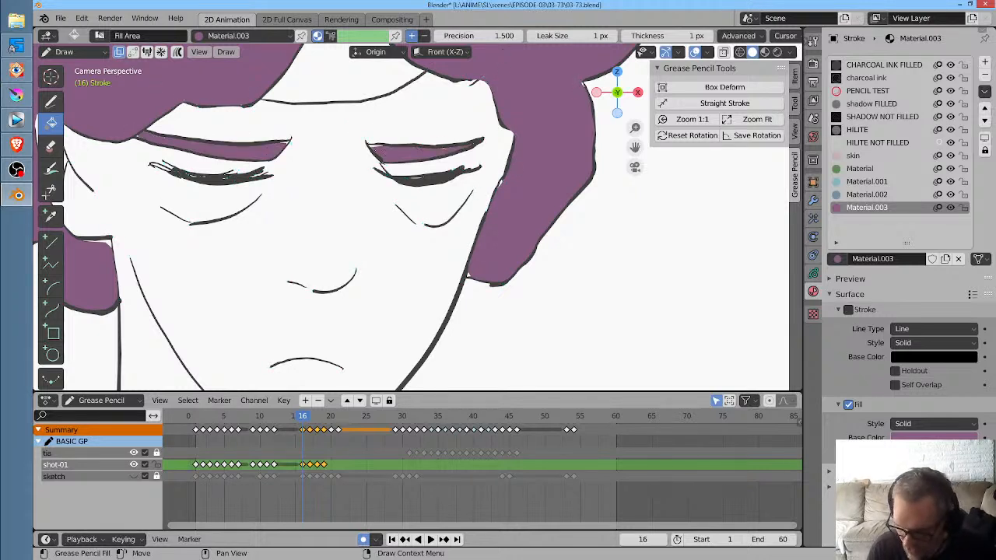
Fill the face and neck at frame 16 with the skin material
{"action": "left_click", "coordinate": [873, 155]}
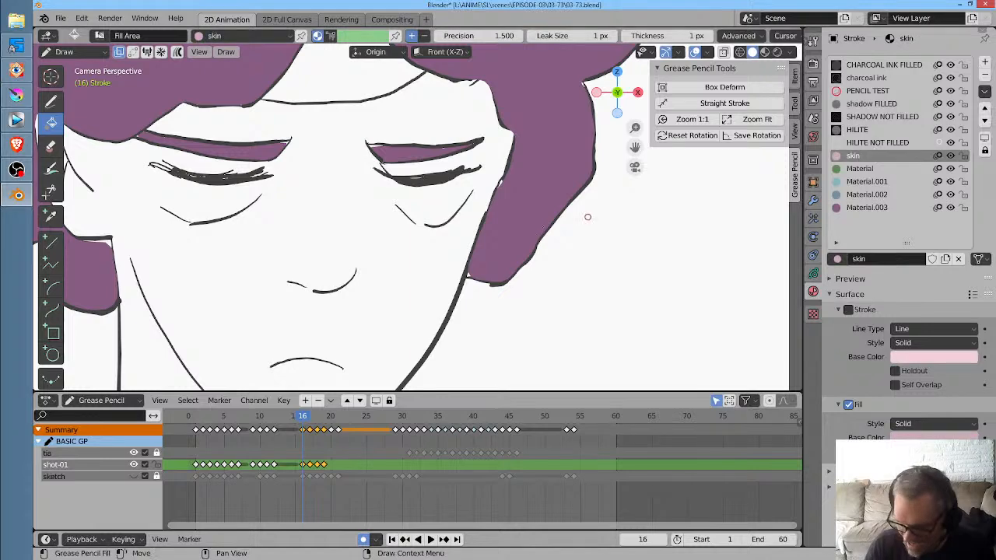
{"action": "left_click", "coordinate": [341, 212]}
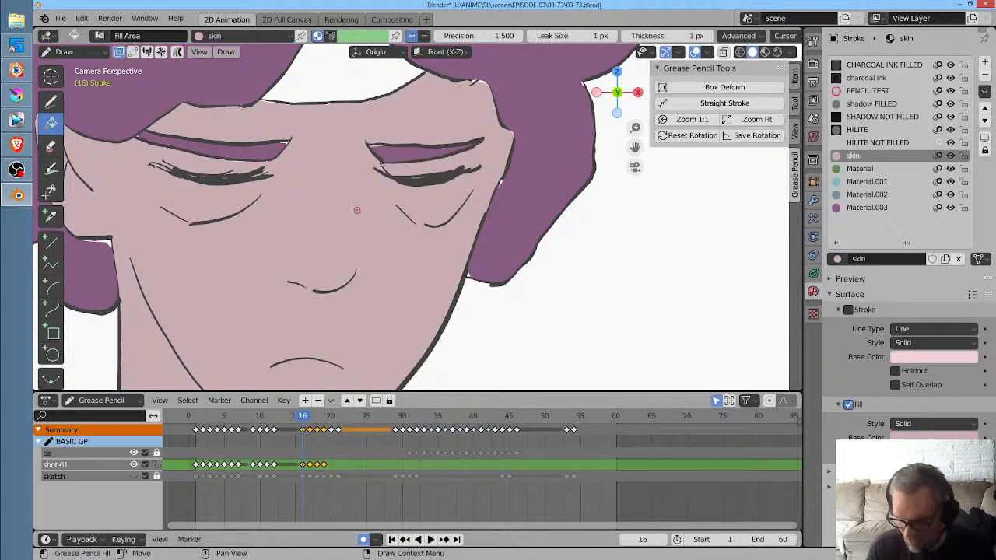
{"action": "middle_click_drag", "start_coordinate": [434, 224], "coordinate": [468, 213]}
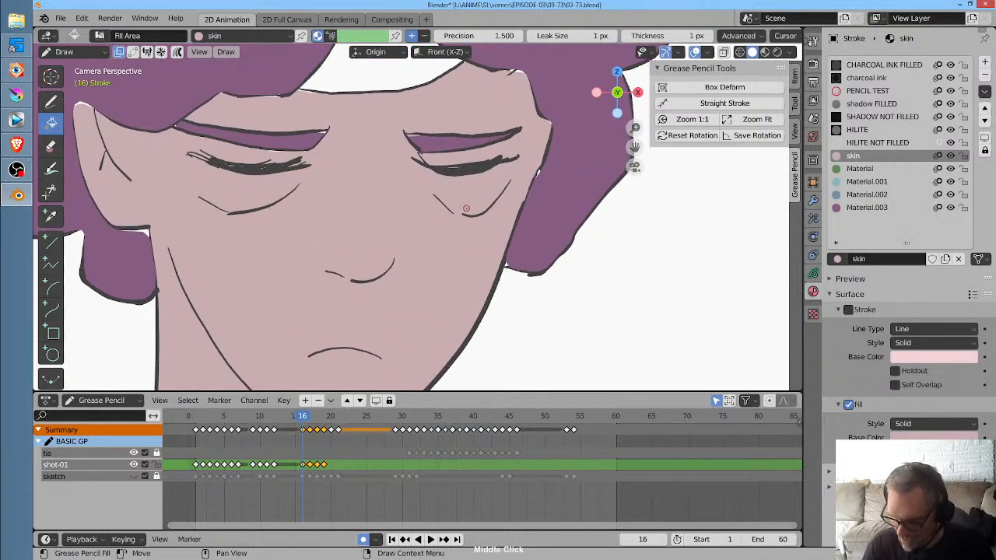
Patch the small white gaps along the hair edge and eyebrow with short freehand strokes of the purple Material.003
{"action": "left_click", "coordinate": [871, 207]}
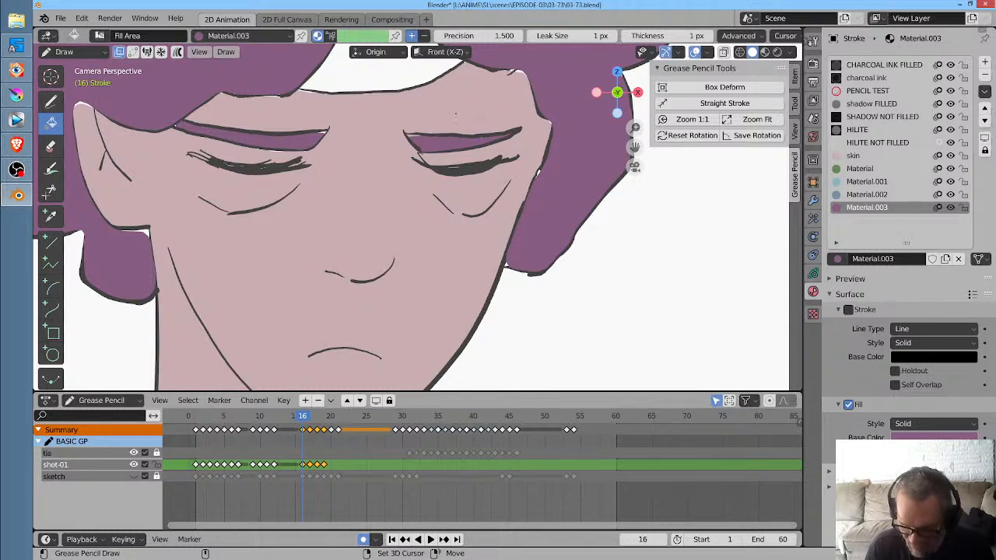
{"action": "mouse_move", "coordinate": [456, 115]}
{"action": "left_mouse_down"}
{"action": "mouse_move", "coordinate": [264, 111]}
{"action": "mouse_move", "coordinate": [149, 136]}
{"action": "mouse_move", "coordinate": [295, 222]}
{"action": "mouse_move", "coordinate": [466, 204]}
{"action": "mouse_move", "coordinate": [526, 137]}
{"action": "mouse_move", "coordinate": [487, 97]}
{"action": "mouse_move", "coordinate": [450, 106]}
{"action": "left_mouse_up"}
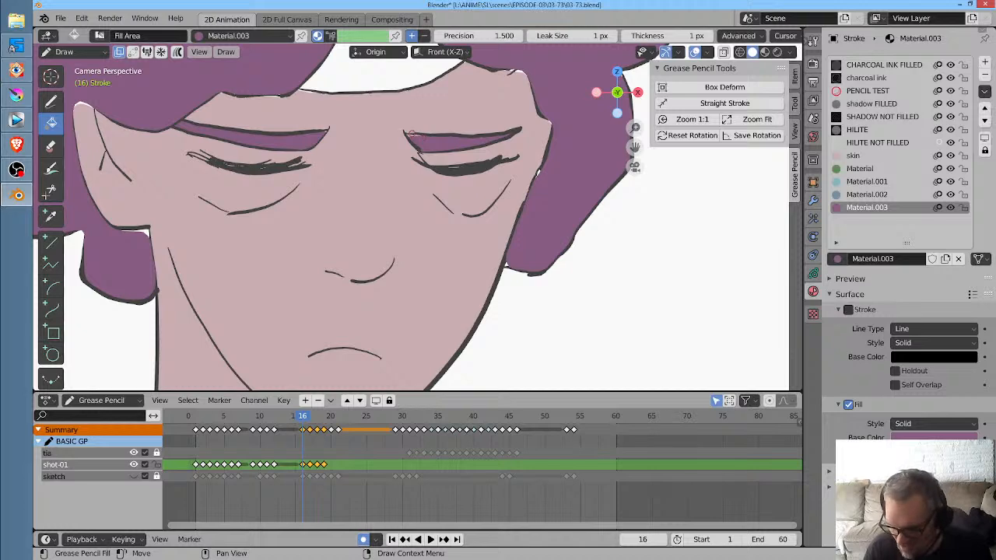
{"action": "left_click_drag", "start_coordinate": [539, 161], "coordinate": [532, 187], "text": "shift"}
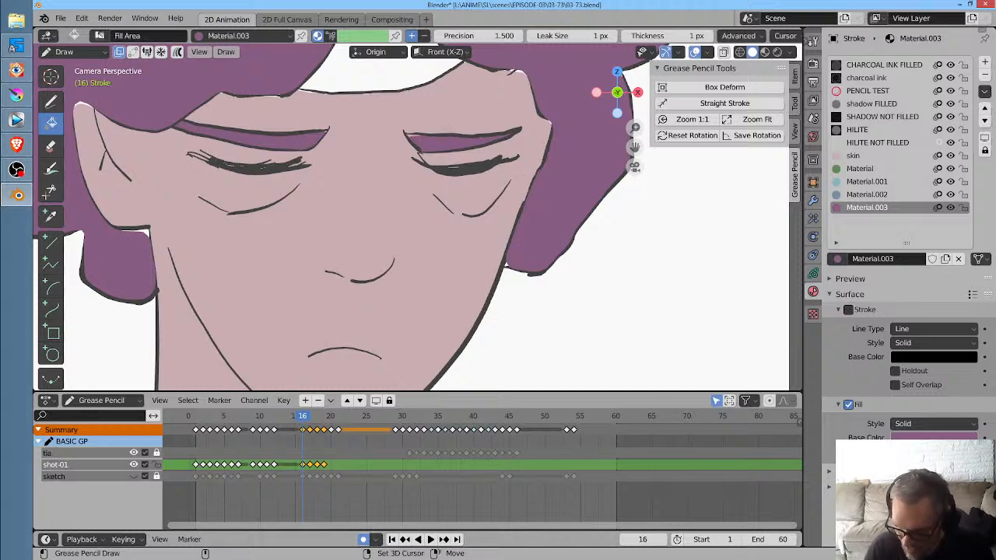
{"action": "middle_click_drag", "start_coordinate": [521, 175], "coordinate": [489, 251]}
{"action": "left_click_drag", "start_coordinate": [476, 147], "coordinate": [493, 185], "text": "shift"}
{"action": "middle_click_drag", "start_coordinate": [364, 243], "coordinate": [469, 169], "text": "shift"}
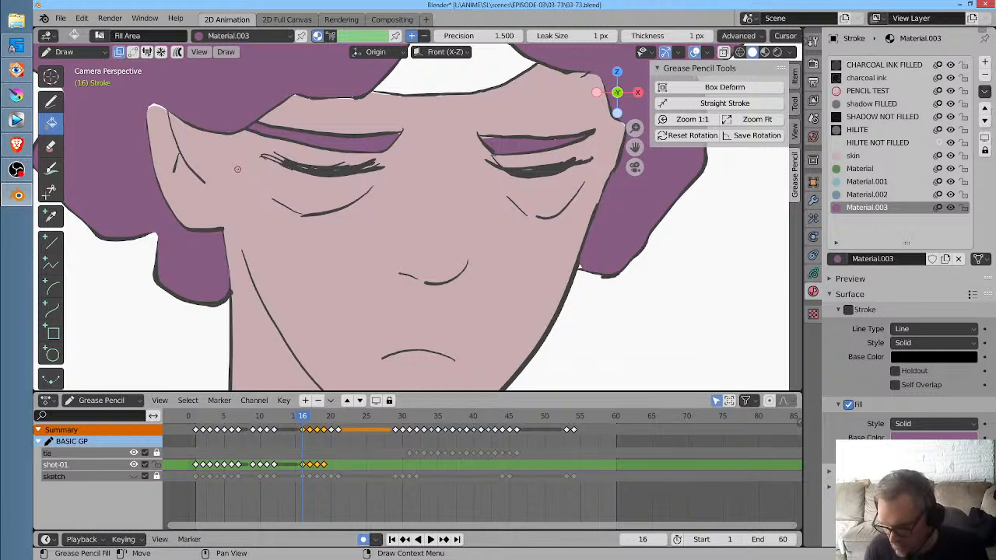
Fill the headband with the green Material and the small forehead triangle above it with the skin material
{"action": "left_click", "coordinate": [887, 168]}
{"action": "left_click", "coordinate": [483, 66]}
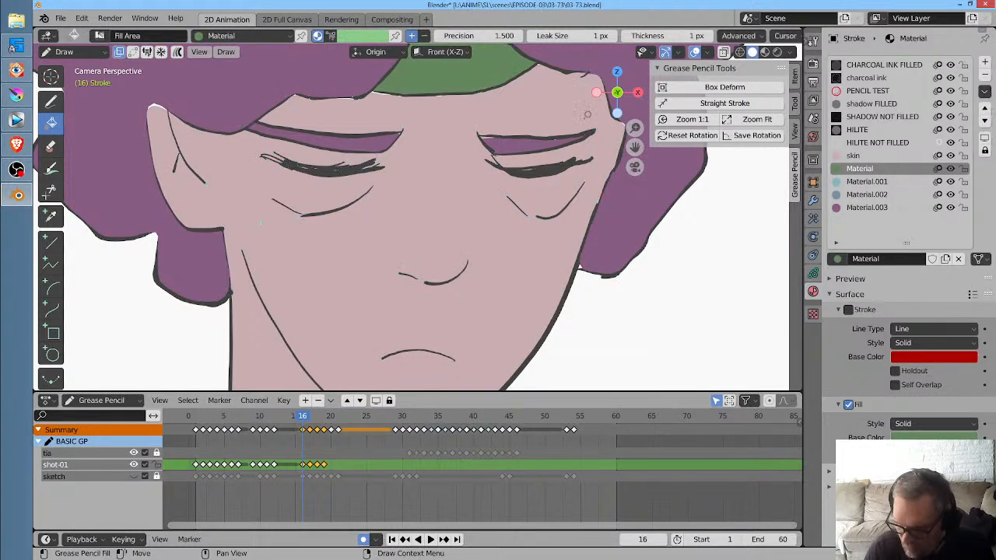
{"action": "middle_click_drag", "start_coordinate": [588, 115], "coordinate": [511, 330]}
{"action": "left_click", "coordinate": [864, 156]}
{"action": "left_click", "coordinate": [454, 84]}
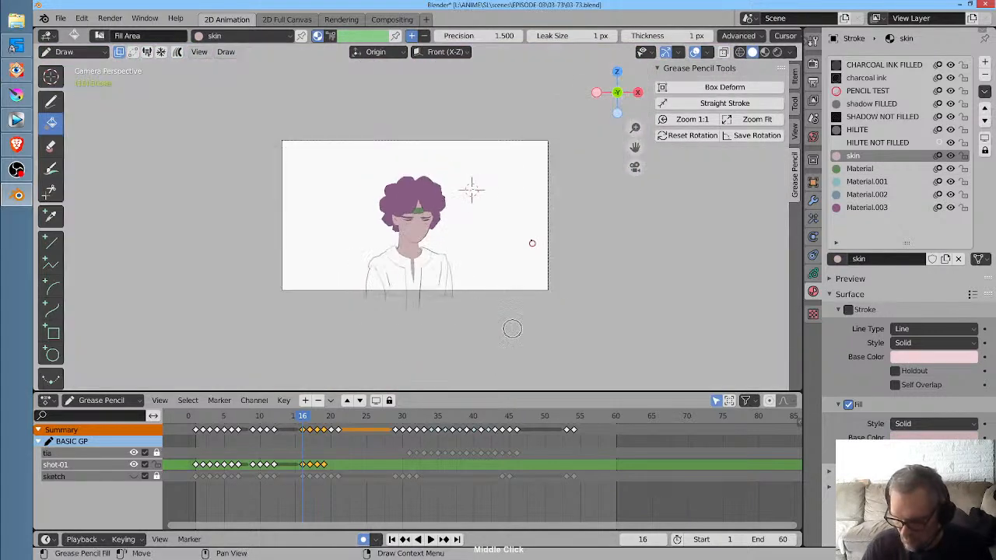
Fill both of the character's arms at frame 16 with the skin material
{"action": "middle_click_drag", "start_coordinate": [531, 242], "coordinate": [547, 172], "text": "ctrl"}
{"action": "middle_click_drag", "start_coordinate": [525, 253], "coordinate": [521, 222], "text": "ctrl"}
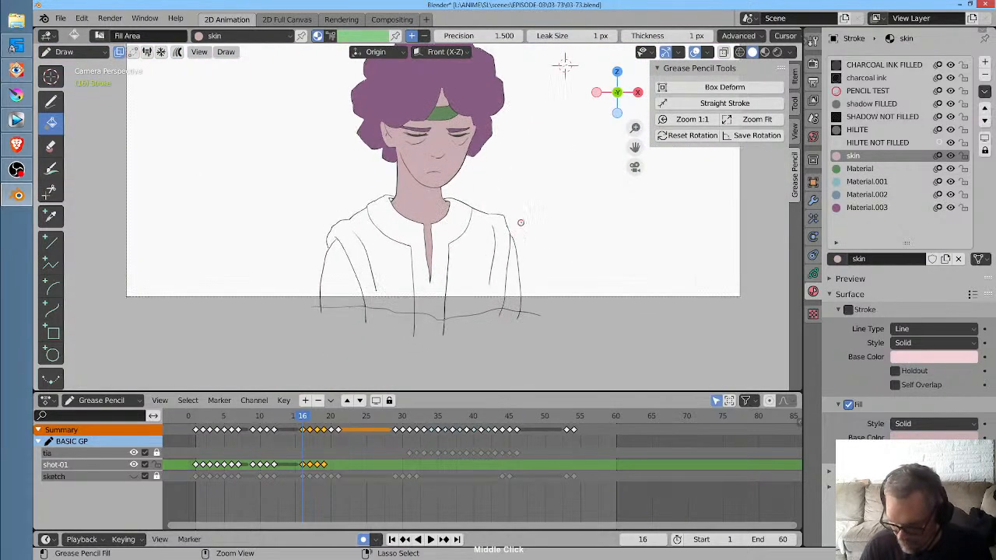
{"action": "left_click", "coordinate": [344, 271]}
{"action": "left_click", "coordinate": [515, 278]}
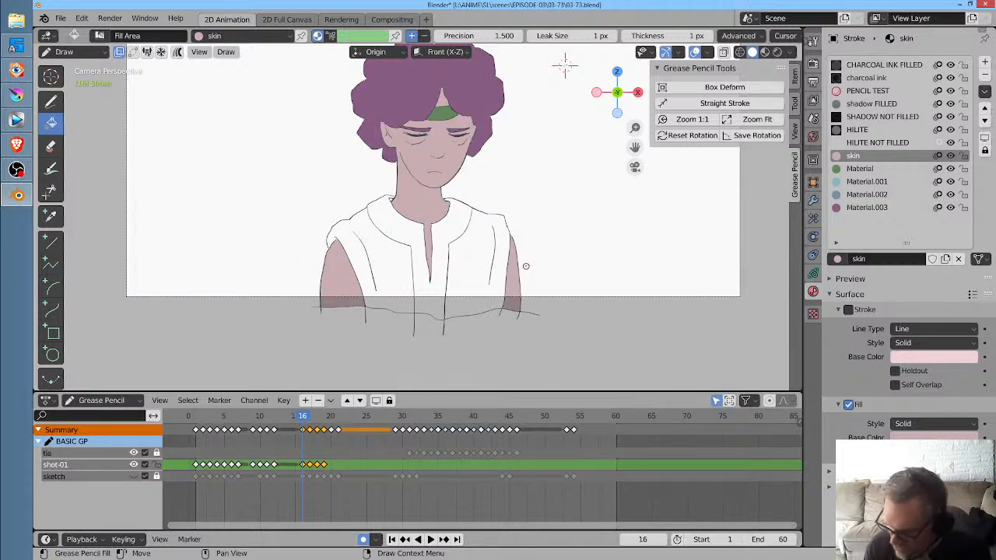
Fill the collar and front band with Material.001 and both sides of the vest with the blue Material.002
{"action": "left_click", "coordinate": [884, 183]}
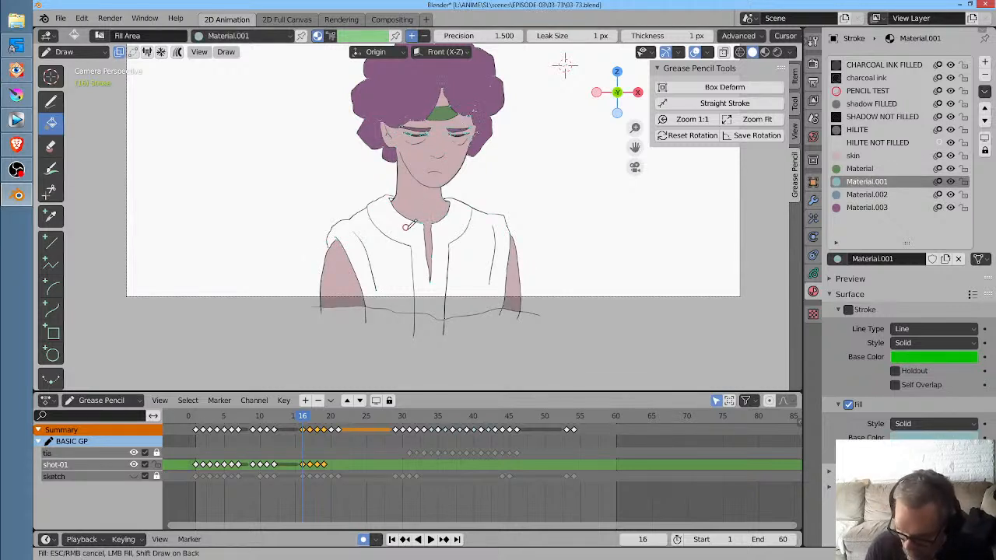
{"action": "left_click", "coordinate": [405, 234]}
{"action": "left_click", "coordinate": [895, 191]}
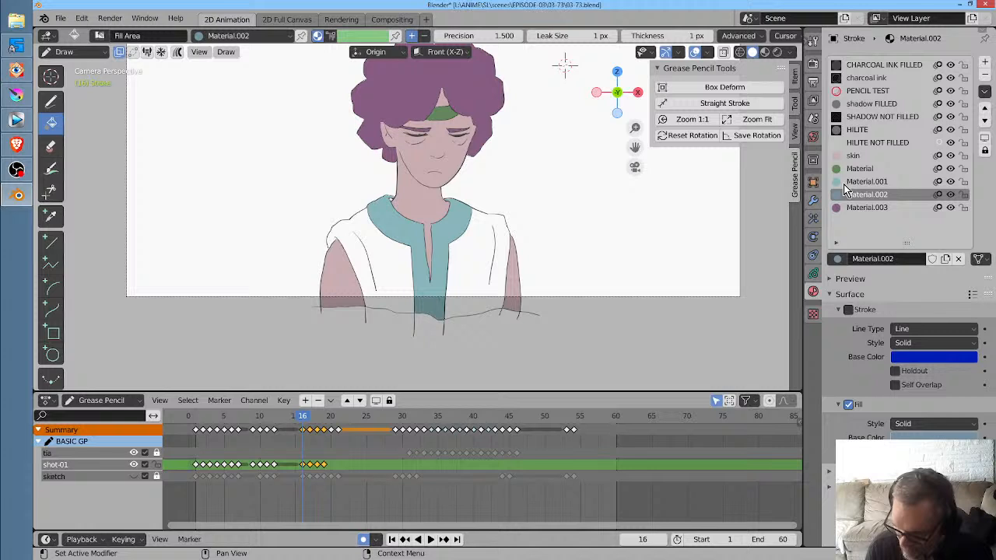
{"action": "left_click", "coordinate": [405, 265]}
{"action": "left_click", "coordinate": [465, 271]}
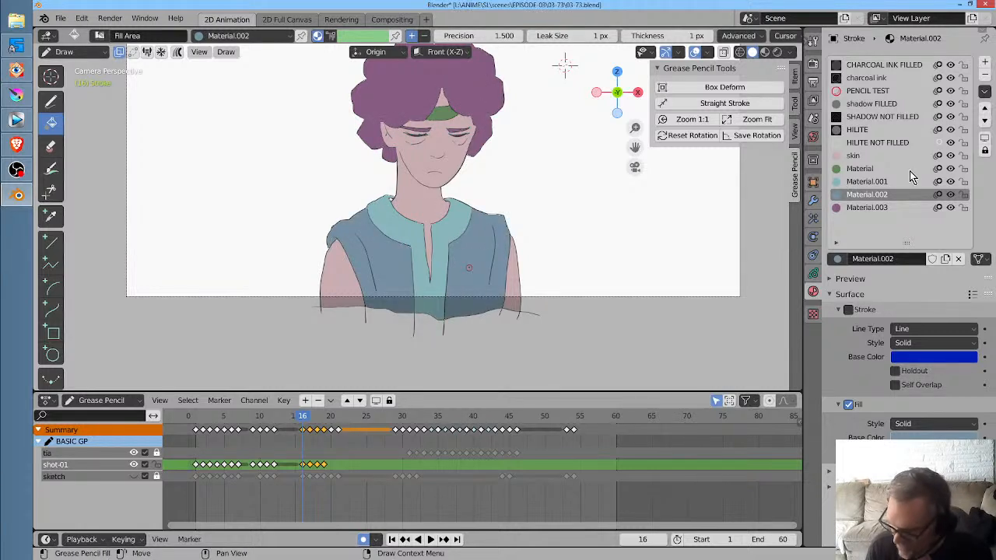
Shift Material.001's fill base colour towards a lighter blue, with hue 0.556, saturation 0.492 and value 0.529
{"action": "left_click", "coordinate": [890, 180]}
{"action": "left_click", "coordinate": [945, 357]}
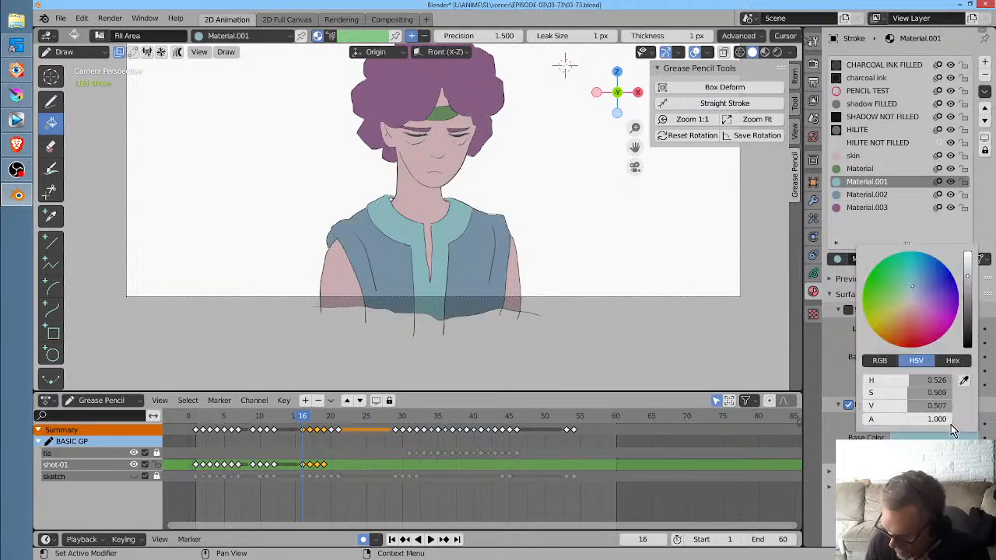
{"action": "left_click_drag", "start_coordinate": [913, 287], "coordinate": [969, 279]}
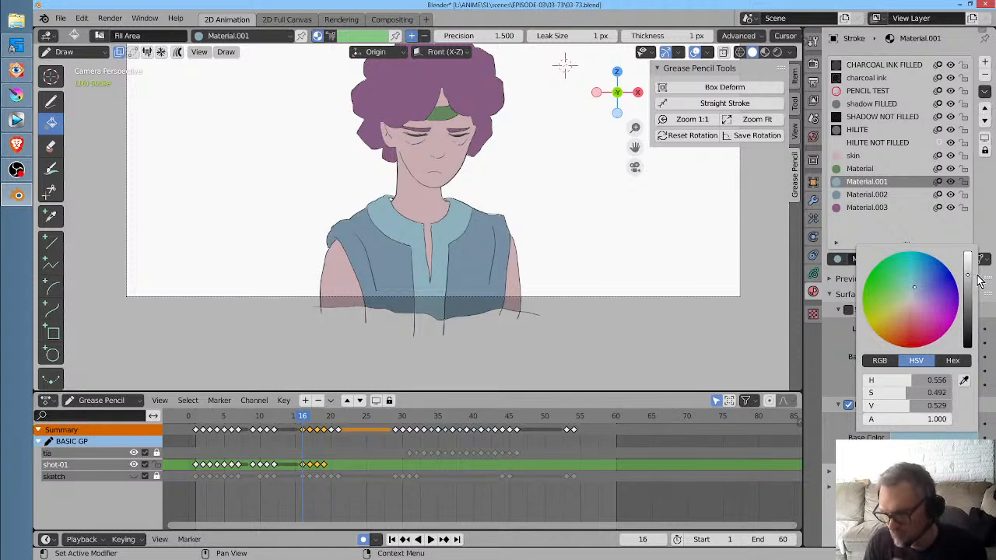
Patch the white gaps between the neck and the collar with freehand strokes of the skin material
{"action": "scroll", "coordinate": [529, 140], "scroll_direction": "up", "scroll_amount": 4}
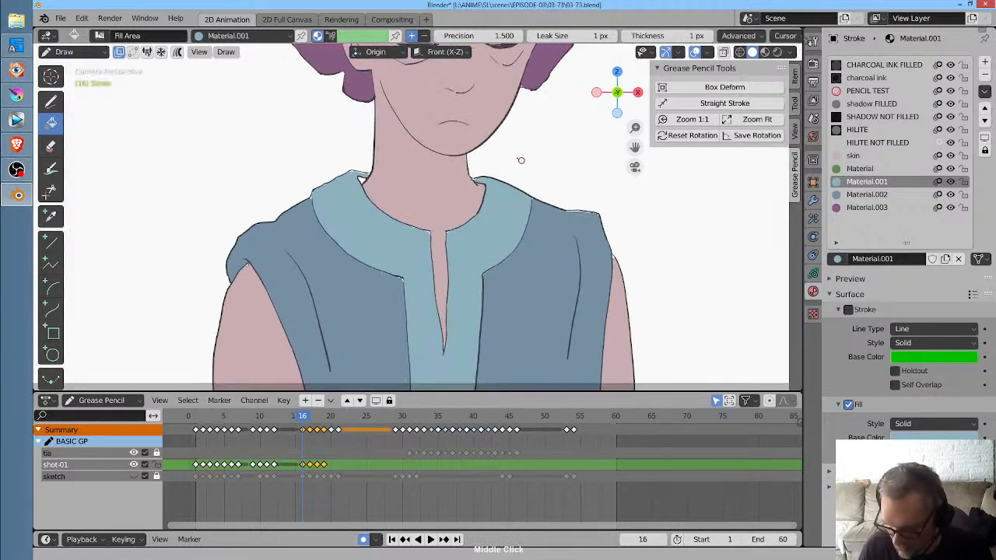
{"action": "left_click", "coordinate": [856, 156]}
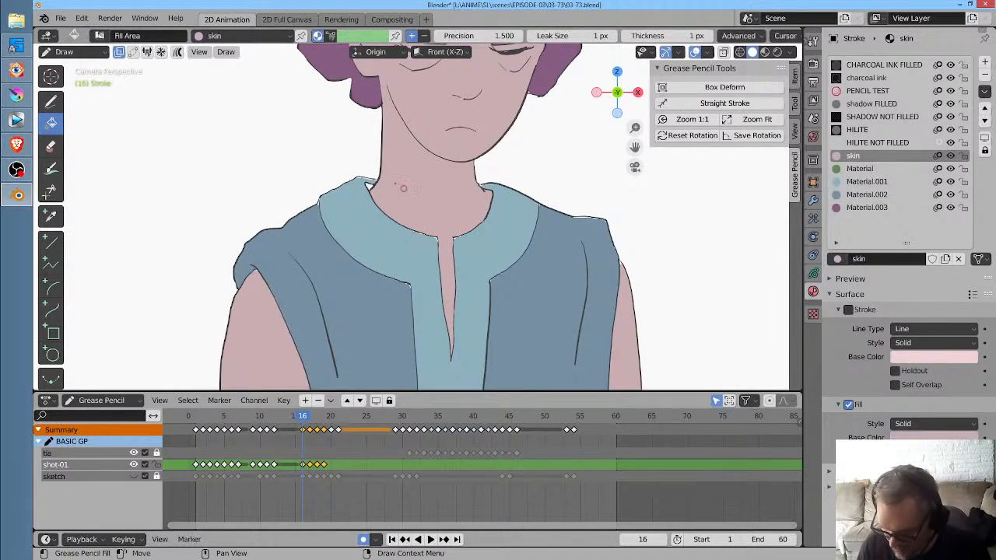
{"action": "mouse_move", "coordinate": [365, 183]}
{"action": "left_mouse_down"}
{"action": "mouse_move", "coordinate": [401, 226]}
{"action": "mouse_move", "coordinate": [454, 255]}
{"action": "mouse_move", "coordinate": [487, 199]}
{"action": "mouse_move", "coordinate": [474, 202]}
{"action": "left_mouse_up"}
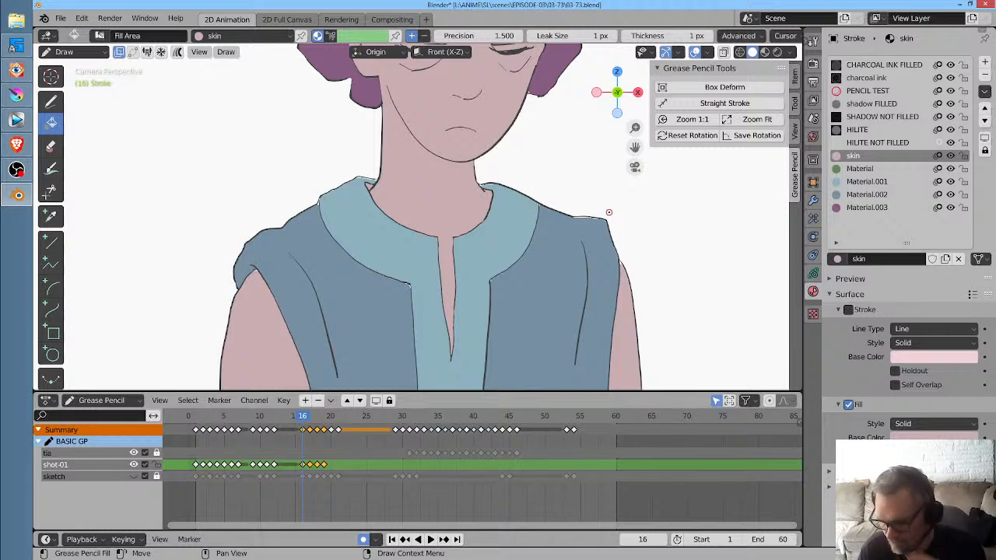
Go to frame 17 and fill both arms, the face and the neck with the skin material
{"action": "middle_click_drag", "start_coordinate": [509, 157], "coordinate": [494, 255], "text": "ctrl"}
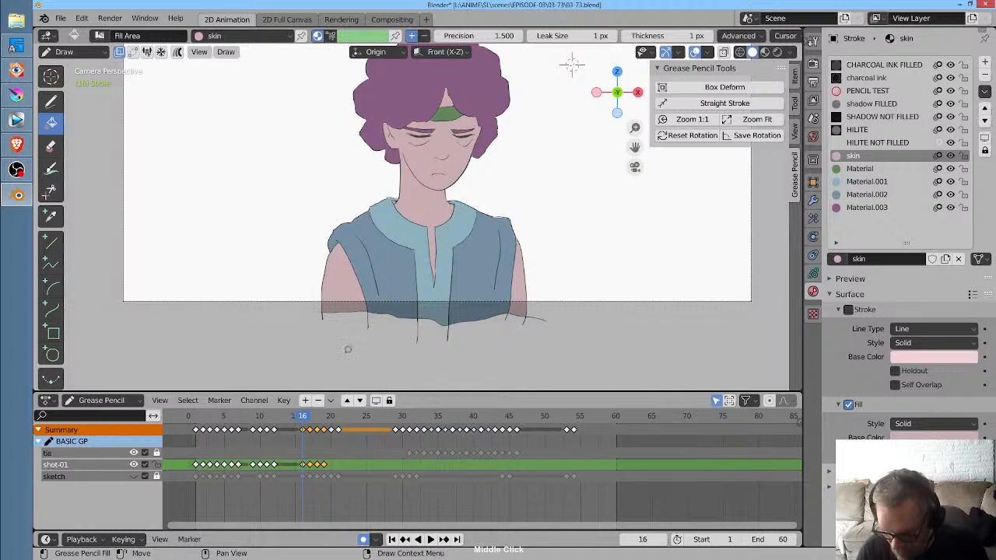
{"action": "left_click", "coordinate": [309, 429]}
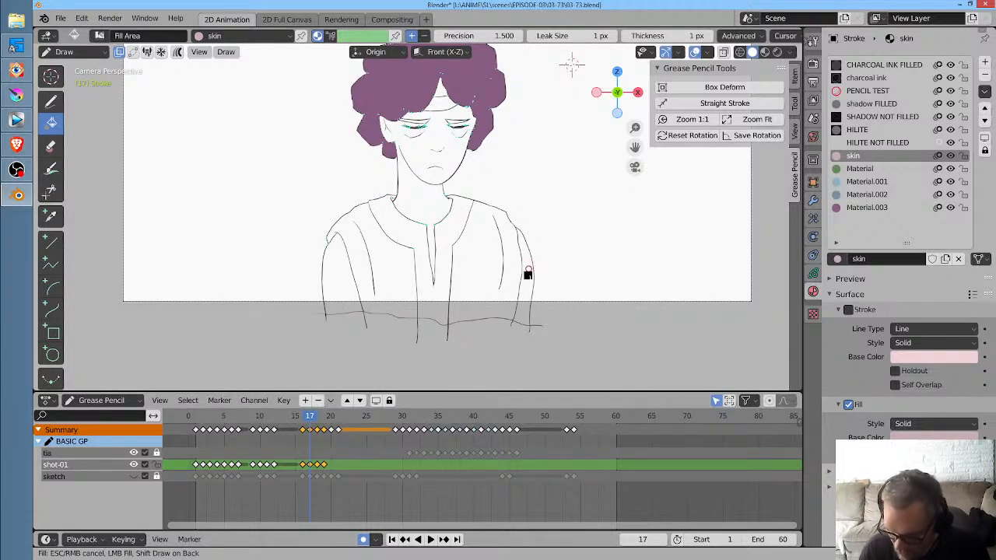
{"action": "left_click", "coordinate": [527, 271]}
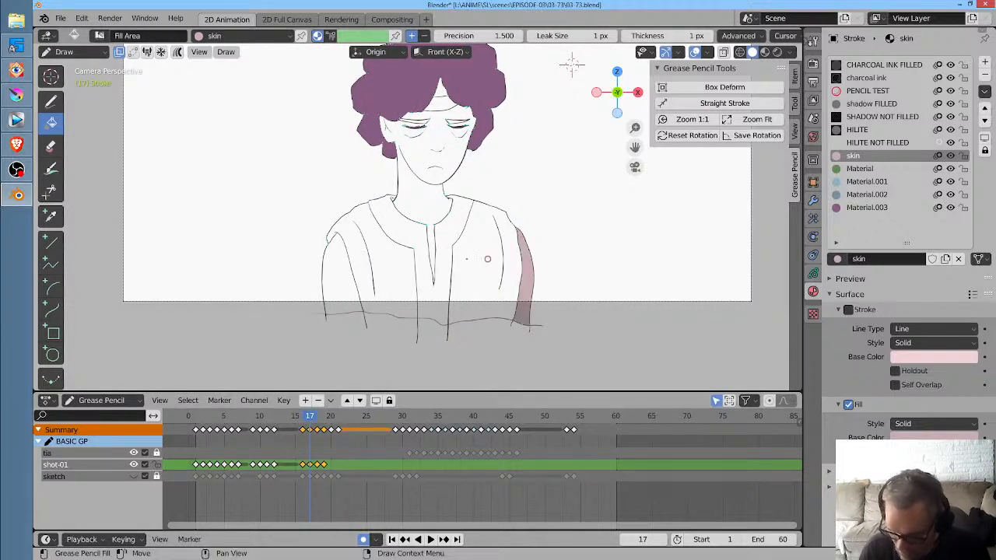
{"action": "left_click", "coordinate": [351, 269]}
{"action": "left_click", "coordinate": [451, 170]}
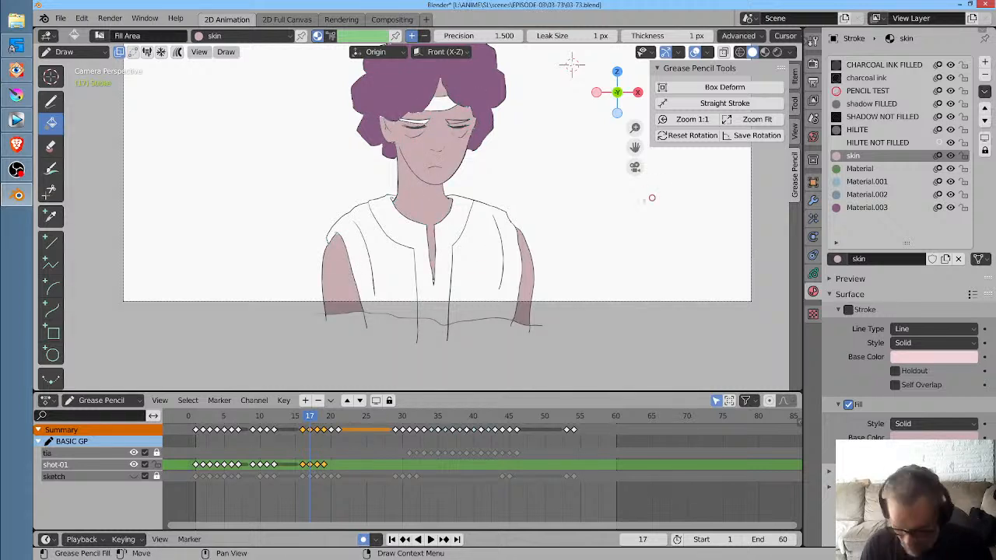
Fill both sides of the vest on frame 17 with the blue Material.002
{"action": "left_click", "coordinate": [875, 195]}
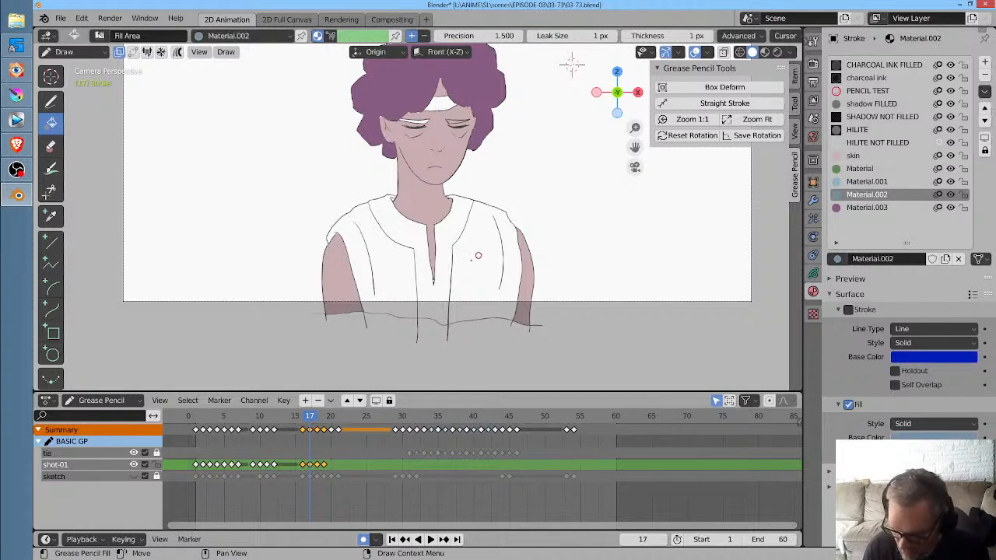
{"action": "left_click", "coordinate": [477, 255]}
{"action": "left_click", "coordinate": [406, 286]}
Fill the collar and front band with Material.001 and the headband with the green Material
{"action": "left_click", "coordinate": [871, 181]}
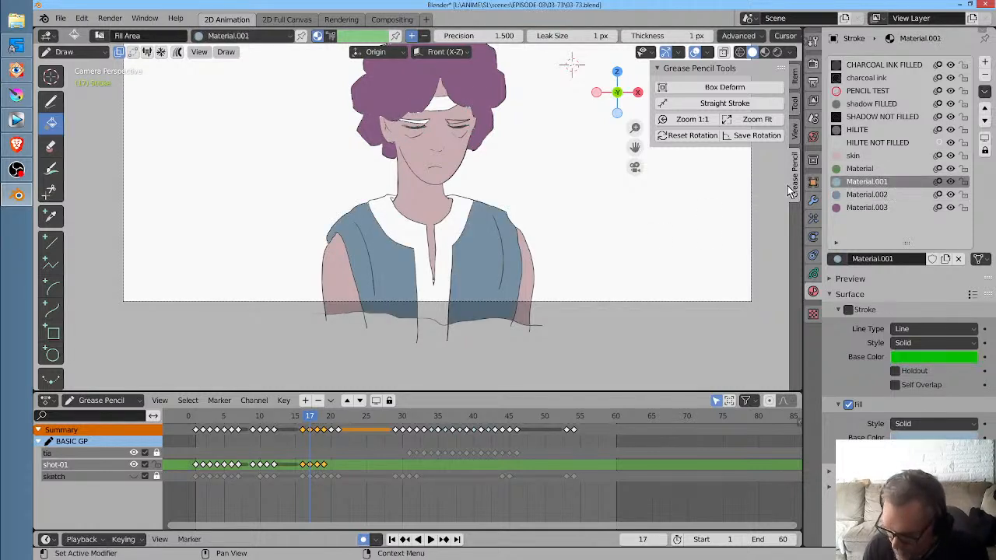
{"action": "left_click", "coordinate": [441, 282]}
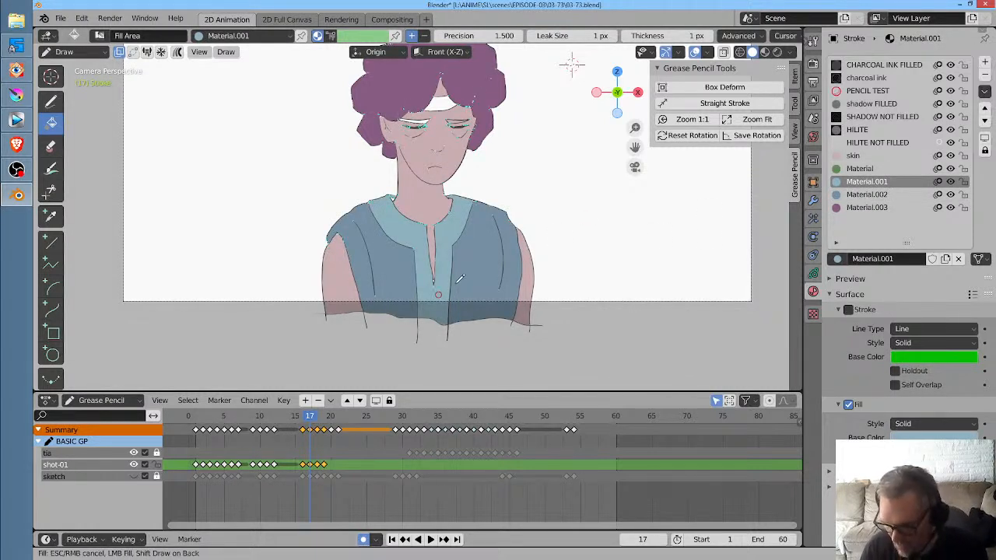
{"action": "left_click", "coordinate": [877, 168]}
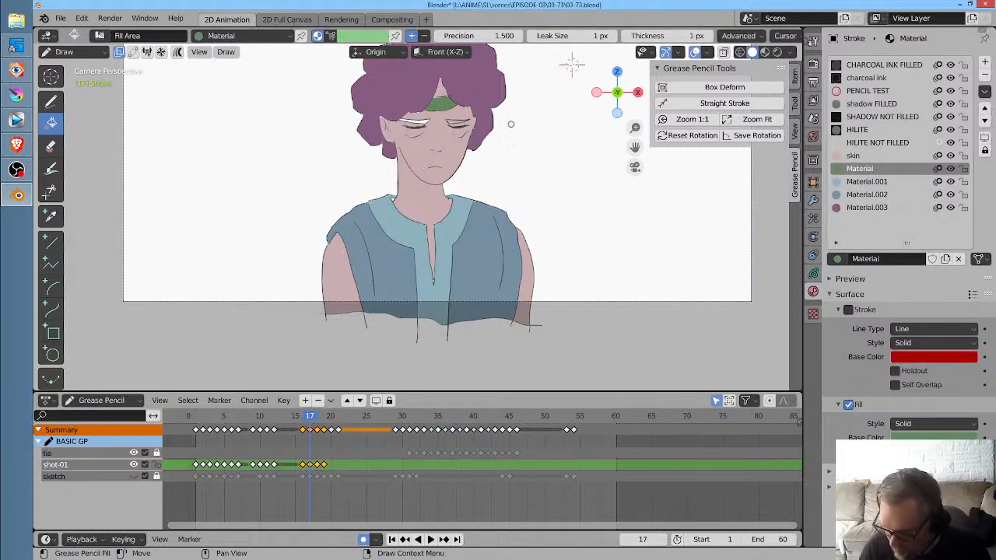
Patch the white gap between the neck and the collar with a freehand stroke of the skin material
{"action": "left_click", "coordinate": [874, 210]}
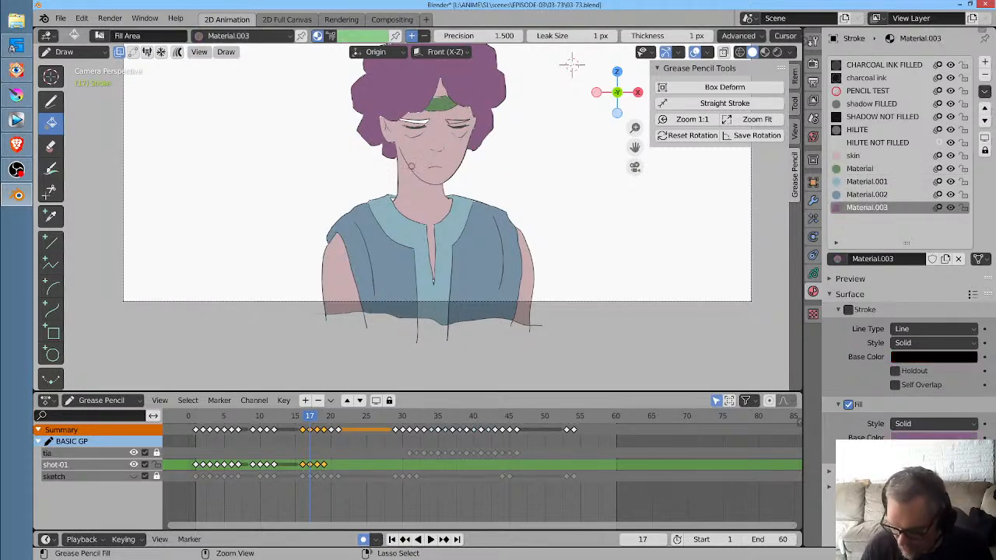
{"action": "middle_click_drag", "start_coordinate": [566, 160], "coordinate": [456, 293], "text": "ctrl"}
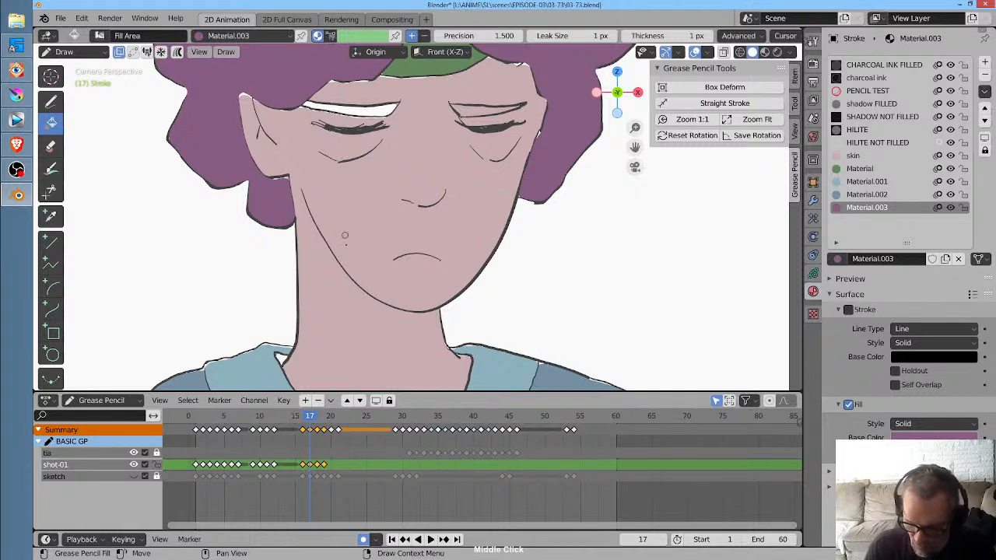
{"action": "left_click", "coordinate": [867, 156]}
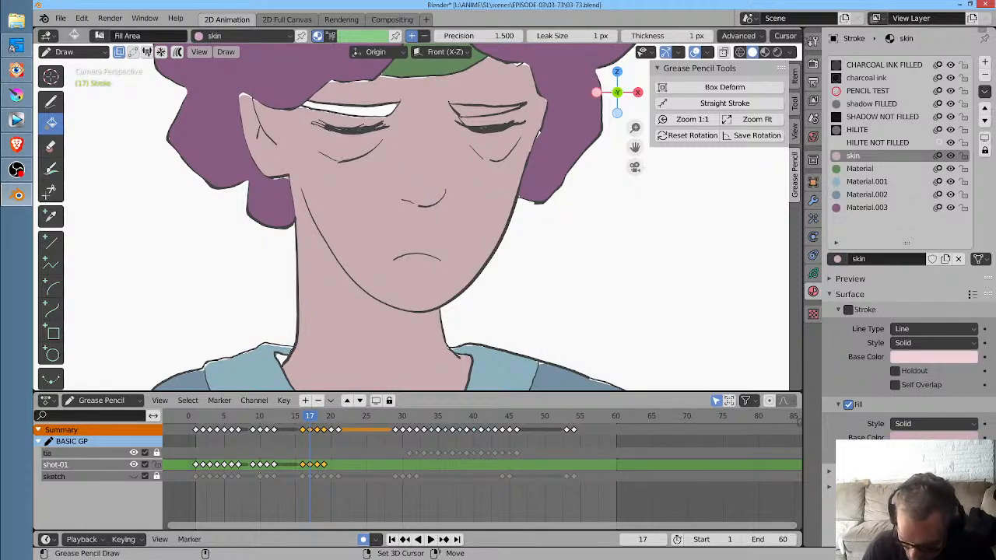
Colour both eyebrows with the purple Material.003, painting the already skin-filled one with freehand strokes in front of the skin
{"action": "left_click", "coordinate": [871, 207]}
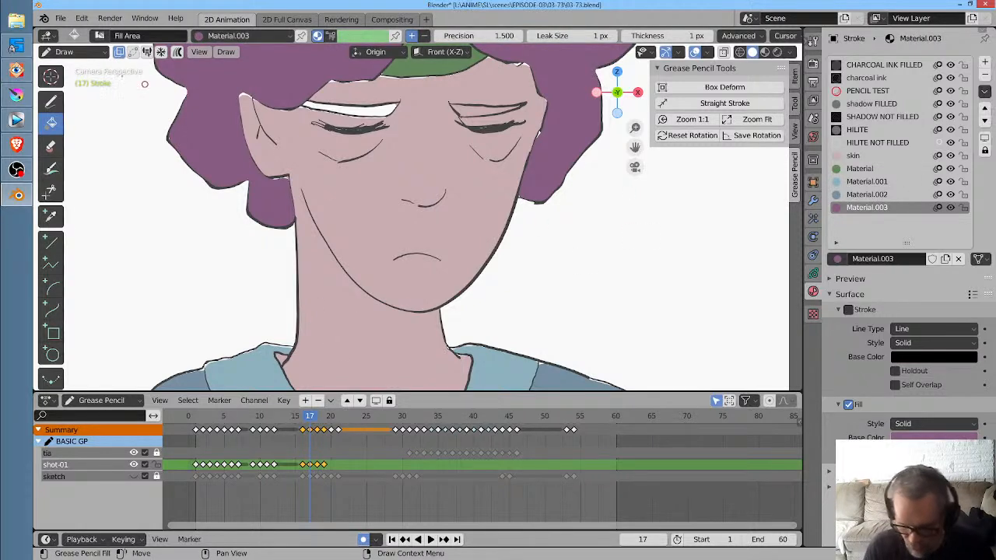
{"action": "left_click", "coordinate": [119, 53]}
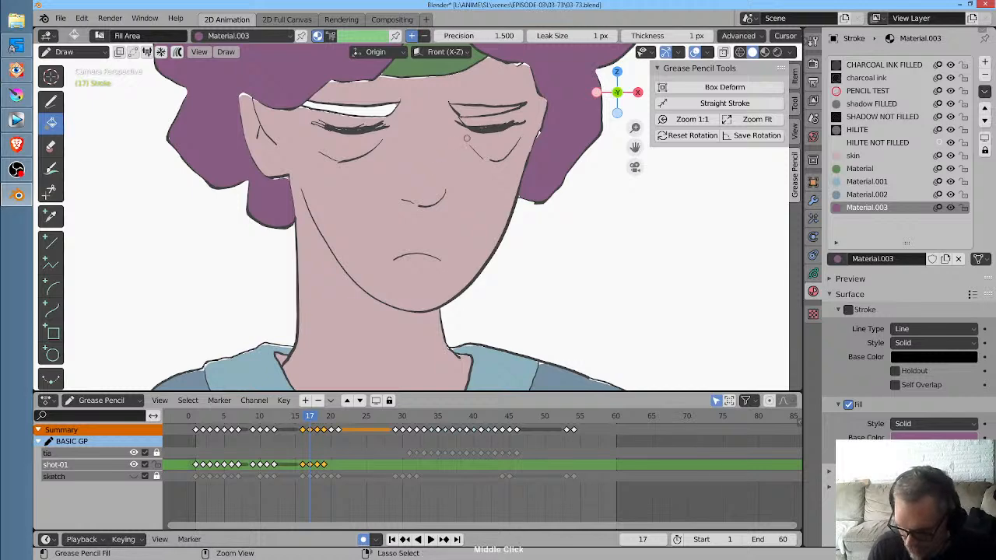
{"action": "middle_click_drag", "start_coordinate": [467, 139], "coordinate": [464, 287], "text": "ctrl"}
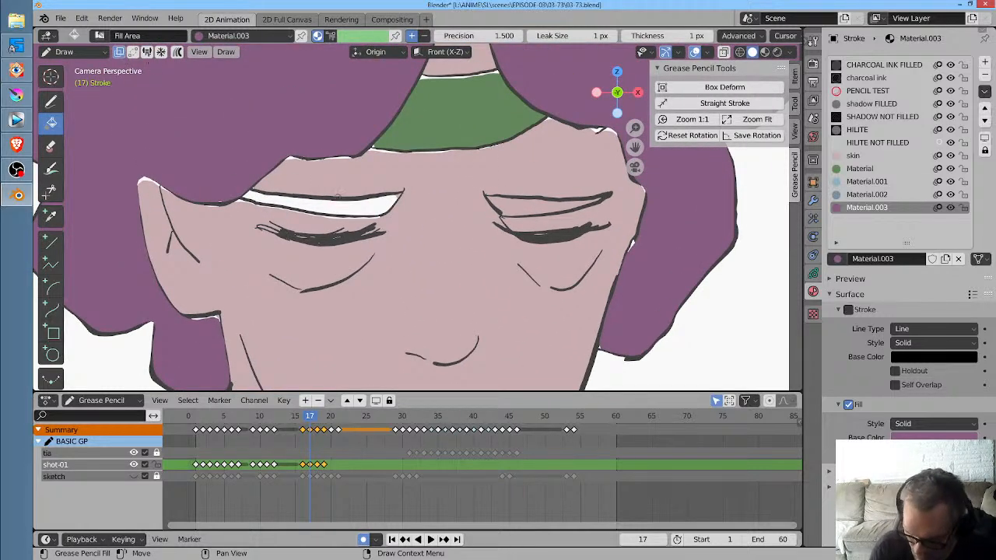
{"action": "left_click", "coordinate": [361, 203]}
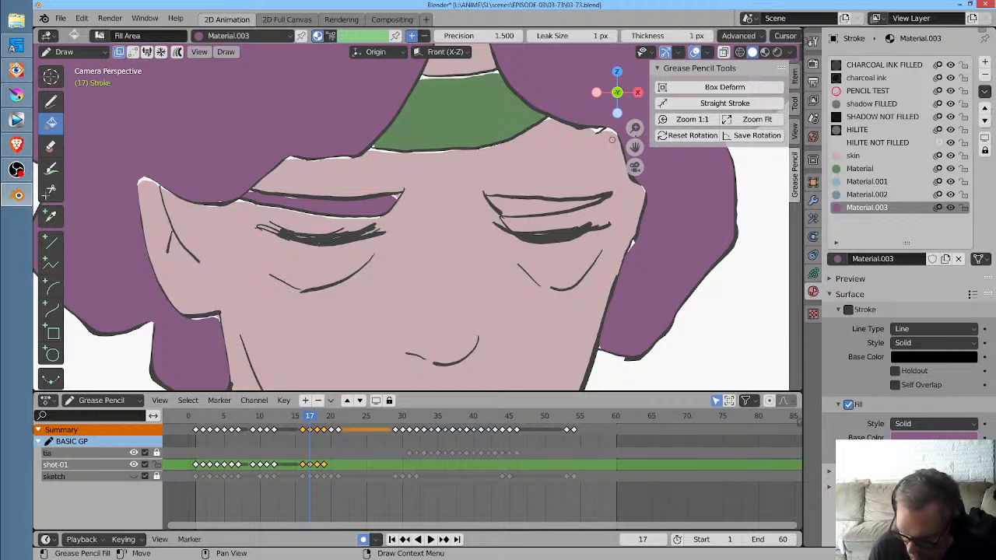
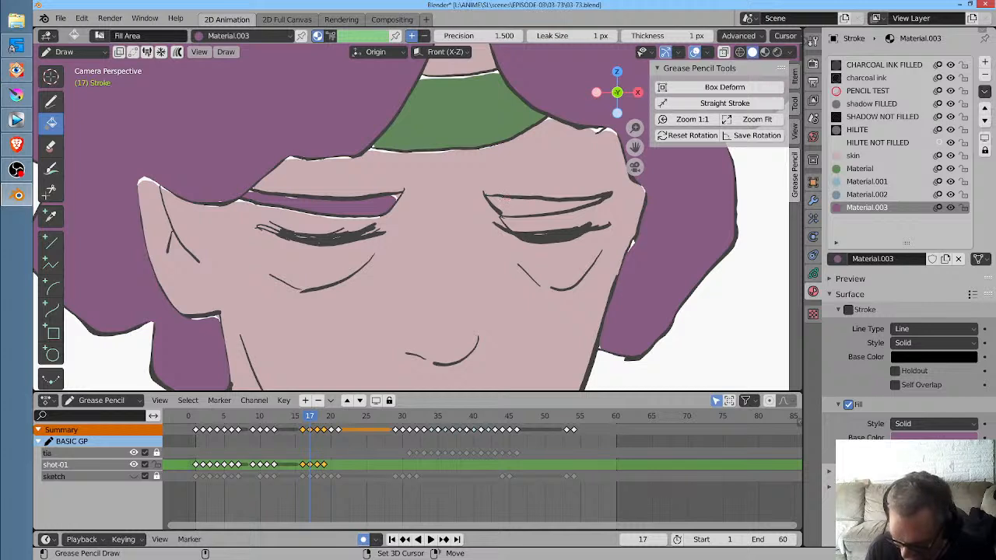
{"action": "mouse_move", "coordinate": [484, 196]}
{"action": "left_mouse_down"}
{"action": "mouse_move", "coordinate": [513, 216]}
{"action": "mouse_move", "coordinate": [551, 205]}
{"action": "left_mouse_up"}
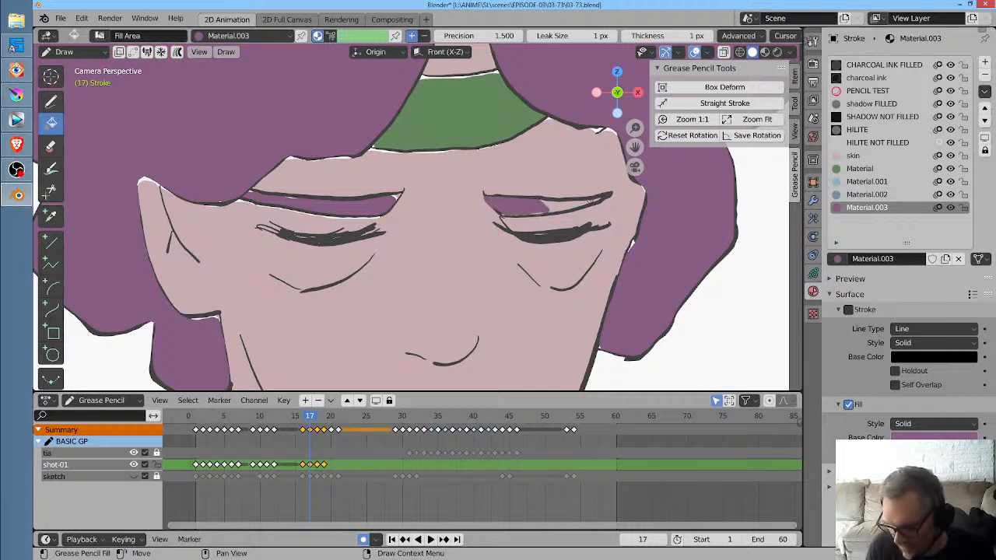
{"action": "left_click", "coordinate": [564, 201]}
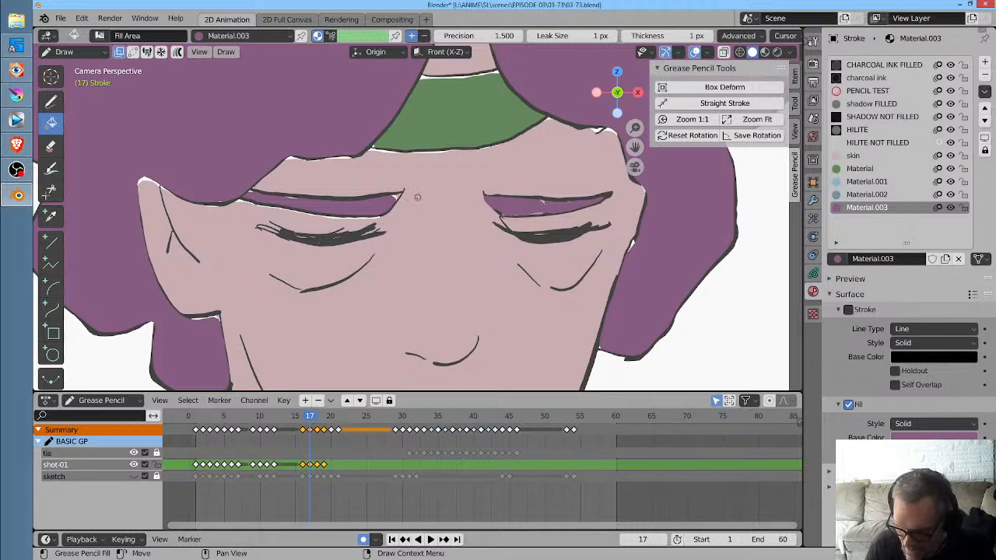
Patch the white gaps along the hairline, headband and face with freehand skin material drawn behind the ink
{"action": "middle_click_drag", "start_coordinate": [628, 184], "coordinate": [502, 188], "text": "ctrl"}
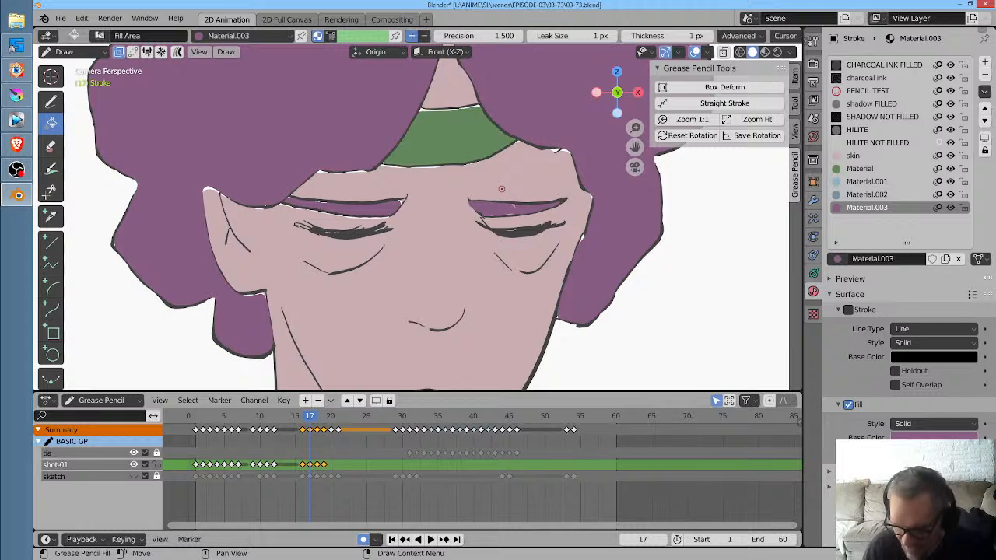
{"action": "scroll", "coordinate": [501, 188], "scroll_direction": "down", "scroll_amount": 2}
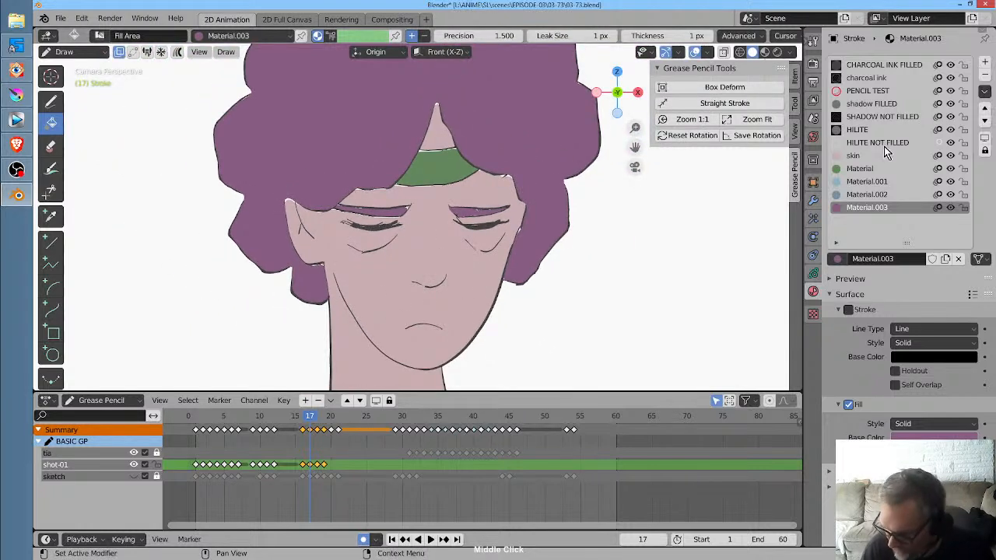
{"action": "left_click", "coordinate": [870, 154]}
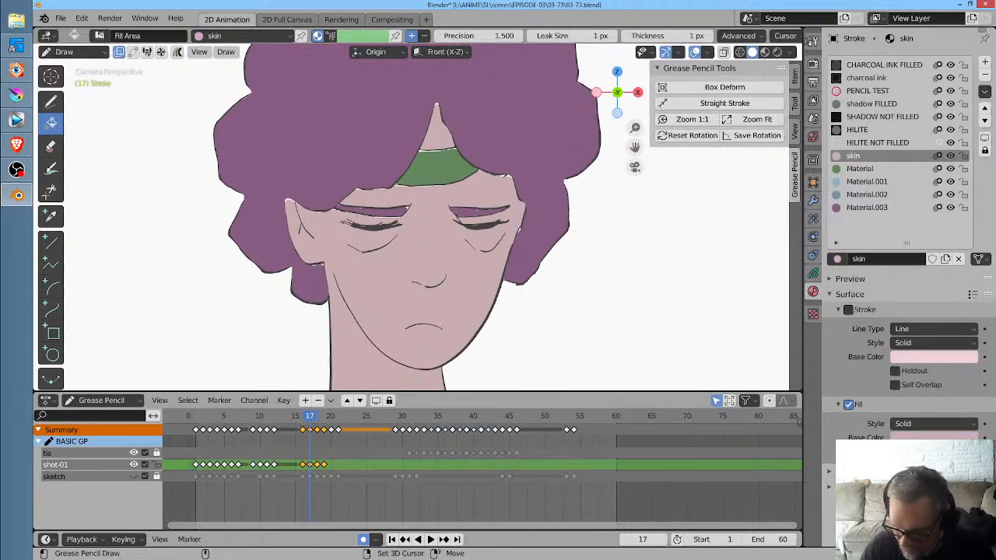
{"action": "mouse_move", "coordinate": [498, 94]}
{"action": "left_mouse_down"}
{"action": "mouse_move", "coordinate": [399, 81]}
{"action": "mouse_move", "coordinate": [274, 160]}
{"action": "mouse_move", "coordinate": [396, 204]}
{"action": "mouse_move", "coordinate": [467, 213]}
{"action": "mouse_move", "coordinate": [529, 179]}
{"action": "mouse_move", "coordinate": [515, 101]}
{"action": "left_mouse_up"}
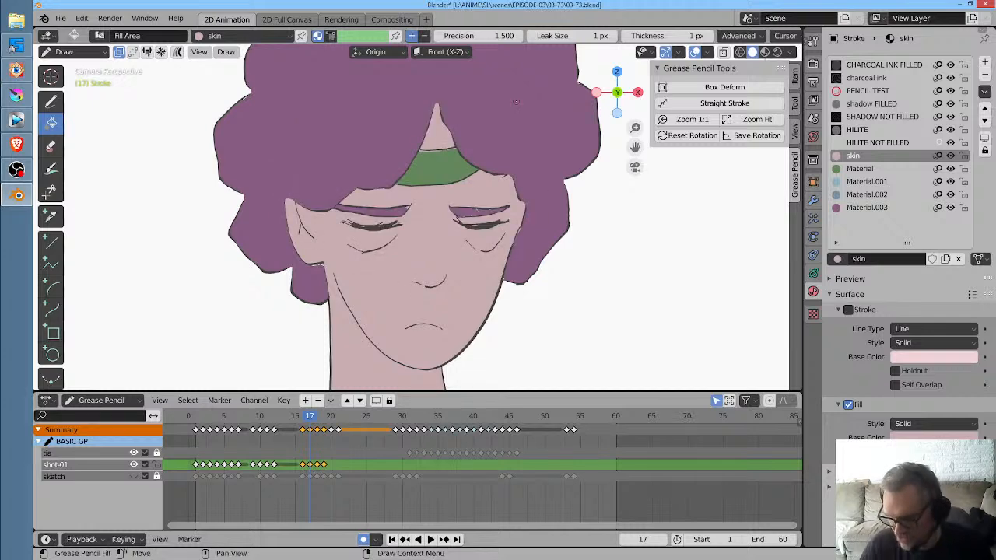
{"action": "scroll", "coordinate": [526, 287], "scroll_direction": "down", "scroll_amount": 5, "text": "shift"}
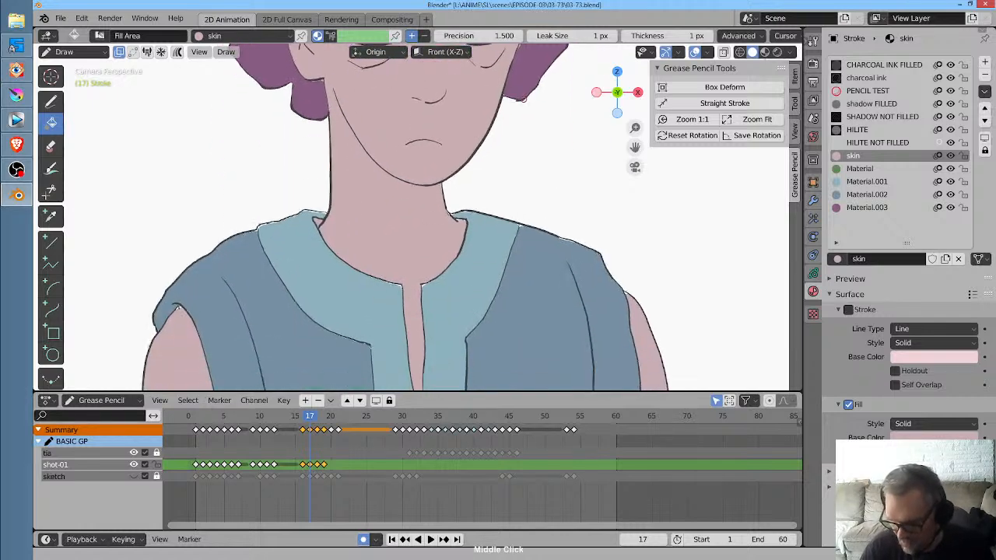
{"action": "scroll", "coordinate": [467, 263], "scroll_direction": "down", "scroll_amount": 3}
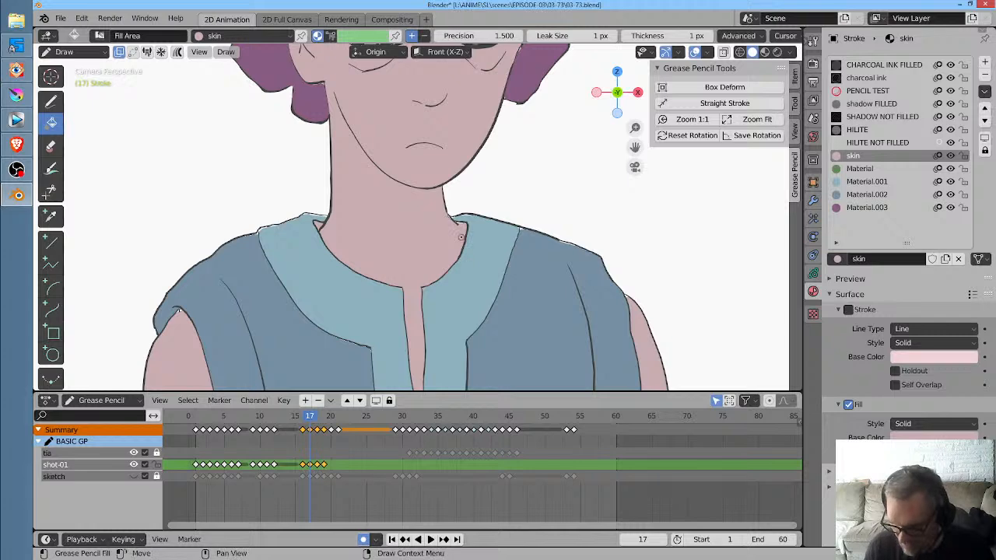
{"action": "scroll", "coordinate": [482, 276], "scroll_direction": "down", "scroll_amount": 1}
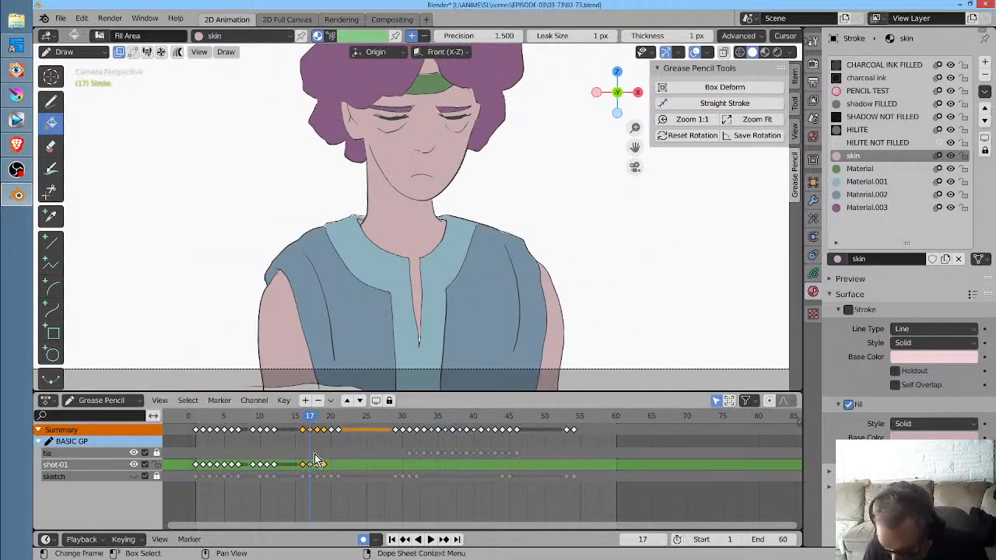
Go to frame 18 and fill the raised arm's upper arm, forearm, hand and thumb with the skin material
{"action": "key", "text": "space"}
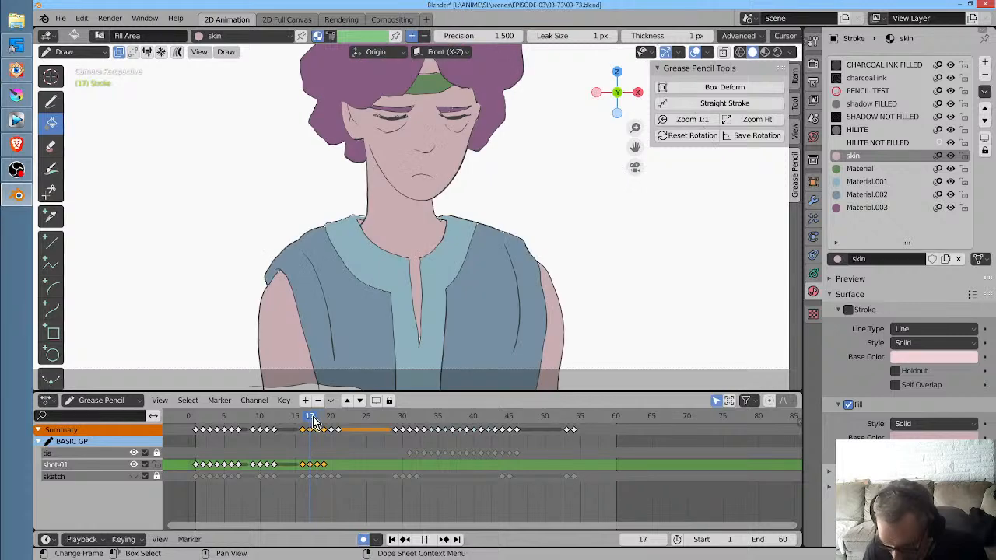
{"action": "key", "text": "space"}
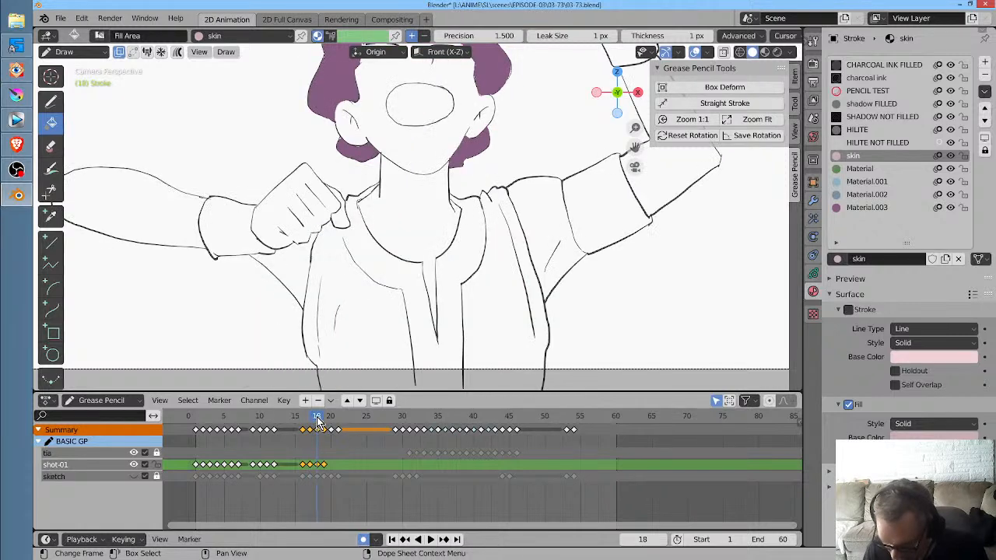
{"action": "left_click", "coordinate": [549, 218]}
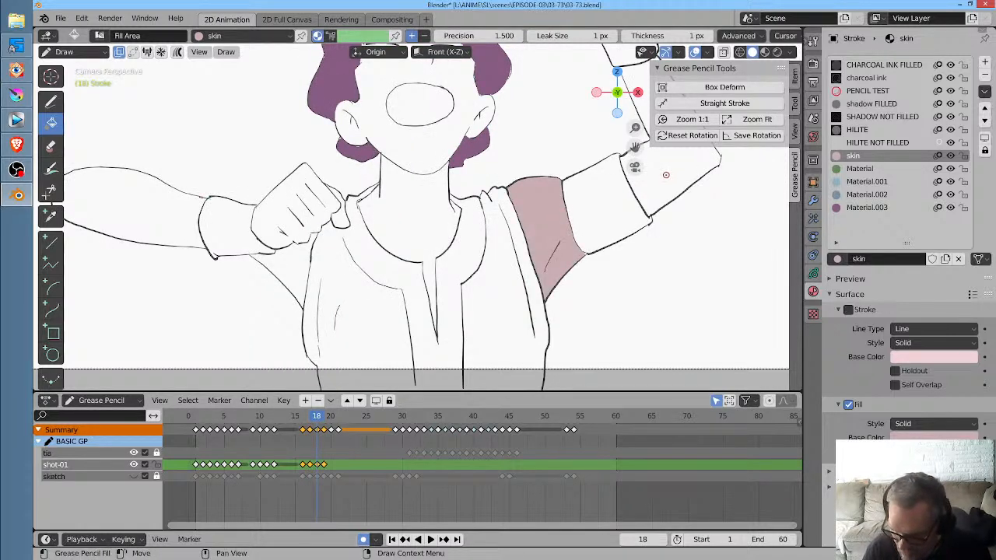
{"action": "key", "text": "ctrl+z"}
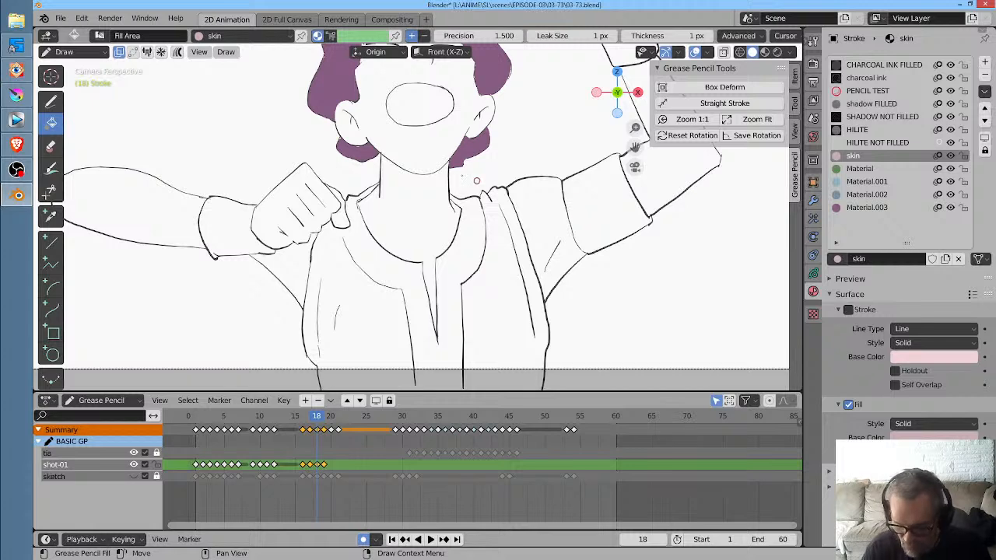
{"action": "left_click", "coordinate": [539, 200]}
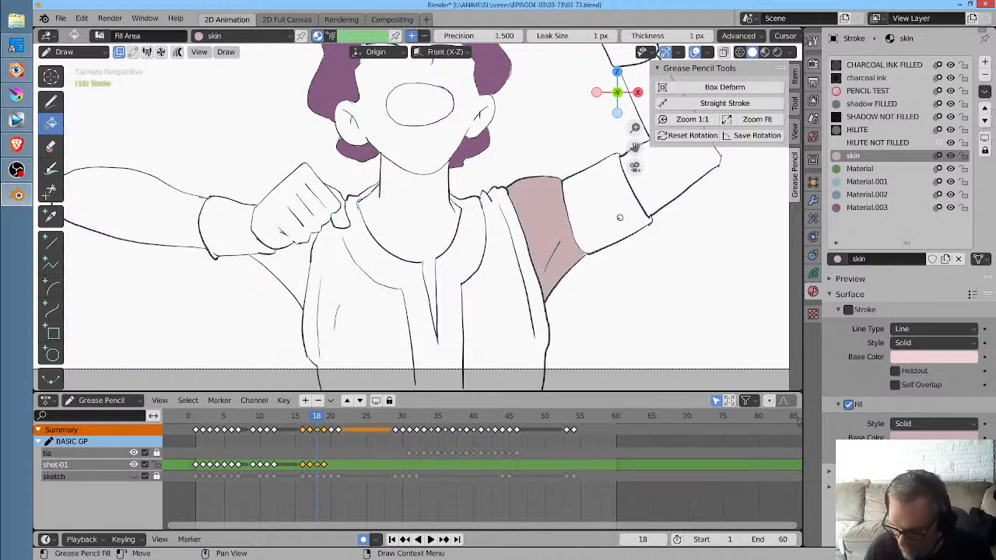
{"action": "middle_click_drag", "start_coordinate": [620, 217], "coordinate": [518, 219]}
{"action": "left_click", "coordinate": [527, 240]}
{"action": "left_click", "coordinate": [495, 194]}
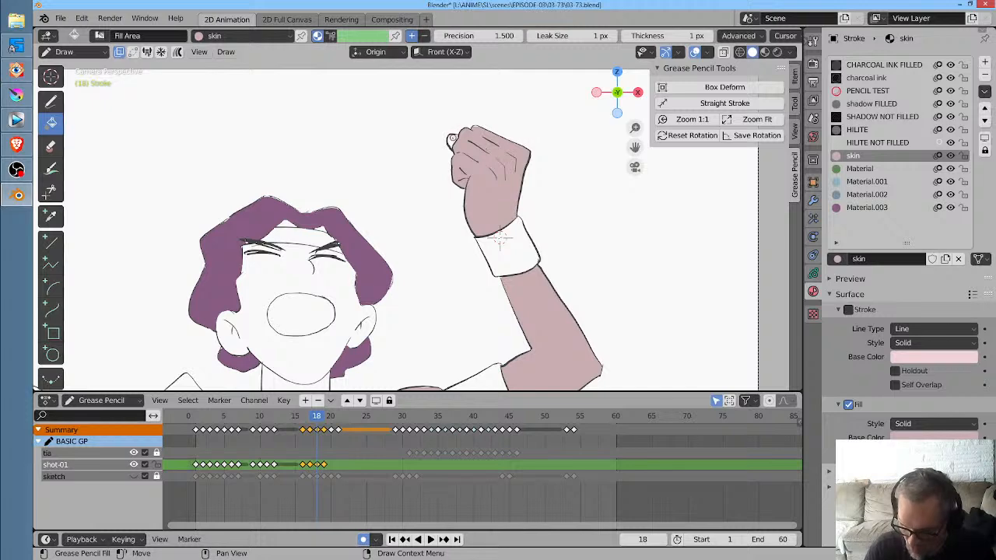
{"action": "left_click", "coordinate": [455, 140]}
Fill the bent arm's forearm, fist, thumb and exposed upper arm with the skin material
{"action": "middle_click_drag", "start_coordinate": [454, 312], "coordinate": [712, 110]}
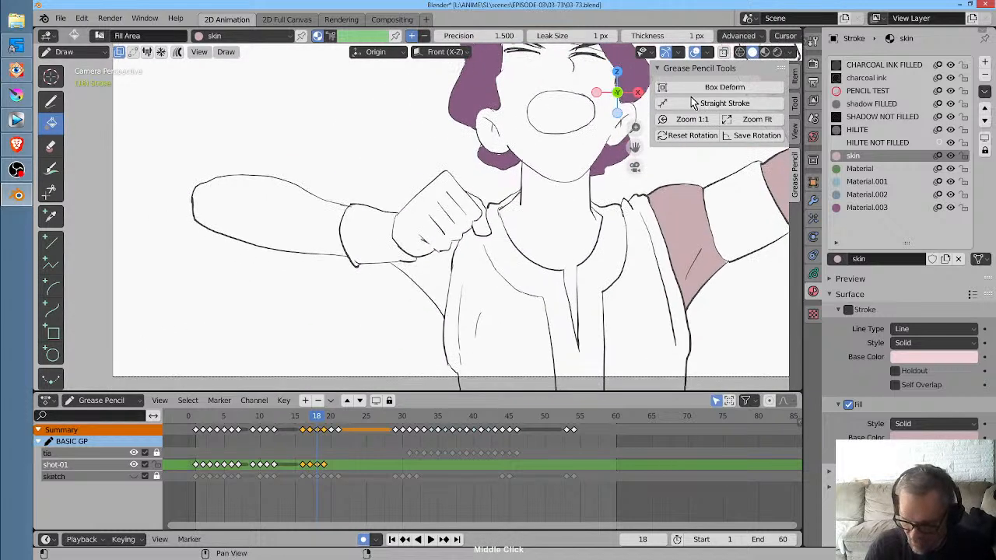
{"action": "left_click", "coordinate": [291, 215]}
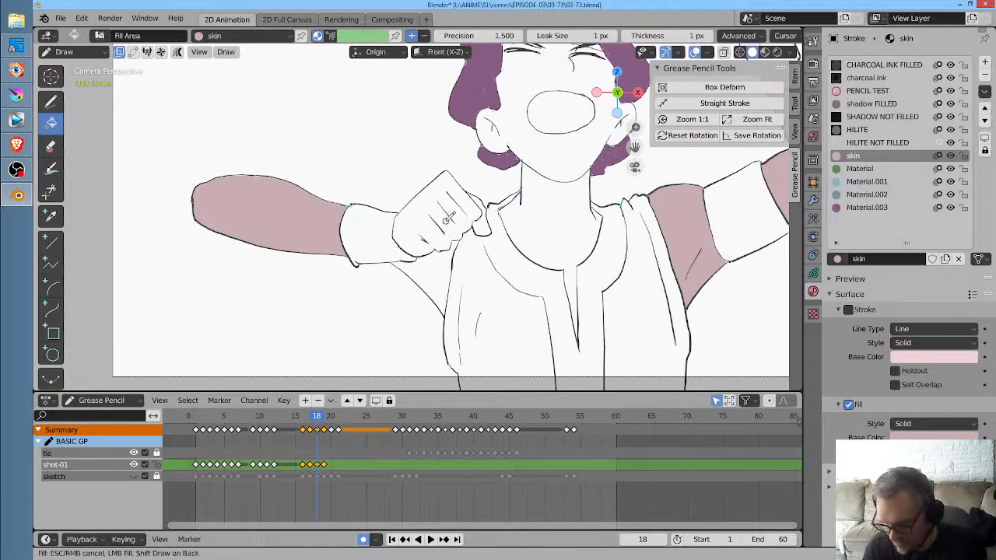
{"action": "left_click", "coordinate": [460, 222]}
{"action": "left_click", "coordinate": [434, 270]}
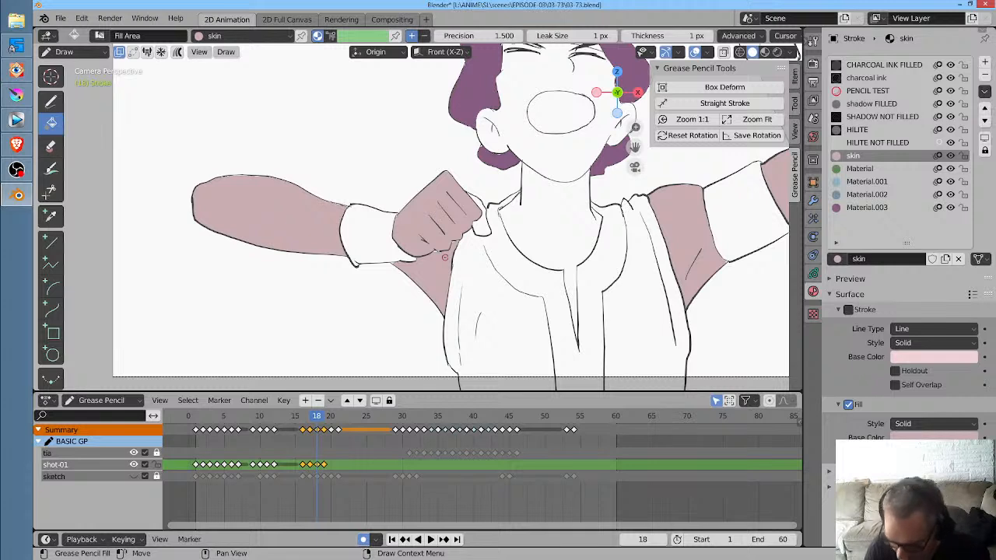
{"action": "left_click", "coordinate": [484, 224]}
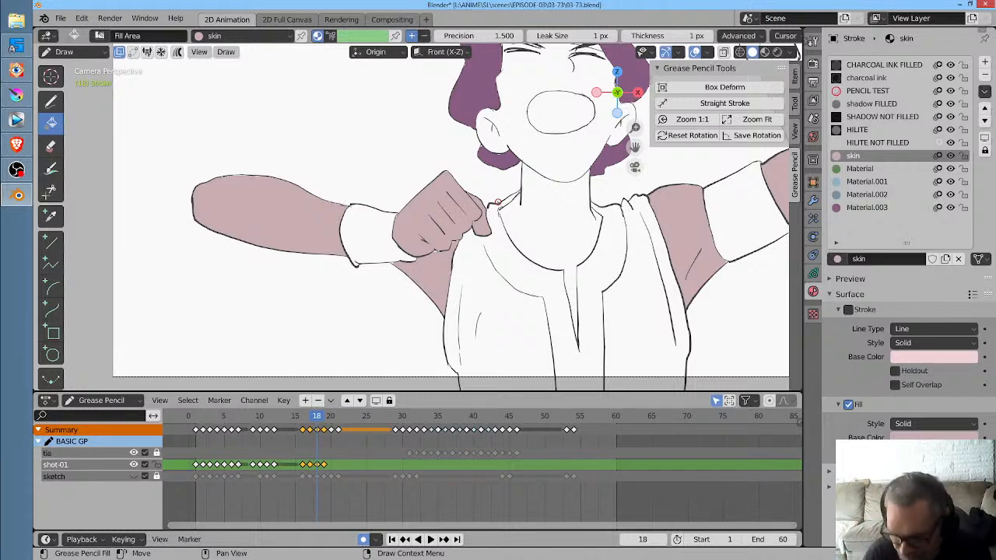
Fill the headband and the bent arm's wristband with the green Material
{"action": "left_click", "coordinate": [869, 168]}
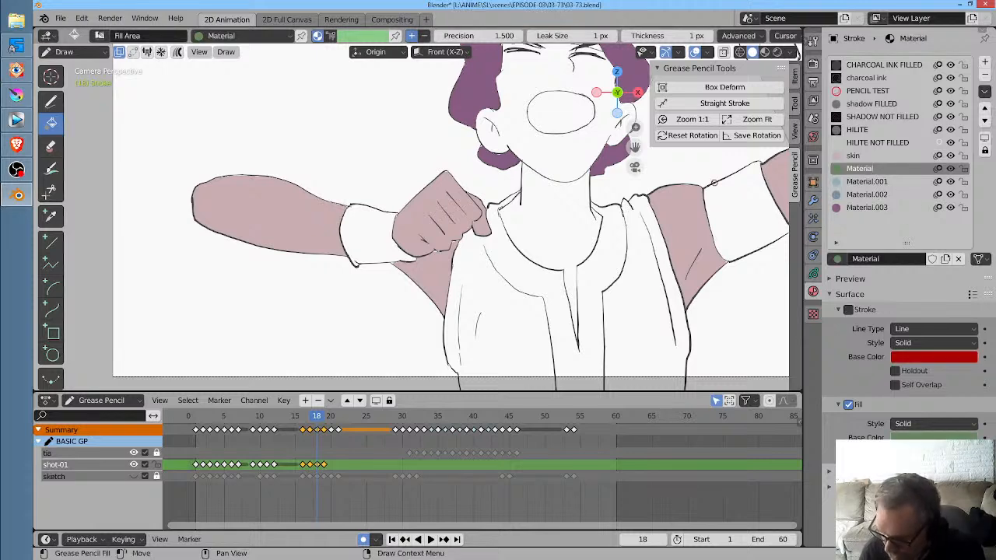
{"action": "middle_click_drag", "start_coordinate": [563, 150], "coordinate": [486, 286]}
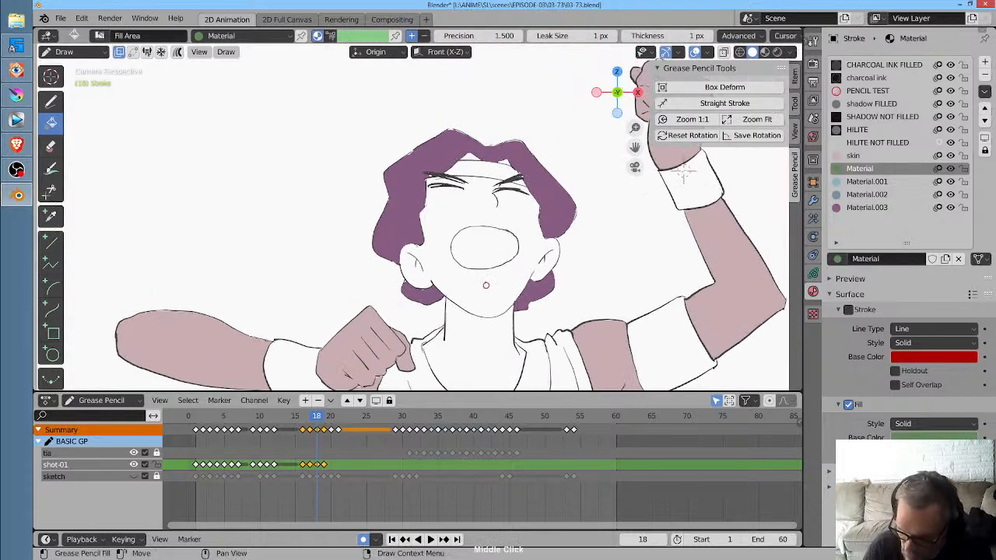
{"action": "left_click", "coordinate": [512, 161]}
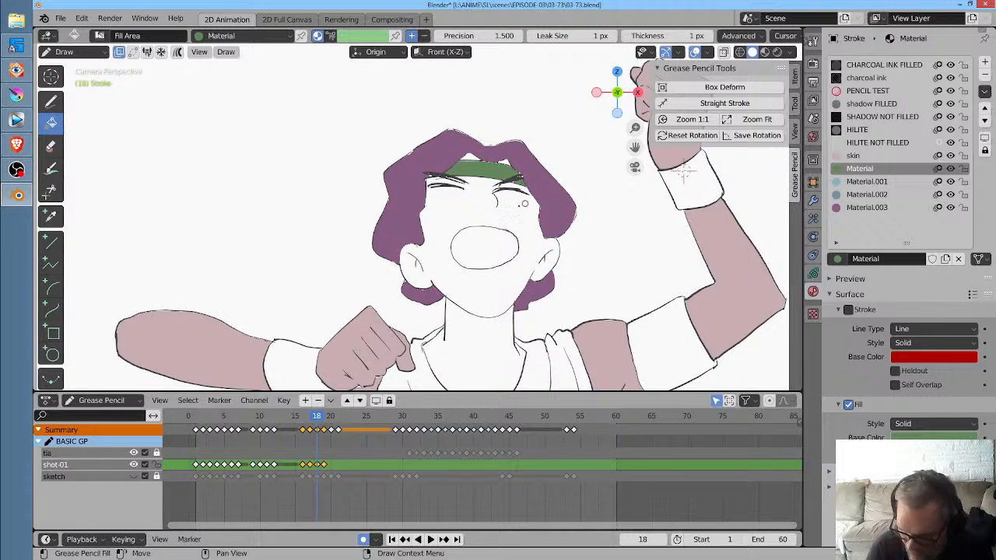
{"action": "left_click", "coordinate": [297, 363]}
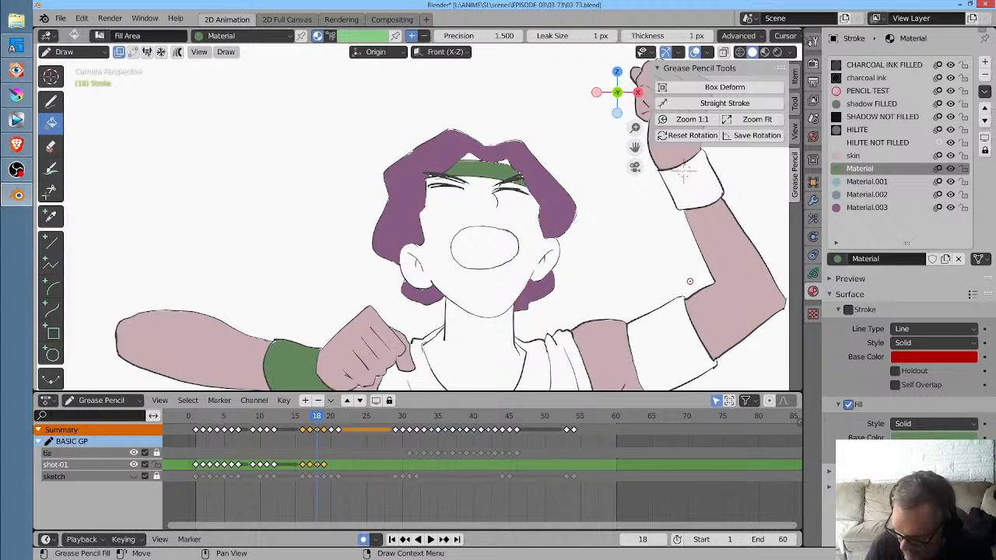
Fill the raised arm's wristband and the band above its elbow with the green Material
{"action": "middle_click", "coordinate": [698, 201]}
{"action": "mouse_move", "coordinate": [698, 201]}
{"action": "middle_mouse_down"}
{"action": "mouse_move", "coordinate": [629, 208]}
{"action": "mouse_move", "coordinate": [566, 199]}
{"action": "middle_mouse_up"}
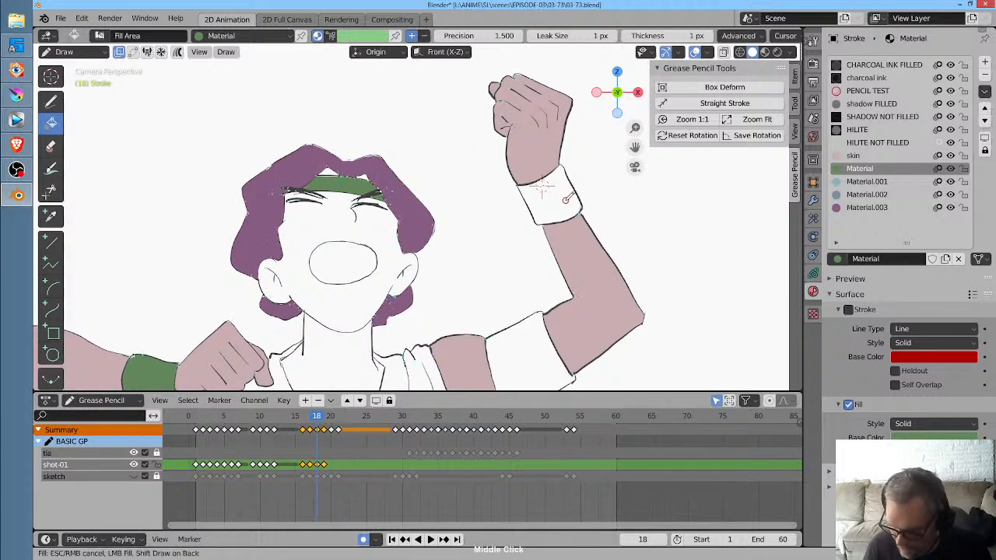
{"action": "left_click", "coordinate": [565, 200]}
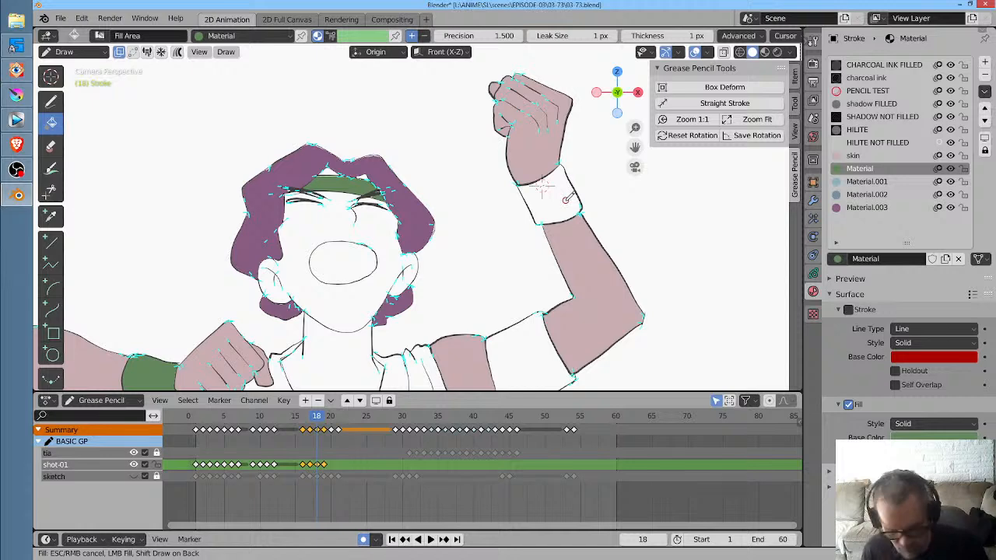
{"action": "left_click", "coordinate": [534, 356]}
{"action": "middle_click_drag", "start_coordinate": [535, 356], "coordinate": [598, 226], "text": "shift"}
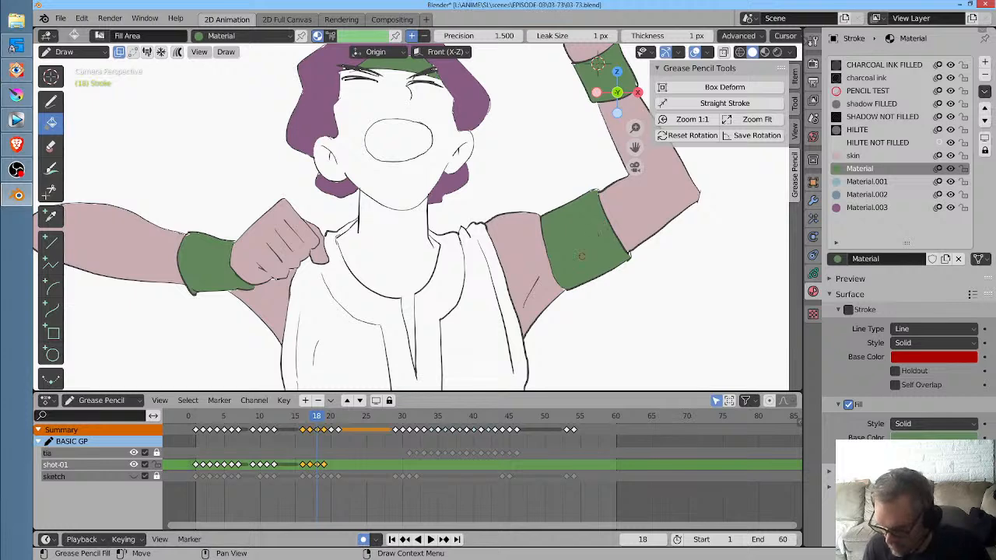
{"action": "scroll", "coordinate": [581, 256], "scroll_direction": "up", "scroll_amount": 4}
{"action": "scroll", "coordinate": [575, 250], "scroll_direction": "down", "scroll_amount": 4}
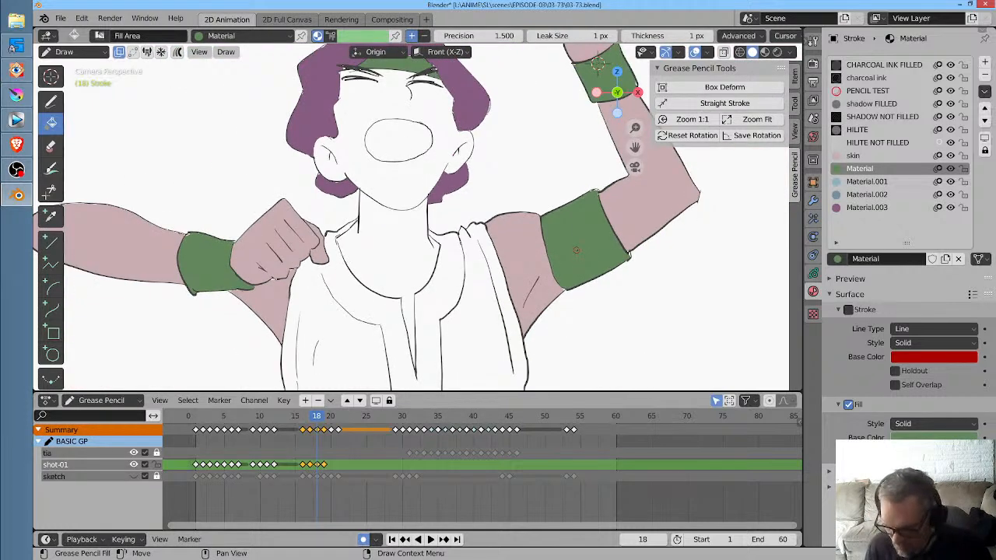
Fill the neck, the chest opening and the face with the skin material
{"action": "scroll", "coordinate": [575, 249], "scroll_direction": "down", "scroll_amount": 1}
{"action": "left_click", "coordinate": [882, 156]}
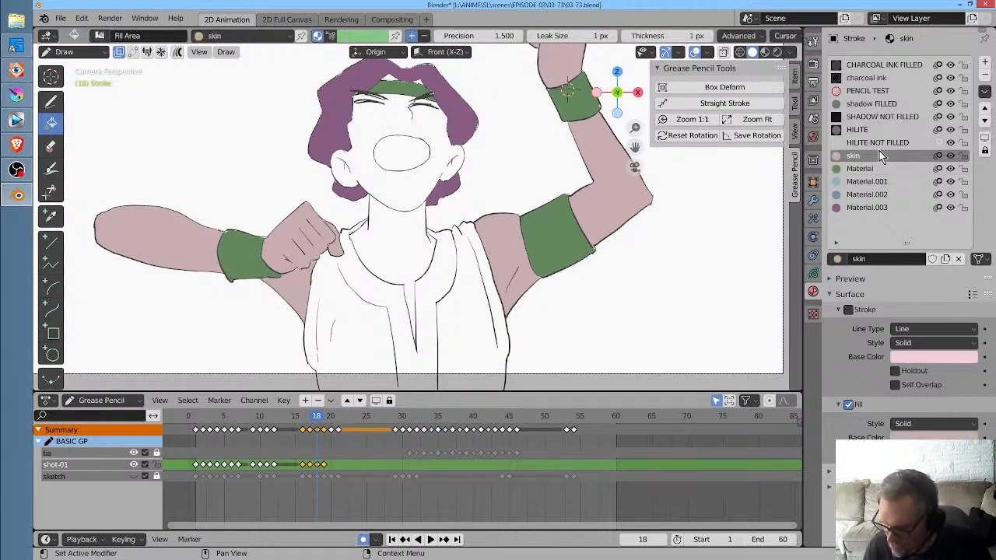
{"action": "left_click", "coordinate": [414, 257]}
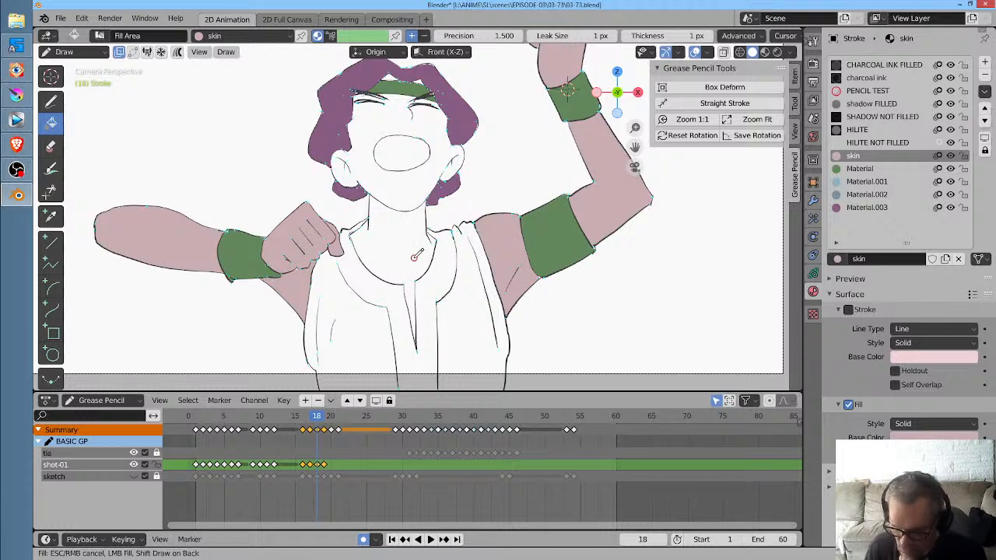
{"action": "left_click", "coordinate": [414, 257]}
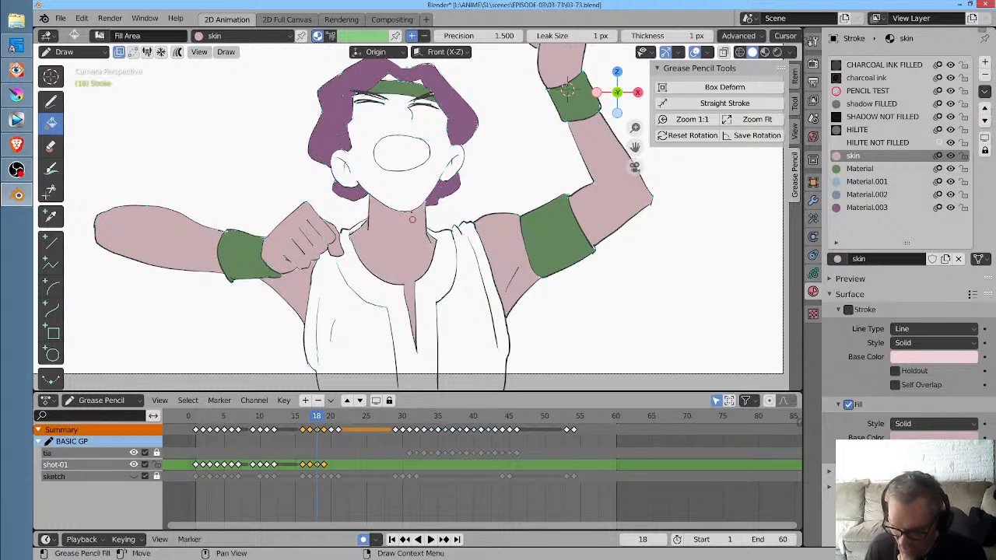
{"action": "left_click", "coordinate": [410, 204]}
Fill the white gap above the eye and the gaps between headband and hair with the skin material
{"action": "scroll", "coordinate": [436, 214], "scroll_direction": "up", "scroll_amount": 5}
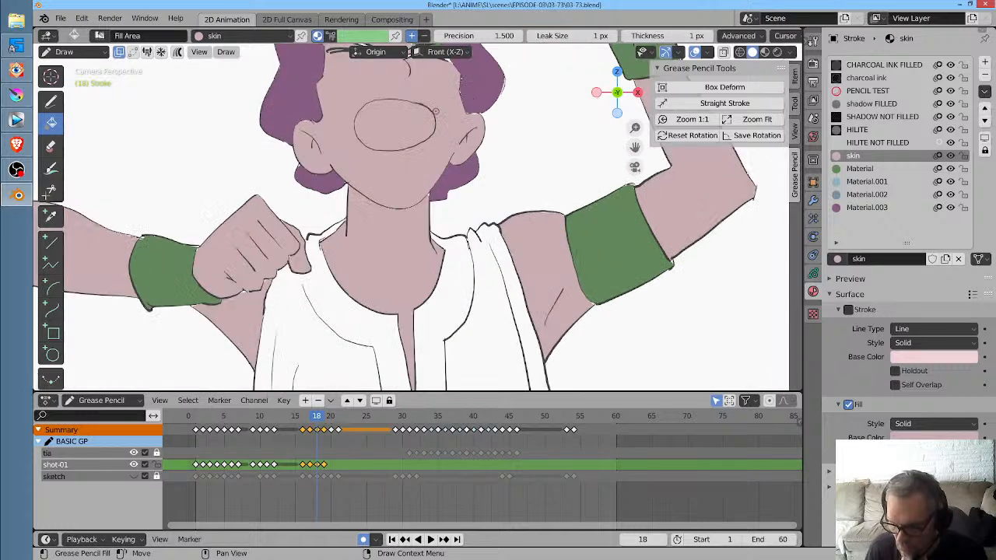
{"action": "middle_click_drag", "start_coordinate": [444, 224], "coordinate": [425, 307], "text": "shift"}
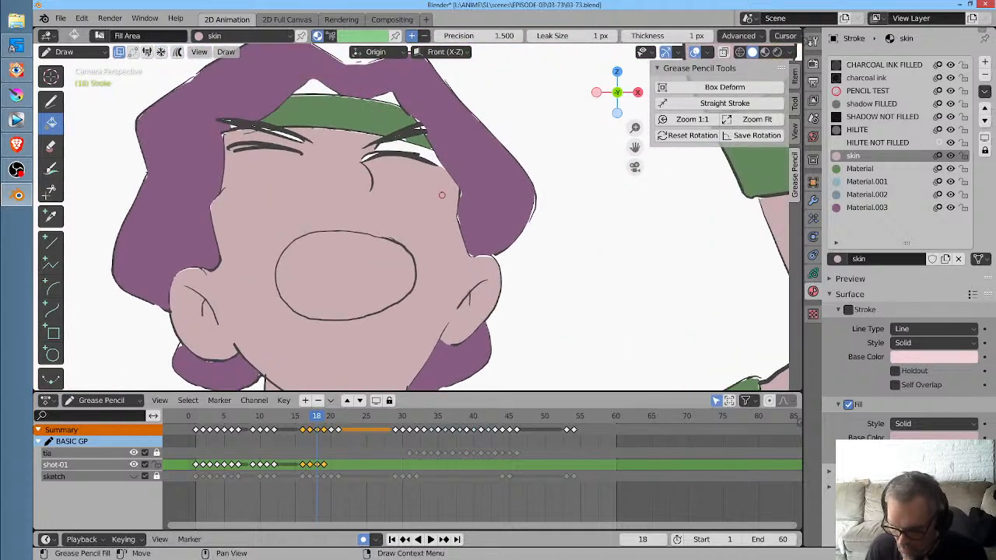
{"action": "left_click", "coordinate": [413, 145]}
{"action": "left_click", "coordinate": [410, 148]}
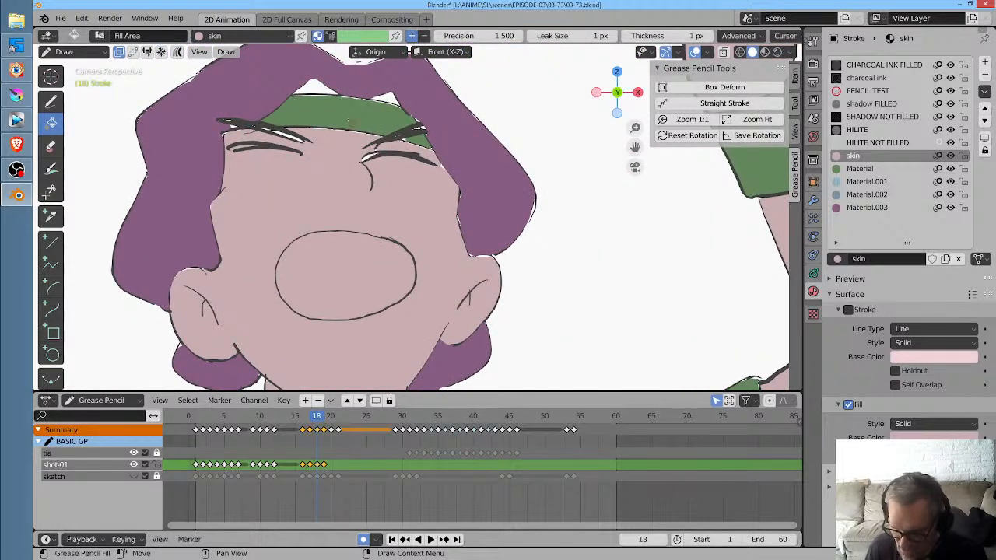
{"action": "left_click", "coordinate": [308, 86]}
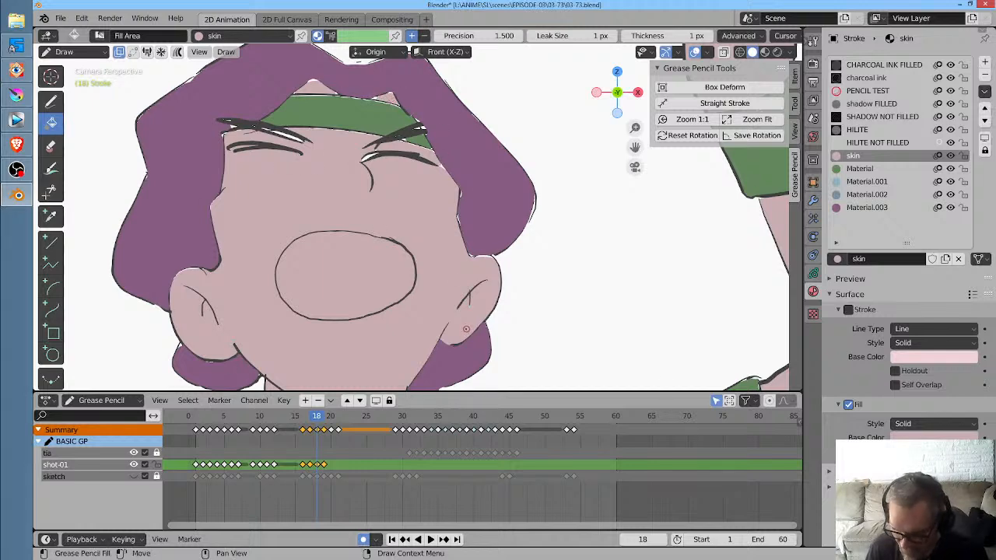
Bridge the open collar edge below the thumb with a freehand Material.001 stroke and try to fill the collar
{"action": "middle_click_drag", "start_coordinate": [470, 329], "coordinate": [546, 46], "text": "shift"}
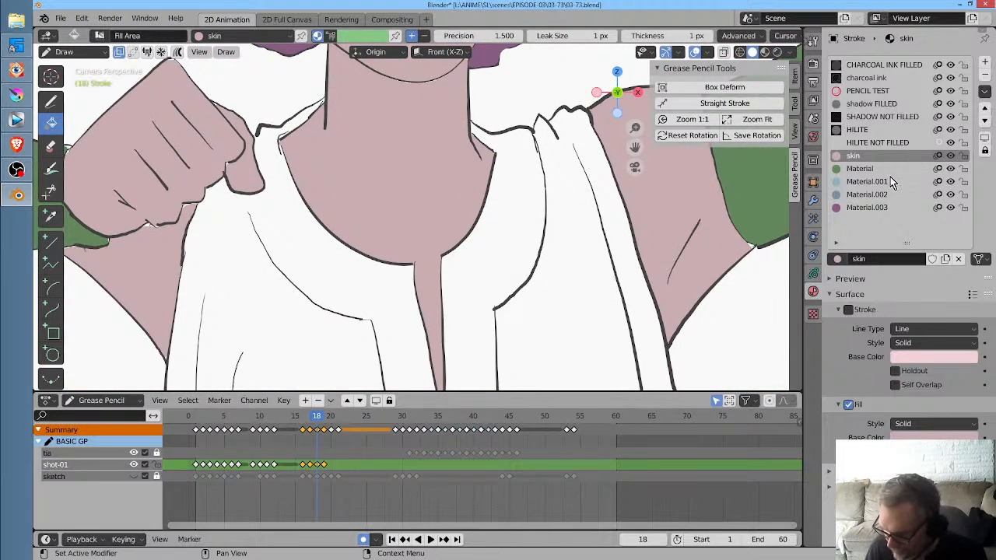
{"action": "left_click", "coordinate": [884, 183]}
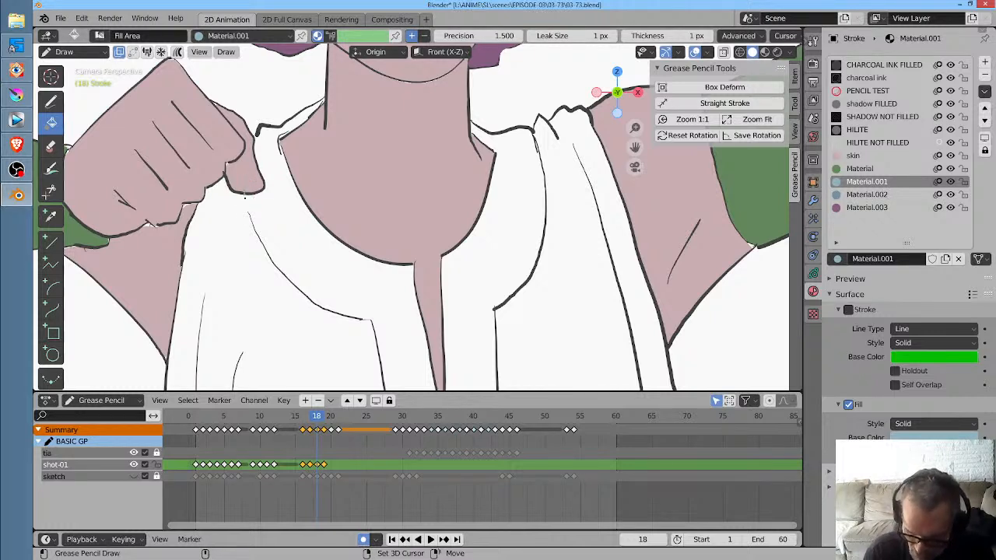
{"action": "left_click_drag", "start_coordinate": [245, 198], "coordinate": [266, 227], "text": "alt"}
{"action": "left_click", "coordinate": [338, 245]}
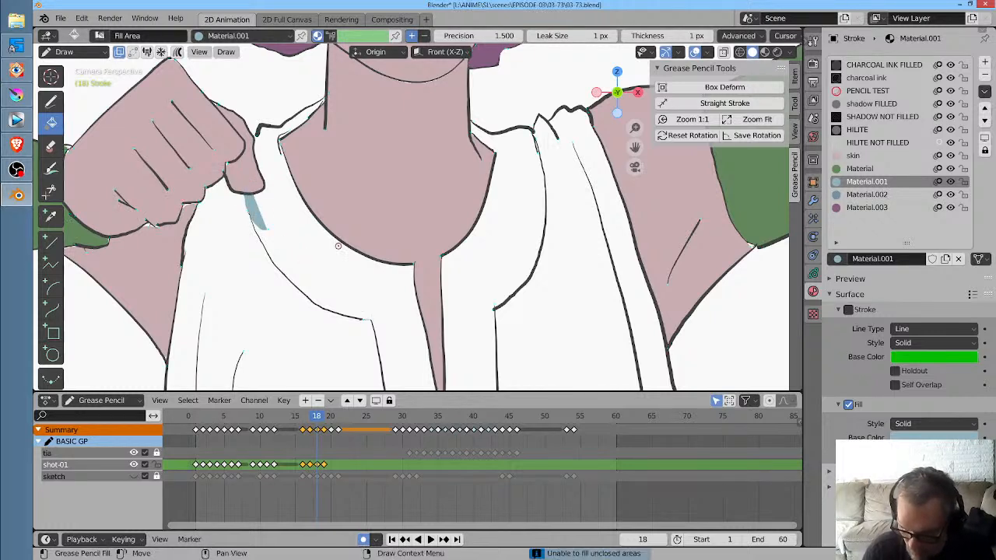
{"action": "left_click", "coordinate": [316, 288]}
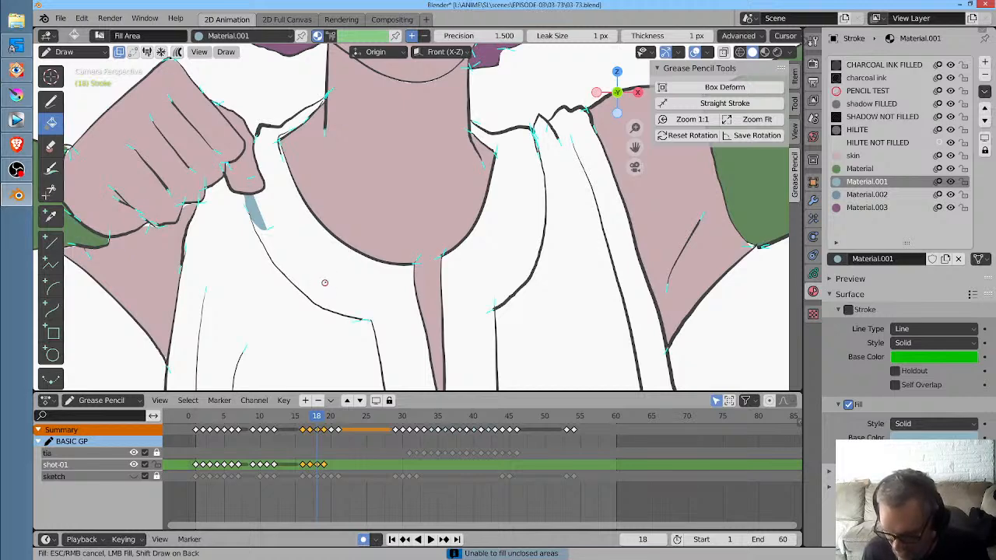
{"action": "left_click", "coordinate": [325, 281]}
{"action": "scroll", "coordinate": [351, 278], "scroll_direction": "down", "scroll_amount": 3}
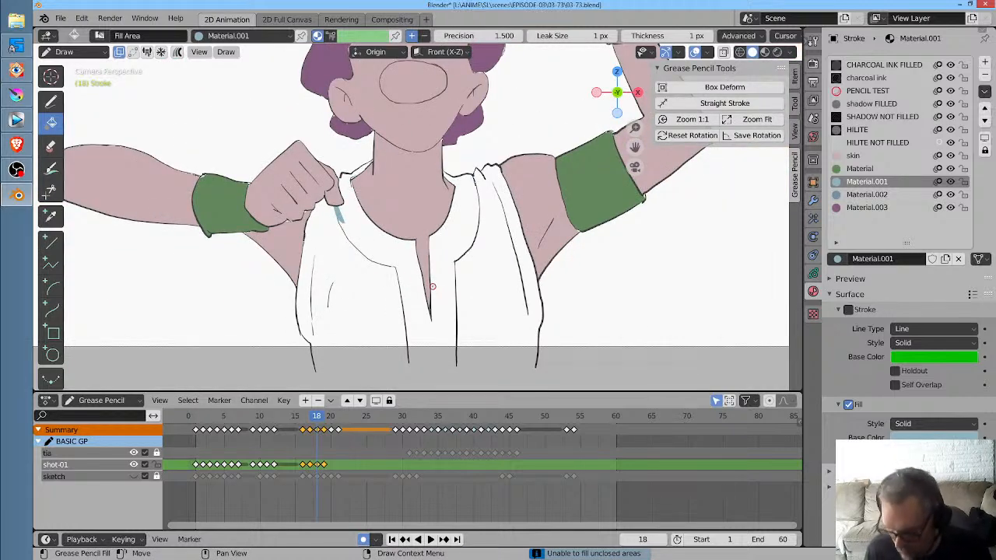
Close the tunic's open lower edge with freehand Material.001 shapes below the camera frame and fill the collar and front placket
{"action": "left_click", "coordinate": [462, 356]}
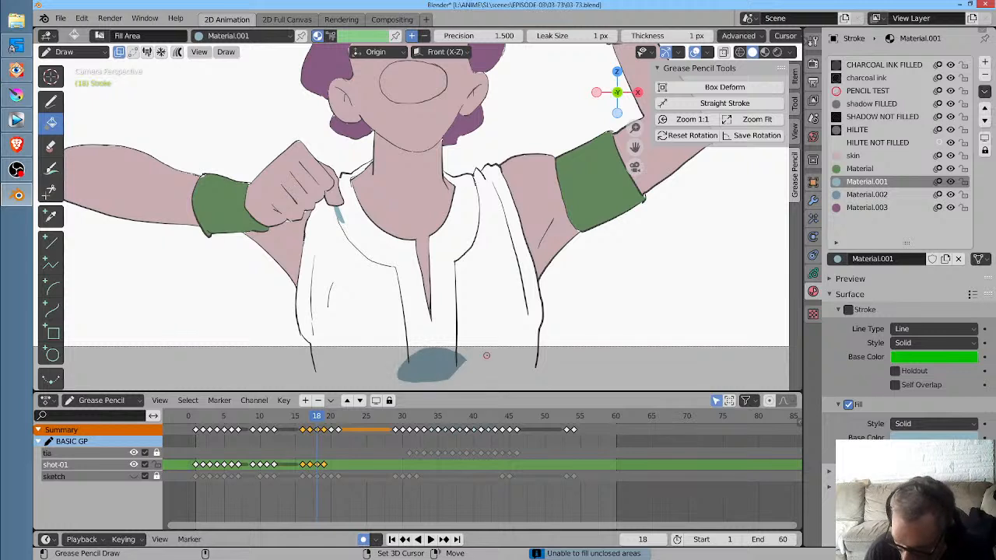
{"action": "left_click", "coordinate": [373, 370]}
{"action": "left_click", "coordinate": [552, 363]}
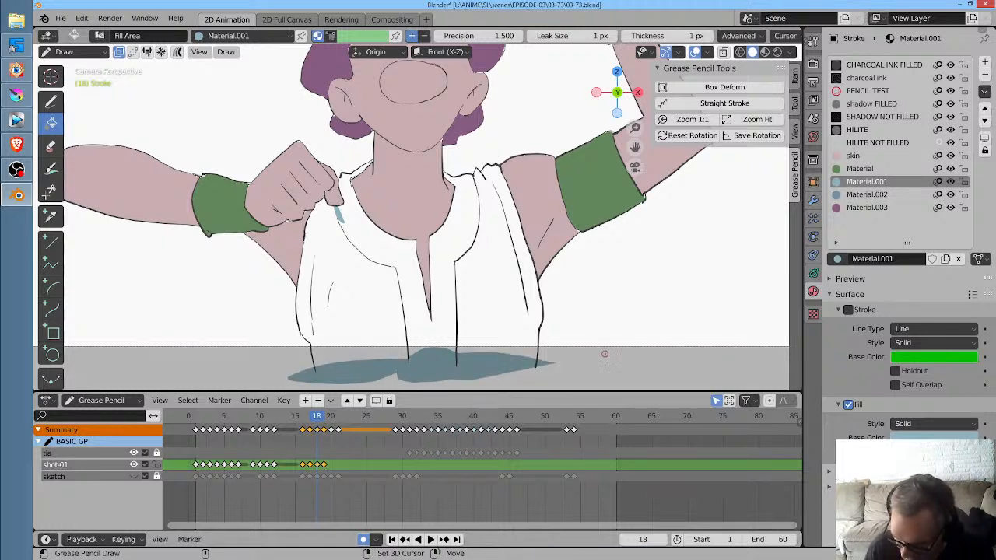
{"action": "left_click", "coordinate": [433, 306]}
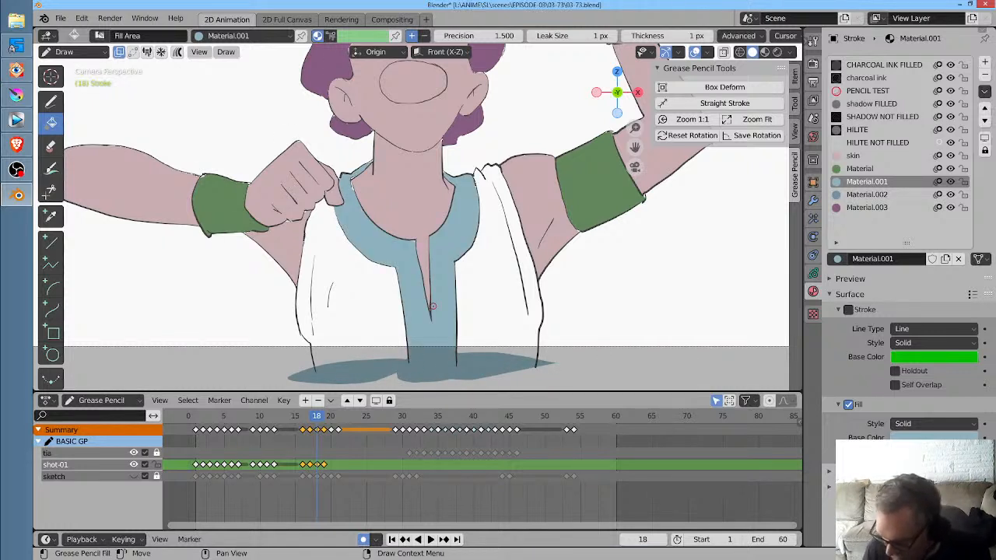
Fill both side panels of the tunic with the darker blue Material.002
{"action": "left_click", "coordinate": [869, 195]}
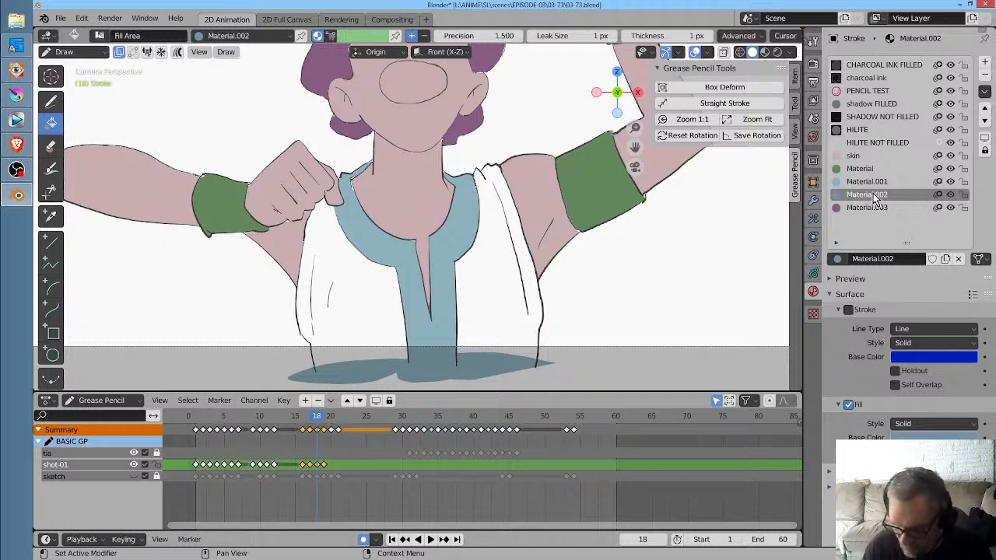
{"action": "left_click", "coordinate": [364, 300]}
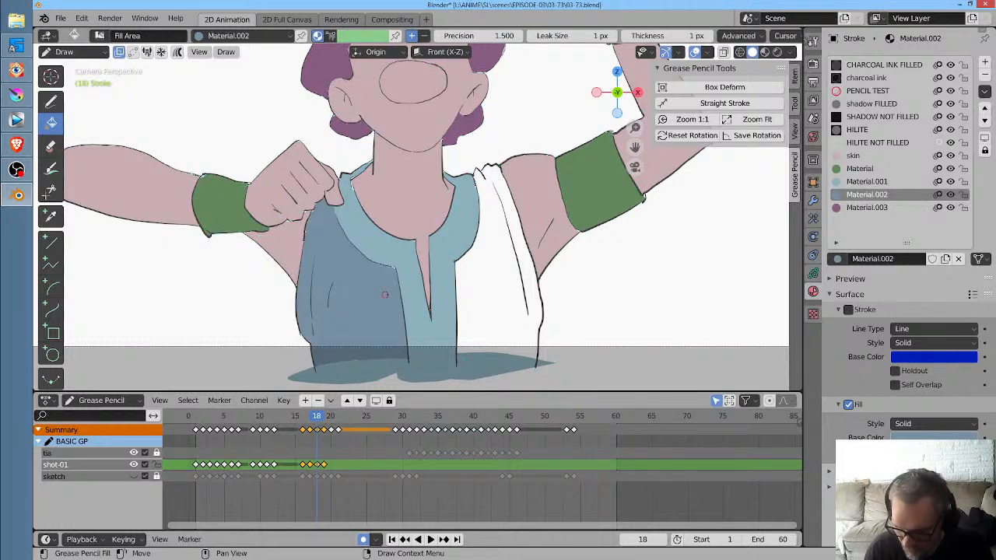
{"action": "left_click", "coordinate": [484, 289]}
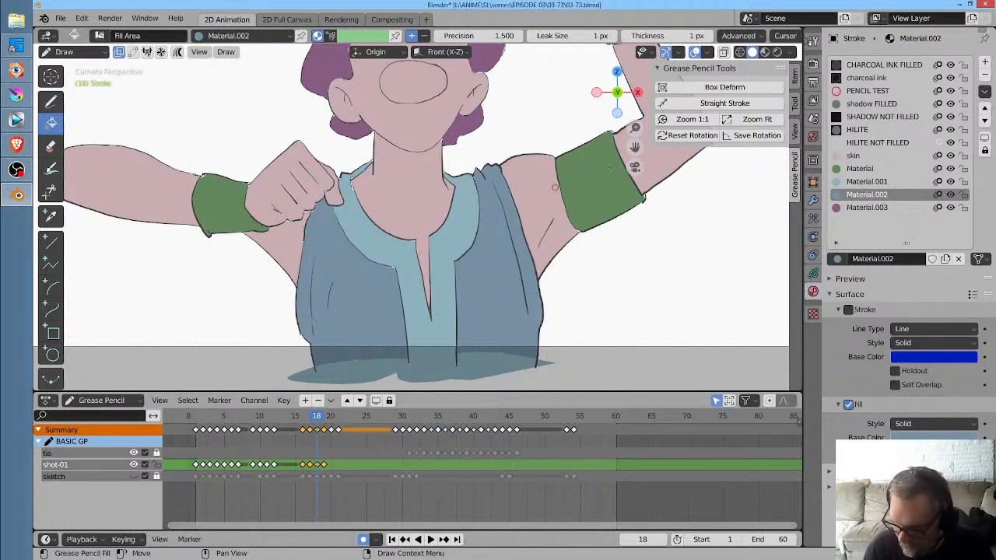
Patch the remaining gaps around the bent arm's fist and beside the headband with freehand skin material behind the ink
{"action": "left_click", "coordinate": [868, 156]}
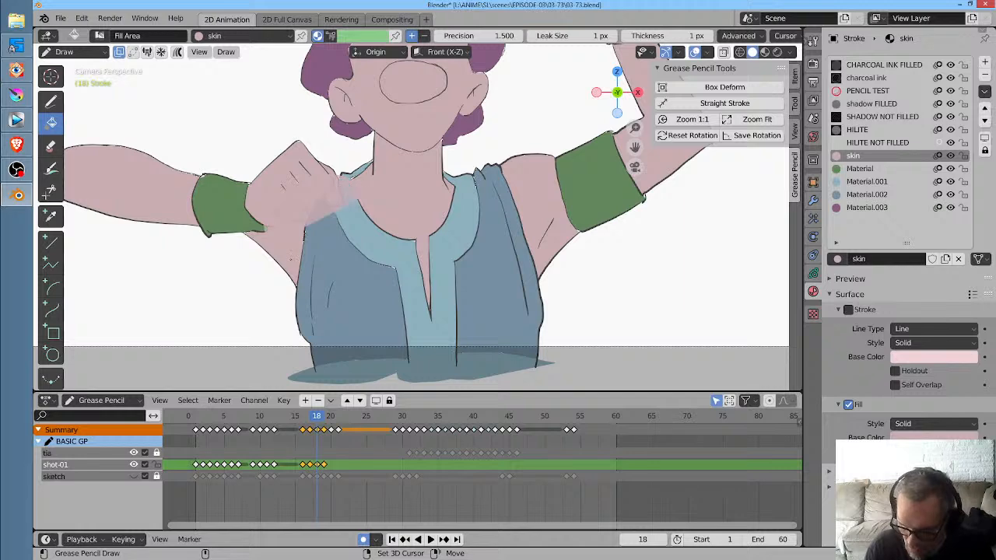
{"action": "middle_click_drag", "start_coordinate": [458, 225], "coordinate": [424, 334]}
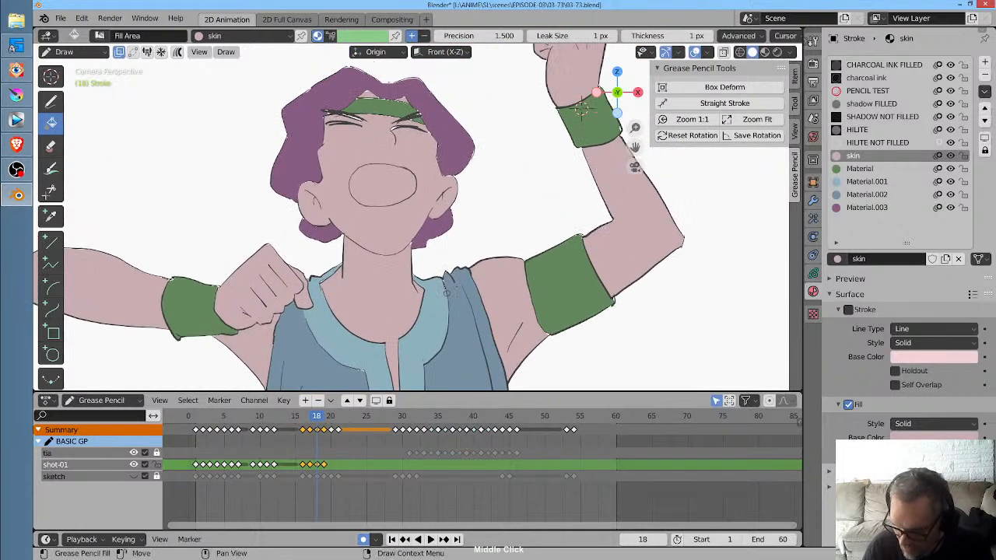
{"action": "mouse_move", "coordinate": [420, 101]}
{"action": "left_mouse_down", "text": "shift"}
{"action": "mouse_move", "coordinate": [359, 196]}
{"action": "mouse_move", "coordinate": [420, 108]}
{"action": "left_mouse_up", "text": "shift"}
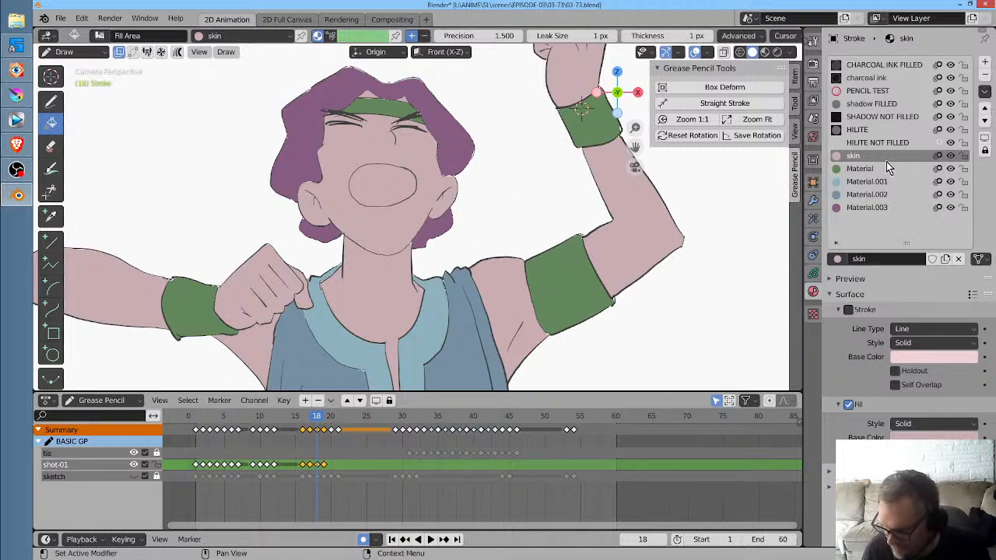
Fill the upper and lower parts of the open mouth with CHARCOAL INK FILLED, redoing the first fill
{"action": "left_click", "coordinate": [905, 64]}
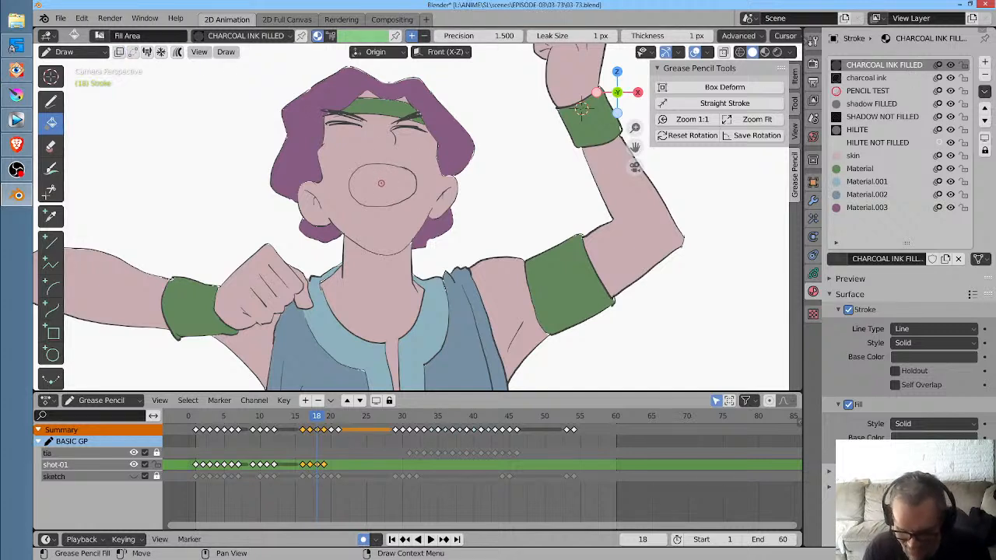
{"action": "left_click", "coordinate": [383, 180]}
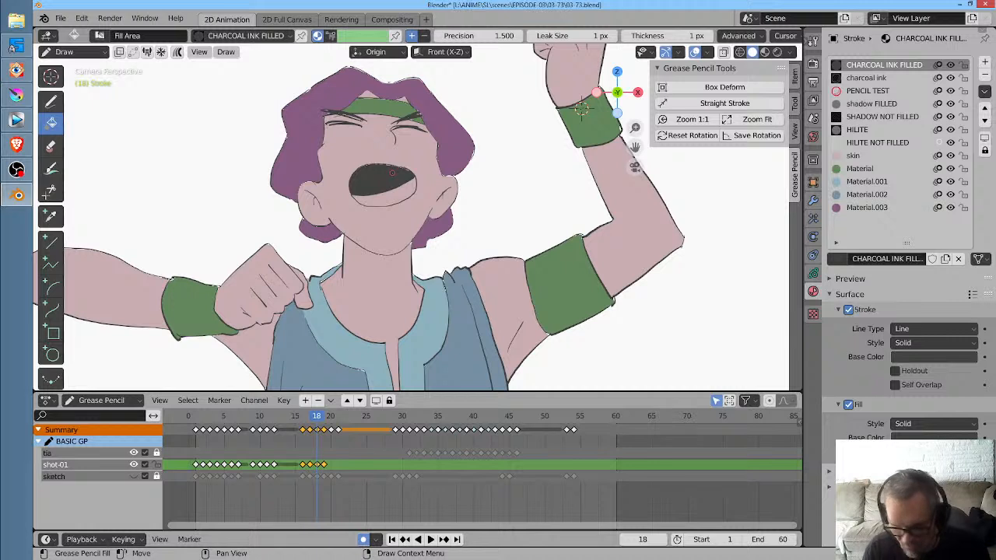
{"action": "key", "text": "ctrl+z"}
{"action": "left_click", "coordinate": [375, 183]}
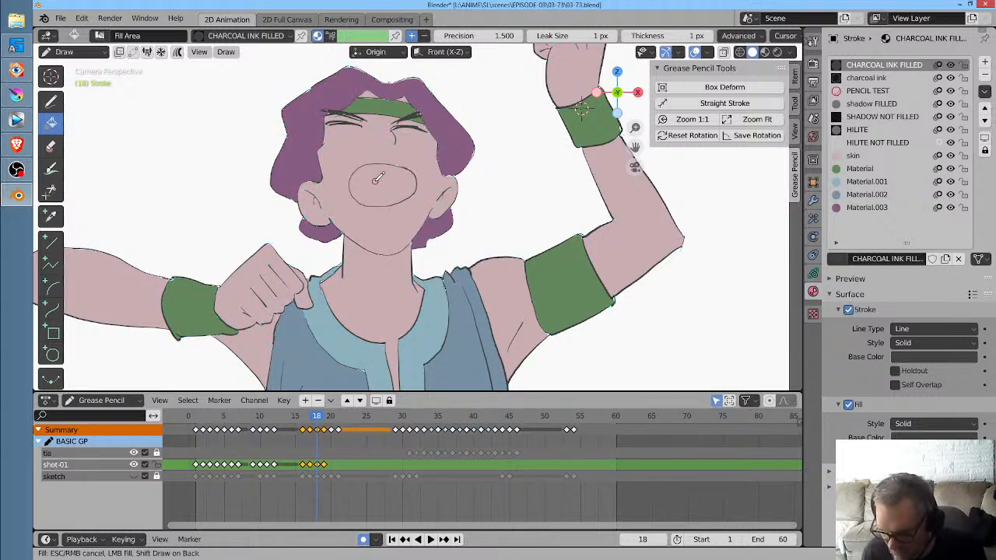
{"action": "left_click", "coordinate": [376, 180]}
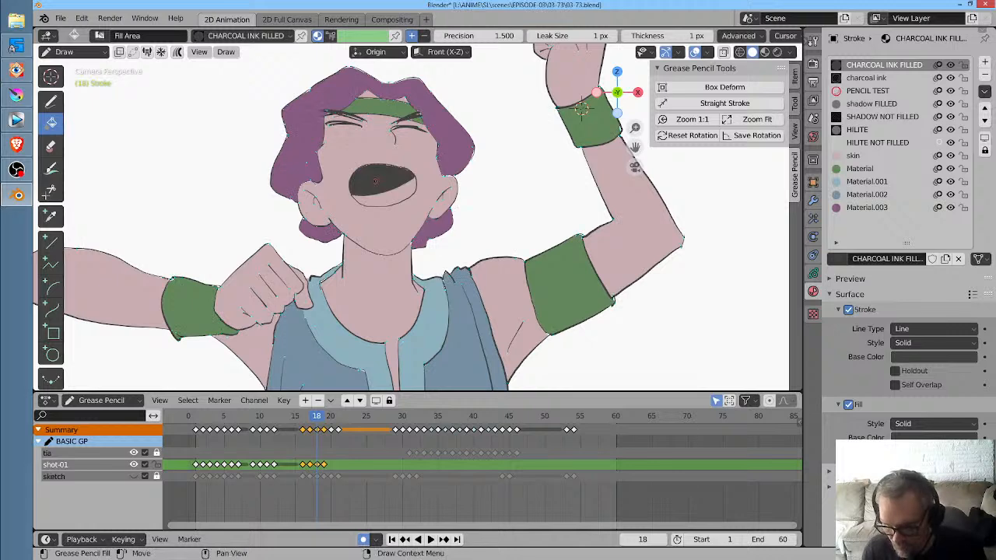
{"action": "scroll", "coordinate": [391, 199], "scroll_direction": "up", "scroll_amount": 4}
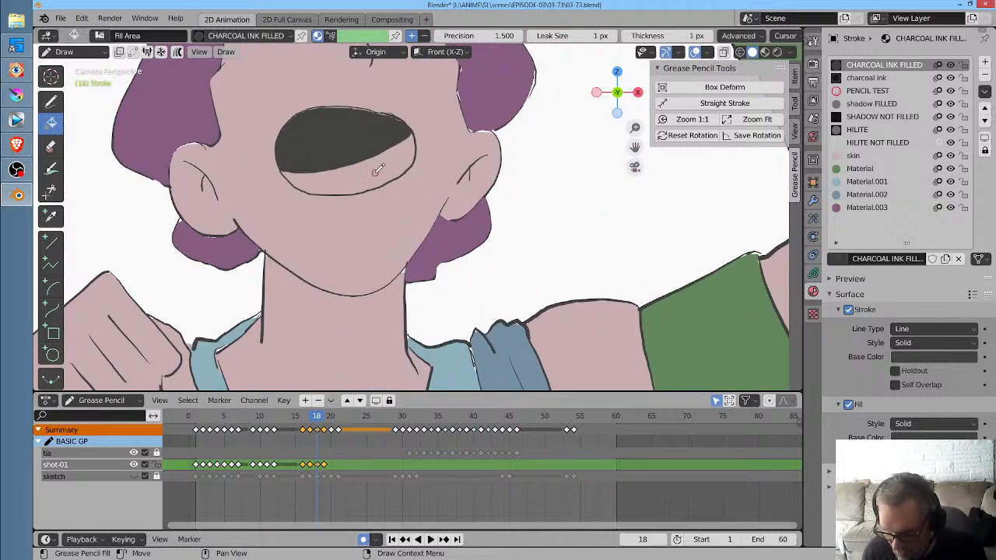
{"action": "left_click", "coordinate": [376, 172]}
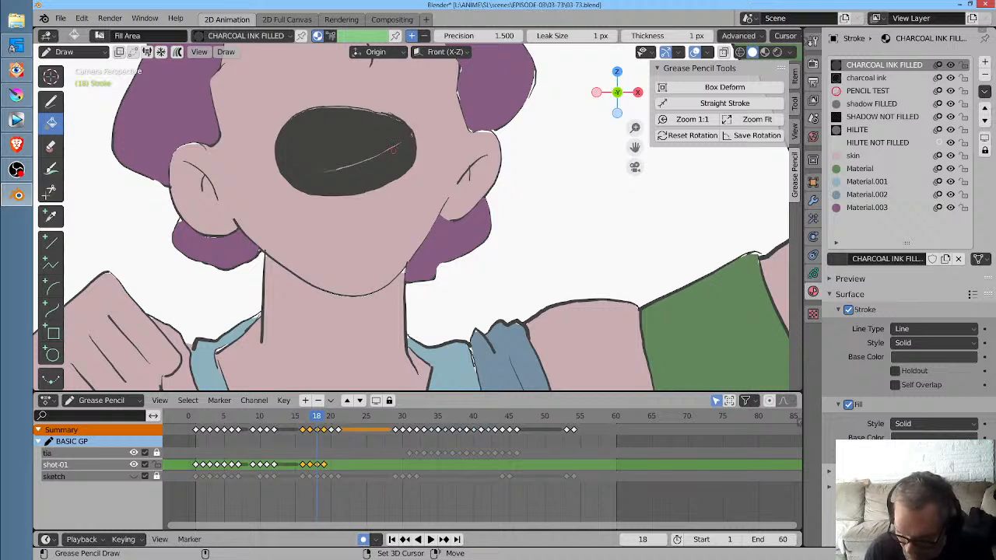
Patch the remaining gap in frame 18's open mouth with CHARCOAL INK FILLED, ending with Material.002 active and strokes drawn on the back
{"action": "left_click_drag", "start_coordinate": [393, 150], "coordinate": [402, 143], "text": "shift"}
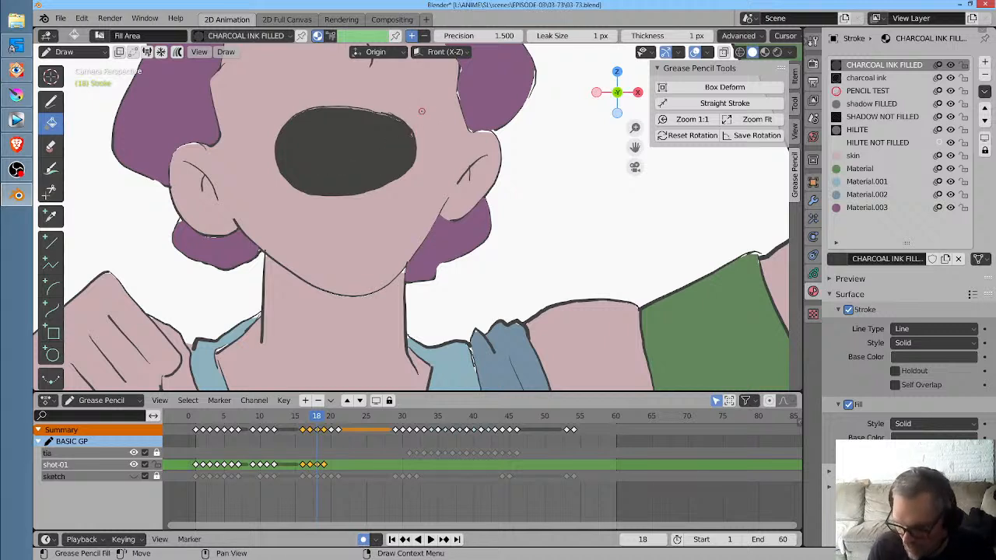
{"action": "left_click", "coordinate": [861, 157]}
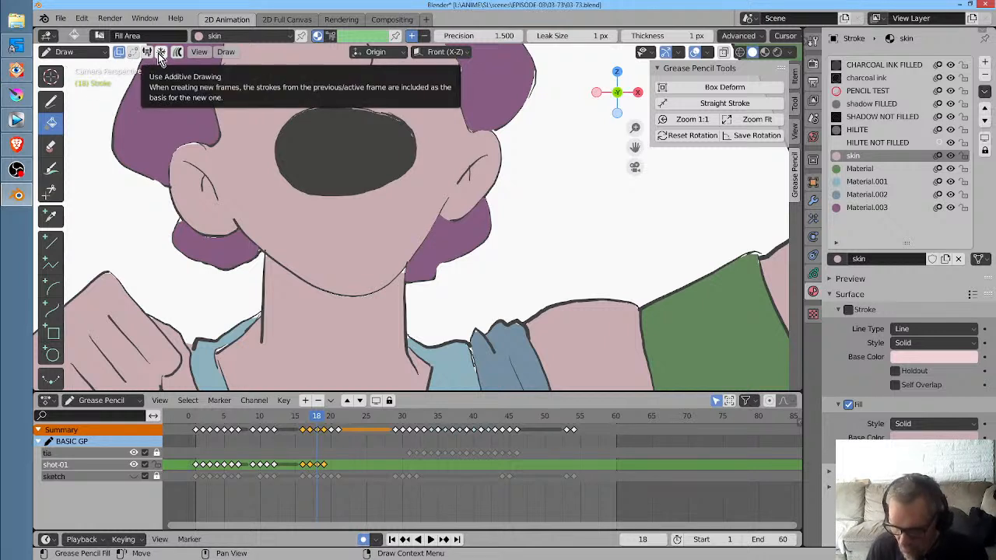
{"action": "left_click", "coordinate": [119, 53]}
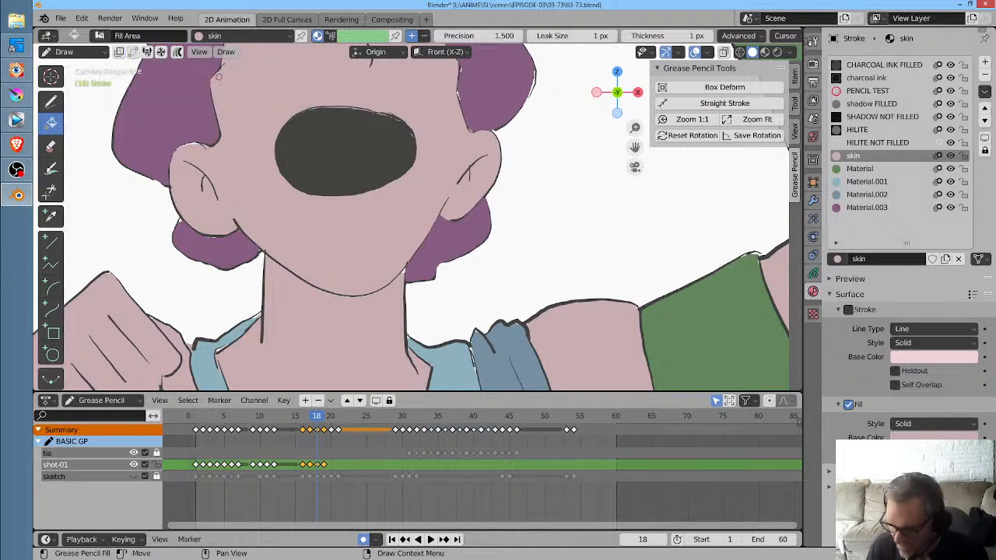
{"action": "scroll", "coordinate": [483, 178], "scroll_direction": "down", "scroll_amount": 2}
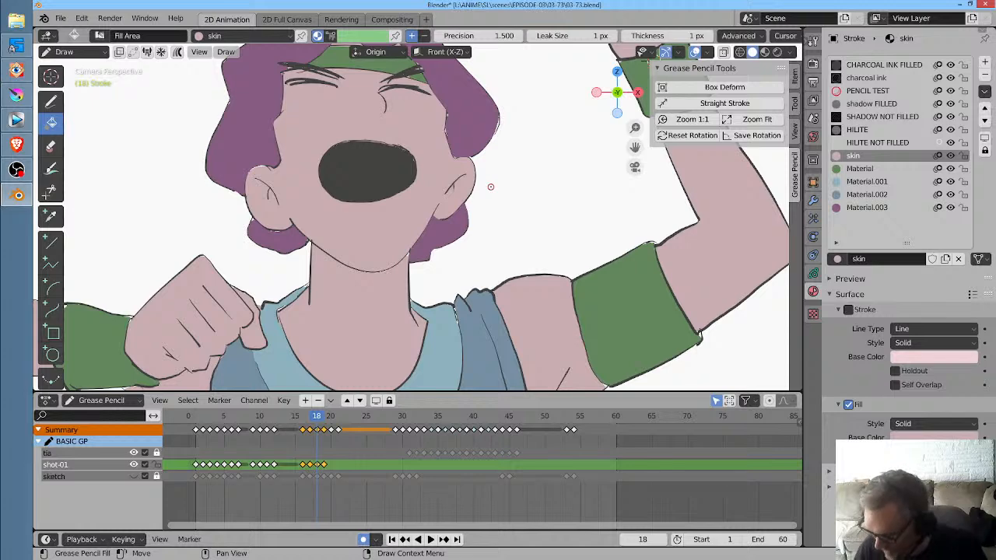
{"action": "left_click", "coordinate": [855, 196]}
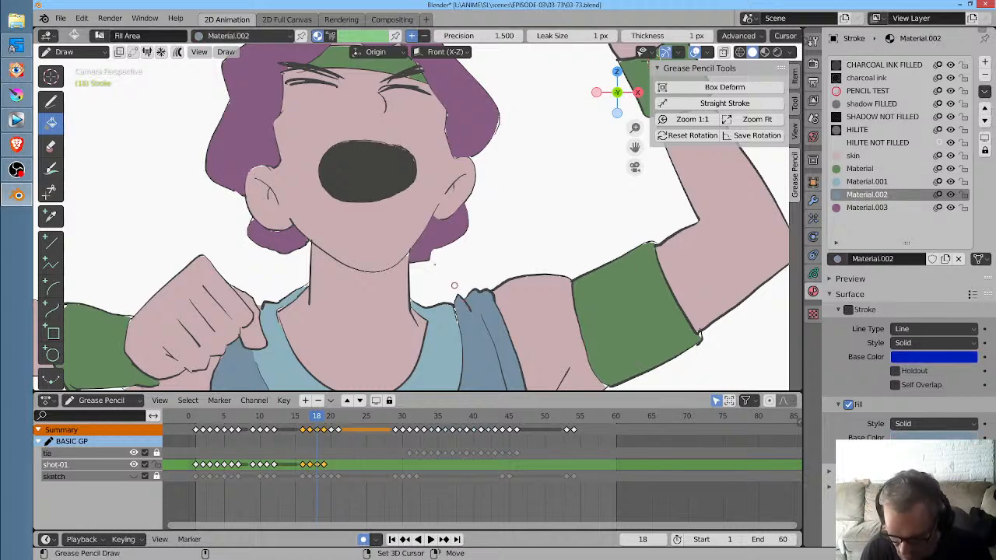
{"action": "left_click", "coordinate": [120, 54]}
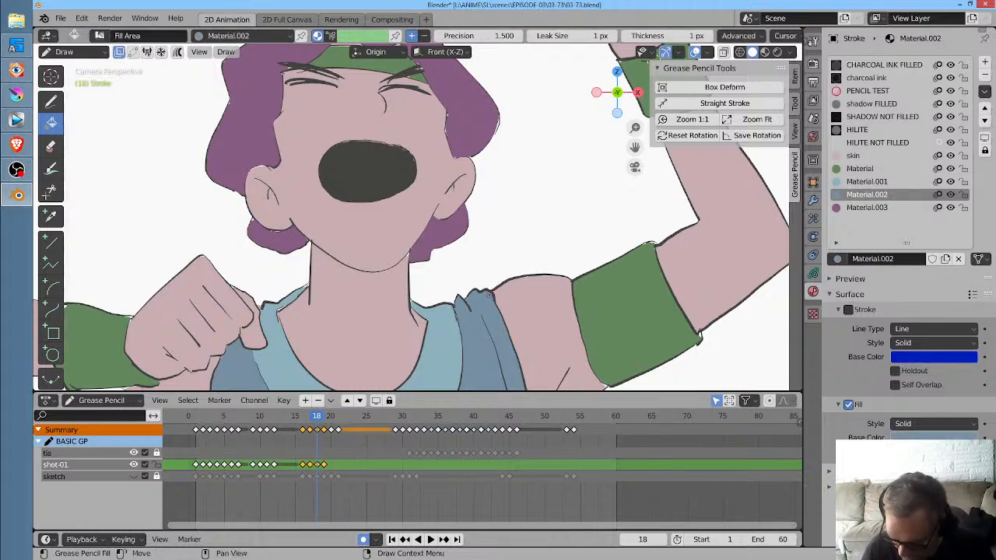
{"action": "key", "text": "space"}
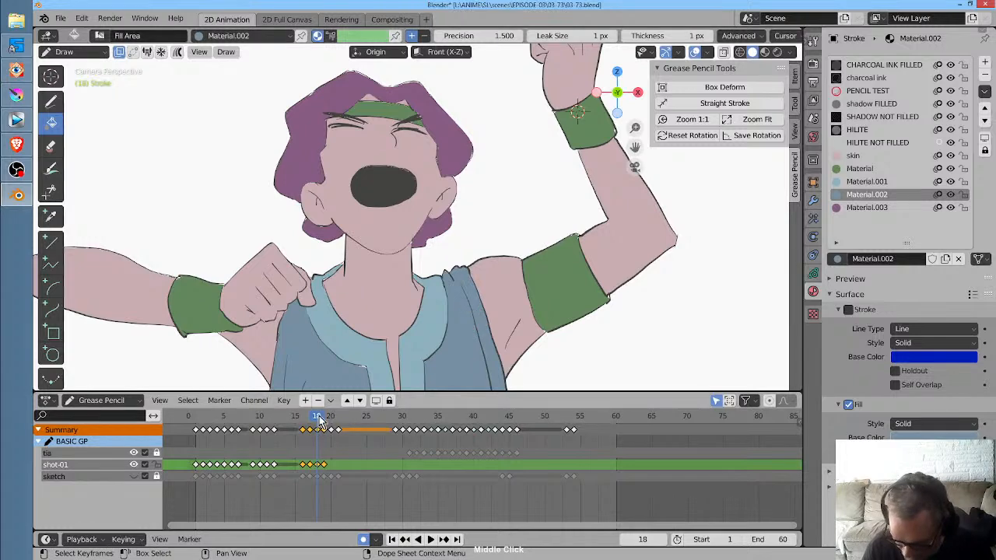
Go to frame 19 and fill the headband with the green Material, patching its end beside the brow with a freehand shape
{"action": "left_click", "coordinate": [325, 417]}
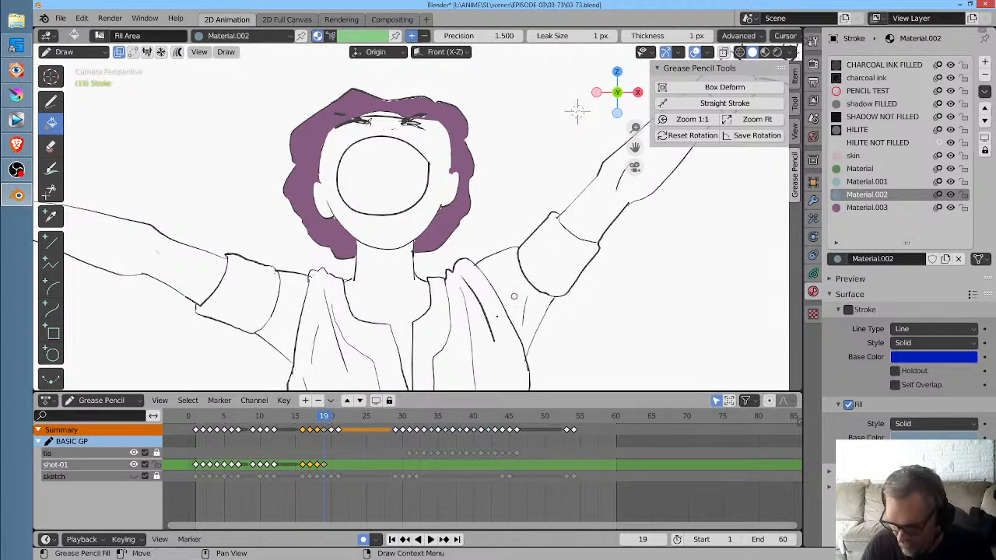
{"action": "mouse_move", "coordinate": [325, 418]}
{"action": "left_mouse_down"}
{"action": "mouse_move", "coordinate": [363, 418]}
{"action": "mouse_move", "coordinate": [322, 420]}
{"action": "mouse_move", "coordinate": [337, 419]}
{"action": "left_mouse_up"}
{"action": "mouse_move", "coordinate": [420, 453]}
{"action": "left_mouse_down"}
{"action": "mouse_move", "coordinate": [333, 462]}
{"action": "mouse_move", "coordinate": [344, 462]}
{"action": "mouse_move", "coordinate": [326, 461]}
{"action": "mouse_move", "coordinate": [327, 451]}
{"action": "left_mouse_up"}
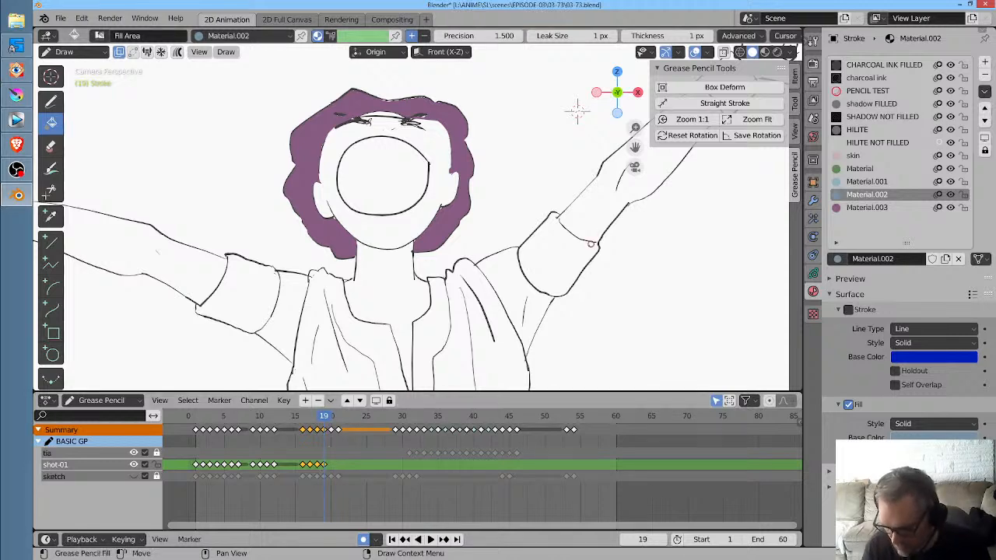
{"action": "middle_click_drag", "start_coordinate": [545, 266], "coordinate": [426, 294]}
{"action": "middle_click_drag", "start_coordinate": [469, 263], "coordinate": [440, 289], "text": "ctrl"}
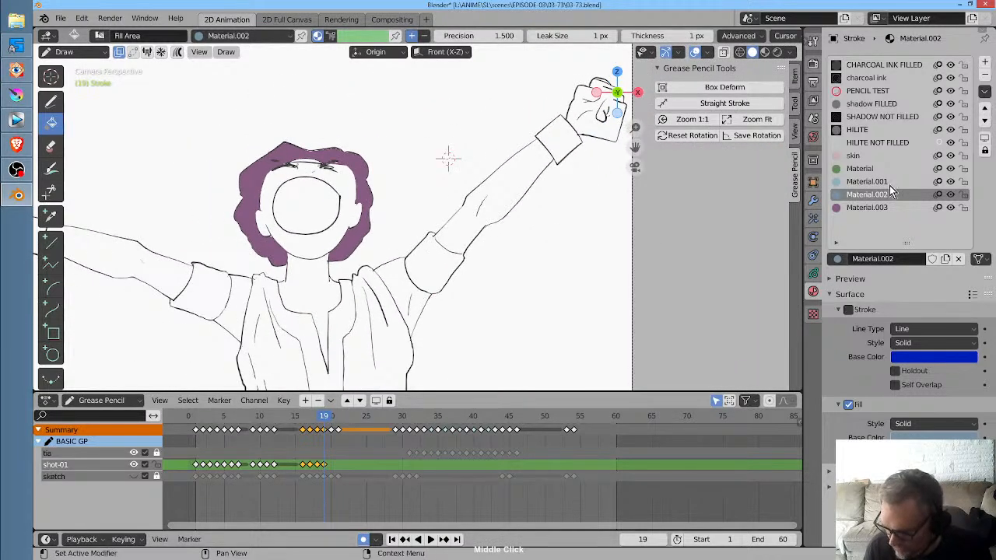
{"action": "left_click", "coordinate": [879, 207]}
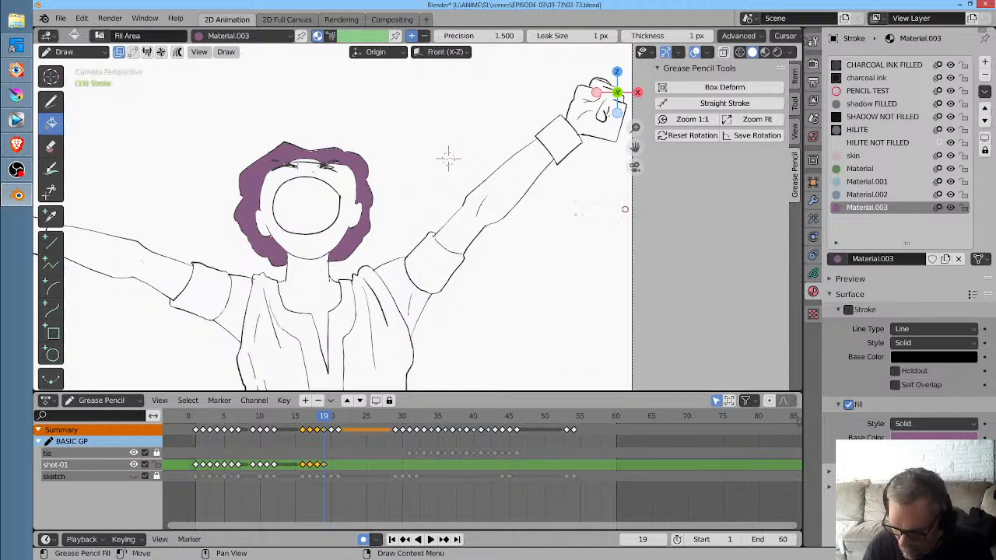
{"action": "left_click", "coordinate": [863, 169]}
{"action": "middle_click_drag", "start_coordinate": [405, 136], "coordinate": [700, 309], "text": "ctrl"}
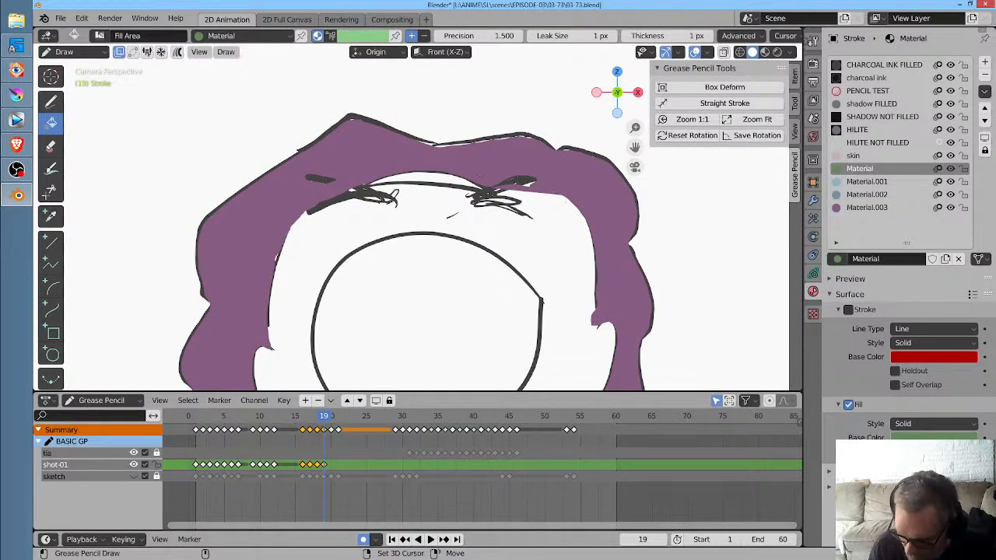
{"action": "left_click", "coordinate": [412, 167]}
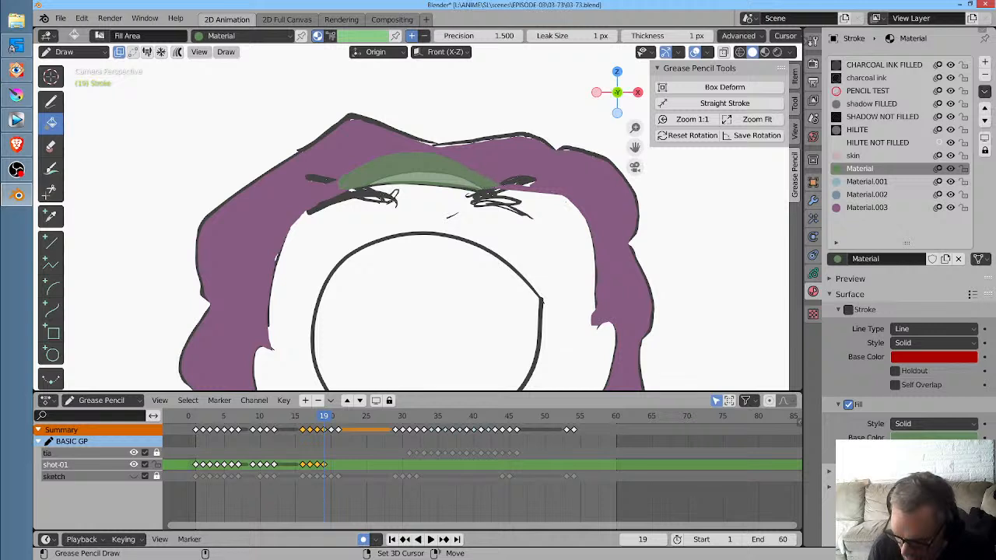
{"action": "left_click_drag", "start_coordinate": [484, 185], "coordinate": [498, 188], "text": "shift"}
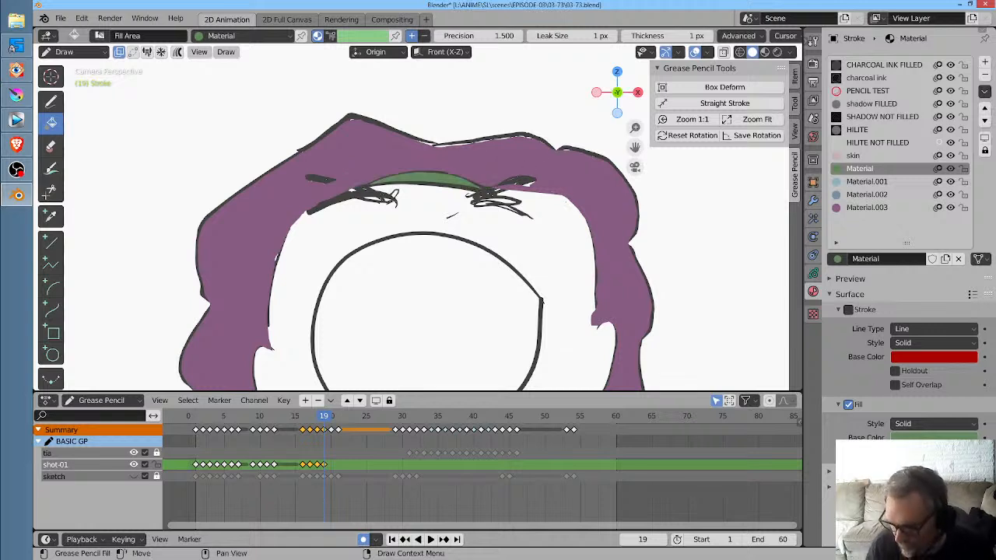
Fill the hair gap beside the brow with purple Material.003 and the wide-open mouth with CHARCOAL INK FILLED
{"action": "left_click", "coordinate": [866, 207]}
{"action": "left_click", "coordinate": [561, 162]}
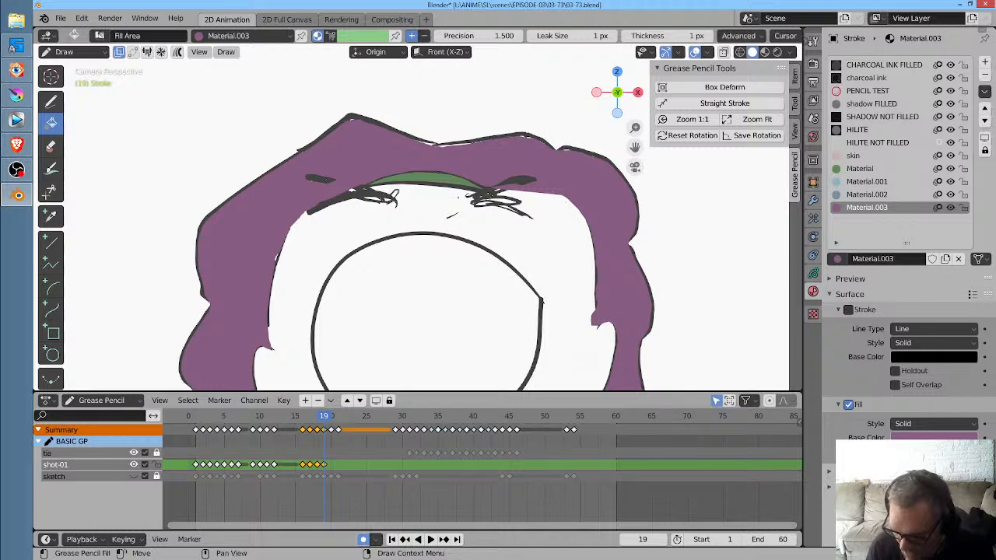
{"action": "mouse_move", "coordinate": [536, 279]}
{"action": "middle_mouse_down", "text": "ctrl"}
{"action": "mouse_move", "coordinate": [540, 301]}
{"action": "mouse_move", "coordinate": [529, 285]}
{"action": "middle_mouse_up", "text": "ctrl"}
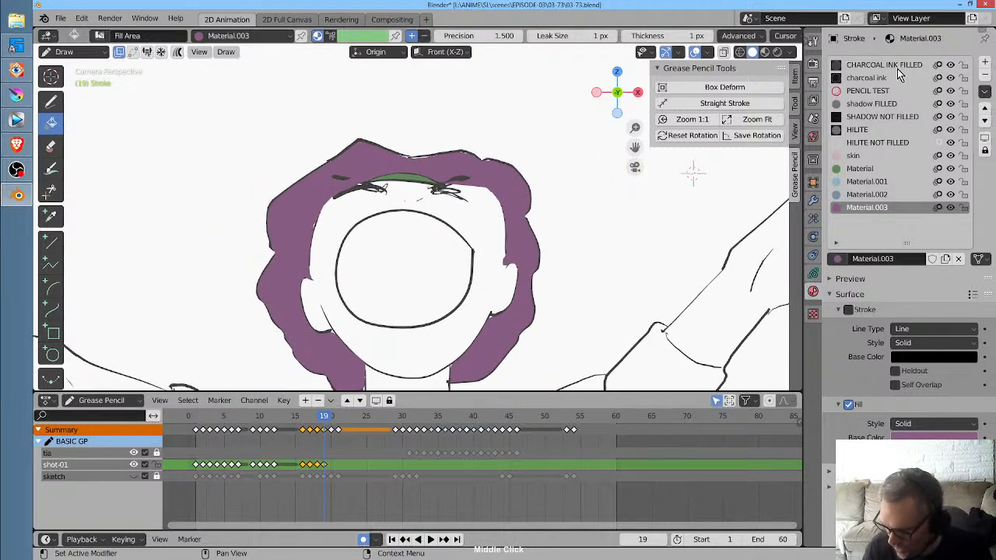
{"action": "left_click", "coordinate": [894, 66]}
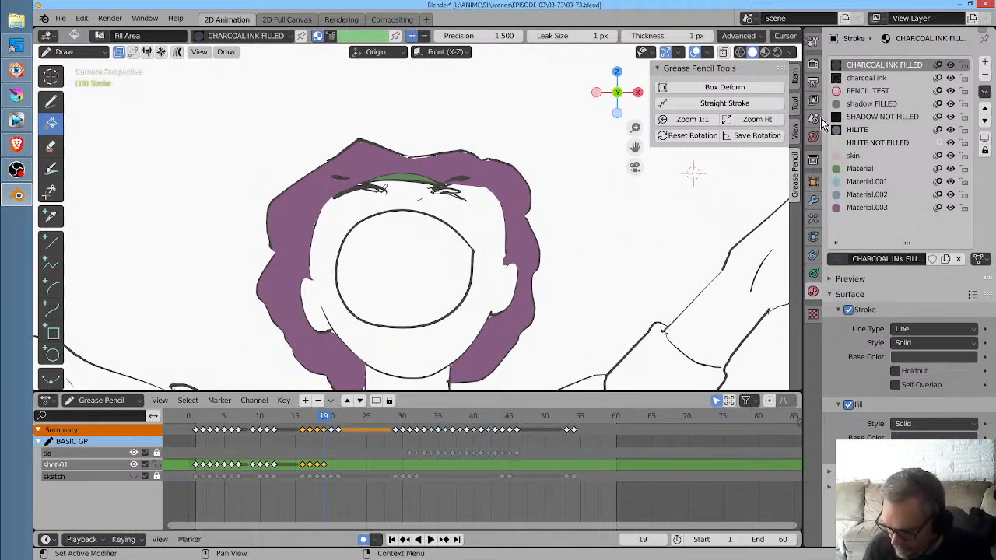
{"action": "left_click", "coordinate": [405, 269]}
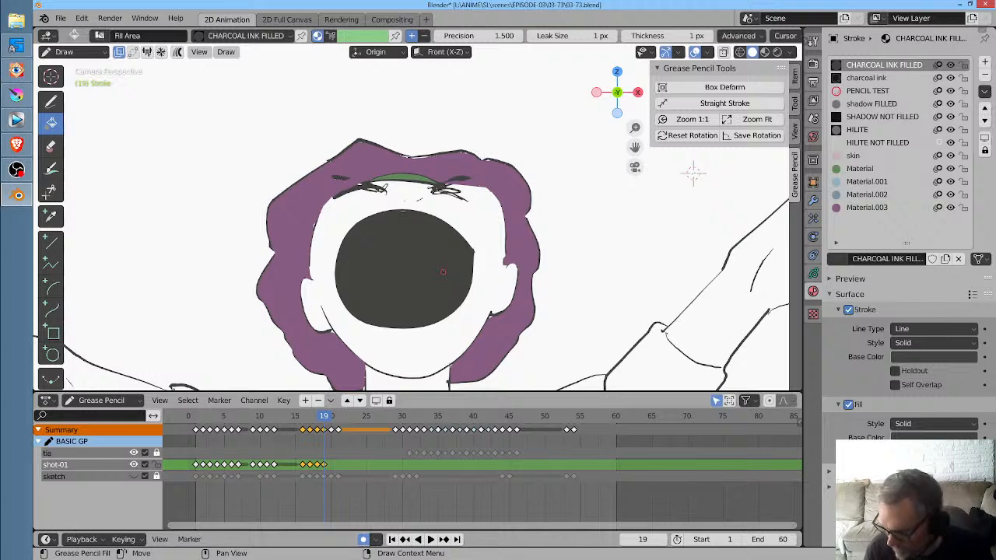
Fill the face with the skin material and patch the gaps along the hairline and above both ears with freehand shapes
{"action": "left_click", "coordinate": [865, 157]}
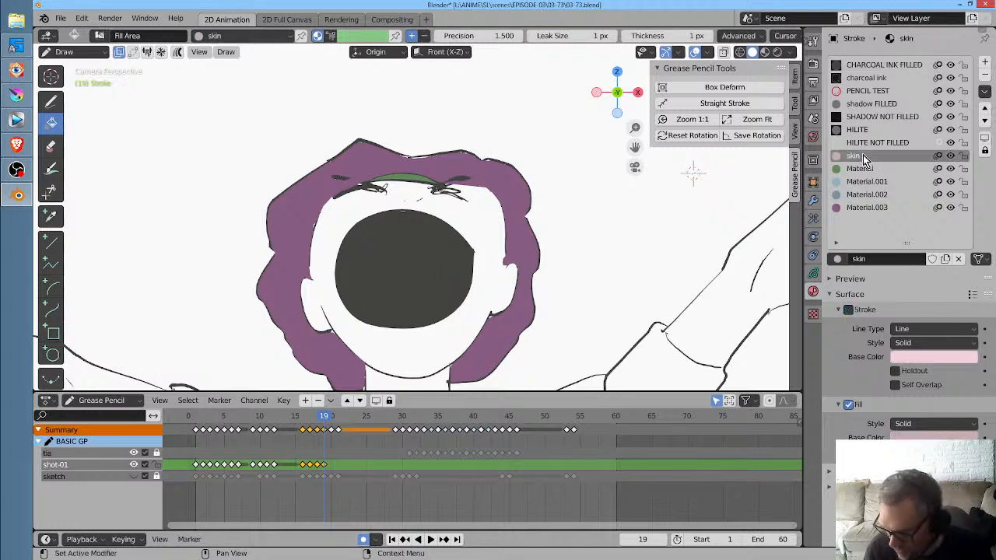
{"action": "left_click", "coordinate": [487, 223]}
{"action": "mouse_move", "coordinate": [555, 268]}
{"action": "middle_mouse_down"}
{"action": "mouse_move", "coordinate": [518, 210]}
{"action": "mouse_move", "coordinate": [518, 233]}
{"action": "middle_mouse_up"}
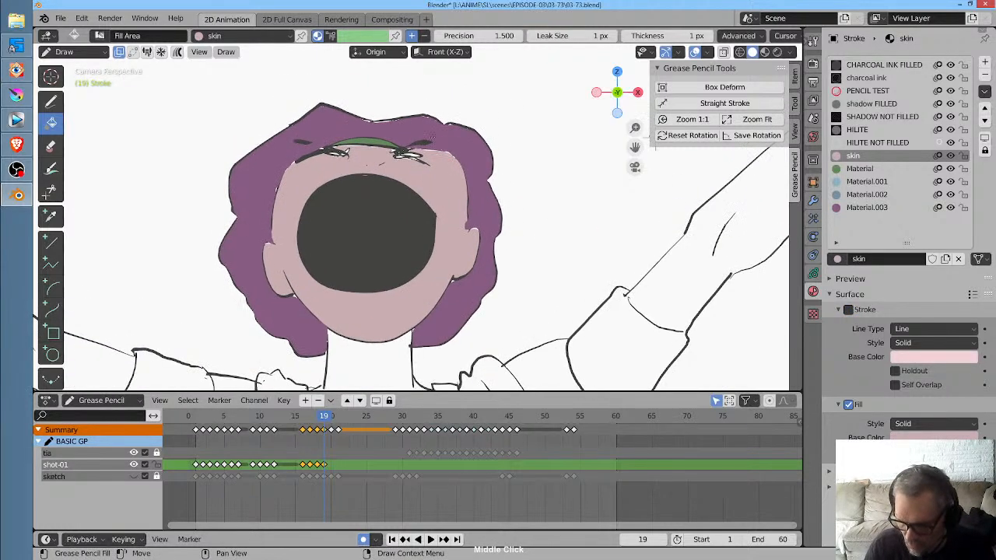
{"action": "mouse_move", "coordinate": [422, 135]}
{"action": "left_mouse_down", "text": "shift"}
{"action": "mouse_move", "coordinate": [402, 128]}
{"action": "mouse_move", "coordinate": [386, 223]}
{"action": "mouse_move", "coordinate": [449, 129]}
{"action": "left_mouse_up", "text": "shift"}
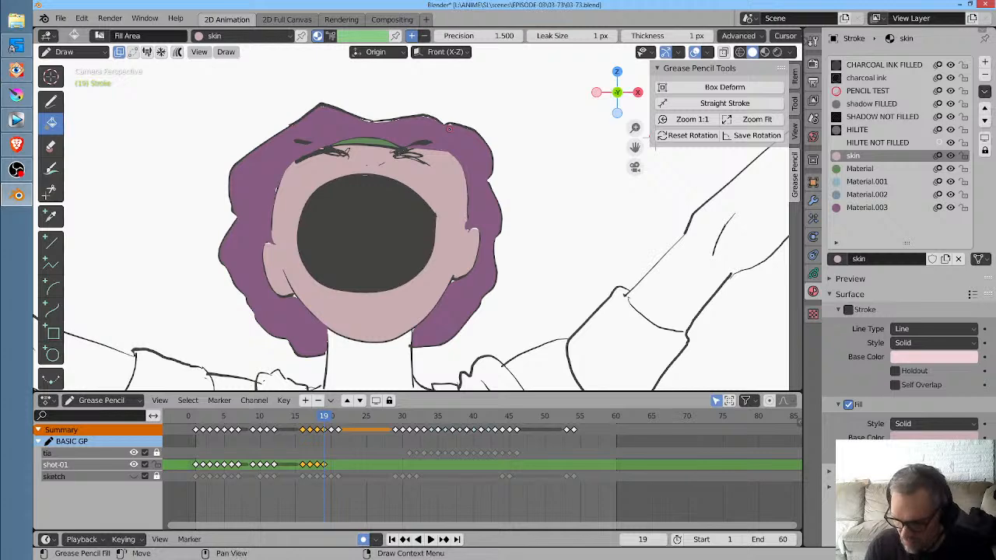
{"action": "mouse_move", "coordinate": [470, 209]}
{"action": "left_mouse_down", "text": "shift"}
{"action": "mouse_move", "coordinate": [478, 229]}
{"action": "mouse_move", "coordinate": [474, 212]}
{"action": "left_mouse_up", "text": "shift"}
{"action": "left_click_drag", "start_coordinate": [276, 218], "coordinate": [305, 264], "text": "shift"}
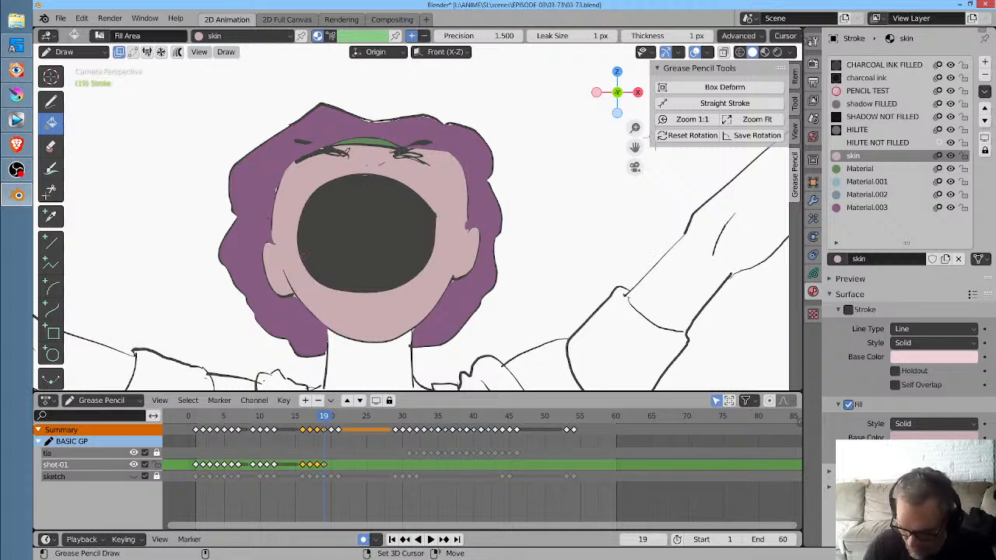
Fill the neck and chest, both shoulders and the first outstretched forearm with the skin material
{"action": "middle_click_drag", "start_coordinate": [356, 378], "coordinate": [365, 257]}
{"action": "left_click", "coordinate": [365, 281]}
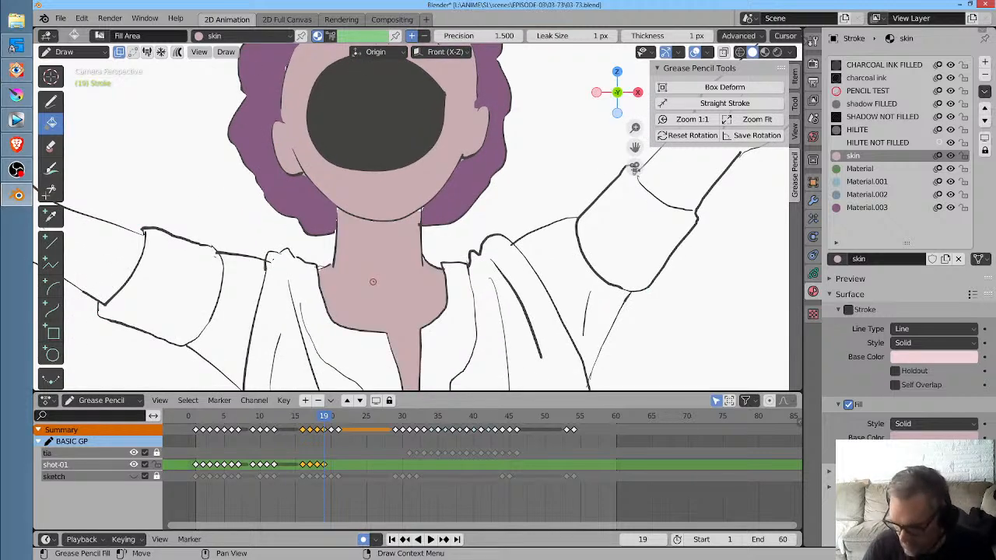
{"action": "left_click", "coordinate": [554, 256]}
{"action": "left_click", "coordinate": [224, 318]}
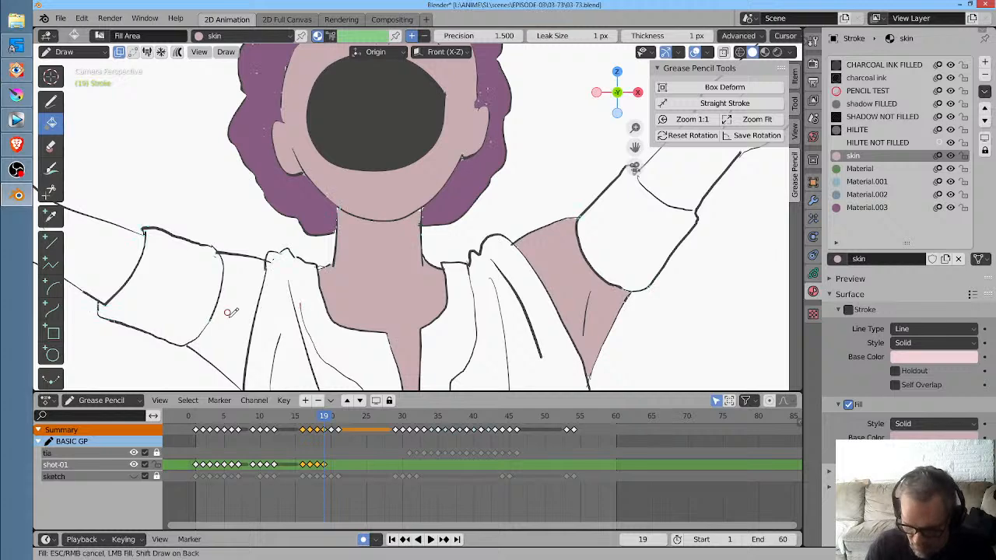
{"action": "middle_click_drag", "start_coordinate": [280, 257], "coordinate": [456, 325]}
{"action": "left_click", "coordinate": [257, 305]}
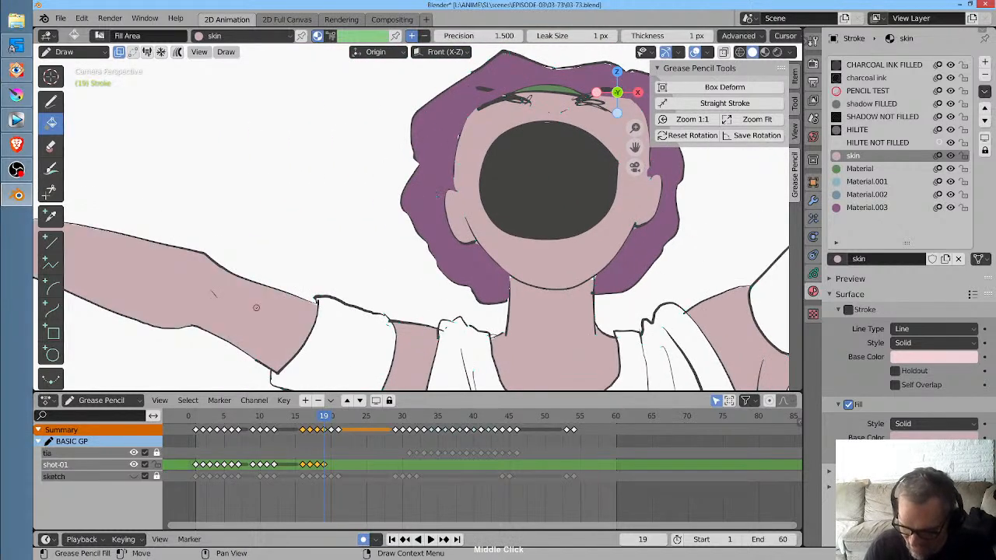
Fill the raised forearm and both clenched fists with the skin material, including the fist crossing the camera frame
{"action": "middle_click_drag", "start_coordinate": [677, 263], "coordinate": [304, 287]}
{"action": "left_click", "coordinate": [479, 257]}
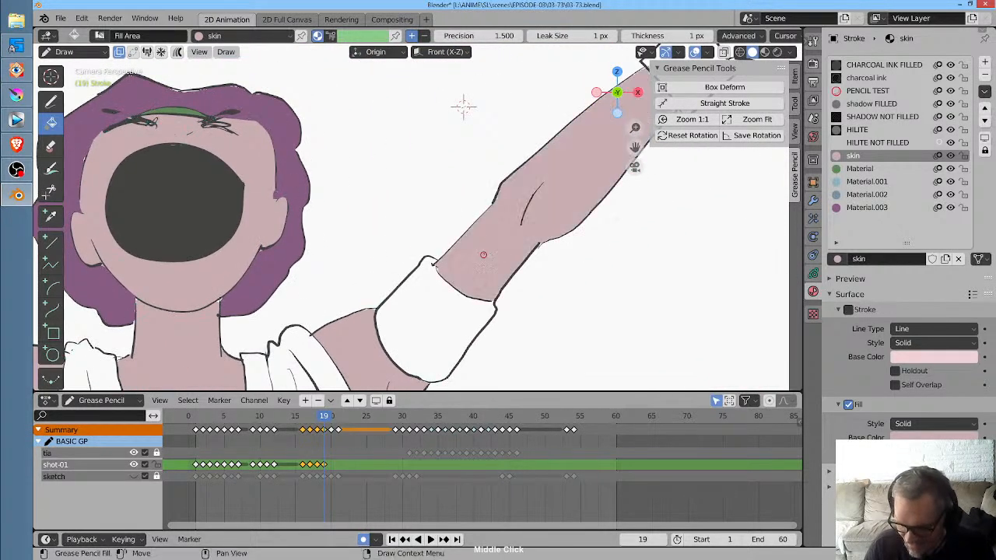
{"action": "middle_click_drag", "start_coordinate": [571, 200], "coordinate": [343, 356]}
{"action": "left_click", "coordinate": [527, 187]}
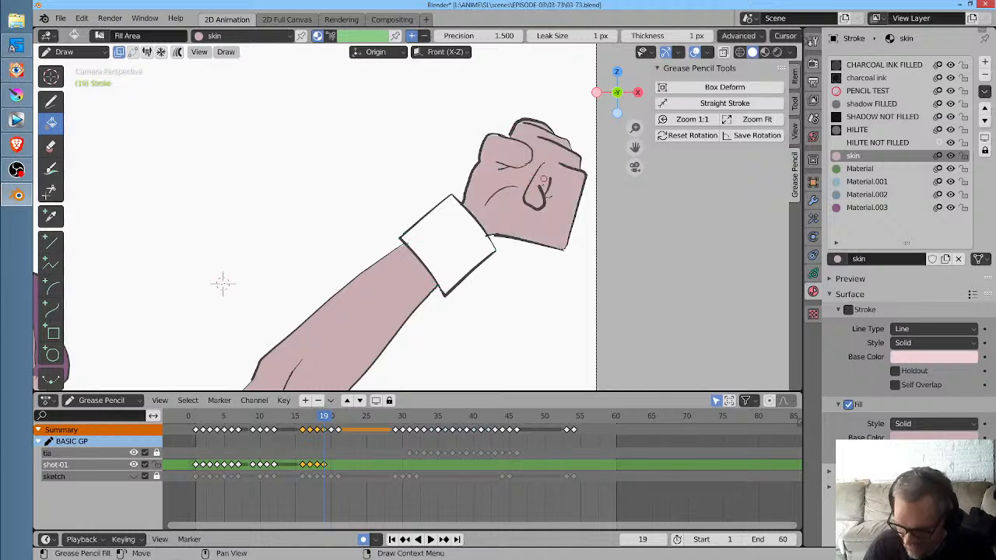
{"action": "middle_click_drag", "start_coordinate": [494, 257], "coordinate": [724, 167]}
{"action": "middle_click_drag", "start_coordinate": [225, 246], "coordinate": [576, 240]}
{"action": "middle_click_drag", "start_coordinate": [223, 292], "coordinate": [617, 229]}
{"action": "left_click", "coordinate": [263, 295]}
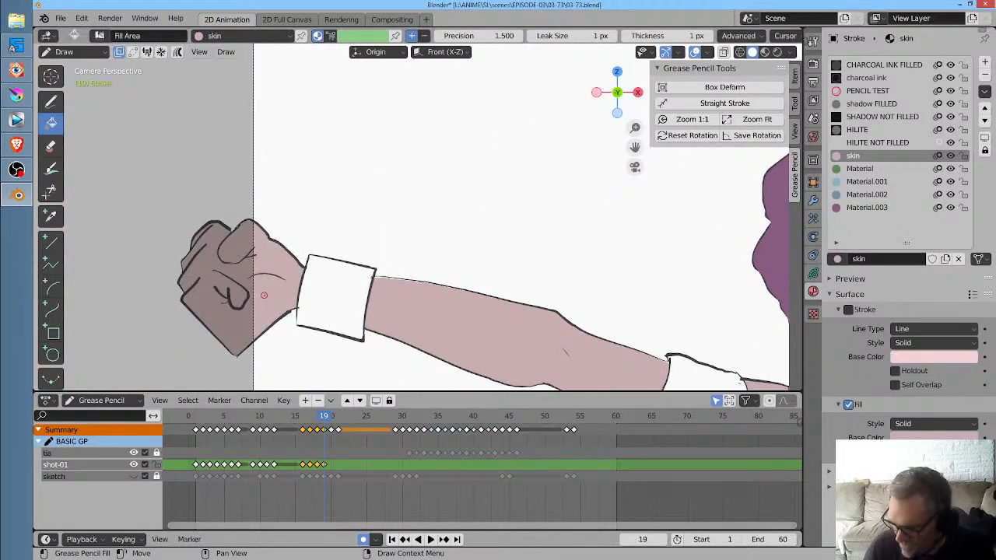
Fill the wristbands and upper-arm bands on both arms with the green Material
{"action": "left_click", "coordinate": [860, 168]}
{"action": "left_click", "coordinate": [335, 292]}
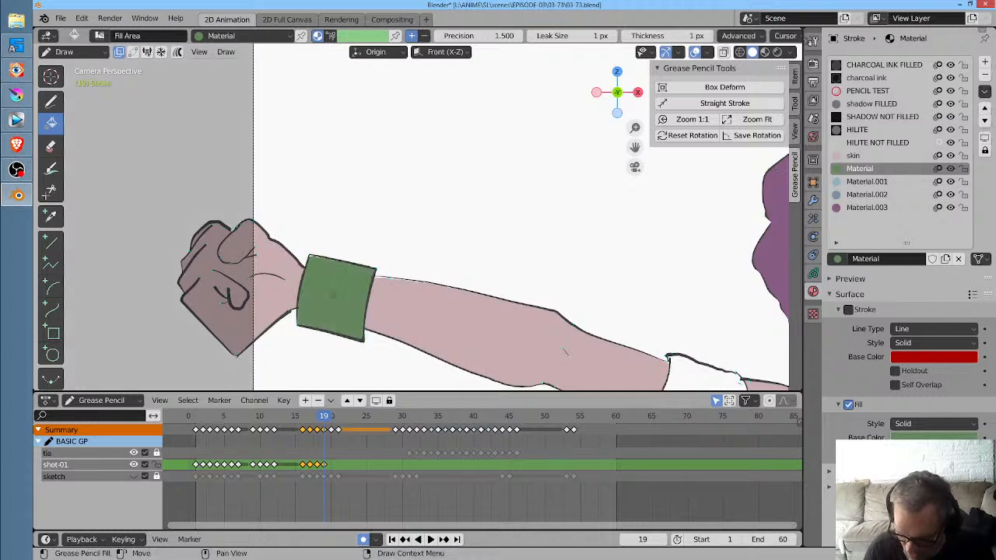
{"action": "mouse_move", "coordinate": [569, 296]}
{"action": "middle_mouse_down"}
{"action": "mouse_move", "coordinate": [303, 290]}
{"action": "mouse_move", "coordinate": [296, 304]}
{"action": "mouse_move", "coordinate": [191, 214]}
{"action": "middle_mouse_up"}
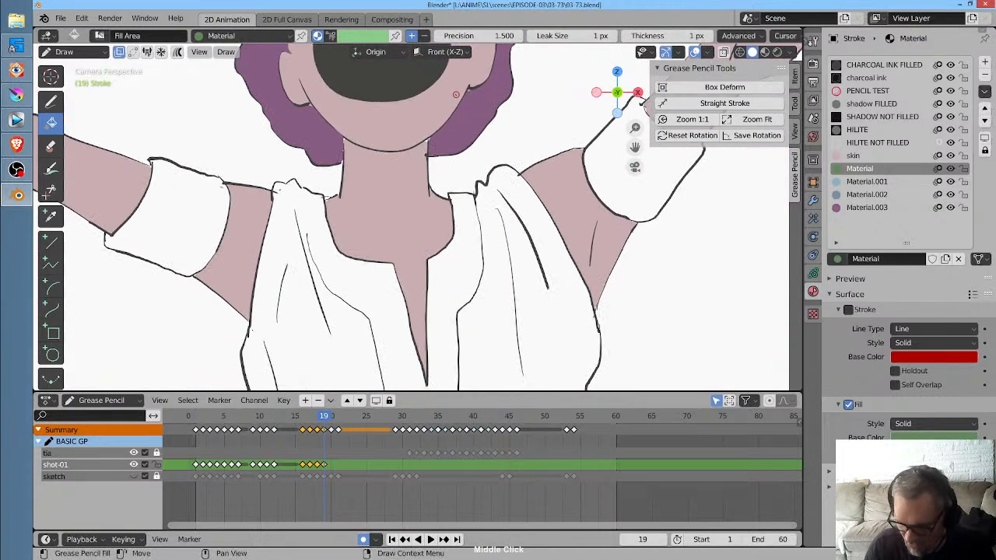
{"action": "left_click", "coordinate": [201, 229]}
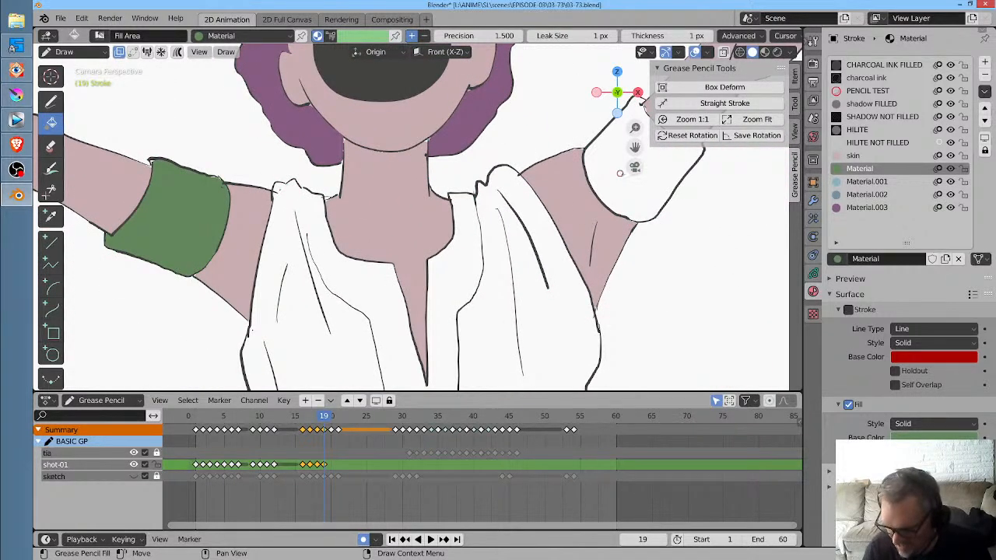
{"action": "middle_click_drag", "start_coordinate": [620, 173], "coordinate": [436, 273]}
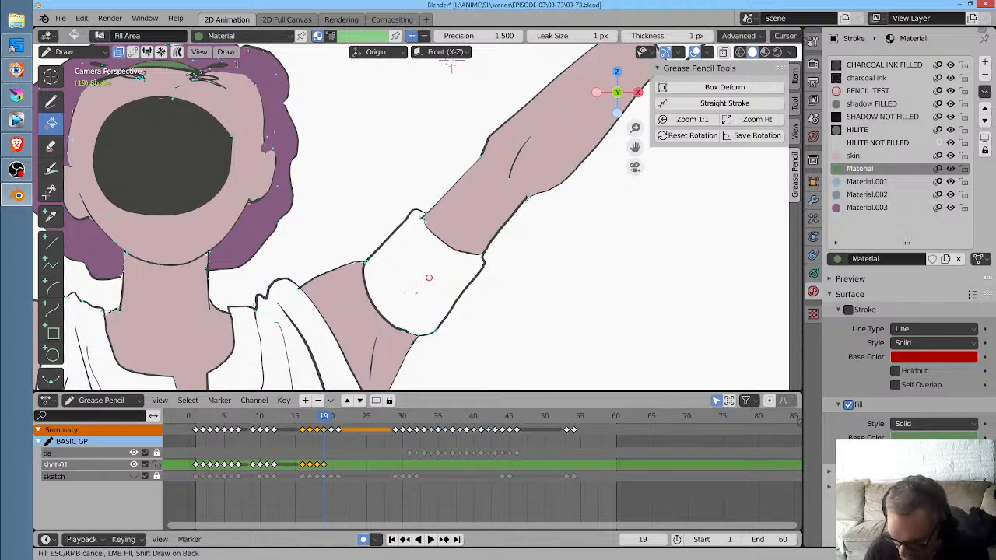
{"action": "left_click", "coordinate": [428, 278]}
{"action": "middle_click_drag", "start_coordinate": [599, 203], "coordinate": [449, 322]}
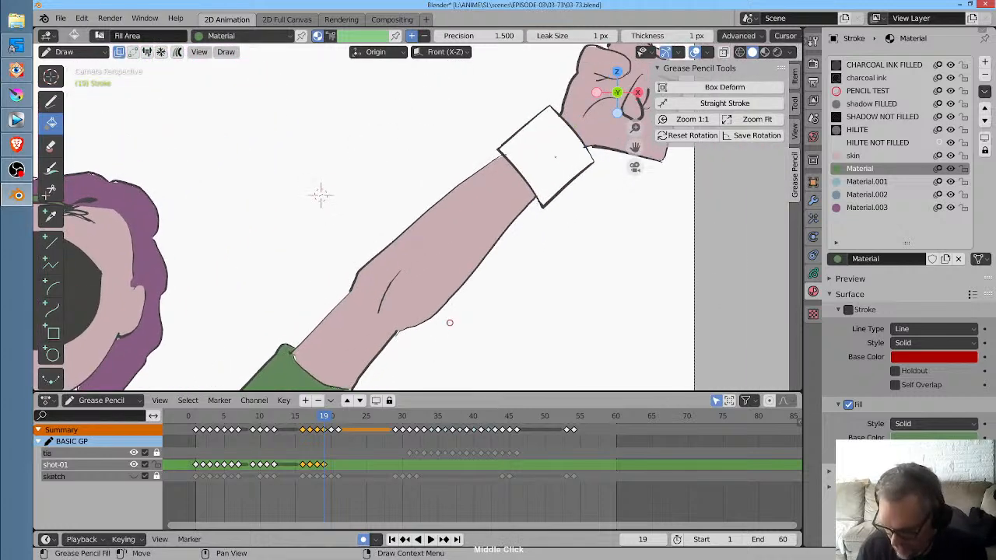
{"action": "left_click", "coordinate": [559, 163]}
Fill the tunic's collar and front trim with Material.001, closing its open lower end with a freehand shape below the camera frame
{"action": "scroll", "coordinate": [313, 225], "scroll_direction": "down", "scroll_amount": 5}
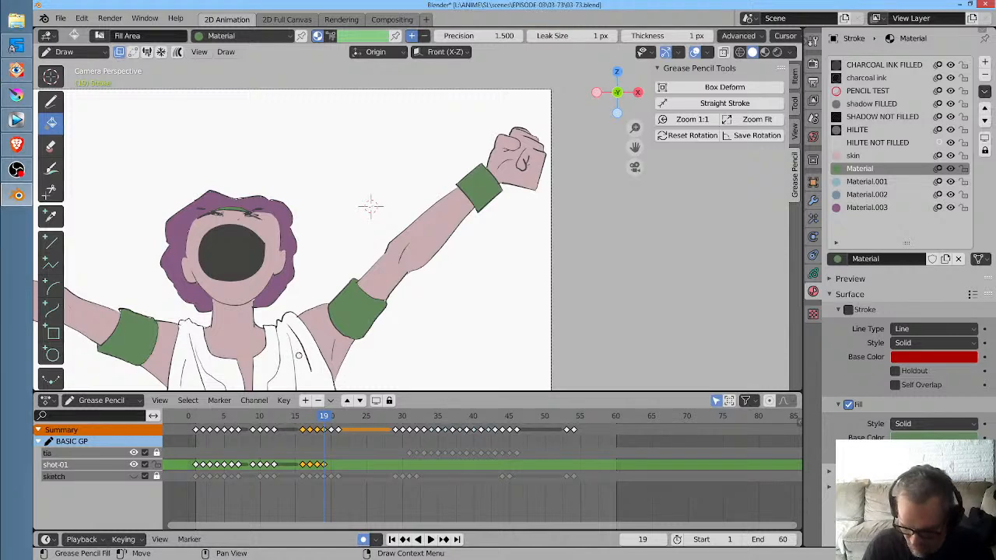
{"action": "mouse_move", "coordinate": [298, 355]}
{"action": "middle_mouse_down", "text": "shift"}
{"action": "mouse_move", "coordinate": [405, 261]}
{"action": "mouse_move", "coordinate": [395, 239]}
{"action": "middle_mouse_up", "text": "shift"}
{"action": "left_click", "coordinate": [876, 182]}
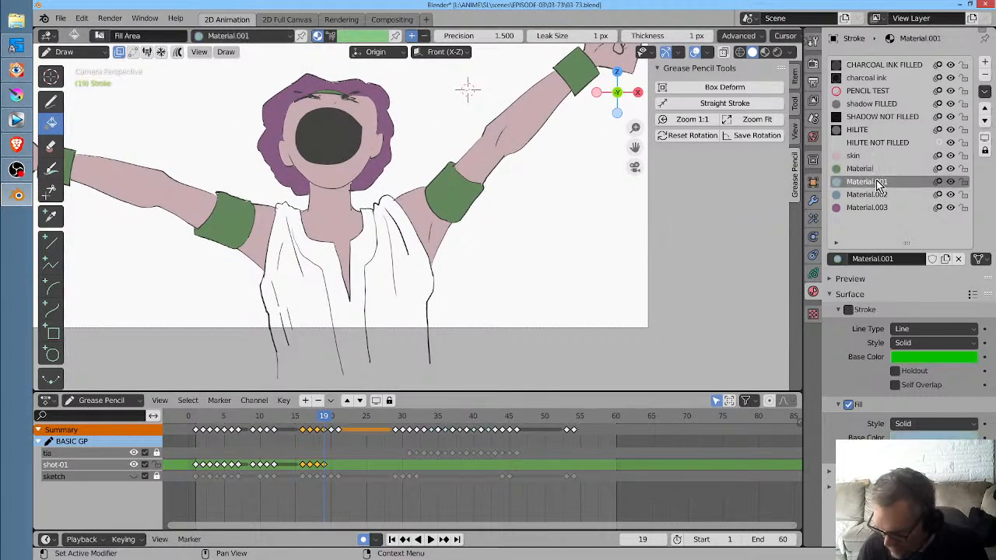
{"action": "scroll", "coordinate": [428, 194], "scroll_direction": "up", "scroll_amount": 4}
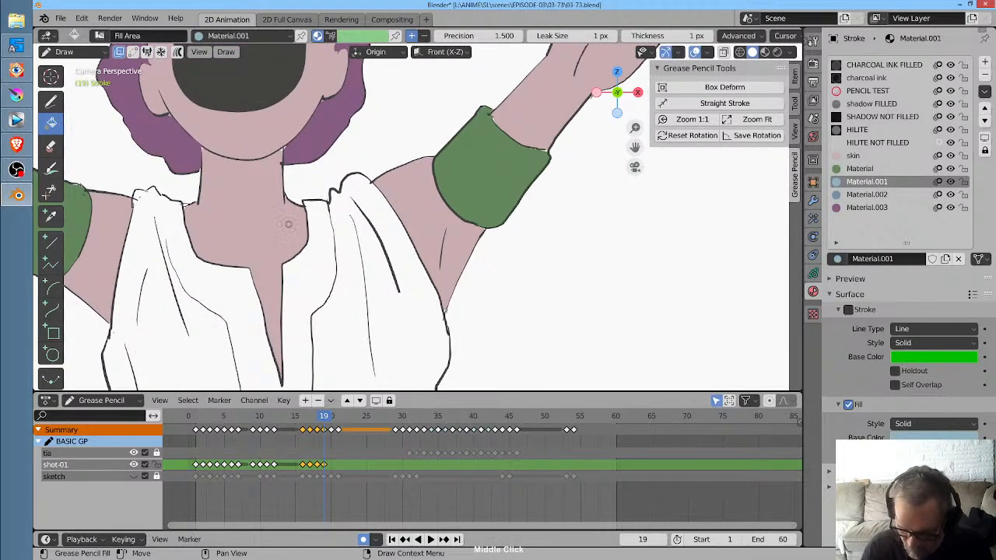
{"action": "mouse_move", "coordinate": [159, 201]}
{"action": "left_mouse_down"}
{"action": "mouse_move", "coordinate": [173, 256]}
{"action": "mouse_move", "coordinate": [192, 278]}
{"action": "left_mouse_up"}
{"action": "middle_click_drag", "start_coordinate": [514, 311], "coordinate": [551, 101], "text": "shift"}
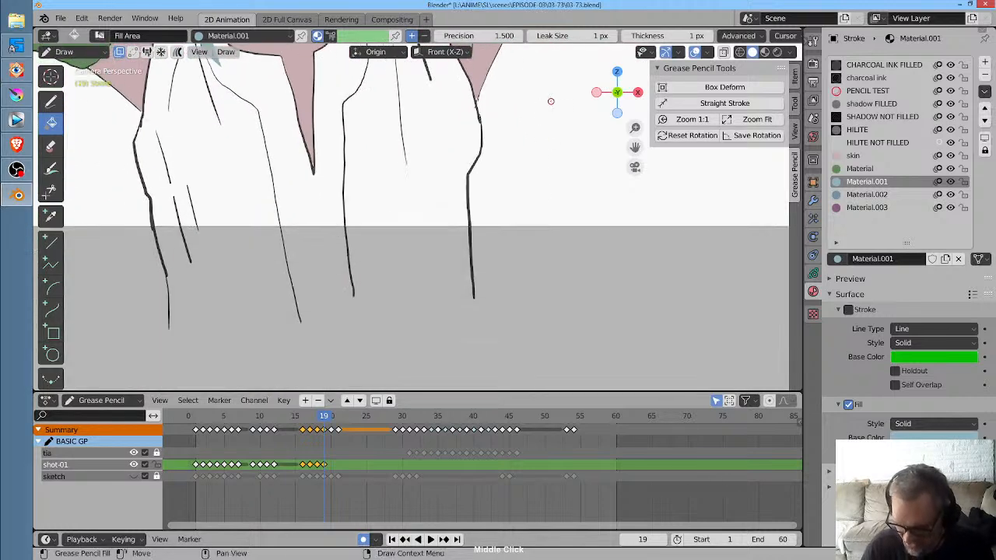
{"action": "mouse_move", "coordinate": [299, 286]}
{"action": "left_mouse_down"}
{"action": "mouse_move", "coordinate": [322, 355]}
{"action": "mouse_move", "coordinate": [354, 280]}
{"action": "left_mouse_up"}
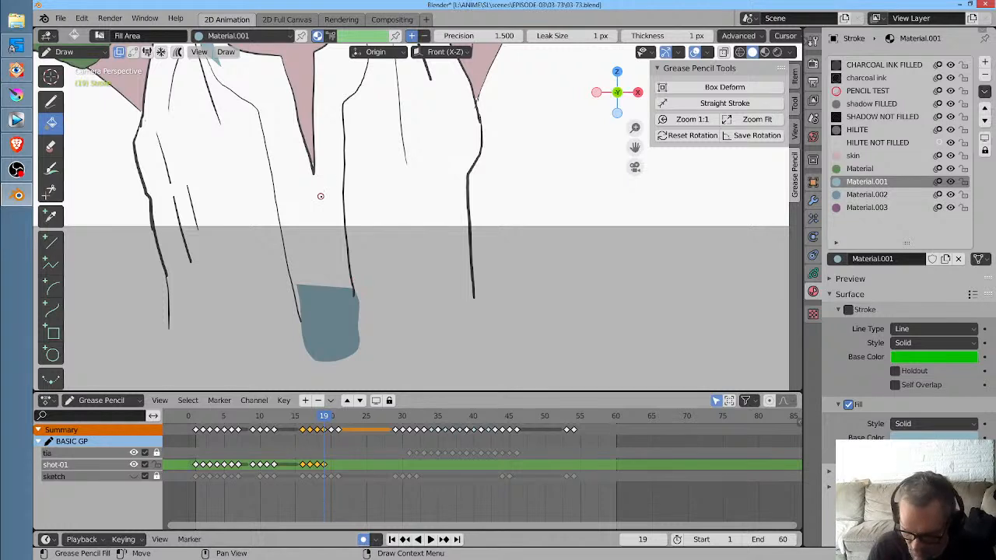
{"action": "left_click", "coordinate": [320, 196]}
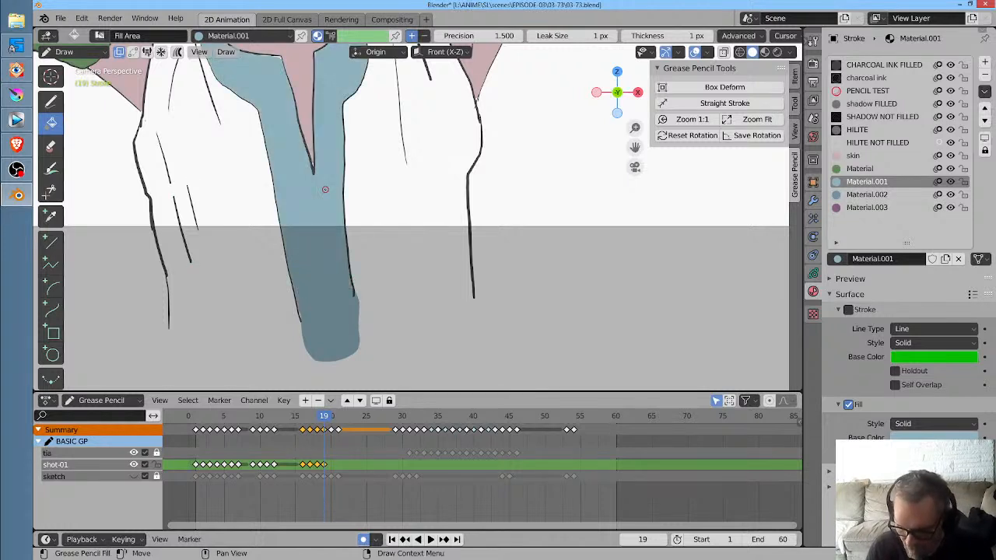
Fill both halves of the tunic body with Material.002, closing the hem with a freehand shape and patching the gap beside the collar
{"action": "left_click", "coordinate": [879, 195]}
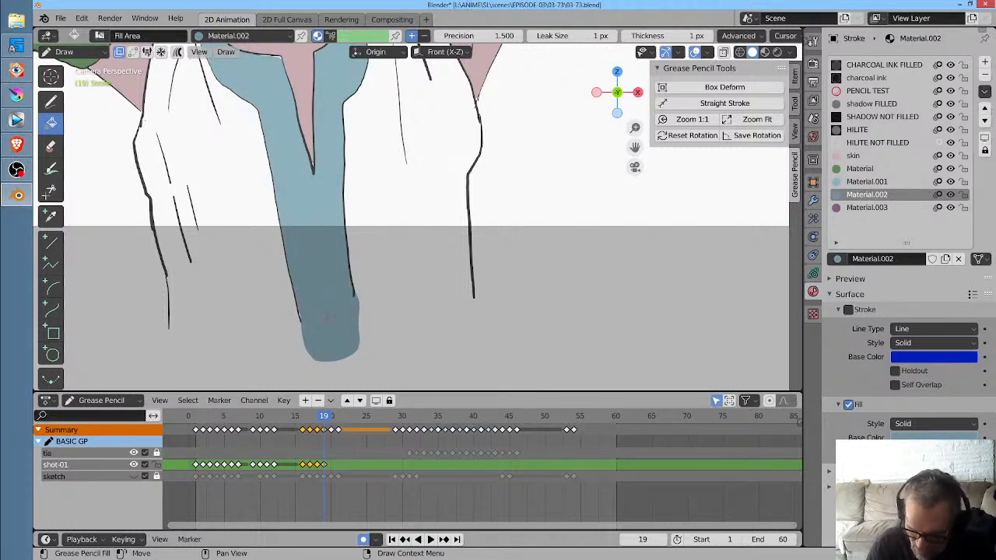
{"action": "mouse_move", "coordinate": [467, 251]}
{"action": "left_mouse_down"}
{"action": "mouse_move", "coordinate": [473, 311]}
{"action": "mouse_move", "coordinate": [311, 366]}
{"action": "mouse_move", "coordinate": [169, 321]}
{"action": "mouse_move", "coordinate": [174, 291]}
{"action": "left_mouse_up"}
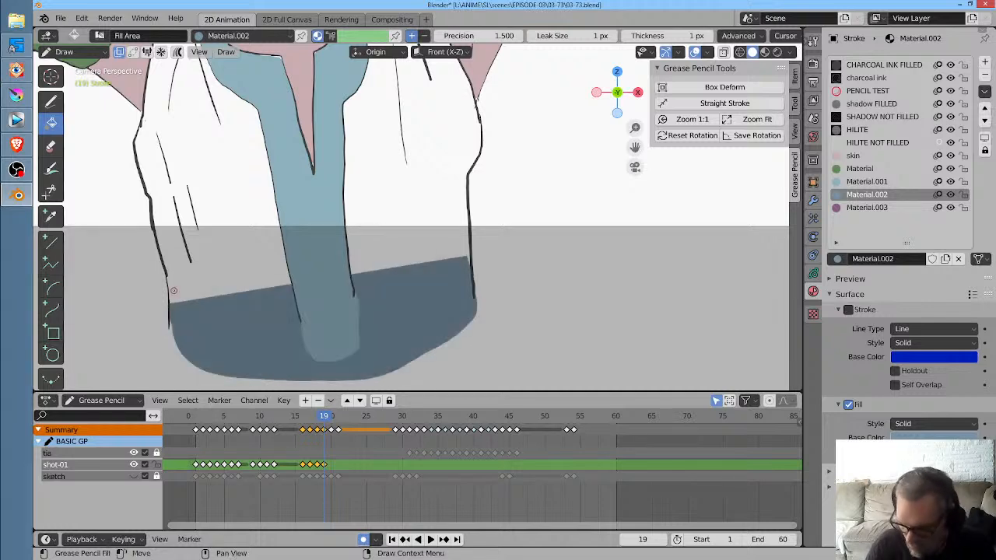
{"action": "left_click", "coordinate": [414, 201]}
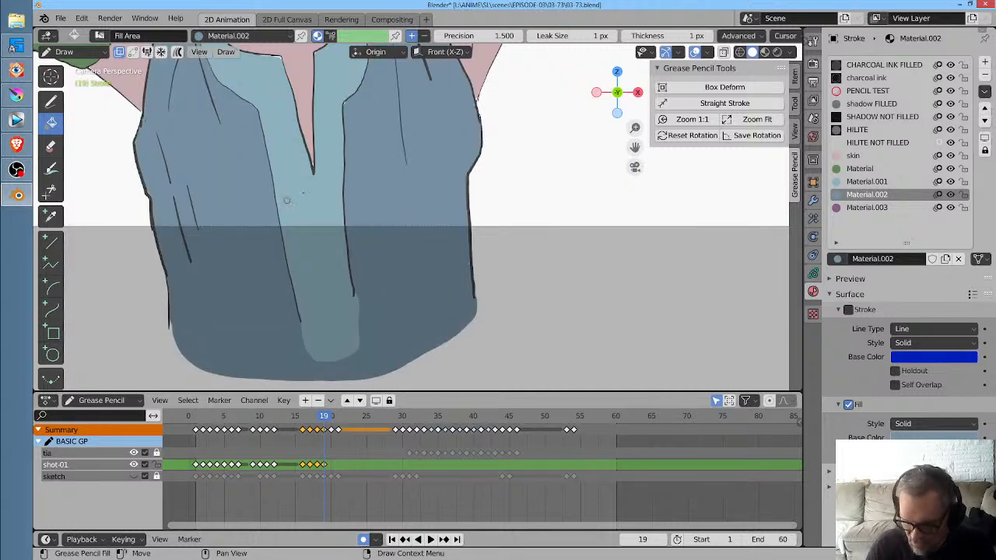
{"action": "middle_click_drag", "start_coordinate": [356, 164], "coordinate": [395, 362]}
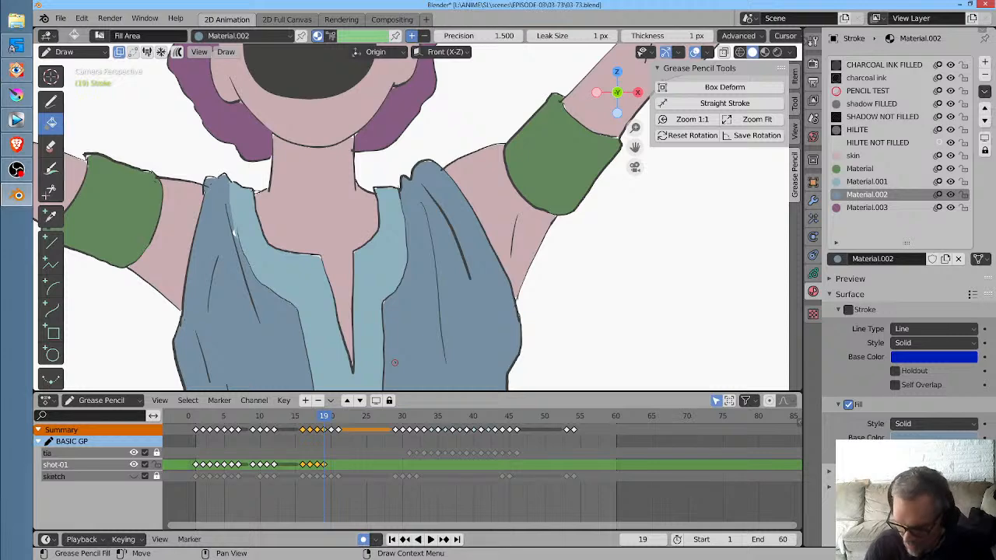
{"action": "mouse_move", "coordinate": [239, 218]}
{"action": "left_mouse_down", "text": "shift"}
{"action": "mouse_move", "coordinate": [237, 259]}
{"action": "mouse_move", "coordinate": [240, 218]}
{"action": "left_mouse_up", "text": "shift"}
{"action": "left_click_drag", "start_coordinate": [322, 230], "coordinate": [338, 264], "text": "shift"}
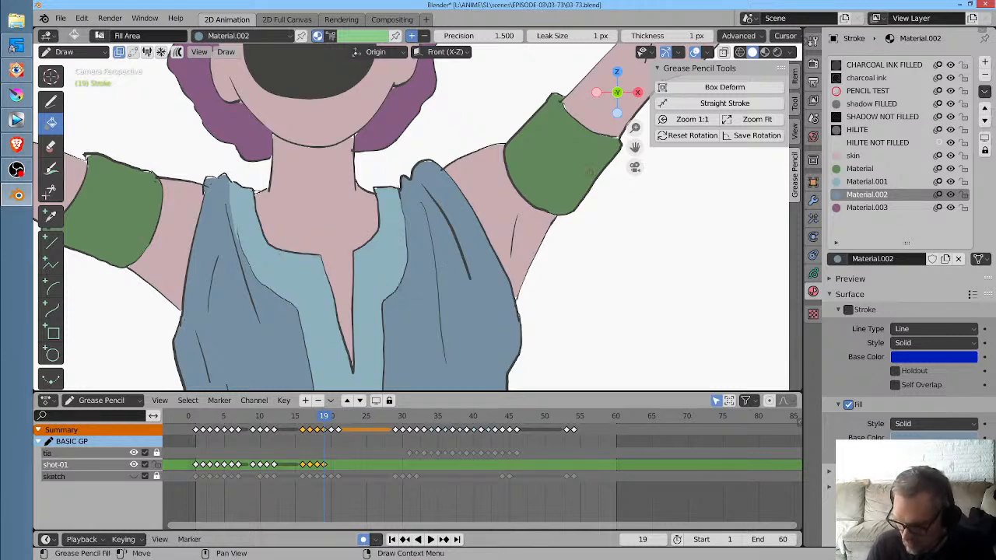
Touch up the small gaps around the upper-arm bands with freehand Material.002 shapes
{"action": "middle_click_drag", "start_coordinate": [567, 139], "coordinate": [455, 220]}
{"action": "mouse_move", "coordinate": [492, 196]}
{"action": "left_mouse_down", "text": "shift"}
{"action": "mouse_move", "coordinate": [509, 216]}
{"action": "mouse_move", "coordinate": [510, 202]}
{"action": "left_mouse_up", "text": "shift"}
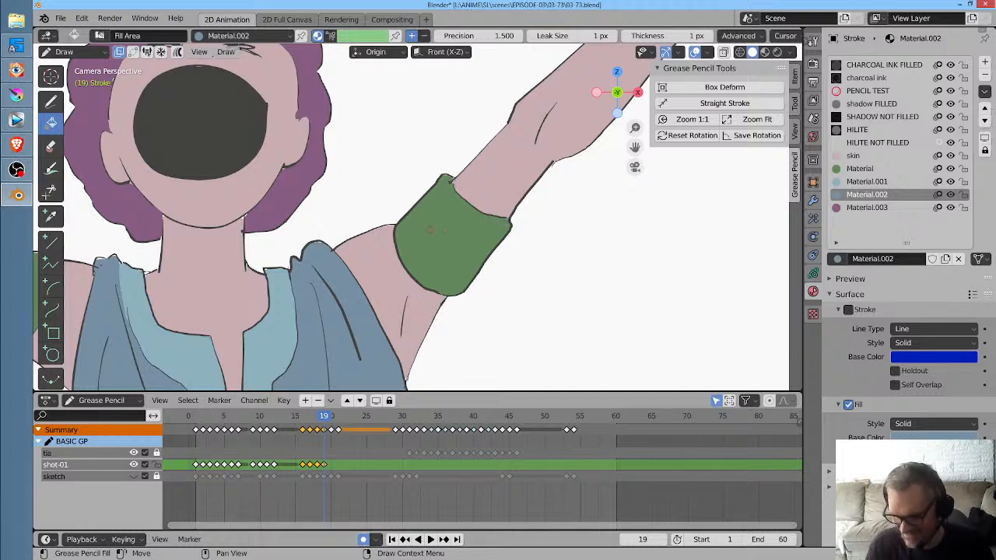
{"action": "middle_click_drag", "start_coordinate": [430, 230], "coordinate": [536, 214]}
{"action": "mouse_move", "coordinate": [262, 180]}
{"action": "left_mouse_down", "text": "shift"}
{"action": "mouse_move", "coordinate": [267, 196]}
{"action": "mouse_move", "coordinate": [342, 203]}
{"action": "left_mouse_up", "text": "shift"}
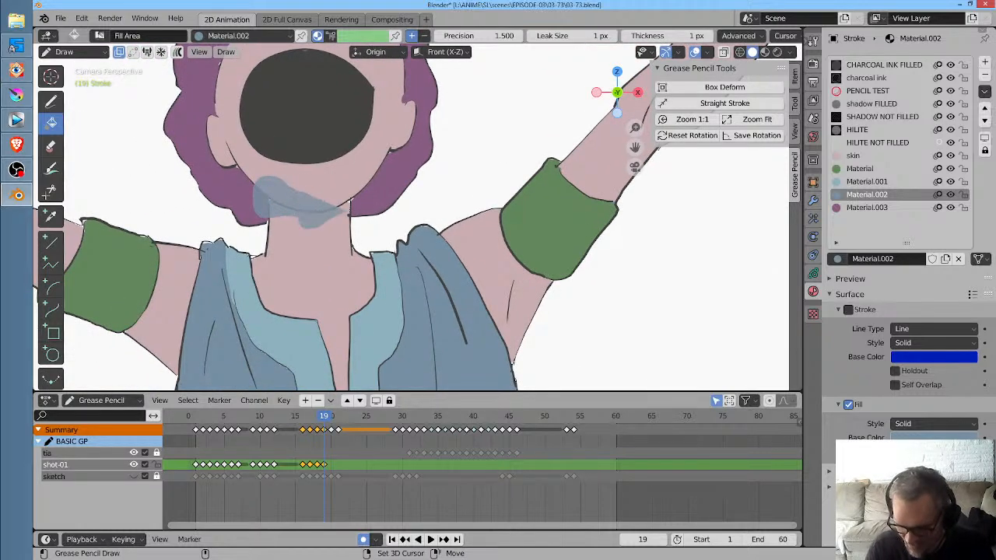
{"action": "mouse_move", "coordinate": [281, 252]}
{"action": "middle_mouse_down"}
{"action": "mouse_move", "coordinate": [456, 226]}
{"action": "mouse_move", "coordinate": [445, 233]}
{"action": "middle_mouse_up"}
{"action": "left_click_drag", "start_coordinate": [228, 195], "coordinate": [228, 230], "text": "shift"}
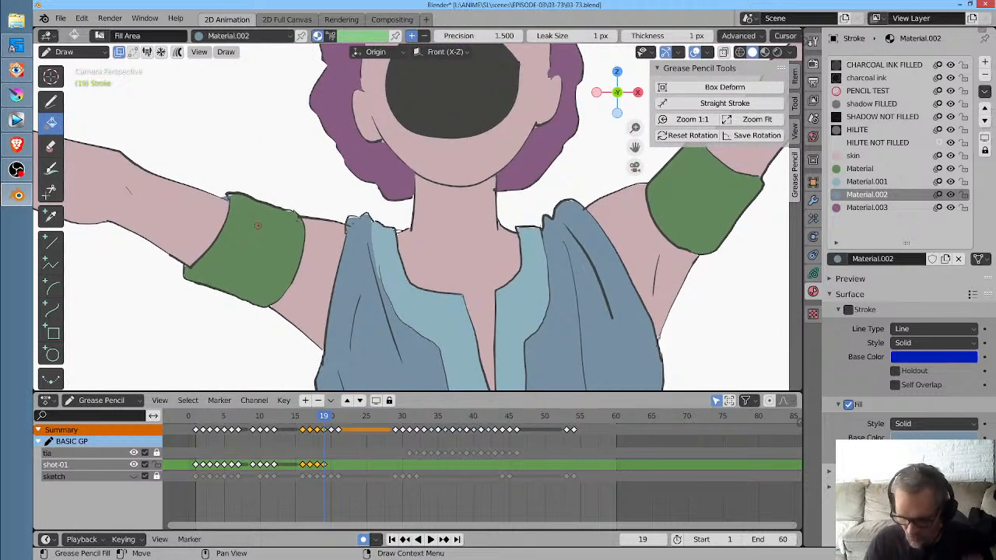
{"action": "scroll", "coordinate": [255, 266], "scroll_direction": "down", "scroll_amount": 4}
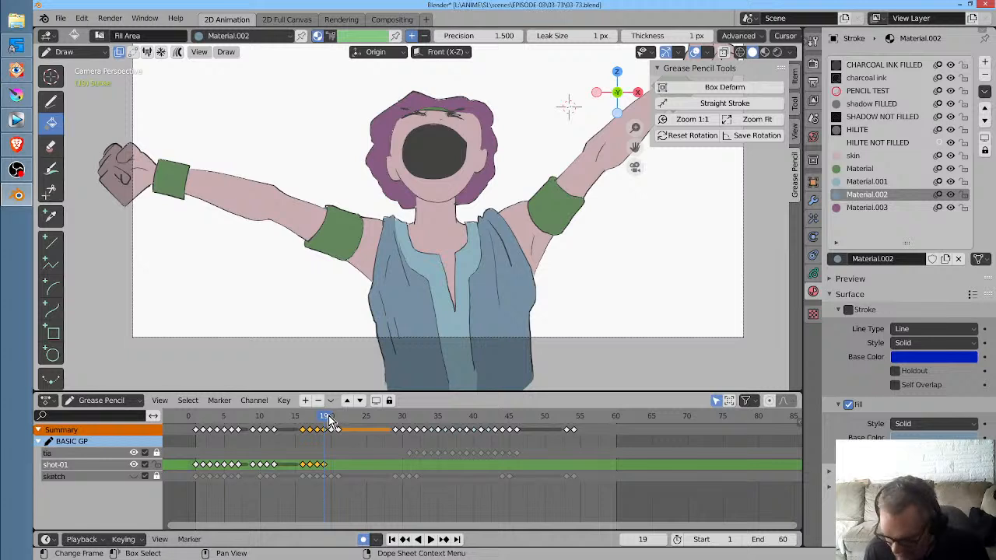
Show the sketch layer and return to frame 16
{"action": "left_click", "coordinate": [813, 273]}
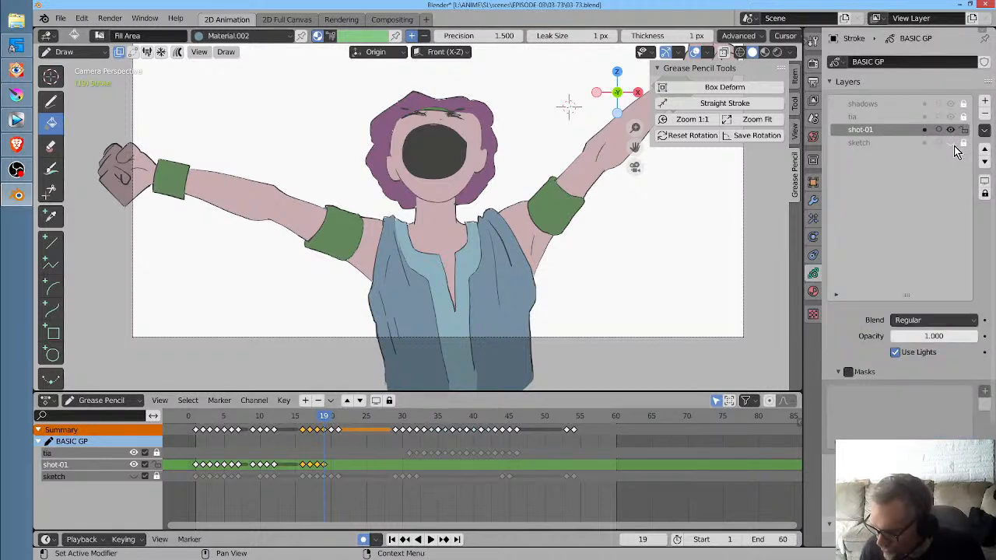
{"action": "left_click", "coordinate": [951, 143]}
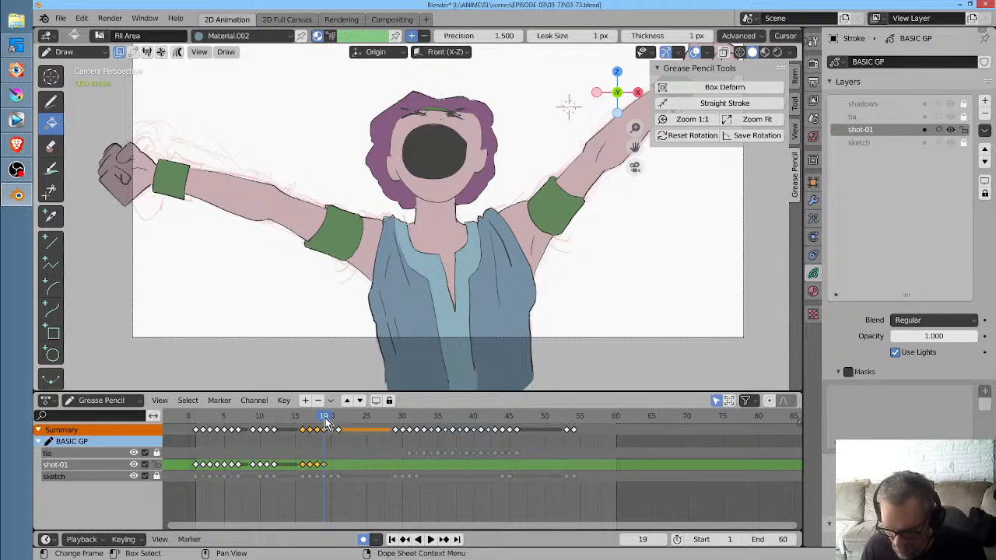
{"action": "mouse_move", "coordinate": [327, 421]}
{"action": "left_mouse_down"}
{"action": "mouse_move", "coordinate": [337, 424]}
{"action": "mouse_move", "coordinate": [294, 424]}
{"action": "mouse_move", "coordinate": [303, 420]}
{"action": "left_mouse_up"}
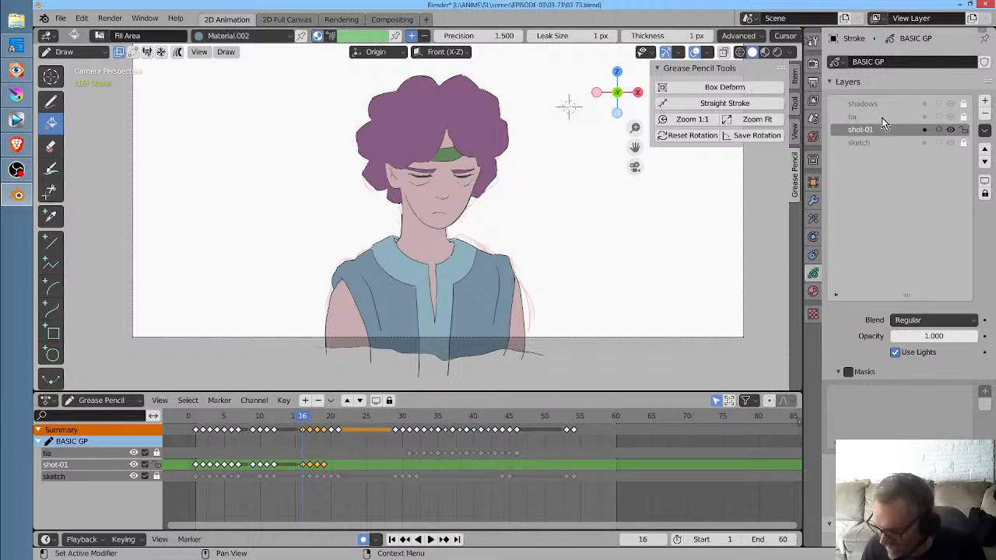
Make shadow FILLED the active material and bring up the layer list of BASIC GP
{"action": "left_click", "coordinate": [815, 272]}
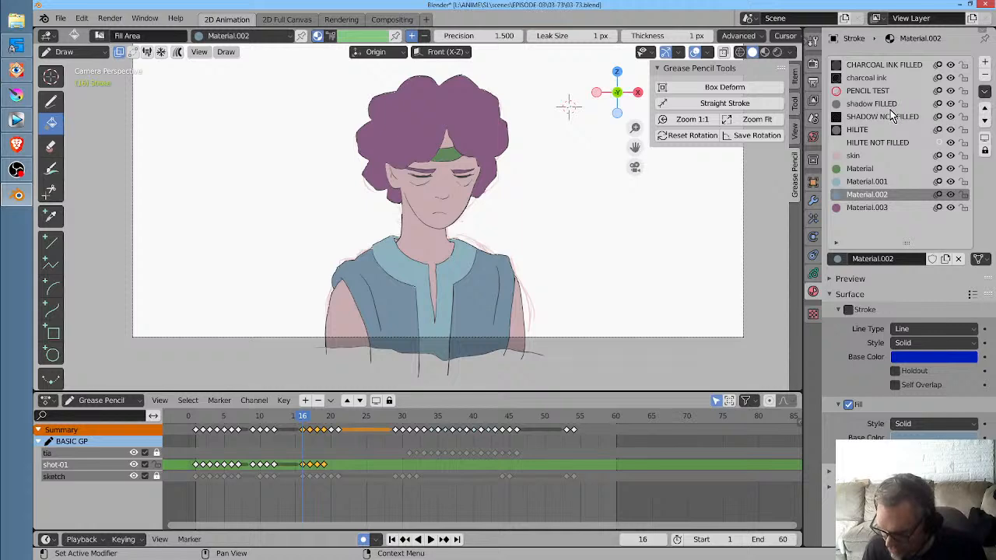
{"action": "left_click", "coordinate": [872, 105]}
{"action": "left_click", "coordinate": [813, 273]}
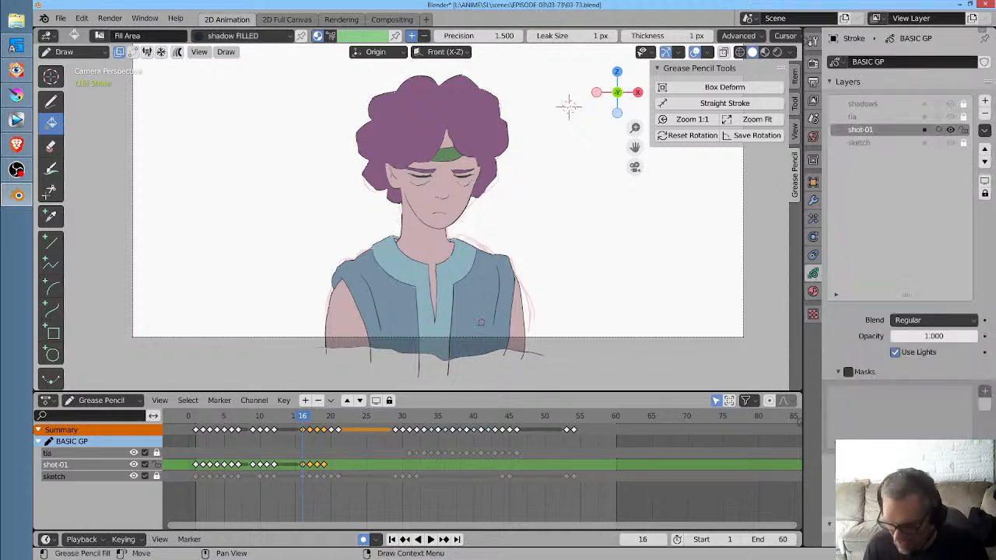
Paint shadow fills along the lower edge of the fringe and across the headband and forehead on frame 16
{"action": "scroll", "coordinate": [481, 322], "scroll_direction": "up", "scroll_amount": 2}
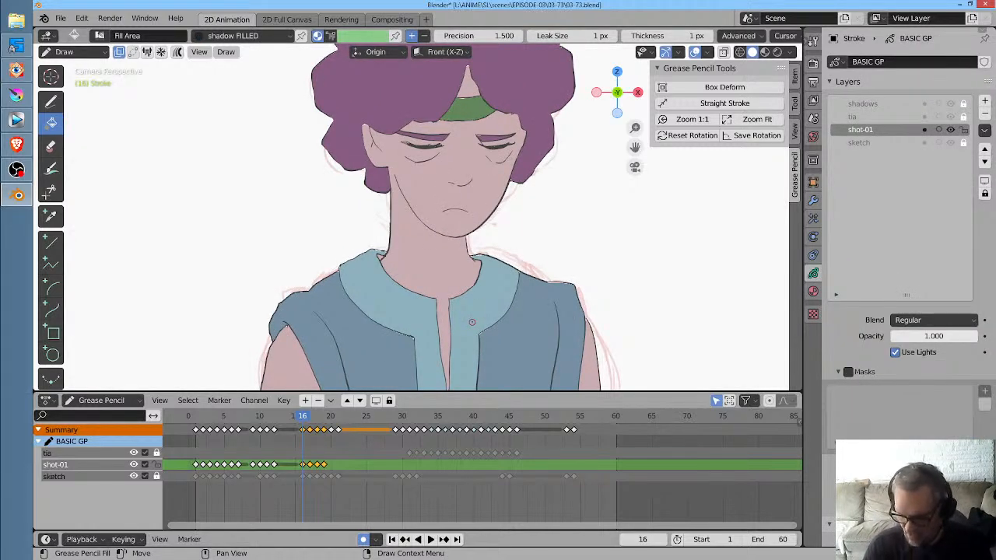
{"action": "mouse_move", "coordinate": [488, 199]}
{"action": "middle_mouse_down"}
{"action": "mouse_move", "coordinate": [467, 286]}
{"action": "mouse_move", "coordinate": [445, 297]}
{"action": "middle_mouse_up"}
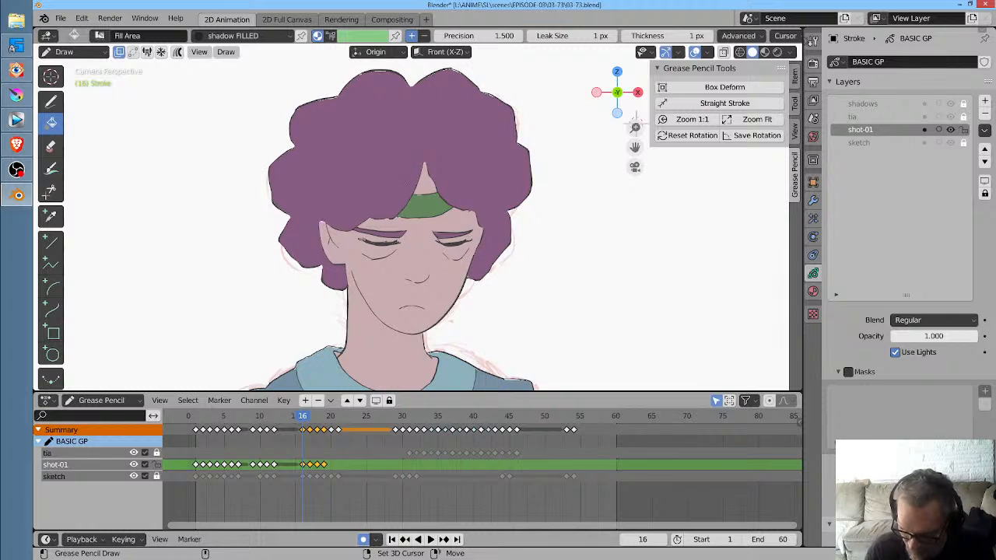
{"action": "mouse_move", "coordinate": [419, 158]}
{"action": "left_mouse_down", "text": "shift"}
{"action": "mouse_move", "coordinate": [377, 210]}
{"action": "mouse_move", "coordinate": [322, 214]}
{"action": "mouse_move", "coordinate": [364, 248]}
{"action": "mouse_move", "coordinate": [421, 228]}
{"action": "mouse_move", "coordinate": [477, 232]}
{"action": "mouse_move", "coordinate": [492, 214]}
{"action": "mouse_move", "coordinate": [467, 200]}
{"action": "left_mouse_up", "text": "shift"}
{"action": "left_click_drag", "start_coordinate": [433, 154], "coordinate": [438, 154], "text": "shift"}
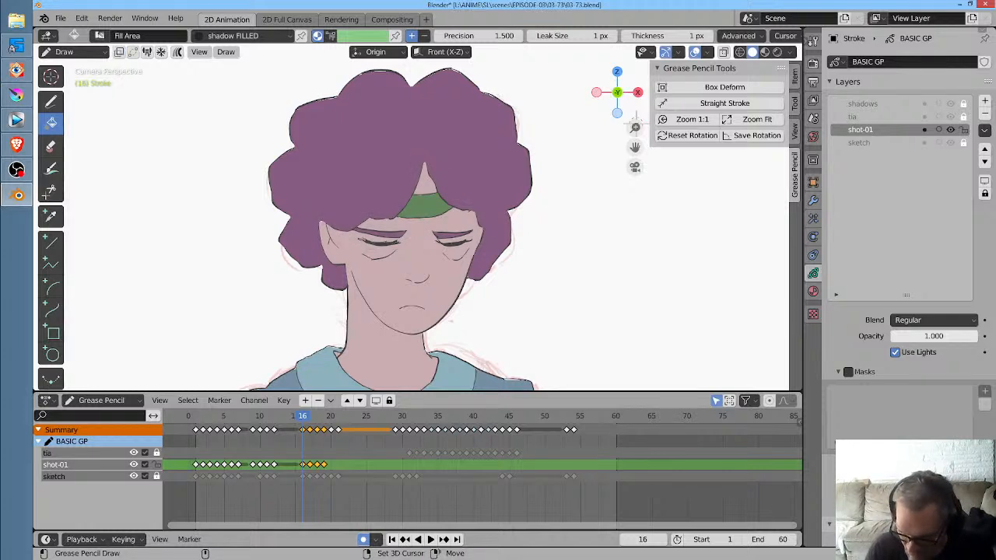
{"action": "mouse_move", "coordinate": [401, 183]}
{"action": "left_mouse_down", "text": "shift"}
{"action": "mouse_move", "coordinate": [359, 216]}
{"action": "mouse_move", "coordinate": [329, 223]}
{"action": "mouse_move", "coordinate": [359, 240]}
{"action": "mouse_move", "coordinate": [436, 220]}
{"action": "mouse_move", "coordinate": [455, 190]}
{"action": "mouse_move", "coordinate": [470, 204]}
{"action": "mouse_move", "coordinate": [479, 167]}
{"action": "mouse_move", "coordinate": [442, 183]}
{"action": "left_mouse_up", "text": "shift"}
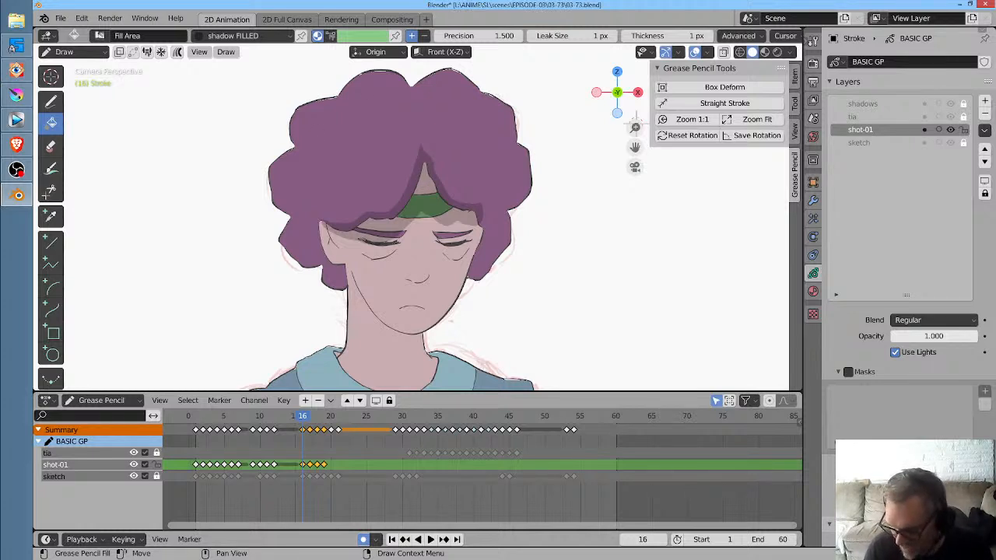
Shade the hair locks on both sides of the face on frame 16, undoing the misplaced shadow beside the ear
{"action": "mouse_move", "coordinate": [546, 250]}
{"action": "middle_mouse_down"}
{"action": "mouse_move", "coordinate": [524, 157]}
{"action": "mouse_move", "coordinate": [561, 125]}
{"action": "middle_mouse_up"}
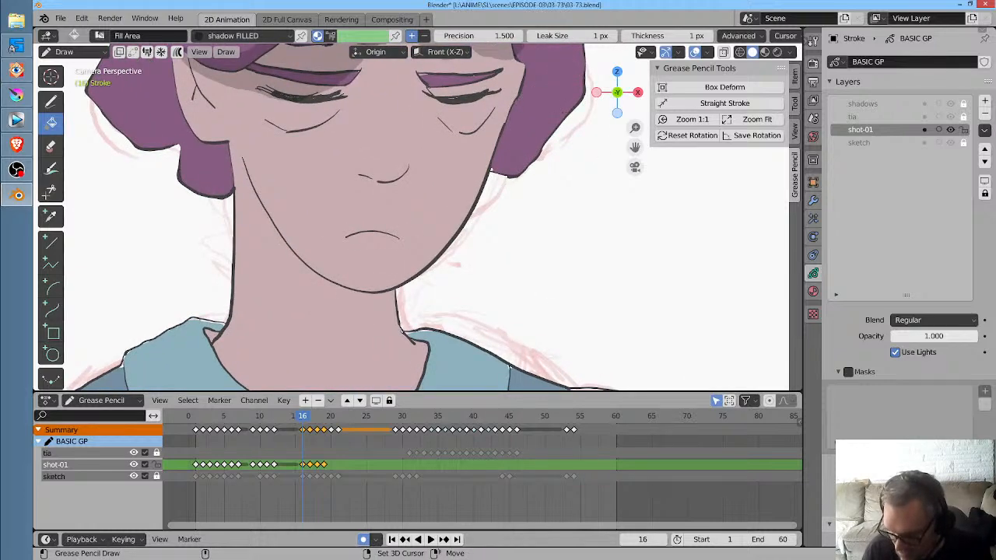
{"action": "mouse_move", "coordinate": [549, 121]}
{"action": "left_mouse_down", "text": "shift"}
{"action": "mouse_move", "coordinate": [502, 143]}
{"action": "mouse_move", "coordinate": [491, 169]}
{"action": "mouse_move", "coordinate": [515, 178]}
{"action": "mouse_move", "coordinate": [535, 156]}
{"action": "left_mouse_up", "text": "shift"}
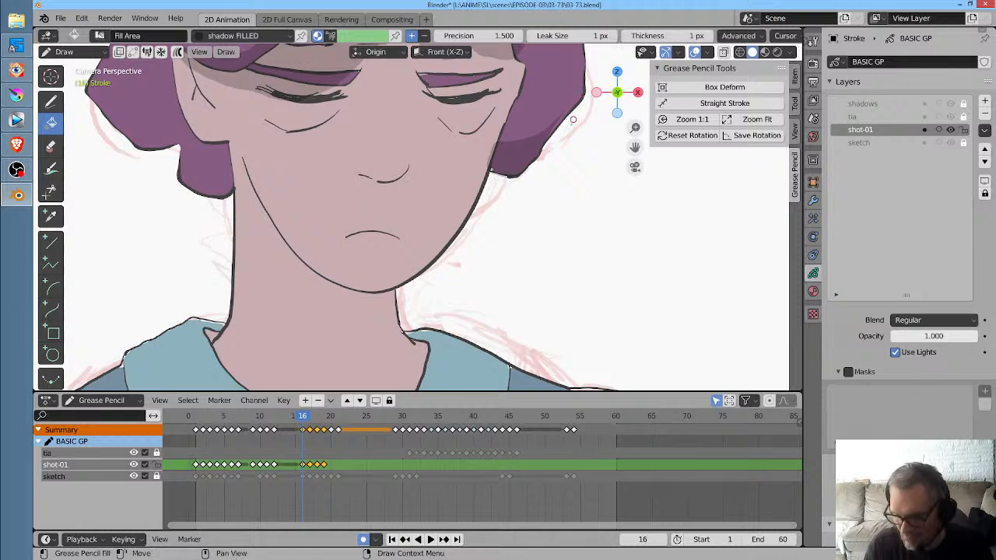
{"action": "middle_click_drag", "start_coordinate": [567, 137], "coordinate": [502, 180], "text": "shift"}
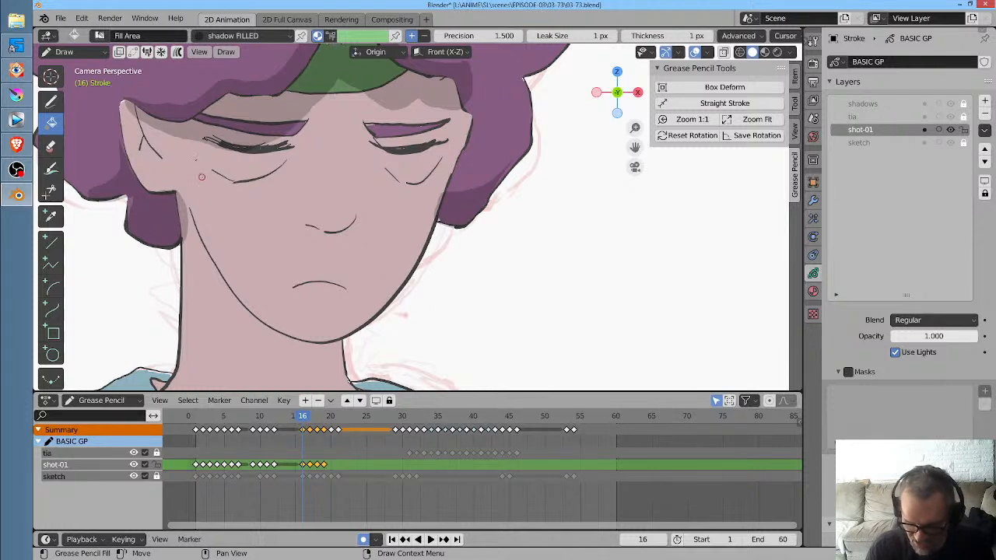
{"action": "key", "text": "ctrl+z"}
{"action": "left_click_drag", "start_coordinate": [173, 191], "coordinate": [130, 168], "text": "shift"}
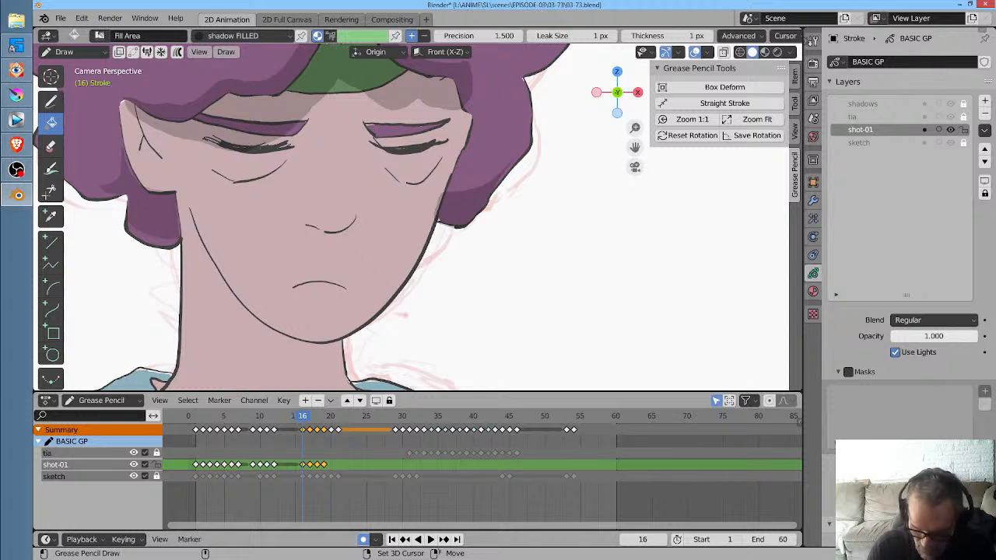
Shade the neck beneath the jawline and along the inside of the collar on frame 16
{"action": "mouse_move", "coordinate": [182, 240]}
{"action": "left_mouse_down", "text": "shift"}
{"action": "mouse_move", "coordinate": [186, 338]}
{"action": "mouse_move", "coordinate": [203, 270]}
{"action": "mouse_move", "coordinate": [235, 323]}
{"action": "mouse_move", "coordinate": [281, 367]}
{"action": "mouse_move", "coordinate": [330, 358]}
{"action": "mouse_move", "coordinate": [341, 340]}
{"action": "mouse_move", "coordinate": [270, 326]}
{"action": "mouse_move", "coordinate": [224, 277]}
{"action": "left_mouse_up", "text": "shift"}
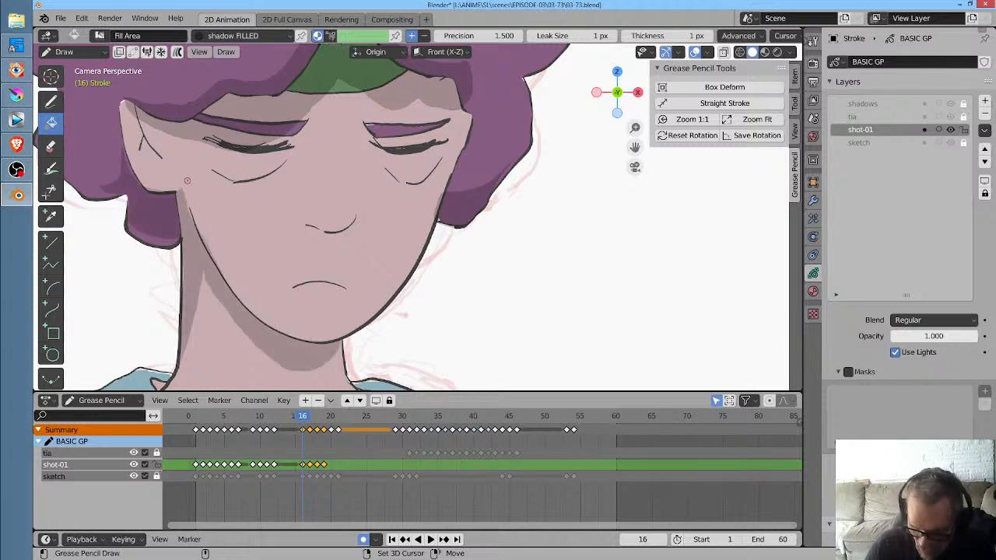
{"action": "scroll", "coordinate": [529, 147], "scroll_direction": "down", "scroll_amount": 8}
{"action": "scroll", "coordinate": [517, 116], "scroll_direction": "up", "scroll_amount": 5}
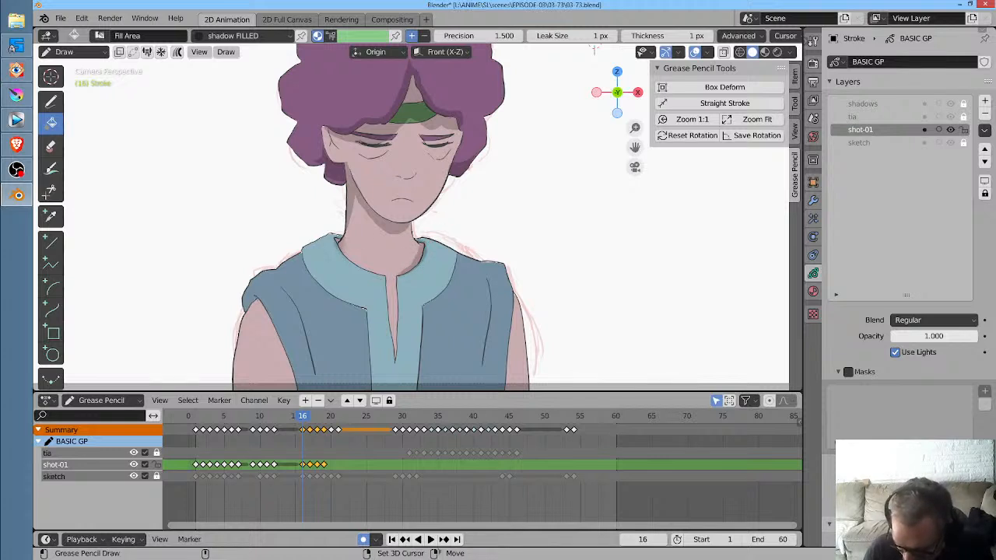
{"action": "middle_click_drag", "start_coordinate": [389, 207], "coordinate": [417, 177], "text": "ctrl"}
{"action": "mouse_move", "coordinate": [444, 146]}
{"action": "middle_mouse_down", "text": "shift"}
{"action": "mouse_move", "coordinate": [577, 151]}
{"action": "mouse_move", "coordinate": [564, 150]}
{"action": "middle_mouse_up", "text": "shift"}
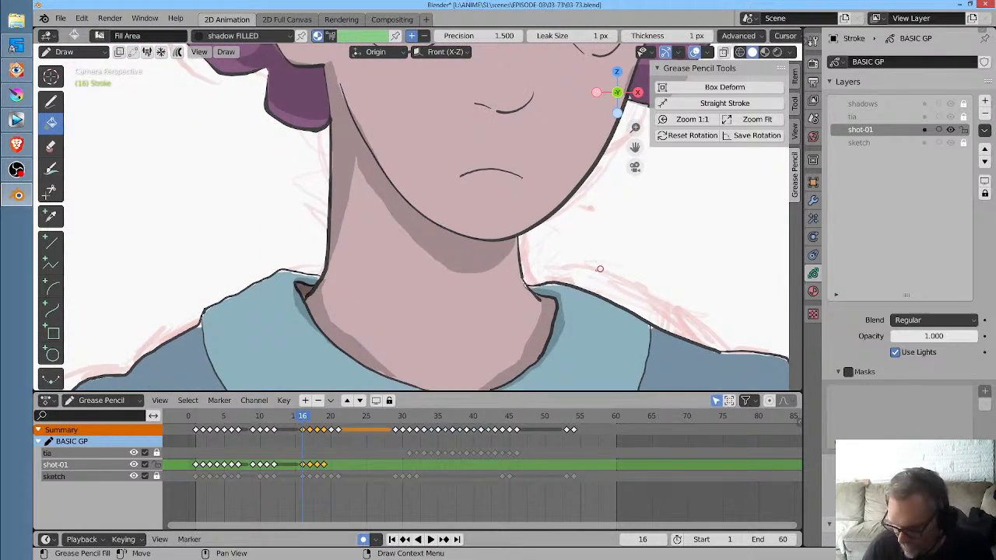
Add shadows along the vest's armholes, the inner edges of both arms and the neckline slit on frame 16
{"action": "middle_click_drag", "start_coordinate": [600, 269], "coordinate": [540, 349], "text": "ctrl"}
{"action": "middle_click_drag", "start_coordinate": [602, 290], "coordinate": [553, 178], "text": "shift"}
{"action": "middle_click_drag", "start_coordinate": [516, 204], "coordinate": [452, 233], "text": "ctrl"}
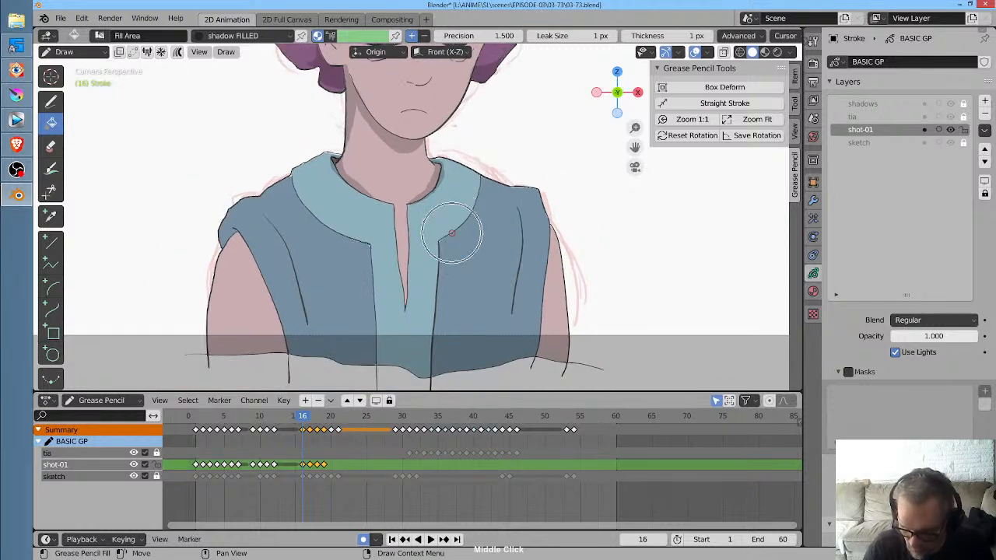
{"action": "mouse_move", "coordinate": [240, 235]}
{"action": "left_mouse_down", "text": "shift"}
{"action": "mouse_move", "coordinate": [285, 321]}
{"action": "mouse_move", "coordinate": [291, 370]}
{"action": "mouse_move", "coordinate": [290, 360]}
{"action": "left_mouse_up", "text": "shift"}
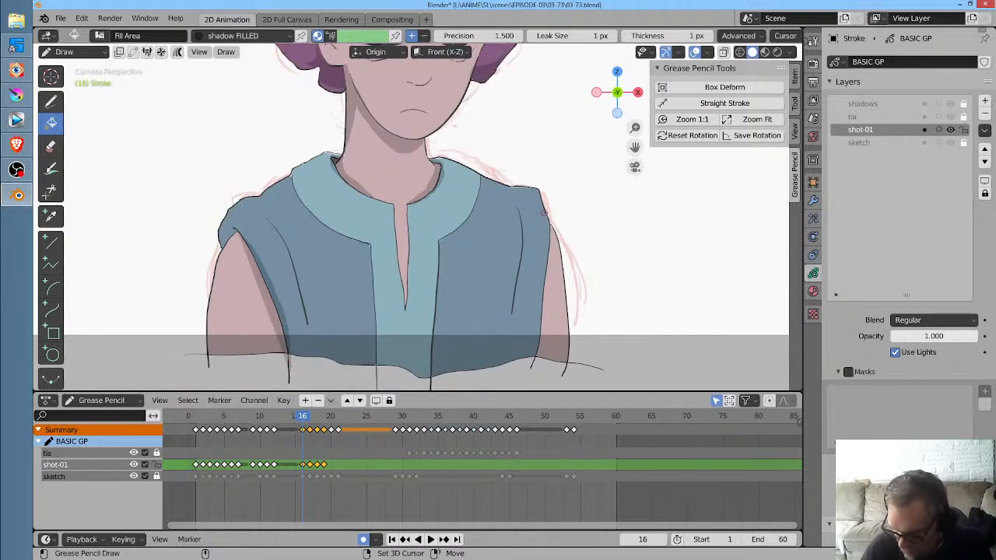
{"action": "mouse_move", "coordinate": [551, 244]}
{"action": "left_mouse_down"}
{"action": "mouse_move", "coordinate": [549, 315]}
{"action": "mouse_move", "coordinate": [534, 363]}
{"action": "left_mouse_up"}
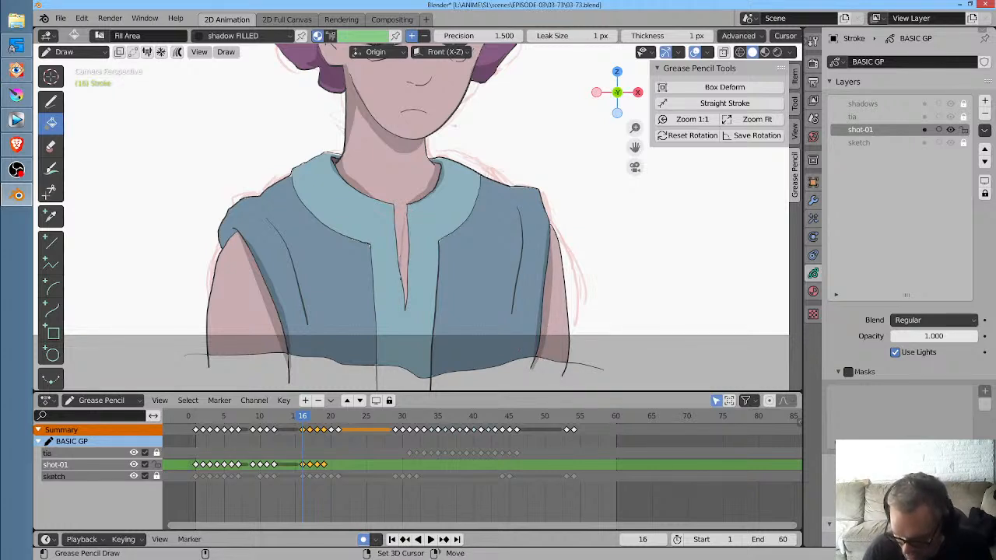
{"action": "mouse_move", "coordinate": [401, 278]}
{"action": "left_mouse_down"}
{"action": "mouse_move", "coordinate": [404, 291]}
{"action": "mouse_move", "coordinate": [408, 215]}
{"action": "left_mouse_up"}
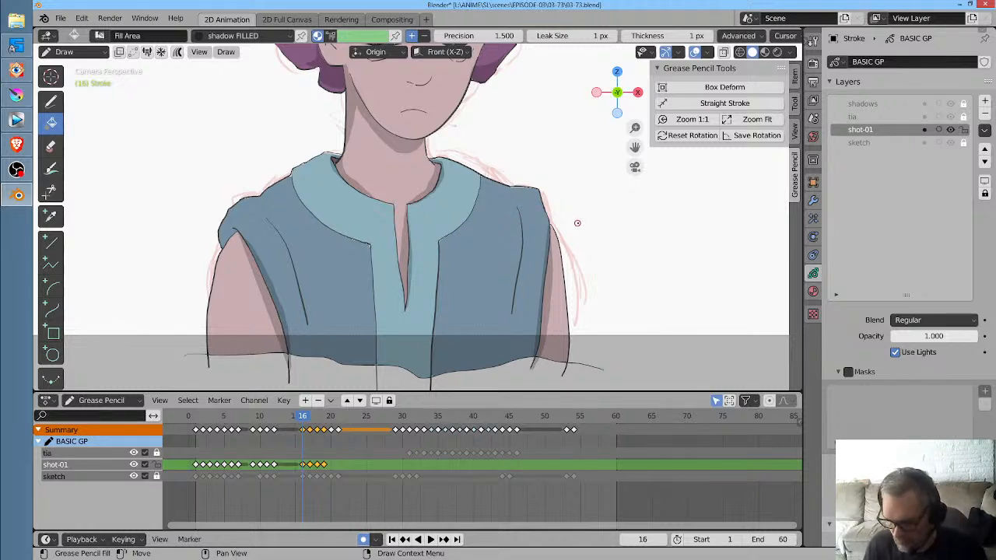
{"action": "scroll", "coordinate": [577, 221], "scroll_direction": "down", "scroll_amount": 2}
{"action": "scroll", "coordinate": [570, 216], "scroll_direction": "down", "scroll_amount": 2}
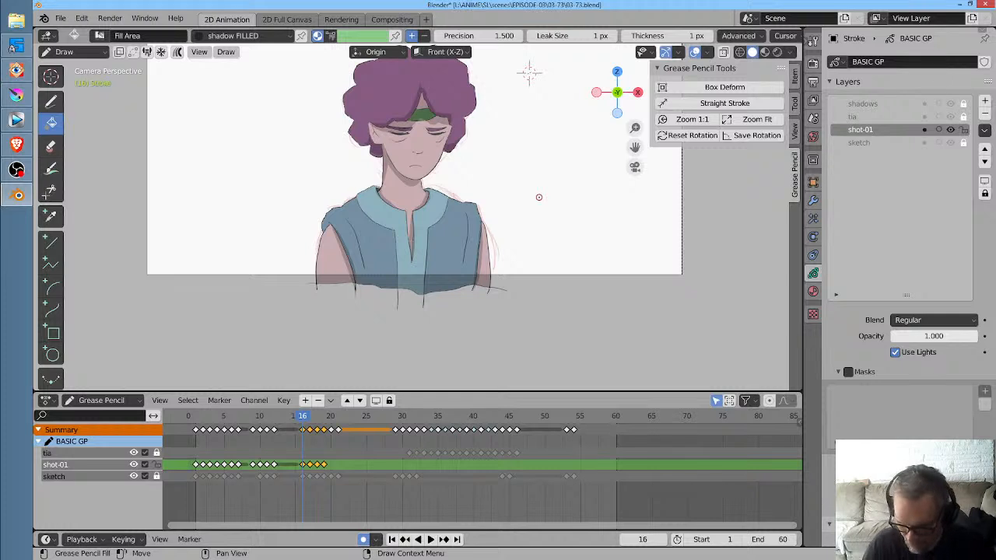
Go to frame 17 and shade the armholes, inner arms, chest fold and neckline slit
{"action": "left_click", "coordinate": [309, 416]}
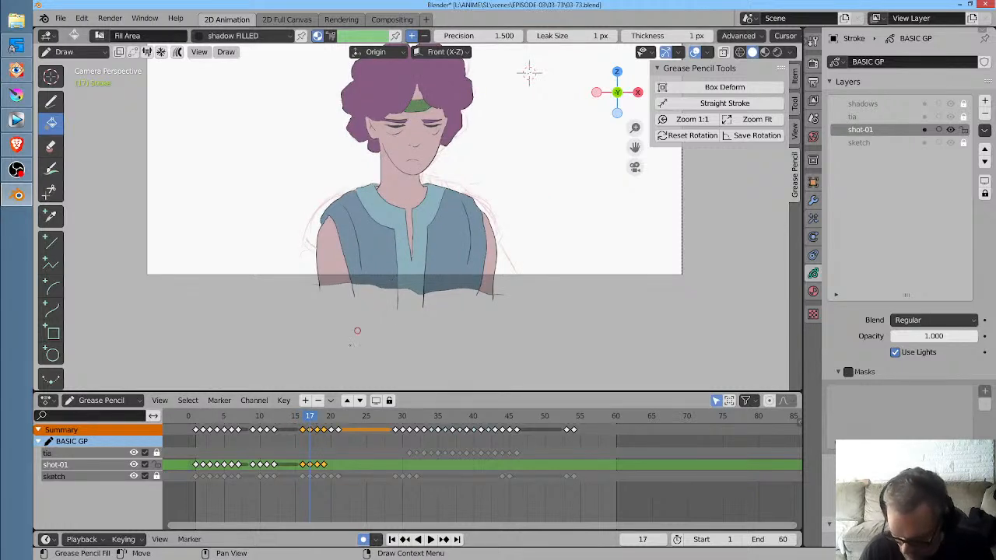
{"action": "key", "text": "Left"}
{"action": "key", "text": "Right"}
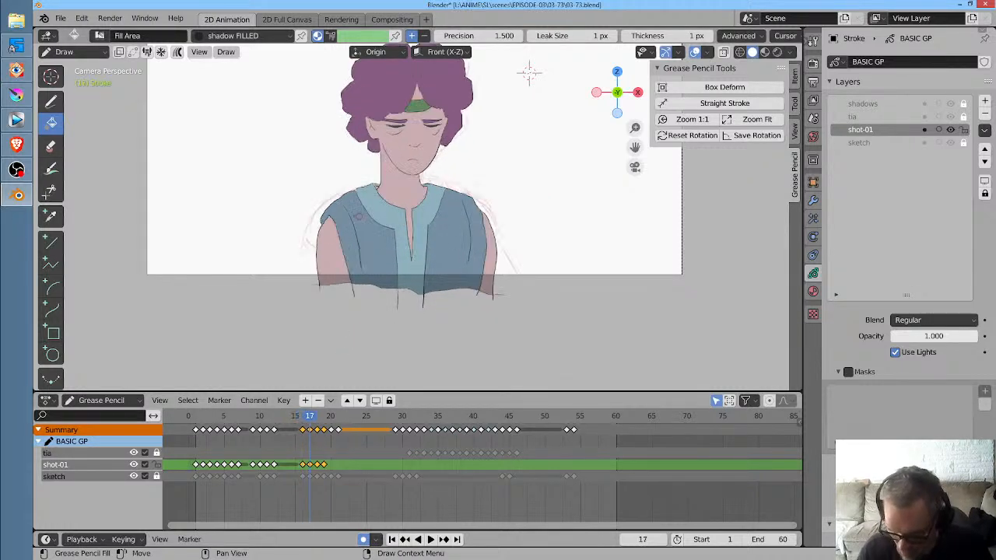
{"action": "middle_click_drag", "start_coordinate": [529, 73], "coordinate": [529, 59], "text": "ctrl"}
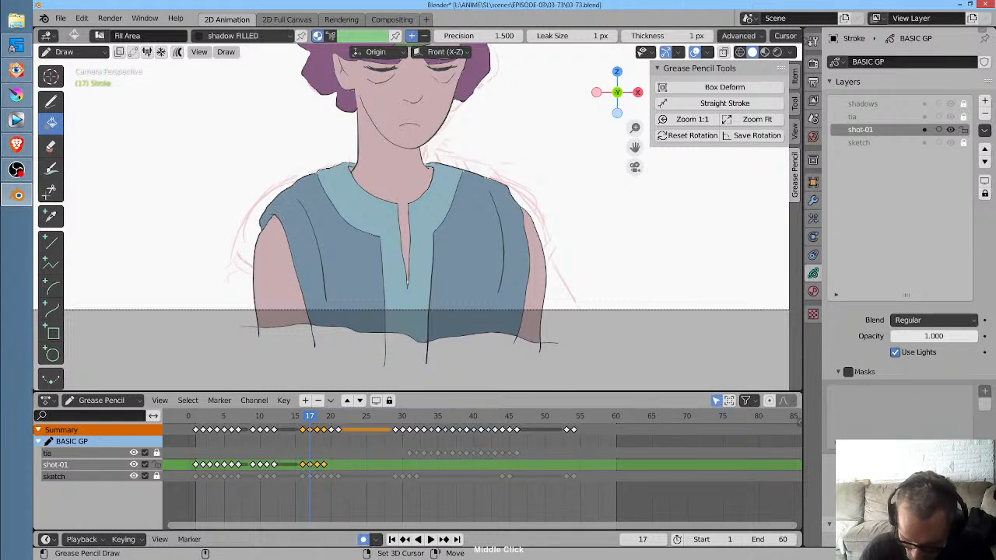
{"action": "mouse_move", "coordinate": [275, 217]}
{"action": "left_mouse_down"}
{"action": "mouse_move", "coordinate": [292, 244]}
{"action": "mouse_move", "coordinate": [308, 322]}
{"action": "left_mouse_up"}
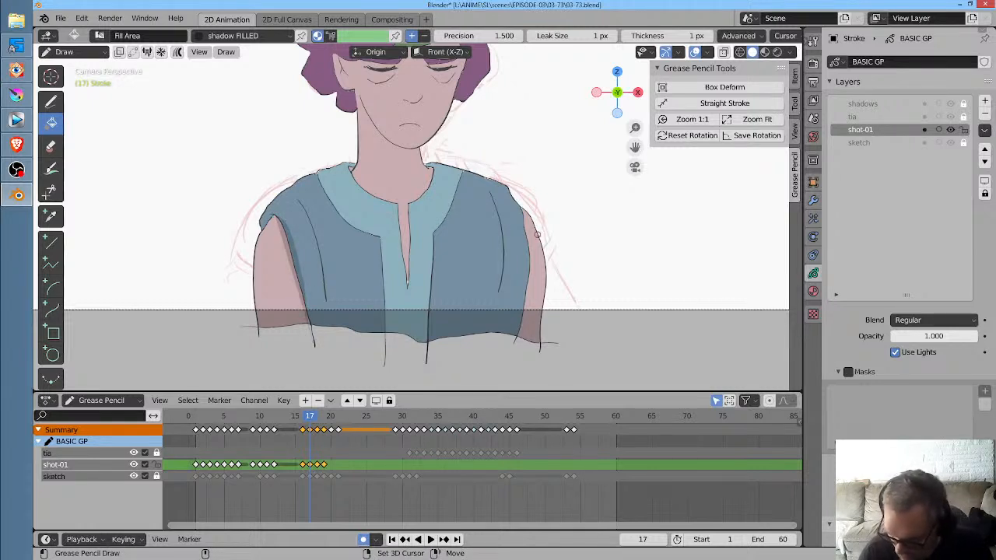
{"action": "left_click_drag", "start_coordinate": [531, 266], "coordinate": [517, 343]}
{"action": "mouse_move", "coordinate": [521, 309]}
{"action": "left_mouse_down"}
{"action": "mouse_move", "coordinate": [525, 251]}
{"action": "mouse_move", "coordinate": [504, 262]}
{"action": "mouse_move", "coordinate": [499, 291]}
{"action": "mouse_move", "coordinate": [496, 229]}
{"action": "left_mouse_up"}
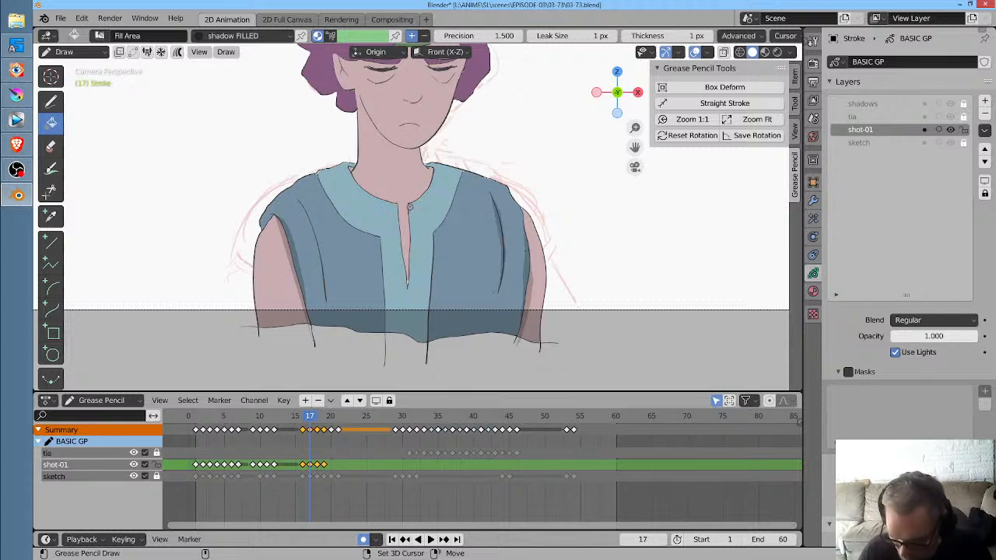
{"action": "left_click_drag", "start_coordinate": [403, 275], "coordinate": [411, 268]}
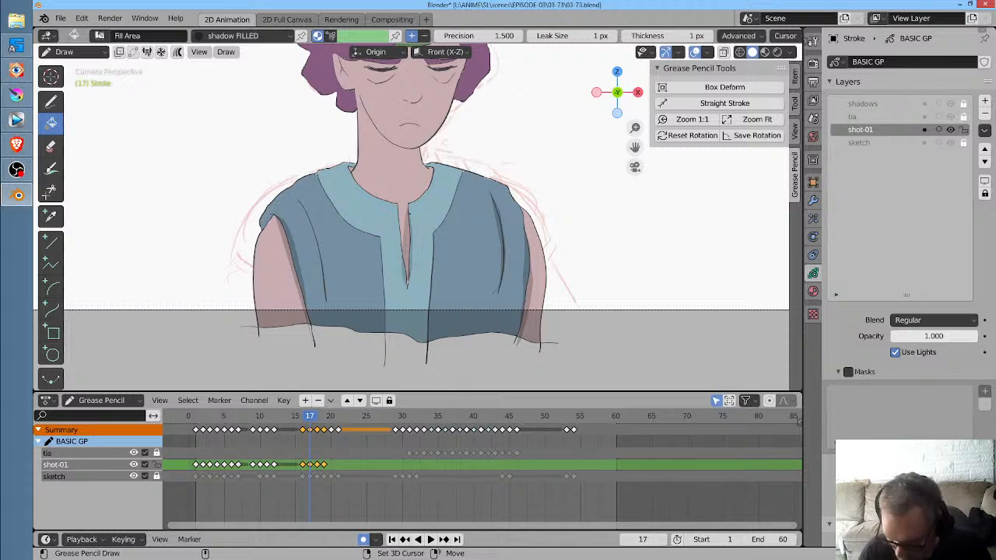
Shade the neck inside both sides of the collar and beneath the jawline on frame 17, comparing with frame 16
{"action": "mouse_move", "coordinate": [423, 162]}
{"action": "left_mouse_down"}
{"action": "mouse_move", "coordinate": [416, 201]}
{"action": "mouse_move", "coordinate": [430, 165]}
{"action": "left_mouse_up"}
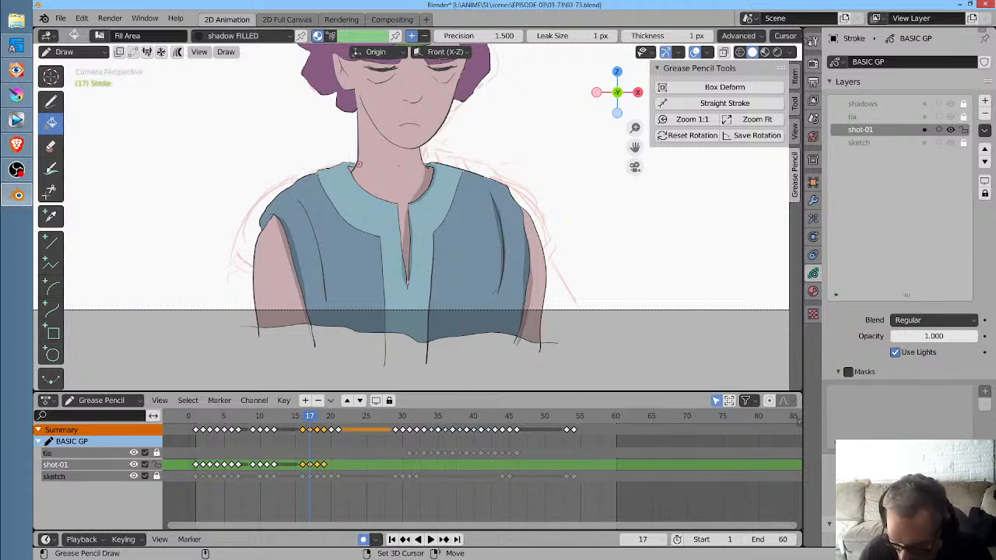
{"action": "left_click_drag", "start_coordinate": [352, 167], "coordinate": [370, 190]}
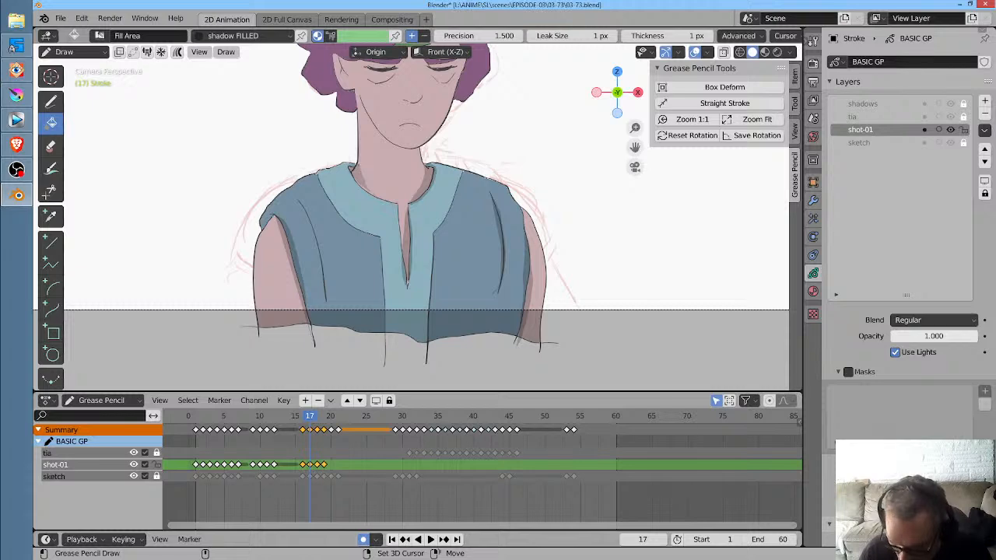
{"action": "mouse_move", "coordinate": [380, 150]}
{"action": "middle_mouse_down", "text": "shift"}
{"action": "mouse_move", "coordinate": [392, 212]}
{"action": "mouse_move", "coordinate": [387, 152]}
{"action": "middle_mouse_up", "text": "shift"}
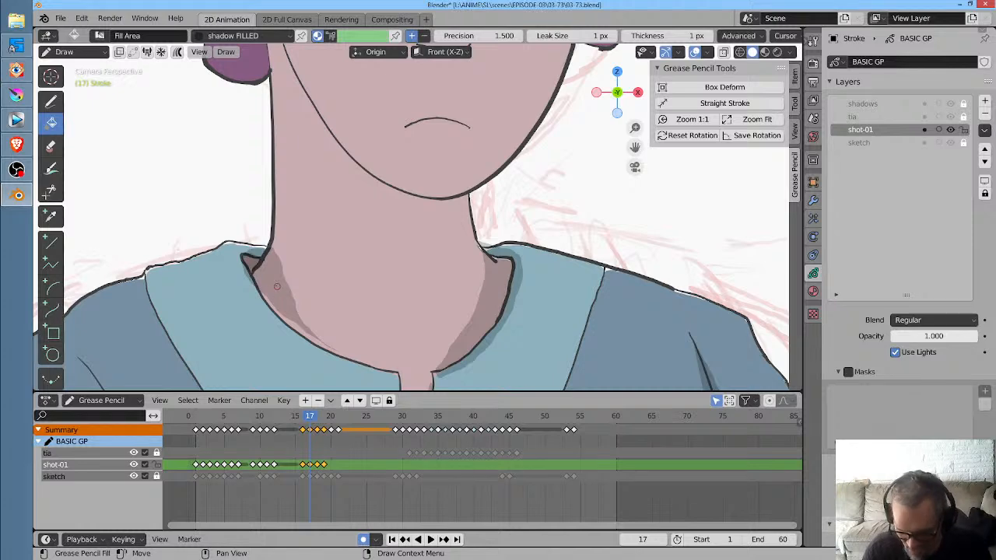
{"action": "middle_click_drag", "start_coordinate": [305, 270], "coordinate": [274, 333], "text": "shift"}
{"action": "left_click_drag", "start_coordinate": [330, 420], "coordinate": [310, 420]}
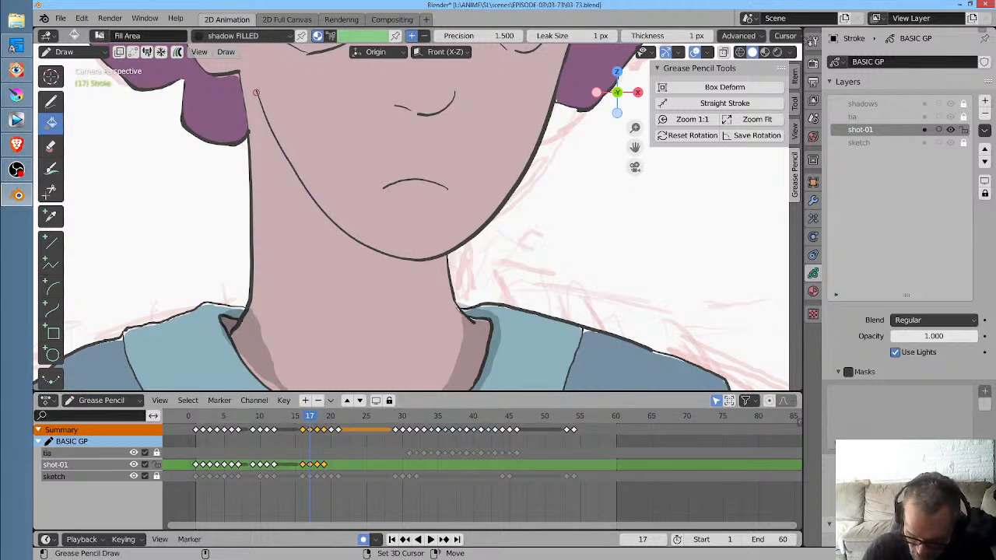
{"action": "mouse_move", "coordinate": [265, 142]}
{"action": "left_mouse_down"}
{"action": "mouse_move", "coordinate": [310, 253]}
{"action": "mouse_move", "coordinate": [401, 303]}
{"action": "mouse_move", "coordinate": [443, 257]}
{"action": "mouse_move", "coordinate": [269, 105]}
{"action": "left_mouse_up"}
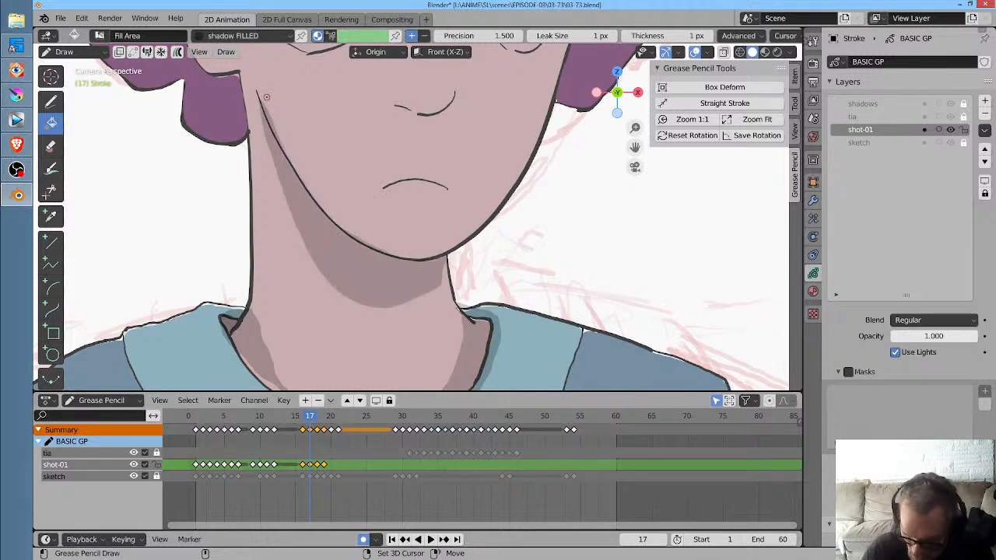
{"action": "key", "text": "Left"}
{"action": "key", "text": "Right"}
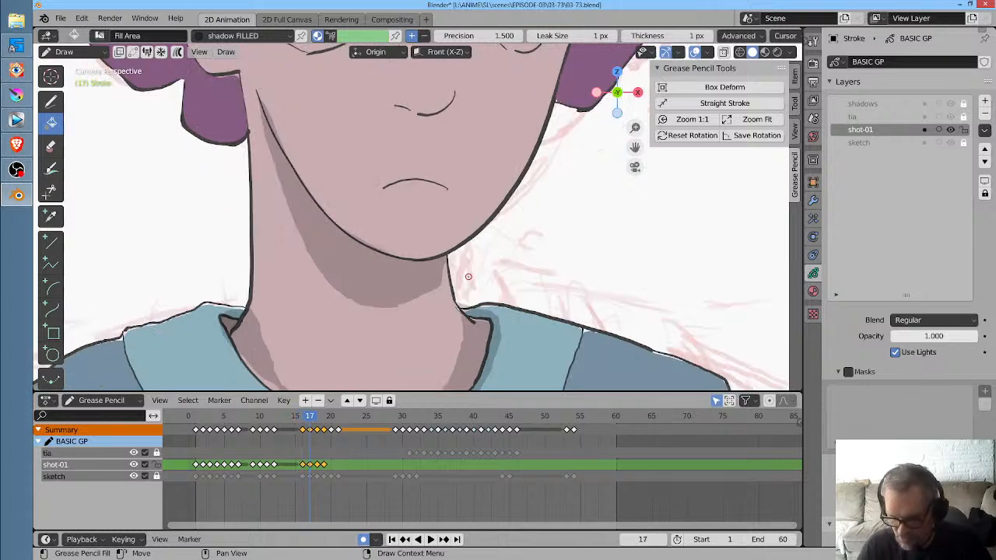
Shade the hair, headband and forehead on frame 17, and play back the animation to check the shadows
{"action": "middle_click_drag", "start_coordinate": [309, 119], "coordinate": [291, 264], "text": "ctrl"}
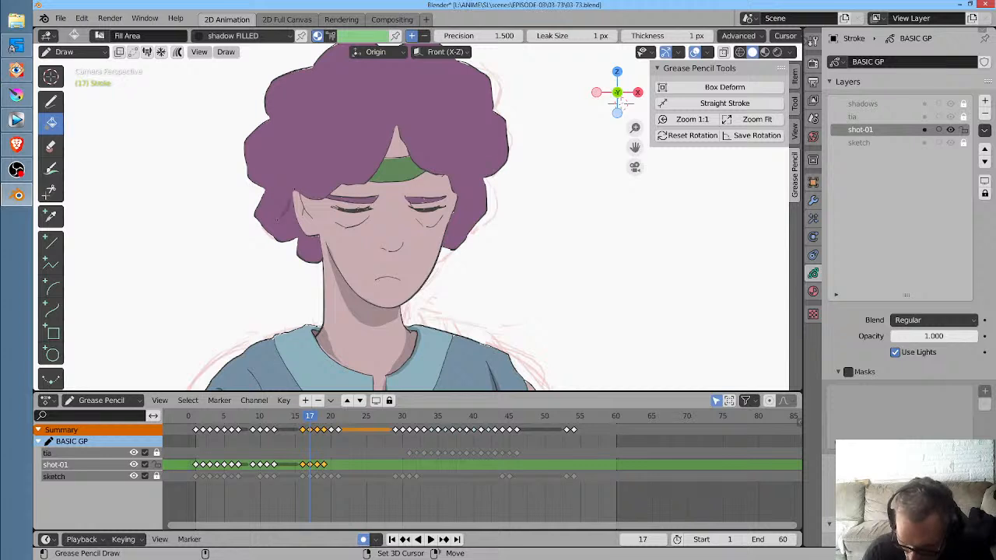
{"action": "mouse_move", "coordinate": [277, 221]}
{"action": "left_mouse_down", "text": "alt"}
{"action": "mouse_move", "coordinate": [318, 263]}
{"action": "mouse_move", "coordinate": [332, 247]}
{"action": "mouse_move", "coordinate": [301, 226]}
{"action": "left_mouse_up", "text": "alt"}
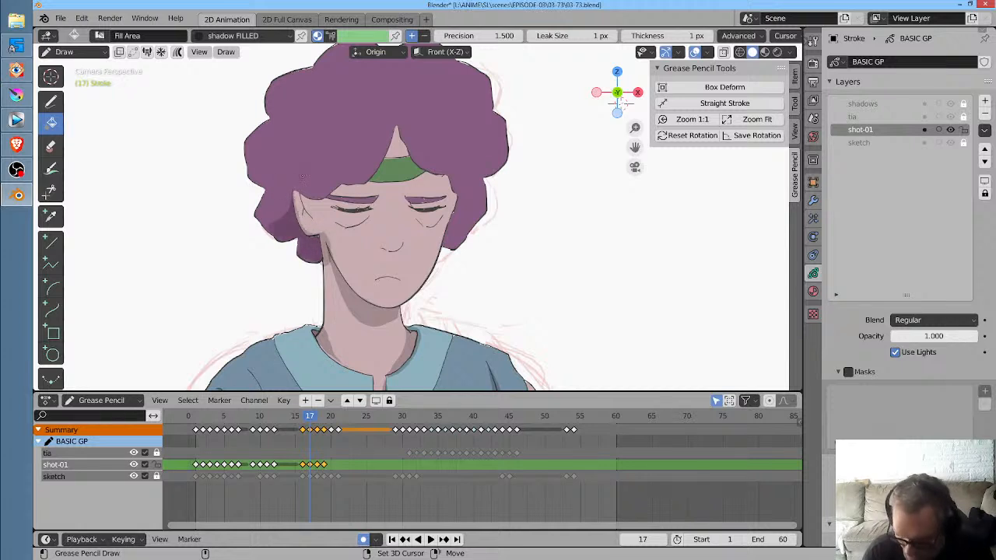
{"action": "mouse_move", "coordinate": [392, 120]}
{"action": "left_mouse_down", "text": "shift"}
{"action": "mouse_move", "coordinate": [375, 165]}
{"action": "mouse_move", "coordinate": [301, 187]}
{"action": "mouse_move", "coordinate": [341, 198]}
{"action": "mouse_move", "coordinate": [395, 171]}
{"action": "mouse_move", "coordinate": [439, 183]}
{"action": "mouse_move", "coordinate": [448, 190]}
{"action": "mouse_move", "coordinate": [441, 235]}
{"action": "mouse_move", "coordinate": [453, 227]}
{"action": "mouse_move", "coordinate": [463, 165]}
{"action": "mouse_move", "coordinate": [427, 155]}
{"action": "mouse_move", "coordinate": [399, 128]}
{"action": "left_mouse_up", "text": "shift"}
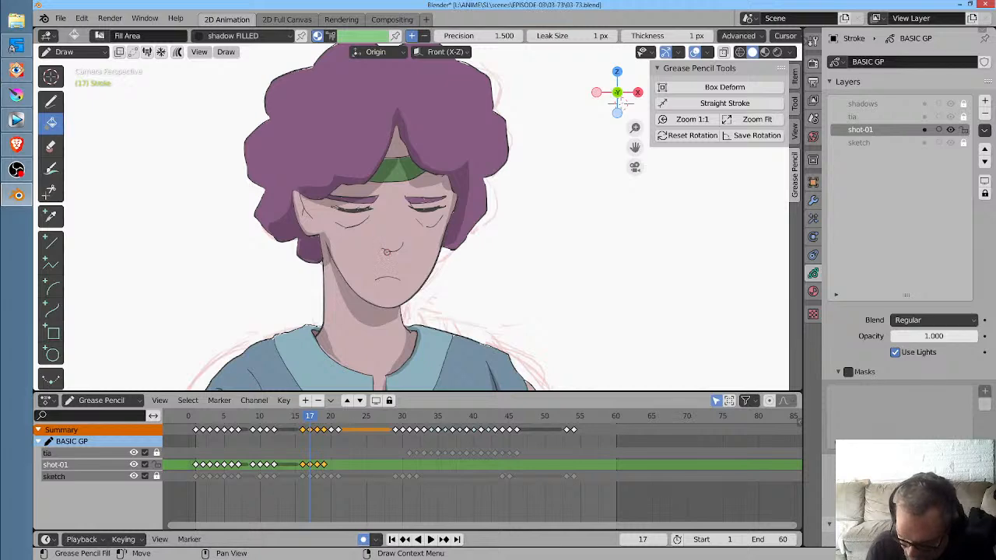
{"action": "key", "text": "space"}
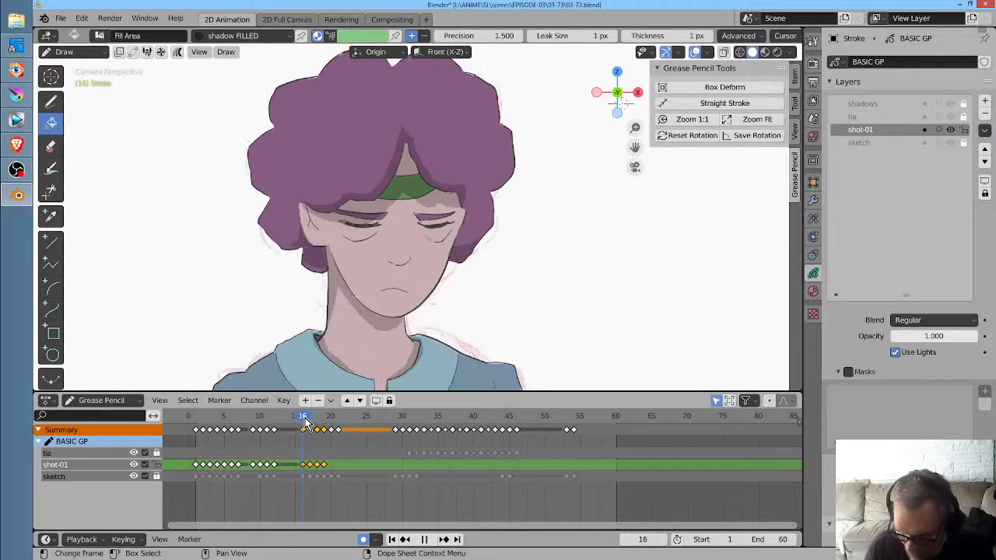
{"action": "key", "text": "space"}
Toggle Autolock Inactive Layers for the BASIC GP layers
{"action": "middle_click_drag", "start_coordinate": [544, 256], "coordinate": [542, 138], "text": "shift"}
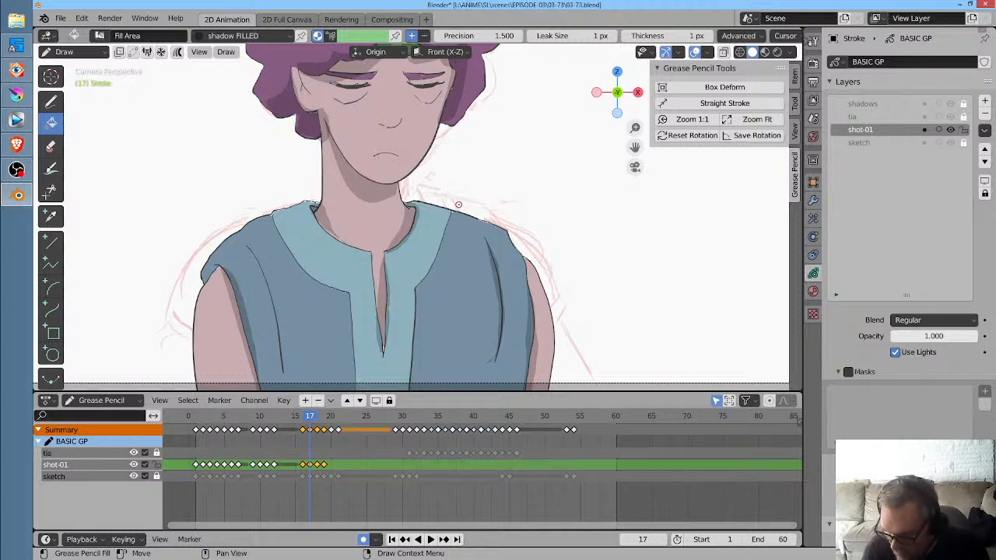
{"action": "left_click", "coordinate": [984, 130]}
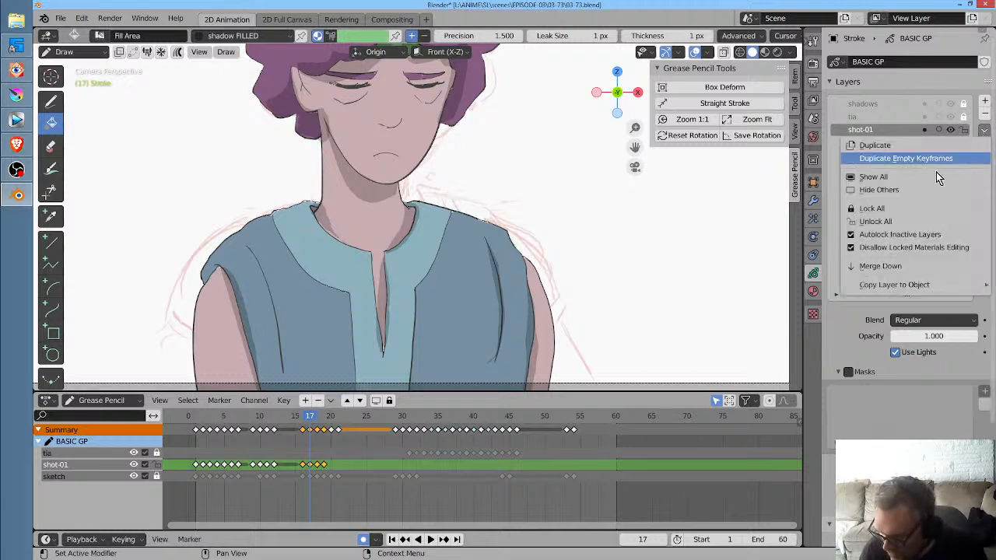
{"action": "left_click", "coordinate": [915, 234]}
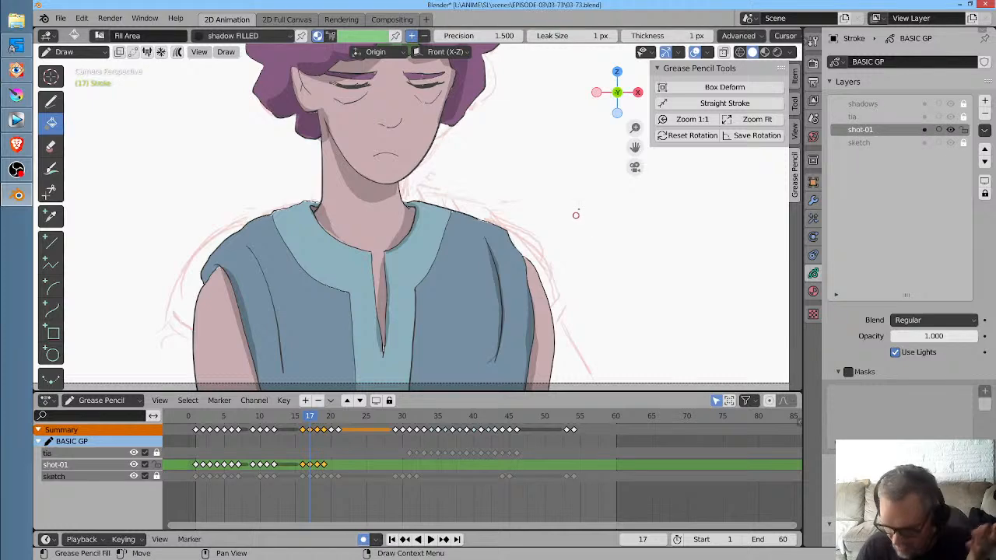
Go to frame 18 and shade the hair edge, headband, sides of the face and both ears
{"action": "mouse_move", "coordinate": [545, 219]}
{"action": "middle_mouse_down", "text": "shift"}
{"action": "mouse_move", "coordinate": [557, 224]}
{"action": "mouse_move", "coordinate": [544, 94]}
{"action": "mouse_move", "coordinate": [531, 211]}
{"action": "mouse_move", "coordinate": [537, 288]}
{"action": "mouse_move", "coordinate": [503, 345]}
{"action": "mouse_move", "coordinate": [508, 261]}
{"action": "middle_mouse_up", "text": "shift"}
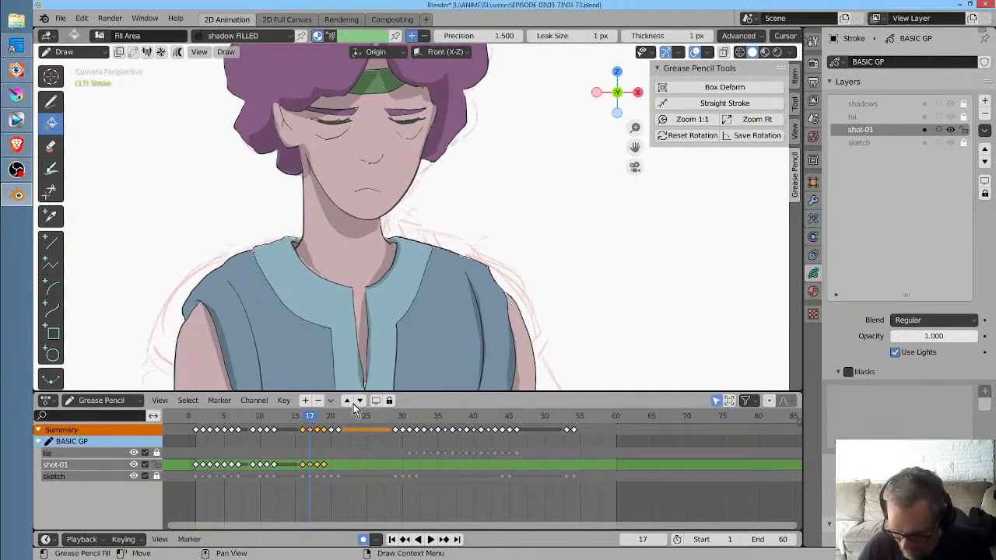
{"action": "left_click_drag", "start_coordinate": [313, 416], "coordinate": [316, 417]}
{"action": "middle_click_drag", "start_coordinate": [393, 208], "coordinate": [399, 277]}
{"action": "middle_click_drag", "start_coordinate": [389, 131], "coordinate": [396, 173]}
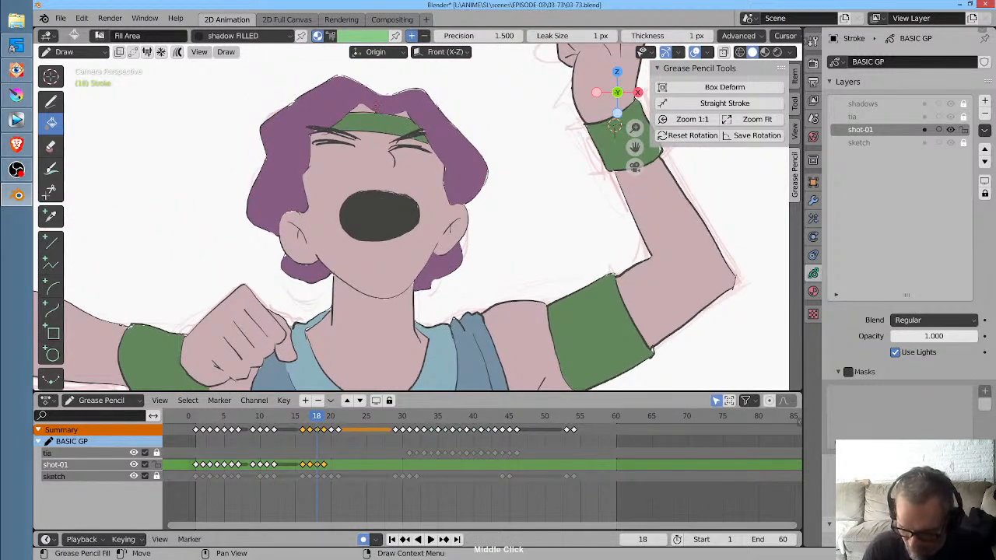
{"action": "mouse_move", "coordinate": [374, 106]}
{"action": "left_mouse_down", "text": "shift"}
{"action": "mouse_move", "coordinate": [328, 121]}
{"action": "mouse_move", "coordinate": [294, 176]}
{"action": "mouse_move", "coordinate": [355, 120]}
{"action": "mouse_move", "coordinate": [403, 119]}
{"action": "mouse_move", "coordinate": [416, 101]}
{"action": "mouse_move", "coordinate": [442, 188]}
{"action": "mouse_move", "coordinate": [434, 133]}
{"action": "left_mouse_up", "text": "shift"}
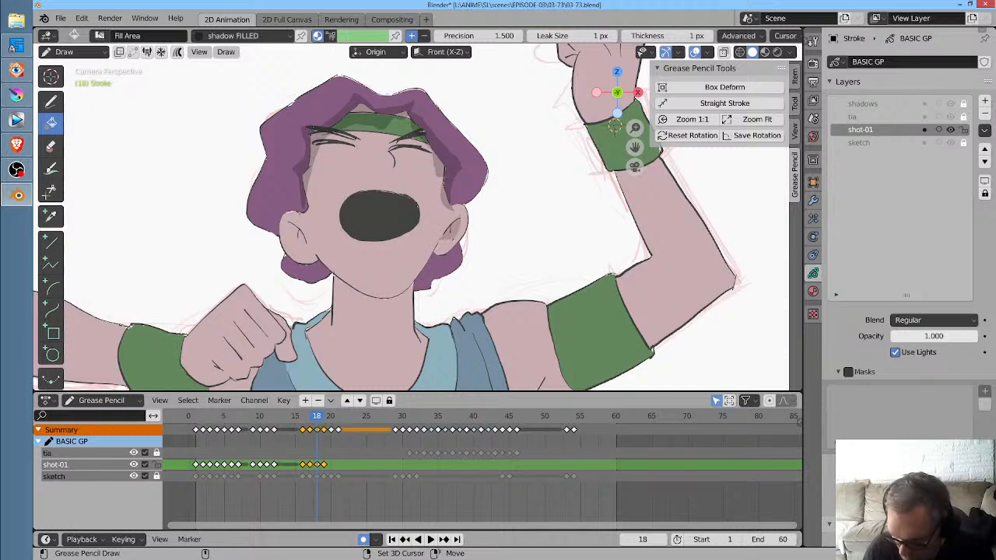
{"action": "left_click", "coordinate": [295, 232]}
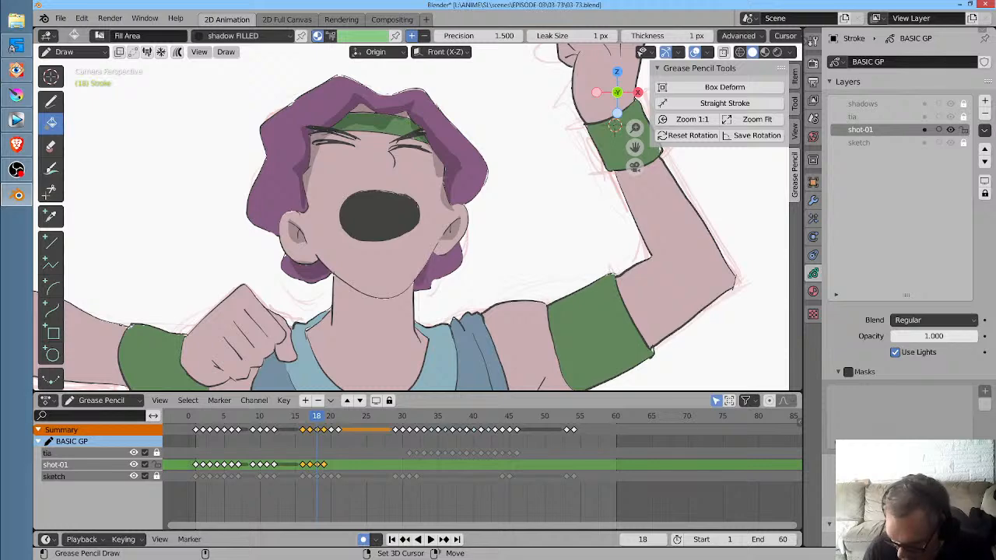
Shade the neck beneath the jawline and inside both sides of the collar on frame 18
{"action": "middle_click_drag", "start_coordinate": [452, 238], "coordinate": [467, 169]}
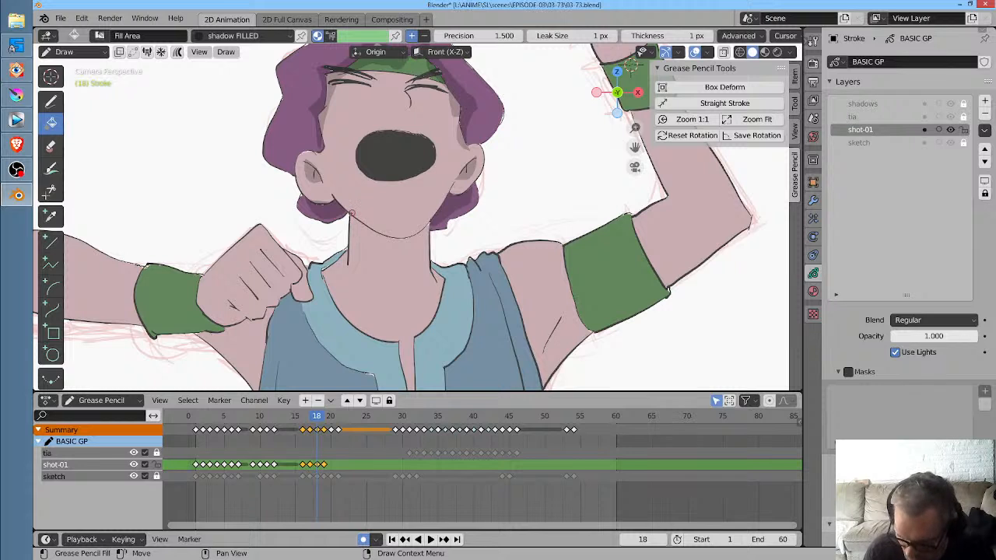
{"action": "left_click", "coordinate": [360, 243]}
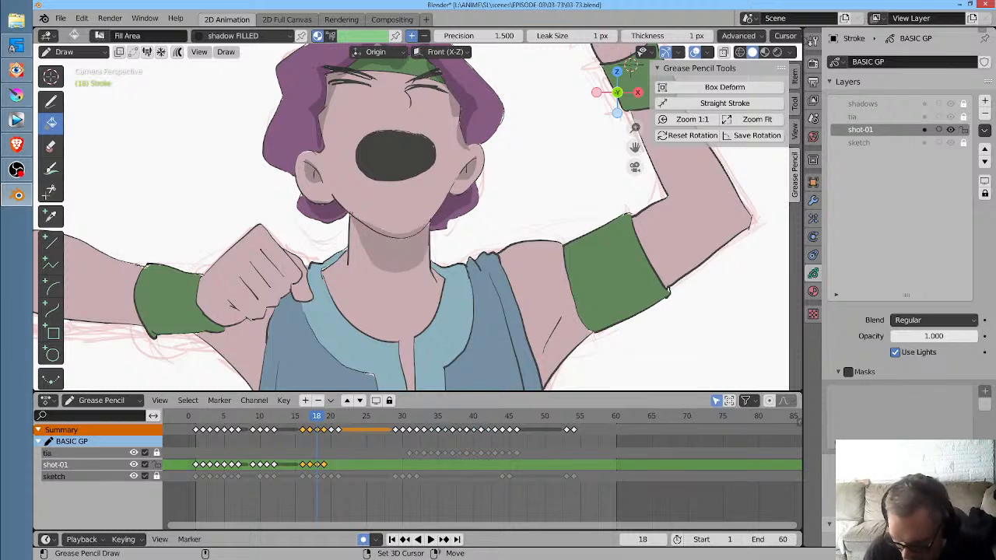
{"action": "middle_click_drag", "start_coordinate": [417, 277], "coordinate": [420, 261]}
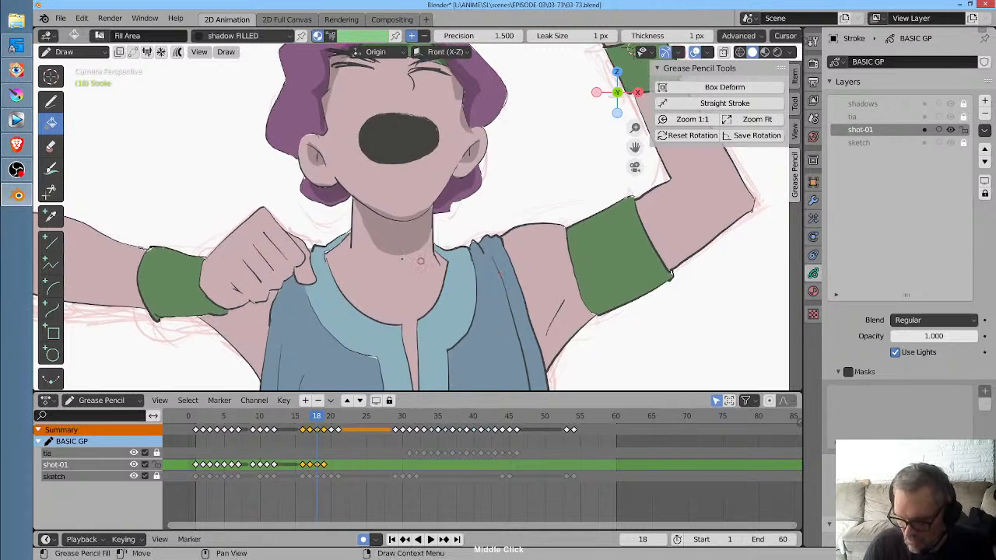
{"action": "mouse_move", "coordinate": [350, 235]}
{"action": "left_mouse_down", "text": "shift"}
{"action": "mouse_move", "coordinate": [329, 266]}
{"action": "mouse_move", "coordinate": [360, 305]}
{"action": "mouse_move", "coordinate": [343, 246]}
{"action": "left_mouse_up", "text": "shift"}
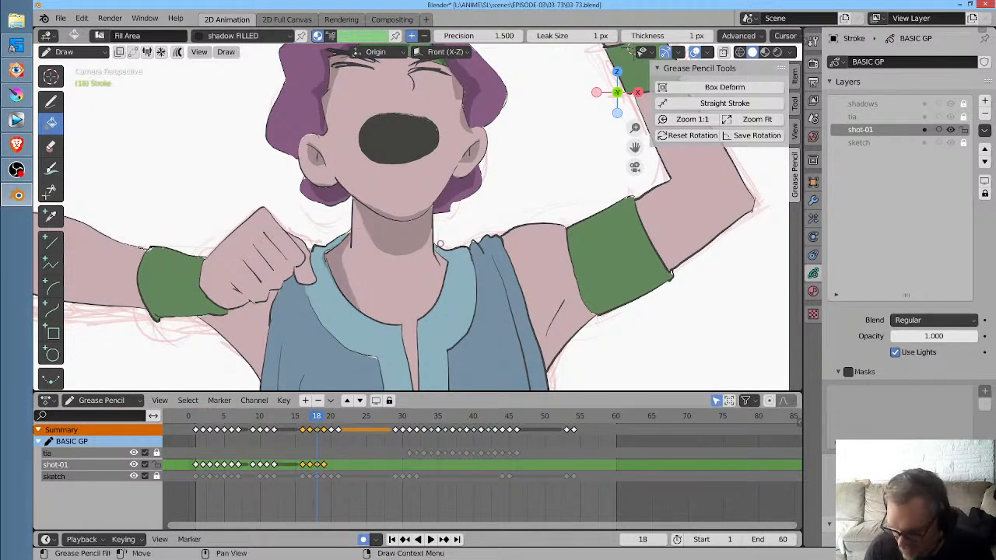
{"action": "left_click_drag", "start_coordinate": [449, 255], "coordinate": [433, 300], "text": "shift"}
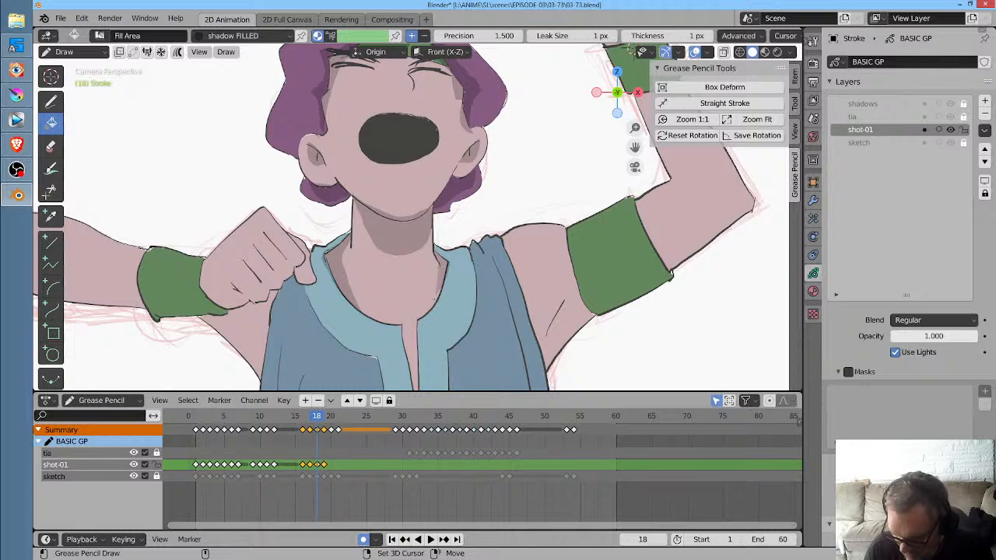
Shade the neckline slit, the shirt fold and the armpit beneath the raised arm on frame 18
{"action": "middle_click_drag", "start_coordinate": [446, 252], "coordinate": [469, 142]}
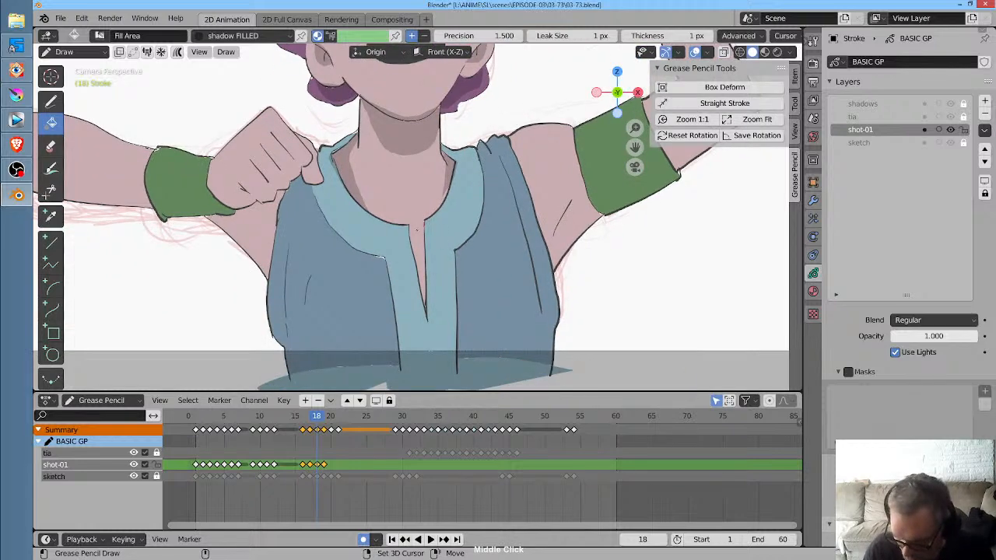
{"action": "left_click_drag", "start_coordinate": [416, 228], "coordinate": [424, 298], "text": "shift"}
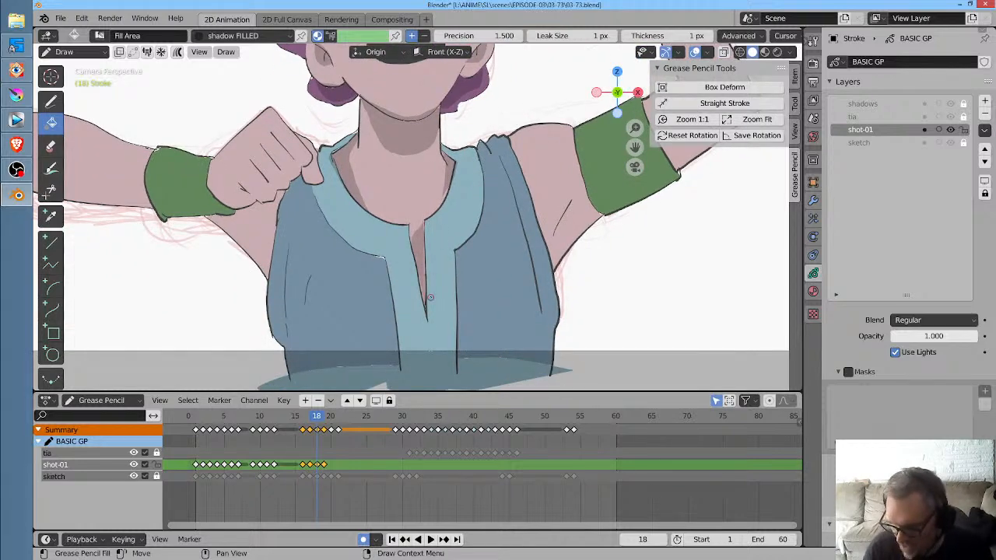
{"action": "middle_click_drag", "start_coordinate": [504, 262], "coordinate": [481, 167]}
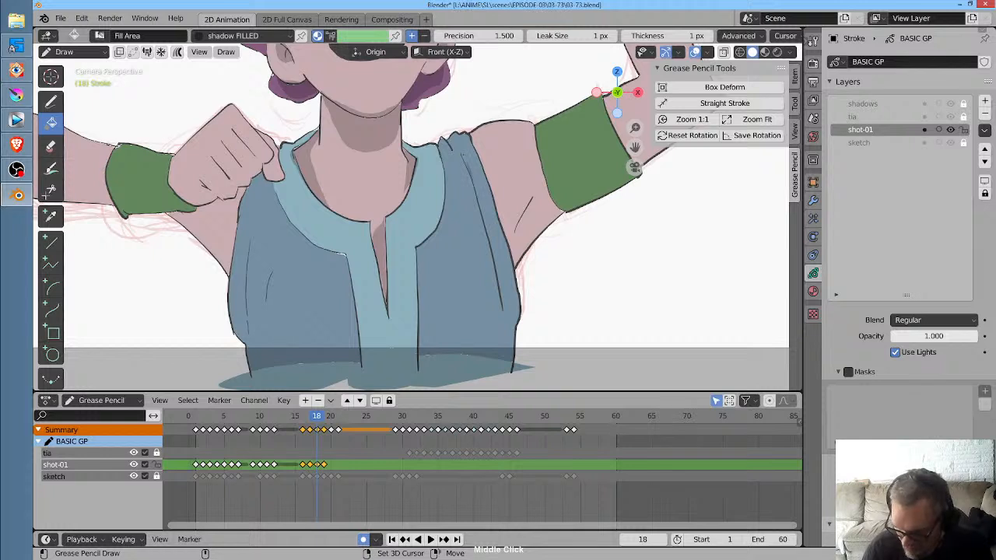
{"action": "mouse_move", "coordinate": [469, 164]}
{"action": "left_mouse_down", "text": "shift"}
{"action": "mouse_move", "coordinate": [502, 309]}
{"action": "mouse_move", "coordinate": [472, 191]}
{"action": "left_mouse_up", "text": "shift"}
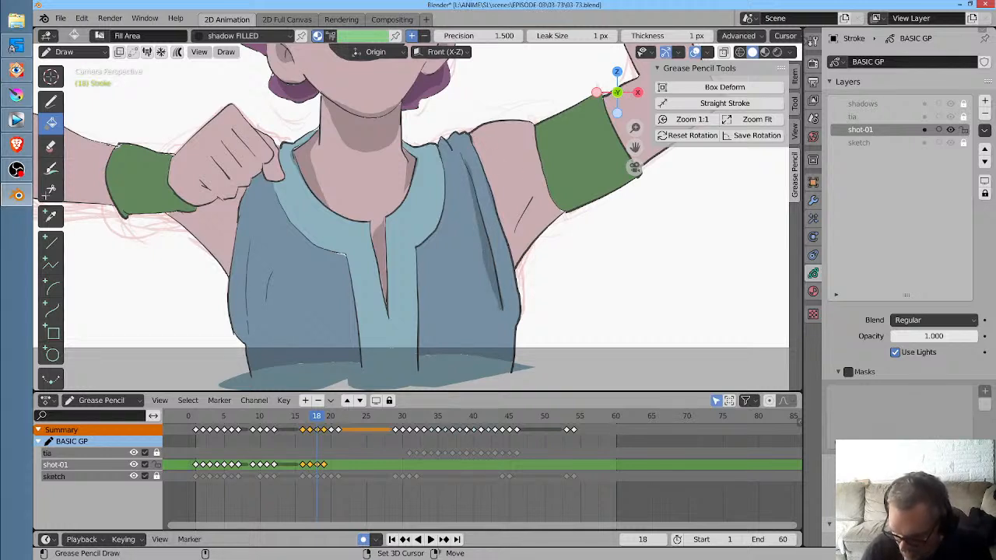
{"action": "mouse_move", "coordinate": [507, 239]}
{"action": "left_mouse_down", "text": "shift"}
{"action": "mouse_move", "coordinate": [528, 255]}
{"action": "mouse_move", "coordinate": [565, 211]}
{"action": "mouse_move", "coordinate": [607, 186]}
{"action": "mouse_move", "coordinate": [553, 186]}
{"action": "mouse_move", "coordinate": [542, 176]}
{"action": "mouse_move", "coordinate": [509, 215]}
{"action": "left_mouse_up", "text": "shift"}
Shade the underside of the raised arm on frame 18, from the upper armband to the elbow
{"action": "middle_click_drag", "start_coordinate": [512, 185], "coordinate": [381, 267]}
{"action": "mouse_move", "coordinate": [385, 289]}
{"action": "left_mouse_down"}
{"action": "mouse_move", "coordinate": [479, 227]}
{"action": "mouse_move", "coordinate": [401, 253]}
{"action": "left_mouse_up"}
{"action": "mouse_move", "coordinate": [480, 222]}
{"action": "left_mouse_down", "text": "shift"}
{"action": "mouse_move", "coordinate": [462, 219]}
{"action": "mouse_move", "coordinate": [384, 282]}
{"action": "left_mouse_up", "text": "shift"}
{"action": "middle_click_drag", "start_coordinate": [514, 180], "coordinate": [582, 245]}
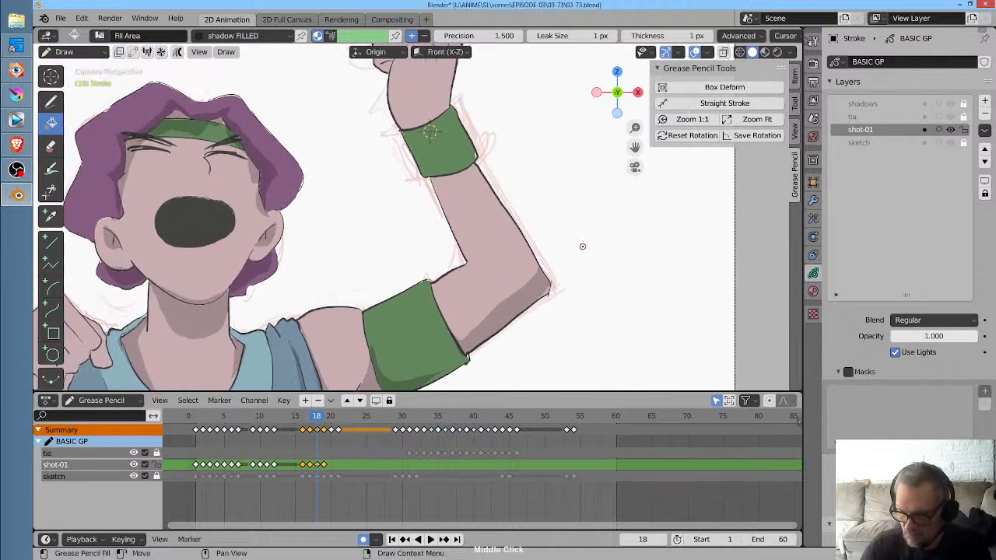
Shade the raised forearm below the wristband and the back of the fist, redoing the first fist shadow
{"action": "mouse_move", "coordinate": [474, 162]}
{"action": "left_mouse_down", "text": "shift"}
{"action": "mouse_move", "coordinate": [444, 211]}
{"action": "mouse_move", "coordinate": [457, 240]}
{"action": "mouse_move", "coordinate": [475, 162]}
{"action": "left_mouse_up", "text": "shift"}
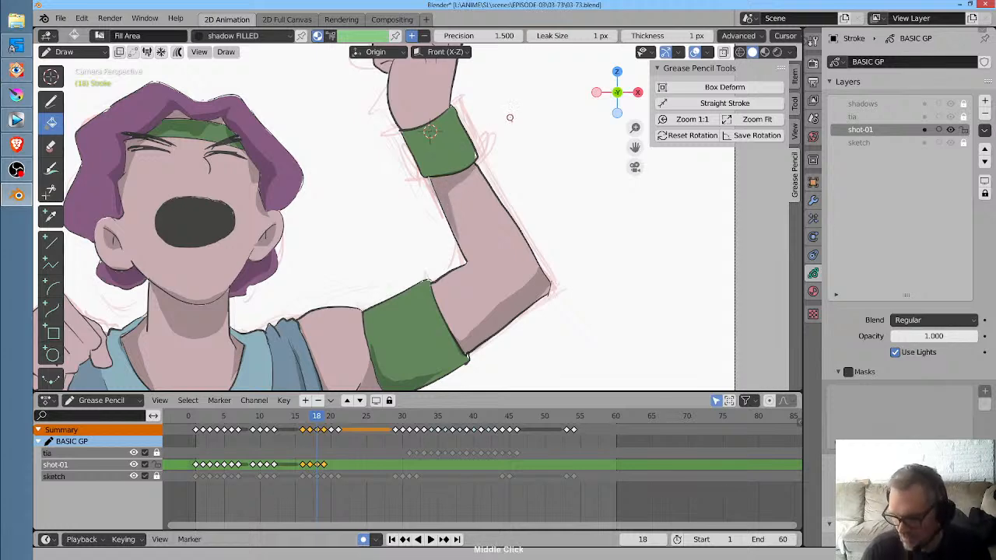
{"action": "middle_click_drag", "start_coordinate": [509, 116], "coordinate": [537, 200]}
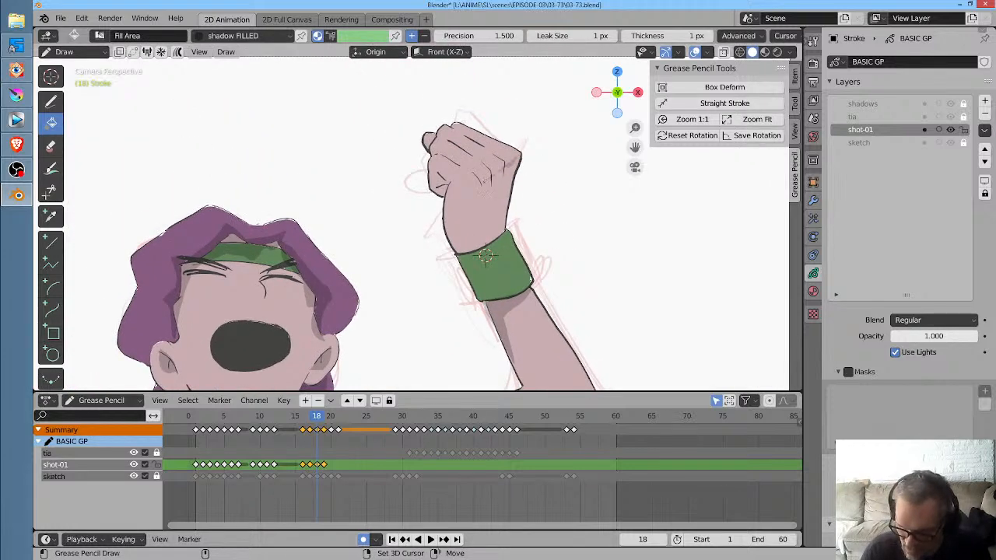
{"action": "mouse_move", "coordinate": [466, 193]}
{"action": "left_mouse_down", "text": "shift"}
{"action": "mouse_move", "coordinate": [469, 231]}
{"action": "mouse_move", "coordinate": [503, 232]}
{"action": "mouse_move", "coordinate": [511, 219]}
{"action": "left_mouse_up", "text": "shift"}
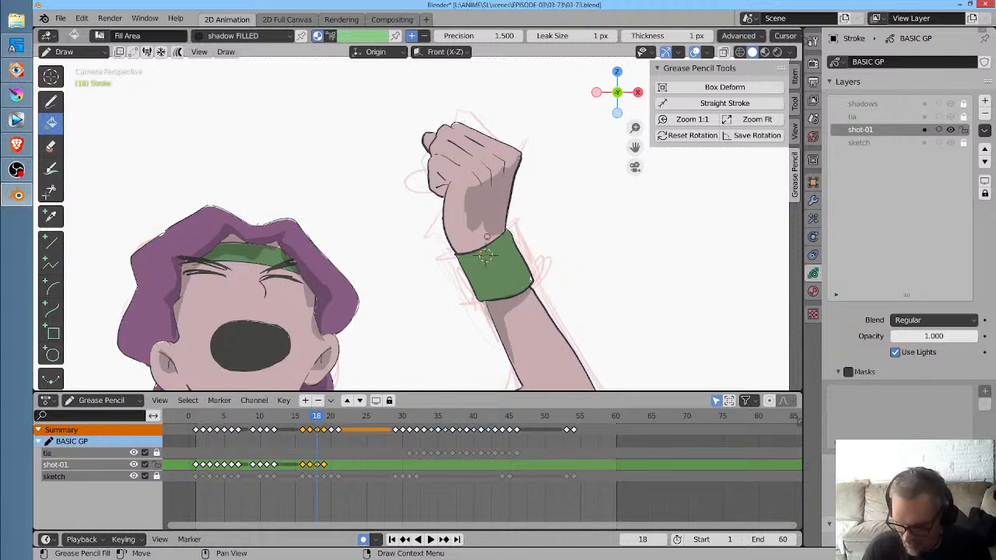
{"action": "key", "text": "ctrl+z"}
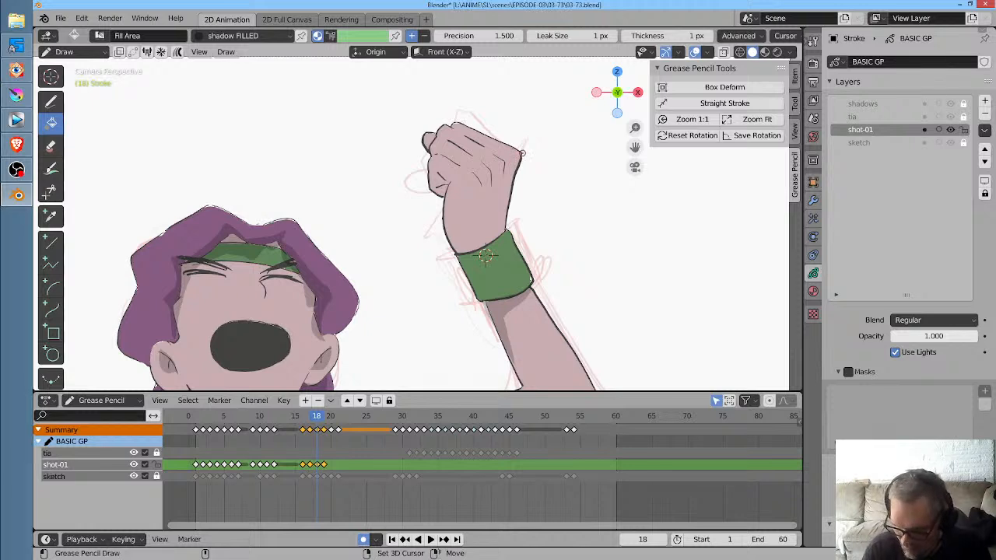
{"action": "mouse_move", "coordinate": [470, 191]}
{"action": "left_mouse_down", "text": "shift"}
{"action": "mouse_move", "coordinate": [462, 237]}
{"action": "mouse_move", "coordinate": [471, 253]}
{"action": "mouse_move", "coordinate": [502, 234]}
{"action": "left_mouse_up", "text": "shift"}
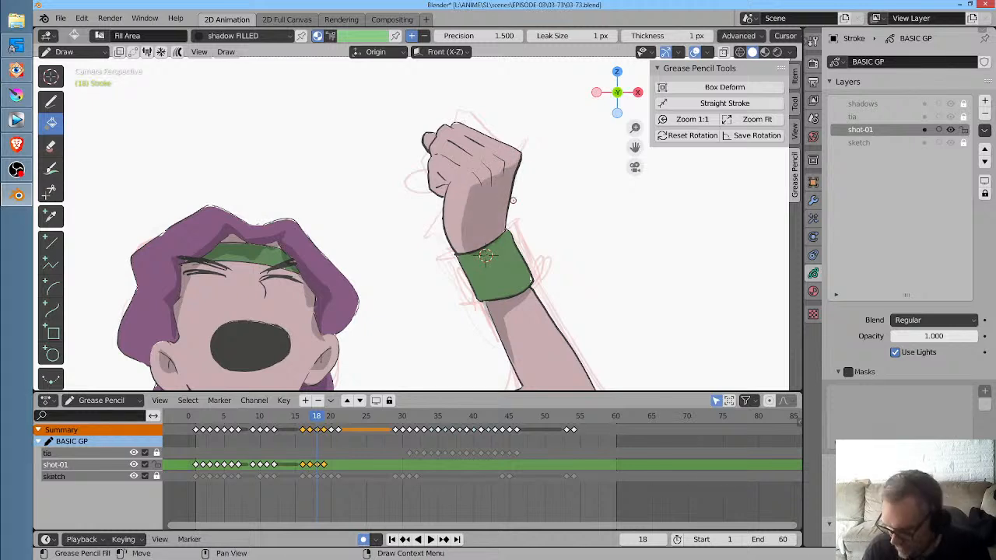
{"action": "mouse_move", "coordinate": [442, 280]}
{"action": "middle_mouse_down"}
{"action": "mouse_move", "coordinate": [454, 225]}
{"action": "mouse_move", "coordinate": [539, 180]}
{"action": "middle_mouse_up"}
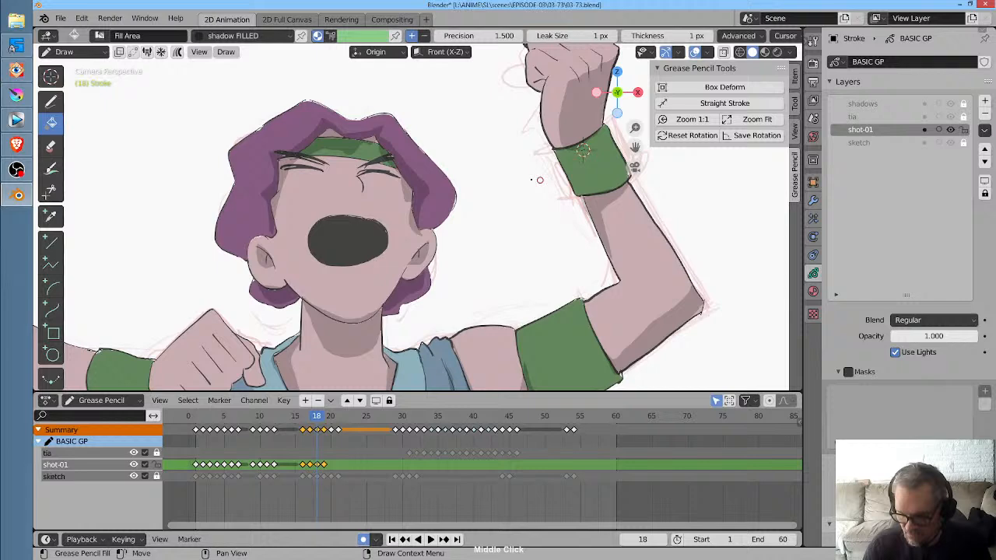
Switch the viewport to rendered shading and set the shadow FILLED material's fill alpha to 0.374
{"action": "left_click", "coordinate": [777, 53]}
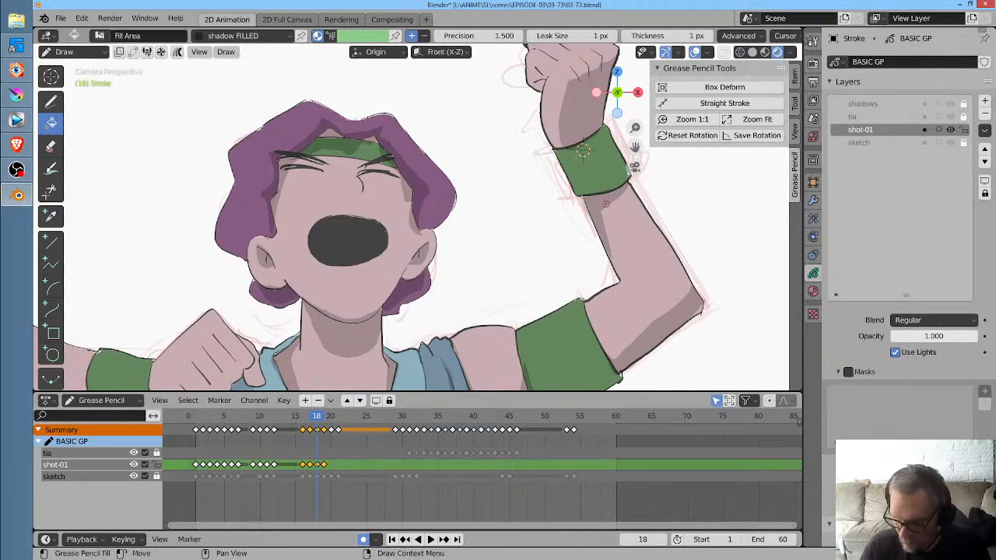
{"action": "middle_click_drag", "start_coordinate": [562, 189], "coordinate": [533, 255], "text": "ctrl"}
{"action": "middle_click_drag", "start_coordinate": [534, 255], "coordinate": [550, 229]}
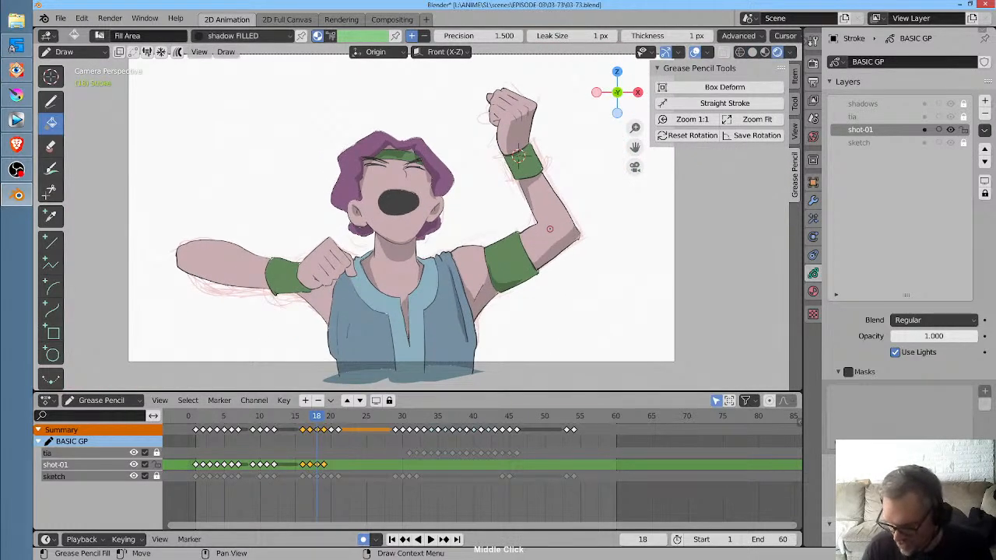
{"action": "left_click", "coordinate": [813, 291]}
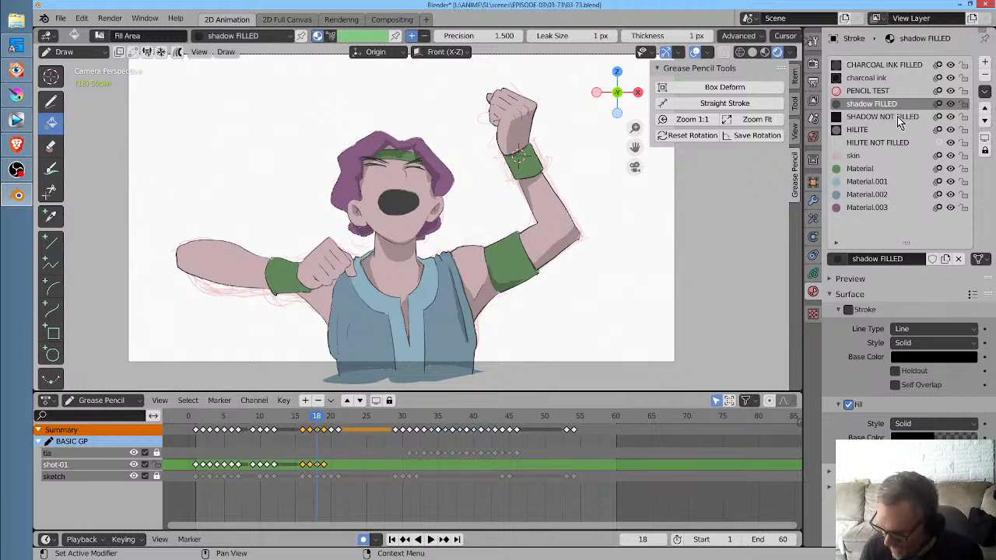
{"action": "left_click", "coordinate": [953, 437]}
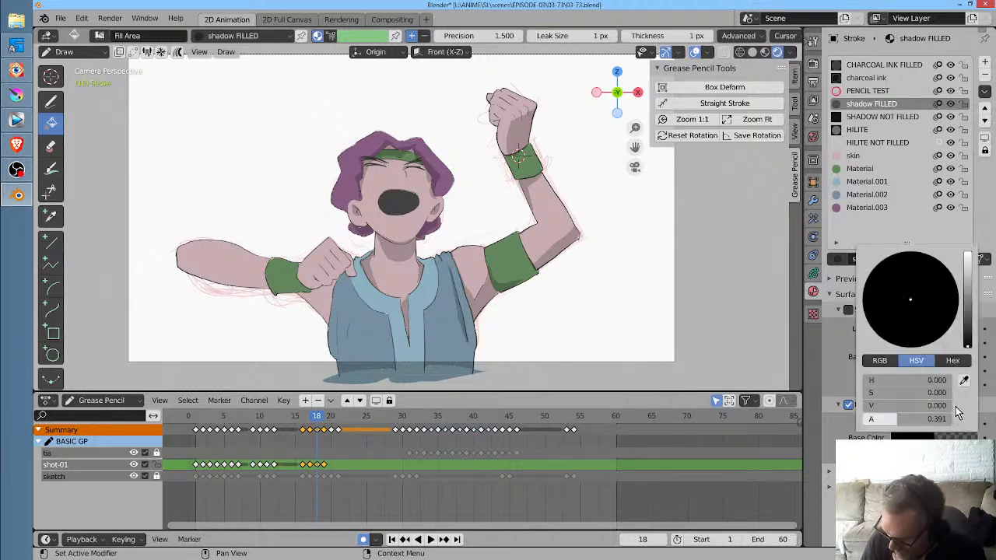
{"action": "mouse_move", "coordinate": [891, 428]}
{"action": "left_mouse_down"}
{"action": "mouse_move", "coordinate": [867, 429]}
{"action": "mouse_move", "coordinate": [890, 424]}
{"action": "left_mouse_up"}
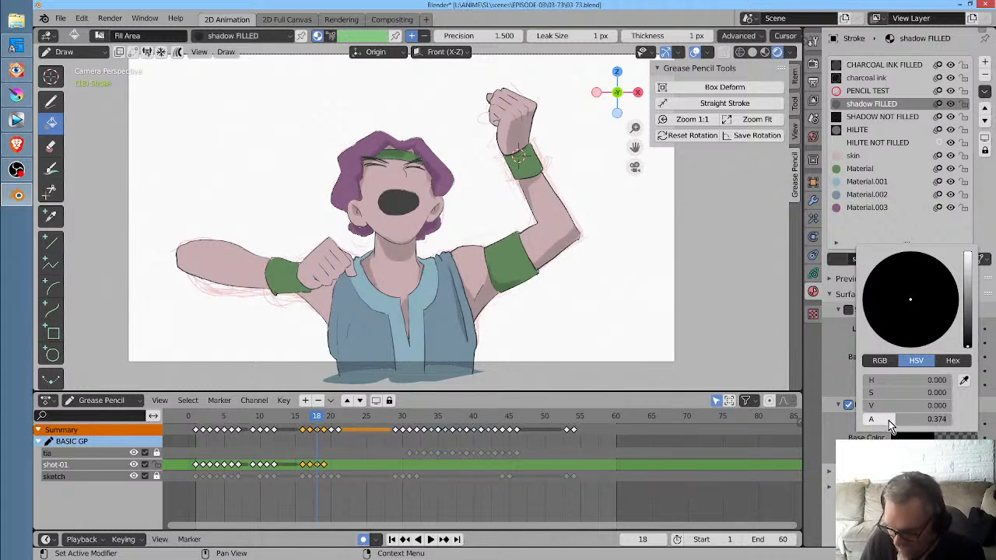
Render frame 18 to check how the shadows look, and close the render result
{"action": "middle_click_drag", "start_coordinate": [501, 197], "coordinate": [486, 223]}
{"action": "key", "text": "F12"}
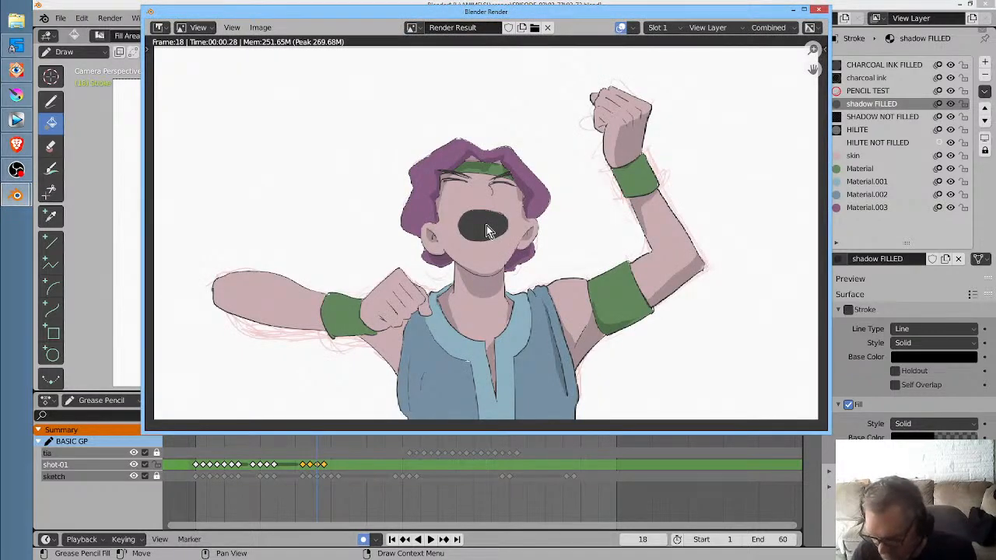
{"action": "key", "text": "Escape"}
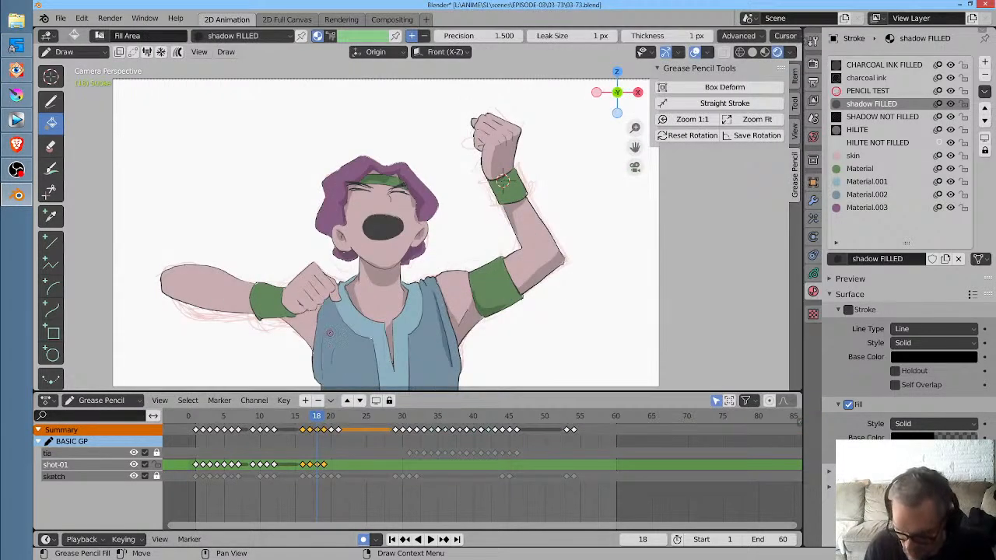
Shade the bent arm's armpit, wristband and forearm underside, plus the adjacent side fold of the shirt on frame 18
{"action": "middle_click_drag", "start_coordinate": [329, 333], "coordinate": [436, 73], "text": "ctrl"}
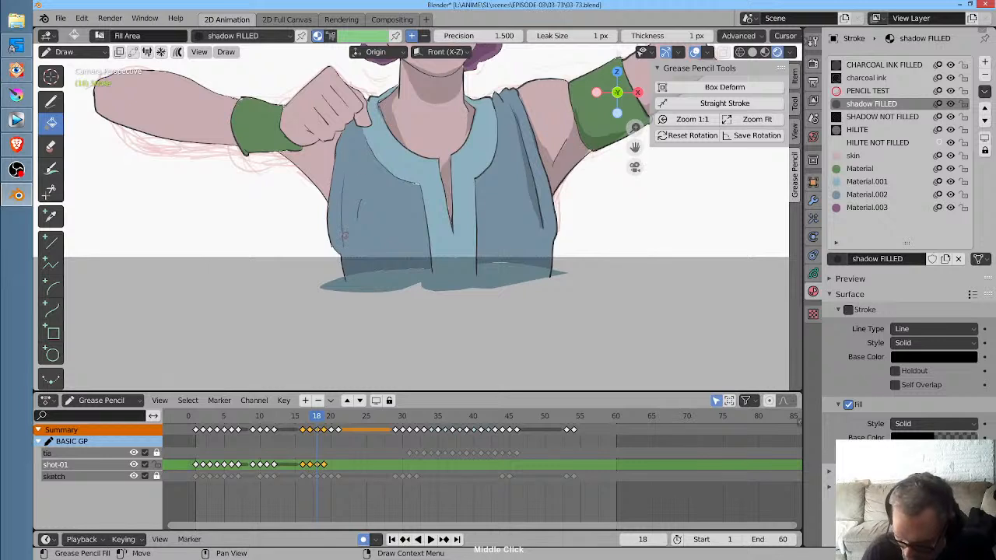
{"action": "middle_click_drag", "start_coordinate": [327, 200], "coordinate": [317, 243], "text": "shift"}
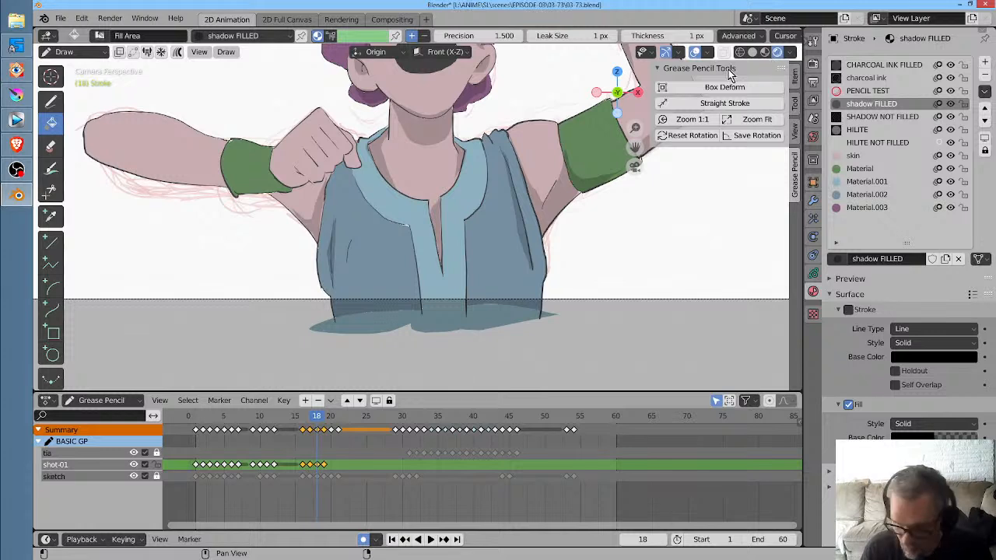
{"action": "middle_click_drag", "start_coordinate": [315, 239], "coordinate": [333, 268], "text": "shift"}
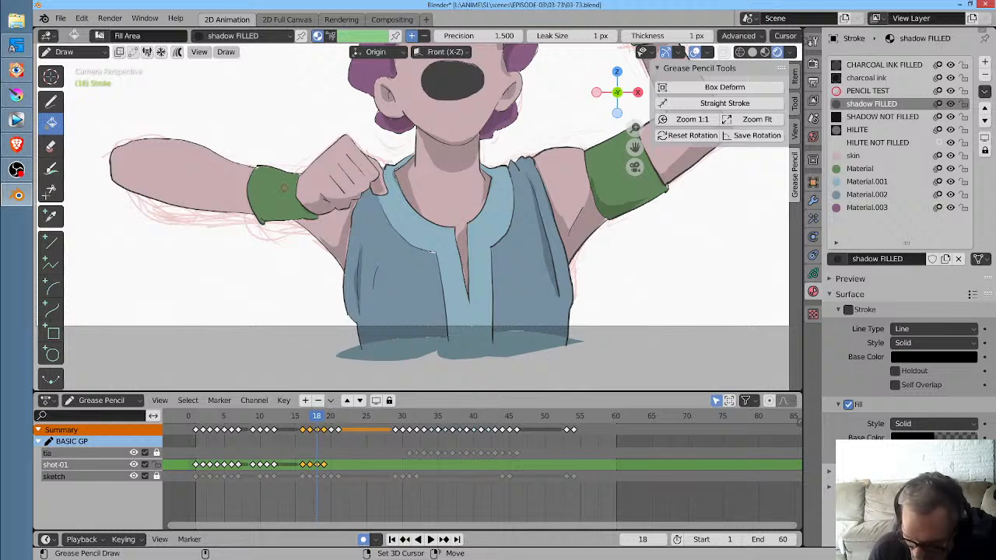
{"action": "mouse_move", "coordinate": [281, 206]}
{"action": "left_mouse_down", "text": "shift"}
{"action": "mouse_move", "coordinate": [253, 195]}
{"action": "mouse_move", "coordinate": [240, 207]}
{"action": "left_mouse_up", "text": "shift"}
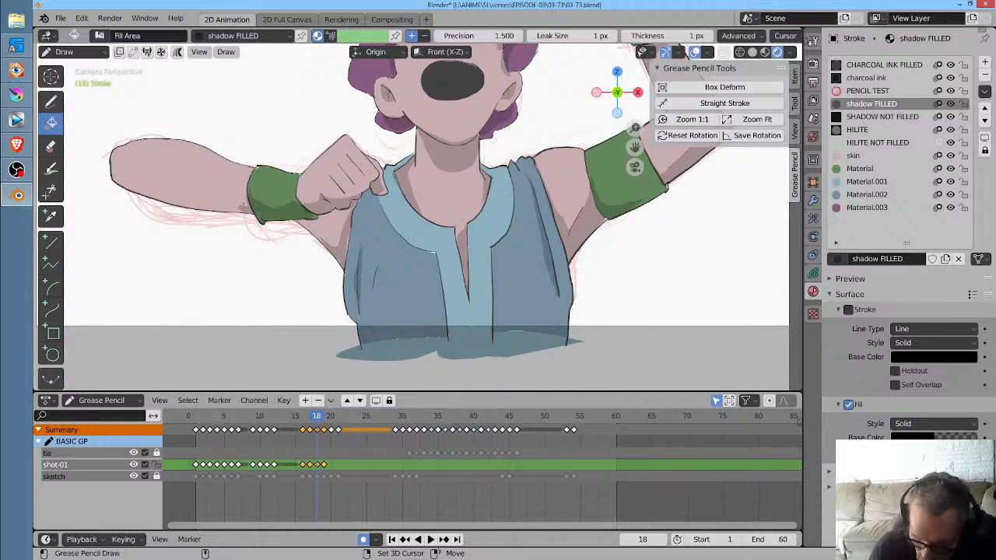
{"action": "mouse_move", "coordinate": [241, 205]}
{"action": "left_mouse_down", "text": "shift"}
{"action": "mouse_move", "coordinate": [107, 171]}
{"action": "mouse_move", "coordinate": [137, 194]}
{"action": "mouse_move", "coordinate": [255, 210]}
{"action": "left_mouse_up", "text": "shift"}
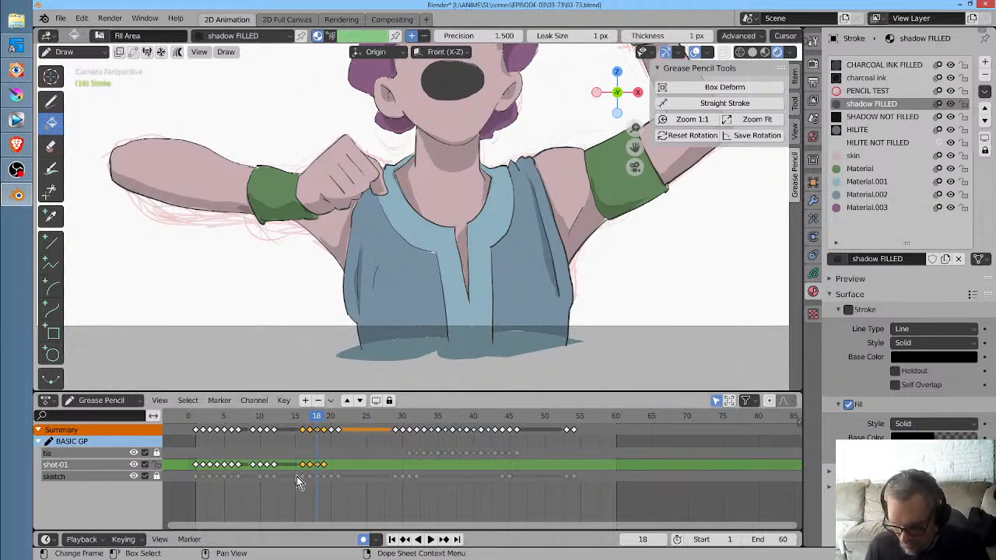
Advance to frame 19 and shade the inner hair around the face and the insides of both ears
{"action": "key", "text": "space"}
{"action": "key", "text": "space"}
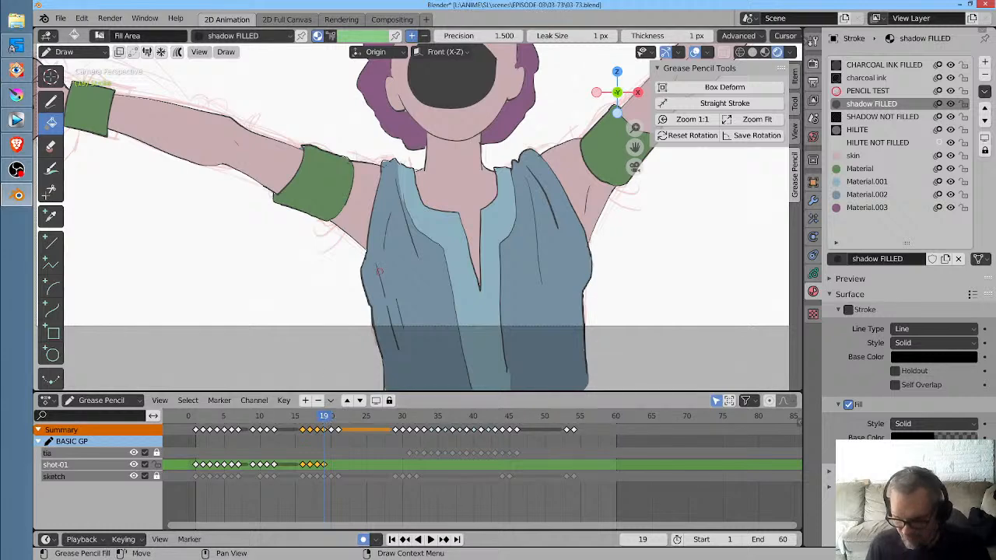
{"action": "scroll", "coordinate": [473, 219], "scroll_direction": "down", "scroll_amount": 2}
{"action": "middle_click_drag", "start_coordinate": [475, 210], "coordinate": [387, 273]}
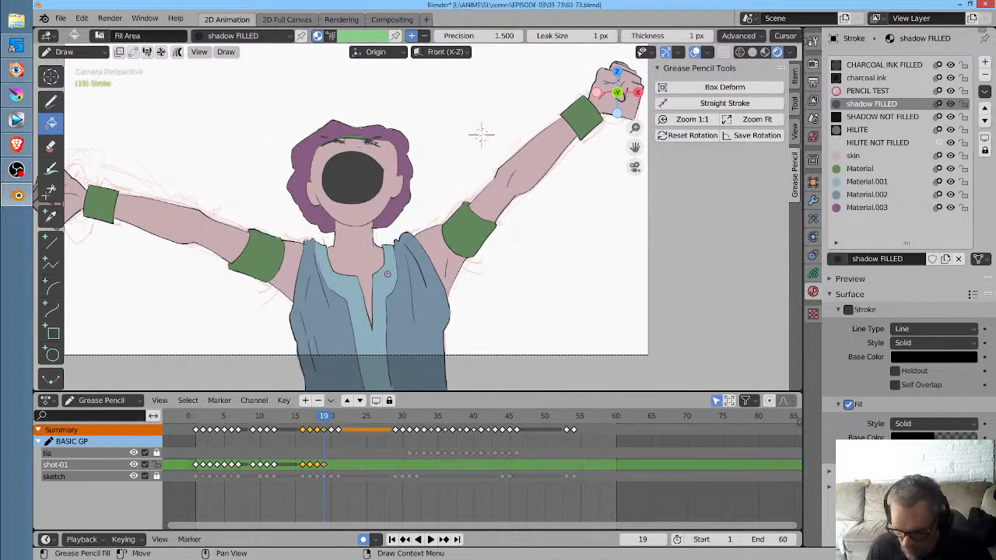
{"action": "middle_click_drag", "start_coordinate": [325, 152], "coordinate": [267, 45], "text": "ctrl"}
{"action": "middle_click_drag", "start_coordinate": [267, 45], "coordinate": [353, 107]}
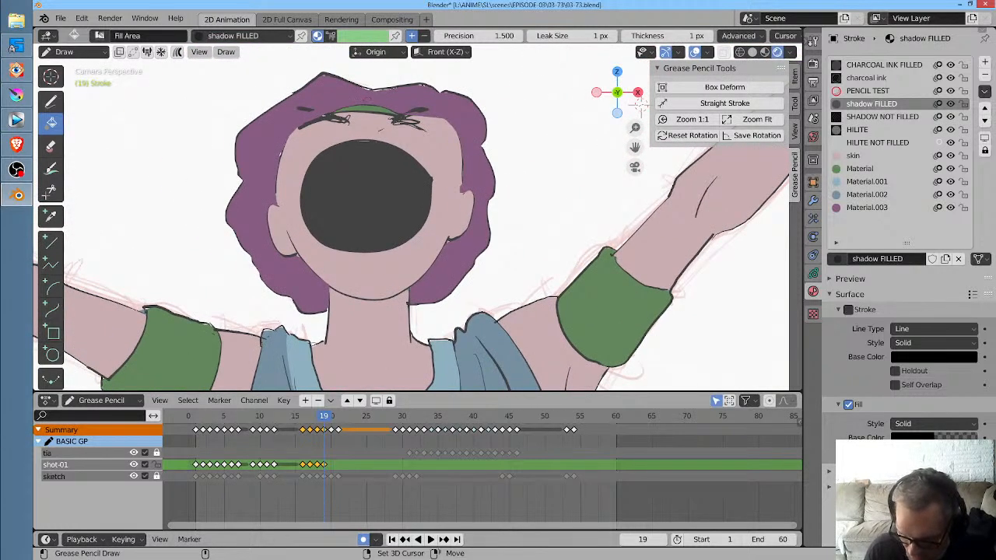
{"action": "mouse_move", "coordinate": [366, 101]}
{"action": "left_mouse_down"}
{"action": "mouse_move", "coordinate": [319, 103]}
{"action": "mouse_move", "coordinate": [280, 123]}
{"action": "mouse_move", "coordinate": [260, 156]}
{"action": "mouse_move", "coordinate": [271, 201]}
{"action": "mouse_move", "coordinate": [308, 130]}
{"action": "left_mouse_up"}
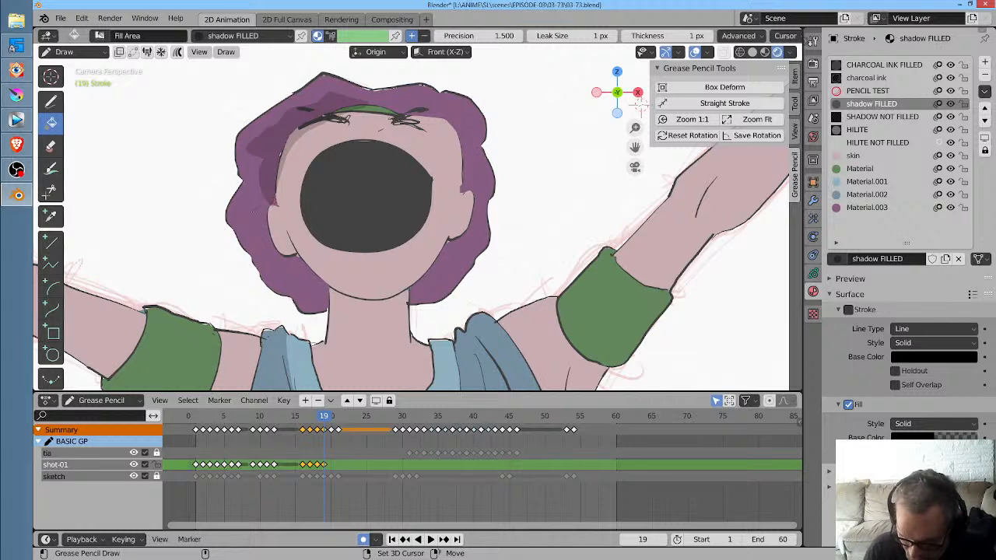
{"action": "mouse_move", "coordinate": [272, 204]}
{"action": "left_mouse_down"}
{"action": "mouse_move", "coordinate": [263, 259]}
{"action": "mouse_move", "coordinate": [306, 296]}
{"action": "mouse_move", "coordinate": [319, 278]}
{"action": "mouse_move", "coordinate": [269, 207]}
{"action": "left_mouse_up"}
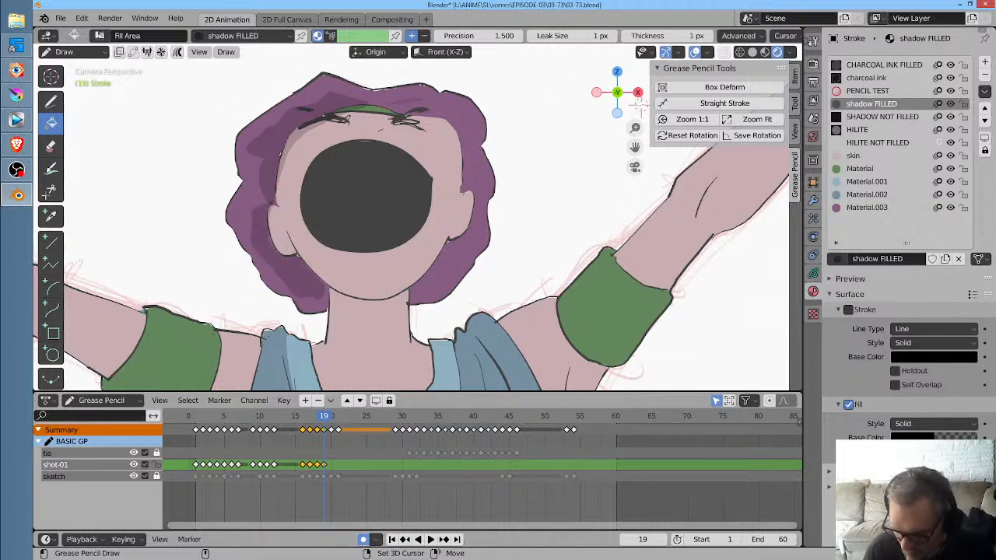
{"action": "mouse_move", "coordinate": [389, 102]}
{"action": "left_mouse_down"}
{"action": "mouse_move", "coordinate": [465, 118]}
{"action": "mouse_move", "coordinate": [467, 159]}
{"action": "mouse_move", "coordinate": [452, 156]}
{"action": "mouse_move", "coordinate": [445, 123]}
{"action": "left_mouse_up"}
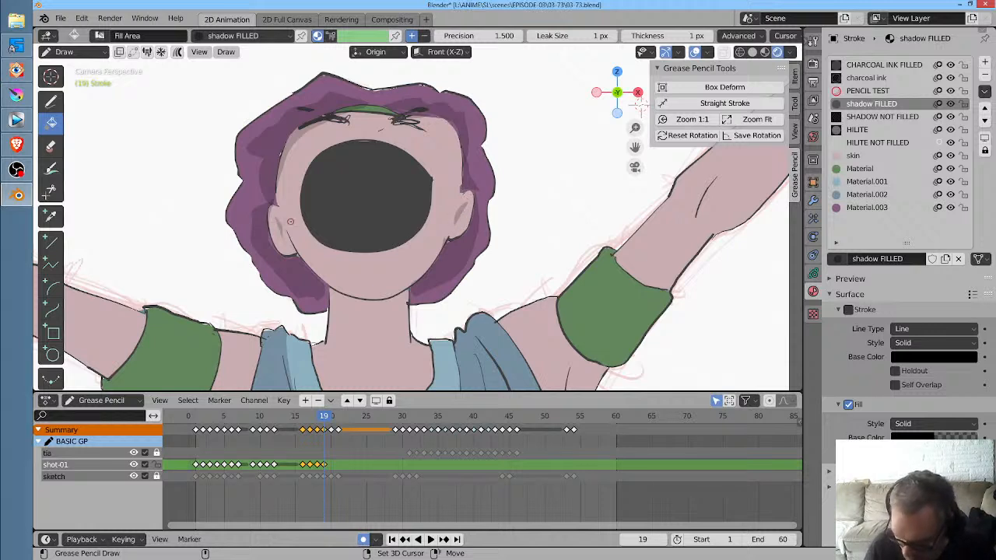
Shade the neck under the chin, redoing the first shadow, and add shadows along the skin at the shirt's neckline
{"action": "mouse_move", "coordinate": [384, 297]}
{"action": "left_mouse_down", "text": "shift"}
{"action": "mouse_move", "coordinate": [331, 286]}
{"action": "mouse_move", "coordinate": [367, 333]}
{"action": "mouse_move", "coordinate": [409, 294]}
{"action": "left_mouse_up", "text": "shift"}
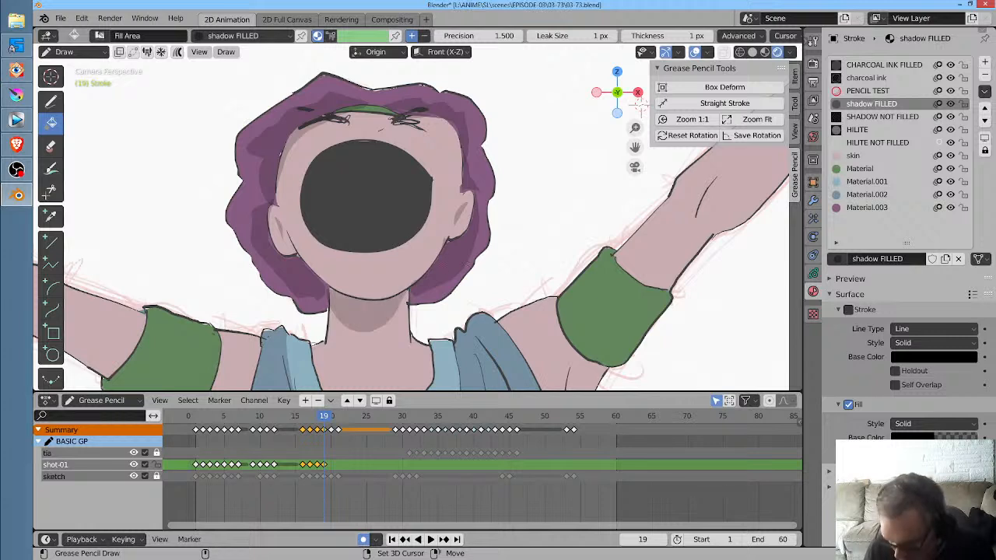
{"action": "key", "text": "ctrl+z"}
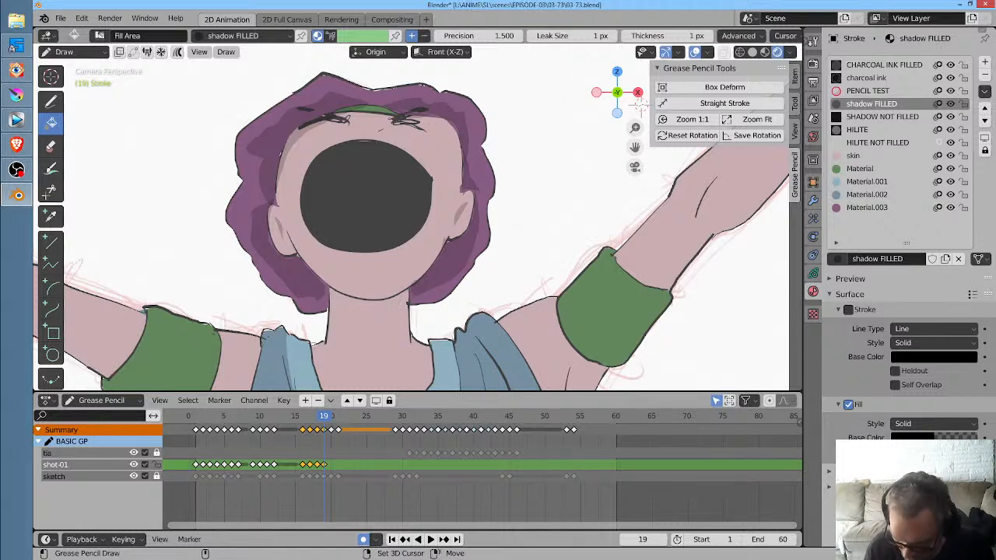
{"action": "mouse_move", "coordinate": [393, 296]}
{"action": "left_mouse_down"}
{"action": "mouse_move", "coordinate": [330, 287]}
{"action": "mouse_move", "coordinate": [365, 322]}
{"action": "mouse_move", "coordinate": [408, 292]}
{"action": "left_mouse_up"}
{"action": "middle_click_drag", "start_coordinate": [403, 305], "coordinate": [424, 155]}
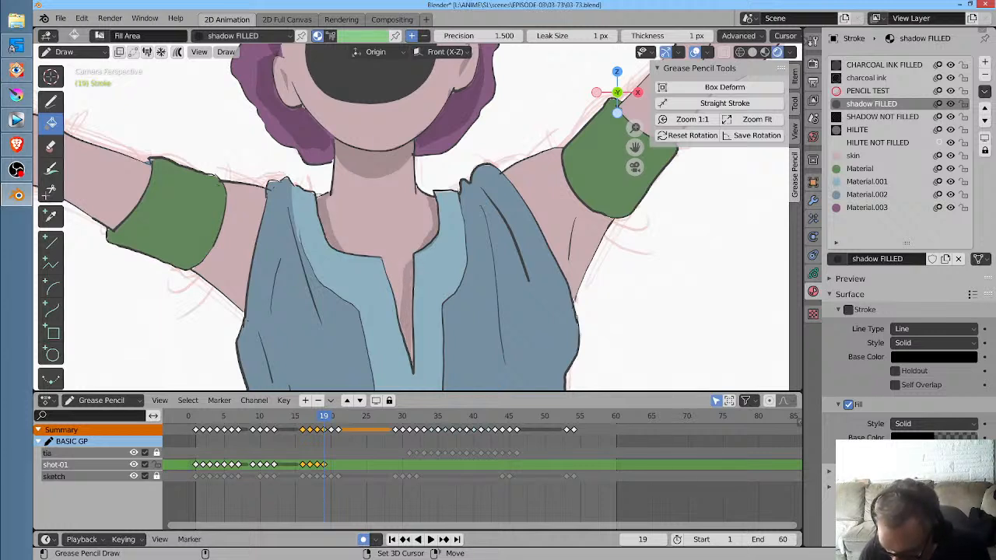
Shade the armpit of the raised arm and the underside of its upper armband
{"action": "middle_click_drag", "start_coordinate": [420, 308], "coordinate": [277, 370]}
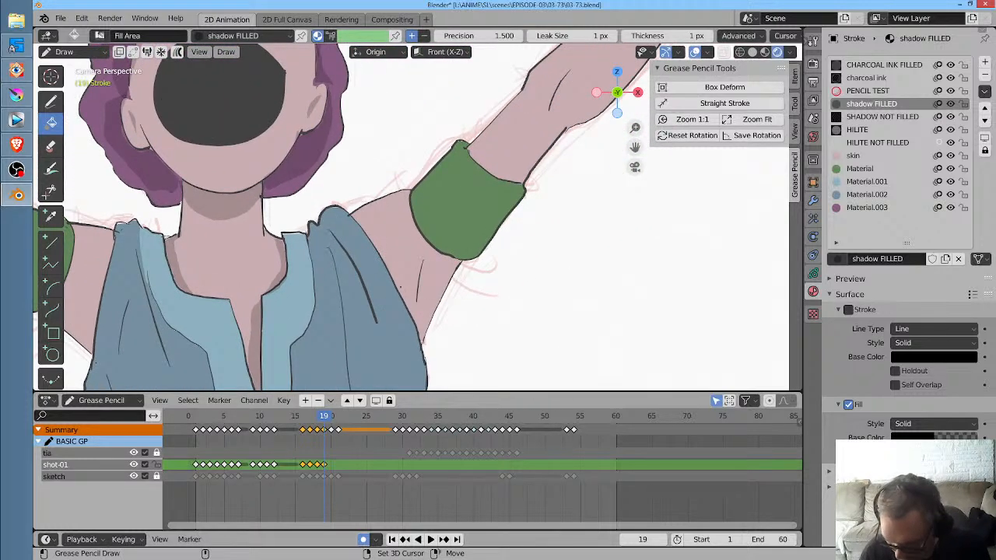
{"action": "mouse_move", "coordinate": [415, 297]}
{"action": "left_mouse_down", "text": "shift"}
{"action": "mouse_move", "coordinate": [425, 259]}
{"action": "mouse_move", "coordinate": [428, 306]}
{"action": "mouse_move", "coordinate": [459, 262]}
{"action": "mouse_move", "coordinate": [425, 332]}
{"action": "mouse_move", "coordinate": [389, 276]}
{"action": "left_mouse_up", "text": "shift"}
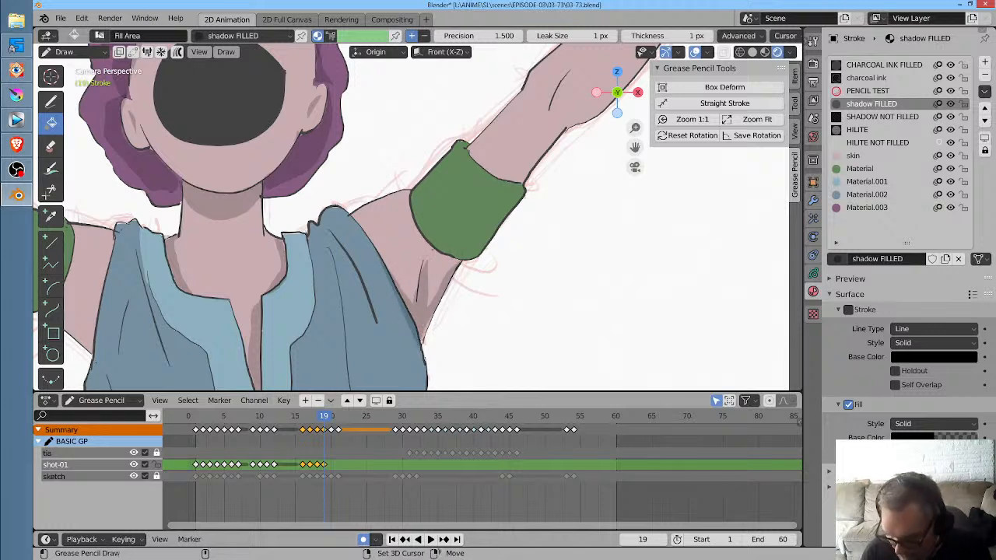
{"action": "mouse_move", "coordinate": [432, 263]}
{"action": "left_mouse_down", "text": "shift"}
{"action": "mouse_move", "coordinate": [490, 238]}
{"action": "mouse_move", "coordinate": [525, 180]}
{"action": "mouse_move", "coordinate": [498, 189]}
{"action": "mouse_move", "coordinate": [474, 238]}
{"action": "left_mouse_up", "text": "shift"}
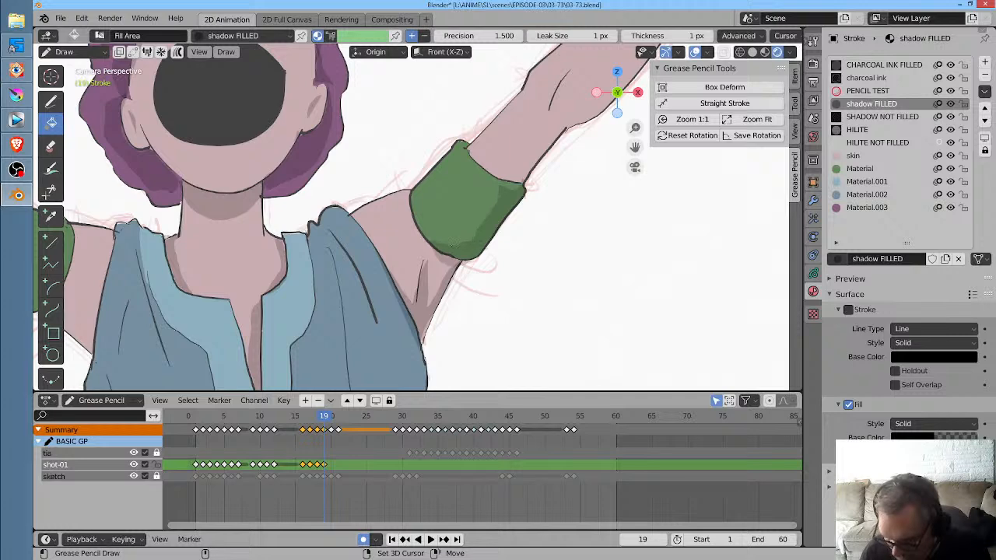
Shade the underside of the raised forearm, then the lower part of its fist and the curled finger
{"action": "middle_click_drag", "start_coordinate": [538, 195], "coordinate": [381, 322], "text": "shift"}
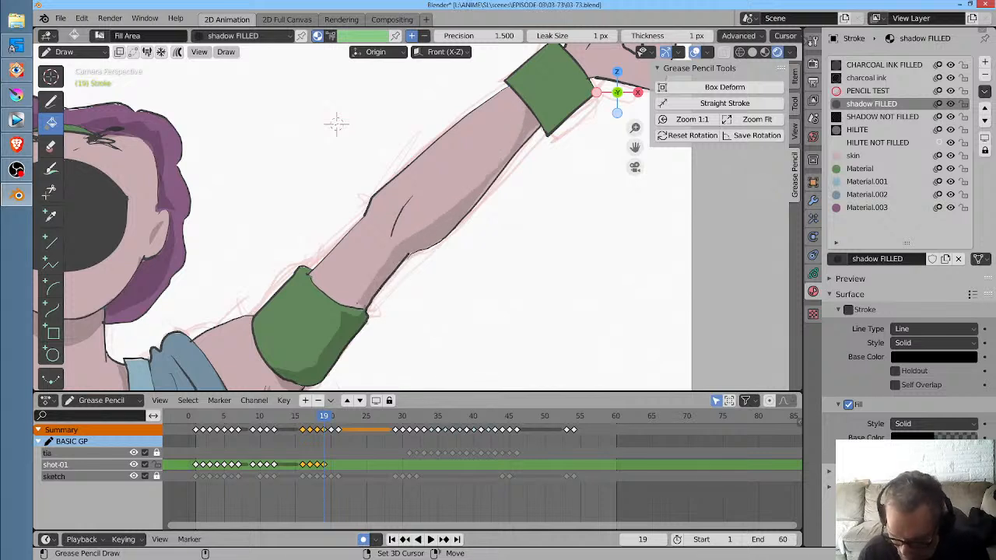
{"action": "middle_click_drag", "start_coordinate": [577, 112], "coordinate": [368, 313]}
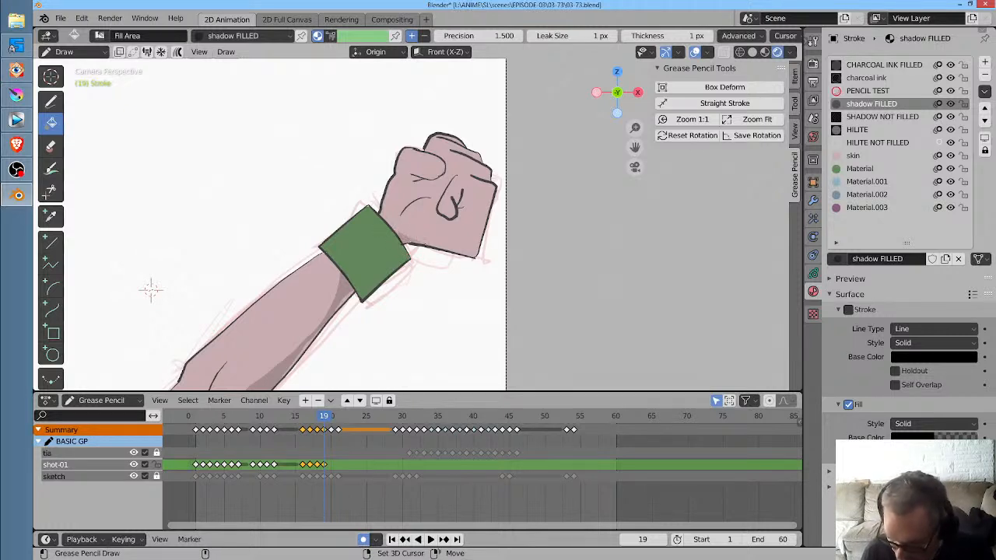
{"action": "mouse_move", "coordinate": [474, 254]}
{"action": "left_mouse_down", "text": "shift"}
{"action": "mouse_move", "coordinate": [490, 201]}
{"action": "mouse_move", "coordinate": [467, 187]}
{"action": "mouse_move", "coordinate": [439, 213]}
{"action": "mouse_move", "coordinate": [446, 219]}
{"action": "mouse_move", "coordinate": [426, 208]}
{"action": "mouse_move", "coordinate": [402, 242]}
{"action": "left_mouse_up", "text": "shift"}
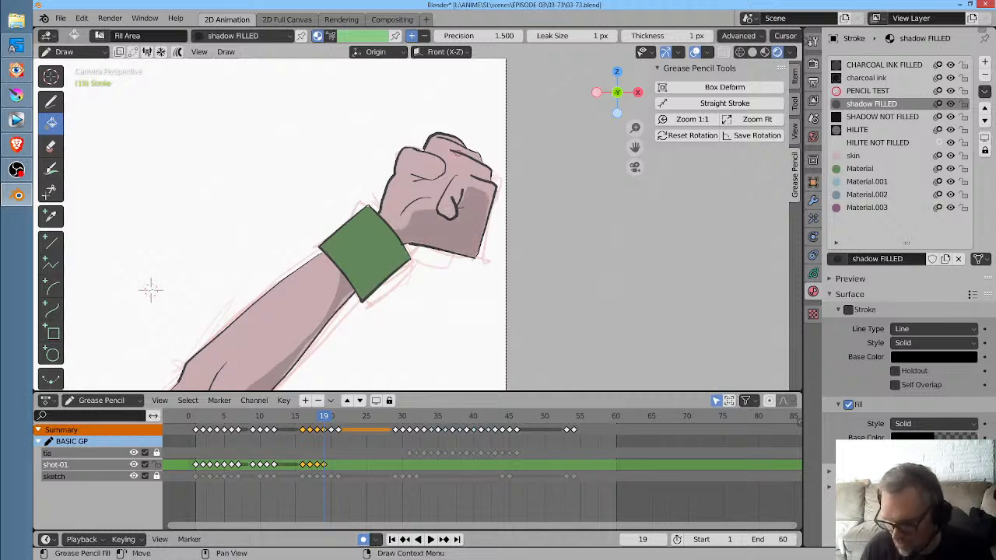
{"action": "mouse_move", "coordinate": [416, 166]}
{"action": "left_mouse_down", "text": "shift"}
{"action": "mouse_move", "coordinate": [412, 194]}
{"action": "mouse_move", "coordinate": [447, 167]}
{"action": "left_mouse_up", "text": "shift"}
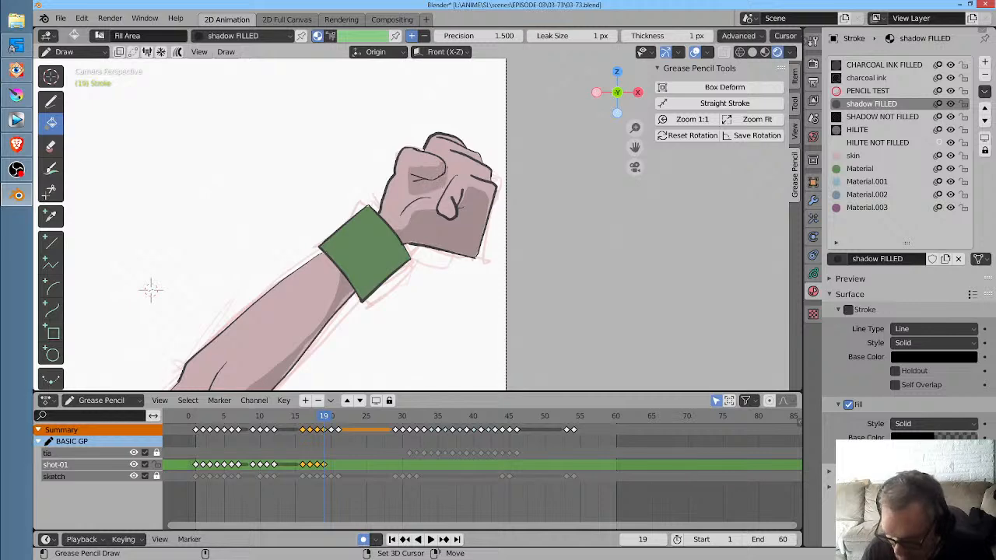
Shade the other arm's armpit, armband, underside and fist, redoing the fist shadow that spills past the outline
{"action": "mouse_move", "coordinate": [455, 237]}
{"action": "middle_mouse_down", "text": "ctrl"}
{"action": "mouse_move", "coordinate": [400, 322]}
{"action": "mouse_move", "coordinate": [538, 250]}
{"action": "mouse_move", "coordinate": [607, 273]}
{"action": "middle_mouse_up", "text": "ctrl"}
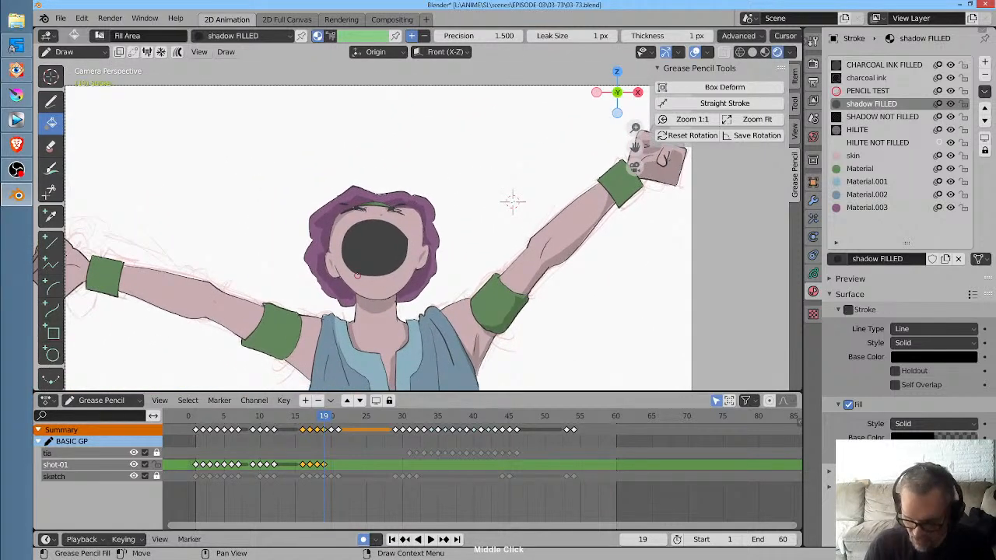
{"action": "middle_click_drag", "start_coordinate": [512, 202], "coordinate": [539, 113], "text": "shift"}
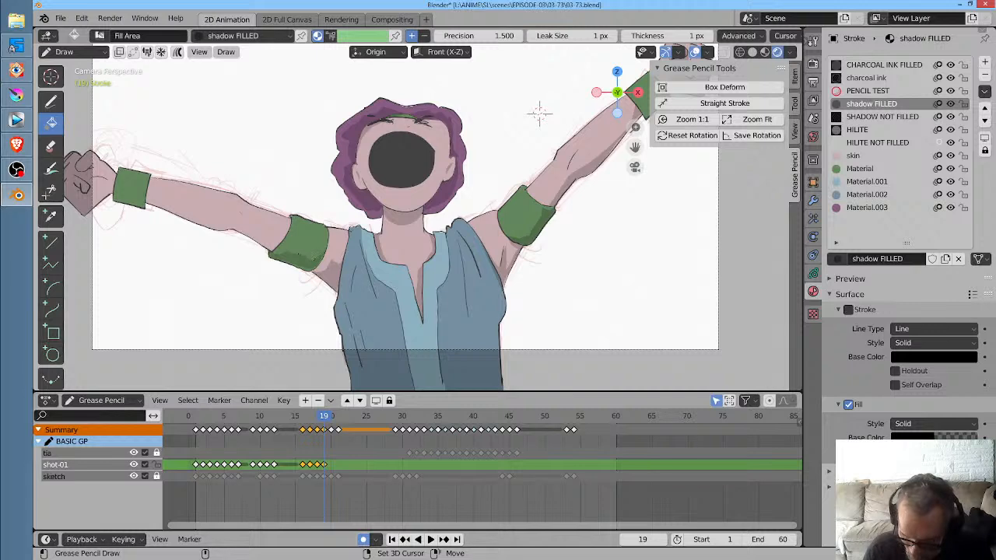
{"action": "middle_click_drag", "start_coordinate": [539, 114], "coordinate": [648, 154]}
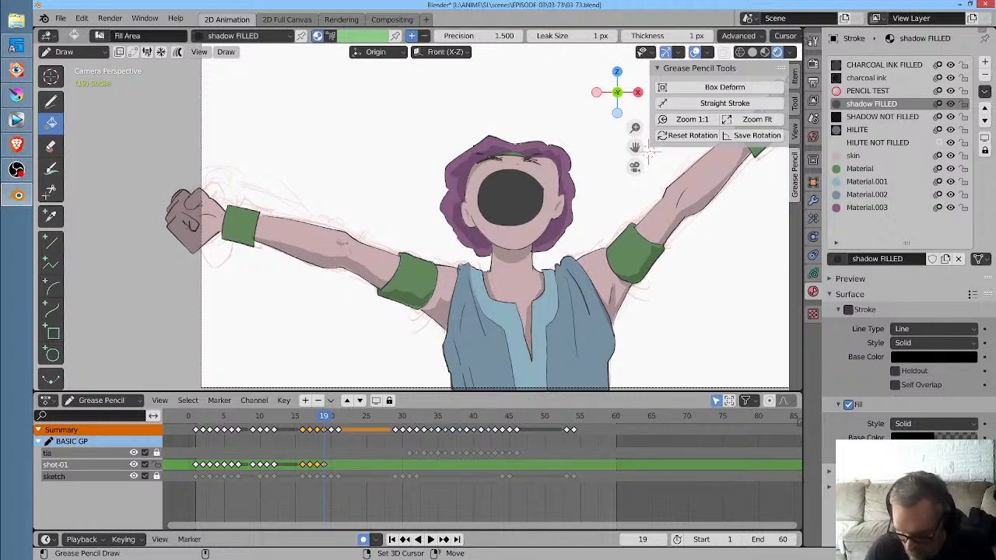
{"action": "mouse_move", "coordinate": [634, 299]}
{"action": "middle_mouse_down"}
{"action": "mouse_move", "coordinate": [711, 252]}
{"action": "mouse_move", "coordinate": [644, 289]}
{"action": "mouse_move", "coordinate": [666, 310]}
{"action": "middle_mouse_up"}
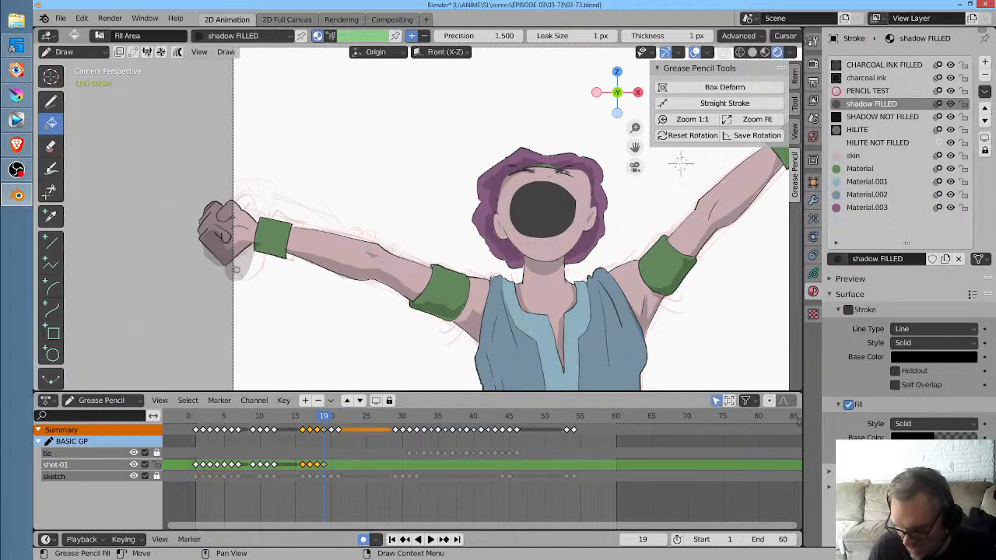
{"action": "key", "text": "ctrl+z"}
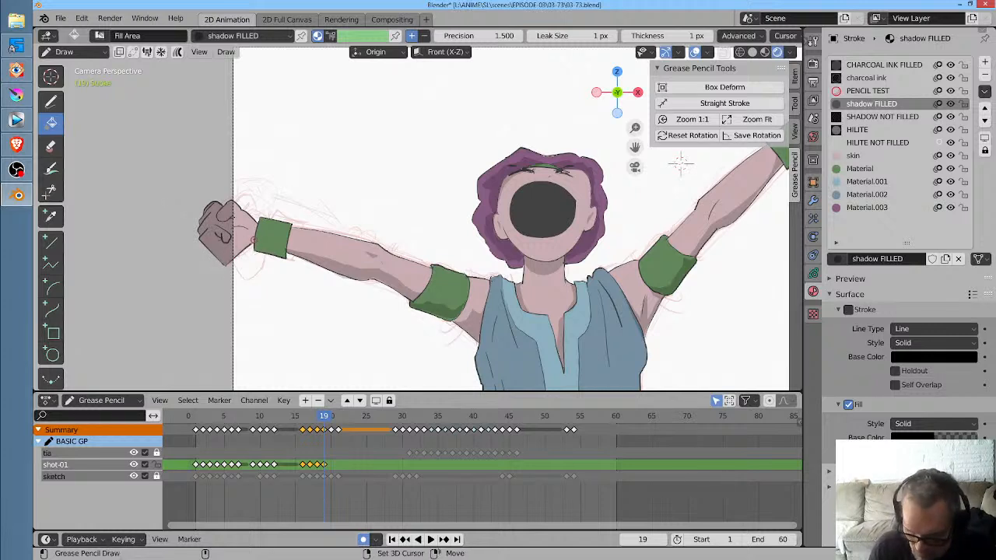
{"action": "mouse_move", "coordinate": [253, 240]}
{"action": "left_mouse_down", "text": "shift"}
{"action": "mouse_move", "coordinate": [212, 247]}
{"action": "mouse_move", "coordinate": [225, 265]}
{"action": "left_mouse_up", "text": "shift"}
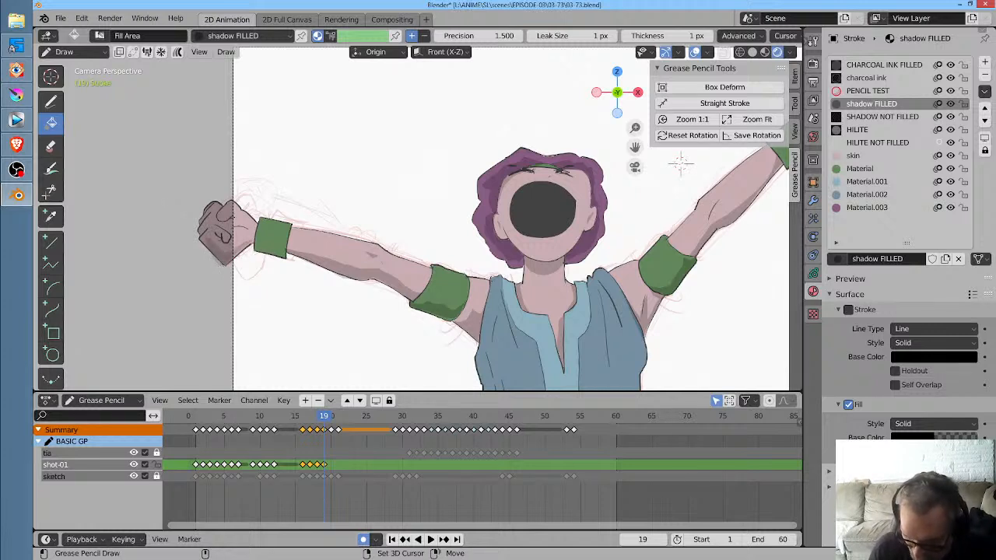
{"action": "left_click", "coordinate": [813, 273]}
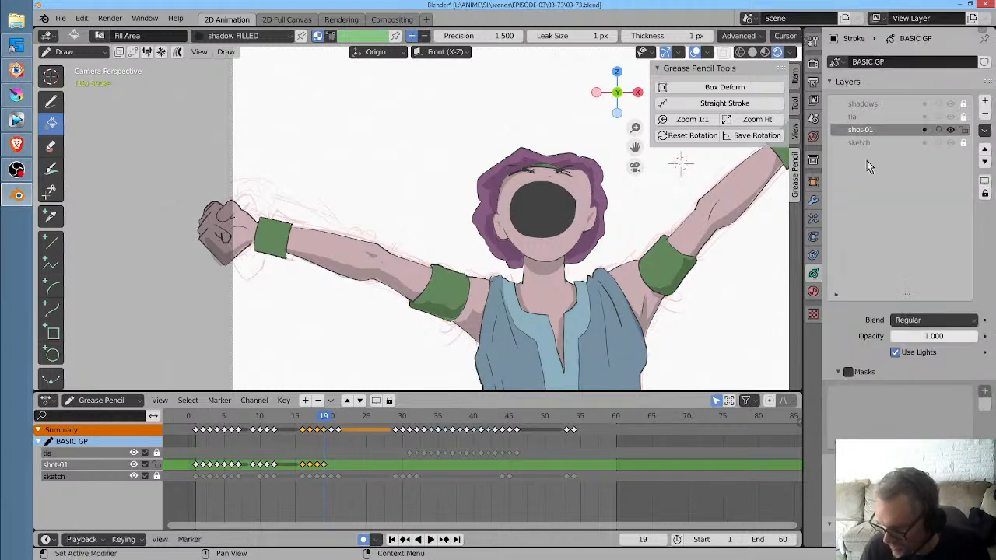
{"action": "left_click", "coordinate": [883, 105]}
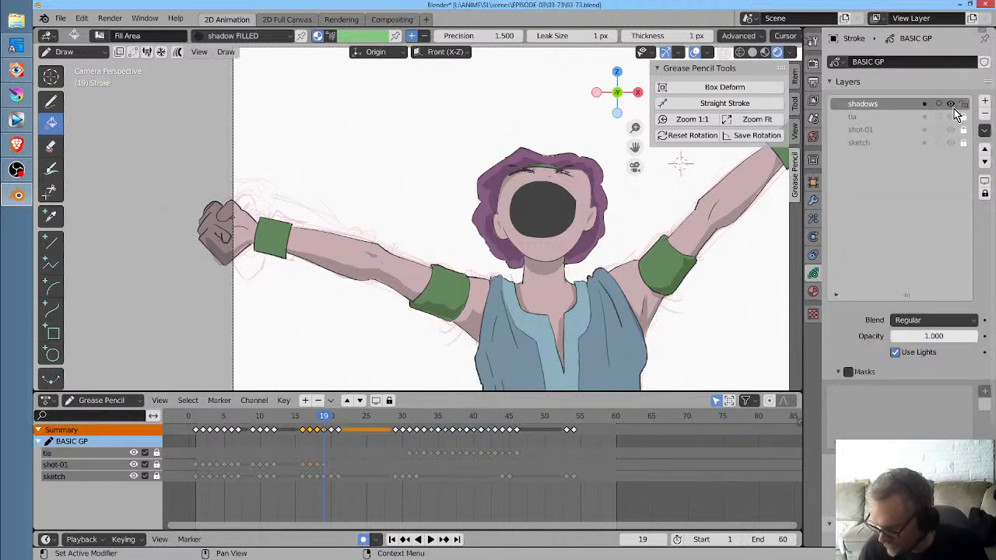
{"action": "left_click", "coordinate": [924, 104]}
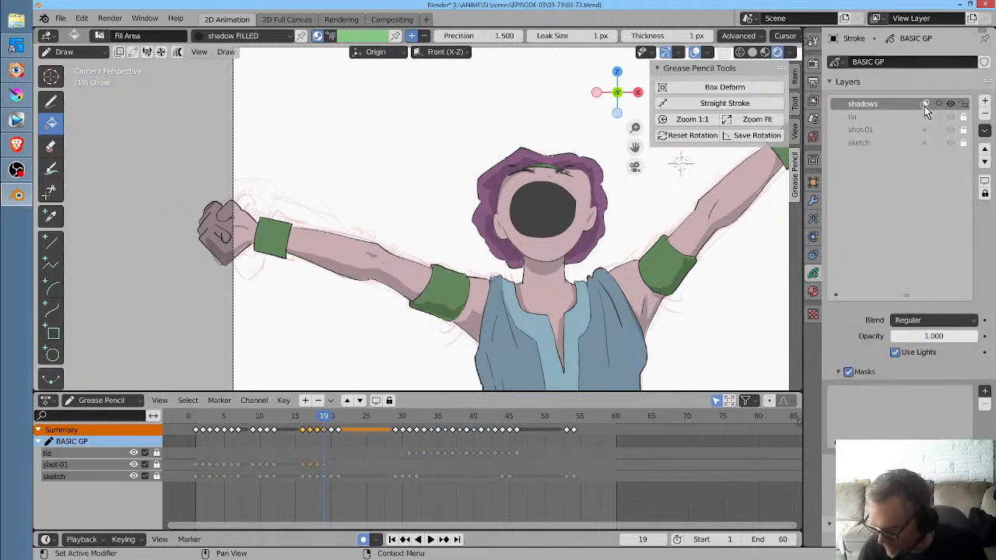
{"action": "left_click", "coordinate": [985, 394]}
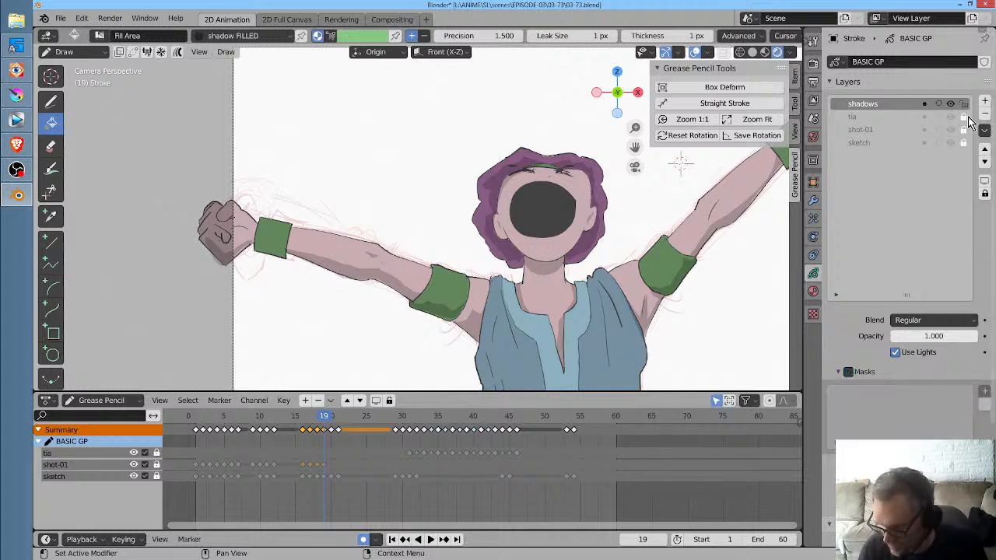
{"action": "left_click", "coordinate": [901, 130]}
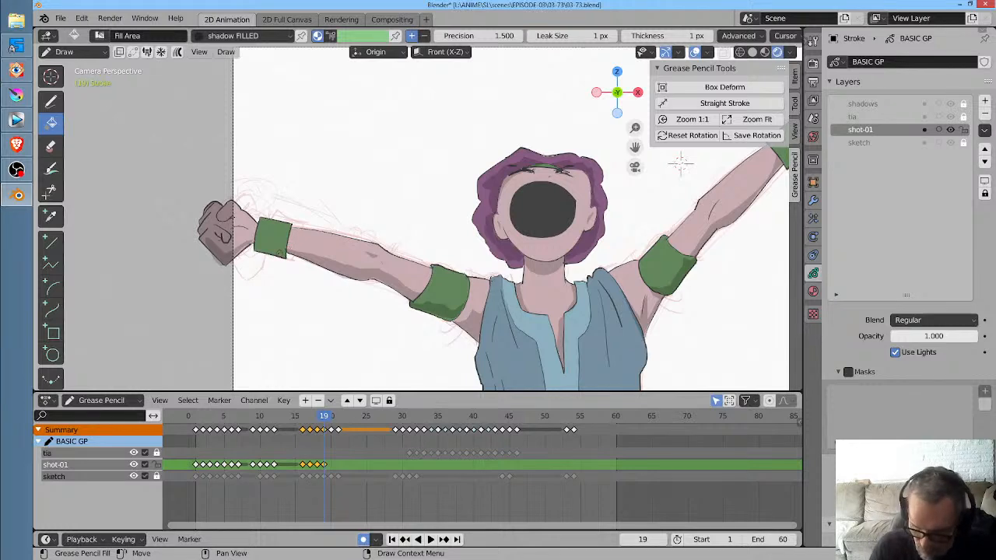
Shade the lower edge of the wristband on the outstretched arm, working on the shot-01 layer
{"action": "middle_click_drag", "start_coordinate": [279, 255], "coordinate": [285, 230]}
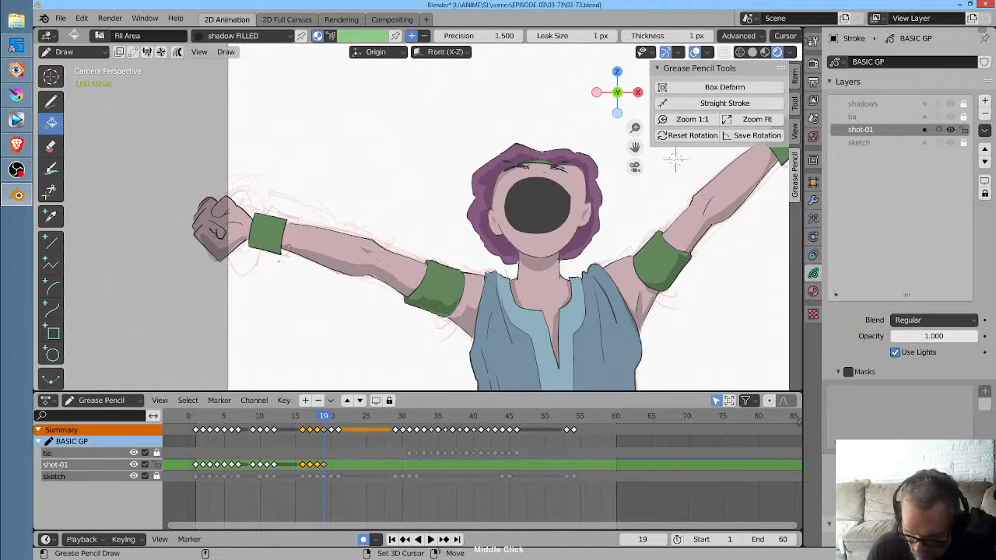
{"action": "scroll", "coordinate": [286, 231], "scroll_direction": "up", "scroll_amount": 4}
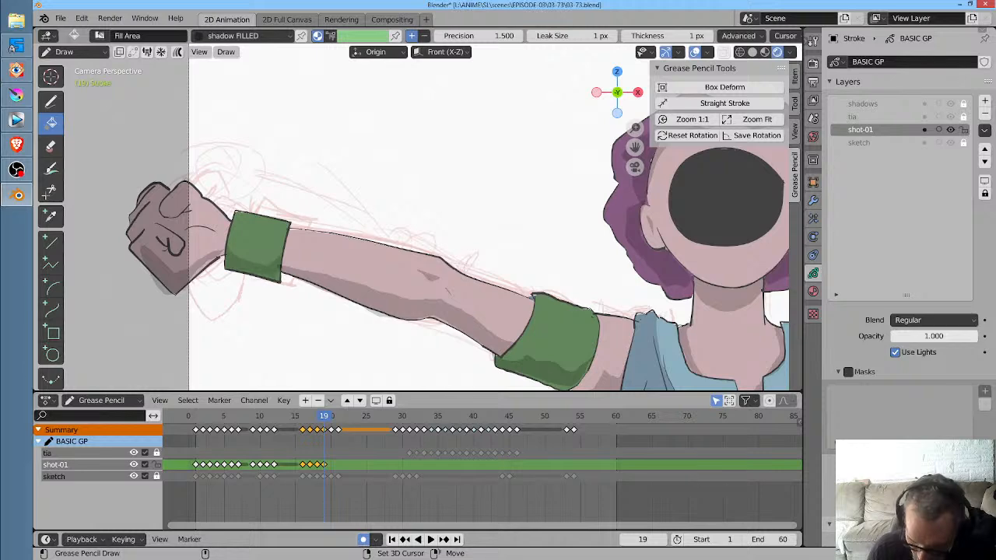
{"action": "middle_click_drag", "start_coordinate": [495, 174], "coordinate": [400, 283], "text": "ctrl"}
{"action": "middle_click_drag", "start_coordinate": [535, 216], "coordinate": [484, 212], "text": "shift"}
{"action": "middle_click_drag", "start_coordinate": [489, 256], "coordinate": [634, 147], "text": "ctrl"}
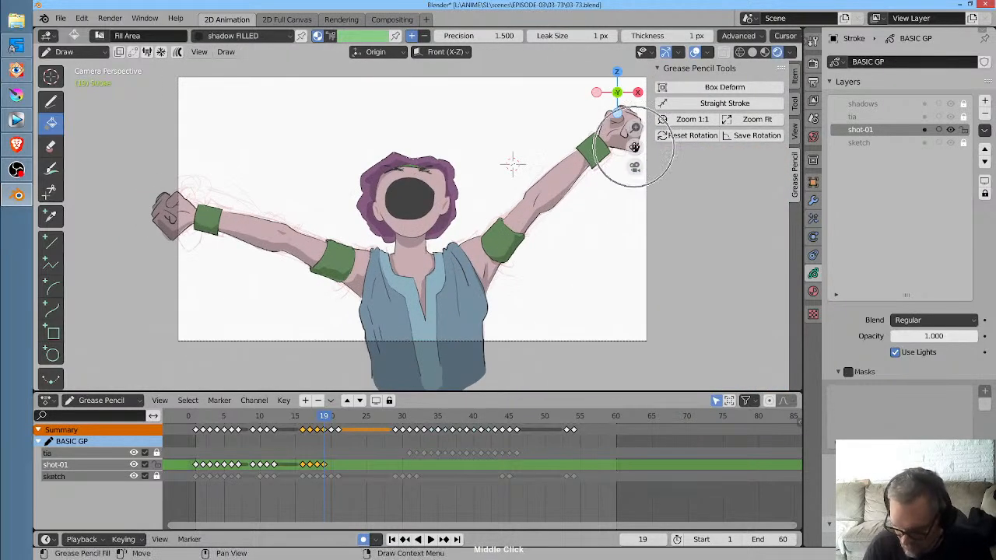
Select the character's head, arms and shoulder strokes on frame 20 of the shot-01 layer in Edit Mode
{"action": "key", "text": "space"}
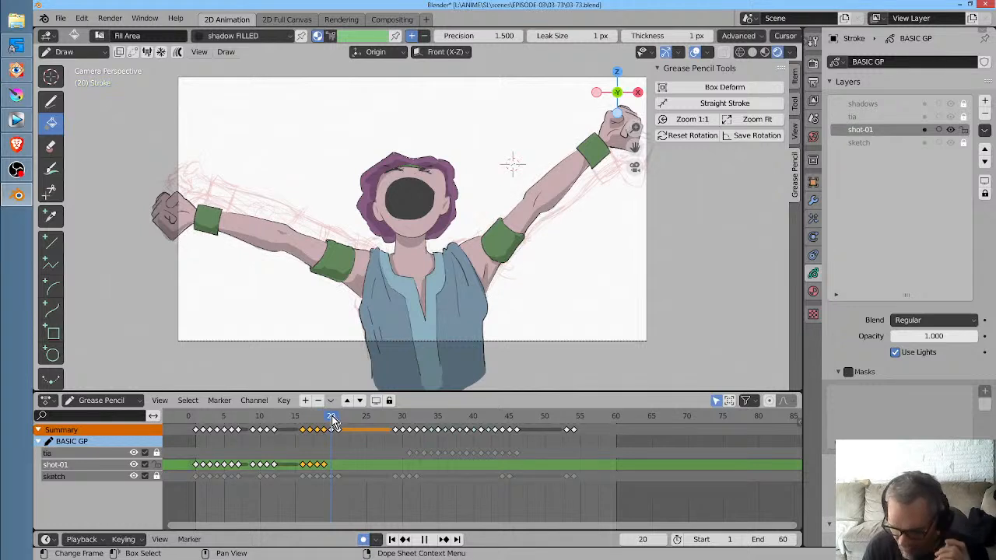
{"action": "key", "text": "space"}
{"action": "middle_click_drag", "start_coordinate": [555, 256], "coordinate": [534, 274], "text": "ctrl"}
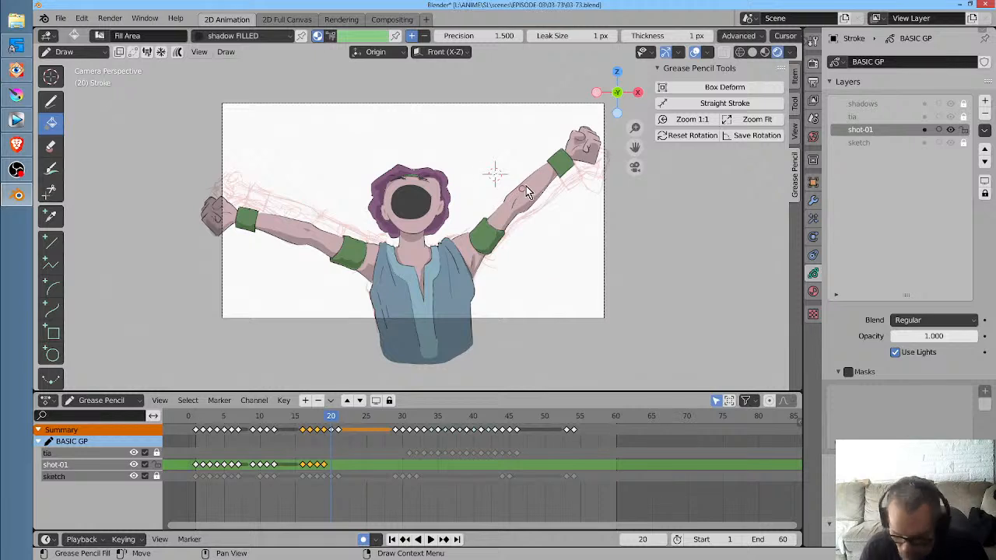
{"action": "key", "text": "Tab"}
{"action": "left_click", "coordinate": [593, 131]}
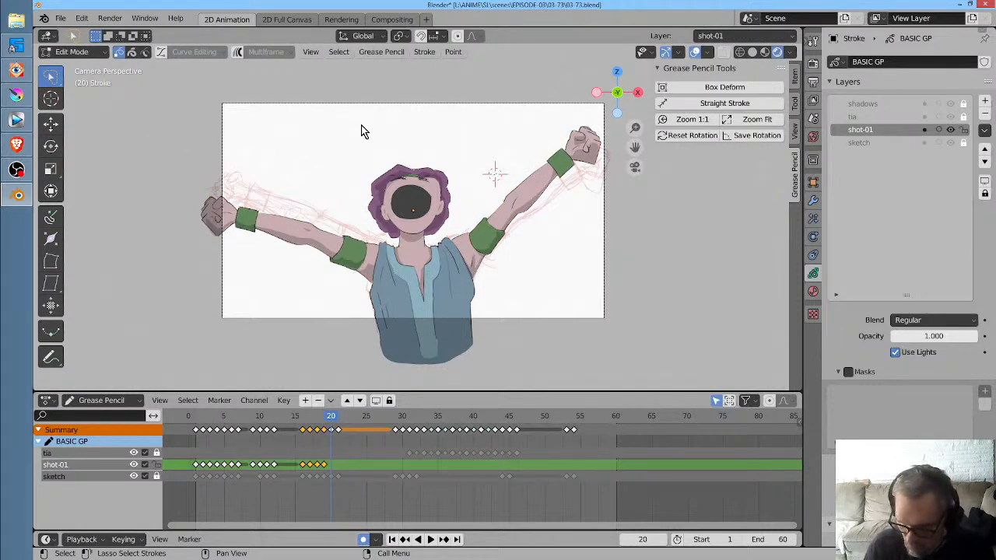
{"action": "mouse_move", "coordinate": [361, 131]}
{"action": "right_mouse_down", "text": "ctrl"}
{"action": "mouse_move", "coordinate": [335, 127]}
{"action": "mouse_move", "coordinate": [162, 182]}
{"action": "mouse_move", "coordinate": [162, 247]}
{"action": "mouse_move", "coordinate": [354, 285]}
{"action": "mouse_move", "coordinate": [449, 269]}
{"action": "mouse_move", "coordinate": [563, 214]}
{"action": "mouse_move", "coordinate": [603, 118]}
{"action": "mouse_move", "coordinate": [441, 140]}
{"action": "right_mouse_up", "text": "ctrl"}
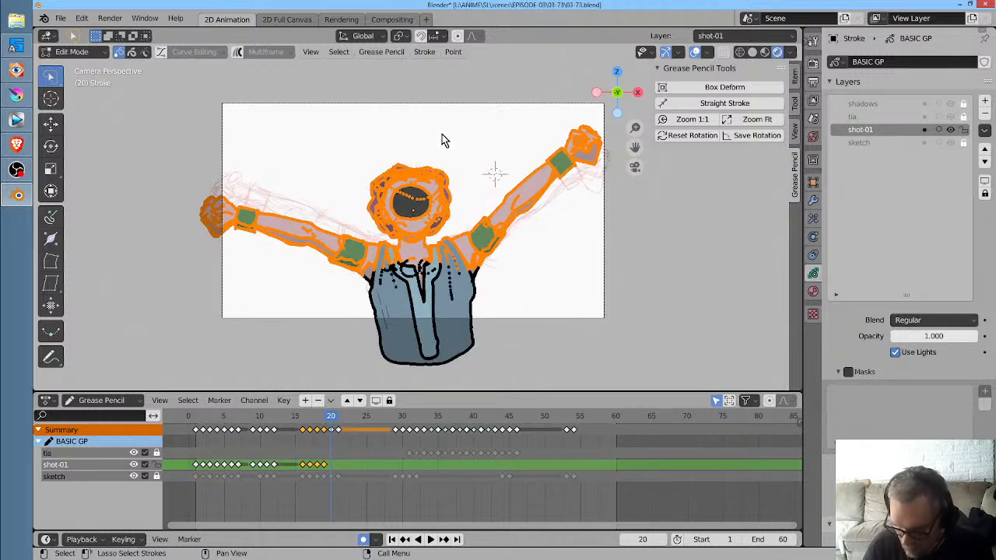
Place the 3D cursor at the bottom of the torso and set the pivot point to 3D Cursor
{"action": "left_click", "coordinate": [50, 97]}
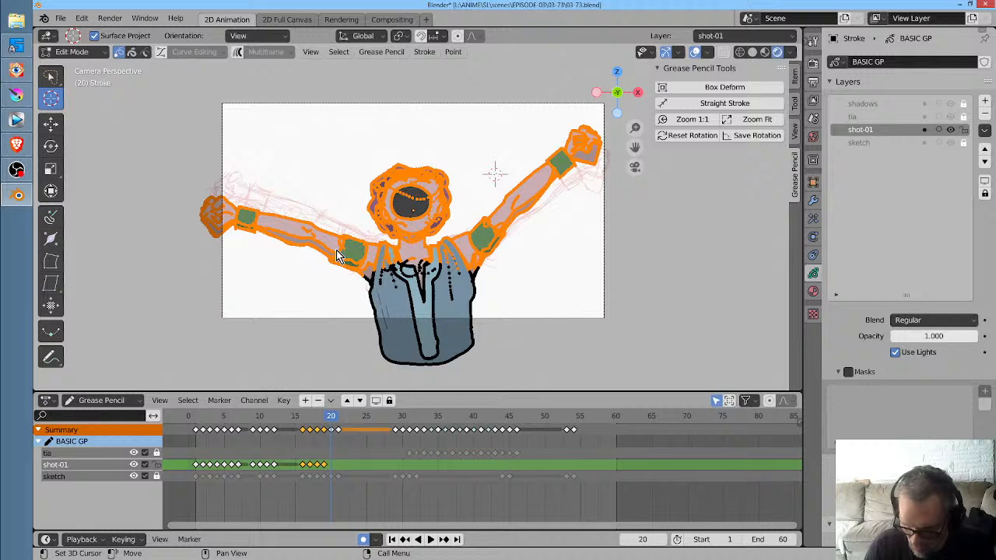
{"action": "left_click", "coordinate": [430, 348]}
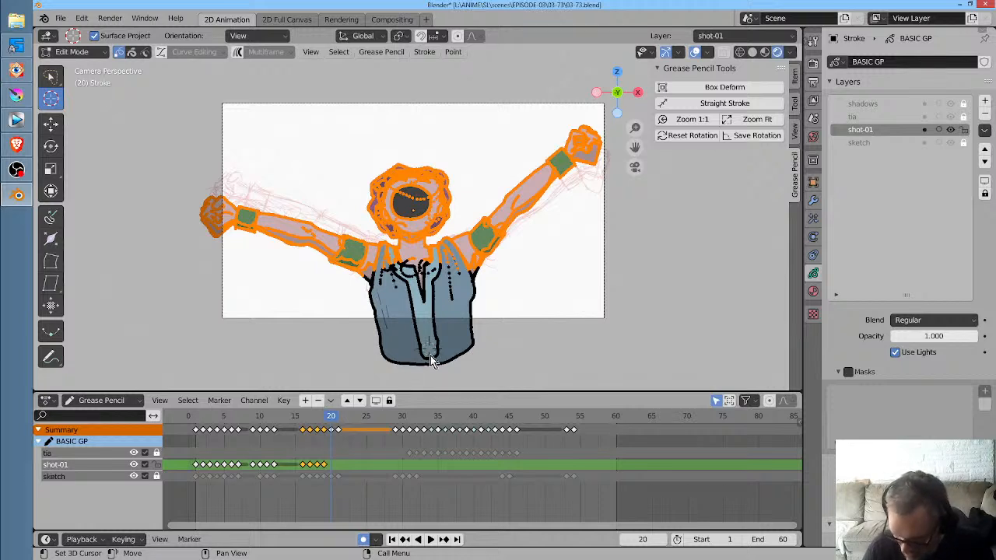
{"action": "left_click", "coordinate": [51, 75]}
{"action": "key", "text": "period"}
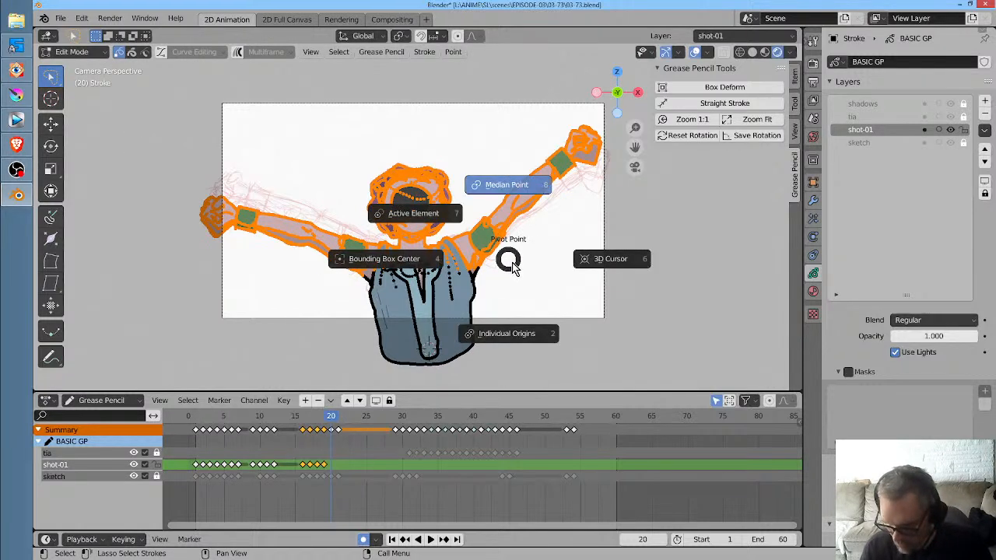
{"action": "left_click", "coordinate": [626, 260]}
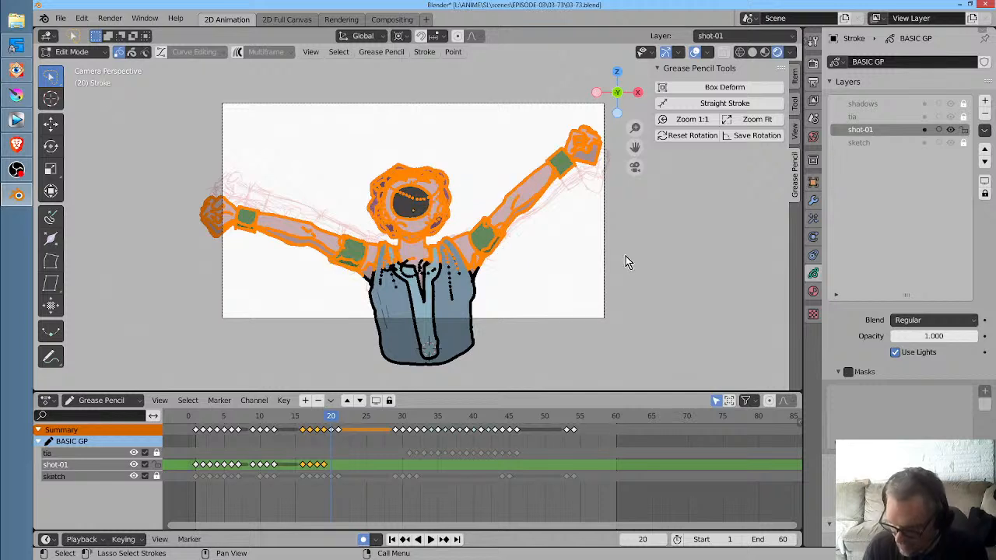
Rotate the selected strokes clockwise about 4 degrees with proportional editing at a size of about 3.14, keeping the torso's base anchored
{"action": "key", "text": "o"}
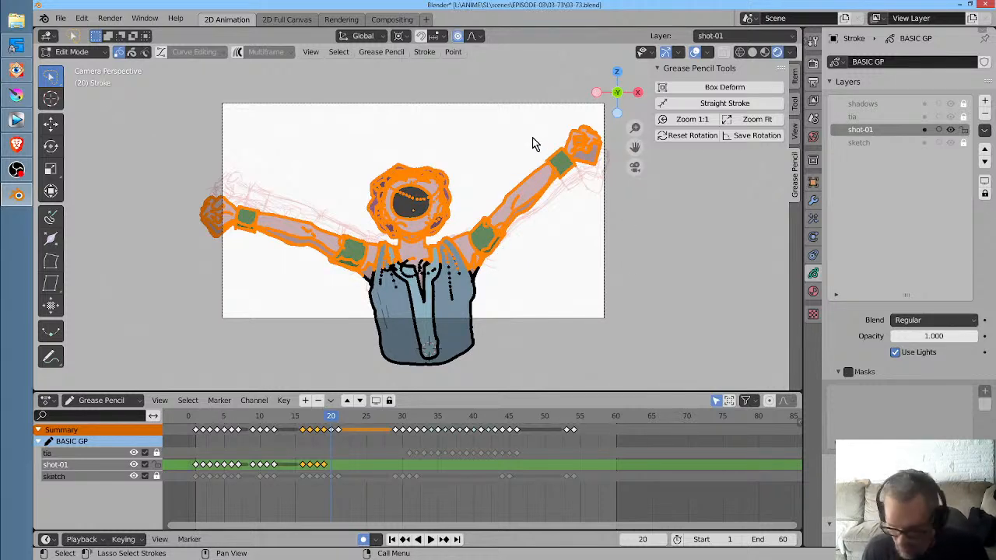
{"action": "key", "text": "r"}
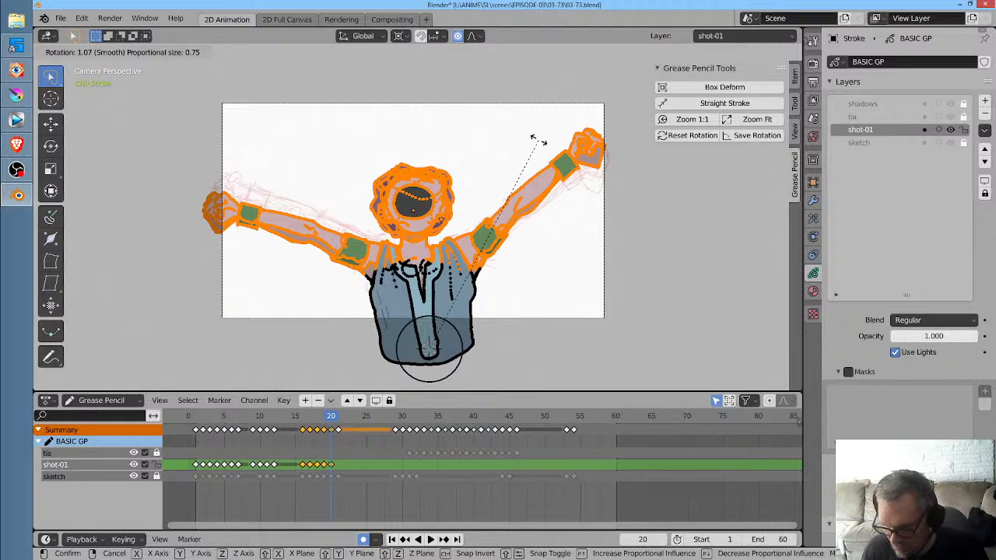
{"action": "scroll", "coordinate": [537, 140], "scroll_direction": "down", "scroll_amount": 15}
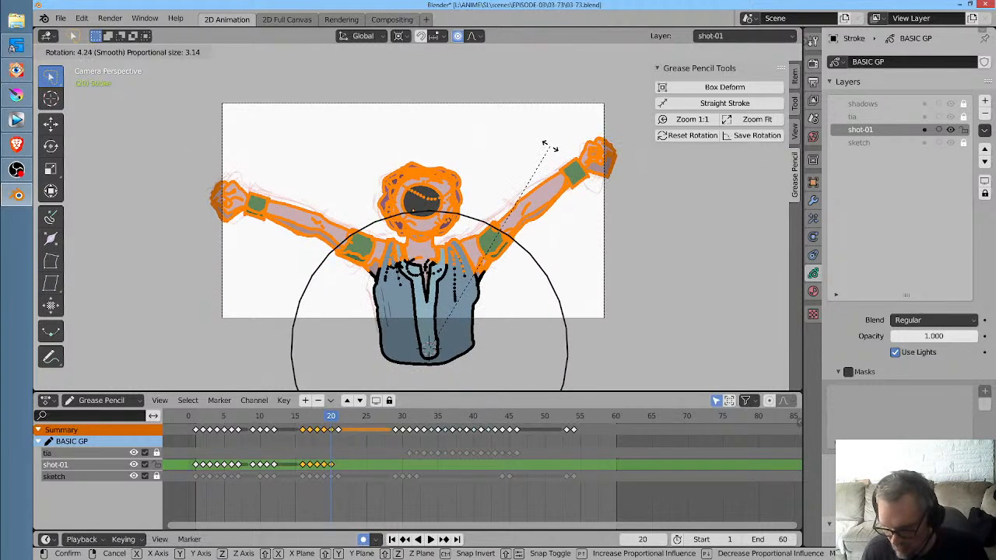
{"action": "left_click", "coordinate": [555, 148]}
Flip back and forth between frames 19, 20 and 21 to compare the rotated pose with the previous drawing
{"action": "key", "text": "Right"}
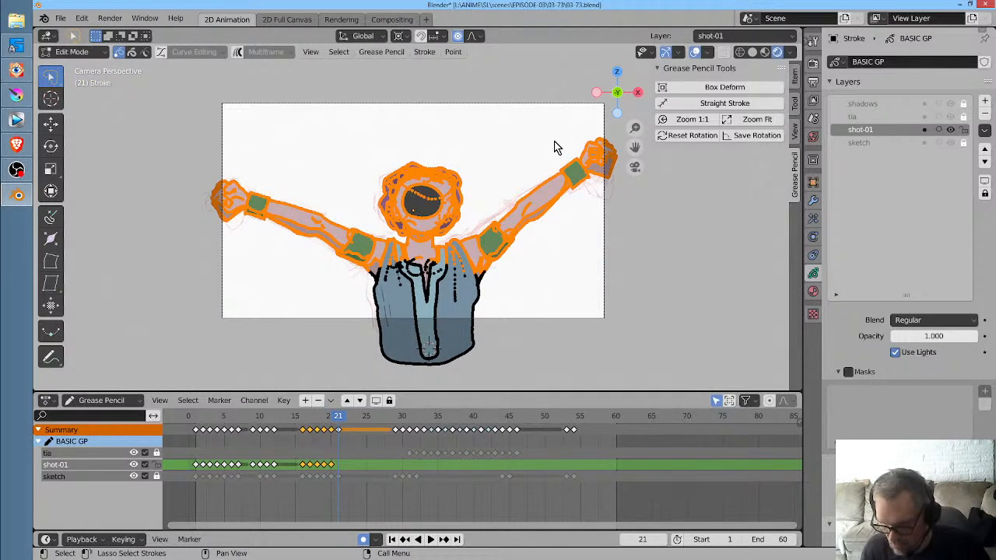
{"action": "key", "text": "Left"}
{"action": "key", "text": "Left"}
{"action": "key", "text": "Right"}
{"action": "key", "text": "Right"}
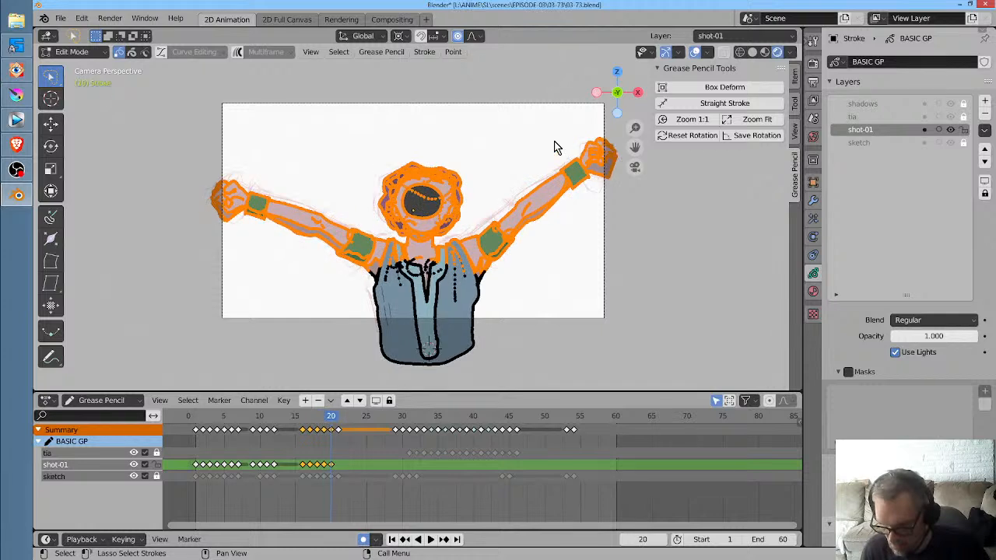
{"action": "key", "text": "Left"}
{"action": "key", "text": "Right"}
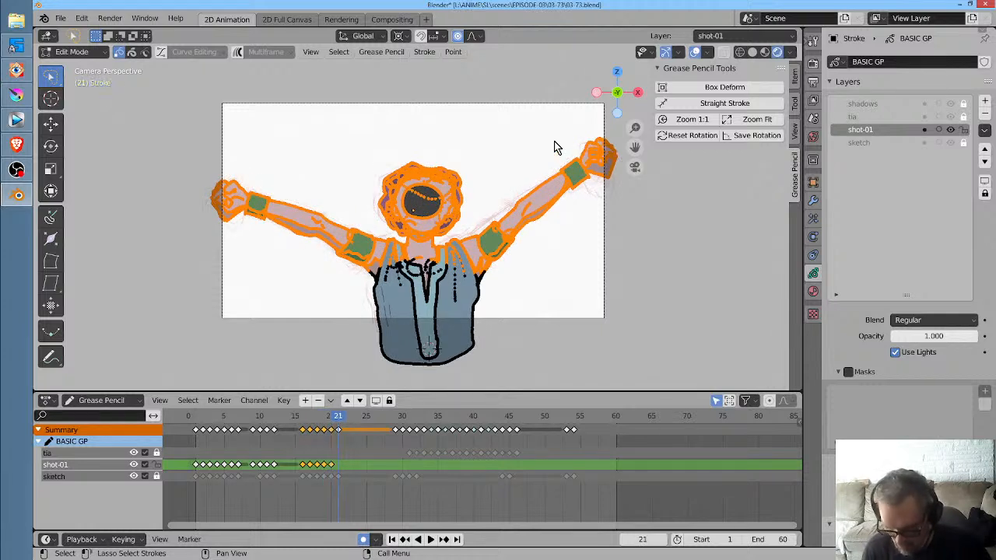
{"action": "key", "text": "Left"}
{"action": "key", "text": "Left"}
{"action": "key", "text": "Right"}
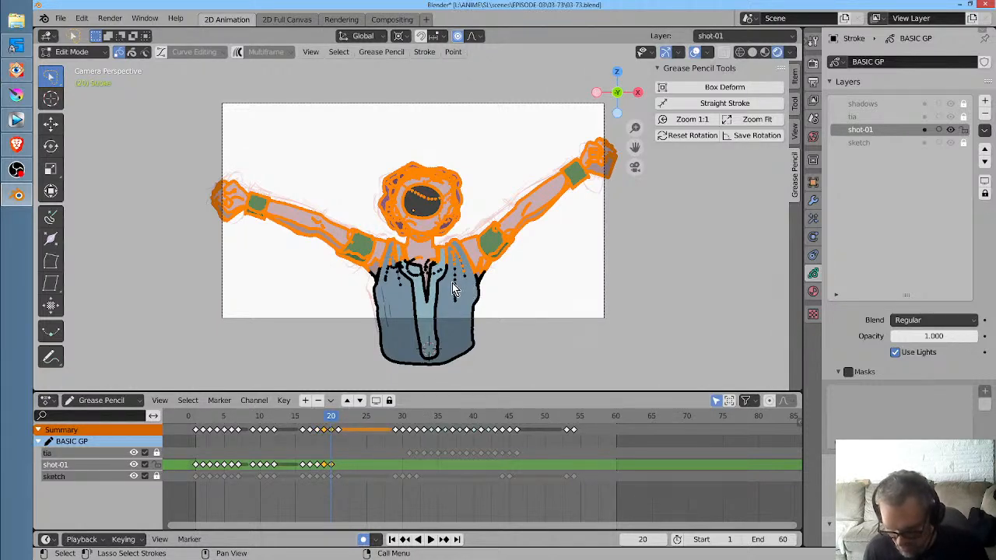
{"action": "scroll", "coordinate": [466, 290], "scroll_direction": "up", "scroll_amount": 3}
{"action": "scroll", "coordinate": [459, 288], "scroll_direction": "down", "scroll_amount": 4}
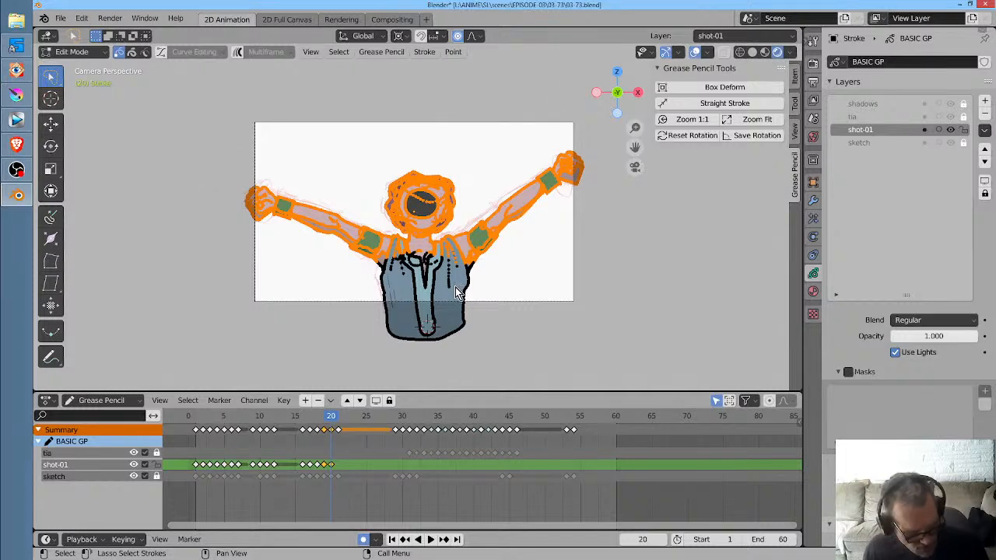
{"action": "key", "text": "shift+d"}
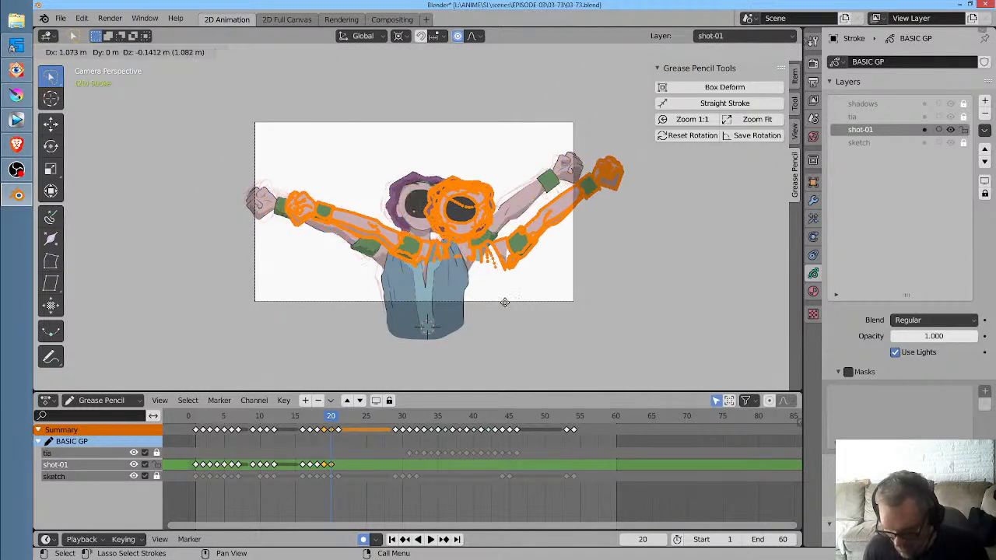
{"action": "left_click", "coordinate": [565, 315]}
{"action": "key", "text": "x"}
{"action": "left_click", "coordinate": [565, 315]}
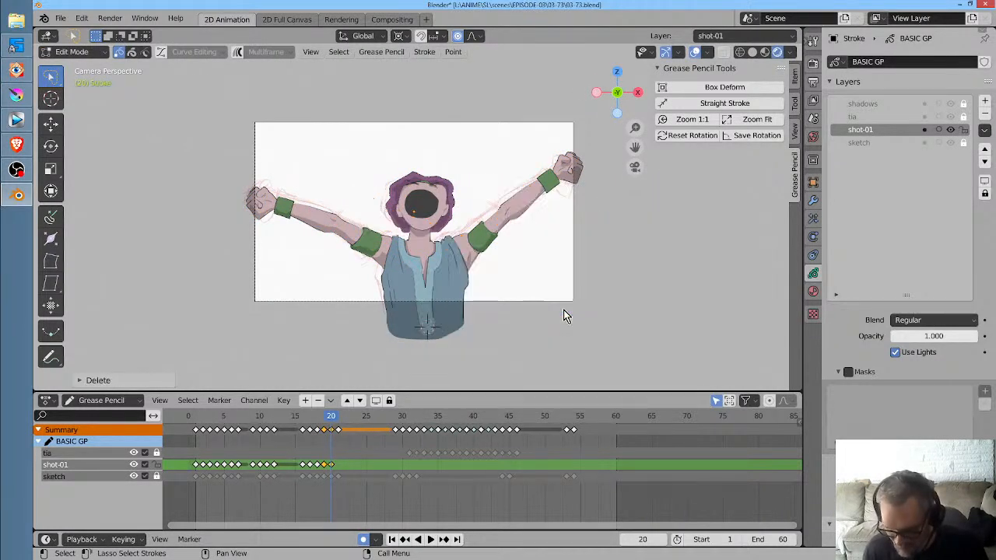
Return to Draw mode and duplicate the frame 19–20 keyframe pair three times in succession, filling shot-01 through frame 26
{"action": "key", "text": "Tab"}
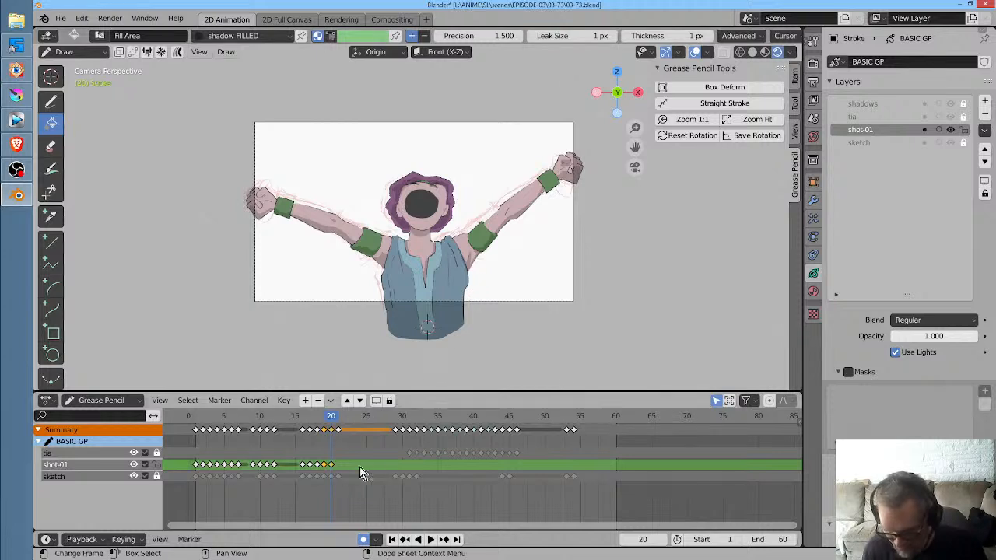
{"action": "key", "text": "g"}
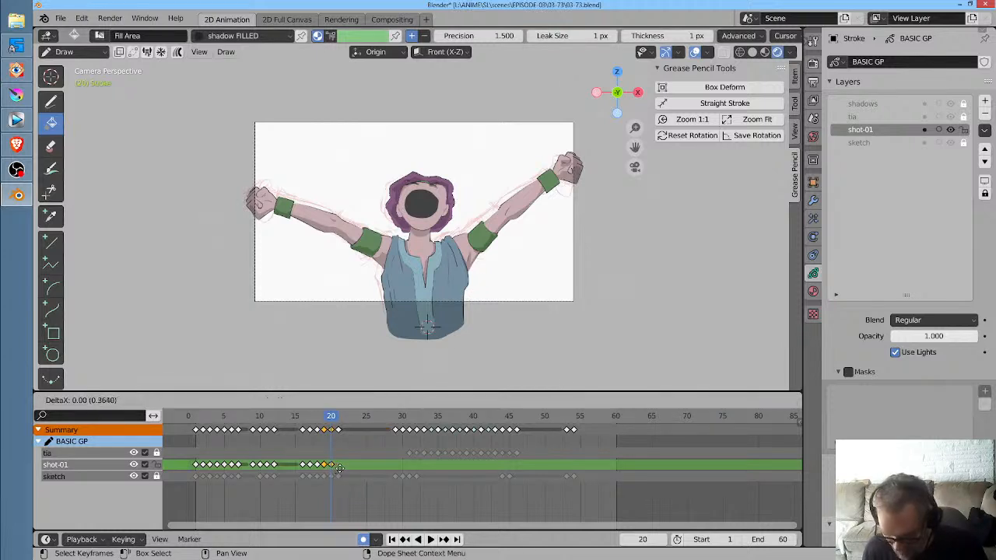
{"action": "left_click", "coordinate": [352, 467]}
{"action": "key", "text": "g"}
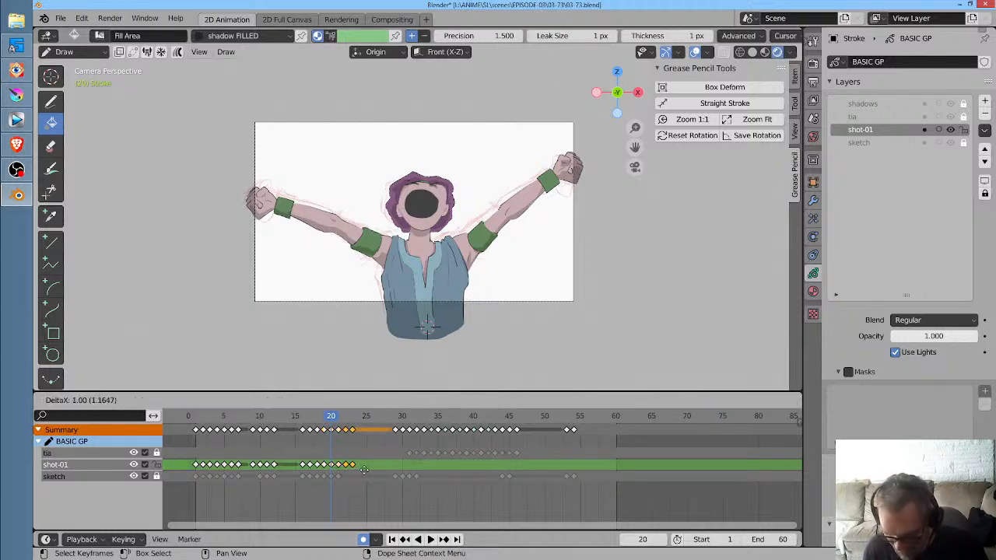
{"action": "left_click", "coordinate": [370, 469]}
{"action": "key", "text": "g"}
{"action": "left_click", "coordinate": [384, 469]}
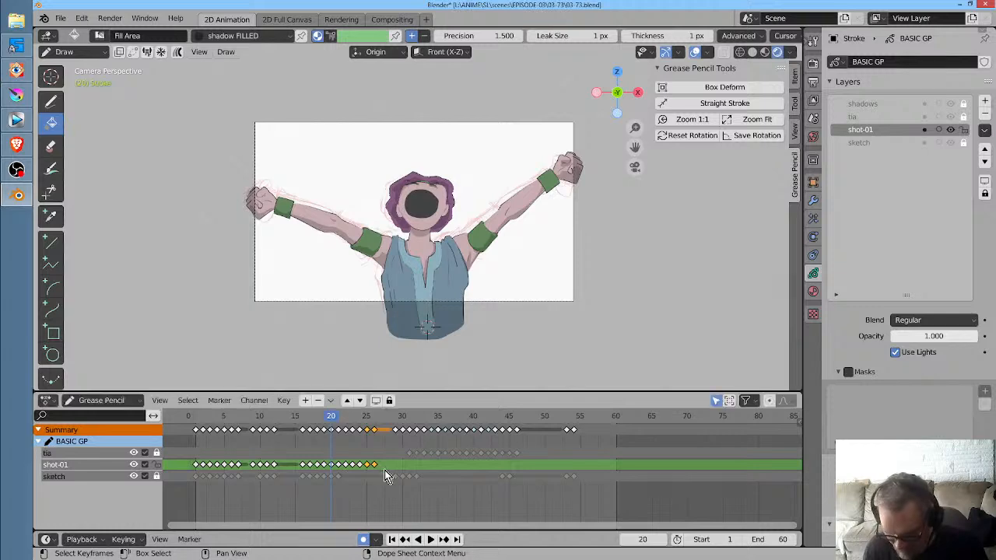
Play the animation from frame 1 to review the repeated shaking poses, and scrub back to frame 28
{"action": "scroll", "coordinate": [406, 276], "scroll_direction": "down", "scroll_amount": 2}
{"action": "scroll", "coordinate": [406, 276], "scroll_direction": "up", "scroll_amount": 6}
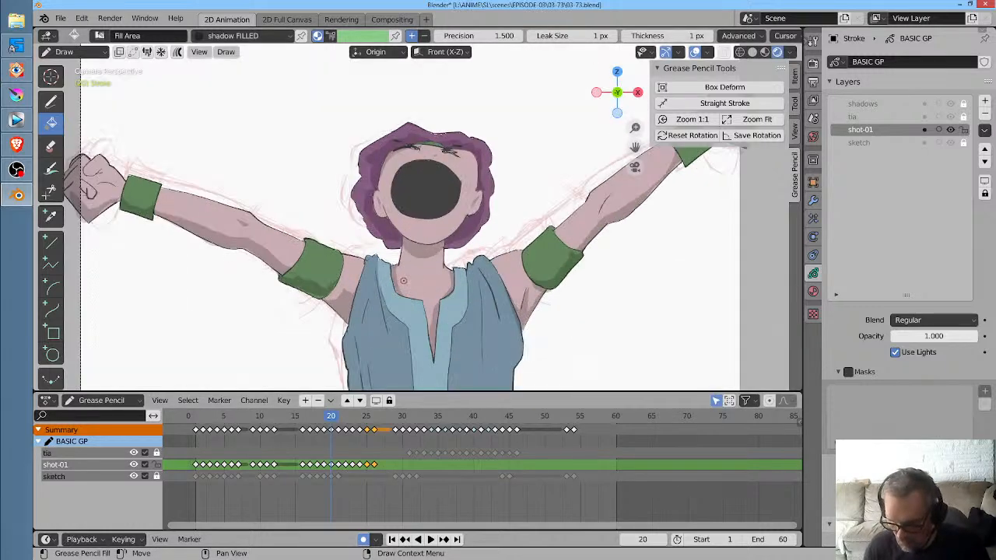
{"action": "scroll", "coordinate": [408, 280], "scroll_direction": "down", "scroll_amount": 2}
{"action": "scroll", "coordinate": [417, 292], "scroll_direction": "down", "scroll_amount": 1}
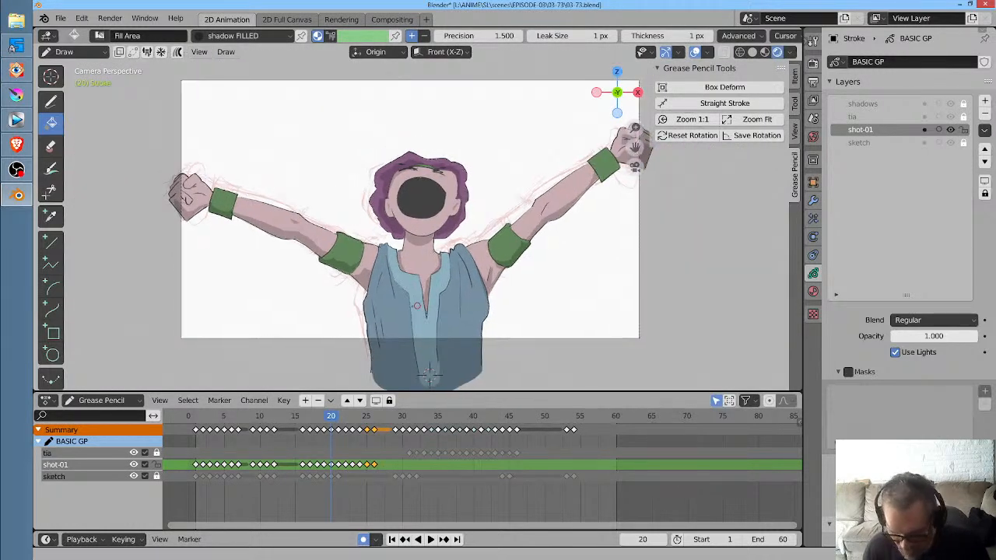
{"action": "left_click", "coordinate": [196, 421]}
{"action": "key", "text": "space"}
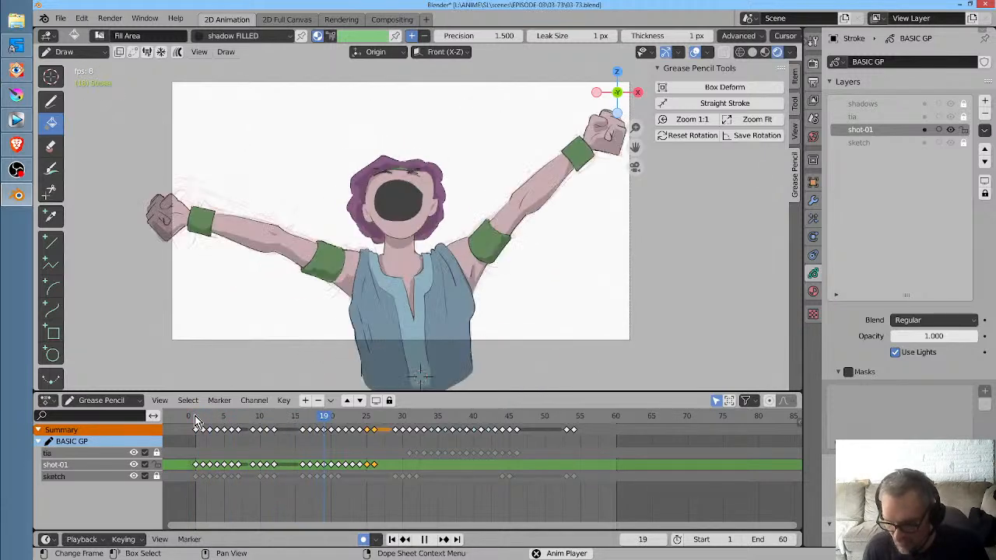
{"action": "key", "text": "space"}
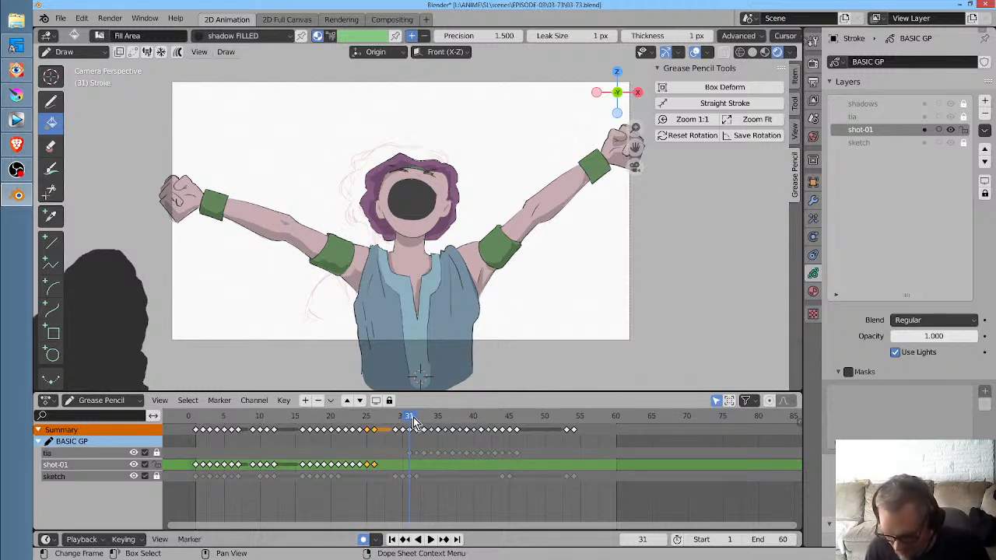
{"action": "left_click_drag", "start_coordinate": [414, 421], "coordinate": [388, 424]}
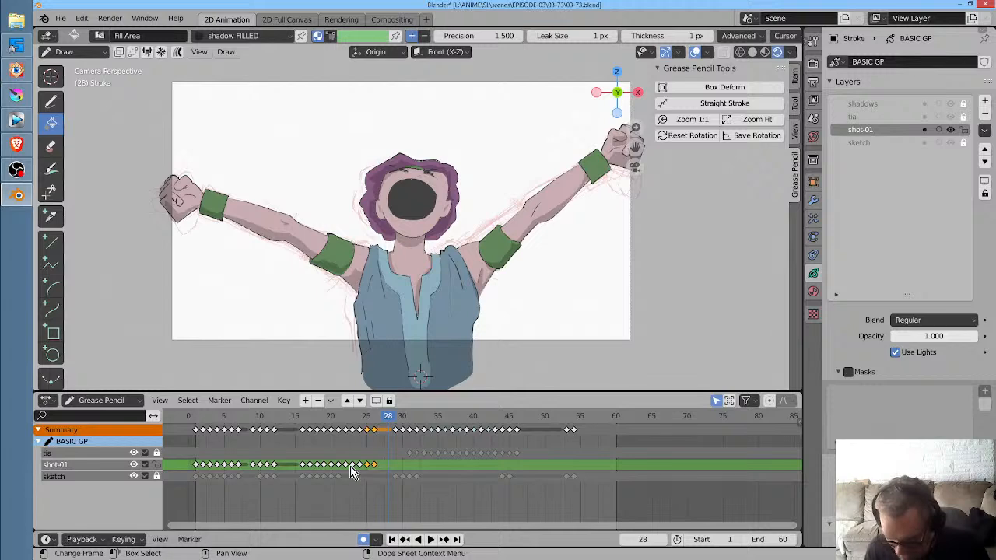
Go to frame 19 and duplicate the shot-01 keyframes at frames 16–18 to frames 29–31
{"action": "left_click_drag", "start_coordinate": [389, 420], "coordinate": [325, 422]}
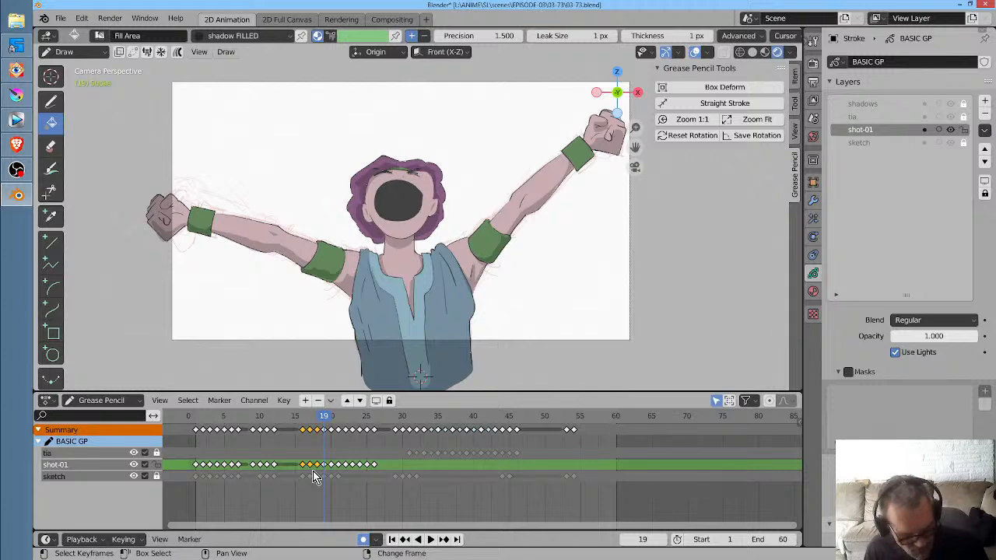
{"action": "key", "text": "shift+d"}
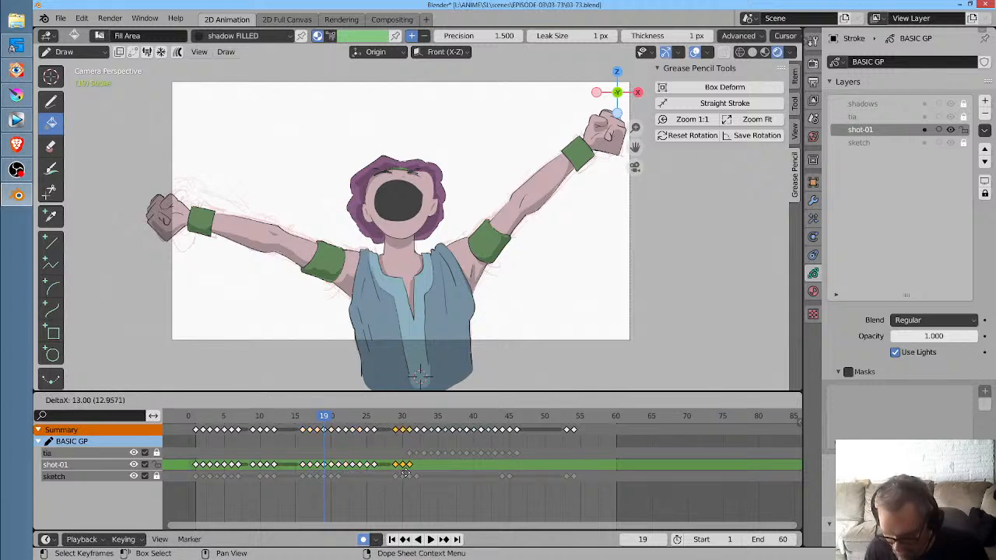
{"action": "left_click", "coordinate": [403, 472]}
Reverse the order of the duplicated keyframes by scaling them negatively around frame 32, and move them back to frames 29–31
{"action": "key", "text": "space"}
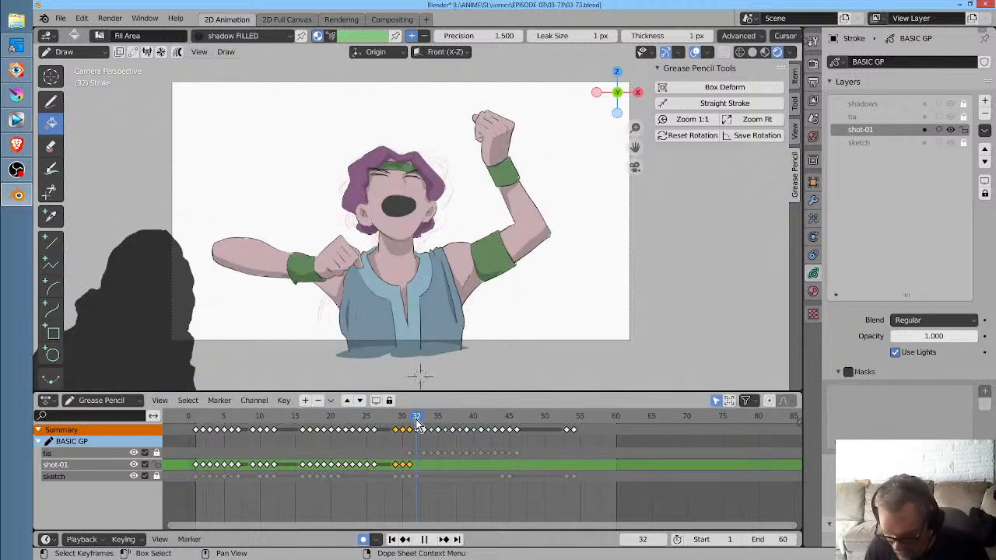
{"action": "key", "text": "s"}
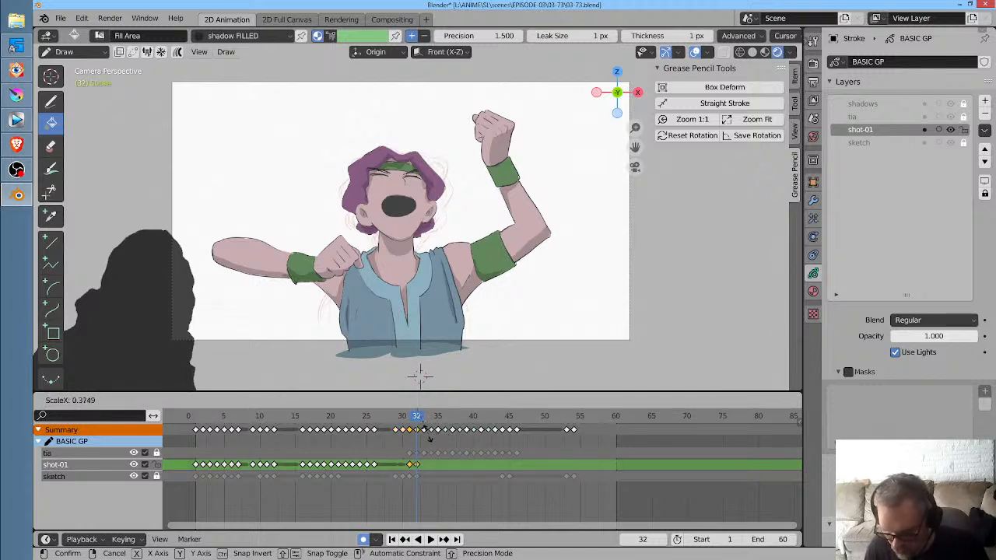
{"action": "left_click", "coordinate": [382, 426]}
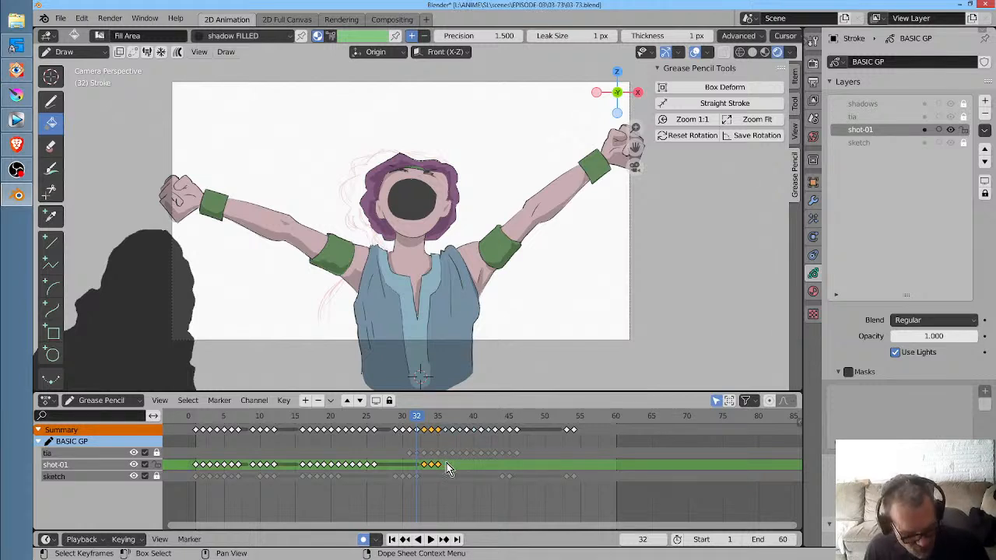
{"action": "key", "text": "g"}
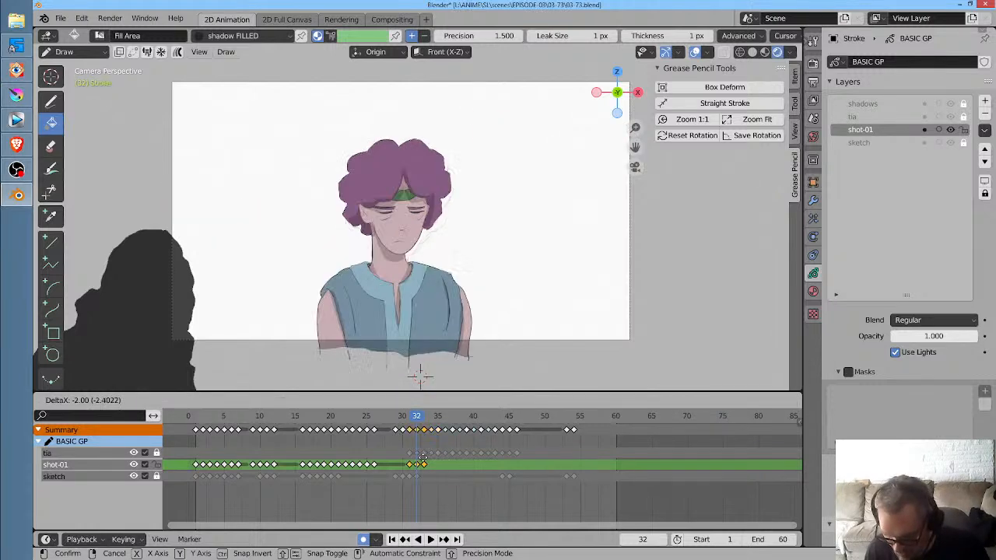
{"action": "left_click", "coordinate": [417, 458]}
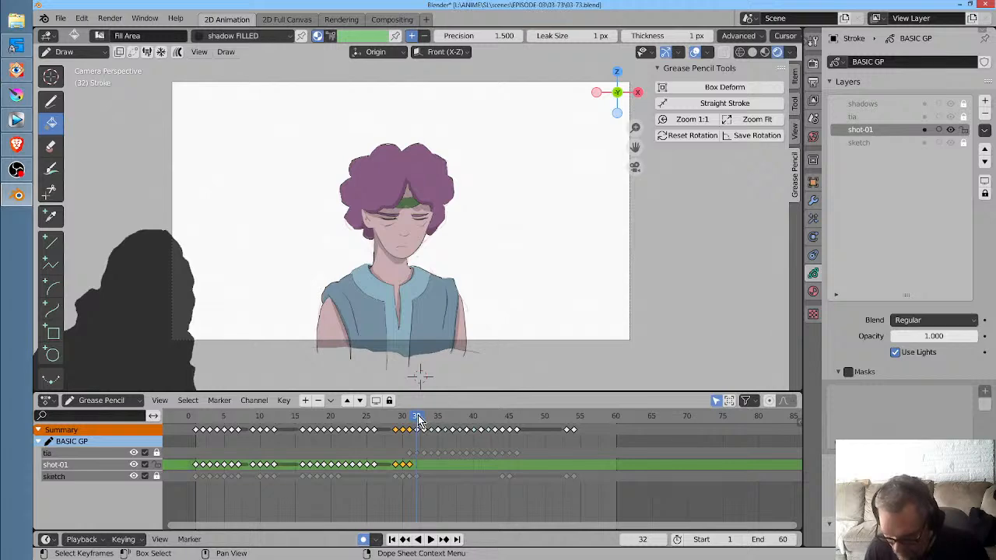
Play the animation from around frame 20 and scrub between frames 30 and 44 to review the return to the resting pose
{"action": "left_click_drag", "start_coordinate": [416, 418], "coordinate": [330, 417]}
{"action": "key", "text": "space"}
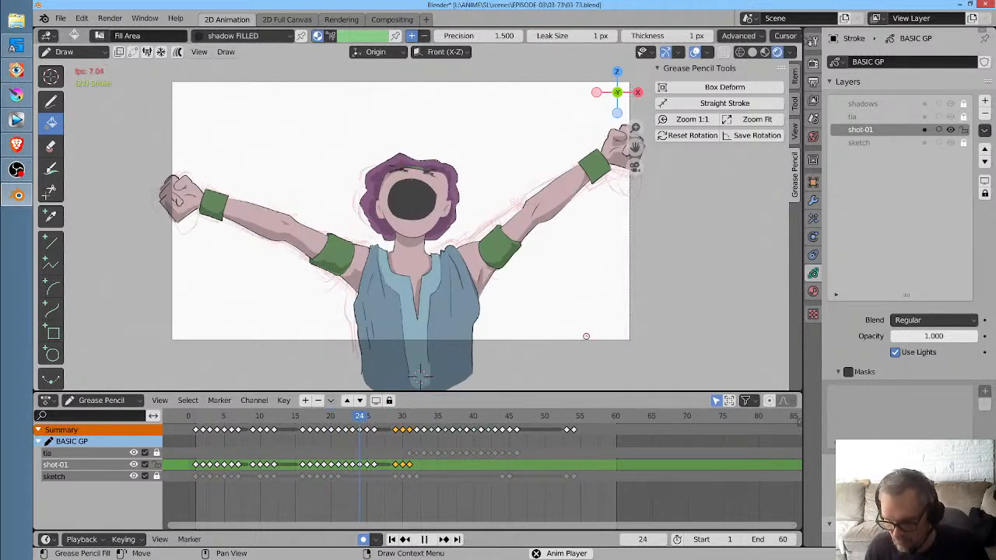
{"action": "key", "text": "space"}
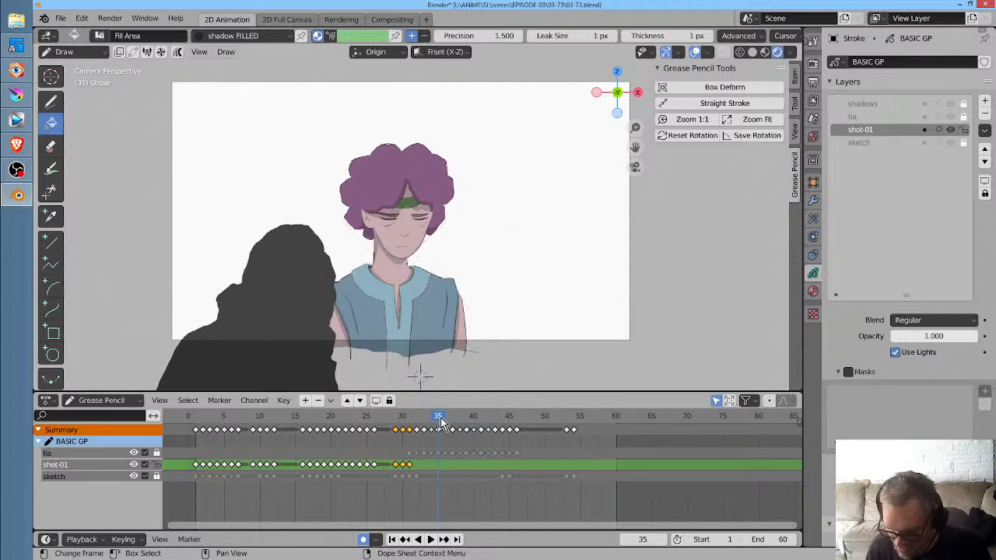
{"action": "key", "text": "space"}
{"action": "mouse_move", "coordinate": [441, 420]}
{"action": "left_mouse_down"}
{"action": "mouse_move", "coordinate": [418, 421]}
{"action": "mouse_move", "coordinate": [517, 426]}
{"action": "mouse_move", "coordinate": [404, 432]}
{"action": "left_mouse_up"}
{"action": "key", "text": "space"}
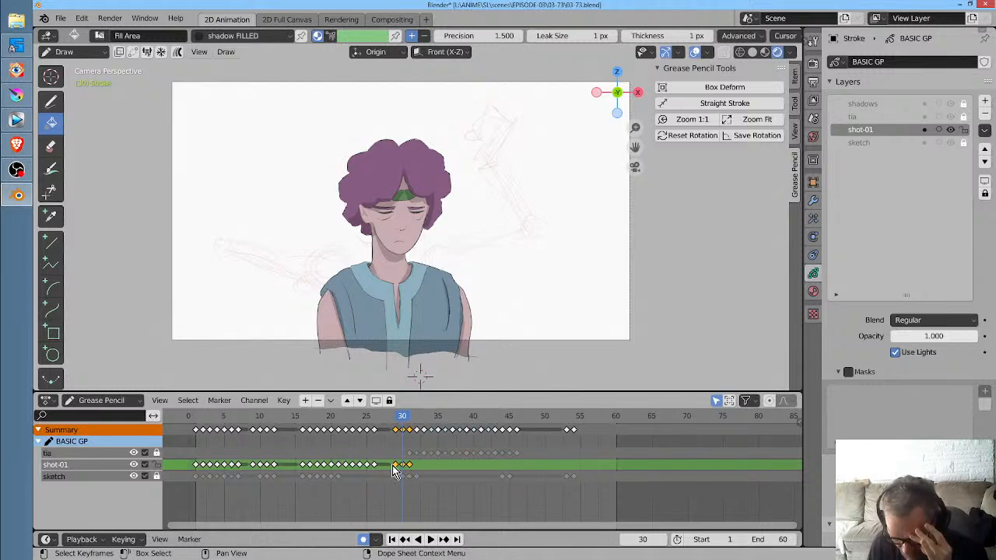
{"action": "key", "text": "space"}
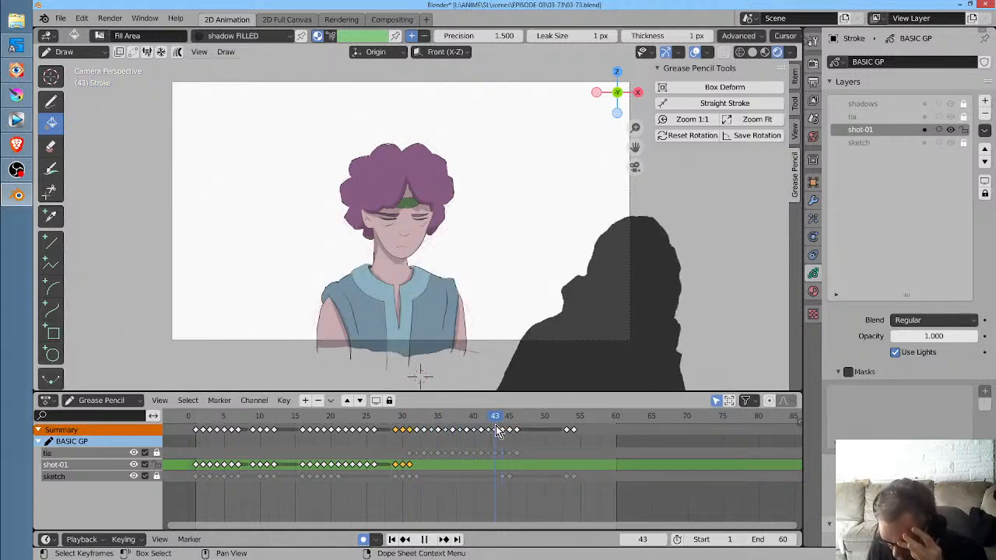
{"action": "key", "text": "space"}
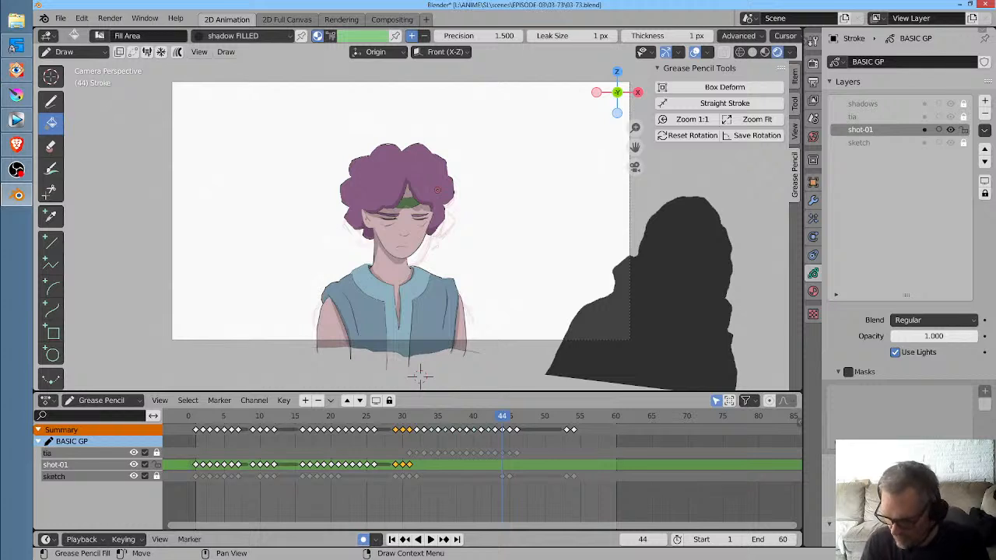
Check frame 44 against the sketch, and in Sculpt Mode grab the character's head slightly downward with a 268 px brush radius
{"action": "left_click", "coordinate": [951, 130]}
{"action": "left_click", "coordinate": [950, 130]}
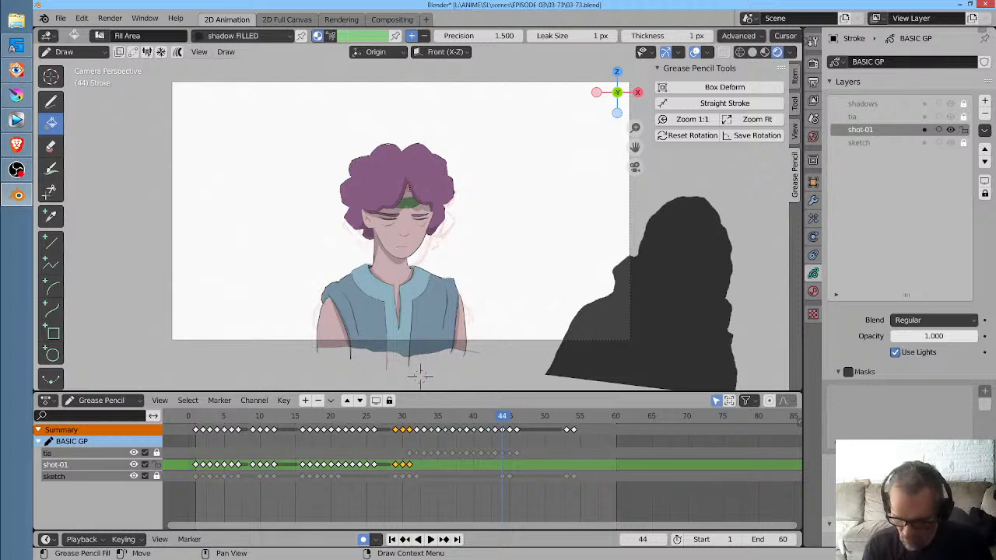
{"action": "key", "text": "ctrl+Tab"}
{"action": "key", "text": "f"}
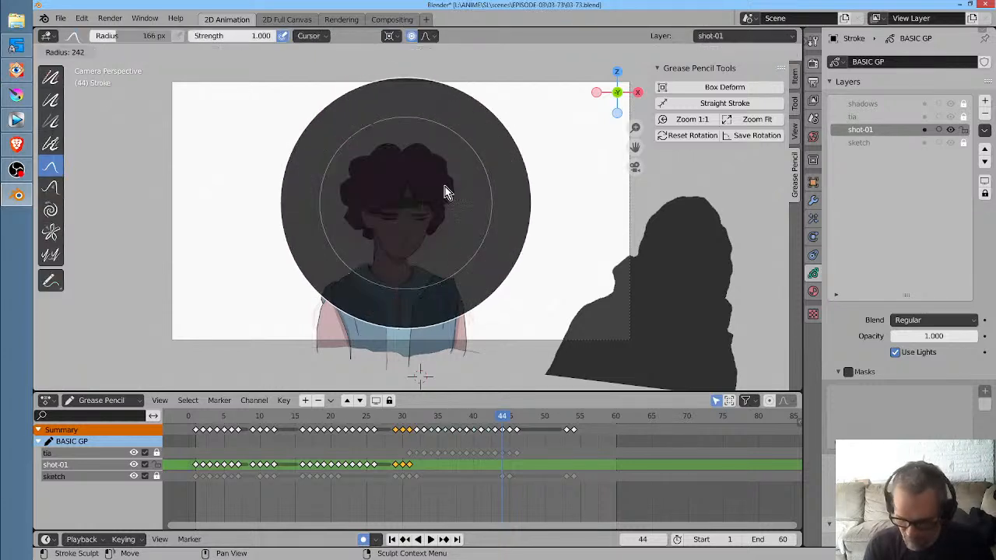
{"action": "left_click", "coordinate": [459, 183]}
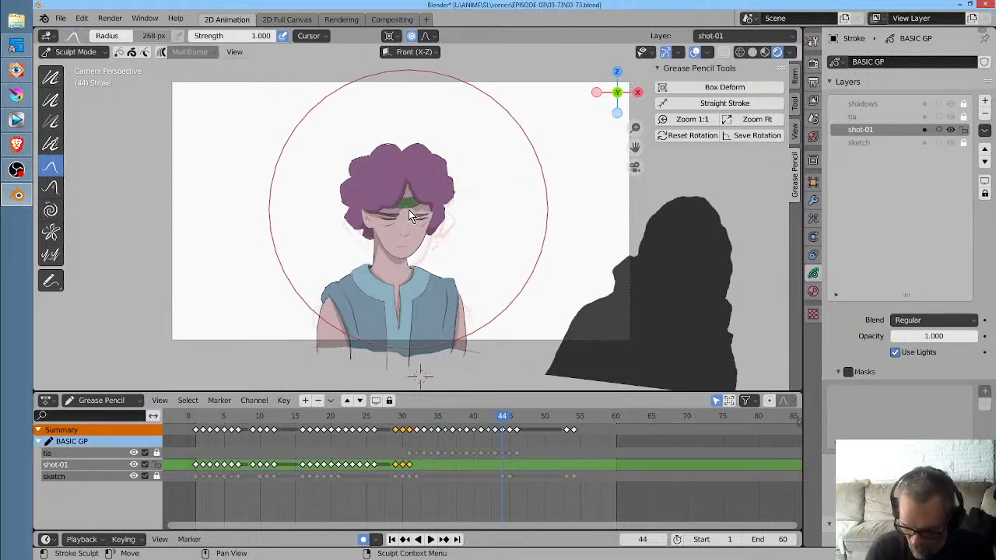
{"action": "mouse_move", "coordinate": [408, 209]}
{"action": "left_mouse_down"}
{"action": "mouse_move", "coordinate": [409, 192]}
{"action": "mouse_move", "coordinate": [409, 217]}
{"action": "mouse_move", "coordinate": [391, 224]}
{"action": "mouse_move", "coordinate": [423, 215]}
{"action": "mouse_move", "coordinate": [372, 214]}
{"action": "mouse_move", "coordinate": [404, 204]}
{"action": "mouse_move", "coordinate": [411, 224]}
{"action": "left_mouse_up"}
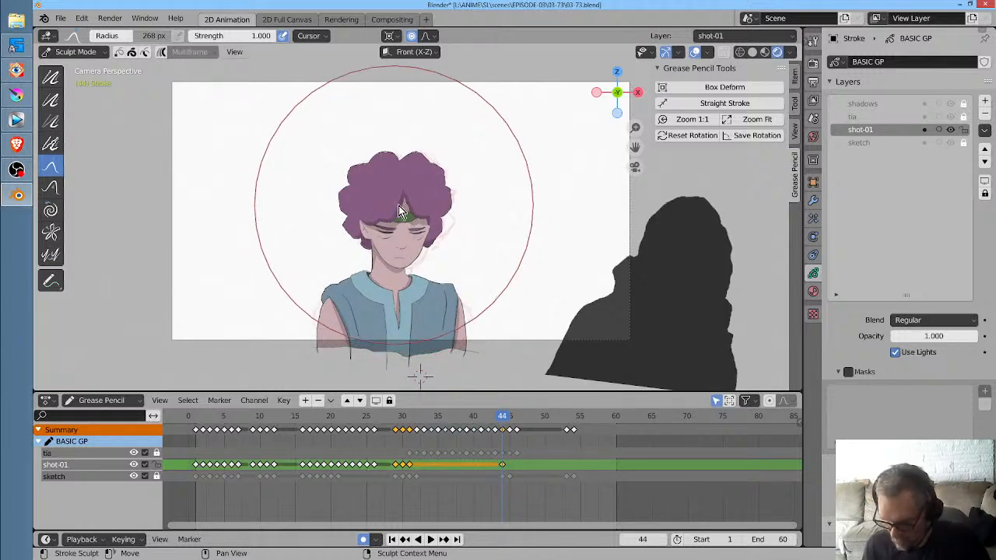
Compare frame 45 with the sketch by toggling shot-01's visibility, and play the animation from frame 26 to review the poses up to there
{"action": "left_click_drag", "start_coordinate": [504, 422], "coordinate": [508, 422]}
{"action": "left_click", "coordinate": [951, 132]}
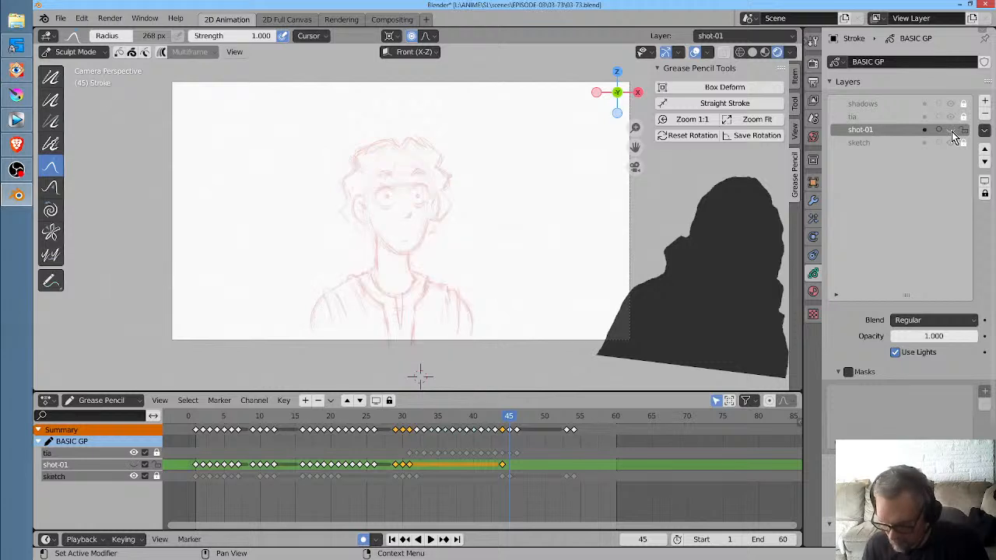
{"action": "left_click", "coordinate": [951, 132]}
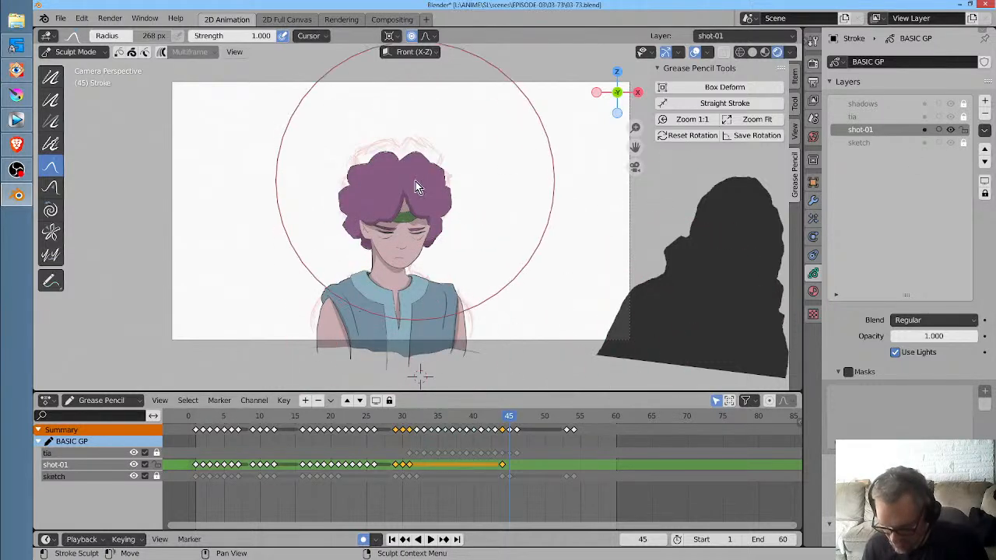
{"action": "left_click", "coordinate": [373, 420]}
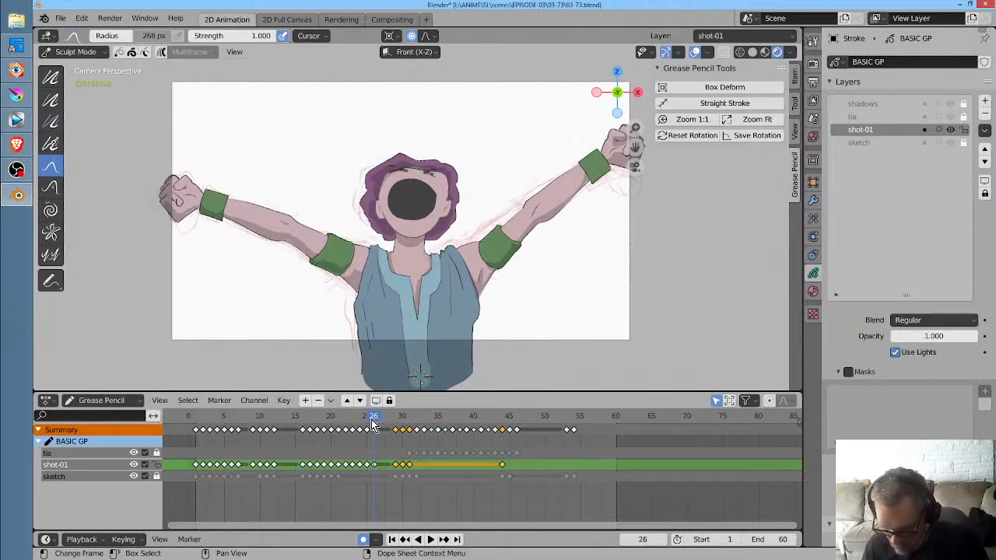
{"action": "key", "text": "space"}
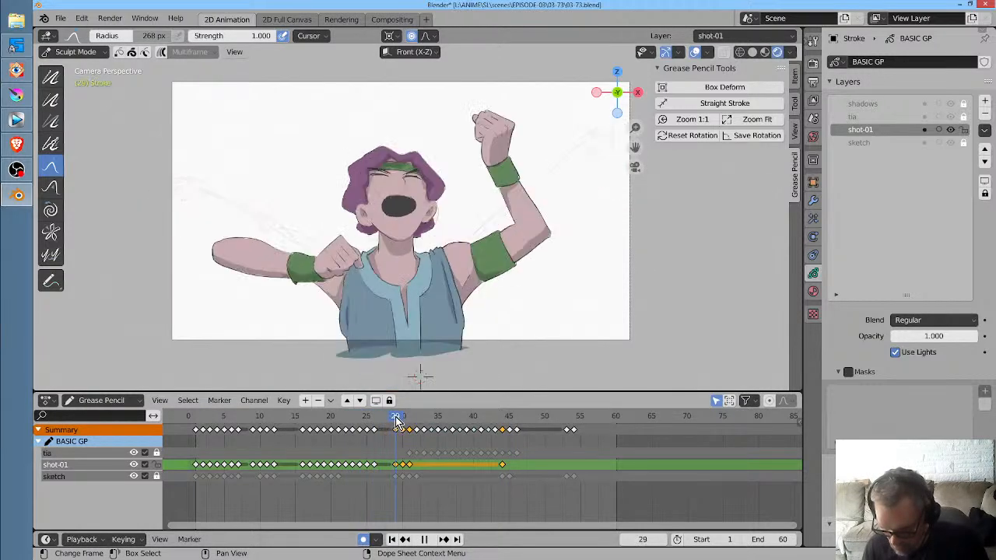
{"action": "key", "text": "space"}
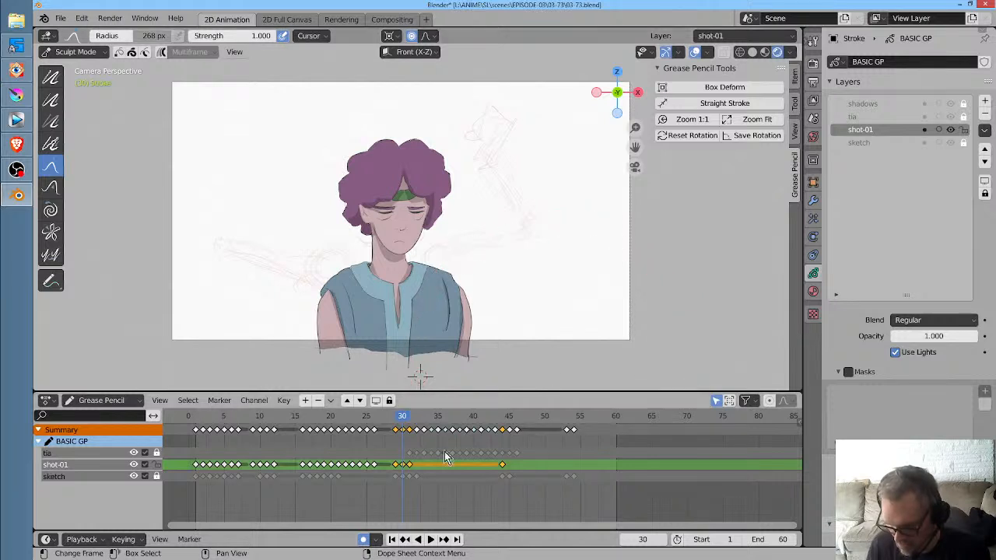
{"action": "key", "text": "space"}
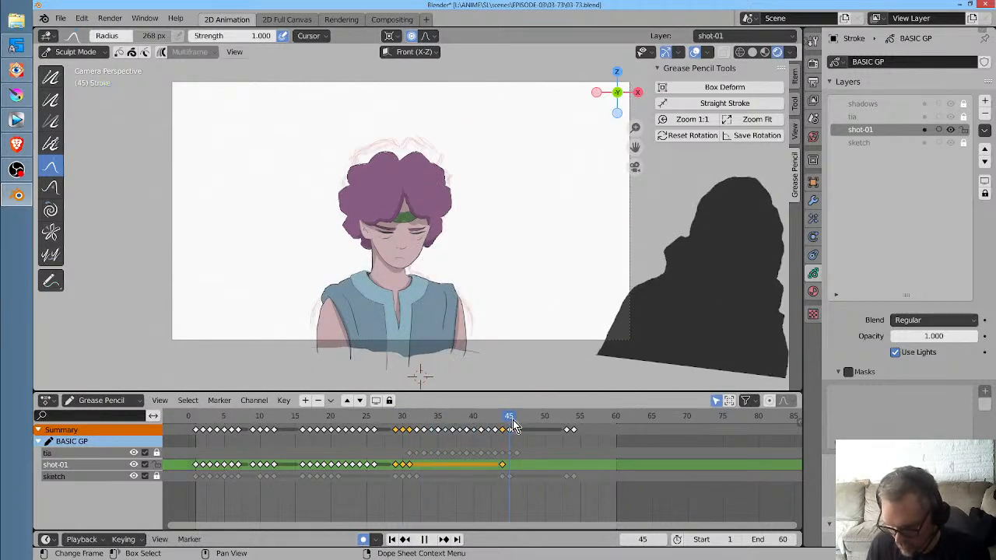
{"action": "left_click_drag", "start_coordinate": [511, 422], "coordinate": [511, 424]}
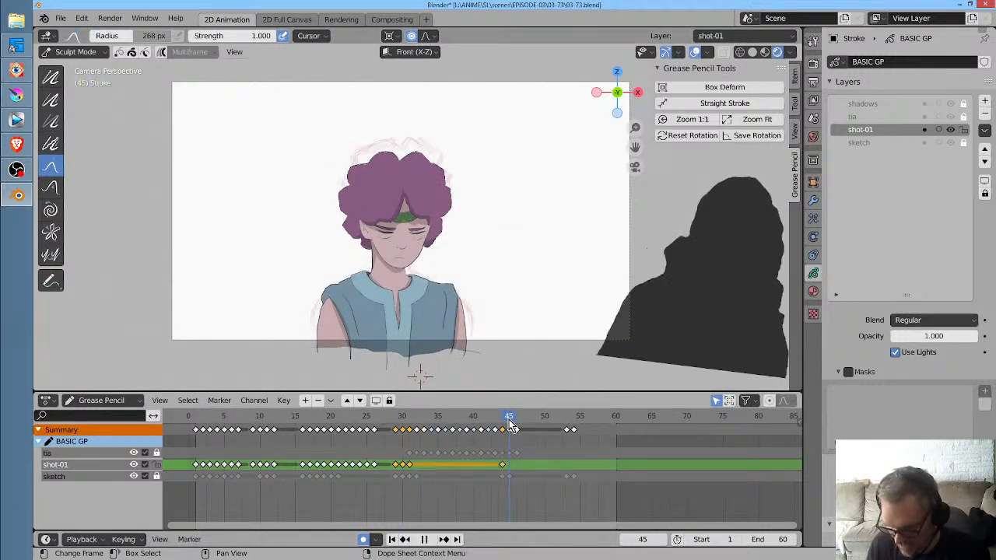
Duplicate the shot-01 keyframe at frame 30 to frame 45, and go to frame 45
{"action": "left_click", "coordinate": [395, 424]}
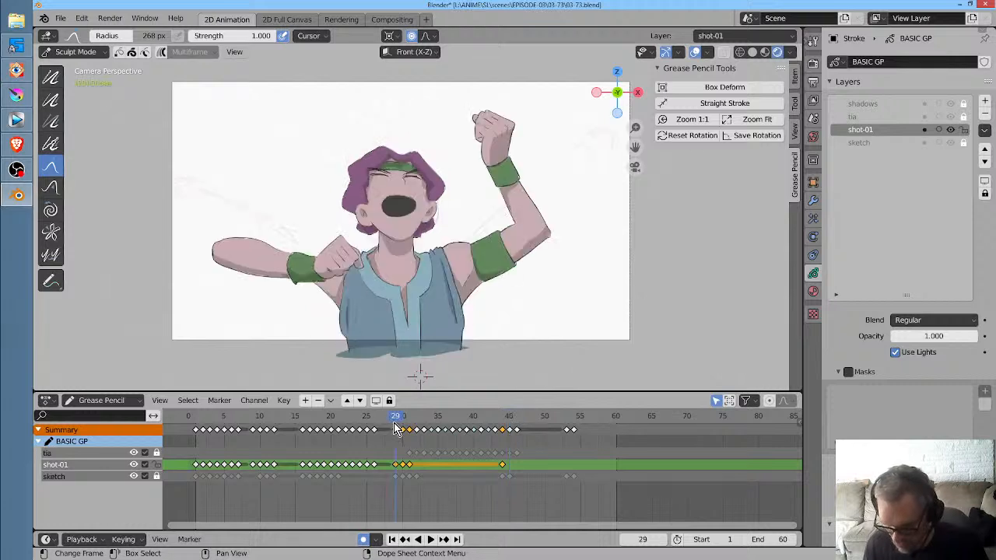
{"action": "left_click_drag", "start_coordinate": [395, 423], "coordinate": [404, 424]}
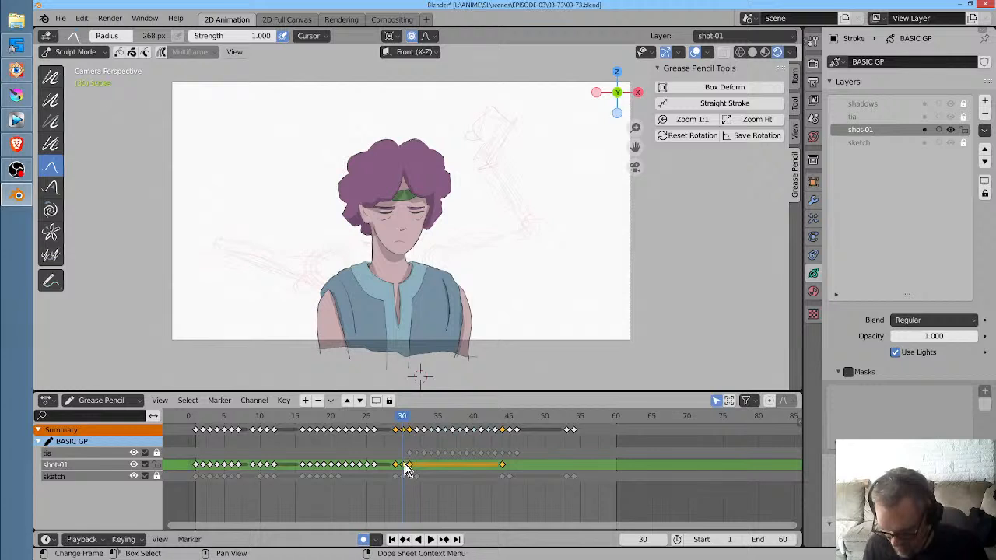
{"action": "left_click", "coordinate": [407, 465], "text": "shift"}
{"action": "key", "text": "g"}
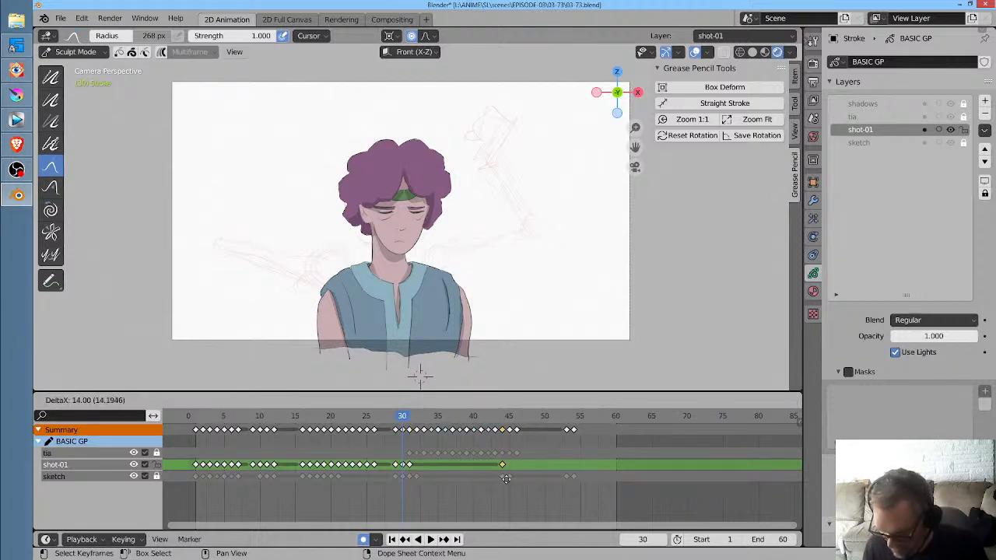
{"action": "left_click", "coordinate": [512, 484]}
{"action": "mouse_move", "coordinate": [491, 422]}
{"action": "left_mouse_down"}
{"action": "mouse_move", "coordinate": [502, 422]}
{"action": "mouse_move", "coordinate": [459, 421]}
{"action": "mouse_move", "coordinate": [507, 430]}
{"action": "left_mouse_up"}
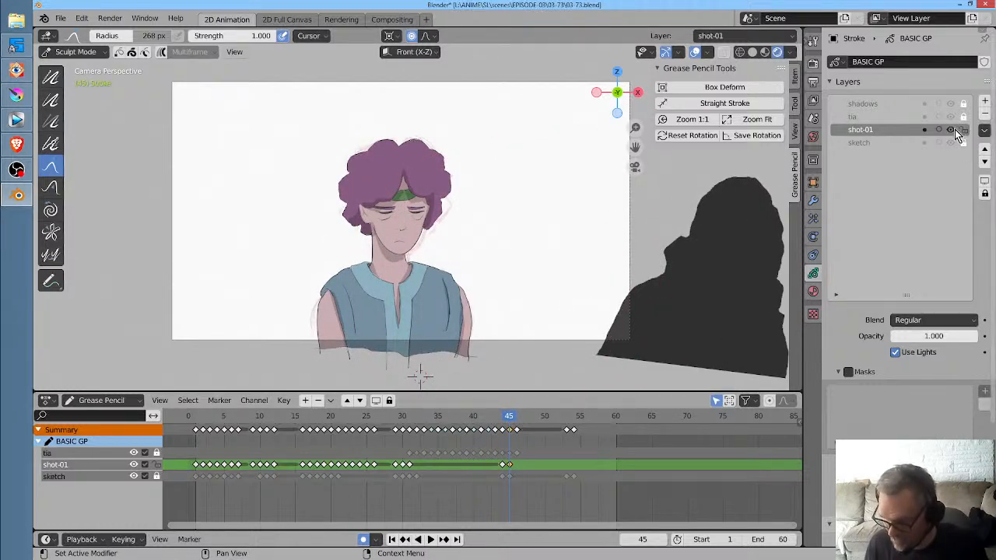
Check frame 45 against the sketch, and grab the head slightly upward and its lower face to the right to match it
{"action": "left_click", "coordinate": [952, 130]}
{"action": "left_click", "coordinate": [951, 130]}
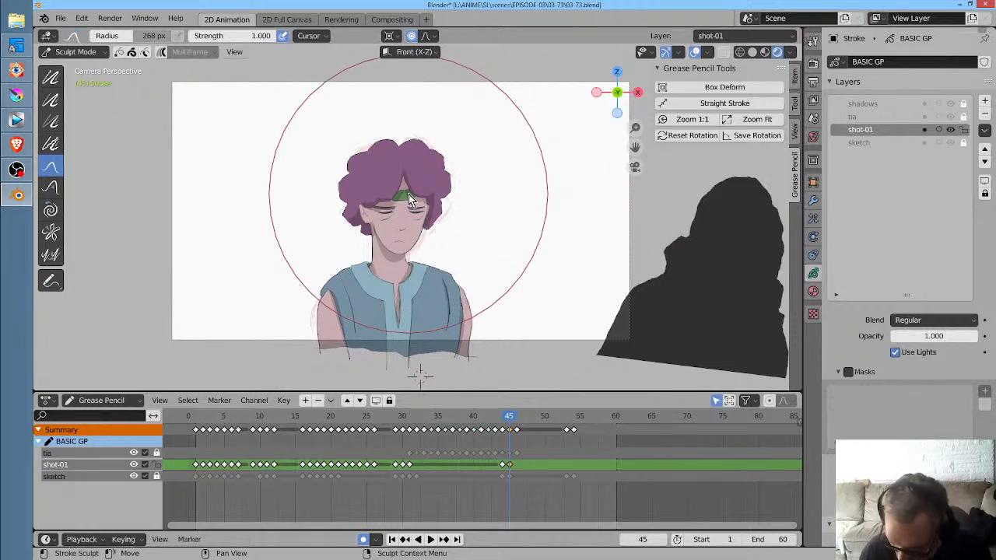
{"action": "left_click_drag", "start_coordinate": [410, 200], "coordinate": [403, 194]}
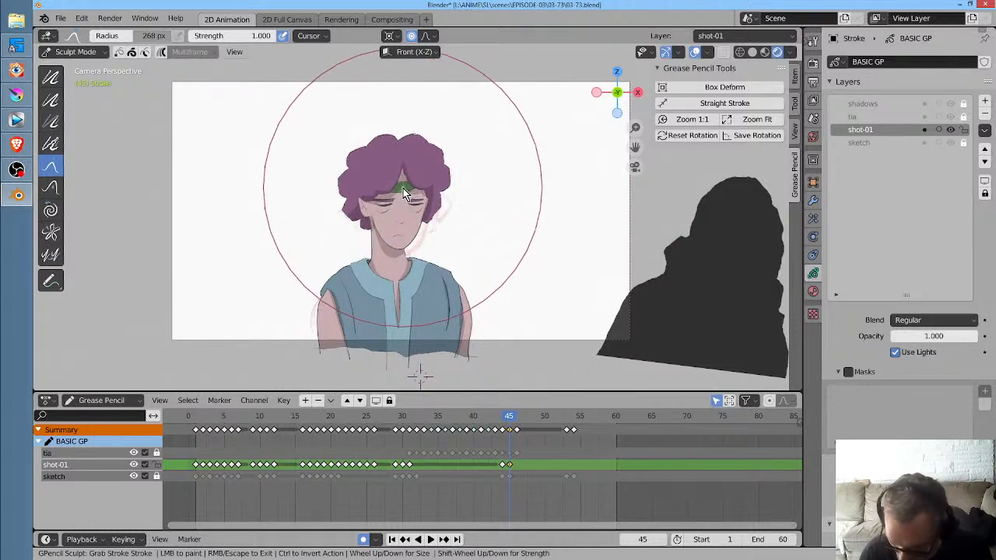
{"action": "mouse_move", "coordinate": [408, 248]}
{"action": "left_mouse_down"}
{"action": "mouse_move", "coordinate": [418, 257]}
{"action": "mouse_move", "coordinate": [423, 234]}
{"action": "left_mouse_up"}
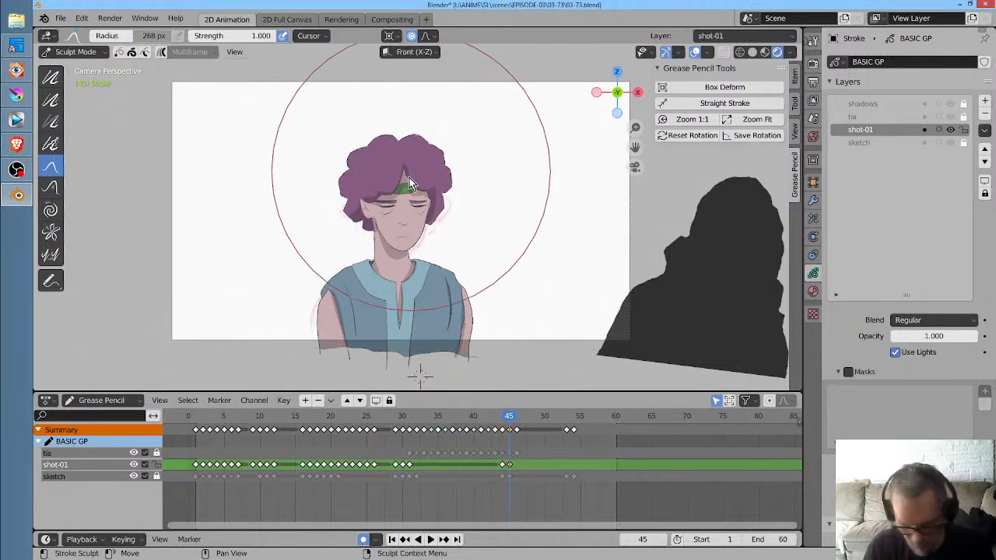
Return to Draw mode and erase both eyes and eyebrows from the frame 45 face with the Ink Pen brush
{"action": "key", "text": "ctrl+Tab"}
{"action": "mouse_move", "coordinate": [422, 223]}
{"action": "middle_mouse_down", "text": "ctrl"}
{"action": "mouse_move", "coordinate": [414, 110]}
{"action": "mouse_move", "coordinate": [457, 142]}
{"action": "middle_mouse_up", "text": "ctrl"}
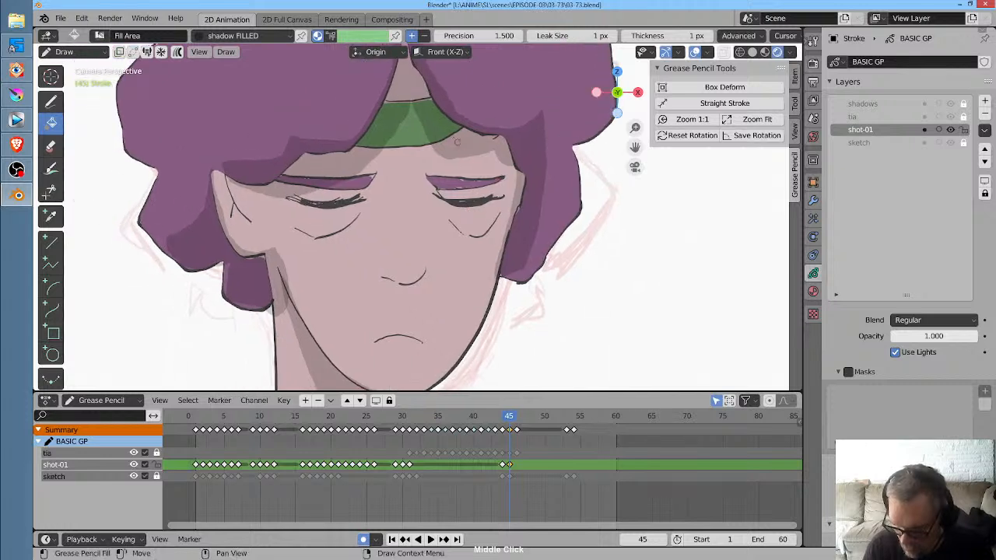
{"action": "left_click", "coordinate": [462, 146]}
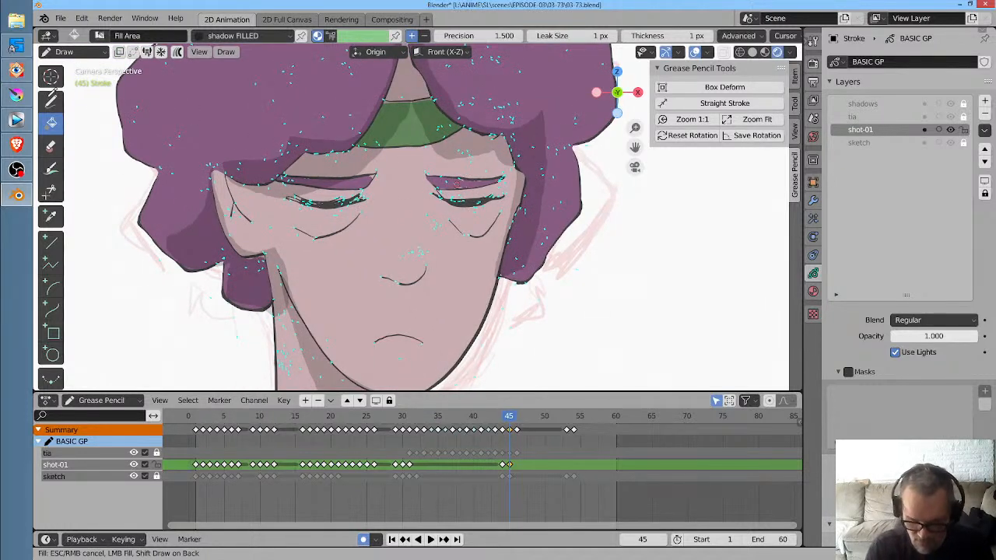
{"action": "left_click", "coordinate": [437, 173]}
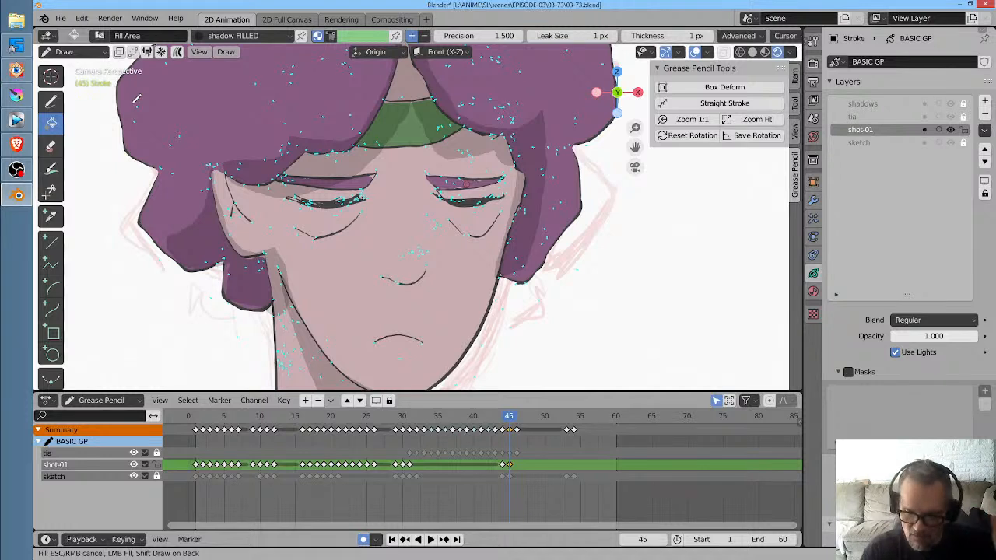
{"action": "left_click", "coordinate": [56, 99]}
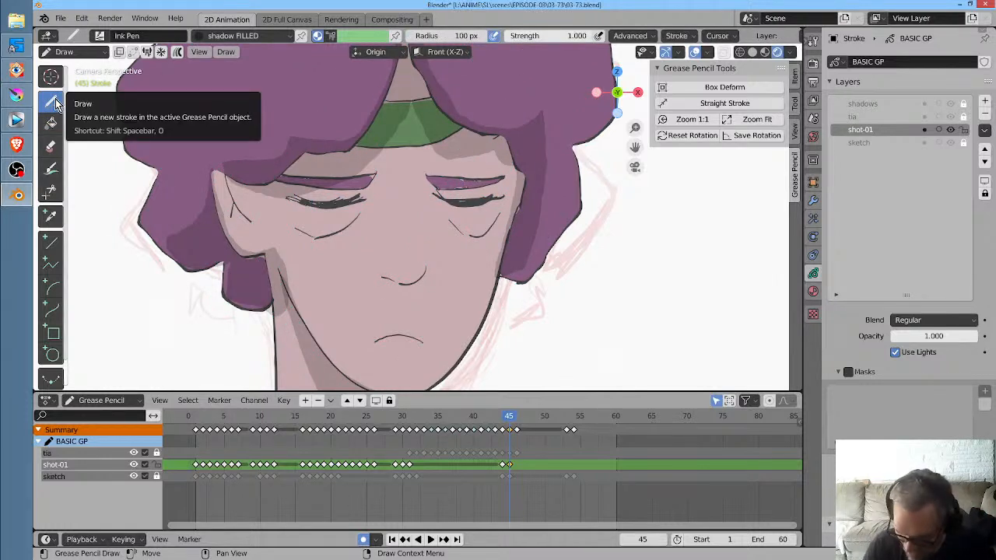
{"action": "mouse_move", "coordinate": [475, 179]}
{"action": "left_mouse_down", "text": "ctrl"}
{"action": "mouse_move", "coordinate": [456, 192]}
{"action": "mouse_move", "coordinate": [449, 178]}
{"action": "left_mouse_up", "text": "ctrl"}
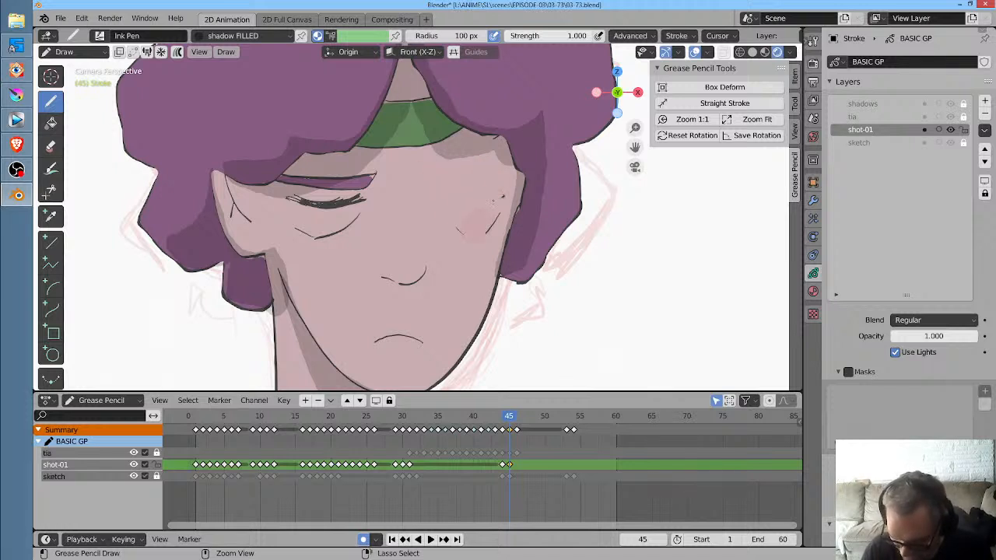
{"action": "mouse_move", "coordinate": [380, 187]}
{"action": "left_mouse_down", "text": "ctrl"}
{"action": "mouse_move", "coordinate": [318, 179]}
{"action": "mouse_move", "coordinate": [320, 207]}
{"action": "left_mouse_up", "text": "ctrl"}
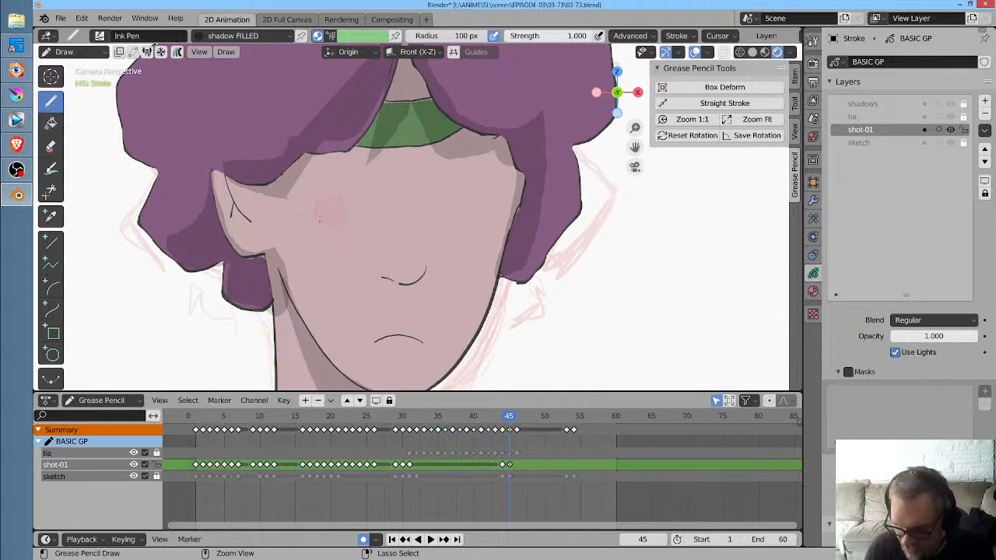
In Edit Mode, delete the shadow strokes around the fringe and forehead at frame 45, and hide the shot-01 layer to expose the sketch
{"action": "scroll", "coordinate": [387, 199], "scroll_direction": "down", "scroll_amount": 2}
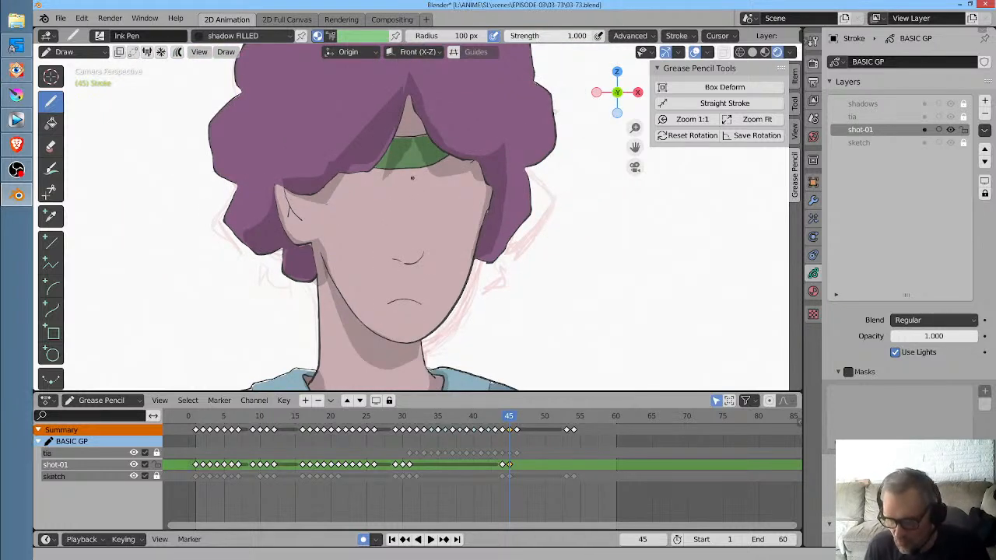
{"action": "middle_click_drag", "start_coordinate": [412, 178], "coordinate": [402, 201], "text": "shift"}
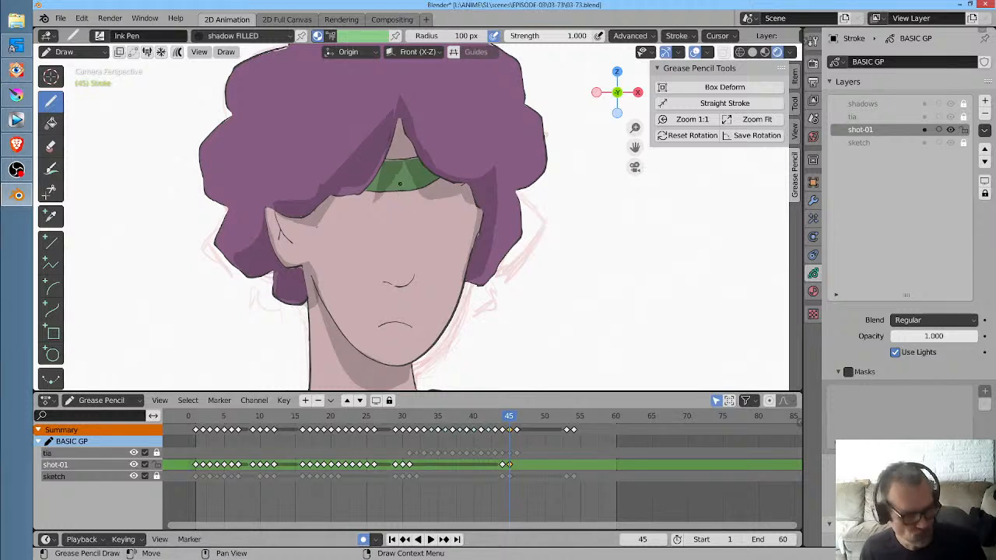
{"action": "key", "text": "Tab"}
{"action": "left_click", "coordinate": [354, 161]}
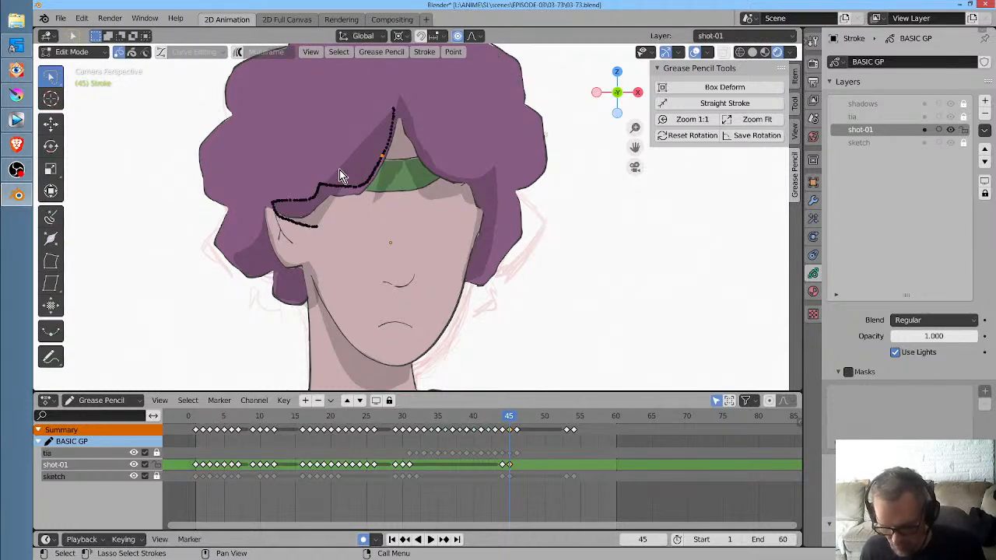
{"action": "key", "text": "x"}
{"action": "left_click", "coordinate": [339, 173]}
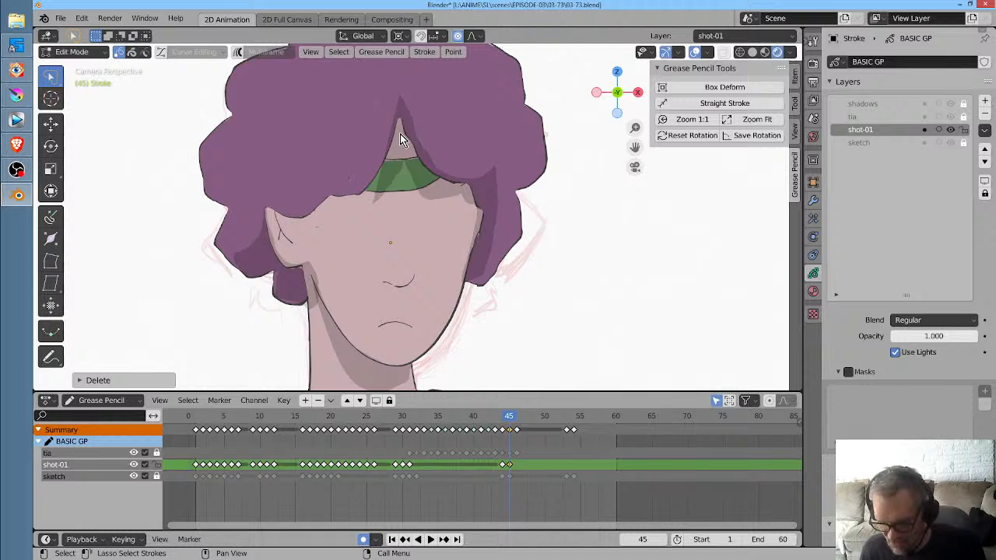
{"action": "left_click", "coordinate": [375, 200]}
{"action": "key", "text": "x"}
{"action": "left_click", "coordinate": [375, 200]}
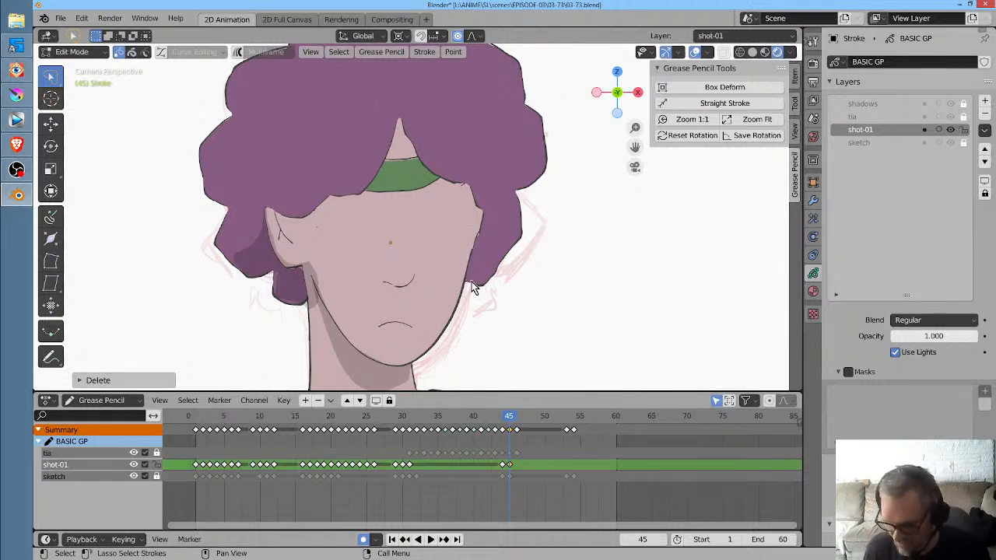
{"action": "left_click", "coordinate": [950, 131]}
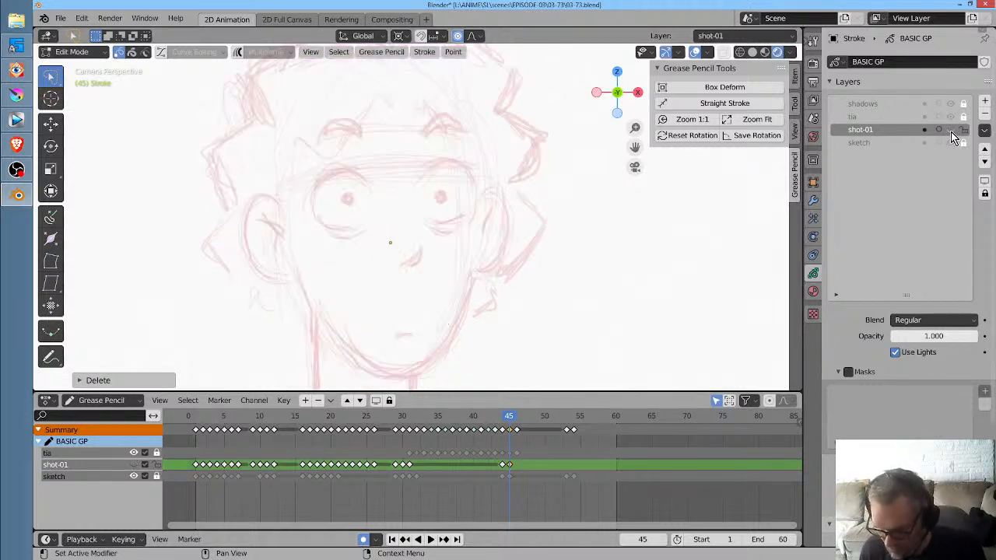
Show the shot-01 layer again, switch to Sculpt Mode, and grab the headband slightly upward on the frame 45 head
{"action": "left_click", "coordinate": [951, 130]}
{"action": "left_click", "coordinate": [950, 130]}
{"action": "left_click", "coordinate": [951, 131]}
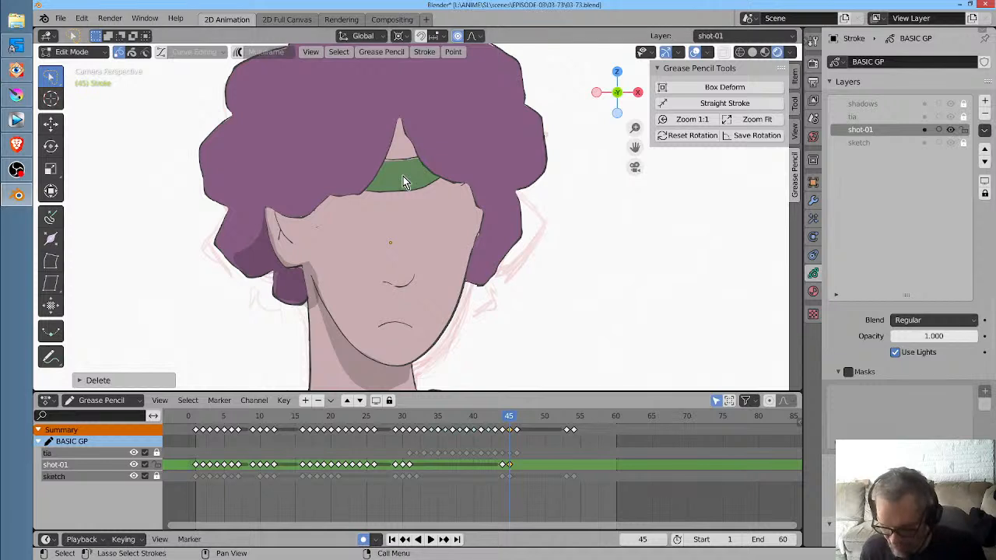
{"action": "mouse_move", "coordinate": [403, 175]}
{"action": "middle_mouse_down", "text": "shift"}
{"action": "mouse_move", "coordinate": [379, 209]}
{"action": "mouse_move", "coordinate": [387, 201]}
{"action": "middle_mouse_up", "text": "shift"}
{"action": "key", "text": "e"}
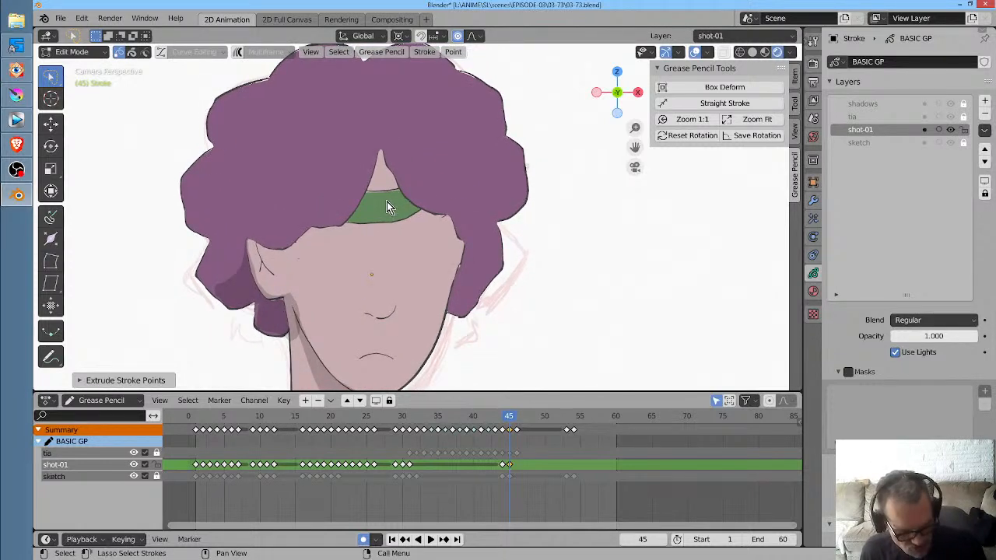
{"action": "key", "text": "Tab"}
{"action": "key", "text": "ctrl+Tab"}
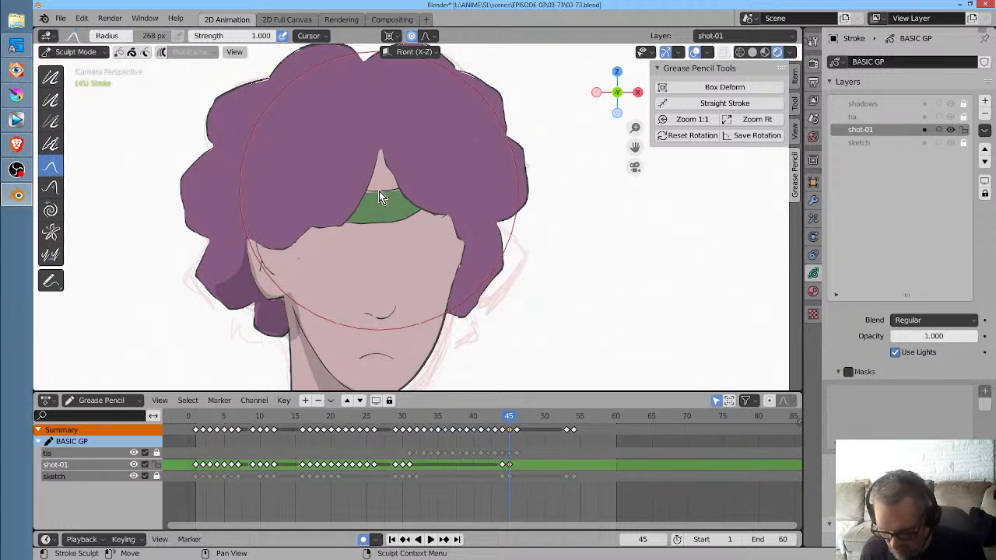
{"action": "left_click_drag", "start_coordinate": [376, 189], "coordinate": [372, 200]}
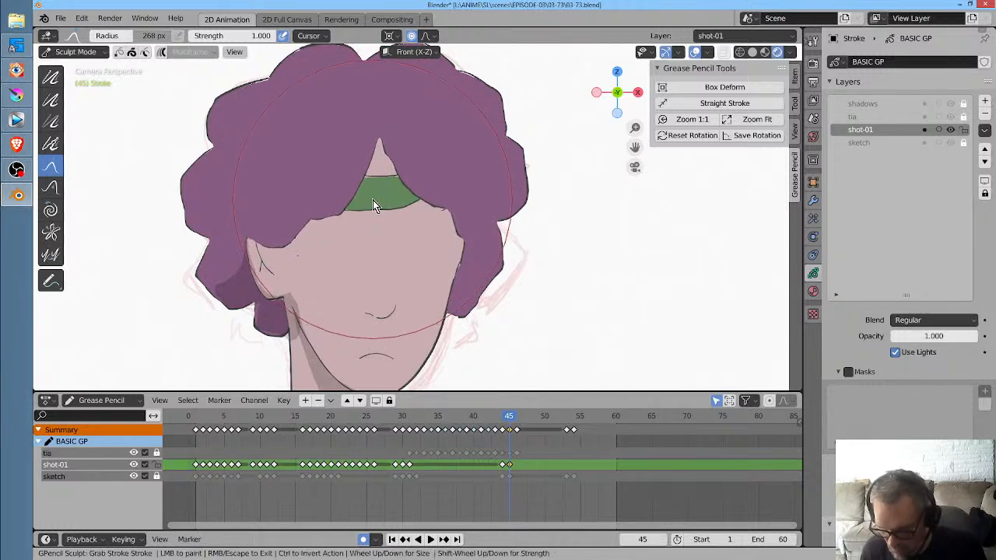
Move the sketch layer above shot-01 and set its opacity to about 0.649
{"action": "left_click", "coordinate": [889, 143]}
{"action": "left_click", "coordinate": [984, 149]}
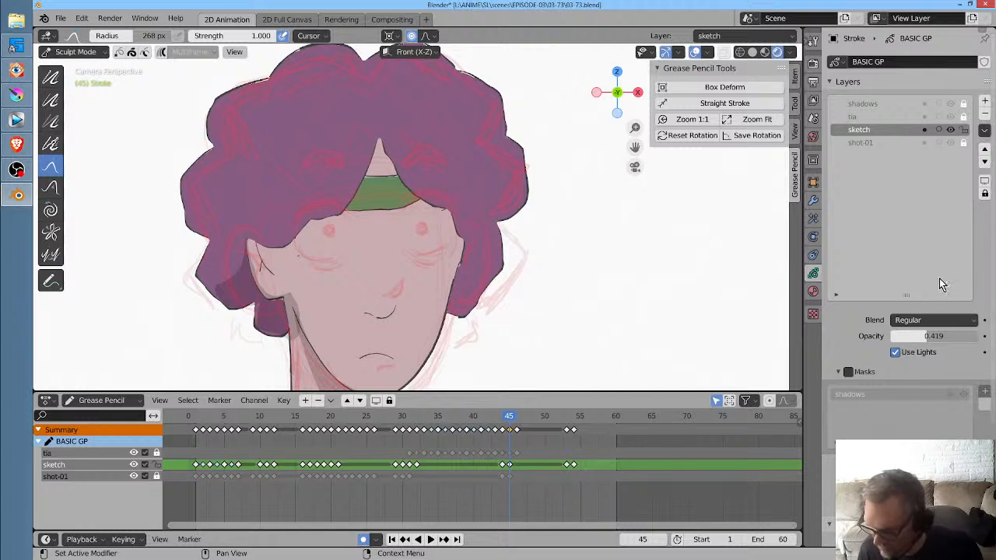
{"action": "left_click_drag", "start_coordinate": [927, 336], "coordinate": [950, 336]}
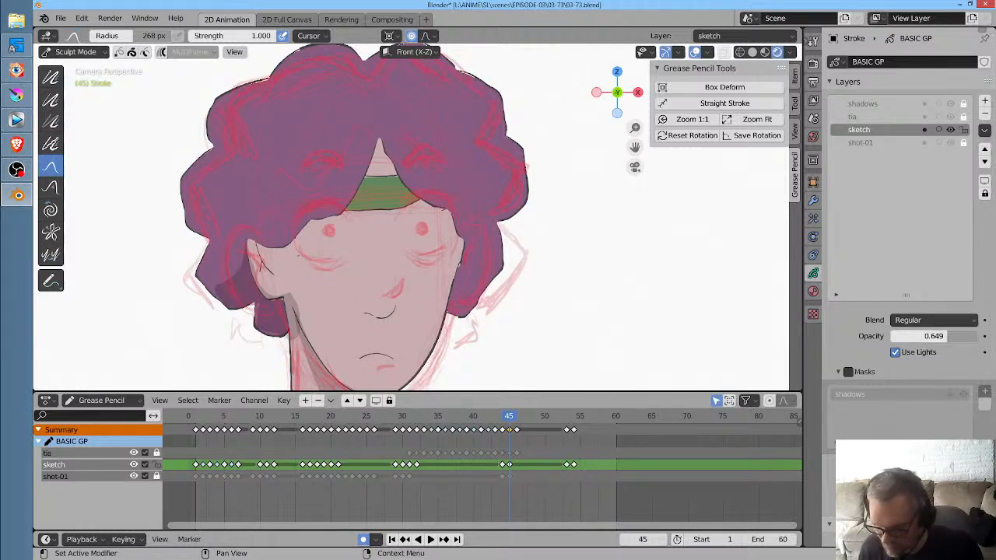
On the shot-01 layer, grab the headband and fringe parting at frame 45 upward to match the overlaid sketch
{"action": "left_click", "coordinate": [880, 144]}
{"action": "left_click_drag", "start_coordinate": [366, 190], "coordinate": [373, 165]}
{"action": "mouse_move", "coordinate": [337, 196]}
{"action": "left_mouse_down"}
{"action": "mouse_move", "coordinate": [415, 198]}
{"action": "mouse_move", "coordinate": [404, 197]}
{"action": "left_mouse_up"}
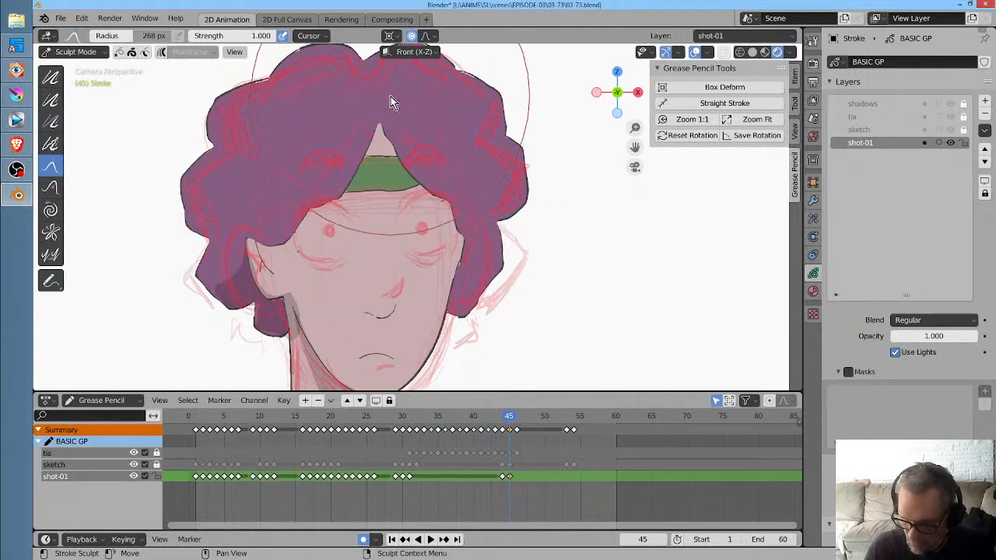
{"action": "middle_click_drag", "start_coordinate": [425, 139], "coordinate": [436, 176]}
{"action": "left_click_drag", "start_coordinate": [389, 111], "coordinate": [391, 109]}
{"action": "left_click_drag", "start_coordinate": [397, 239], "coordinate": [397, 252]}
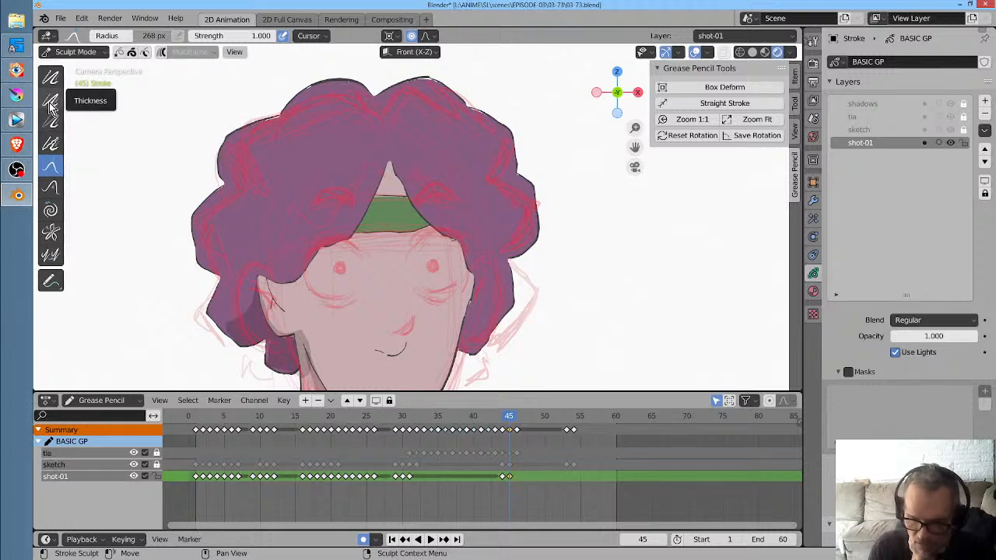
Set the Smooth brush radius to 107 px, try smoothing the headband edges, and undo the last smoothing stroke
{"action": "left_click", "coordinate": [53, 78]}
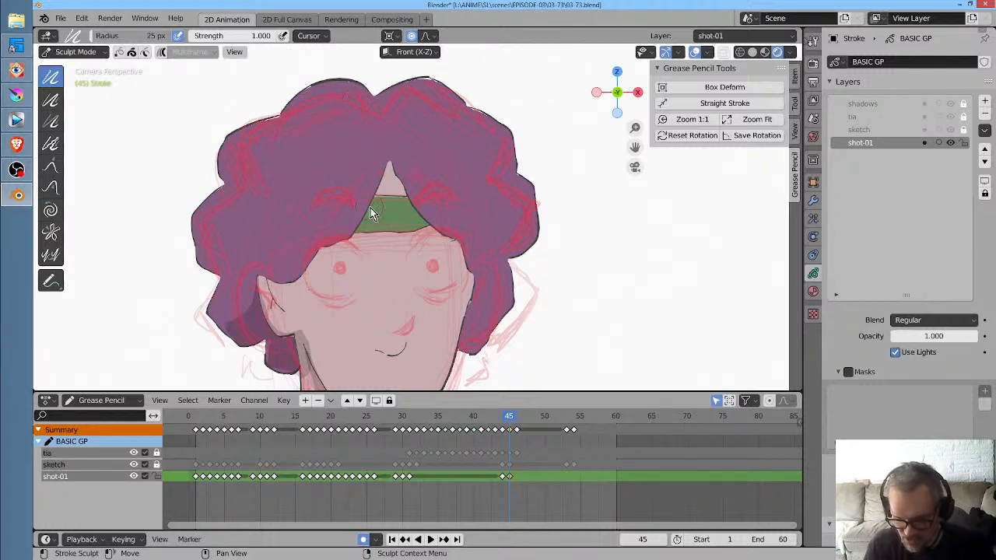
{"action": "left_click_drag", "start_coordinate": [95, 35], "coordinate": [110, 36]}
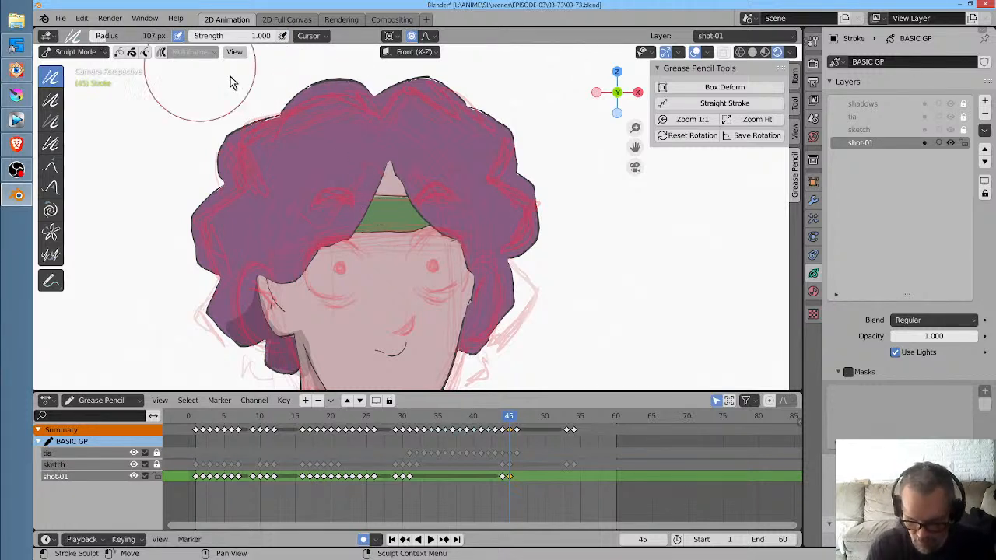
{"action": "left_click_drag", "start_coordinate": [399, 200], "coordinate": [401, 199]}
{"action": "left_click_drag", "start_coordinate": [409, 234], "coordinate": [410, 235]}
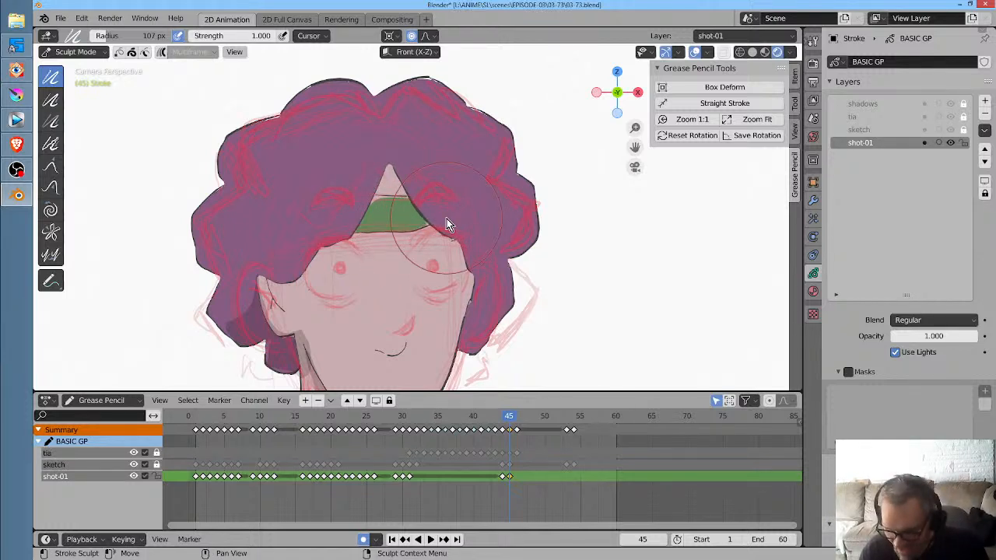
{"action": "key", "text": "ctrl+z"}
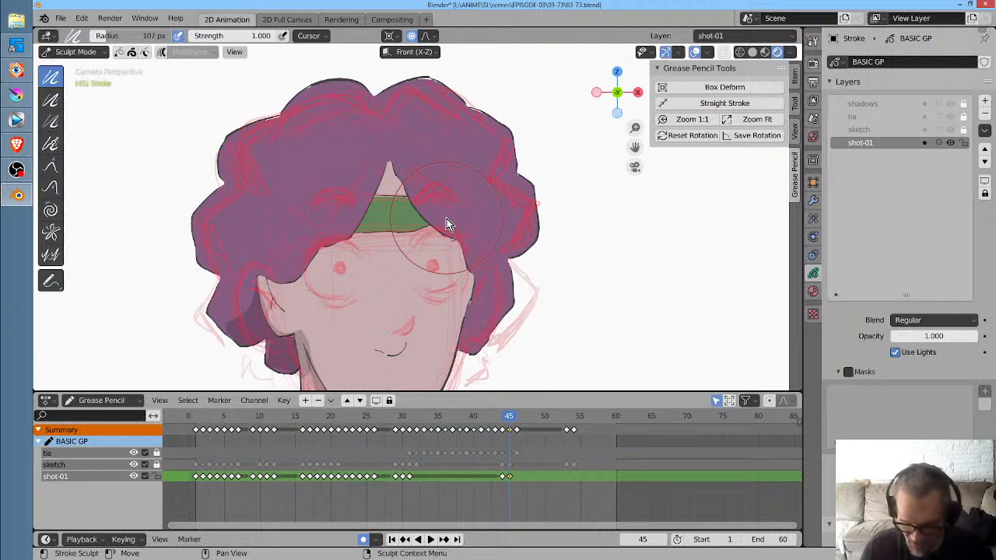
Work the headband's upper edge with the 50 px Pinch brush, and smooth its lower and upper edges with the Smooth brush
{"action": "left_click", "coordinate": [50, 167]}
{"action": "left_click", "coordinate": [51, 188]}
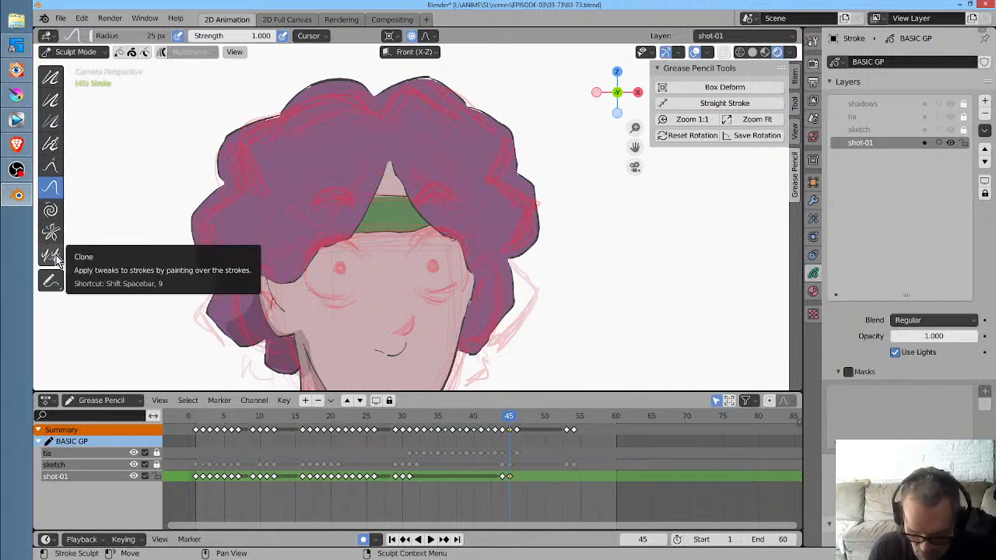
{"action": "left_click", "coordinate": [51, 234]}
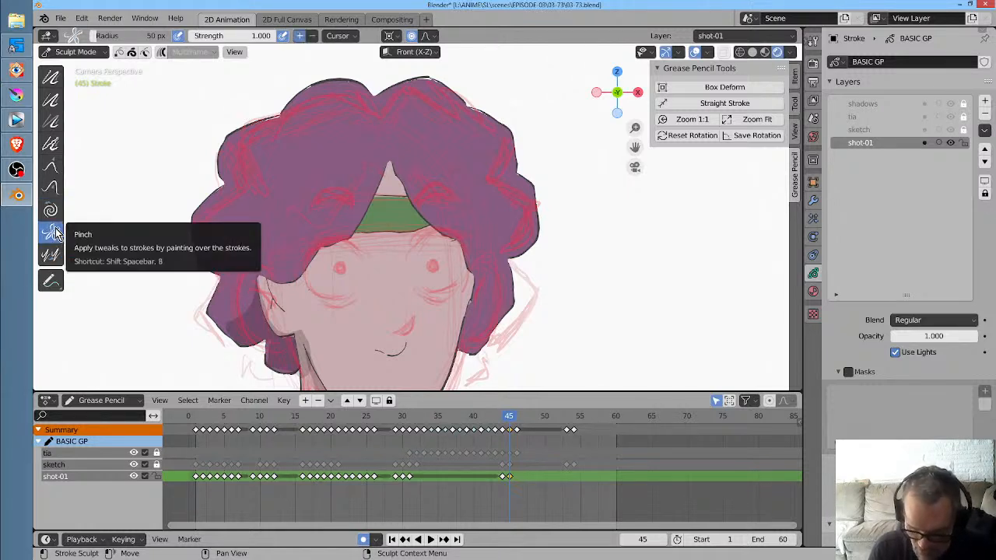
{"action": "scroll", "coordinate": [398, 208], "scroll_direction": "up", "scroll_amount": 5}
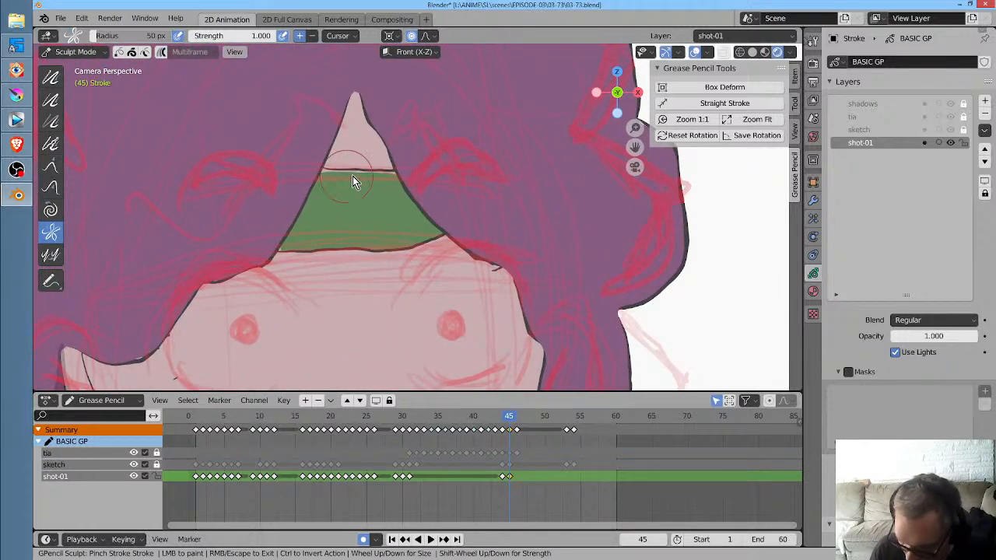
{"action": "mouse_move", "coordinate": [352, 176]}
{"action": "left_mouse_down"}
{"action": "mouse_move", "coordinate": [368, 177]}
{"action": "mouse_move", "coordinate": [356, 175]}
{"action": "left_mouse_up"}
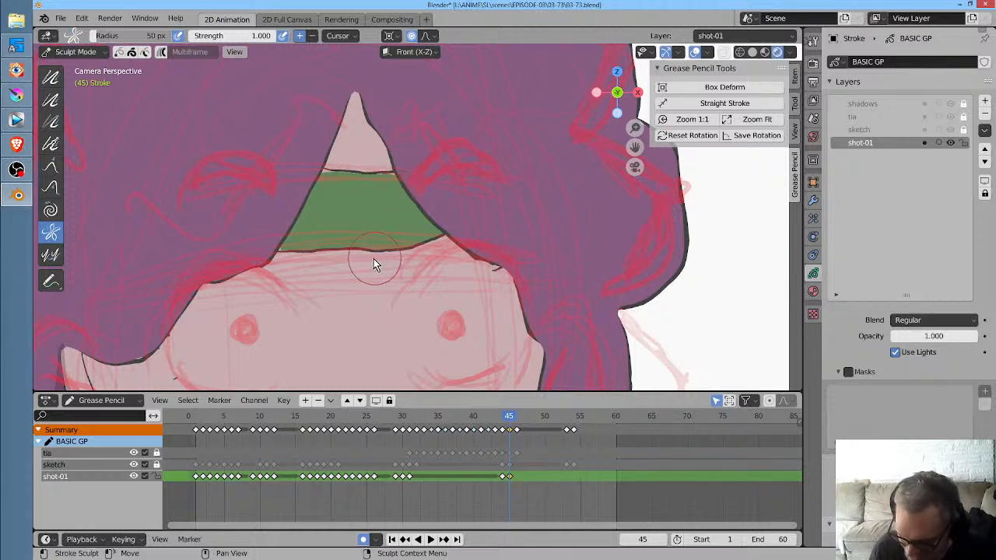
{"action": "left_click", "coordinate": [51, 76]}
{"action": "left_click_drag", "start_coordinate": [380, 255], "coordinate": [398, 251]}
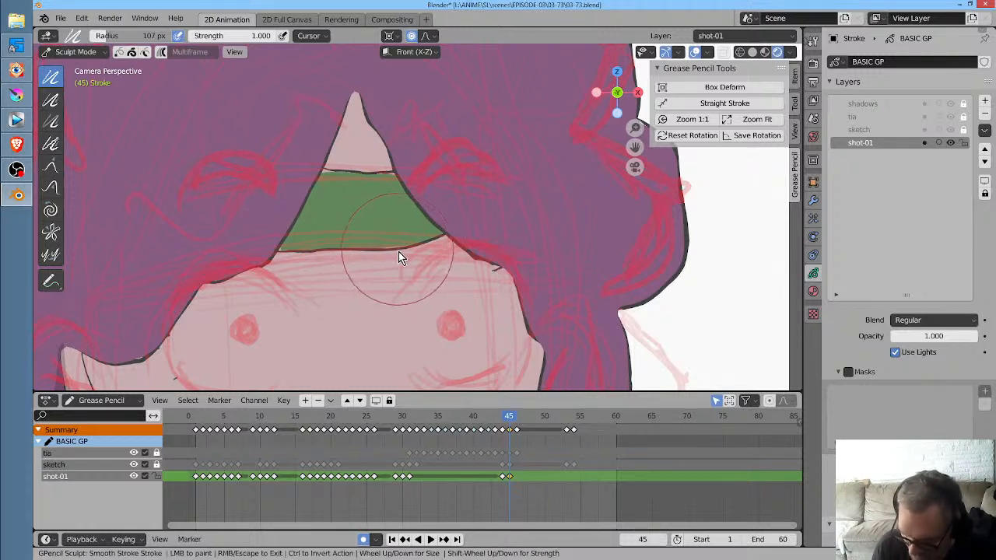
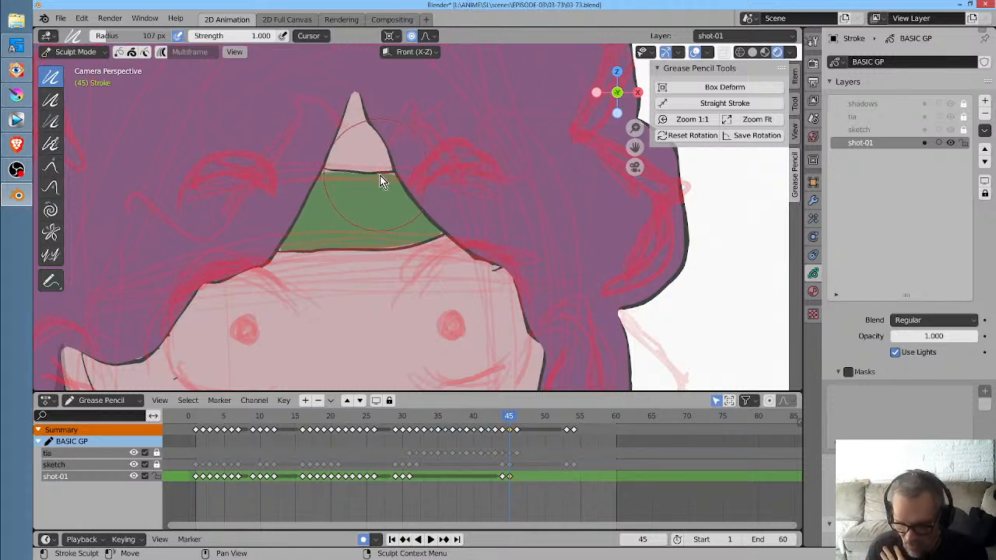
{"action": "mouse_move", "coordinate": [392, 172]}
{"action": "left_mouse_down"}
{"action": "mouse_move", "coordinate": [357, 164]}
{"action": "mouse_move", "coordinate": [360, 204]}
{"action": "mouse_move", "coordinate": [360, 169]}
{"action": "left_mouse_up"}
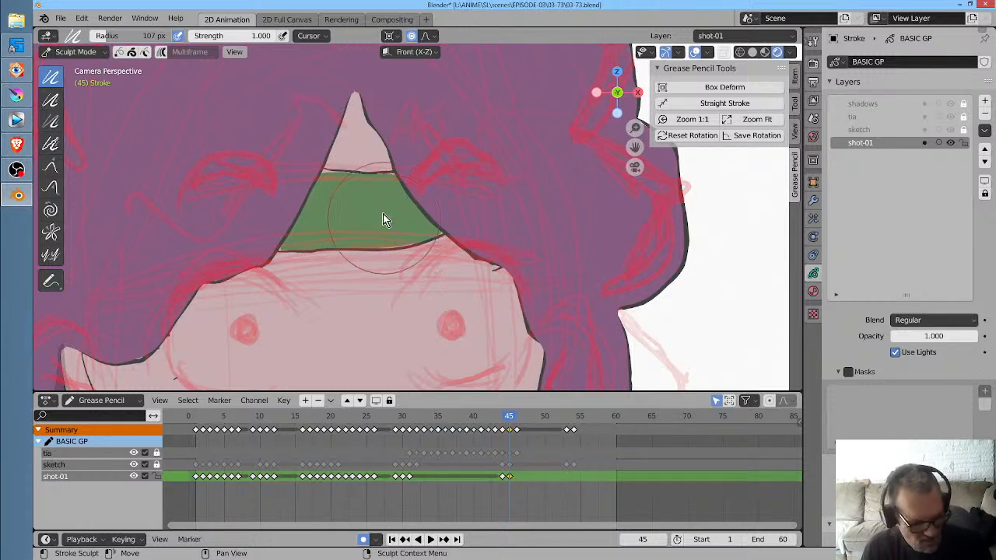
Reduce the Grab brush radius to 86 px and reshape the headband's edges to follow the sketch
{"action": "left_click", "coordinate": [52, 167]}
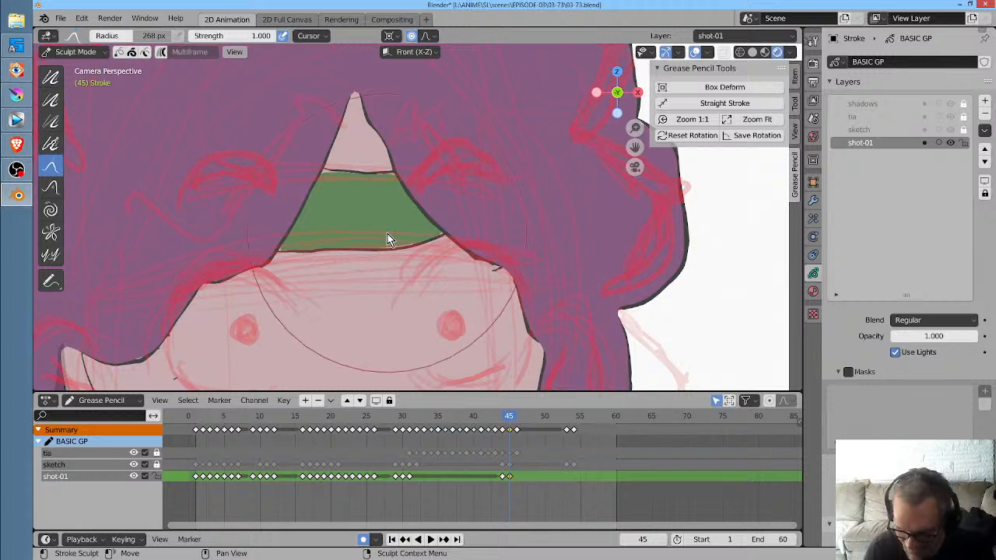
{"action": "key", "text": "f"}
{"action": "left_click", "coordinate": [302, 345]}
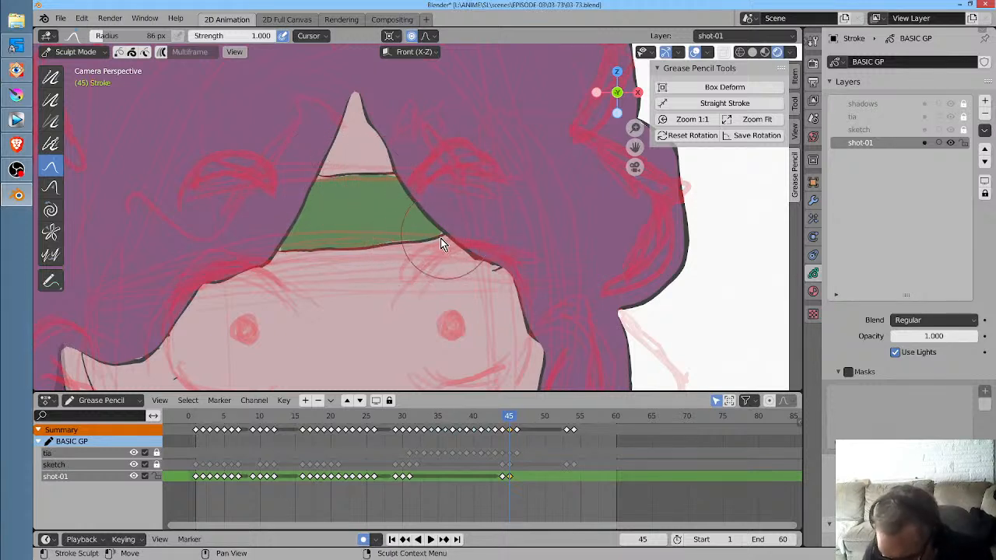
Grab the nose up toward the sketched nose and reshape the mouth into a flatter line matching the sketch
{"action": "middle_click_drag", "start_coordinate": [468, 223], "coordinate": [488, 178]}
{"action": "scroll", "coordinate": [437, 251], "scroll_direction": "down", "scroll_amount": 4}
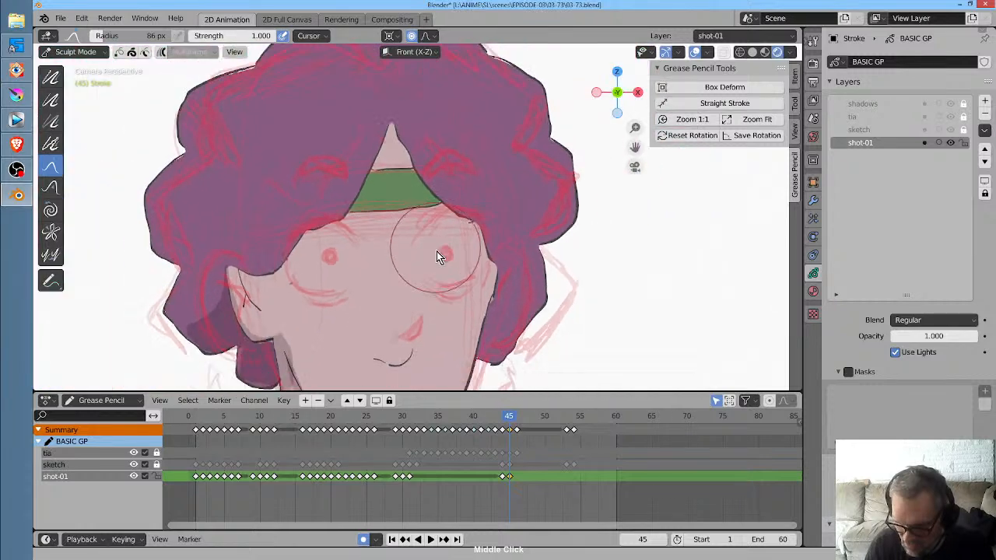
{"action": "middle_click_drag", "start_coordinate": [439, 290], "coordinate": [437, 198]}
{"action": "mouse_move", "coordinate": [401, 253]}
{"action": "left_mouse_down"}
{"action": "mouse_move", "coordinate": [395, 260]}
{"action": "mouse_move", "coordinate": [415, 240]}
{"action": "mouse_move", "coordinate": [391, 252]}
{"action": "mouse_move", "coordinate": [428, 231]}
{"action": "left_mouse_up"}
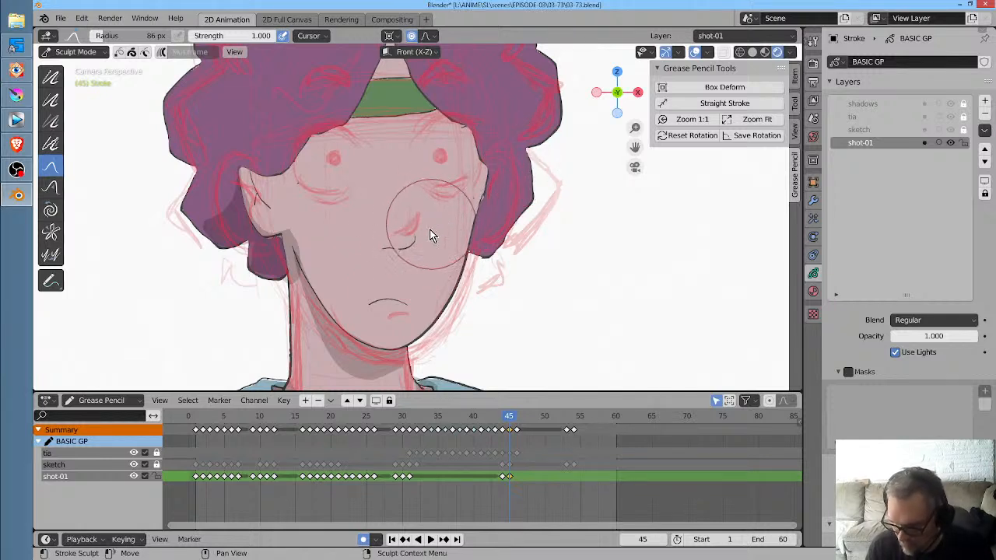
{"action": "mouse_move", "coordinate": [378, 284]}
{"action": "left_mouse_down"}
{"action": "mouse_move", "coordinate": [391, 298]}
{"action": "mouse_move", "coordinate": [374, 297]}
{"action": "mouse_move", "coordinate": [382, 300]}
{"action": "left_mouse_up"}
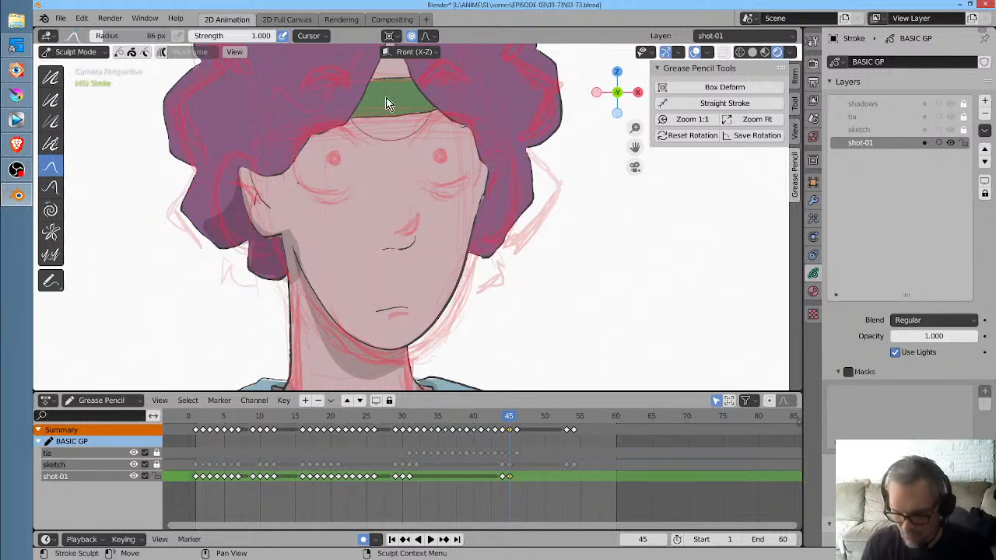
Switch to Draw mode with the Ink Pen brush and choose the charcoal ink material
{"action": "key", "text": "ctrl+Tab"}
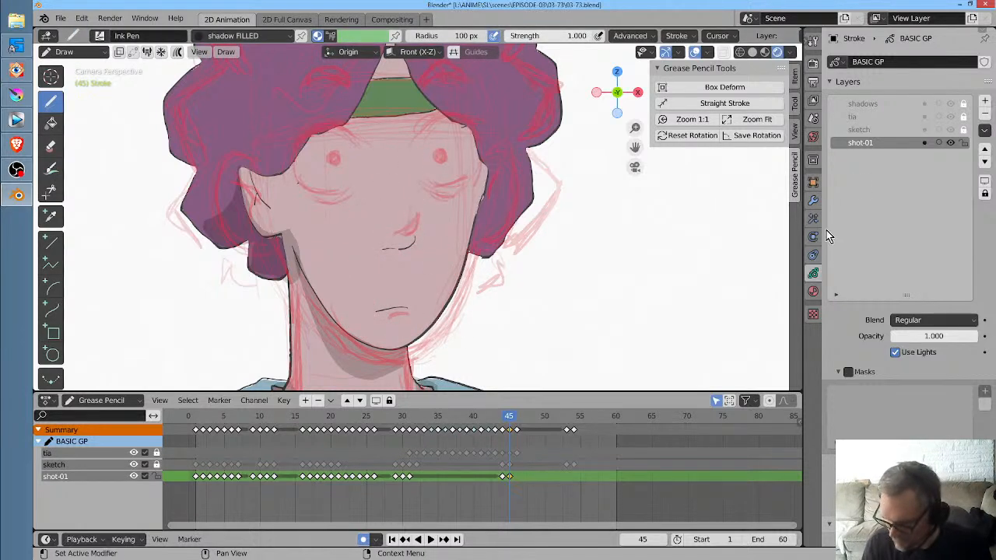
{"action": "left_click", "coordinate": [813, 292]}
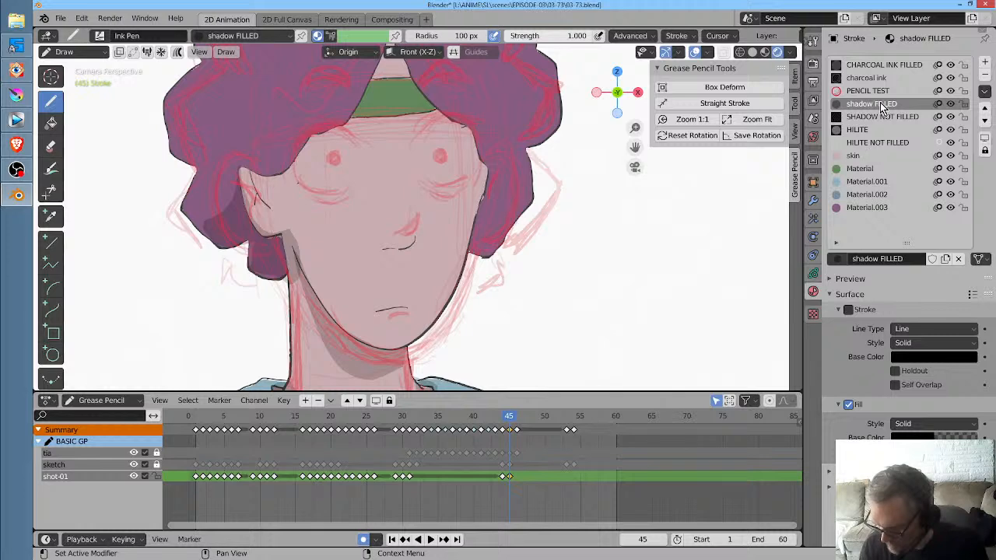
{"action": "left_click", "coordinate": [875, 78]}
{"action": "left_click", "coordinate": [813, 273]}
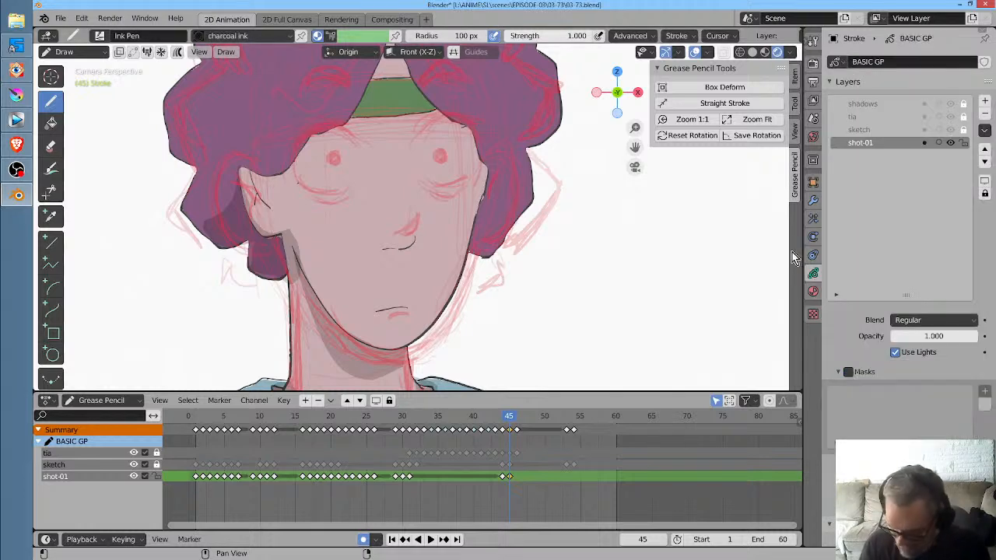
{"action": "mouse_move", "coordinate": [367, 179]}
{"action": "middle_mouse_down", "text": "ctrl"}
{"action": "mouse_move", "coordinate": [465, 141]}
{"action": "mouse_move", "coordinate": [427, 227]}
{"action": "middle_mouse_up", "text": "ctrl"}
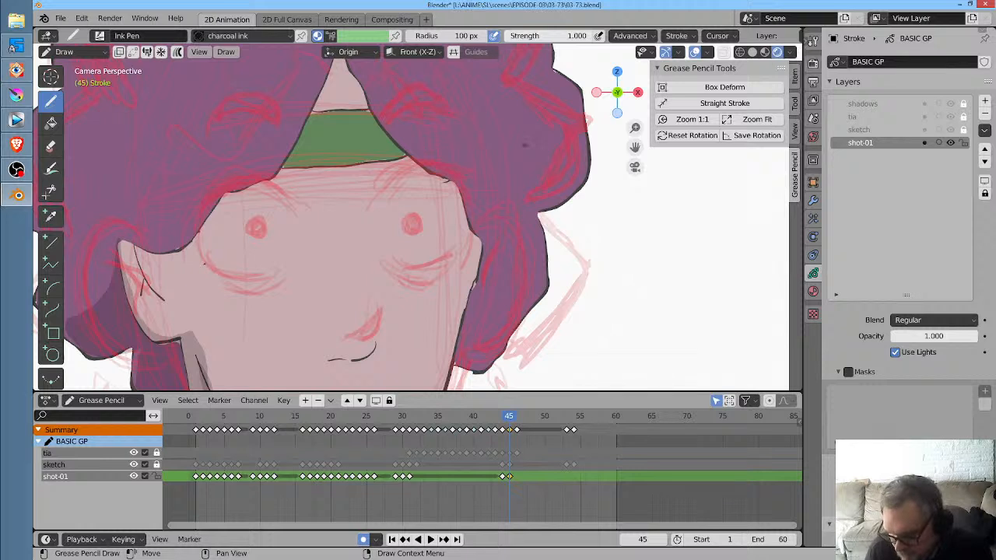
Add a new material after Material.003 with its stroke disabled and an off-white solid fill
{"action": "left_click", "coordinate": [813, 290]}
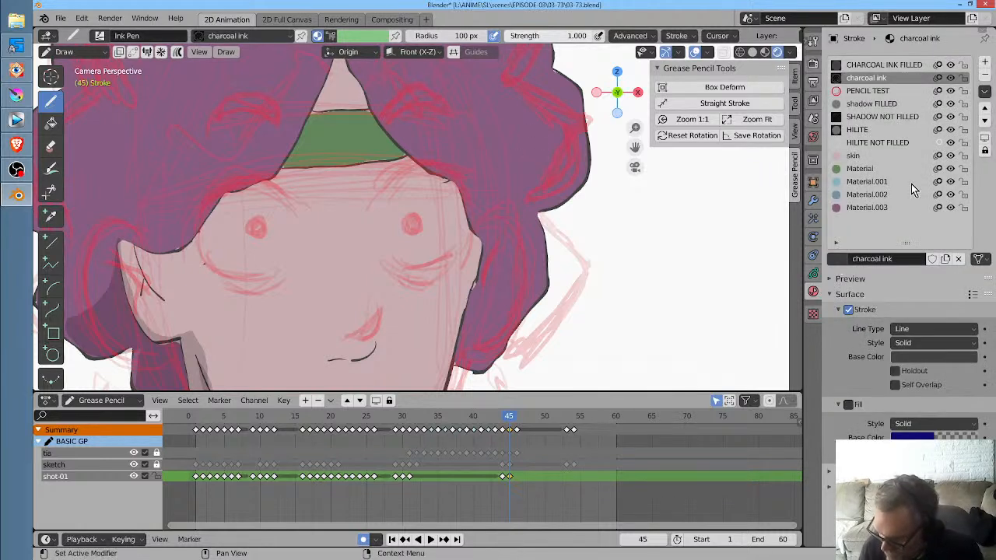
{"action": "left_click", "coordinate": [870, 209]}
{"action": "left_click", "coordinate": [984, 62]}
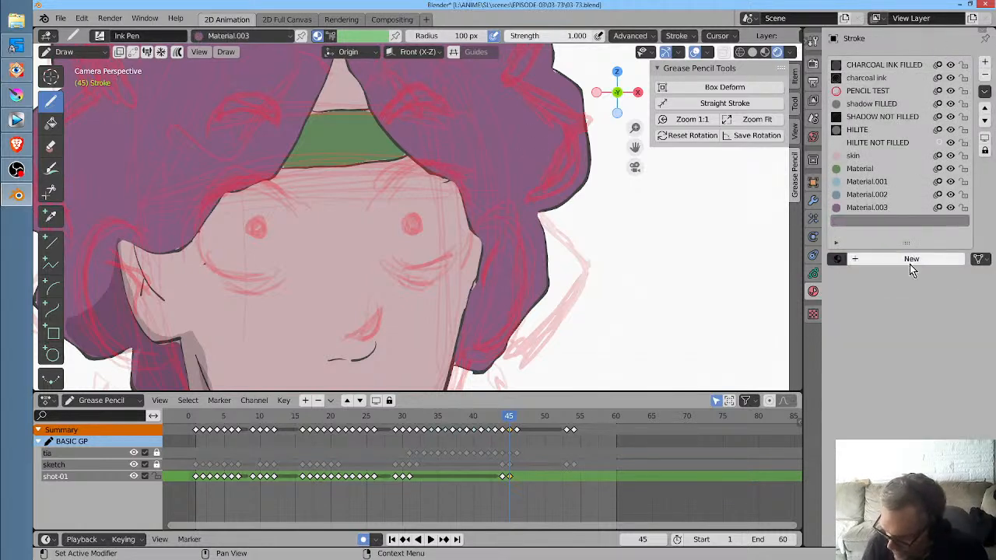
{"action": "left_click", "coordinate": [866, 259]}
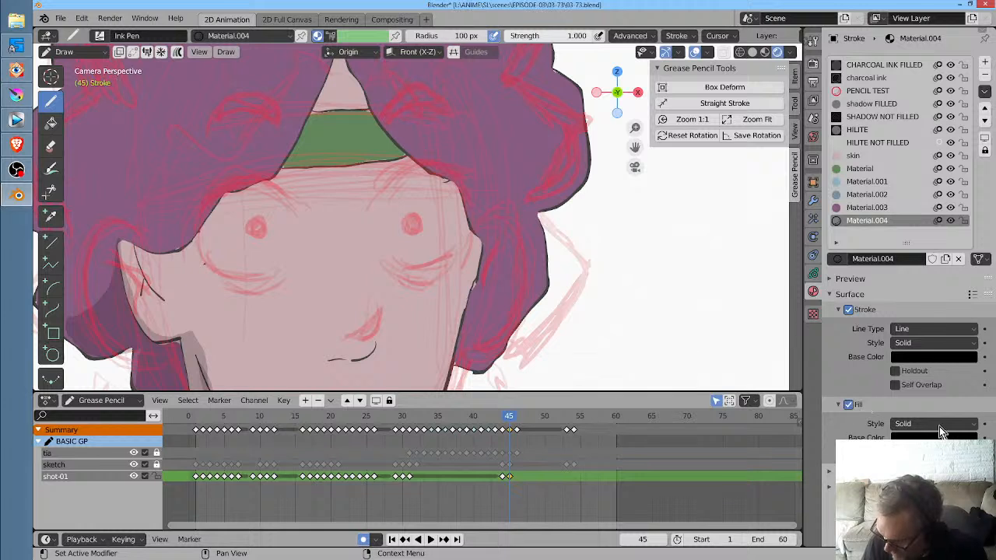
{"action": "left_click", "coordinate": [934, 356]}
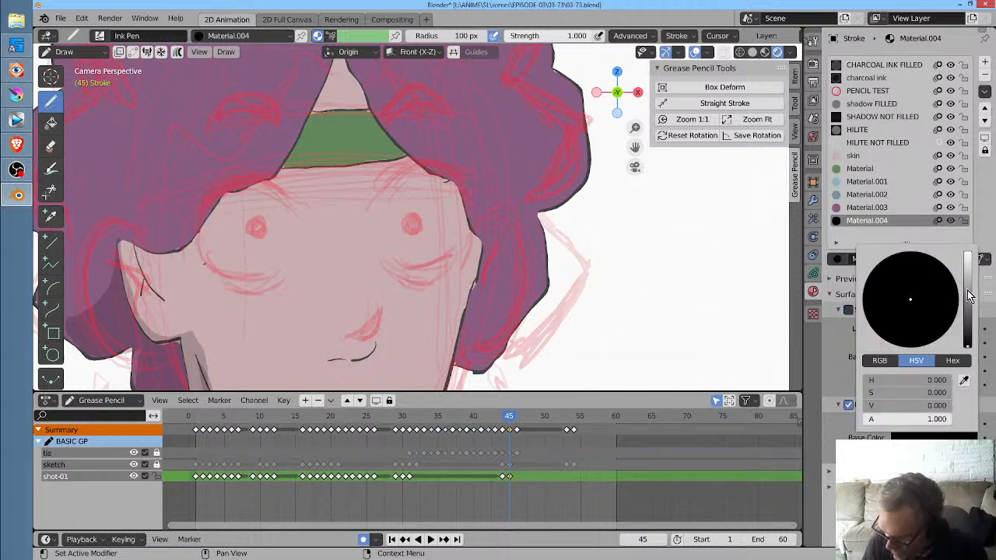
{"action": "mouse_move", "coordinate": [967, 305]}
{"action": "left_mouse_down"}
{"action": "mouse_move", "coordinate": [971, 262]}
{"action": "mouse_move", "coordinate": [970, 272]}
{"action": "left_mouse_up"}
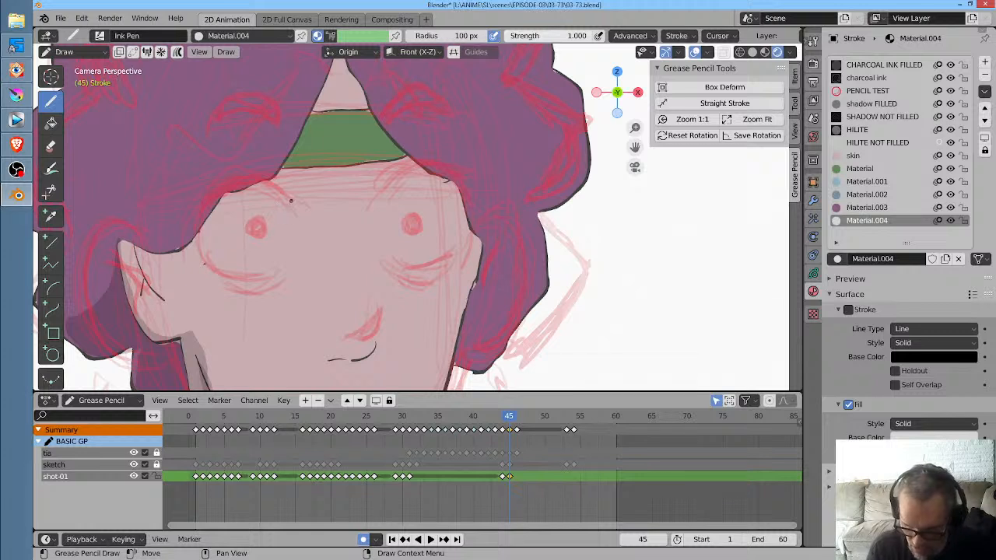
Draw a filled off-white circle over each sketched eye at frame 45, and select the charcoal ink material
{"action": "mouse_move", "coordinate": [276, 183]}
{"action": "left_mouse_down"}
{"action": "mouse_move", "coordinate": [214, 201]}
{"action": "mouse_move", "coordinate": [210, 249]}
{"action": "mouse_move", "coordinate": [254, 284]}
{"action": "mouse_move", "coordinate": [302, 199]}
{"action": "left_mouse_up"}
{"action": "mouse_move", "coordinate": [398, 166]}
{"action": "left_mouse_down"}
{"action": "mouse_move", "coordinate": [373, 229]}
{"action": "mouse_move", "coordinate": [428, 265]}
{"action": "mouse_move", "coordinate": [471, 226]}
{"action": "mouse_move", "coordinate": [455, 172]}
{"action": "left_mouse_up"}
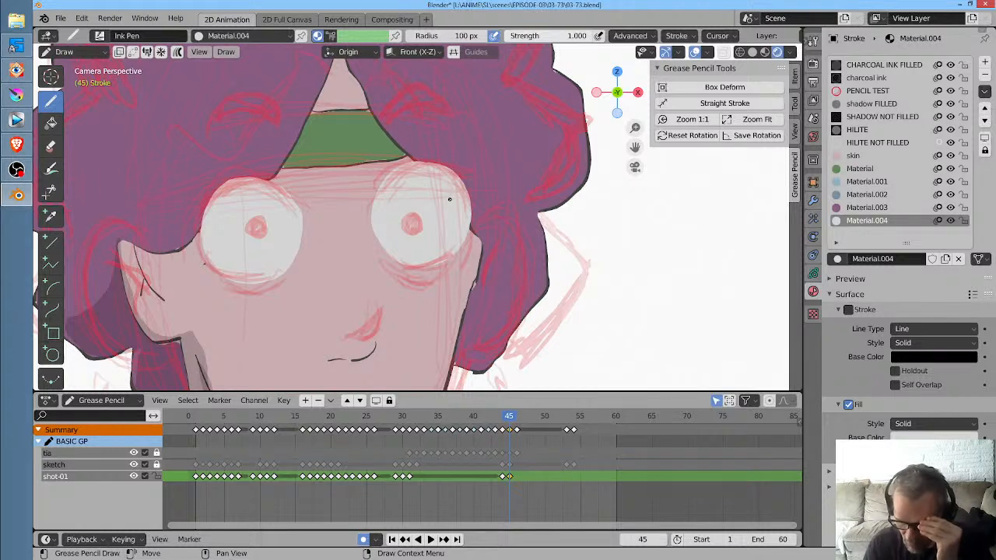
{"action": "left_click", "coordinate": [890, 78]}
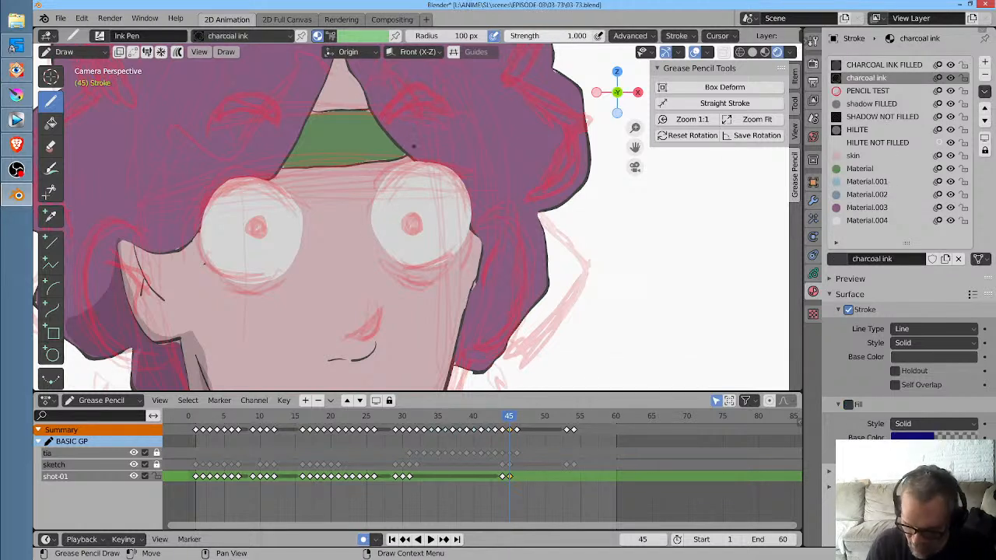
Ink loose charcoal lid lines along the upper and lower edges of both off-white eyes at frame 45
{"action": "left_click_drag", "start_coordinate": [373, 197], "coordinate": [413, 170]}
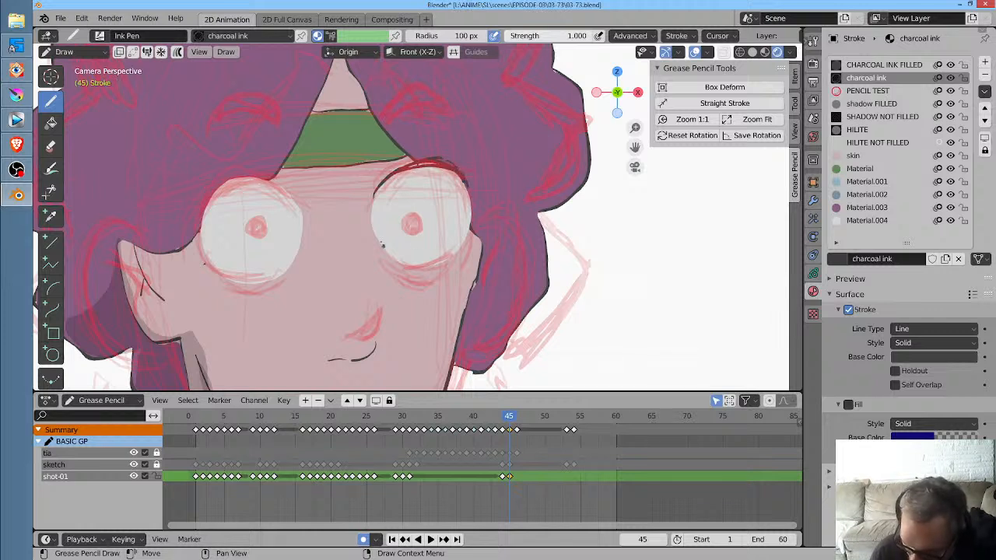
{"action": "left_click_drag", "start_coordinate": [393, 264], "coordinate": [455, 259]}
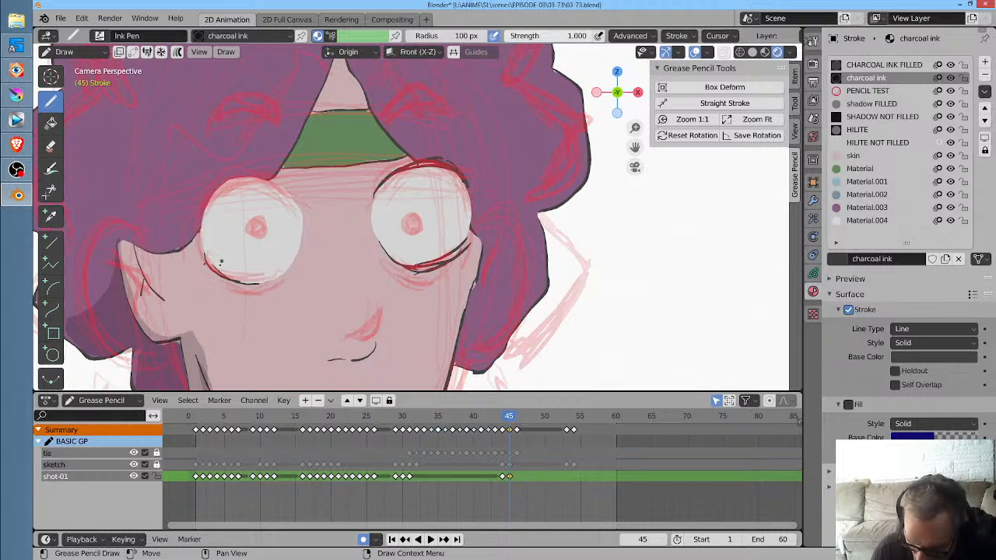
{"action": "left_click_drag", "start_coordinate": [226, 281], "coordinate": [288, 277]}
{"action": "left_click_drag", "start_coordinate": [208, 204], "coordinate": [271, 170]}
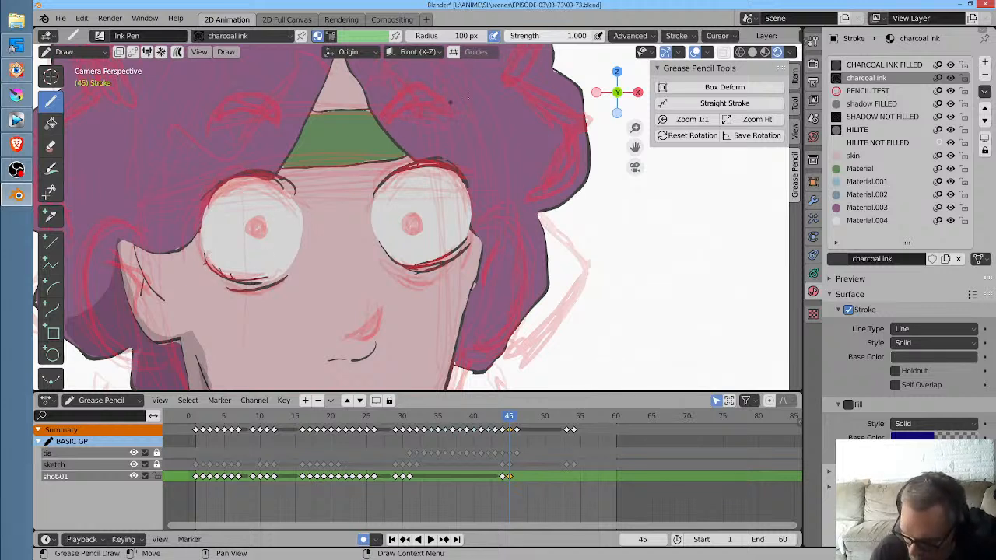
{"action": "middle_click_drag", "start_coordinate": [450, 102], "coordinate": [450, 207], "text": "shift"}
{"action": "mouse_move", "coordinate": [274, 213]}
{"action": "left_mouse_down"}
{"action": "mouse_move", "coordinate": [234, 191]}
{"action": "mouse_move", "coordinate": [194, 245]}
{"action": "mouse_move", "coordinate": [277, 223]}
{"action": "left_mouse_up"}
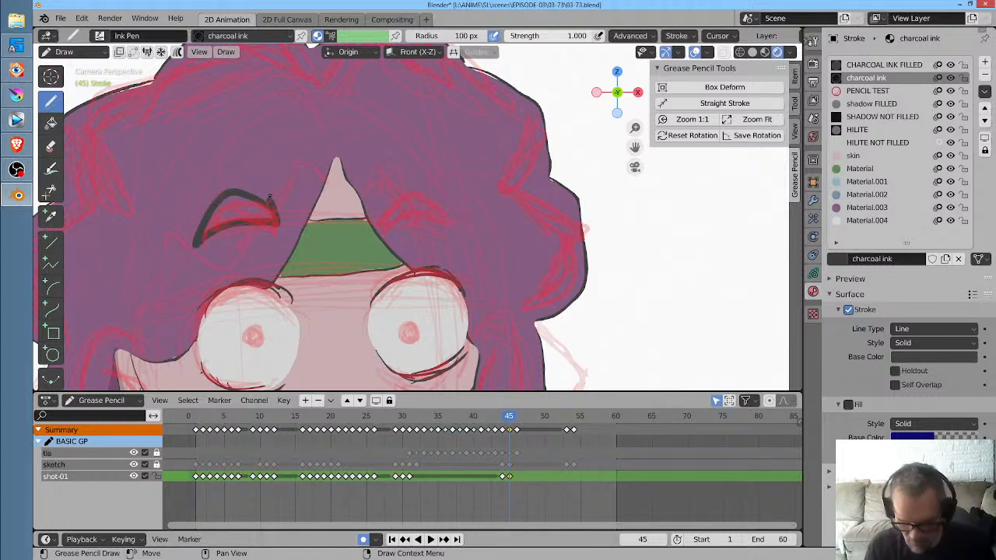
{"action": "key", "text": "ctrl+z"}
{"action": "key", "text": "ctrl+z"}
{"action": "left_click_drag", "start_coordinate": [215, 209], "coordinate": [267, 225]}
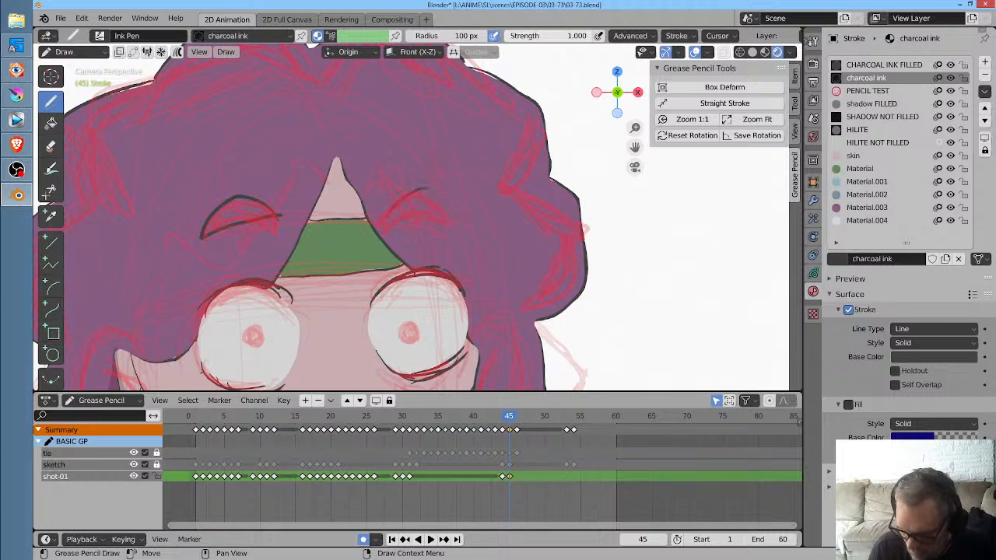
{"action": "left_click_drag", "start_coordinate": [452, 232], "coordinate": [388, 216]}
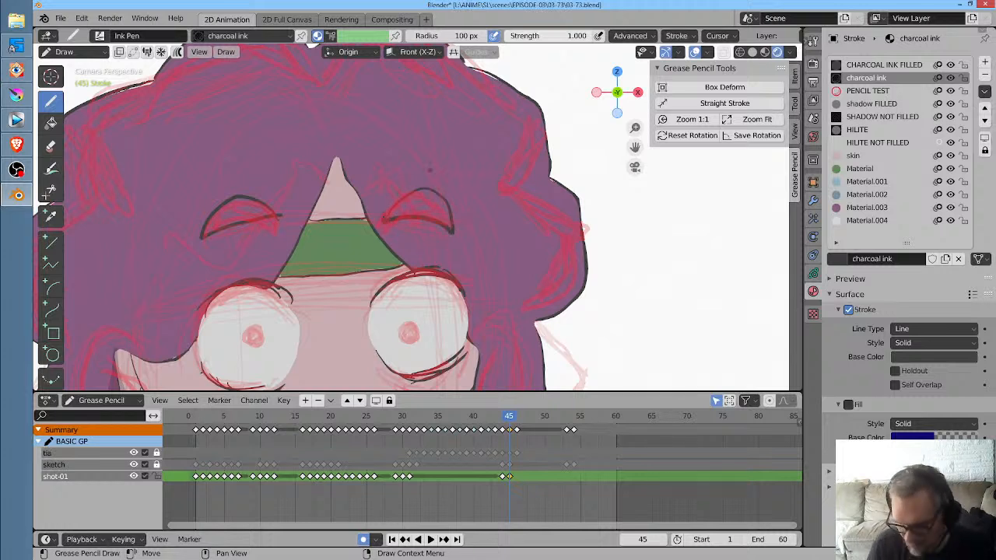
{"action": "key", "text": "ctrl+z"}
{"action": "key", "text": "ctrl+z"}
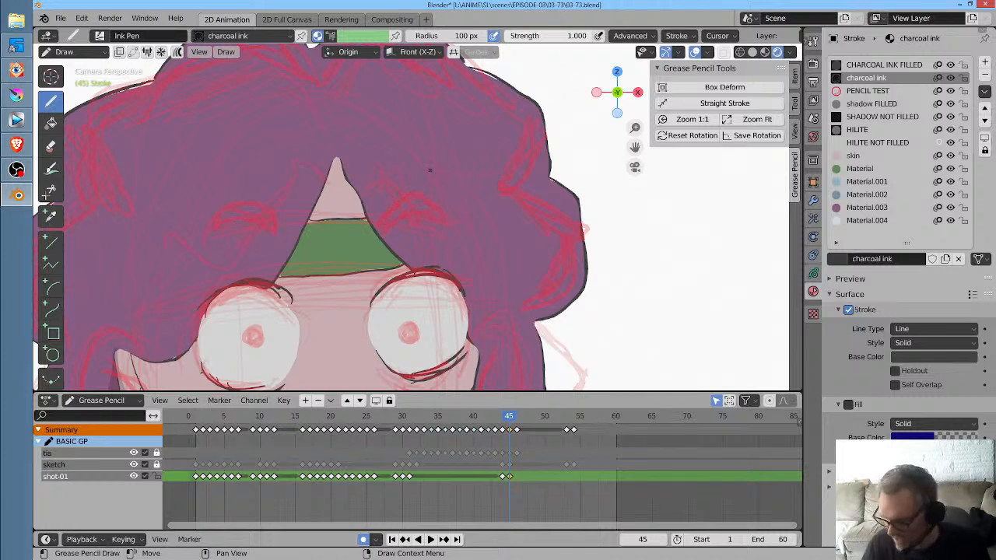
Move the sketch layer below shot-01 and ink a ringed pupil in each eye on the shot-01 layer
{"action": "left_click", "coordinate": [814, 272]}
{"action": "left_click", "coordinate": [897, 129]}
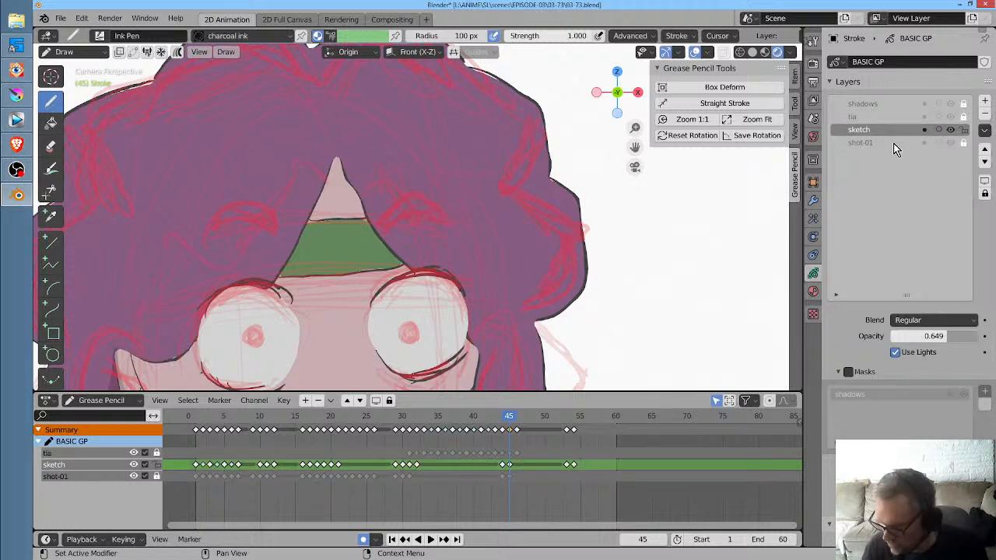
{"action": "left_click", "coordinate": [901, 143]}
{"action": "left_click", "coordinate": [903, 129]}
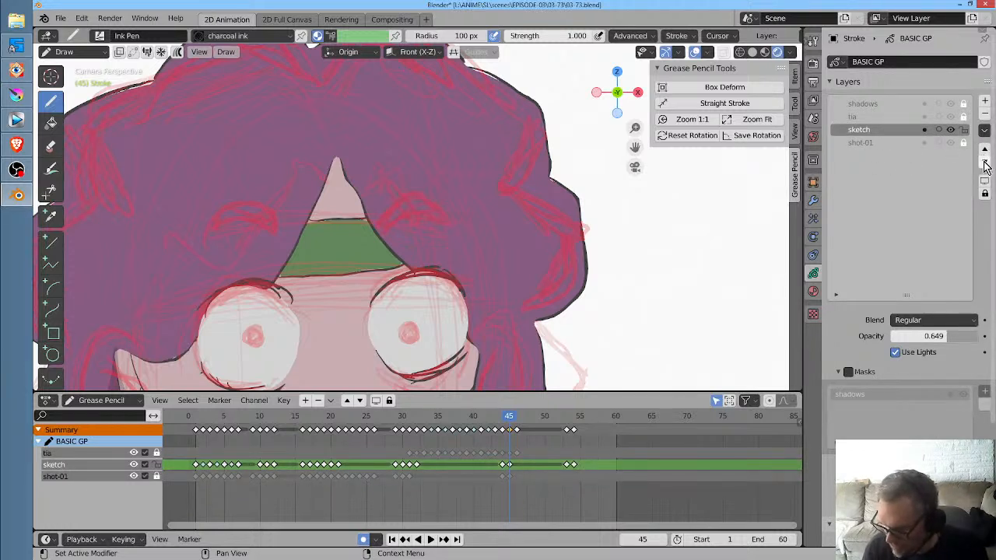
{"action": "left_click", "coordinate": [984, 165]}
{"action": "left_click", "coordinate": [876, 129]}
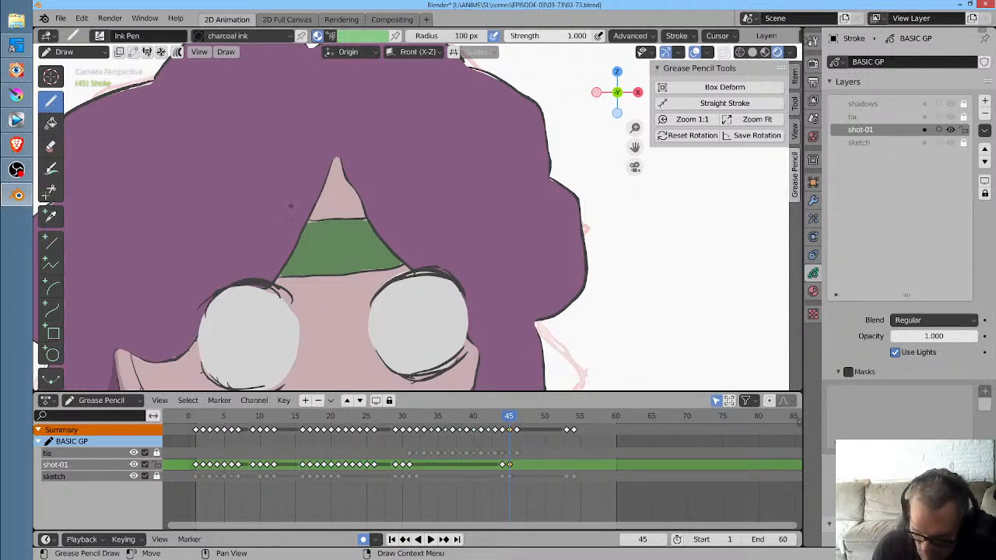
{"action": "scroll", "coordinate": [290, 207], "scroll_direction": "down", "scroll_amount": 3}
{"action": "middle_click_drag", "start_coordinate": [315, 296], "coordinate": [328, 237]}
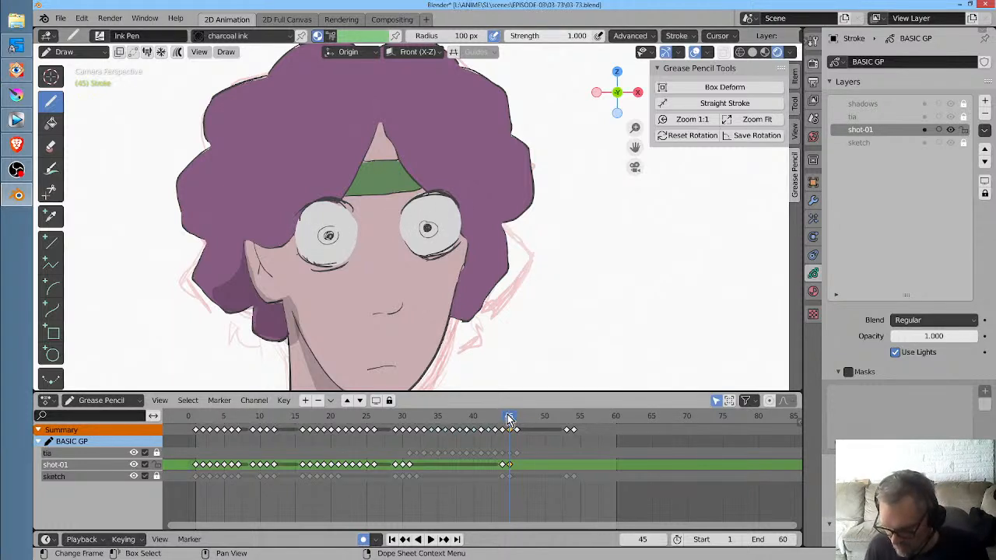
Go to frame 46, move the sketch layer back above shot-01 and lower its opacity to 0.396
{"action": "left_click_drag", "start_coordinate": [510, 417], "coordinate": [516, 414]}
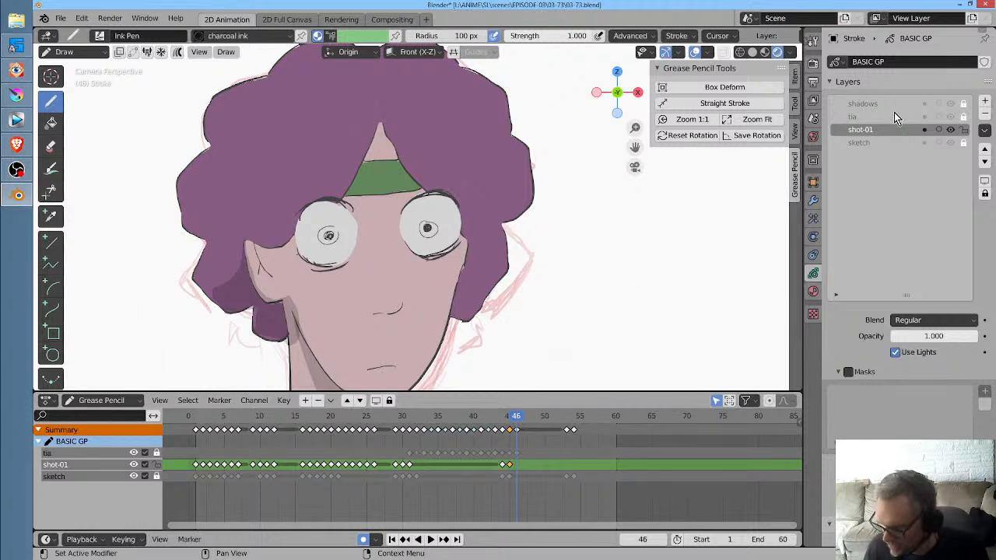
{"action": "left_click", "coordinate": [880, 144]}
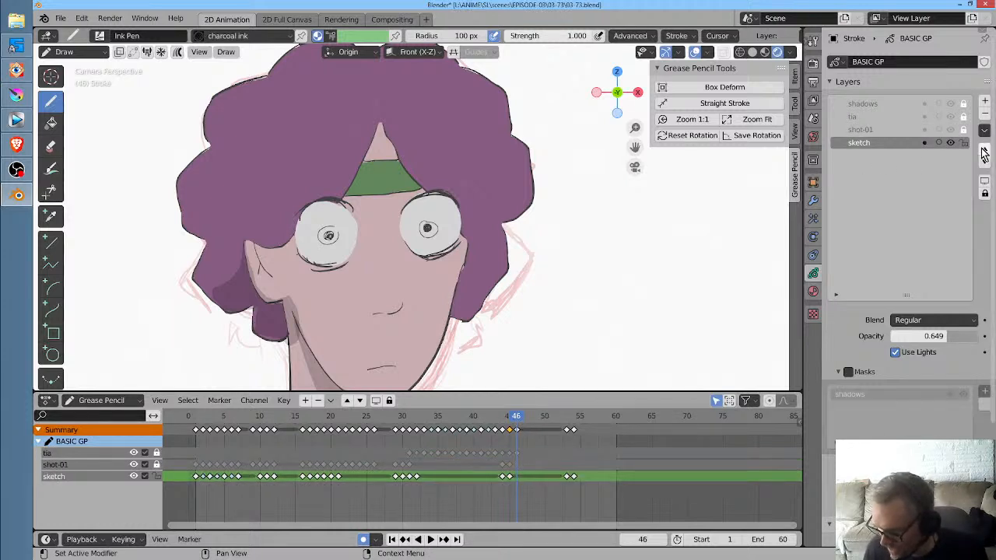
{"action": "left_click", "coordinate": [984, 148]}
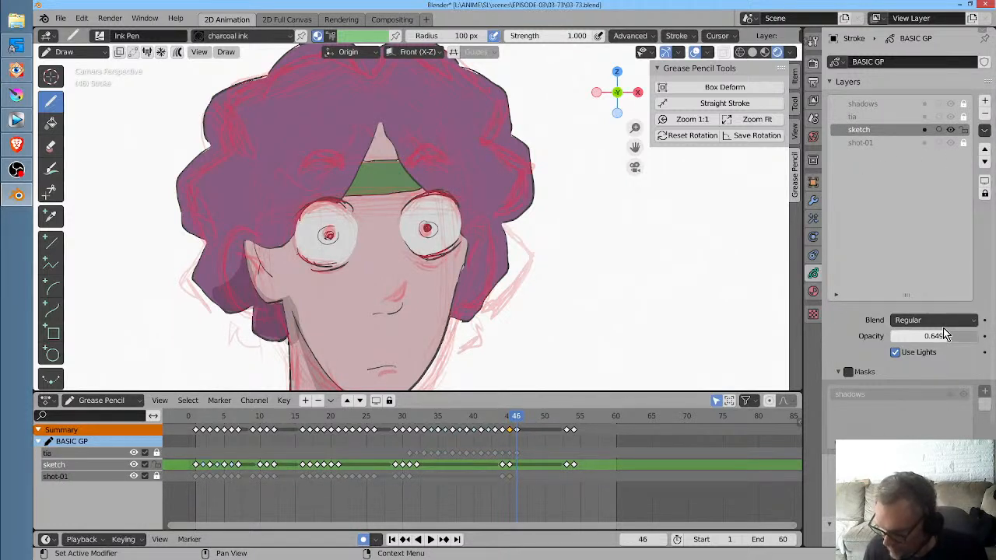
{"action": "left_click_drag", "start_coordinate": [941, 342], "coordinate": [911, 343]}
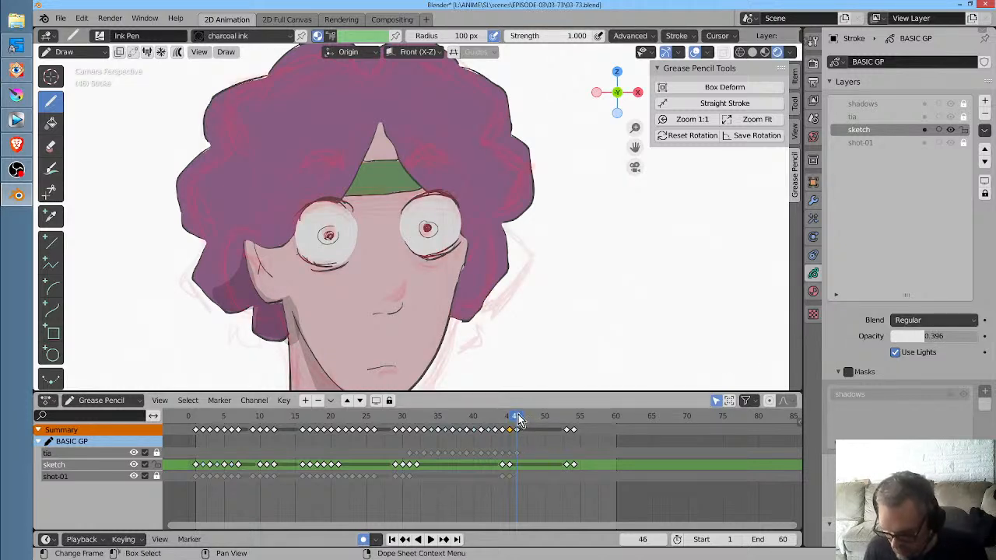
Play the animation from frame 30 and scrub frames 43 to 46 to check the head-raising motion
{"action": "key", "text": "space"}
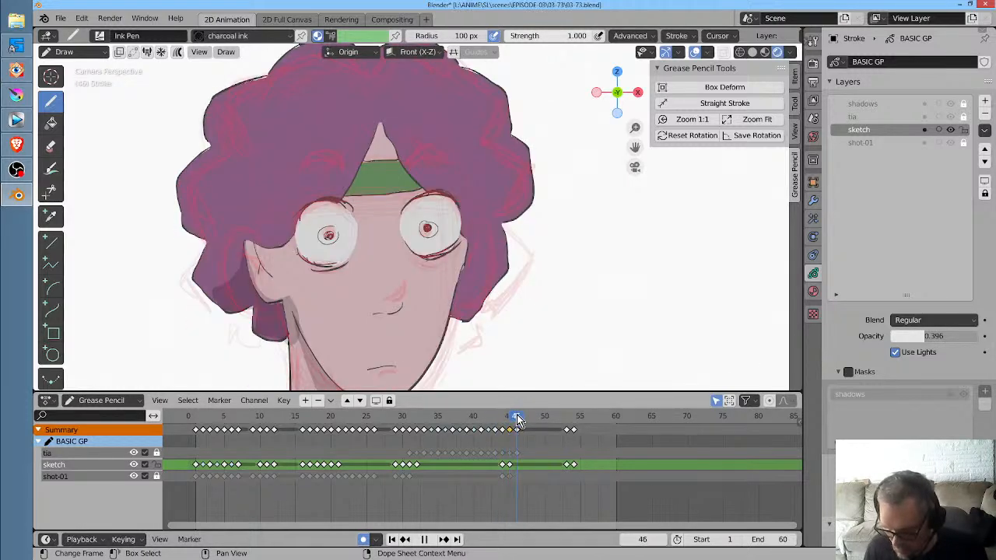
{"action": "mouse_move", "coordinate": [519, 420]}
{"action": "left_mouse_down"}
{"action": "mouse_move", "coordinate": [576, 425]}
{"action": "mouse_move", "coordinate": [509, 424]}
{"action": "left_mouse_up"}
{"action": "key", "text": "space"}
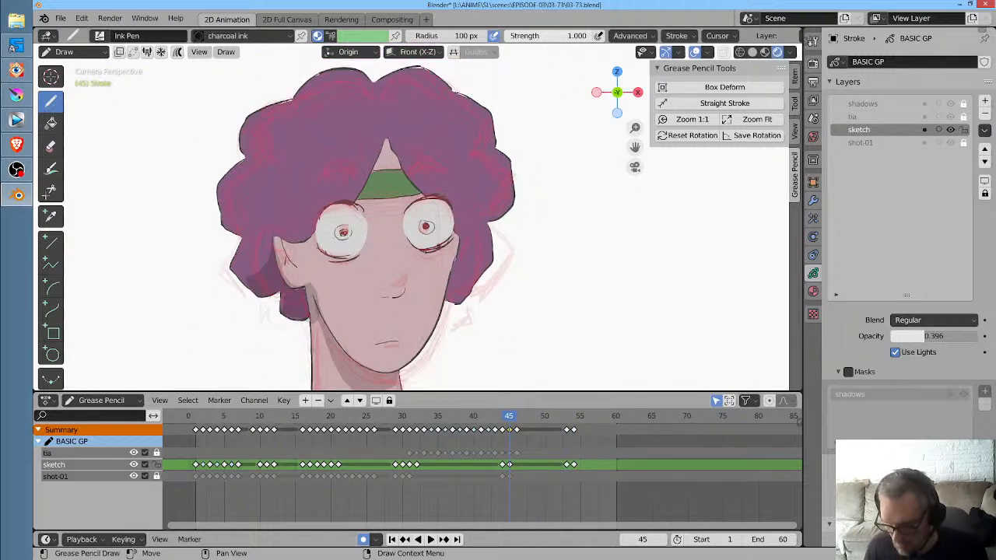
{"action": "scroll", "coordinate": [467, 293], "scroll_direction": "down", "scroll_amount": 3}
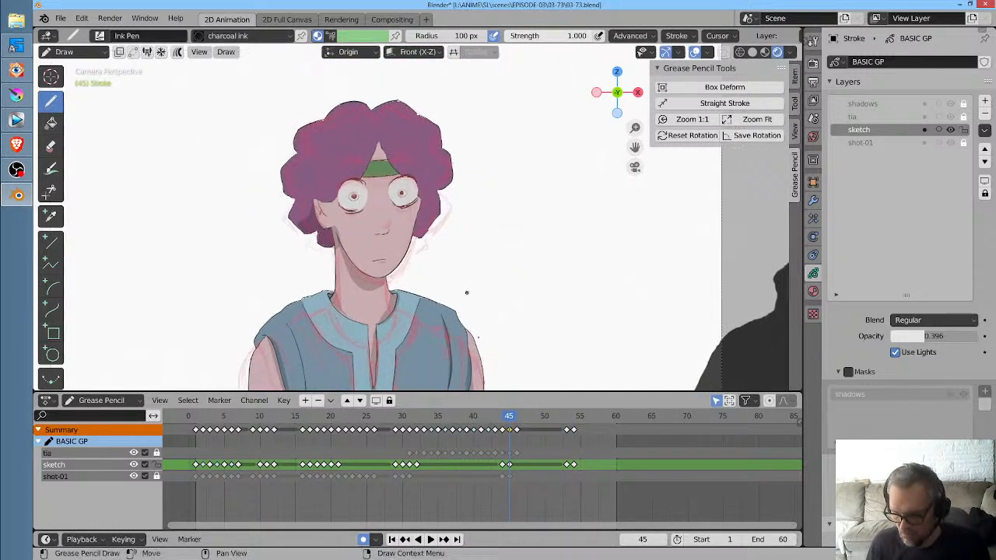
{"action": "left_click", "coordinate": [402, 423]}
{"action": "scroll", "coordinate": [428, 327], "scroll_direction": "down", "scroll_amount": 1}
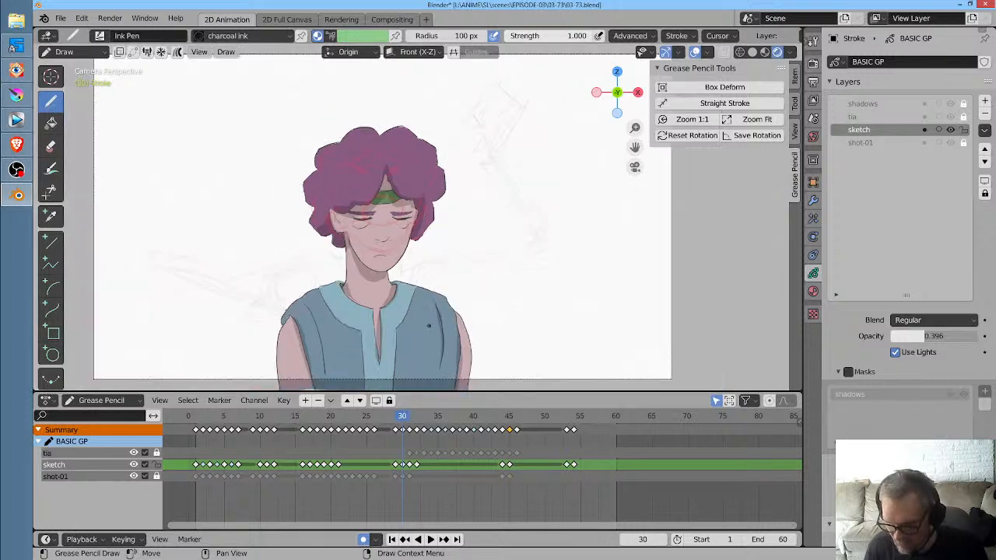
{"action": "key", "text": "space"}
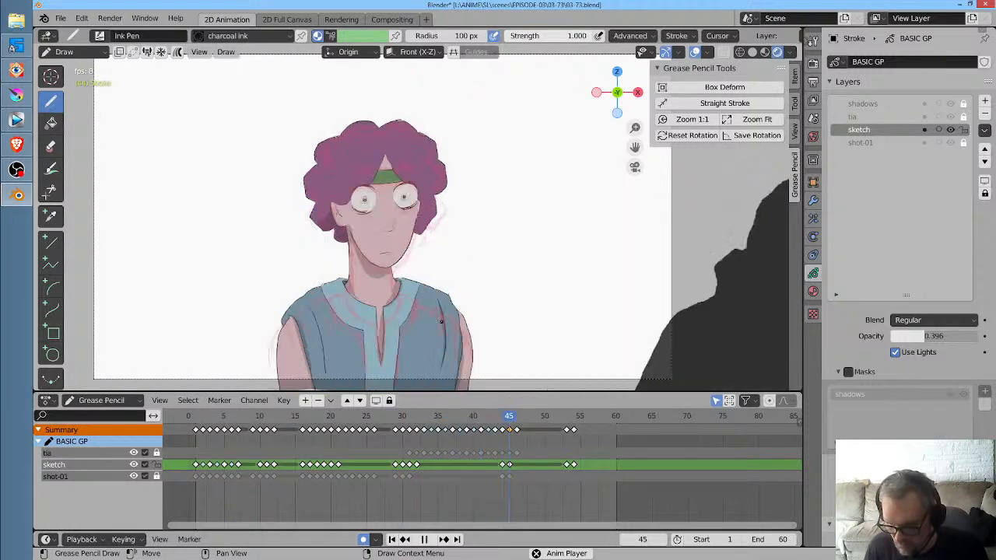
{"action": "key", "text": "space"}
{"action": "left_click", "coordinate": [496, 421]}
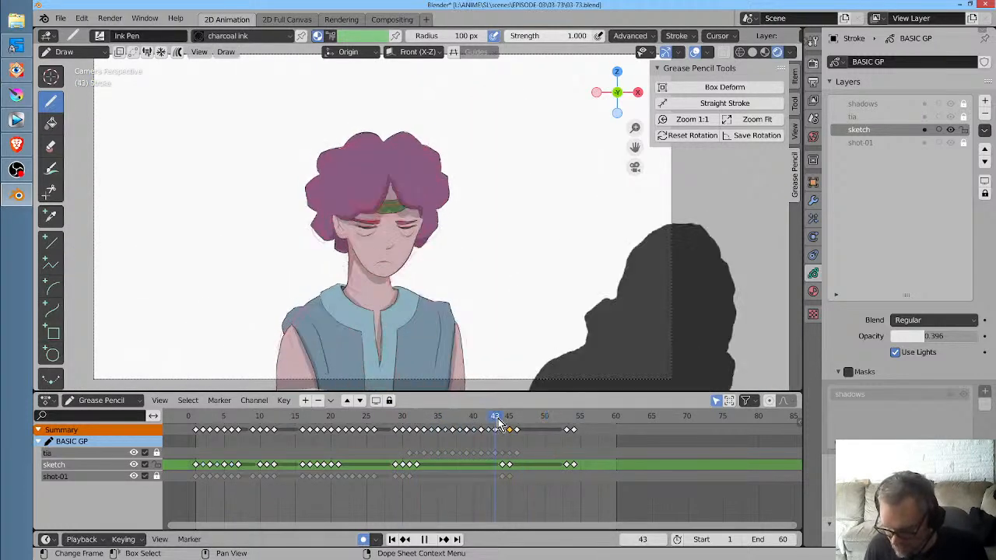
{"action": "left_click_drag", "start_coordinate": [496, 421], "coordinate": [518, 422]}
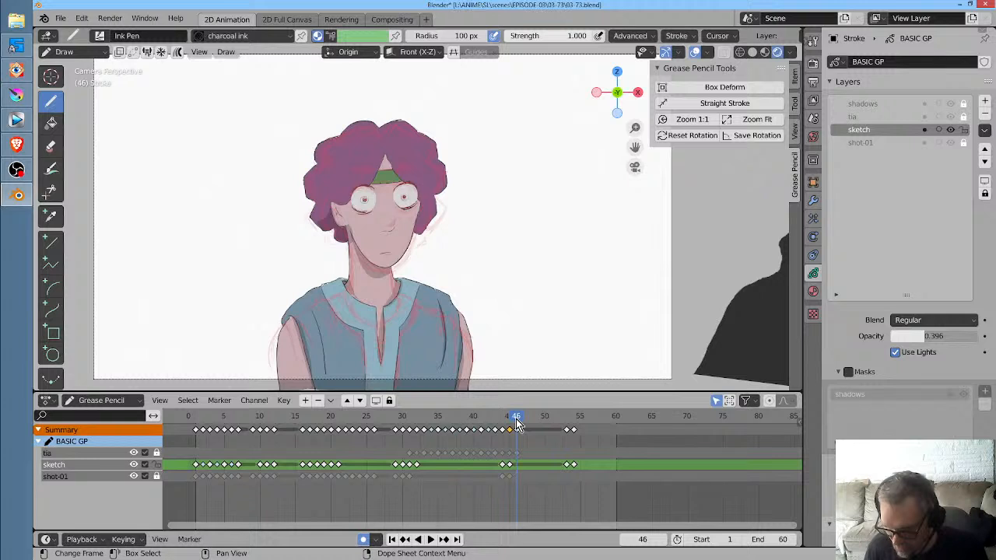
In Sculpt Mode on shot-01, use the Grab brush at 318 px radius to lower the head slightly toward the frame 46 sketch
{"action": "key", "text": "ctrl+Tab"}
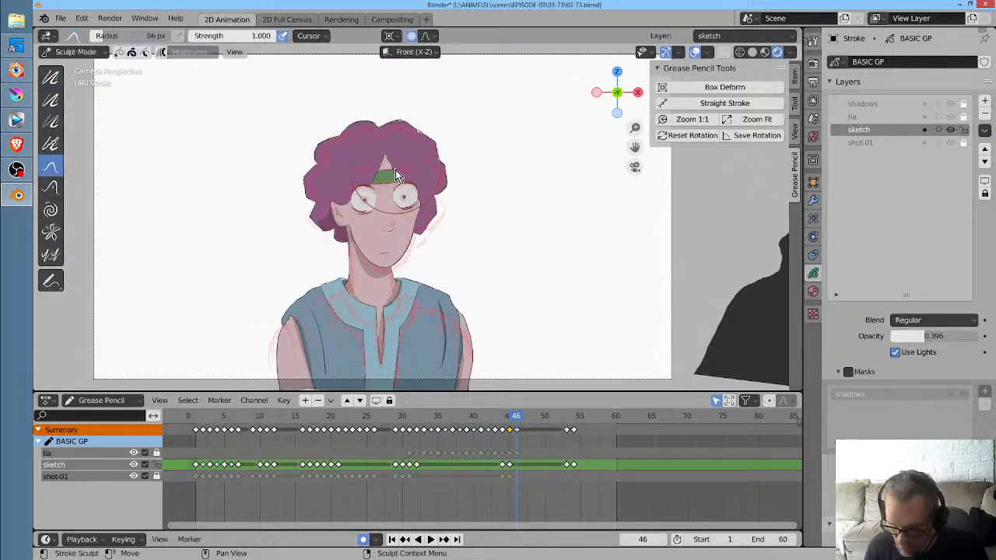
{"action": "left_click", "coordinate": [502, 167]}
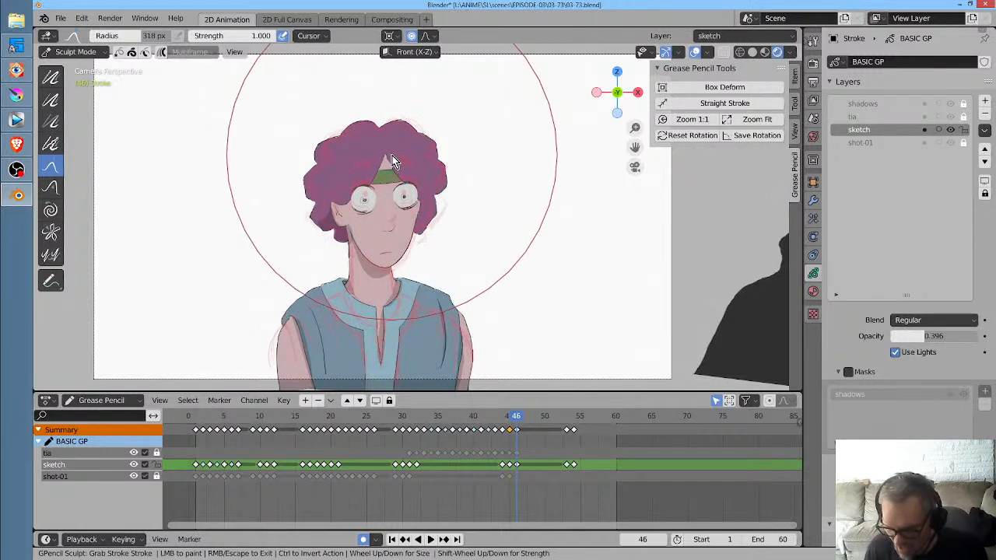
{"action": "left_click", "coordinate": [905, 143]}
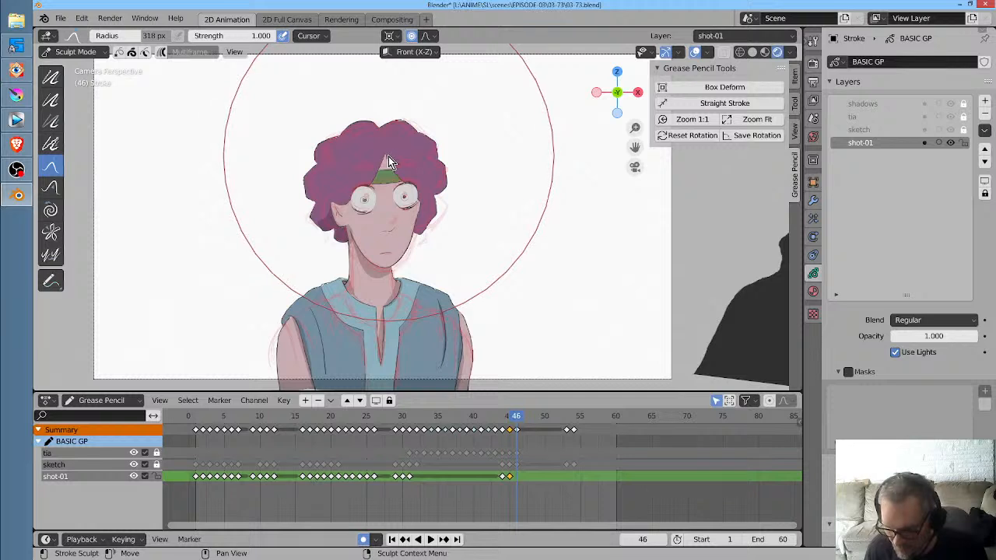
{"action": "left_click_drag", "start_coordinate": [388, 156], "coordinate": [382, 148]}
{"action": "left_click_drag", "start_coordinate": [387, 202], "coordinate": [387, 206]}
{"action": "mouse_move", "coordinate": [516, 422]}
{"action": "left_mouse_down"}
{"action": "mouse_move", "coordinate": [473, 424]}
{"action": "mouse_move", "coordinate": [517, 426]}
{"action": "left_mouse_up"}
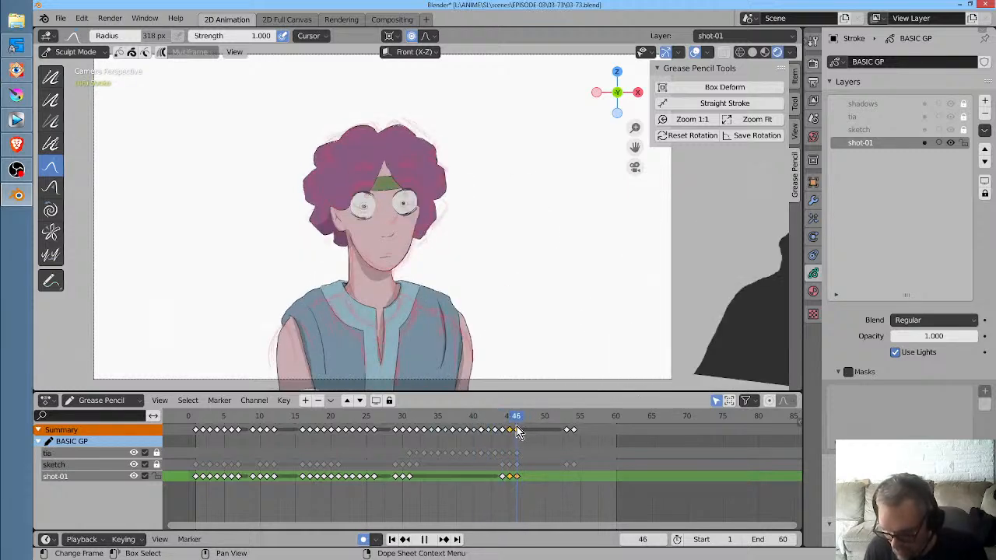
{"action": "left_click_drag", "start_coordinate": [386, 189], "coordinate": [390, 192]}
{"action": "key", "text": "space"}
Grab the head lower and nudge the shoulders at frame 53, and pull the head up to the sketch at frame 54
{"action": "left_click_drag", "start_coordinate": [517, 420], "coordinate": [567, 439]}
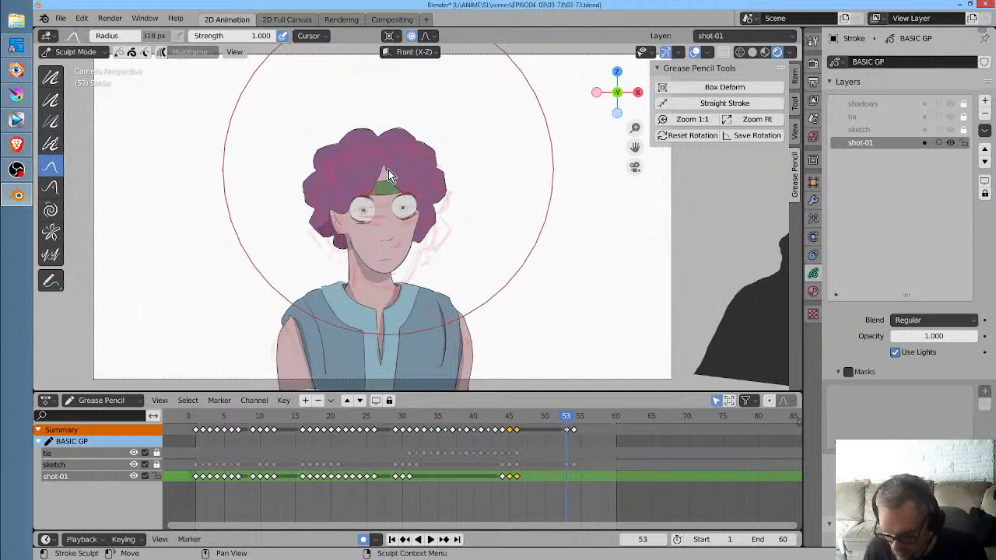
{"action": "mouse_move", "coordinate": [386, 191]}
{"action": "left_mouse_down"}
{"action": "mouse_move", "coordinate": [389, 172]}
{"action": "mouse_move", "coordinate": [390, 204]}
{"action": "mouse_move", "coordinate": [387, 176]}
{"action": "mouse_move", "coordinate": [388, 195]}
{"action": "left_mouse_up"}
{"action": "left_click_drag", "start_coordinate": [383, 271], "coordinate": [383, 274]}
{"action": "left_click_drag", "start_coordinate": [280, 321], "coordinate": [283, 324]}
{"action": "left_click_drag", "start_coordinate": [480, 317], "coordinate": [483, 317]}
{"action": "left_click", "coordinate": [573, 418]}
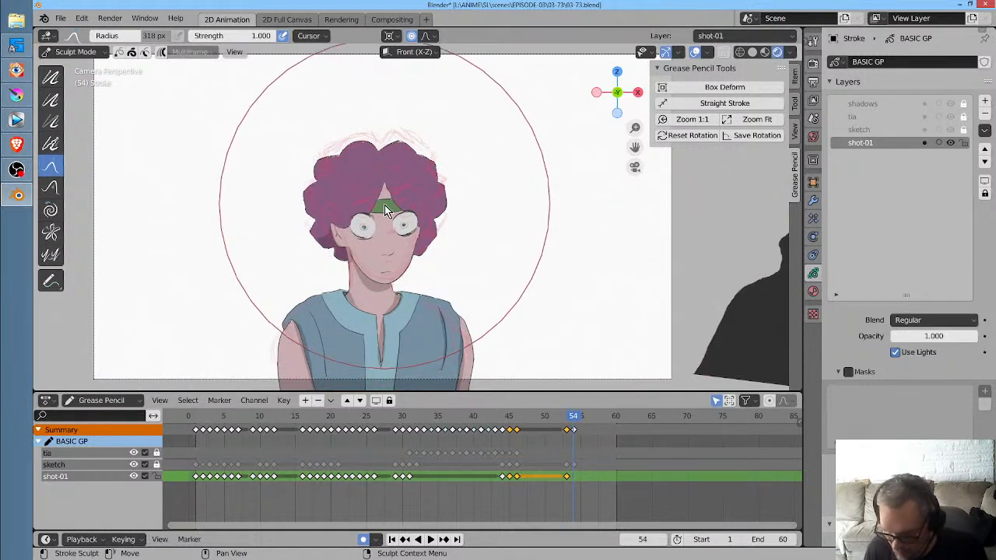
{"action": "left_click_drag", "start_coordinate": [384, 230], "coordinate": [383, 193]}
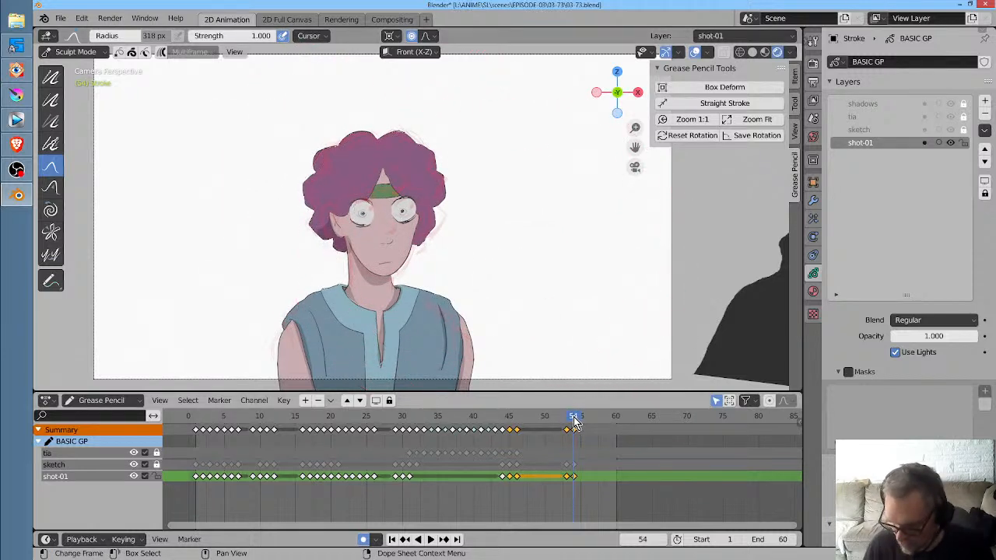
Return to Draw mode at frame 53 and erase both wide-open eyes together with the front hair and headband fills
{"action": "left_click", "coordinate": [566, 418]}
{"action": "middle_click_drag", "start_coordinate": [393, 291], "coordinate": [515, 190], "text": "ctrl"}
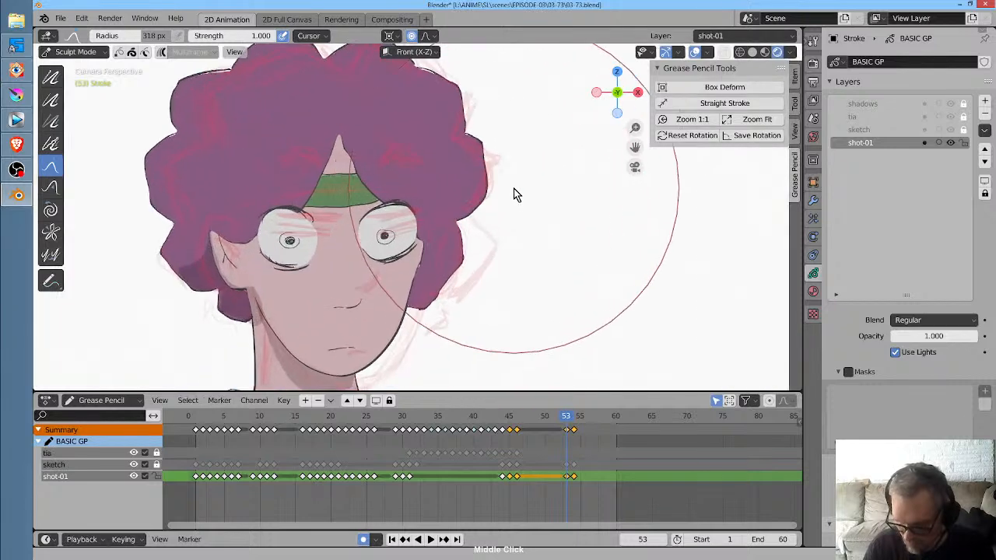
{"action": "middle_click_drag", "start_coordinate": [400, 244], "coordinate": [447, 238], "text": "shift"}
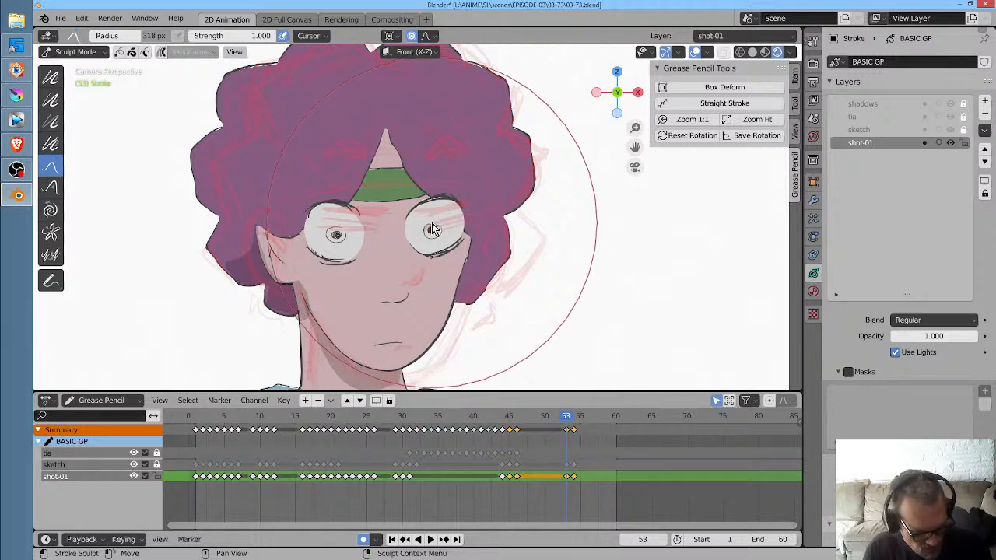
{"action": "key", "text": "ctrl+Tab"}
{"action": "mouse_move", "coordinate": [440, 254]}
{"action": "left_mouse_down", "text": "ctrl"}
{"action": "mouse_move", "coordinate": [442, 233]}
{"action": "mouse_move", "coordinate": [460, 232]}
{"action": "mouse_move", "coordinate": [449, 206]}
{"action": "mouse_move", "coordinate": [416, 245]}
{"action": "mouse_move", "coordinate": [434, 228]}
{"action": "left_mouse_up", "text": "ctrl"}
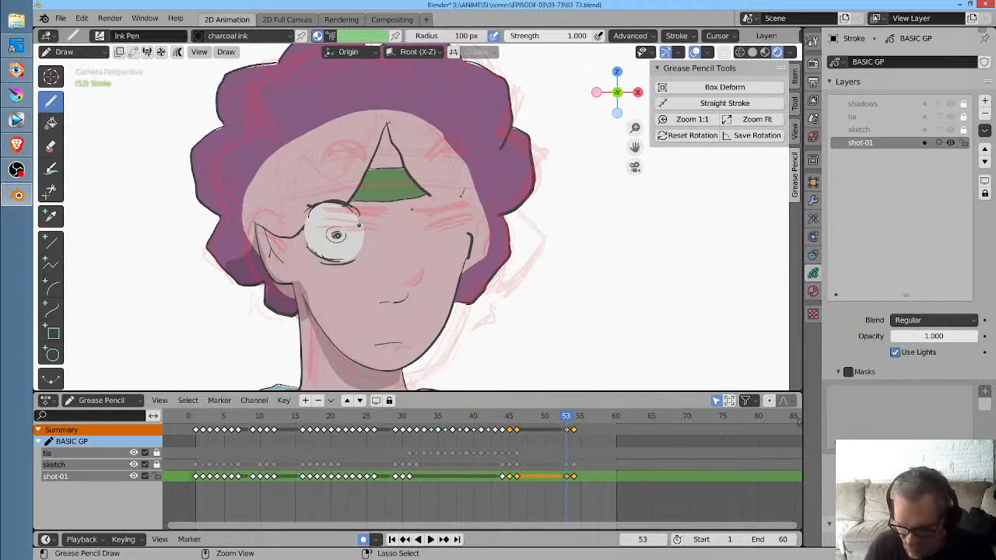
{"action": "mouse_move", "coordinate": [359, 225]}
{"action": "left_mouse_down", "text": "ctrl"}
{"action": "mouse_move", "coordinate": [316, 222]}
{"action": "mouse_move", "coordinate": [346, 257]}
{"action": "mouse_move", "coordinate": [331, 235]}
{"action": "left_mouse_up", "text": "ctrl"}
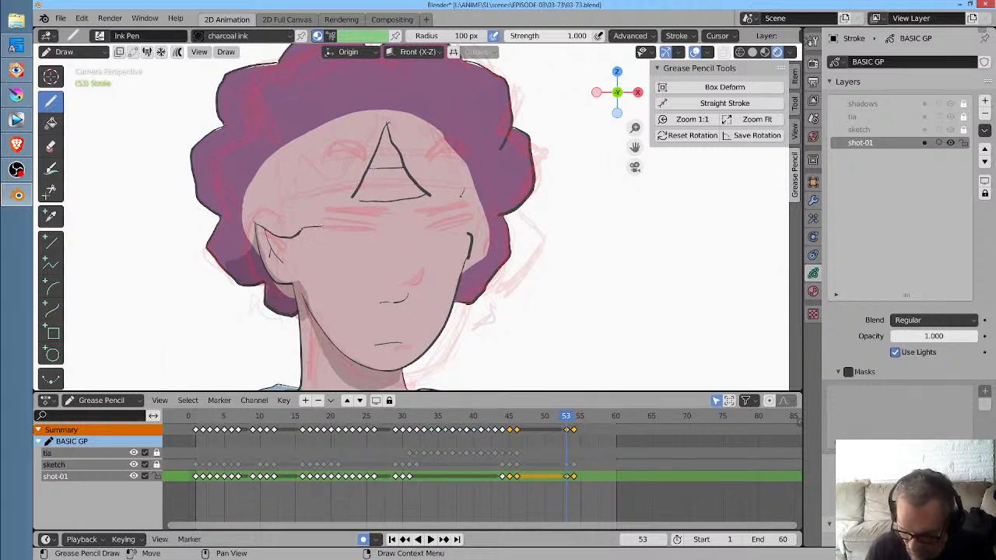
Join the broken hairline on both sides of the forehead and ink closed eyes with slanted lines above them, following the sketch
{"action": "left_click_drag", "start_coordinate": [319, 228], "coordinate": [349, 200]}
{"action": "left_click_drag", "start_coordinate": [427, 196], "coordinate": [464, 228]}
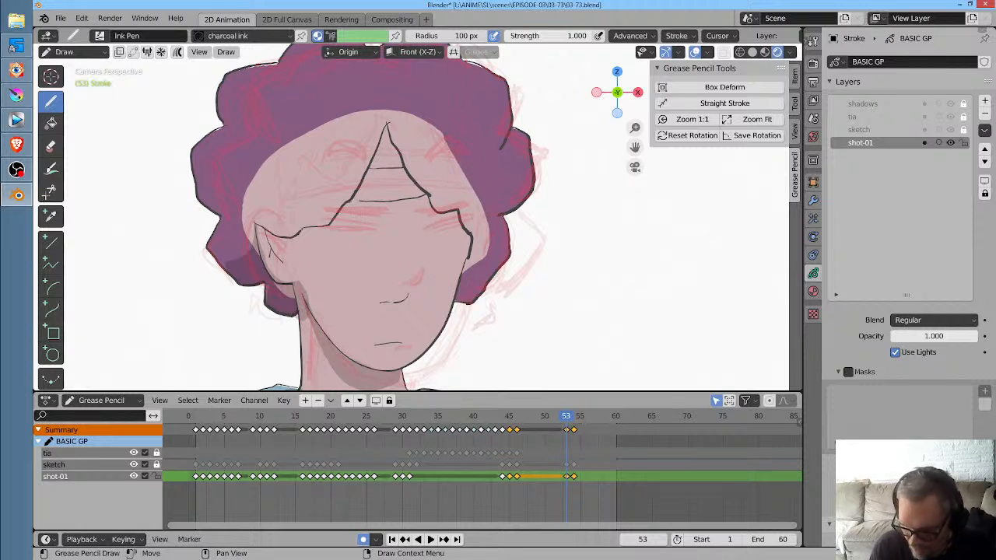
{"action": "left_click_drag", "start_coordinate": [333, 229], "coordinate": [368, 230]}
{"action": "left_click_drag", "start_coordinate": [319, 227], "coordinate": [376, 230]}
{"action": "mouse_move", "coordinate": [319, 227]}
{"action": "left_mouse_down"}
{"action": "mouse_move", "coordinate": [369, 227]}
{"action": "mouse_move", "coordinate": [327, 204]}
{"action": "mouse_move", "coordinate": [374, 220]}
{"action": "left_mouse_up"}
{"action": "mouse_move", "coordinate": [465, 191]}
{"action": "left_mouse_down"}
{"action": "mouse_move", "coordinate": [420, 214]}
{"action": "mouse_move", "coordinate": [420, 226]}
{"action": "left_mouse_up"}
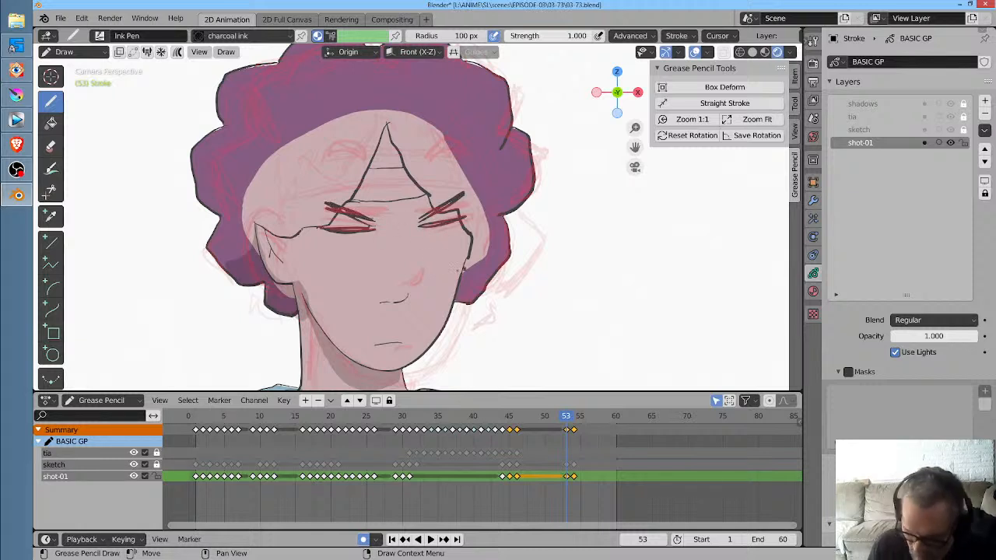
Erase the old nose at frame 53 and ink a new short curved nose line near the sketched position
{"action": "key", "text": "ctrl+z"}
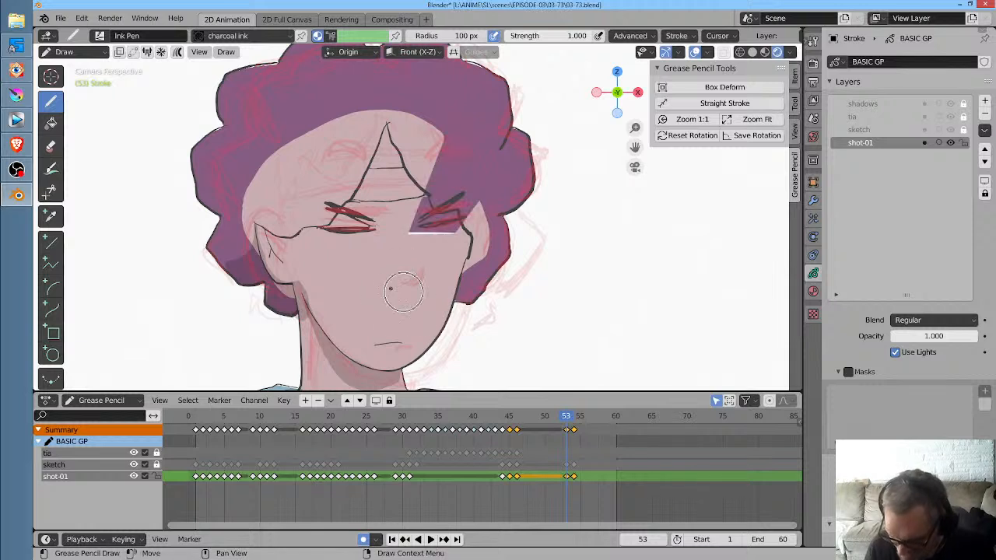
{"action": "key", "text": "ctrl+shift+z"}
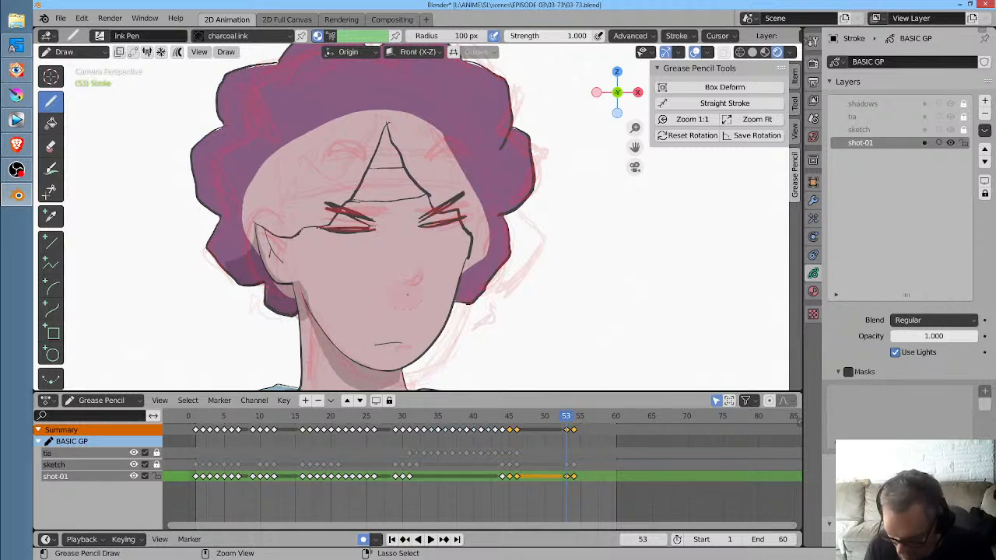
{"action": "left_click_drag", "start_coordinate": [395, 292], "coordinate": [418, 281]}
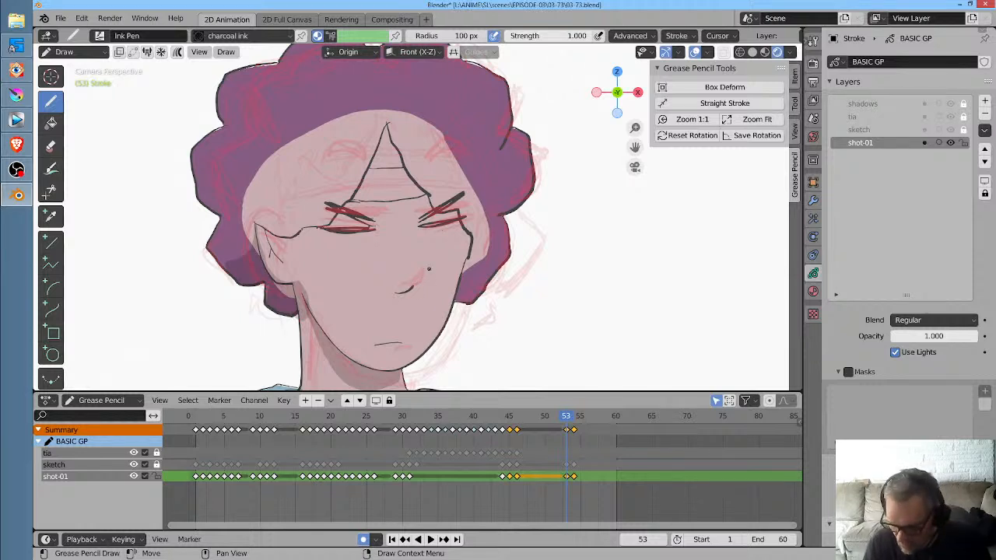
Go to frame 54 and erase both wide-open eyes together with the front hair fill
{"action": "key", "text": "Right"}
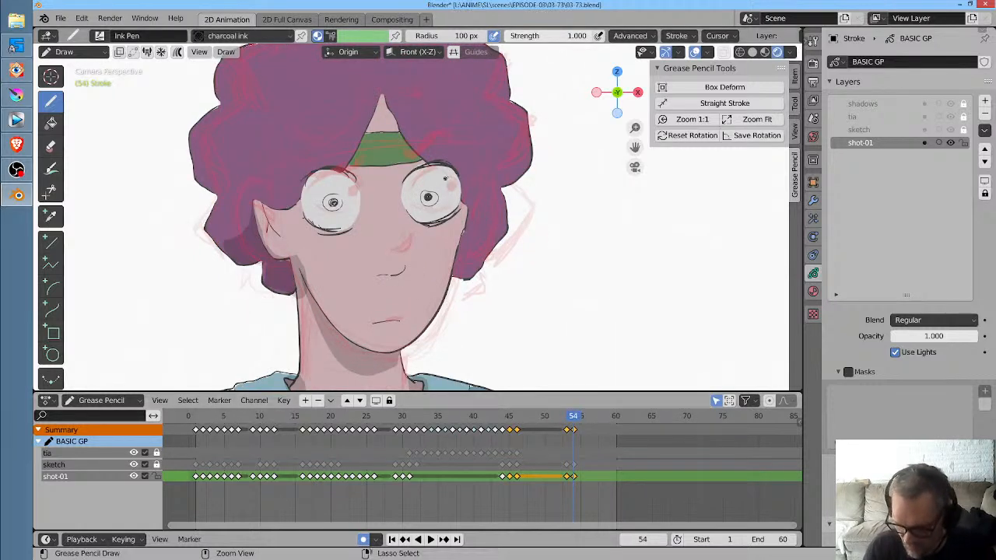
{"action": "mouse_move", "coordinate": [446, 179]}
{"action": "left_mouse_down", "text": "ctrl"}
{"action": "mouse_move", "coordinate": [454, 204]}
{"action": "mouse_move", "coordinate": [449, 183]}
{"action": "mouse_move", "coordinate": [409, 209]}
{"action": "left_mouse_up", "text": "ctrl"}
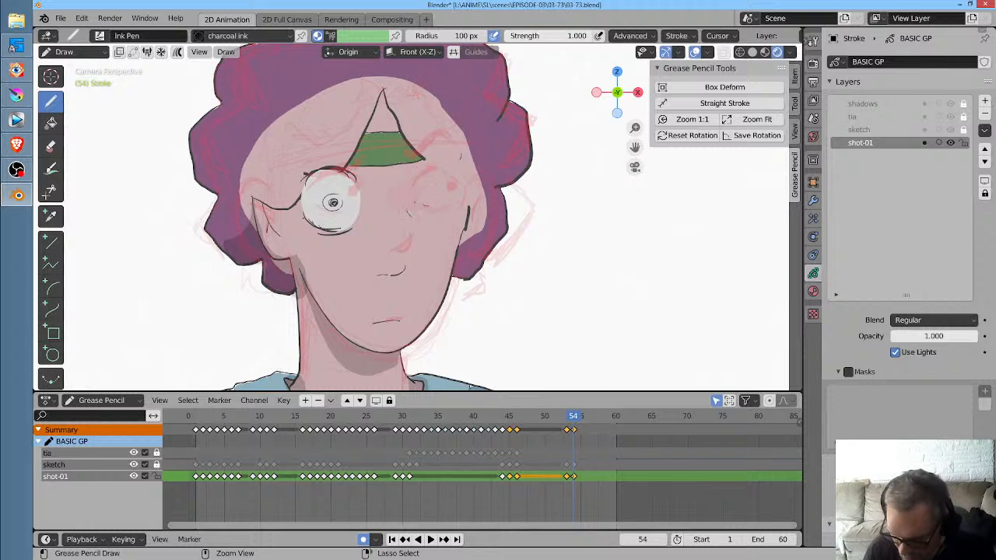
{"action": "mouse_move", "coordinate": [333, 202]}
{"action": "left_mouse_down", "text": "ctrl"}
{"action": "mouse_move", "coordinate": [346, 183]}
{"action": "mouse_move", "coordinate": [311, 187]}
{"action": "mouse_move", "coordinate": [326, 222]}
{"action": "mouse_move", "coordinate": [366, 205]}
{"action": "left_mouse_up", "text": "ctrl"}
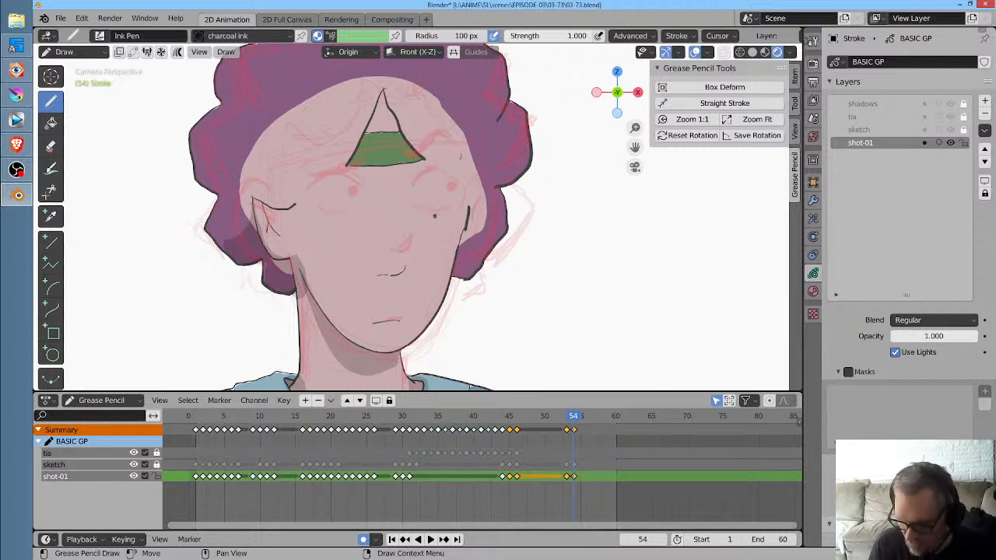
{"action": "middle_click_drag", "start_coordinate": [421, 231], "coordinate": [426, 232]}
{"action": "mouse_move", "coordinate": [424, 256]}
{"action": "left_mouse_down", "text": "ctrl"}
{"action": "mouse_move", "coordinate": [400, 266]}
{"action": "mouse_move", "coordinate": [412, 262]}
{"action": "left_mouse_up", "text": "ctrl"}
{"action": "key", "text": "ctrl+z"}
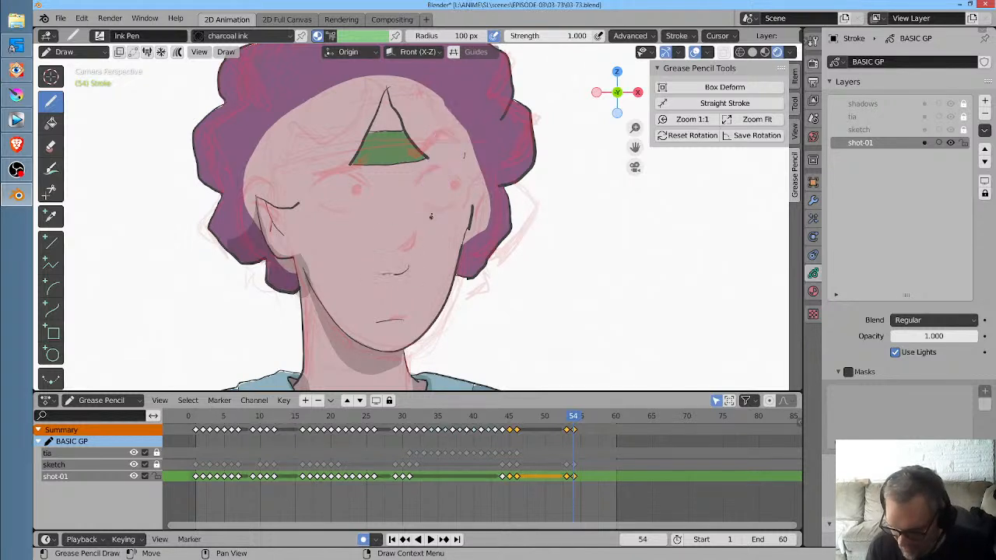
Erase the nose, the green headband fill and the pointed hairline around it at frame 54
{"action": "left_click_drag", "start_coordinate": [395, 269], "coordinate": [429, 267], "text": "ctrl"}
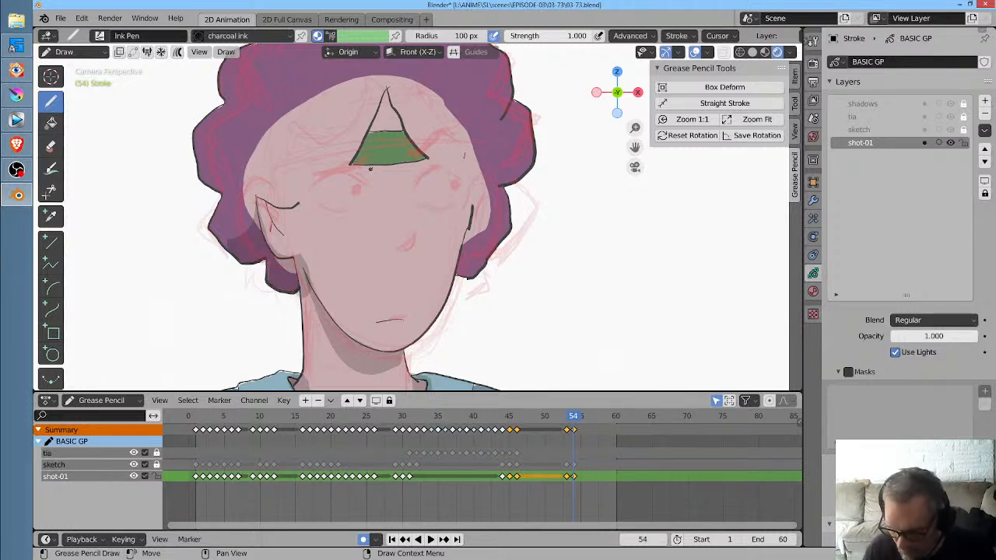
{"action": "key", "text": "ctrl+z"}
{"action": "key", "text": "ctrl+z"}
{"action": "key", "text": "ctrl+z"}
{"action": "key", "text": "ctrl+z"}
{"action": "key", "text": "ctrl+z"}
{"action": "key", "text": "ctrl+z"}
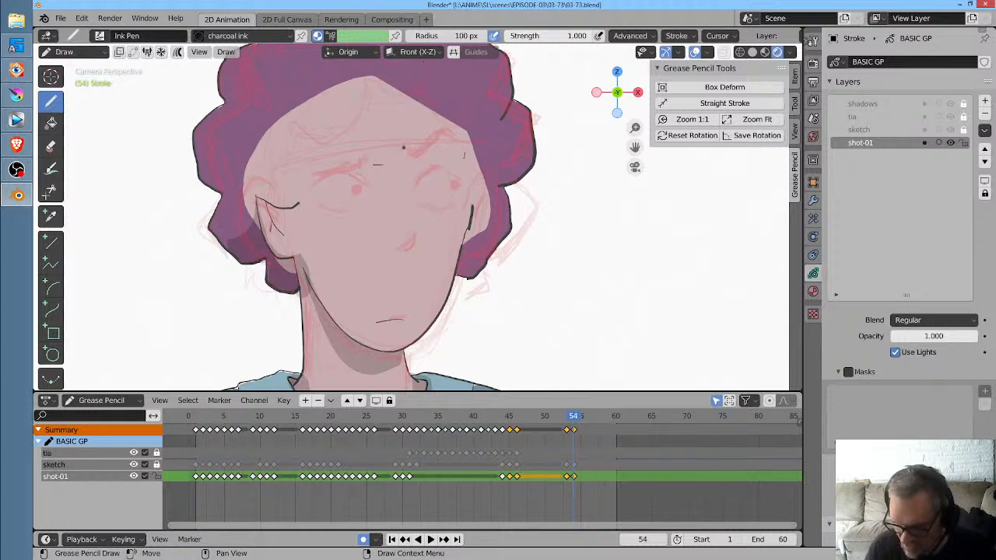
Ink the headband edges across the forehead and the hairline from its peak down to the left-hand temple, following the sketch
{"action": "middle_click_drag", "start_coordinate": [411, 80], "coordinate": [436, 105], "text": "shift"}
{"action": "left_click_drag", "start_coordinate": [319, 190], "coordinate": [448, 173]}
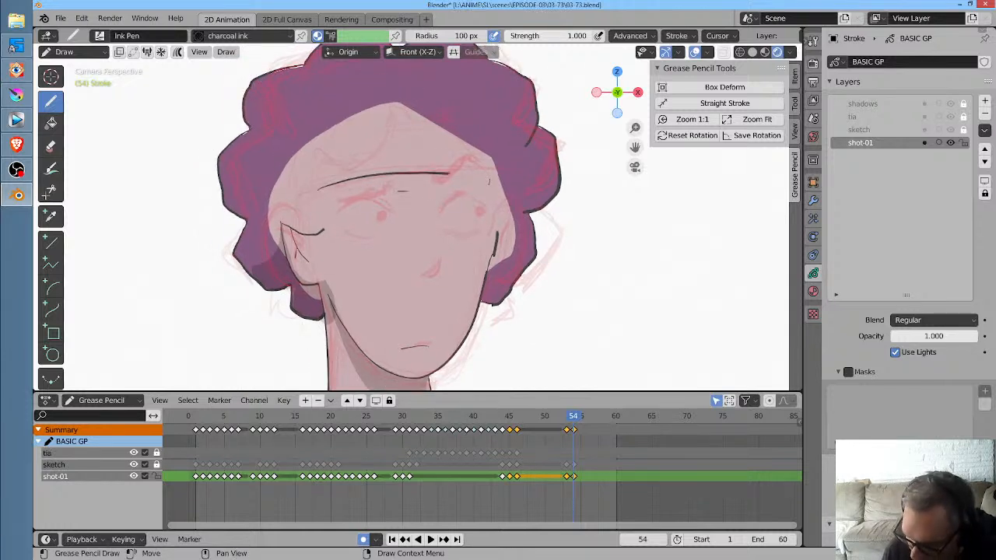
{"action": "mouse_move", "coordinate": [385, 132]}
{"action": "left_mouse_down"}
{"action": "mouse_move", "coordinate": [428, 127]}
{"action": "mouse_move", "coordinate": [350, 164]}
{"action": "mouse_move", "coordinate": [322, 165]}
{"action": "mouse_move", "coordinate": [315, 195]}
{"action": "mouse_move", "coordinate": [300, 203]}
{"action": "left_mouse_up"}
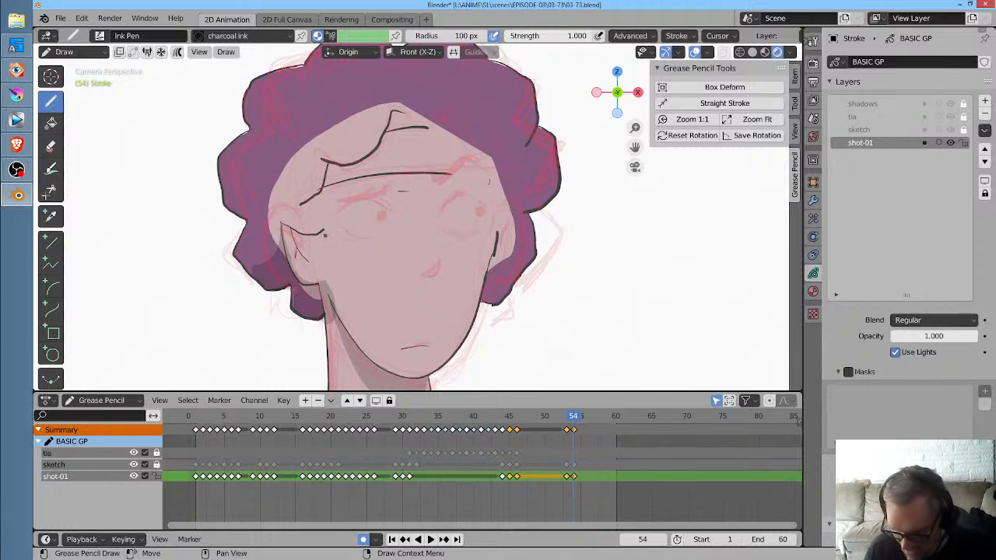
Erase the old ear lines on the face's left-hand side, locking the skin material to protect its fill
{"action": "key", "text": "ctrl+z"}
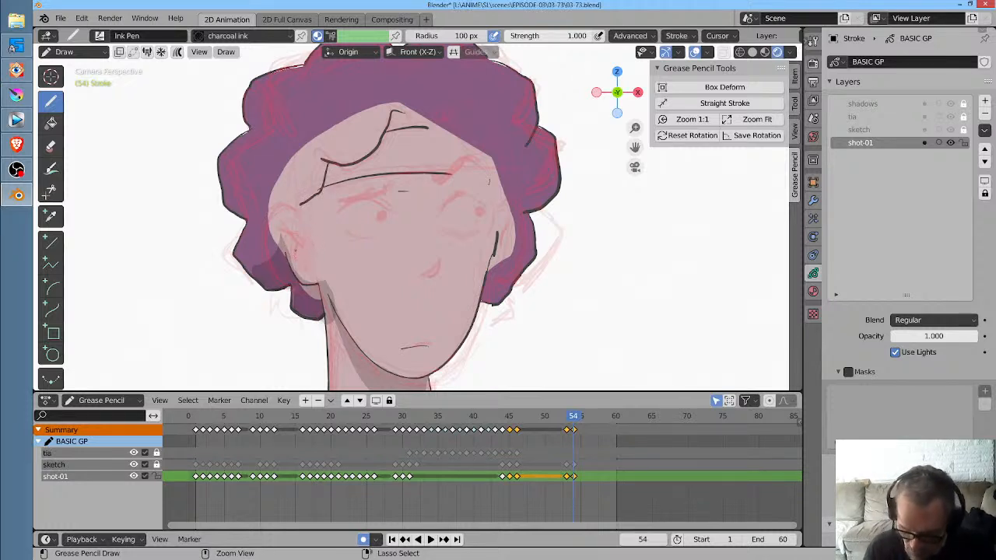
{"action": "left_click_drag", "start_coordinate": [296, 250], "coordinate": [313, 213], "text": "ctrl"}
{"action": "key", "text": "ctrl+z"}
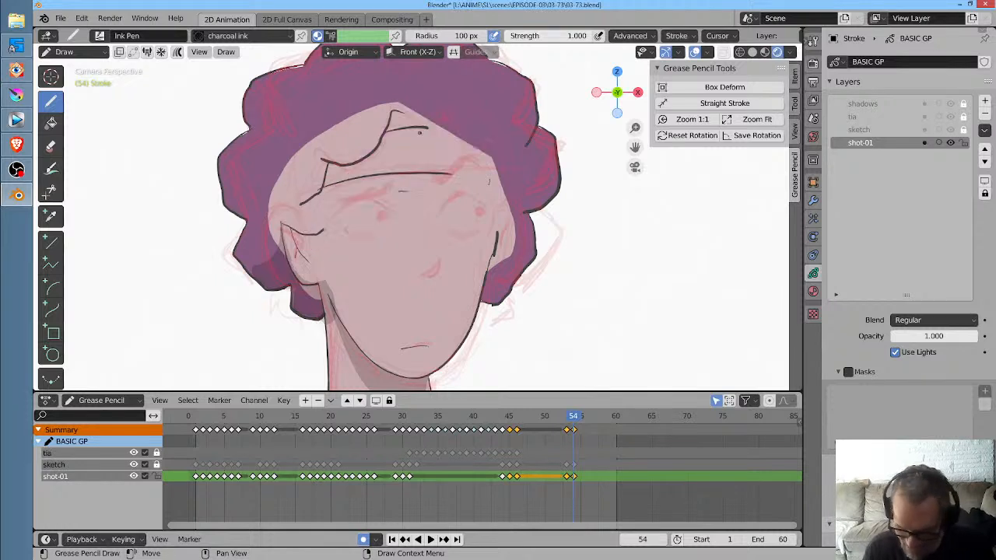
{"action": "mouse_move", "coordinate": [320, 230]}
{"action": "left_mouse_down", "text": "ctrl"}
{"action": "mouse_move", "coordinate": [284, 241]}
{"action": "mouse_move", "coordinate": [301, 257]}
{"action": "mouse_move", "coordinate": [339, 217]}
{"action": "left_mouse_up", "text": "ctrl"}
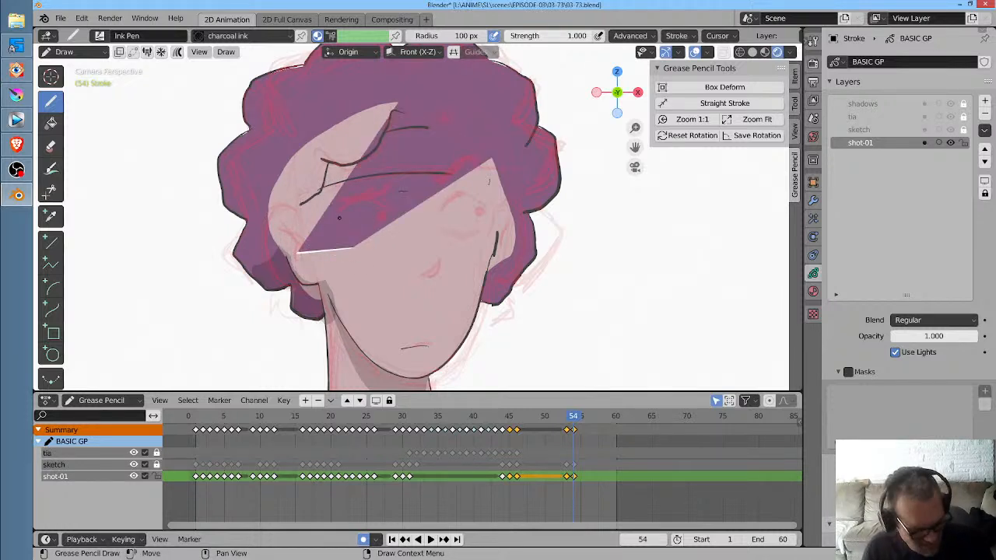
{"action": "key", "text": "ctrl+z"}
{"action": "key", "text": "ctrl+z"}
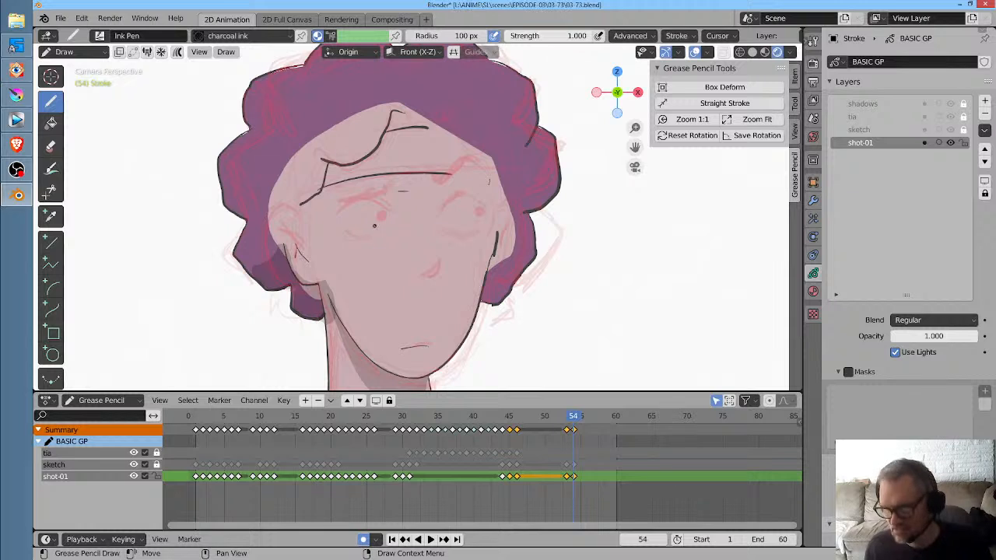
{"action": "left_click", "coordinate": [812, 291]}
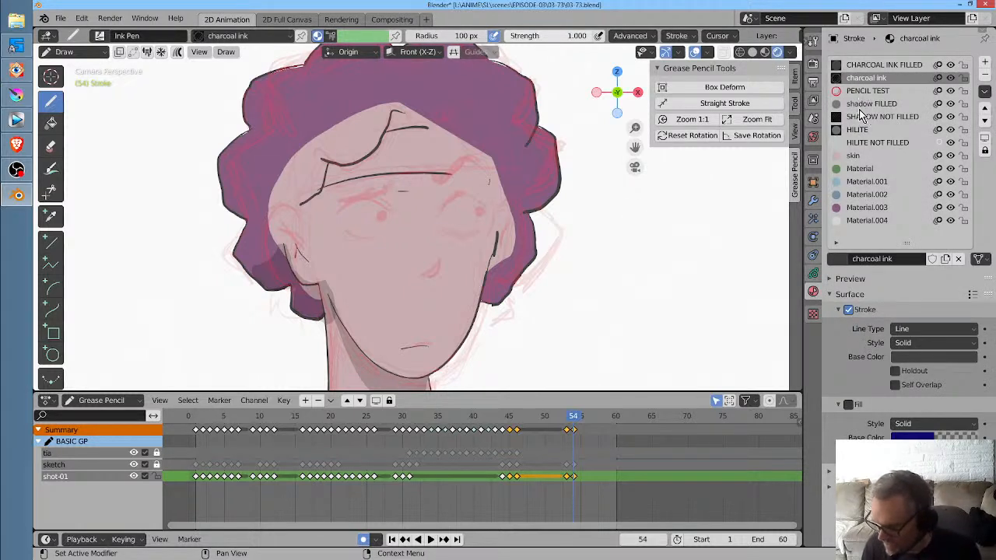
{"action": "left_click", "coordinate": [964, 156]}
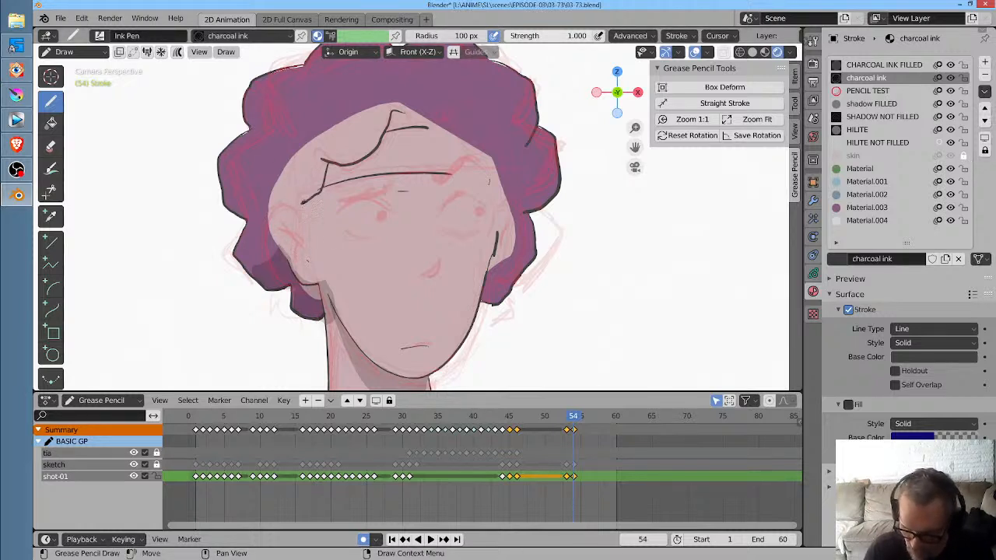
Ink both ears with inner lines and continue the hairline from the peak down to the right-hand ear, following the sketch
{"action": "mouse_move", "coordinate": [302, 210]}
{"action": "left_mouse_down"}
{"action": "mouse_move", "coordinate": [277, 208]}
{"action": "mouse_move", "coordinate": [274, 249]}
{"action": "mouse_move", "coordinate": [306, 255]}
{"action": "left_mouse_up"}
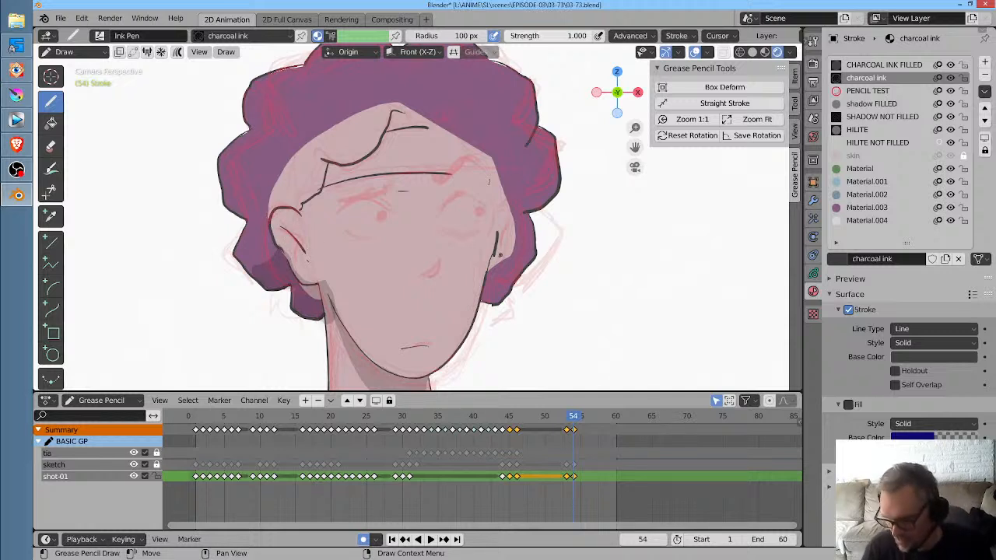
{"action": "key", "text": "ctrl+z"}
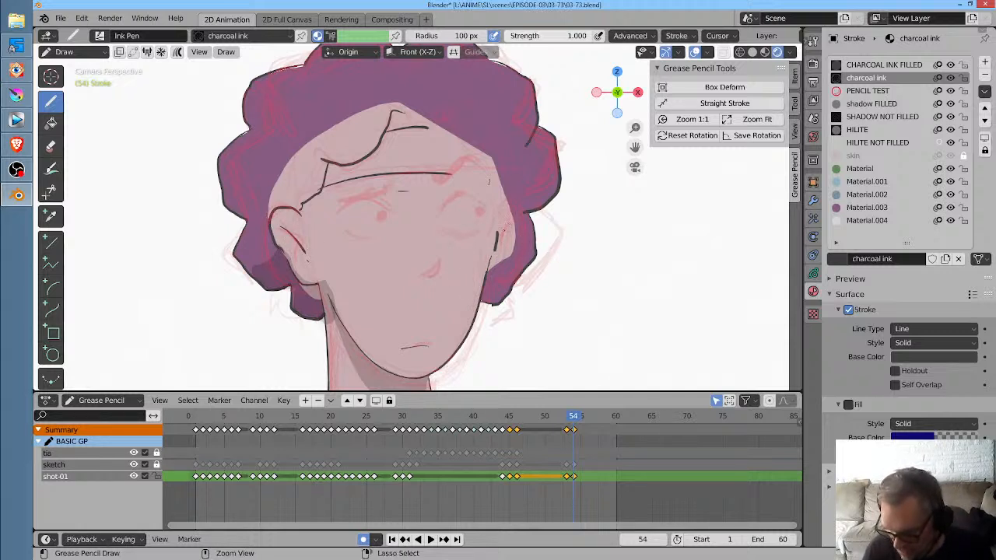
{"action": "left_click_drag", "start_coordinate": [506, 223], "coordinate": [495, 247]}
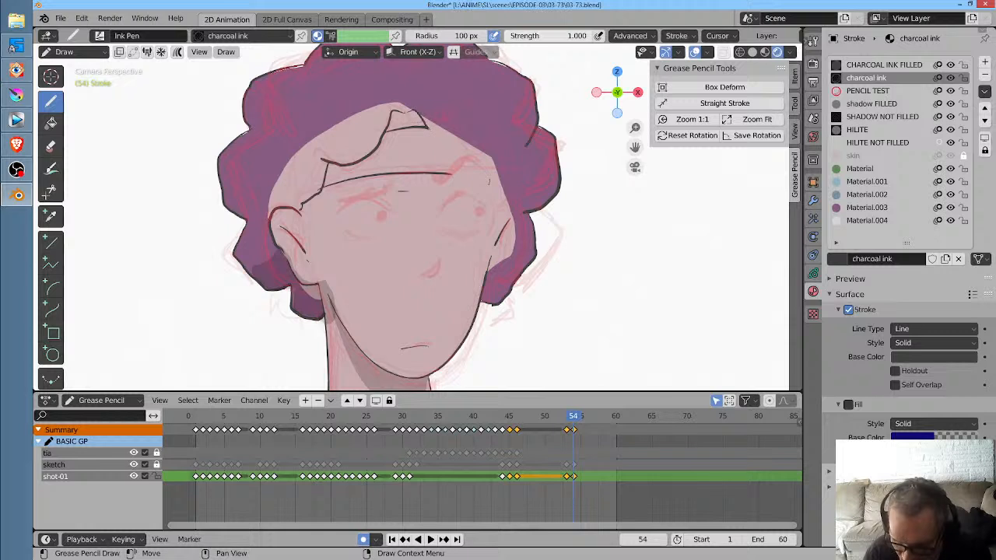
{"action": "mouse_move", "coordinate": [442, 139]}
{"action": "left_mouse_down"}
{"action": "mouse_move", "coordinate": [464, 142]}
{"action": "mouse_move", "coordinate": [502, 174]}
{"action": "mouse_move", "coordinate": [503, 220]}
{"action": "left_mouse_up"}
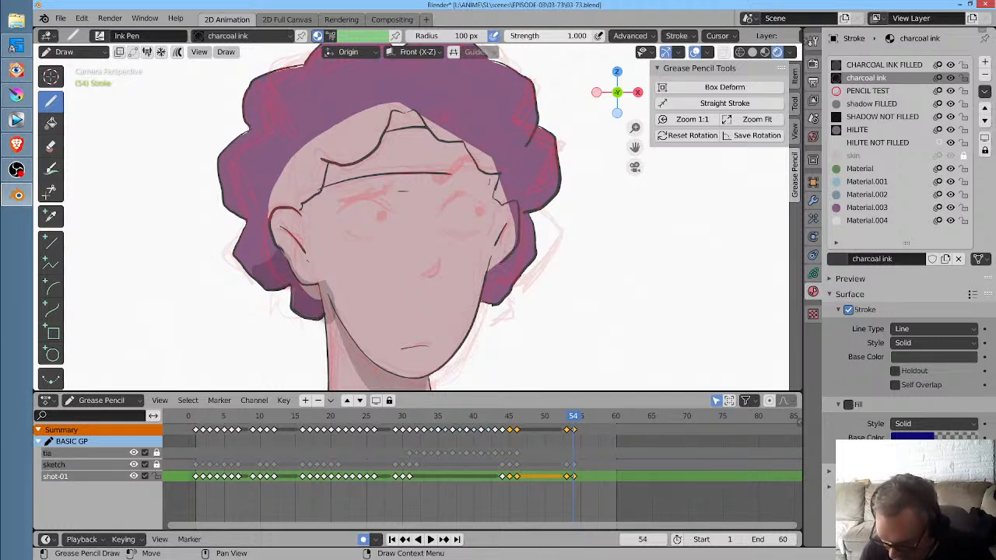
Unlock the skin material and ink both open eyes with upper and lower lids and solid pupils over the frame 54 sketch
{"action": "mouse_move", "coordinate": [432, 224]}
{"action": "middle_mouse_down", "text": "ctrl"}
{"action": "mouse_move", "coordinate": [486, 88]}
{"action": "mouse_move", "coordinate": [479, 128]}
{"action": "middle_mouse_up", "text": "ctrl"}
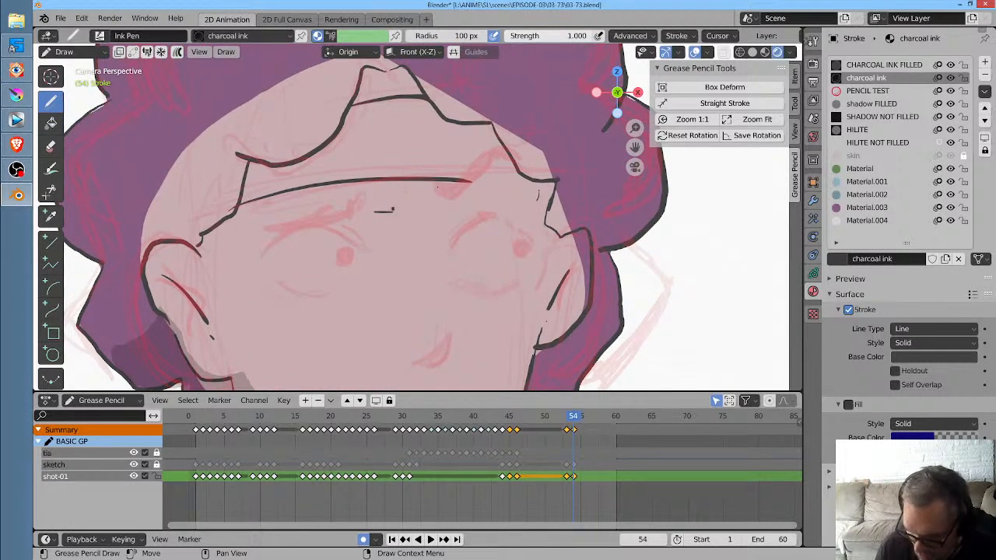
{"action": "key", "text": "ctrl+z"}
{"action": "key", "text": "ctrl+z"}
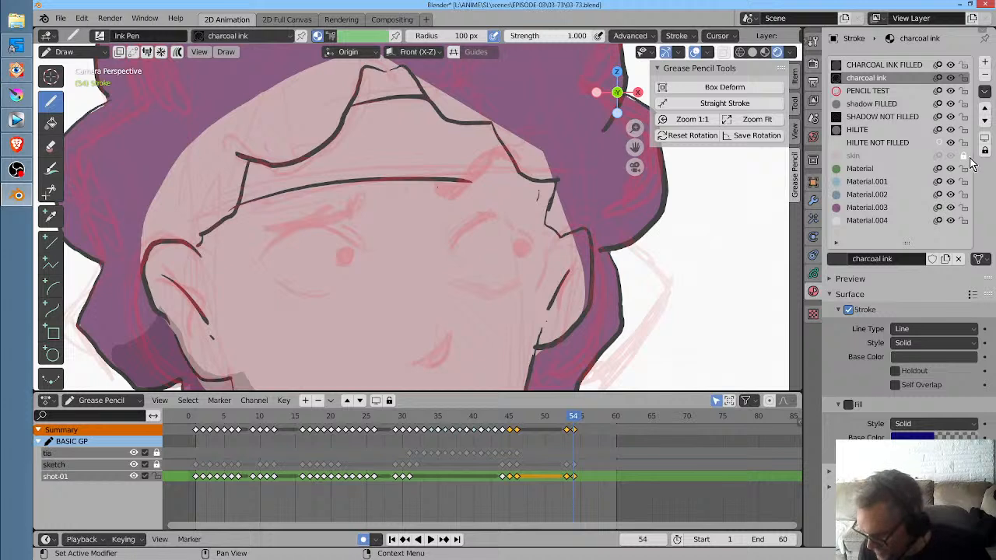
{"action": "left_click", "coordinate": [813, 273]}
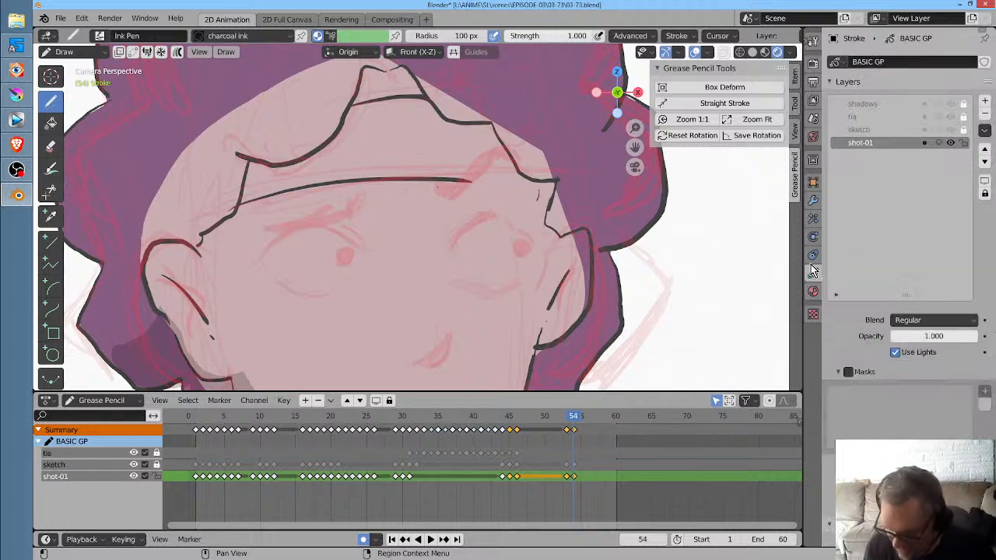
{"action": "mouse_move", "coordinate": [361, 244]}
{"action": "left_mouse_down"}
{"action": "mouse_move", "coordinate": [308, 229]}
{"action": "mouse_move", "coordinate": [265, 257]}
{"action": "left_mouse_up"}
{"action": "mouse_move", "coordinate": [451, 249]}
{"action": "left_mouse_down"}
{"action": "mouse_move", "coordinate": [510, 222]}
{"action": "mouse_move", "coordinate": [536, 250]}
{"action": "left_mouse_up"}
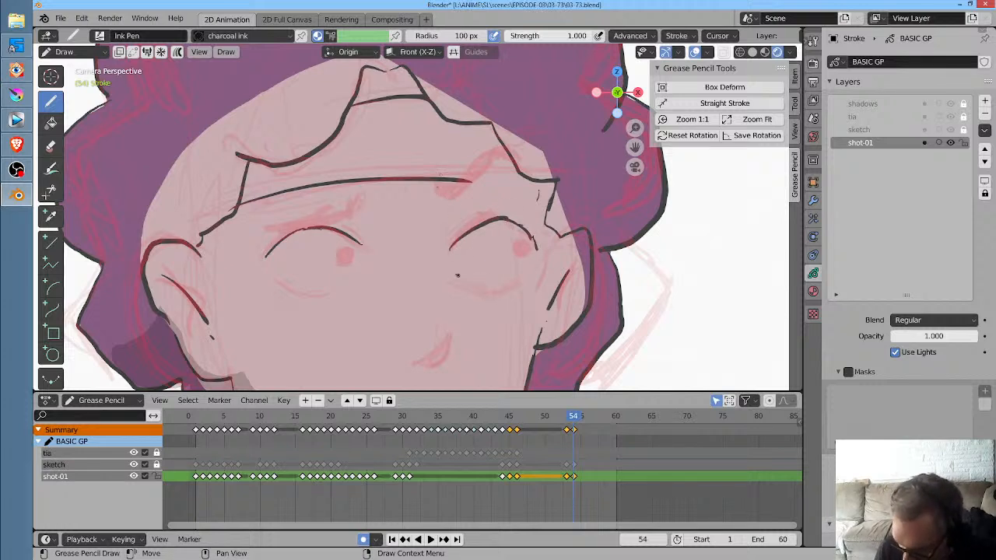
{"action": "left_click_drag", "start_coordinate": [458, 274], "coordinate": [512, 292]}
{"action": "mouse_move", "coordinate": [276, 281]}
{"action": "left_mouse_down"}
{"action": "mouse_move", "coordinate": [315, 299]}
{"action": "mouse_move", "coordinate": [334, 295]}
{"action": "mouse_move", "coordinate": [350, 282]}
{"action": "mouse_move", "coordinate": [344, 256]}
{"action": "left_mouse_up"}
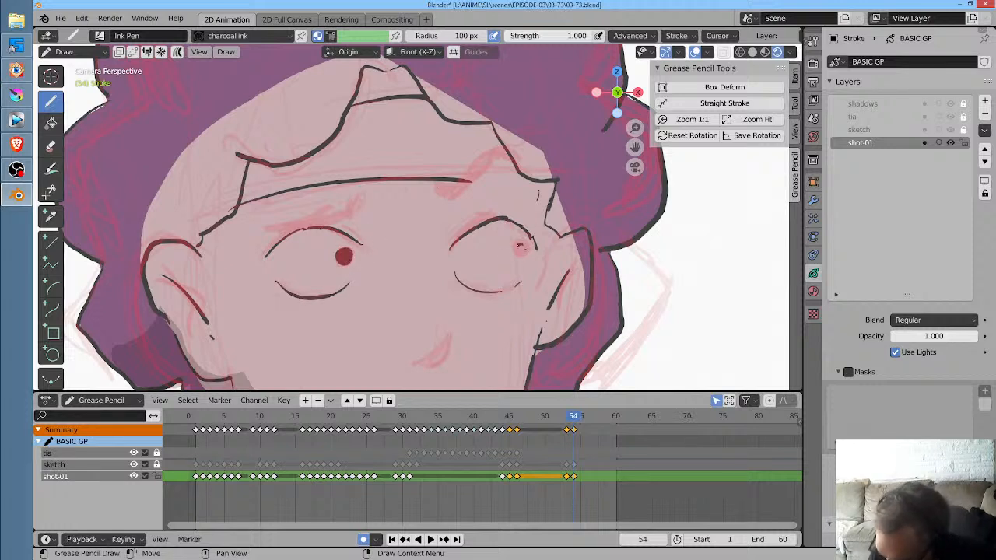
{"action": "left_click_drag", "start_coordinate": [520, 246], "coordinate": [520, 249]}
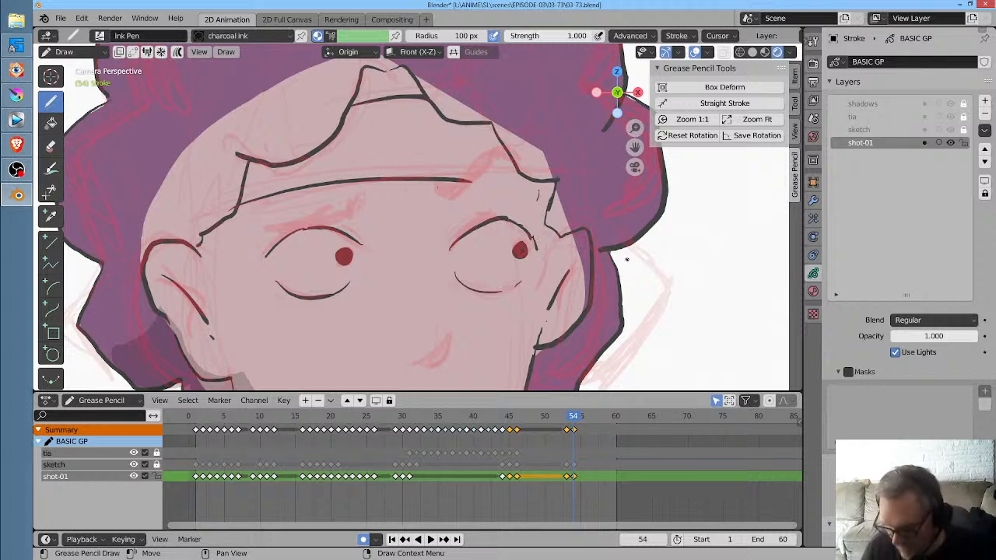
Compare the poses at frames 53 and 54, ink the nose at frame 54, and hide the sketch layer
{"action": "middle_click_drag", "start_coordinate": [620, 243], "coordinate": [544, 354], "text": "ctrl"}
{"action": "key", "text": "Left"}
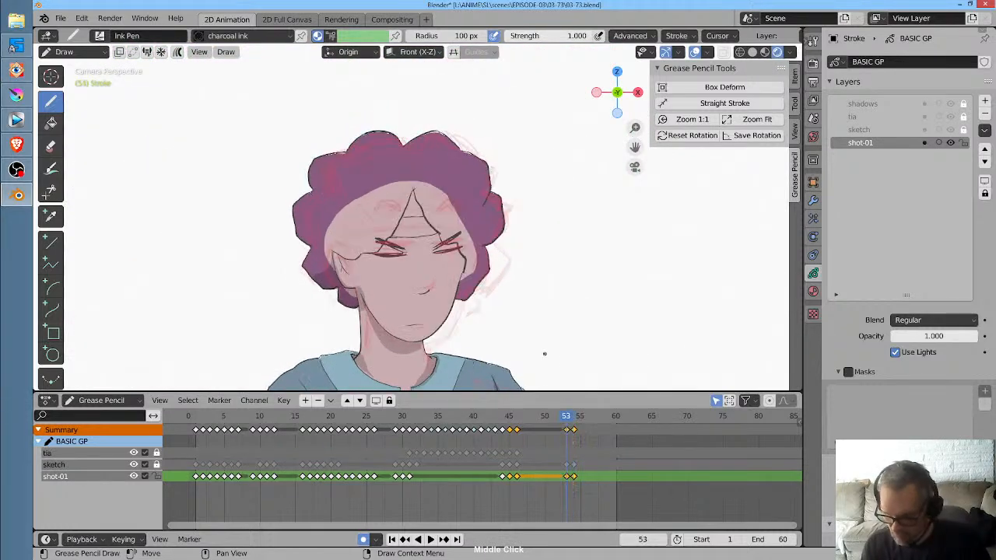
{"action": "key", "text": "Right"}
{"action": "key", "text": "Left"}
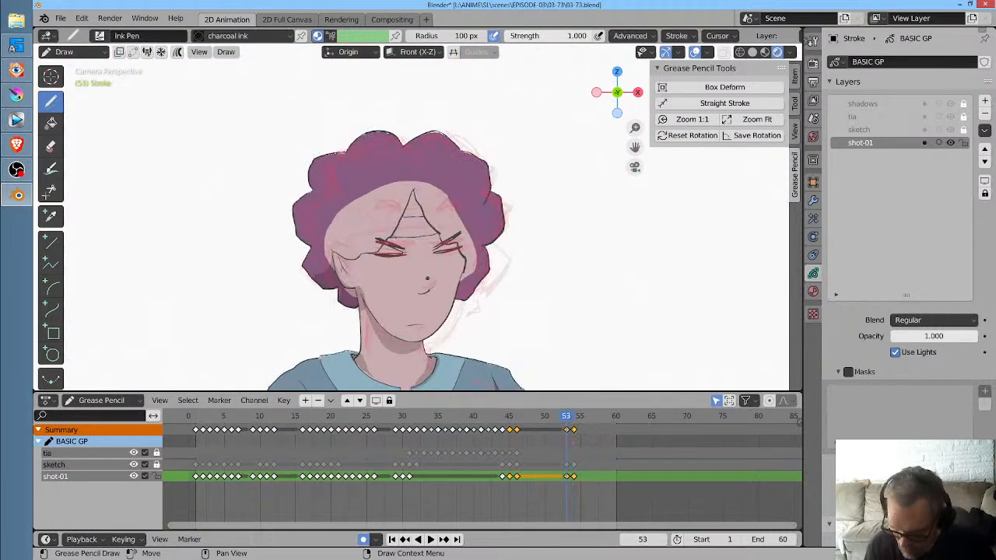
{"action": "key", "text": "Right"}
{"action": "left_click_drag", "start_coordinate": [427, 262], "coordinate": [415, 273]}
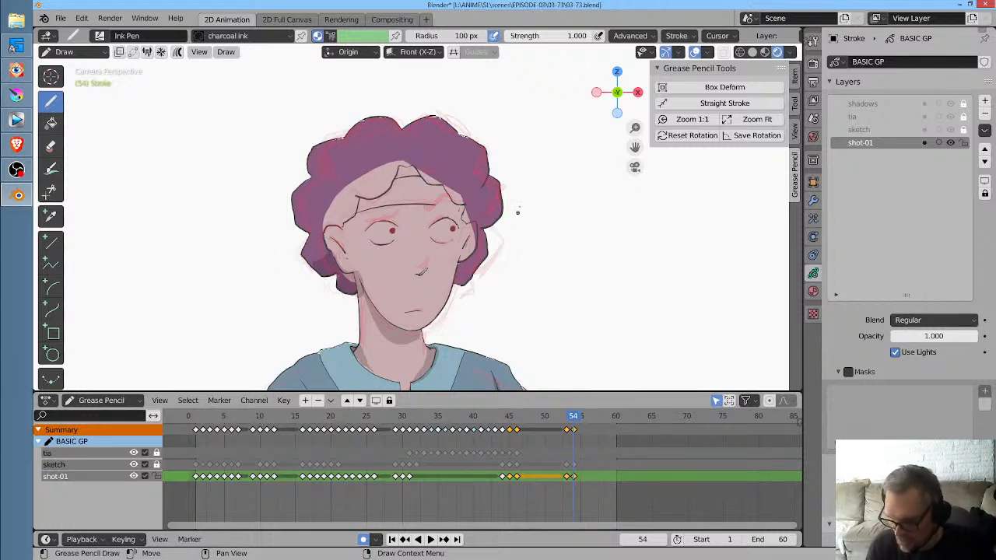
{"action": "left_click", "coordinate": [951, 129]}
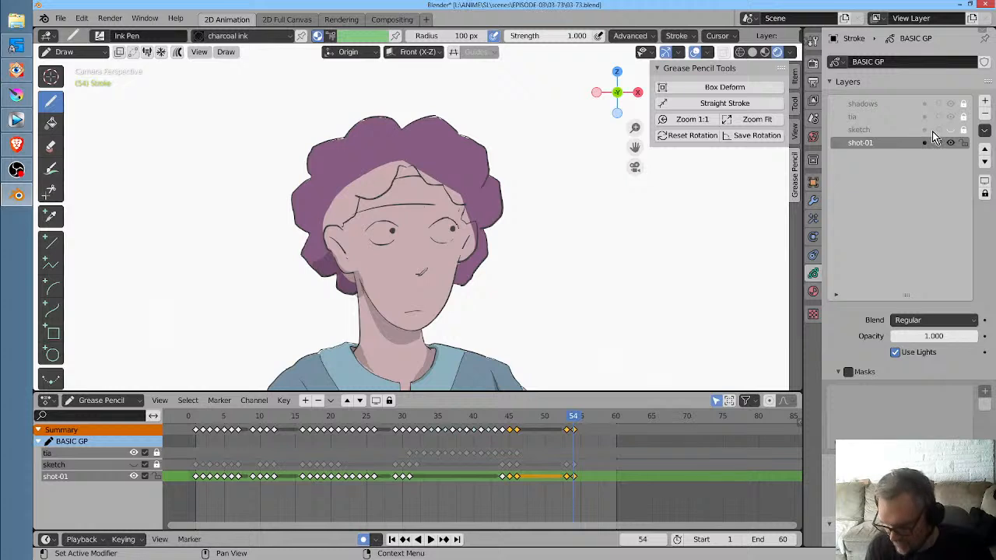
{"action": "left_click", "coordinate": [812, 293]}
{"action": "left_click", "coordinate": [873, 222]}
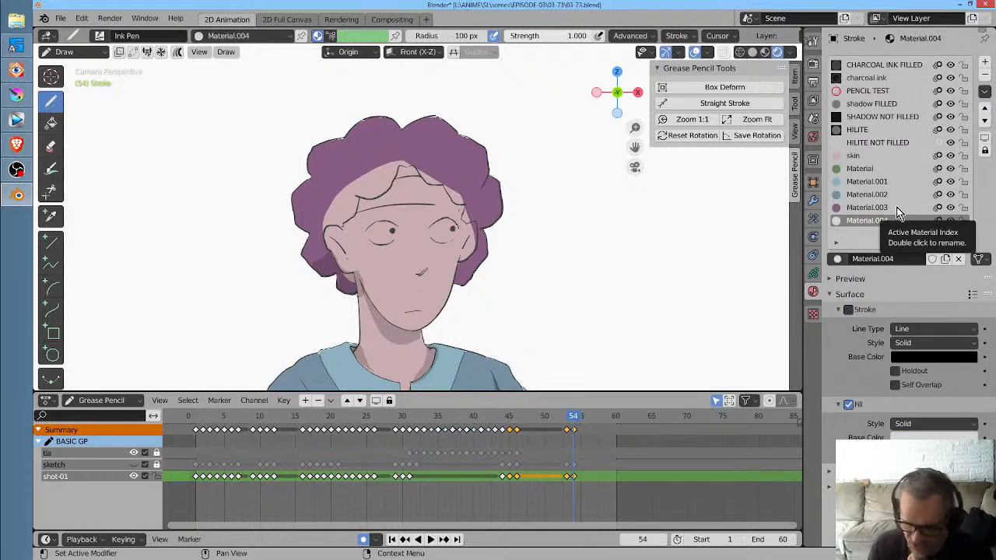
{"action": "middle_click_drag", "start_coordinate": [472, 242], "coordinate": [524, 182], "text": "ctrl"}
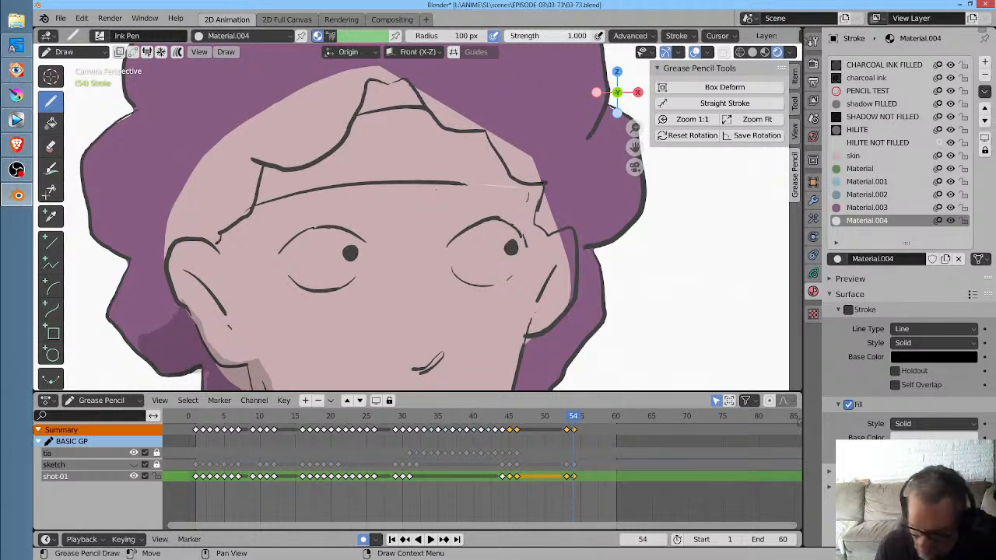
{"action": "key", "text": "ctrl+z"}
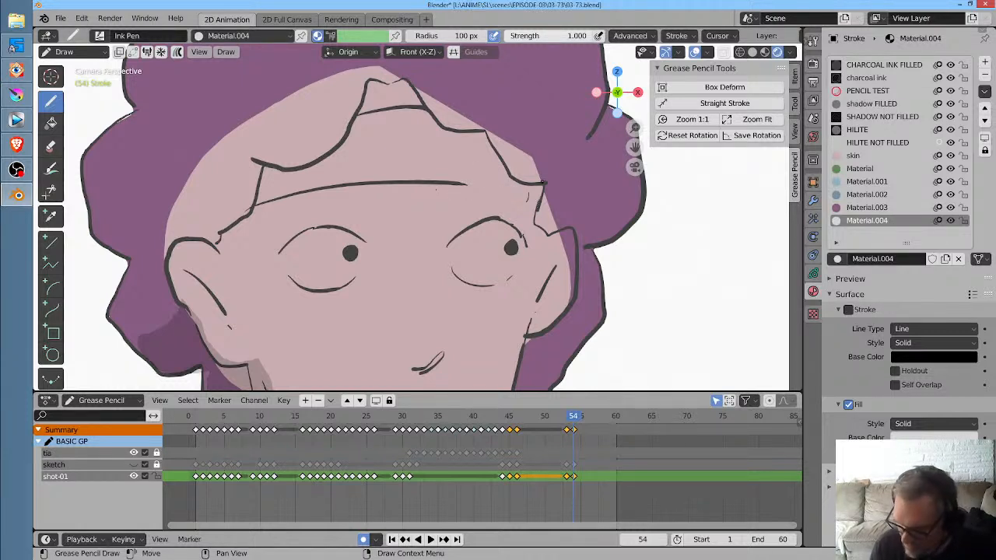
{"action": "left_click", "coordinate": [880, 78]}
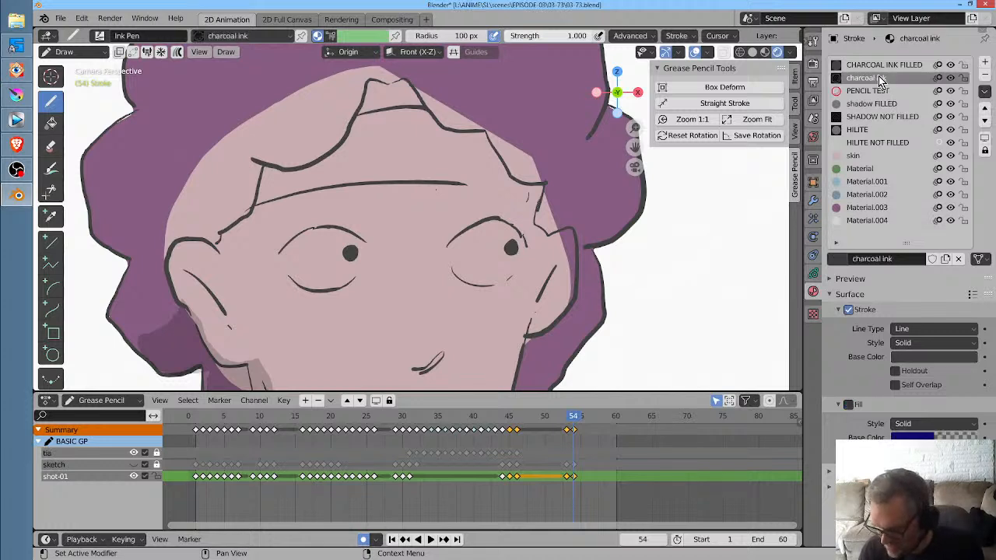
Extend the headband's lower line to the hairline by the right-hand ear and erase its overshoot at the opposite end
{"action": "left_click", "coordinate": [814, 273]}
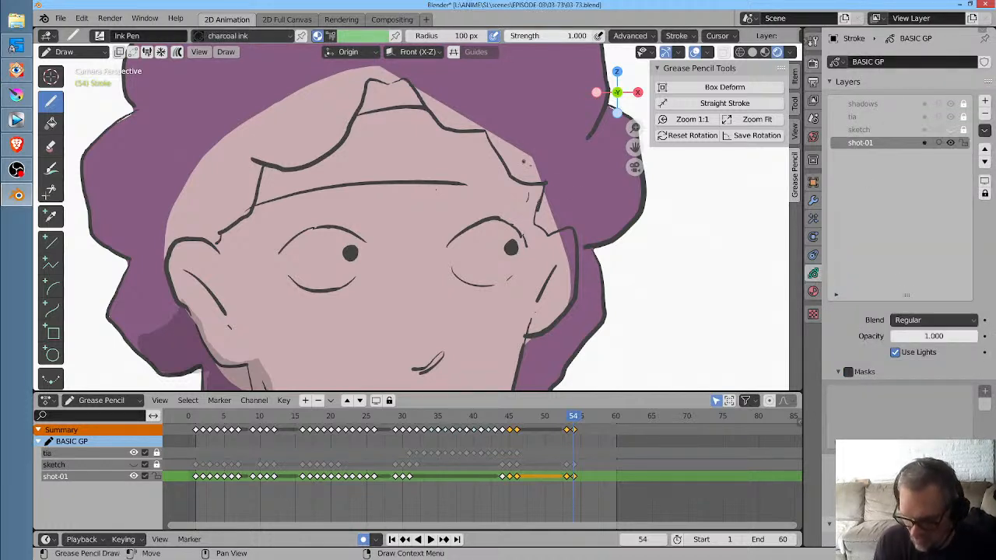
{"action": "middle_click_drag", "start_coordinate": [562, 196], "coordinate": [582, 152], "text": "ctrl"}
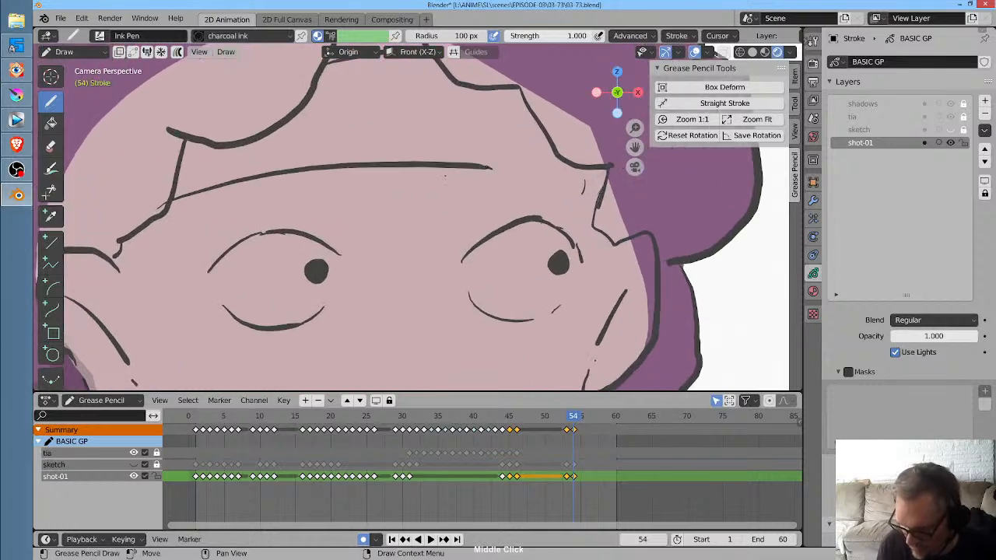
{"action": "mouse_move", "coordinate": [490, 167]}
{"action": "left_mouse_down"}
{"action": "mouse_move", "coordinate": [600, 191]}
{"action": "mouse_move", "coordinate": [584, 192]}
{"action": "mouse_move", "coordinate": [592, 186]}
{"action": "left_mouse_up"}
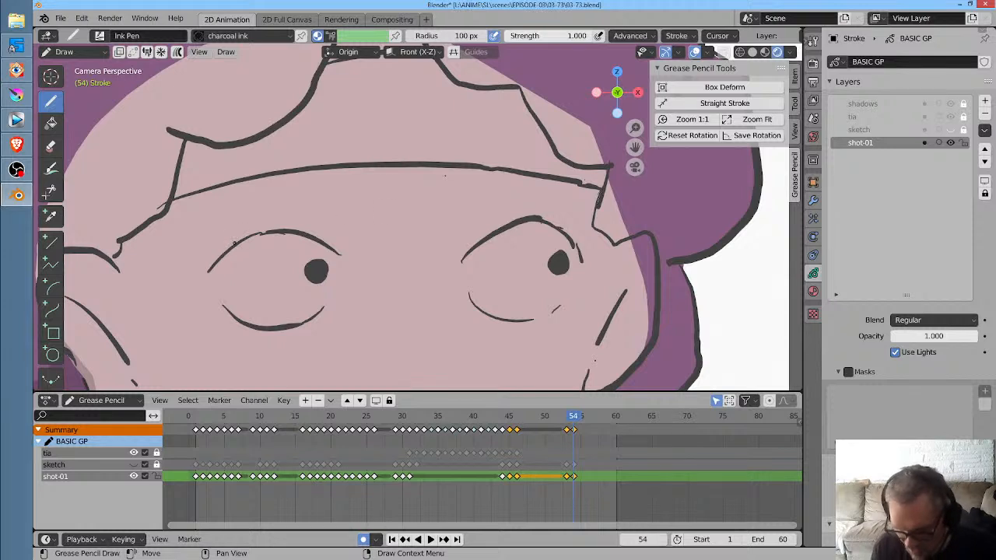
{"action": "left_click_drag", "start_coordinate": [158, 208], "coordinate": [168, 205], "text": "ctrl"}
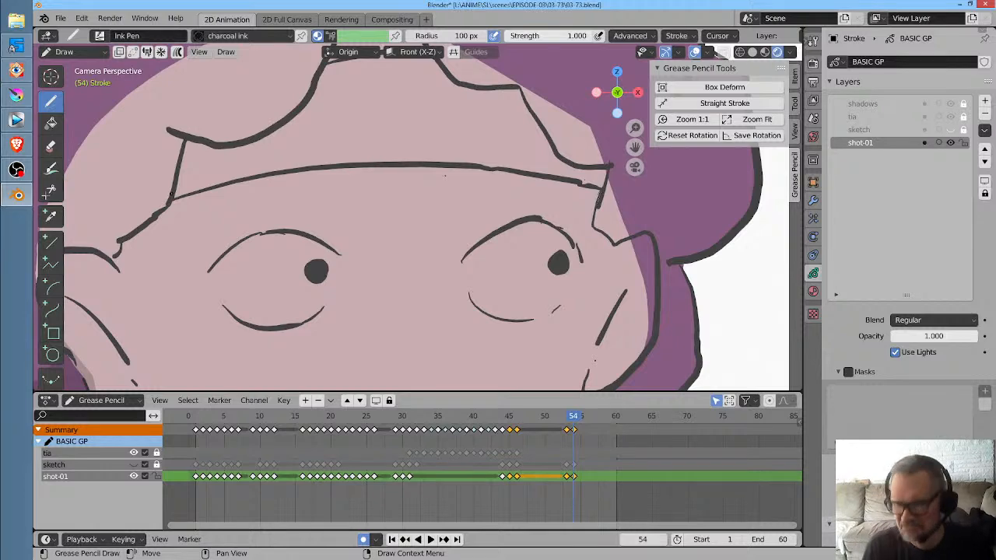
{"action": "mouse_move", "coordinate": [553, 179]}
{"action": "middle_mouse_down", "text": "ctrl"}
{"action": "mouse_move", "coordinate": [542, 221]}
{"action": "mouse_move", "coordinate": [550, 209]}
{"action": "middle_mouse_up", "text": "ctrl"}
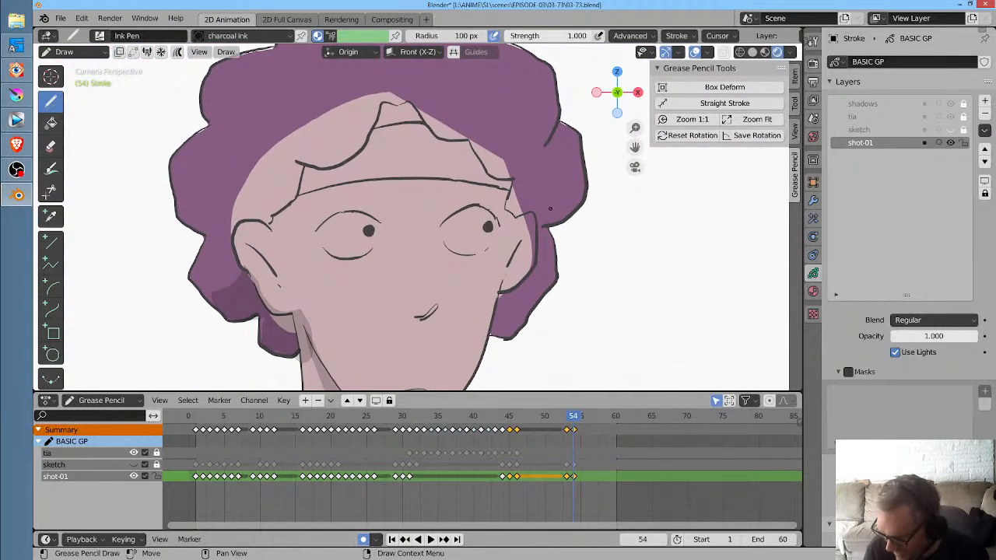
Make the white Material.004 the active drawing material for the frame 54 eyes
{"action": "left_click", "coordinate": [813, 291]}
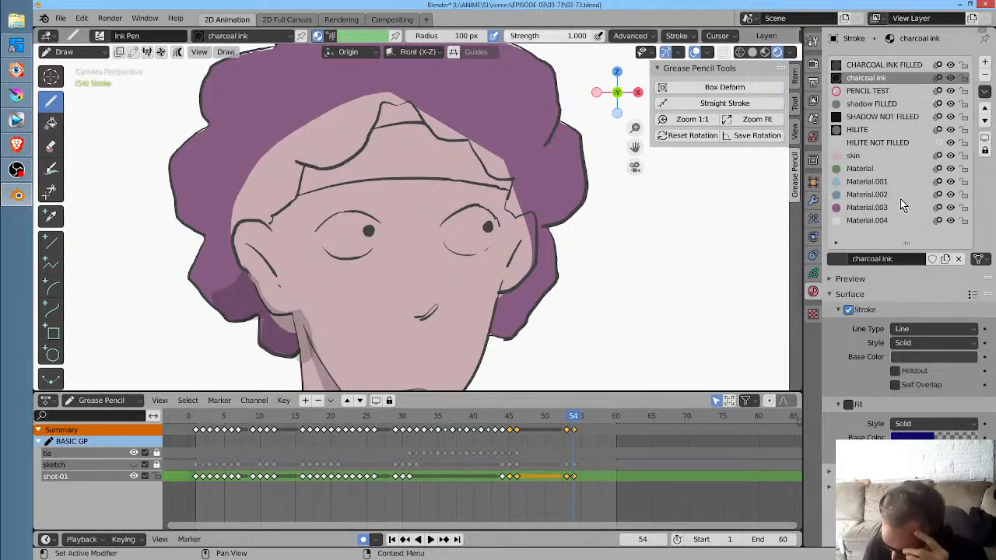
{"action": "left_click", "coordinate": [885, 220]}
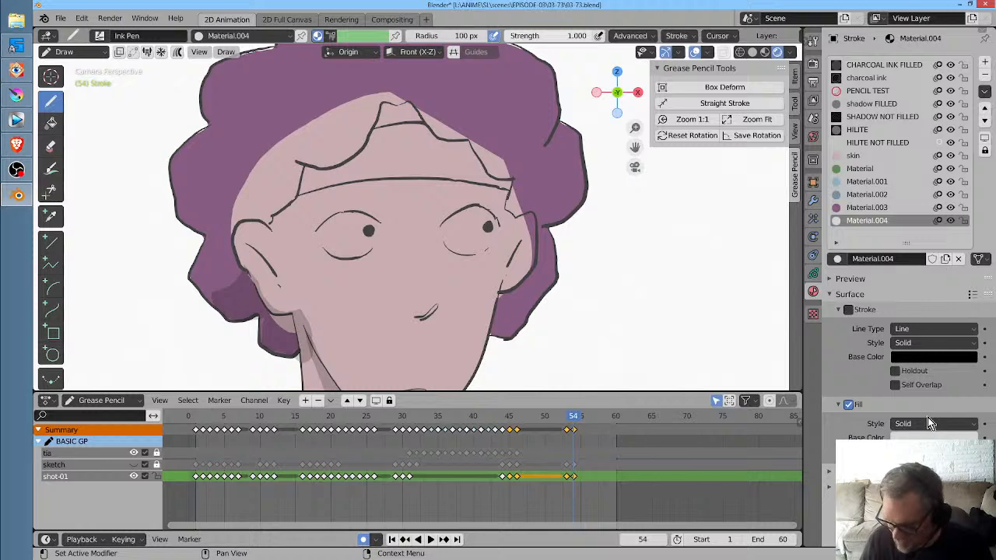
{"action": "middle_click_drag", "start_coordinate": [388, 280], "coordinate": [386, 194], "text": "ctrl"}
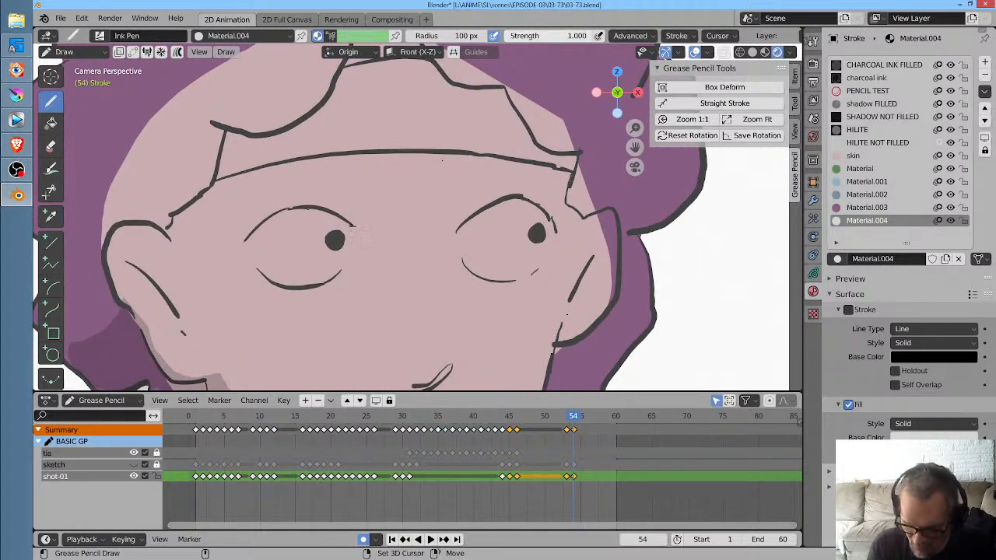
{"action": "mouse_move", "coordinate": [345, 222]}
{"action": "left_mouse_down"}
{"action": "mouse_move", "coordinate": [293, 210]}
{"action": "mouse_move", "coordinate": [254, 233]}
{"action": "left_mouse_up"}
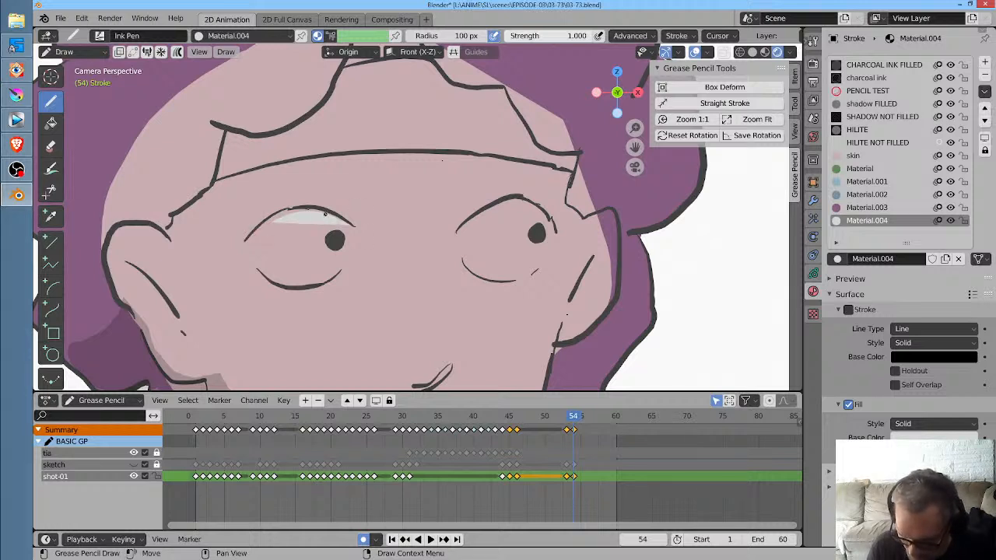
{"action": "left_click_drag", "start_coordinate": [320, 214], "coordinate": [291, 218], "text": "ctrl"}
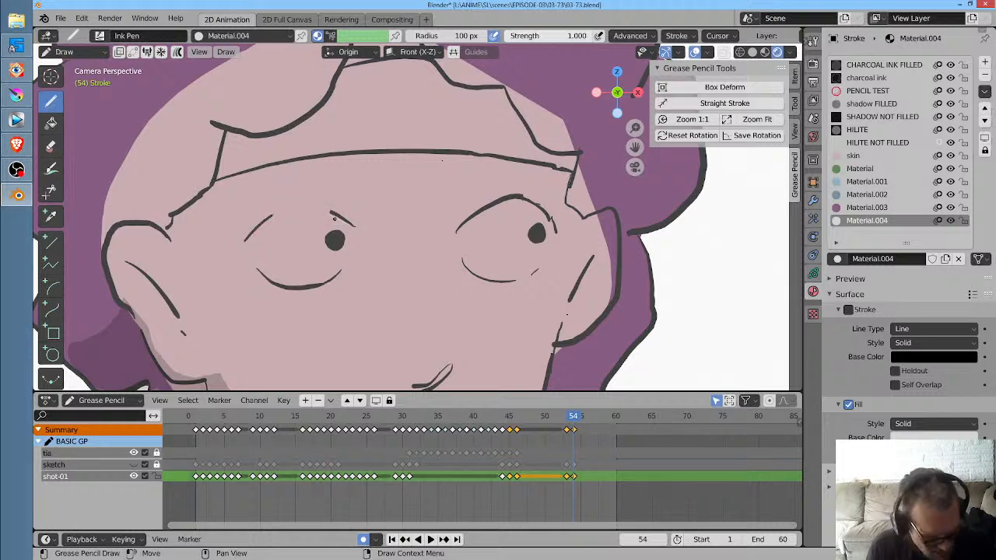
{"action": "key", "text": "ctrl+z"}
{"action": "key", "text": "ctrl+z"}
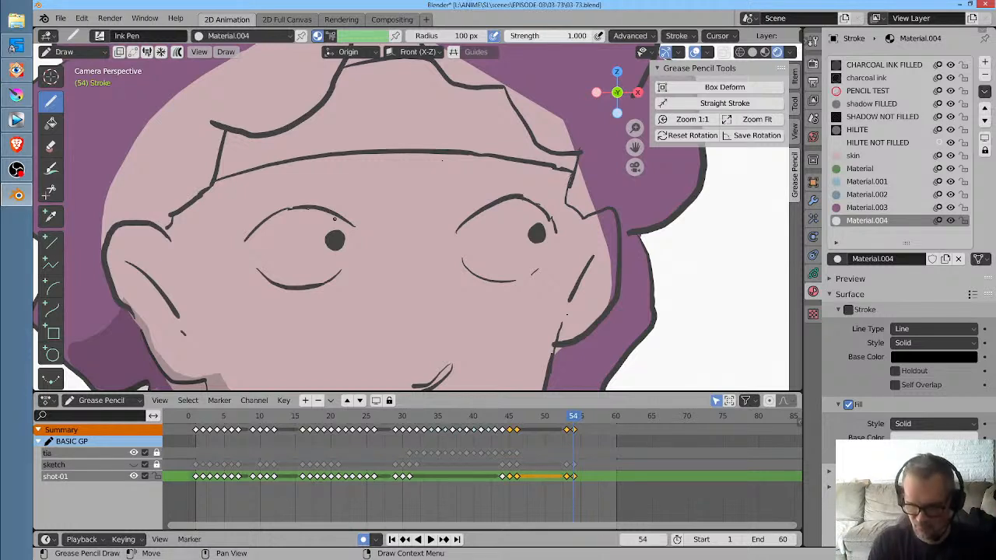
Draw white Material.004 fill shapes covering both eyes between the upper and lower lids at frame 54
{"action": "mouse_move", "coordinate": [342, 214]}
{"action": "left_mouse_down"}
{"action": "mouse_move", "coordinate": [299, 208]}
{"action": "mouse_move", "coordinate": [269, 220]}
{"action": "mouse_move", "coordinate": [249, 238]}
{"action": "mouse_move", "coordinate": [254, 265]}
{"action": "mouse_move", "coordinate": [308, 286]}
{"action": "mouse_move", "coordinate": [339, 269]}
{"action": "mouse_move", "coordinate": [352, 234]}
{"action": "left_mouse_up"}
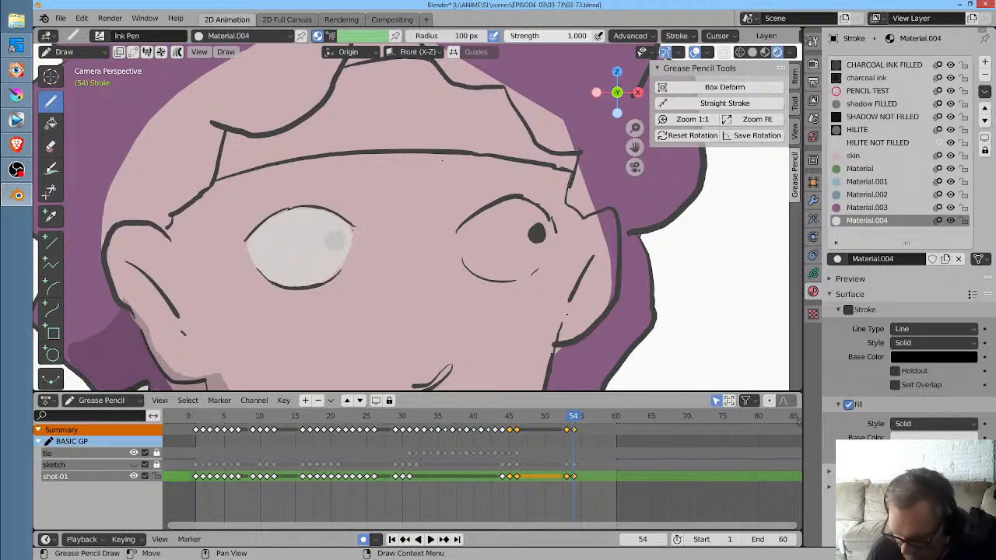
{"action": "mouse_move", "coordinate": [540, 207]}
{"action": "left_mouse_down"}
{"action": "mouse_move", "coordinate": [513, 199]}
{"action": "mouse_move", "coordinate": [474, 208]}
{"action": "mouse_move", "coordinate": [462, 227]}
{"action": "mouse_move", "coordinate": [467, 263]}
{"action": "mouse_move", "coordinate": [504, 278]}
{"action": "mouse_move", "coordinate": [535, 266]}
{"action": "mouse_move", "coordinate": [549, 233]}
{"action": "mouse_move", "coordinate": [544, 212]}
{"action": "mouse_move", "coordinate": [490, 202]}
{"action": "left_mouse_up"}
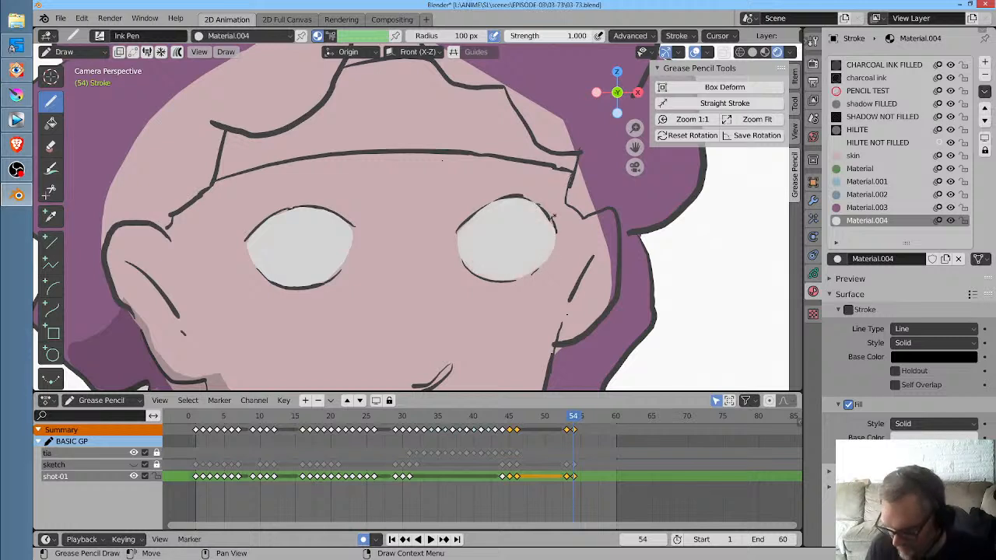
Select both white eye fills in Edit Mode and send them backward repeatedly until they sit behind the pupils
{"action": "key", "text": "Tab"}
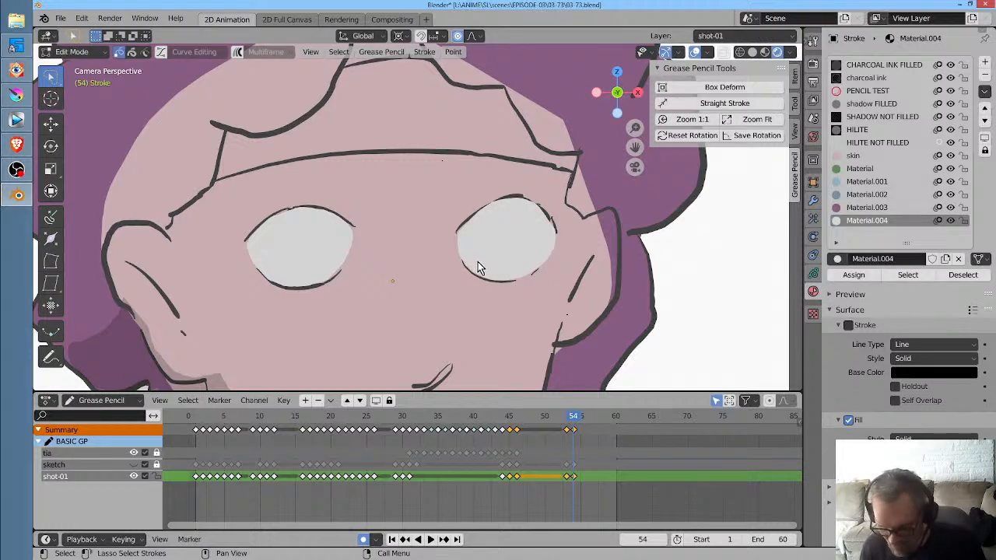
{"action": "left_click", "coordinate": [353, 263]}
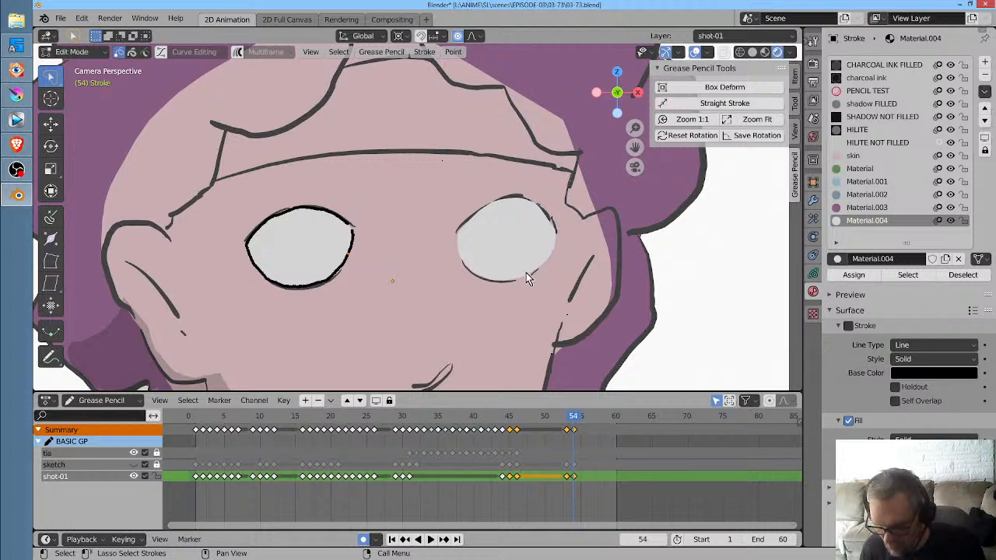
{"action": "left_click", "coordinate": [552, 259], "text": "shift"}
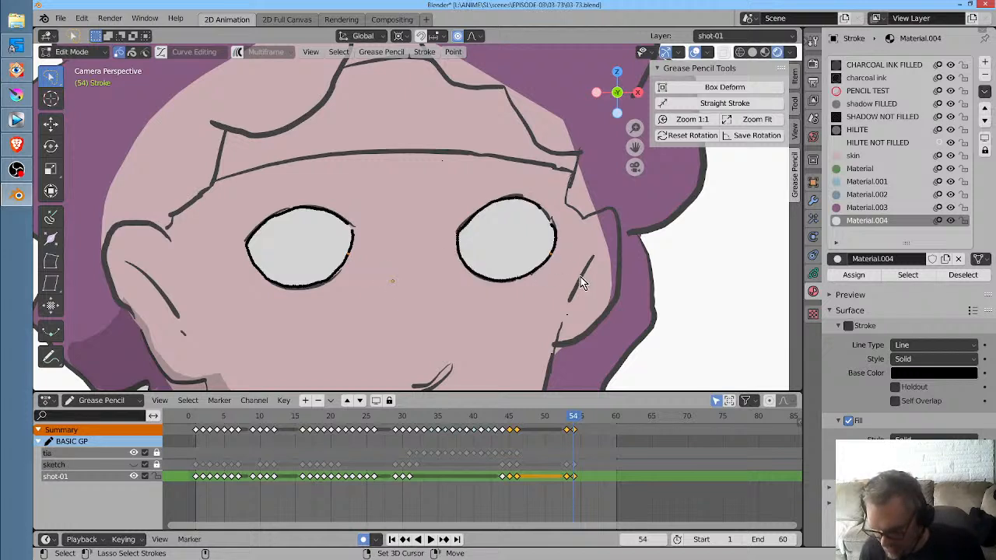
{"action": "key", "text": "ctrl+l"}
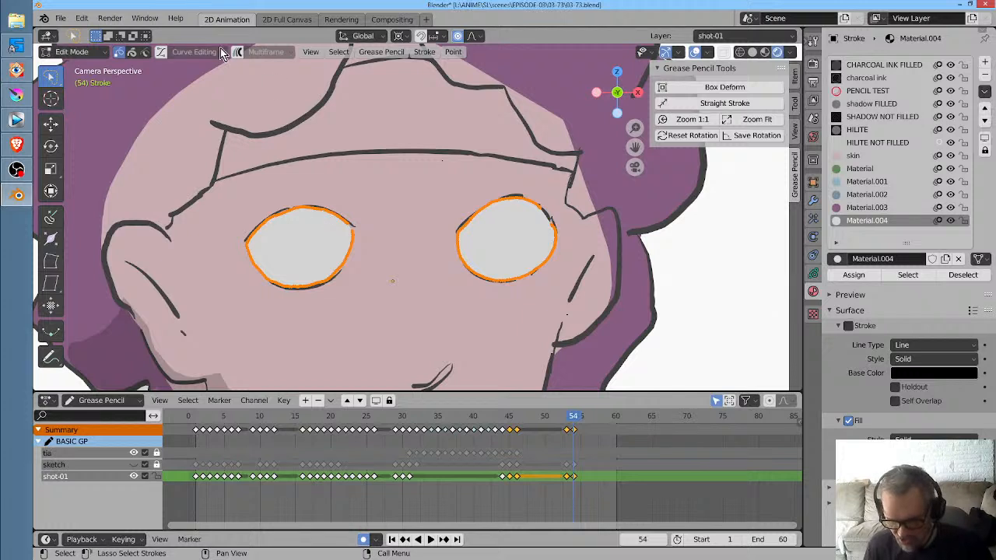
{"action": "left_click", "coordinate": [424, 52]}
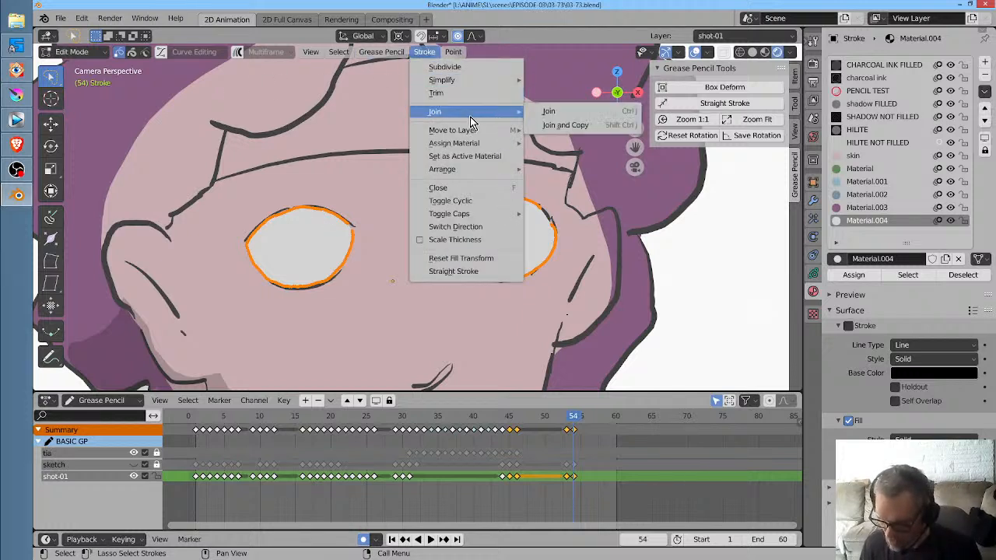
{"action": "mouse_move", "coordinate": [478, 143]}
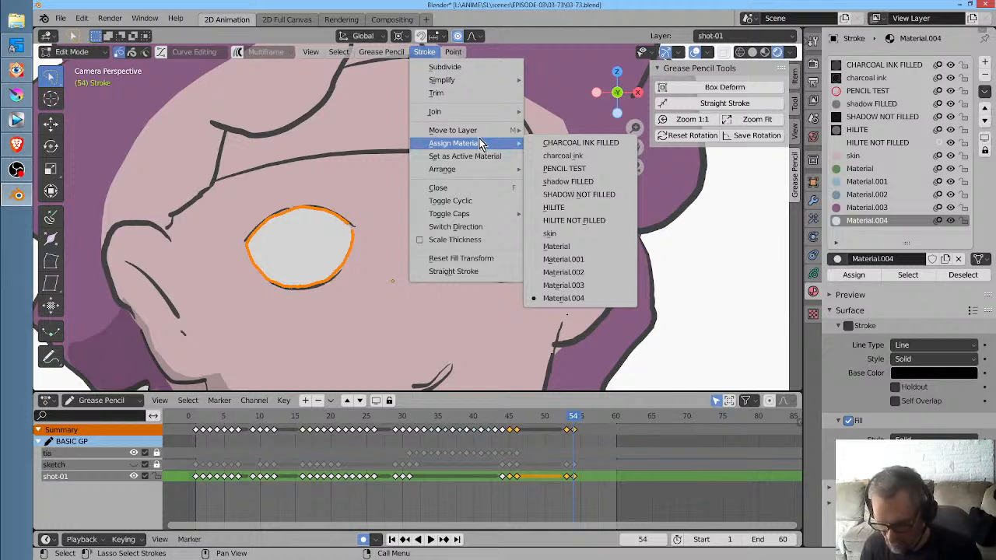
{"action": "left_click", "coordinate": [453, 53]}
{"action": "mouse_move", "coordinate": [426, 54]}
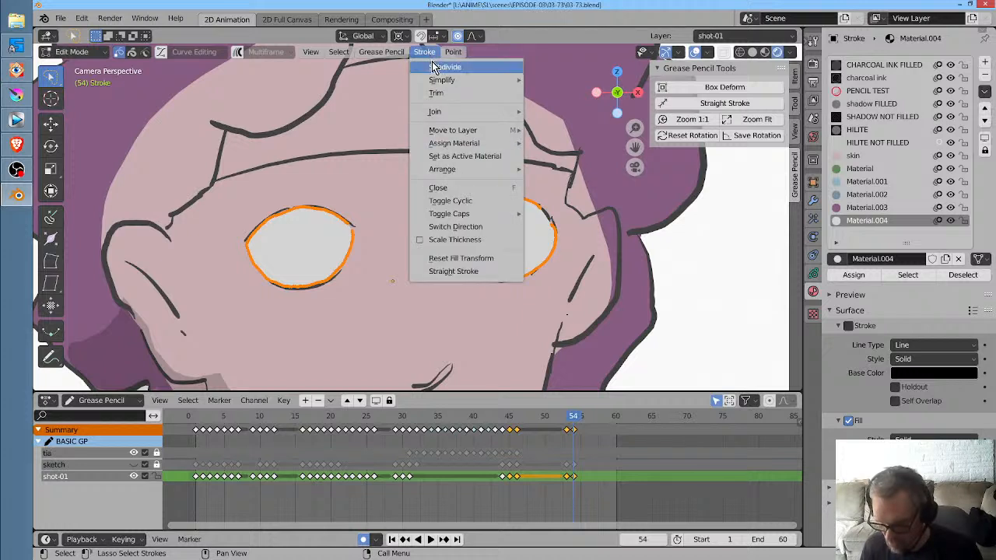
{"action": "mouse_move", "coordinate": [465, 133]}
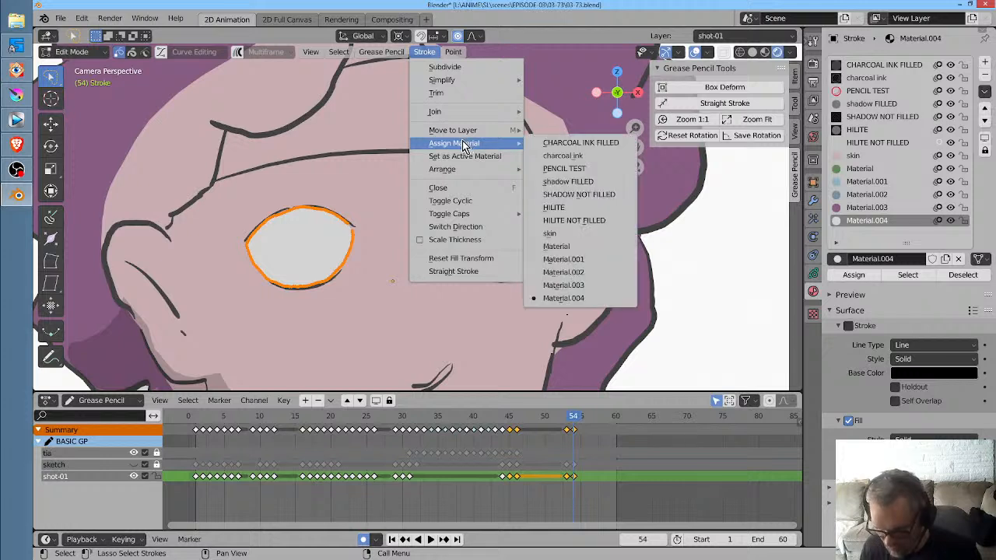
{"action": "mouse_move", "coordinate": [381, 53]}
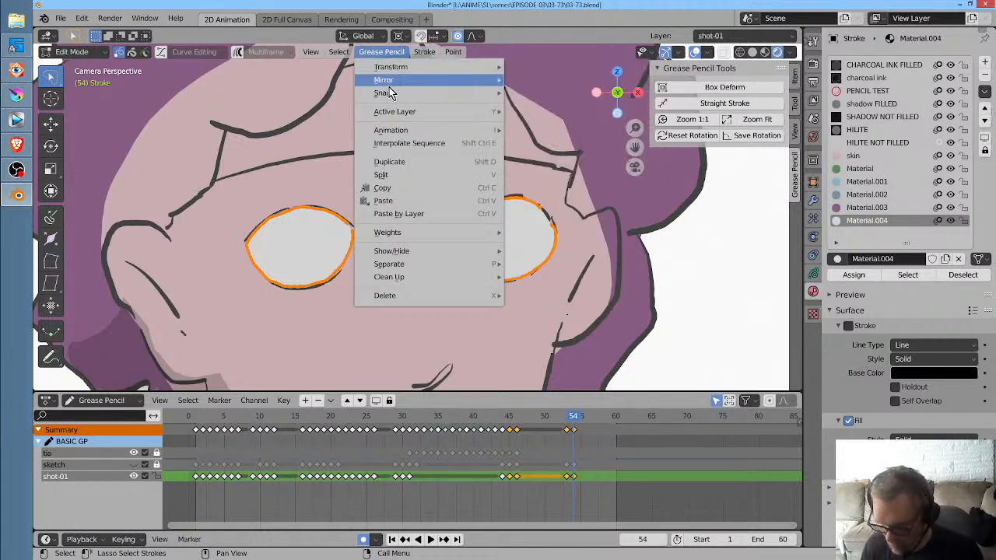
{"action": "mouse_move", "coordinate": [403, 115]}
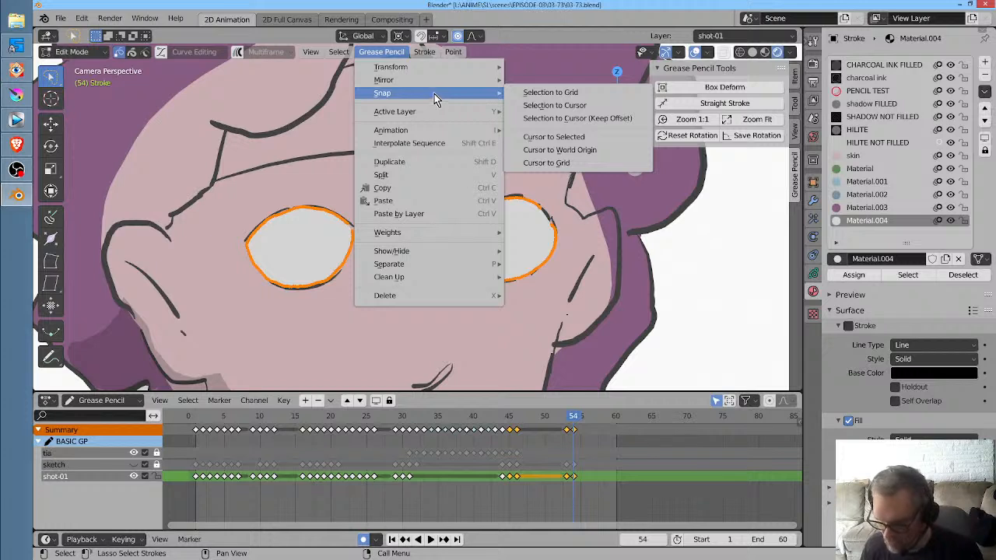
{"action": "mouse_move", "coordinate": [438, 88]}
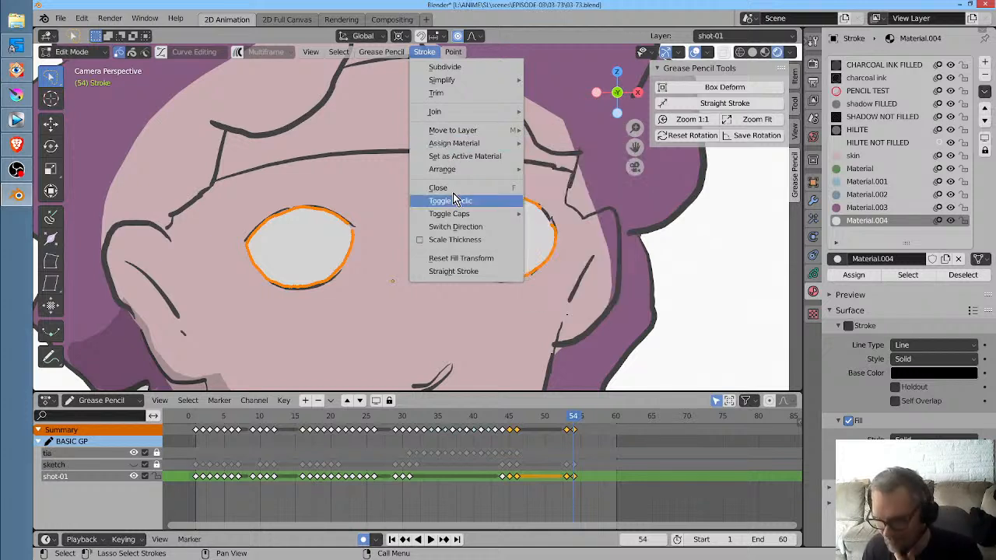
{"action": "mouse_move", "coordinate": [459, 171]}
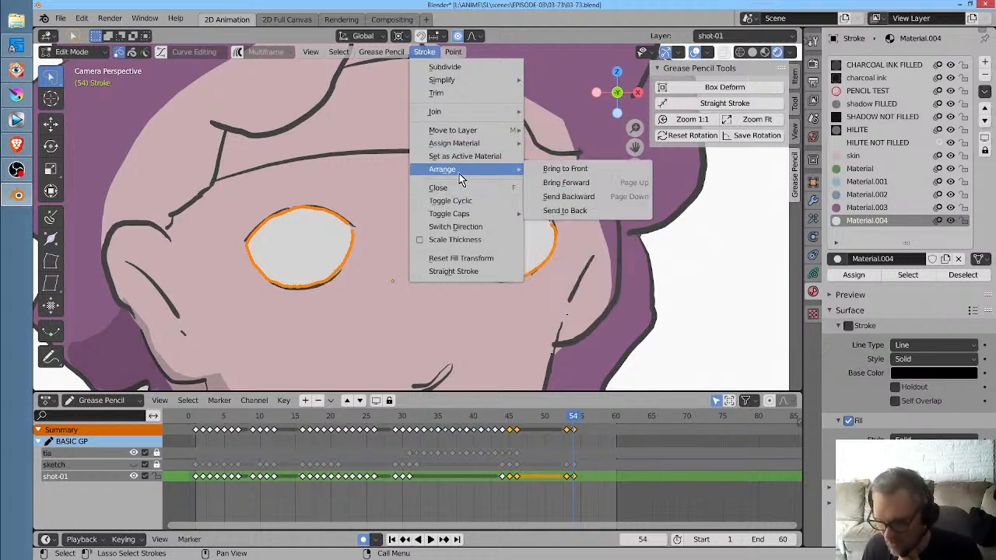
{"action": "left_click", "coordinate": [585, 199]}
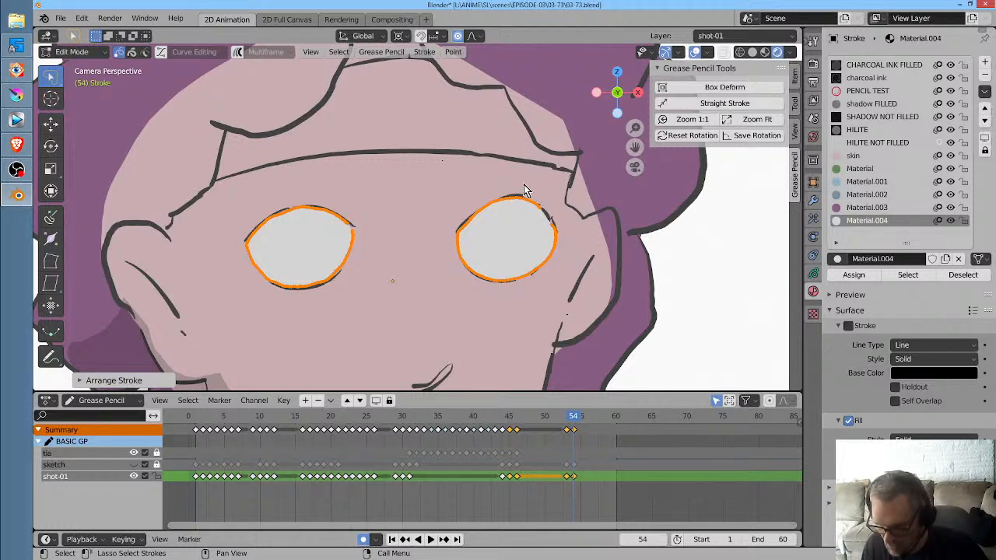
{"action": "key", "text": "shift+r"}
{"action": "key", "text": "shift+r"}
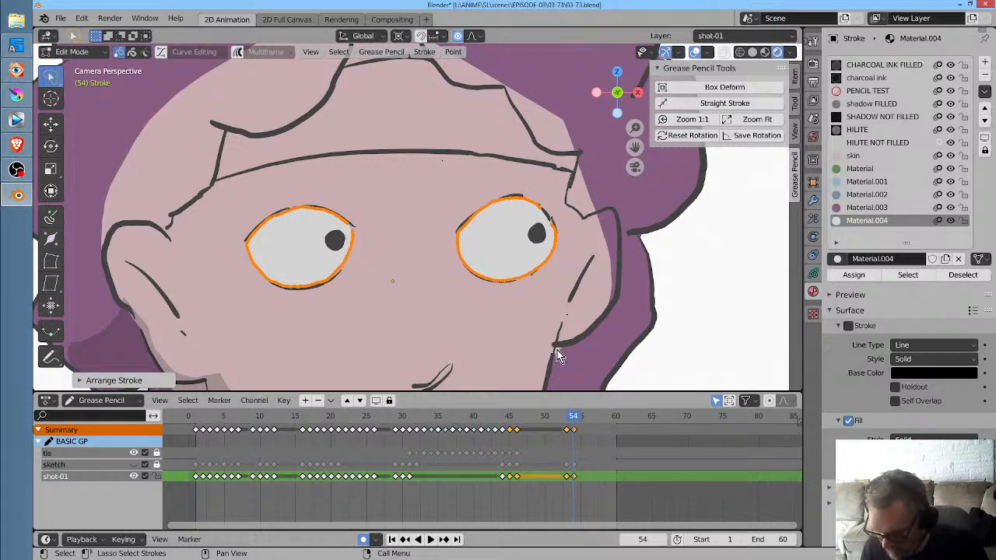
At frame 53, fill the bare area between the hair and the hairline with the purple Material.003
{"action": "mouse_move", "coordinate": [573, 416]}
{"action": "left_mouse_down"}
{"action": "mouse_move", "coordinate": [508, 416]}
{"action": "mouse_move", "coordinate": [564, 425]}
{"action": "left_mouse_up"}
{"action": "scroll", "coordinate": [505, 262], "scroll_direction": "down", "scroll_amount": 3}
{"action": "key", "text": "space"}
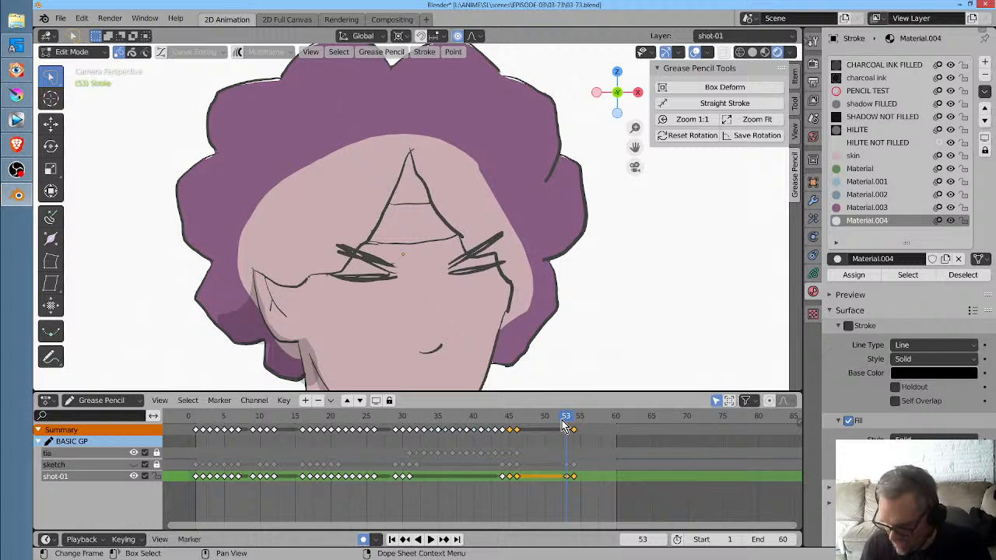
{"action": "left_click", "coordinate": [882, 209]}
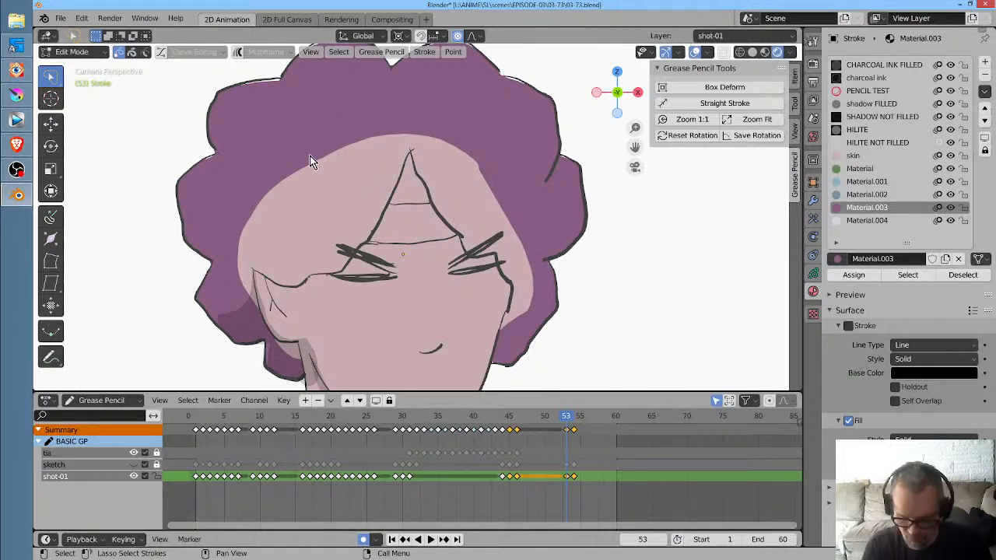
{"action": "key", "text": "Tab"}
{"action": "left_click", "coordinate": [54, 124]}
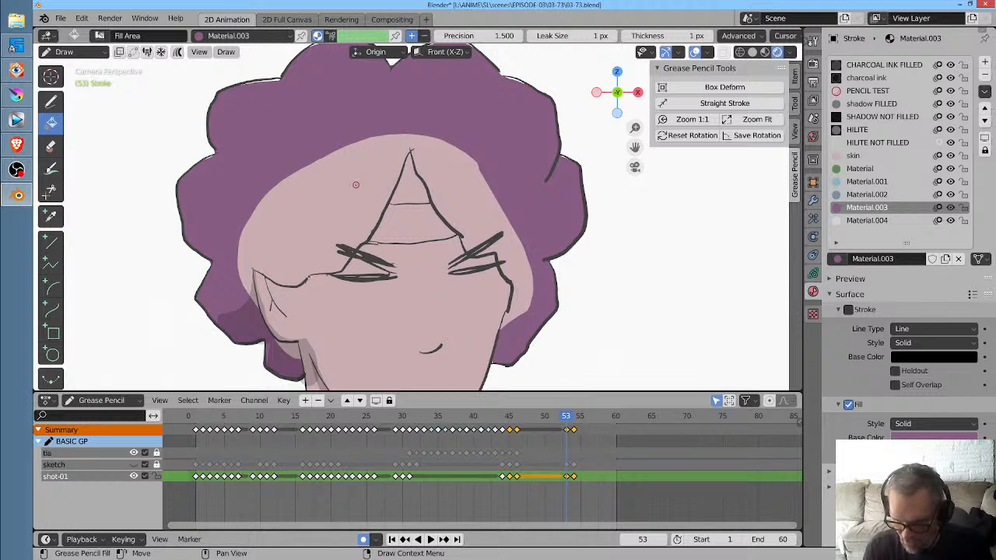
{"action": "left_click", "coordinate": [357, 182]}
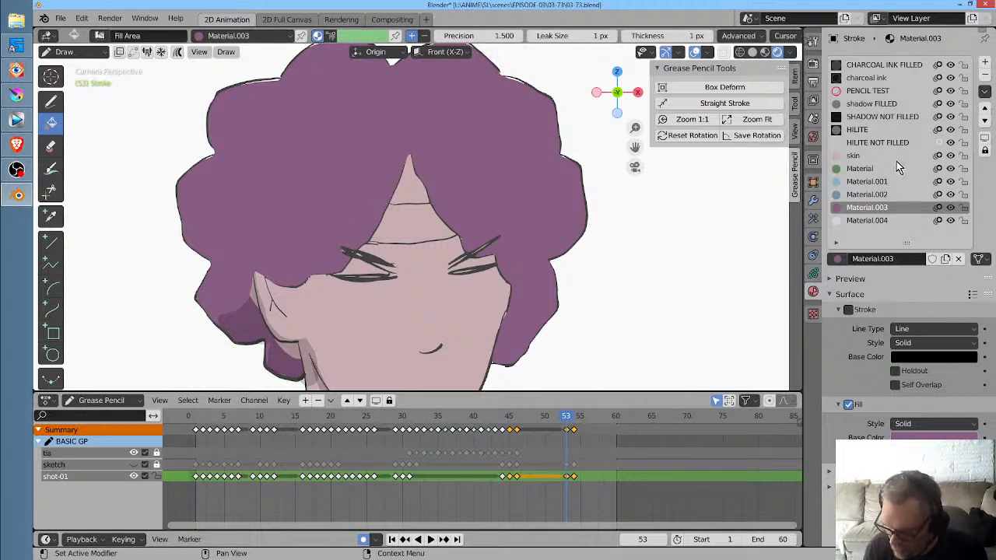
Fill the headband with the green Material at frames 53 and 54
{"action": "left_click", "coordinate": [860, 168]}
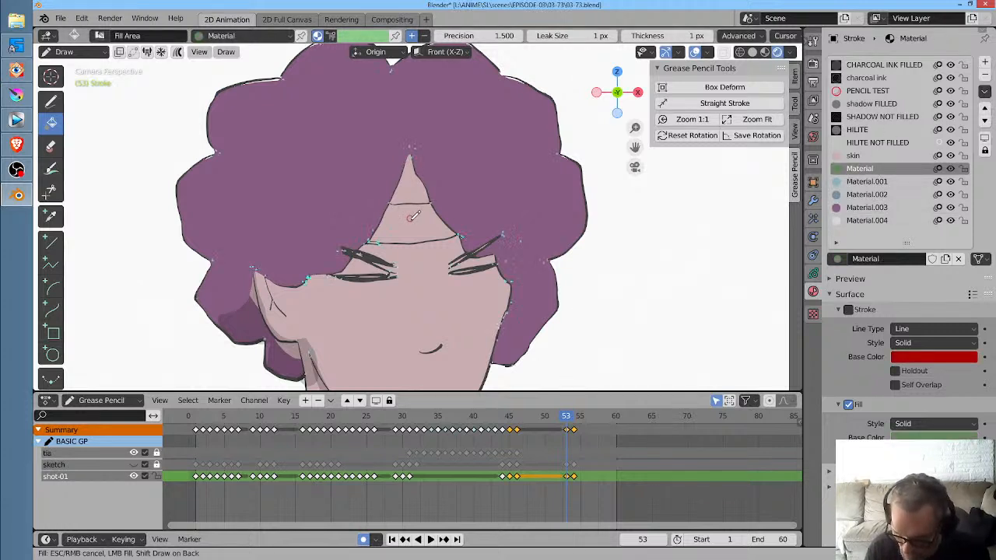
{"action": "left_click", "coordinate": [415, 216]}
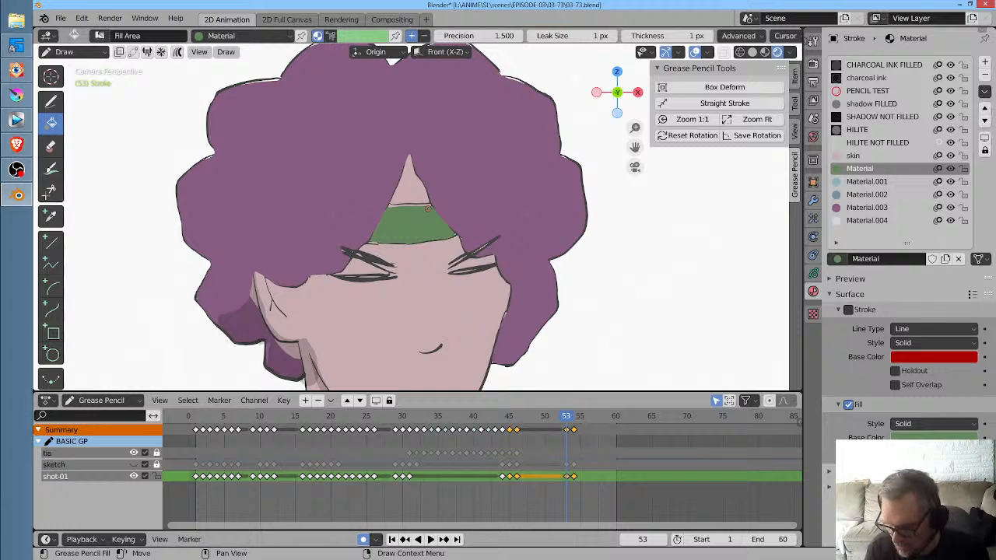
{"action": "mouse_move", "coordinate": [583, 303]}
{"action": "middle_mouse_down"}
{"action": "mouse_move", "coordinate": [584, 202]}
{"action": "mouse_move", "coordinate": [581, 308]}
{"action": "middle_mouse_up"}
{"action": "key", "text": "Right"}
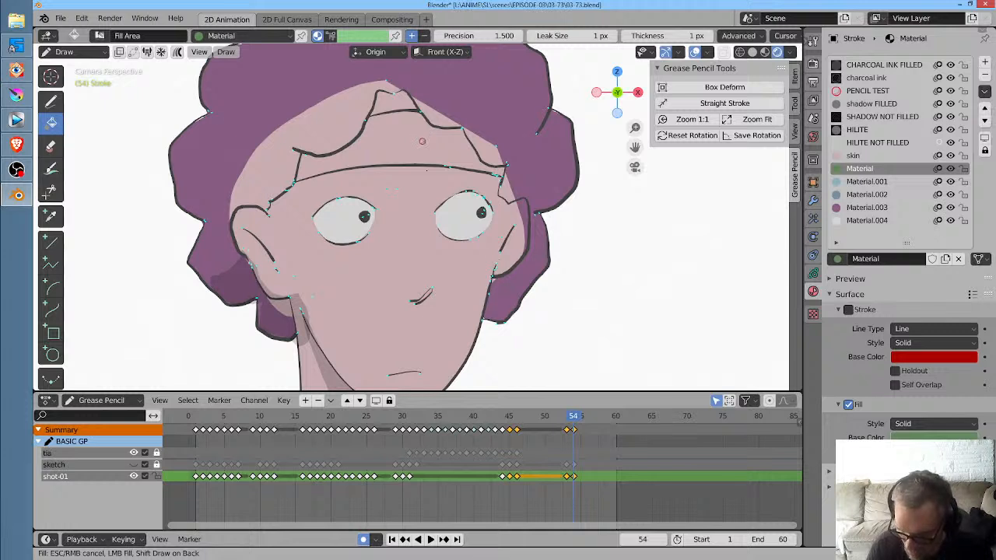
{"action": "left_click", "coordinate": [429, 140]}
Fill the bare areas between the hair outline and the hairline with the purple Material.003 at frame 54
{"action": "left_click", "coordinate": [866, 207]}
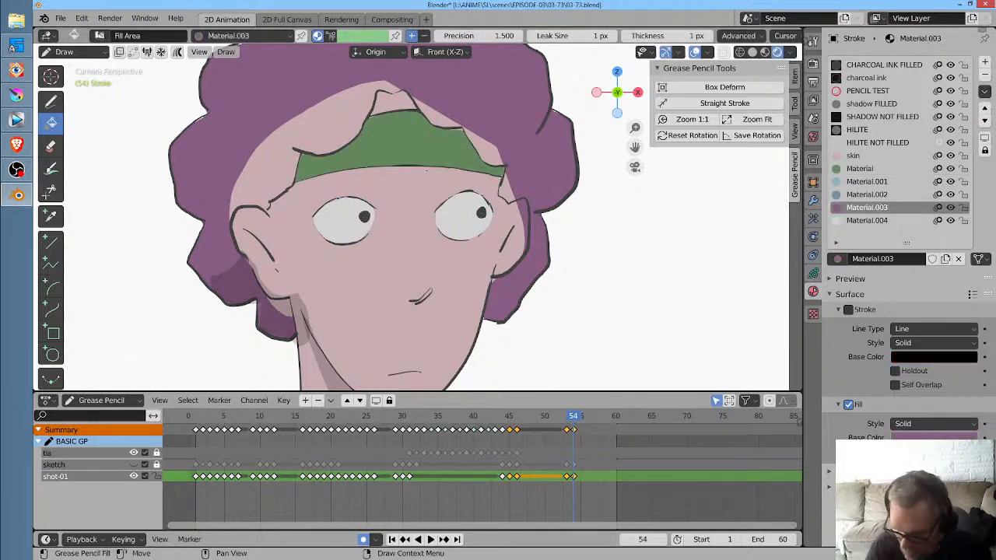
{"action": "left_click", "coordinate": [511, 184]}
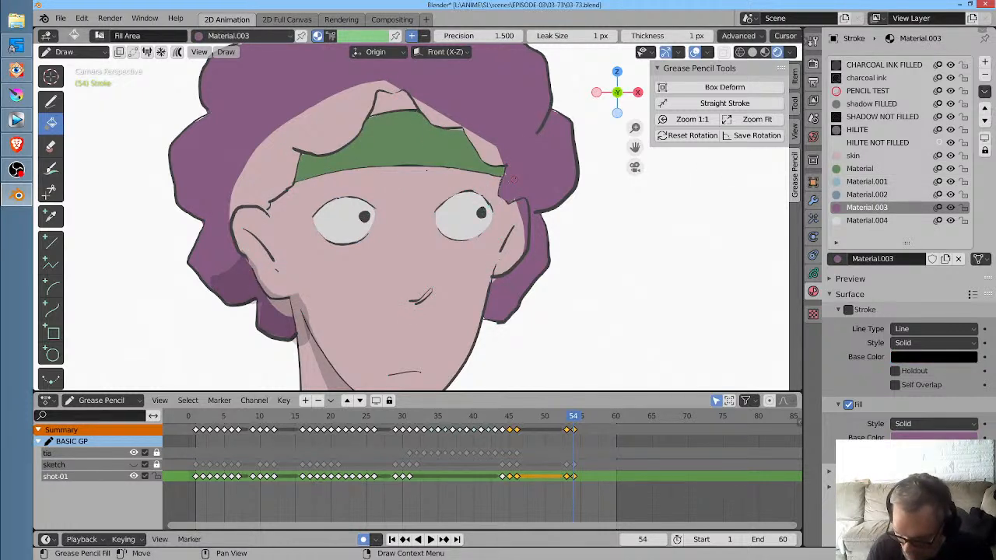
{"action": "left_click", "coordinate": [480, 142]}
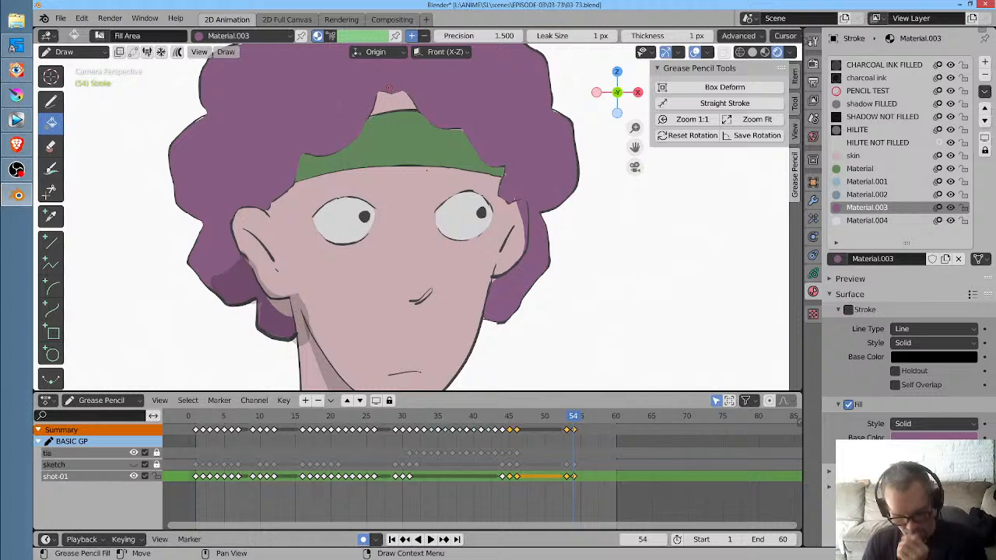
Redraw the hair outline over the purple fill at frame 54 with the Draw tool in charcoal ink
{"action": "left_click", "coordinate": [863, 78]}
{"action": "left_click", "coordinate": [52, 102]}
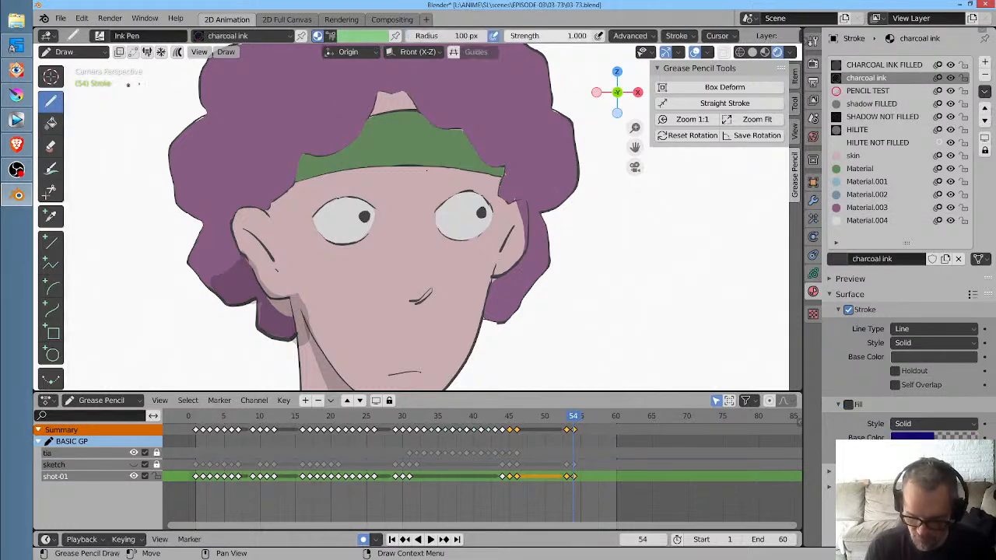
{"action": "mouse_move", "coordinate": [392, 379]}
{"action": "middle_mouse_down", "text": "ctrl"}
{"action": "mouse_move", "coordinate": [389, 78]}
{"action": "mouse_move", "coordinate": [381, 219]}
{"action": "mouse_move", "coordinate": [413, 268]}
{"action": "middle_mouse_up", "text": "ctrl"}
{"action": "middle_click_drag", "start_coordinate": [438, 189], "coordinate": [534, 123], "text": "shift"}
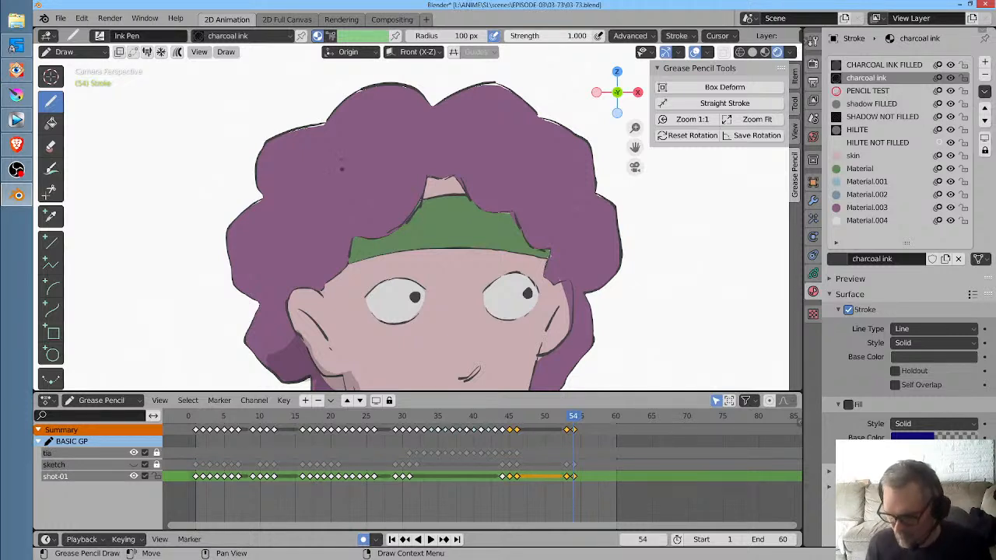
At frame 45, draw shadow FILLED shapes beneath the fringe across the forehead, headband and eyes, and along the hair beside the cheek
{"action": "scroll", "coordinate": [341, 169], "scroll_direction": "down", "scroll_amount": 2}
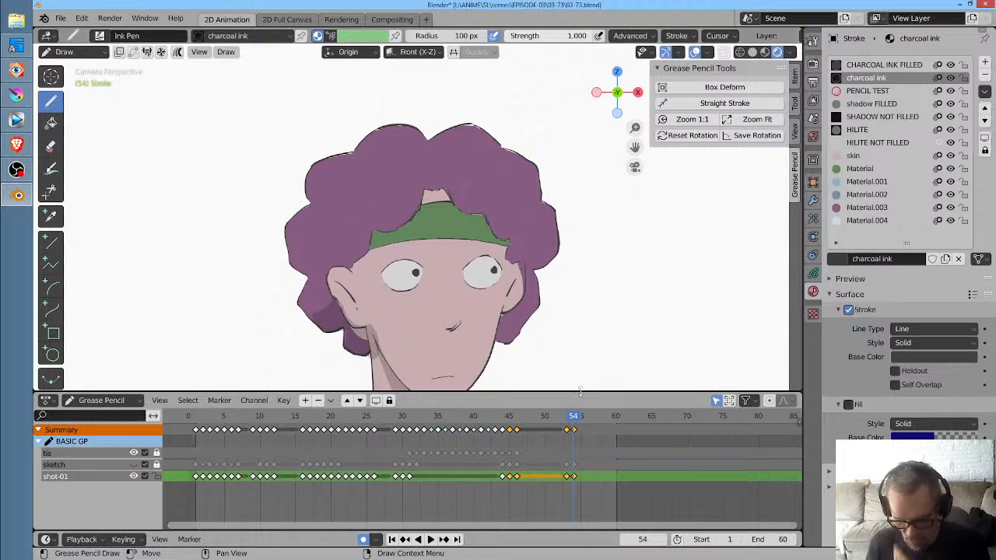
{"action": "left_click", "coordinate": [557, 424]}
{"action": "key", "text": "space"}
{"action": "mouse_move", "coordinate": [557, 424]}
{"action": "left_mouse_down"}
{"action": "mouse_move", "coordinate": [493, 428]}
{"action": "mouse_move", "coordinate": [508, 432]}
{"action": "left_mouse_up"}
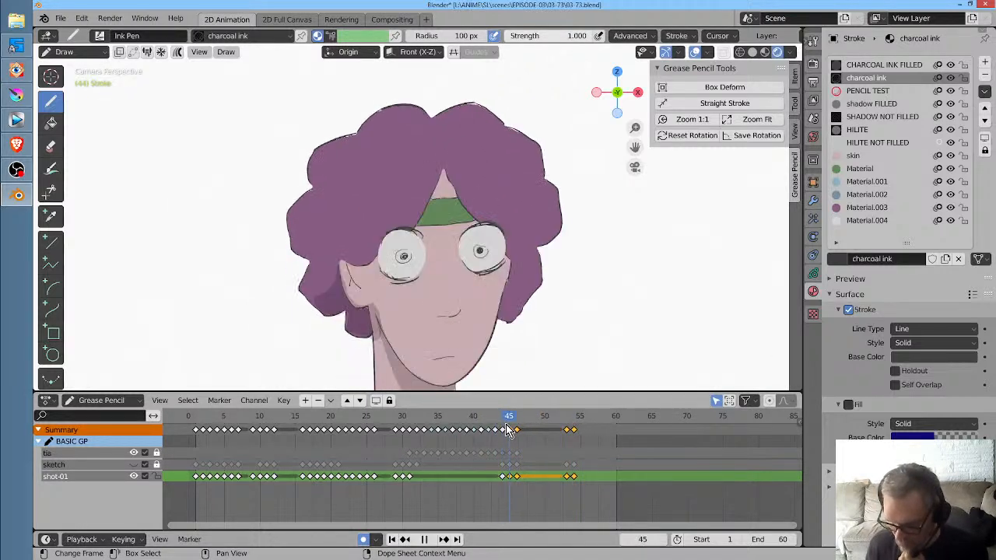
{"action": "key", "text": "space"}
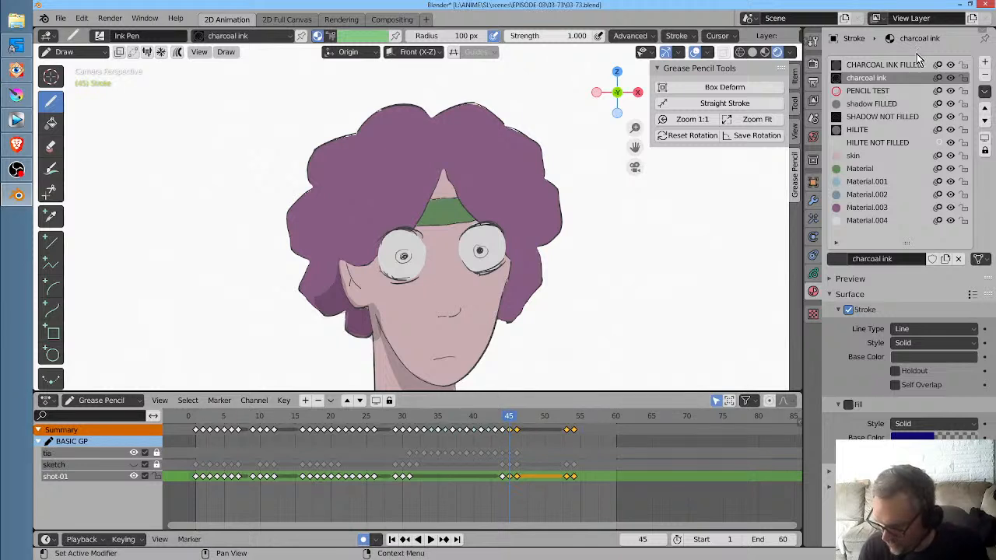
{"action": "left_click", "coordinate": [890, 104]}
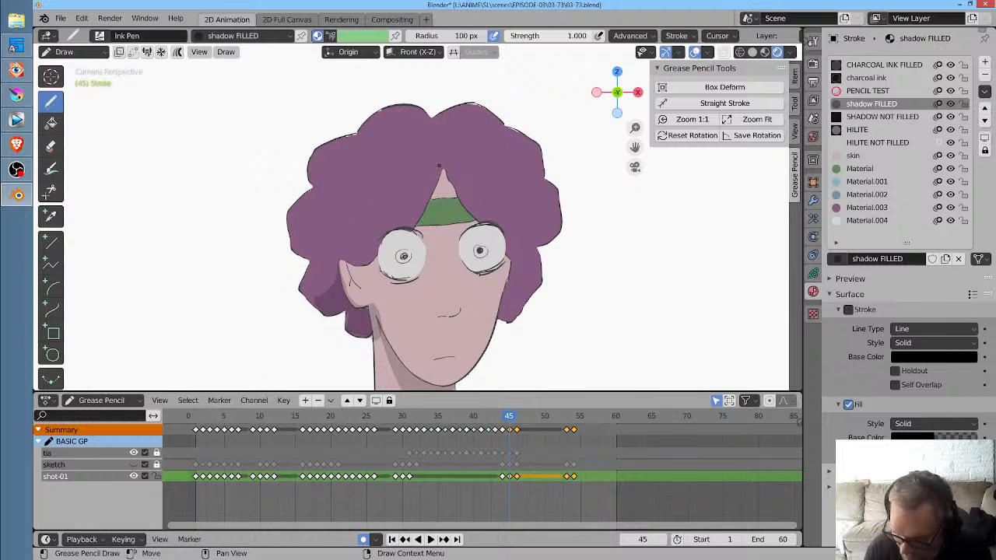
{"action": "mouse_move", "coordinate": [440, 168]}
{"action": "left_mouse_down"}
{"action": "mouse_move", "coordinate": [404, 224]}
{"action": "mouse_move", "coordinate": [345, 257]}
{"action": "mouse_move", "coordinate": [375, 273]}
{"action": "mouse_move", "coordinate": [433, 199]}
{"action": "mouse_move", "coordinate": [443, 167]}
{"action": "mouse_move", "coordinate": [468, 221]}
{"action": "mouse_move", "coordinate": [507, 259]}
{"action": "mouse_move", "coordinate": [520, 239]}
{"action": "mouse_move", "coordinate": [487, 223]}
{"action": "left_mouse_up"}
{"action": "left_click_drag", "start_coordinate": [460, 193], "coordinate": [445, 168]}
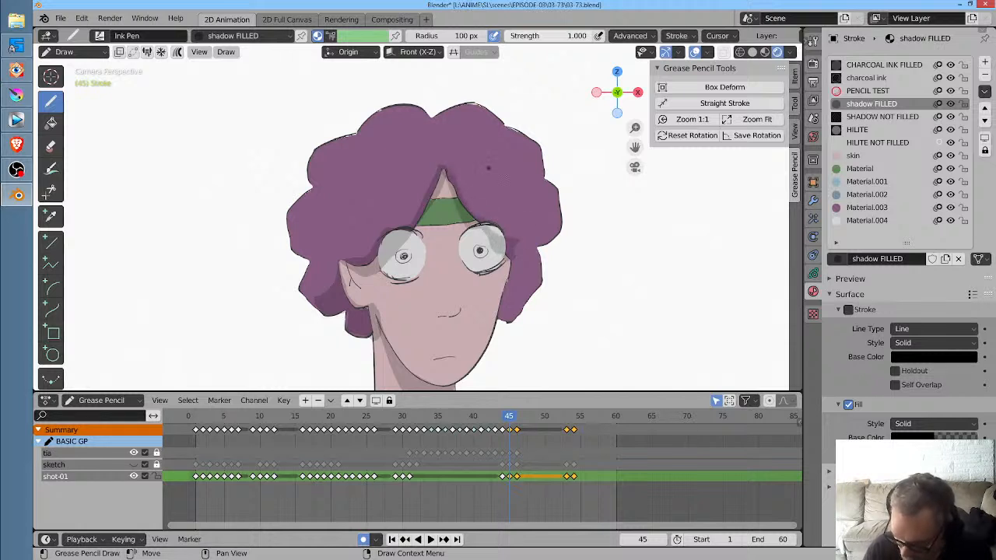
{"action": "left_click_drag", "start_coordinate": [510, 280], "coordinate": [502, 320]}
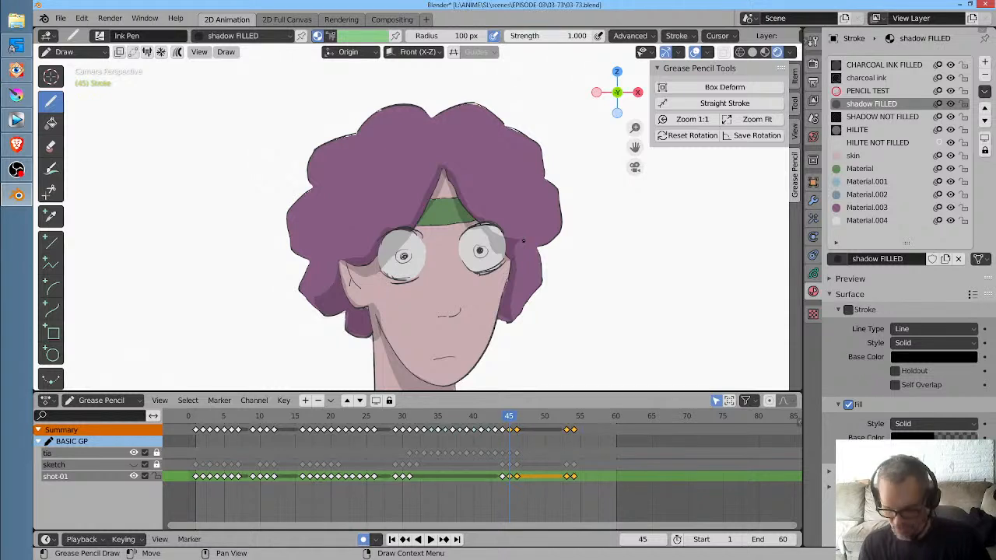
Try to draw shadow FILLED shapes beneath the fringe across the forehead, headband and eyes at frame 46
{"action": "key", "text": "Right"}
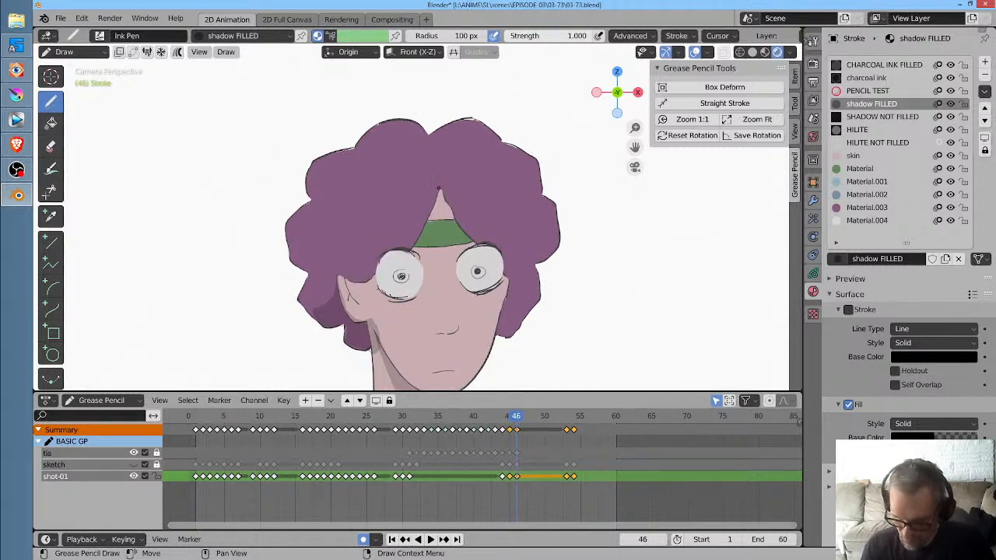
{"action": "mouse_move", "coordinate": [438, 194]}
{"action": "left_mouse_down"}
{"action": "mouse_move", "coordinate": [415, 255]}
{"action": "mouse_move", "coordinate": [352, 280]}
{"action": "mouse_move", "coordinate": [435, 199]}
{"action": "mouse_move", "coordinate": [498, 266]}
{"action": "mouse_move", "coordinate": [442, 201]}
{"action": "left_mouse_up"}
{"action": "key", "text": "Left"}
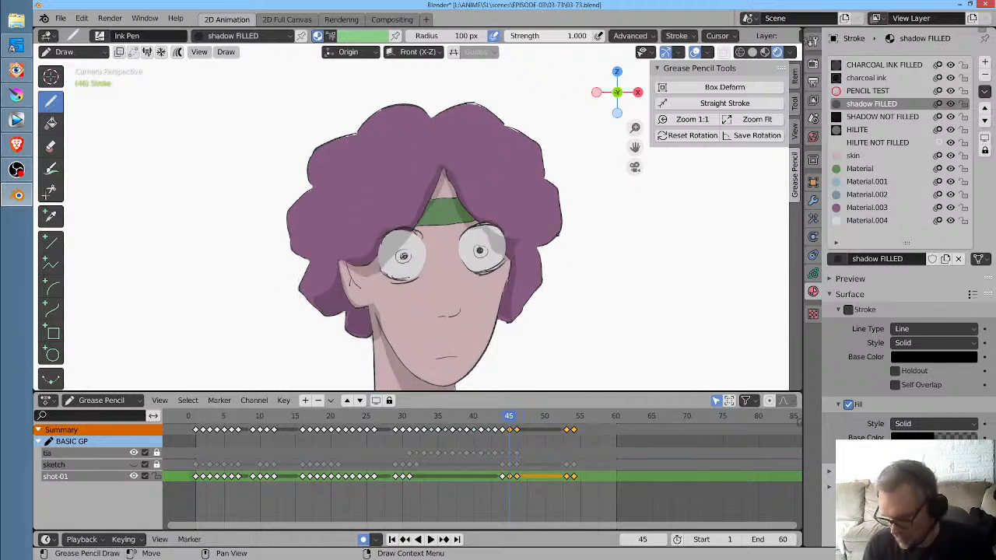
{"action": "key", "text": "Right"}
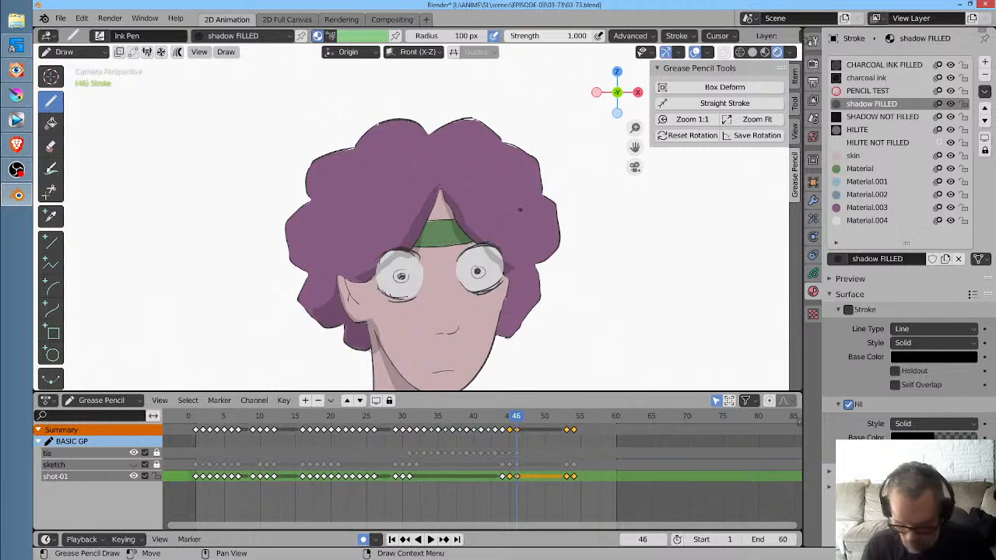
{"action": "key", "text": "ctrl+z"}
{"action": "key", "text": "ctrl+z"}
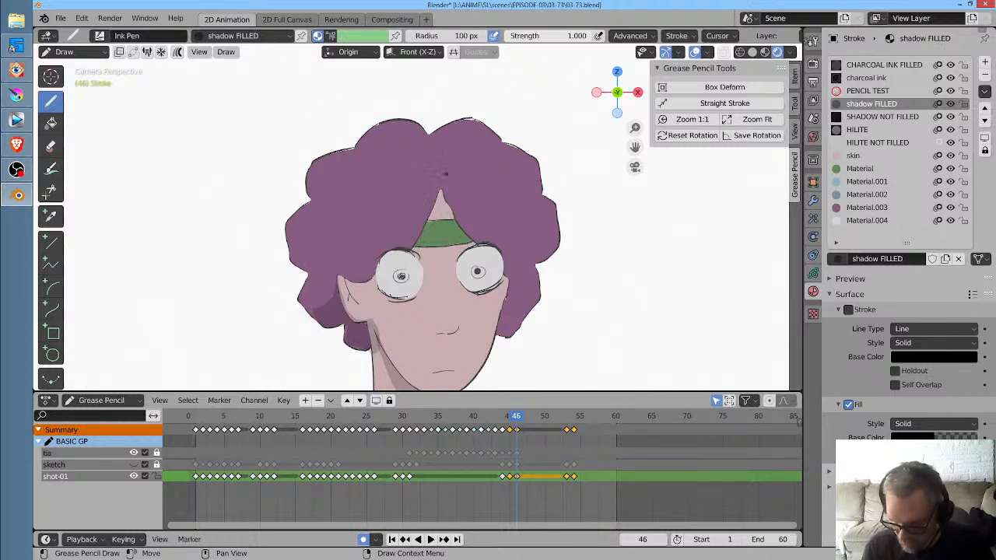
At frame 45, try to move the face fill's edge point beside the right-hand eye outward in Edit Mode with a smaller proportional size
{"action": "key", "text": "Left"}
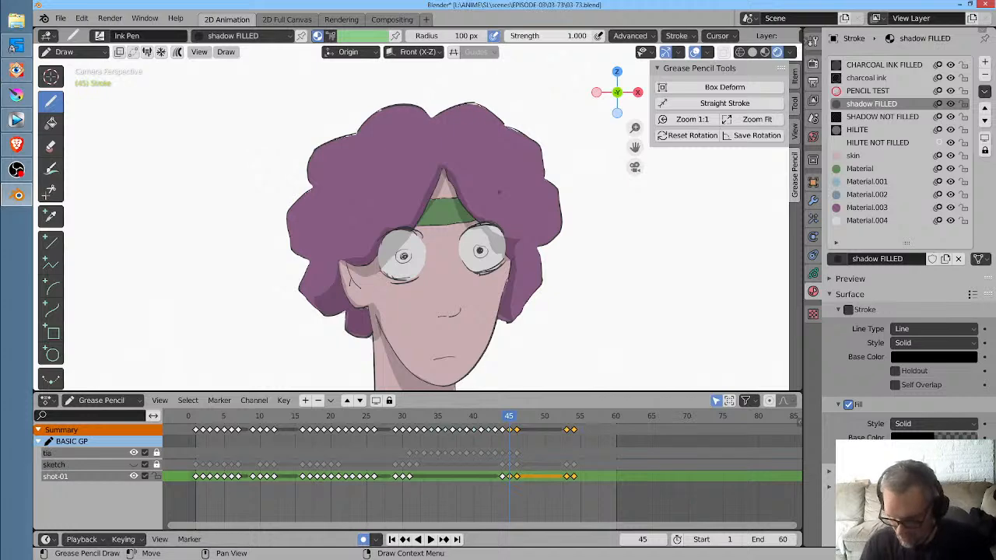
{"action": "middle_click_drag", "start_coordinate": [519, 224], "coordinate": [599, 162], "text": "ctrl"}
{"action": "middle_click_drag", "start_coordinate": [586, 199], "coordinate": [400, 165]}
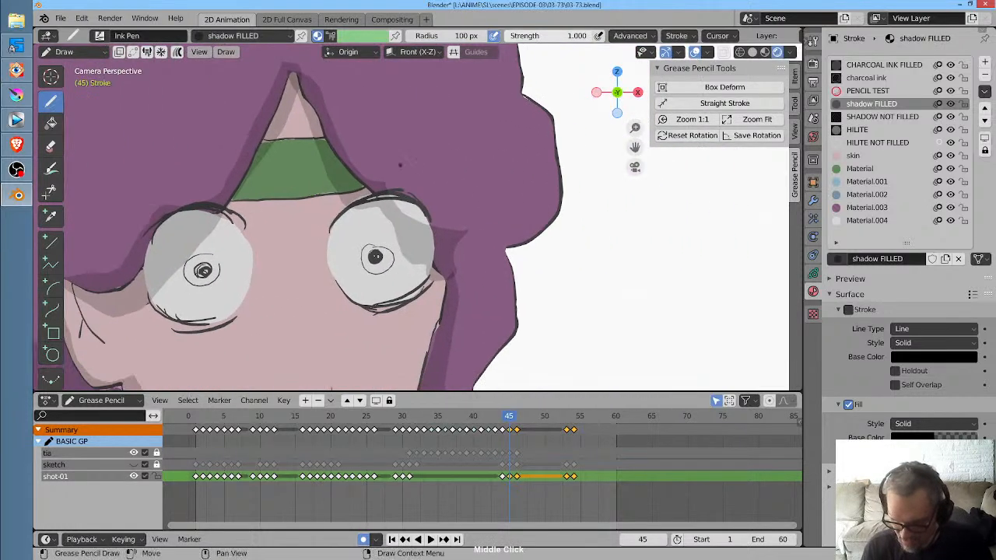
{"action": "key", "text": "Tab"}
{"action": "left_click", "coordinate": [424, 223]}
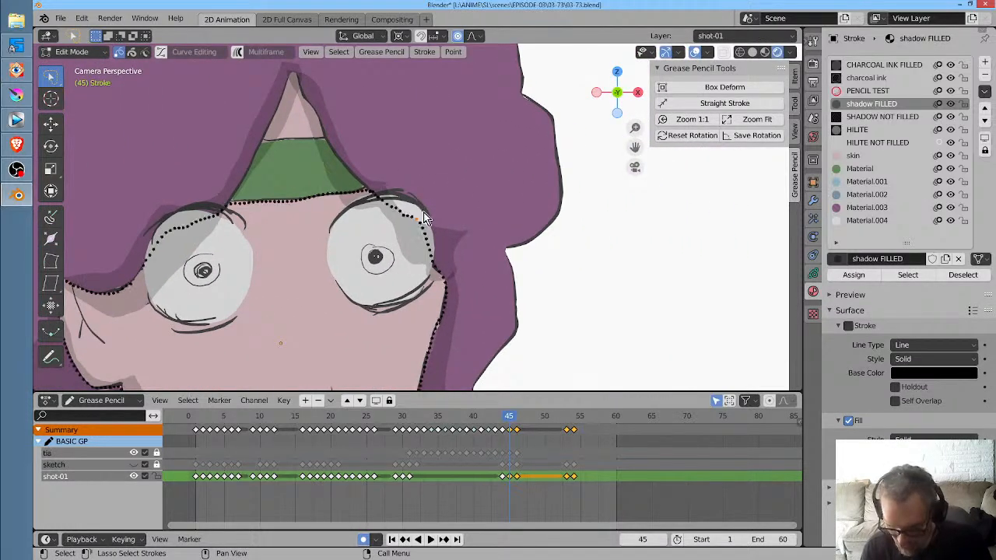
{"action": "key", "text": "g"}
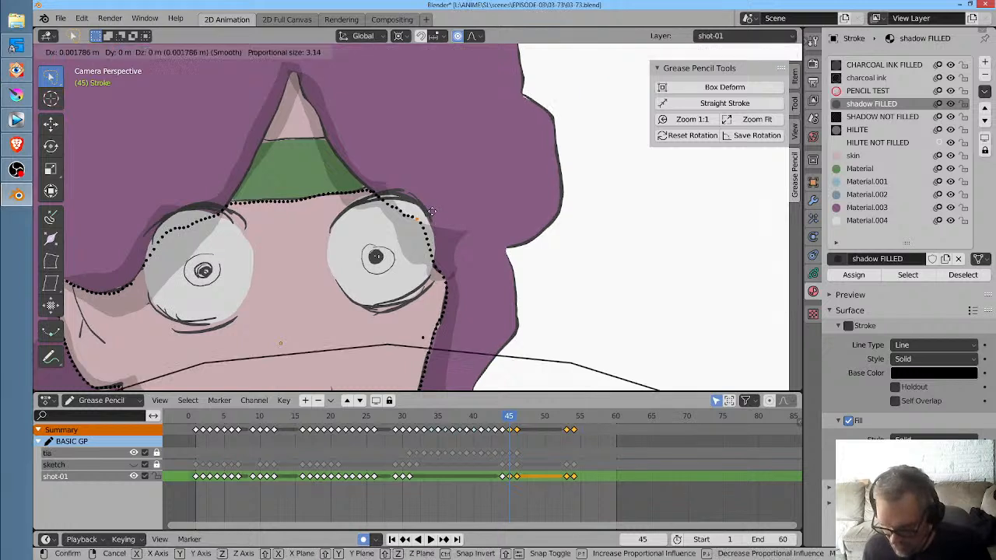
{"action": "scroll", "coordinate": [430, 208], "scroll_direction": "up", "scroll_amount": 20}
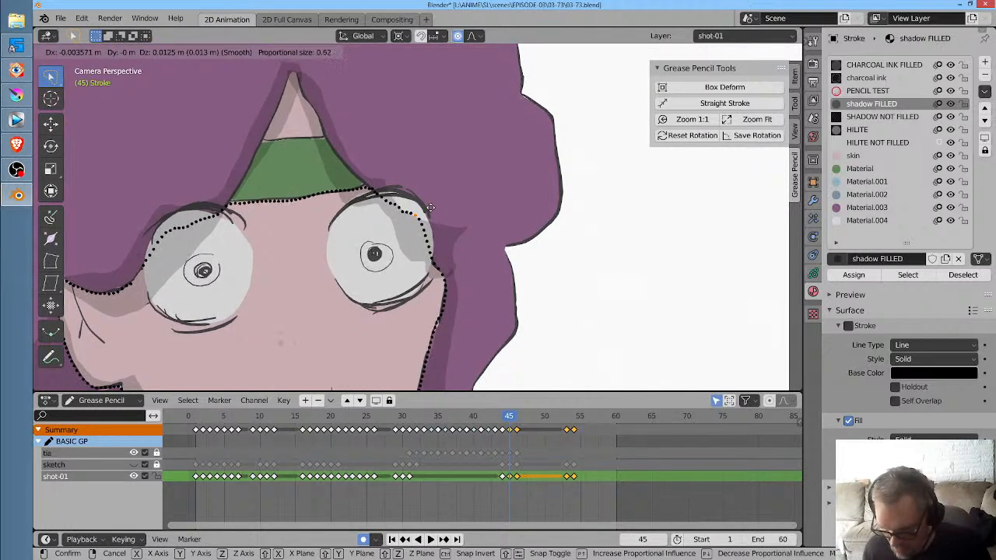
{"action": "scroll", "coordinate": [430, 207], "scroll_direction": "up", "scroll_amount": 10}
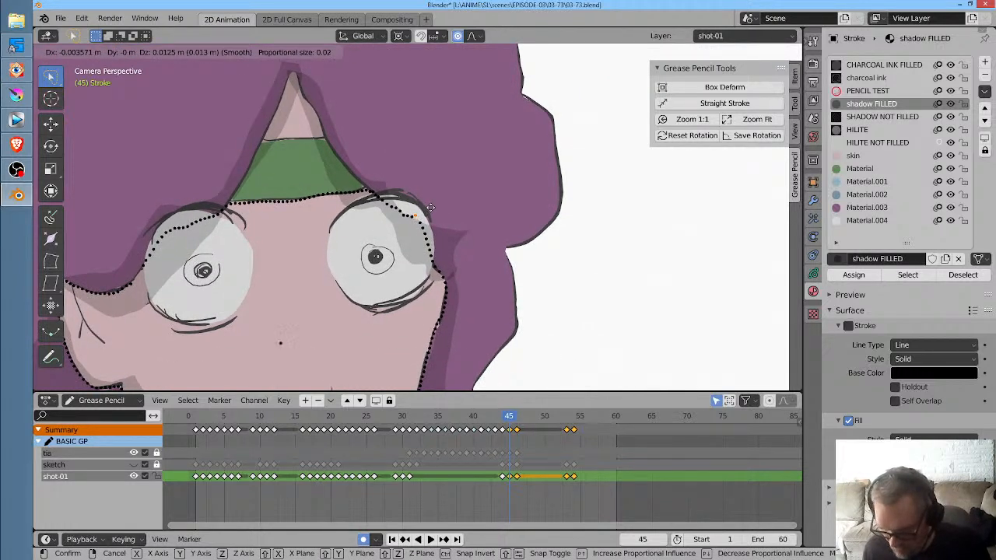
{"action": "scroll", "coordinate": [430, 208], "scroll_direction": "up", "scroll_amount": 7}
{"action": "scroll", "coordinate": [441, 202], "scroll_direction": "down", "scroll_amount": 20}
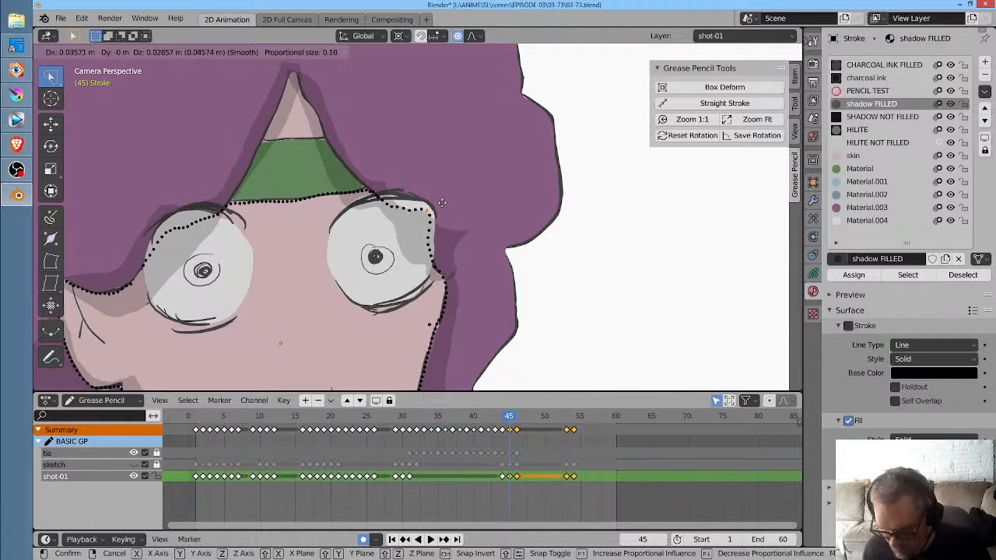
{"action": "left_click", "coordinate": [439, 213]}
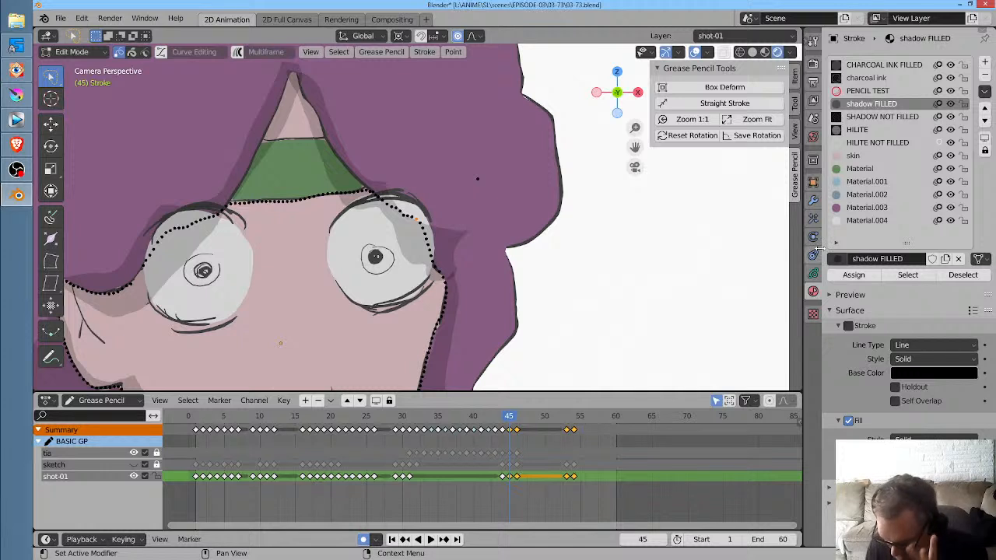
Select an edge point of the shadow shape over the right-hand eye and try to move it outward with proportional editing
{"action": "left_click", "coordinate": [448, 230]}
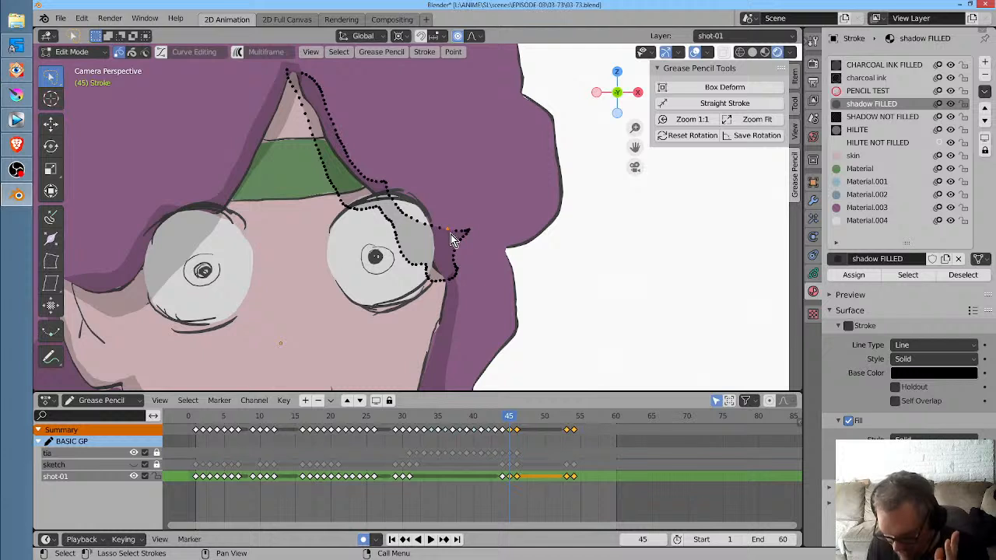
{"action": "left_click", "coordinate": [420, 224]}
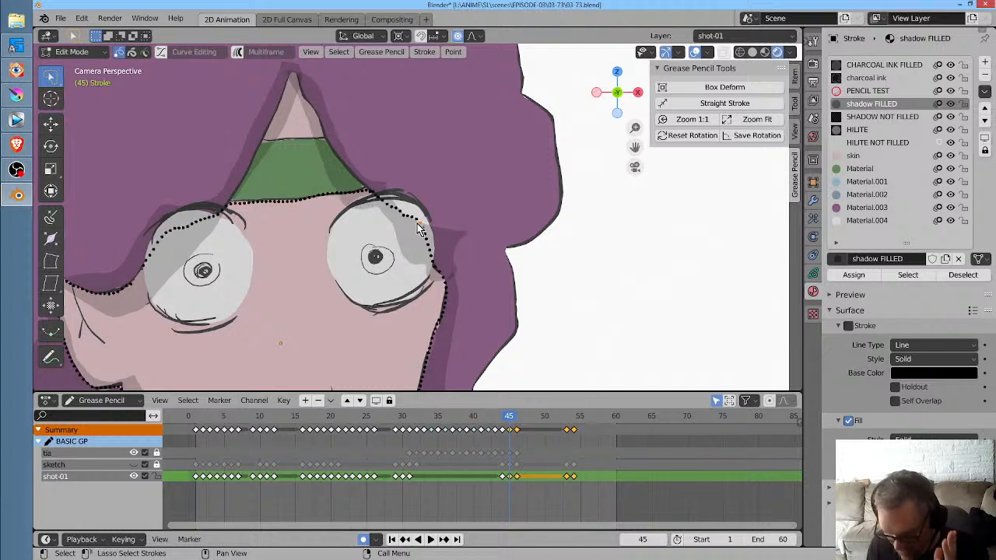
{"action": "left_click", "coordinate": [484, 250]}
{"action": "left_click", "coordinate": [461, 241]}
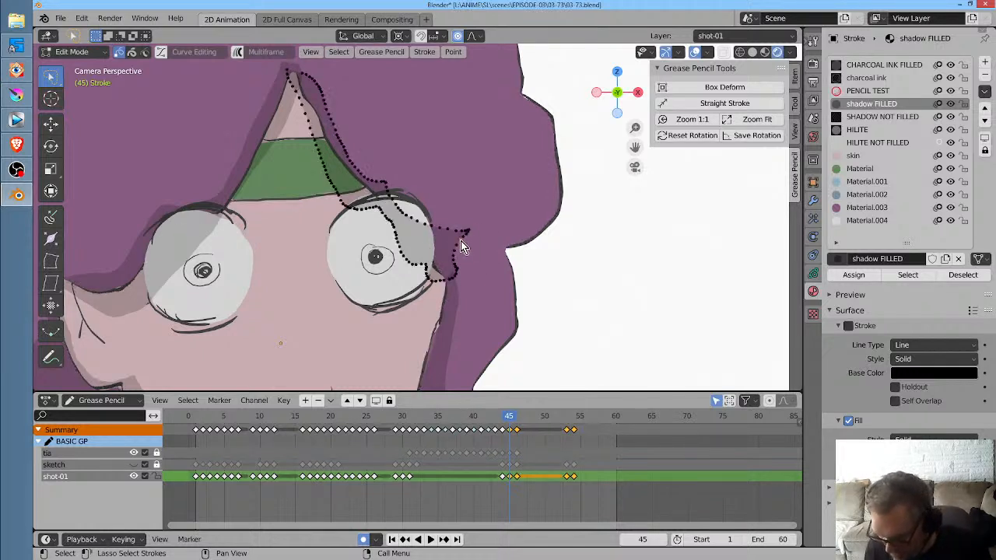
{"action": "left_click", "coordinate": [459, 314]}
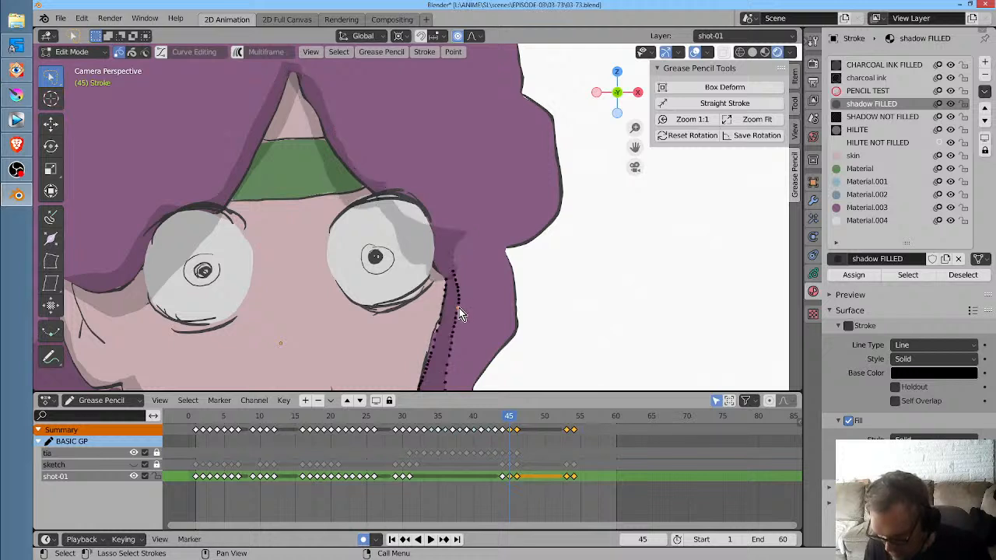
{"action": "left_click", "coordinate": [452, 250]}
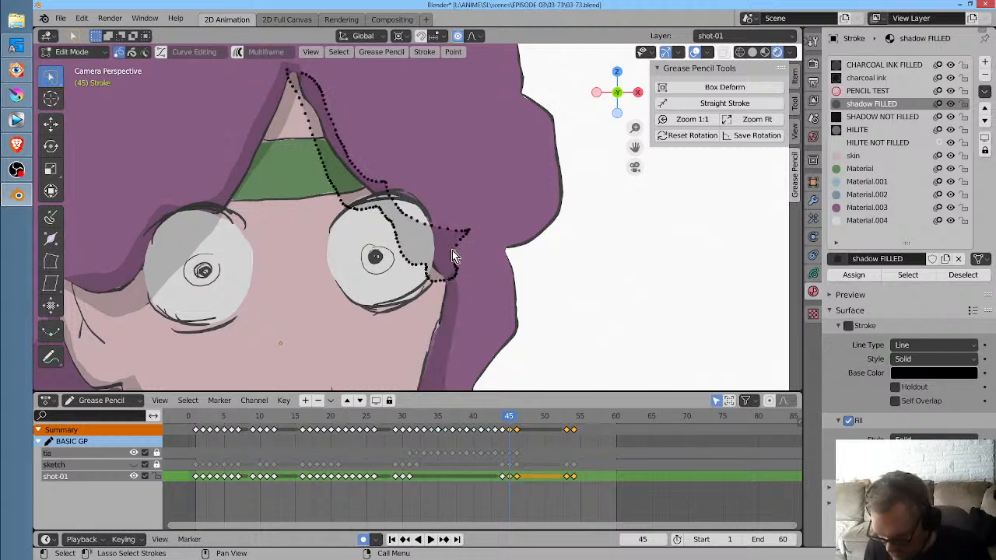
{"action": "left_click", "coordinate": [418, 224]}
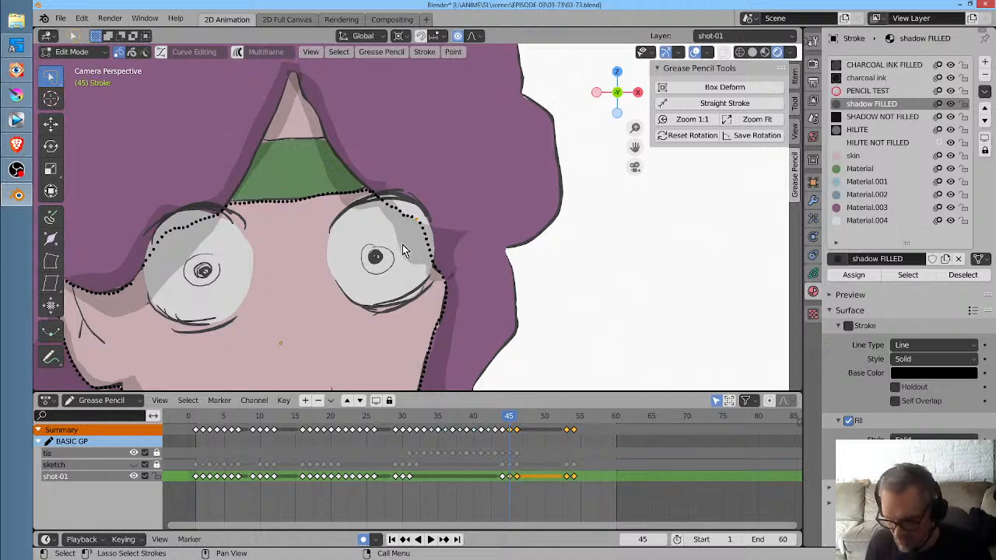
{"action": "left_click", "coordinate": [413, 223]}
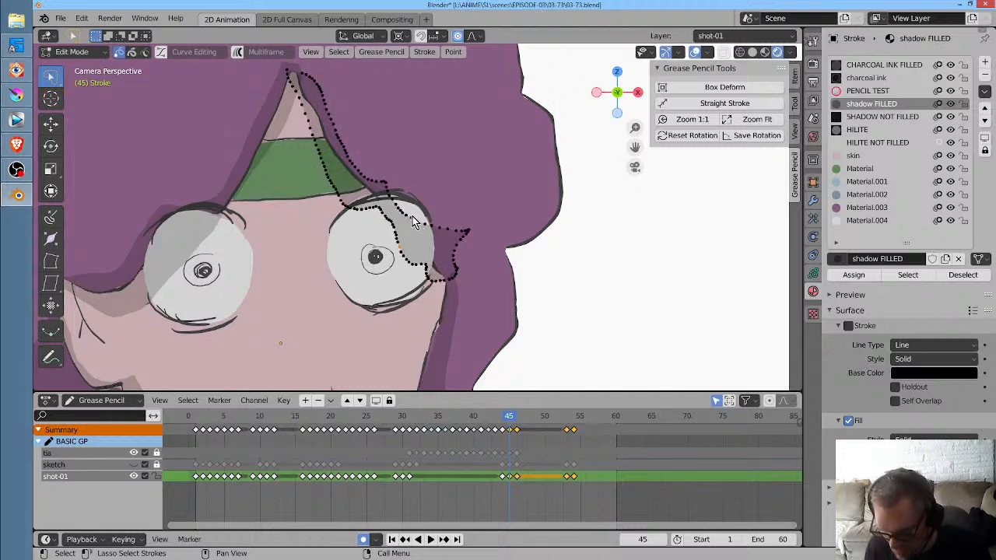
{"action": "scroll", "coordinate": [413, 226], "scroll_direction": "up", "scroll_amount": 6}
{"action": "left_click", "coordinate": [399, 221]}
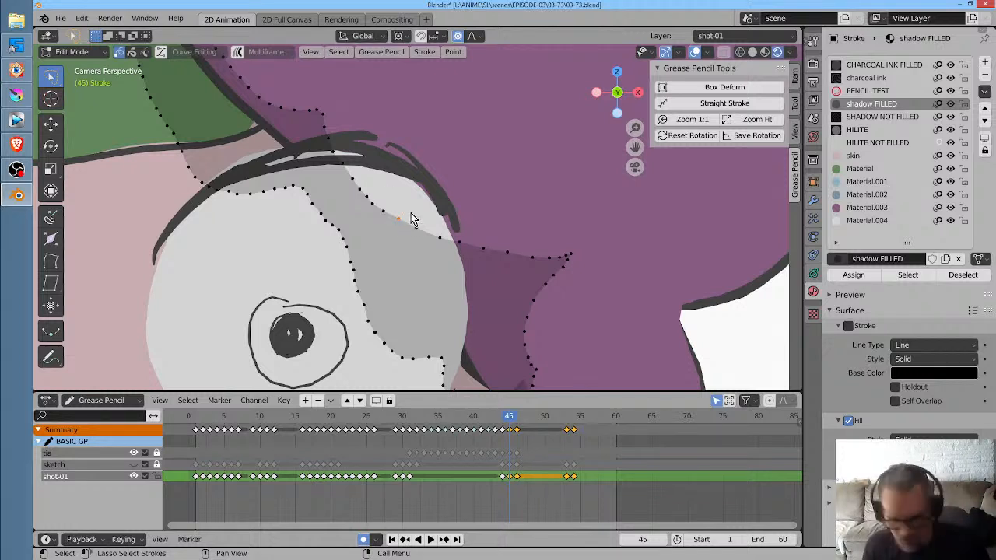
{"action": "key", "text": "g"}
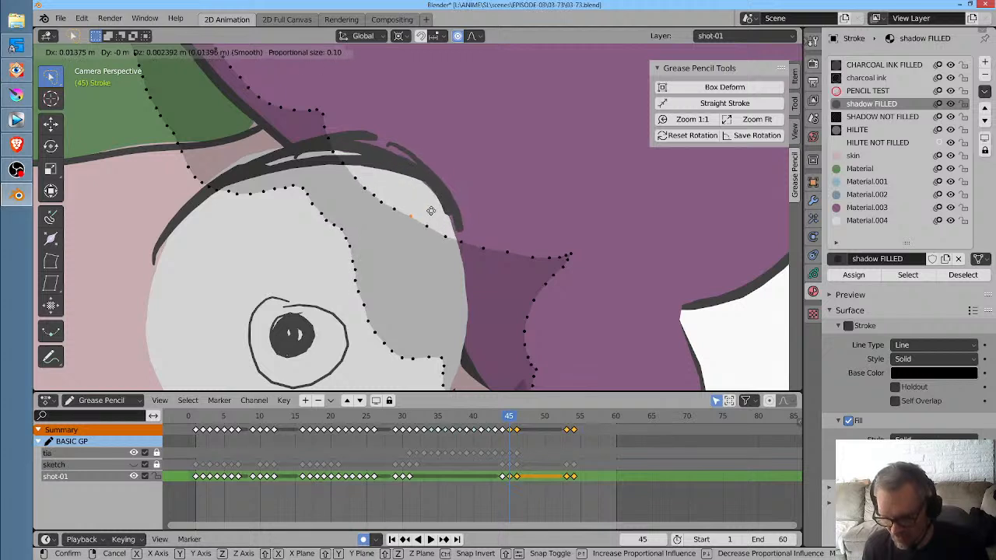
{"action": "key", "text": "Escape"}
Lock the white Material.004 so its eye fills cannot be edited
{"action": "left_click", "coordinate": [813, 272]}
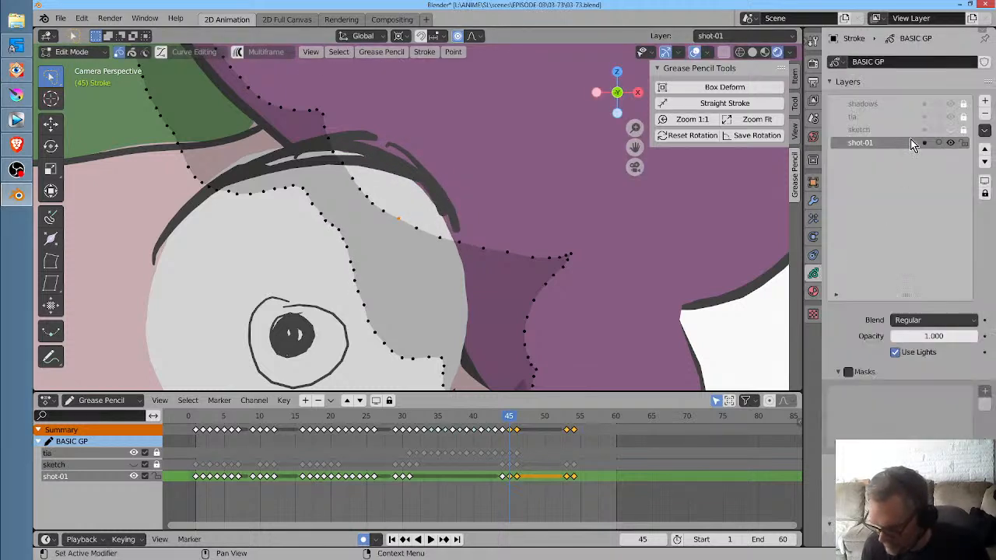
{"action": "left_click", "coordinate": [812, 291]}
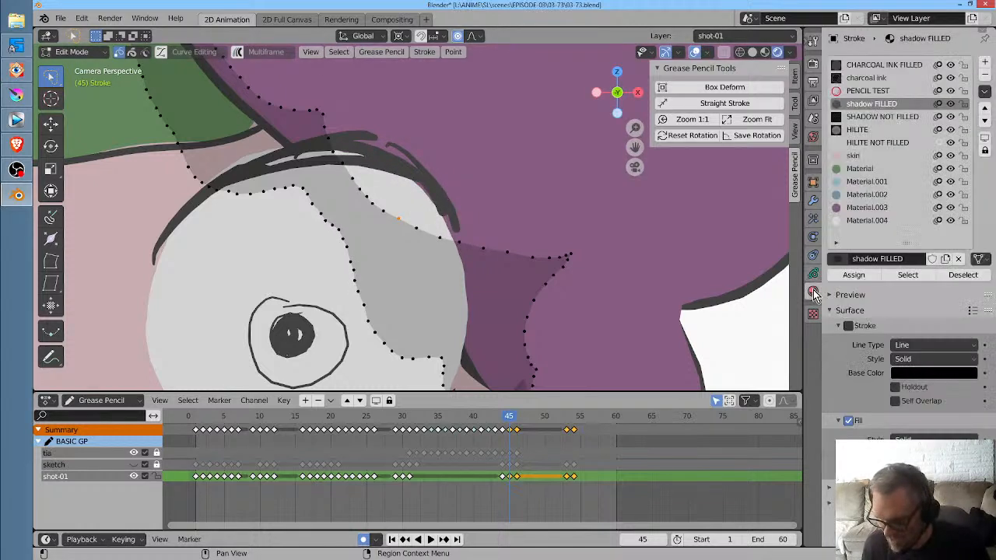
{"action": "left_click", "coordinate": [964, 222]}
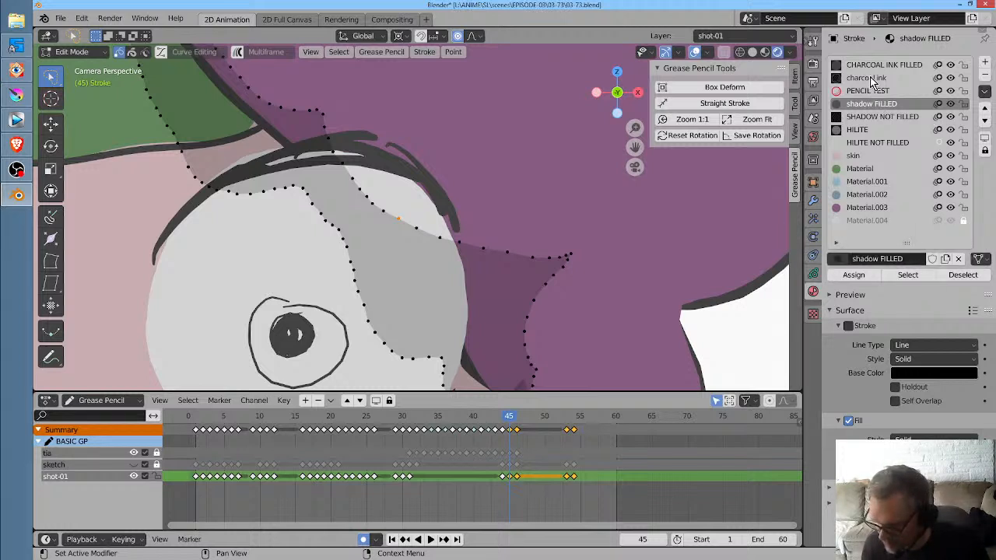
Lock the charcoal ink and skin materials, trying to move the shadow's edge point over the right-hand eye outward after each lock
{"action": "left_click", "coordinate": [964, 77]}
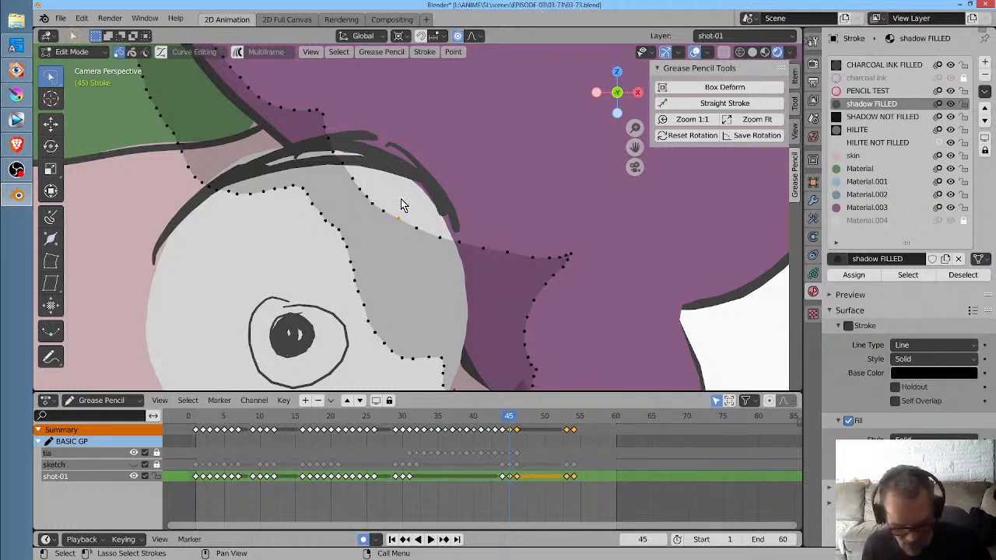
{"action": "key", "text": "g"}
{"action": "scroll", "coordinate": [428, 173], "scroll_direction": "down", "scroll_amount": 4}
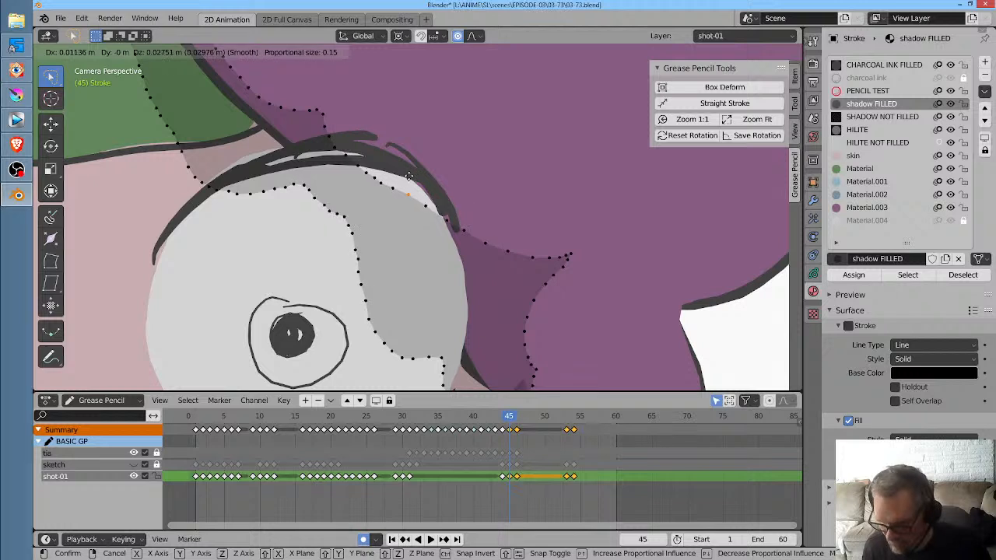
{"action": "right_click", "coordinate": [414, 184]}
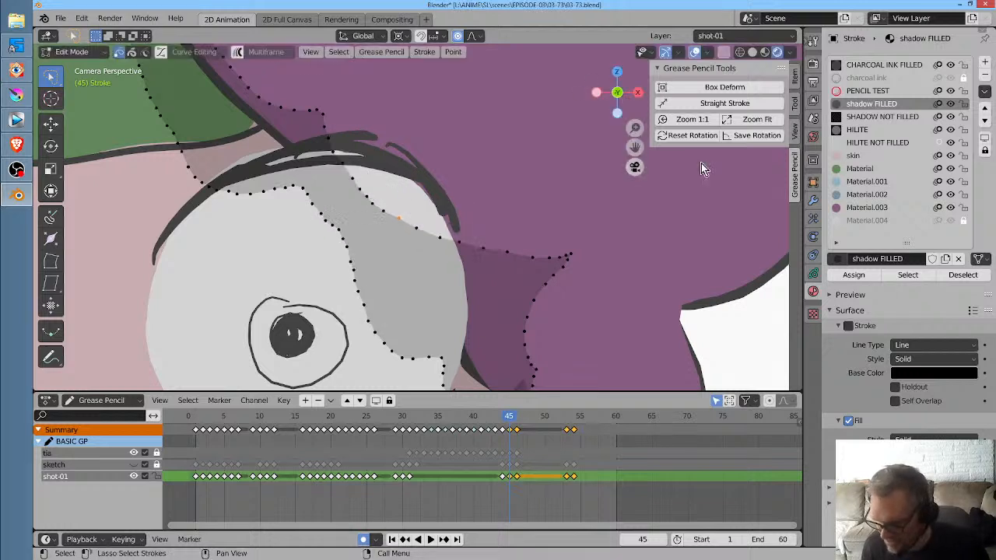
{"action": "left_click", "coordinate": [964, 156]}
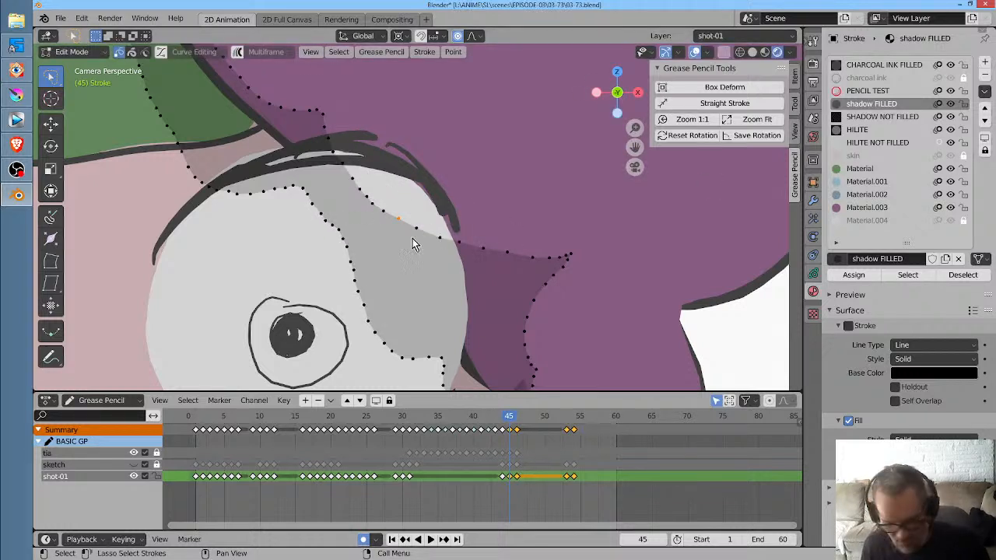
{"action": "key", "text": "g"}
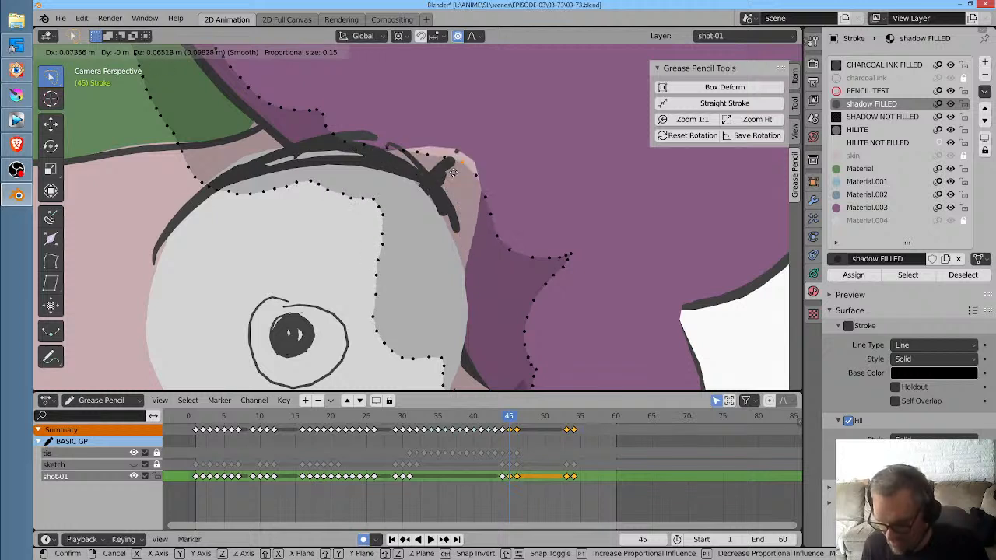
{"action": "left_click", "coordinate": [409, 197]}
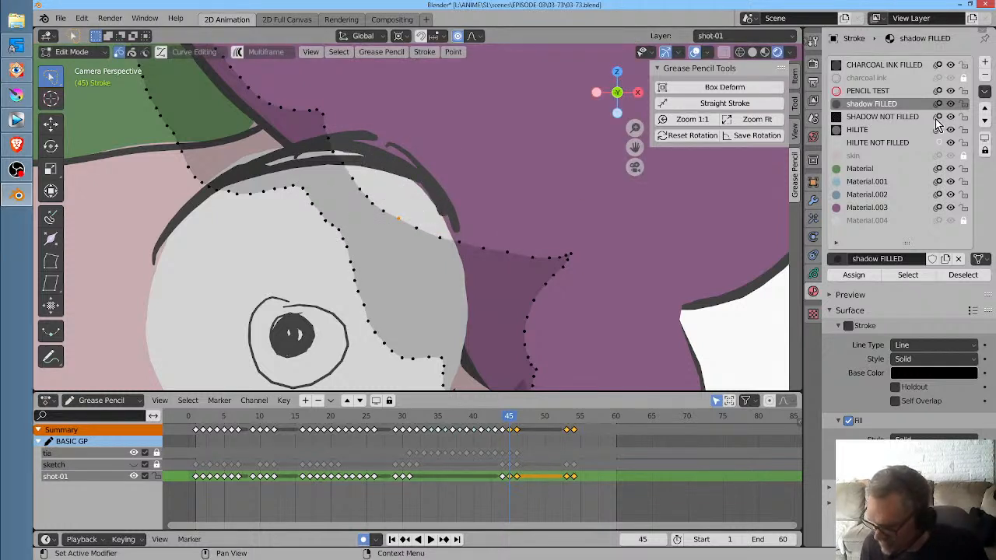
Lock Material.003 and move the shadow's edge point outward past the right-hand eye's upper lid with proportional editing
{"action": "left_click", "coordinate": [963, 208]}
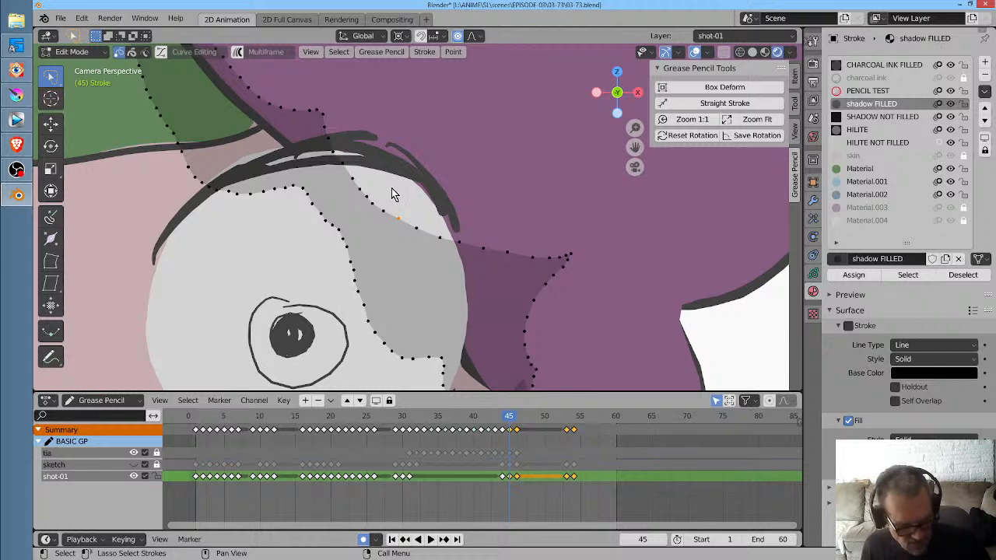
{"action": "key", "text": "g"}
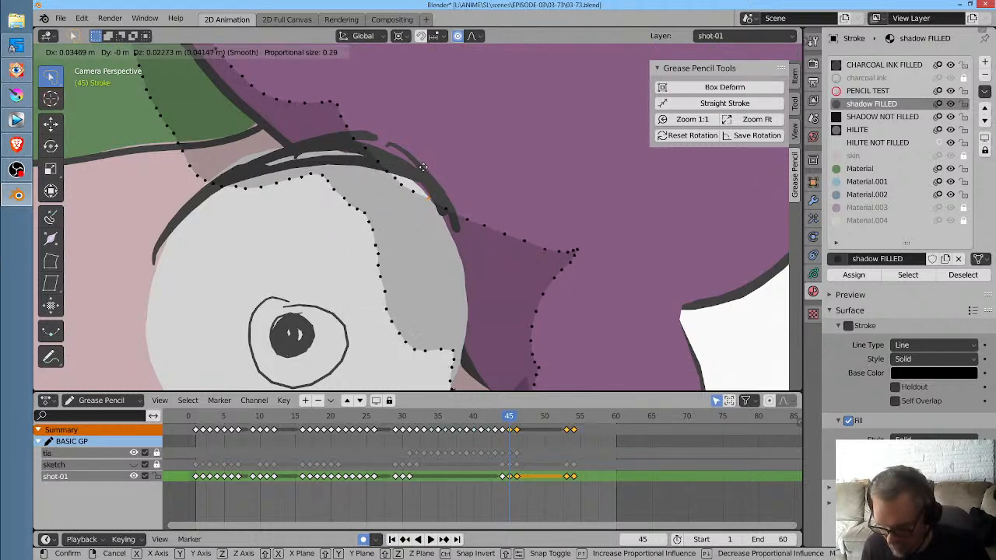
{"action": "scroll", "coordinate": [429, 156], "scroll_direction": "down", "scroll_amount": 1}
{"action": "left_click", "coordinate": [440, 145]}
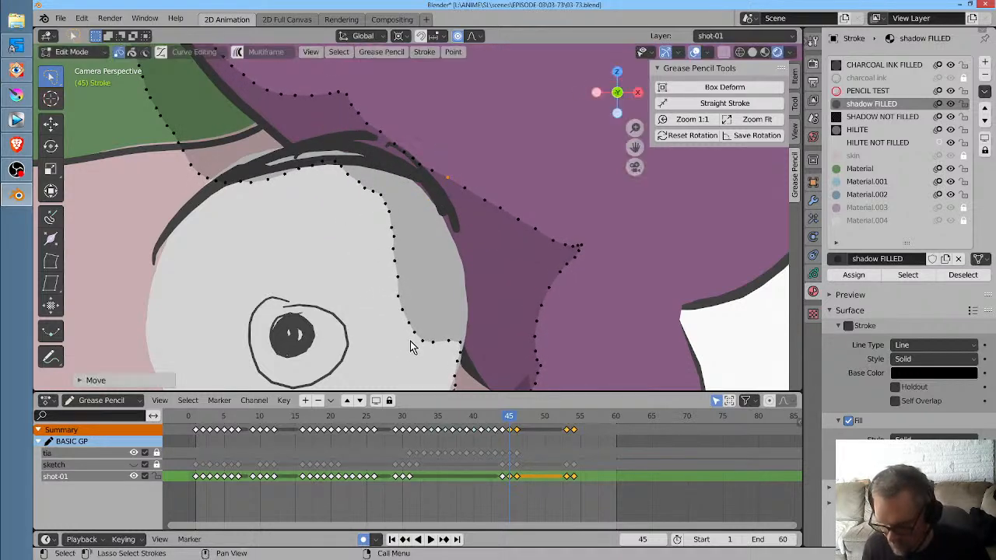
Go to frame 46 and unlock Material.003, Material.004, skin and charcoal ink
{"action": "scroll", "coordinate": [469, 261], "scroll_direction": "down", "scroll_amount": 5}
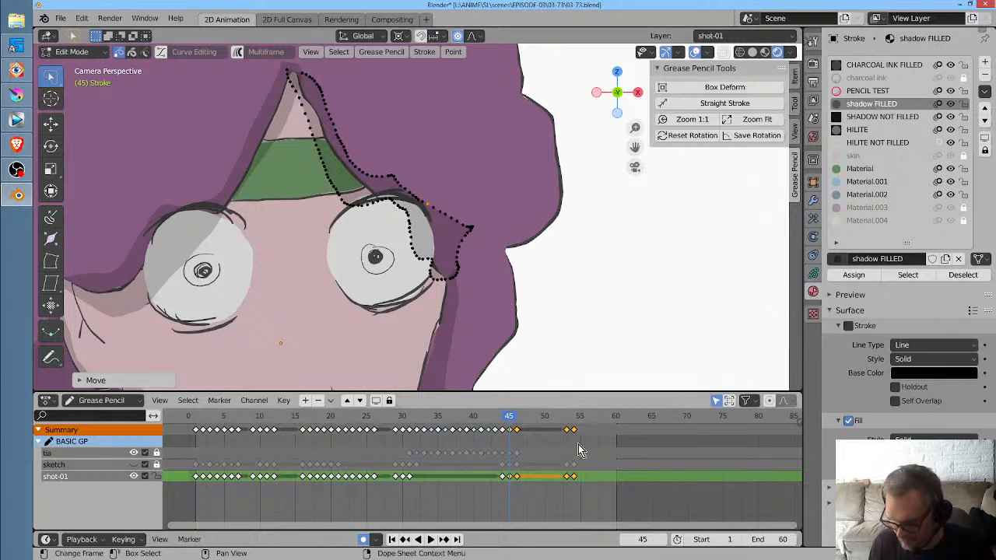
{"action": "key", "text": "space"}
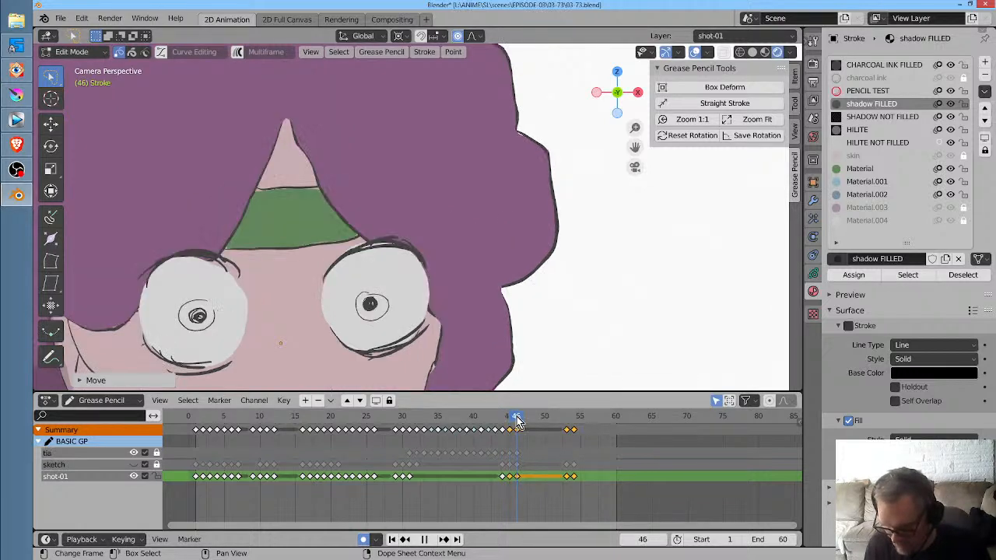
{"action": "key", "text": "space"}
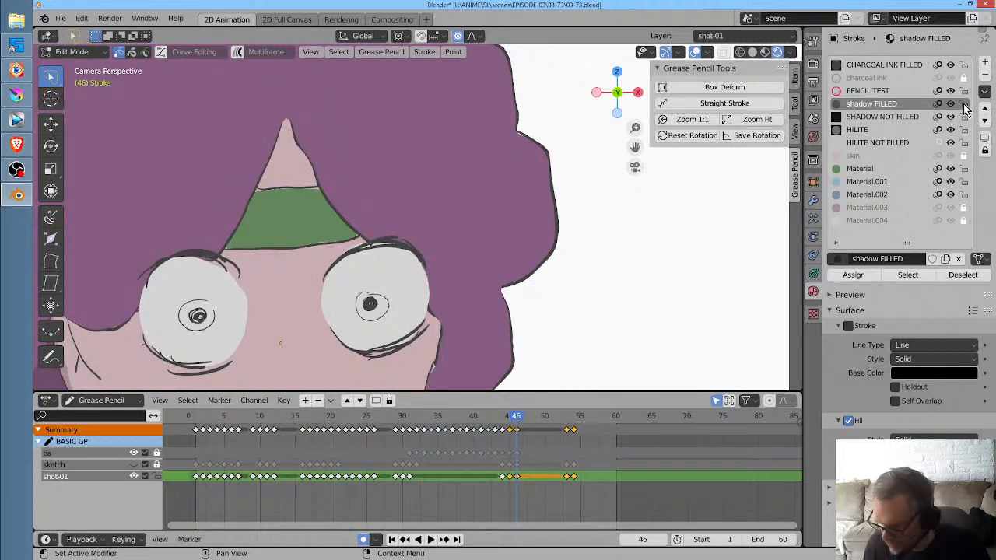
{"action": "left_click", "coordinate": [964, 207]}
{"action": "left_click", "coordinate": [965, 221]}
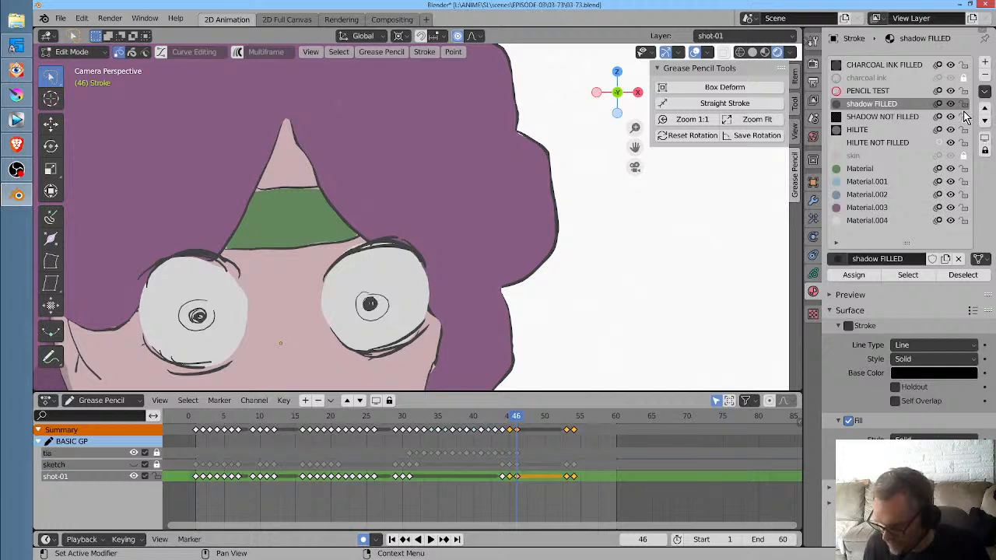
{"action": "left_click", "coordinate": [965, 157]}
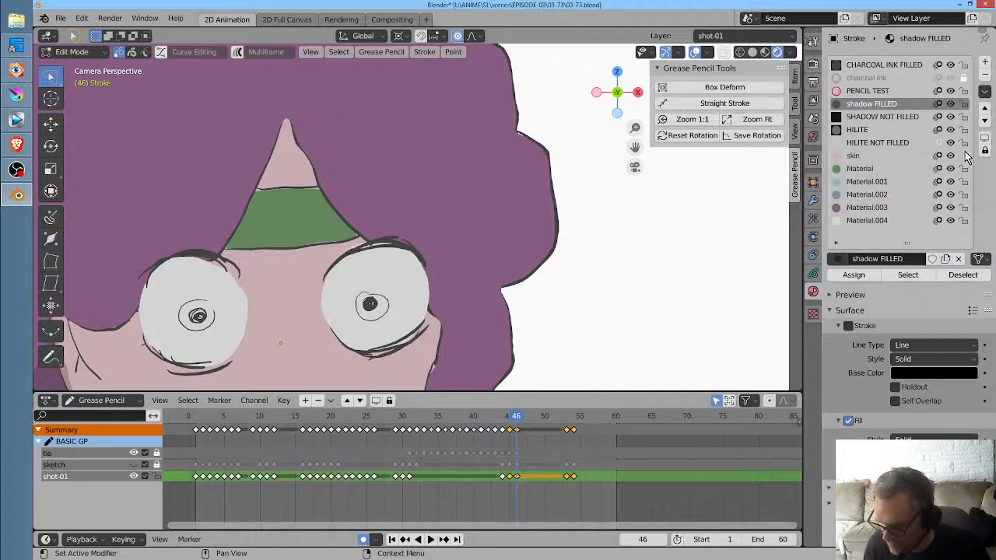
{"action": "left_click", "coordinate": [963, 78]}
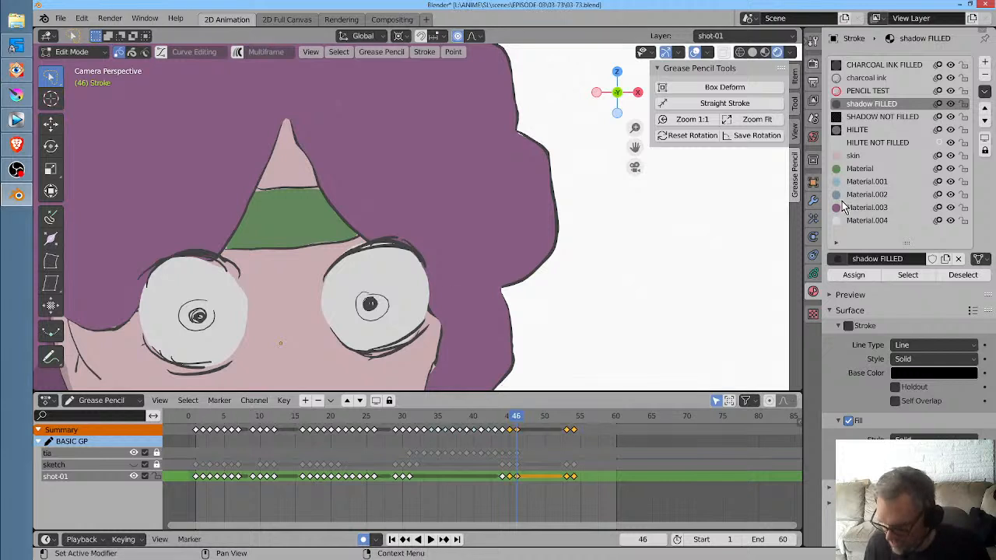
{"action": "left_click", "coordinate": [812, 273]}
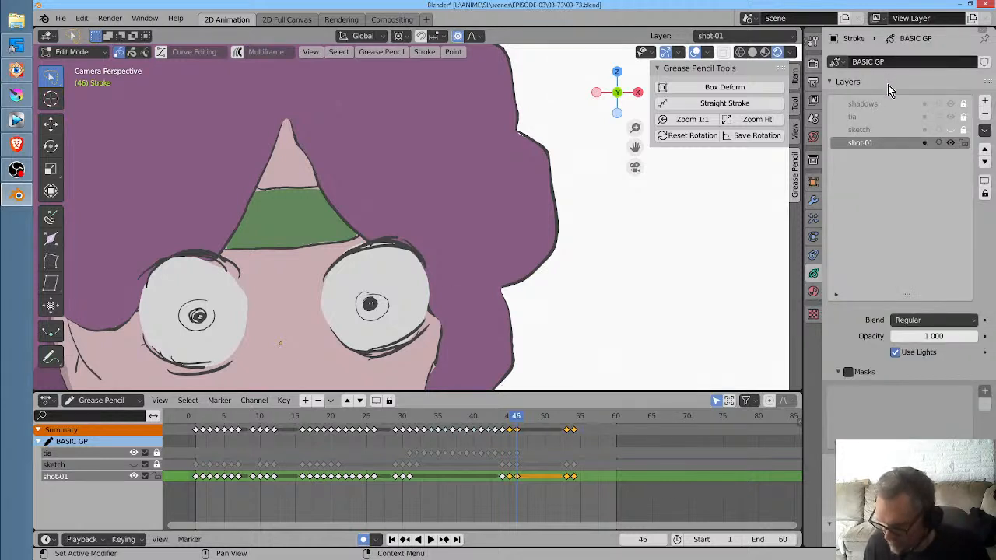
{"action": "left_click", "coordinate": [813, 292]}
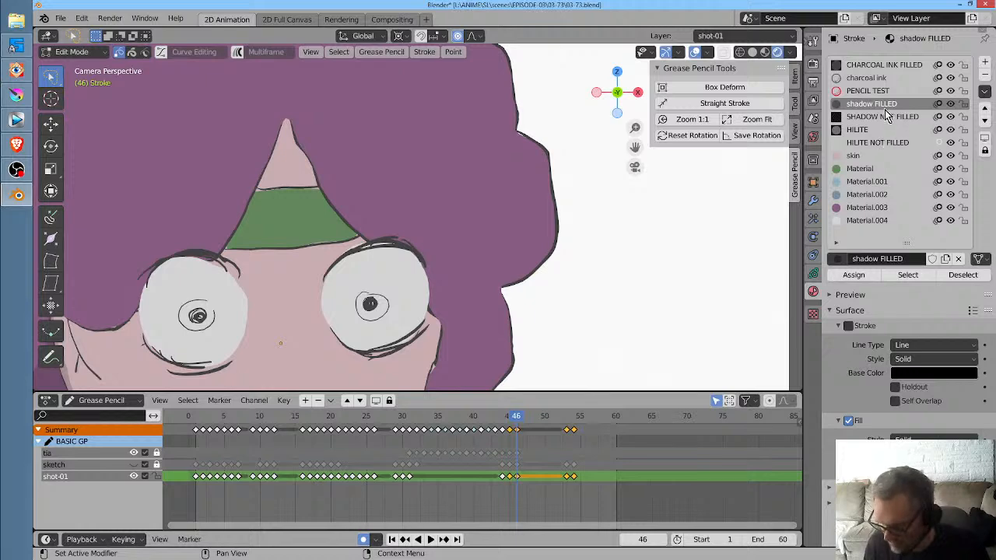
In Draw mode at frame 46, draw shadow FILLED shapes along both sides of the fringe and on the hair beside the right-hand cheek
{"action": "scroll", "coordinate": [467, 155], "scroll_direction": "down", "scroll_amount": 3}
{"action": "middle_click_drag", "start_coordinate": [455, 154], "coordinate": [559, 109], "text": "shift"}
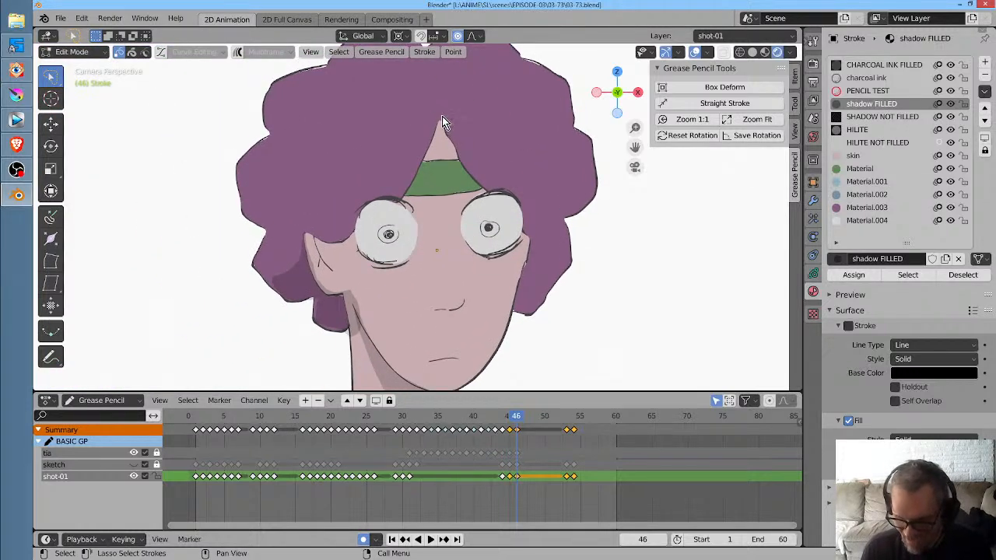
{"action": "key", "text": "Tab"}
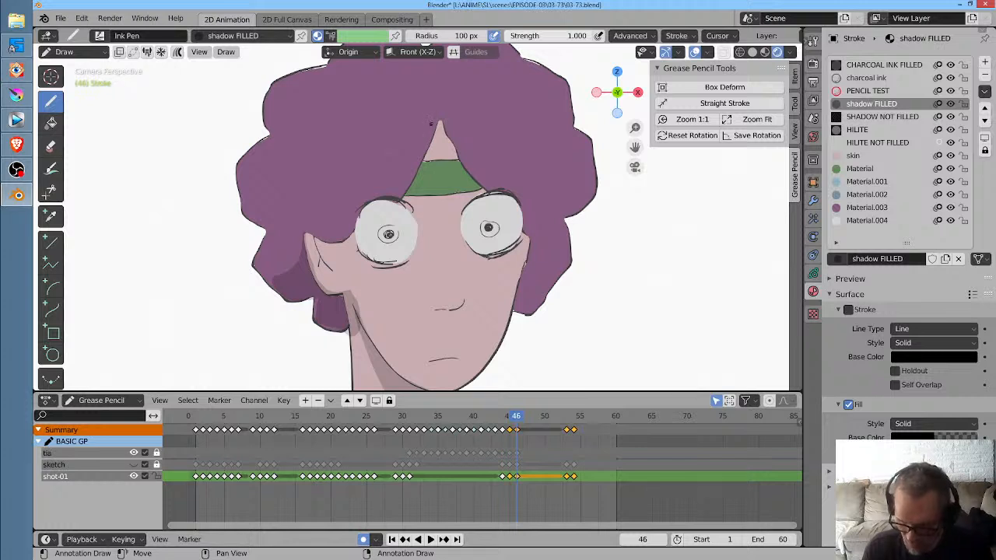
{"action": "mouse_move", "coordinate": [426, 185]}
{"action": "left_mouse_down"}
{"action": "mouse_move", "coordinate": [406, 208]}
{"action": "mouse_move", "coordinate": [374, 200]}
{"action": "mouse_move", "coordinate": [357, 226]}
{"action": "mouse_move", "coordinate": [305, 249]}
{"action": "mouse_move", "coordinate": [312, 227]}
{"action": "mouse_move", "coordinate": [401, 171]}
{"action": "left_mouse_up"}
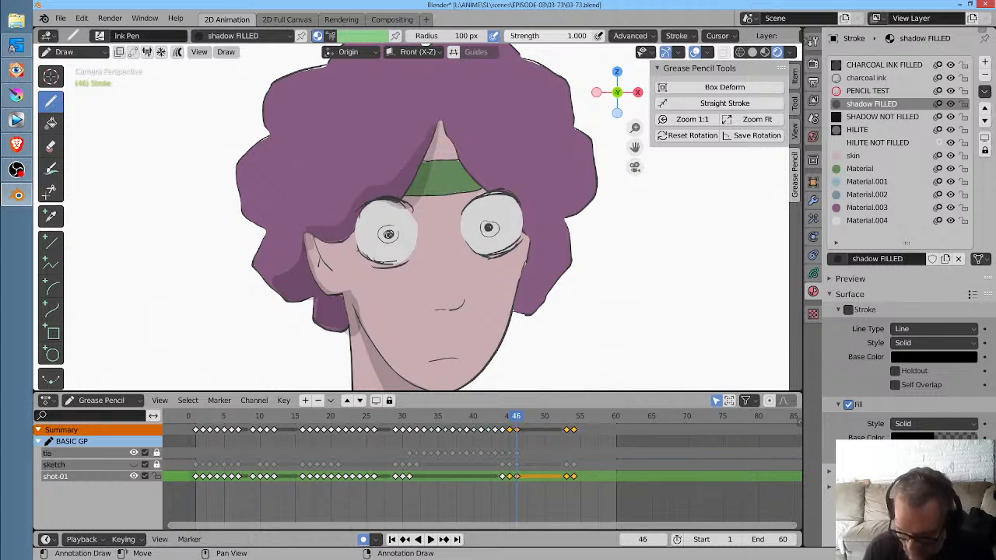
{"action": "middle_click_drag", "start_coordinate": [445, 103], "coordinate": [384, 140]}
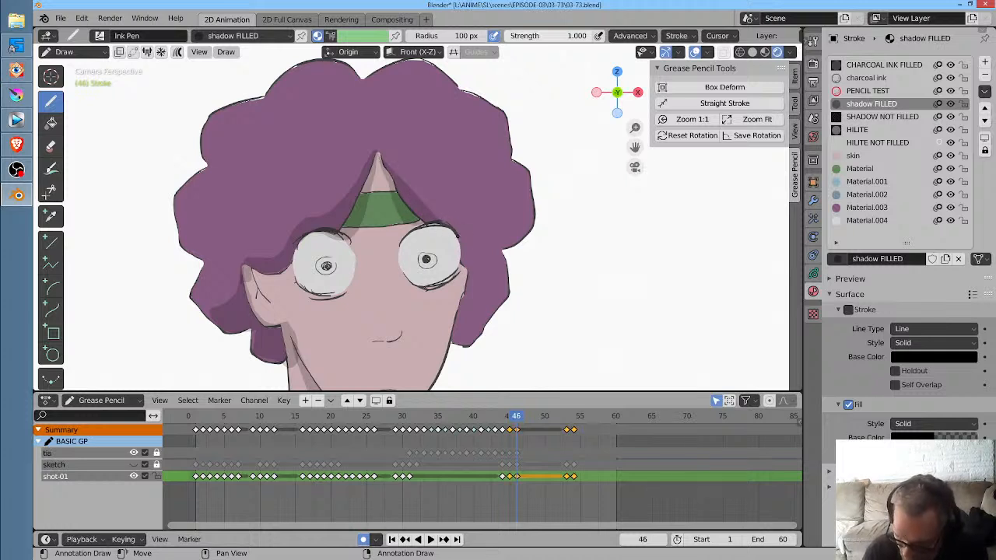
{"action": "mouse_move", "coordinate": [458, 236]}
{"action": "left_mouse_down"}
{"action": "mouse_move", "coordinate": [460, 262]}
{"action": "mouse_move", "coordinate": [482, 266]}
{"action": "mouse_move", "coordinate": [456, 317]}
{"action": "mouse_move", "coordinate": [458, 344]}
{"action": "mouse_move", "coordinate": [475, 330]}
{"action": "mouse_move", "coordinate": [473, 272]}
{"action": "left_mouse_up"}
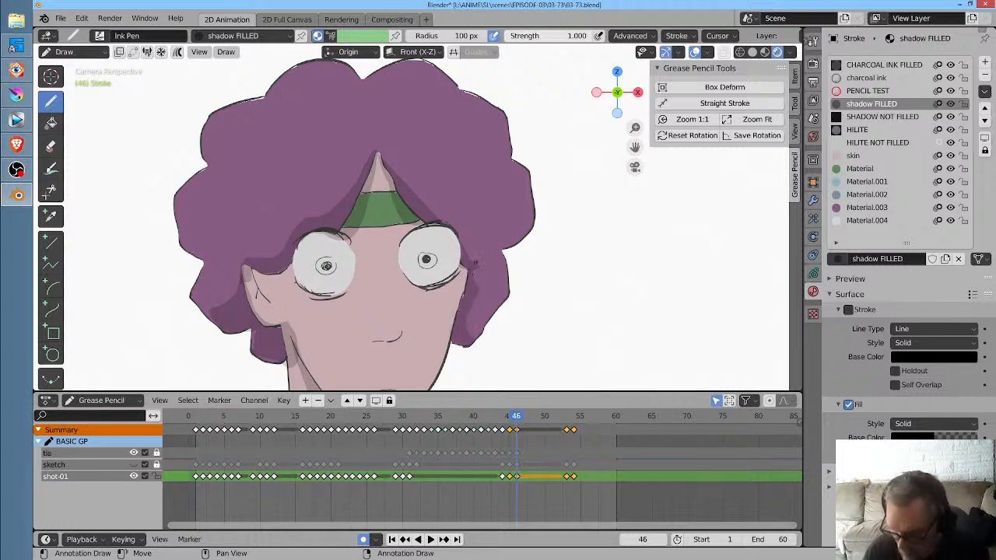
At frame 53, draw shadow FILLED shapes along both sides of the fringe, across the headband and on the hair beside the right-hand cheek
{"action": "middle_click_drag", "start_coordinate": [501, 262], "coordinate": [513, 213]}
{"action": "key", "text": "space"}
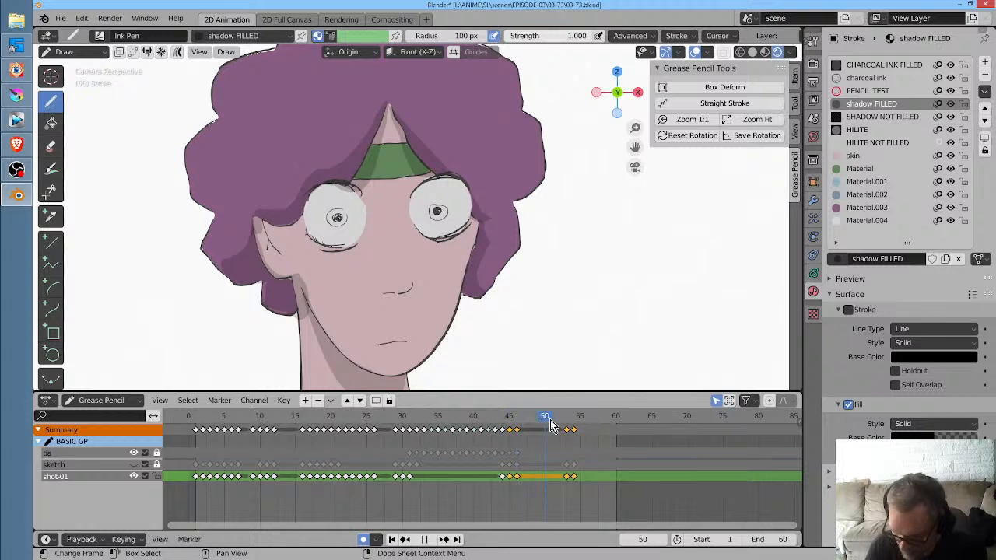
{"action": "mouse_move", "coordinate": [563, 420]}
{"action": "left_mouse_down"}
{"action": "mouse_move", "coordinate": [561, 409]}
{"action": "mouse_move", "coordinate": [566, 418]}
{"action": "left_mouse_up"}
{"action": "key", "text": "space"}
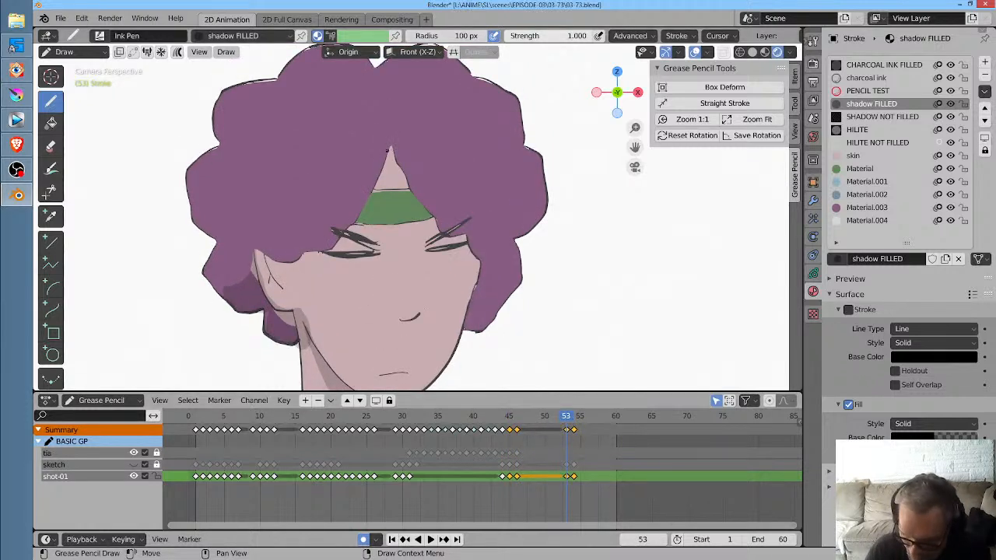
{"action": "mouse_move", "coordinate": [263, 258]}
{"action": "left_mouse_down"}
{"action": "mouse_move", "coordinate": [322, 257]}
{"action": "mouse_move", "coordinate": [379, 195]}
{"action": "mouse_move", "coordinate": [481, 245]}
{"action": "mouse_move", "coordinate": [405, 183]}
{"action": "mouse_move", "coordinate": [390, 141]}
{"action": "mouse_move", "coordinate": [322, 226]}
{"action": "mouse_move", "coordinate": [259, 249]}
{"action": "left_mouse_up"}
{"action": "middle_click_drag", "start_coordinate": [458, 312], "coordinate": [459, 244]}
{"action": "left_click_drag", "start_coordinate": [467, 263], "coordinate": [486, 189]}
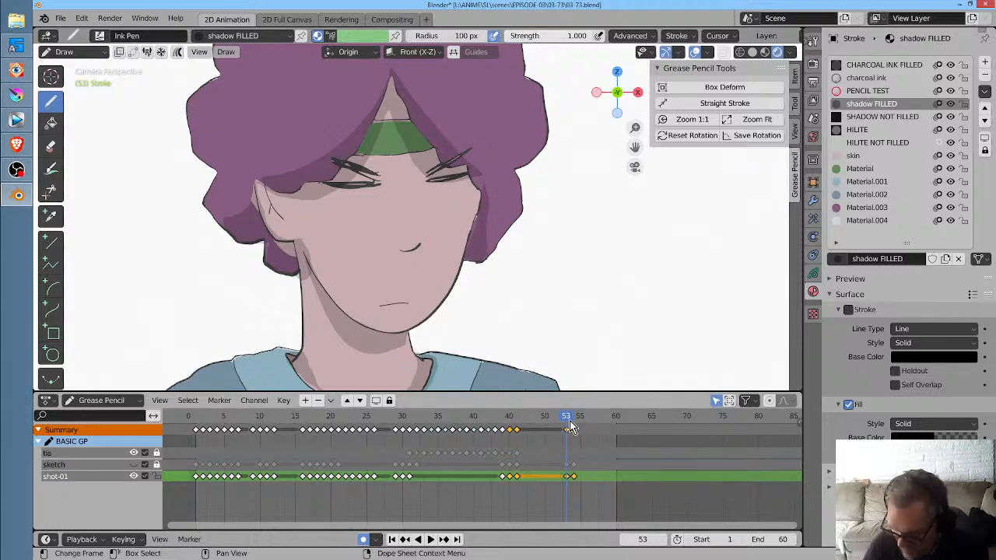
At frame 54, draw shadow FILLED shapes beneath the fringe over the forehead, headband and hair edge
{"action": "key", "text": "space"}
{"action": "key", "text": "space"}
{"action": "middle_click_drag", "start_coordinate": [361, 66], "coordinate": [361, 133]}
{"action": "mouse_move", "coordinate": [361, 143]}
{"action": "left_mouse_down"}
{"action": "mouse_move", "coordinate": [325, 159]}
{"action": "mouse_move", "coordinate": [336, 170]}
{"action": "mouse_move", "coordinate": [318, 188]}
{"action": "mouse_move", "coordinate": [271, 207]}
{"action": "mouse_move", "coordinate": [269, 225]}
{"action": "mouse_move", "coordinate": [353, 163]}
{"action": "left_mouse_up"}
{"action": "mouse_move", "coordinate": [257, 259]}
{"action": "left_mouse_down"}
{"action": "mouse_move", "coordinate": [355, 187]}
{"action": "mouse_move", "coordinate": [361, 161]}
{"action": "mouse_move", "coordinate": [392, 141]}
{"action": "mouse_move", "coordinate": [398, 164]}
{"action": "mouse_move", "coordinate": [470, 212]}
{"action": "mouse_move", "coordinate": [462, 239]}
{"action": "mouse_move", "coordinate": [473, 254]}
{"action": "mouse_move", "coordinate": [431, 208]}
{"action": "mouse_move", "coordinate": [388, 188]}
{"action": "mouse_move", "coordinate": [389, 158]}
{"action": "left_mouse_up"}
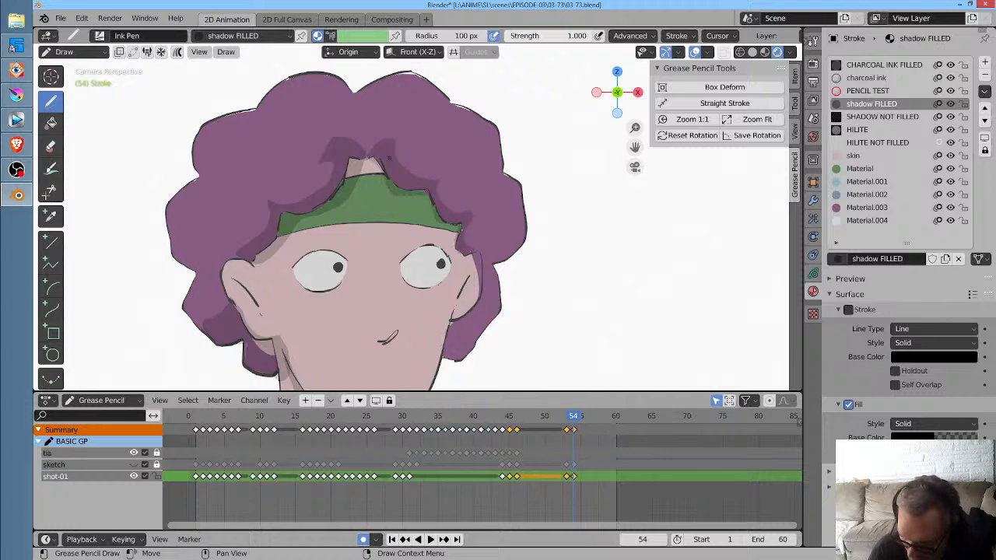
Draw a skin fill over the upper part of the right-hand ear at frame 54
{"action": "left_click", "coordinate": [868, 157]}
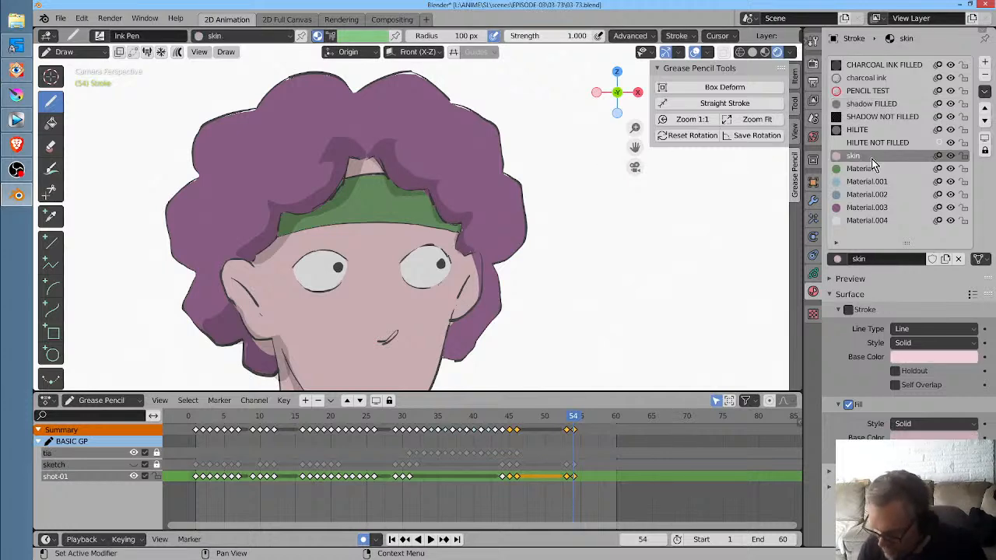
{"action": "scroll", "coordinate": [526, 204], "scroll_direction": "up", "scroll_amount": 3}
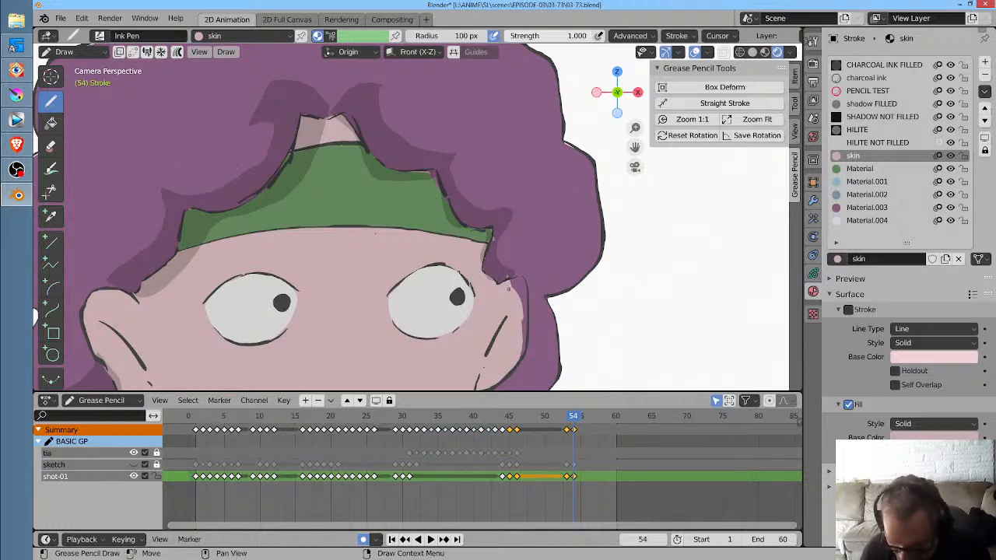
{"action": "mouse_move", "coordinate": [511, 277]}
{"action": "left_mouse_down"}
{"action": "mouse_move", "coordinate": [523, 294]}
{"action": "mouse_move", "coordinate": [523, 355]}
{"action": "mouse_move", "coordinate": [532, 331]}
{"action": "left_mouse_up"}
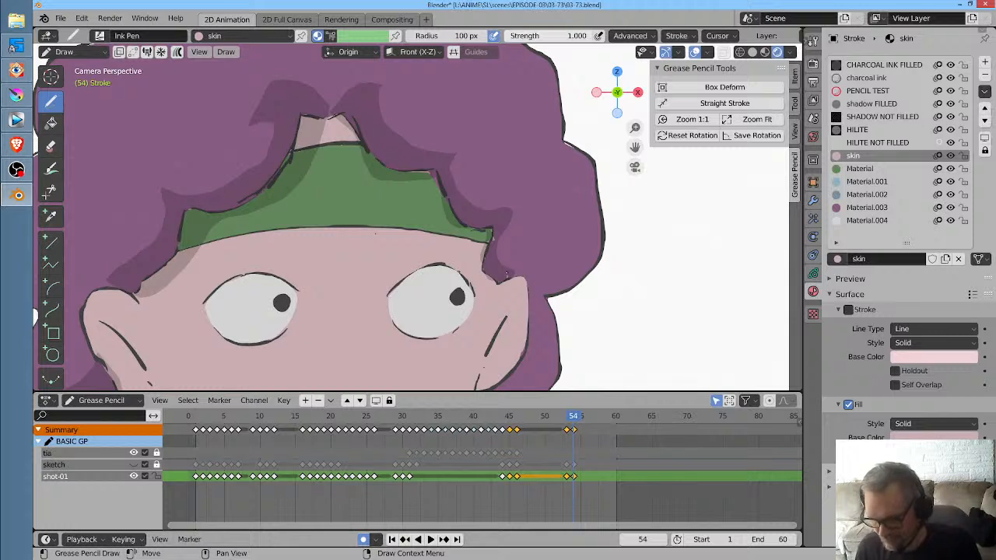
Draw shadow FILLED shapes on the hair behind the right-hand ear and inside both ears at frame 54
{"action": "middle_click_drag", "start_coordinate": [576, 314], "coordinate": [563, 227], "text": "shift"}
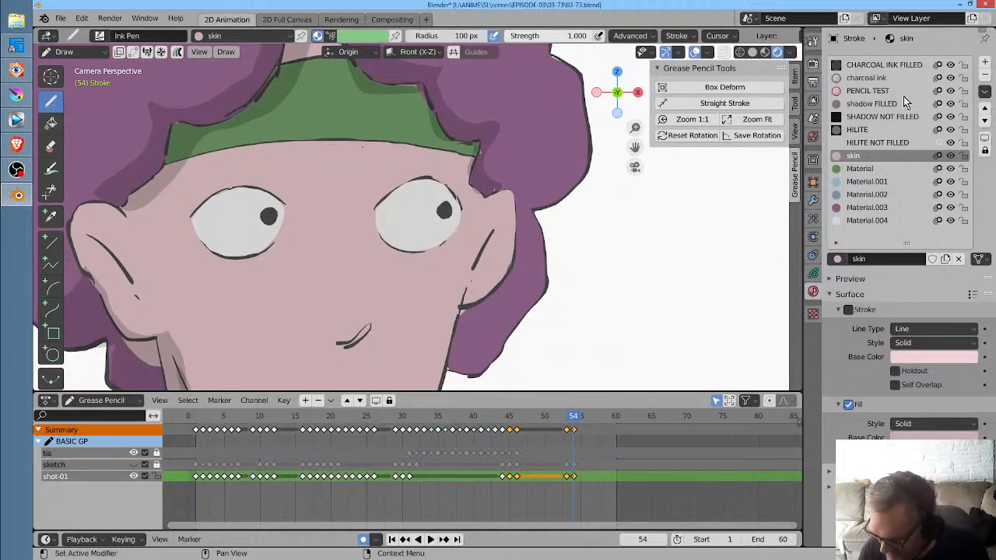
{"action": "left_click", "coordinate": [875, 103]}
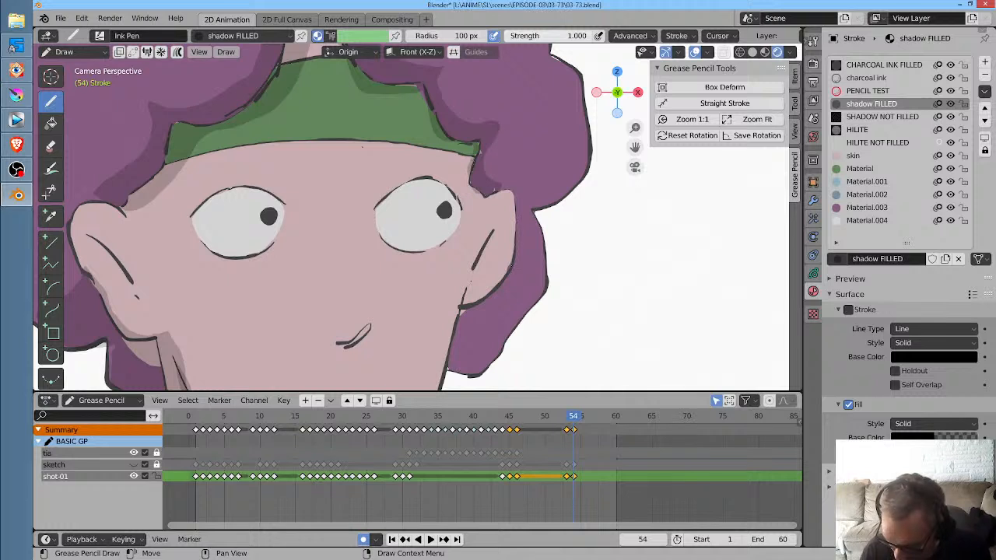
{"action": "mouse_move", "coordinate": [516, 223]}
{"action": "left_mouse_down"}
{"action": "mouse_move", "coordinate": [457, 320]}
{"action": "mouse_move", "coordinate": [450, 359]}
{"action": "mouse_move", "coordinate": [519, 226]}
{"action": "left_mouse_up"}
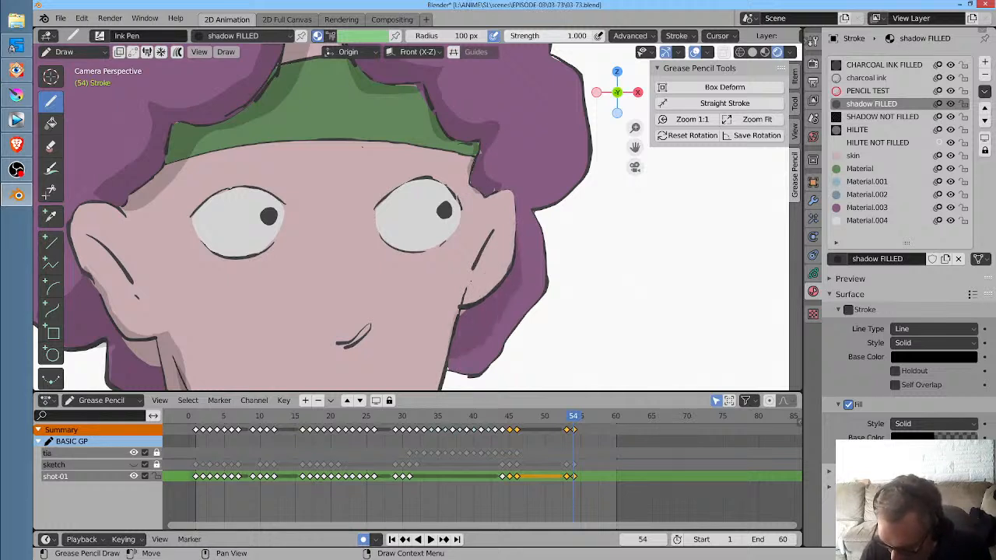
{"action": "left_click_drag", "start_coordinate": [521, 280], "coordinate": [519, 215]}
{"action": "mouse_move", "coordinate": [481, 246]}
{"action": "left_mouse_down"}
{"action": "mouse_move", "coordinate": [506, 247]}
{"action": "mouse_move", "coordinate": [476, 268]}
{"action": "mouse_move", "coordinate": [487, 246]}
{"action": "left_mouse_up"}
{"action": "left_click_drag", "start_coordinate": [96, 245], "coordinate": [144, 289]}
At frame 54, draw two filled eyebrows above the eyes in Material.003, redrawing the right-hand one over the headband edge
{"action": "middle_click_drag", "start_coordinate": [143, 287], "coordinate": [447, 265], "text": "ctrl"}
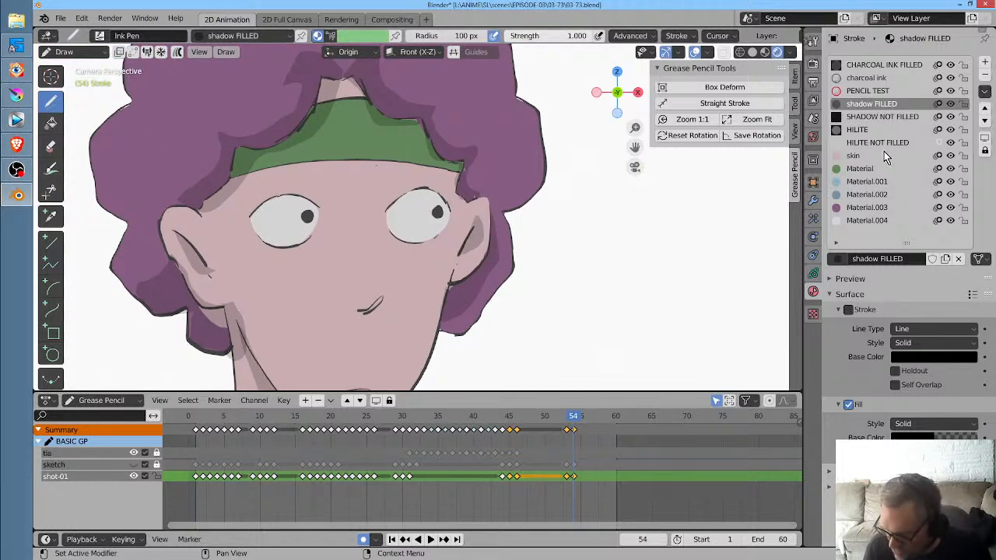
{"action": "left_click", "coordinate": [872, 207]}
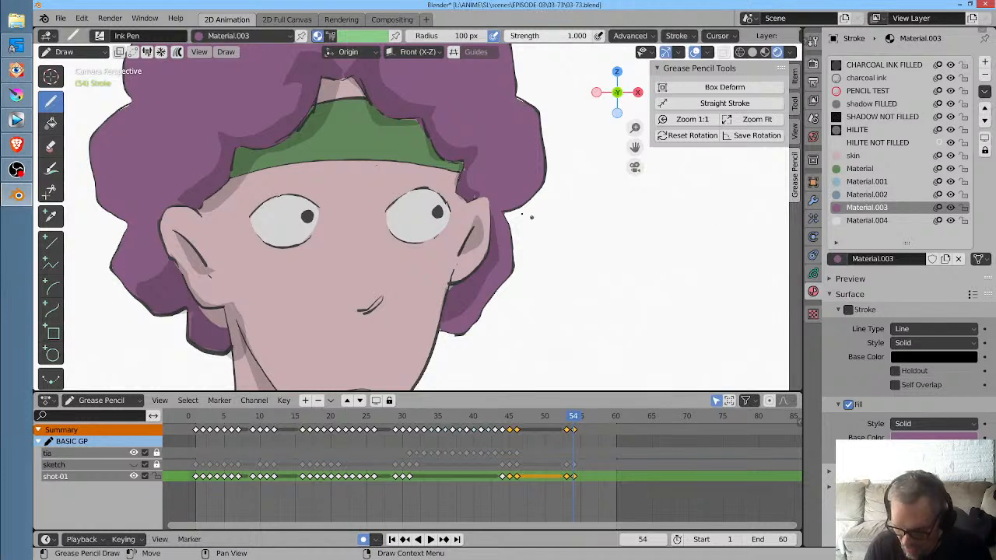
{"action": "middle_click_drag", "start_coordinate": [316, 144], "coordinate": [342, 182], "text": "shift"}
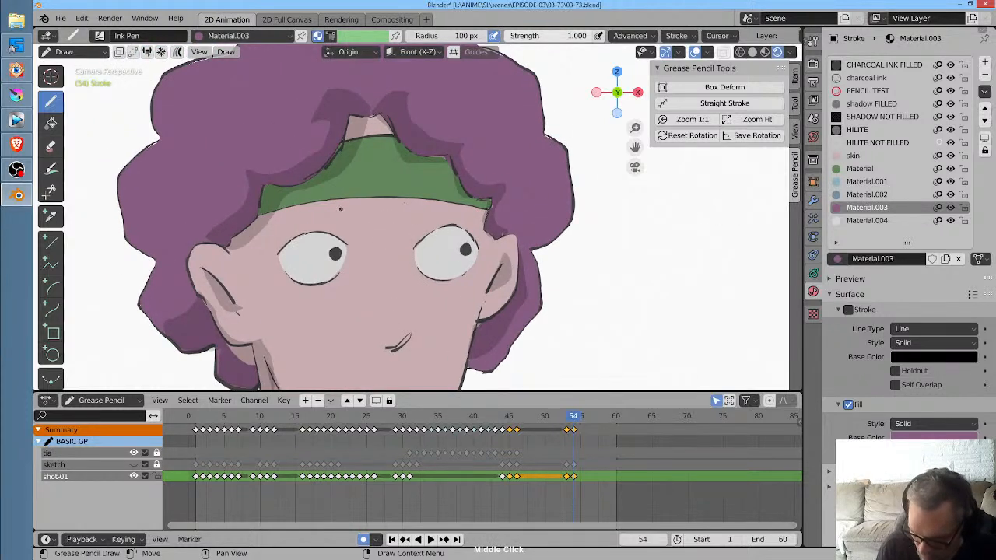
{"action": "mouse_move", "coordinate": [340, 209]}
{"action": "left_mouse_down"}
{"action": "mouse_move", "coordinate": [282, 211]}
{"action": "mouse_move", "coordinate": [272, 227]}
{"action": "left_mouse_up"}
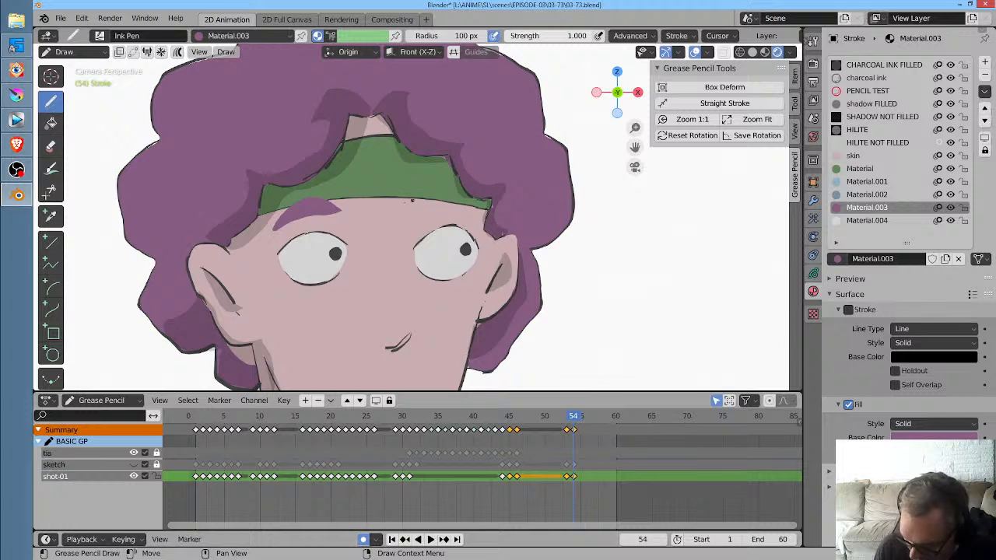
{"action": "mouse_move", "coordinate": [412, 200]}
{"action": "left_mouse_down"}
{"action": "mouse_move", "coordinate": [467, 174]}
{"action": "mouse_move", "coordinate": [444, 201]}
{"action": "mouse_move", "coordinate": [416, 203]}
{"action": "left_mouse_up"}
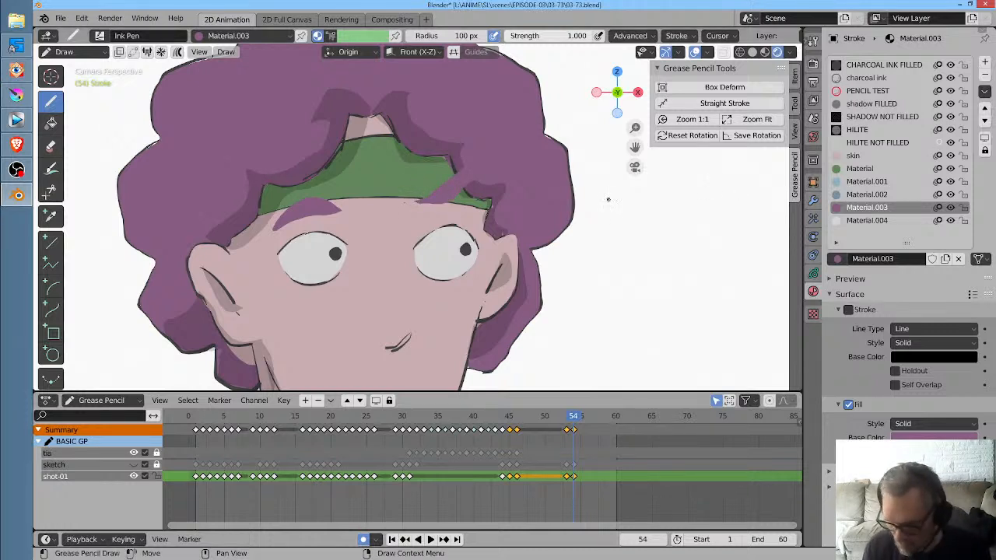
{"action": "key", "text": "ctrl+z"}
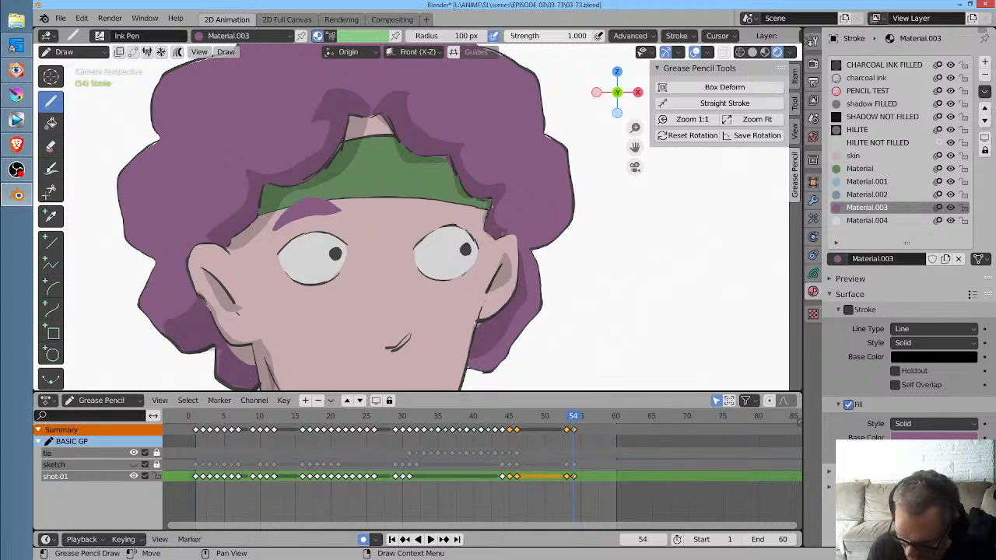
{"action": "mouse_move", "coordinate": [401, 206]}
{"action": "left_mouse_down"}
{"action": "mouse_move", "coordinate": [470, 189]}
{"action": "mouse_move", "coordinate": [447, 181]}
{"action": "mouse_move", "coordinate": [421, 197]}
{"action": "left_mouse_up"}
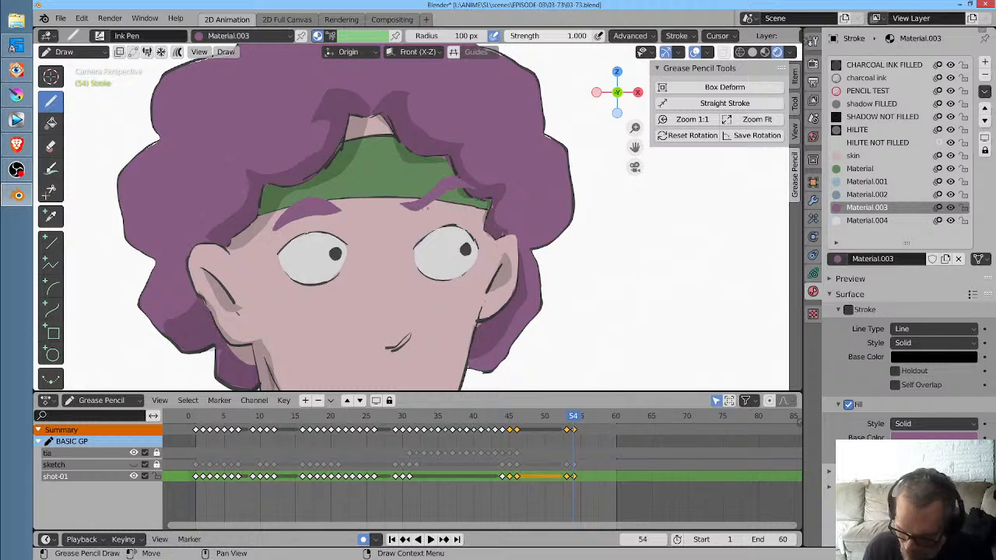
{"action": "left_click_drag", "start_coordinate": [427, 208], "coordinate": [445, 197]}
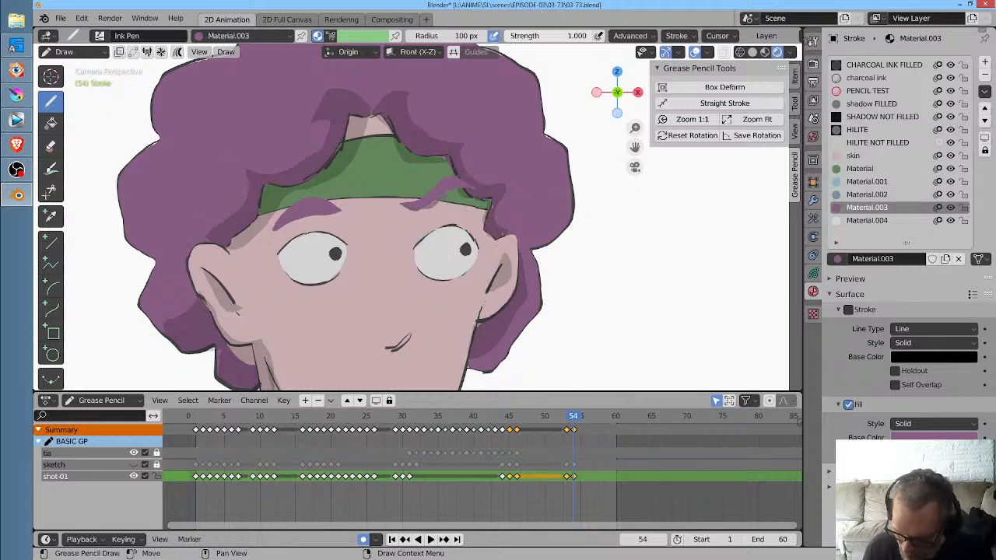
Outline both eyebrows in charcoal ink at frame 54 and add short crease lines on the forehead between them
{"action": "left_click", "coordinate": [889, 80]}
{"action": "middle_click_drag", "start_coordinate": [530, 186], "coordinate": [532, 140], "text": "ctrl"}
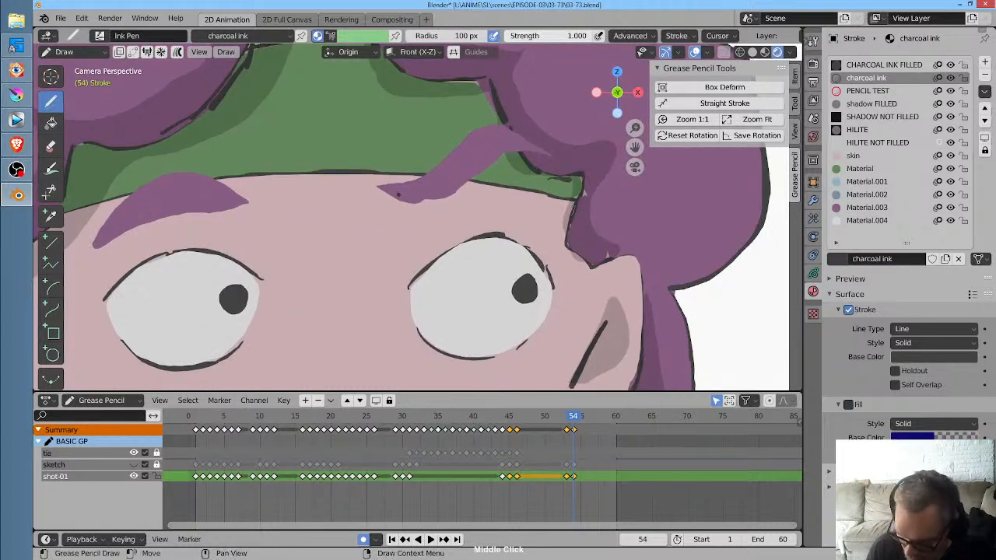
{"action": "mouse_move", "coordinate": [384, 192]}
{"action": "left_mouse_down"}
{"action": "mouse_move", "coordinate": [419, 205]}
{"action": "mouse_move", "coordinate": [437, 200]}
{"action": "mouse_move", "coordinate": [506, 153]}
{"action": "mouse_move", "coordinate": [489, 127]}
{"action": "mouse_move", "coordinate": [452, 143]}
{"action": "mouse_move", "coordinate": [418, 178]}
{"action": "mouse_move", "coordinate": [381, 189]}
{"action": "left_mouse_up"}
{"action": "middle_click_drag", "start_coordinate": [464, 224], "coordinate": [614, 223]}
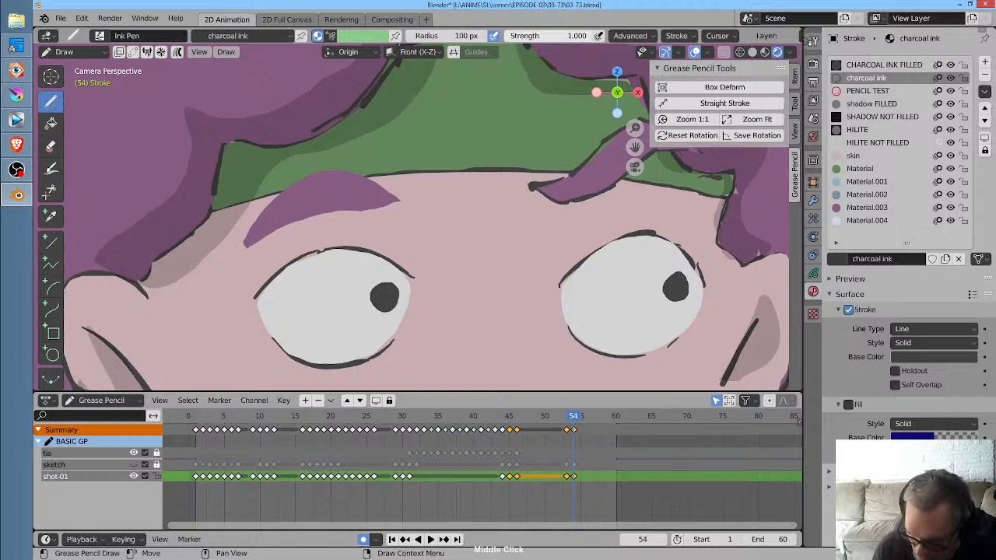
{"action": "mouse_move", "coordinate": [247, 246]}
{"action": "left_mouse_down"}
{"action": "mouse_move", "coordinate": [309, 219]}
{"action": "mouse_move", "coordinate": [401, 201]}
{"action": "left_mouse_up"}
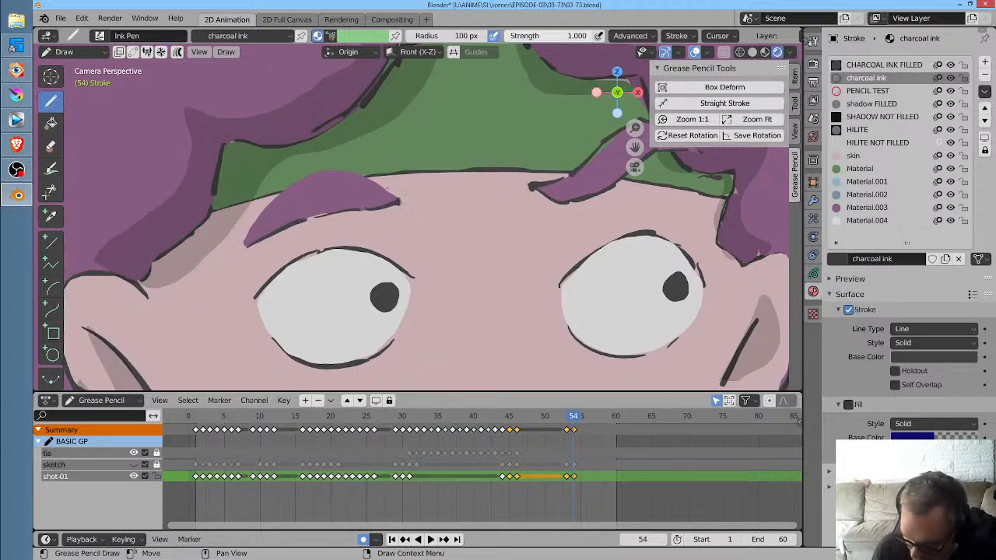
{"action": "mouse_move", "coordinate": [250, 231]}
{"action": "left_mouse_down"}
{"action": "mouse_move", "coordinate": [304, 179]}
{"action": "mouse_move", "coordinate": [353, 171]}
{"action": "mouse_move", "coordinate": [389, 190]}
{"action": "left_mouse_up"}
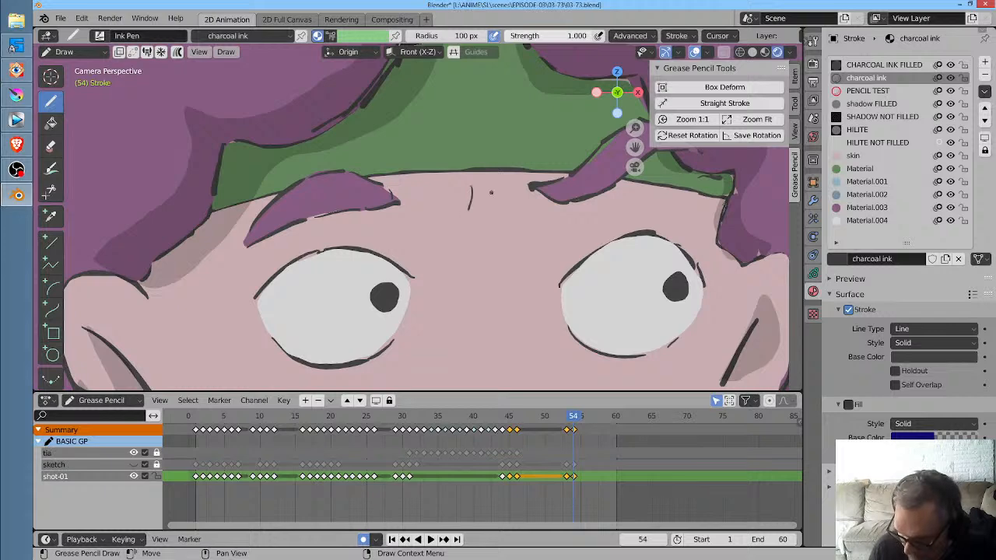
Play the animation from frame 0 with the whole camera frame in view
{"action": "middle_click_drag", "start_coordinate": [470, 185], "coordinate": [444, 411], "text": "ctrl"}
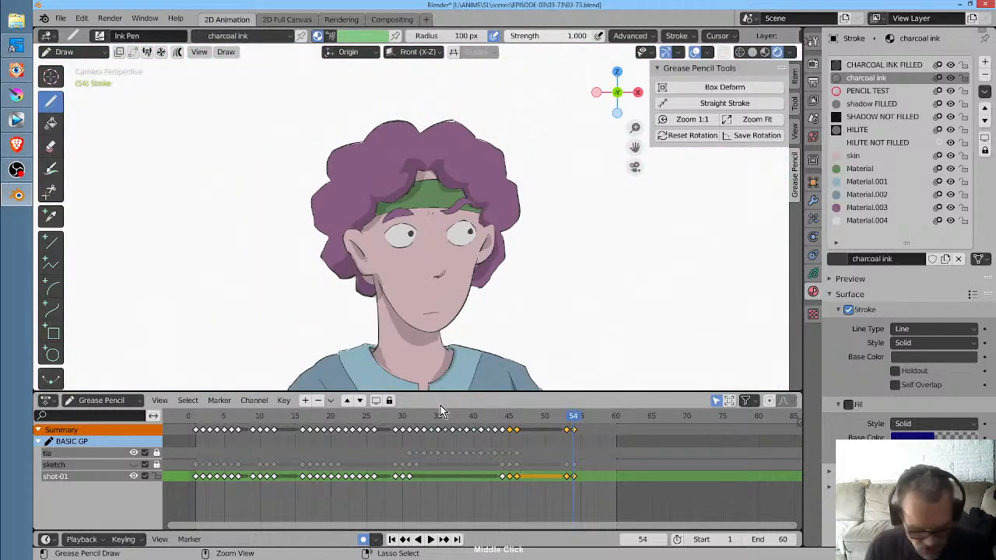
{"action": "scroll", "coordinate": [501, 266], "scroll_direction": "down", "scroll_amount": 2}
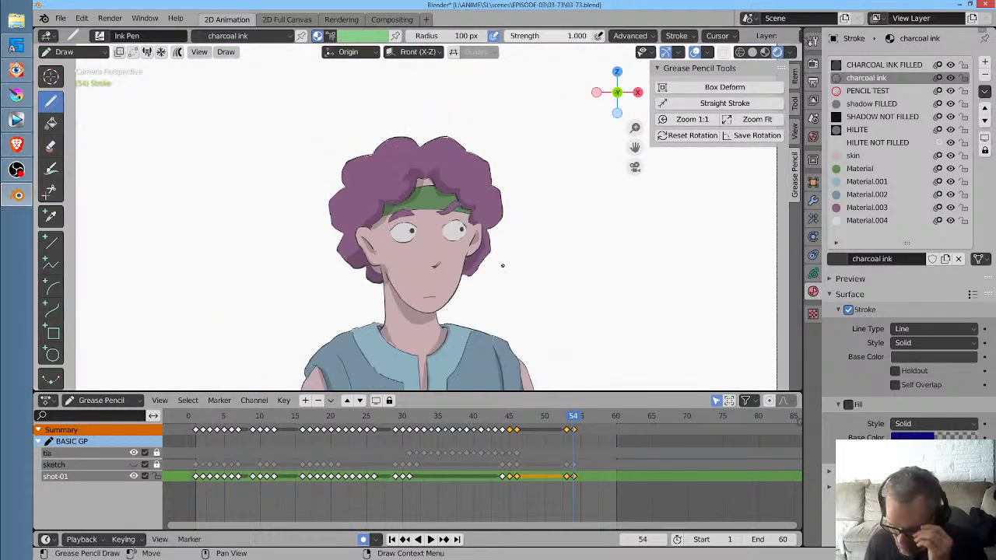
{"action": "left_click", "coordinate": [191, 418]}
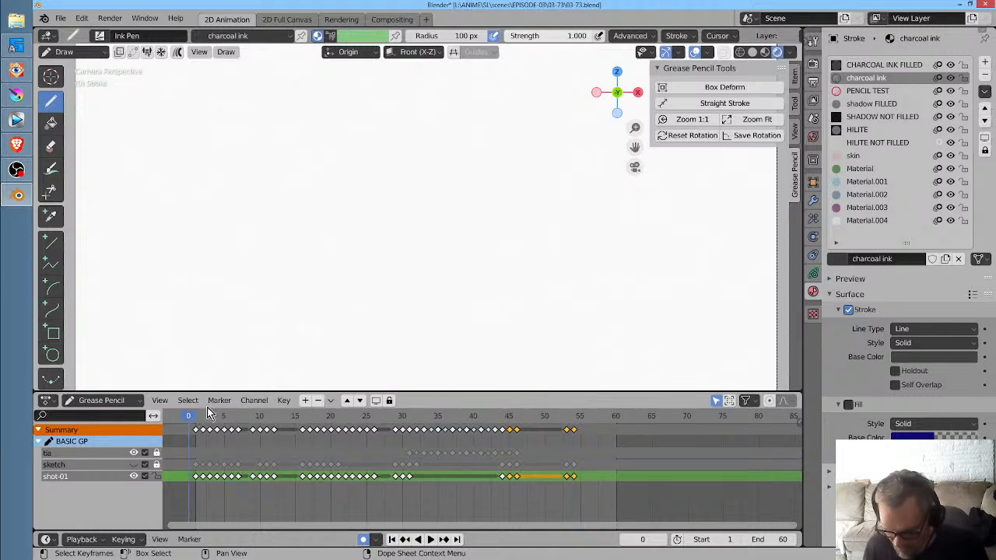
{"action": "scroll", "coordinate": [293, 322], "scroll_direction": "down", "scroll_amount": 2}
{"action": "key", "text": "space"}
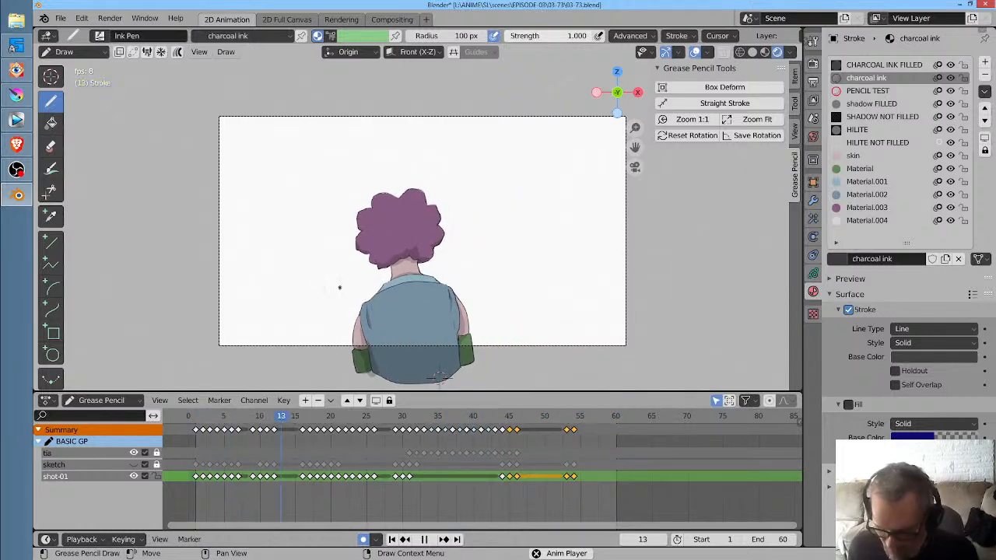
Save the file and stop the playback with the BASIC GP layer list on display
{"action": "left_click", "coordinate": [60, 18]}
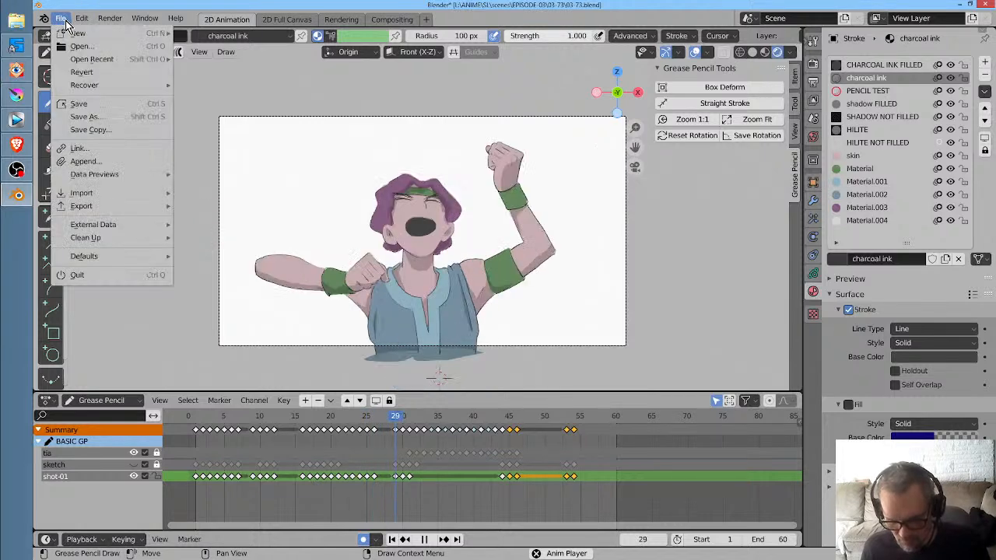
{"action": "left_click", "coordinate": [81, 103]}
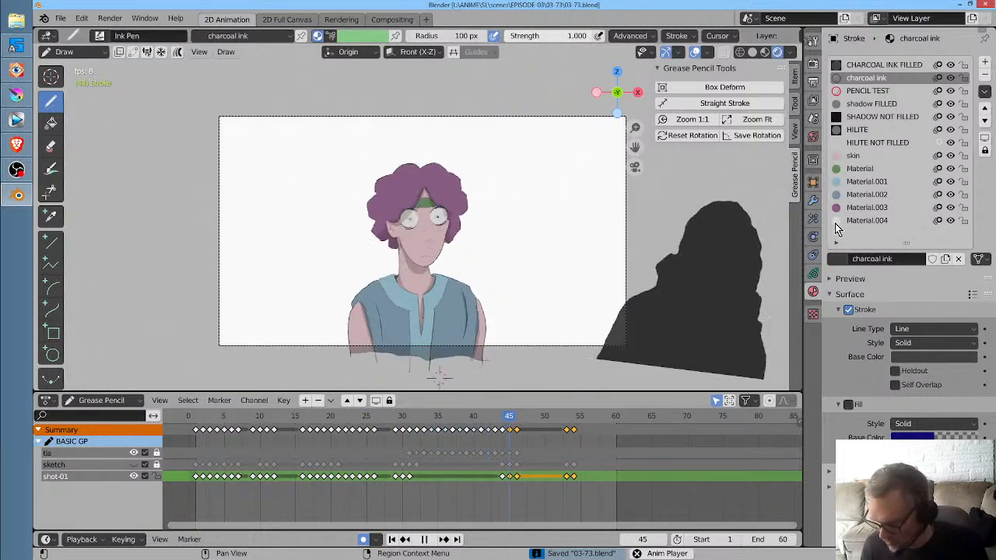
{"action": "left_click", "coordinate": [813, 273]}
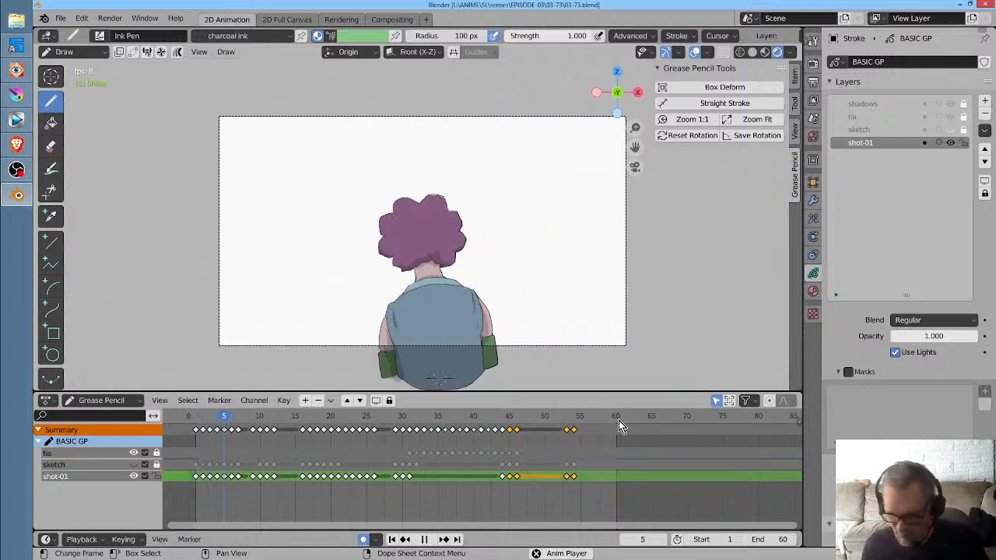
{"action": "key", "text": "space"}
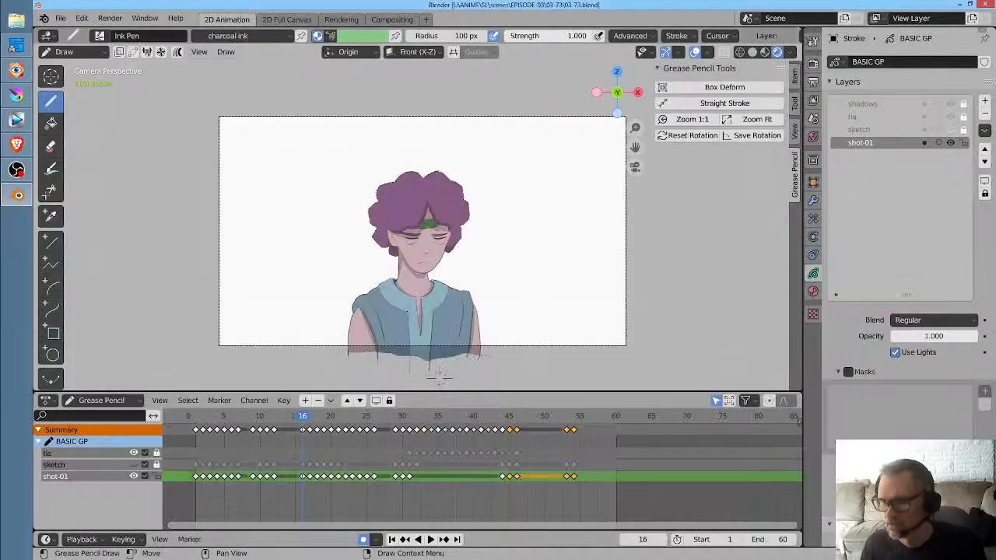
Return to frame 1, show the output settings and render the full animation from frame 1 to 60
{"action": "key", "text": "shift+Left"}
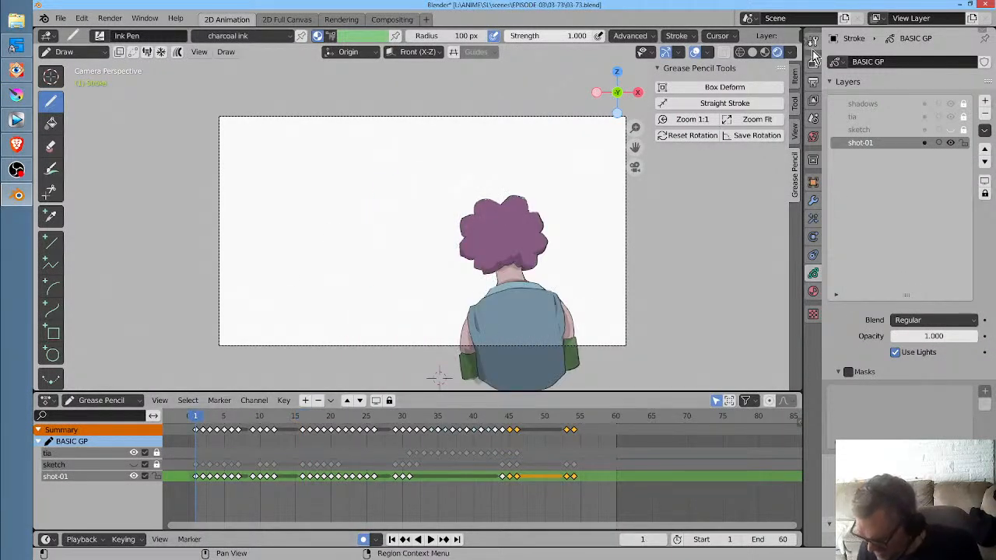
{"action": "left_click", "coordinate": [814, 82]}
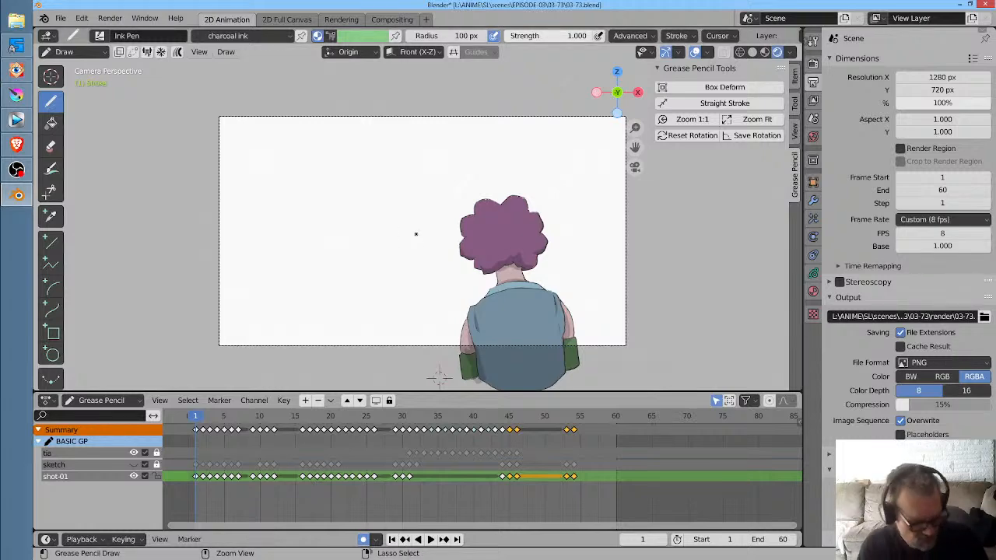
{"action": "key", "text": "ctrl+F12"}
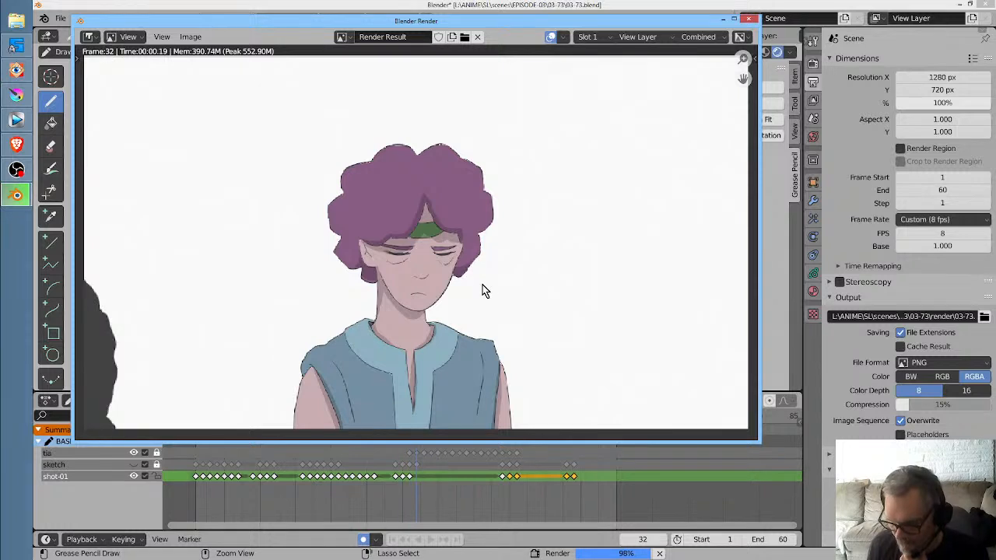
{"action": "scroll", "coordinate": [482, 289], "scroll_direction": "down", "scroll_amount": 1}
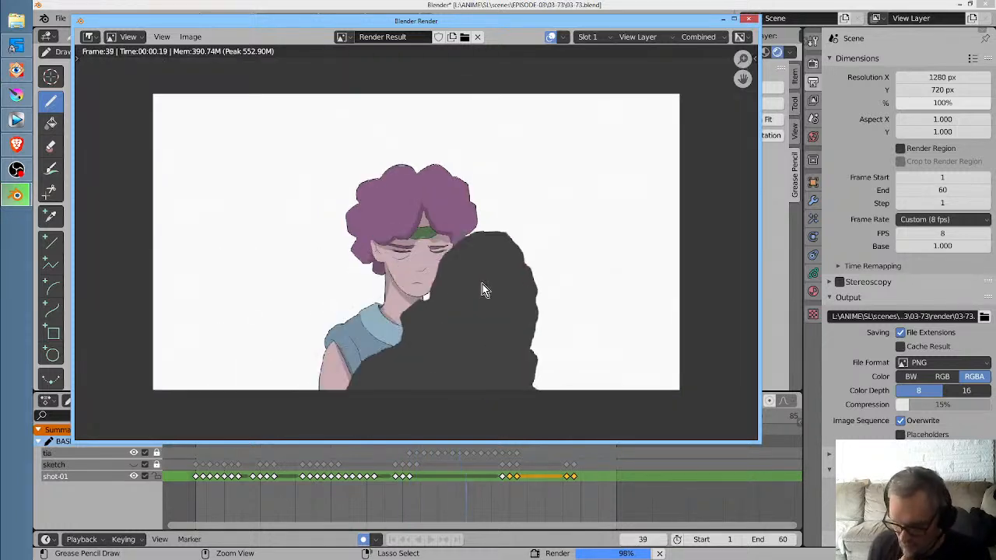